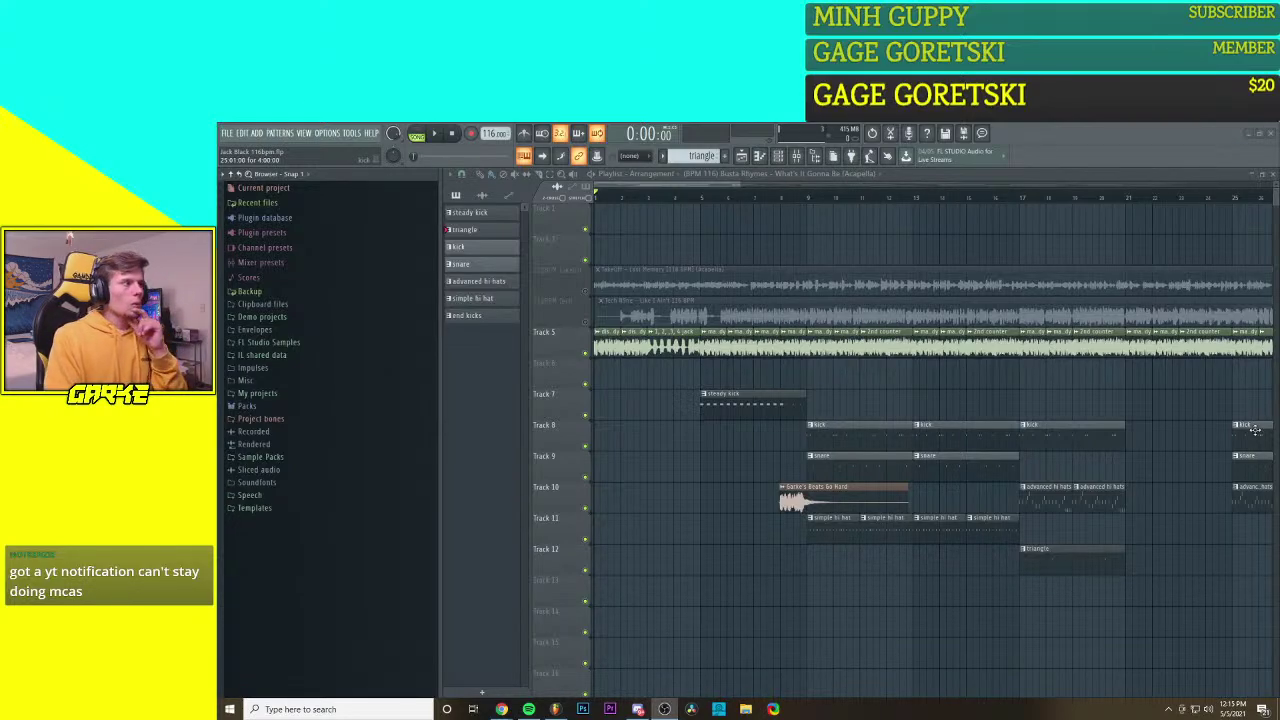
pyautogui.scroll(-5, 667, 528)
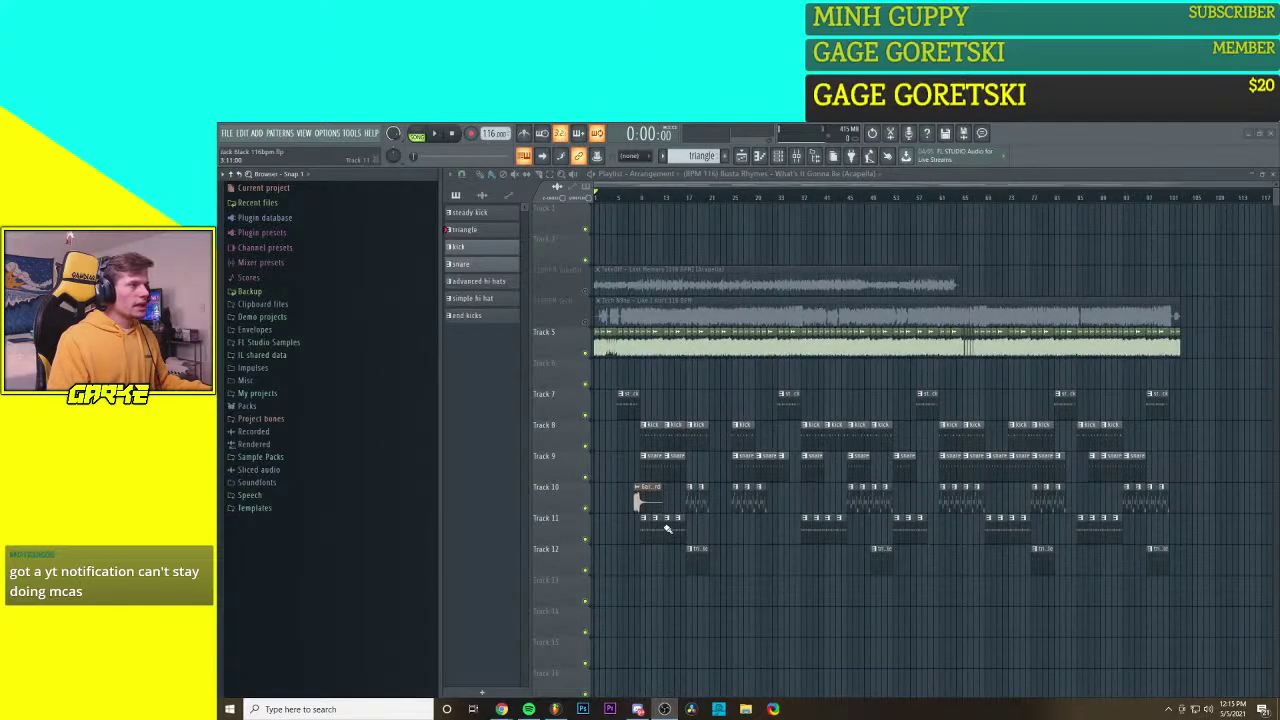
pyautogui.click(597, 196)
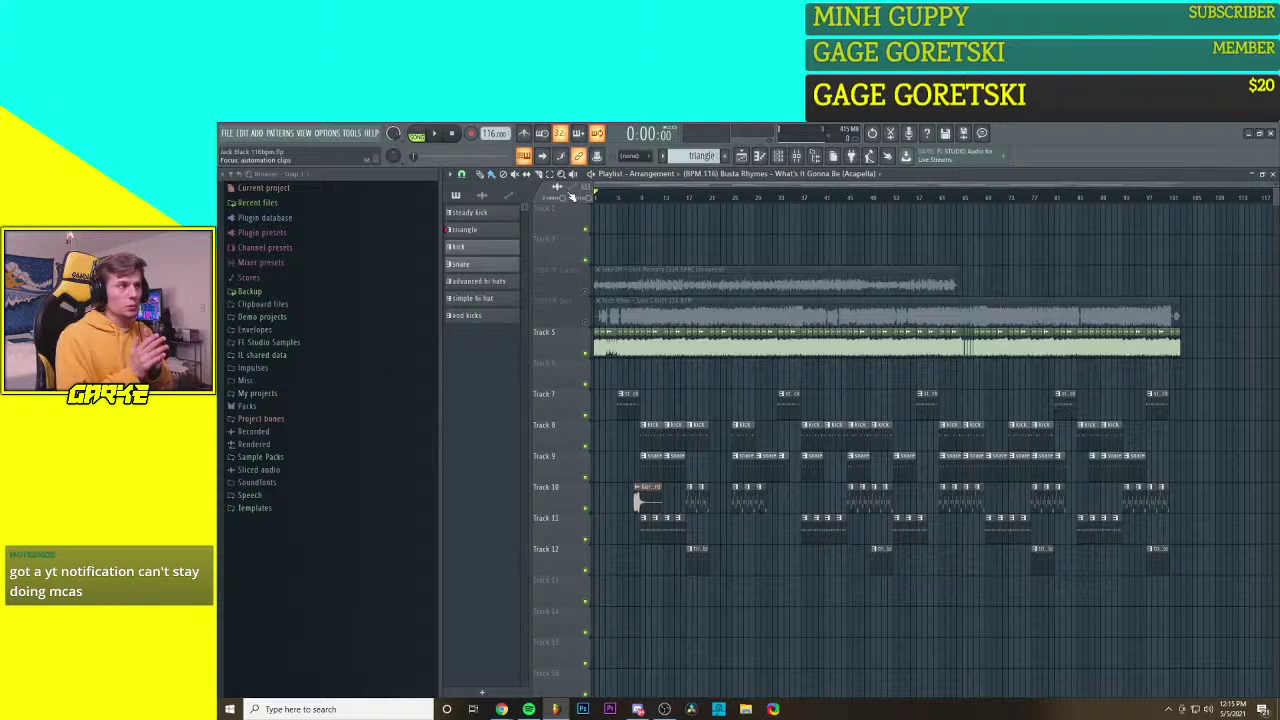
pyautogui.click(226, 135)
pyautogui.click(227, 135)
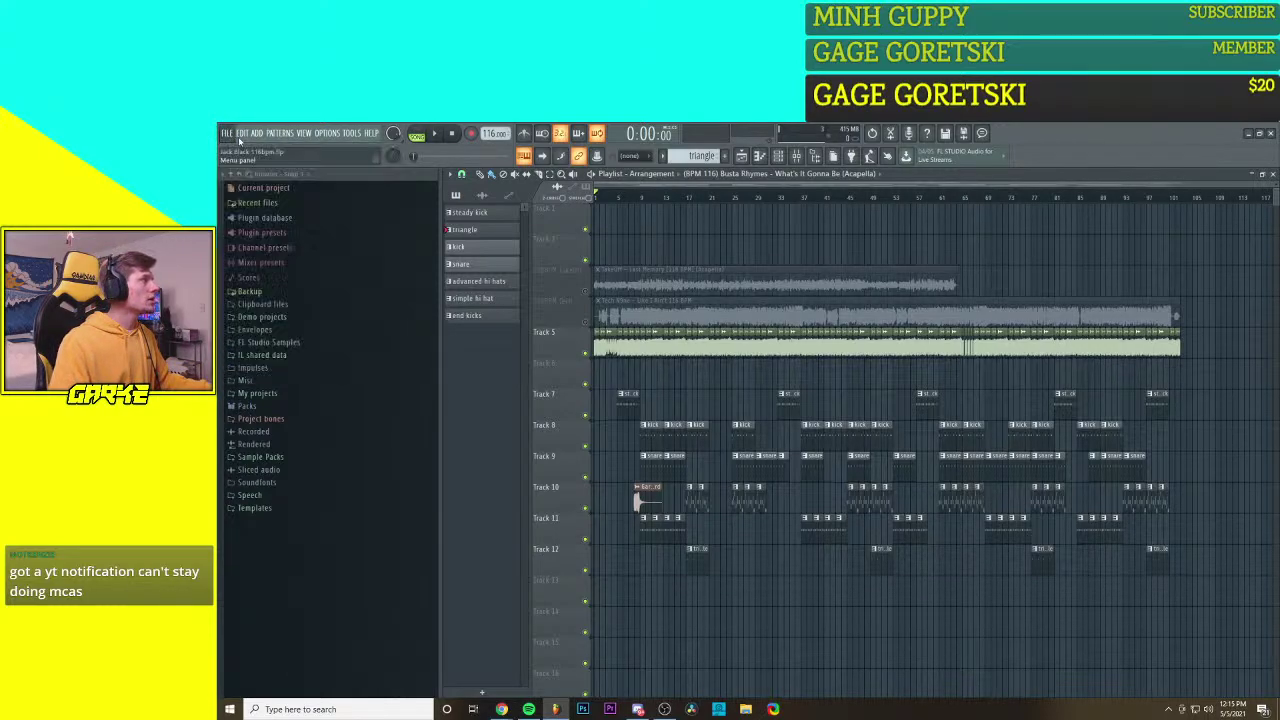
pyautogui.click(240, 134)
pyautogui.moveTo(228, 138)
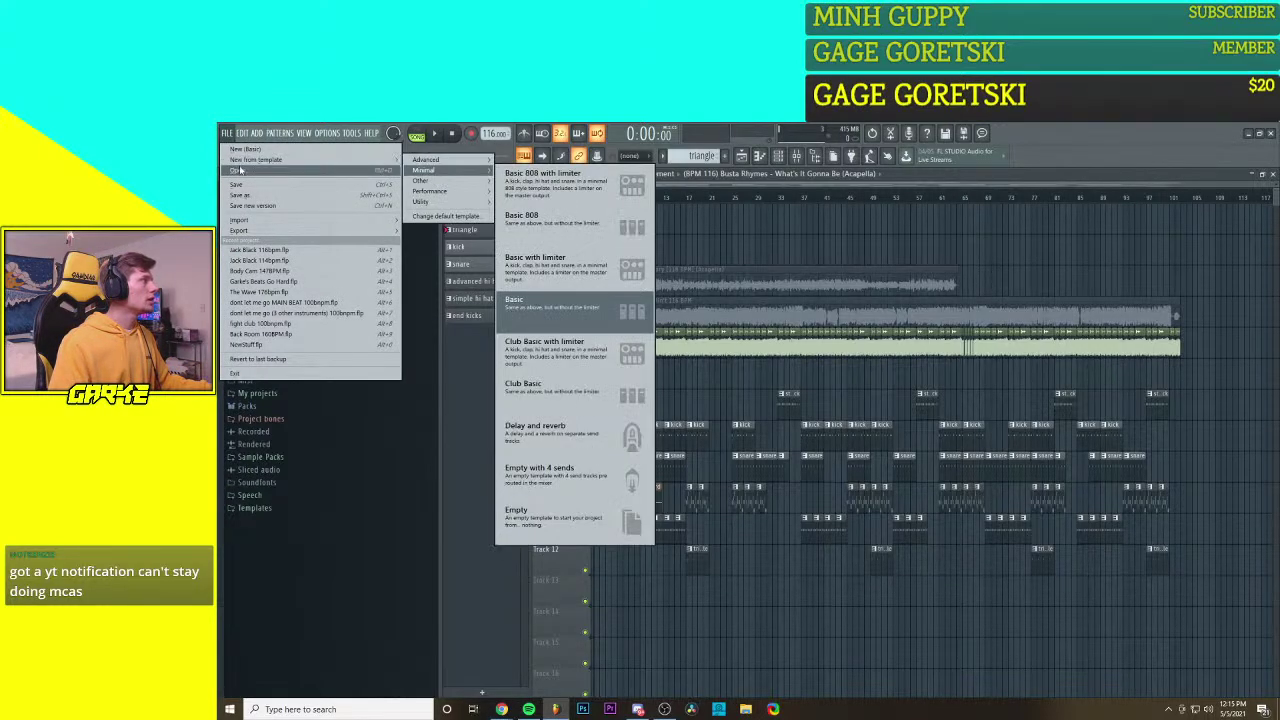
# Step: Switch to File Explorer and open the "jack black samples" folder on the Desktop
pyautogui.click(745, 709)
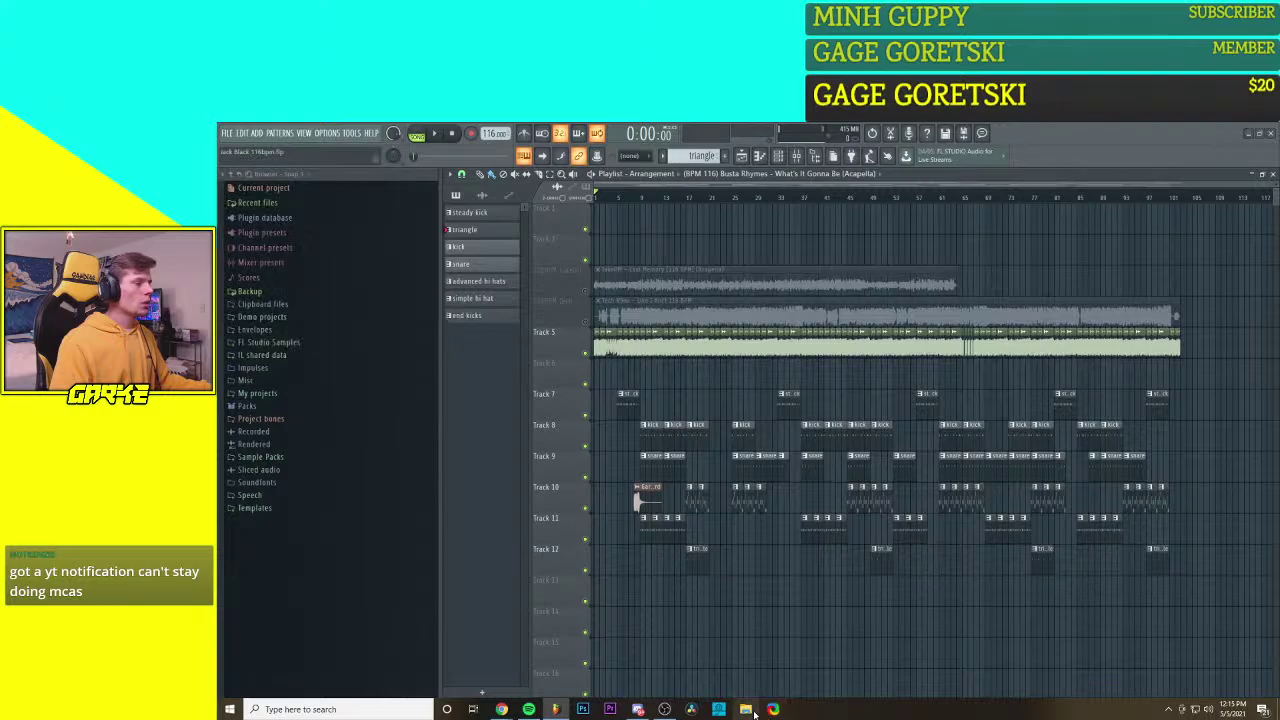
pyautogui.moveTo(540, 290); pyautogui.dragTo(481, 231)
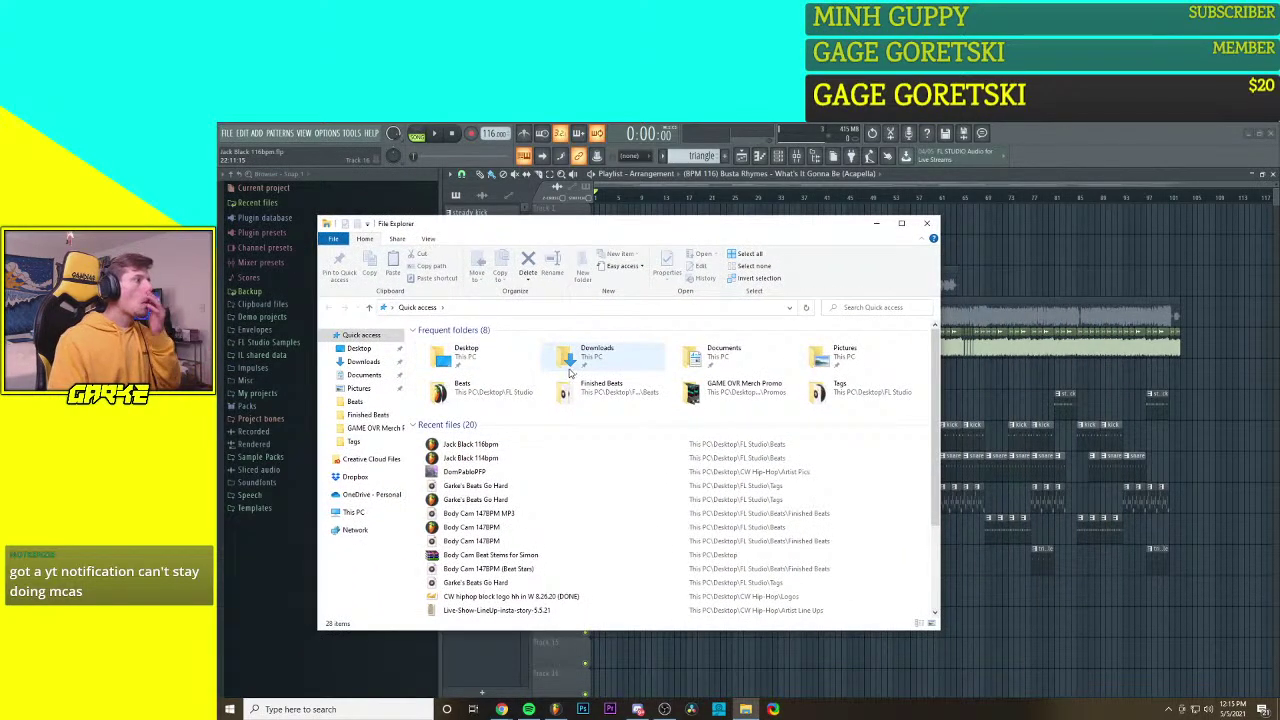
pyautogui.doubleClick(484, 358)
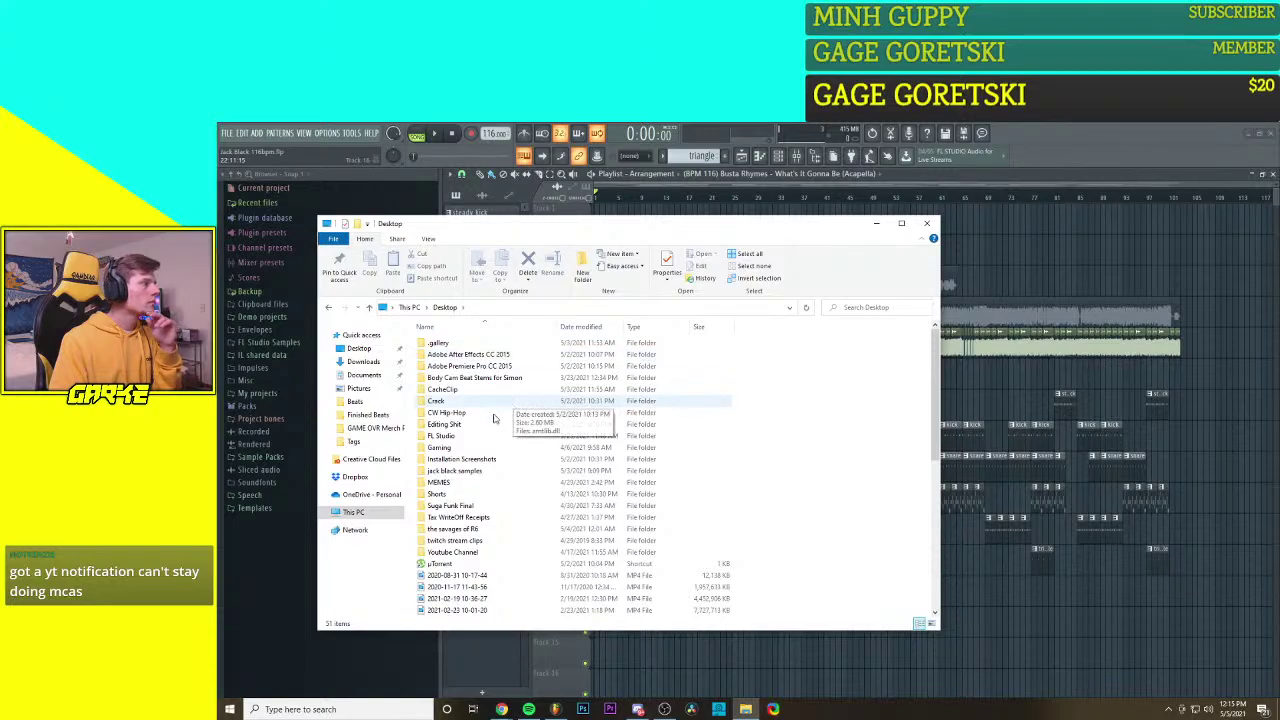
pyautogui.doubleClick(462, 470)
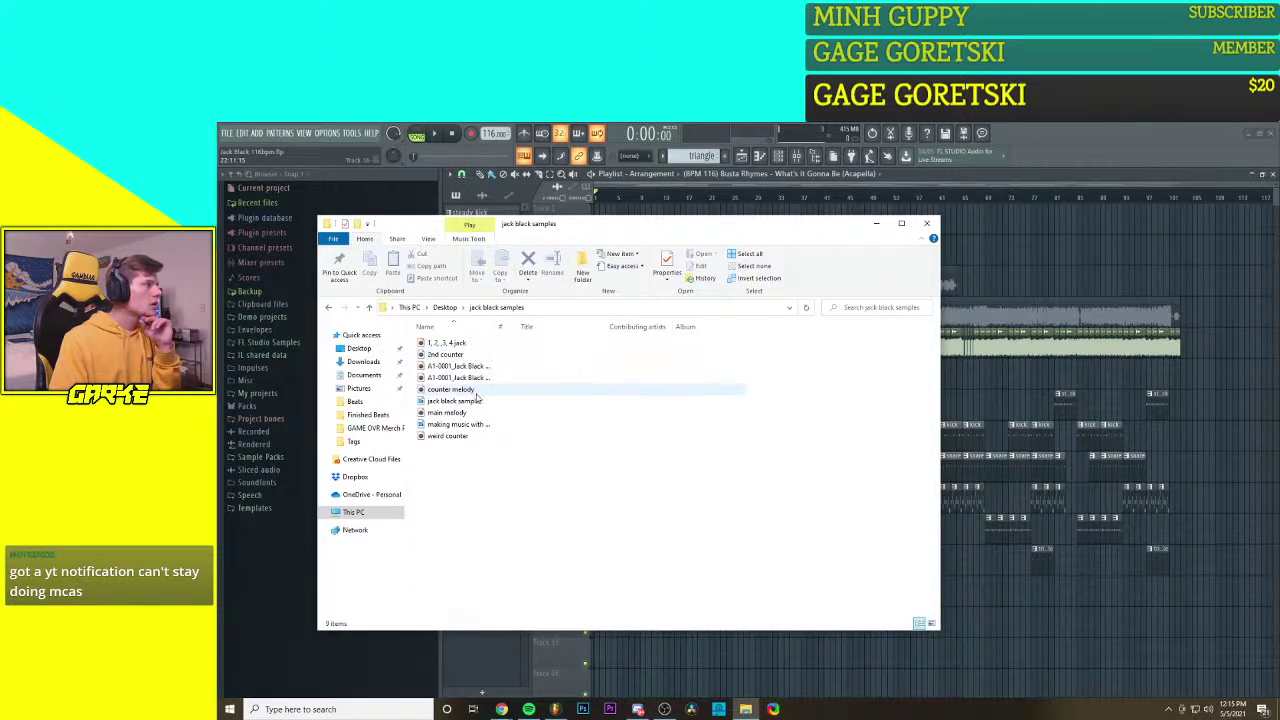
# Step: Add the A1-0001_Jack Black Sample00086400 file to the start of Track 1 in FL Studio and solo that track
pyautogui.moveTo(567, 228); pyautogui.dragTo(548, 296)
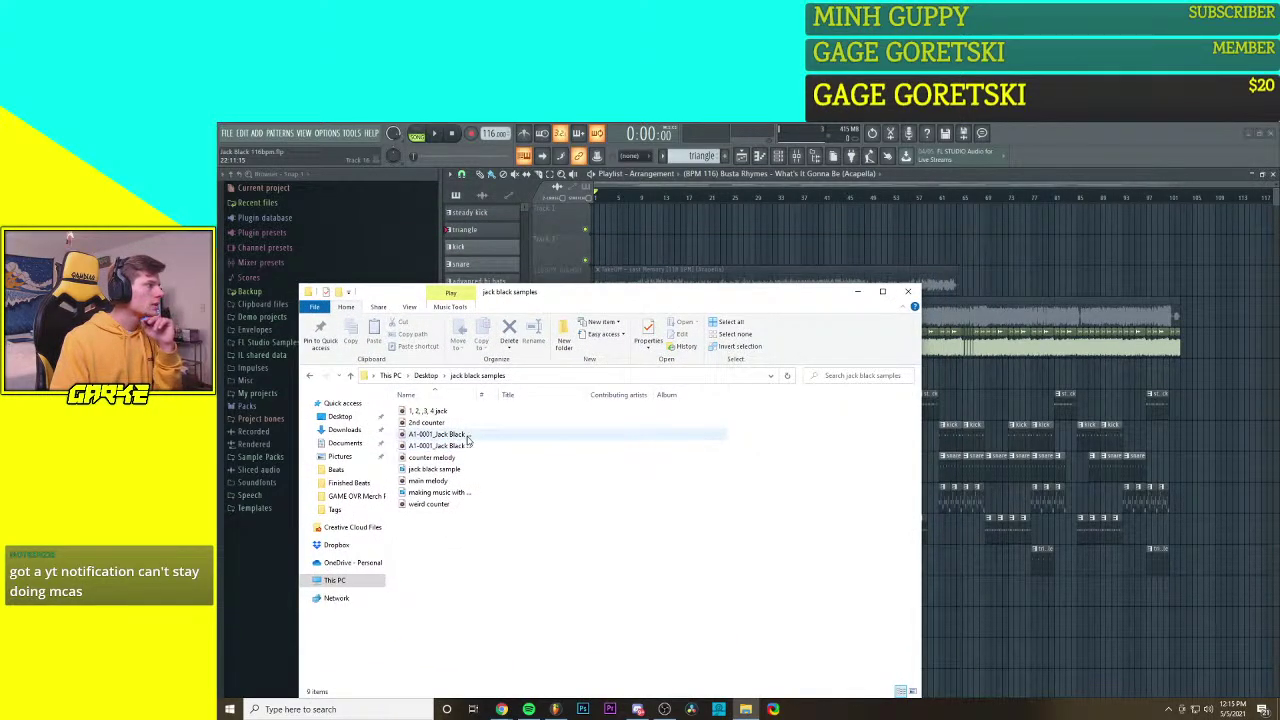
pyautogui.moveTo(480, 392); pyautogui.dragTo(634, 392)
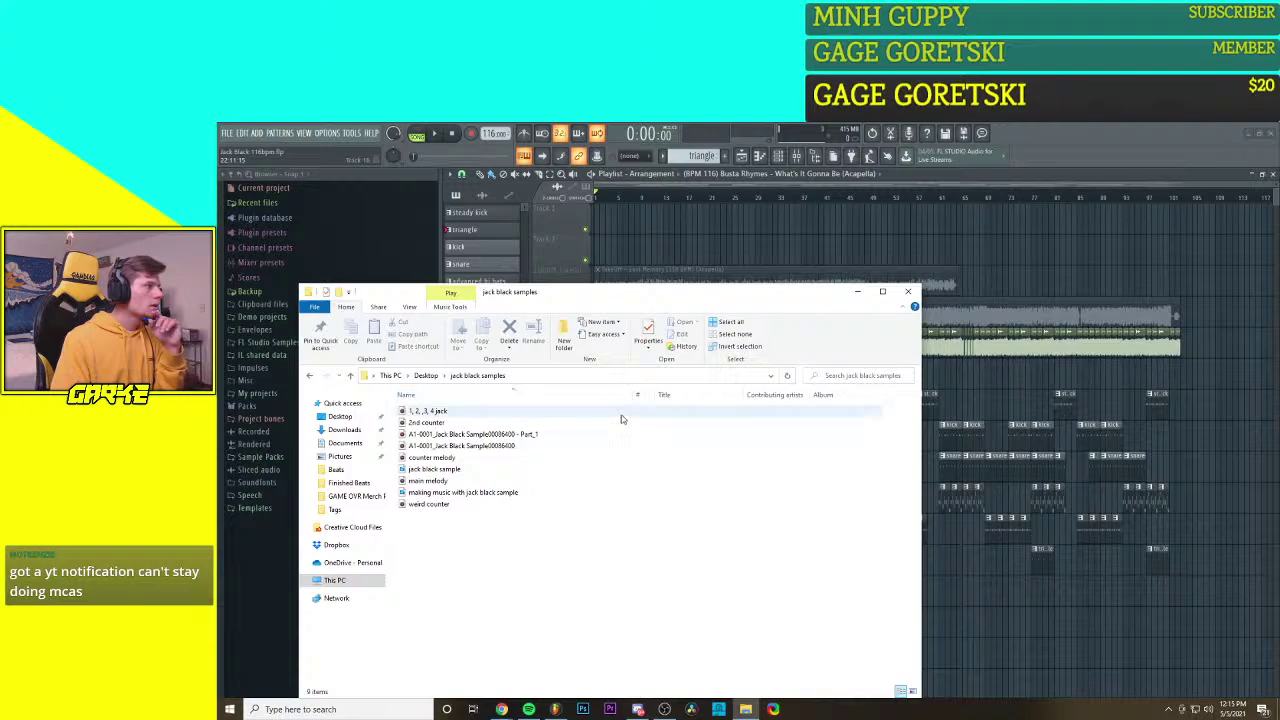
pyautogui.moveTo(560, 445); pyautogui.dragTo(612, 226)
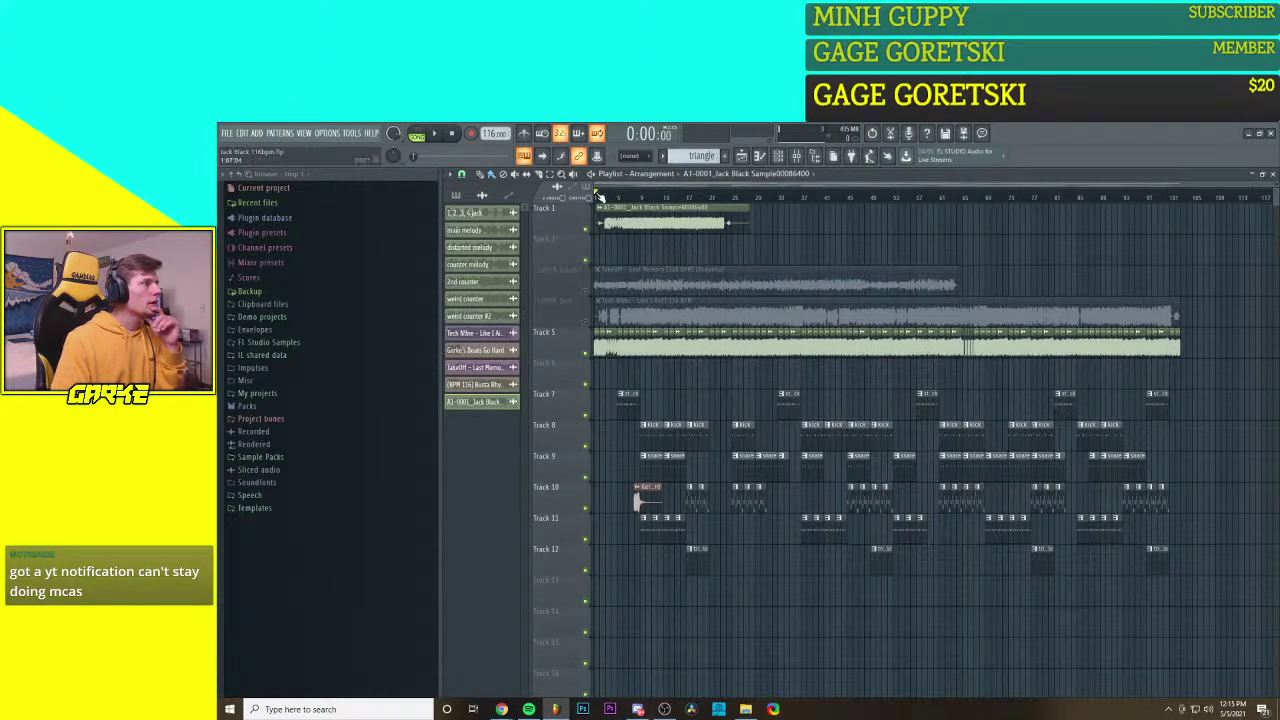
pyautogui.rightClick(587, 229)
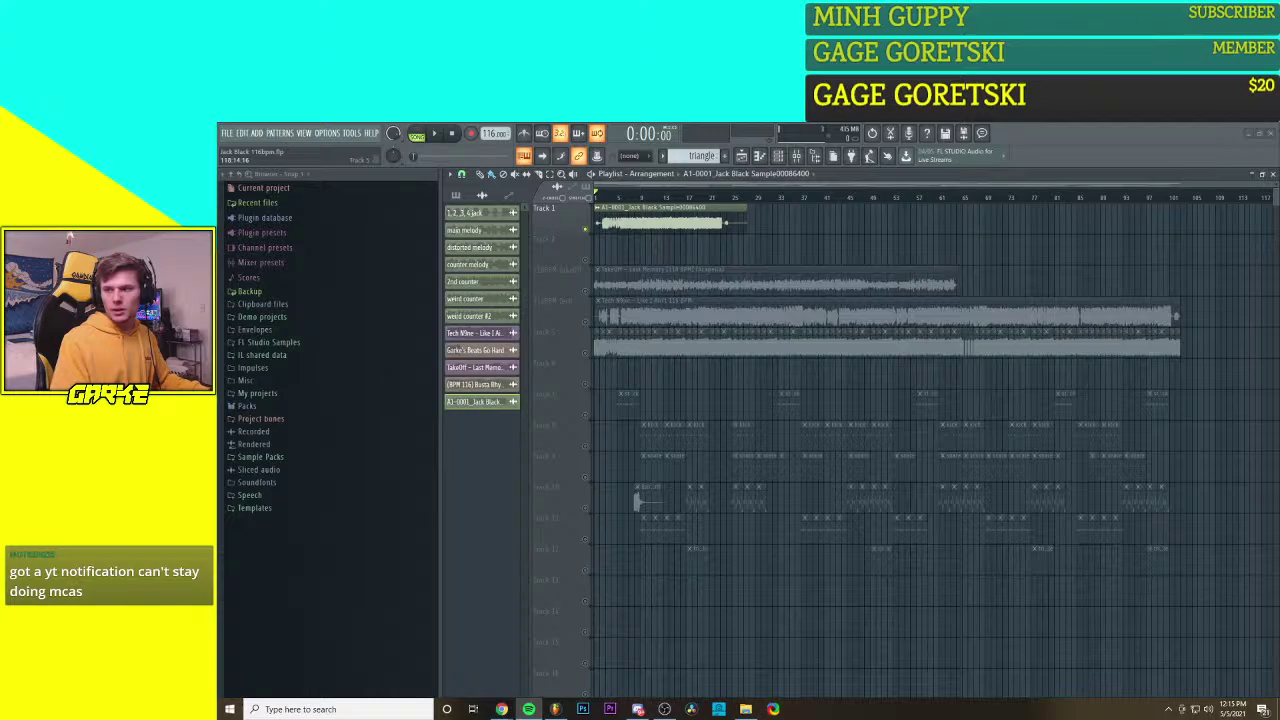
pyautogui.hotkey('alt', 'Tab')
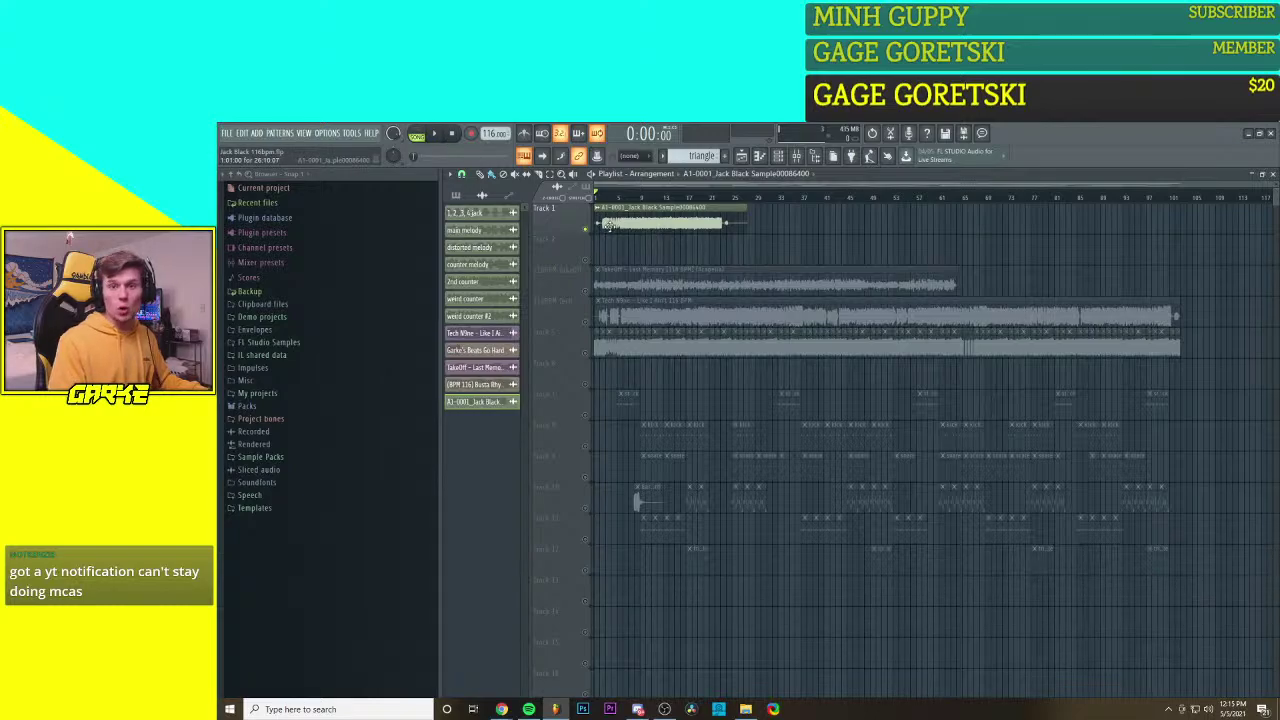
# Step: Normalize the Jack Black sample clip on Track 1 and listen to it from the beginning
pyautogui.doubleClick(647, 211)
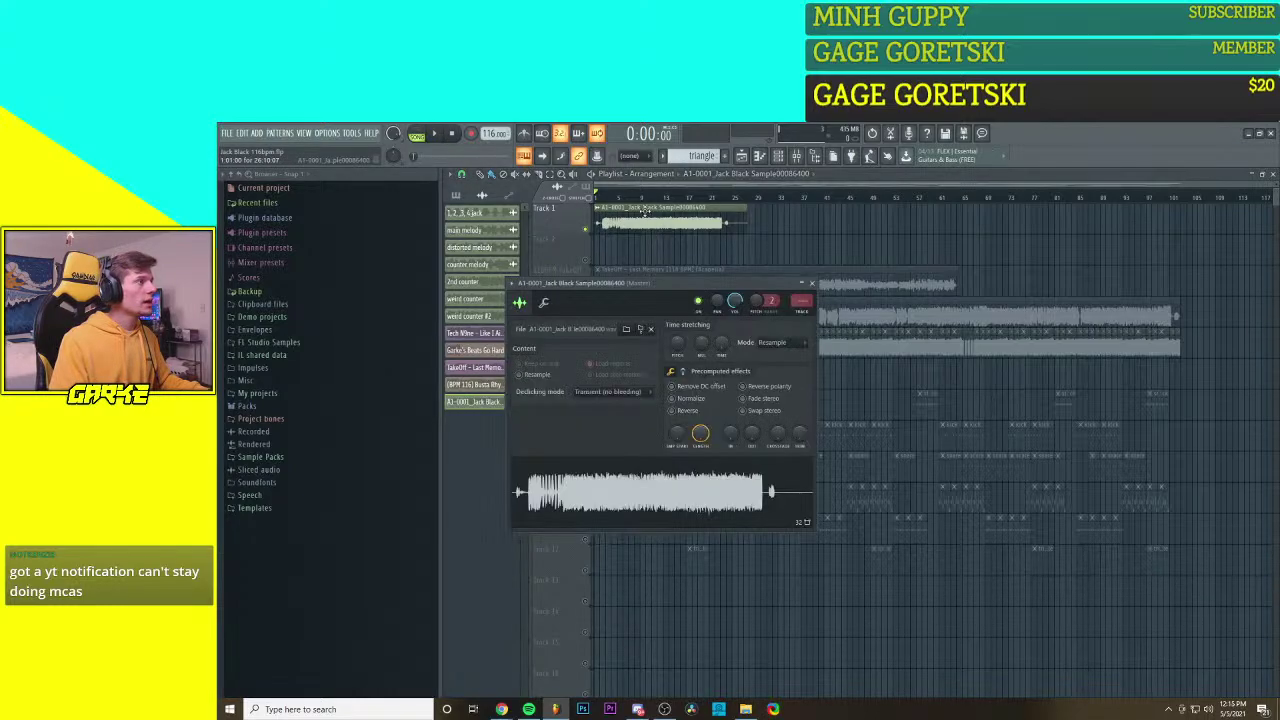
pyautogui.click(688, 398)
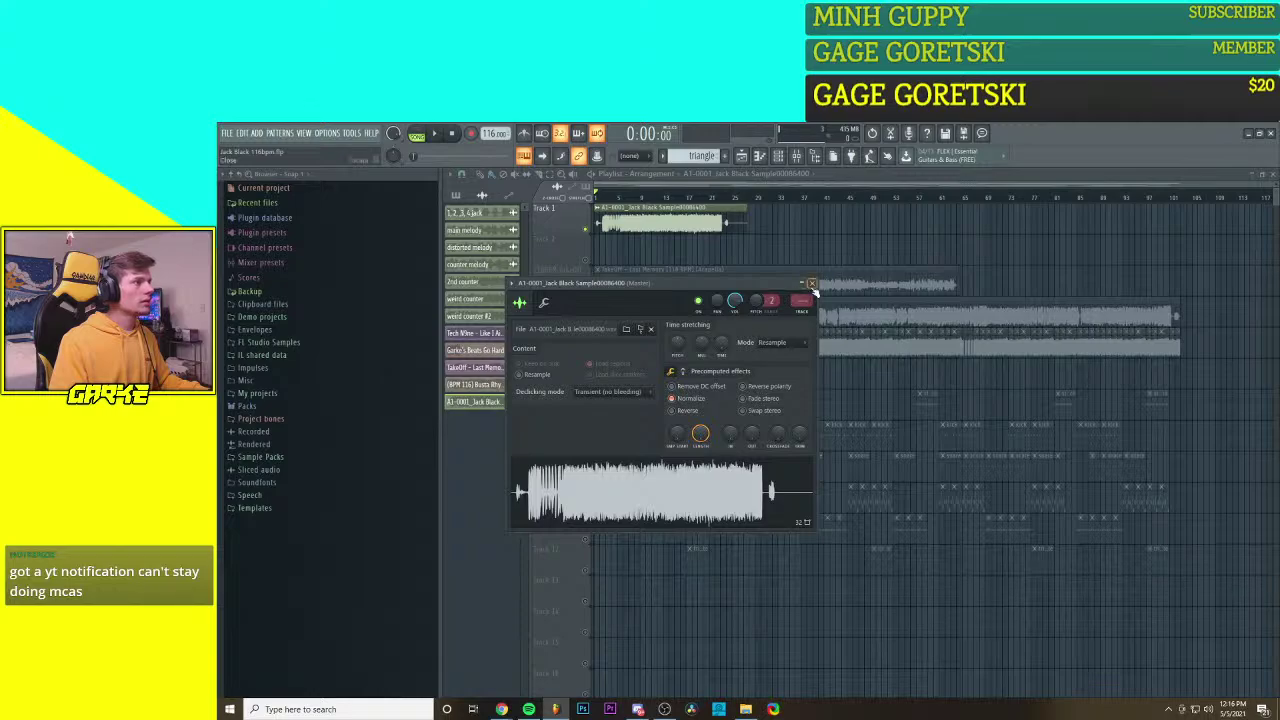
pyautogui.click(812, 285)
pyautogui.press('space')
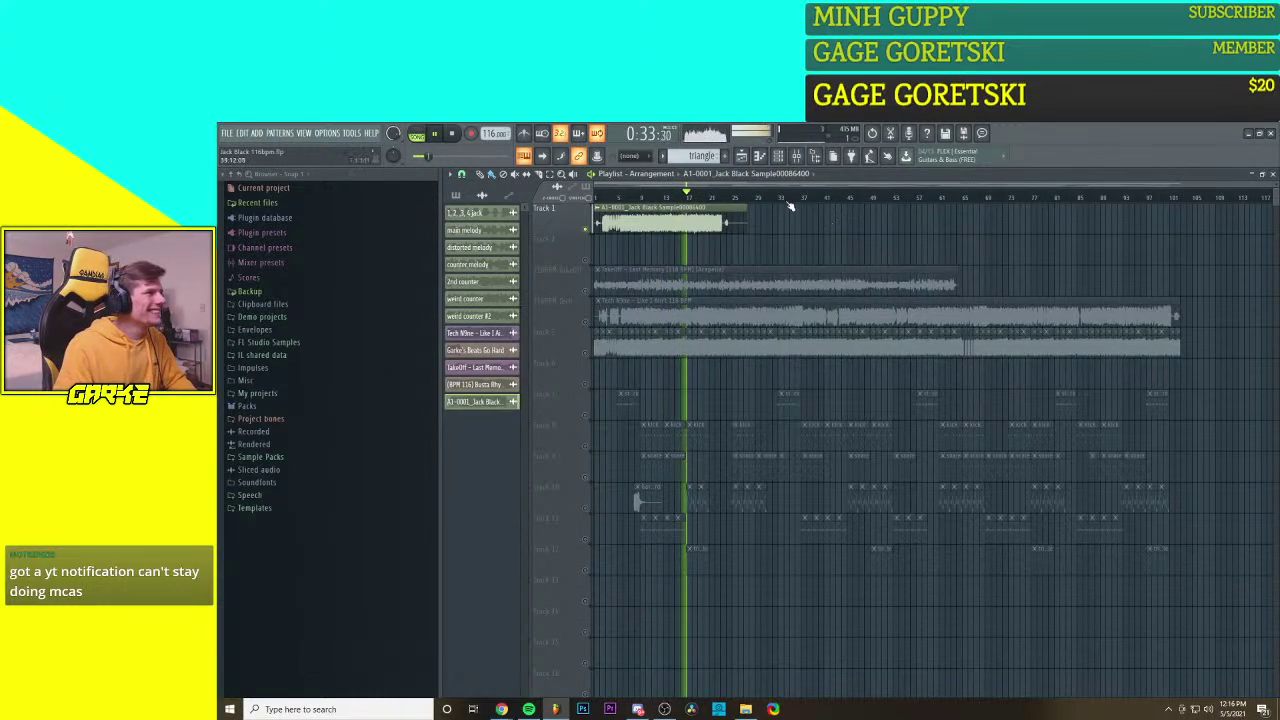
pyautogui.click(455, 135)
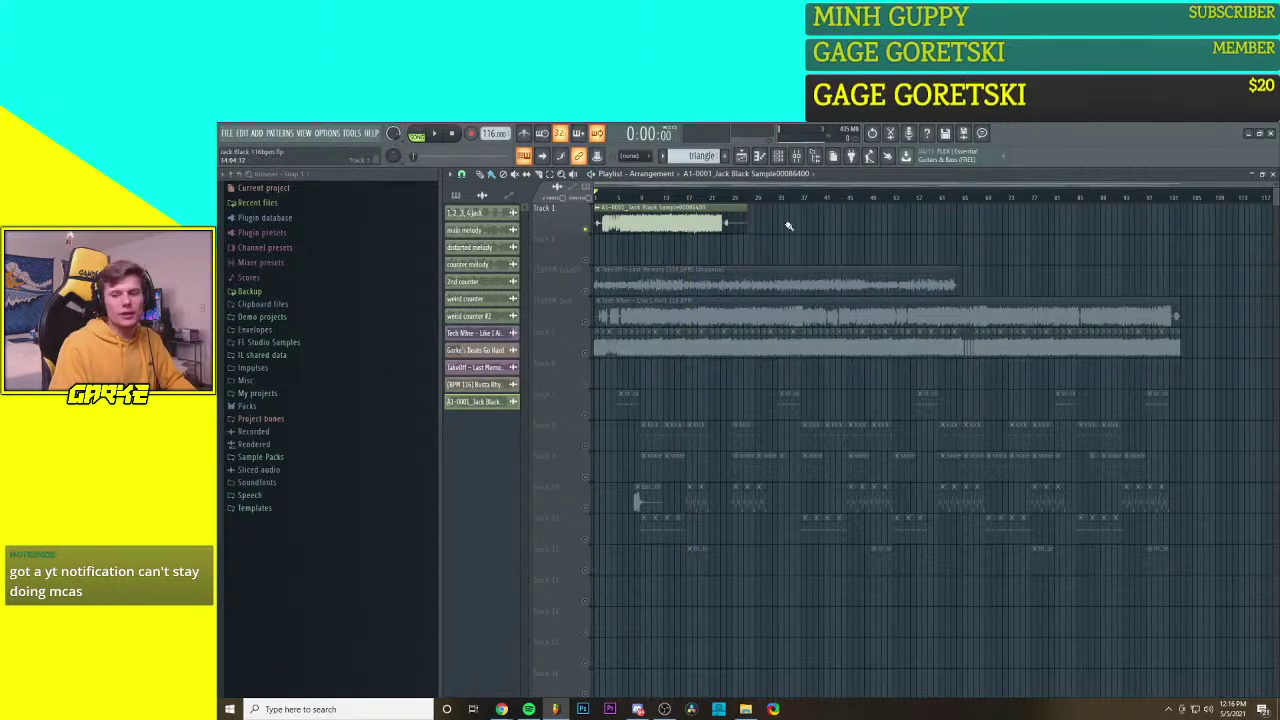
# Step: Delete the Jack Black sample clip from Track 1 and reactivate all the playlist tracks
pyautogui.rightClick(740, 224)
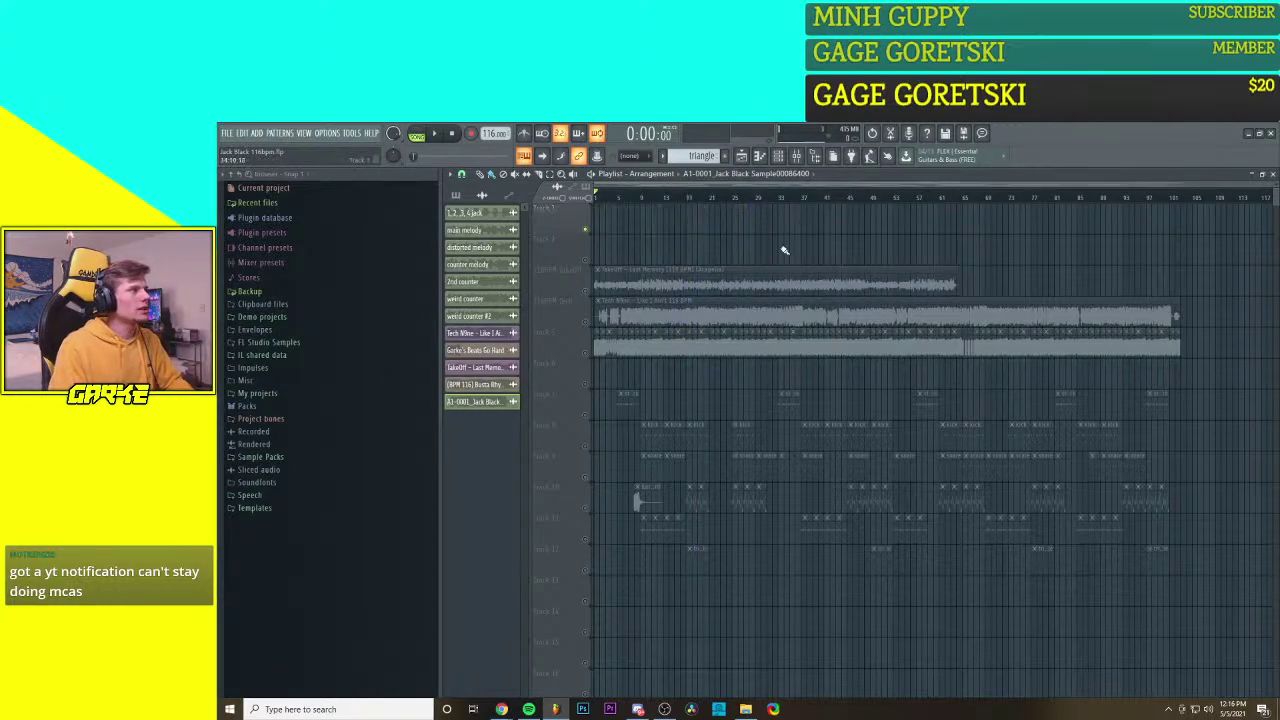
pyautogui.click(586, 354)
pyautogui.click(587, 355)
pyautogui.click(587, 355)
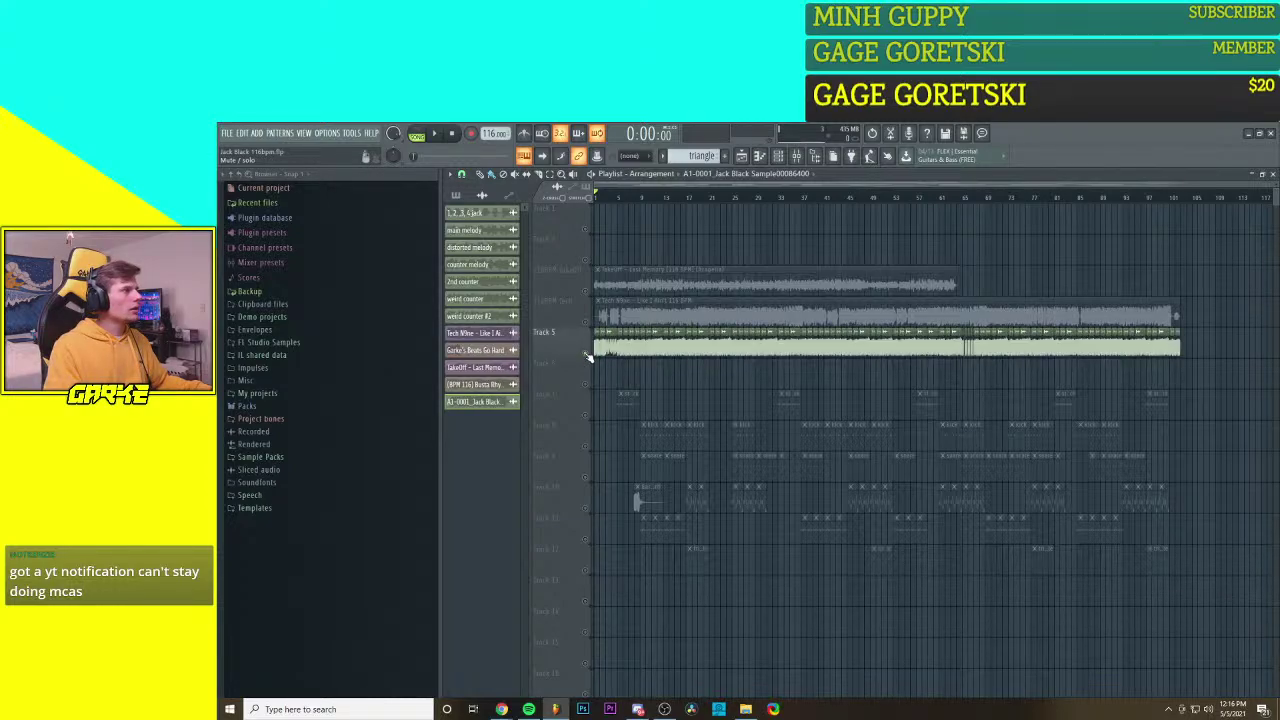
pyautogui.rightClick(587, 355)
# Step: Delete the TakeOff and Tech N9ne acapella clips along with their two named playlist tracks
pyautogui.rightClick(640, 279)
pyautogui.rightClick(642, 305)
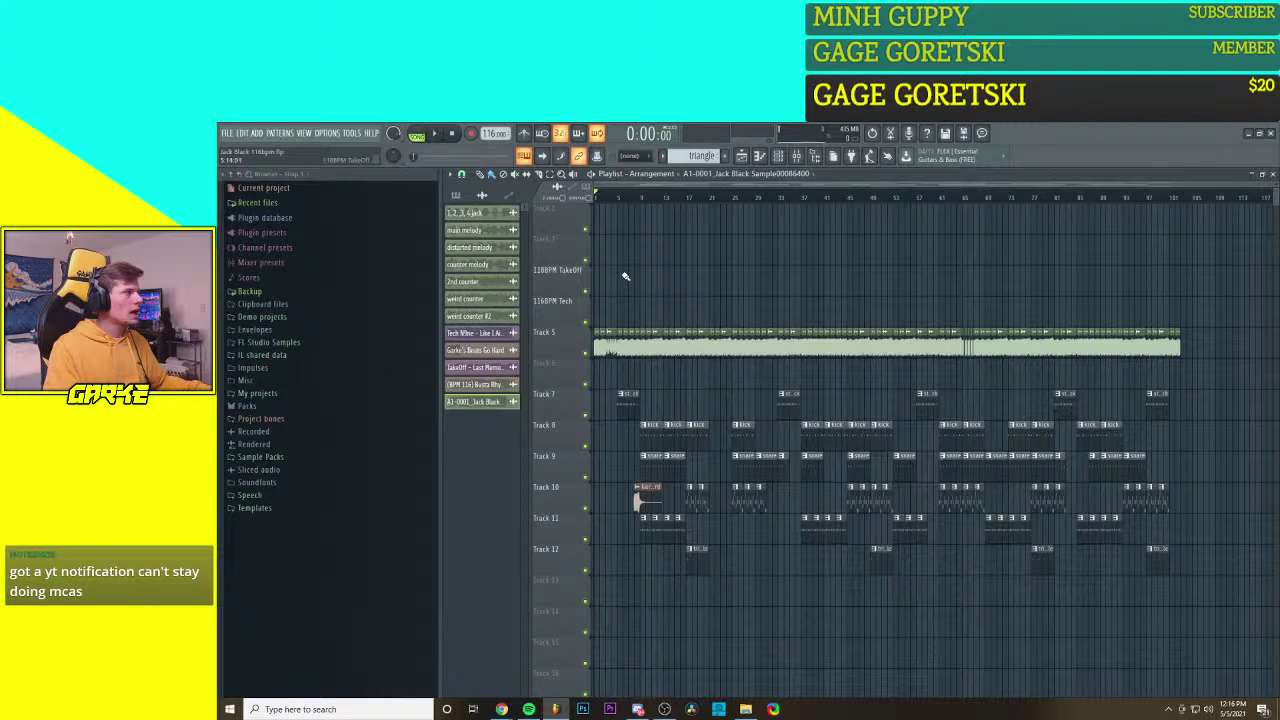
pyautogui.rightClick(566, 286)
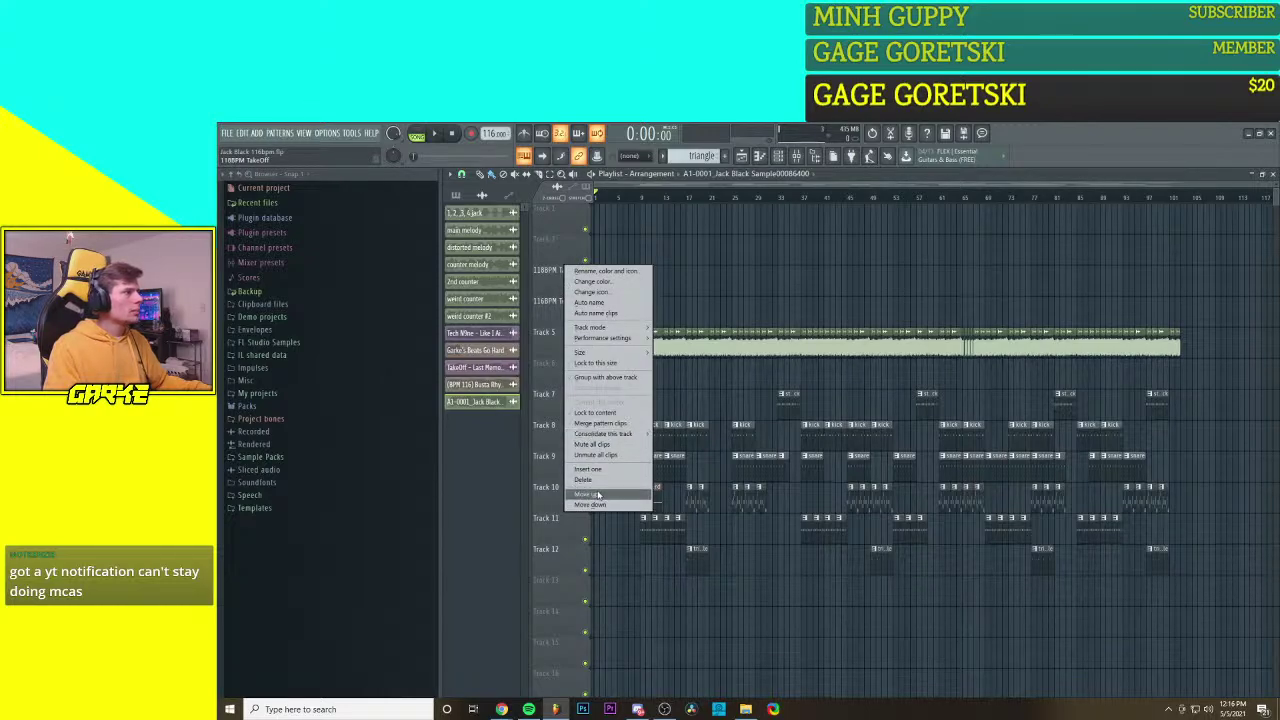
pyautogui.click(597, 484)
pyautogui.click(800, 446)
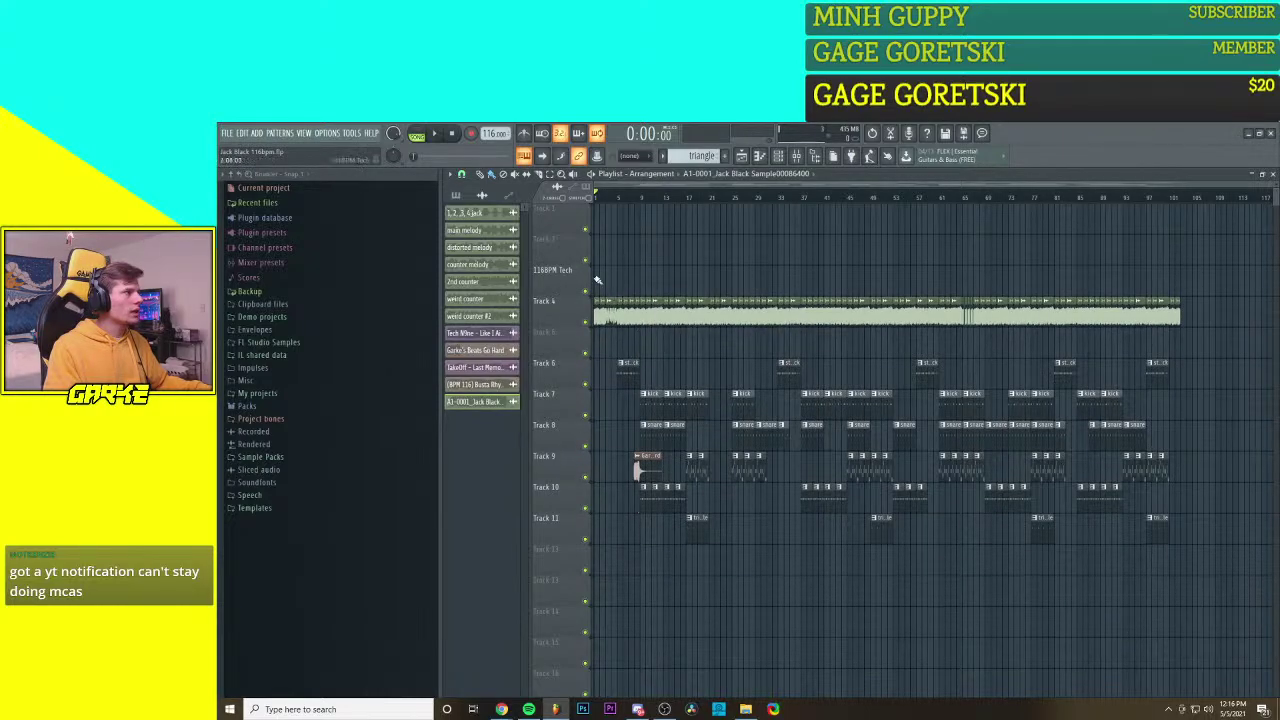
pyautogui.rightClick(566, 268)
pyautogui.click(583, 479)
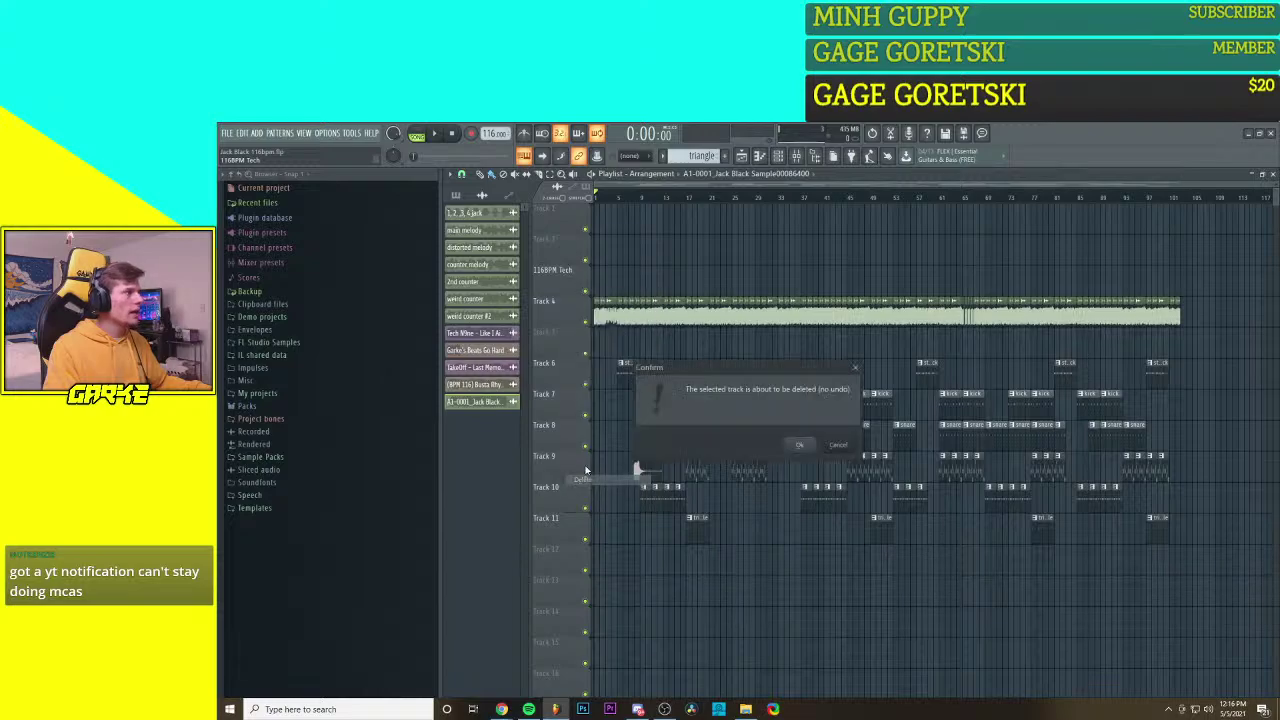
pyautogui.click(800, 446)
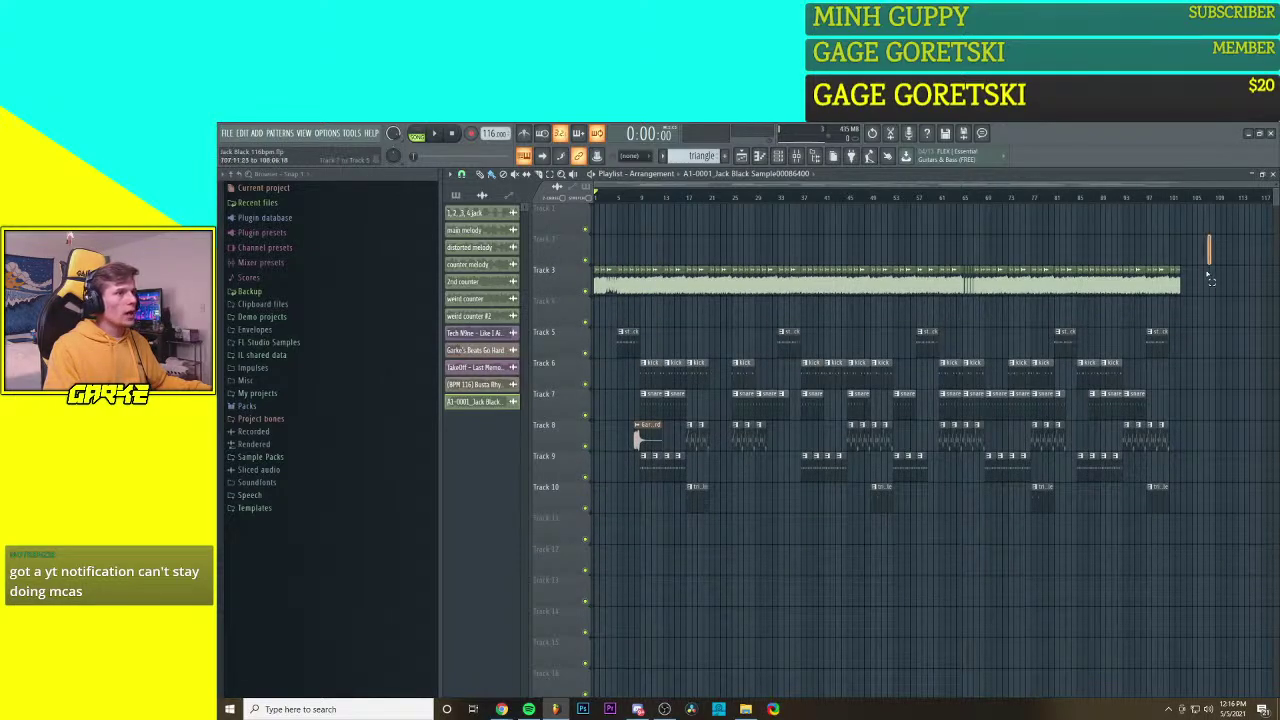
# Step: Move all the playlist clips up two tracks so the melody row sits on Track 1, and clear the selection
pyautogui.moveTo(1210, 280); pyautogui.dragTo(592, 578)
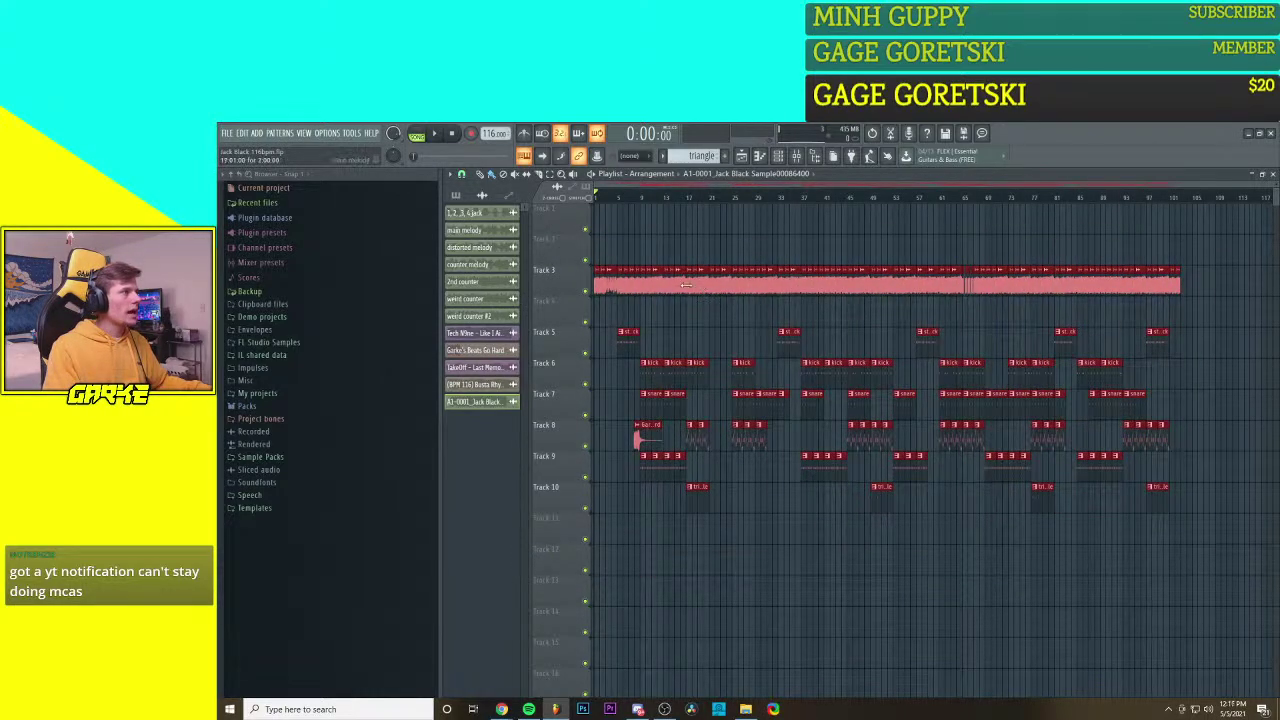
pyautogui.moveTo(679, 287); pyautogui.dragTo(666, 213)
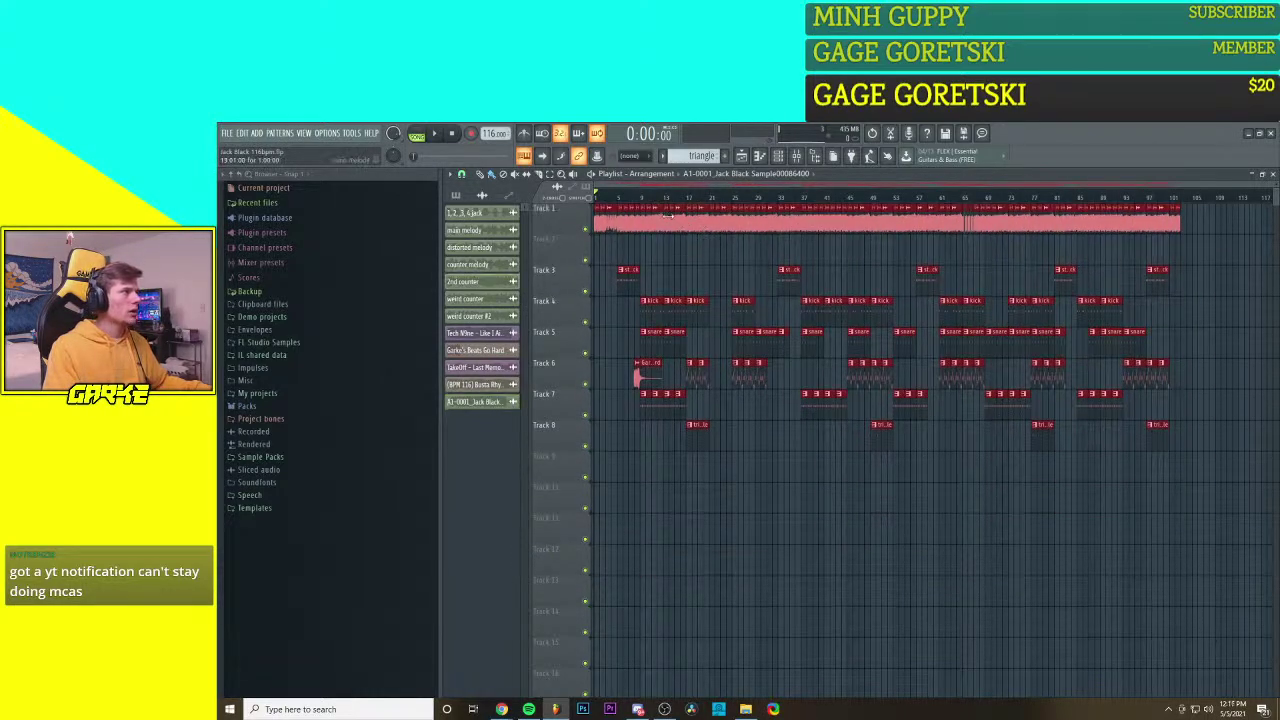
pyautogui.click(605, 280)
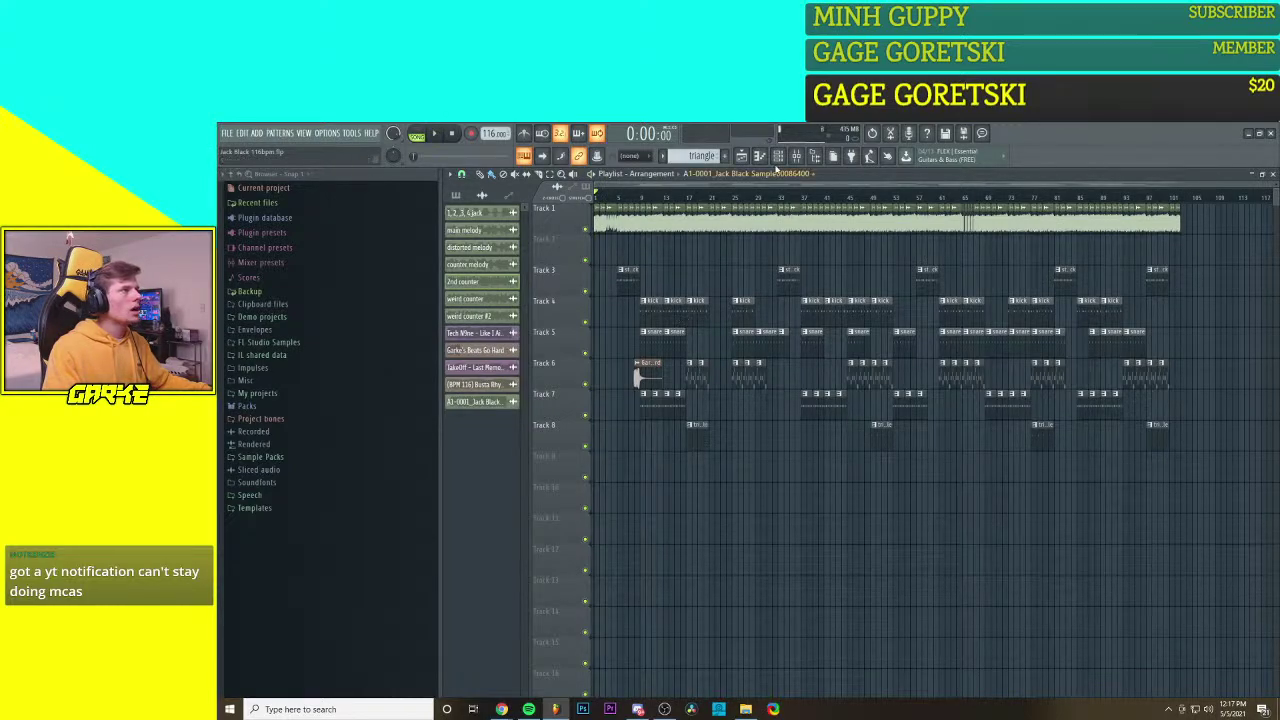
# Step: Open the mixer and add Soundgoodizer to the kick channel's second effect slot, after Fruity WaveShaper
pyautogui.click(779, 157)
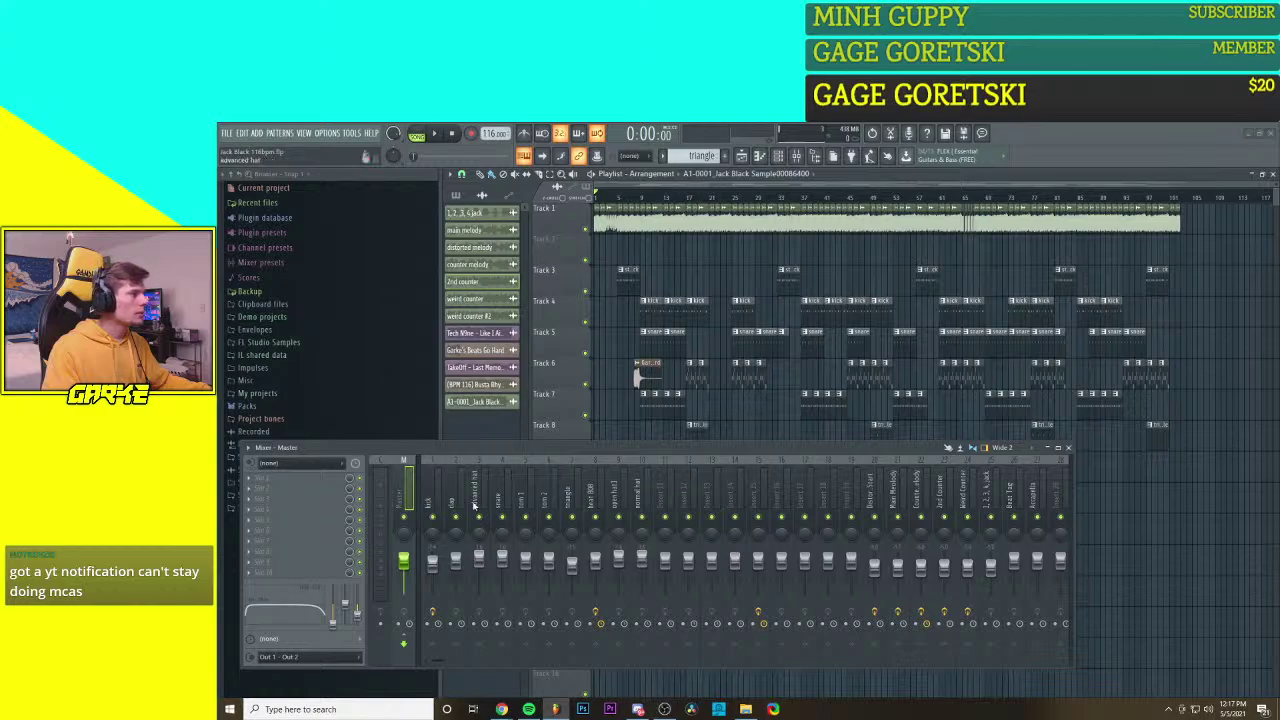
pyautogui.click(429, 493)
pyautogui.moveTo(556, 452); pyautogui.dragTo(576, 451)
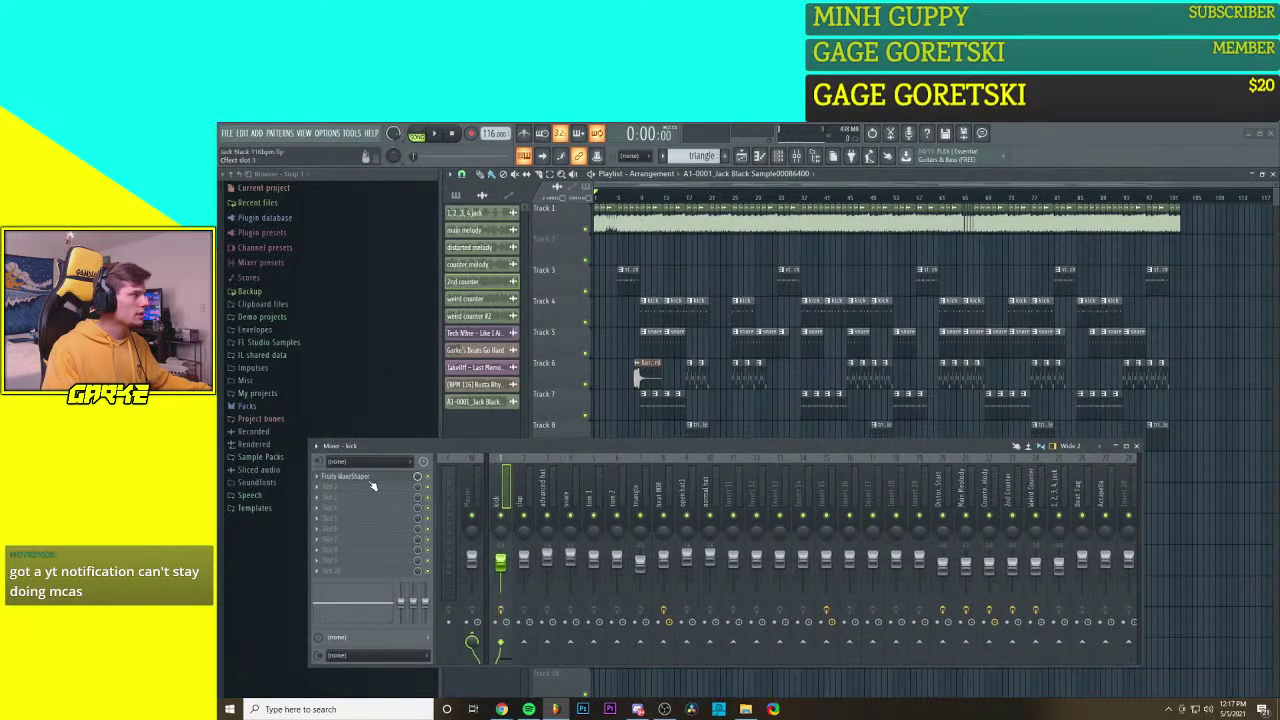
pyautogui.click(351, 489)
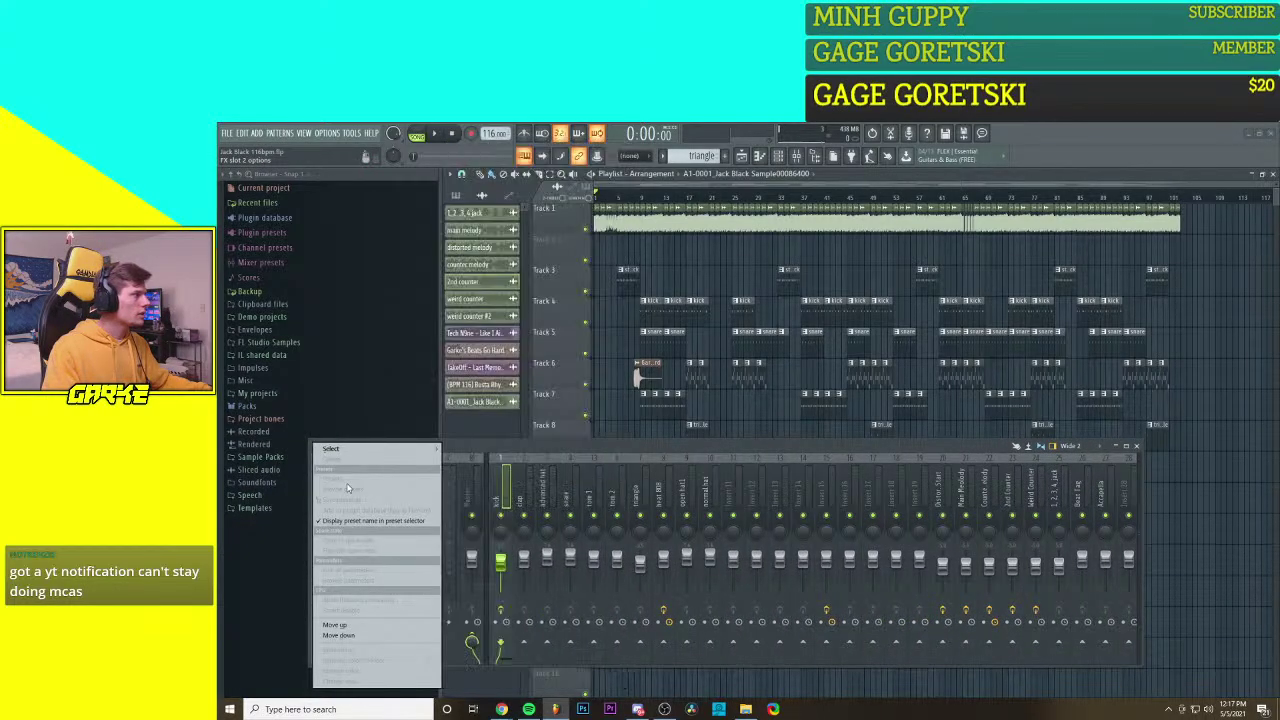
pyautogui.moveTo(400, 449)
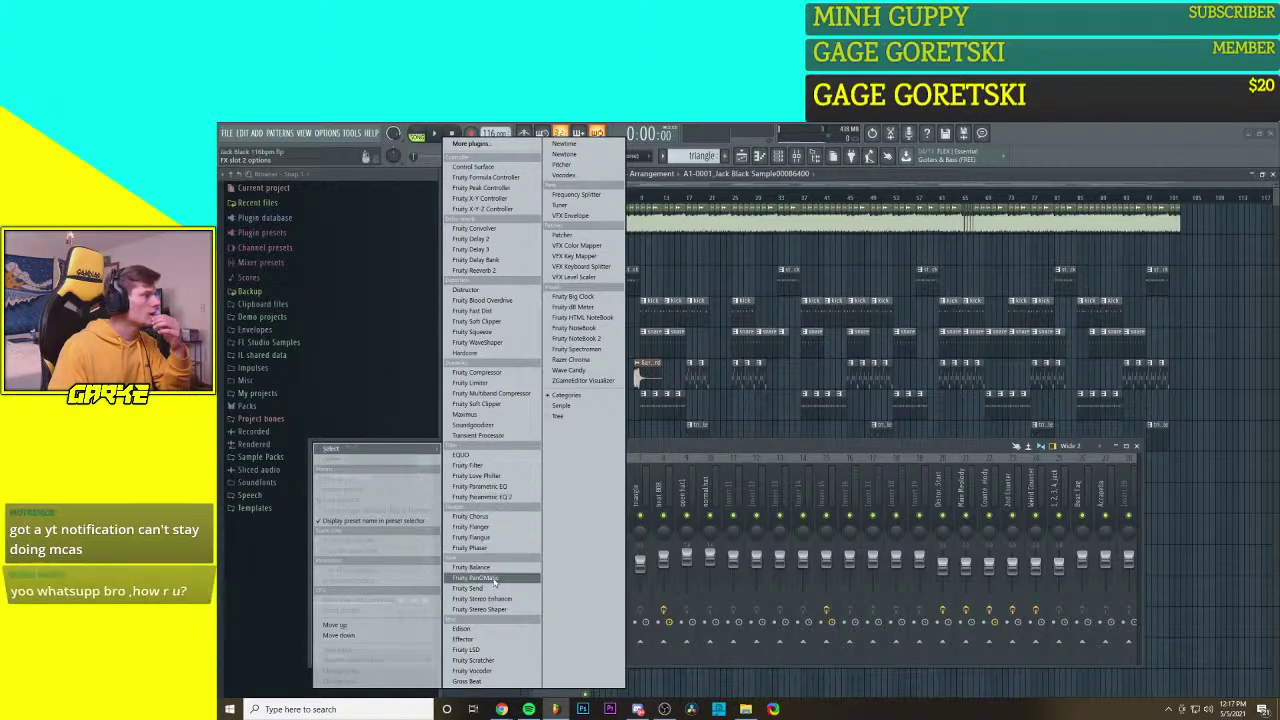
pyautogui.click(480, 425)
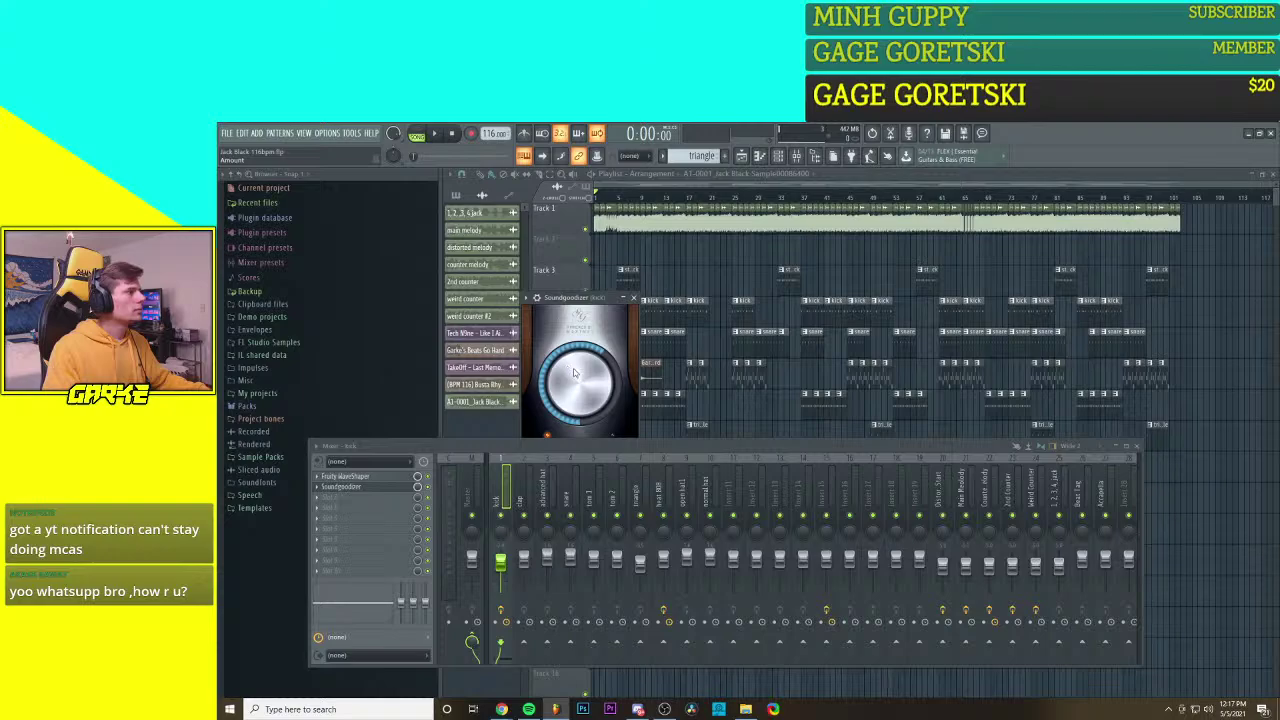
# Step: Play the arrangement from around bar 4 and open the kick channel's Soundgoodizer during playback
pyautogui.click(617, 200)
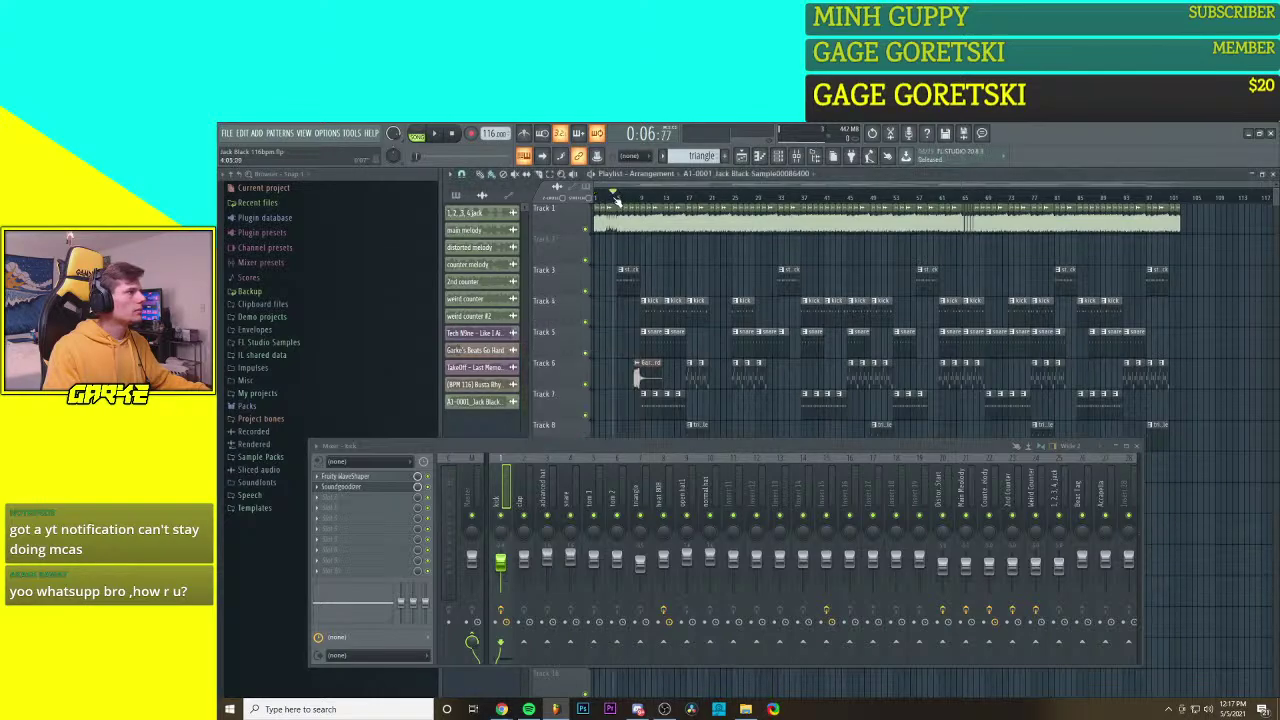
pyautogui.press('space')
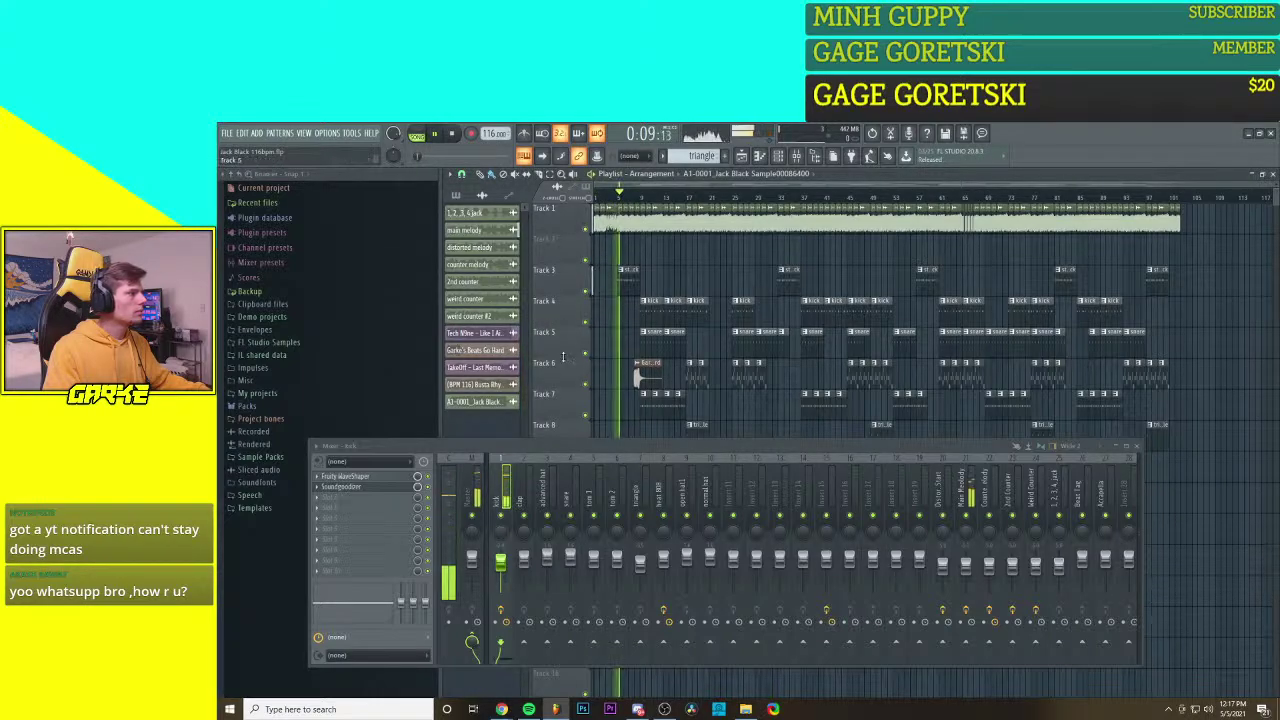
pyautogui.click(359, 488)
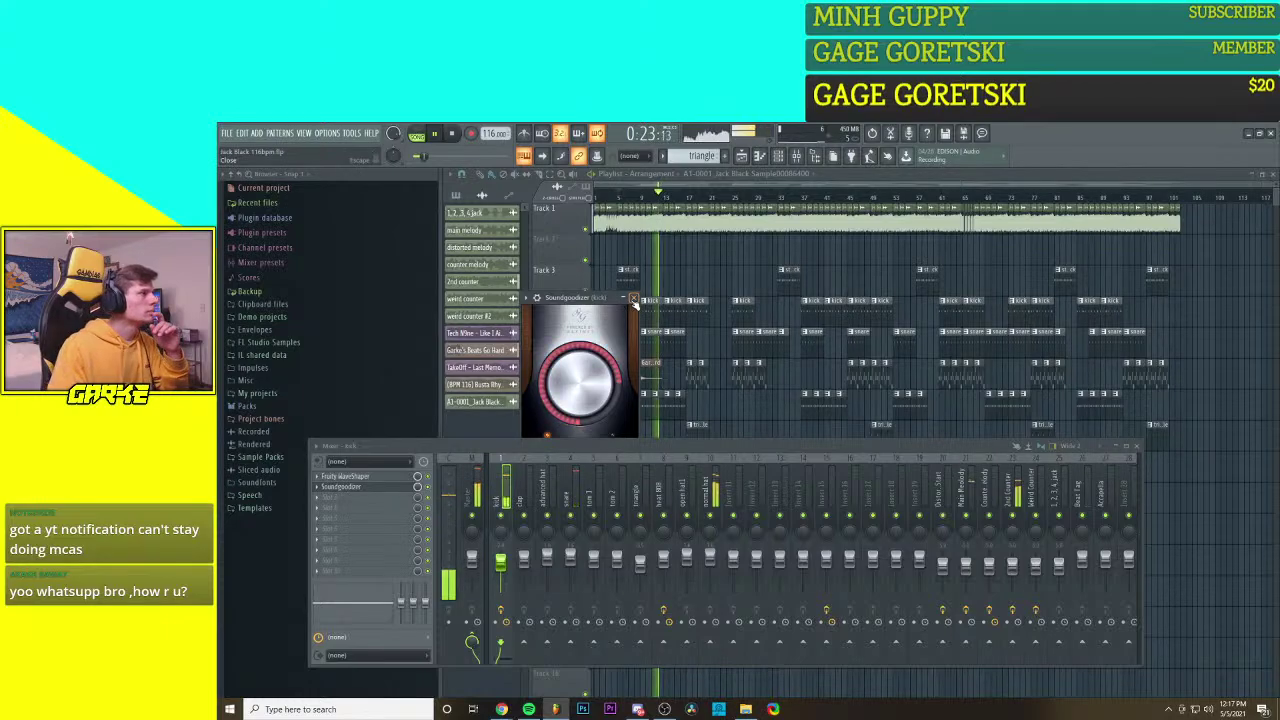
# Step: Close Soundgoodizer, add Fruity Parametric EQ 2 to the kick channel's third effect slot, and clear the mixer away from the EQ window
pyautogui.click(634, 300)
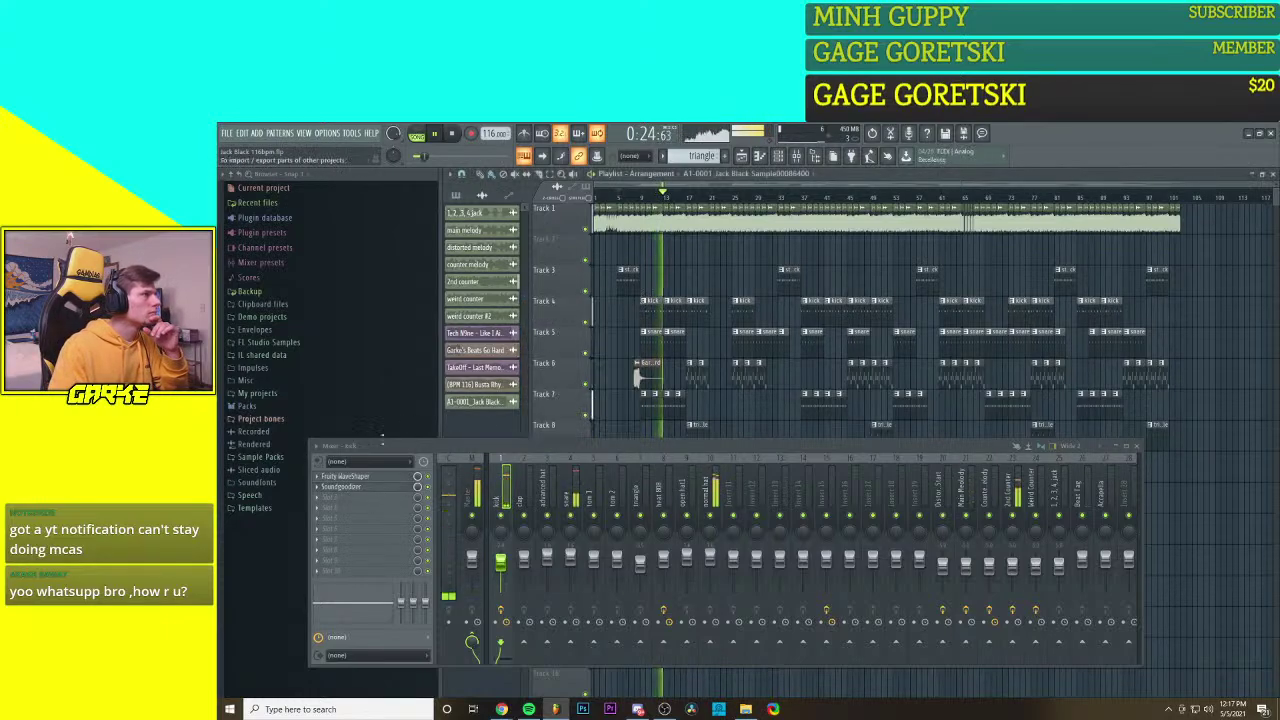
pyautogui.click(318, 497)
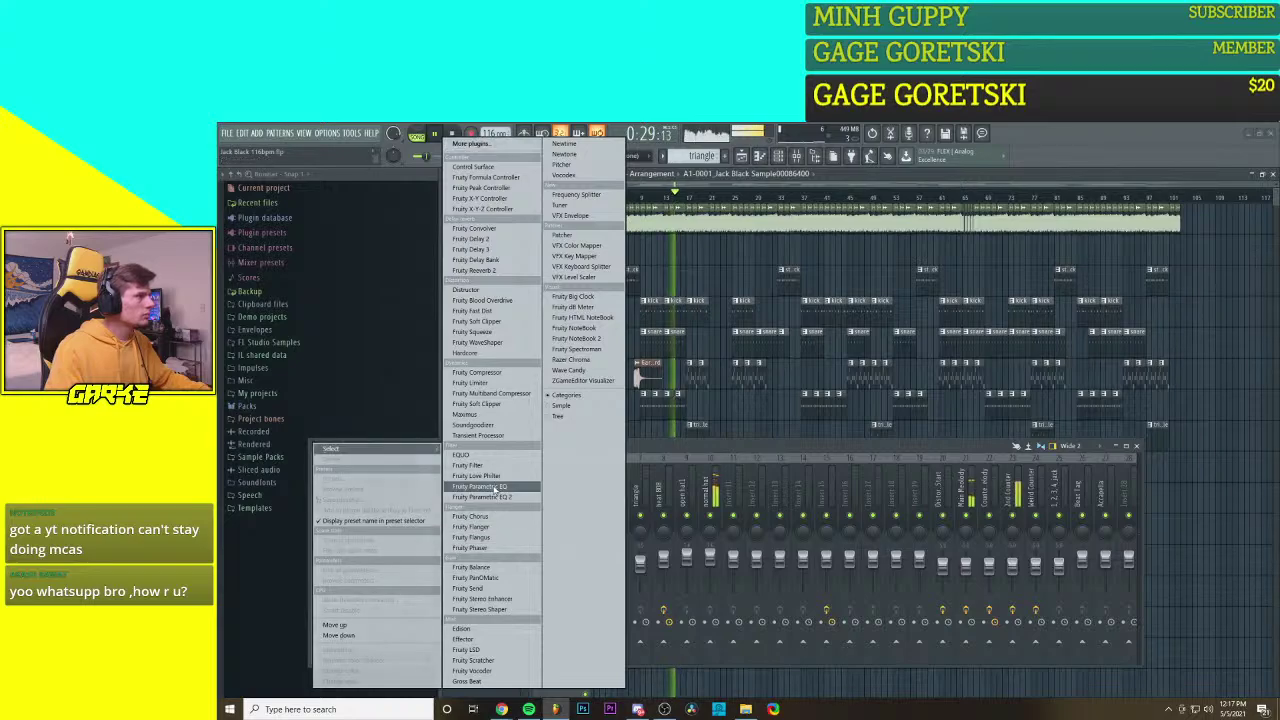
pyautogui.click(482, 497)
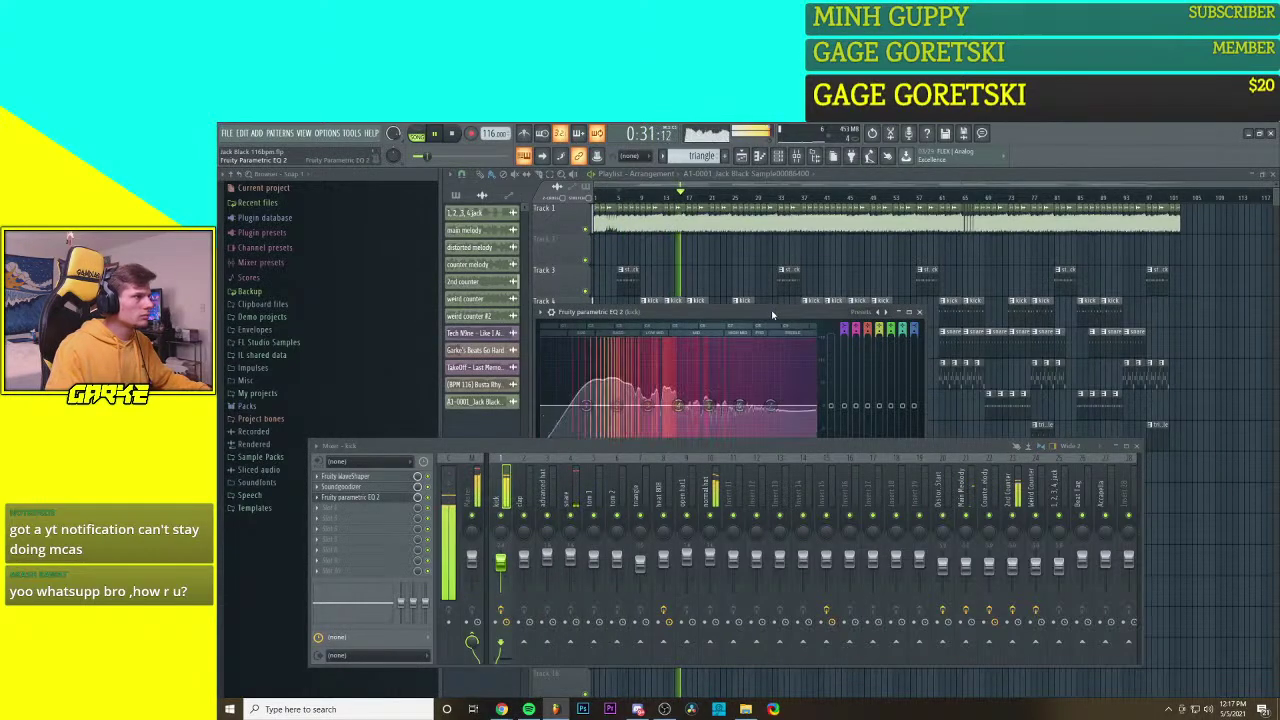
pyautogui.moveTo(812, 314); pyautogui.dragTo(805, 300)
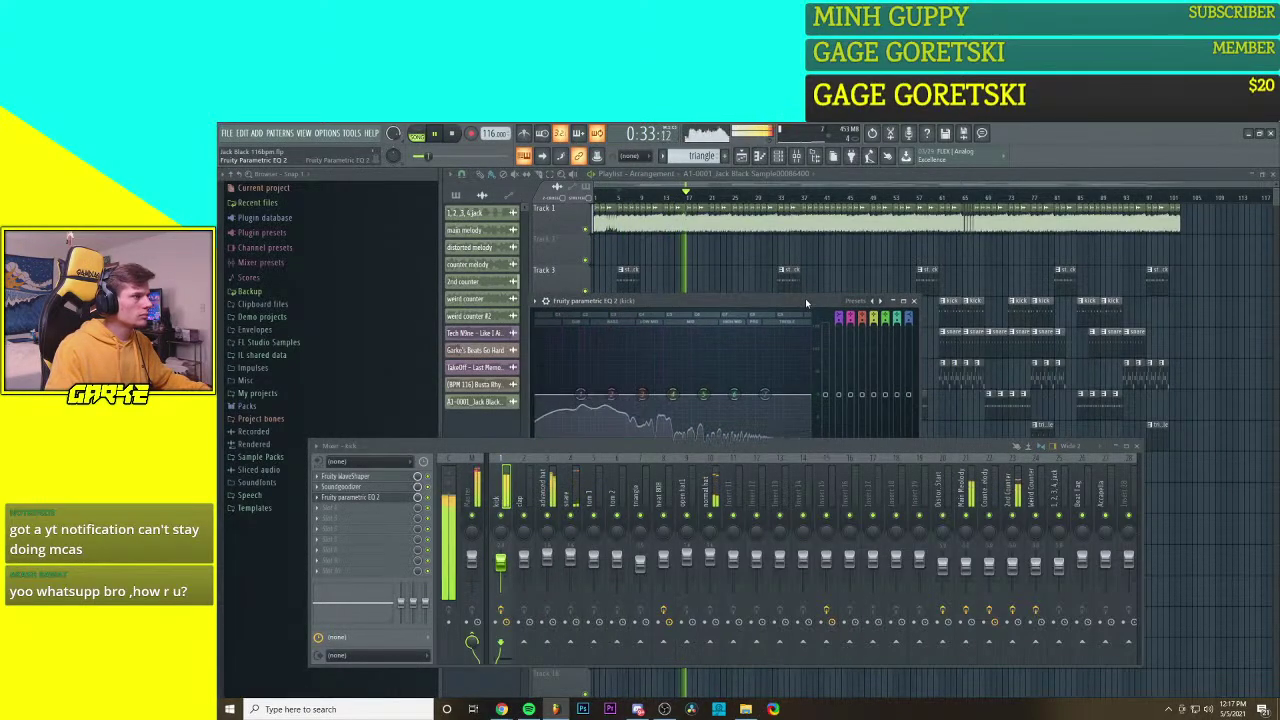
pyautogui.click(1115, 446)
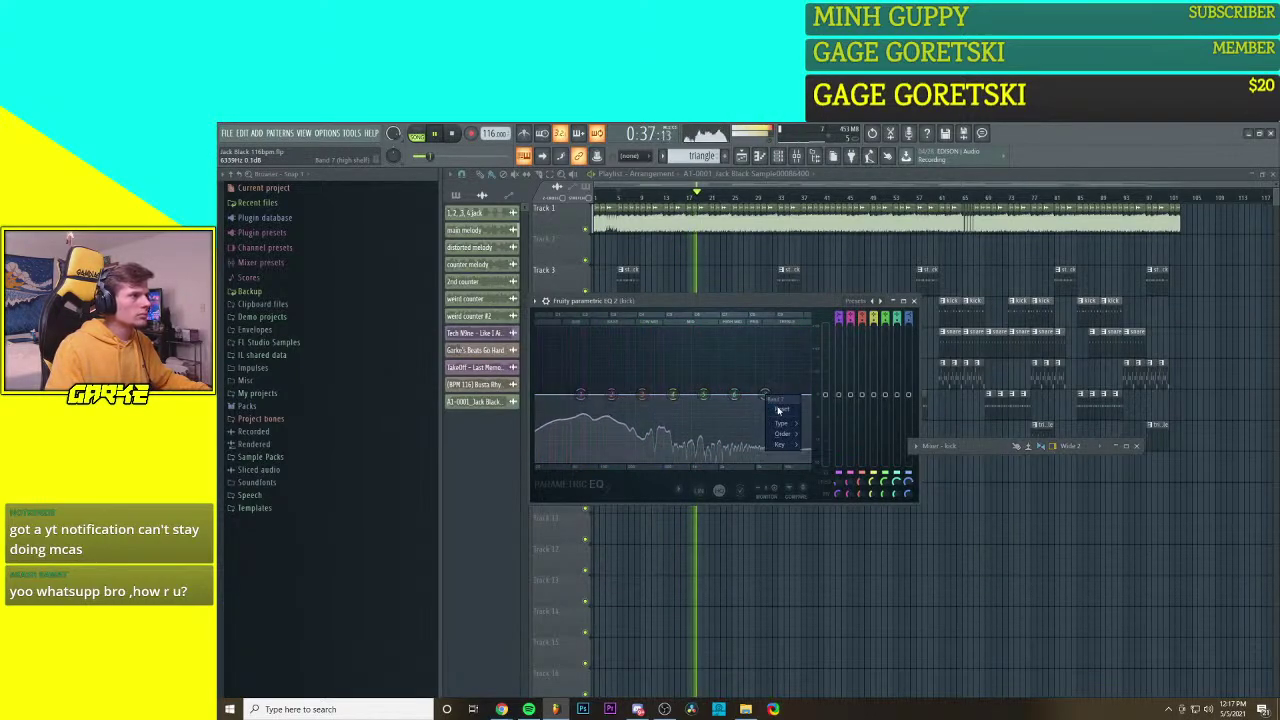
# Step: Change the filter order of band 7 in the kick's EQ and pull the band down to its minimum to cut the highs
pyautogui.rightClick(765, 397)
pyautogui.click(820, 434)
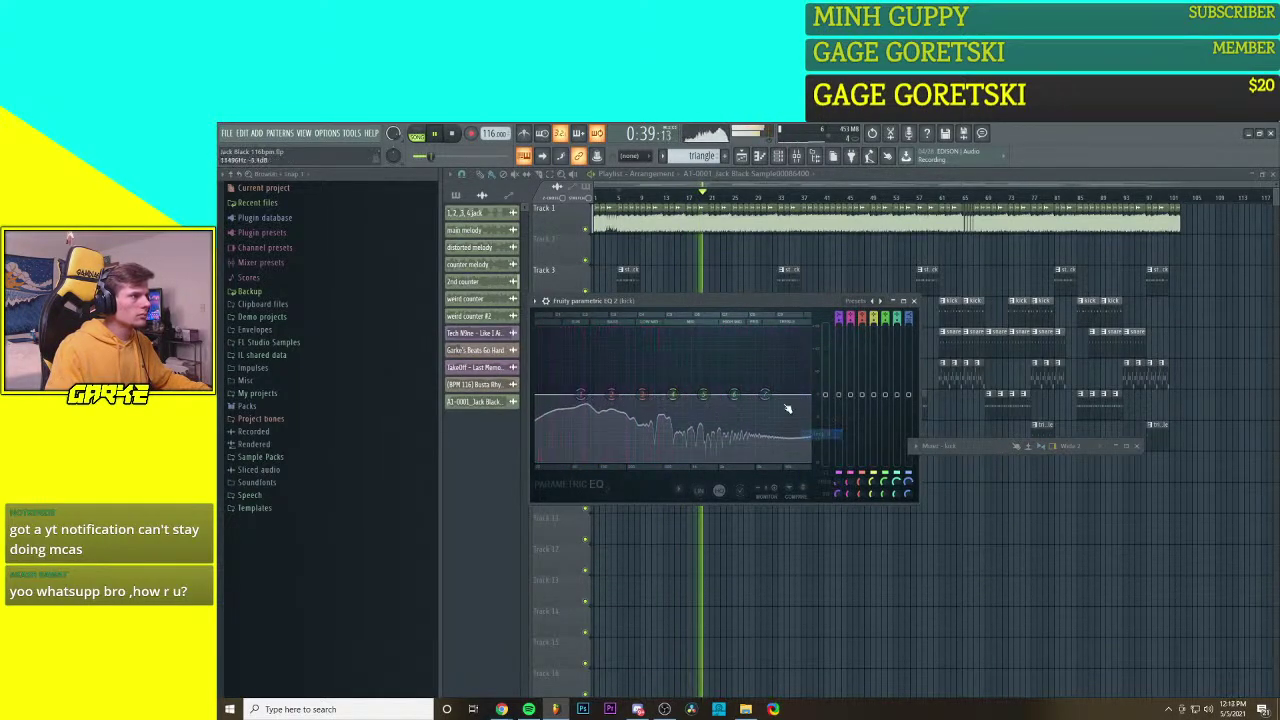
pyautogui.moveTo(767, 396); pyautogui.dragTo(726, 460)
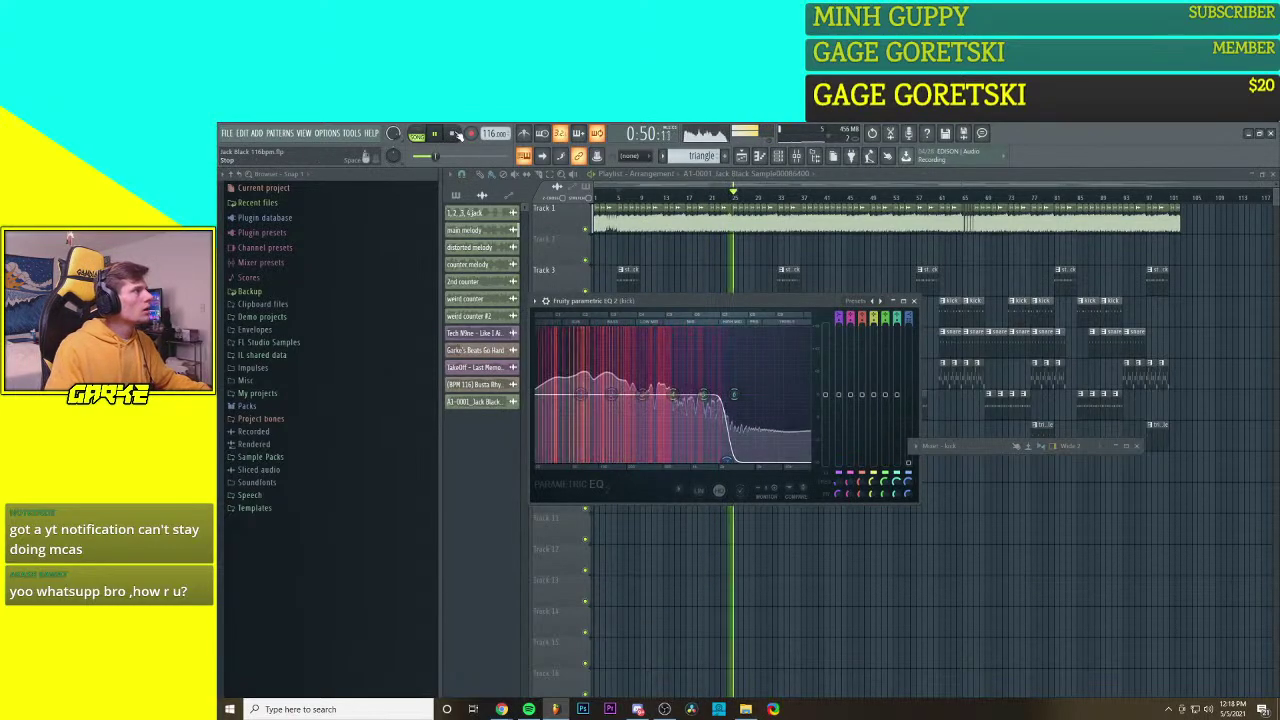
# Step: Try boosting low bands 1 and 2 of the kick's EQ during playback, and reset both bands
pyautogui.click(452, 134)
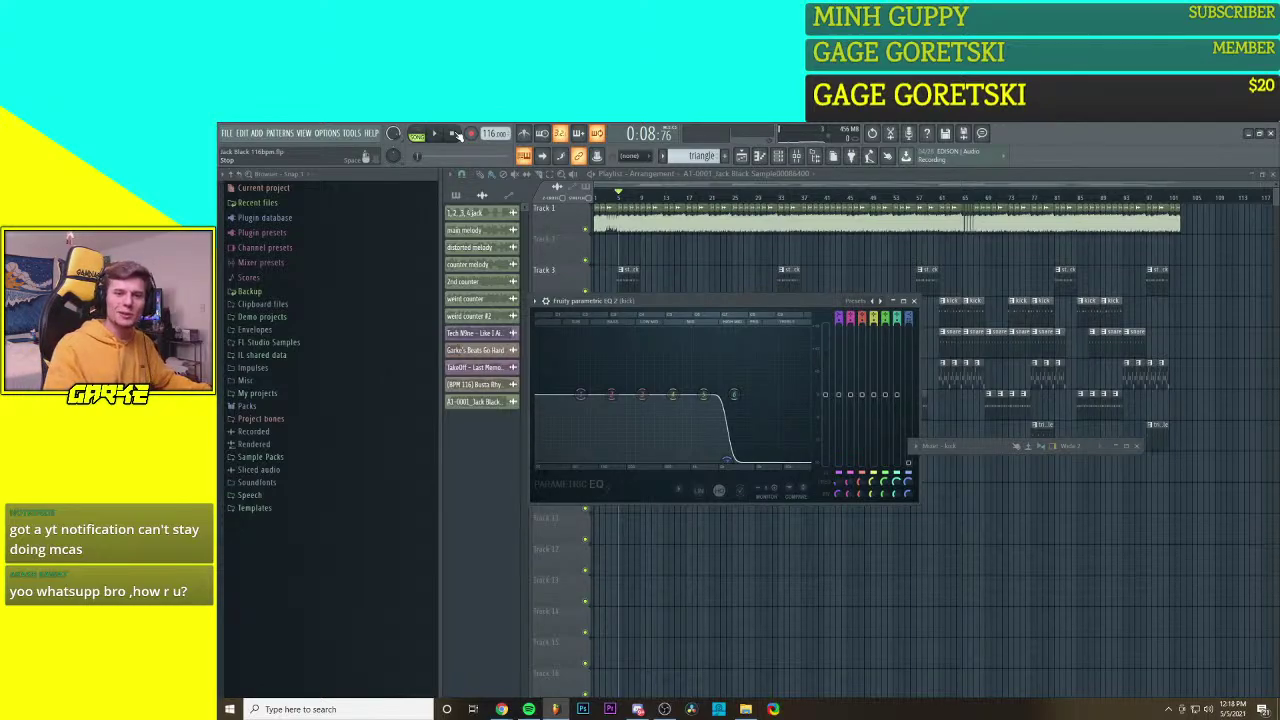
pyautogui.click(436, 136)
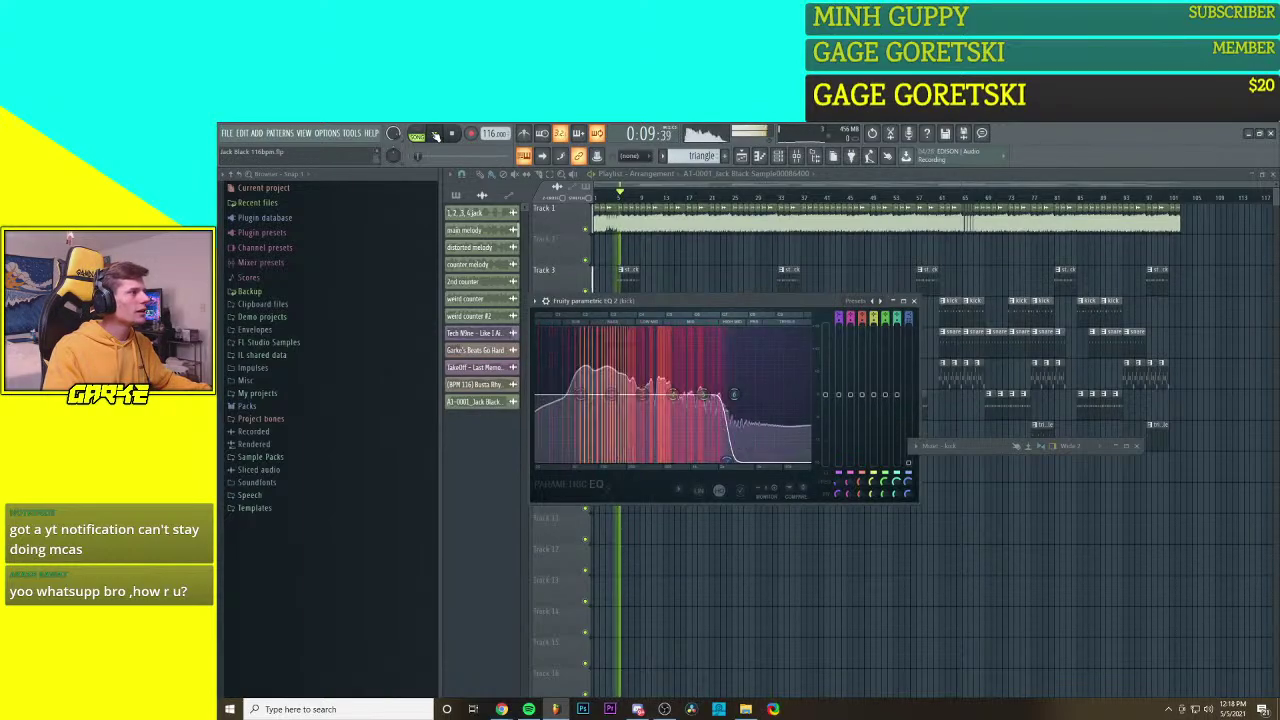
pyautogui.moveTo(579, 398); pyautogui.dragTo(617, 388)
pyautogui.press('space')
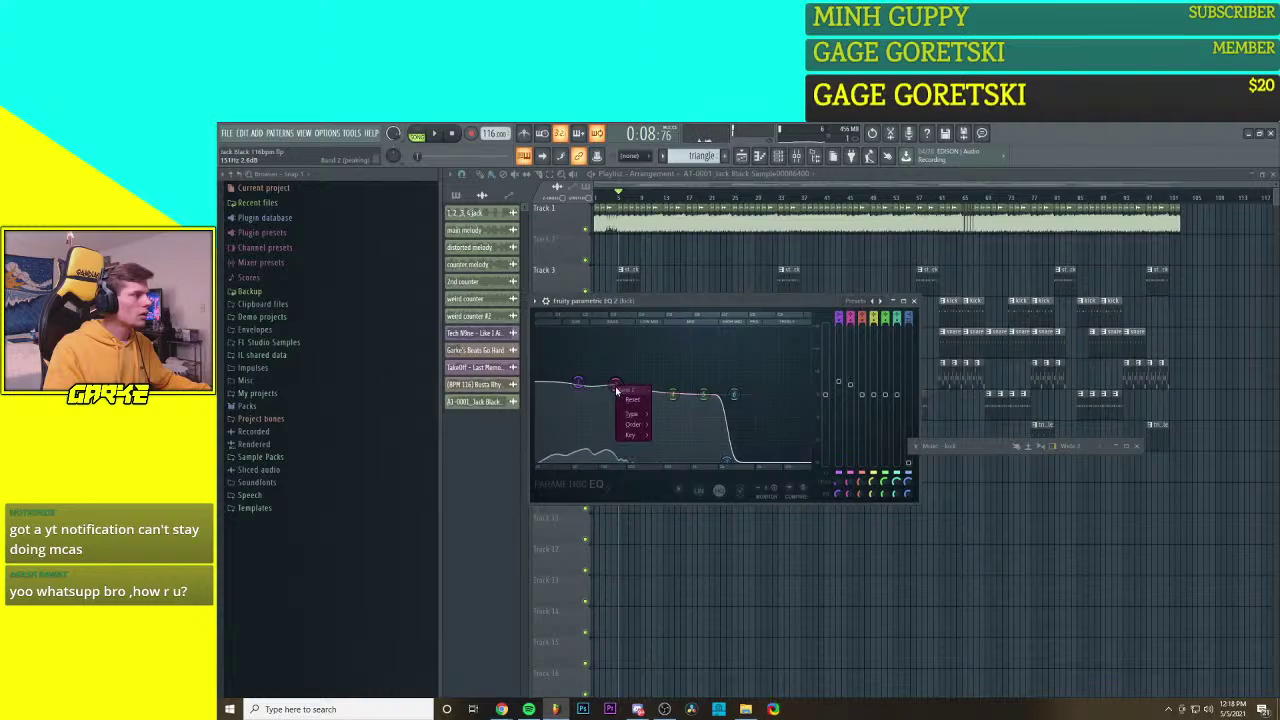
pyautogui.press('space')
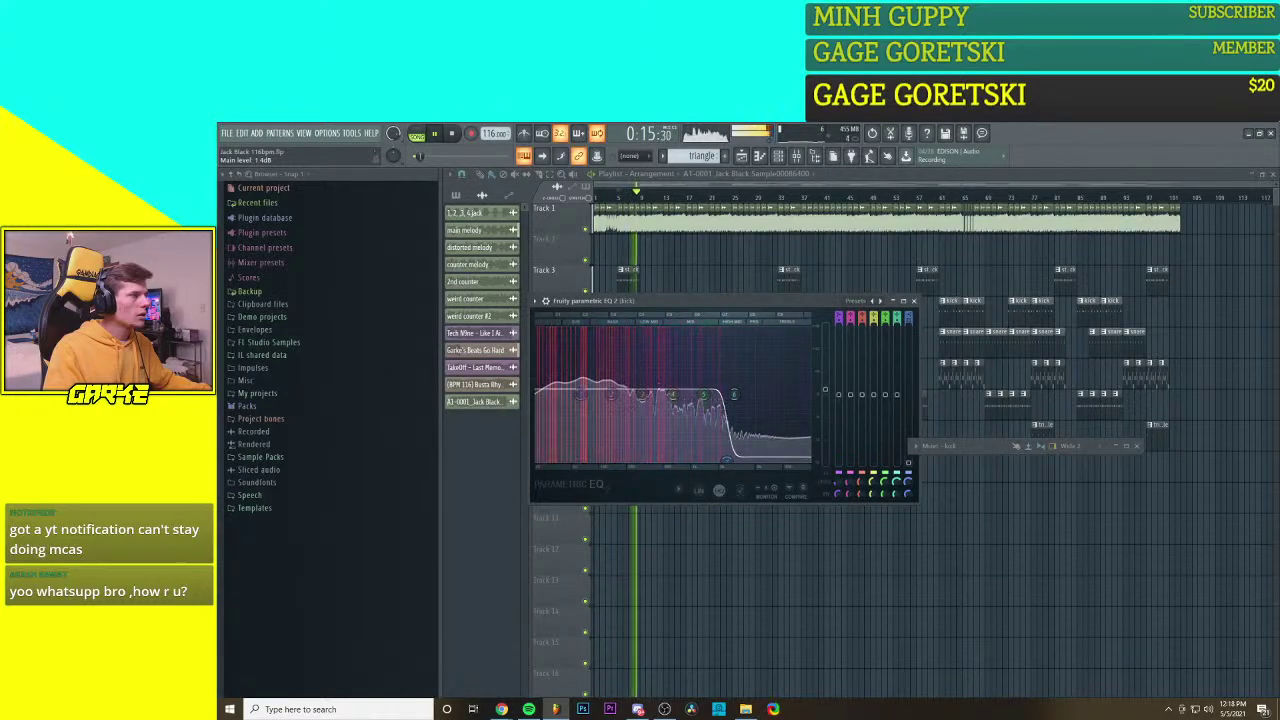
# Step: Lower the kick EQ's band 7 to about 1774 Hz, raise the EQ's main level, close the plugin and stop playback
pyautogui.moveTo(728, 460); pyautogui.dragTo(719, 460)
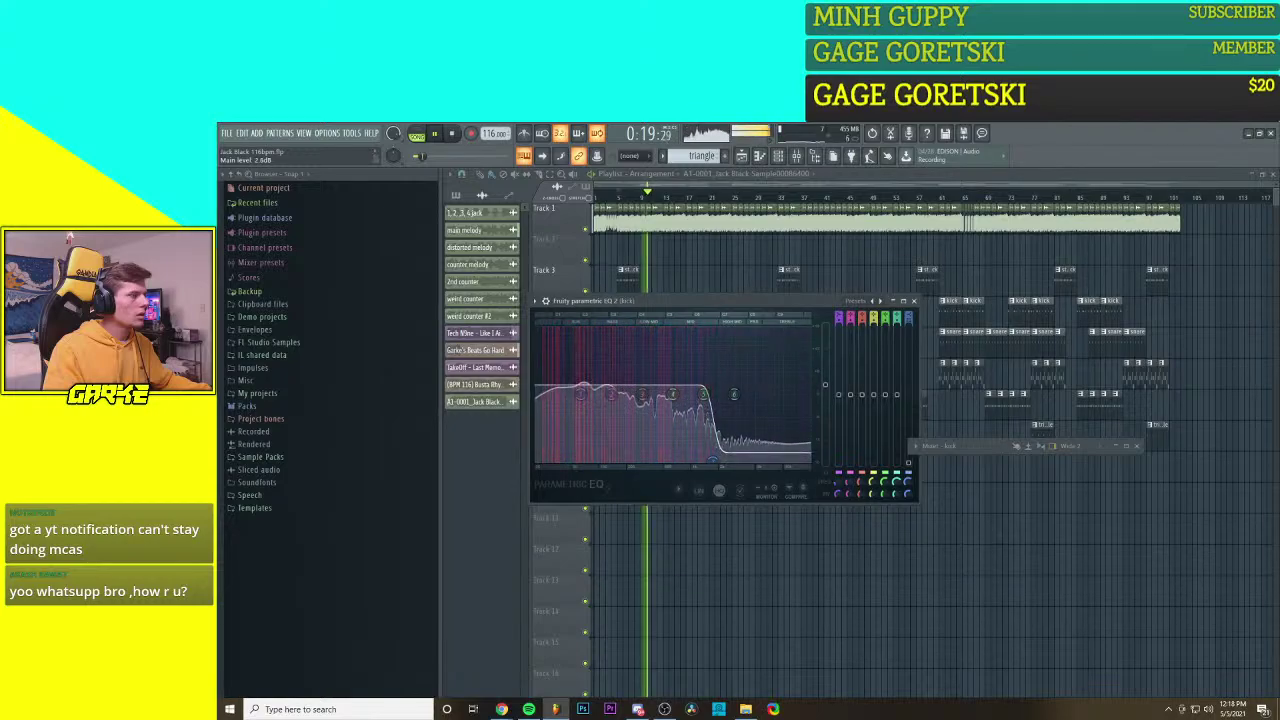
pyautogui.moveTo(828, 386); pyautogui.dragTo(828, 376)
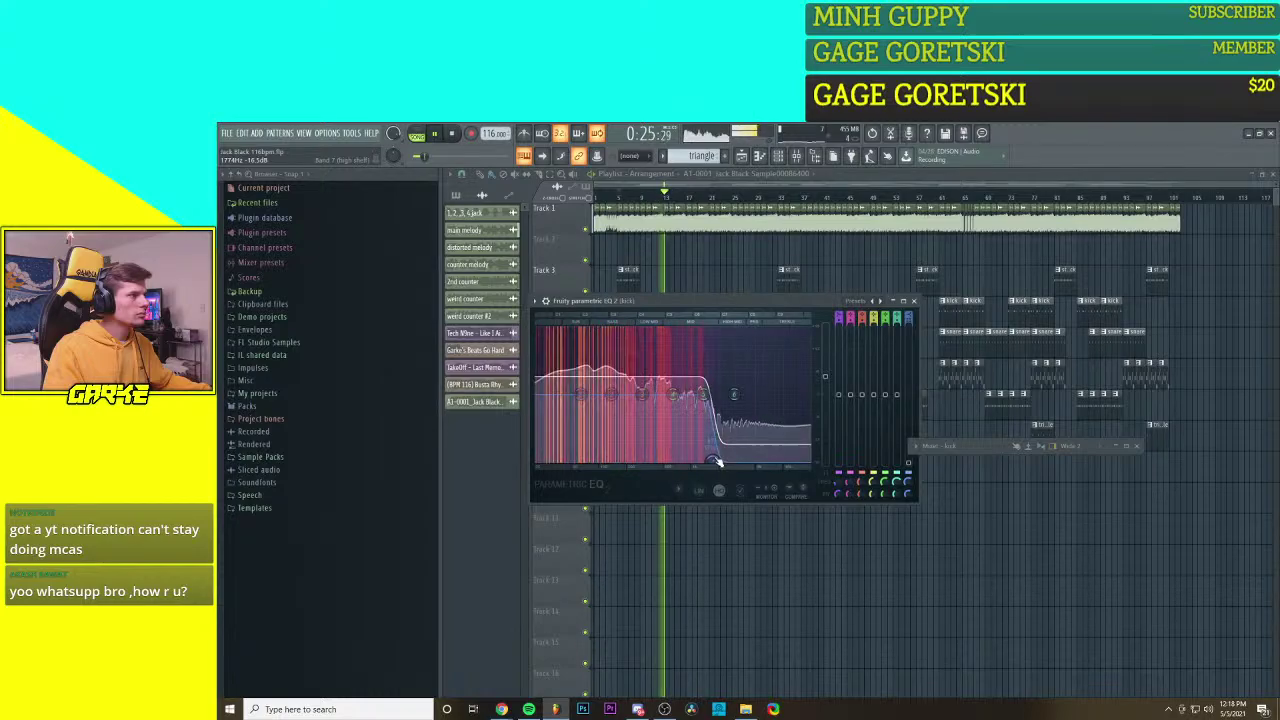
pyautogui.click(913, 302)
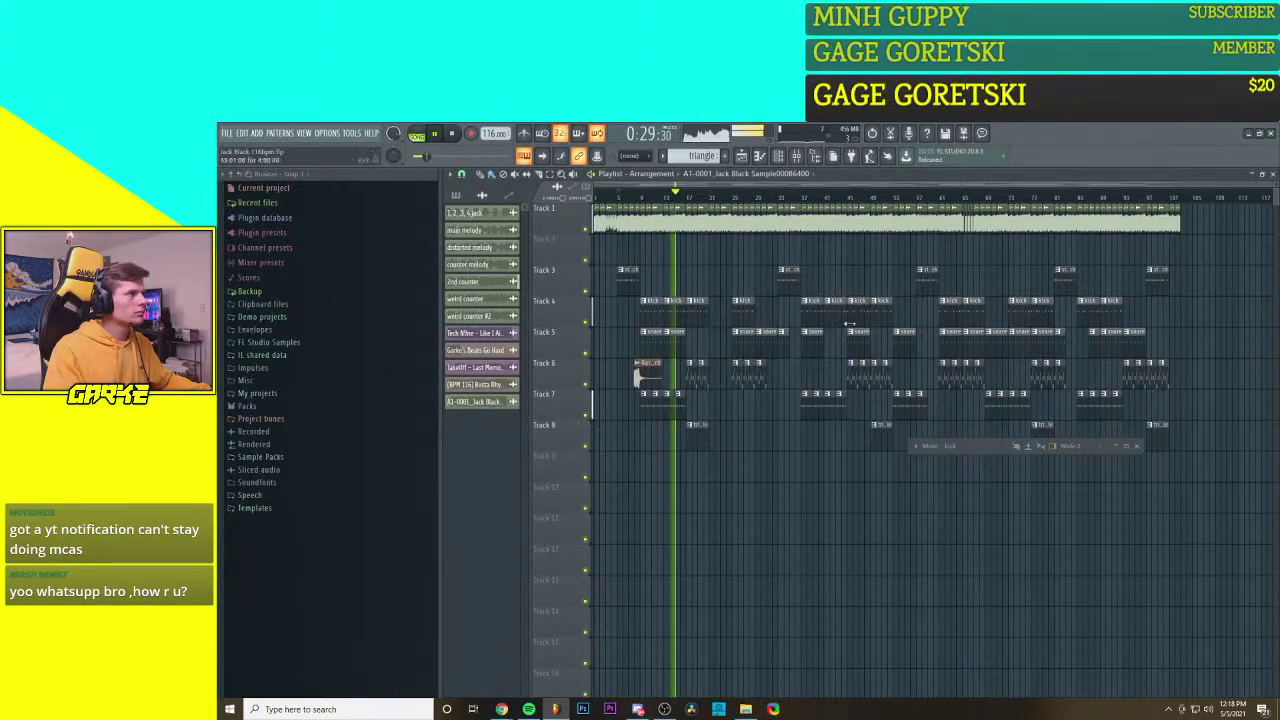
pyautogui.press('space')
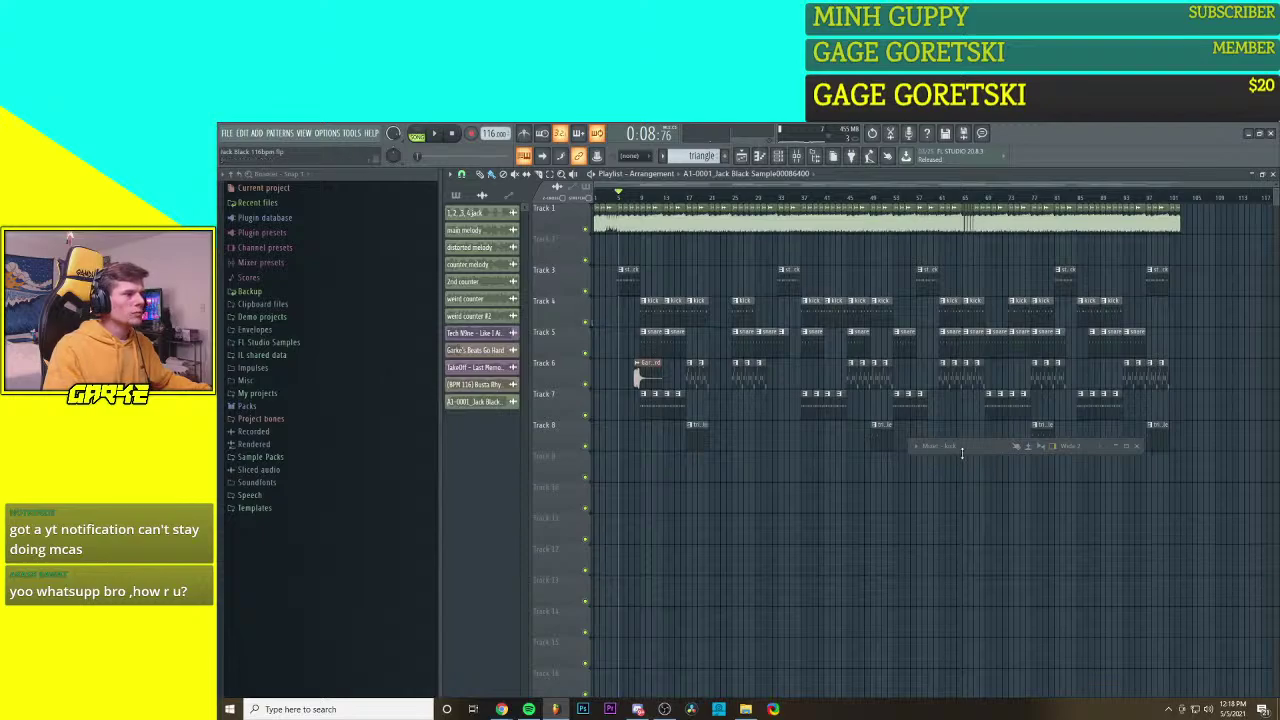
# Step: Bring the full mixer back at its normal size and reposition it below Track 8 of the playlist
pyautogui.click(1126, 447)
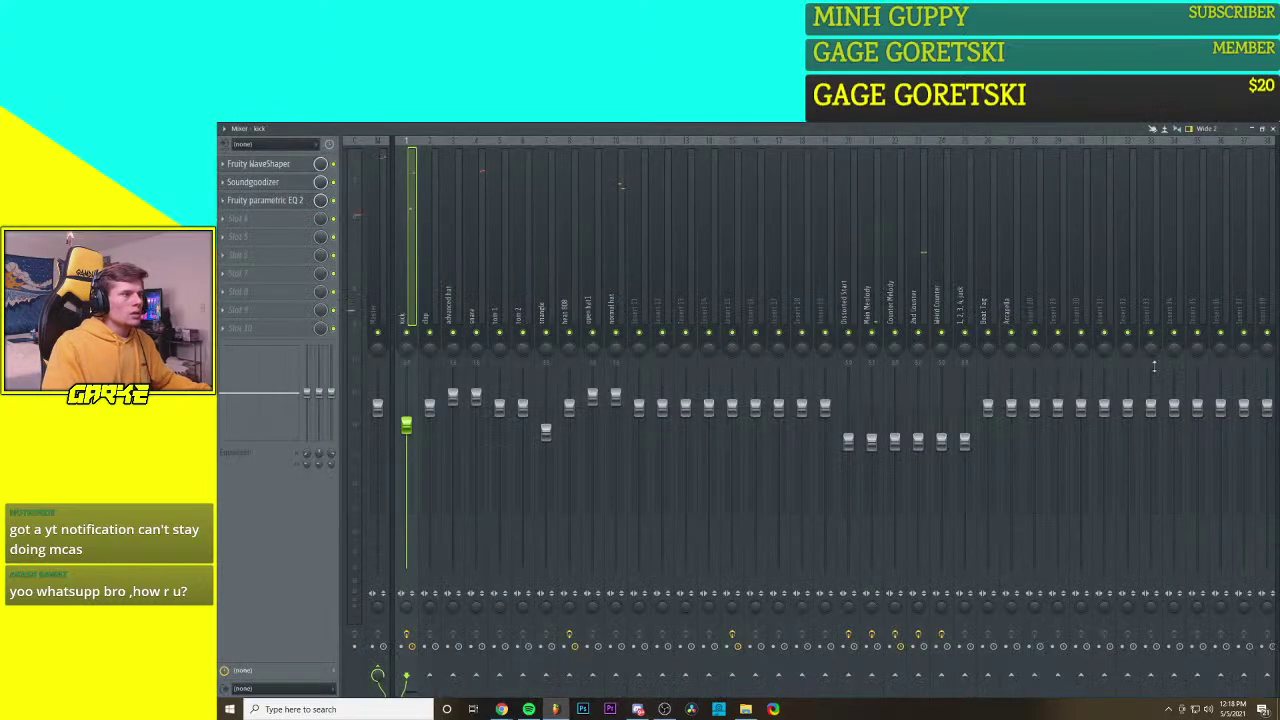
pyautogui.click(1257, 130)
pyautogui.click(1118, 448)
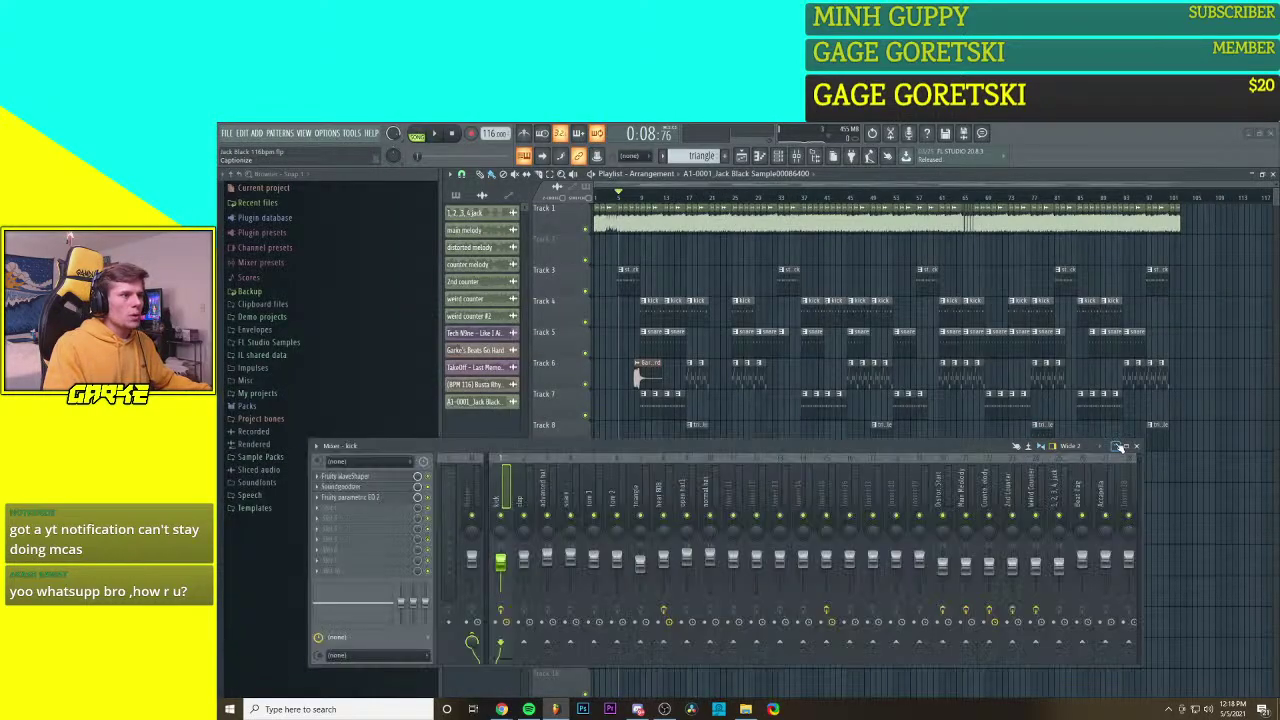
pyautogui.moveTo(726, 447); pyautogui.dragTo(777, 453)
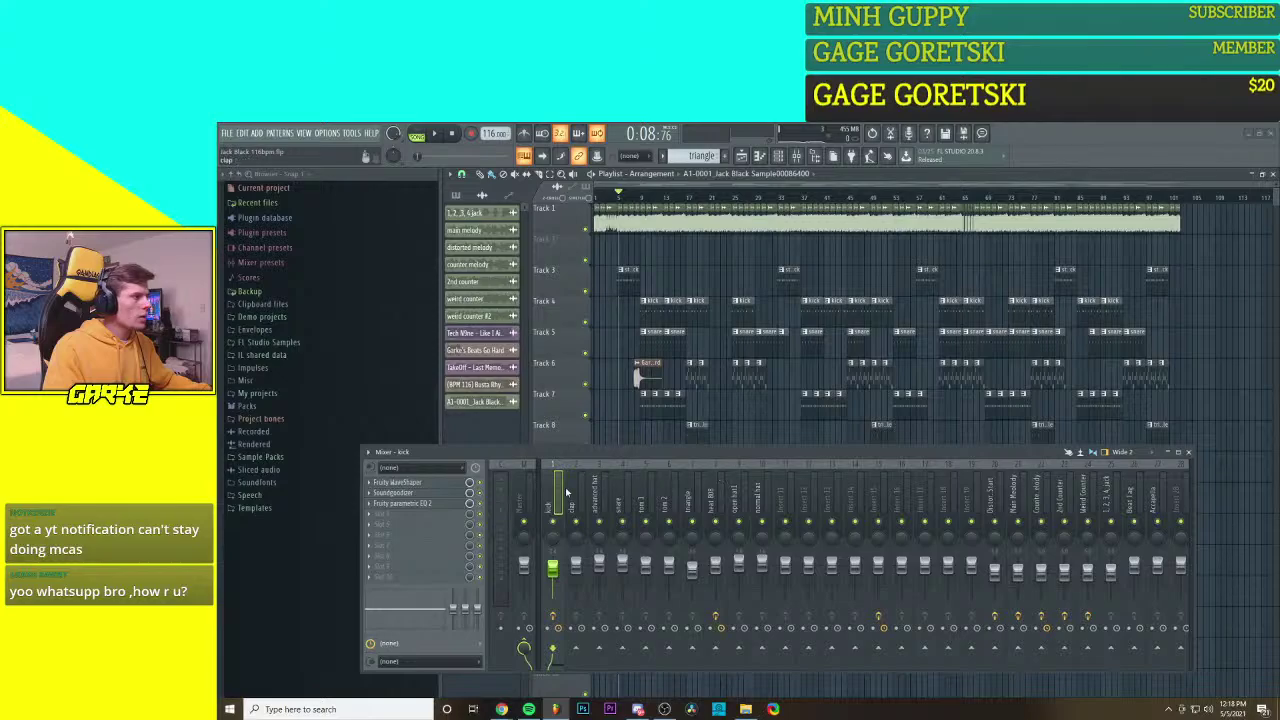
pyautogui.moveTo(635, 458); pyautogui.dragTo(612, 464)
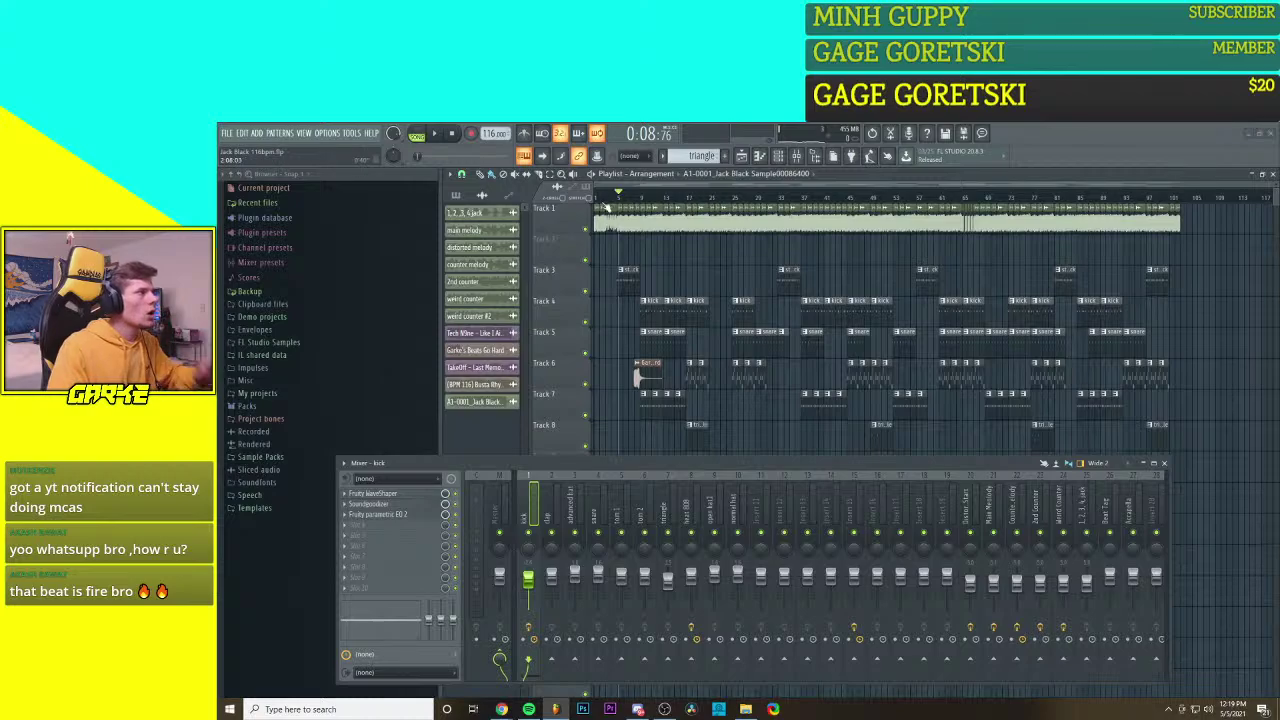
# Step: Listen to the arrangement from bar 11 and again from around bar 15 to check the lead-in to bar 17
pyautogui.click(652, 199)
pyautogui.press('space')
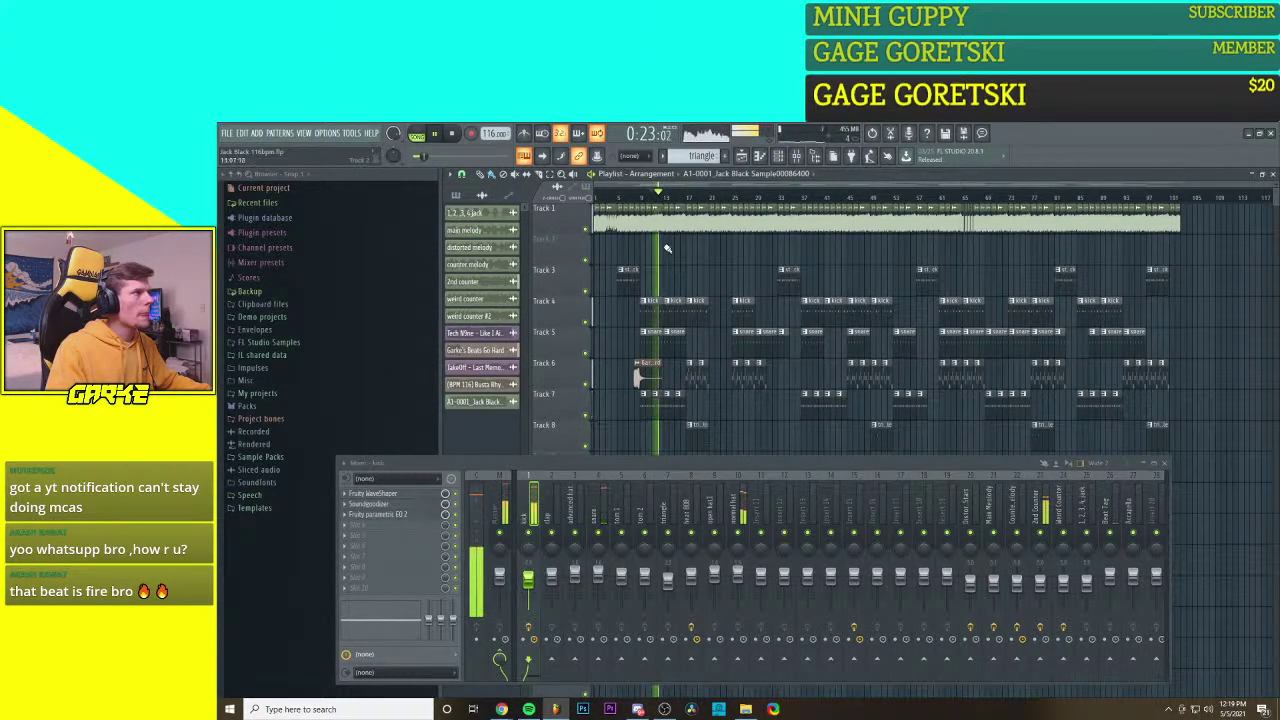
pyautogui.press('space')
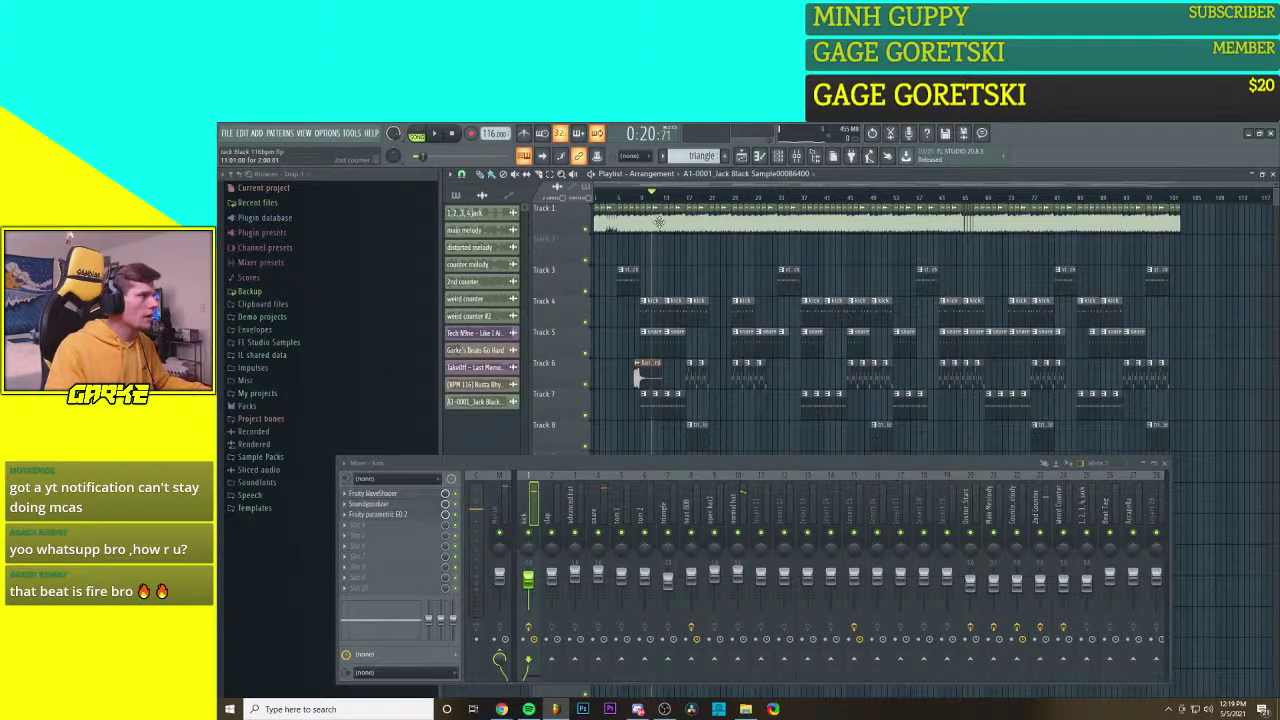
pyautogui.scroll(6, 659, 221)
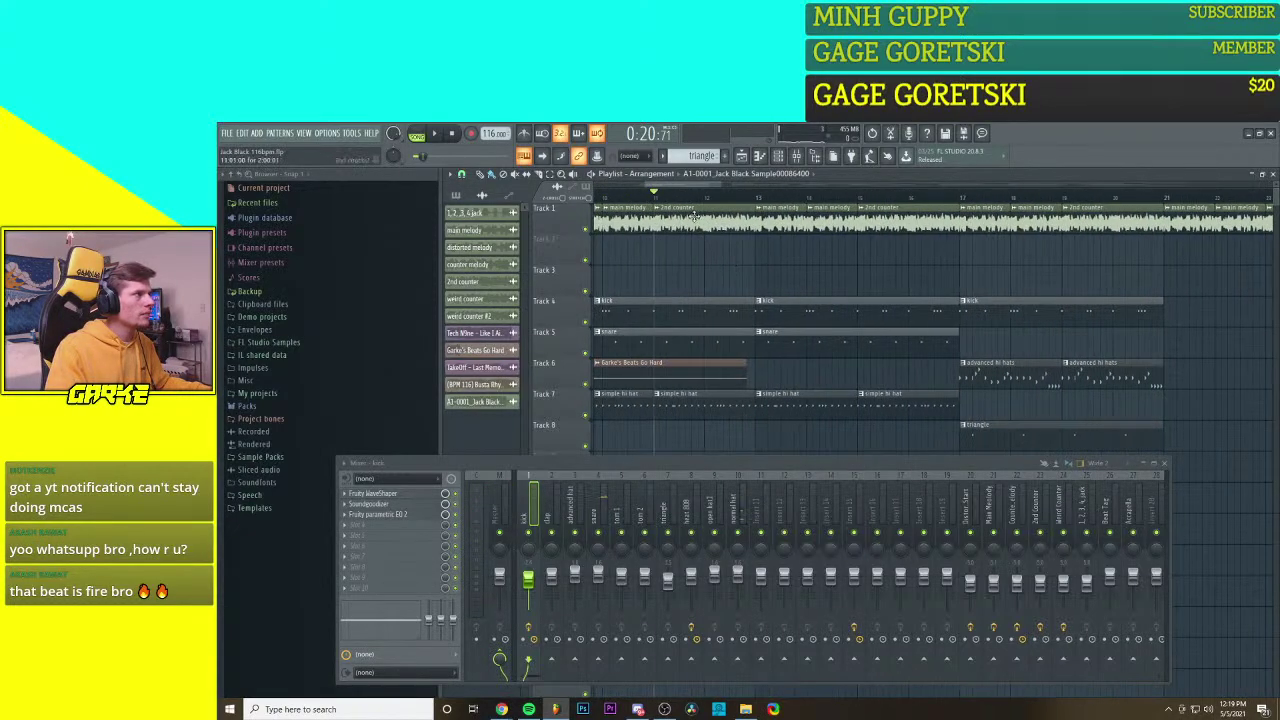
pyautogui.scroll(-5, 730, 246)
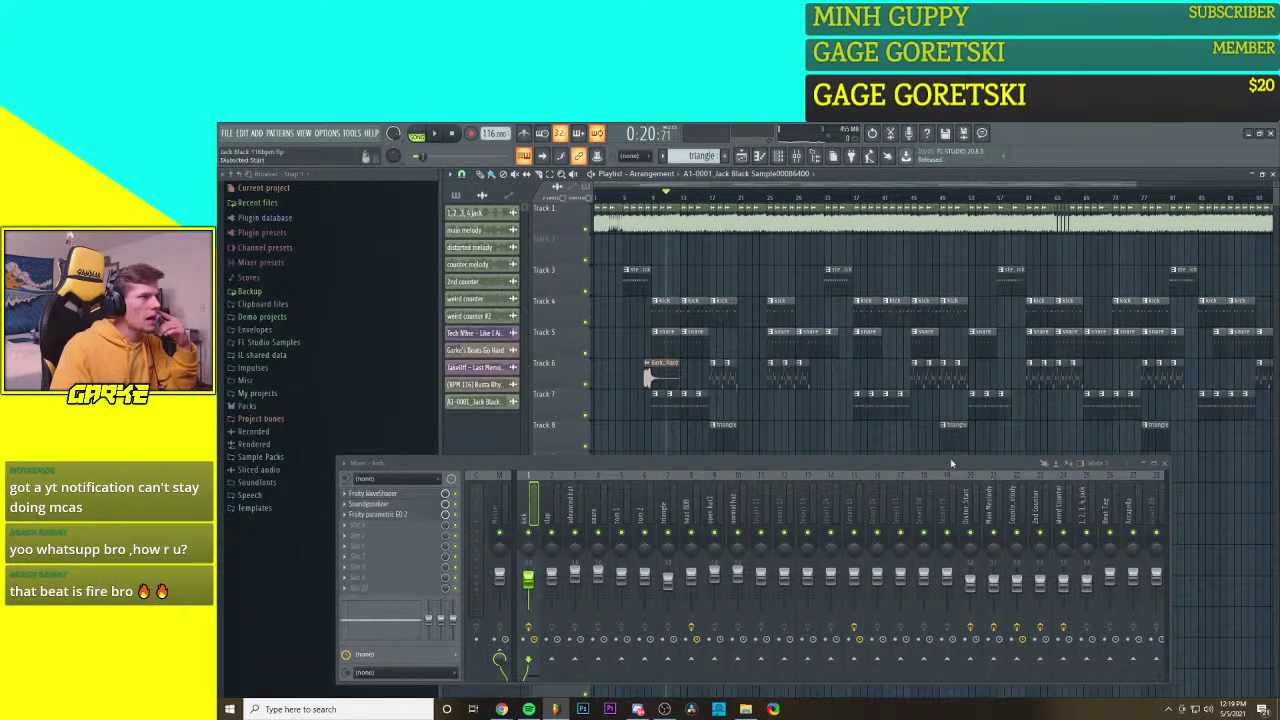
pyautogui.moveTo(957, 266)
pyautogui.mouseDown()
pyautogui.moveTo(866, 258)
pyautogui.moveTo(940, 291)
pyautogui.moveTo(961, 279)
pyautogui.mouseUp()
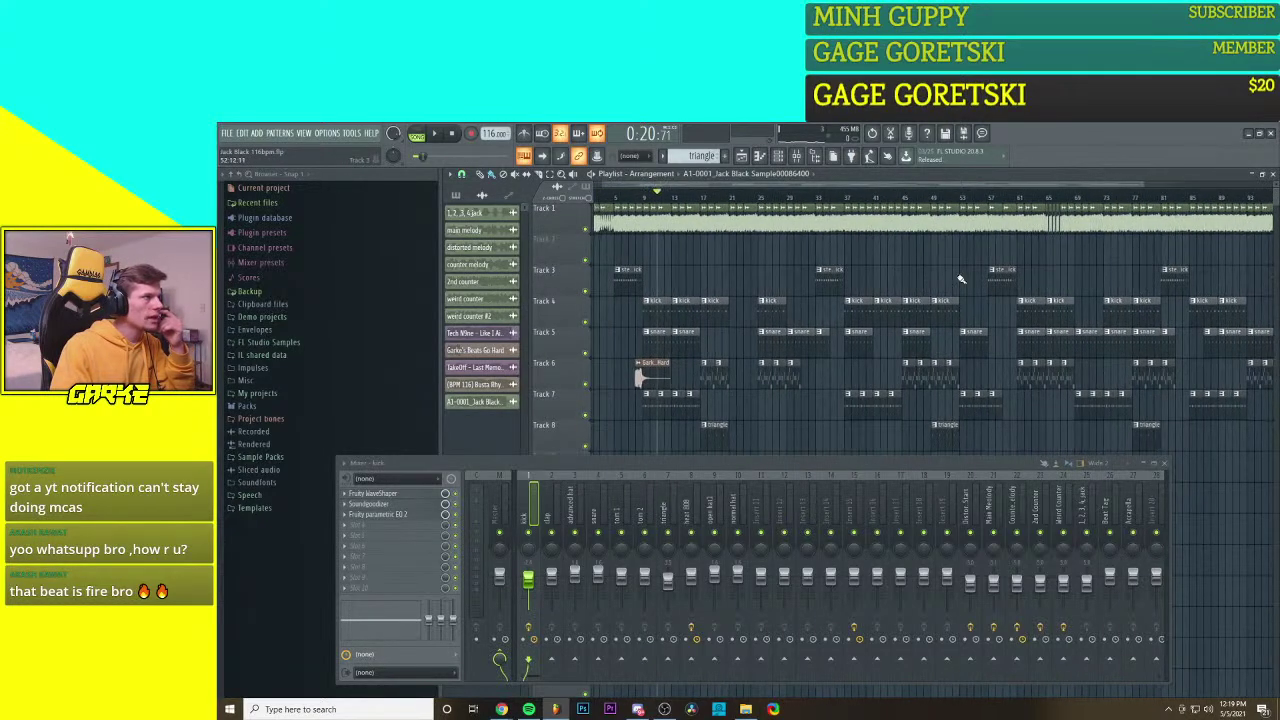
pyautogui.click(692, 200)
pyautogui.press('space')
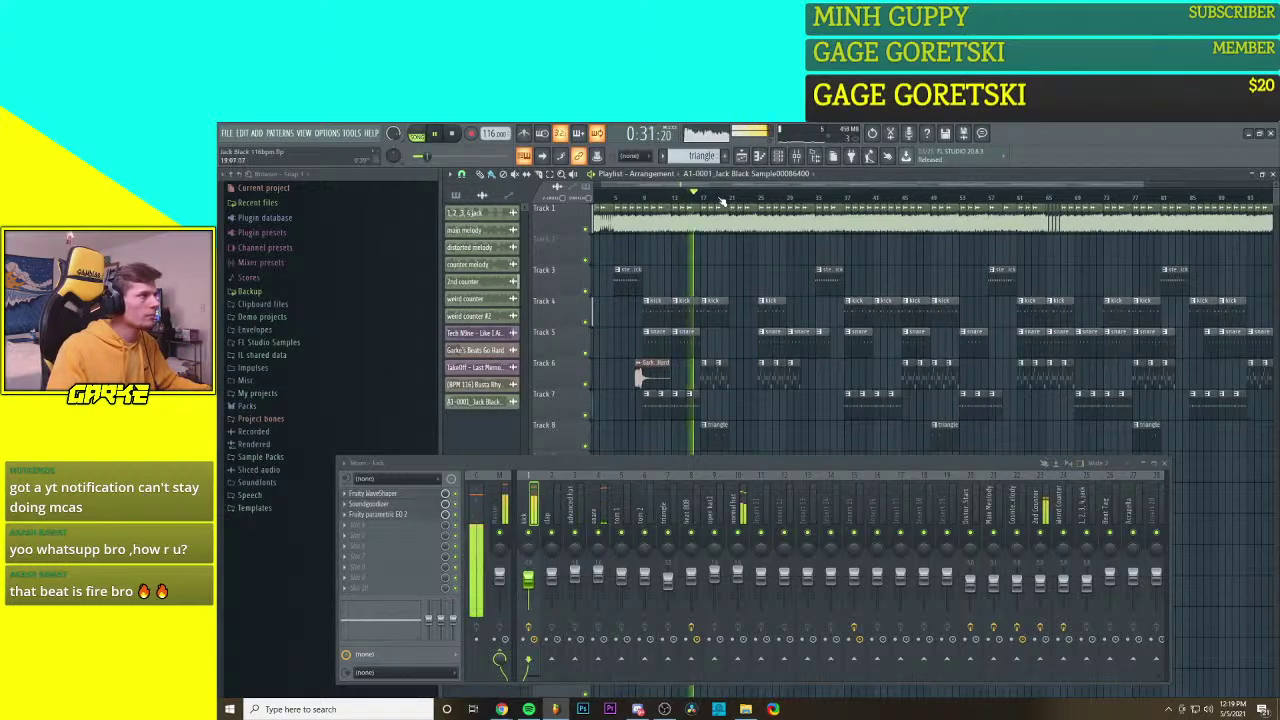
pyautogui.press('space')
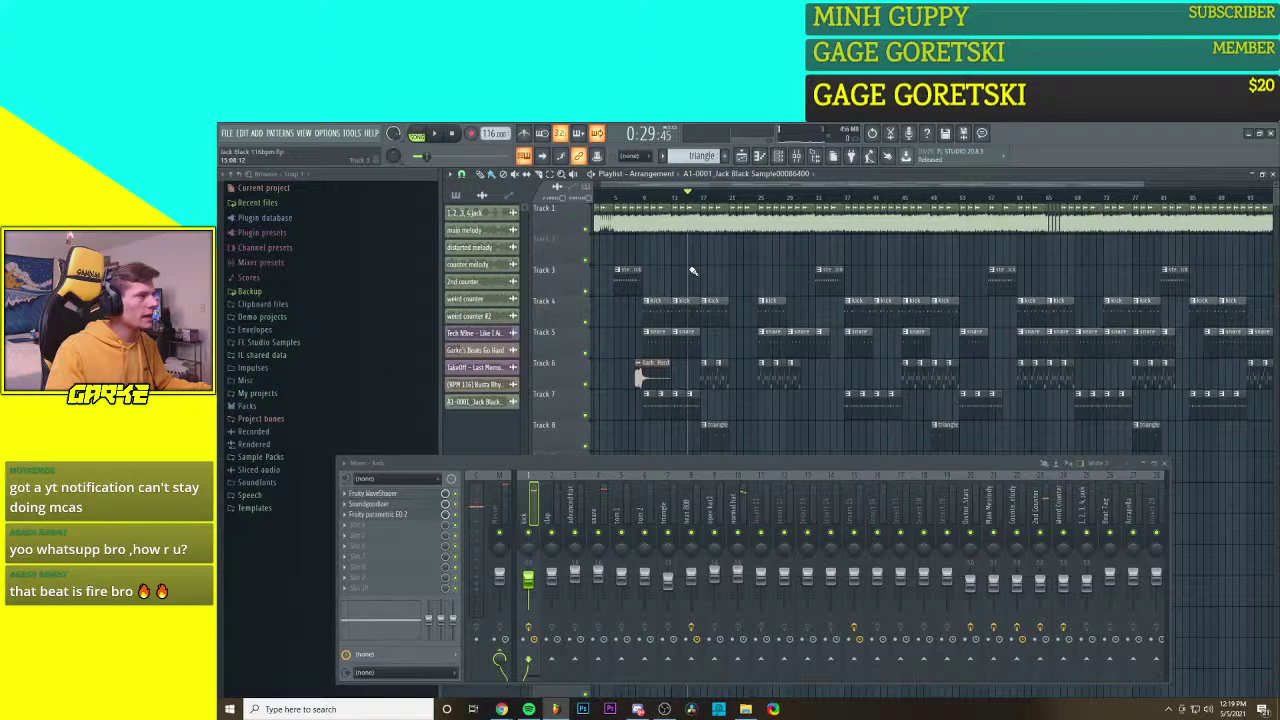
pyautogui.press('space')
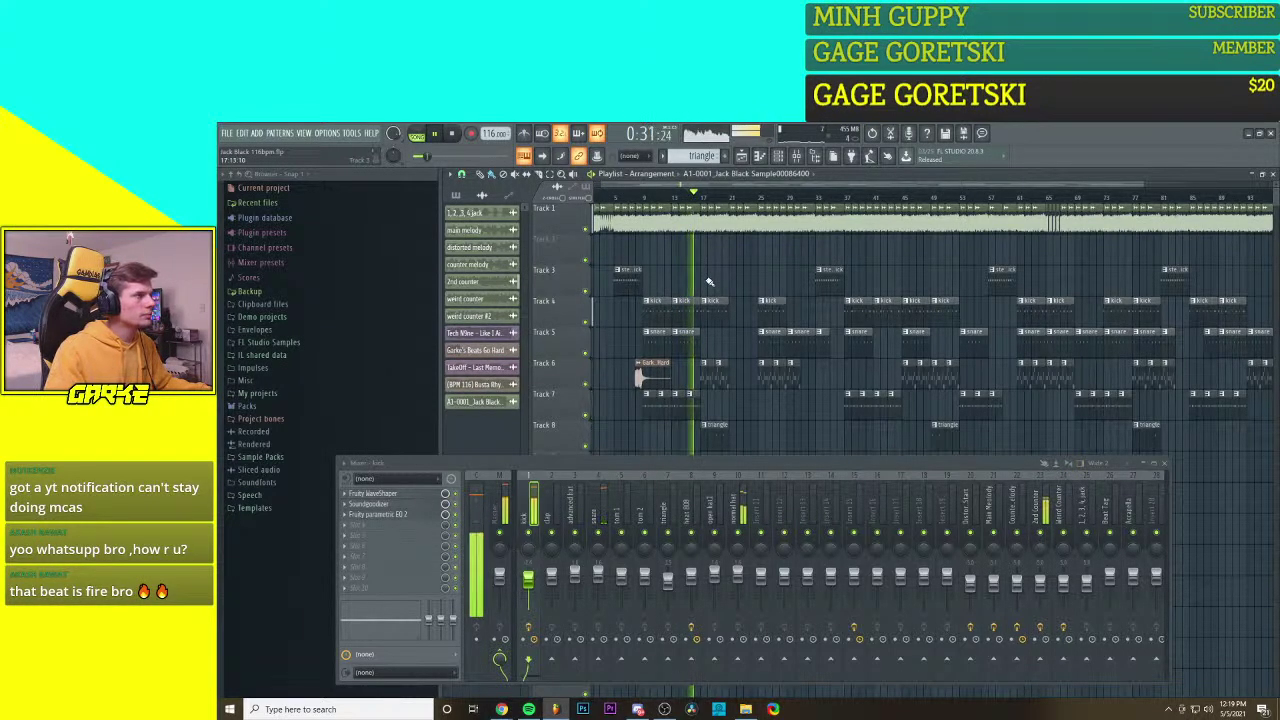
pyautogui.press('space')
# Step: Select the two melody clips at bars 15–16 on Track 1 and place a copy of them at bars 17–18
pyautogui.scroll(-1, 709, 282)
pyautogui.scroll(3, 685, 285)
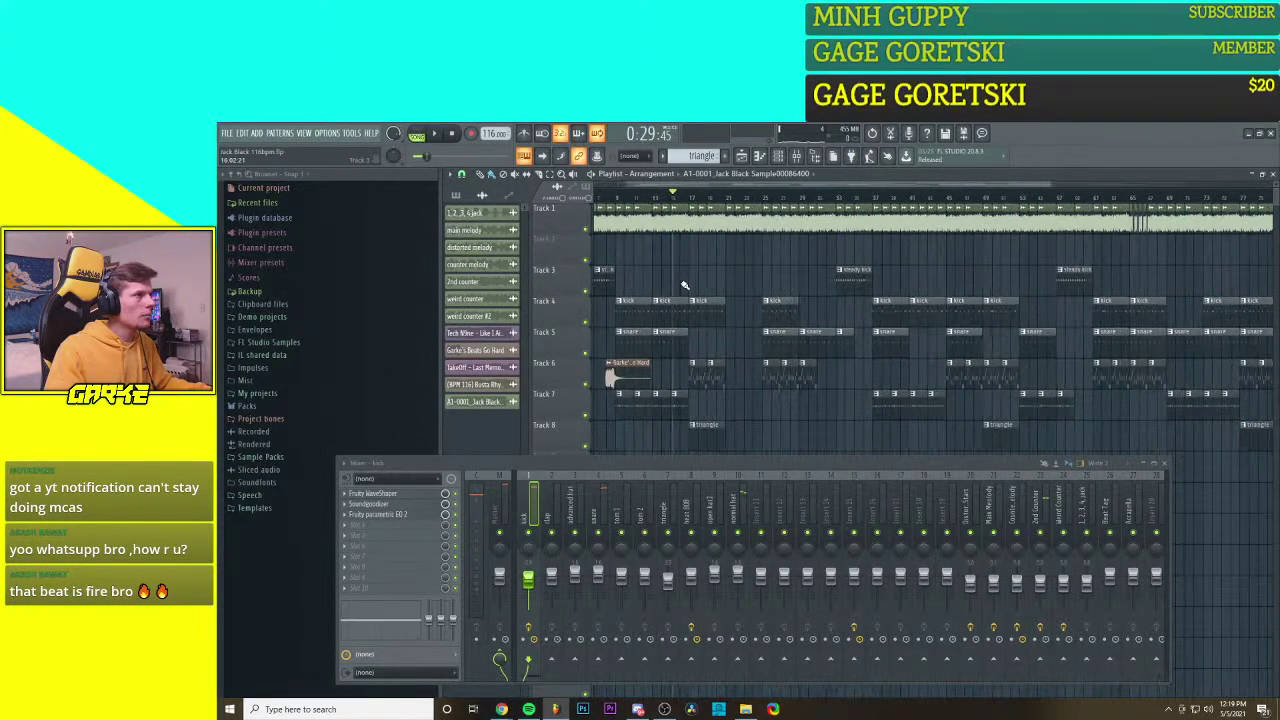
pyautogui.scroll(2, 764, 288)
pyautogui.scroll(4, 766, 292)
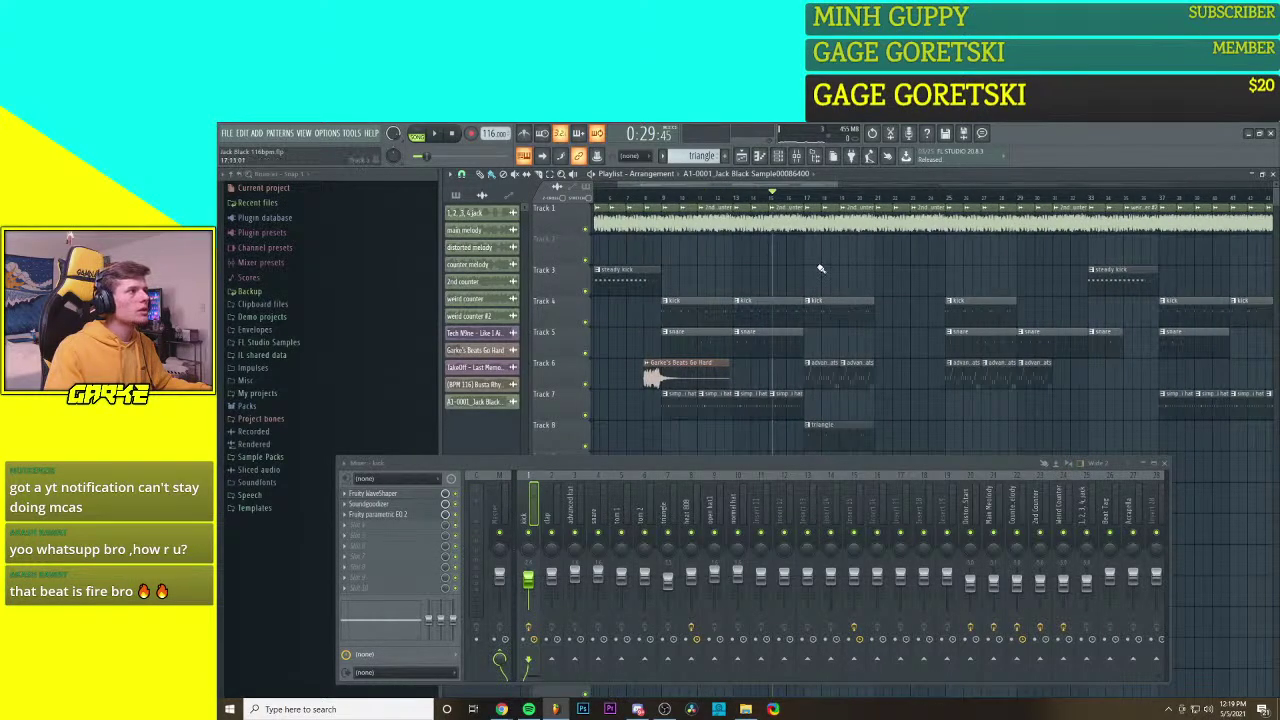
pyautogui.scroll(-1, 799, 261)
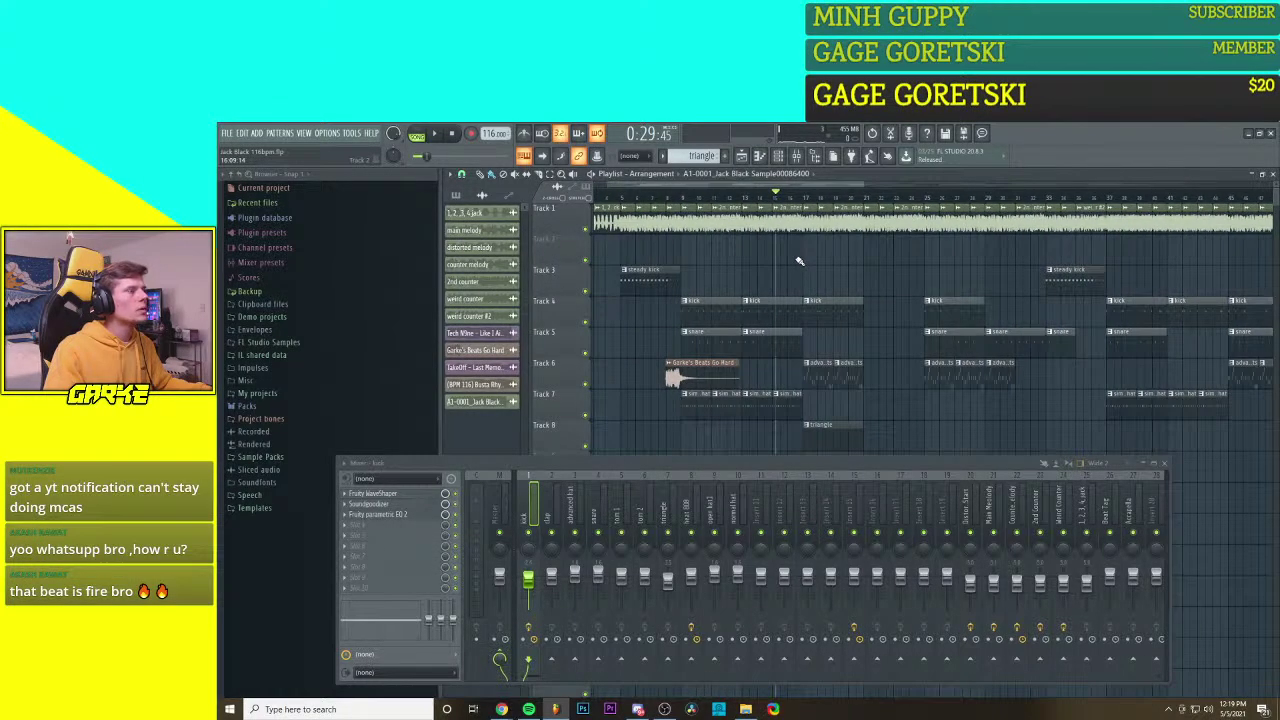
pyautogui.moveTo(795, 250); pyautogui.dragTo(794, 220)
pyautogui.rightClick(803, 230)
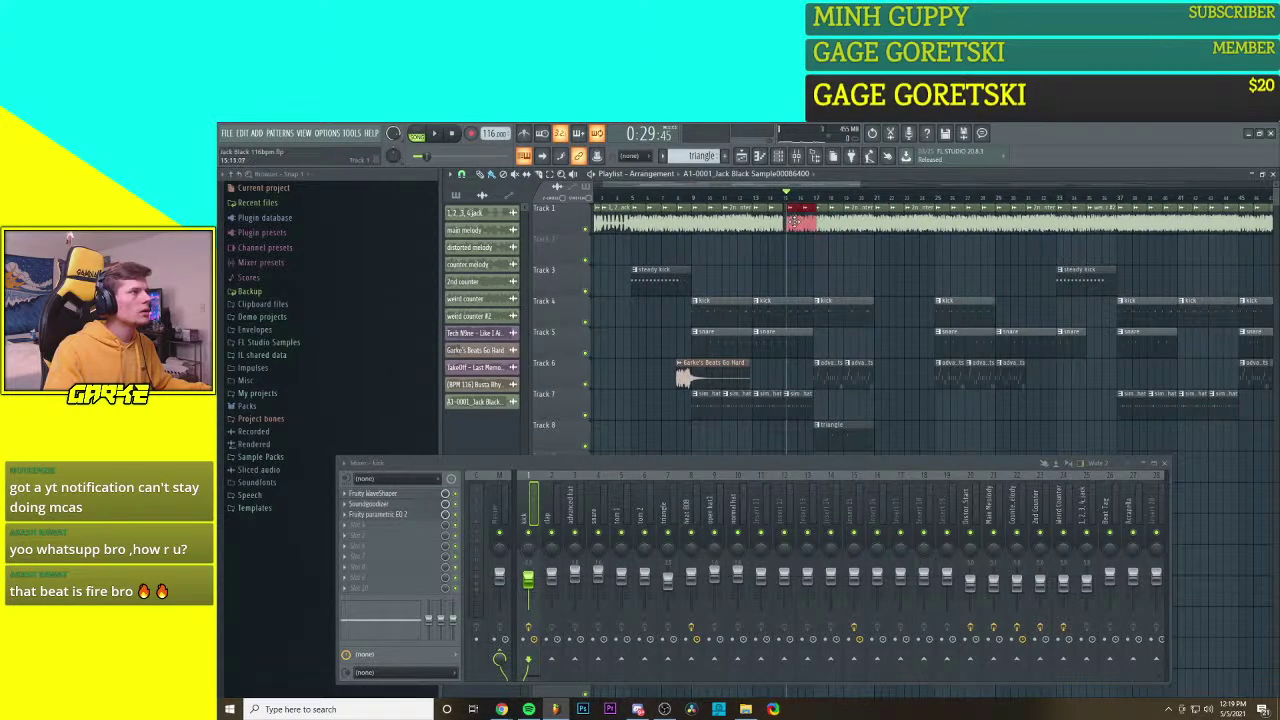
pyautogui.hotkey('ctrl', 'z')
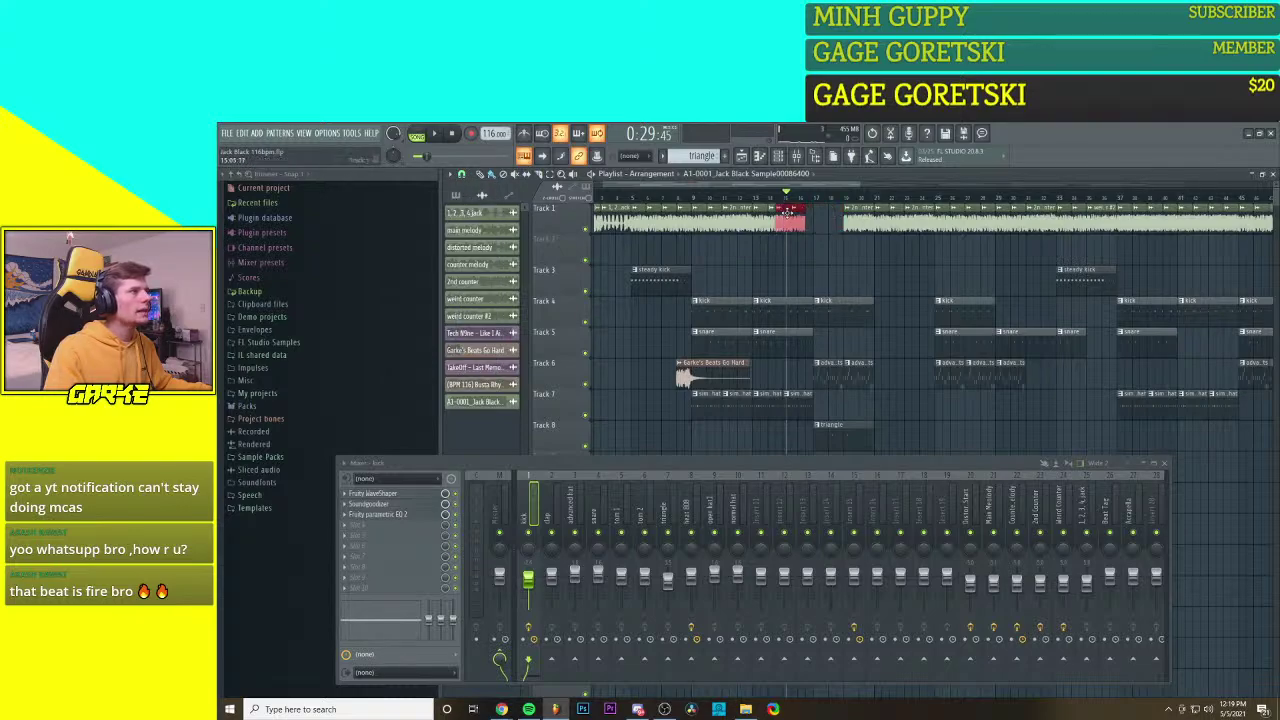
pyautogui.moveTo(794, 222); pyautogui.dragTo(821, 222)
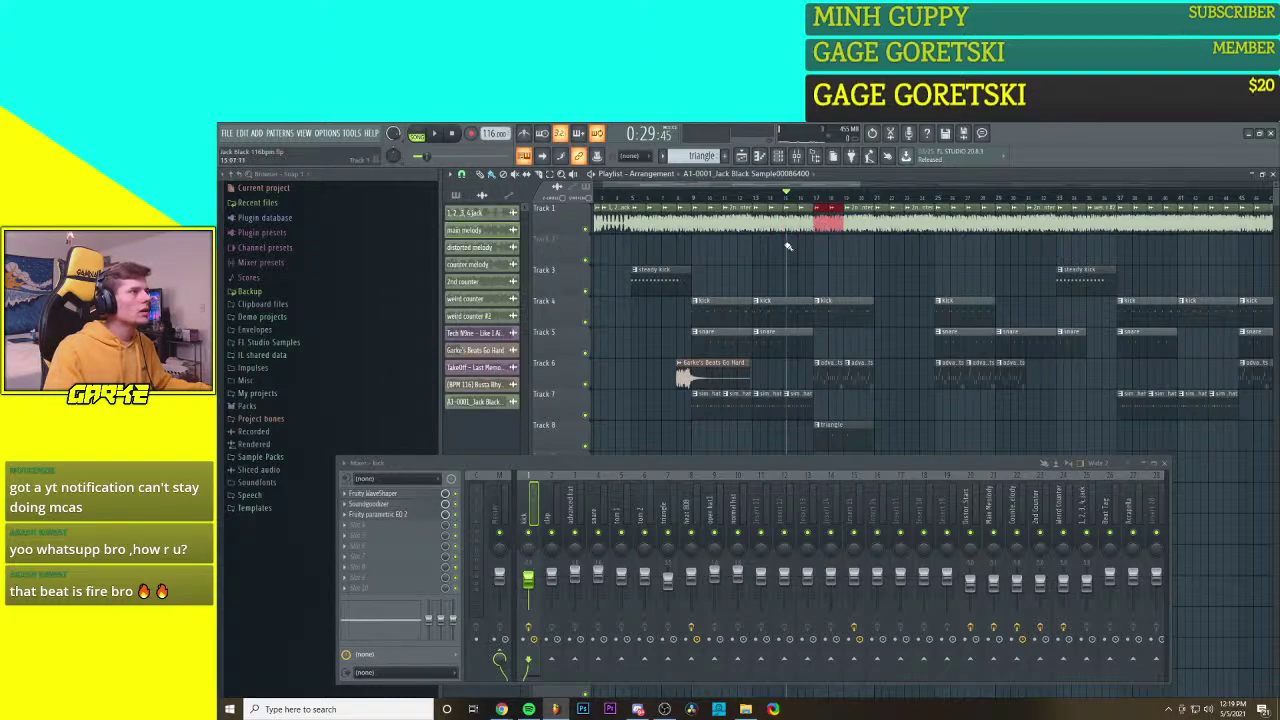
pyautogui.scroll(-4, 801, 258)
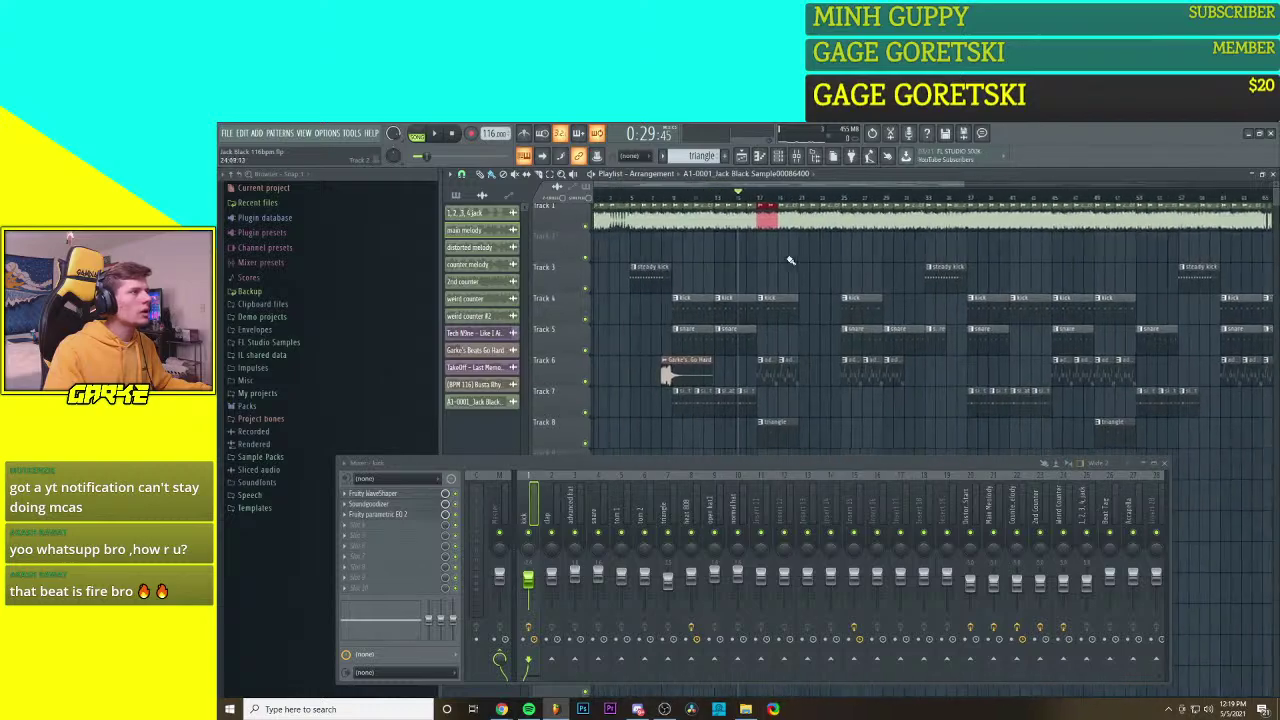
pyautogui.scroll(3, 870, 282)
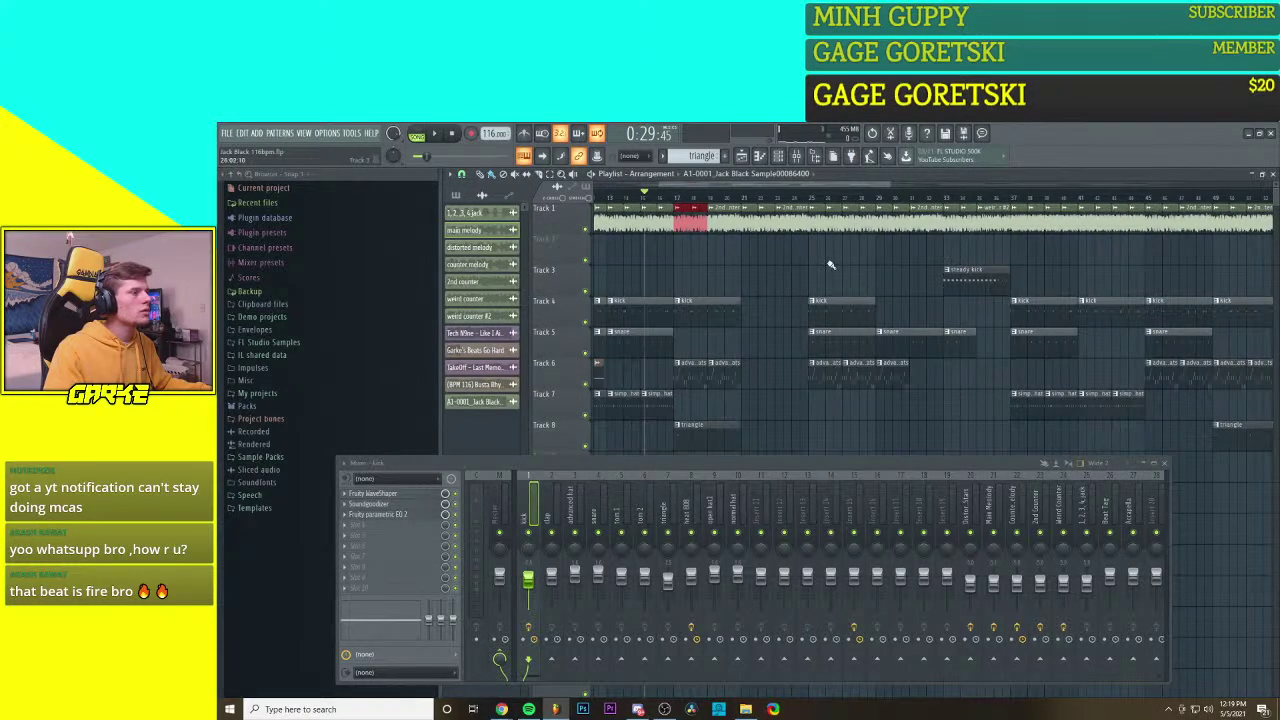
# Step: Replace the 2nd counter clip at bars 51–52 on Track 1 with a copy of the two main melody clips
pyautogui.scroll(-3, 830, 265)
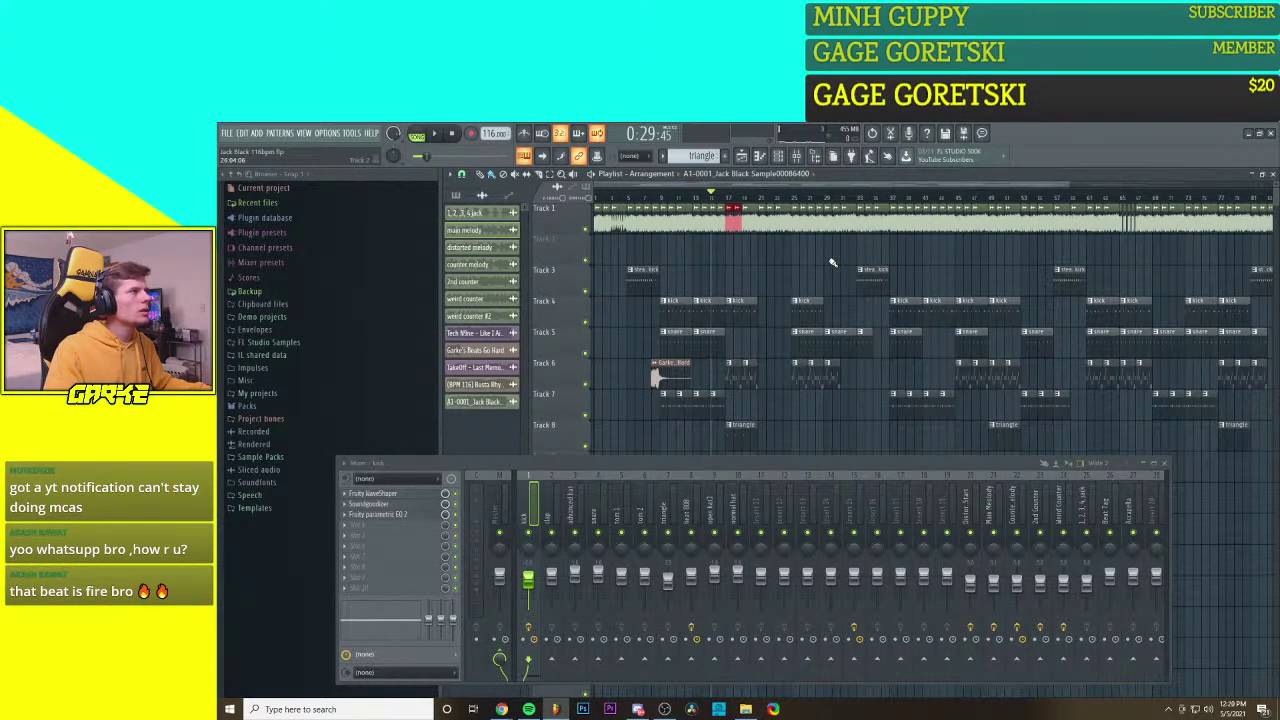
pyautogui.scroll(4, 900, 246)
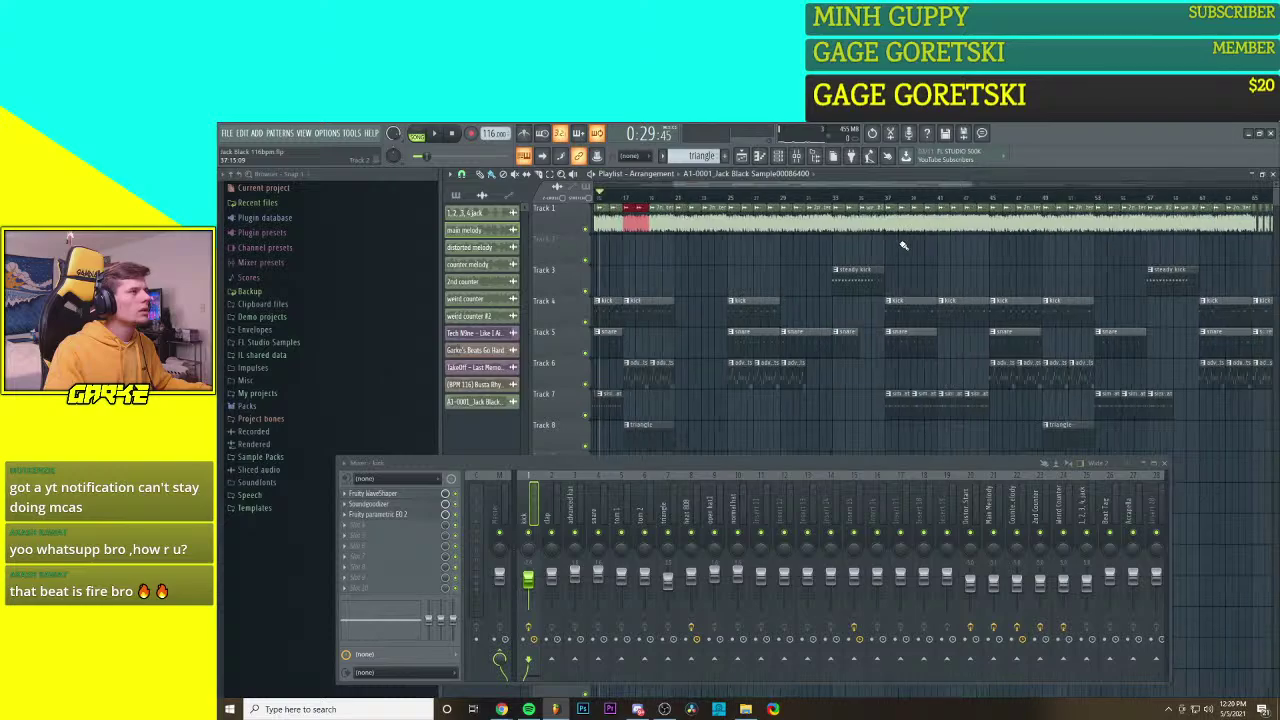
pyautogui.hscroll(2, 900, 248)
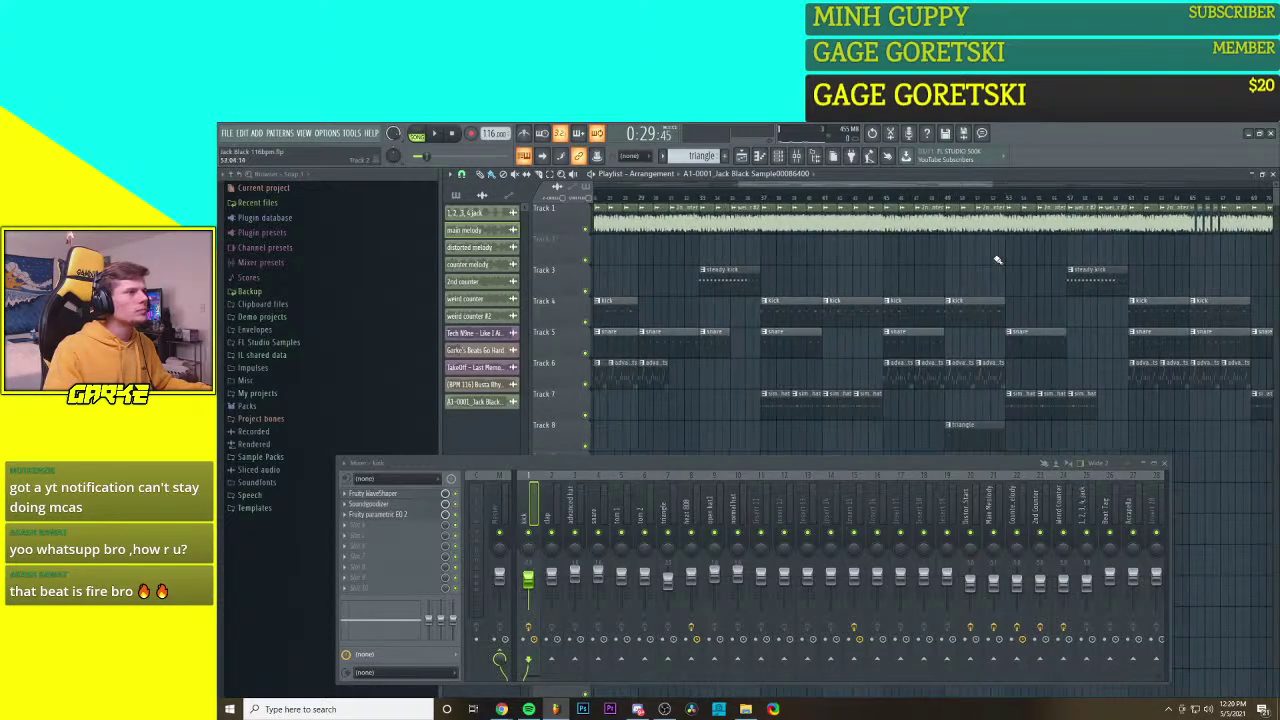
pyautogui.rightClick(997, 222)
pyautogui.moveTo(997, 239)
pyautogui.mouseDown()
pyautogui.moveTo(1022, 223)
pyautogui.moveTo(992, 221)
pyautogui.mouseUp()
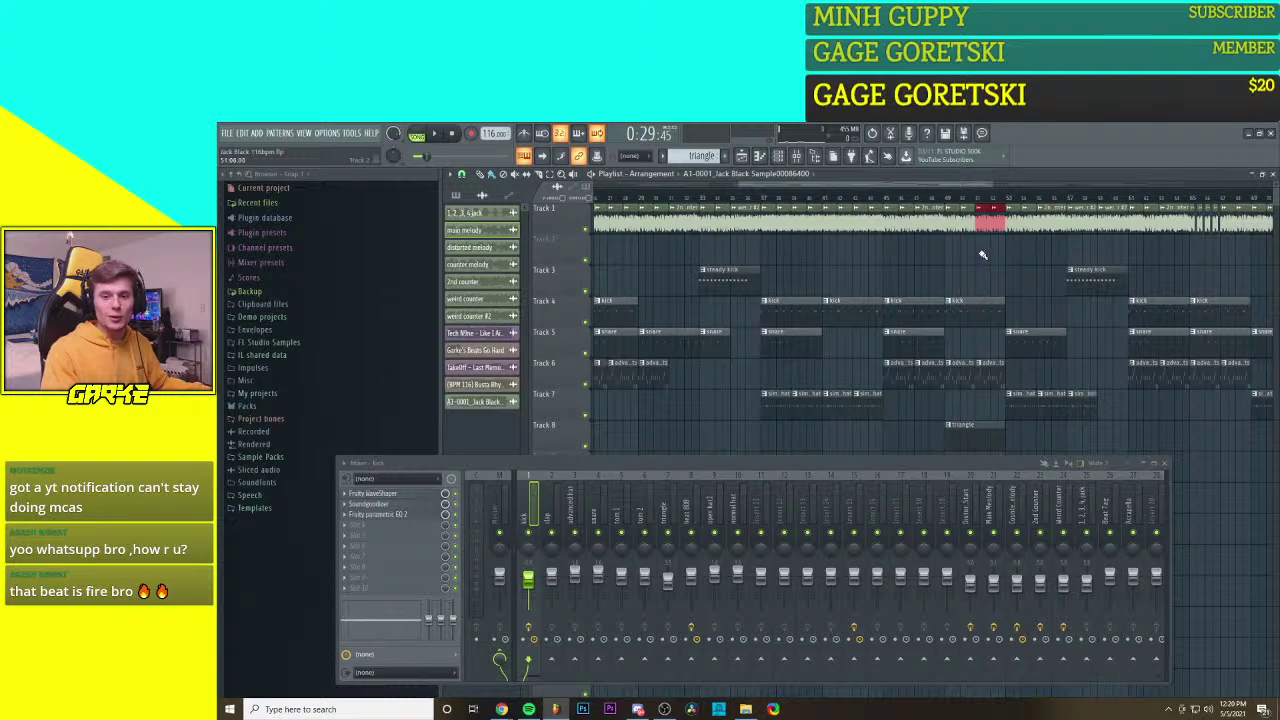
# Step: Delete the Track 1 clip at bars 75–76 and fill the gap with a copy of the two melody clips from bar 77
pyautogui.scroll(2, 885, 263)
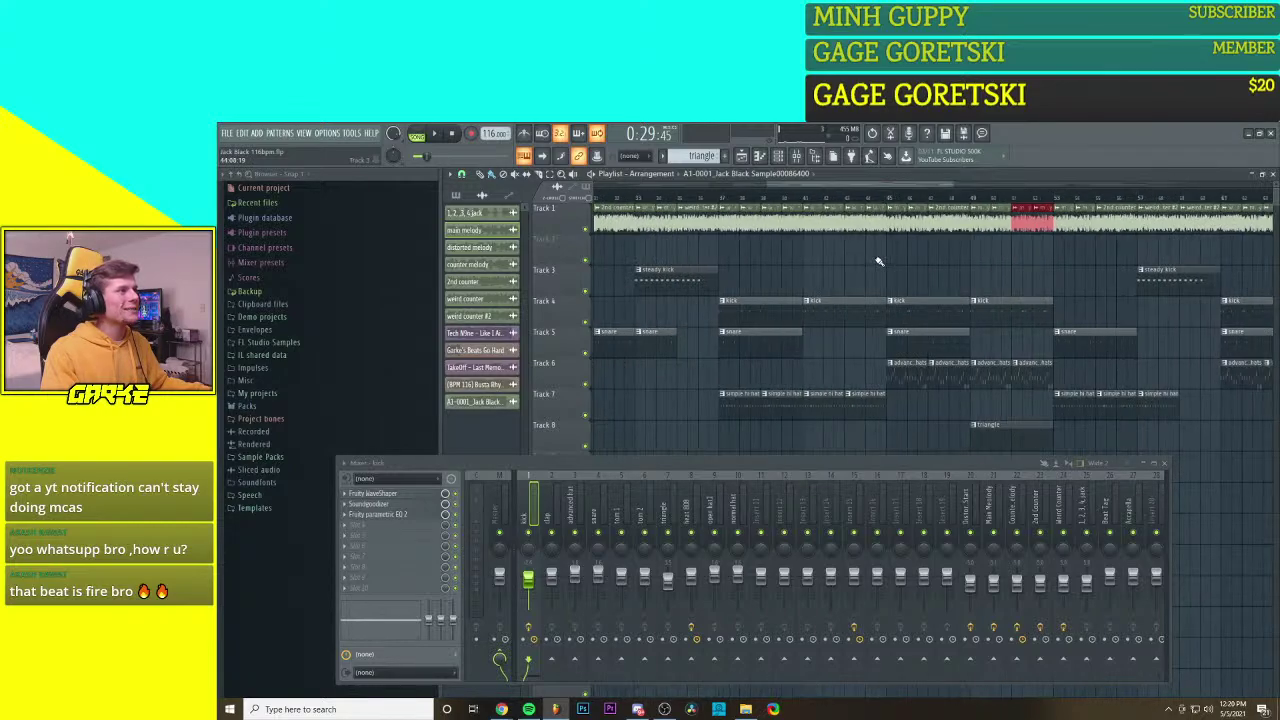
pyautogui.scroll(-4, 723, 255)
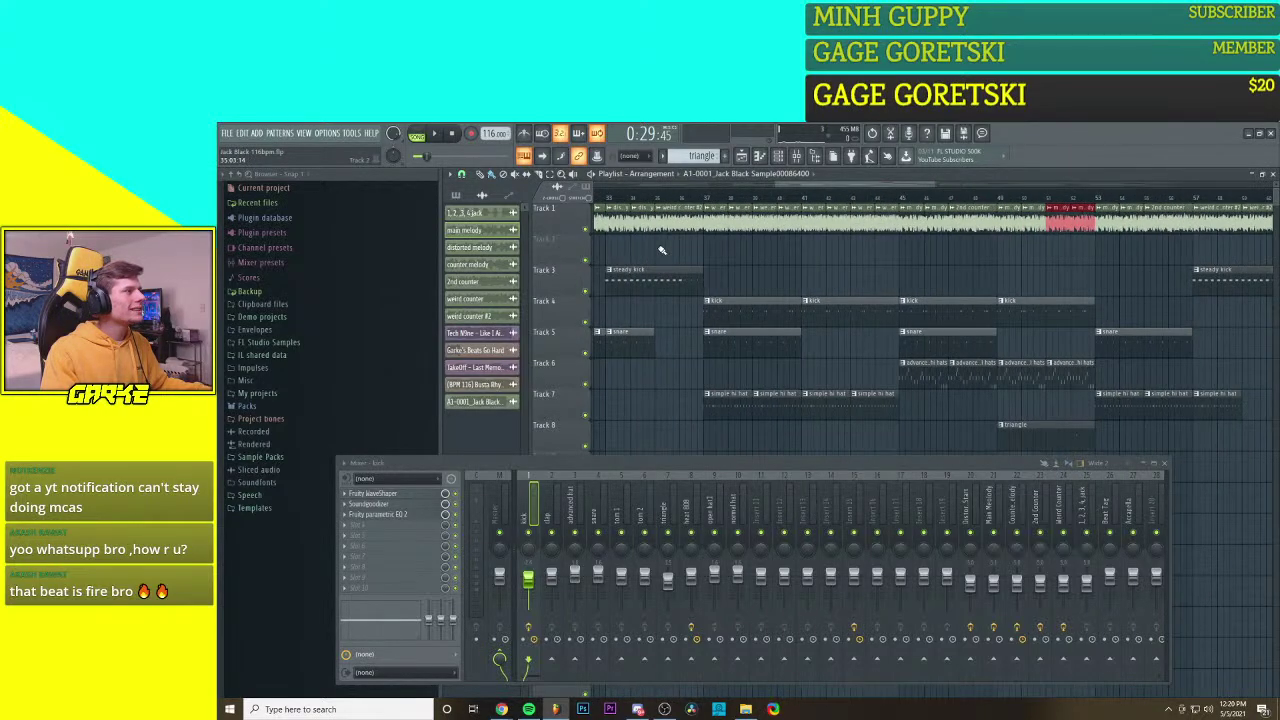
pyautogui.scroll(2, 661, 246)
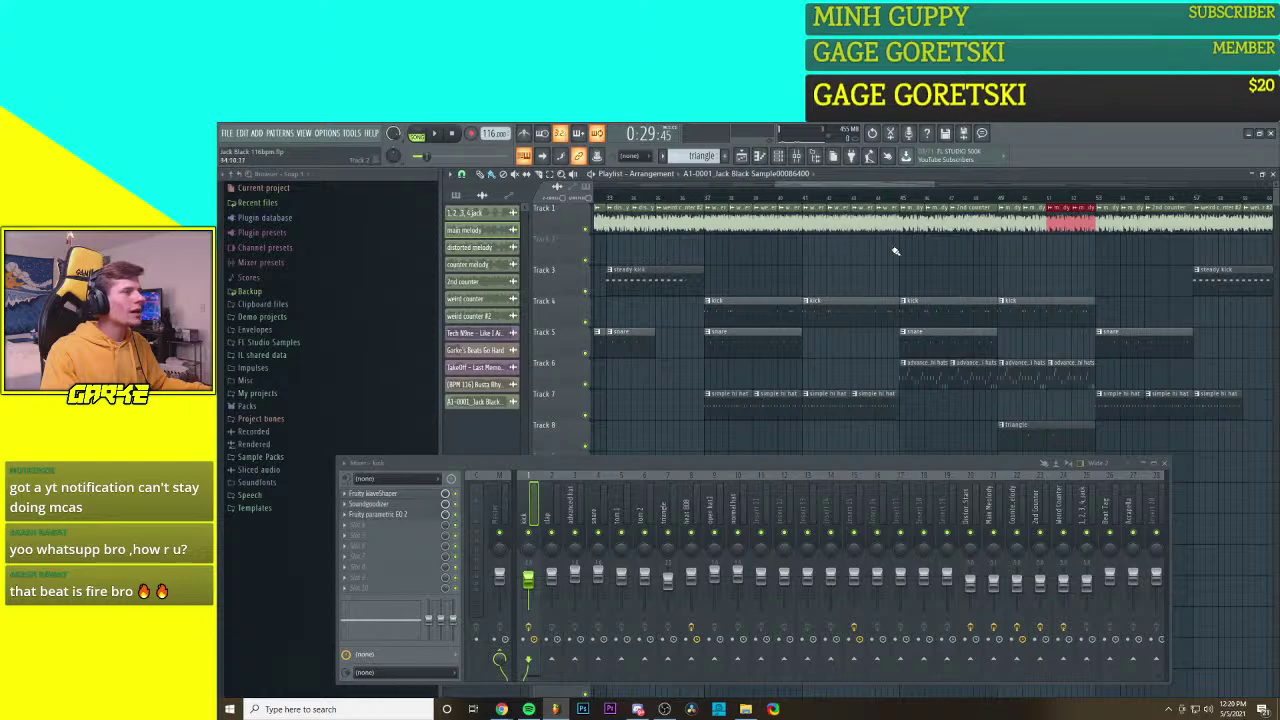
pyautogui.moveTo(986, 255); pyautogui.dragTo(871, 288)
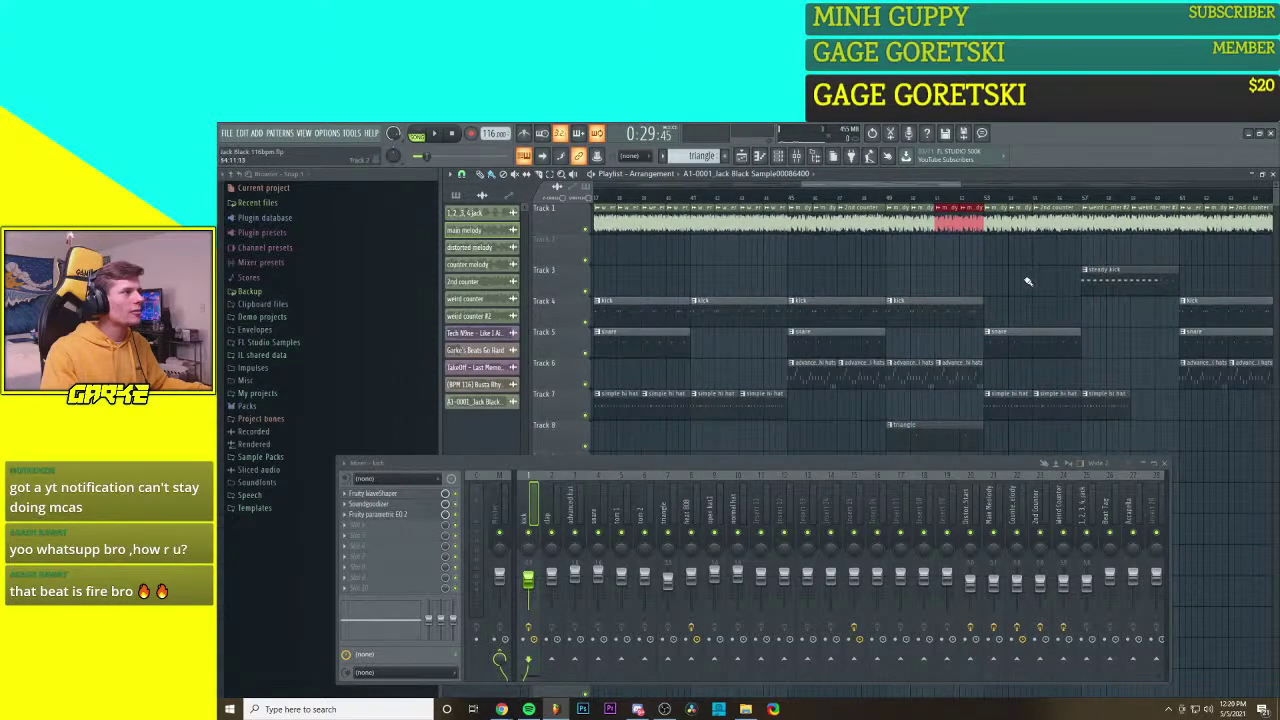
pyautogui.moveTo(1027, 282)
pyautogui.mouseDown()
pyautogui.moveTo(953, 259)
pyautogui.moveTo(789, 249)
pyautogui.mouseUp()
pyautogui.scroll(-1, 957, 257)
pyautogui.moveTo(914, 251); pyautogui.dragTo(811, 249)
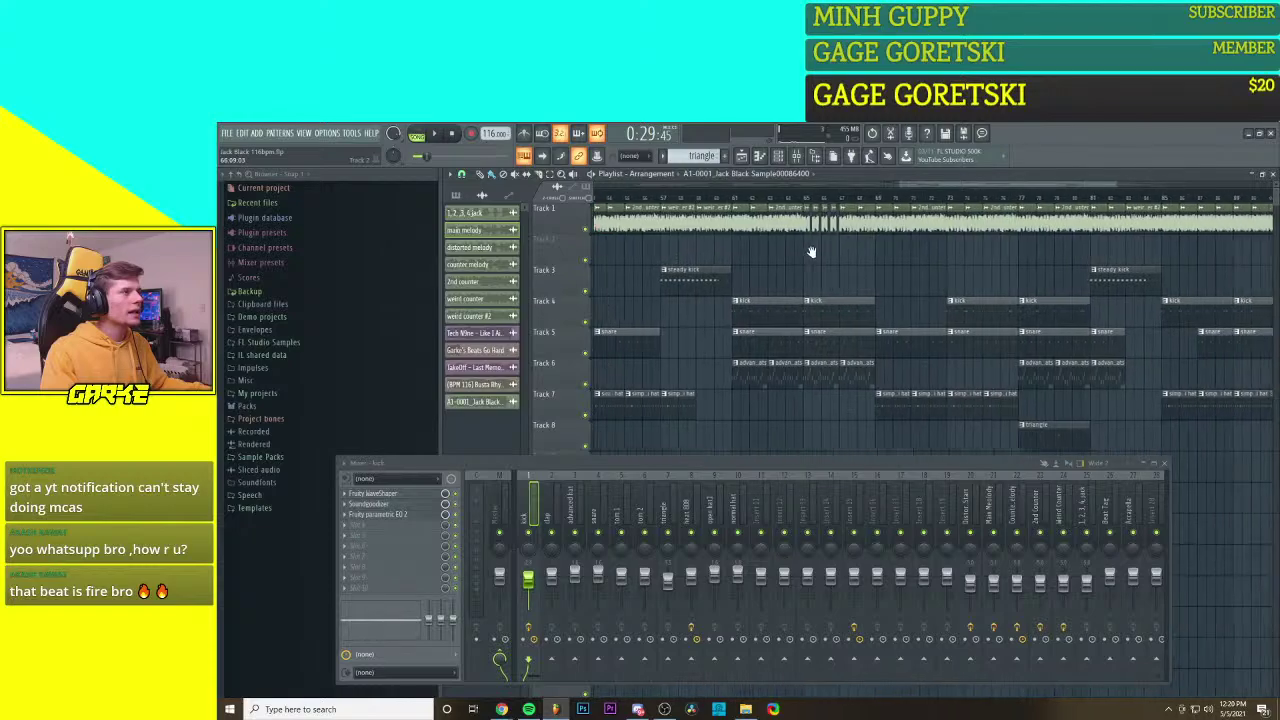
pyautogui.moveTo(893, 257)
pyautogui.mouseDown()
pyautogui.moveTo(829, 252)
pyautogui.moveTo(842, 280)
pyautogui.moveTo(887, 275)
pyautogui.moveTo(866, 273)
pyautogui.mouseUp()
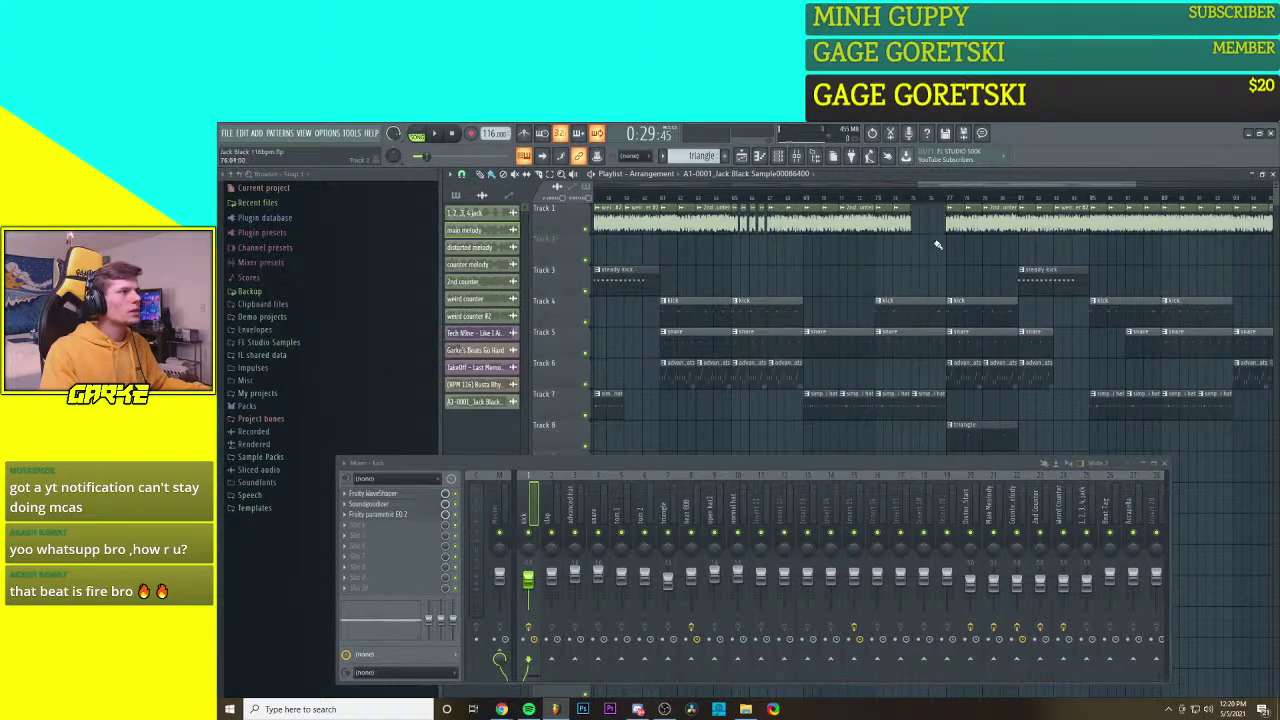
pyautogui.moveTo(938, 245); pyautogui.dragTo(983, 238)
pyautogui.moveTo(972, 226); pyautogui.dragTo(932, 224)
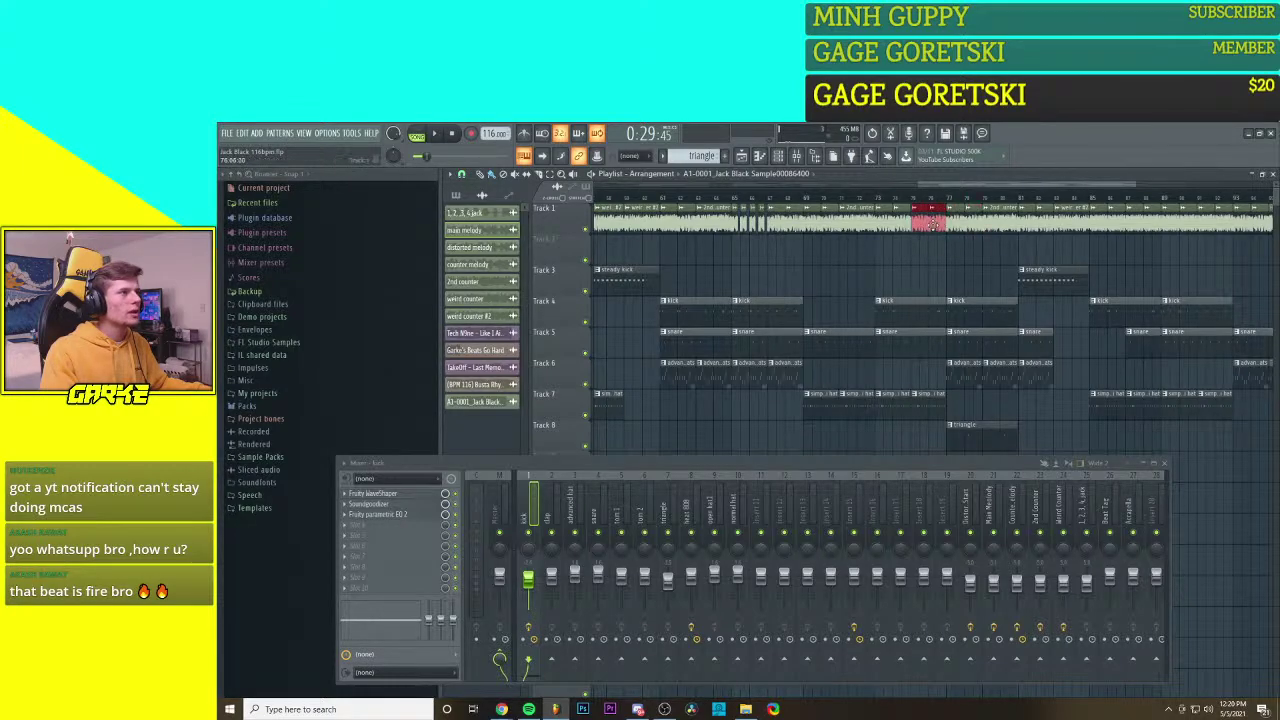
# Step: Near the end of Track 1, put the main melody clips at bars 95–96 and a 2nd counter clip at bars 97–98
pyautogui.hscroll(4, 914, 251)
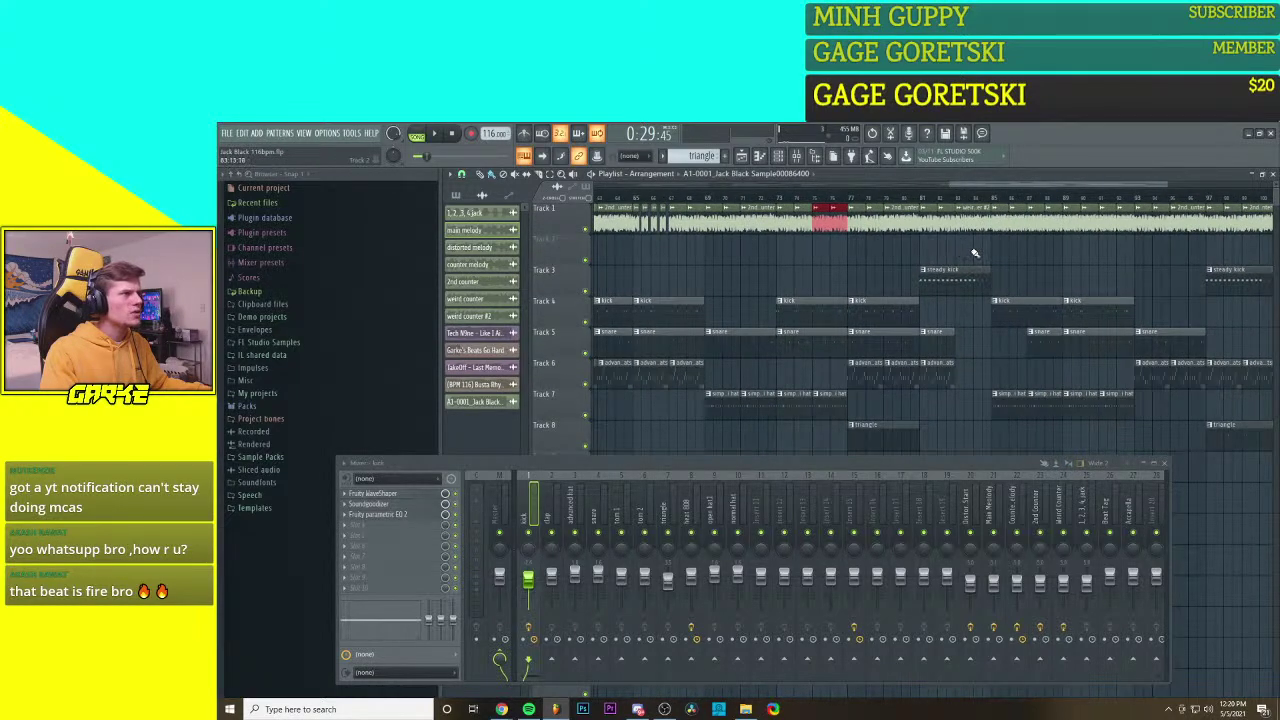
pyautogui.hscroll(5, 995, 250)
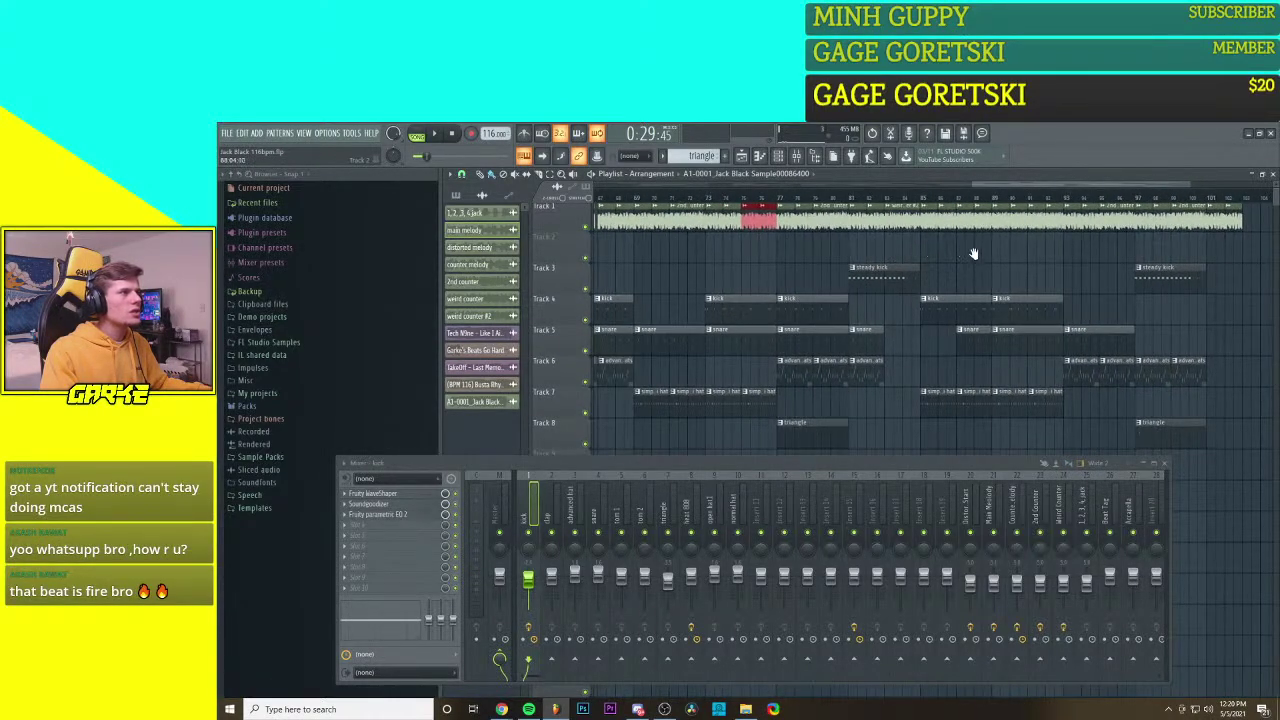
pyautogui.hscroll(1, 904, 290)
pyautogui.hscroll(6, 1043, 268)
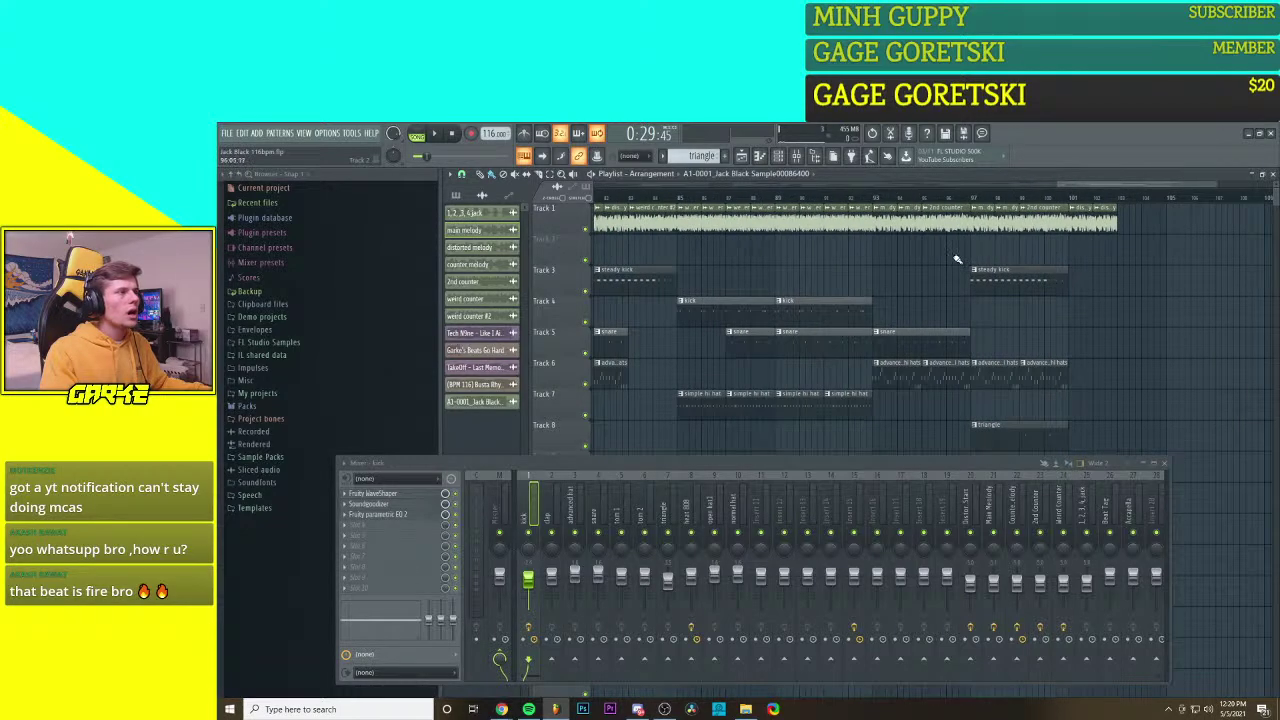
pyautogui.scroll(-2, 957, 260)
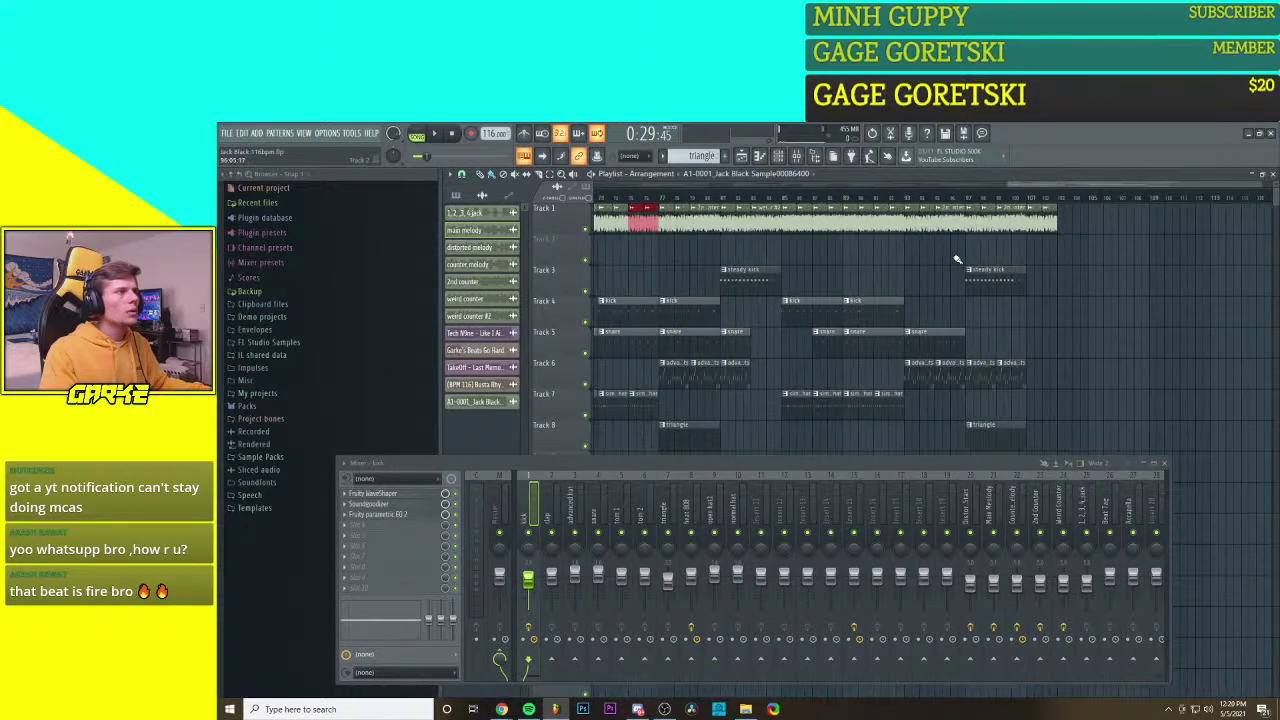
pyautogui.click(937, 194)
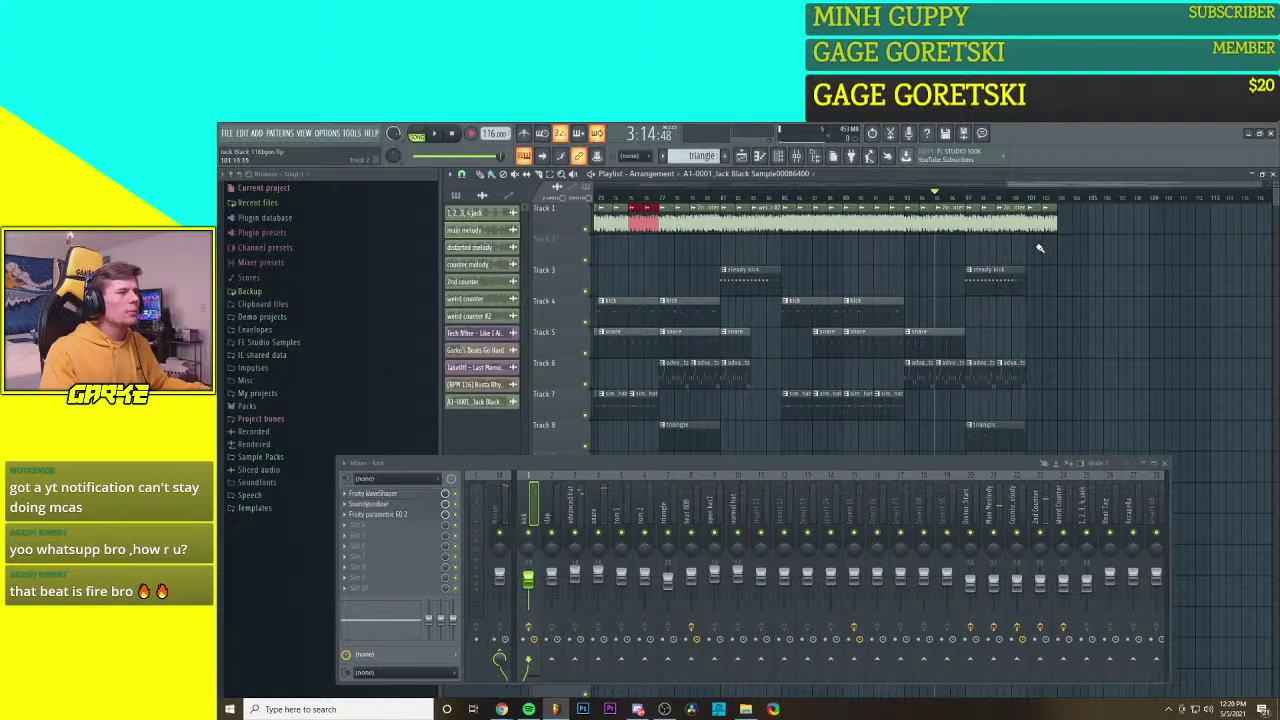
pyautogui.rightClick(951, 224)
pyautogui.moveTo(986, 222); pyautogui.dragTo(957, 222)
pyautogui.rightClick(980, 226)
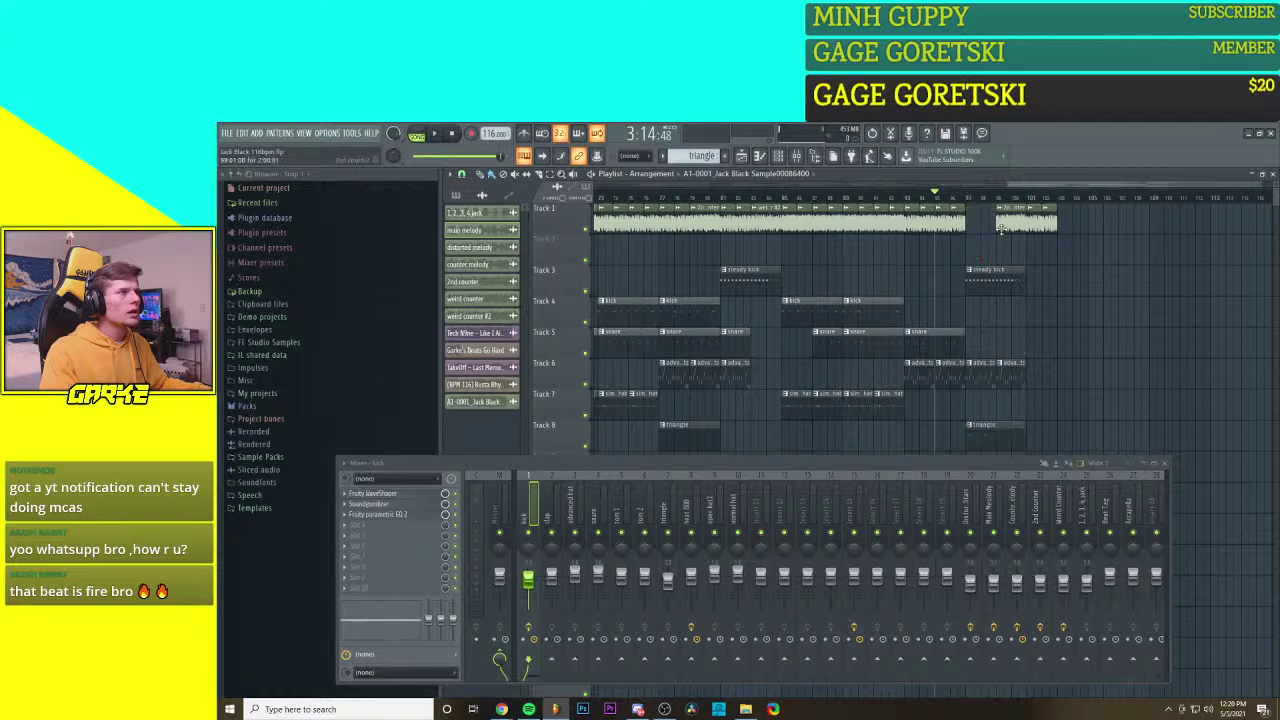
pyautogui.click(1009, 226)
pyautogui.click(979, 223)
# Step: Play the arrangement's ending from bar 93 to check the reworked melody clips, and stop playback
pyautogui.click(913, 201)
pyautogui.press('space')
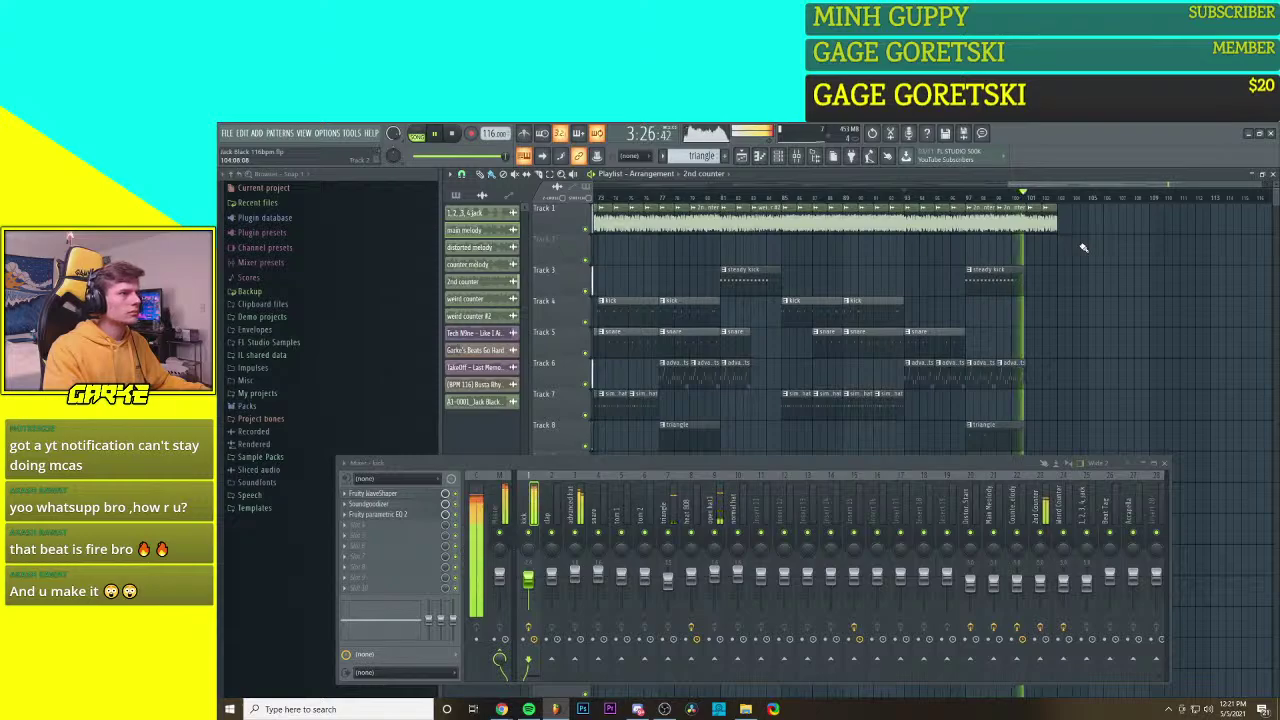
pyautogui.scroll(-3, 1080, 251)
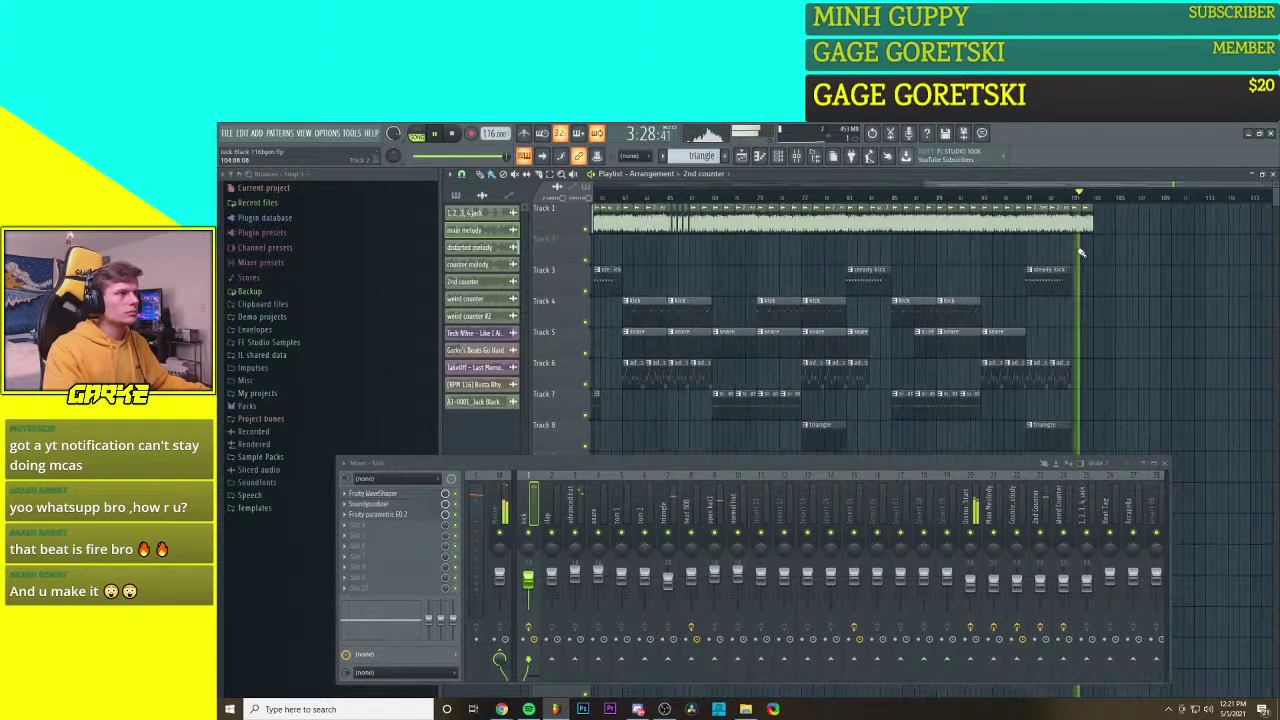
pyautogui.scroll(2, 1180, 299)
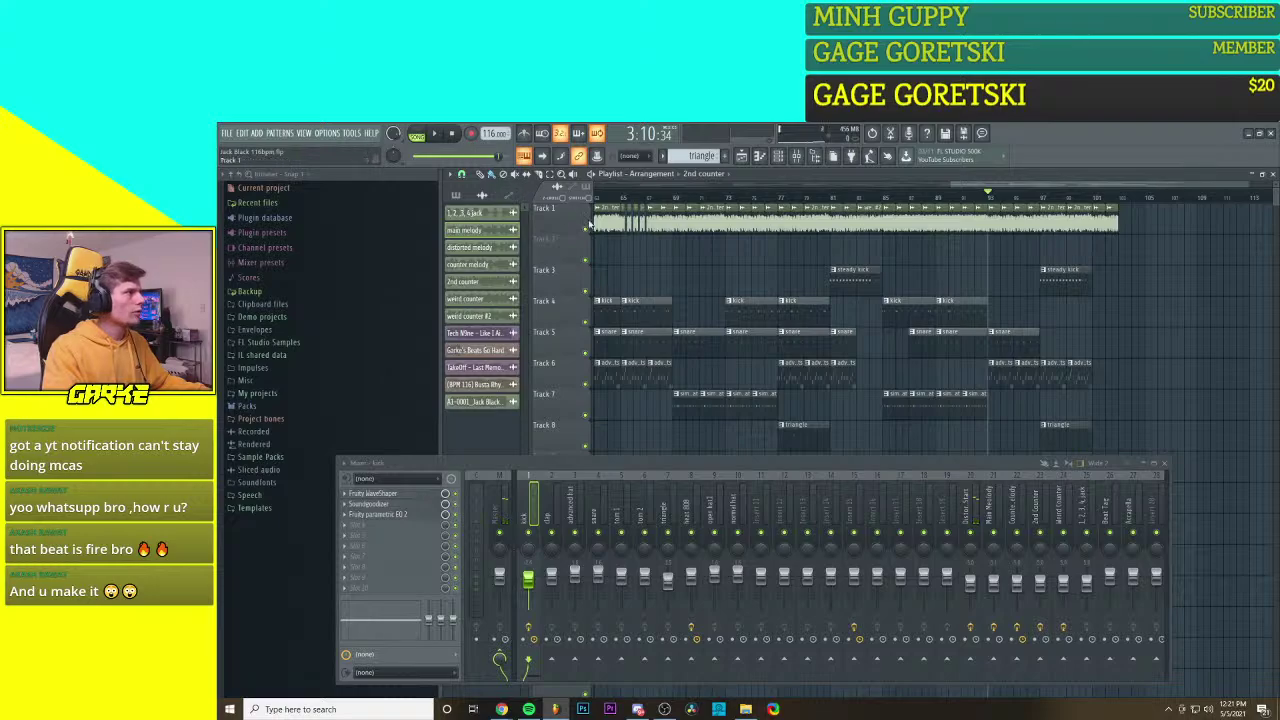
# Step: Move the playhead to bar 5 and play the arrangement to hear the kick
pyautogui.moveTo(605, 197); pyautogui.dragTo(468, 198)
pyautogui.scroll(-3, 839, 350)
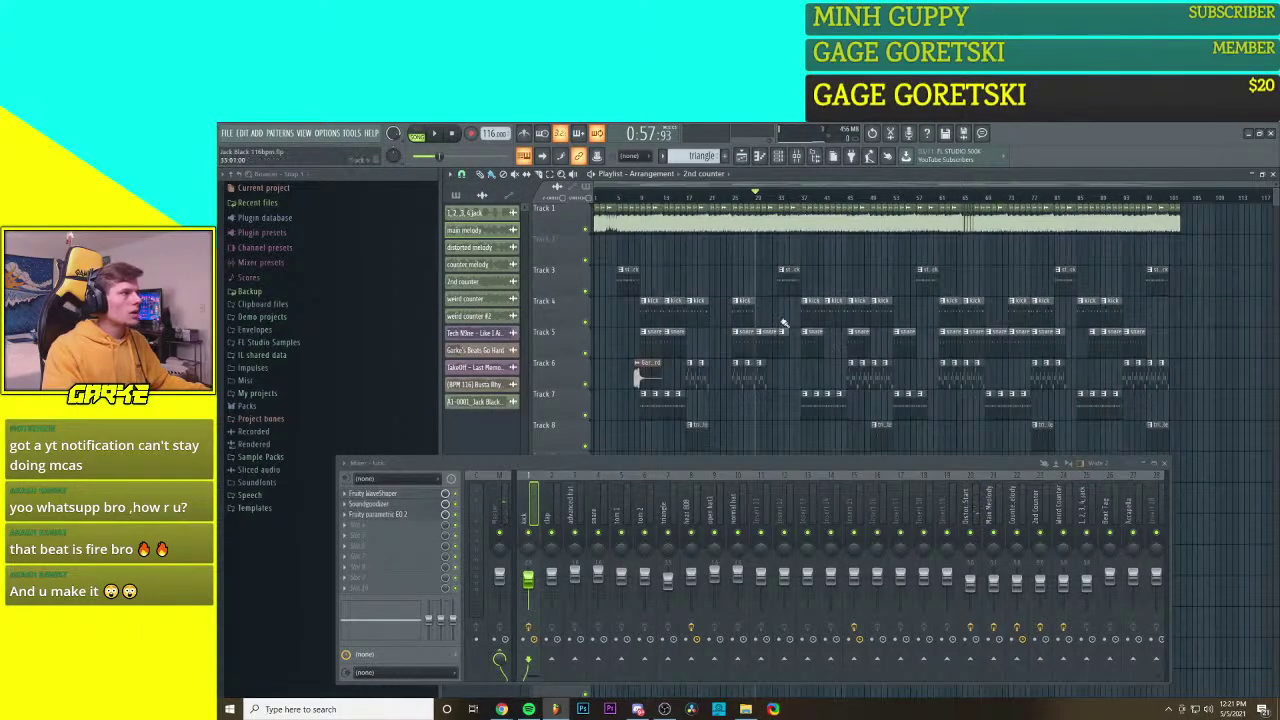
pyautogui.click(668, 197)
pyautogui.click(618, 197)
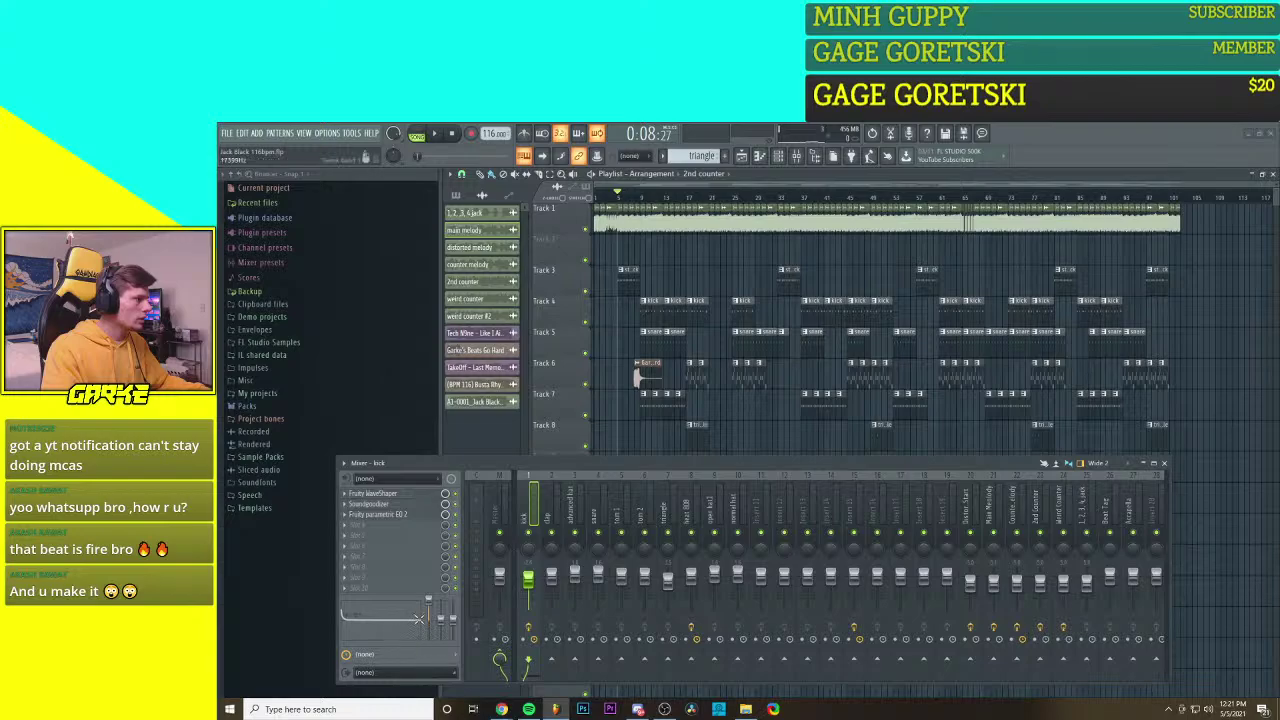
pyautogui.press('space')
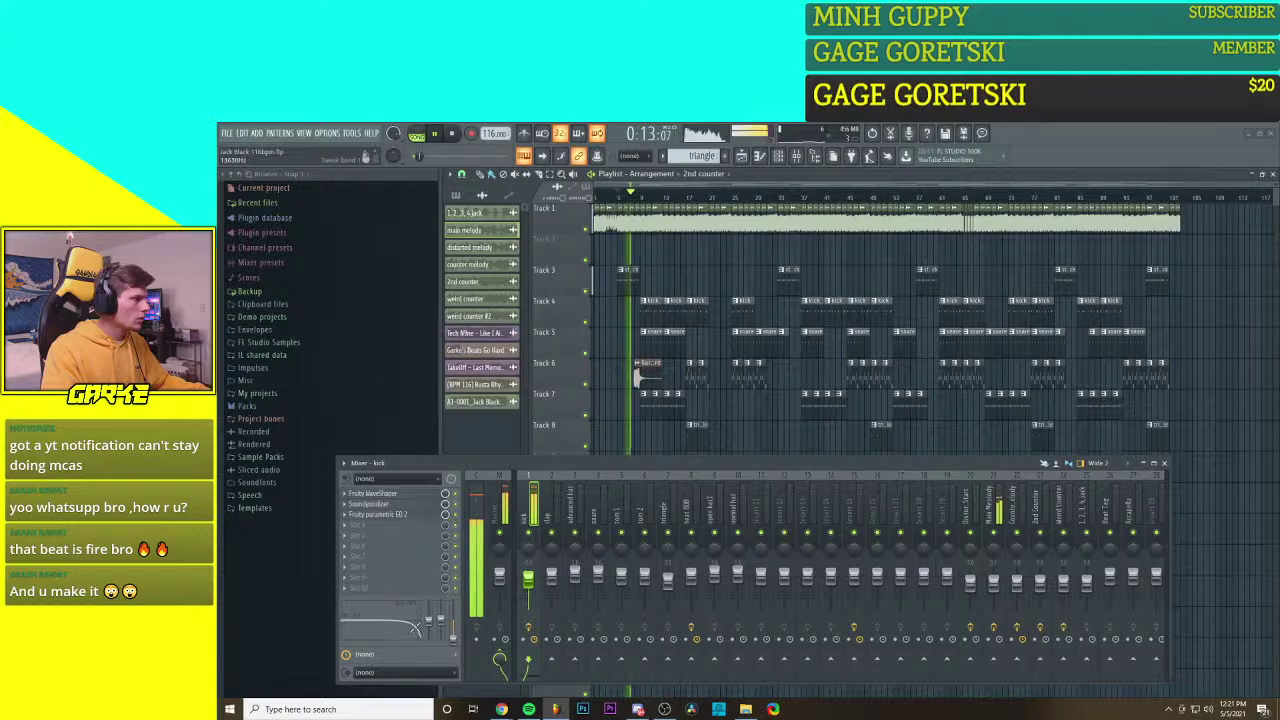
# Step: Try the kick track's mixer EQ with the low shelf at about 7.7 dB and high shelf at about -13.8 dB, reset all three levels, and stop playback
pyautogui.moveTo(411, 637); pyautogui.dragTo(403, 637)
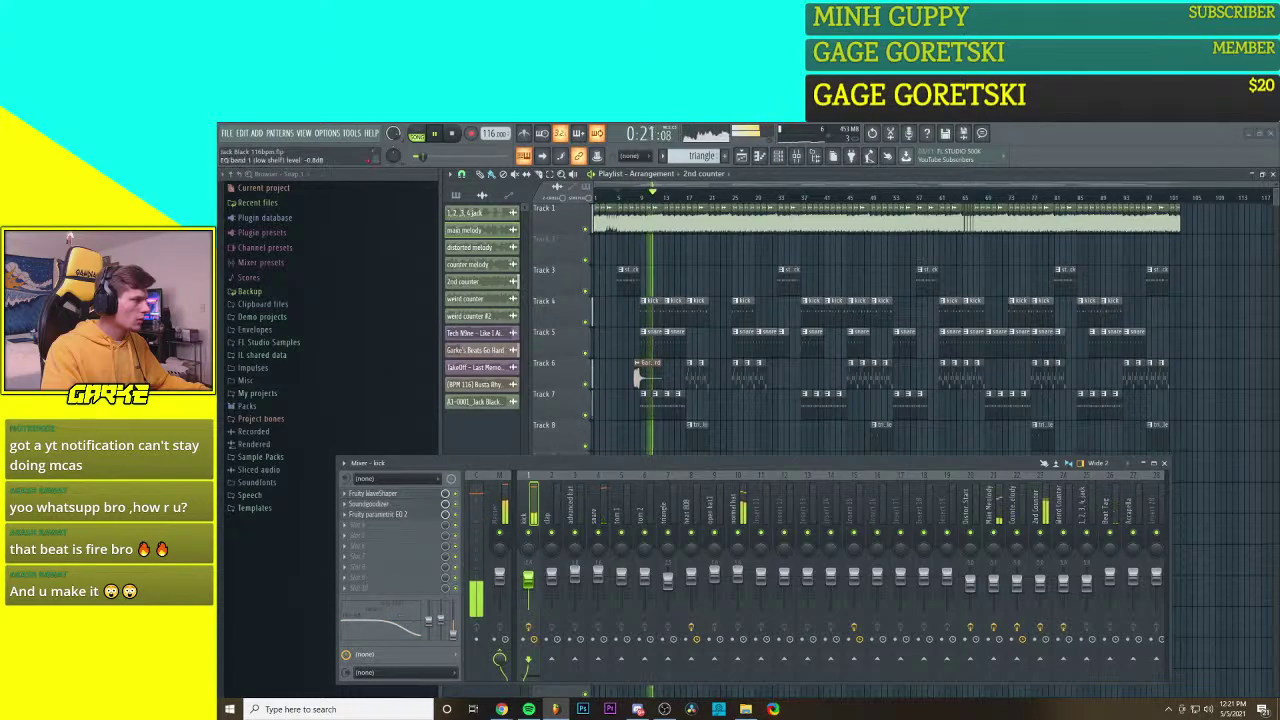
pyautogui.moveTo(441, 618); pyautogui.dragTo(443, 620)
pyautogui.rightClick(431, 627)
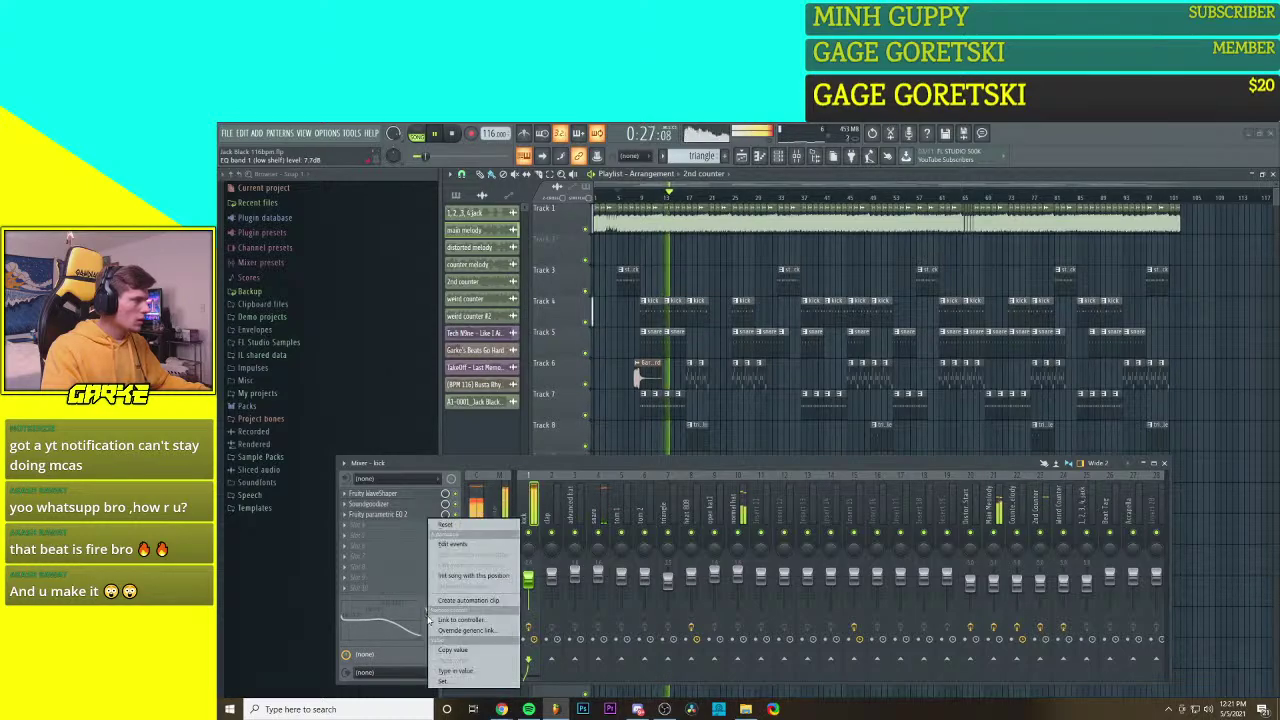
pyautogui.click(455, 526)
pyautogui.rightClick(454, 634)
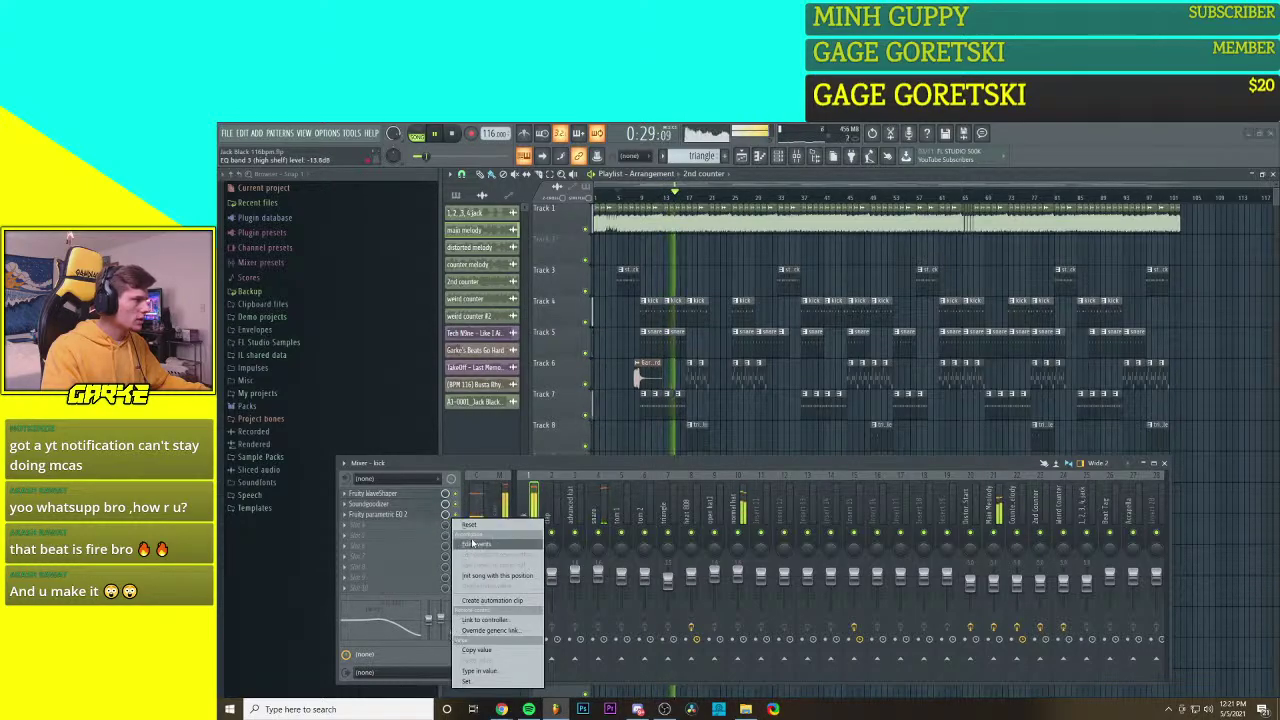
pyautogui.click(474, 525)
pyautogui.rightClick(443, 618)
pyautogui.click(474, 525)
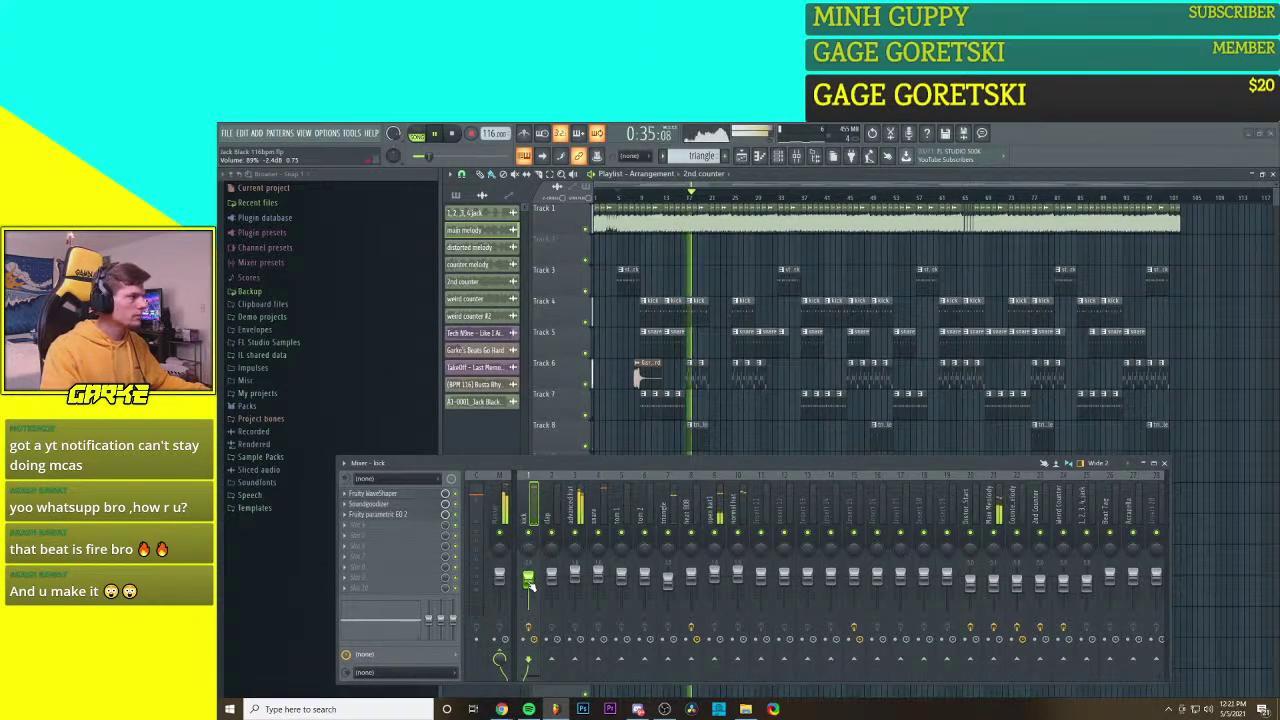
pyautogui.press('space')
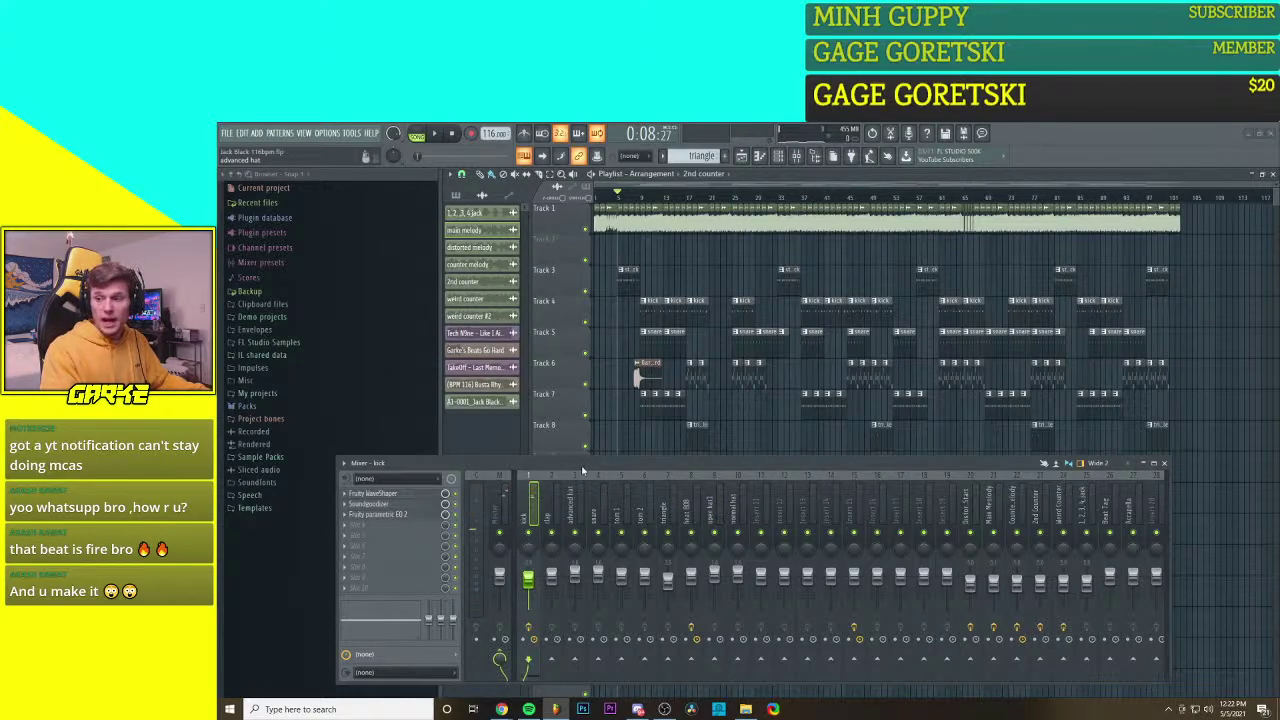
# Step: Play the arrangement from bar 5 to hear the kick and the drums entering after it, and stop playback
pyautogui.scroll(5, 660, 265)
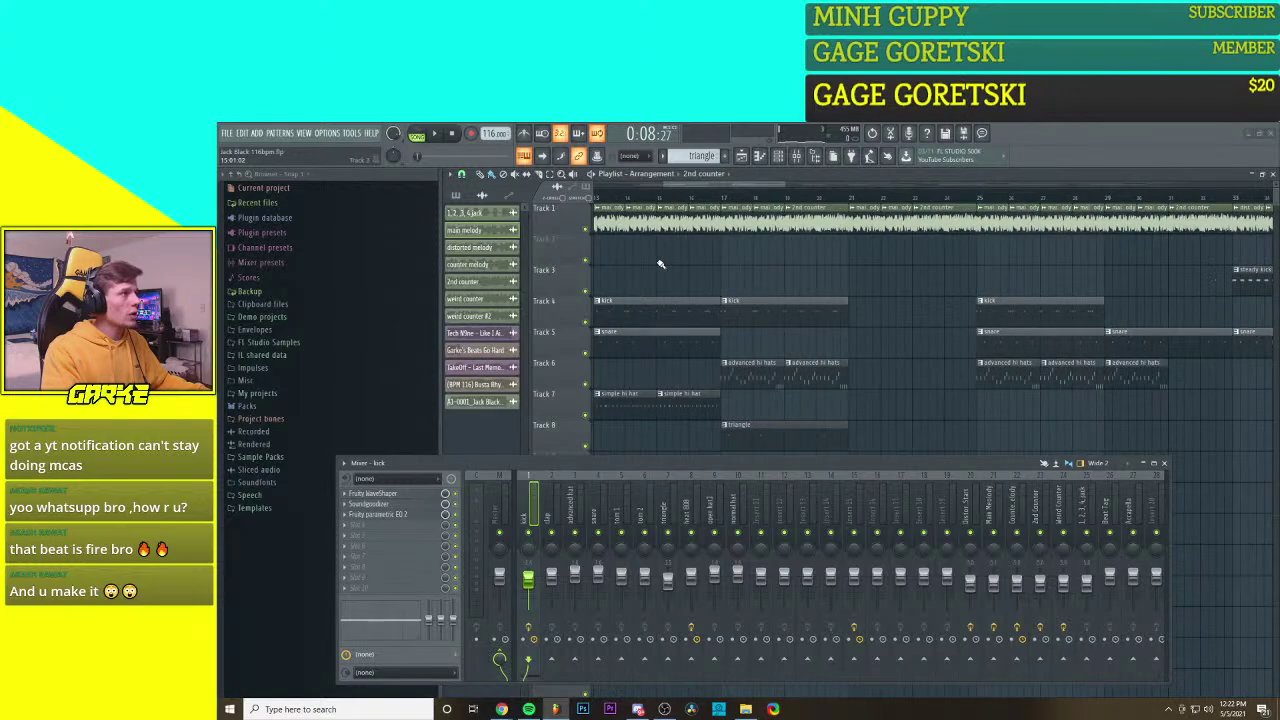
pyautogui.hscroll(-3, 660, 265)
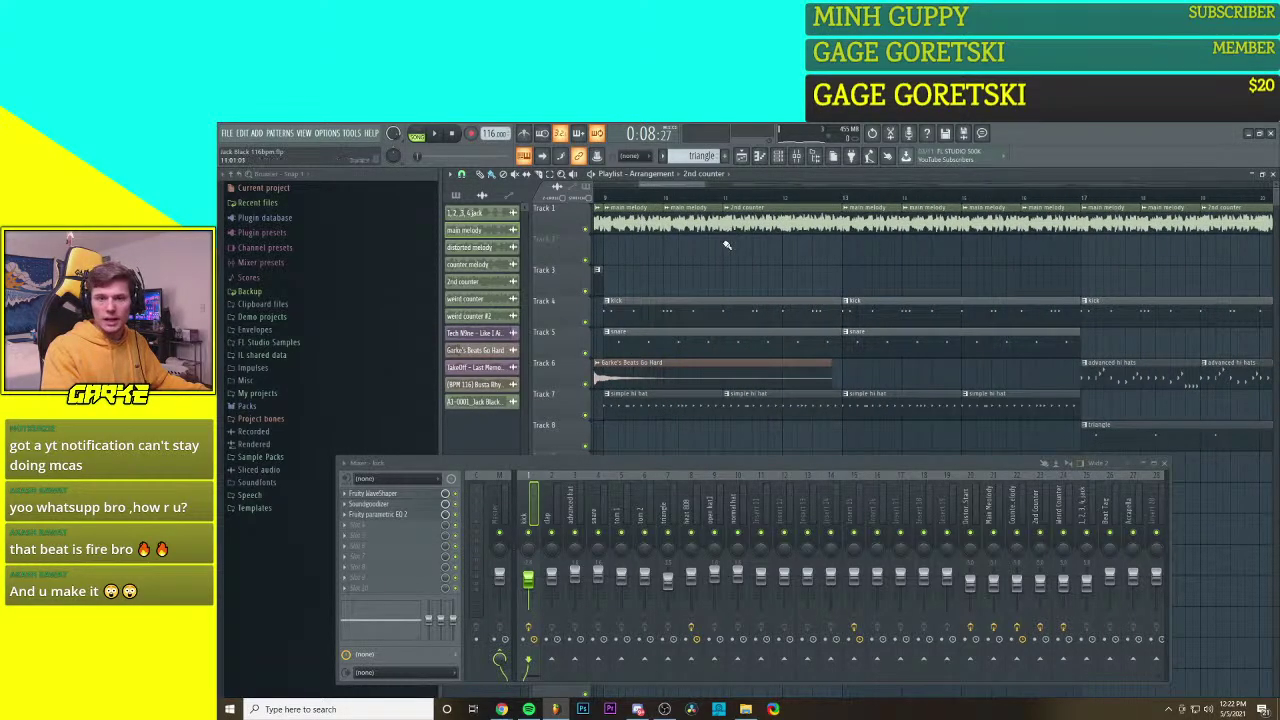
pyautogui.scroll(-8, 712, 270)
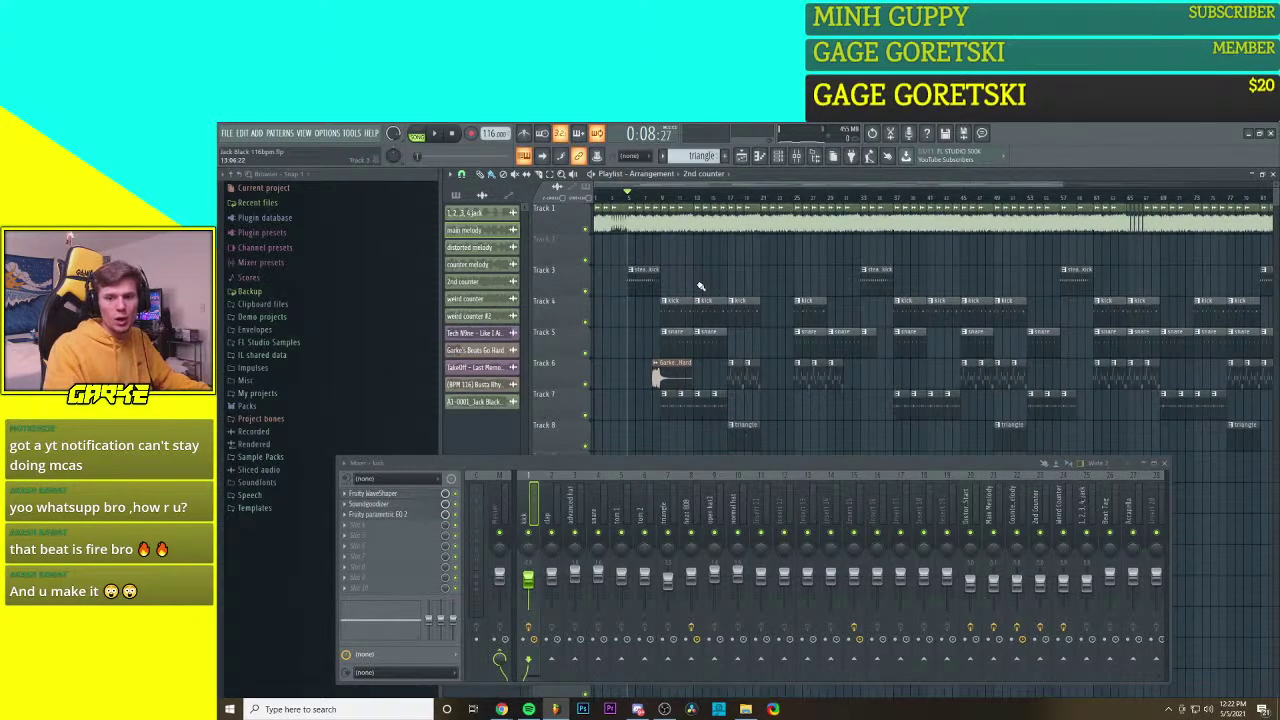
pyautogui.press('space')
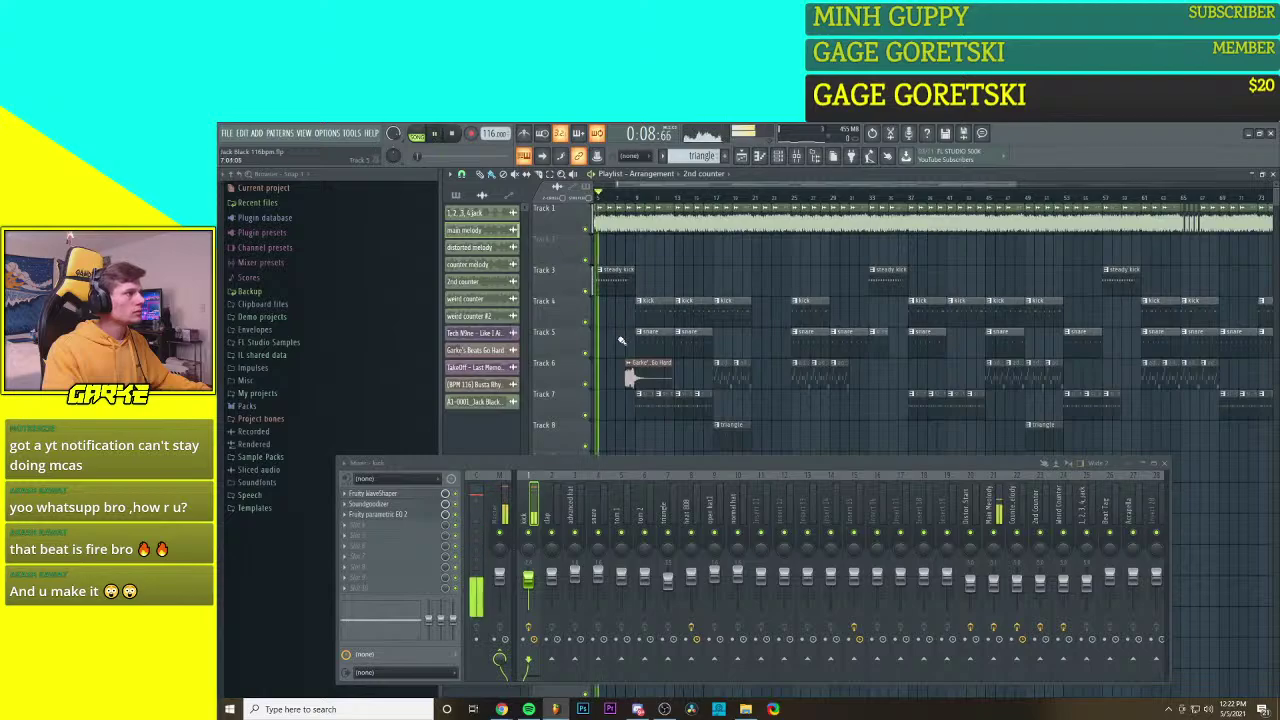
pyautogui.moveTo(630, 340); pyautogui.dragTo(771, 315)
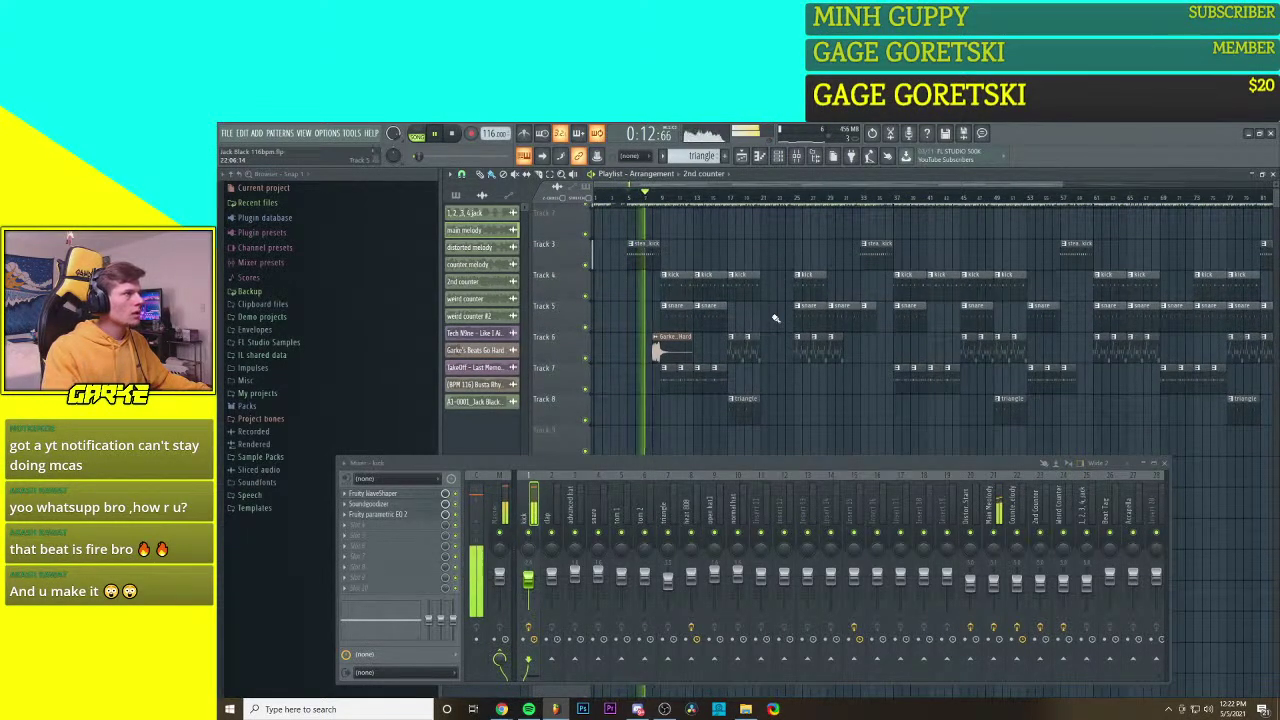
pyautogui.scroll(1, 779, 330)
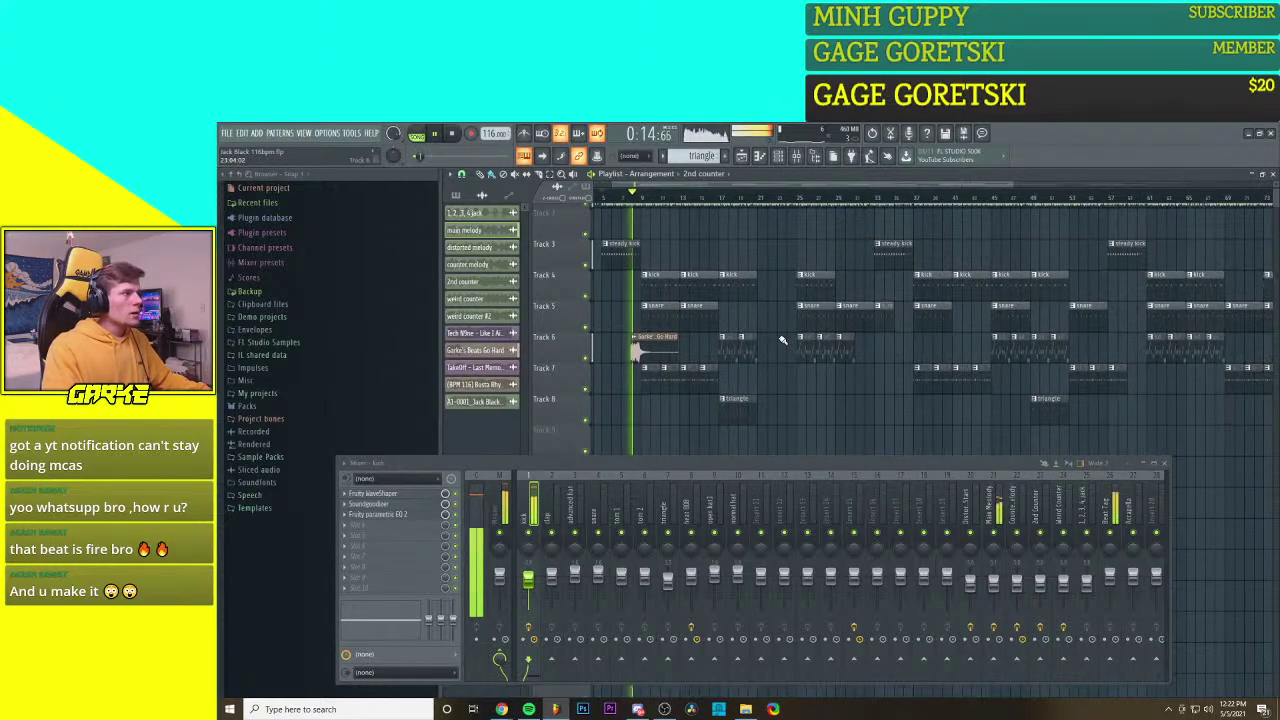
pyautogui.scroll(-1, 782, 341)
pyautogui.scroll(1, 771, 347)
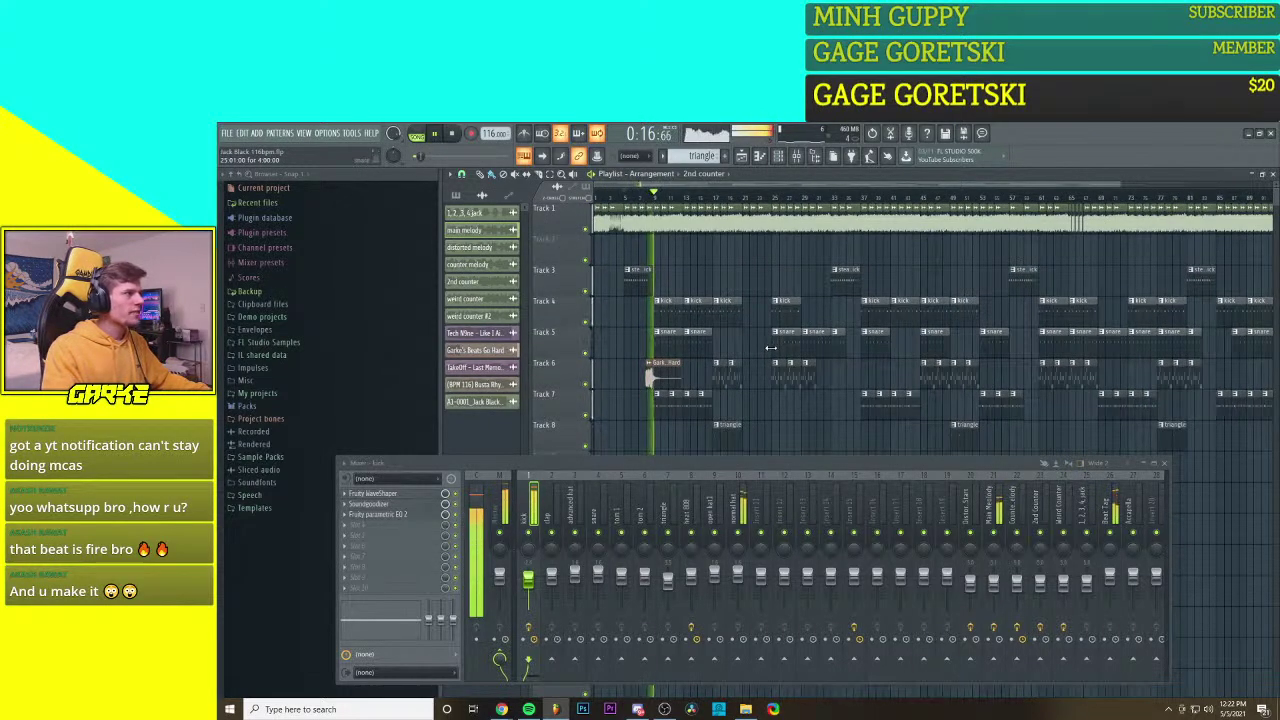
pyautogui.press('space')
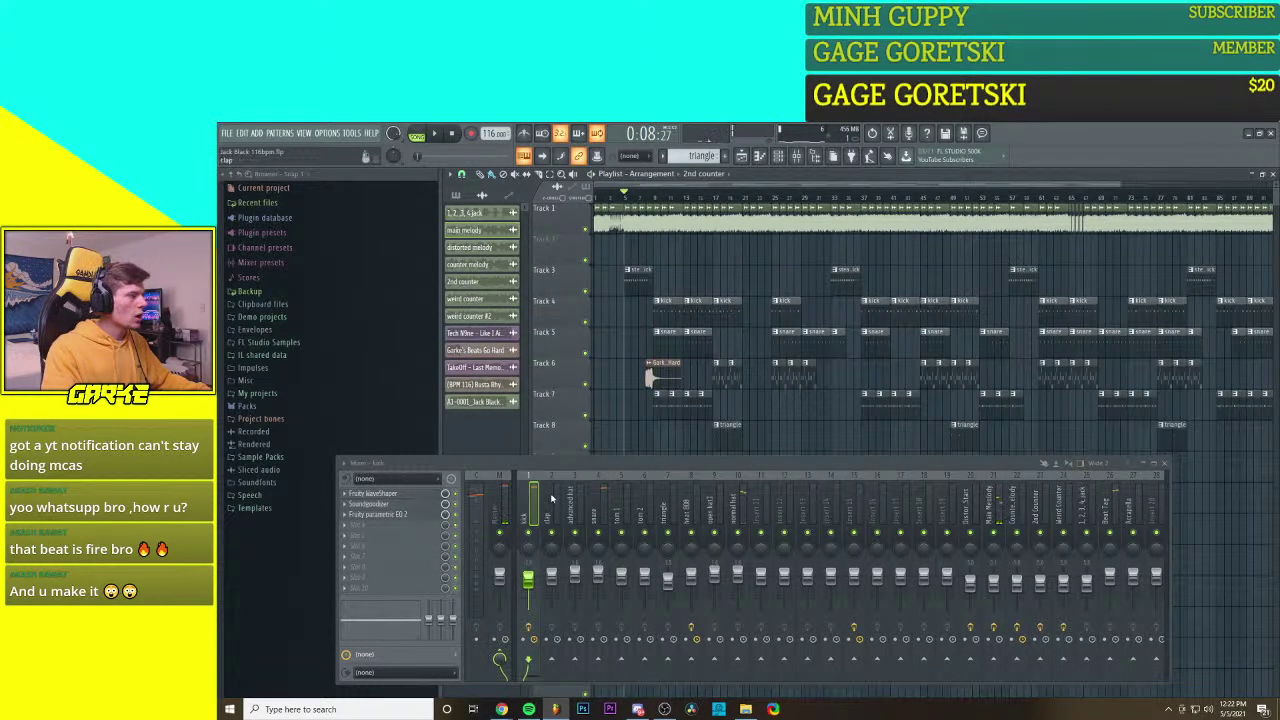
# Step: Select the clap track in the mixer and show all channels in the channel rack
pyautogui.click(548, 494)
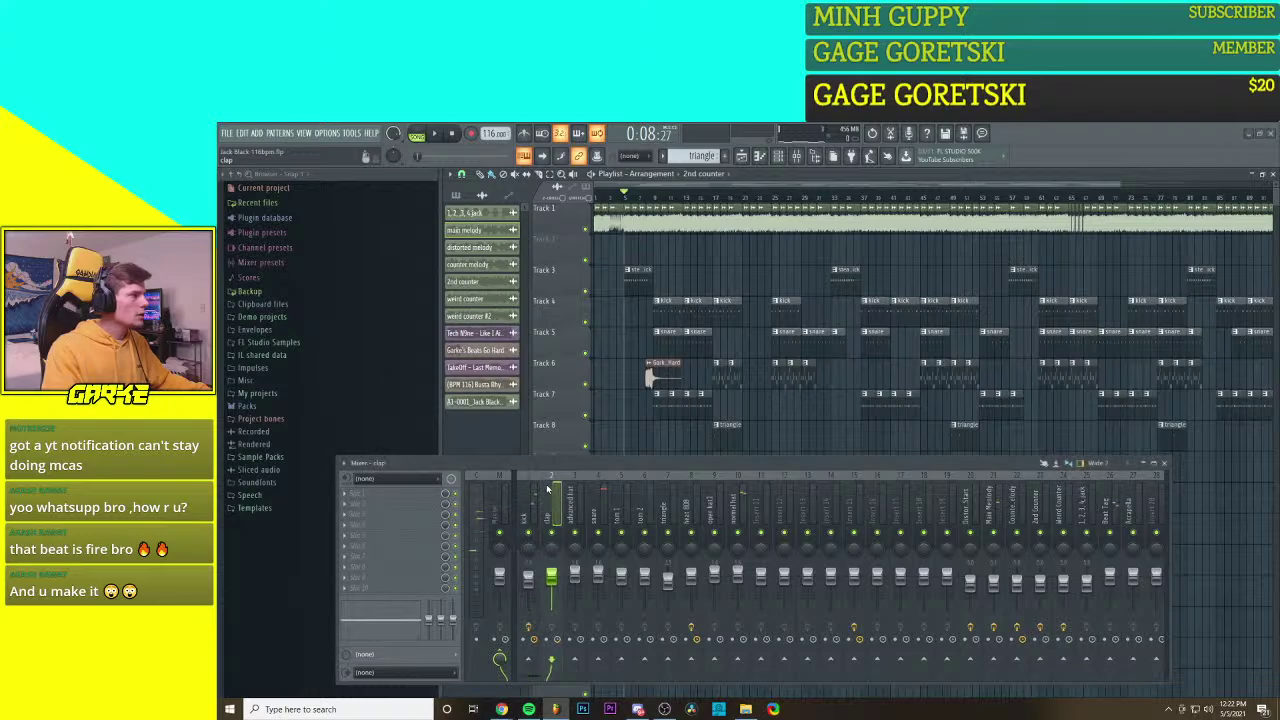
pyautogui.click(778, 156)
pyautogui.click(537, 177)
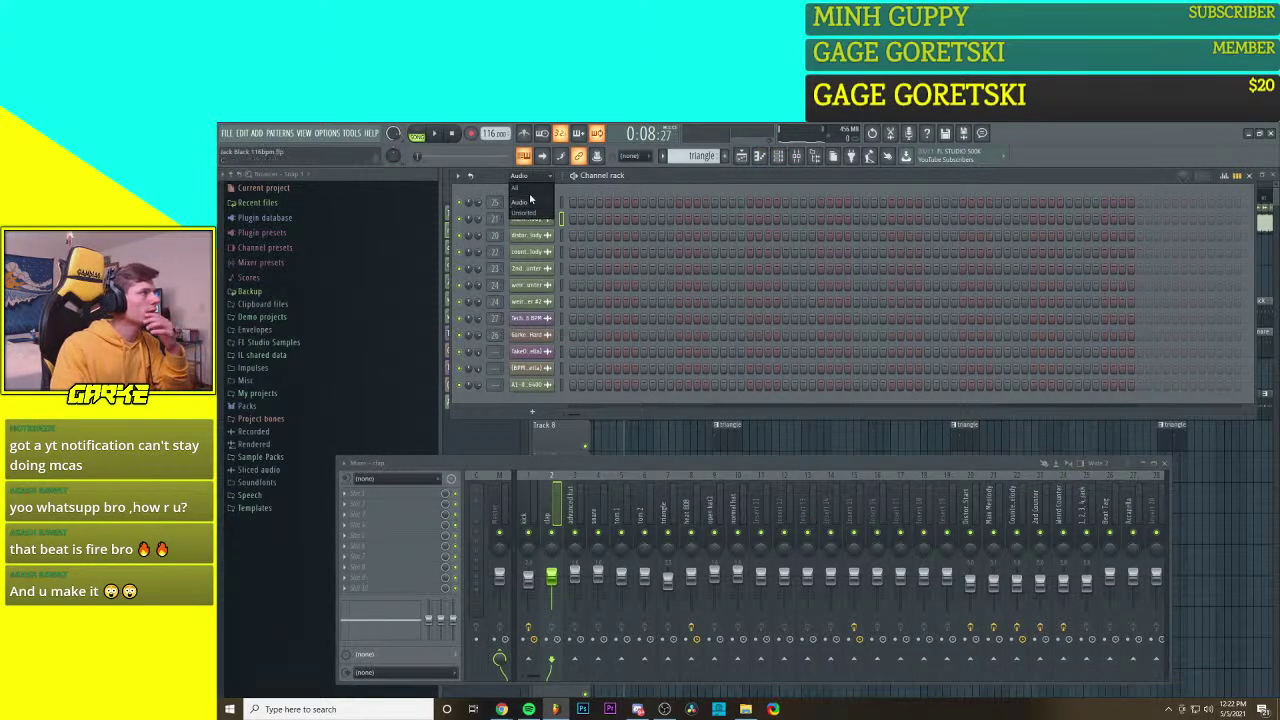
pyautogui.click(528, 188)
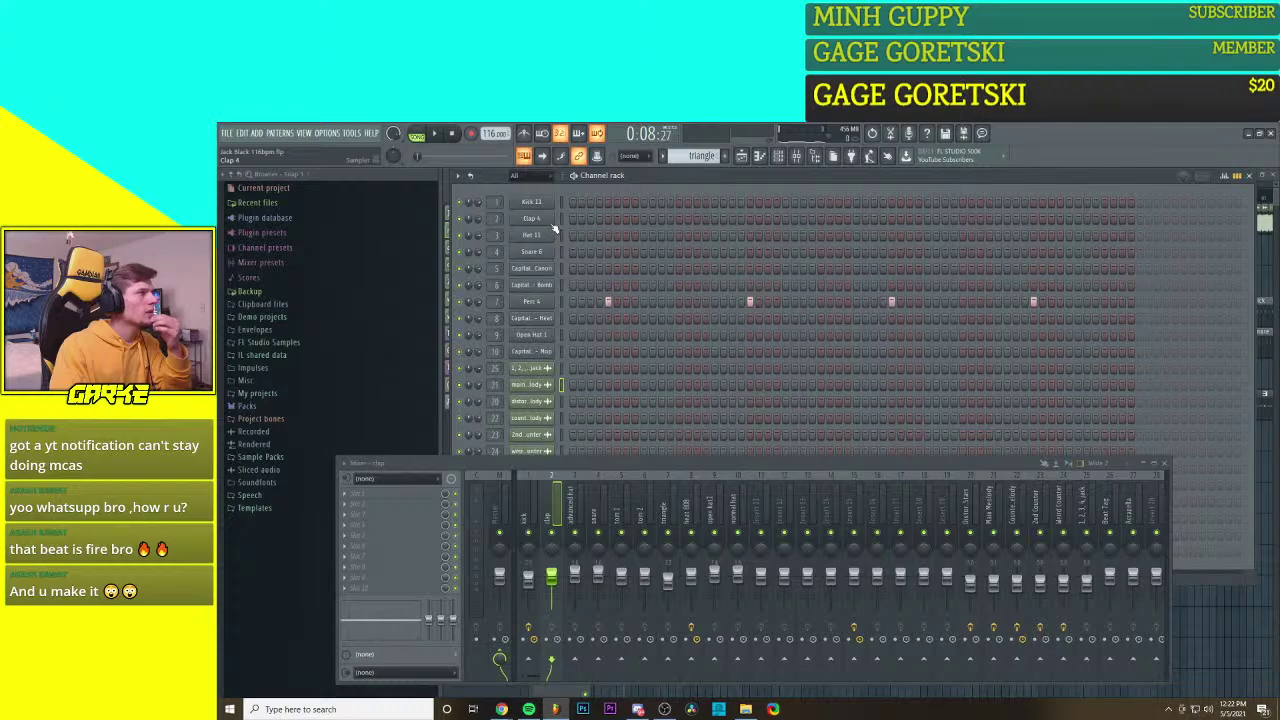
# Step: Switch to the empty Pattern 8 and rename it clap
pyautogui.scroll(-6, 700, 158)
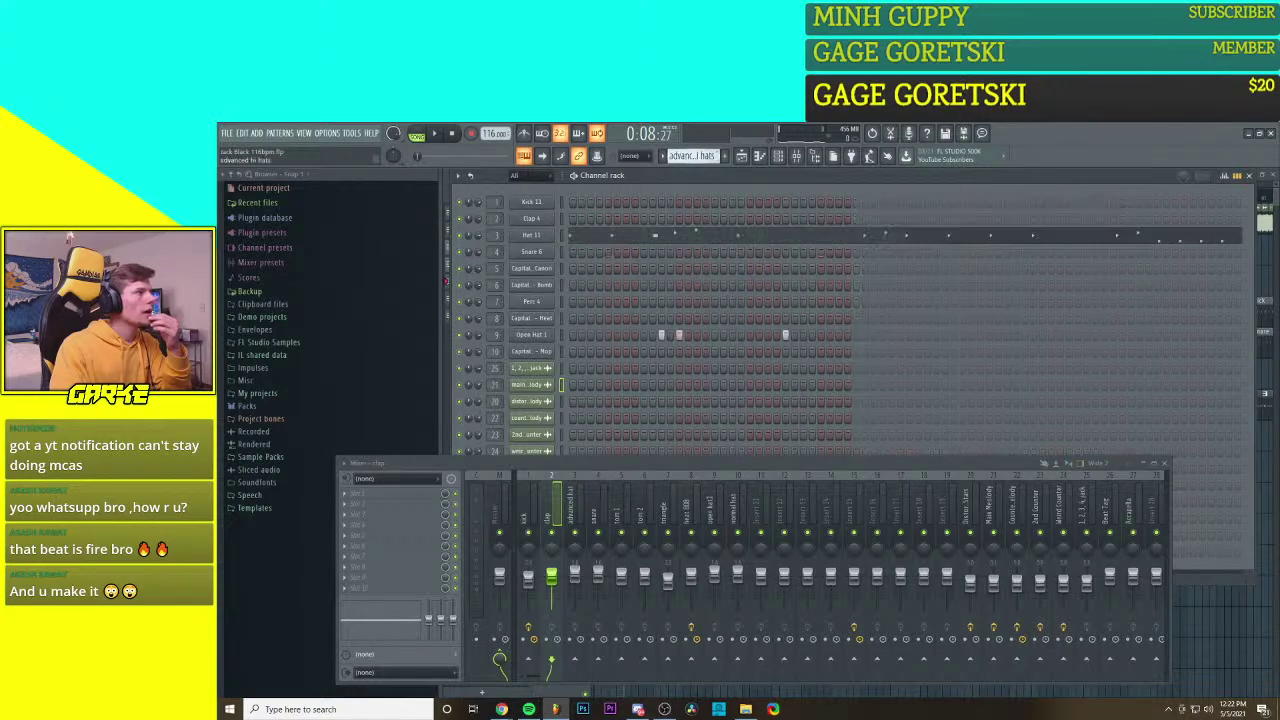
pyautogui.scroll(-4, 700, 158)
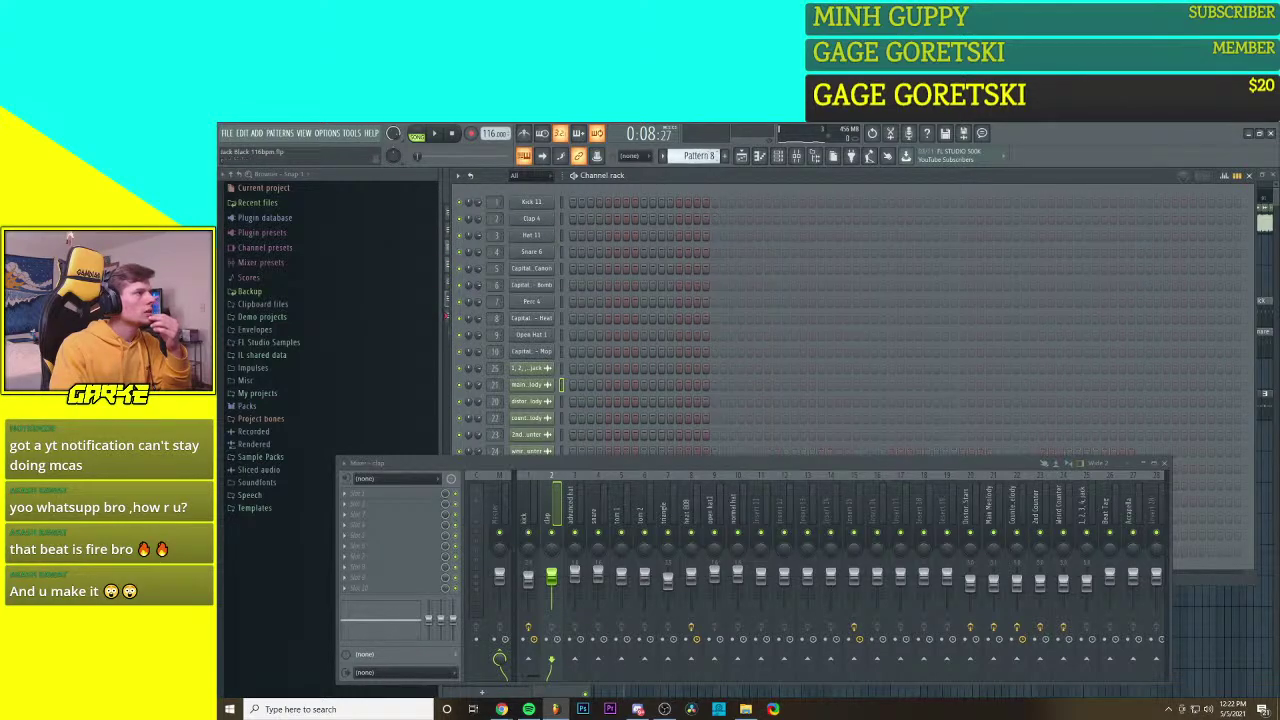
pyautogui.click(700, 156)
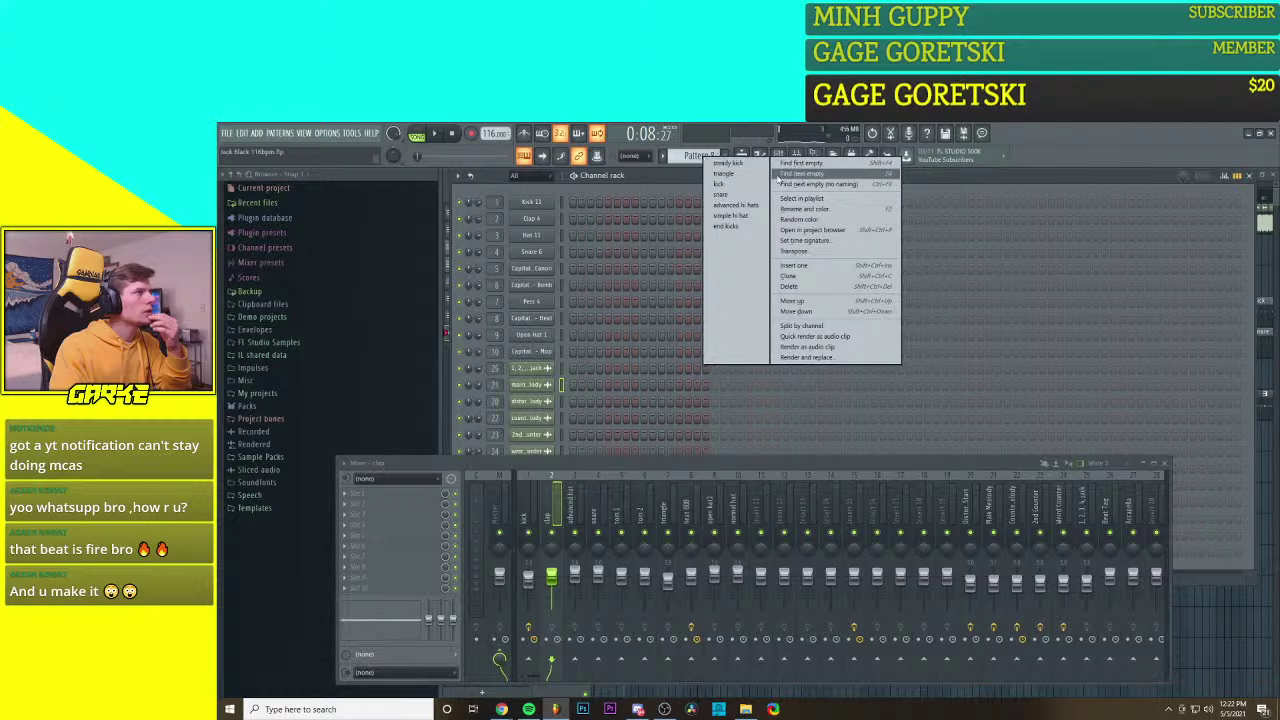
pyautogui.click(815, 200)
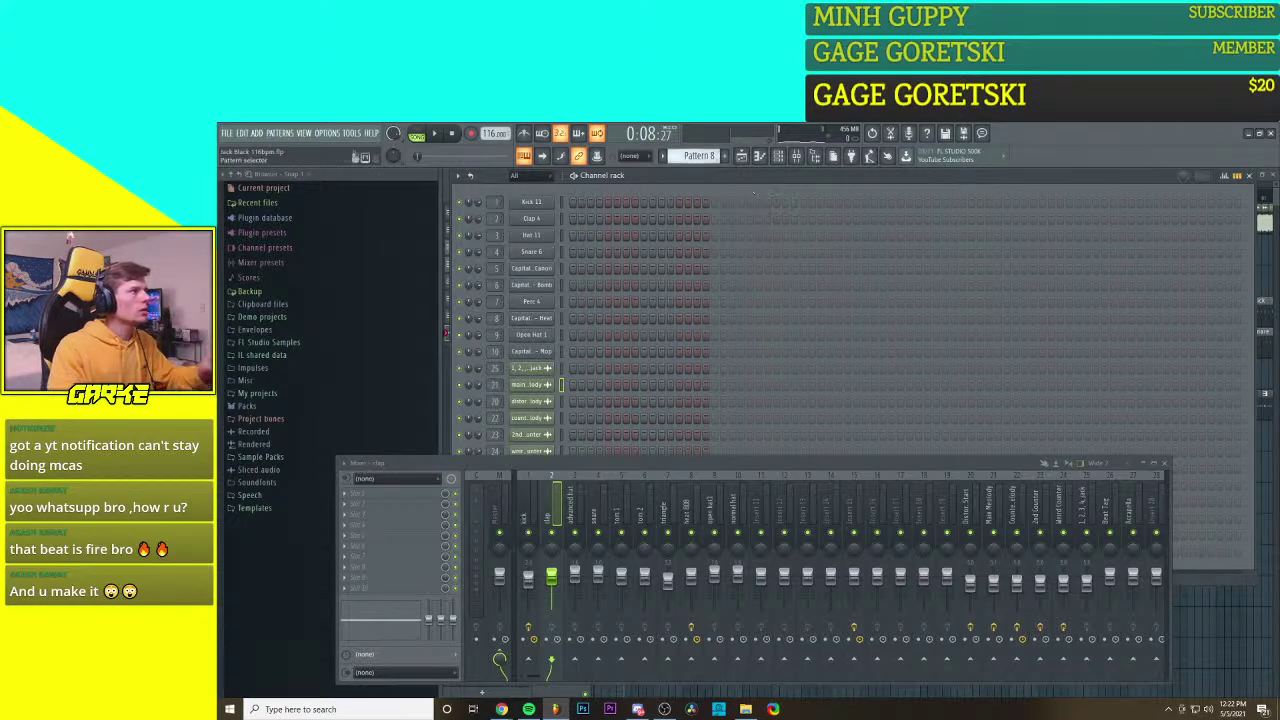
pyautogui.click(700, 156)
pyautogui.click(815, 208)
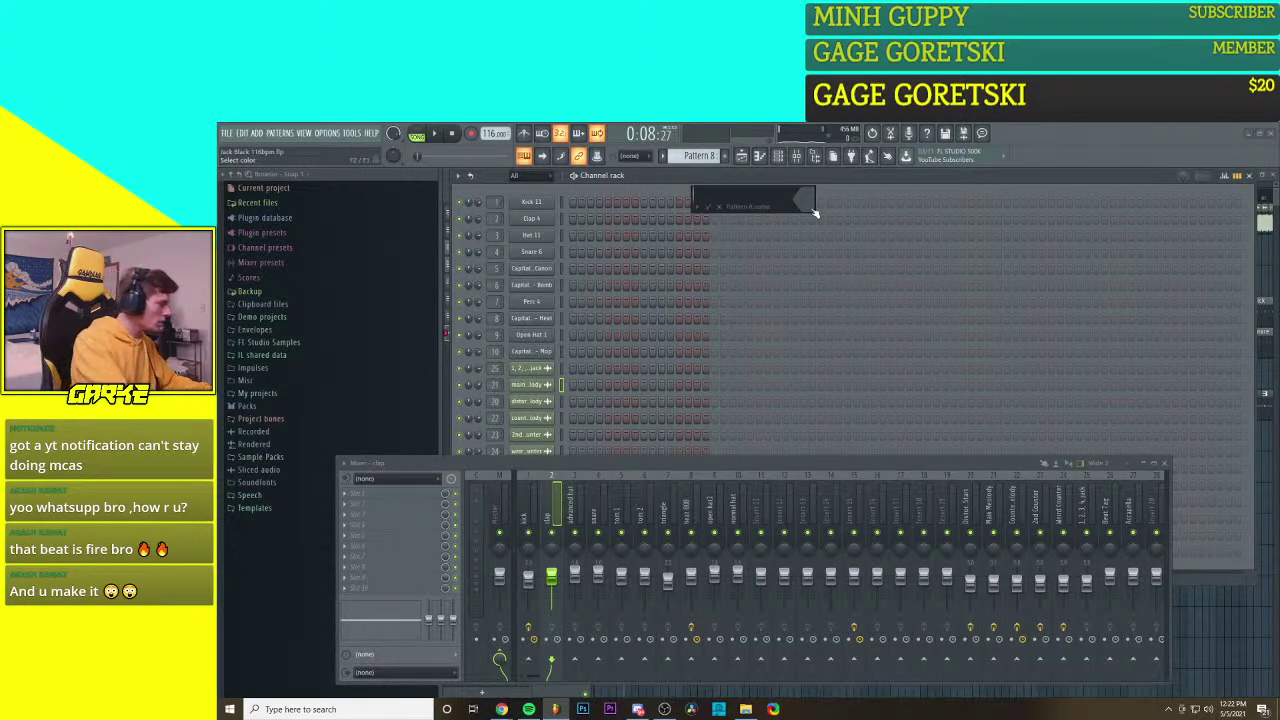
pyautogui.press('Return')
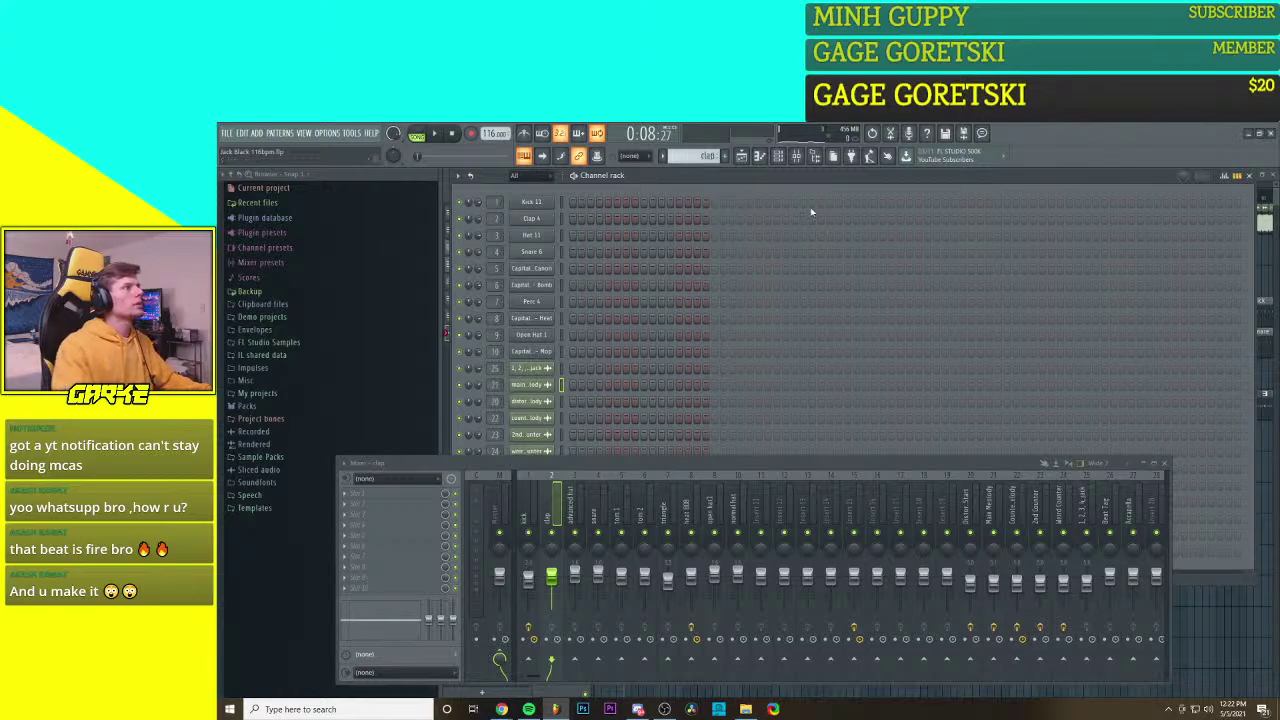
# Step: Open the Clap 4 channel's piano roll for the clap pattern and close the mixer
pyautogui.click(538, 221)
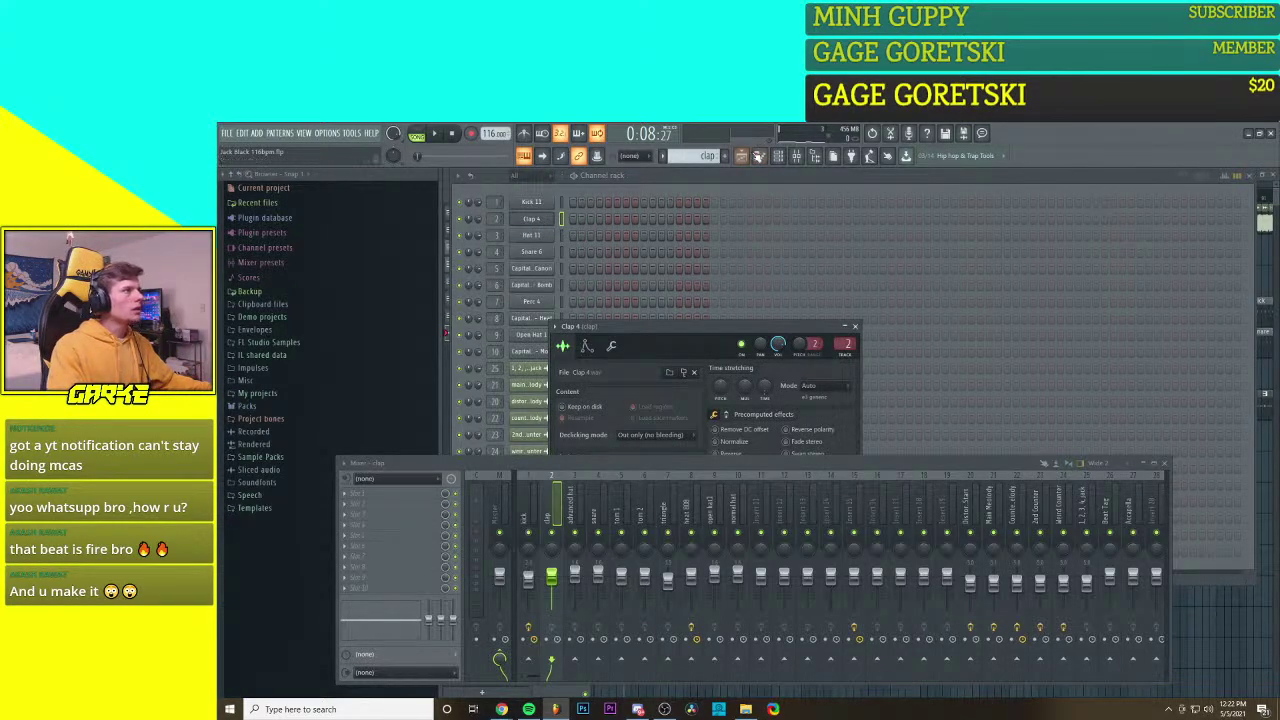
pyautogui.click(759, 156)
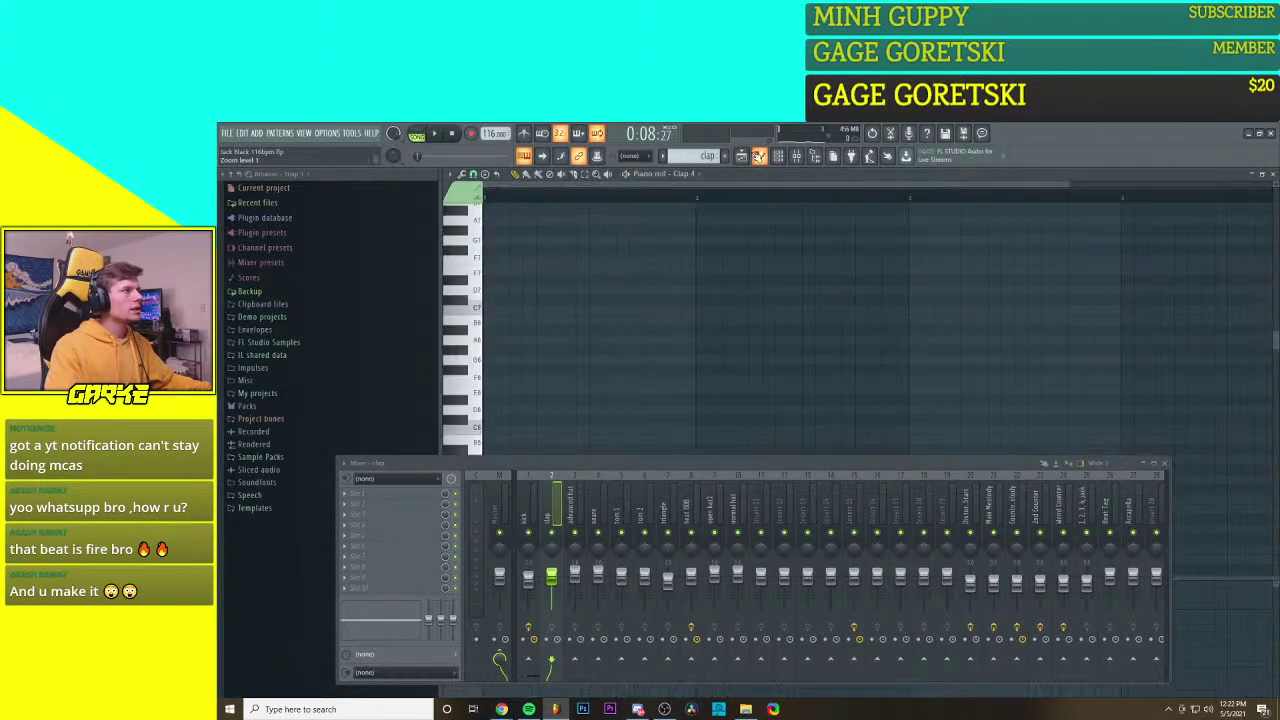
pyautogui.click(1147, 463)
pyautogui.click(1155, 464)
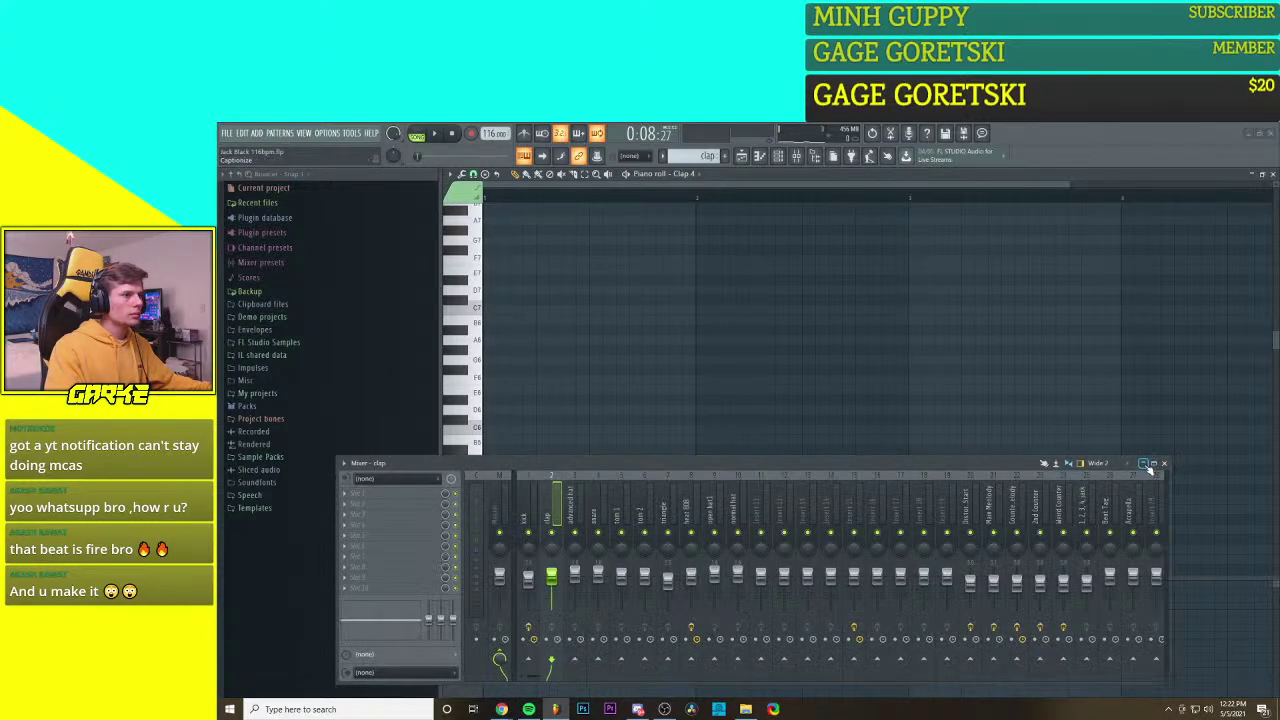
pyautogui.click(1164, 464)
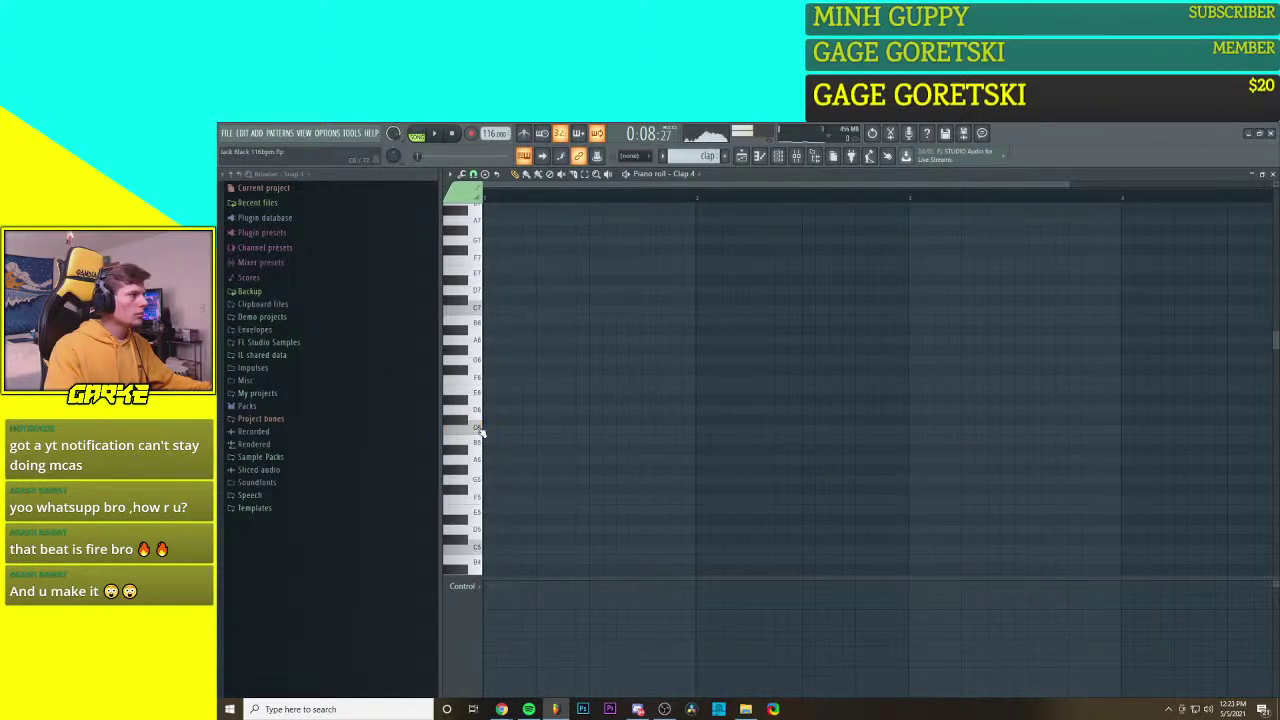
pyautogui.click(778, 156)
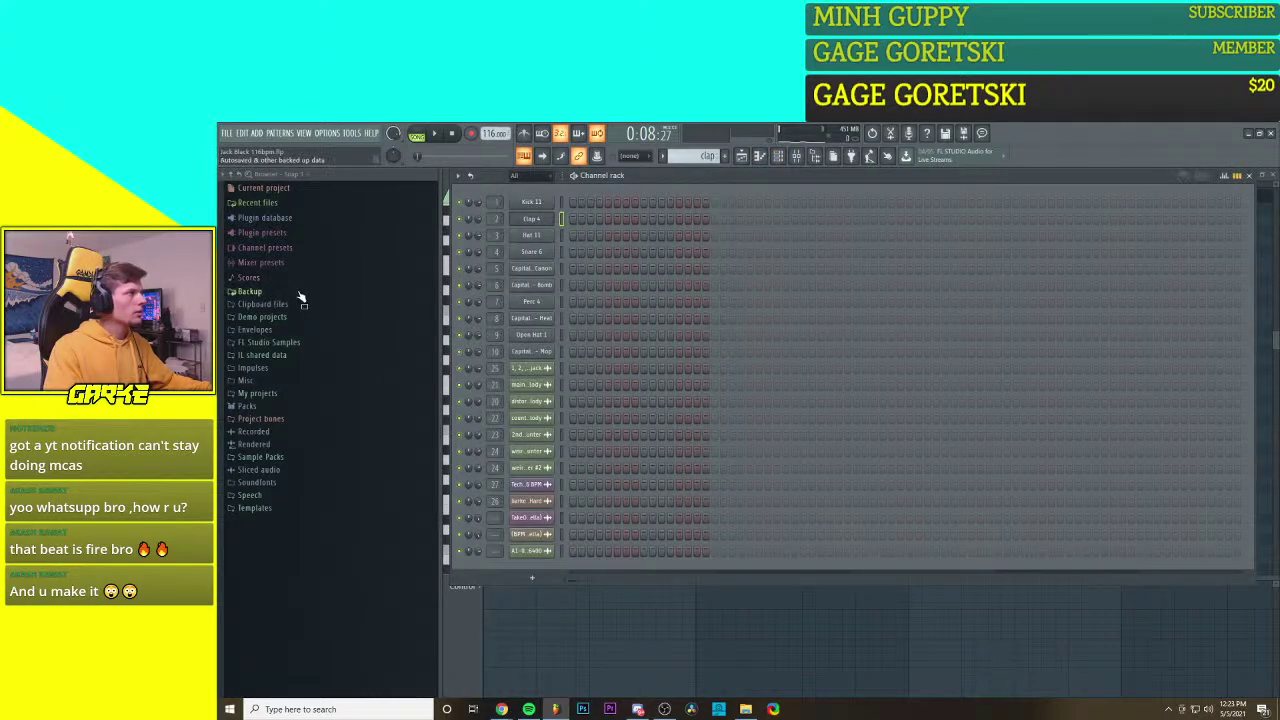
pyautogui.press('F6')
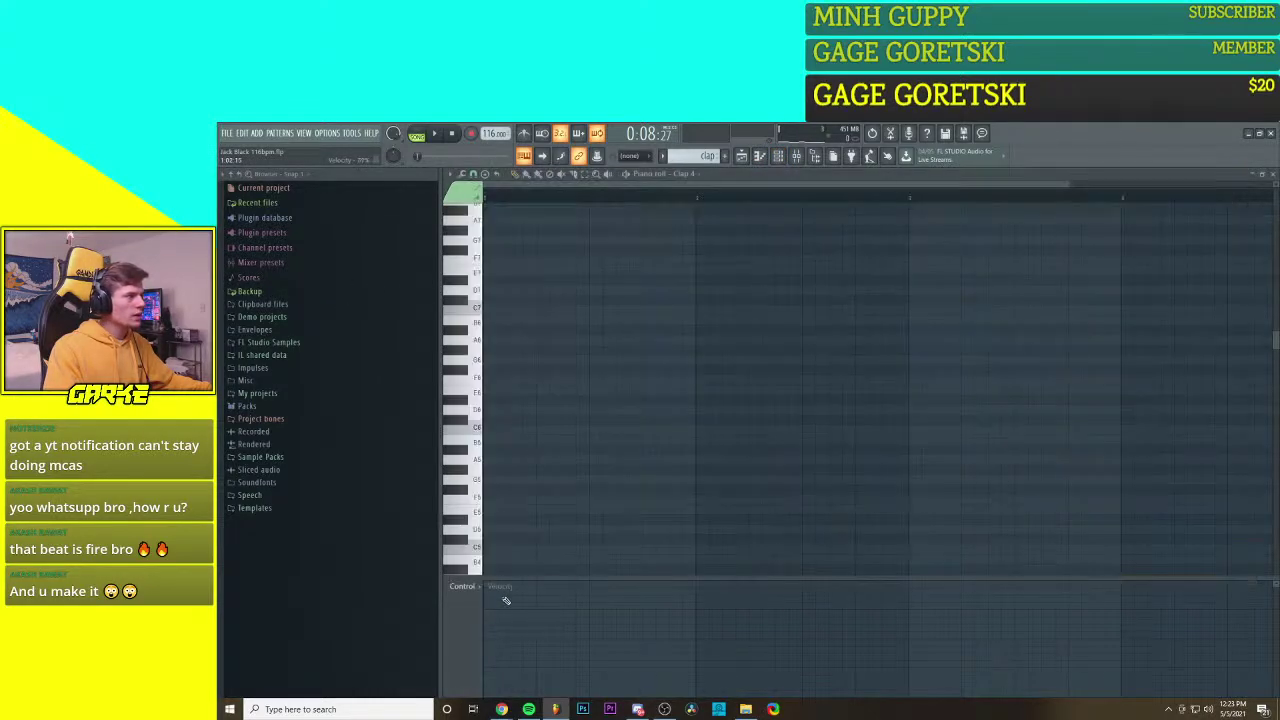
# Step: Try a clap note in the first bar, delete it, and audition the clap sample at C6
pyautogui.click(550, 489)
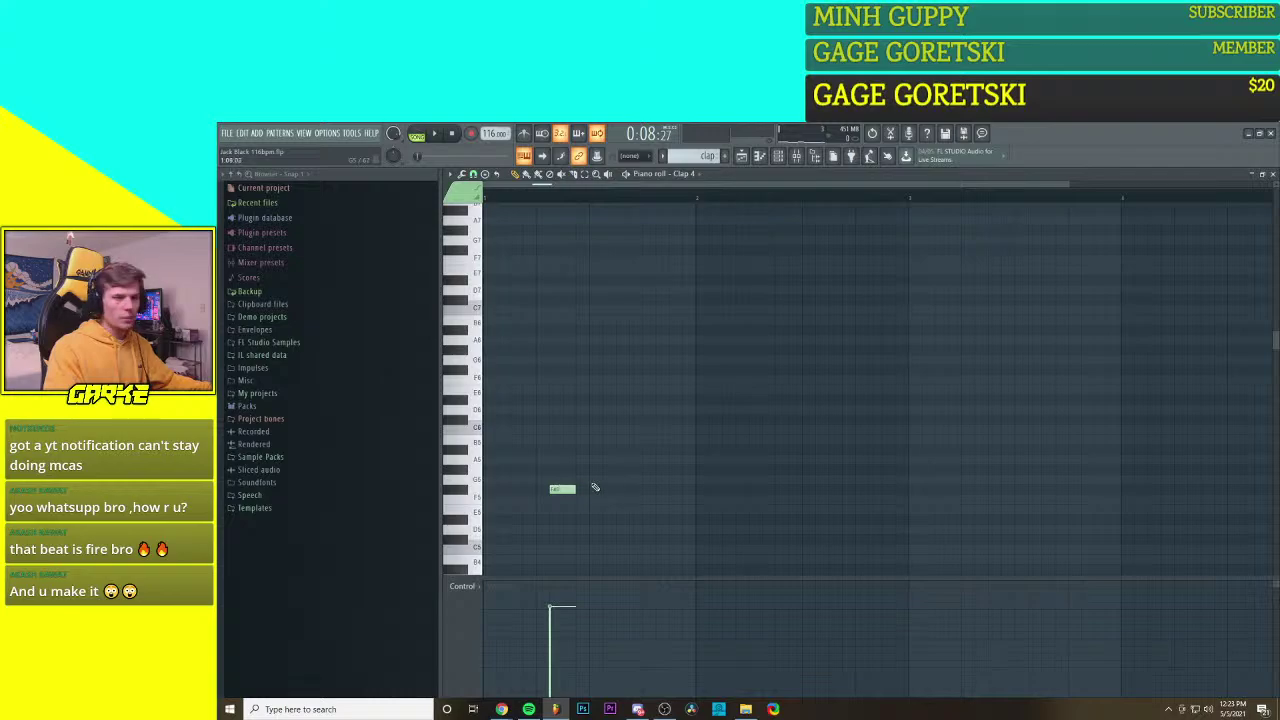
pyautogui.rightClick(573, 491)
pyautogui.click(477, 436)
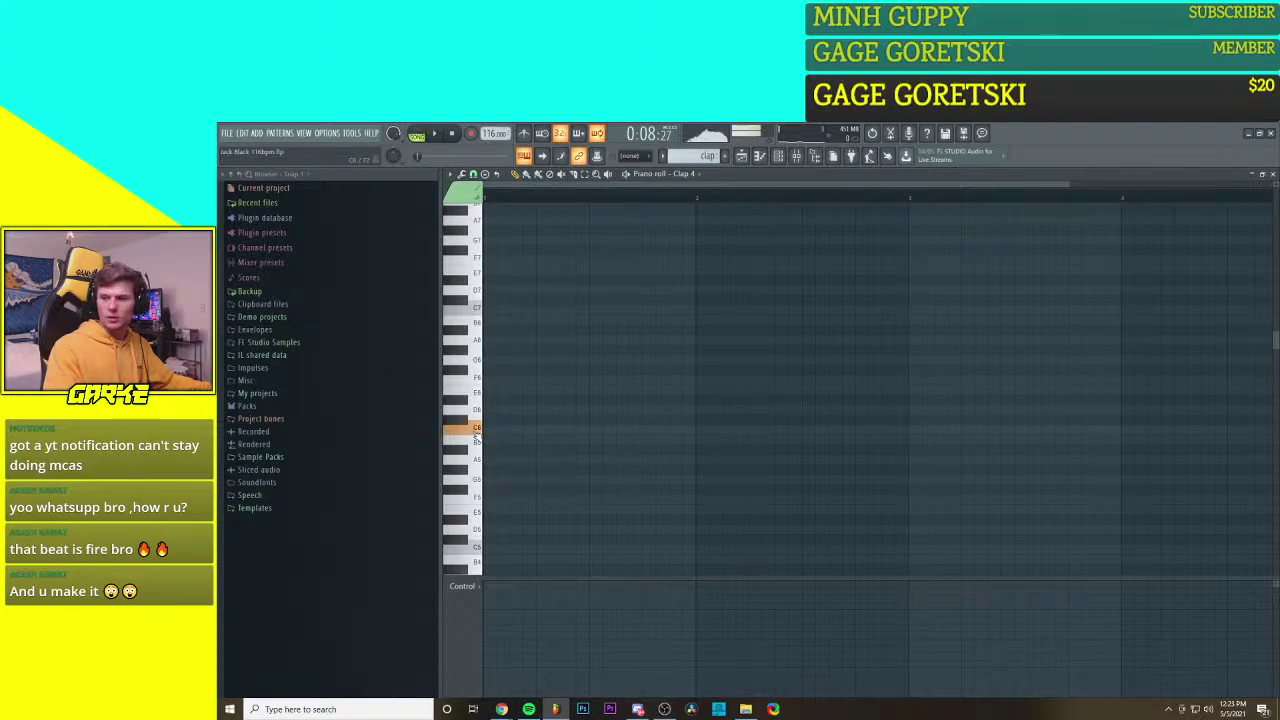
pyautogui.click(476, 437)
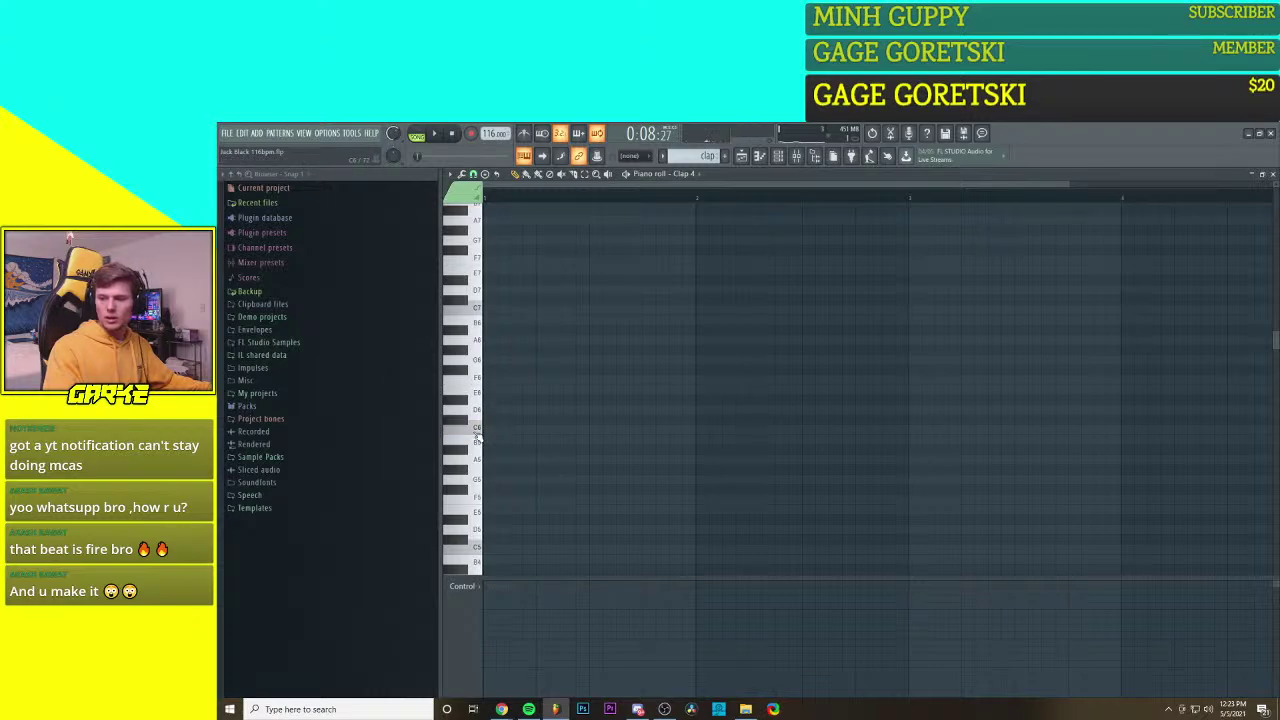
pyautogui.moveTo(393, 134); pyautogui.dragTo(393, 139)
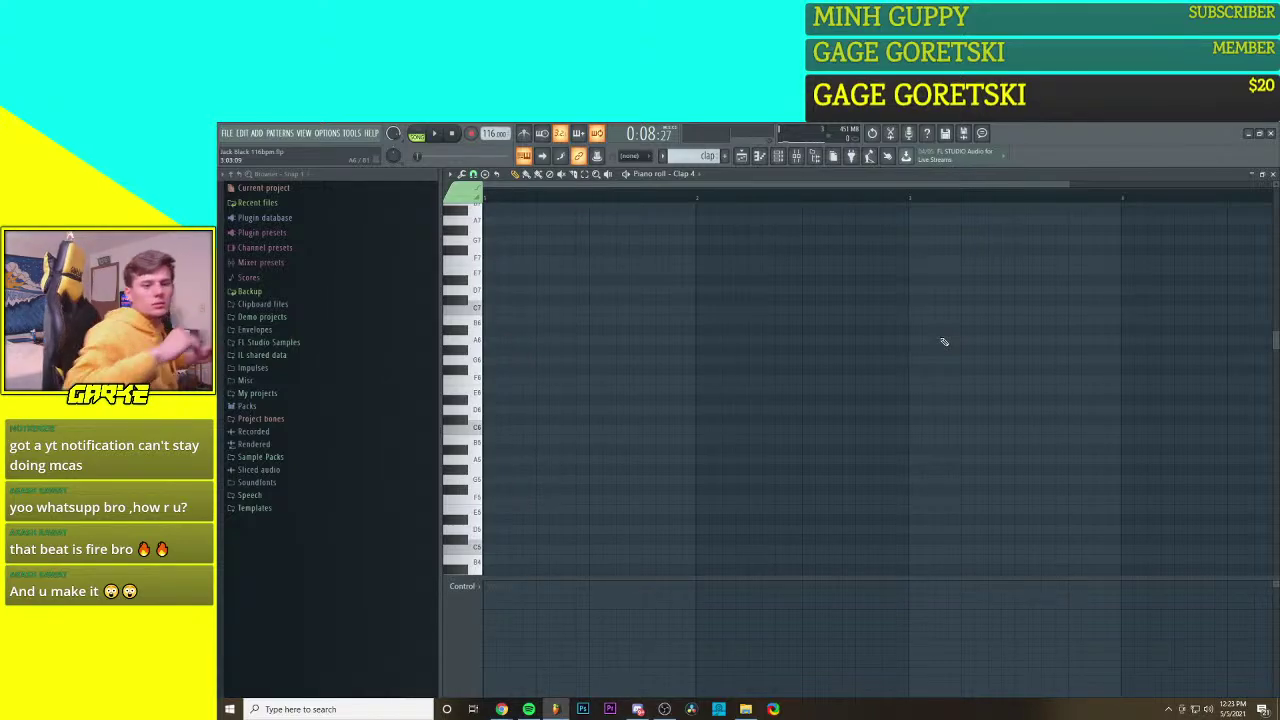
# Step: Try Realtek HD Audio 2nd output at volume 15 as the Windows playback device, and switch back to Headset Earphone (Astro MixAmp Pro Voice)
pyautogui.click(1208, 709)
pyautogui.click(1190, 652)
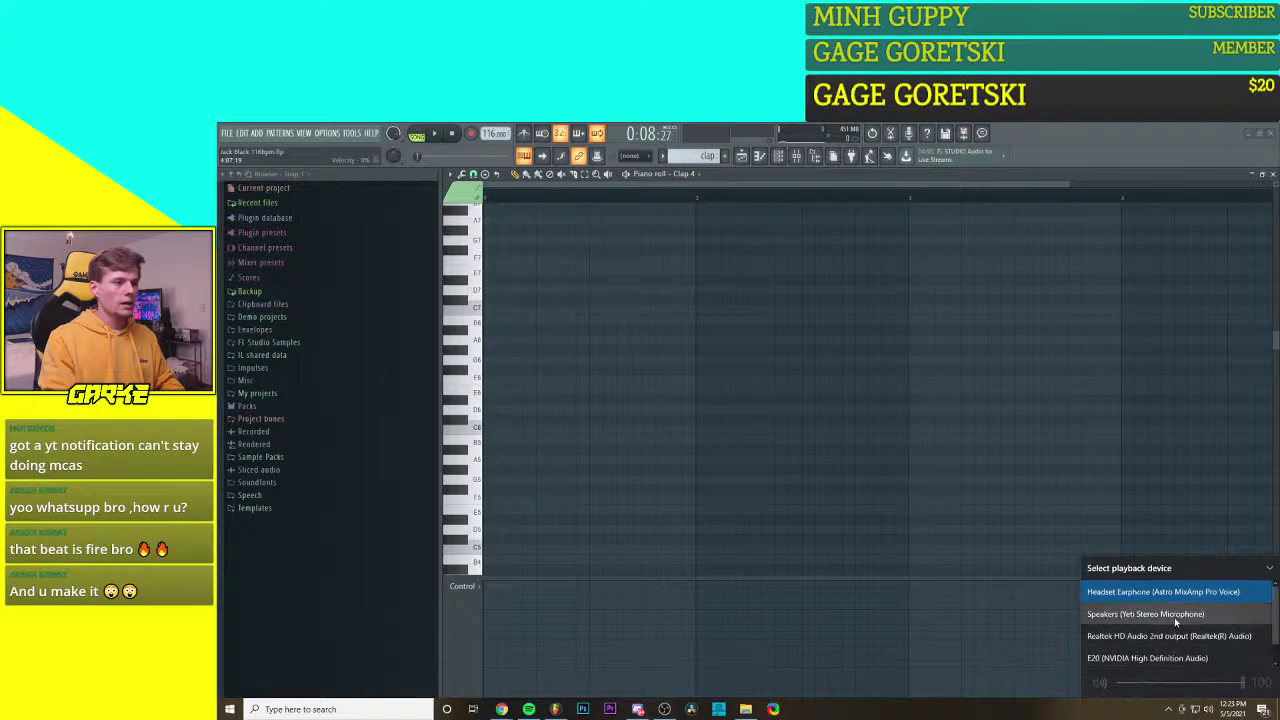
pyautogui.click(1165, 636)
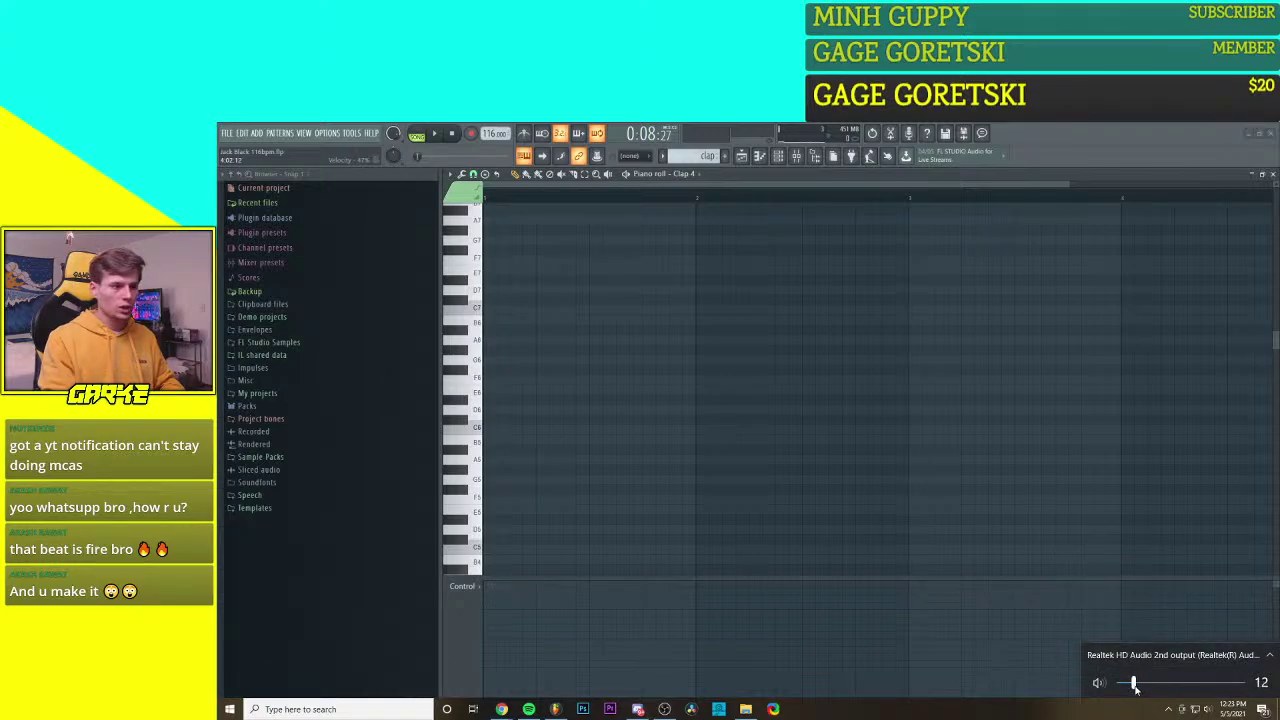
pyautogui.moveTo(1136, 687); pyautogui.dragTo(1138, 687)
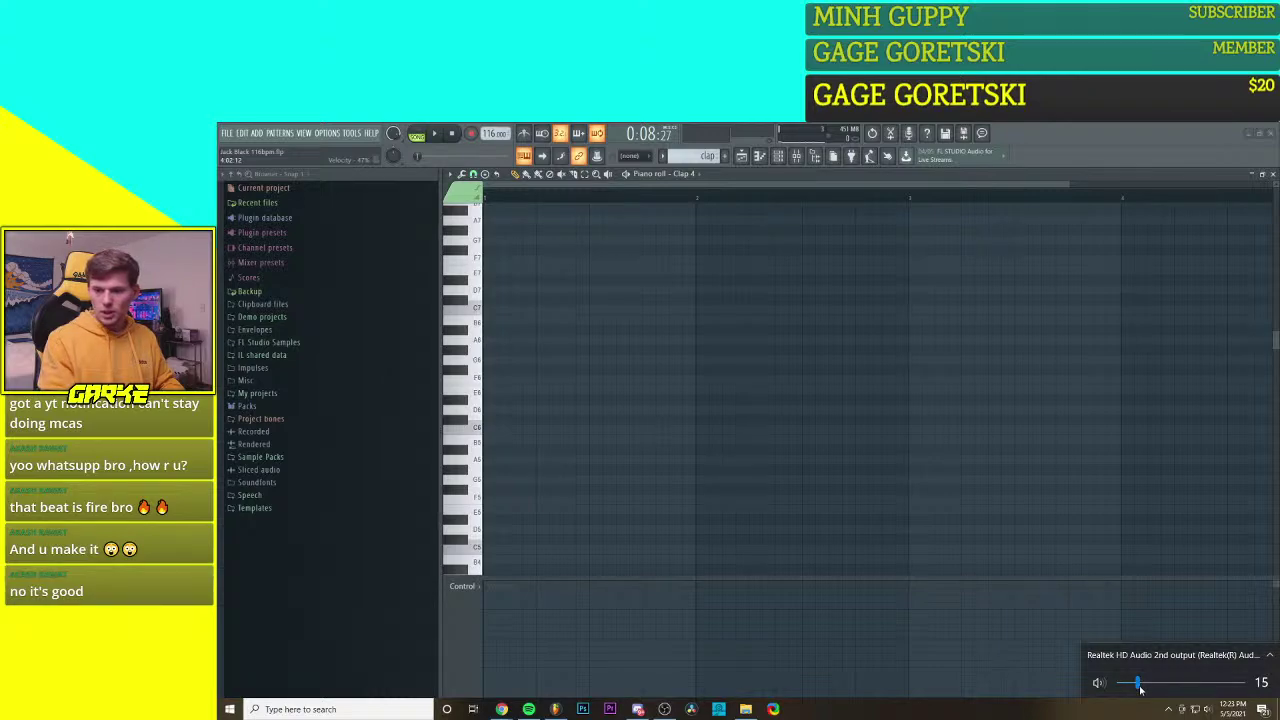
pyautogui.click(1165, 655)
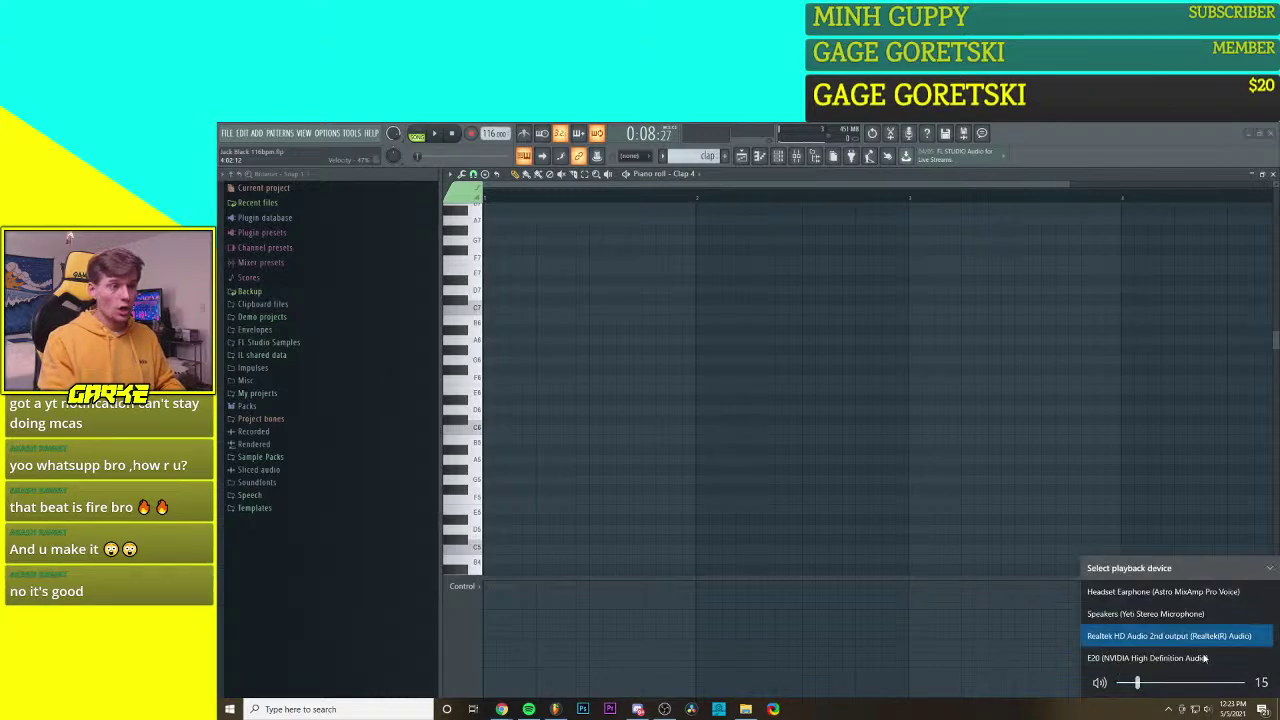
pyautogui.click(1179, 593)
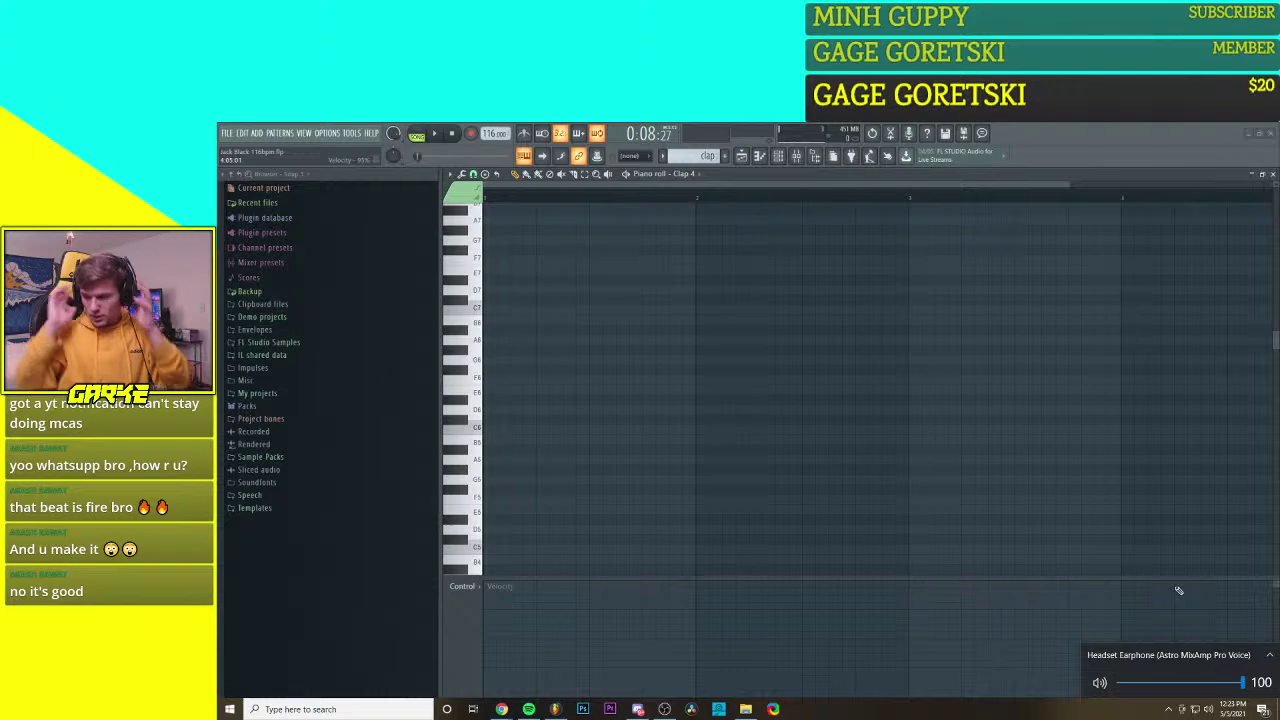
# Step: Audition the clap sample at different pitches on the piano roll keyboard, including G5 and G6
pyautogui.click(478, 461)
pyautogui.scroll(-1, 494, 435)
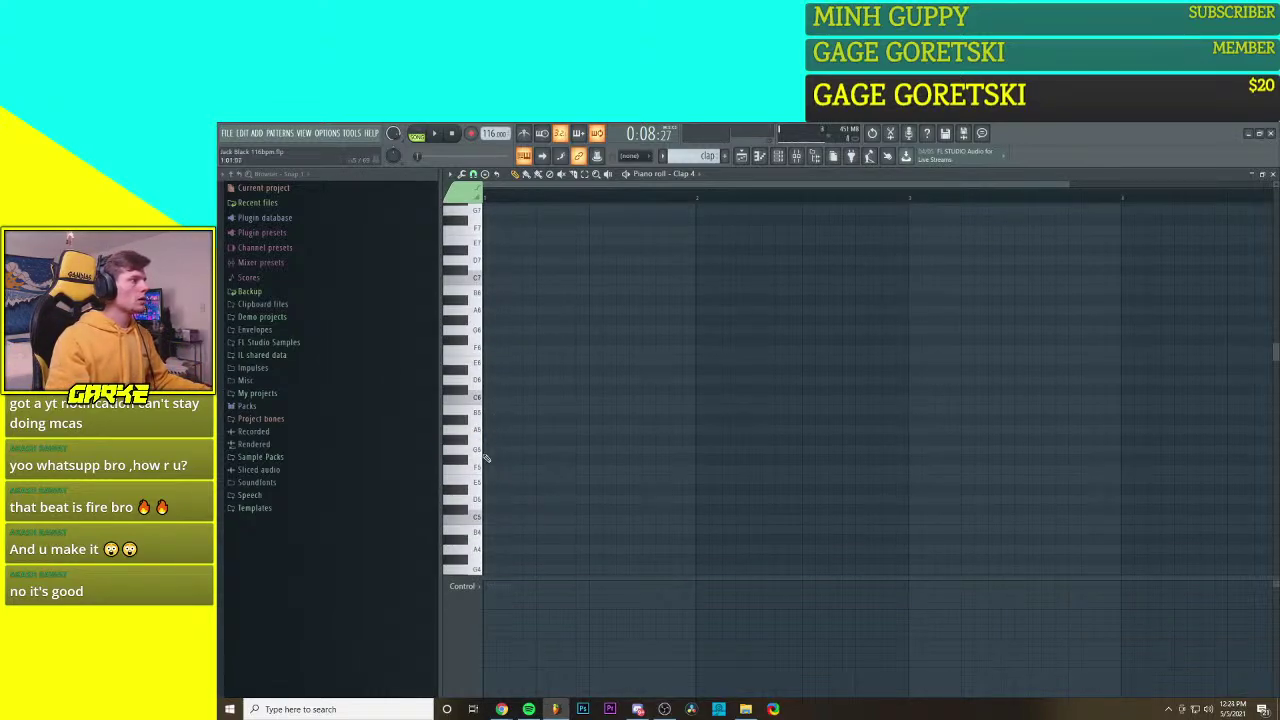
pyautogui.click(482, 455)
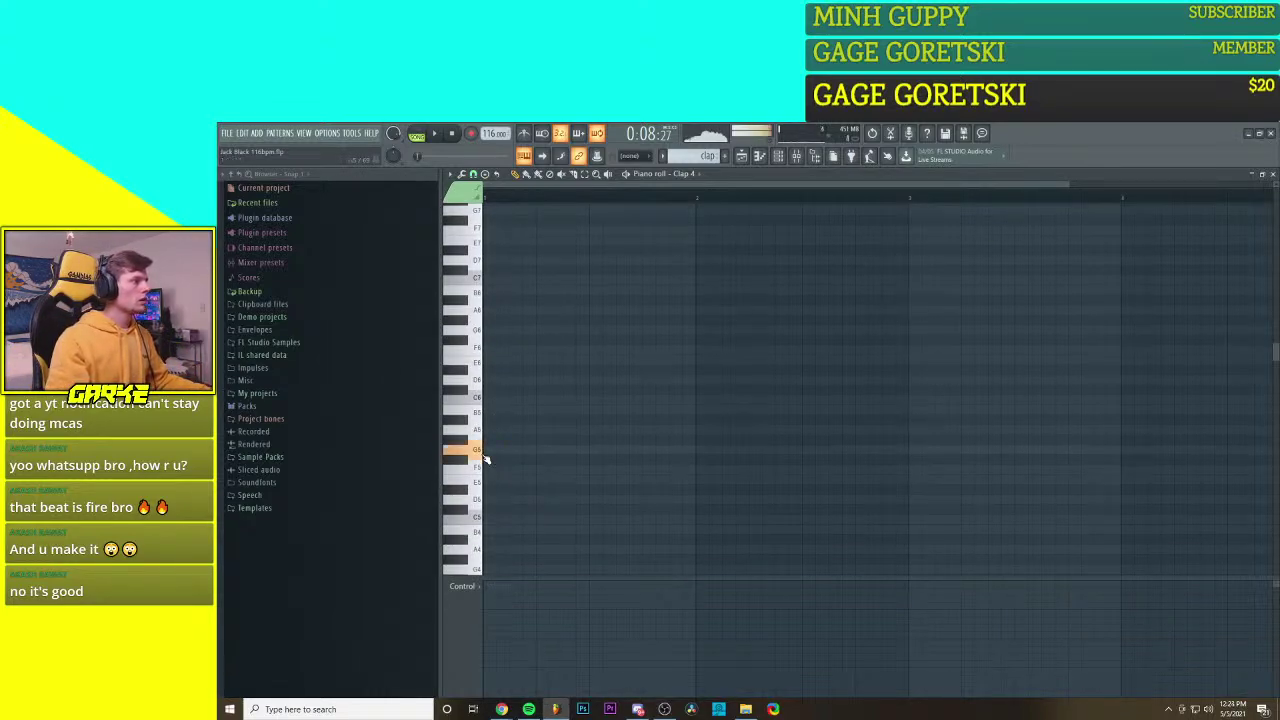
pyautogui.click(476, 338)
pyautogui.click(472, 332)
pyautogui.click(466, 328)
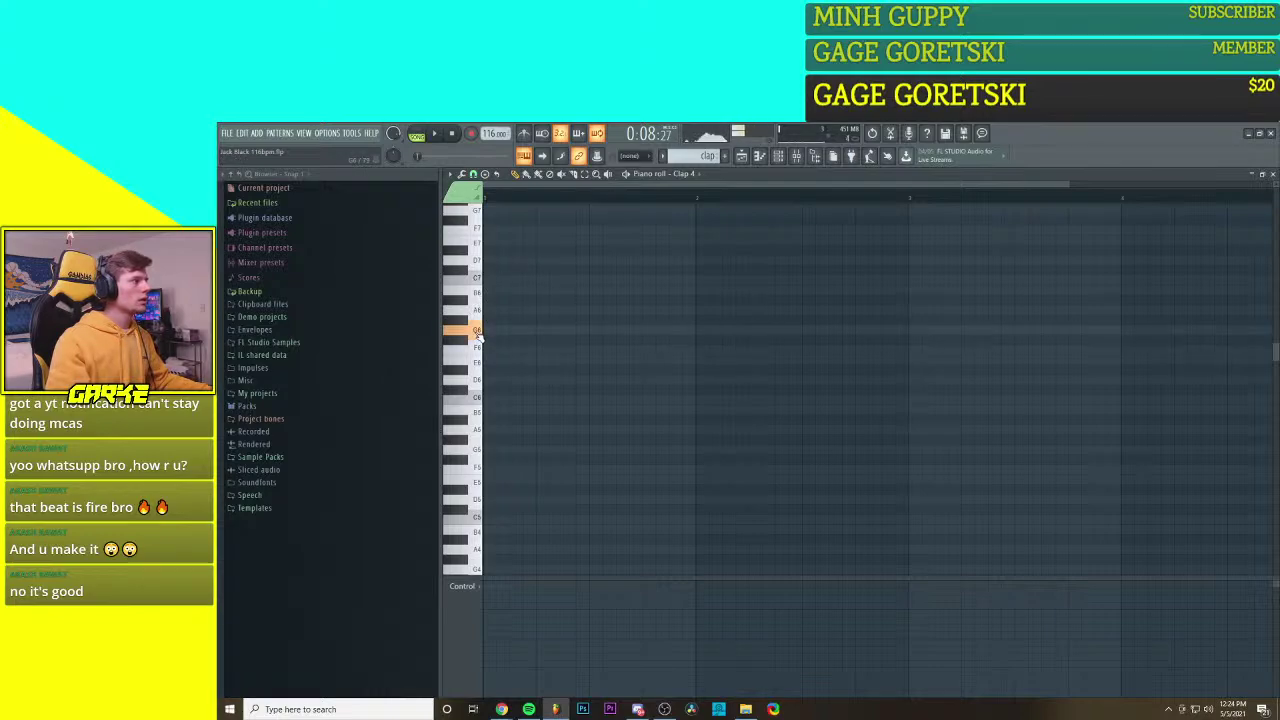
# Step: Audition the clap sample at G6 in the piano roll and bring up the channel rack
pyautogui.click(460, 322)
pyautogui.click(474, 332)
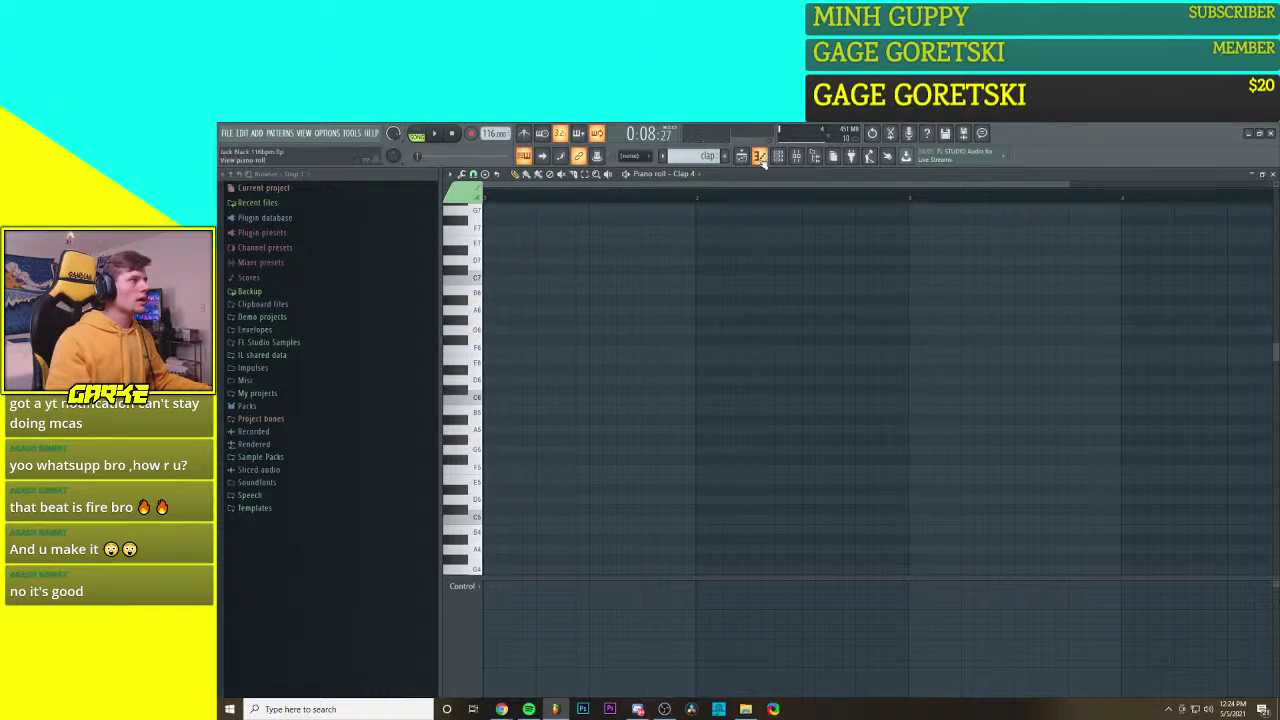
pyautogui.press('F6')
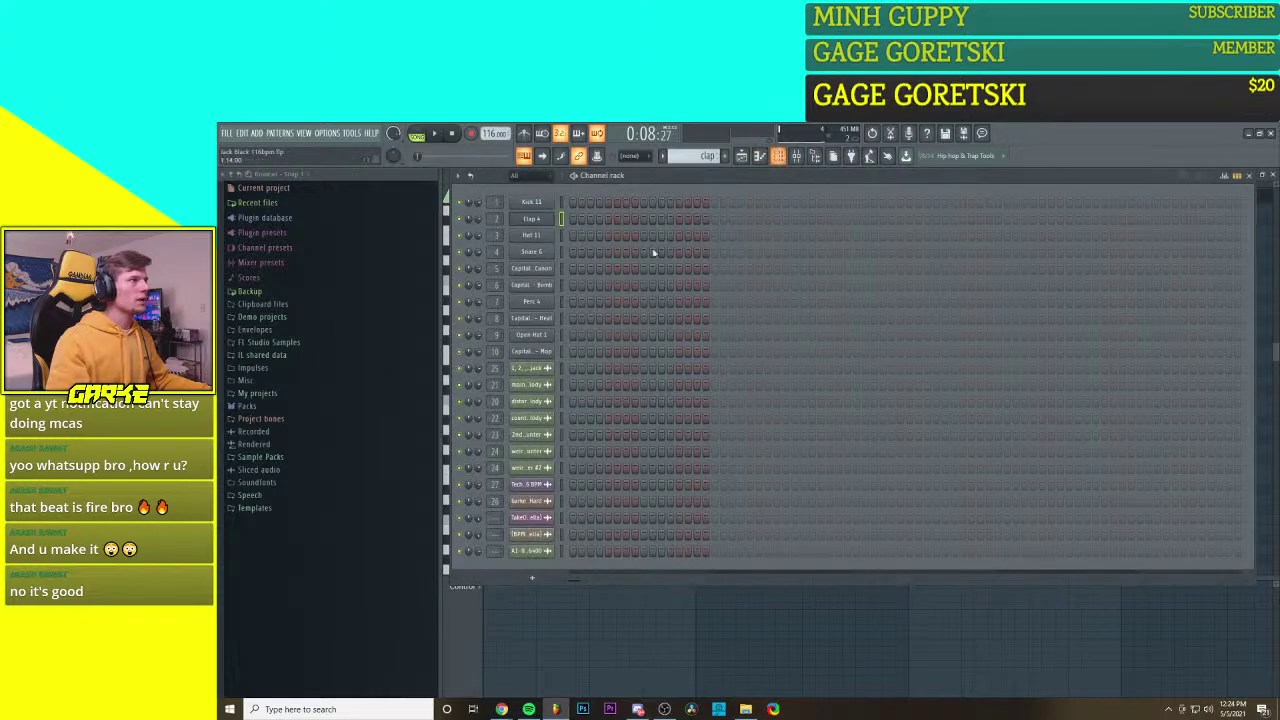
# Step: Open the Claps folder of the Travis Scott Drum Kit inside the Sample Packs
pyautogui.click(258, 457)
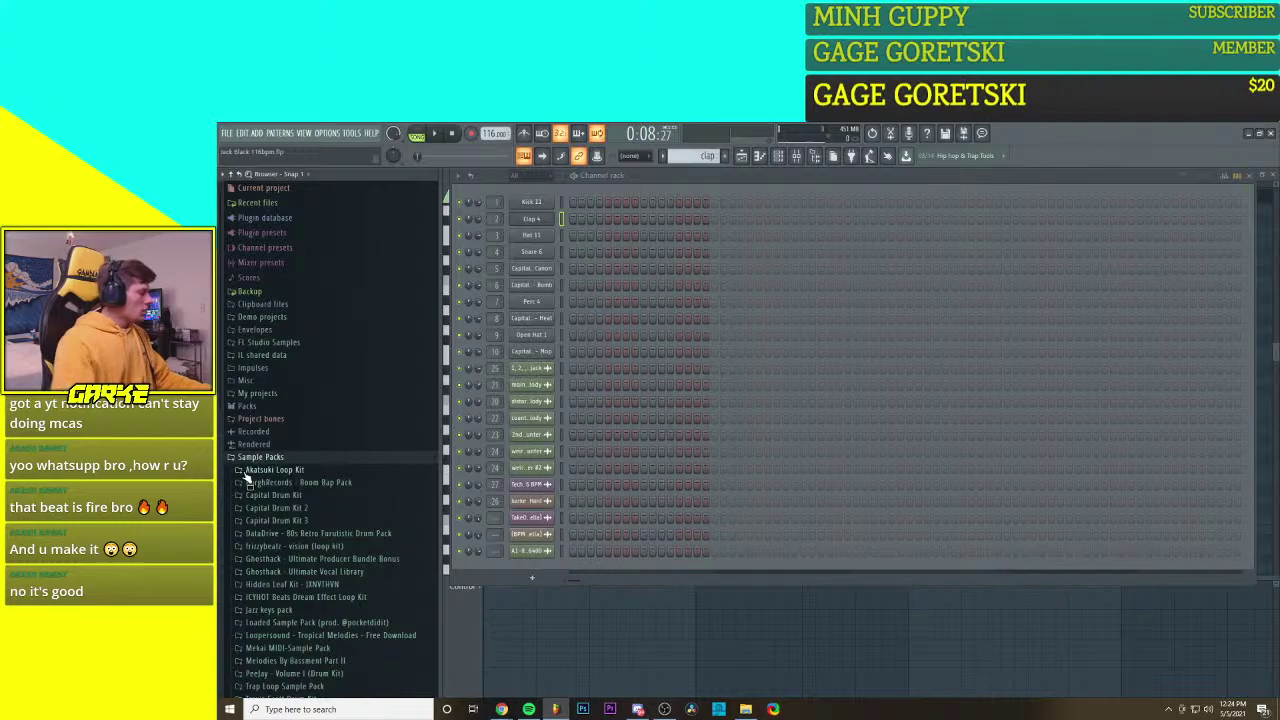
pyautogui.scroll(-2, 300, 490)
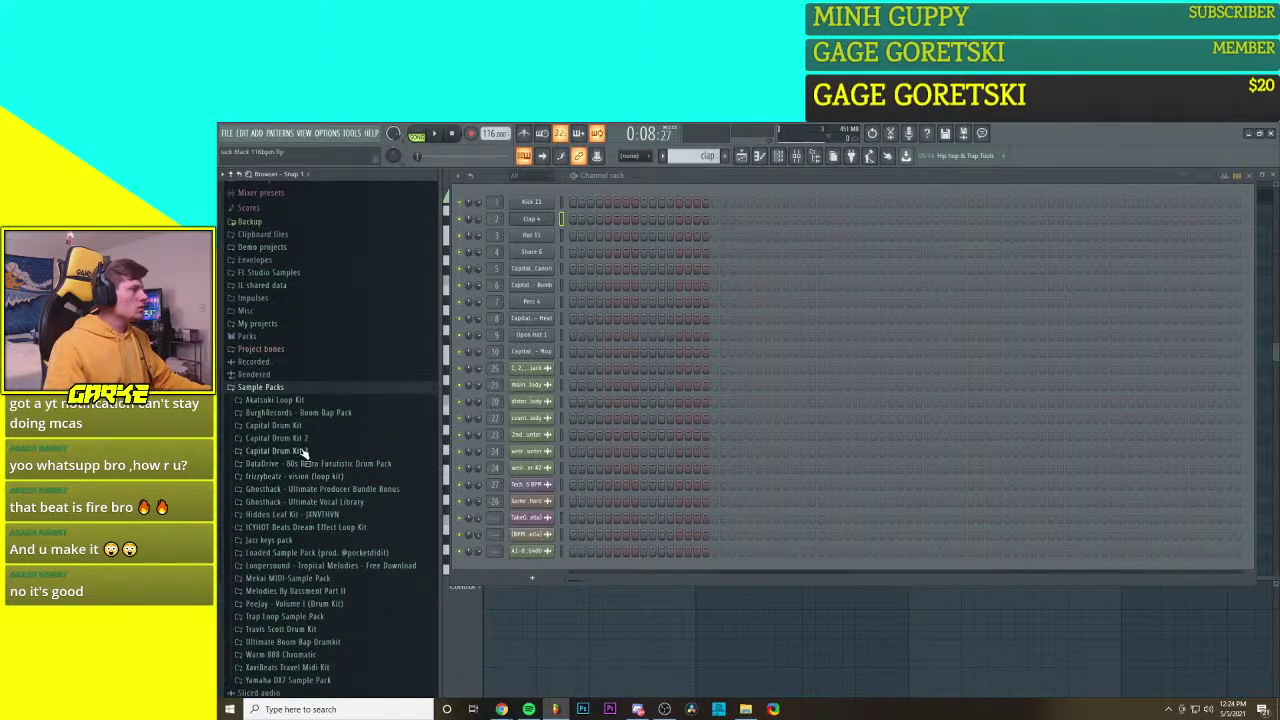
pyautogui.scroll(-1, 308, 440)
pyautogui.click(300, 589)
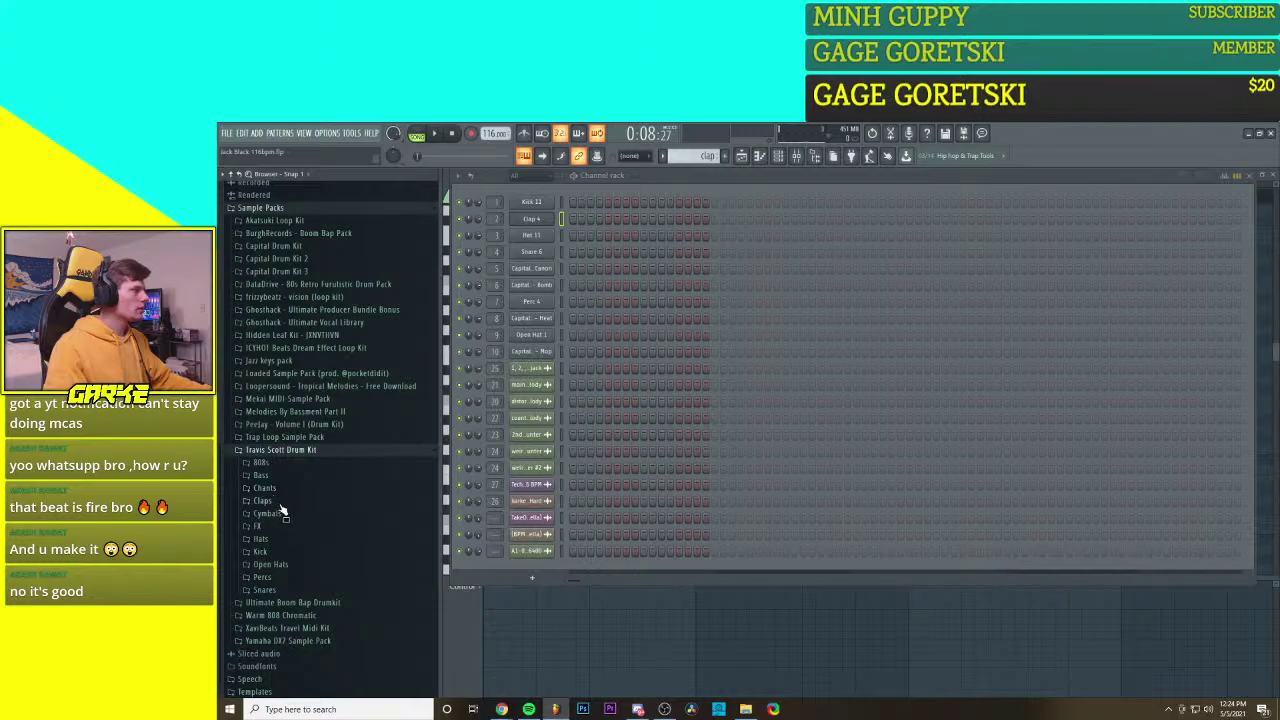
pyautogui.click(276, 501)
# Step: Preview the Travis Scott Drum Kit claps, including Clap 2, 3 and 6, and Clap 8 through Clap 15
pyautogui.click(286, 537)
pyautogui.click(288, 526)
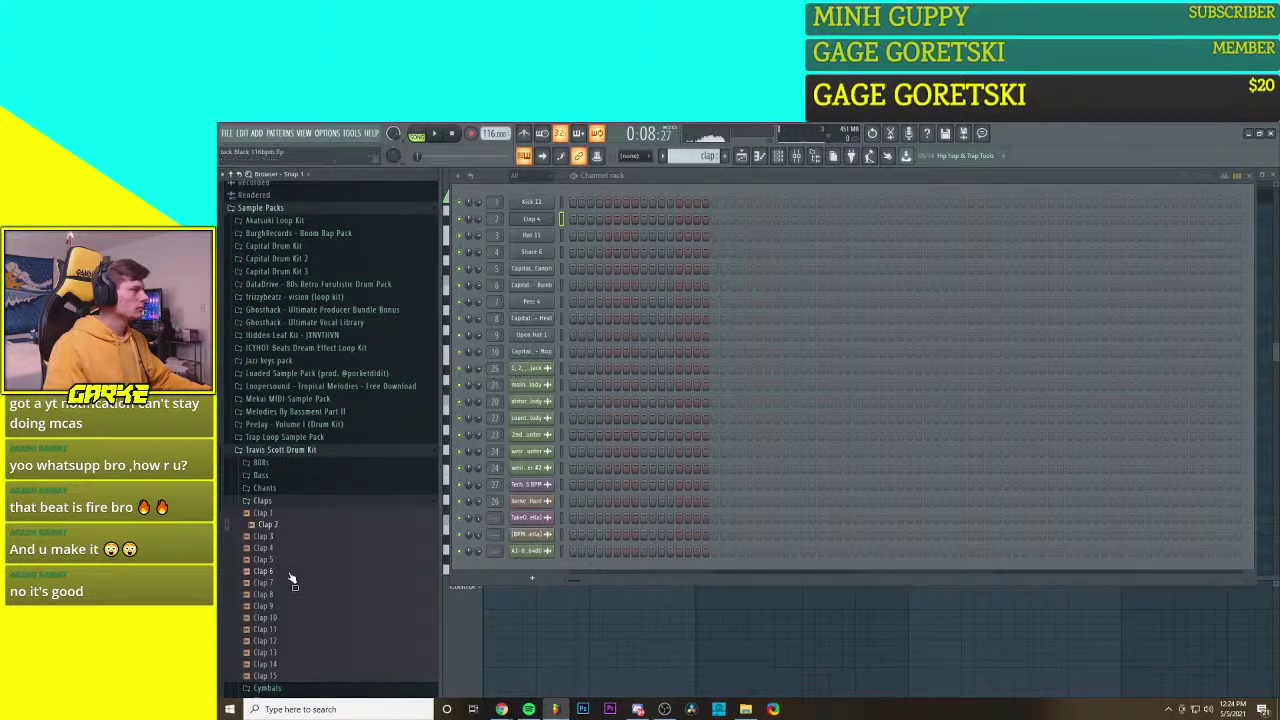
pyautogui.click(290, 573)
pyautogui.click(289, 595)
pyautogui.click(288, 606)
pyautogui.click(289, 595)
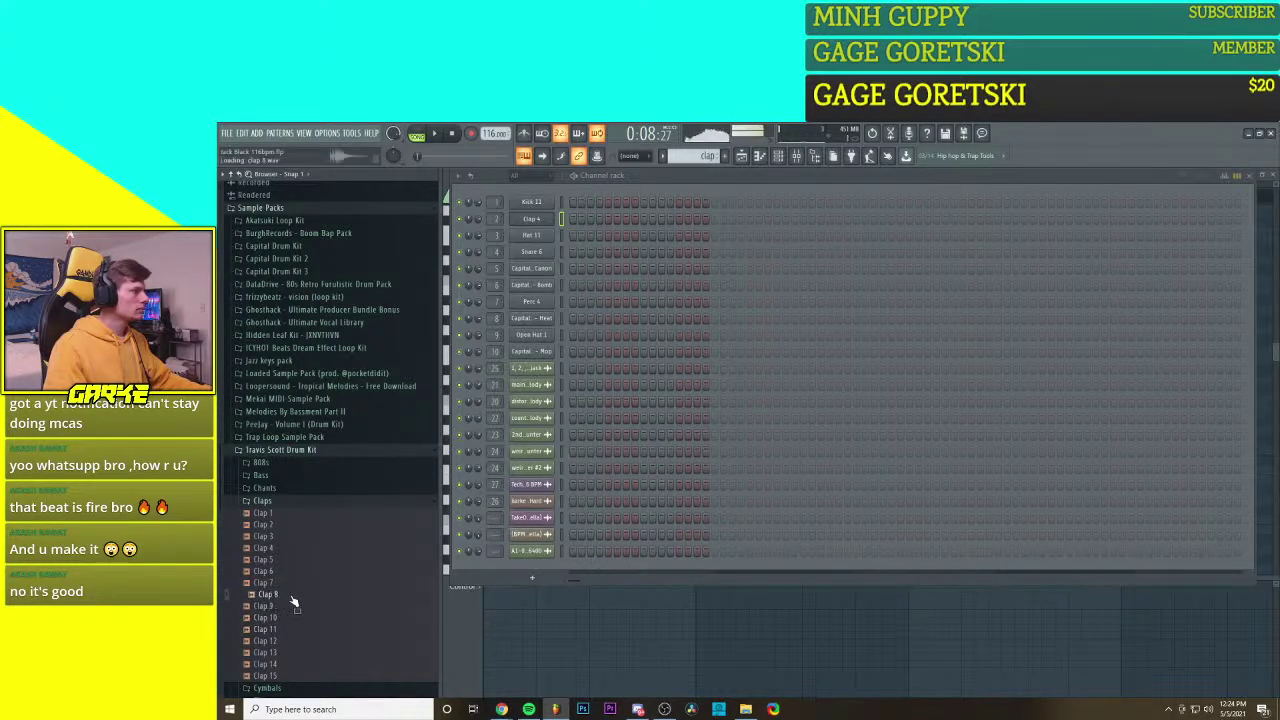
pyautogui.click(287, 607)
pyautogui.click(287, 619)
pyautogui.click(288, 630)
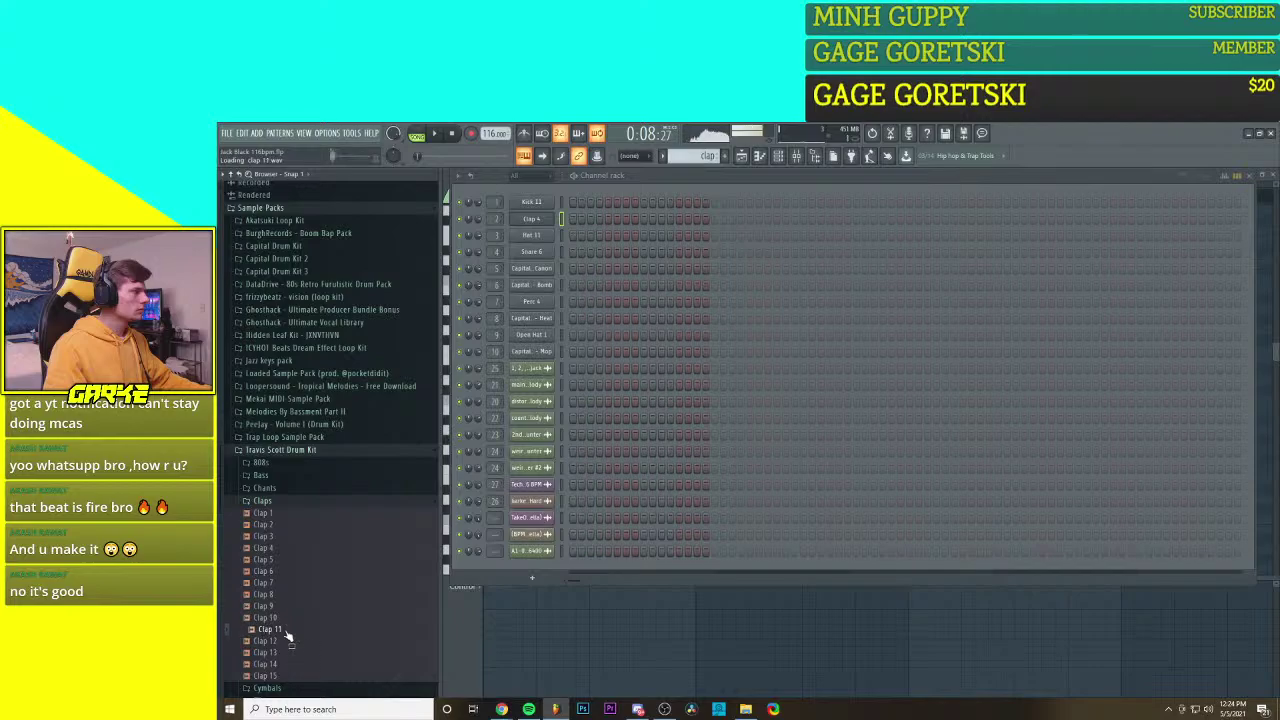
pyautogui.click(288, 641)
pyautogui.click(288, 653)
pyautogui.click(287, 665)
pyautogui.click(288, 676)
# Step: Preview the Travis Scott claps in reverse order from Clap 9 to Clap 1 and collapse their folder
pyautogui.click(297, 607)
pyautogui.click(301, 595)
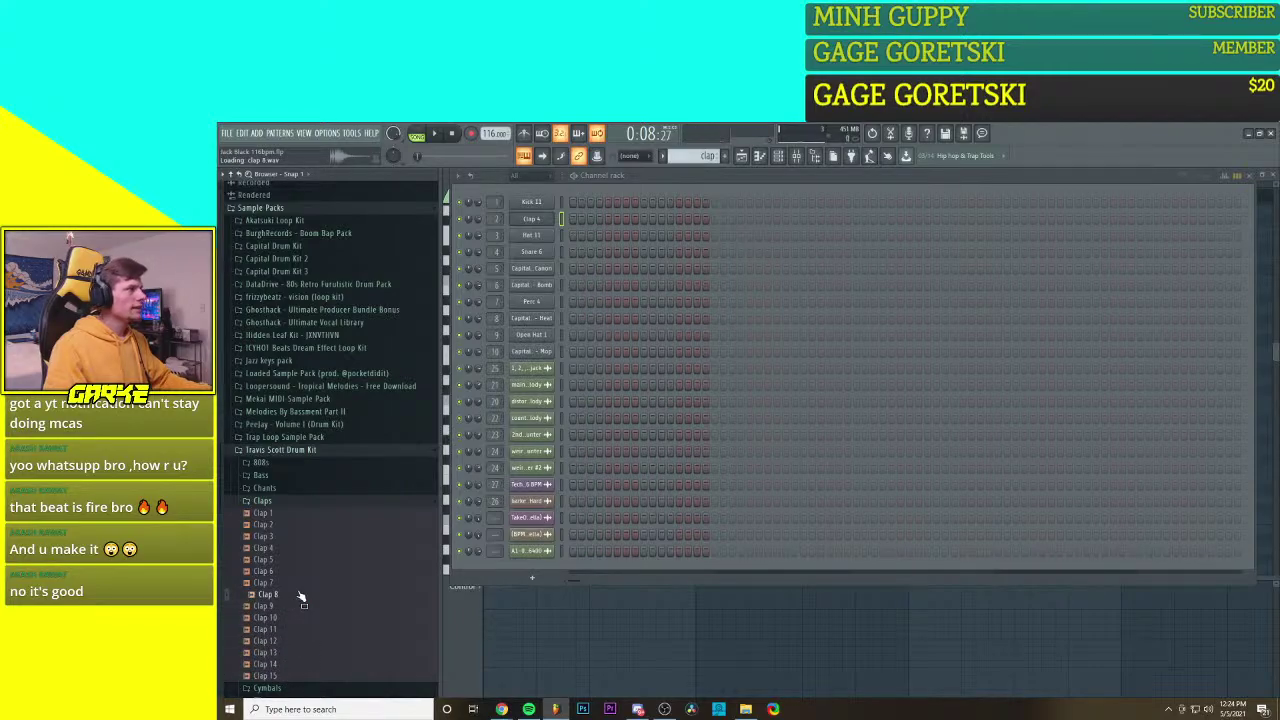
pyautogui.click(299, 575)
pyautogui.click(299, 560)
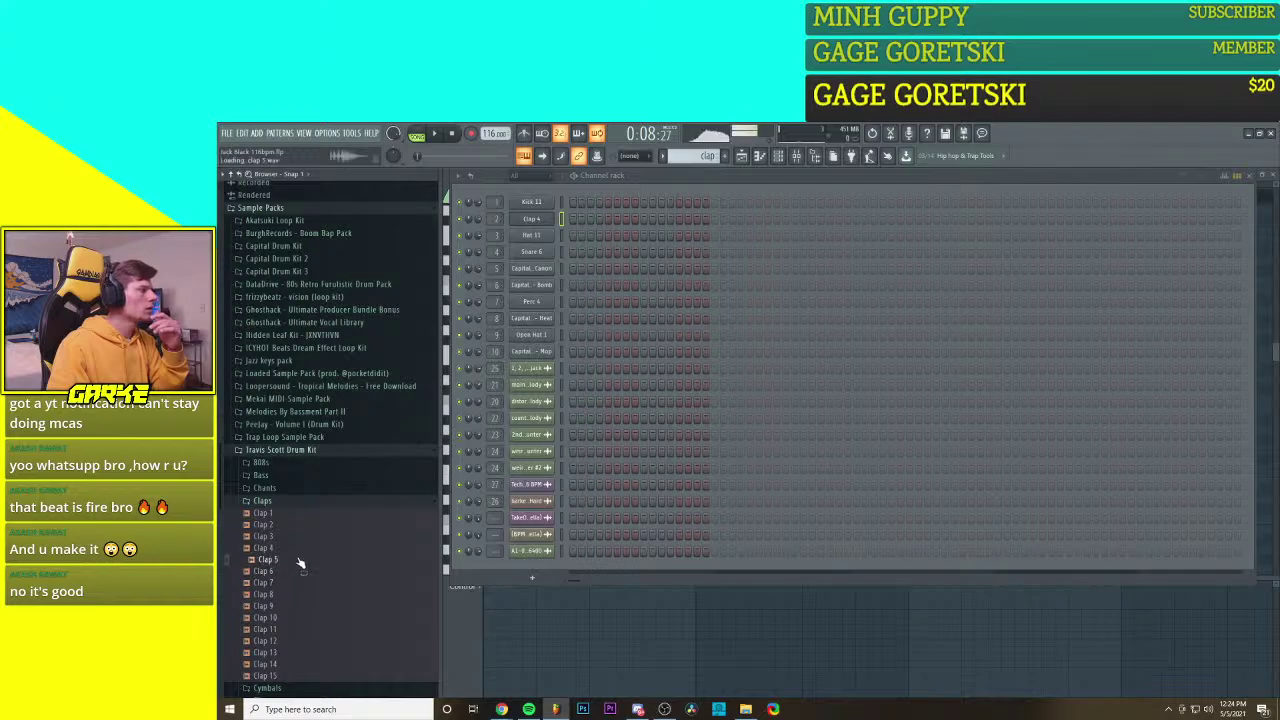
pyautogui.click(302, 548)
pyautogui.click(305, 536)
pyautogui.click(306, 524)
pyautogui.click(308, 514)
pyautogui.click(310, 501)
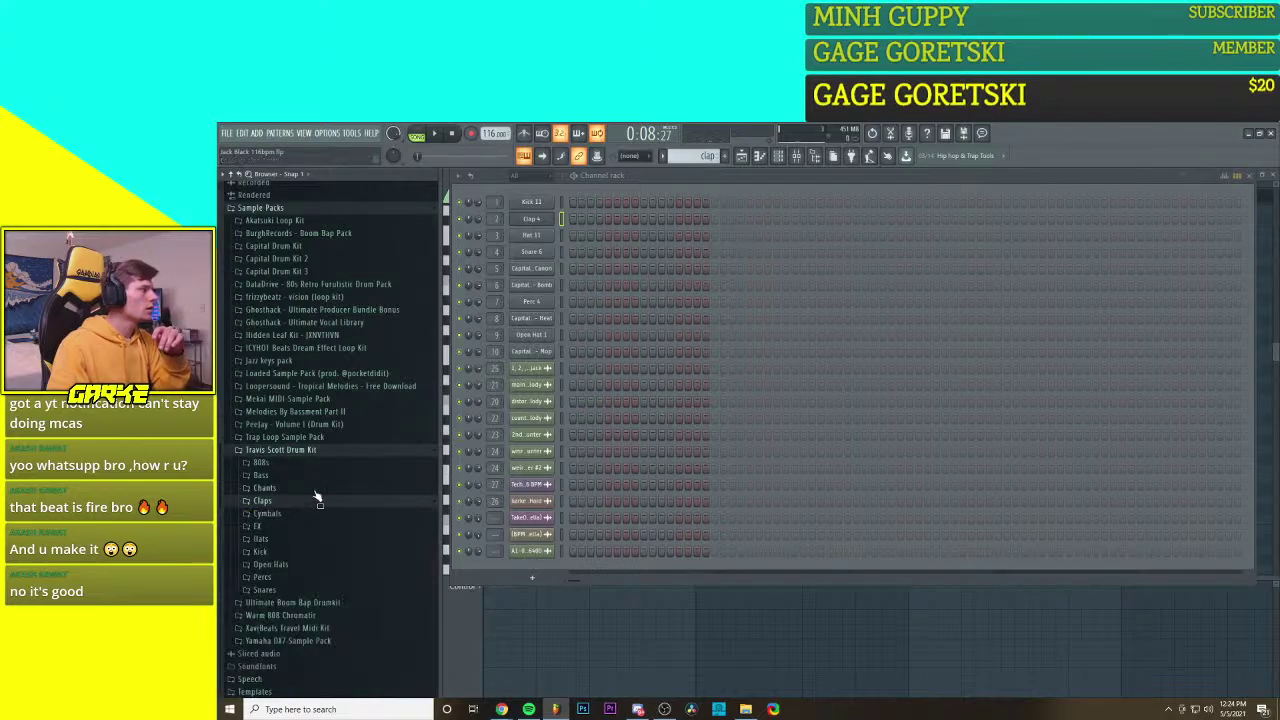
# Step: Open the Capital Drum Kit's Claps folder and preview its samples from Child through Stadium 1
pyautogui.click(312, 246)
pyautogui.click(302, 273)
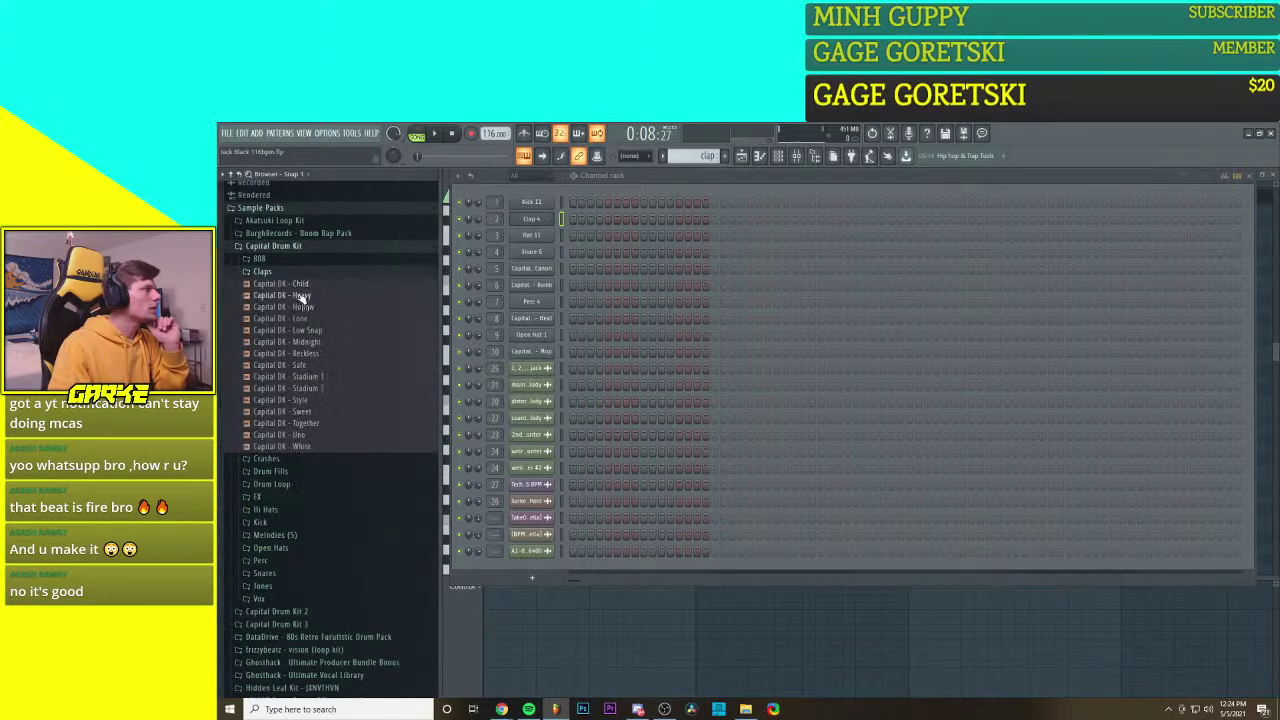
pyautogui.click(303, 285)
pyautogui.click(305, 296)
pyautogui.click(307, 306)
pyautogui.click(315, 298)
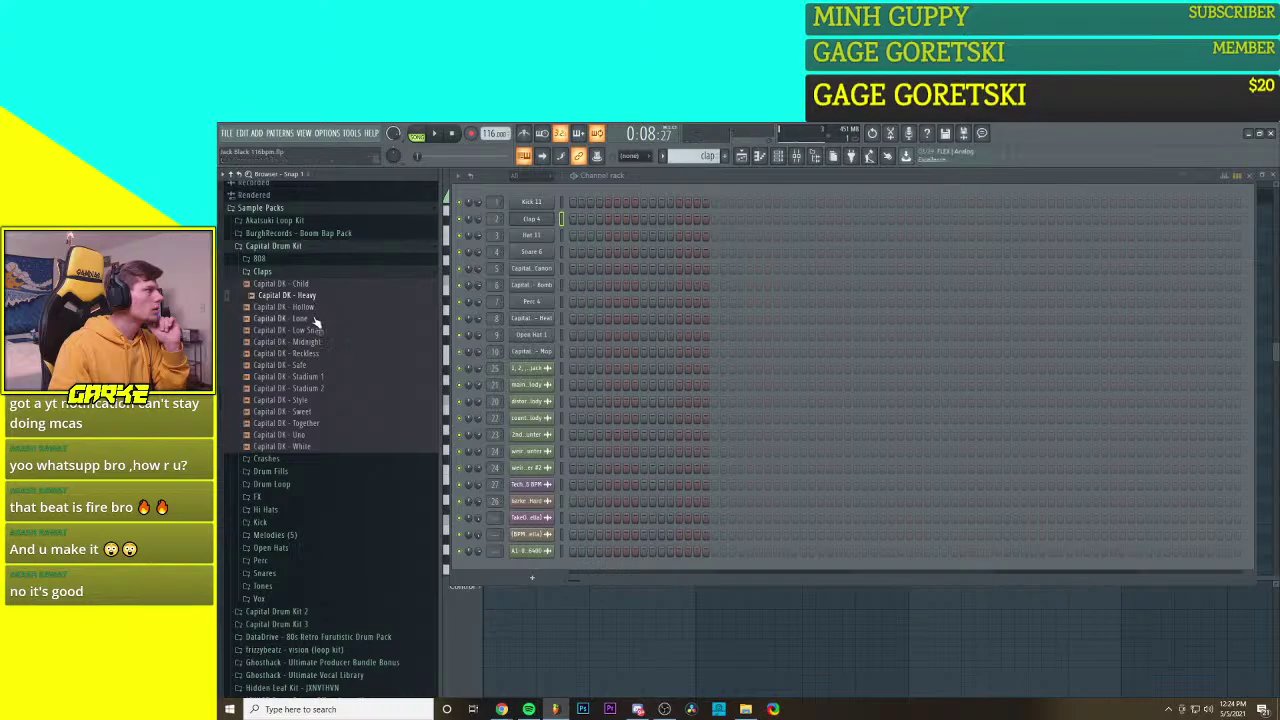
pyautogui.click(306, 318)
pyautogui.click(309, 330)
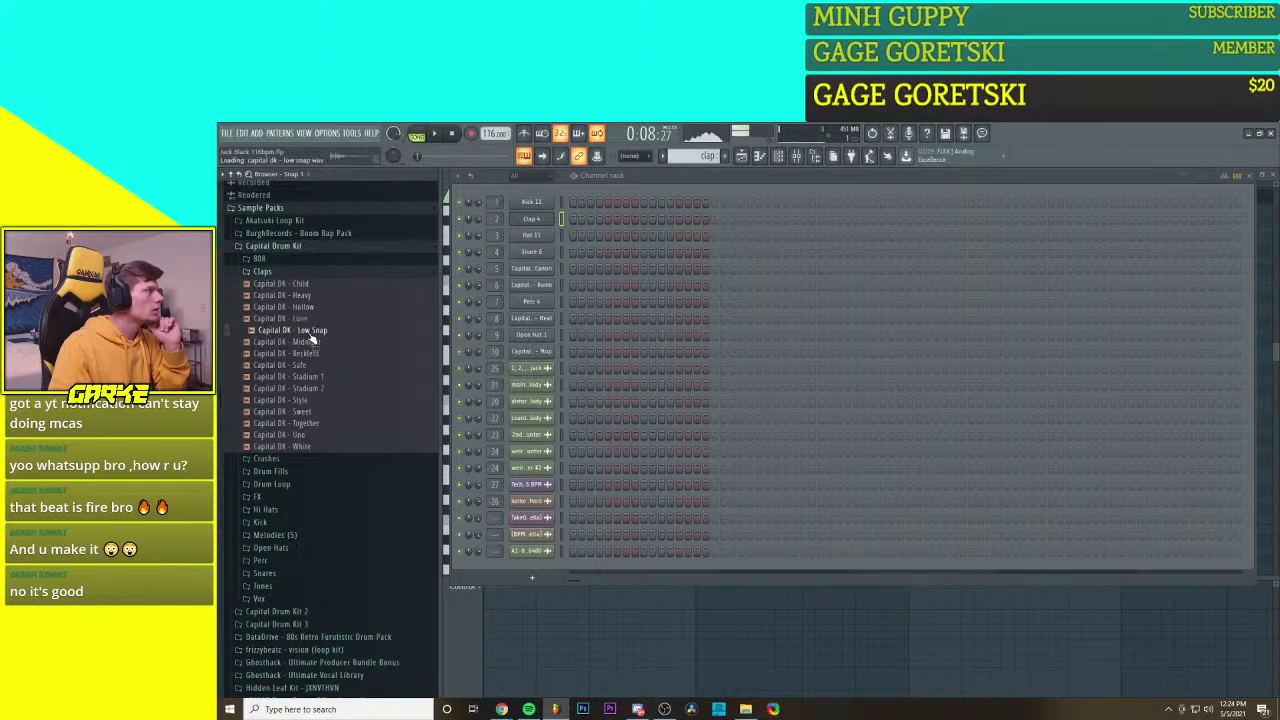
pyautogui.click(311, 342)
pyautogui.click(312, 354)
pyautogui.click(312, 366)
pyautogui.click(311, 377)
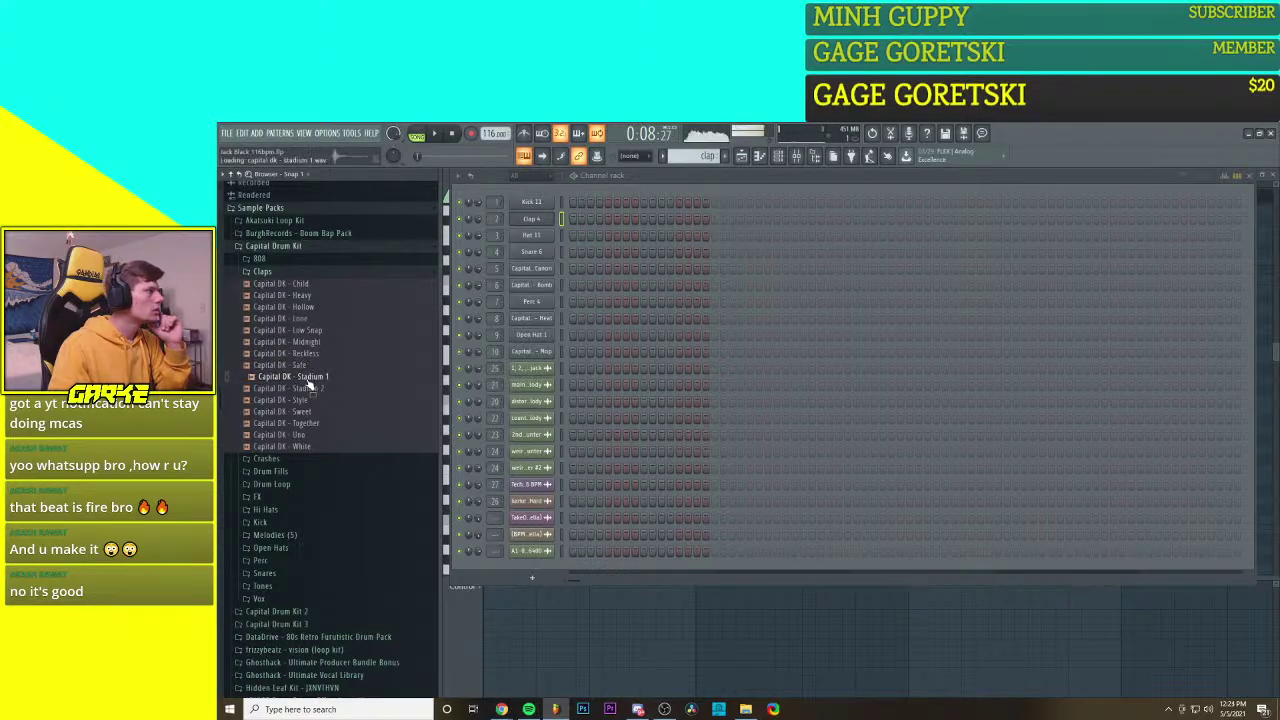
# Step: Preview the remaining Capital Drum Kit claps from Stadium 2 through White
pyautogui.click(310, 389)
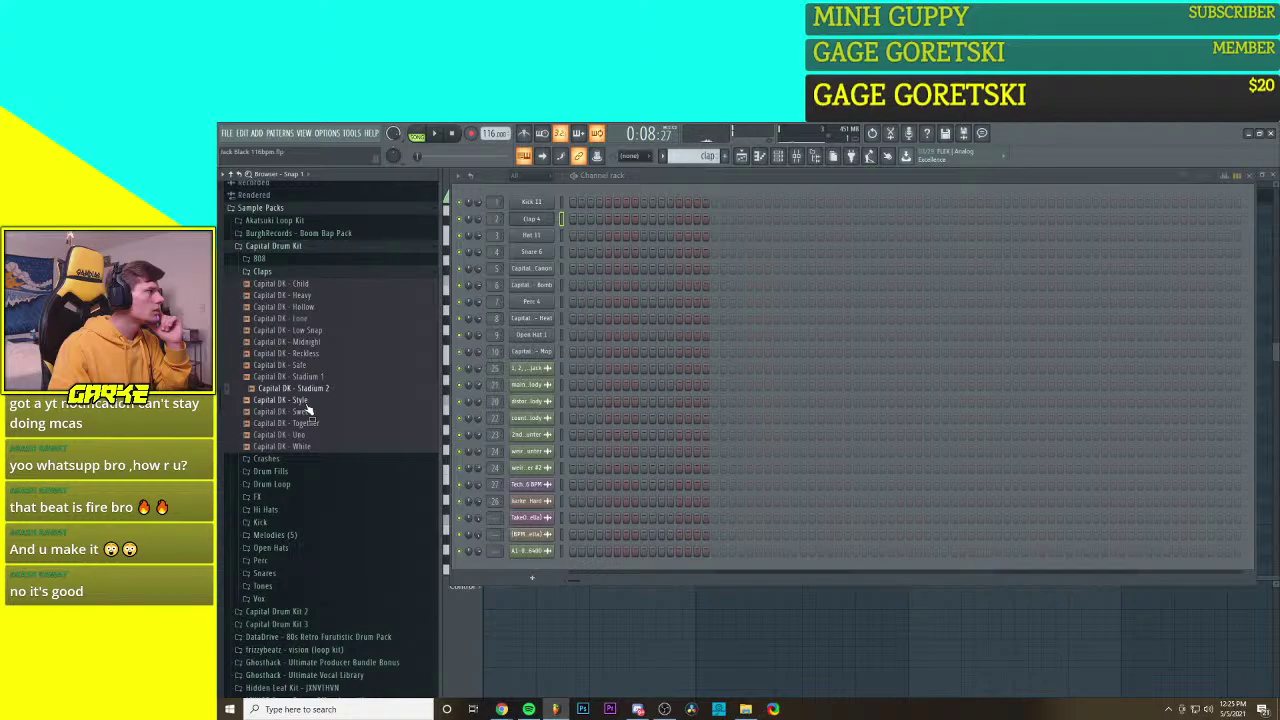
pyautogui.click(311, 401)
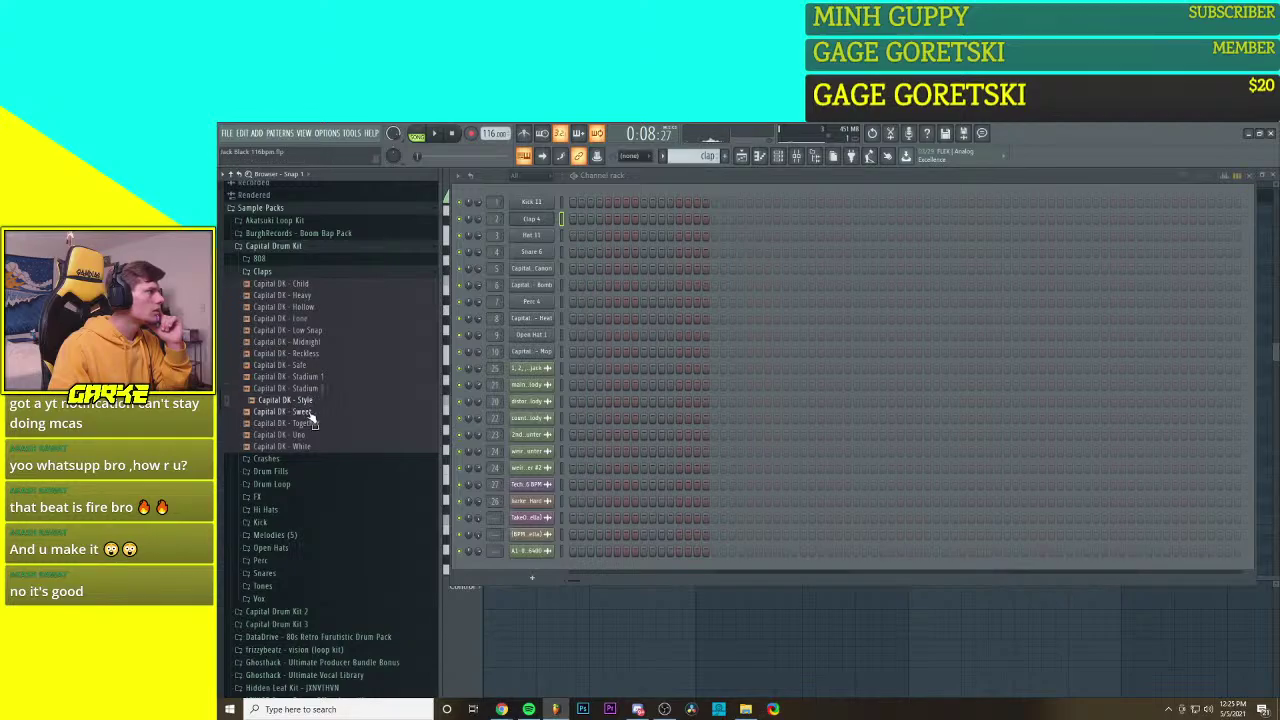
pyautogui.click(312, 412)
pyautogui.click(312, 424)
pyautogui.click(313, 436)
pyautogui.click(313, 448)
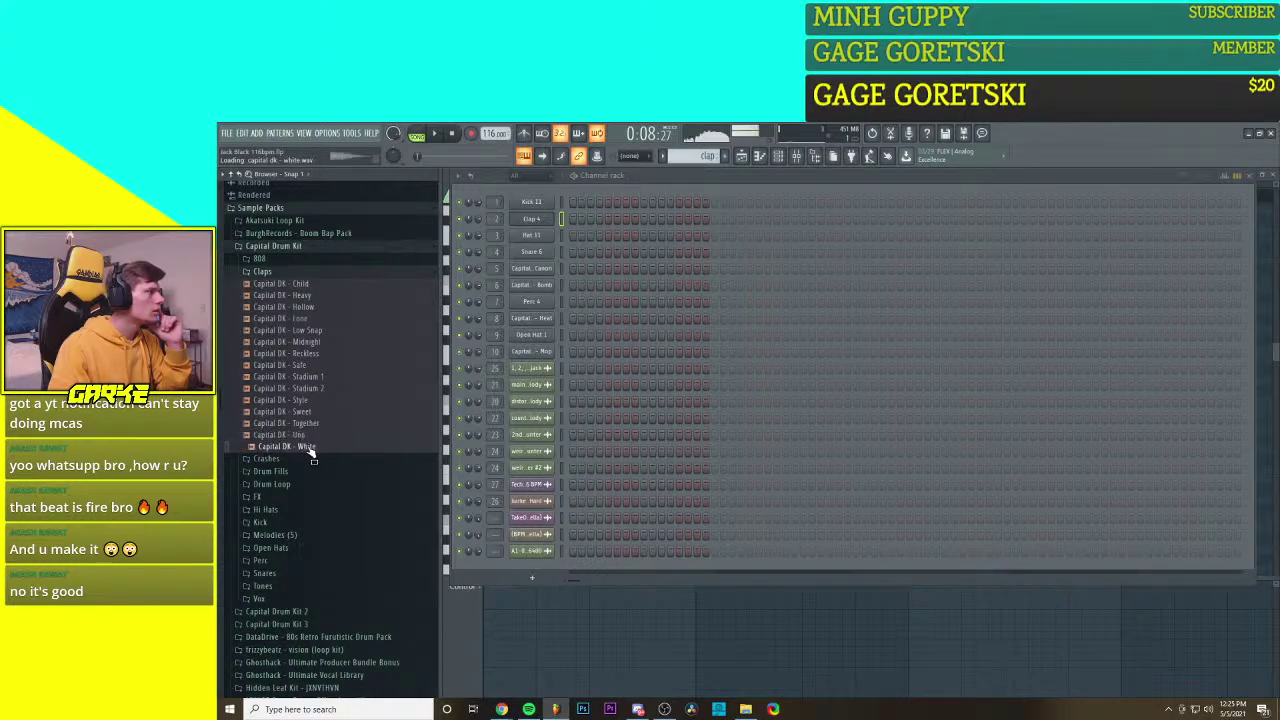
# Step: Compare the Capital Drum Kit claps Uno, Midnight, Lone and Hollow again and collapse the Claps folder
pyautogui.click(310, 436)
pyautogui.click(329, 342)
pyautogui.click(329, 319)
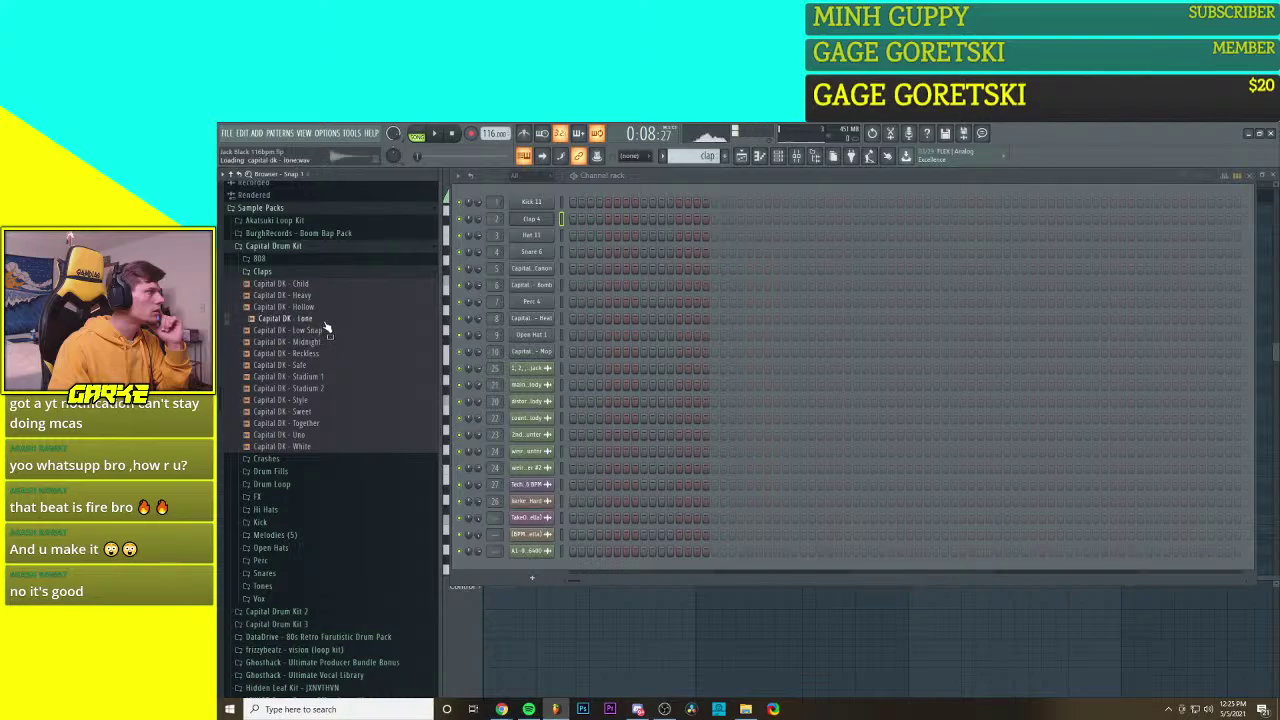
pyautogui.click(325, 307)
pyautogui.click(320, 319)
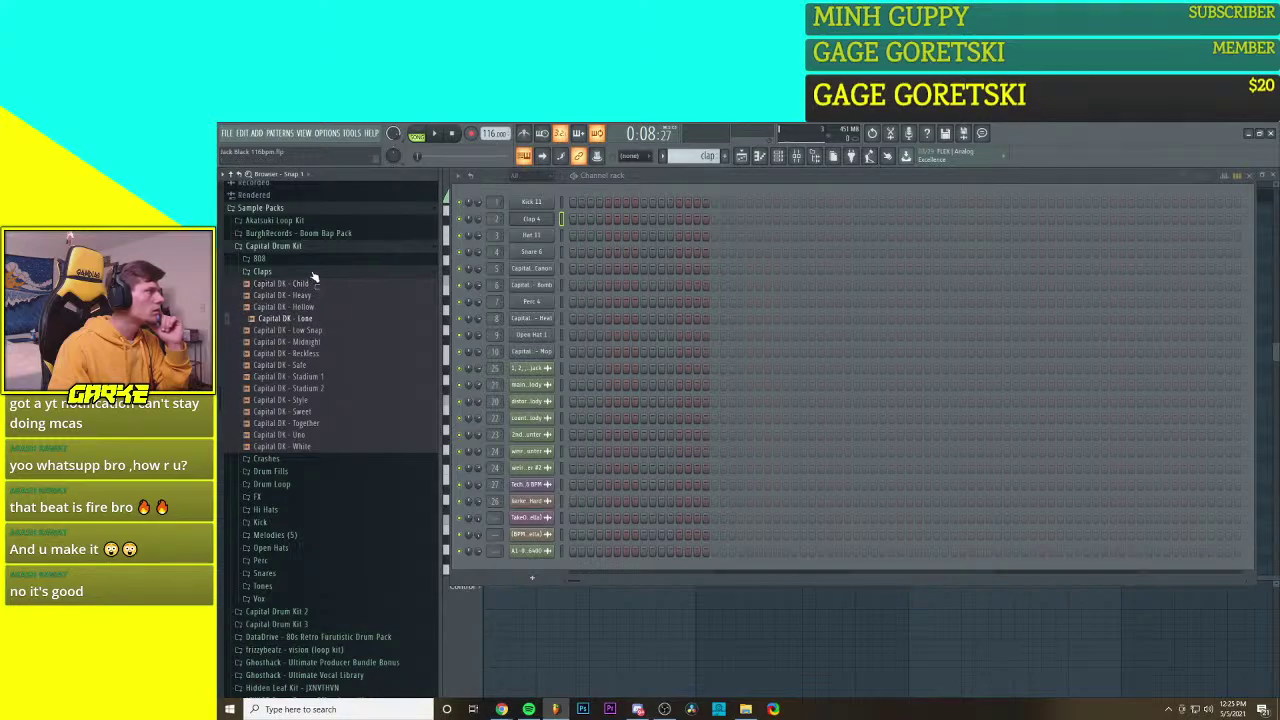
pyautogui.click(304, 320)
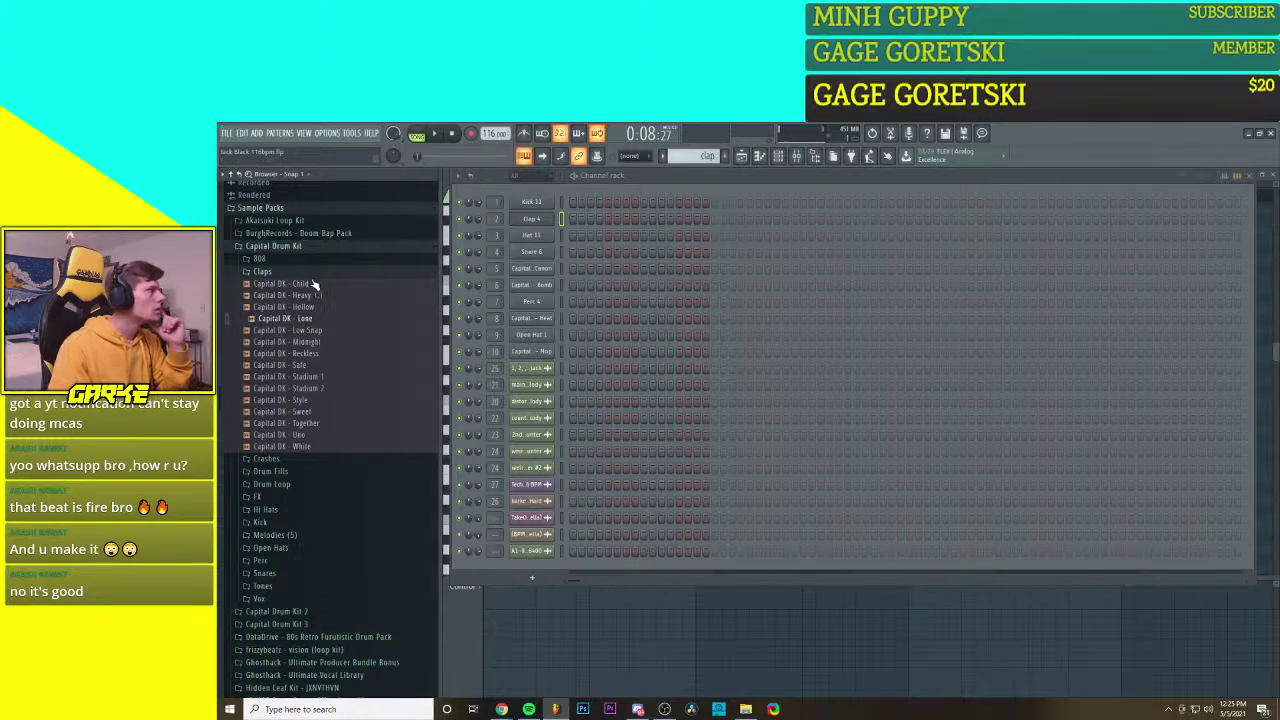
pyautogui.click(315, 275)
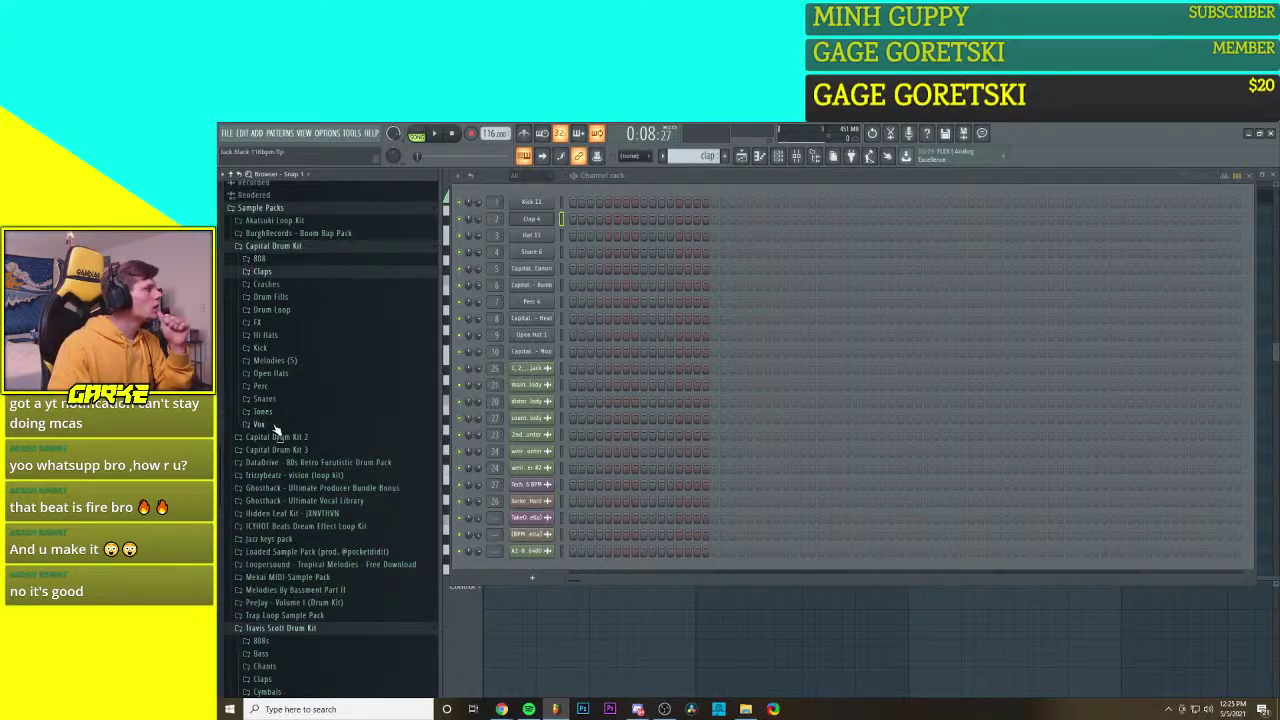
# Step: Preview claps in Capital Drum Kit 2 and replace the Clap 4 channel's sample with Capital DK 2 - Clap - Breed
pyautogui.click(280, 249)
pyautogui.click(280, 258)
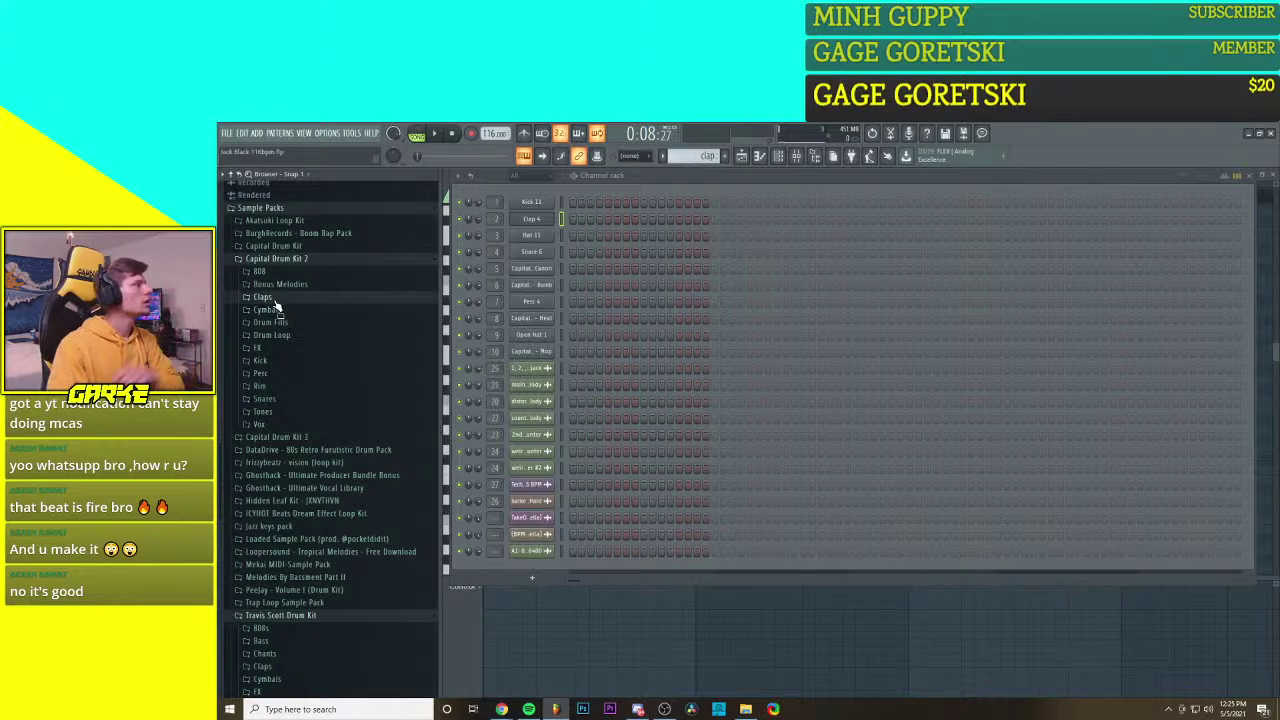
pyautogui.click(280, 297)
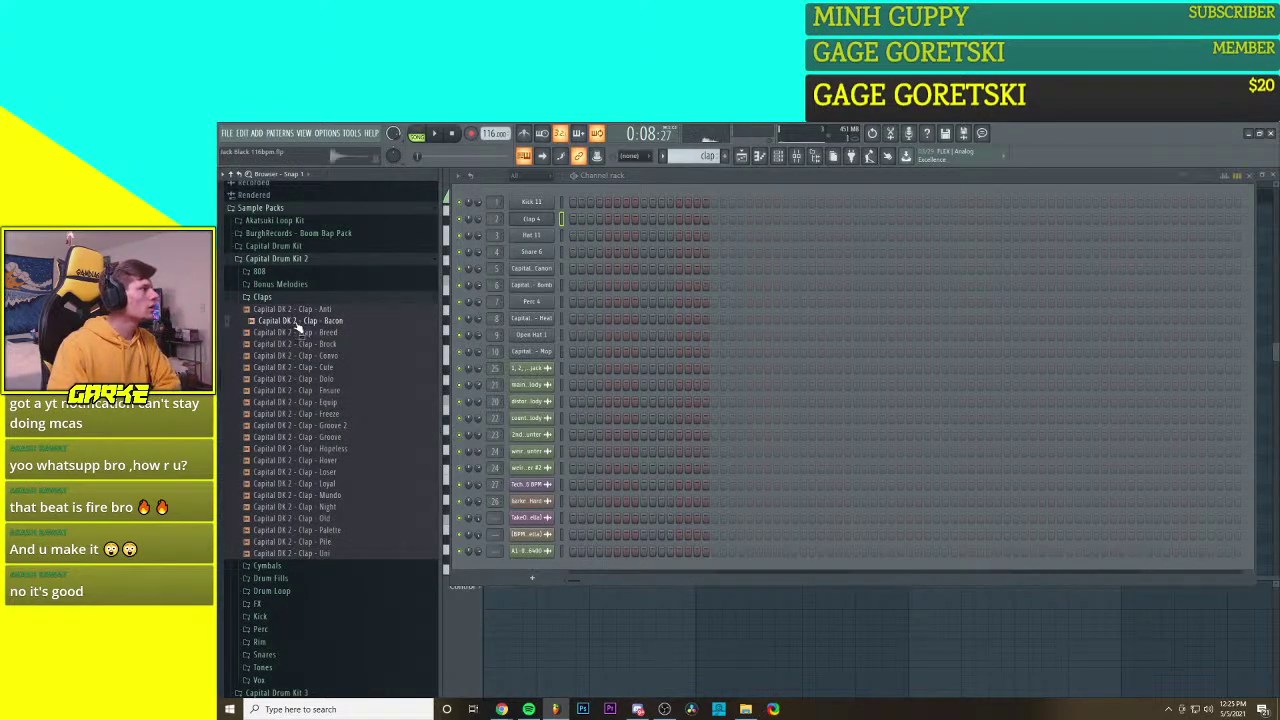
pyautogui.moveTo(293, 333); pyautogui.dragTo(300, 347)
pyautogui.click(301, 345)
pyautogui.click(306, 334)
pyautogui.click(308, 338)
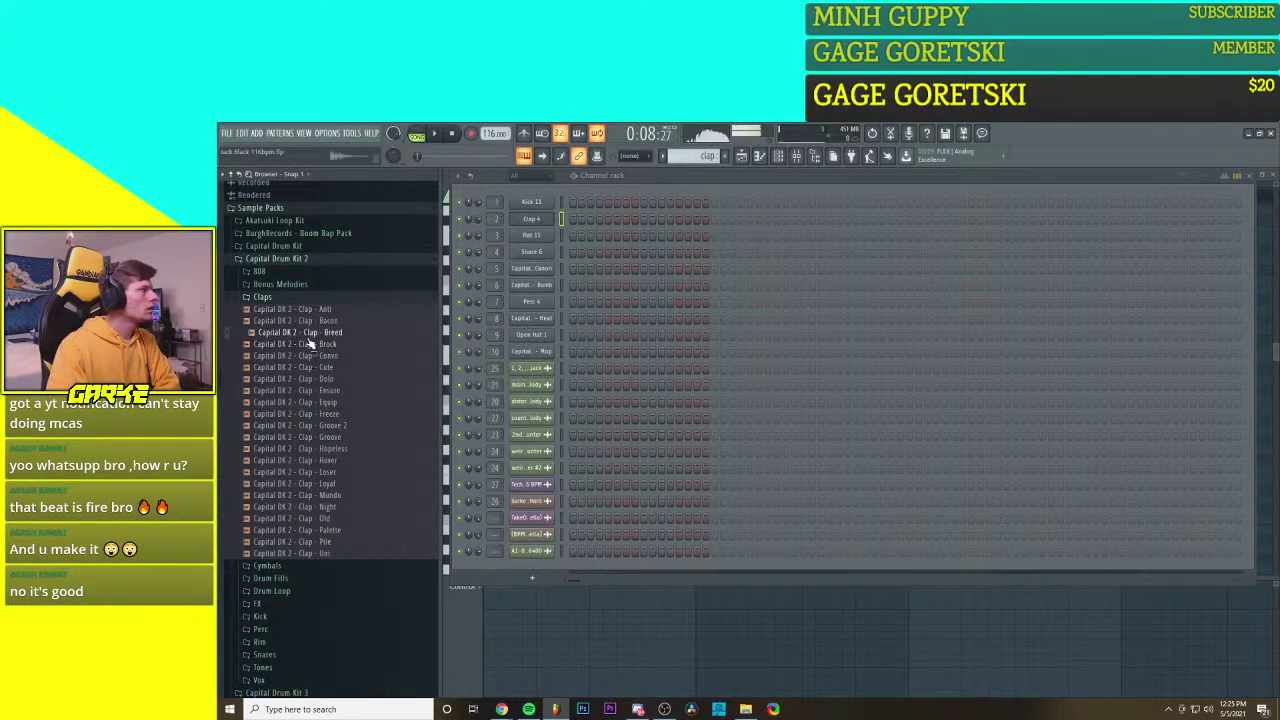
pyautogui.moveTo(307, 340); pyautogui.dragTo(531, 218)
# Step: Preview the Capital Drum Kit 2 claps from Brock through Hopeless
pyautogui.click(309, 344)
pyautogui.click(308, 358)
pyautogui.click(309, 367)
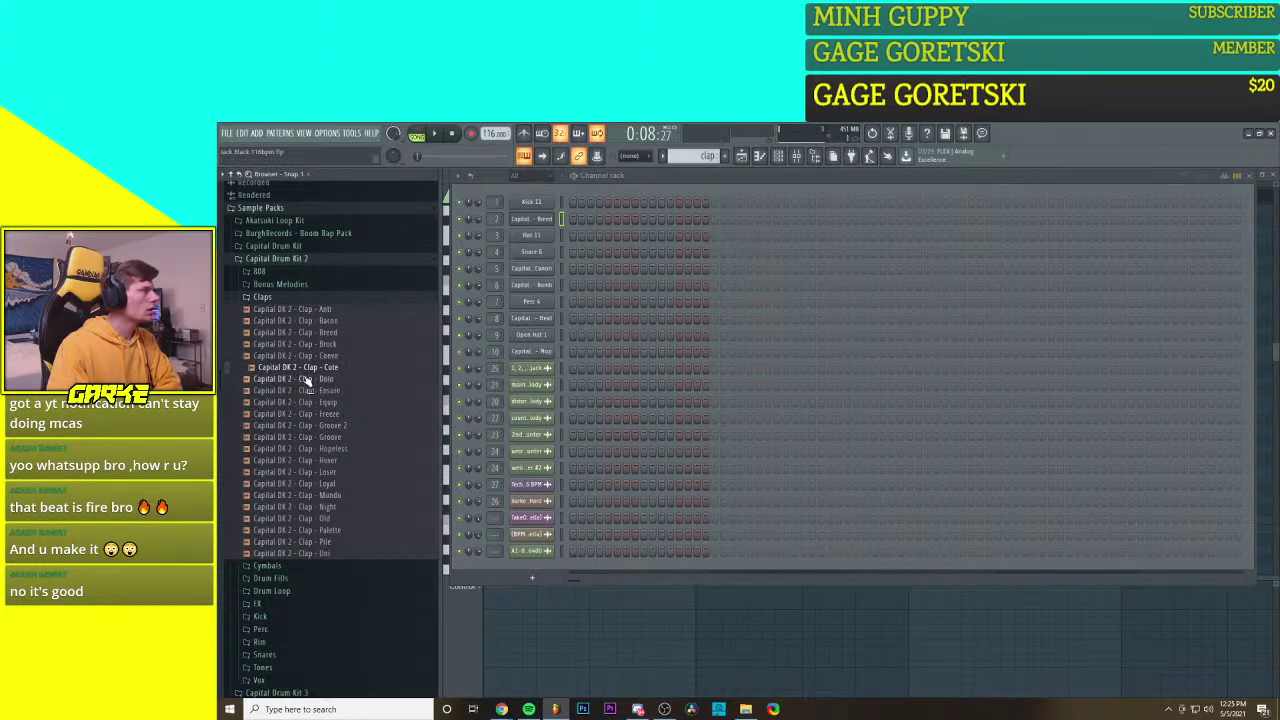
pyautogui.click(307, 378)
pyautogui.click(308, 390)
pyautogui.click(309, 402)
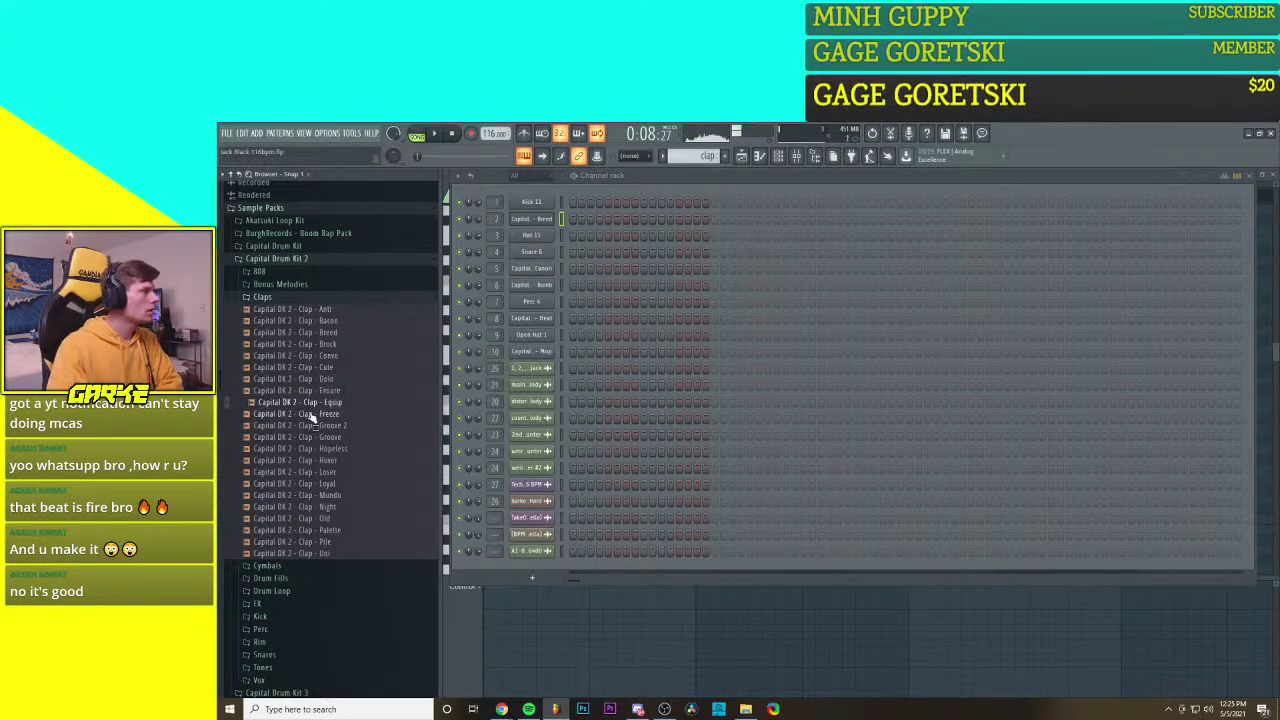
pyautogui.click(311, 413)
pyautogui.click(313, 425)
pyautogui.click(313, 437)
pyautogui.click(315, 448)
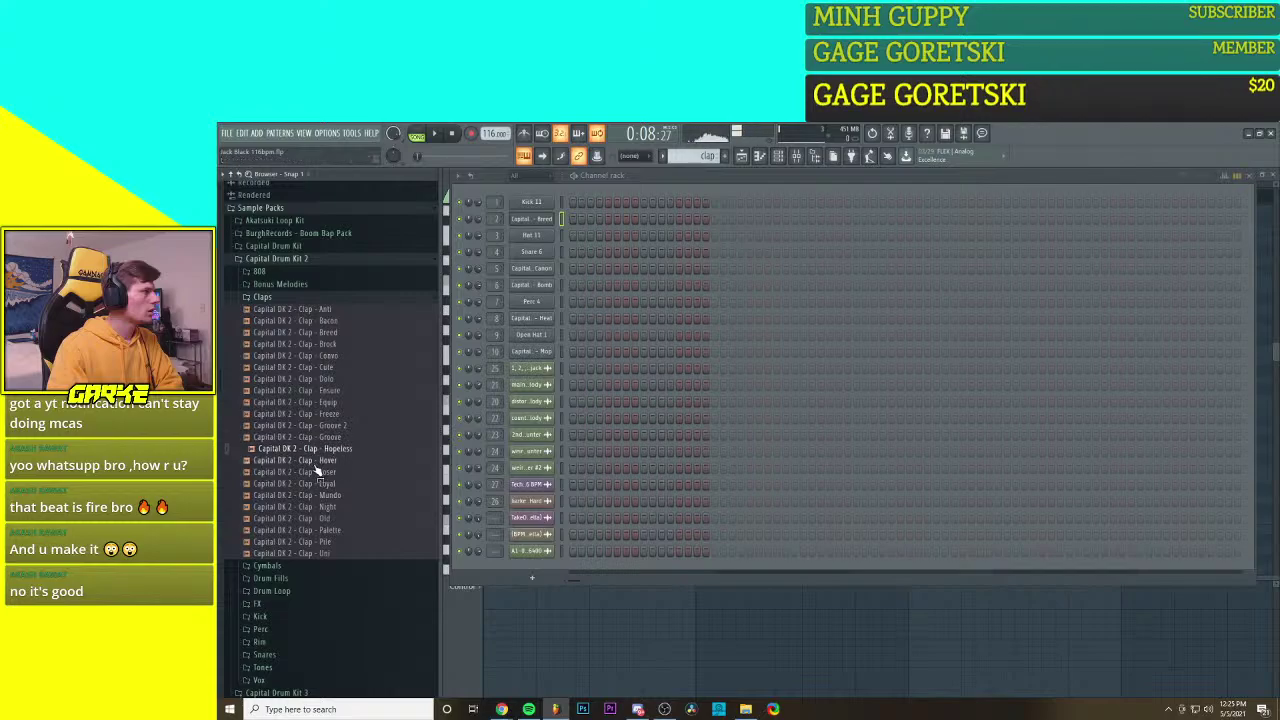
# Step: Preview the Capital Drum Kit 2 claps from Hover through Uni and collapse the kit
pyautogui.click(317, 460)
pyautogui.click(320, 471)
pyautogui.click(320, 484)
pyautogui.click(321, 495)
pyautogui.click(321, 507)
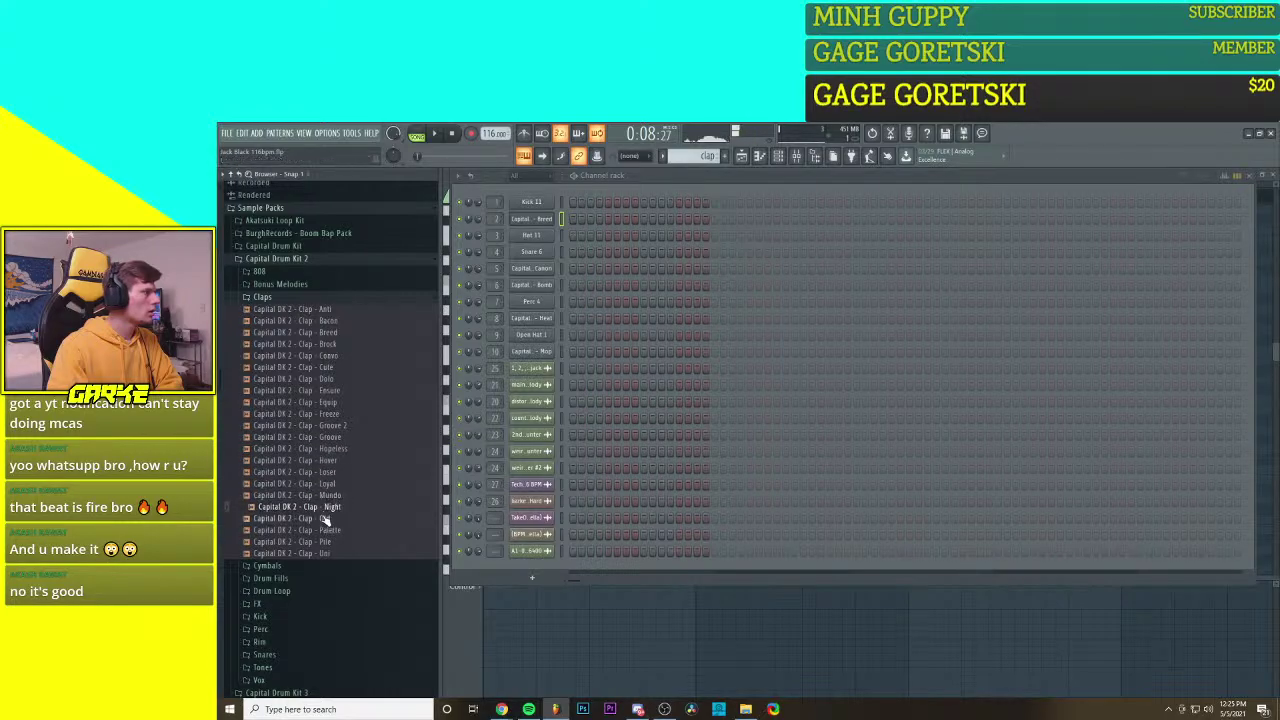
pyautogui.click(322, 518)
pyautogui.click(323, 530)
pyautogui.click(323, 541)
pyautogui.click(322, 553)
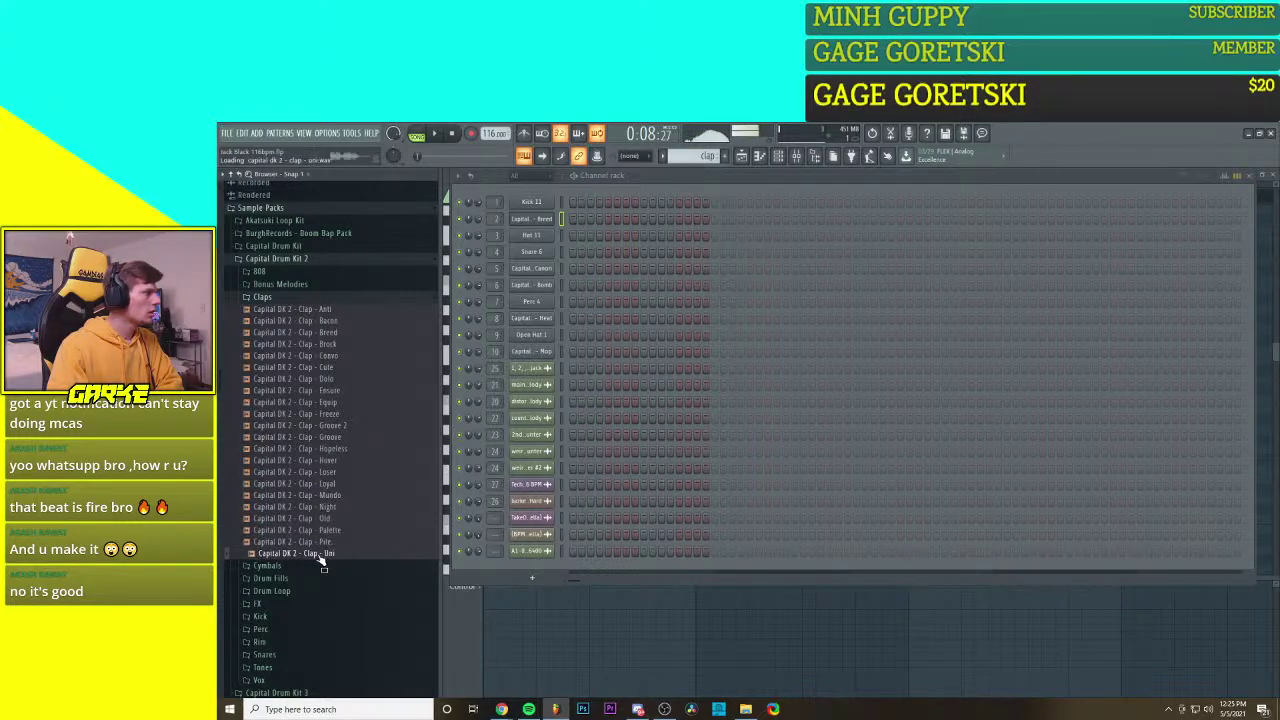
pyautogui.click(275, 298)
pyautogui.click(276, 259)
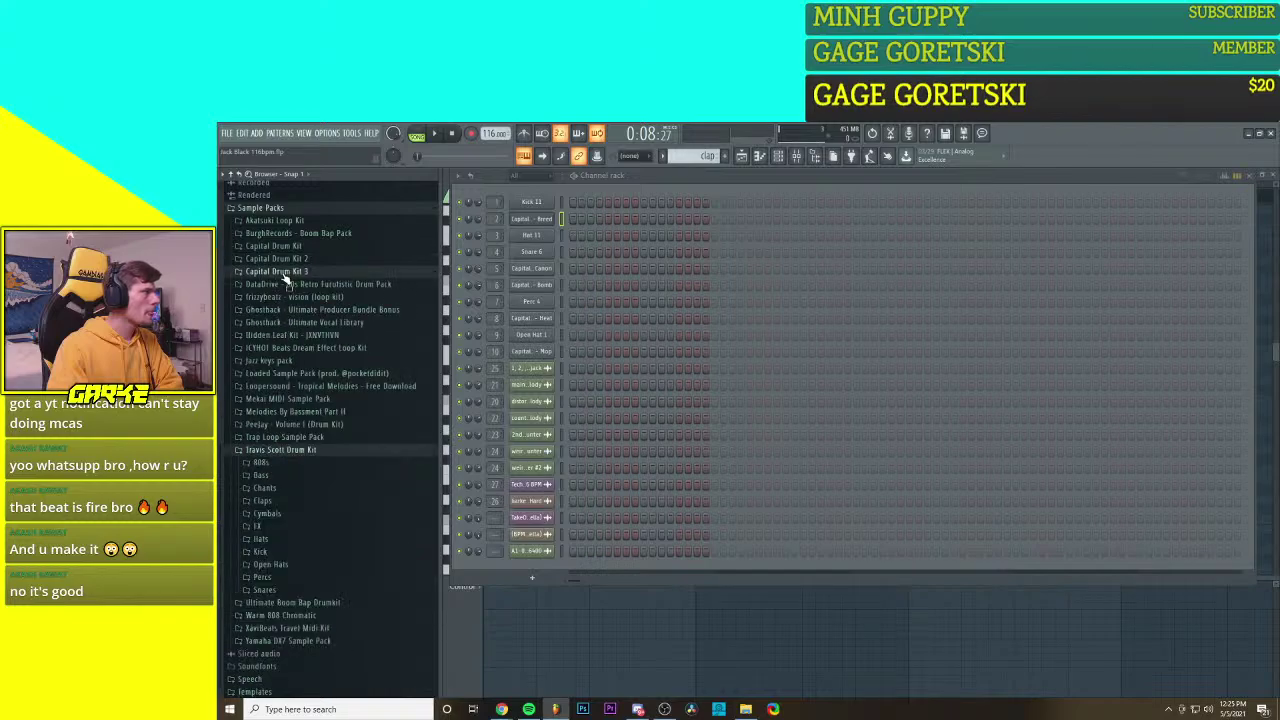
# Step: Preview the Capital Drum Kit 3 claps from Bands through GANG
pyautogui.click(278, 271)
pyautogui.click(281, 320)
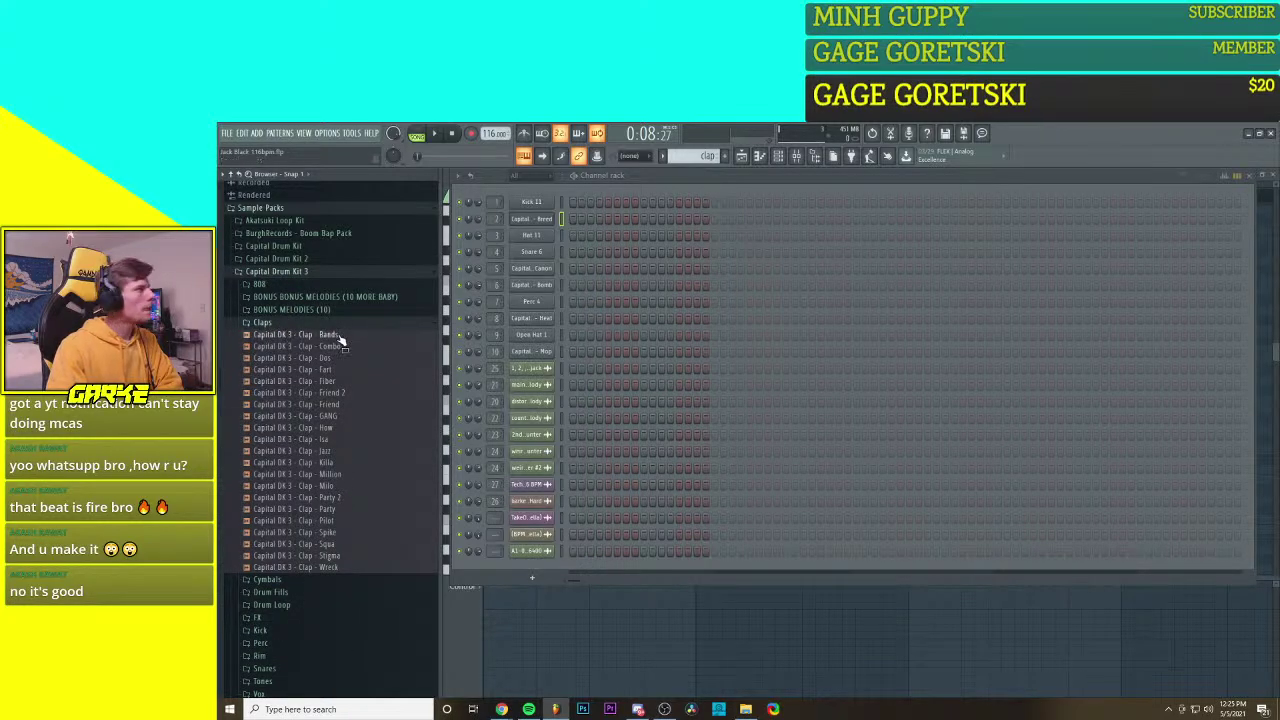
pyautogui.click(325, 335)
pyautogui.click(327, 347)
pyautogui.click(327, 358)
pyautogui.click(328, 369)
pyautogui.click(329, 381)
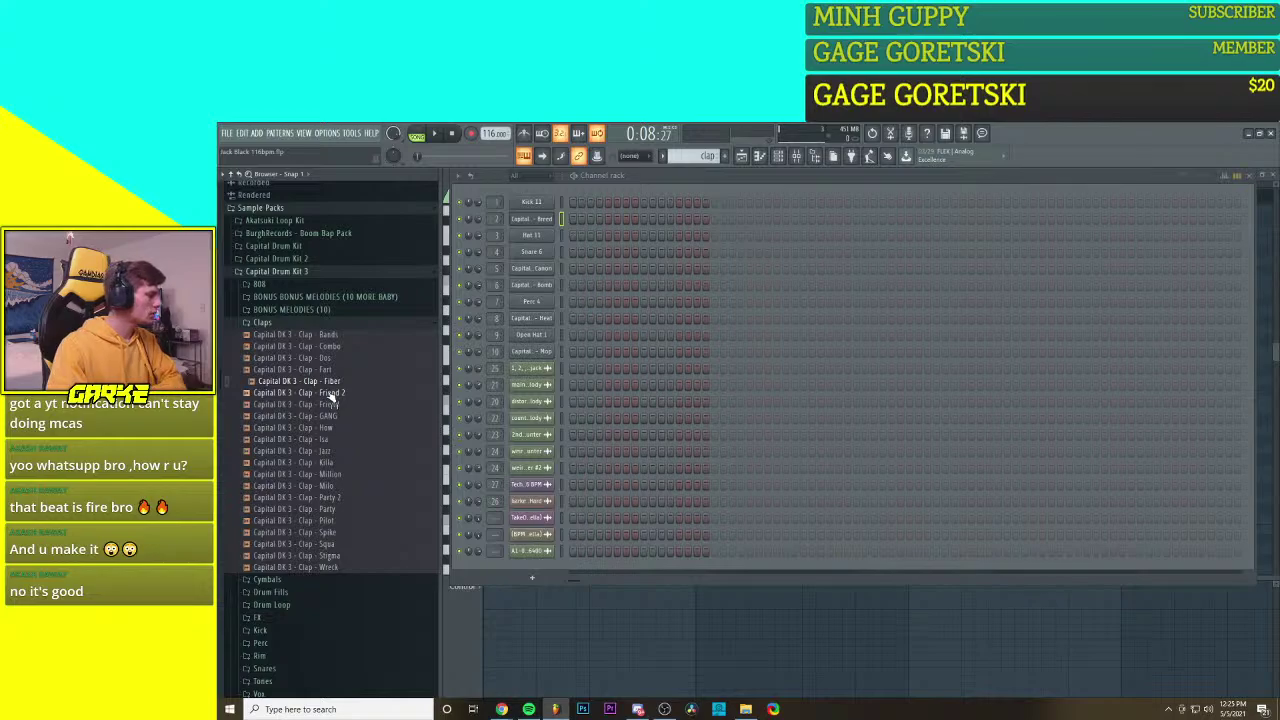
pyautogui.click(331, 393)
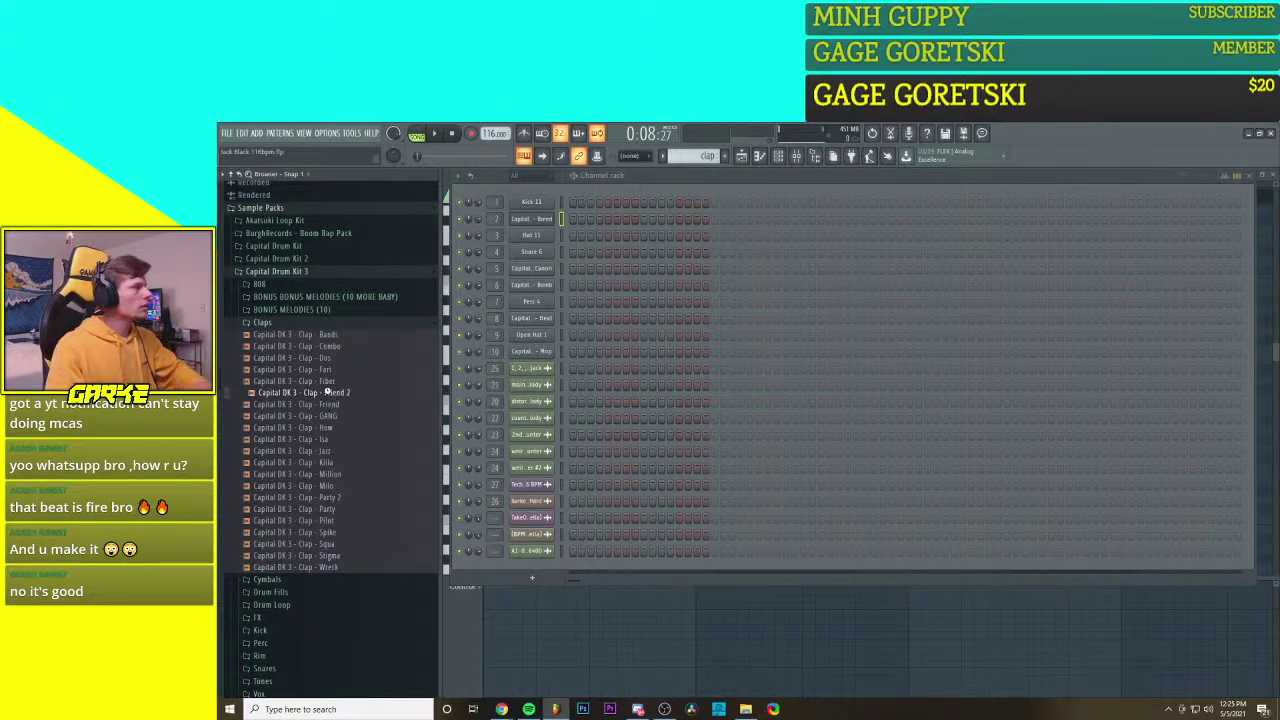
pyautogui.click(334, 405)
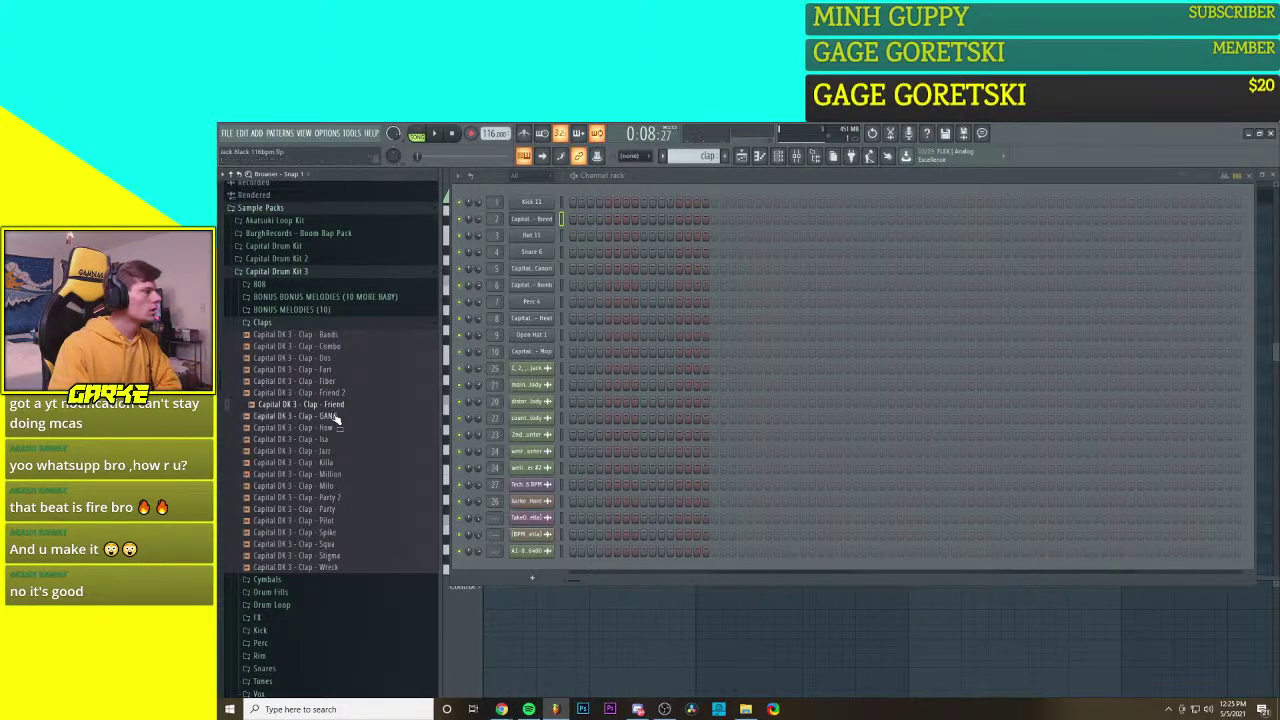
pyautogui.click(335, 416)
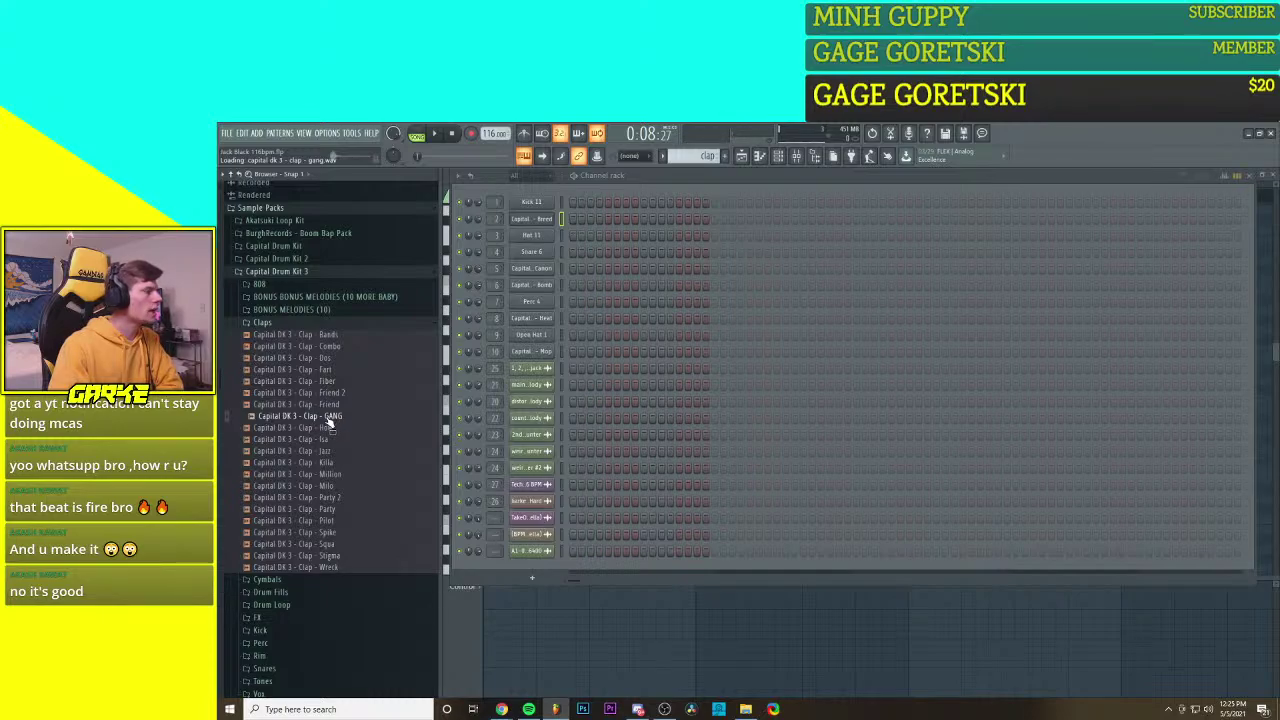
# Step: Preview the Capital Drum Kit 3 claps from How through Party
pyautogui.click(330, 428)
pyautogui.click(329, 440)
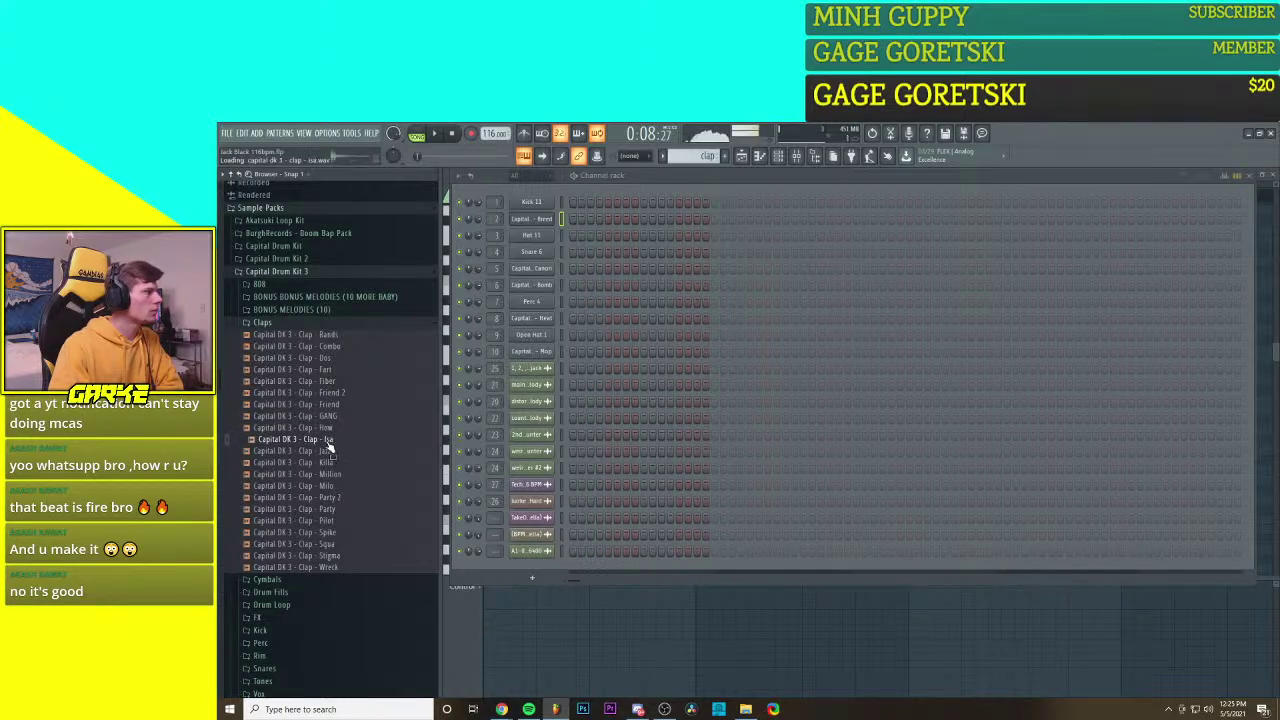
pyautogui.click(329, 451)
pyautogui.click(329, 463)
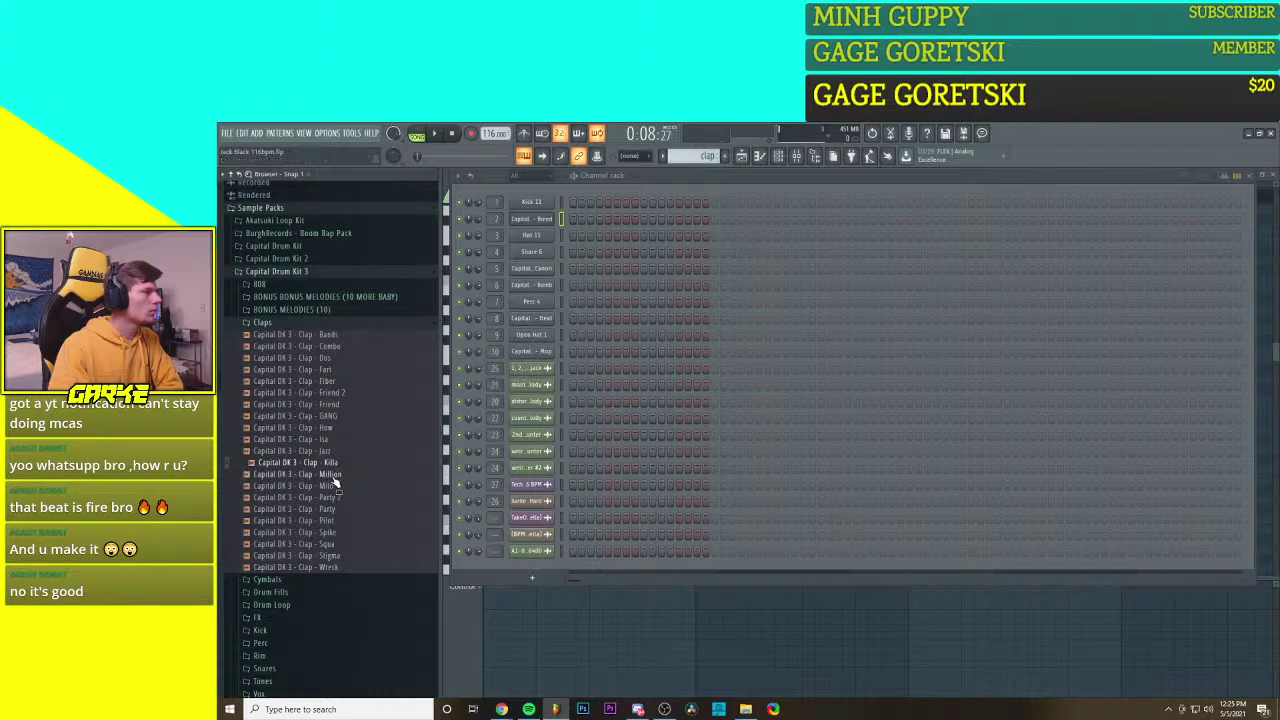
pyautogui.click(333, 475)
pyautogui.click(333, 486)
pyautogui.click(333, 498)
pyautogui.click(333, 509)
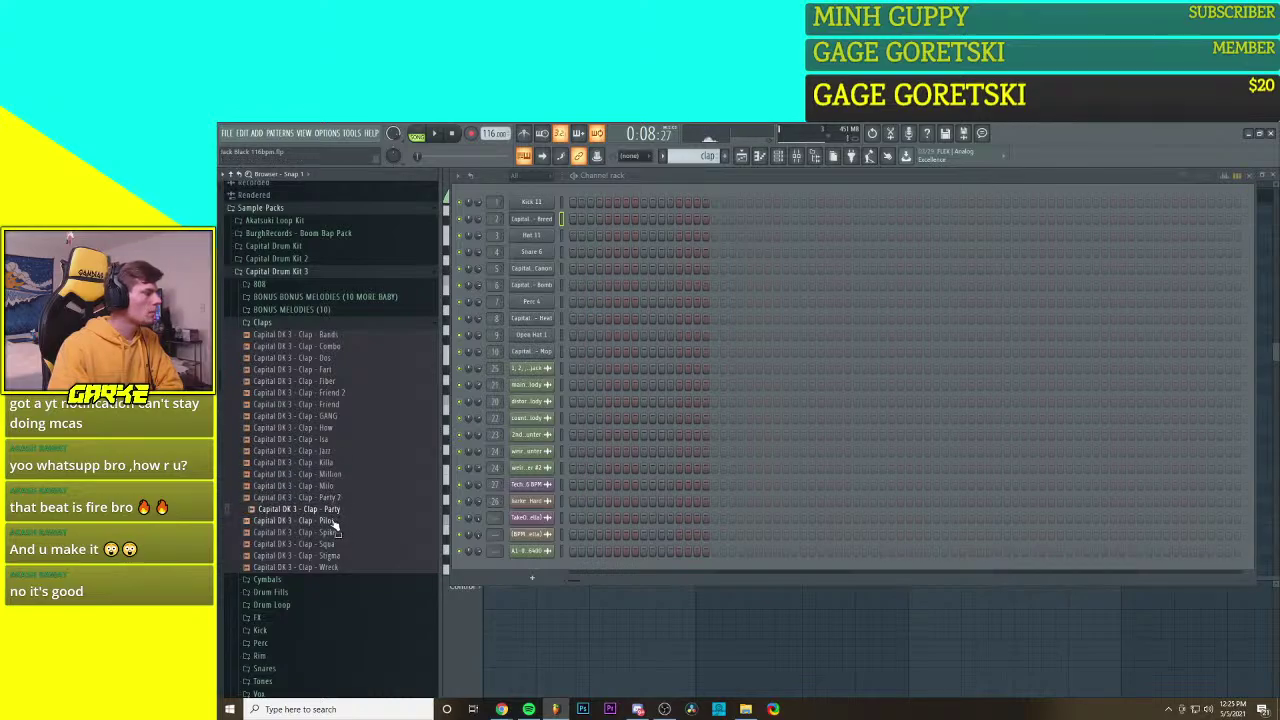
# Step: Preview the Capital Drum Kit 3 claps from Pilot through Wreck and collapse the kit
pyautogui.click(334, 521)
pyautogui.click(334, 532)
pyautogui.click(334, 544)
pyautogui.click(334, 555)
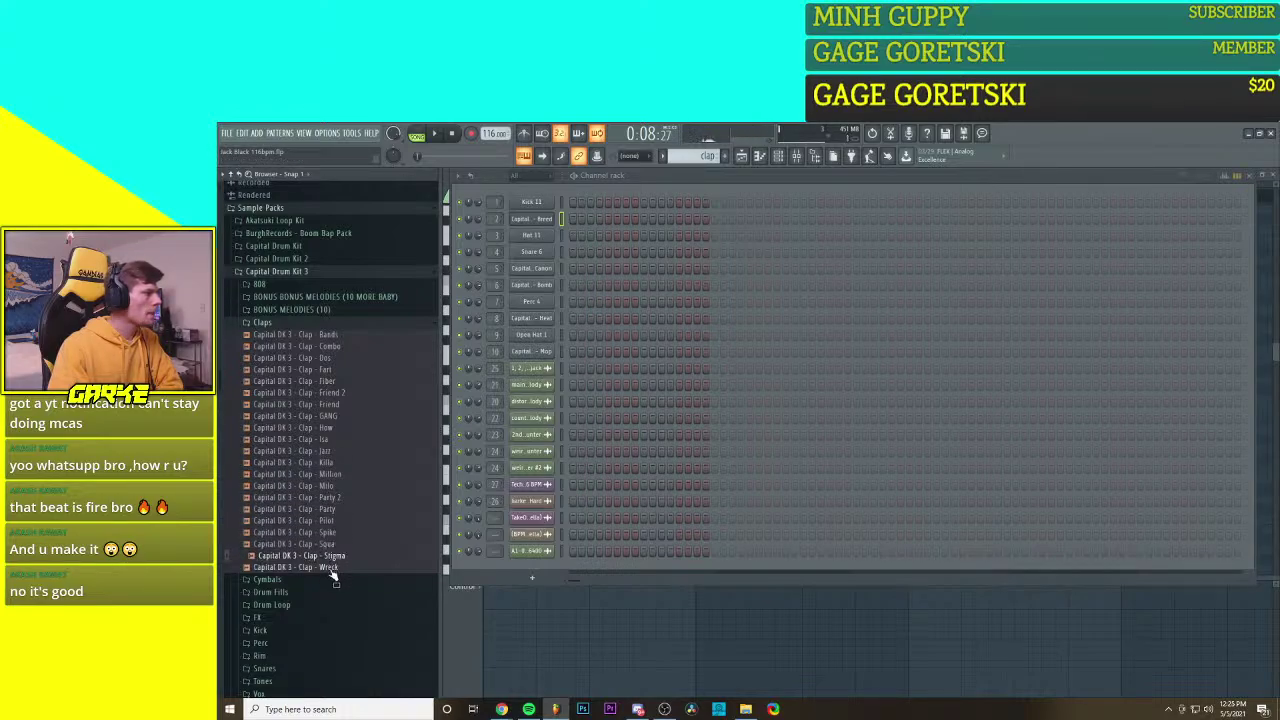
pyautogui.click(333, 567)
pyautogui.click(326, 324)
pyautogui.click(265, 271)
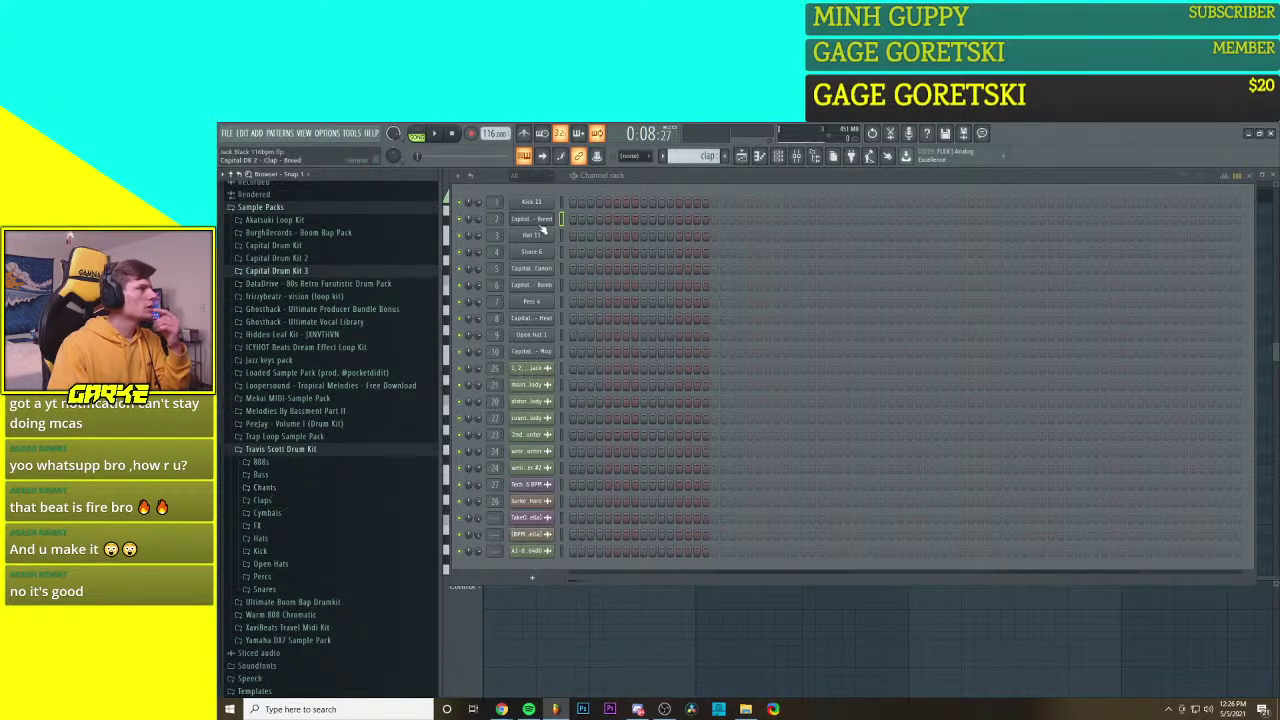
# Step: Open the Breed clap's piano roll and audition the sample on keys in several octaves
pyautogui.click(759, 156)
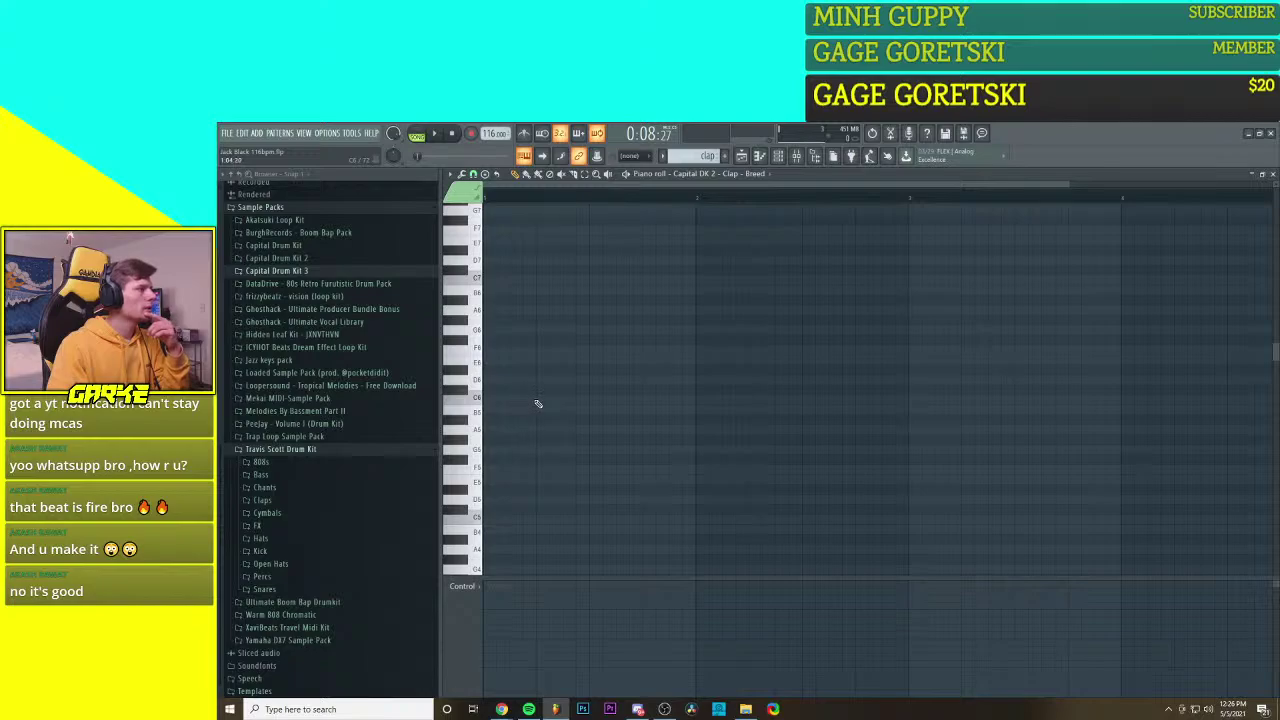
pyautogui.click(478, 432)
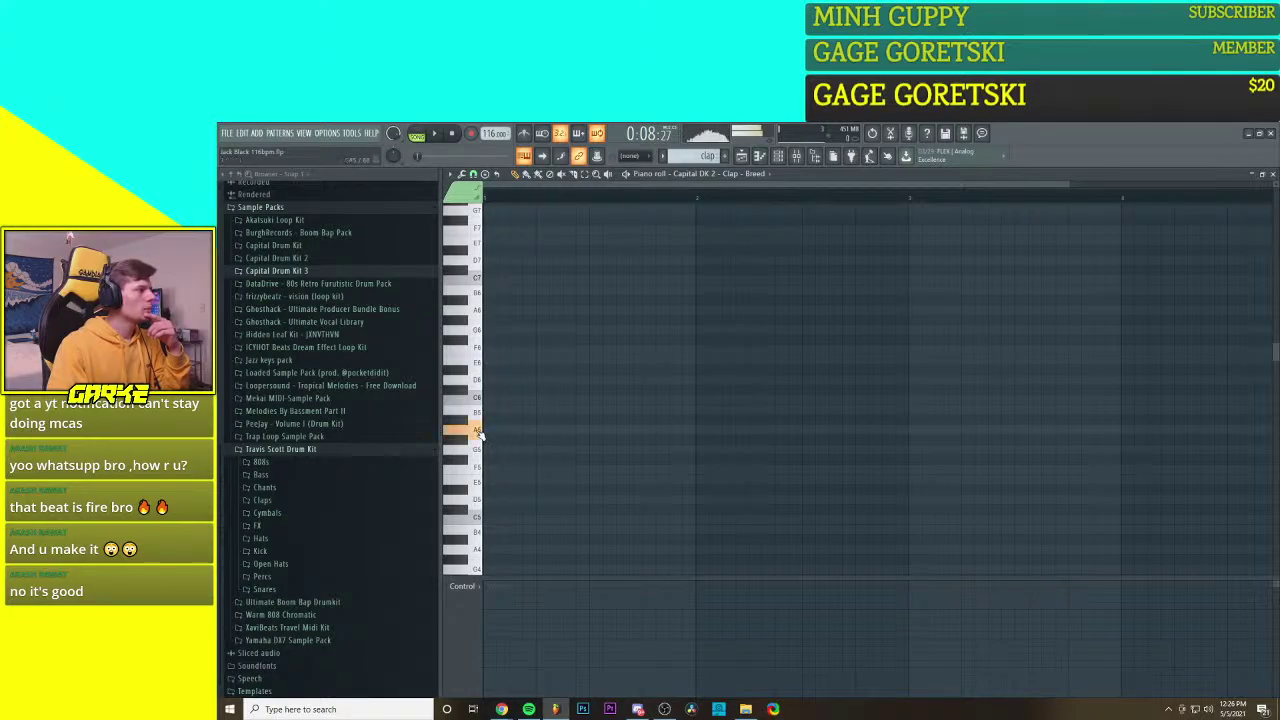
pyautogui.click(478, 305)
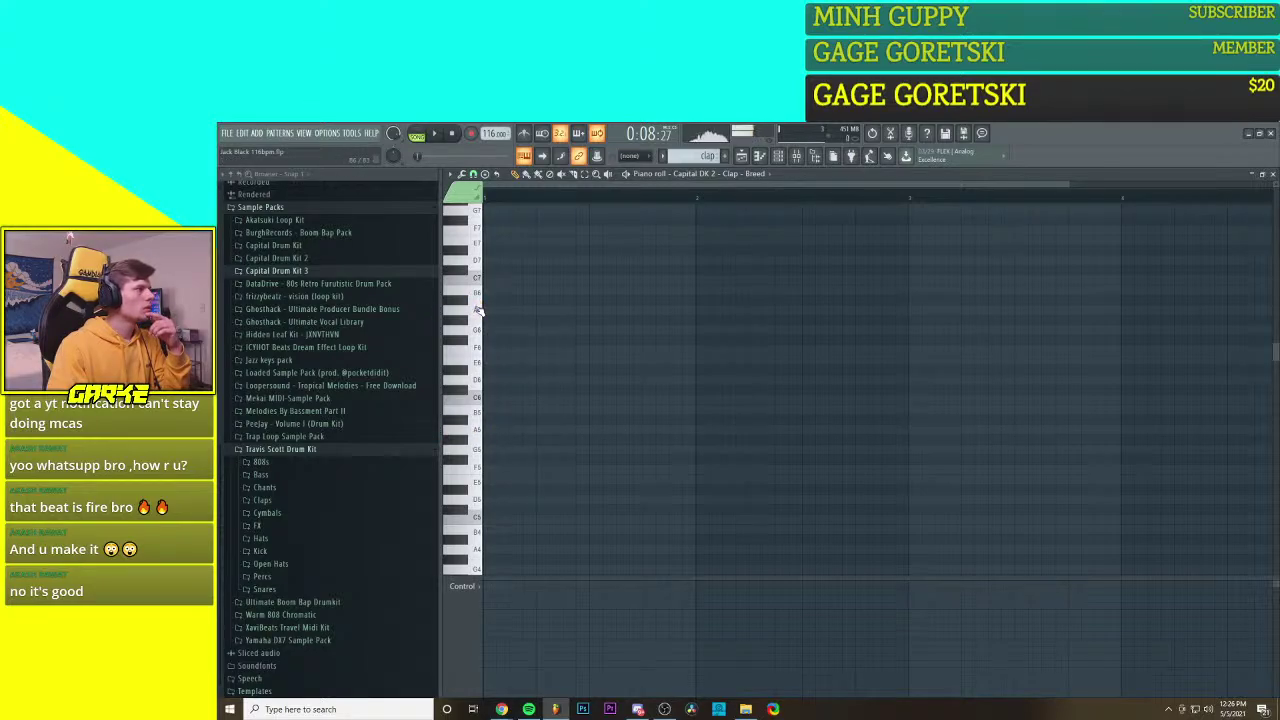
pyautogui.scroll(-3, 470, 497)
pyautogui.click(480, 436)
pyautogui.click(480, 402)
pyautogui.scroll(-2, 476, 430)
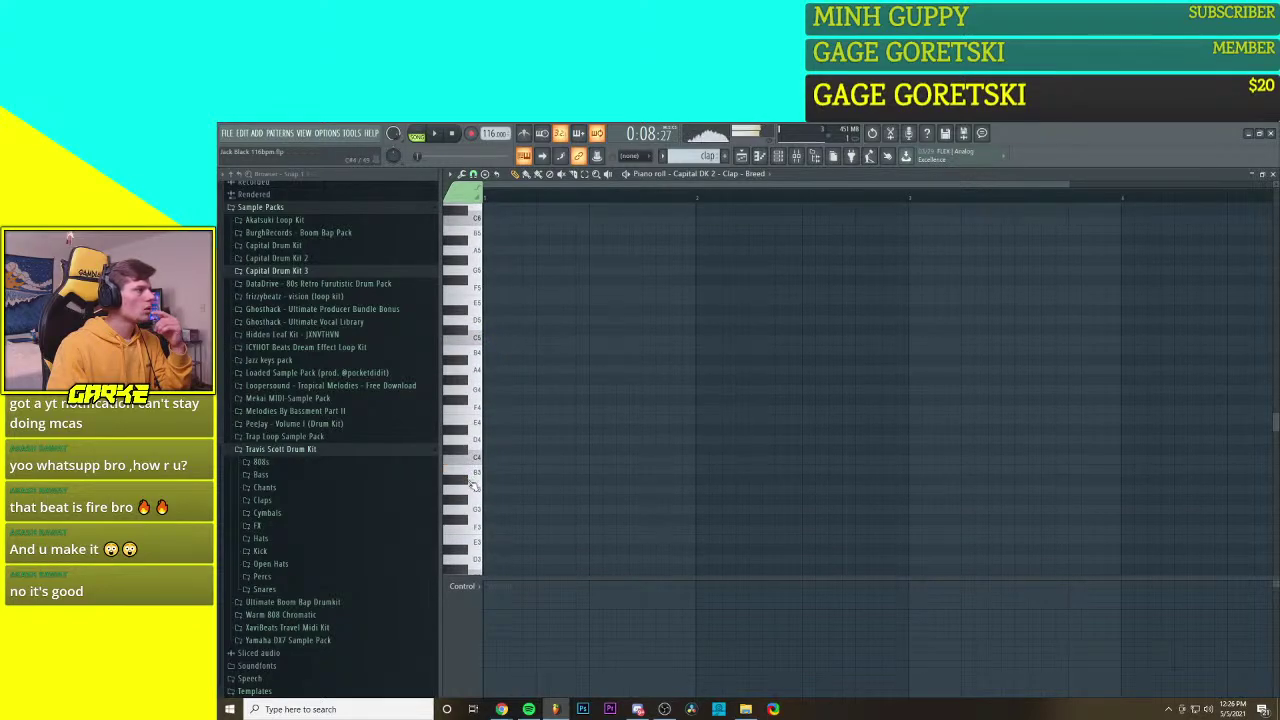
pyautogui.scroll(2, 481, 471)
# Step: Switch playback to pattern mode, play a test A8 note at the start of the clap pattern, and delete the note
pyautogui.click(490, 311)
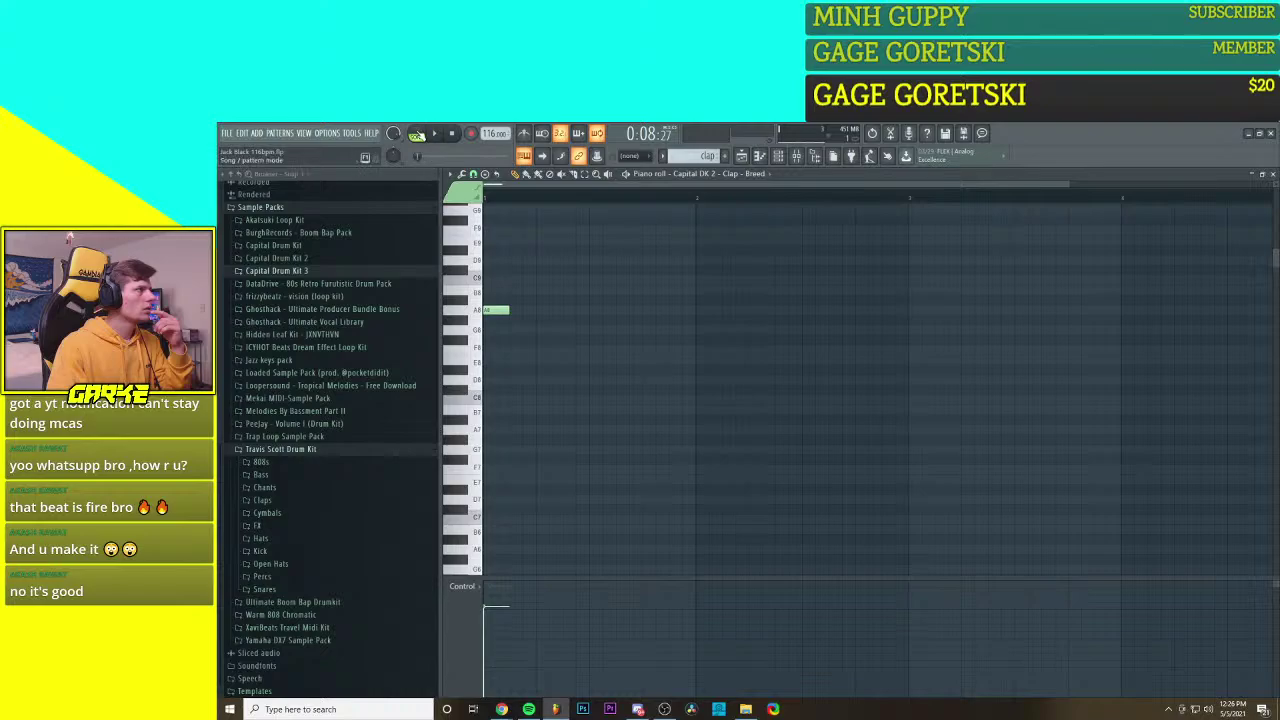
pyautogui.click(417, 134)
pyautogui.click(435, 134)
pyautogui.click(452, 134)
pyautogui.rightClick(493, 311)
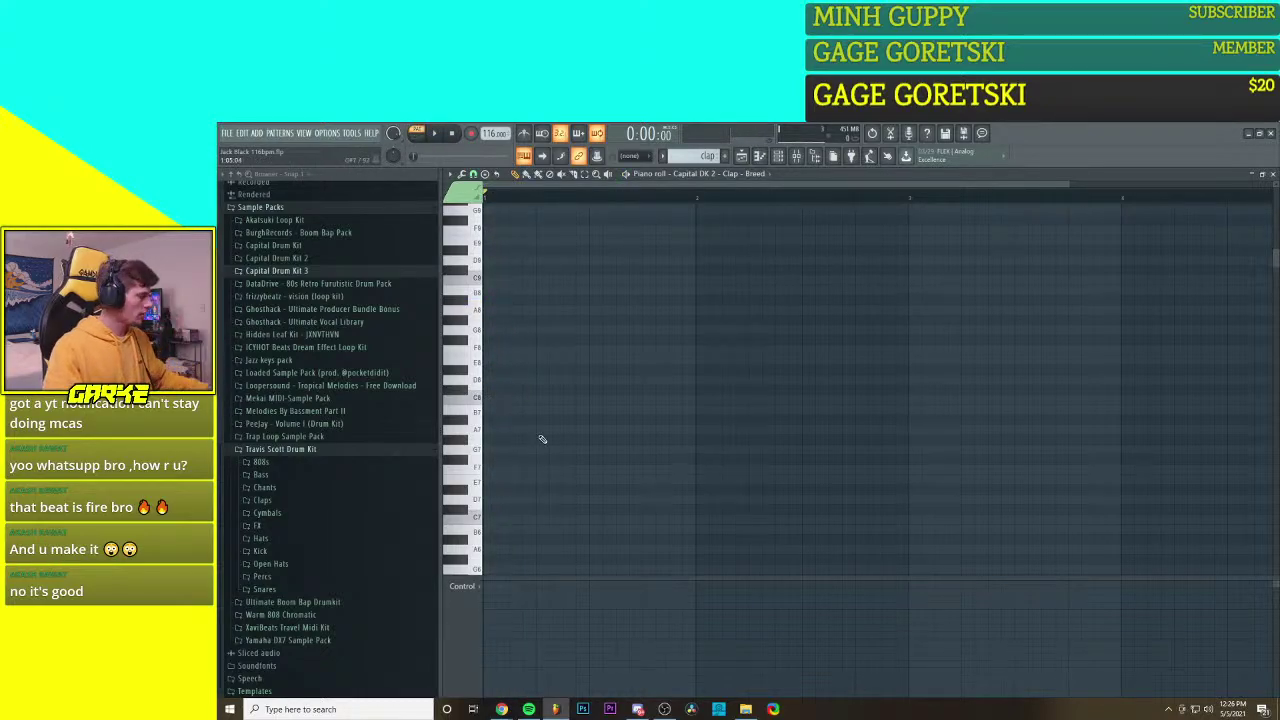
# Step: Audition the Breed clap on the highest and lowest keys of the piano roll
pyautogui.scroll(-2, 540, 438)
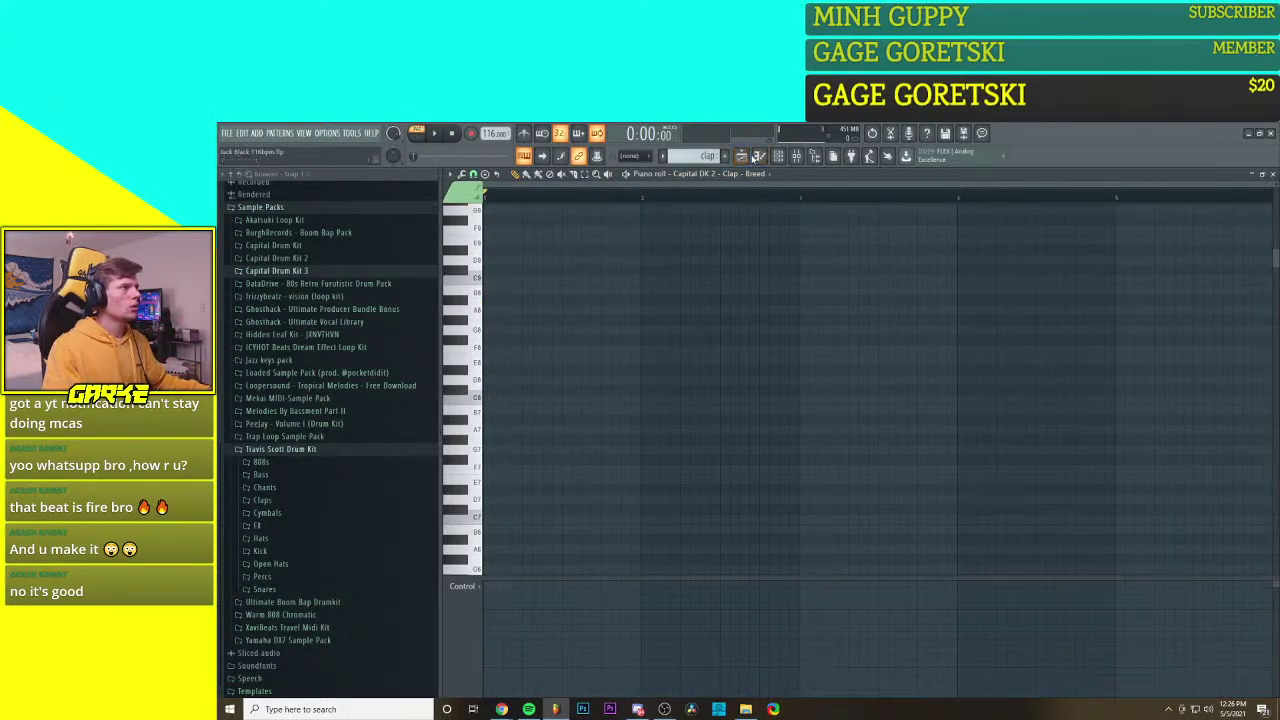
pyautogui.scroll(5, 489, 271)
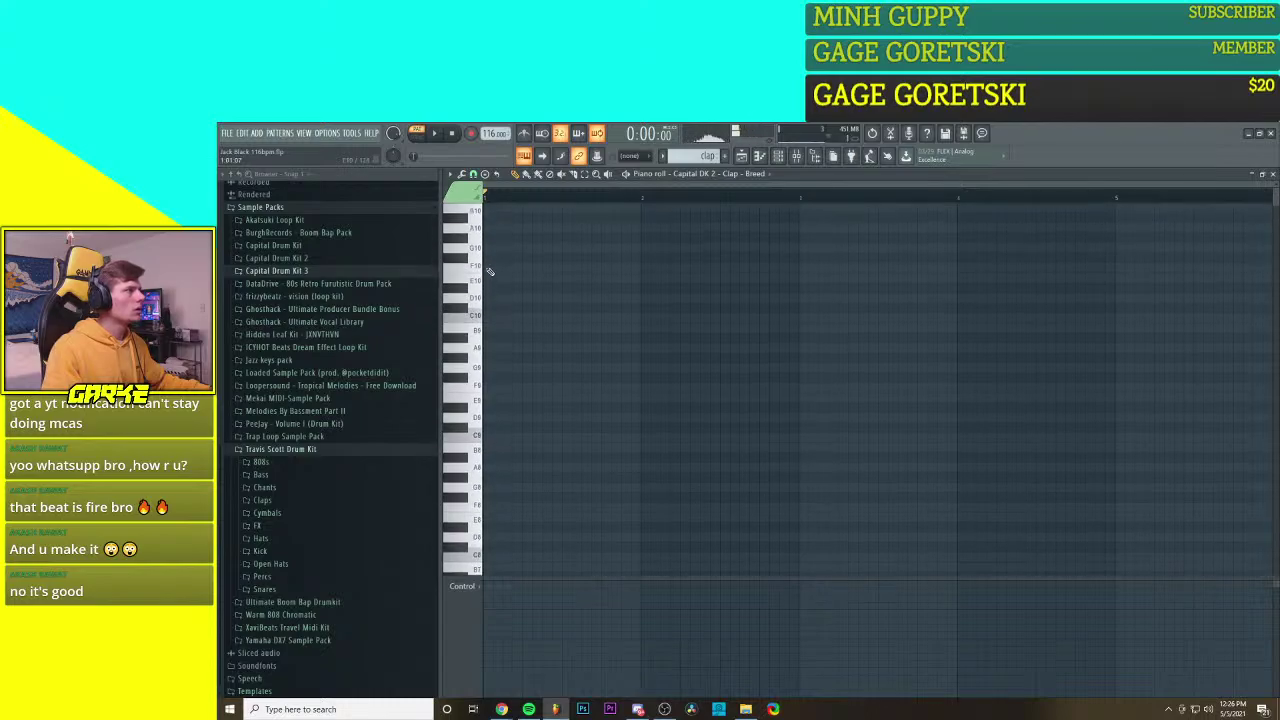
pyautogui.scroll(-20, 485, 300)
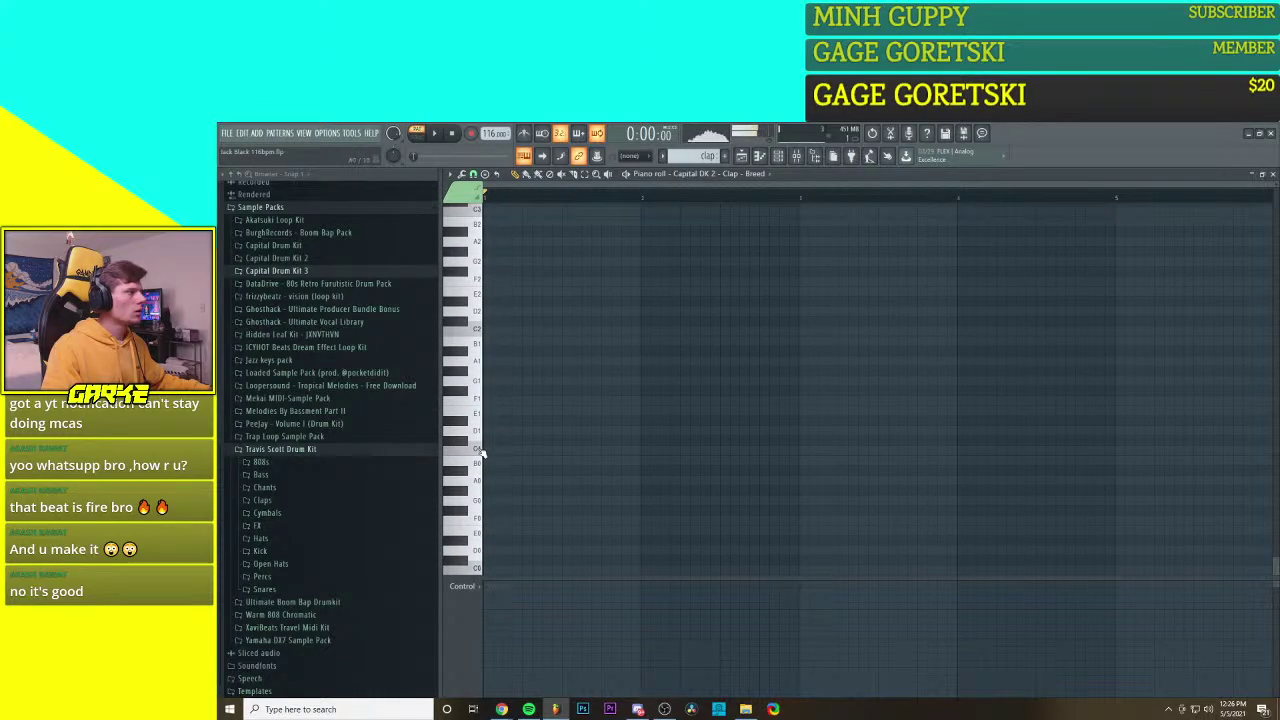
# Step: Delete the Capital DK 2 - Clap - Breed channel from the channel rack
pyautogui.click(778, 156)
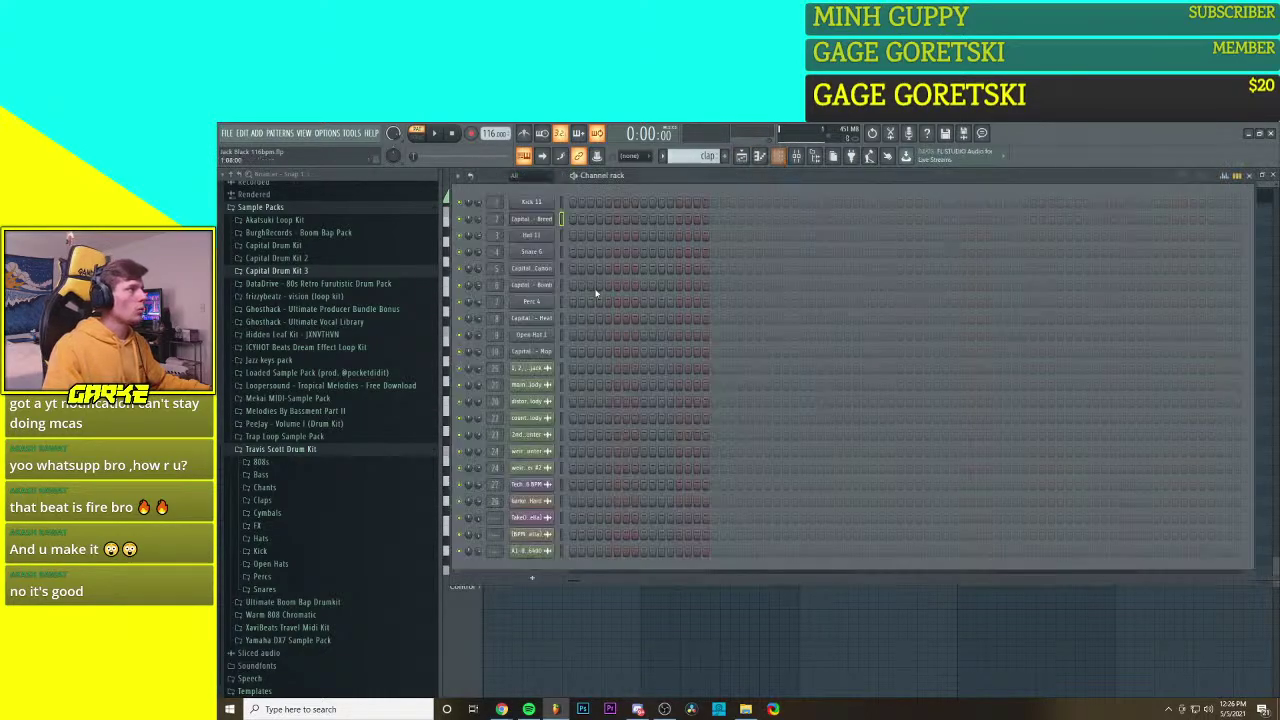
pyautogui.rightClick(537, 226)
pyautogui.click(573, 335)
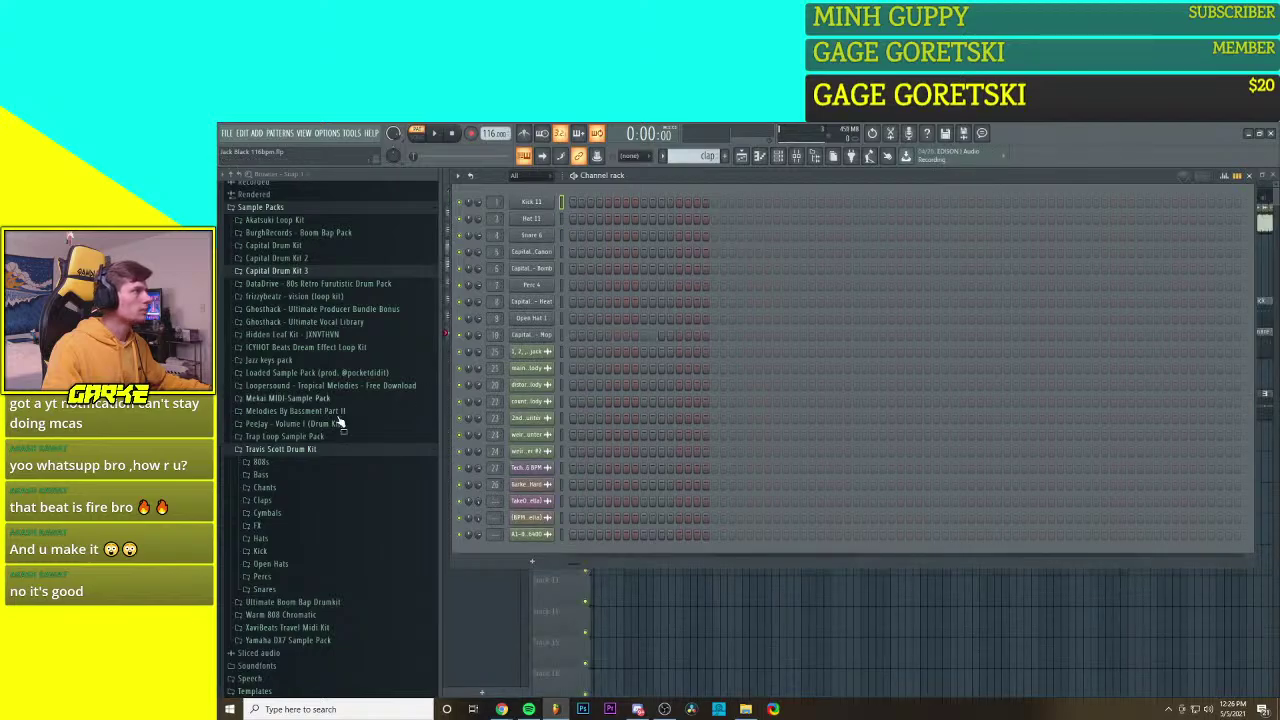
# Step: Add Capital DK 2 - Clap - Breed as a new channel below Hat 11 and route it to mixer track 2
pyautogui.click(289, 260)
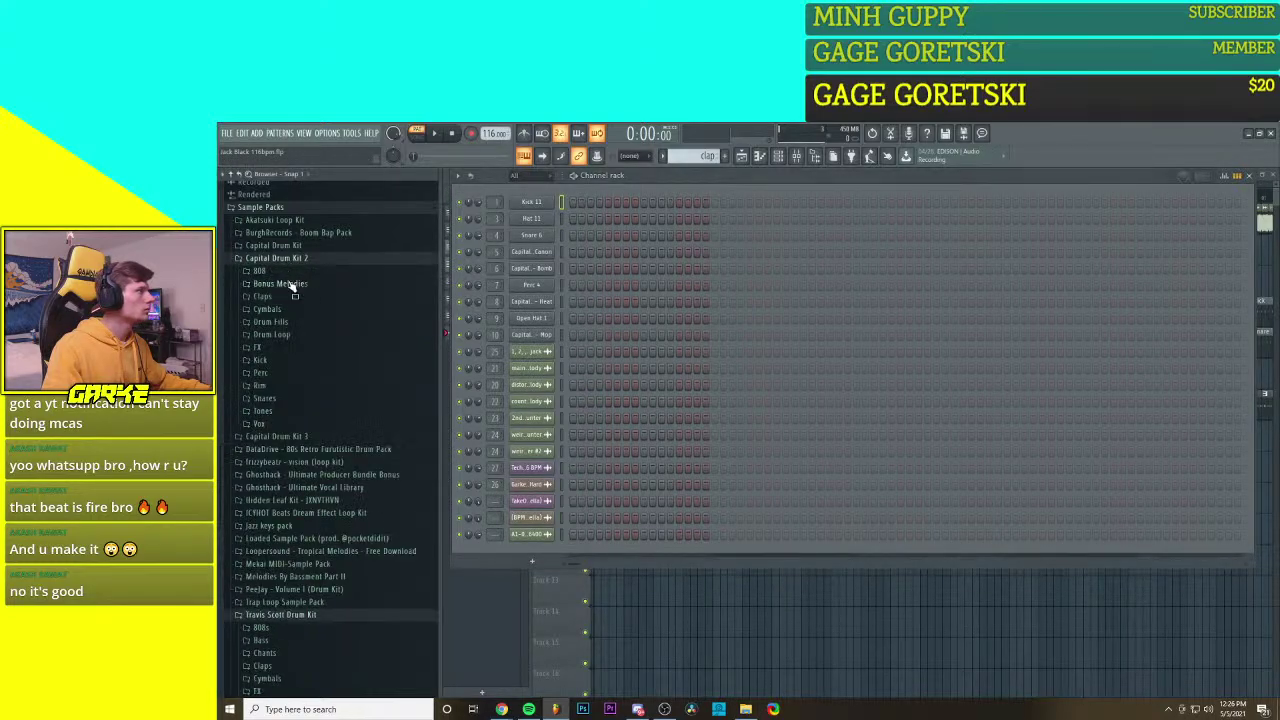
pyautogui.click(286, 296)
pyautogui.click(330, 333)
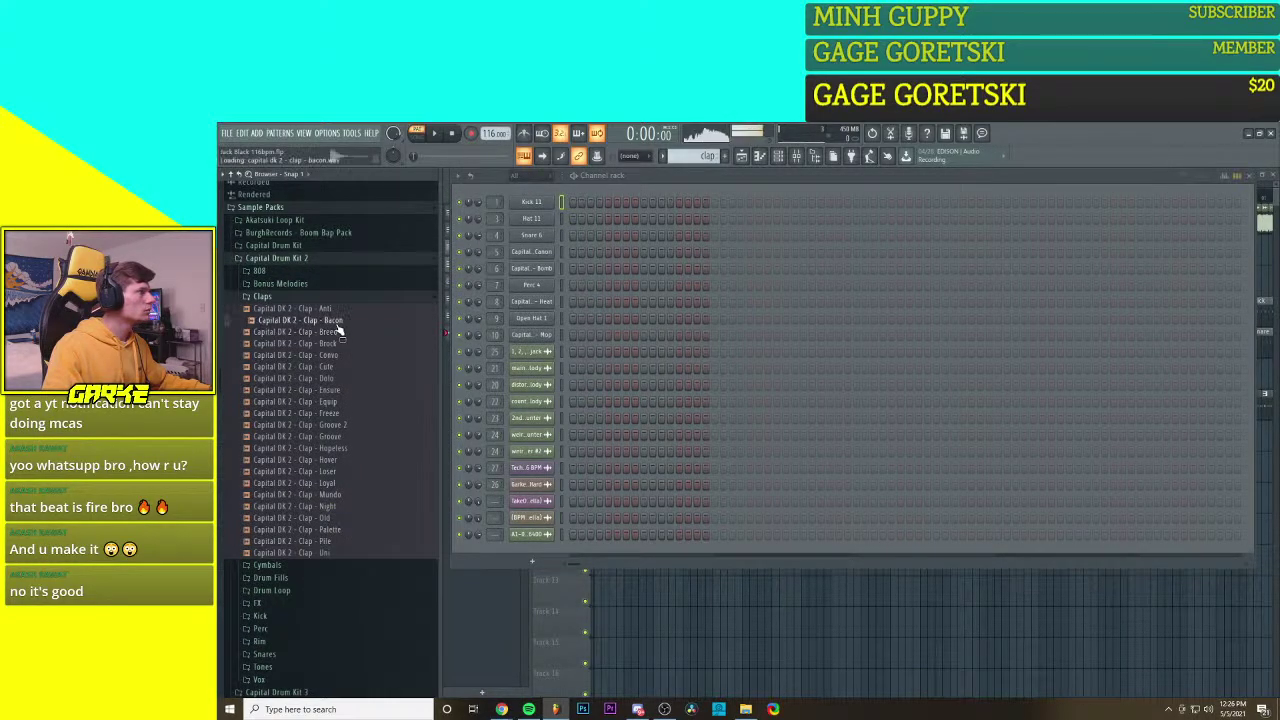
pyautogui.moveTo(332, 340); pyautogui.dragTo(535, 232)
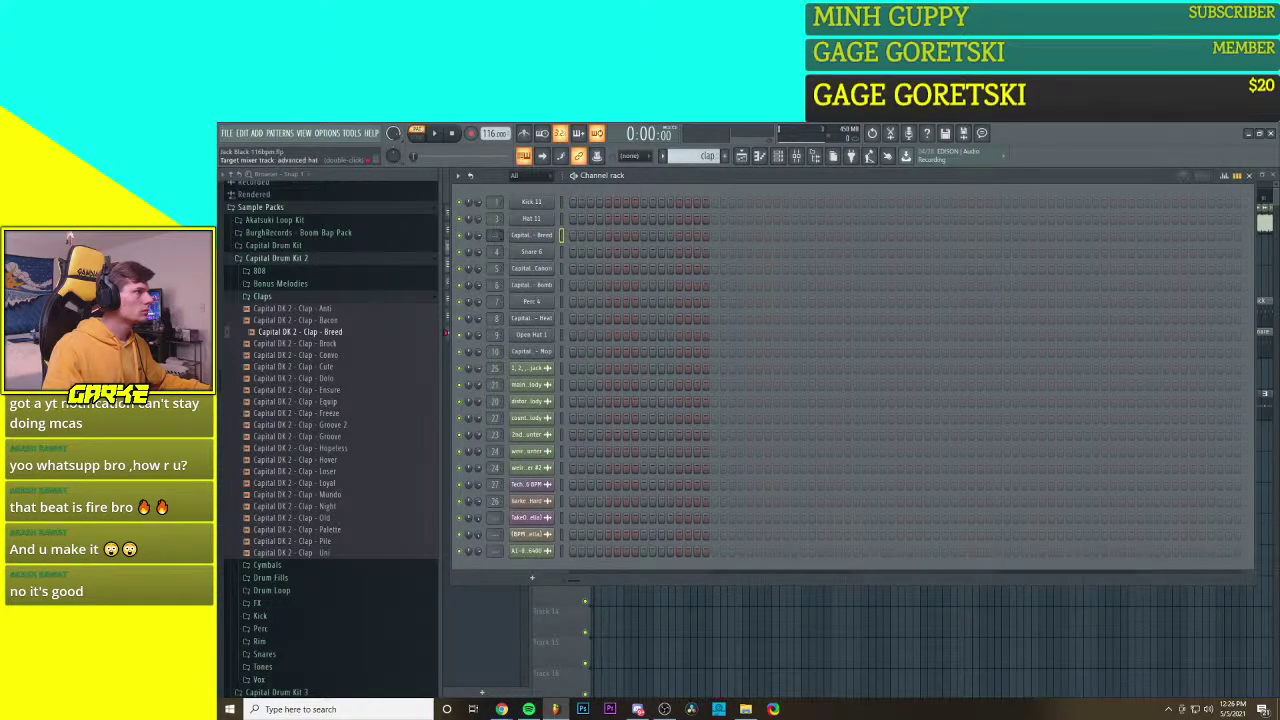
pyautogui.rightClick(531, 236)
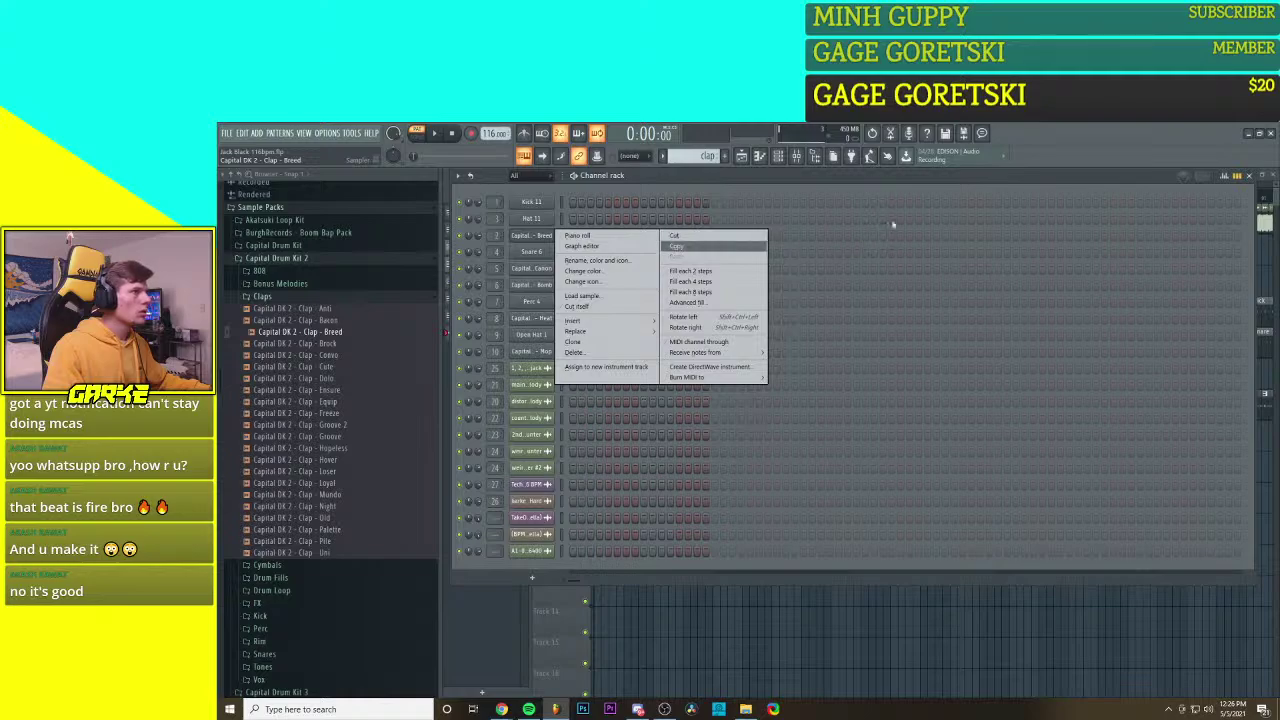
pyautogui.click(1169, 177)
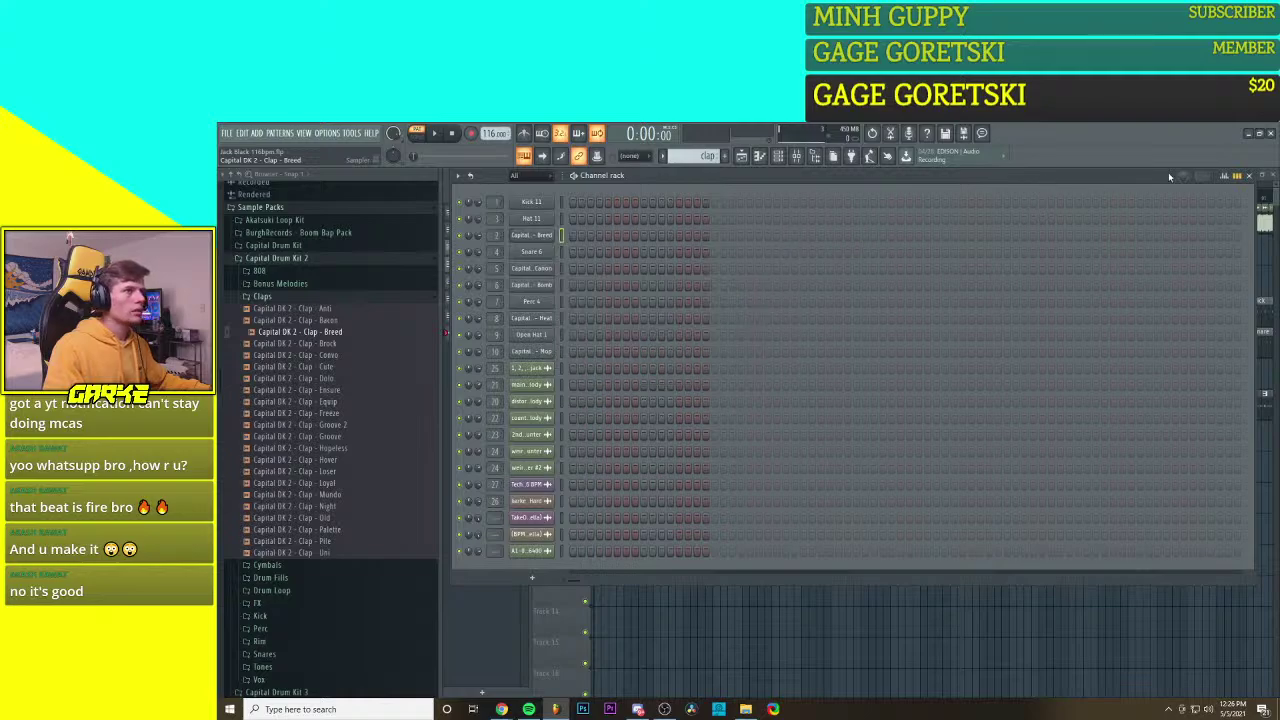
# Step: Turn on Normalize for the new Breed clap channel's sample and close its settings
pyautogui.click(547, 243)
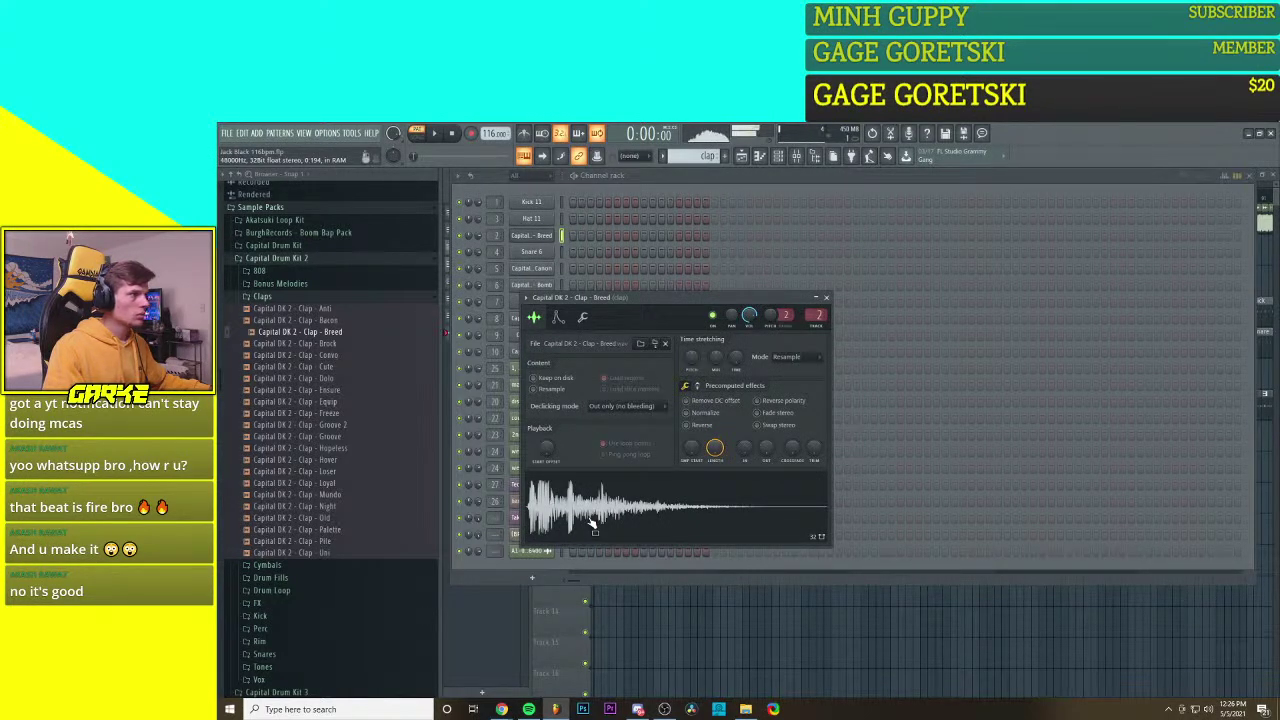
pyautogui.click(708, 424)
pyautogui.click(707, 425)
pyautogui.click(705, 413)
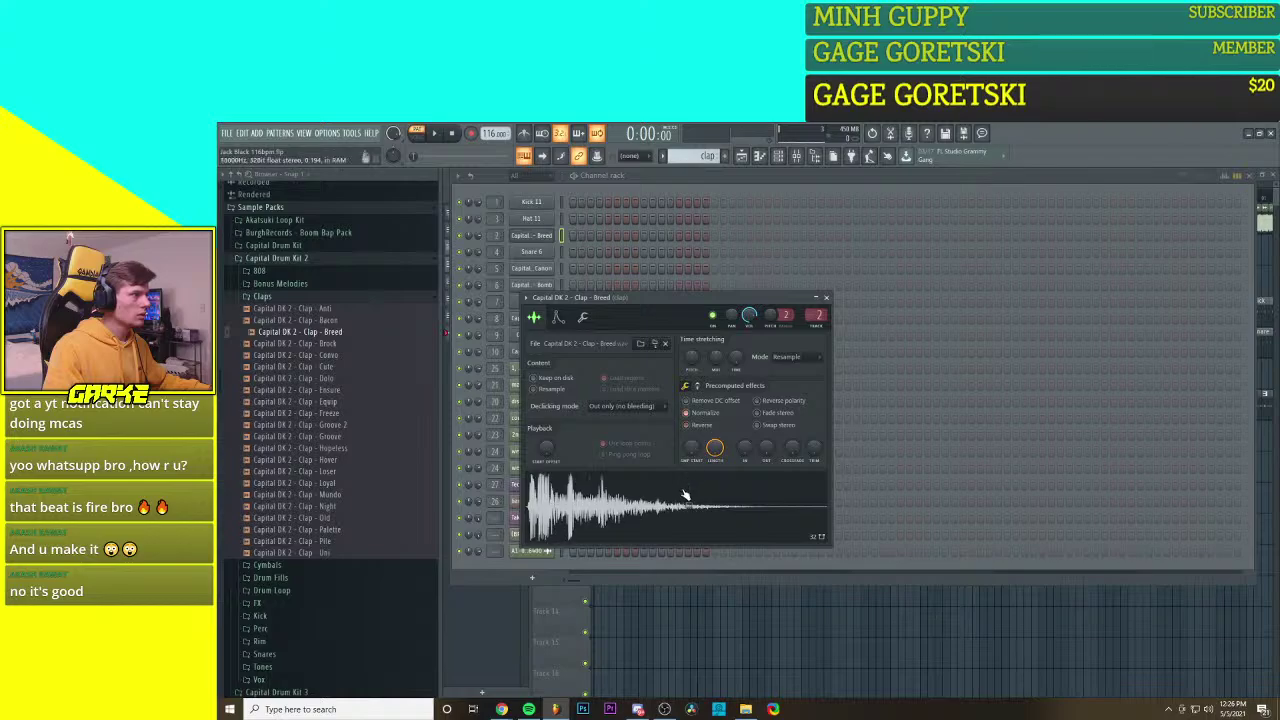
pyautogui.click(827, 298)
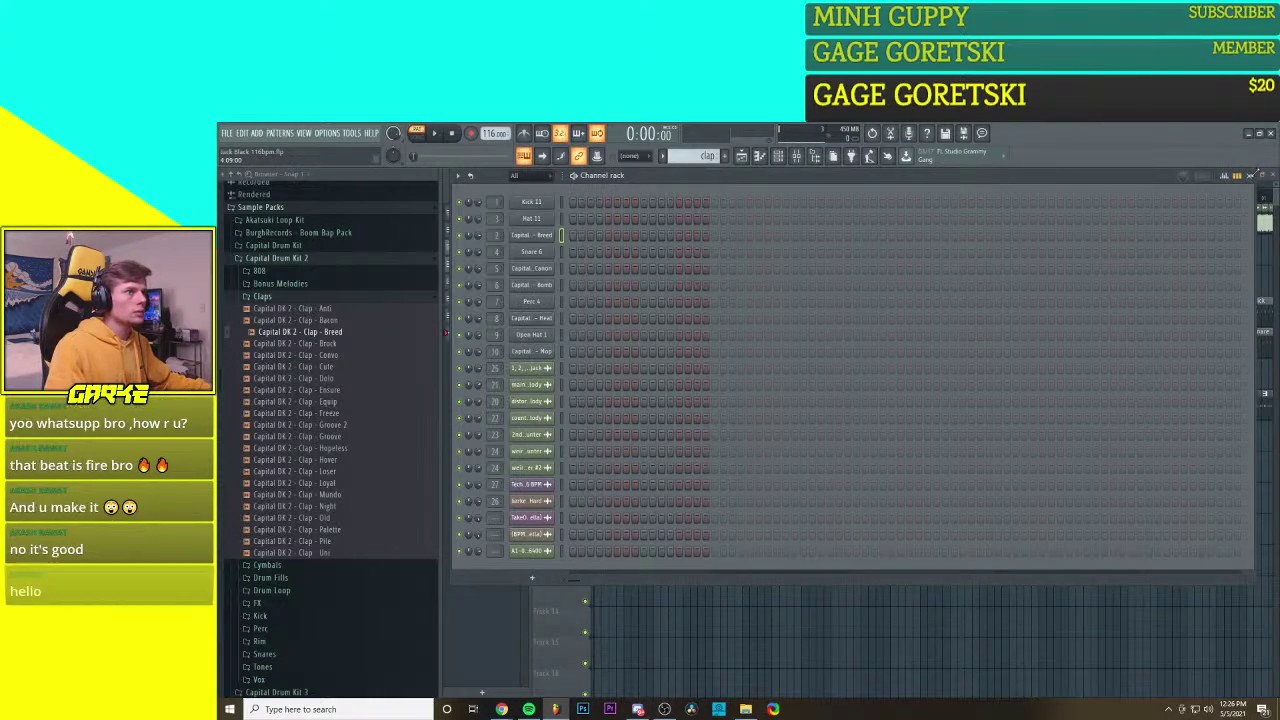
# Step: Open the new Breed clap channel's piano roll and audition the sample at low and middle pitches
pyautogui.click(1248, 175)
pyautogui.click(760, 157)
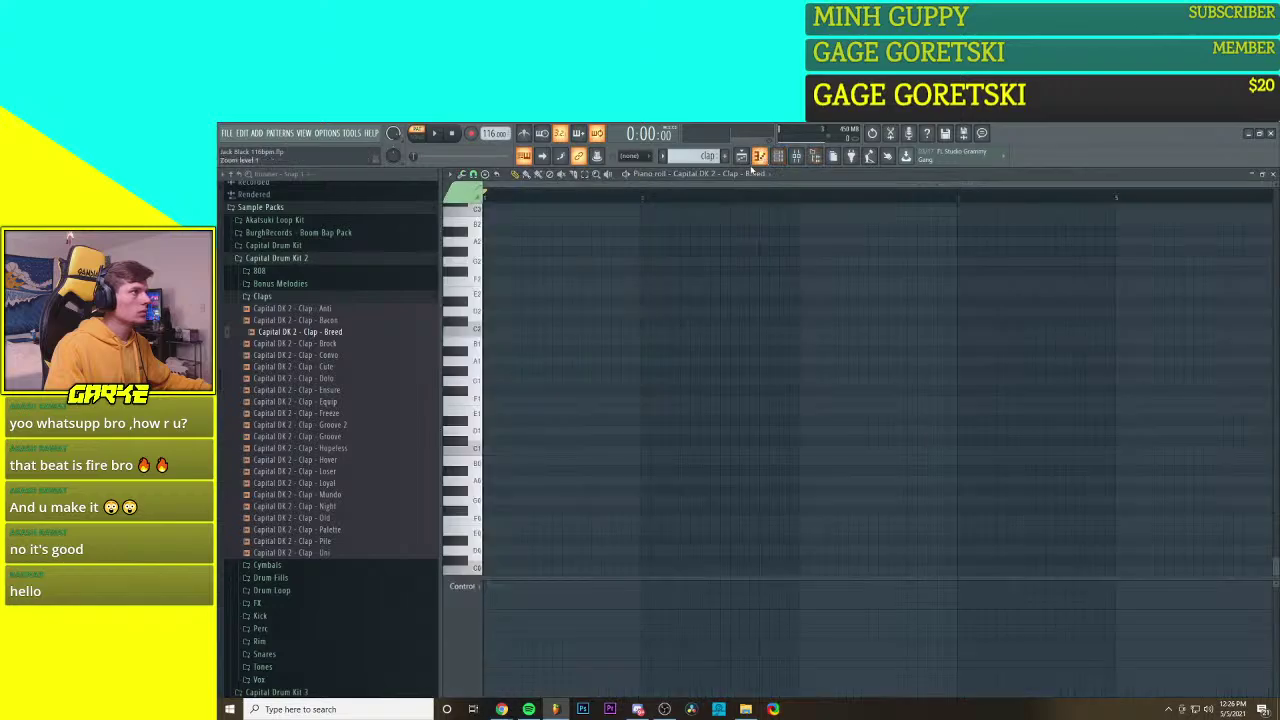
pyautogui.click(474, 381)
pyautogui.click(475, 363)
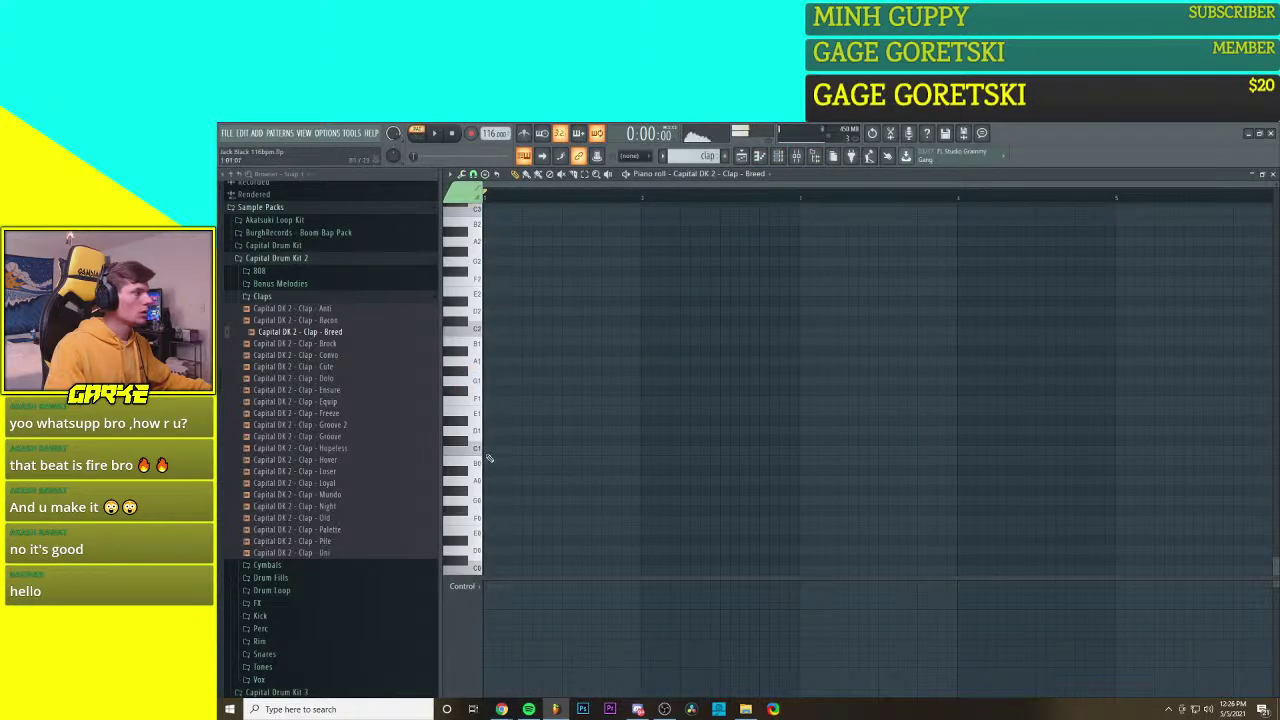
pyautogui.scroll(8, 486, 450)
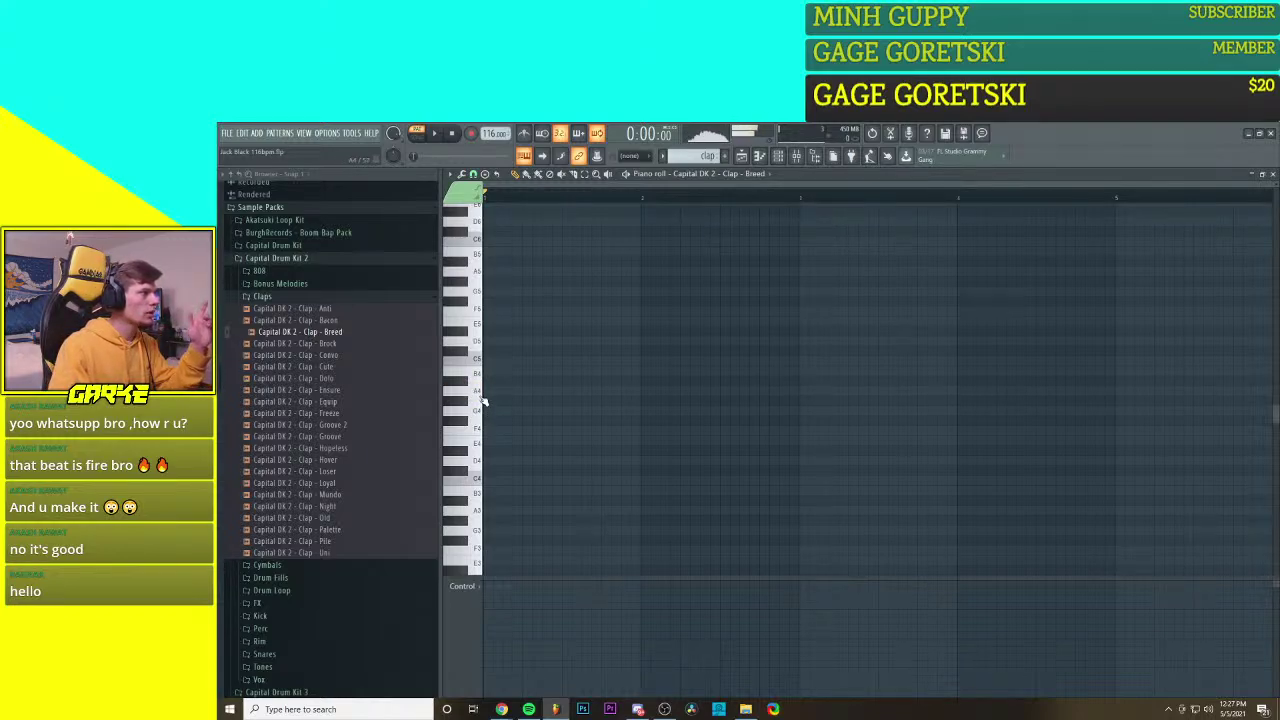
pyautogui.click(479, 362)
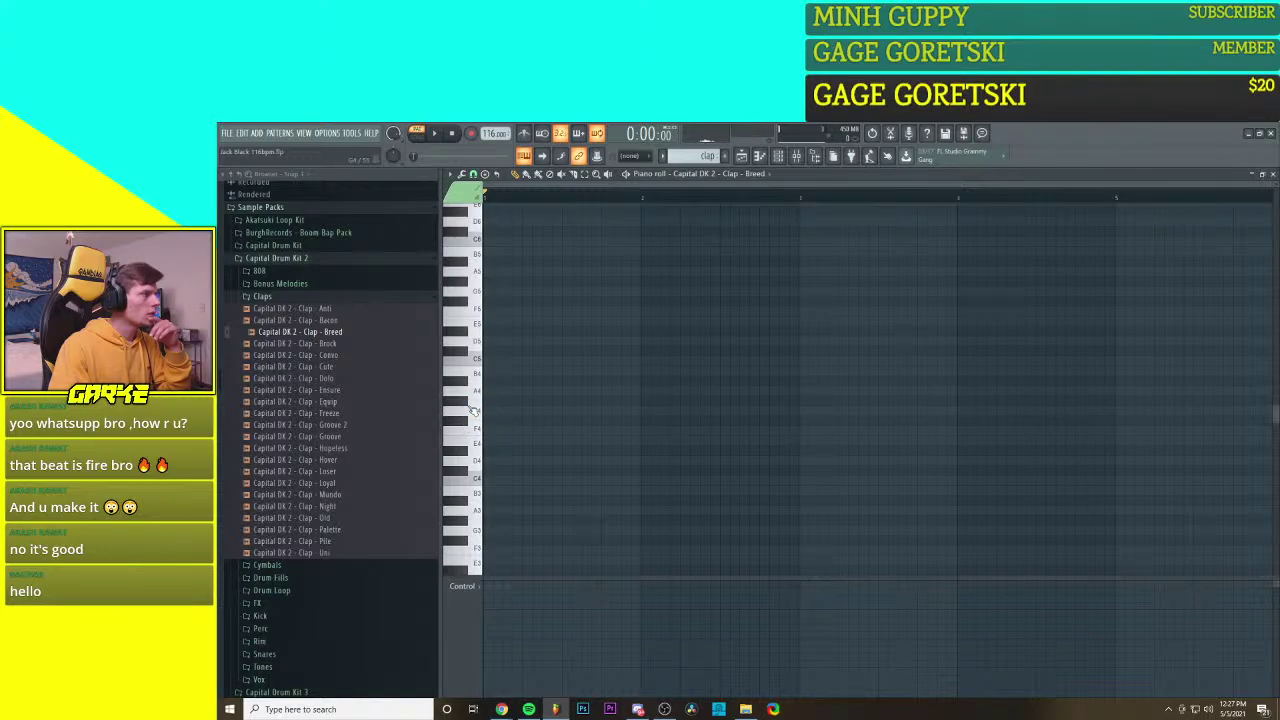
# Step: Audition A4 and place a two-step A4 clap note on step 5 of bar 1
pyautogui.click(479, 392)
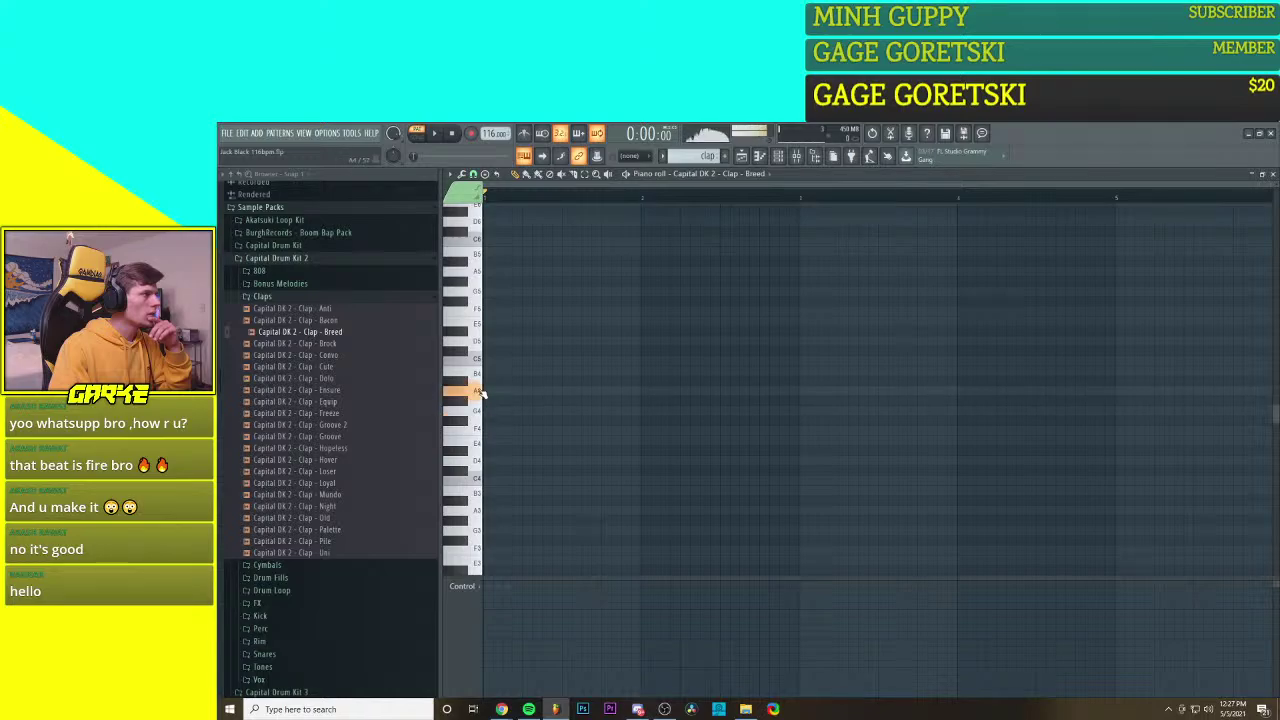
pyautogui.click(483, 391)
pyautogui.moveTo(483, 391); pyautogui.dragTo(523, 391)
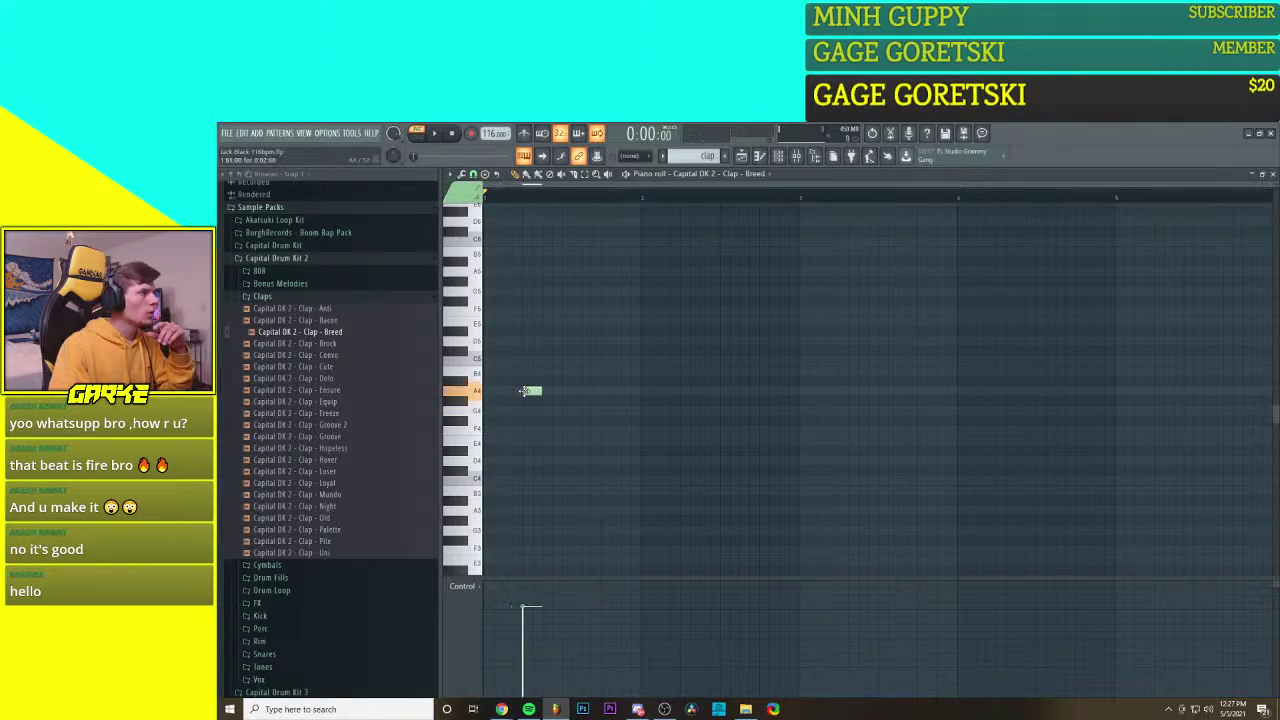
# Step: Add A4 claps on step 13 of bar 1 and steps 5 and 13 of bars 2 and 3, plus steps 6 and 7 of bar 3
pyautogui.click(606, 393)
pyautogui.click(685, 392)
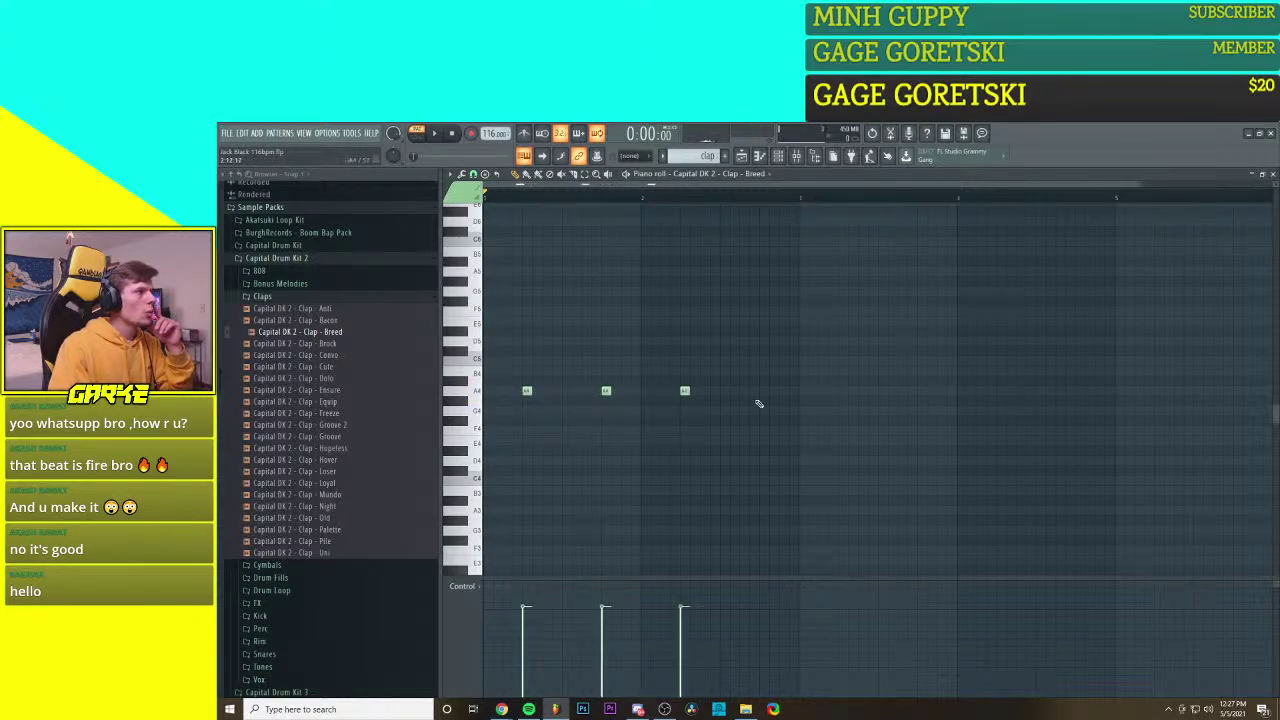
pyautogui.click(764, 392)
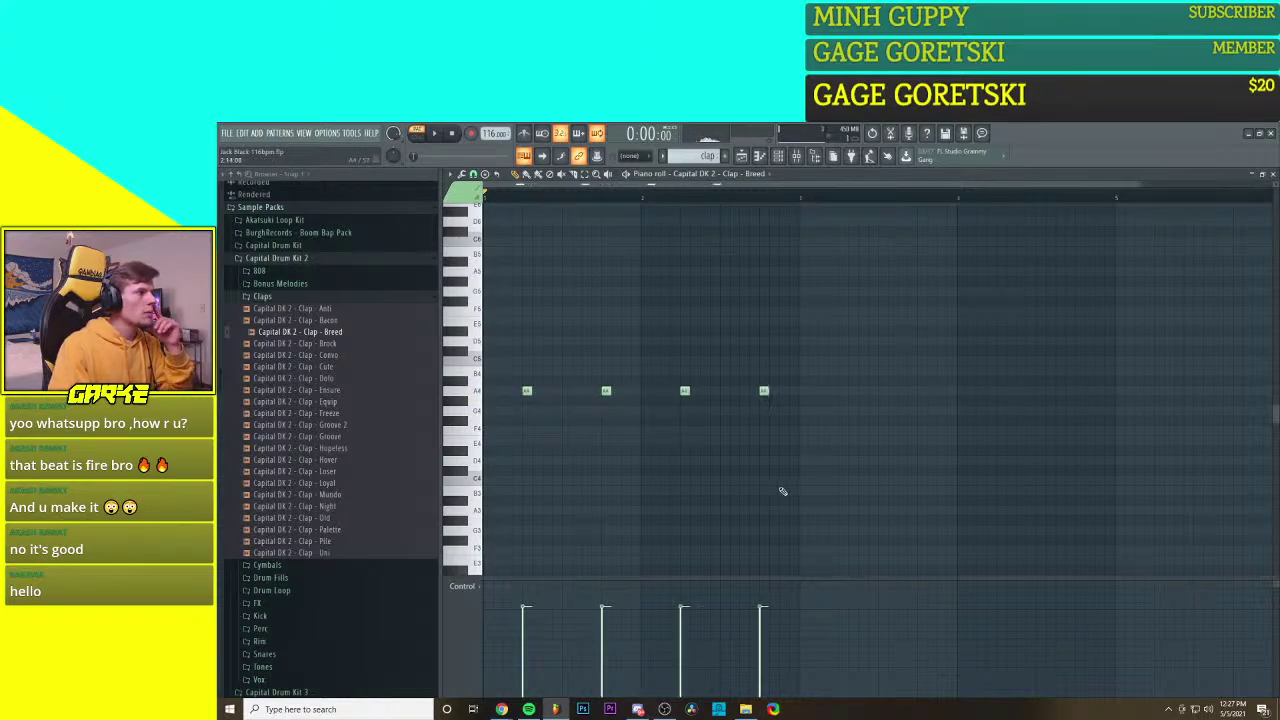
pyautogui.click(843, 392)
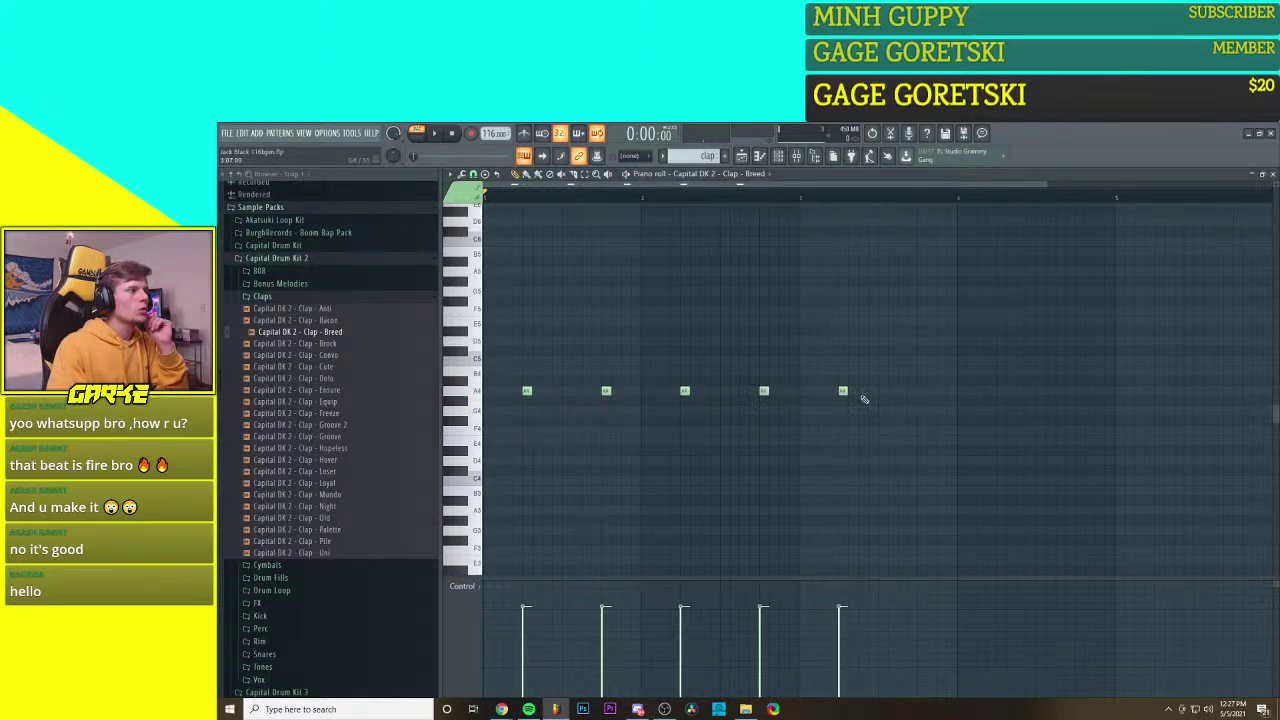
pyautogui.click(852, 392)
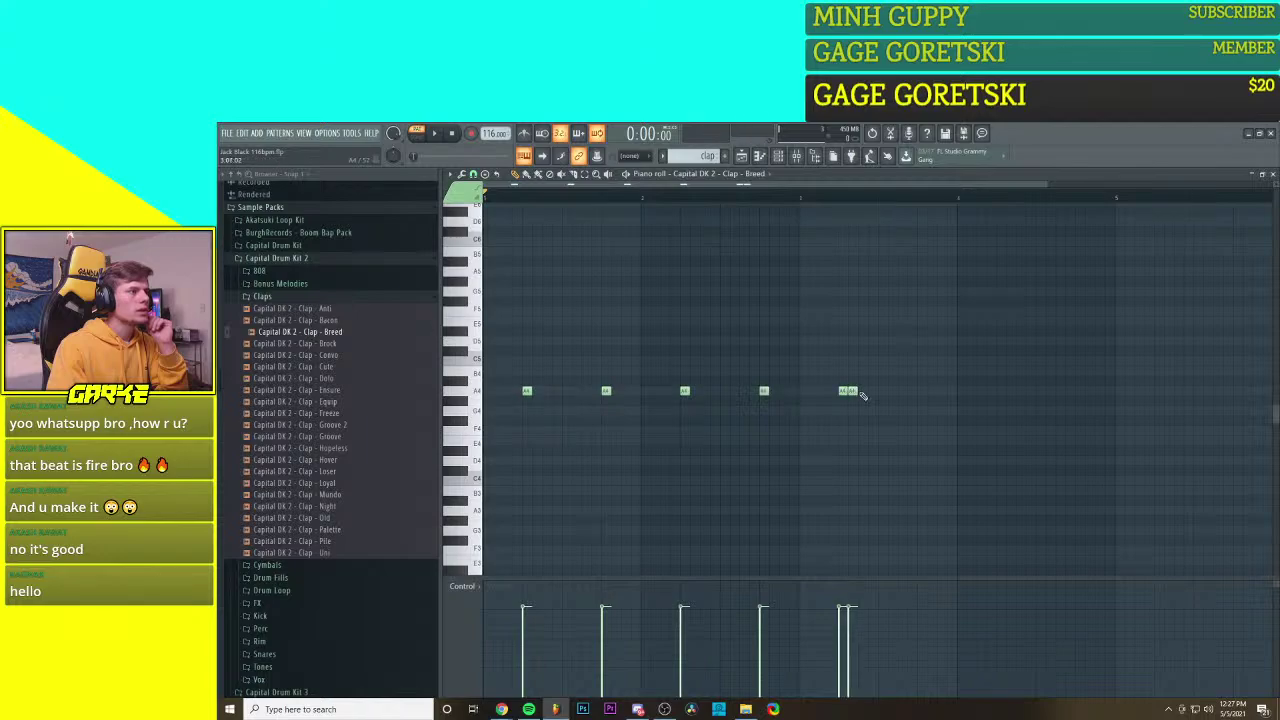
pyautogui.click(862, 392)
pyautogui.click(922, 392)
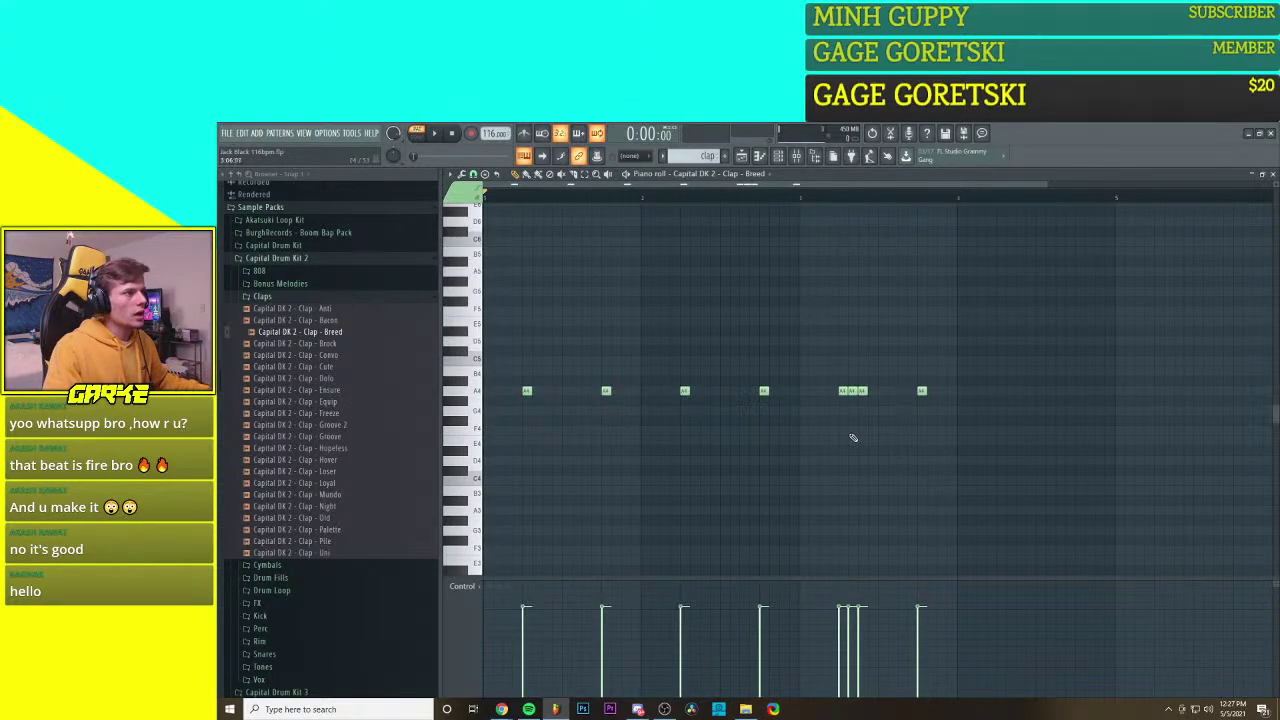
# Step: Place the clap pattern on Track 7 of the playlist at bar 25
pyautogui.scroll(-2, 779, 450)
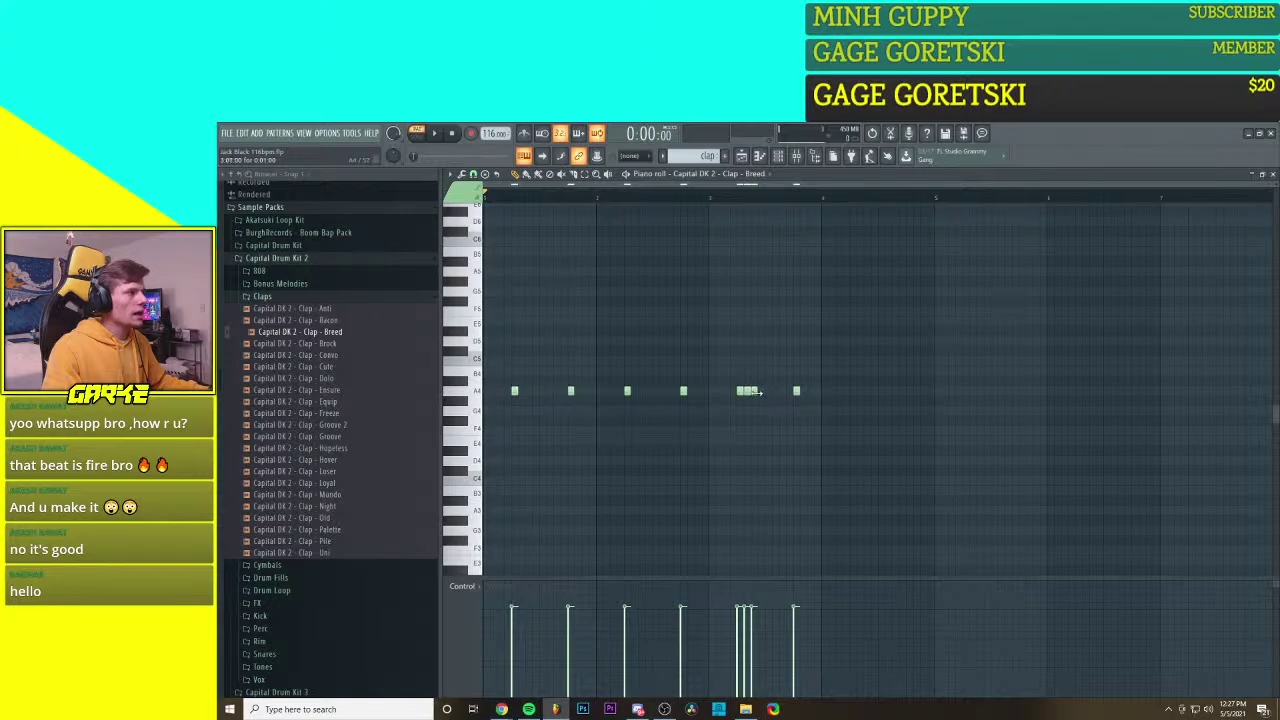
pyautogui.scroll(2, 730, 436)
pyautogui.scroll(-1, 736, 442)
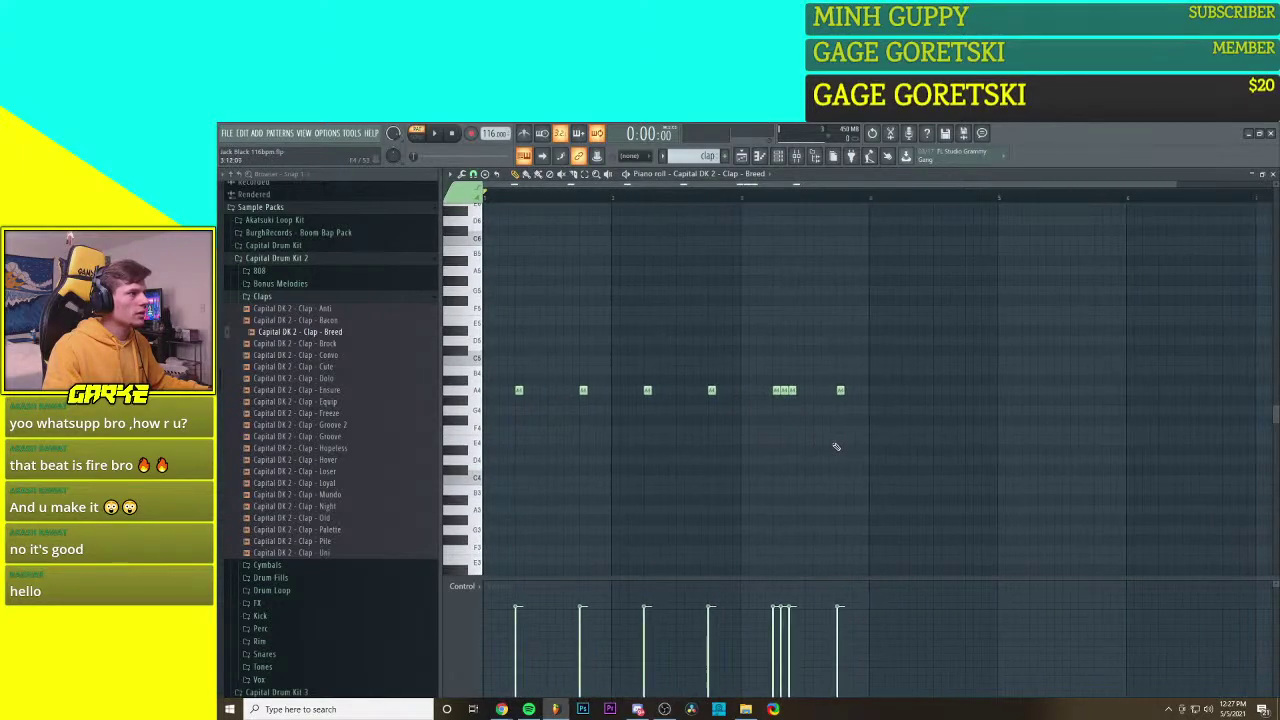
pyautogui.moveTo(739, 446); pyautogui.dragTo(787, 442)
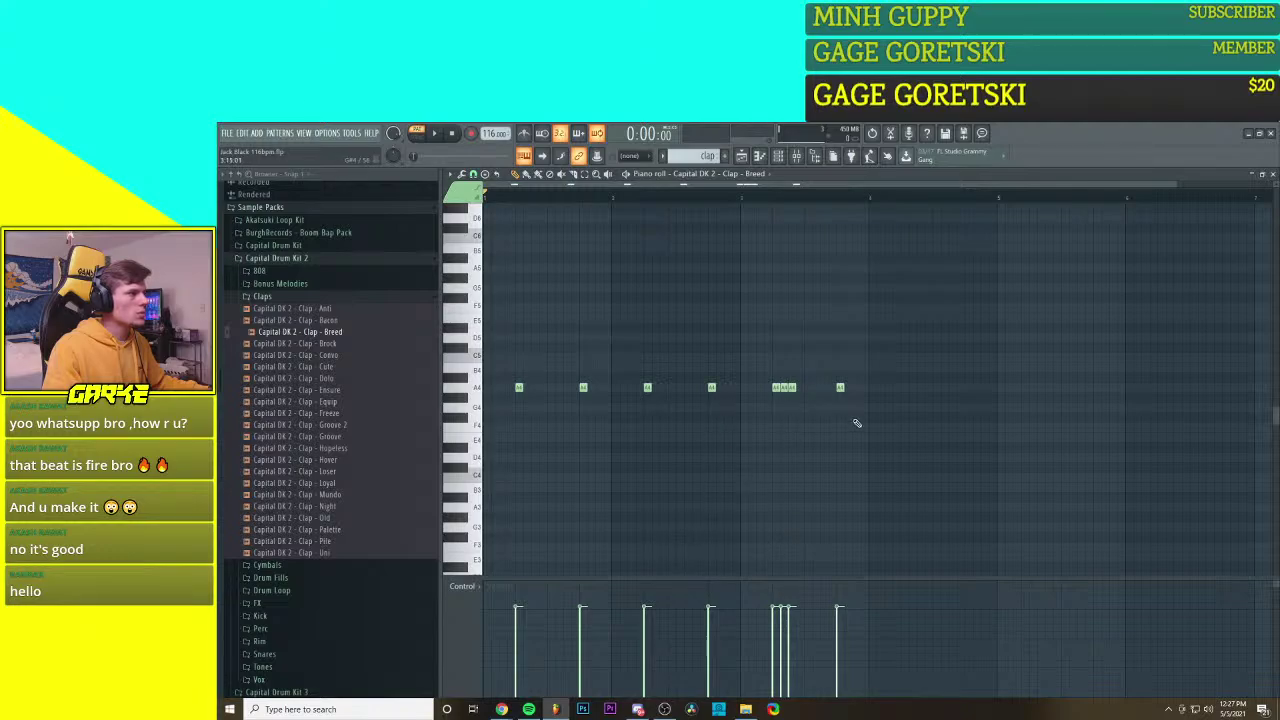
pyautogui.click(780, 158)
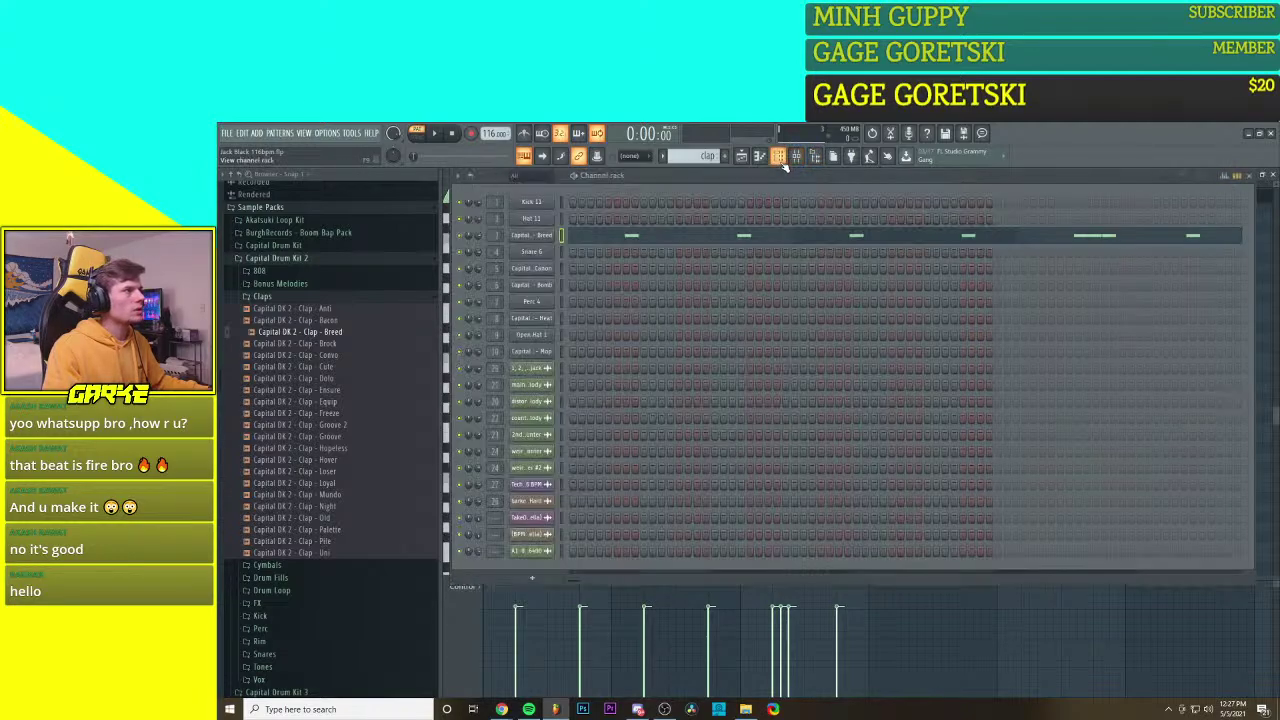
pyautogui.click(741, 156)
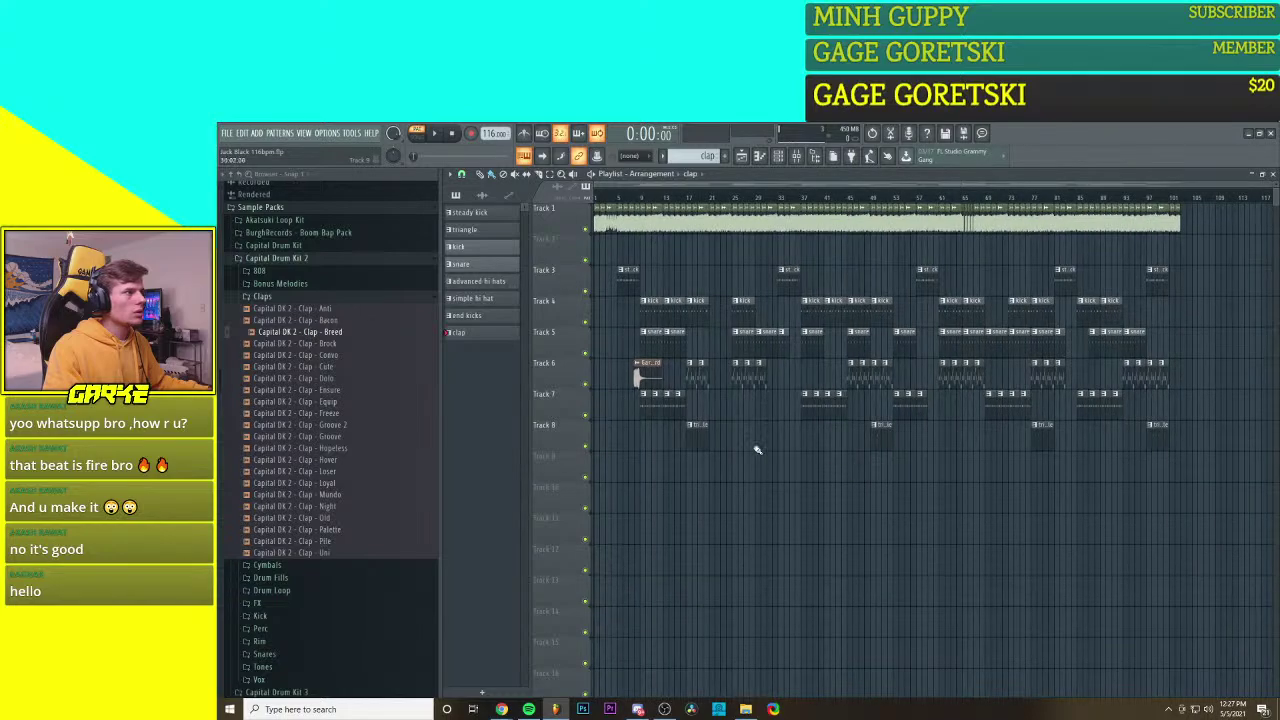
pyautogui.scroll(2, 730, 423)
pyautogui.click(745, 417)
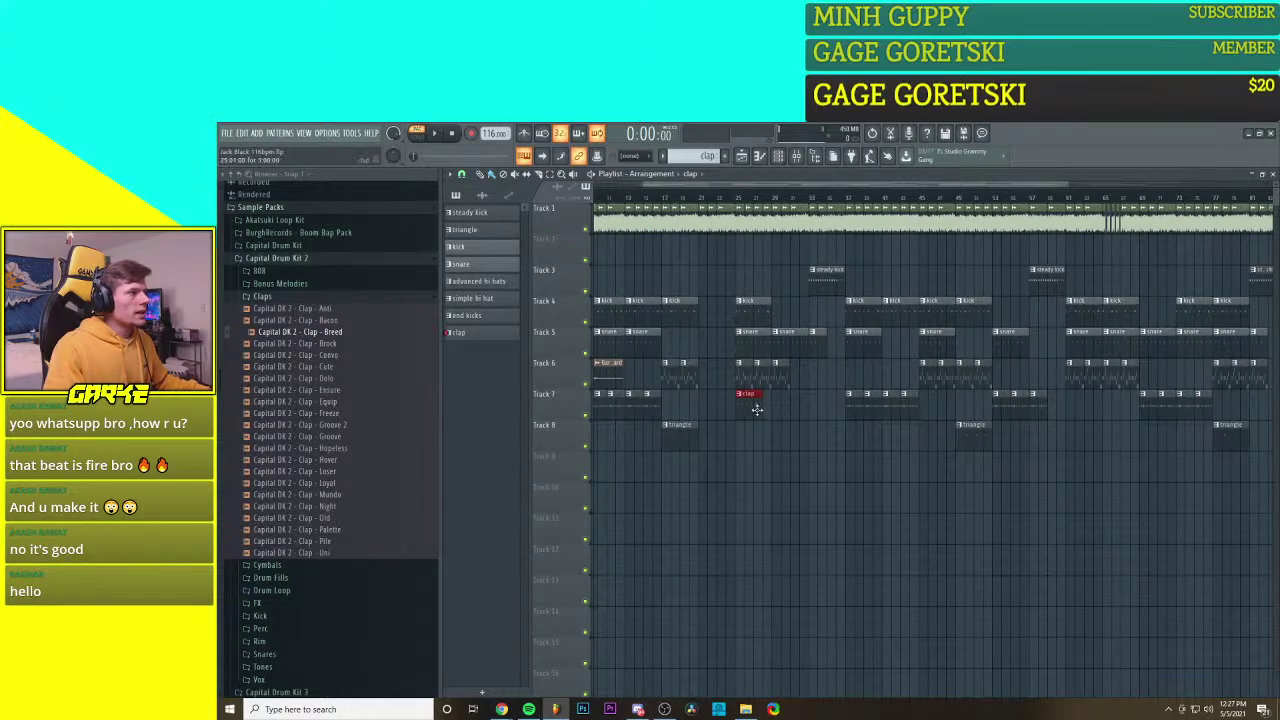
# Step: In the Breed clap's piano roll, move bar 3's claps so the three-hit roll starts on step 9 of bar 4, and delete the single clap after it
pyautogui.click(758, 157)
pyautogui.moveTo(874, 354); pyautogui.dragTo(747, 430)
pyautogui.moveTo(773, 389); pyautogui.dragTo(942, 388)
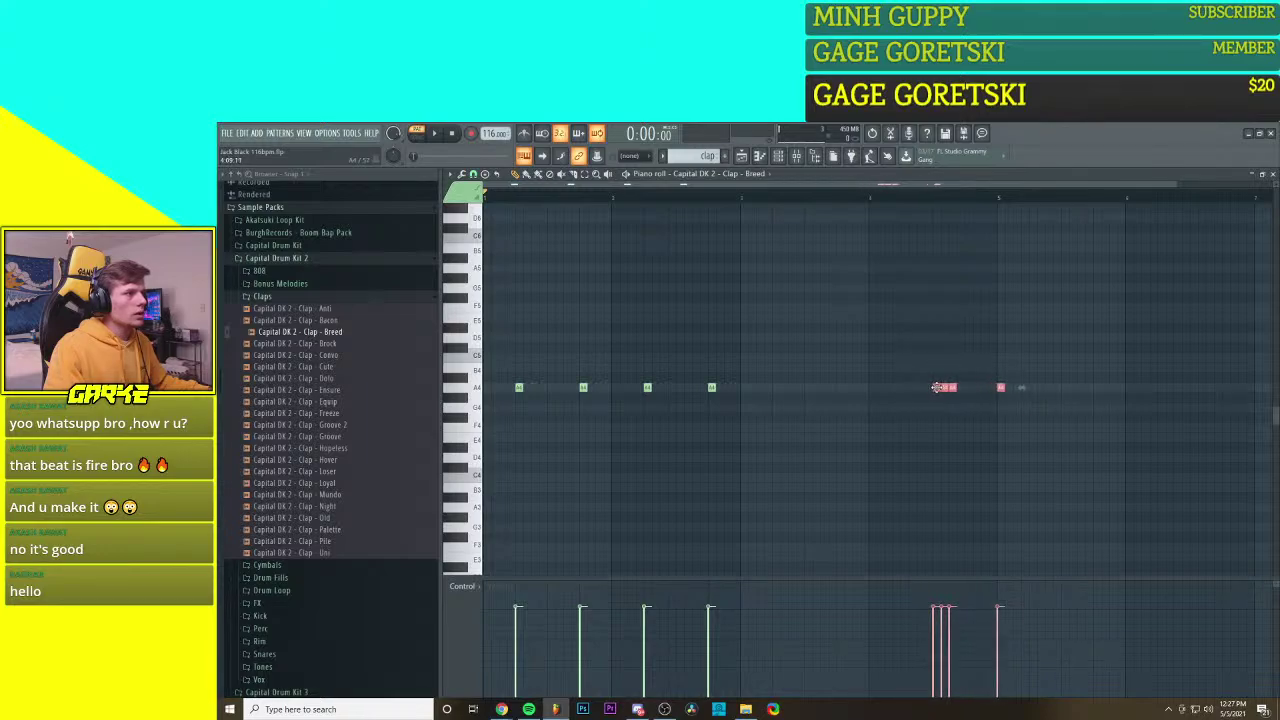
pyautogui.click(950, 408)
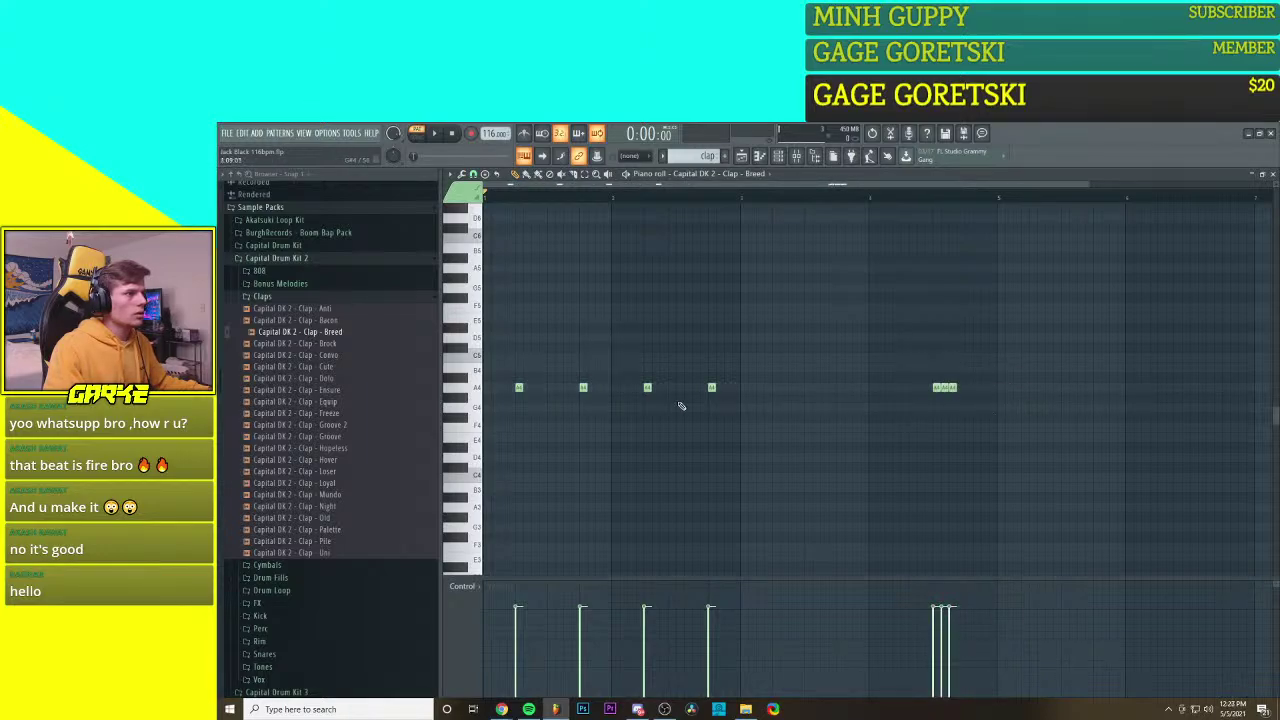
# Step: Add A4 claps on steps 5 and 13 of bar 3 and on step 5 of bar 4
pyautogui.click(776, 388)
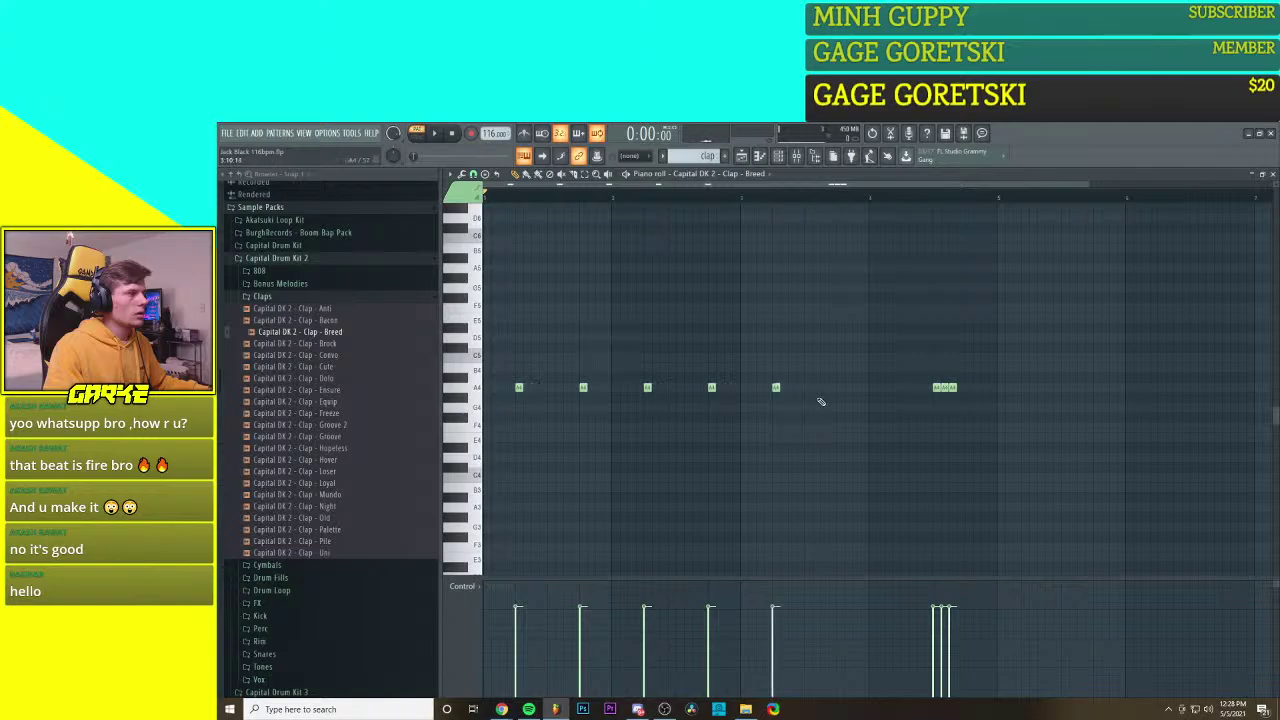
pyautogui.click(839, 389)
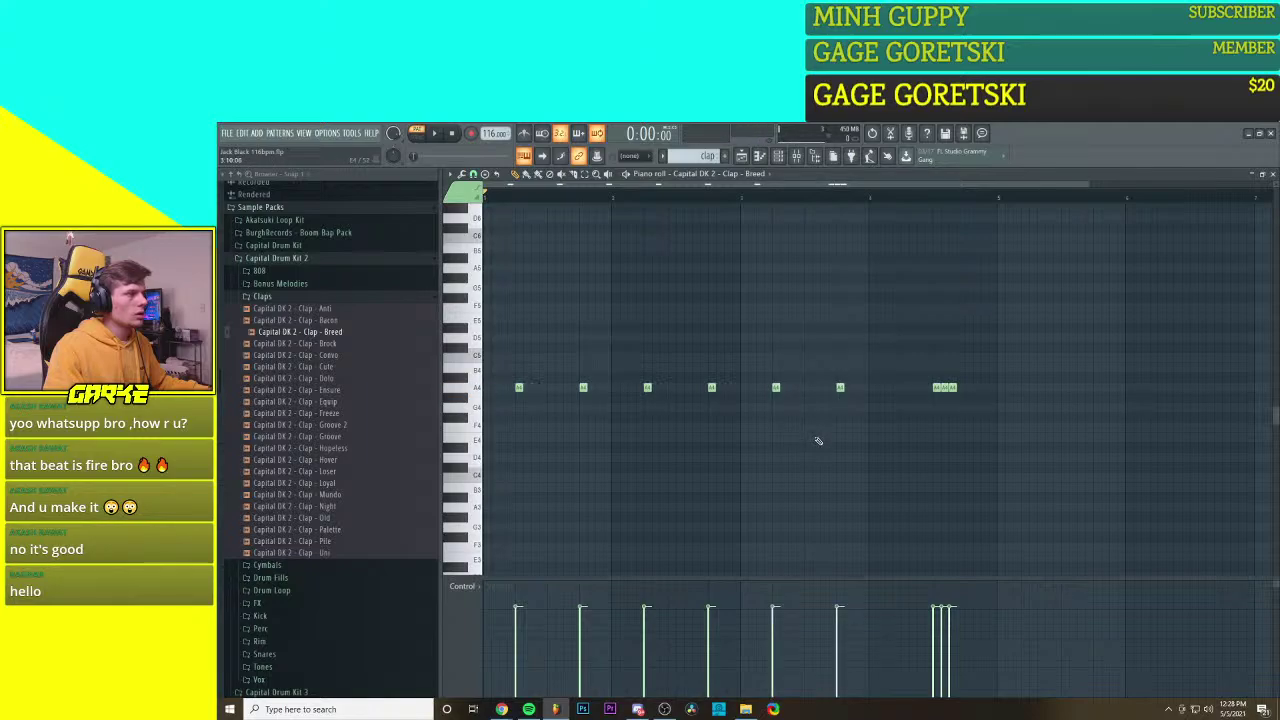
pyautogui.click(905, 390)
# Step: Replace the clap on step 5 of bar 4 with the three-hit roll and add an A4 clap on step 13 of bar 4
pyautogui.scroll(-2, 904, 395)
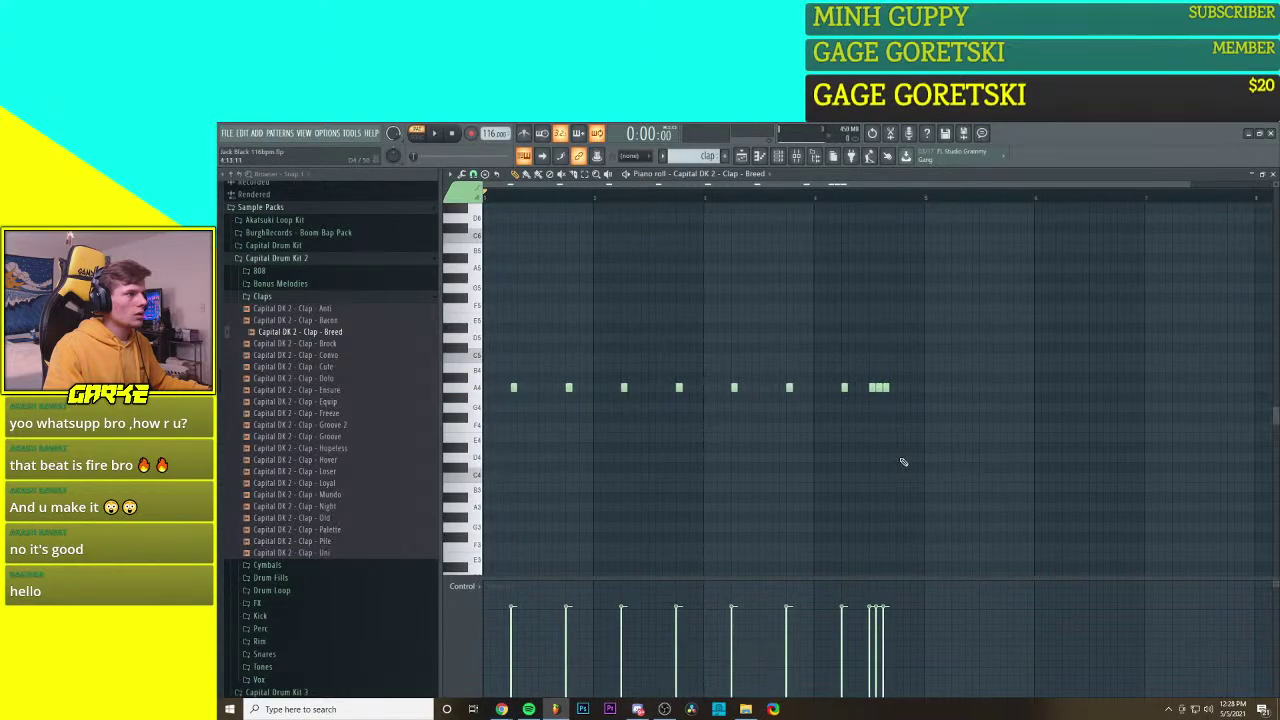
pyautogui.rightClick(848, 388)
pyautogui.moveTo(901, 388); pyautogui.dragTo(855, 387)
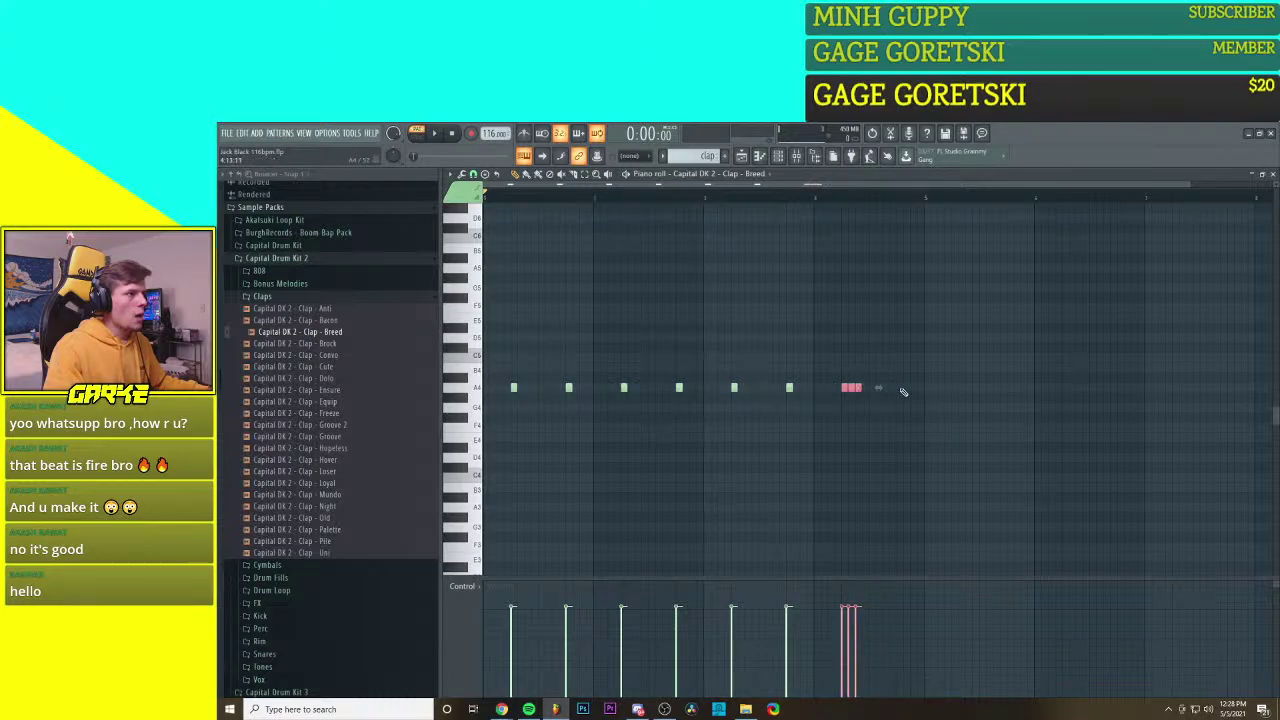
pyautogui.click(900, 388)
pyautogui.scroll(3, 703, 377)
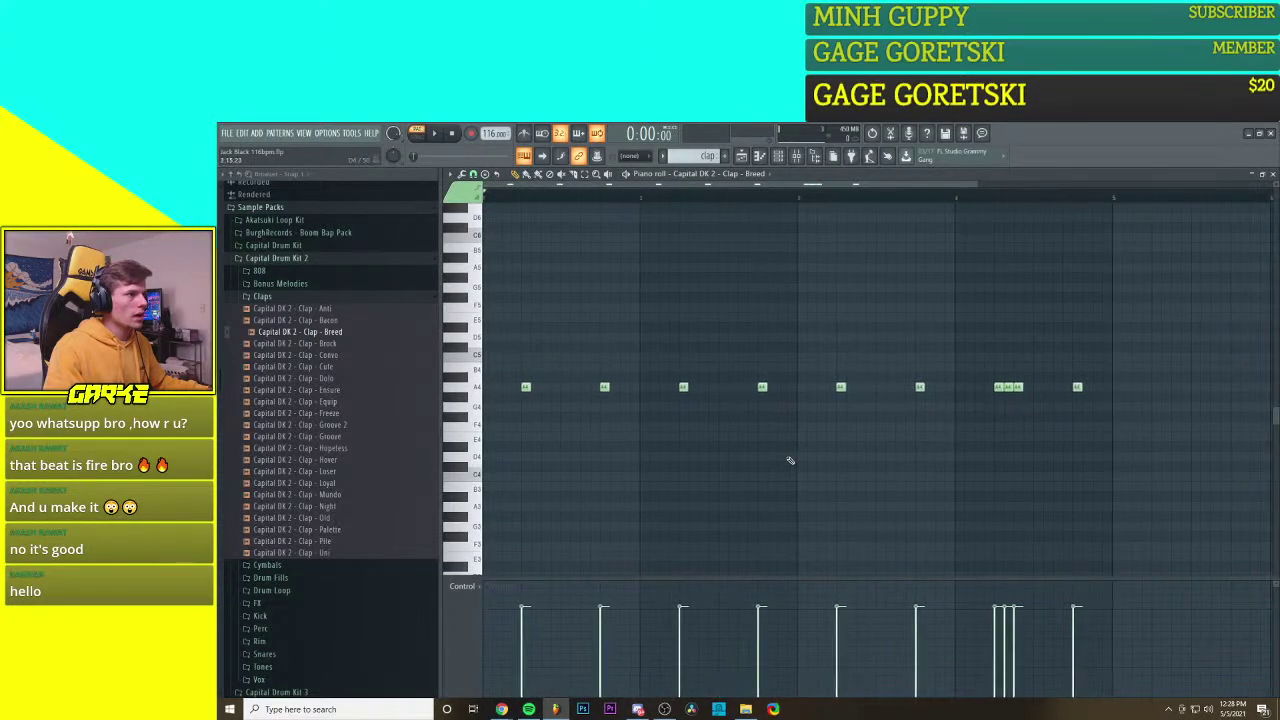
pyautogui.scroll(-3, 790, 460)
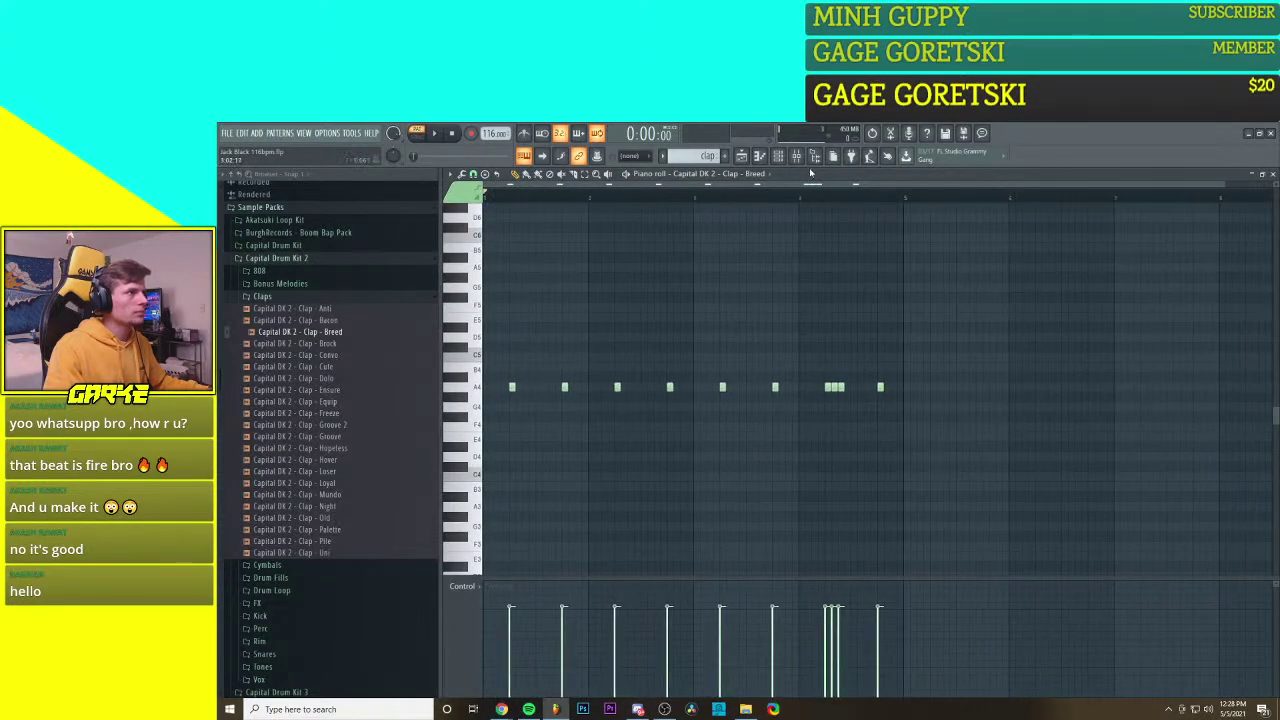
# Step: Remove the snare clip at bar 25 from Track 5 of the playlist and set the playback position to bar 21
pyautogui.click(741, 156)
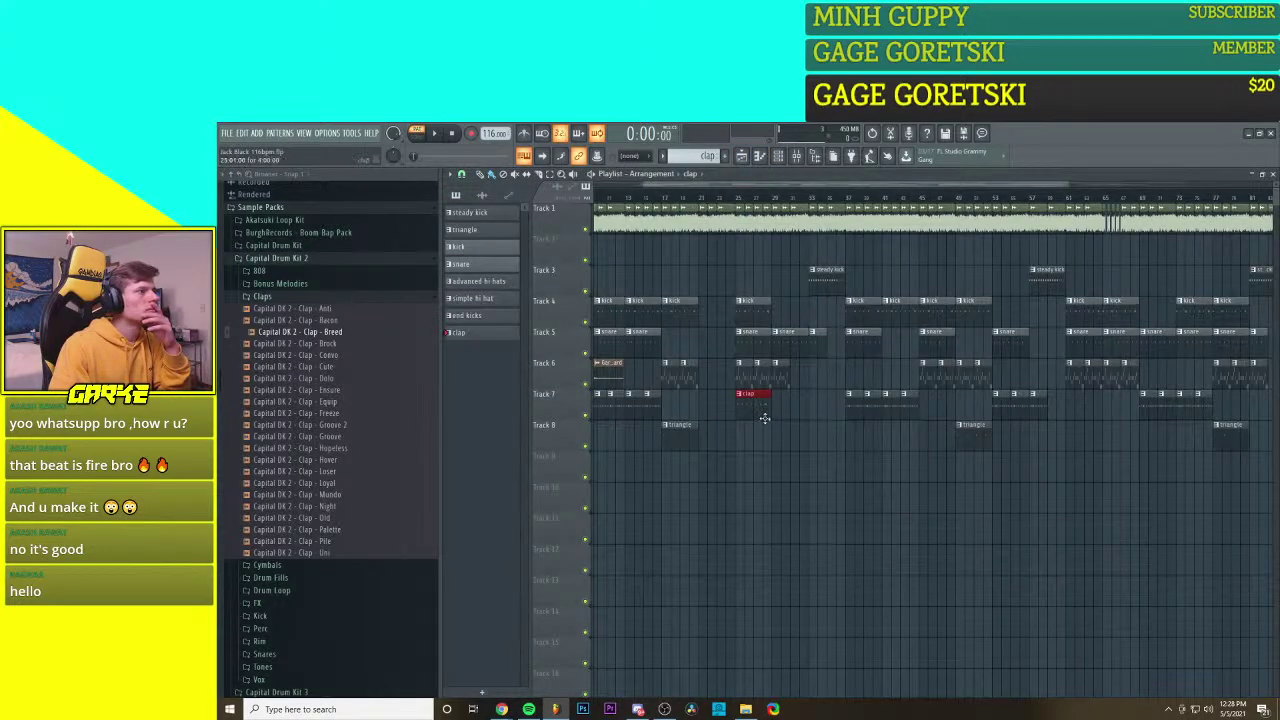
pyautogui.rightClick(751, 346)
pyautogui.click(738, 197)
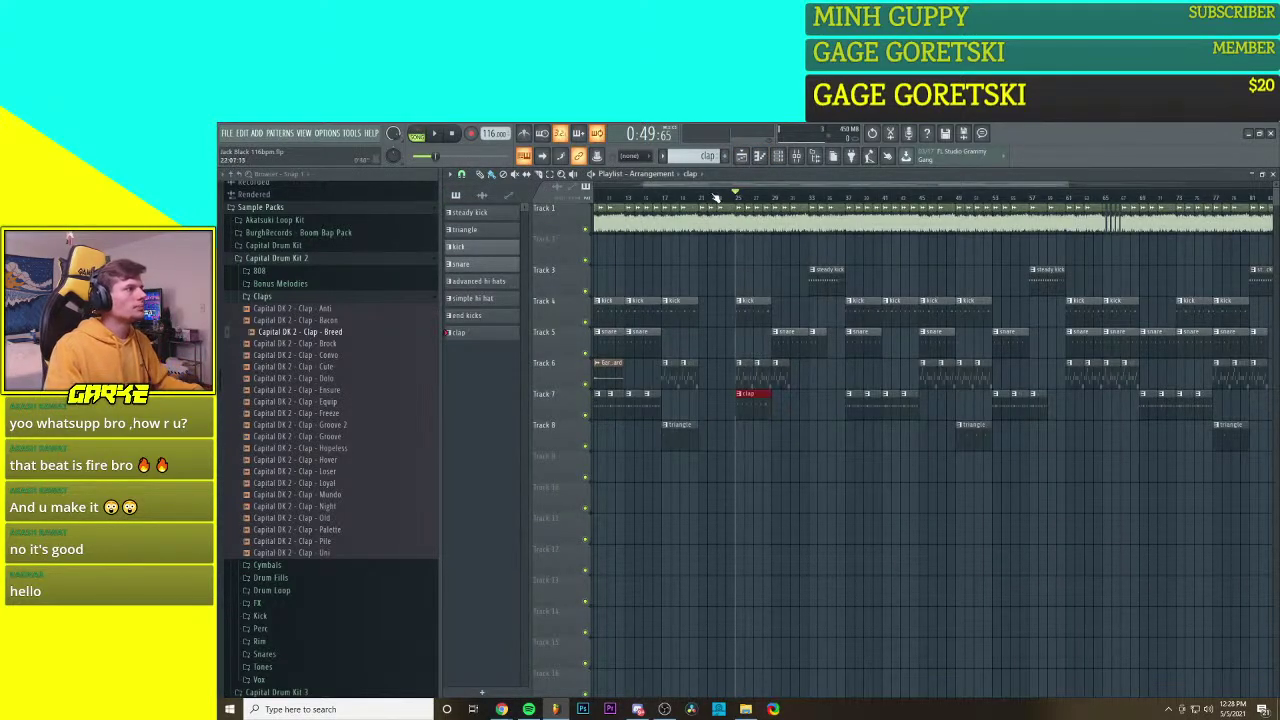
pyautogui.click(702, 196)
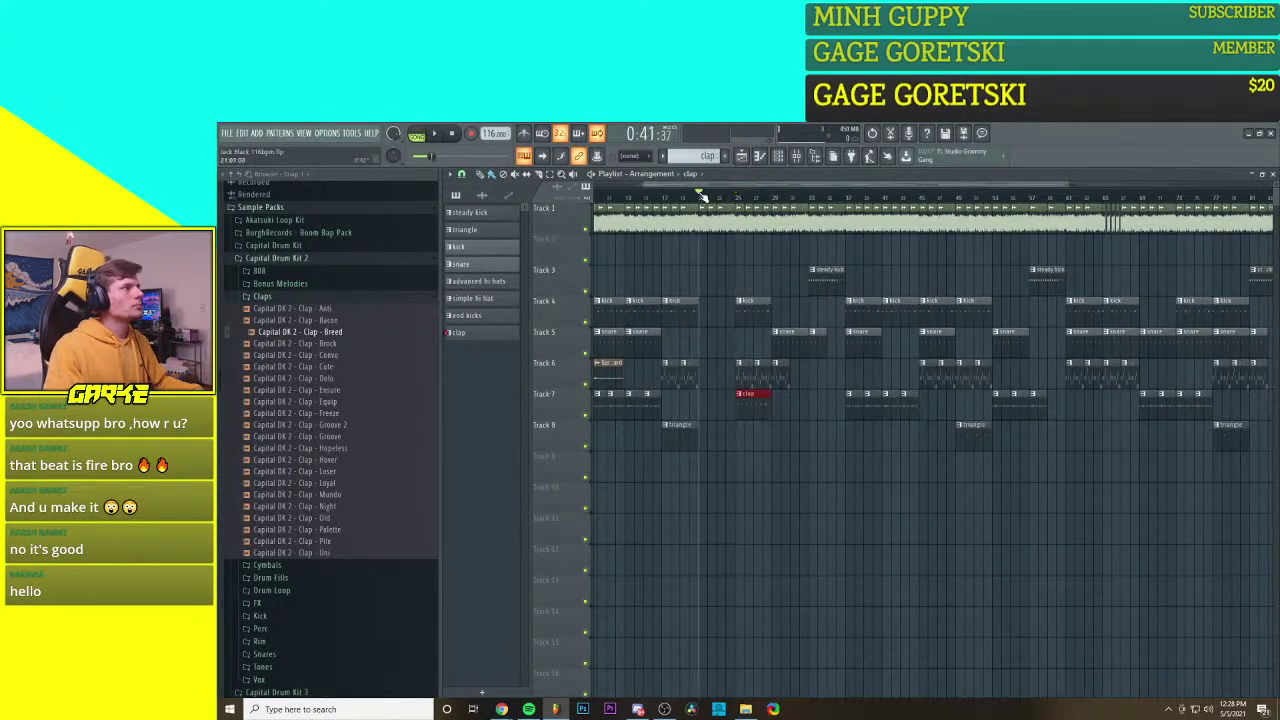
# Step: Delete and re-place the clap clip at bar 25 on Track 7, and add a second clap clip at bar 29
pyautogui.rightClick(762, 410)
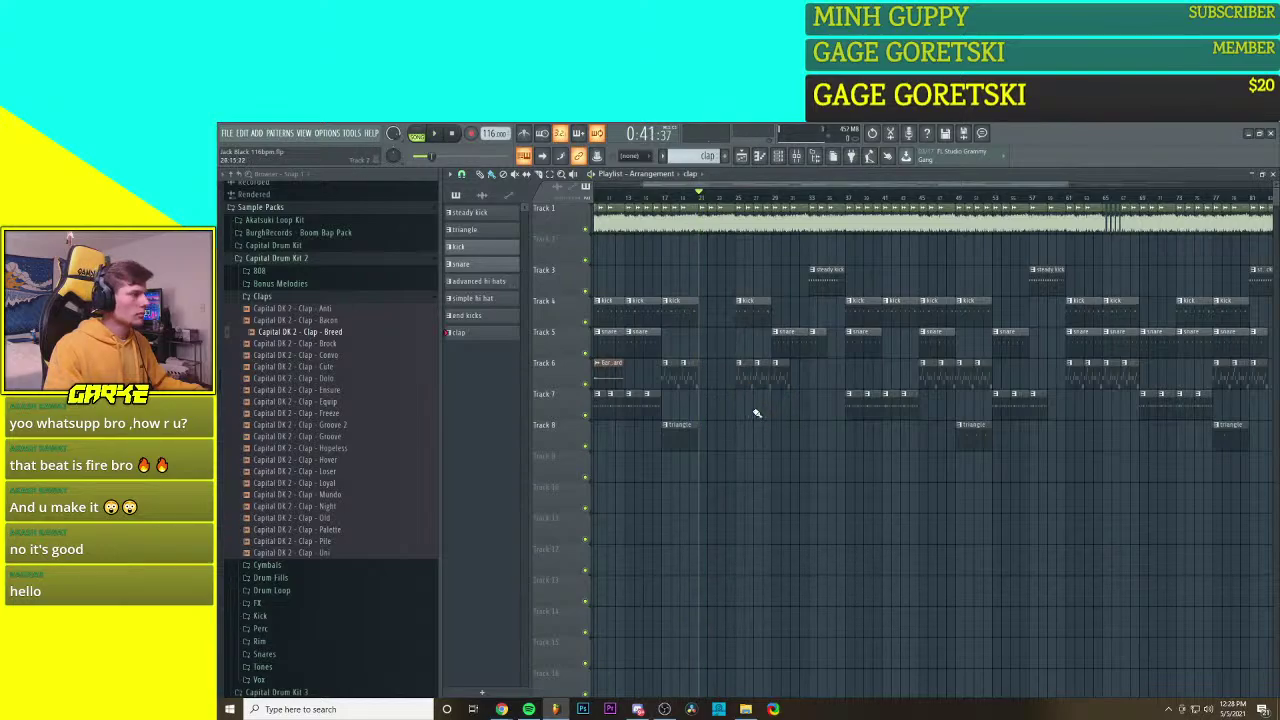
pyautogui.click(753, 411)
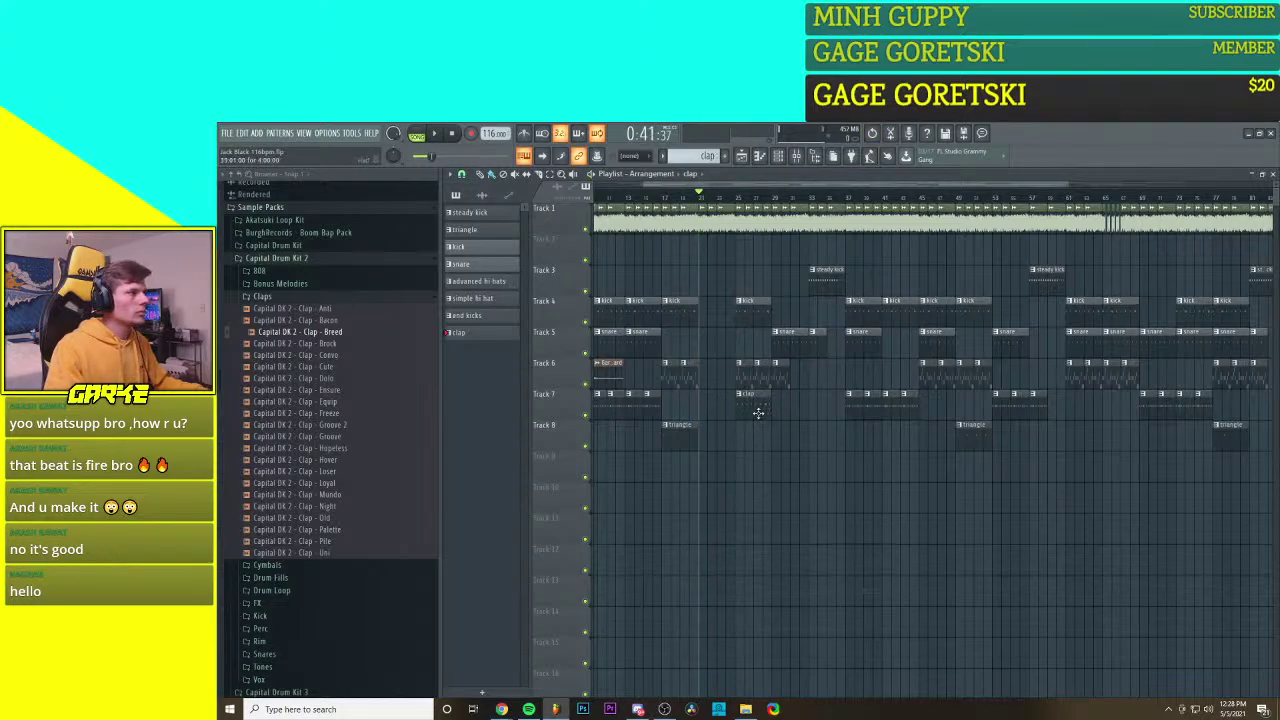
pyautogui.click(785, 407)
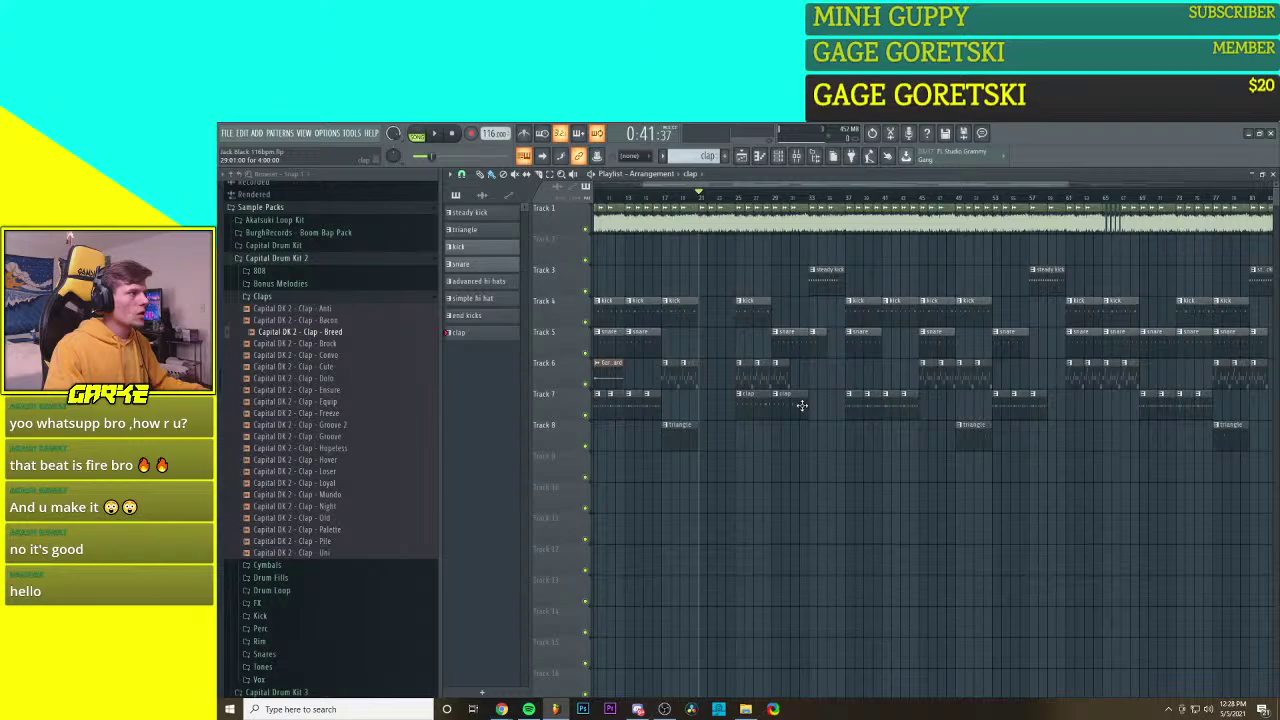
# Step: Play the arrangement from bar 21 to hear the new clap clips with the beat
pyautogui.click(733, 197)
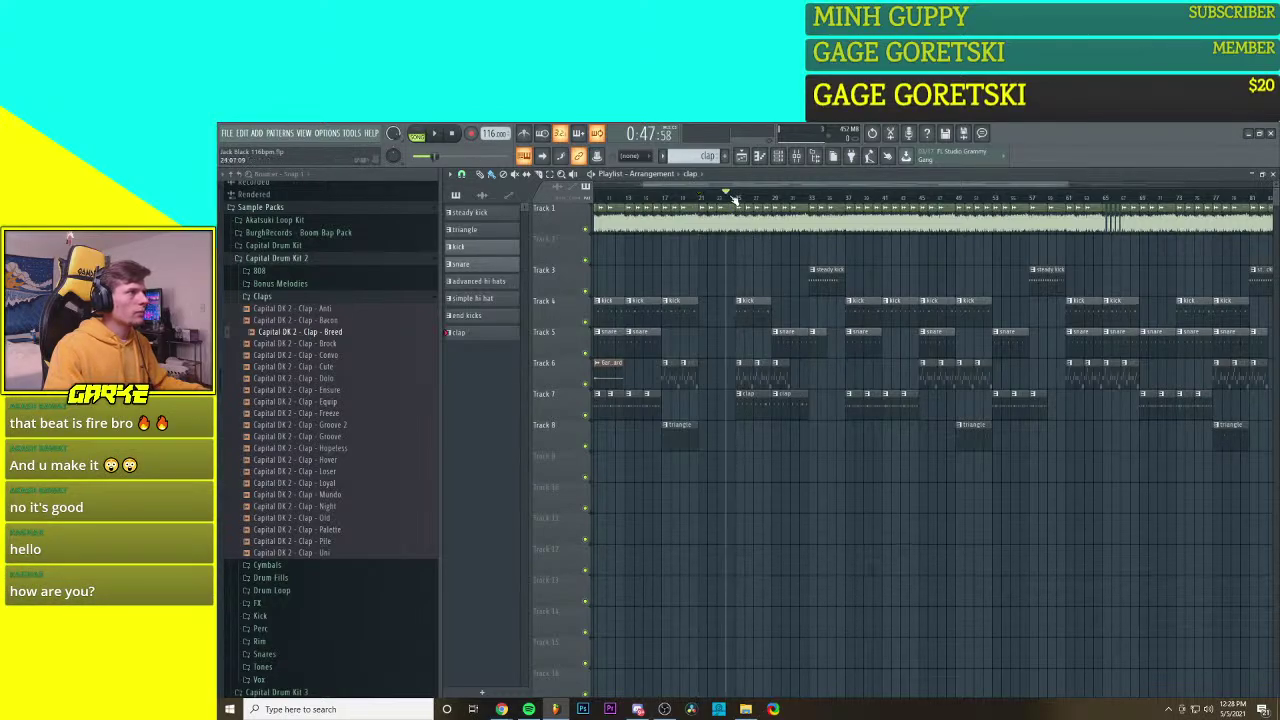
pyautogui.click(705, 199)
pyautogui.press('space')
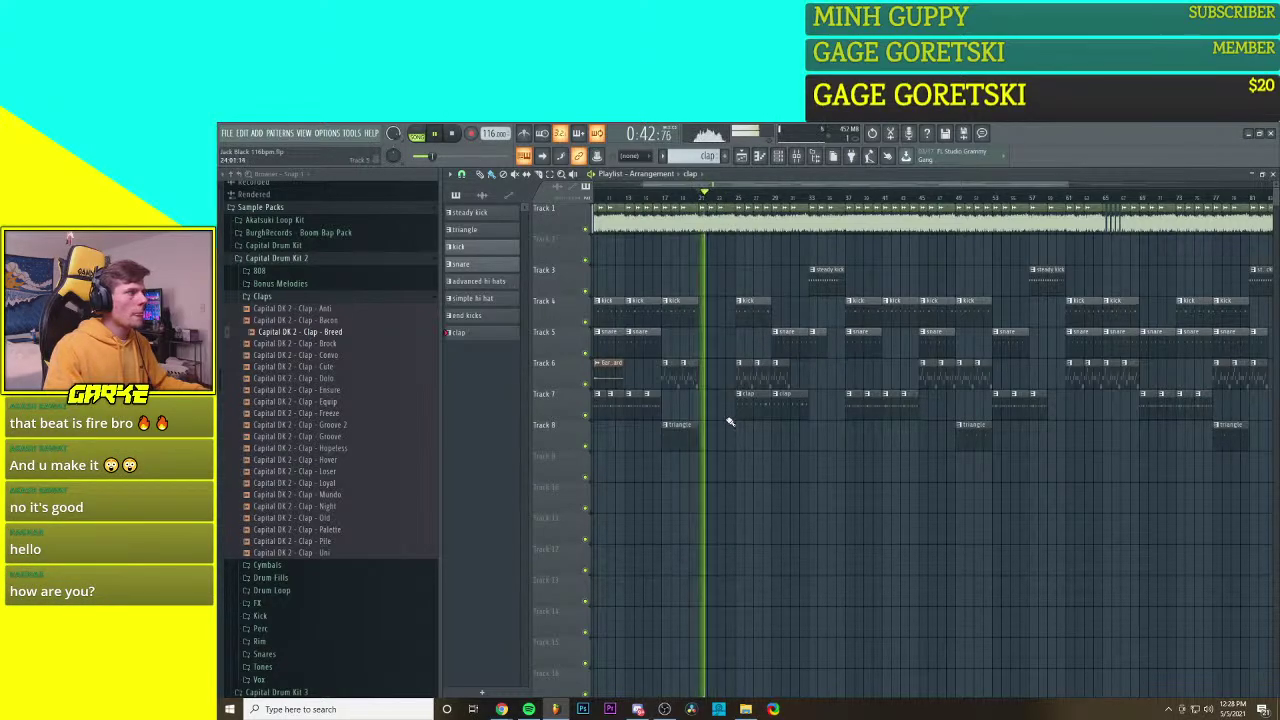
pyautogui.scroll(-2, 732, 424)
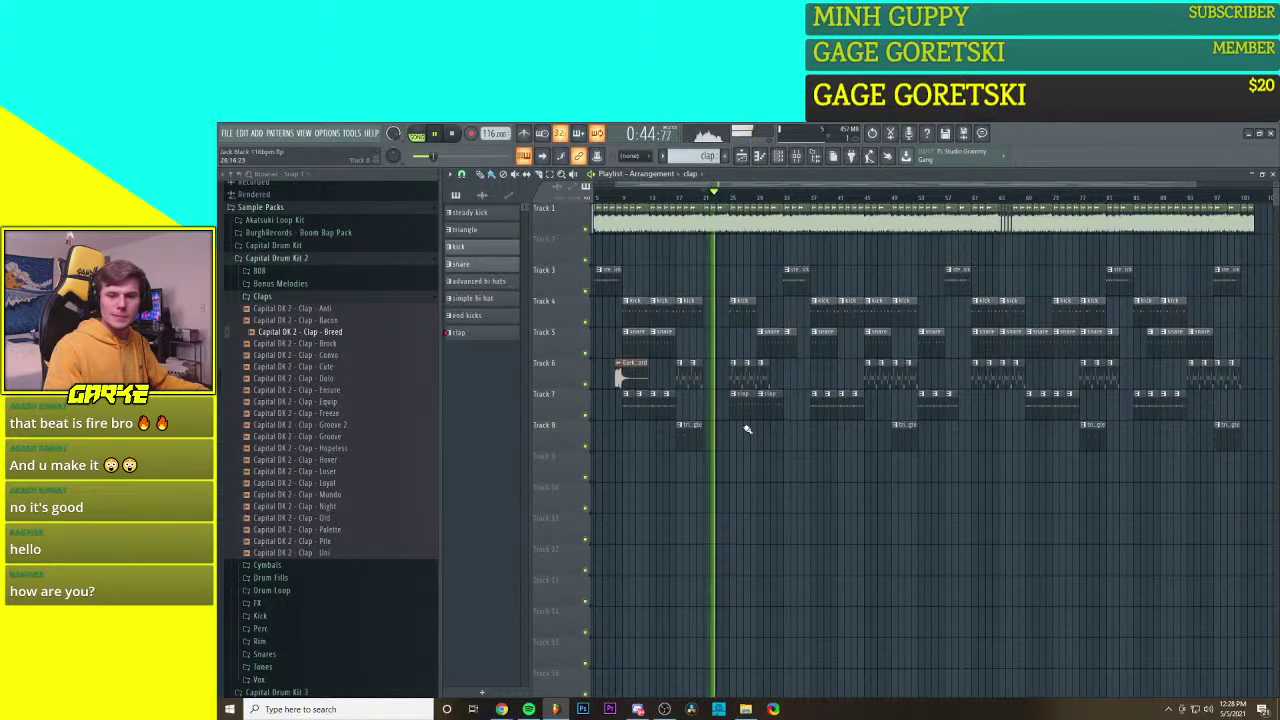
pyautogui.press('space')
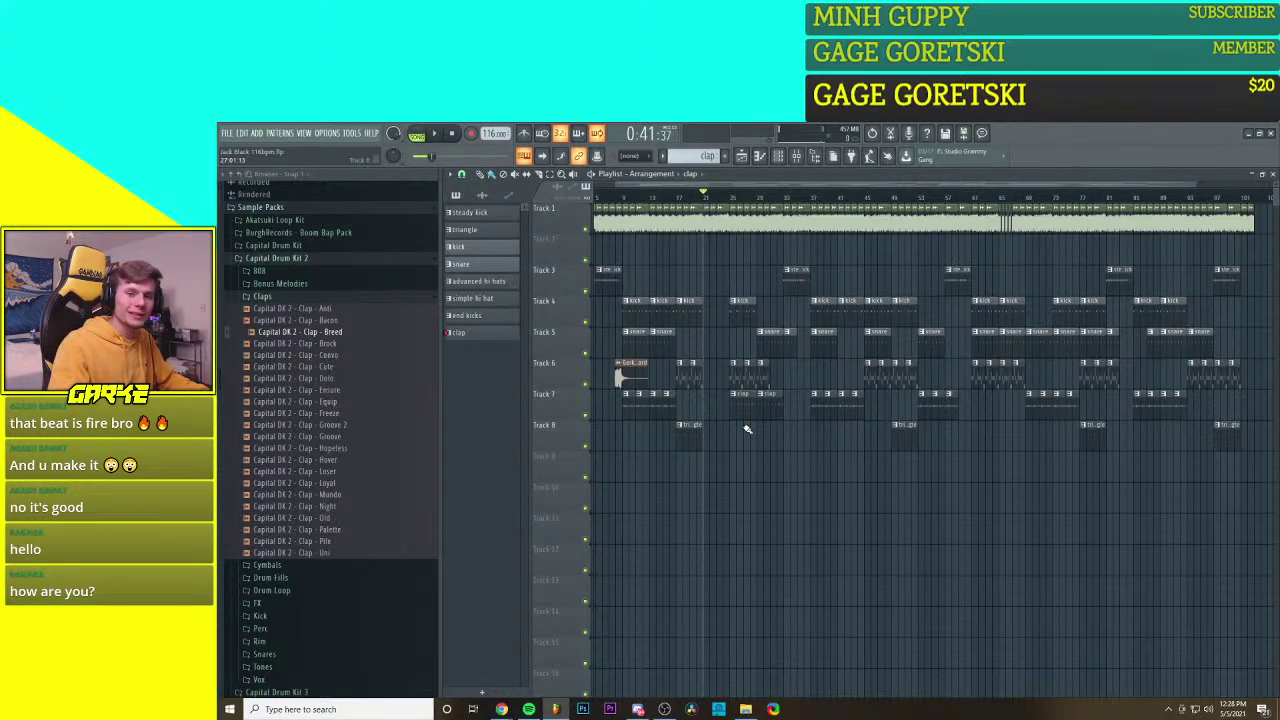
pyautogui.press('space')
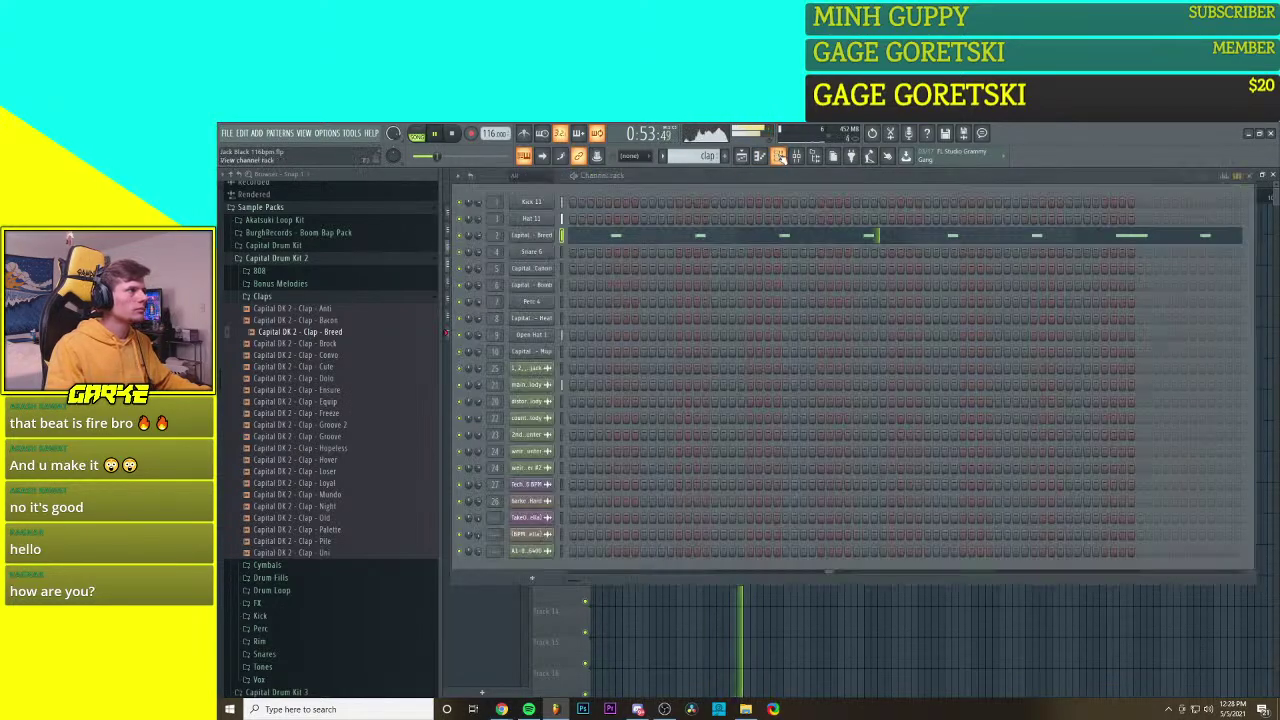
# Step: Raise the velocity of all Breed clap notes in the clap pattern to maximum, starting with the last five
pyautogui.click(778, 156)
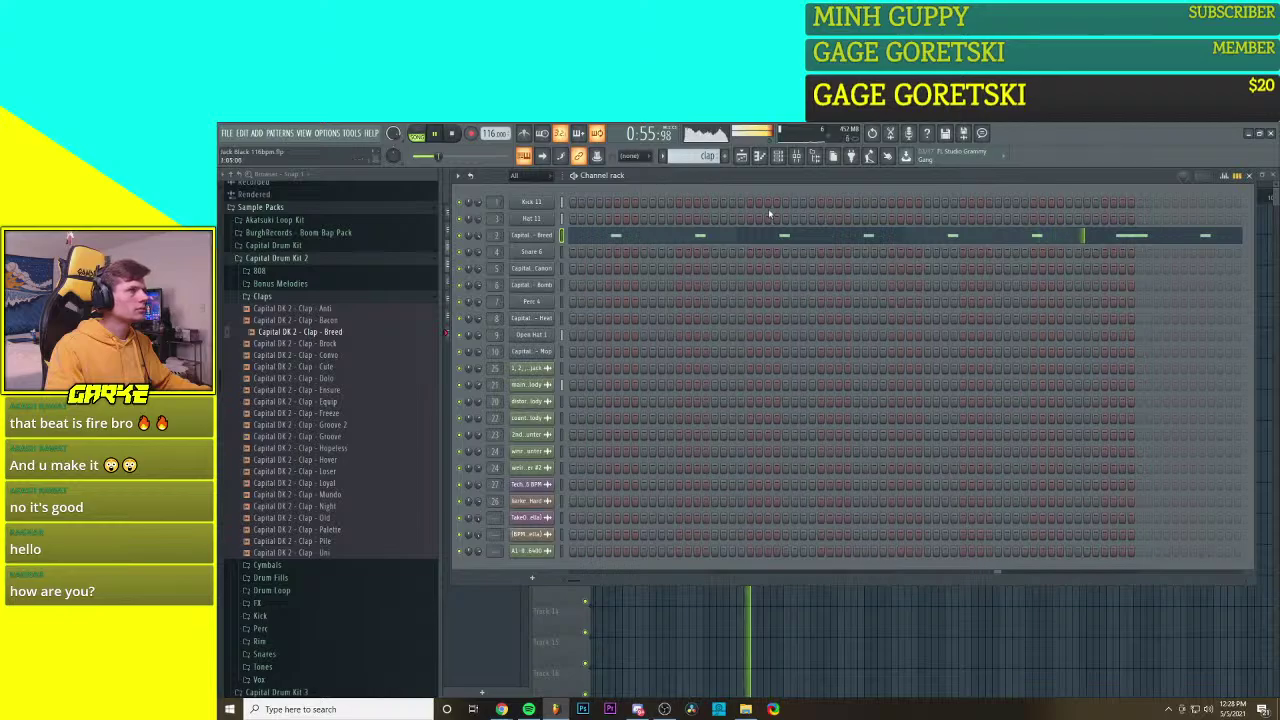
pyautogui.click(1226, 177)
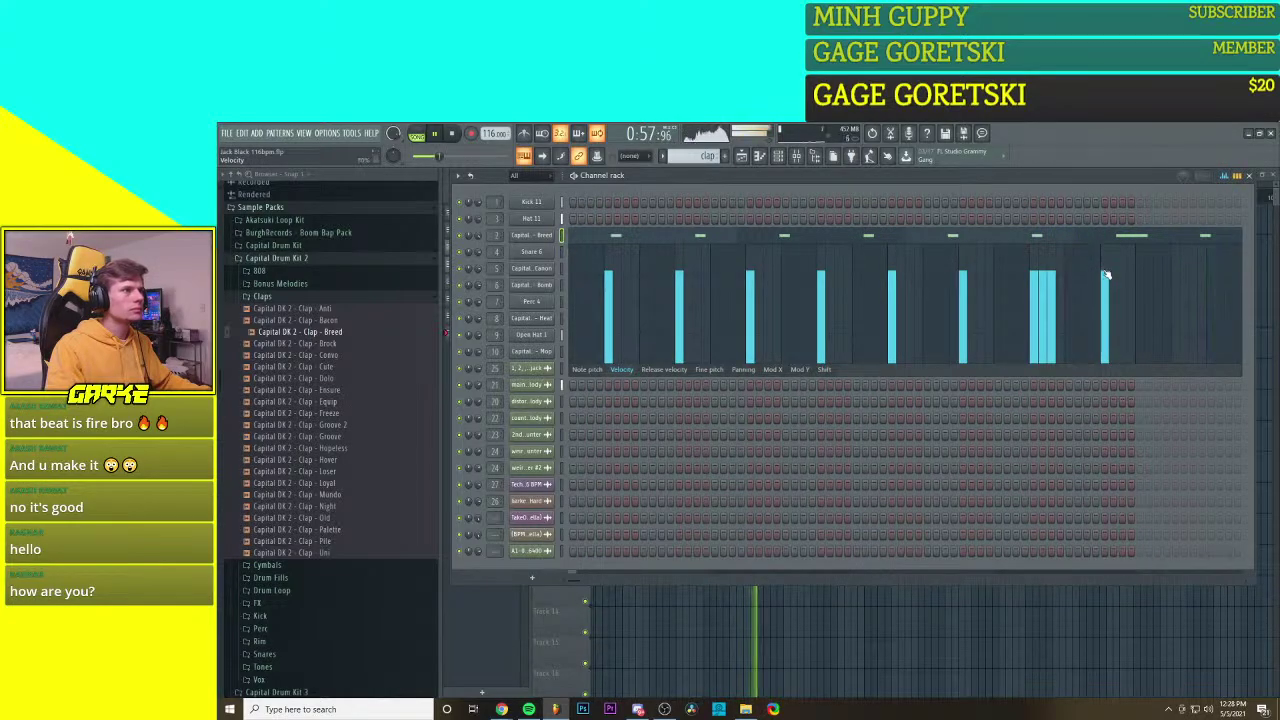
pyautogui.moveTo(1104, 248)
pyautogui.mouseDown()
pyautogui.moveTo(1074, 262)
pyautogui.moveTo(1026, 232)
pyautogui.moveTo(963, 243)
pyautogui.mouseUp()
pyautogui.click(812, 224)
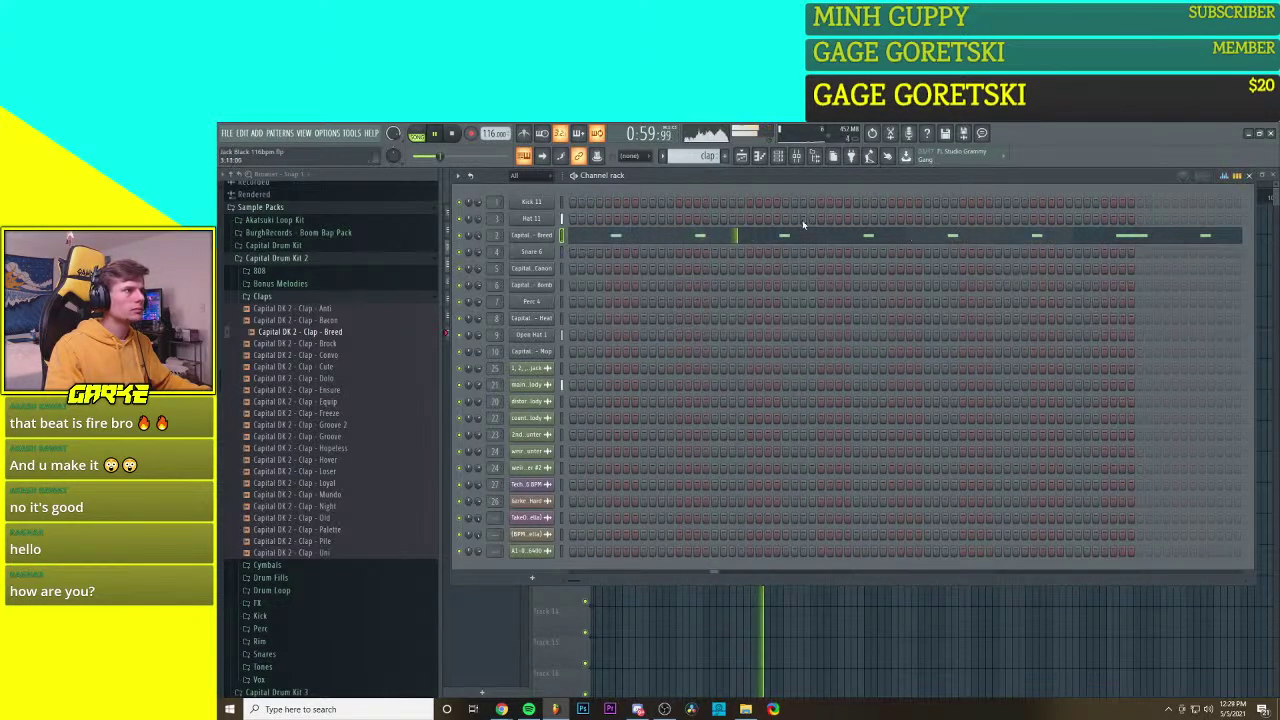
pyautogui.click(810, 235)
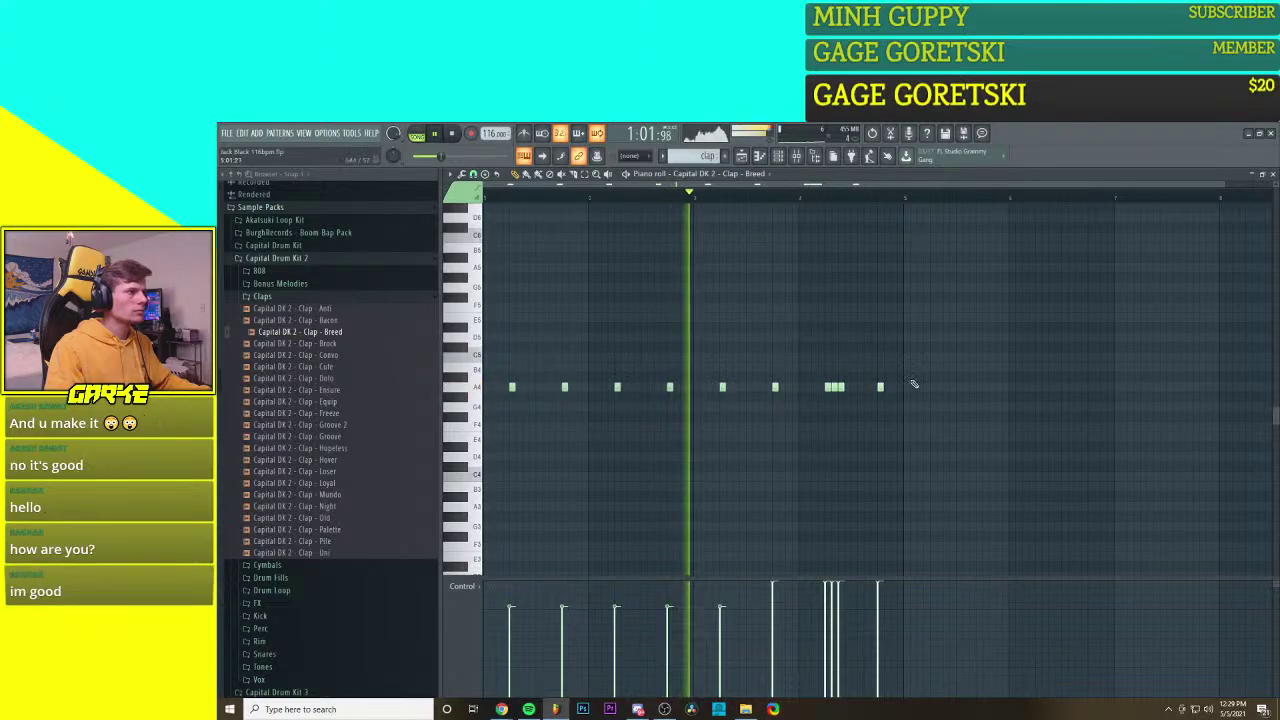
pyautogui.moveTo(912, 356); pyautogui.dragTo(491, 411)
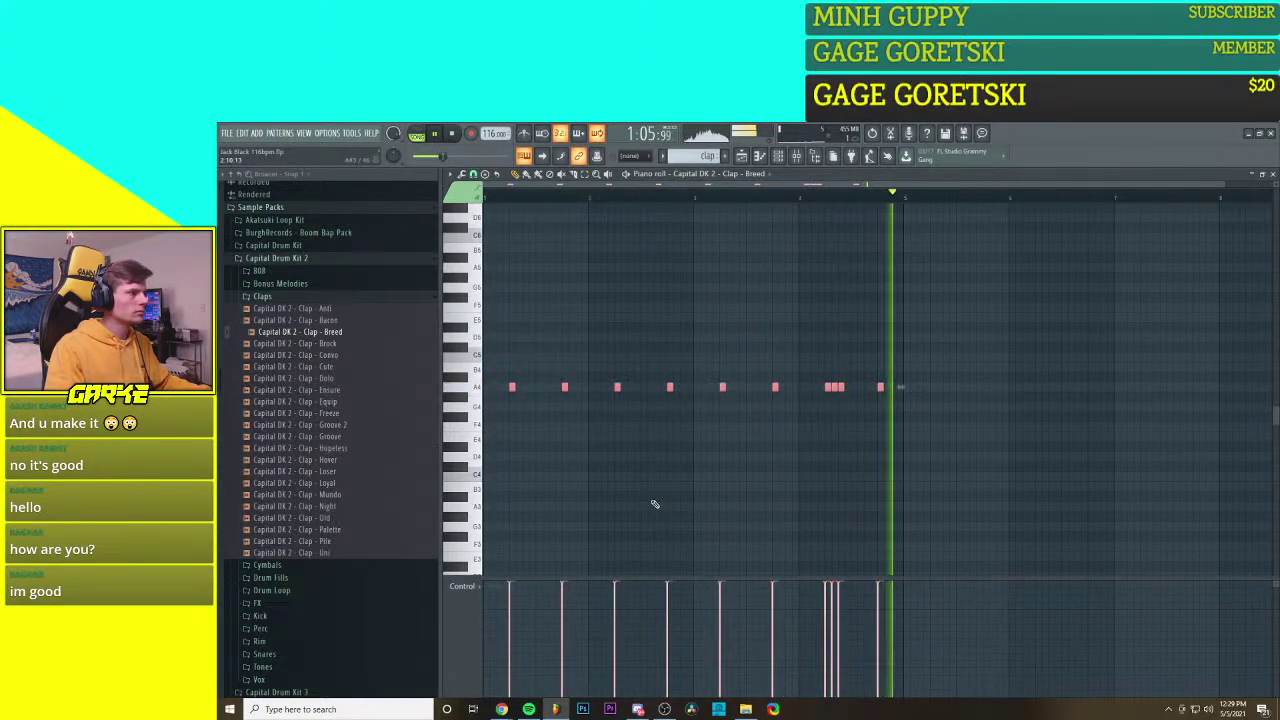
# Step: Return to the playlist and play the arrangement around bar 21 to hear the louder clap clips
pyautogui.click(741, 157)
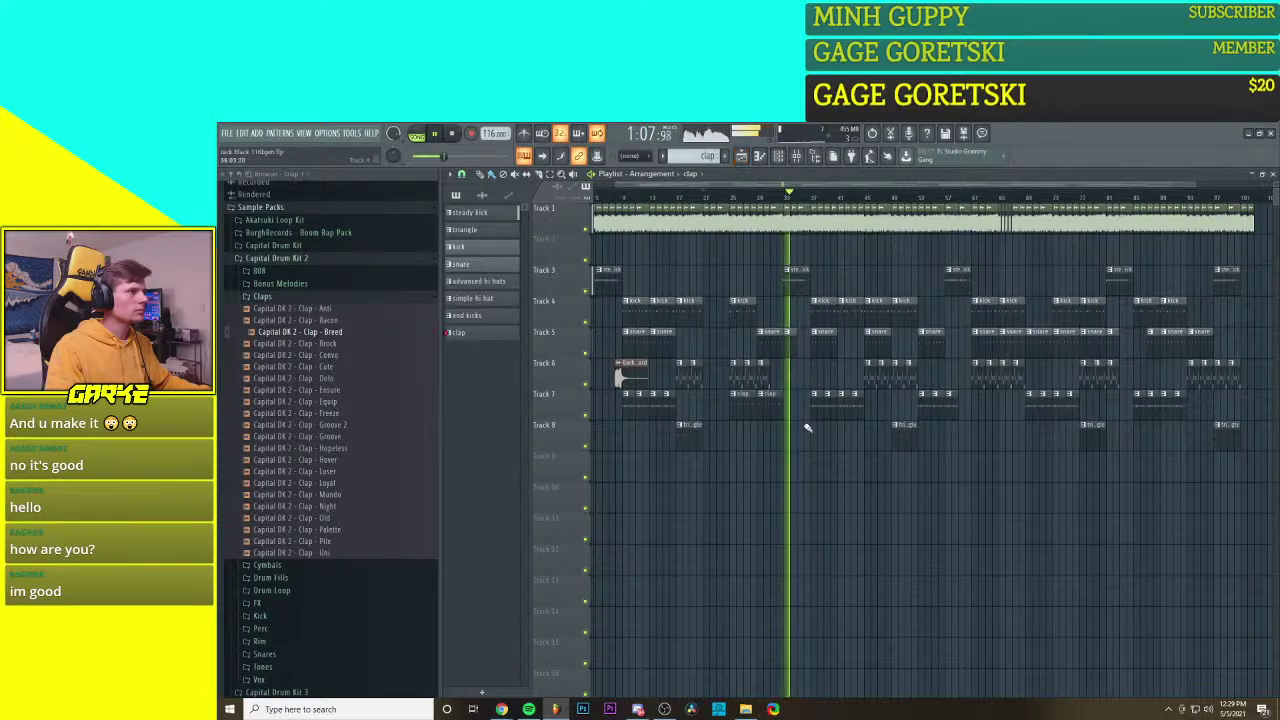
pyautogui.click(704, 196)
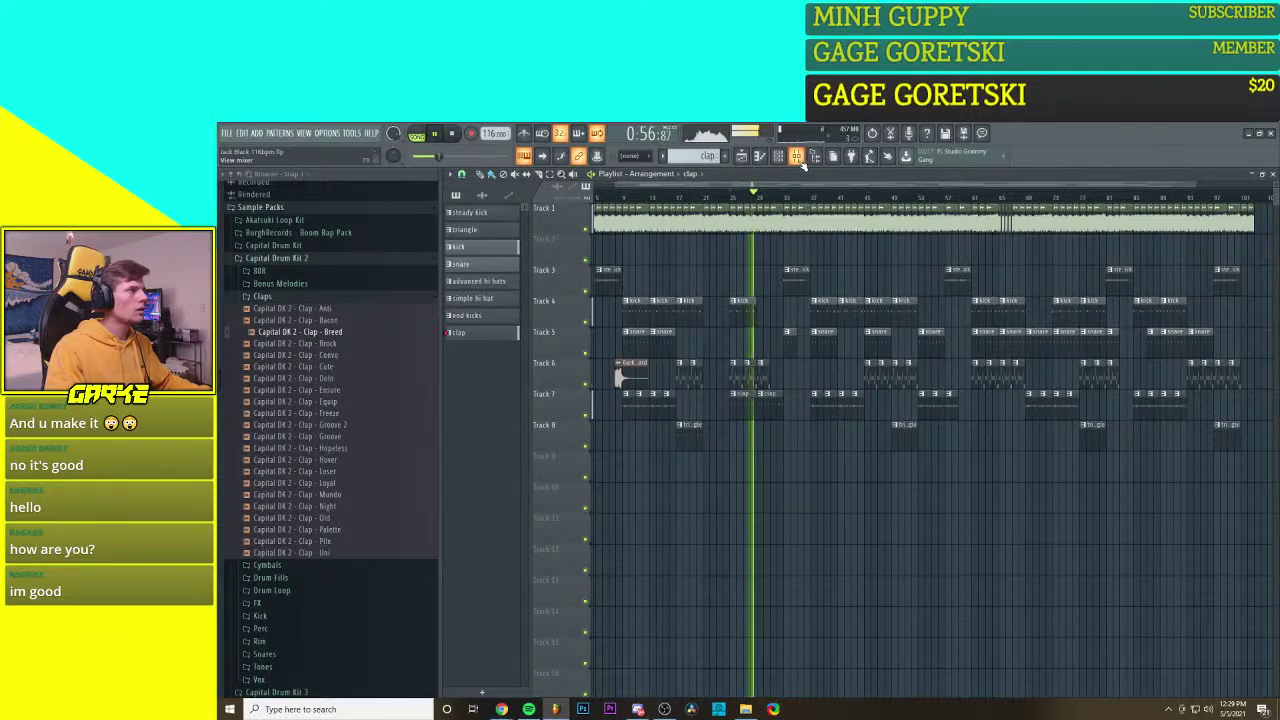
pyautogui.press('space')
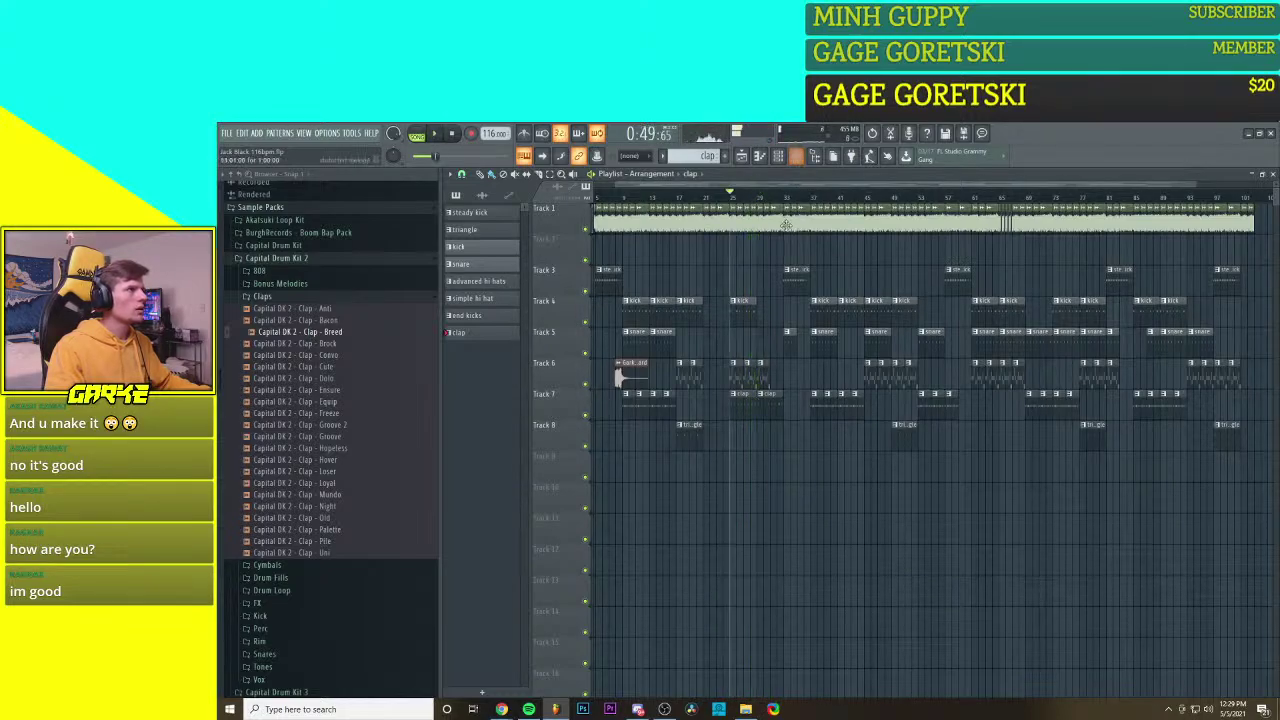
# Step: Replace the two clap clips on Track 7 with snare clips at bars 25 and 29 on Track 5
pyautogui.rightClick(742, 394)
pyautogui.rightClick(767, 394)
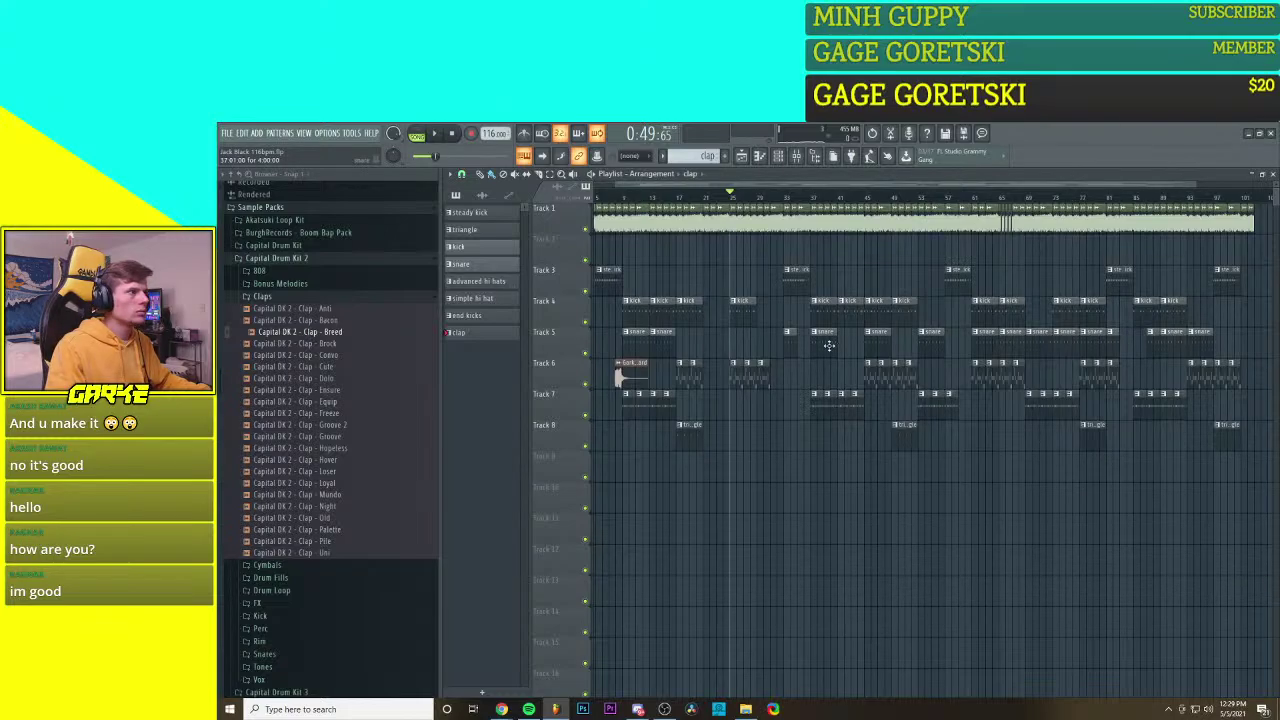
pyautogui.click(782, 347)
pyautogui.click(743, 345)
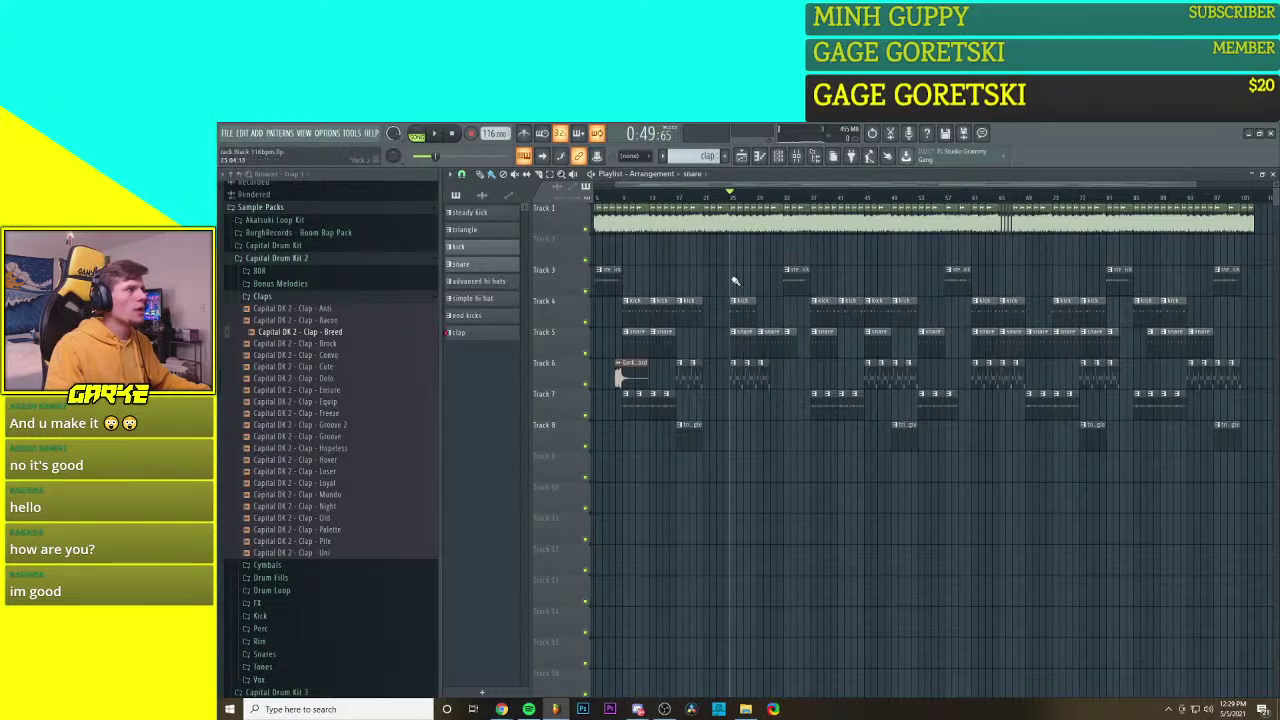
# Step: Delete the Capital DK 2 - Clap - Breed channel from the channel rack and return to the playlist
pyautogui.click(778, 156)
pyautogui.rightClick(548, 236)
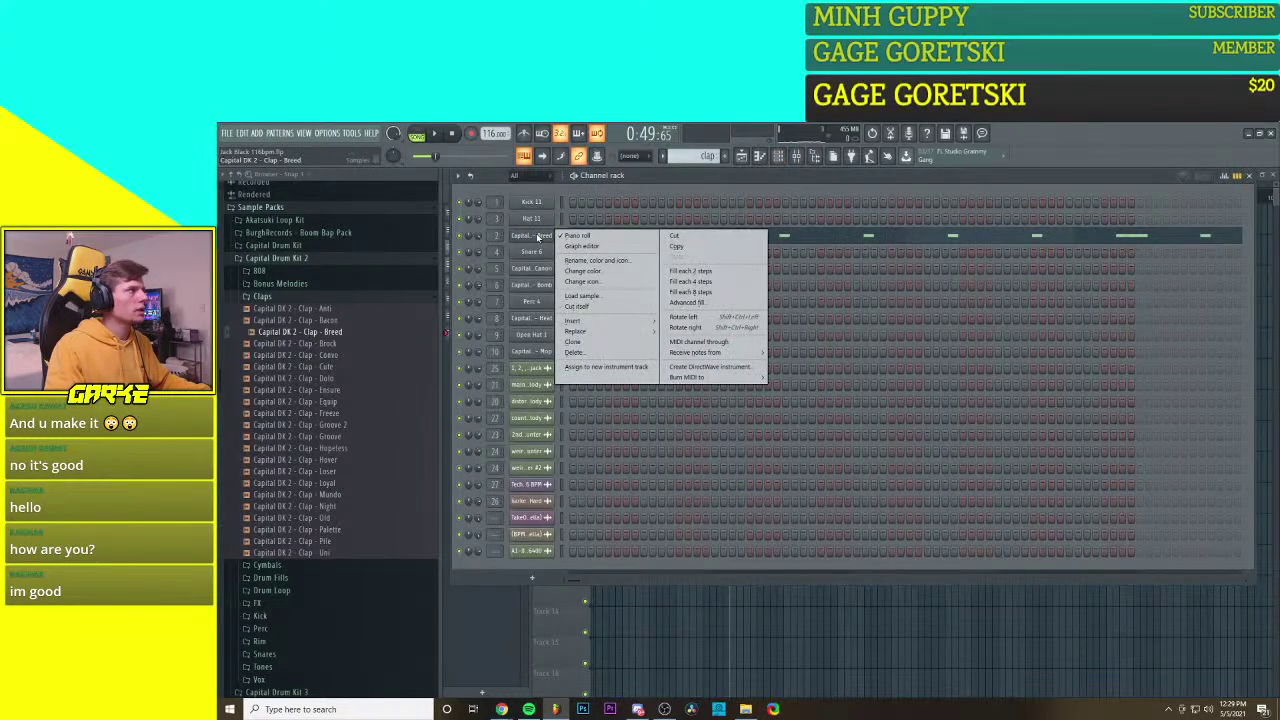
pyautogui.click(590, 353)
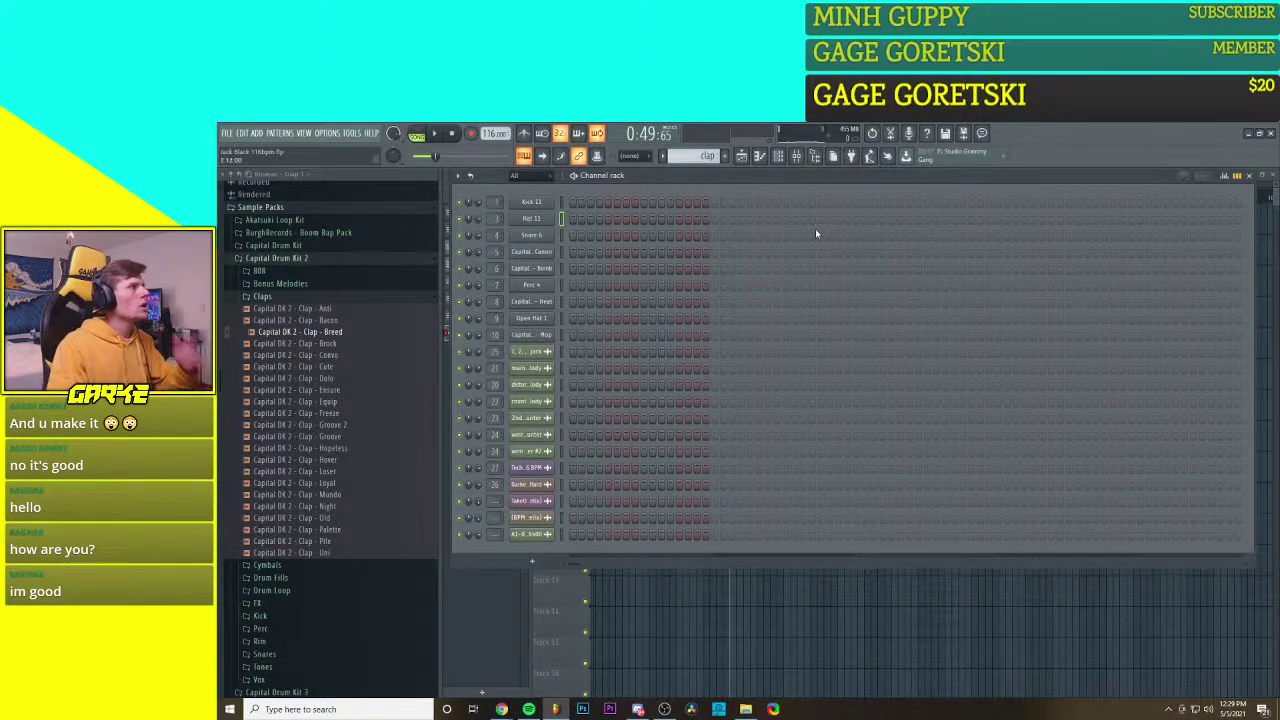
pyautogui.click(1248, 175)
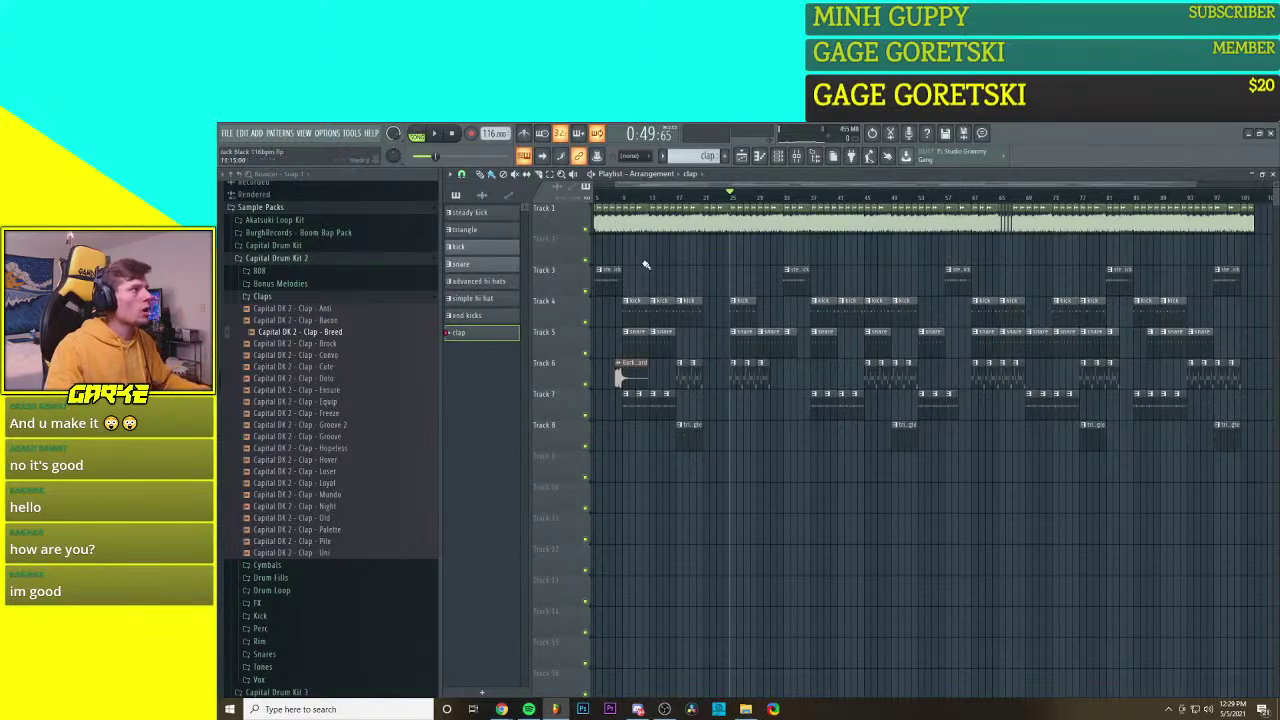
# Step: Play the intro from bar 3 to locate the spoken phrase in the Track 1 vocal clip before bar 5
pyautogui.click(608, 198)
pyautogui.press('space')
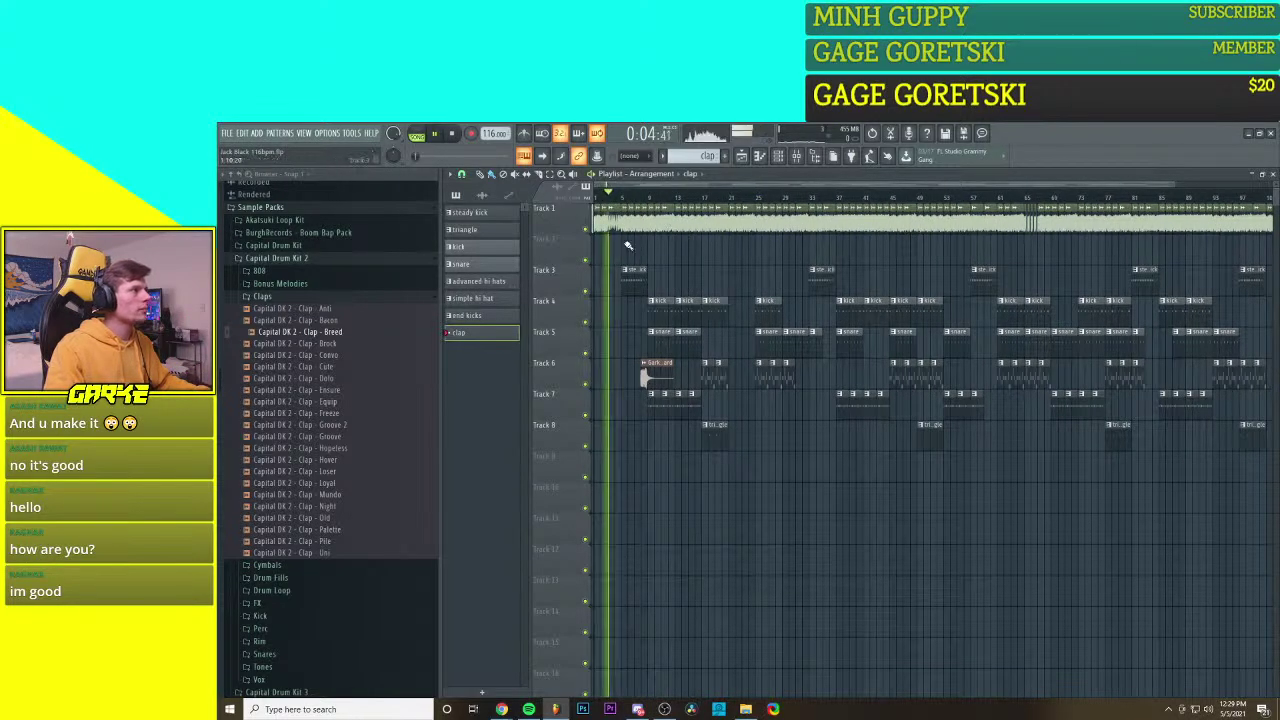
pyautogui.press('super')
pyautogui.press('super')
pyautogui.scroll(6, 611, 258)
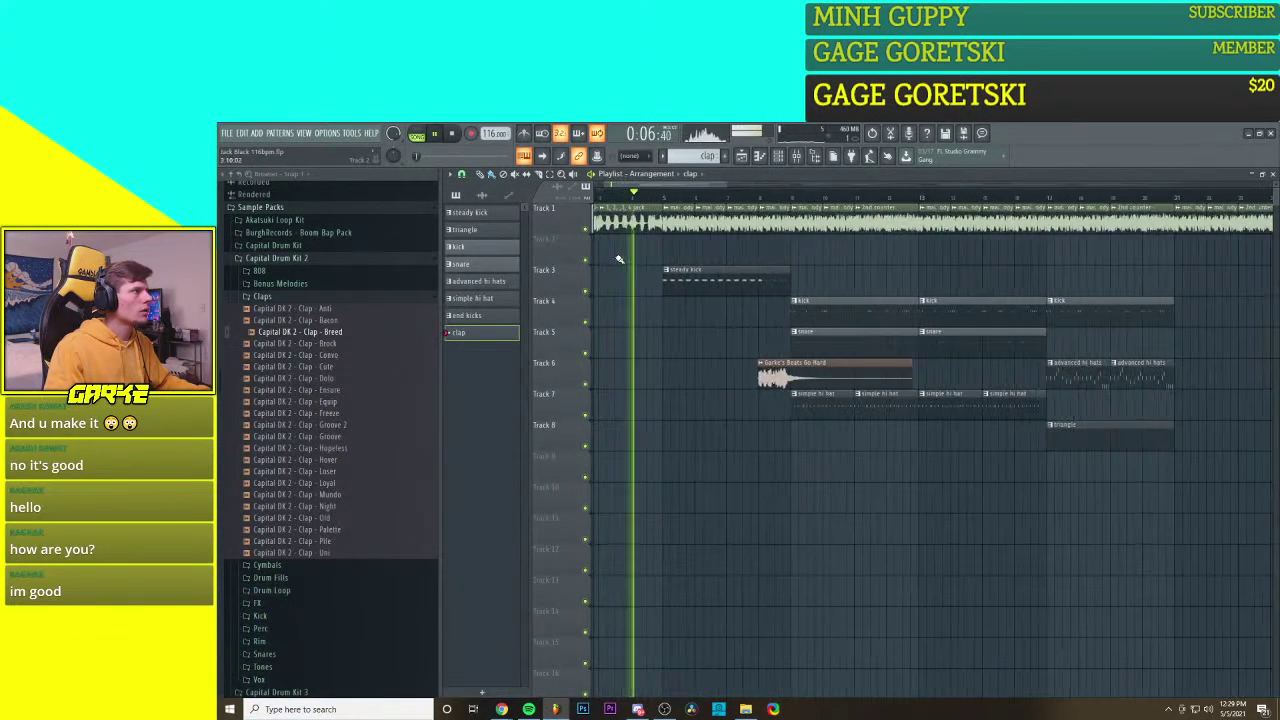
pyautogui.hscroll(-1, 692, 267)
pyautogui.press('space')
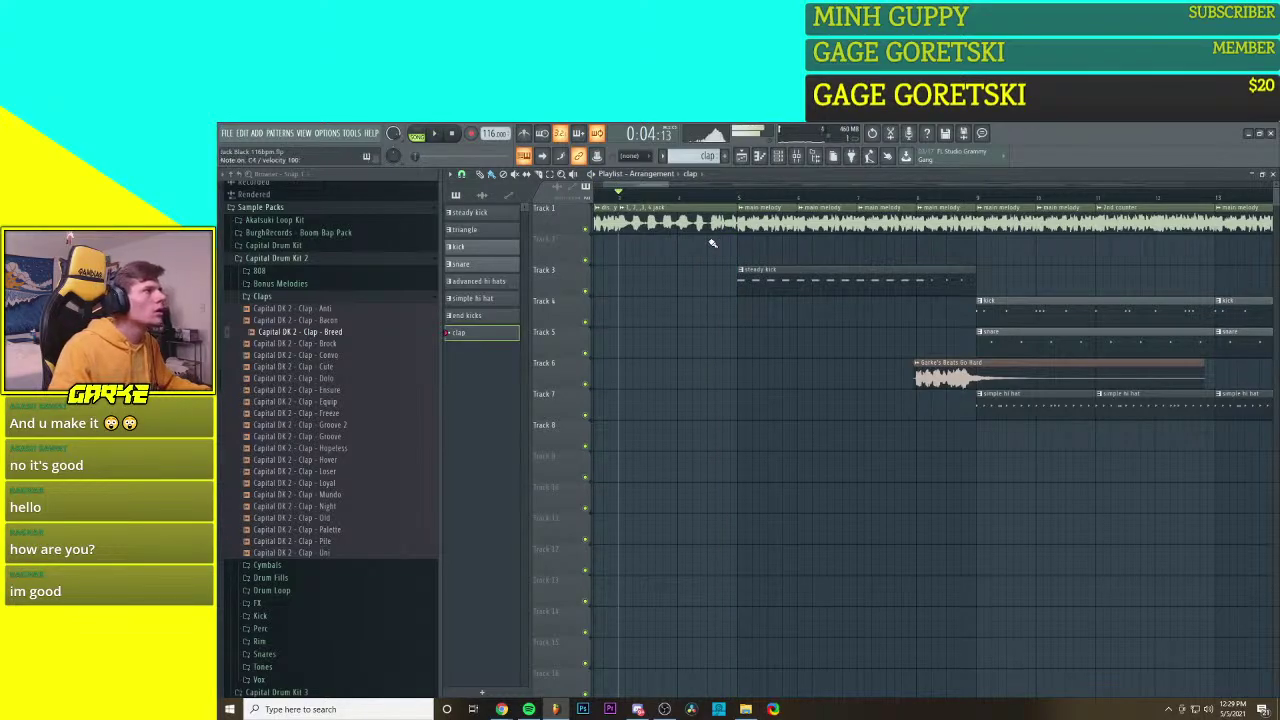
# Step: Turn playlist snapping off and slice the "1, 2, 3, 4 jack" clip on Track 1 around the middle of bar 4
pyautogui.press('z')
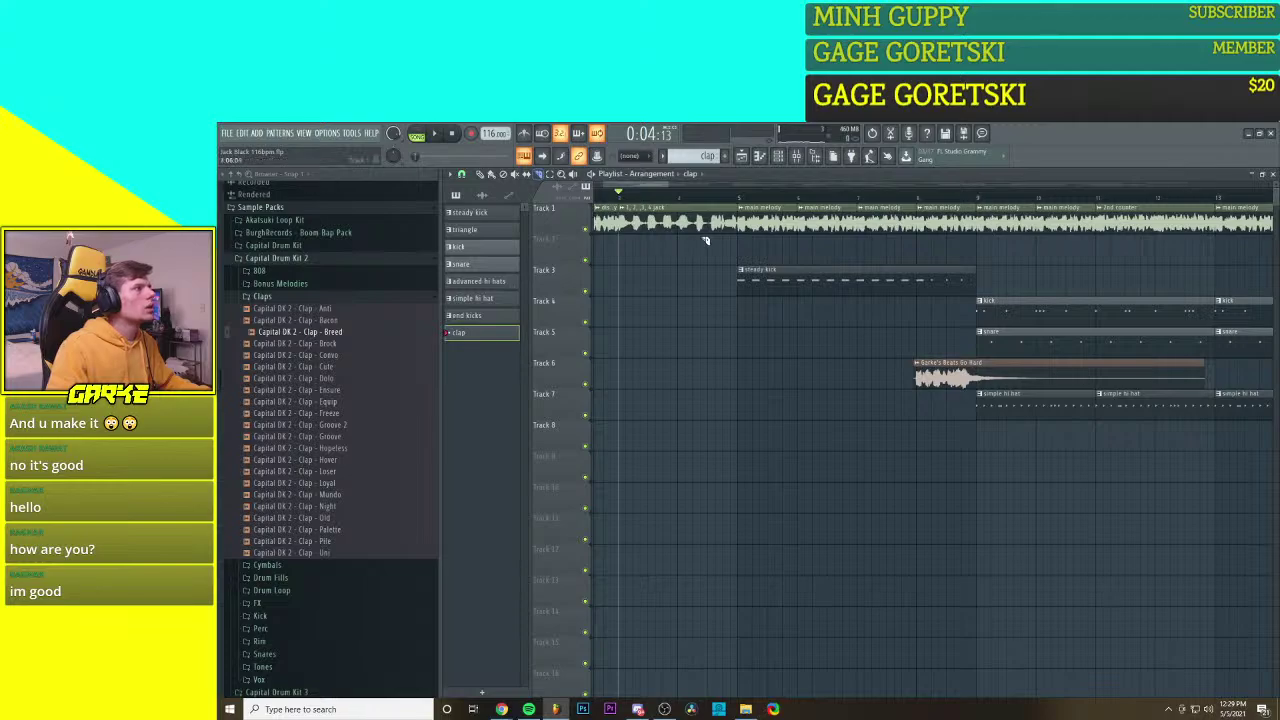
pyautogui.click(462, 175)
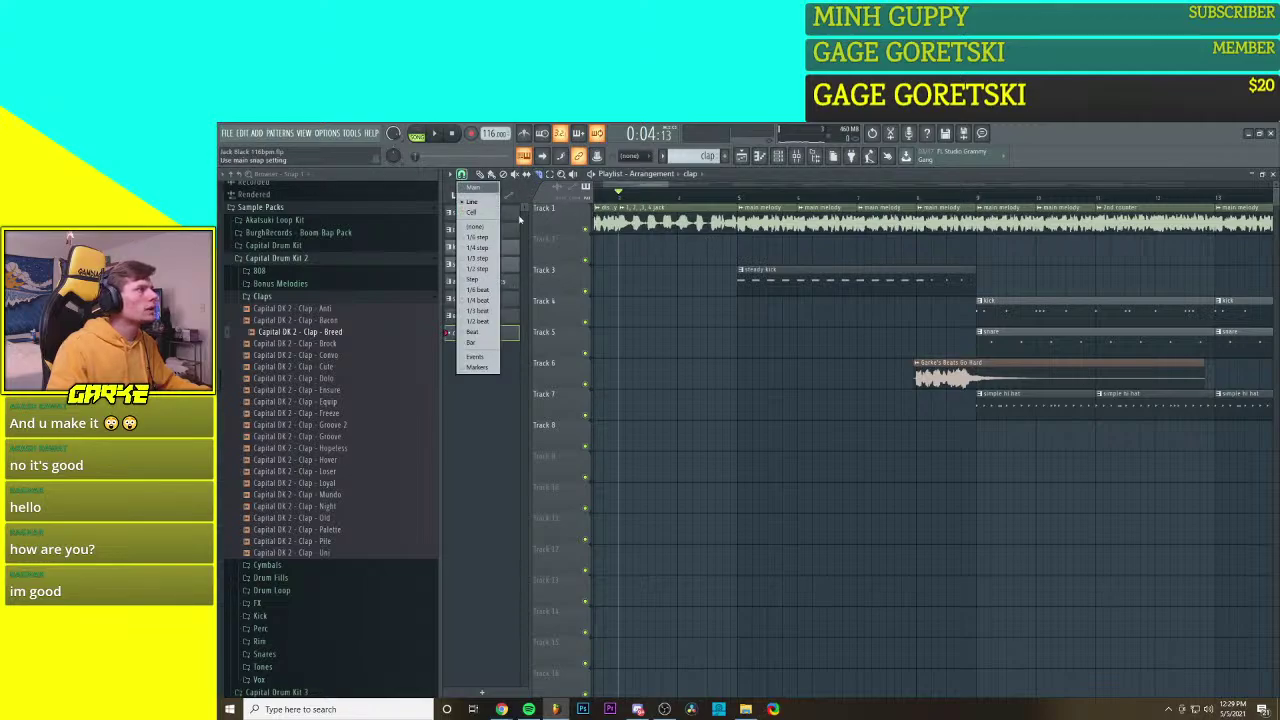
pyautogui.click(477, 227)
pyautogui.scroll(5, 724, 256)
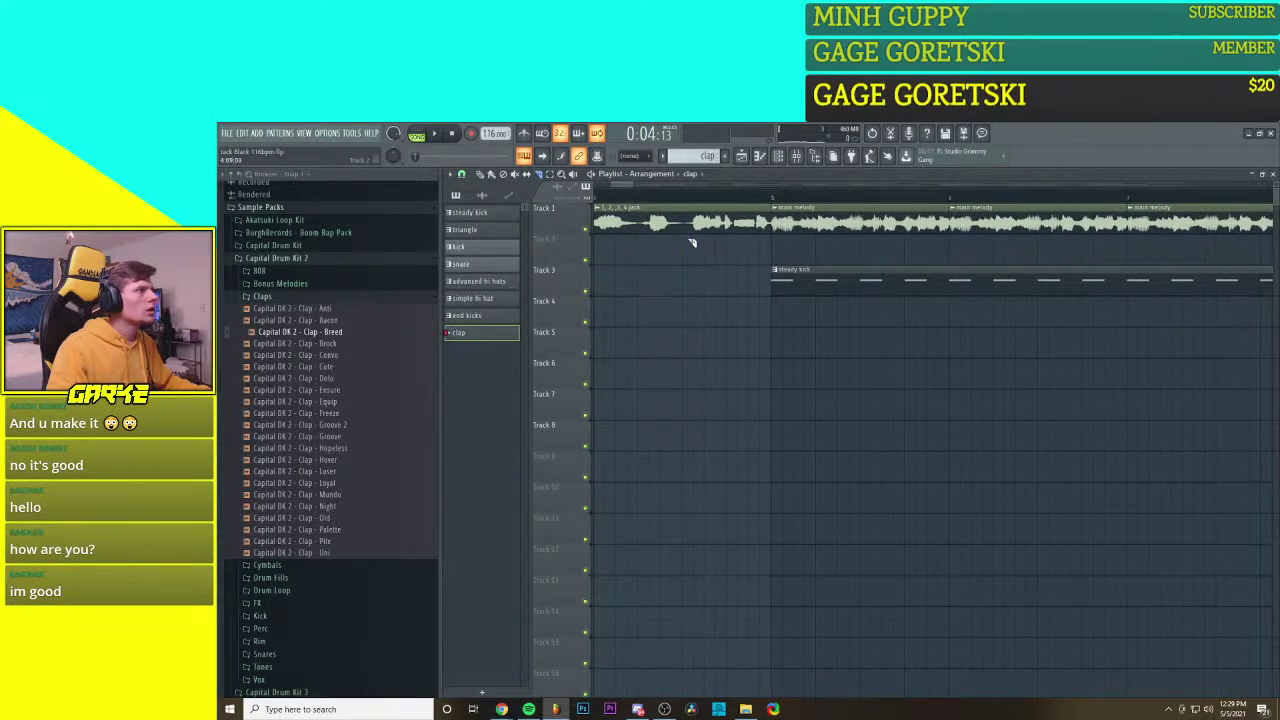
pyautogui.moveTo(692, 243); pyautogui.dragTo(695, 229)
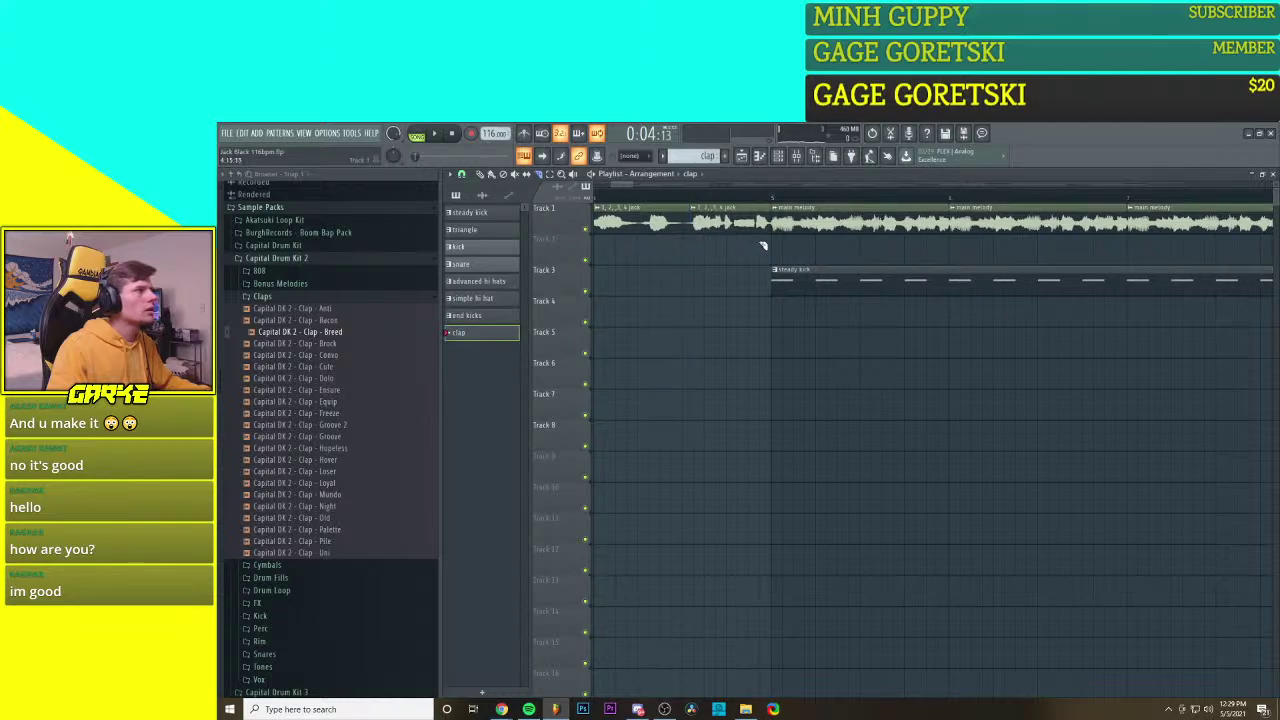
# Step: Play the arrangement from the new cut in bar 4 to check where the sliced phrase starts
pyautogui.scroll(-2, 746, 255)
pyautogui.click(716, 196)
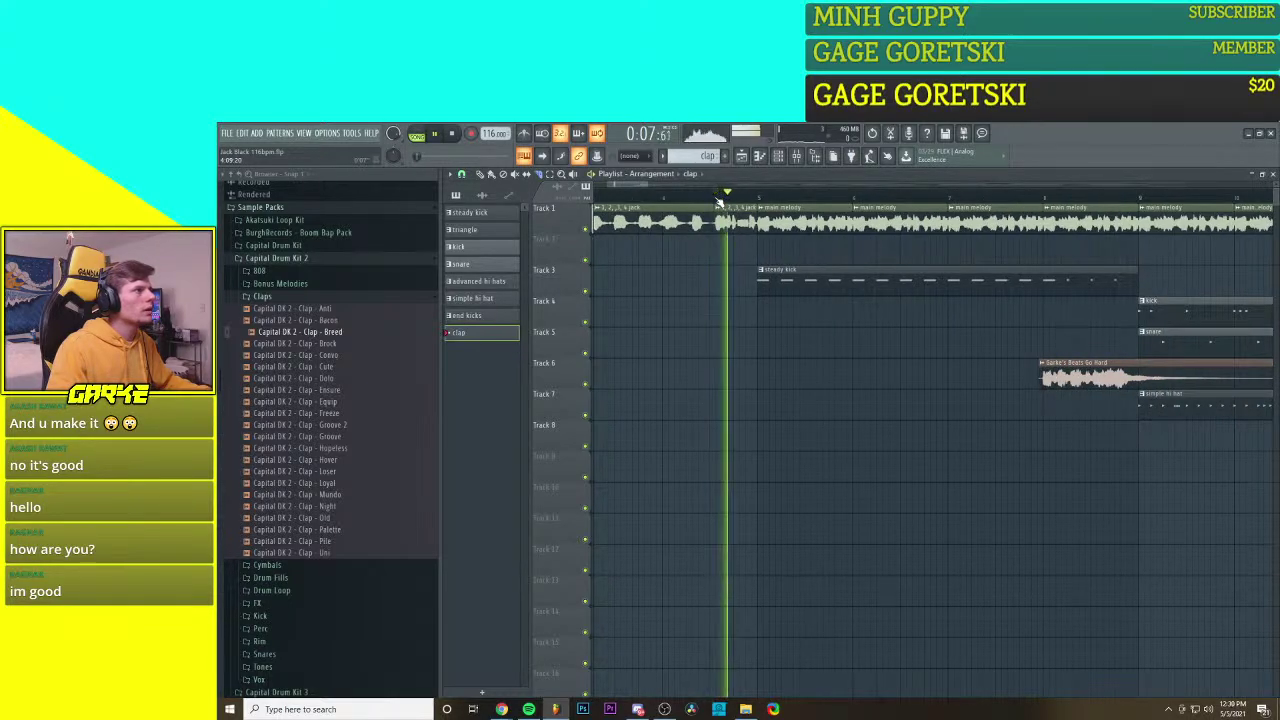
pyautogui.press('space')
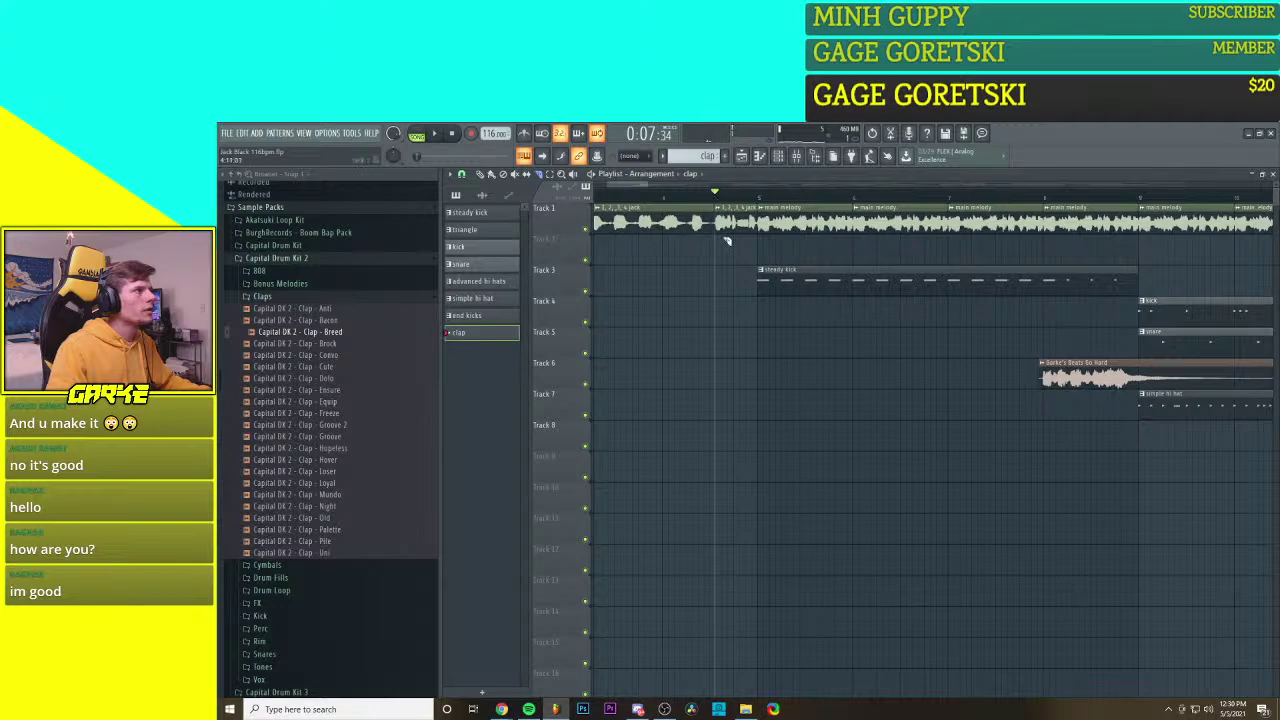
# Step: Make the sliced second part of the vocal clip a unique sample, saved as "3 mothafucka jack black" in the jack black samples folder
pyautogui.scroll(2, 727, 240)
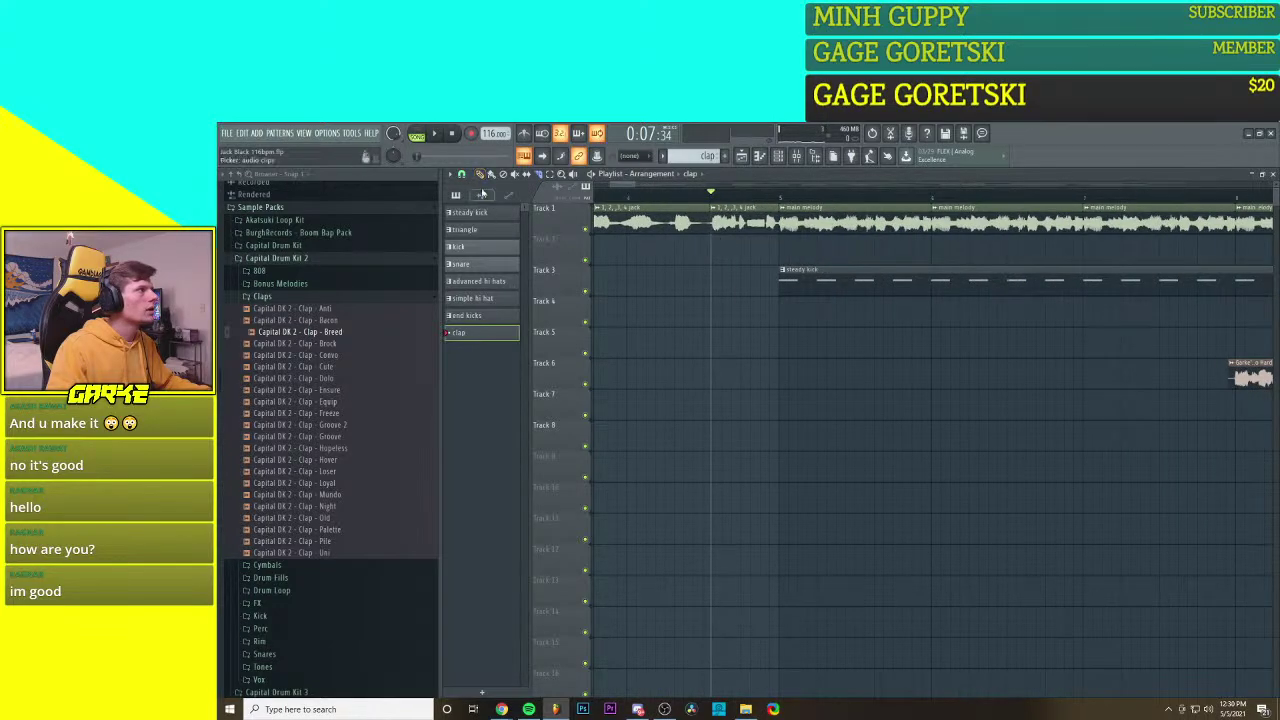
pyautogui.scroll(-5, 671, 264)
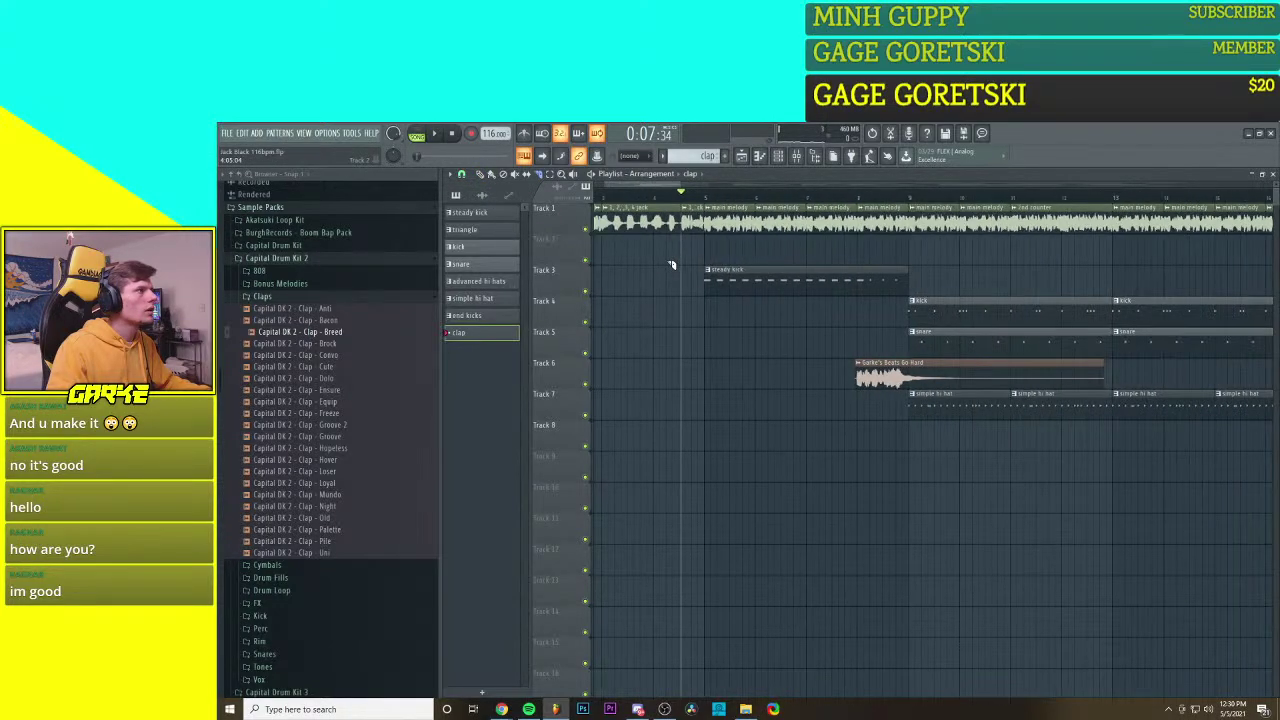
pyautogui.scroll(-2, 671, 264)
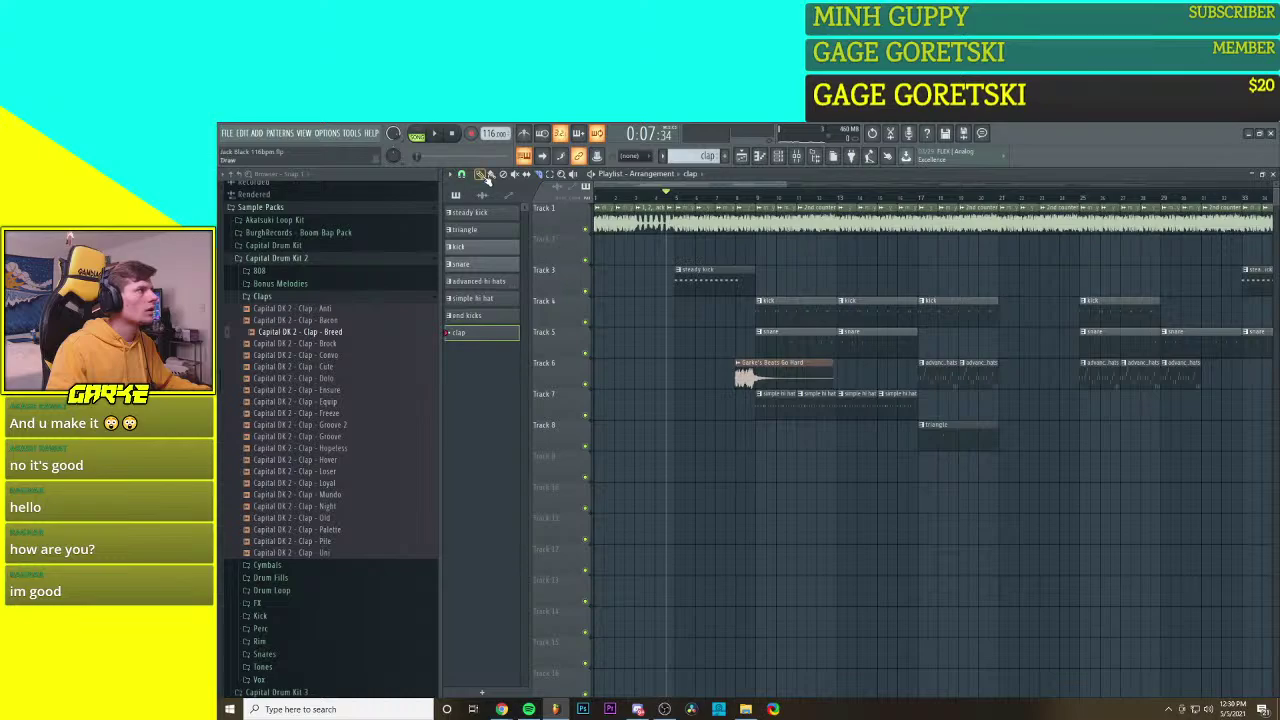
pyautogui.click(666, 226)
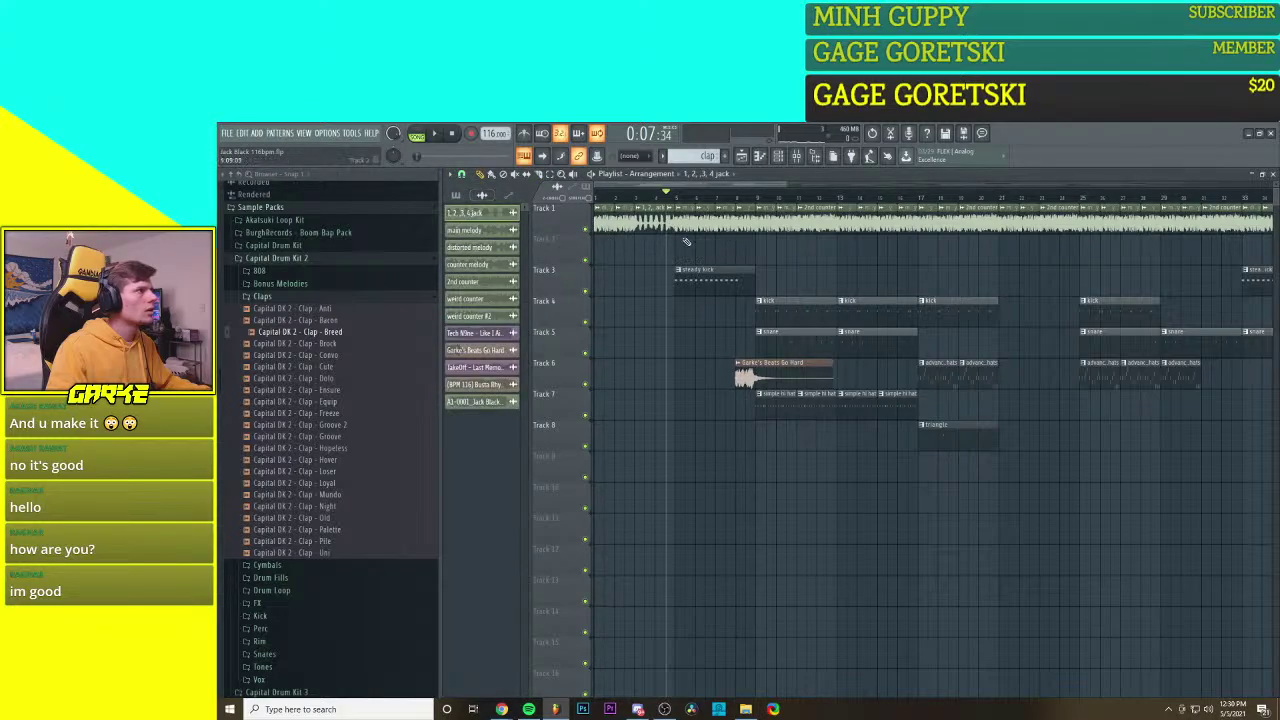
pyautogui.scroll(4, 666, 214)
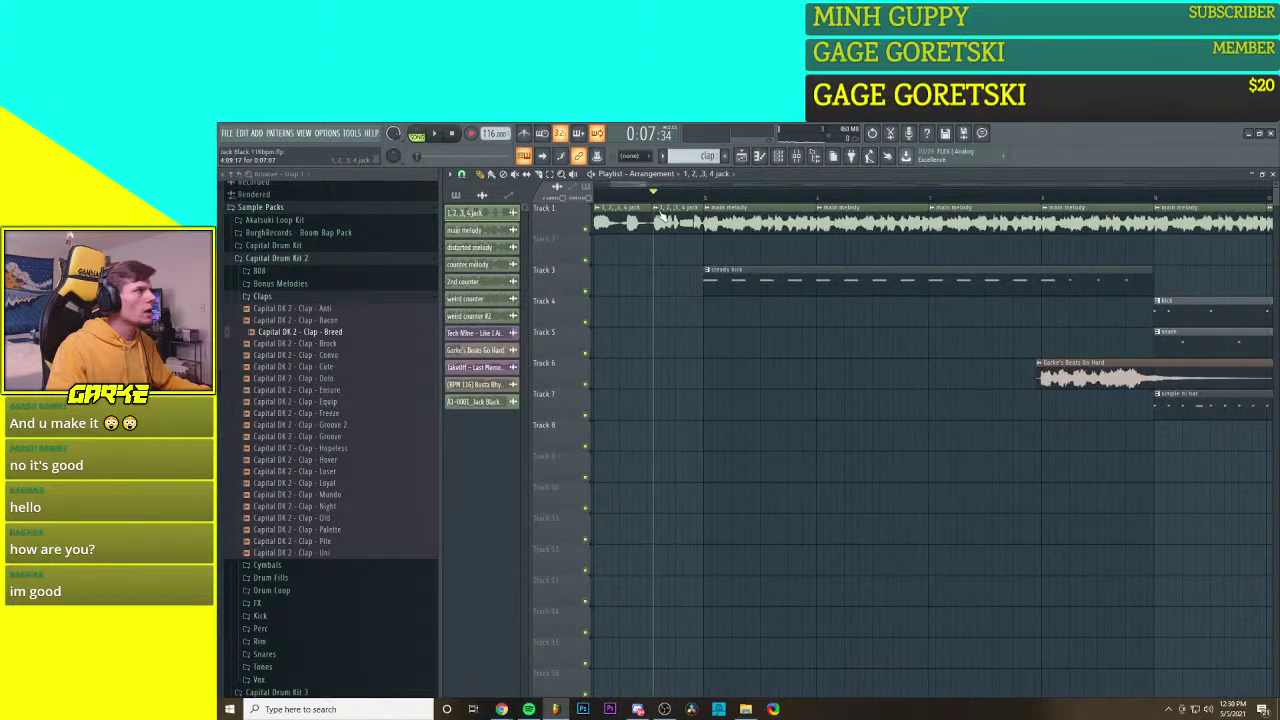
pyautogui.rightClick(656, 214)
pyautogui.click(756, 228)
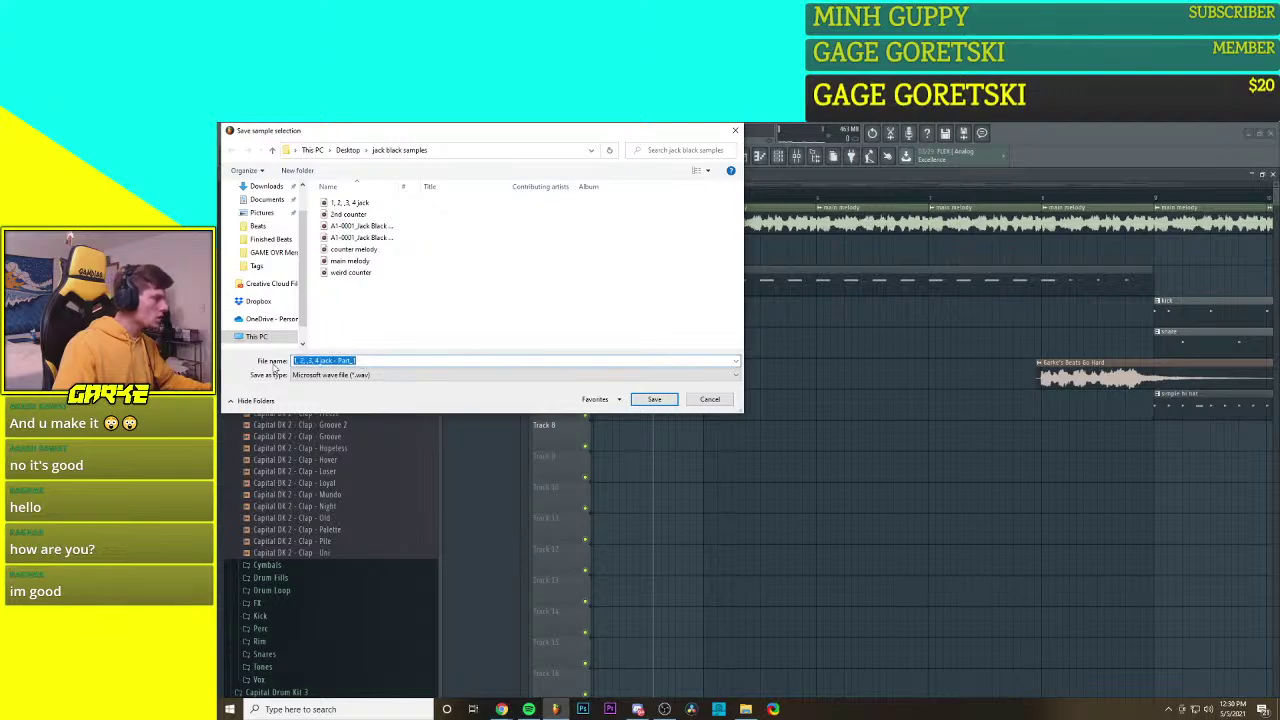
pyautogui.write('3 mothafucka jack black')
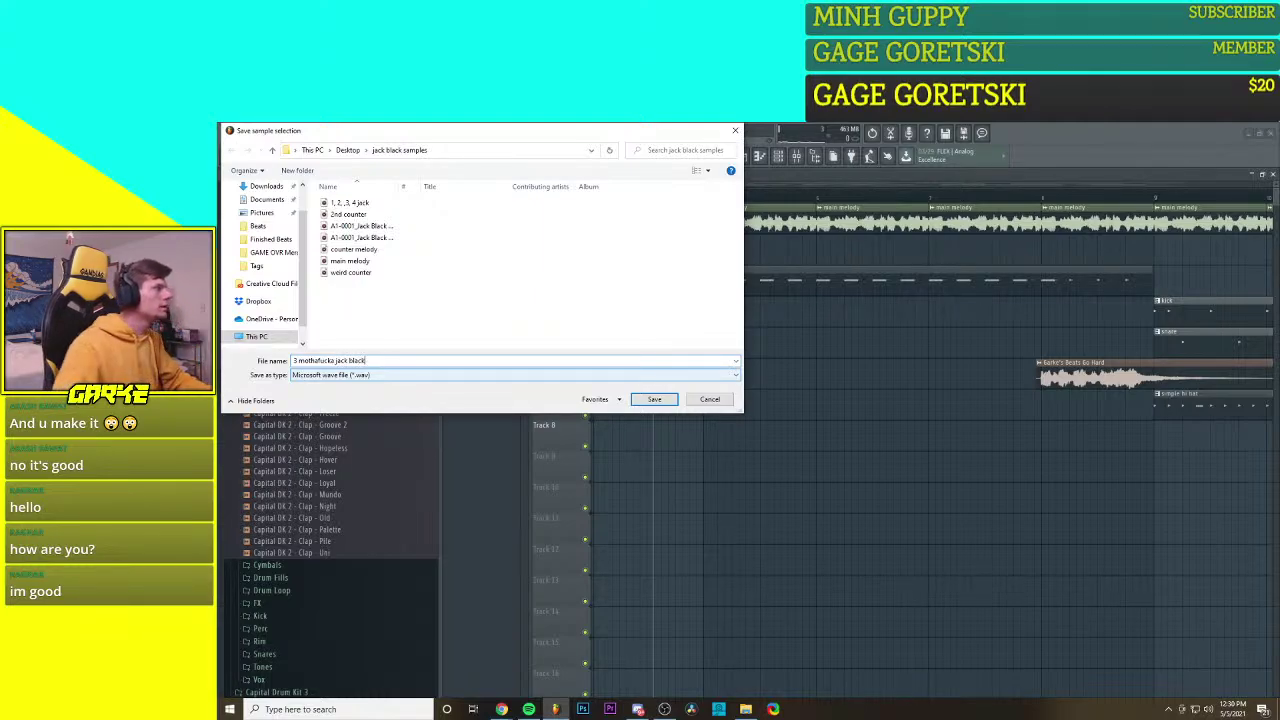
pyautogui.click(654, 399)
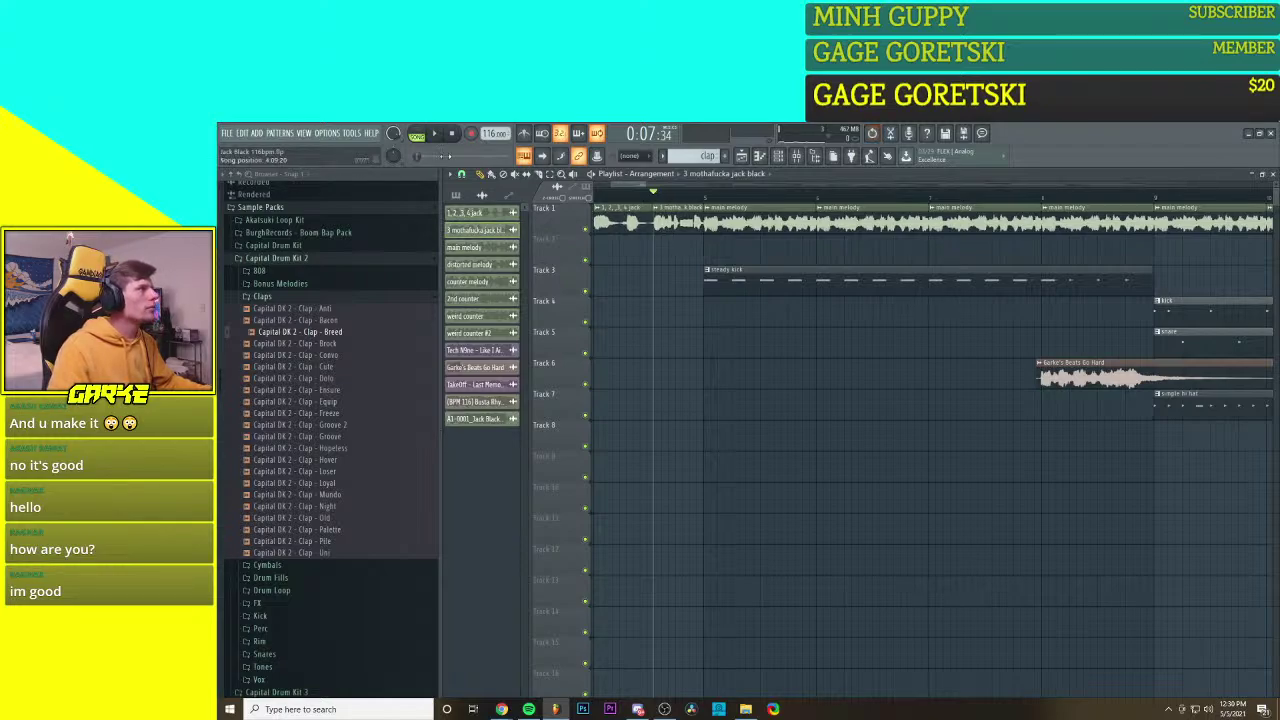
# Step: Set the playlist snap to Line and place a "3 mothafucka jack black" clip on Track 3 ending at bar 25
pyautogui.click(452, 174)
pyautogui.click(461, 174)
pyautogui.click(472, 204)
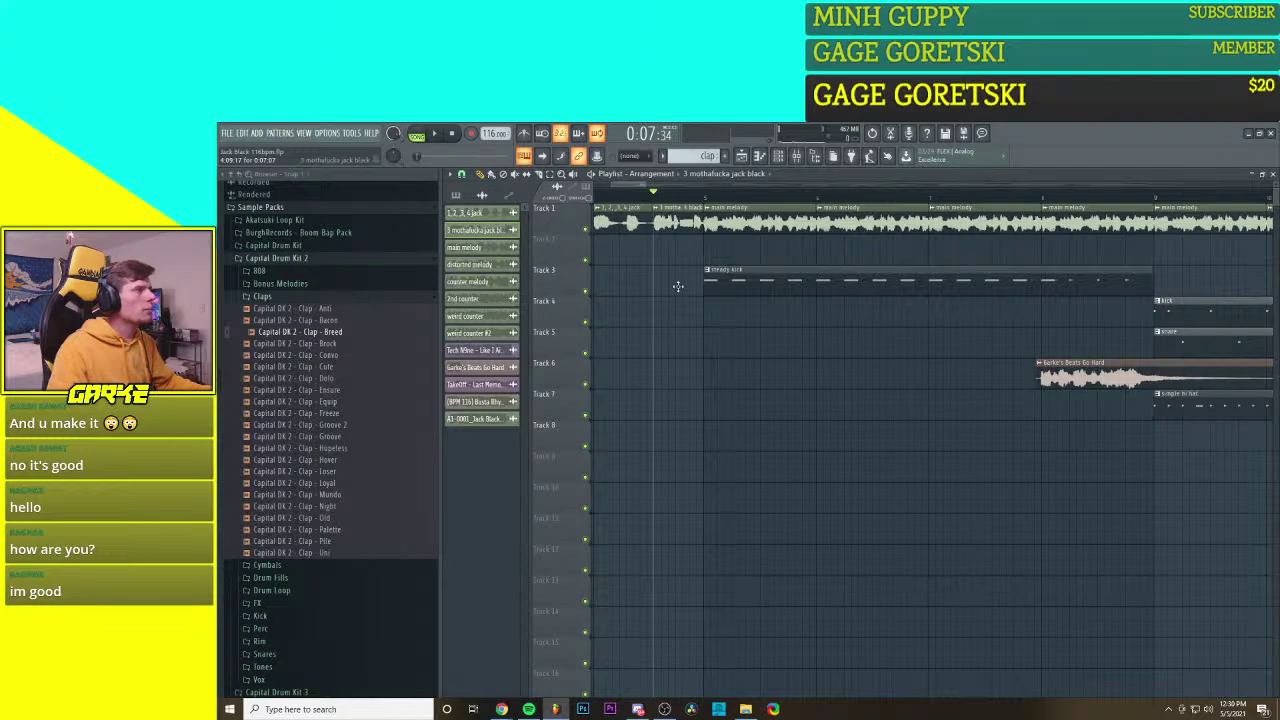
pyautogui.scroll(-5, 684, 330)
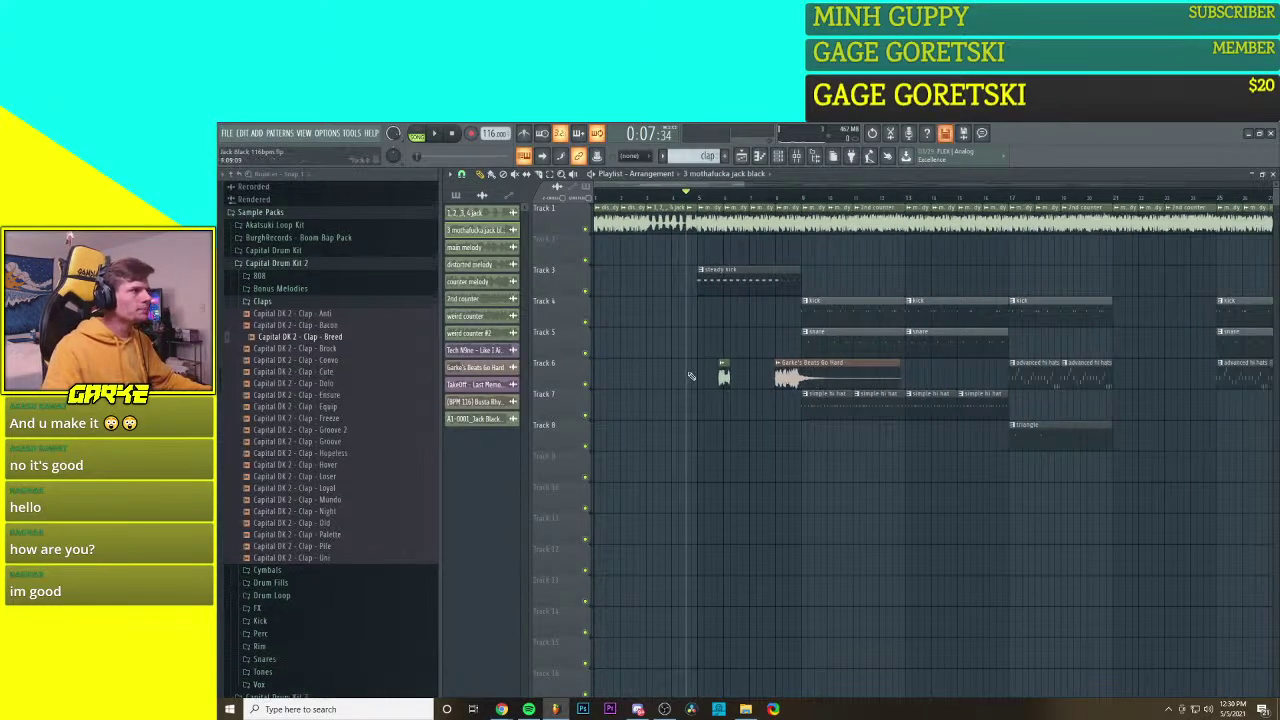
pyautogui.scroll(-2, 1064, 280)
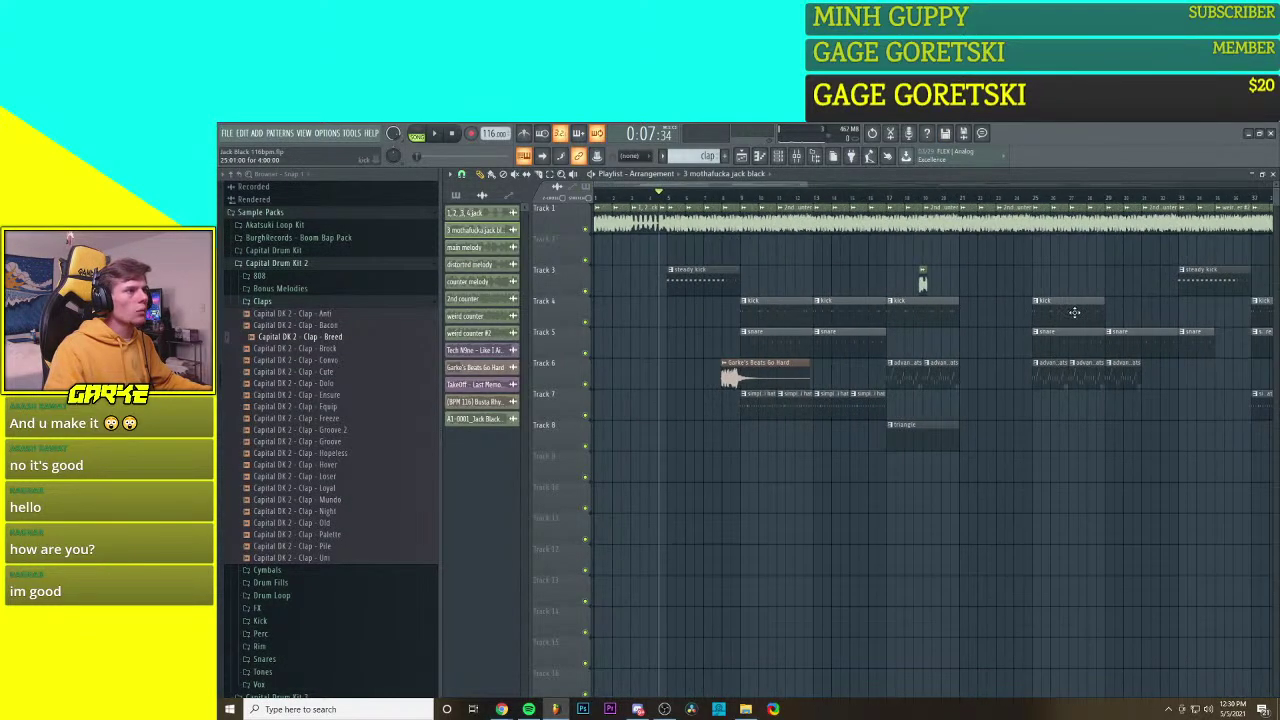
pyautogui.scroll(4, 1074, 304)
pyautogui.moveTo(800, 257); pyautogui.dragTo(930, 268)
pyautogui.scroll(2, 882, 290)
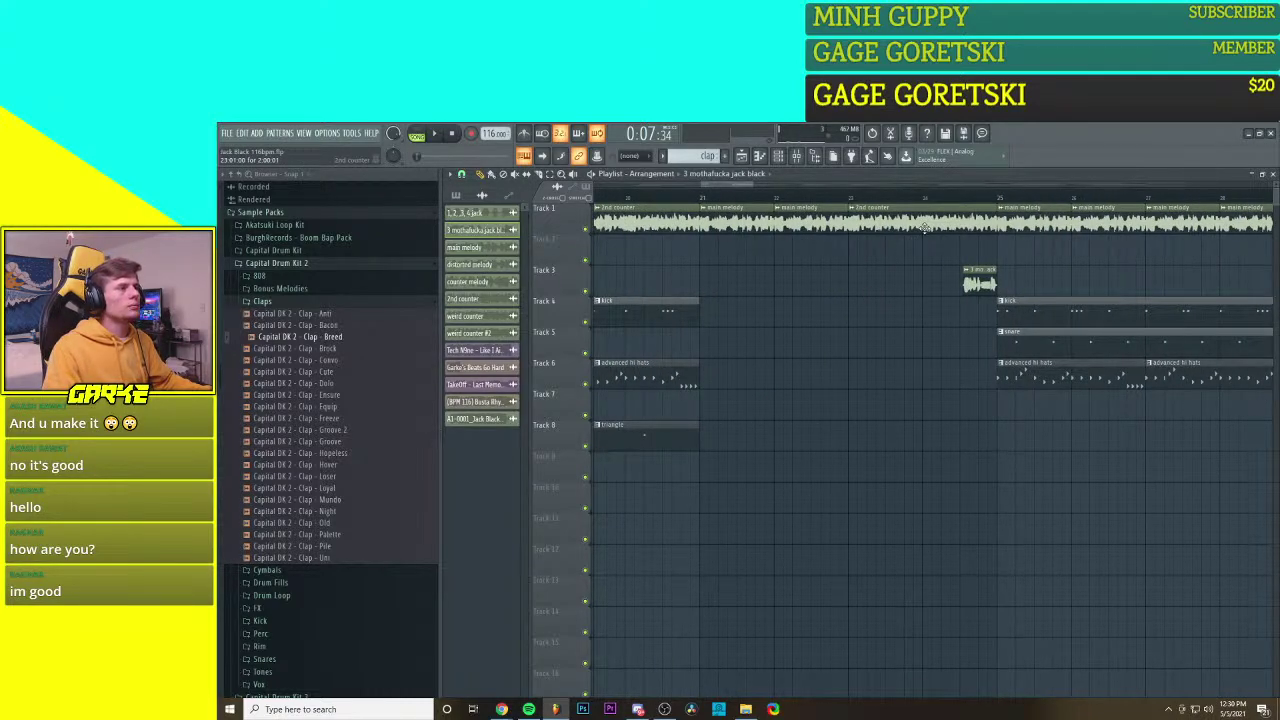
# Step: Add another "3 mothafucka jack black" clip on Track 7, ending where the kick and snare enter at bar 61
pyautogui.scroll(-5, 926, 227)
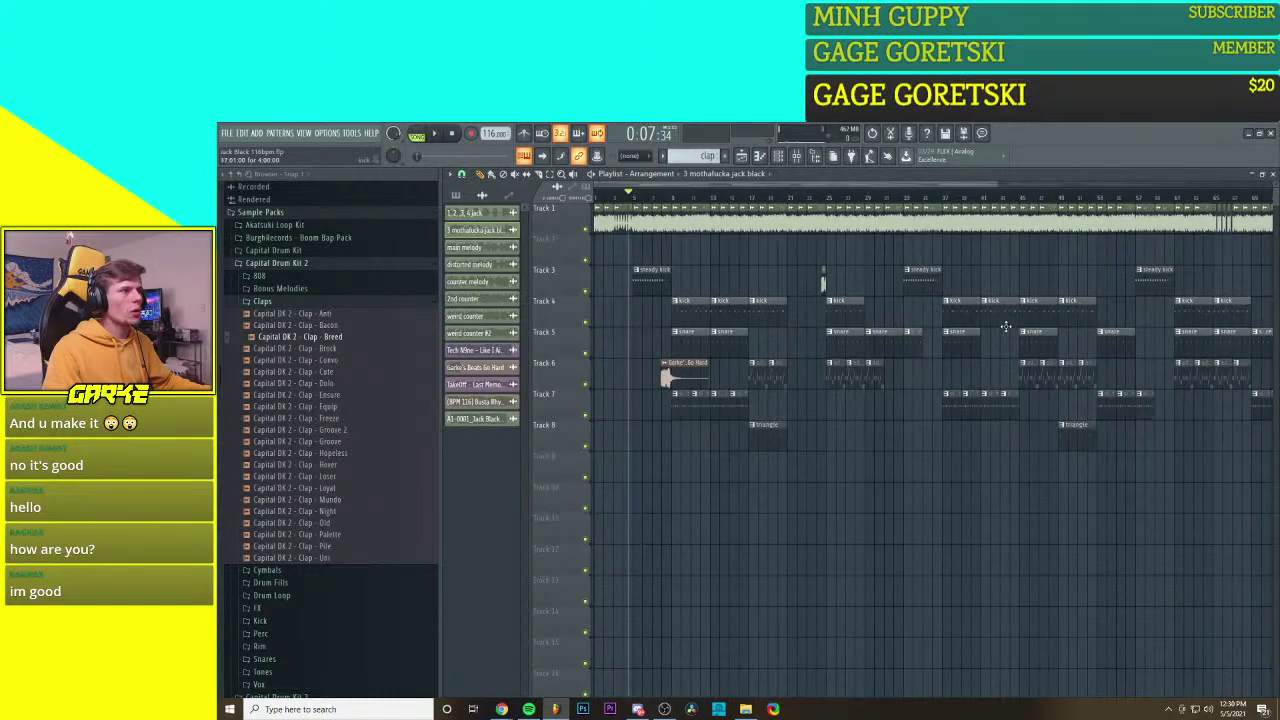
pyautogui.scroll(-2, 1020, 340)
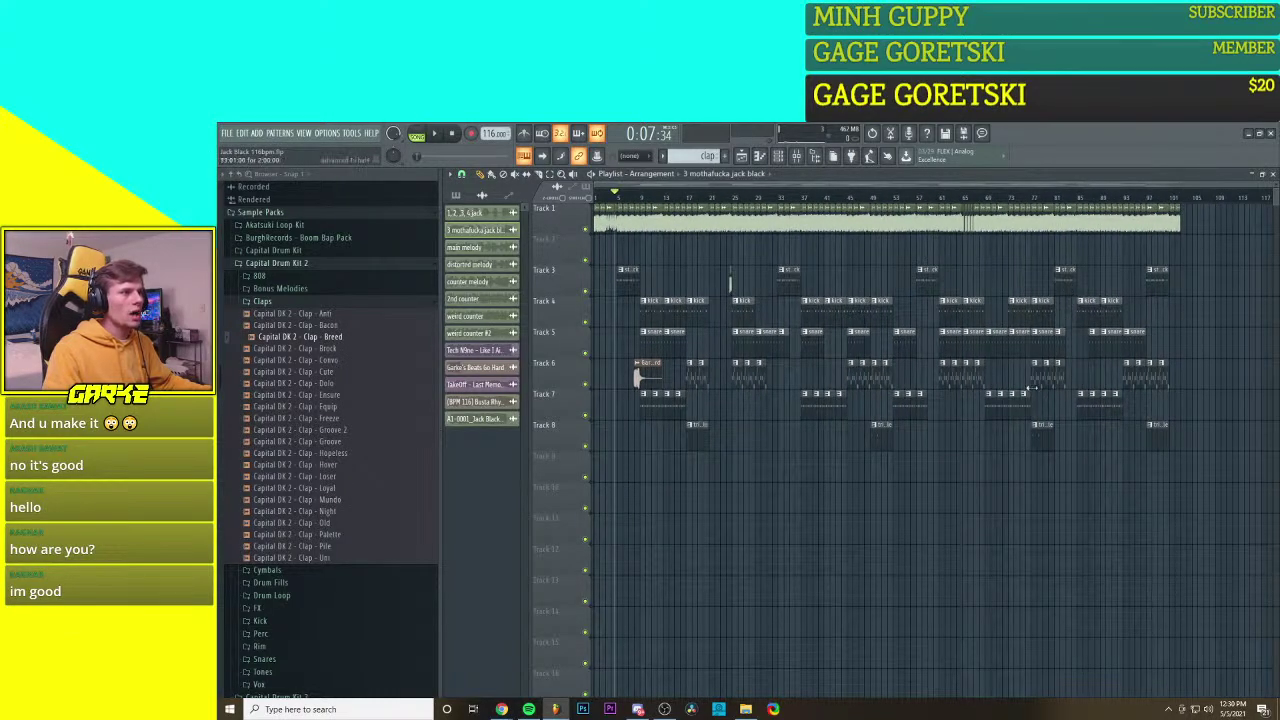
pyautogui.scroll(3, 938, 302)
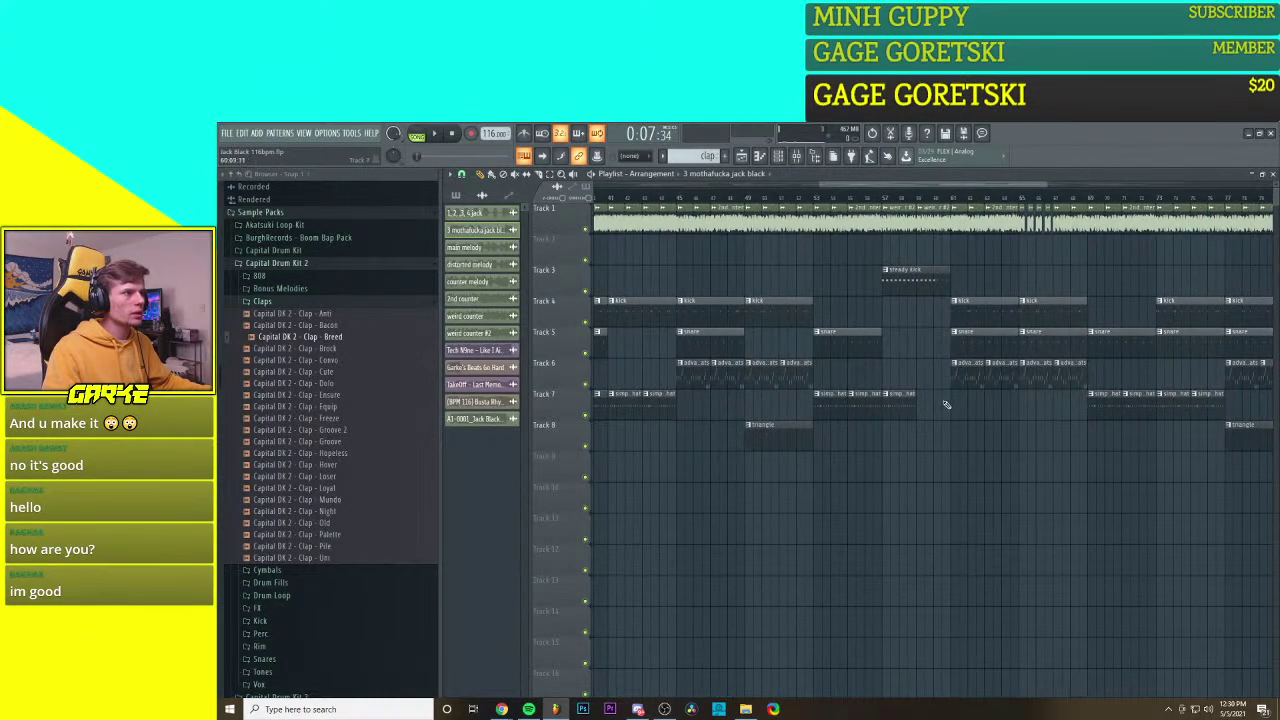
pyautogui.scroll(-2, 912, 380)
pyautogui.scroll(-1, 652, 294)
pyautogui.scroll(2, 647, 298)
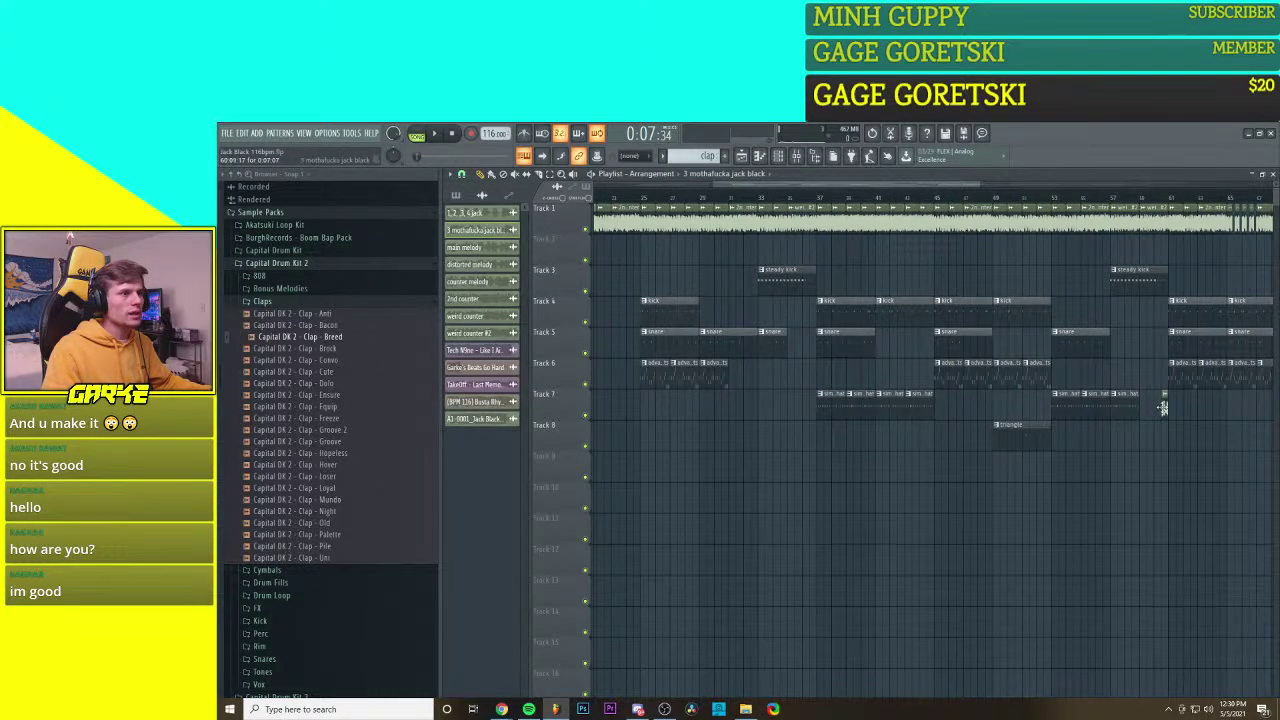
pyautogui.scroll(4, 1150, 330)
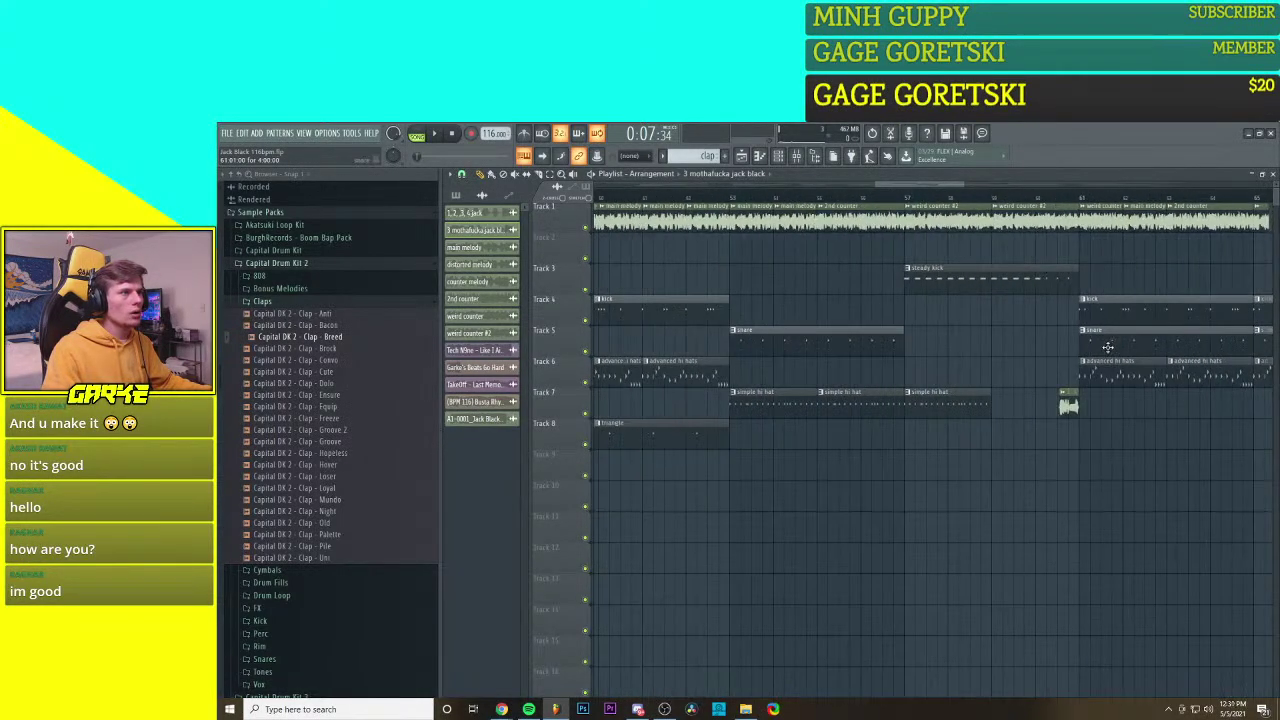
pyautogui.moveTo(953, 337); pyautogui.dragTo(936, 332)
pyautogui.moveTo(1045, 344); pyautogui.dragTo(953, 394)
pyautogui.scroll(1, 881, 374)
pyautogui.scroll(1, 881, 374)
pyautogui.scroll(-5, 993, 405)
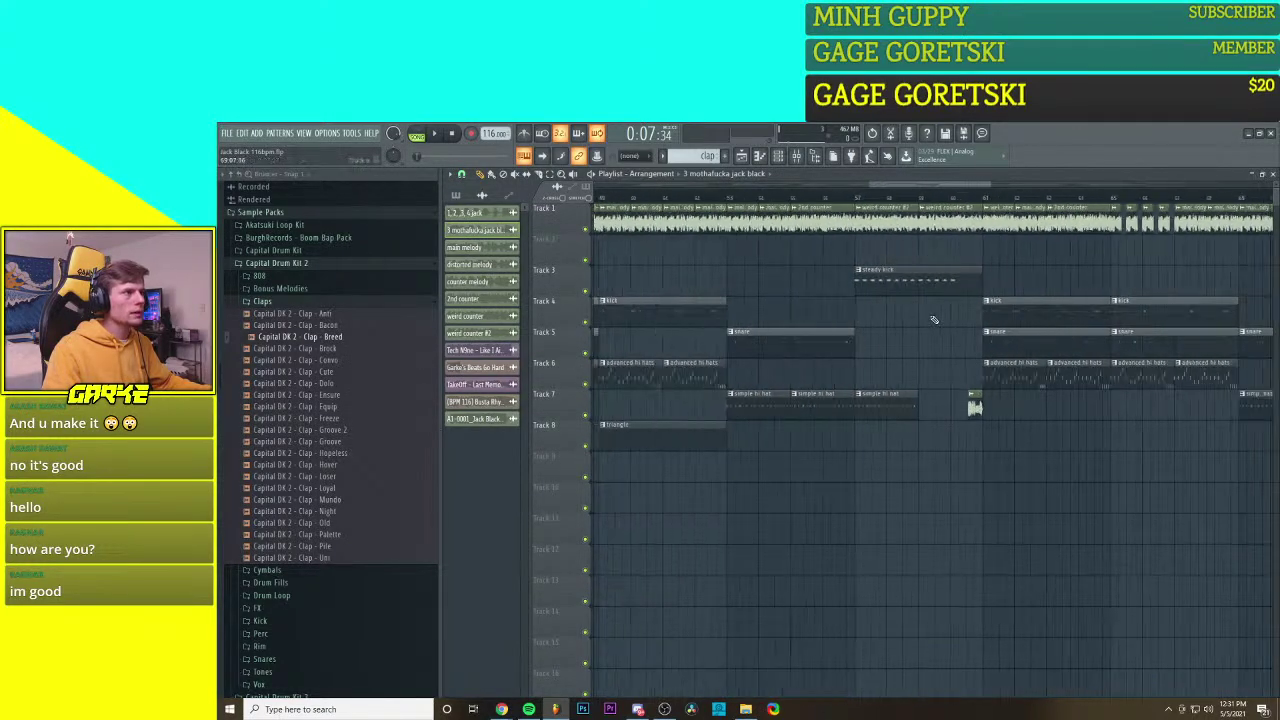
# Step: Play the arrangement from the snare entry at bar 53 to hear the vocal phrase before the kick and snare enter at bar 61
pyautogui.click(764, 200)
pyautogui.press('space')
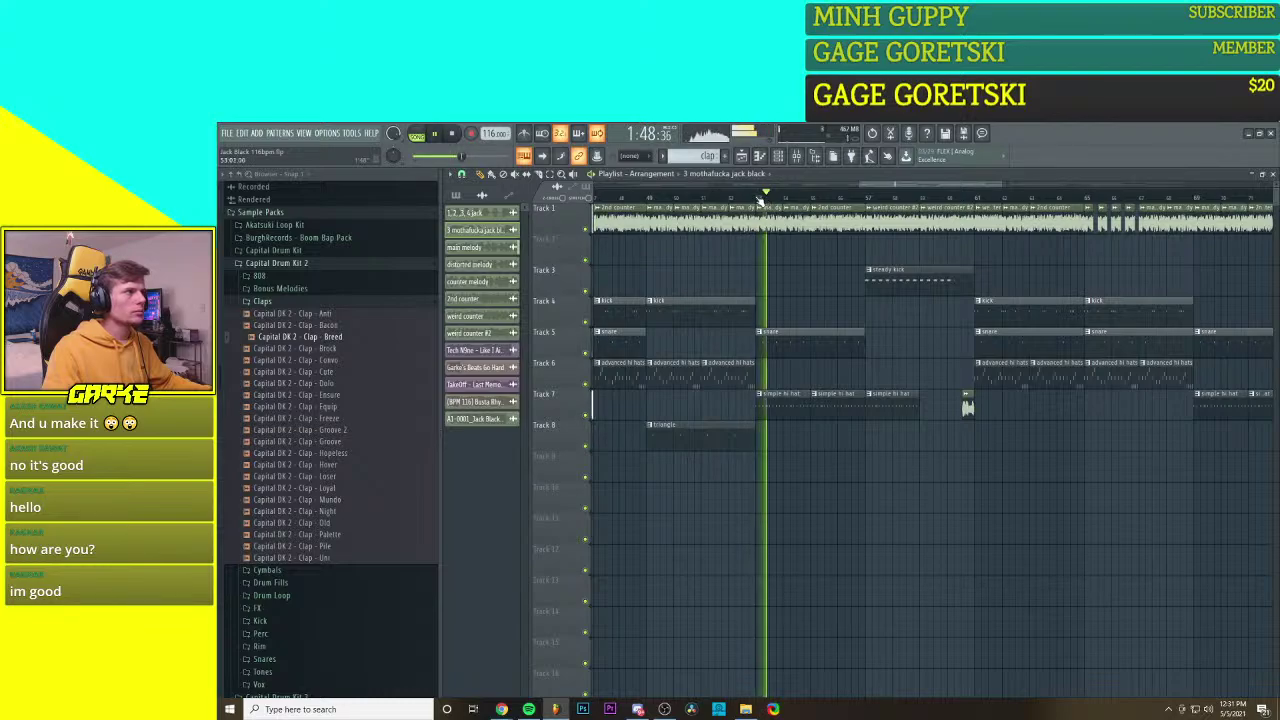
pyautogui.click(758, 198)
pyautogui.press('space')
pyautogui.press('space')
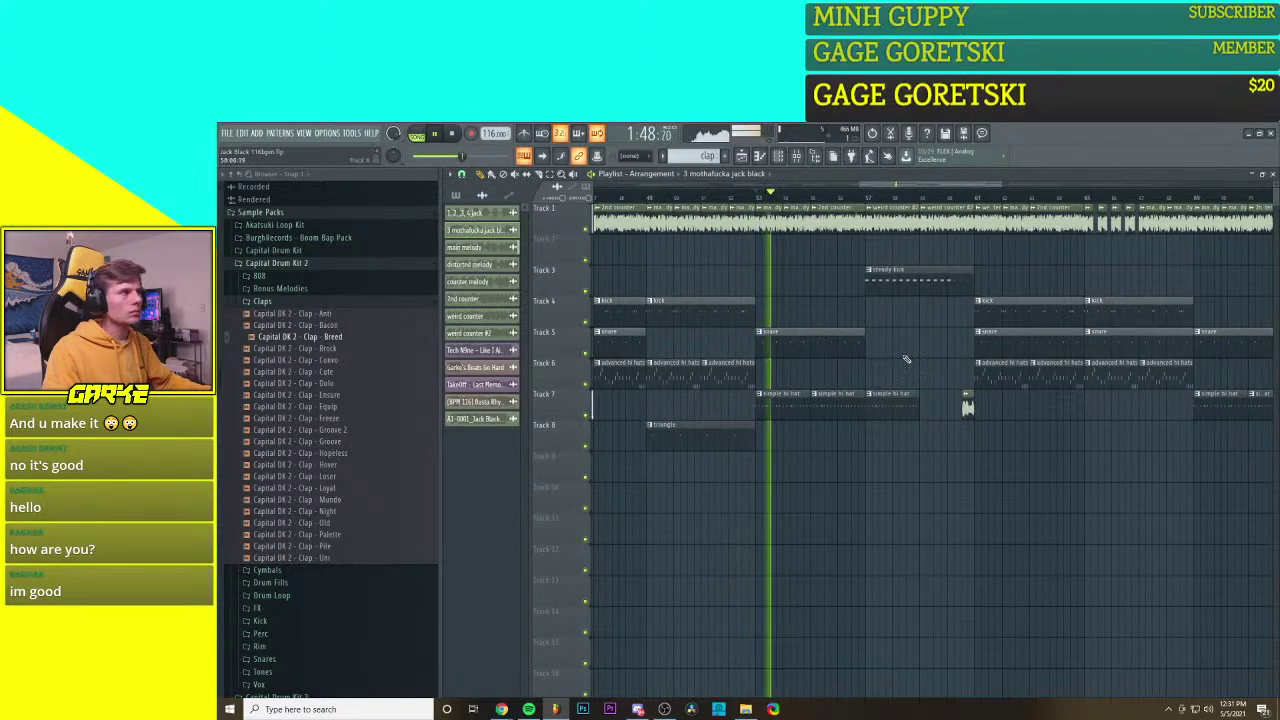
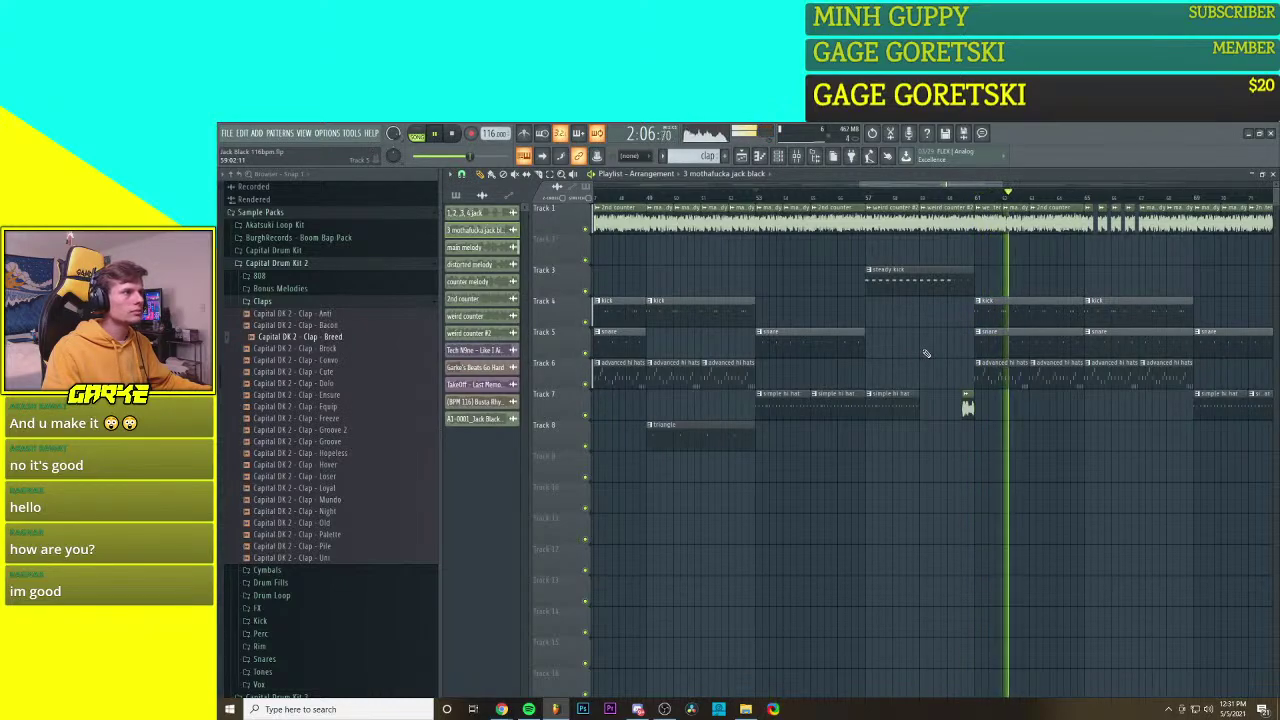
pyautogui.press('space')
# Step: Shift the "3 mothafucka jack black" clip on Track 7 slightly earlier, so it ends just before the kick and snare entry
pyautogui.scroll(4, 968, 406)
pyautogui.scroll(3, 995, 415)
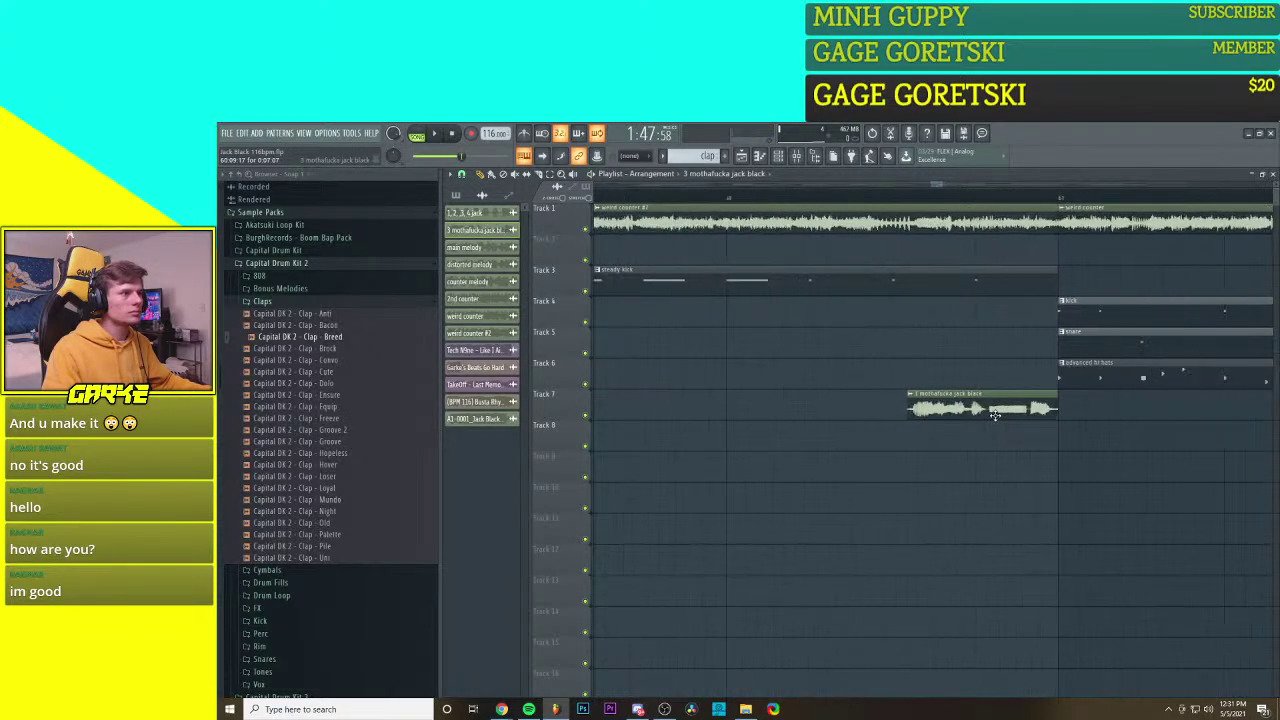
pyautogui.moveTo(975, 410); pyautogui.dragTo(963, 412)
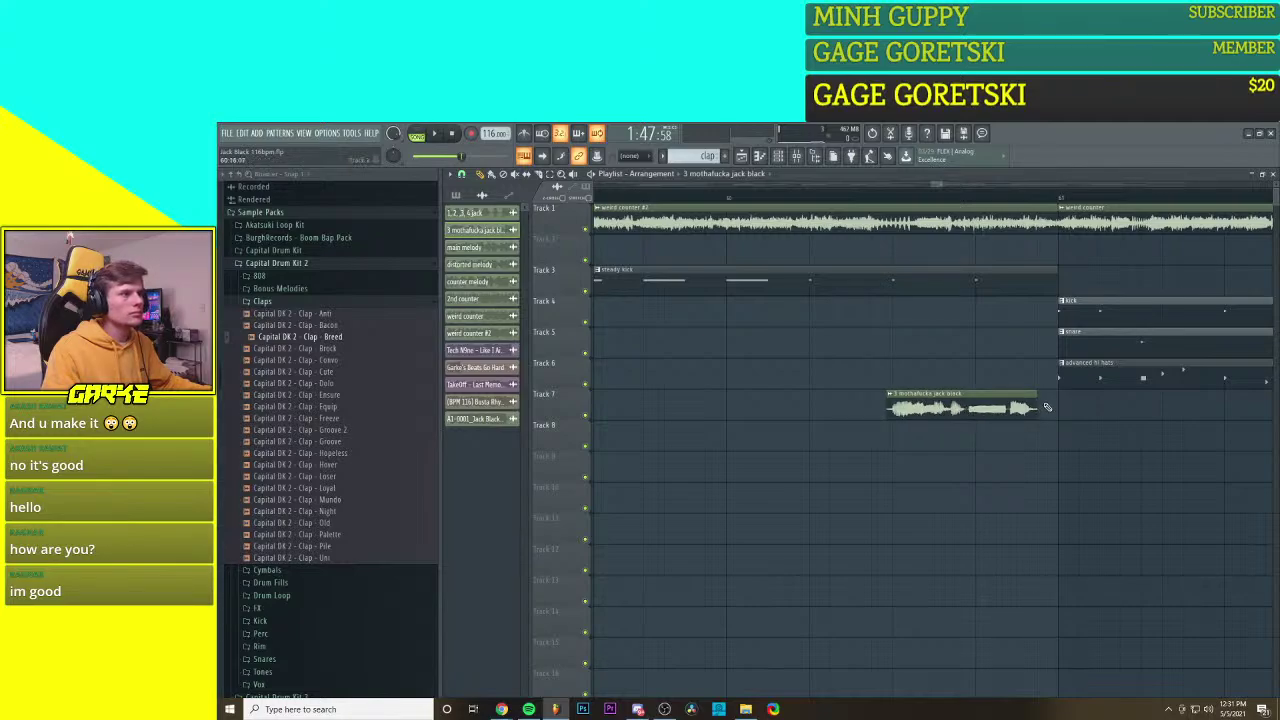
pyautogui.scroll(-4, 1001, 411)
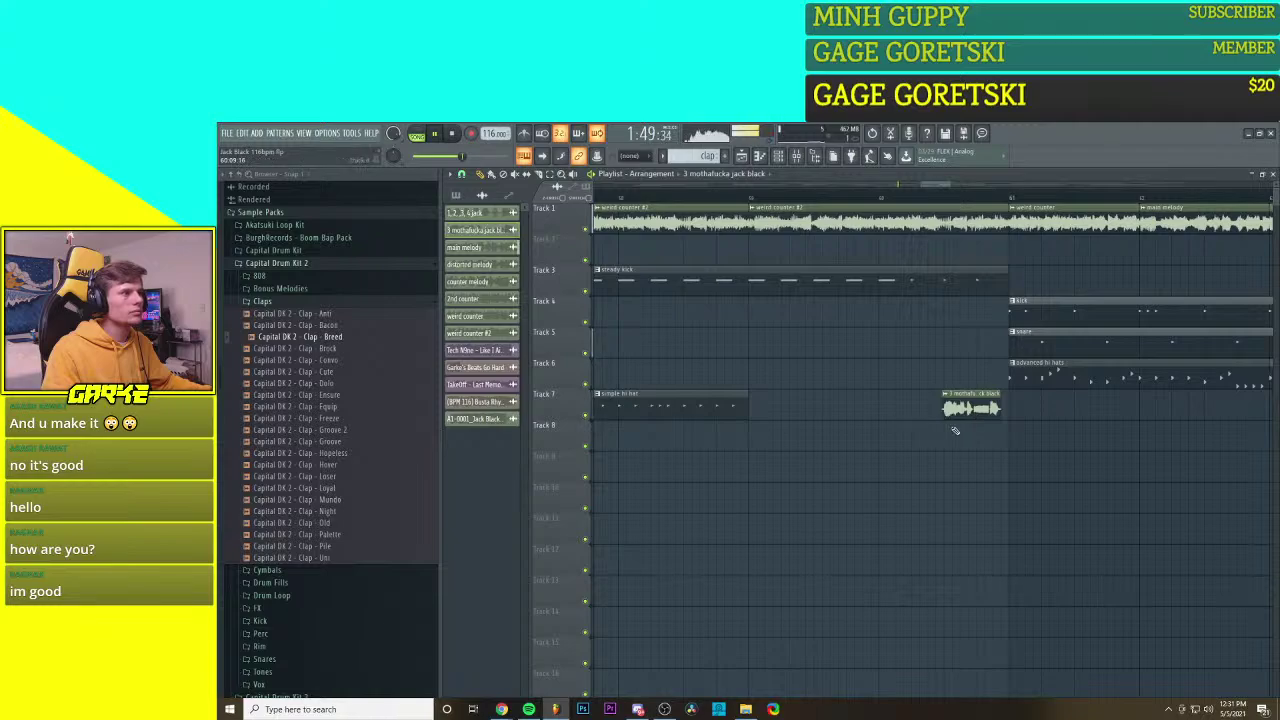
pyautogui.scroll(7, 955, 430)
pyautogui.scroll(-5, 923, 440)
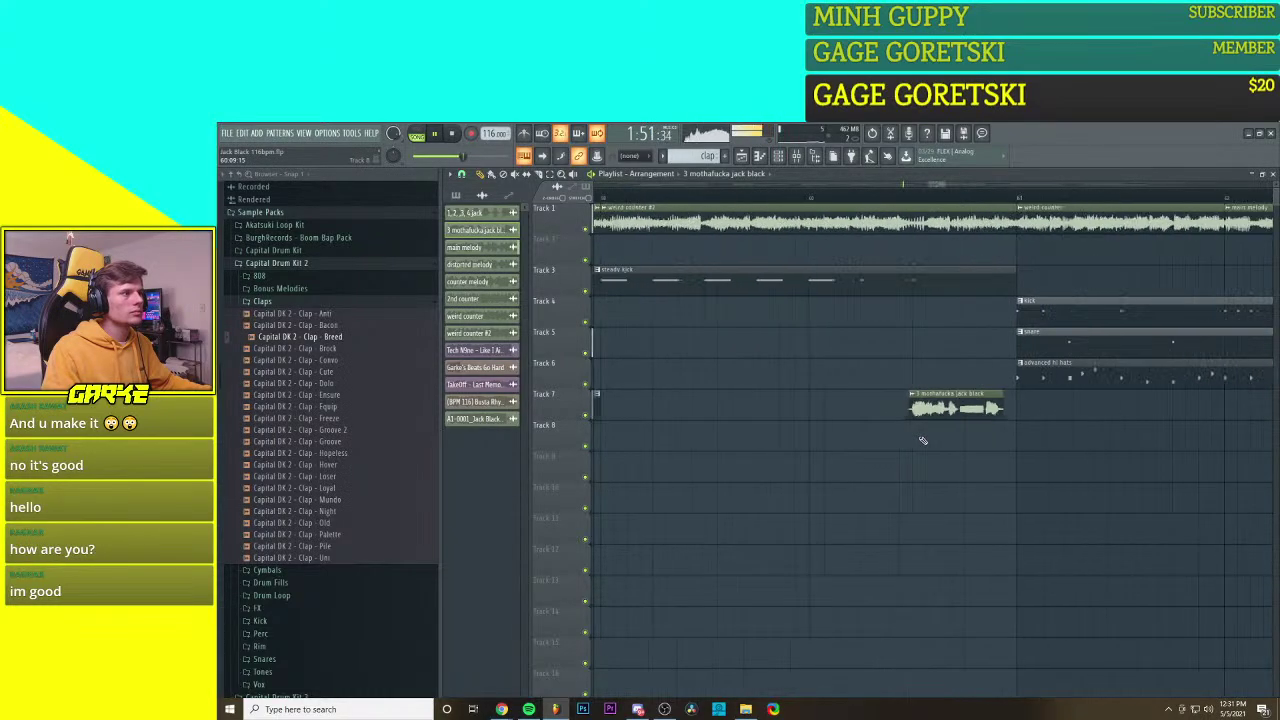
pyautogui.scroll(2, 980, 428)
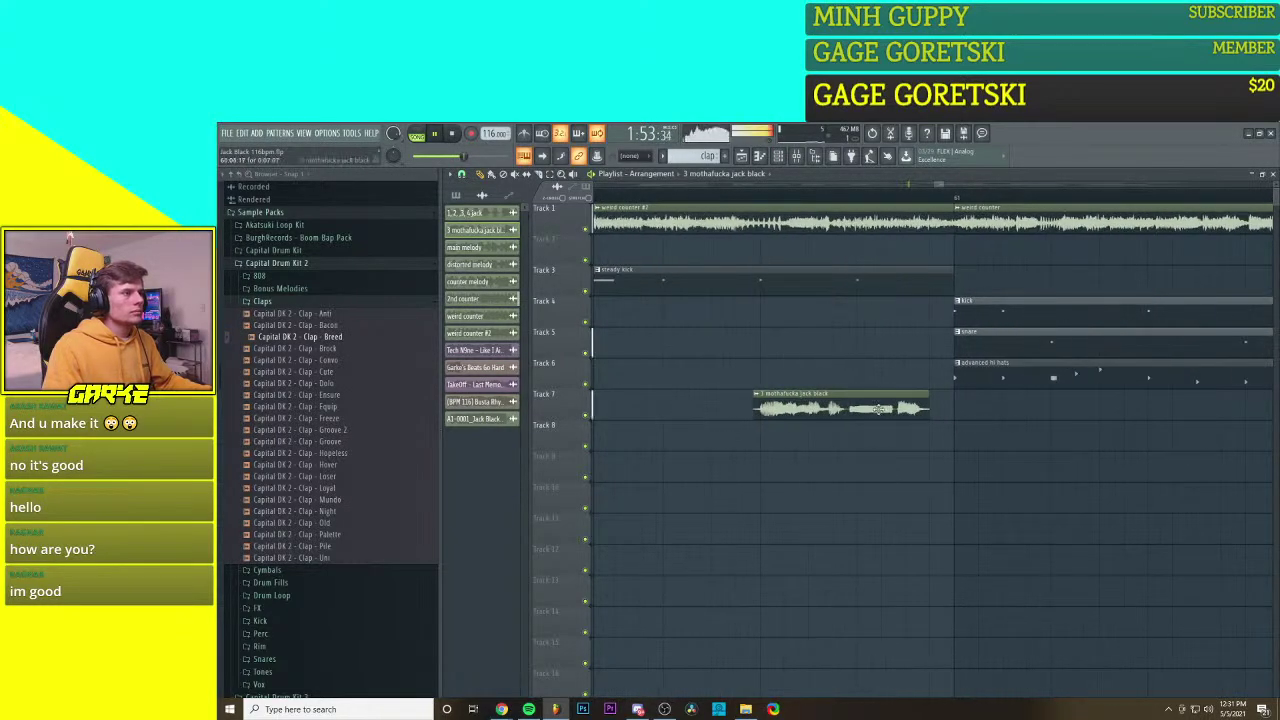
# Step: Lengthen the "3 mothafucka jack black" sample's time stretch to 0:08:06 so the Track 7 clip reaches the drum entry
pyautogui.doubleClick(827, 405)
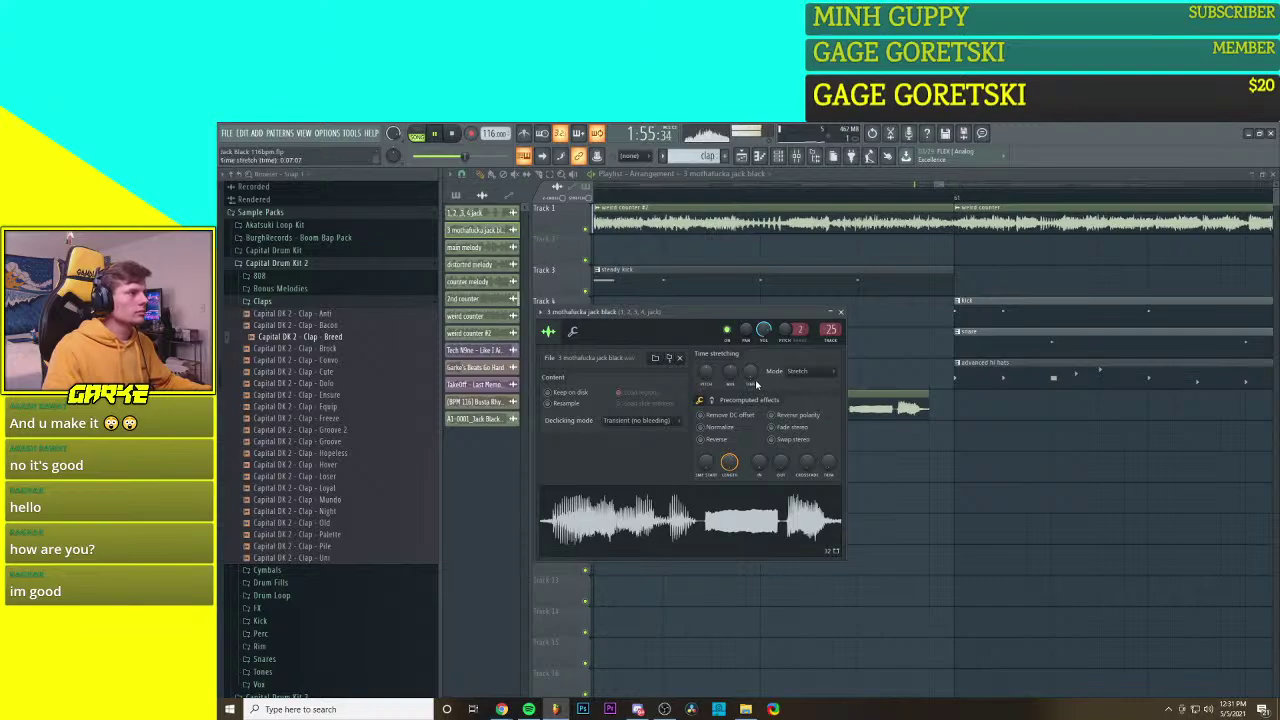
pyautogui.moveTo(755, 314); pyautogui.dragTo(913, 447)
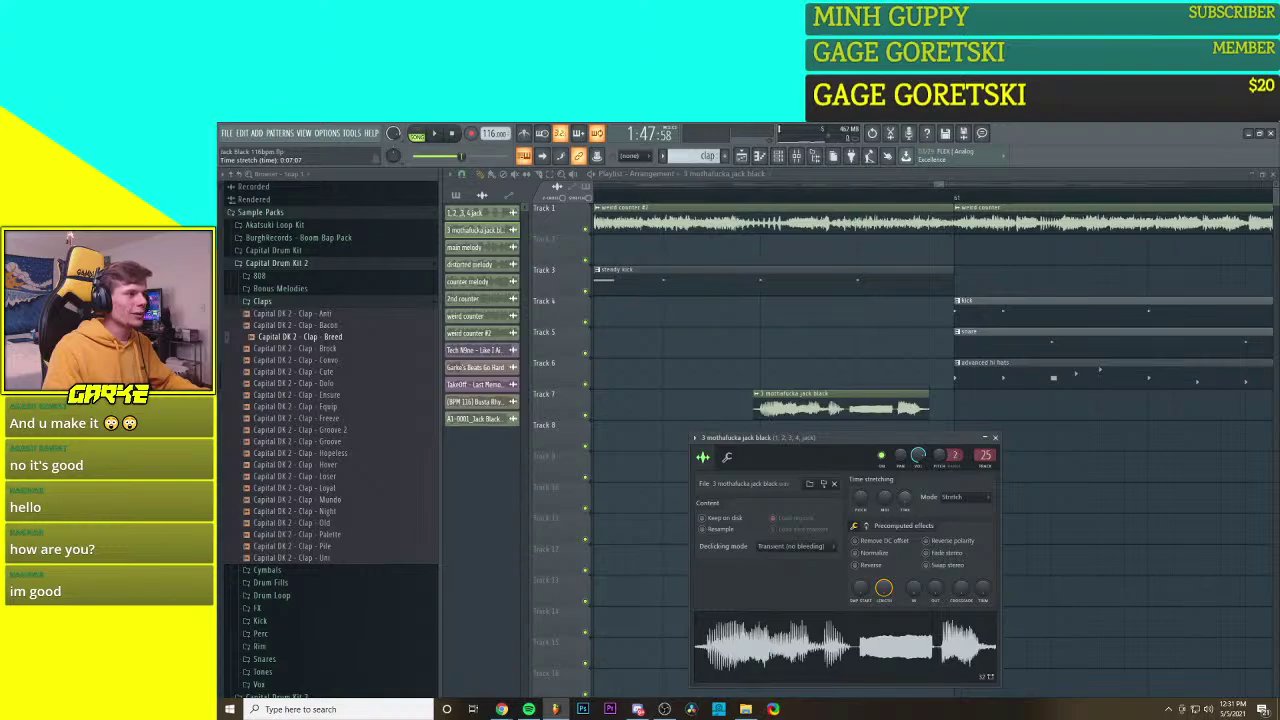
pyautogui.moveTo(905, 497); pyautogui.dragTo(905, 491)
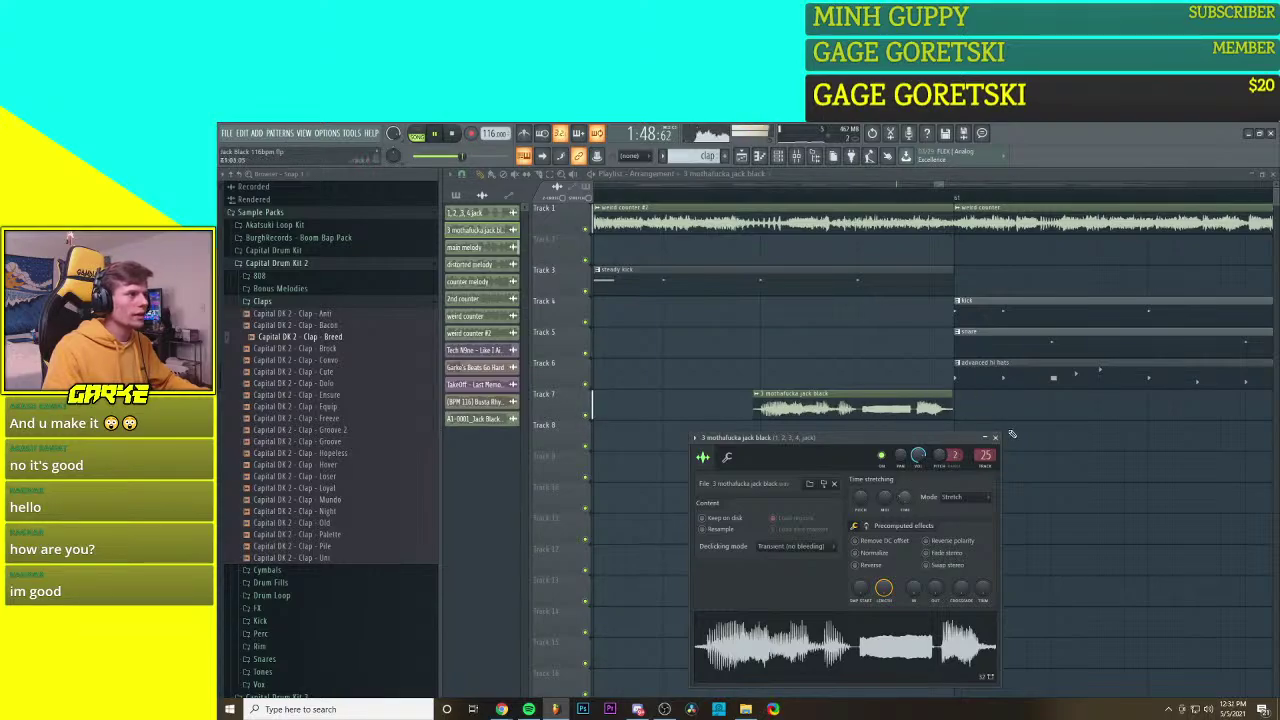
pyautogui.scroll(5, 970, 424)
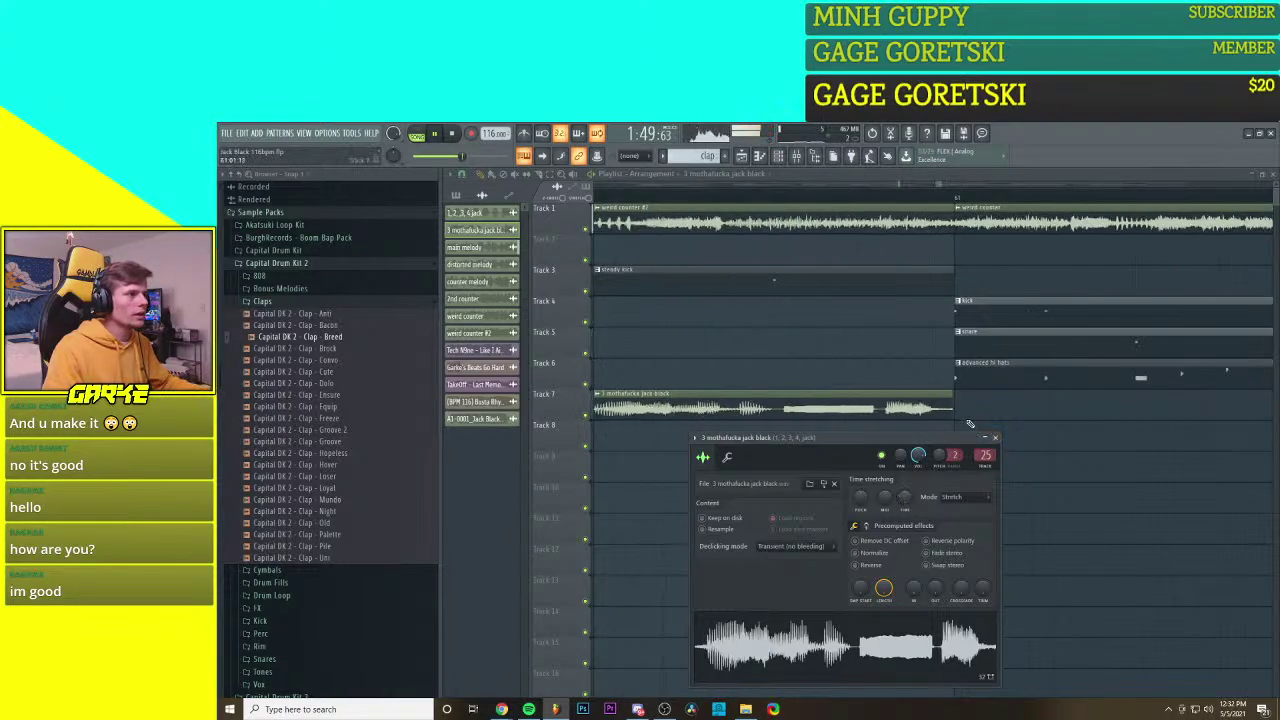
pyautogui.click(465, 179)
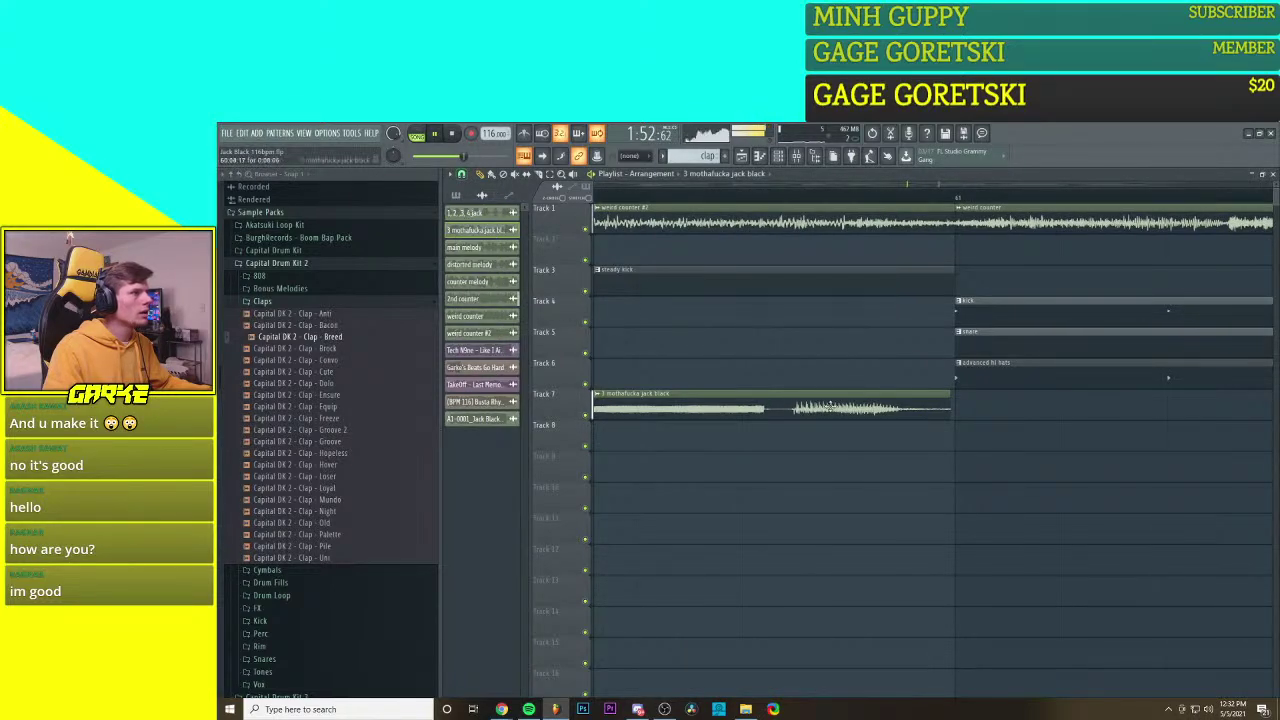
pyautogui.doubleClick(870, 402)
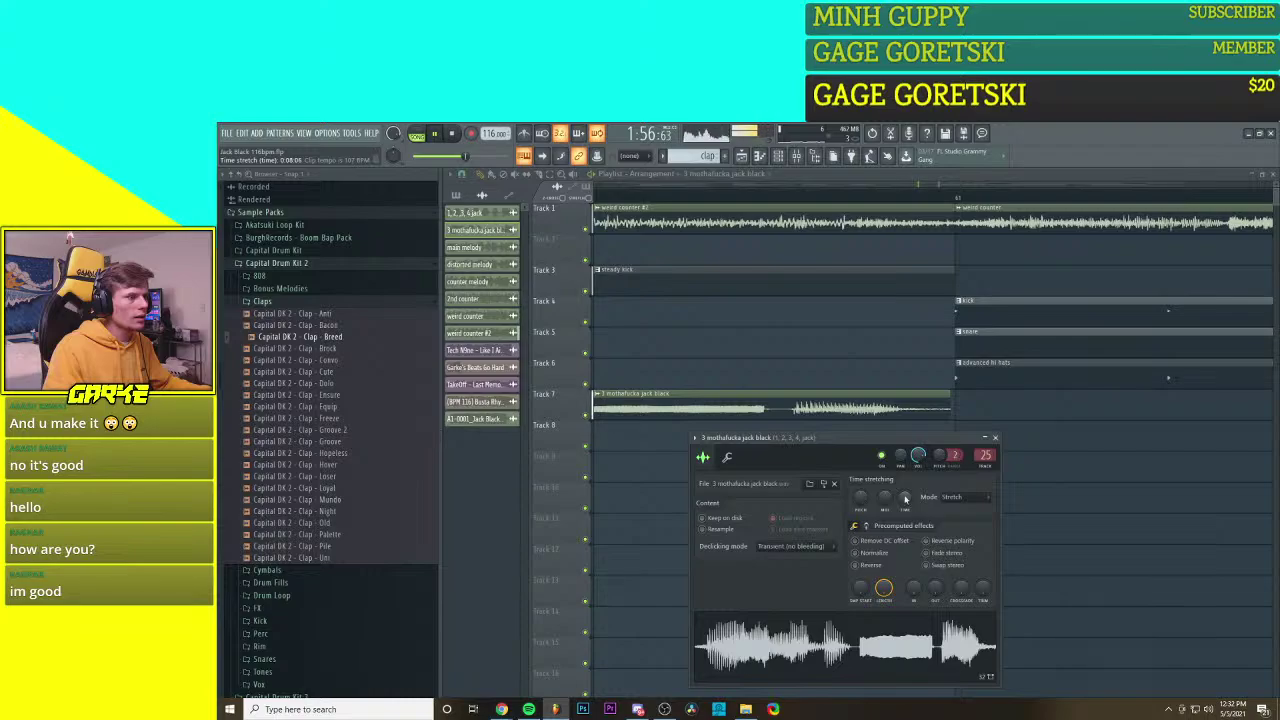
pyautogui.click(995, 438)
# Step: Play the intro from bar 3 to hear the original vocal phrase lead into the main melody
pyautogui.scroll(-3, 907, 455)
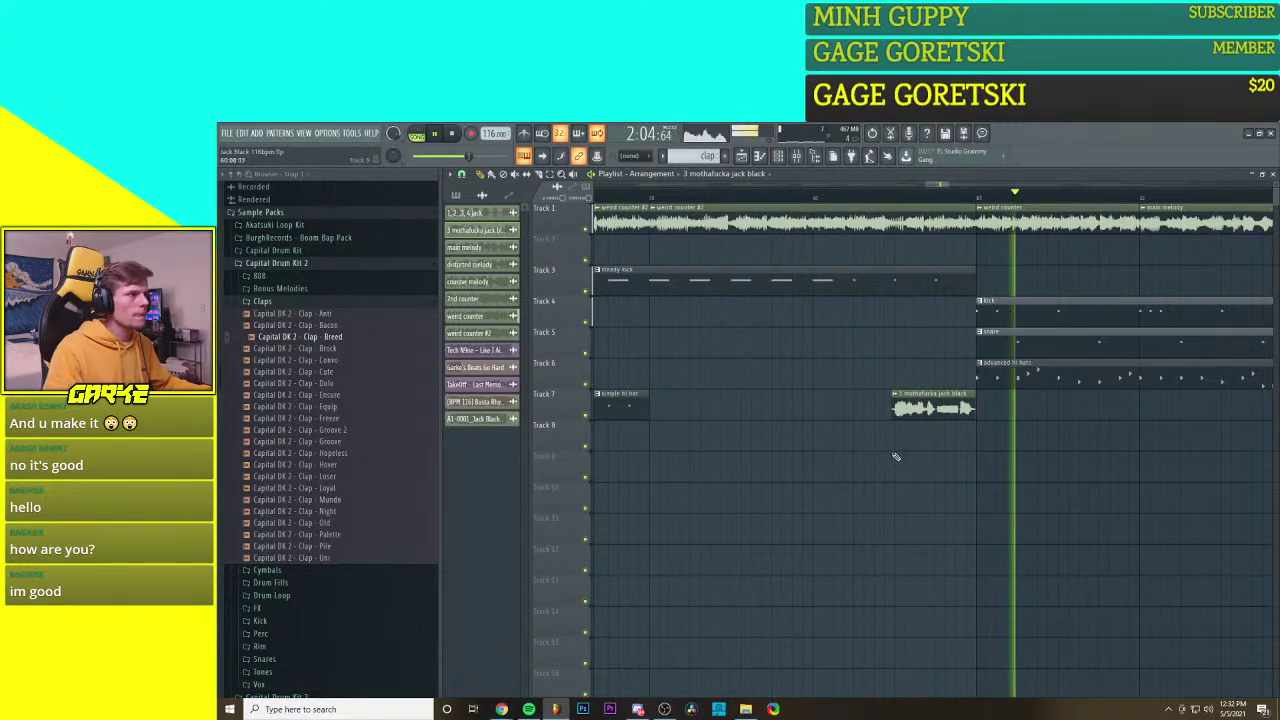
pyautogui.scroll(-2, 901, 455)
pyautogui.scroll(-3, 901, 455)
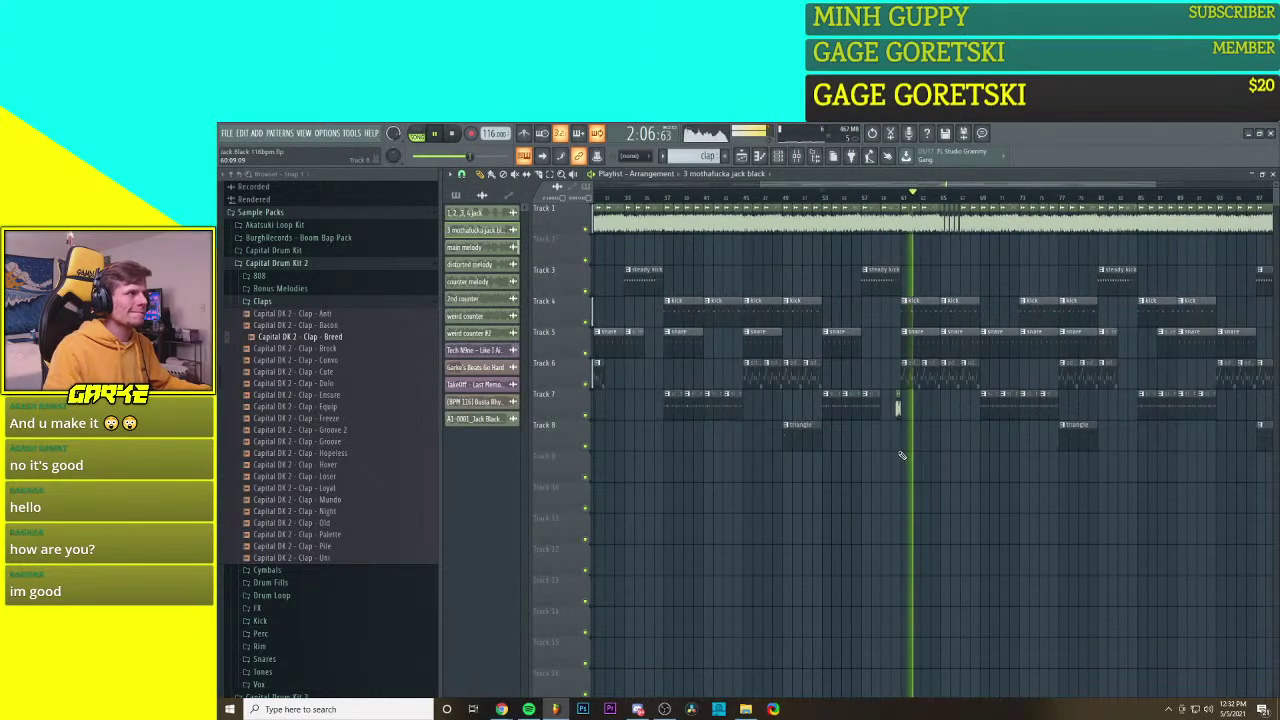
pyautogui.scroll(-1, 620, 297)
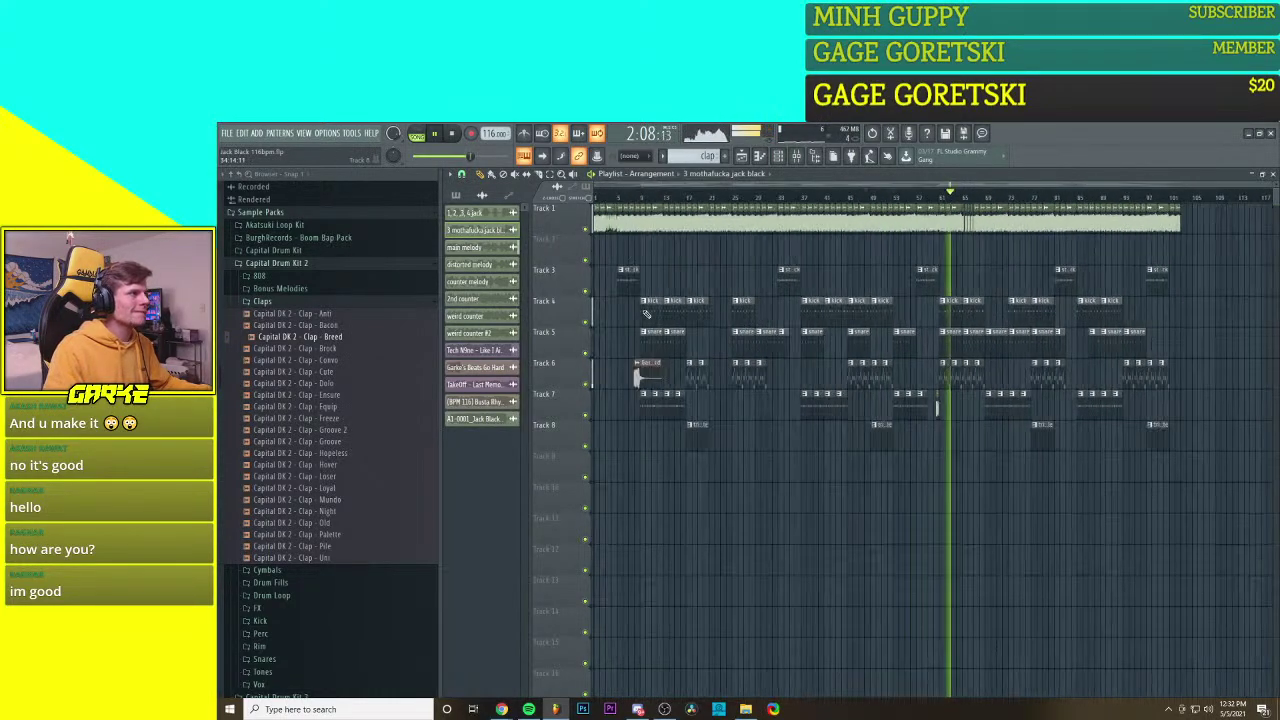
pyautogui.click(608, 196)
pyautogui.scroll(5, 617, 234)
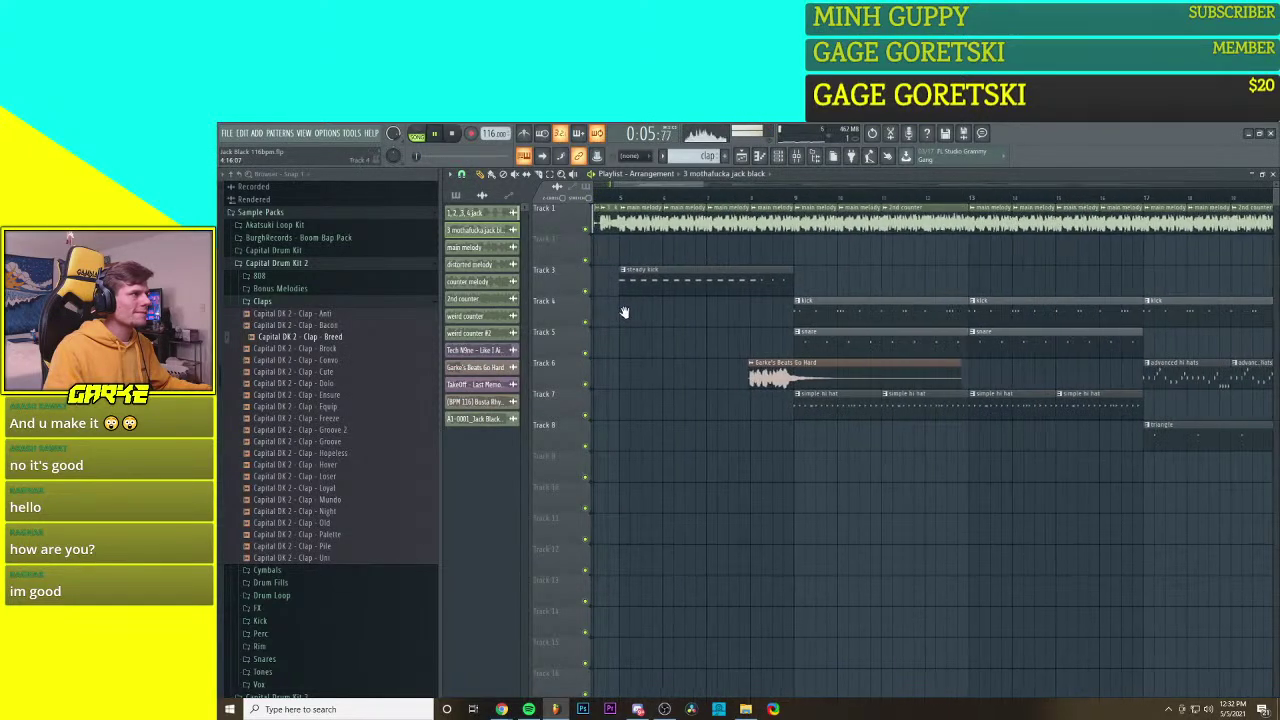
pyautogui.scroll(2, 706, 329)
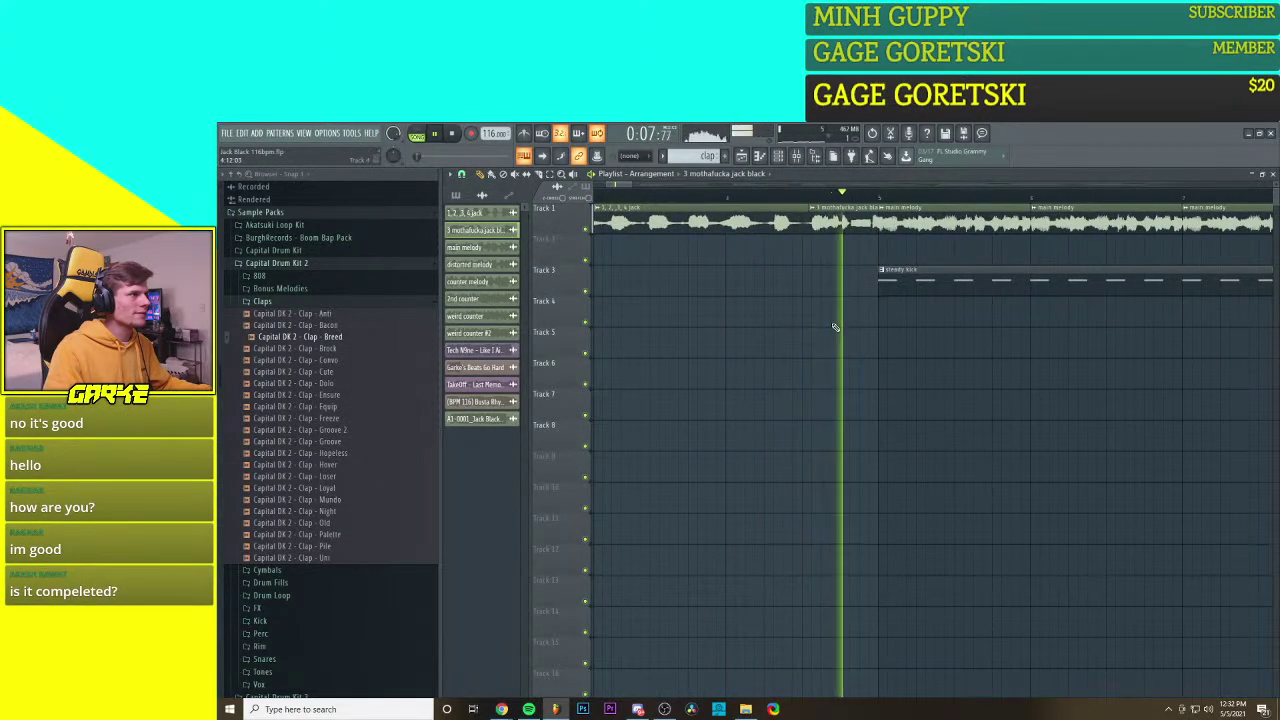
pyautogui.moveTo(835, 327)
pyautogui.mouseDown()
pyautogui.moveTo(757, 334)
pyautogui.moveTo(812, 327)
pyautogui.mouseUp()
pyautogui.press('space')
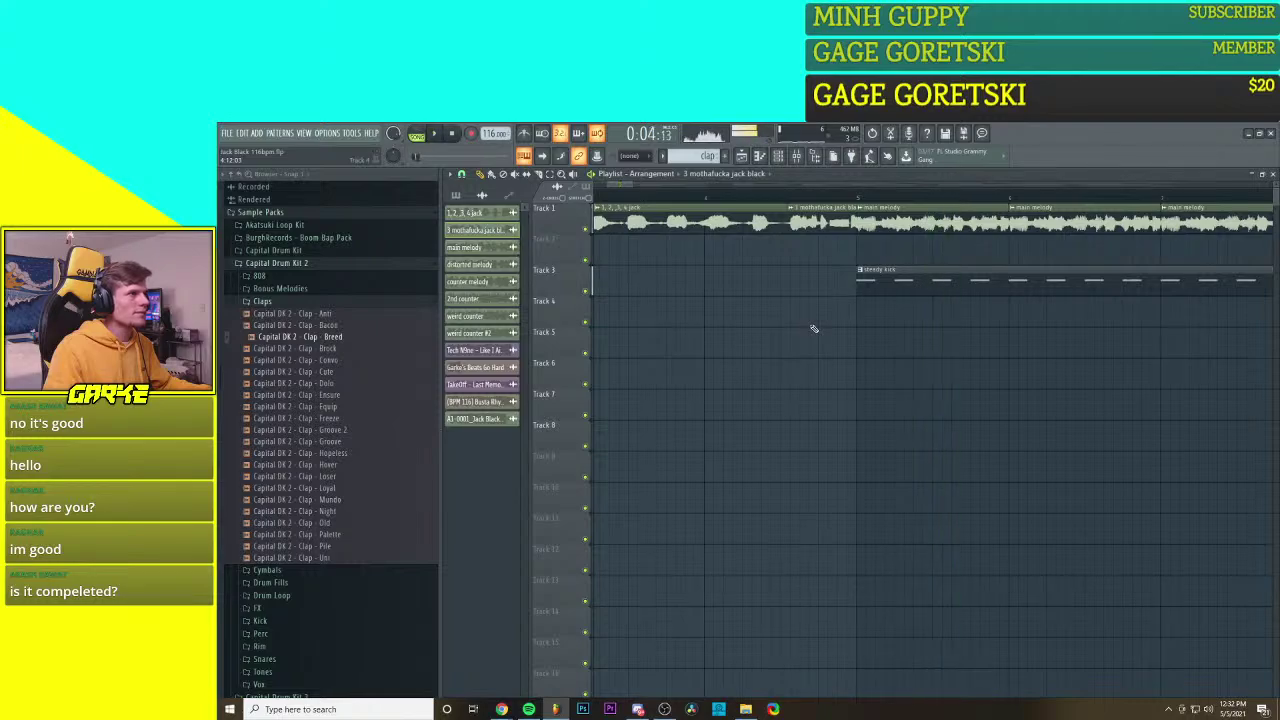
# Step: Move the intro's "3 mothafucka jack black" clip from Track 1 down to Track 6, ending at bar 5
pyautogui.scroll(2, 851, 299)
pyautogui.scroll(1, 851, 299)
pyautogui.scroll(-2, 844, 300)
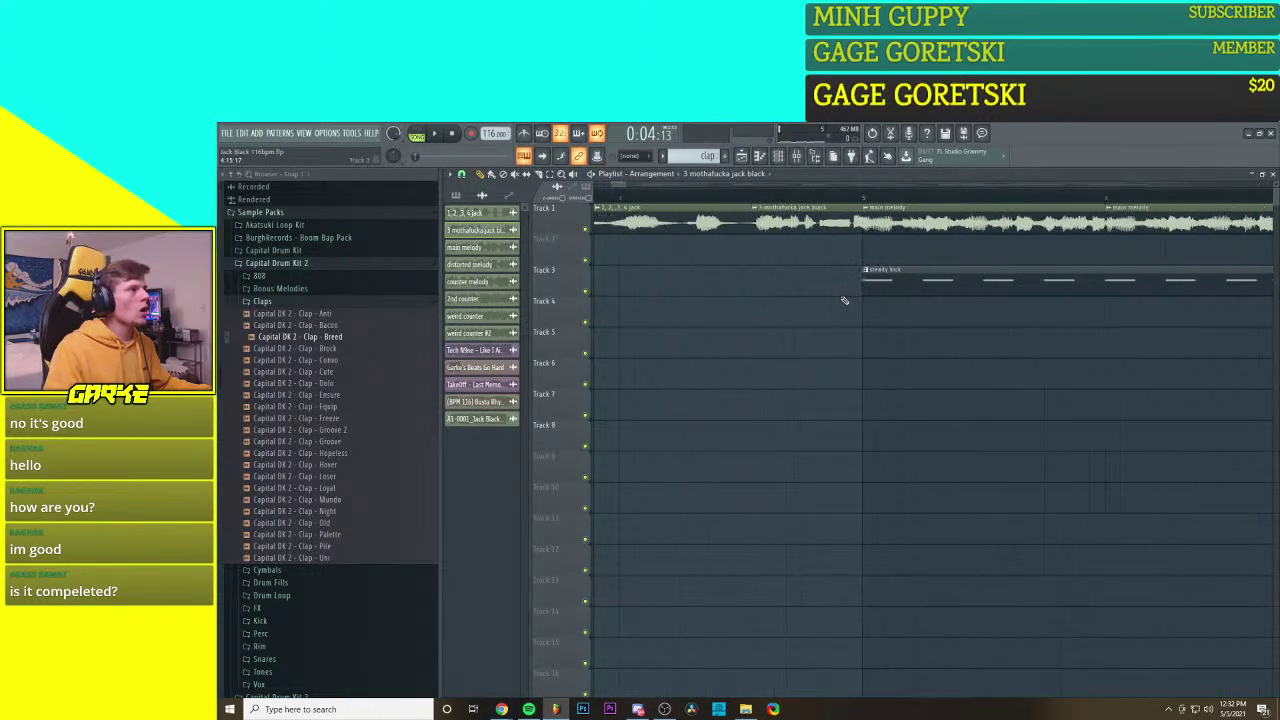
pyautogui.scroll(-5, 844, 300)
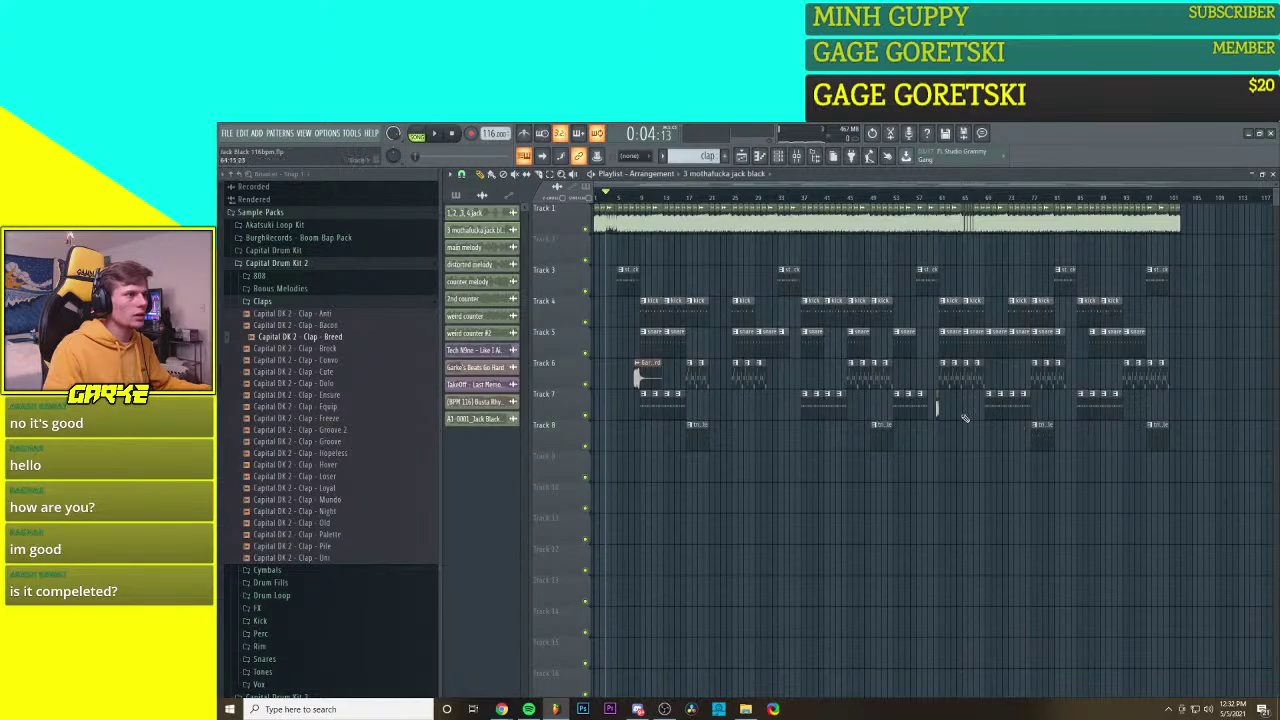
pyautogui.scroll(6, 669, 320)
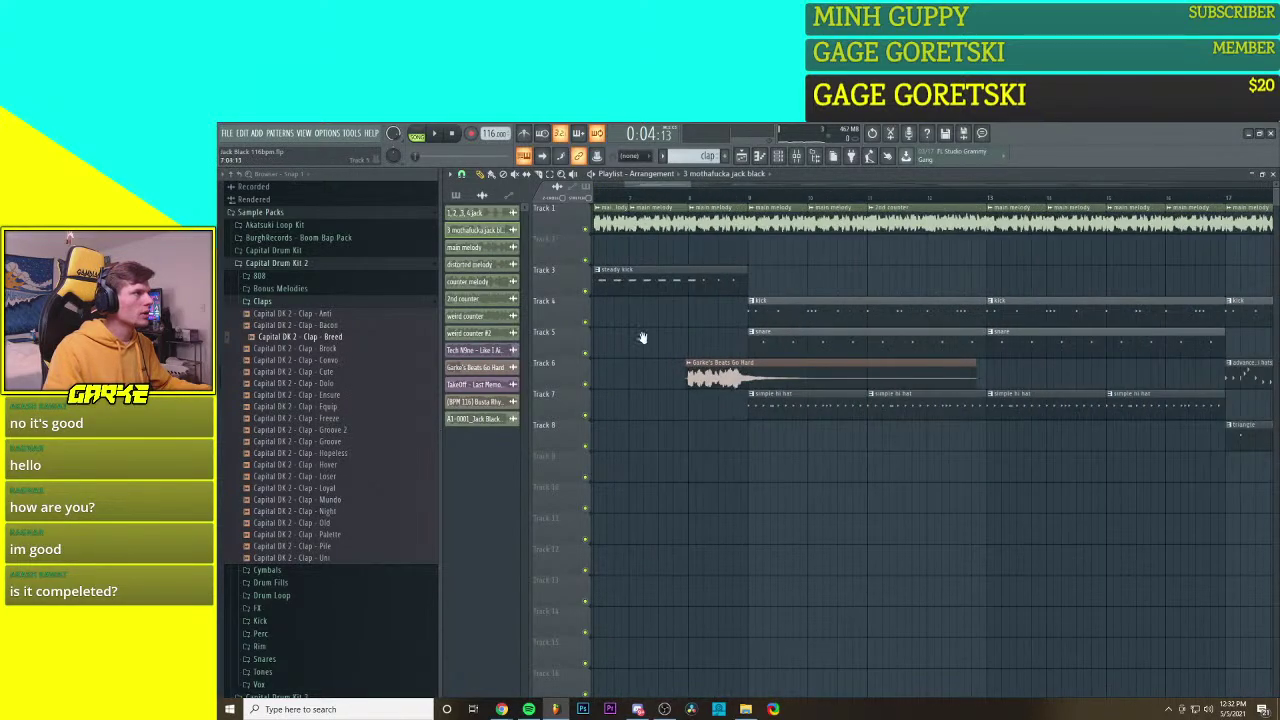
pyautogui.scroll(6, 694, 269)
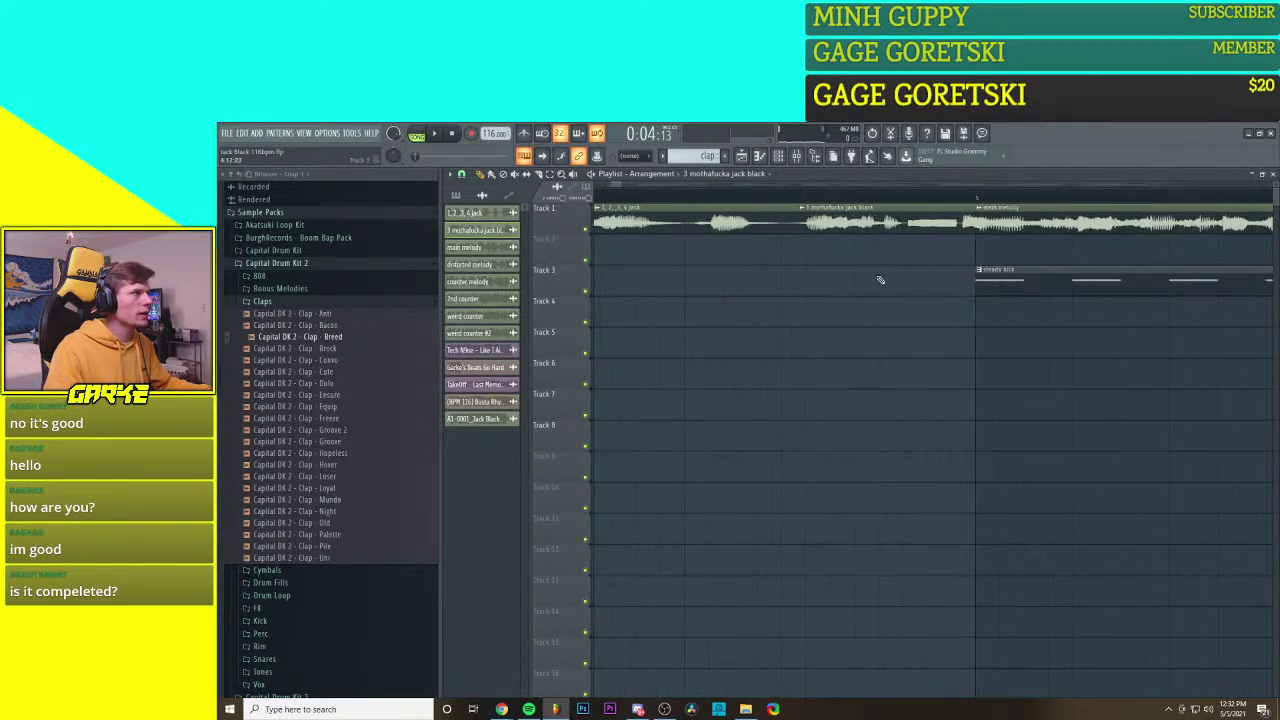
pyautogui.scroll(3, 983, 283)
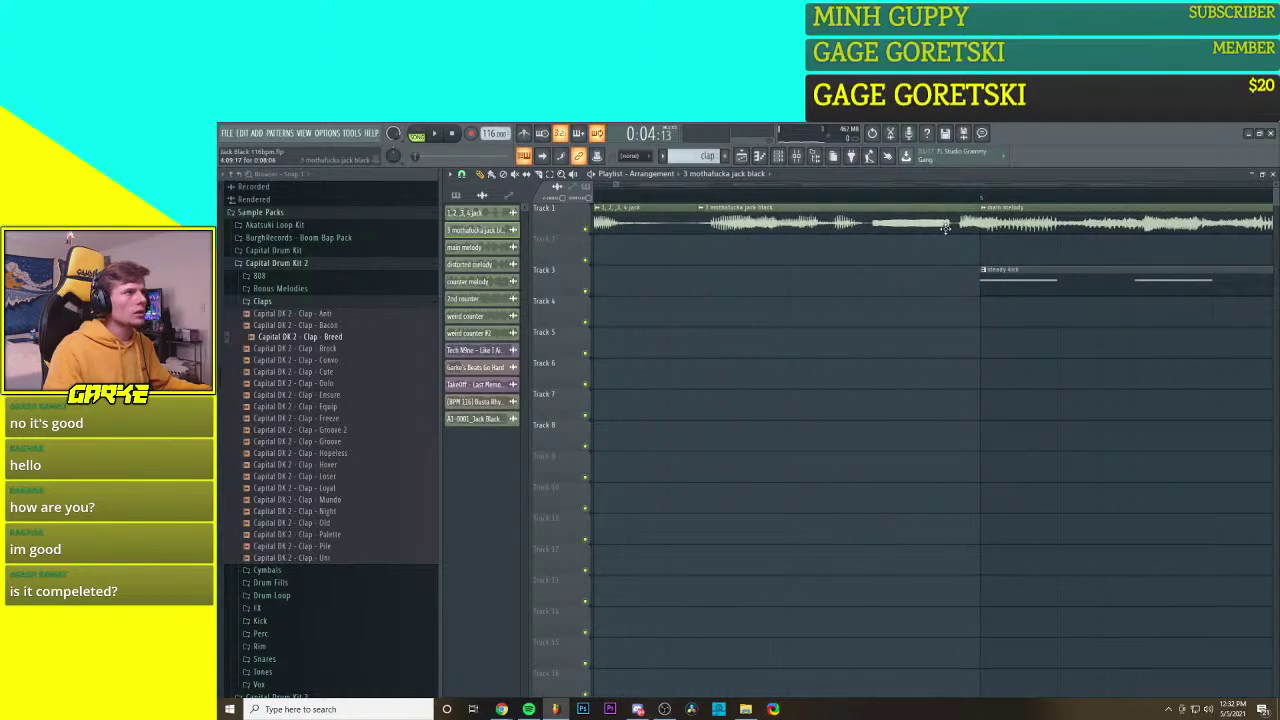
pyautogui.moveTo(945, 228); pyautogui.dragTo(914, 377)
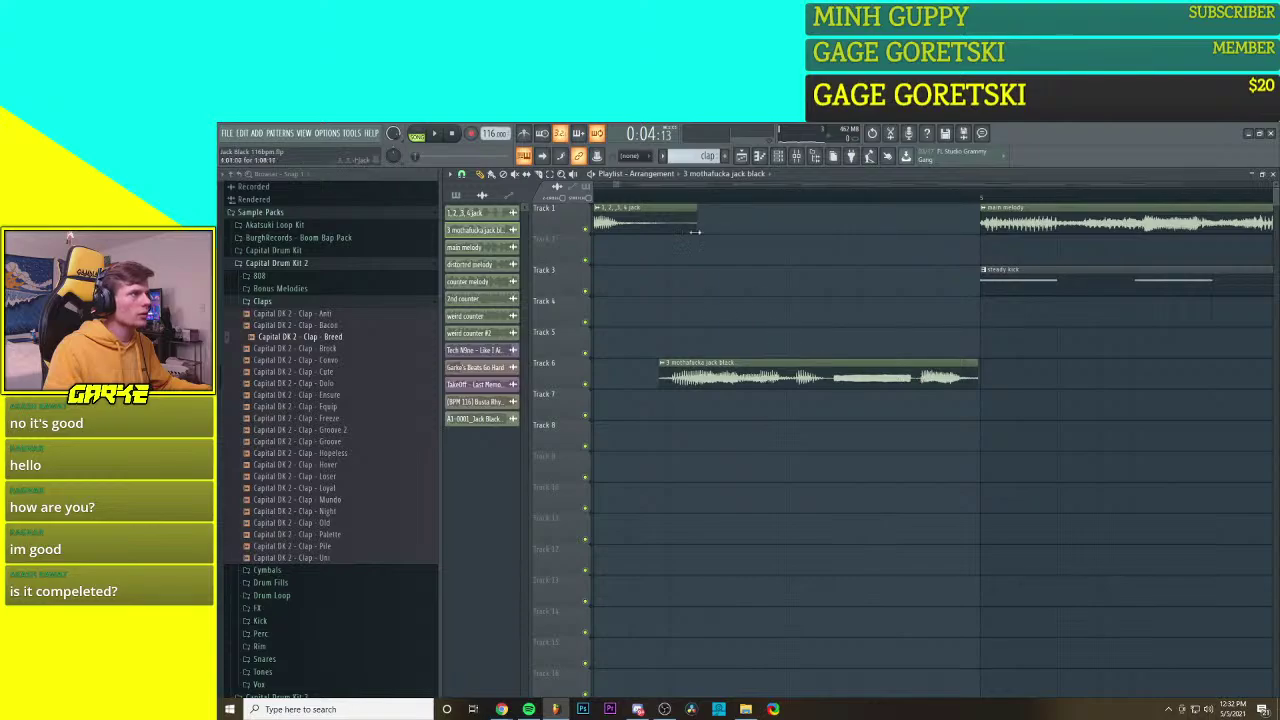
# Step: Solo Track 6 to play the vocal phrase alone, and enable Track 1 alongside it
pyautogui.keyDown('ctrl'); pyautogui.click(586, 385); pyautogui.keyUp('ctrl')
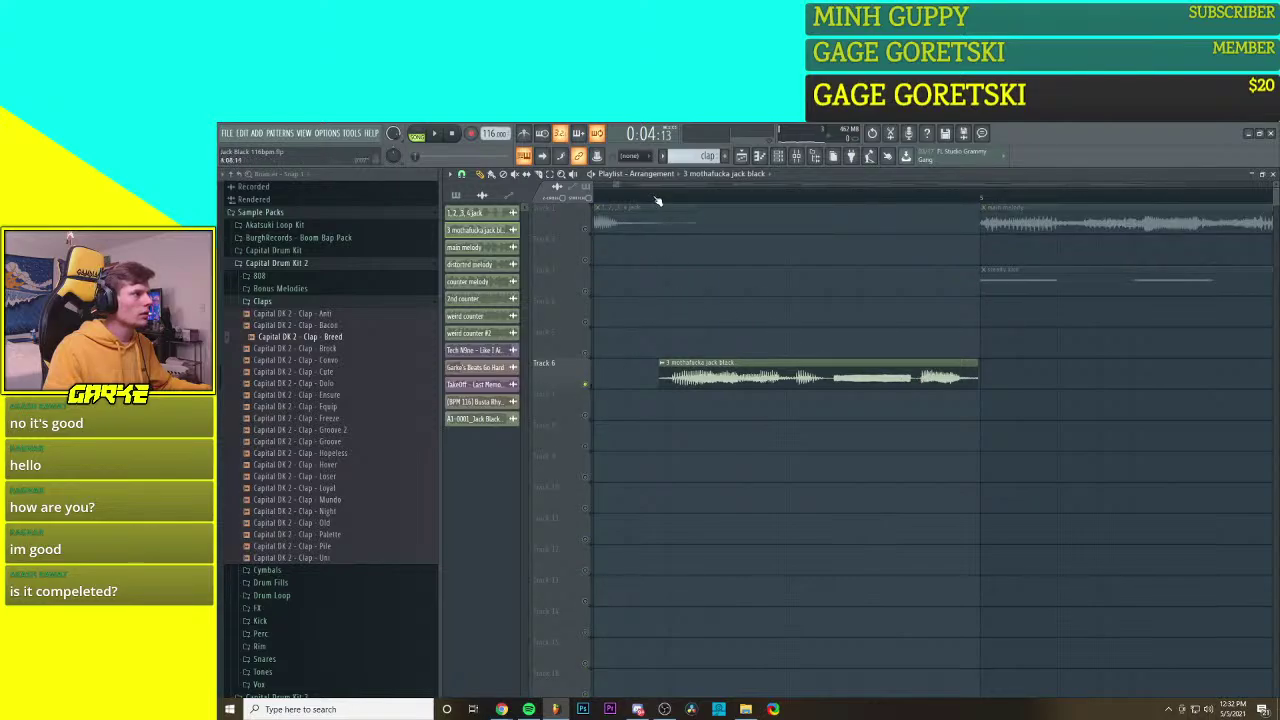
pyautogui.press('space')
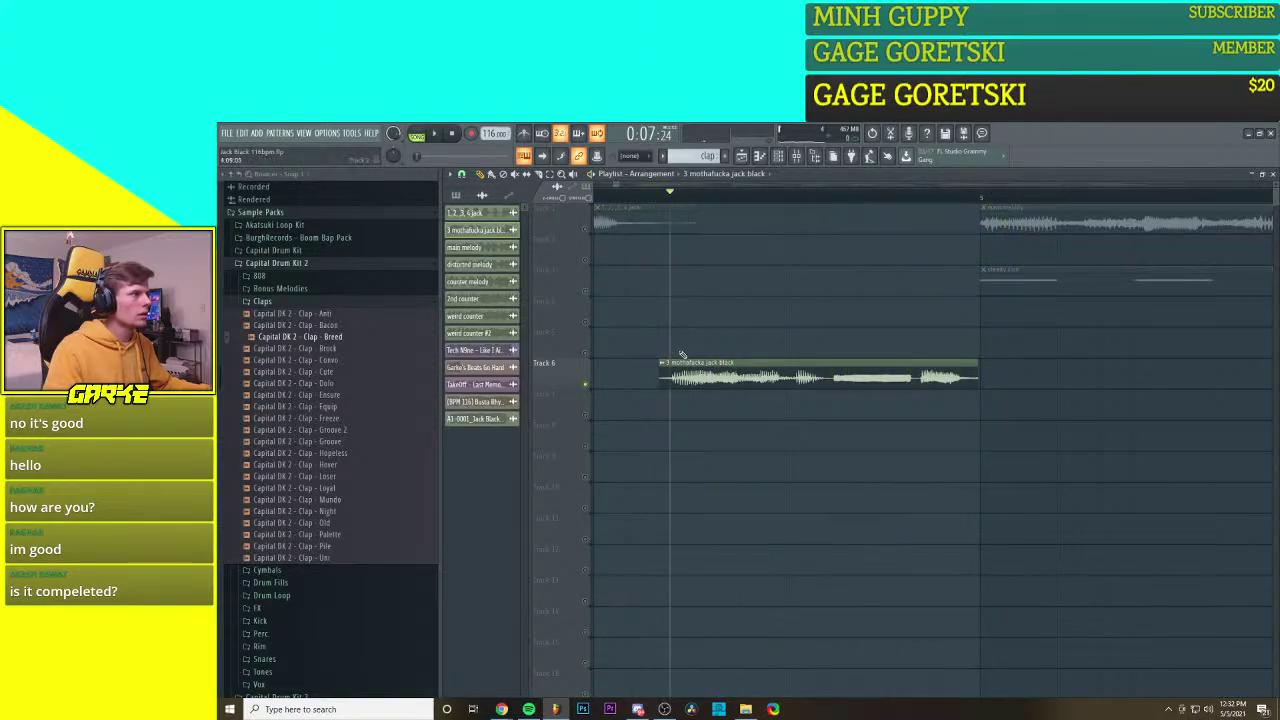
pyautogui.click(587, 386)
pyautogui.click(587, 385)
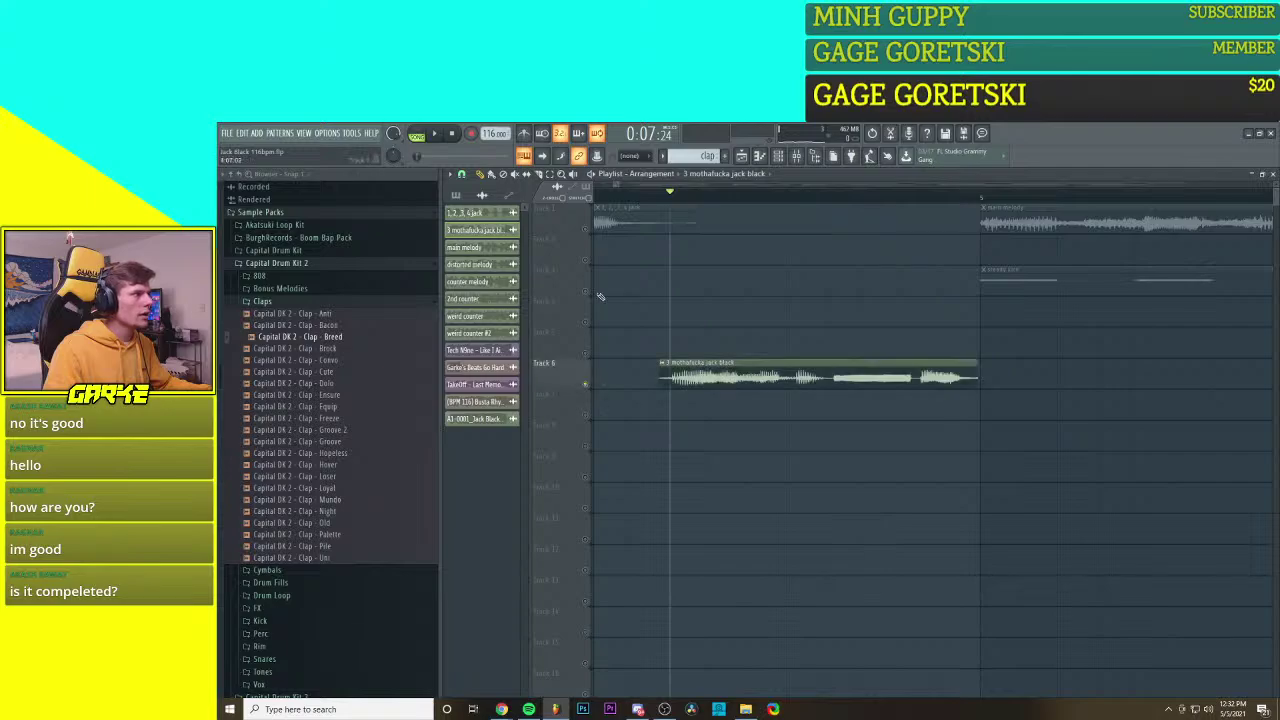
pyautogui.click(587, 231)
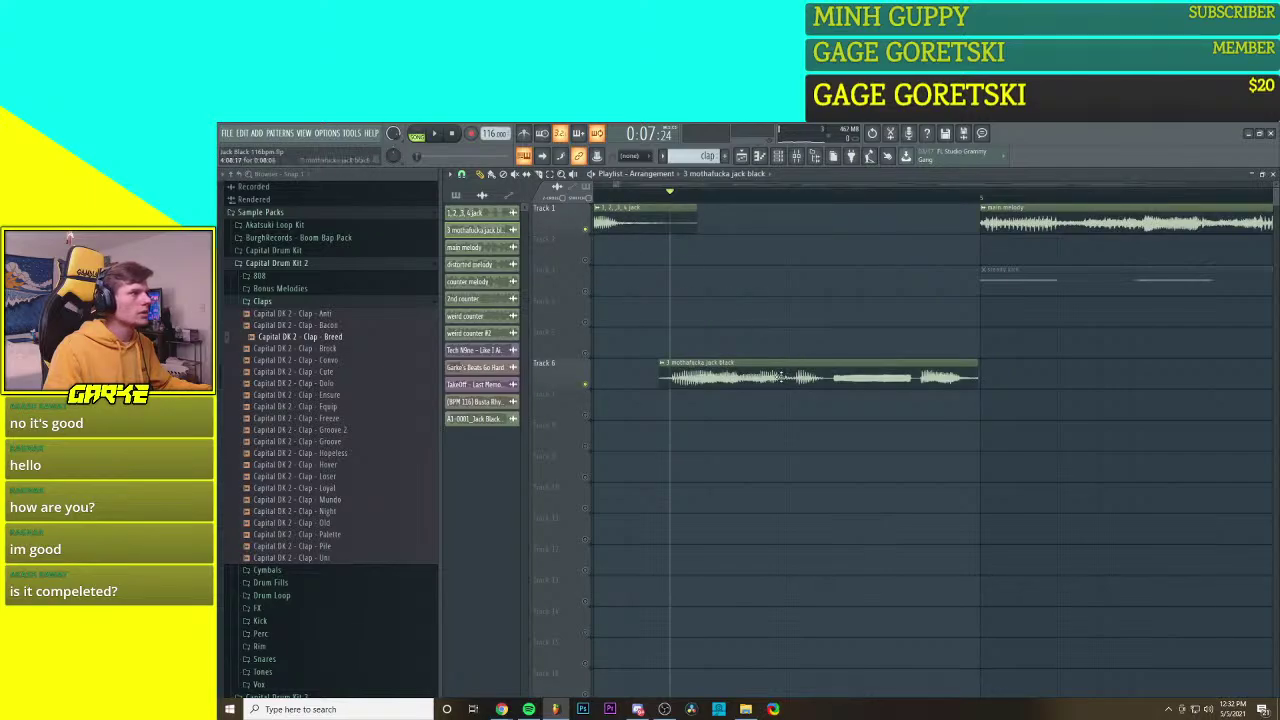
# Step: Move the "3 mothafucka jack black" clip back to Track 1, ending at the main melody's start at bar 5, and play the transition
pyautogui.moveTo(778, 376); pyautogui.dragTo(805, 212)
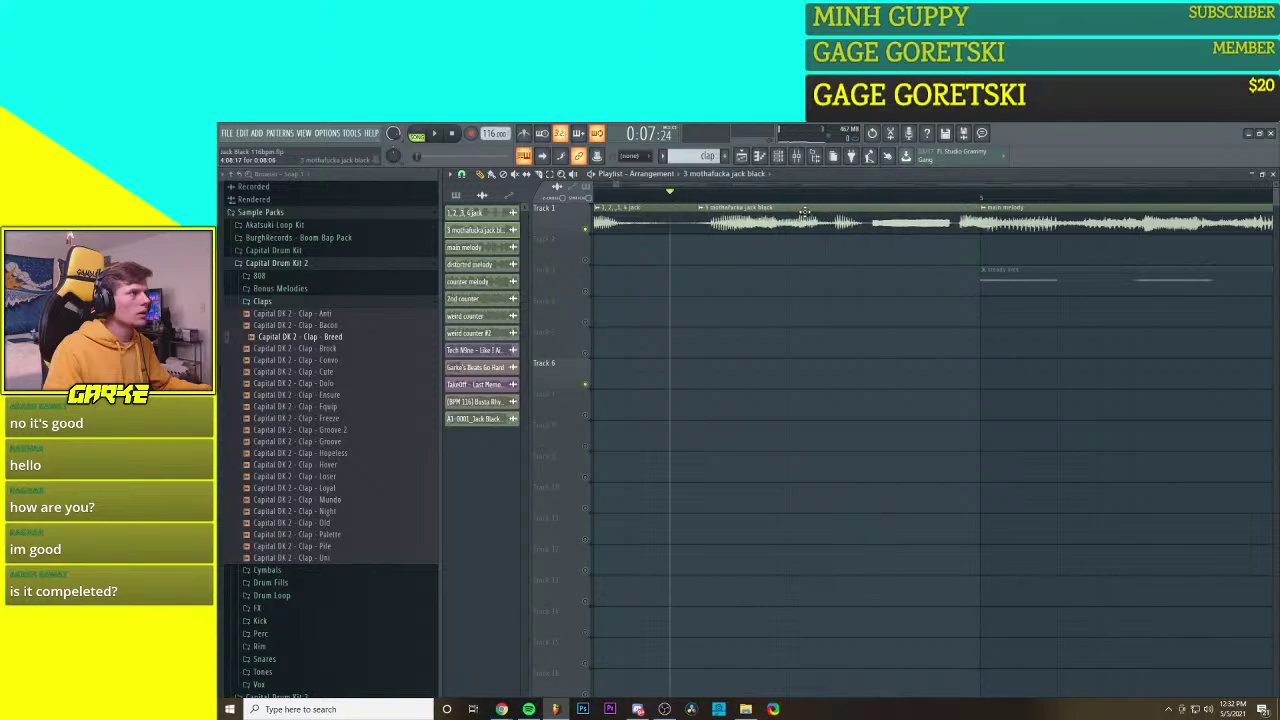
pyautogui.press('space')
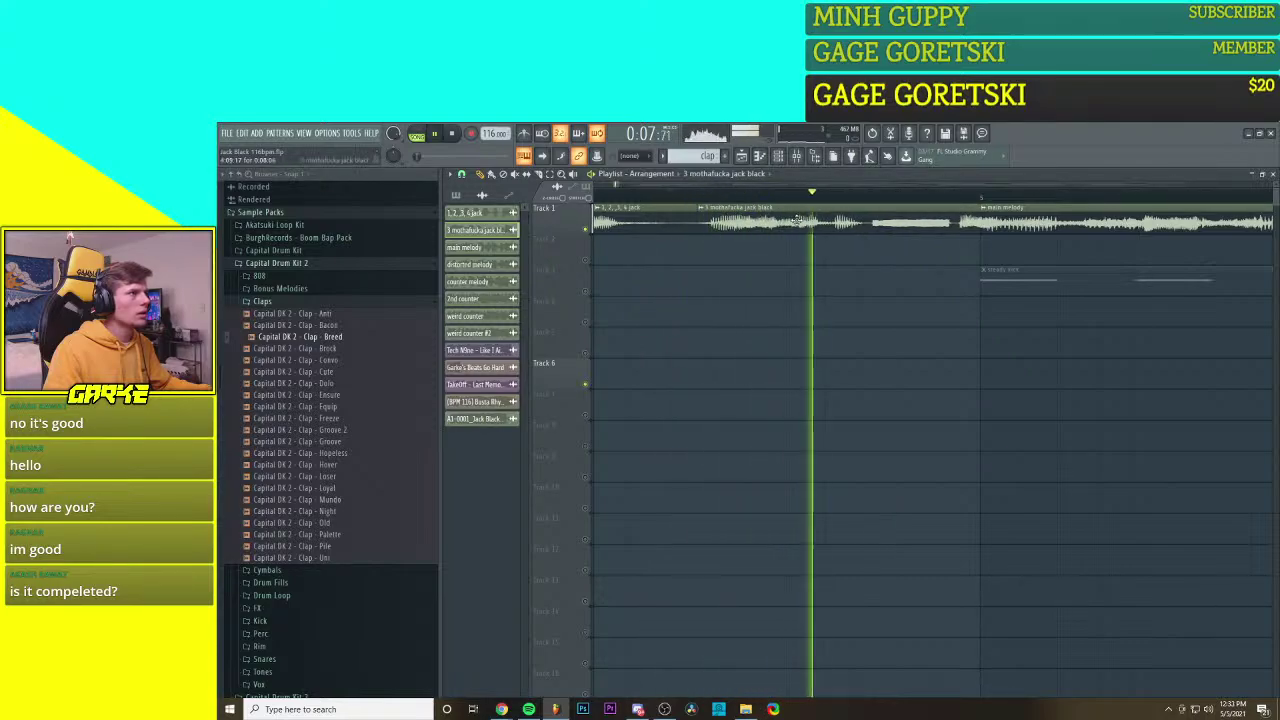
pyautogui.press('space')
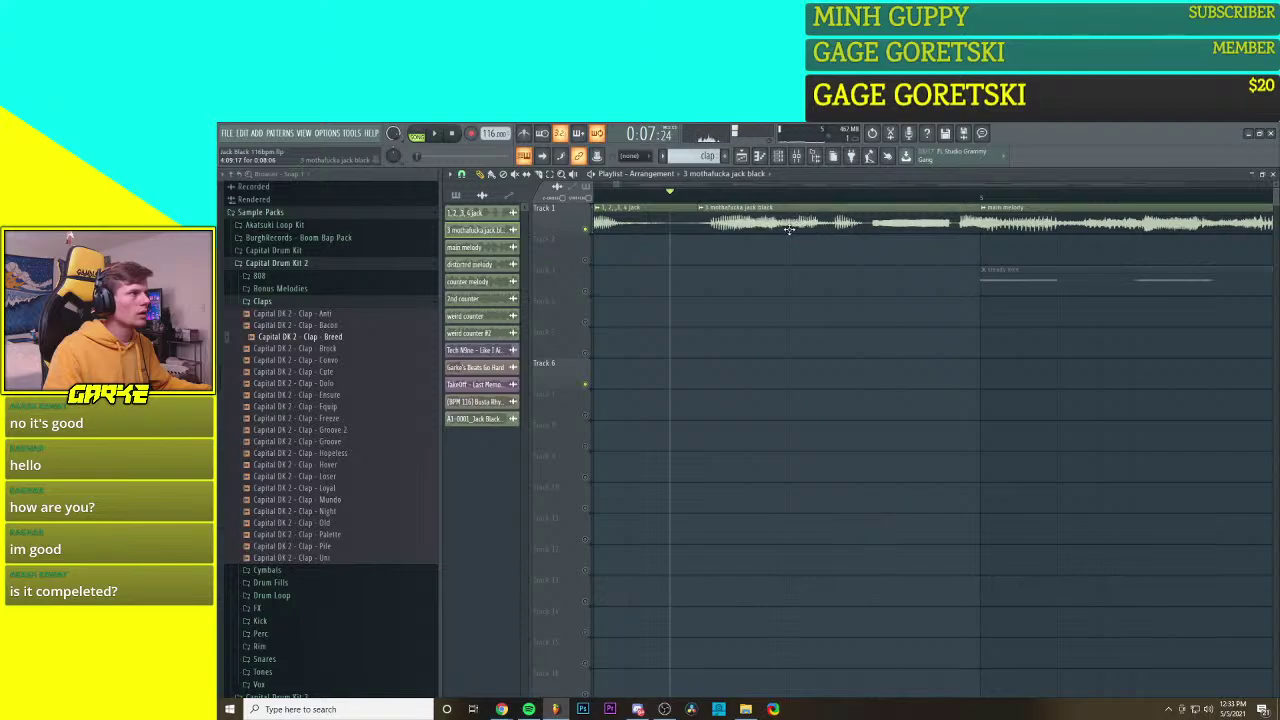
pyautogui.moveTo(789, 229); pyautogui.dragTo(766, 226)
pyautogui.press('space')
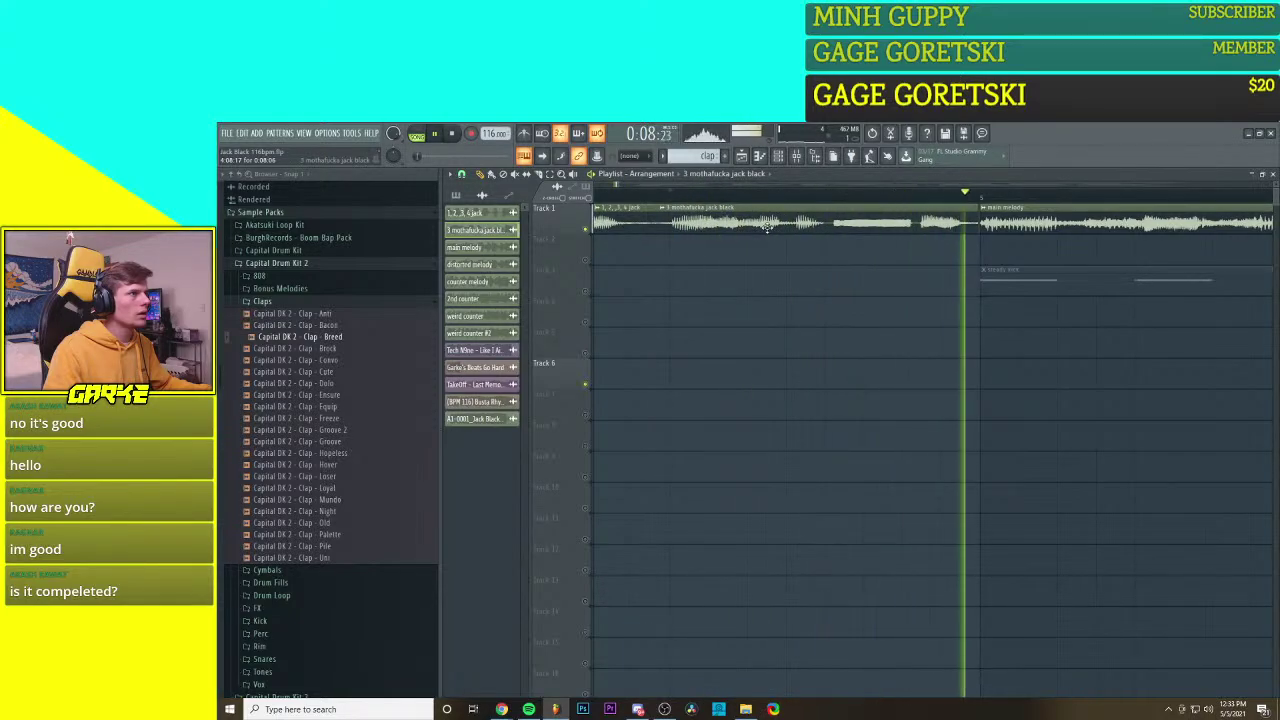
pyautogui.press('space')
pyautogui.scroll(1, 951, 240)
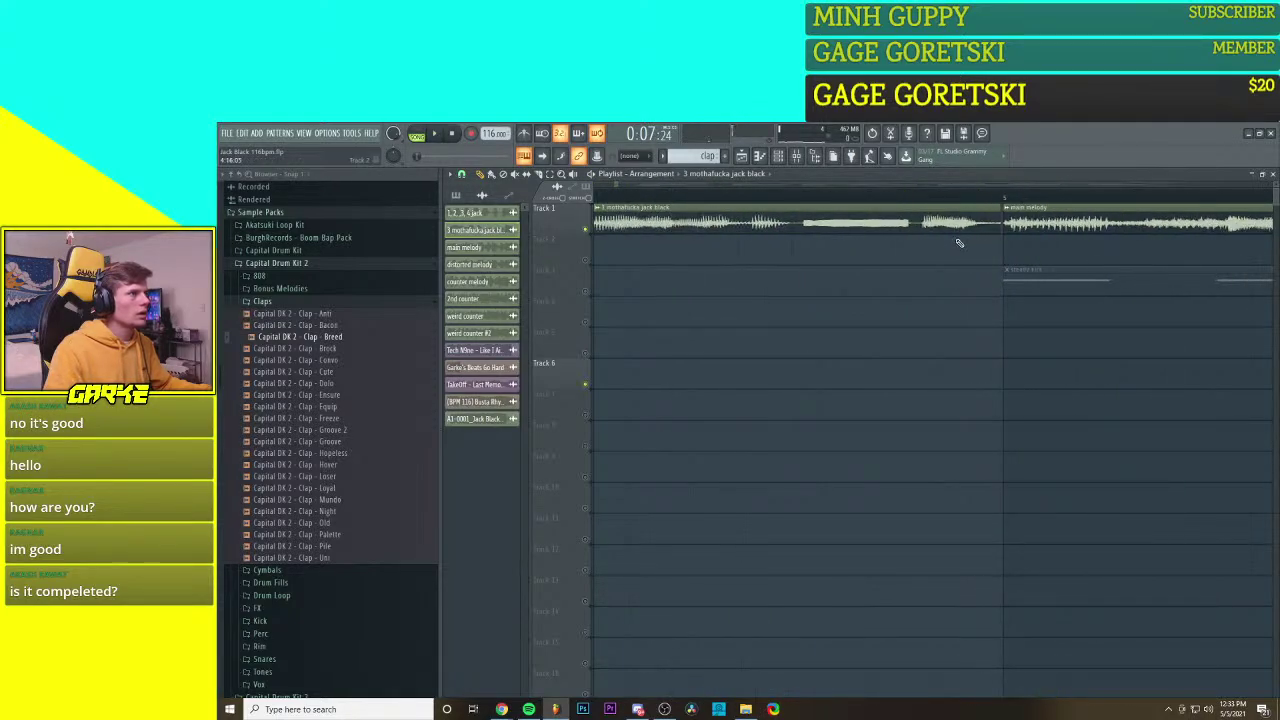
# Step: Reset the time stretching of the intro's "3 mothafucka jack black" clip in its channel settings
pyautogui.scroll(-4, 829, 251)
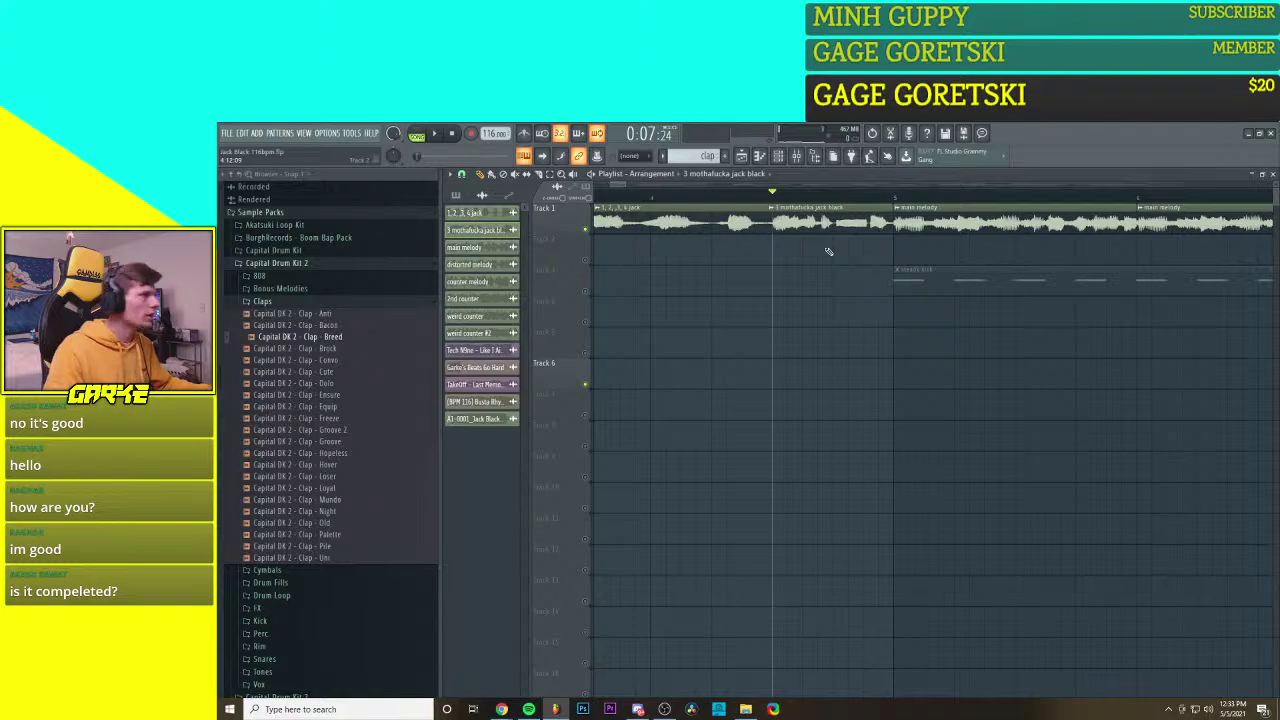
pyautogui.doubleClick(824, 207)
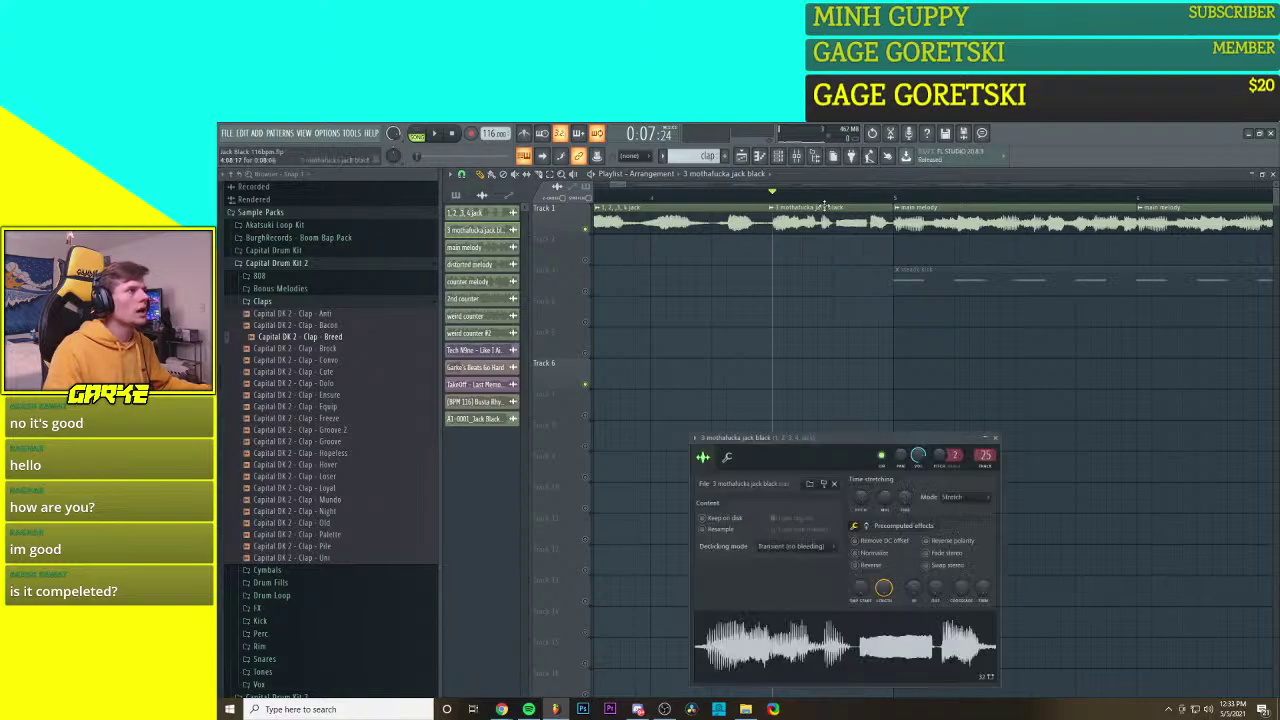
pyautogui.rightClick(902, 498)
pyautogui.click(976, 505)
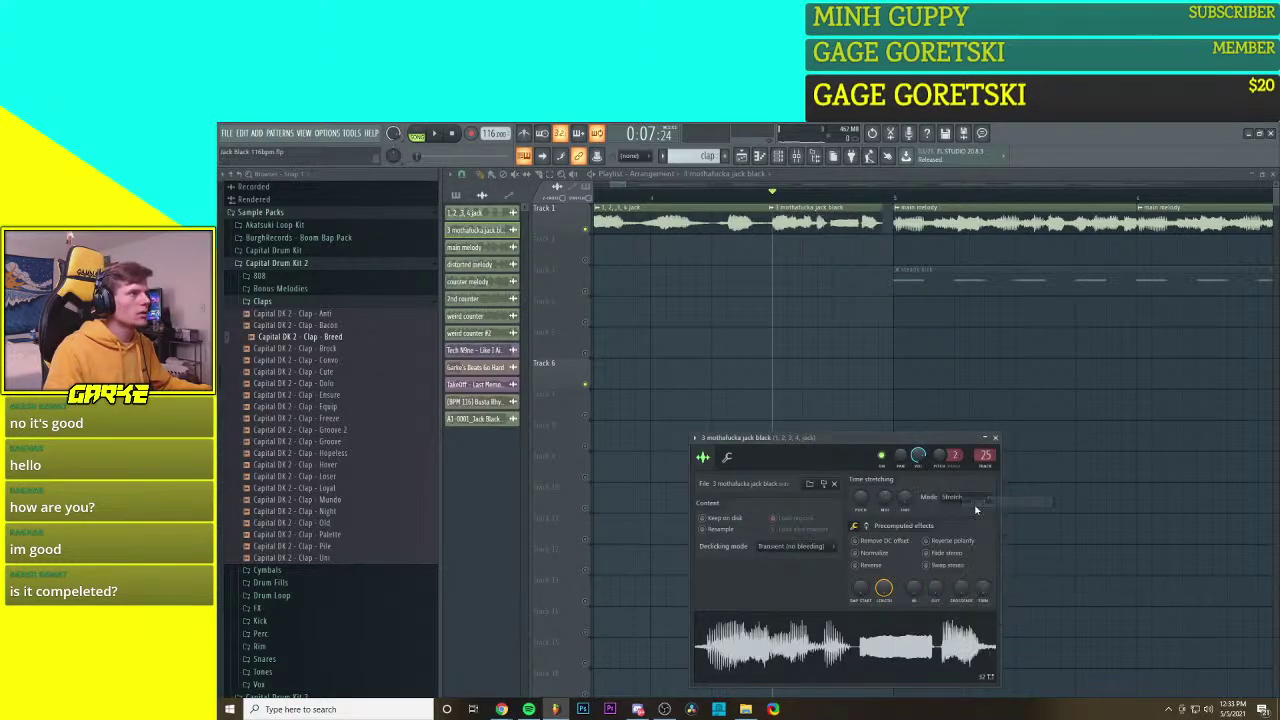
pyautogui.click(995, 438)
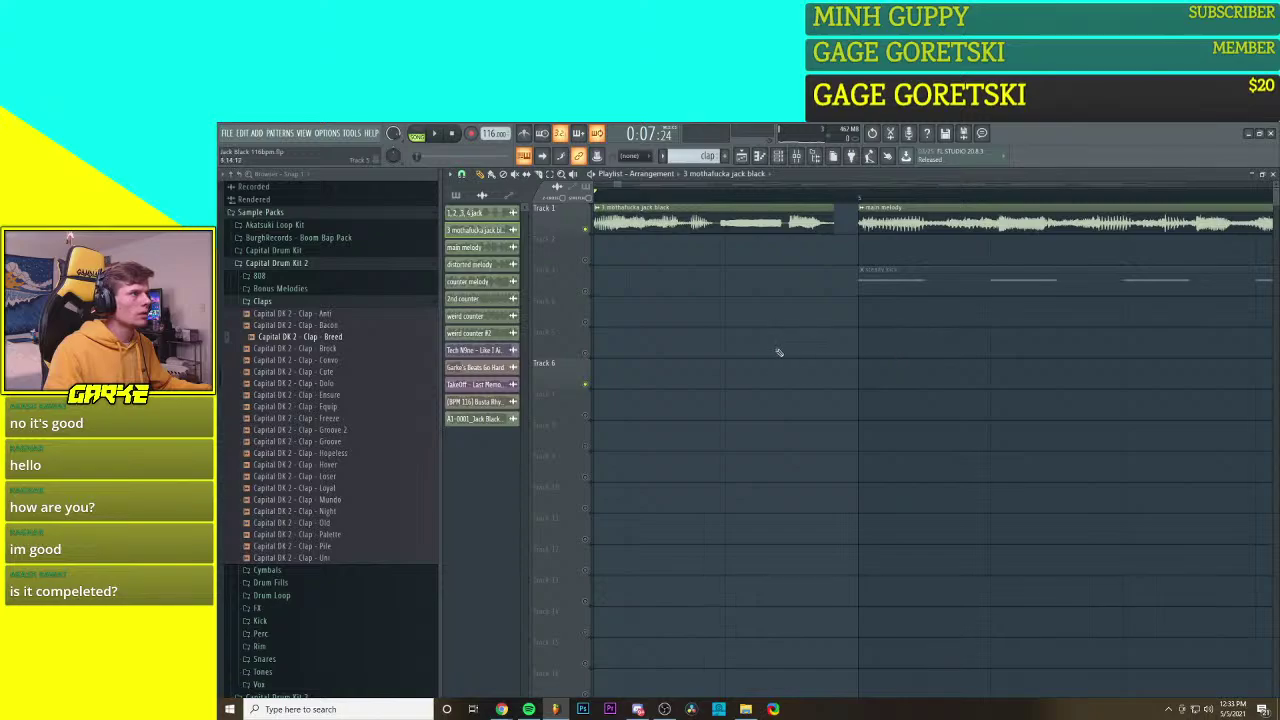
# Step: Shift the "3 mothafucka jack black" clip on Track 1 to end at bar 5 and play the transition into the main melody
pyautogui.hscroll(-2, 782, 346)
pyautogui.moveTo(921, 228); pyautogui.dragTo(945, 227)
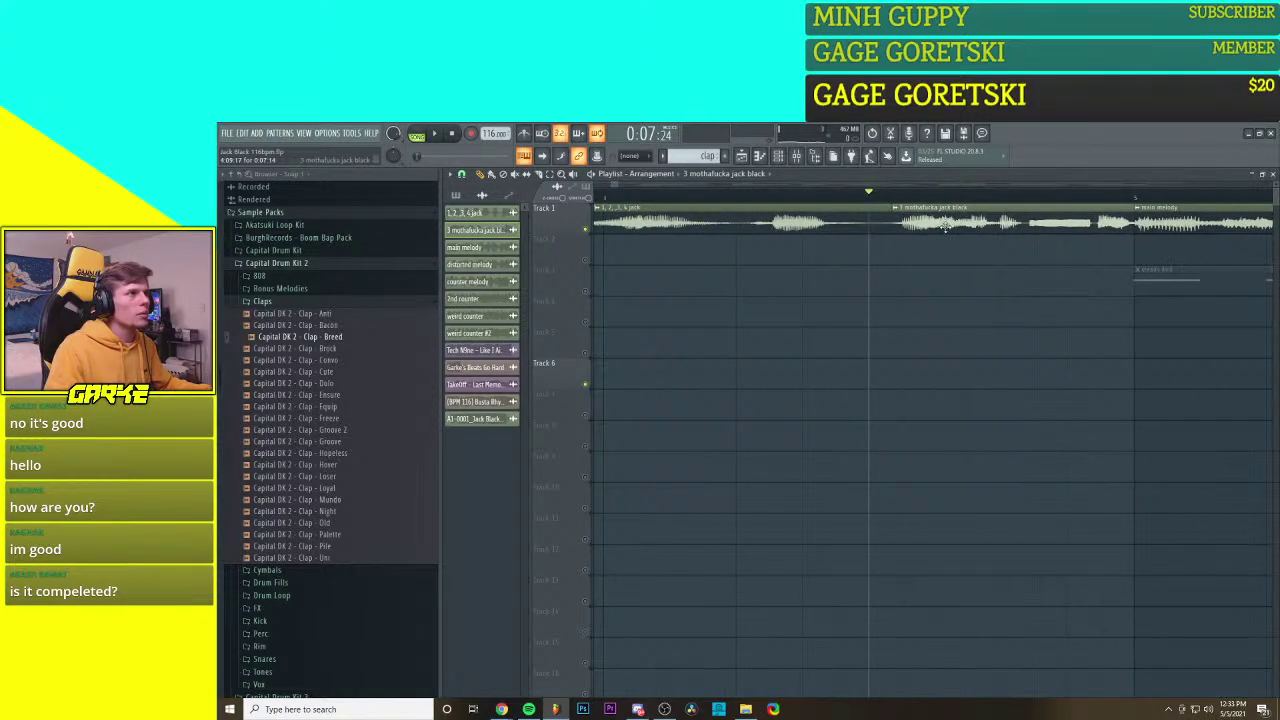
pyautogui.scroll(-5, 940, 290)
pyautogui.click(847, 197)
pyautogui.press('space')
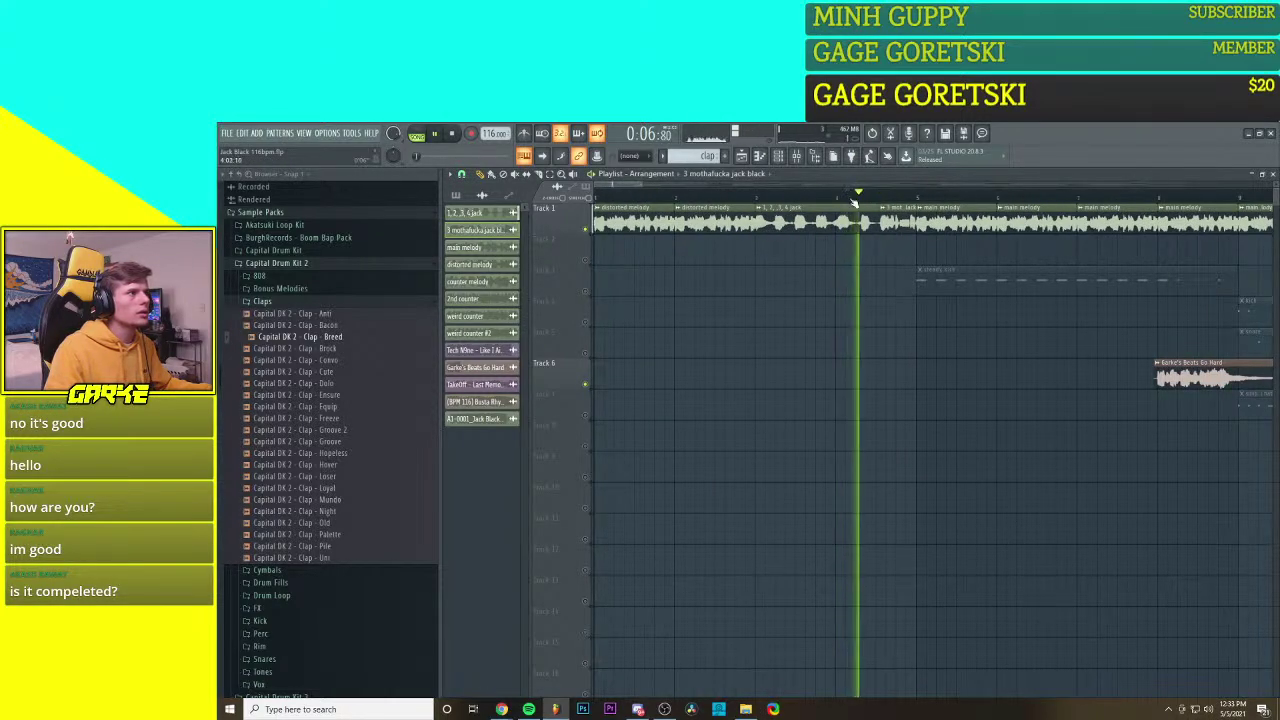
pyautogui.press('space')
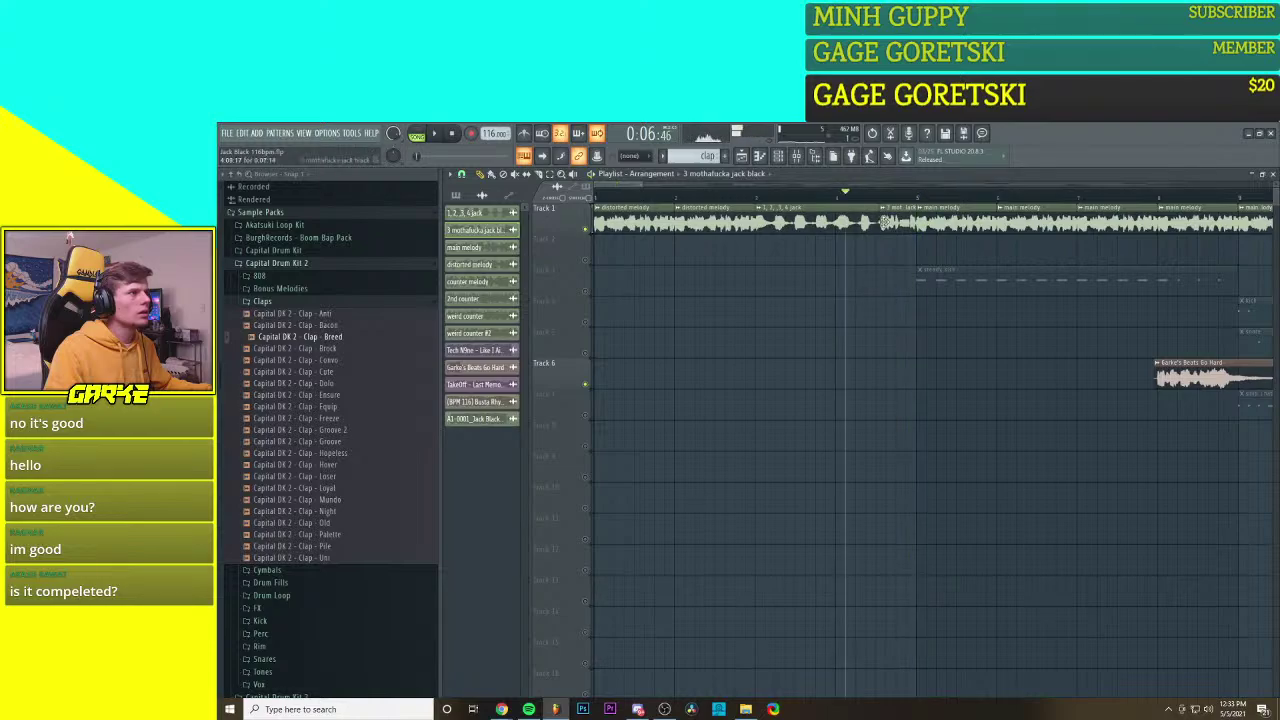
pyautogui.scroll(3, 899, 242)
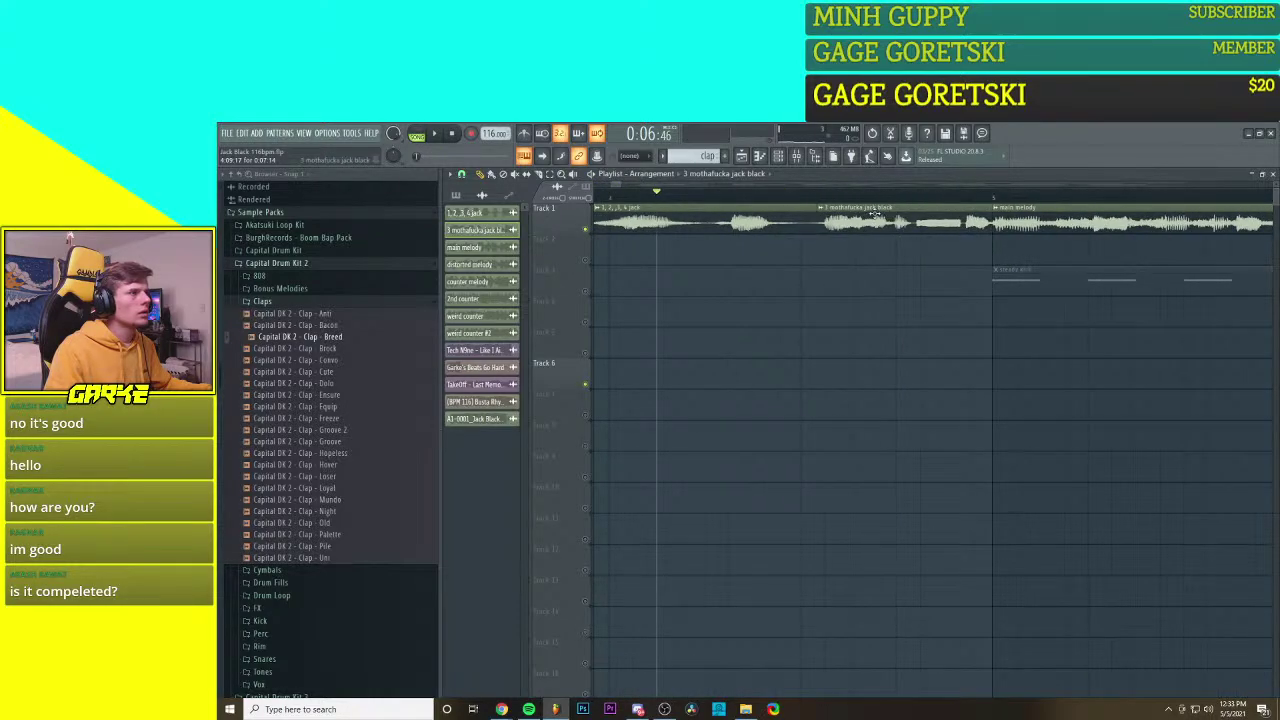
pyautogui.scroll(2, 881, 250)
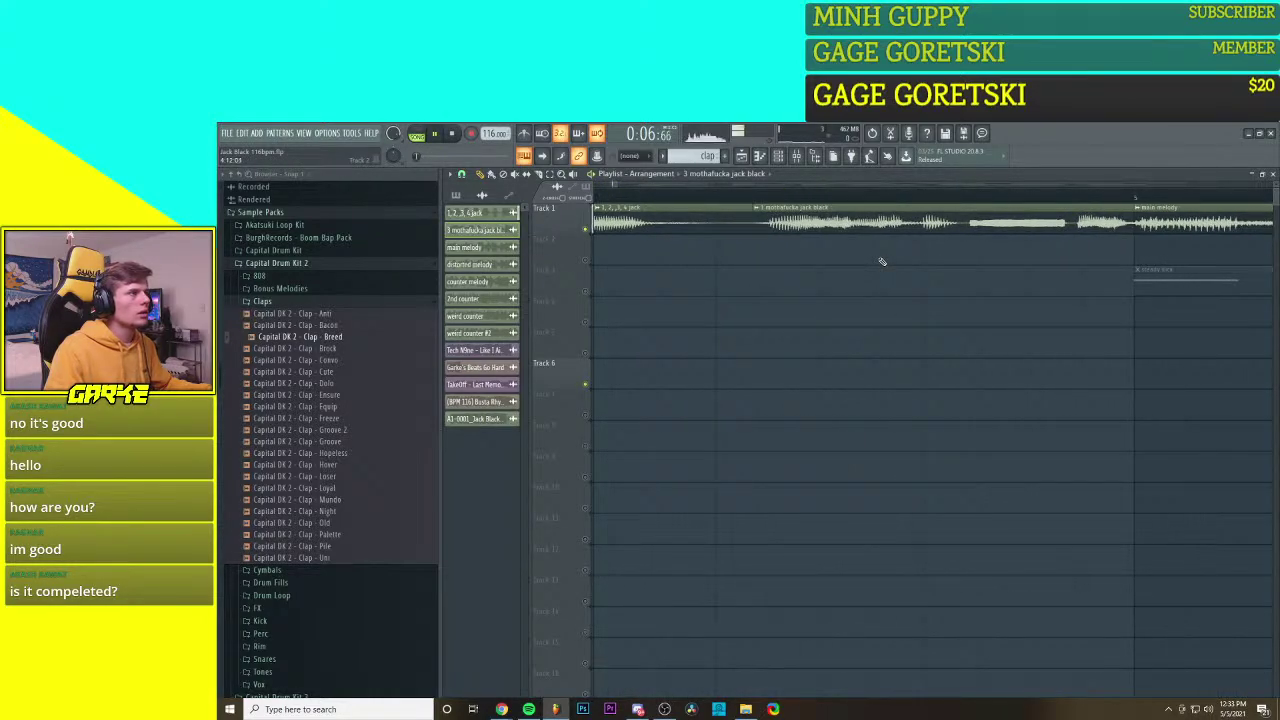
pyautogui.press('space')
pyautogui.press('space')
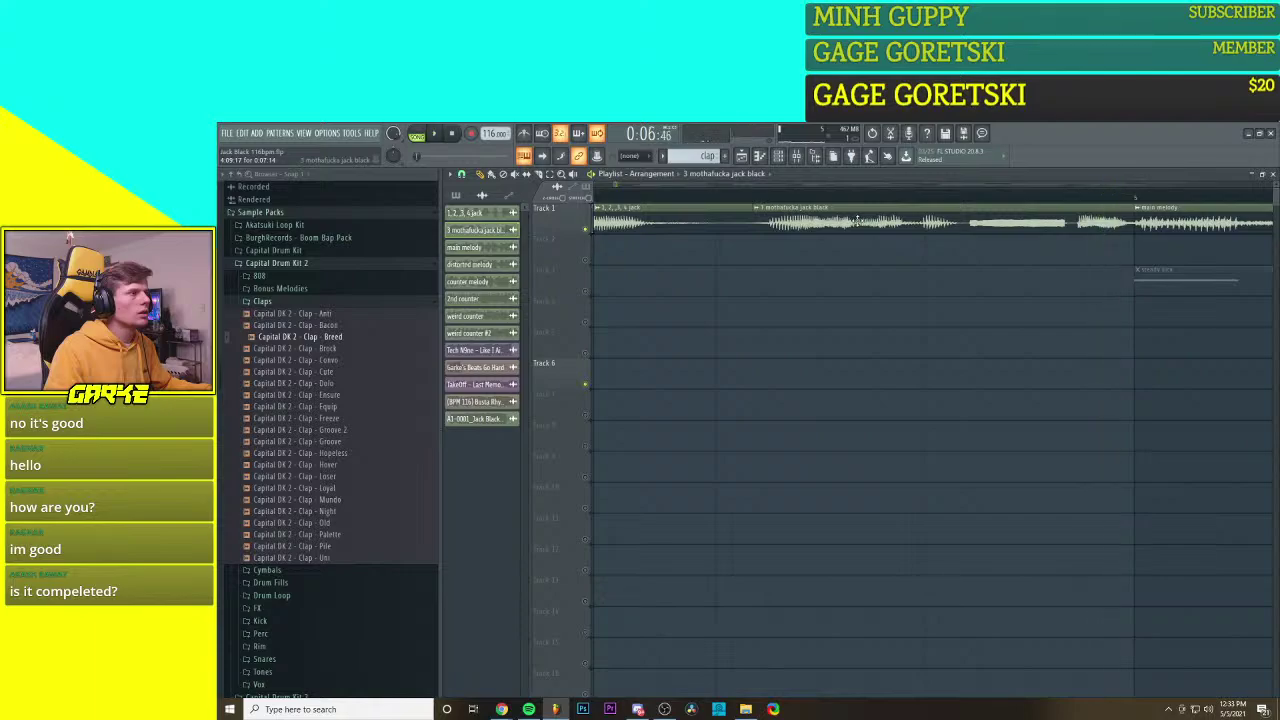
# Step: Set the "3 mothafucka jack black" channel's time-stretching mode to Resample and play the intro transition from bar 3
pyautogui.doubleClick(857, 218)
pyautogui.click(952, 496)
pyautogui.click(958, 516)
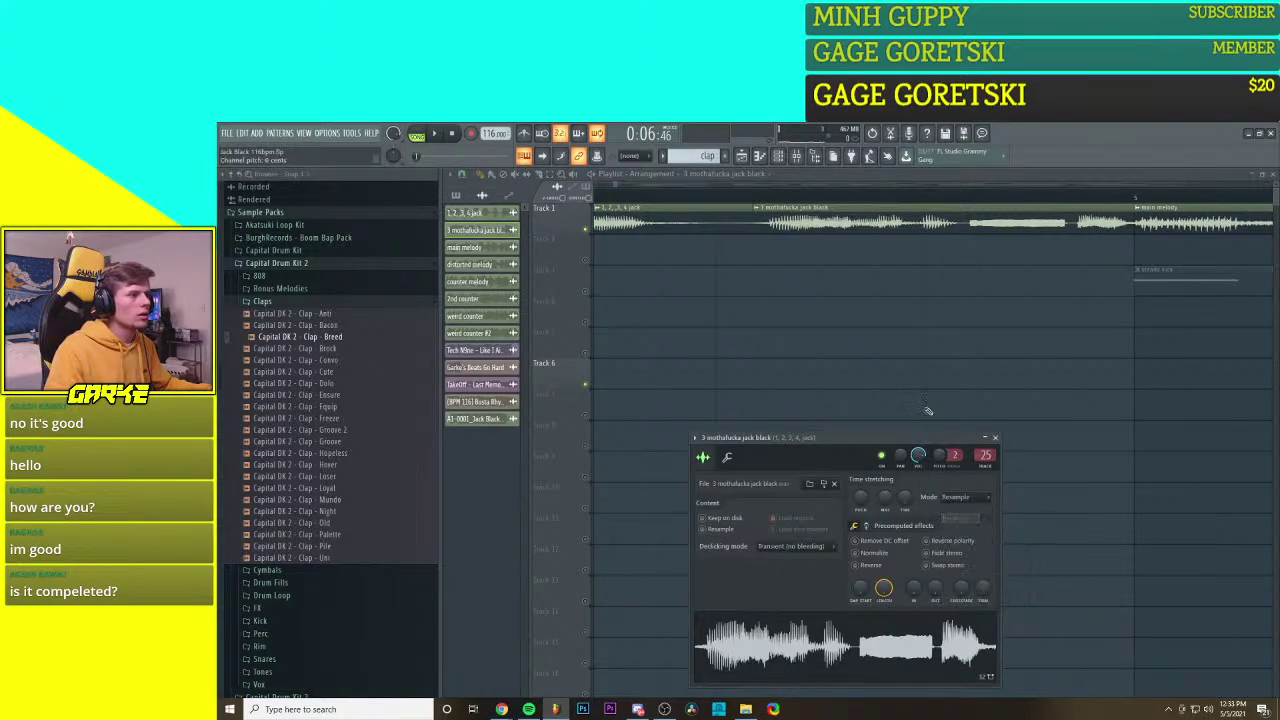
pyautogui.click(886, 321)
pyautogui.press('space')
pyautogui.rightClick(904, 317)
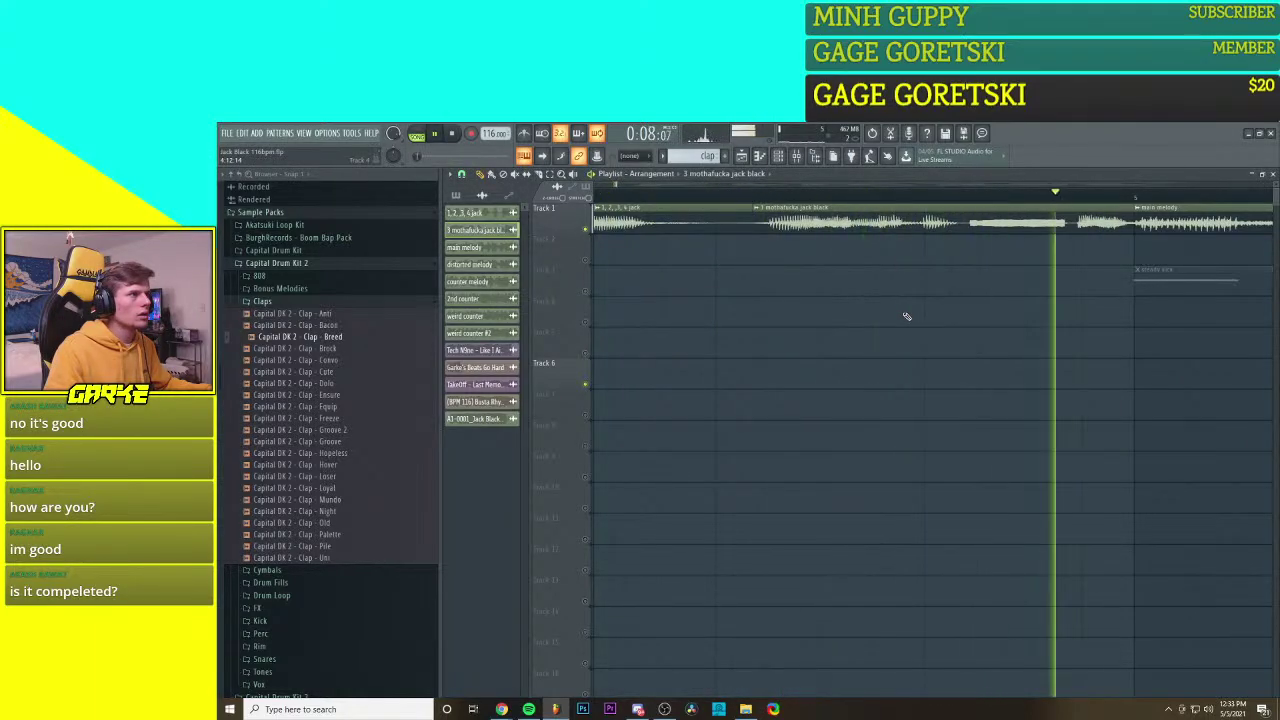
pyautogui.scroll(-2, 907, 316)
pyautogui.click(697, 195)
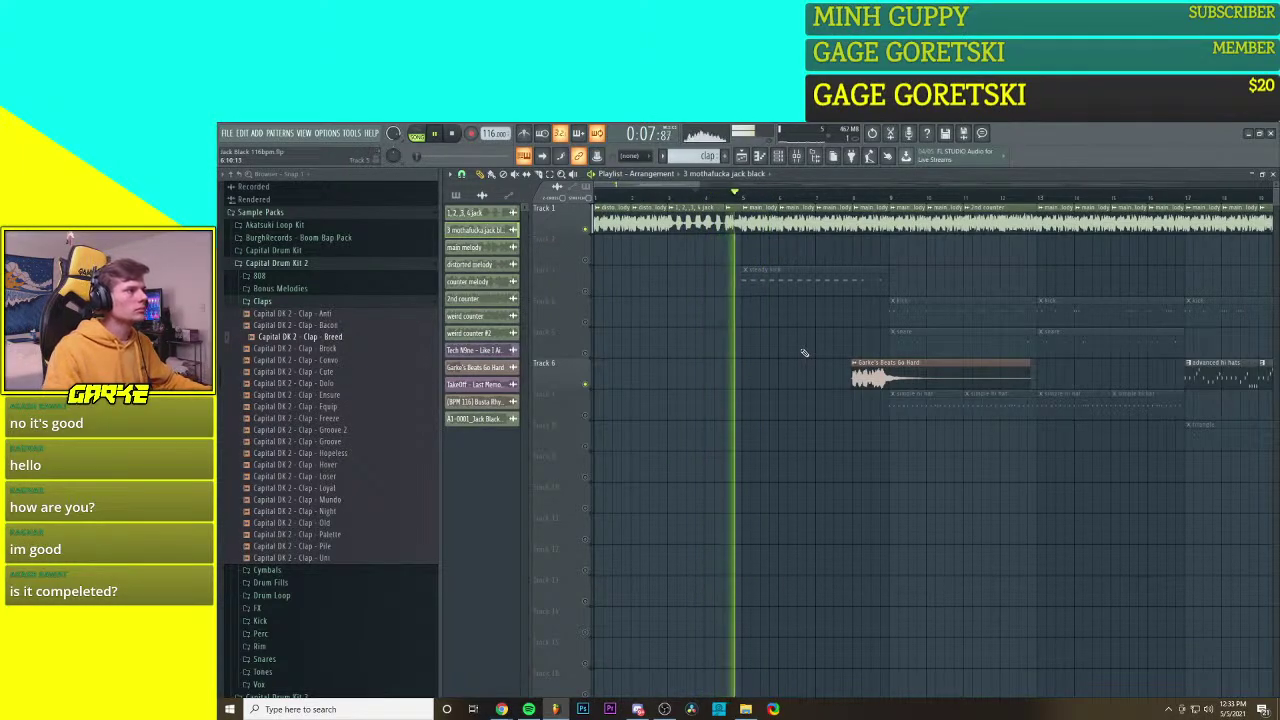
pyautogui.press('space')
# Step: Add a second "3 mothafucka jack black" clip on Track 6 and carry it along the arrangement to bar 36
pyautogui.scroll(-3, 657, 371)
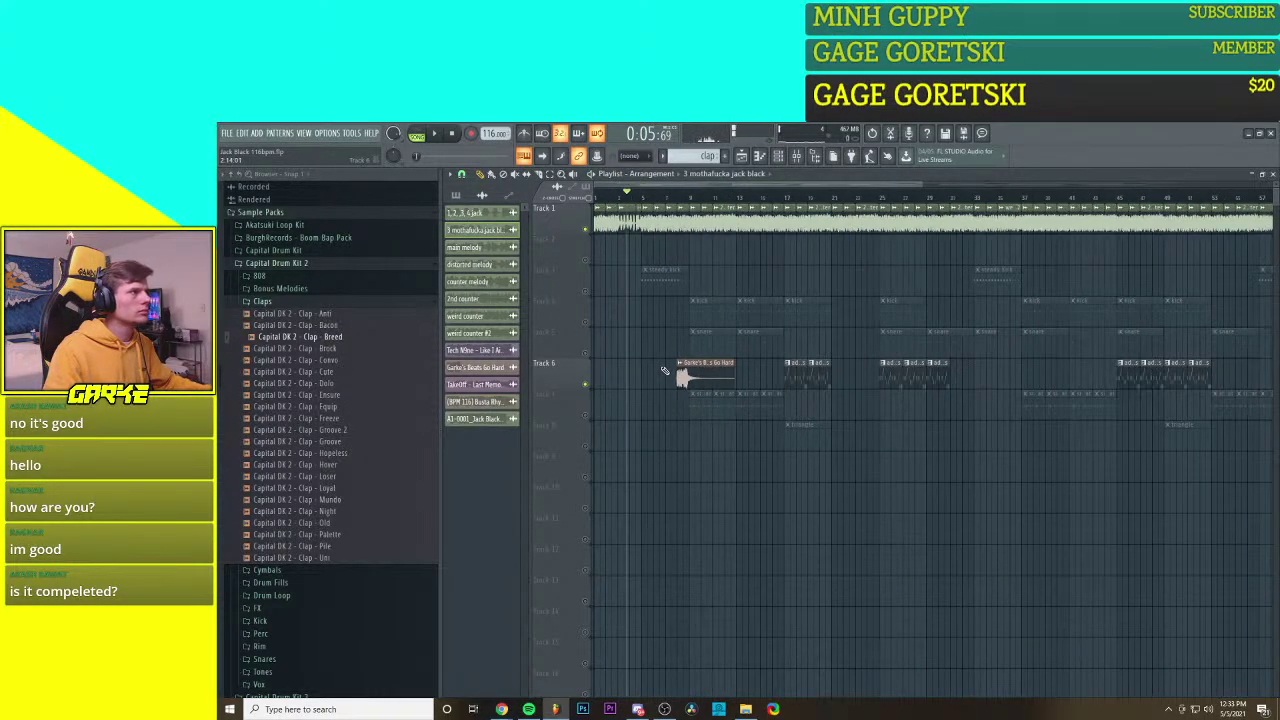
pyautogui.scroll(5, 612, 318)
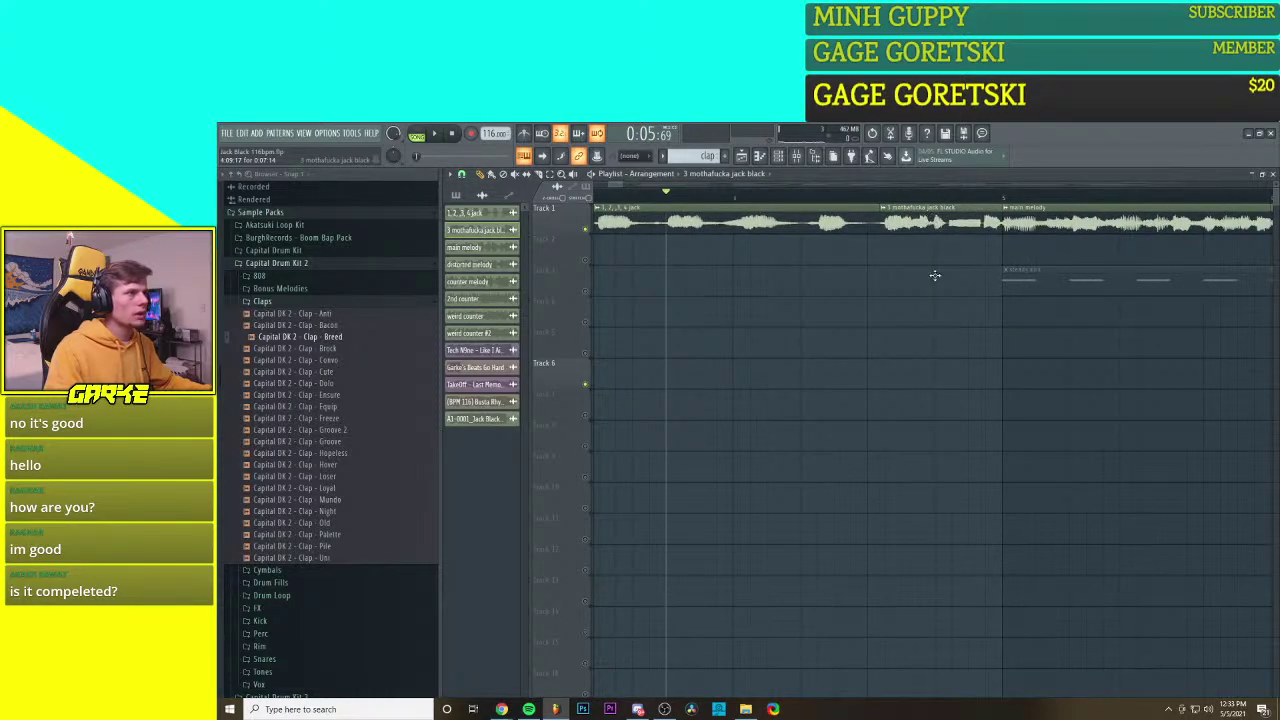
pyautogui.click(937, 376)
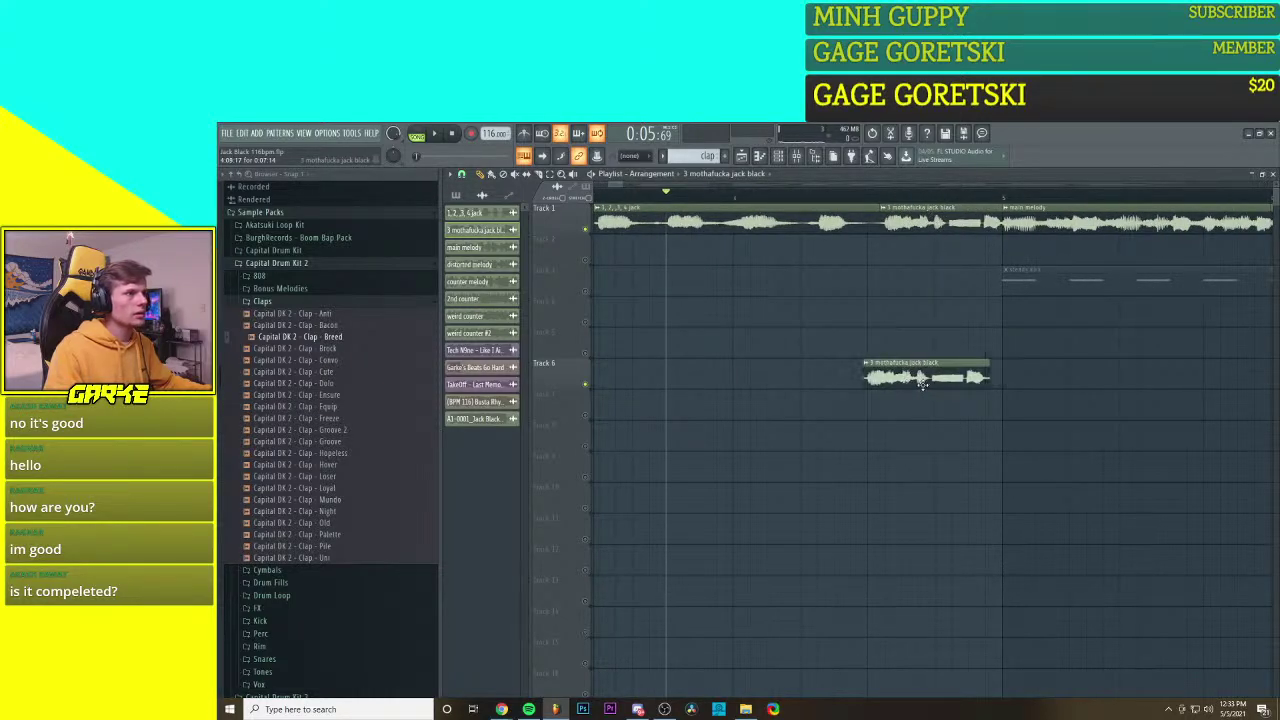
pyautogui.scroll(-5, 925, 405)
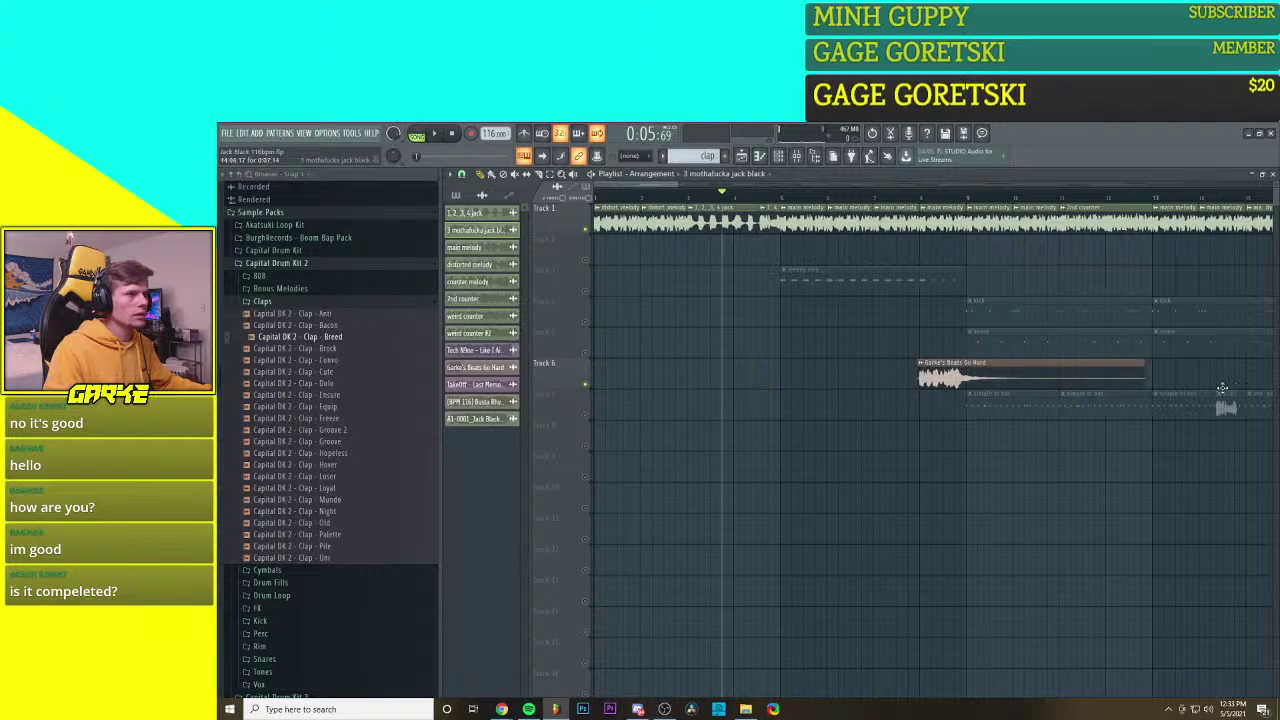
pyautogui.moveTo(1270, 465); pyautogui.dragTo(646, 446)
pyautogui.scroll(-5, 708, 413)
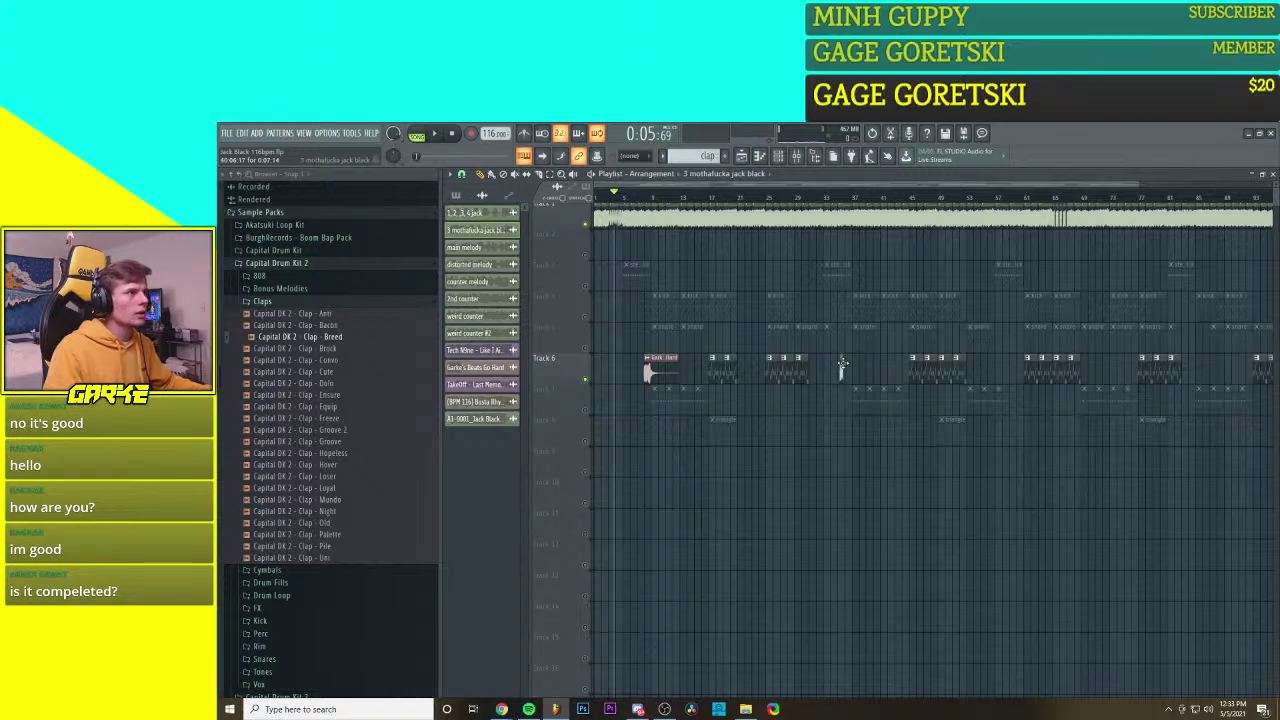
pyautogui.scroll(5, 845, 370)
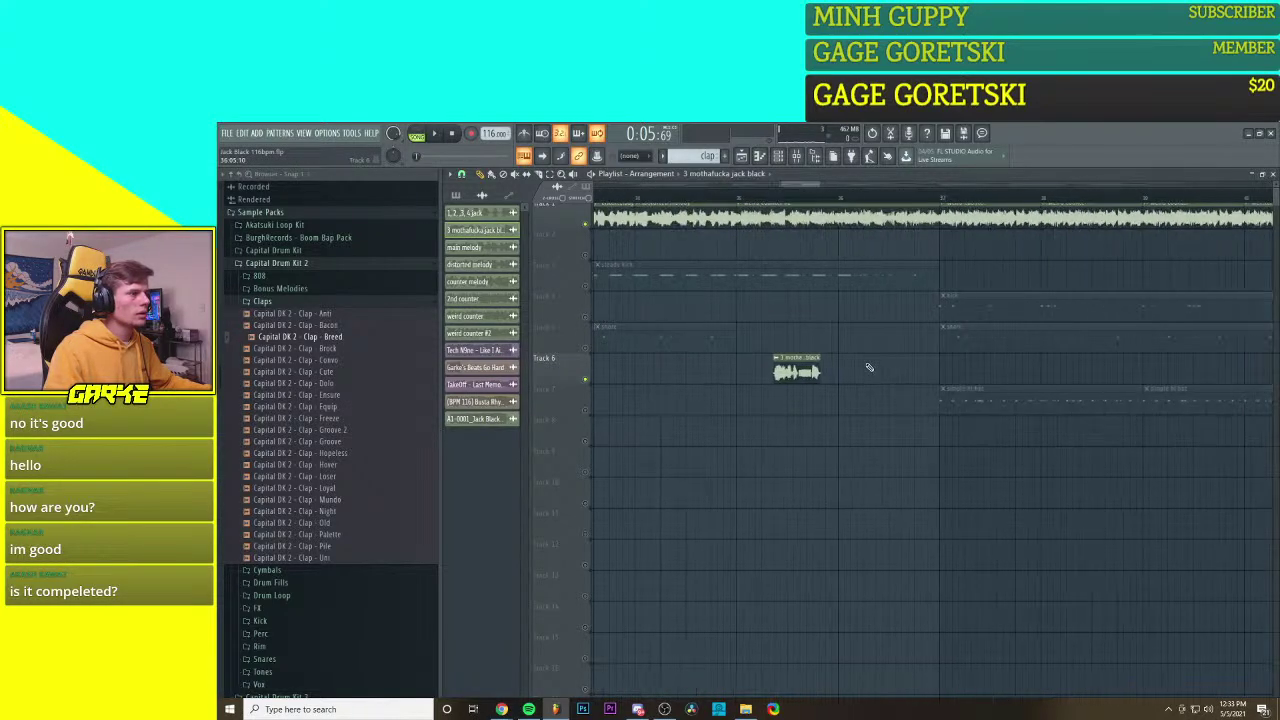
# Step: Move the bar 36 vocal clip from Track 6 up to Track 2 and turn all muted tracks back on
pyautogui.scroll(-3, 869, 368)
pyautogui.scroll(1, 850, 370)
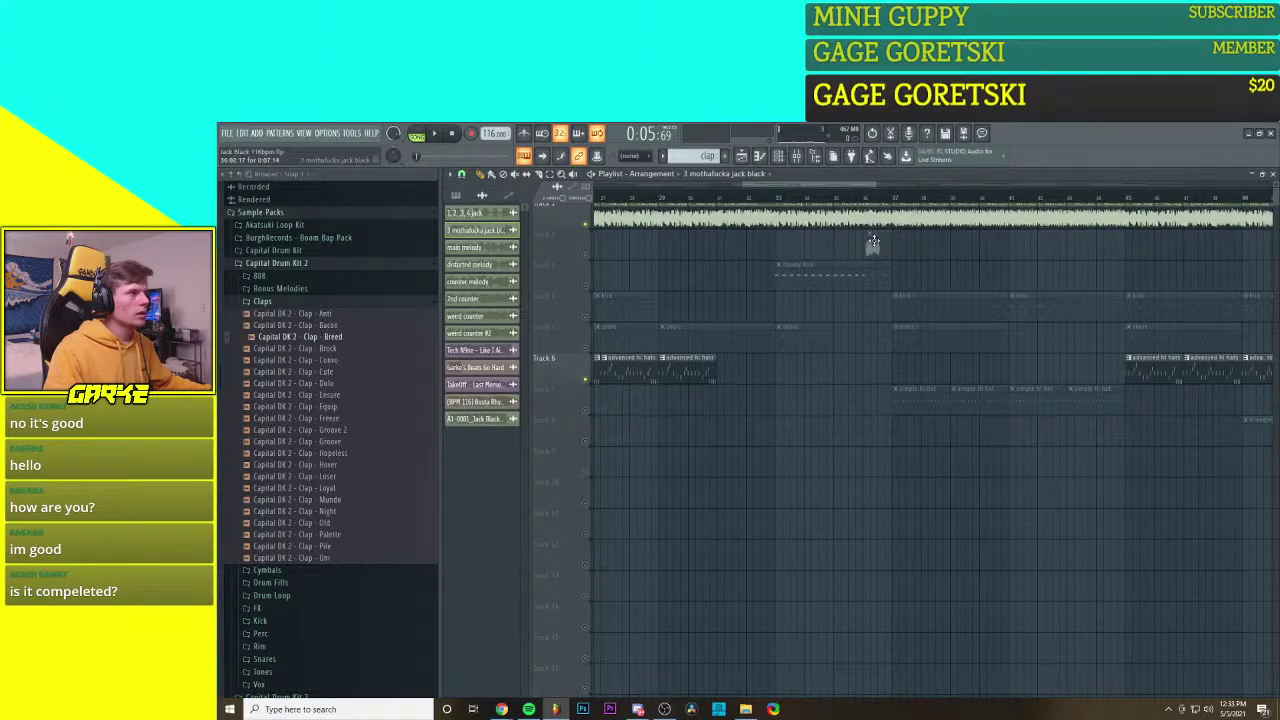
pyautogui.scroll(3, 877, 243)
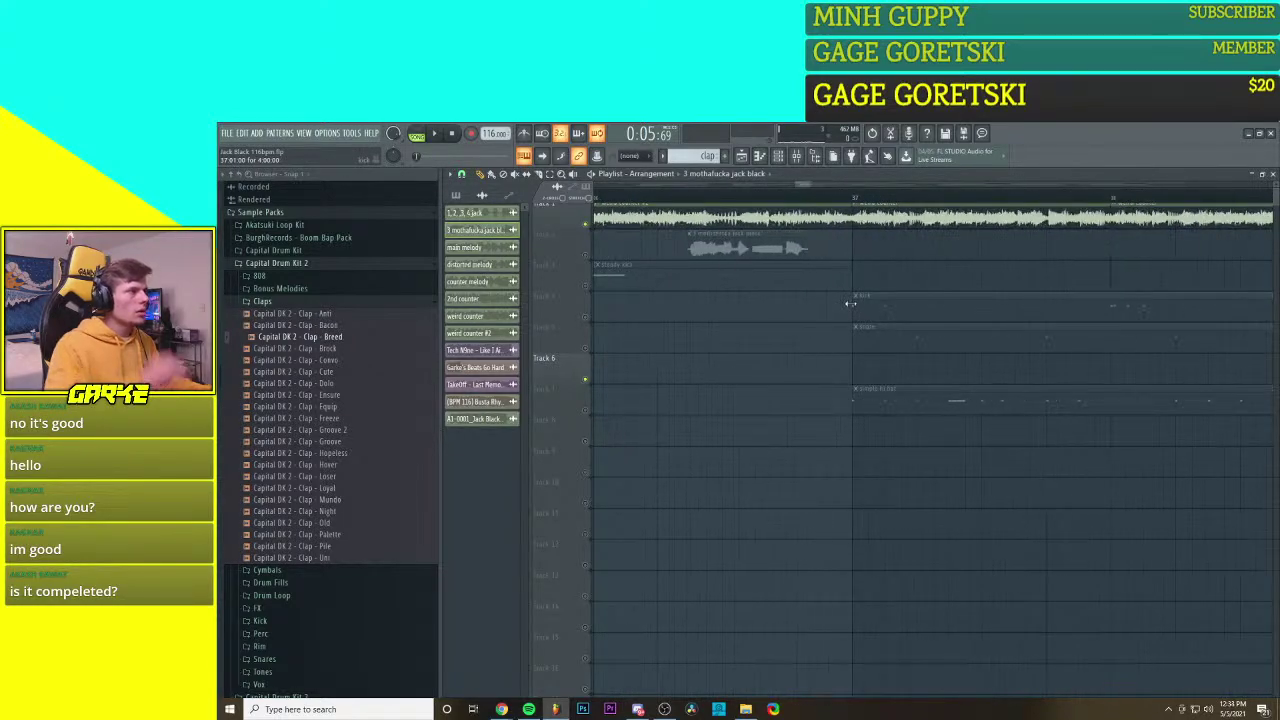
pyautogui.scroll(-2, 798, 335)
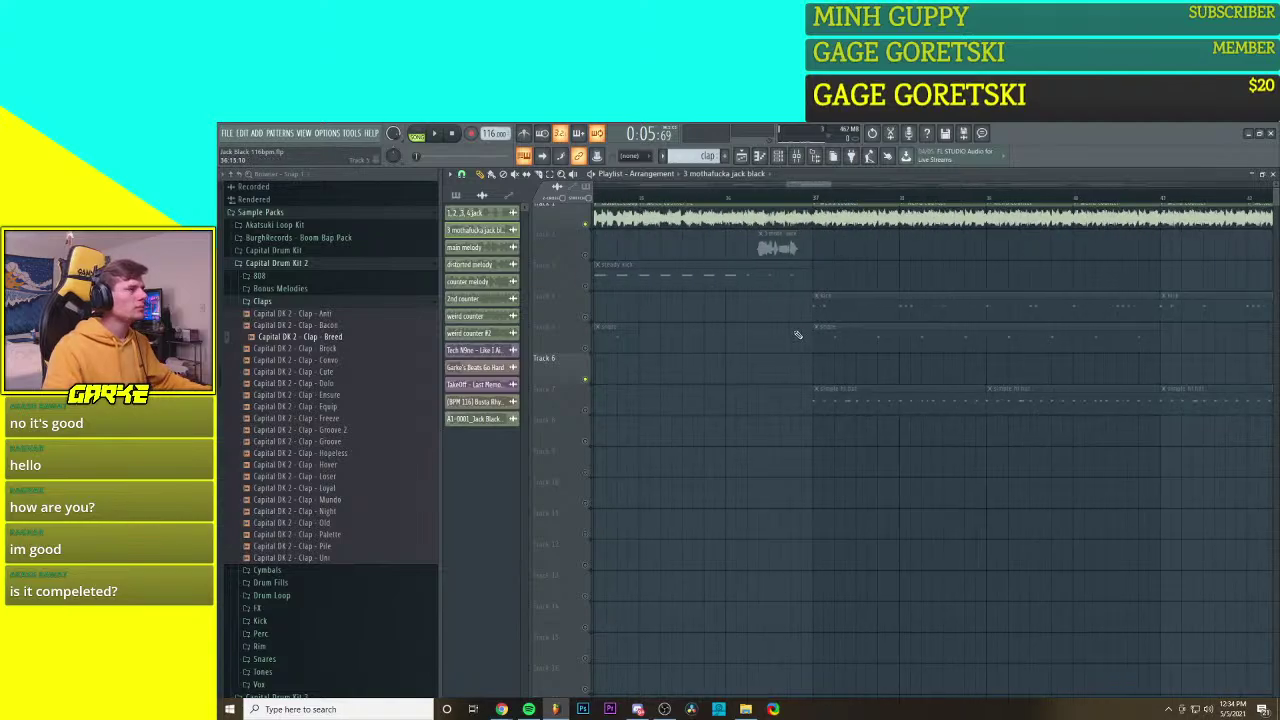
pyautogui.scroll(-3, 689, 334)
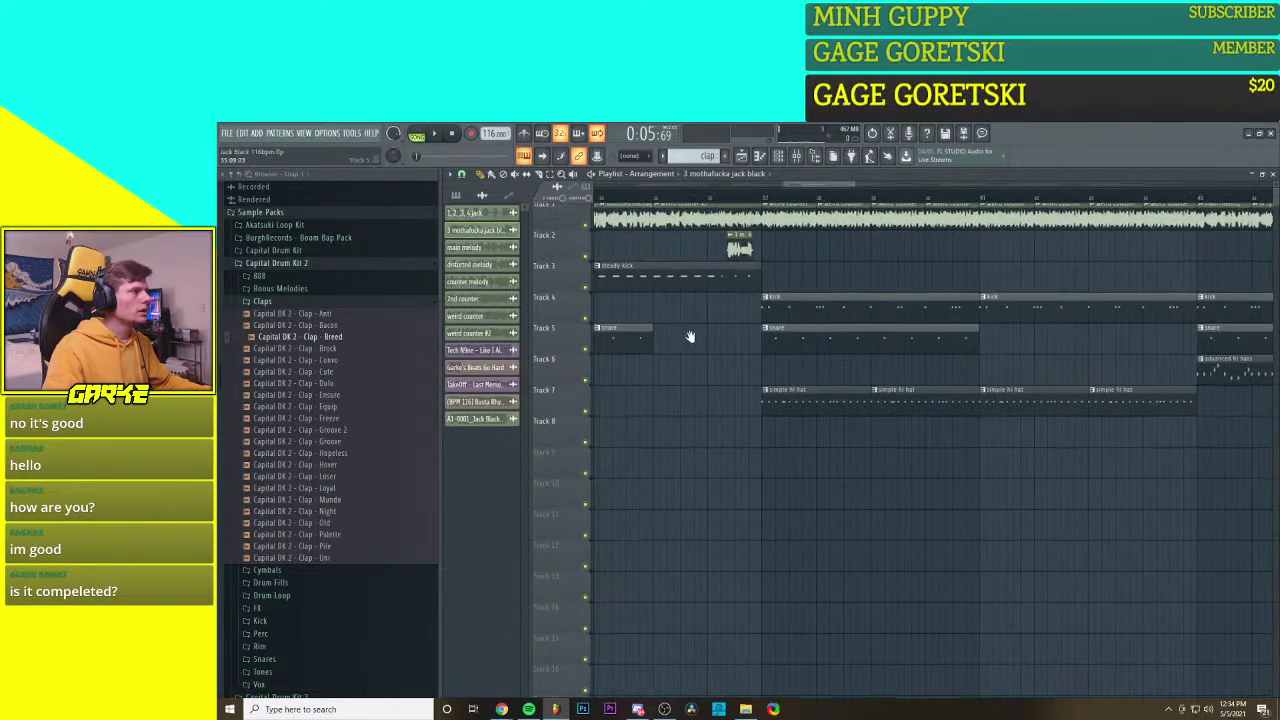
# Step: Position the Track 2 vocal clip to start about halfway through bar 36, leading into the drums at bar 37
pyautogui.scroll(3, 855, 252)
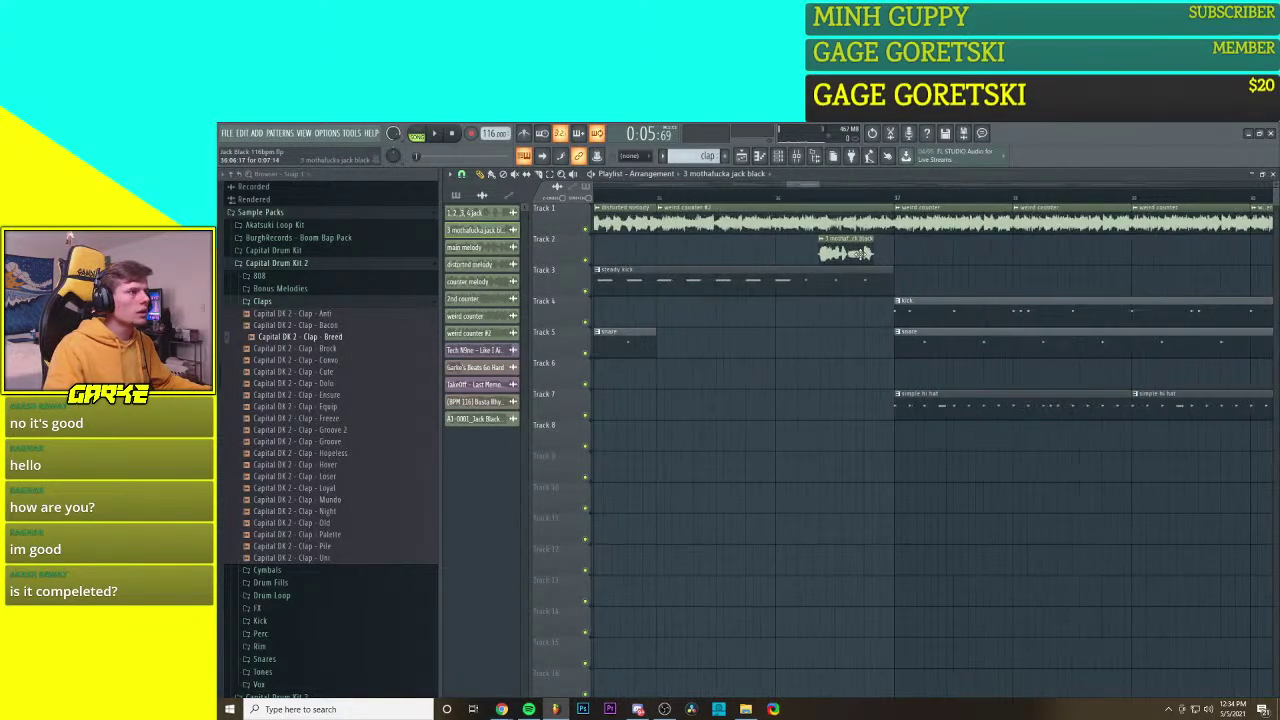
pyautogui.moveTo(860, 254); pyautogui.dragTo(895, 253)
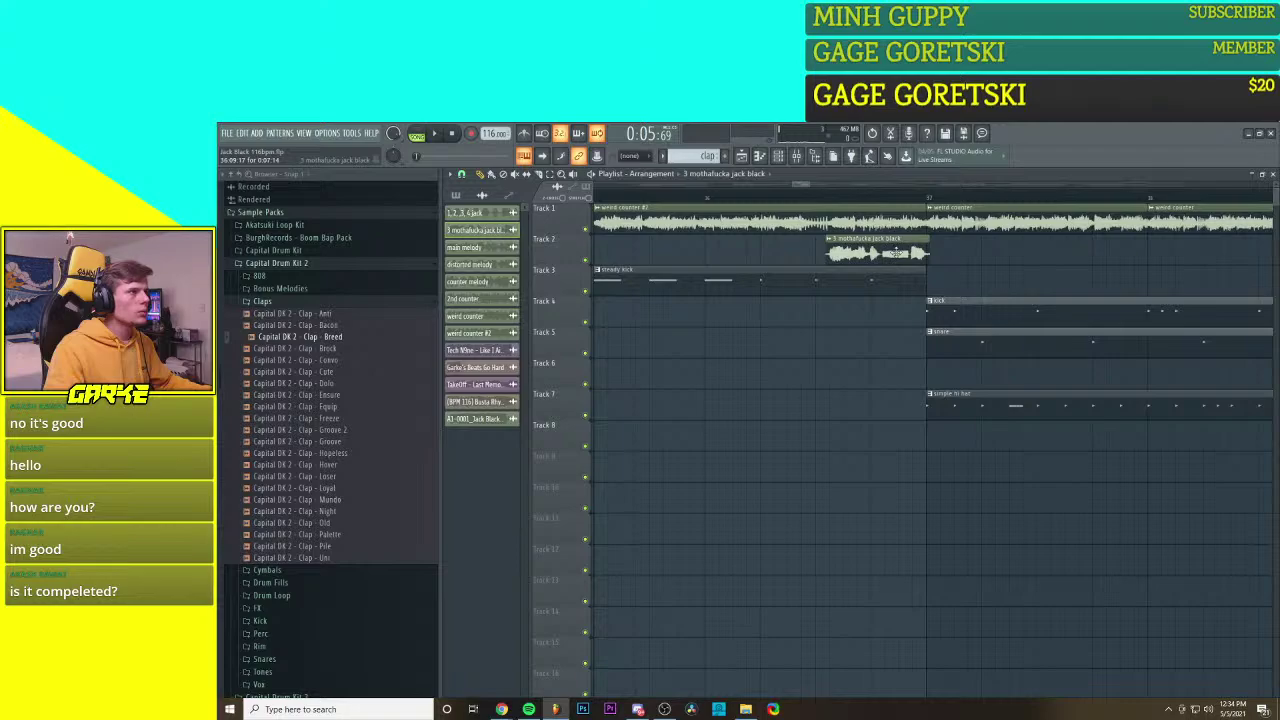
pyautogui.scroll(2, 850, 265)
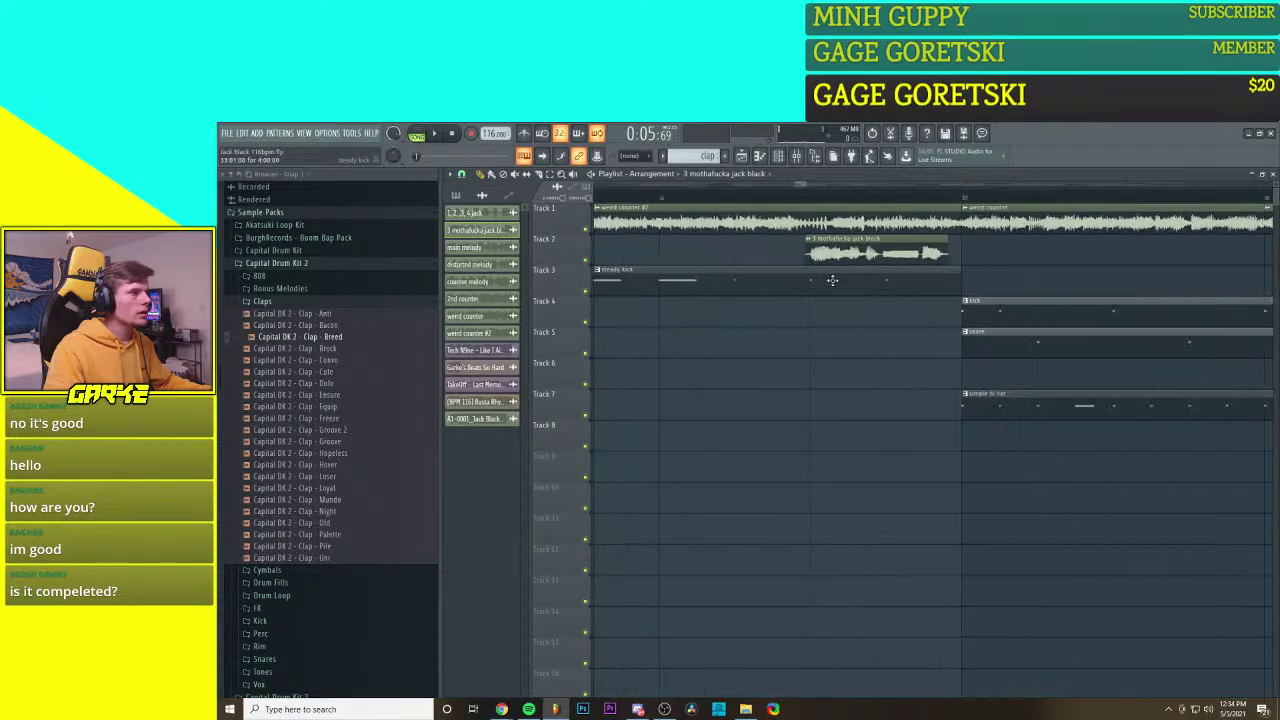
pyautogui.scroll(-4, 832, 280)
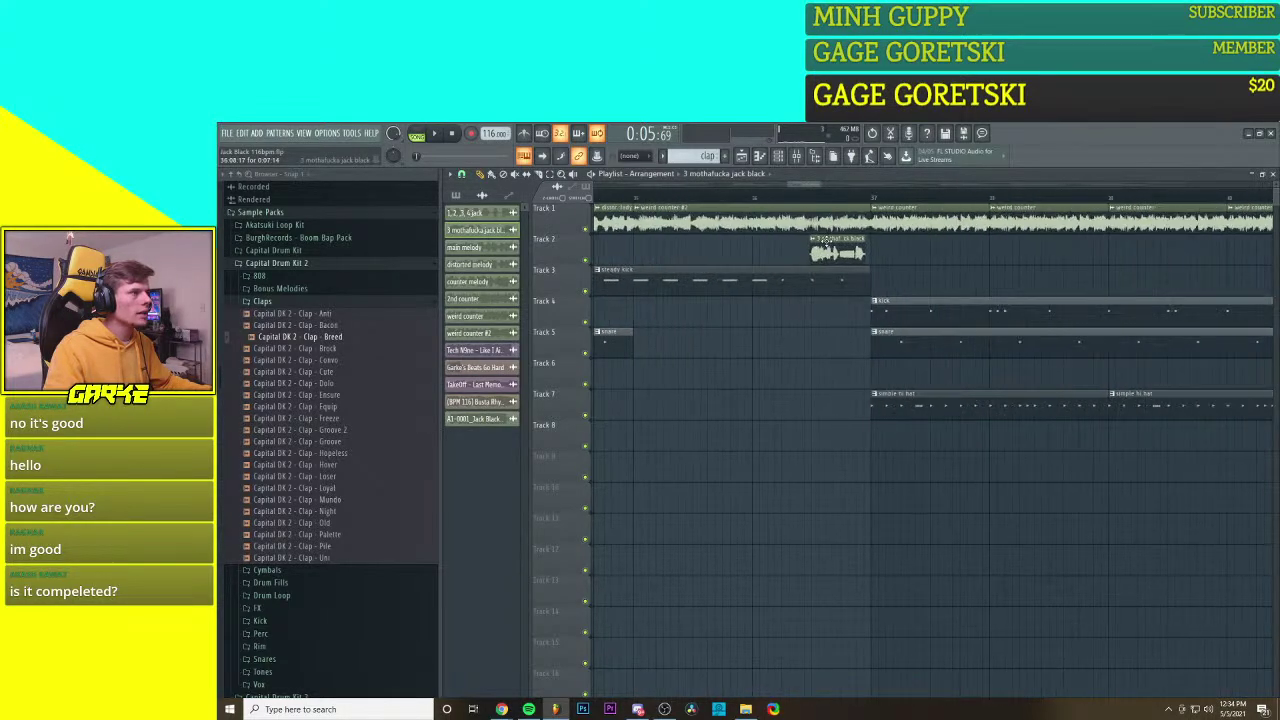
# Step: Make the "3 mothafucka jack black" clip on Track 2 unique
pyautogui.scroll(2, 822, 243)
pyautogui.click(804, 240)
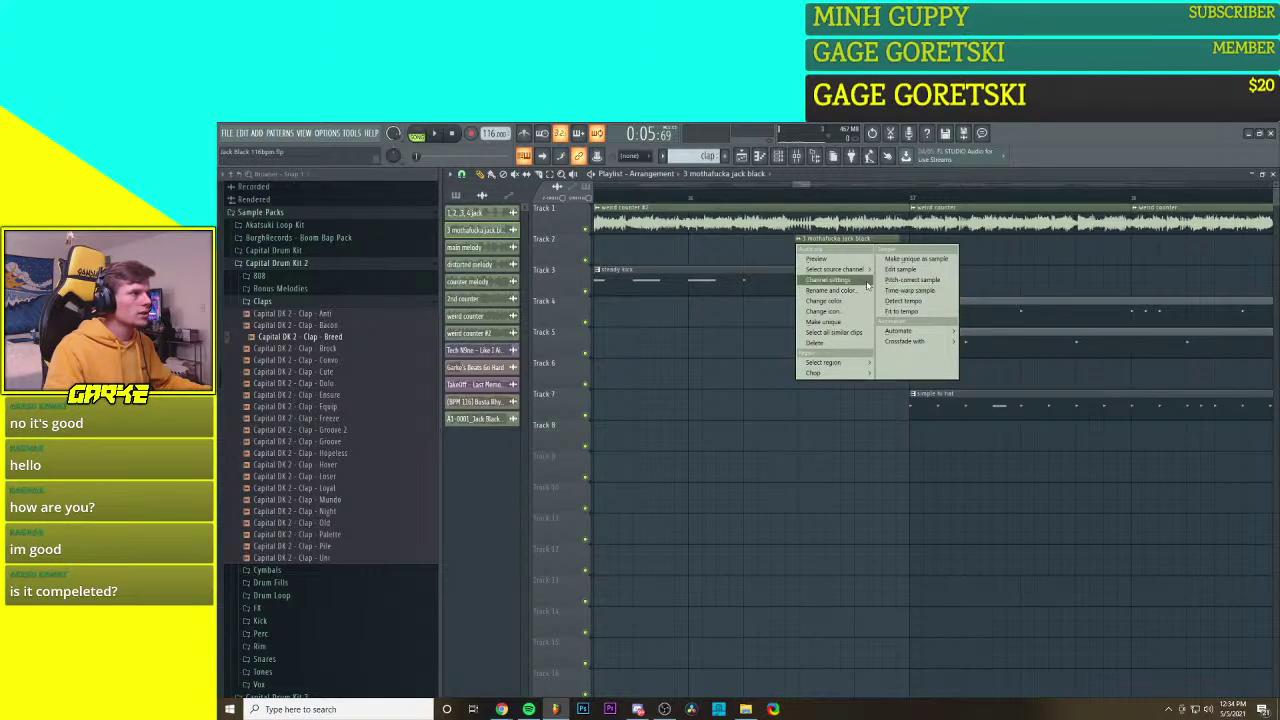
pyautogui.click(823, 322)
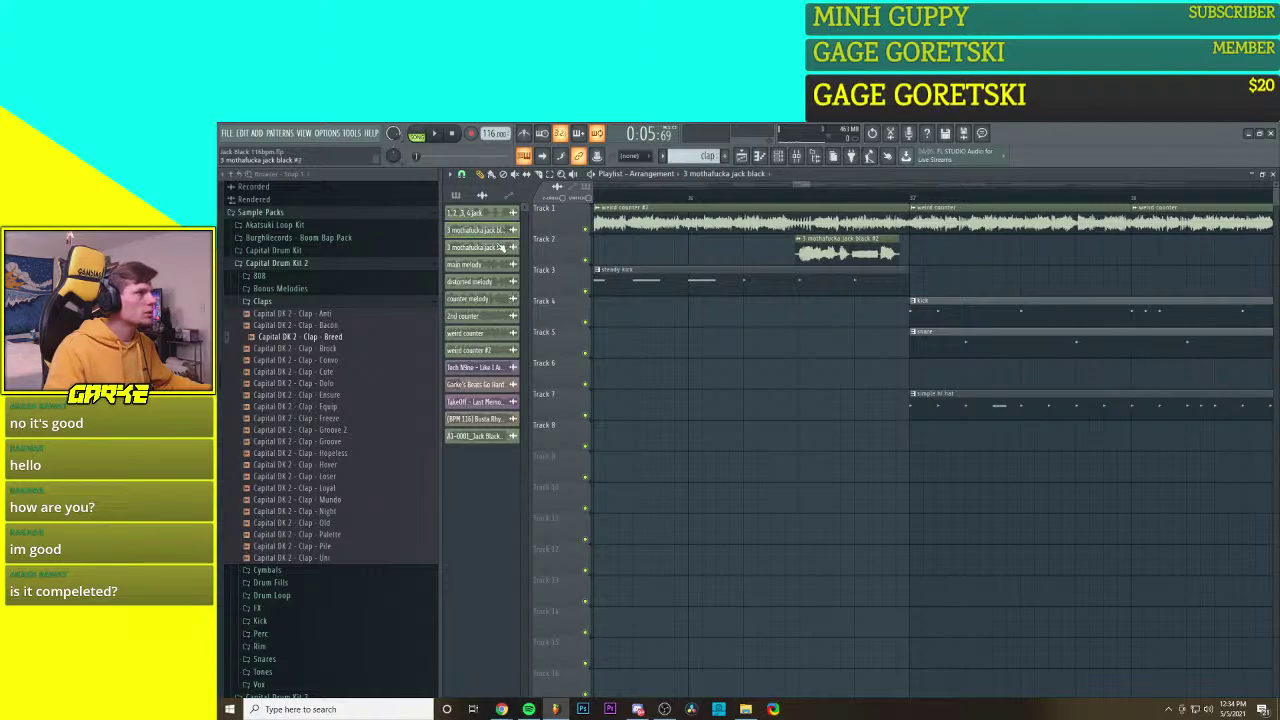
# Step: Rename the unique copy's channel "3 mothafucka (half bar)"
pyautogui.rightClick(500, 246)
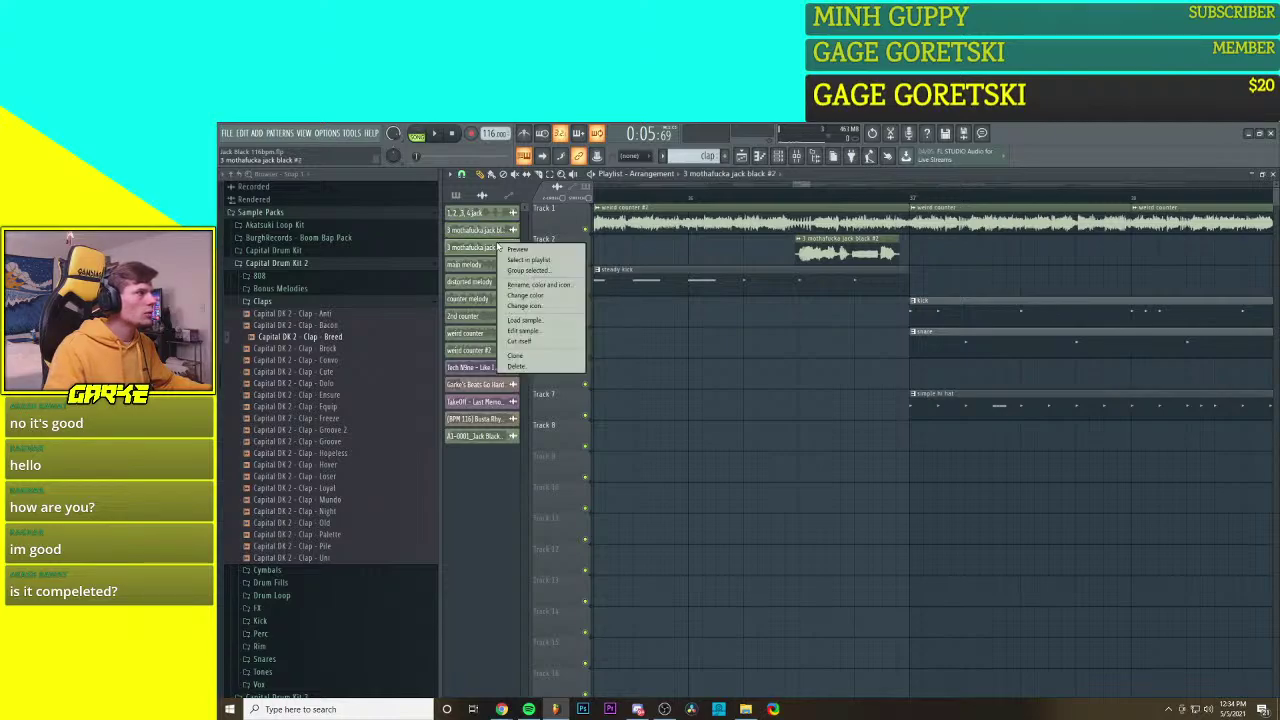
pyautogui.click(549, 285)
pyautogui.click(510, 273)
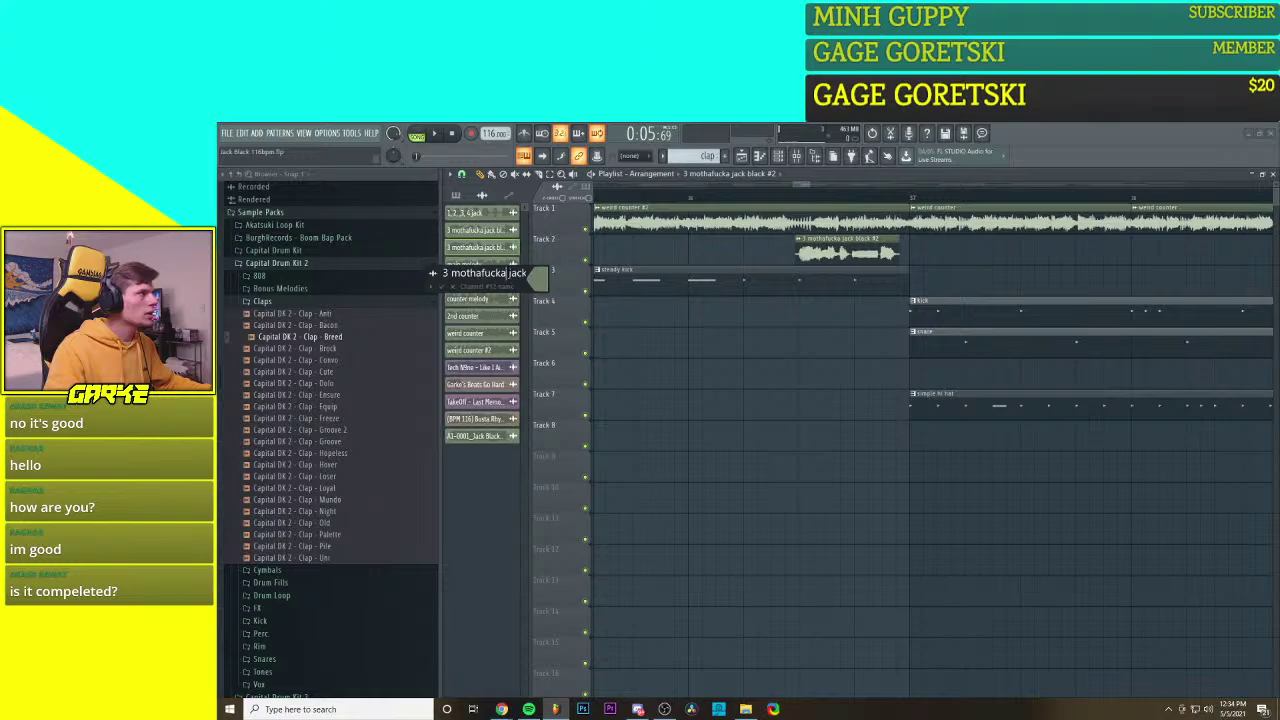
pyautogui.moveTo(507, 273); pyautogui.dragTo(527, 273)
pyautogui.press('BackSpace')
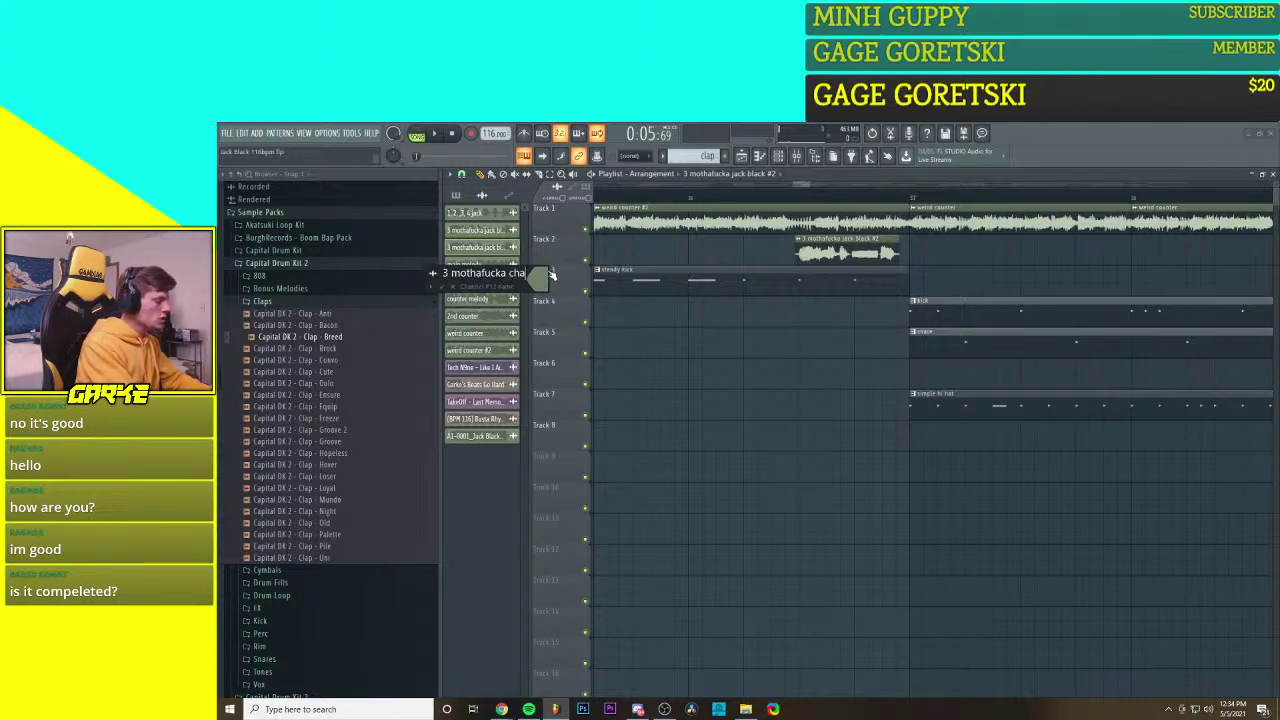
pyautogui.press('BackSpace')
pyautogui.press('BackSpace')
pyautogui.press('BackSpace')
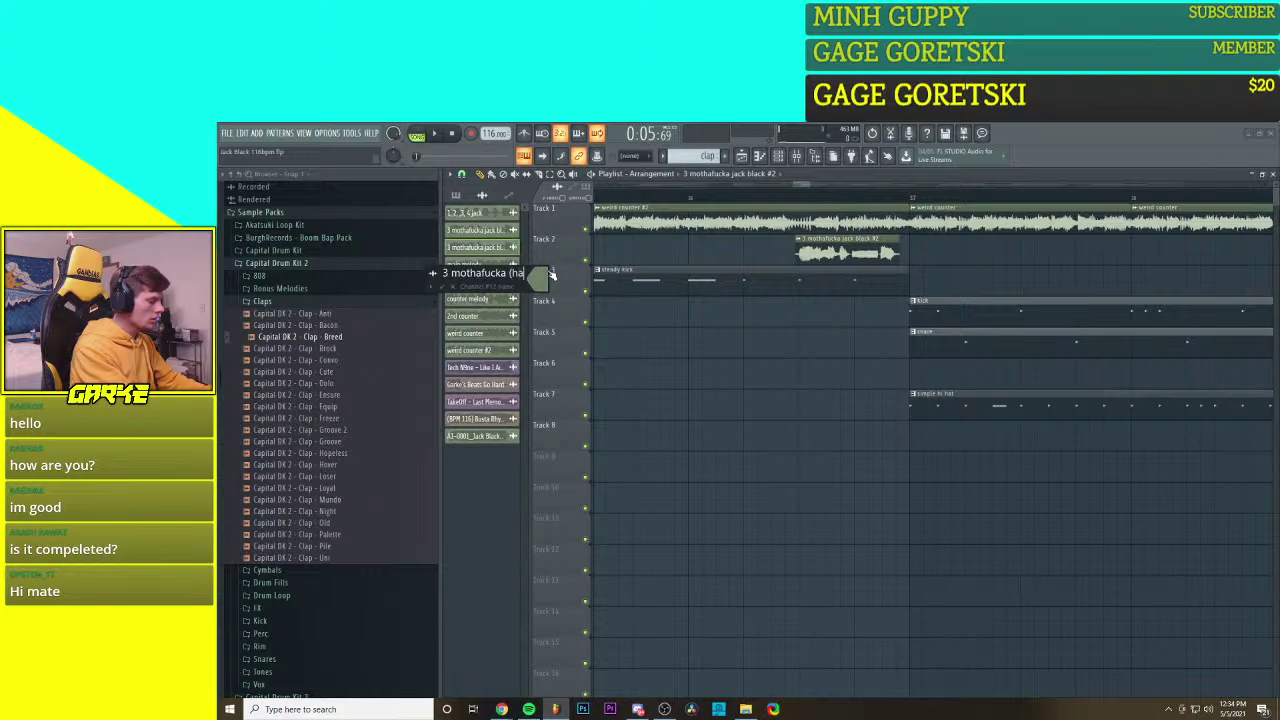
pyautogui.write('lf bar)')
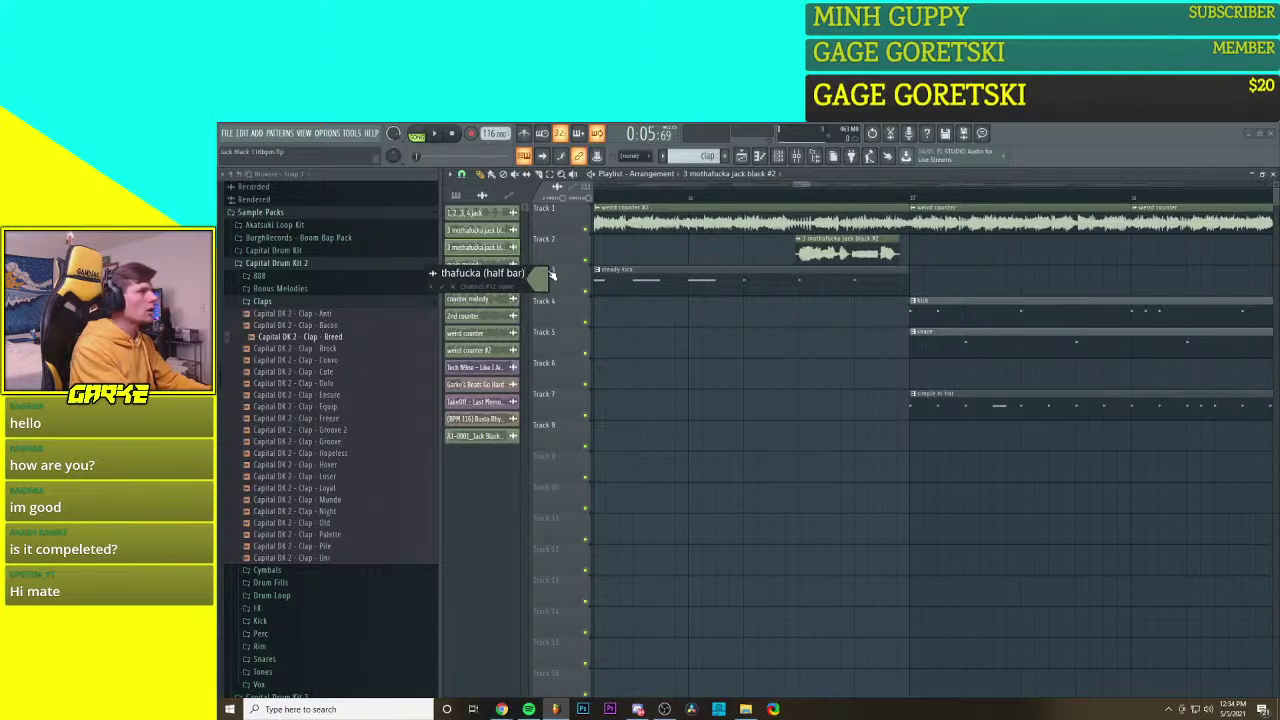
pyautogui.click(442, 287)
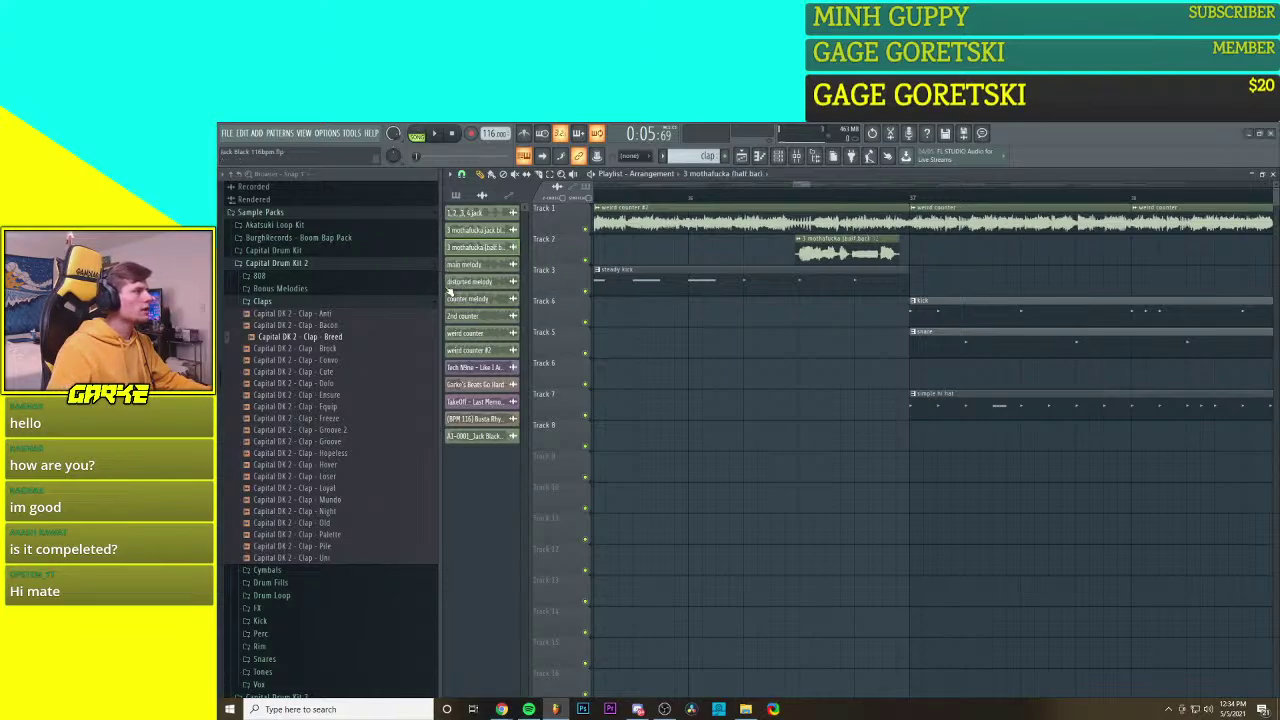
# Step: Time-stretch the "3 mothafucka (half bar)" clip on Track 2 slightly longer so its end reaches just past the start of bar 37
pyautogui.scroll(-5, 832, 324)
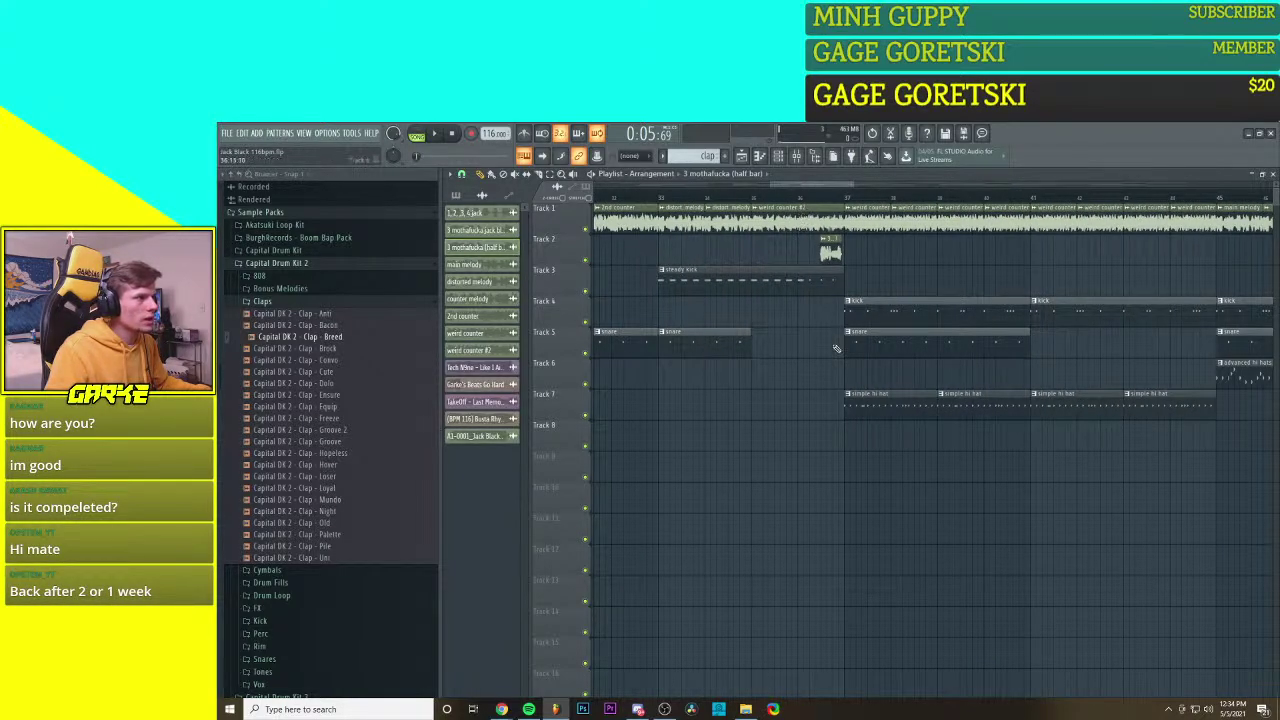
pyautogui.scroll(5, 825, 344)
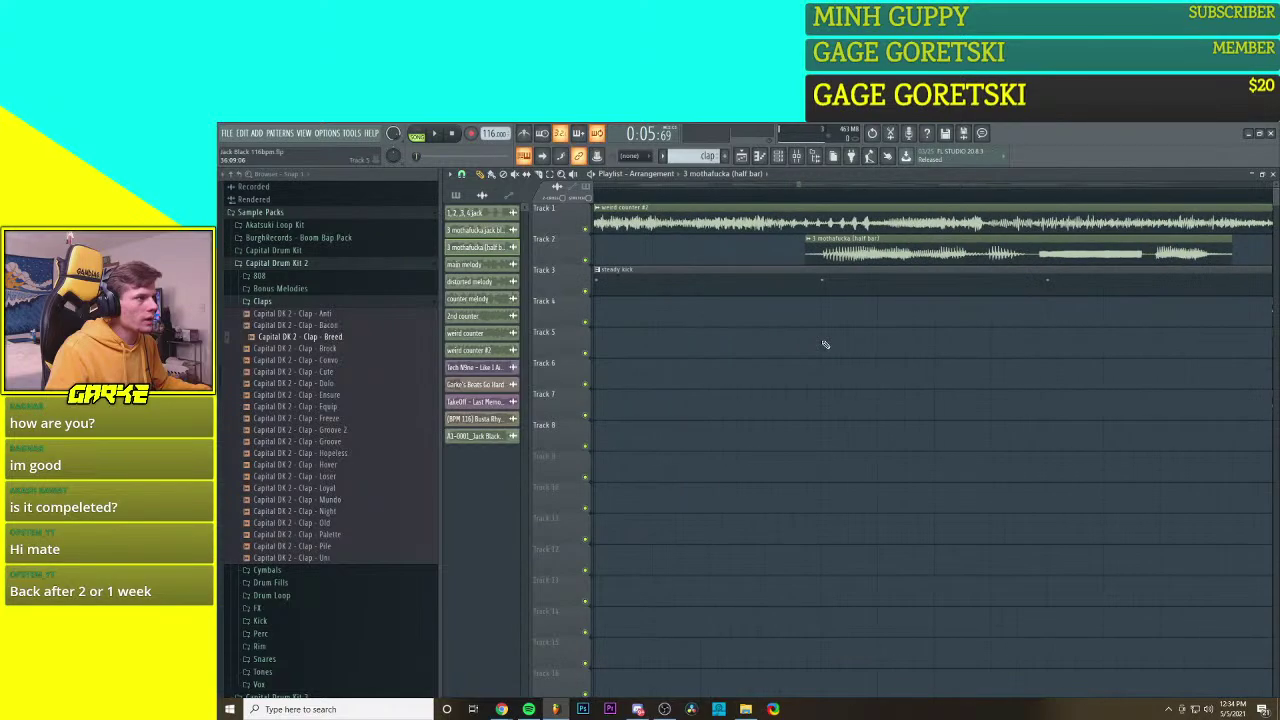
pyautogui.scroll(-2, 937, 299)
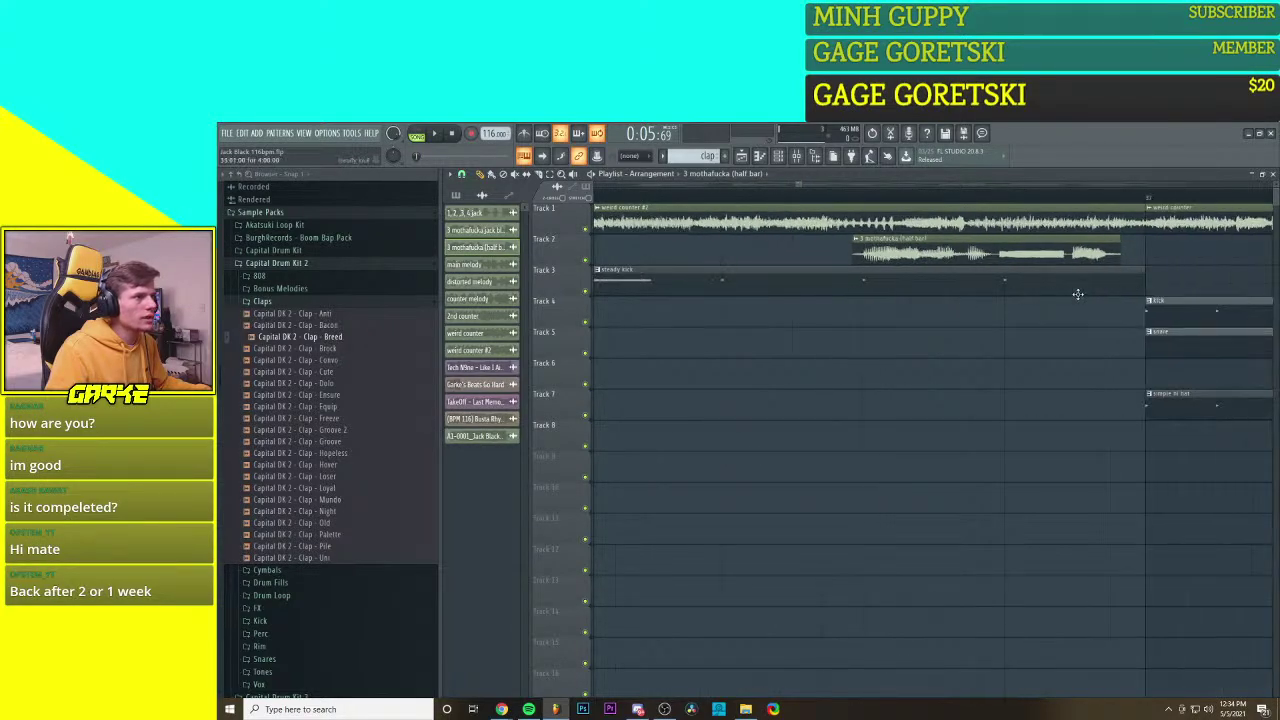
pyautogui.scroll(3, 989, 220)
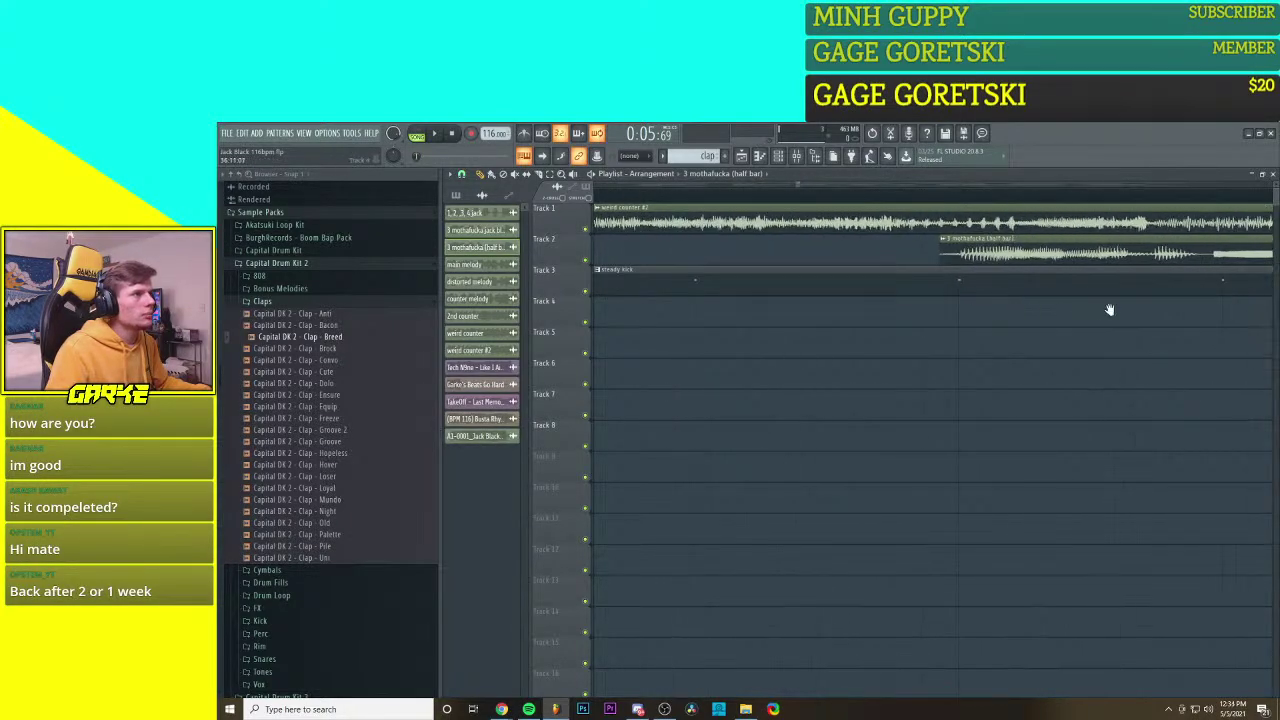
pyautogui.scroll(-3, 934, 337)
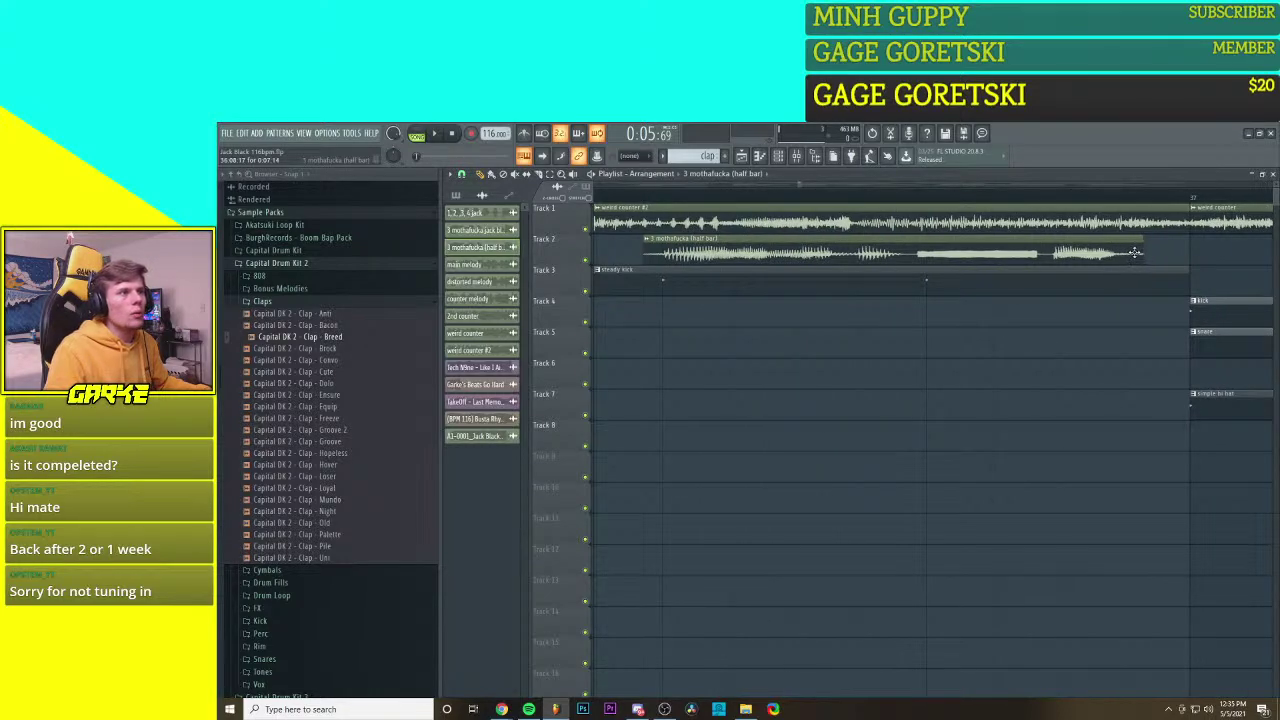
pyautogui.doubleClick(1057, 255)
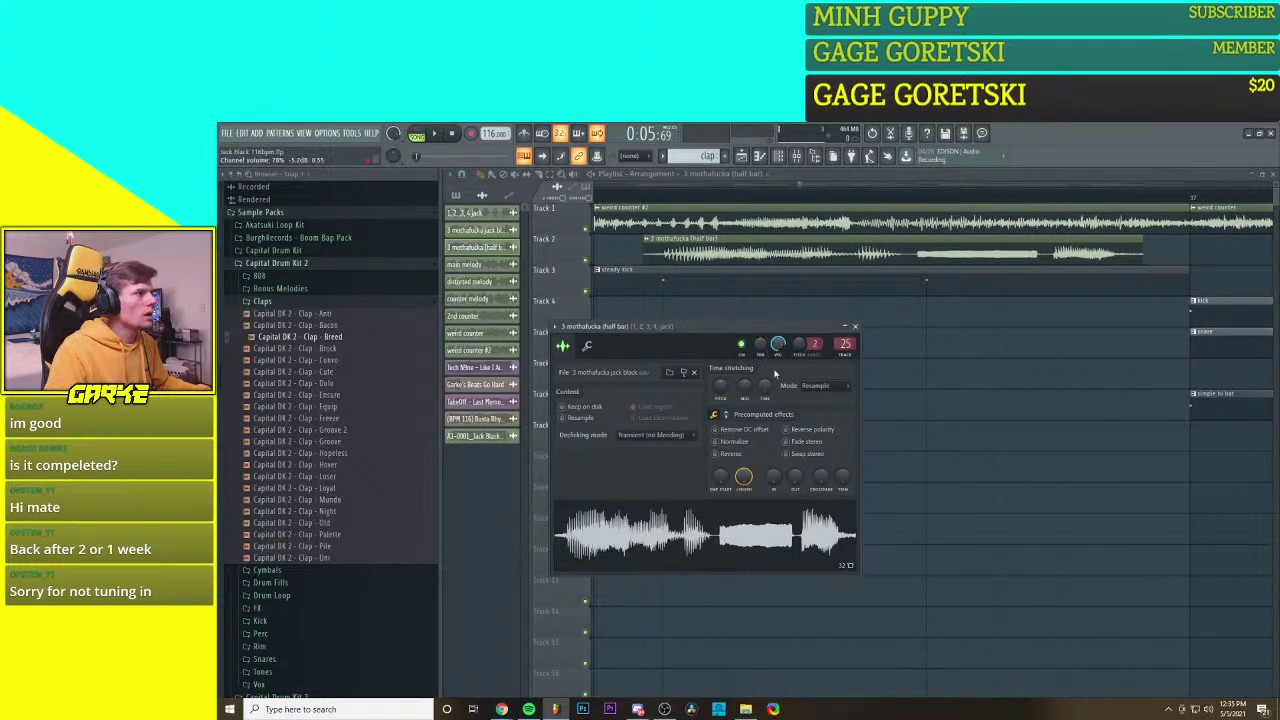
pyautogui.moveTo(765, 386); pyautogui.dragTo(765, 373)
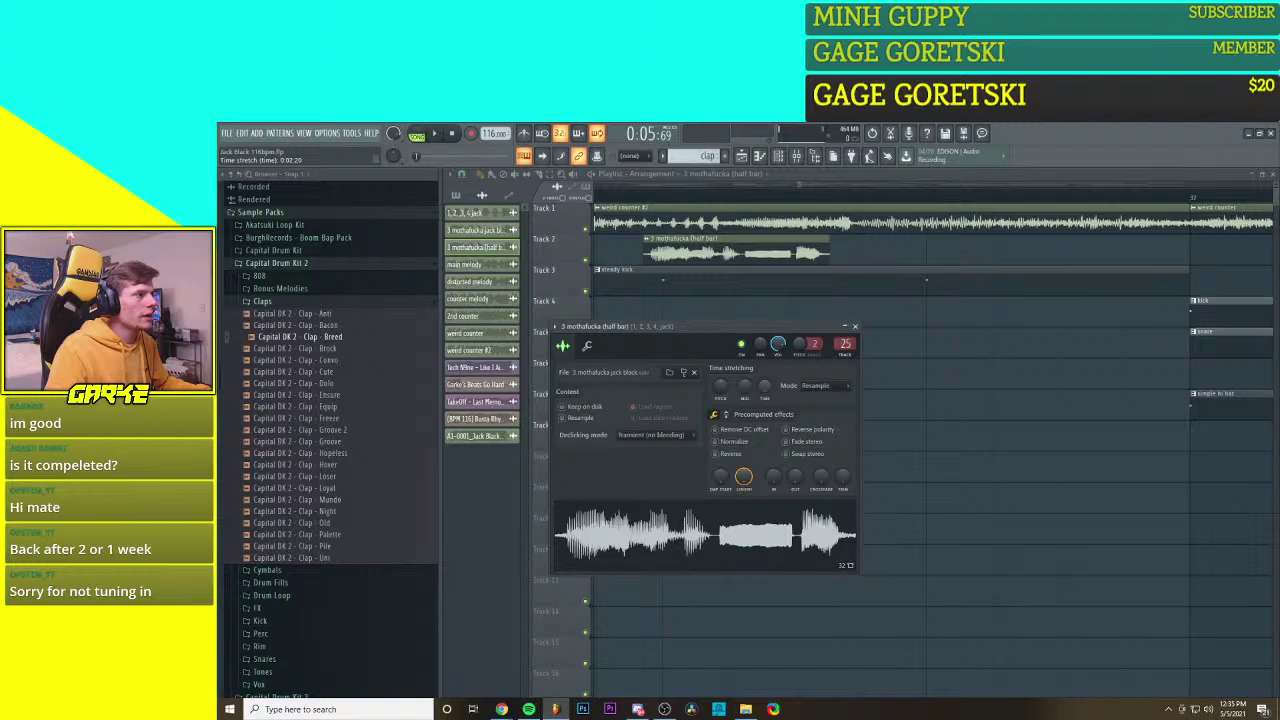
pyautogui.hotkey('ctrl', 'z')
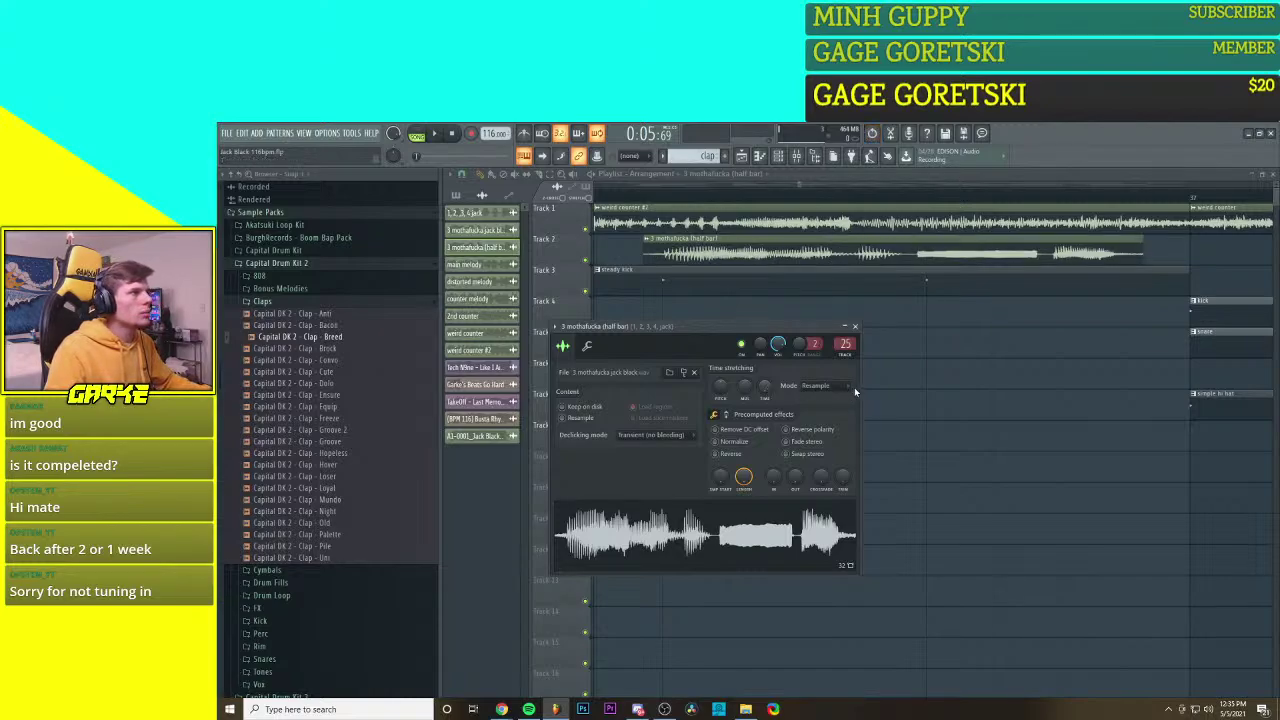
pyautogui.moveTo(767, 390)
pyautogui.mouseDown()
pyautogui.moveTo(767, 362)
pyautogui.moveTo(765, 385)
pyautogui.mouseUp()
# Step: Set the playlist snap to Line and slice the stretched half-bar vocal clip on Track 2 at the start of bar 37
pyautogui.click(461, 174)
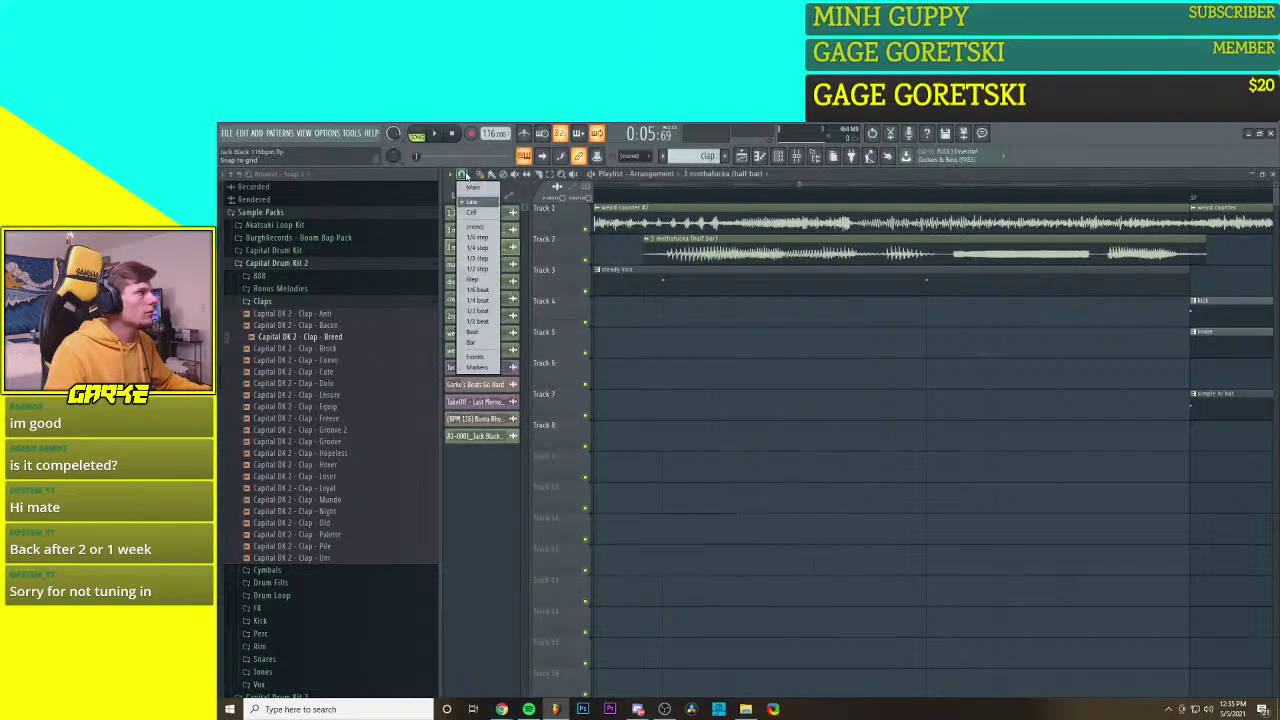
pyautogui.click(473, 206)
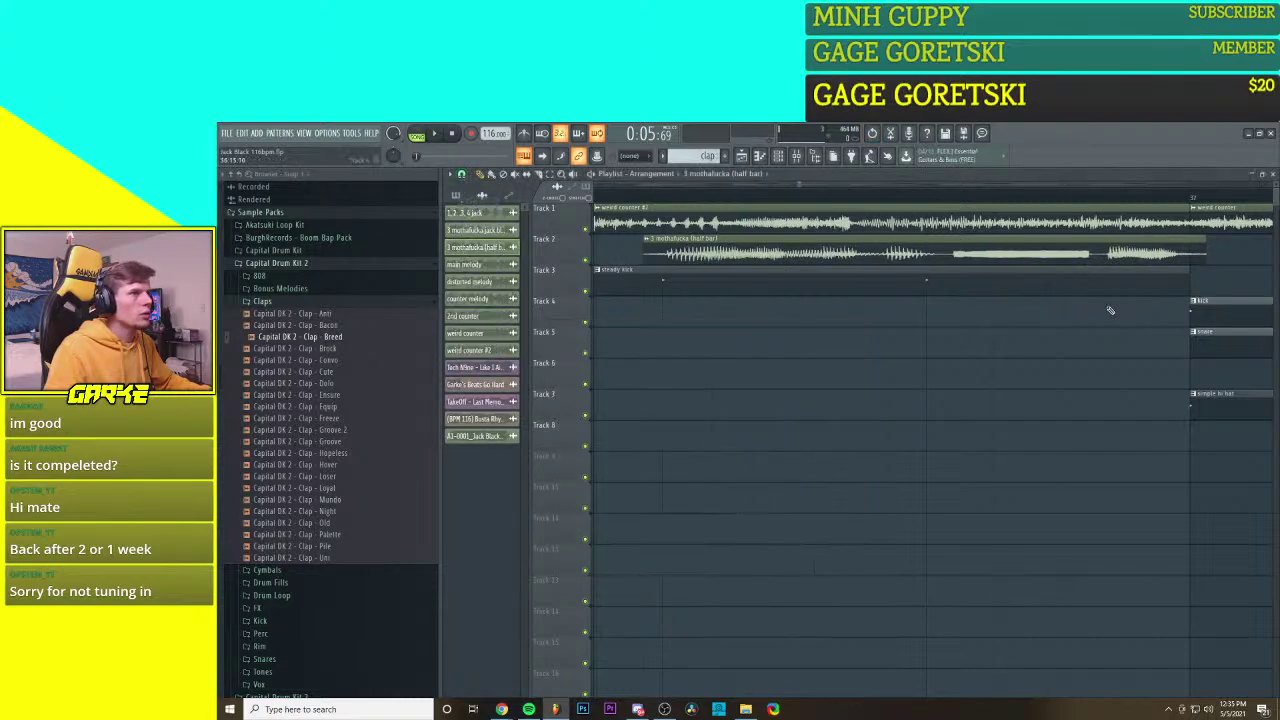
pyautogui.doubleClick(1055, 256)
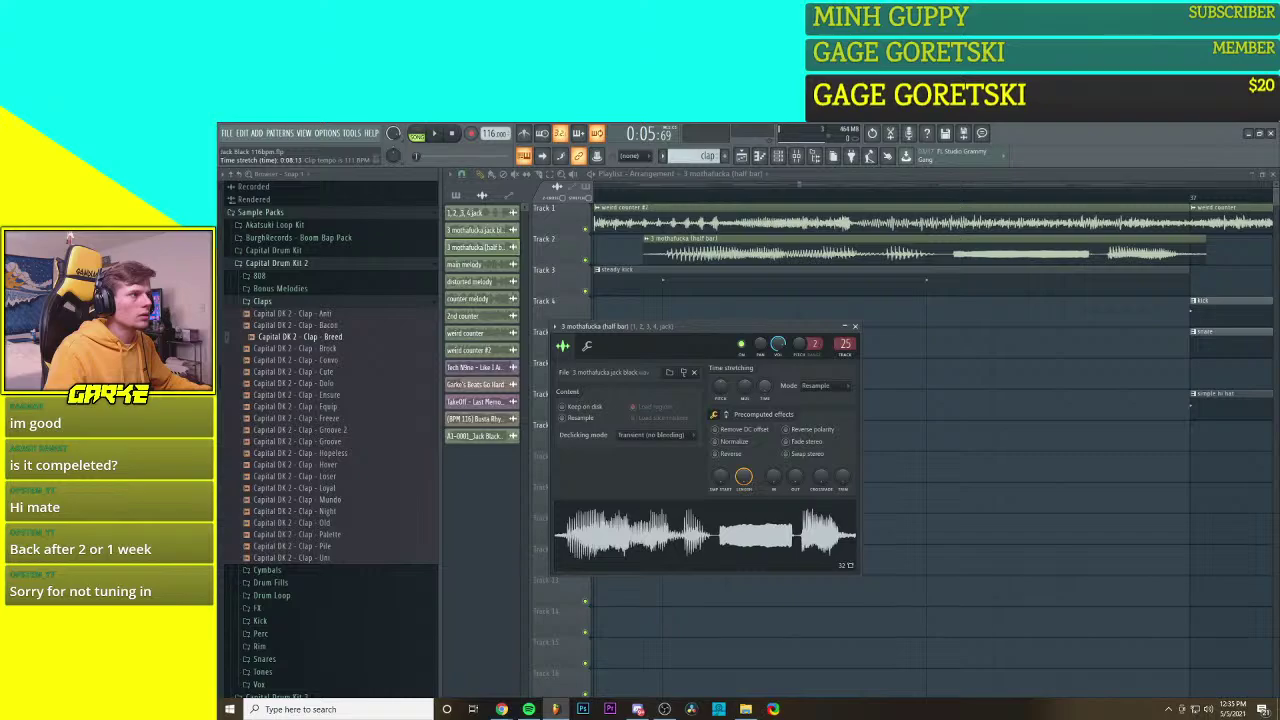
pyautogui.click(812, 386)
pyautogui.click(808, 386)
pyautogui.moveTo(765, 387)
pyautogui.mouseDown()
pyautogui.moveTo(765, 373)
pyautogui.moveTo(765, 388)
pyautogui.mouseUp()
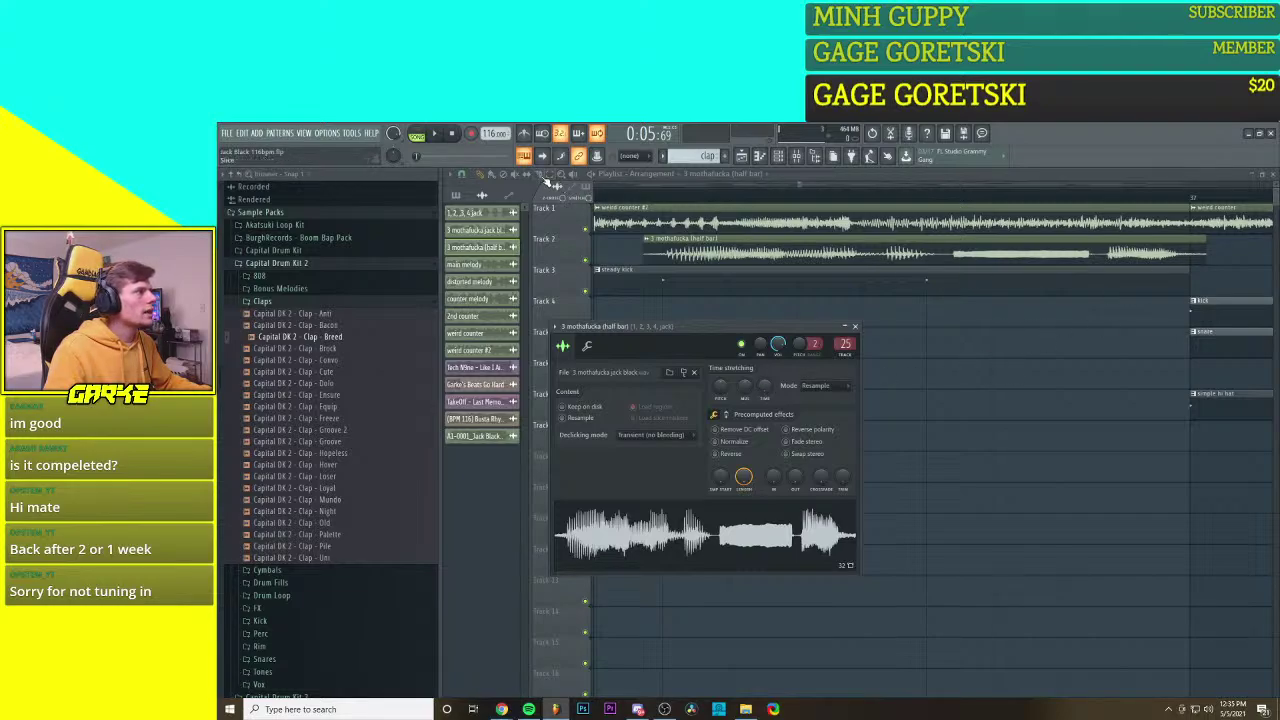
pyautogui.click(541, 176)
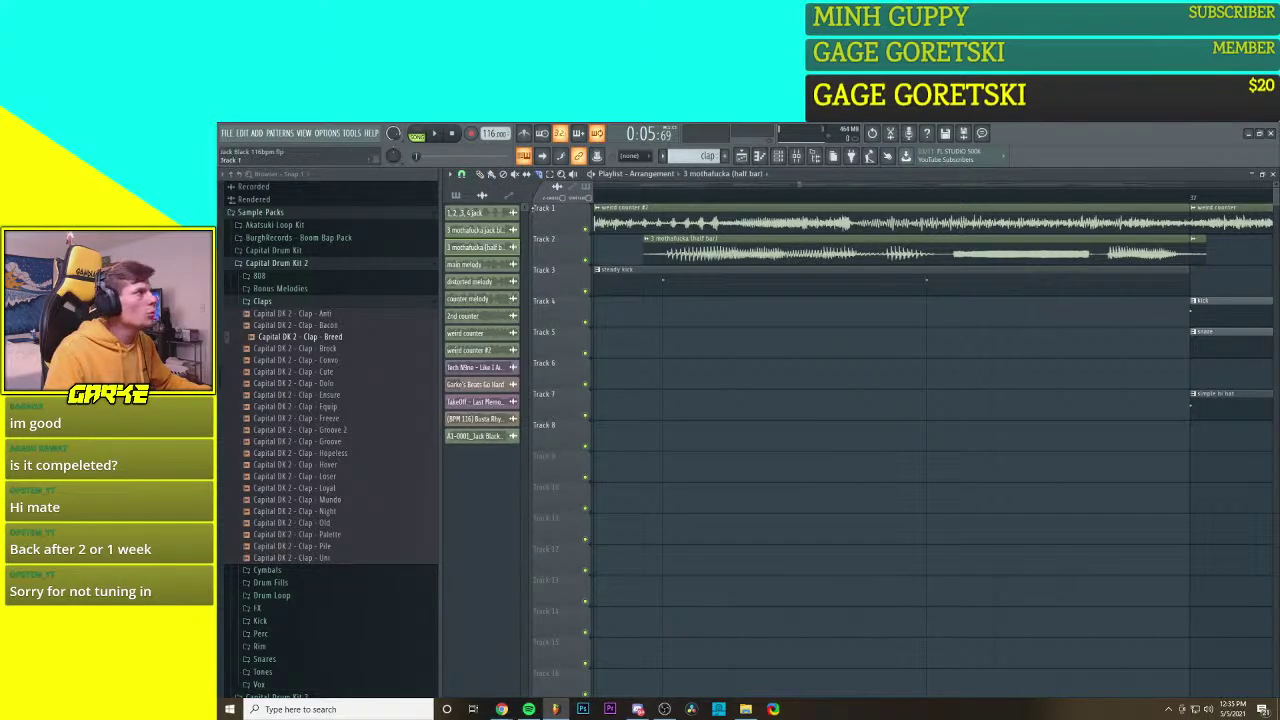
# Step: Delete the leftover vocal clip fragment after bar 37 on Track 2 and play the section before it
pyautogui.rightClick(1198, 253)
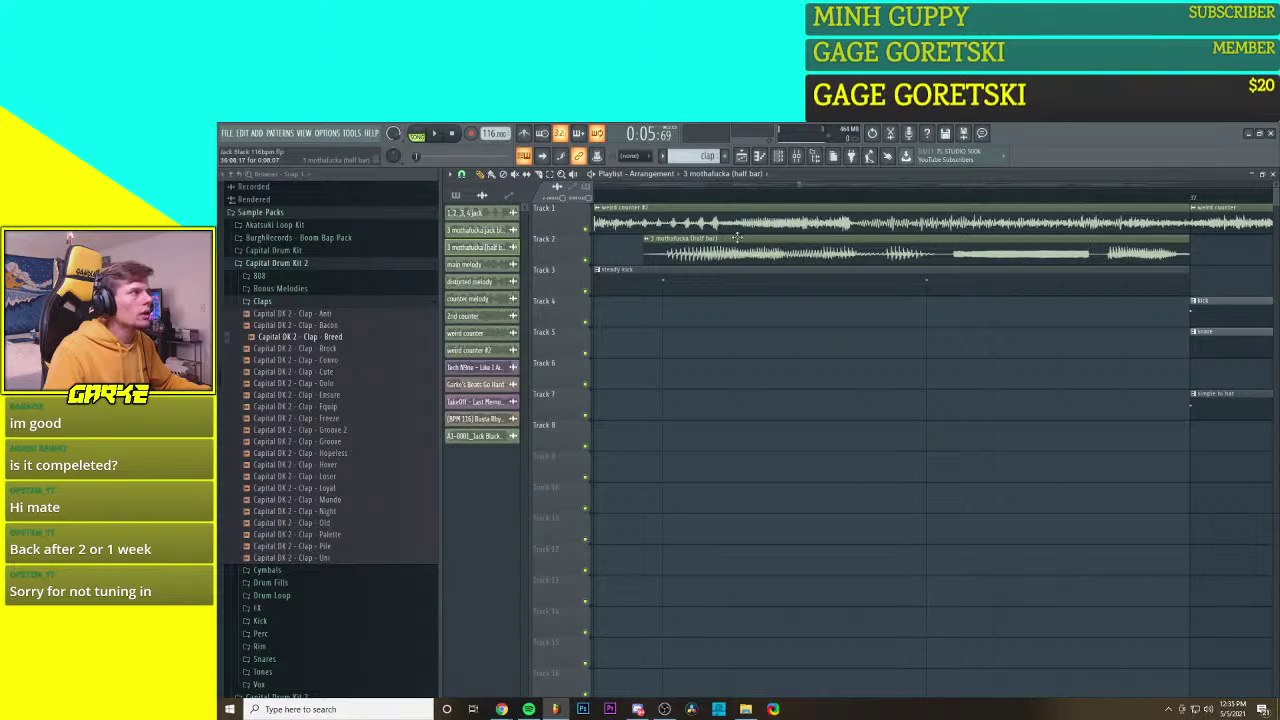
pyautogui.click(647, 199)
pyautogui.press('space')
pyautogui.press('space')
# Step: Set the half-bar vocal clip's time-stretching mode to Stretch and play the clip back
pyautogui.doubleClick(749, 252)
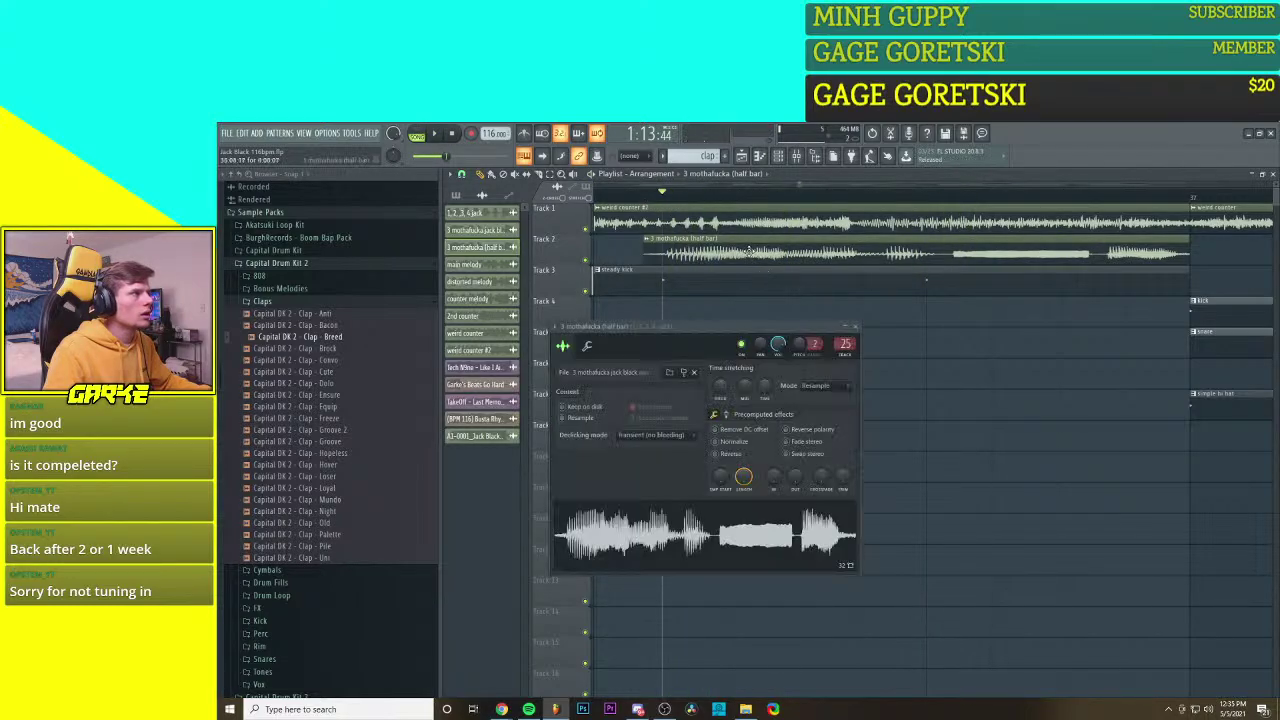
pyautogui.click(815, 385)
pyautogui.click(818, 410)
pyautogui.press('space')
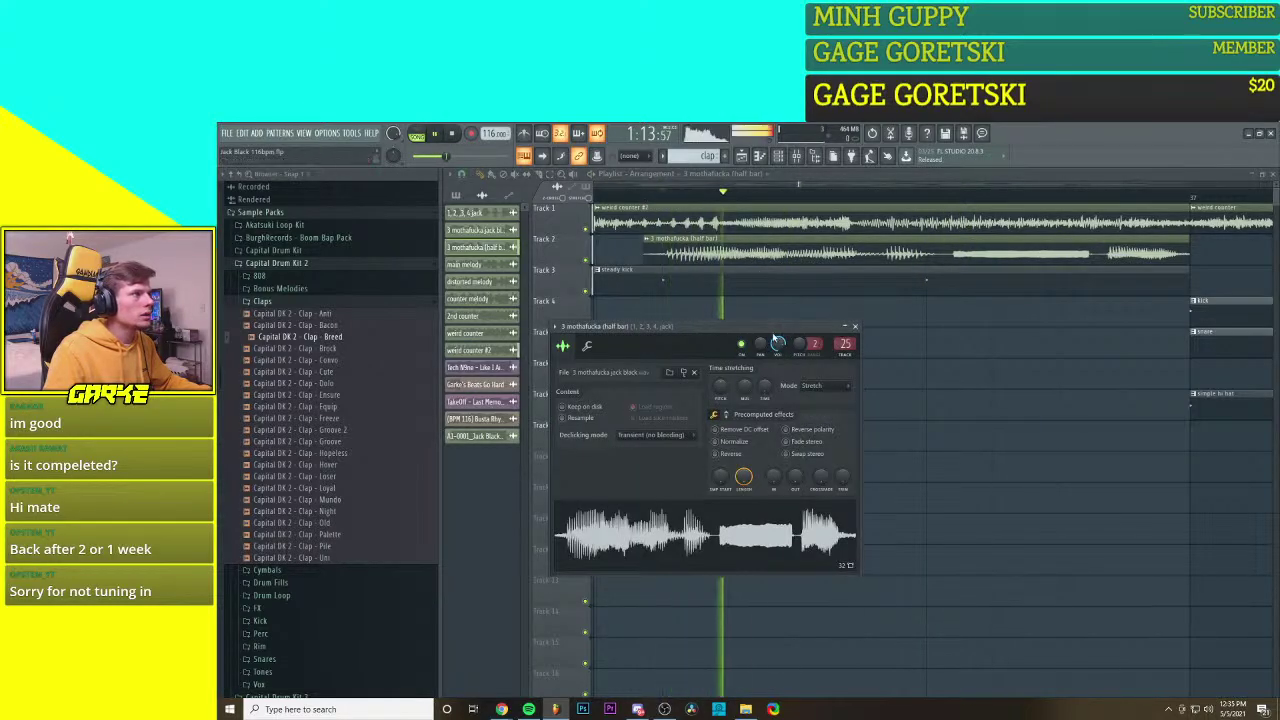
pyautogui.press('space')
pyautogui.click(598, 199)
pyautogui.press('space')
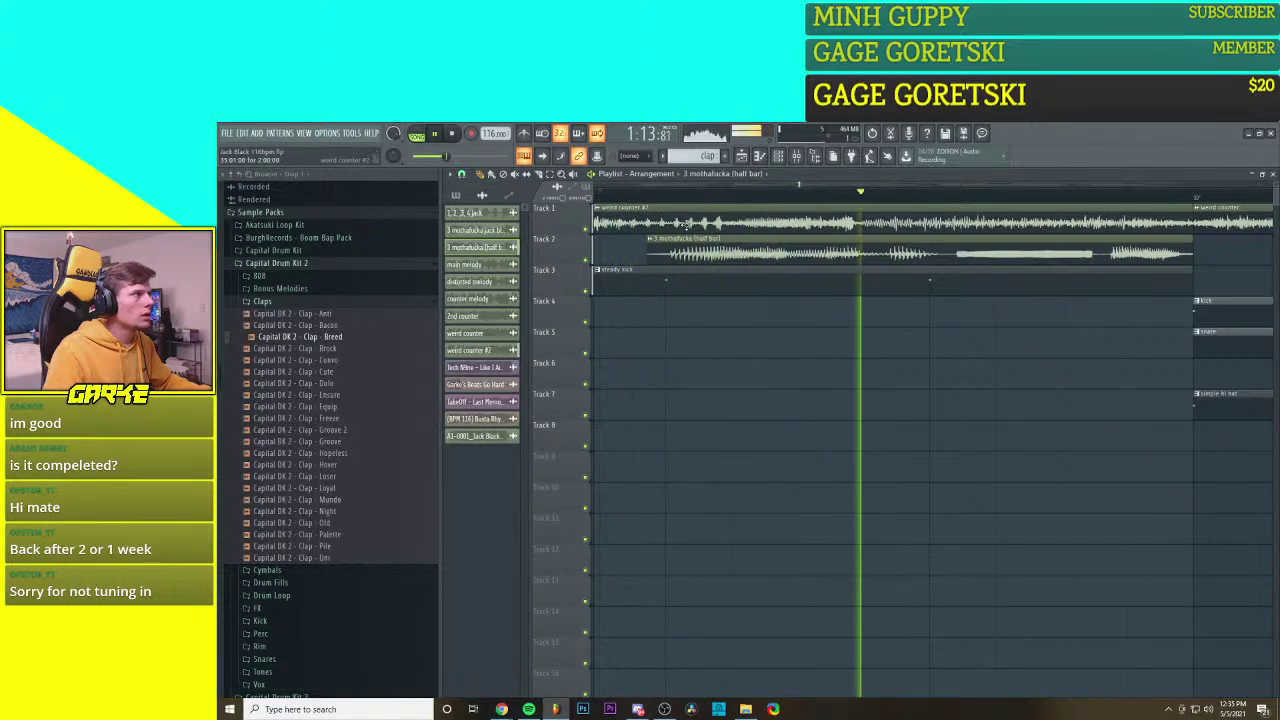
pyautogui.press('space')
# Step: Lower the half-bar vocal clip's channel volume to 85% while auditioning it, and close its channel settings
pyautogui.scroll(-3, 793, 277)
pyautogui.doubleClick(789, 256)
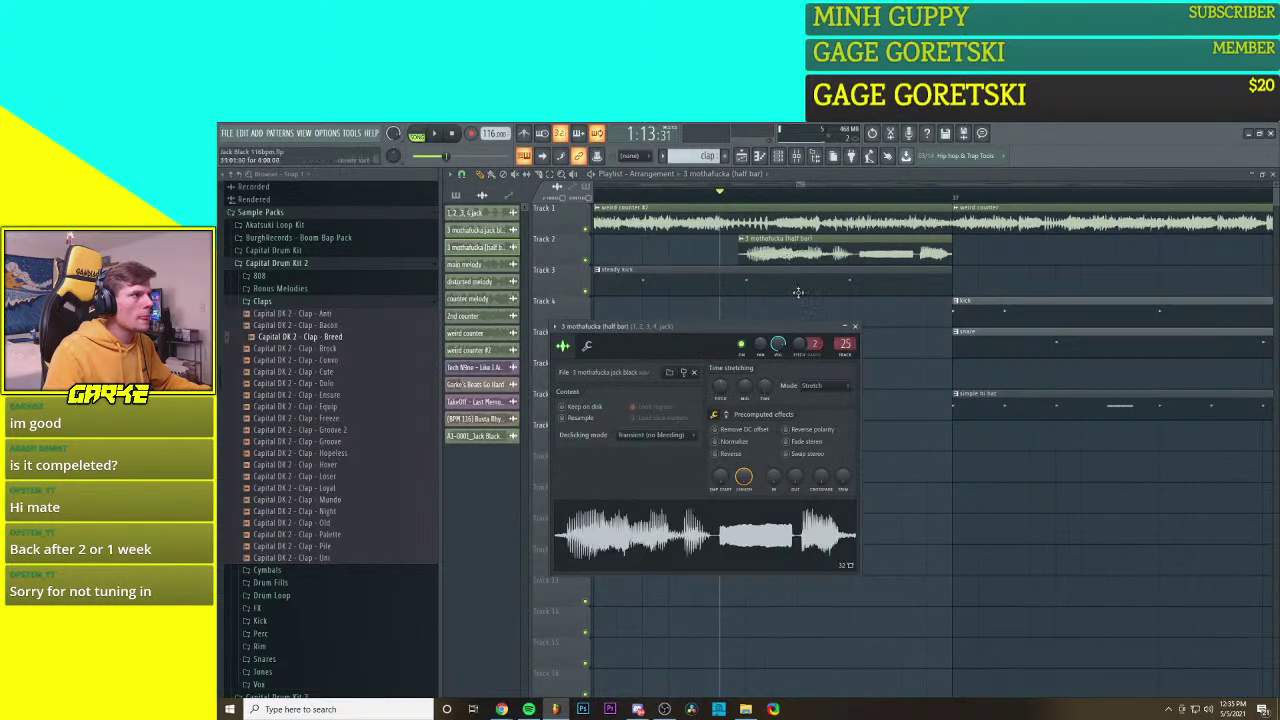
pyautogui.press('space')
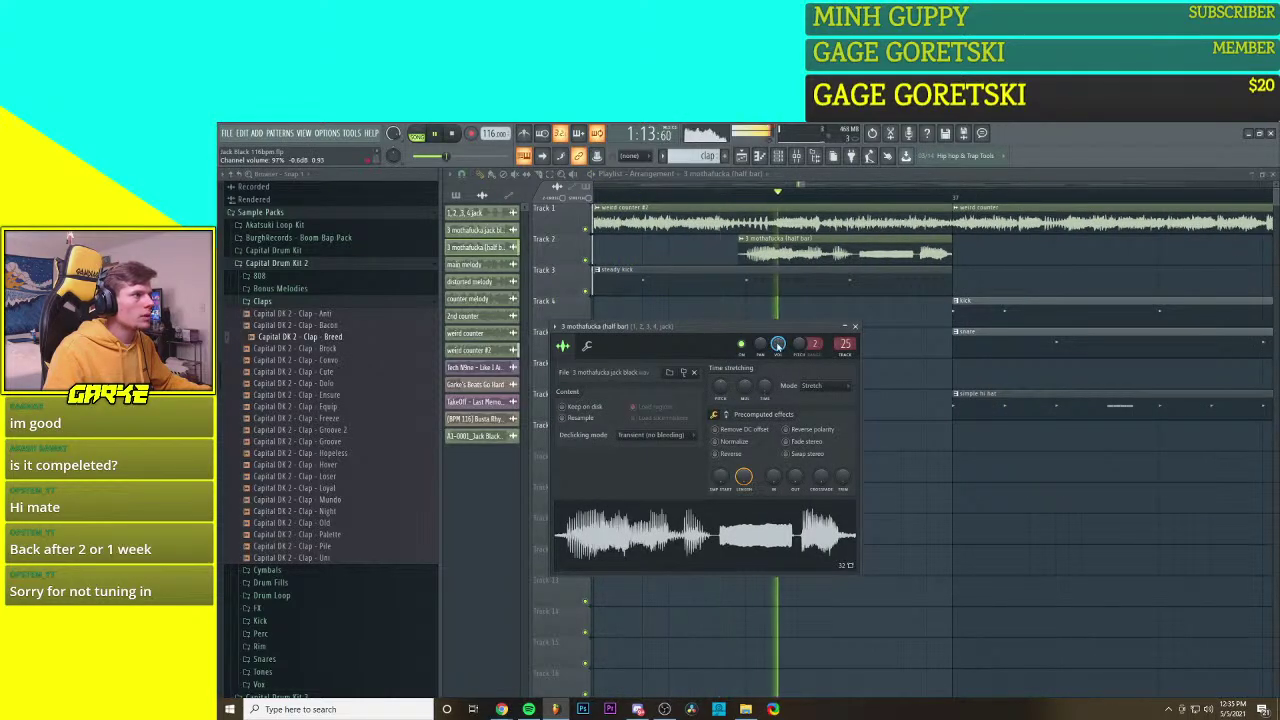
pyautogui.press('space')
pyautogui.moveTo(778, 346); pyautogui.dragTo(778, 356)
pyautogui.press('space')
pyautogui.press('space')
pyautogui.press('space')
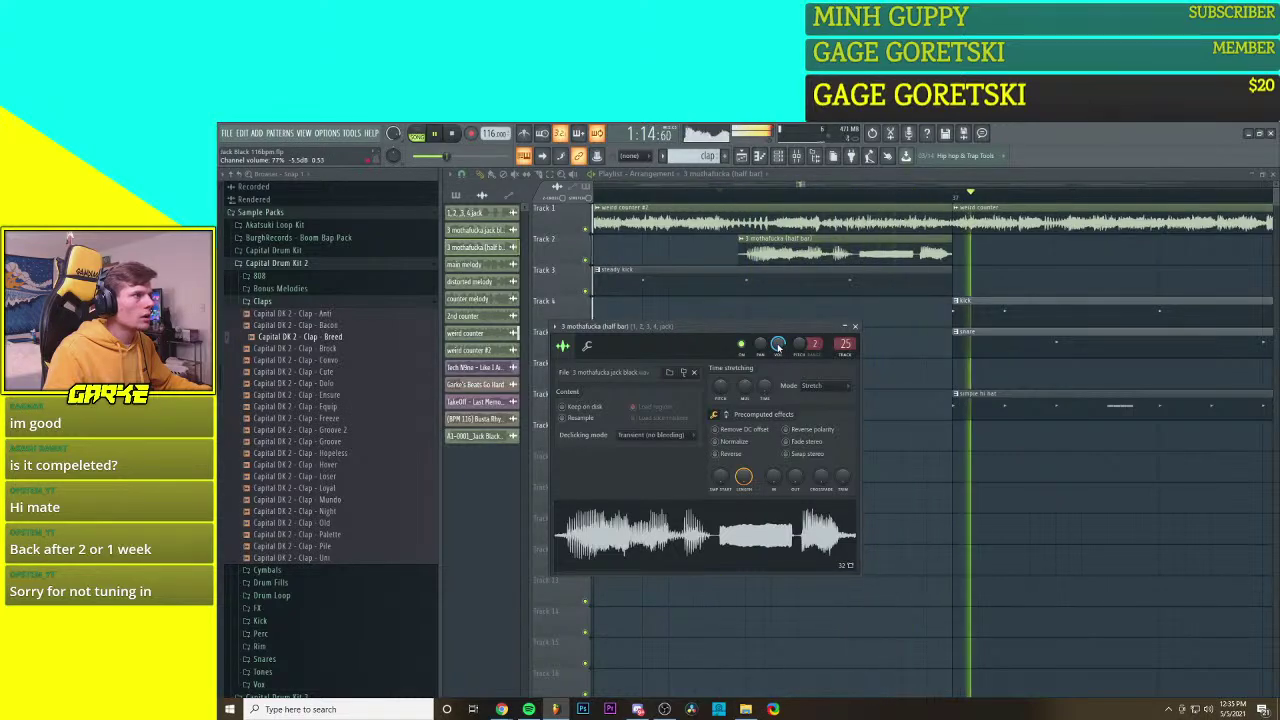
pyautogui.press('space')
pyautogui.press('space')
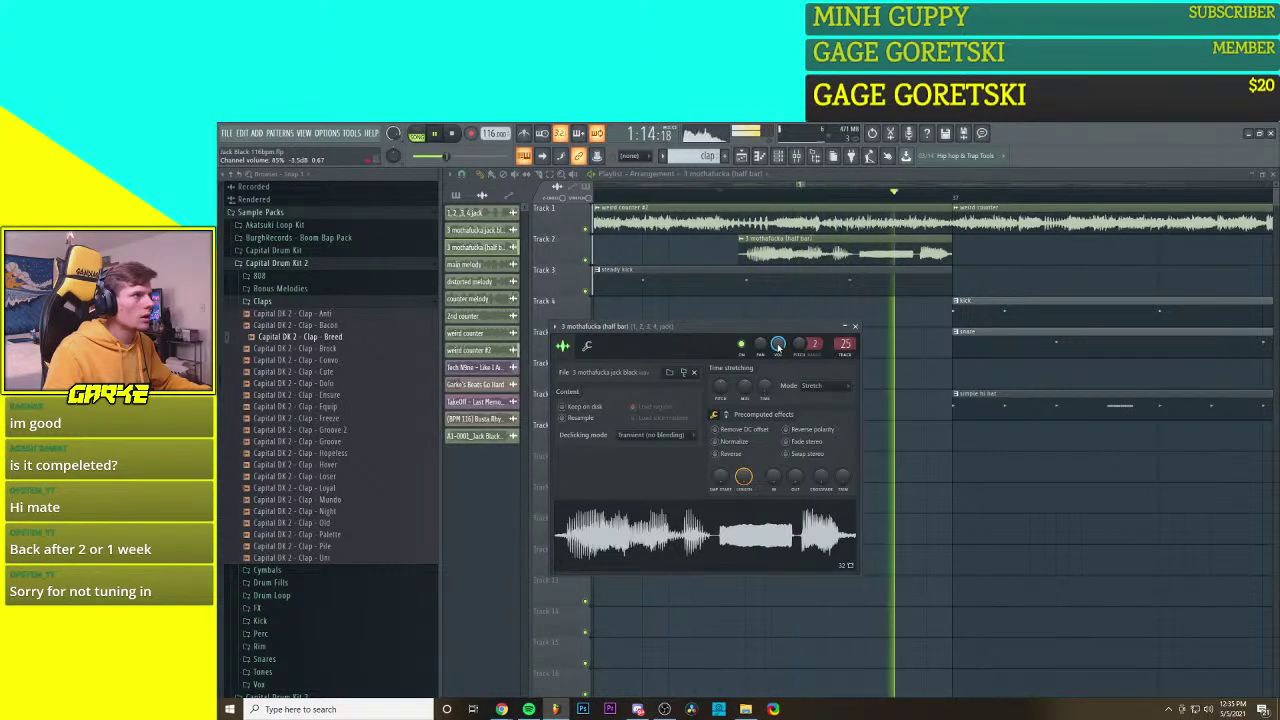
pyautogui.click(855, 327)
# Step: Replace the half-bar vocal clip on Track 2 with the 1, 2, ,3, 4 jack clip spanning bars 35 to 37
pyautogui.scroll(-5, 934, 337)
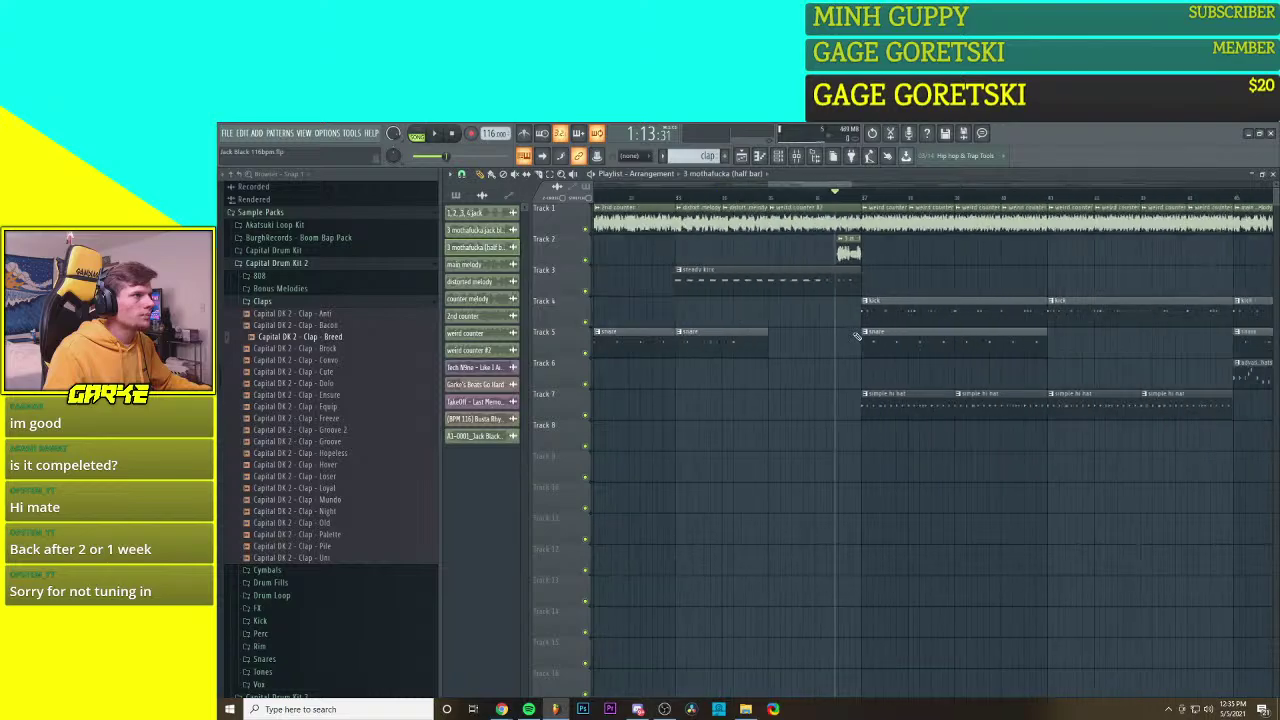
pyautogui.scroll(4, 857, 335)
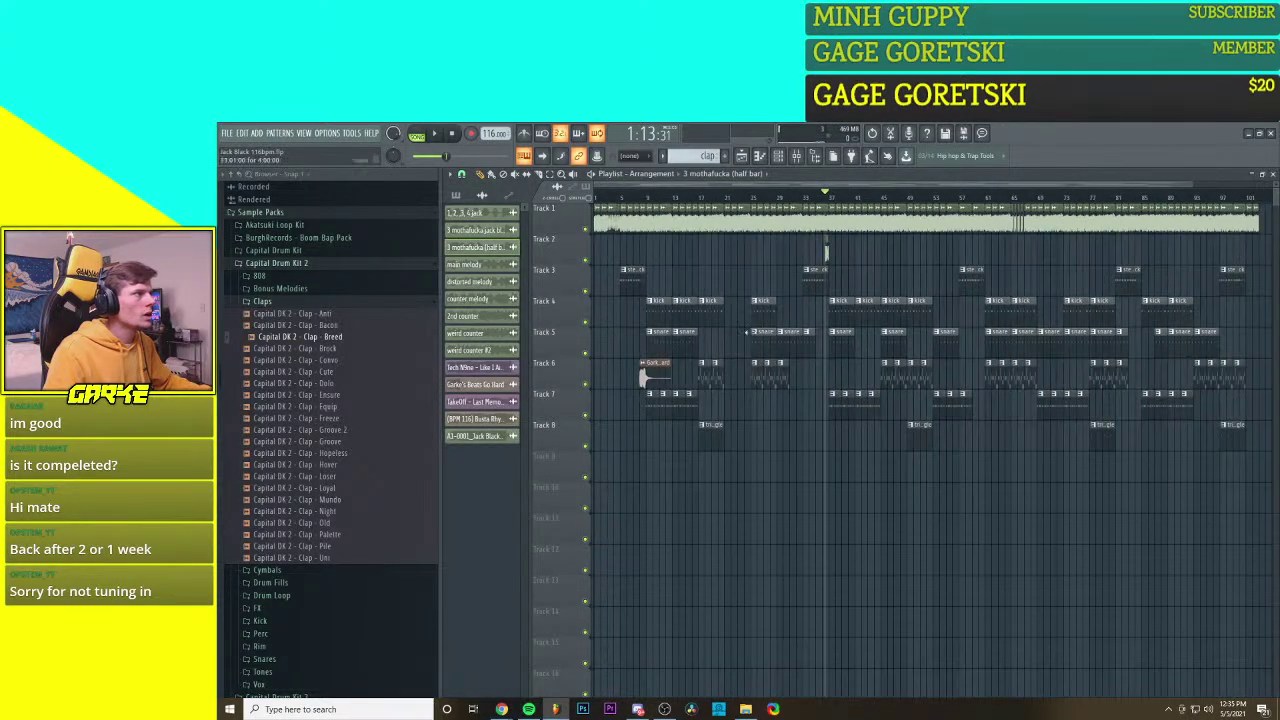
pyautogui.moveTo(747, 283); pyautogui.dragTo(1226, 292)
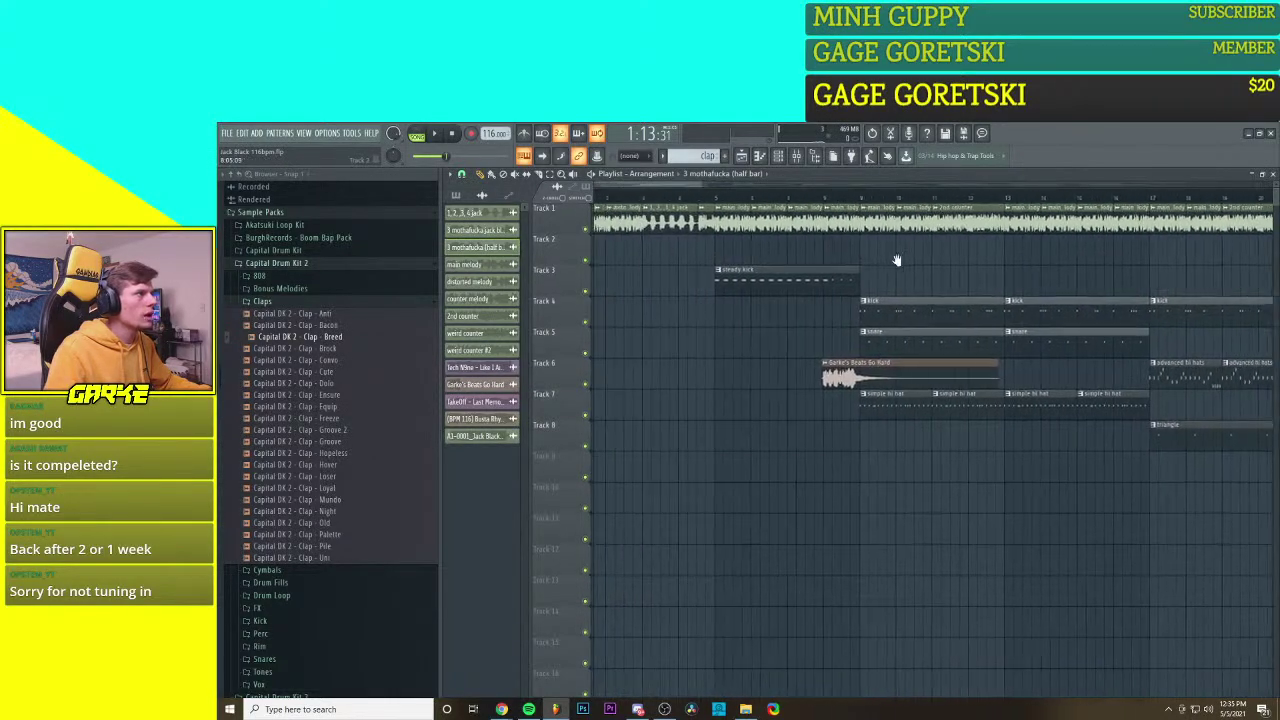
pyautogui.moveTo(797, 268); pyautogui.dragTo(424, 280)
pyautogui.scroll(-1, 424, 280)
pyautogui.moveTo(967, 285); pyautogui.dragTo(834, 283)
pyautogui.moveTo(1043, 277); pyautogui.dragTo(860, 281)
pyautogui.scroll(-5, 963, 283)
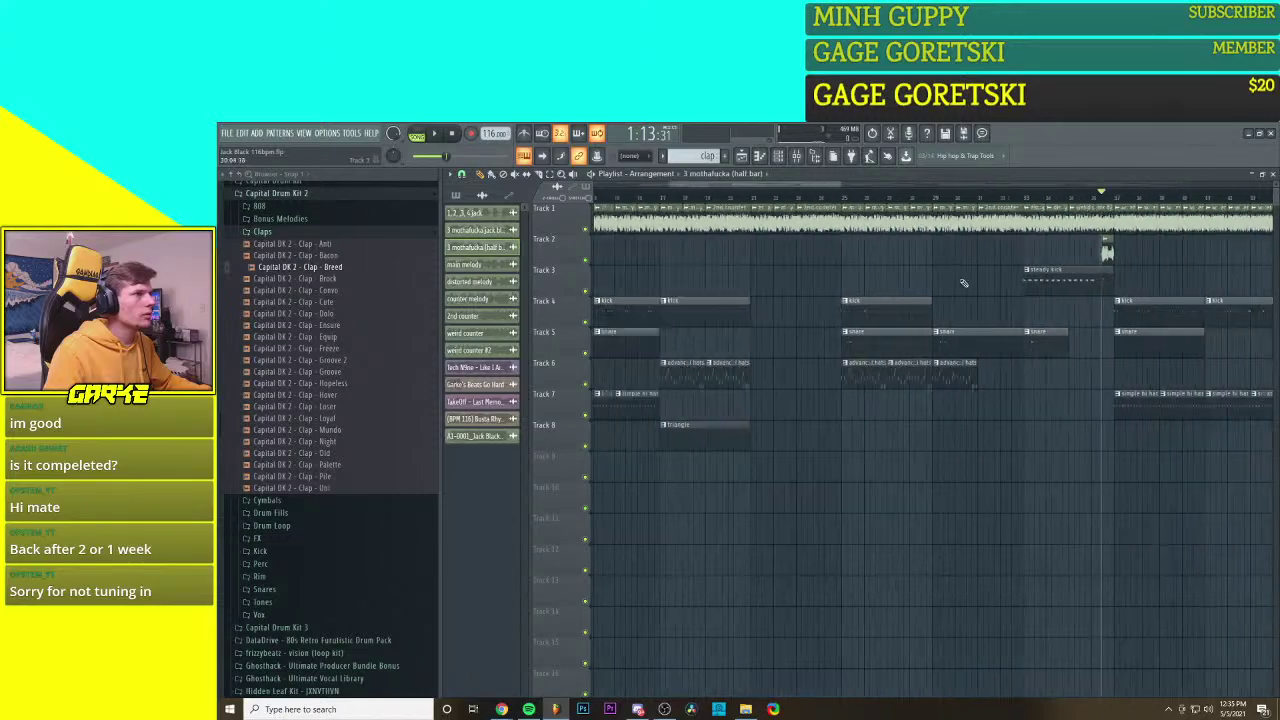
pyautogui.scroll(-2, 869, 268)
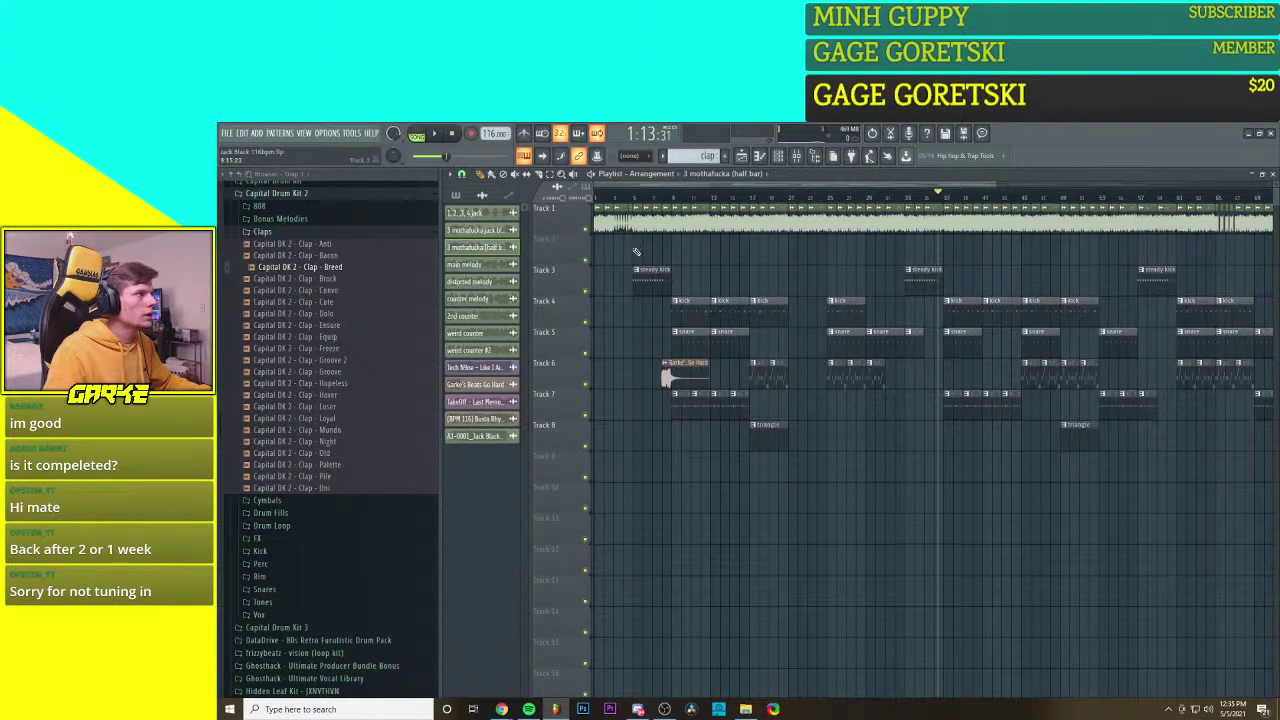
pyautogui.moveTo(489, 219); pyautogui.dragTo(935, 274)
pyautogui.scroll(5, 935, 274)
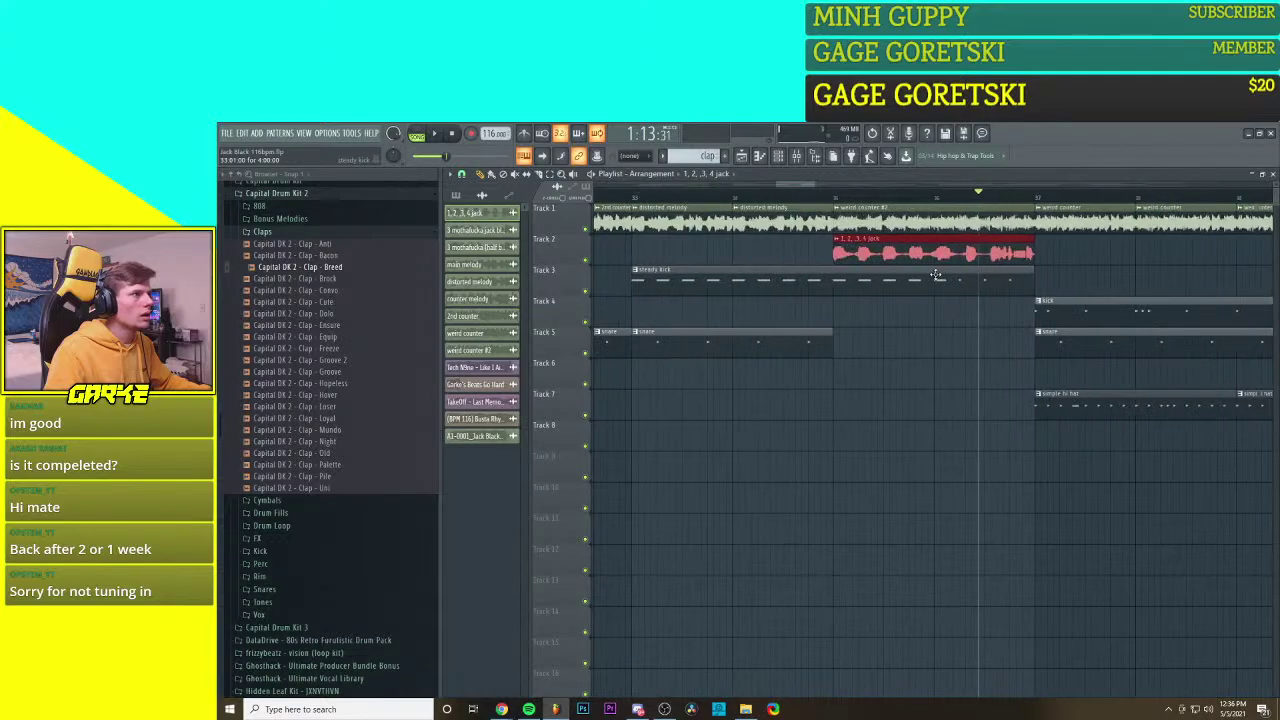
# Step: Play the arrangement from shortly before the second steady kick section to audition the new vocal clip in context
pyautogui.click(835, 198)
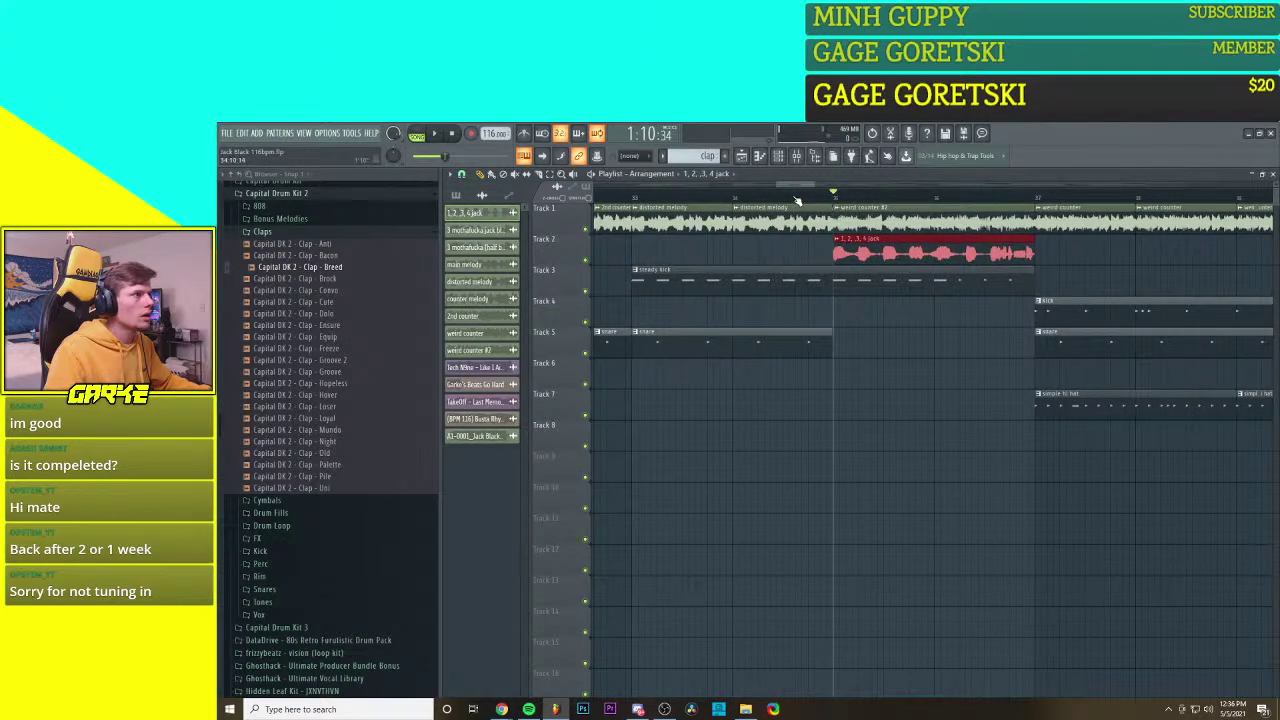
pyautogui.scroll(-6, 733, 198)
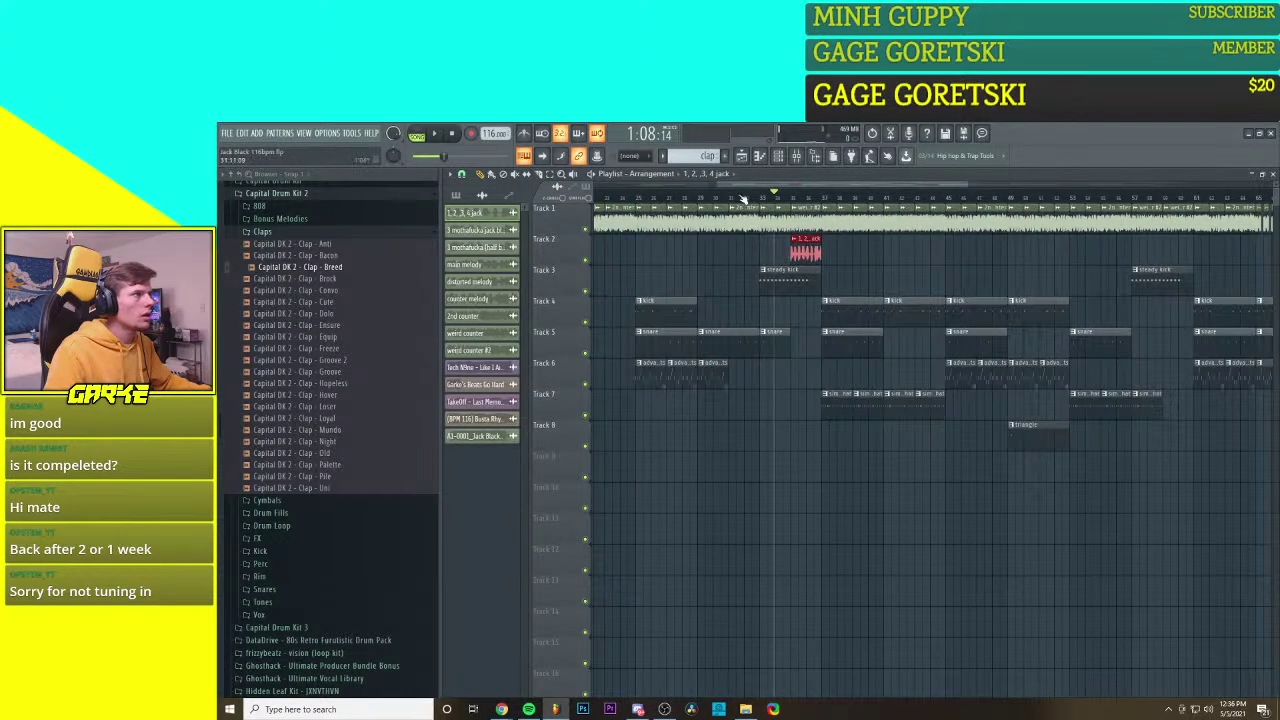
pyautogui.click(738, 198)
pyautogui.press('space')
pyautogui.scroll(4, 808, 265)
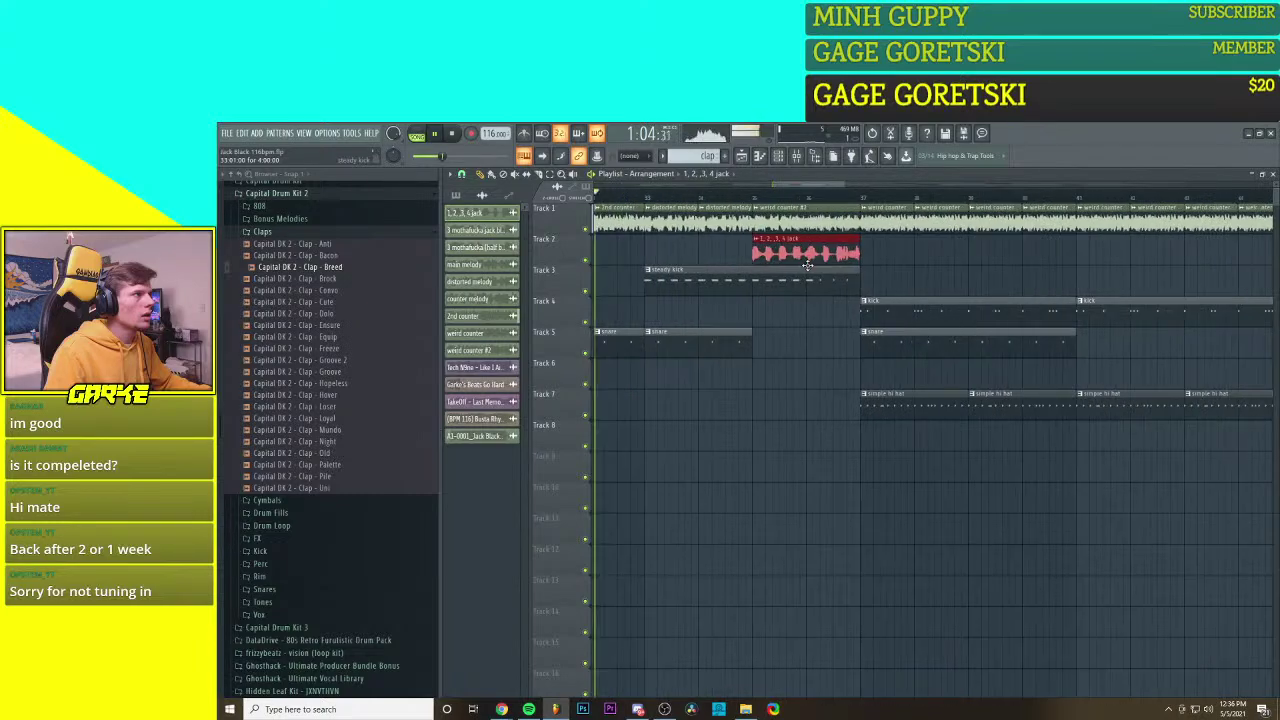
pyautogui.scroll(-2, 808, 265)
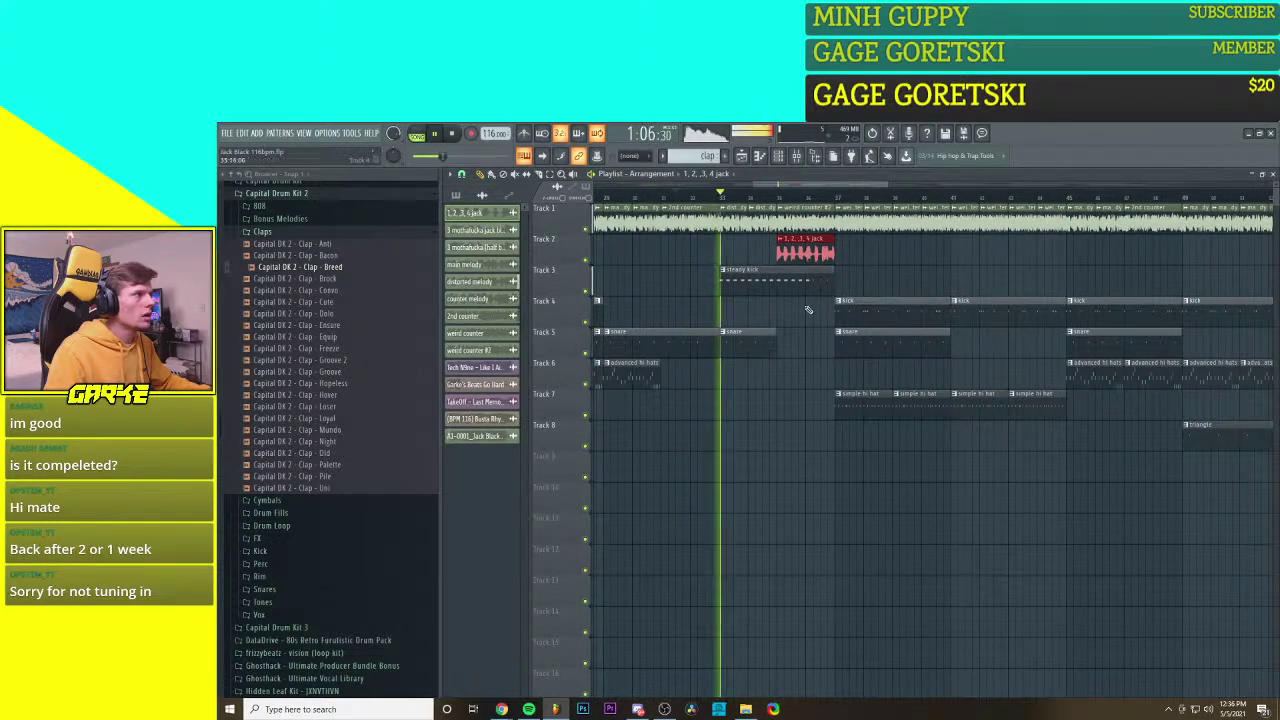
pyautogui.scroll(2, 808, 312)
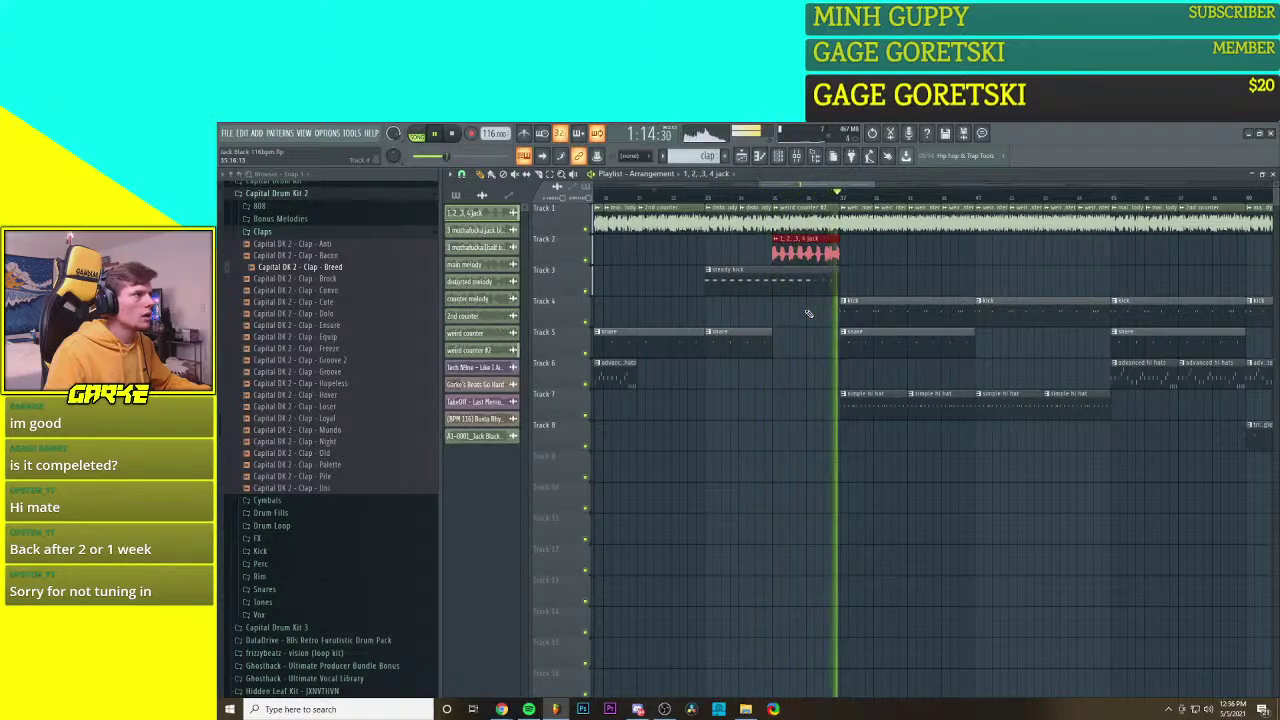
pyautogui.scroll(-4, 808, 313)
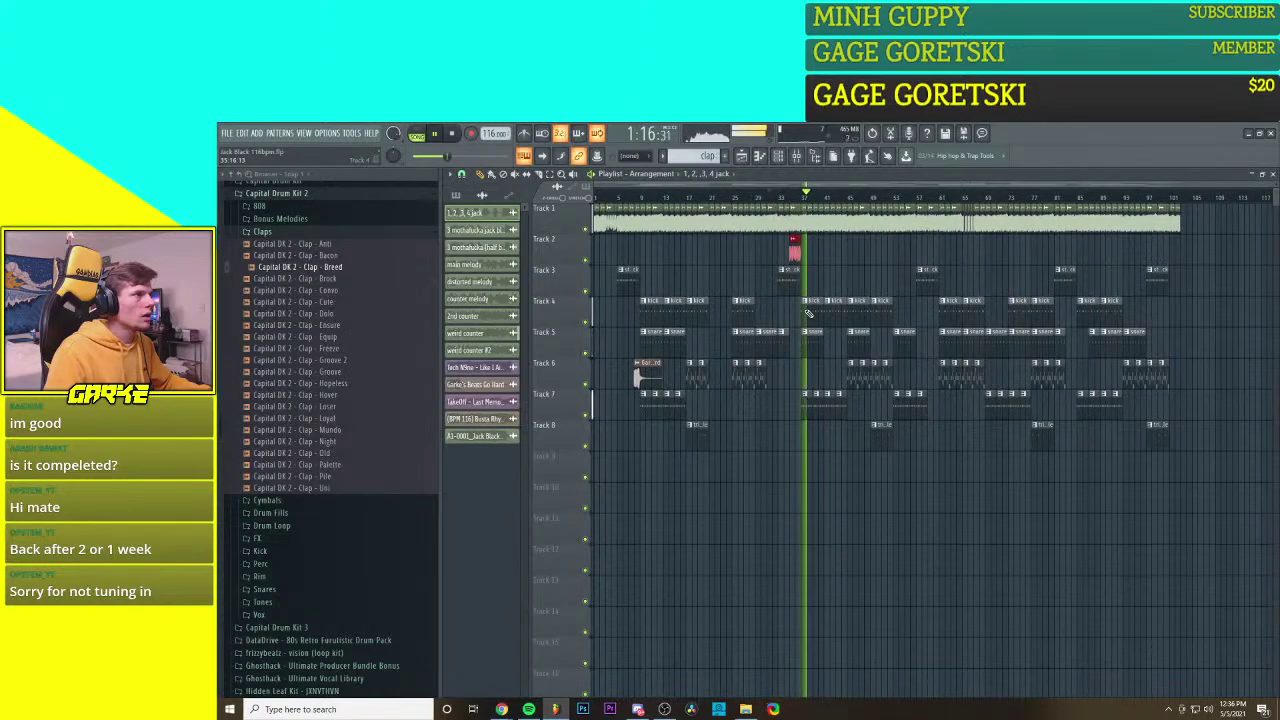
pyautogui.press('space')
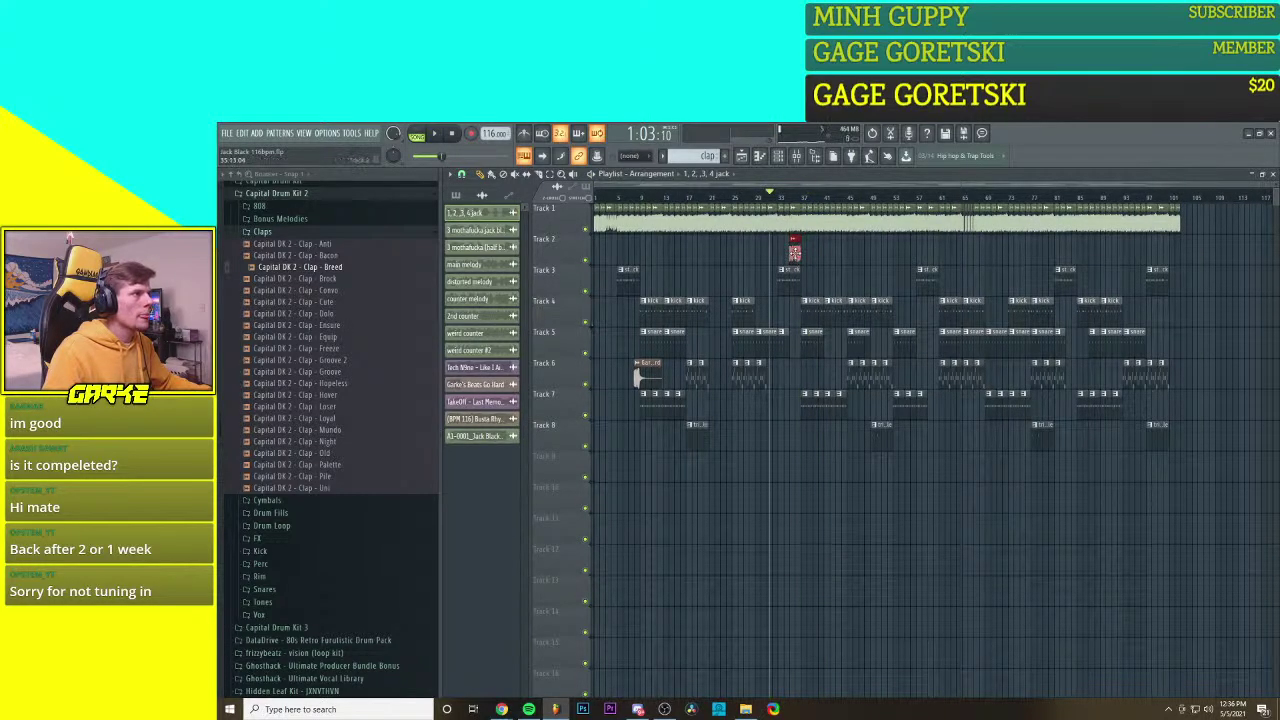
# Step: Copy the 1, 2, ,3, 4 jack clip on Track 2 to bar 59, over the following steady kick section
pyautogui.moveTo(795, 254); pyautogui.dragTo(934, 254)
pyautogui.scroll(4, 954, 266)
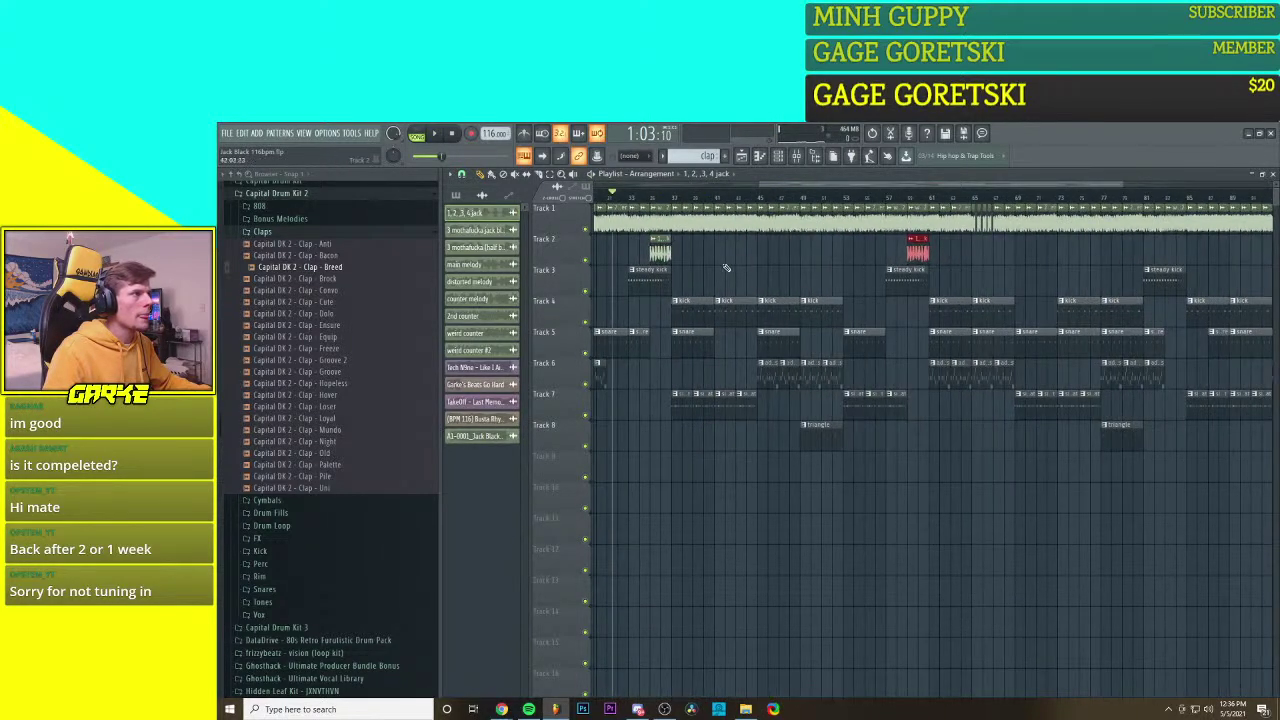
pyautogui.moveTo(720, 270); pyautogui.dragTo(850, 272)
pyautogui.doubleClick(788, 253)
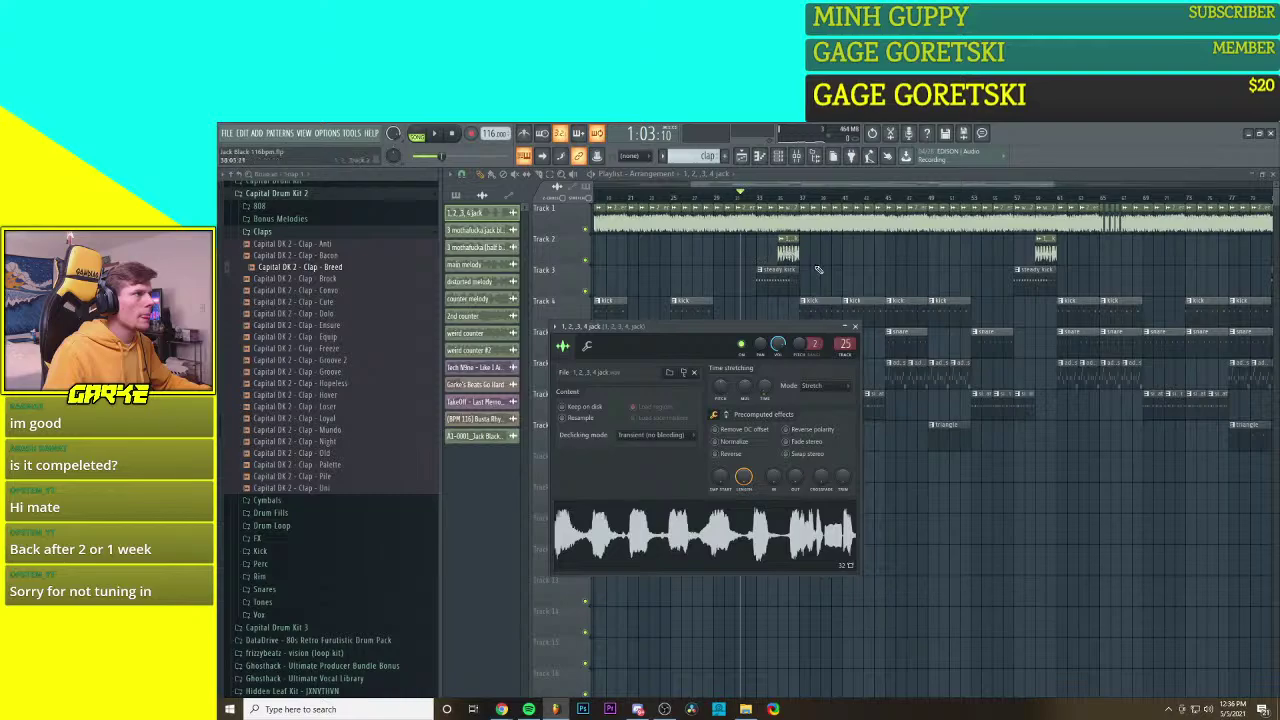
pyautogui.click(855, 326)
# Step: Trim the start of the first 1, 2, ,3, 4 jack clip so only its last half bar before bar 37 remains
pyautogui.scroll(4, 781, 270)
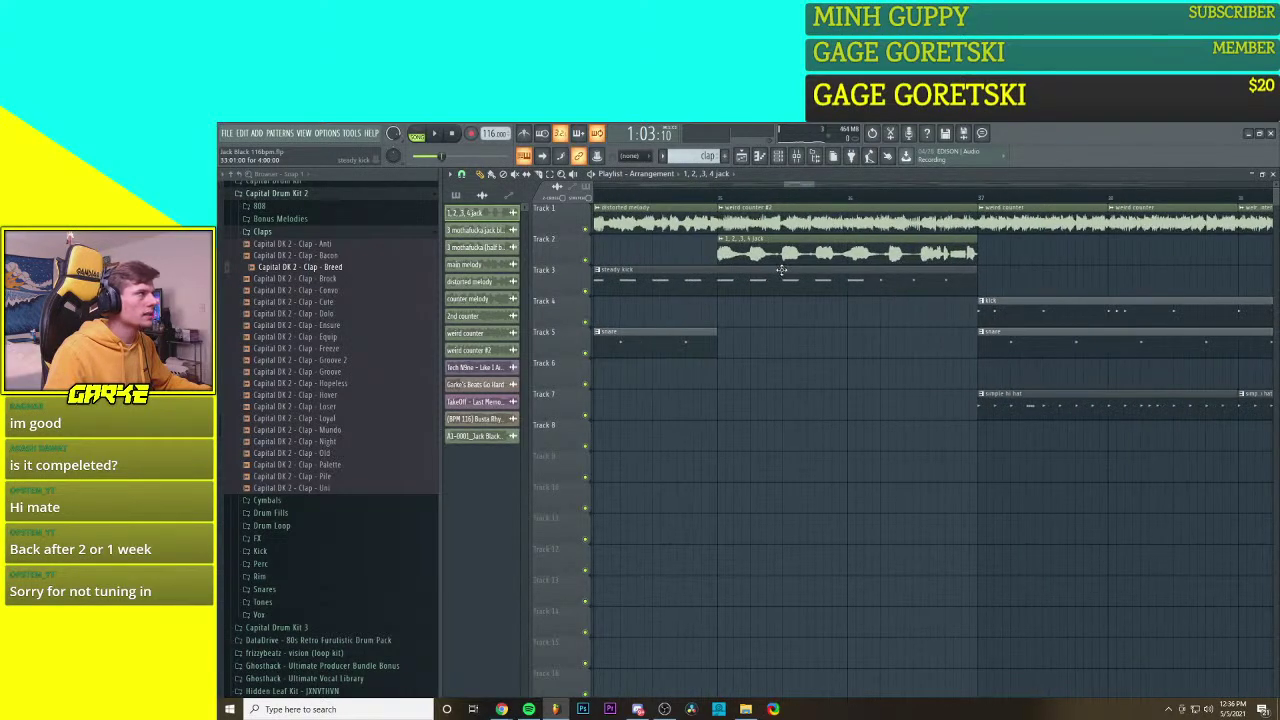
pyautogui.scroll(-4, 787, 281)
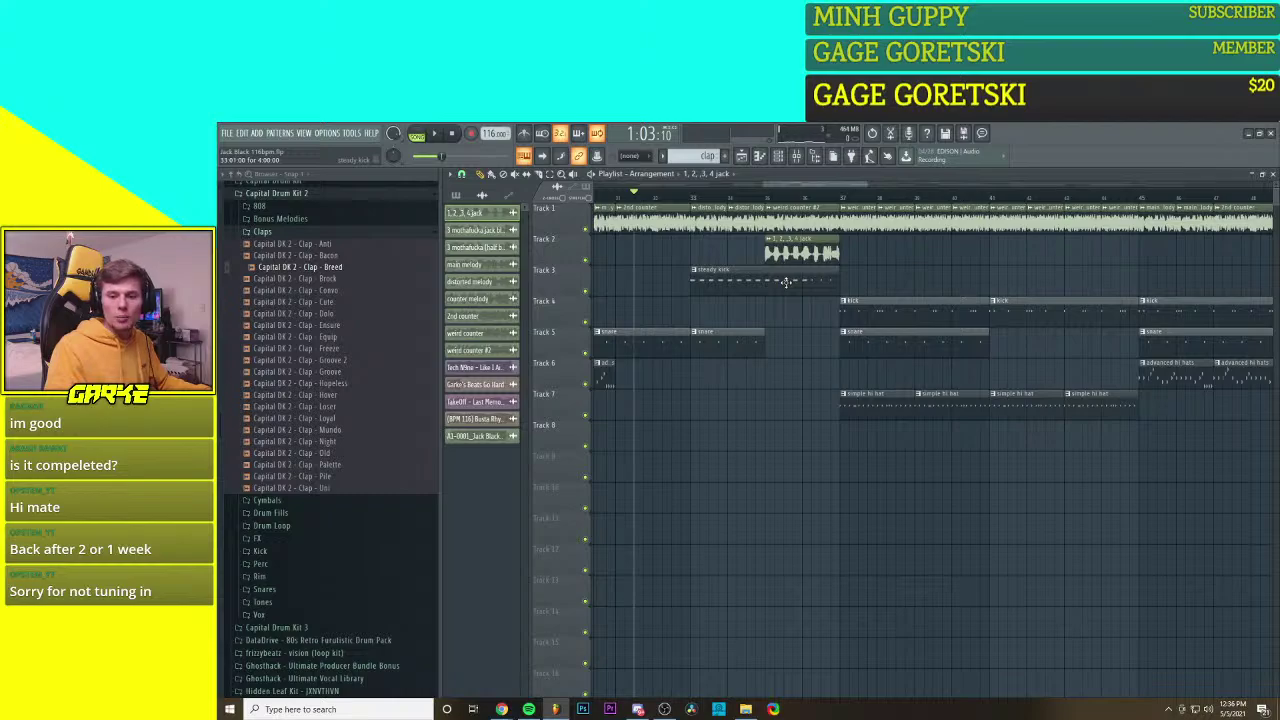
pyautogui.scroll(-6, 838, 322)
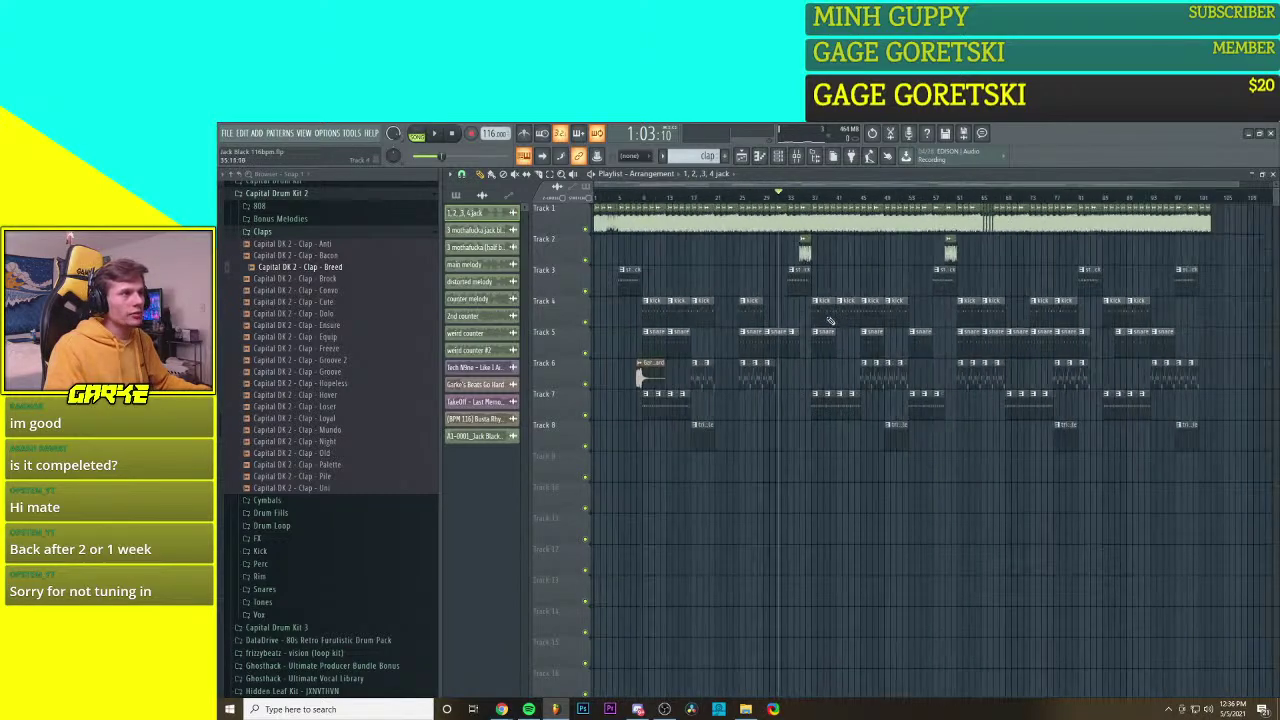
pyautogui.scroll(6, 775, 288)
pyautogui.scroll(3, 773, 288)
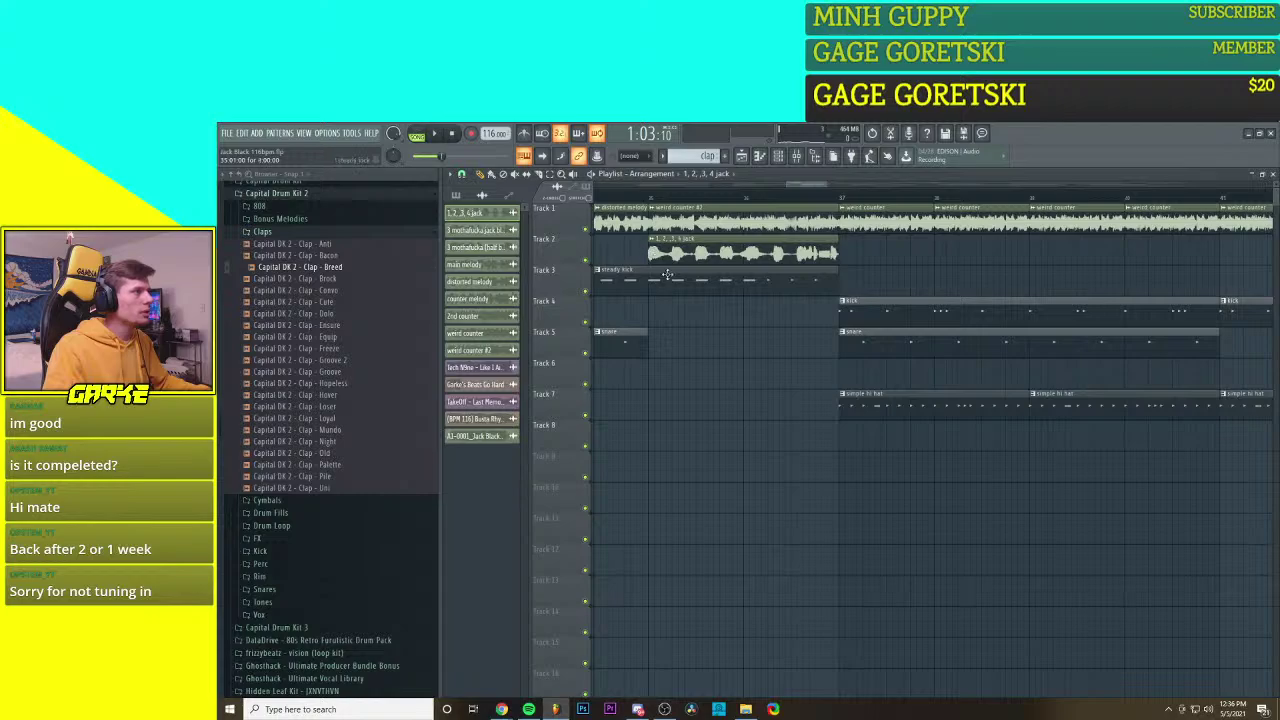
pyautogui.scroll(-6, 667, 275)
pyautogui.scroll(6, 797, 279)
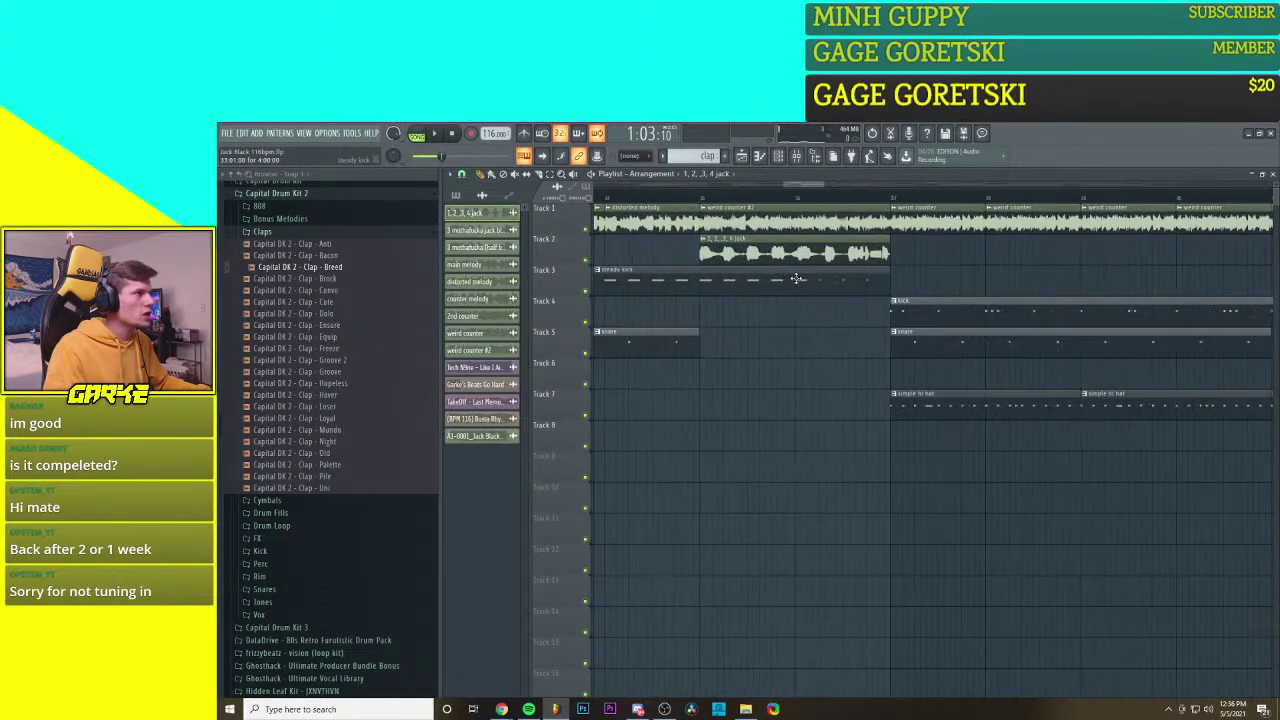
pyautogui.moveTo(706, 254); pyautogui.dragTo(848, 256)
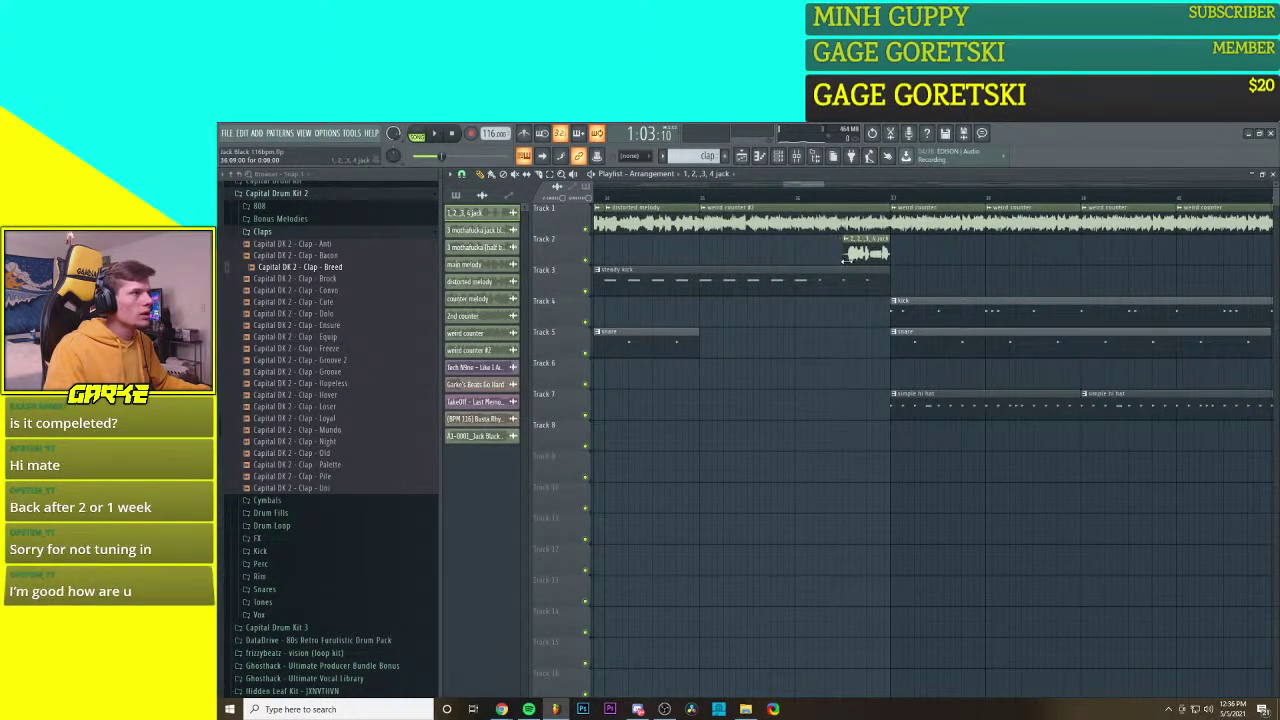
pyautogui.scroll(4, 866, 261)
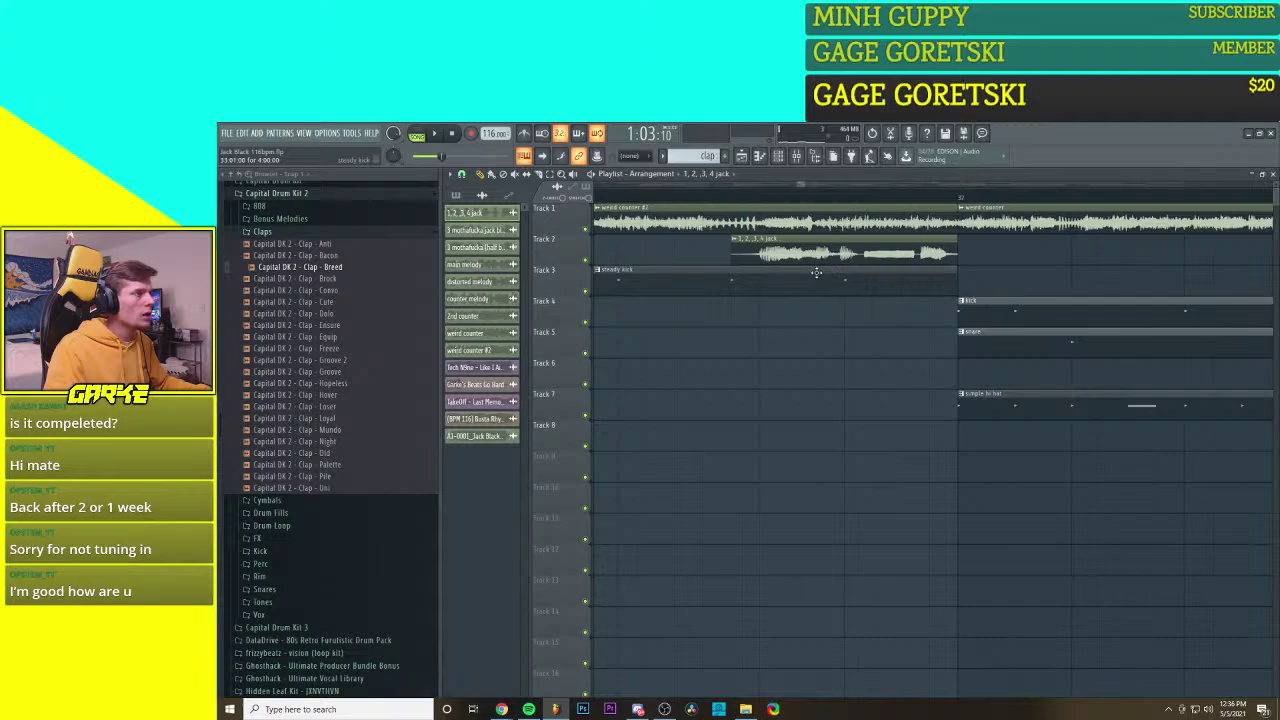
pyautogui.scroll(-5, 816, 272)
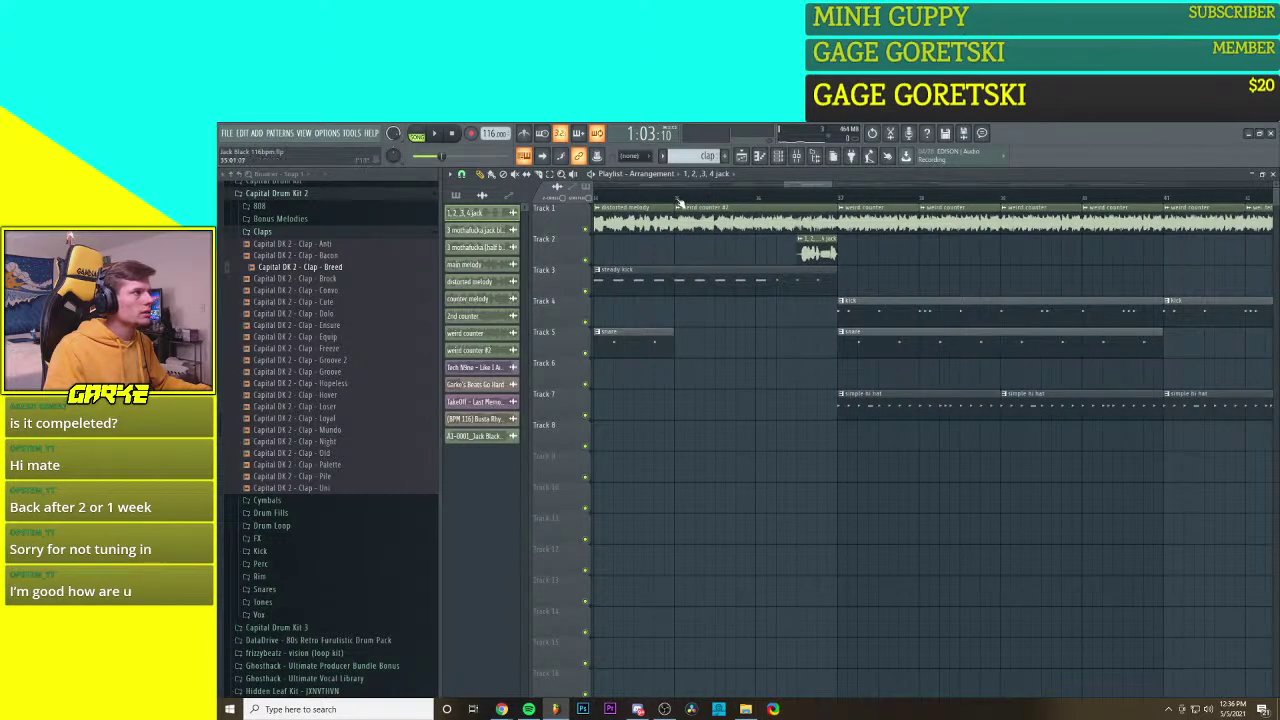
# Step: Play the section from bar 35 to check the trimmed vocal clip leading into the drums
pyautogui.press('space')
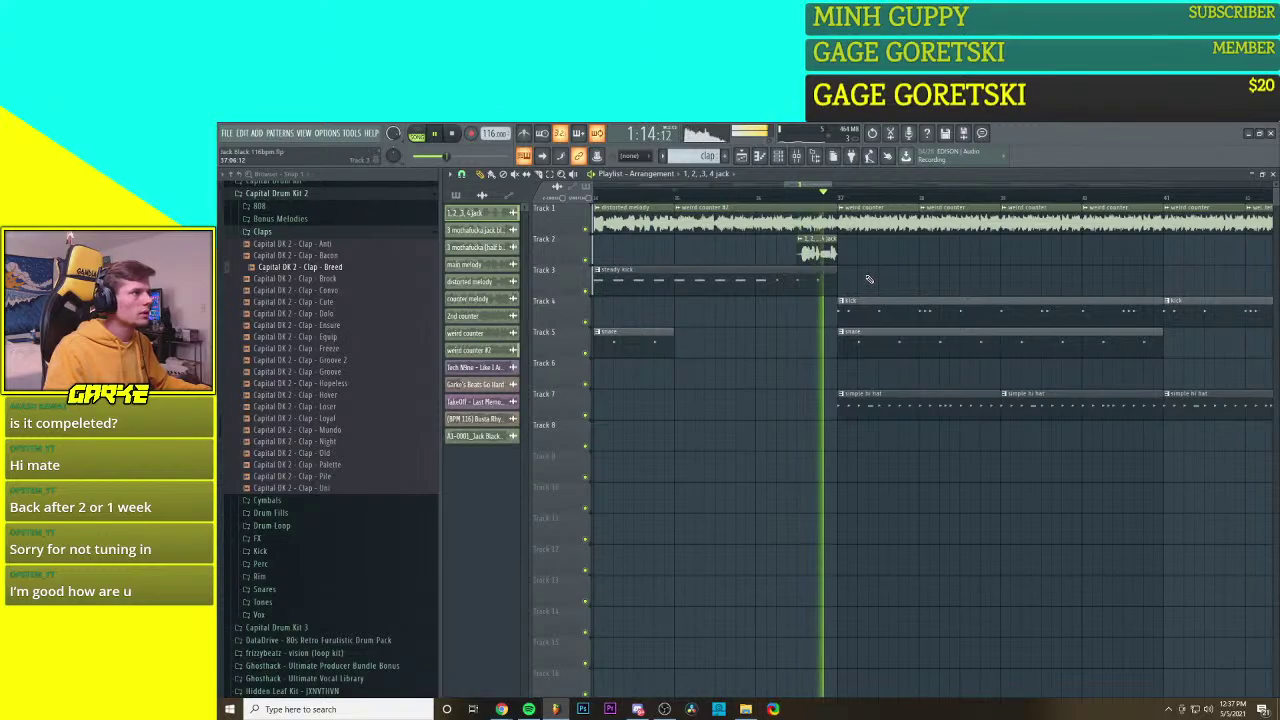
pyautogui.scroll(-4, 1000, 283)
pyautogui.press('space')
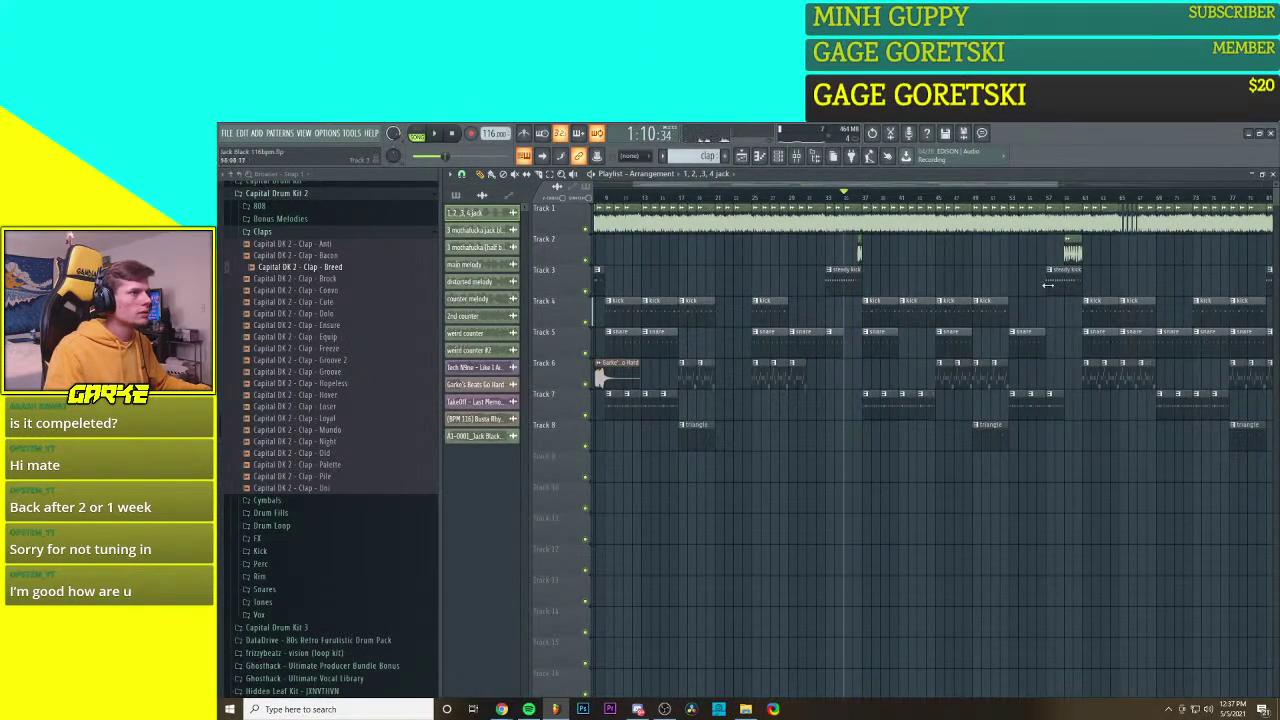
# Step: Trim the second vocal clip to its last half bar before bar 61 and copy it near the end of the following steady kick section
pyautogui.scroll(5, 1047, 285)
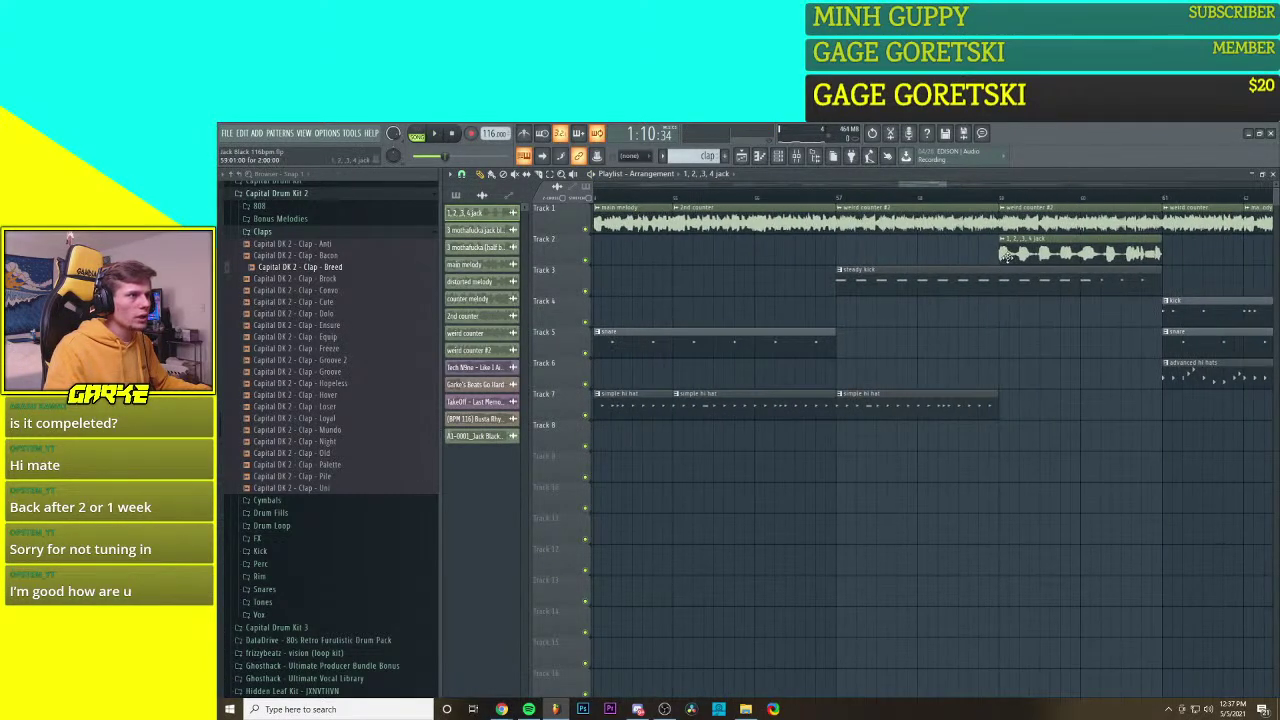
pyautogui.moveTo(1006, 256); pyautogui.dragTo(1118, 258)
pyautogui.scroll(-3, 1135, 275)
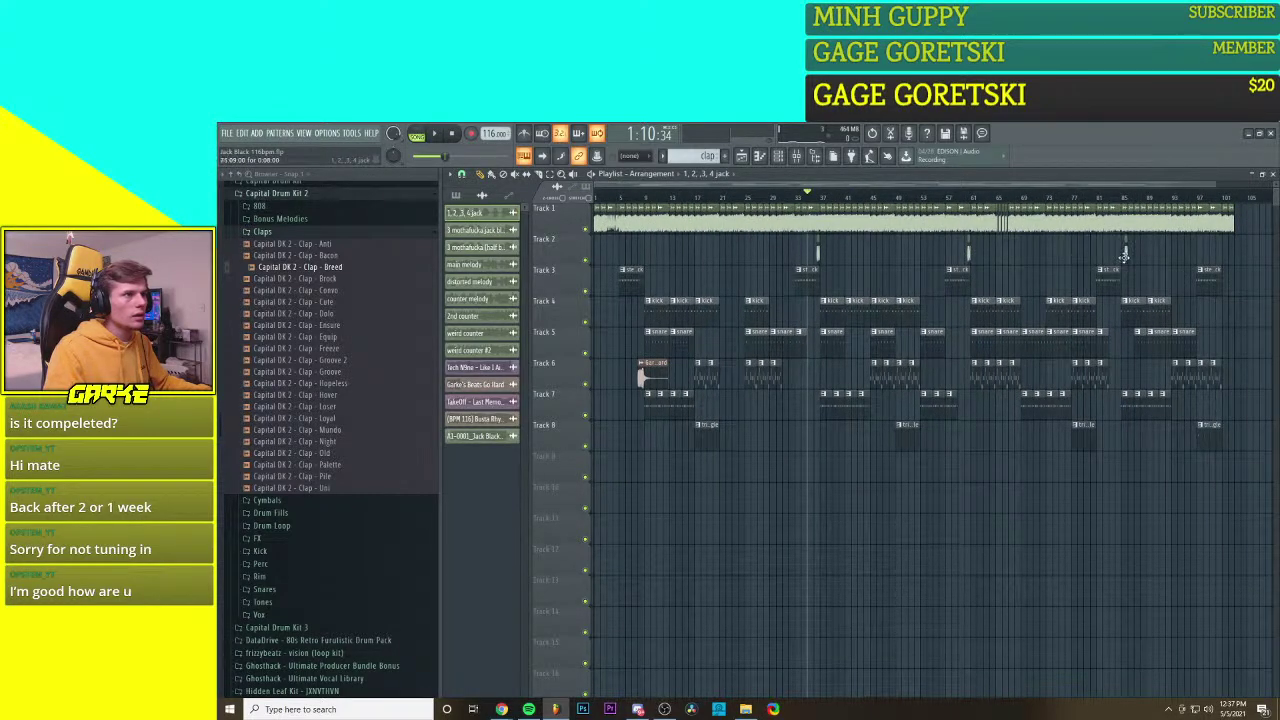
# Step: Copy the half-bar vocal clip on Track 2 to bar 100, over the last steady kick section, and make it unique
pyautogui.scroll(4, 1120, 256)
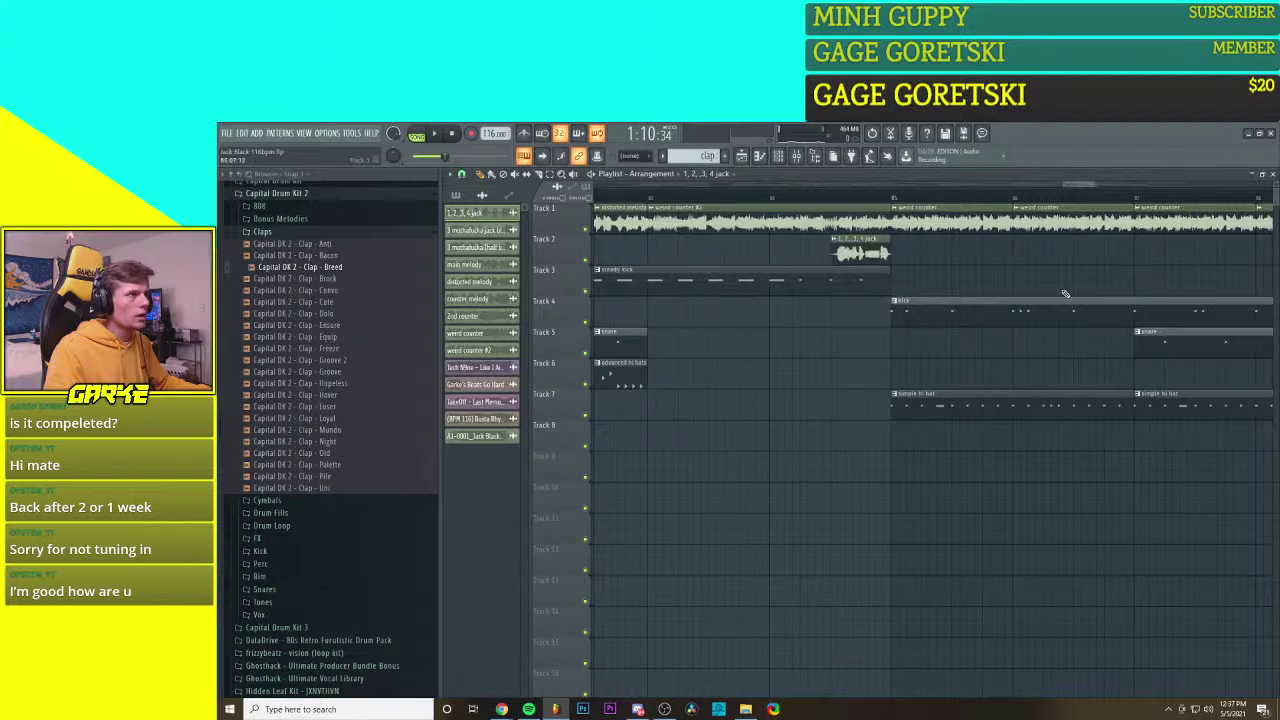
pyautogui.scroll(-2, 1063, 294)
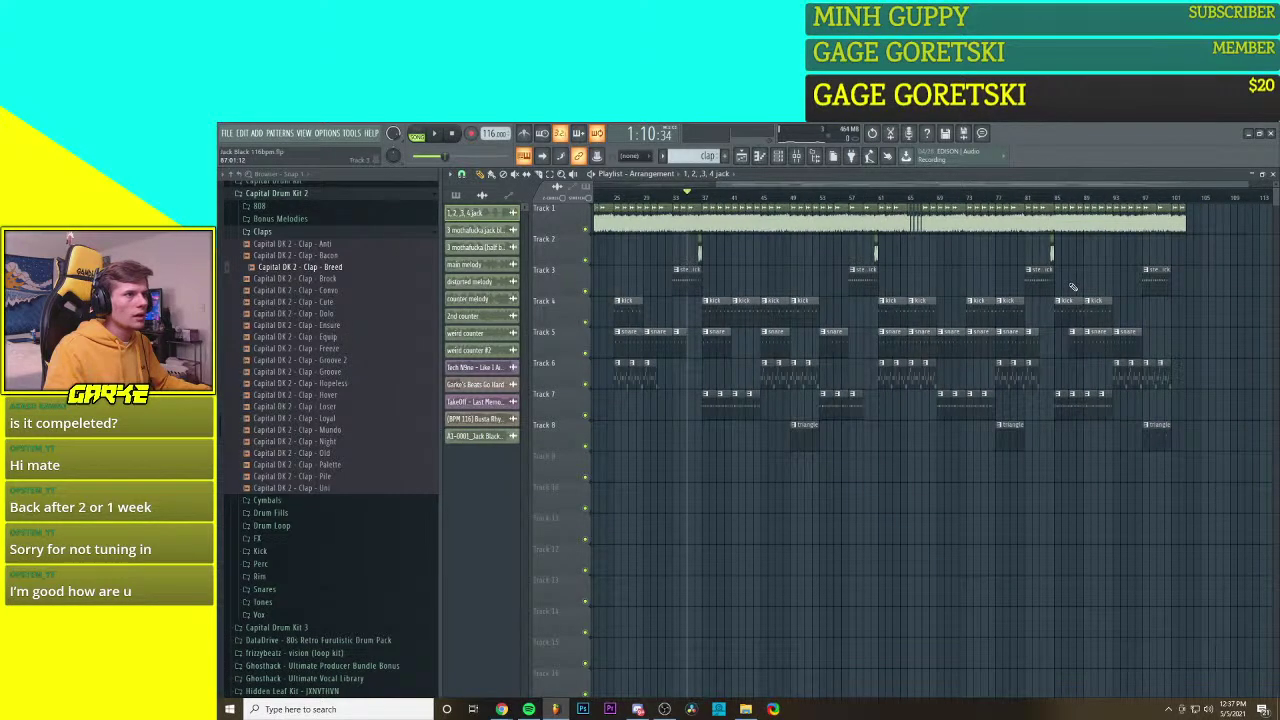
pyautogui.scroll(1, 1073, 287)
pyautogui.scroll(1, 1086, 275)
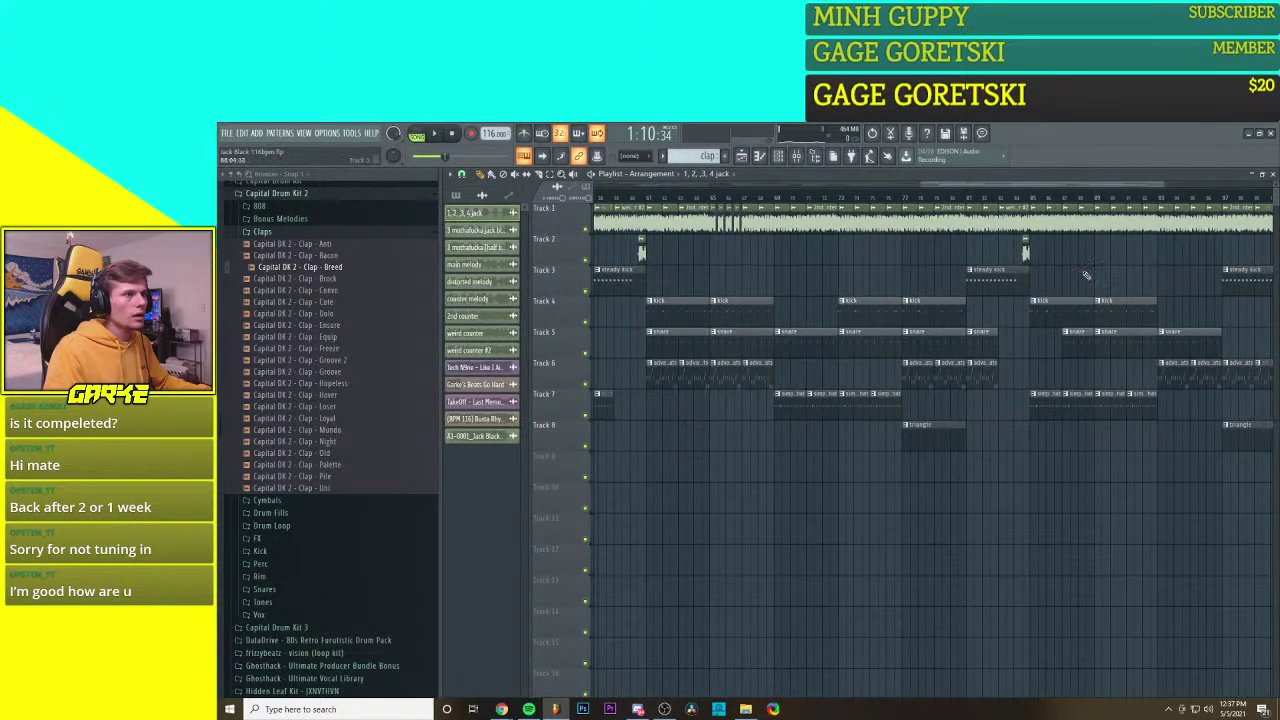
pyautogui.scroll(2, 1086, 275)
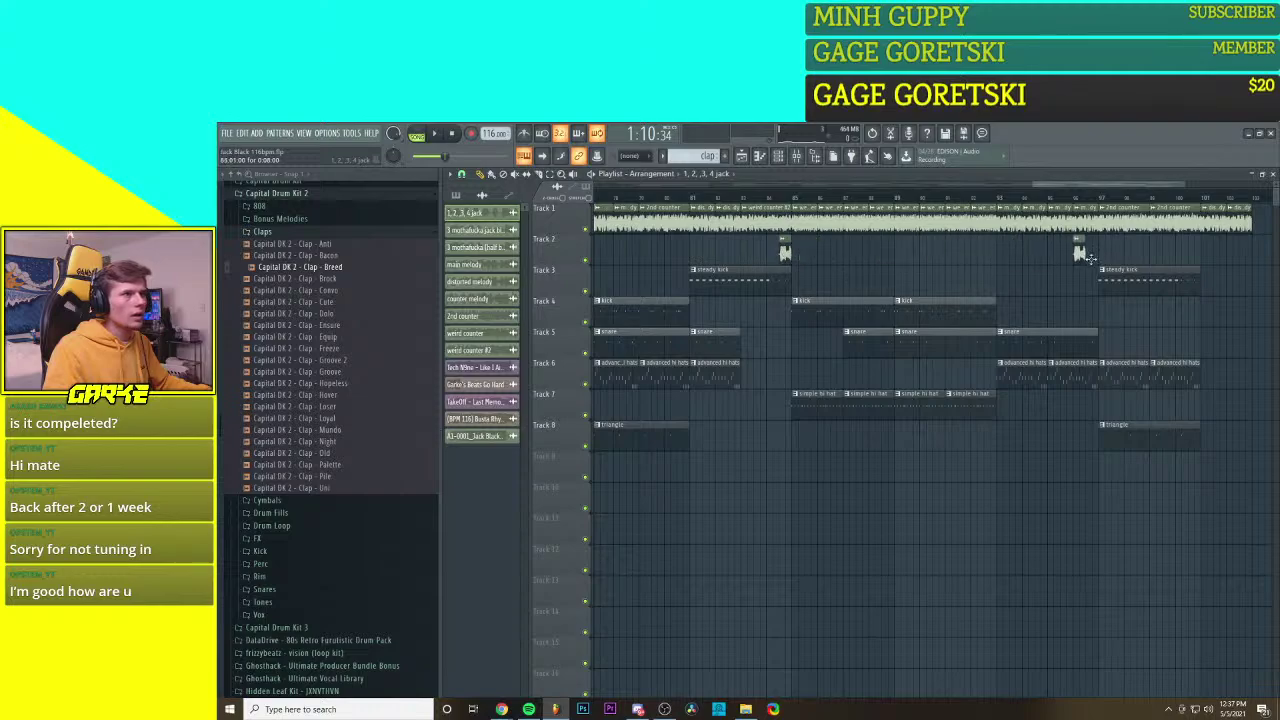
pyautogui.scroll(2, 1100, 280)
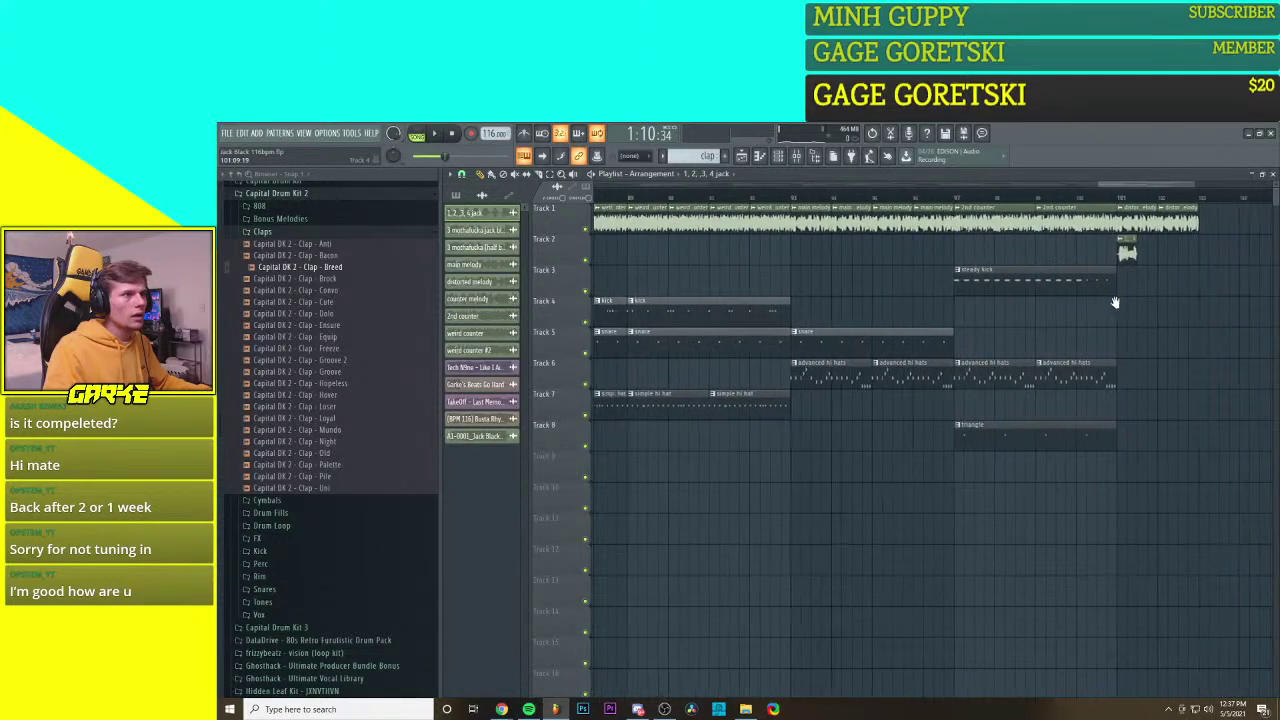
pyautogui.scroll(1, 1115, 302)
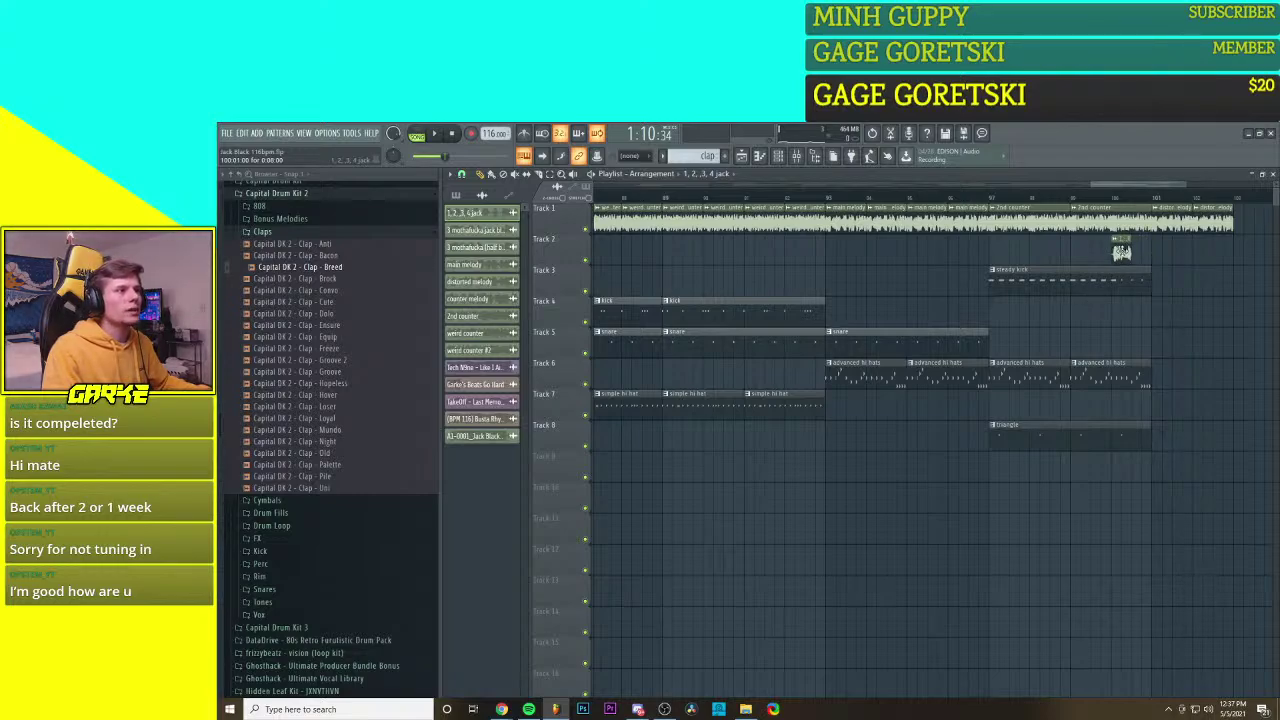
pyautogui.click(1116, 240)
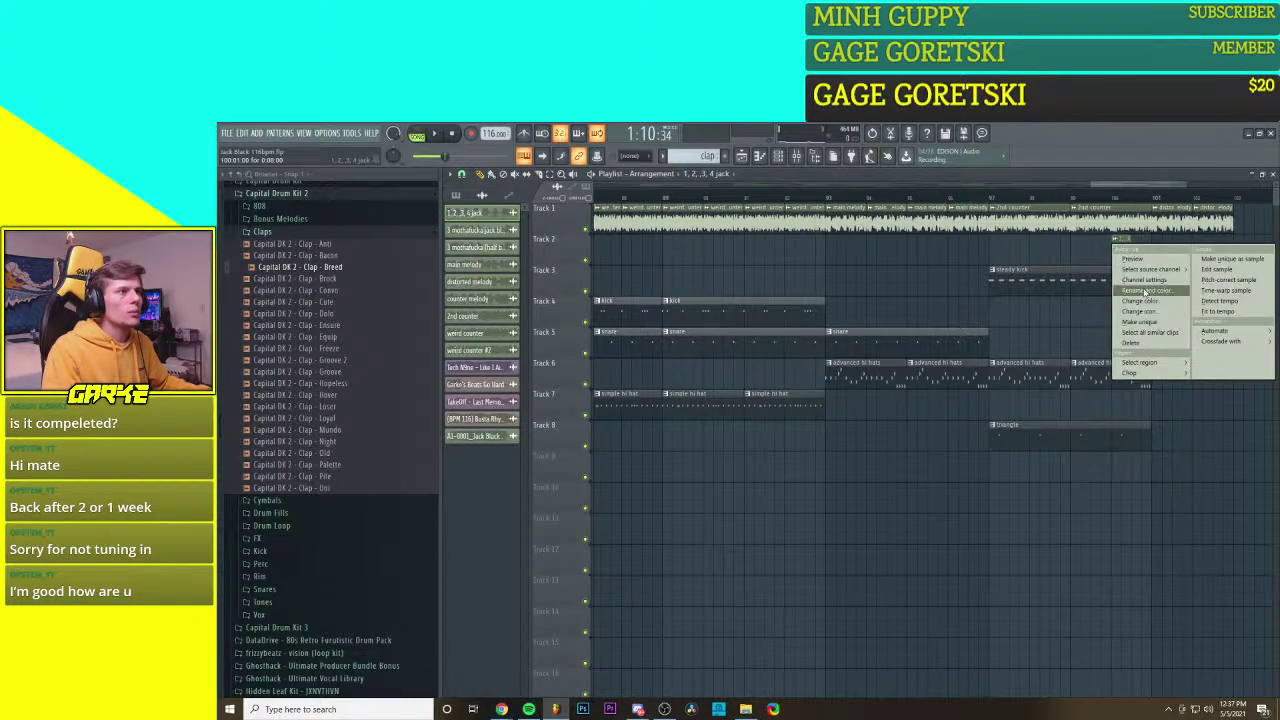
pyautogui.click(1146, 322)
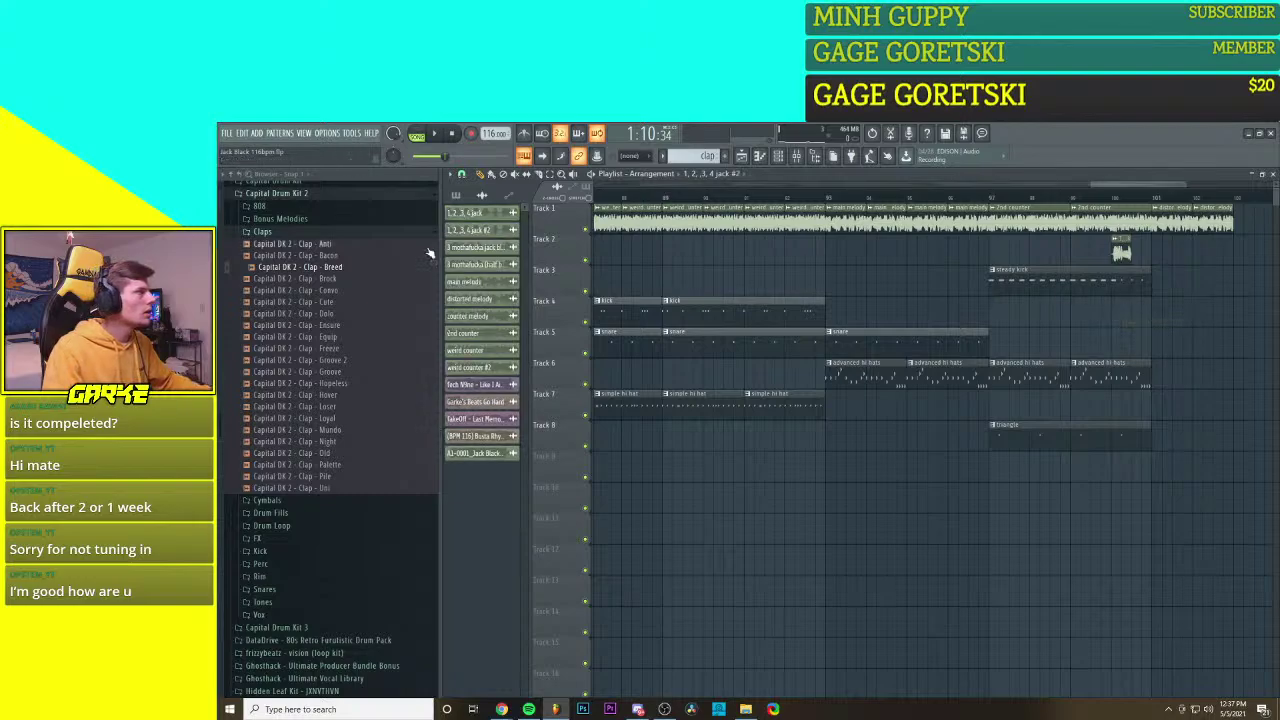
# Step: Rename the new unique vocal clip as 1, 2, ,3, 4 jack ENDING
pyautogui.rightClick(482, 231)
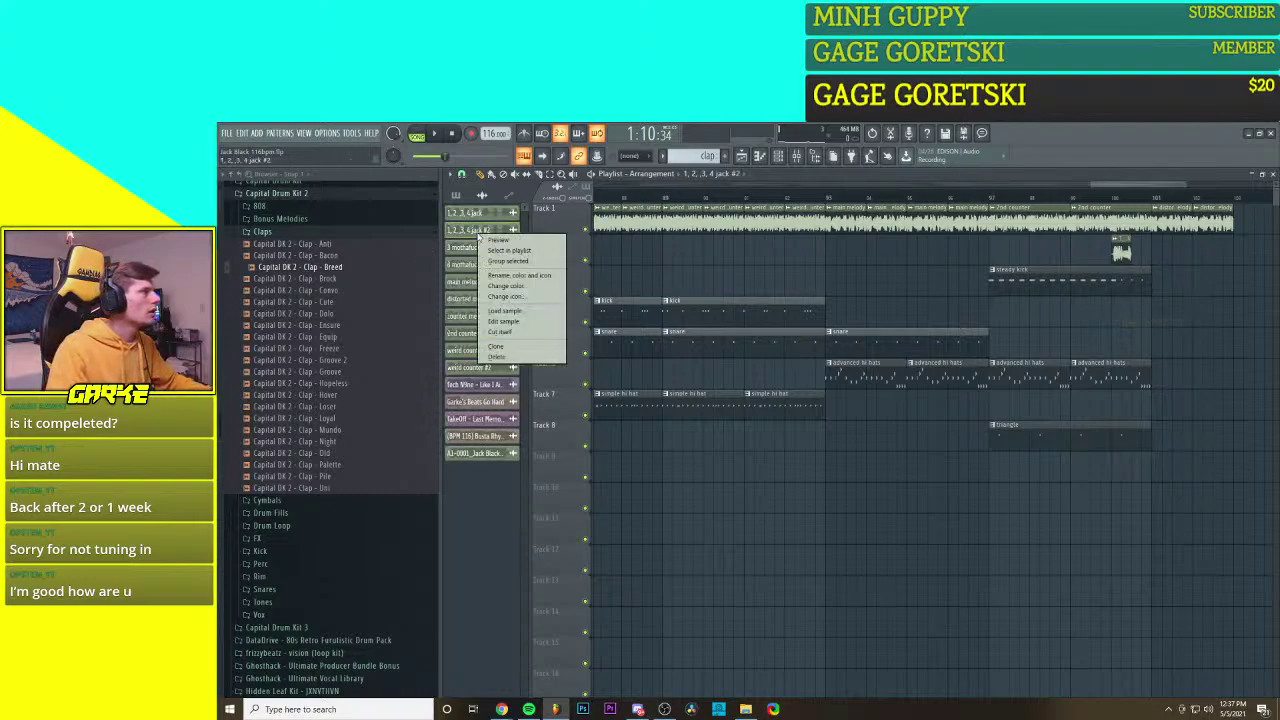
pyautogui.click(518, 275)
pyautogui.click(497, 263)
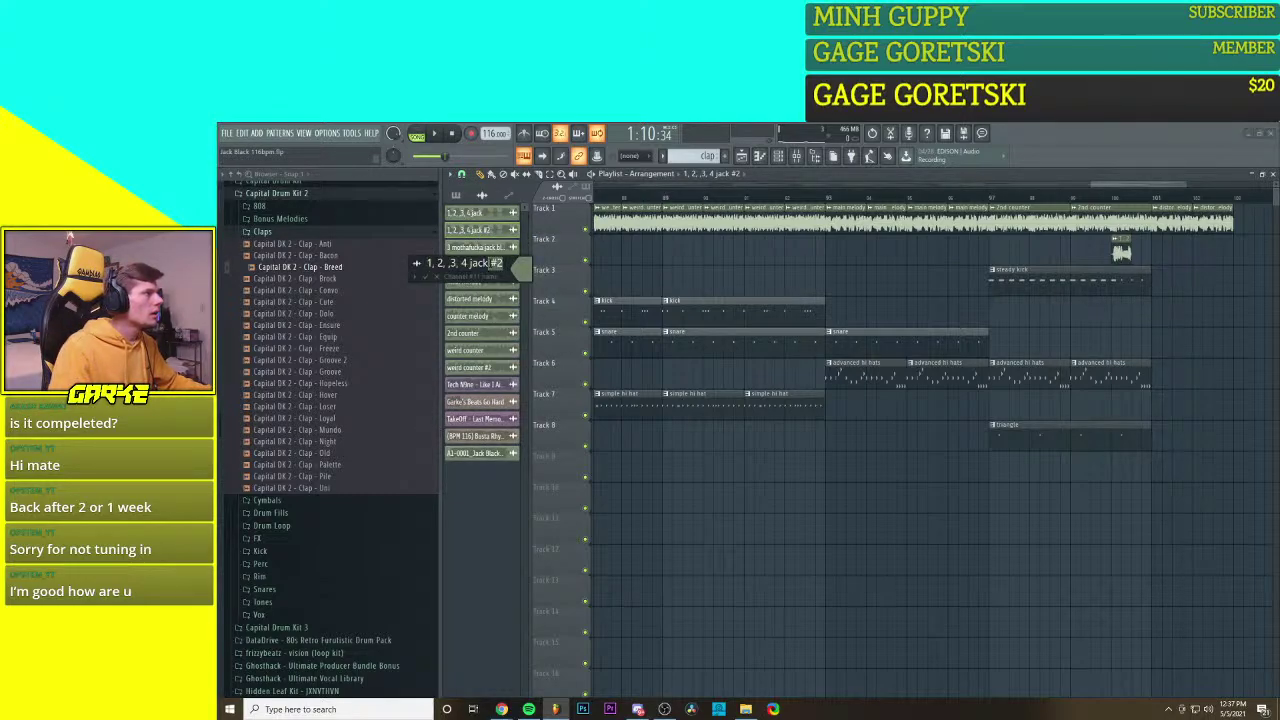
pyautogui.press('BackSpace')
pyautogui.press('BackSpace')
pyautogui.write('ENDING')
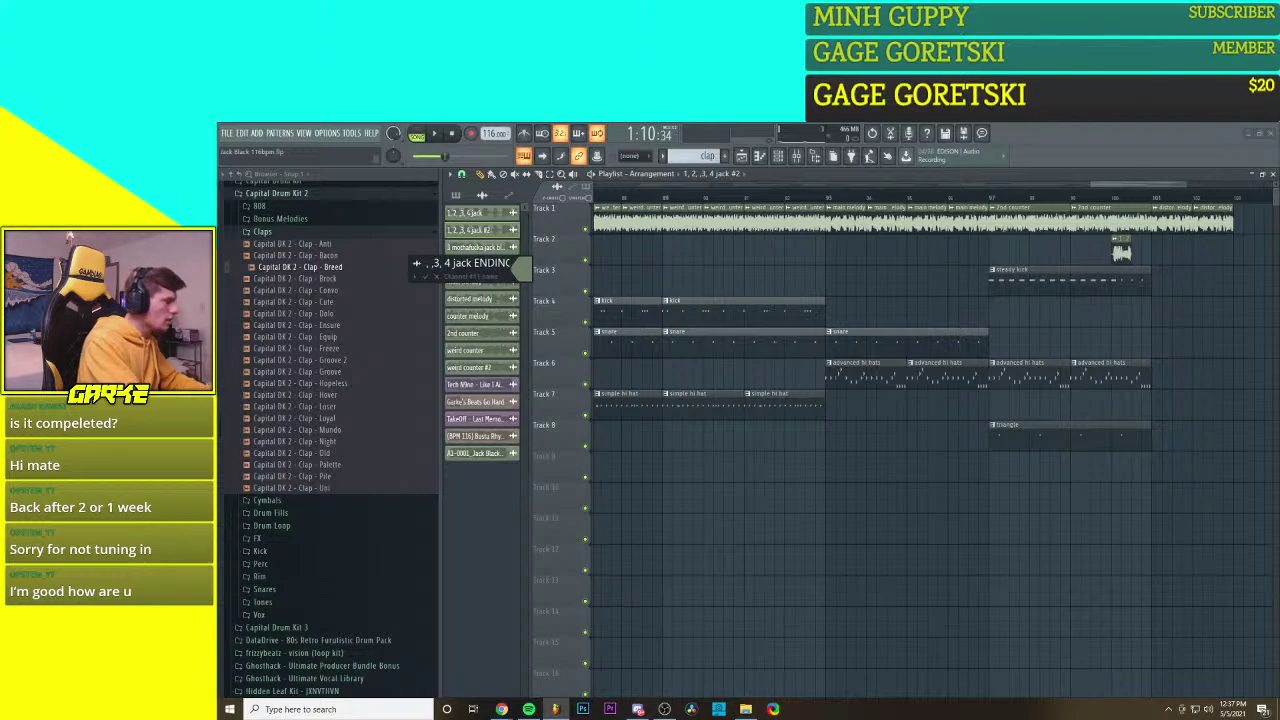
pyautogui.press('Return')
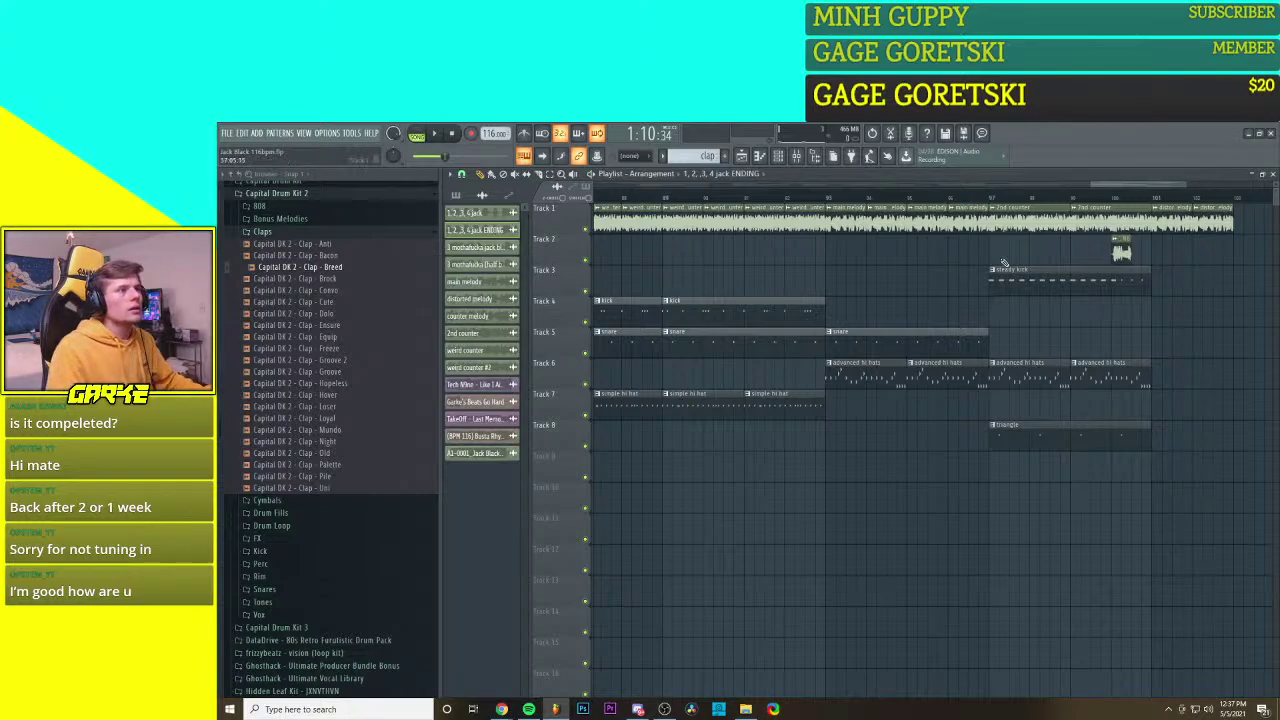
# Step: Play from bar 99 and move the ENDING vocal clip to the last half bar before bar 101
pyautogui.moveTo(1200, 276); pyautogui.dragTo(1052, 299)
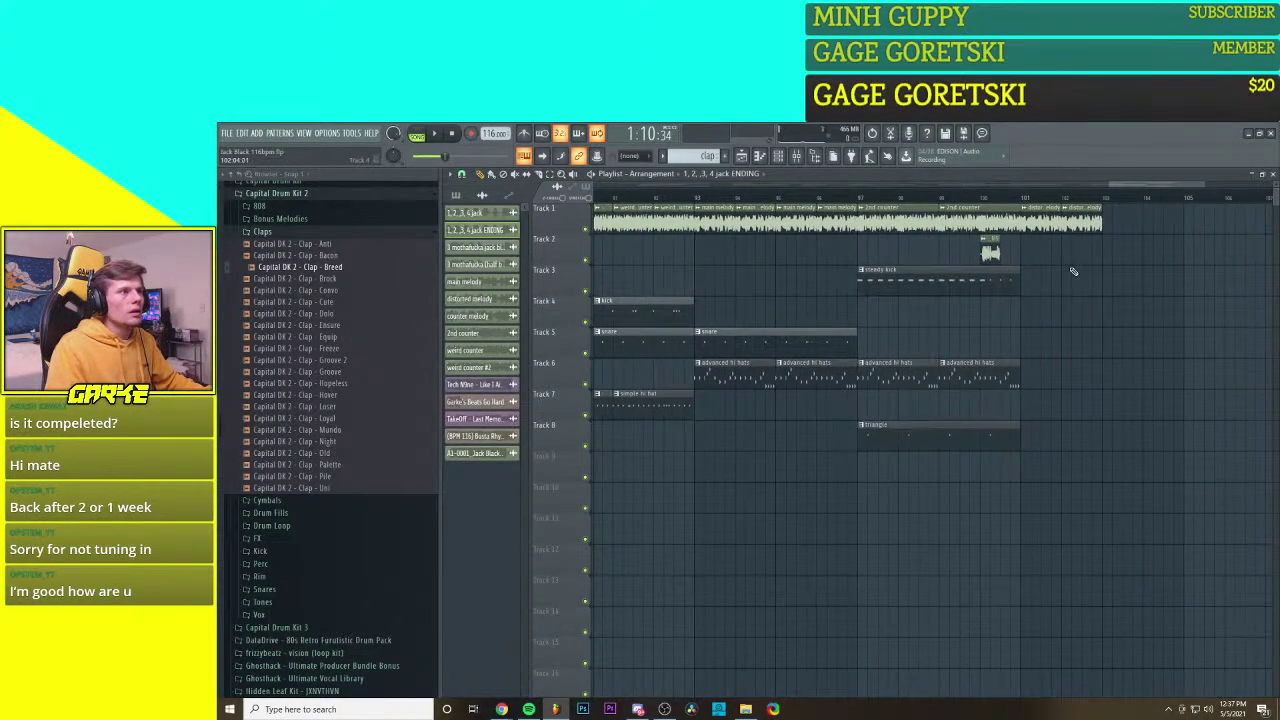
pyautogui.scroll(-3, 1074, 271)
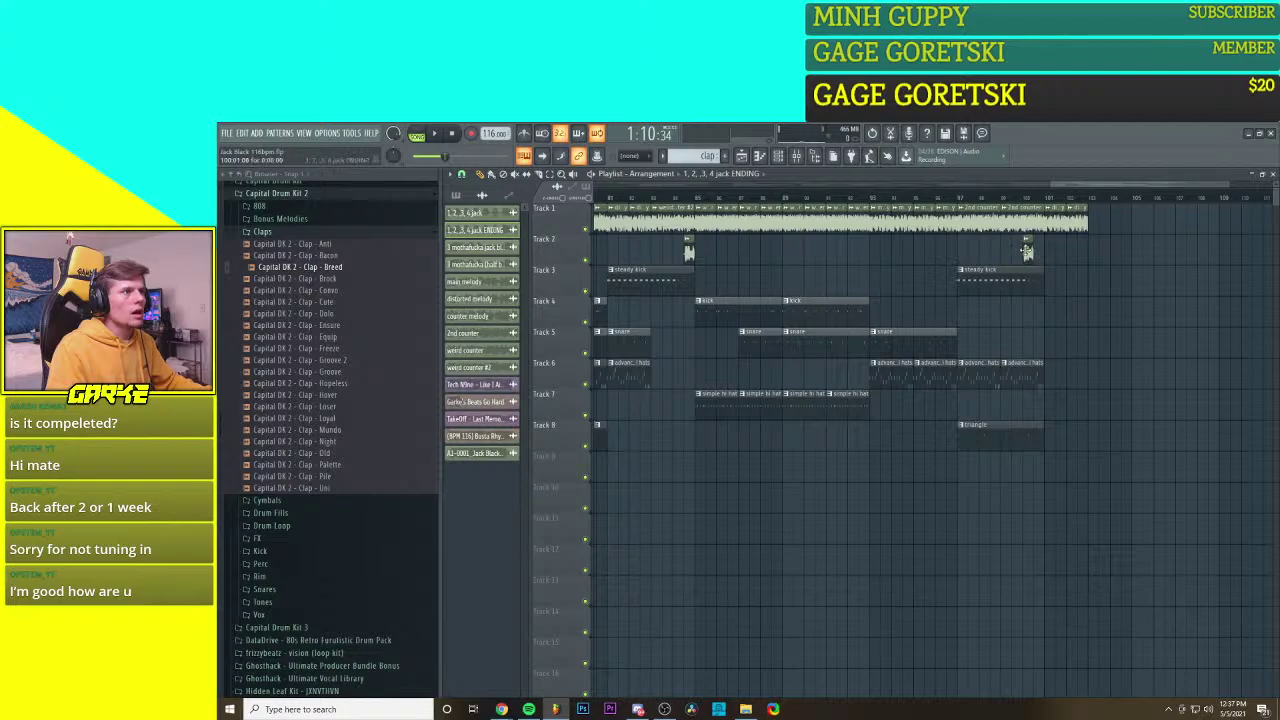
pyautogui.press('space')
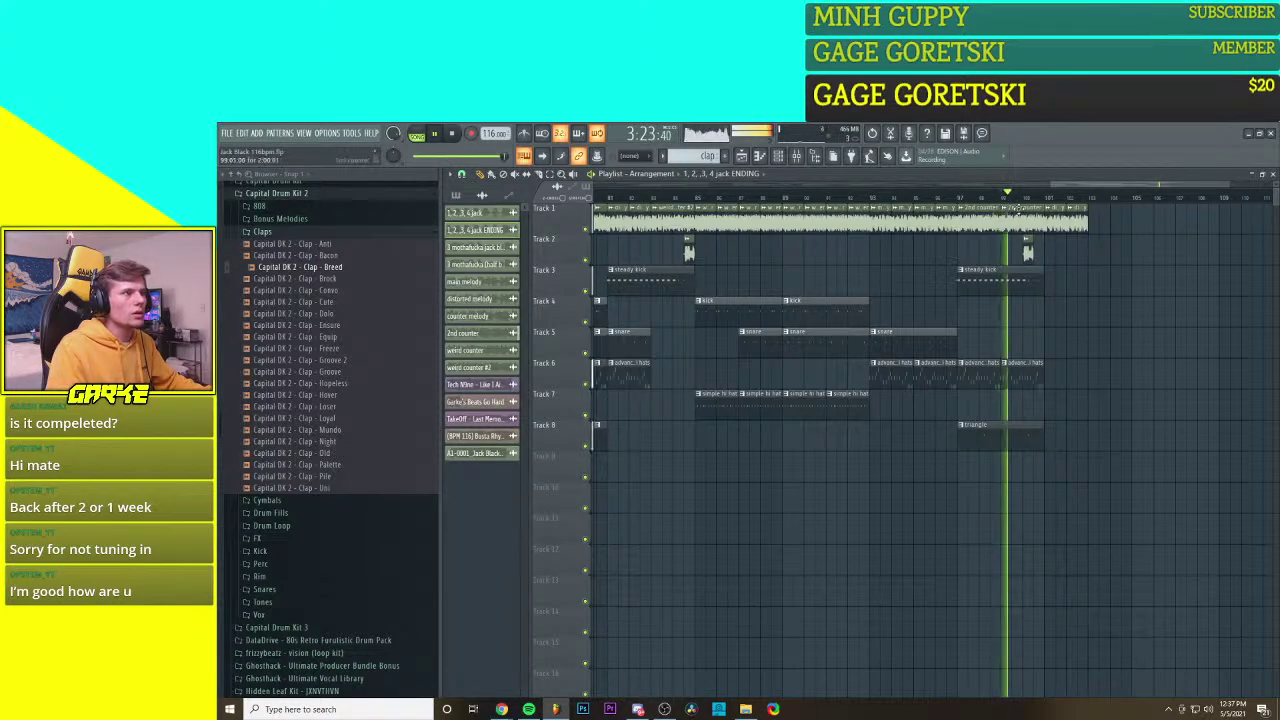
pyautogui.scroll(3, 1066, 272)
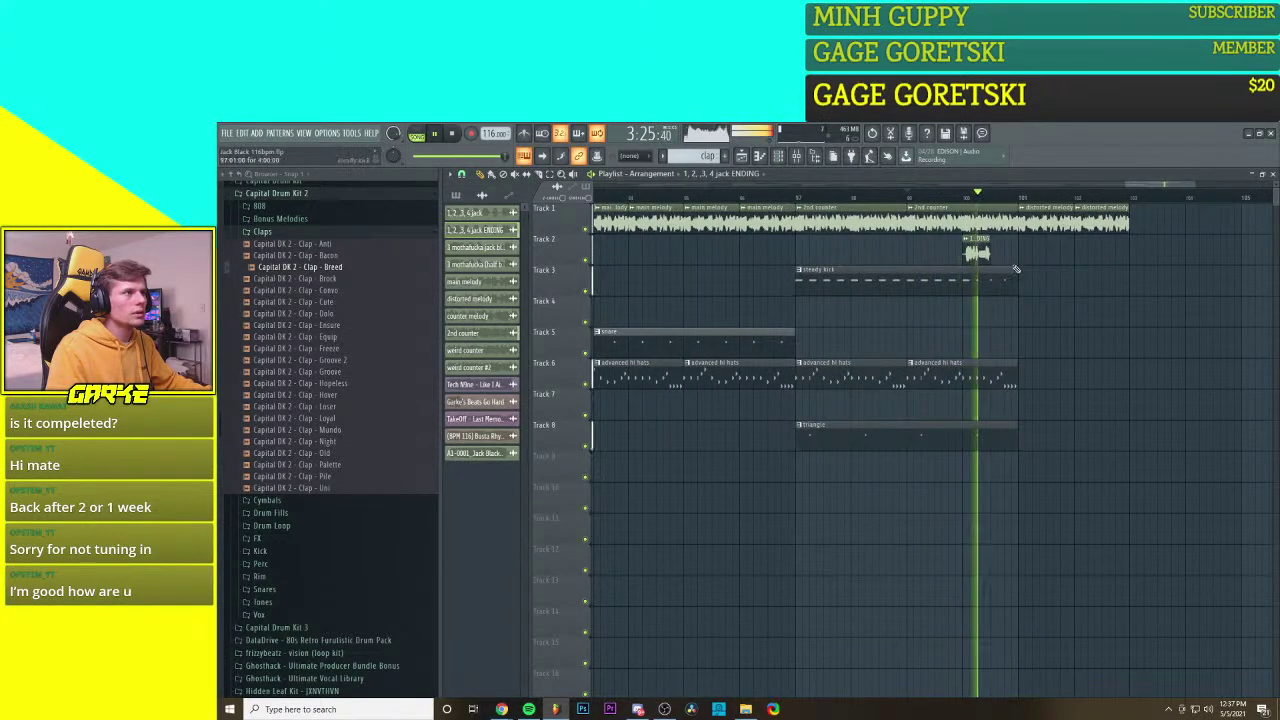
pyautogui.moveTo(975, 254); pyautogui.dragTo(1004, 254)
pyautogui.press('space')
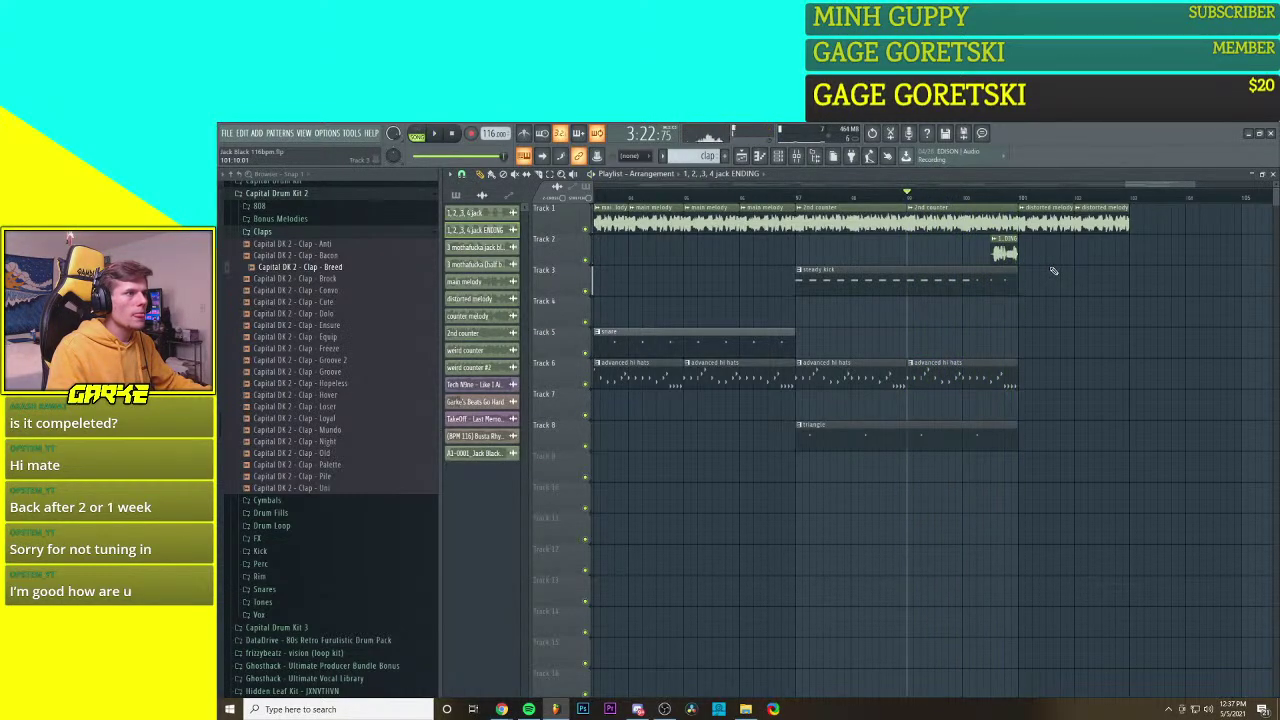
# Step: Stop playback, move the ENDING vocal clip past the end of the melody on Track 2, and delete it there
pyautogui.press('space')
pyautogui.scroll(-4, 1053, 270)
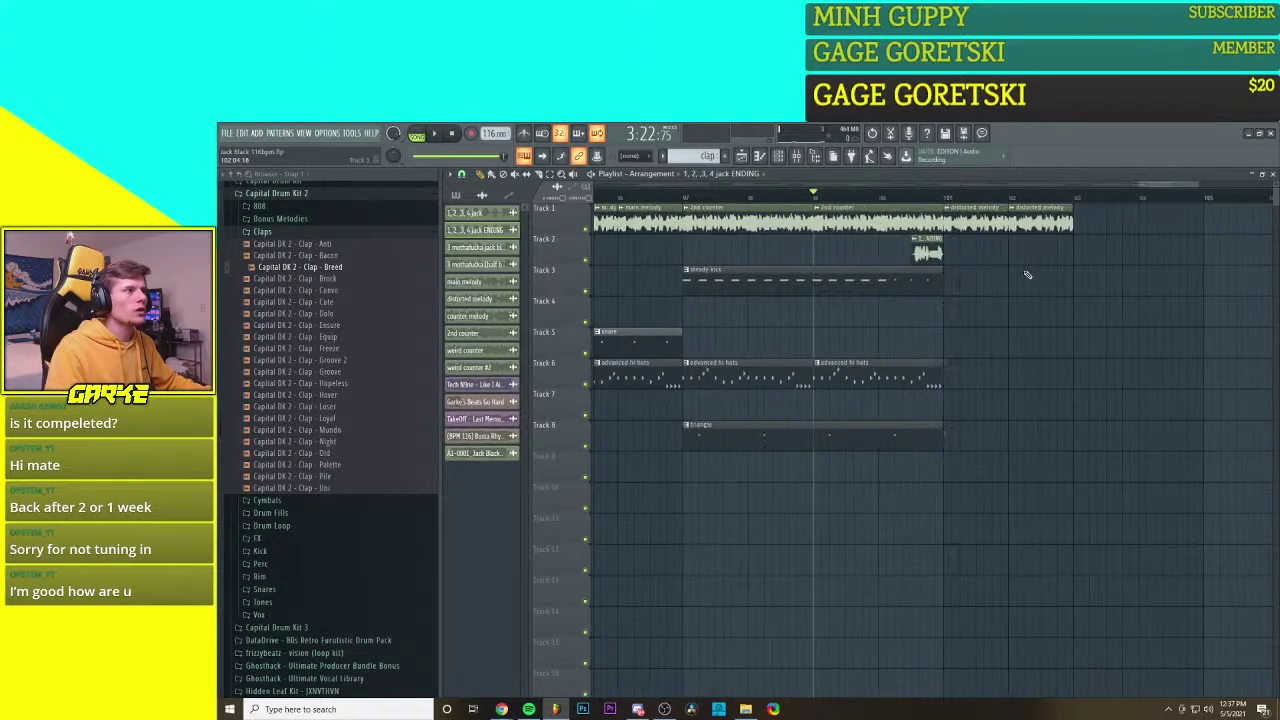
pyautogui.hscroll(2, 884, 253)
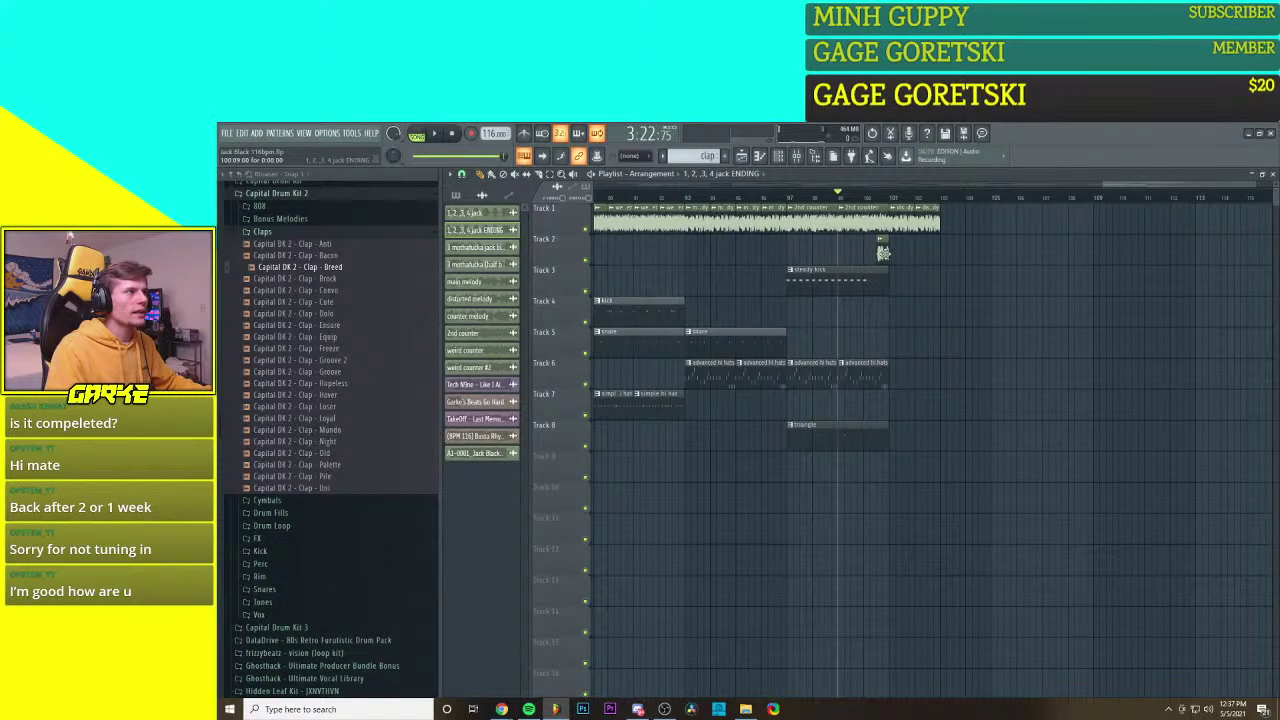
pyautogui.moveTo(884, 253); pyautogui.dragTo(947, 252)
pyautogui.scroll(2, 974, 277)
pyautogui.scroll(-4, 974, 277)
pyautogui.rightClick(958, 253)
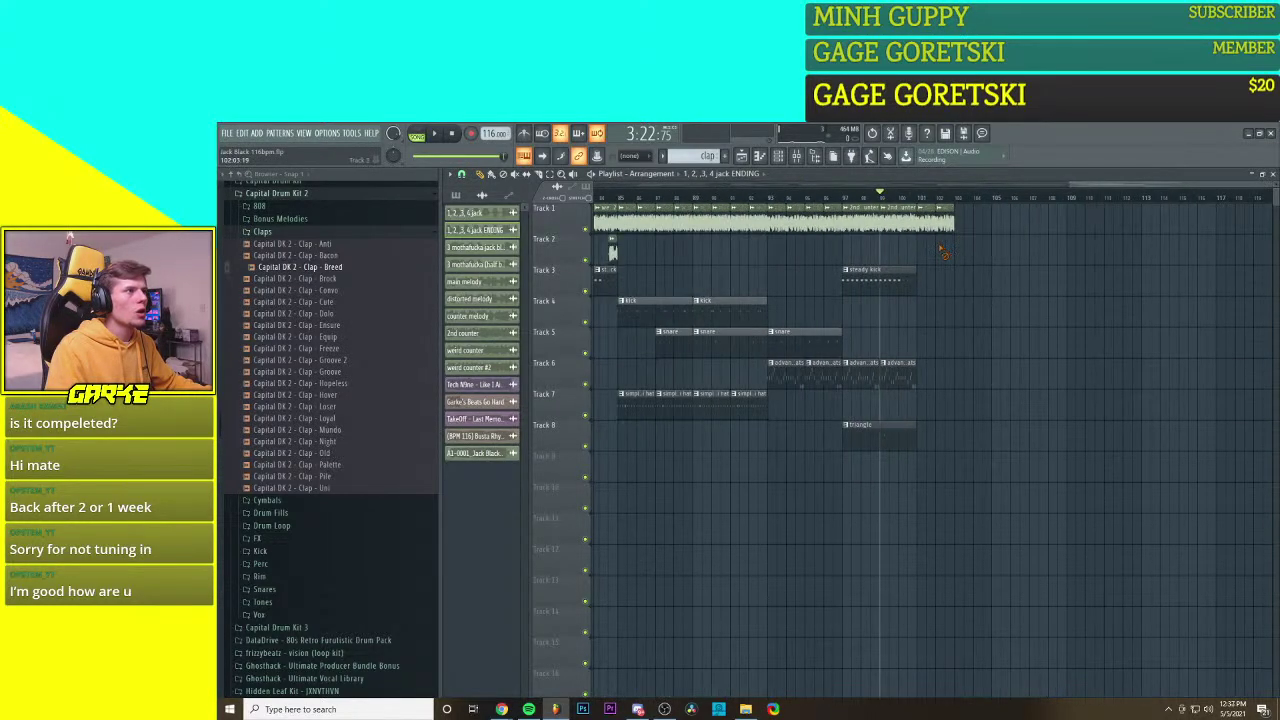
# Step: Place the full 1, 2, ,3, 4 jack clip at bar 103 on Track 2, right after the last distorted melody
pyautogui.scroll(-4, 942, 250)
pyautogui.scroll(5, 608, 251)
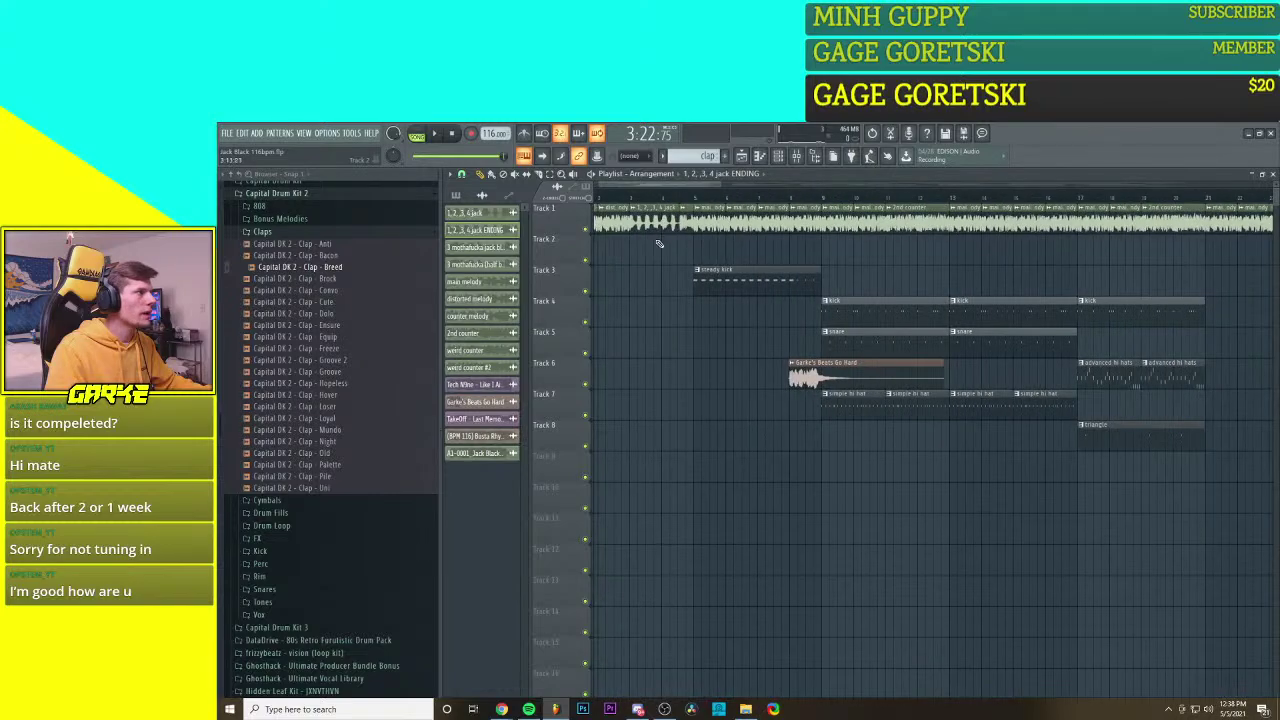
pyautogui.scroll(-4, 611, 253)
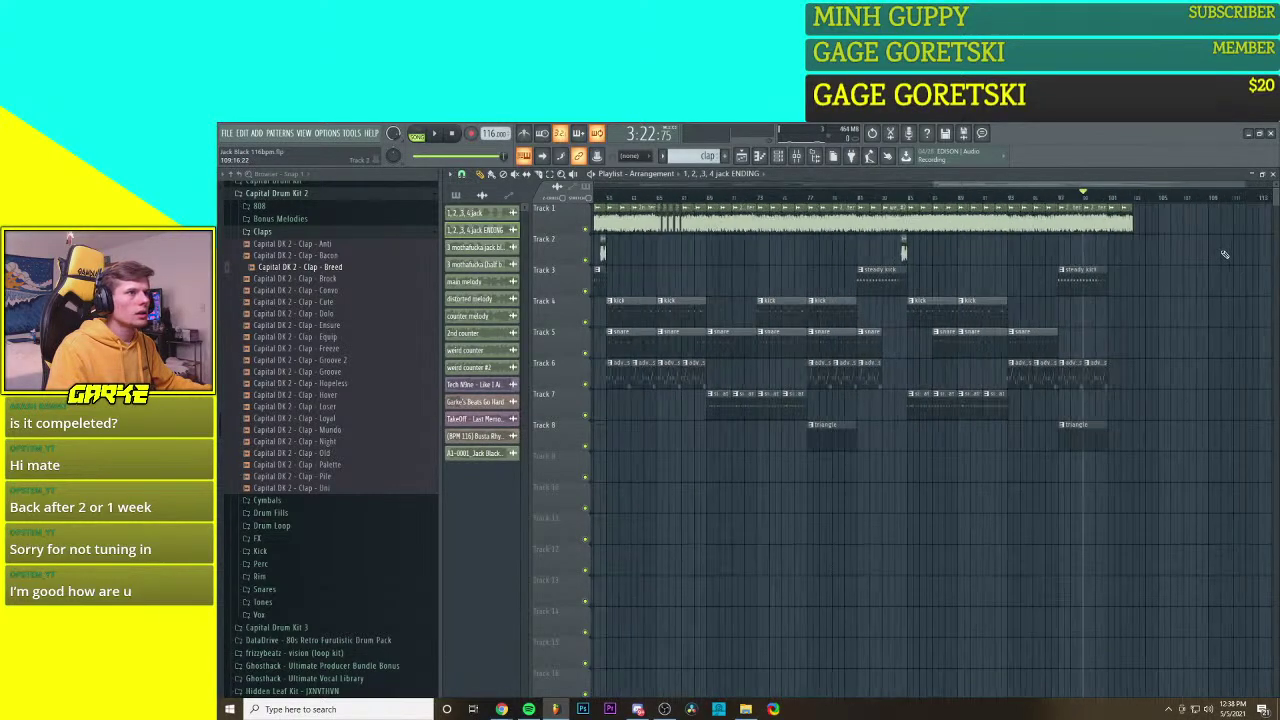
pyautogui.scroll(3, 1224, 254)
pyautogui.click(475, 213)
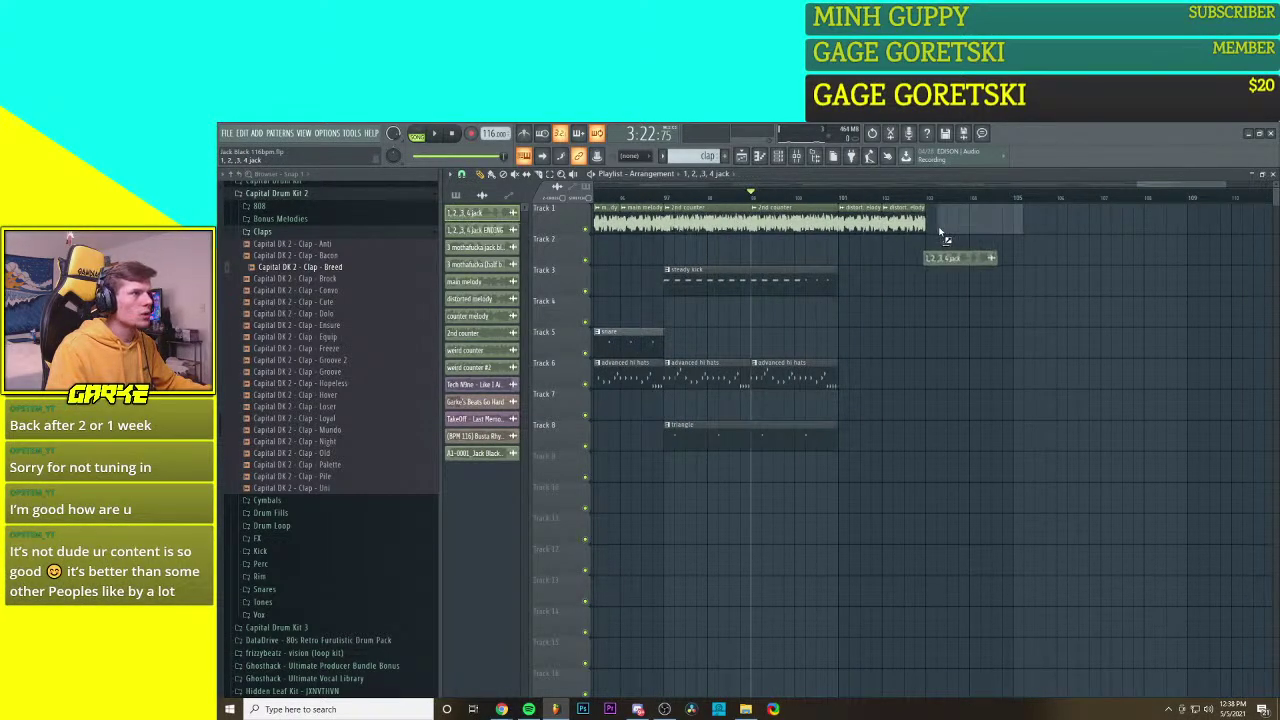
pyautogui.click(940, 222)
pyautogui.scroll(3, 950, 225)
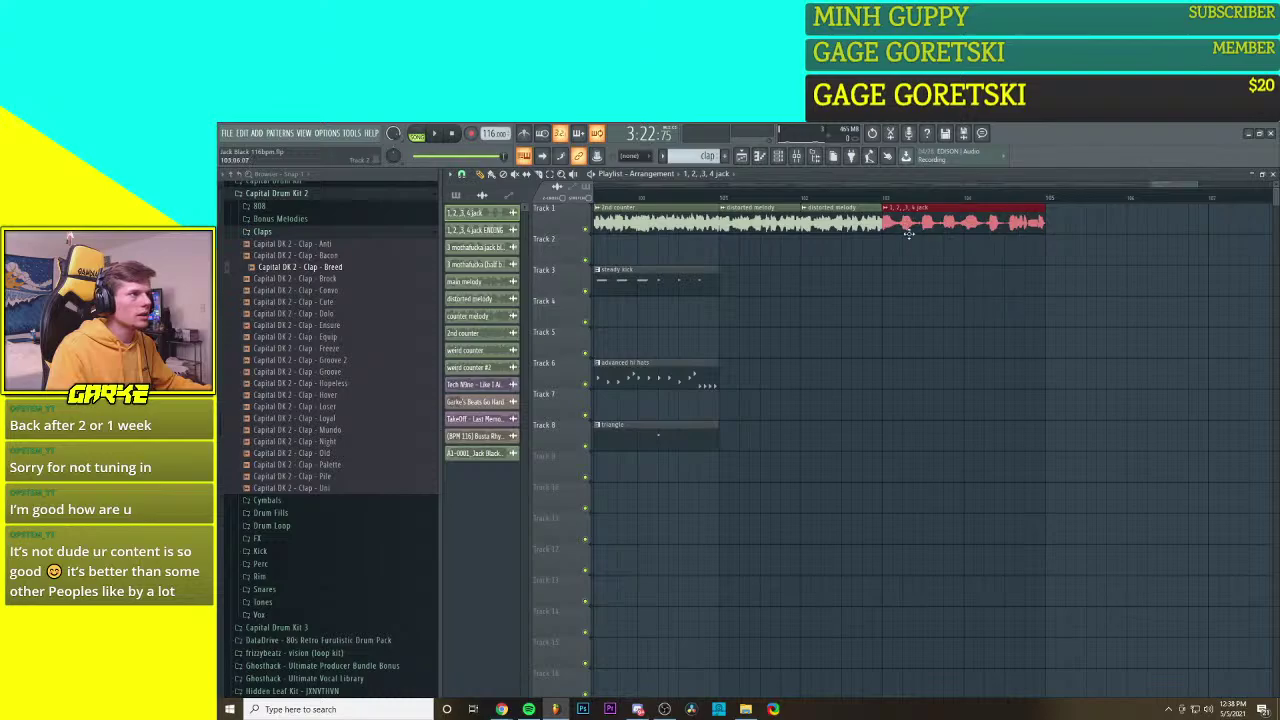
pyautogui.moveTo(908, 232); pyautogui.dragTo(910, 260)
# Step: Make the 1, 2, ,3, 4 jack clip at bar 103 unique
pyautogui.scroll(-5, 915, 268)
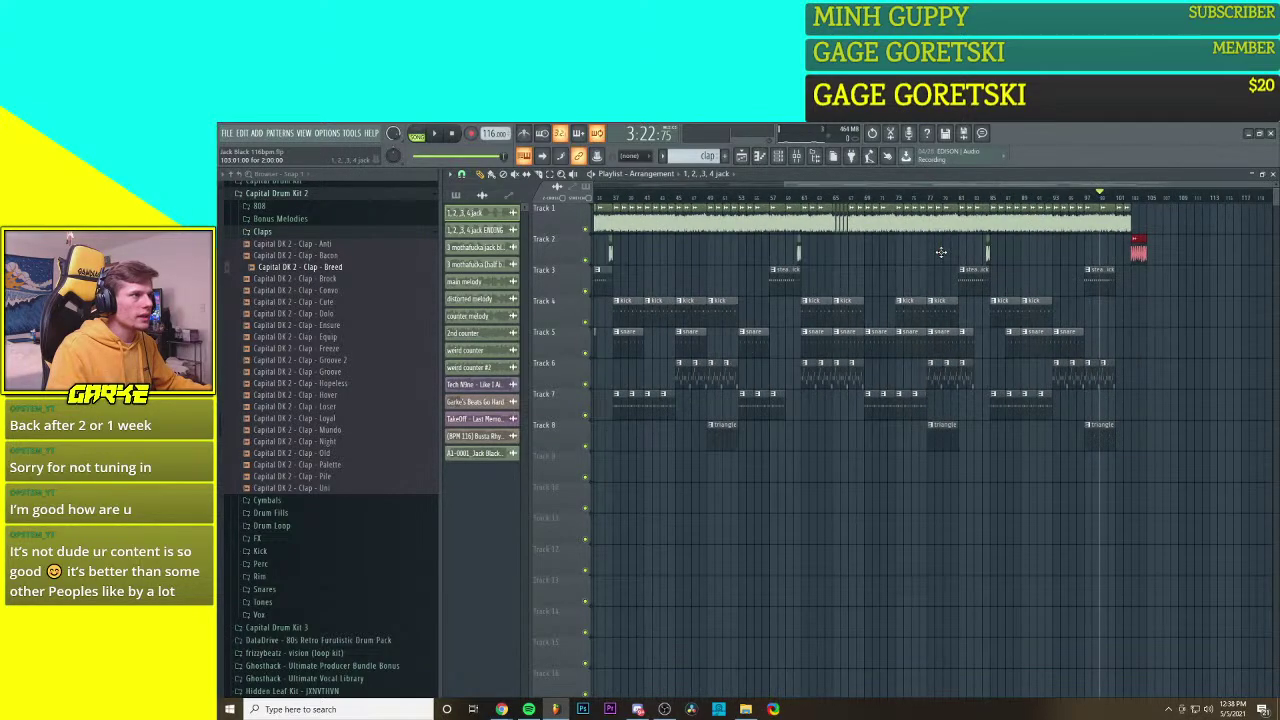
pyautogui.scroll(5, 1145, 252)
pyautogui.rightClick(1020, 240)
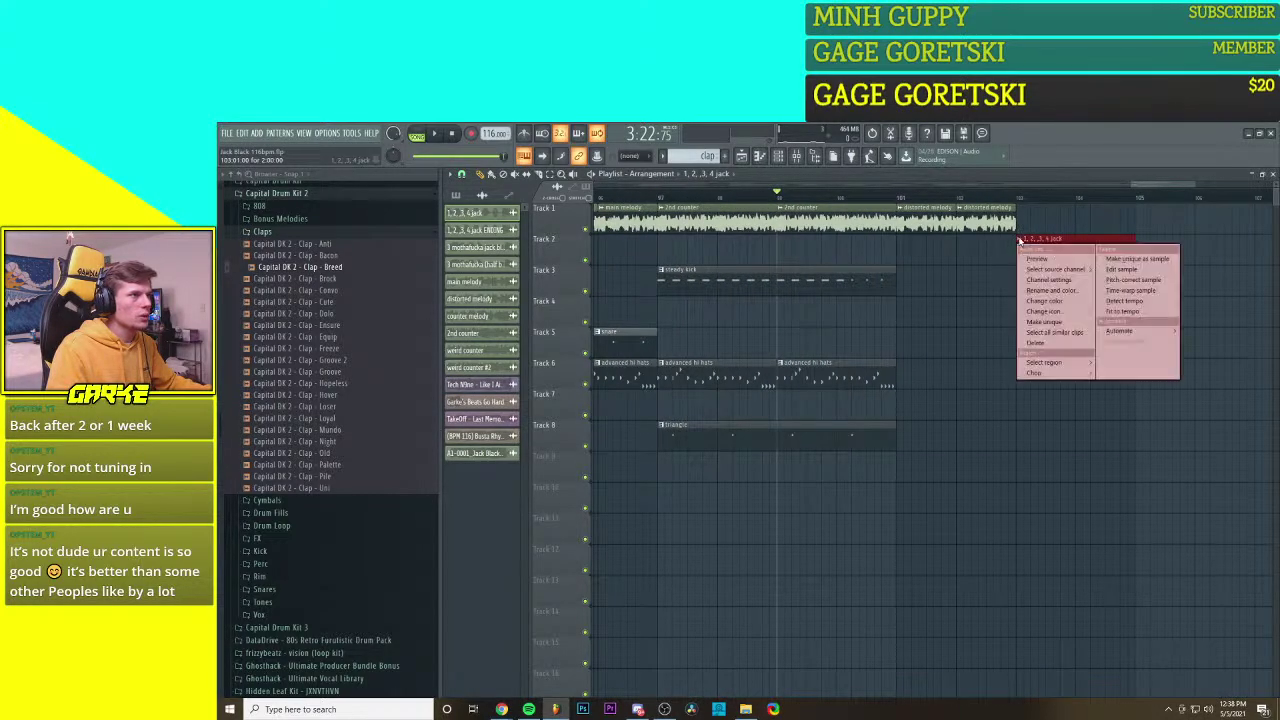
pyautogui.click(1044, 321)
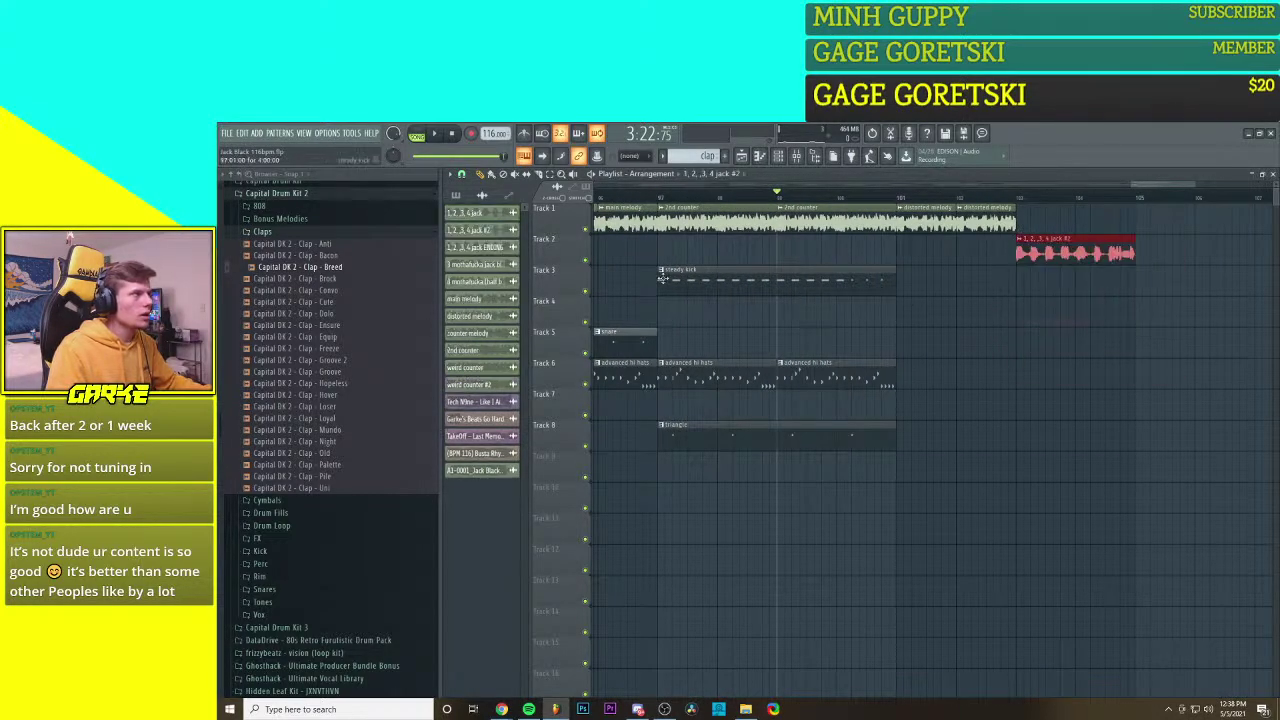
# Step: Delete the 1, 2, ,3, 4 jack ENDING and 1 mothafucka (half bar) audio clips from the project's clip list
pyautogui.rightClick(505, 247)
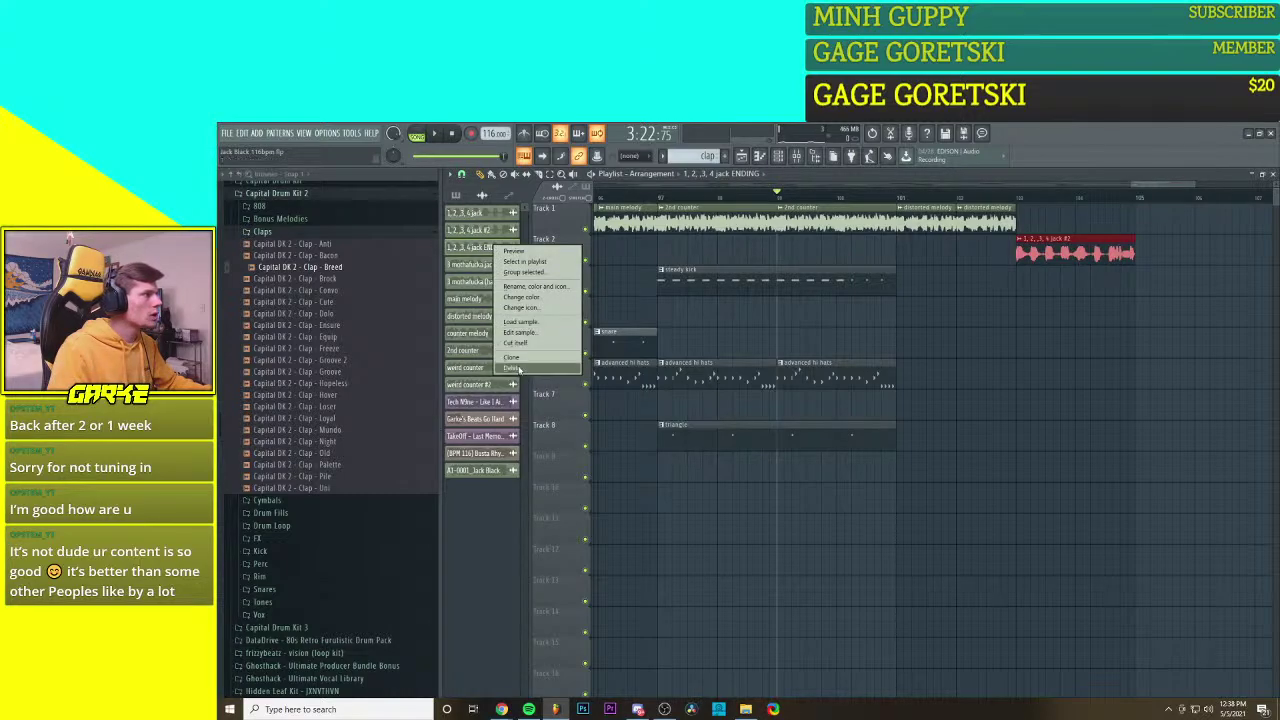
pyautogui.click(512, 368)
pyautogui.rightClick(489, 235)
pyautogui.click(465, 281)
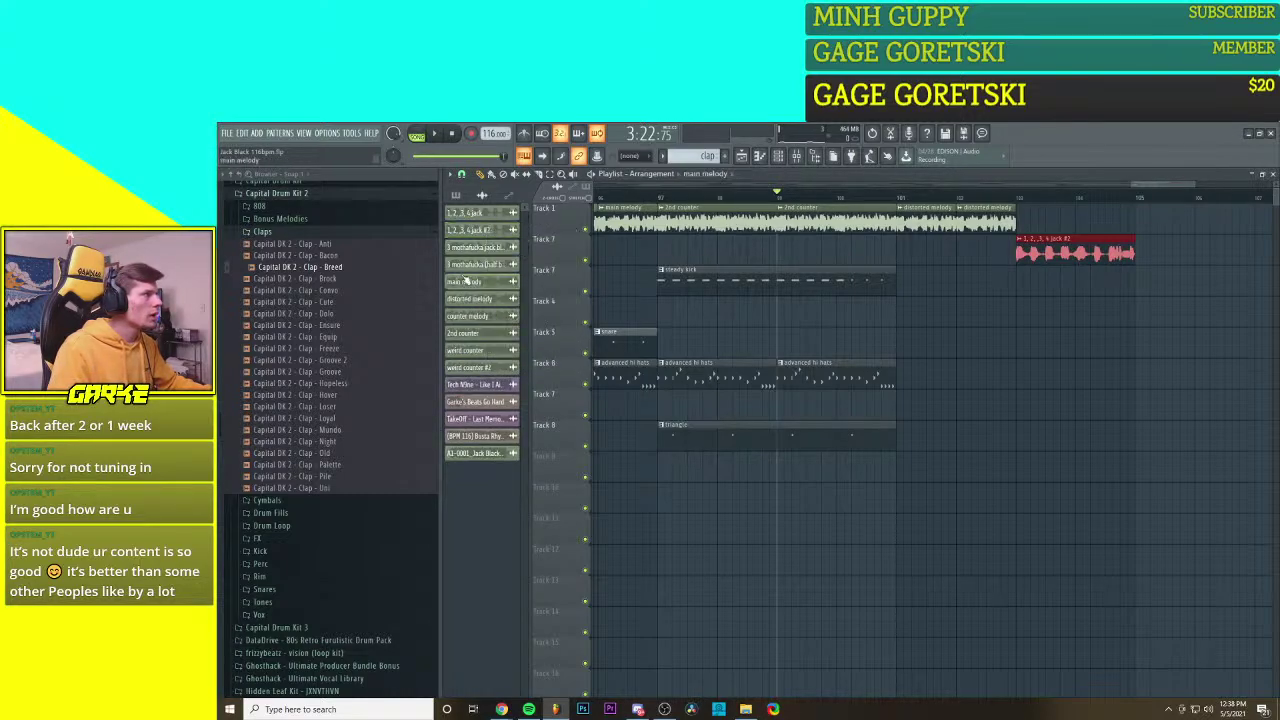
pyautogui.click(490, 264)
pyautogui.rightClick(490, 267)
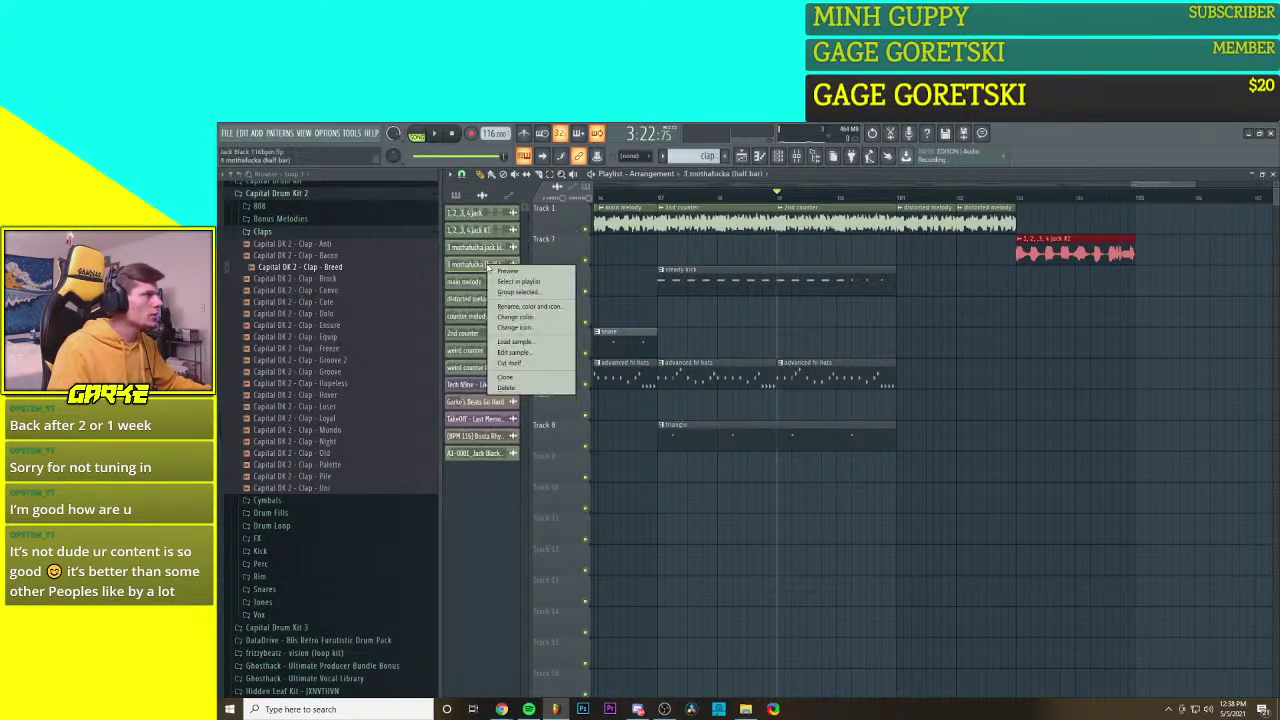
pyautogui.click(531, 388)
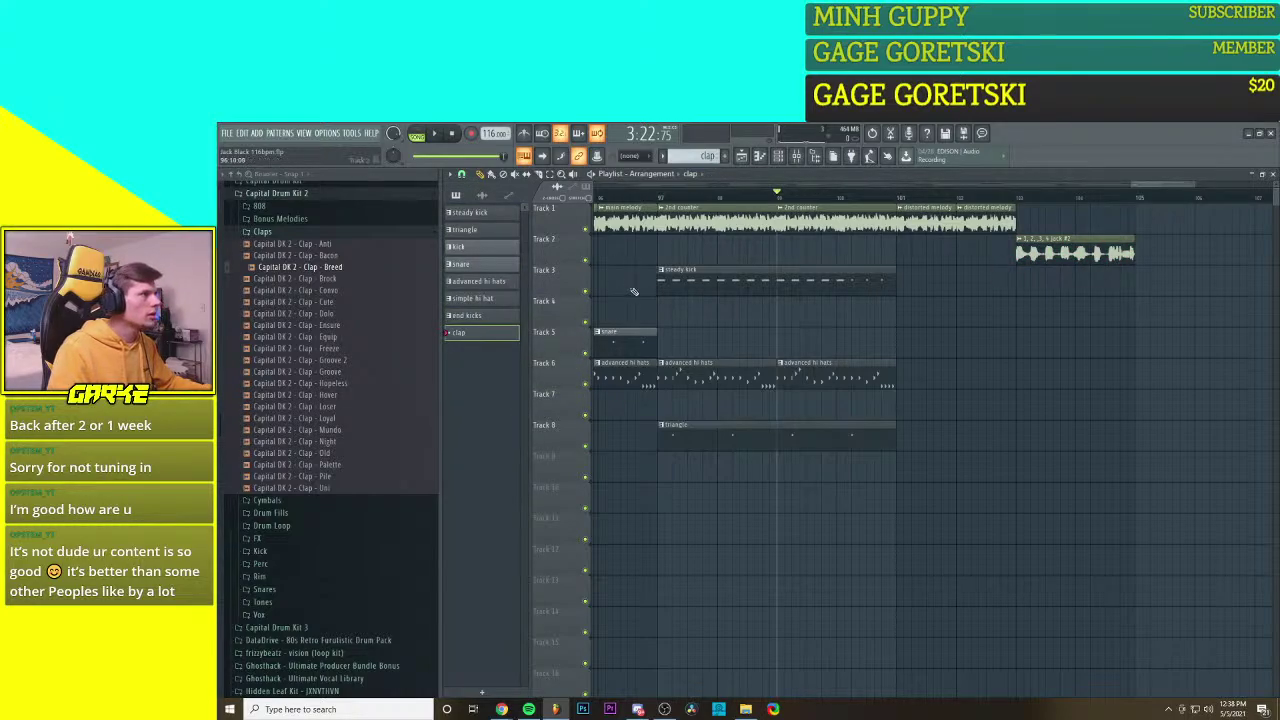
pyautogui.hscroll(-3, 948, 278)
pyautogui.hscroll(5, 948, 278)
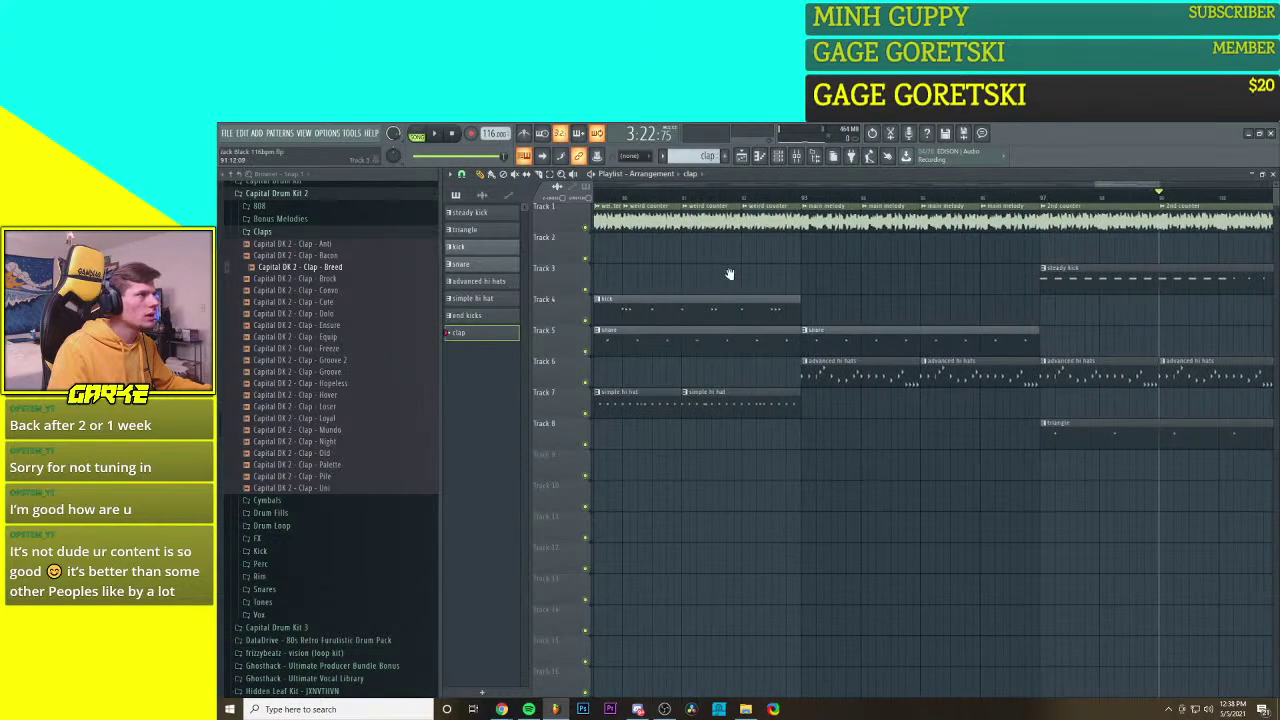
pyautogui.keyDown('ctrl'); pyautogui.scroll(5, 694, 272); pyautogui.keyUp('ctrl')
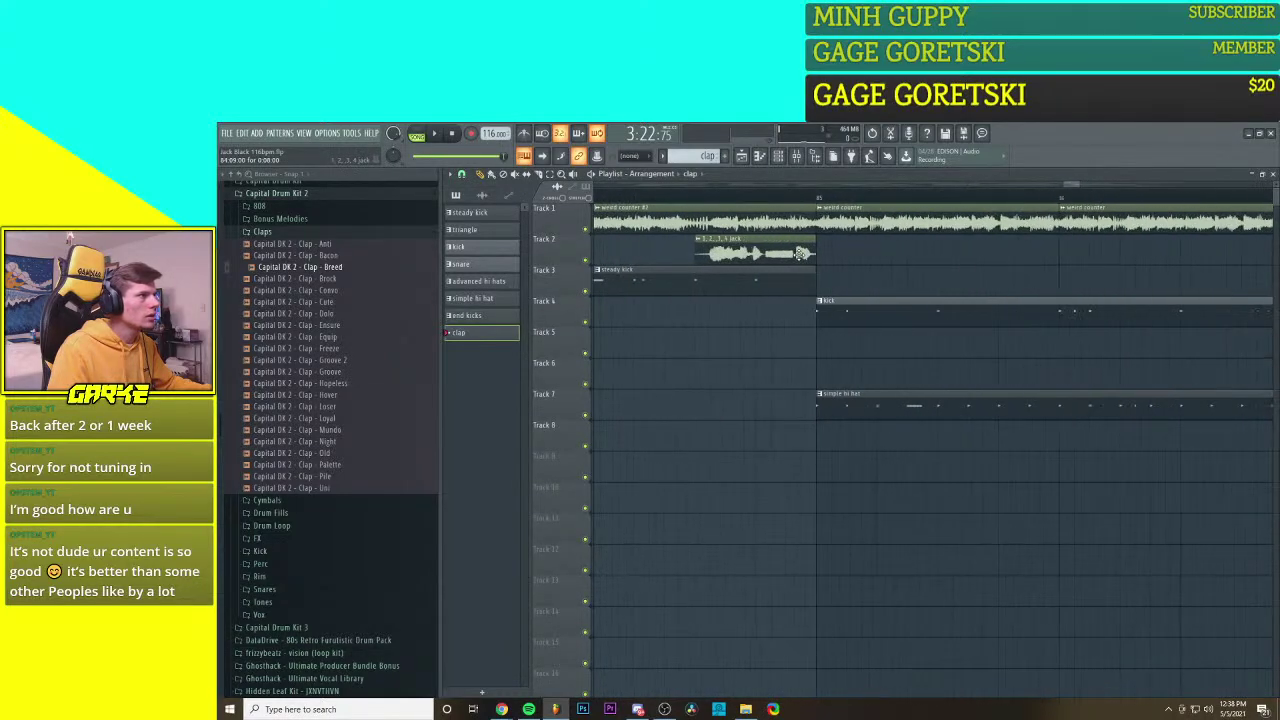
pyautogui.keyDown('ctrl'); pyautogui.scroll(-6, 718, 262); pyautogui.keyUp('ctrl')
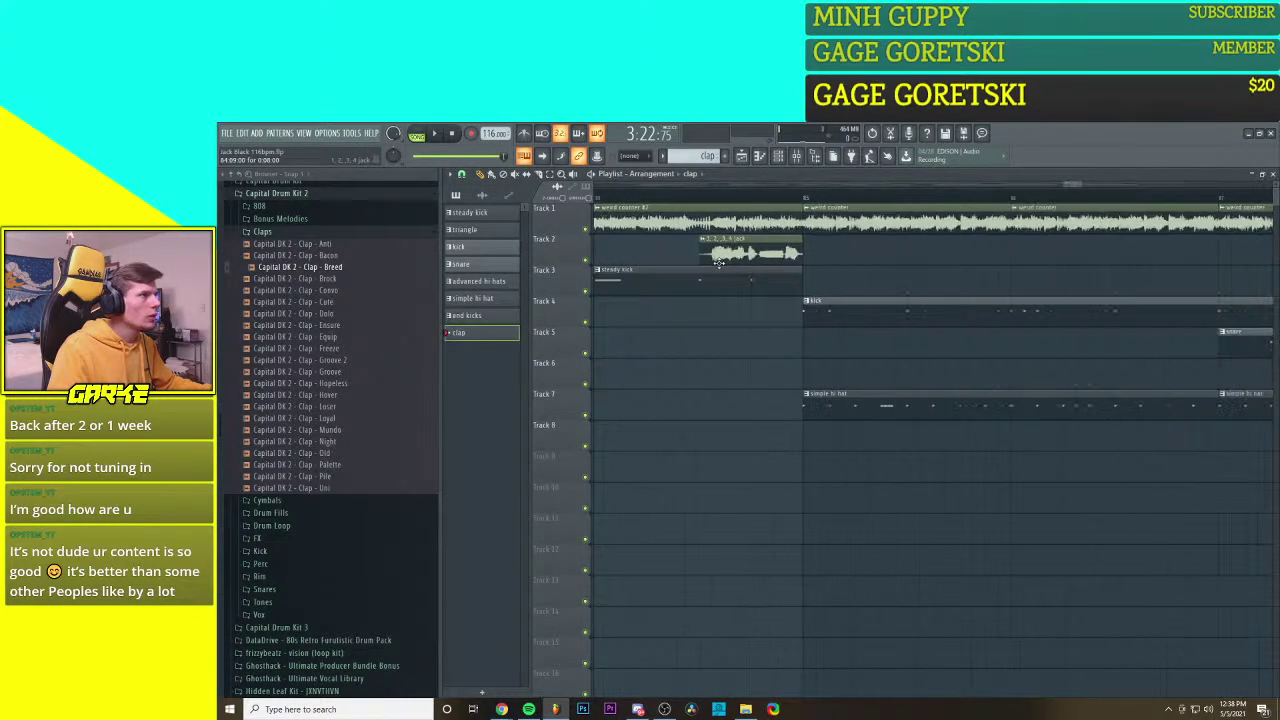
pyautogui.keyDown('ctrl'); pyautogui.scroll(-6, 977, 315); pyautogui.keyUp('ctrl')
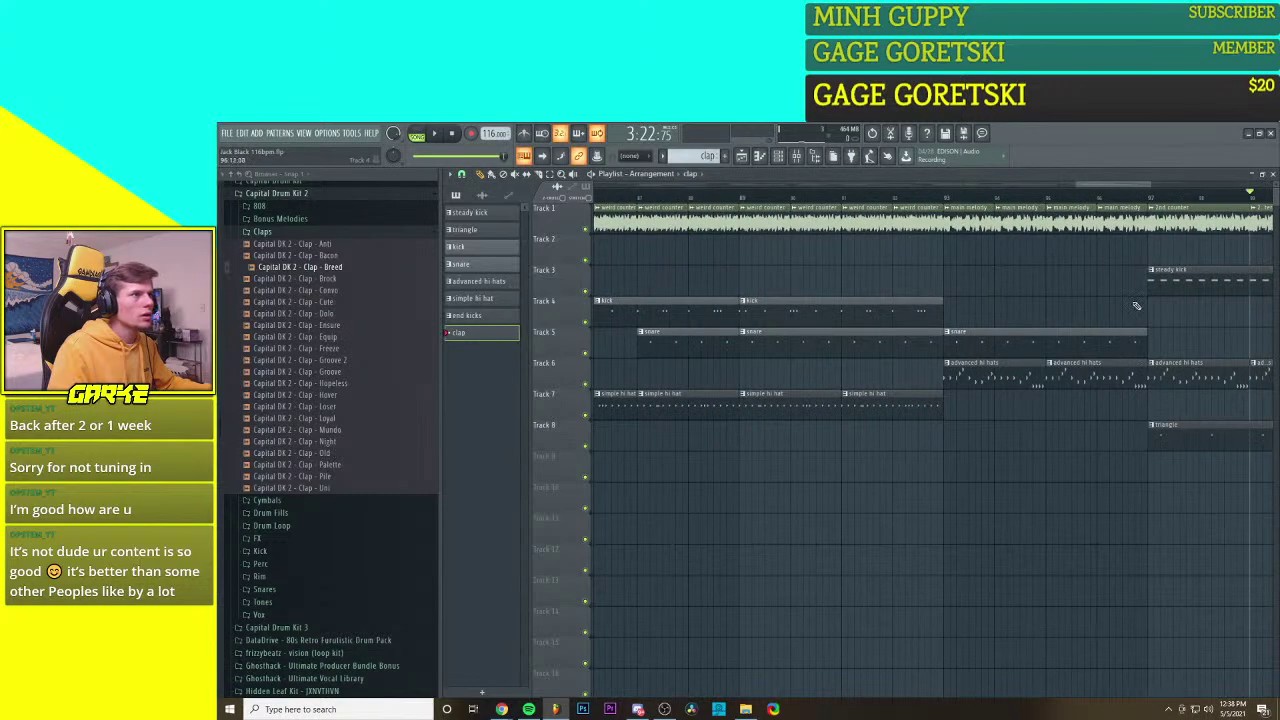
# Step: Rename the 1, 2, ,3, 4 jack #2 audio clip as 1, 2, ,3, 4 jack DISTORTED
pyautogui.keyDown('ctrl'); pyautogui.scroll(4, 846, 310); pyautogui.keyUp('ctrl')
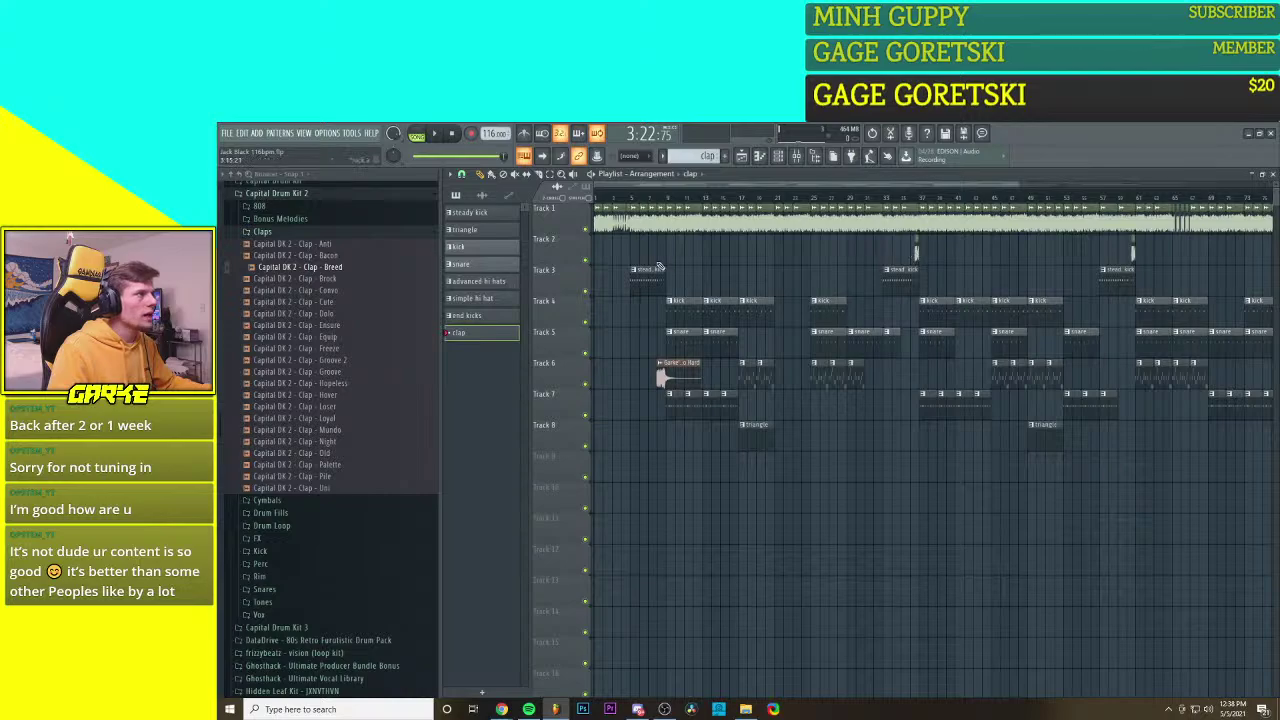
pyautogui.keyDown('ctrl'); pyautogui.scroll(-3, 652, 269); pyautogui.keyUp('ctrl')
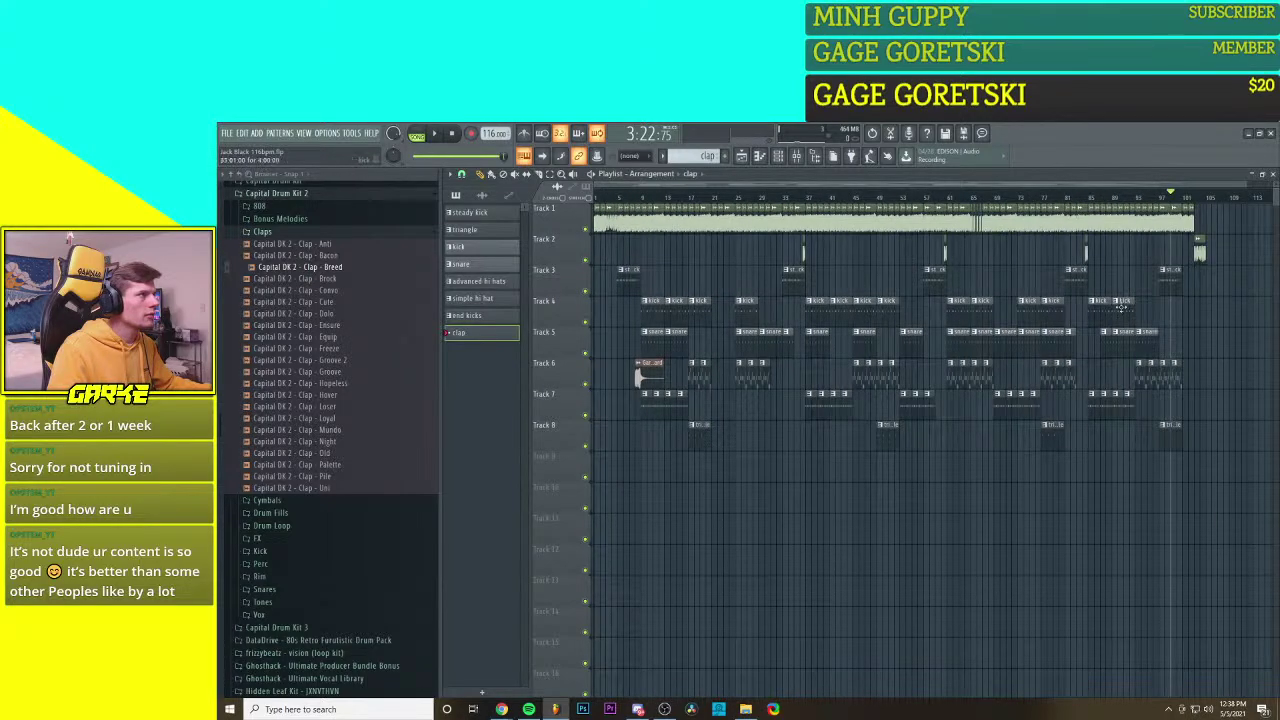
pyautogui.keyDown('ctrl'); pyautogui.scroll(5, 1120, 305); pyautogui.keyUp('ctrl')
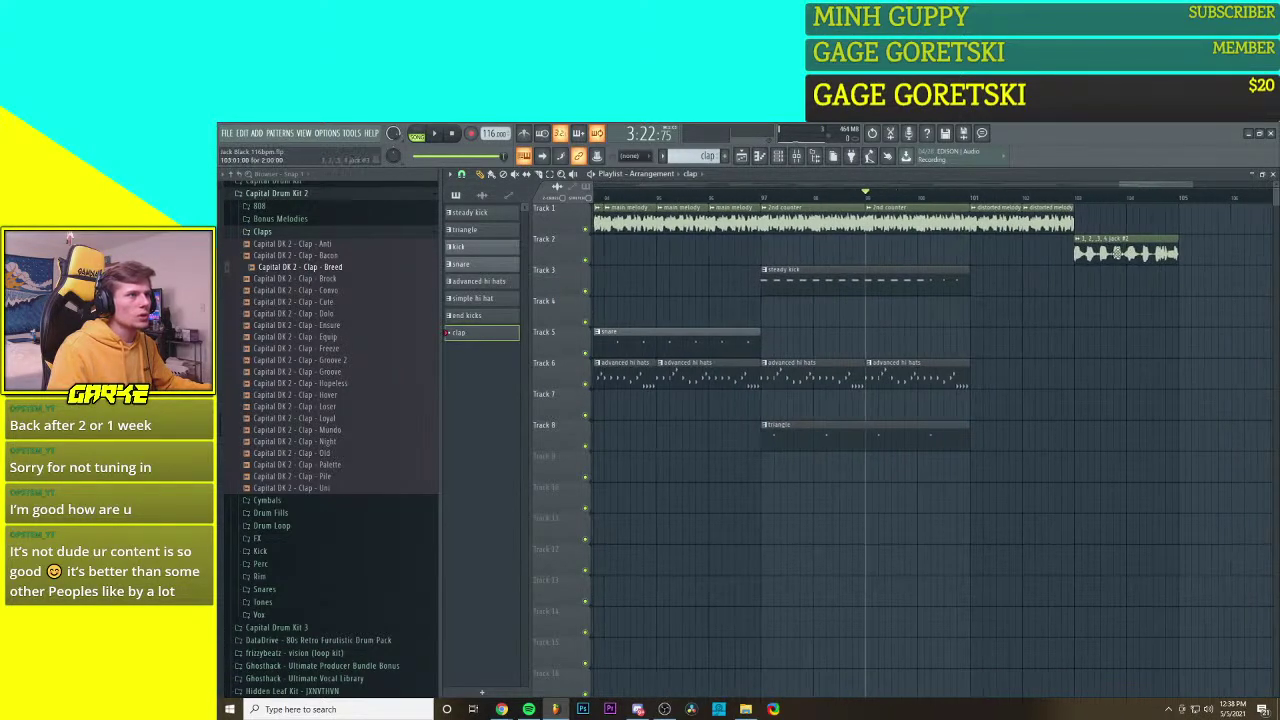
pyautogui.click(481, 194)
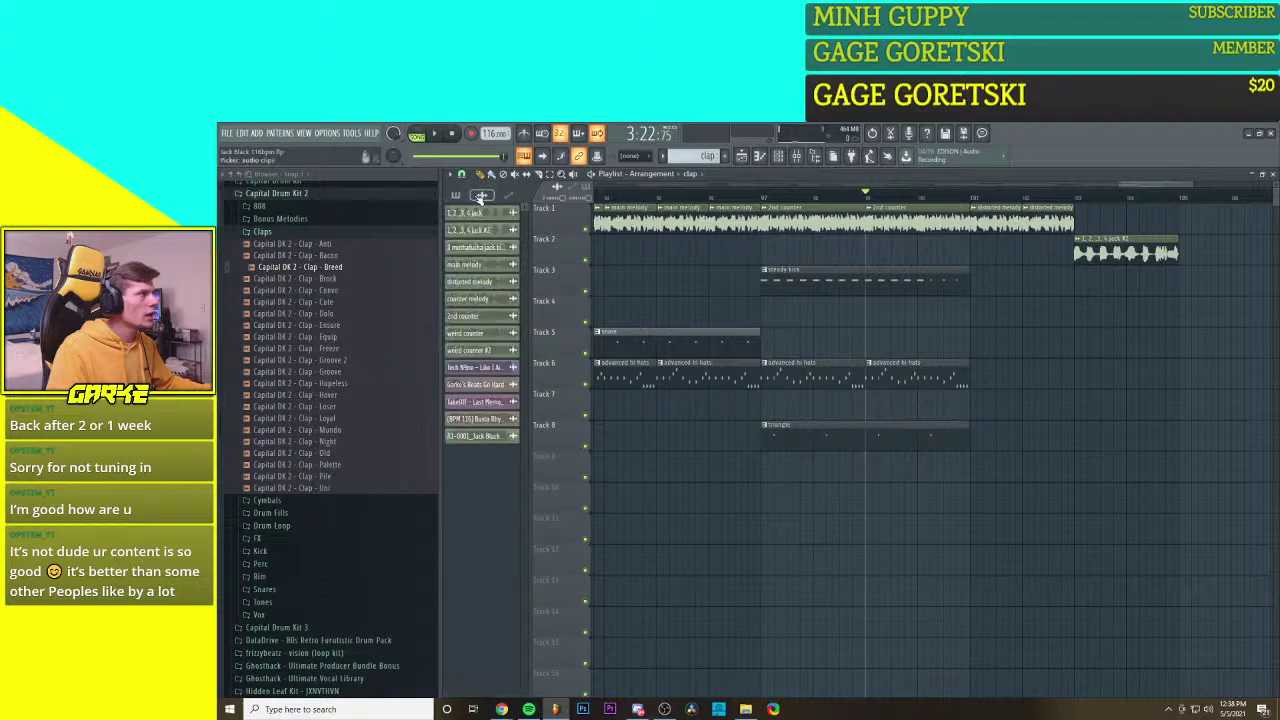
pyautogui.rightClick(494, 233)
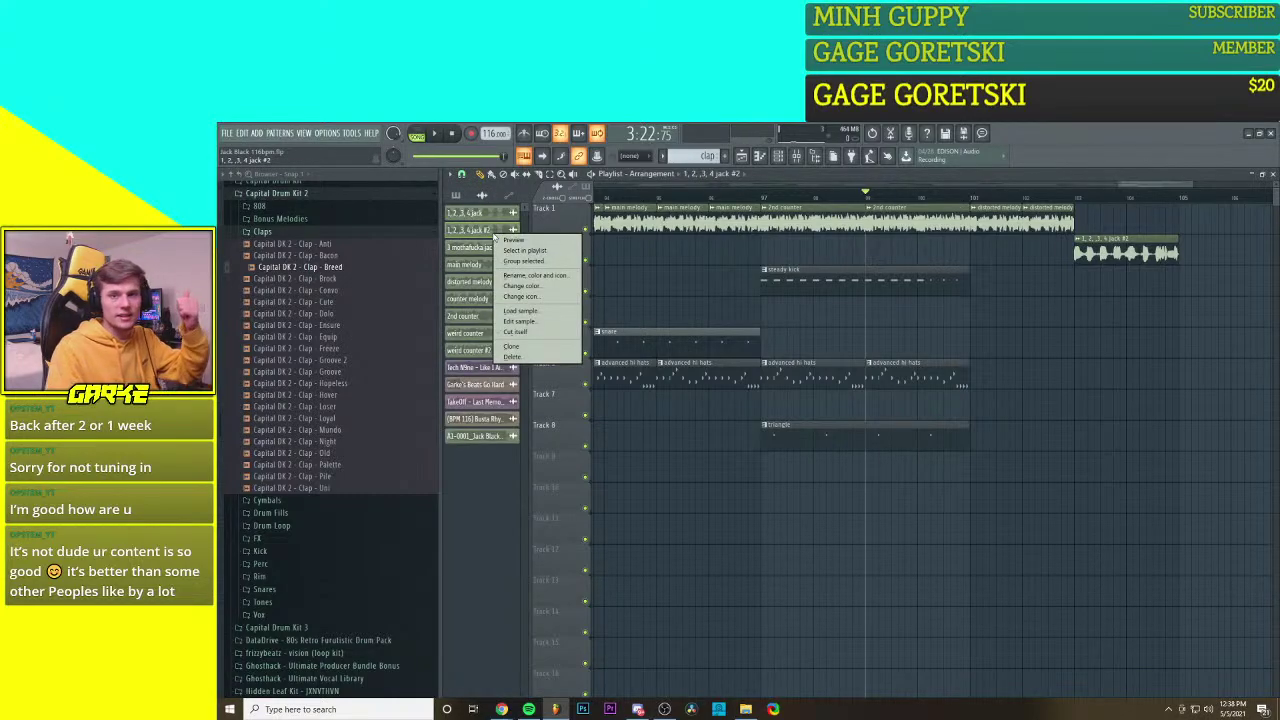
pyautogui.click(525, 274)
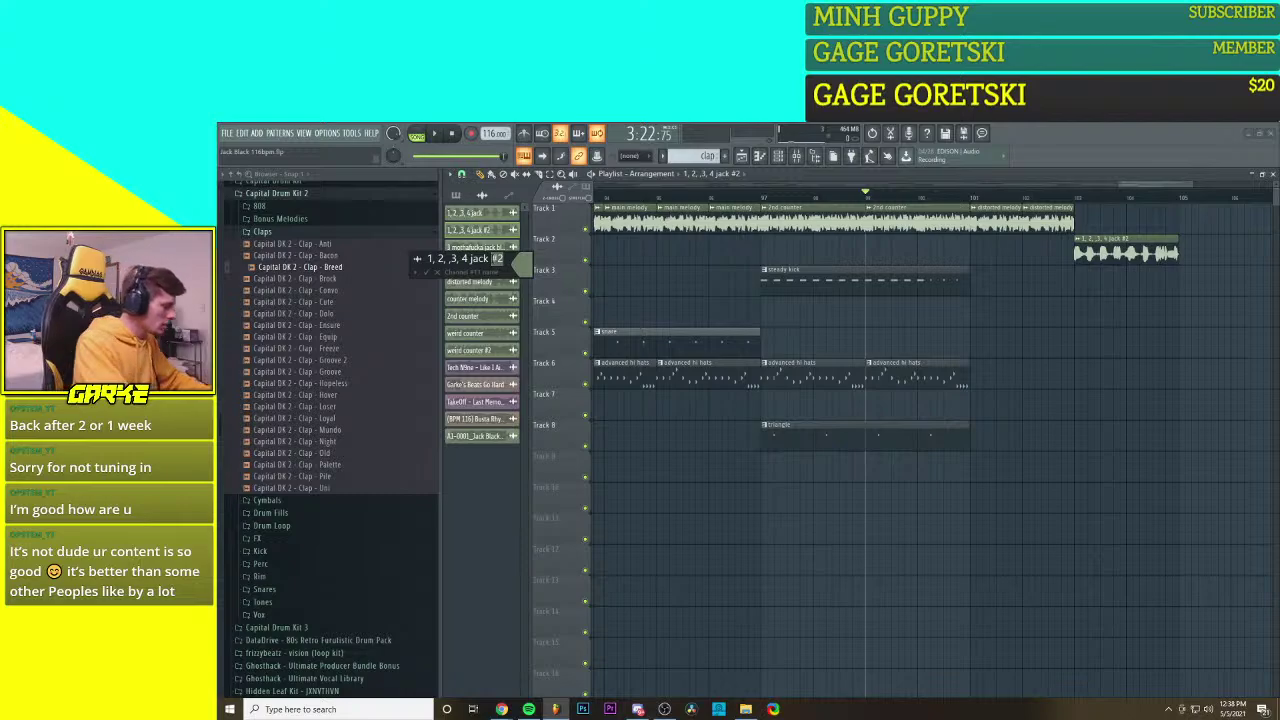
pyautogui.press('BackSpace')
pyautogui.write('DISTORTED')
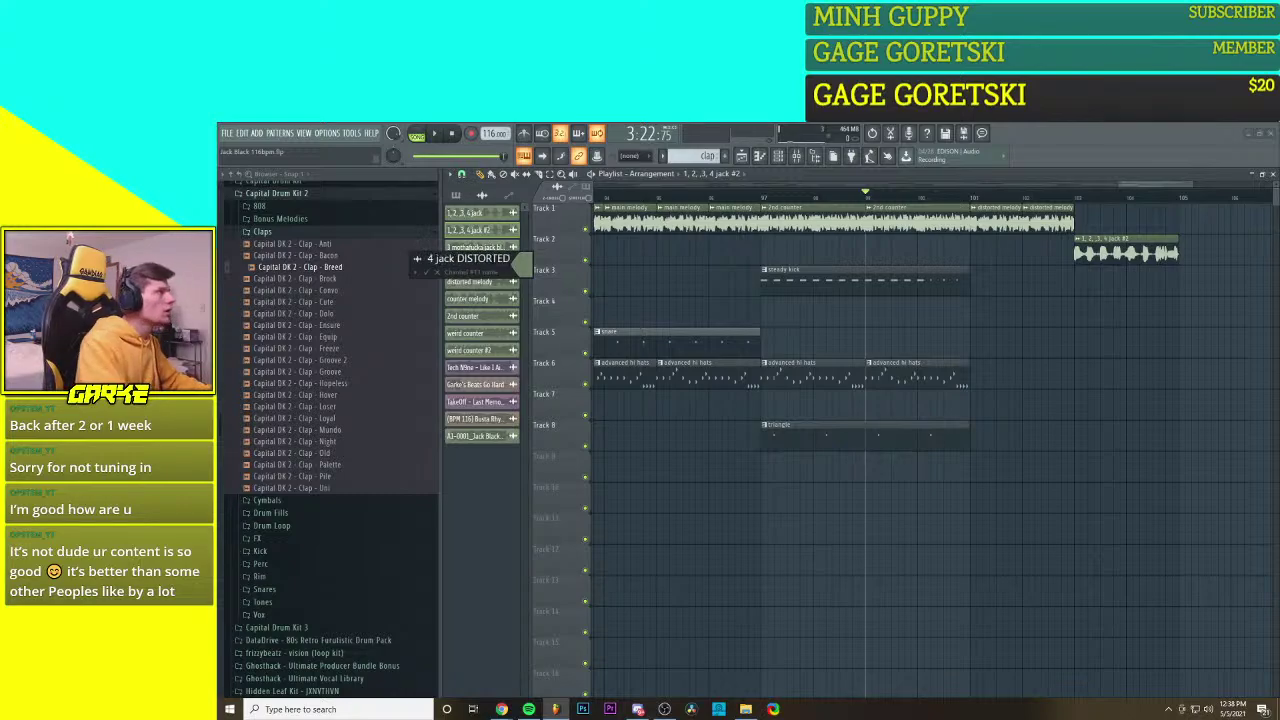
pyautogui.press('Return')
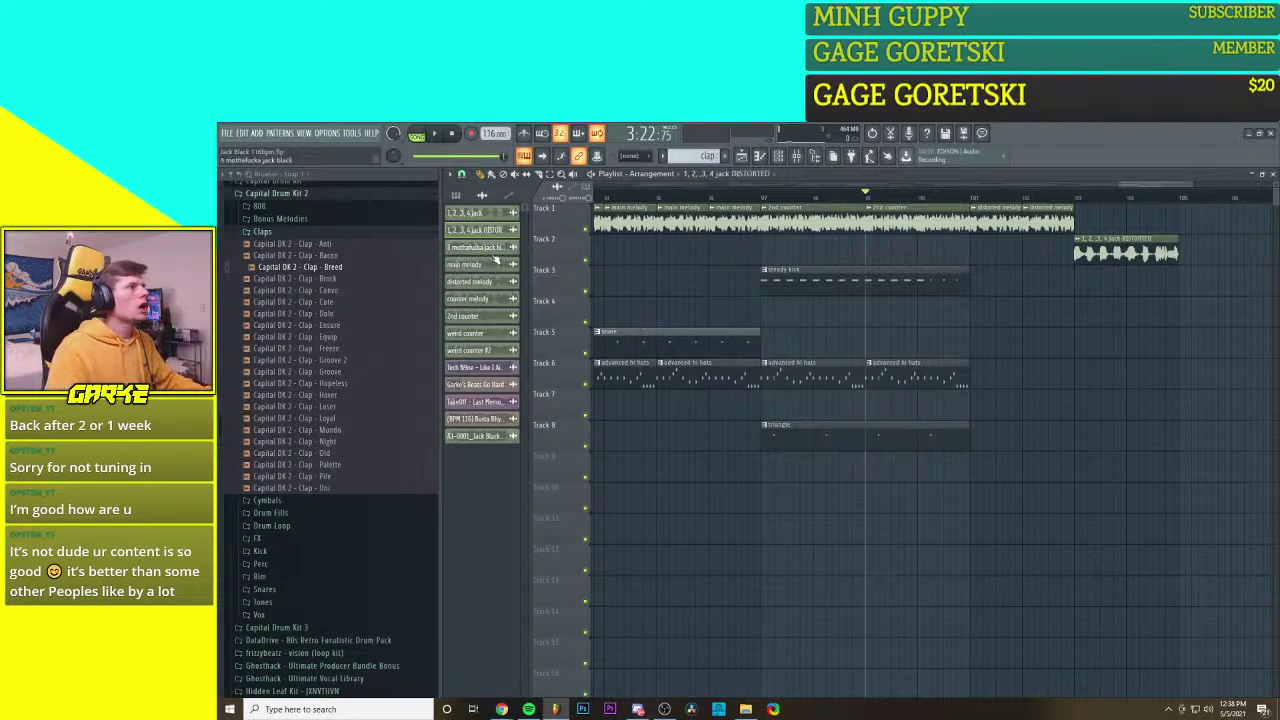
# Step: Display the mixer and route the 1, 2, ,3, 4 jack DISTORTED clip to mixer track 19
pyautogui.click(796, 156)
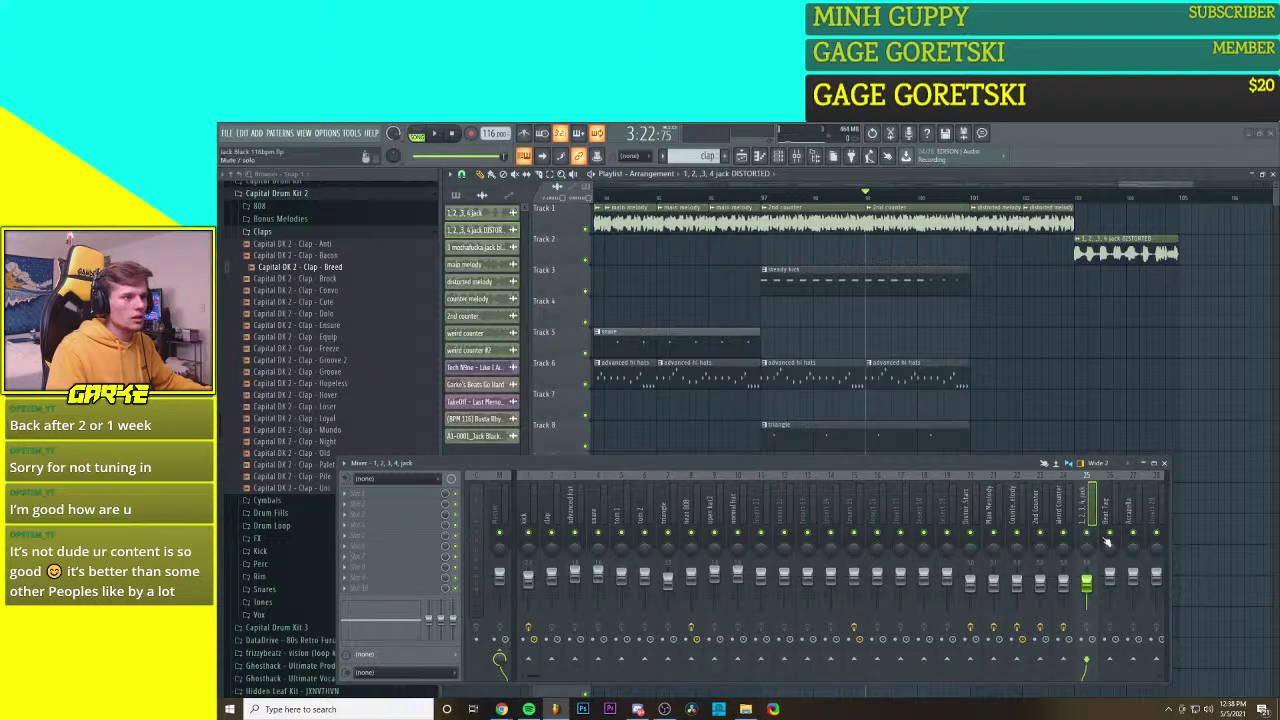
pyautogui.doubleClick(1138, 250)
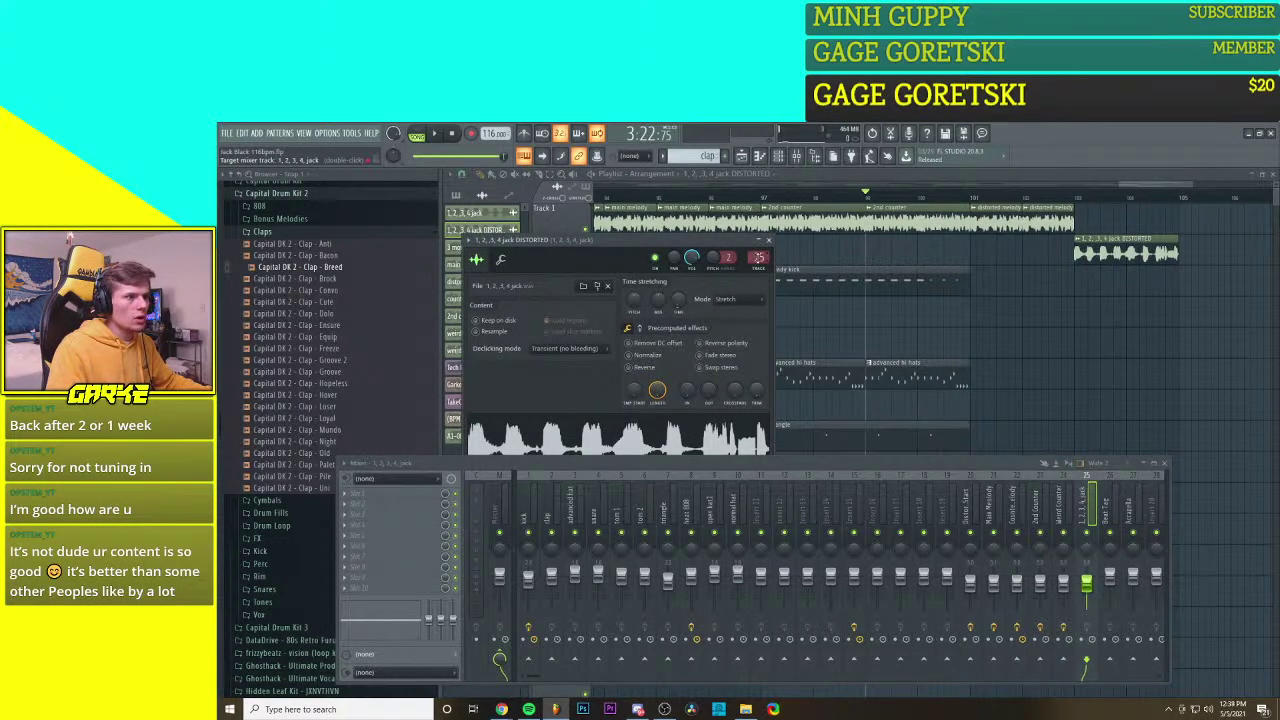
pyautogui.moveTo(760, 258)
pyautogui.mouseDown()
pyautogui.moveTo(760, 247)
pyautogui.moveTo(759, 273)
pyautogui.mouseUp()
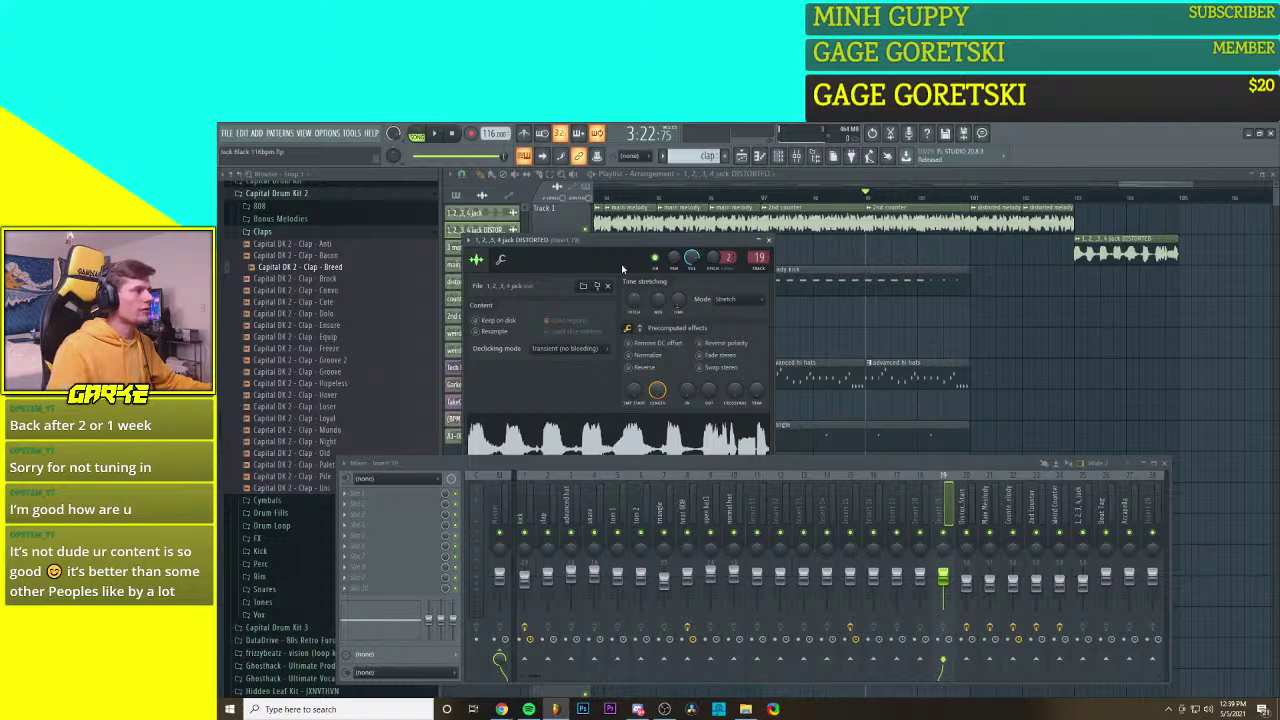
# Step: Enable Normalize for the DISTORTED clip, set its pitch range to 12, and close its channel settings
pyautogui.click(628, 355)
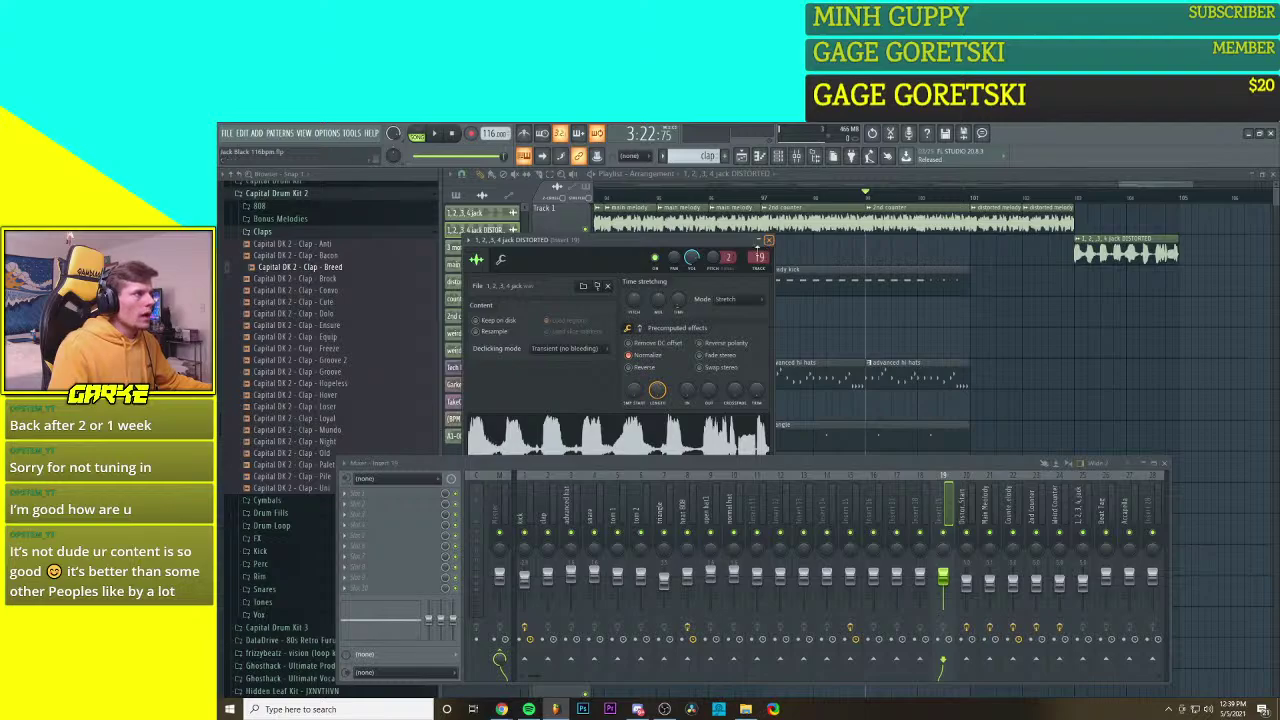
pyautogui.moveTo(731, 257); pyautogui.dragTo(712, 335)
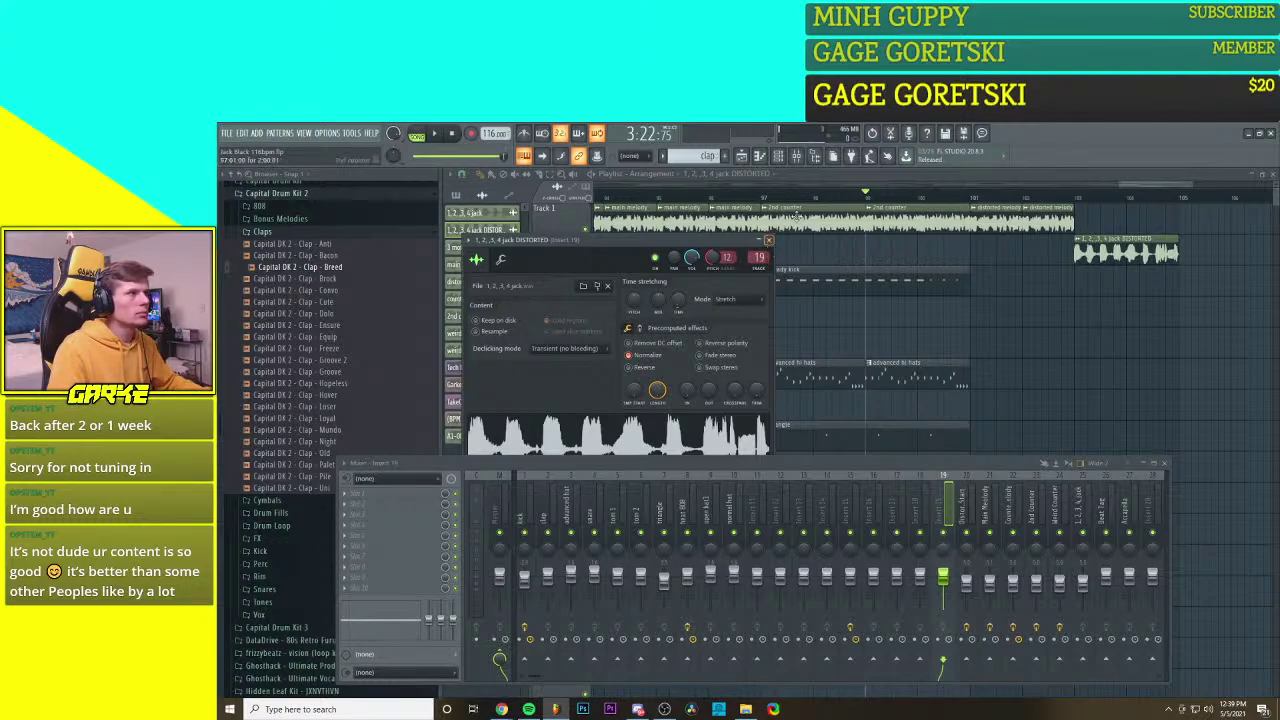
pyautogui.click(769, 241)
# Step: Move the song position back to bar 93, at the start of the last snare clip
pyautogui.click(767, 197)
pyautogui.scroll(-3, 771, 265)
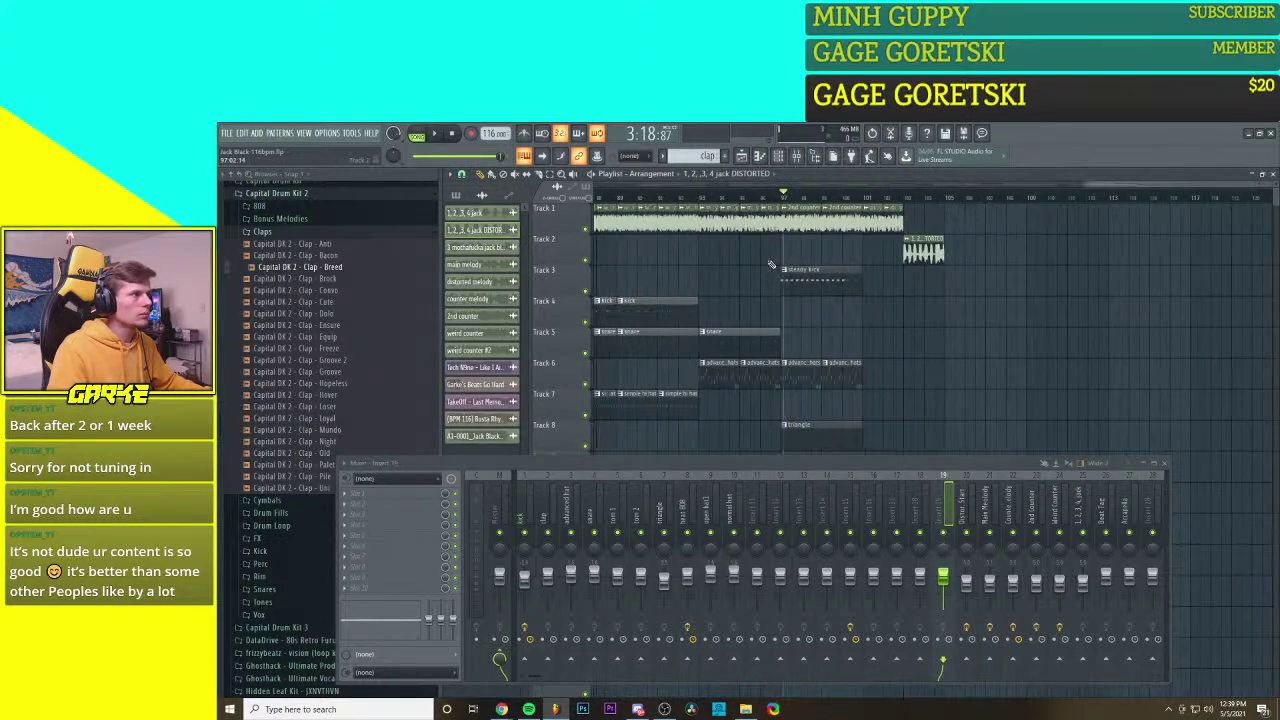
pyautogui.click(701, 200)
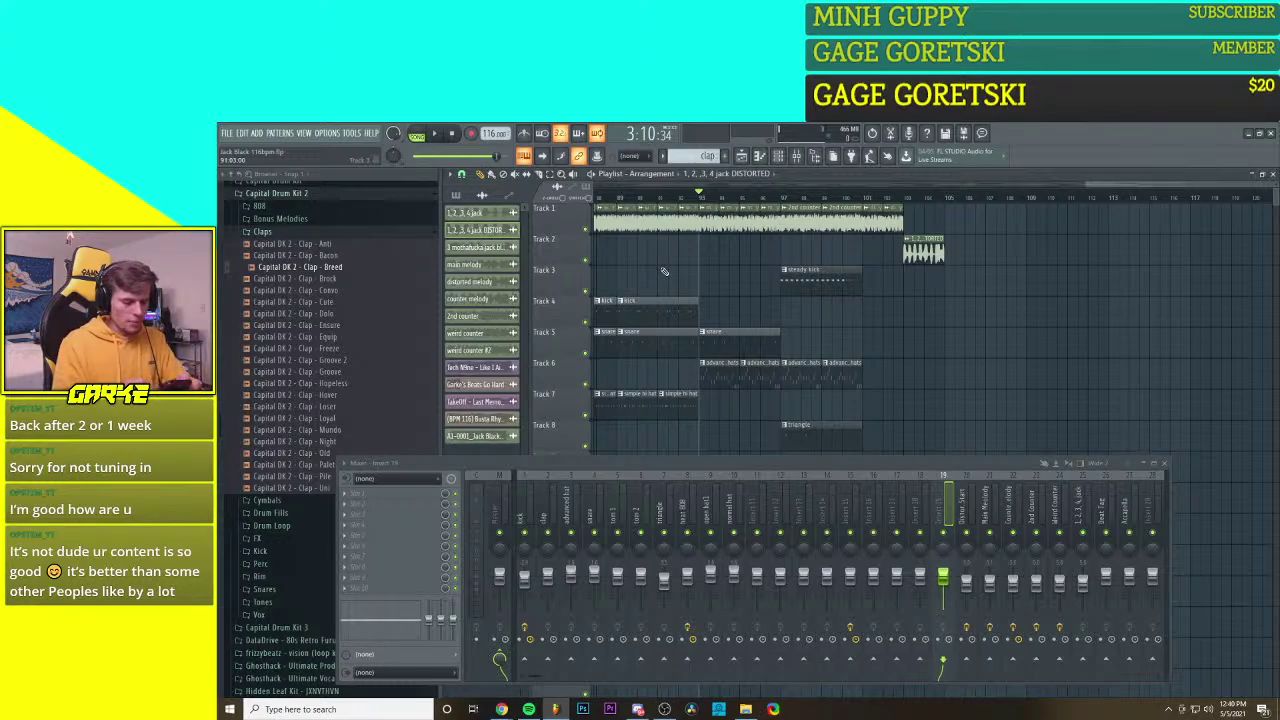
# Step: Rename mixer track 19 as ending 1, 2, 3, 4
pyautogui.rightClick(940, 510)
pyautogui.click(993, 402)
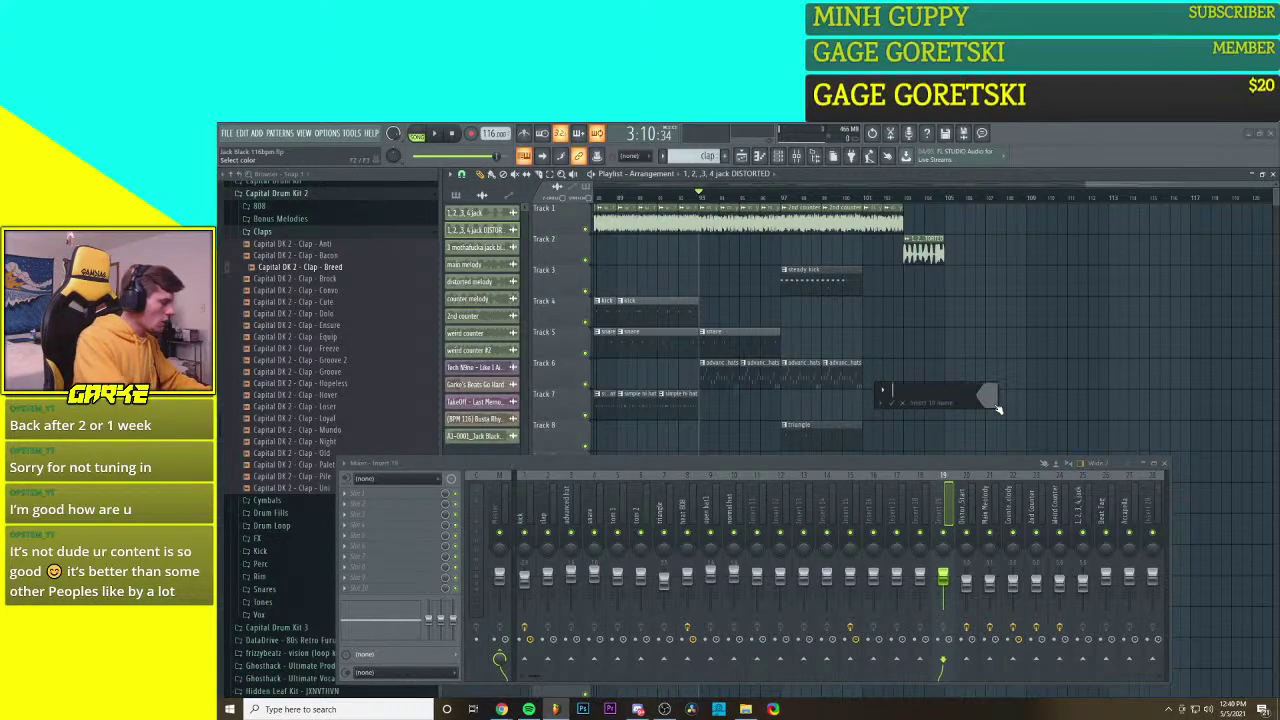
pyautogui.write('ending')
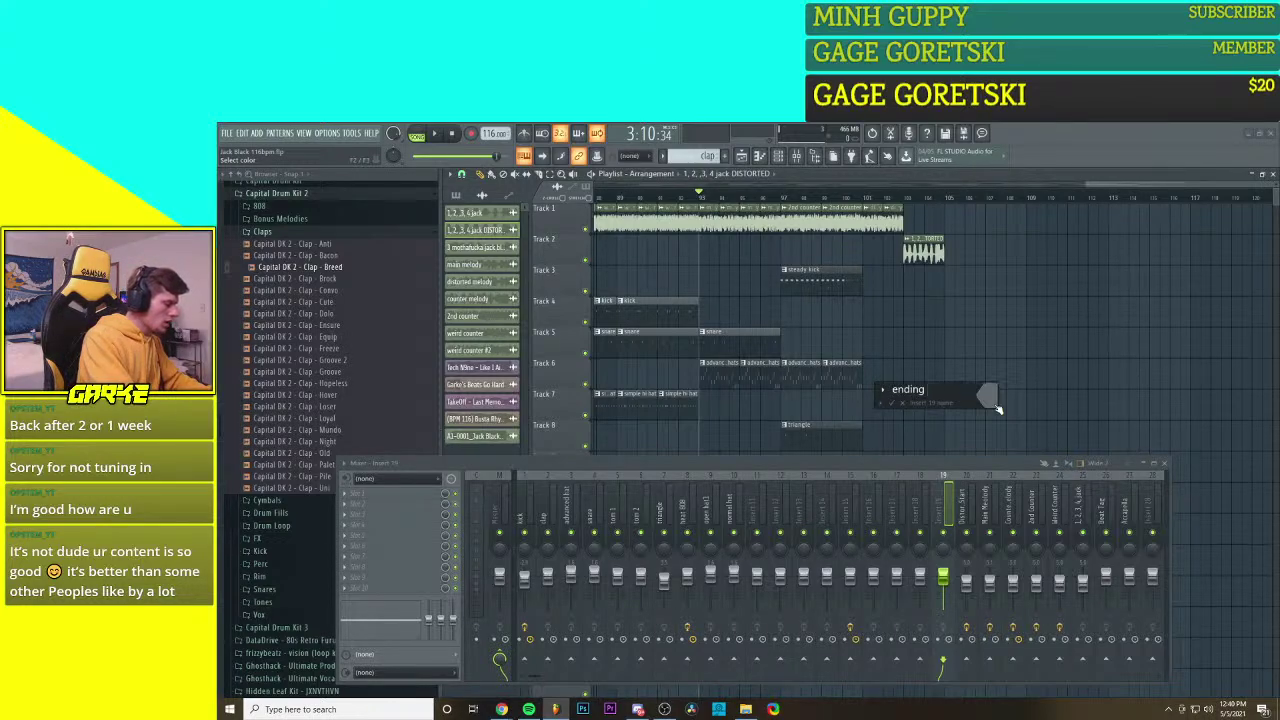
pyautogui.write(' 1, 2, ')
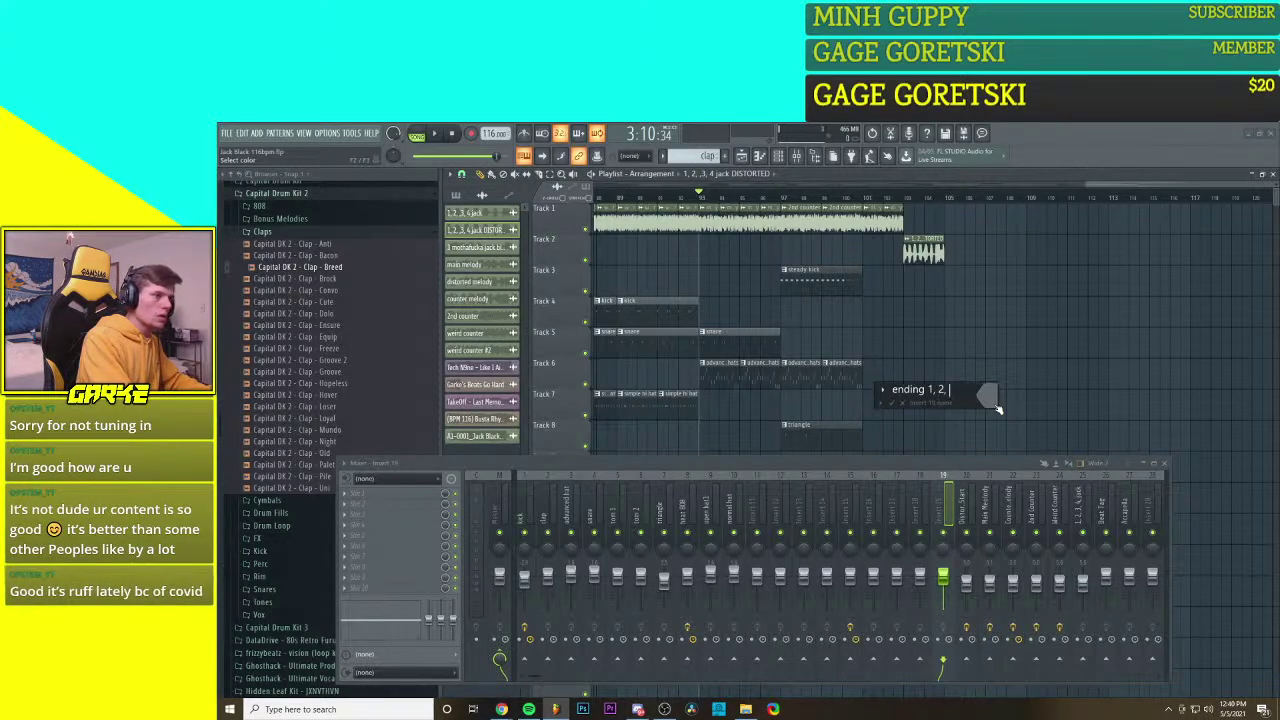
pyautogui.write('3,')
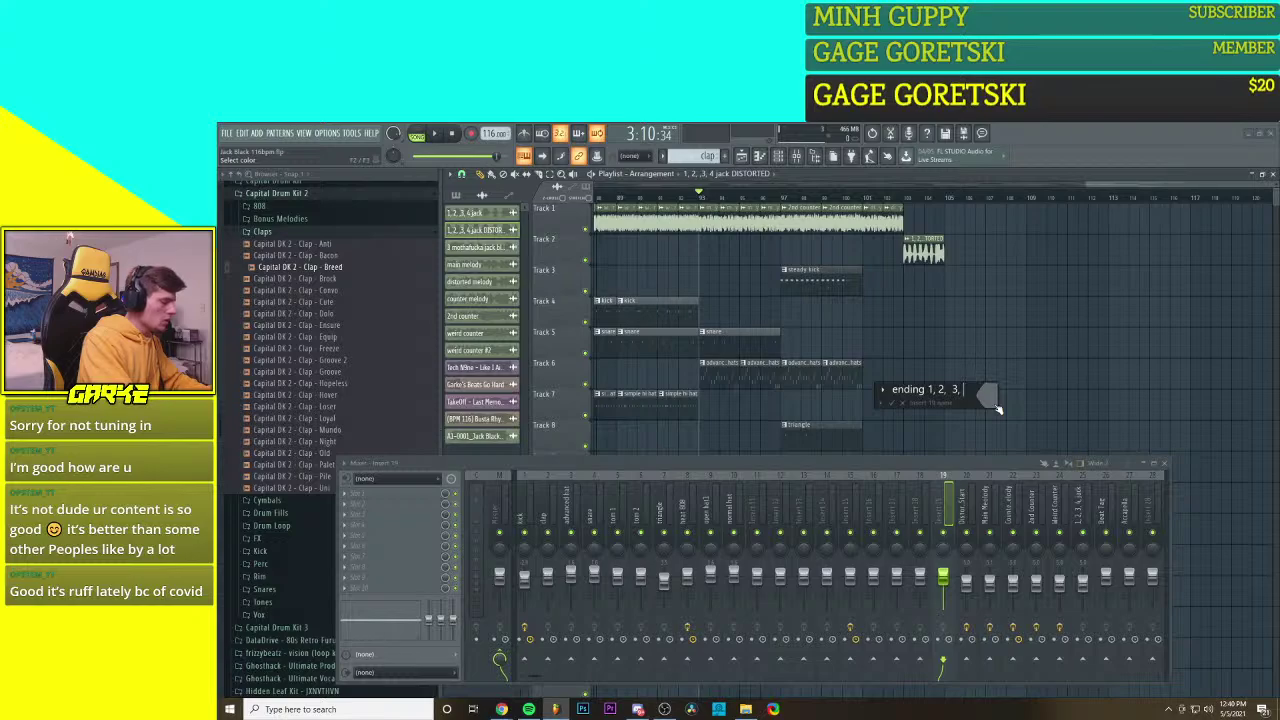
pyautogui.write(' 4')
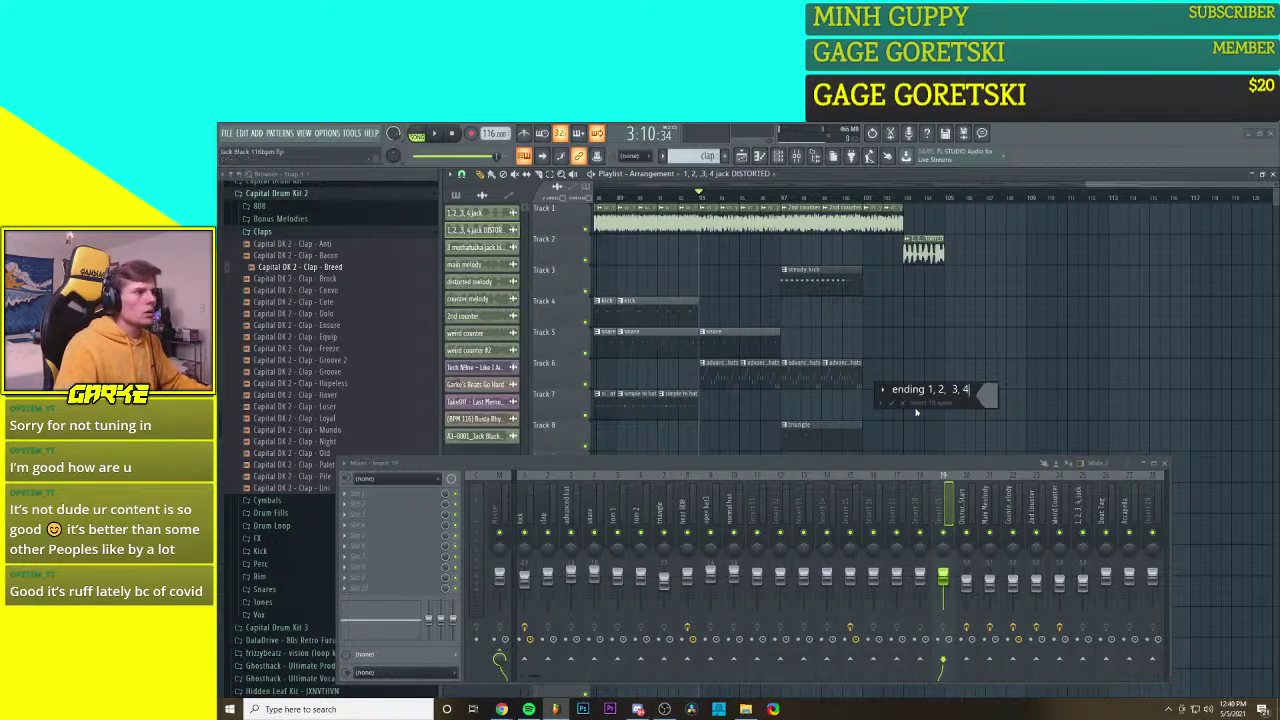
pyautogui.press('Return')
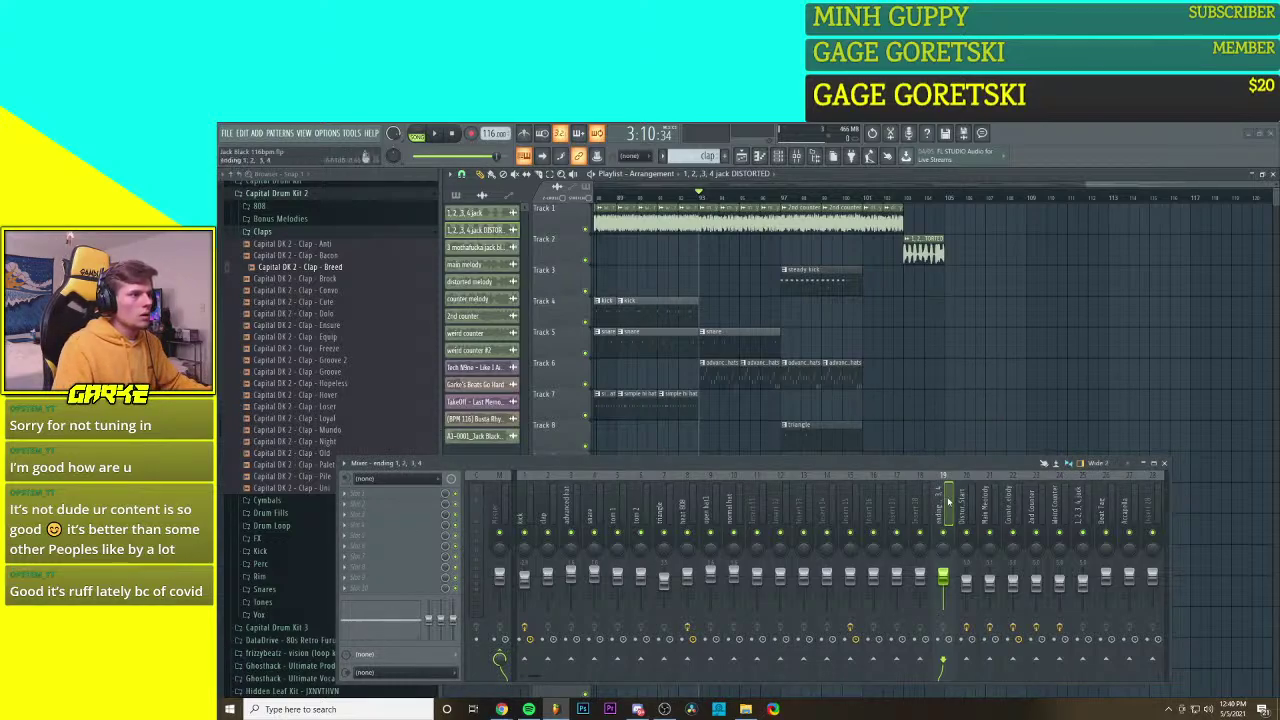
# Step: Play short passages of the arrangement from bar 93 and from bar 3 near the opening
pyautogui.press('space')
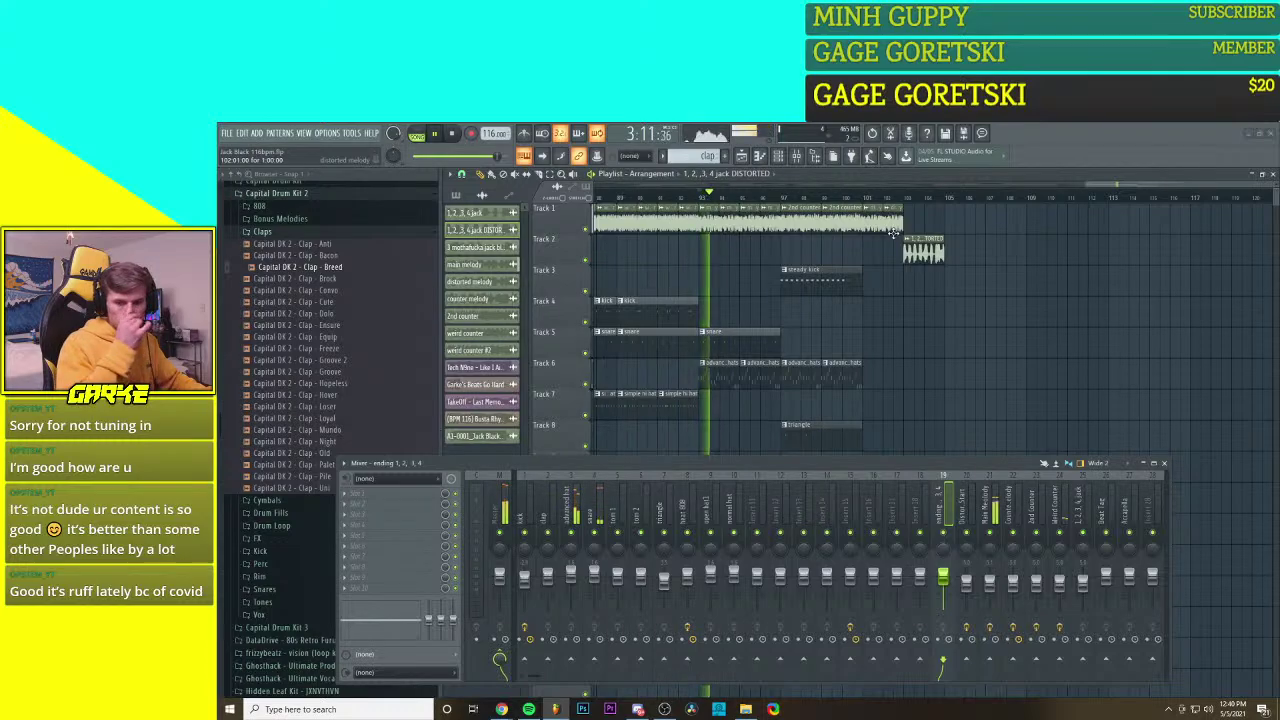
pyautogui.press('space')
pyautogui.scroll(-5, 812, 303)
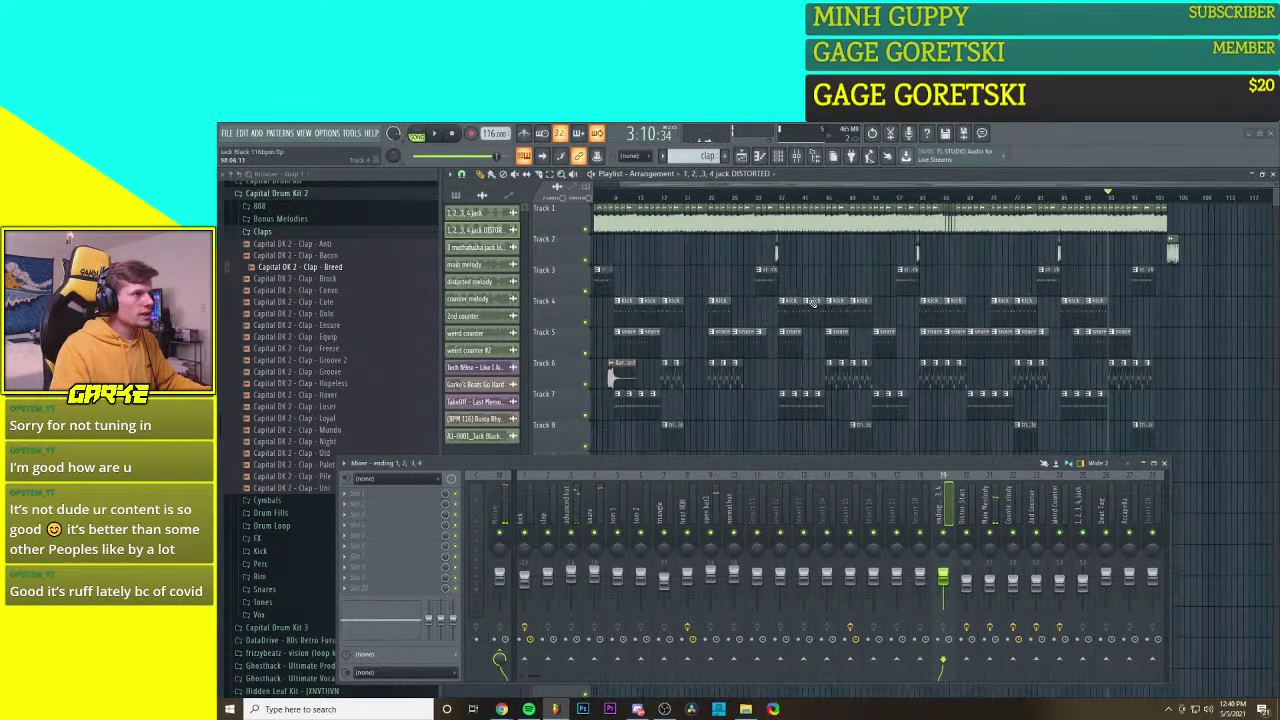
pyautogui.press('space')
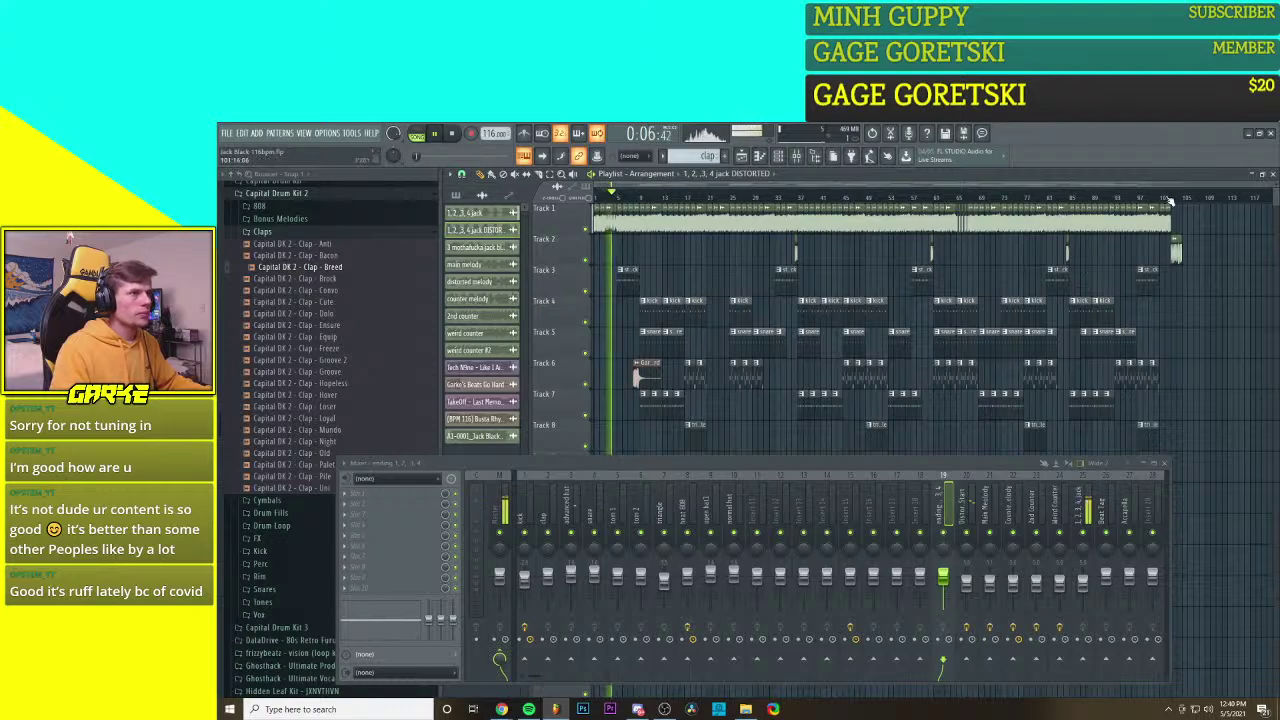
pyautogui.press('space')
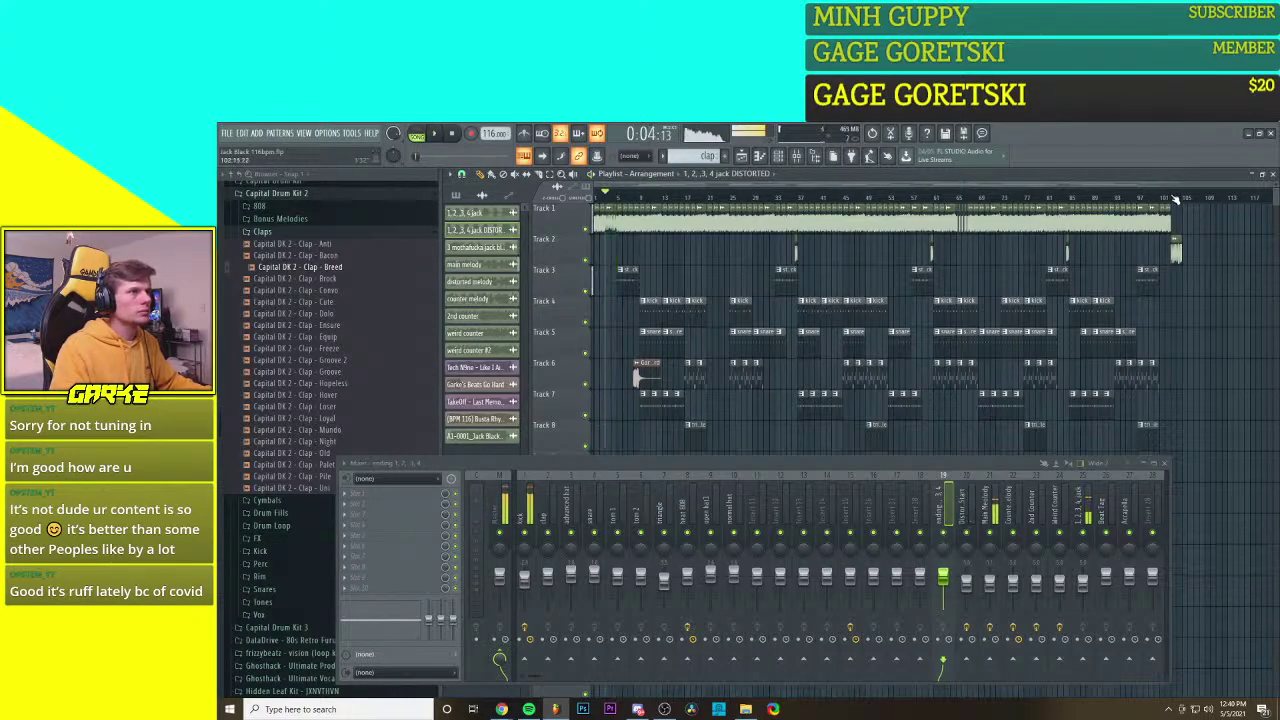
# Step: Play the ending from bar 97 into the 1, 2, ,3, 4 jack DISTORTED clip, then stop
pyautogui.click(1148, 200)
pyautogui.scroll(3, 1209, 308)
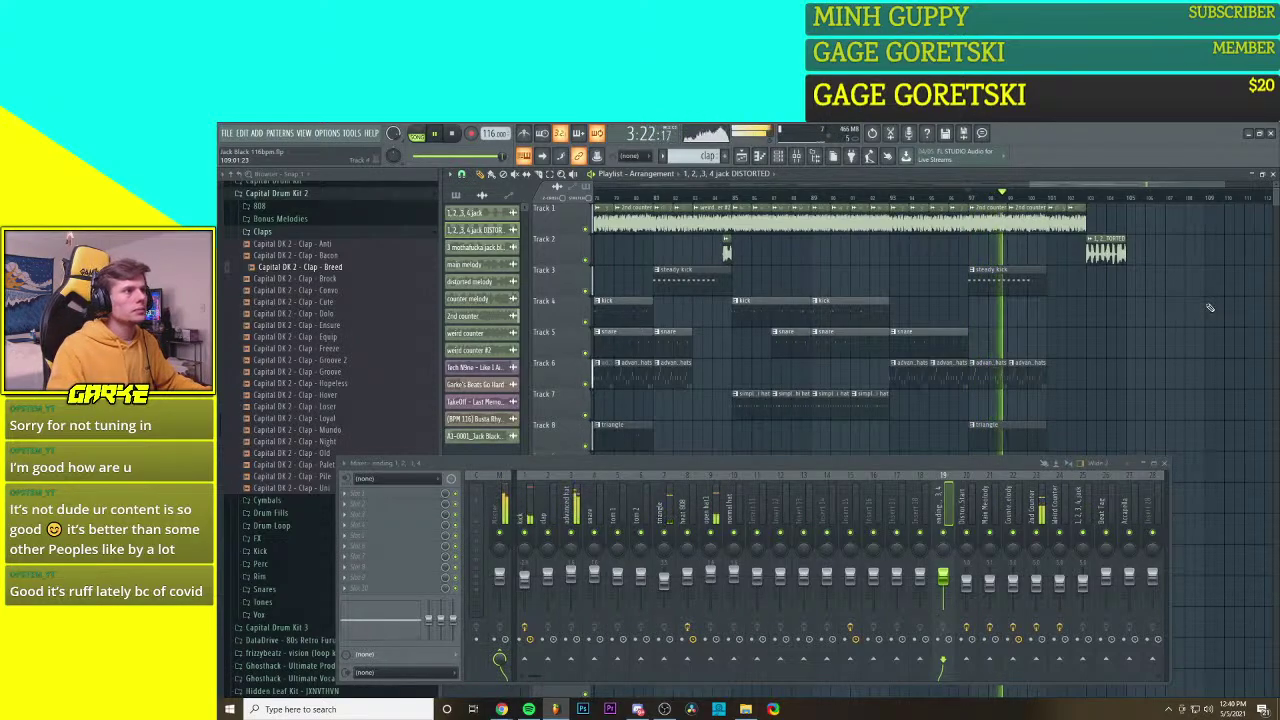
pyautogui.scroll(3, 1120, 383)
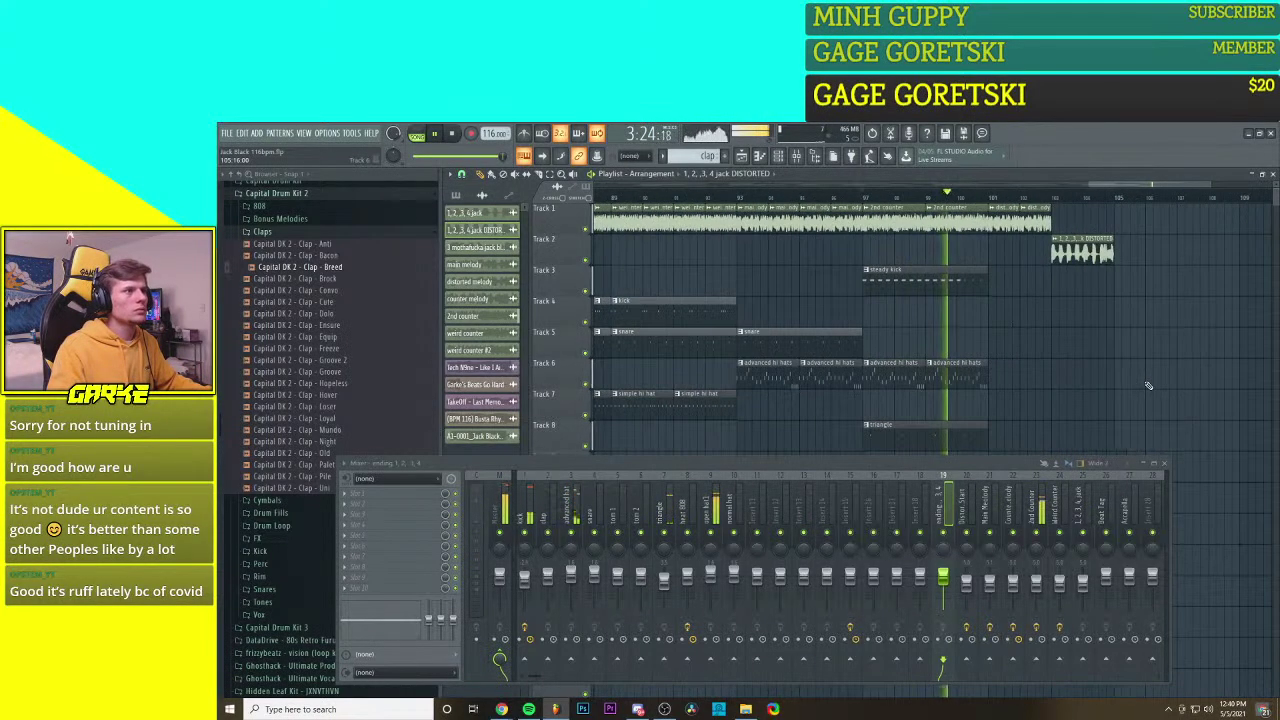
pyautogui.scroll(-2, 1118, 384)
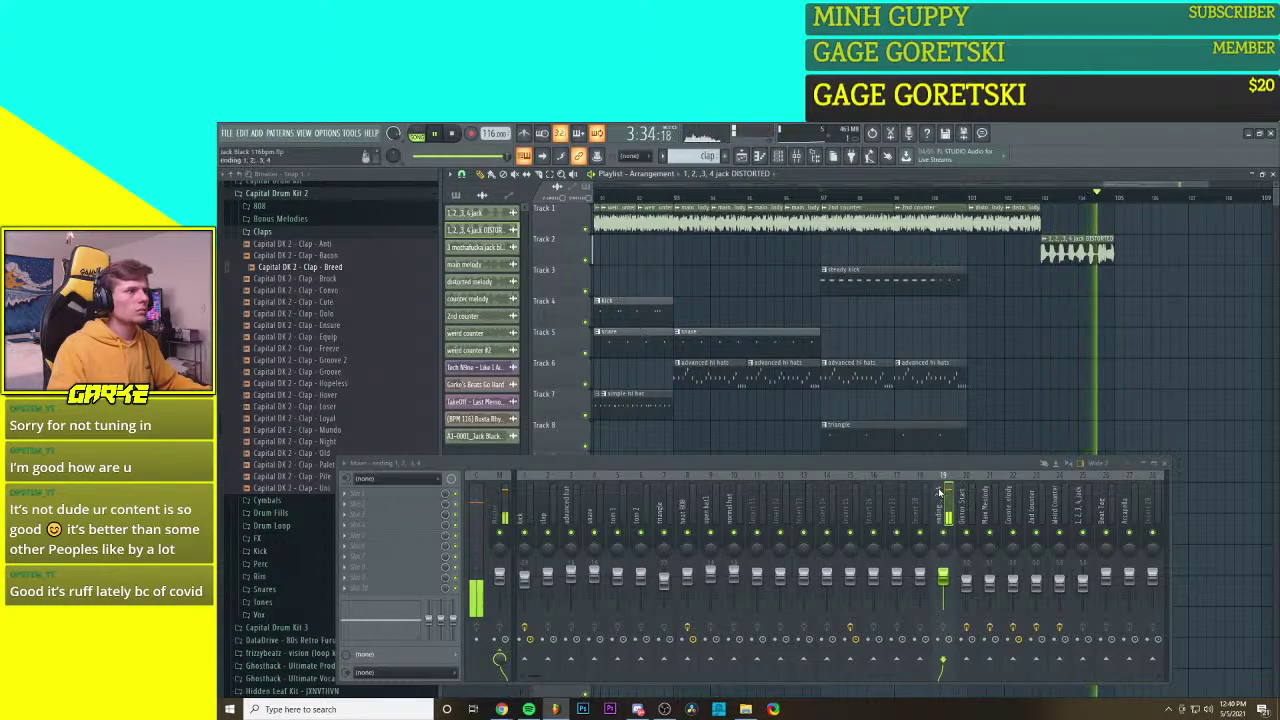
pyautogui.press('space')
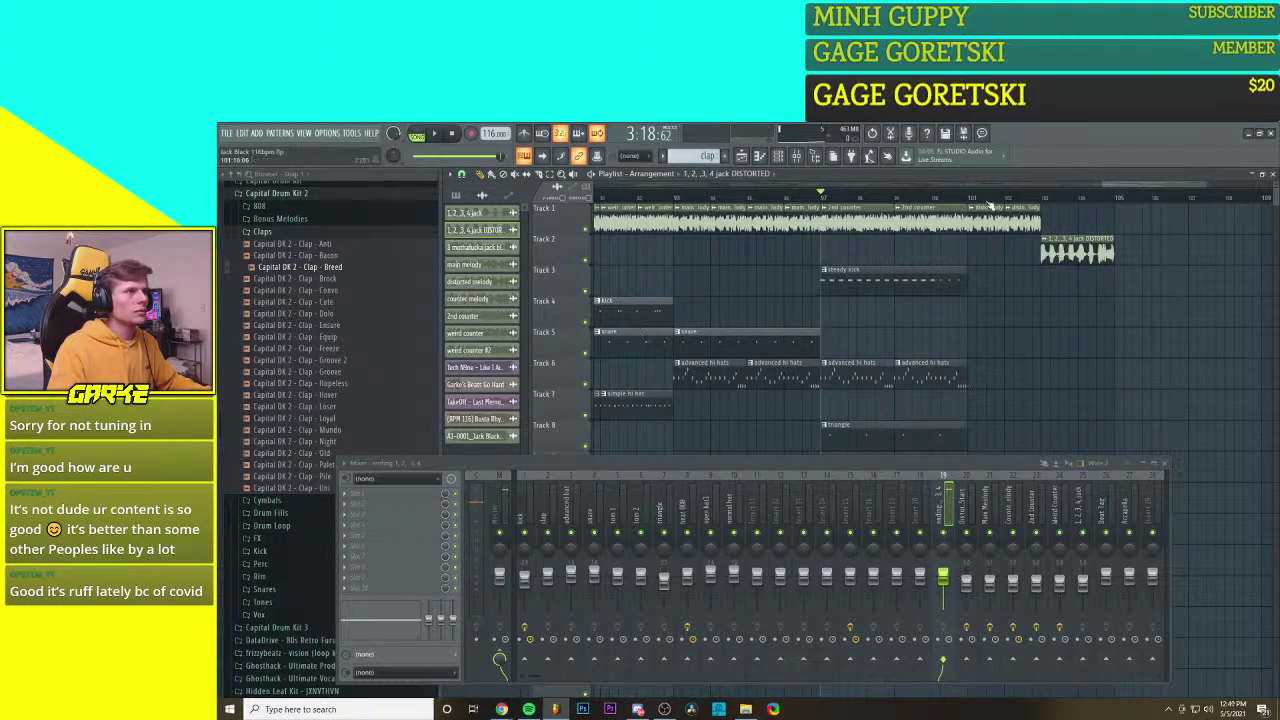
# Step: Try the DISTORTED vocal clip at bar 101 on Track 2, beneath the distorted melodies, and play that section
pyautogui.click(1038, 200)
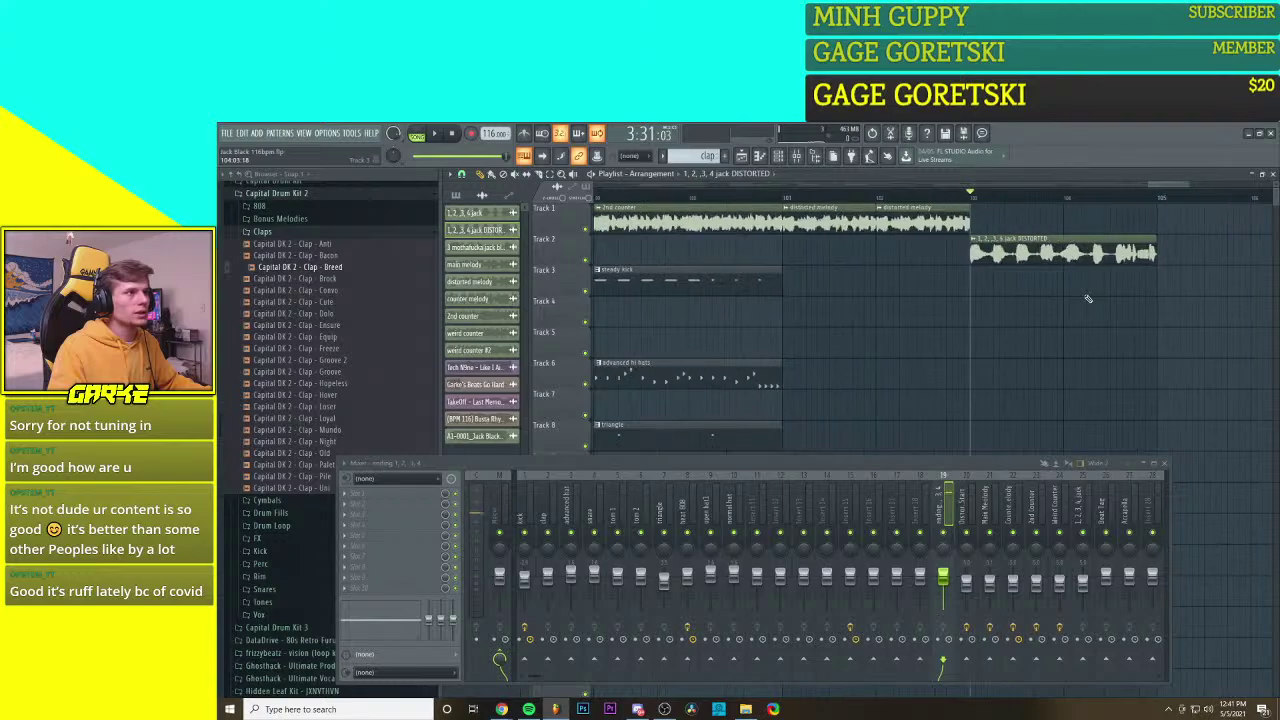
pyautogui.scroll(-1, 1076, 315)
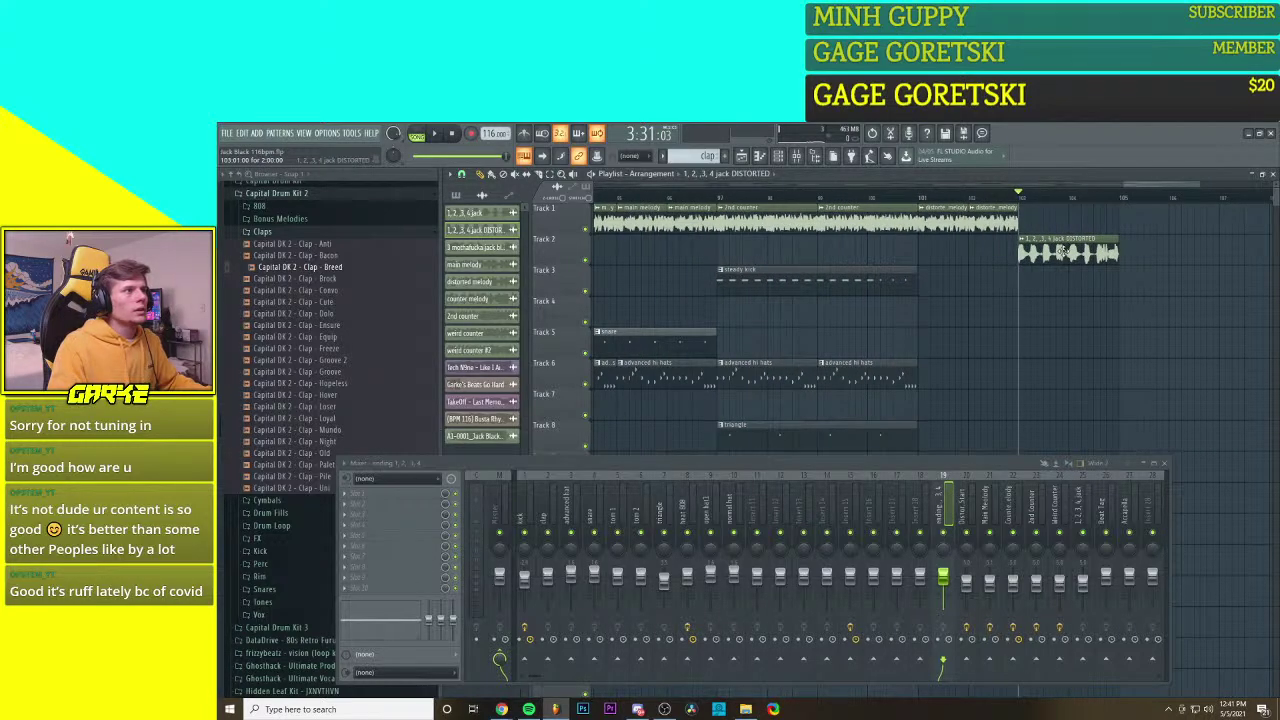
pyautogui.moveTo(1060, 252); pyautogui.dragTo(960, 252)
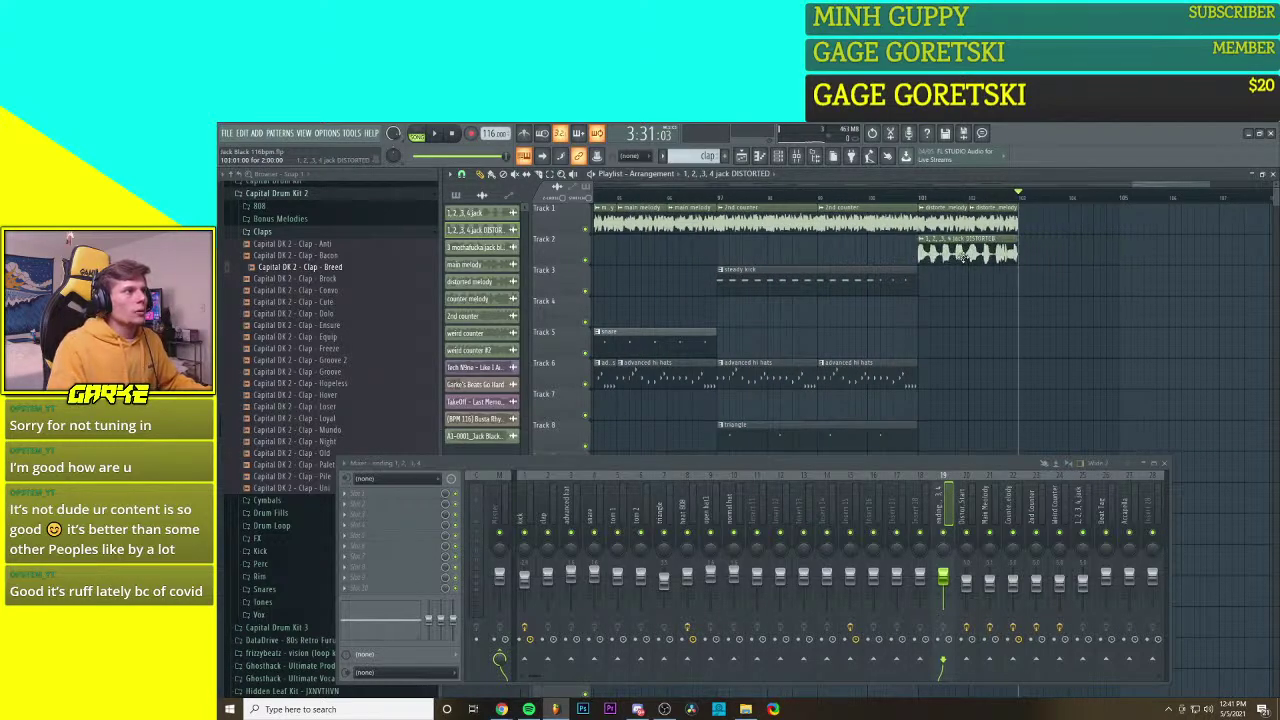
pyautogui.click(918, 198)
pyautogui.press('space')
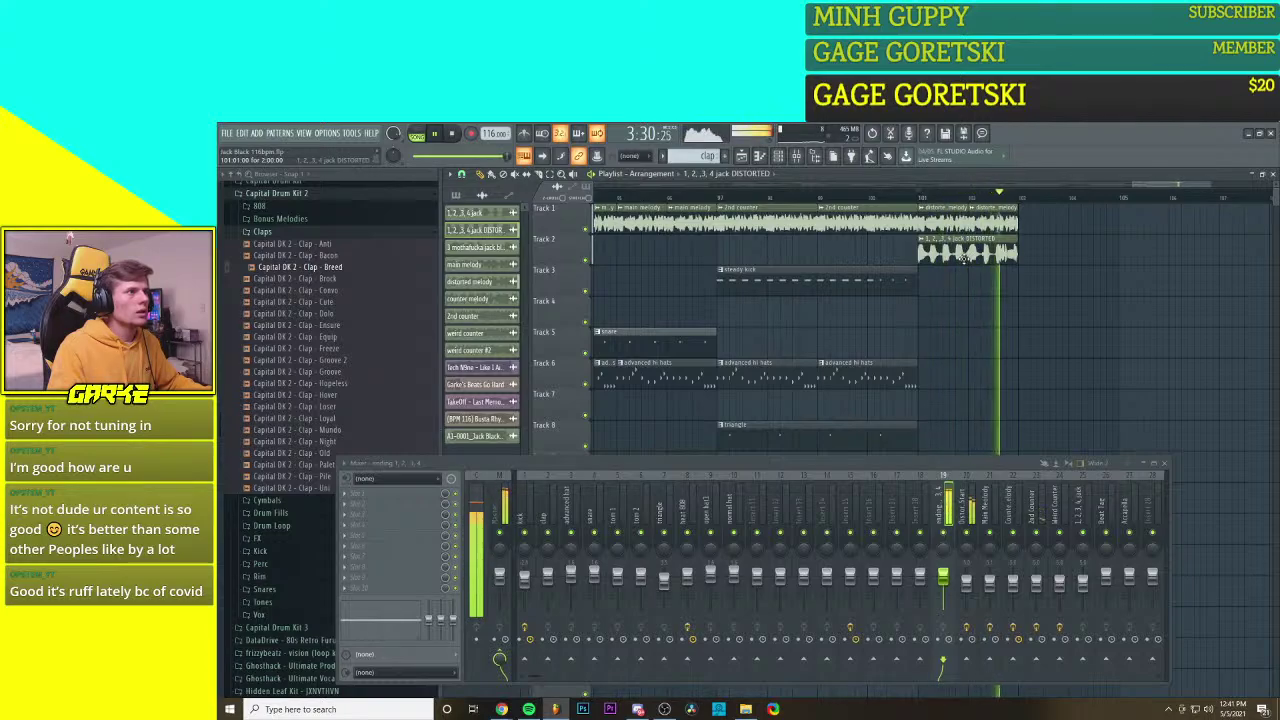
pyautogui.press('space')
# Step: Move the DISTORTED vocal clip back to bar 103 on Track 2 and play it from its start
pyautogui.moveTo(963, 258); pyautogui.dragTo(1064, 254)
pyautogui.click(1020, 198)
pyautogui.press('space')
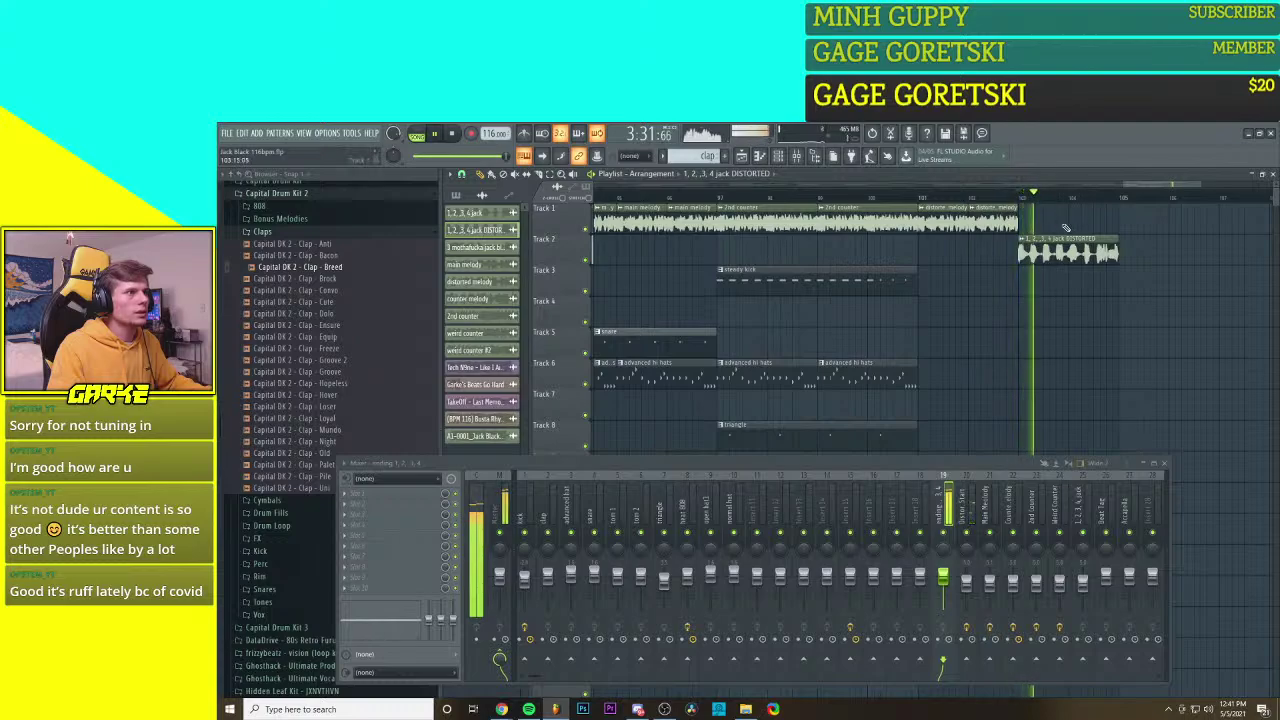
pyautogui.press('space')
pyautogui.scroll(3, 1060, 280)
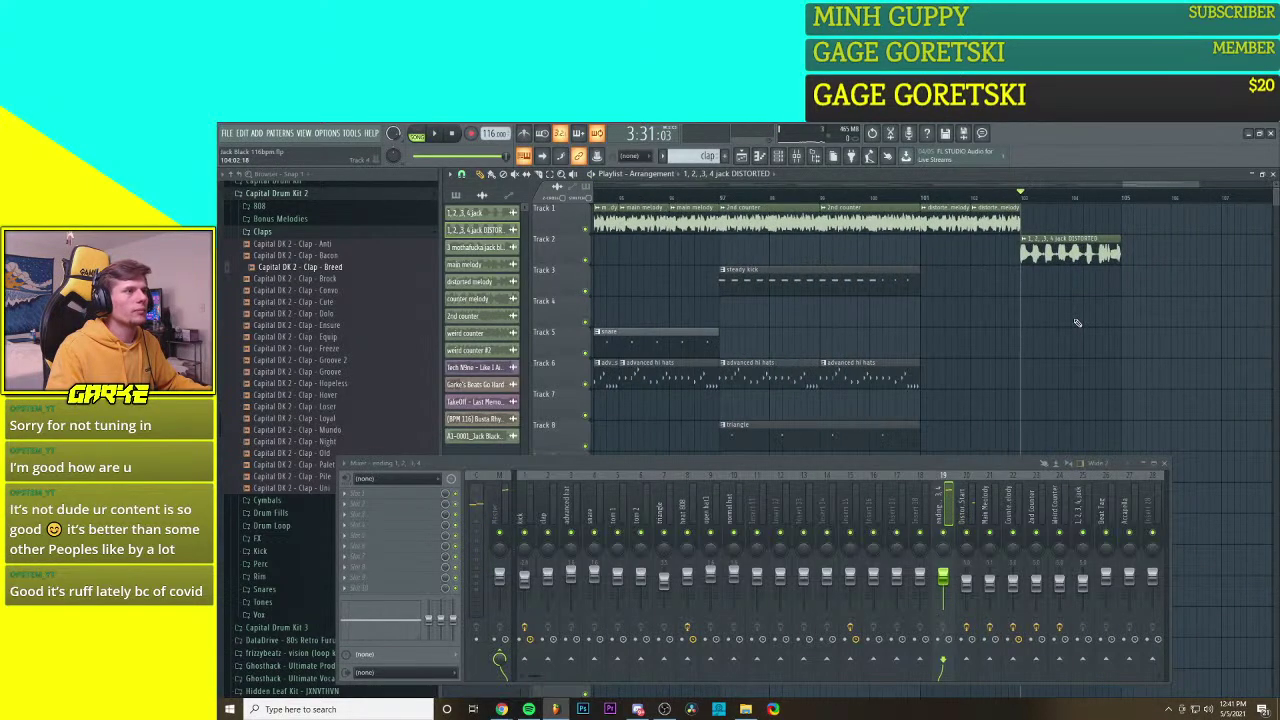
# Step: Try the DISTORTED vocal clip at bar 102 on Track 2, under the last distorted melody, and play that section
pyautogui.moveTo(1045, 255); pyautogui.dragTo(977, 254)
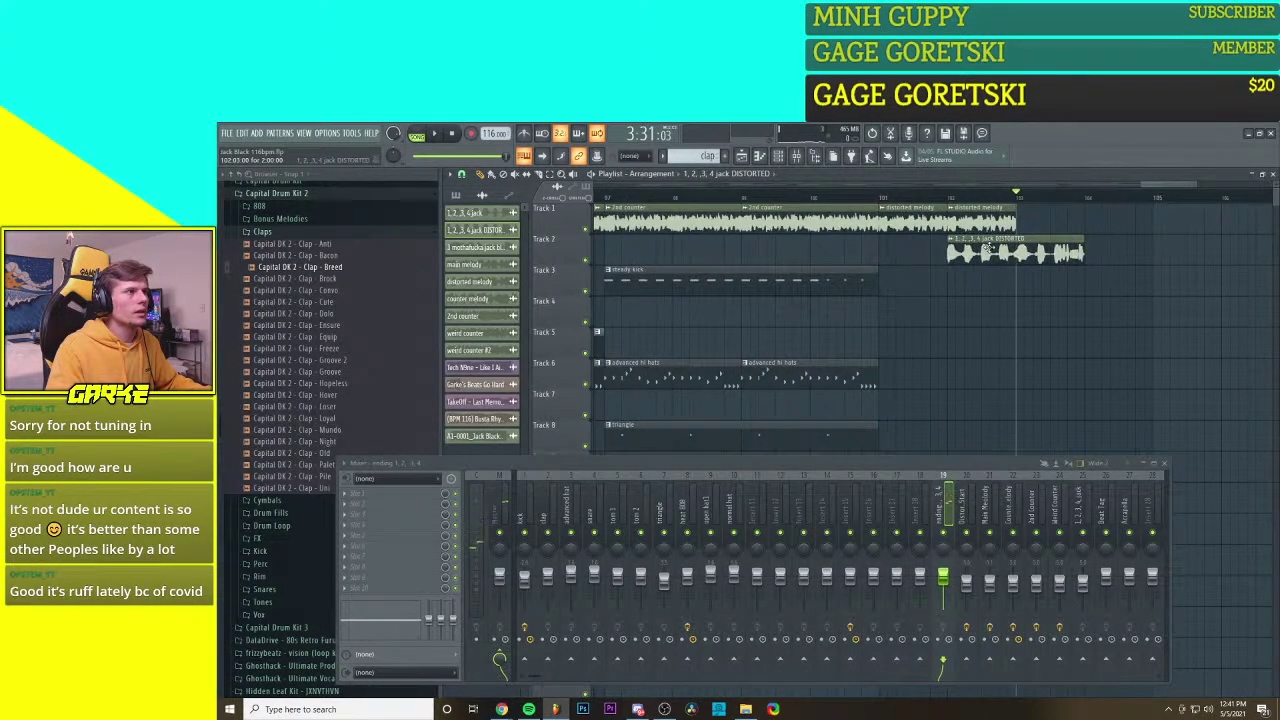
pyautogui.click(948, 196)
pyautogui.click(875, 195)
pyautogui.press('space')
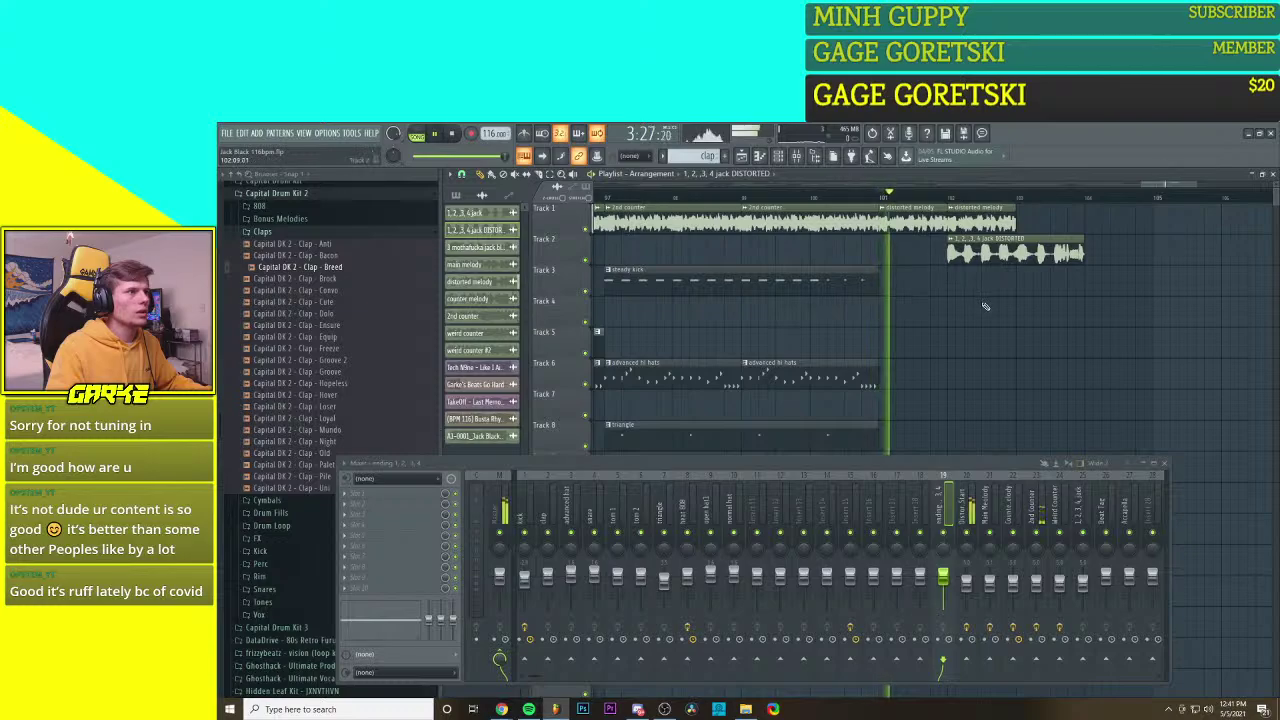
pyautogui.scroll(-2, 985, 306)
pyautogui.scroll(2, 1020, 312)
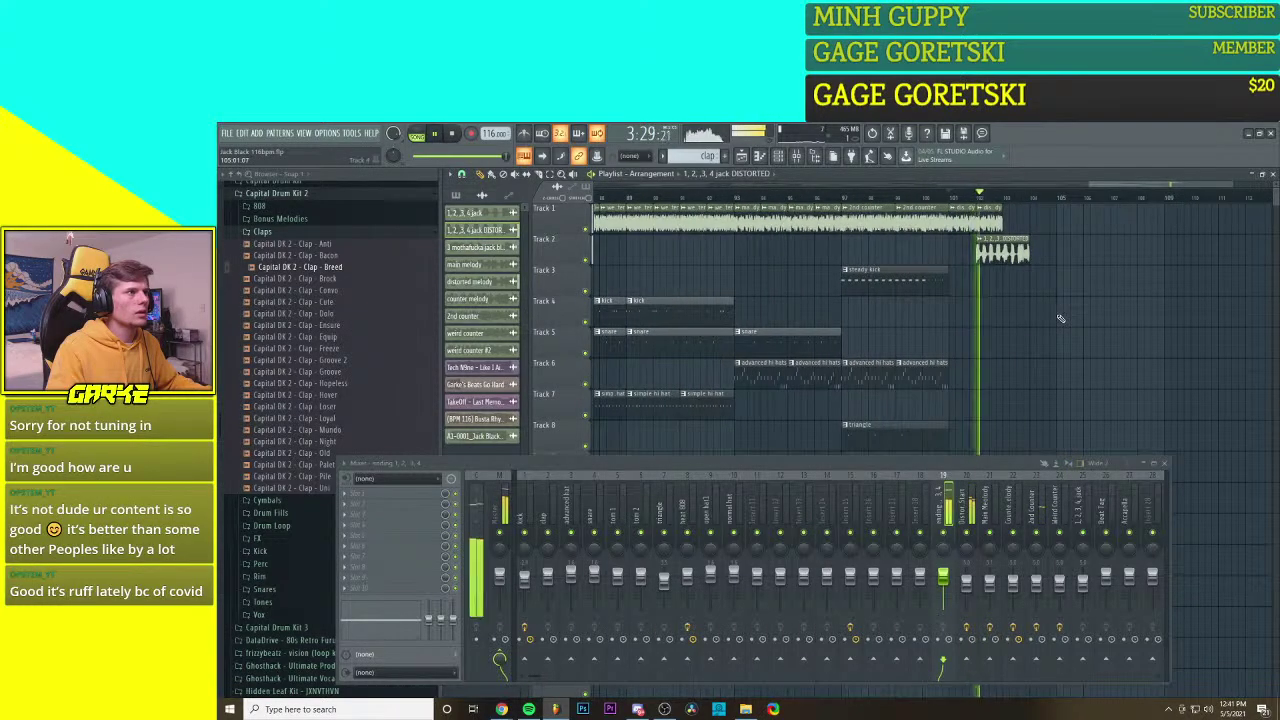
pyautogui.scroll(1, 1060, 318)
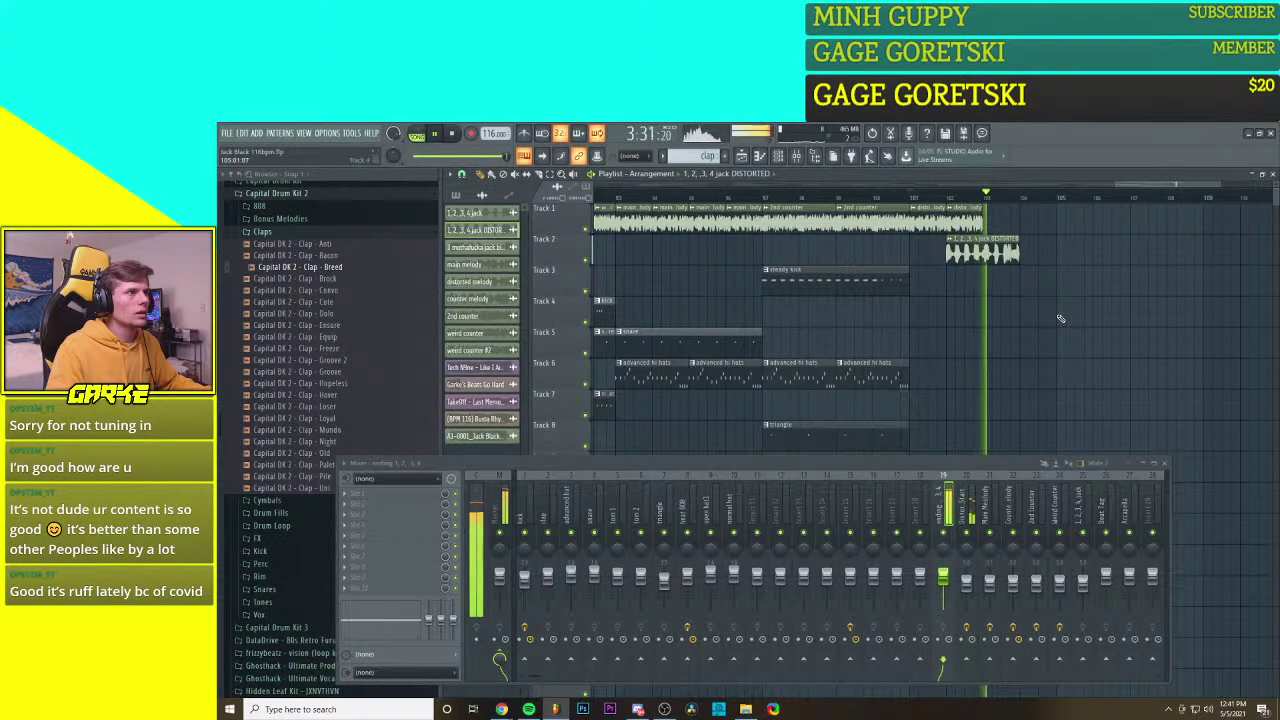
pyautogui.click(936, 198)
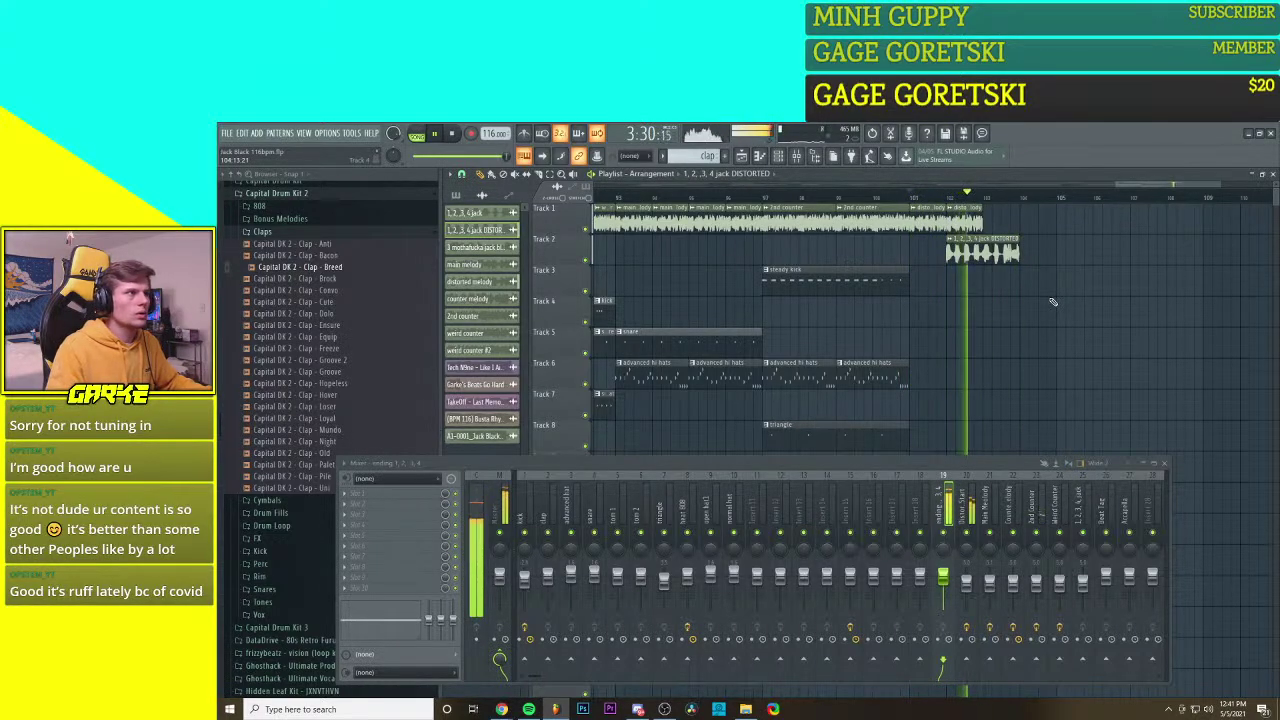
# Step: Stop playback and move the DISTORTED vocal clip back to bar 103 on Track 2
pyautogui.press('space')
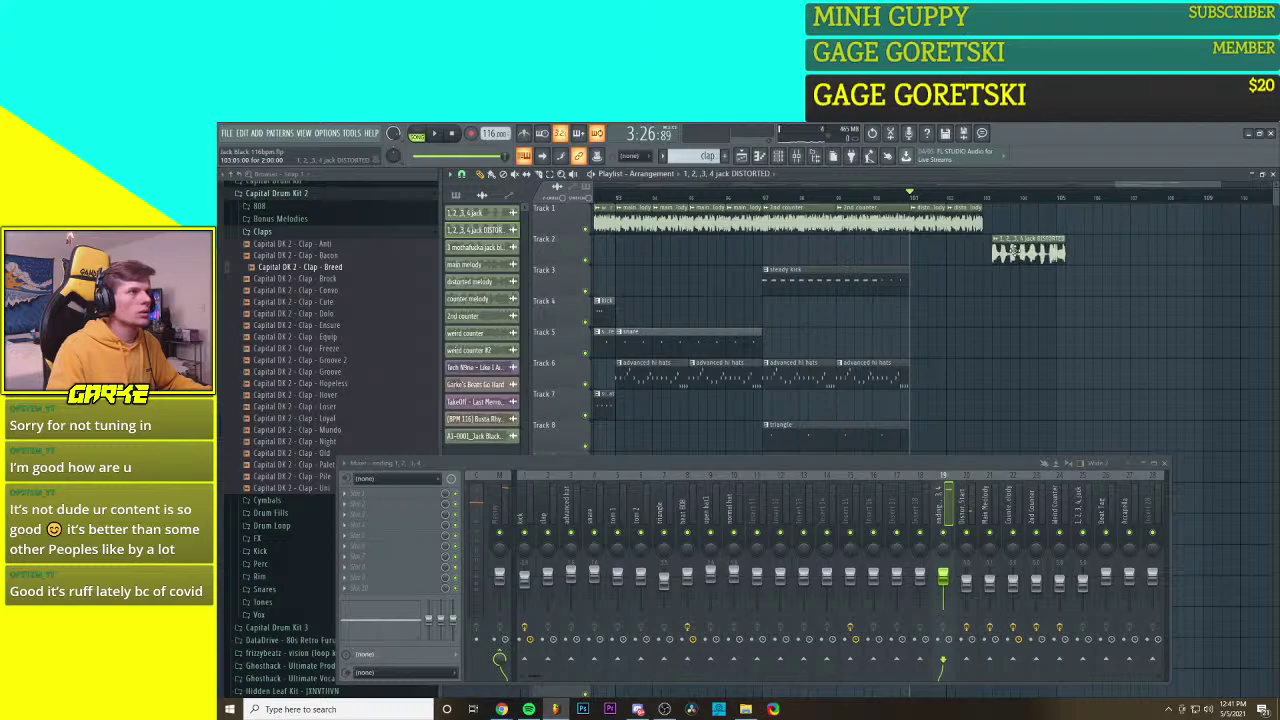
pyautogui.scroll(3, 1033, 305)
pyautogui.scroll(-4, 1033, 305)
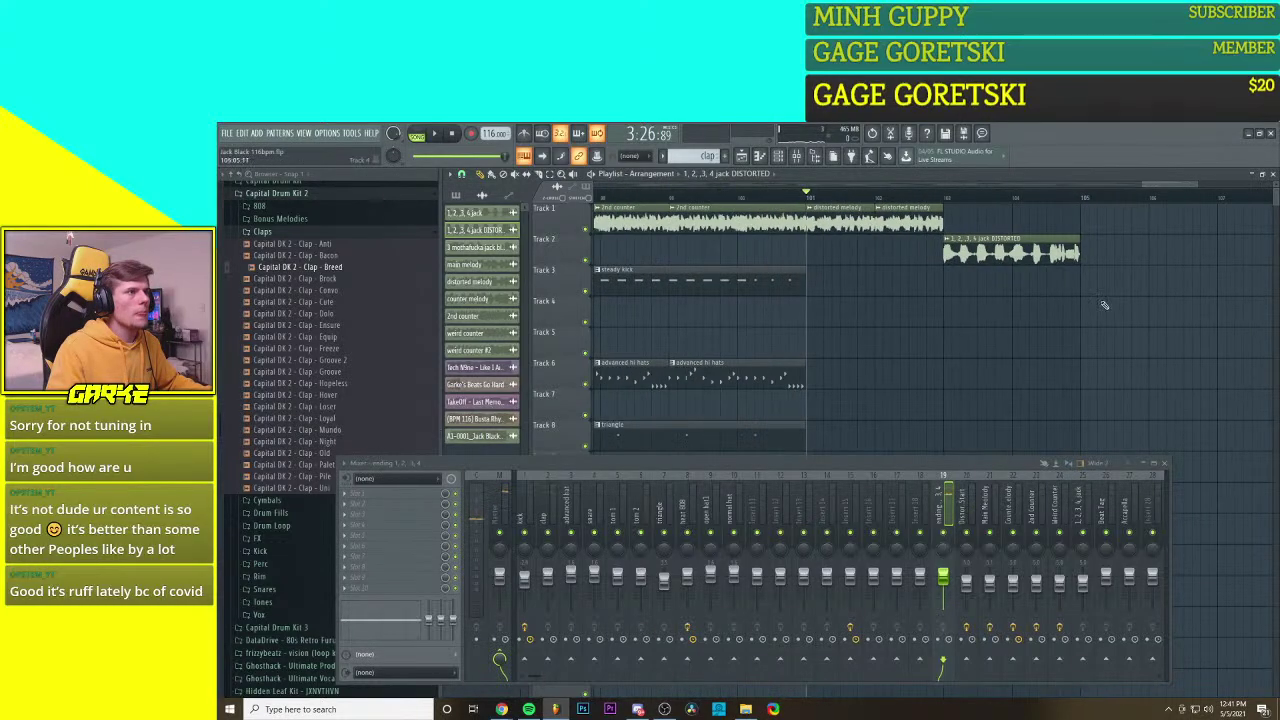
pyautogui.scroll(-2, 965, 296)
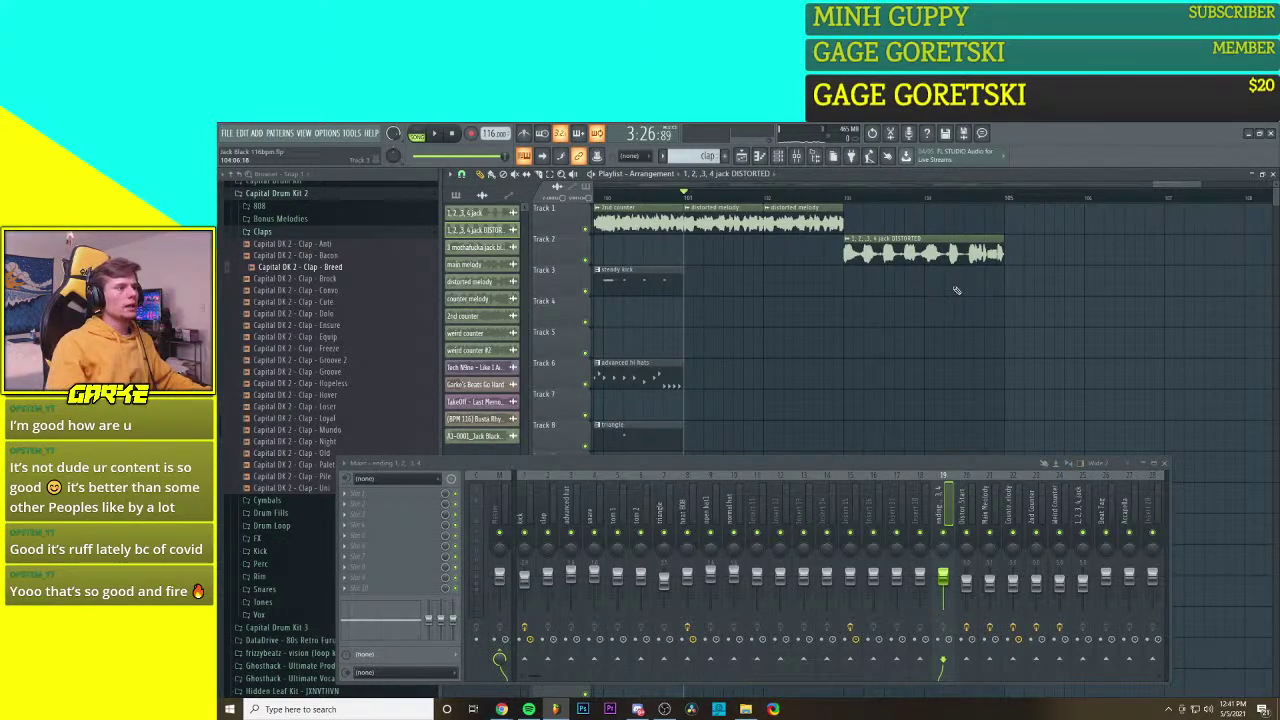
# Step: Open the settings of the 1, 2, ,3, 4 jack DISTORTED channel, reset its pitch, and play the ending
pyautogui.rightClick(939, 510)
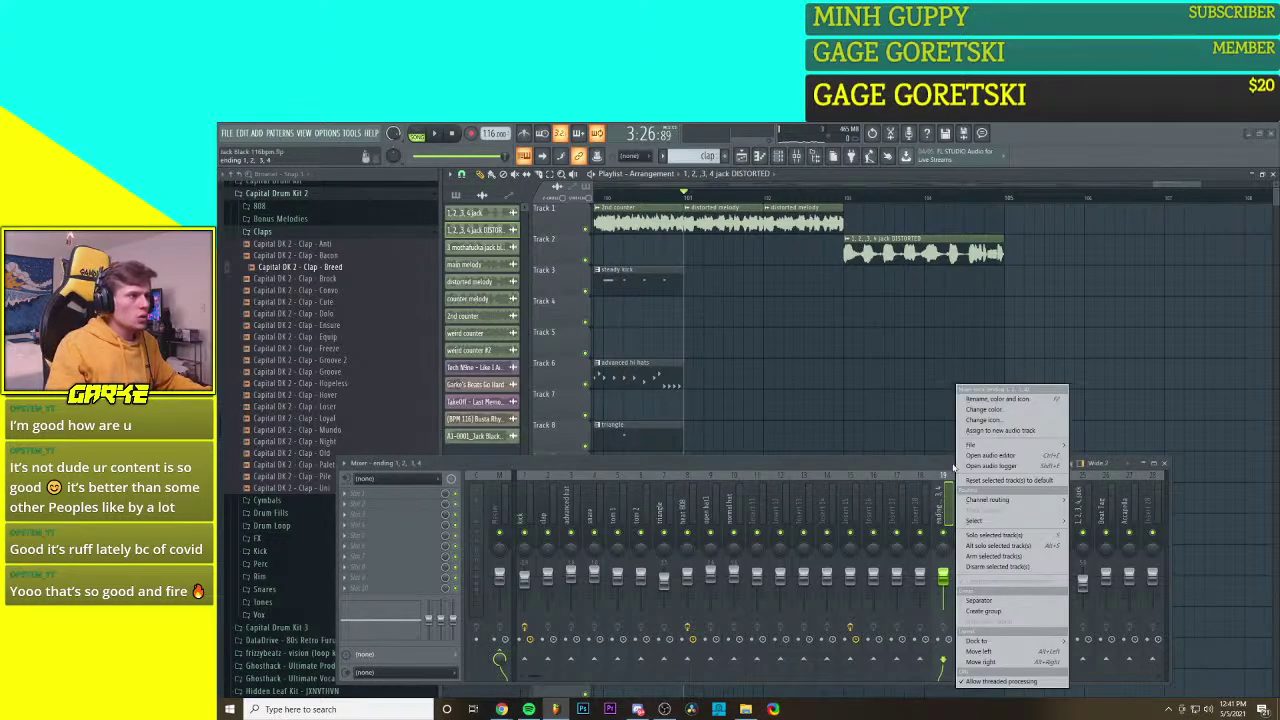
pyautogui.doubleClick(936, 260)
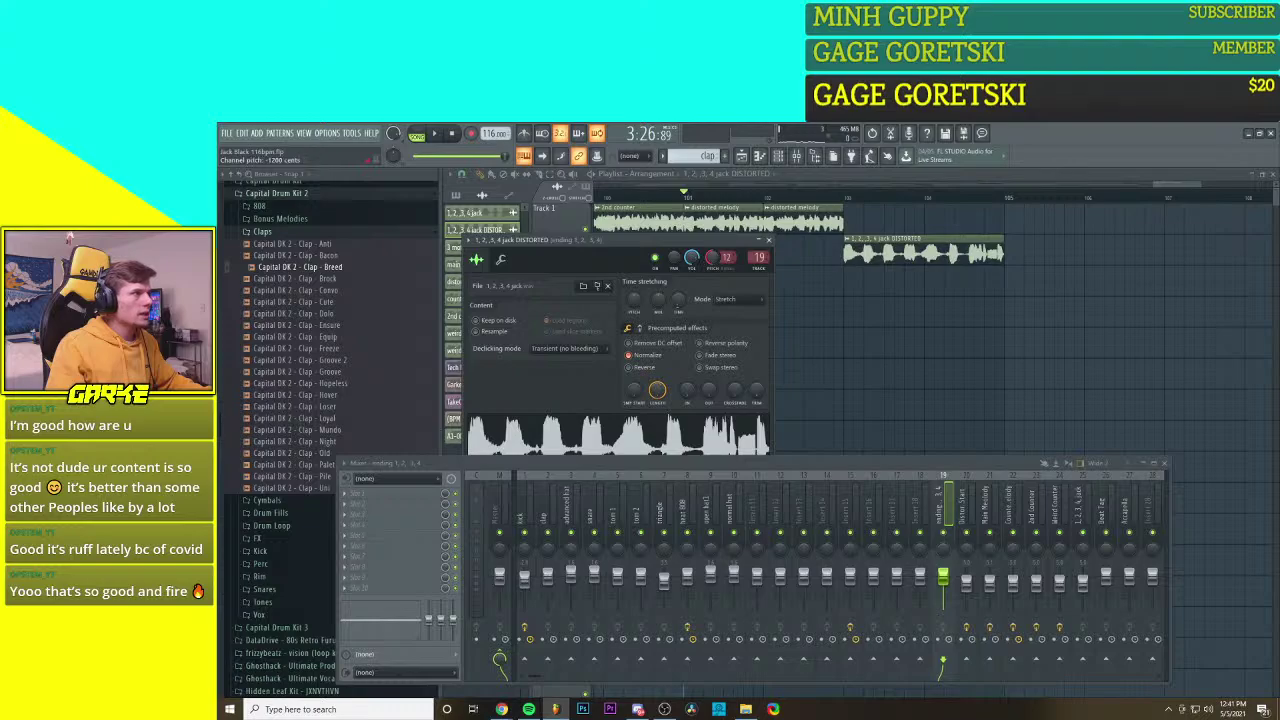
pyautogui.rightClick(712, 258)
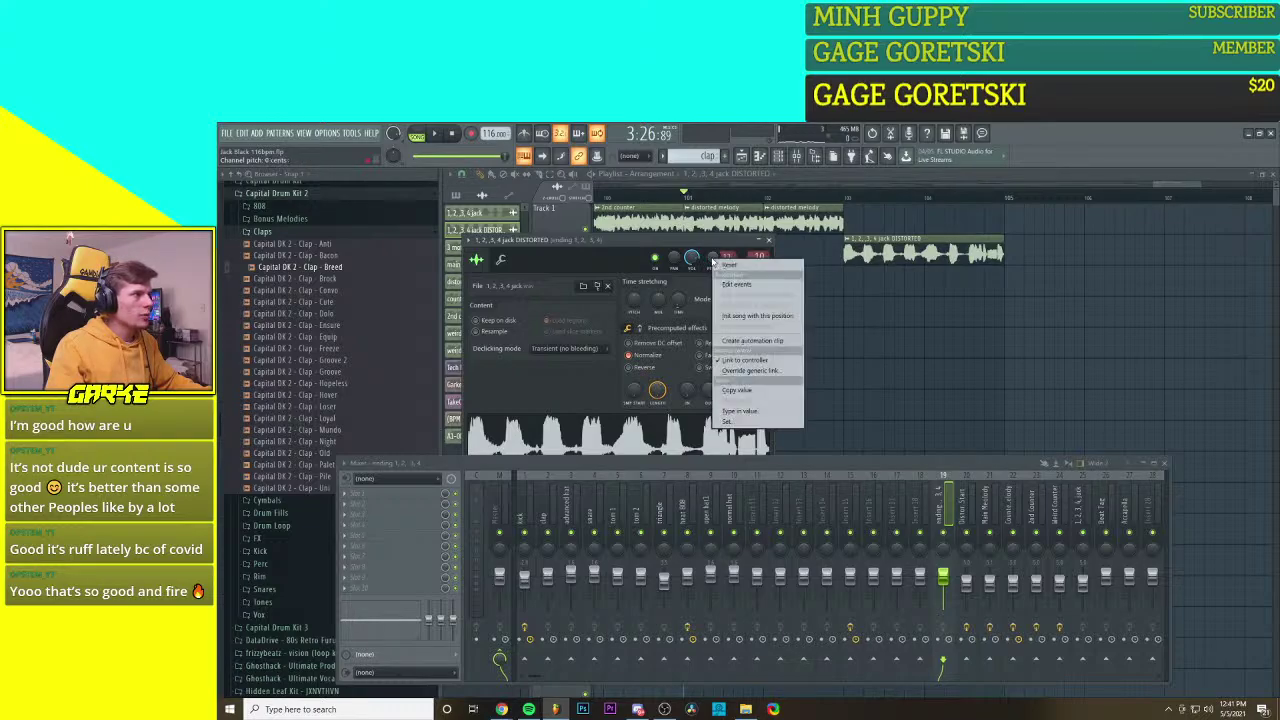
pyautogui.click(724, 265)
pyautogui.press('space')
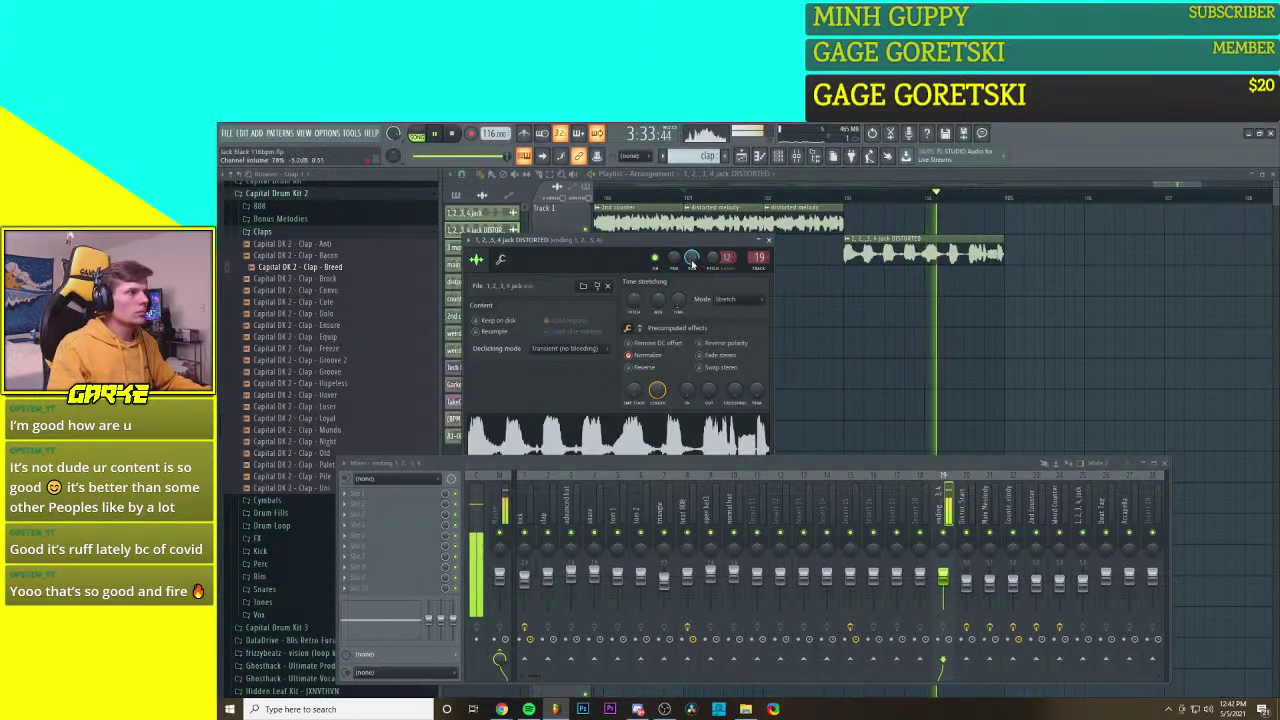
pyautogui.press('space')
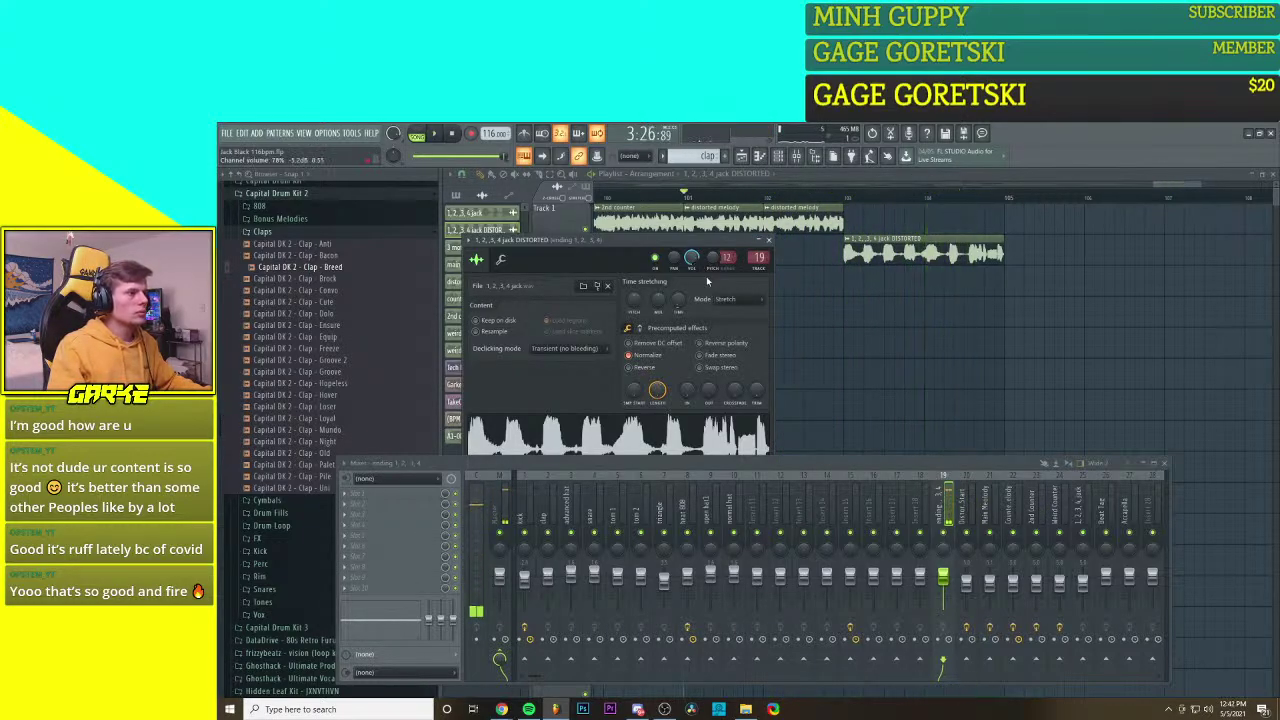
# Step: Lower the volume of the ending 1, 2, 3, 4 mixer track to match the 1, 2, ,3, 4 jack track and play the ending
pyautogui.click(1077, 506)
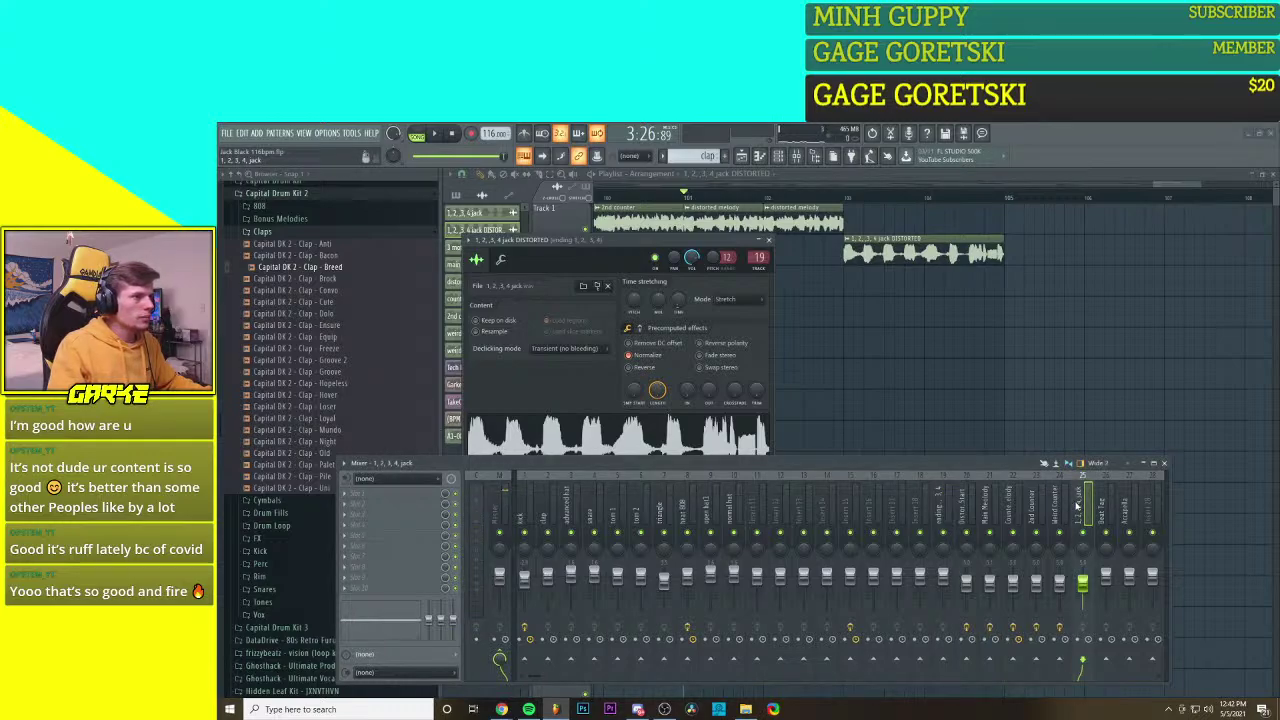
pyautogui.click(941, 505)
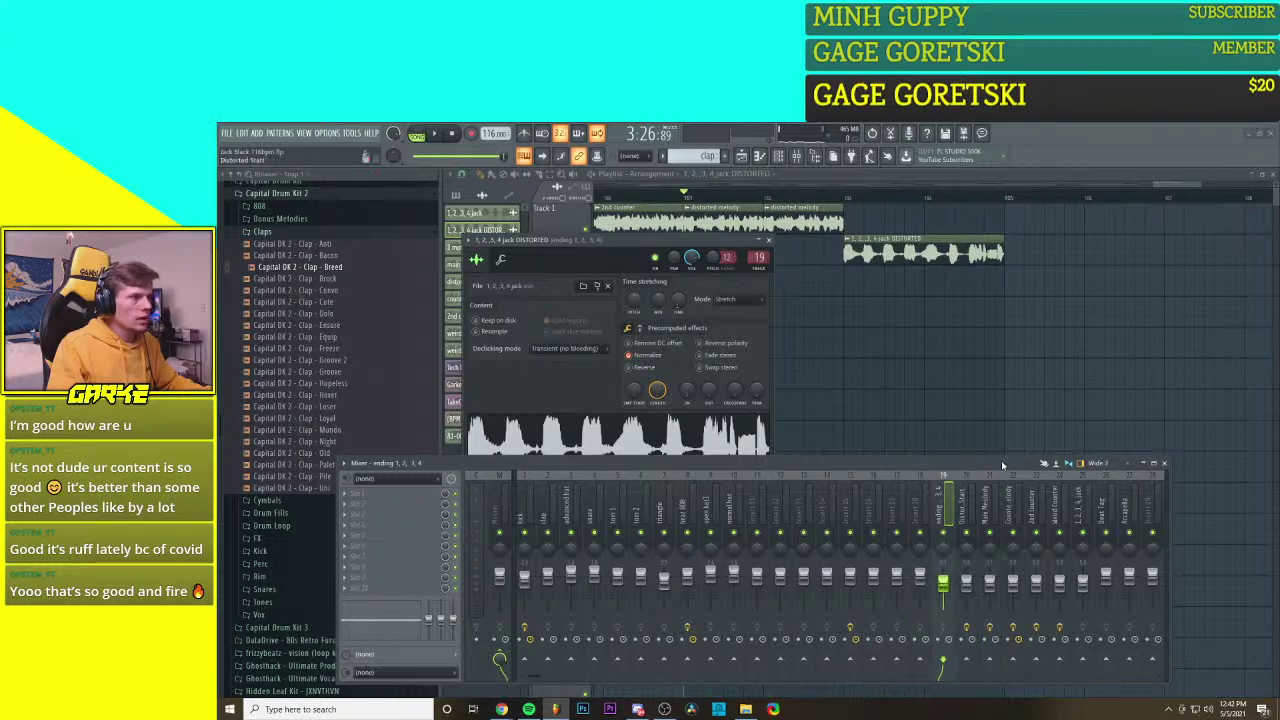
pyautogui.press('space')
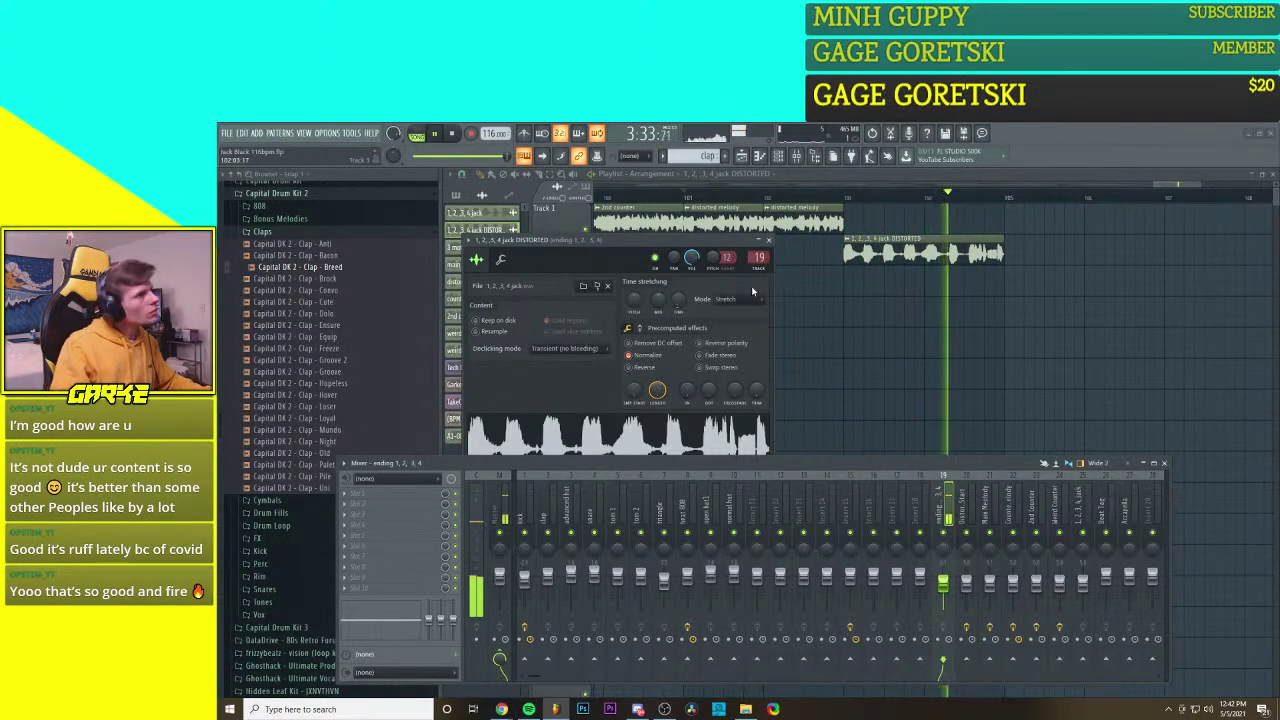
pyautogui.press('space')
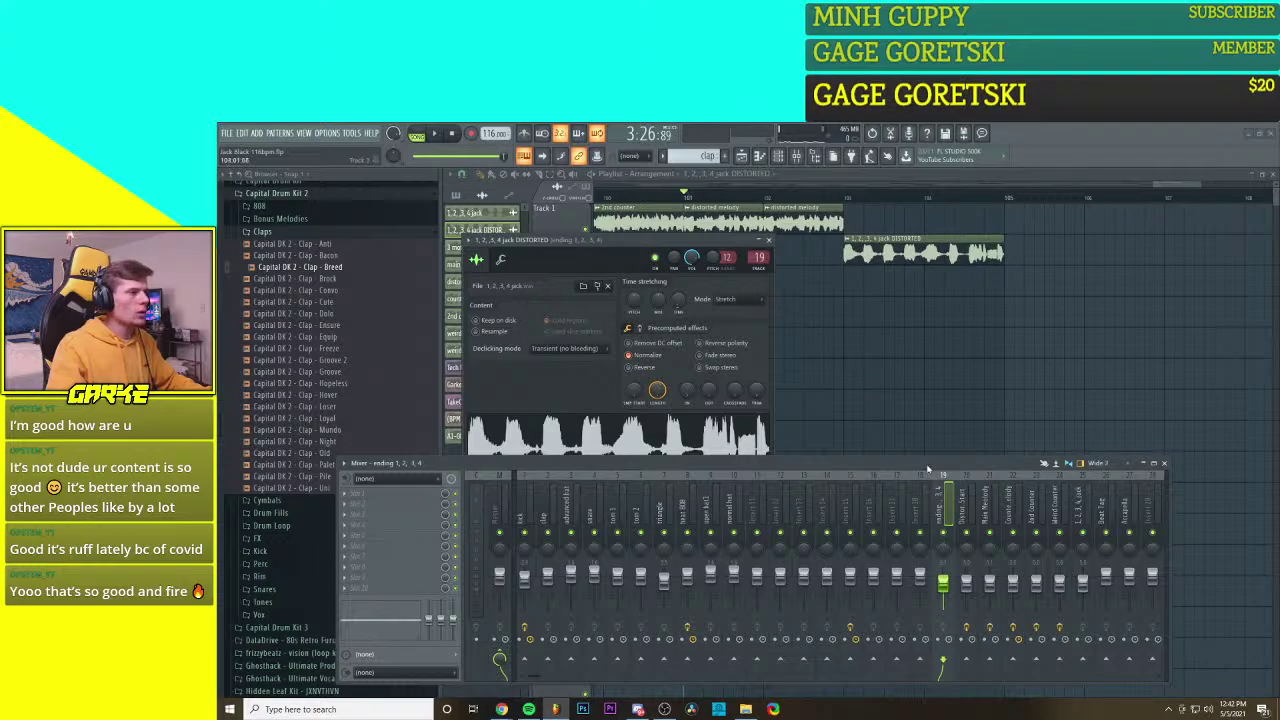
# Step: Set the playback position to bar 103 and create an automation clip for the DISTORTED channel's pitch
pyautogui.rightClick(713, 260)
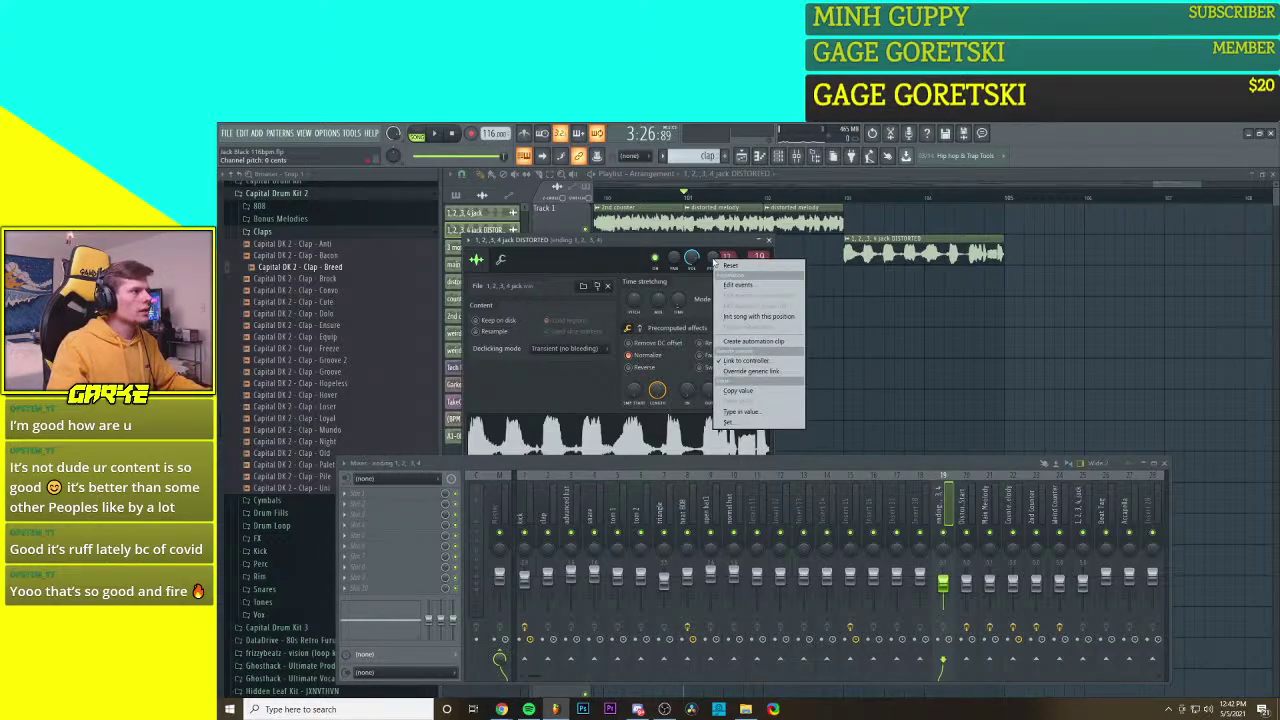
pyautogui.click(838, 200)
pyautogui.click(846, 200)
pyautogui.doubleClick(856, 242)
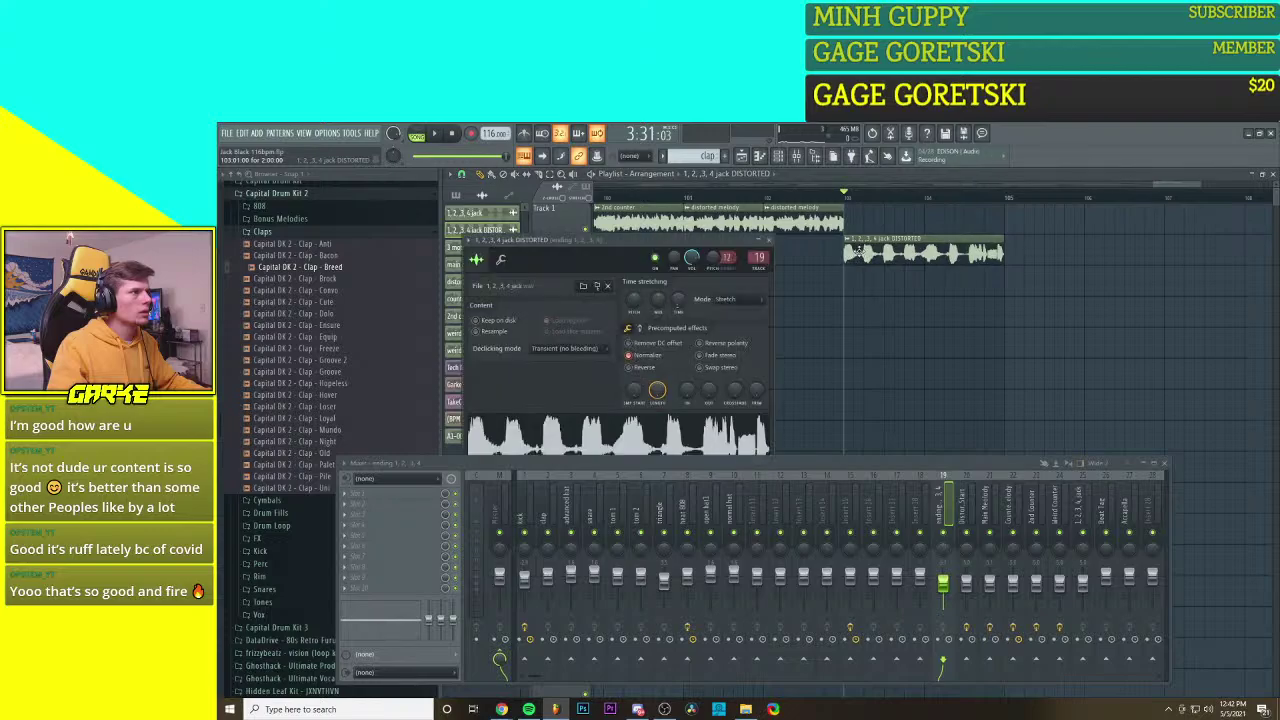
pyautogui.rightClick(715, 262)
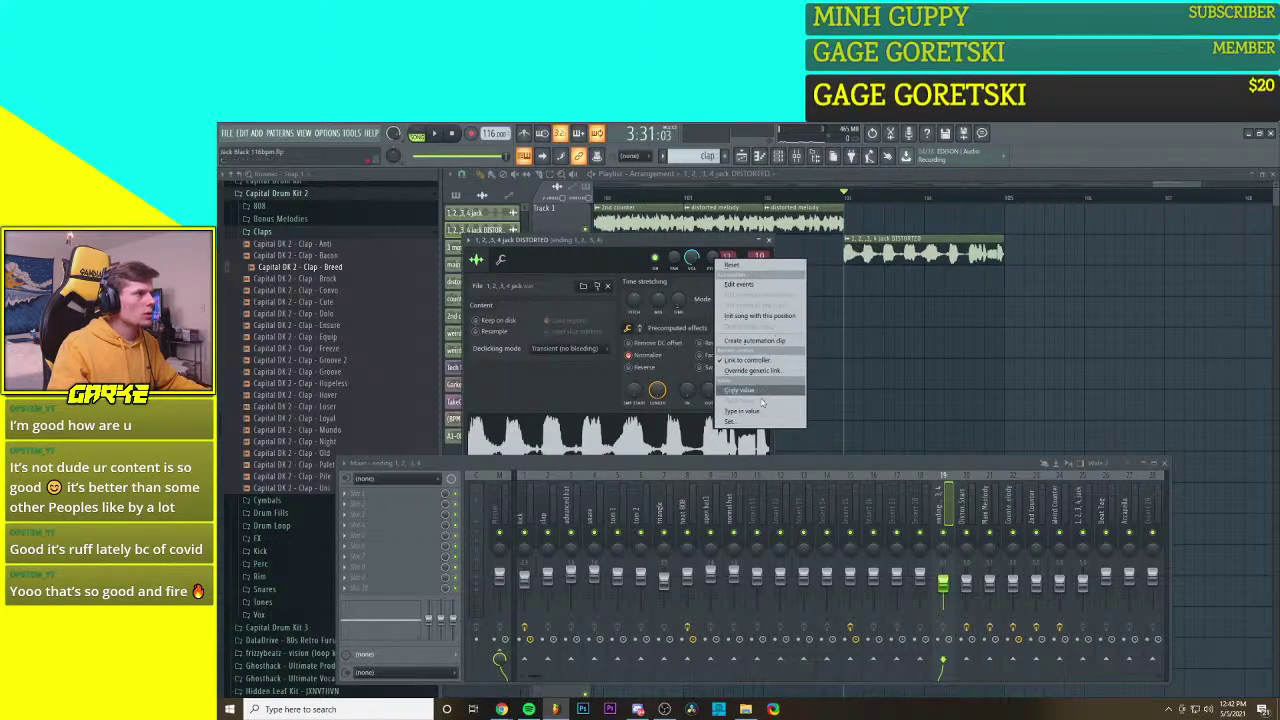
pyautogui.click(758, 341)
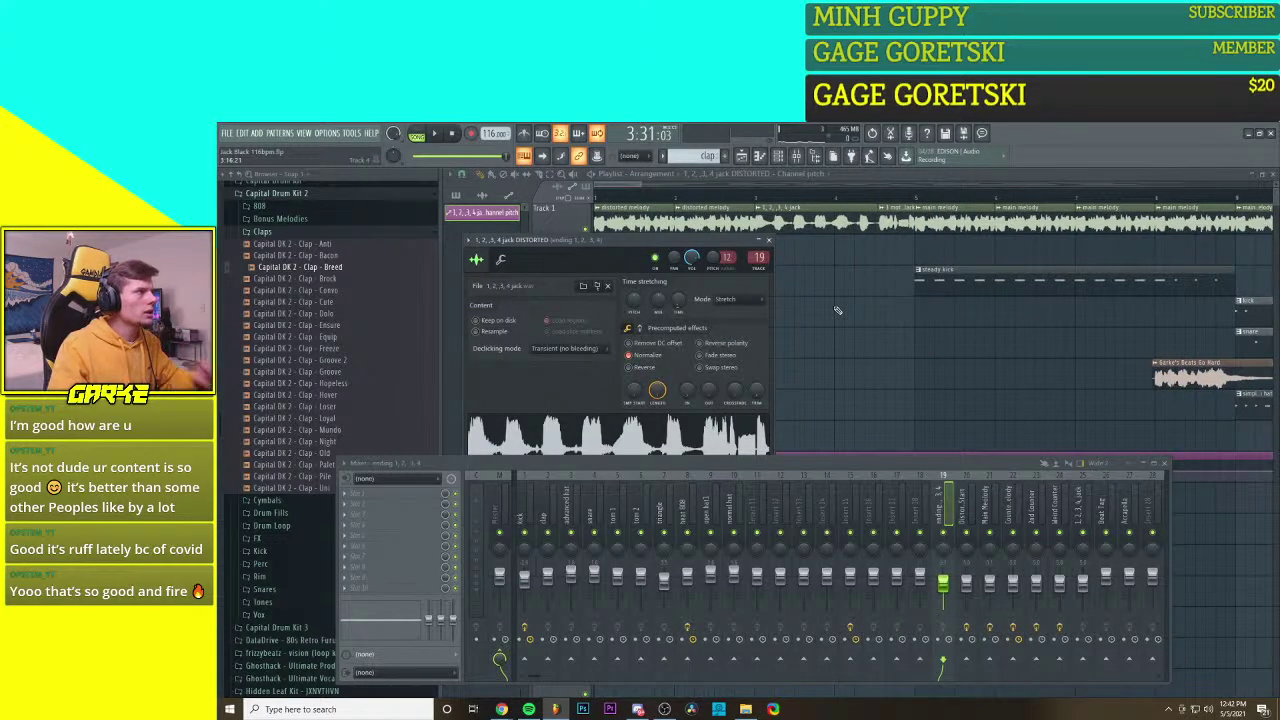
# Step: Close the channel settings and mixer, and trim the pitch automation clip on Track 9 to the two bars starting at bar 103
pyautogui.click(771, 242)
pyautogui.scroll(-8, 862, 364)
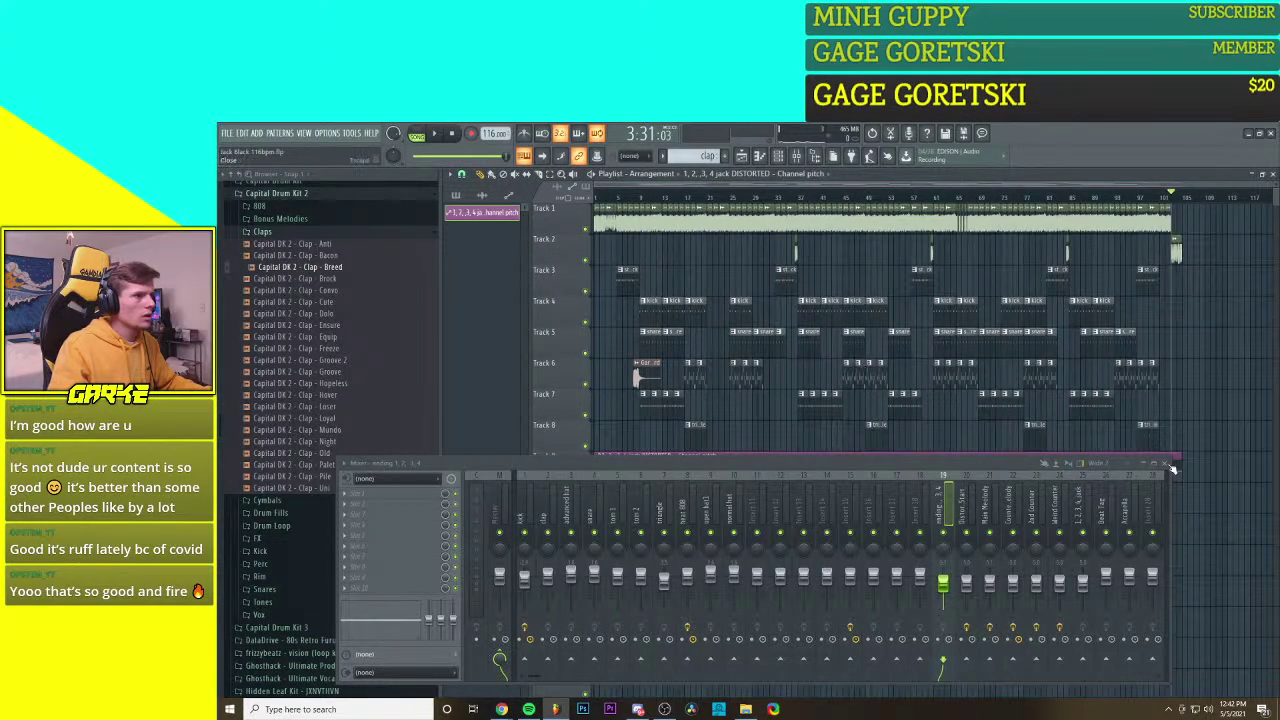
pyautogui.click(1165, 464)
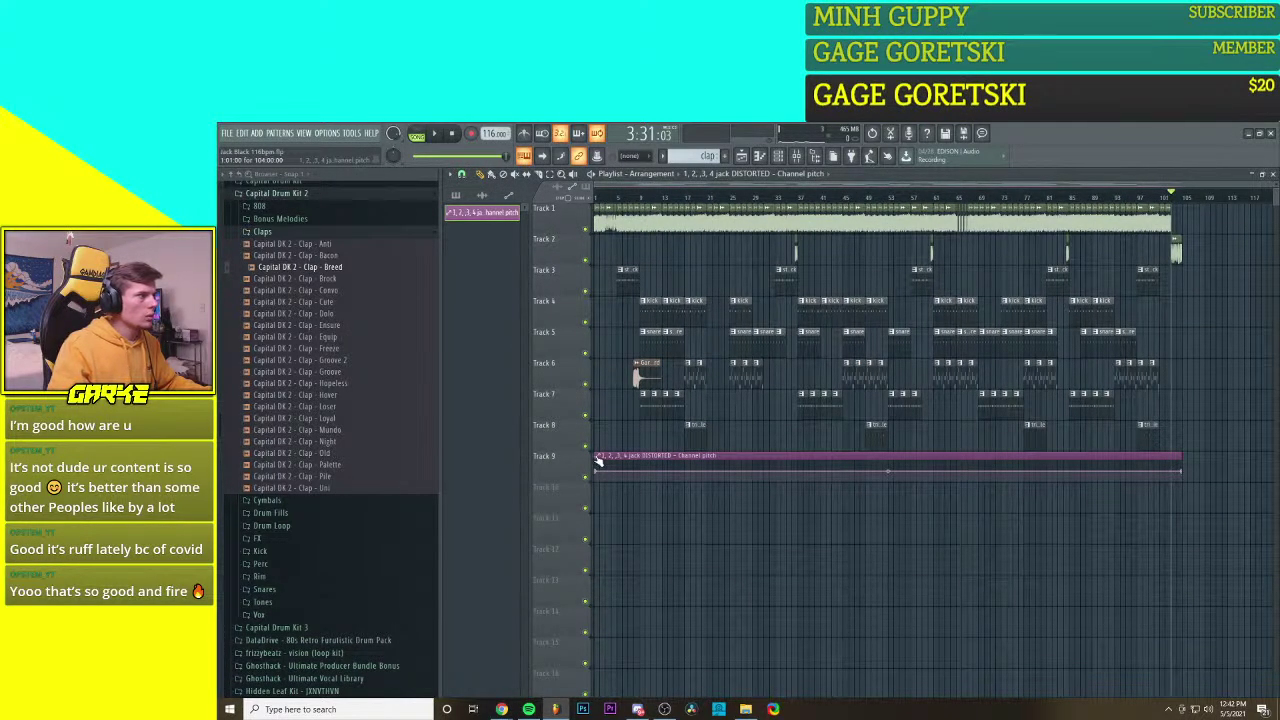
pyautogui.moveTo(597, 460); pyautogui.dragTo(1170, 445)
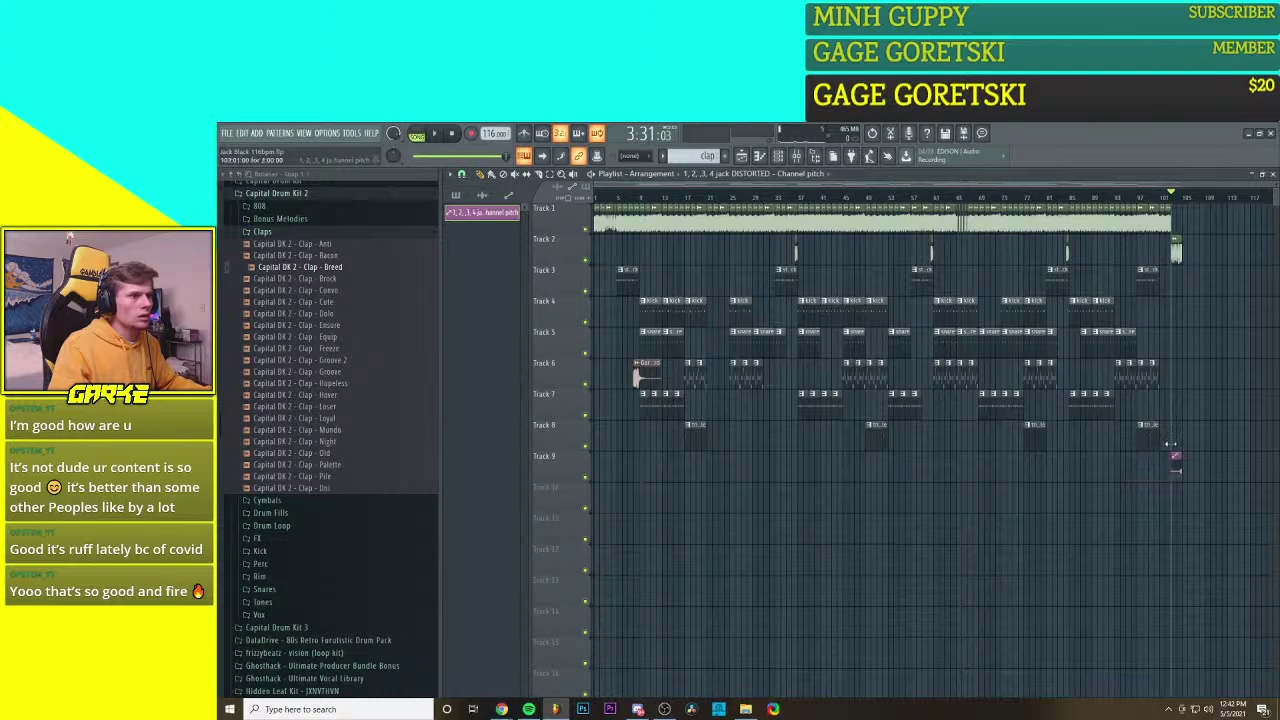
# Step: Raise the start point of the DISTORTED pitch automation slightly above its original level and play it
pyautogui.scroll(8, 1165, 450)
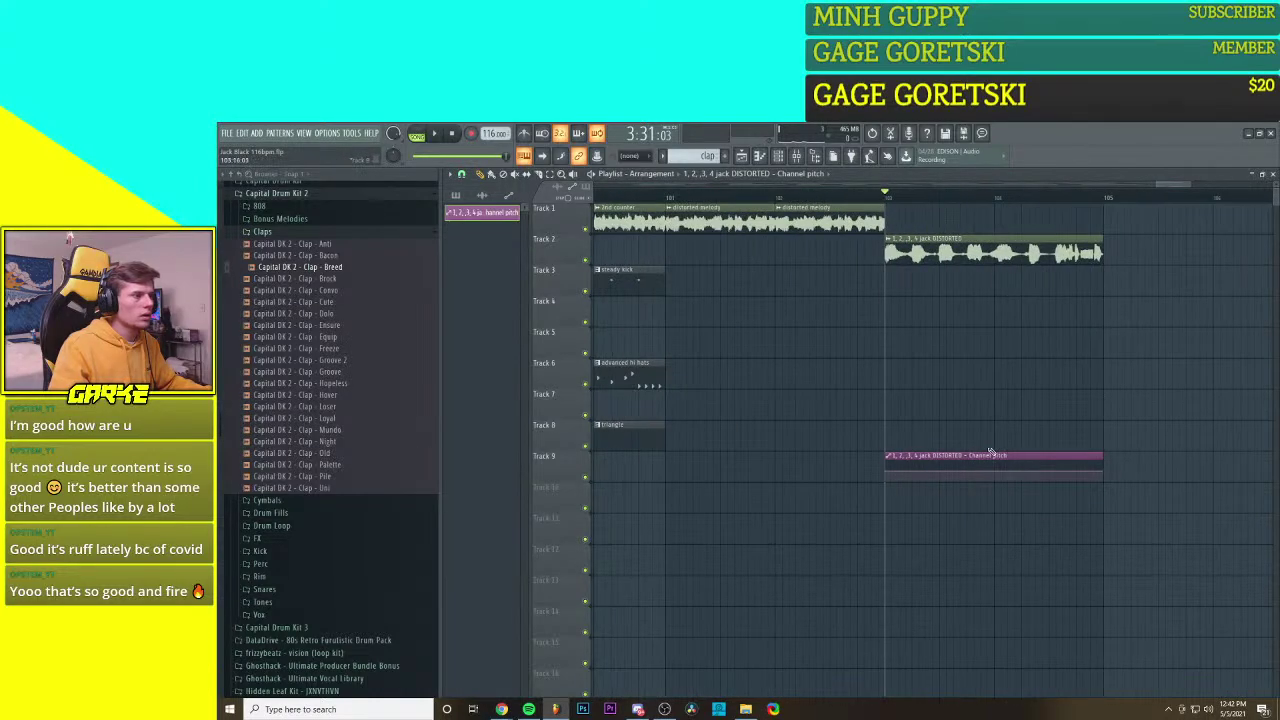
pyautogui.scroll(2, 990, 452)
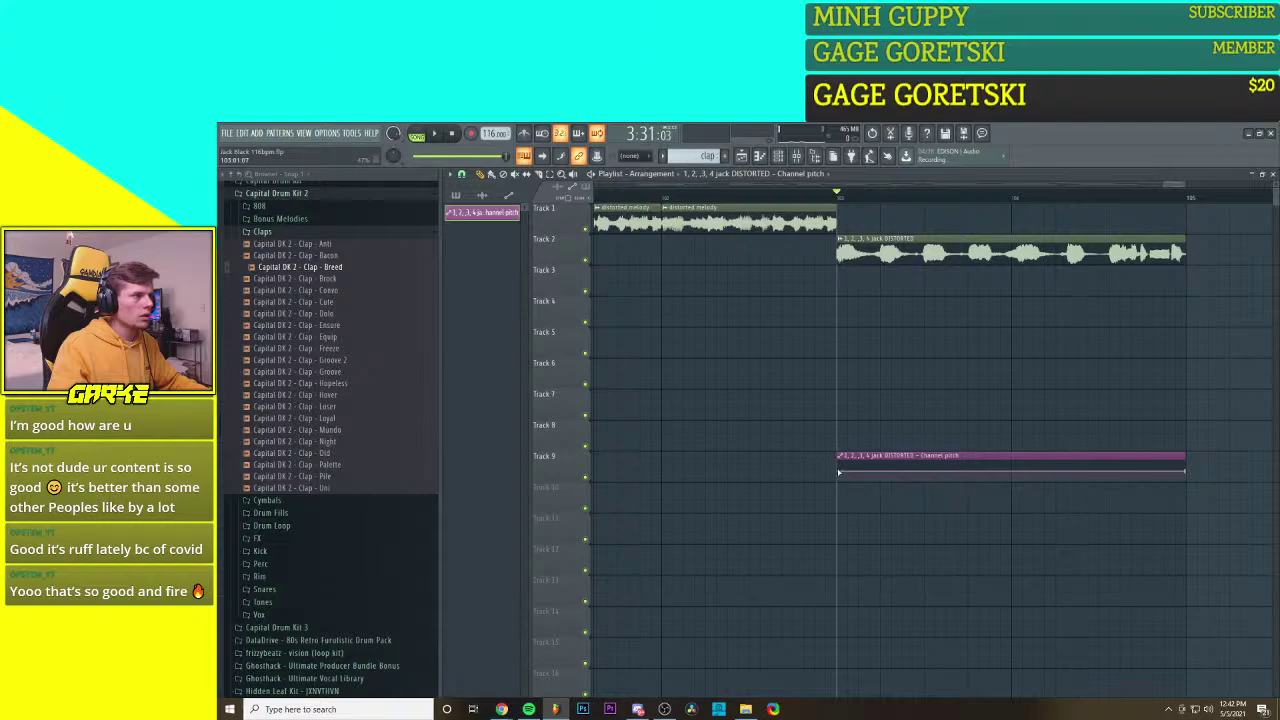
pyautogui.moveTo(841, 473); pyautogui.dragTo(842, 462)
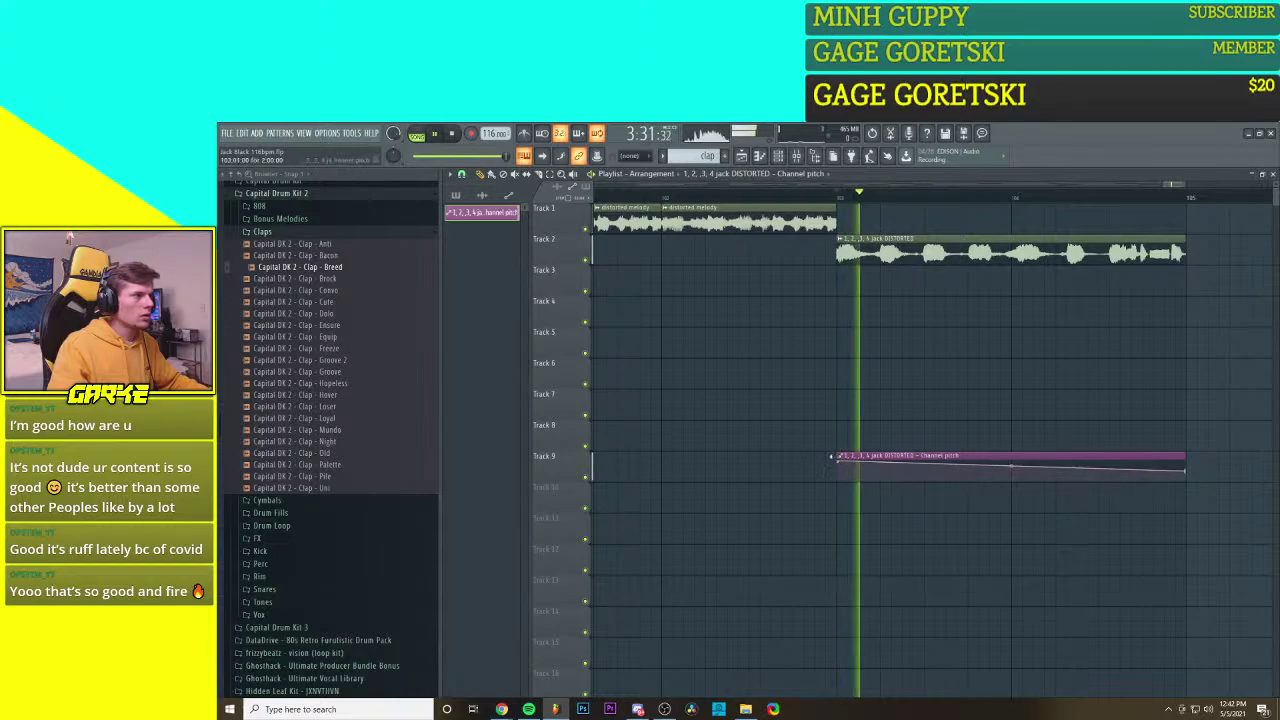
pyautogui.rightClick(838, 465)
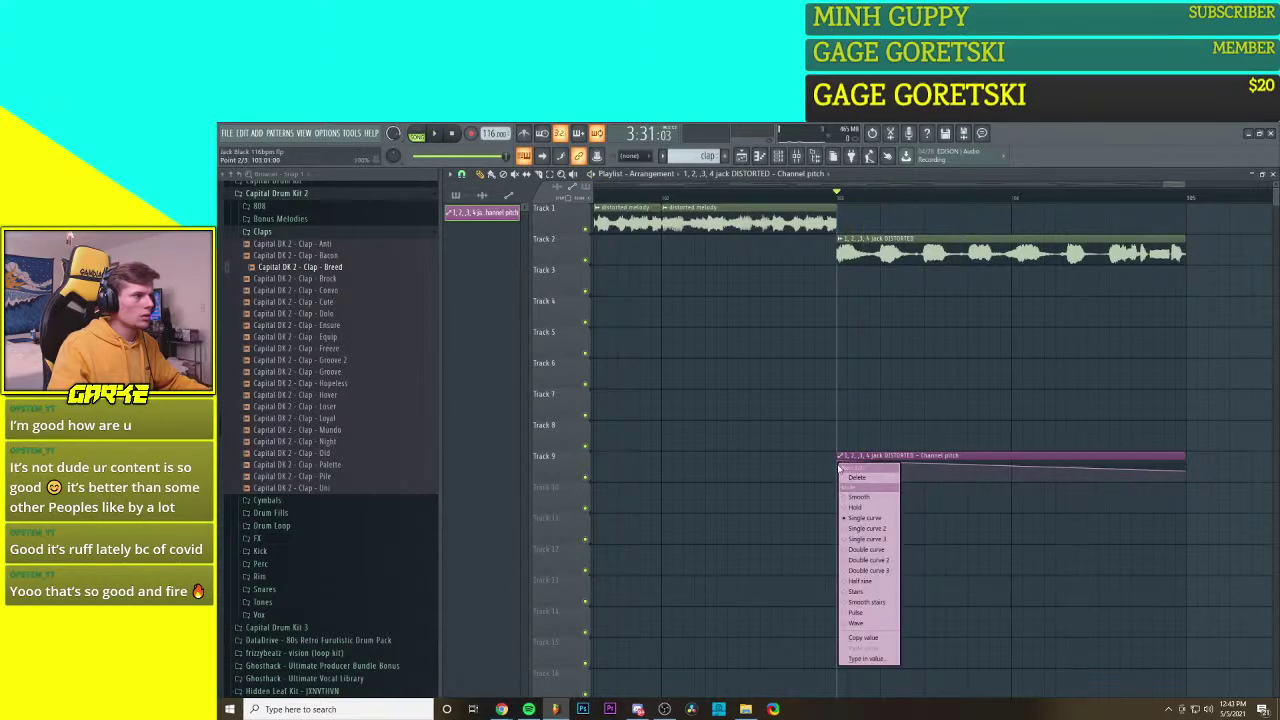
pyautogui.click(831, 468)
pyautogui.rightClick(832, 464)
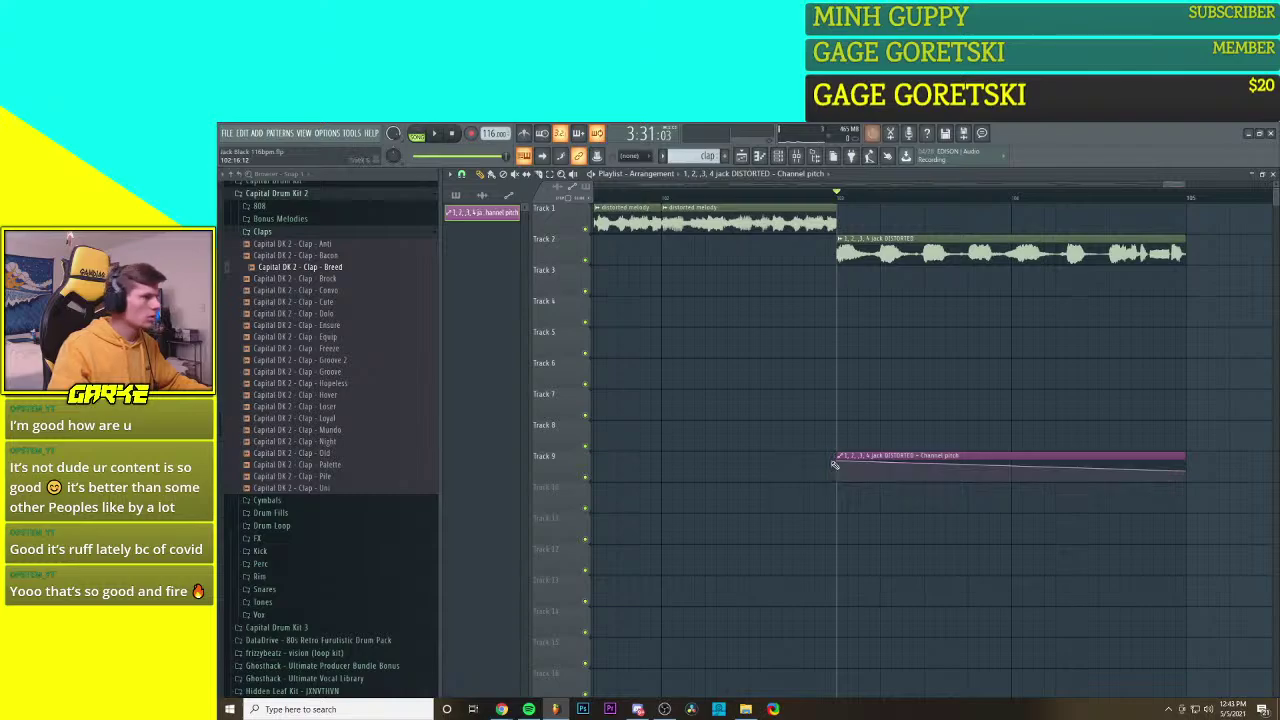
pyautogui.moveTo(840, 462); pyautogui.dragTo(840, 468)
pyautogui.press('space')
pyautogui.press('space')
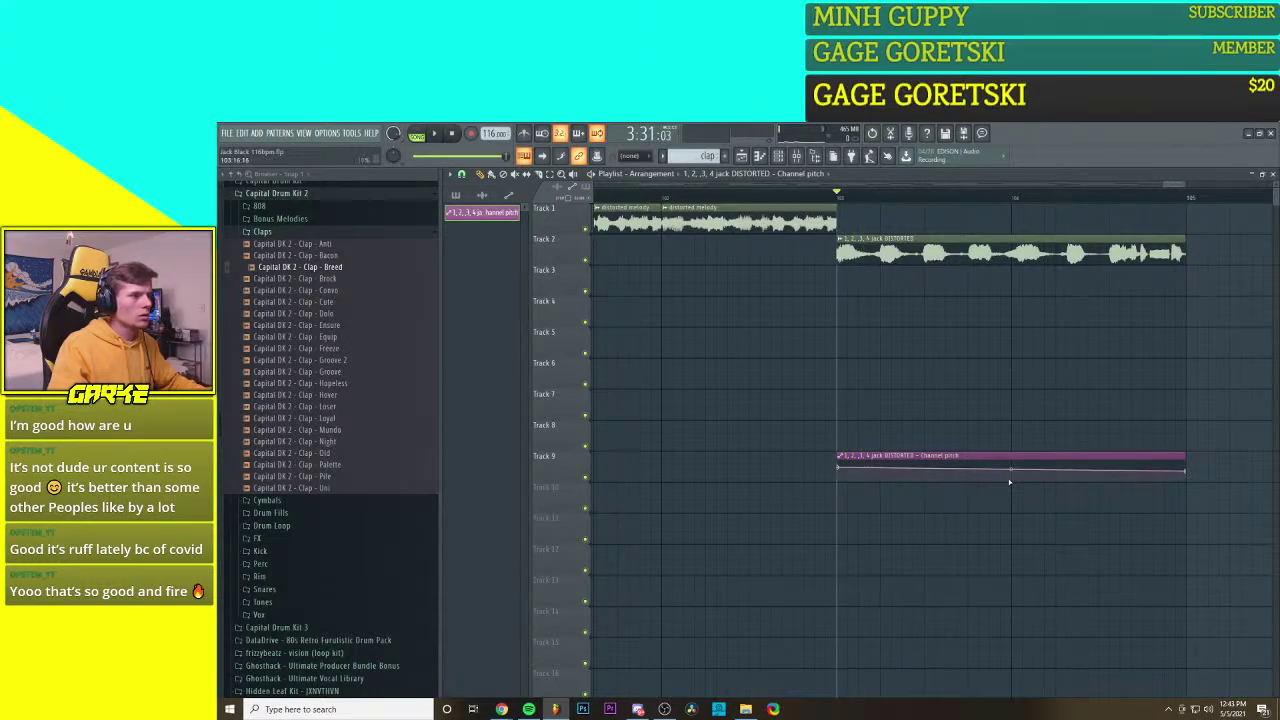
# Step: Lower the end point of the pitch automation at bar 105 in two stages, playing the clip in between
pyautogui.moveTo(1186, 472); pyautogui.dragTo(1192, 483)
pyautogui.press('space')
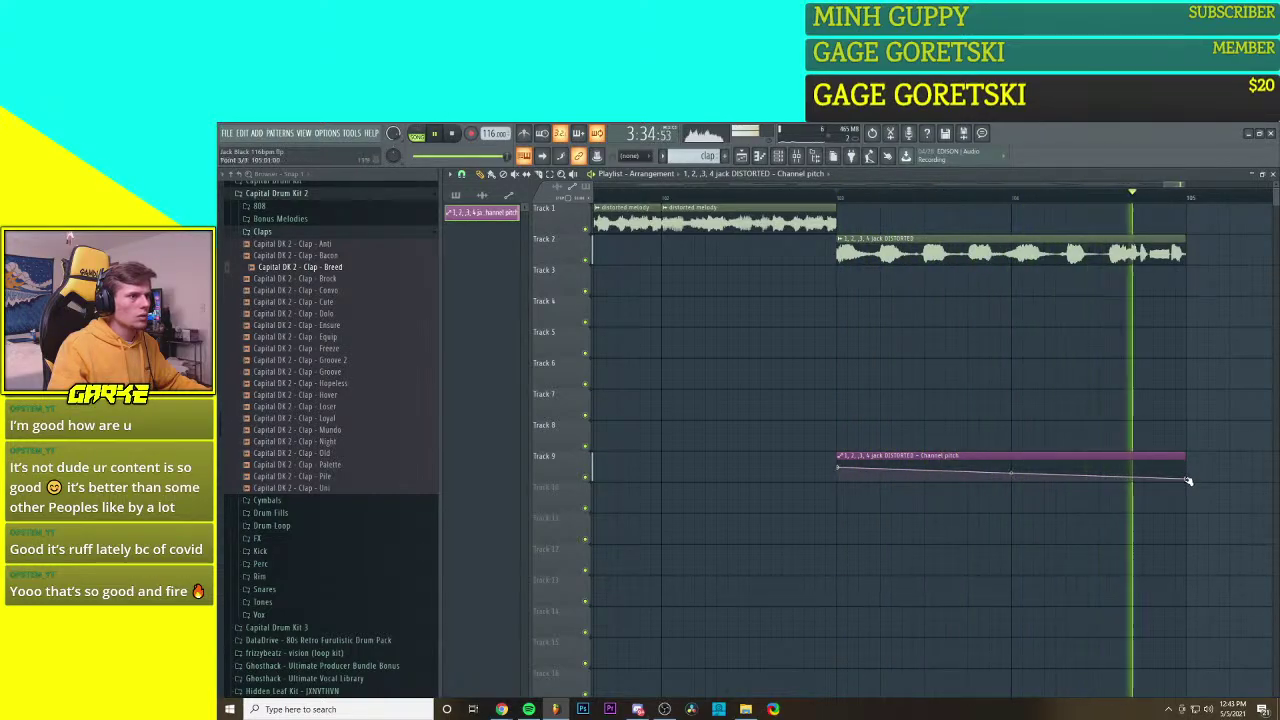
pyautogui.moveTo(1188, 480); pyautogui.dragTo(1189, 486)
pyautogui.press('space')
# Step: Curve the pitch automation's descent and add a control point midway through bar 103, slightly below the start level
pyautogui.scroll(-4, 1053, 501)
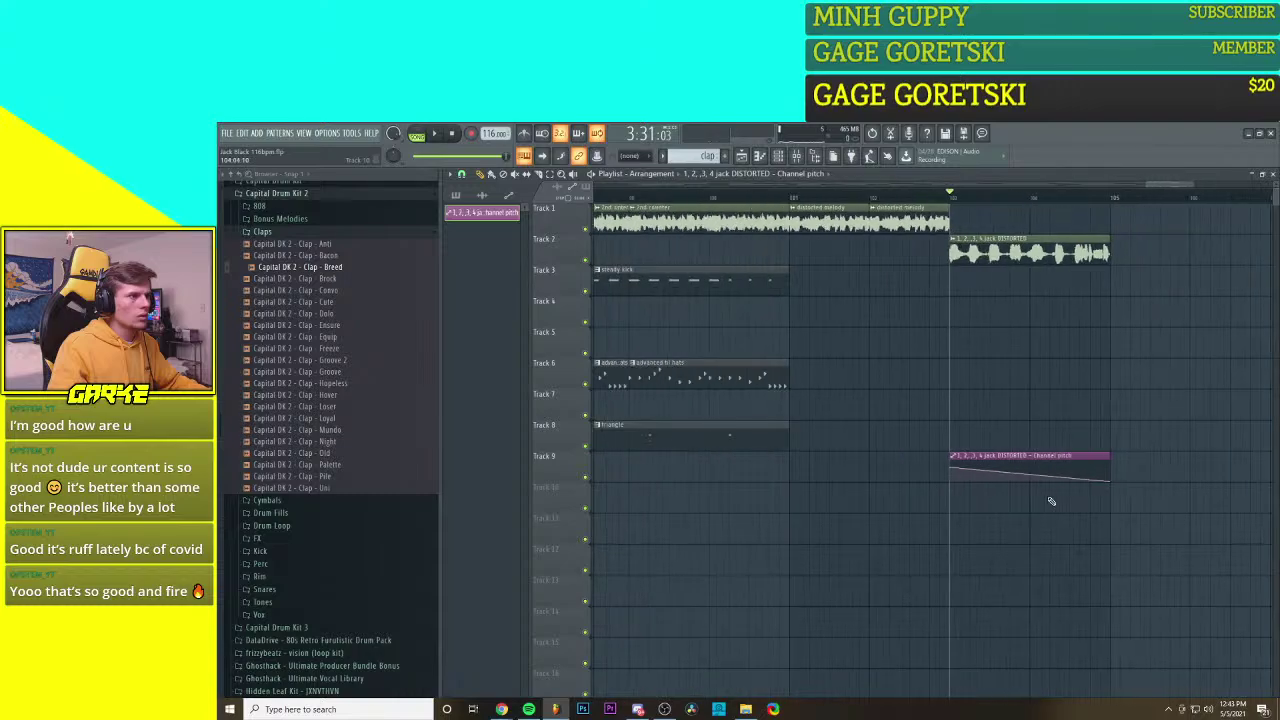
pyautogui.scroll(3, 1084, 498)
pyautogui.moveTo(997, 480); pyautogui.dragTo(997, 450)
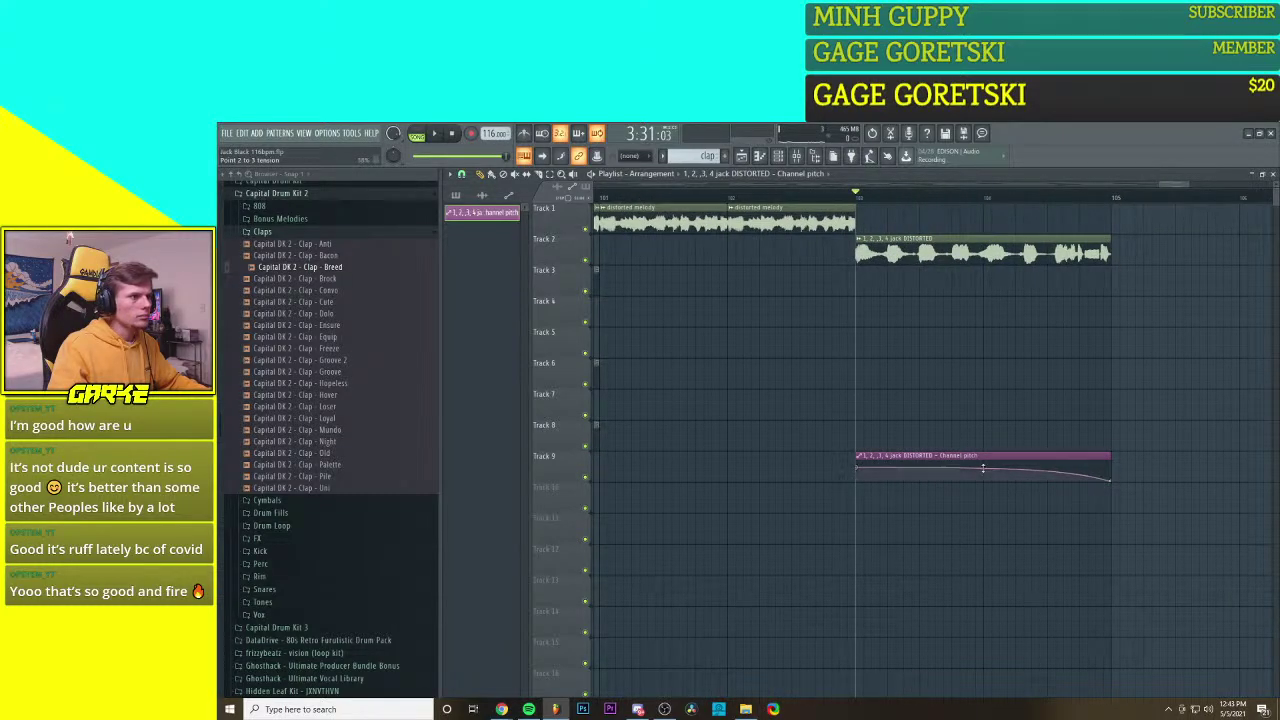
pyautogui.moveTo(858, 468); pyautogui.dragTo(920, 470)
pyautogui.rightClick(922, 466)
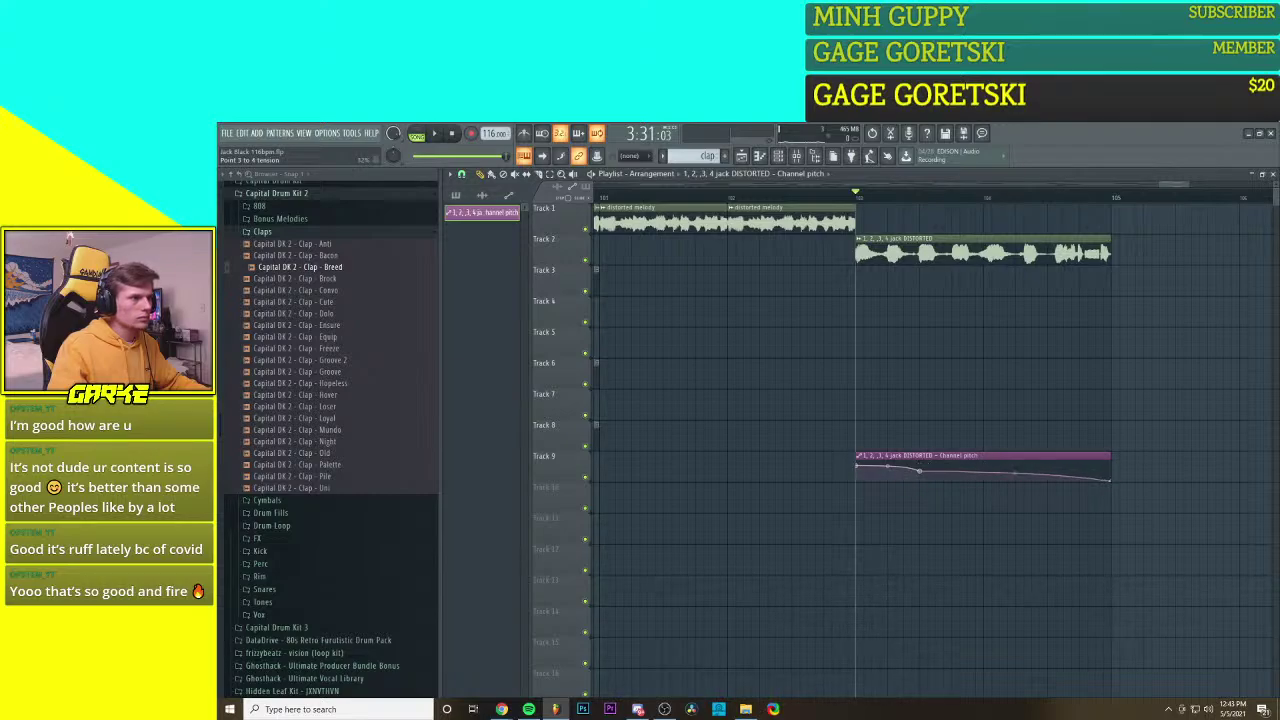
pyautogui.moveTo(922, 472); pyautogui.dragTo(920, 469)
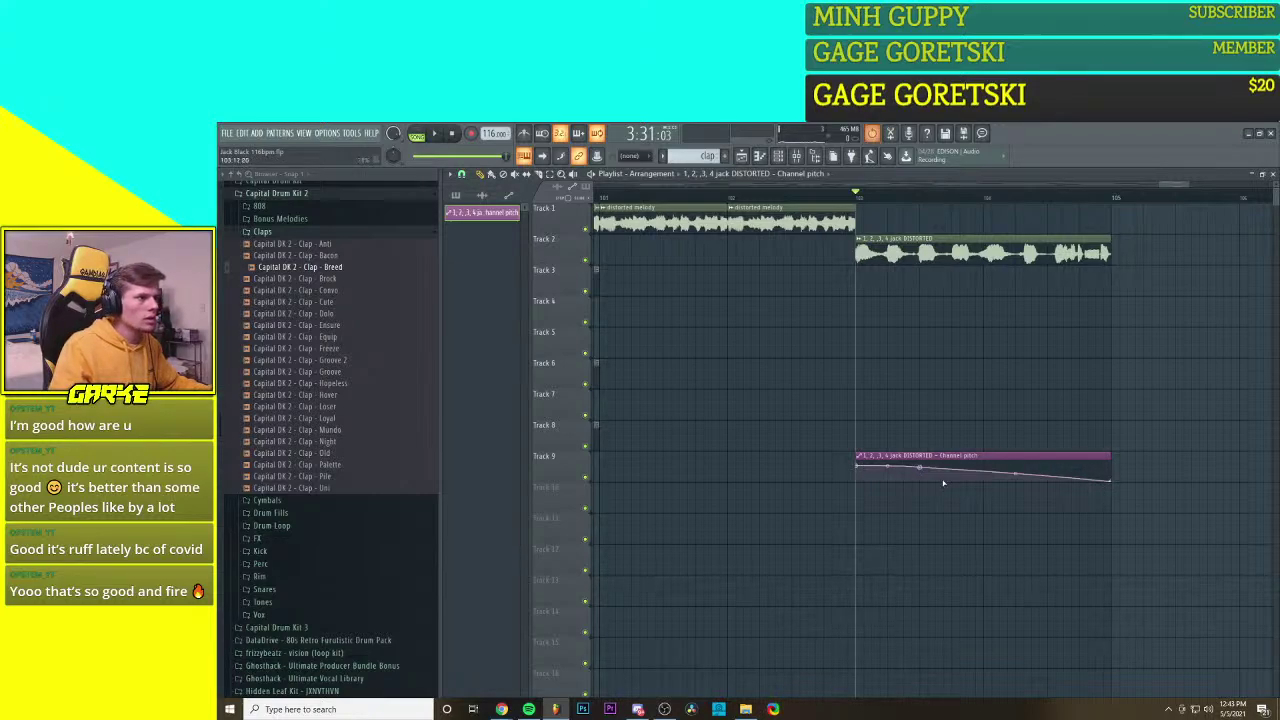
# Step: Undo the latest pitch automation edits, including the control point added midway through bar 103
pyautogui.hotkey('ctrl', 'alt', 'z')
pyautogui.hotkey('ctrl', 'alt', 'z')
pyautogui.hotkey('ctrl', 'alt', 'z')
pyautogui.hotkey('ctrl', 'alt', 'z')
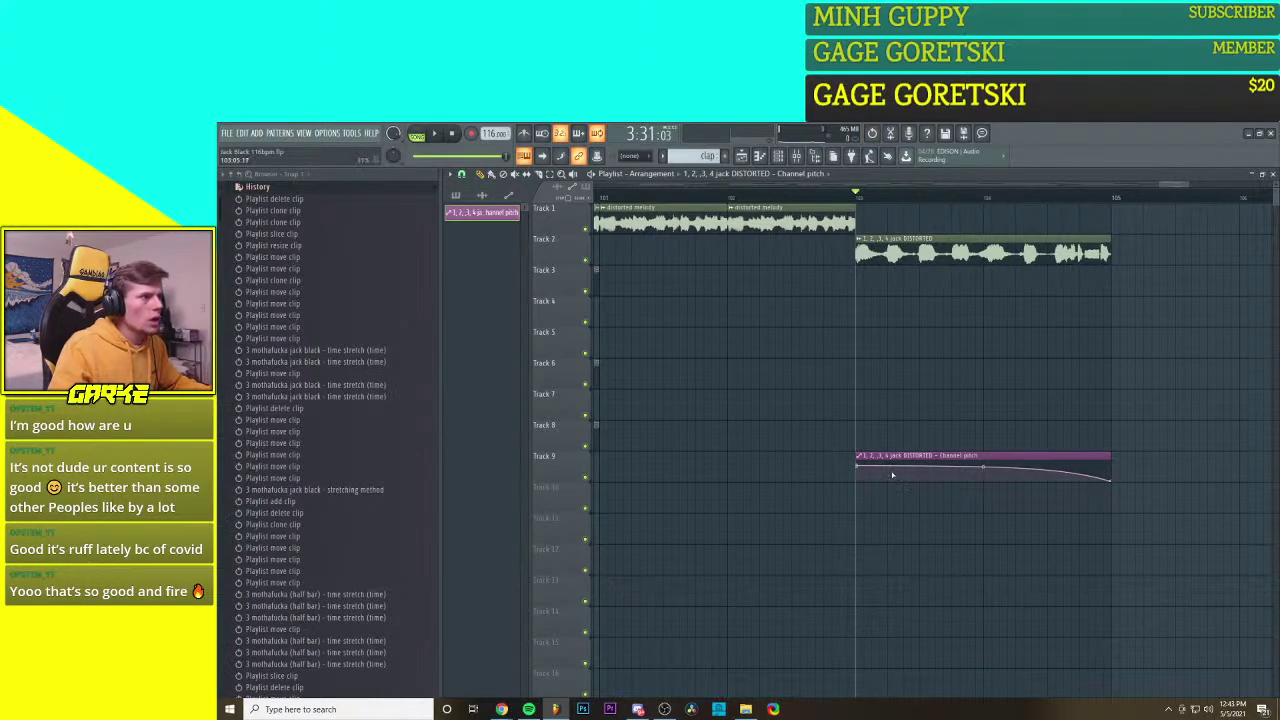
# Step: Raise the start point of the DISTORTED pitch automation and add a slightly lower control point a quarter of the way into bar 103
pyautogui.scroll(2, 891, 473)
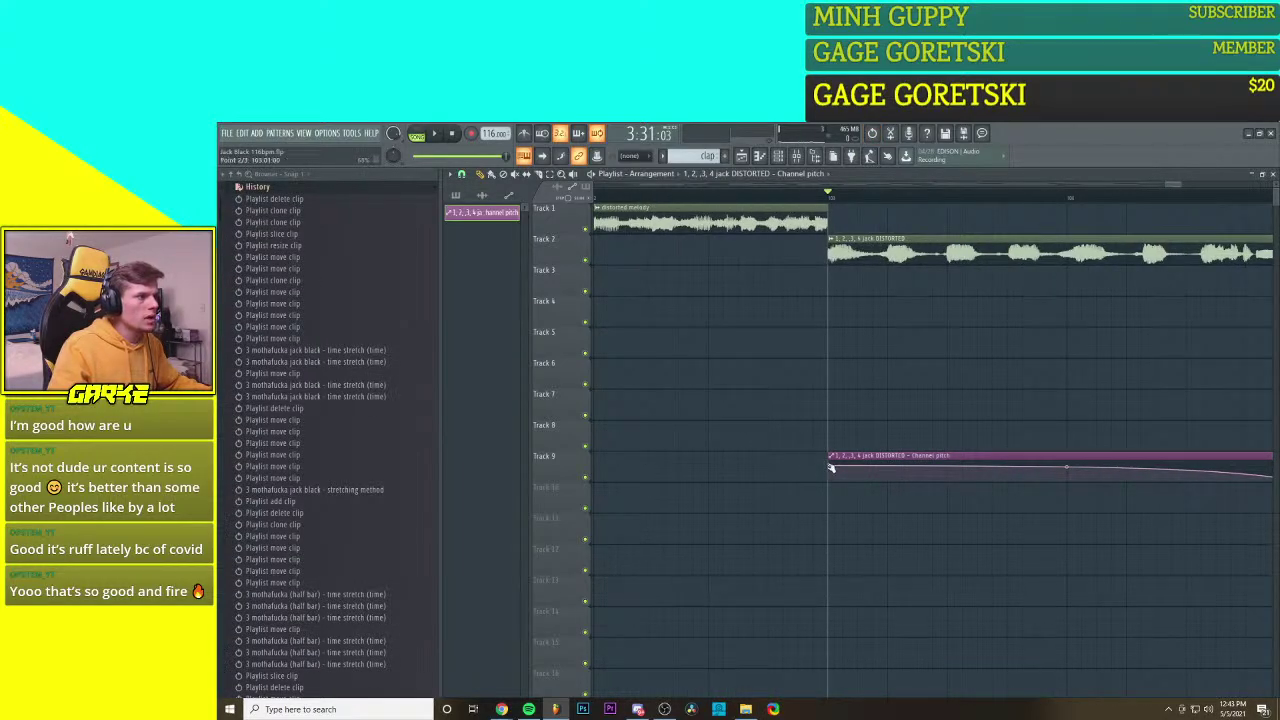
pyautogui.moveTo(830, 467); pyautogui.dragTo(828, 457)
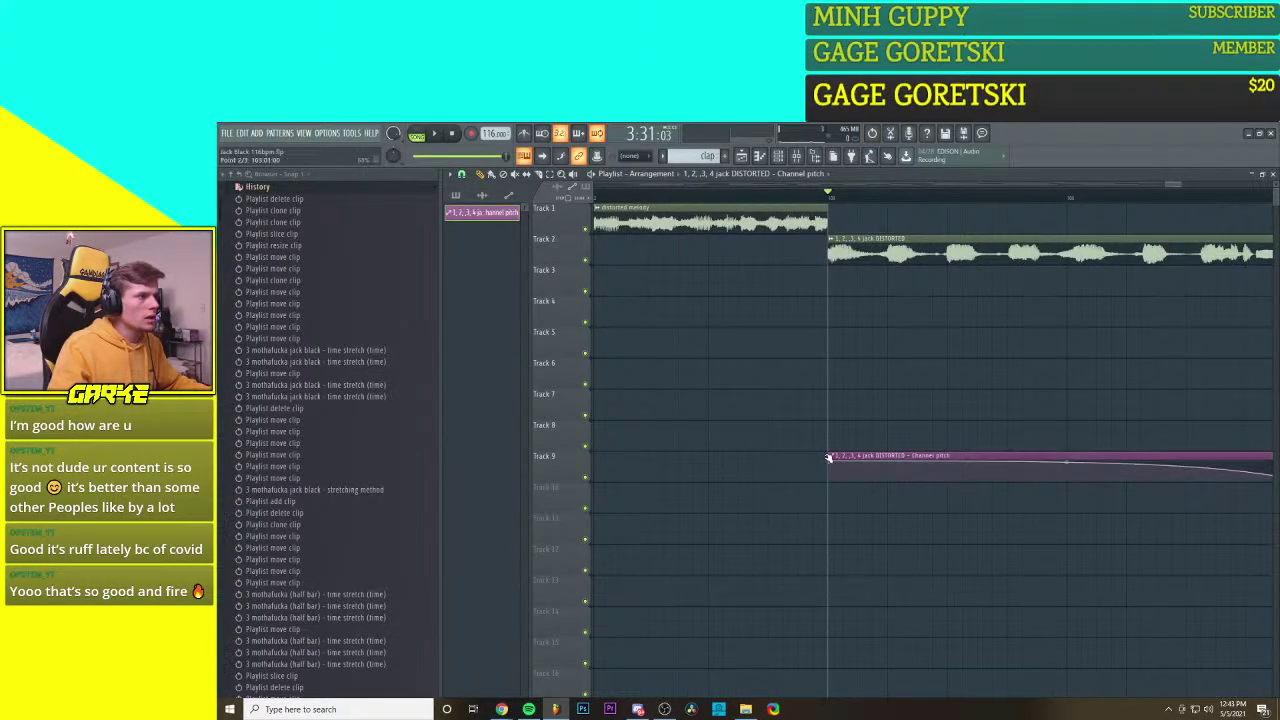
pyautogui.rightClick(889, 463)
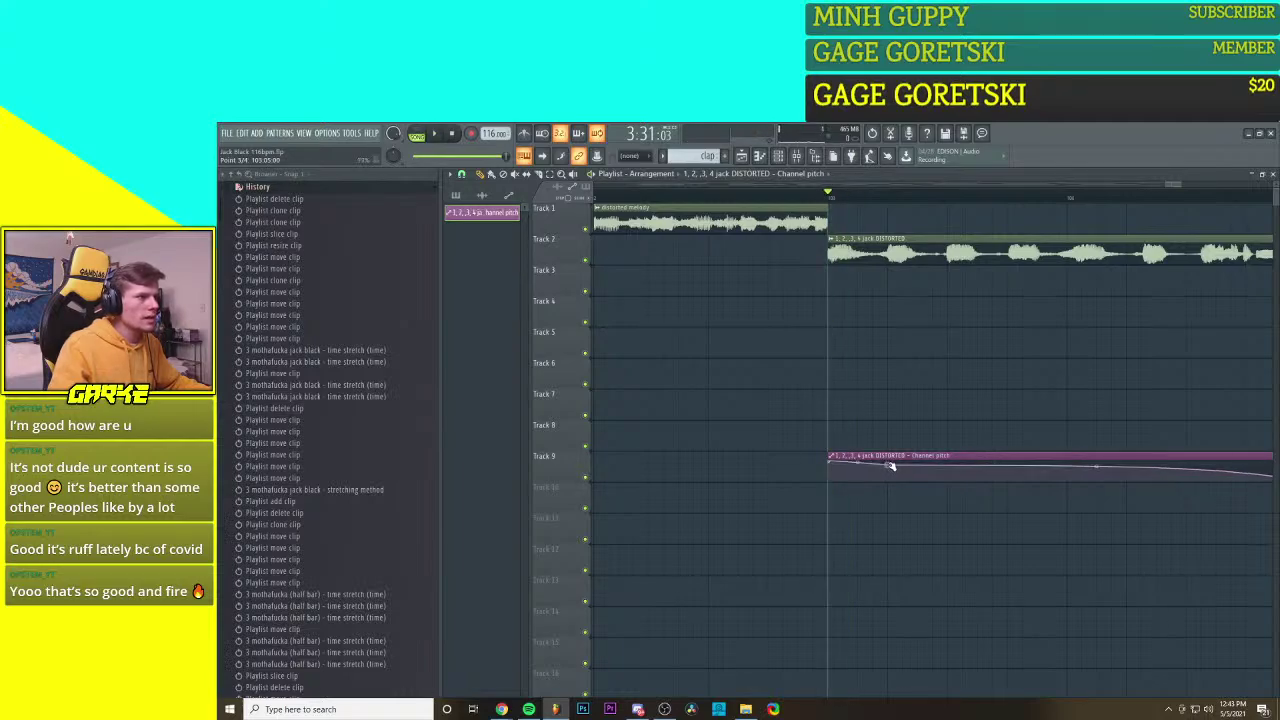
pyautogui.moveTo(890, 465); pyautogui.dragTo(892, 468)
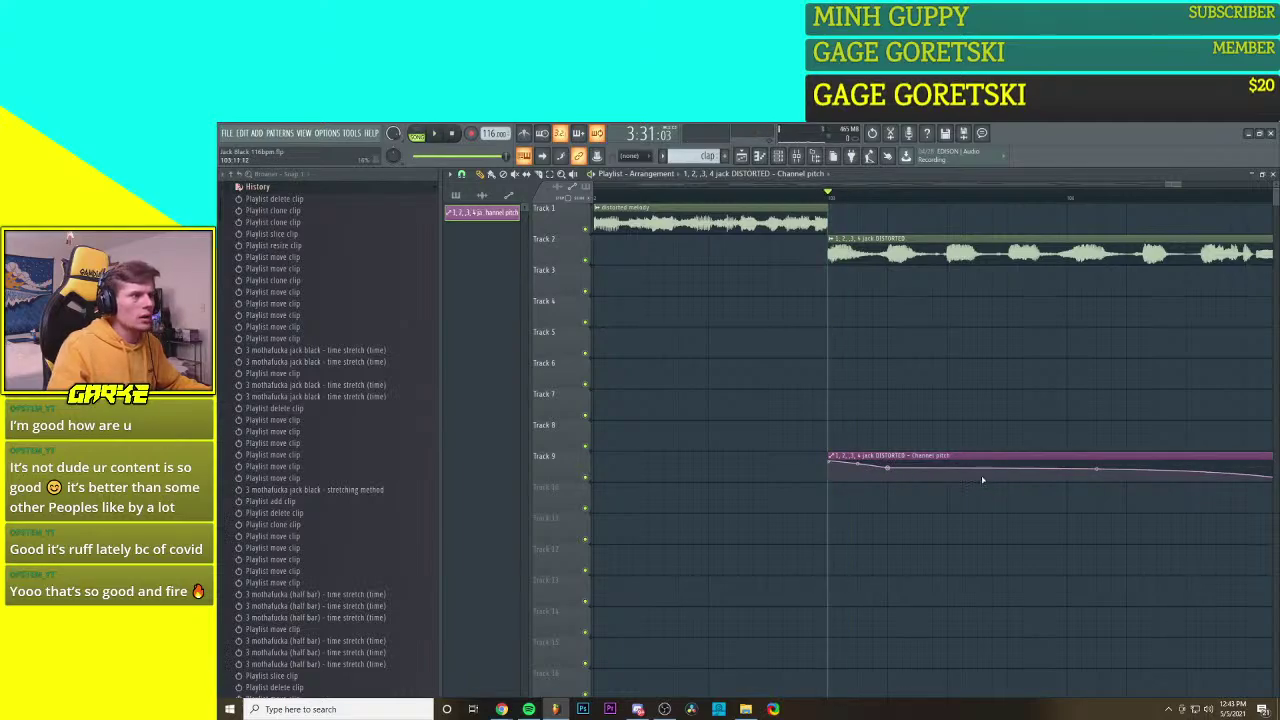
pyautogui.scroll(-2, 951, 471)
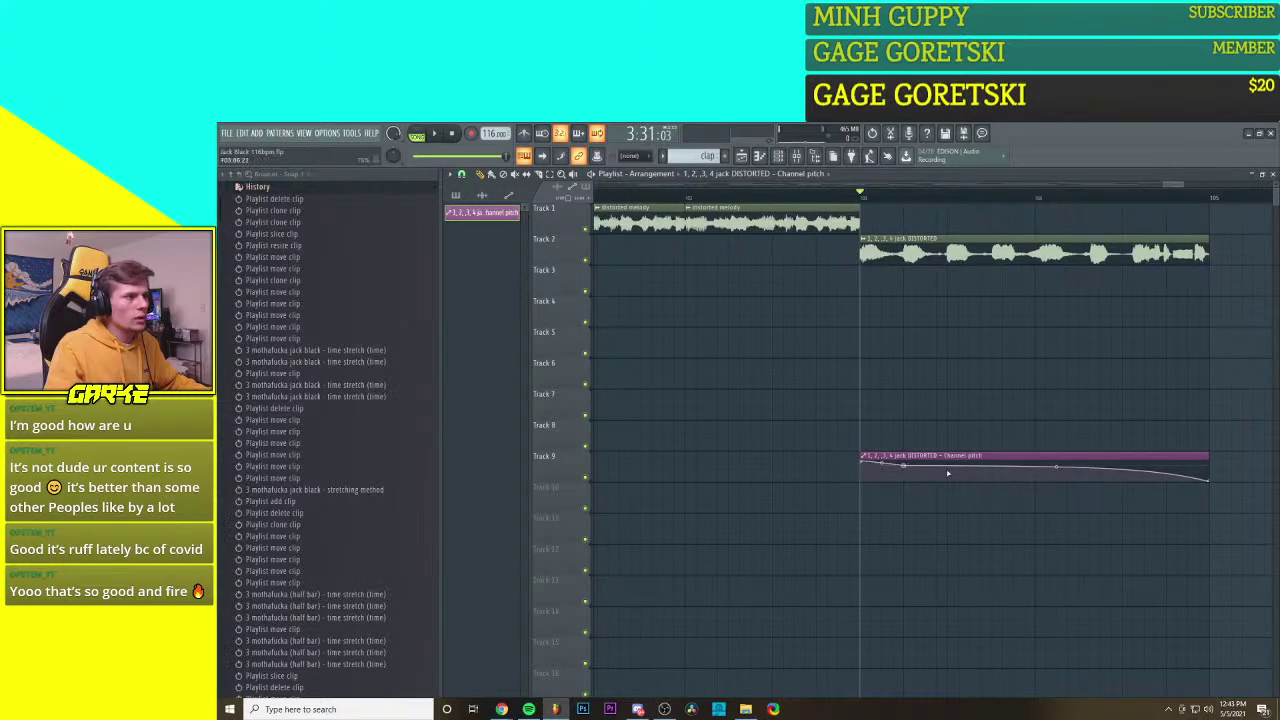
# Step: Add gradually descending pitch automation points every quarter bar from halfway through bar 103 to halfway through bar 104, and straighten the final segment
pyautogui.rightClick(950, 469)
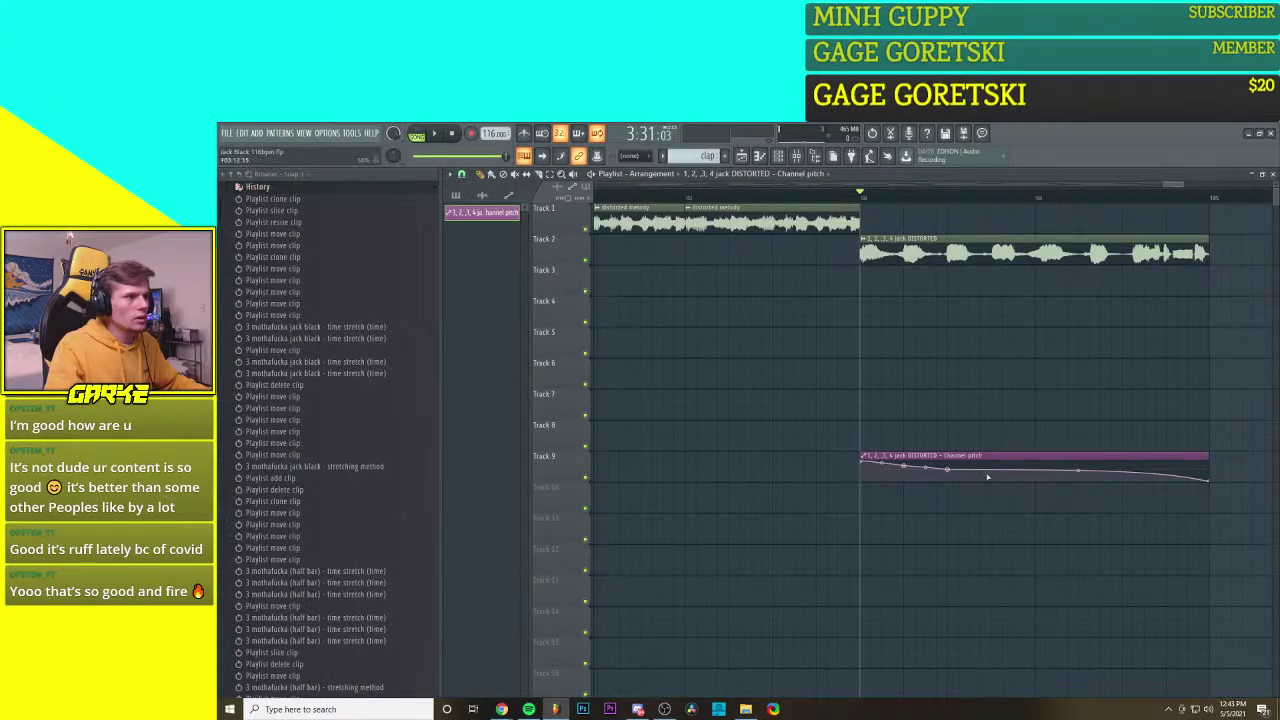
pyautogui.rightClick(993, 472)
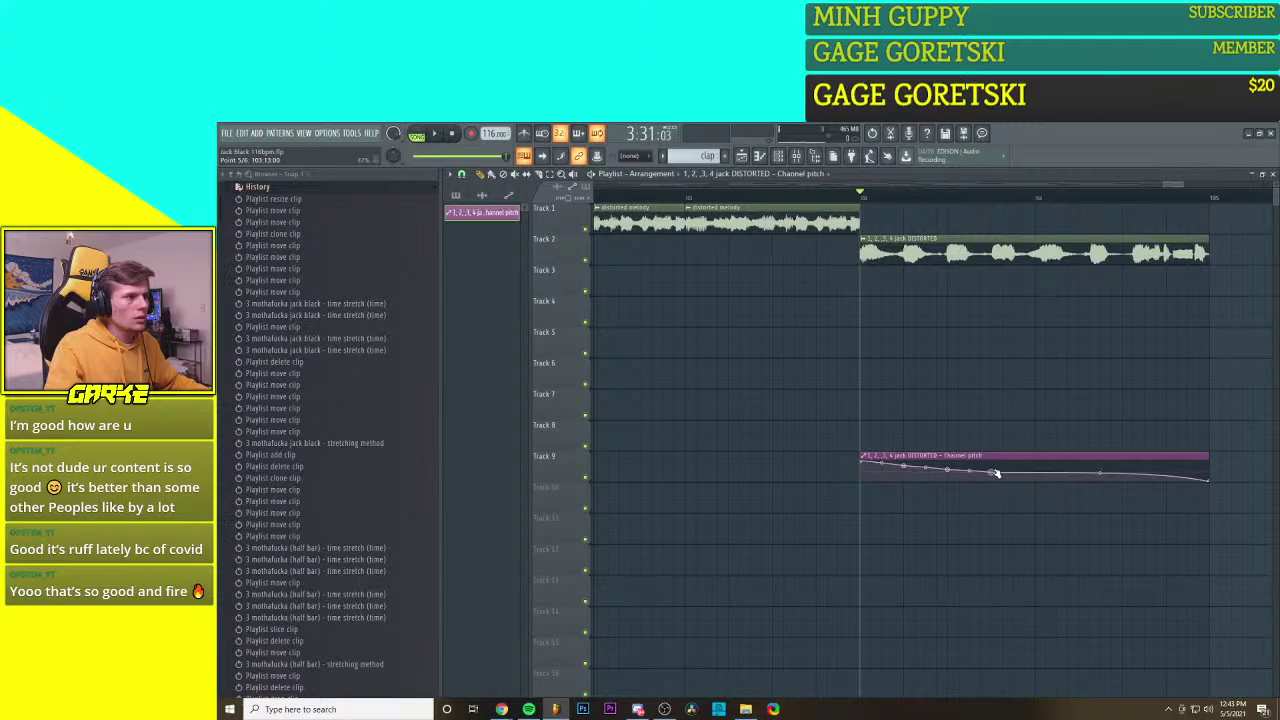
pyautogui.rightClick(1036, 475)
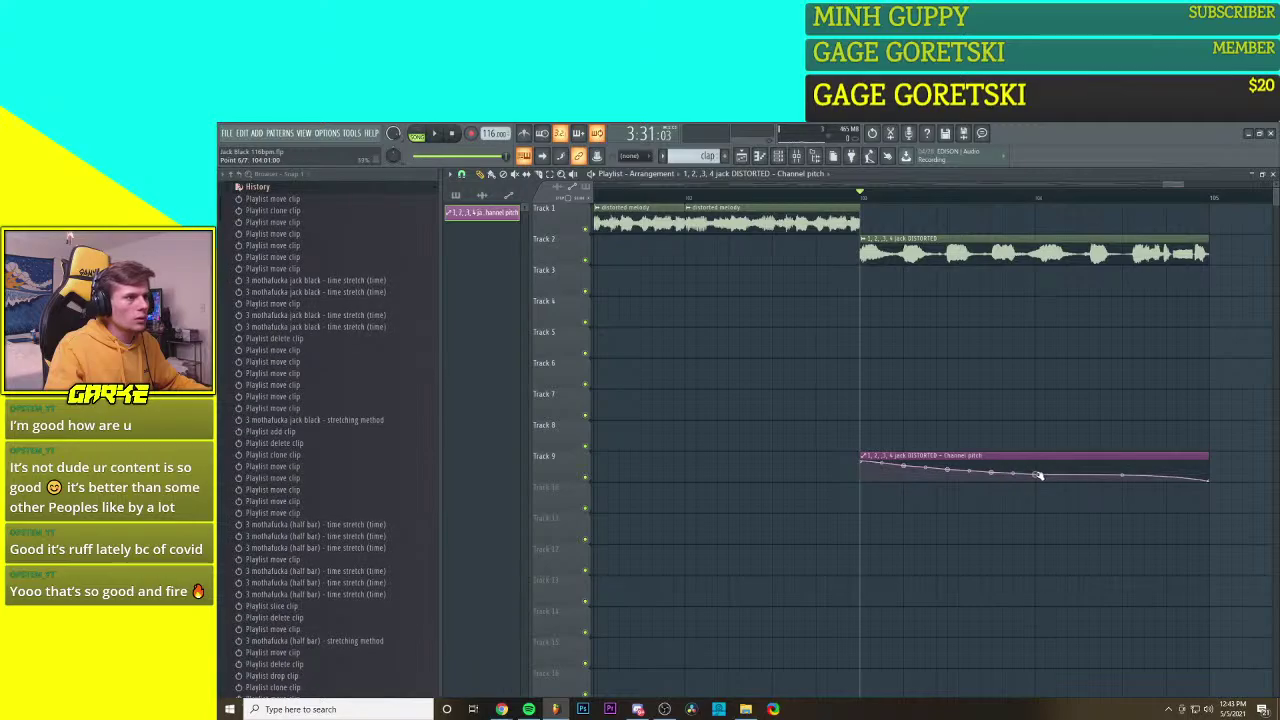
pyautogui.rightClick(1080, 477)
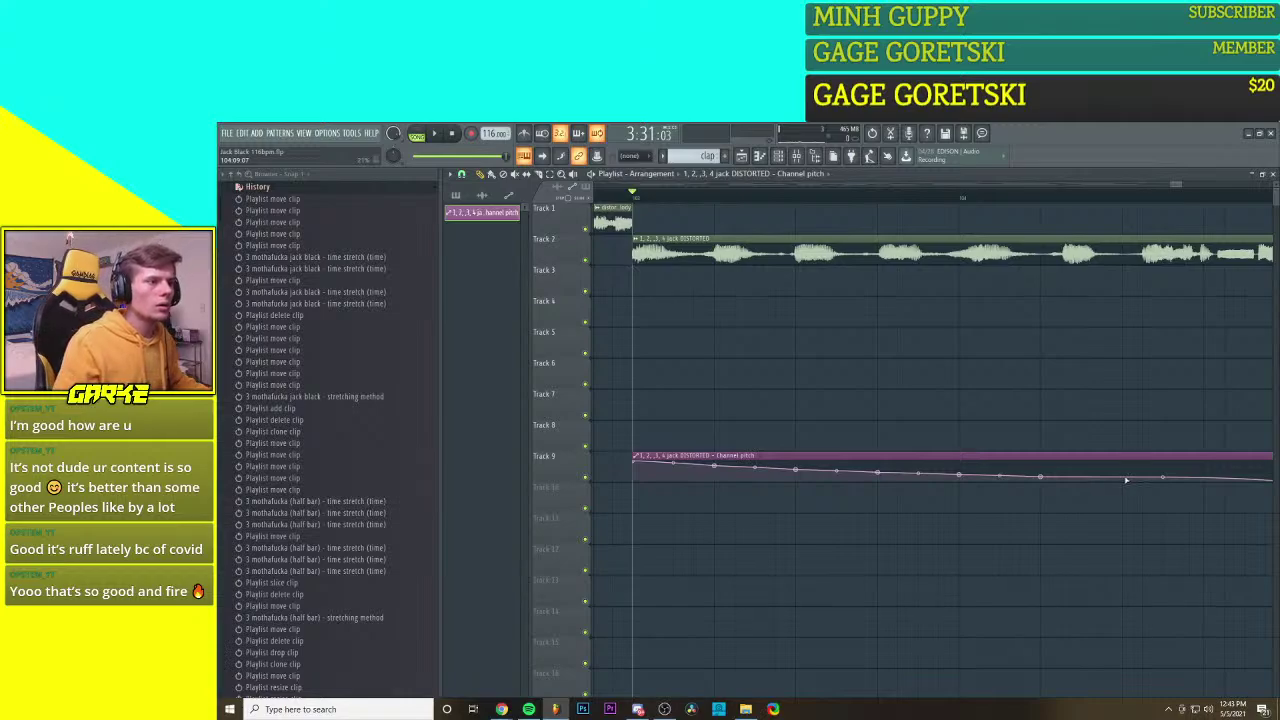
pyautogui.scroll(-2, 1125, 480)
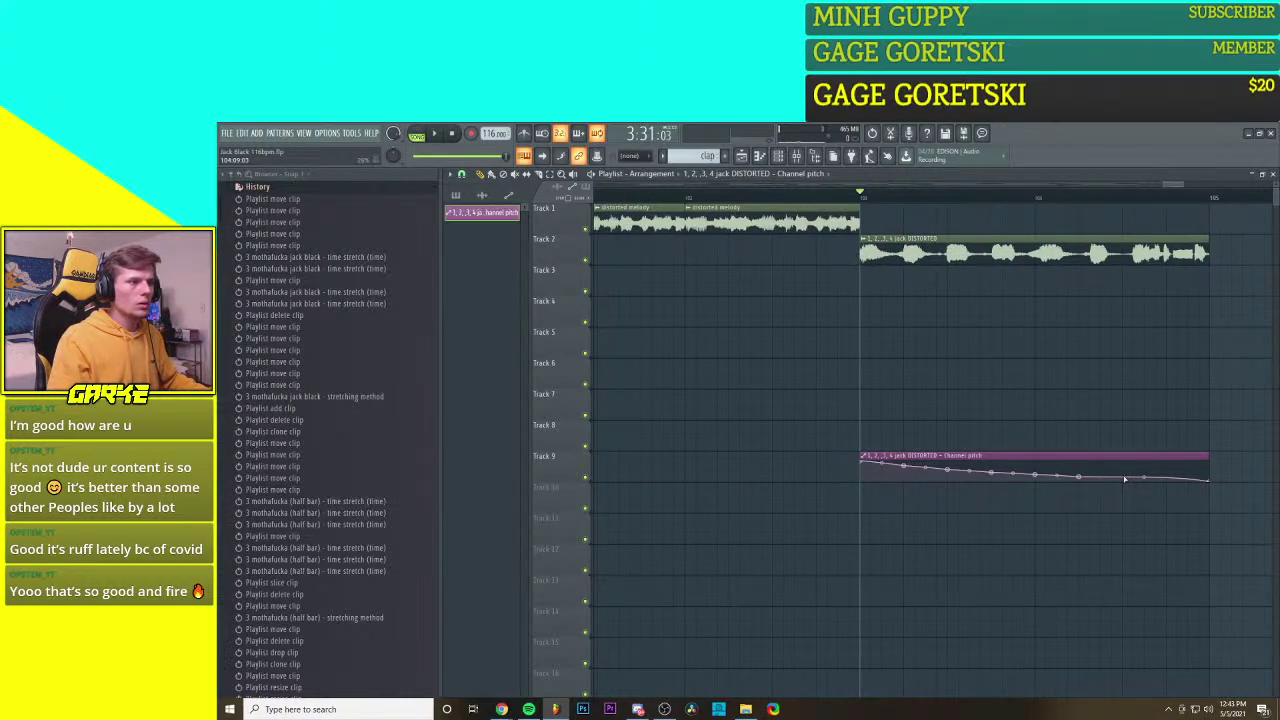
pyautogui.rightClick(1125, 480)
pyautogui.moveTo(1127, 477); pyautogui.dragTo(1129, 479)
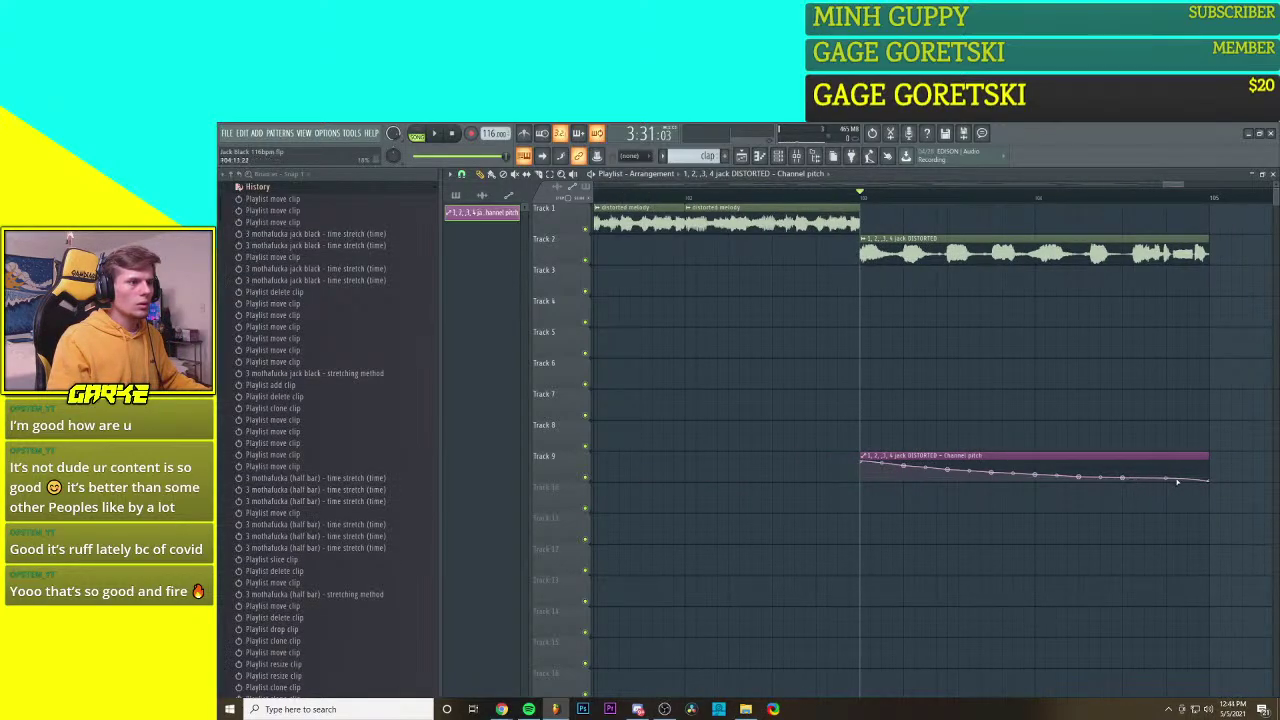
pyautogui.rightClick(1168, 479)
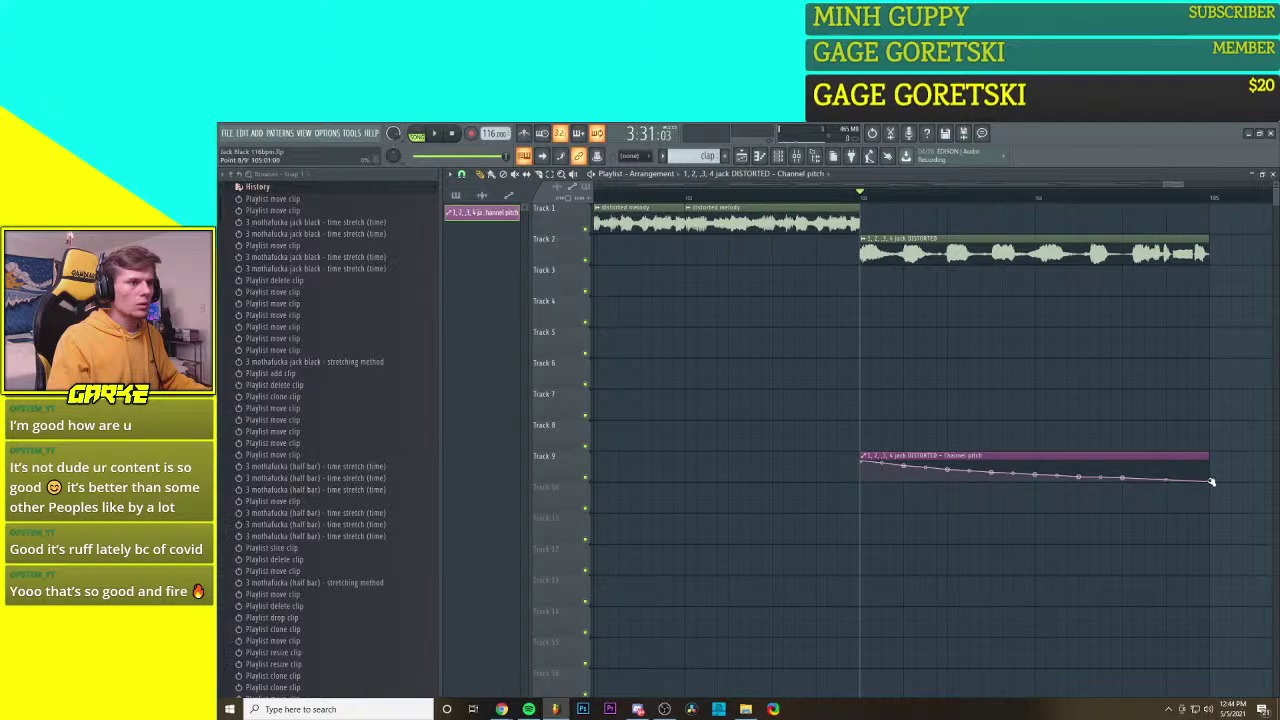
# Step: Play the DISTORTED tag from bar 103 to check the stepped pitch descent
pyautogui.click(1211, 482)
pyautogui.press('space')
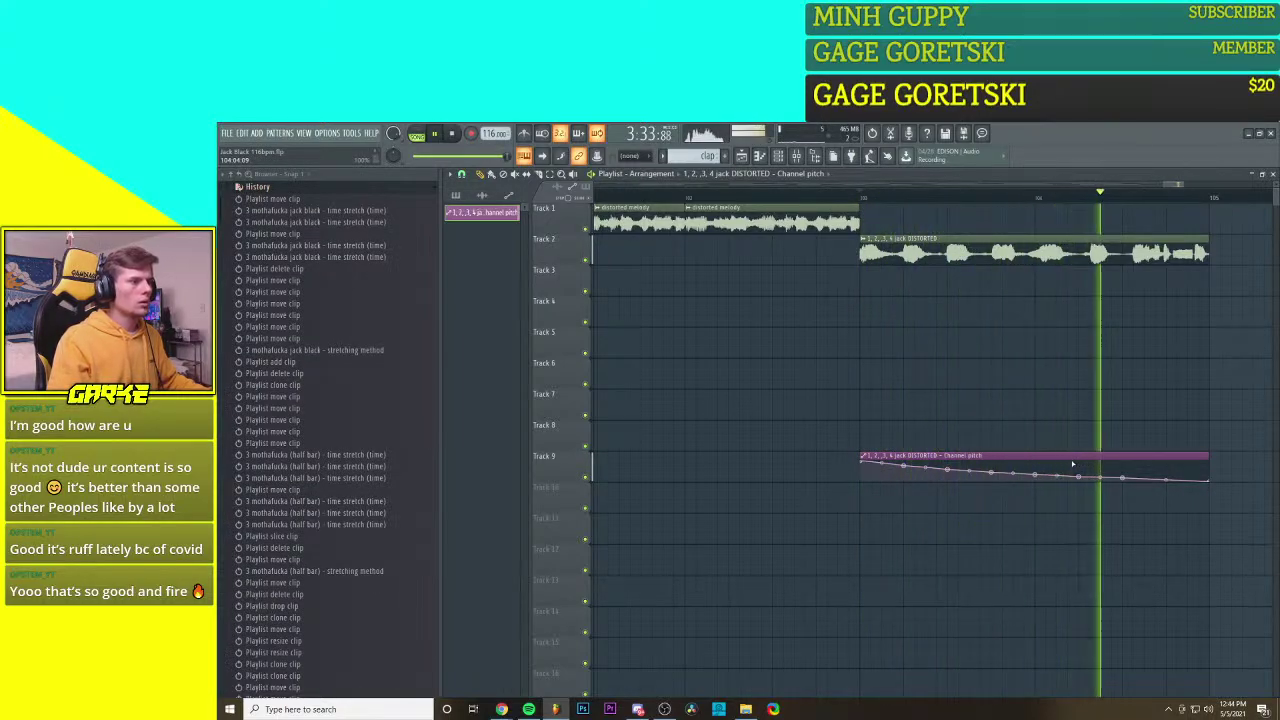
pyautogui.press('space')
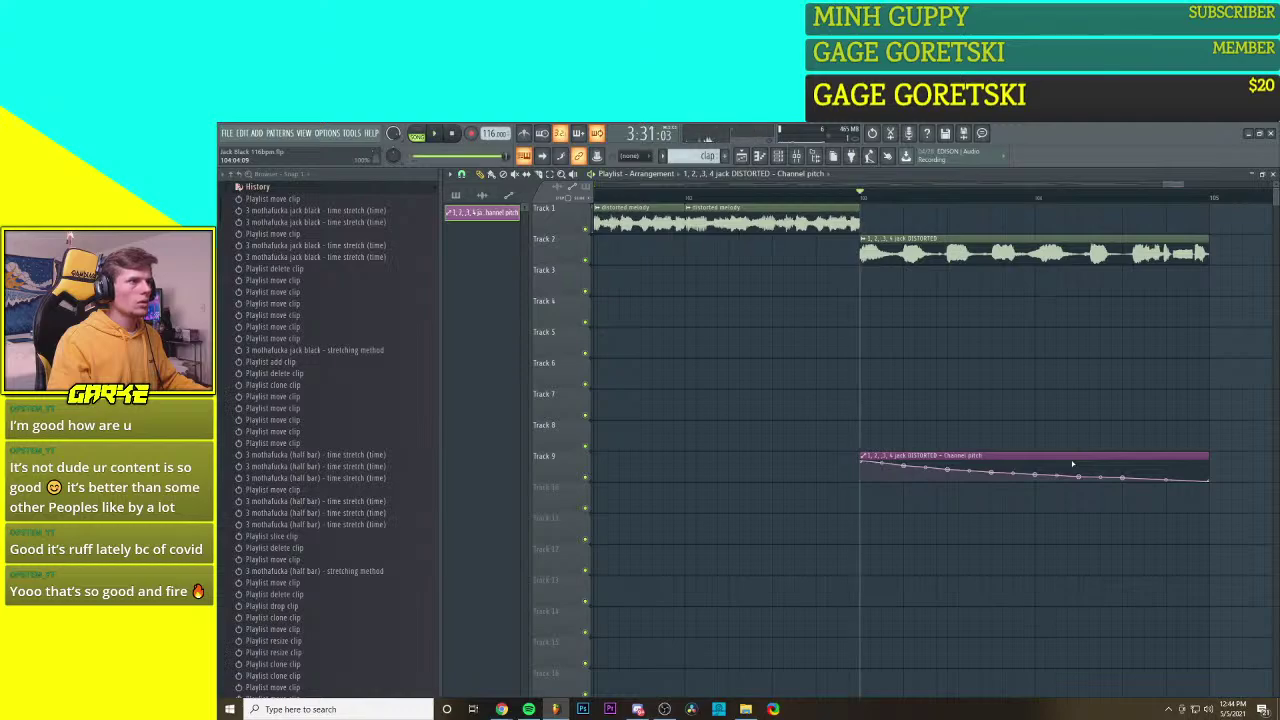
# Step: Play the full arrangement from its beginning, briefly opening the mixer to check the levels and closing it again
pyautogui.scroll(-4, 1072, 463)
pyautogui.scroll(-6, 1072, 463)
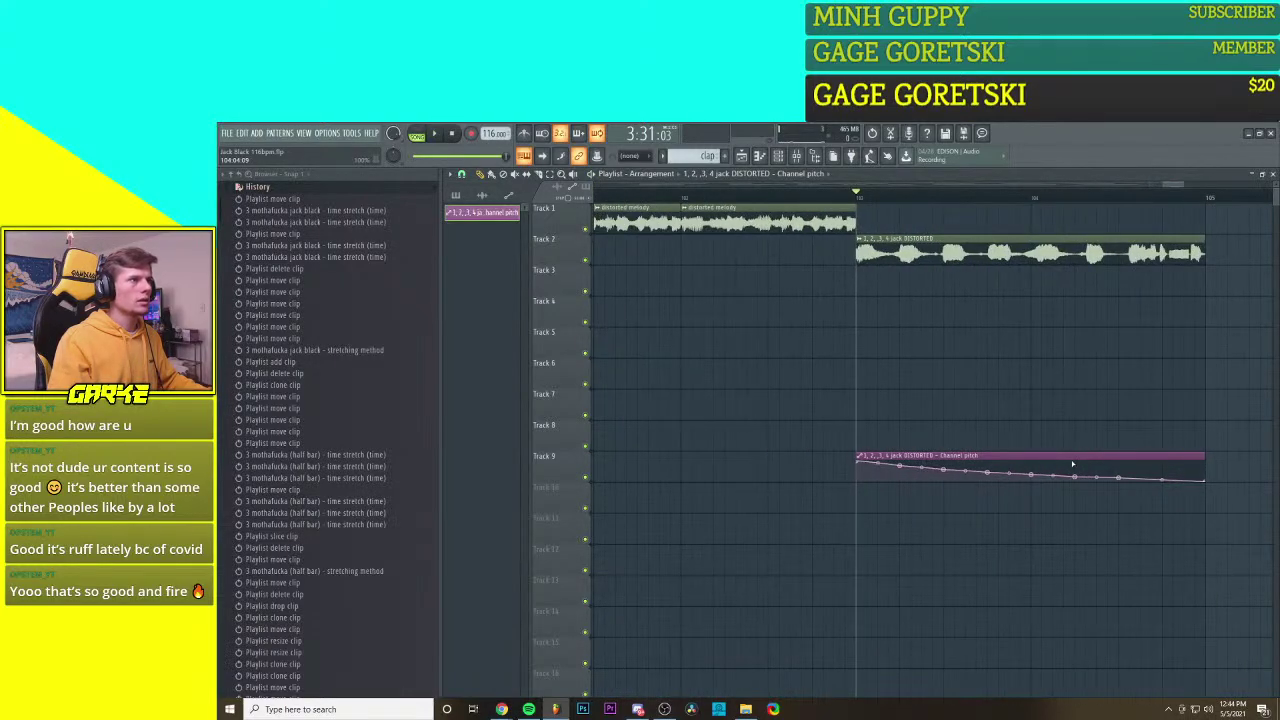
pyautogui.scroll(-5, 1072, 463)
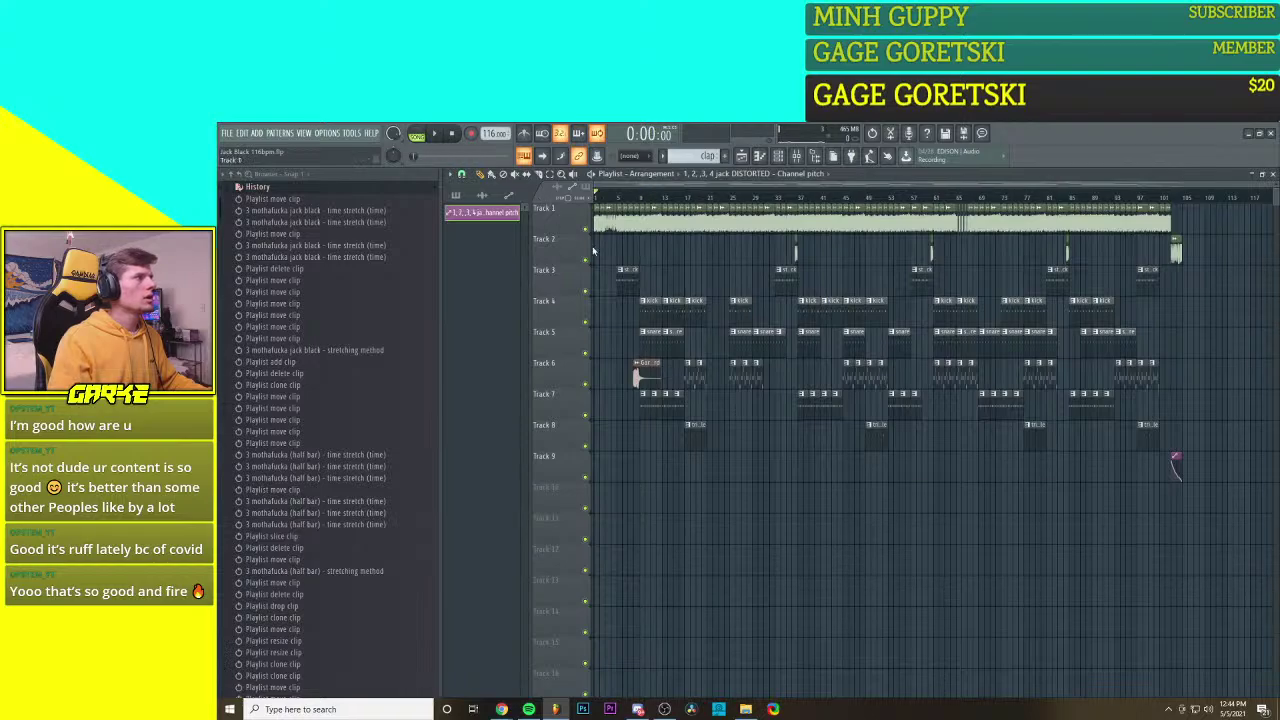
pyautogui.scroll(10, 874, 410)
pyautogui.scroll(-3, 874, 410)
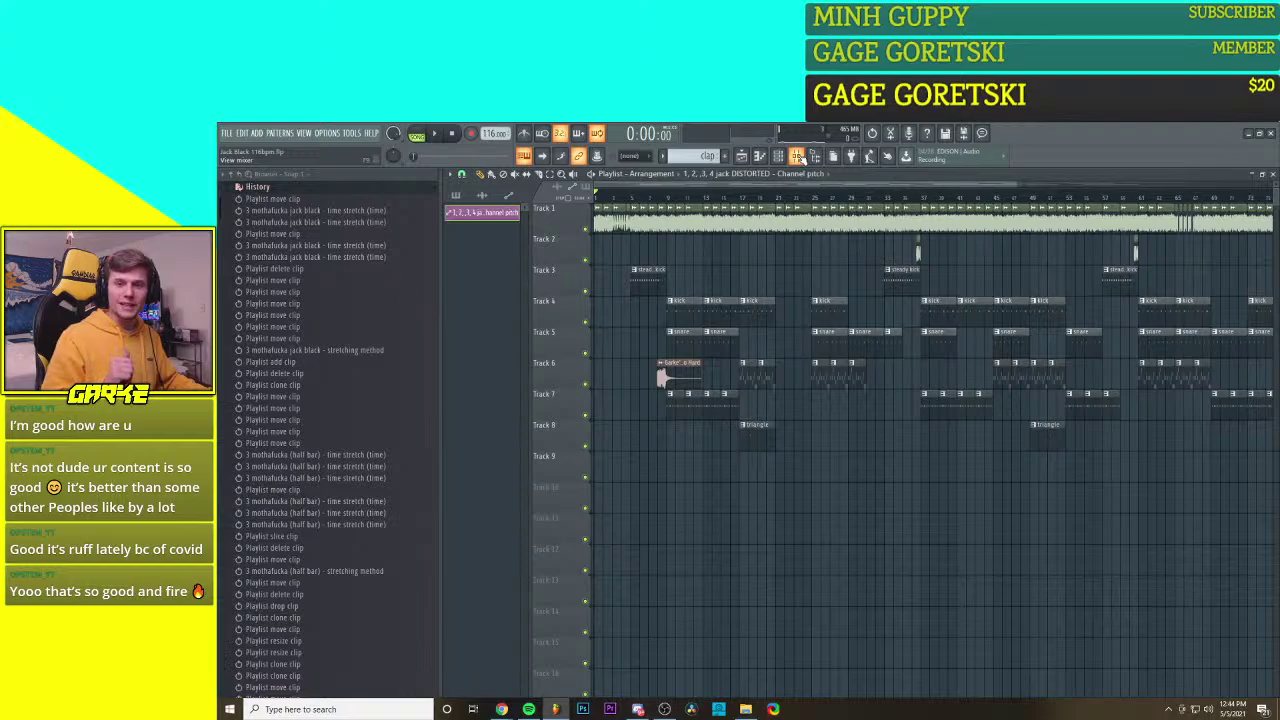
pyautogui.scroll(-4, 845, 371)
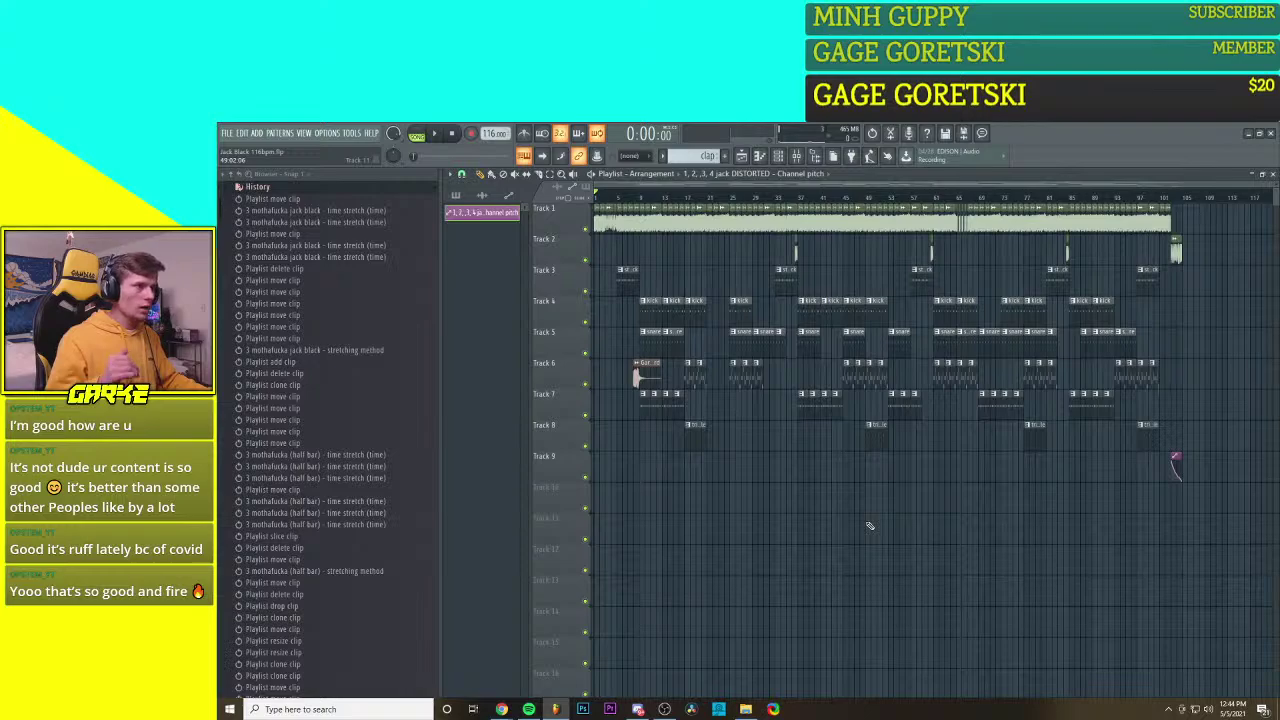
pyautogui.click(795, 157)
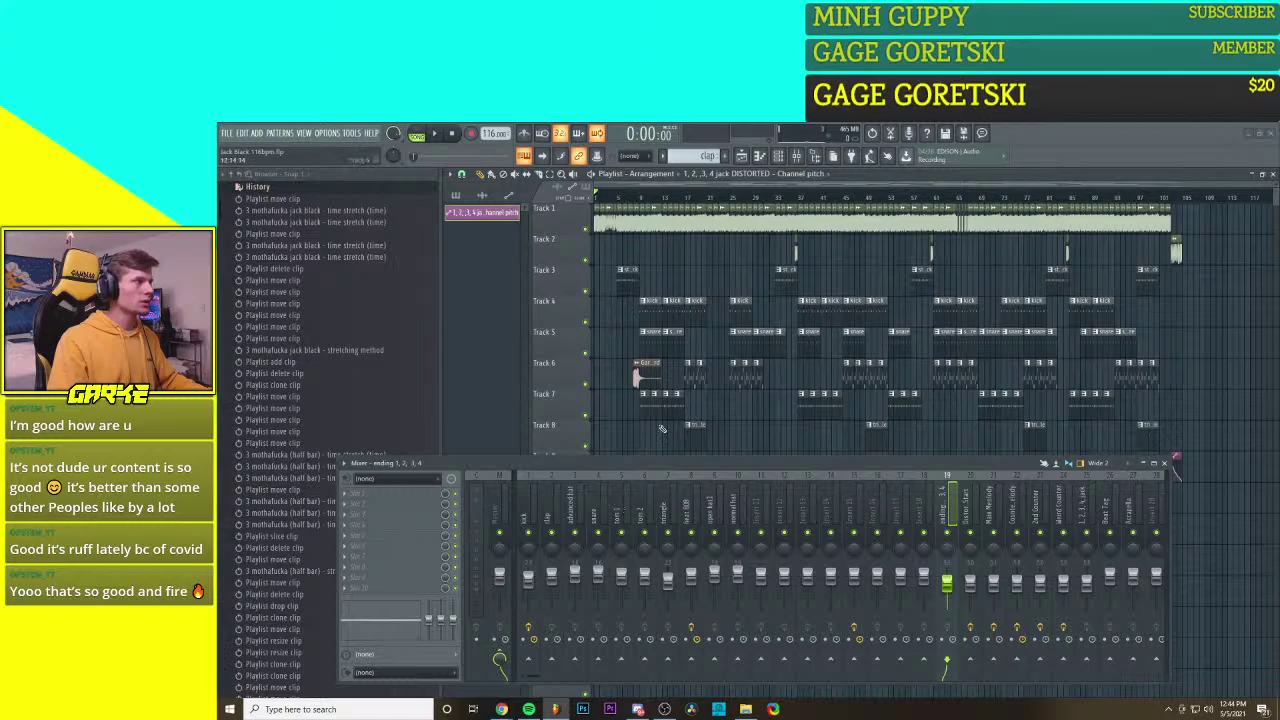
pyautogui.press('space')
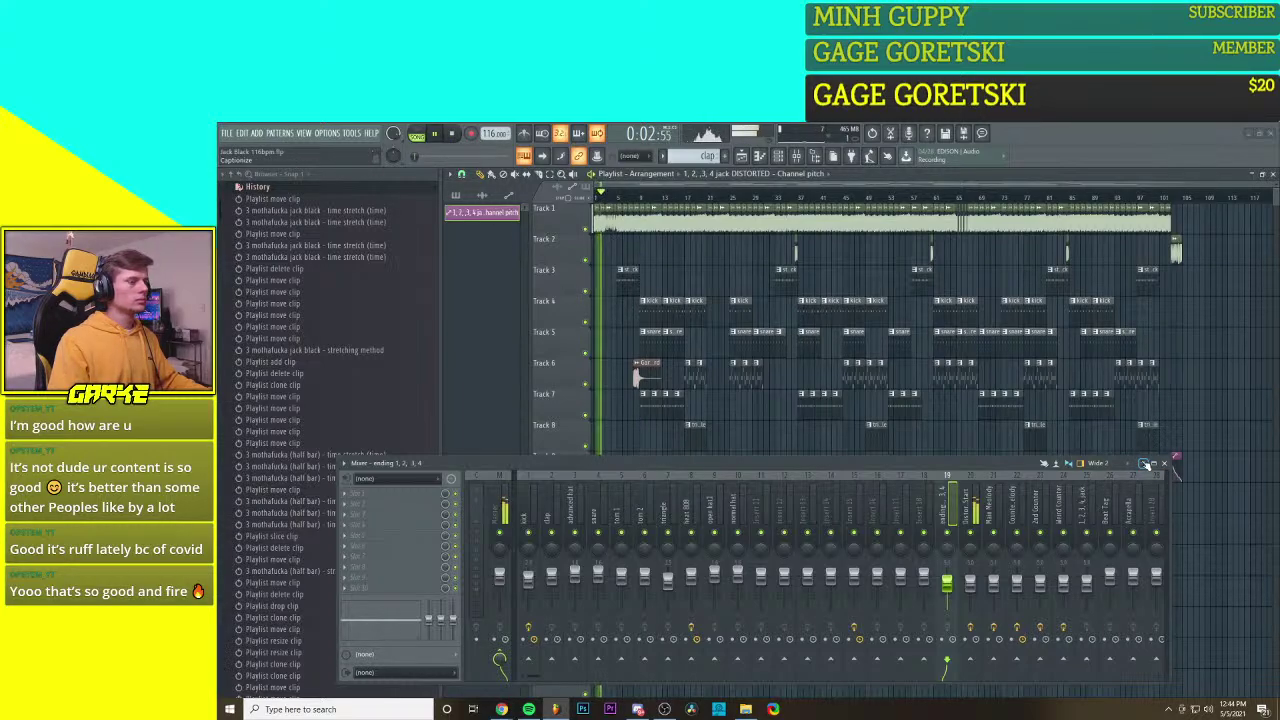
pyautogui.click(1147, 464)
pyautogui.click(1147, 464)
pyautogui.click(1165, 464)
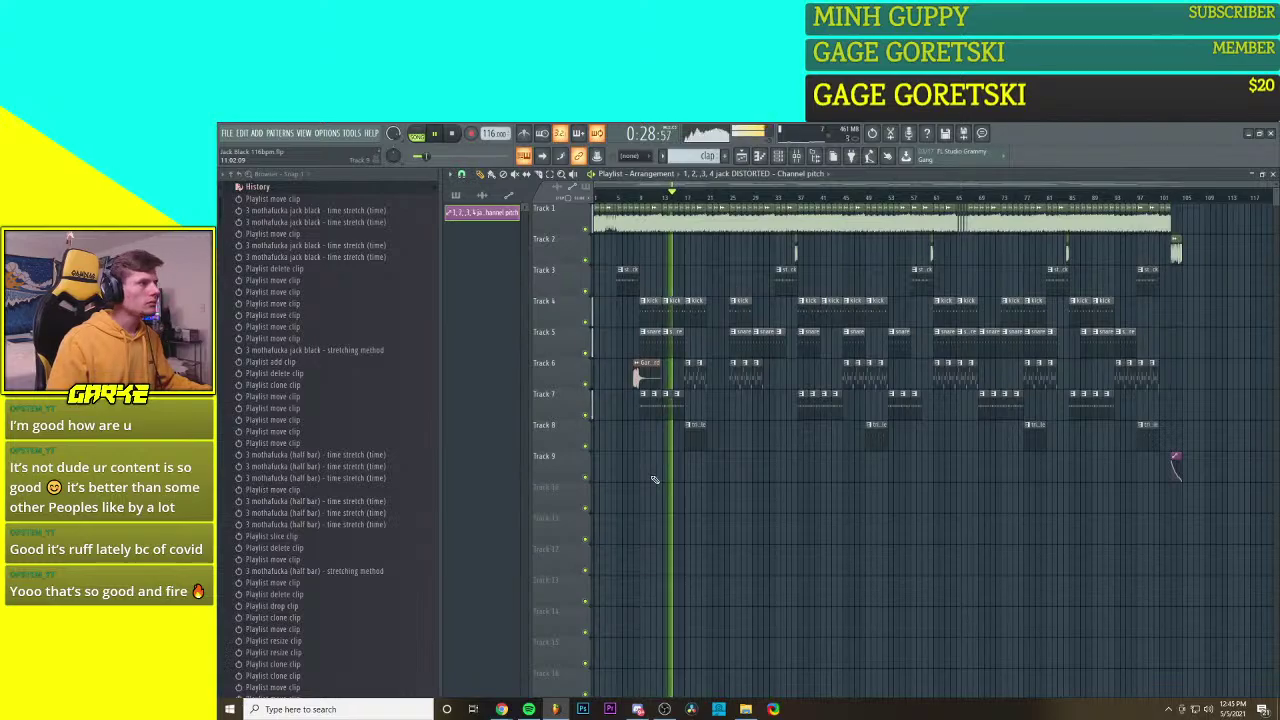
# Step: Follow the playback through the opening section and examine how the drum patterns and tags are laid out across the arrangement
pyautogui.scroll(3, 654, 476)
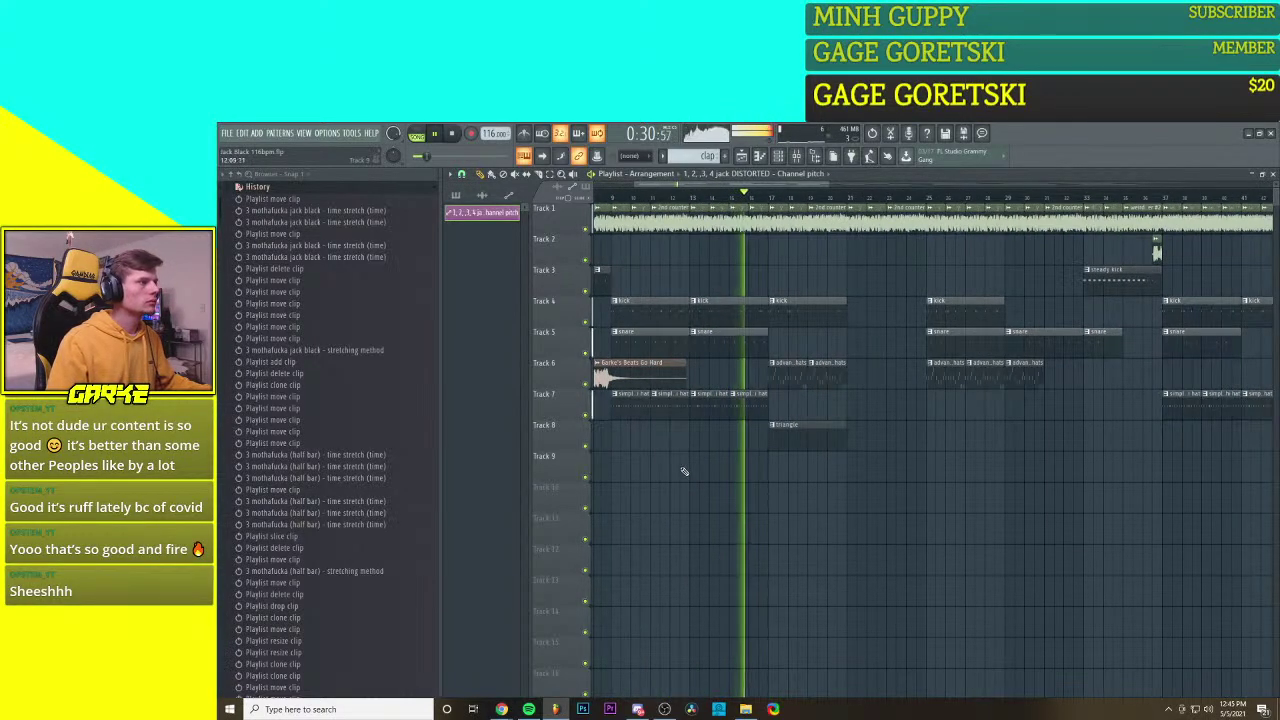
pyautogui.scroll(-3, 690, 468)
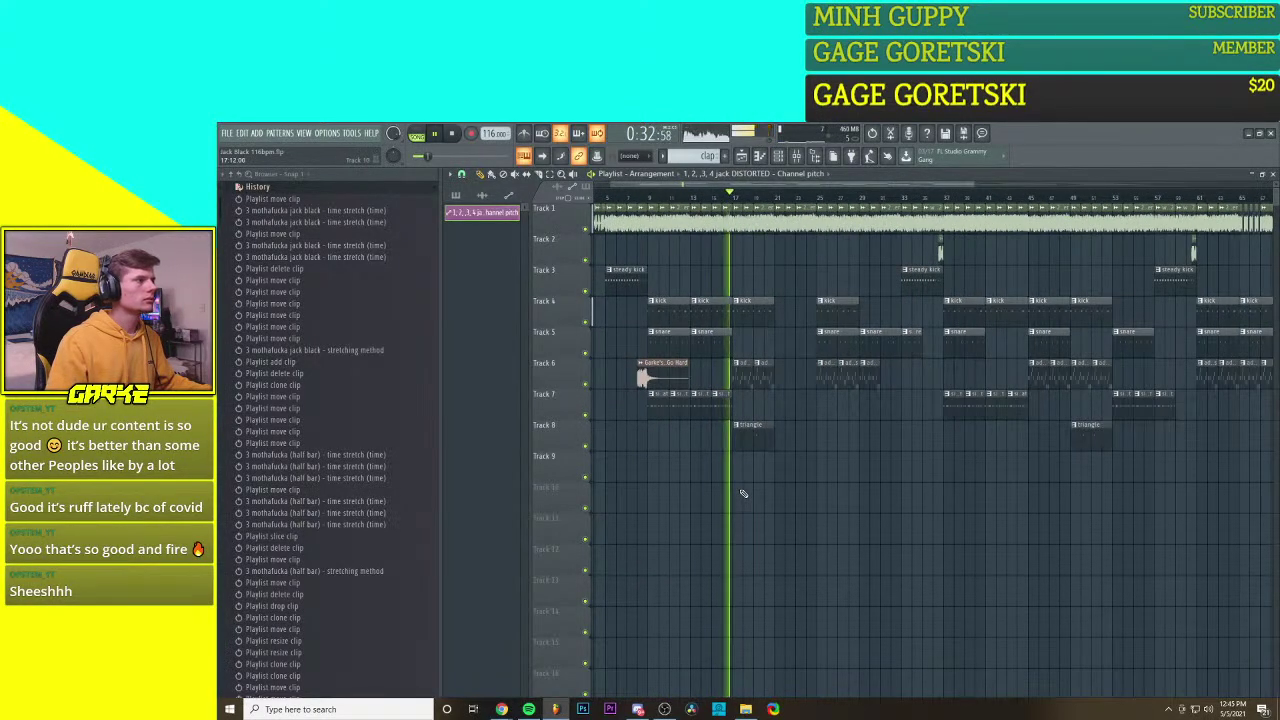
pyautogui.scroll(-3, 777, 499)
pyautogui.scroll(3, 777, 499)
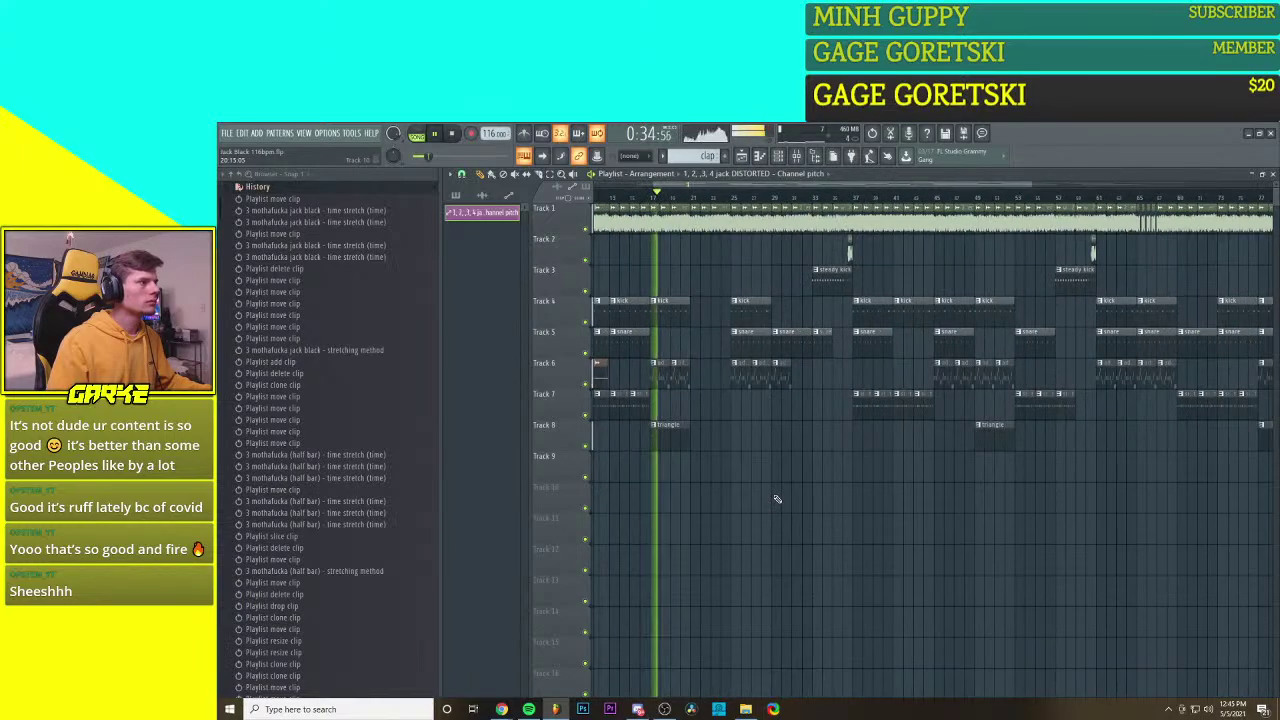
pyautogui.scroll(-3, 725, 499)
pyautogui.scroll(3, 718, 502)
pyautogui.moveTo(709, 505); pyautogui.dragTo(763, 508)
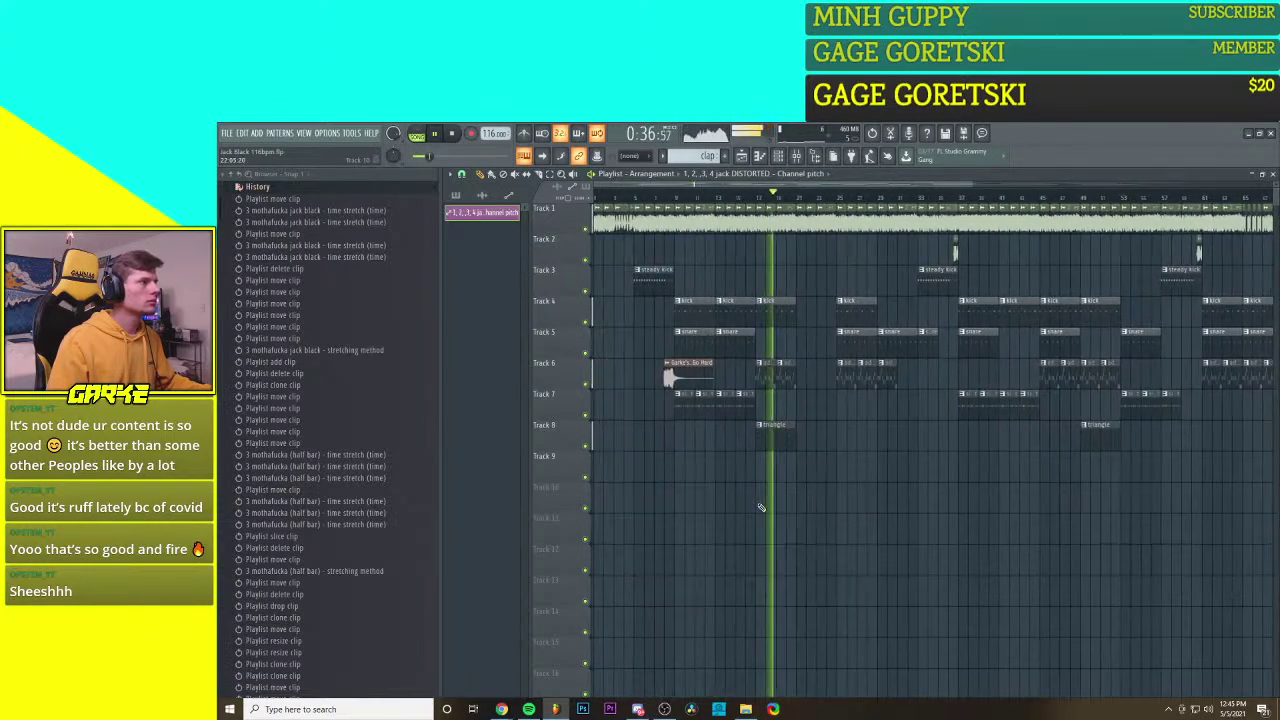
pyautogui.scroll(-3, 762, 508)
pyautogui.scroll(-1, 760, 508)
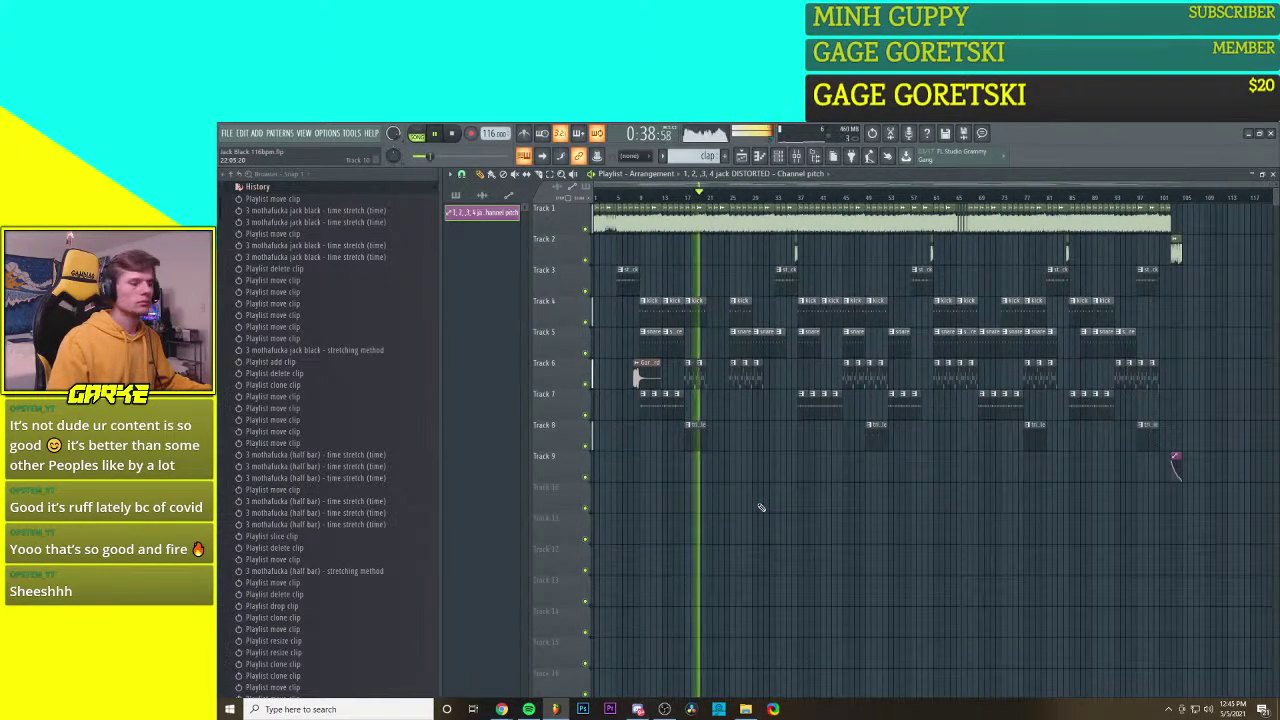
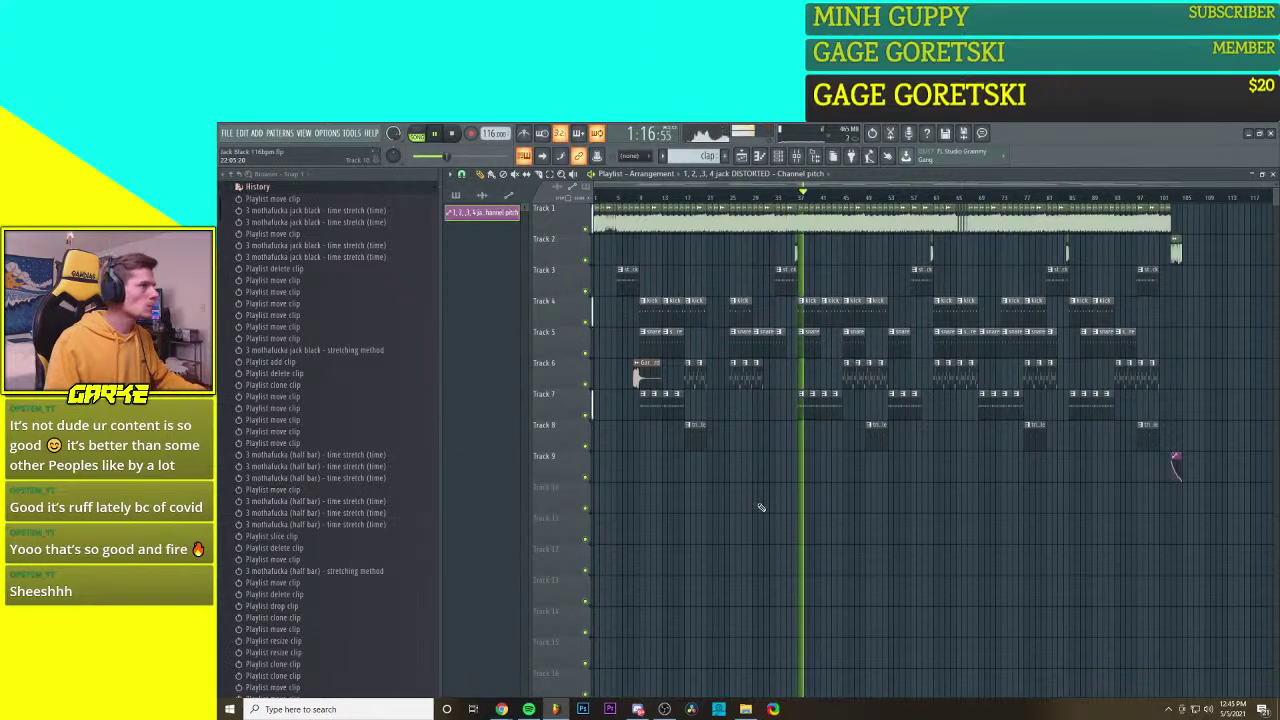
# Step: Raise the channel volume of the 1, 2, 3, 4 jack tag on Track 2 just before bar 37 to 78%
pyautogui.scroll(5, 803, 296)
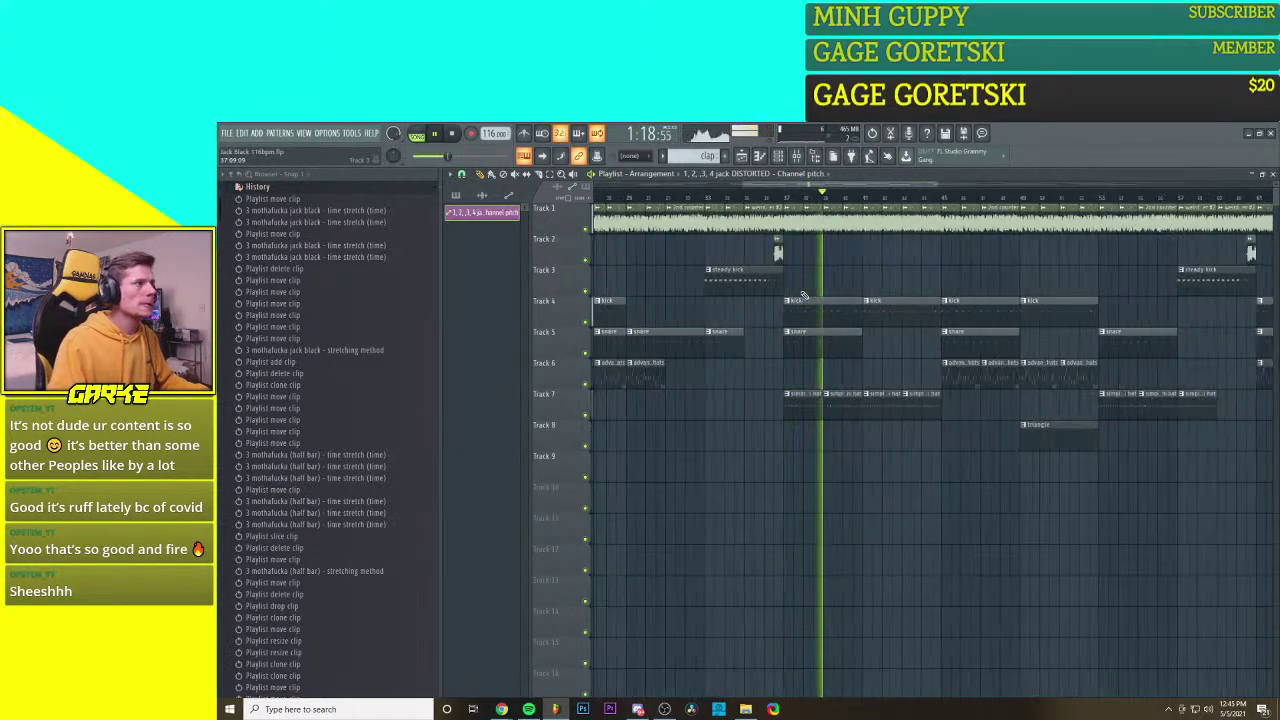
pyautogui.scroll(-4, 817, 285)
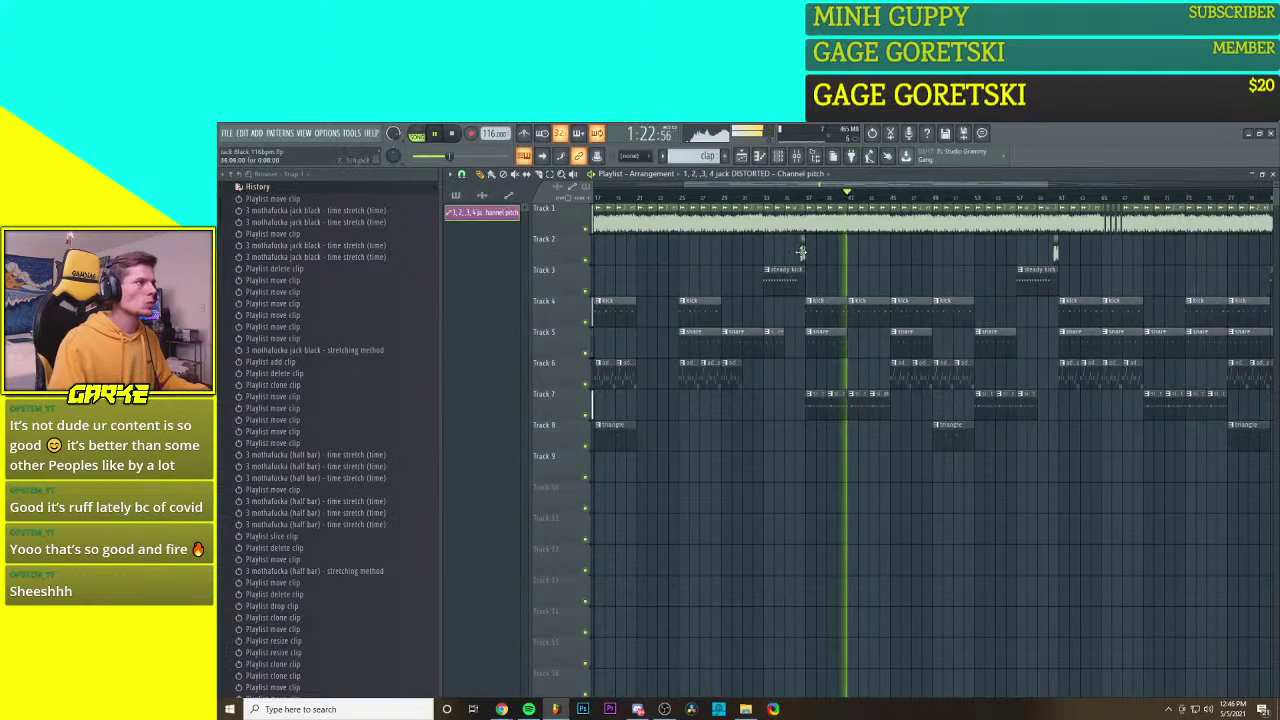
pyautogui.scroll(3, 807, 252)
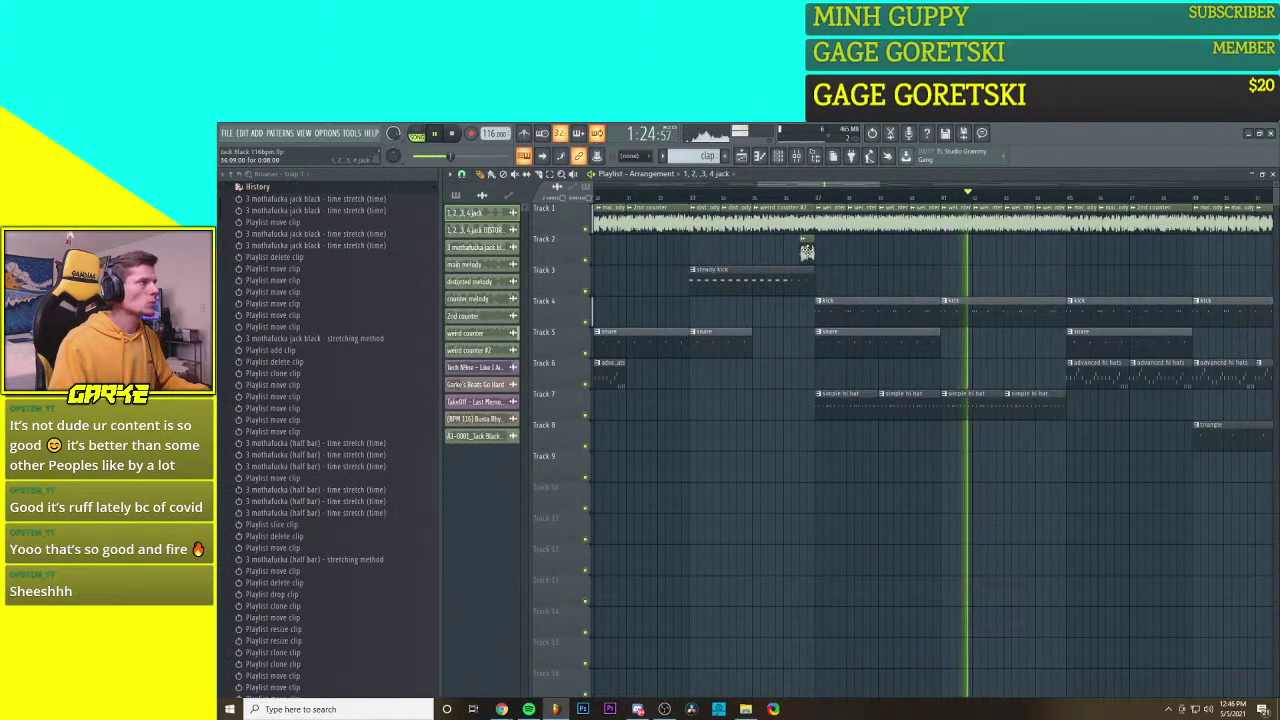
pyautogui.doubleClick(807, 252)
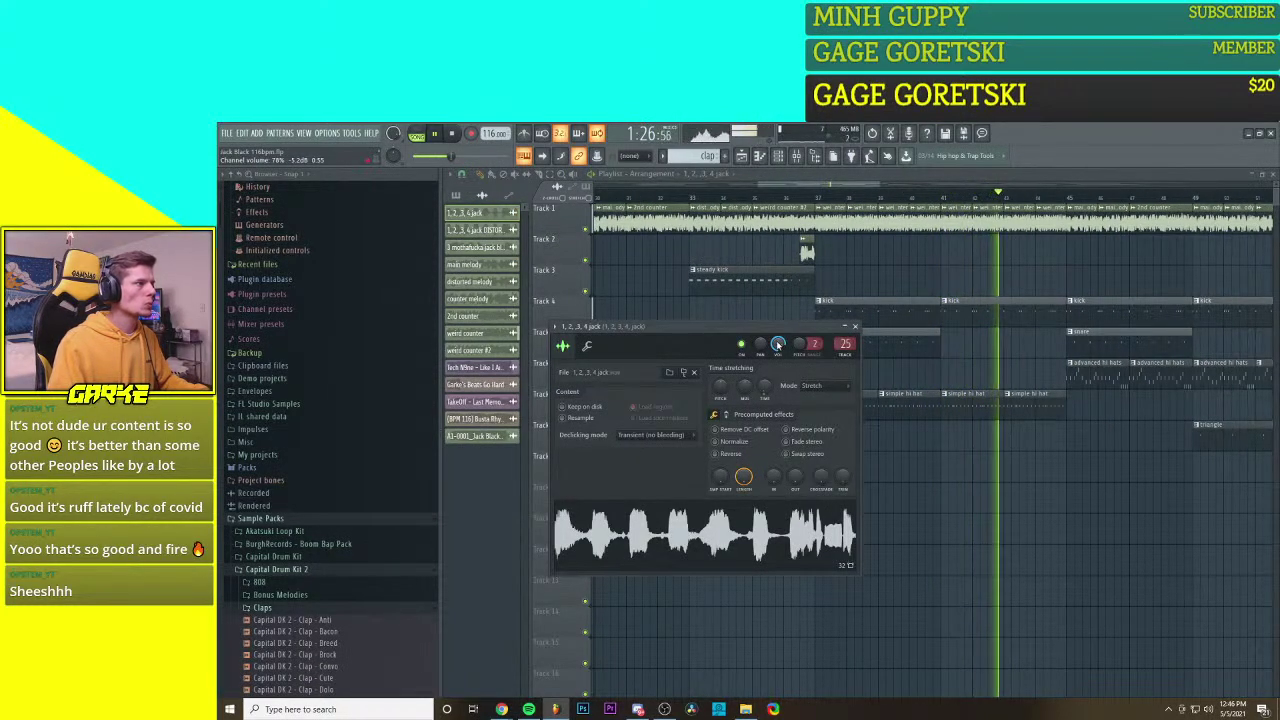
pyautogui.moveTo(777, 345); pyautogui.dragTo(777, 335)
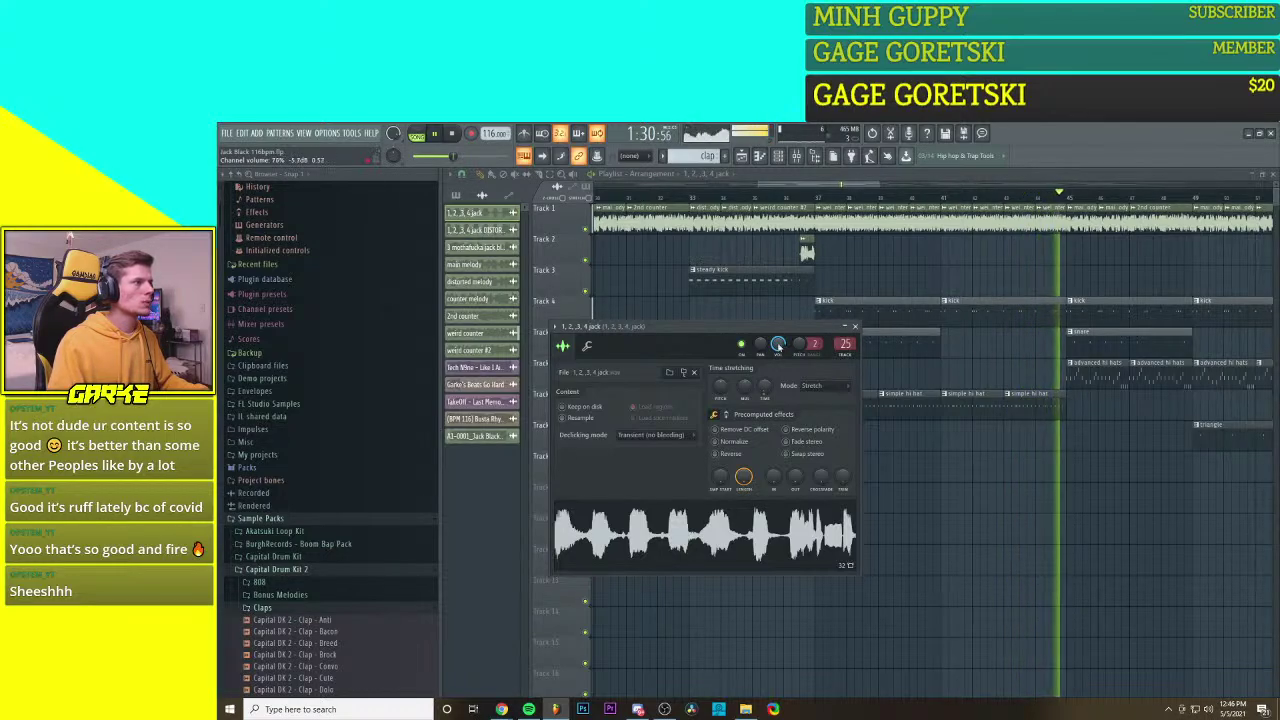
pyautogui.click(855, 327)
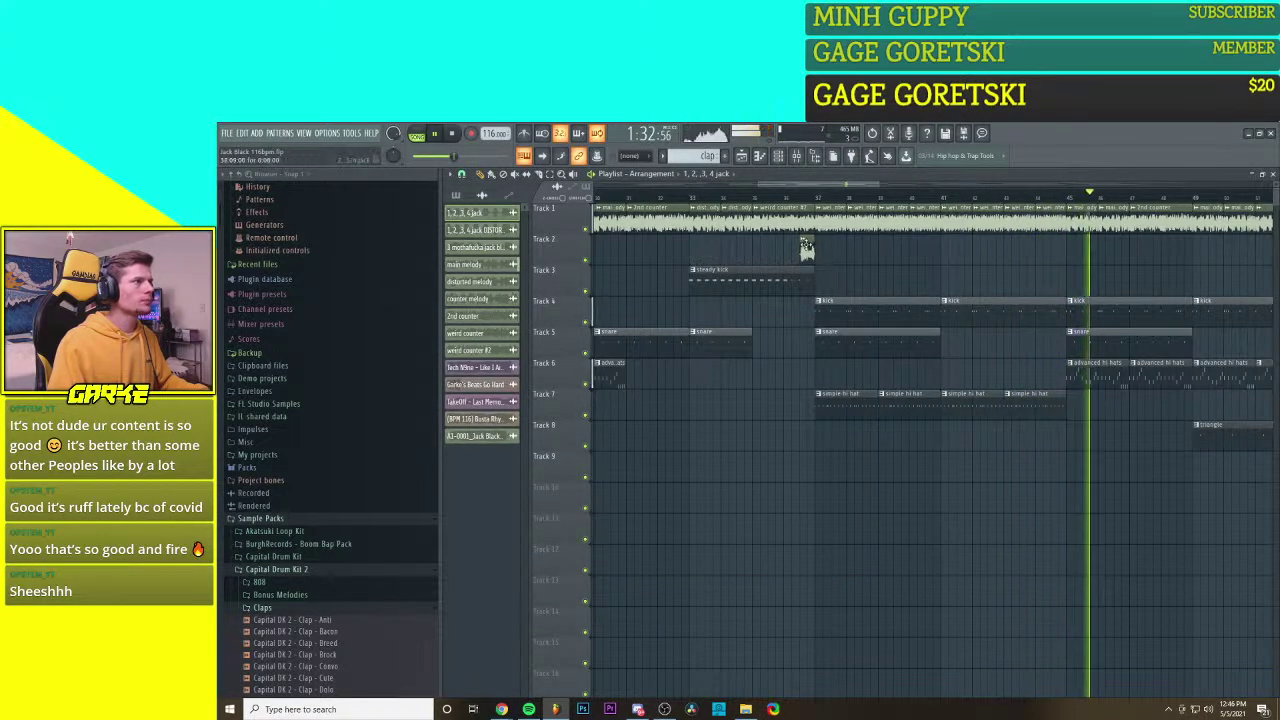
# Step: Make the tag clip before bar 37 unique and rename its new channel to end in "volume up" instead of #2
pyautogui.click(804, 240)
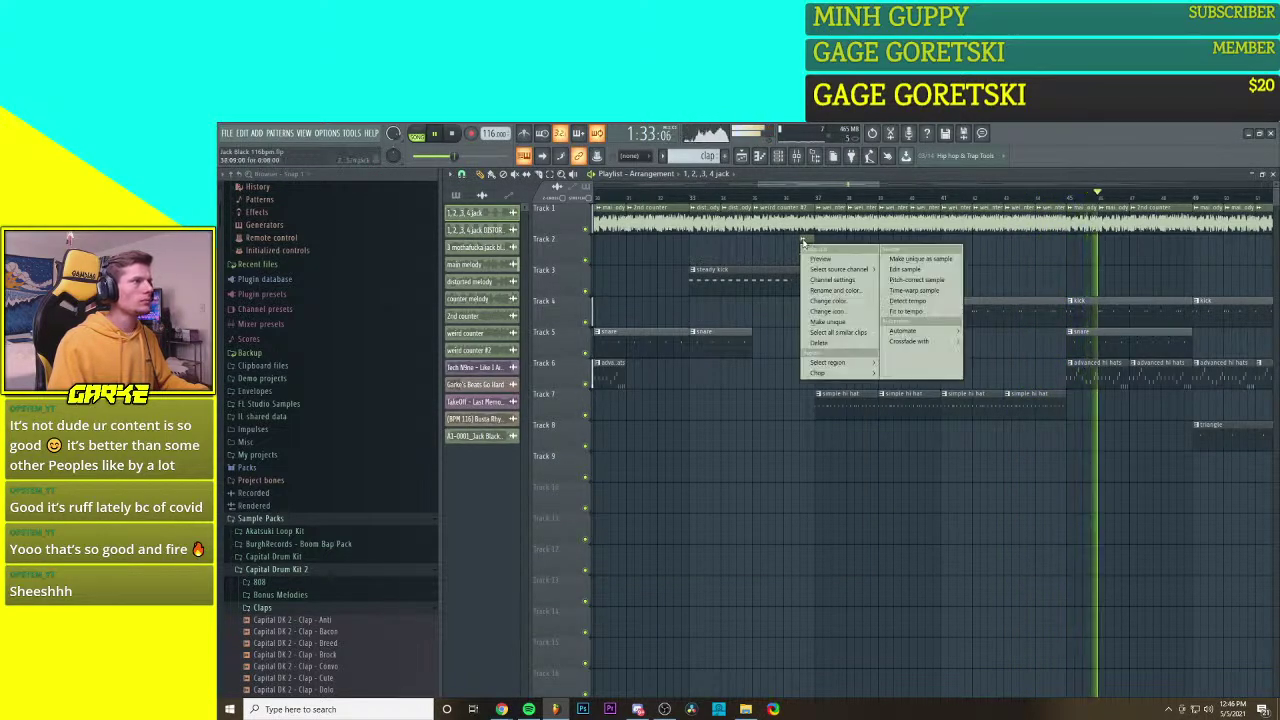
pyautogui.click(828, 321)
pyautogui.rightClick(493, 232)
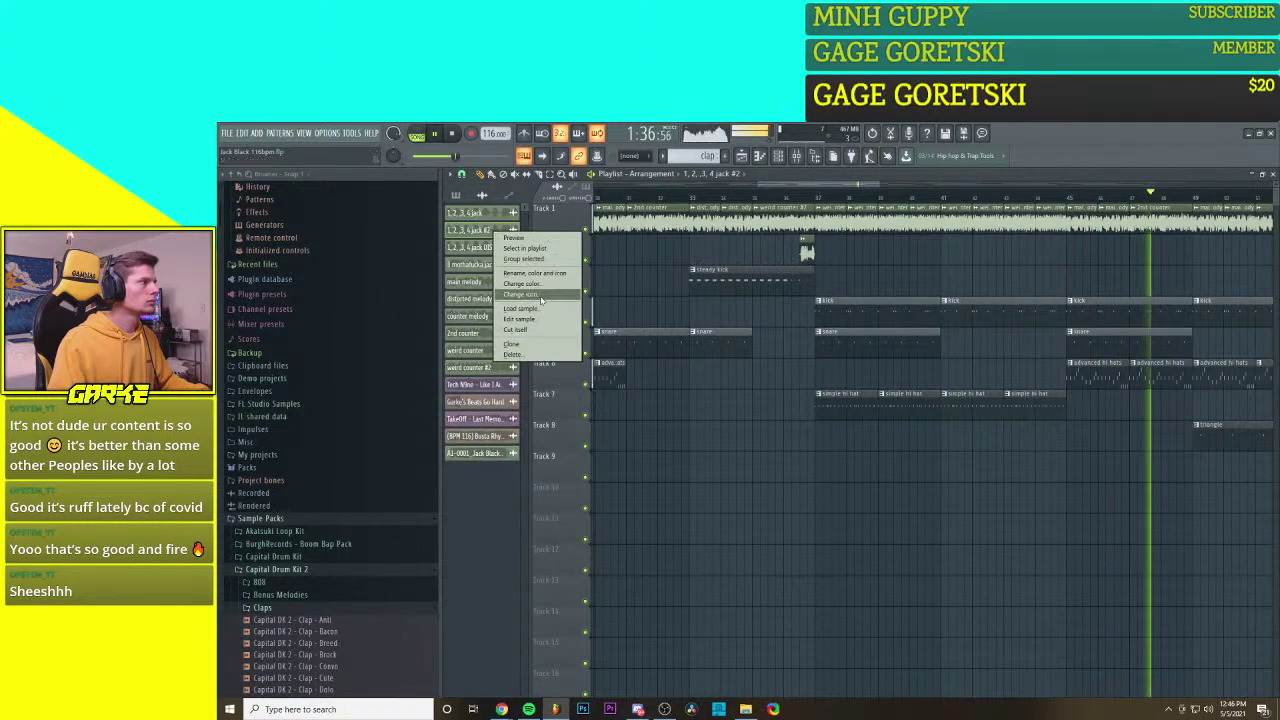
pyautogui.click(530, 278)
pyautogui.press('BackSpace')
pyautogui.press('BackSpace')
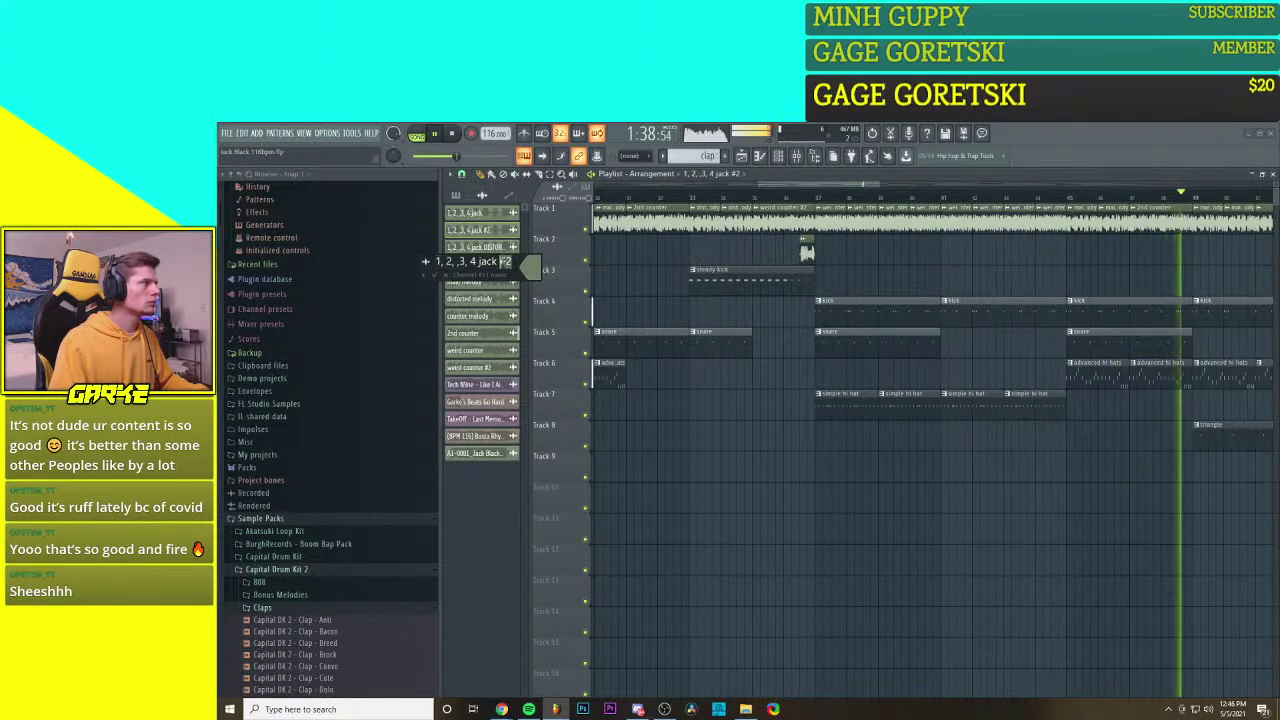
pyautogui.write('volume up')
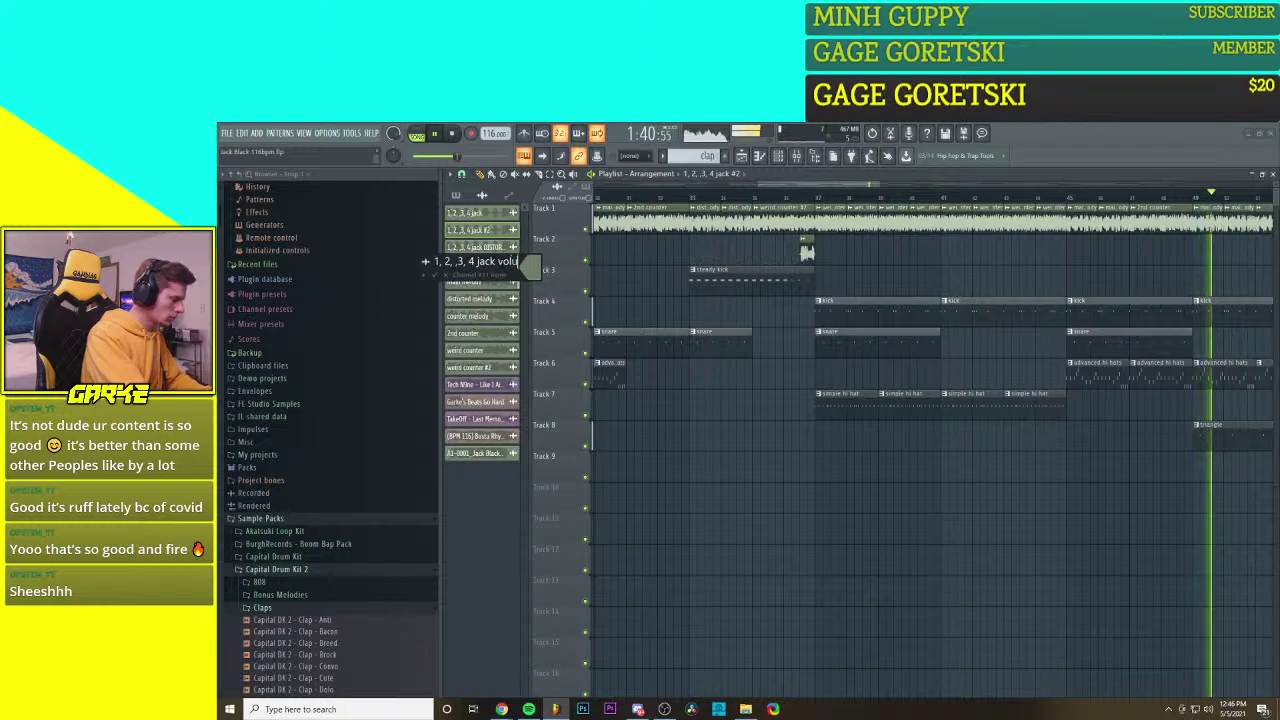
pyautogui.press('Return')
# Step: Replace the Track 2 tags just before bars 61 and 85 with copies of the volume up tag
pyautogui.scroll(-8, 823, 434)
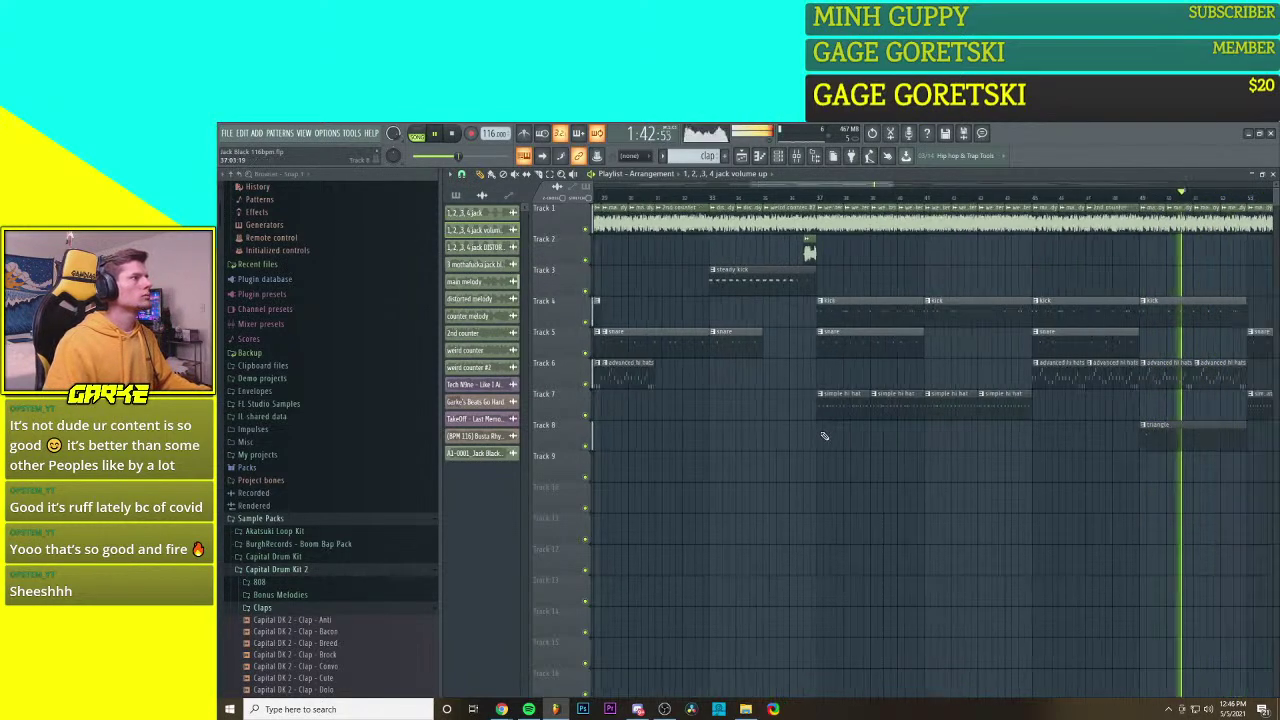
pyautogui.scroll(3, 837, 386)
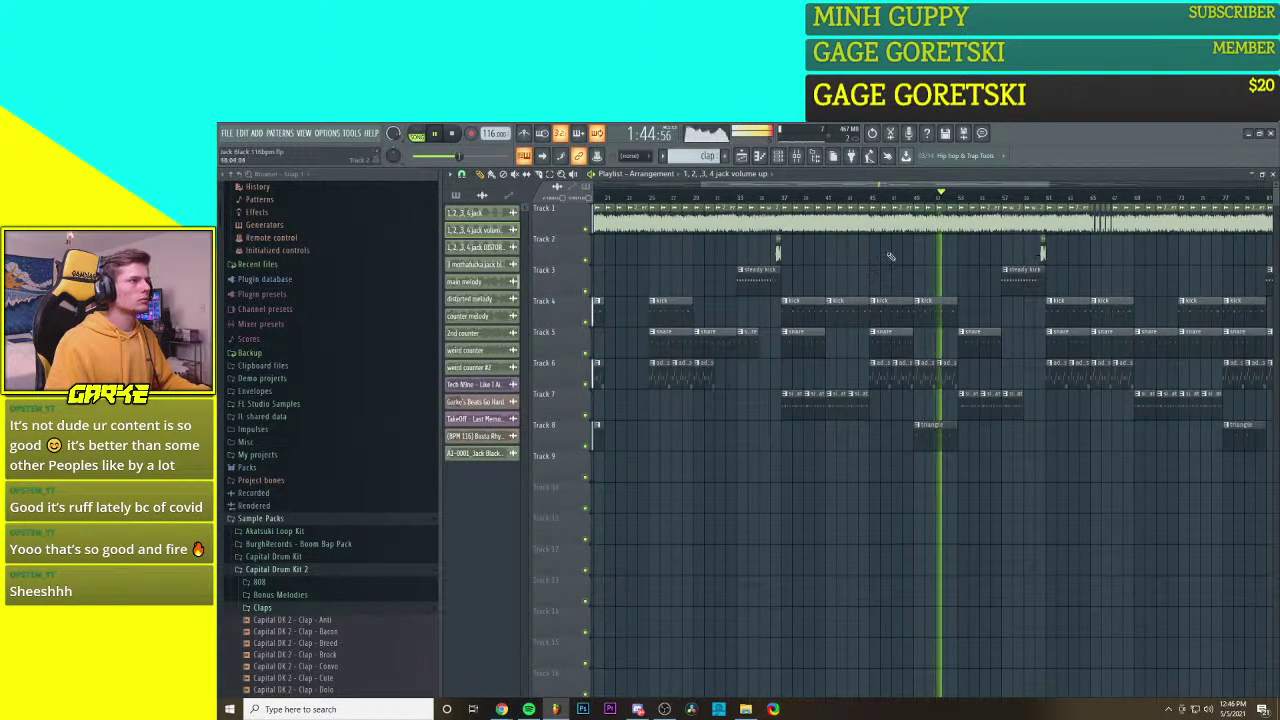
pyautogui.rightClick(1042, 254)
pyautogui.moveTo(778, 254); pyautogui.dragTo(816, 289)
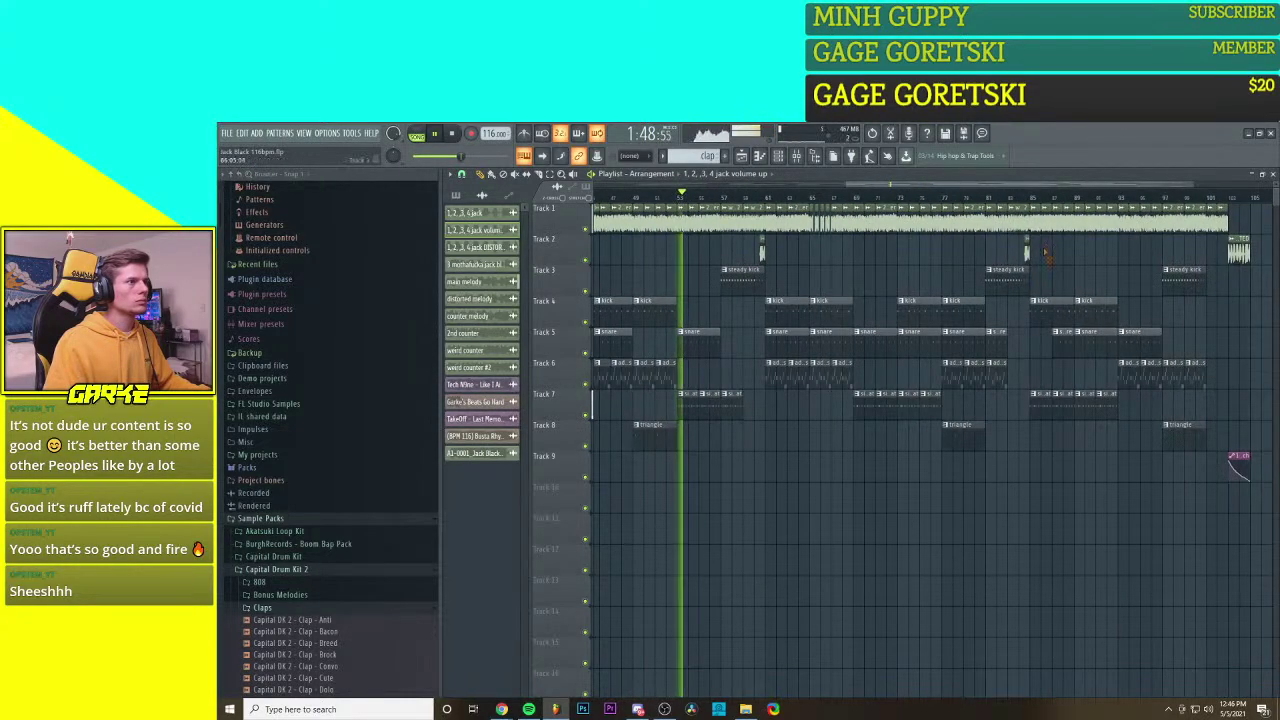
pyautogui.keyDown('ctrl'); pyautogui.click(762, 254); pyautogui.keyUp('ctrl')
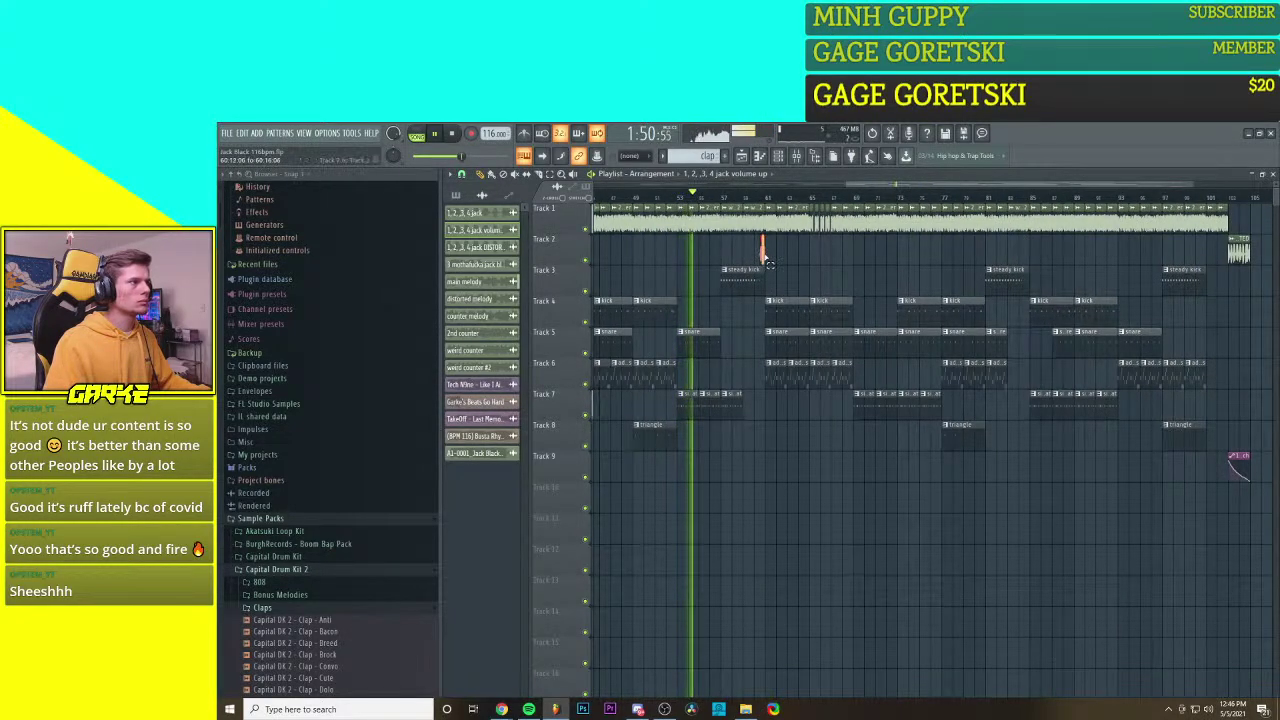
pyautogui.moveTo(762, 254); pyautogui.dragTo(1026, 252)
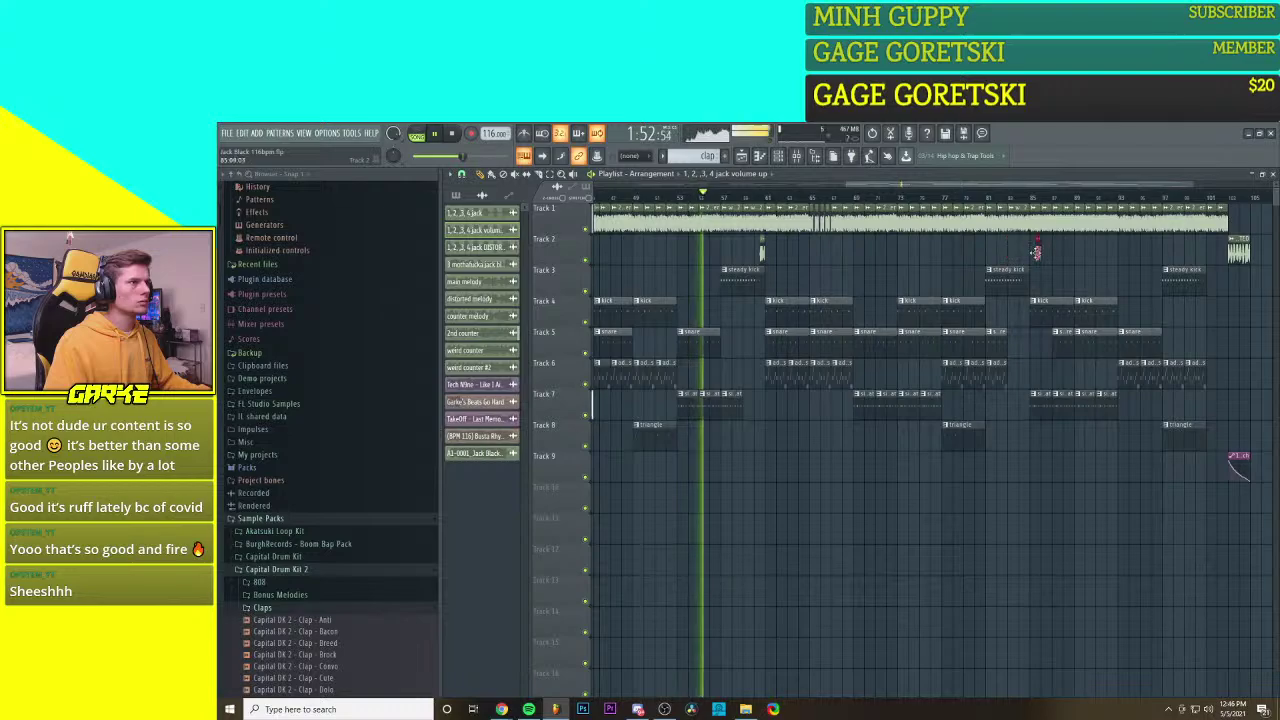
# Step: Normalize the volume up tag's sample and set its channel volume to 79%
pyautogui.doubleClick(762, 253)
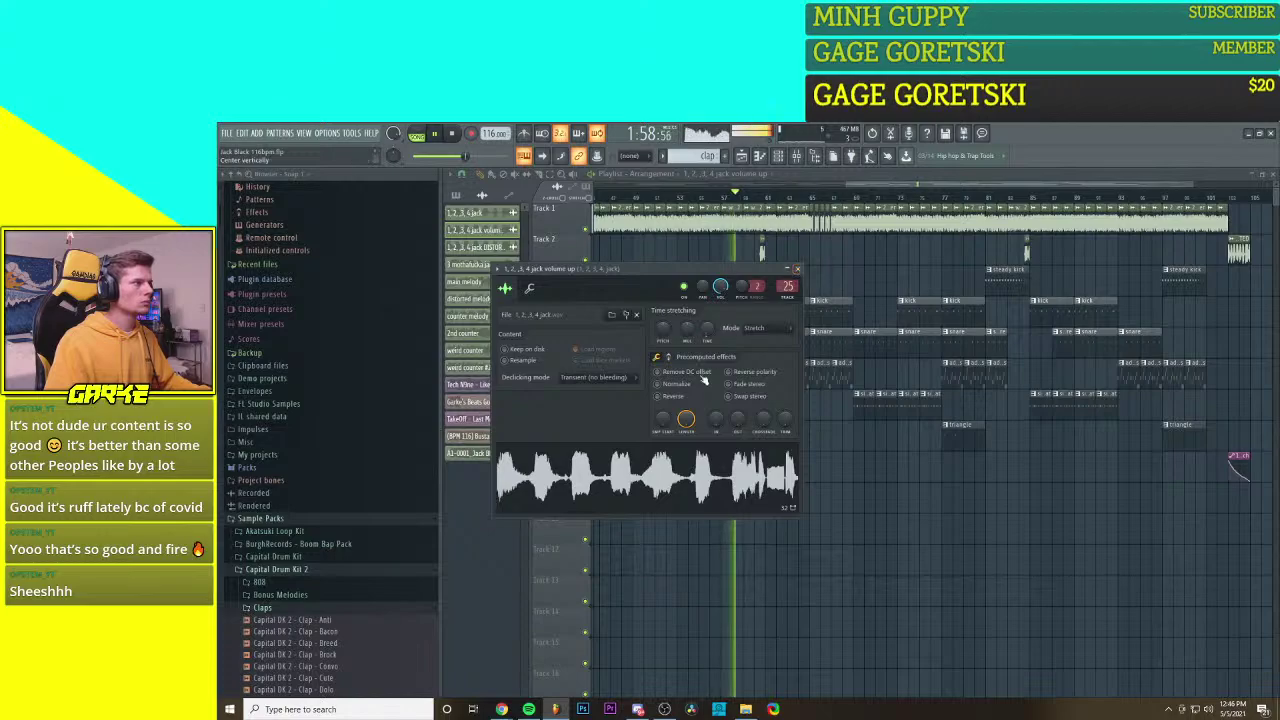
pyautogui.click(797, 269)
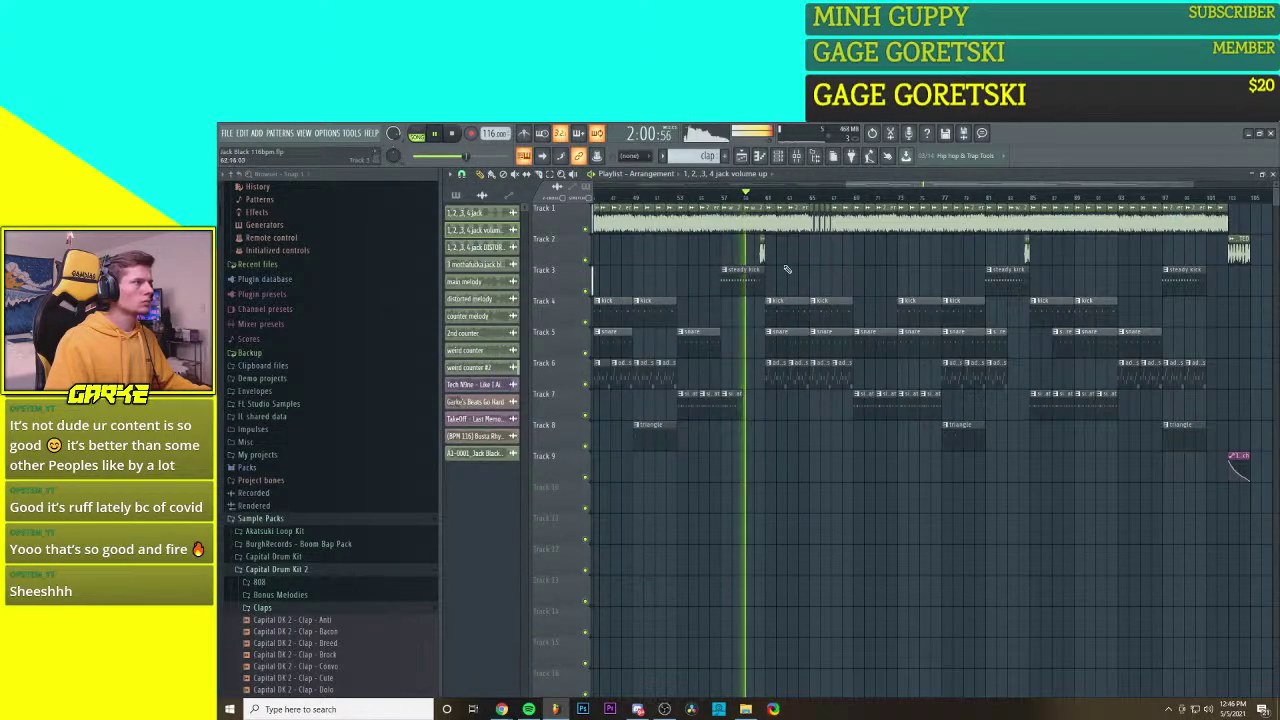
pyautogui.click(760, 242)
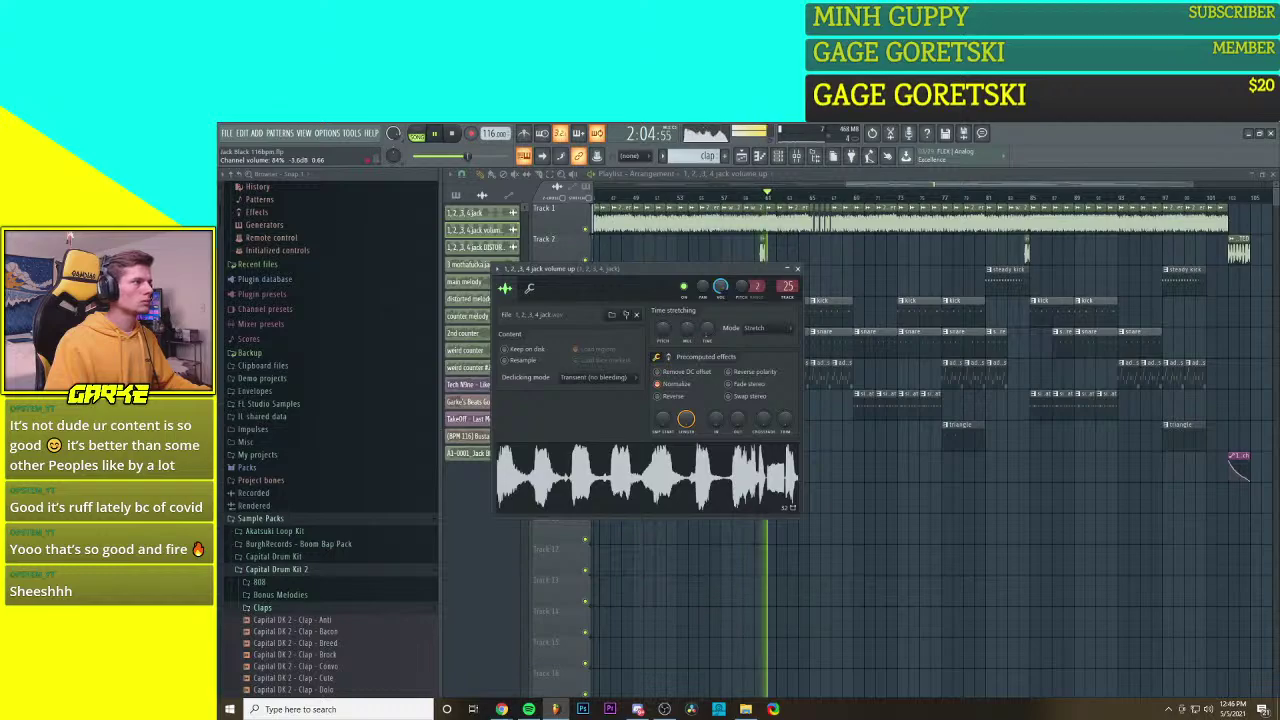
pyautogui.moveTo(722, 292); pyautogui.dragTo(727, 289)
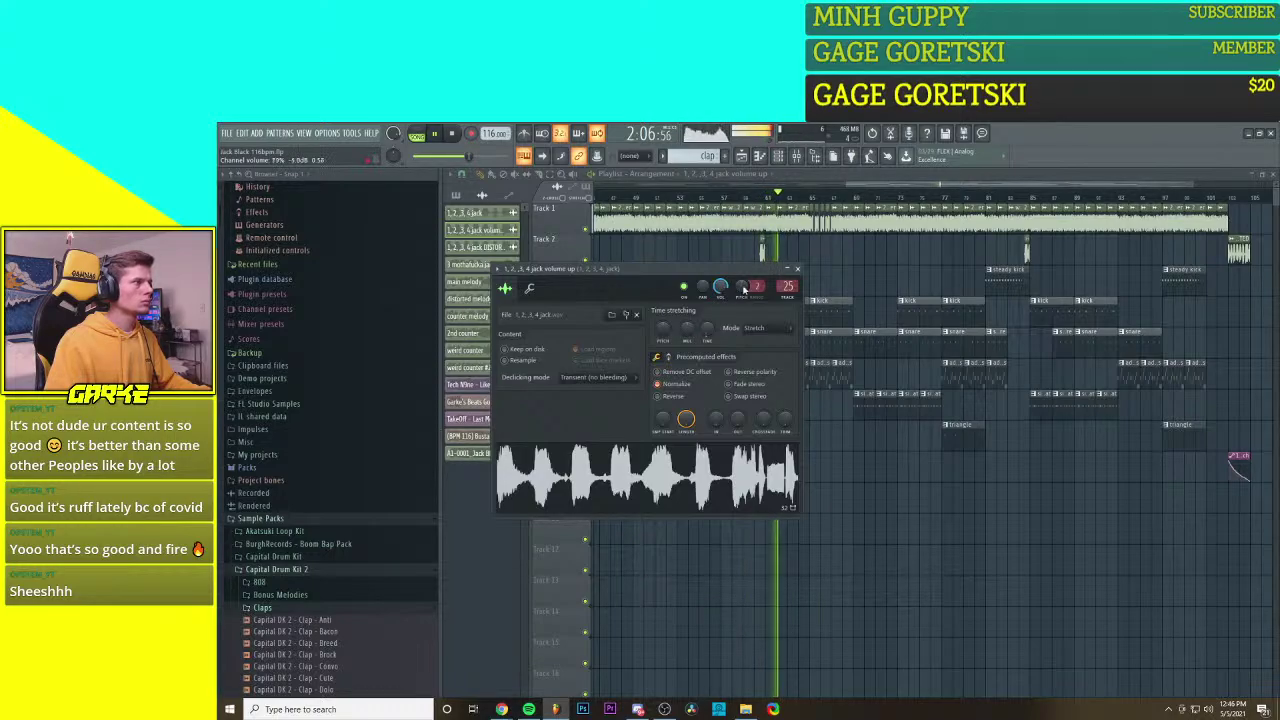
pyautogui.click(797, 269)
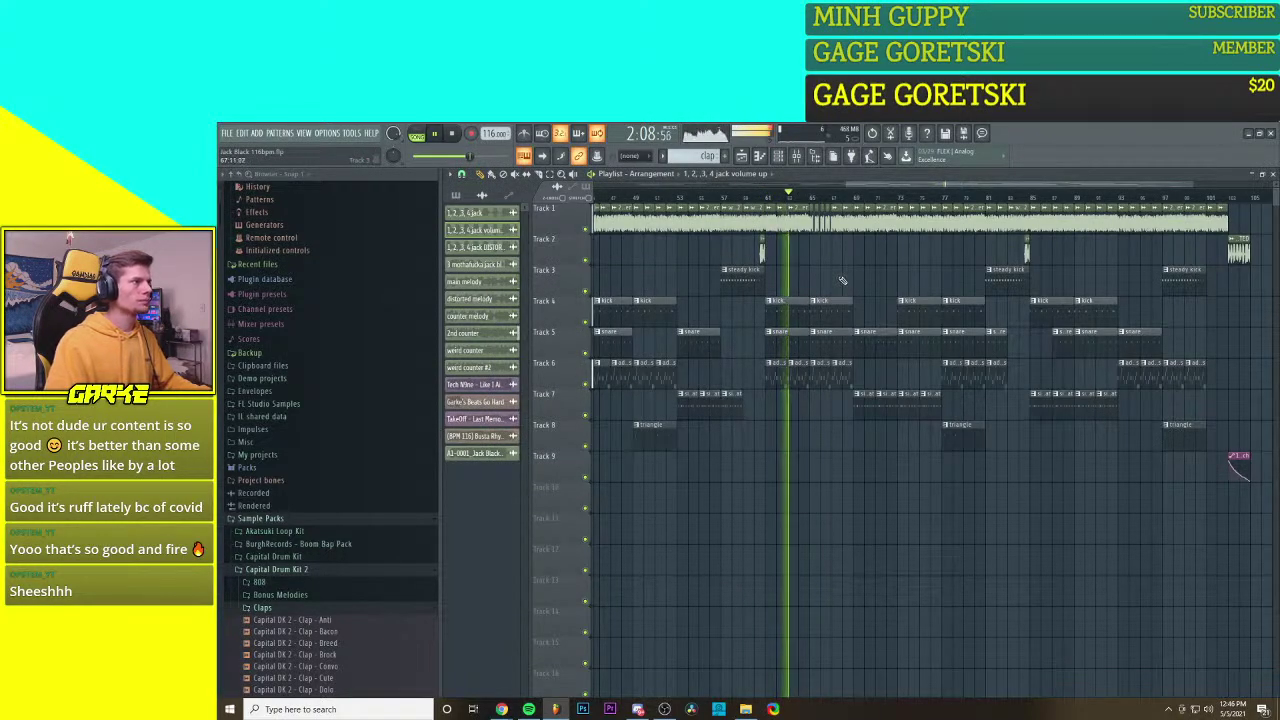
# Step: Select the simple hi hat pattern during playback, look at it in the piano roll and return to the playlist
pyautogui.scroll(-2, 895, 460)
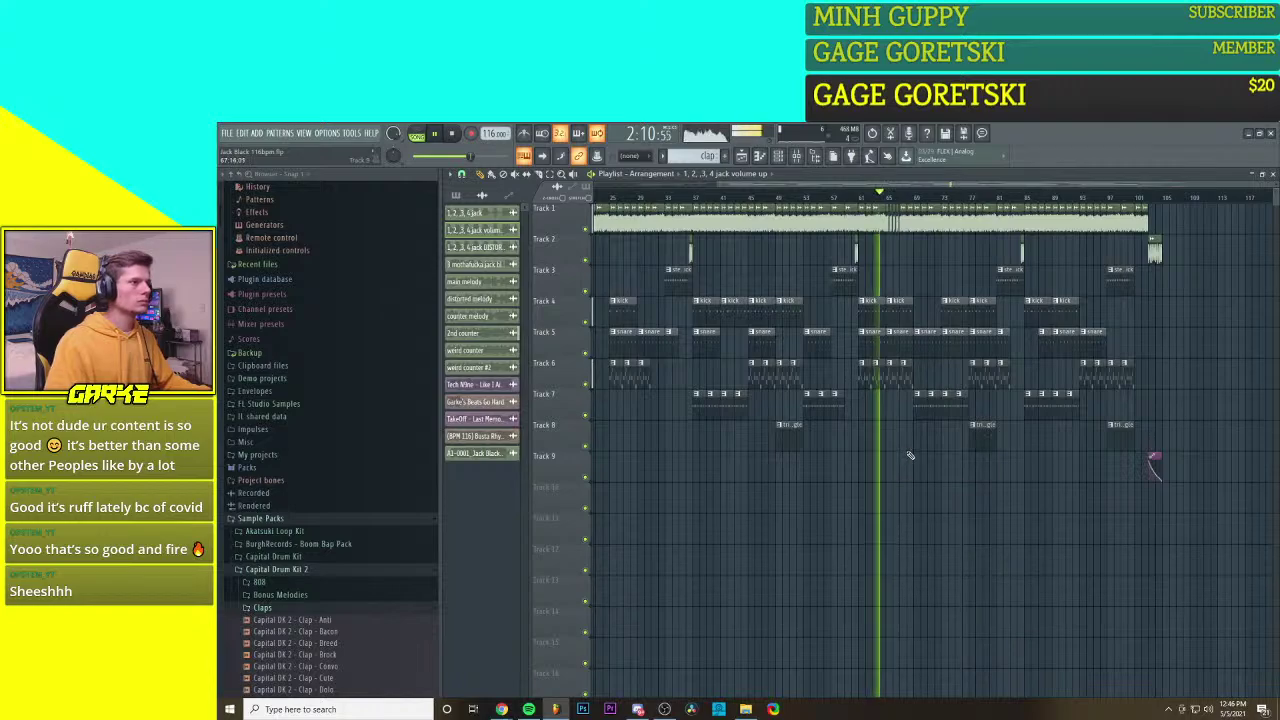
pyautogui.scroll(-2, 930, 465)
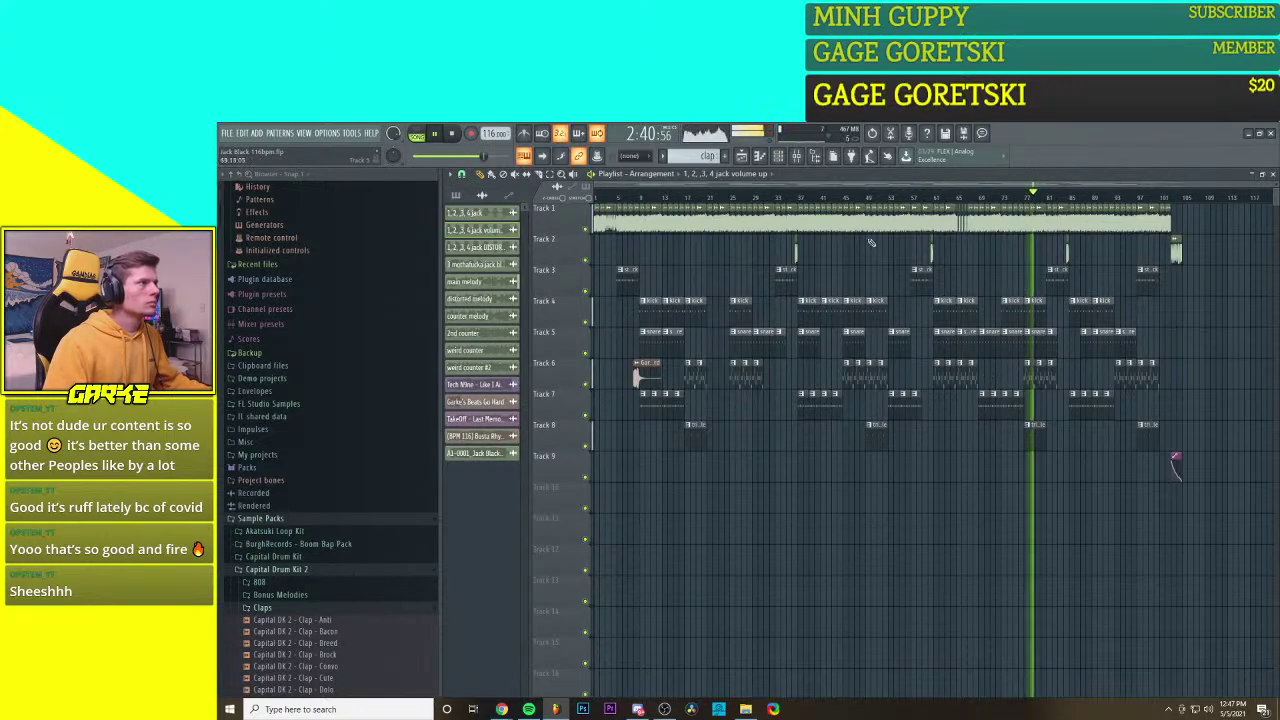
pyautogui.click(728, 158)
pyautogui.moveTo(708, 156); pyautogui.dragTo(708, 136)
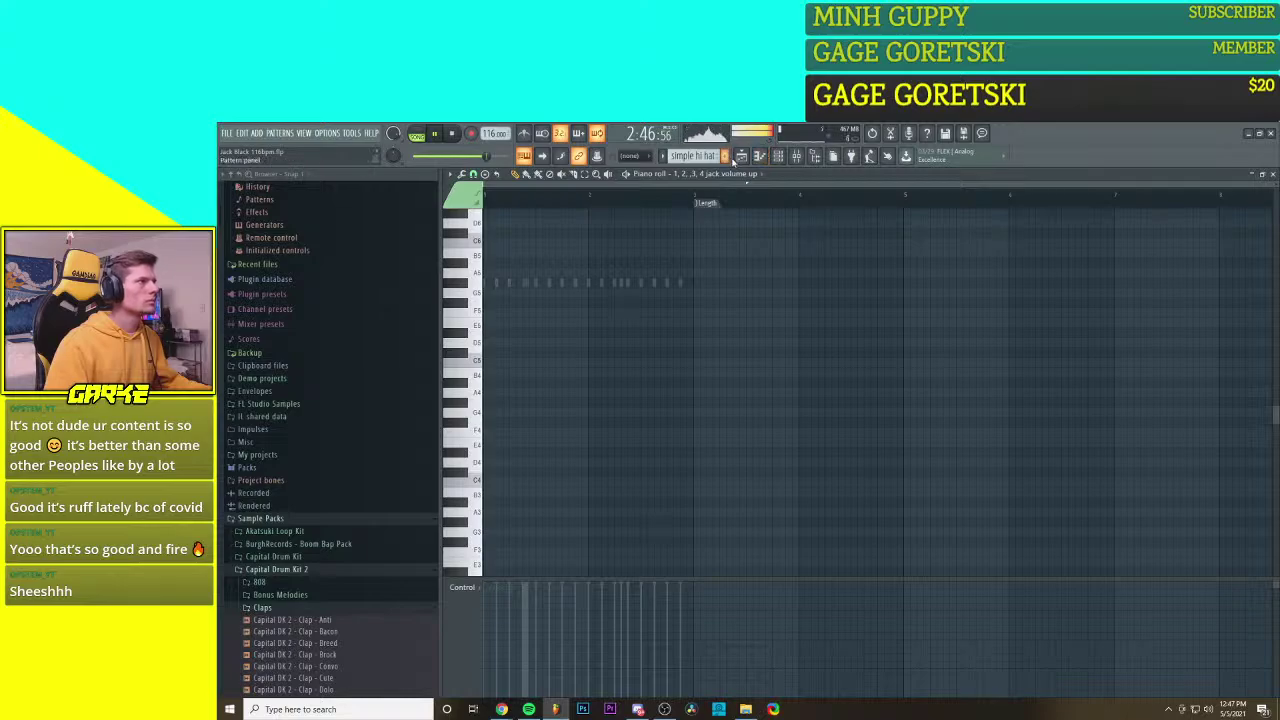
pyautogui.click(742, 157)
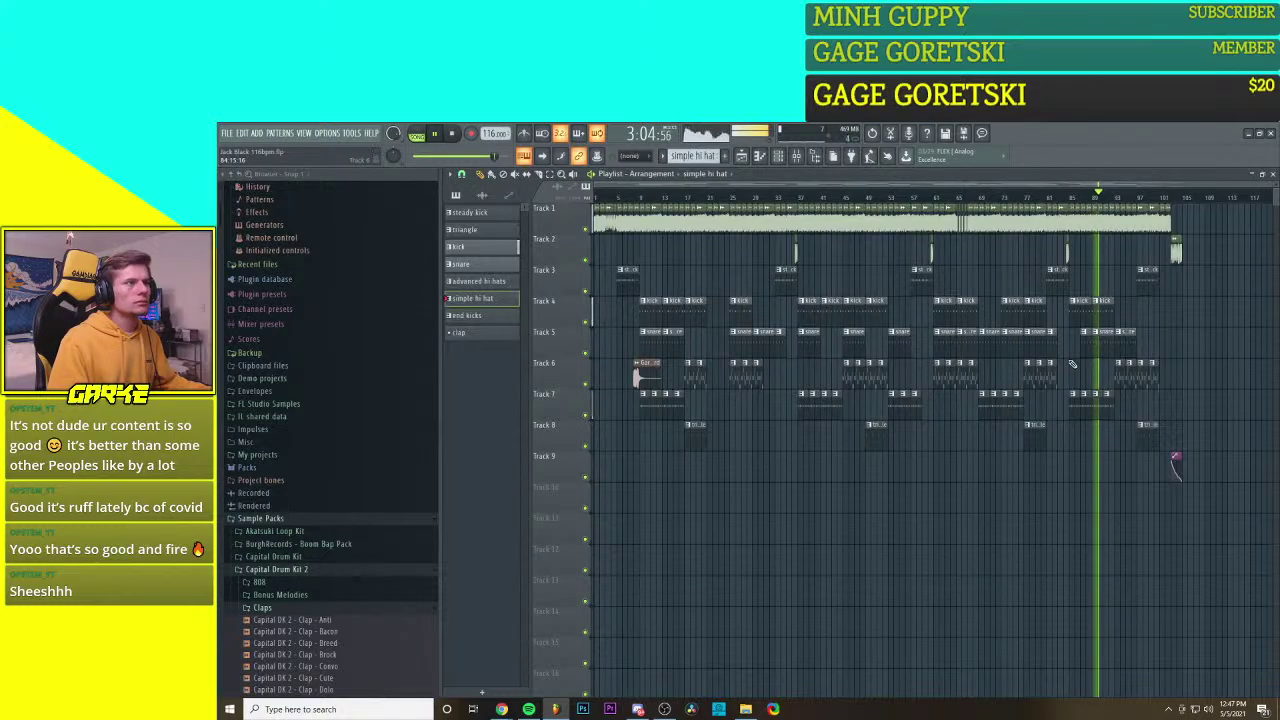
# Step: Follow the playback through the closing section to the DISTORTED ending tag and stop it there
pyautogui.scroll(2, 1072, 366)
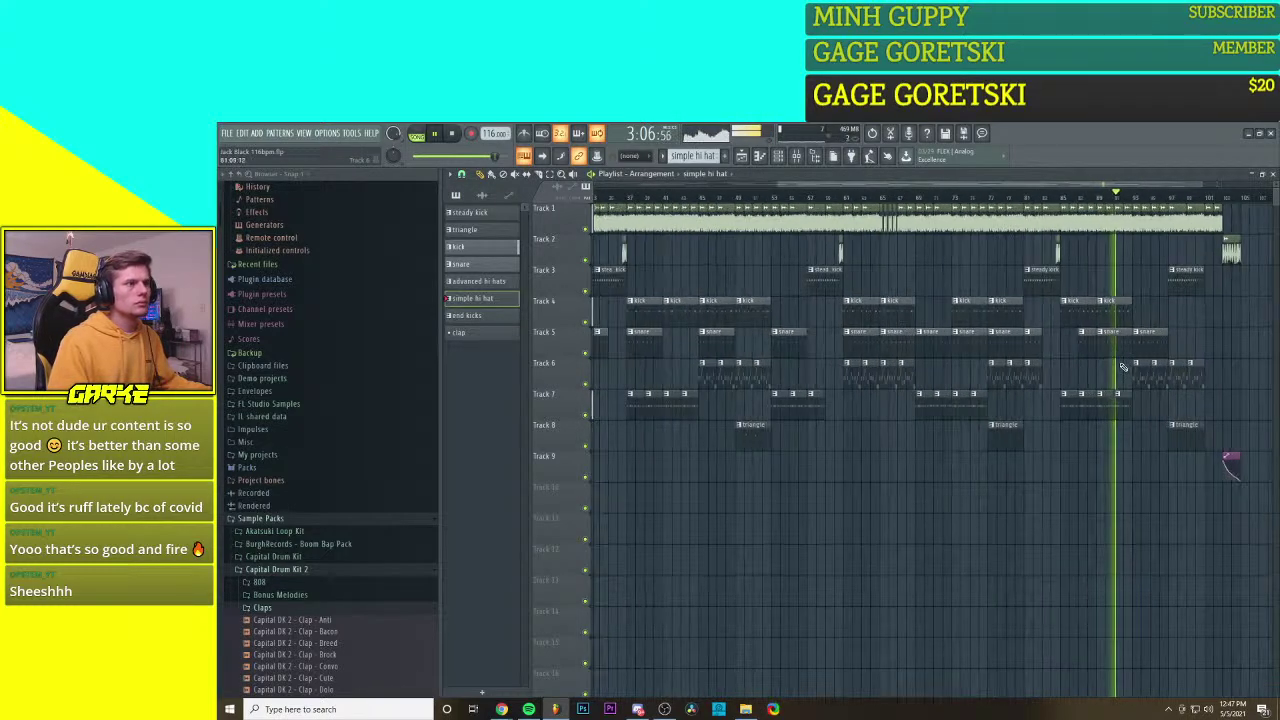
pyautogui.scroll(-3, 1122, 368)
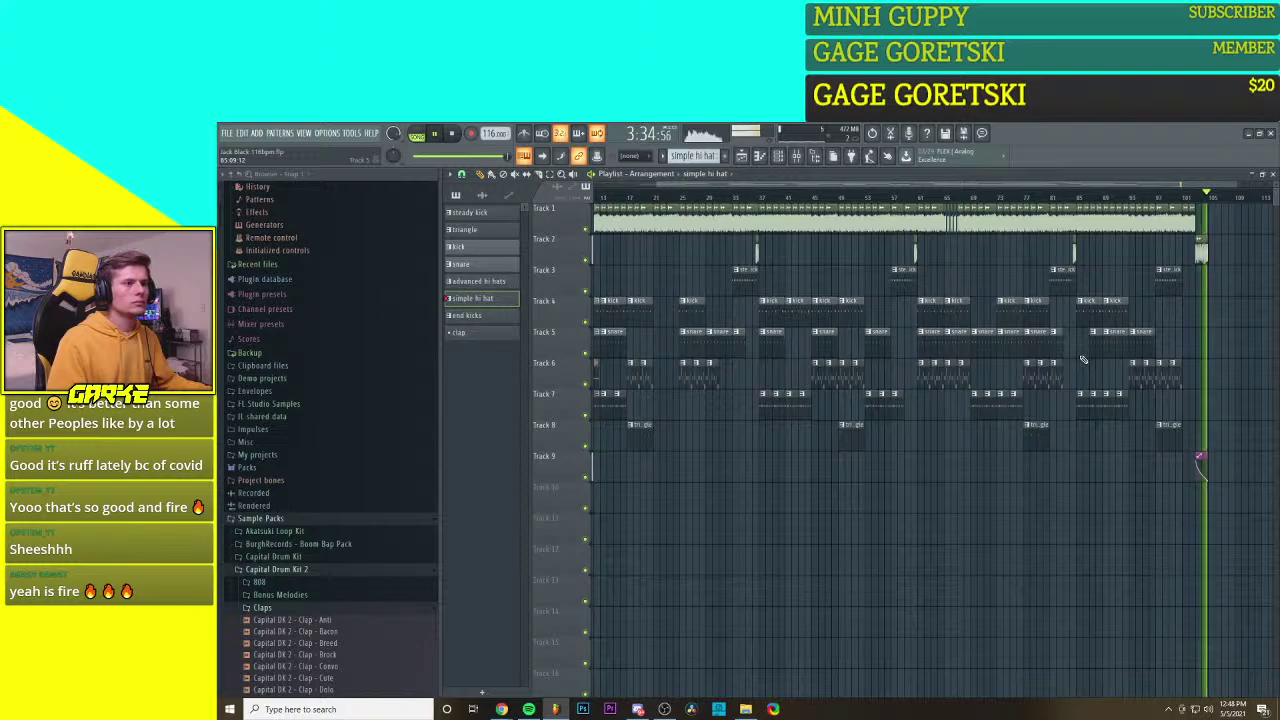
pyautogui.press('space')
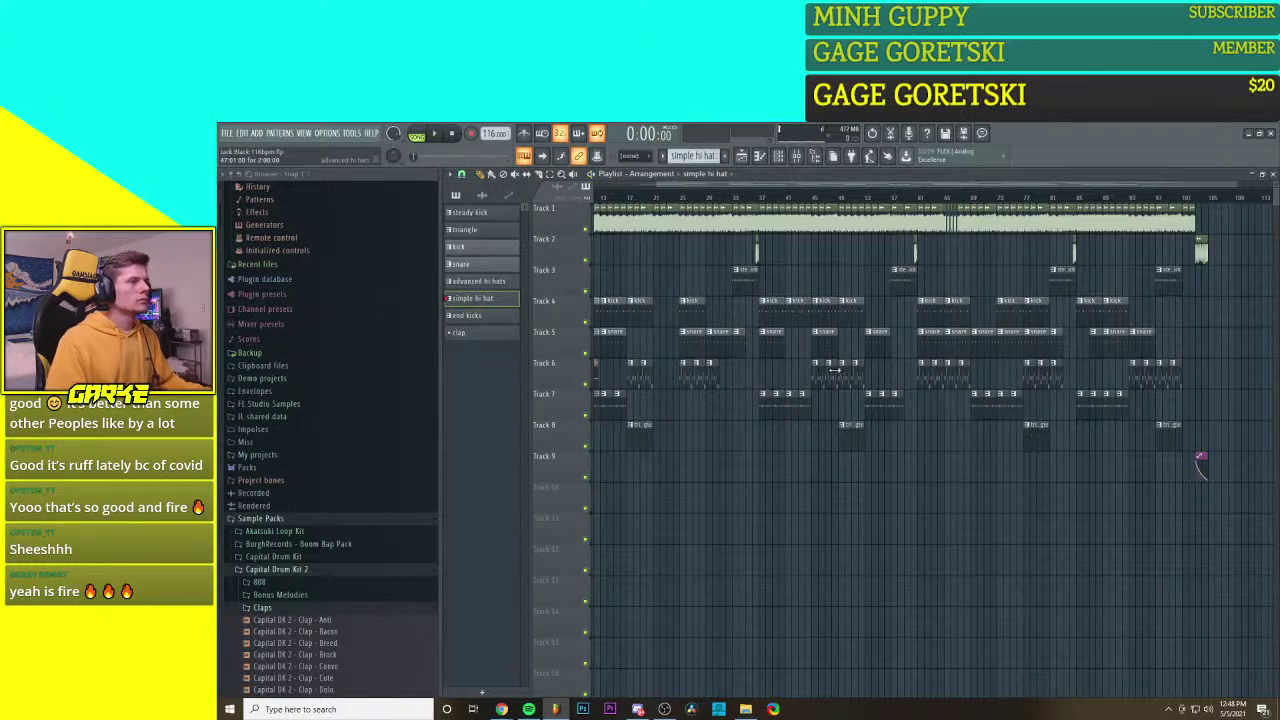
pyautogui.scroll(-2, 835, 372)
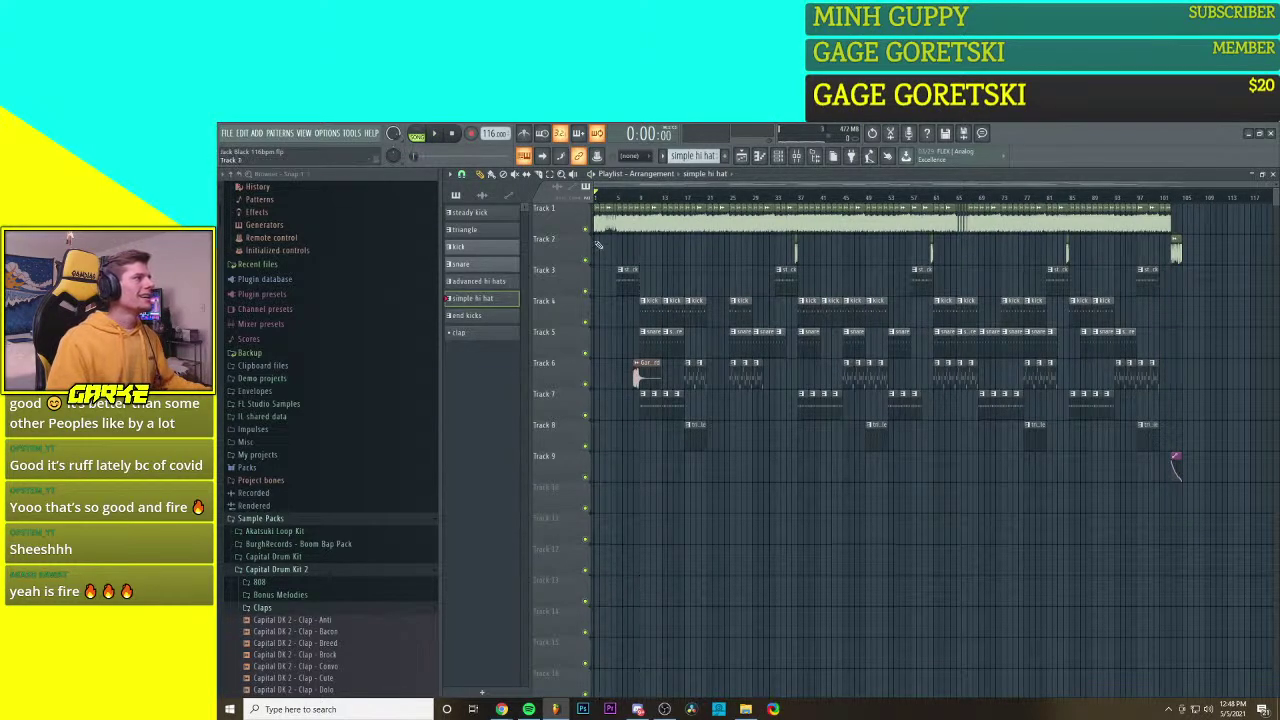
pyautogui.scroll(4, 606, 267)
pyautogui.scroll(-3, 606, 267)
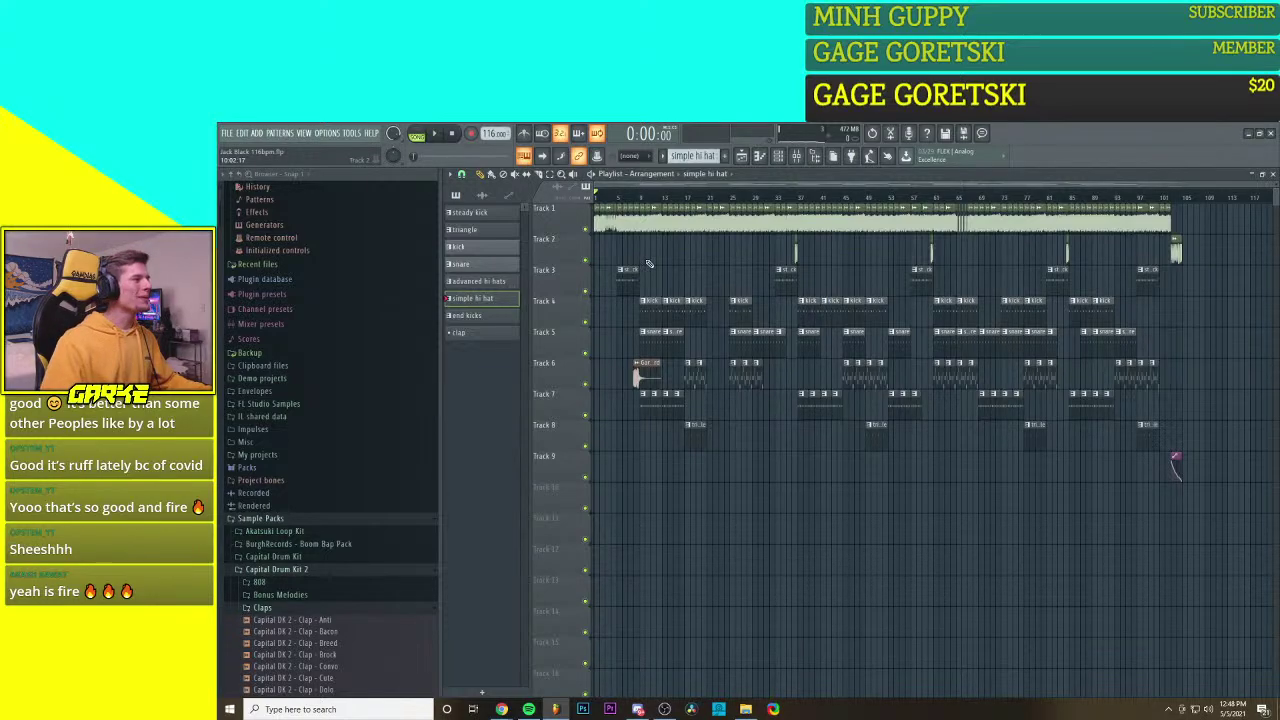
pyautogui.scroll(3, 649, 264)
pyautogui.scroll(-3, 649, 264)
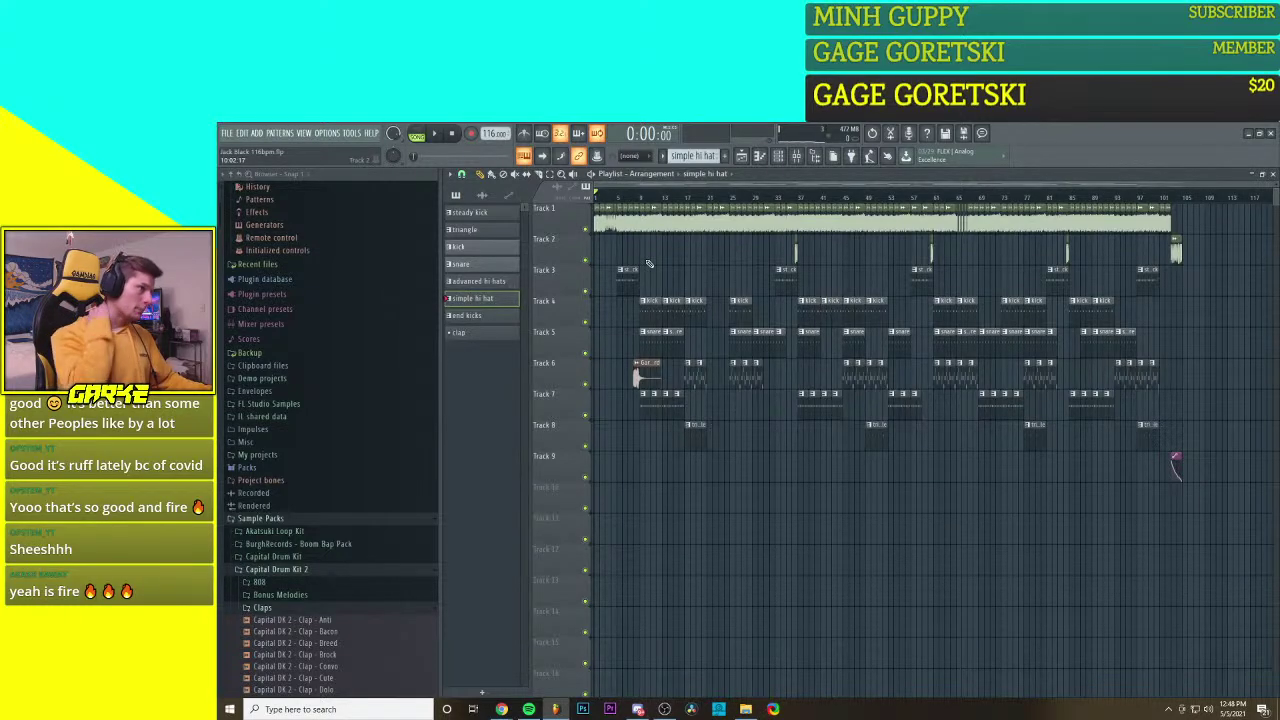
# Step: Examine the simple hi hat pattern's notes in the piano roll and return to the arrangement
pyautogui.click(766, 160)
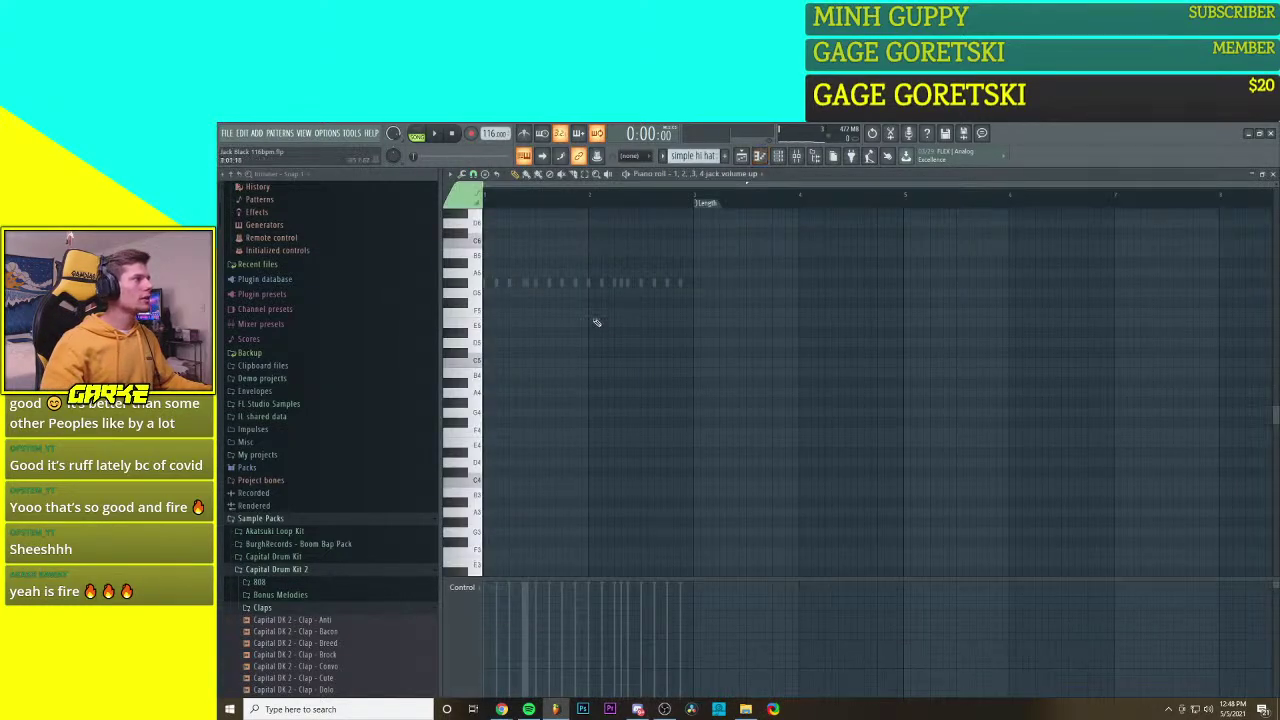
pyautogui.scroll(2, 576, 320)
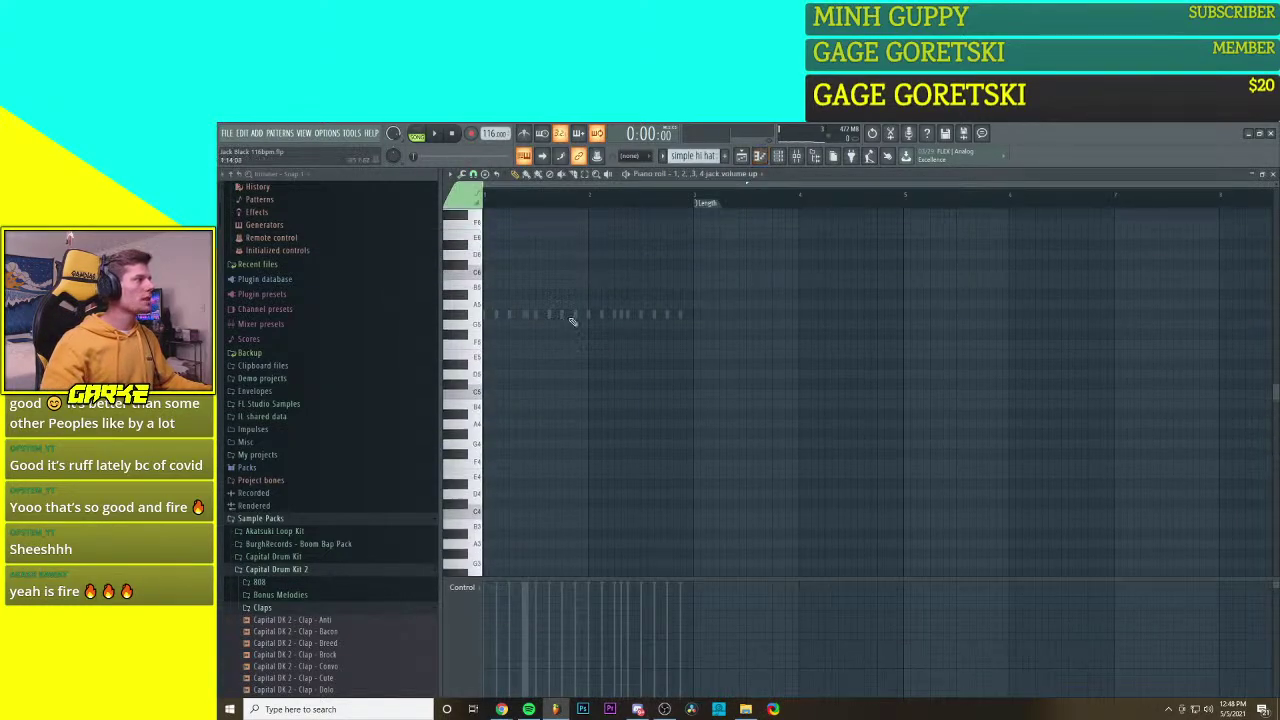
pyautogui.click(741, 157)
# Step: Play the transition into the first drum section around bar 9 and move the playhead back to bar 9
pyautogui.click(641, 198)
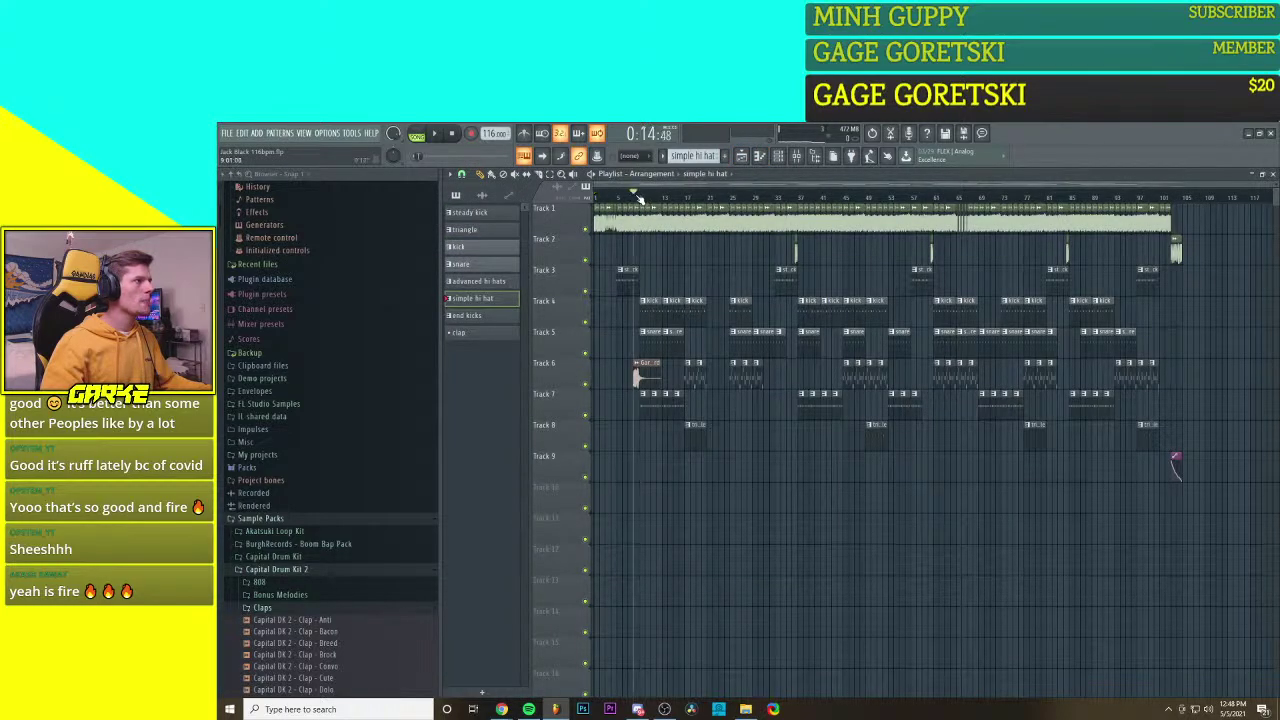
pyautogui.press('space')
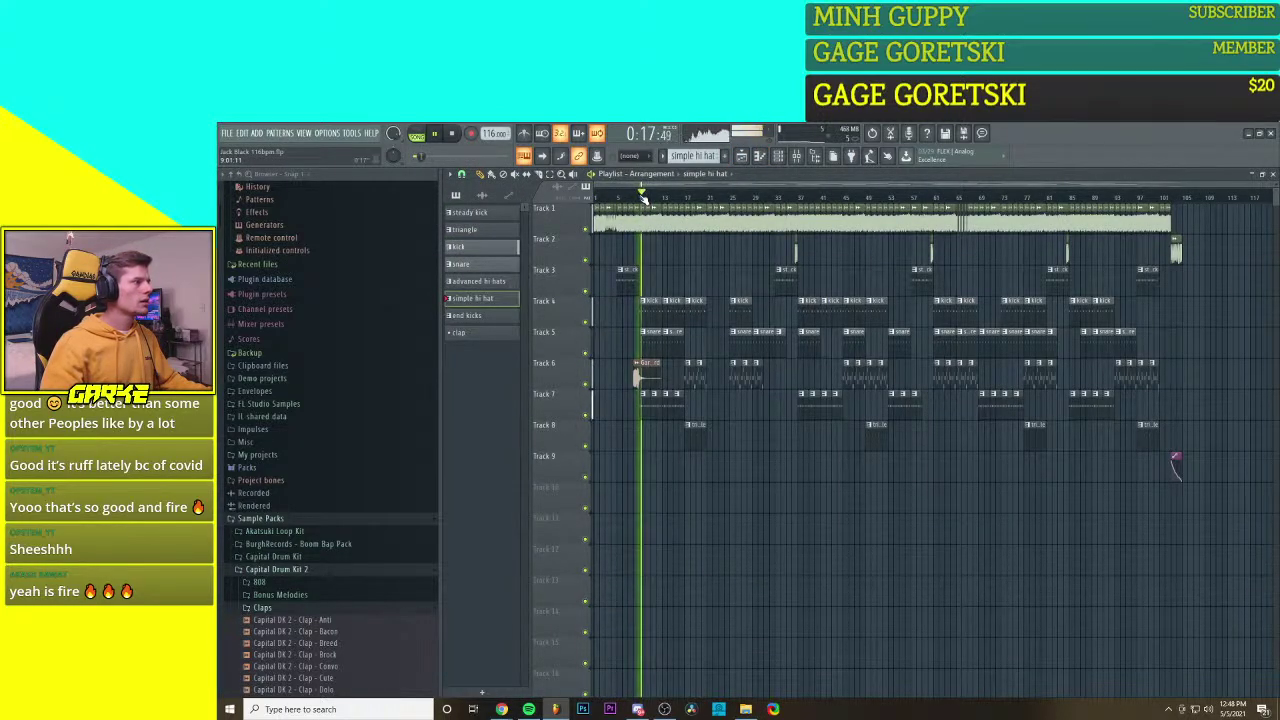
pyautogui.click(641, 199)
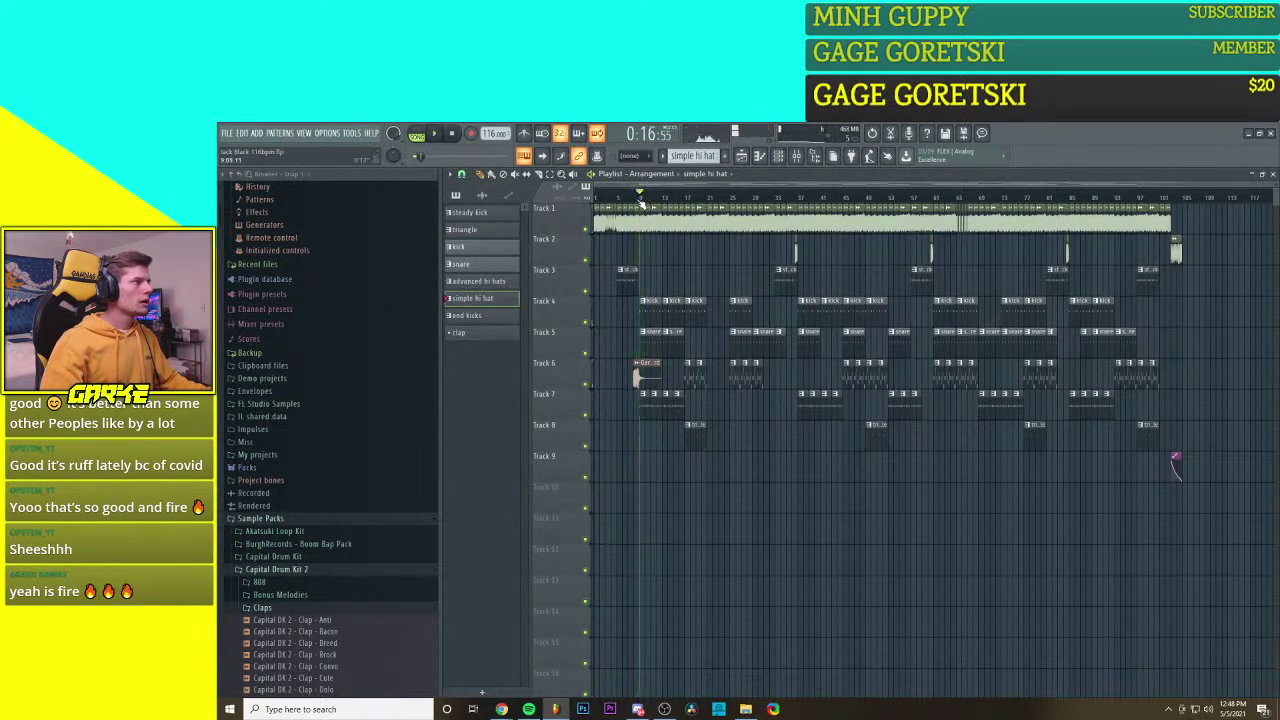
# Step: Open the simple hi hat pattern's Capital DK - Mop notes, add in-between hits before the first roll and play the result
pyautogui.click(762, 157)
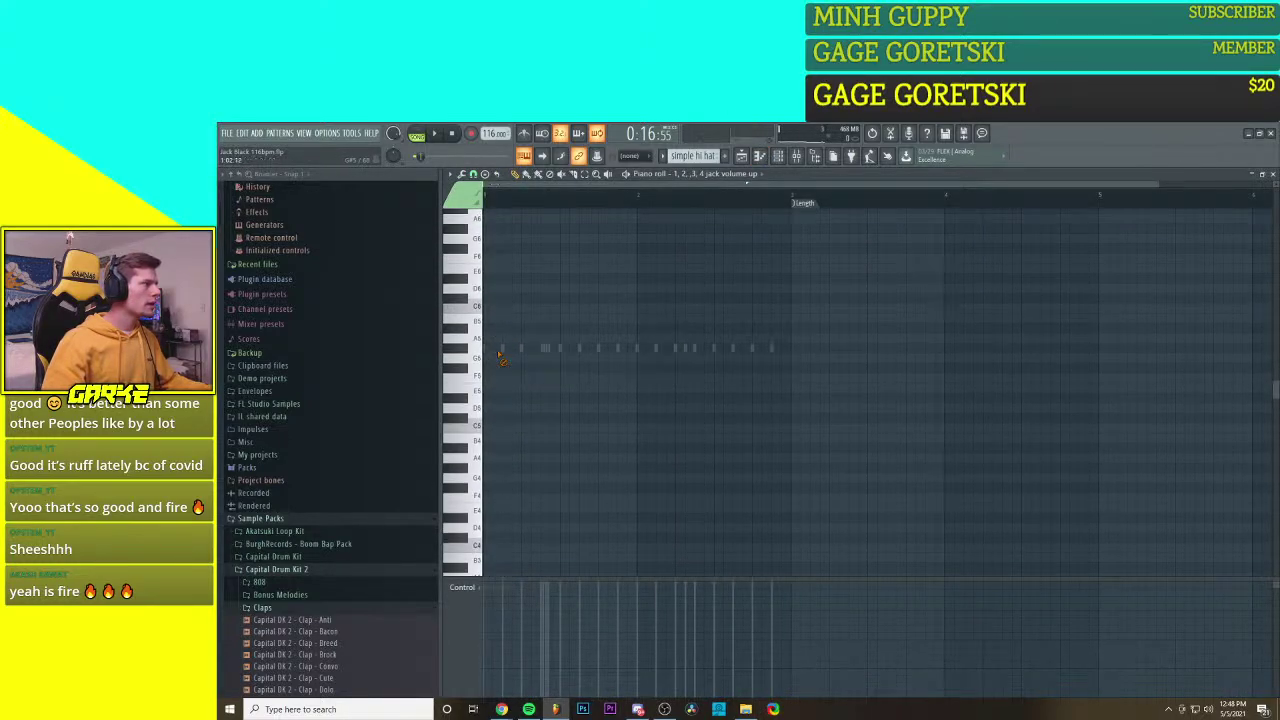
pyautogui.doubleClick(502, 347)
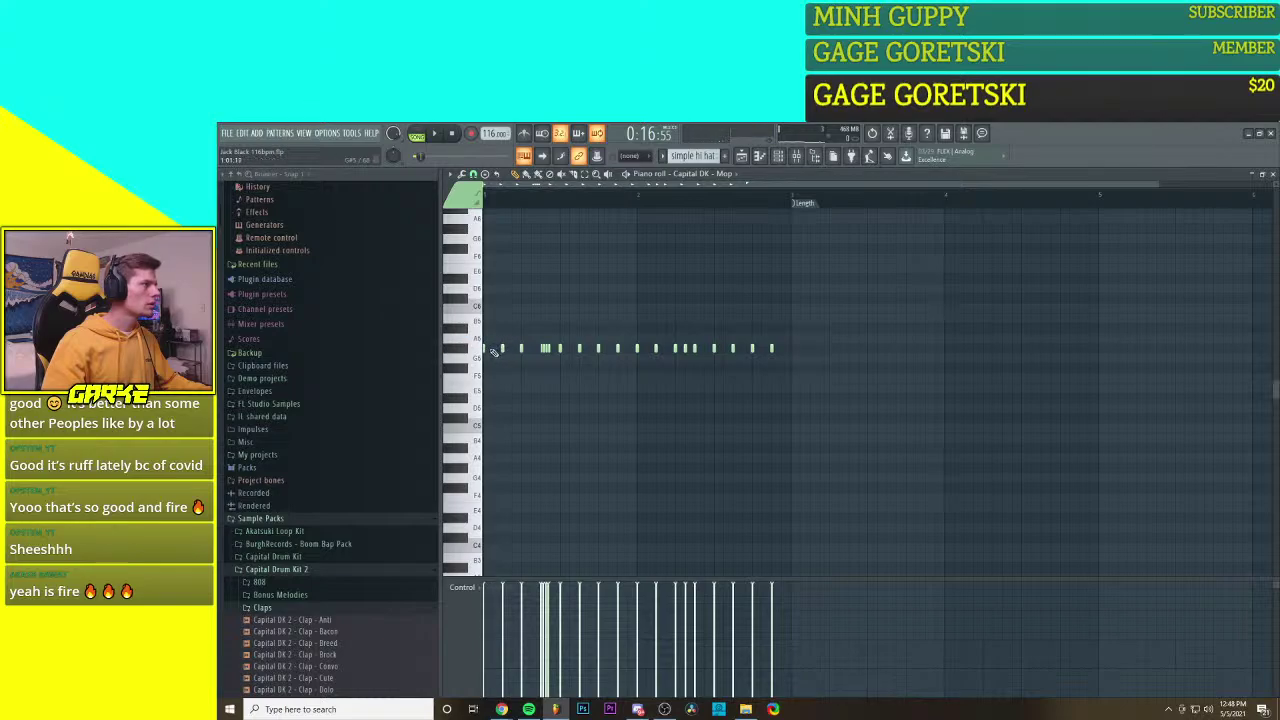
pyautogui.keyDown('ctrl'); pyautogui.scroll(2, 514, 372); pyautogui.keyUp('ctrl')
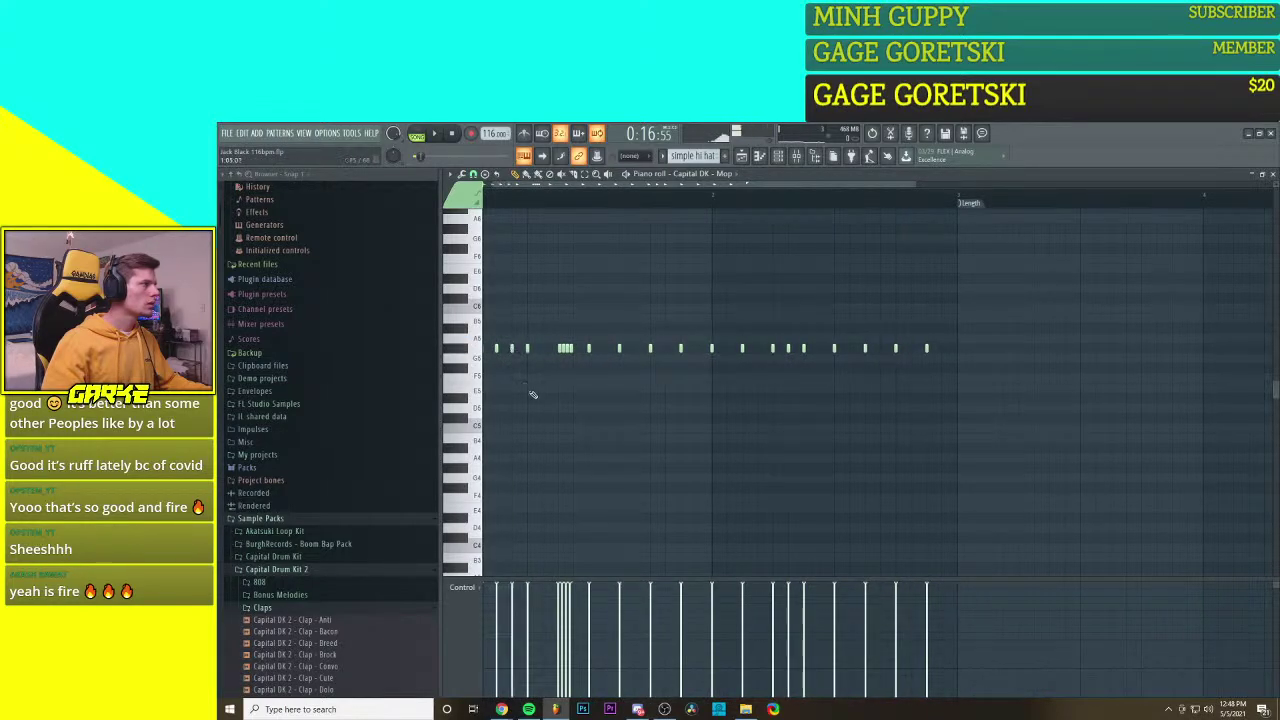
pyautogui.keyDown('ctrl'); pyautogui.scroll(-2, 540, 398); pyautogui.keyUp('ctrl')
pyautogui.press('space')
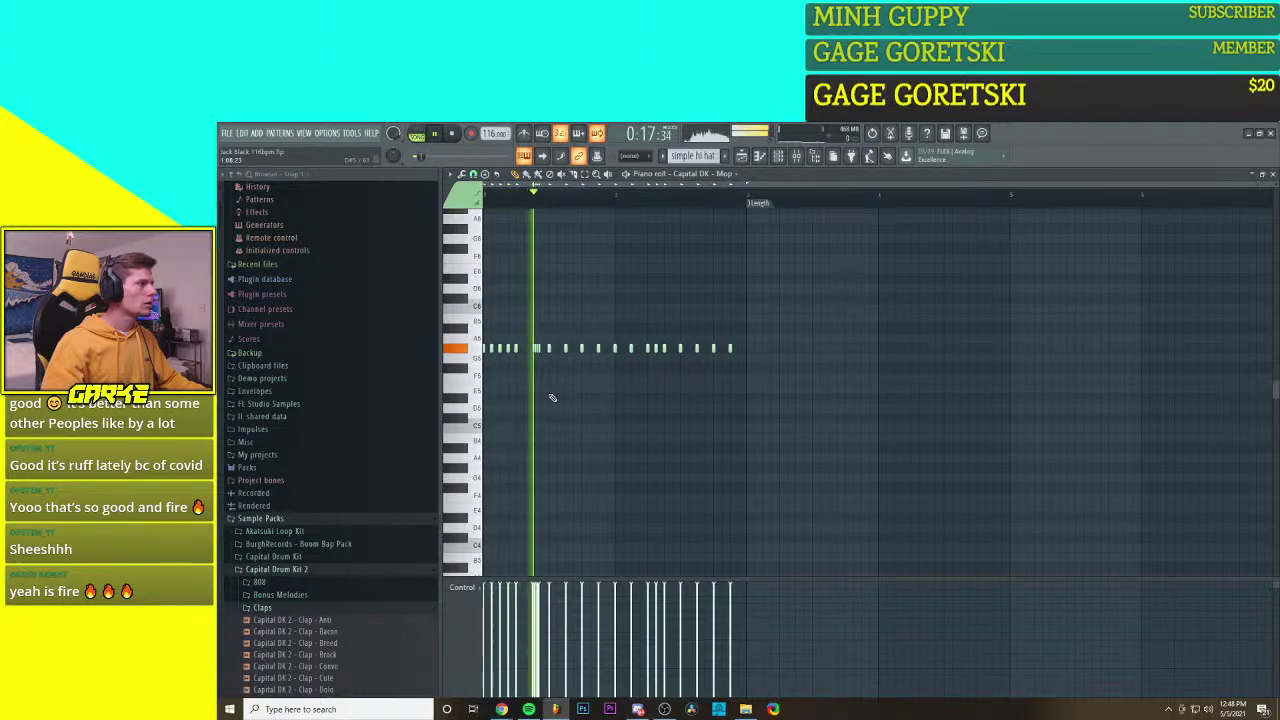
pyautogui.press('space')
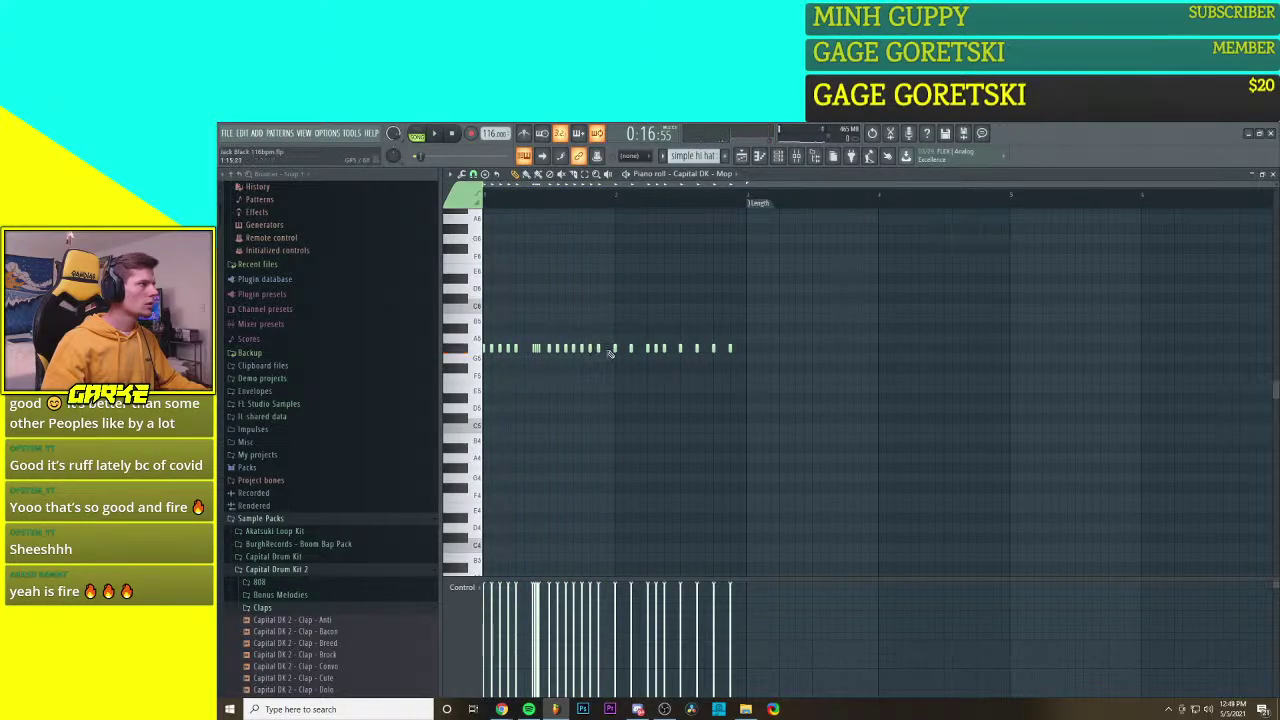
# Step: Fill the gaps between the hi hat hits from the first roll to the middle of bar 2 and audition the pattern
pyautogui.click(607, 350)
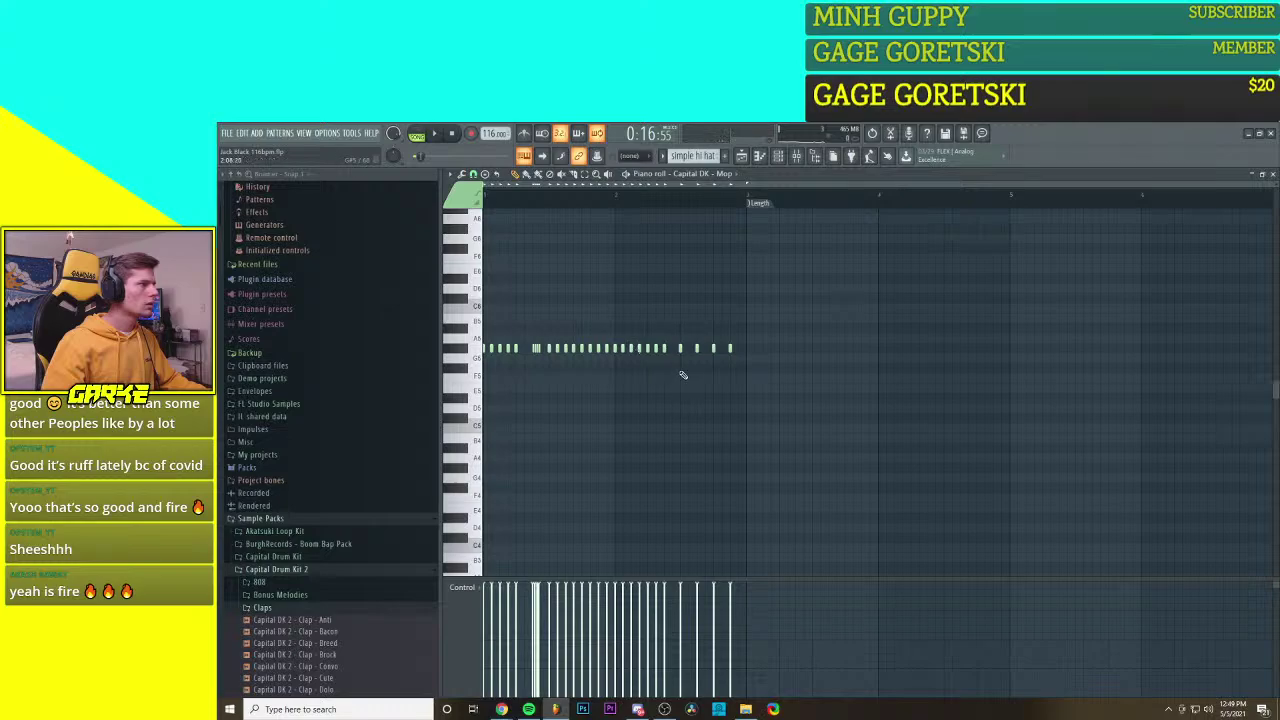
pyautogui.press('space')
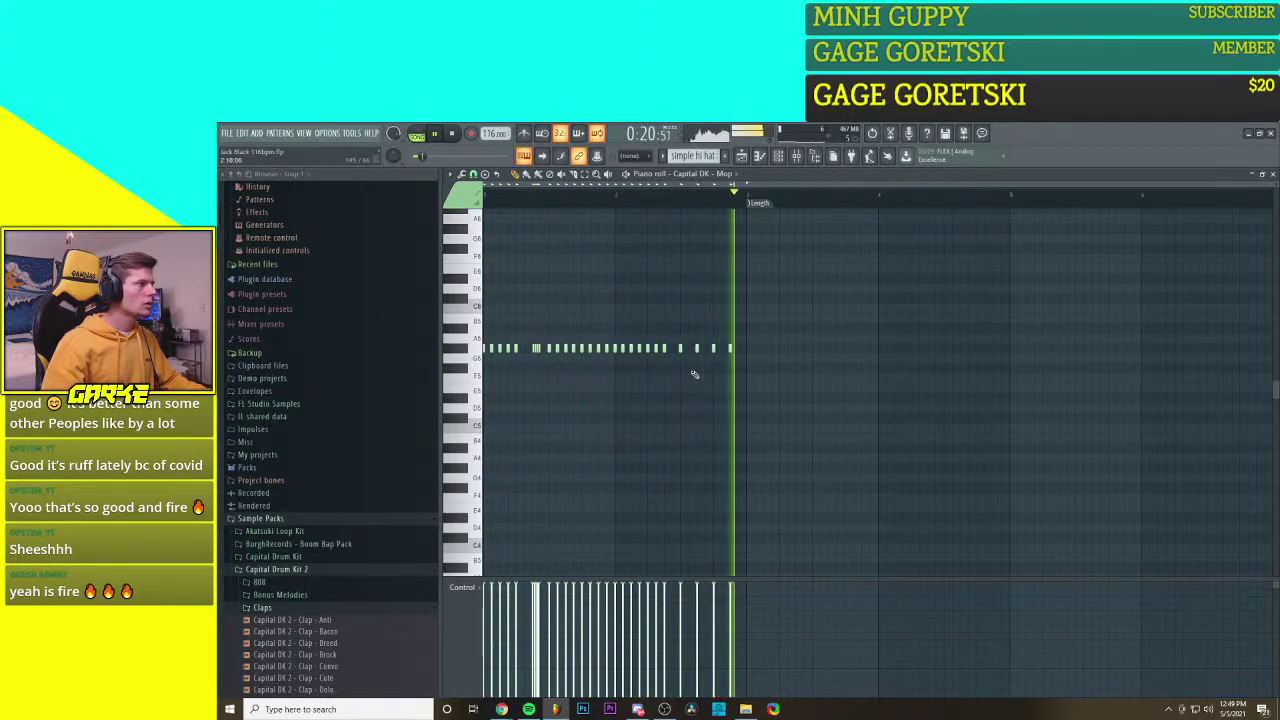
pyautogui.press('space')
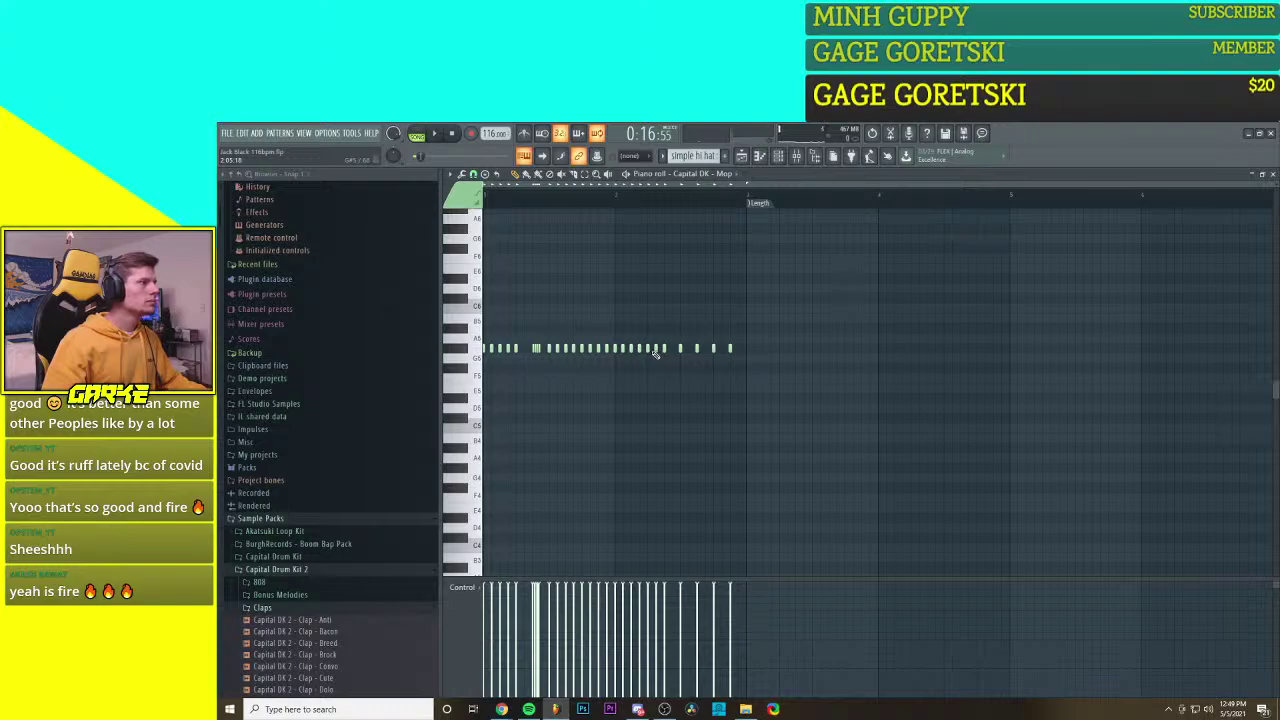
# Step: Examine the spacing of the filled-in hi hat notes and play the pattern twice from its start
pyautogui.keyDown('ctrl'); pyautogui.scroll(2, 620, 364); pyautogui.keyUp('ctrl')
pyautogui.keyDown('ctrl'); pyautogui.scroll(-1, 620, 368); pyautogui.keyUp('ctrl')
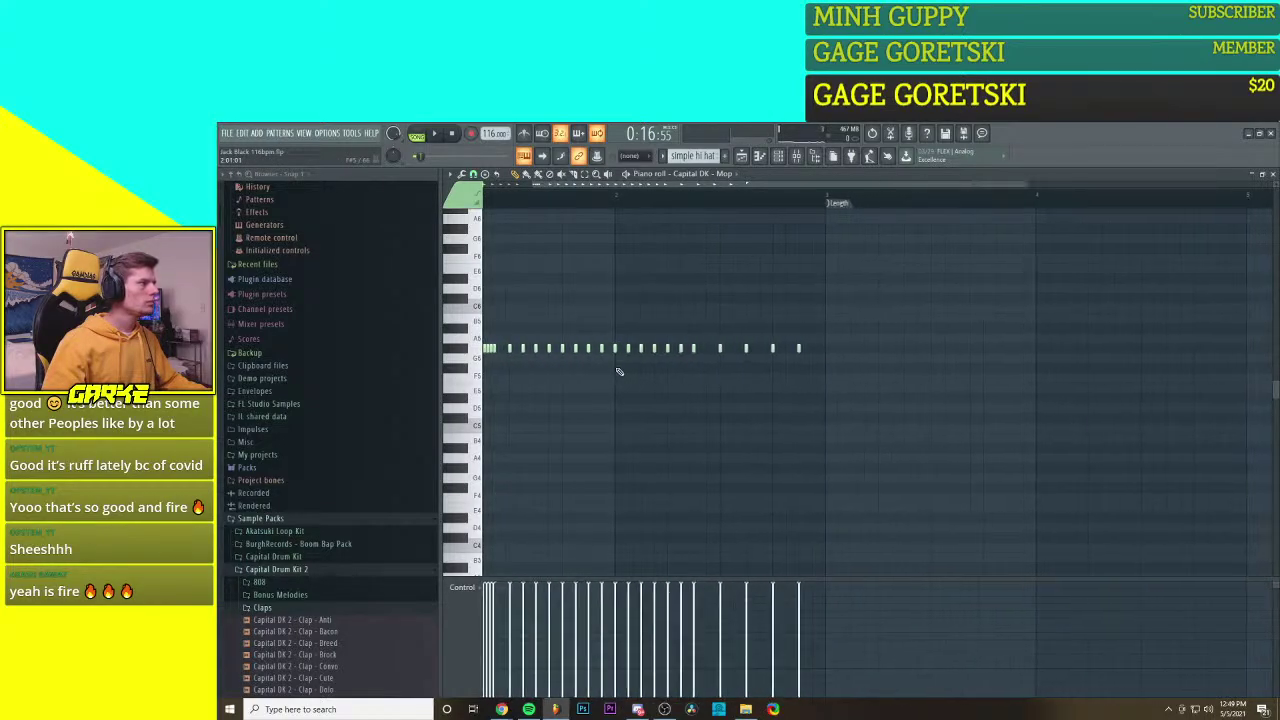
pyautogui.keyDown('ctrl'); pyautogui.scroll(3, 600, 372); pyautogui.keyUp('ctrl')
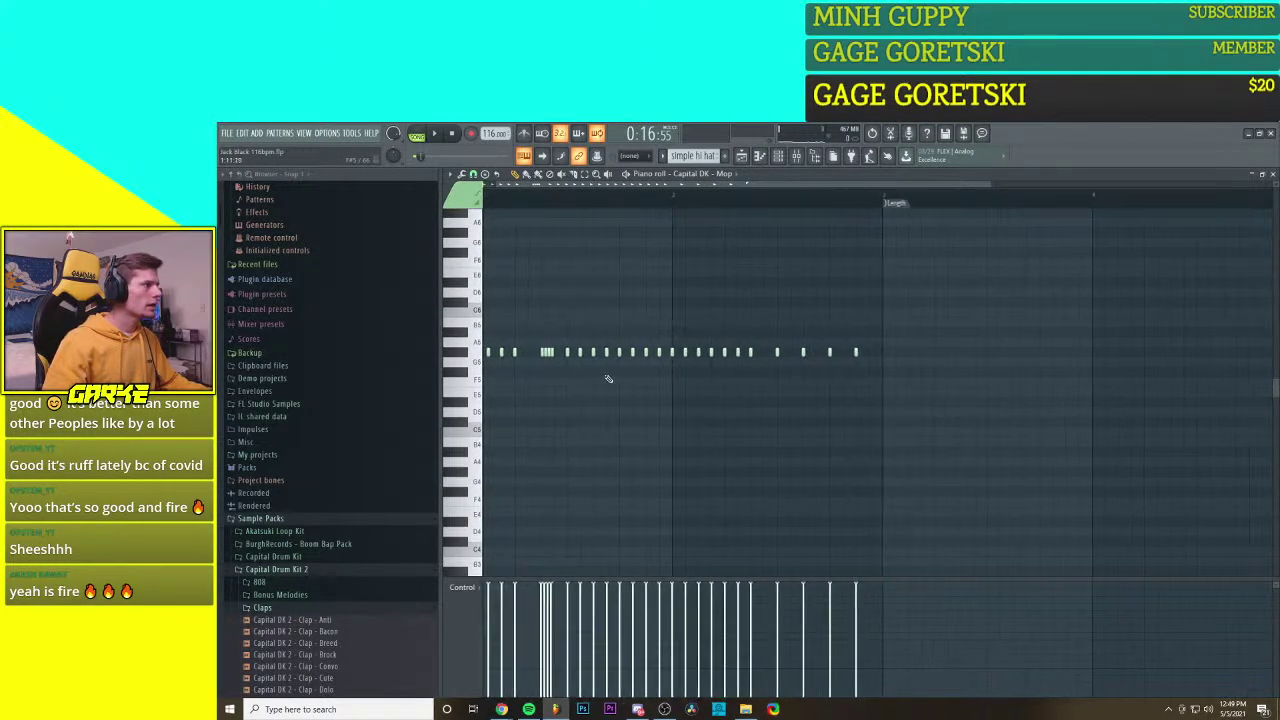
pyautogui.hscroll(-1, 608, 379)
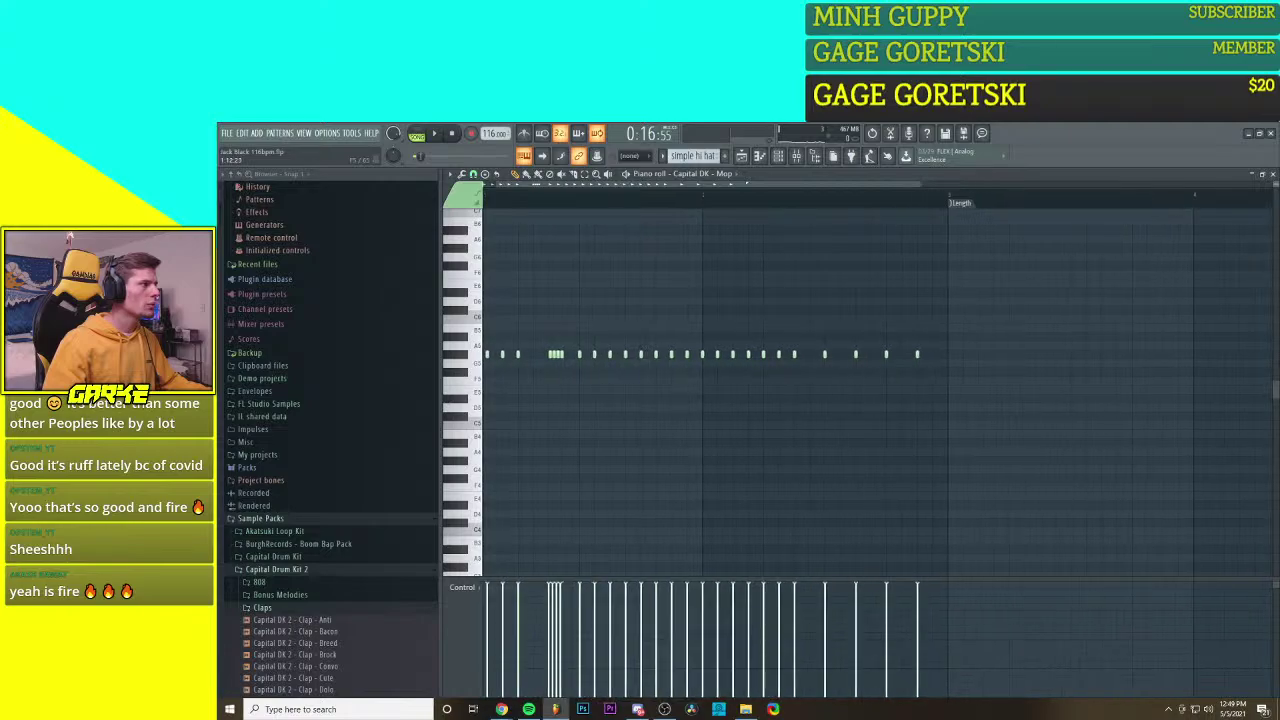
pyautogui.keyDown('ctrl'); pyautogui.scroll(1, 608, 379); pyautogui.keyUp('ctrl')
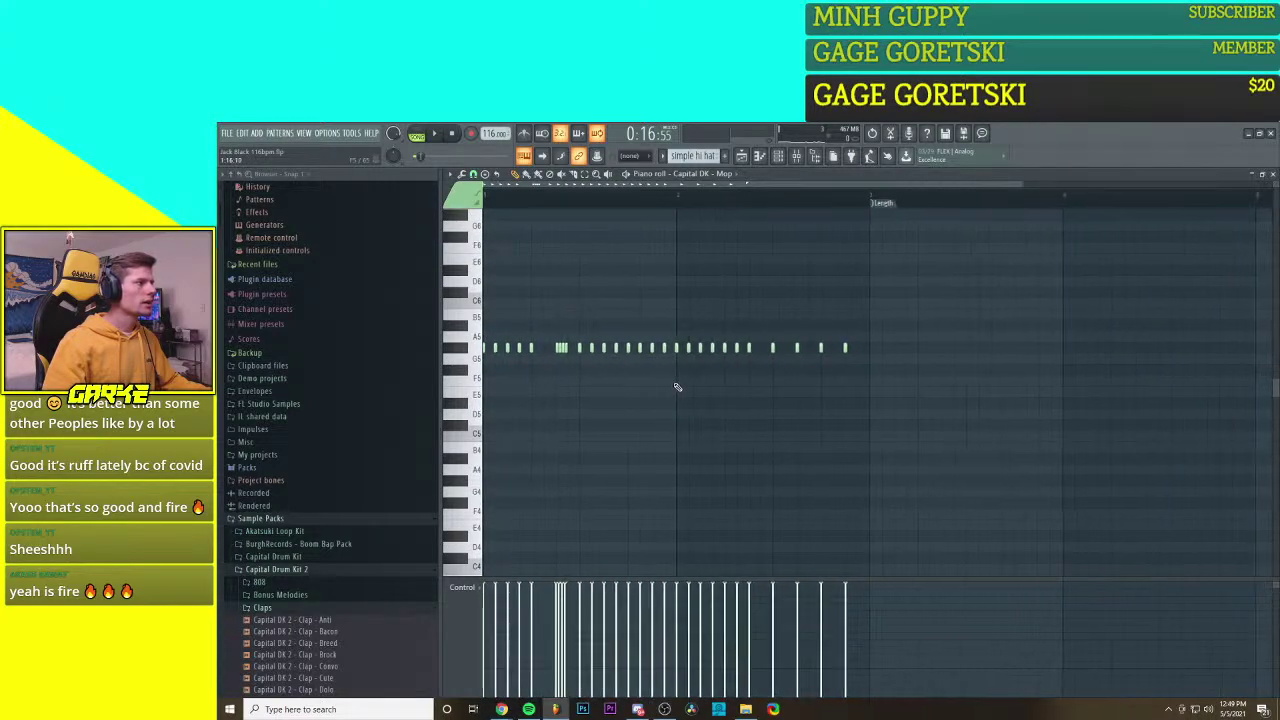
pyautogui.keyDown('ctrl'); pyautogui.scroll(-2, 640, 384); pyautogui.keyUp('ctrl')
pyautogui.press('space')
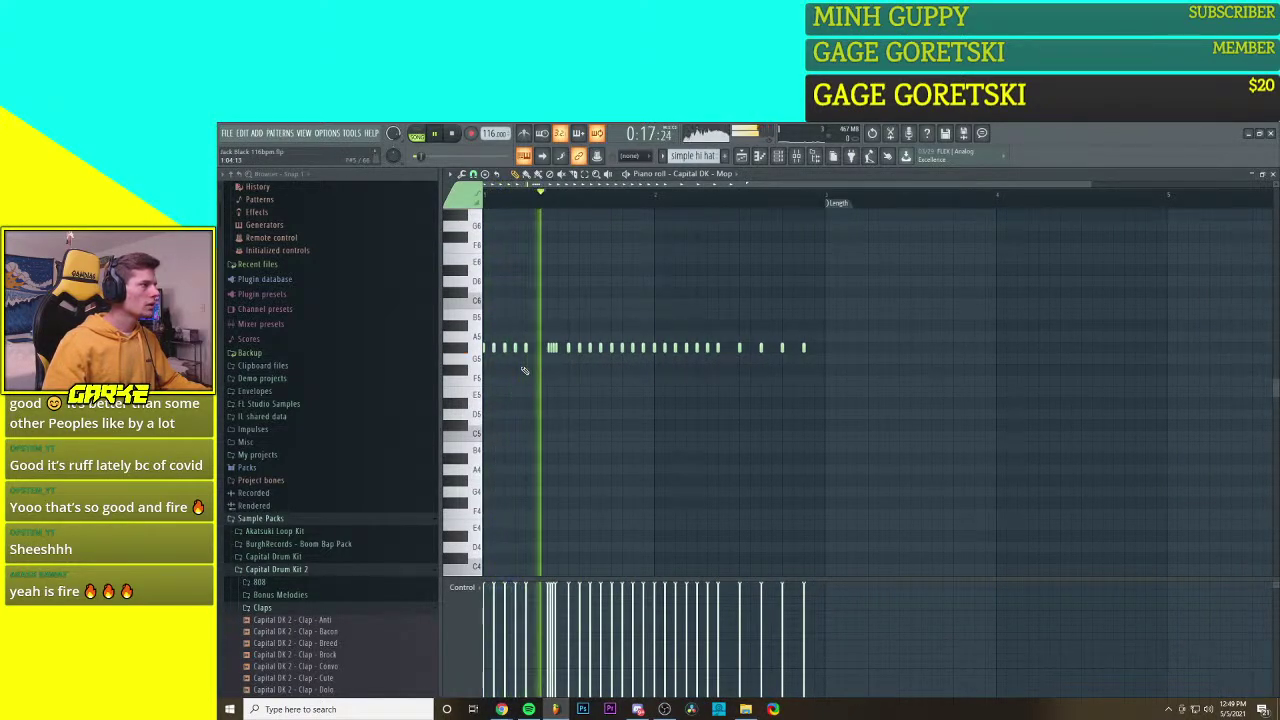
pyautogui.press('space')
pyautogui.press('space')
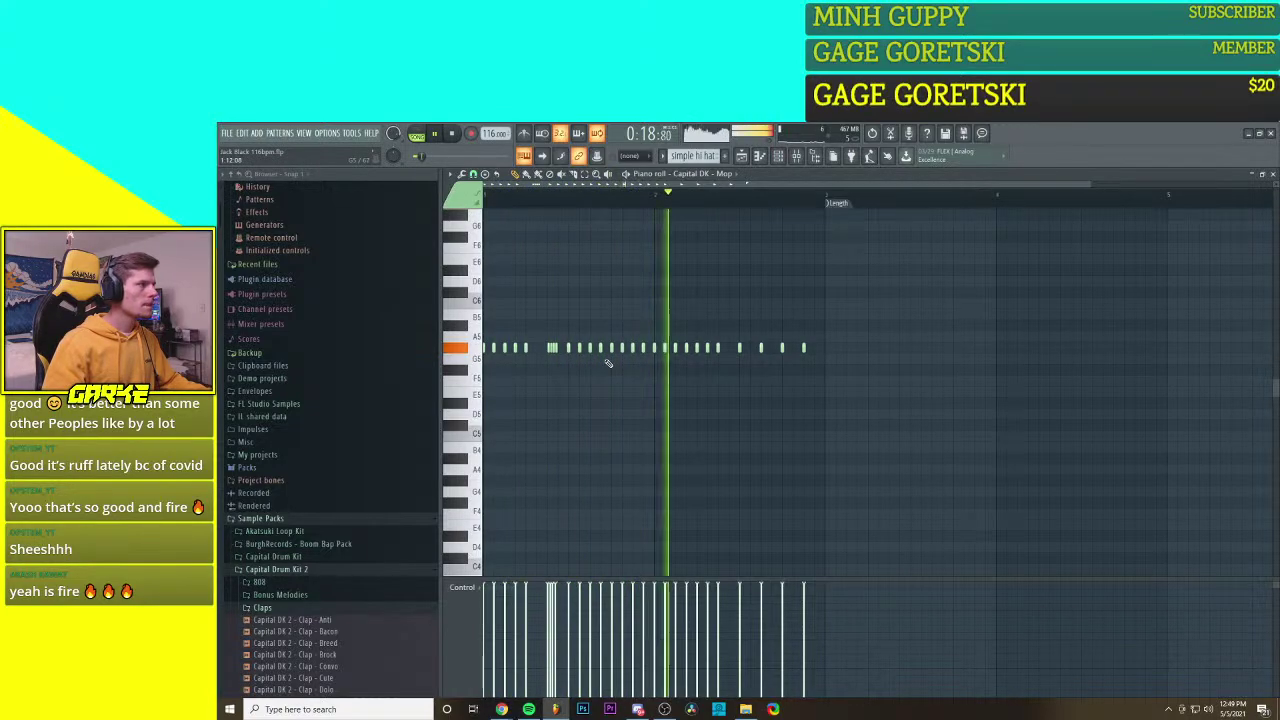
pyautogui.press('space')
# Step: Delete two hi hat hits late in bar 1 and the hit on the bar 2 downbeat, playing the pattern in between
pyautogui.keyDown('ctrl'); pyautogui.scroll(2, 652, 357); pyautogui.keyUp('ctrl')
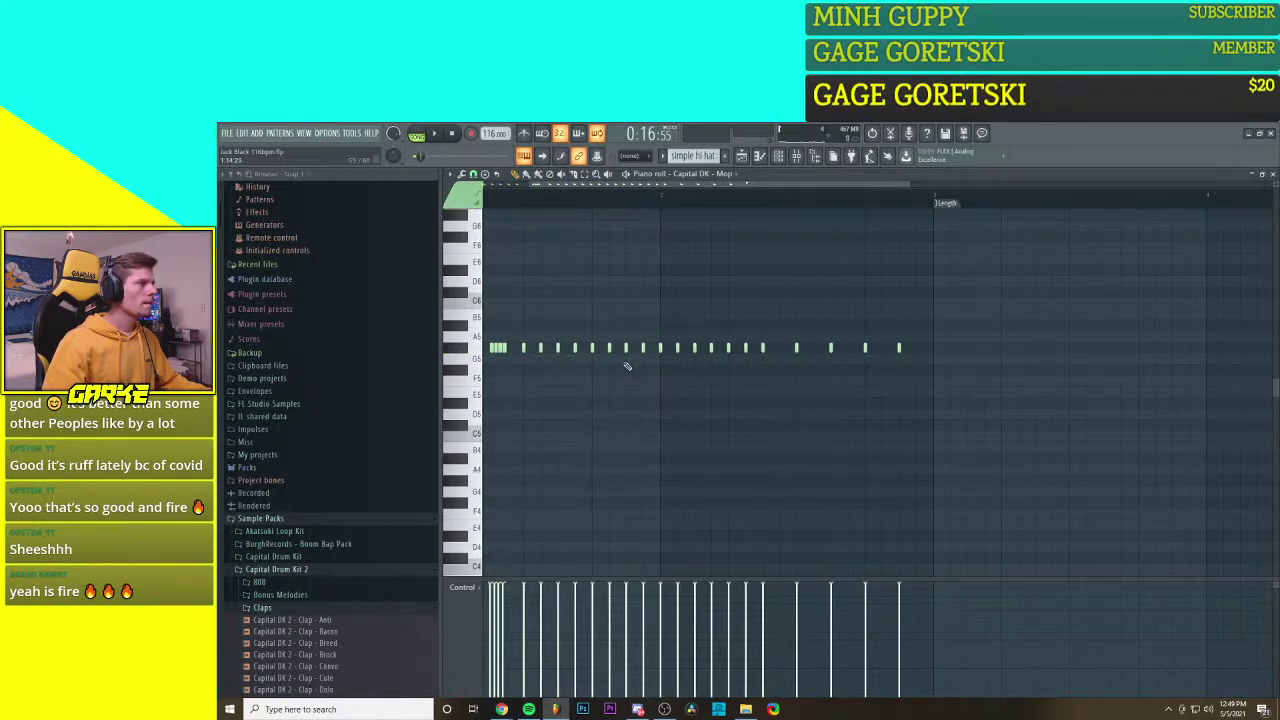
pyautogui.keyDown('ctrl'); pyautogui.scroll(-1, 620, 367); pyautogui.keyUp('ctrl')
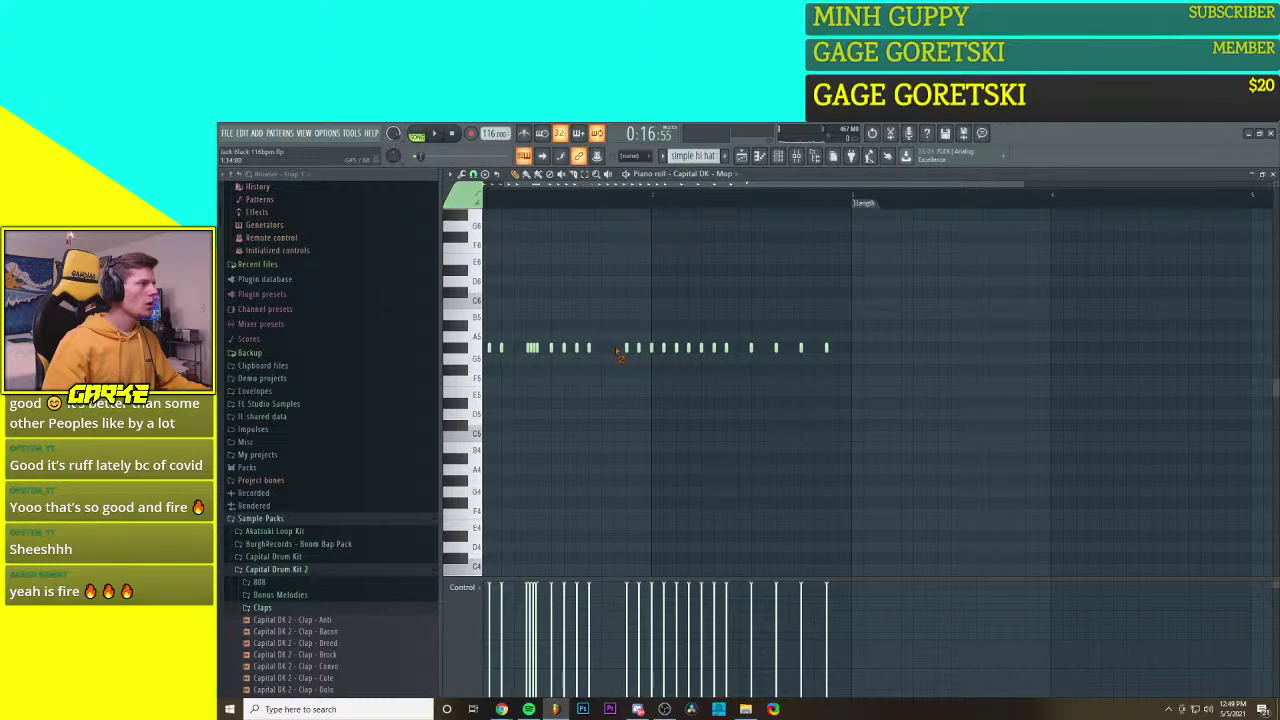
pyautogui.press('space')
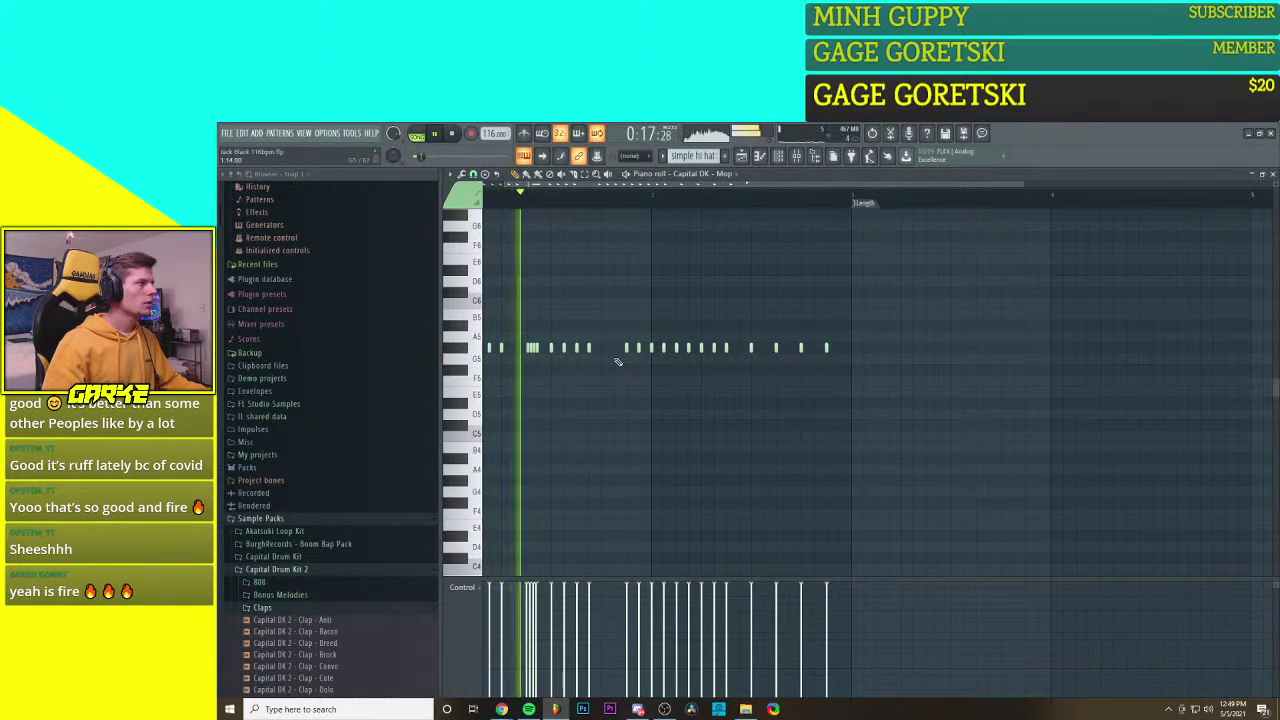
pyautogui.press('space')
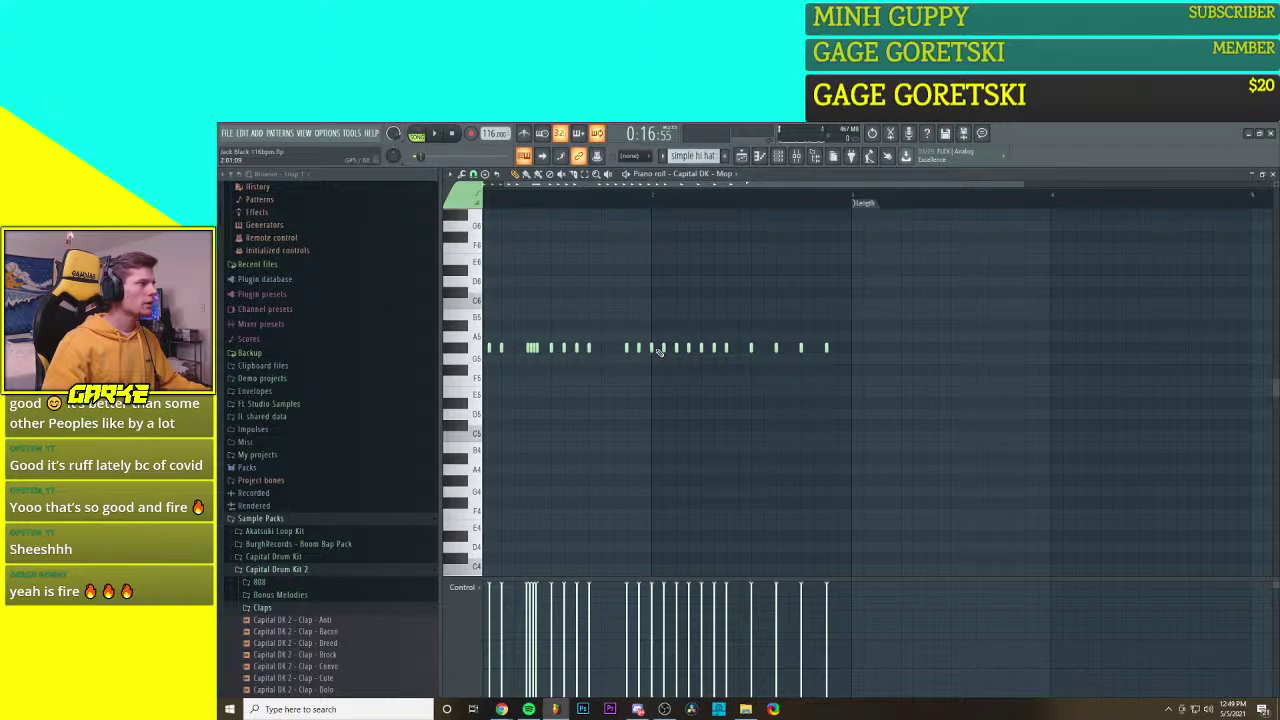
pyautogui.scroll(3, 668, 358)
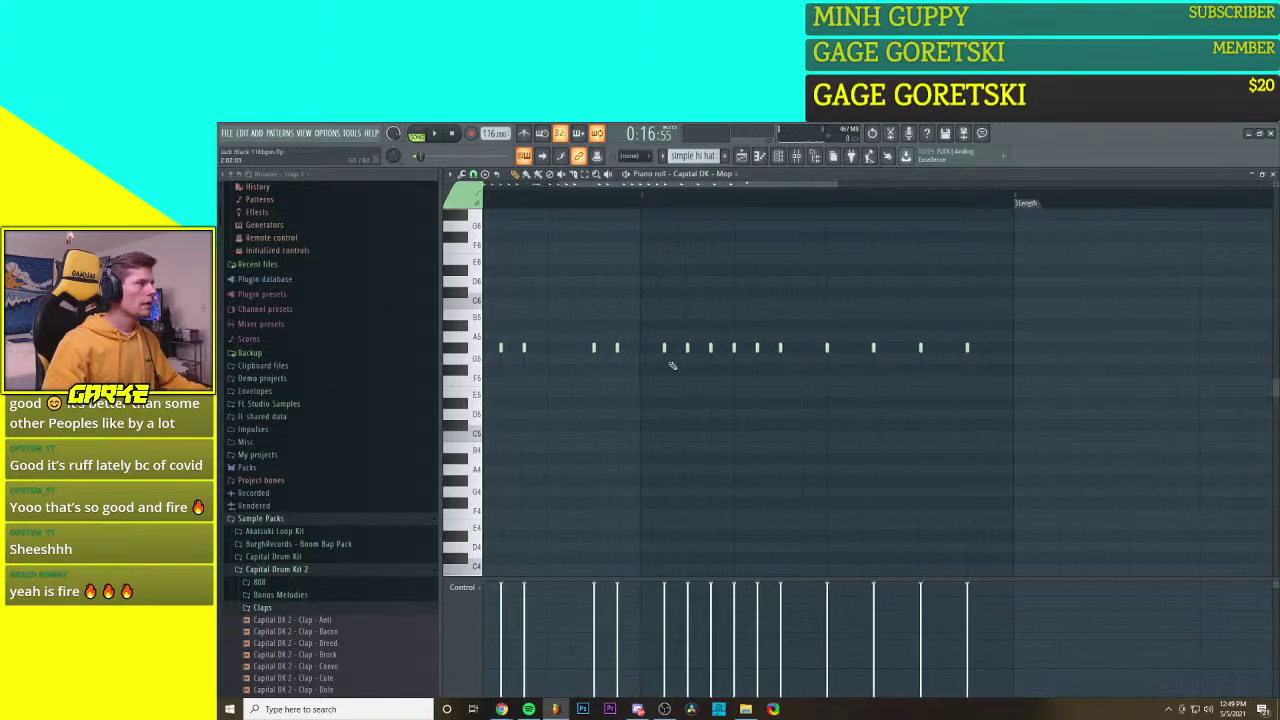
pyautogui.click(670, 352)
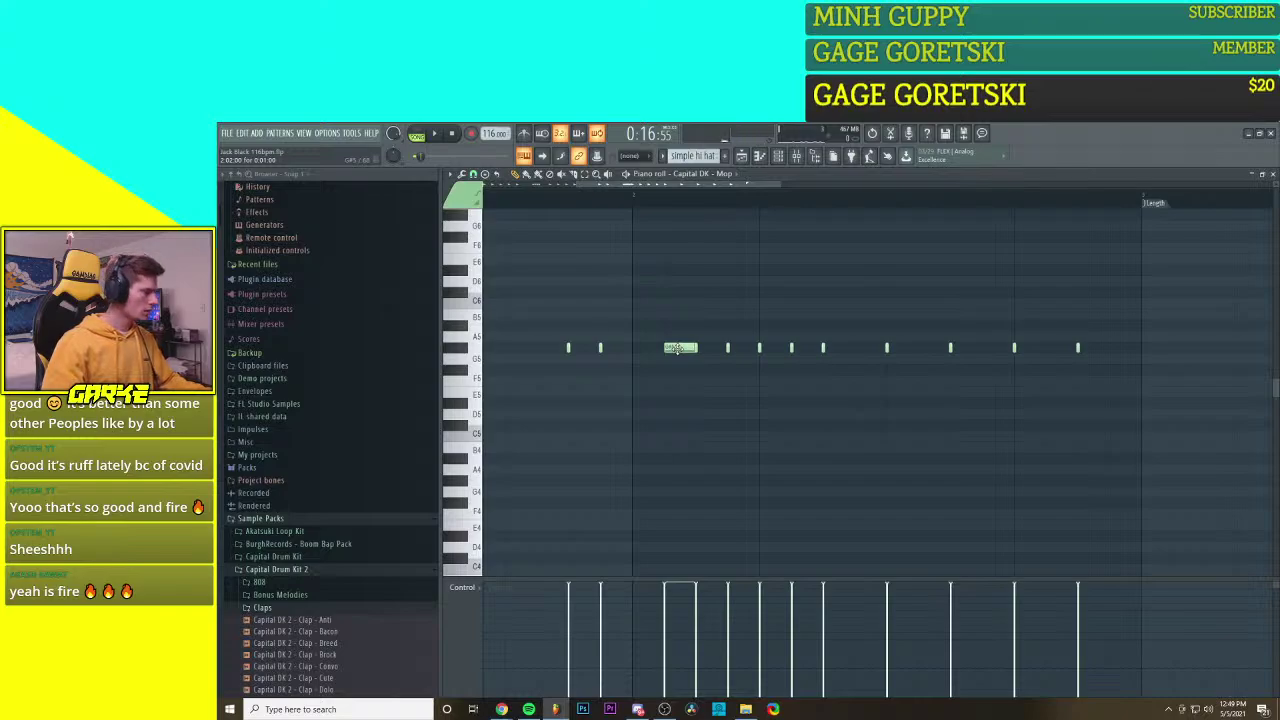
pyautogui.hotkey('ctrl', 'k')
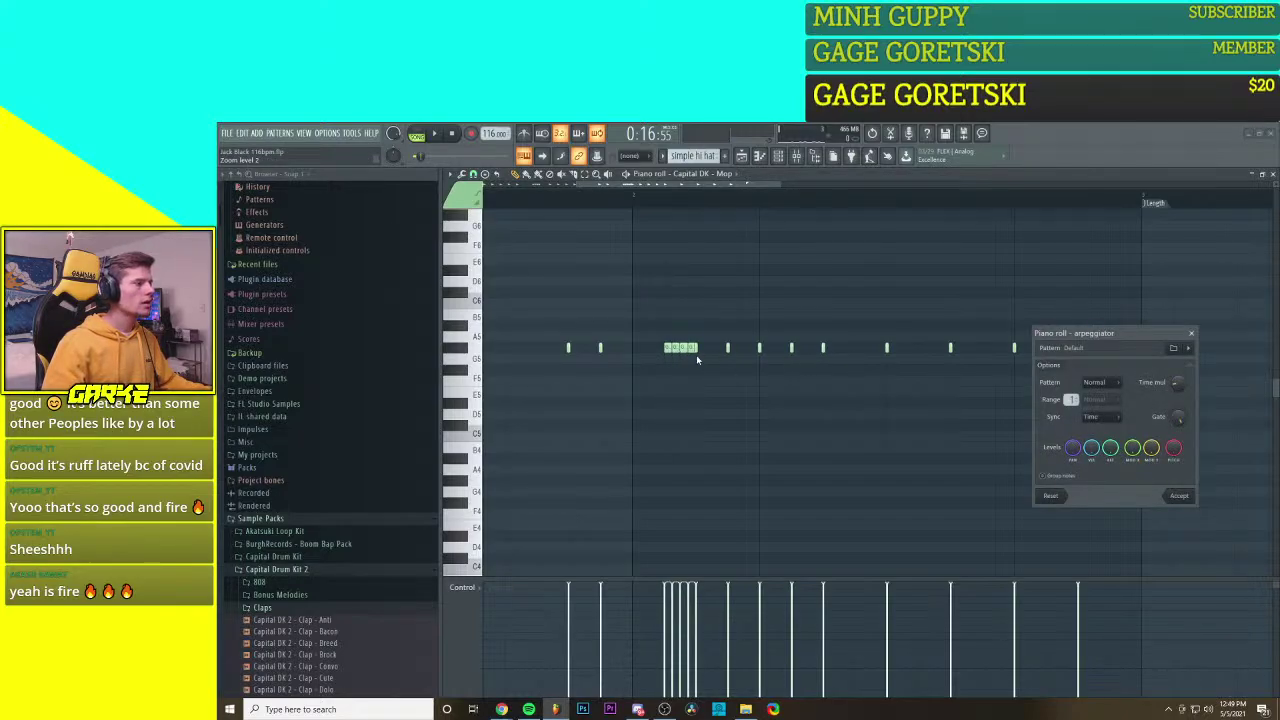
pyautogui.press('Escape')
pyautogui.rightClick(697, 348)
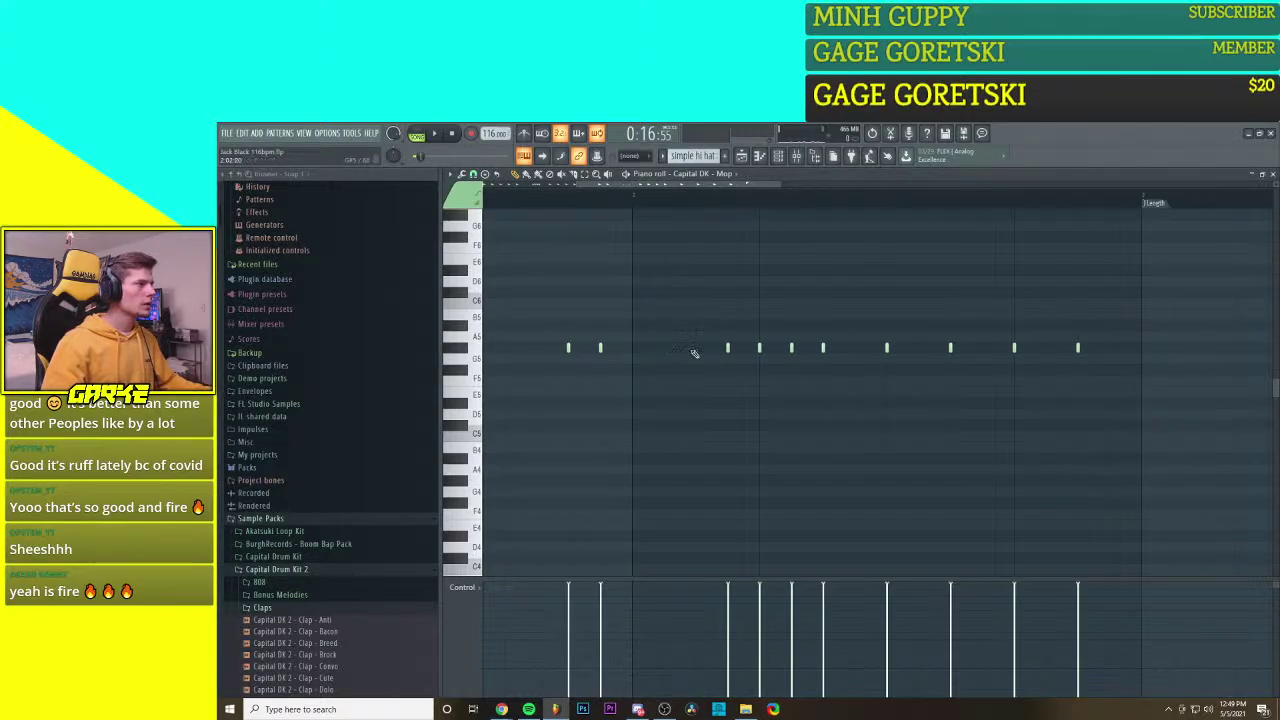
# Step: Draw a one-step hi hat note just after the start of bar 2 and split it into a four-hit roll with the arpeggiator
pyautogui.click(691, 348)
pyautogui.hotkey('alt', 'a')
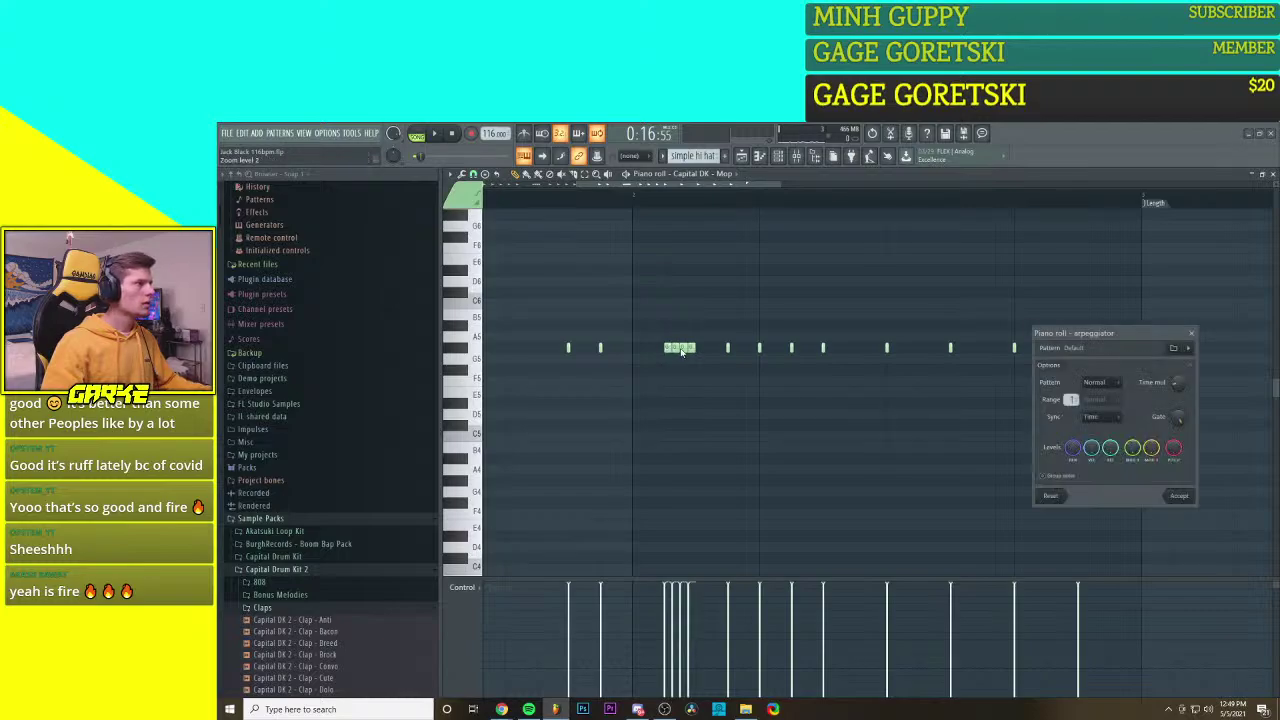
pyautogui.click(1185, 497)
# Step: Add an extra hi hat hit at the very end of bar 2 and play the pattern back
pyautogui.scroll(-3, 834, 465)
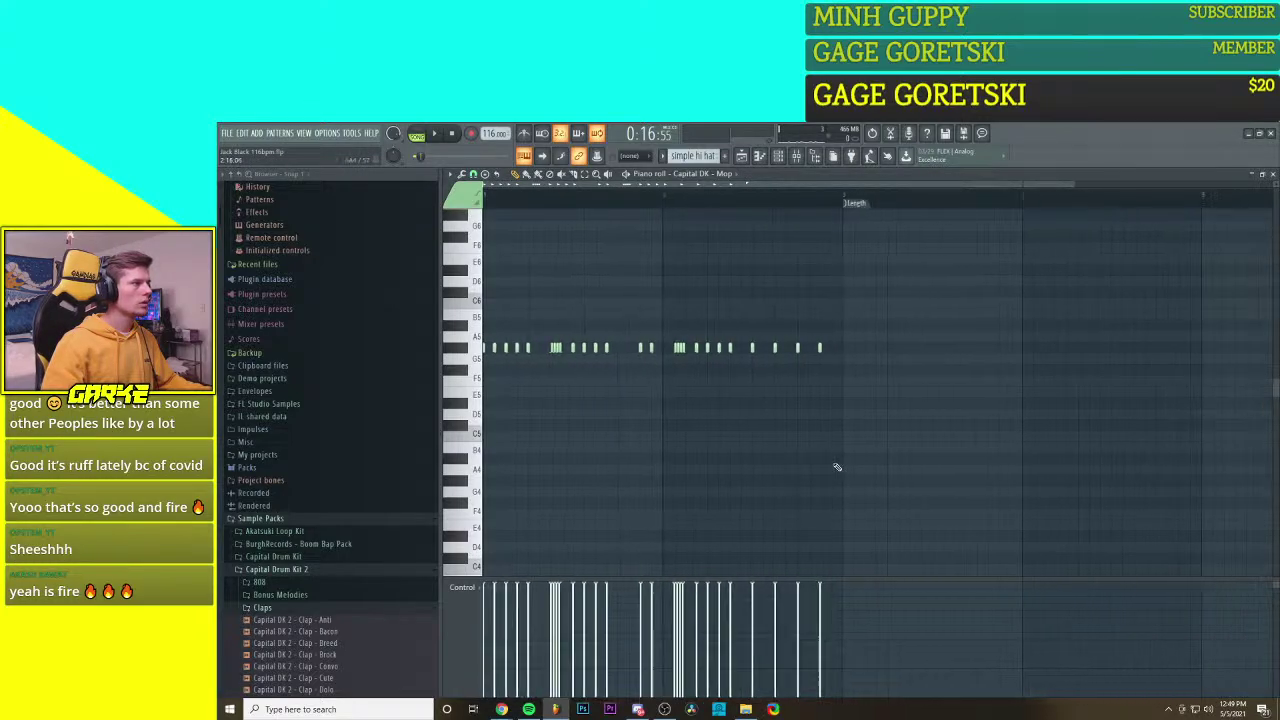
pyautogui.hotkey('ctrl', 'b')
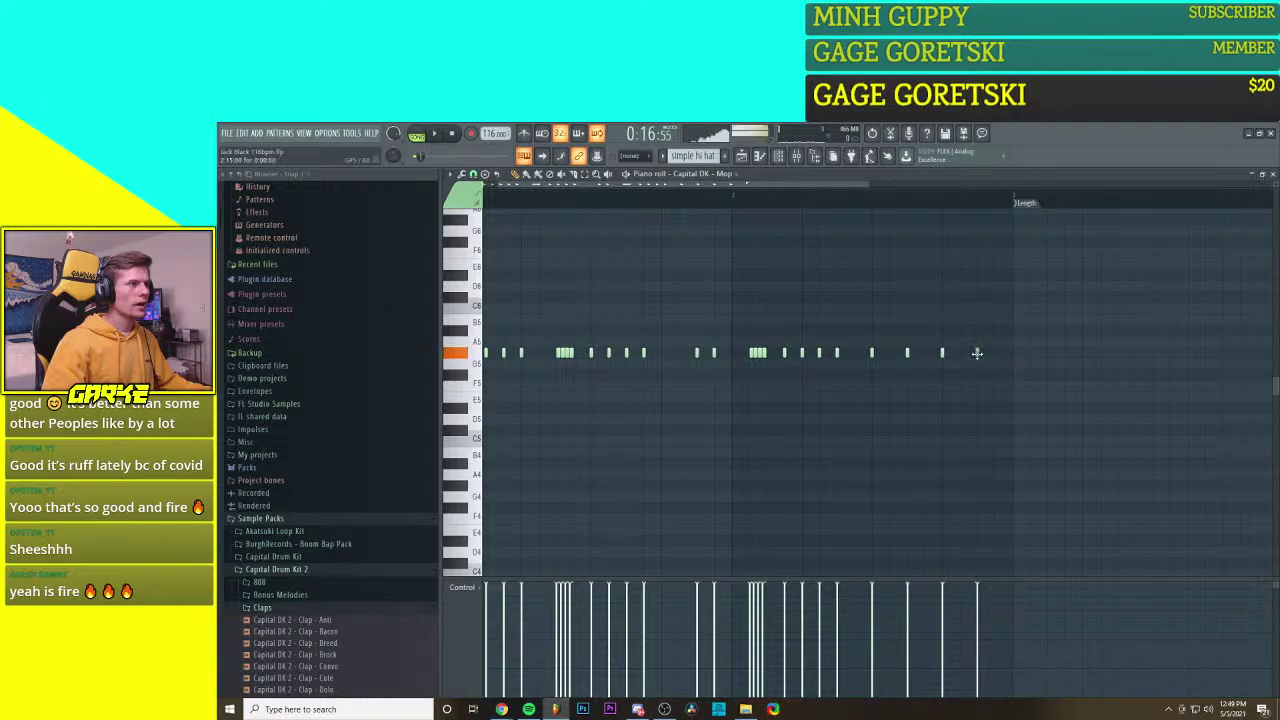
pyautogui.scroll(-2, 960, 392)
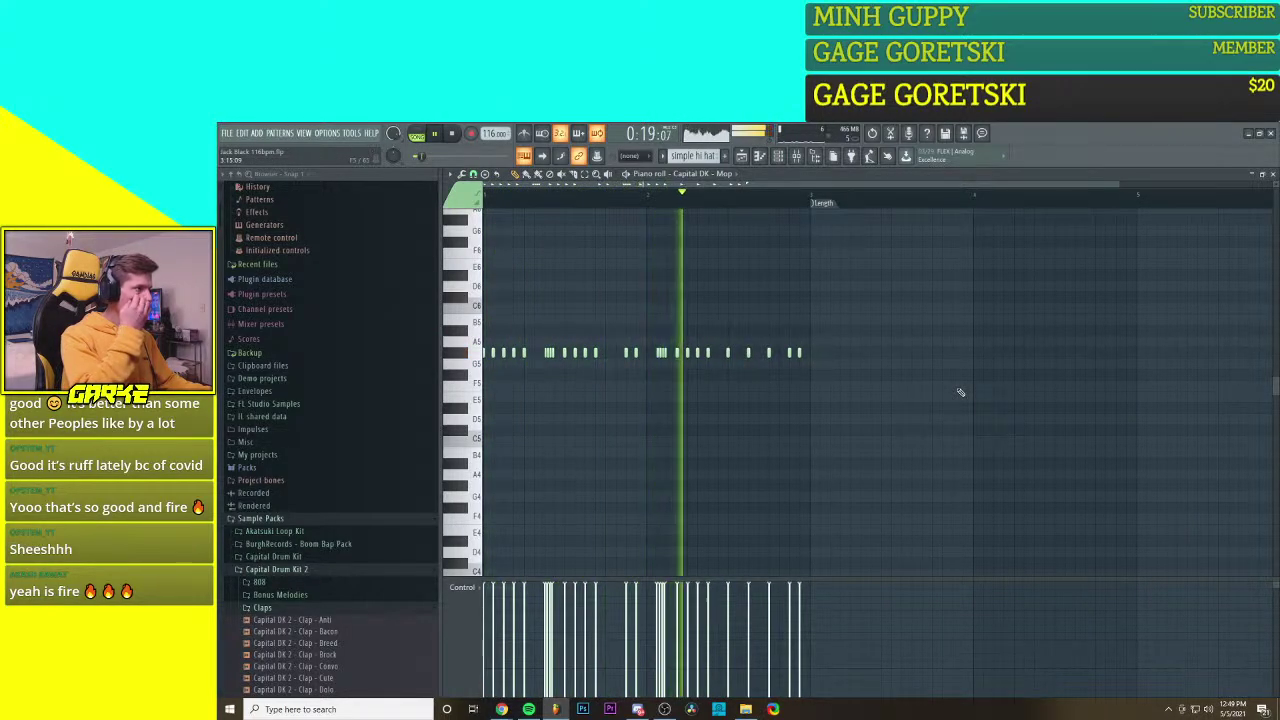
pyautogui.press('space')
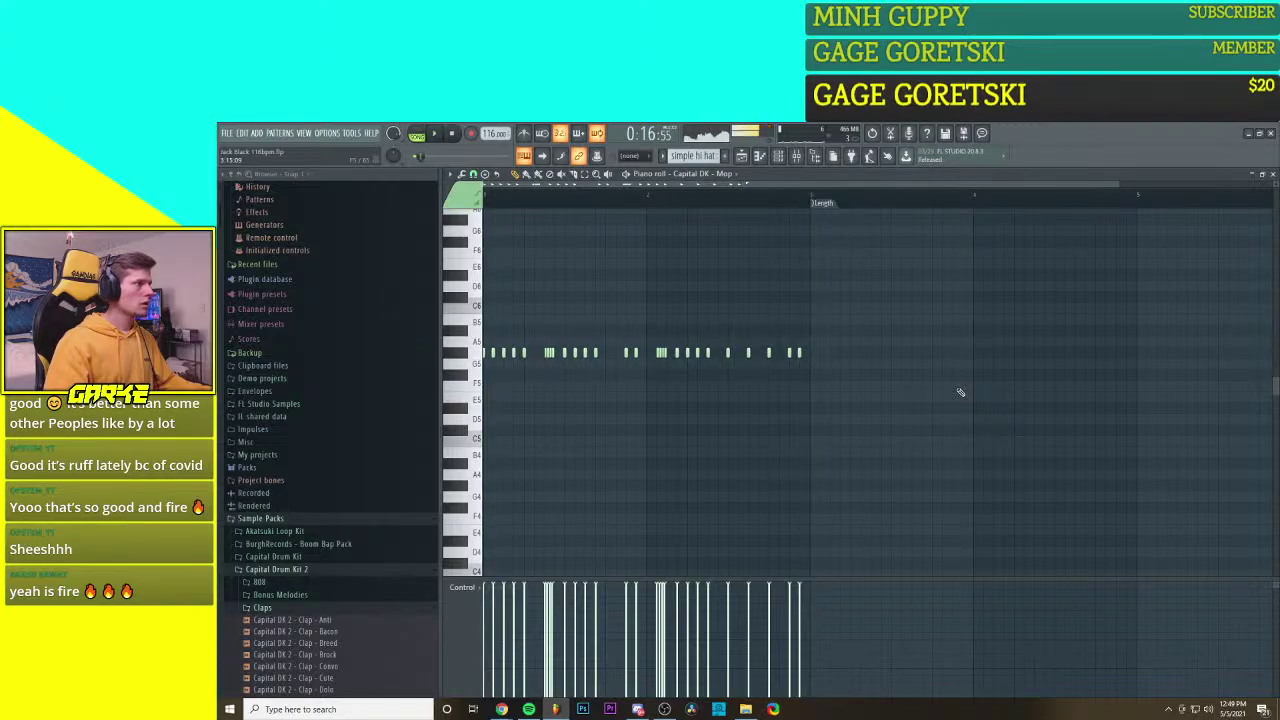
# Step: Shift the bar 2 hi hat roll two steps later to the fourth step, with a single hit at its original start
pyautogui.scroll(4, 652, 383)
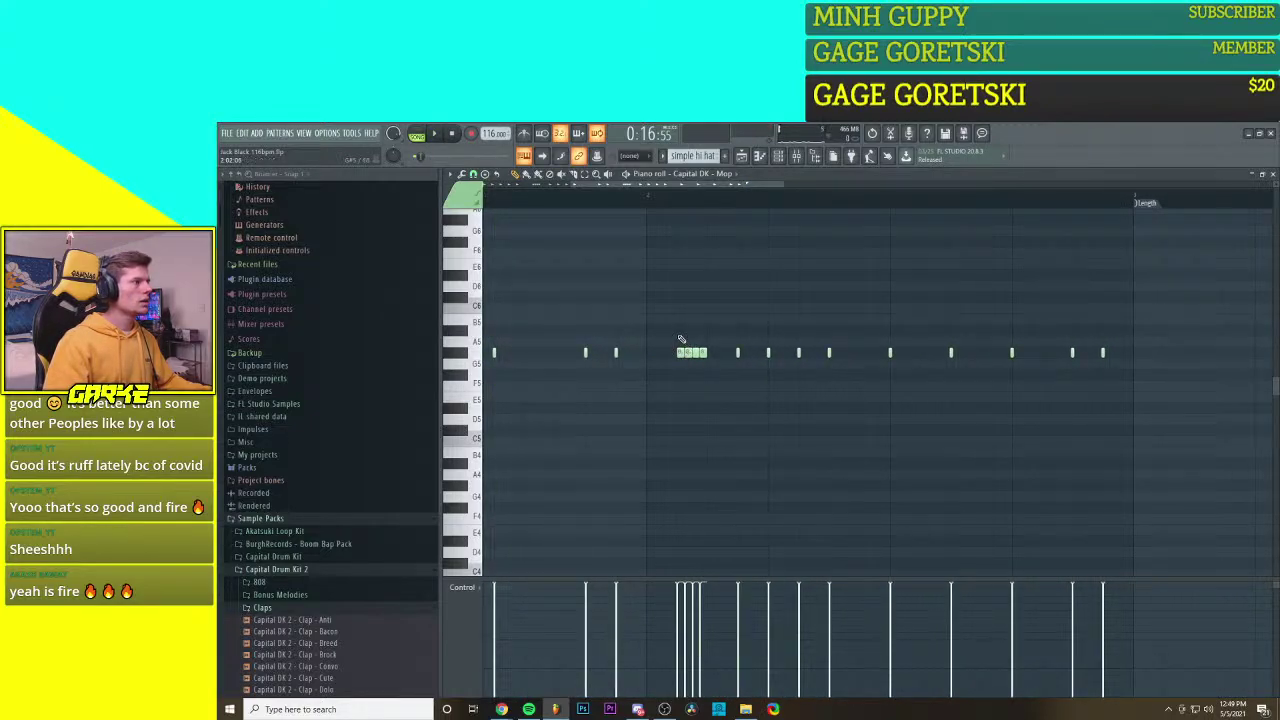
pyautogui.moveTo(680, 340); pyautogui.dragTo(705, 352)
pyautogui.doubleClick(705, 352)
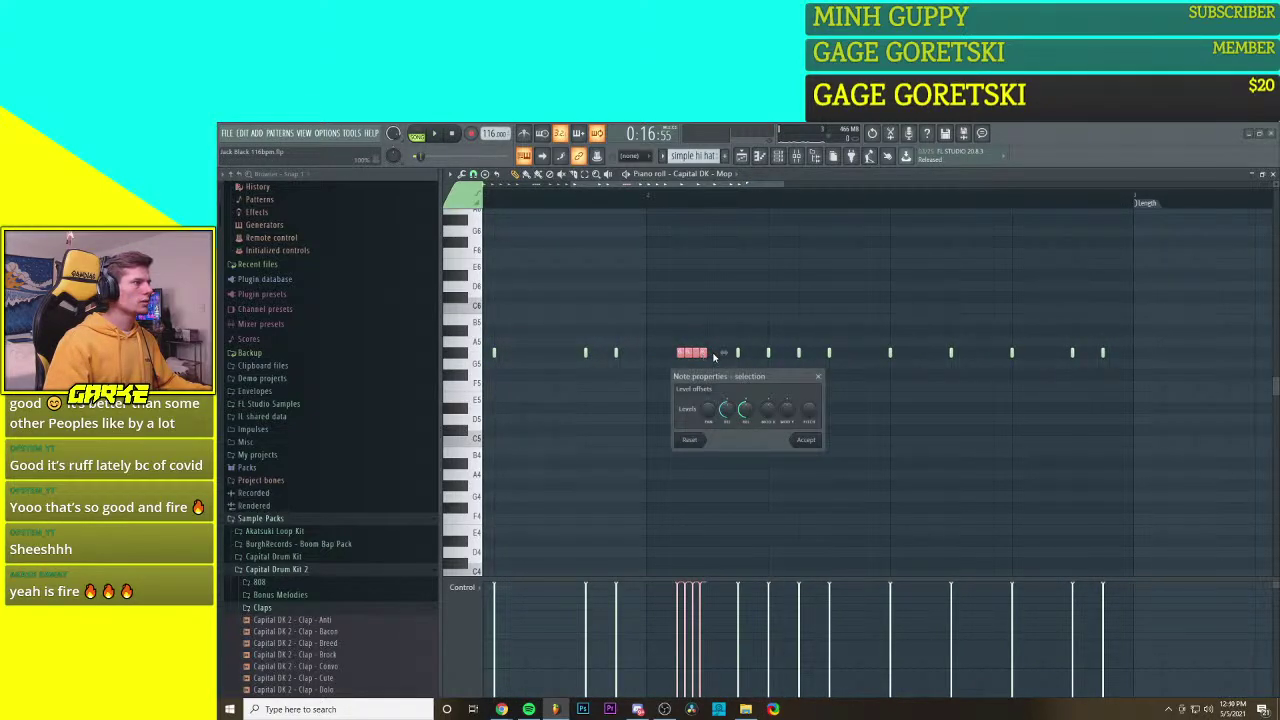
pyautogui.click(818, 377)
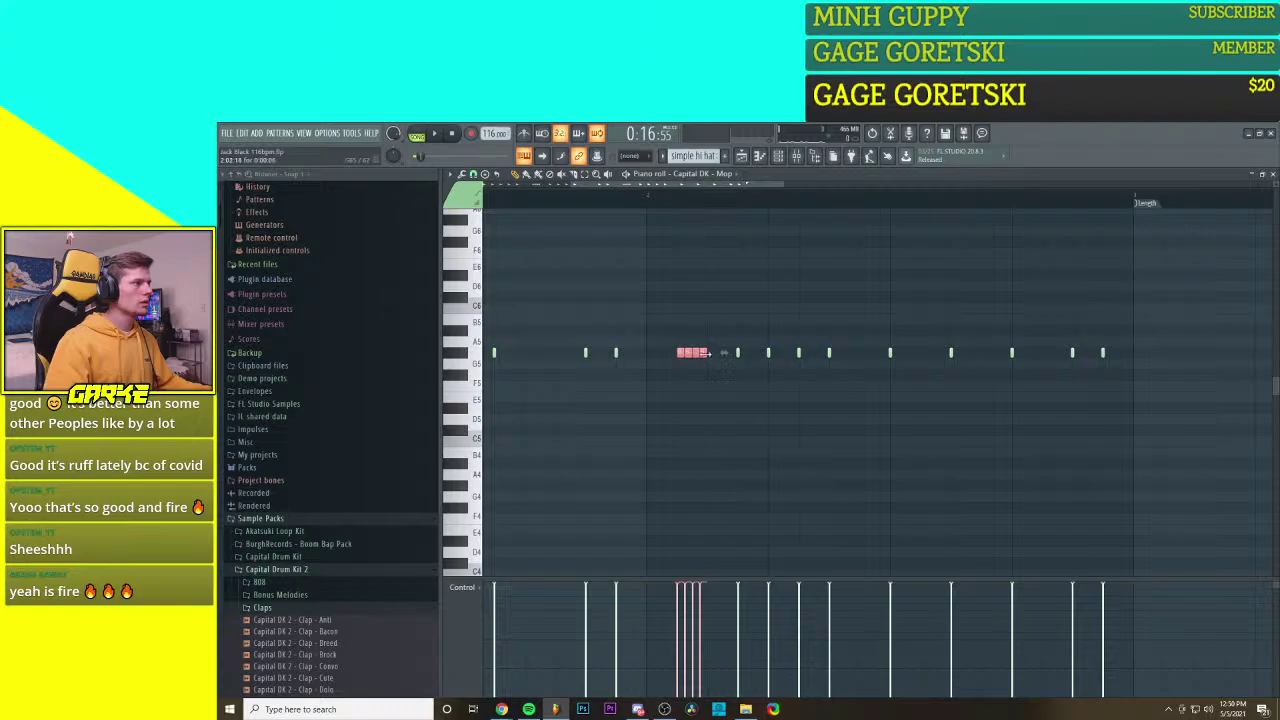
pyautogui.moveTo(708, 352); pyautogui.dragTo(764, 352)
pyautogui.click(740, 363)
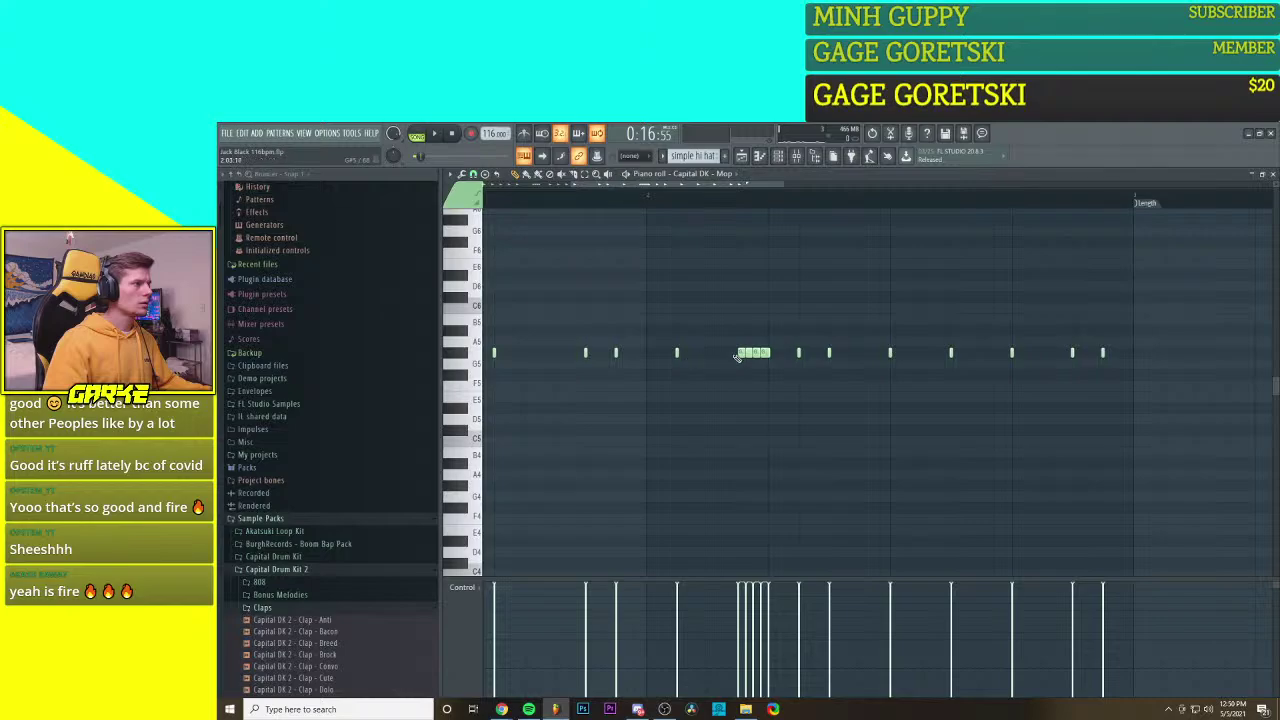
# Step: Try the bar 2 hi hat roll one step earlier, play it, and move it back one step later
pyautogui.moveTo(760, 380); pyautogui.dragTo(730, 354)
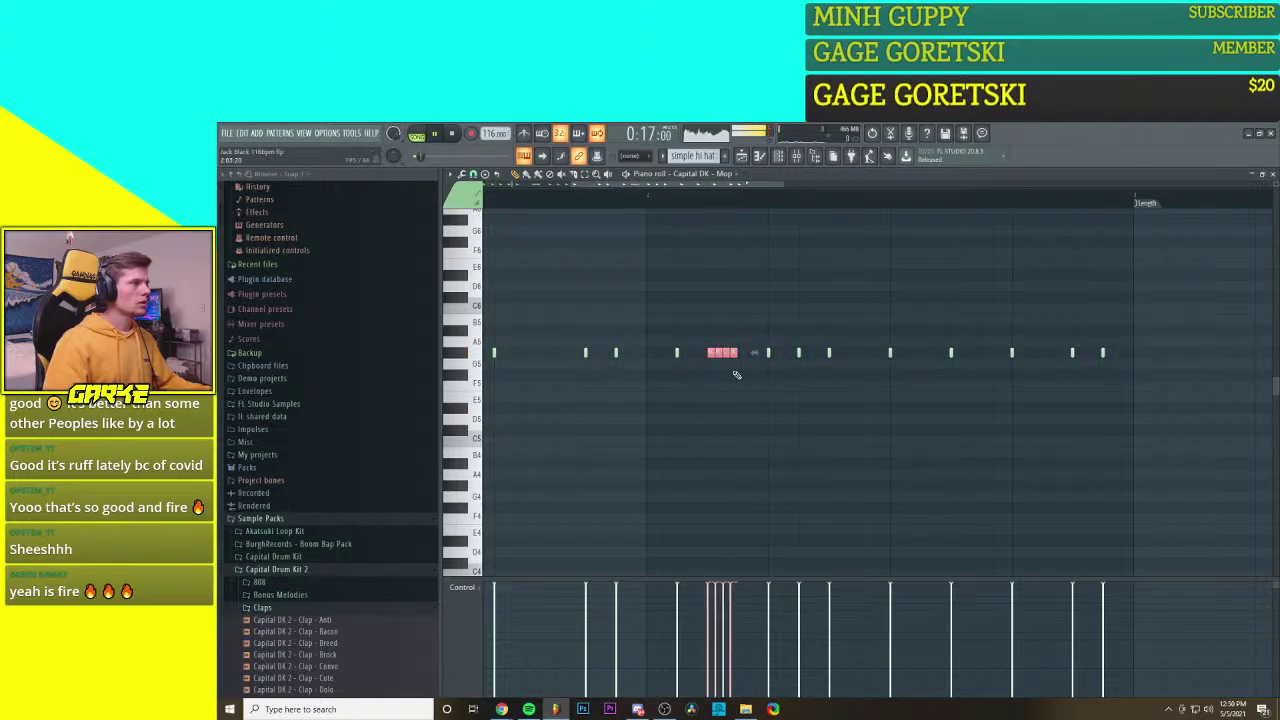
pyautogui.press('space')
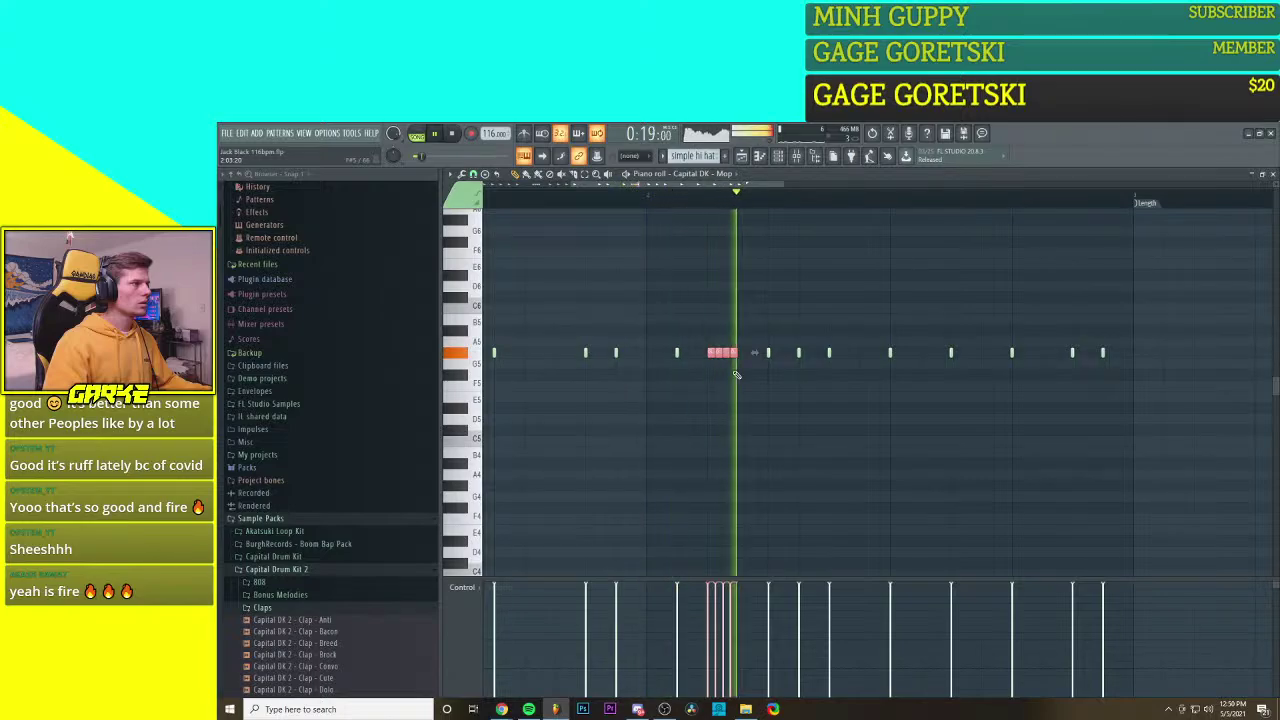
pyautogui.press('space')
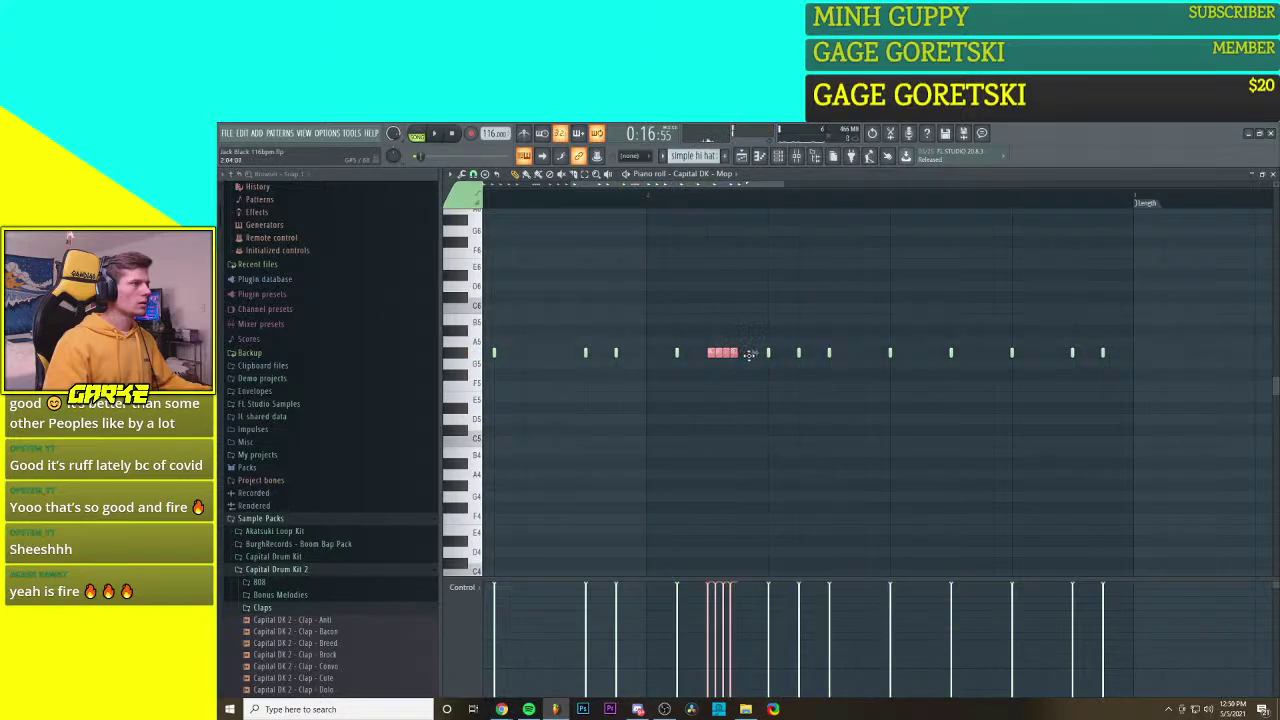
pyautogui.moveTo(749, 354); pyautogui.dragTo(755, 356)
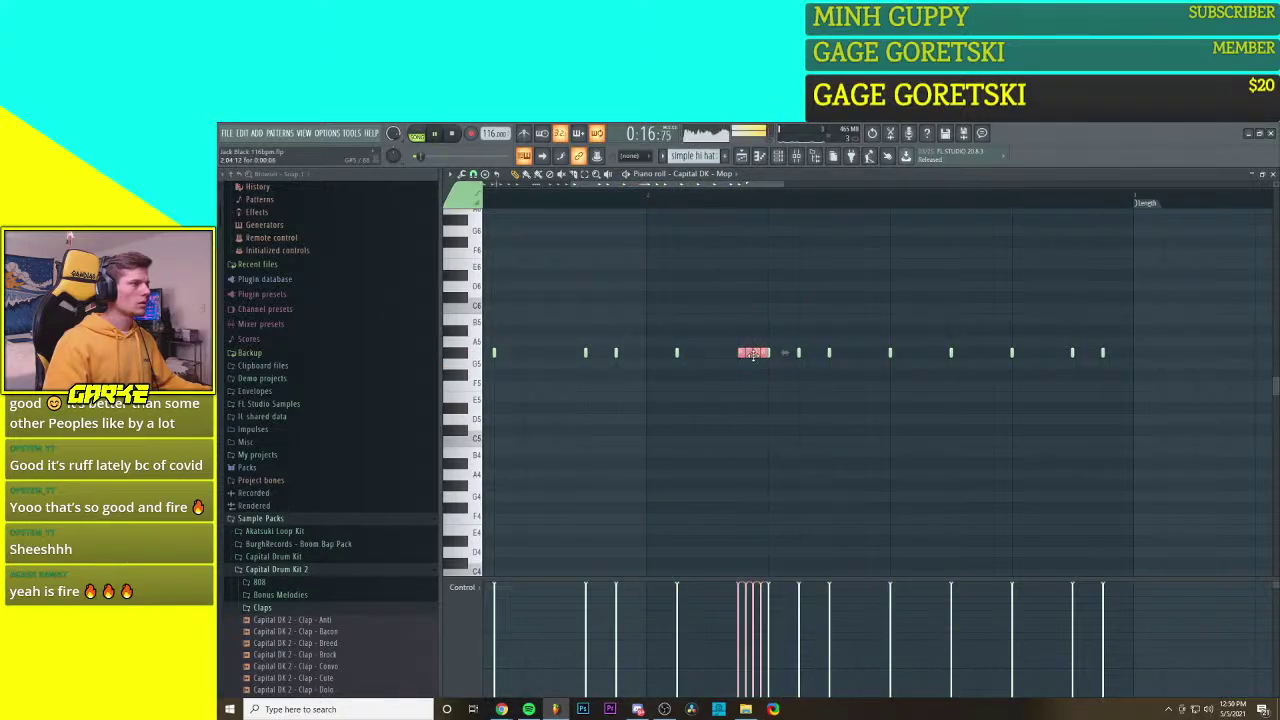
# Step: Move the bar 2 hi hat roll one step earlier to the third step and delete the single hit before it
pyautogui.press('space')
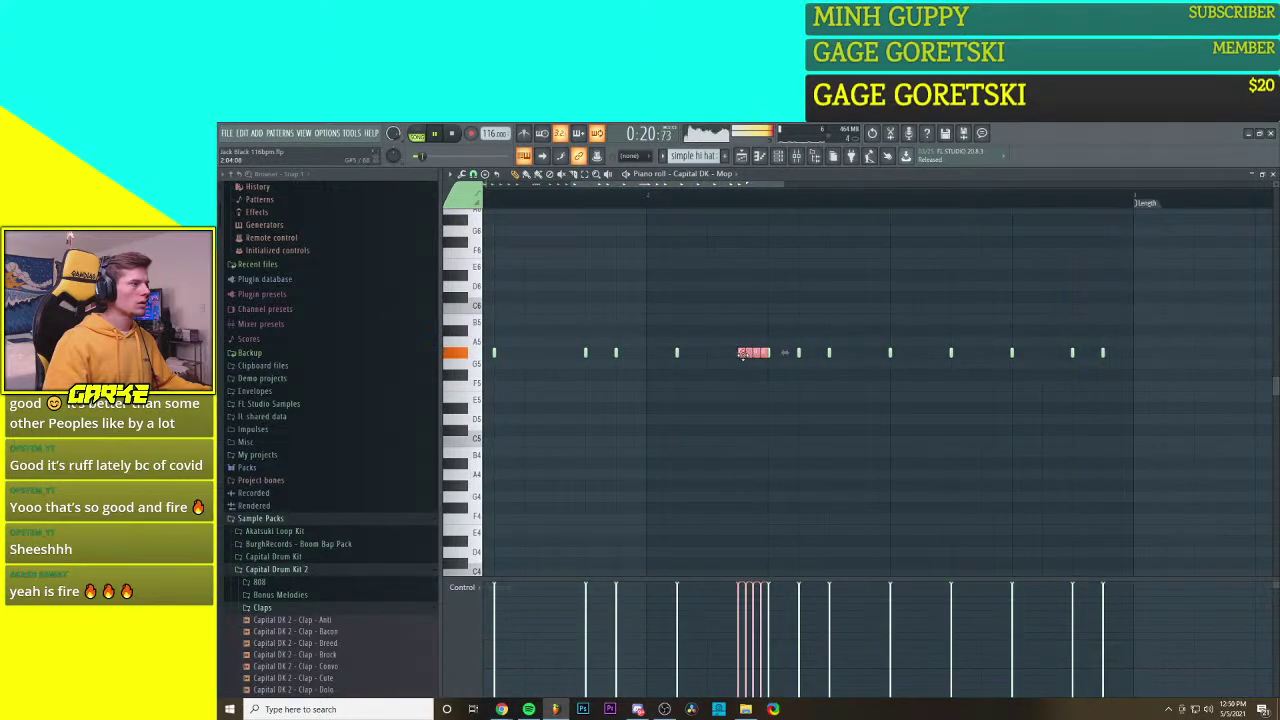
pyautogui.moveTo(754, 355); pyautogui.dragTo(731, 356)
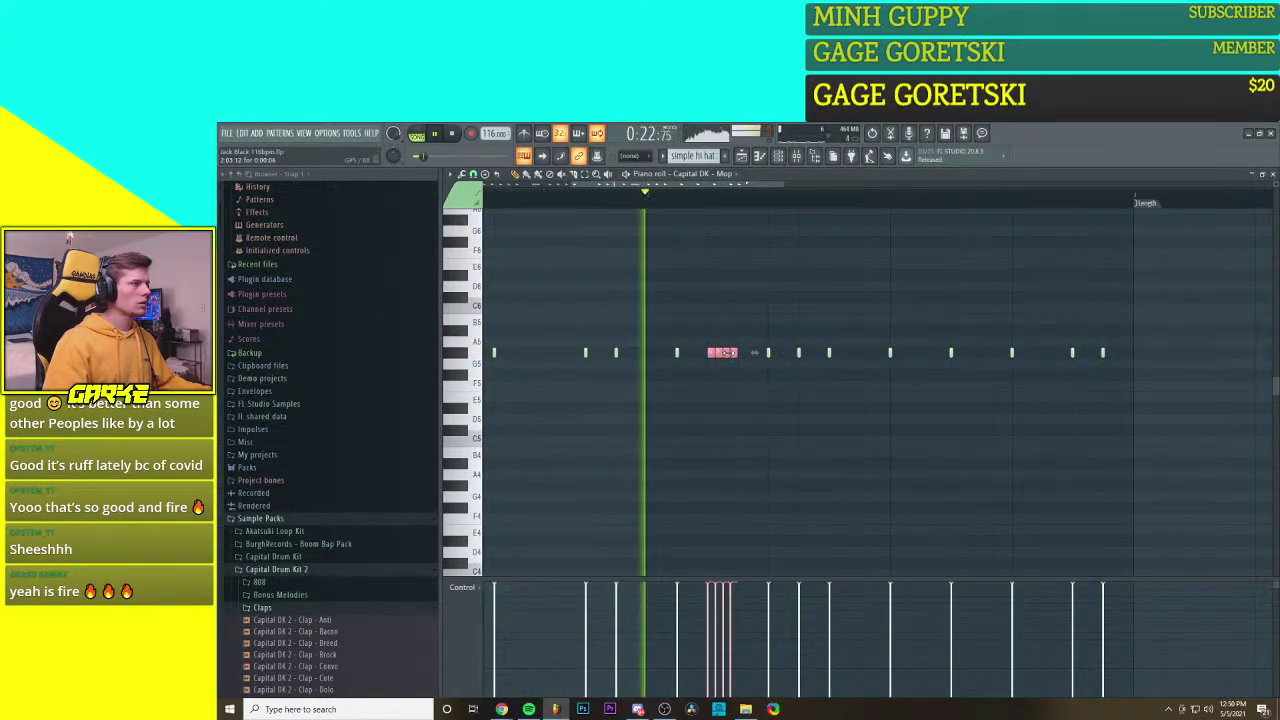
pyautogui.rightClick(679, 354)
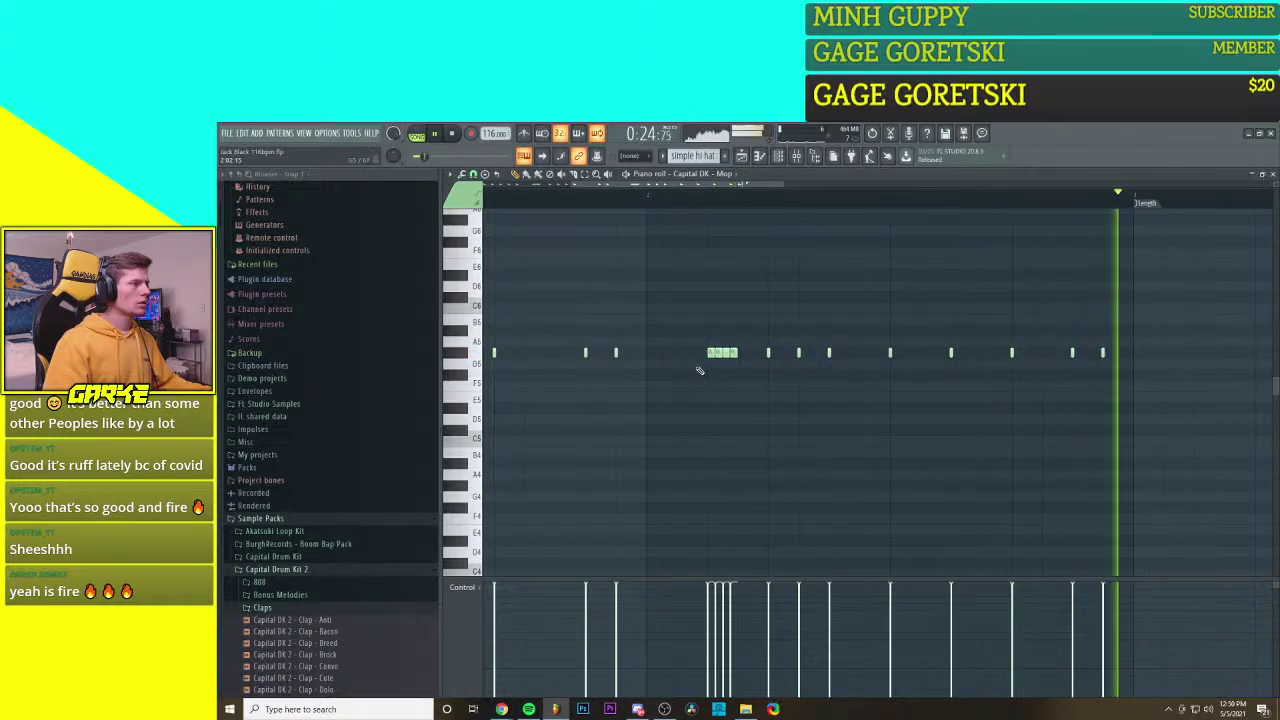
# Step: Add hi hat hits on steps 12 and 14 of bar 2 and play the pattern back
pyautogui.scroll(-3, 698, 369)
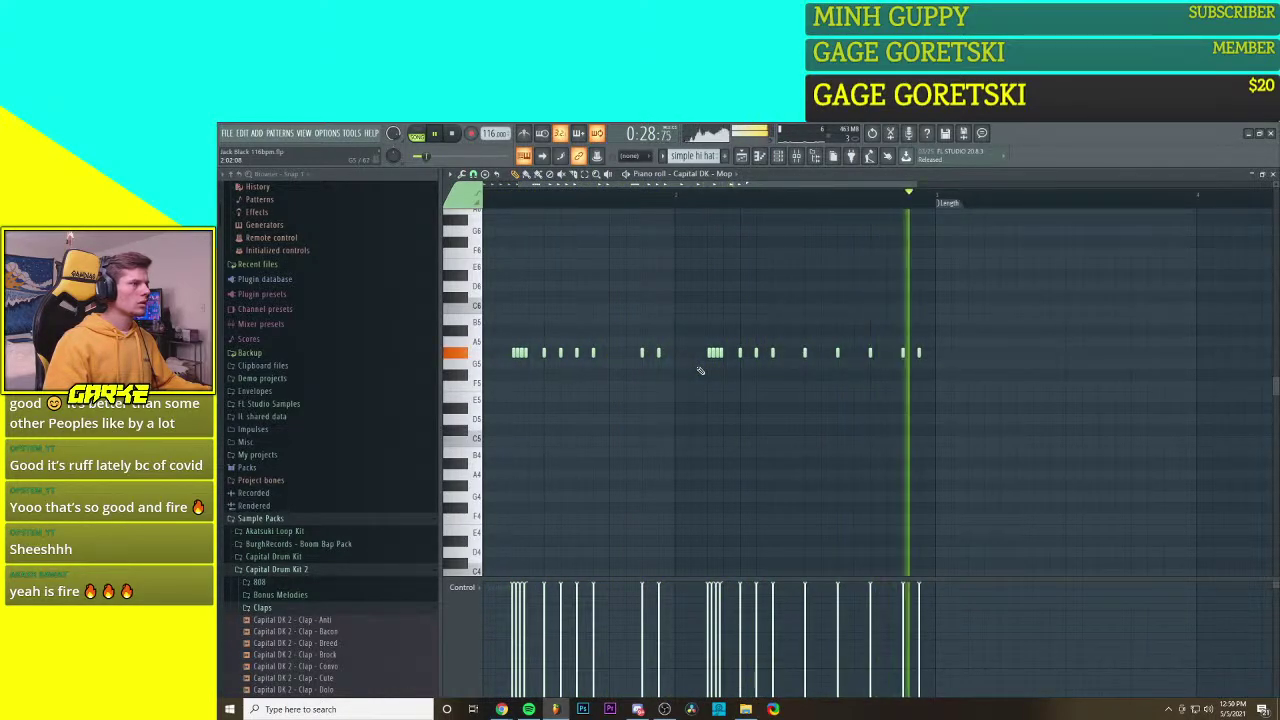
pyautogui.click(855, 352)
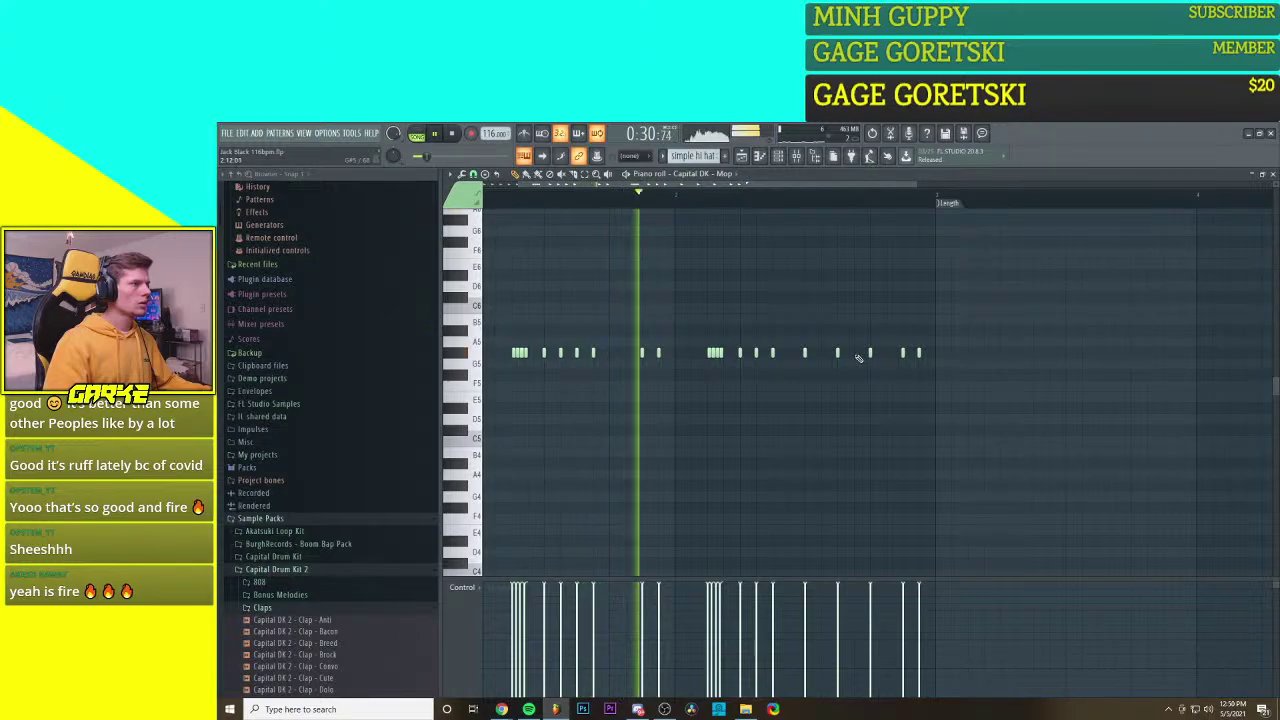
pyautogui.click(887, 352)
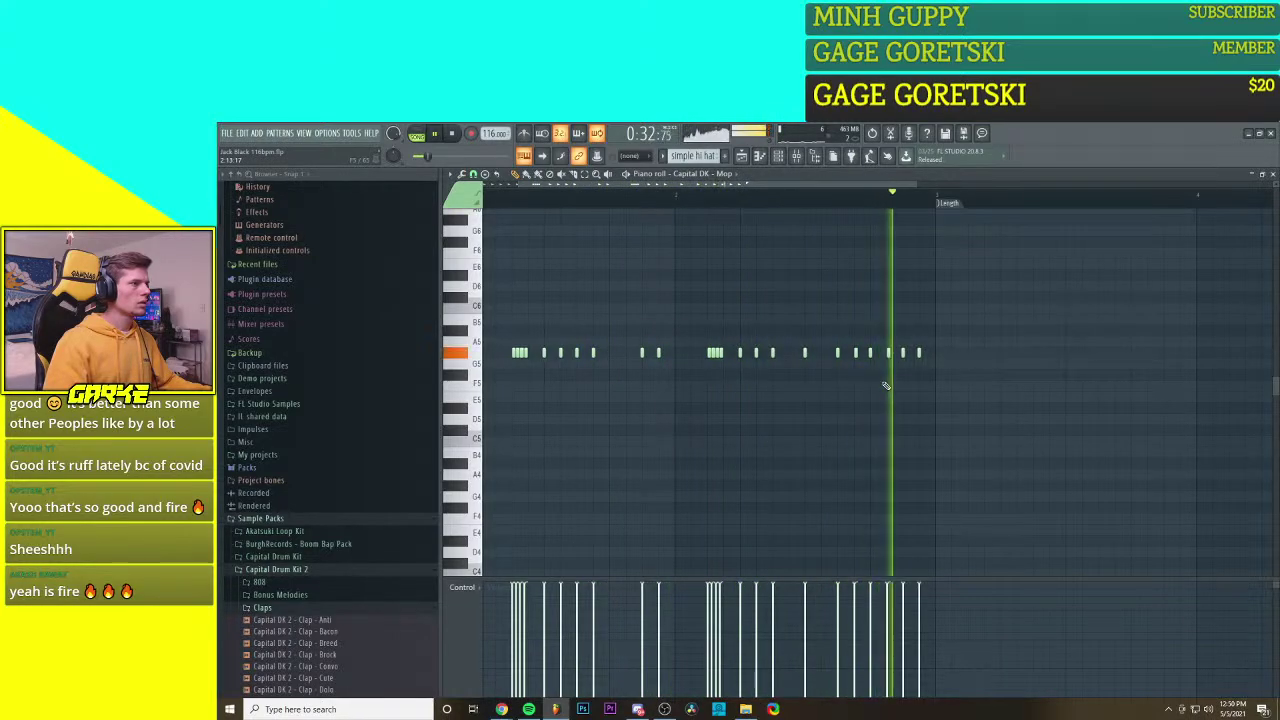
pyautogui.scroll(-3, 870, 390)
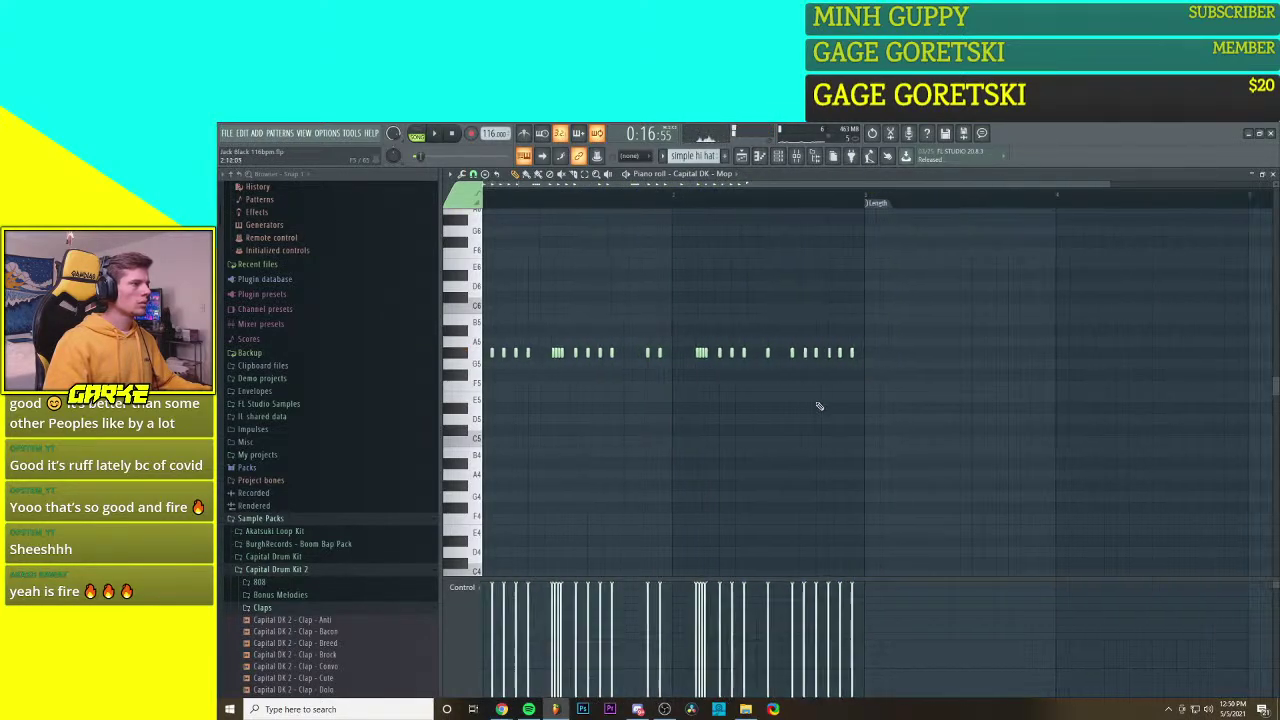
pyautogui.moveTo(677, 417)
pyautogui.mouseDown()
pyautogui.moveTo(571, 426)
pyautogui.moveTo(726, 431)
pyautogui.moveTo(680, 423)
pyautogui.mouseUp()
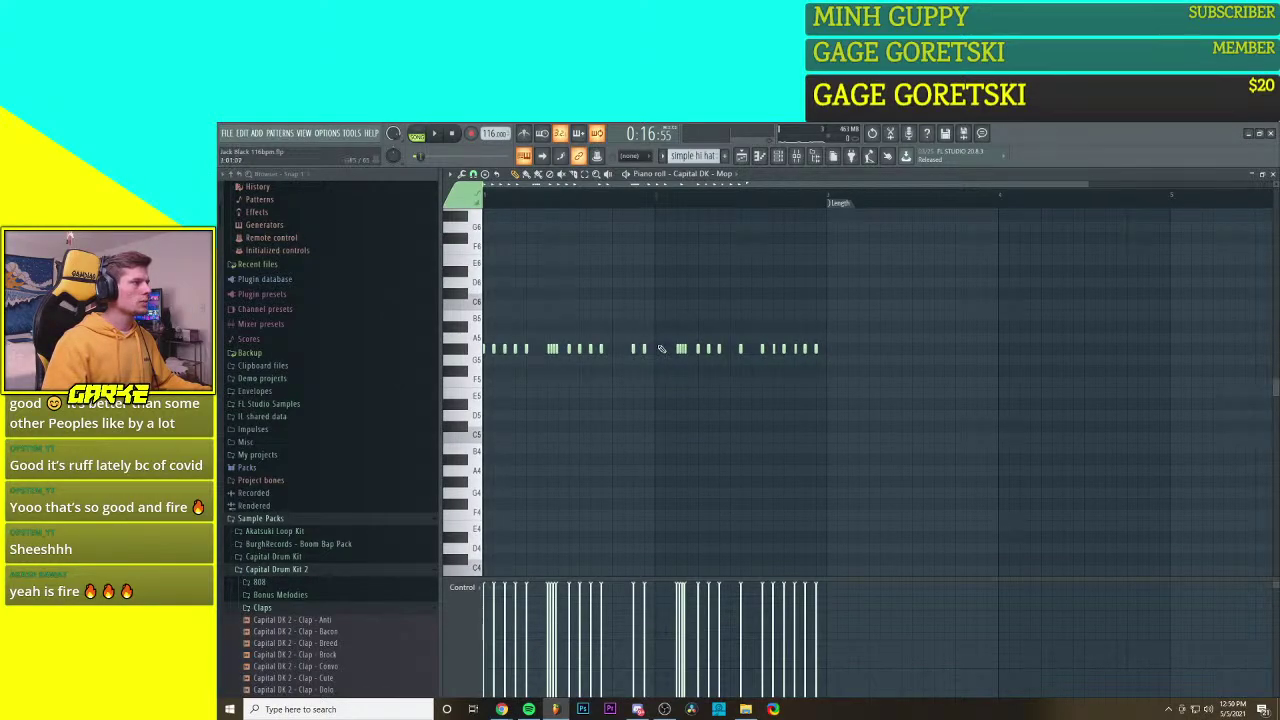
pyautogui.press('space')
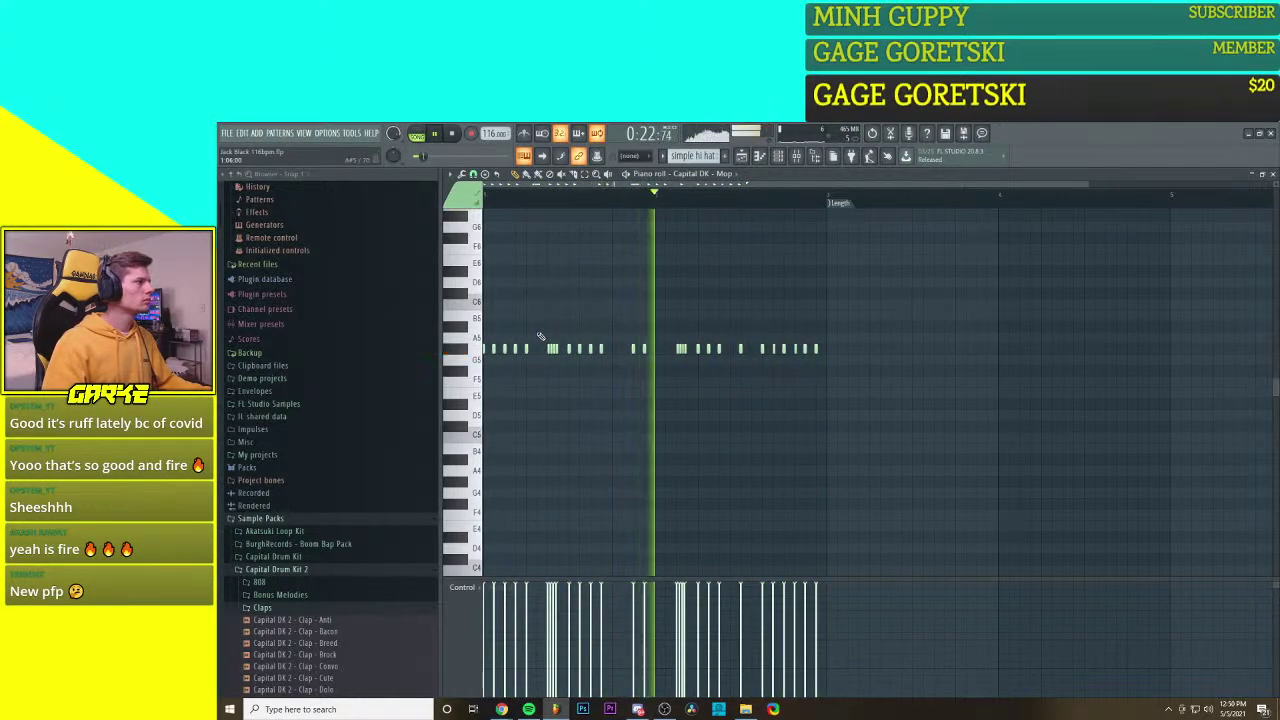
pyautogui.press('space')
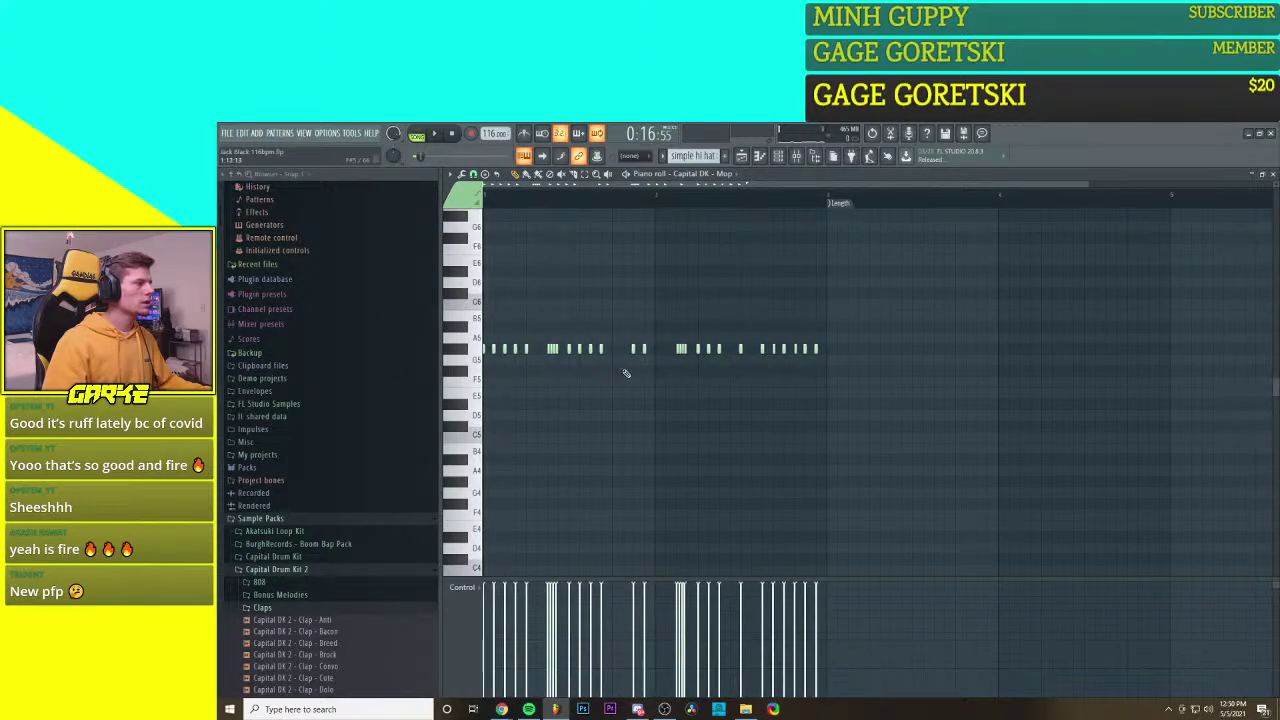
# Step: Lower the bar 2 hi hat roll by two semitones, raise the bar 1 roll by two semitones, and play the result
pyautogui.moveTo(676, 344); pyautogui.dragTo(682, 373)
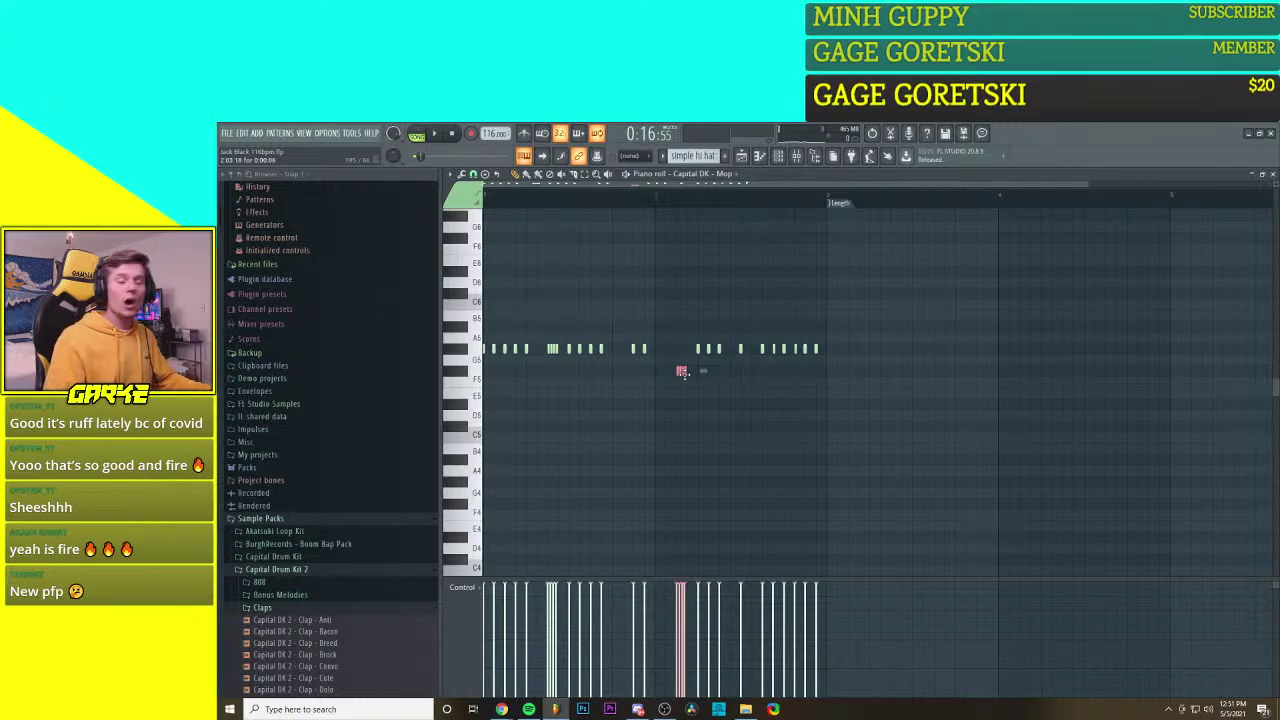
pyautogui.click(552, 348)
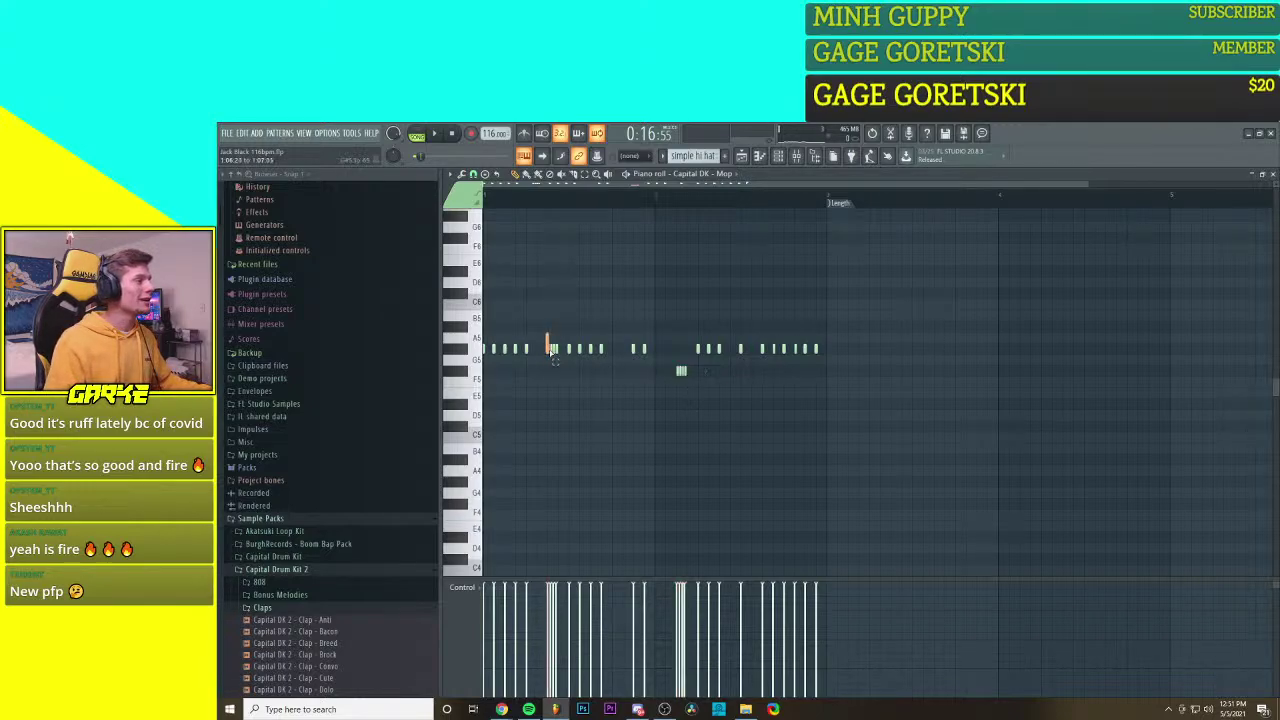
pyautogui.moveTo(552, 348); pyautogui.dragTo(552, 326)
pyautogui.press('space')
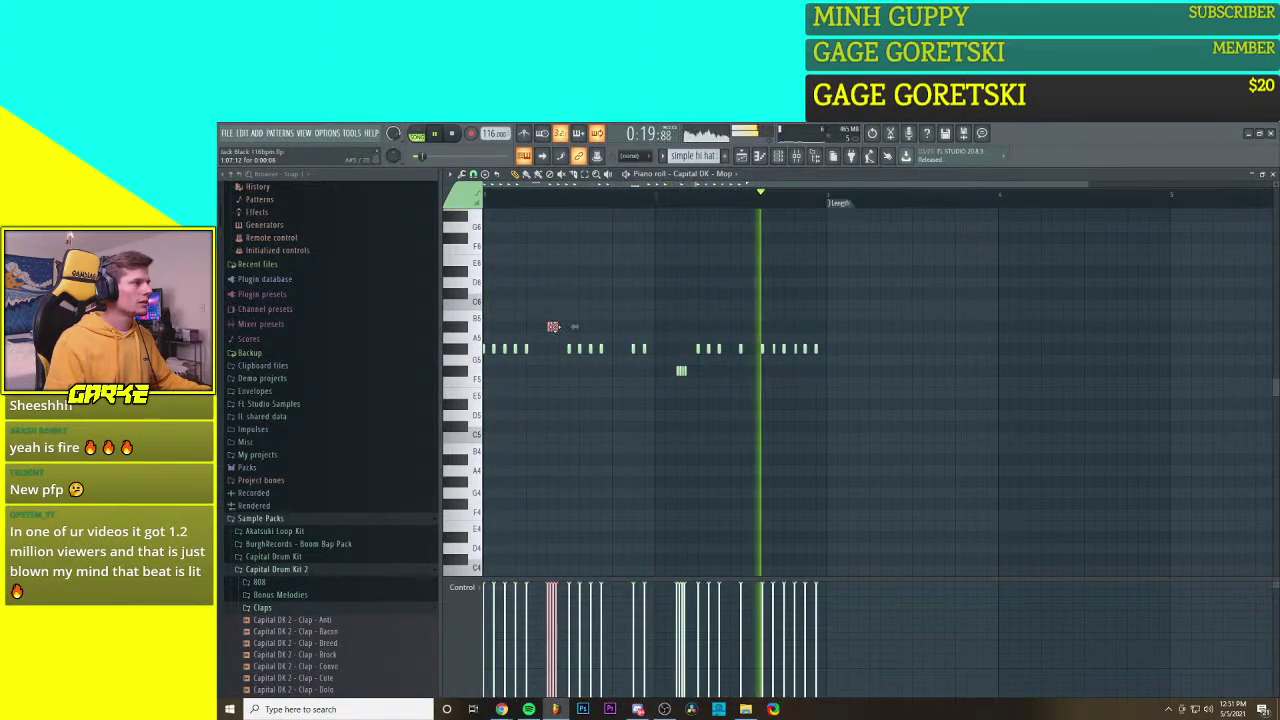
pyautogui.press('space')
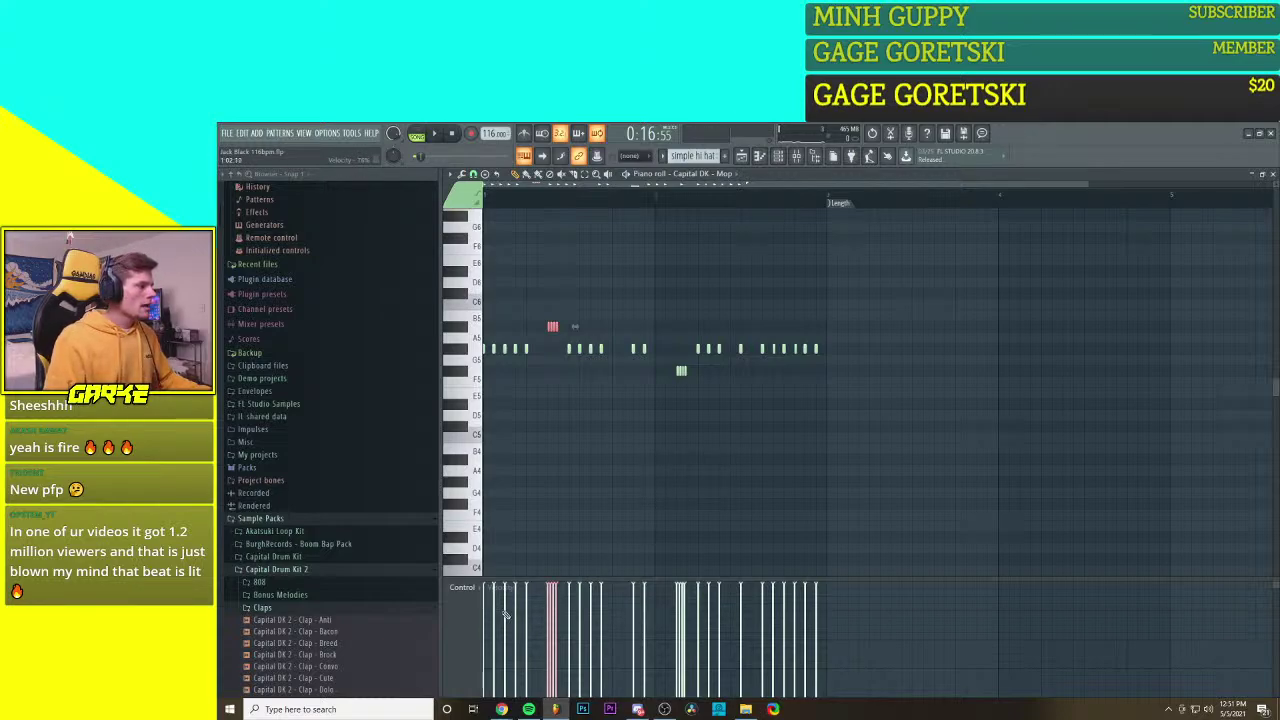
pyautogui.click(760, 428)
pyautogui.rightClick(753, 427)
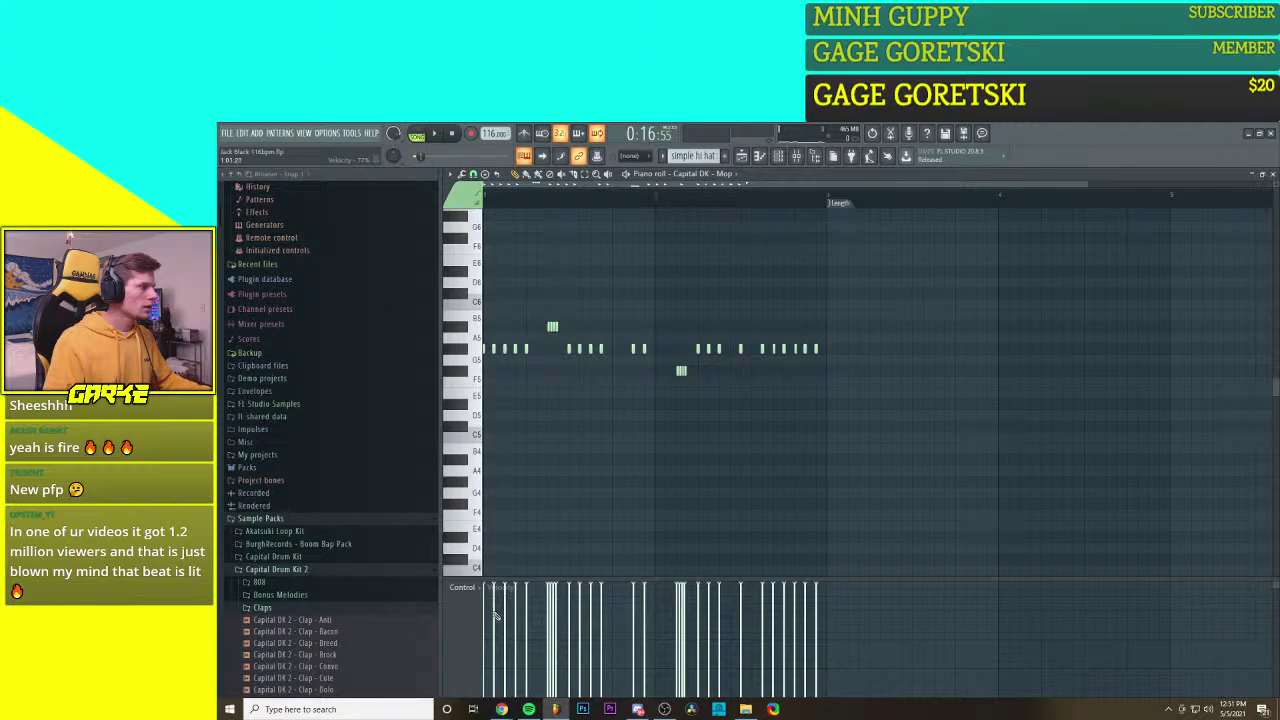
# Step: Lower the velocity of the bar 1 single hits on steps 2, 4, 9, 11 and 15 to roughly 80%
pyautogui.click(495, 612)
pyautogui.click(495, 604)
pyautogui.click(517, 611)
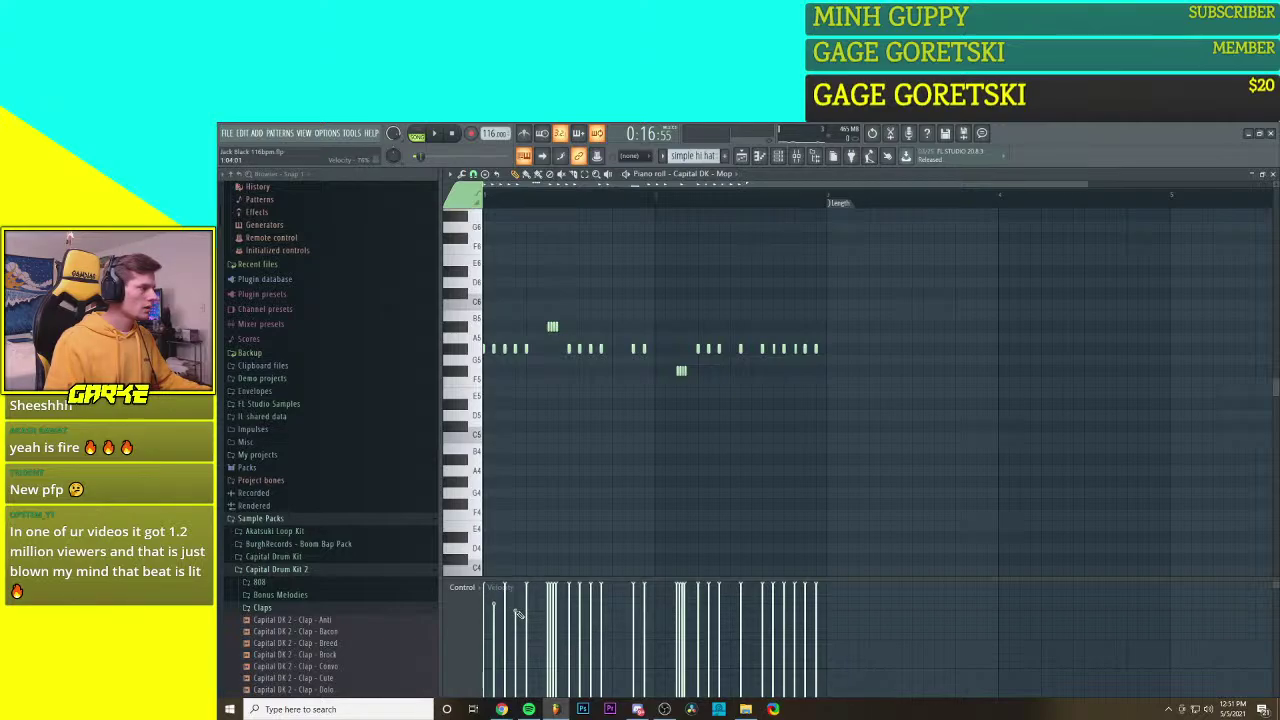
pyautogui.click(570, 606)
pyautogui.click(634, 605)
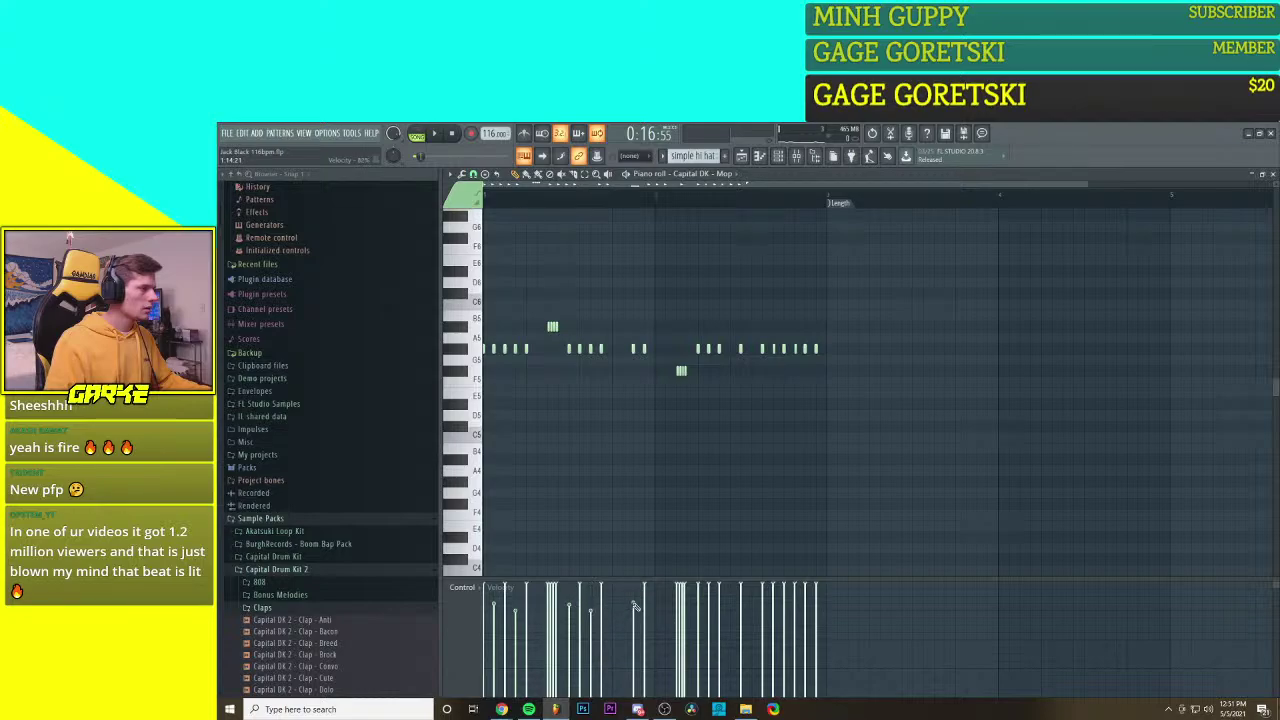
# Step: Reduce the velocity of the bar 2 single hits on steps 5, 7, 11, 13, 14 and 16 slightly, and play the pattern
pyautogui.click(699, 612)
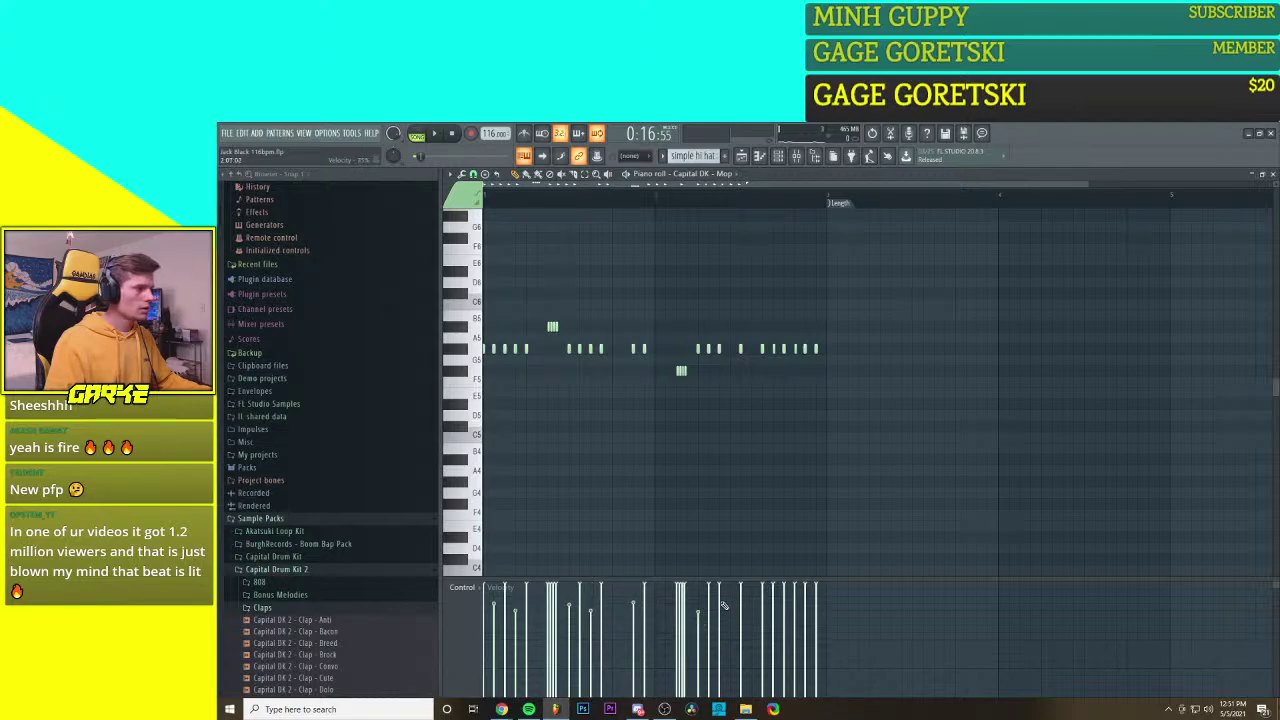
pyautogui.click(719, 599)
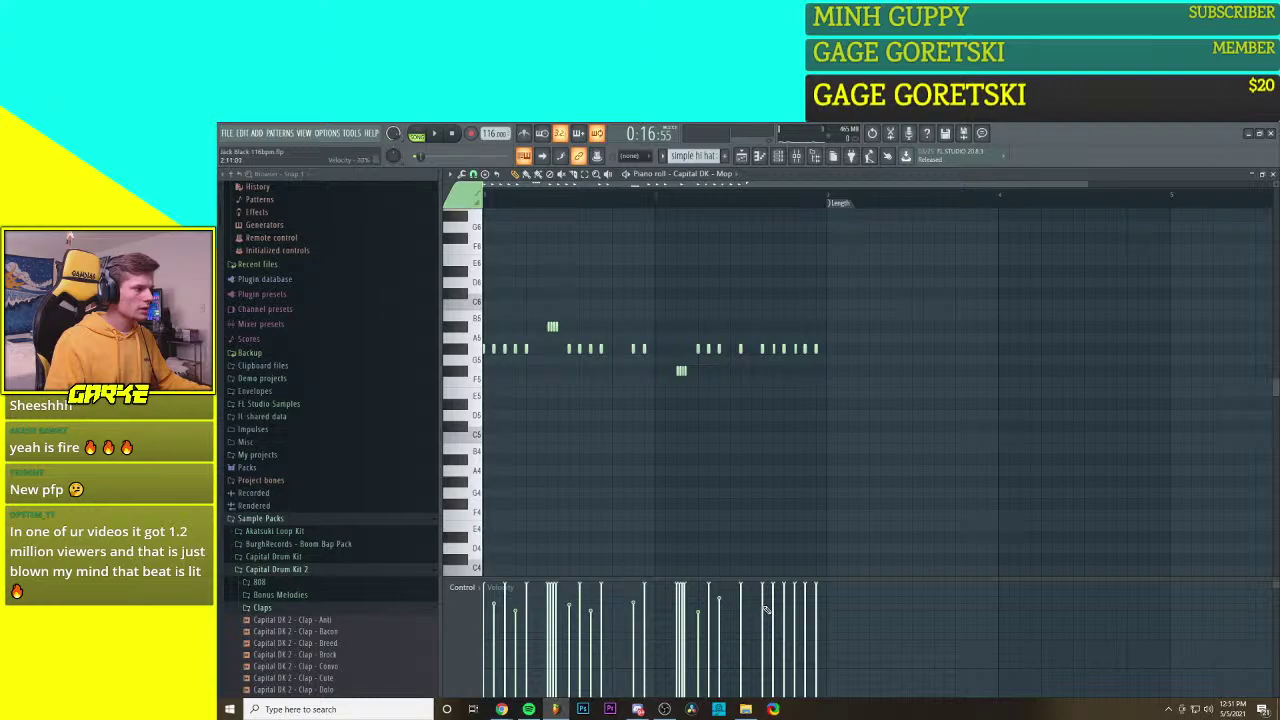
pyautogui.click(763, 605)
pyautogui.click(785, 597)
pyautogui.click(796, 612)
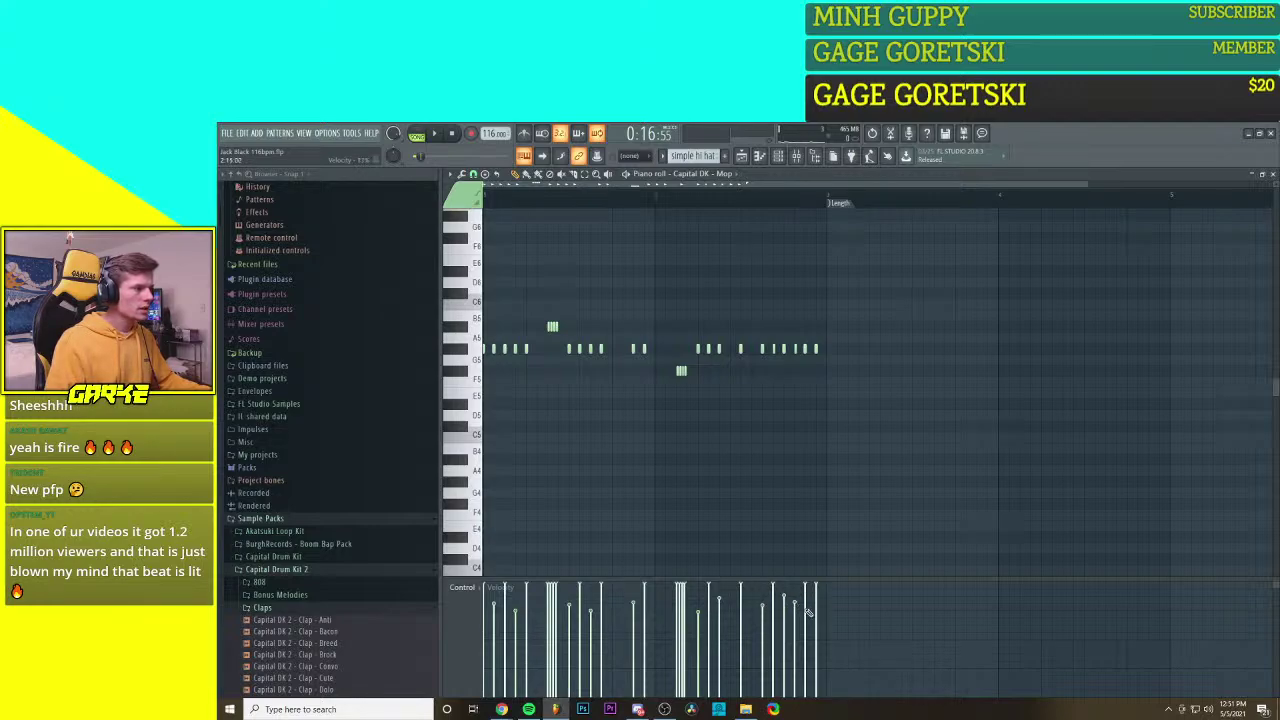
pyautogui.click(807, 598)
pyautogui.scroll(1, 562, 609)
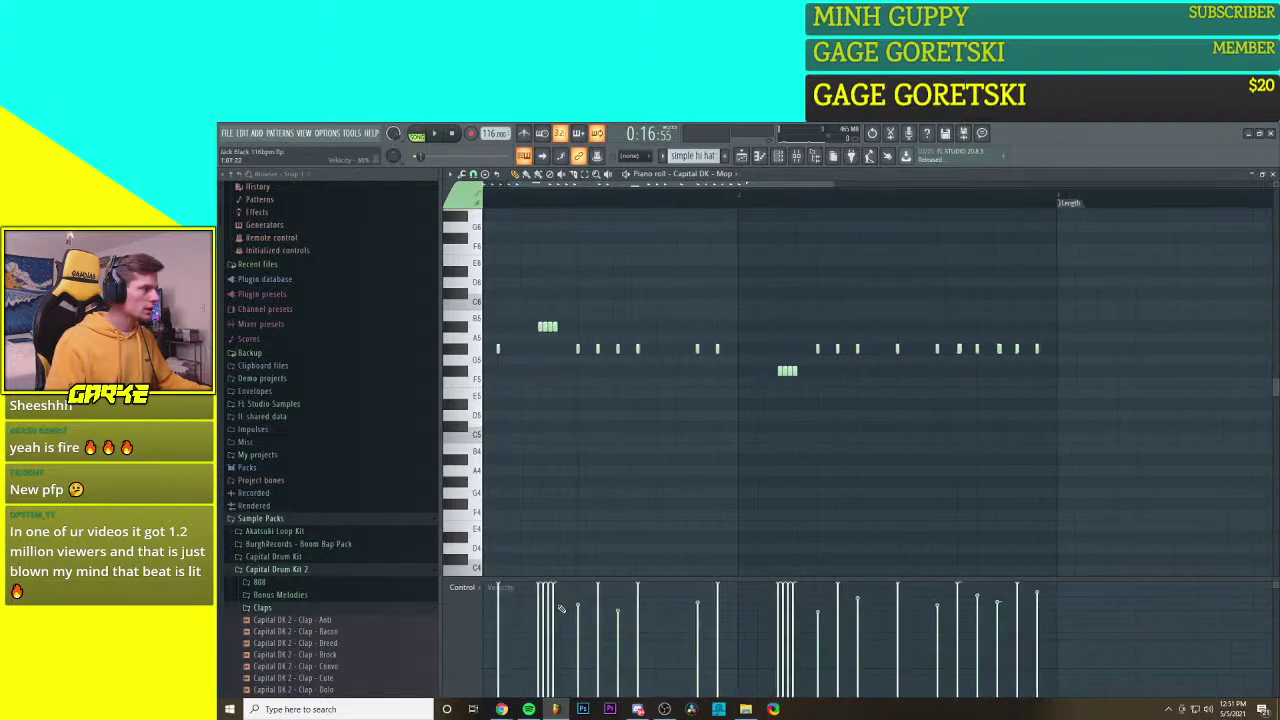
pyautogui.scroll(-2, 562, 609)
pyautogui.press('space')
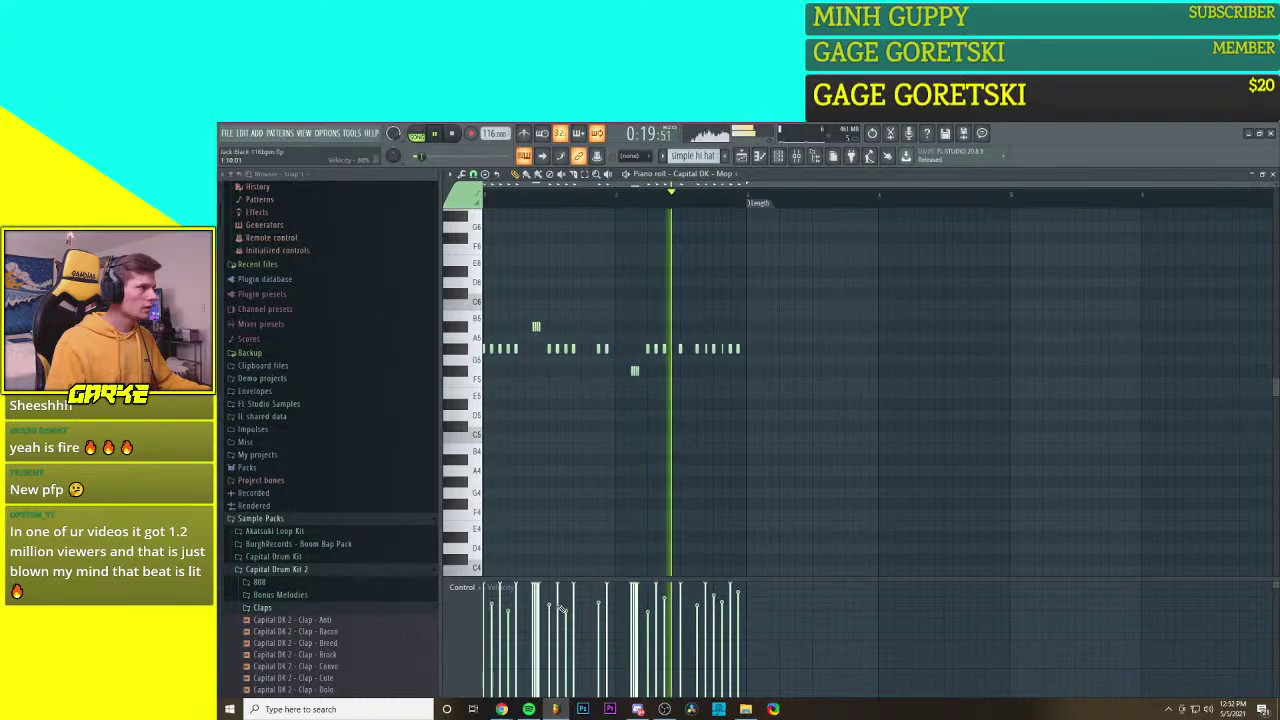
pyautogui.press('space')
# Step: Show note panning and pan the first five hi hat hits of bar 1 alternately right and left, starting right
pyautogui.scroll(2, 565, 600)
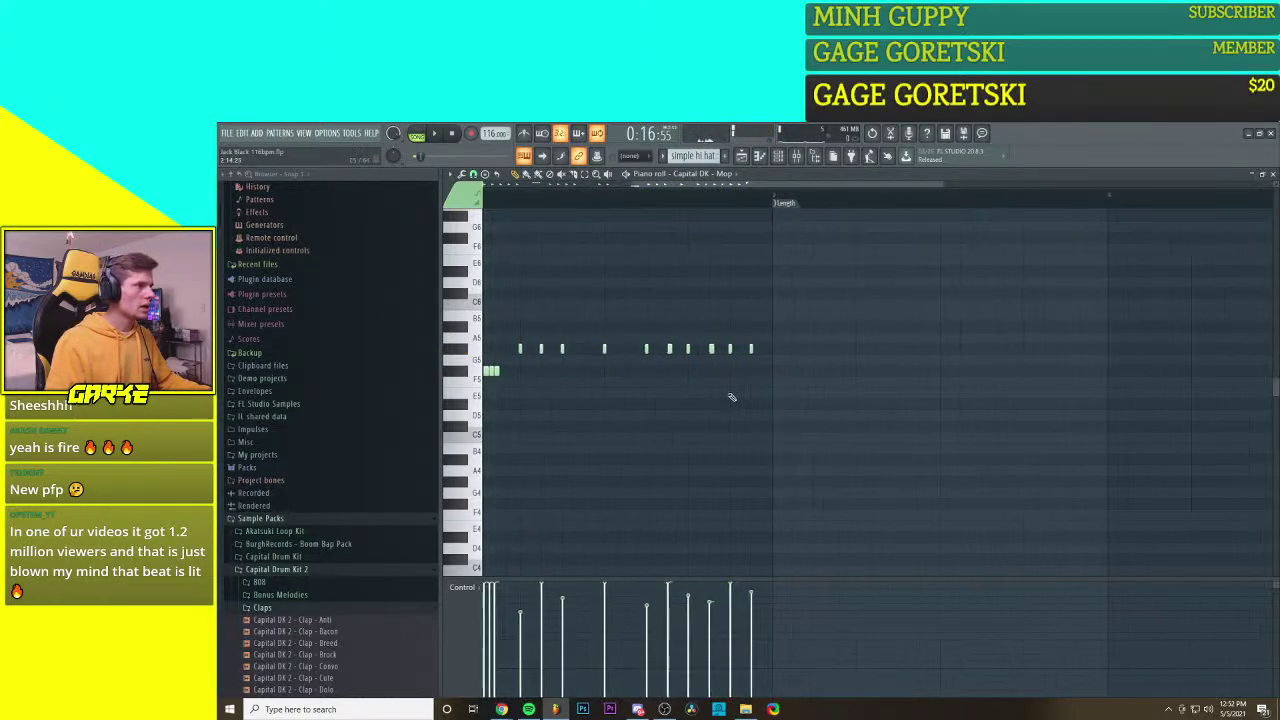
pyautogui.scroll(2, 688, 406)
pyautogui.scroll(-3, 665, 420)
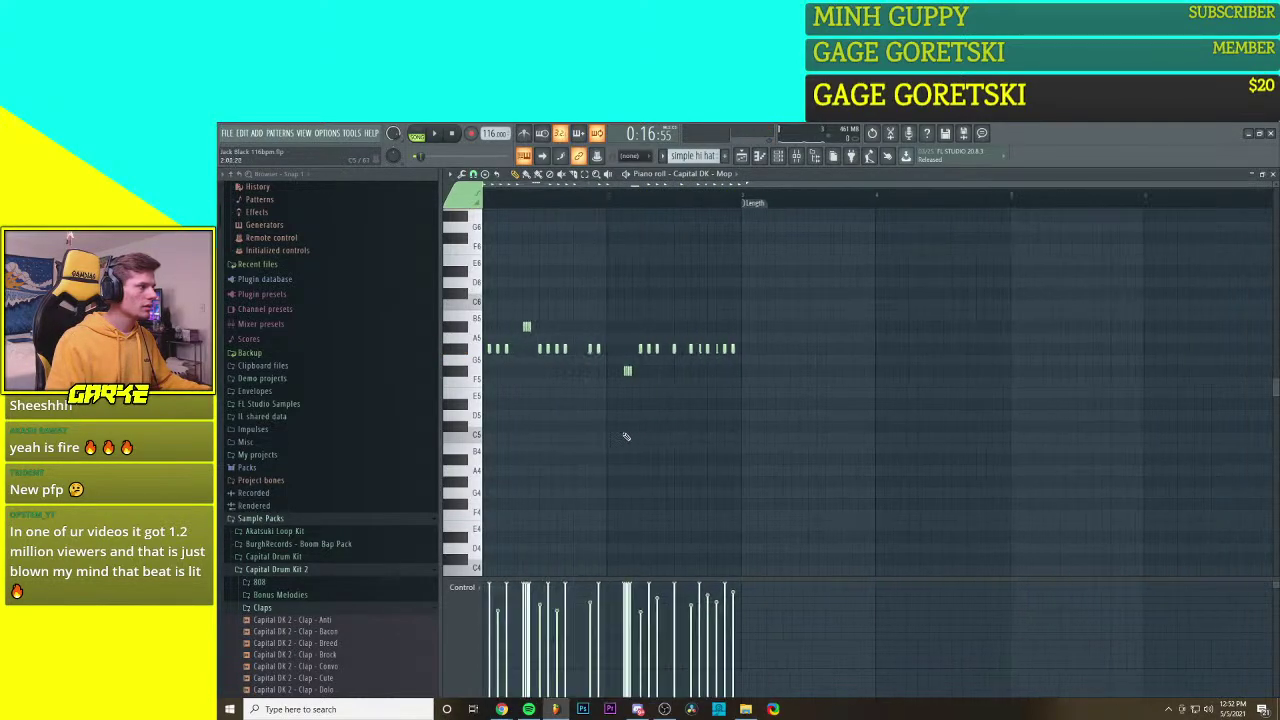
pyautogui.scroll(-1, 670, 390)
pyautogui.click(468, 588)
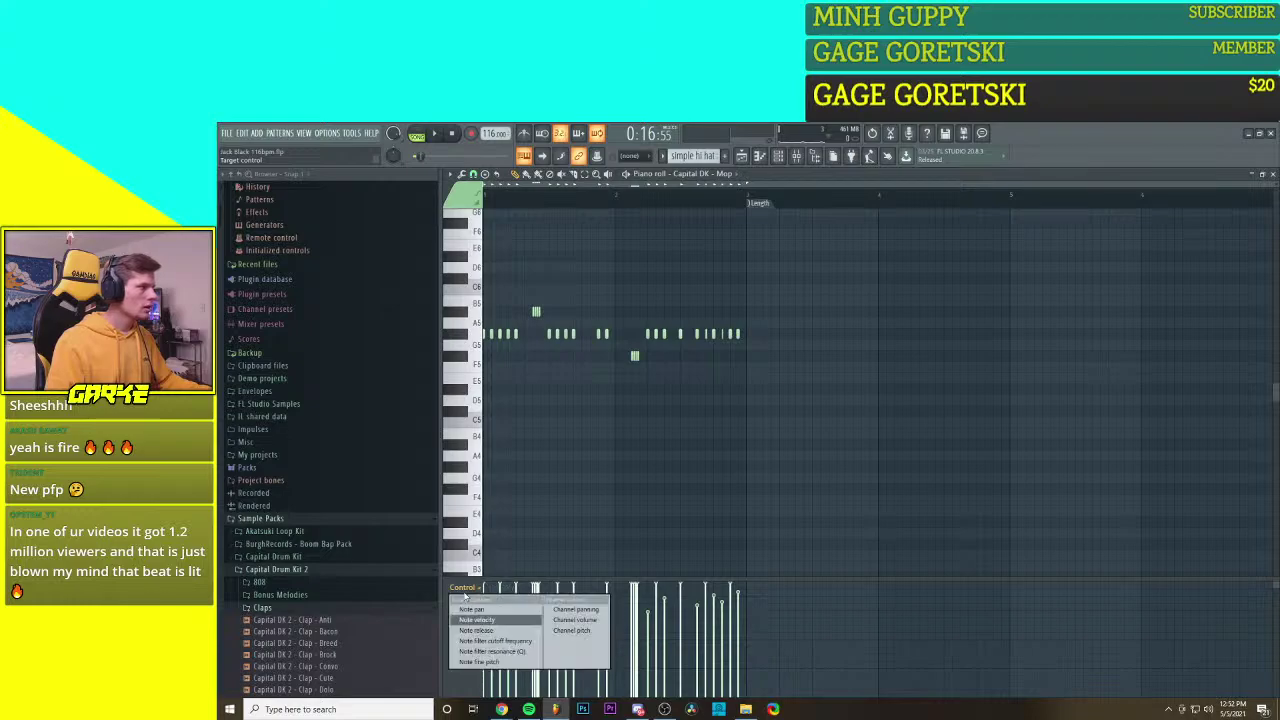
pyautogui.click(476, 609)
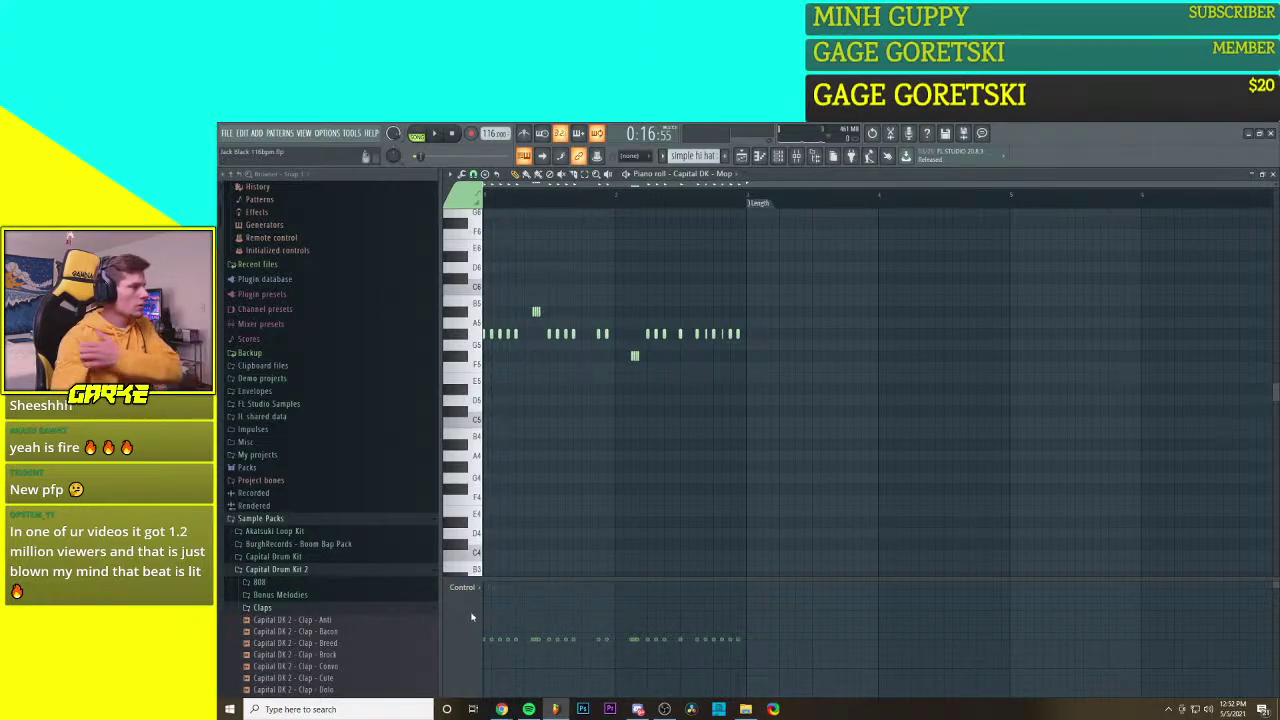
pyautogui.scroll(1, 507, 668)
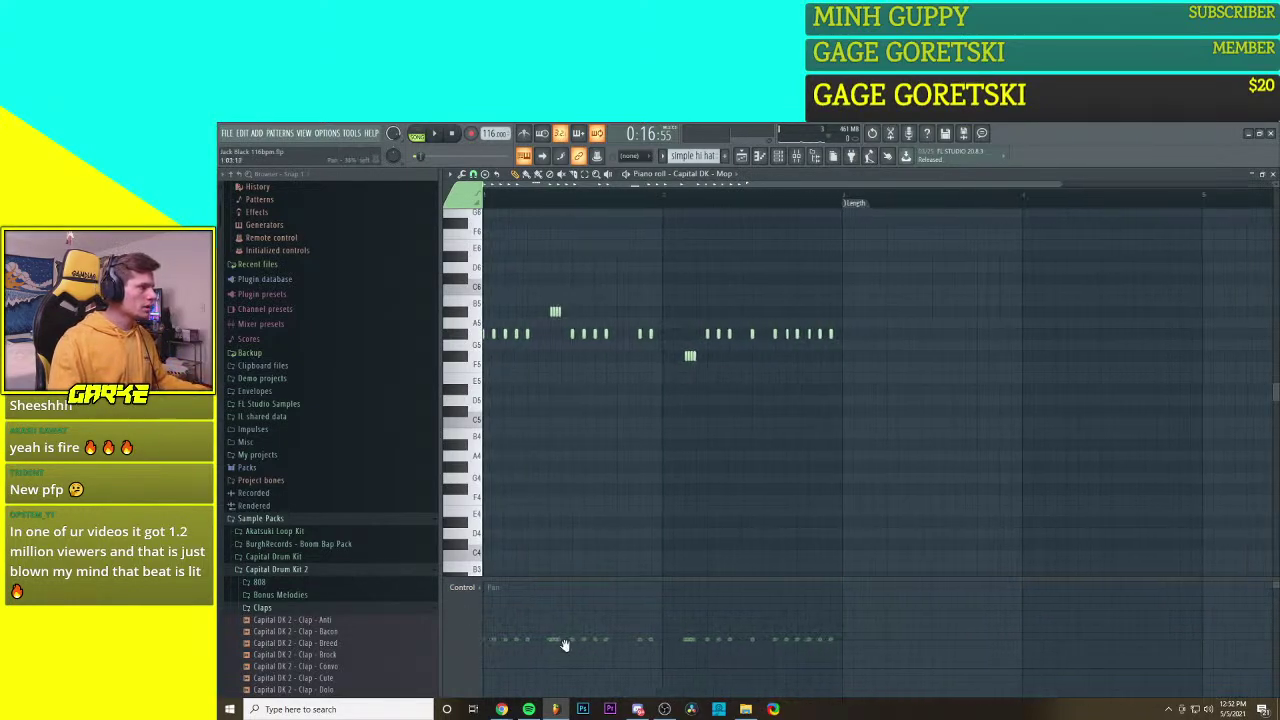
pyautogui.click(506, 626)
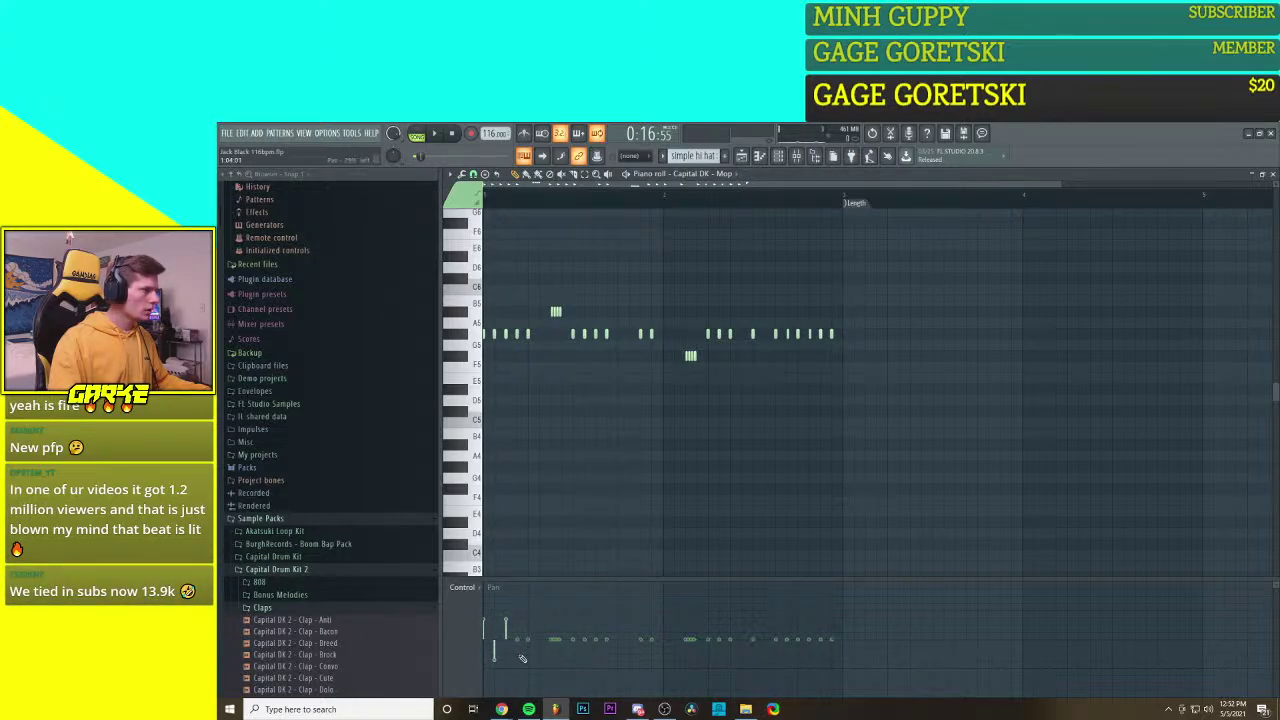
pyautogui.click(517, 658)
pyautogui.click(529, 622)
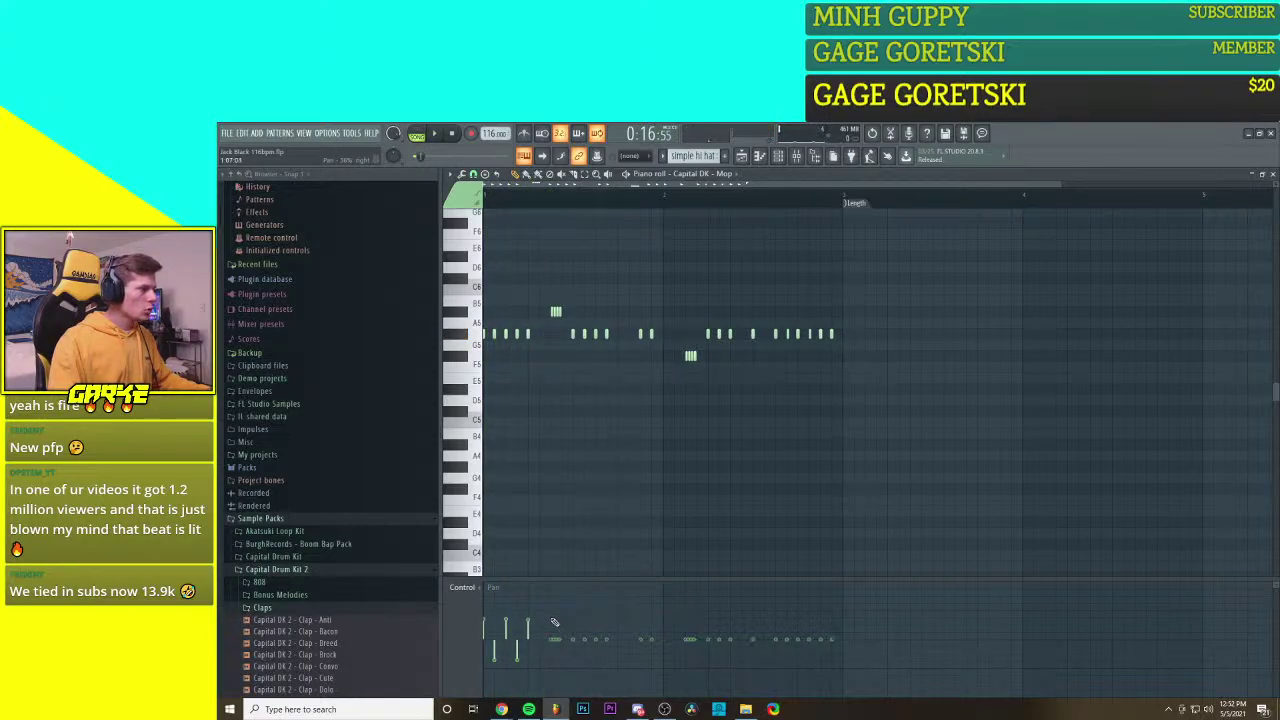
# Step: Try panning the four hits of the bar 1 roll alternately right and left, starting right, and play it briefly
pyautogui.click(552, 622)
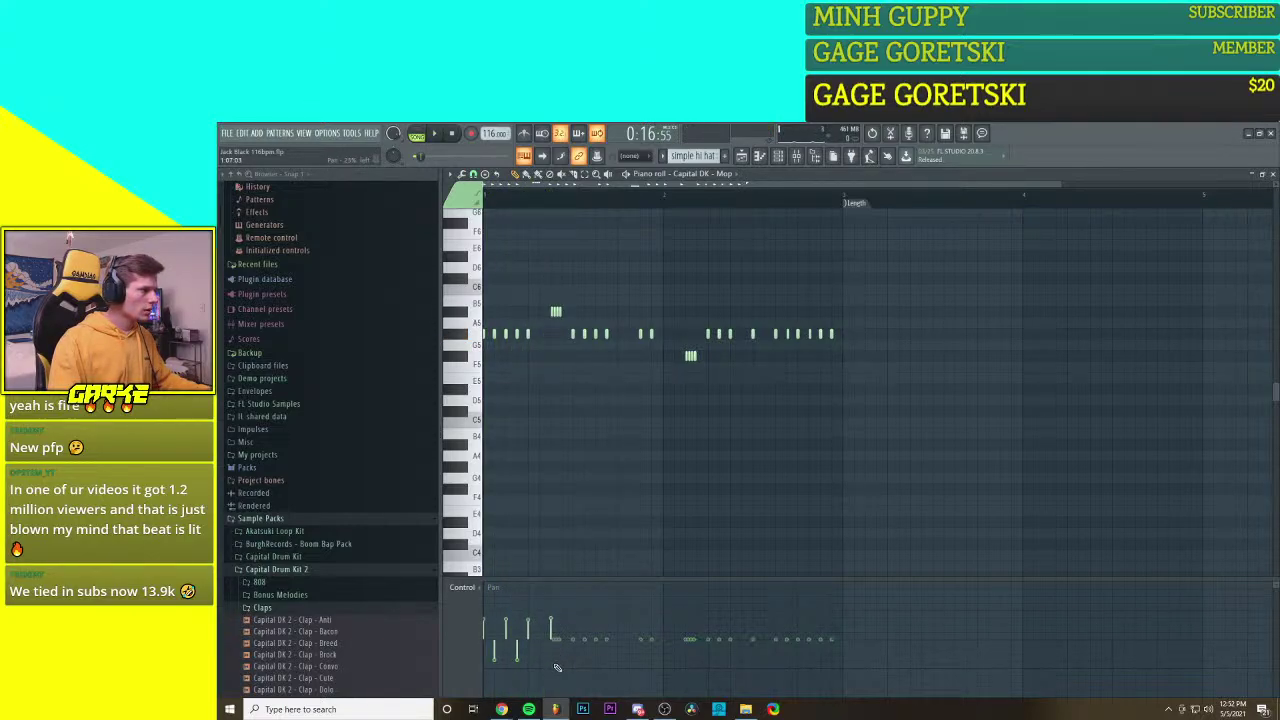
pyautogui.click(555, 662)
pyautogui.click(557, 620)
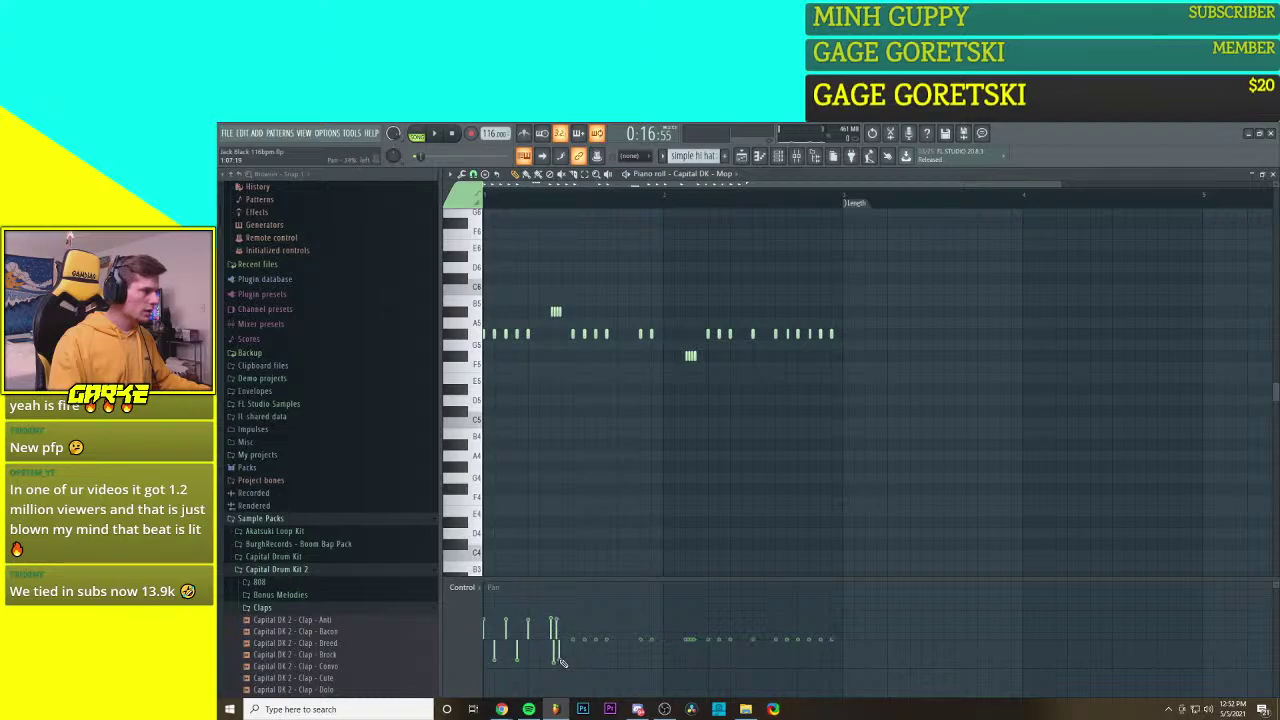
pyautogui.press('space')
pyautogui.press('space')
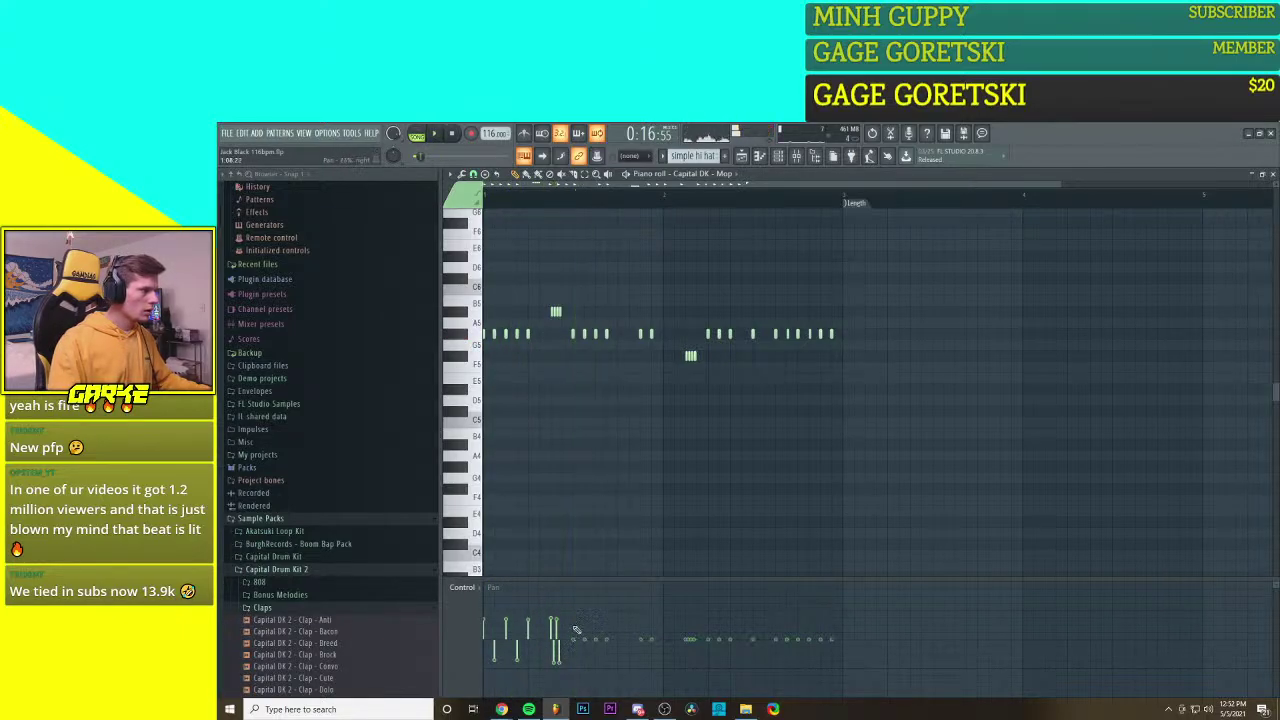
# Step: Pan the four hits after the bar 1 roll alternately right and left, and reverse the roll's panning to start left
pyautogui.click(573, 621)
pyautogui.click(584, 657)
pyautogui.click(596, 622)
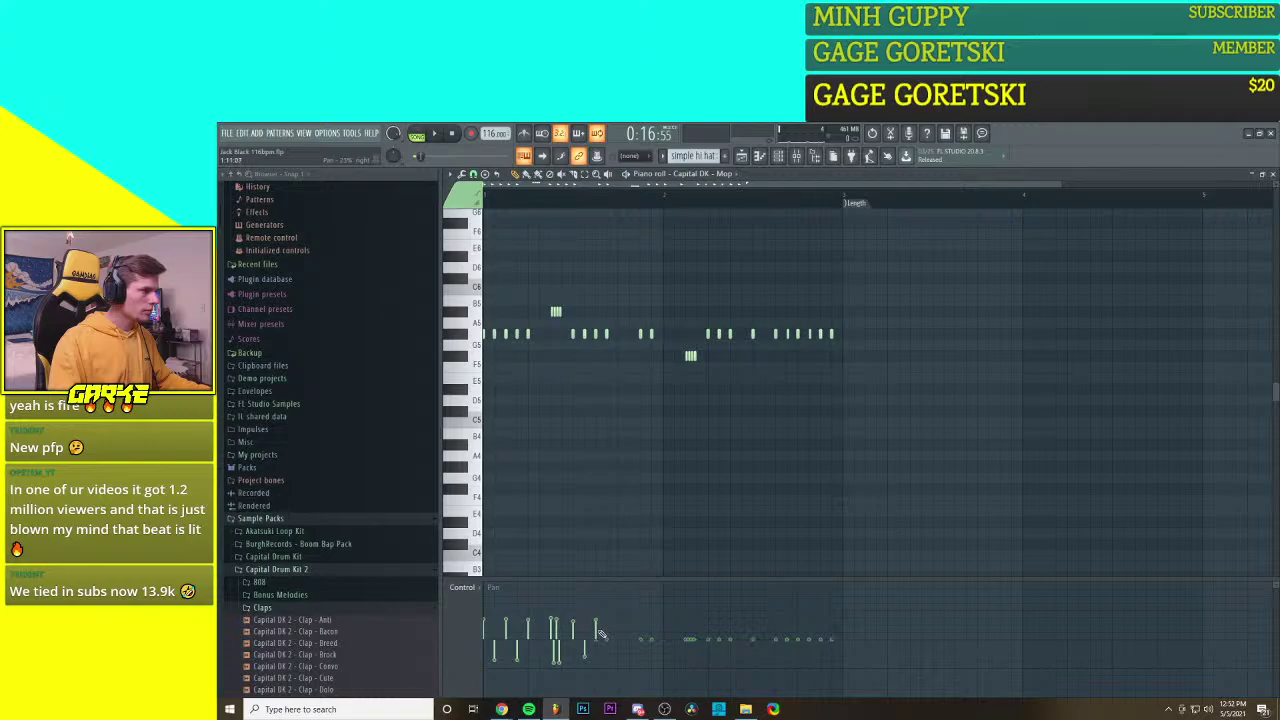
pyautogui.click(606, 658)
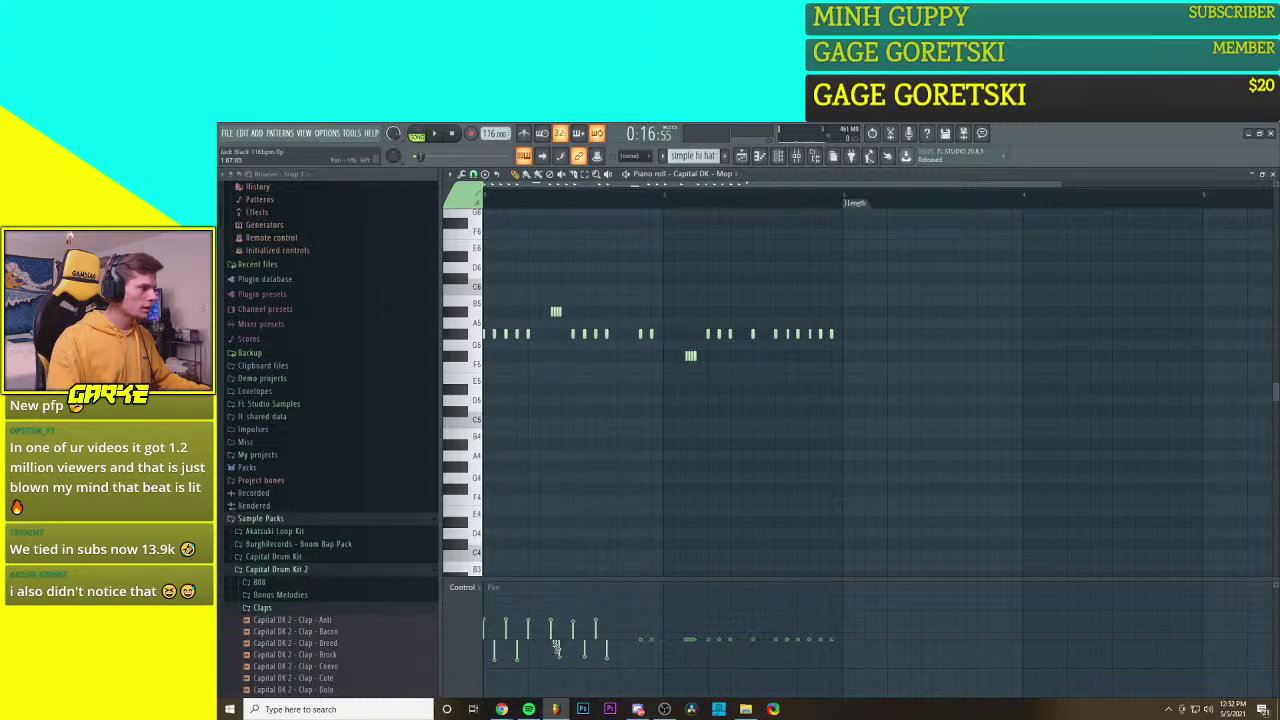
pyautogui.moveTo(557, 648); pyautogui.dragTo(555, 652)
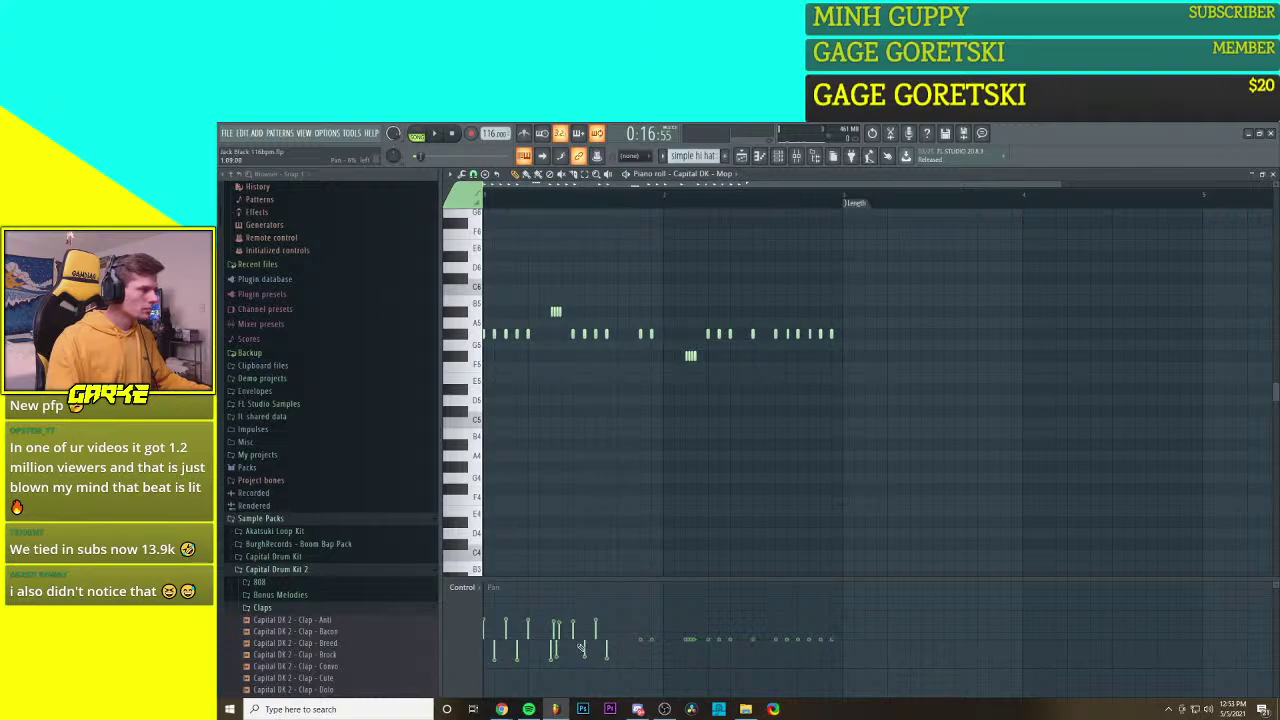
# Step: Reverse the panning of the four hits after the bar 1 roll, pan bar 1's last two hits left and right, and play it
pyautogui.click(573, 652)
pyautogui.click(585, 627)
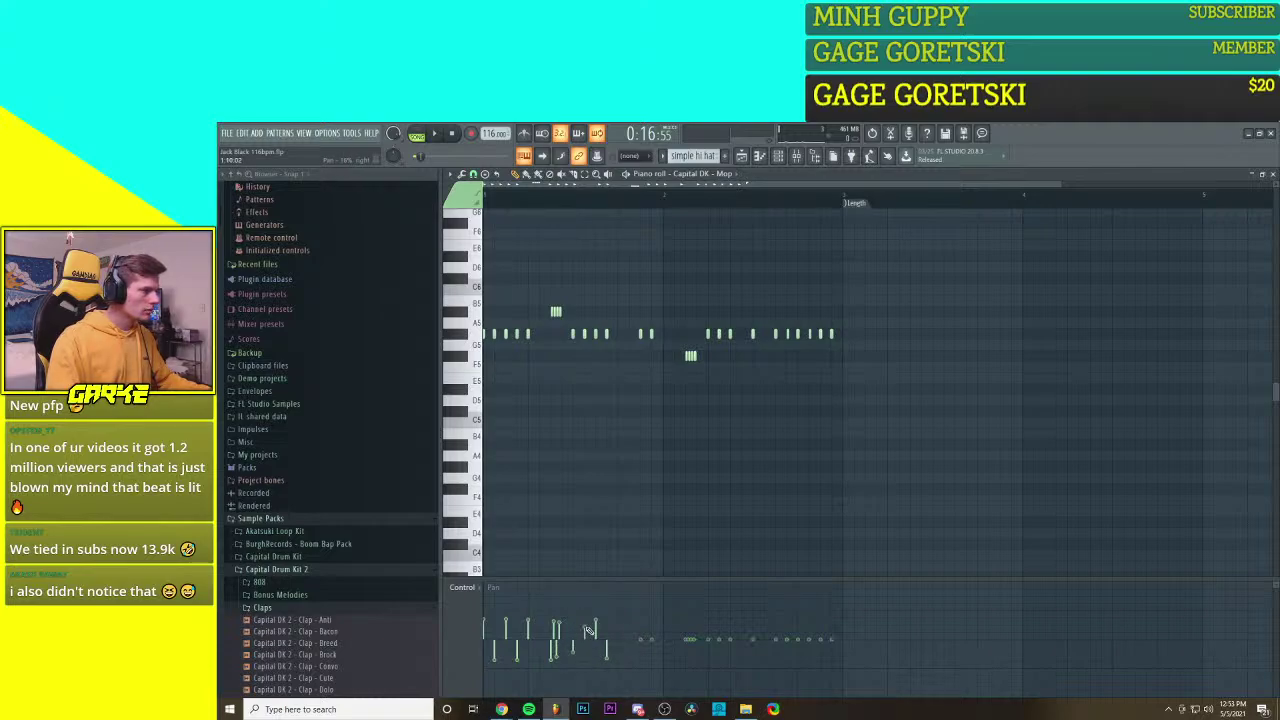
pyautogui.click(601, 658)
pyautogui.click(609, 627)
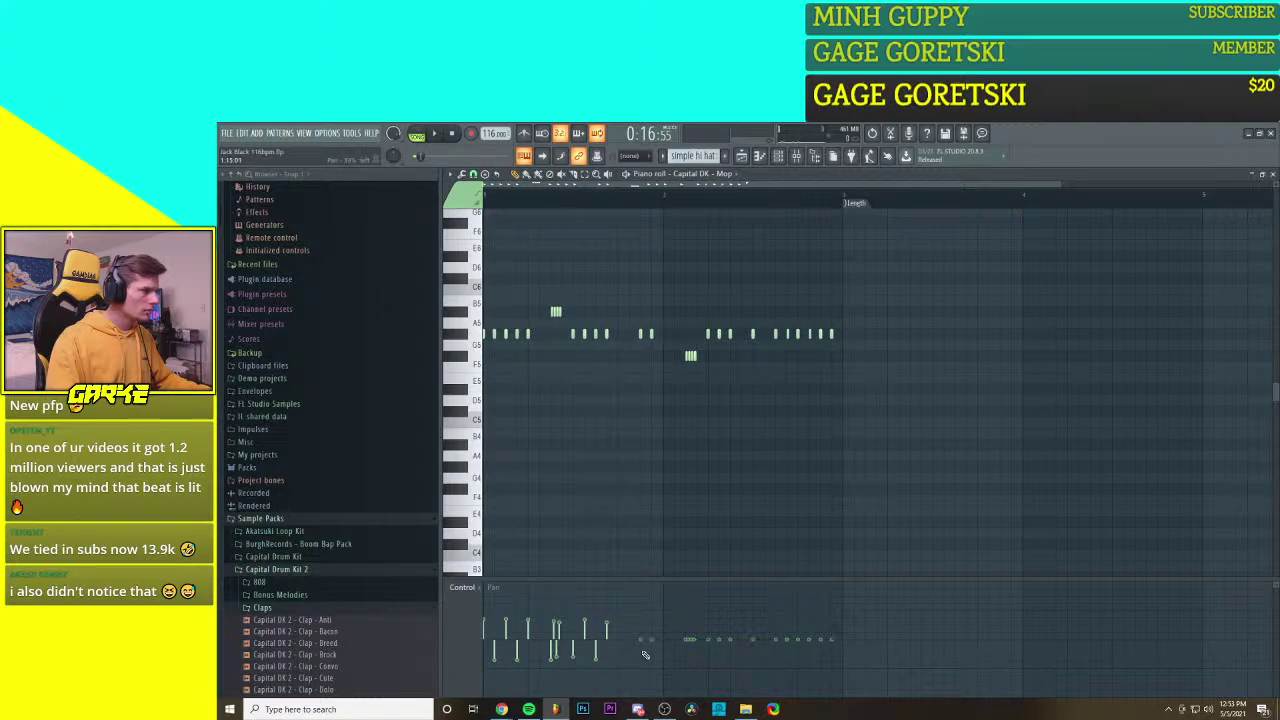
pyautogui.click(652, 623)
pyautogui.press('space')
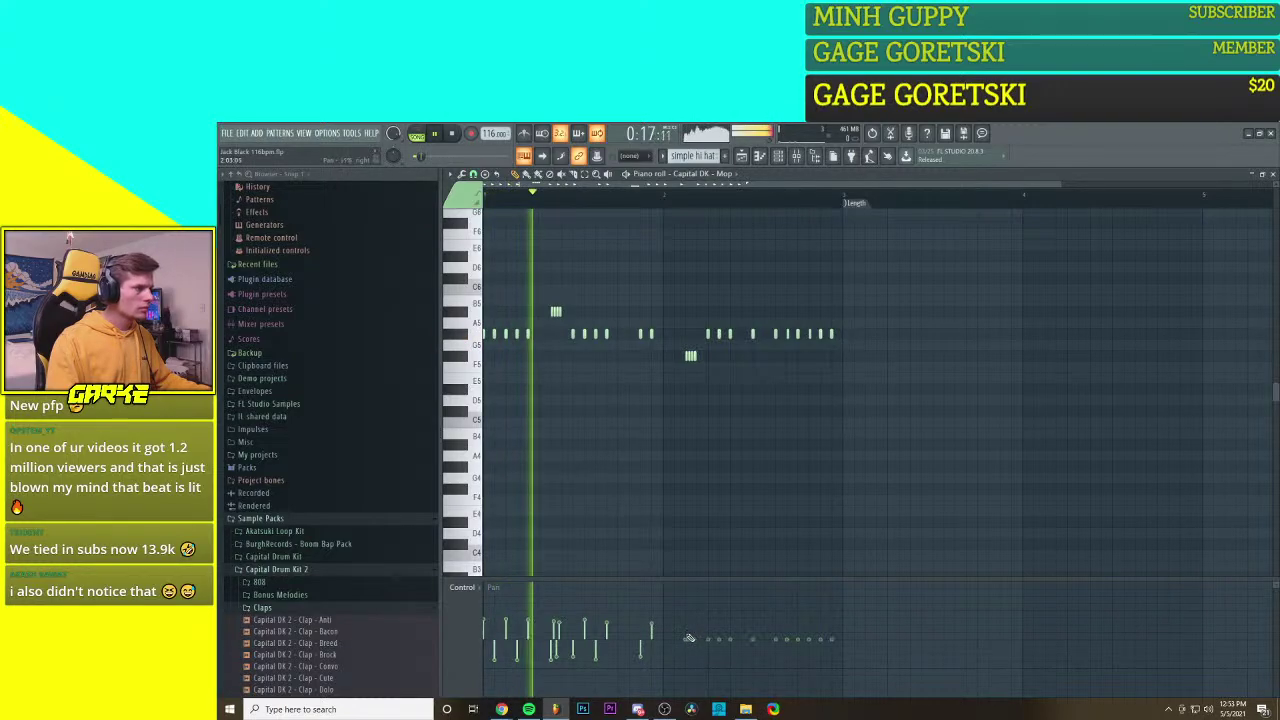
pyautogui.press('space')
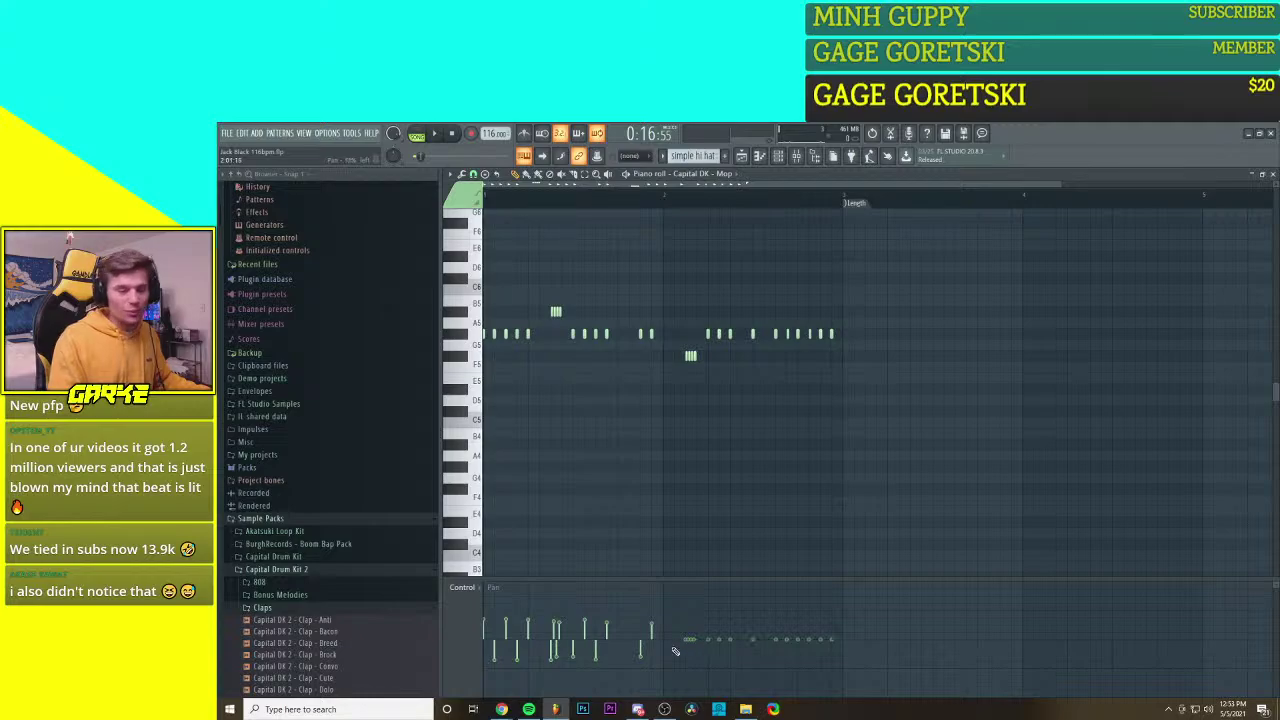
# Step: Pan the four hits of the bar 2 roll alternately left and right, starting left
pyautogui.scroll(-2, 700, 650)
pyautogui.scroll(2, 682, 660)
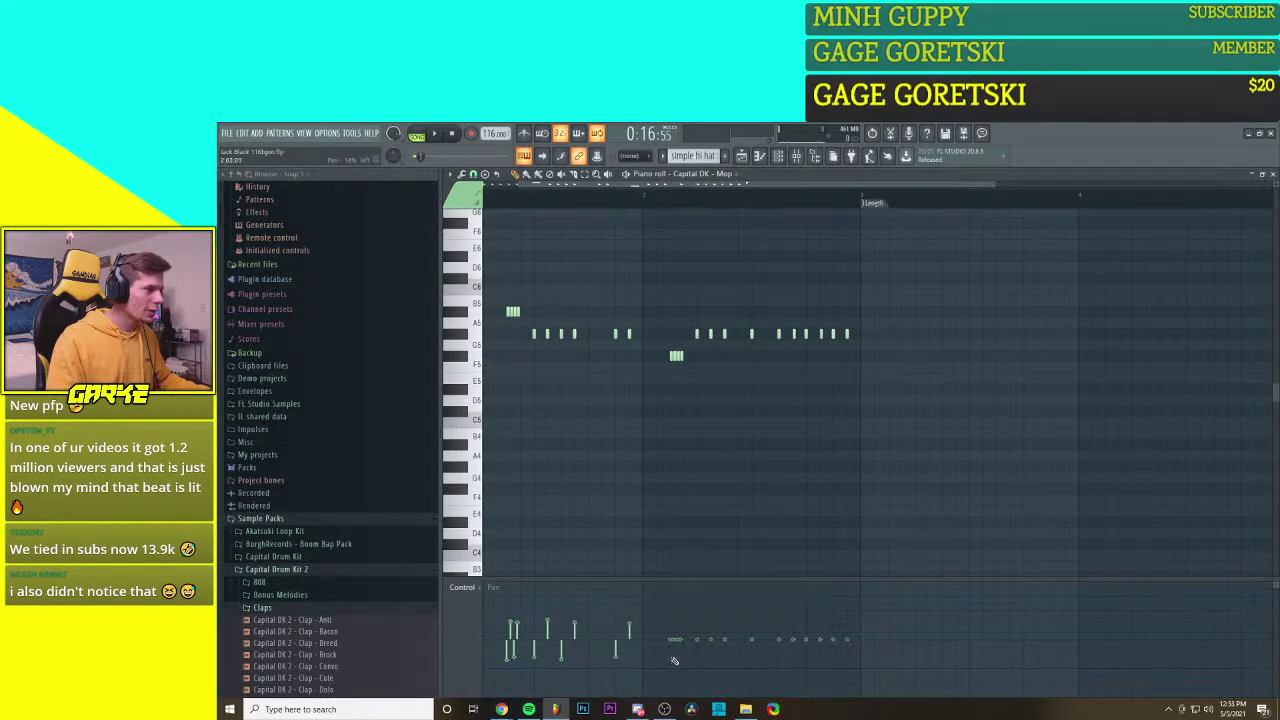
pyautogui.click(674, 661)
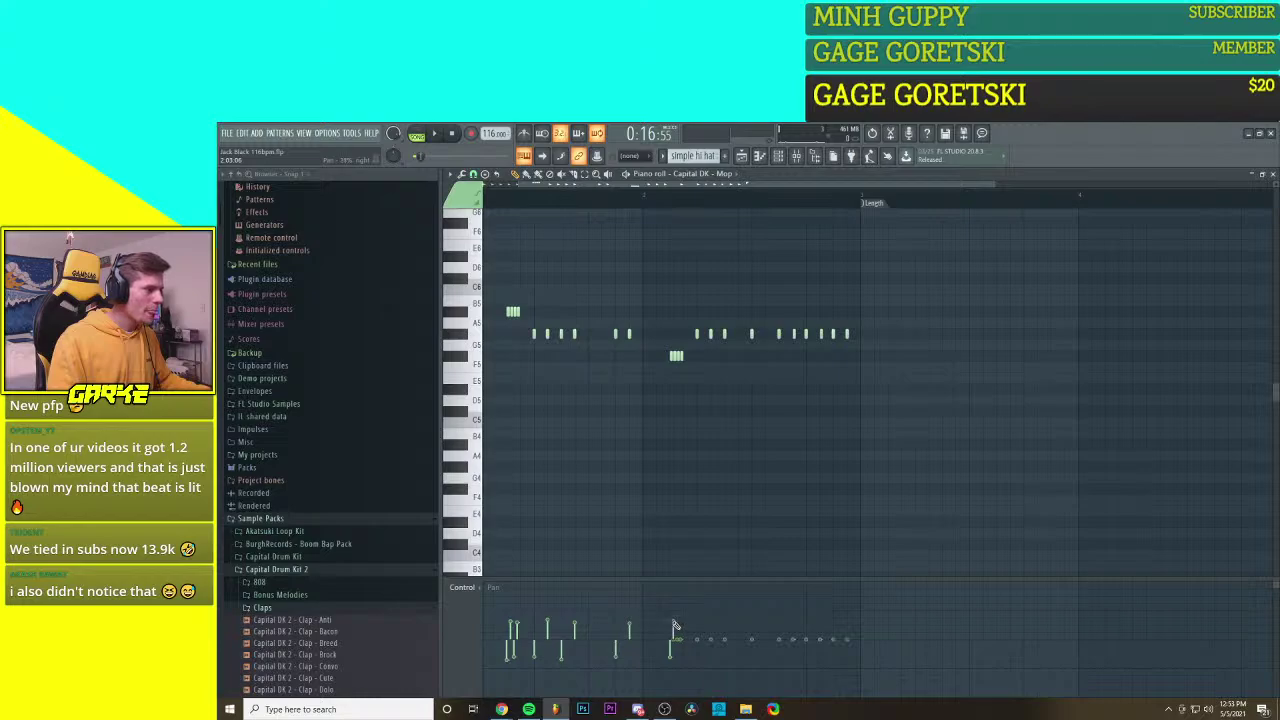
pyautogui.click(679, 658)
pyautogui.click(683, 625)
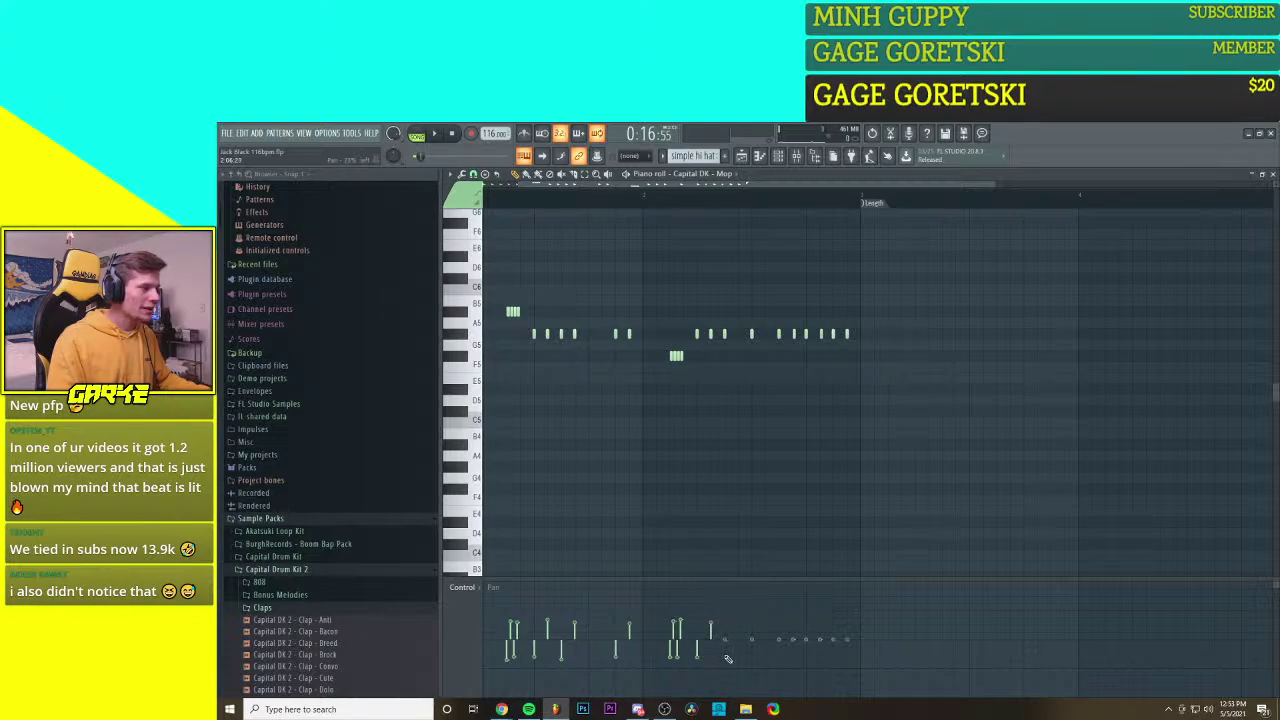
# Step: Pan the remaining bar 2 hits after the roll alternately left and right, and play the pattern
pyautogui.click(727, 657)
pyautogui.click(752, 622)
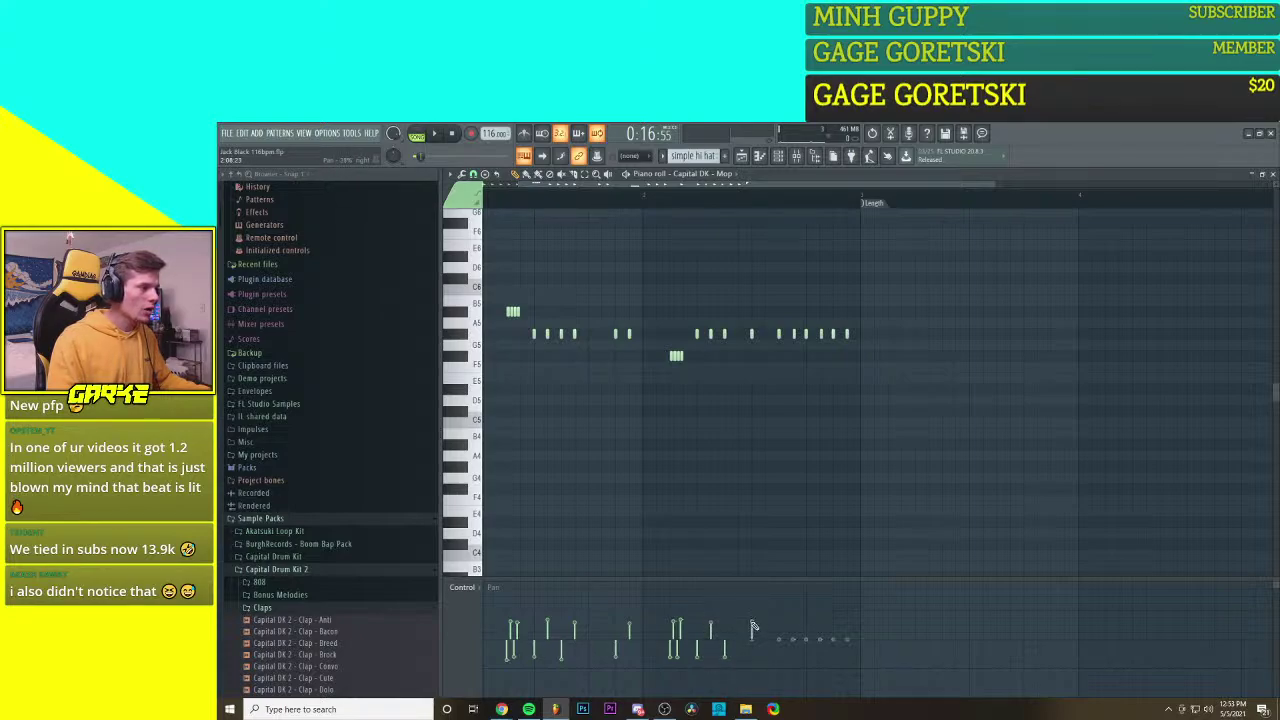
pyautogui.click(779, 657)
pyautogui.click(792, 622)
pyautogui.click(806, 656)
pyautogui.click(820, 623)
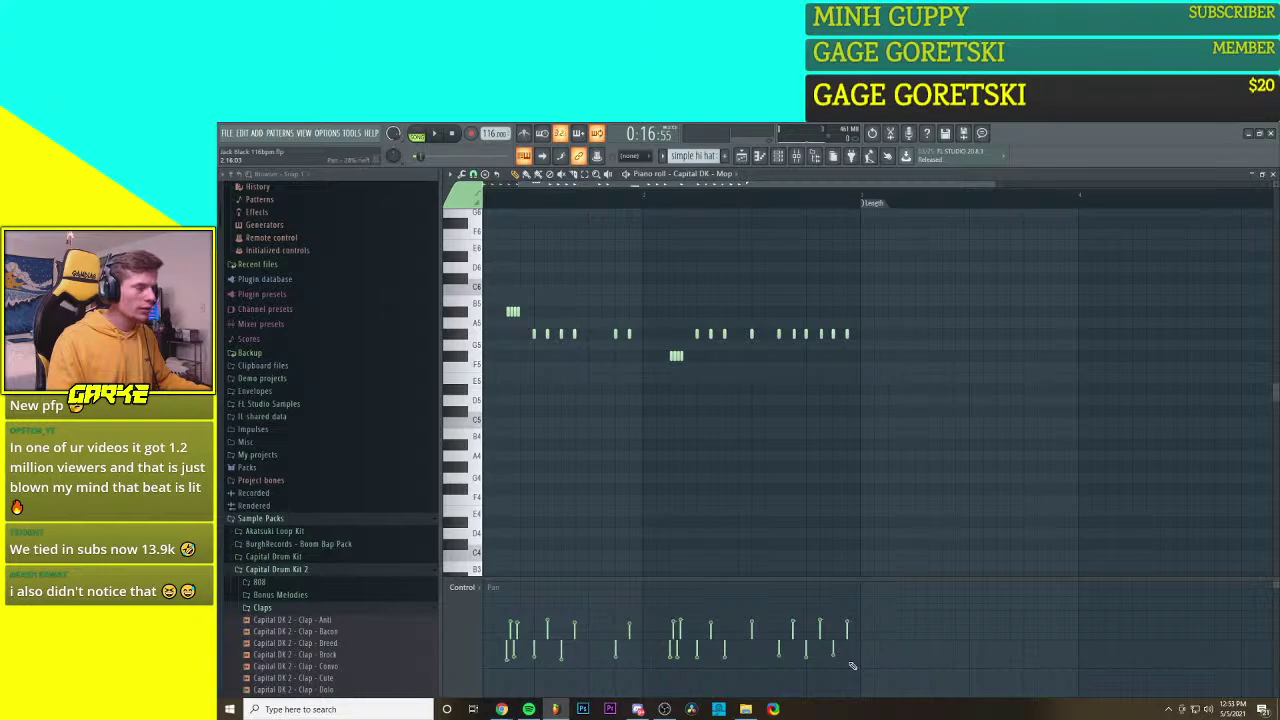
pyautogui.press('space')
pyautogui.scroll(-2, 789, 674)
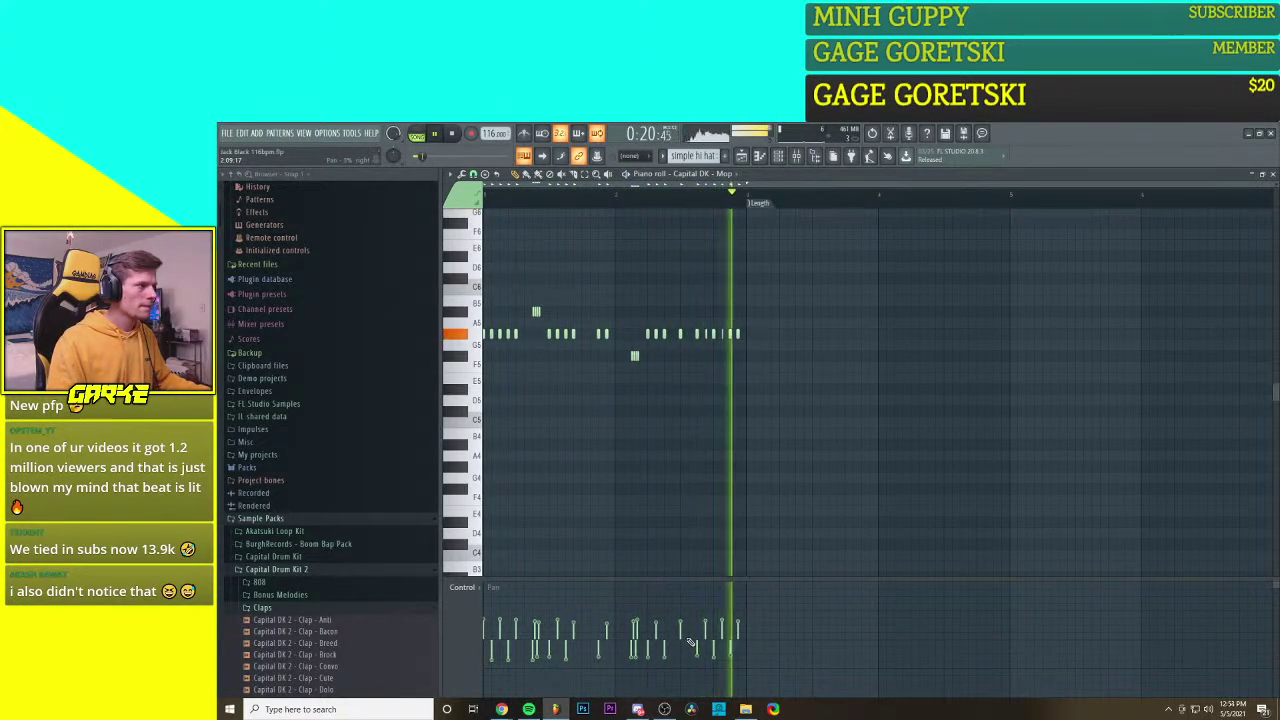
pyautogui.press('space')
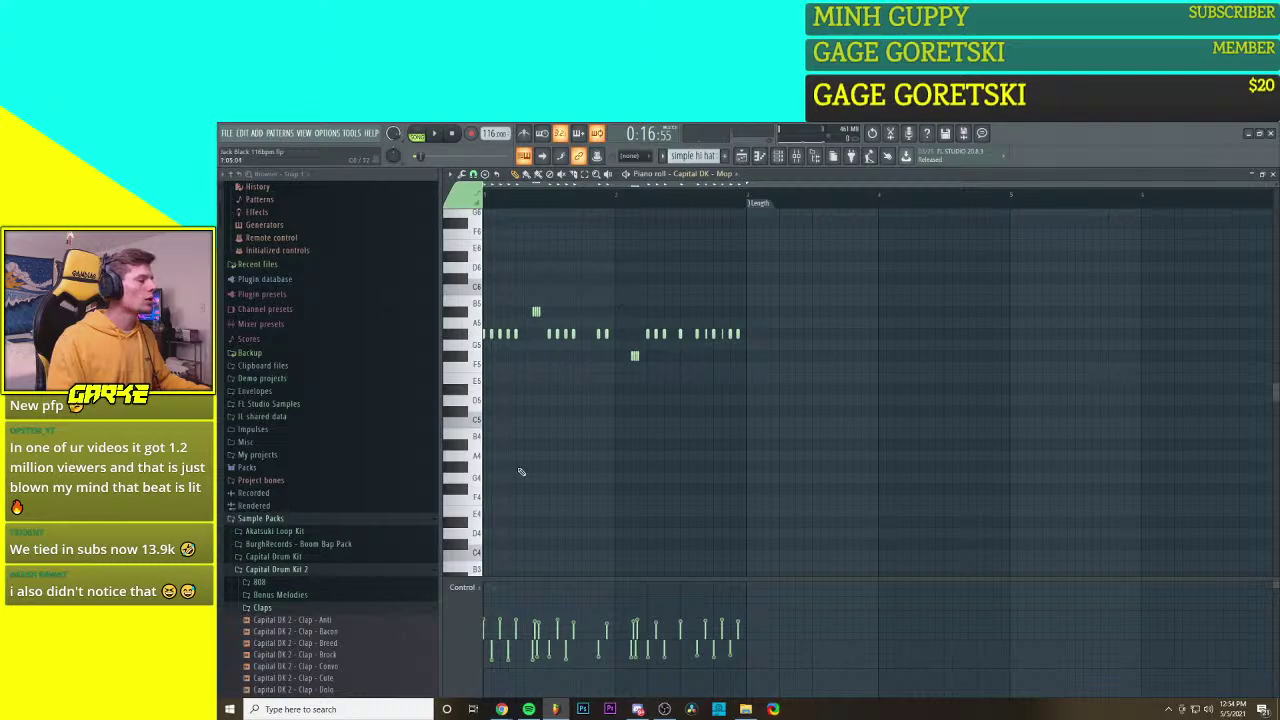
# Step: Show note release, raise the release of every hi hat hit to maximum, and play the pattern
pyautogui.click(478, 588)
pyautogui.click(476, 630)
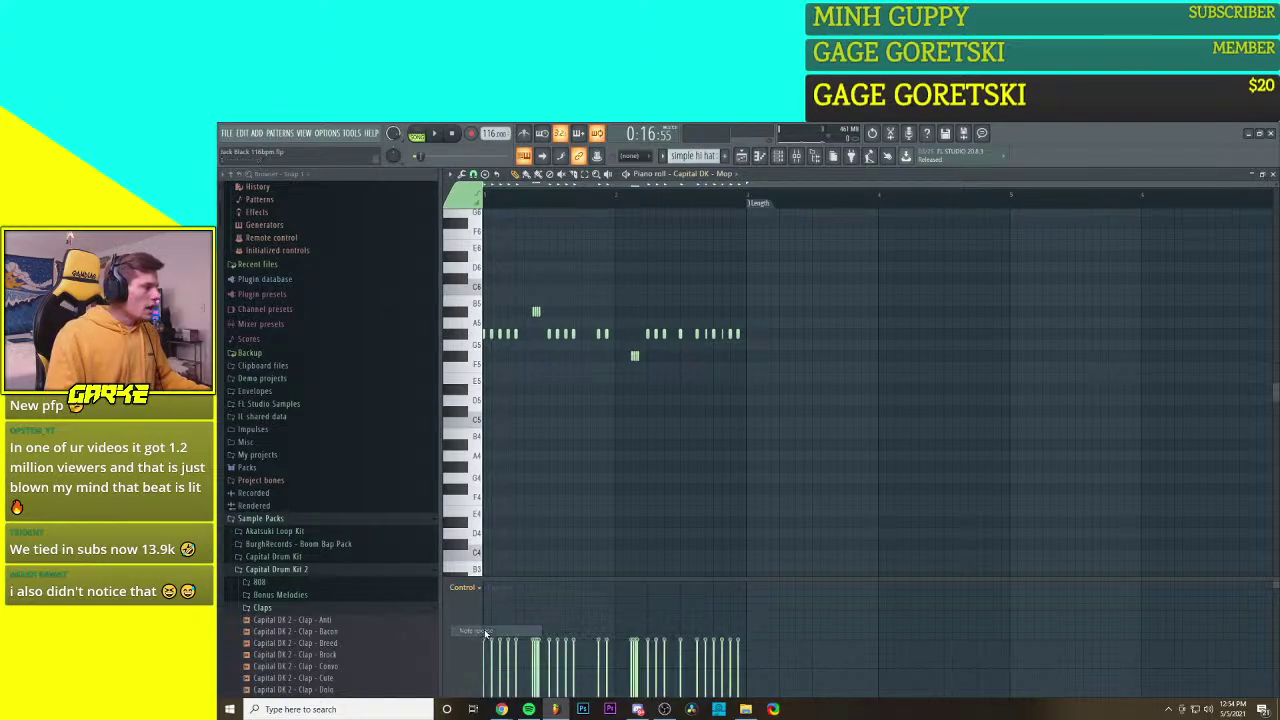
pyautogui.scroll(-2, 555, 600)
pyautogui.scroll(2, 555, 632)
pyautogui.moveTo(487, 642)
pyautogui.mouseDown()
pyautogui.moveTo(515, 566)
pyautogui.moveTo(745, 560)
pyautogui.mouseUp()
pyautogui.press('space')
pyautogui.press('space')
pyautogui.press('space')
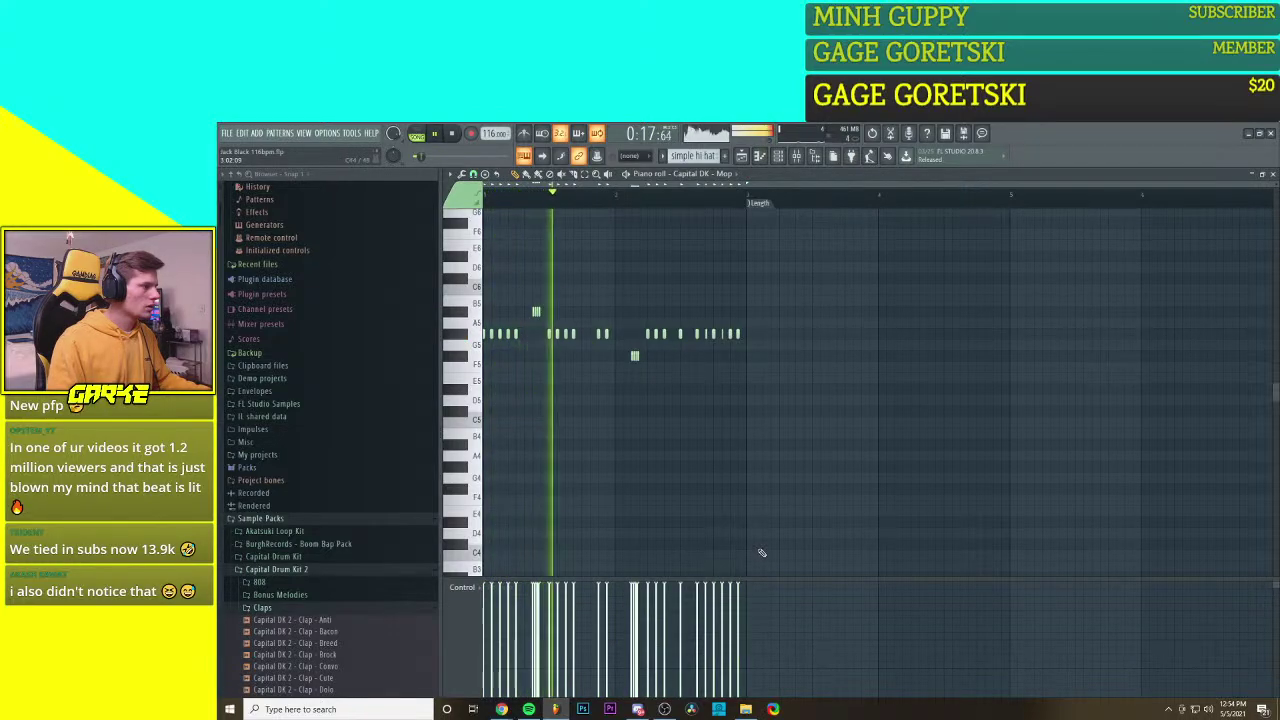
# Step: Try lowering the release of all hi hat hits close to zero during playback, and raise it back to maximum
pyautogui.moveTo(745, 631)
pyautogui.mouseDown()
pyautogui.moveTo(470, 708)
pyautogui.moveTo(742, 684)
pyautogui.mouseUp()
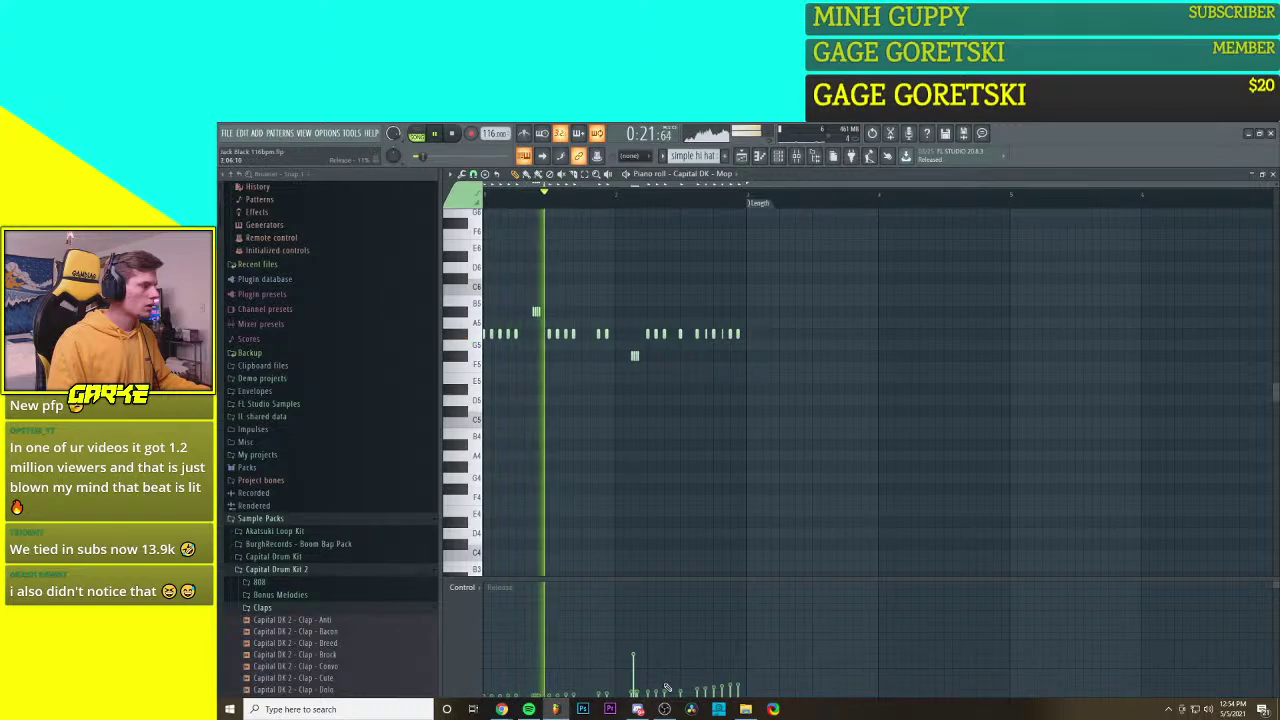
pyautogui.moveTo(487, 585); pyautogui.dragTo(745, 583)
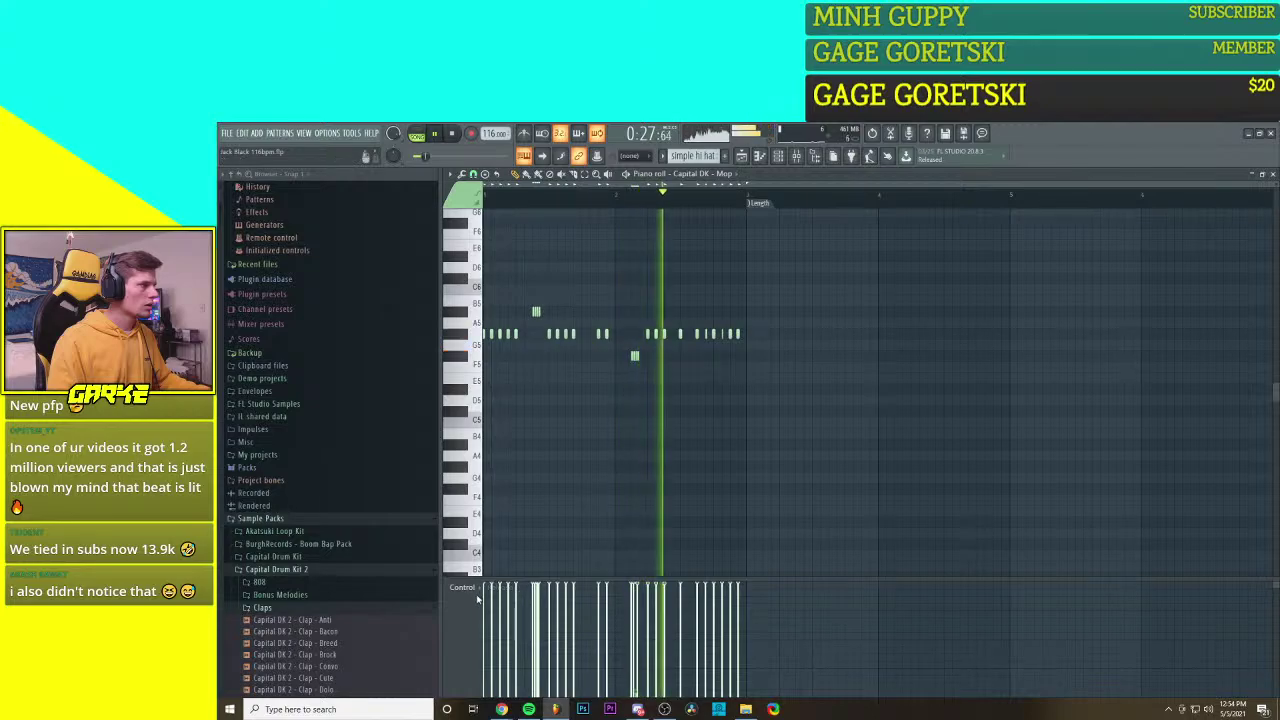
pyautogui.press('space')
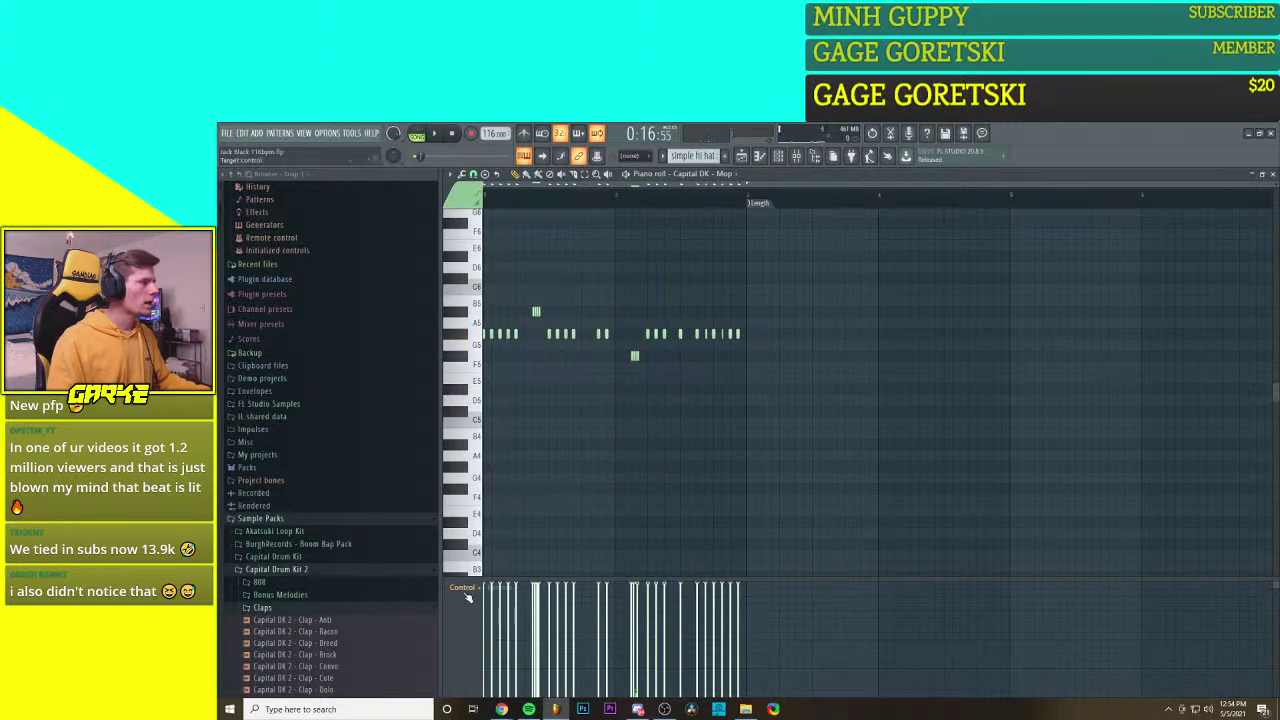
pyautogui.click(464, 592)
pyautogui.click(464, 592)
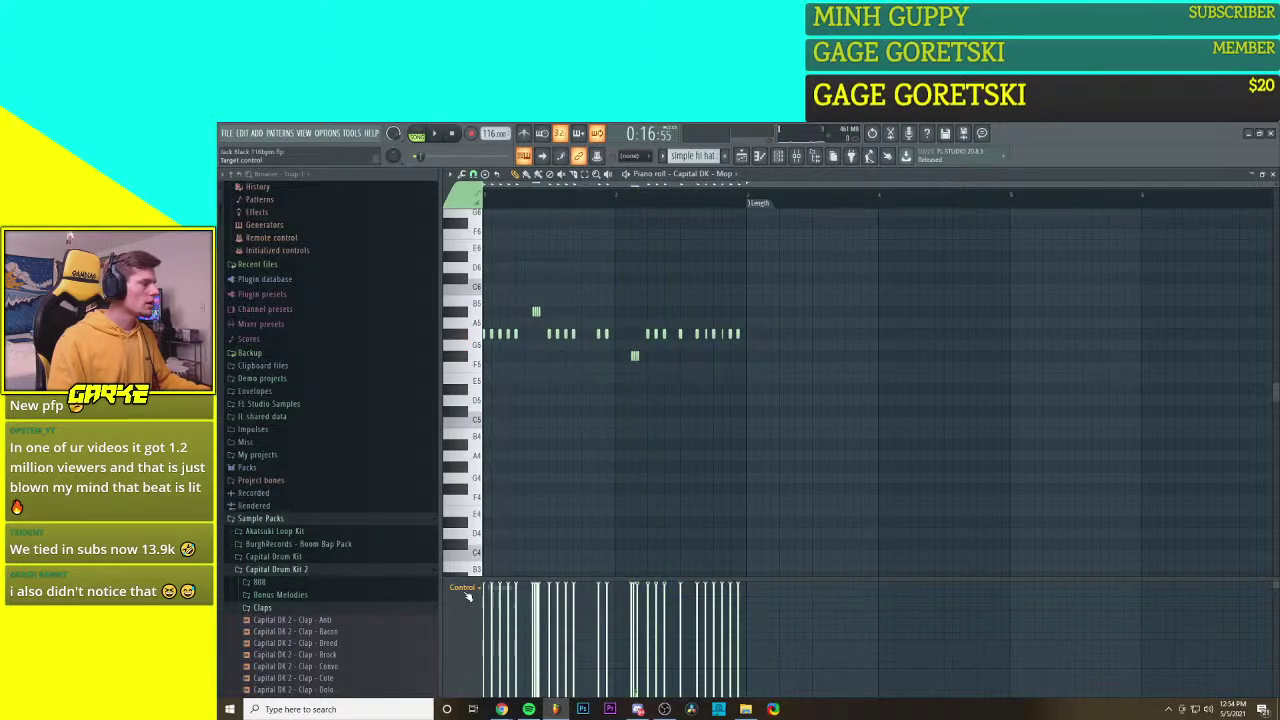
pyautogui.click(465, 592)
pyautogui.click(465, 592)
pyautogui.click(466, 593)
pyautogui.click(466, 593)
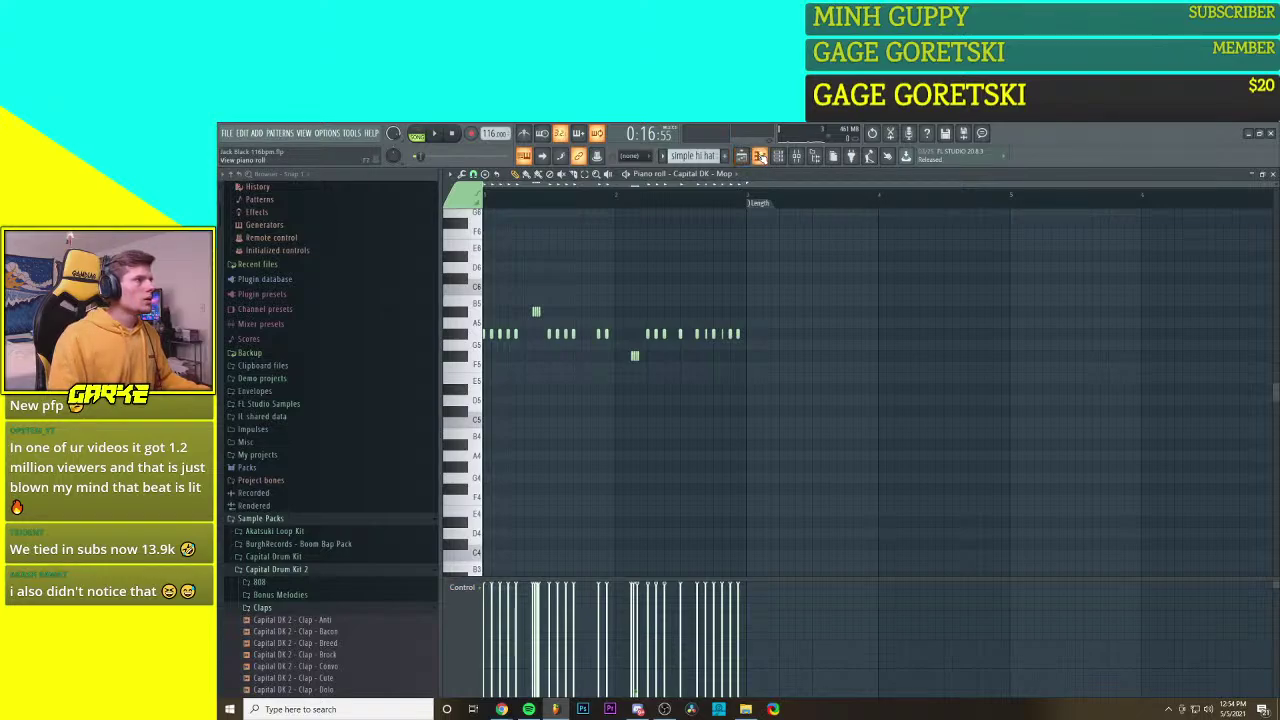
# Step: Load Soundgoodizer in the first effect slot of the normal hat mixer track, raise its amount during playback, and close it
pyautogui.click(797, 157)
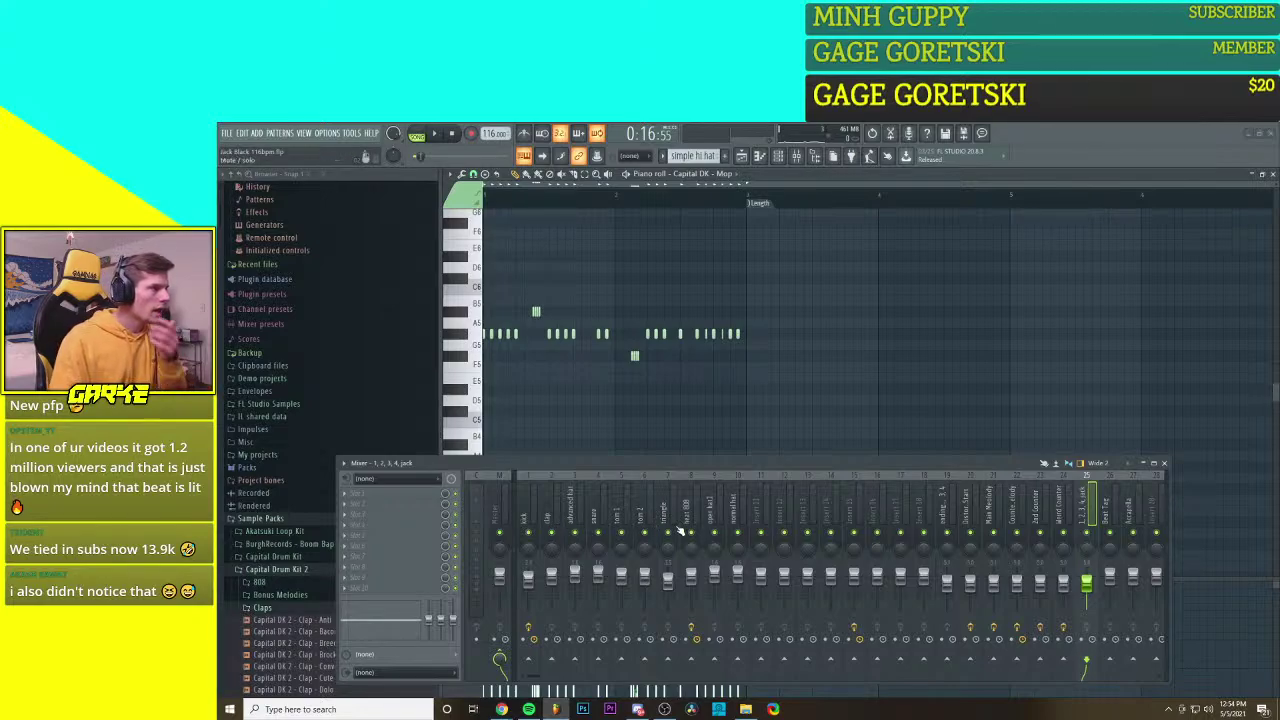
pyautogui.click(730, 510)
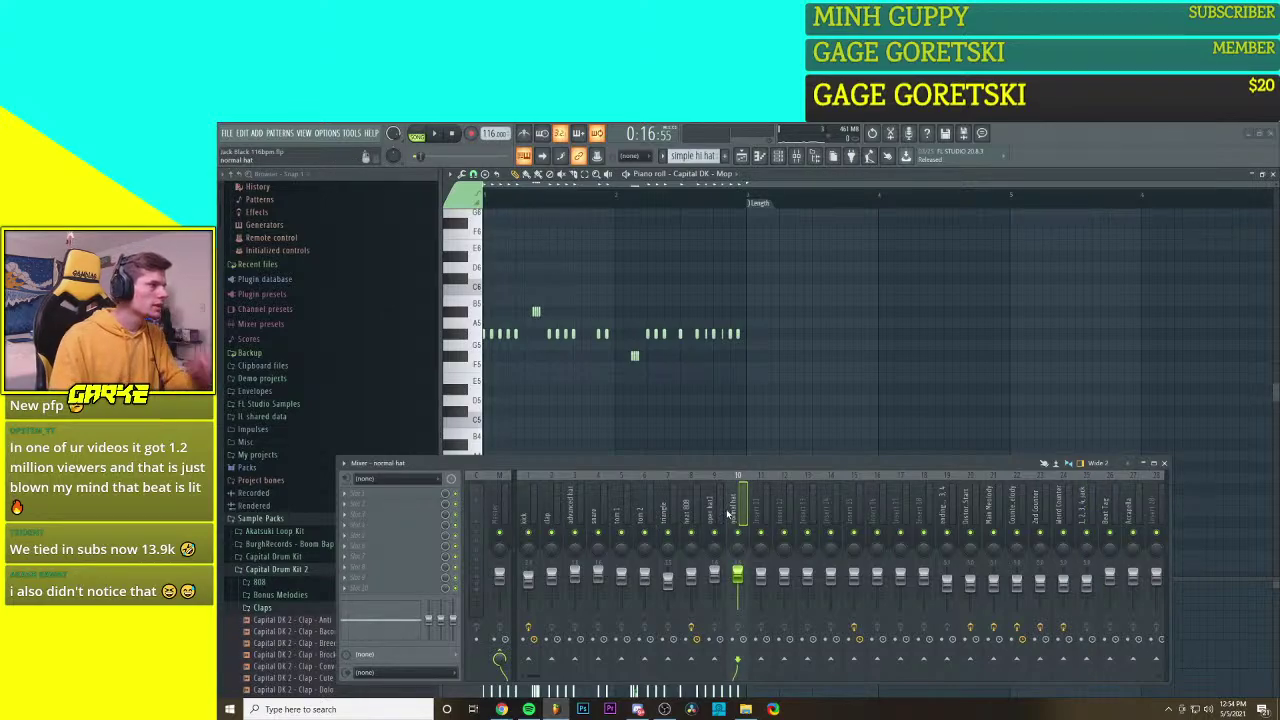
pyautogui.rightClick(731, 508)
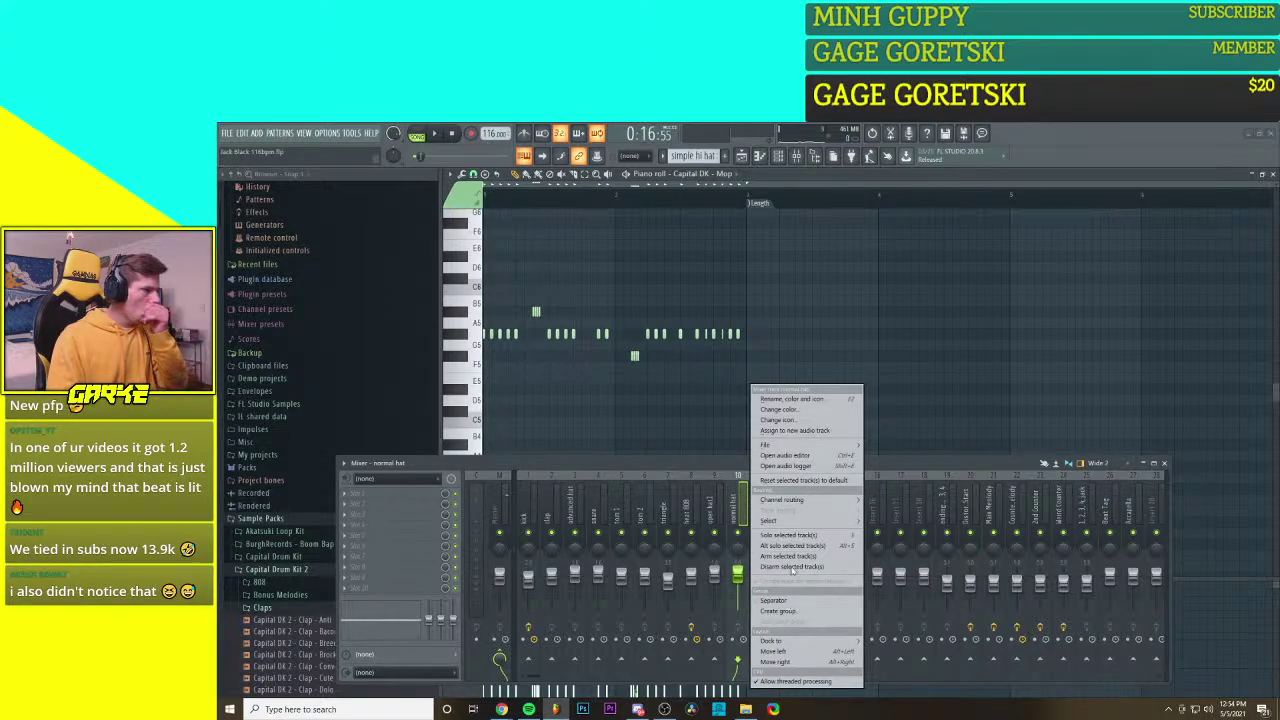
pyautogui.click(377, 497)
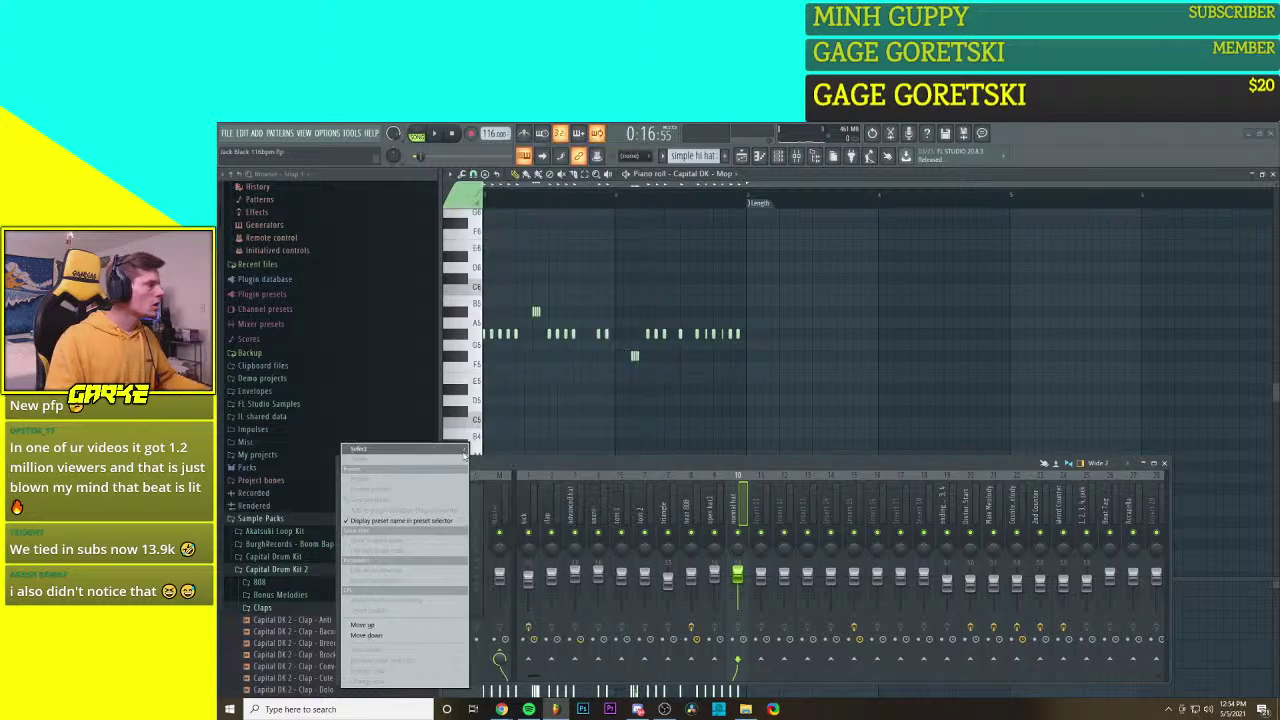
pyautogui.moveTo(407, 448)
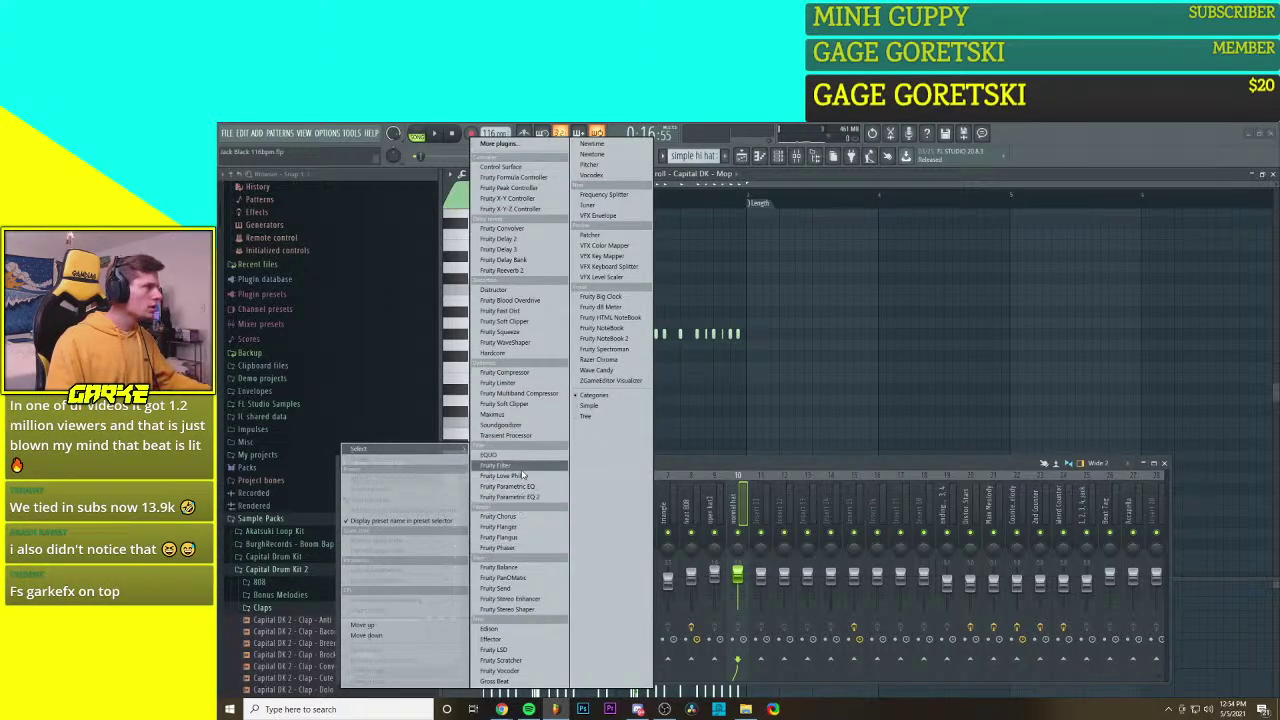
pyautogui.click(523, 424)
pyautogui.press('space')
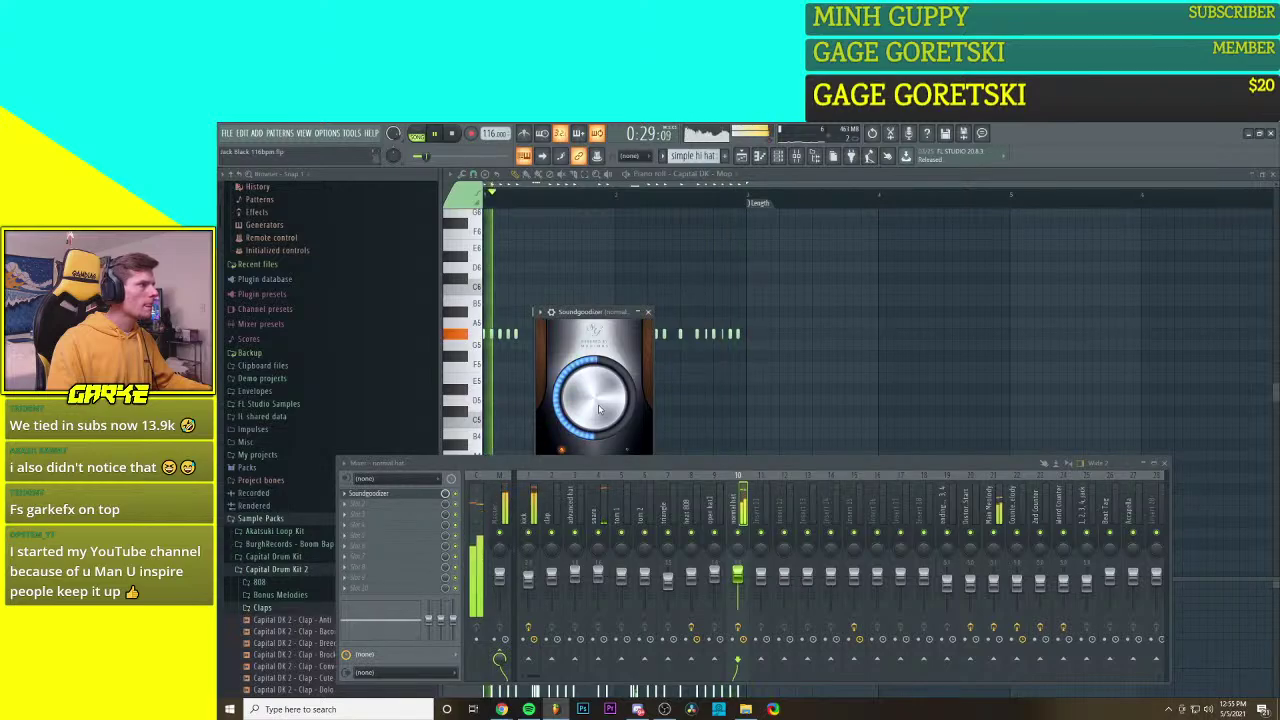
pyautogui.press('space')
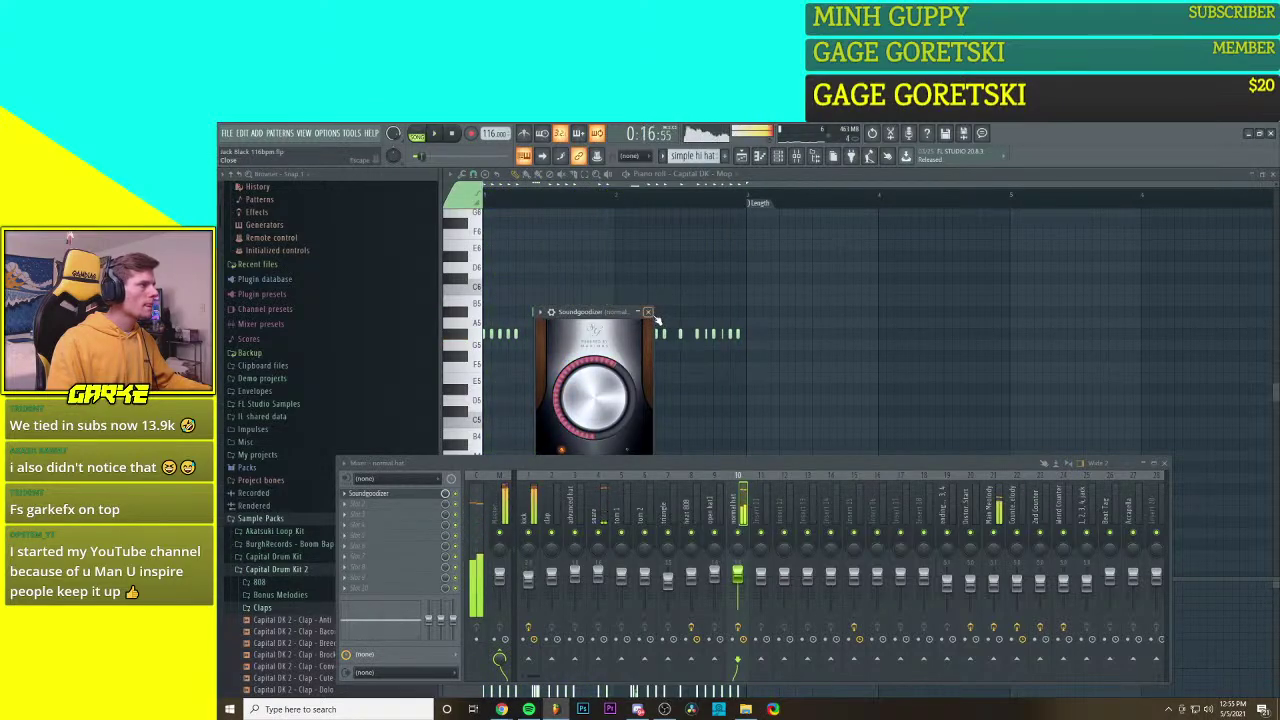
pyautogui.click(648, 312)
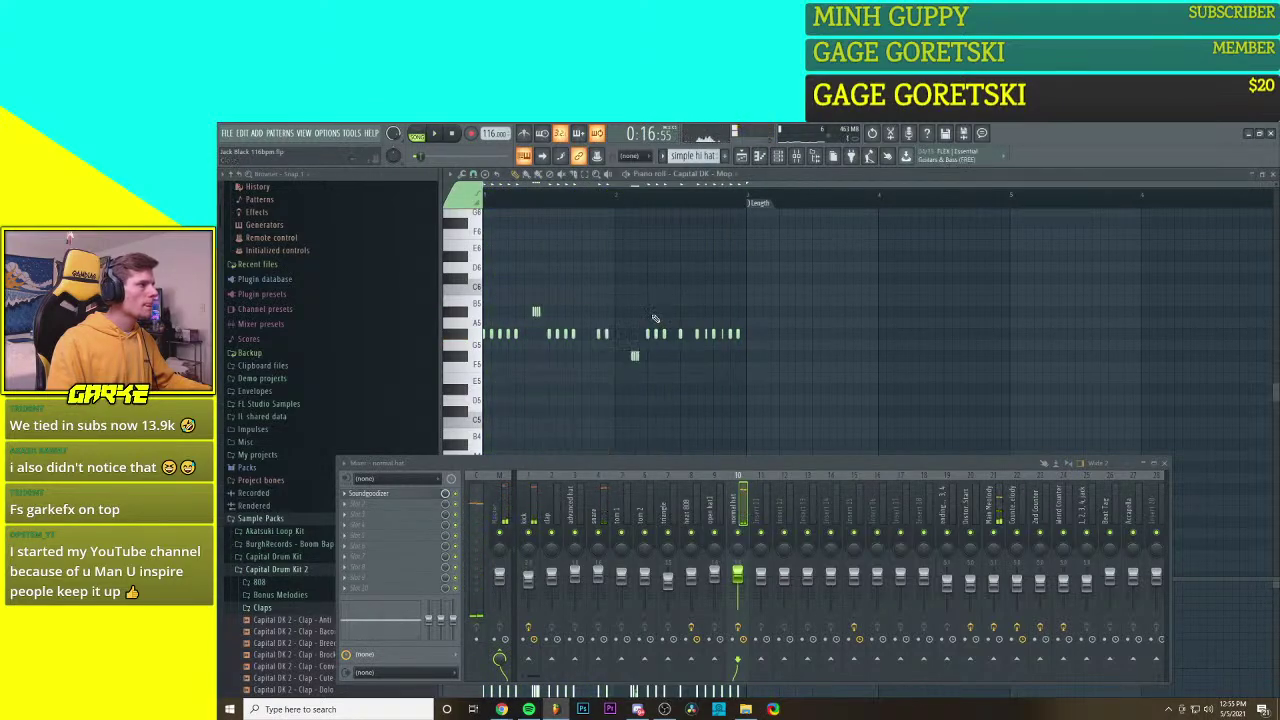
# Step: Add Fruity Parametric EQ 2 to the normal hat's second effect slot and move its window clear of the mixer
pyautogui.click(355, 512)
pyautogui.click(520, 455)
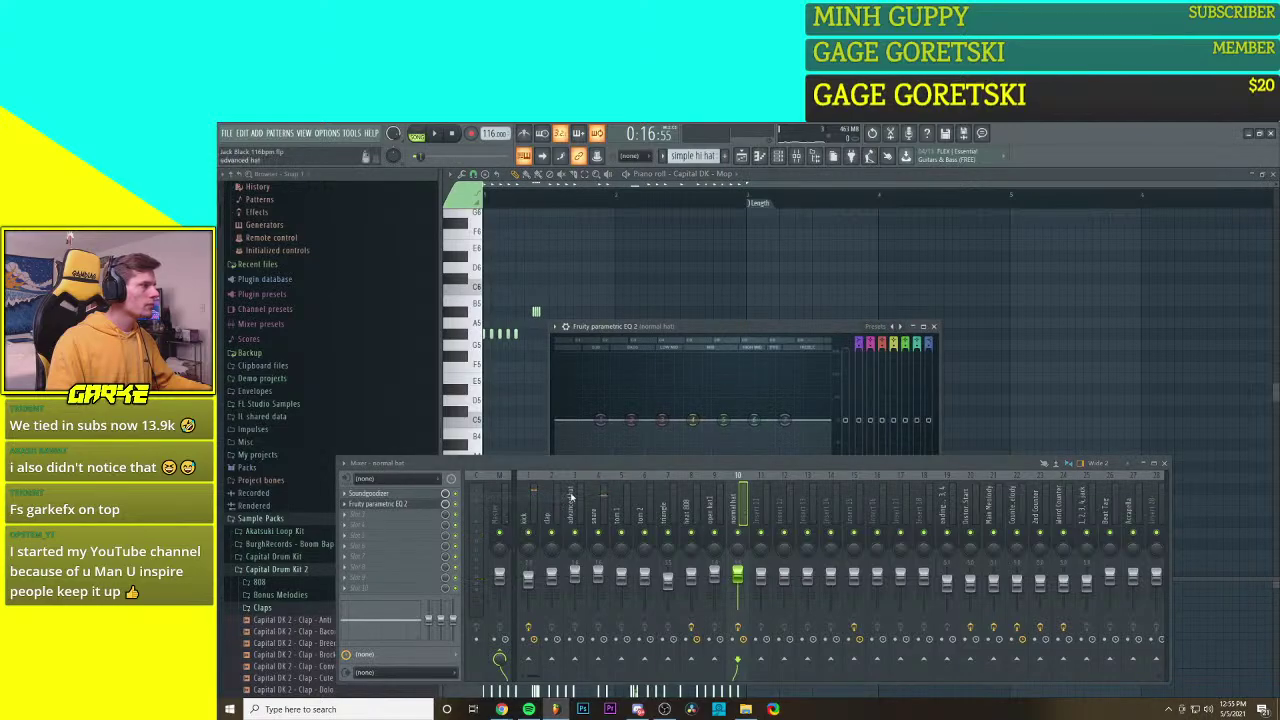
pyautogui.moveTo(751, 327); pyautogui.dragTo(966, 205)
pyautogui.press('space')
pyautogui.press('space')
# Step: Show the playlist, select the range from bar 37 to bar 45 and play it
pyautogui.click(743, 157)
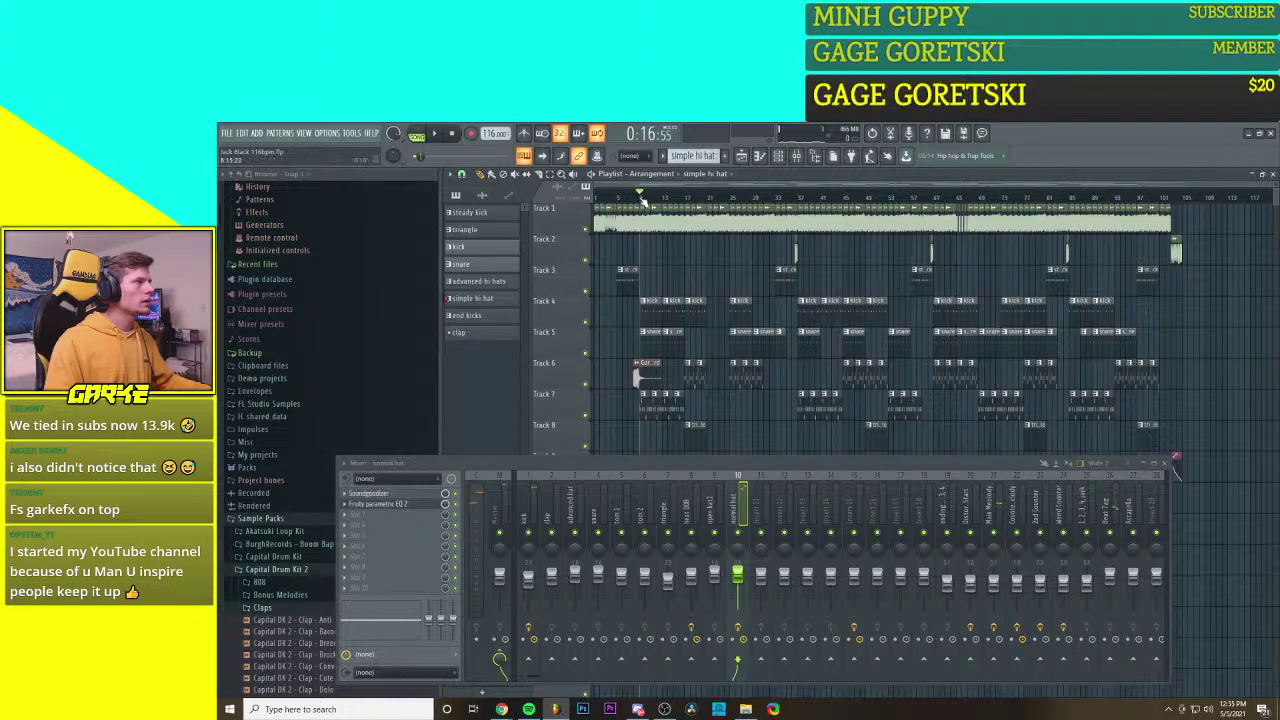
pyautogui.moveTo(643, 203); pyautogui.dragTo(688, 207)
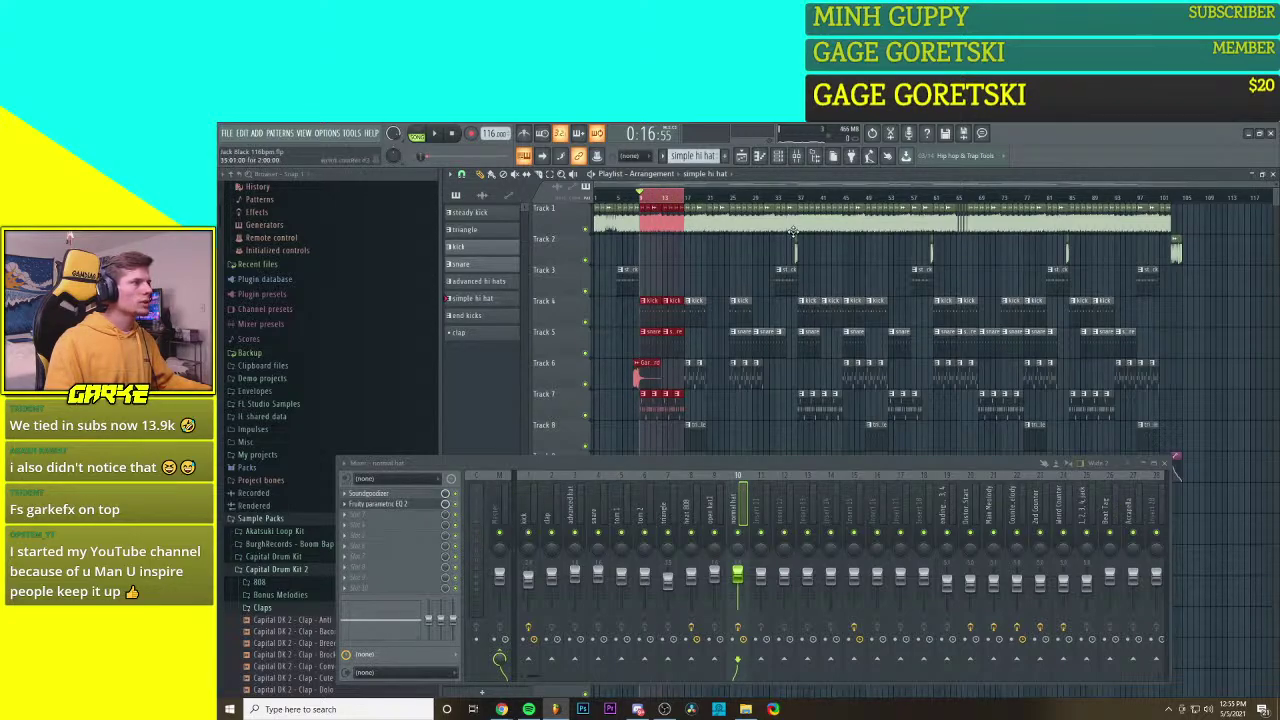
pyautogui.moveTo(797, 203)
pyautogui.mouseDown()
pyautogui.moveTo(777, 195)
pyautogui.moveTo(795, 200)
pyautogui.mouseUp()
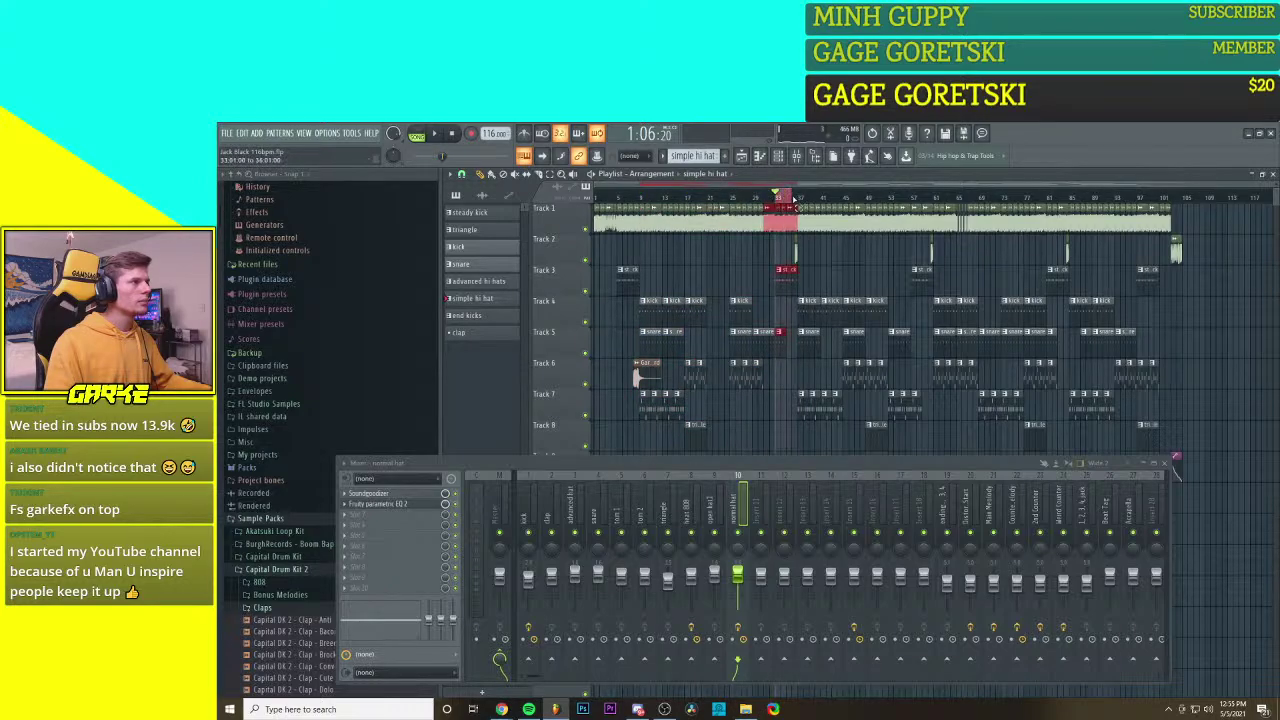
pyautogui.click(800, 200)
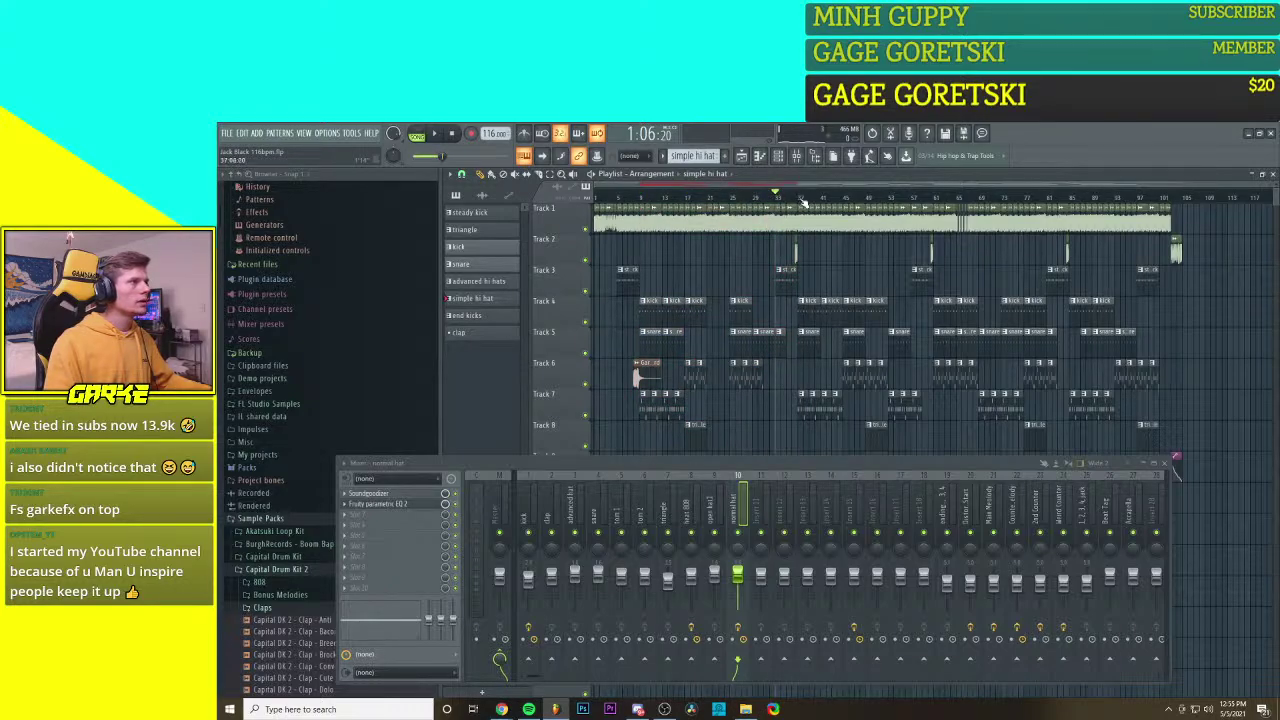
pyautogui.click(800, 200)
pyautogui.moveTo(801, 201); pyautogui.dragTo(822, 204)
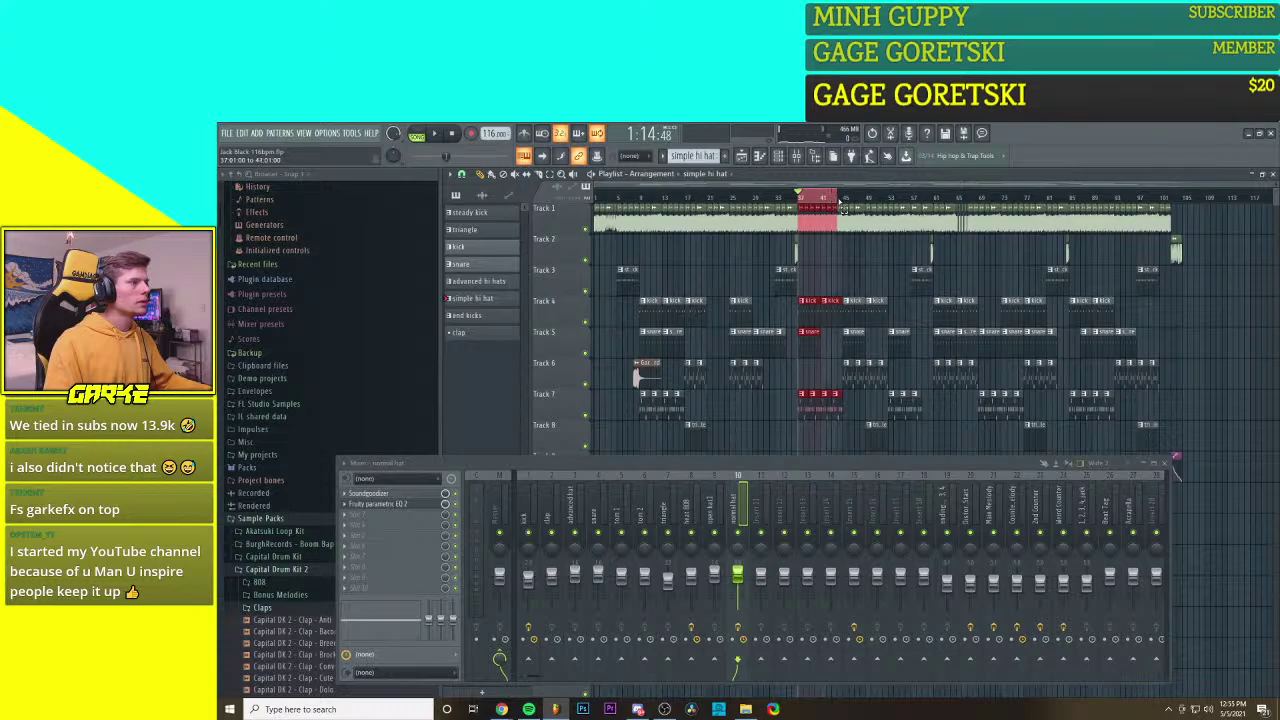
pyautogui.press('space')
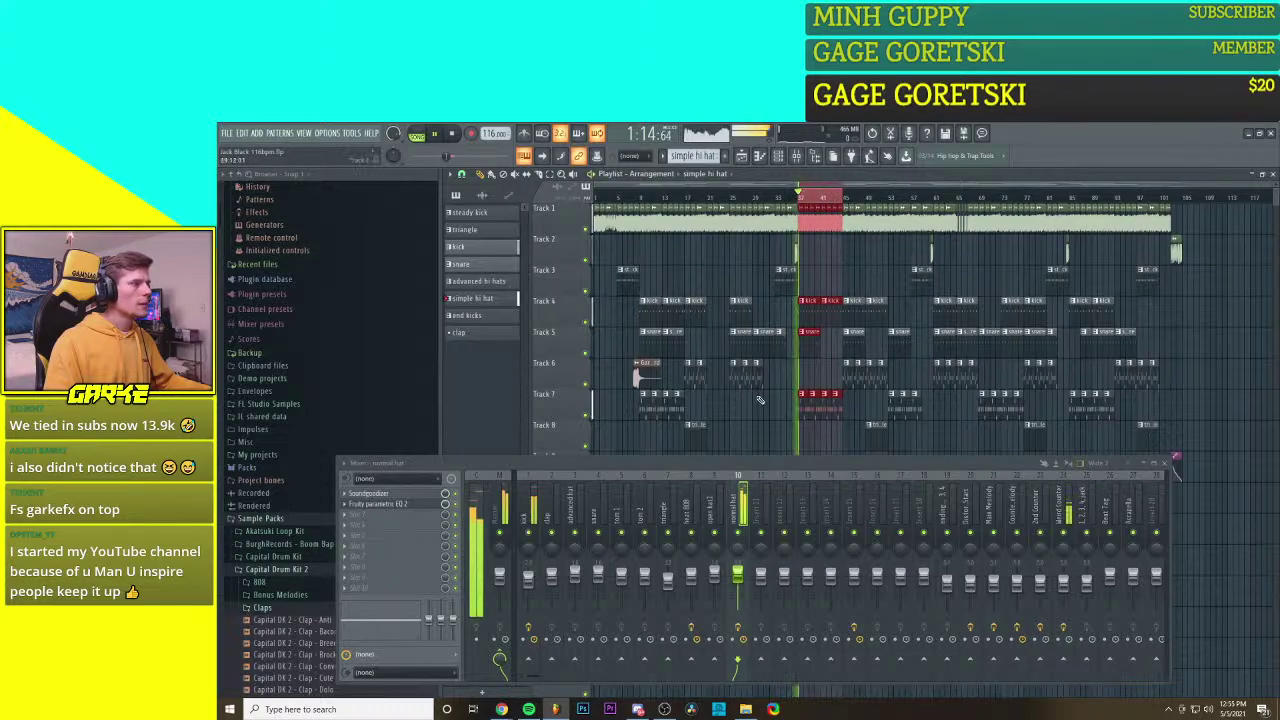
# Step: Make EQ band 1 a steep high-pass and sweep its cutoff up into the high frequencies during playback, then stop playback
pyautogui.click(404, 506)
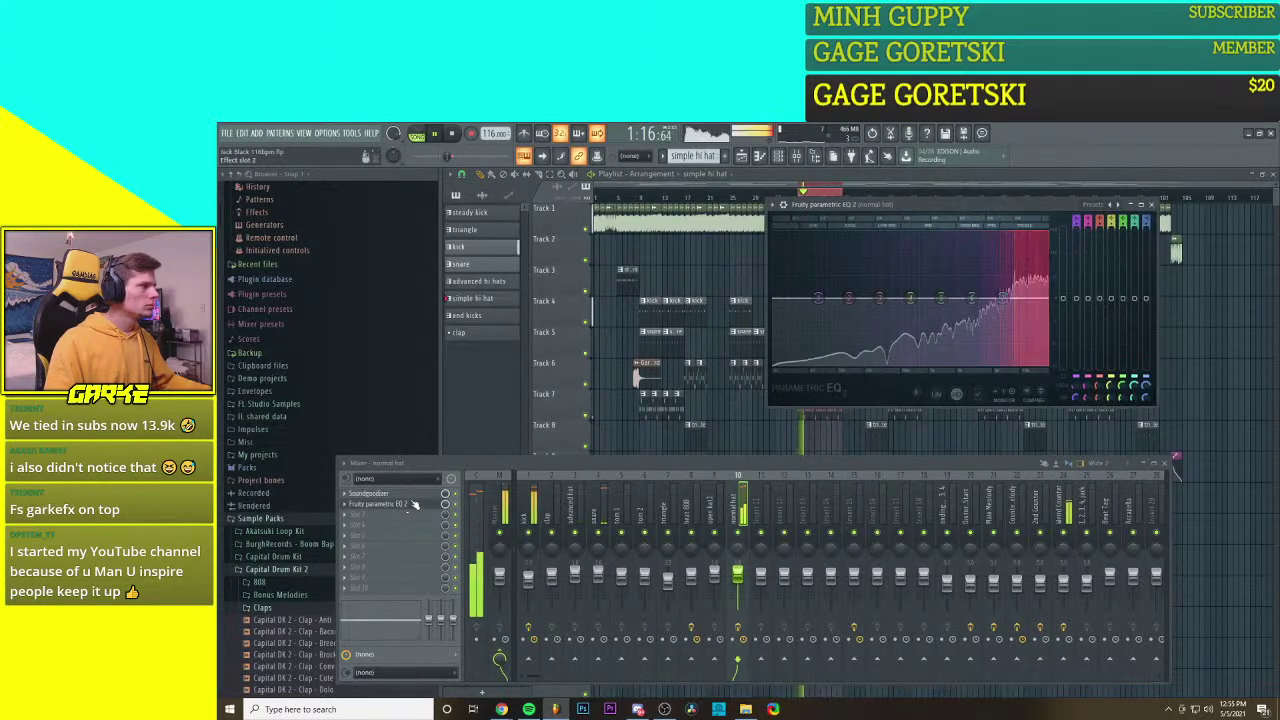
pyautogui.rightClick(819, 300)
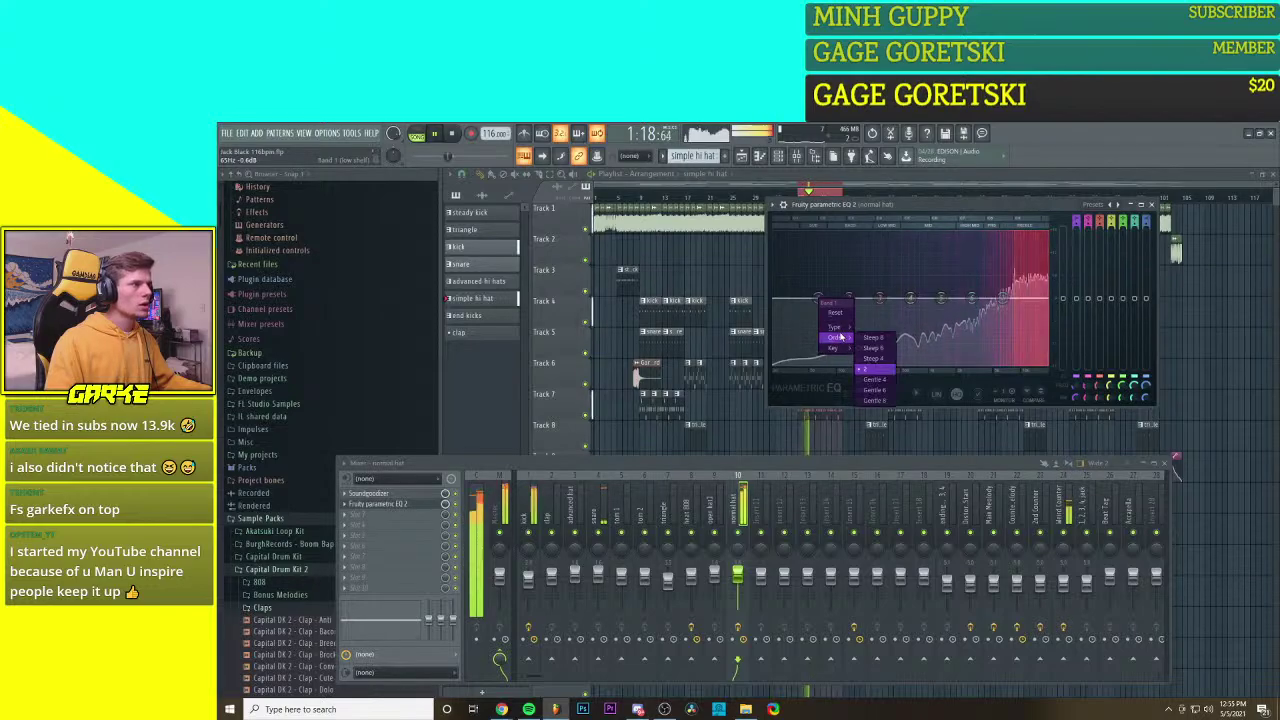
pyautogui.click(867, 341)
pyautogui.moveTo(819, 299); pyautogui.dragTo(931, 363)
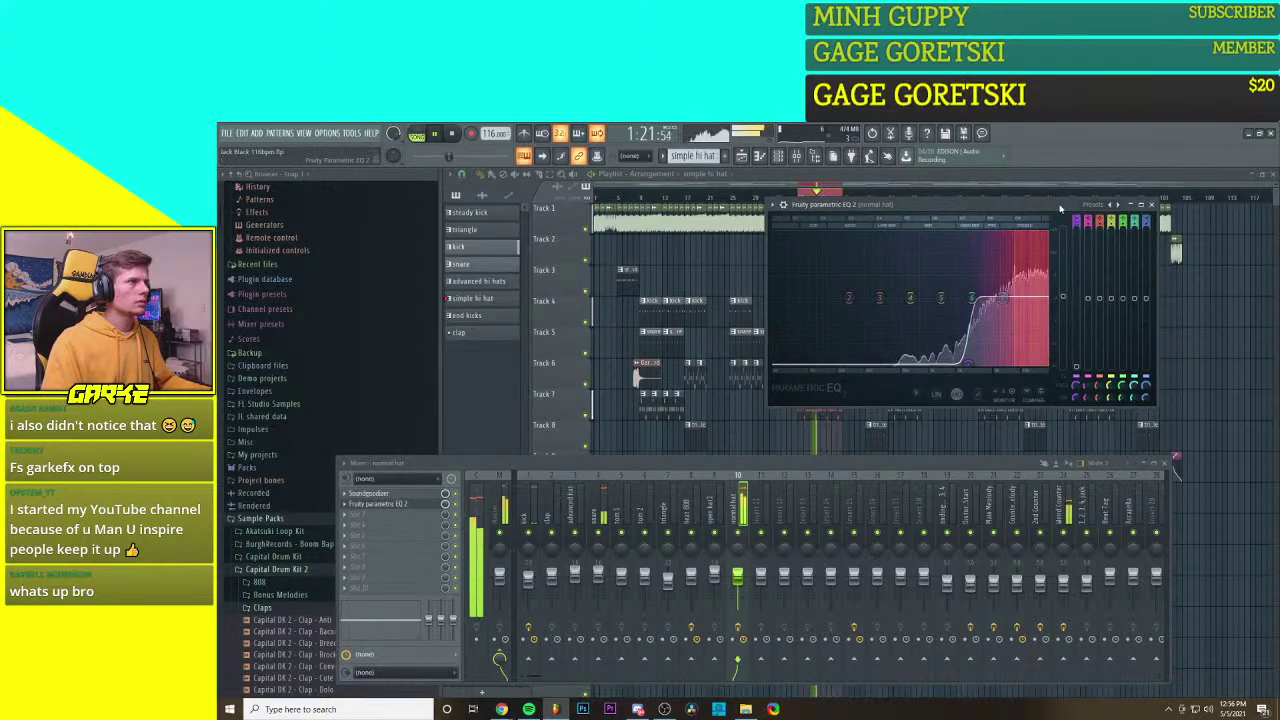
pyautogui.press('space')
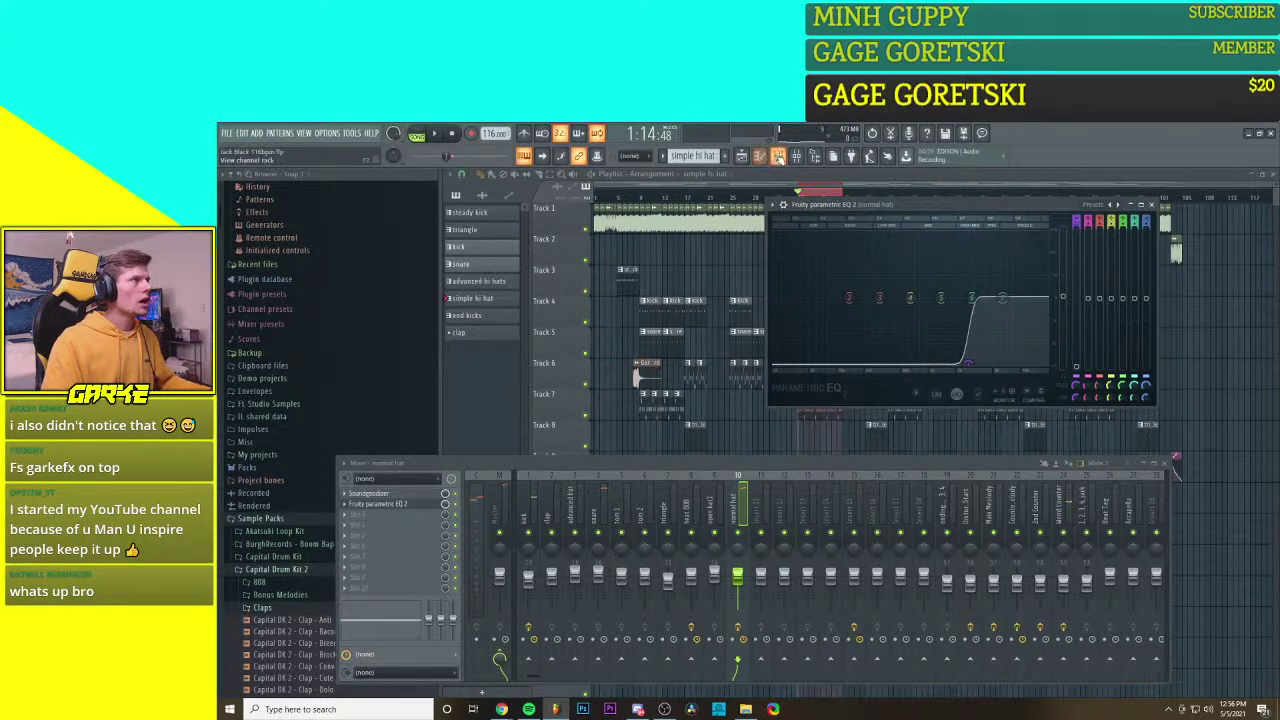
# Step: Show the hat's notes in the piano roll, lower the EQ's high-pass cutoff to the low frequencies and minimise the EQ window
pyautogui.click(762, 157)
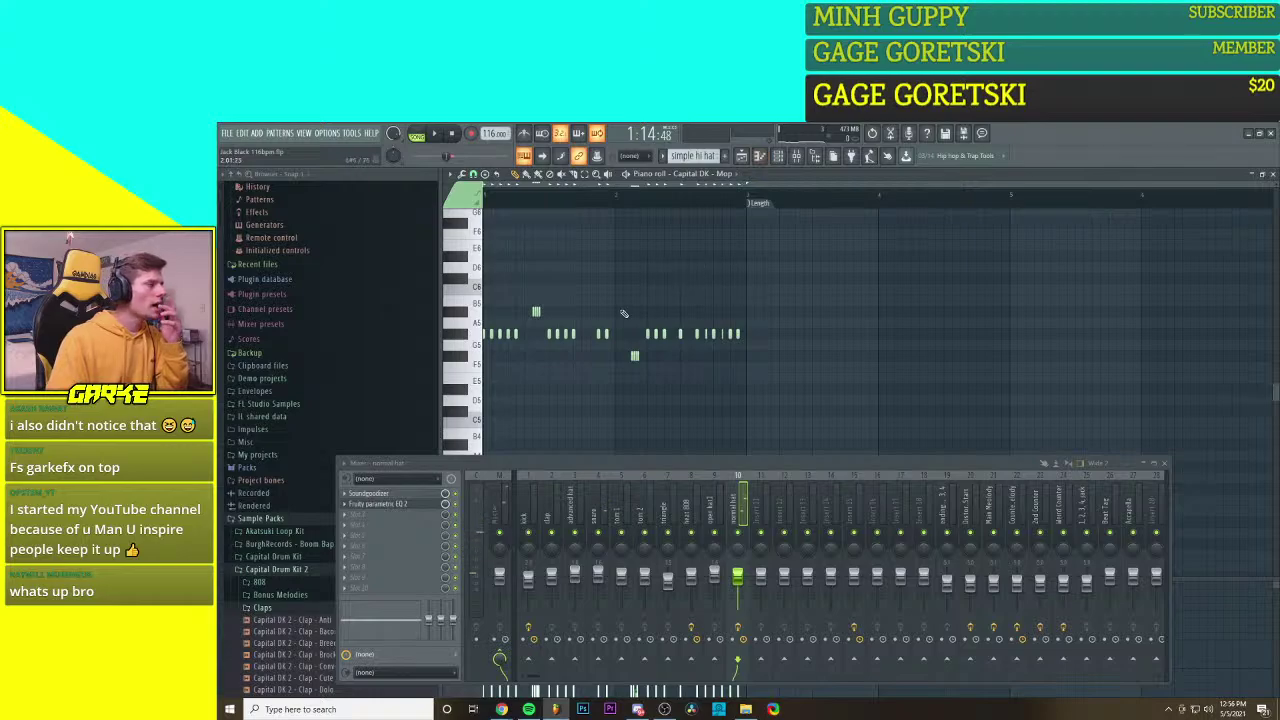
pyautogui.click(403, 507)
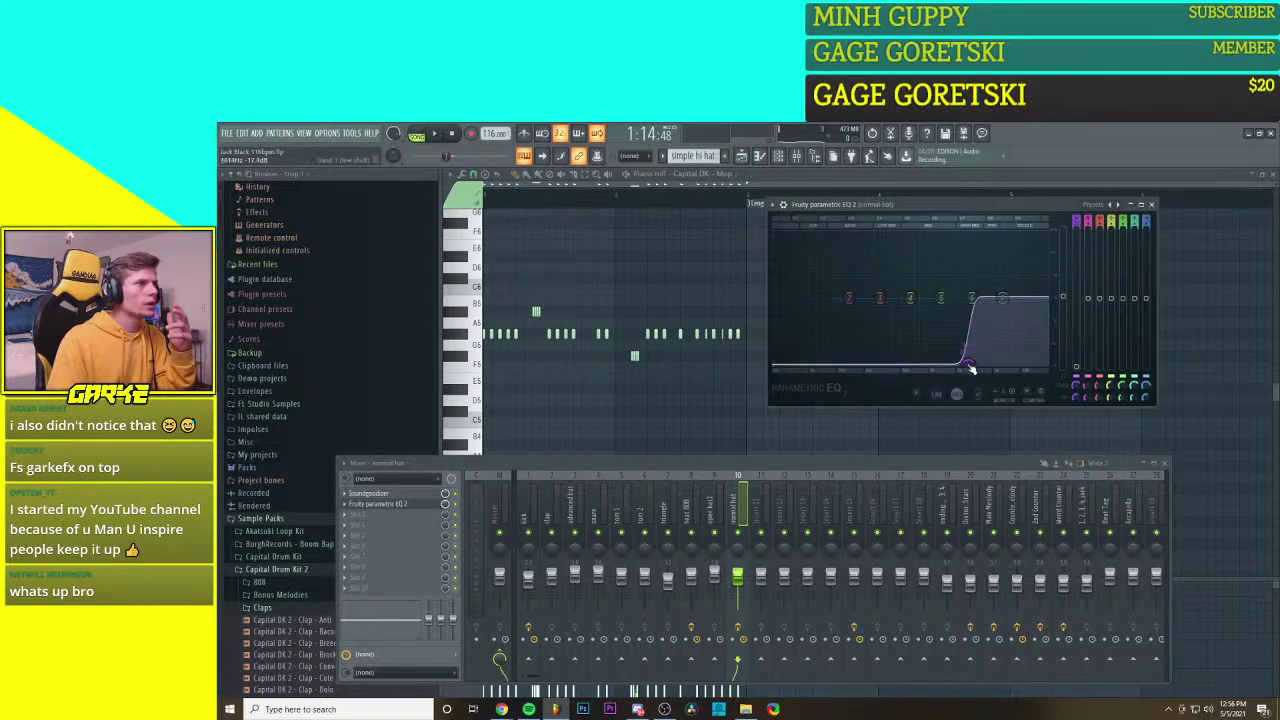
pyautogui.moveTo(972, 364); pyautogui.dragTo(830, 362)
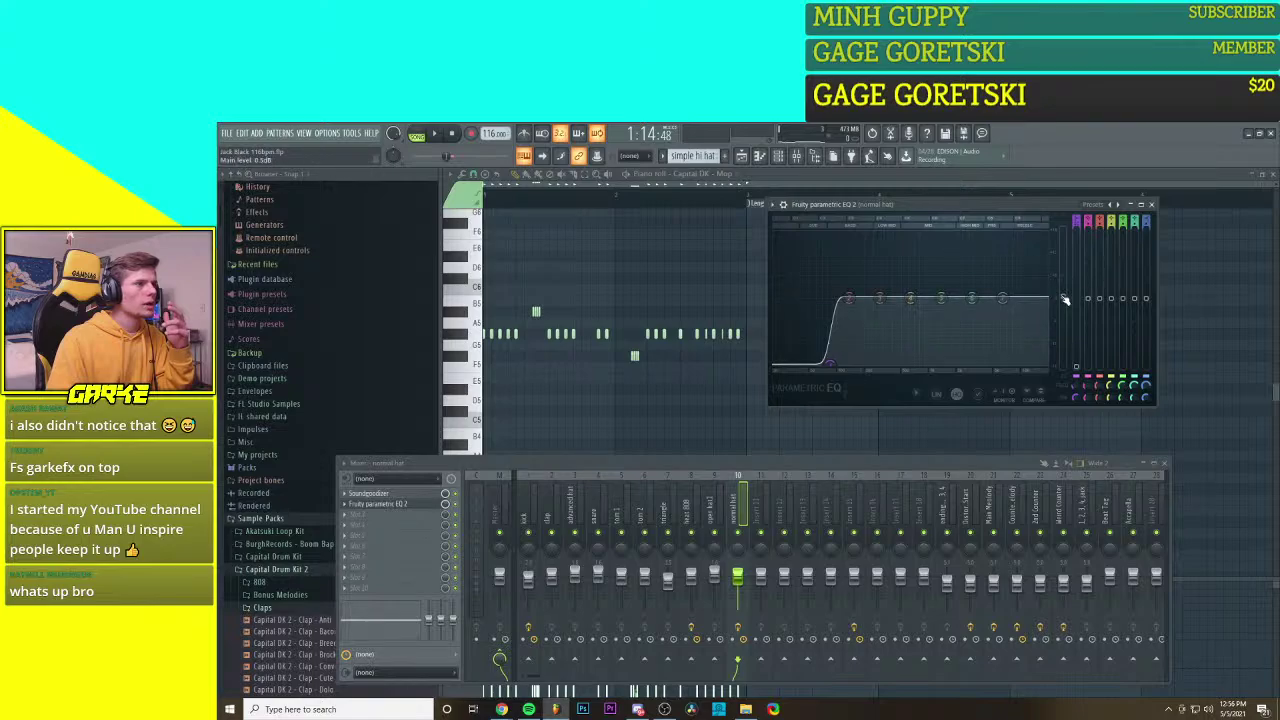
pyautogui.click(1131, 205)
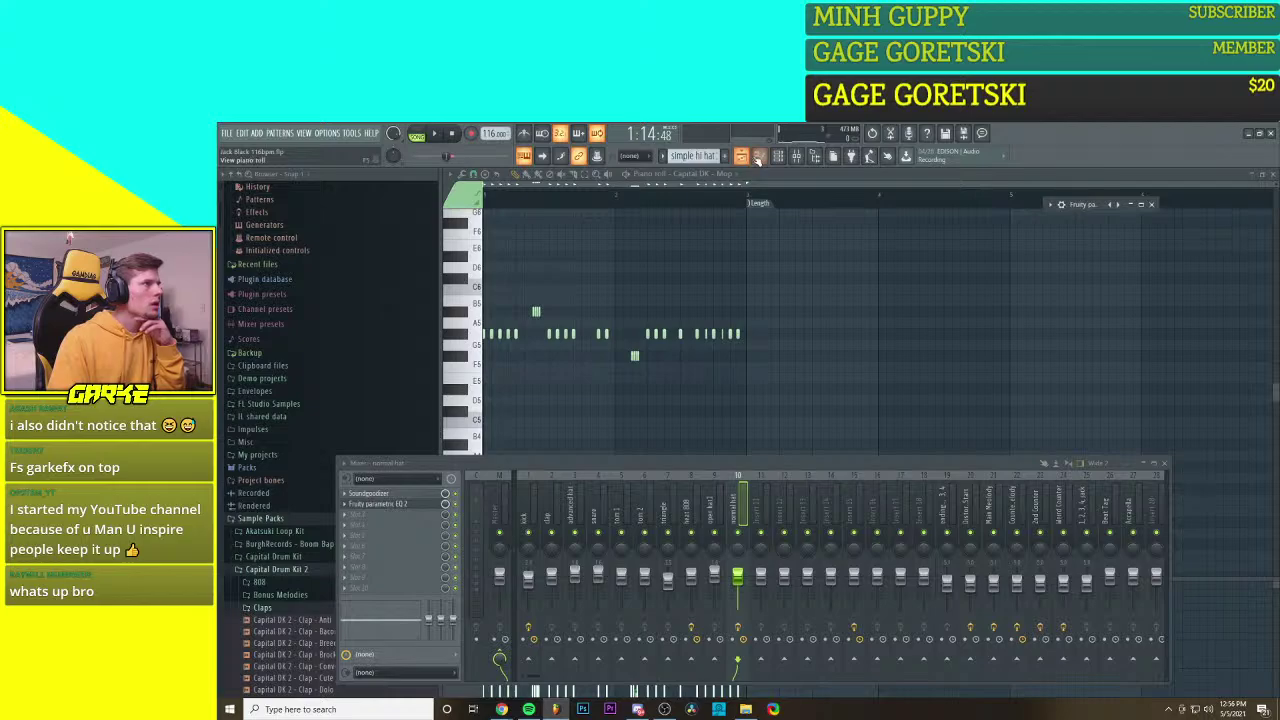
# Step: Try an Open Hat 1 note at step 6 of the first bar, shifting it between pitches around F#5
pyautogui.click(715, 174)
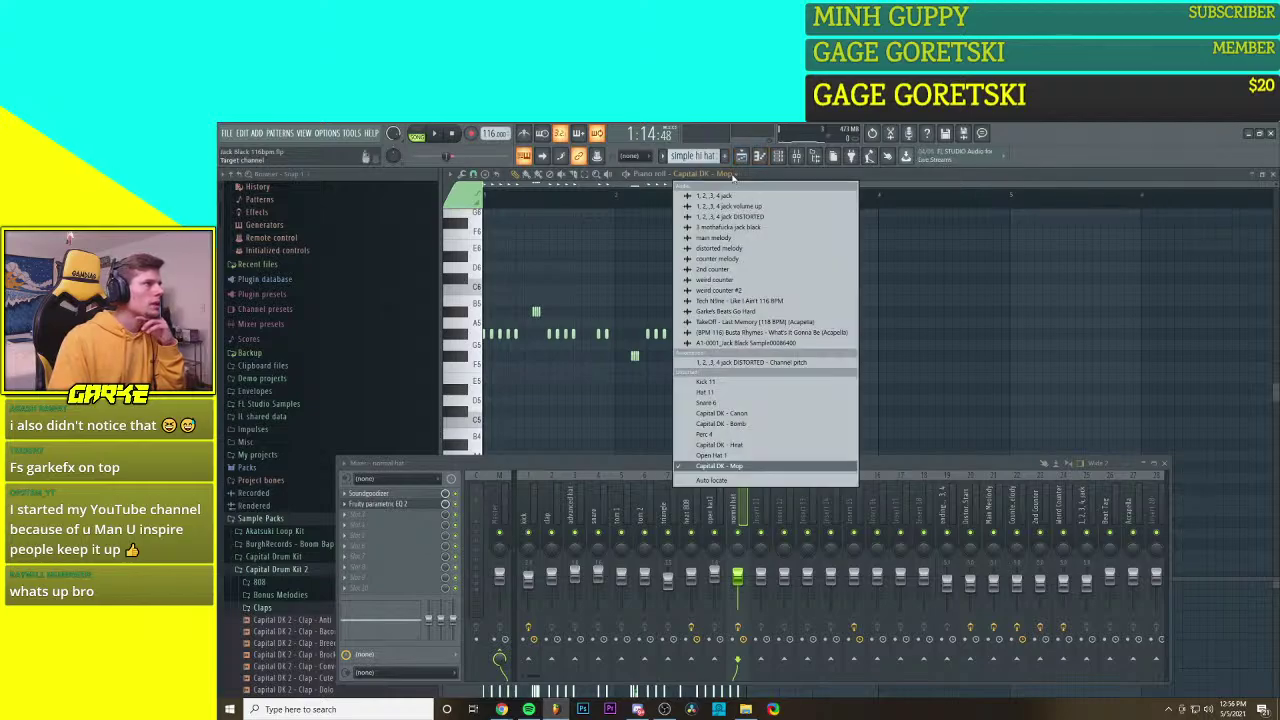
pyautogui.click(743, 456)
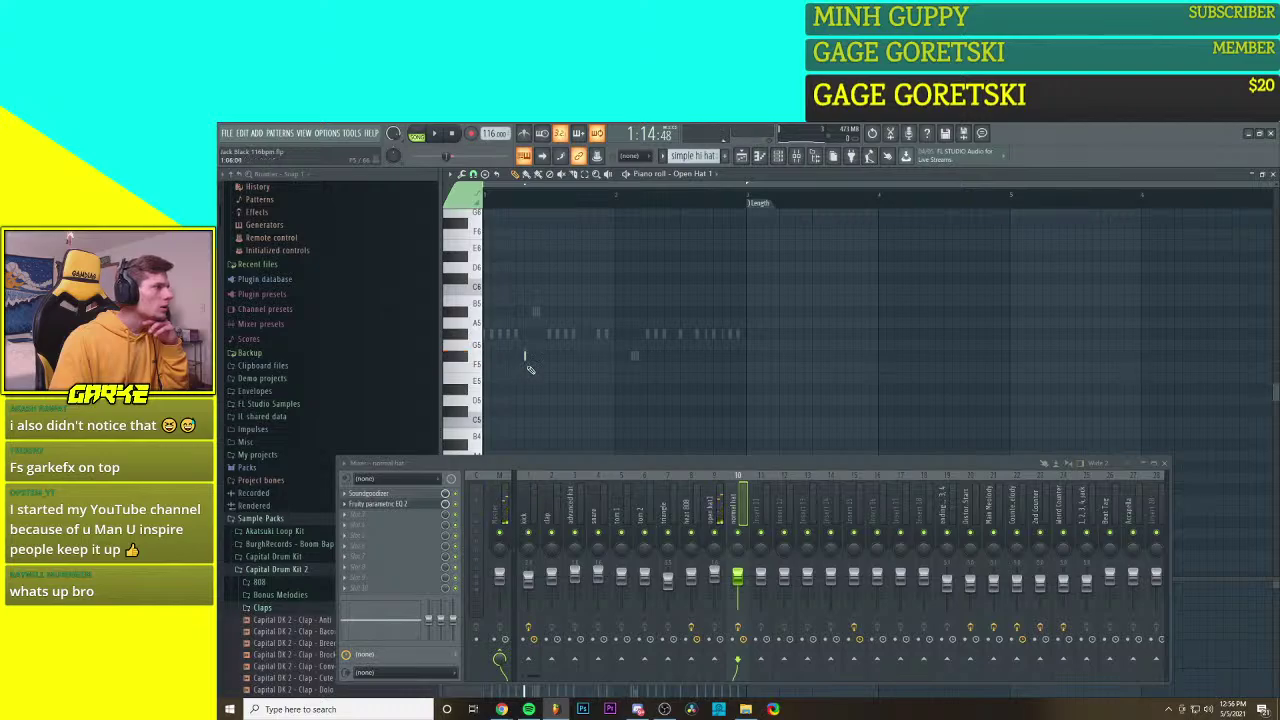
pyautogui.scroll(2, 522, 370)
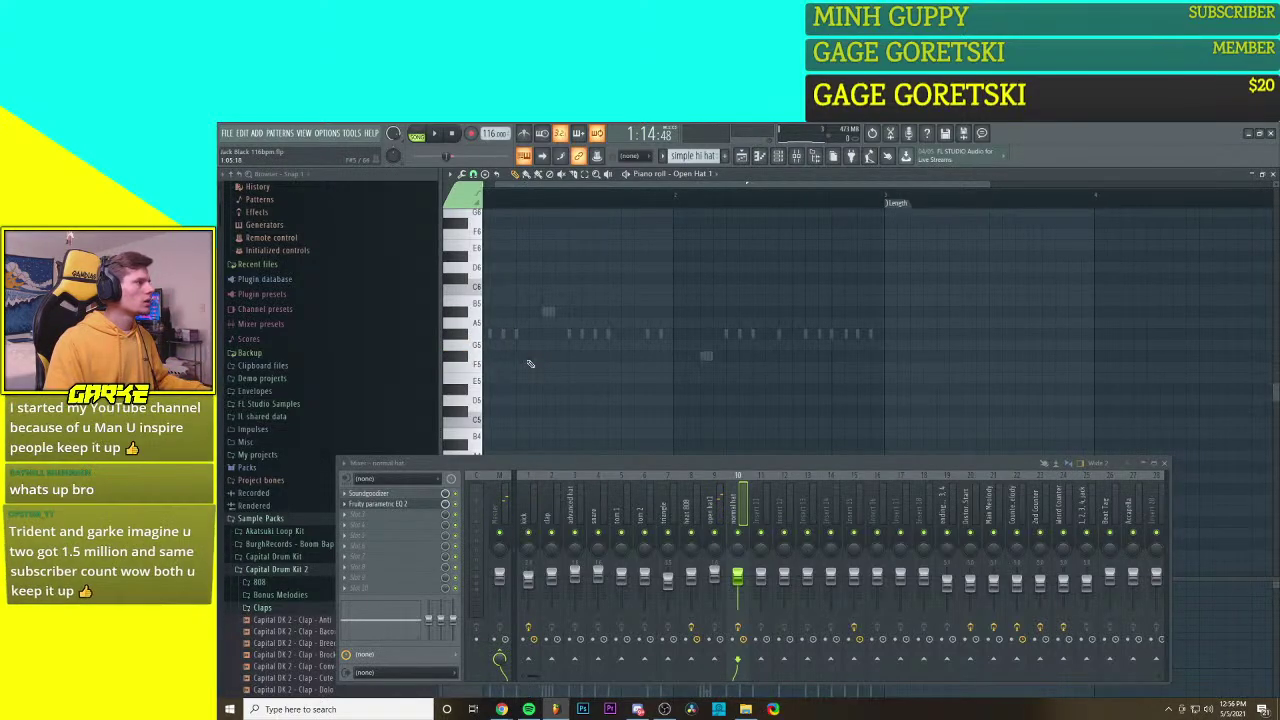
pyautogui.scroll(-2, 534, 380)
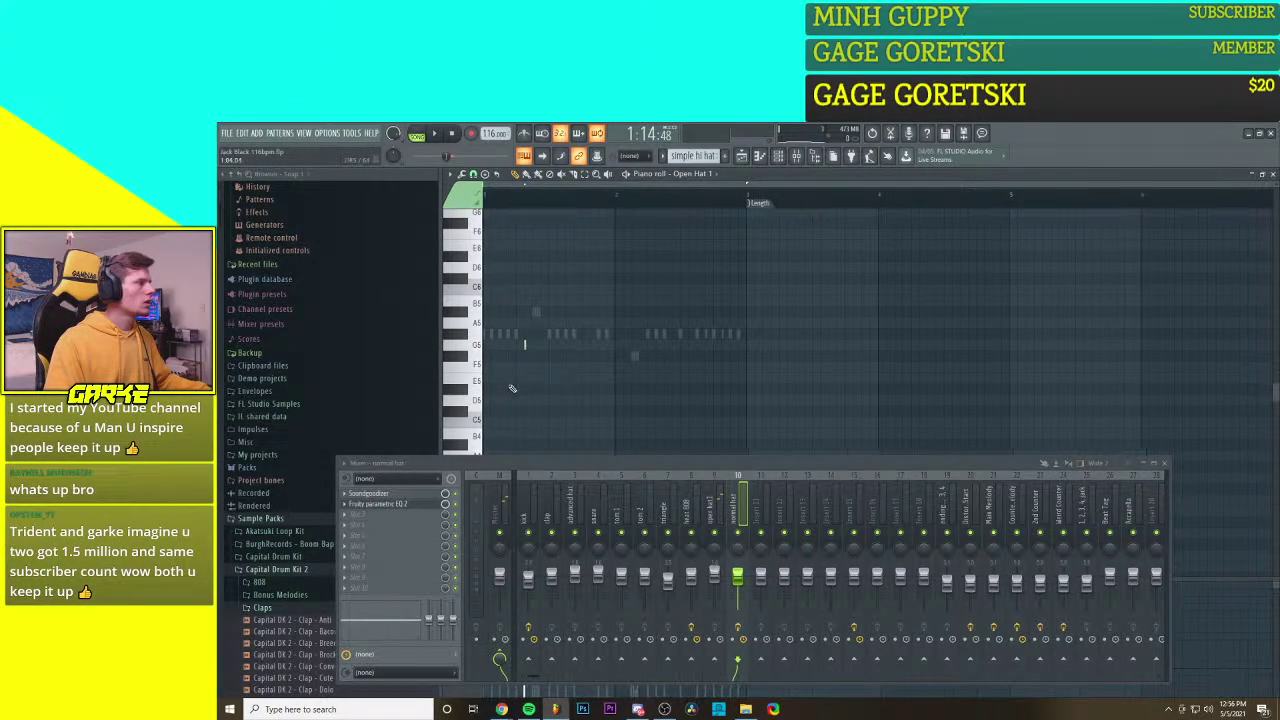
pyautogui.scroll(2, 513, 389)
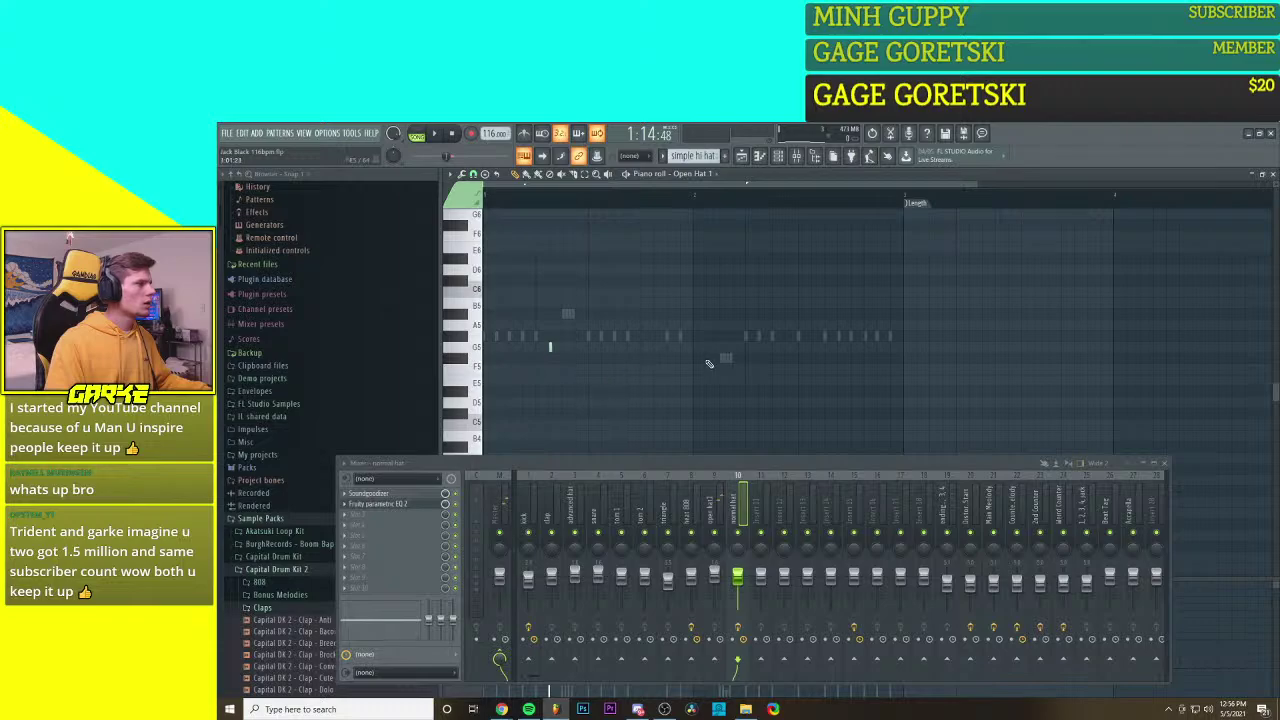
pyautogui.click(549, 359)
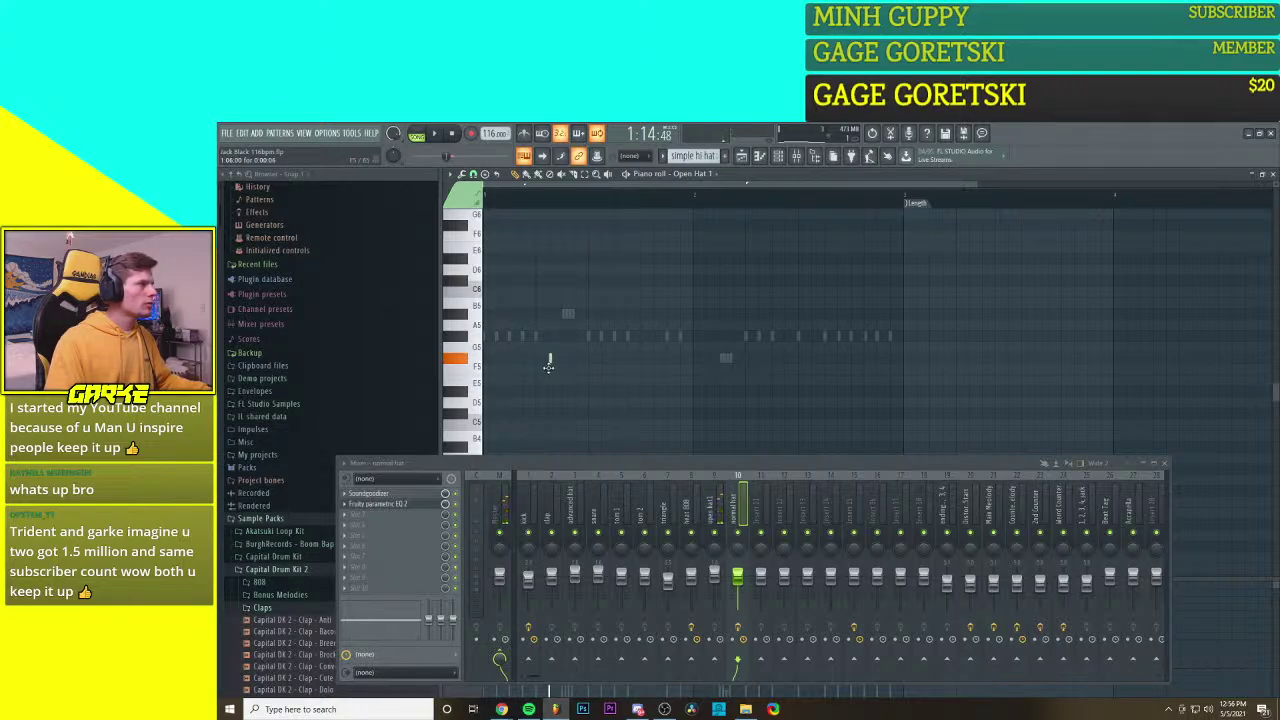
pyautogui.moveTo(548, 366); pyautogui.dragTo(548, 320)
# Step: Audition Open Hat 1 at high and low pitches on the piano roll keyboard
pyautogui.click(477, 270)
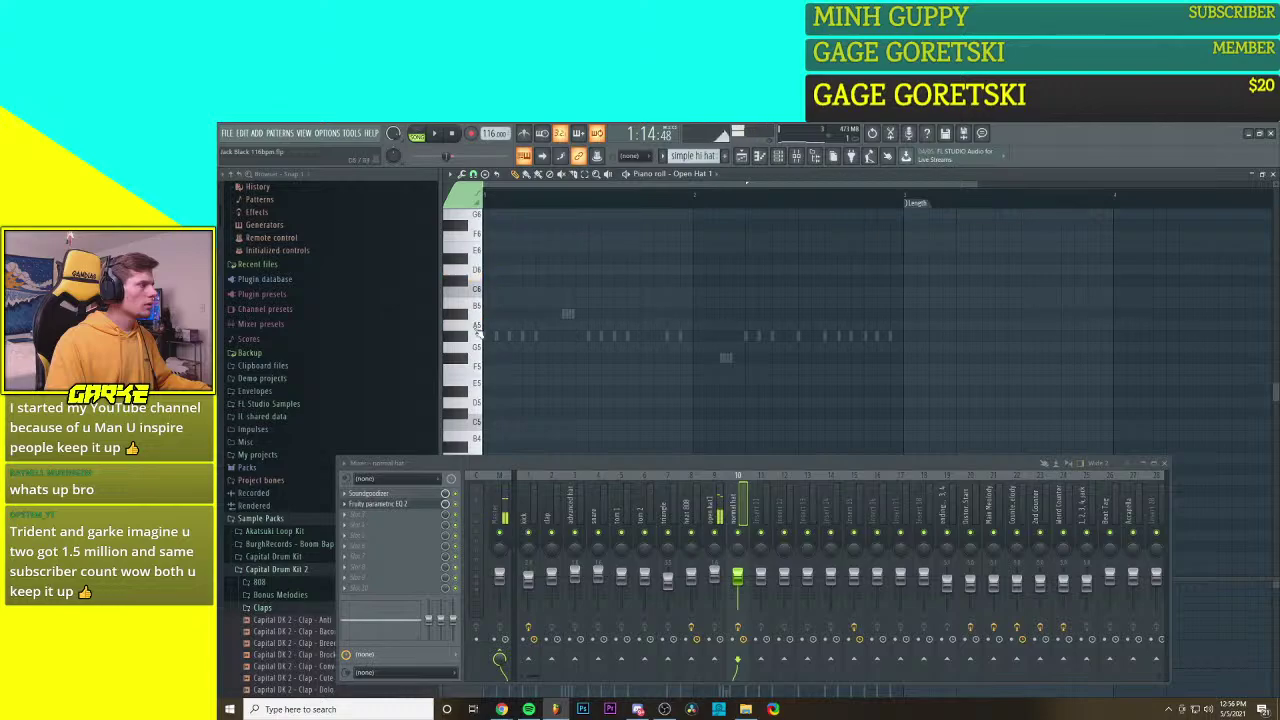
pyautogui.click(478, 384)
pyautogui.click(477, 428)
pyautogui.scroll(-4, 477, 436)
pyautogui.click(480, 382)
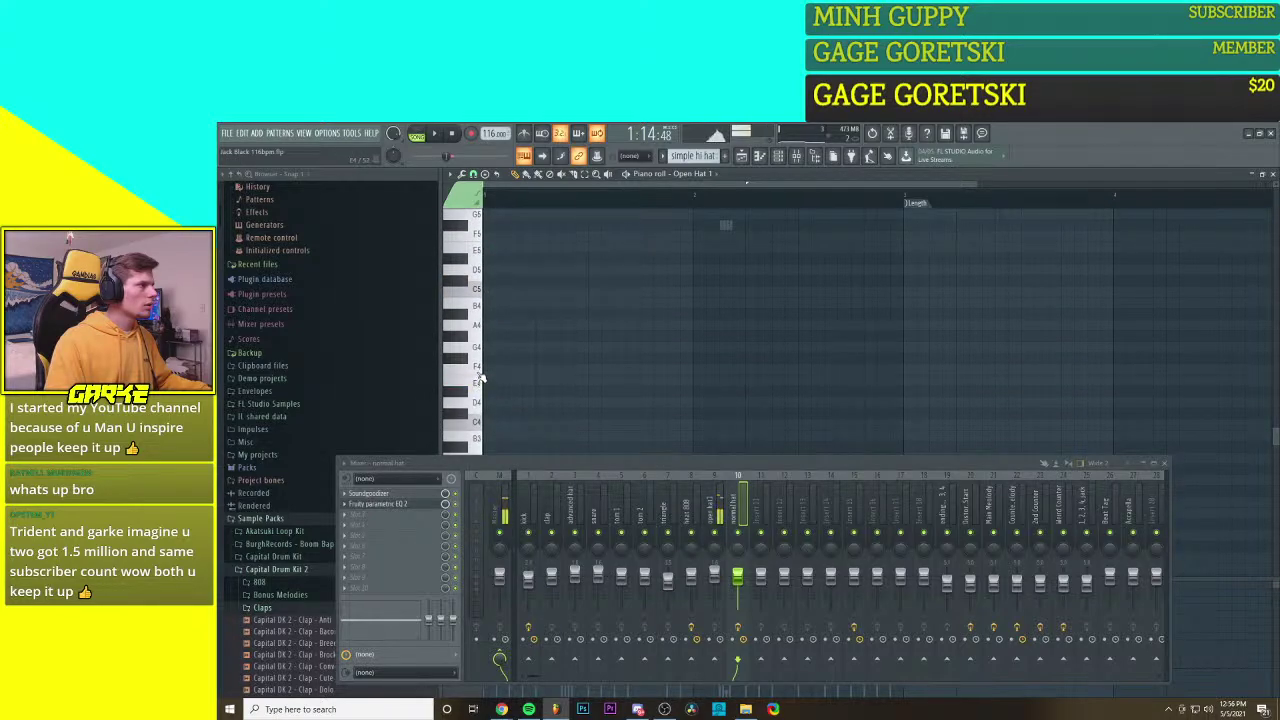
pyautogui.scroll(3, 479, 345)
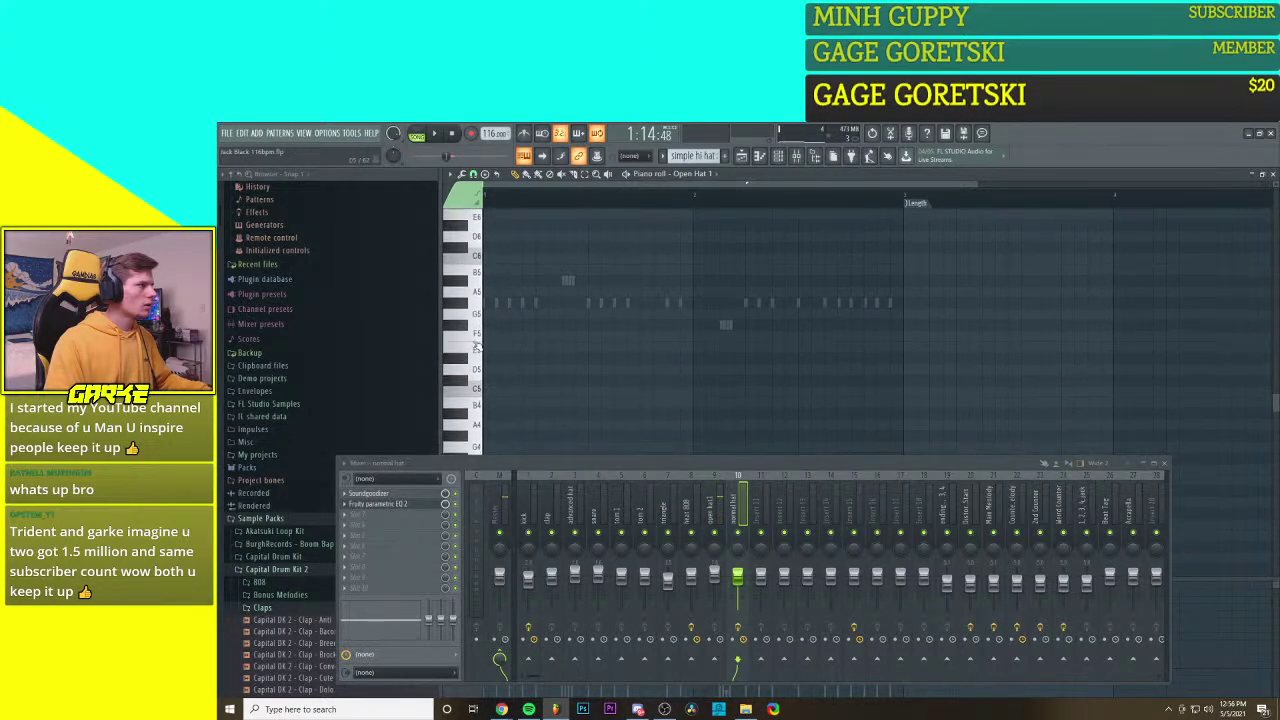
pyautogui.scroll(-2, 508, 352)
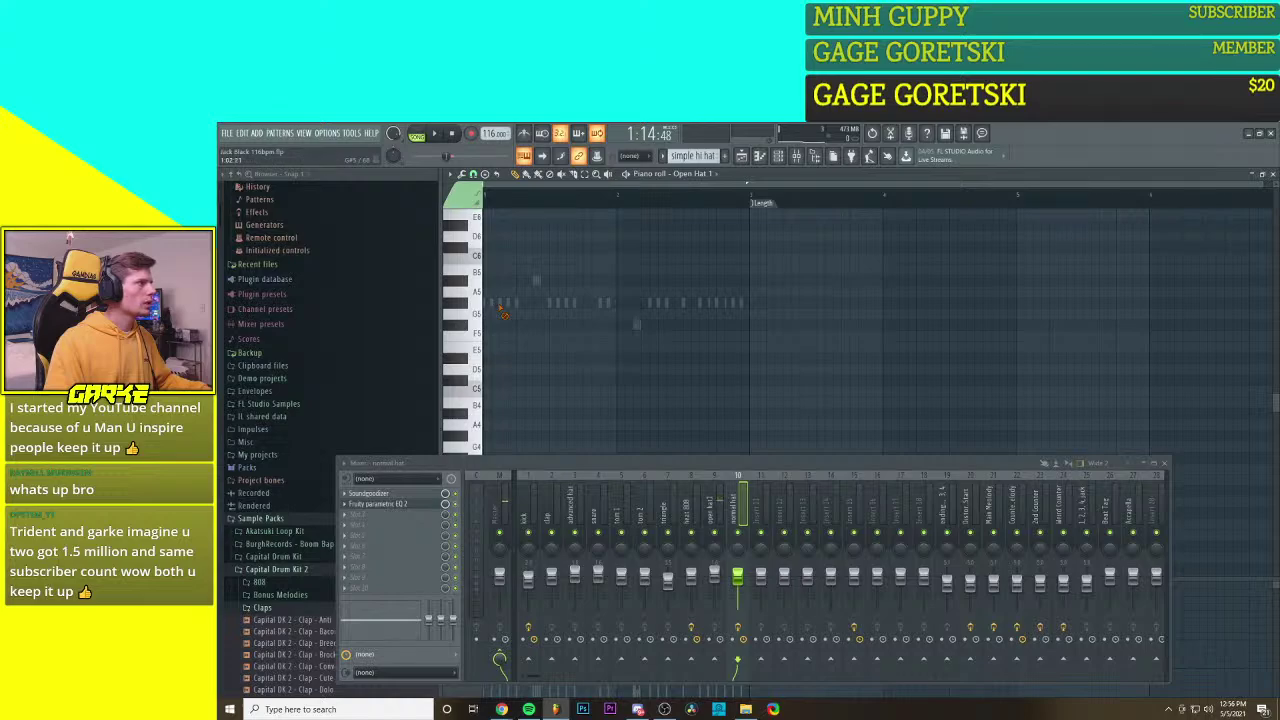
# Step: Select all Capital DK - Mop notes, try lowering them so the main row sits on A4, and play the result
pyautogui.doubleClick(497, 303)
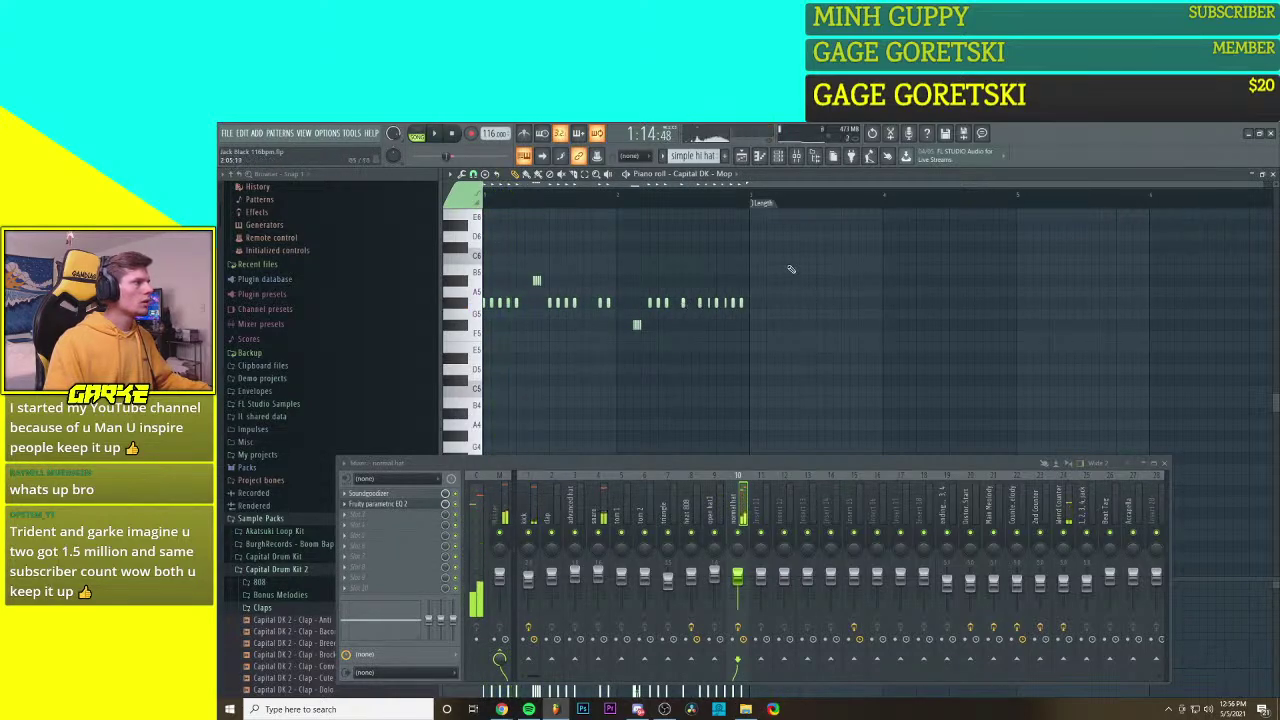
pyautogui.moveTo(788, 264); pyautogui.dragTo(480, 340)
pyautogui.scroll(-3, 496, 300)
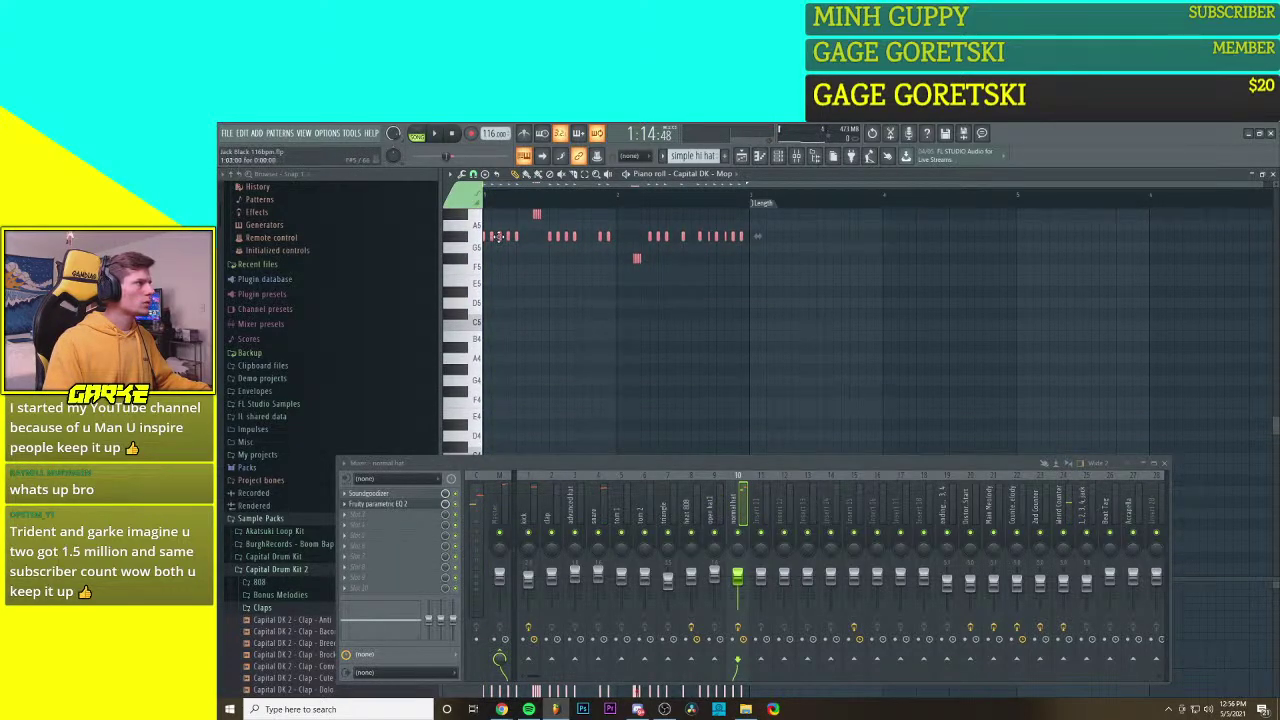
pyautogui.moveTo(497, 236); pyautogui.dragTo(491, 358)
pyautogui.press('space')
pyautogui.press('space')
pyautogui.press('space')
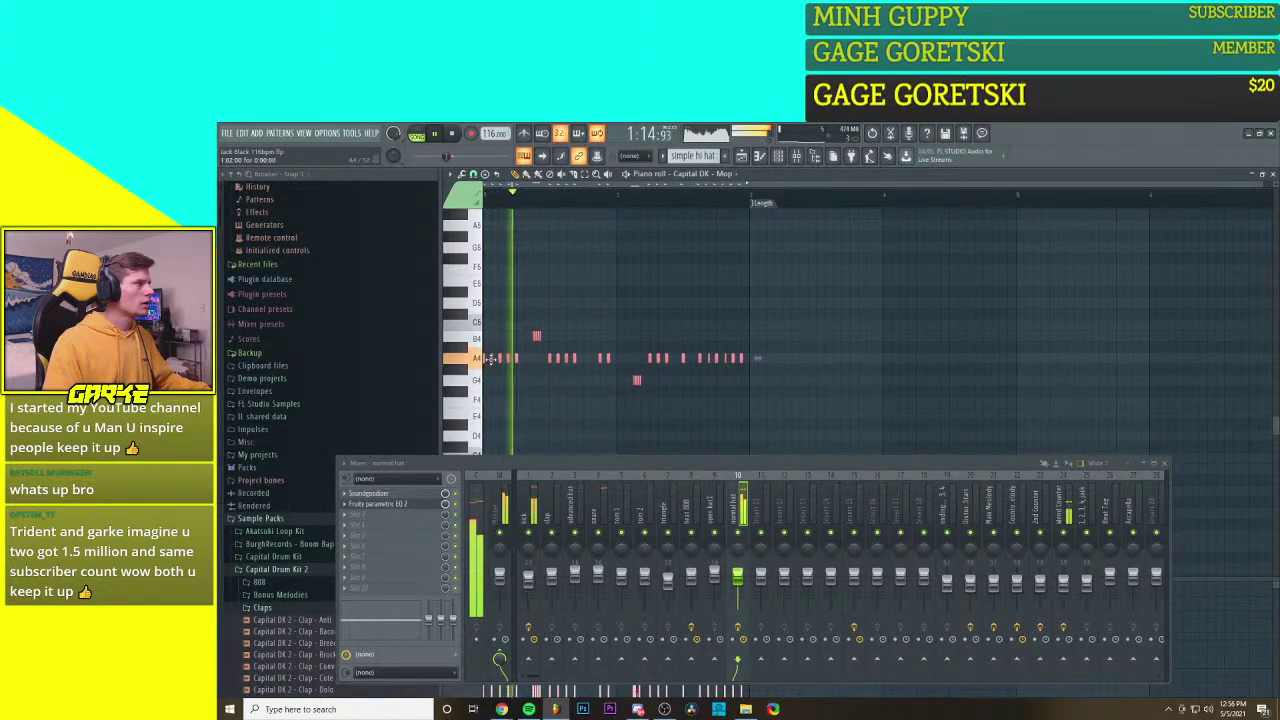
# Step: Raise the selected hat notes so the main row sits on G5, play them back and deselect them
pyautogui.scroll(3, 491, 400)
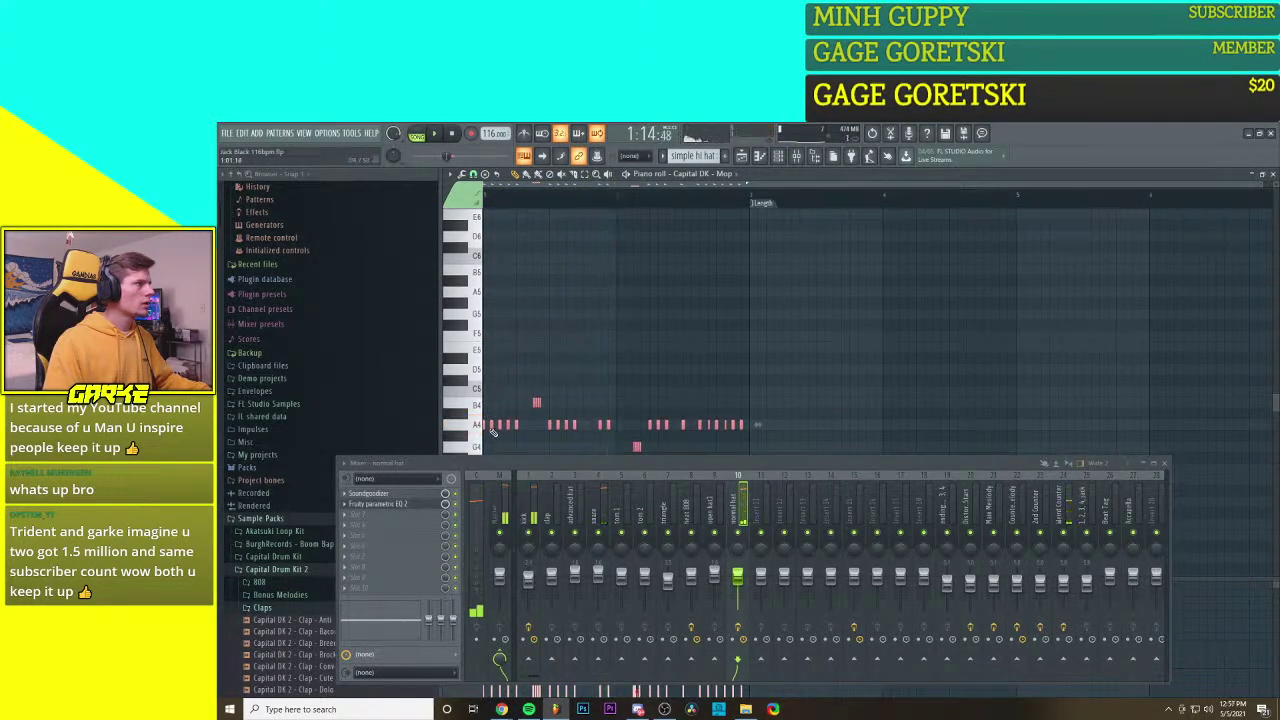
pyautogui.moveTo(491, 412); pyautogui.dragTo(489, 314)
pyautogui.press('space')
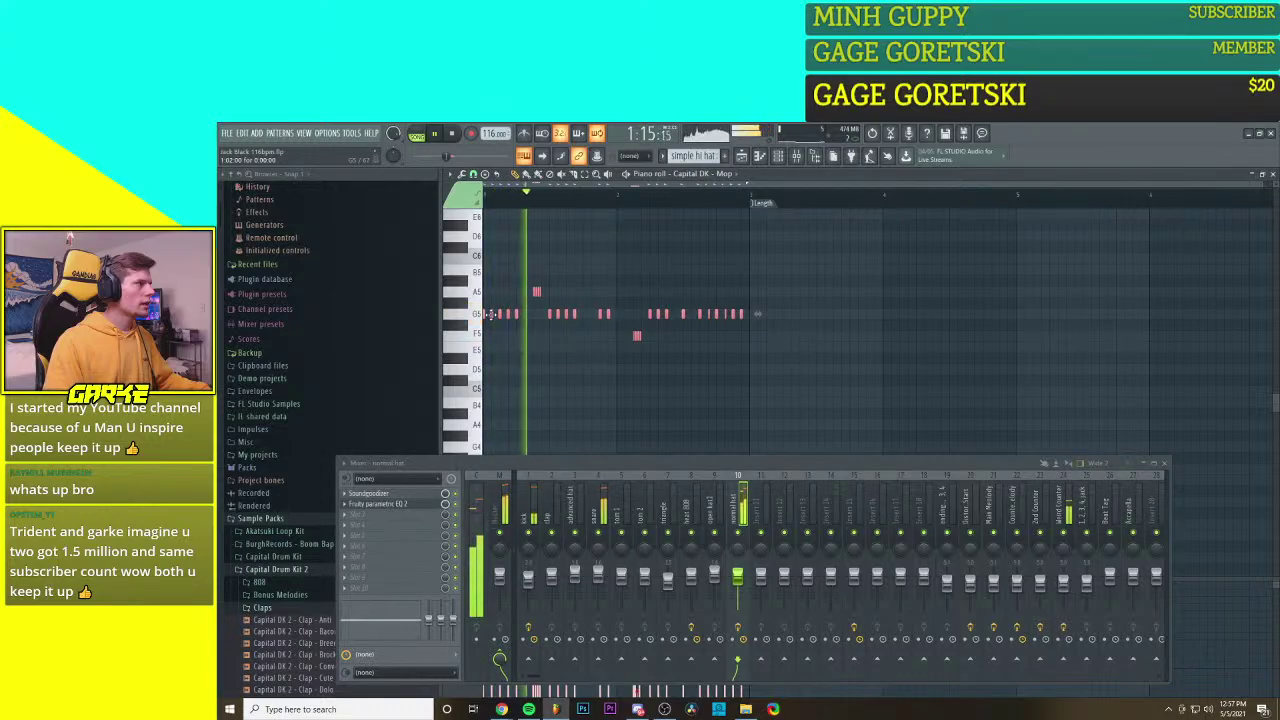
pyautogui.press('space')
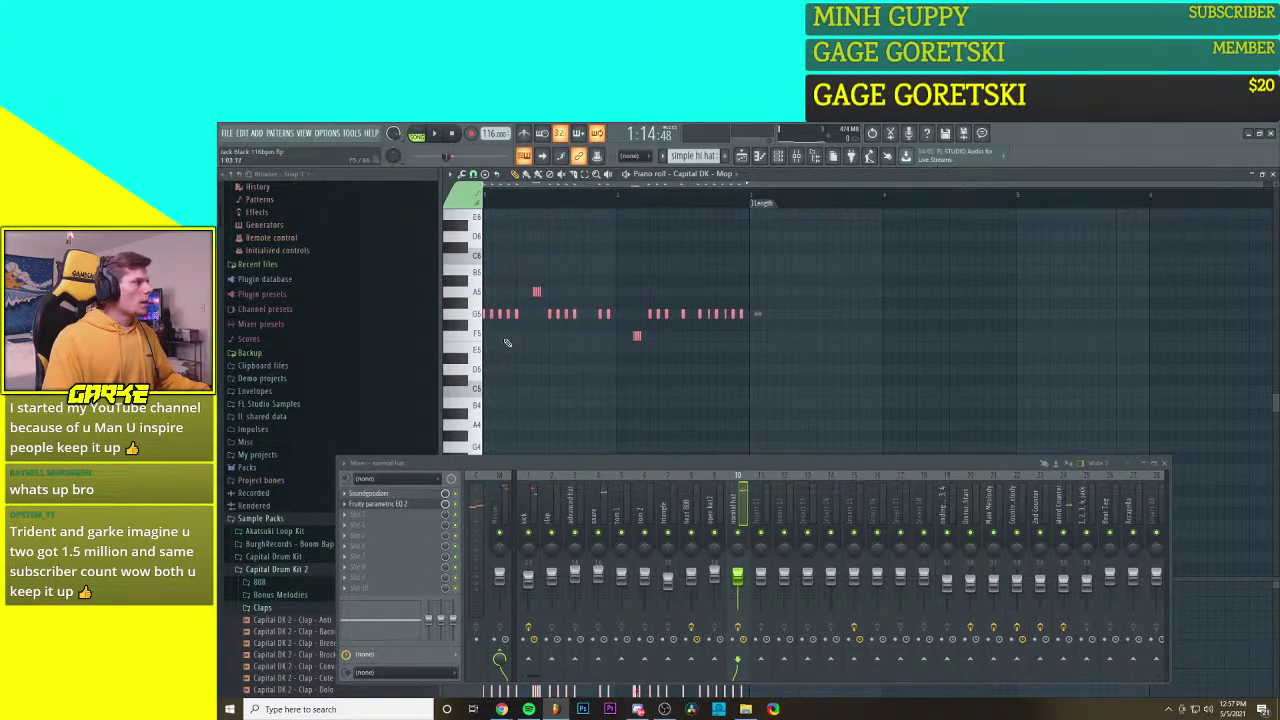
pyautogui.scroll(-3, 478, 399)
pyautogui.click(519, 368)
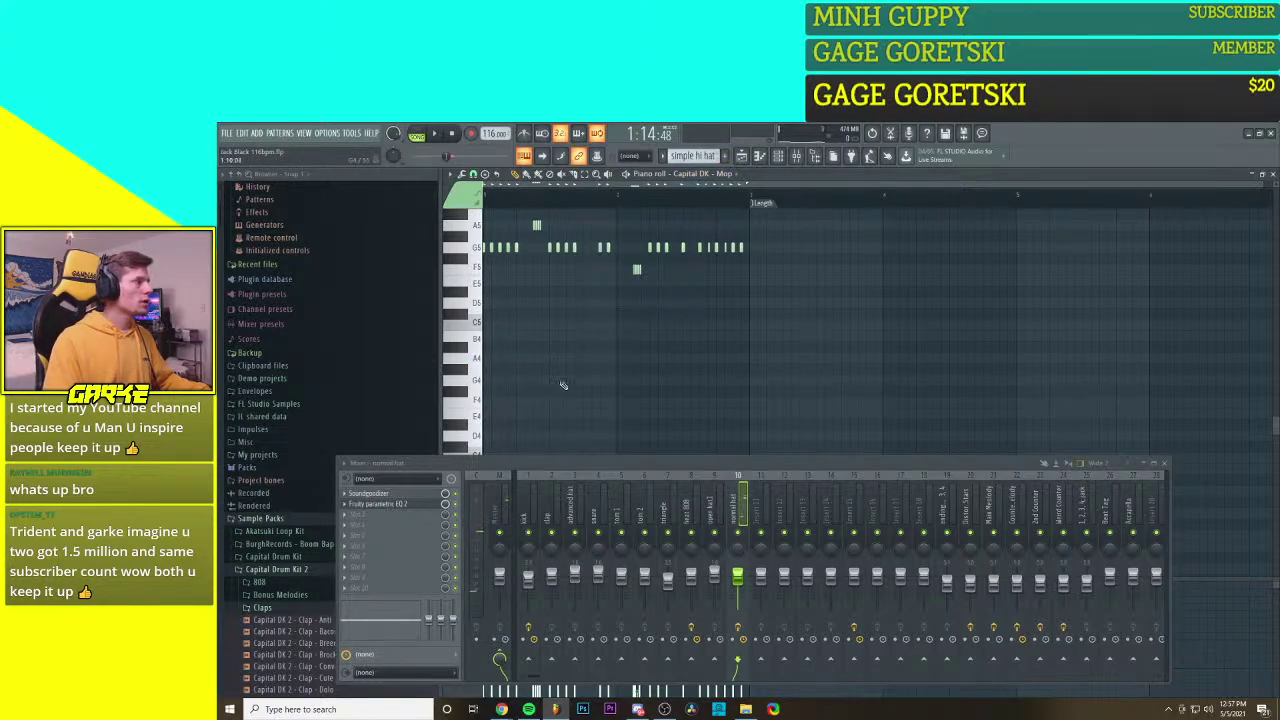
# Step: Switch the piano roll to Open Hat 1 and audition its keys between F4 and A4
pyautogui.click(686, 174)
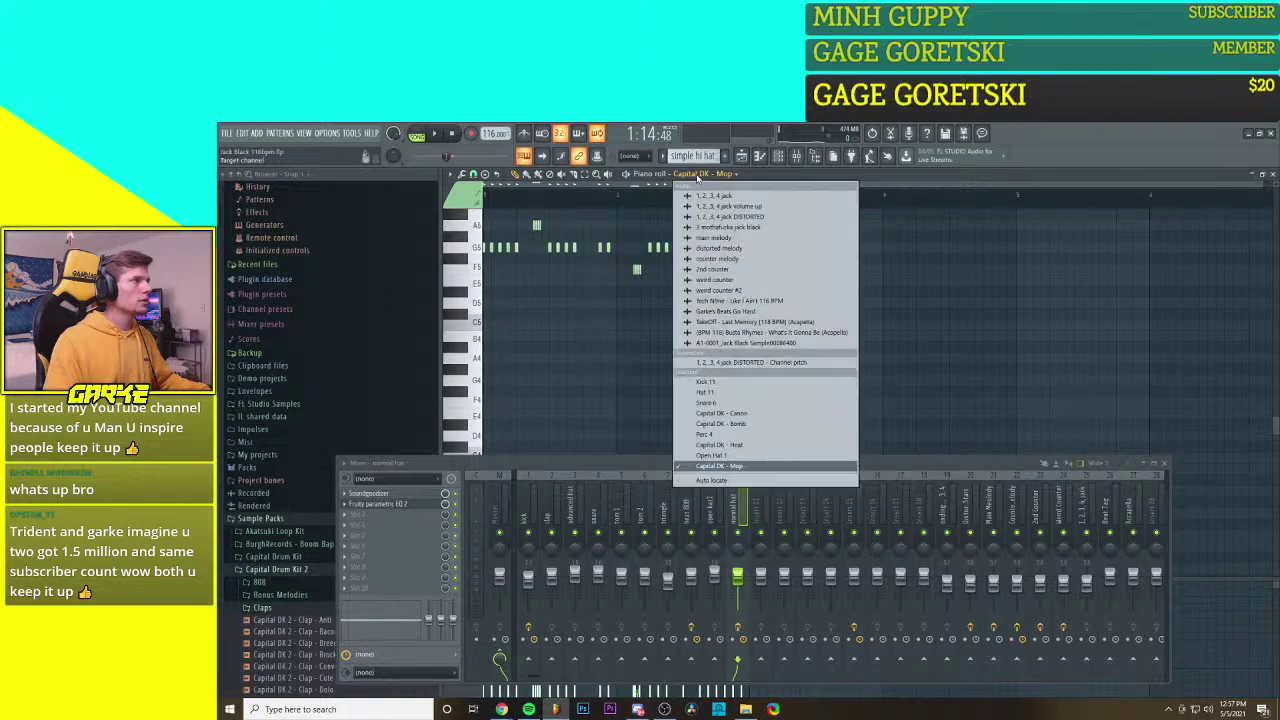
pyautogui.click(760, 455)
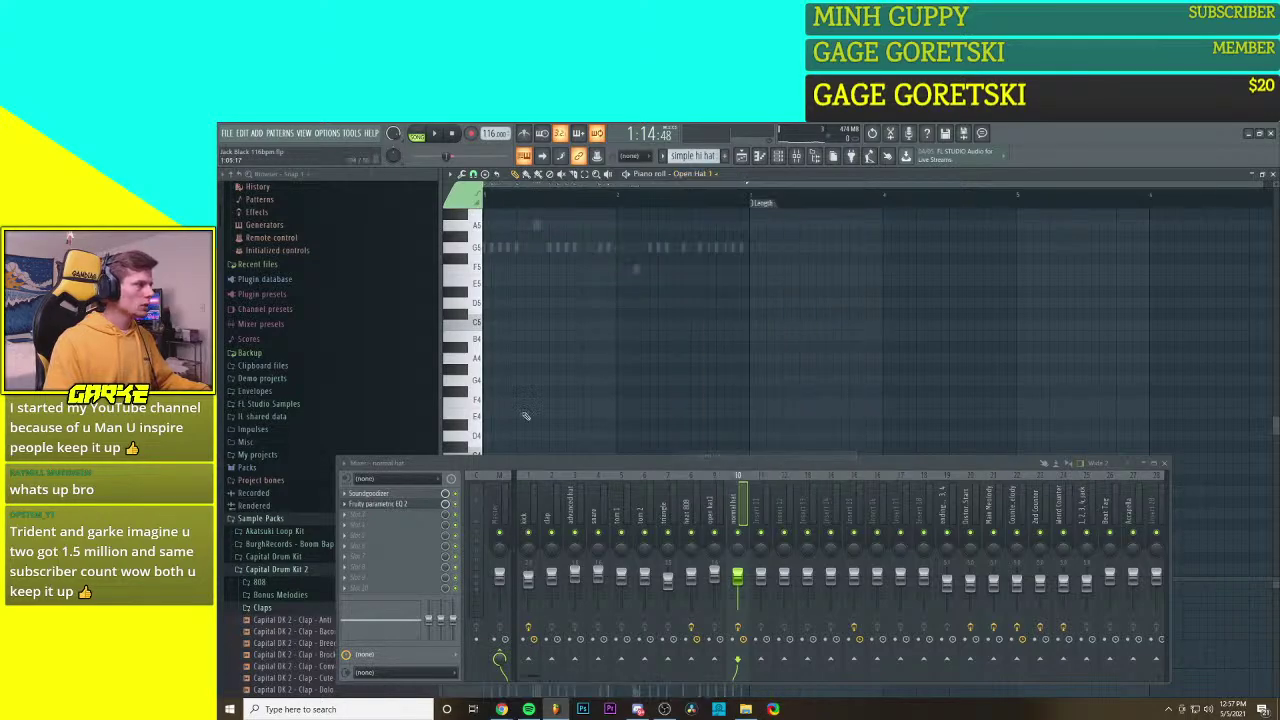
pyautogui.click(475, 358)
pyautogui.click(465, 371)
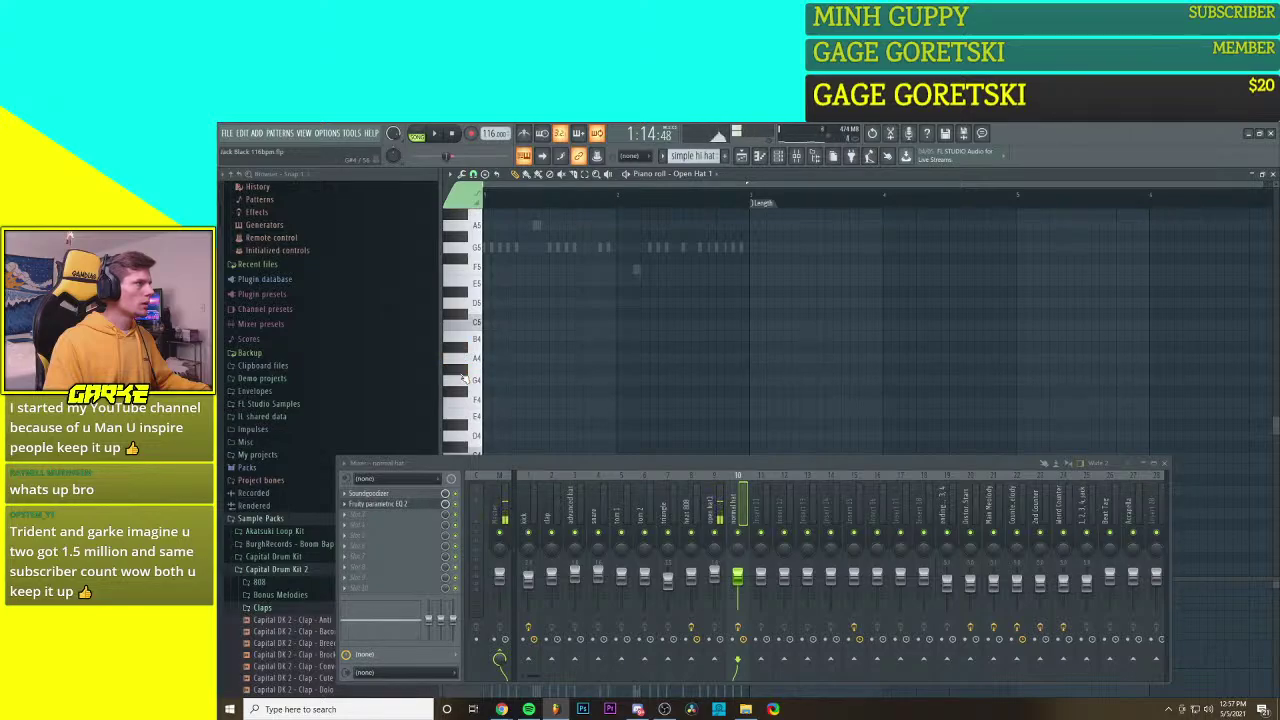
pyautogui.click(471, 400)
pyautogui.click(470, 372)
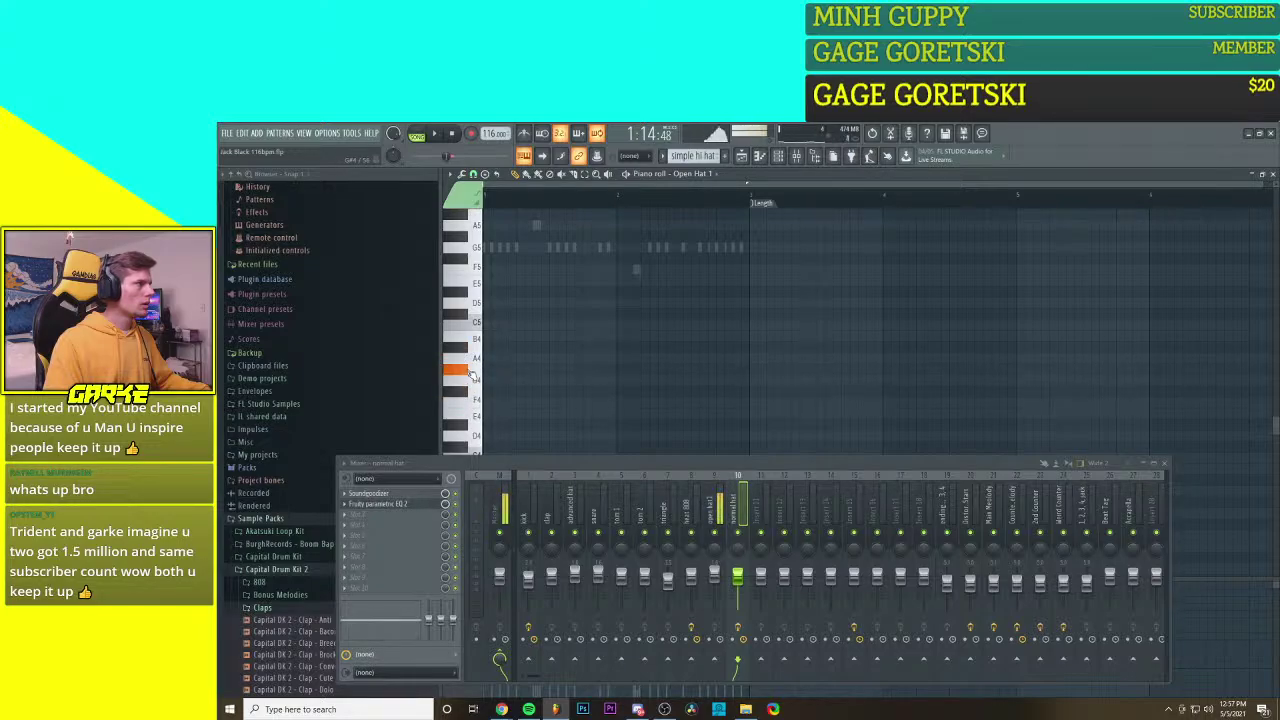
pyautogui.click(468, 393)
pyautogui.click(469, 372)
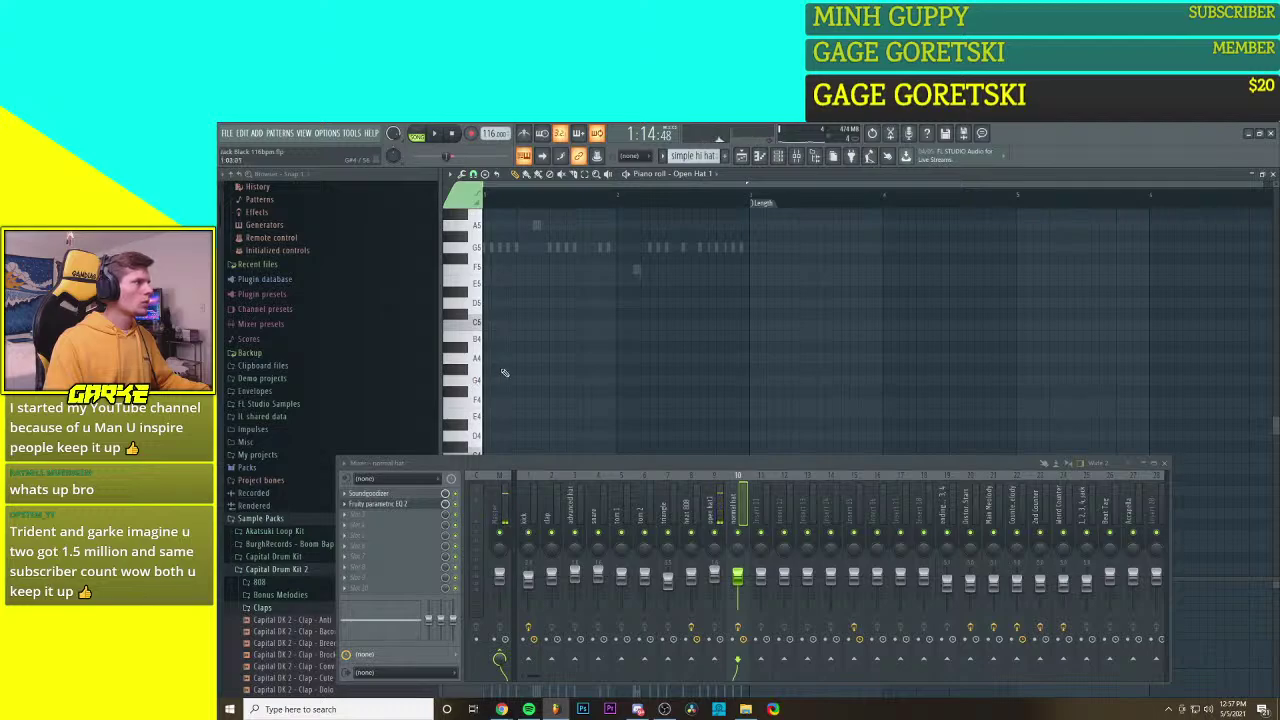
# Step: Place a G#4 open hat note at step 6 of the first bar, removing the misplaced one at step 5, and play it
pyautogui.click(519, 371)
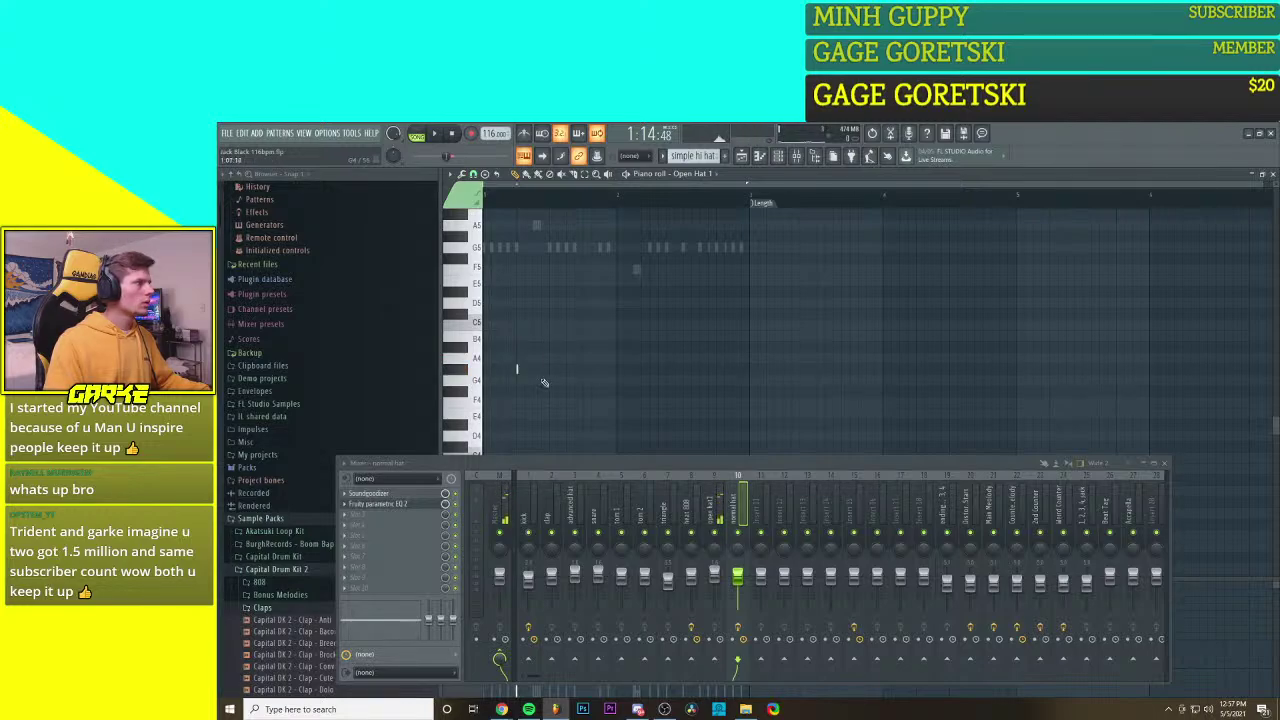
pyautogui.scroll(4, 516, 379)
pyautogui.scroll(1, 526, 379)
pyautogui.rightClick(535, 370)
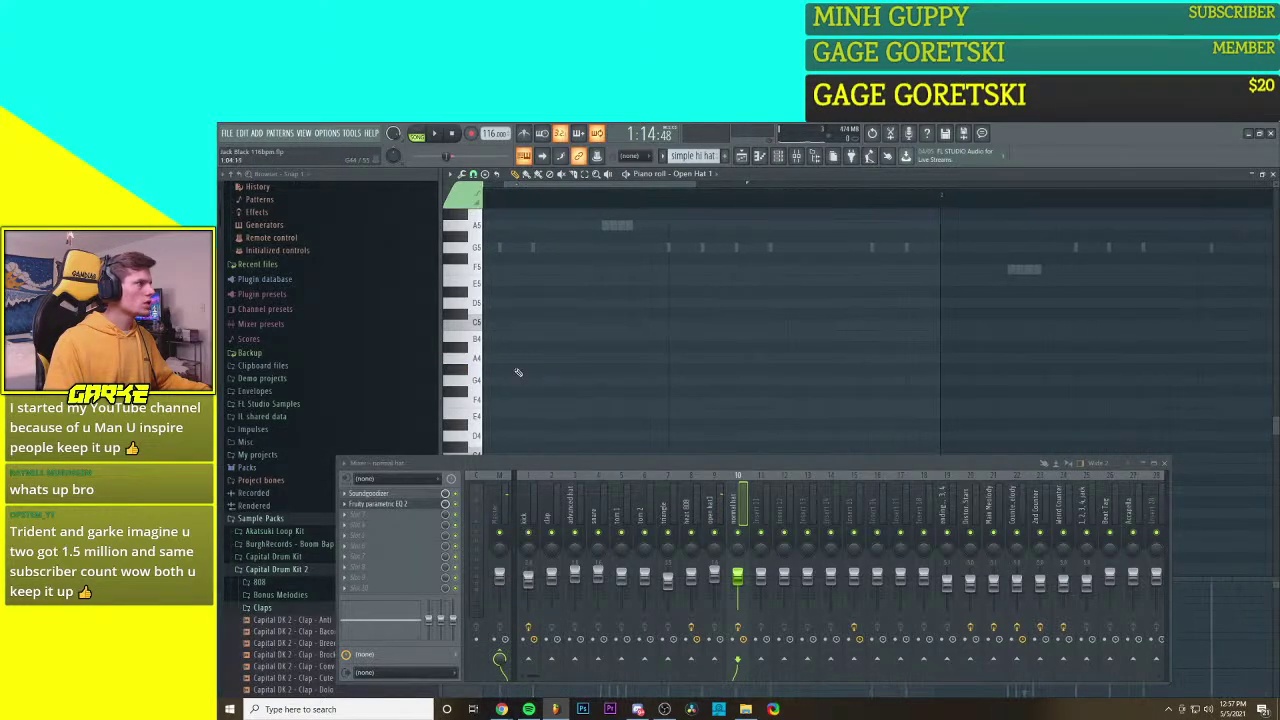
pyautogui.press('space')
pyautogui.scroll(-3, 590, 378)
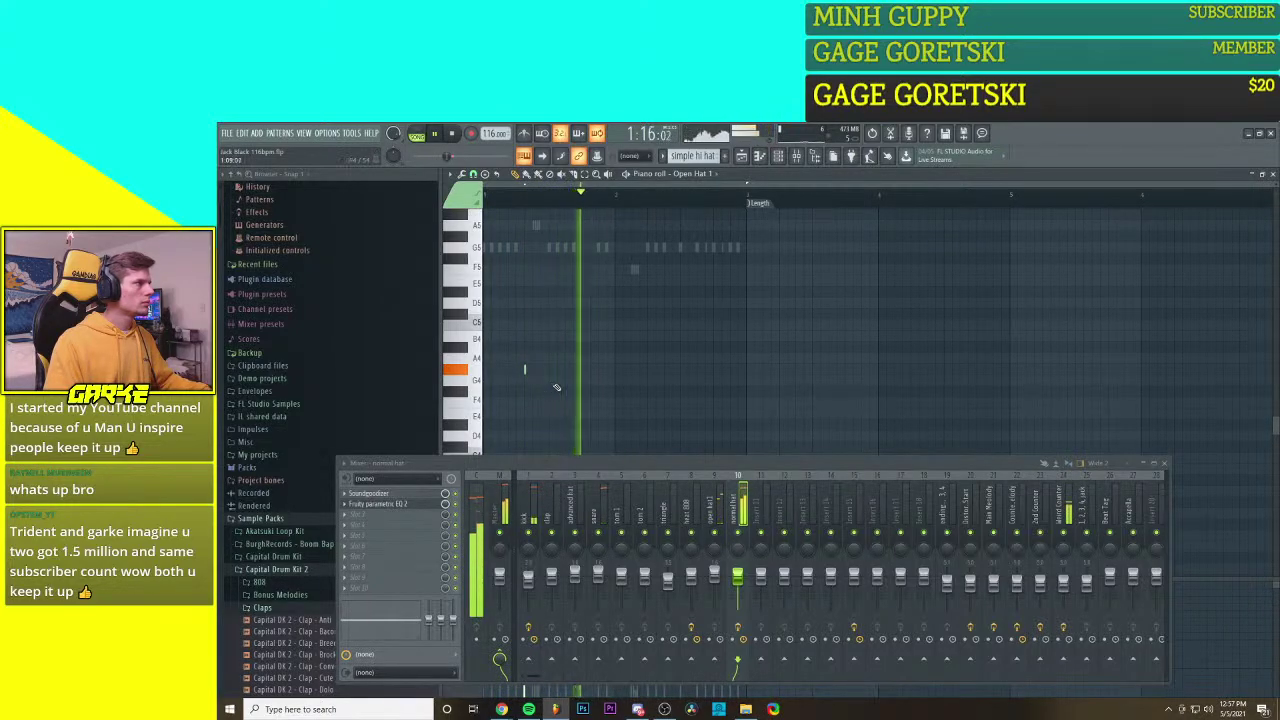
pyautogui.press('space')
# Step: Add G#4 open hat notes at step 13 of bar 1 and steps 1 and 10 of bar 2, and play the pattern
pyautogui.click(583, 370)
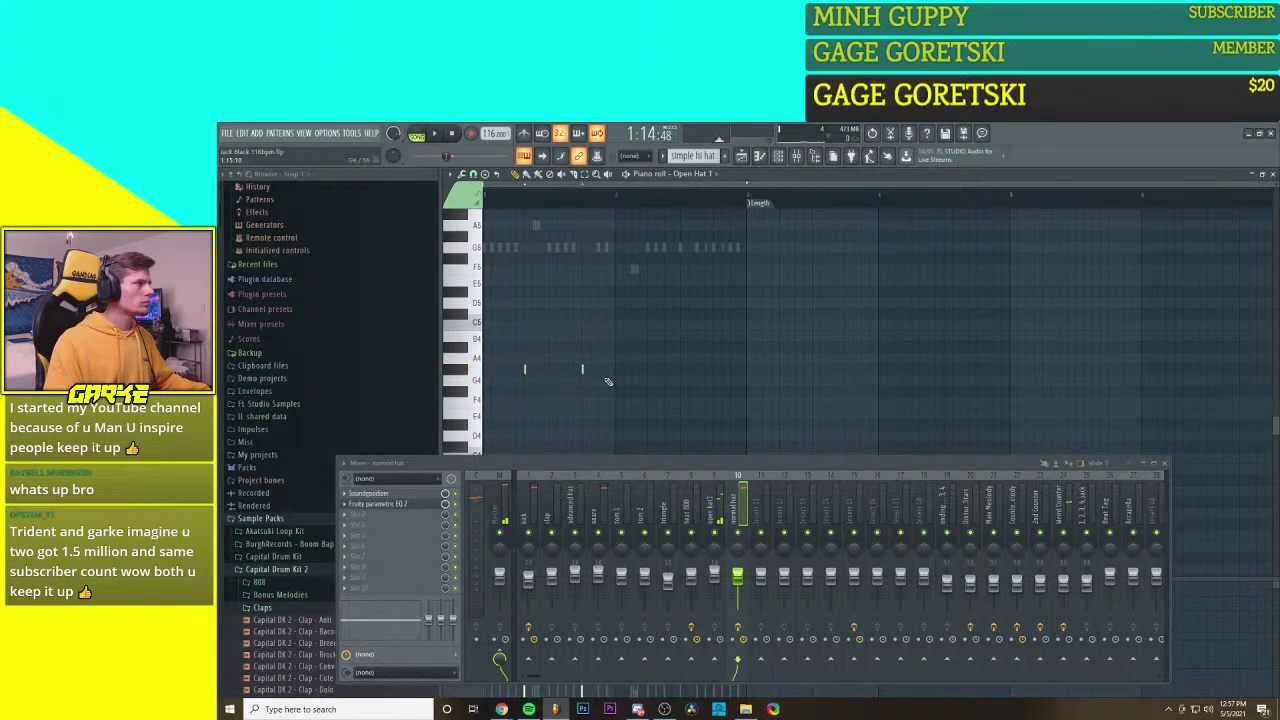
pyautogui.click(616, 370)
pyautogui.click(693, 370)
pyautogui.press('space')
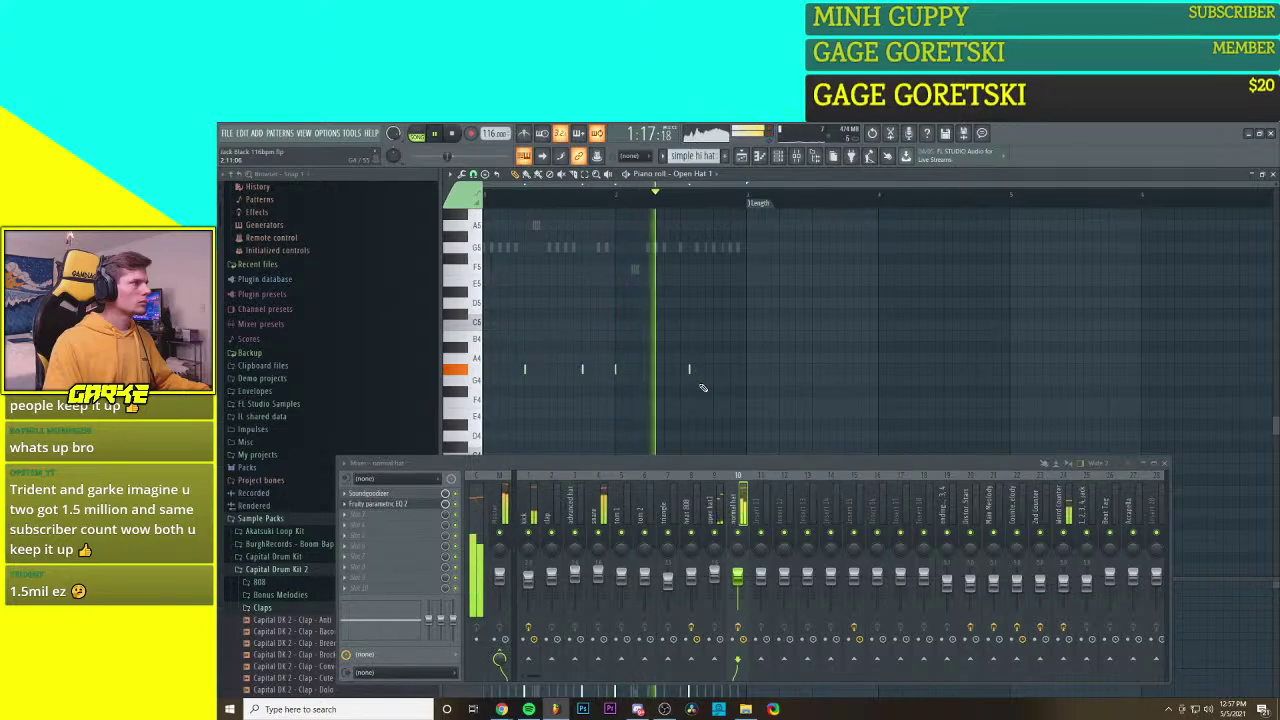
# Step: Move the last G#4 open hat note in bar 2 from step 10 to step 8 and play the pattern
pyautogui.press('space')
pyautogui.rightClick(688, 371)
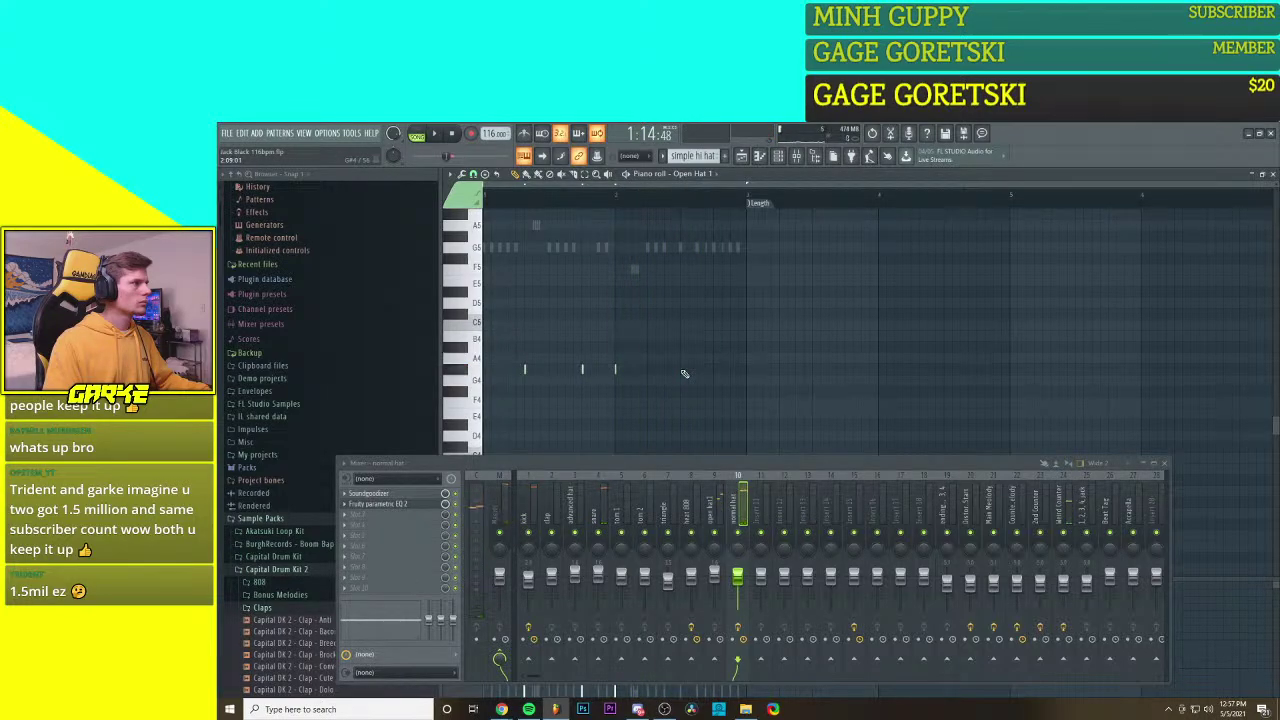
pyautogui.click(673, 370)
pyautogui.press('space')
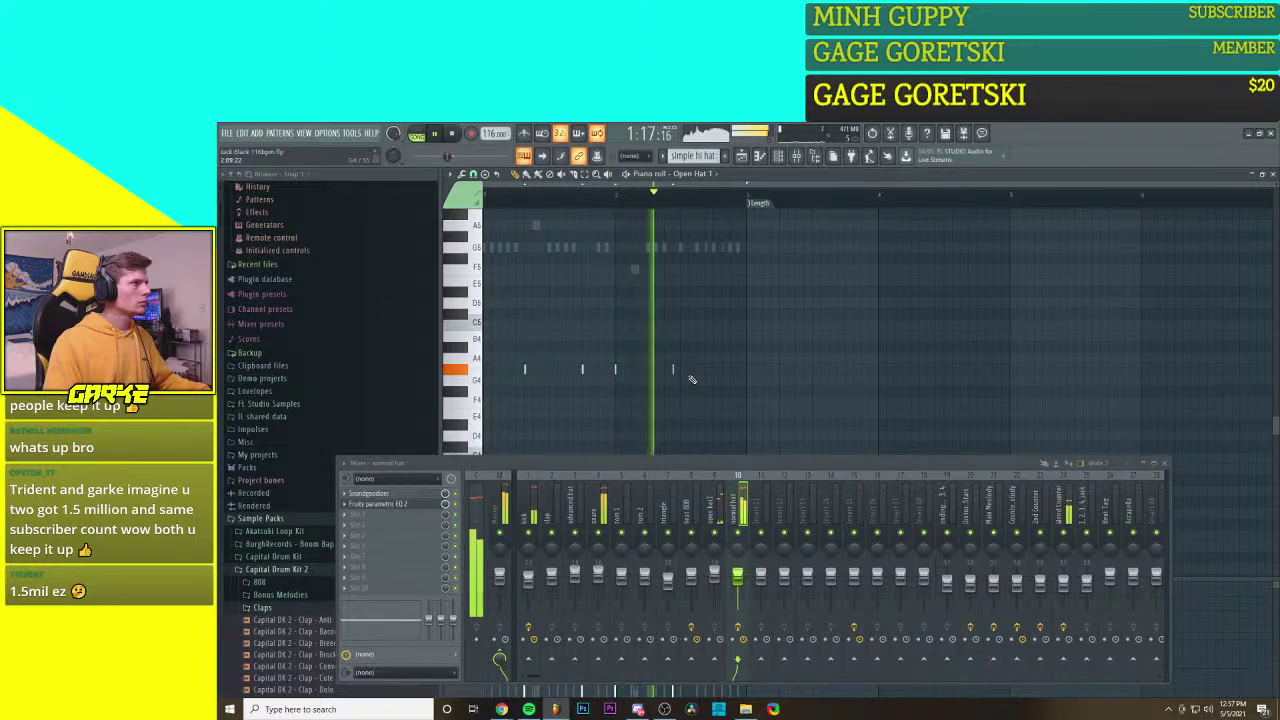
pyautogui.press('space')
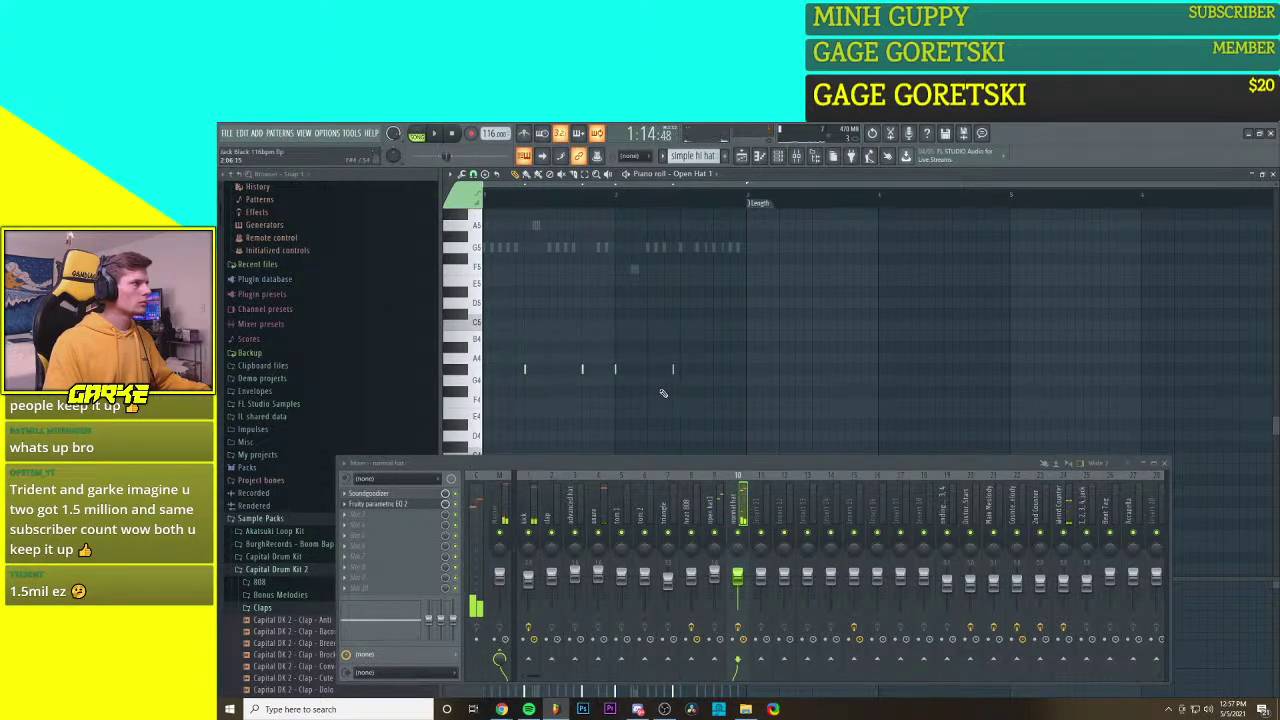
# Step: In bar 2, remove the open hat note at step 8 and shift the closed hat note from step 9 to step 8
pyautogui.scroll(2, 690, 377)
pyautogui.rightClick(686, 372)
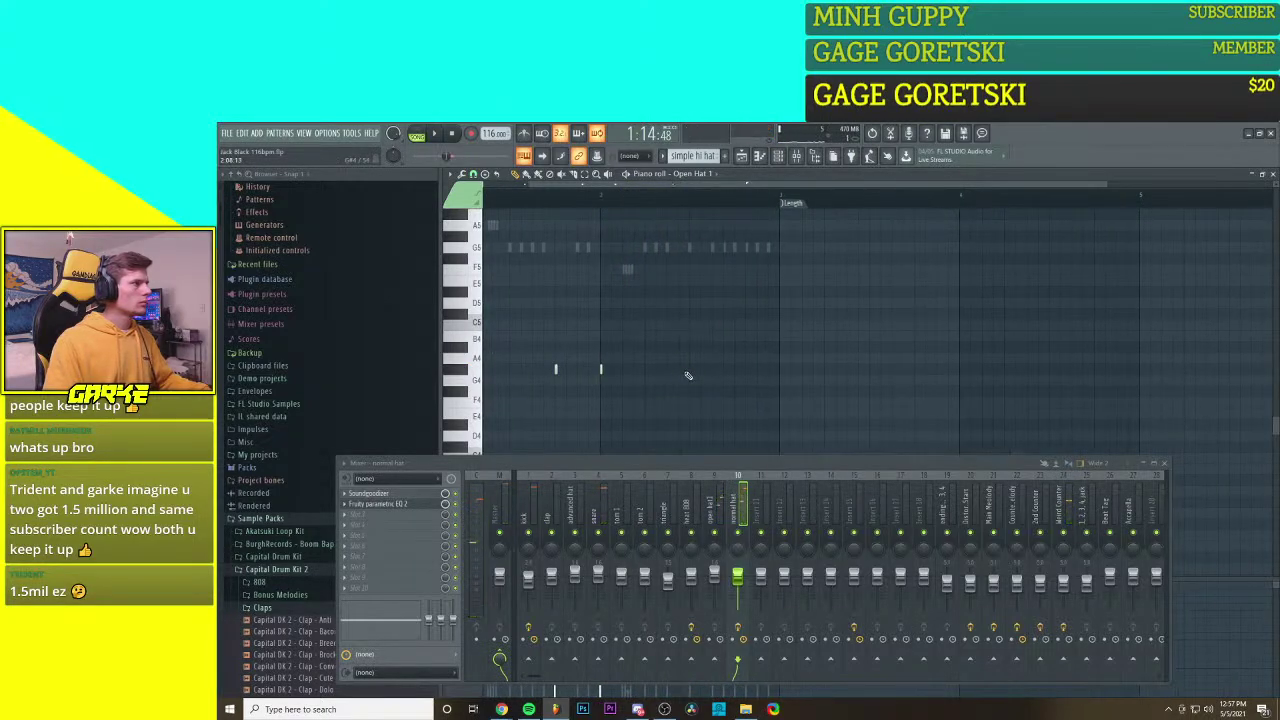
pyautogui.doubleClick(689, 247)
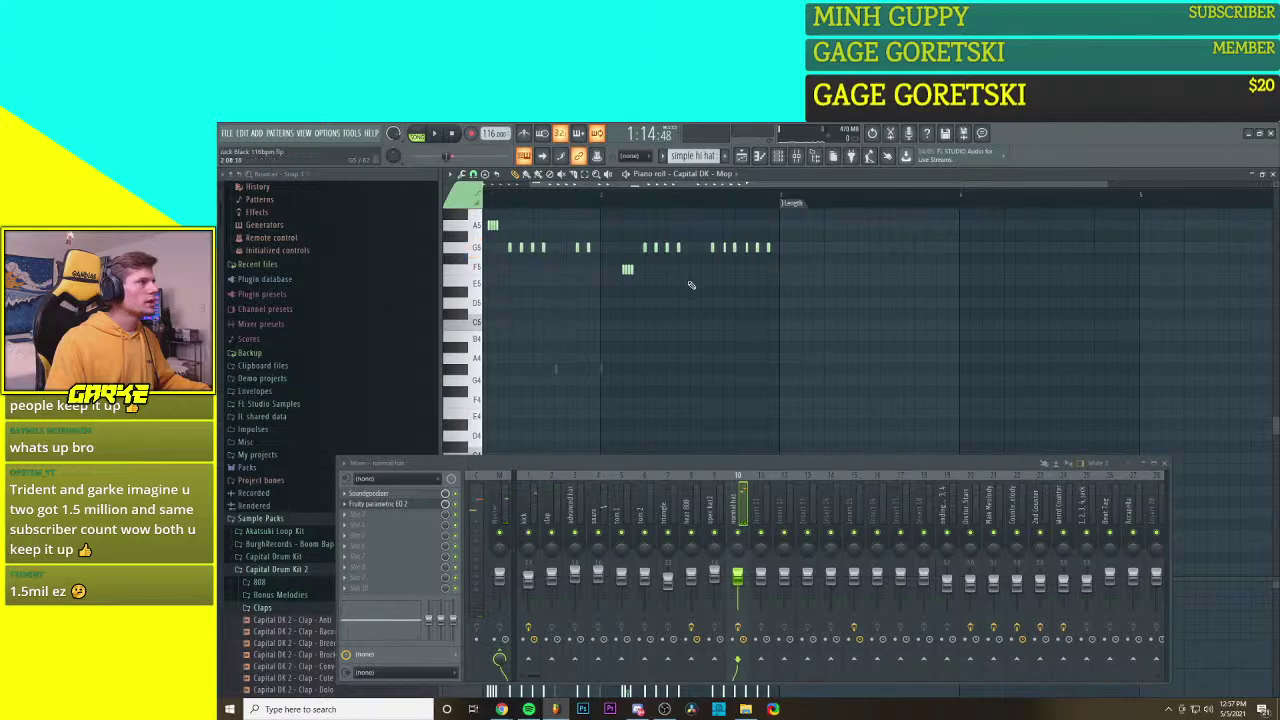
# Step: Switch the piano roll back to Open Hat 1 and place a G#4 note at step 9 of bar 2
pyautogui.doubleClick(601, 370)
pyautogui.click(692, 371)
pyautogui.scroll(-2, 691, 385)
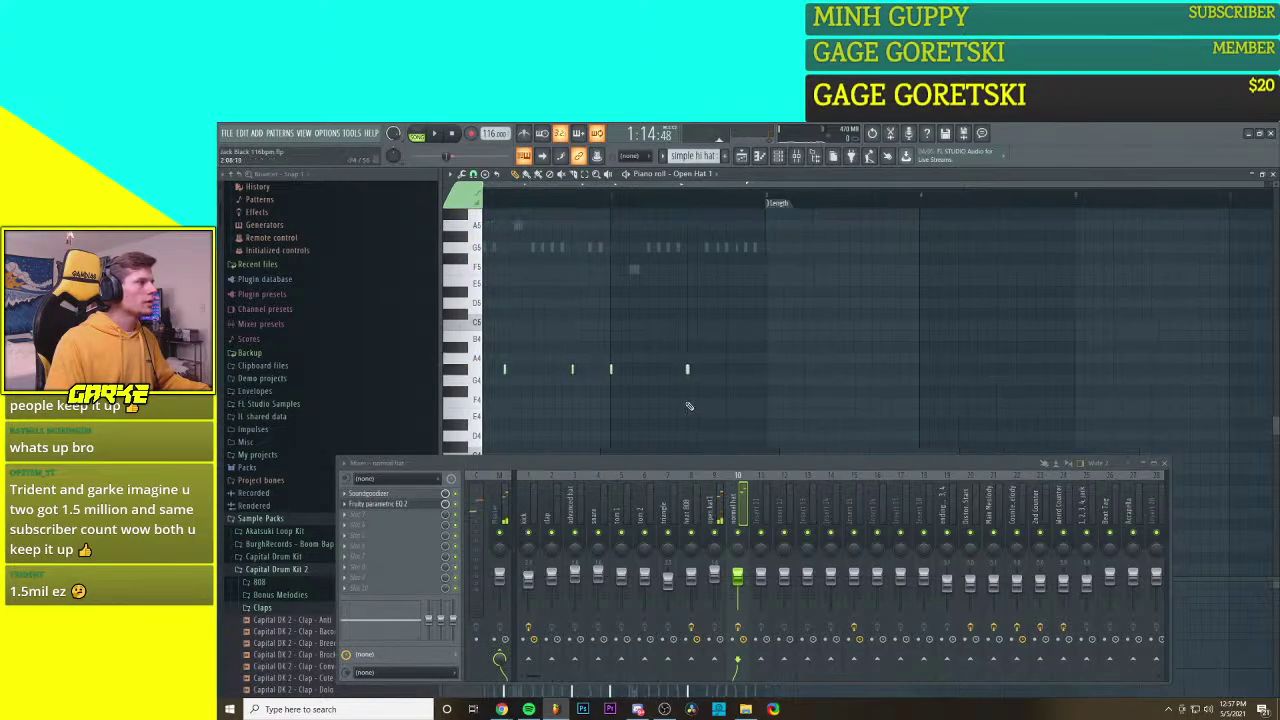
# Step: Re-place the three earlier G#4 open hat notes to match the new note's length and play the pattern
pyautogui.scroll(2, 622, 401)
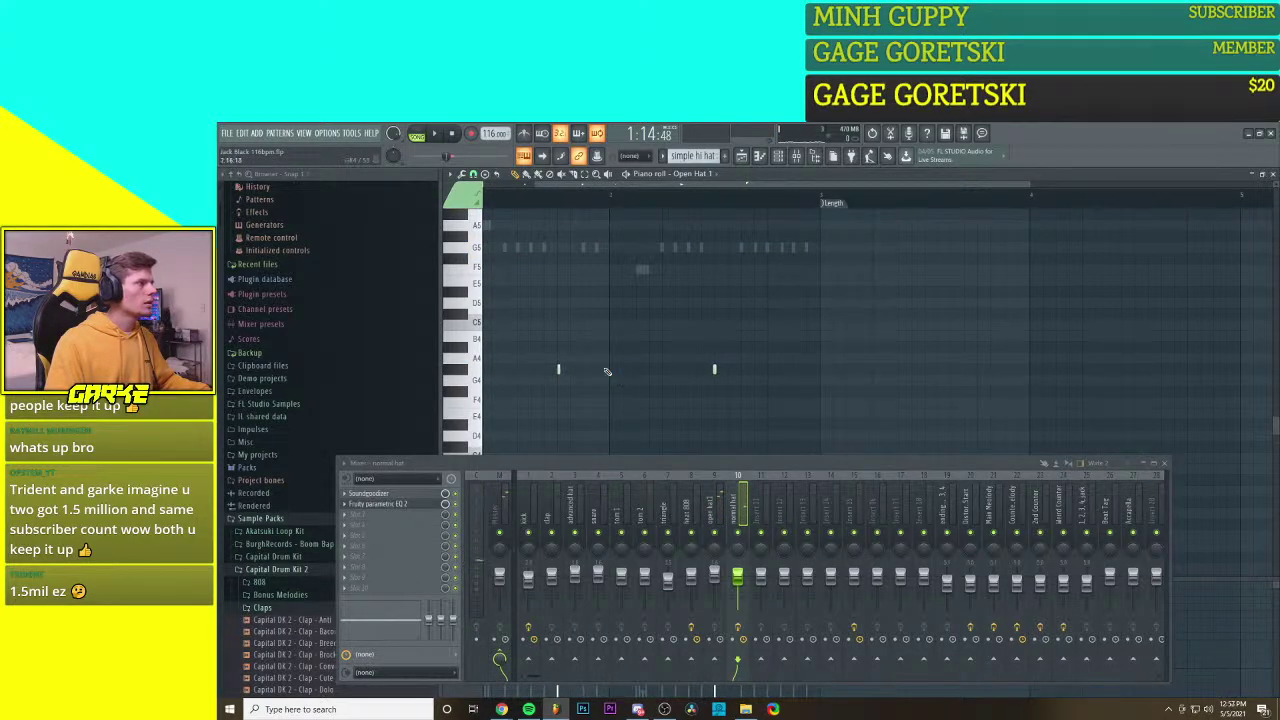
pyautogui.hscroll(-2, 655, 370)
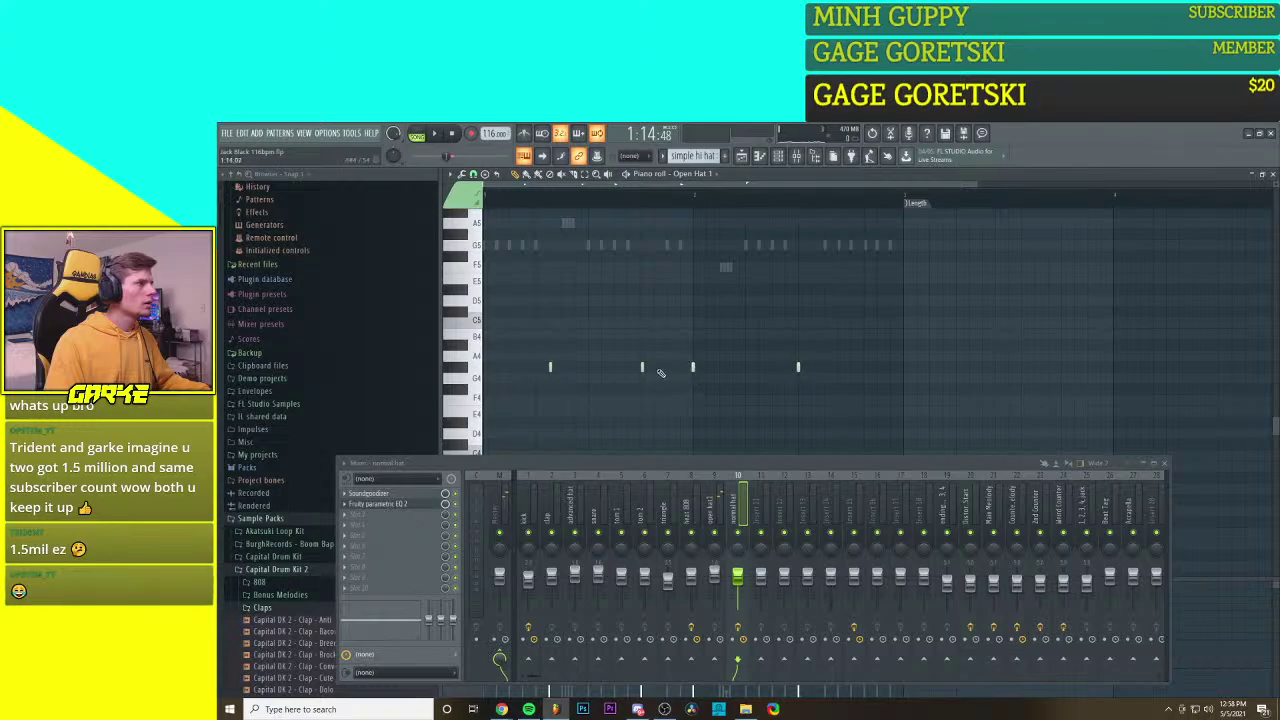
pyautogui.click(645, 371)
pyautogui.rightClick(551, 368)
pyautogui.click(553, 371)
pyautogui.press('space')
pyautogui.scroll(-2, 684, 402)
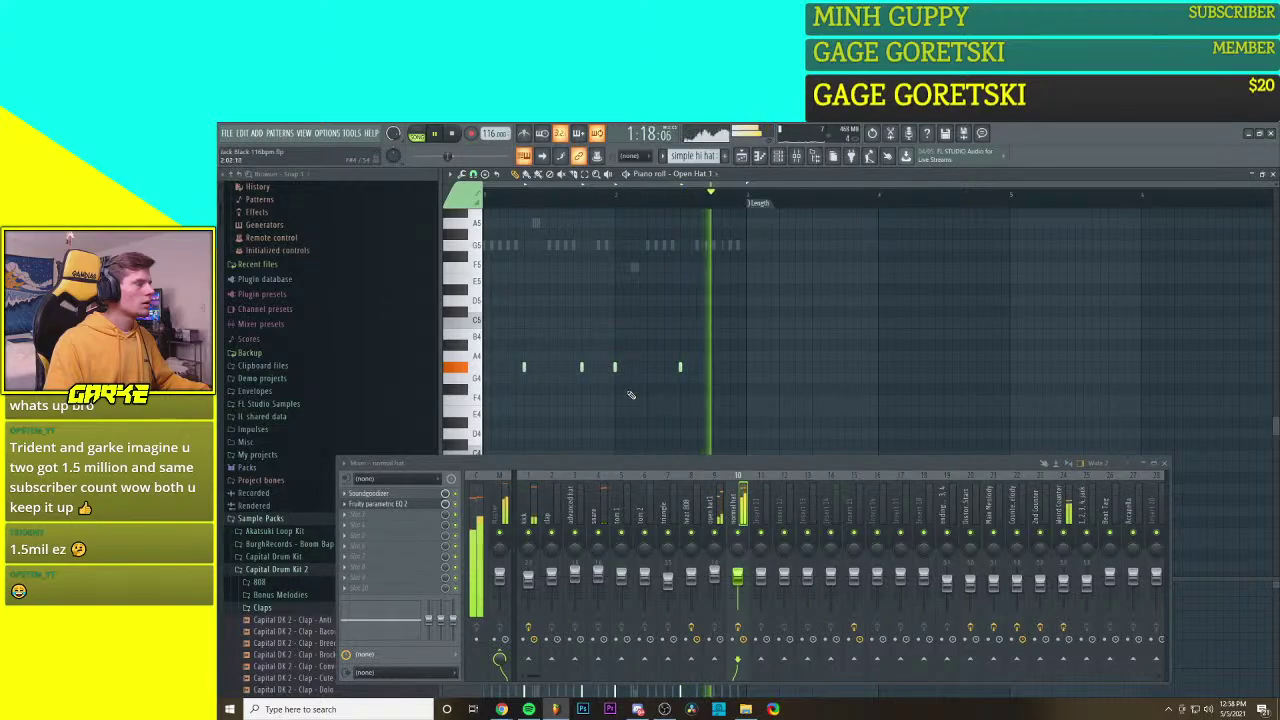
pyautogui.press('space')
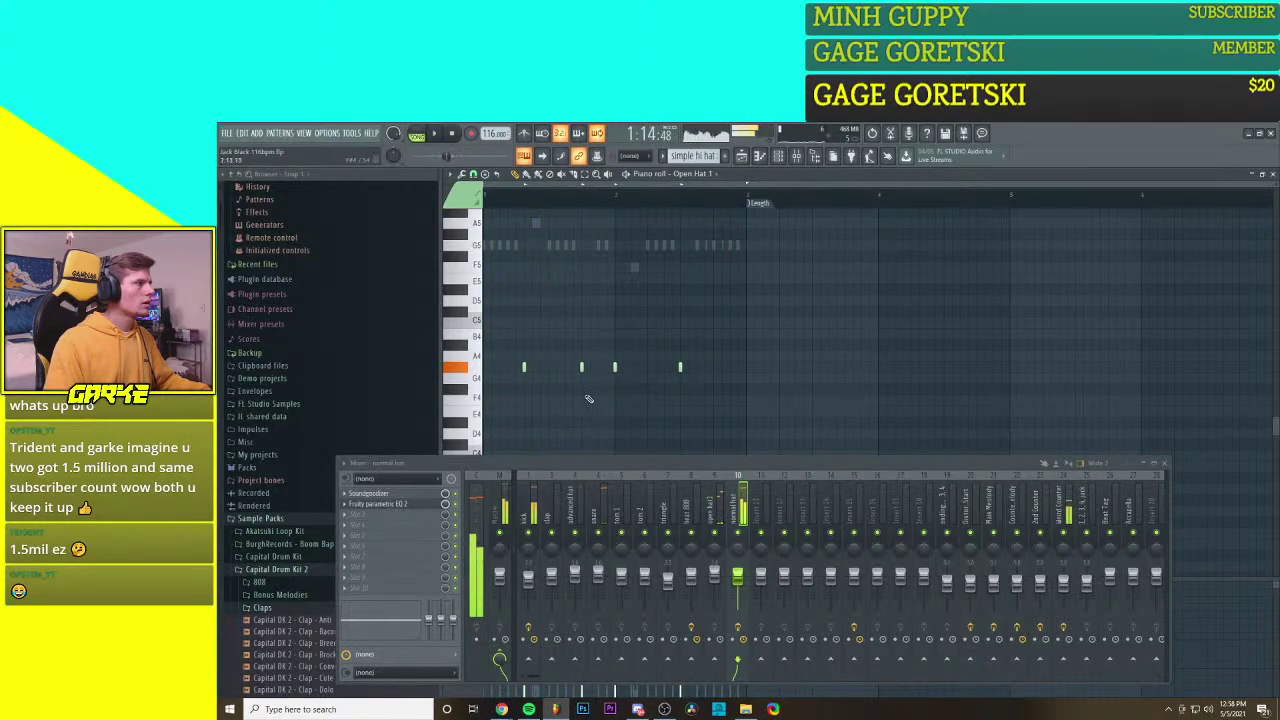
# Step: Remove the G#4 open hat note at step 6 of bar 1
pyautogui.scroll(2, 553, 375)
pyautogui.rightClick(531, 370)
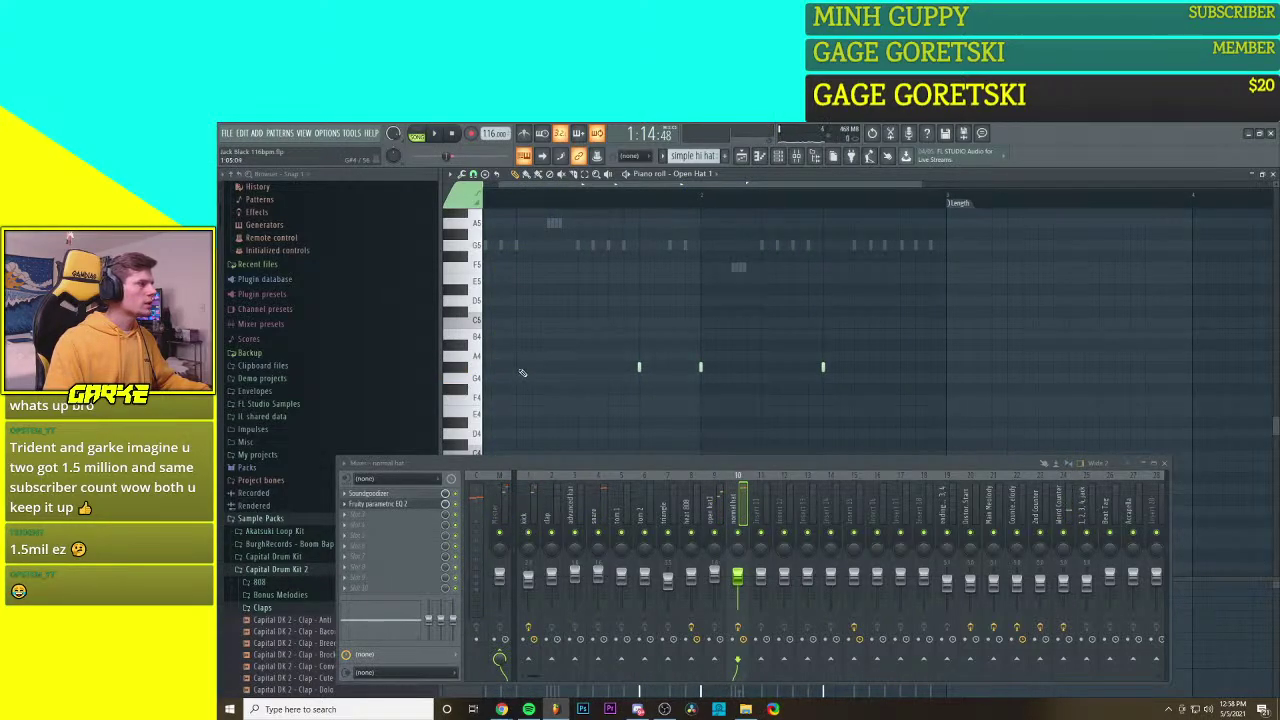
# Step: Add an open hat note early in the first bar, remove the hi-hat note overlapping it in the Capital DK - Mop channel, and play the pattern
pyautogui.click(519, 369)
pyautogui.hscroll(-1, 546, 372)
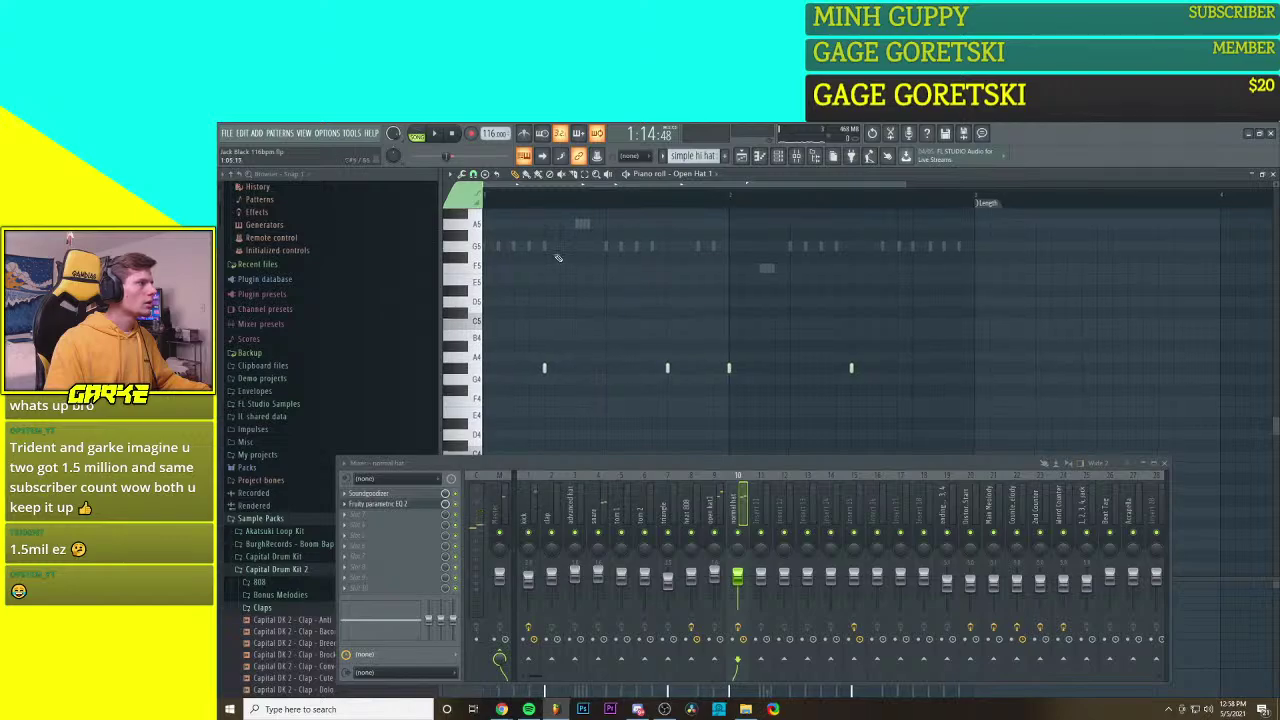
pyautogui.doubleClick(544, 247)
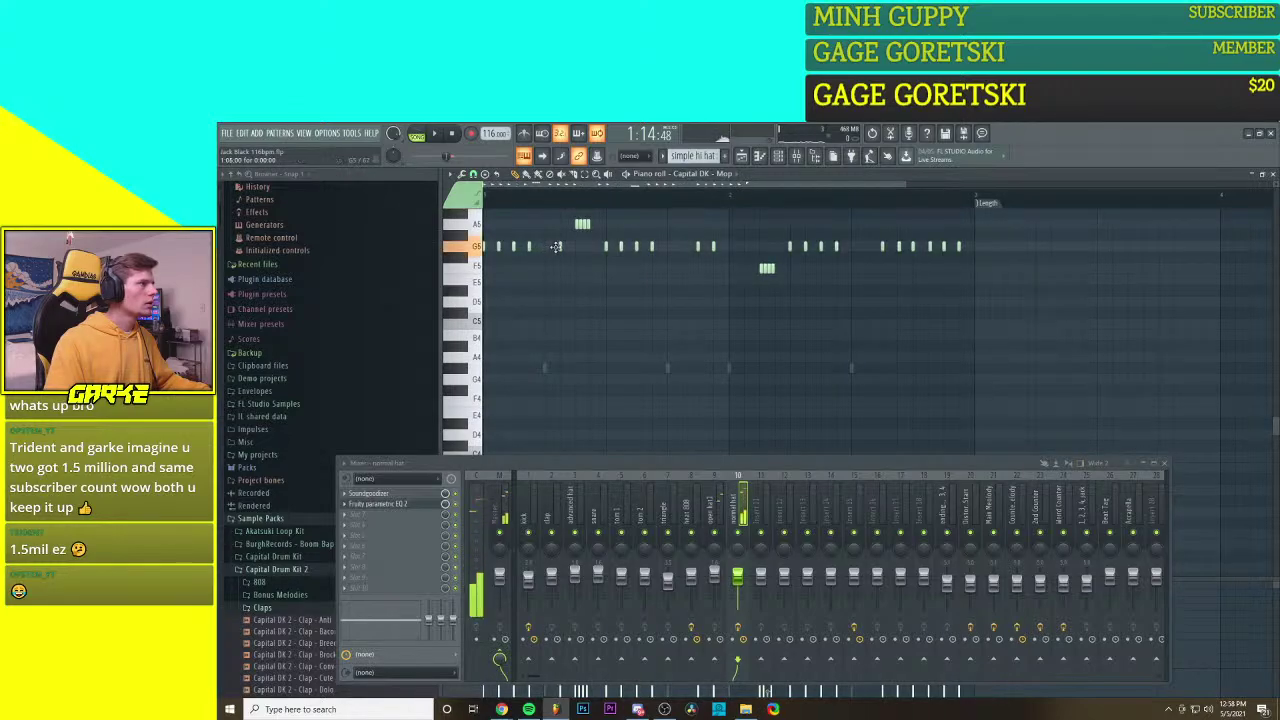
pyautogui.press('space')
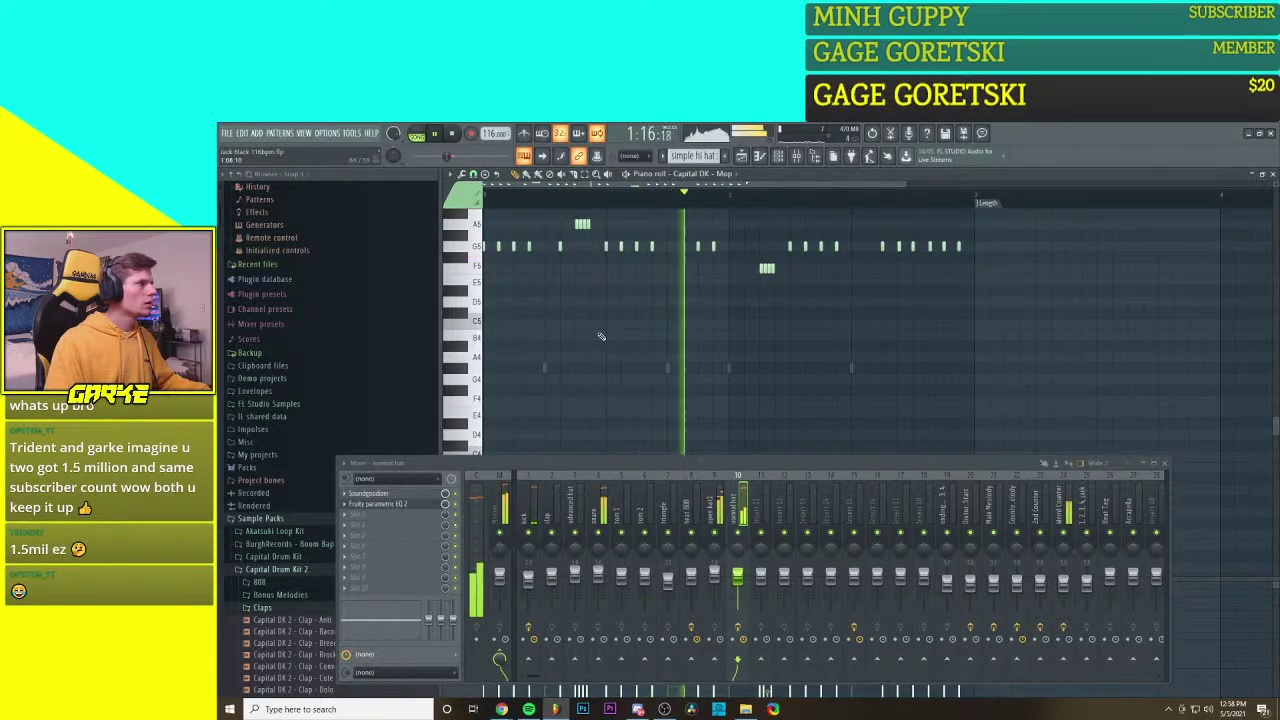
pyautogui.scroll(-2, 601, 336)
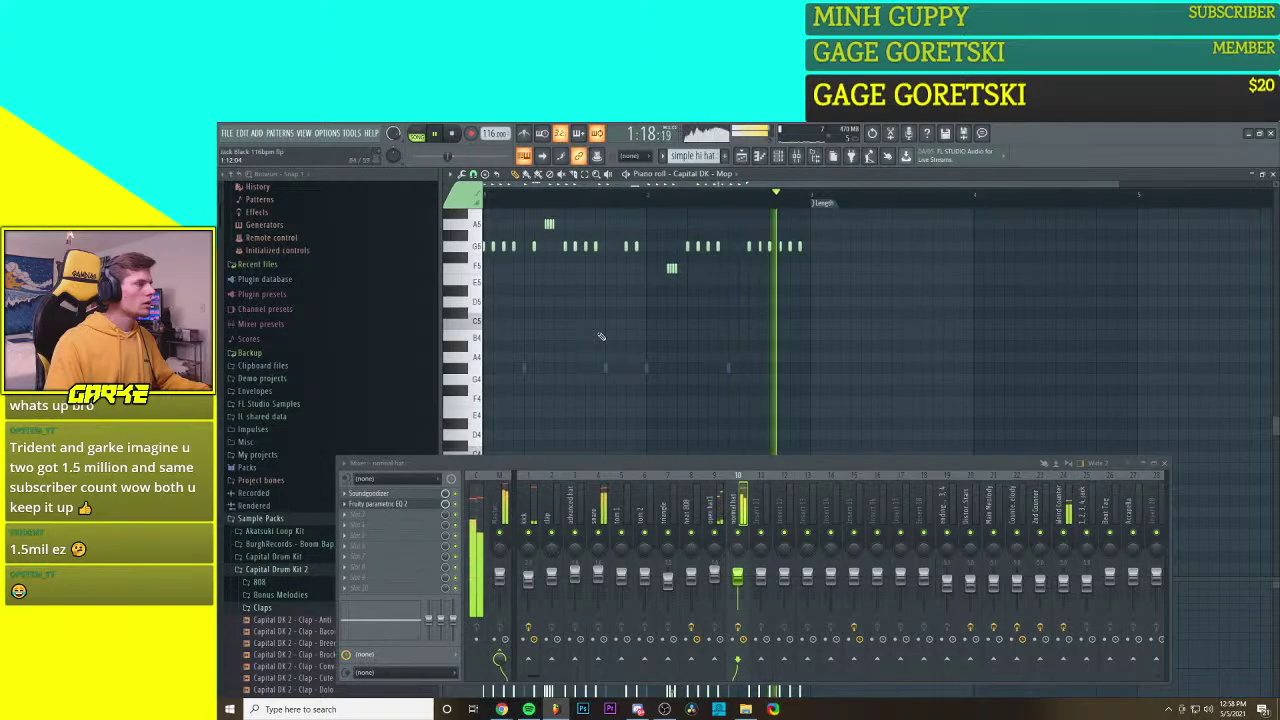
pyautogui.press('space')
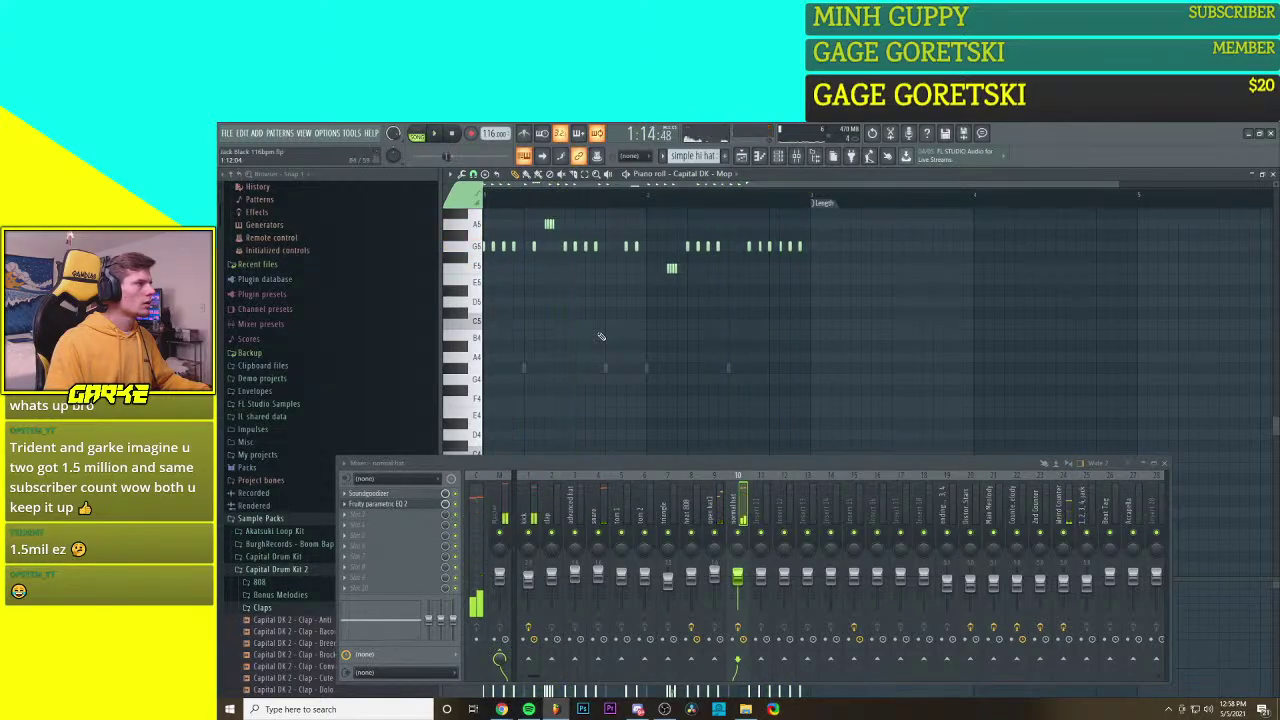
# Step: Shift the bar 2 open hat note two steps earlier, swap the overlapping hi-hat note for one at the start of bar 2, and play the pattern
pyautogui.scroll(1, 601, 336)
pyautogui.doubleClick(678, 369)
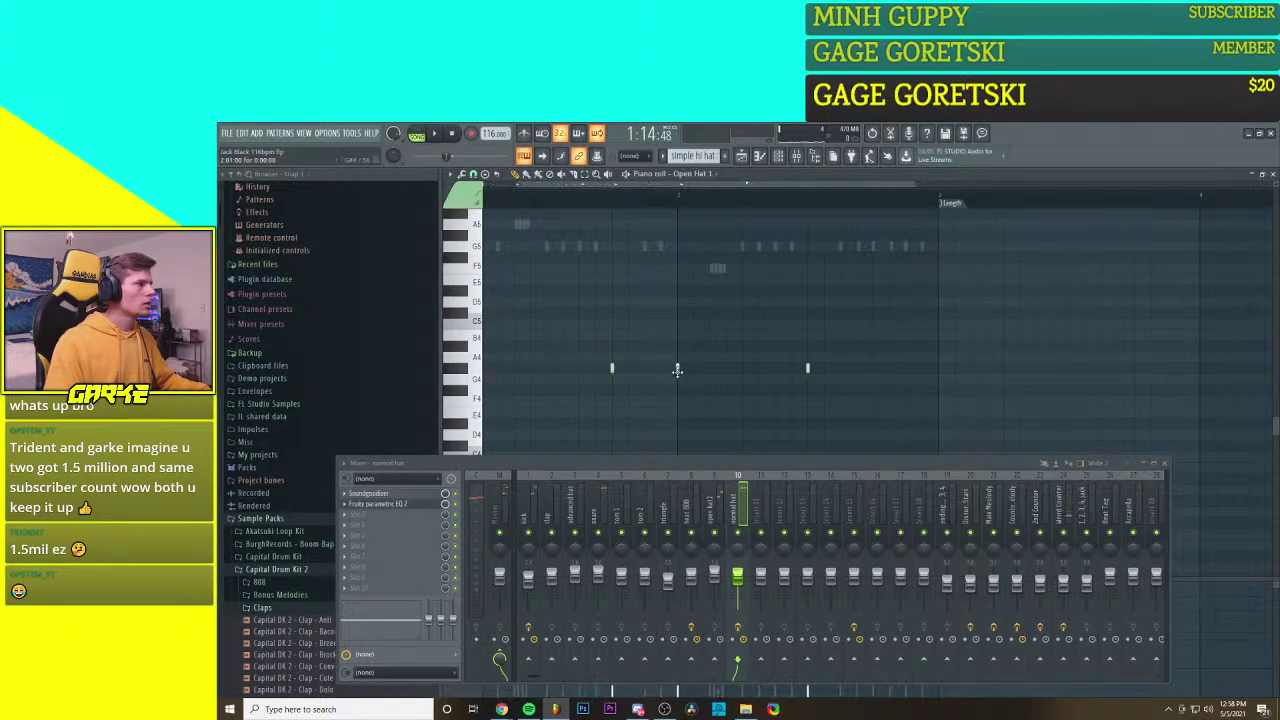
pyautogui.doubleClick(645, 246)
pyautogui.press('space')
pyautogui.scroll(-1, 691, 366)
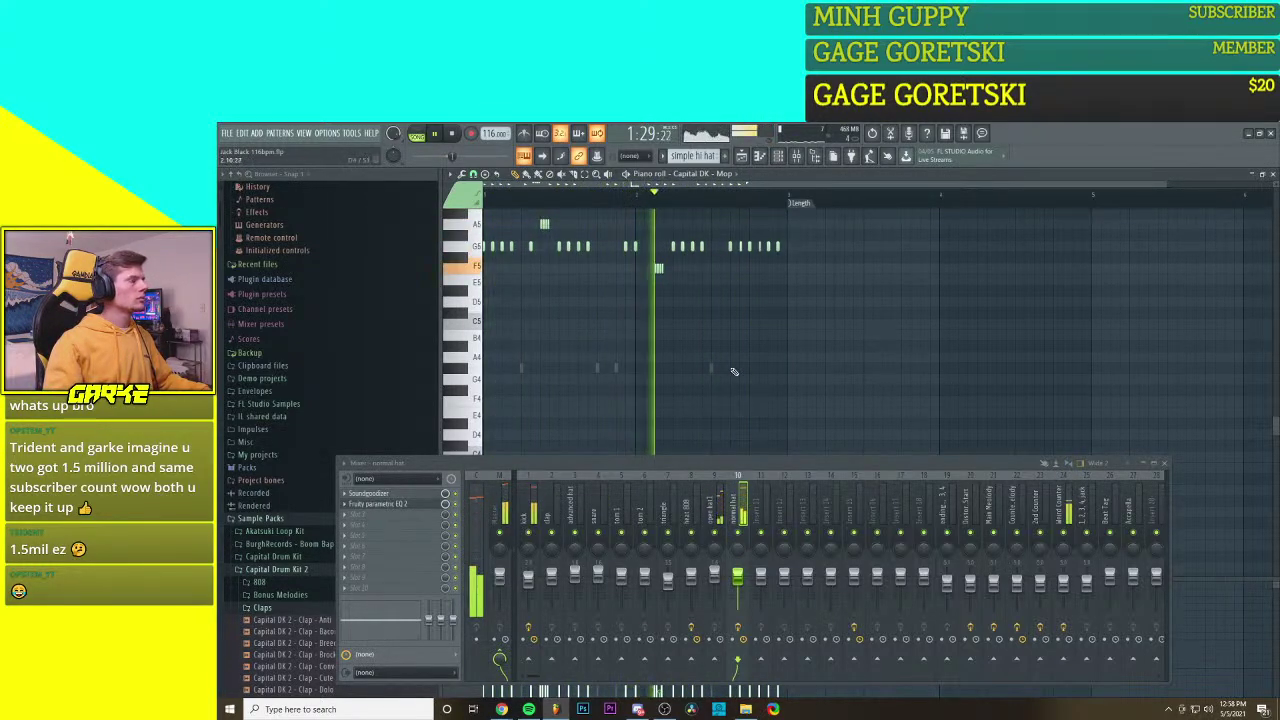
pyautogui.press('space')
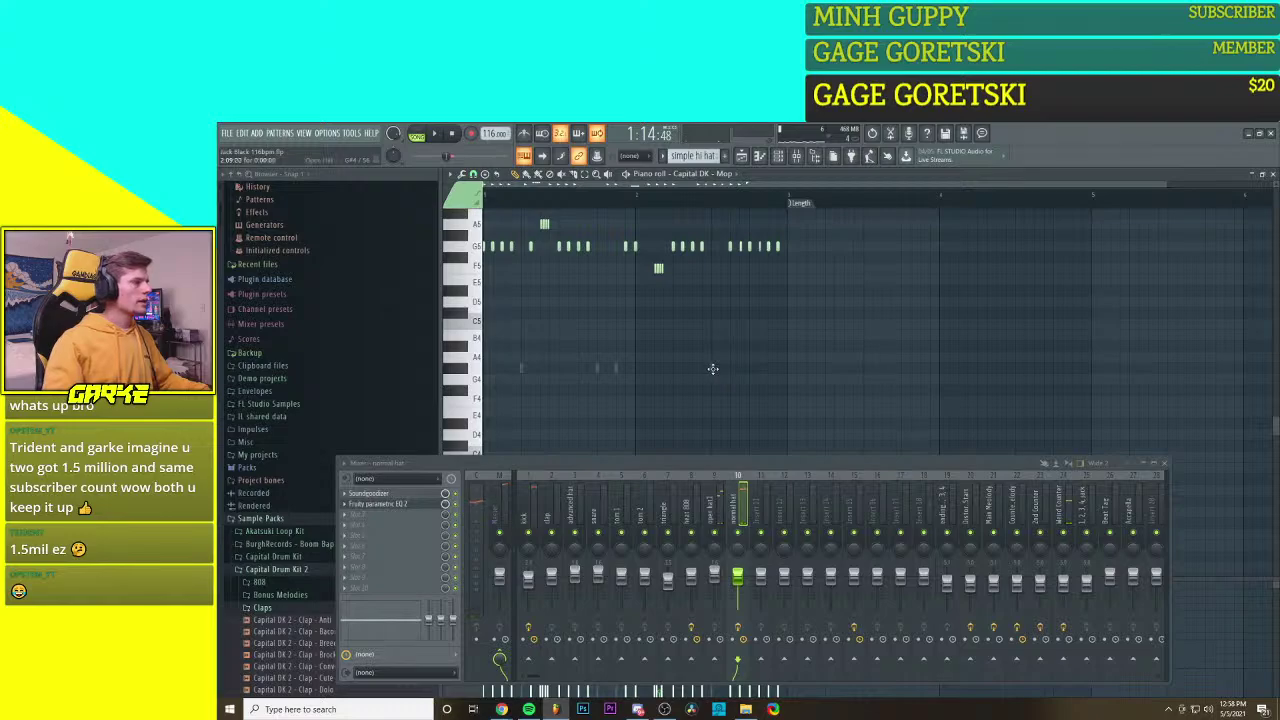
# Step: Delete all four Open Hat 1 notes from the simple hi hat pattern
pyautogui.doubleClick(712, 368)
pyautogui.rightClick(712, 369)
pyautogui.rightClick(616, 369)
pyautogui.rightClick(598, 369)
pyautogui.rightClick(521, 369)
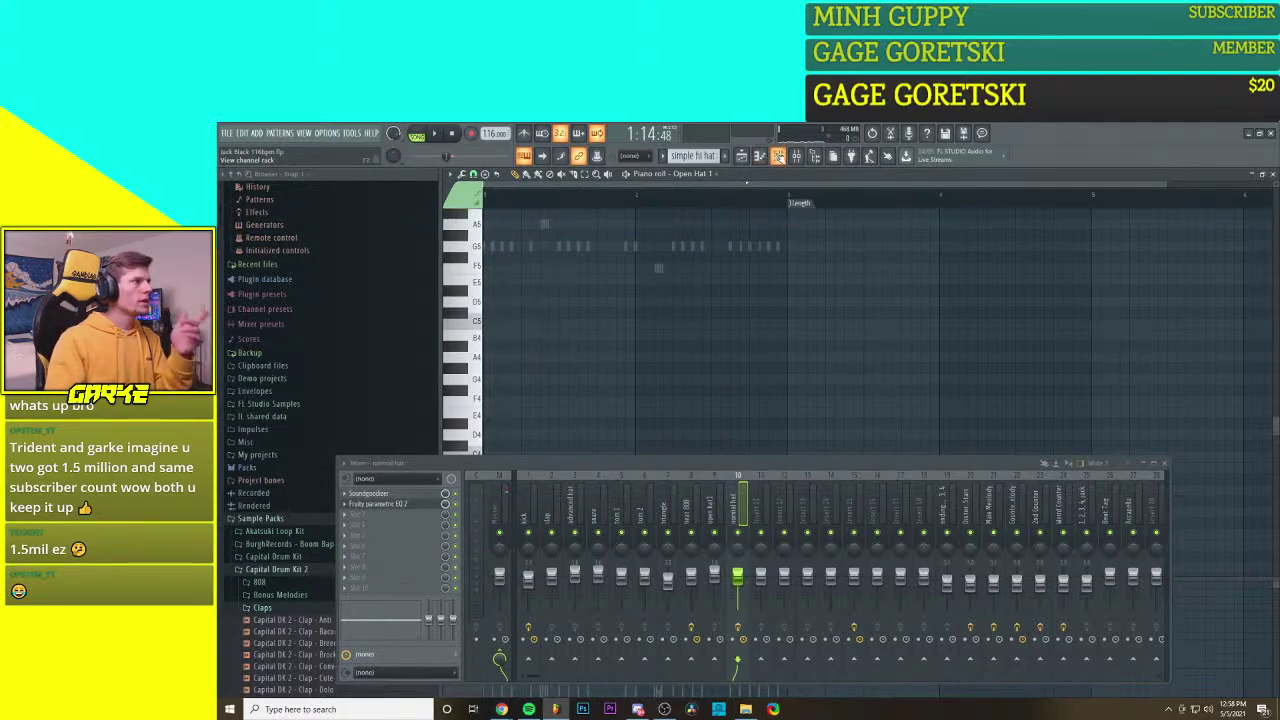
# Step: Show the channel rack with all channel groups listed and close the mixer
pyautogui.press('F6')
pyautogui.click(515, 176)
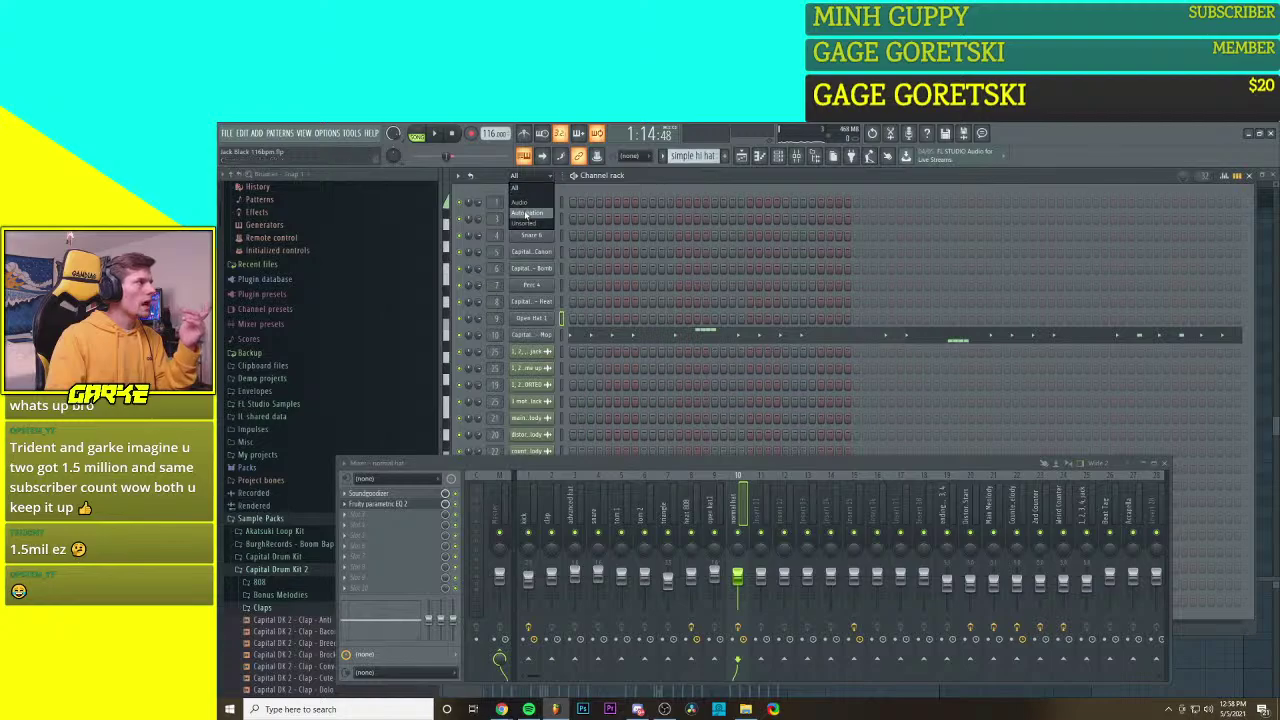
pyautogui.click(516, 188)
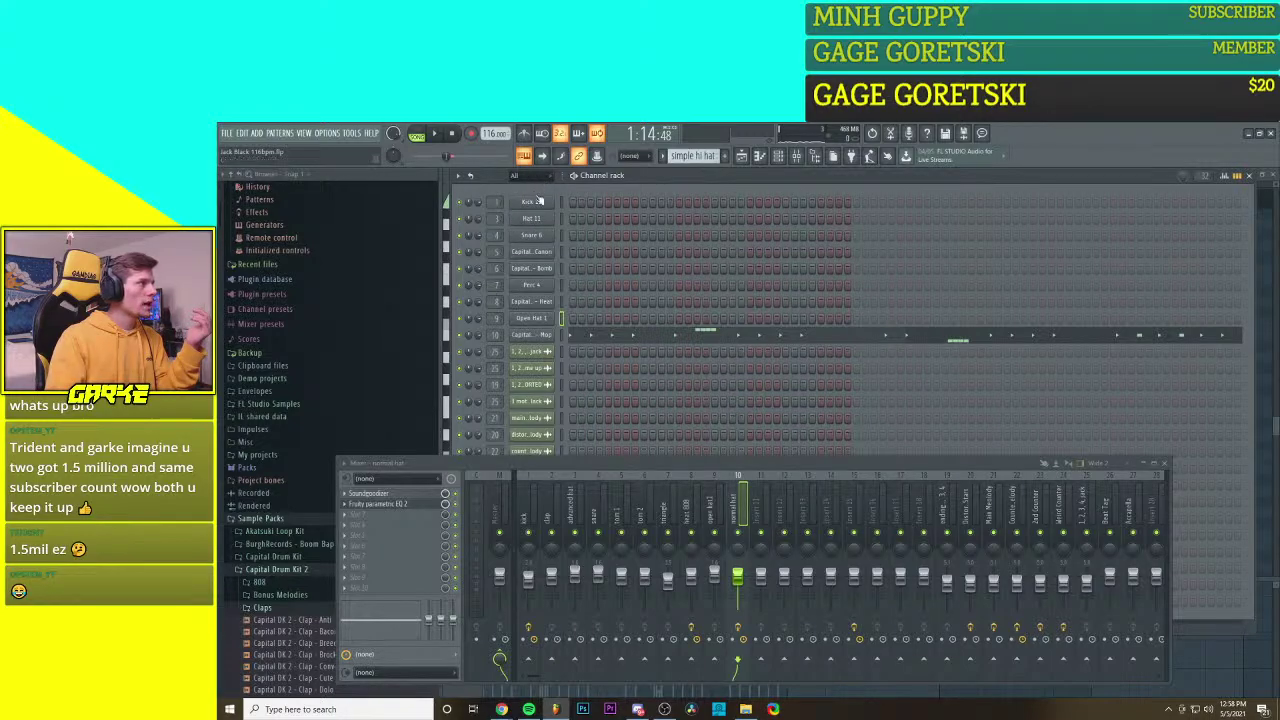
pyautogui.click(268, 519)
pyautogui.click(262, 533)
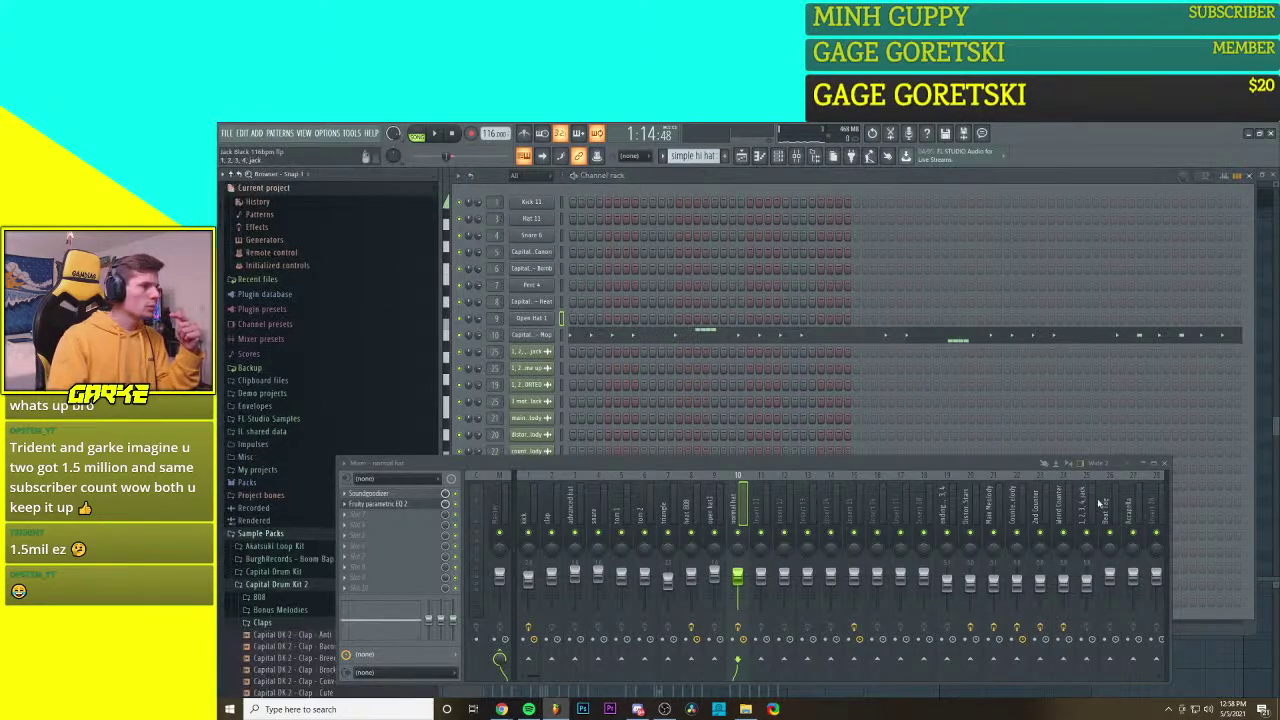
pyautogui.click(1163, 463)
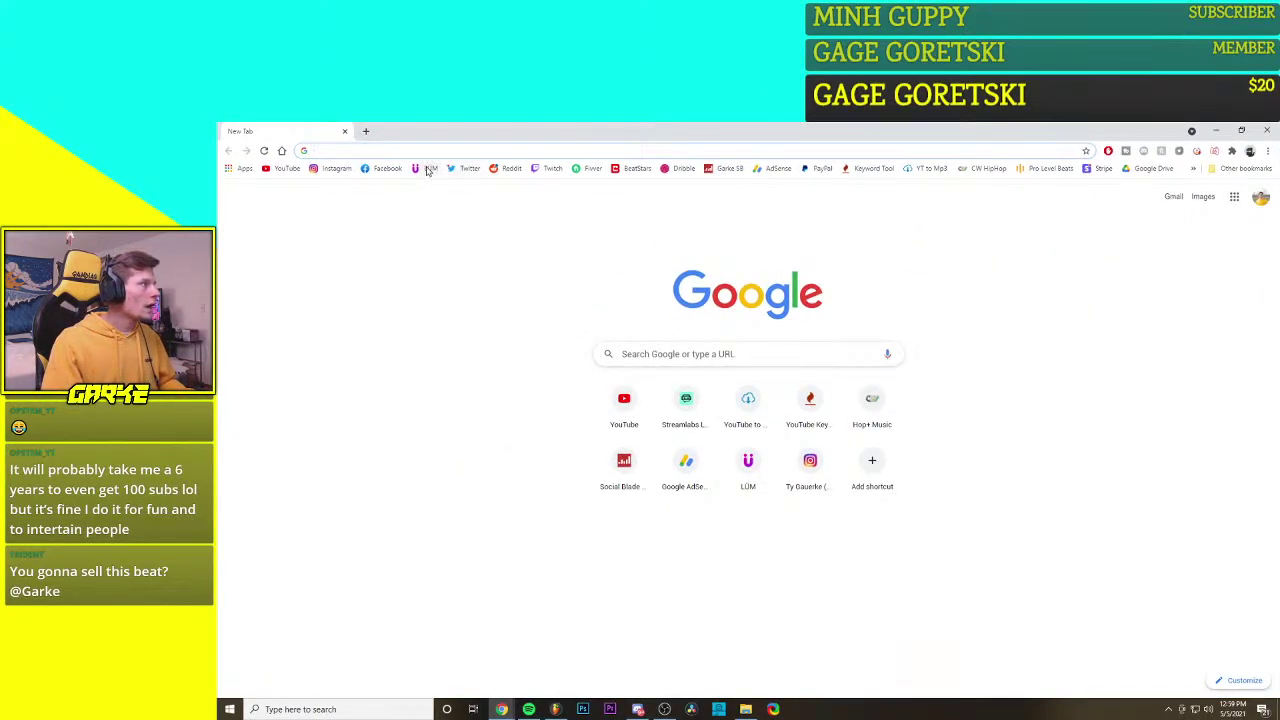
# Step: Switch to the Chrome browser, open LÜM and view the account's wallet
pyautogui.click(426, 168)
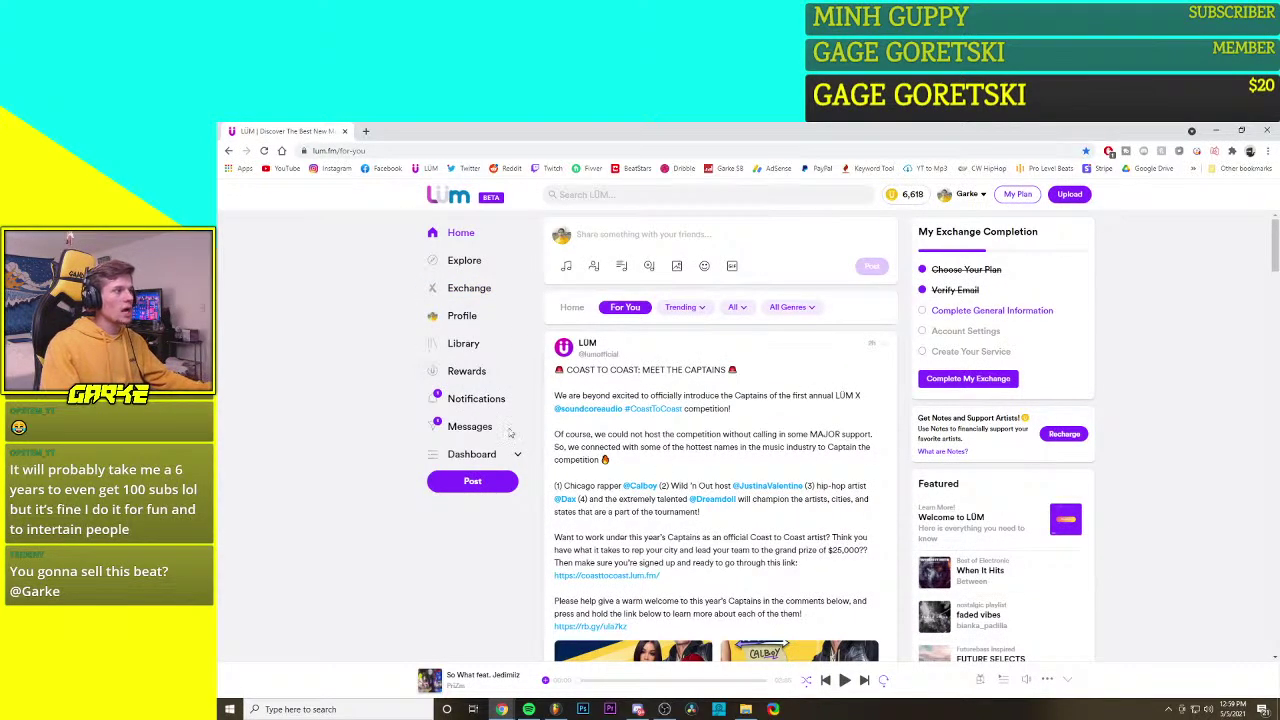
pyautogui.click(965, 195)
pyautogui.click(972, 307)
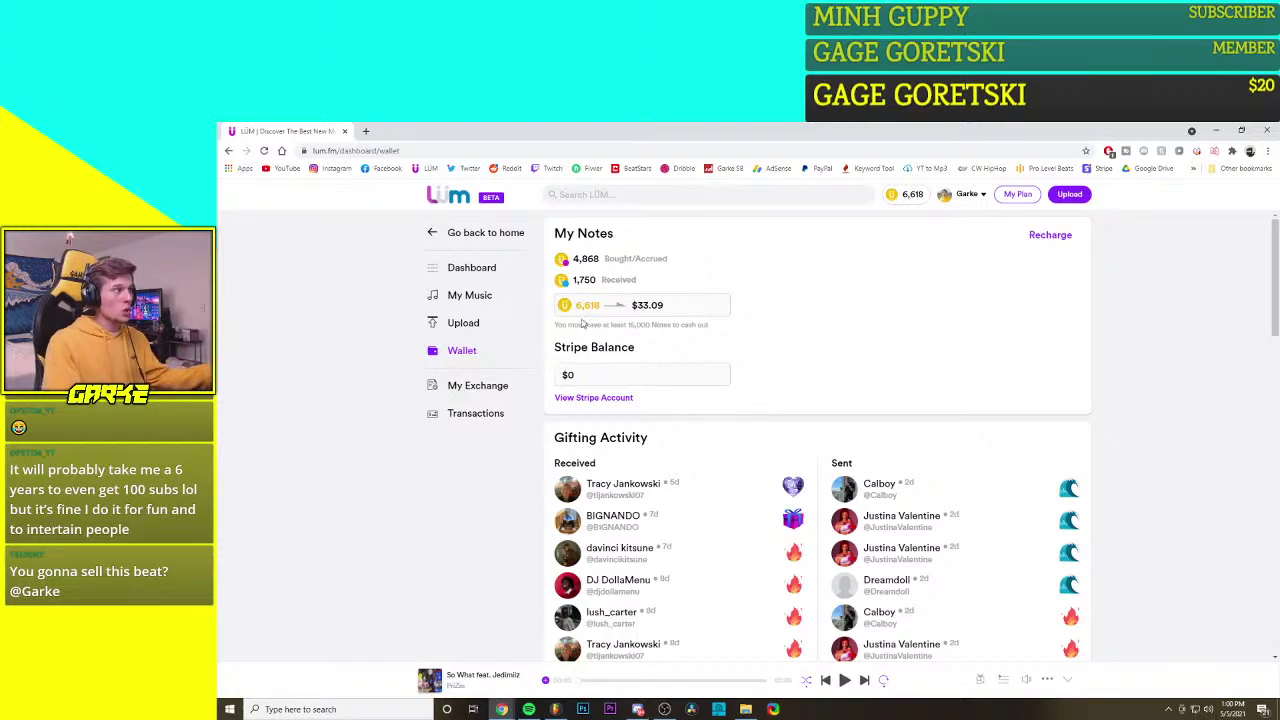
# Step: Look over the LÜM dashboard's statistics, music and wallet sections, and return to the home feed
pyautogui.click(472, 268)
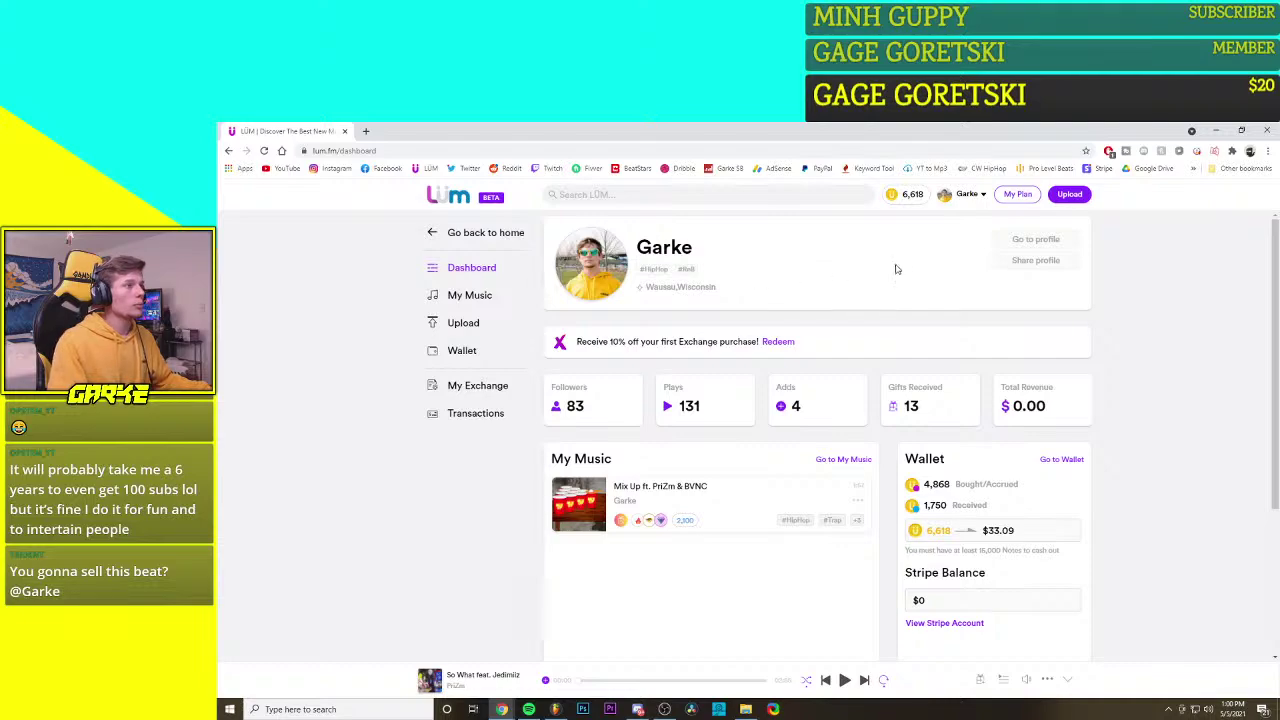
pyautogui.scroll(-3, 899, 256)
pyautogui.scroll(3, 899, 256)
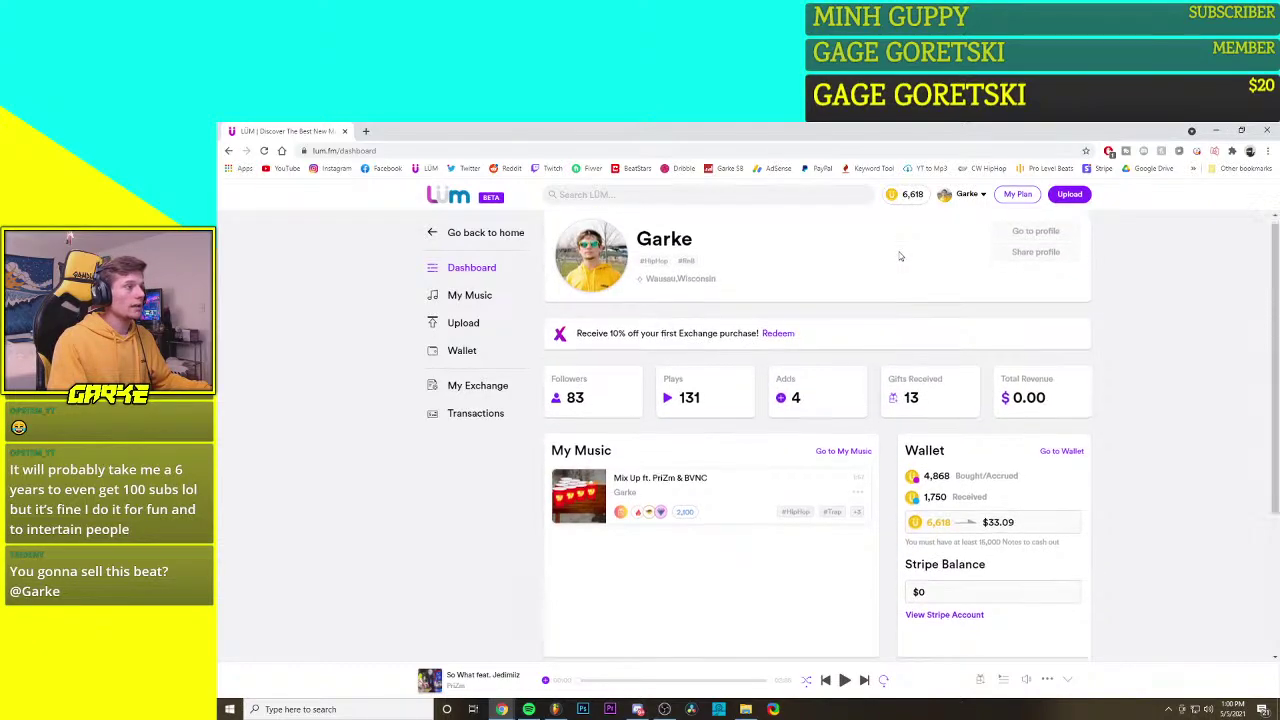
pyautogui.scroll(-3, 899, 256)
pyautogui.scroll(3, 899, 256)
pyautogui.click(450, 236)
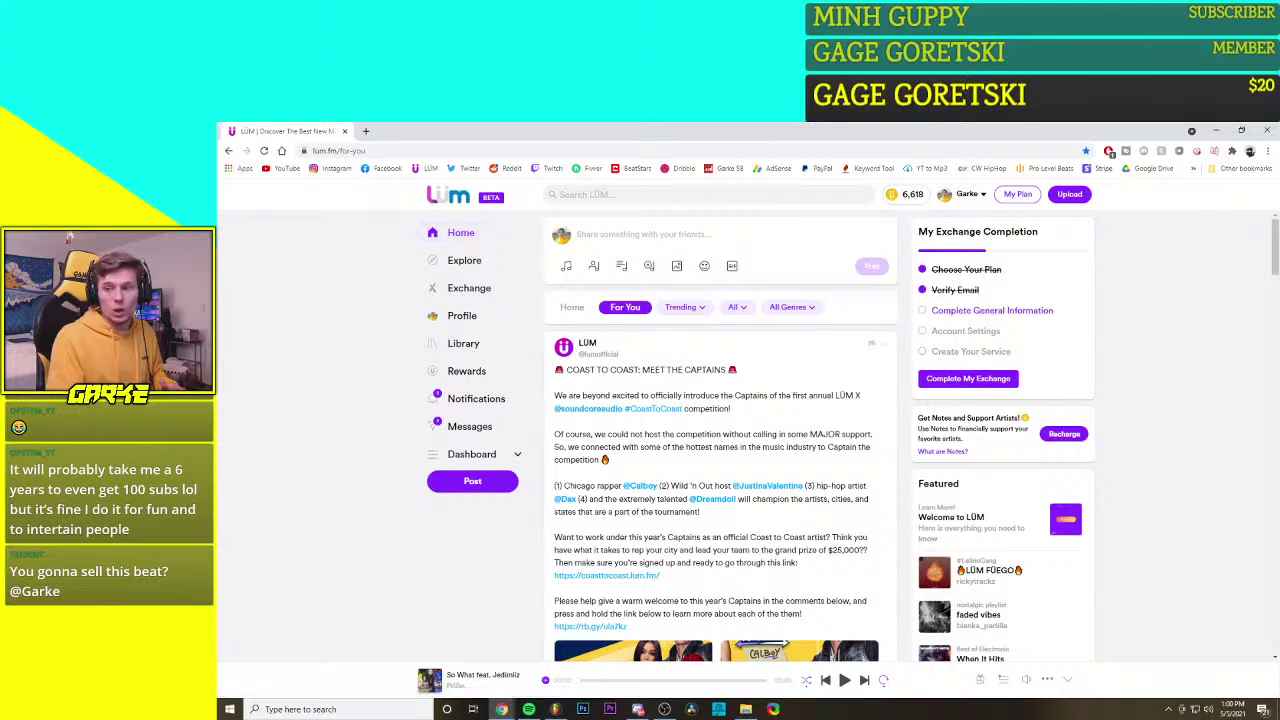
pyautogui.click(1193, 168)
pyautogui.click(1193, 170)
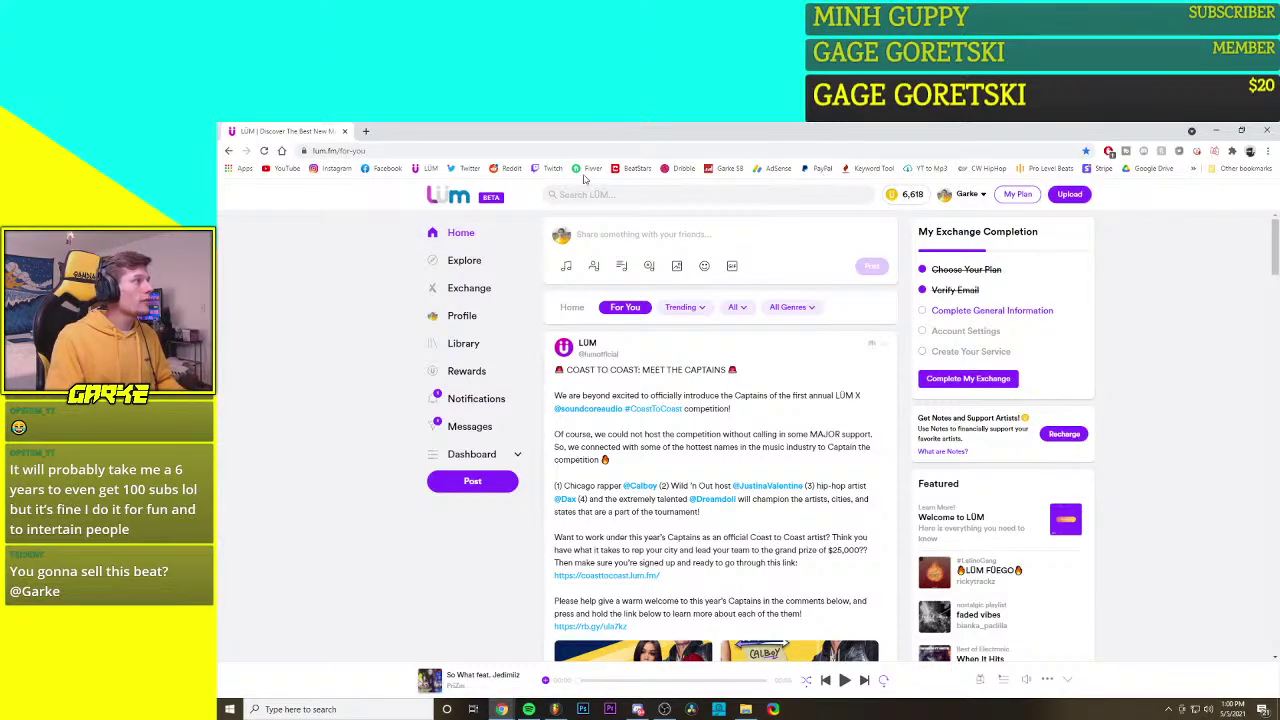
# Step: Open BeatStars, look over the account dashboard and view the account's own playlists
pyautogui.click(630, 168)
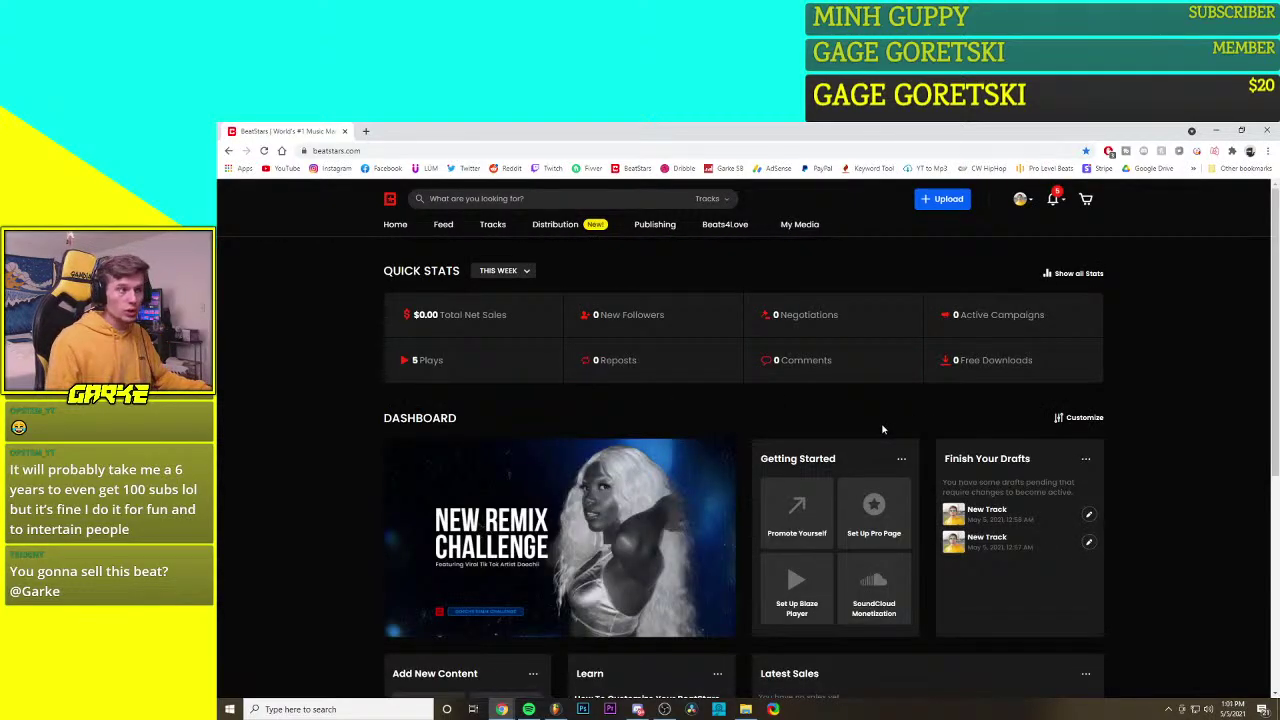
pyautogui.scroll(-4, 882, 429)
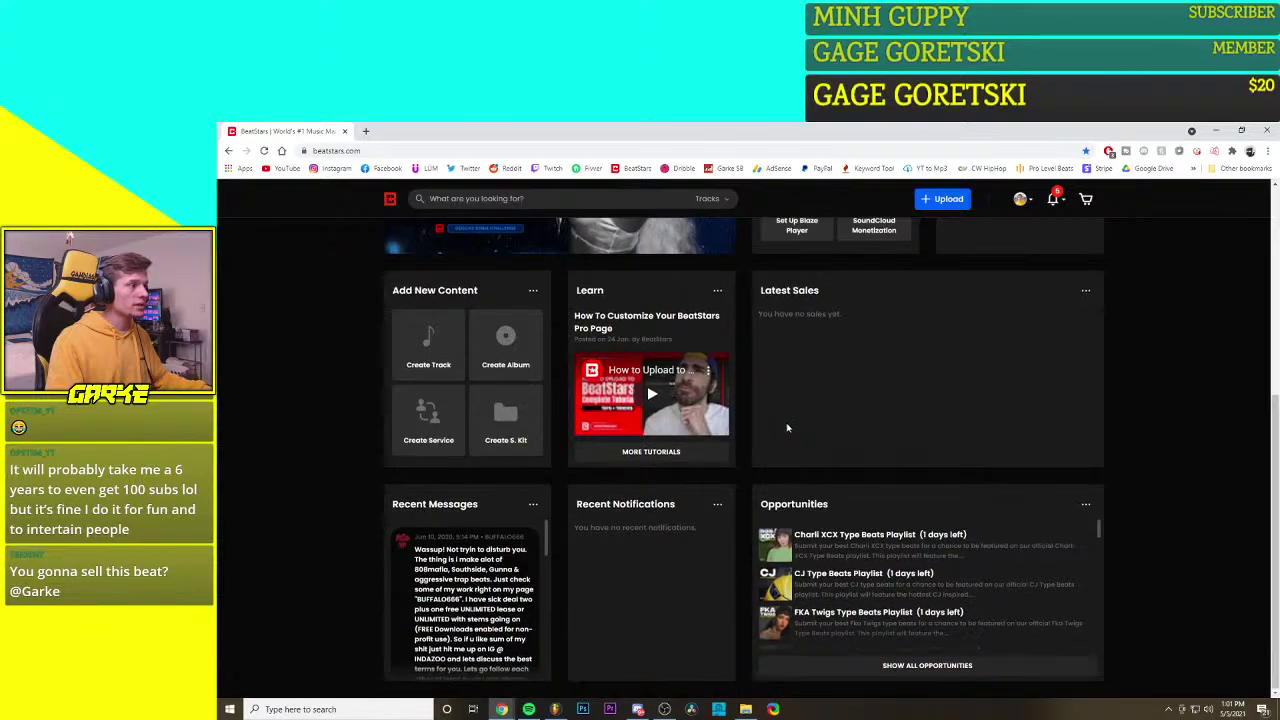
pyautogui.scroll(4, 786, 346)
pyautogui.click(1020, 198)
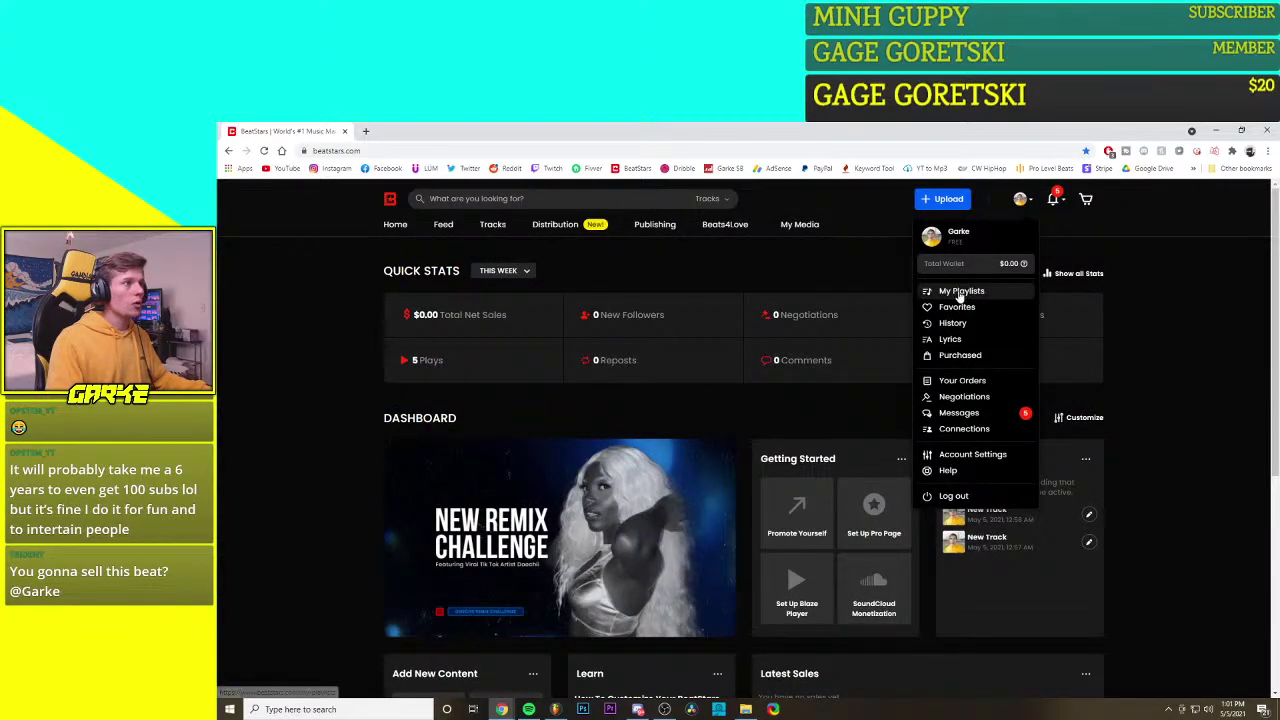
pyautogui.click(958, 293)
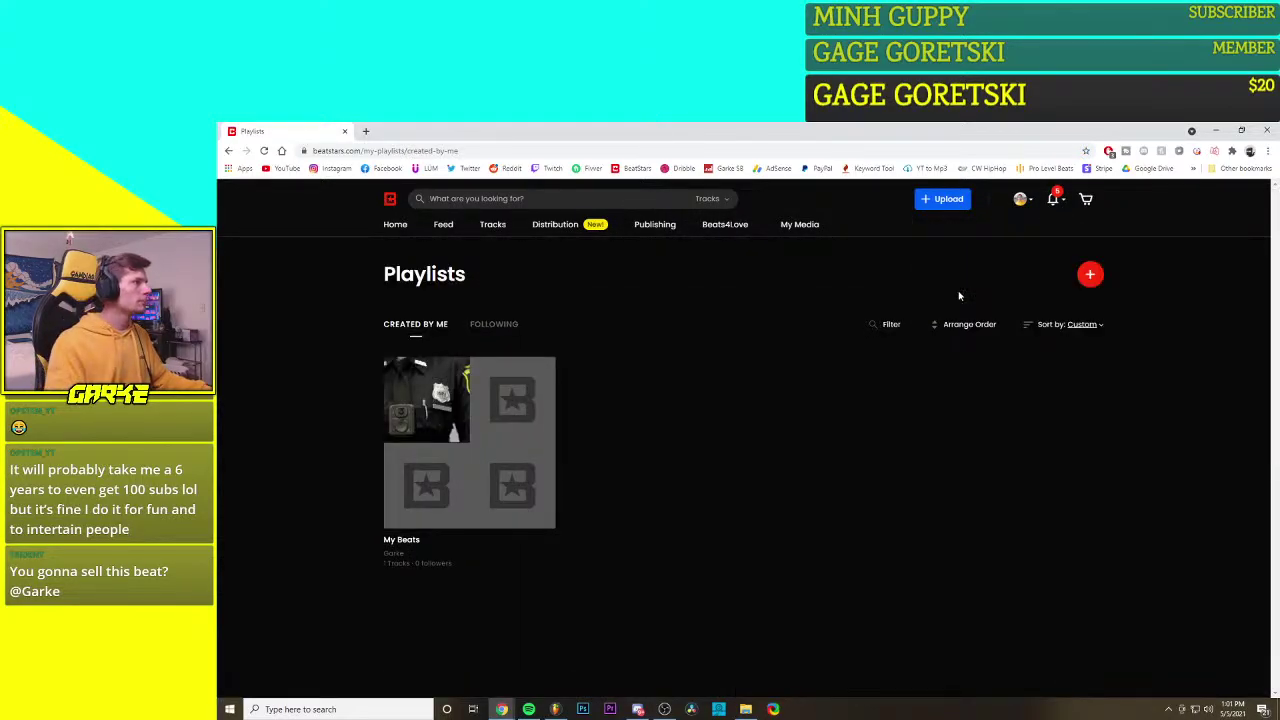
# Step: Open the list of own uploaded tracks and listen to Body Cam at a lowered volume, pausing and resuming it
pyautogui.click(784, 228)
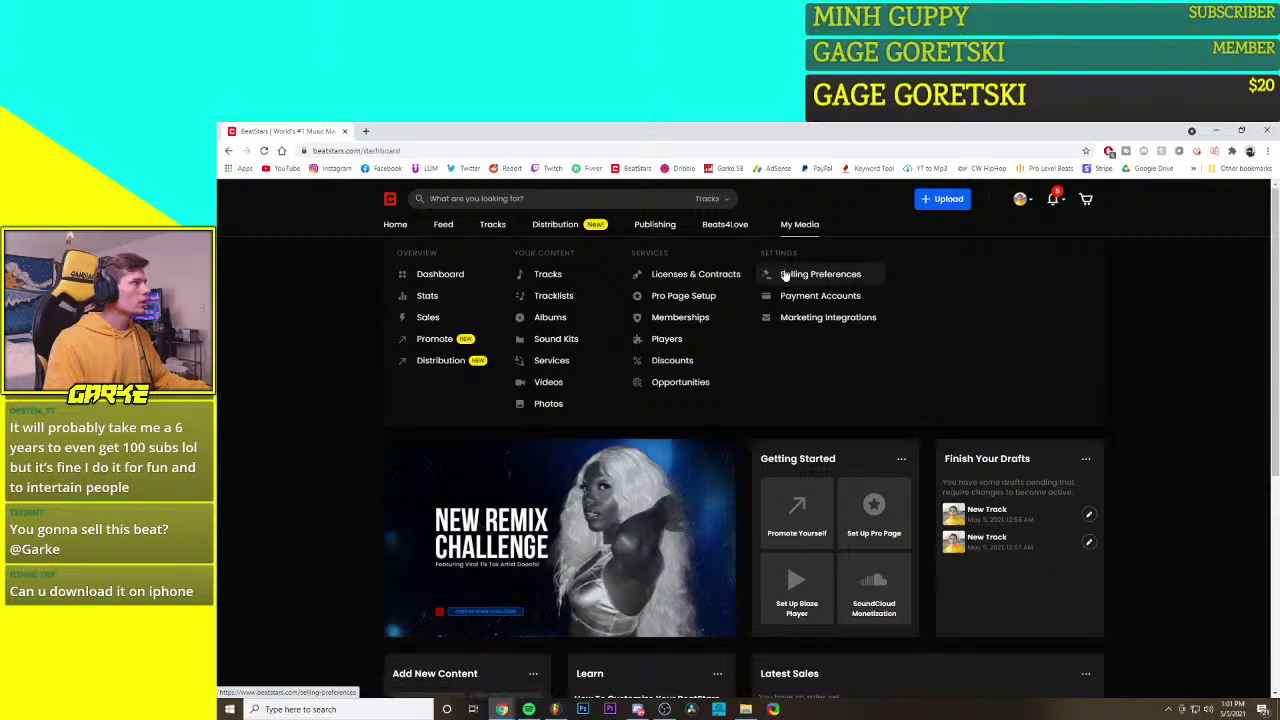
pyautogui.click(548, 273)
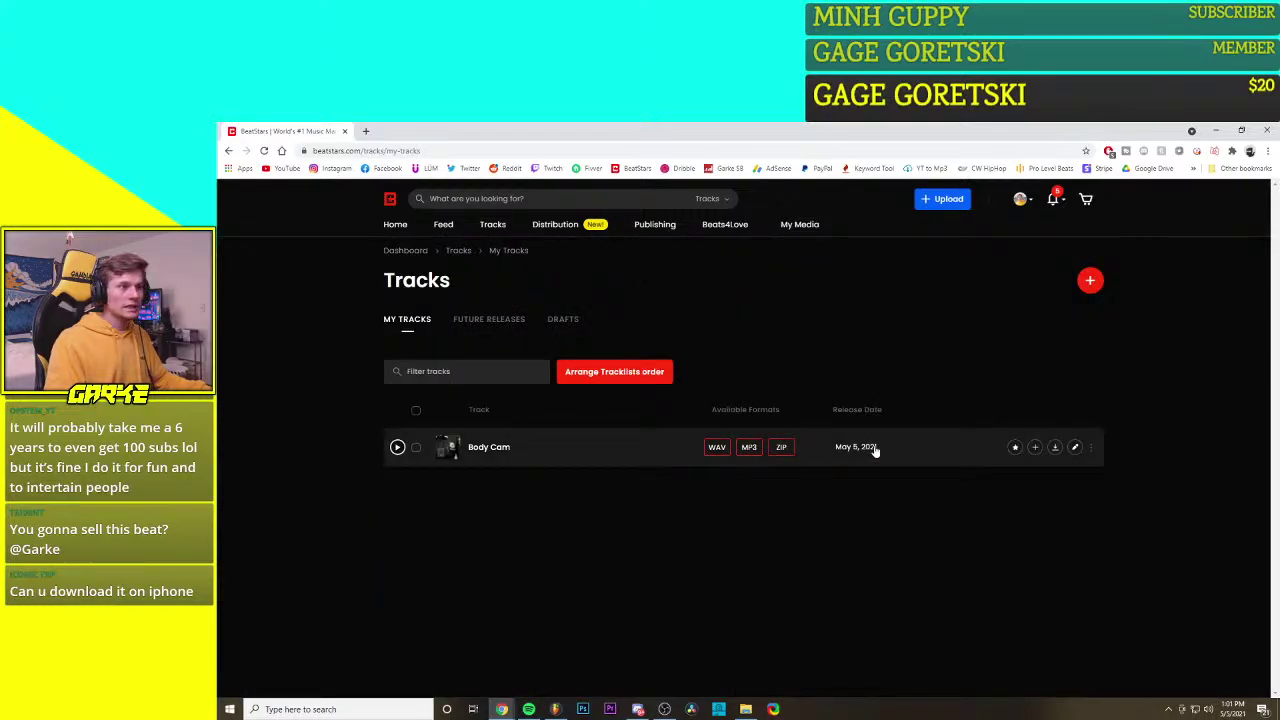
pyautogui.click(397, 449)
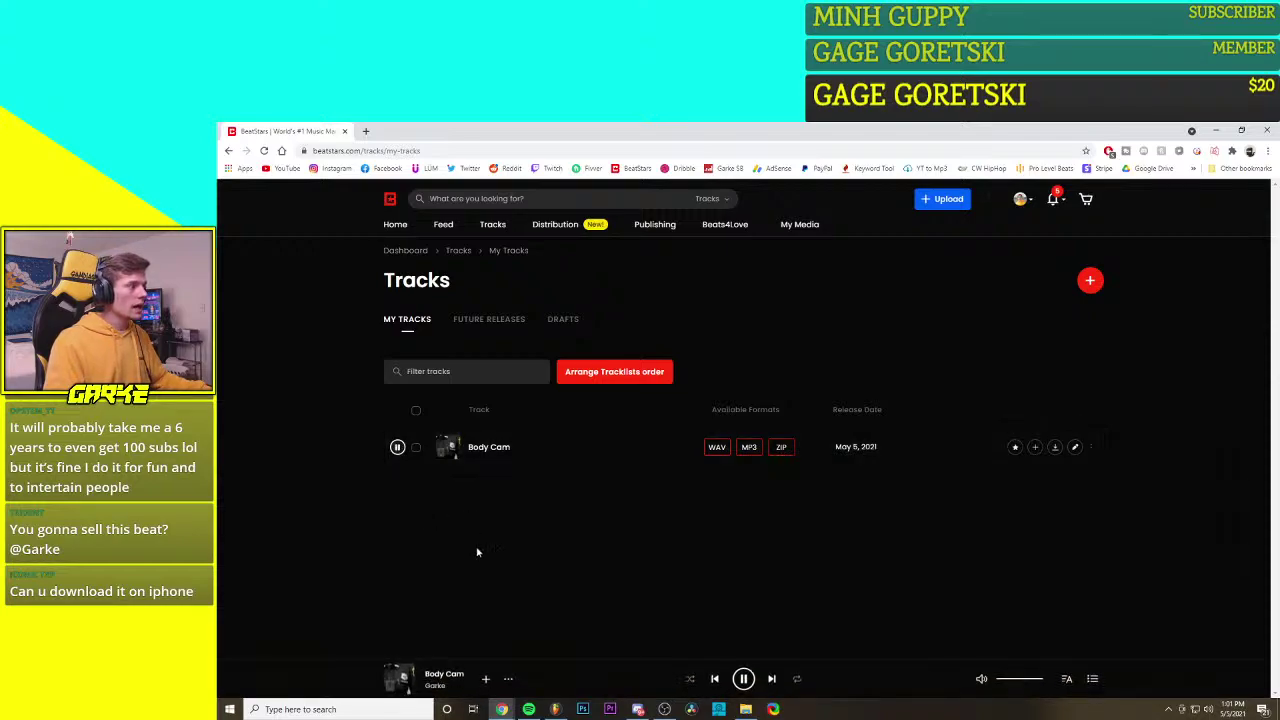
pyautogui.moveTo(1042, 679); pyautogui.dragTo(1024, 679)
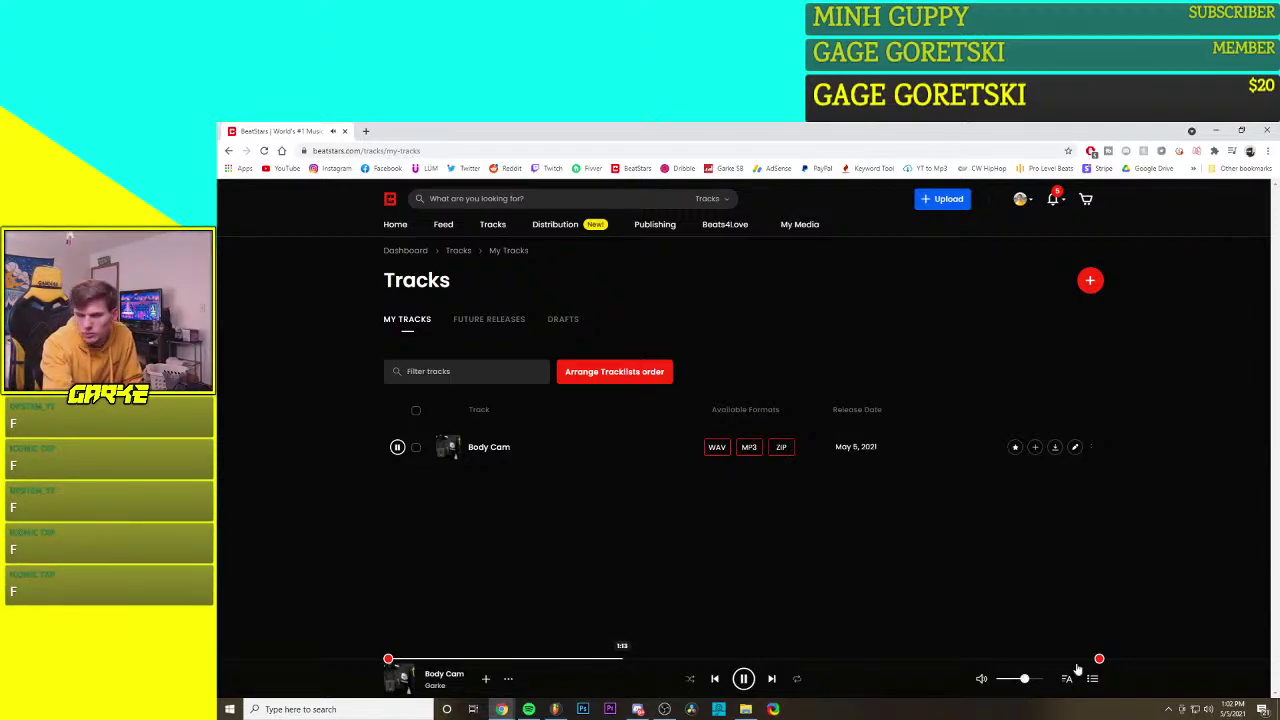
pyautogui.click(744, 680)
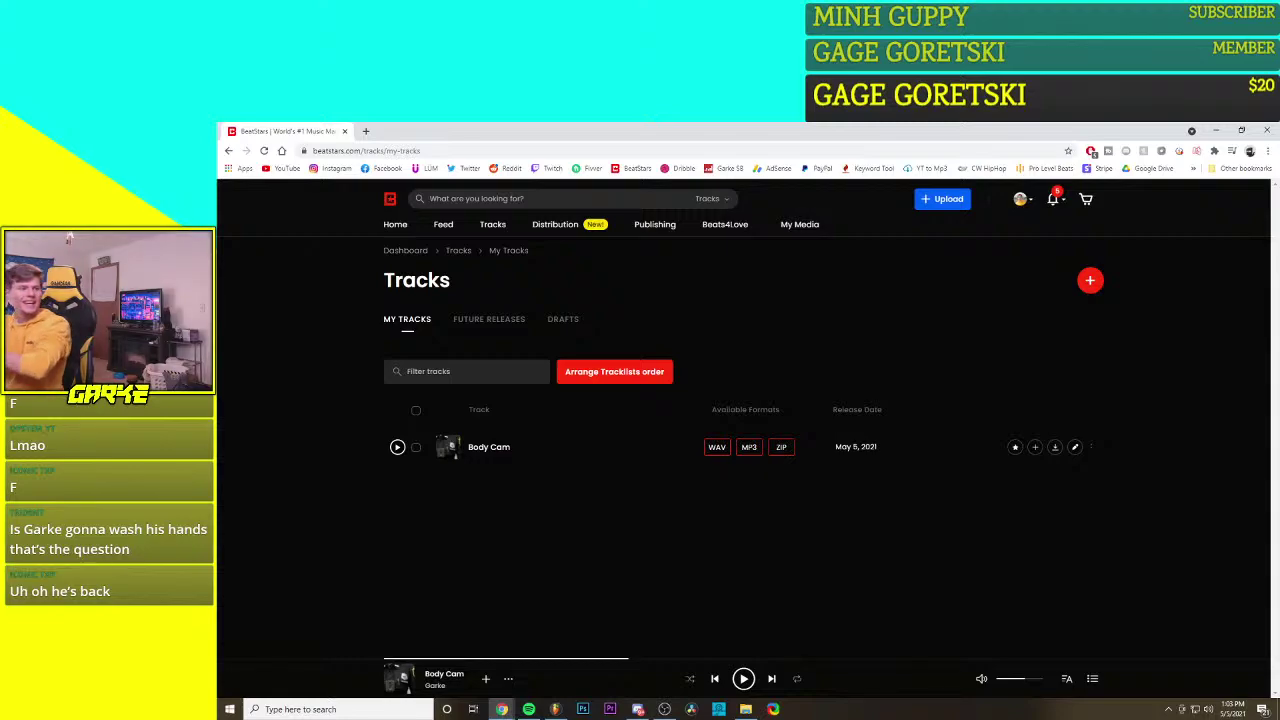
pyautogui.click(743, 678)
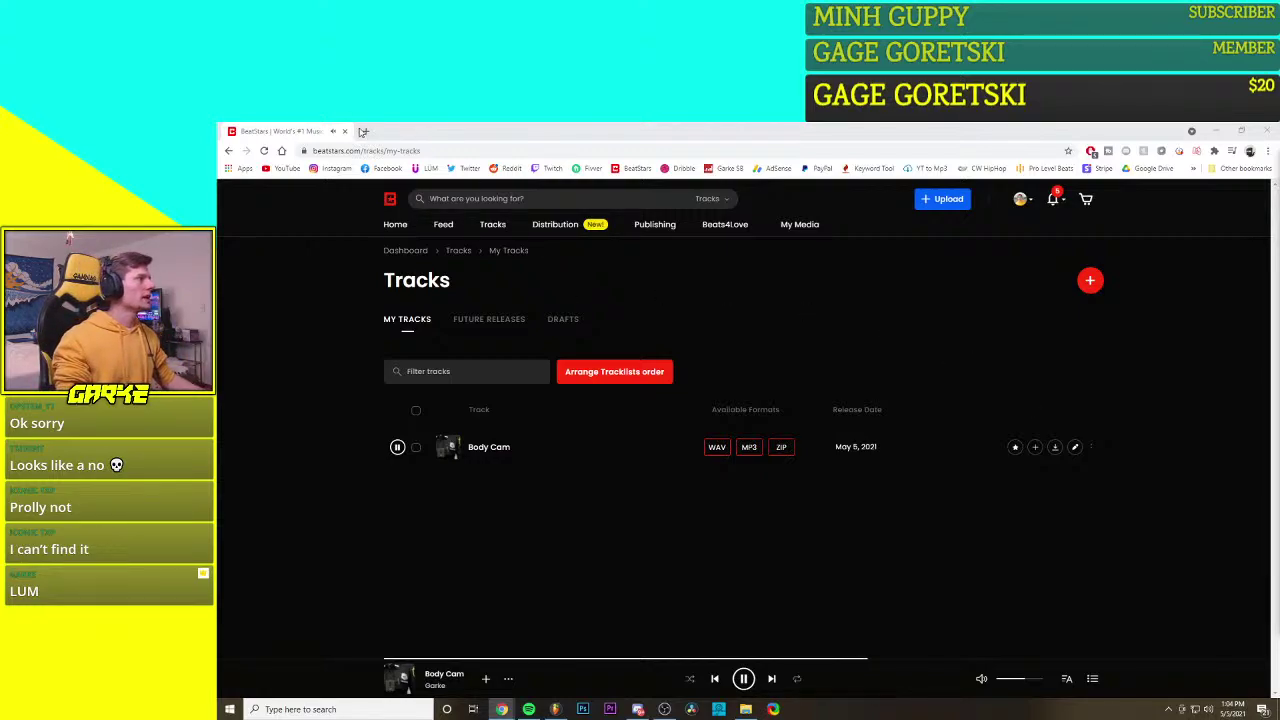
# Step: Open the LÜM artist profile in a new tab, share its link in the stream chat, and close the tab
pyautogui.click(365, 131)
pyautogui.click(424, 168)
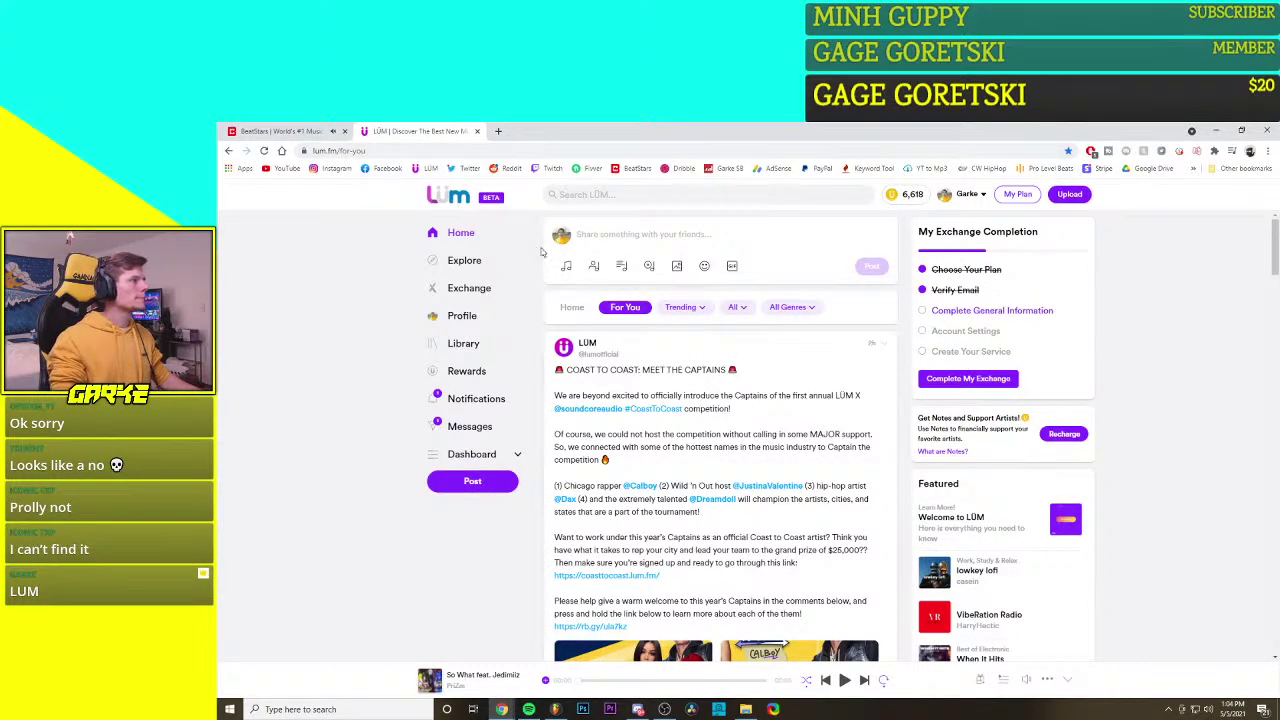
pyautogui.click(461, 316)
pyautogui.click(313, 152)
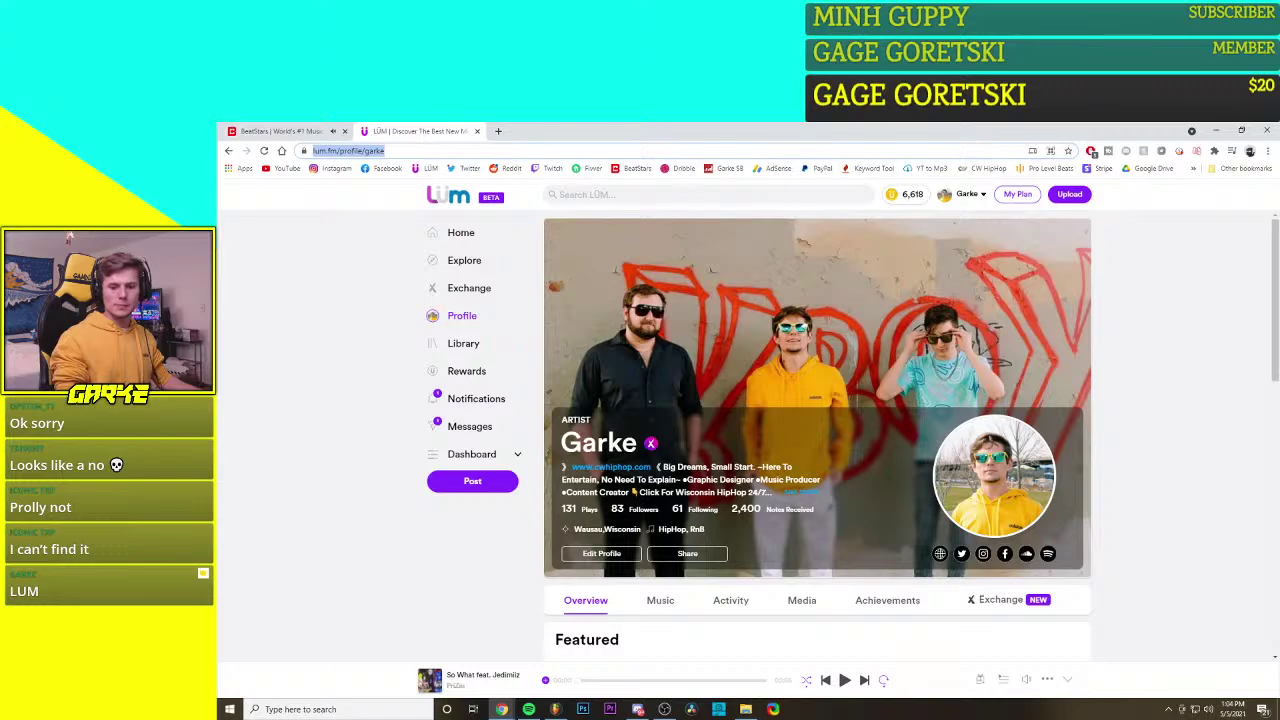
pyautogui.hotkey('alt', 'Tab')
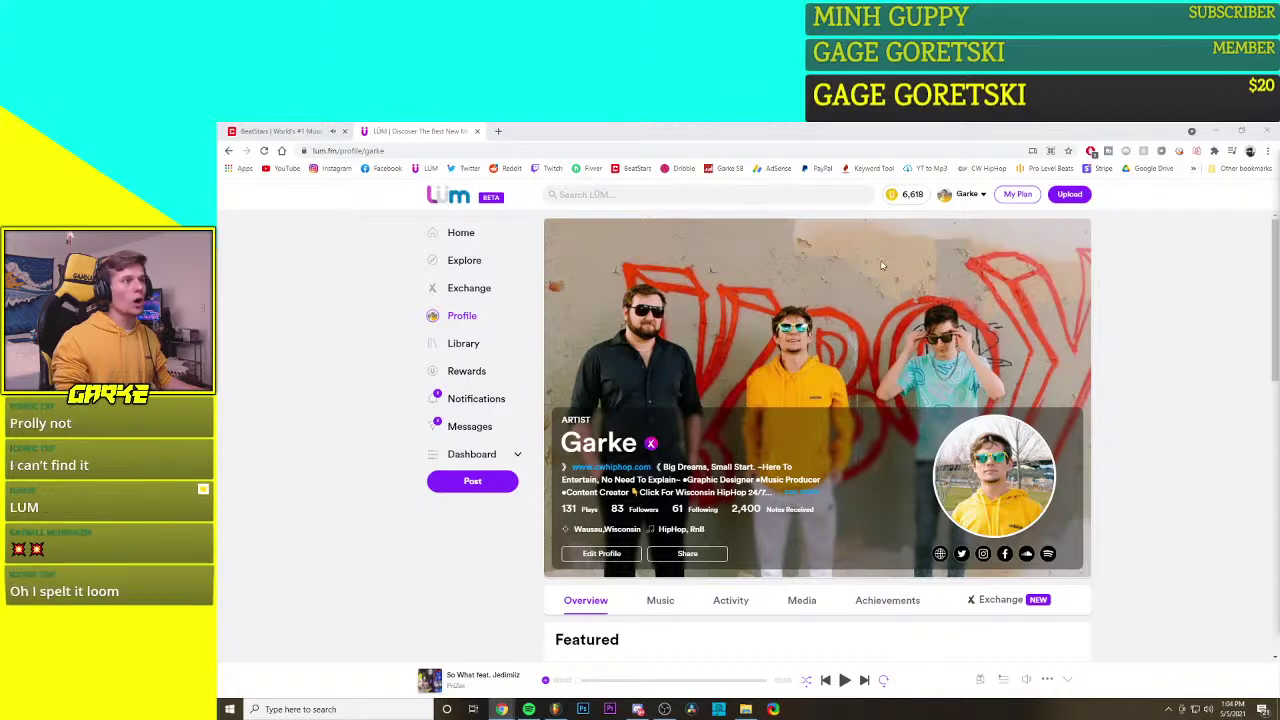
pyautogui.click(478, 131)
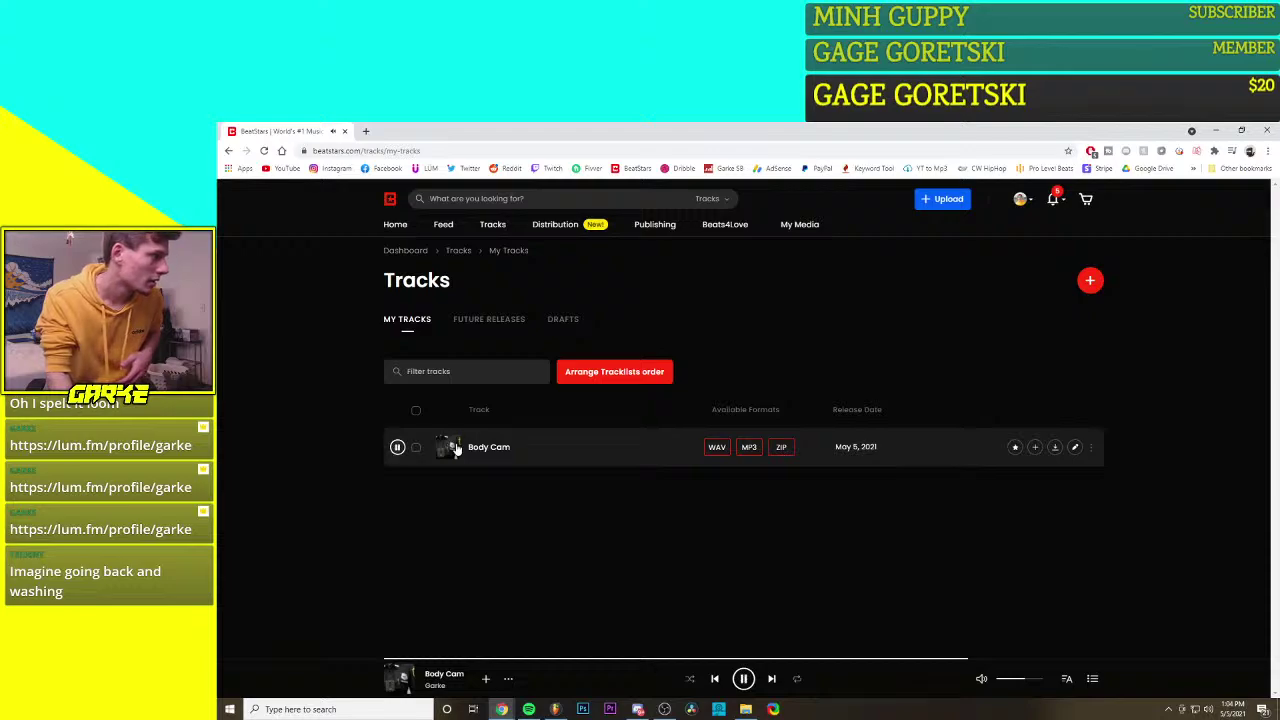
# Step: Open the Body Cam track page on BeatStars and pause the playing track
pyautogui.click(441, 675)
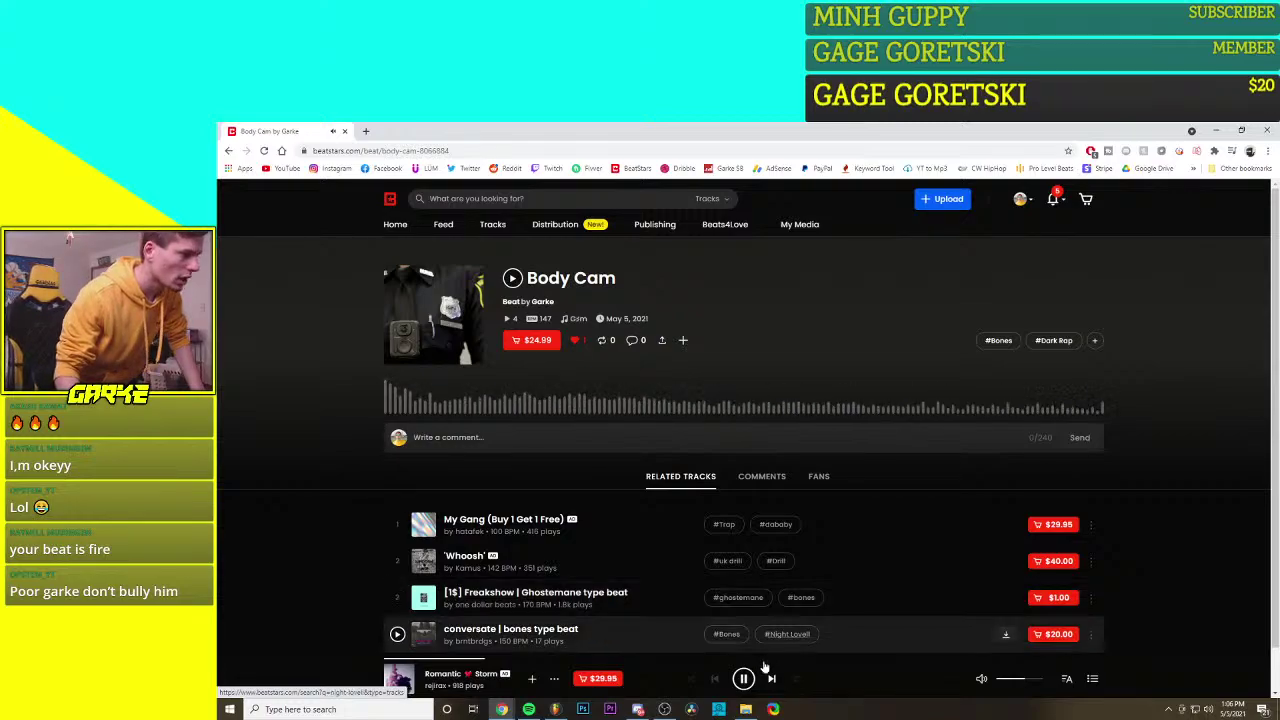
pyautogui.click(743, 679)
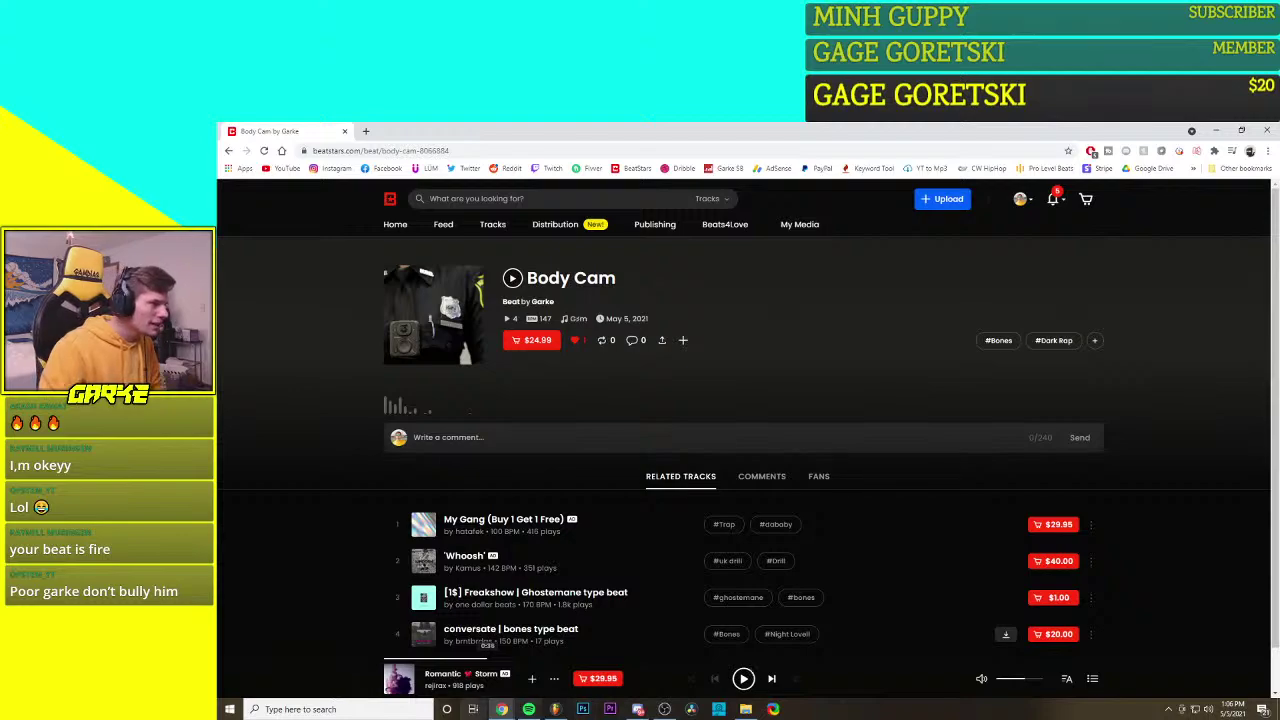
# Step: Play Body Cam from the list of own tracks, open its track page and pause the playback
pyautogui.click(742, 678)
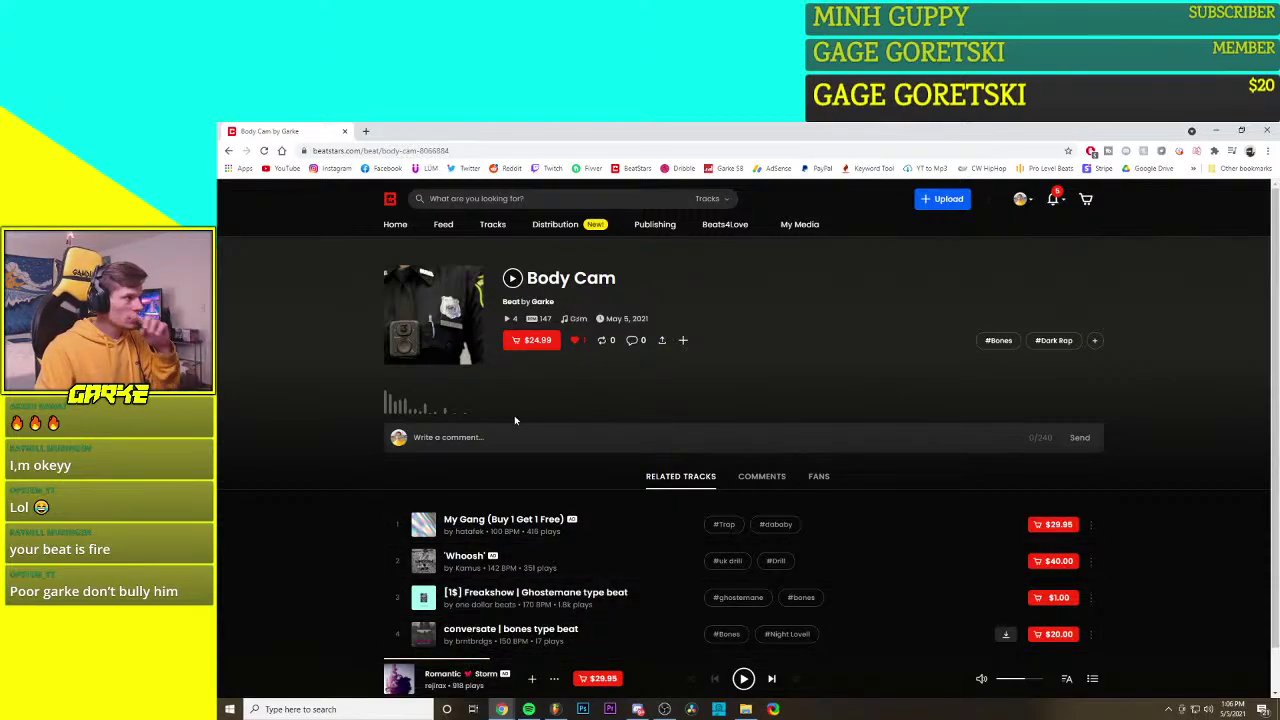
pyautogui.click(228, 150)
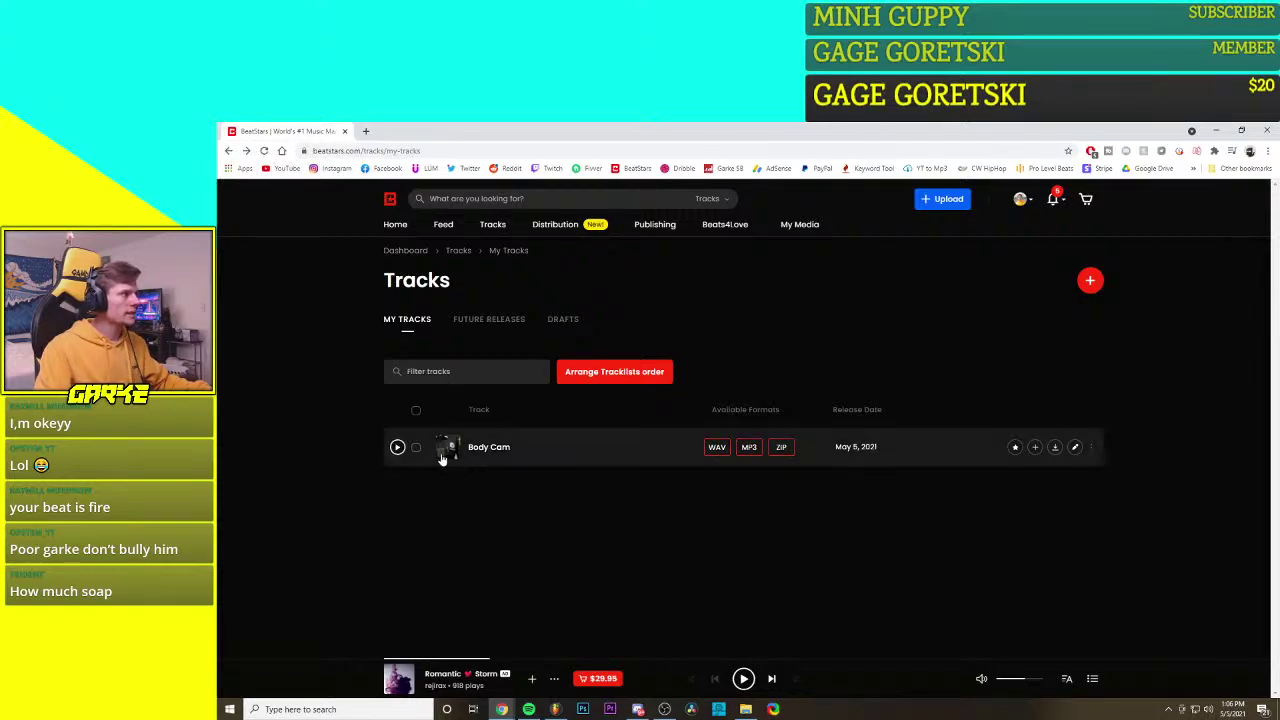
pyautogui.click(397, 448)
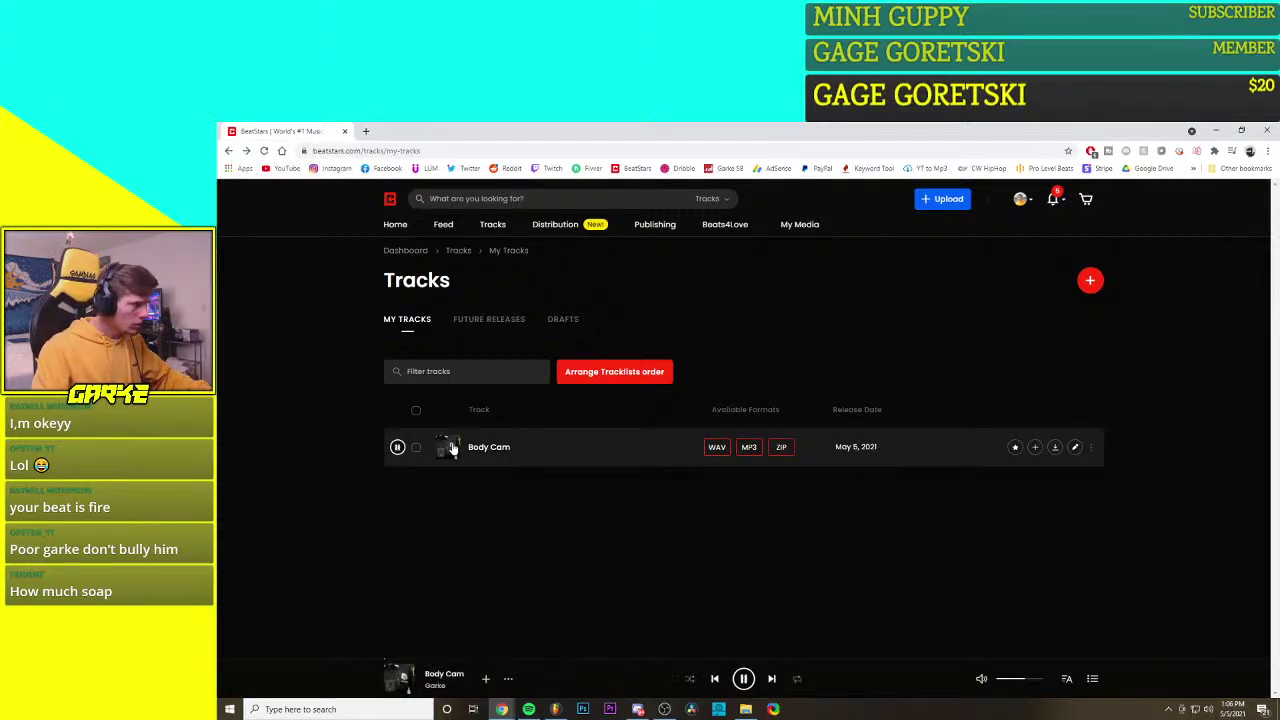
pyautogui.click(444, 674)
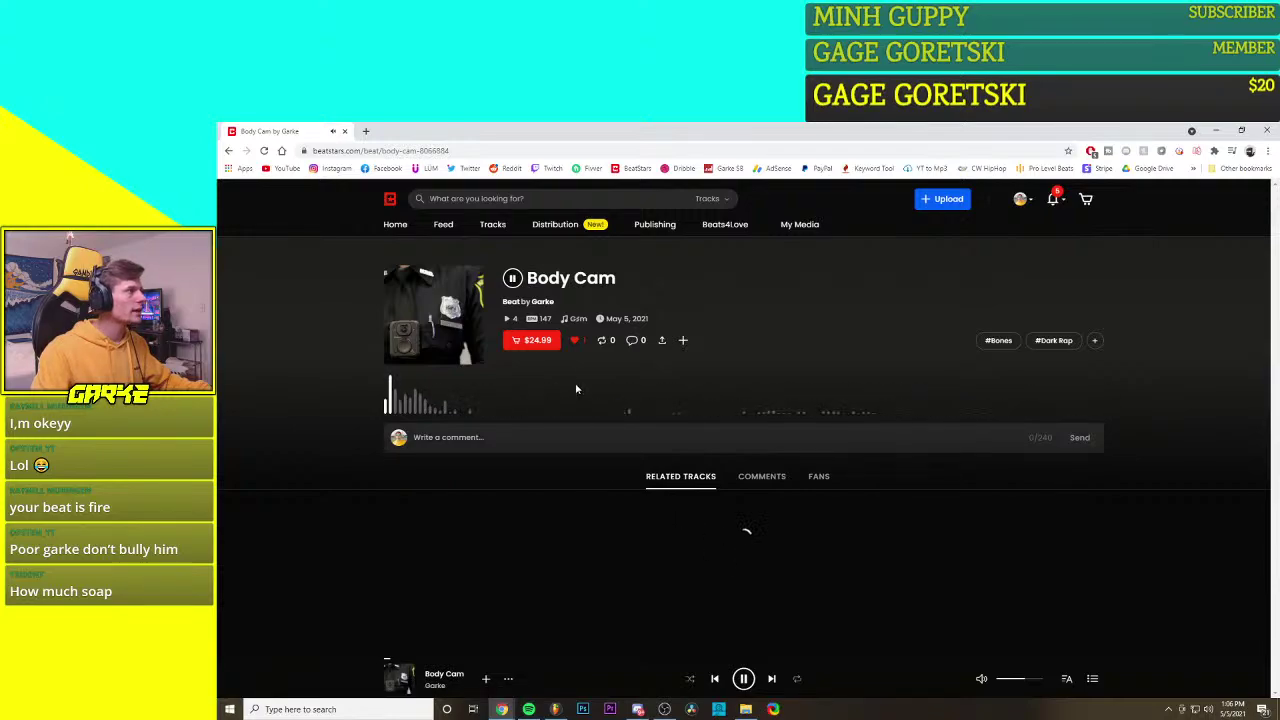
pyautogui.click(743, 679)
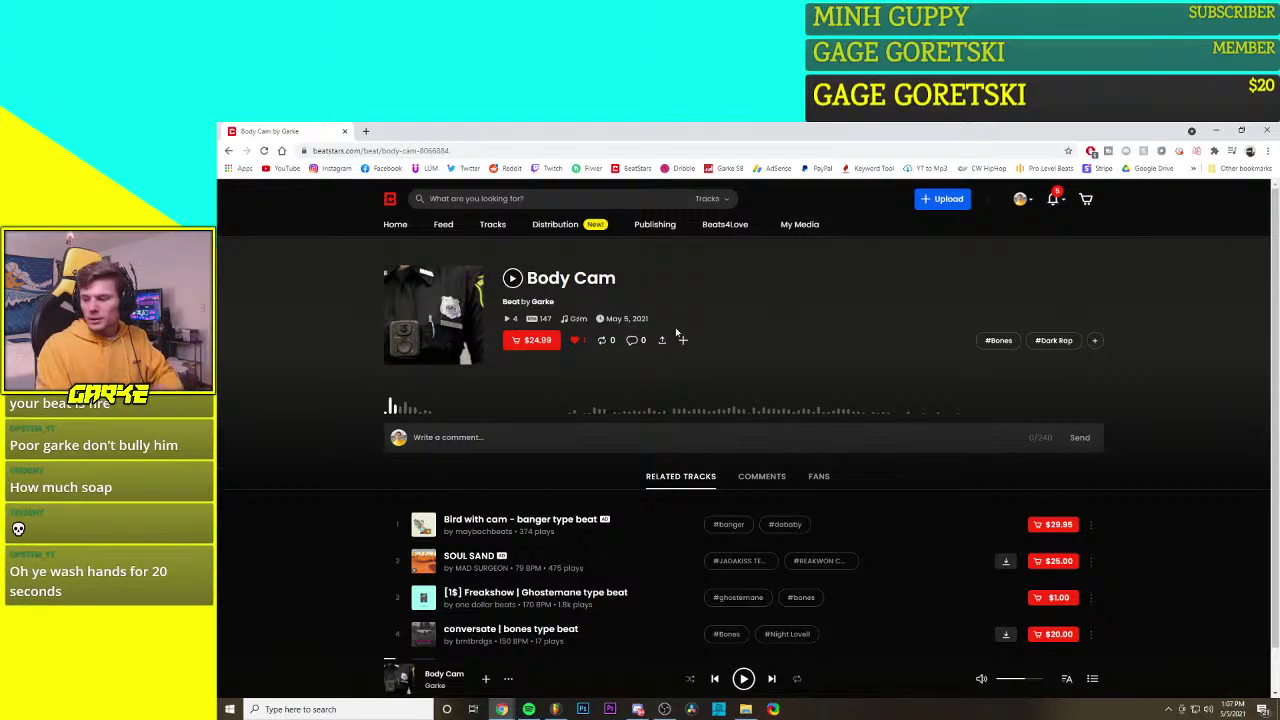
# Step: Close the BeatStars browser tab and return to the beat project in FL Studio
pyautogui.click(1064, 199)
pyautogui.click(1062, 201)
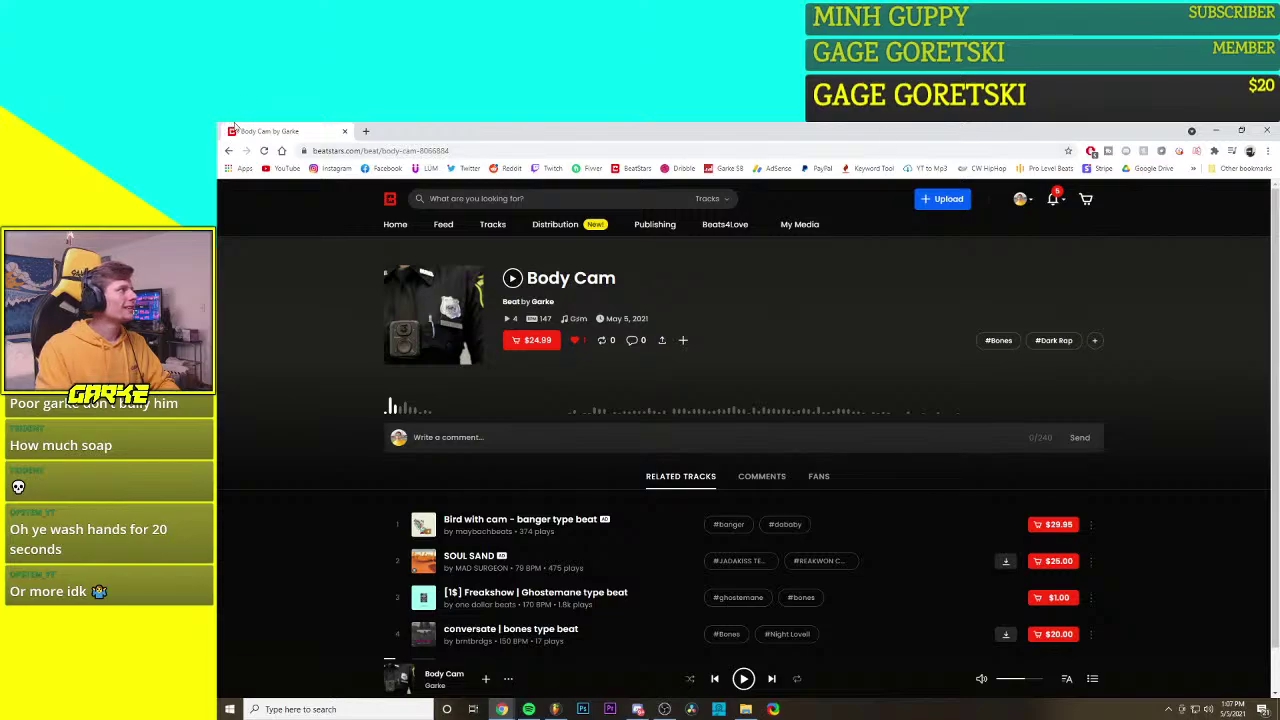
pyautogui.click(344, 131)
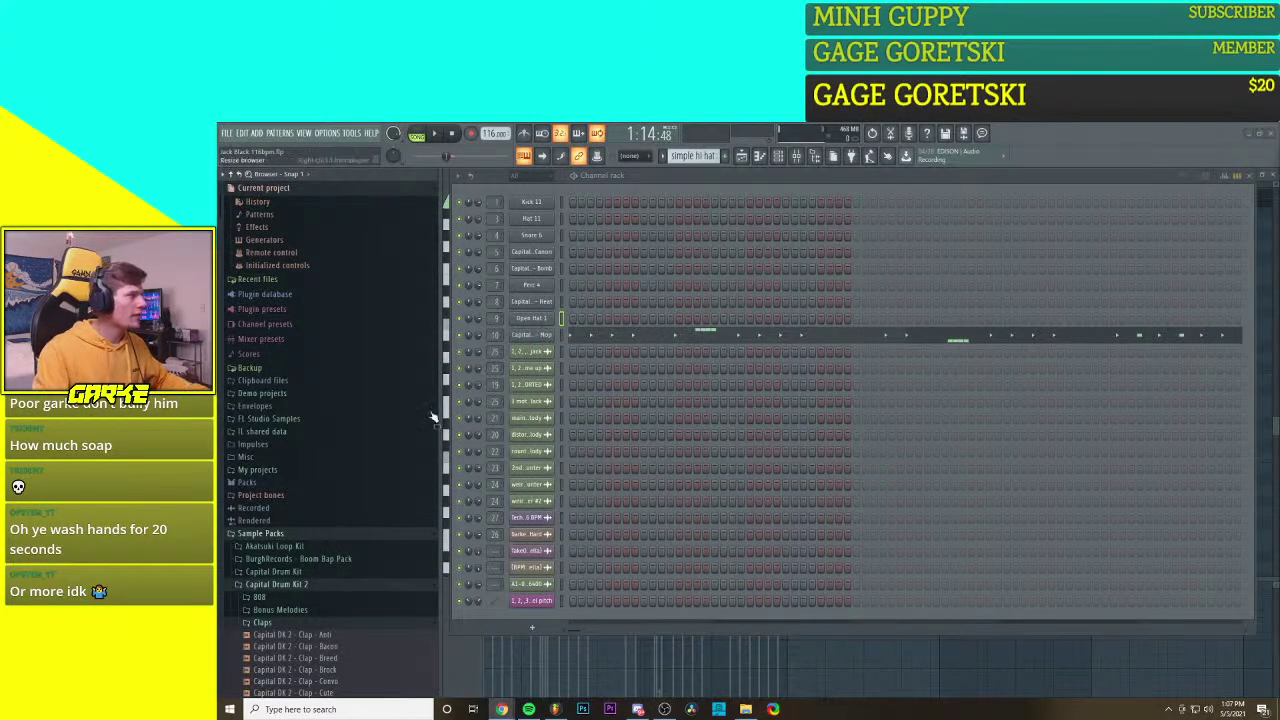
# Step: Find the Open Hats folder of the Travis Scott Drum Kit and audition Open Hat 3 and Open Hat 5
pyautogui.scroll(-5, 330, 500)
pyautogui.click(262, 343)
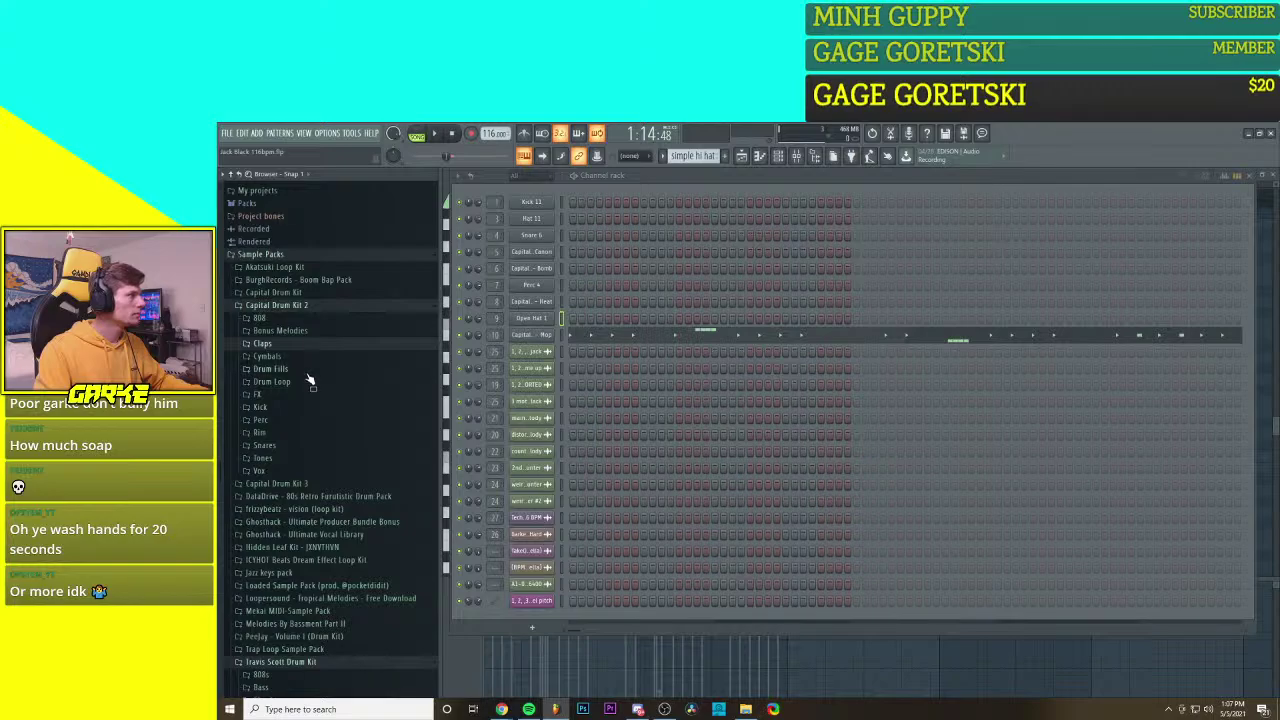
pyautogui.scroll(-5, 310, 383)
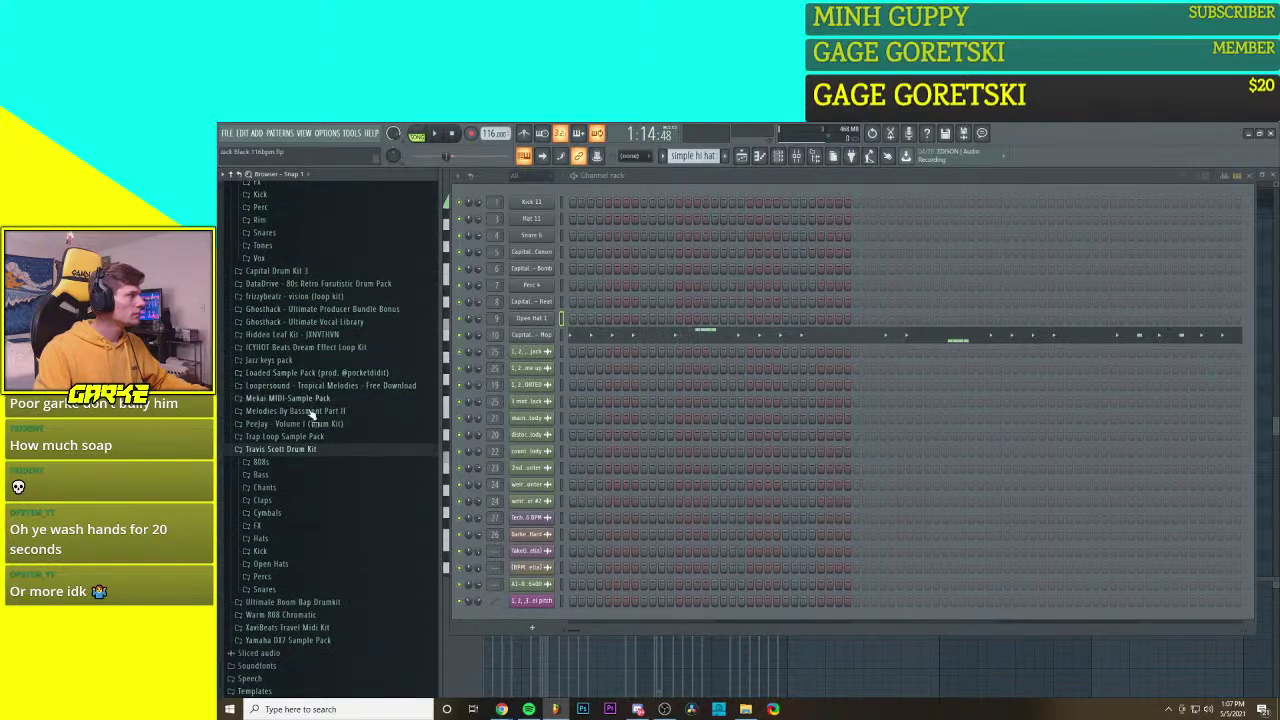
pyautogui.click(268, 564)
pyautogui.click(285, 543)
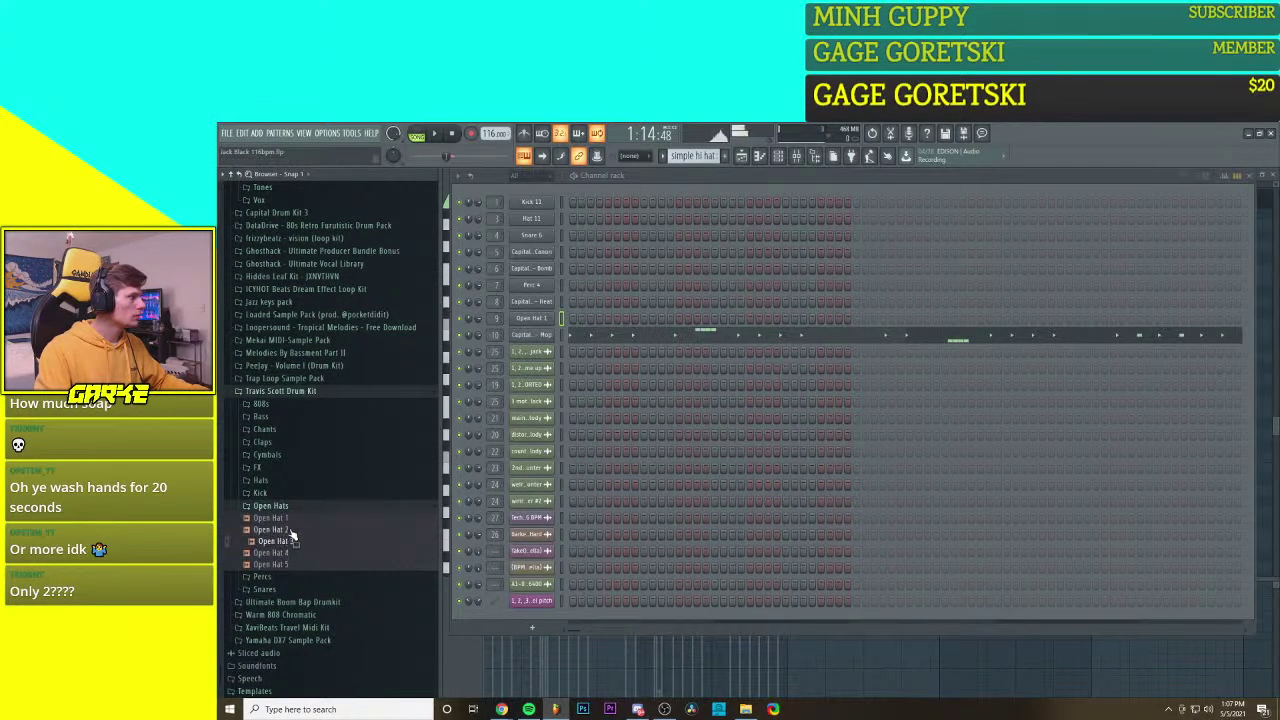
pyautogui.click(290, 565)
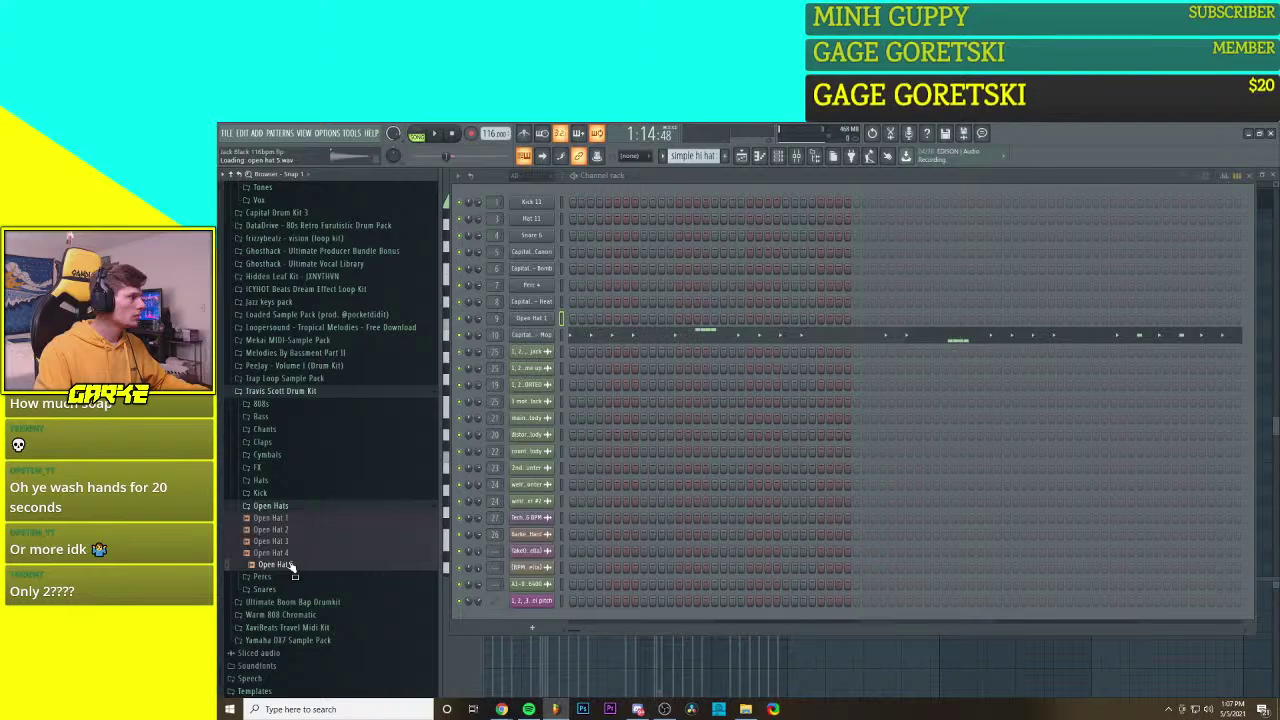
# Step: Browse the Open Hats folder of the Capital Drum Kit and audition the Arrow, Both and Count samples
pyautogui.scroll(2, 293, 568)
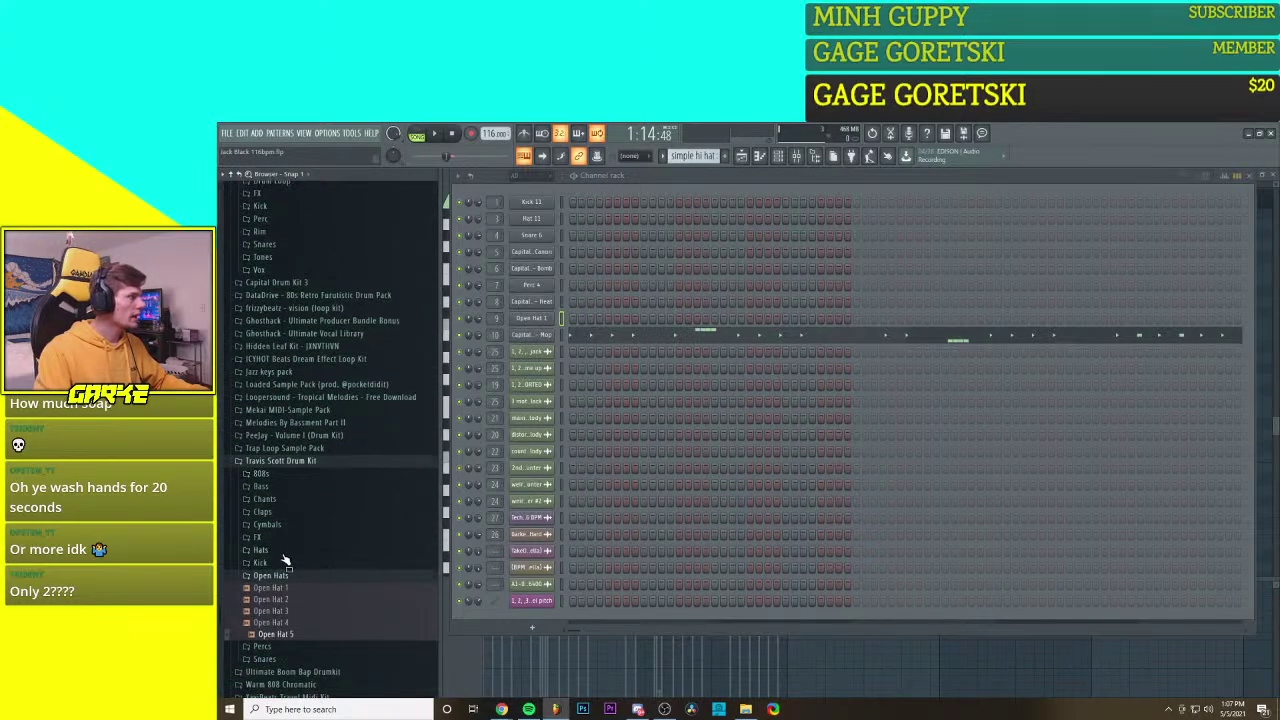
pyautogui.scroll(6, 290, 545)
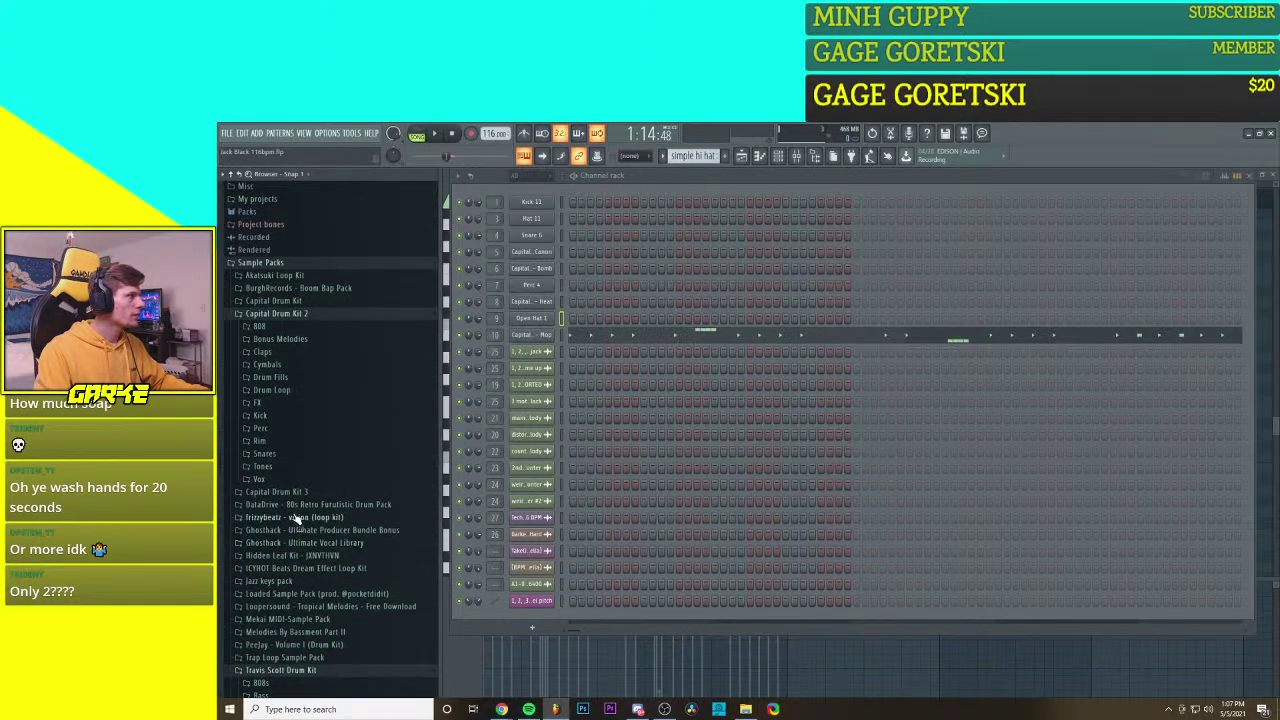
pyautogui.click(305, 316)
pyautogui.click(290, 301)
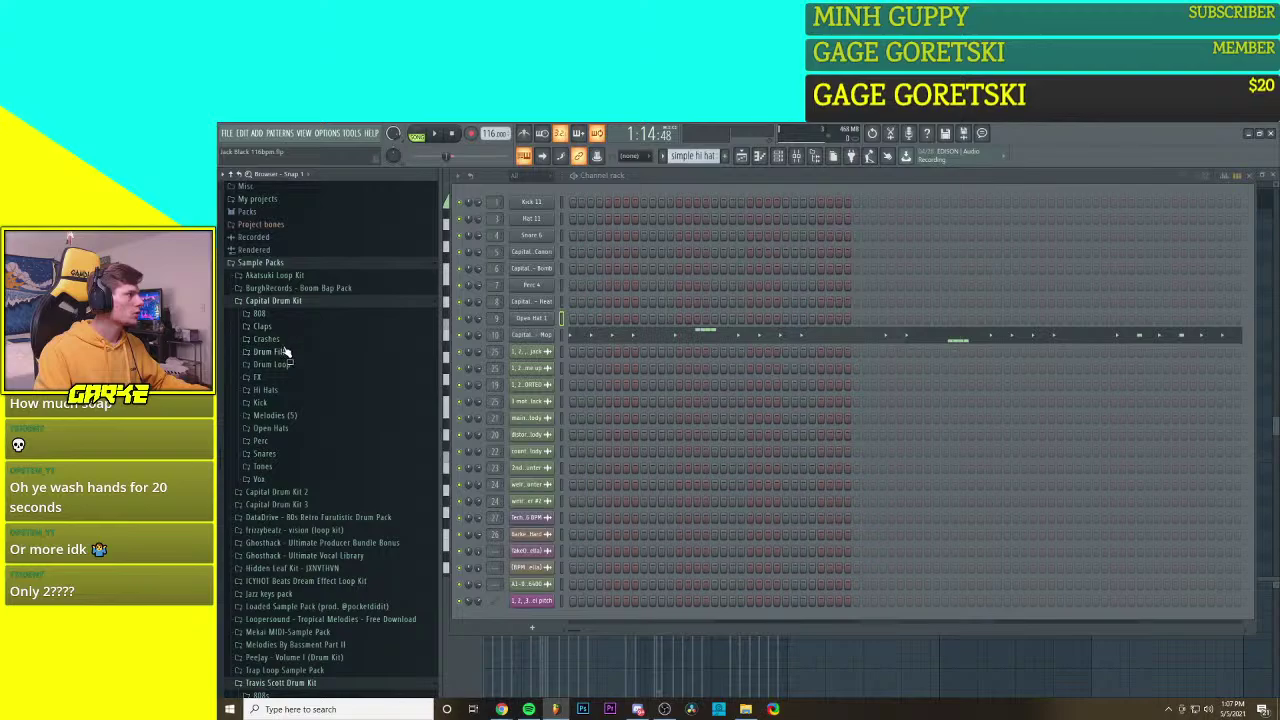
pyautogui.click(287, 428)
pyautogui.click(288, 442)
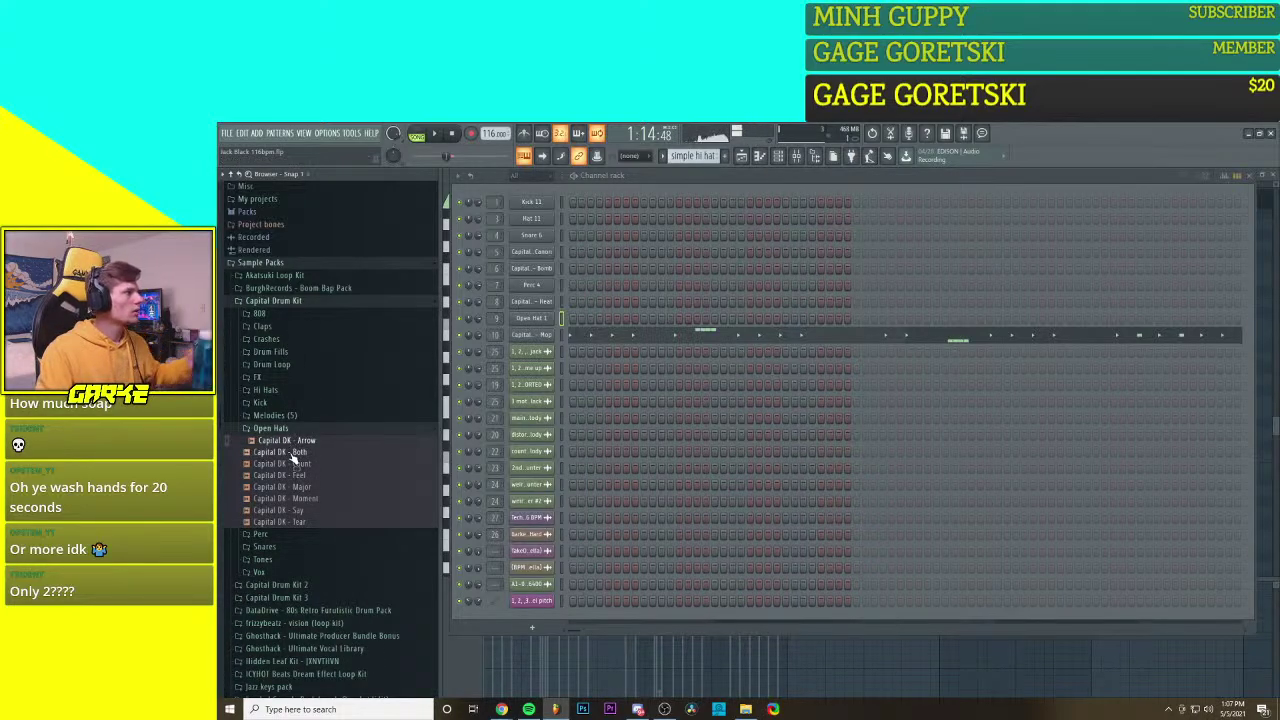
pyautogui.click(293, 453)
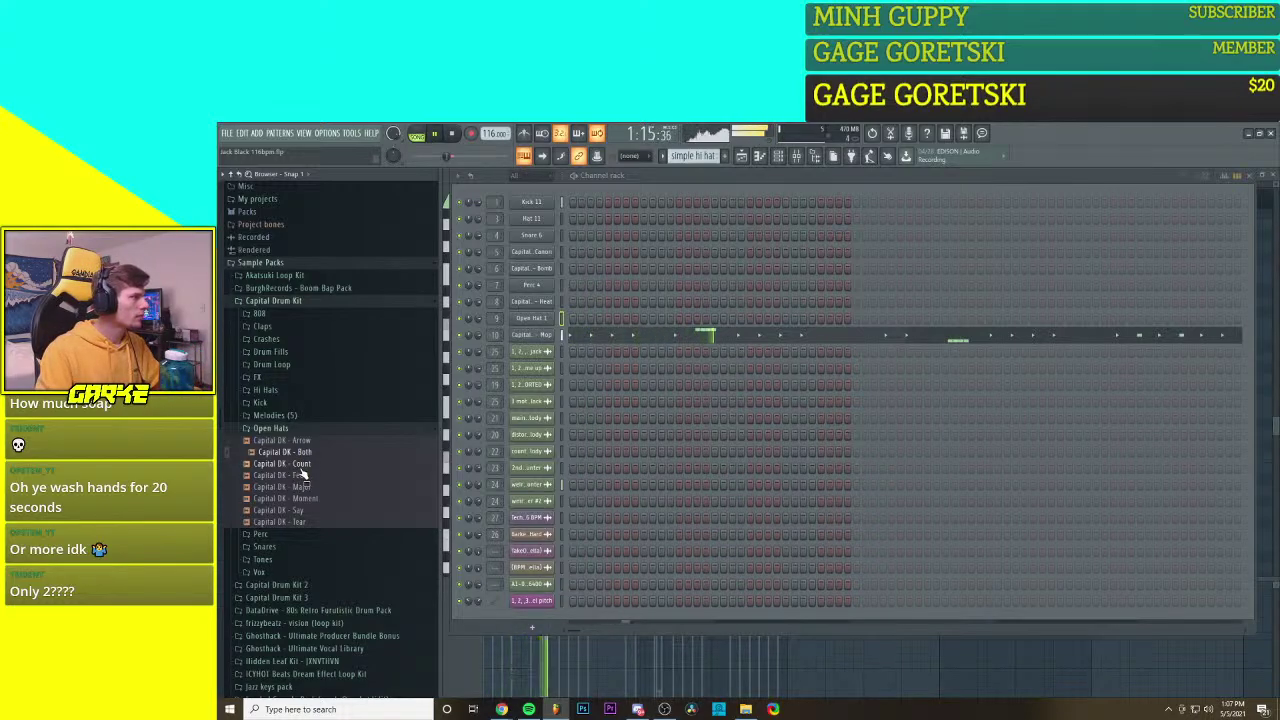
pyautogui.click(305, 464)
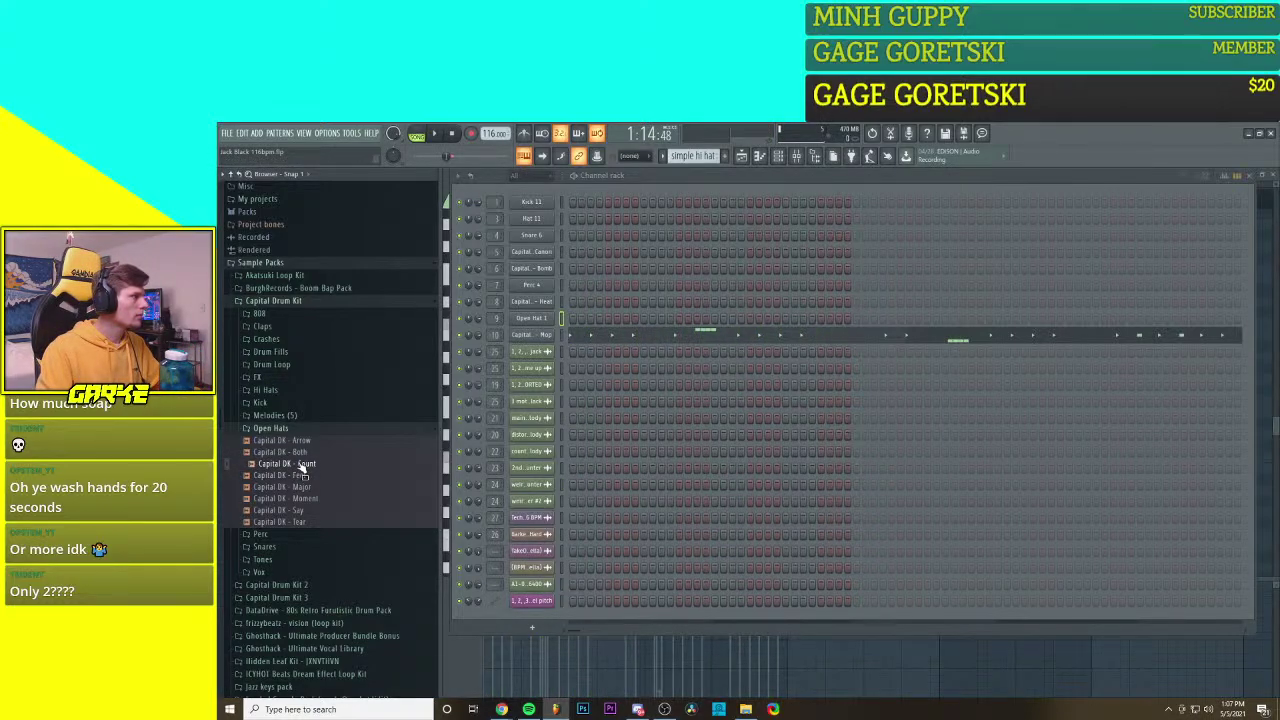
pyautogui.click(302, 466)
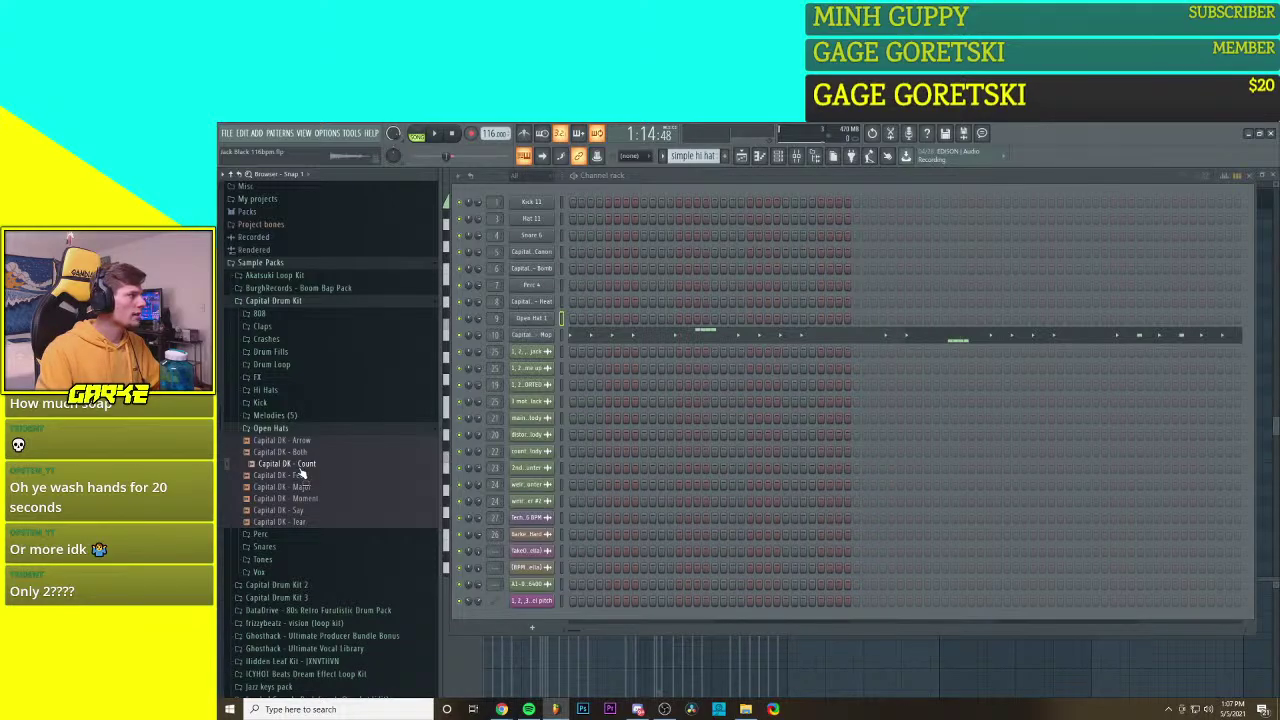
# Step: Add the Capital DK - Count sample as a new channel on mixer track 11 and name that track 2nd open hat
pyautogui.moveTo(300, 472); pyautogui.dragTo(525, 350)
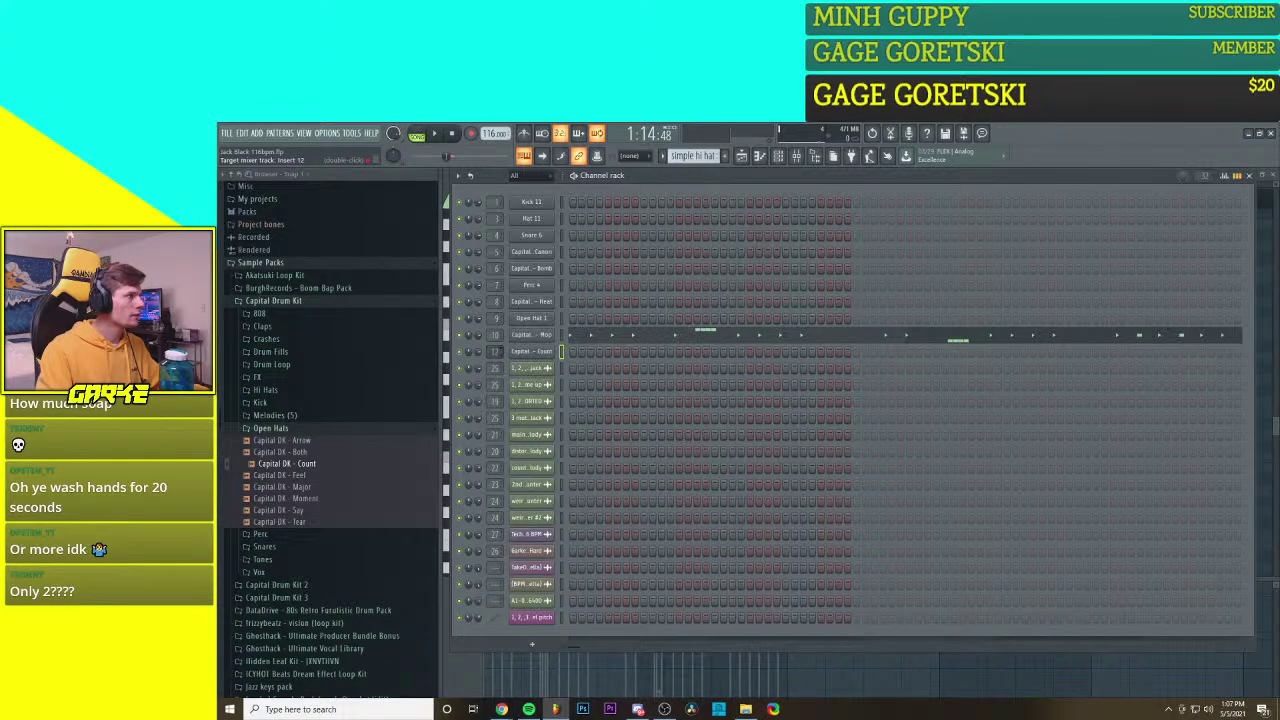
pyautogui.click(797, 157)
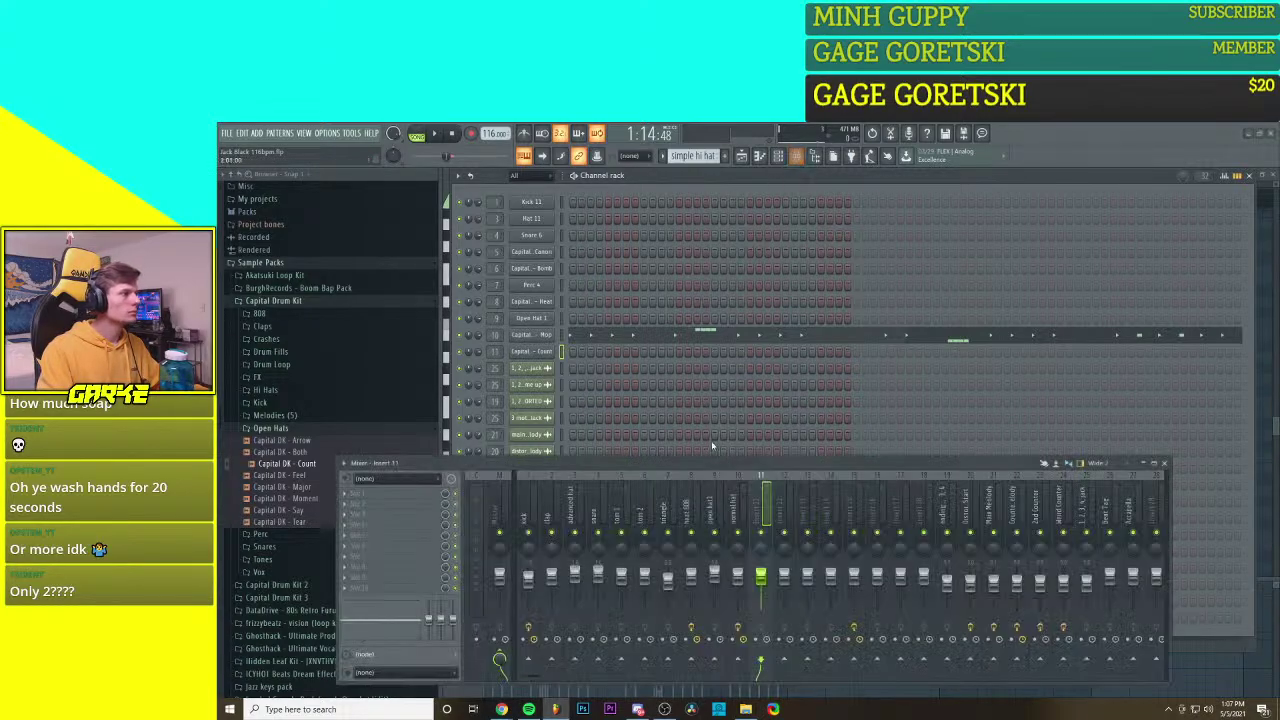
pyautogui.rightClick(763, 507)
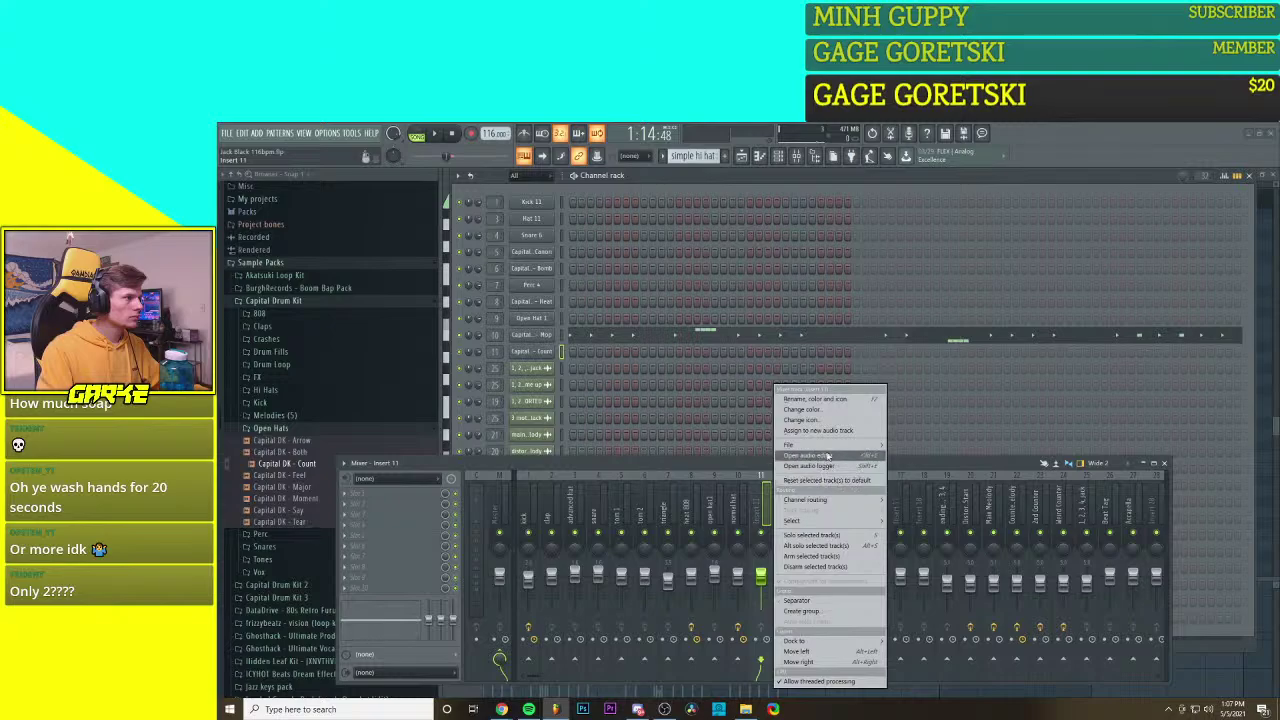
pyautogui.click(828, 401)
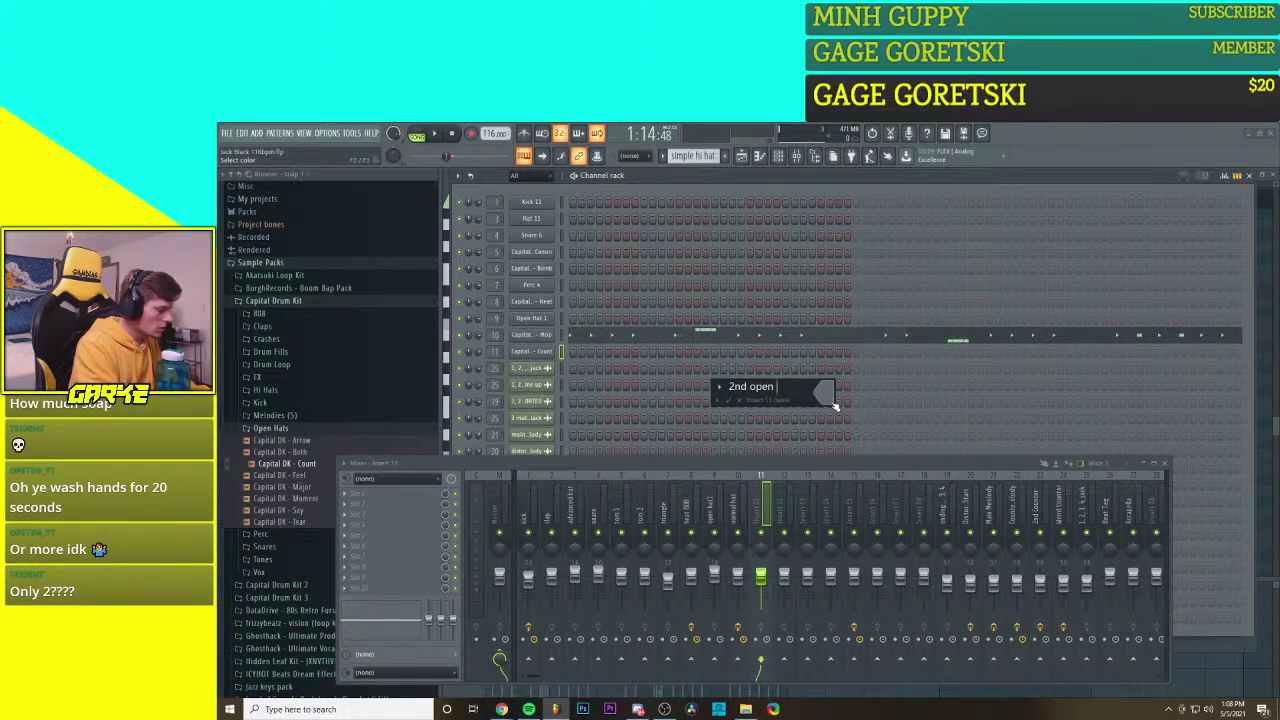
pyautogui.press('Return')
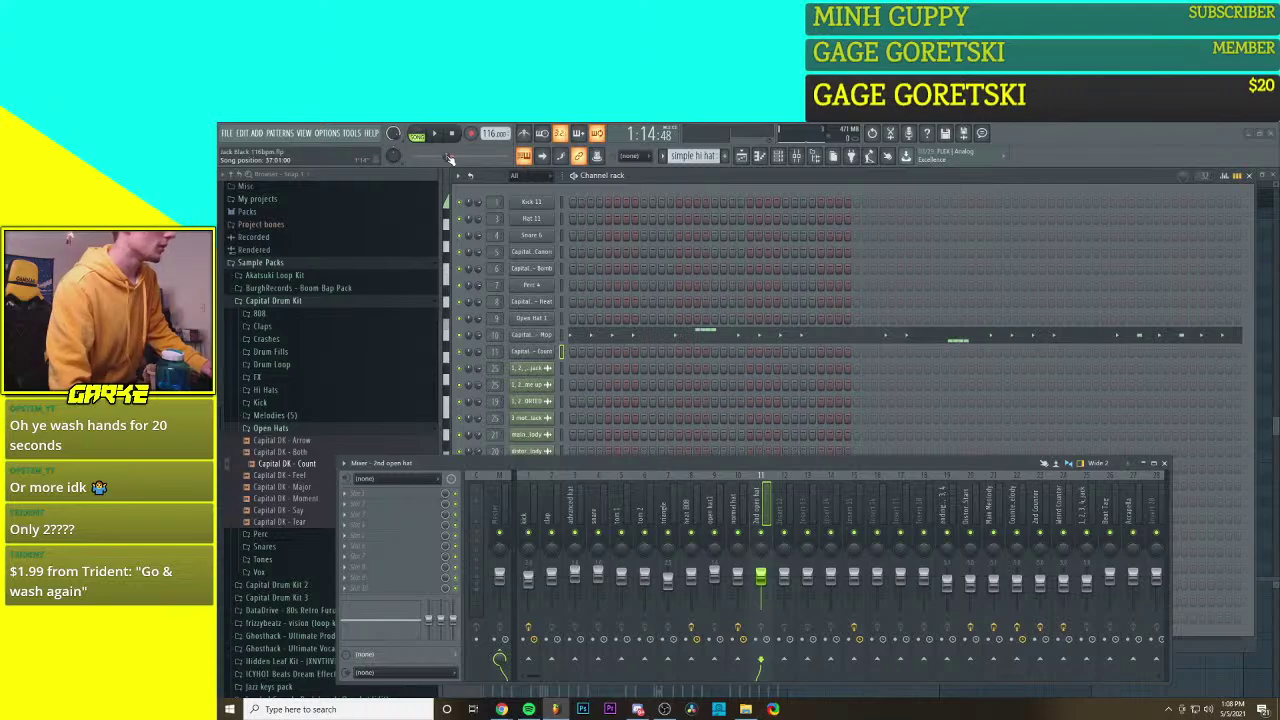
# Step: Show the playlist and play the arrangement from bar 10
pyautogui.click(740, 157)
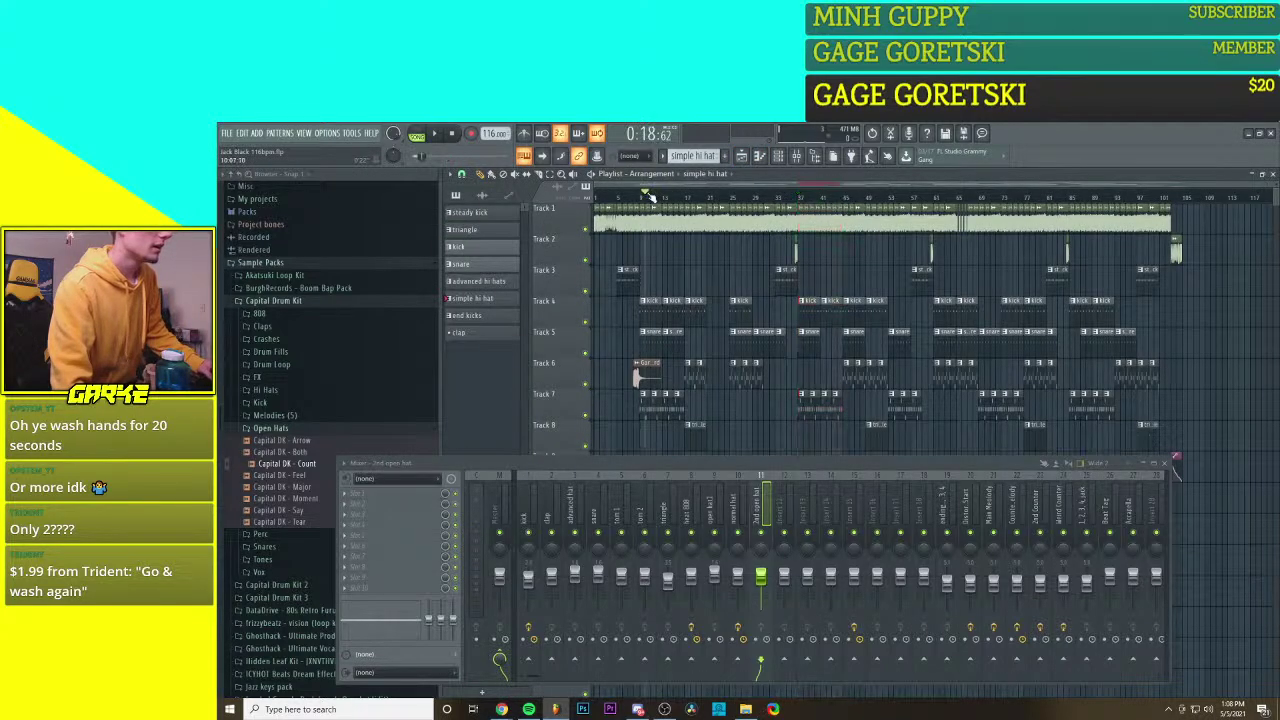
pyautogui.press('space')
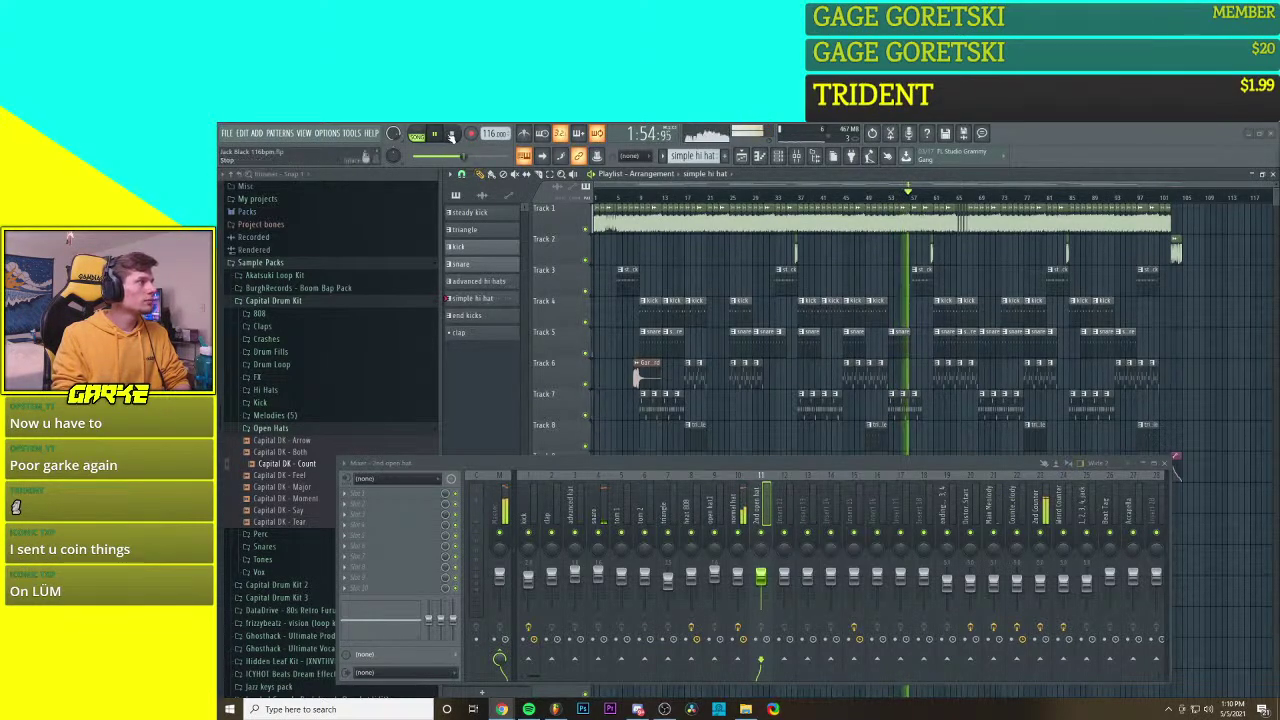
pyautogui.moveTo(452, 157); pyautogui.dragTo(464, 157)
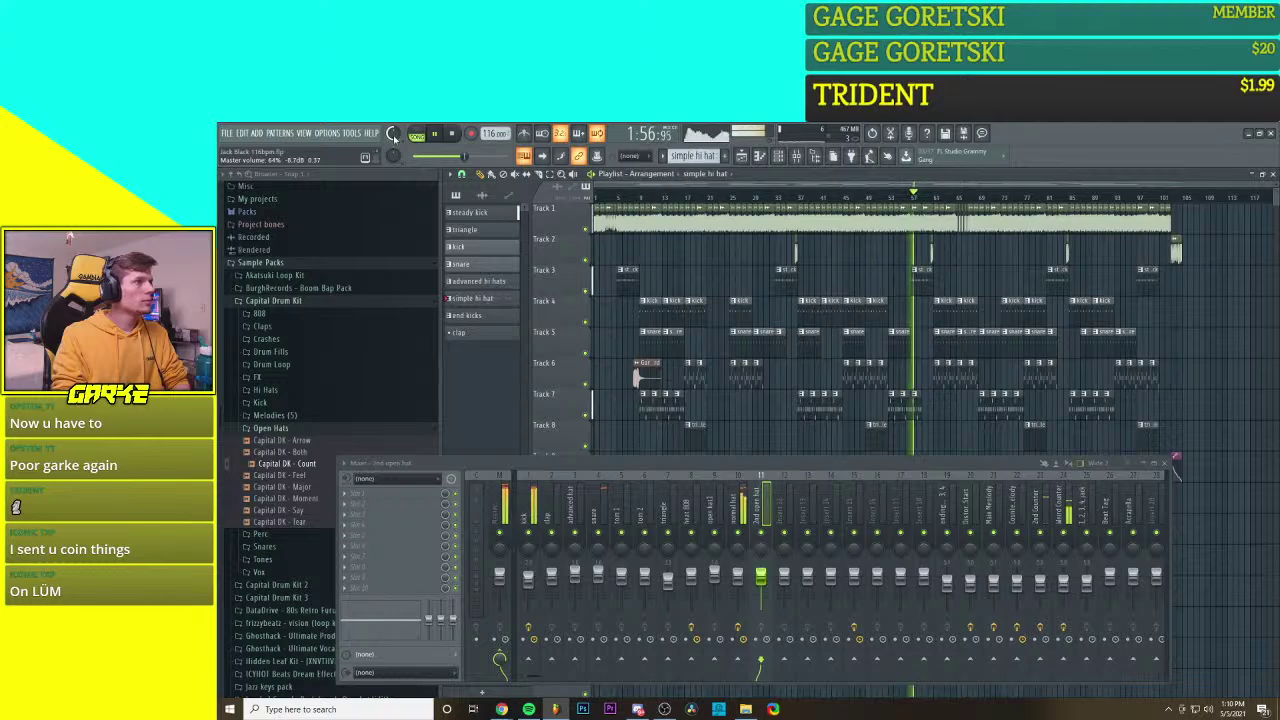
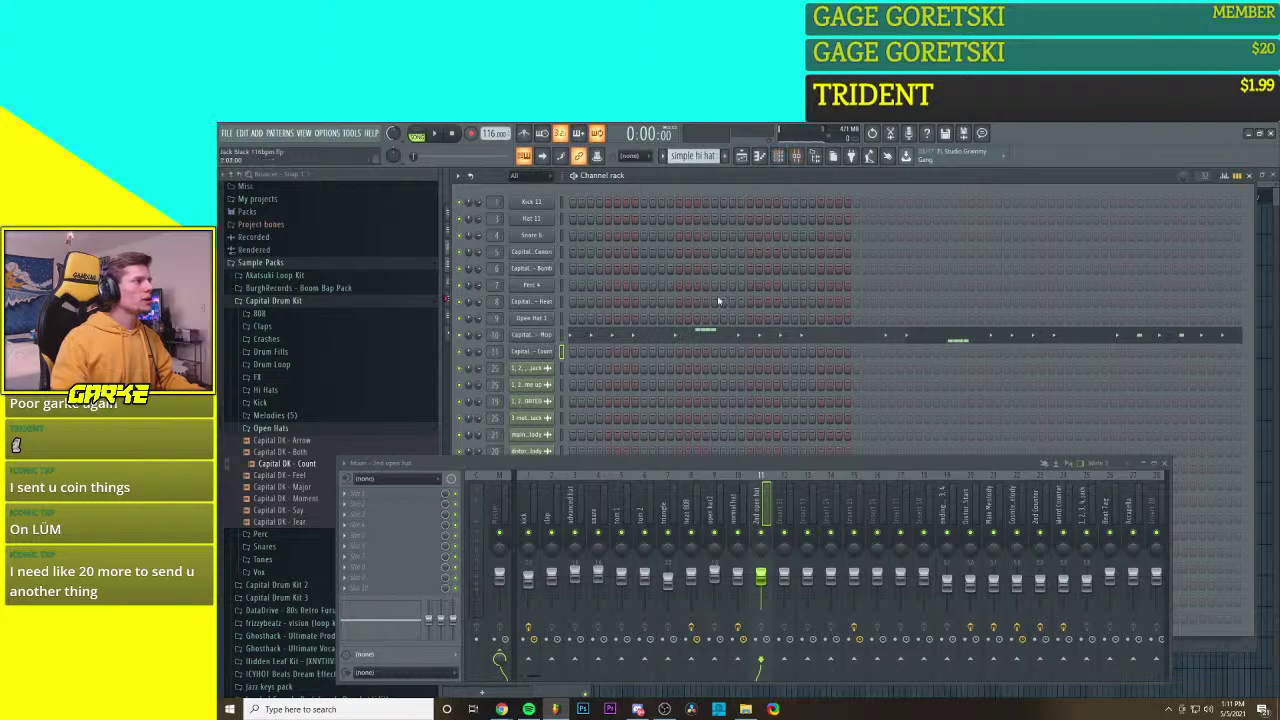
# Step: Check the sampler settings and mixer routing of the Capital DK - Mop, Capital DK - Count and Open Hat 1 channels
pyautogui.rightClick(549, 354)
pyautogui.press('Escape')
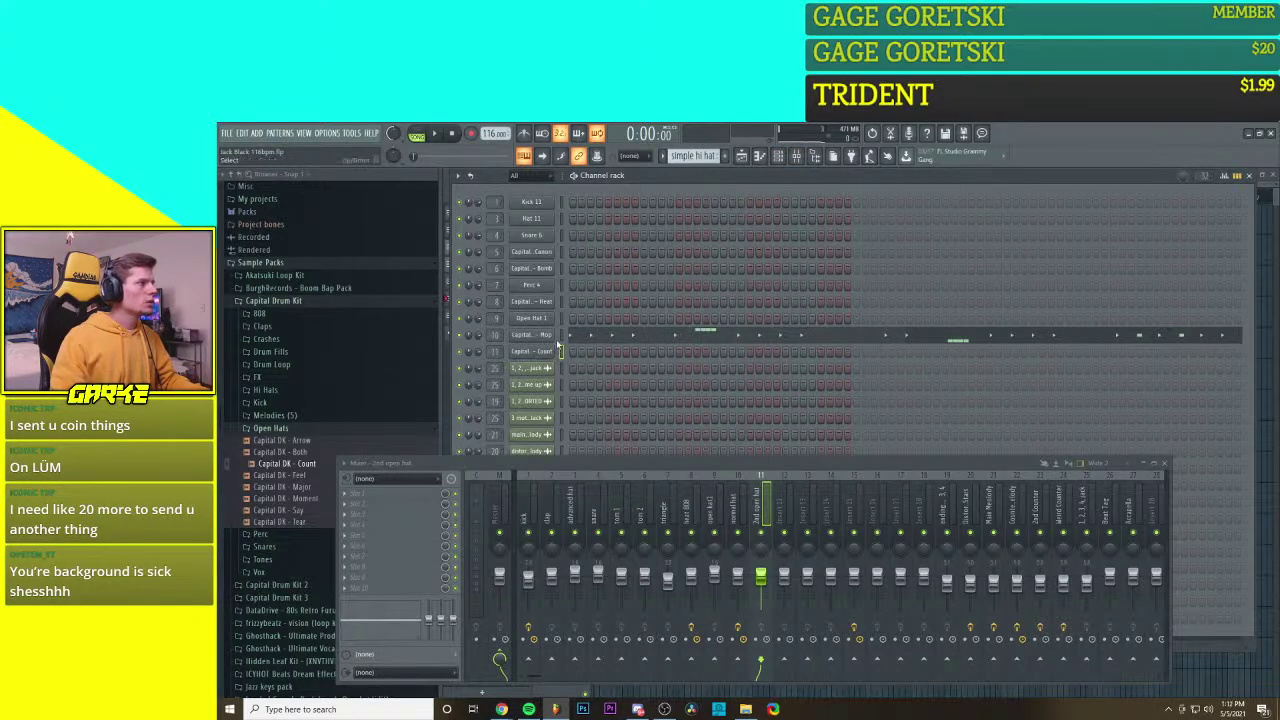
pyautogui.click(555, 338)
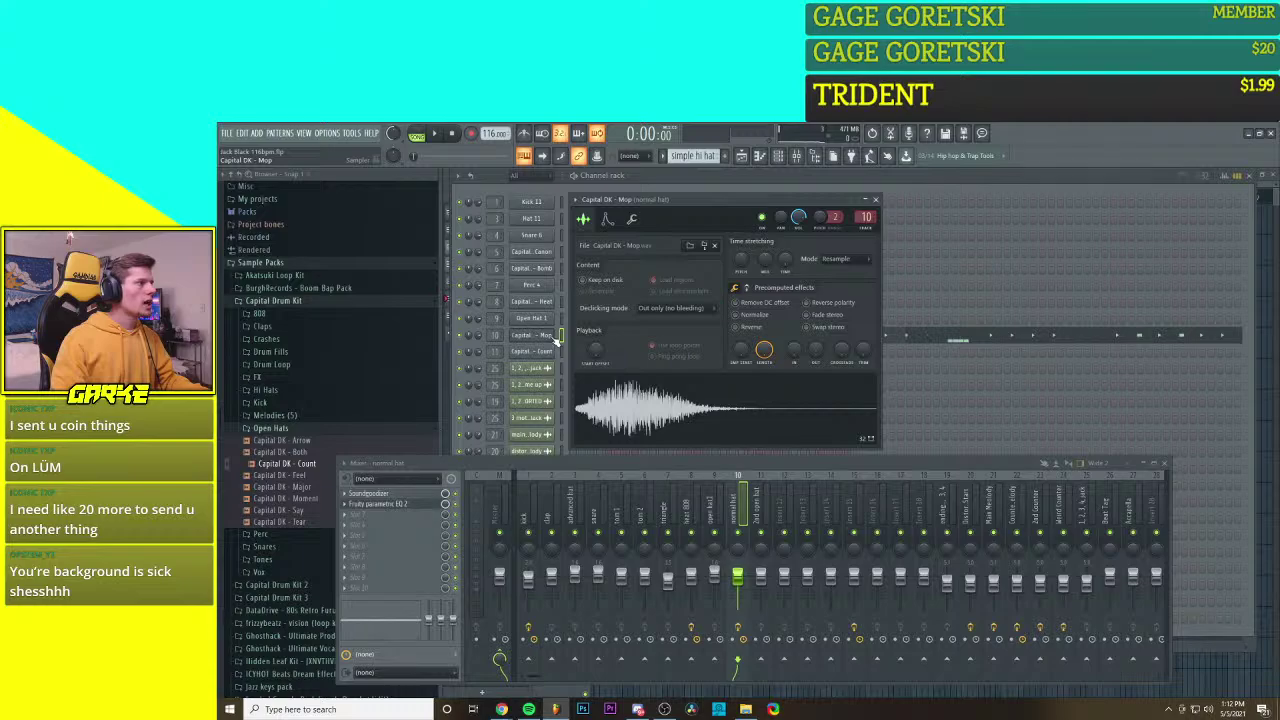
pyautogui.click(555, 338)
pyautogui.click(549, 353)
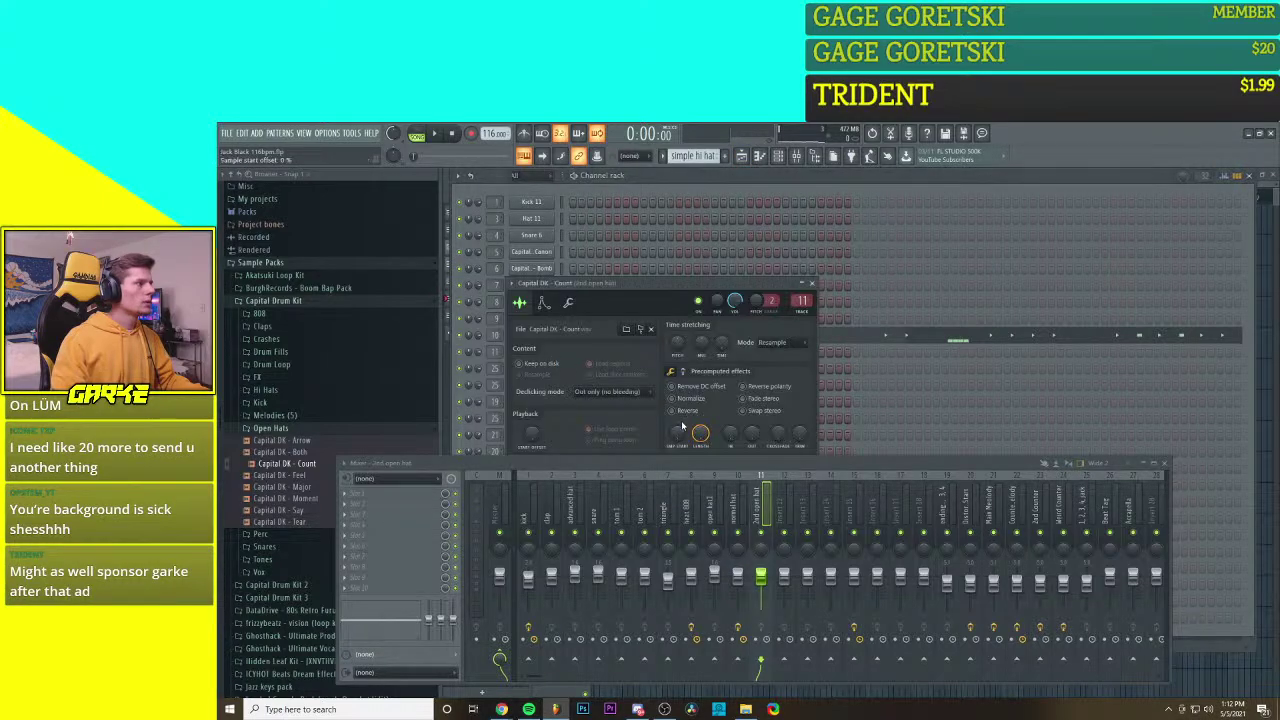
pyautogui.click(811, 284)
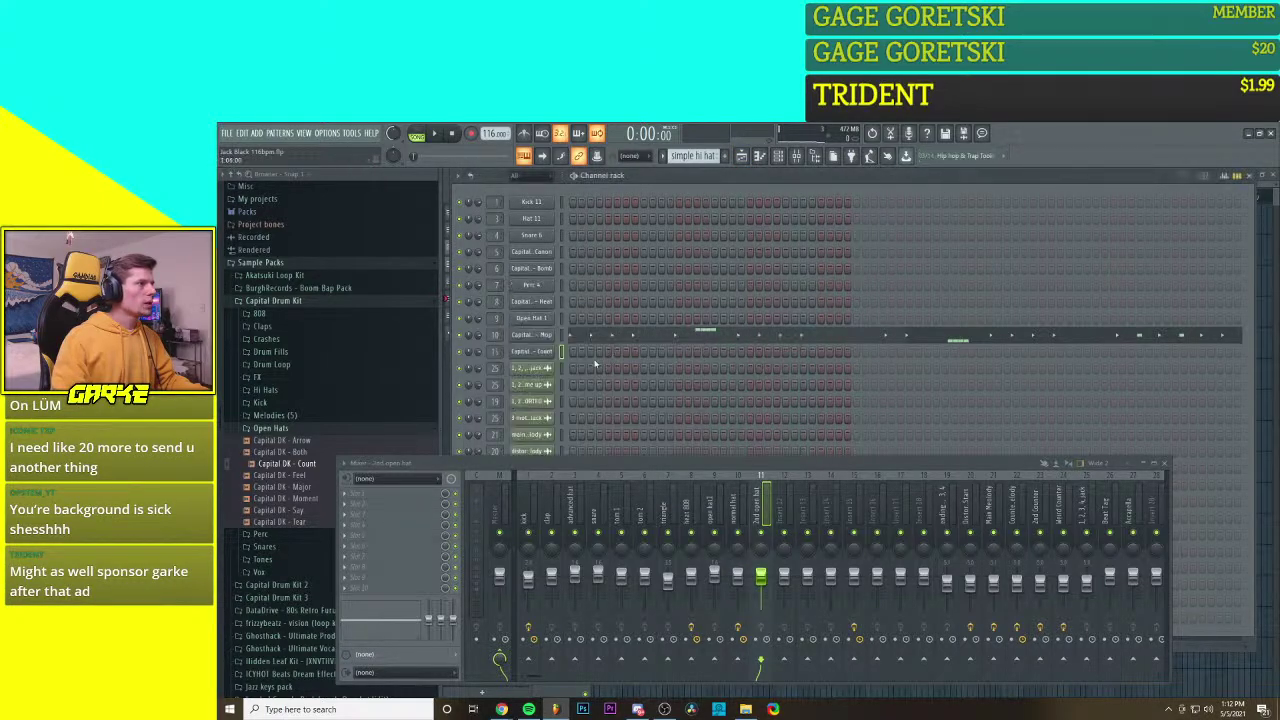
pyautogui.click(554, 338)
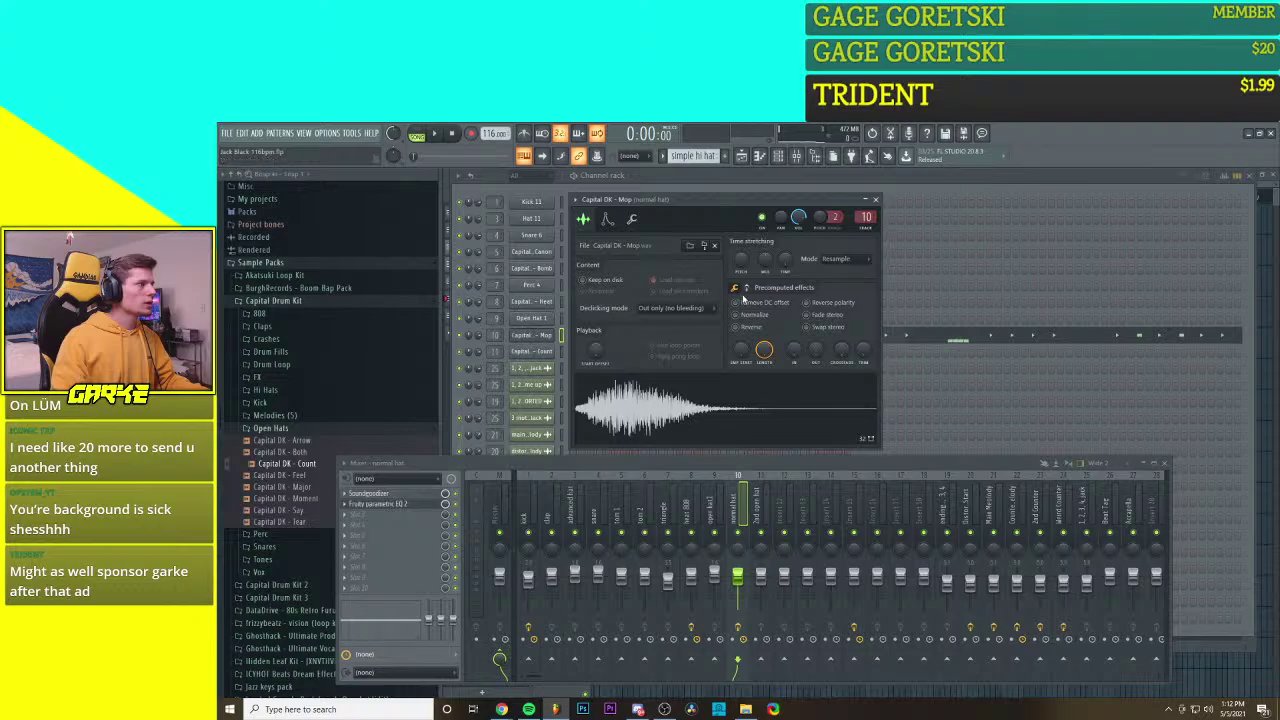
pyautogui.click(875, 199)
pyautogui.click(552, 318)
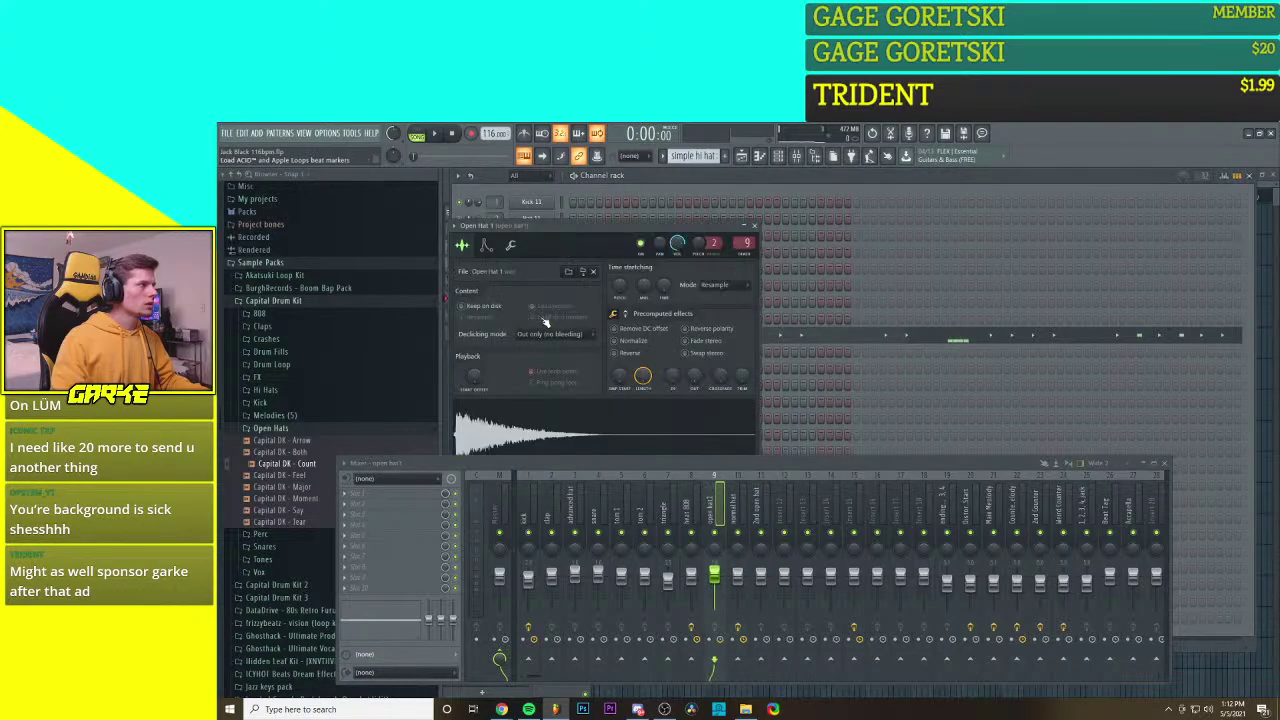
pyautogui.click(755, 226)
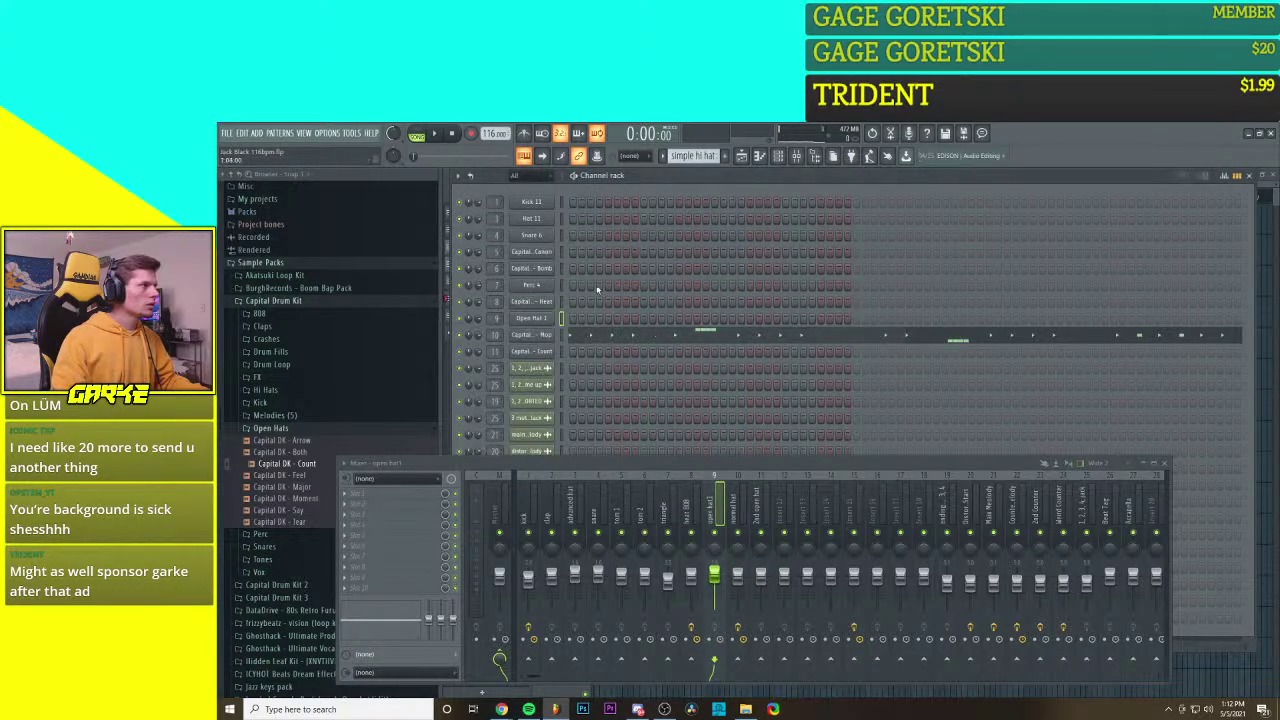
# Step: Check the sampler settings and mixer routing of the Capital DK - Heat, Perc 4 and Capital DK - Bomb channels
pyautogui.click(543, 302)
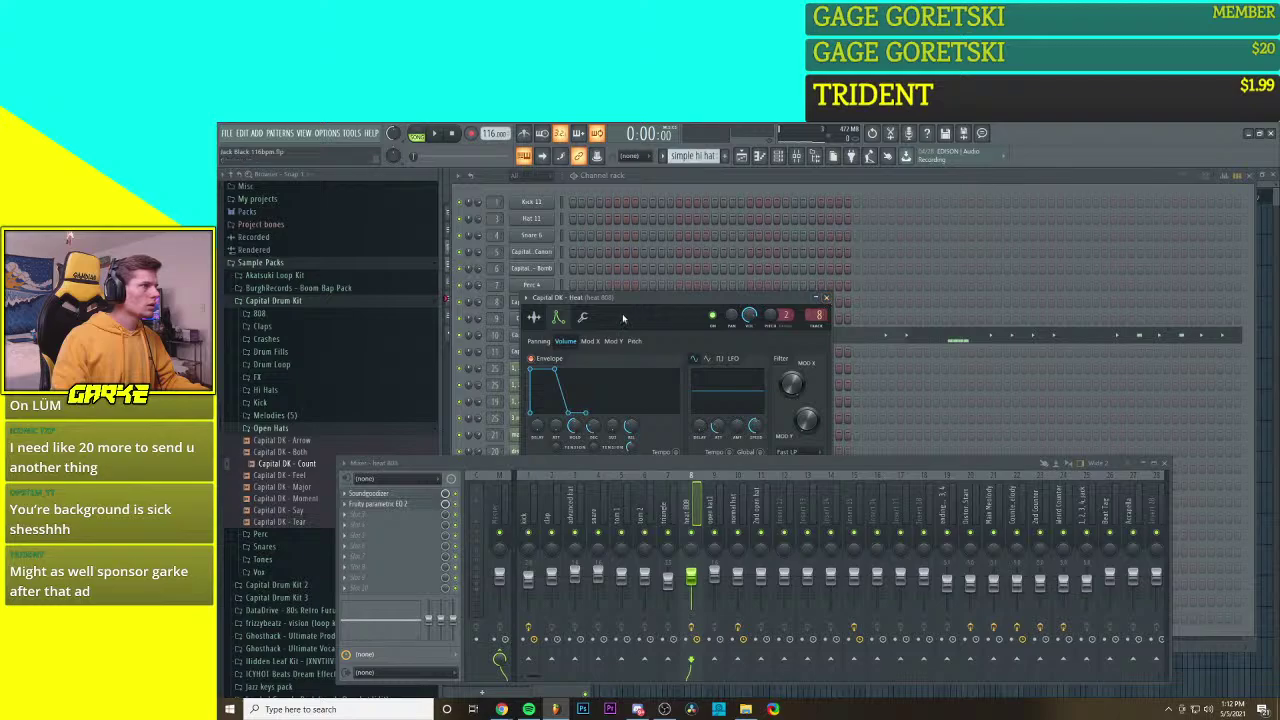
pyautogui.click(536, 318)
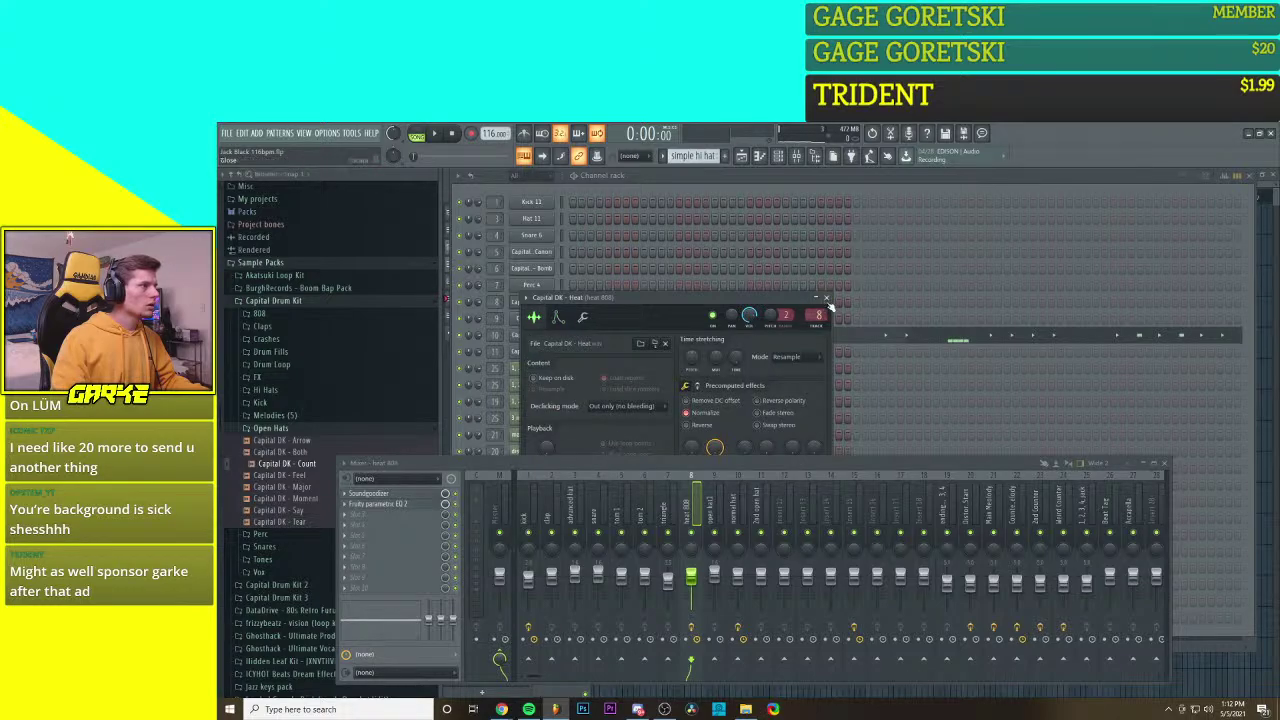
pyautogui.click(826, 299)
pyautogui.click(541, 288)
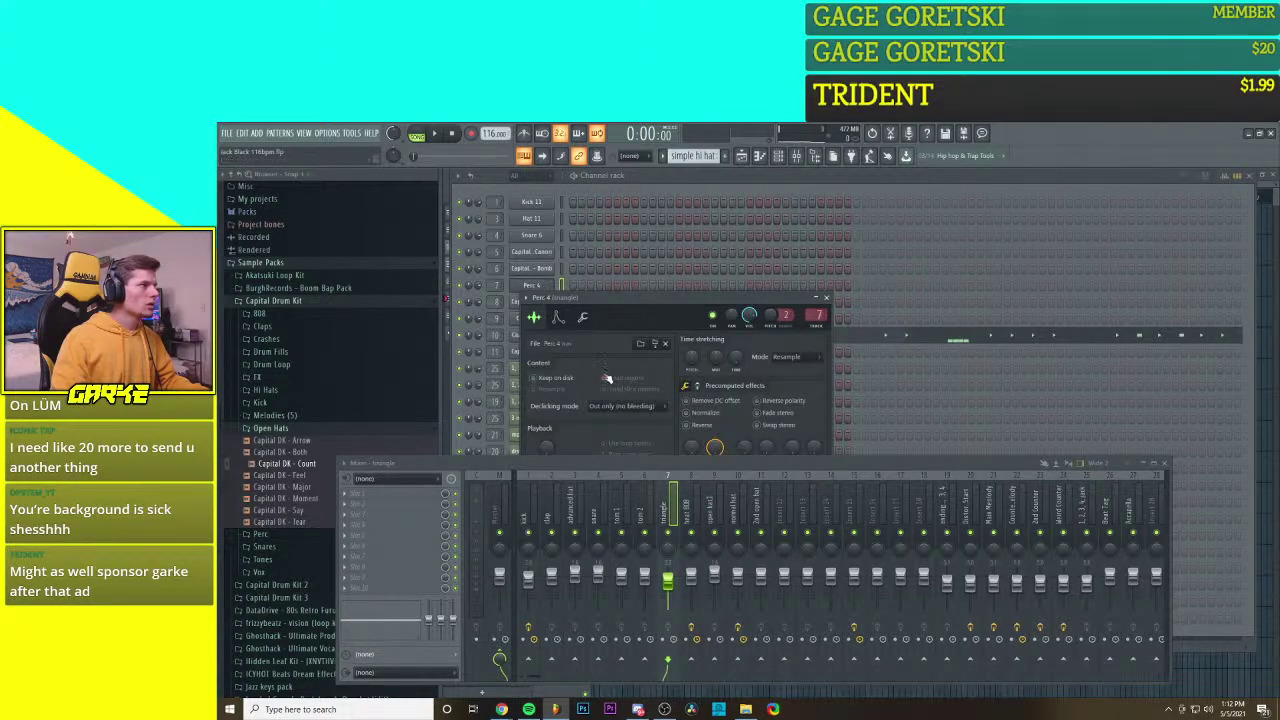
pyautogui.click(826, 299)
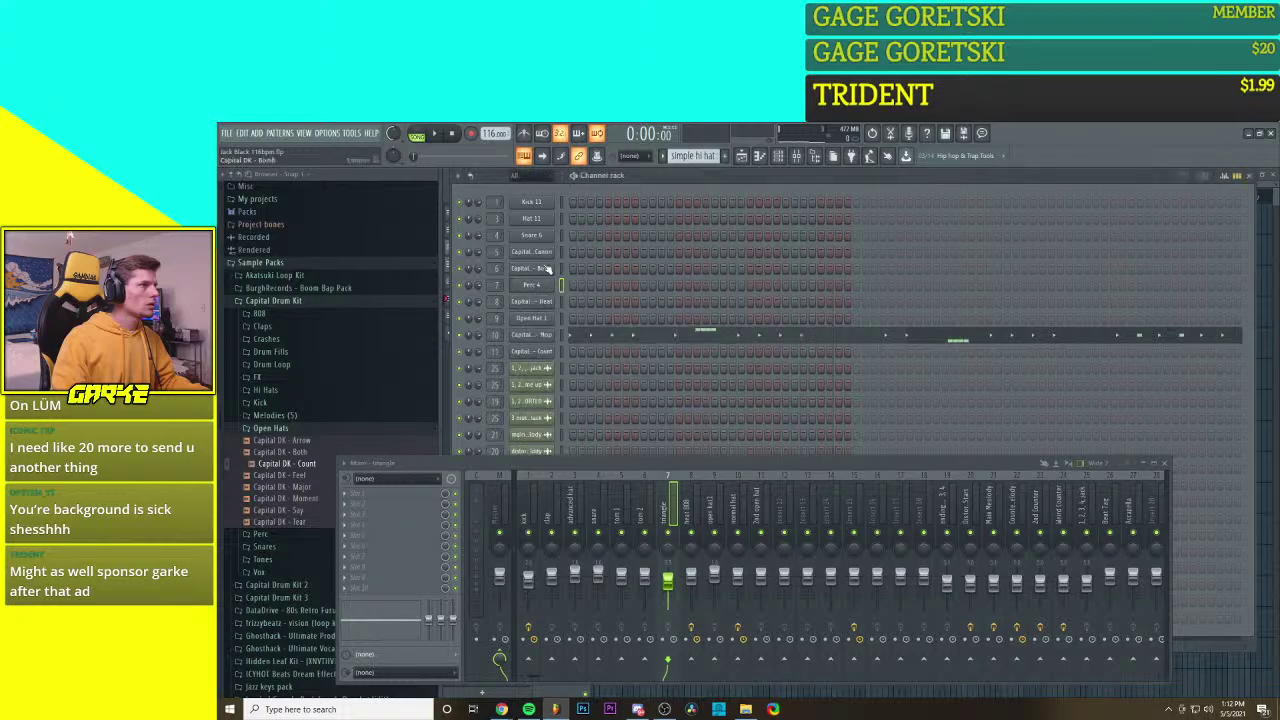
pyautogui.click(545, 268)
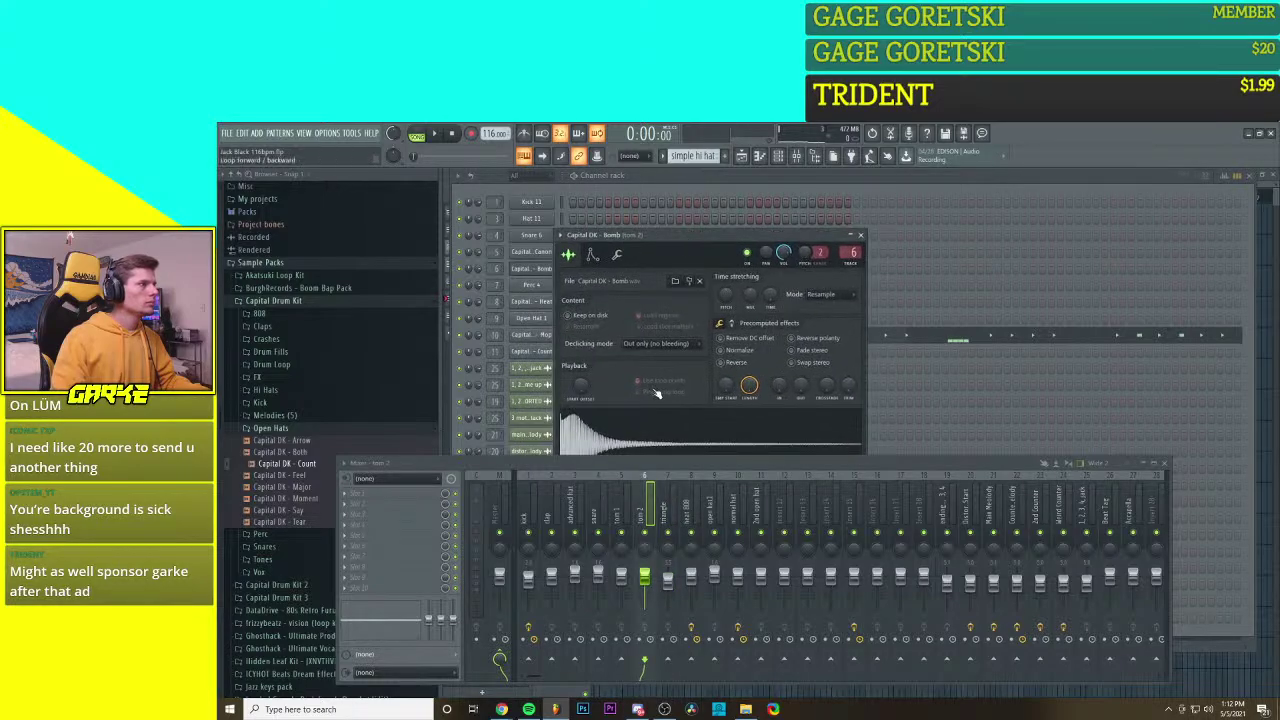
pyautogui.click(860, 237)
# Step: Check the sampler settings and mixer routing of the Capital DK - Canon, Snare 6, Hat 11 and Kick 11 channels
pyautogui.click(533, 252)
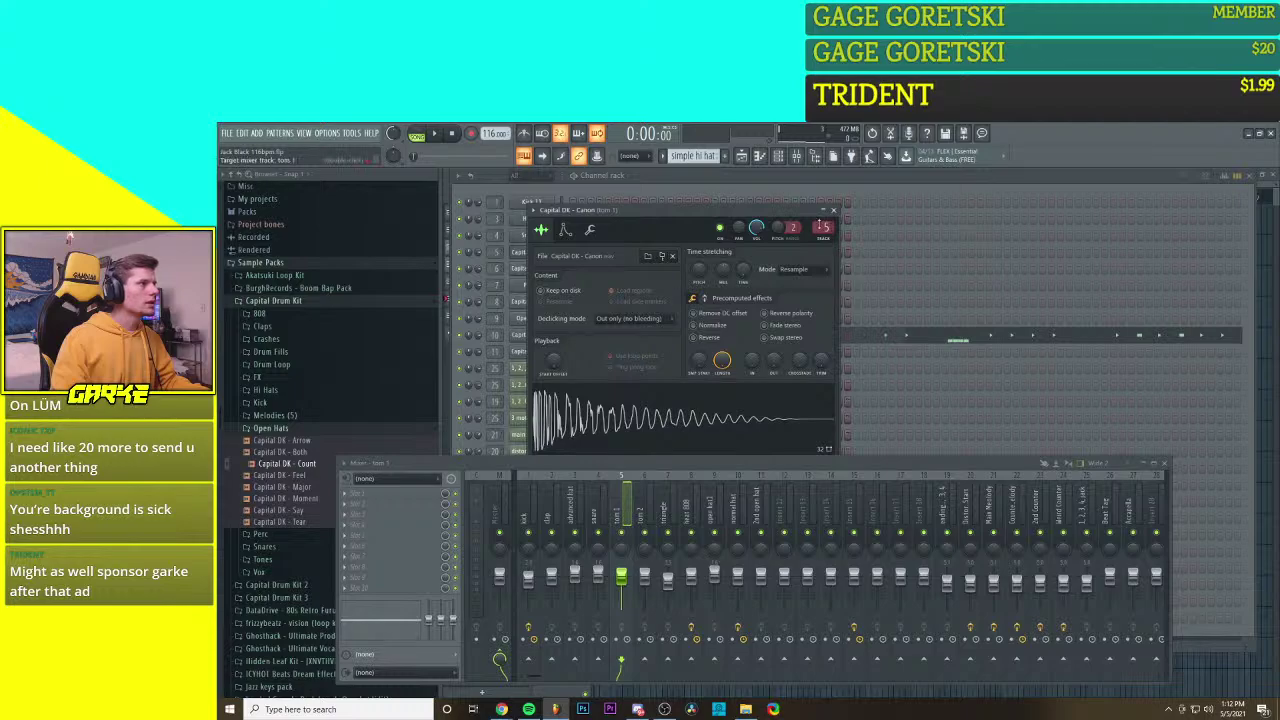
pyautogui.click(833, 210)
pyautogui.click(549, 236)
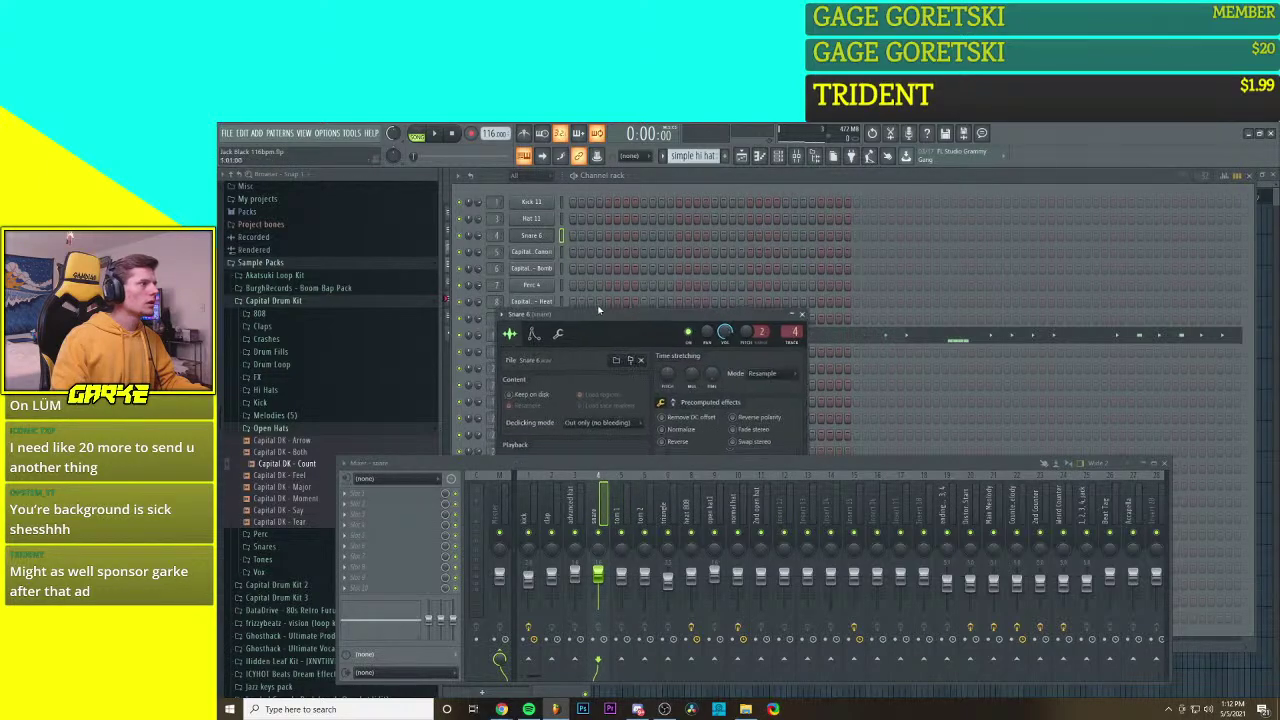
pyautogui.click(870, 215)
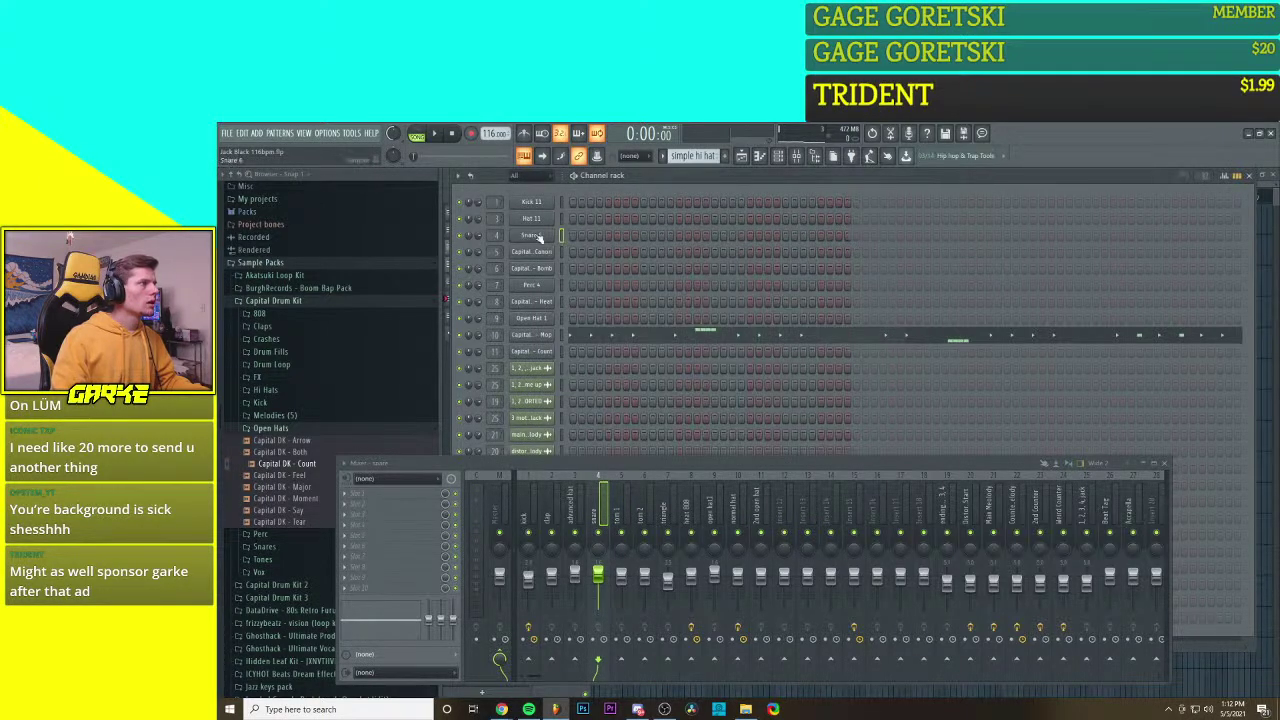
pyautogui.click(531, 218)
pyautogui.click(755, 227)
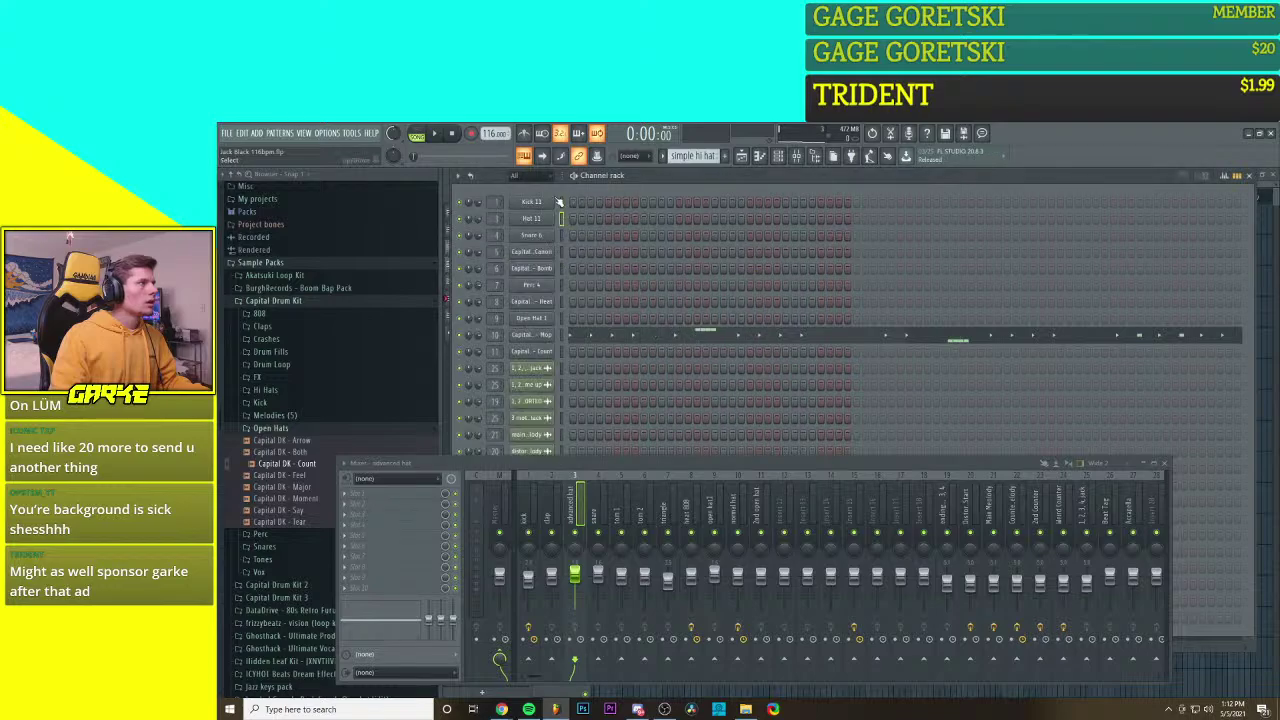
pyautogui.click(531, 202)
pyautogui.moveTo(672, 318); pyautogui.dragTo(728, 205)
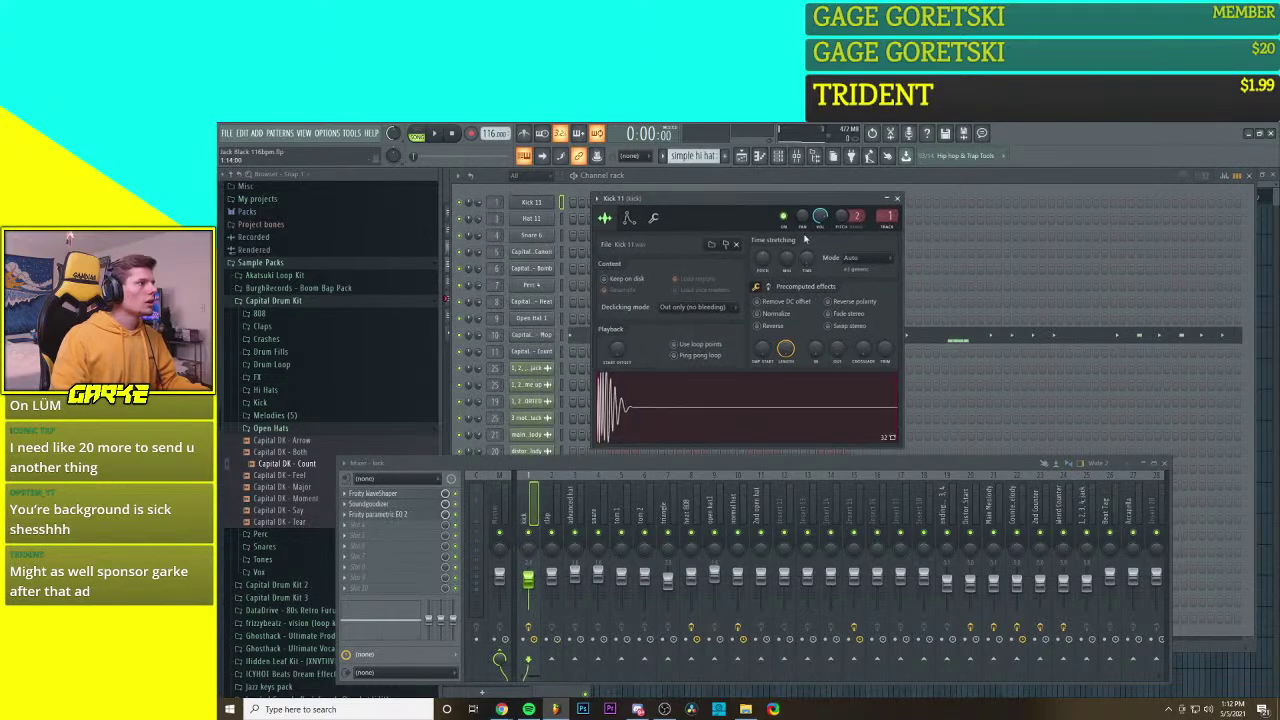
pyautogui.click(897, 199)
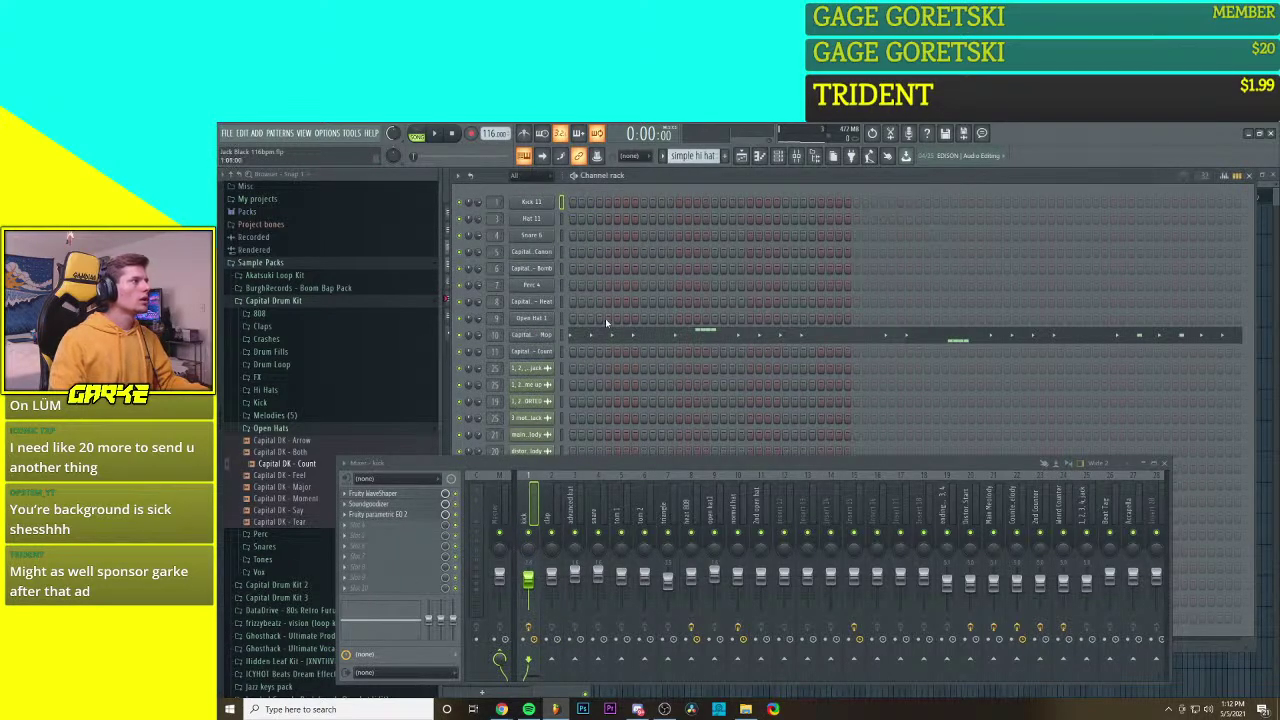
# Step: Compare the settings of the Capital DK - Count channel with those of the 1, 2, 3, 4 jack vocal channel
pyautogui.click(548, 353)
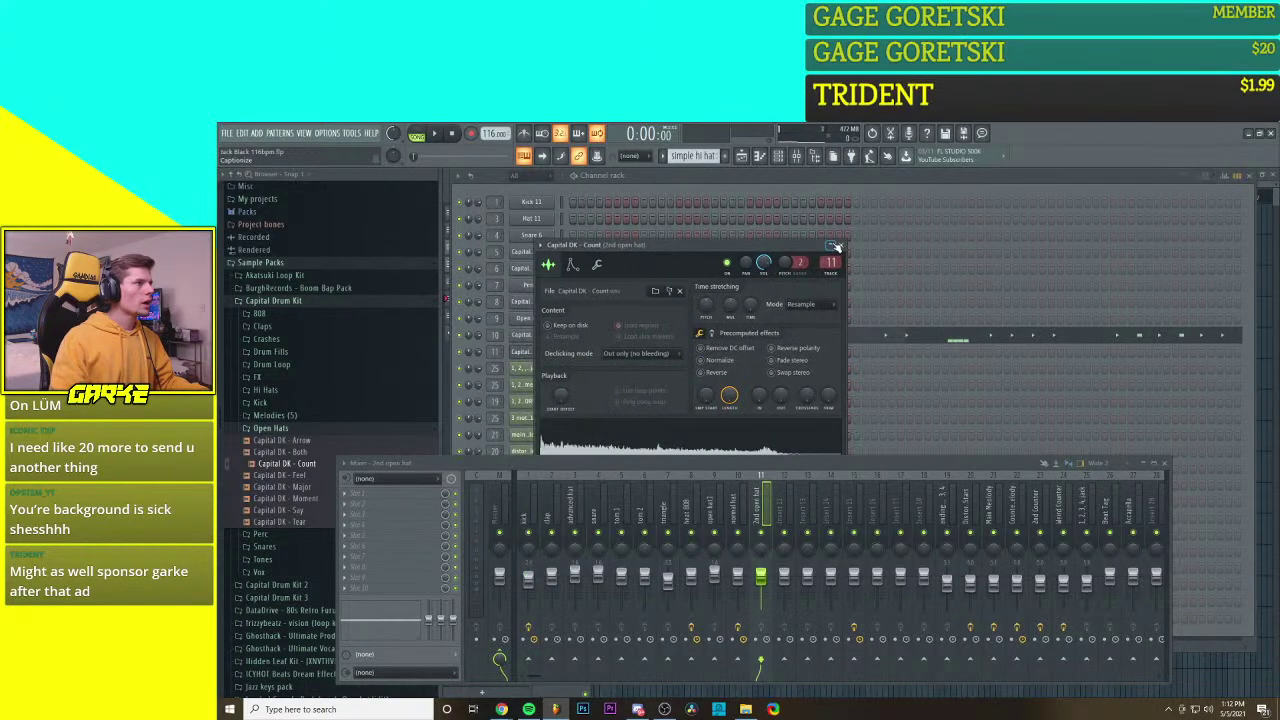
pyautogui.click(630, 355)
pyautogui.click(541, 368)
pyautogui.moveTo(640, 335); pyautogui.dragTo(737, 239)
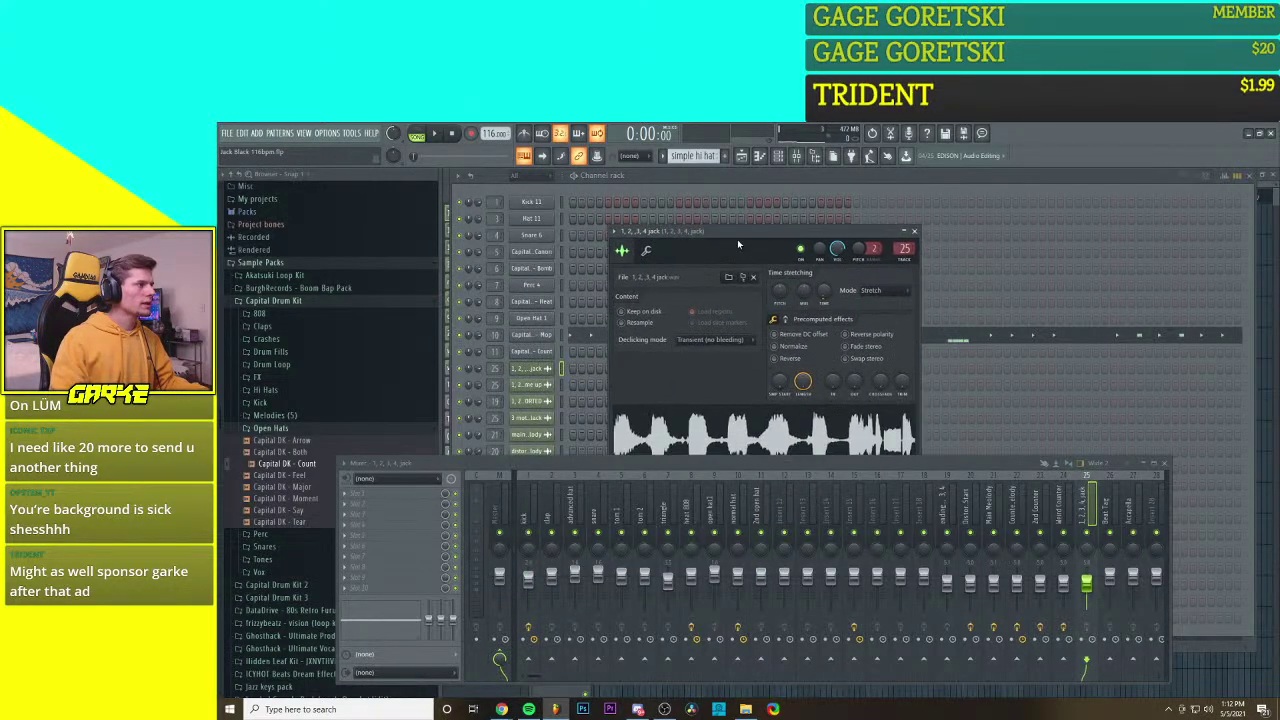
pyautogui.click(916, 228)
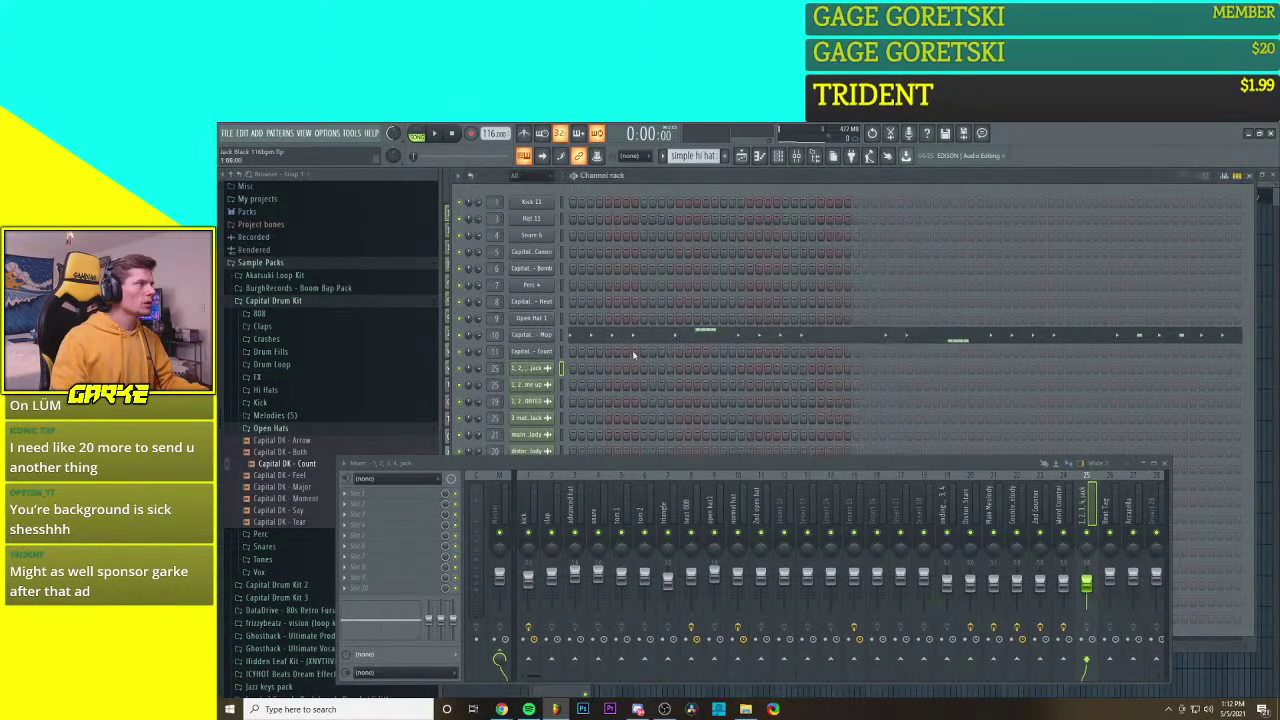
pyautogui.click(541, 357)
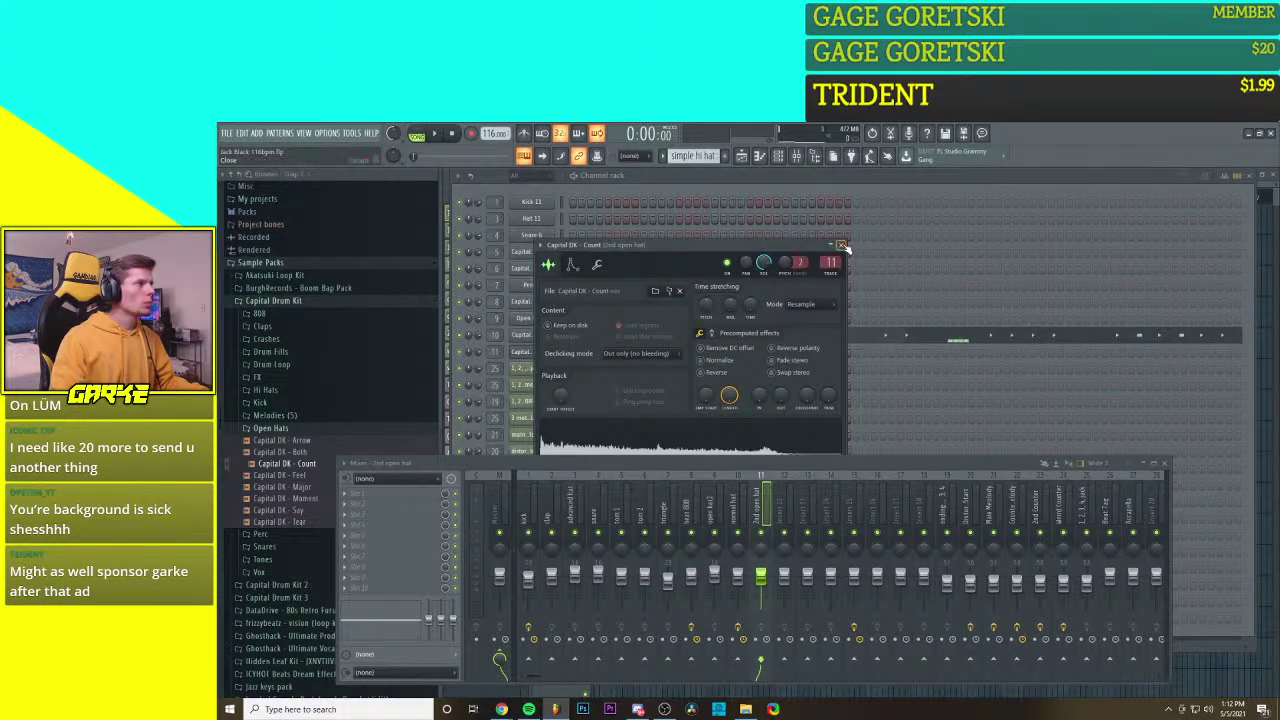
pyautogui.click(841, 246)
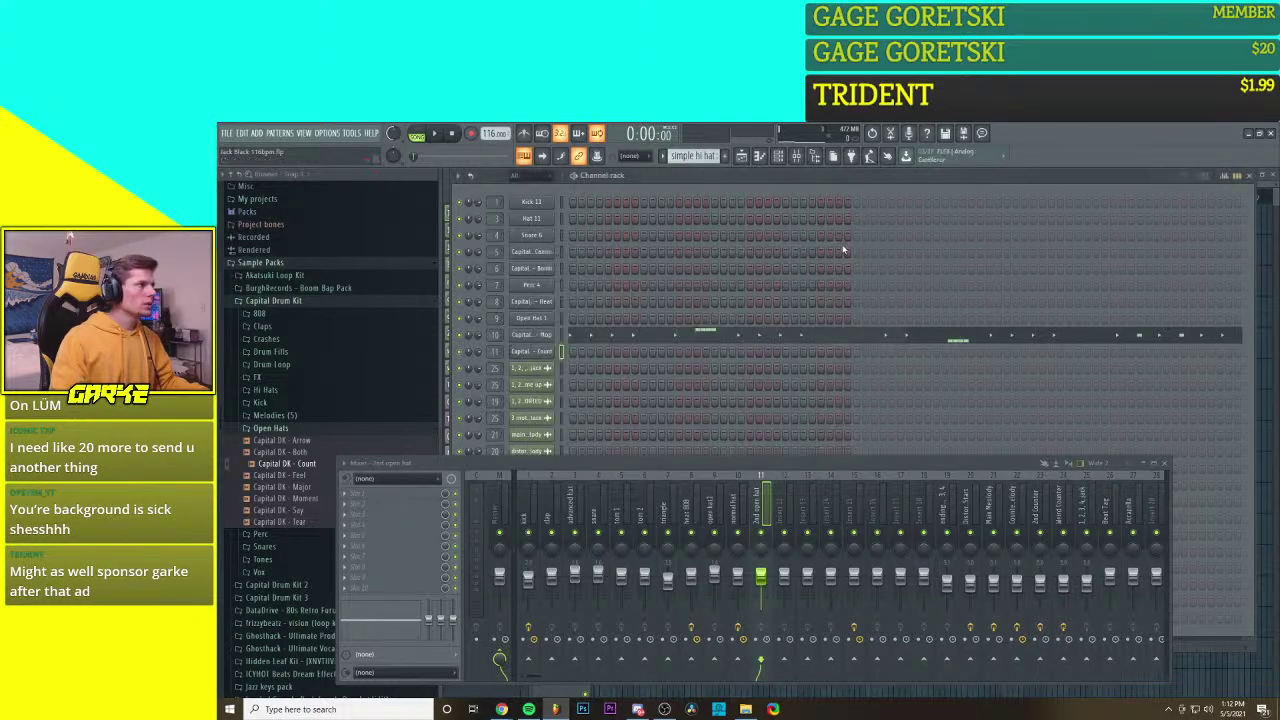
# Step: Show the piano roll of the Capital DK - Count channel and audition the sample at C5
pyautogui.click(762, 157)
pyautogui.click(729, 177)
pyautogui.click(729, 177)
pyautogui.scroll(1, 533, 293)
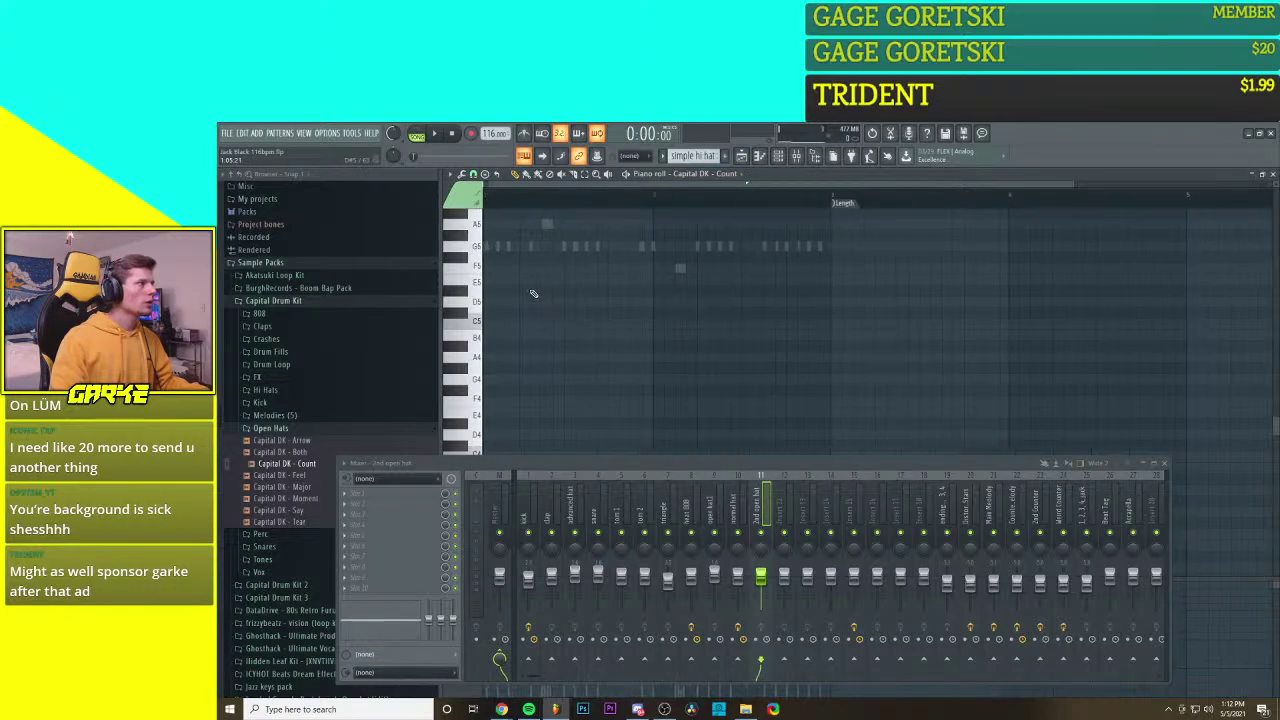
pyautogui.click(474, 322)
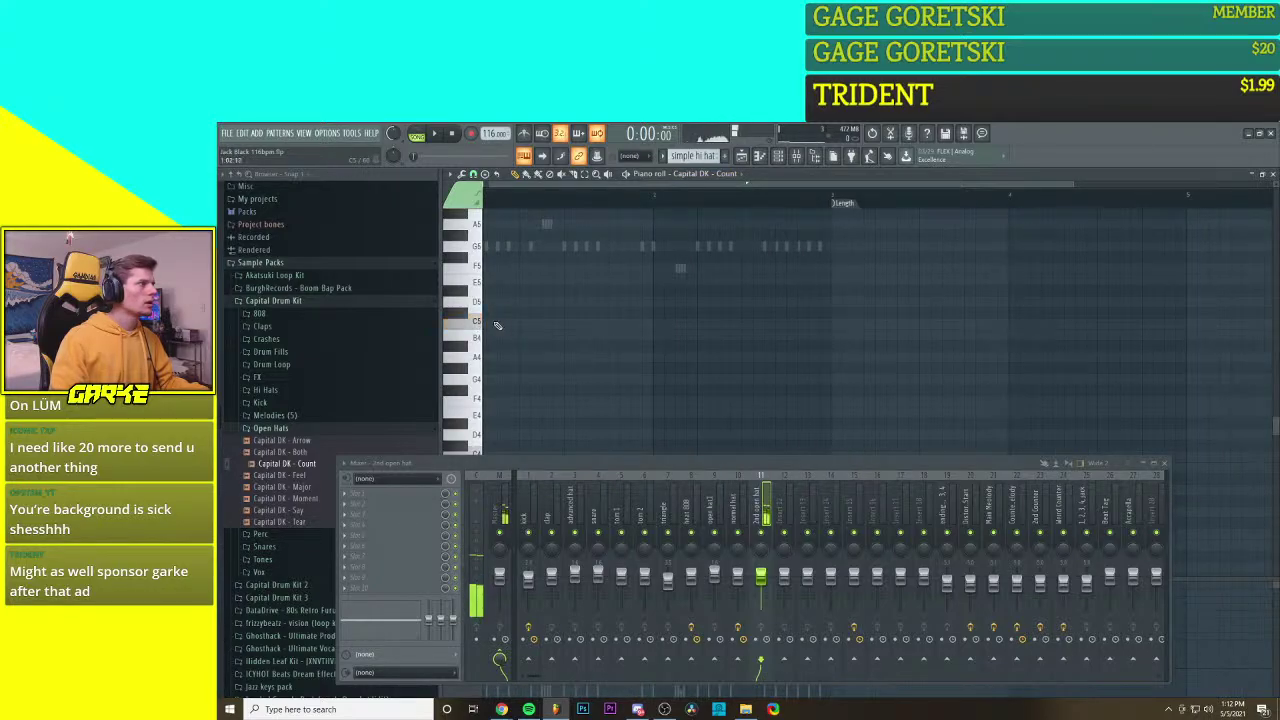
pyautogui.moveTo(508, 326); pyautogui.dragTo(564, 337)
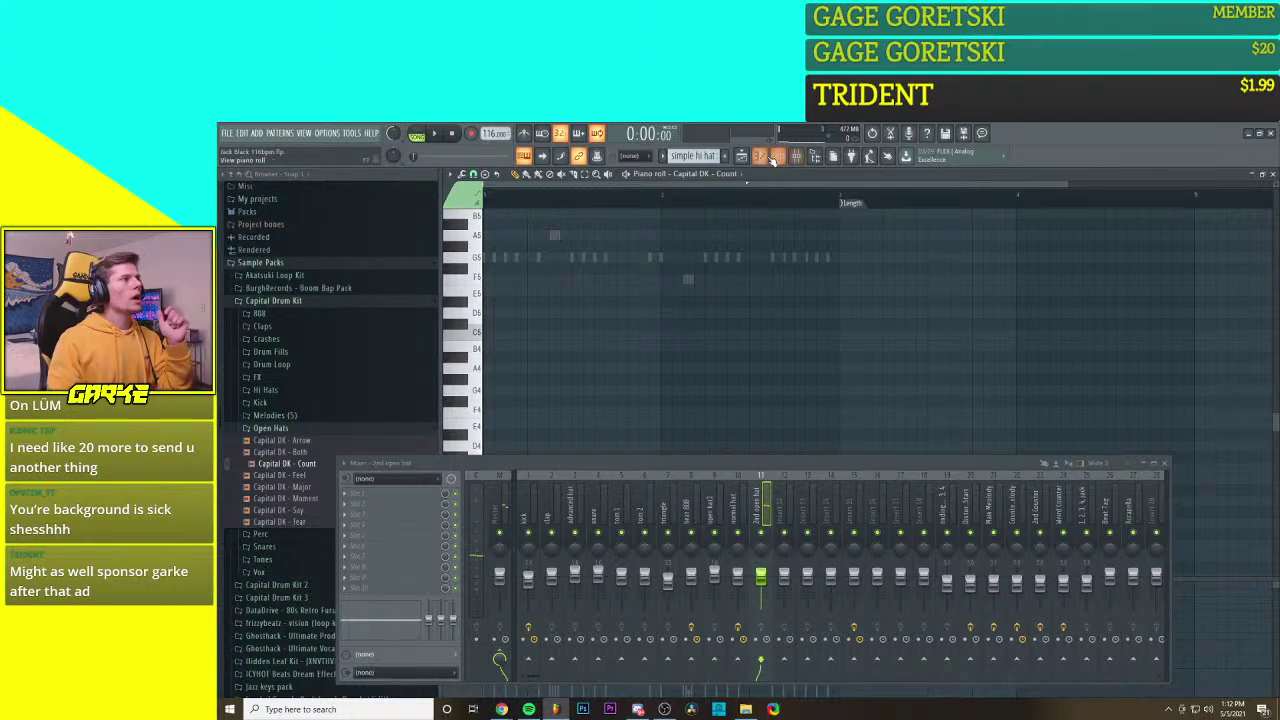
# Step: Return to the Capital DK - Count channel's settings and enable its volume envelope
pyautogui.press('F6')
pyautogui.click(540, 351)
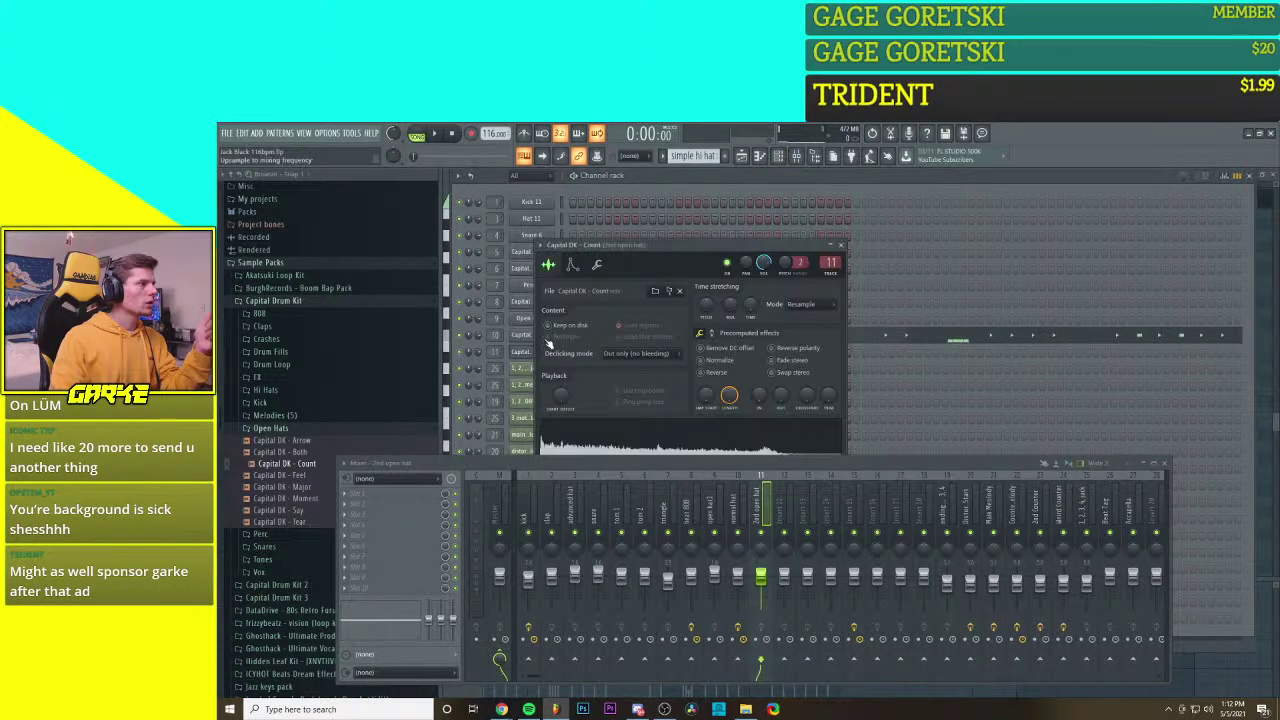
pyautogui.click(572, 264)
pyautogui.moveTo(559, 317); pyautogui.dragTo(550, 317)
pyautogui.press('space')
pyautogui.press('space')
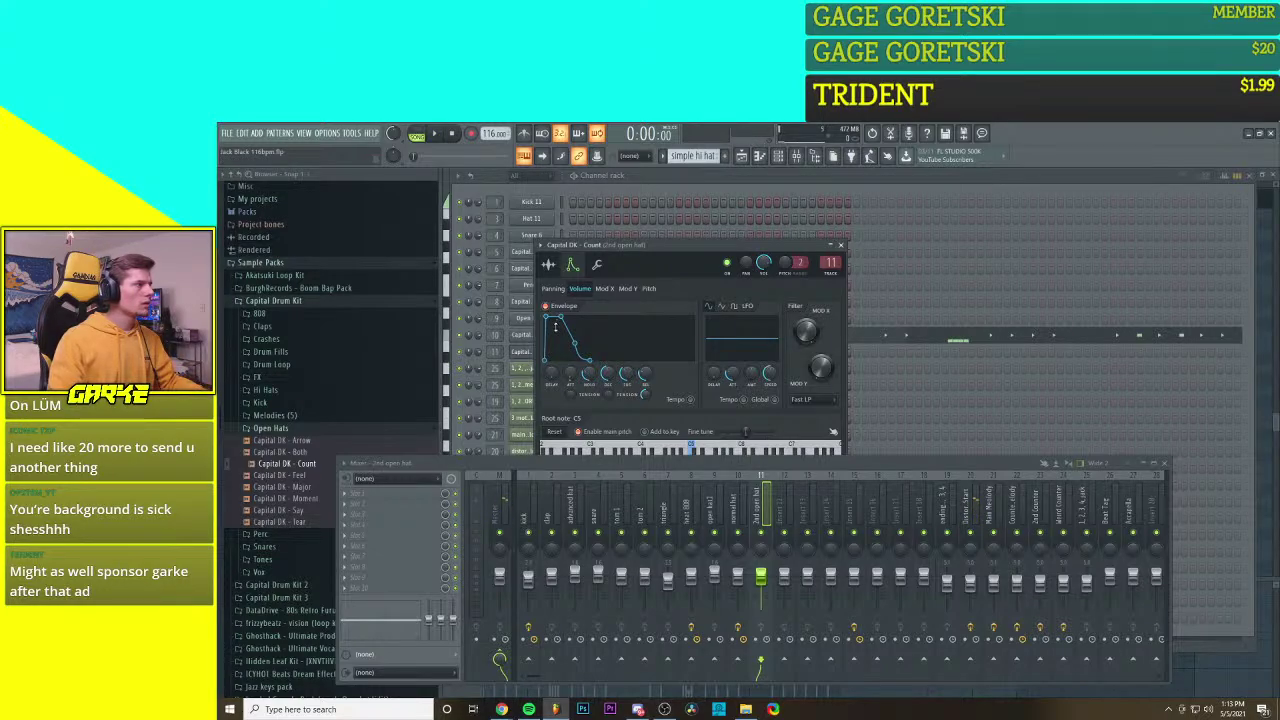
# Step: Shorten the hold, decay and release of the Capital DK - Count volume envelope and lower its sustain, auditioning the sample between adjustments
pyautogui.press('n')
pyautogui.press('n')
pyautogui.press('b')
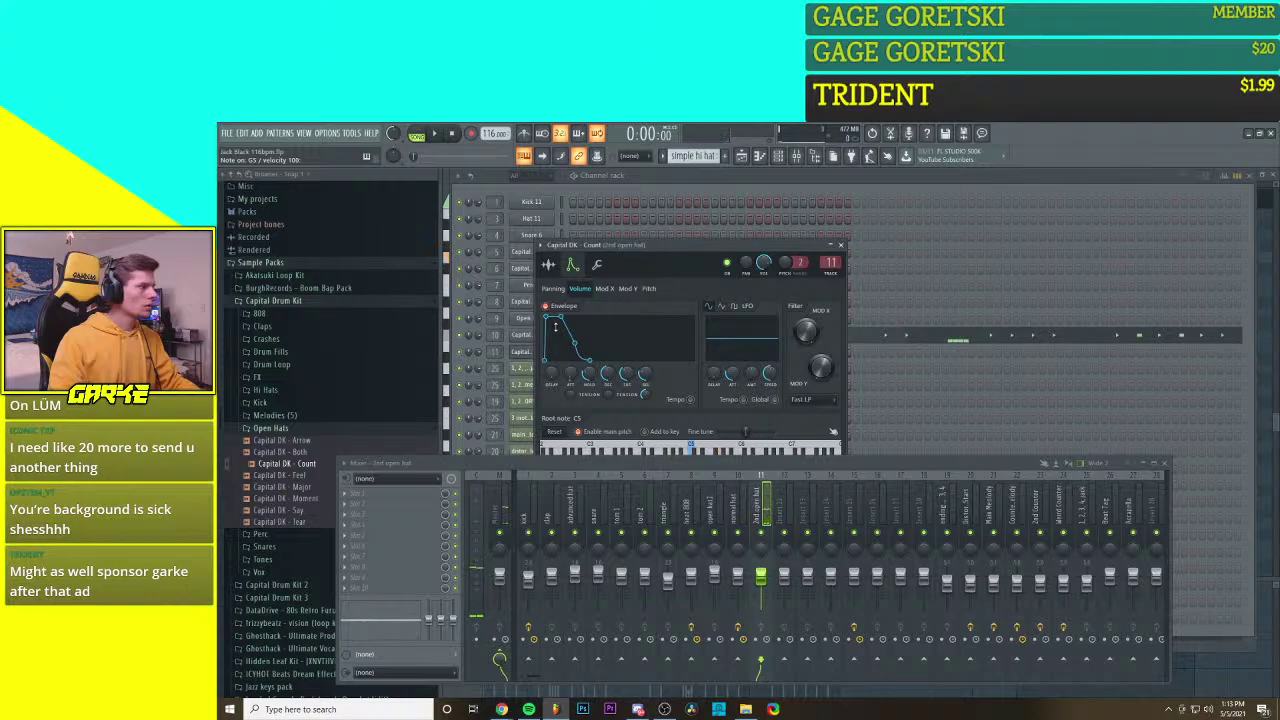
pyautogui.press('b')
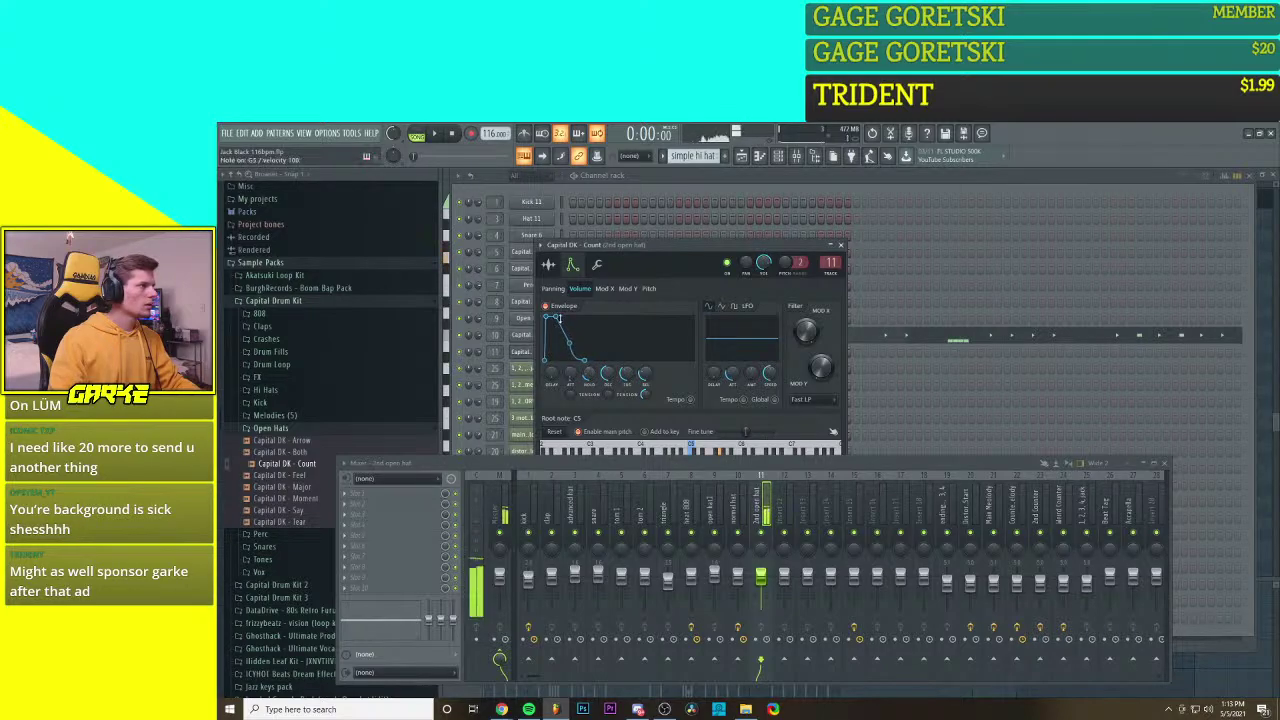
pyautogui.press('b')
pyautogui.press('b')
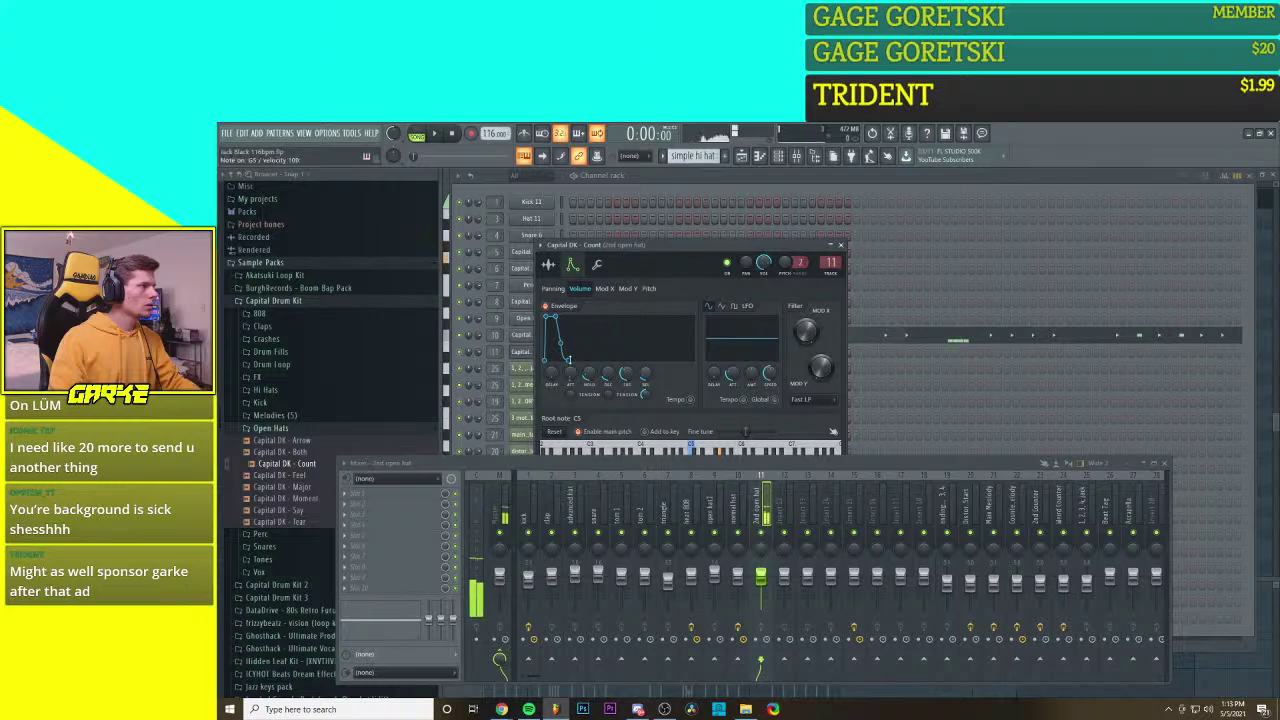
pyautogui.press('b')
pyautogui.press('b')
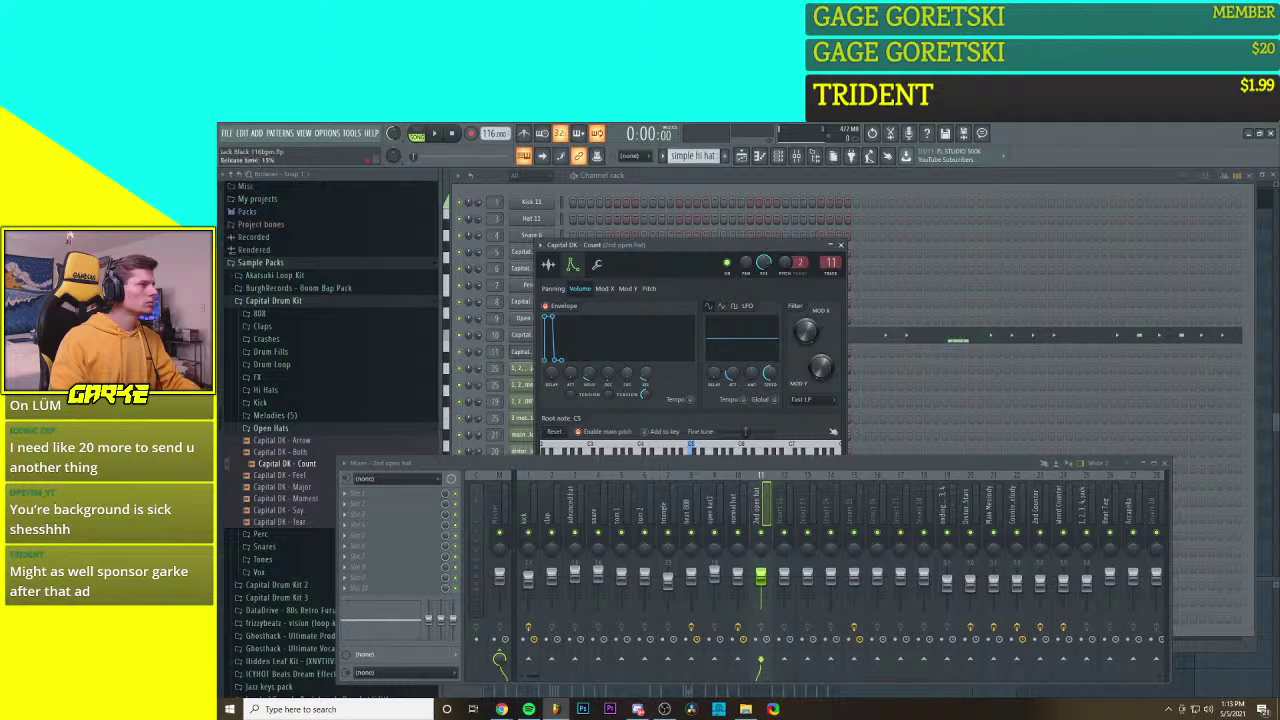
# Step: Fine-tune the hold, sustain and release of the Capital DK - Count volume envelope while auditioning the hat, and close its settings
pyautogui.press('space')
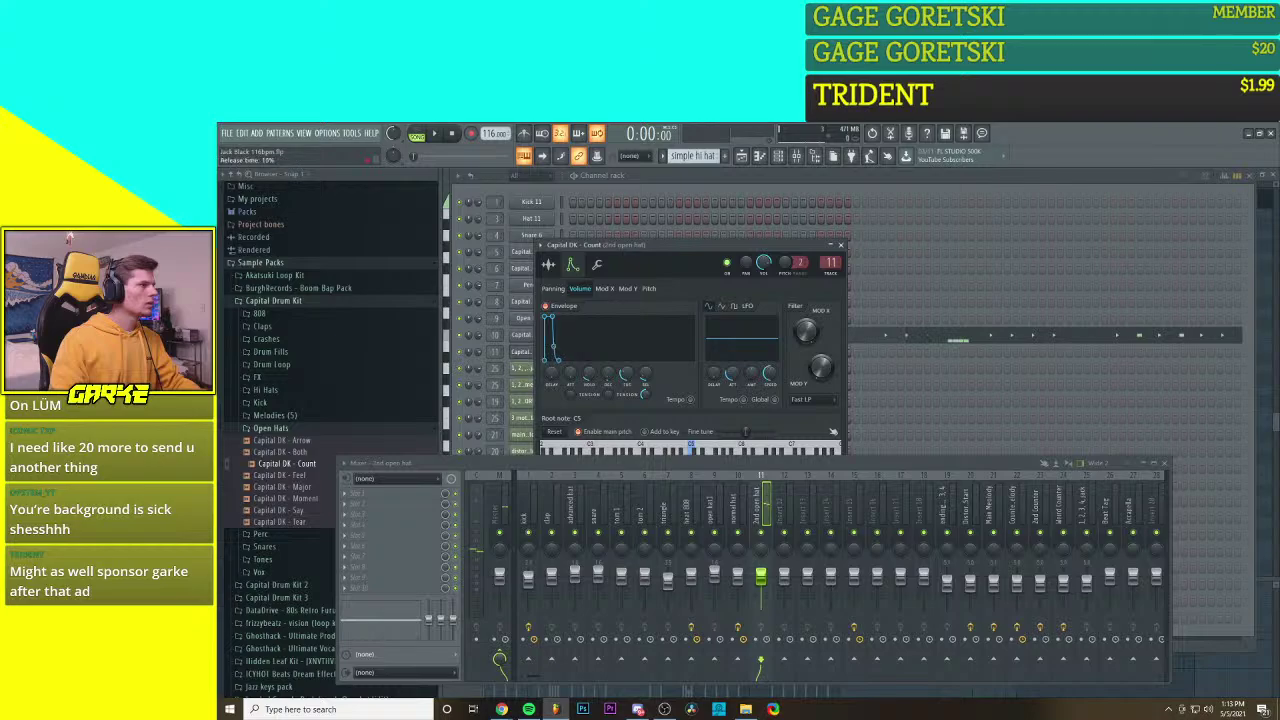
pyautogui.moveTo(646, 374); pyautogui.dragTo(646, 372)
pyautogui.press('b')
pyautogui.moveTo(552, 374); pyautogui.dragTo(570, 375)
pyautogui.press('b')
pyautogui.press('b')
pyautogui.press('b')
pyautogui.press('b')
pyautogui.press('b')
pyautogui.press('b')
pyautogui.press('b')
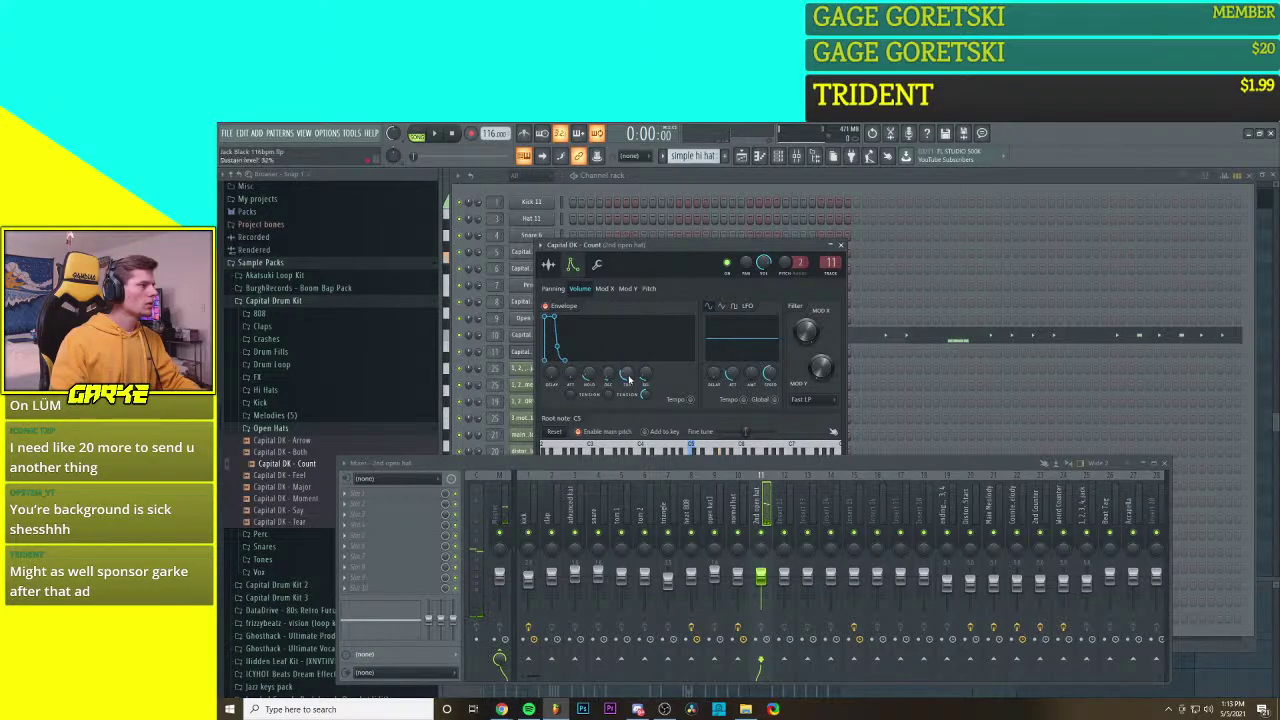
pyautogui.click(840, 245)
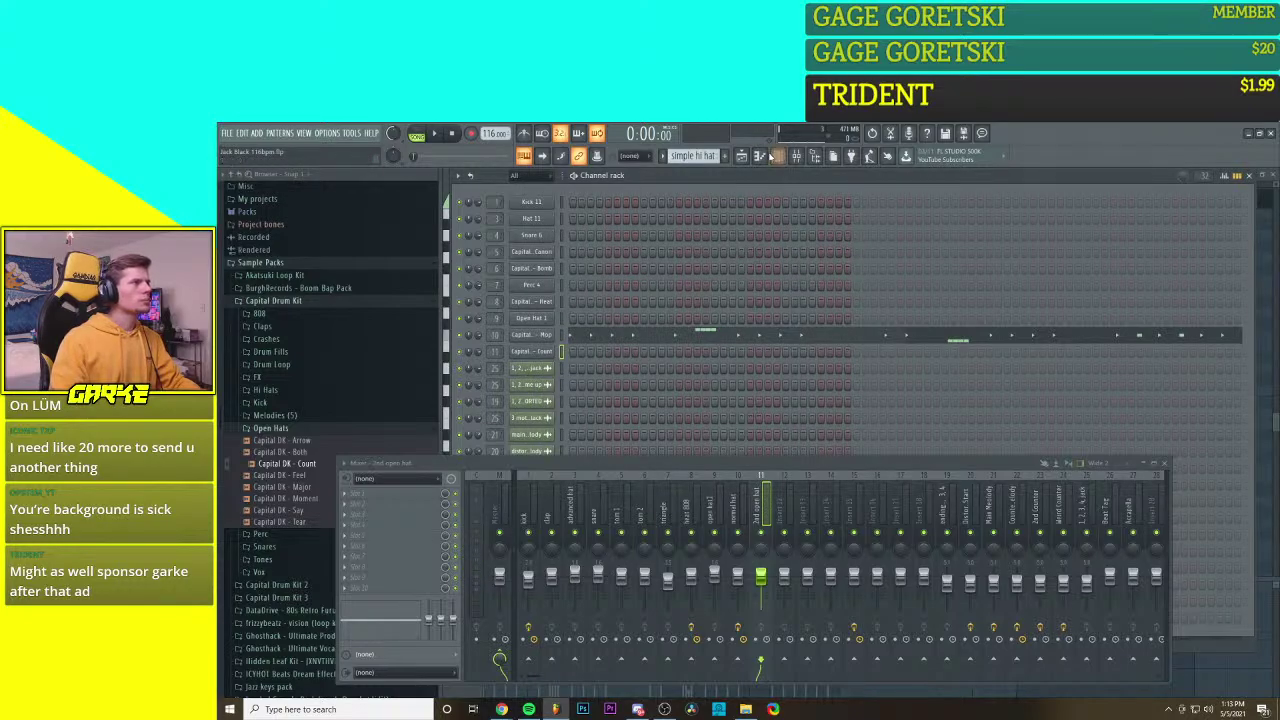
# Step: Show the piano roll of the Capital DK - Count channel and audition the hat at several pitches around C5
pyautogui.click(760, 155)
pyautogui.click(478, 334)
pyautogui.click(480, 293)
pyautogui.click(481, 277)
pyautogui.click(481, 277)
pyautogui.click(480, 388)
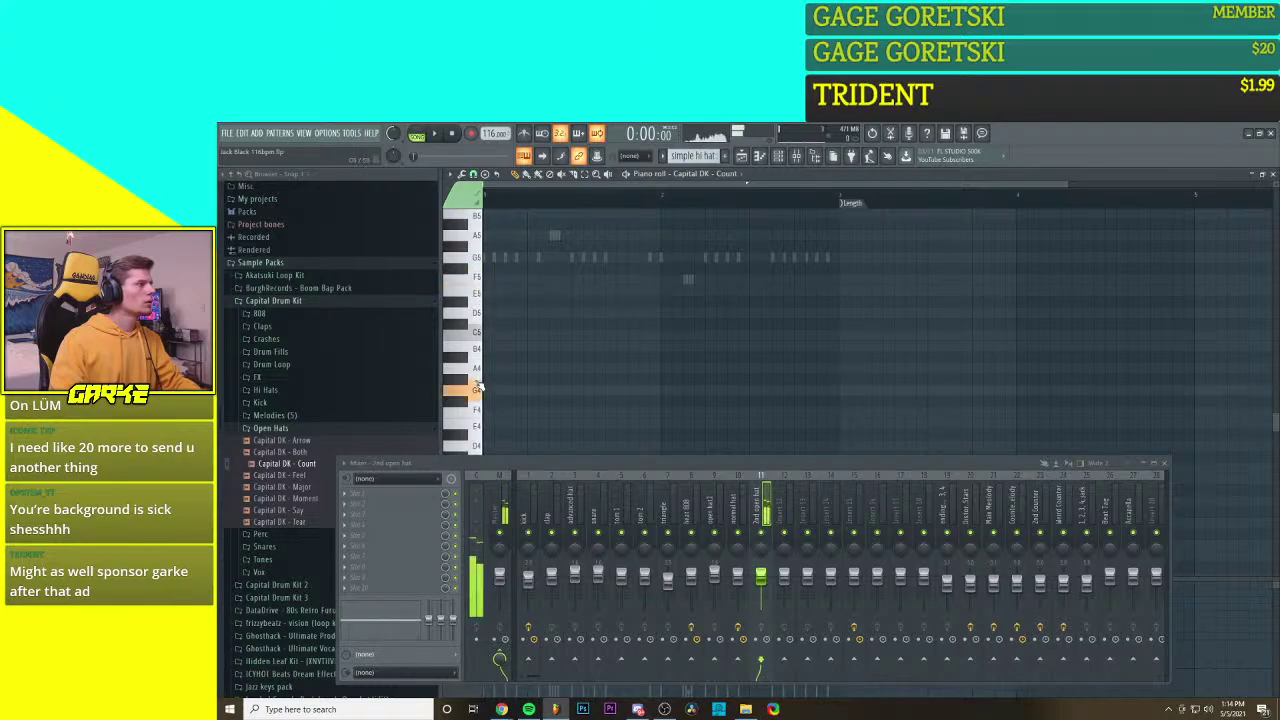
pyautogui.click(483, 368)
pyautogui.click(480, 333)
pyautogui.click(480, 313)
pyautogui.click(481, 330)
# Step: Place Capital DK - Count notes on C5 at beats 2 and 4 of bar 1 and beat 3 of bar 2
pyautogui.click(527, 336)
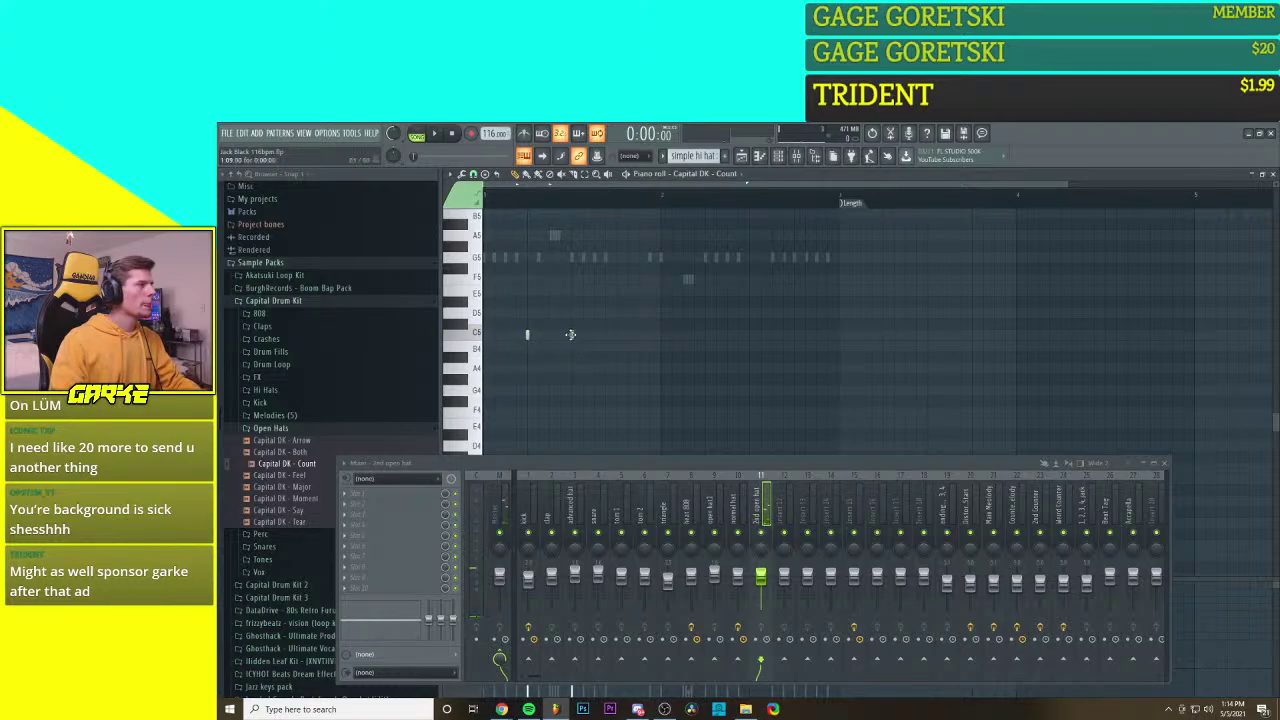
pyautogui.click(616, 338)
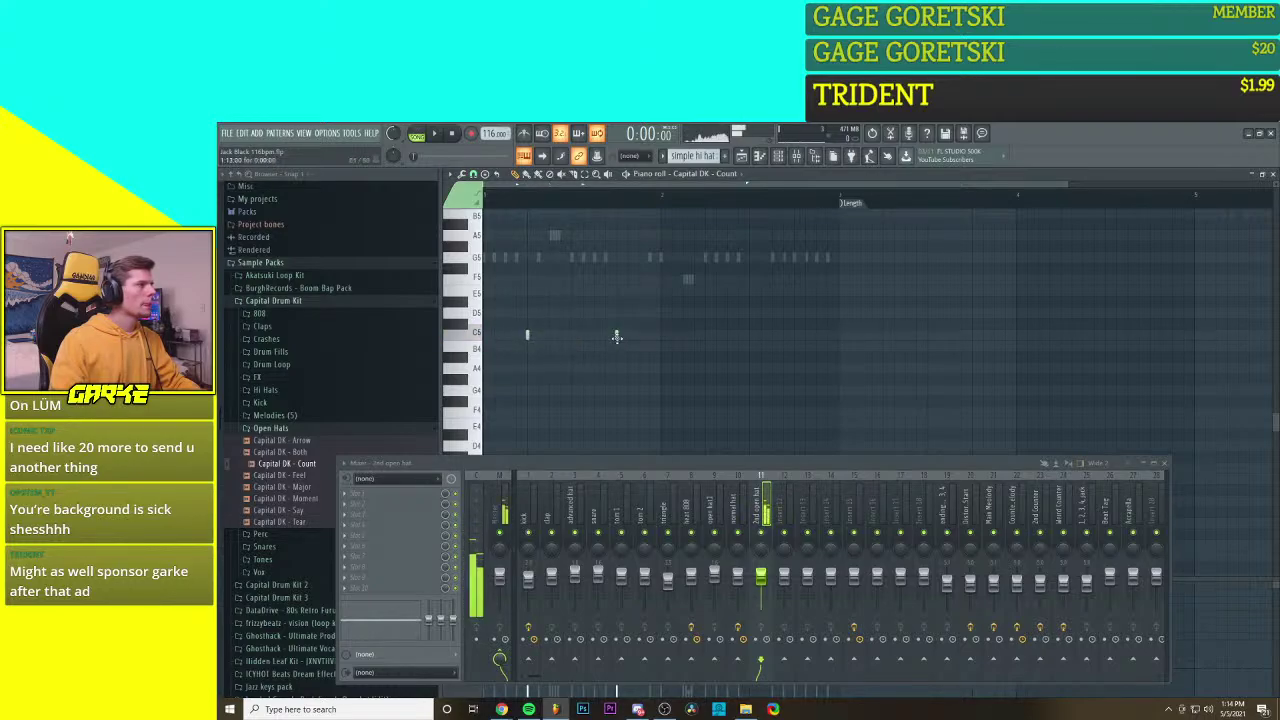
pyautogui.click(751, 337)
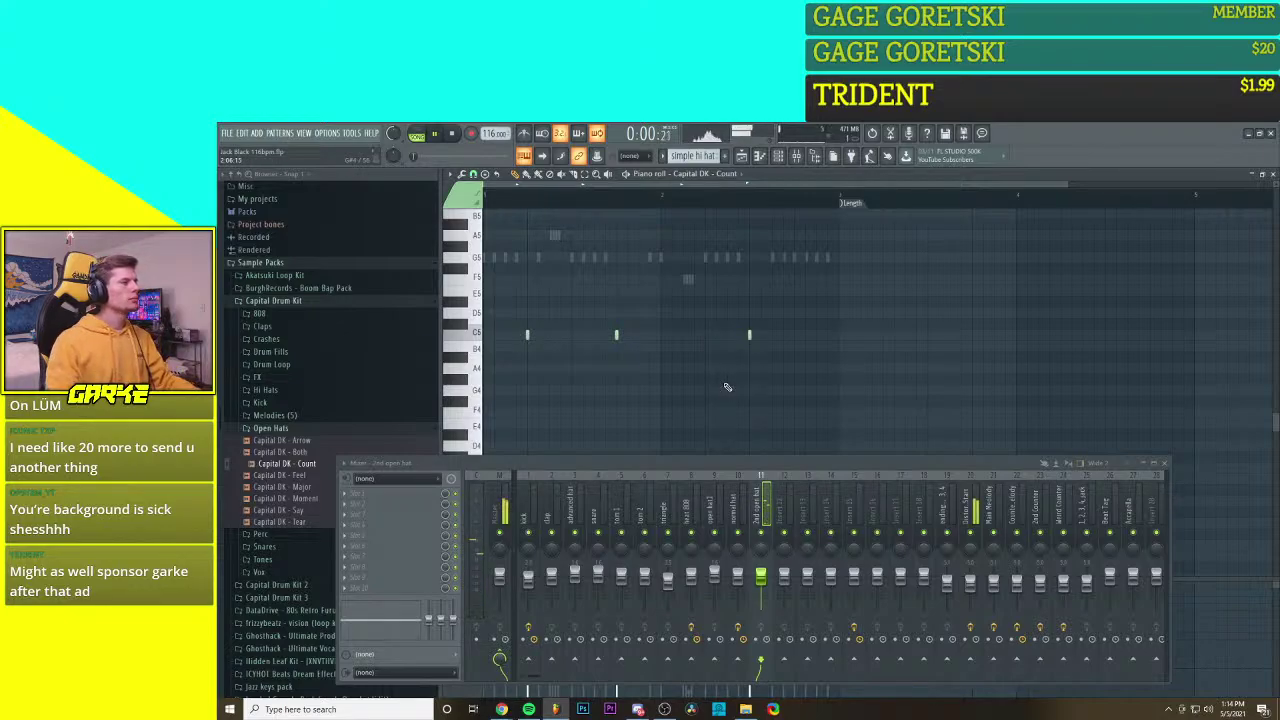
# Step: Set a playback loop from bar 37 to bar 41 in the playlist and audition the hat notes against the beat
pyautogui.click(741, 156)
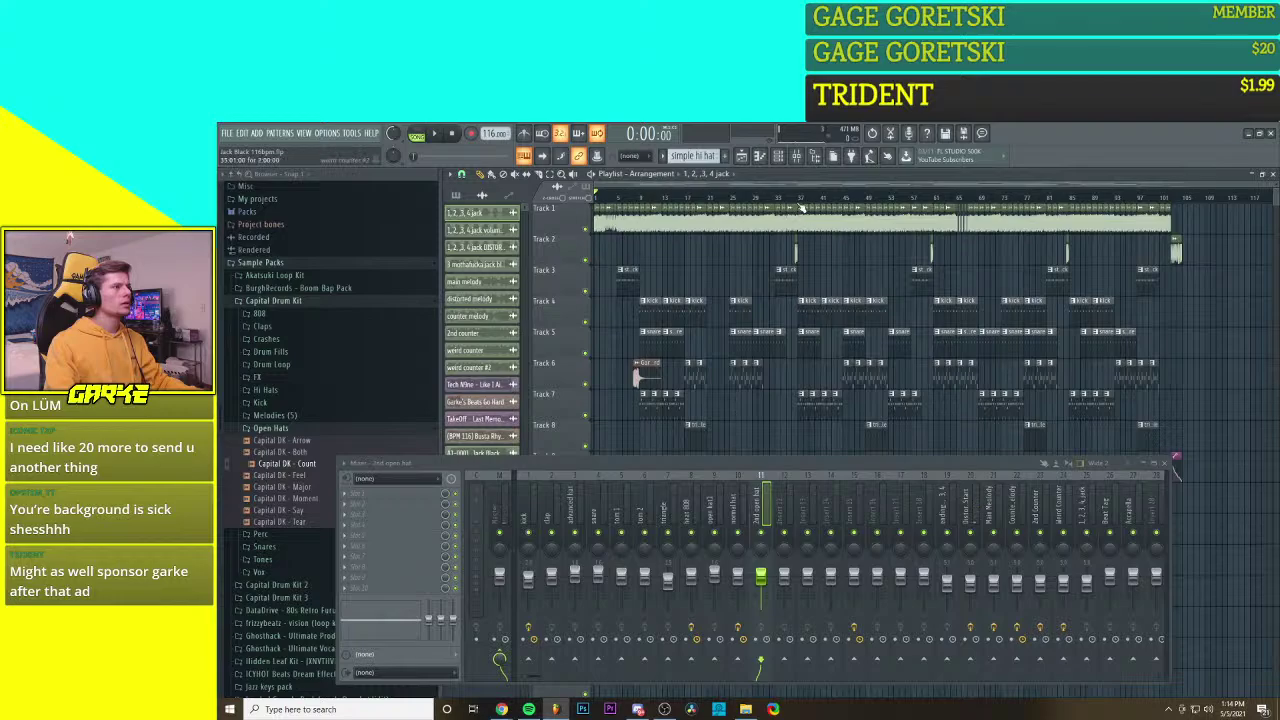
pyautogui.moveTo(800, 203); pyautogui.dragTo(820, 203)
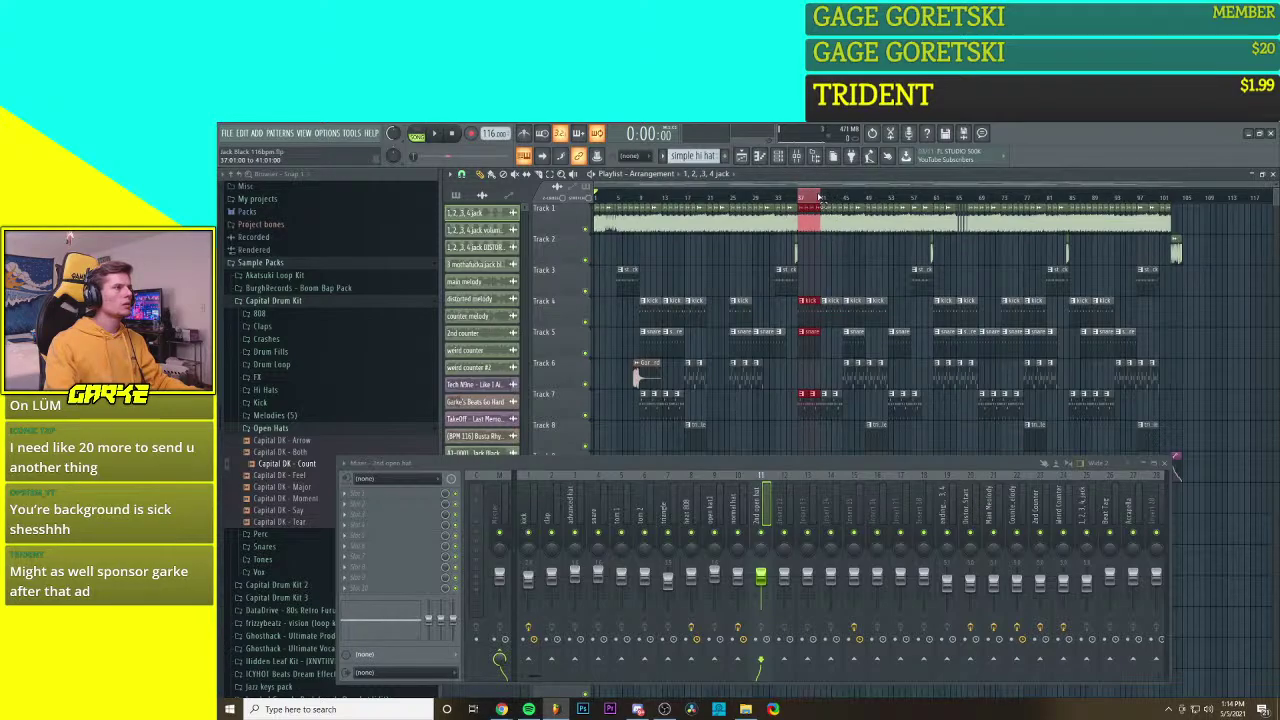
pyautogui.press('space')
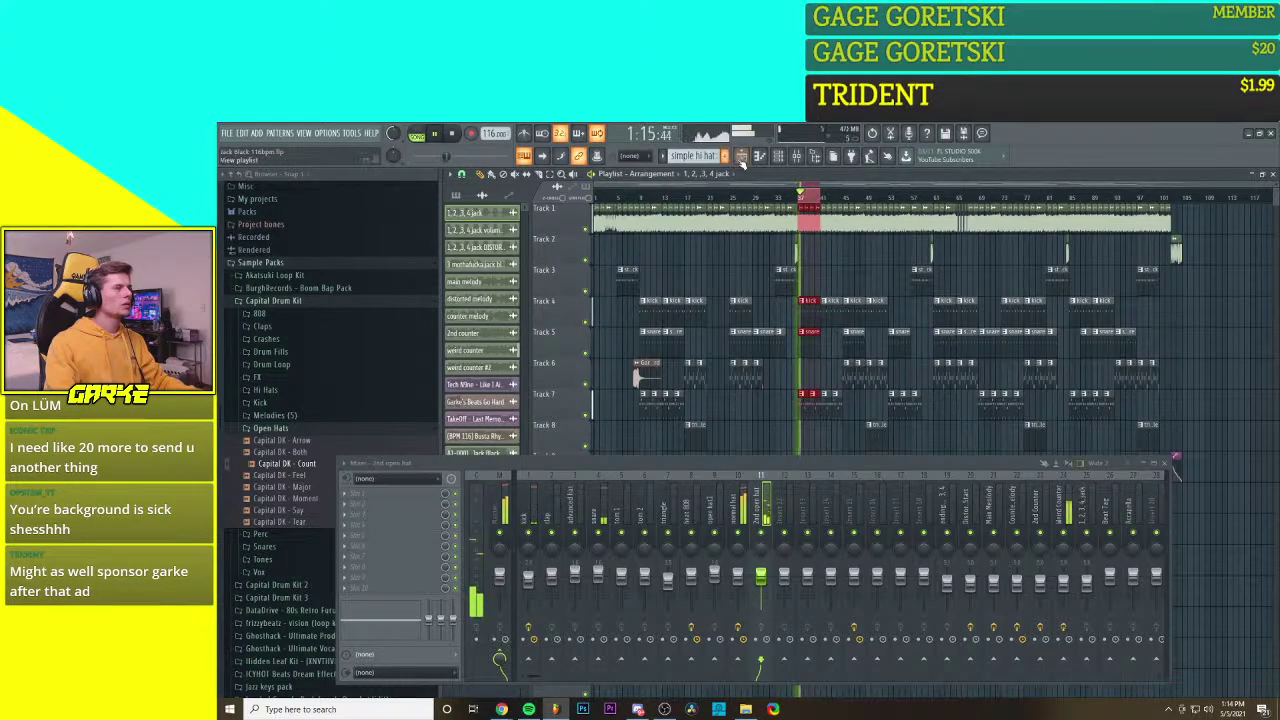
pyautogui.click(759, 157)
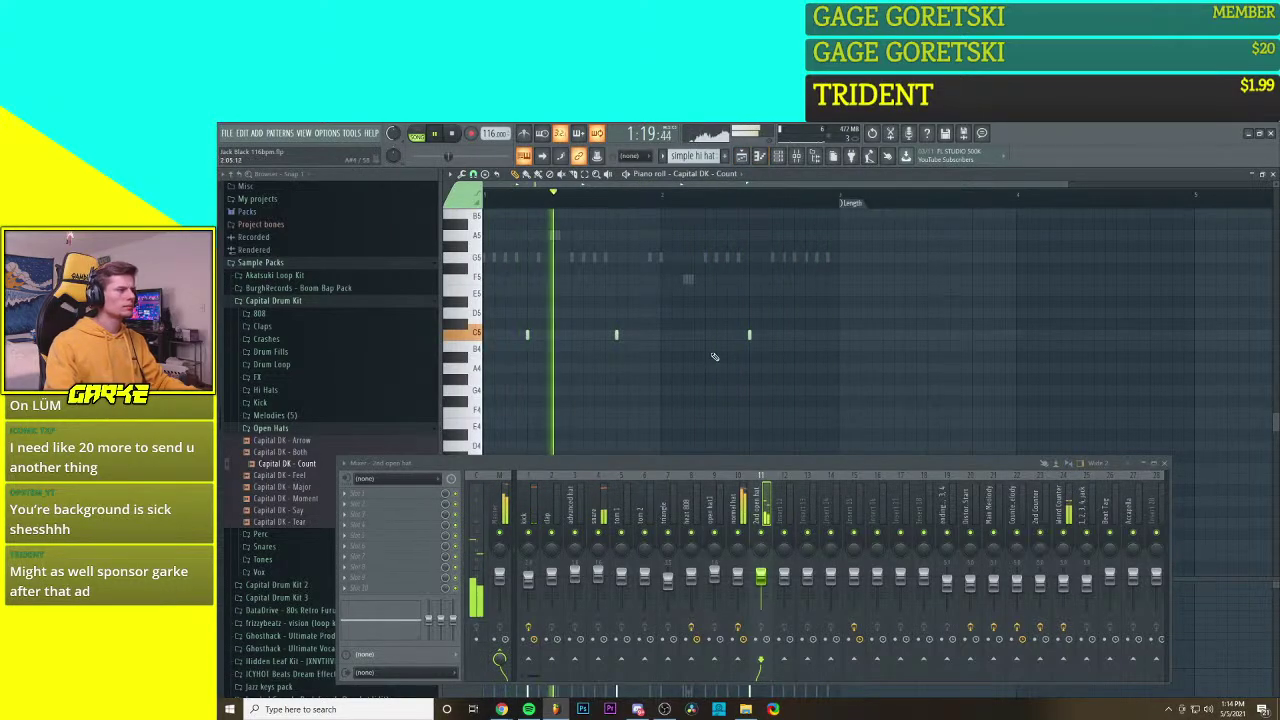
pyautogui.press('space')
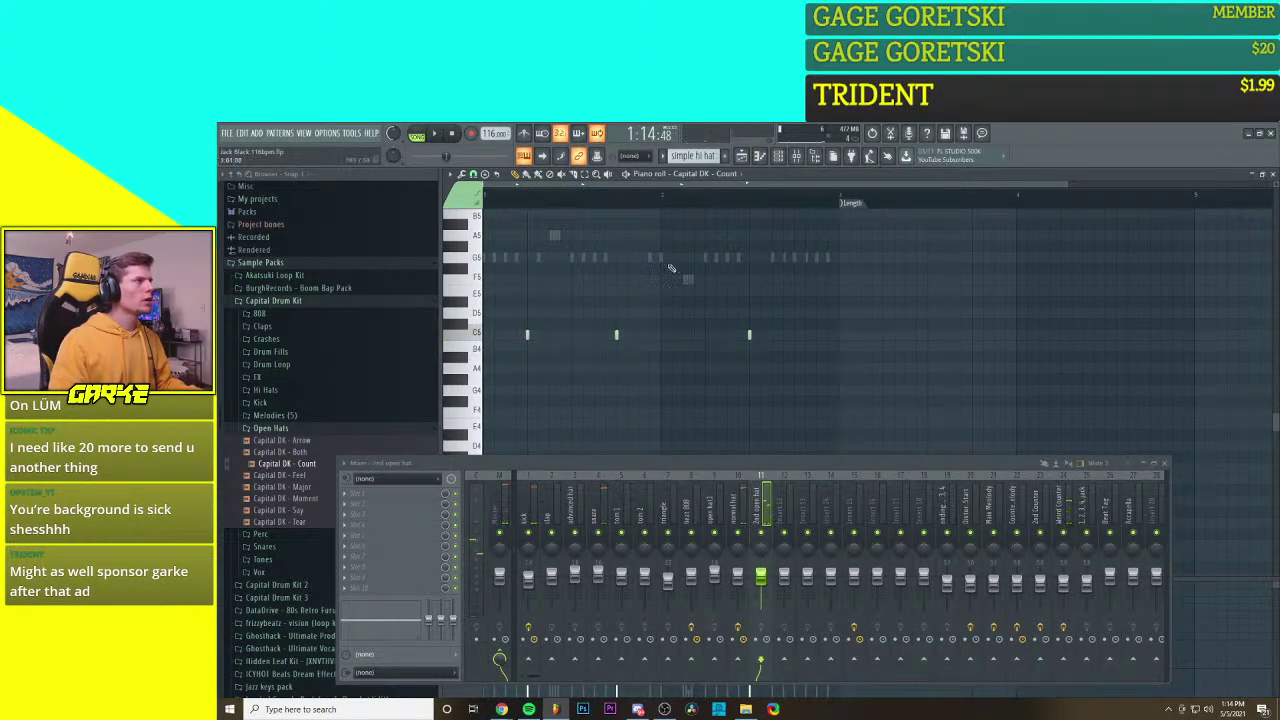
# Step: Audition other Capital Drum Kit open hats, replace the Capital DK - Count sample with Capital DK - Moment, and play the loop
pyautogui.click(777, 157)
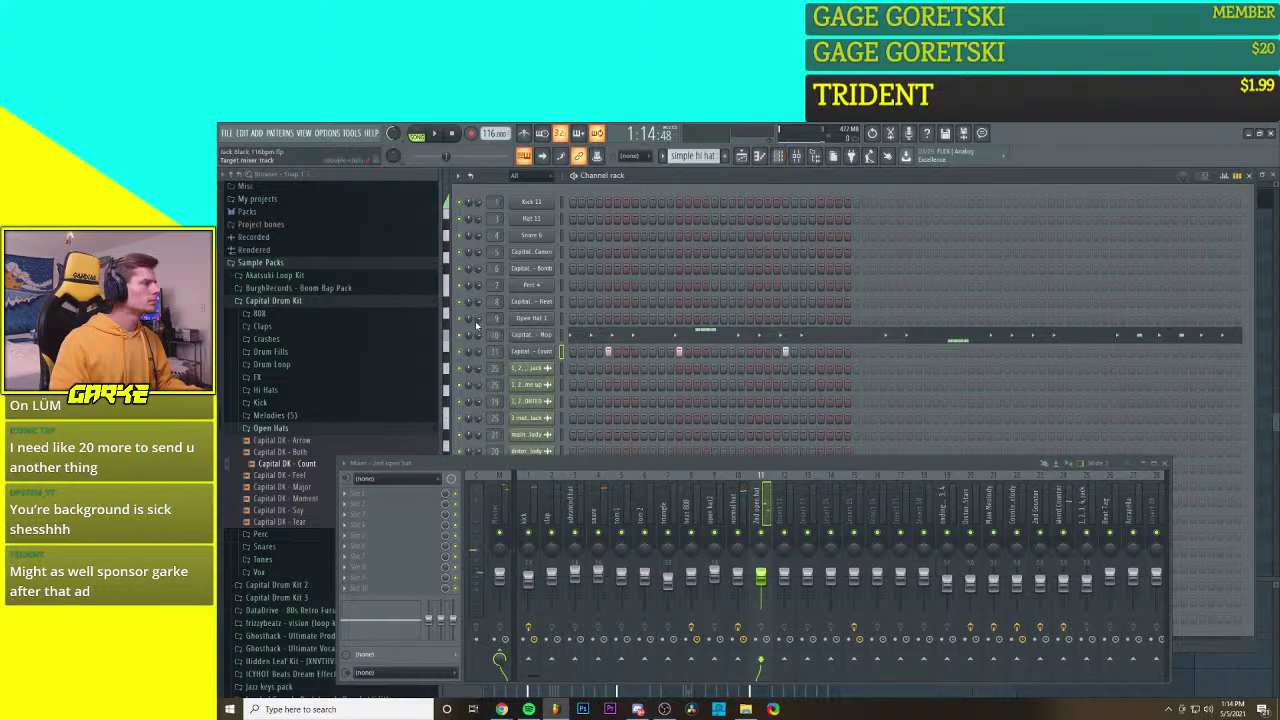
pyautogui.click(299, 487)
pyautogui.click(299, 498)
pyautogui.click(292, 511)
pyautogui.moveTo(292, 499); pyautogui.dragTo(532, 352)
pyautogui.press('space')
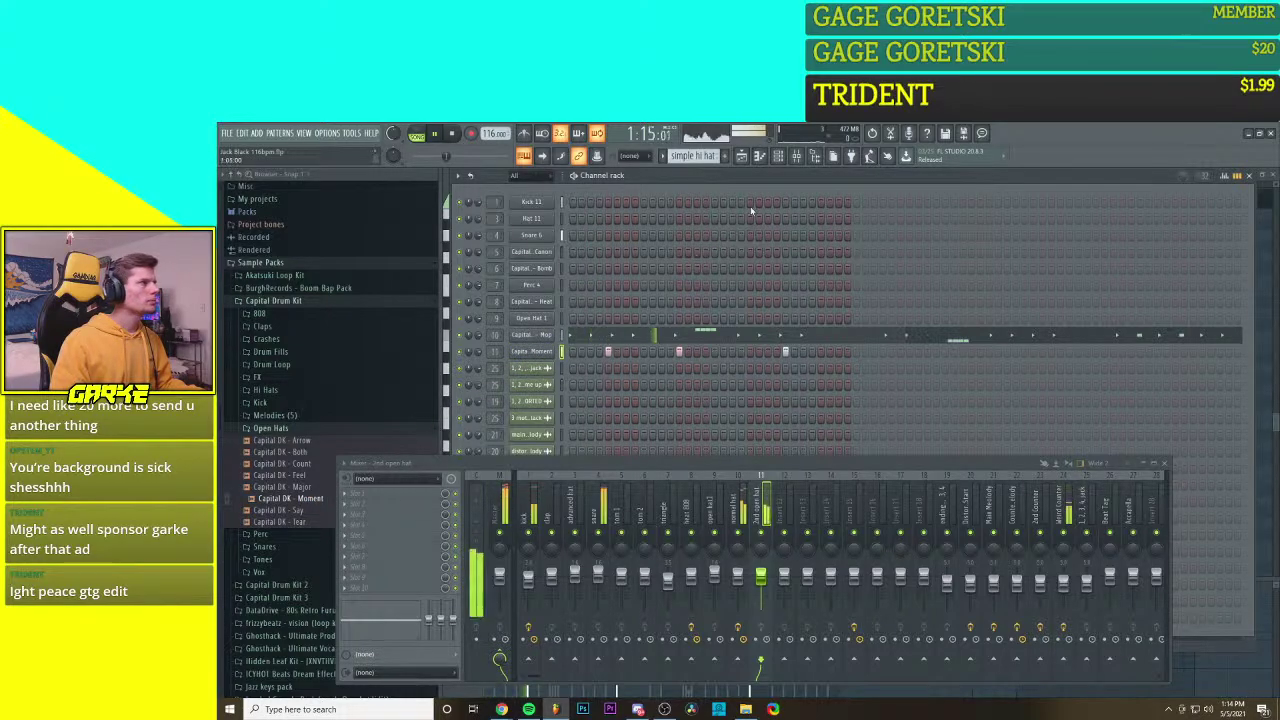
# Step: Rework the second bar of the Capital DK - Moment pattern, moving its C5 hits to beats 2 and 4 during playback
pyautogui.click(747, 160)
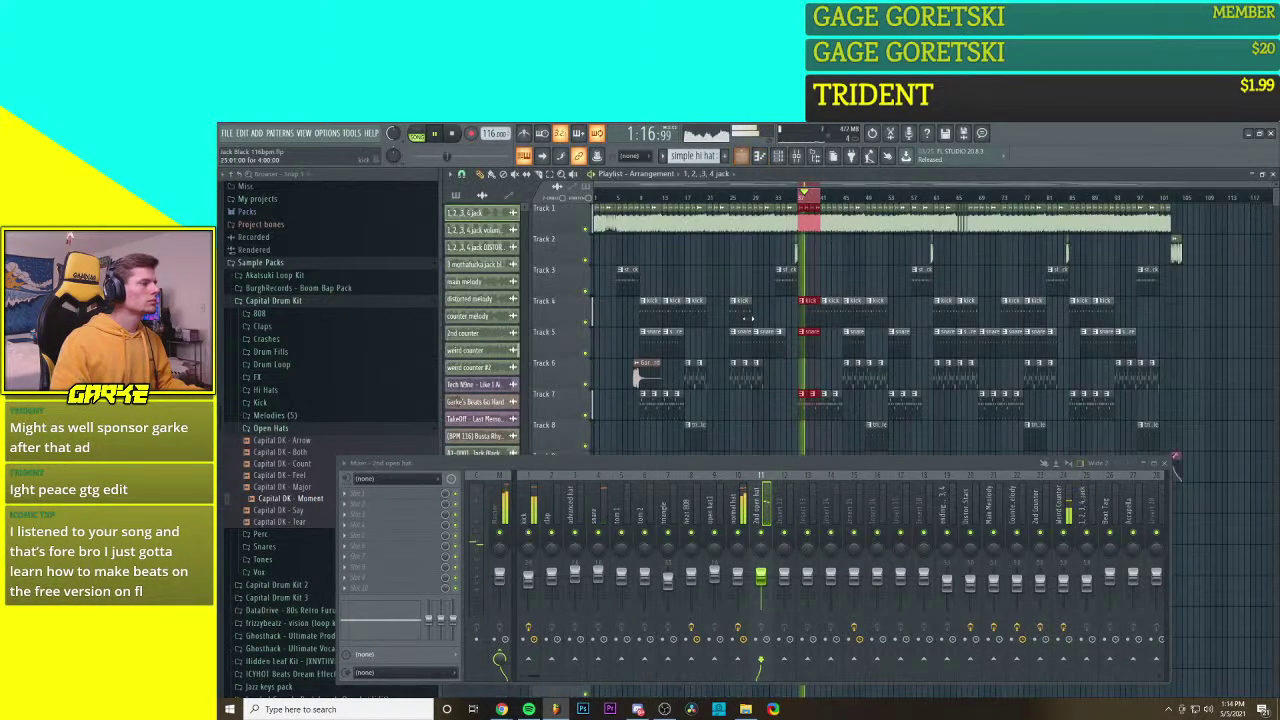
pyautogui.click(750, 163)
pyautogui.click(758, 158)
pyautogui.click(705, 335)
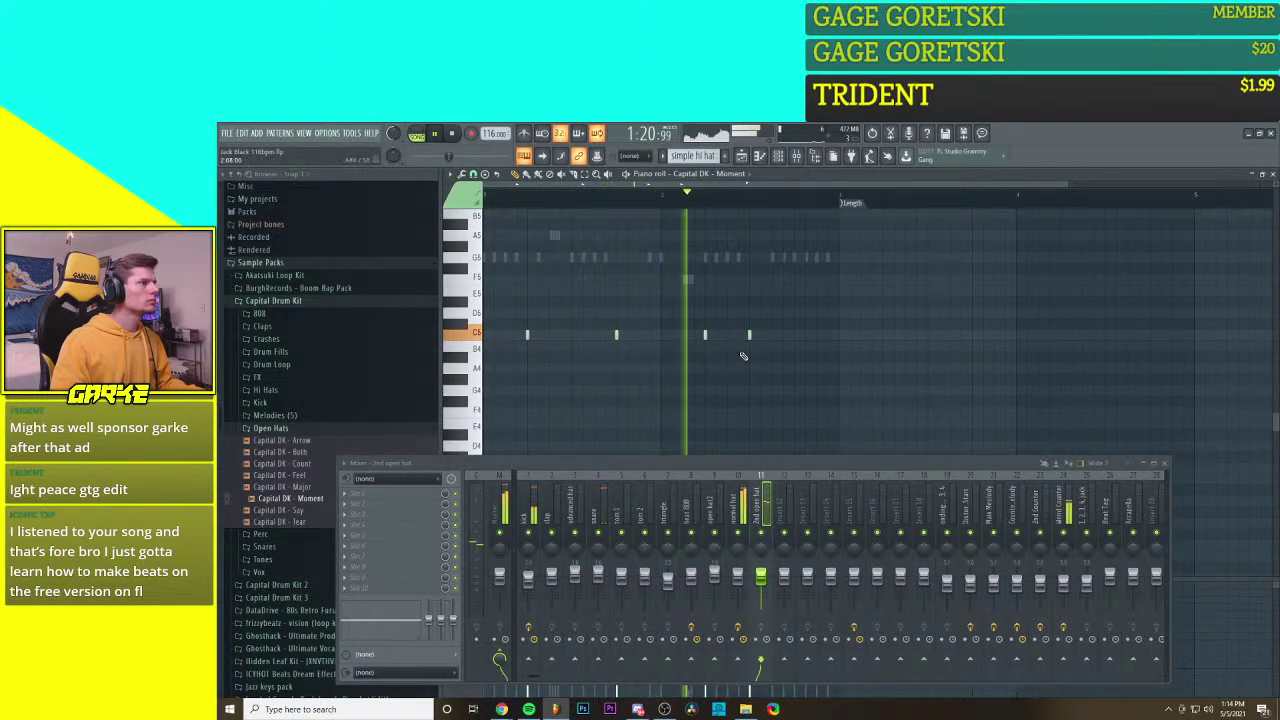
pyautogui.rightClick(750, 336)
pyautogui.click(794, 335)
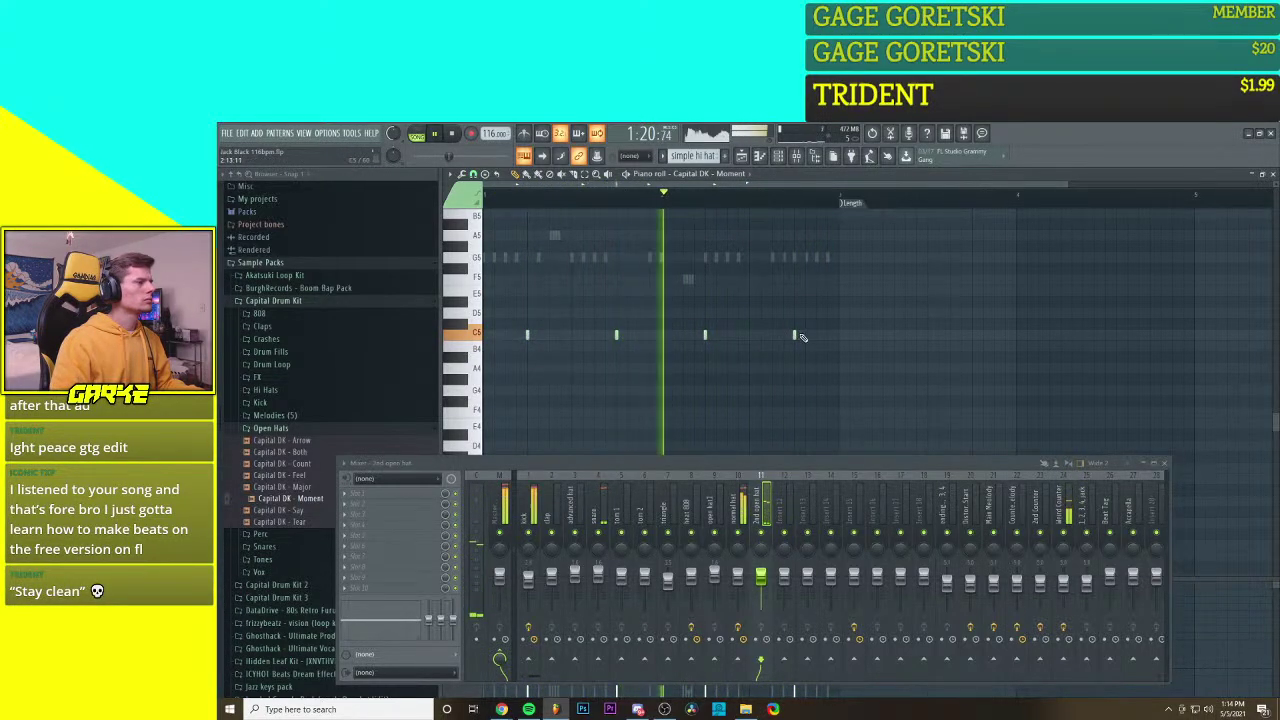
# Step: Thin the Capital DK - Moment pattern to C5 notes on beat 2 of bar 1 and beat 3 of bar 2
pyautogui.rightClick(705, 335)
pyautogui.rightClick(794, 335)
pyautogui.click(794, 335)
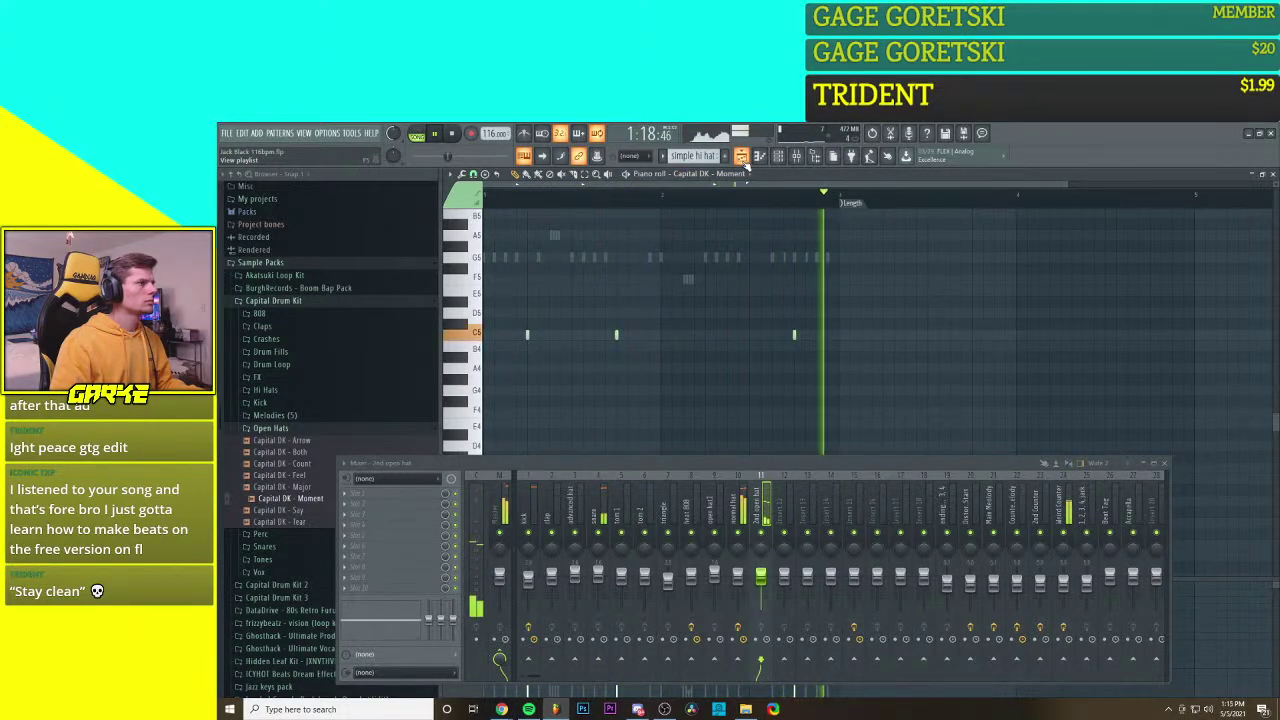
pyautogui.rightClick(795, 335)
pyautogui.rightClick(616, 335)
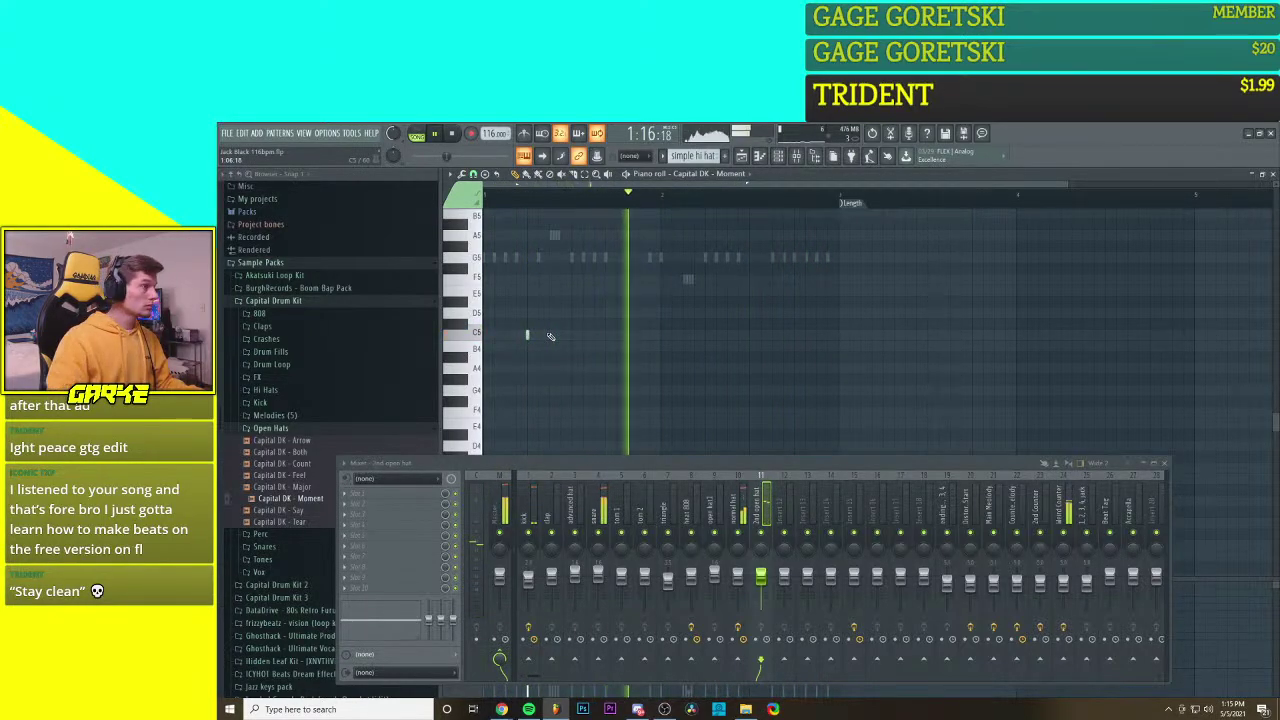
pyautogui.click(750, 335)
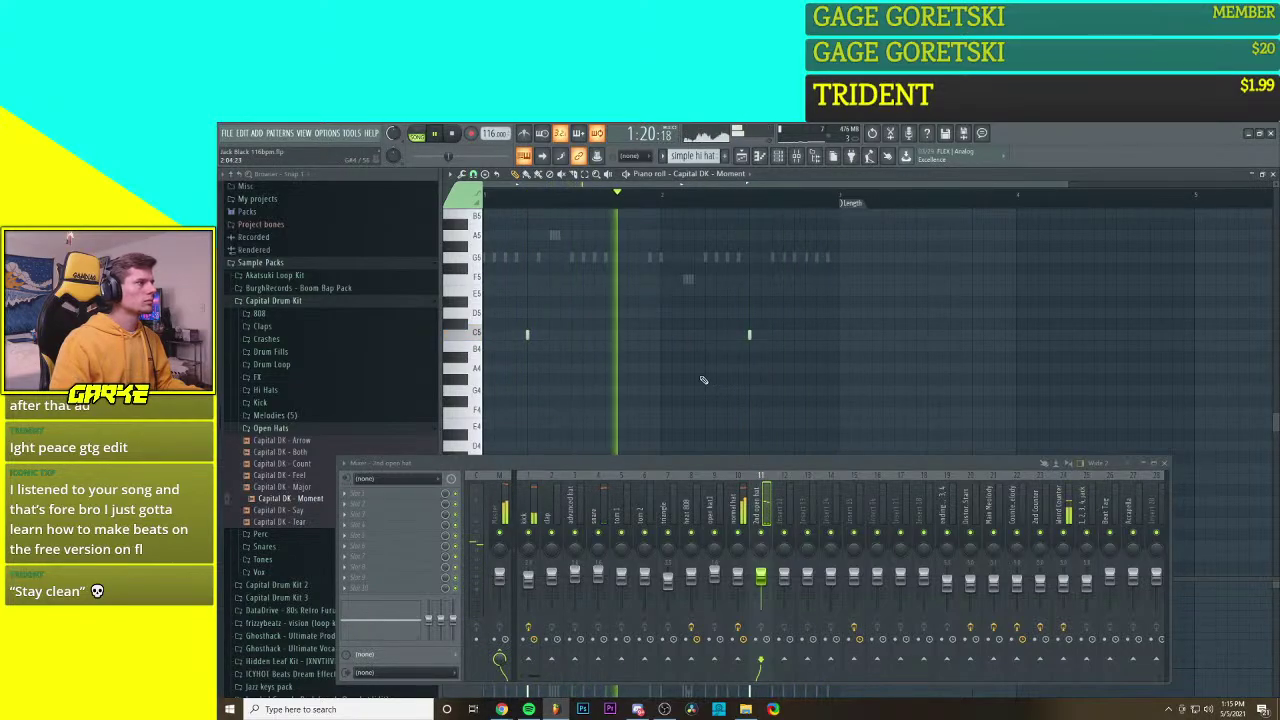
# Step: Try alternative beats for the two Capital DK - Moment notes during playback, then return them to bar 1 beat 2 and bar 2 beat 3
pyautogui.click(780, 157)
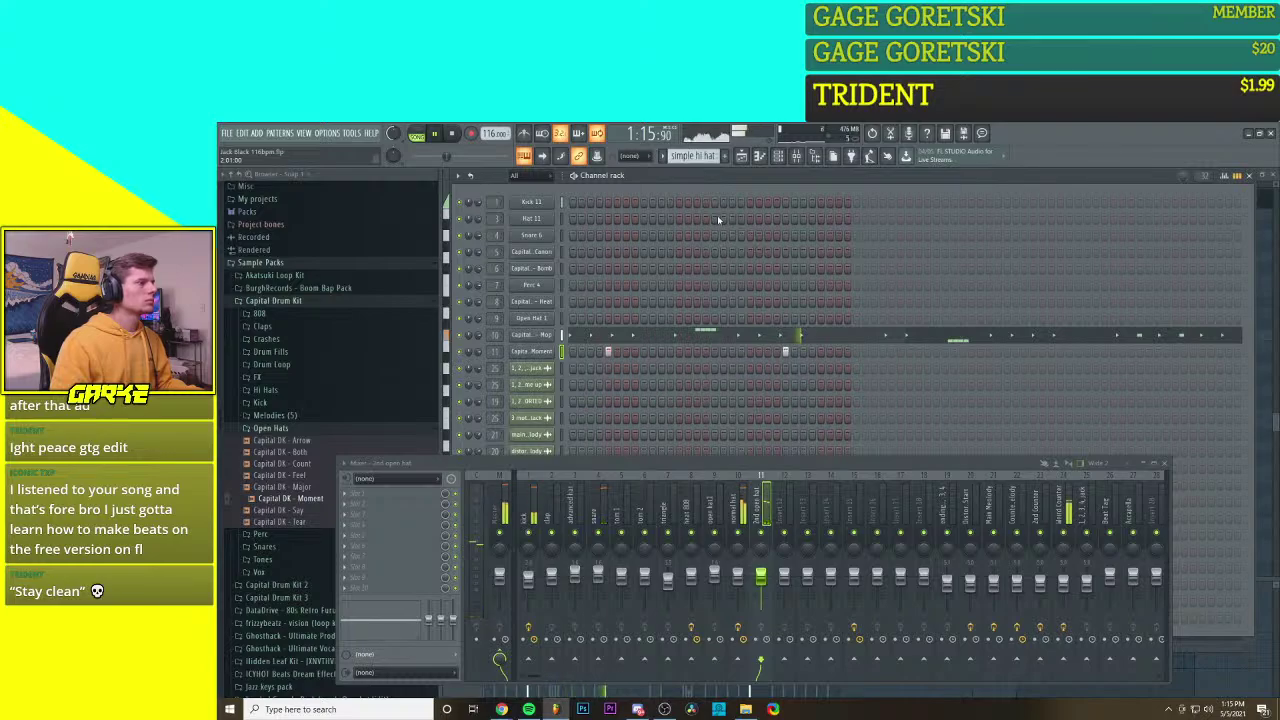
pyautogui.click(778, 157)
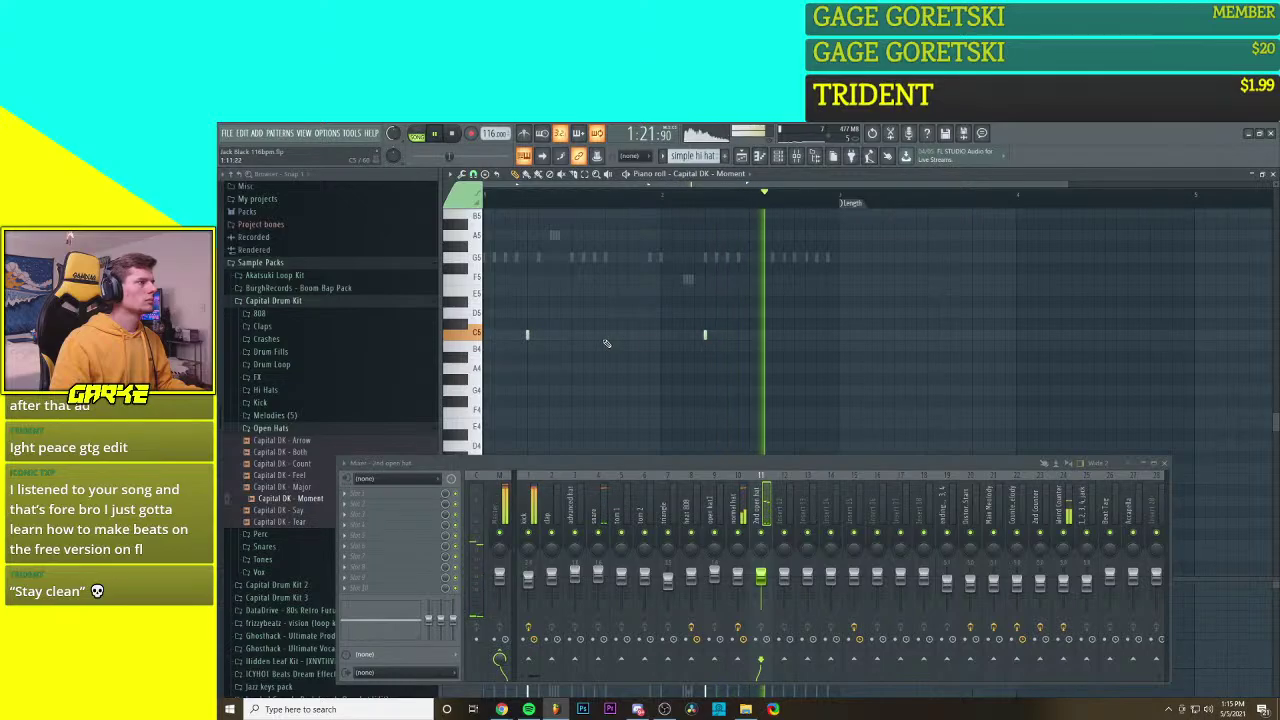
pyautogui.moveTo(528, 336); pyautogui.dragTo(575, 336)
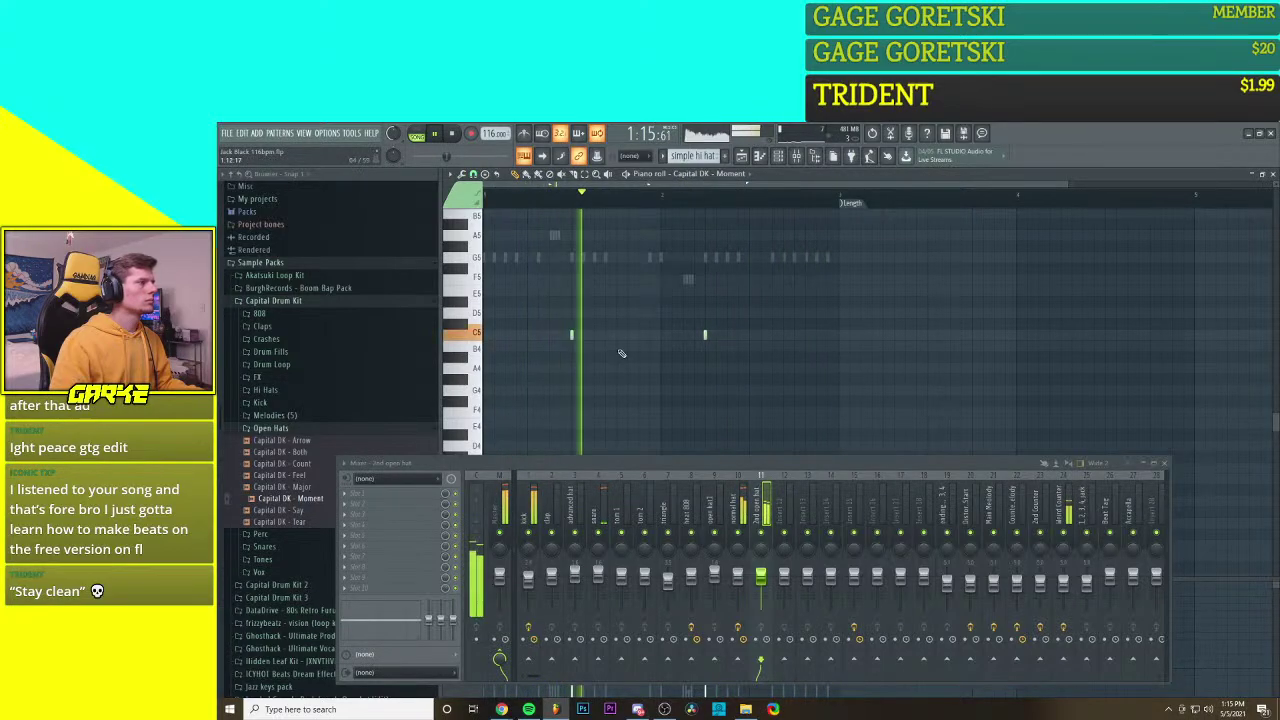
pyautogui.moveTo(706, 337); pyautogui.dragTo(750, 337)
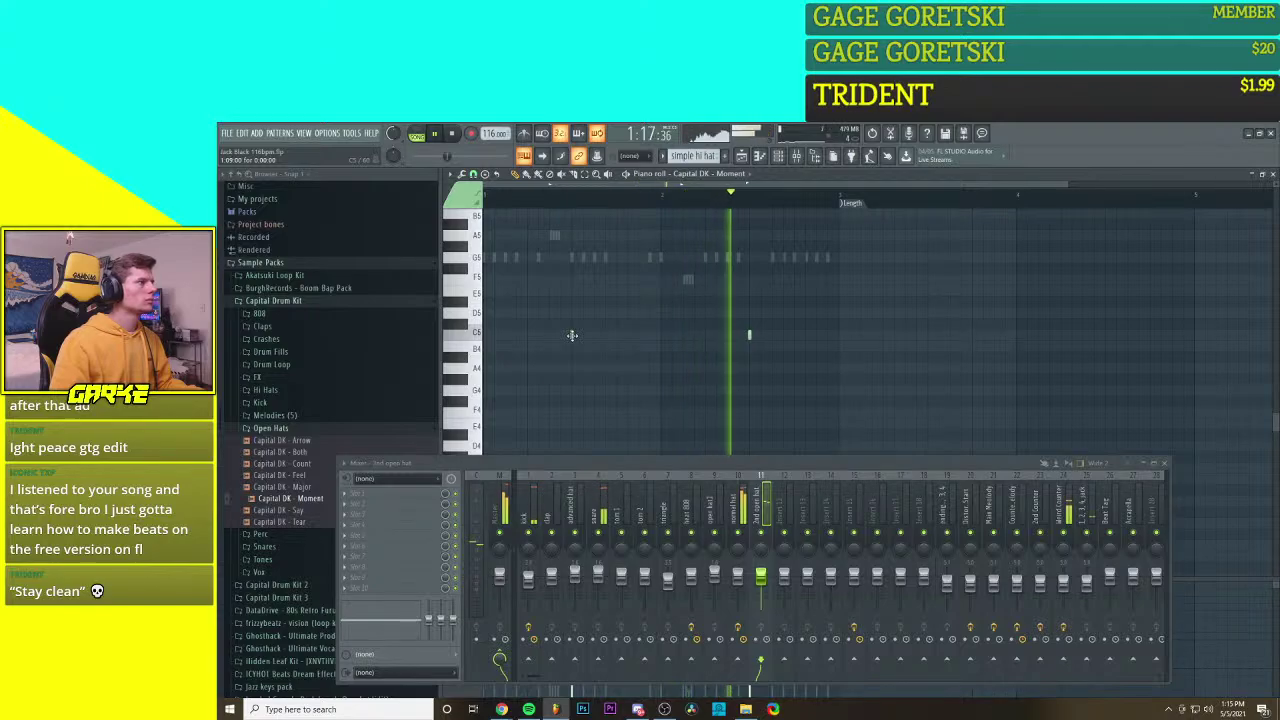
pyautogui.click(530, 335)
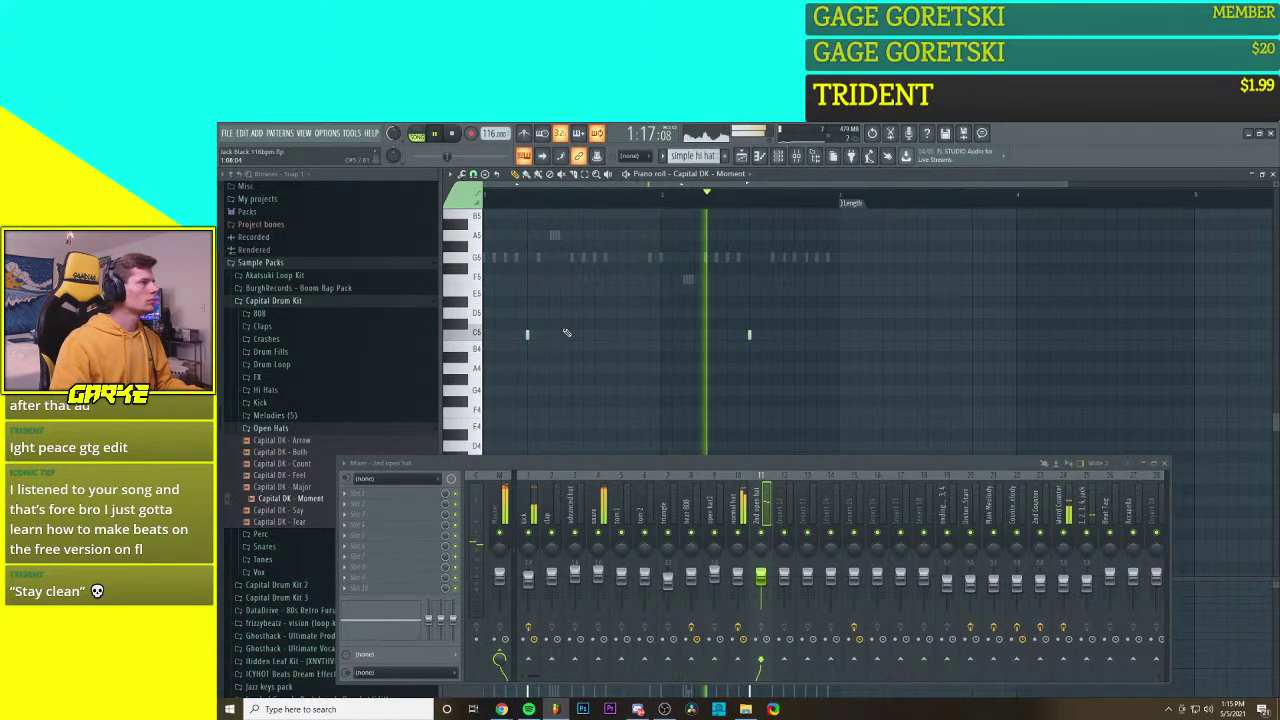
# Step: Lower the Capital DK - Moment channel's volume while the loop plays, and clear its C5 notes from the pattern
pyautogui.press('space')
pyautogui.click(777, 162)
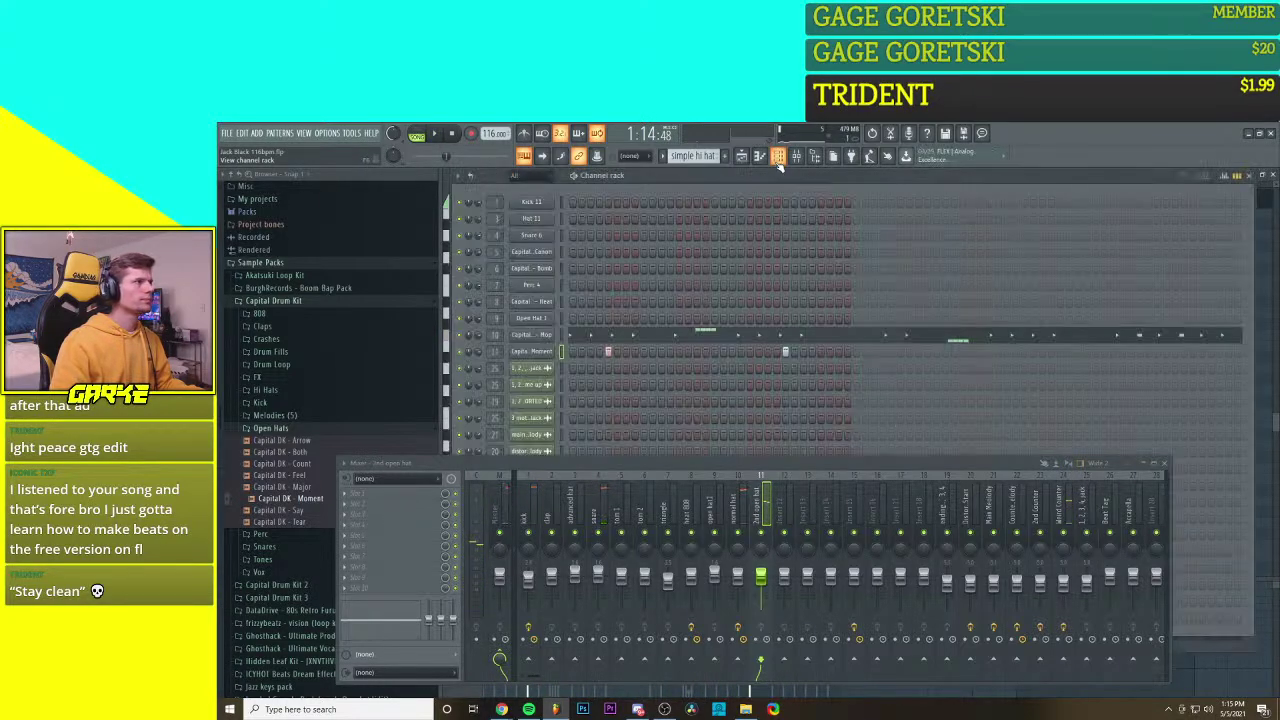
pyautogui.click(544, 352)
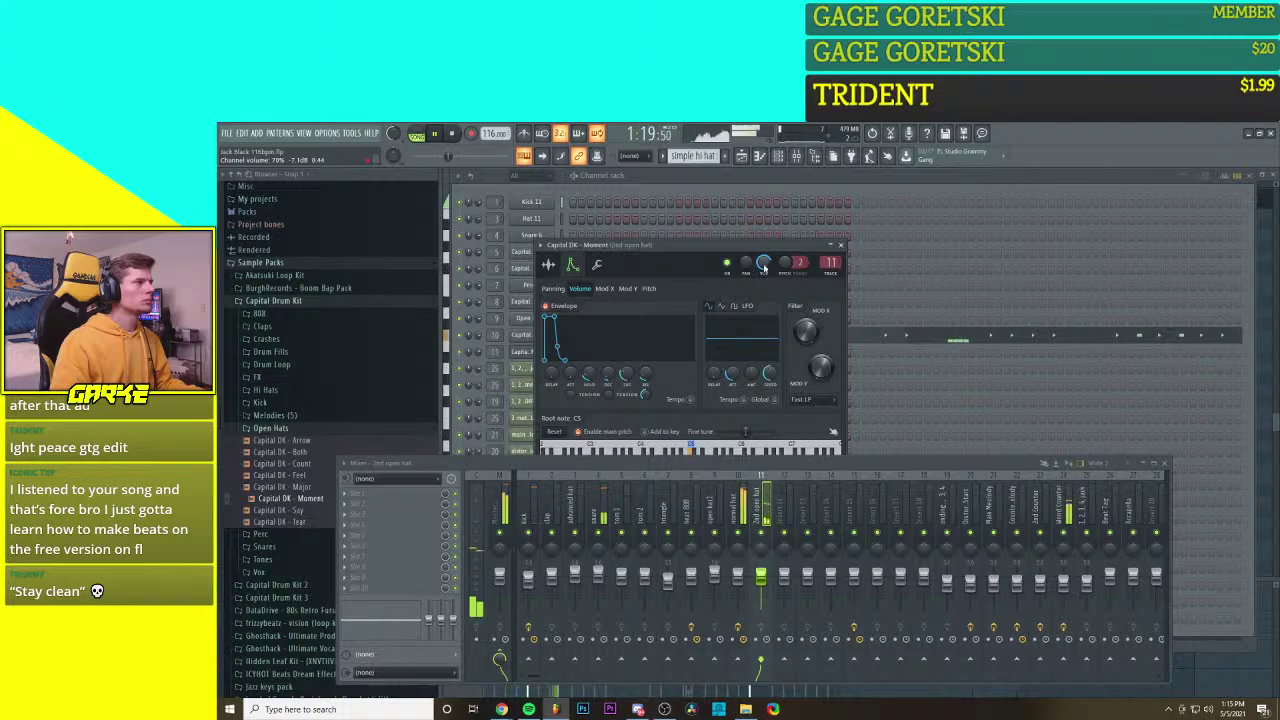
pyautogui.click(763, 157)
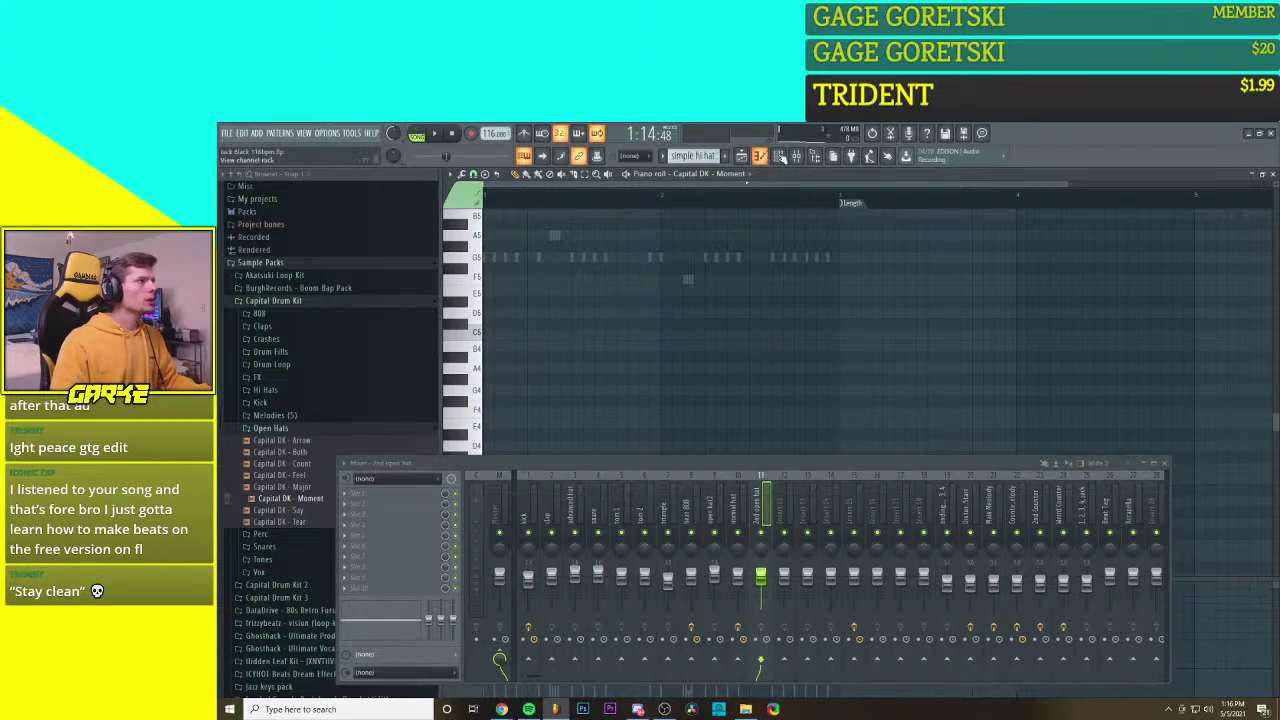
pyautogui.click(779, 157)
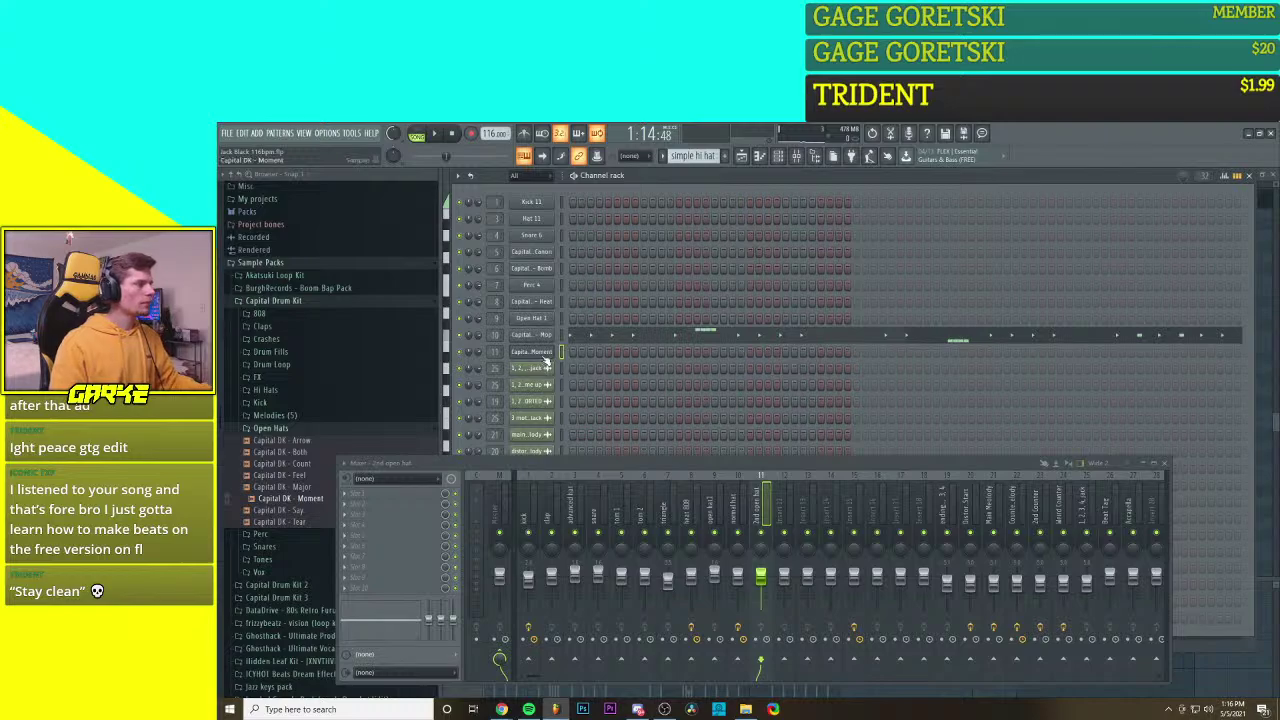
# Step: Browse Capital Drum Kit 2 for another open hat, checking the Perc folder and the open hats in the Cymbals folder
pyautogui.click(282, 428)
pyautogui.click(300, 301)
pyautogui.click(296, 314)
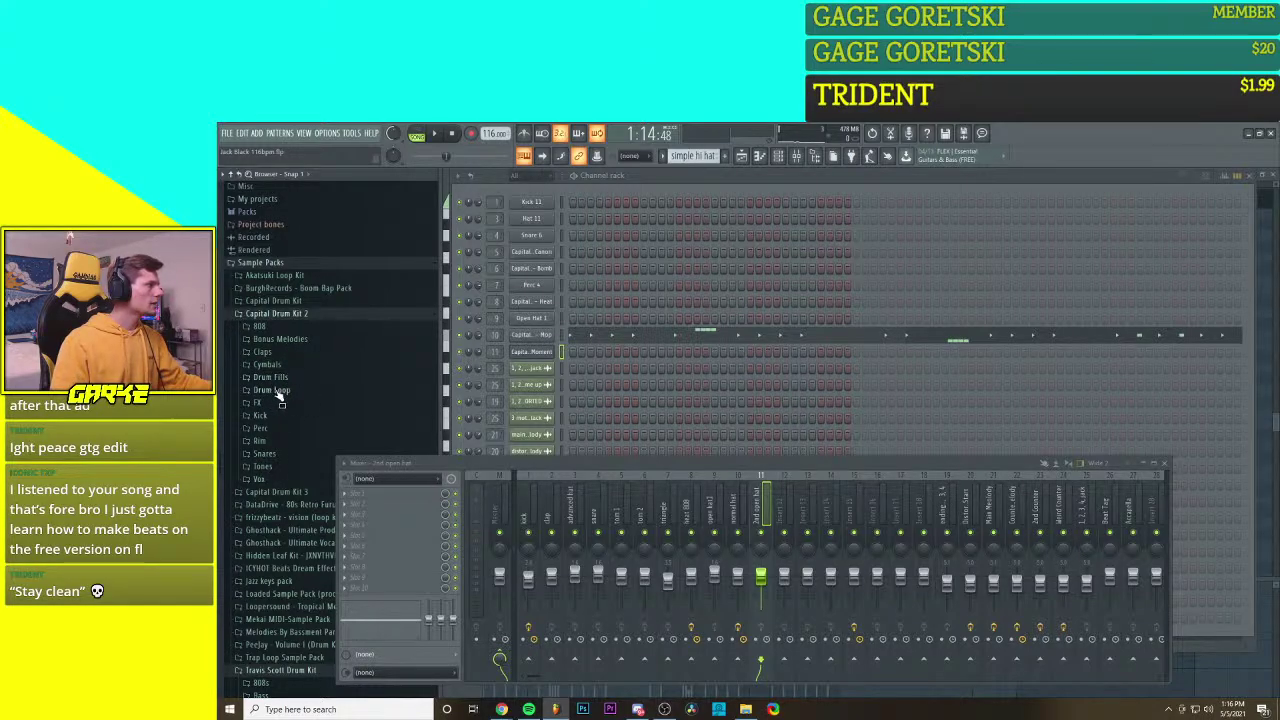
pyautogui.click(272, 428)
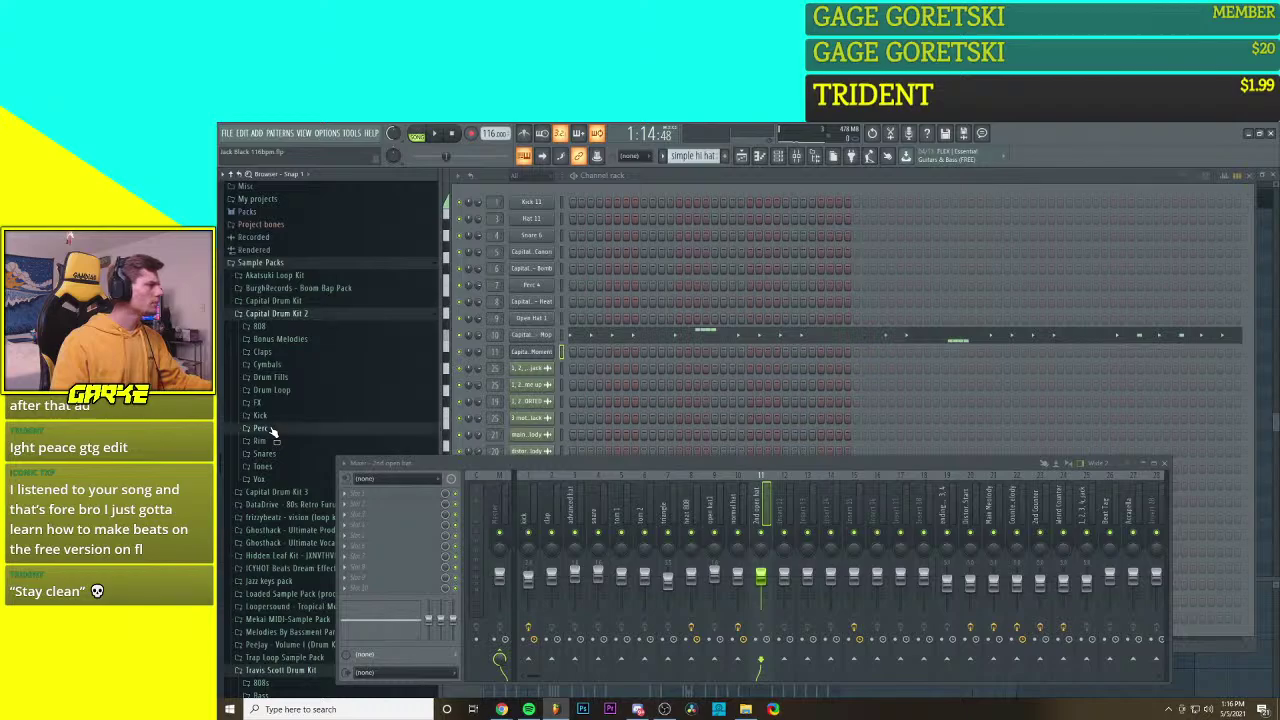
pyautogui.scroll(-10, 280, 426)
pyautogui.scroll(10, 285, 410)
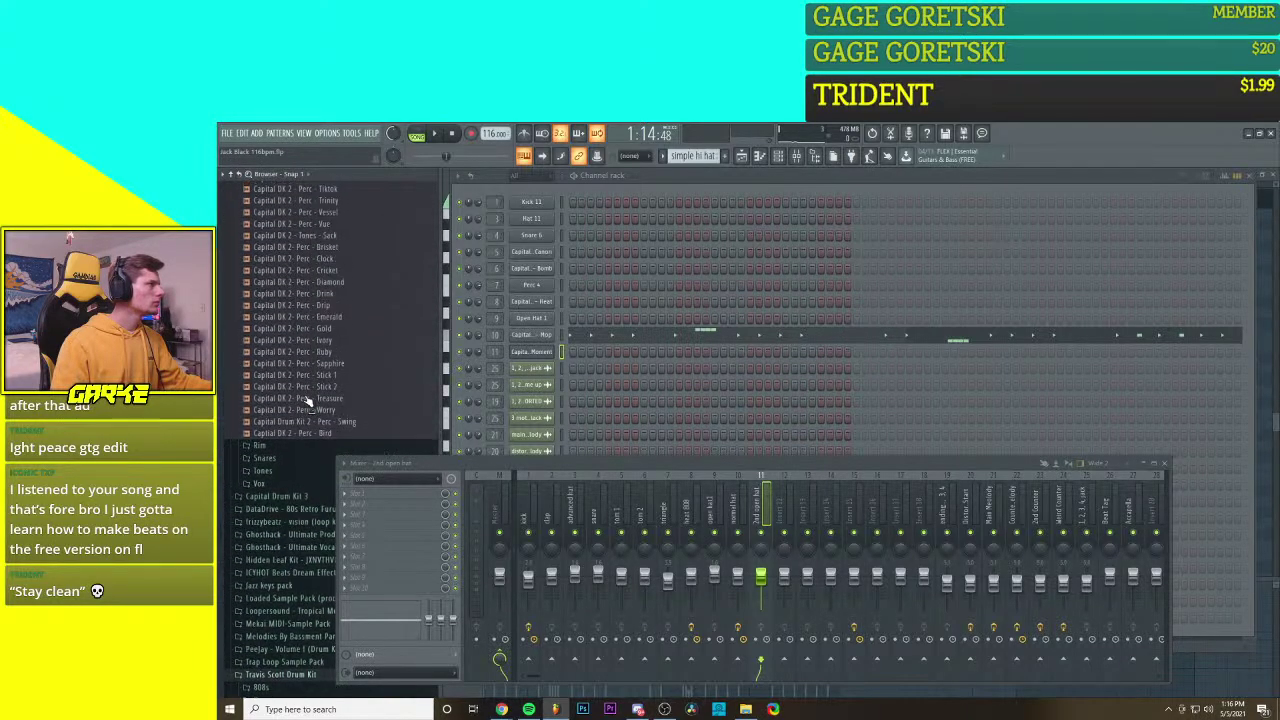
pyautogui.click(292, 362)
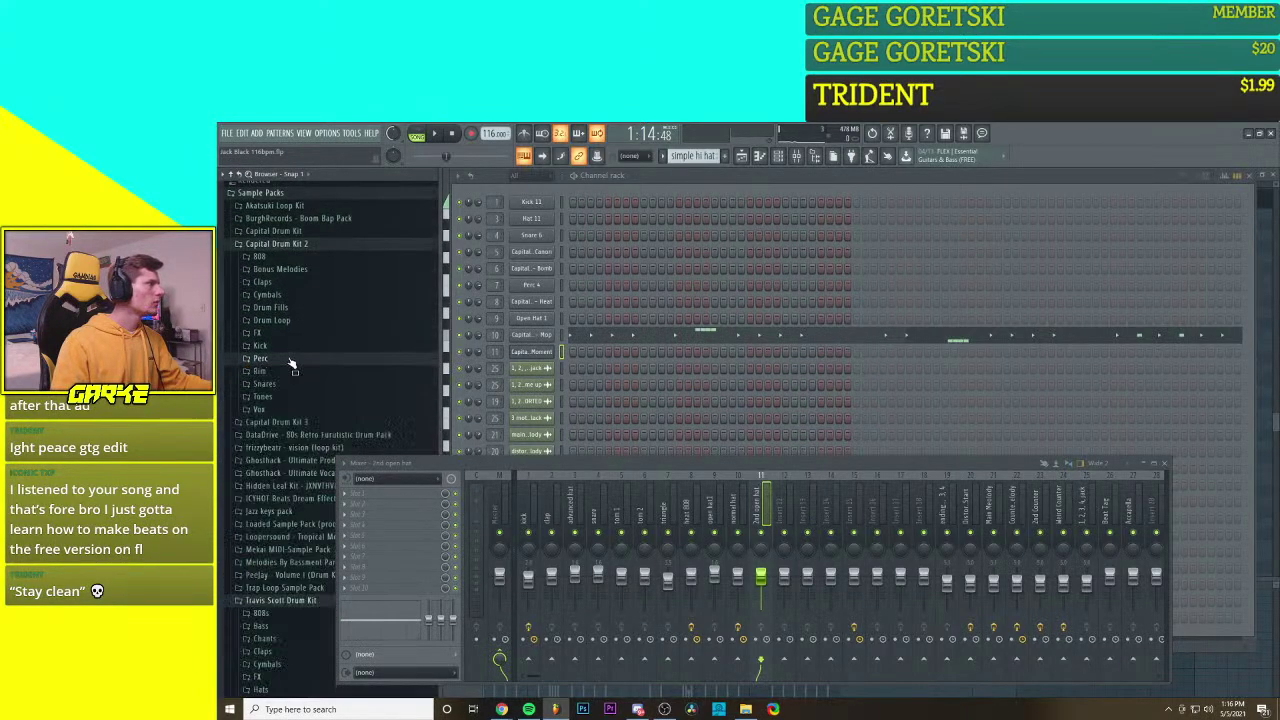
pyautogui.click(293, 296)
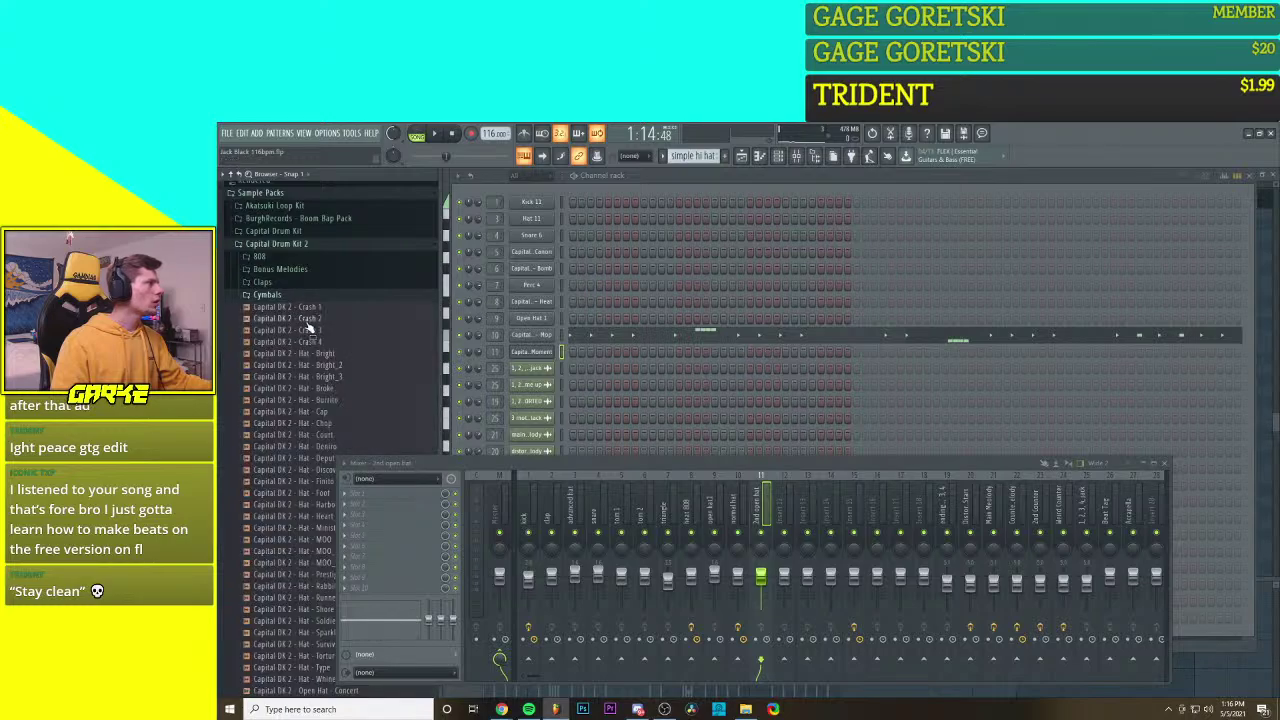
pyautogui.scroll(-2, 322, 342)
pyautogui.scroll(-8, 365, 313)
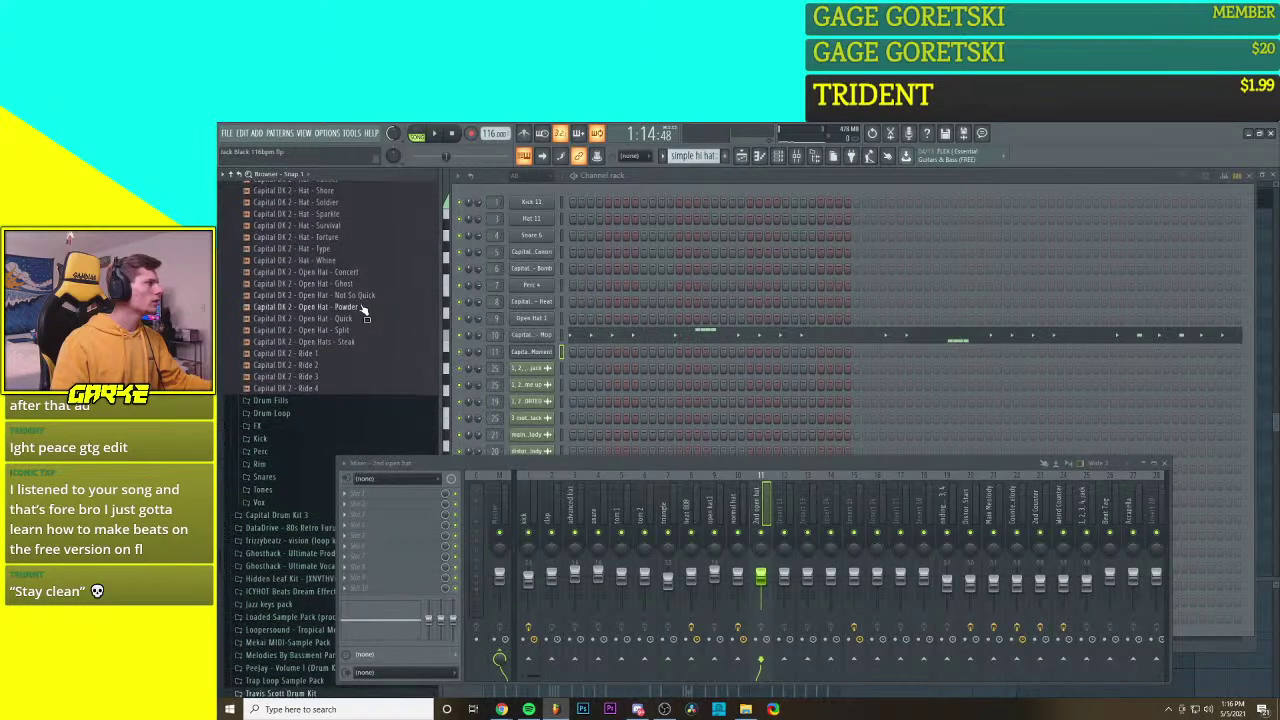
# Step: Audition the Capital DK 2 open hats, replace the Moment sample with Open Hat - Quick, and show its piano roll
pyautogui.click(348, 354)
pyautogui.click(350, 365)
pyautogui.click(349, 377)
pyautogui.click(349, 389)
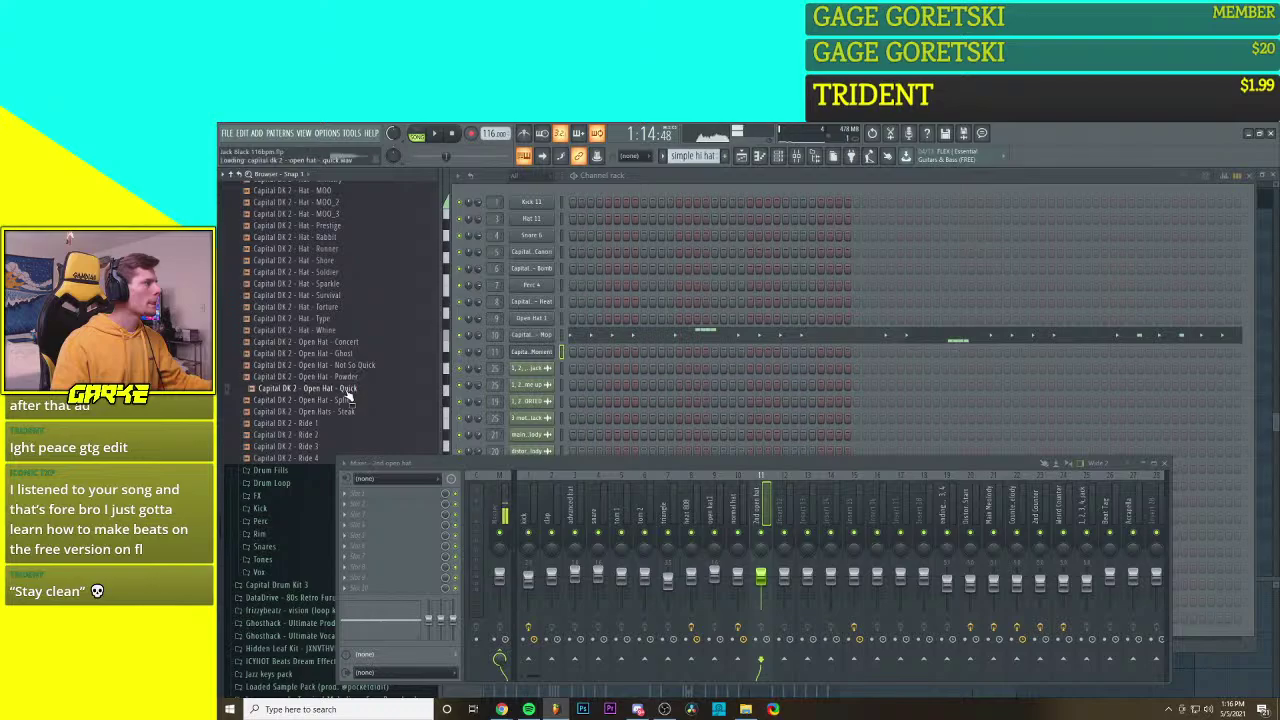
pyautogui.moveTo(347, 397); pyautogui.dragTo(557, 357)
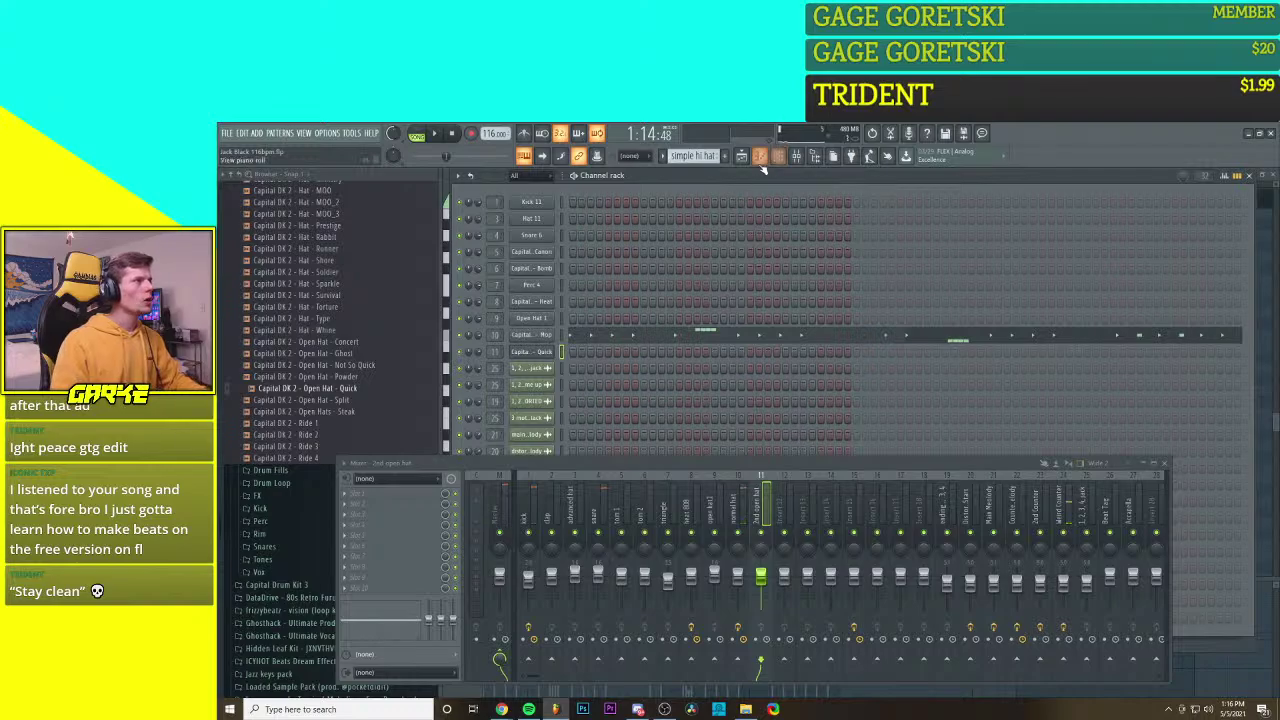
pyautogui.press('F7')
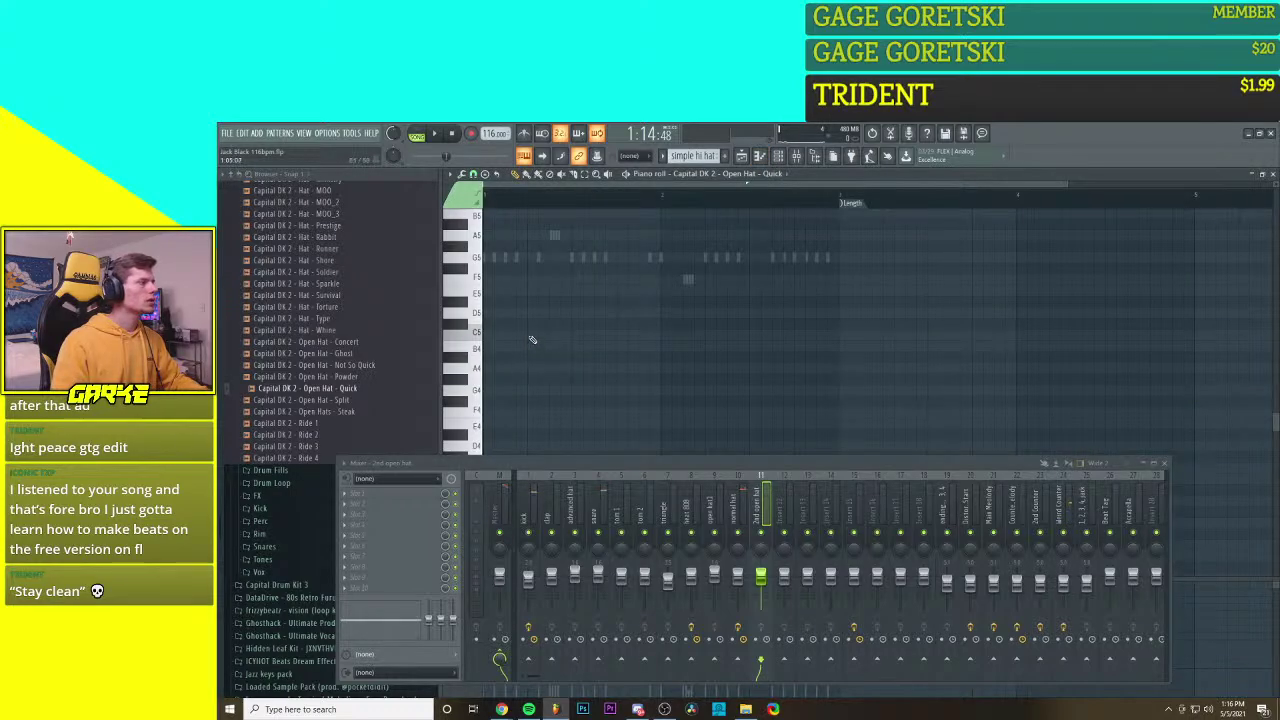
# Step: Audition pitches for the Open Hat - Quick sample and place F#5 hits on bar 1 beats 2 and 4 and bar 2 beat 3
pyautogui.click(482, 338)
pyautogui.click(479, 291)
pyautogui.click(481, 281)
pyautogui.scroll(1, 488, 286)
pyautogui.scroll(-3, 488, 300)
pyautogui.click(482, 330)
pyautogui.click(480, 308)
pyautogui.scroll(3, 490, 316)
pyautogui.click(481, 336)
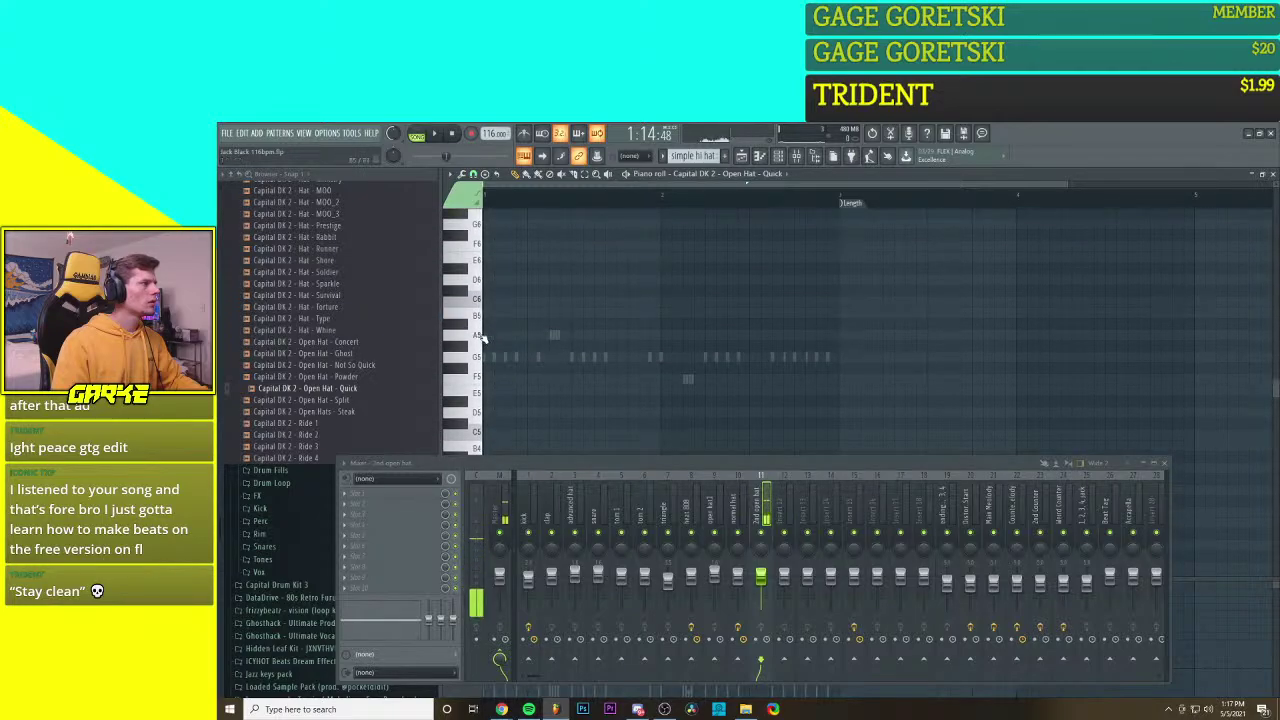
pyautogui.click(479, 380)
pyautogui.click(481, 381)
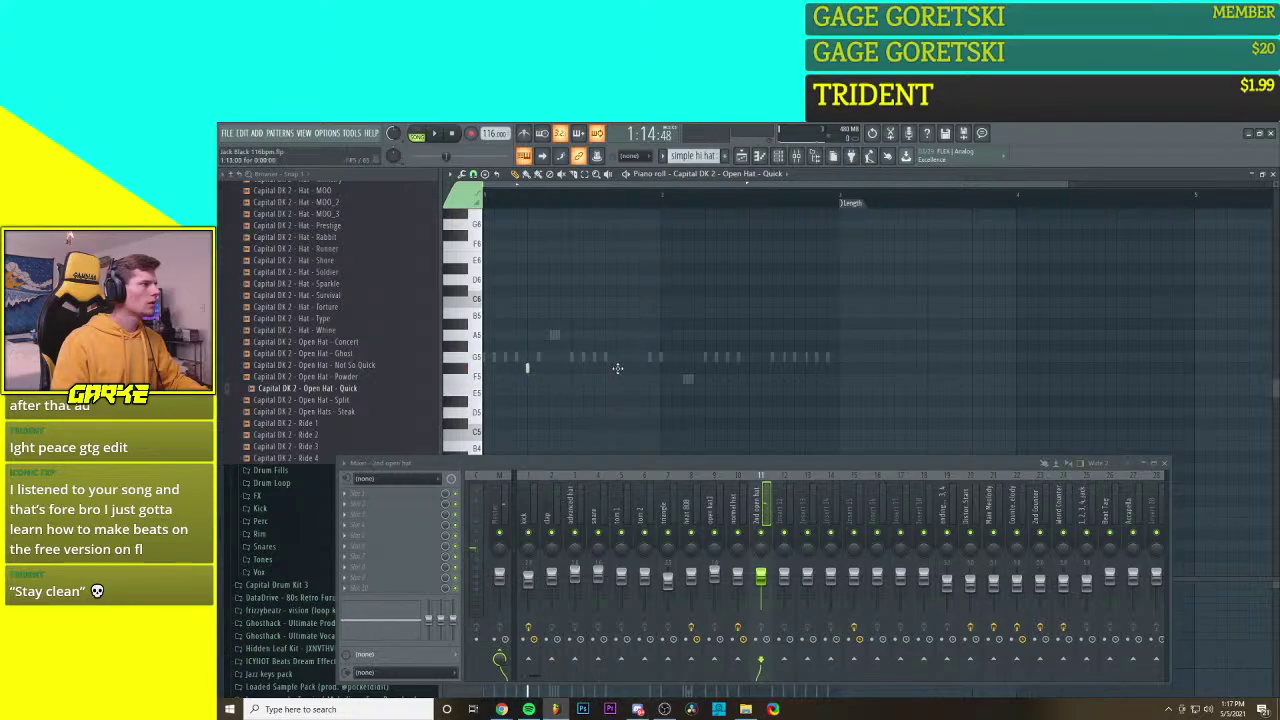
pyautogui.press('space')
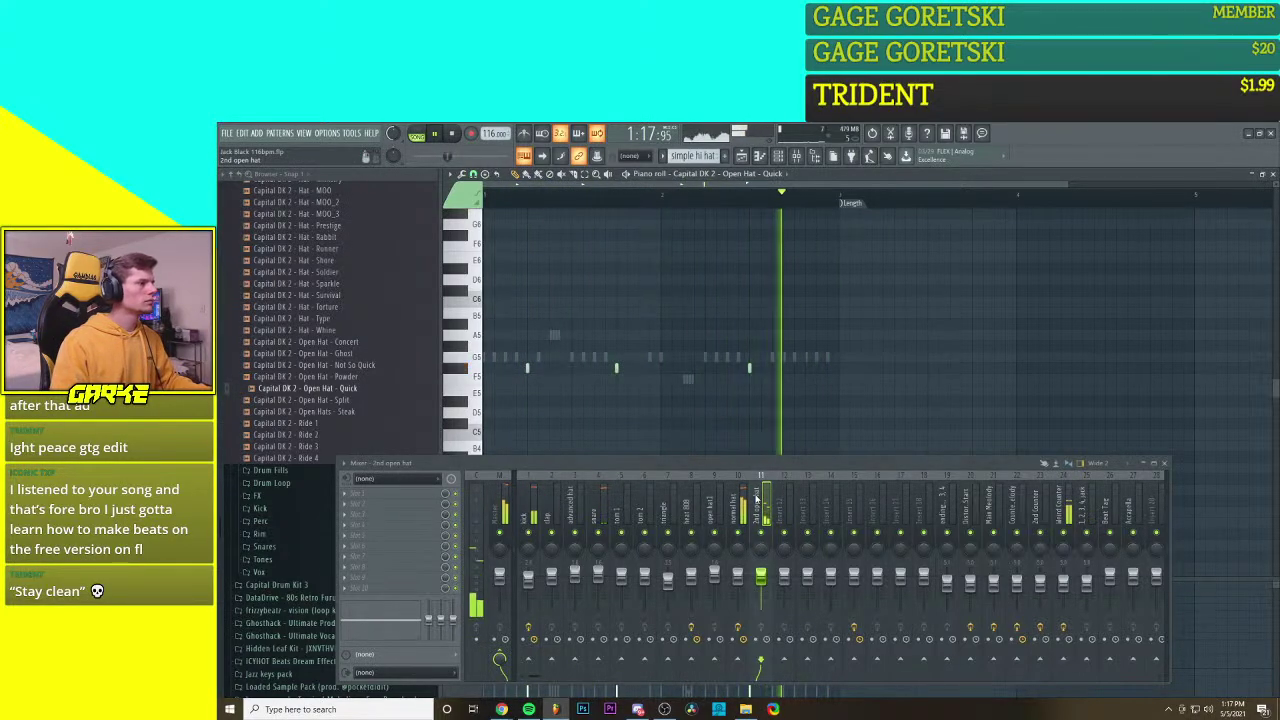
# Step: Add Soundgoodizer to the first effect slot of the 2nd open hat mixer track during playback
pyautogui.click(355, 494)
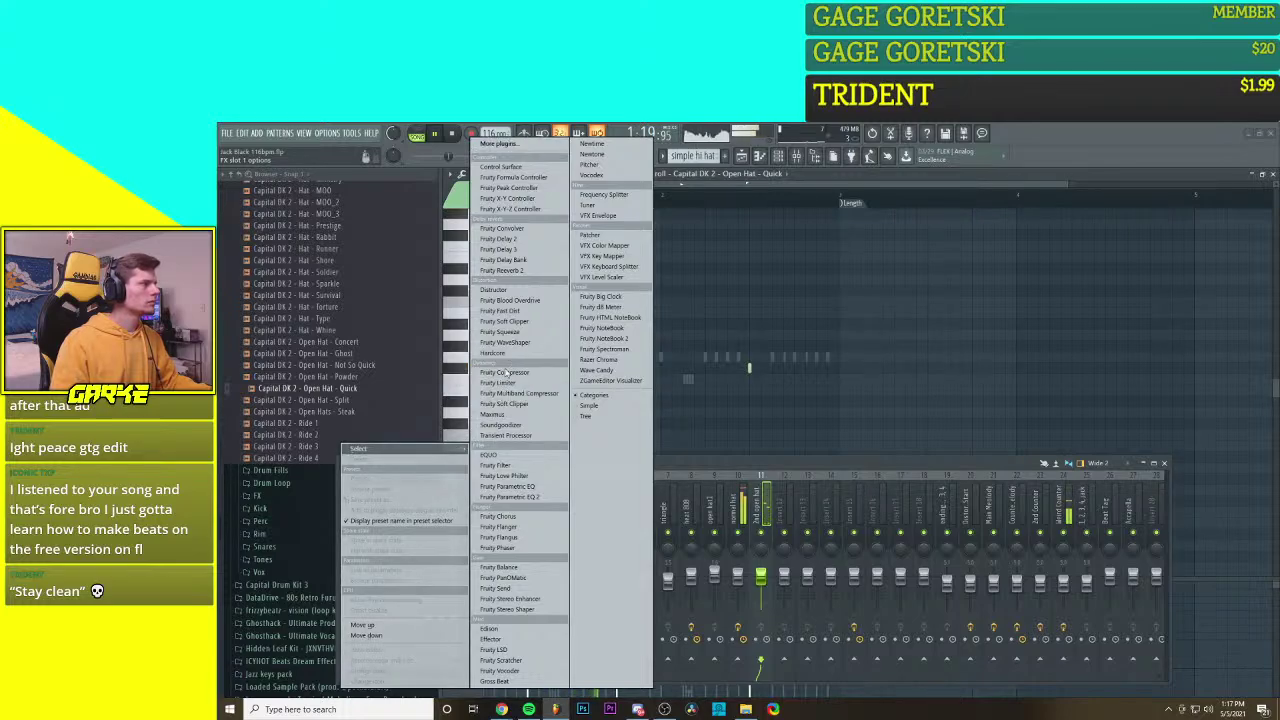
pyautogui.click(503, 425)
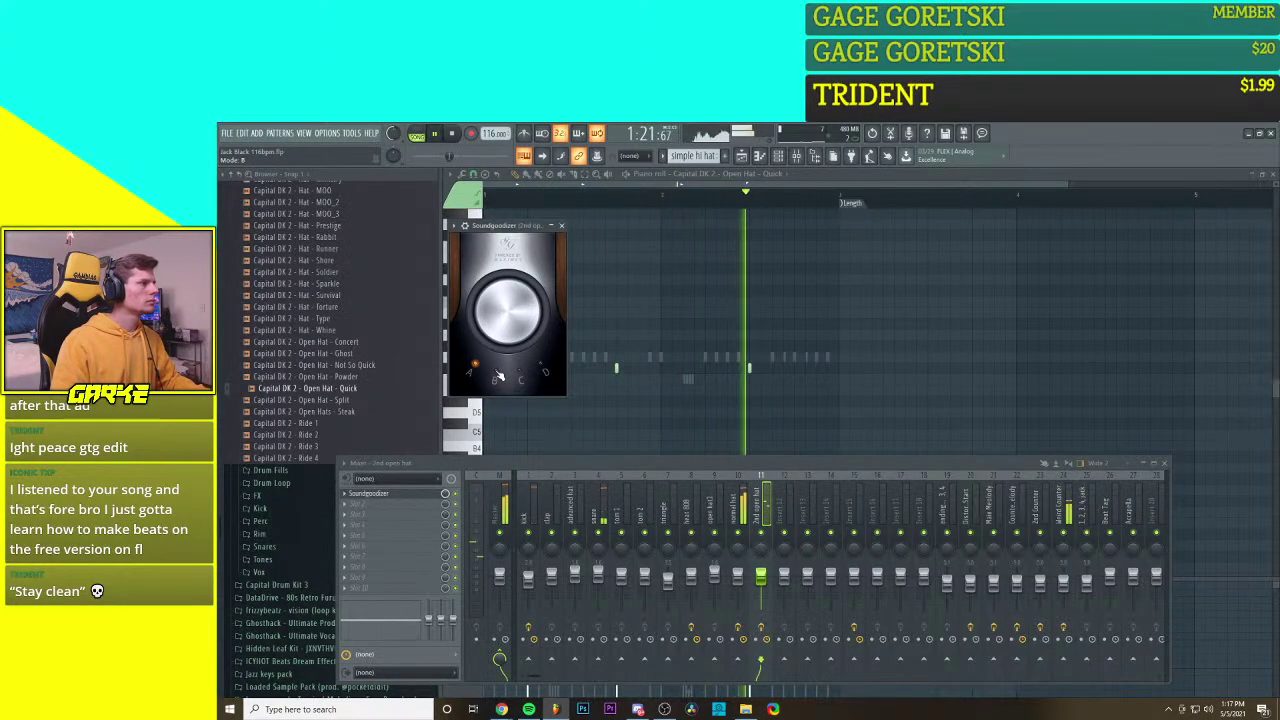
pyautogui.moveTo(495, 225); pyautogui.dragTo(686, 195)
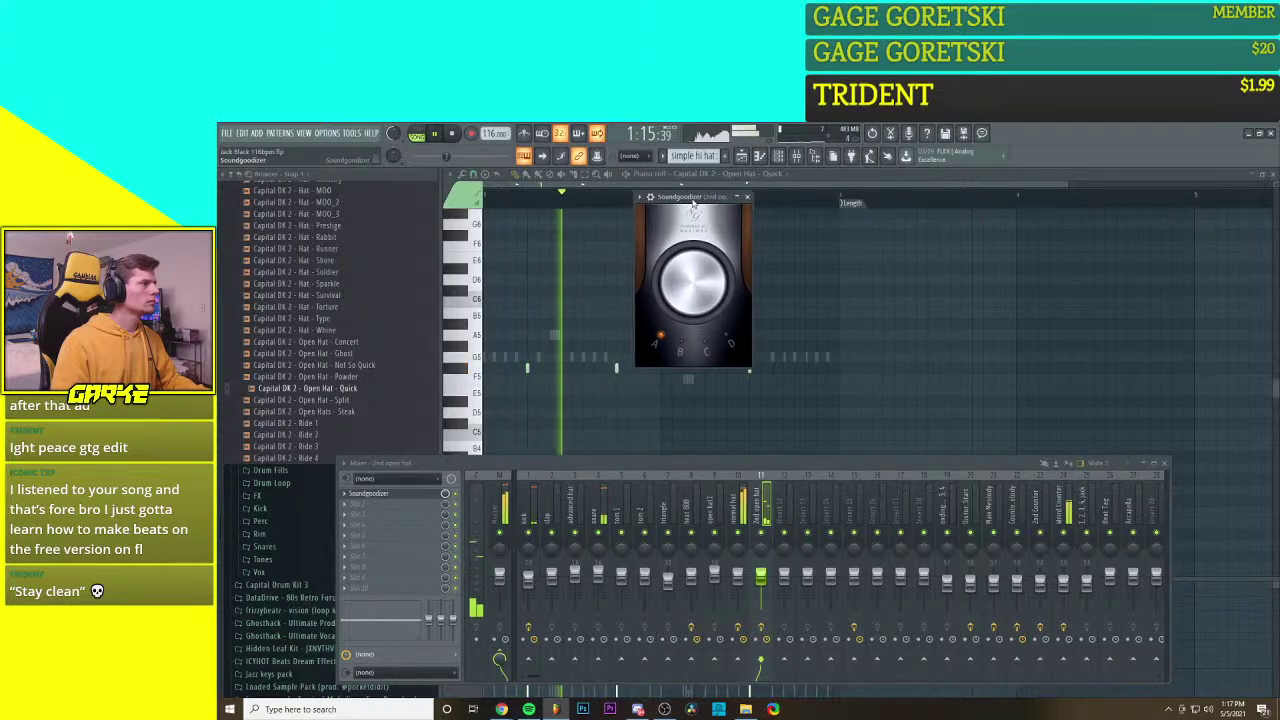
# Step: Compare the Soundgoodizer modes while the loop plays, settle on mode A, and reduce the effect amount
pyautogui.click(682, 345)
pyautogui.click(705, 345)
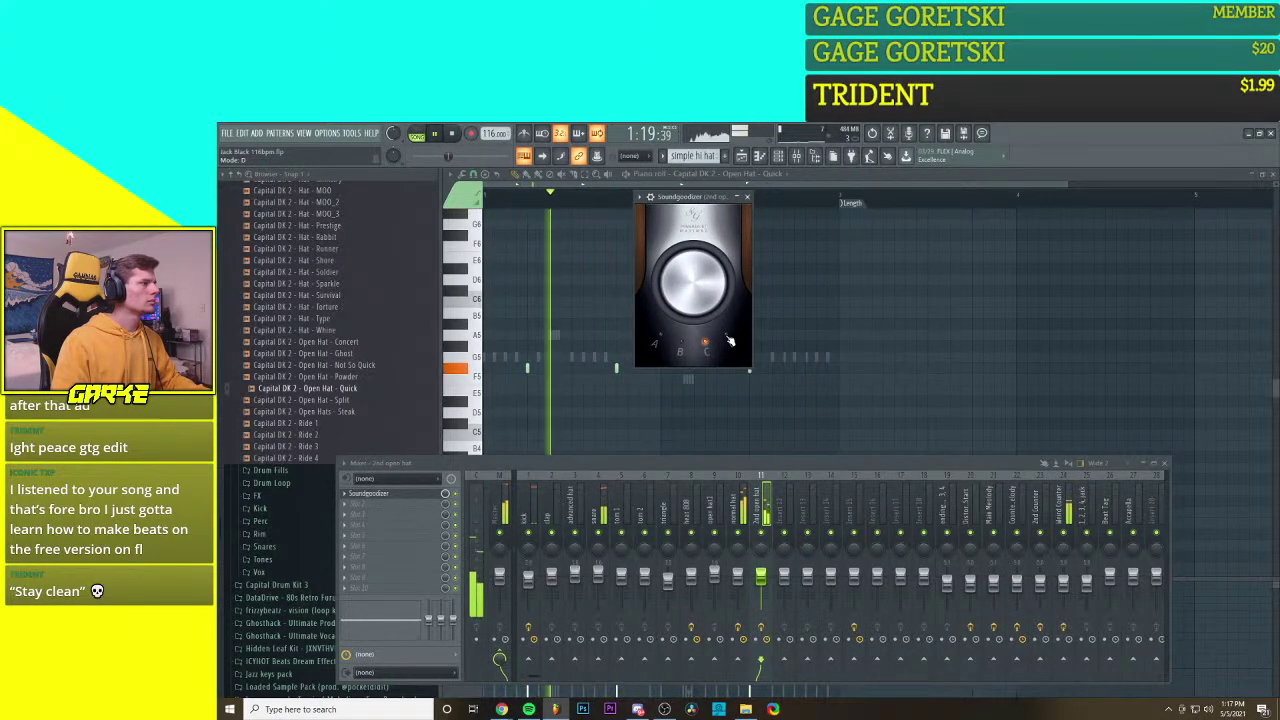
pyautogui.click(660, 343)
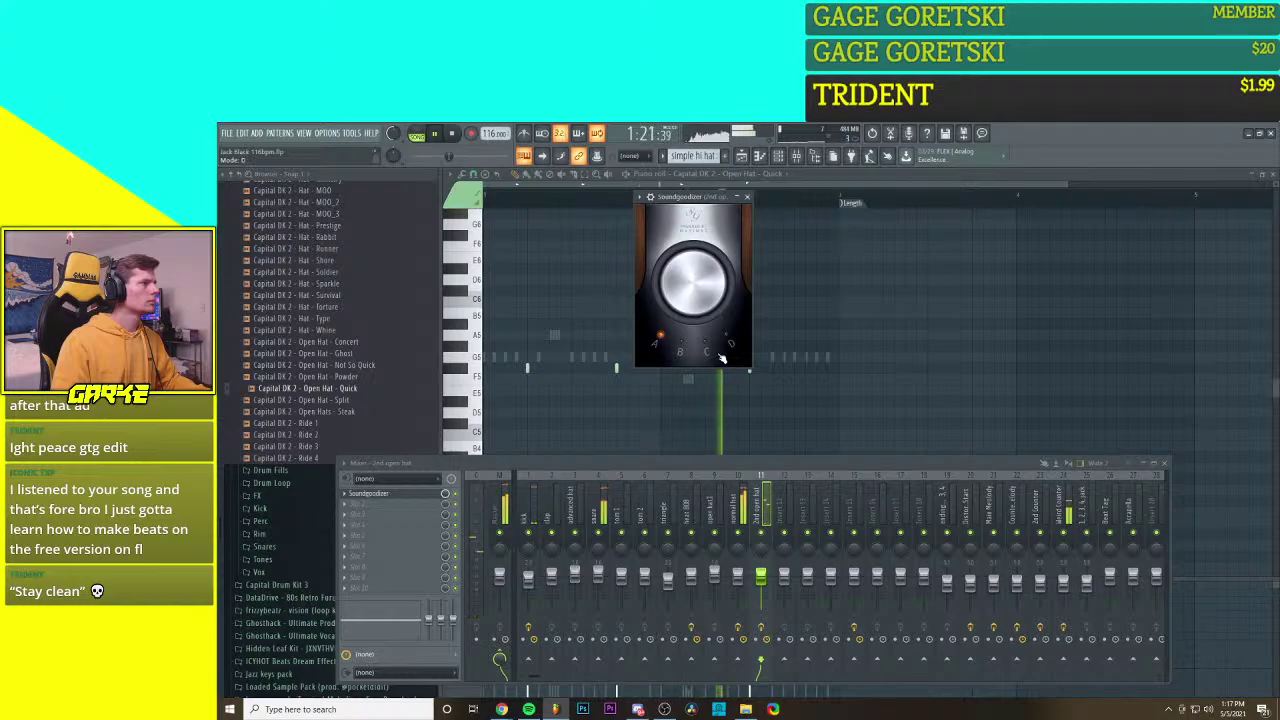
pyautogui.moveTo(690, 288); pyautogui.dragTo(688, 320)
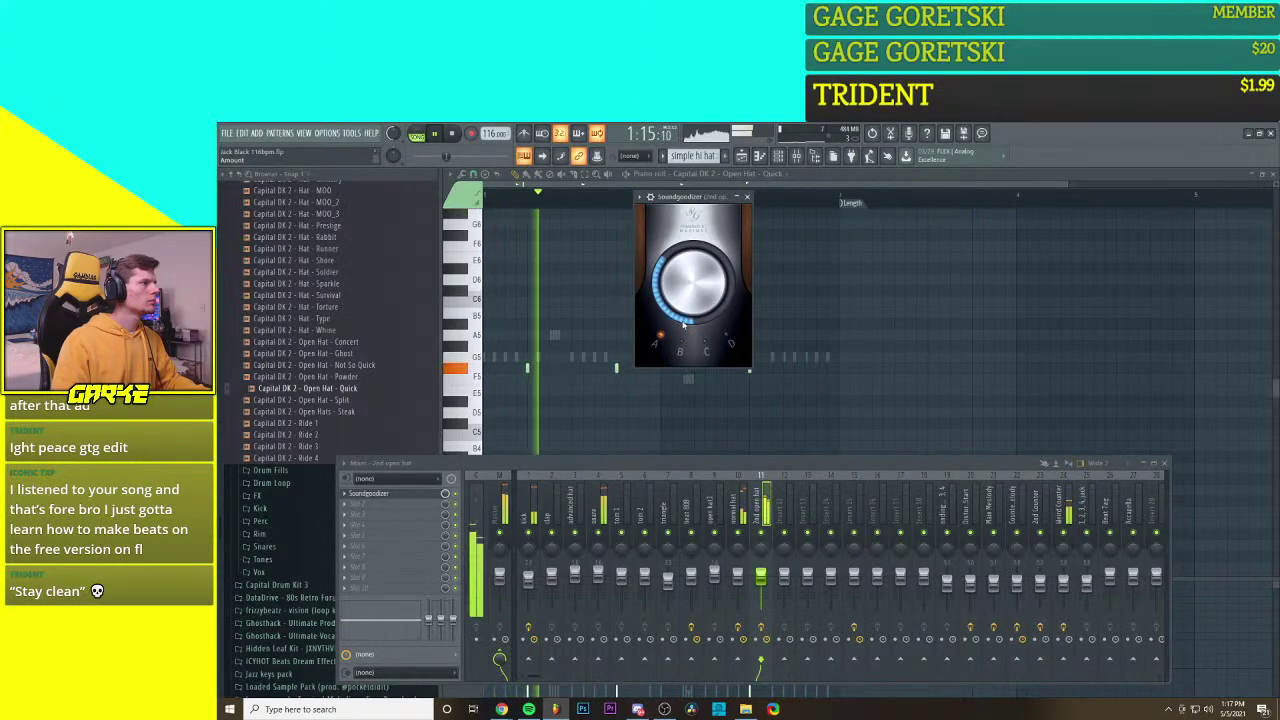
pyautogui.click(704, 346)
pyautogui.click(727, 341)
pyautogui.click(660, 336)
pyautogui.click(681, 342)
pyautogui.click(660, 336)
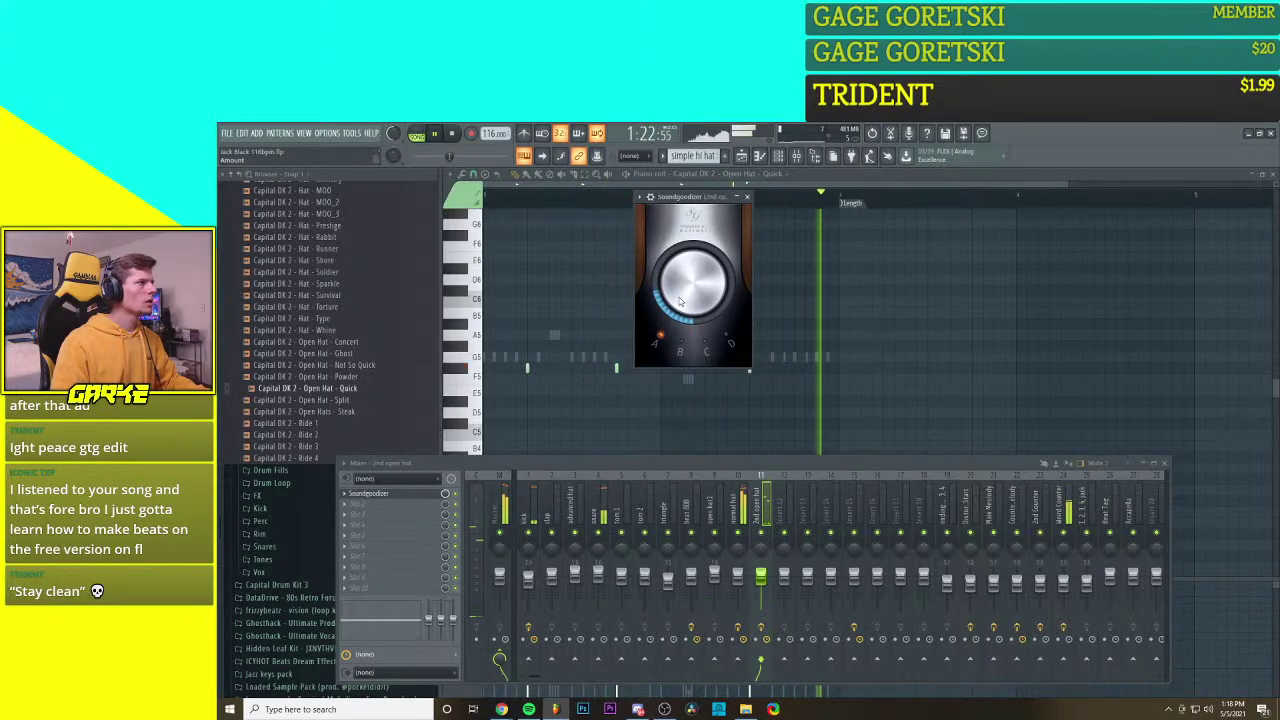
# Step: Add Fruity Parametric EQ 2 after Soundgoodizer, cutting the lows steeply with band 1 and boosting the highs with band 7
pyautogui.click(387, 530)
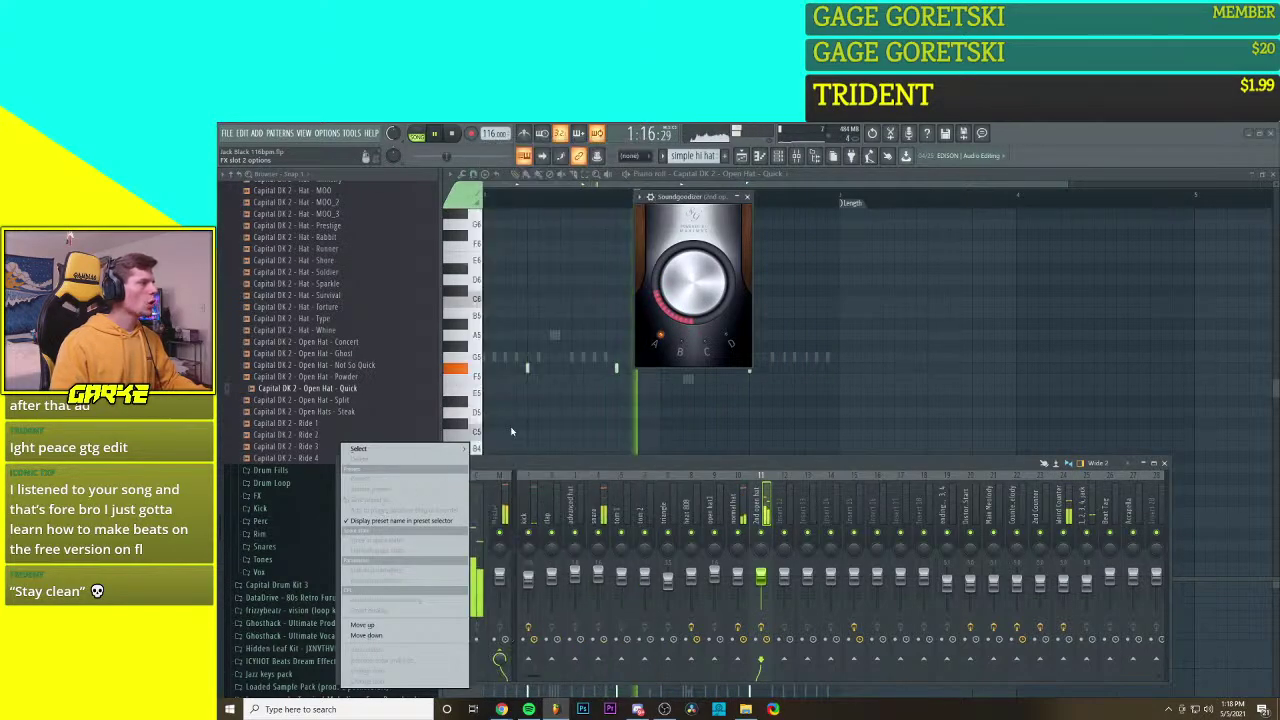
pyautogui.moveTo(405, 448)
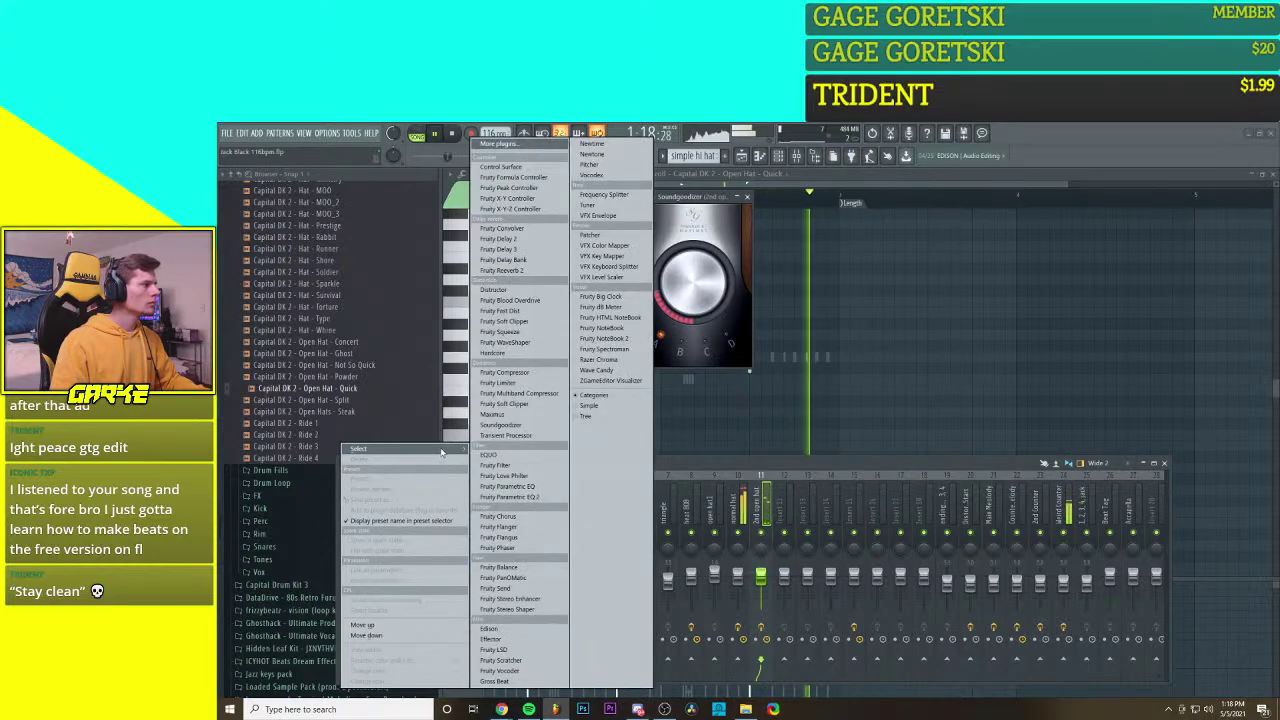
pyautogui.click(513, 497)
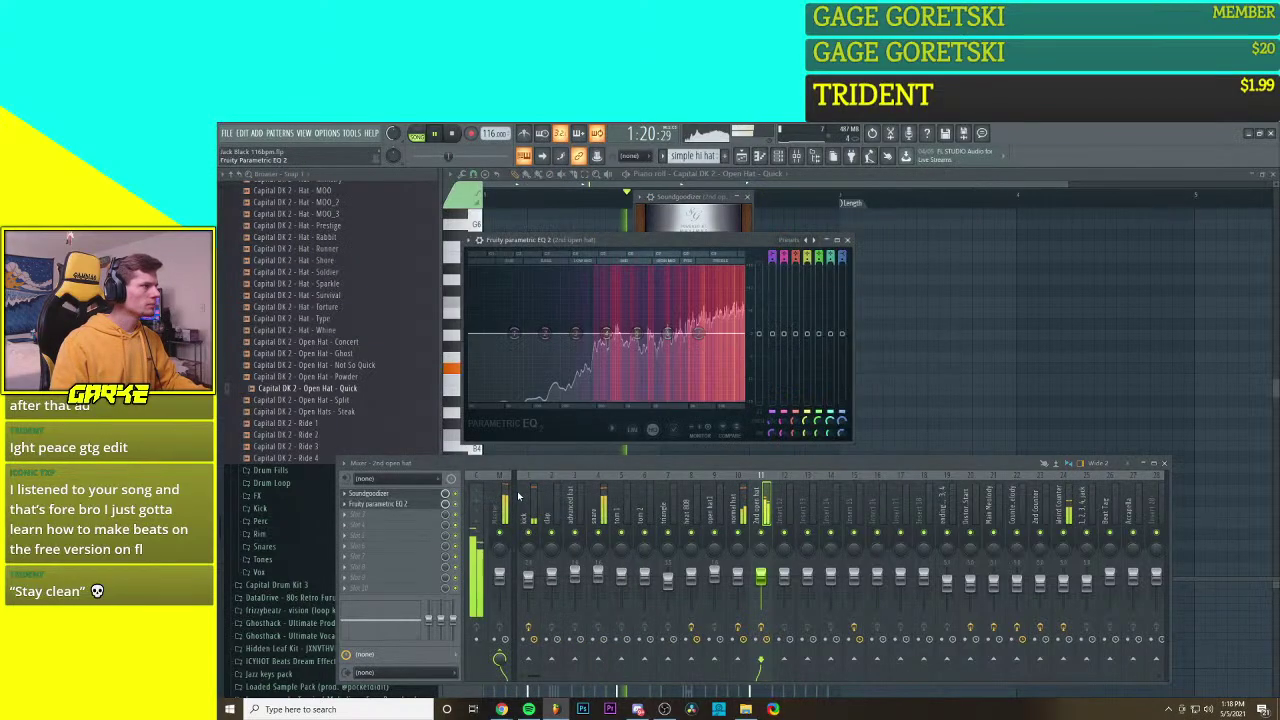
pyautogui.rightClick(514, 335)
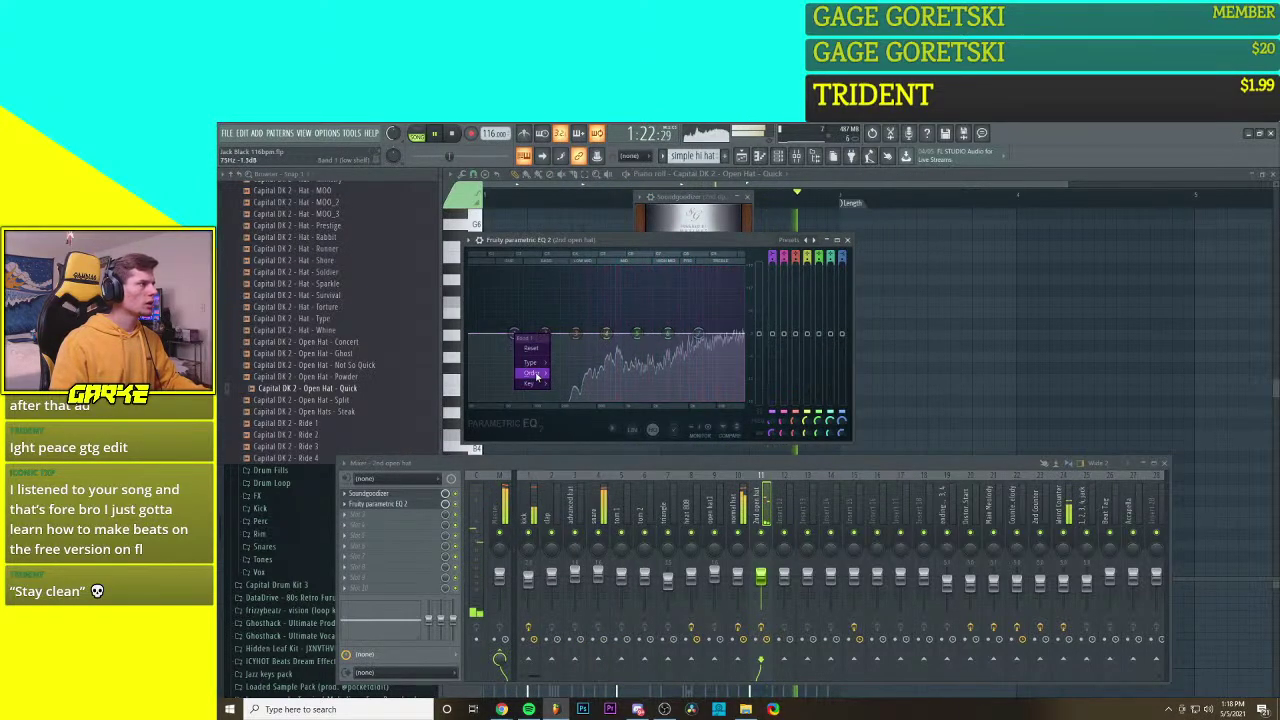
pyautogui.click(569, 372)
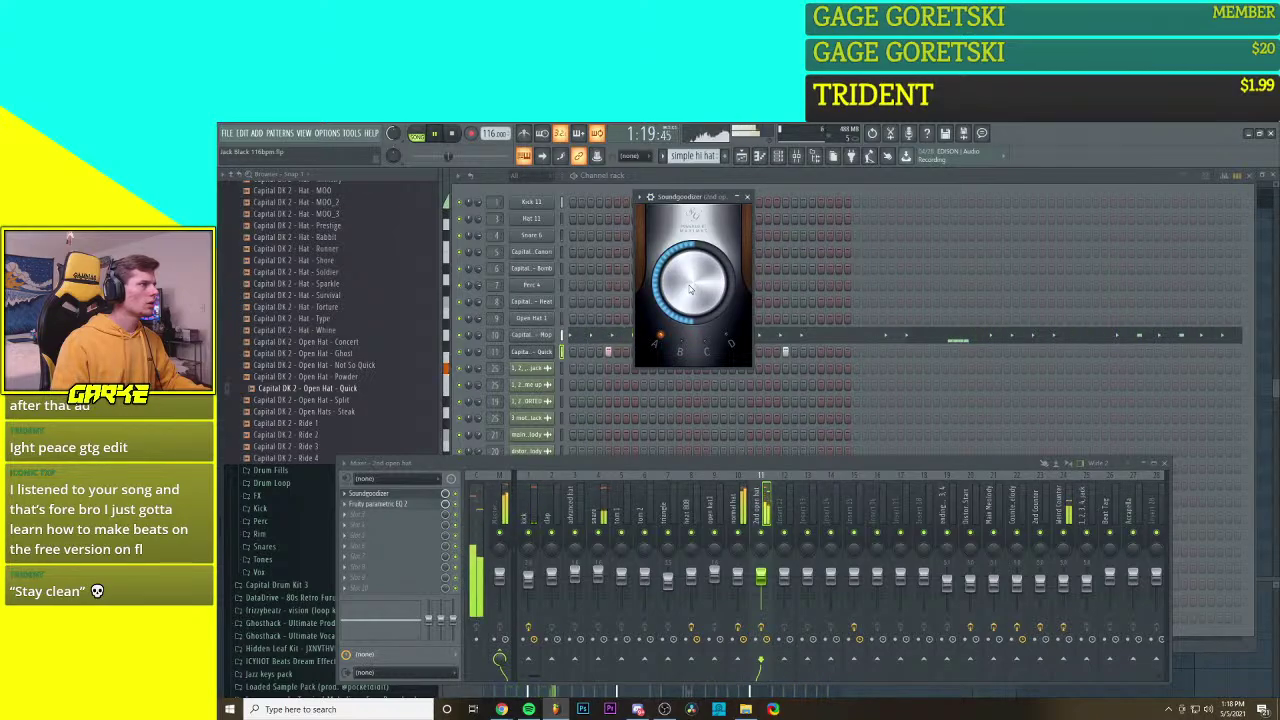
pyautogui.click(745, 197)
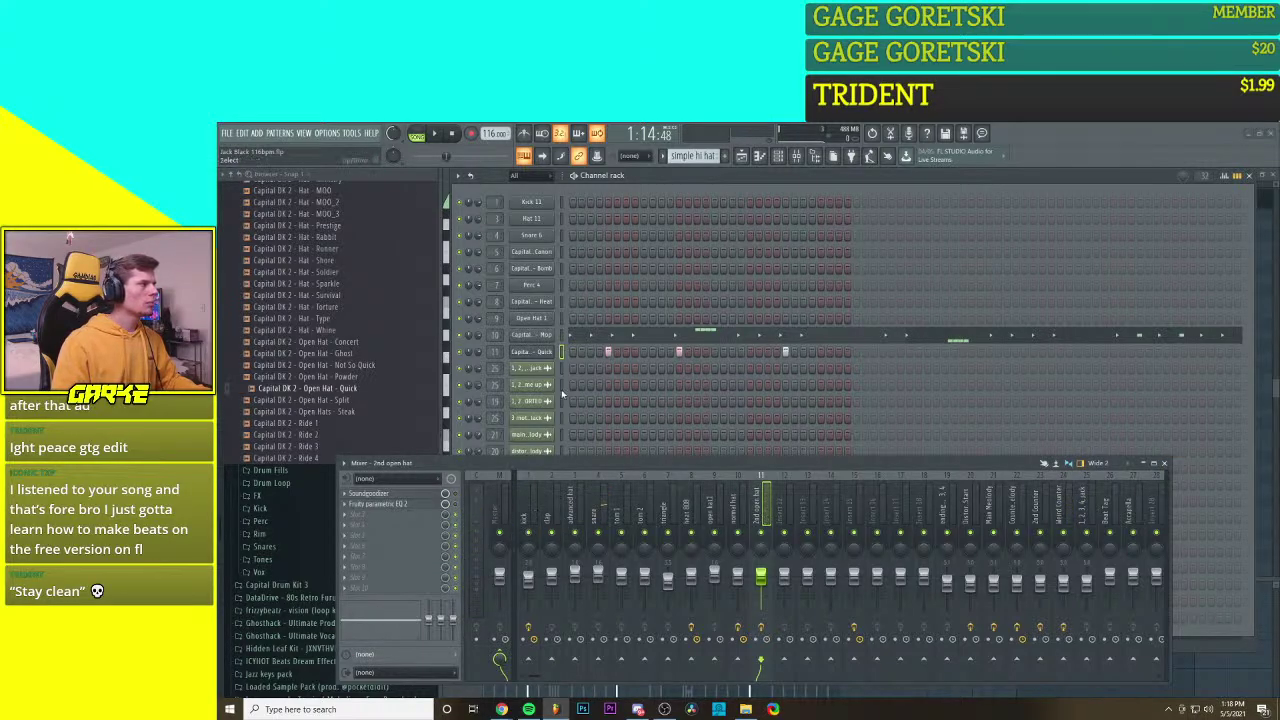
# Step: Audition the remaining Capital DK 2 open hats and the rides listed after Open Hat - Quick
pyautogui.scroll(-2, 340, 410)
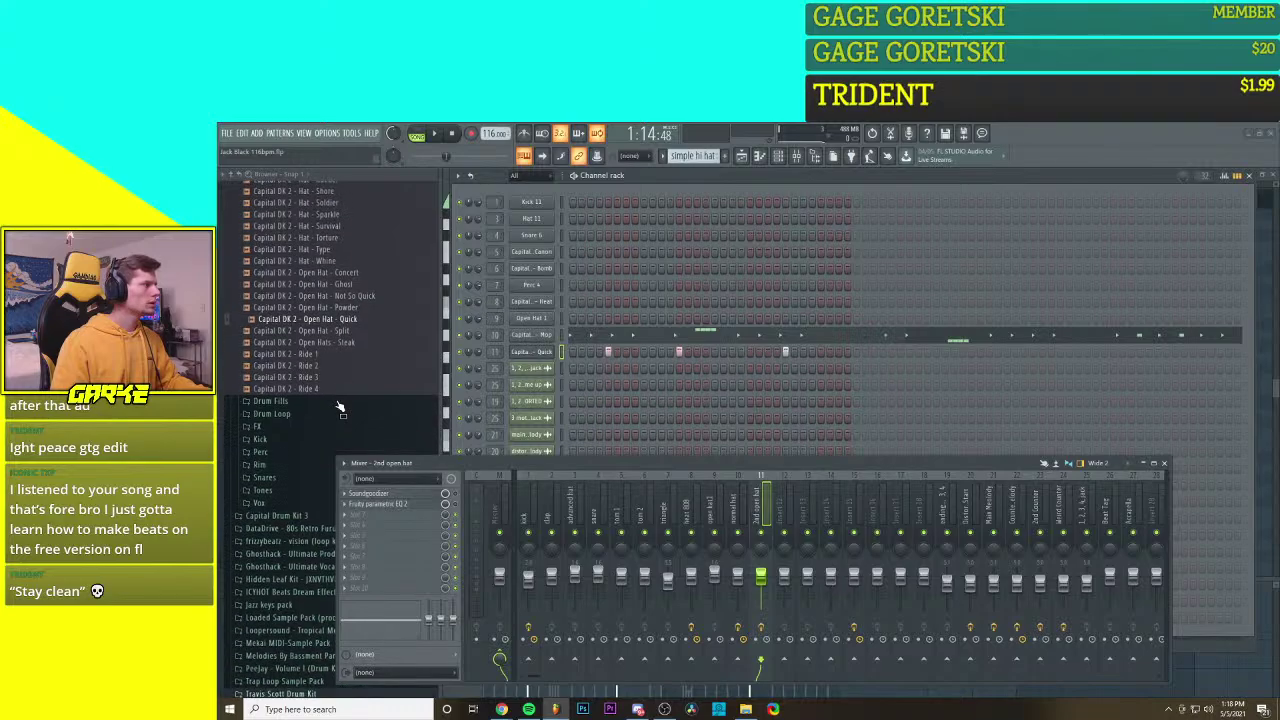
pyautogui.press('Down')
pyautogui.press('Down')
pyautogui.press('Down')
pyautogui.press('Down')
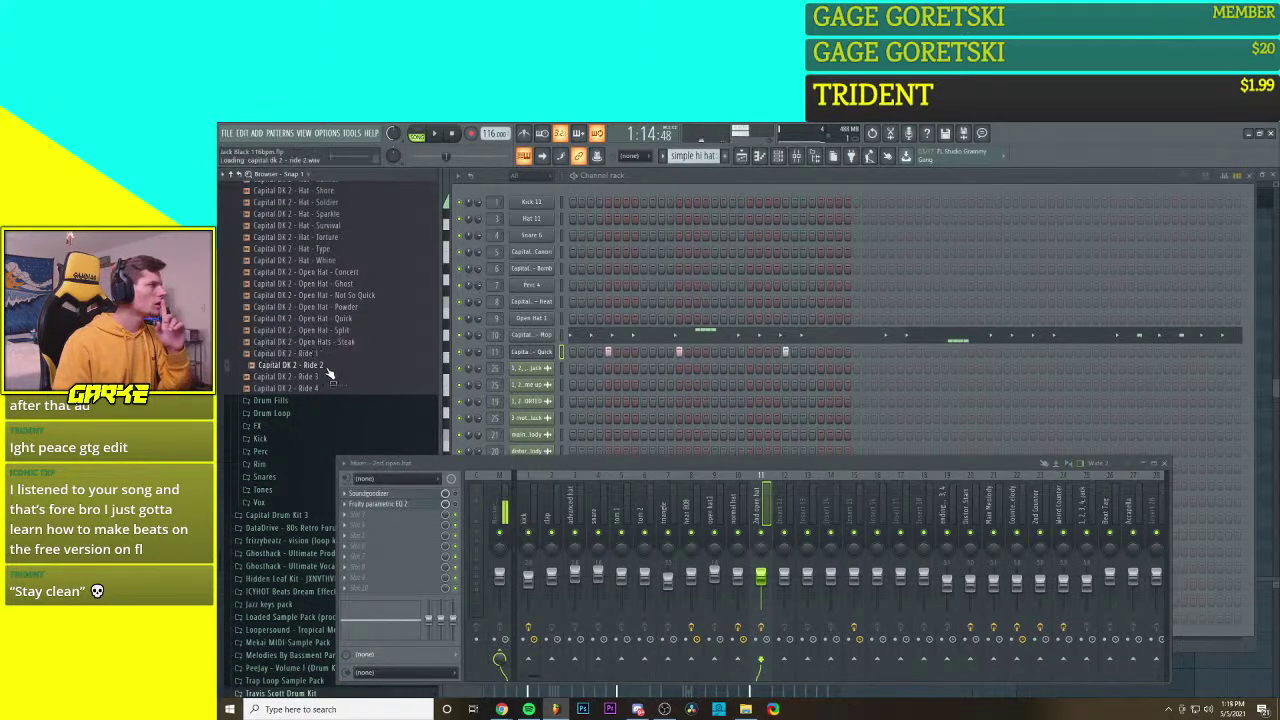
# Step: Switch from the Cymbals folder to the Perc folder of Capital Drum Kit 2, audition Perc - Bones, and play the loop
pyautogui.scroll(15, 325, 400)
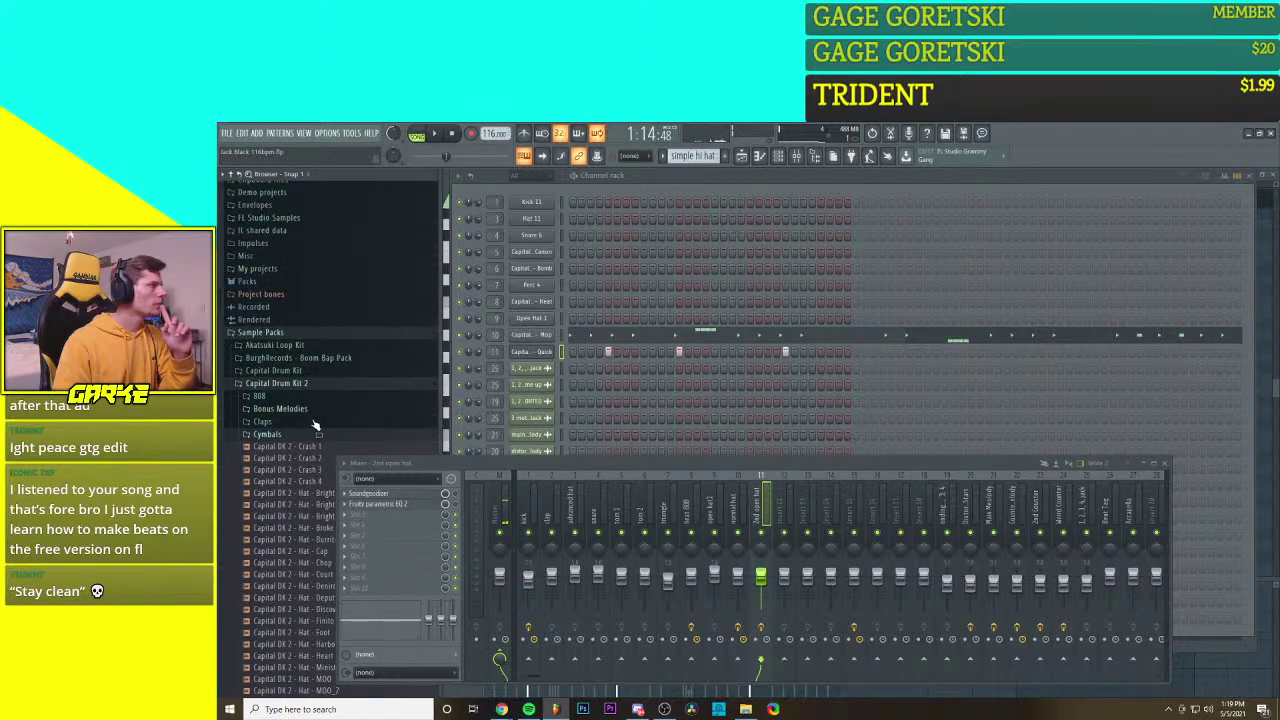
pyautogui.click(306, 434)
pyautogui.scroll(-2, 306, 436)
pyautogui.click(270, 428)
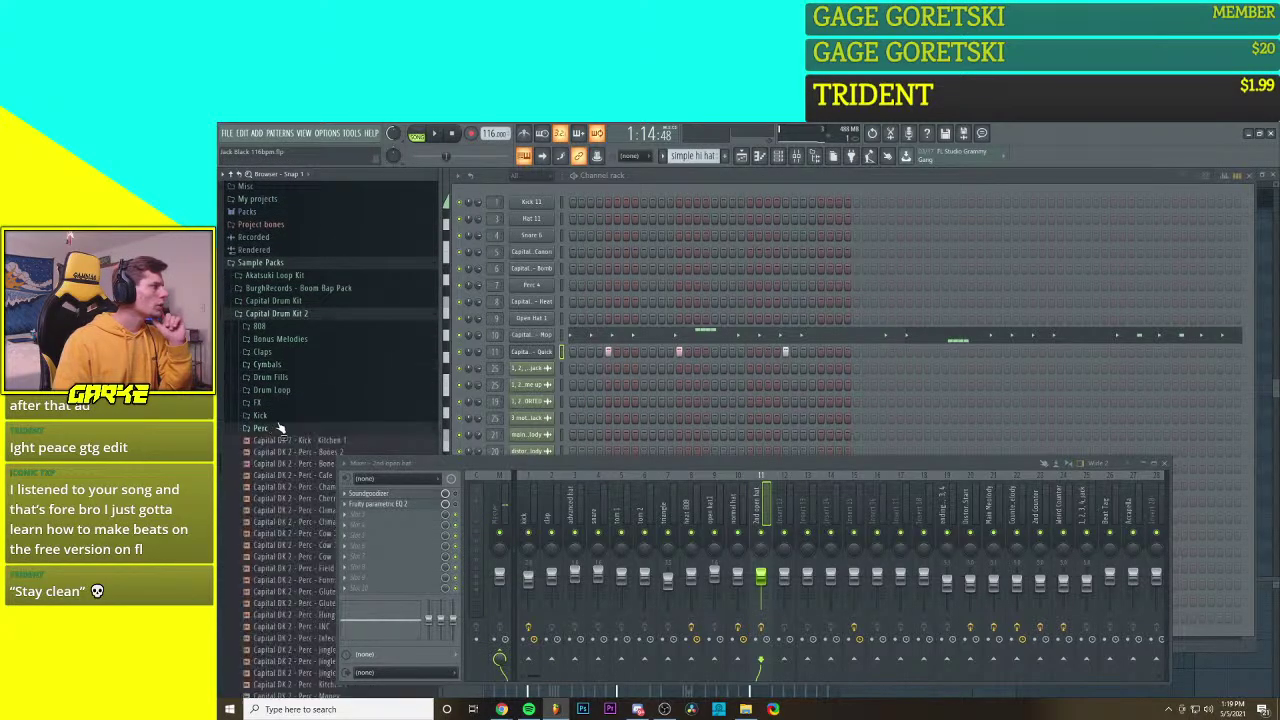
pyautogui.scroll(-4, 272, 430)
pyautogui.click(348, 325)
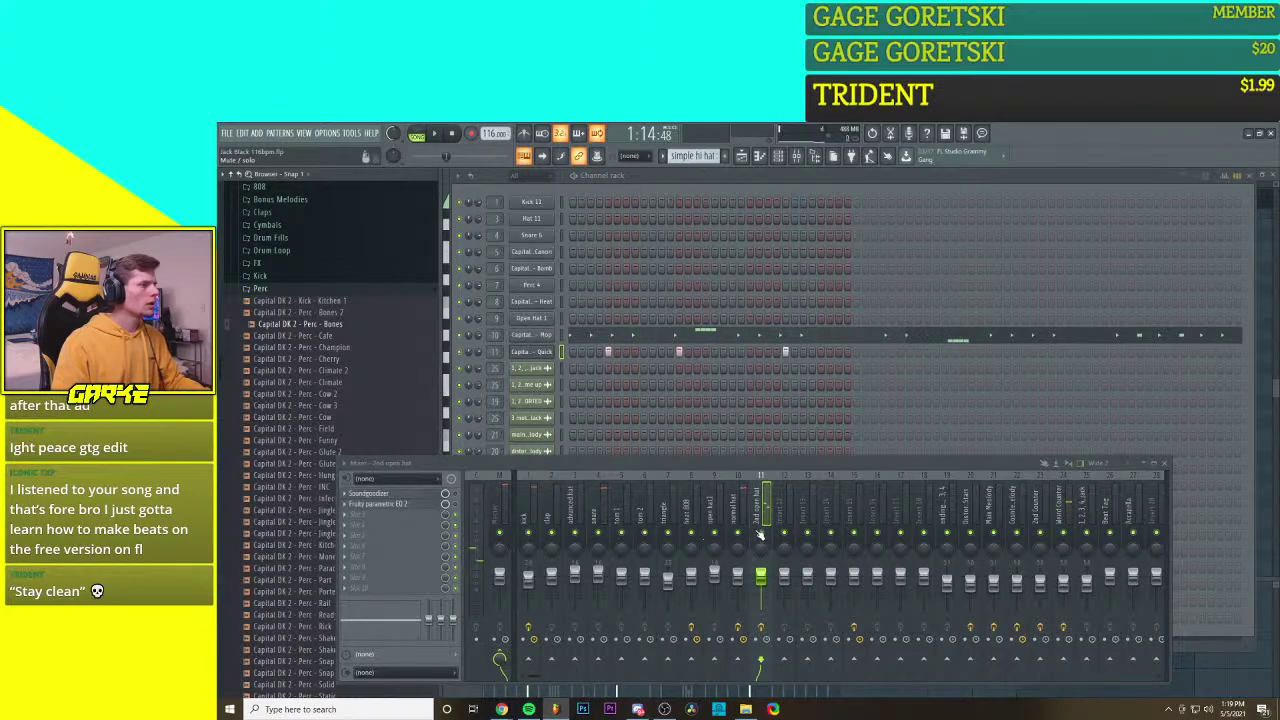
pyautogui.press('space')
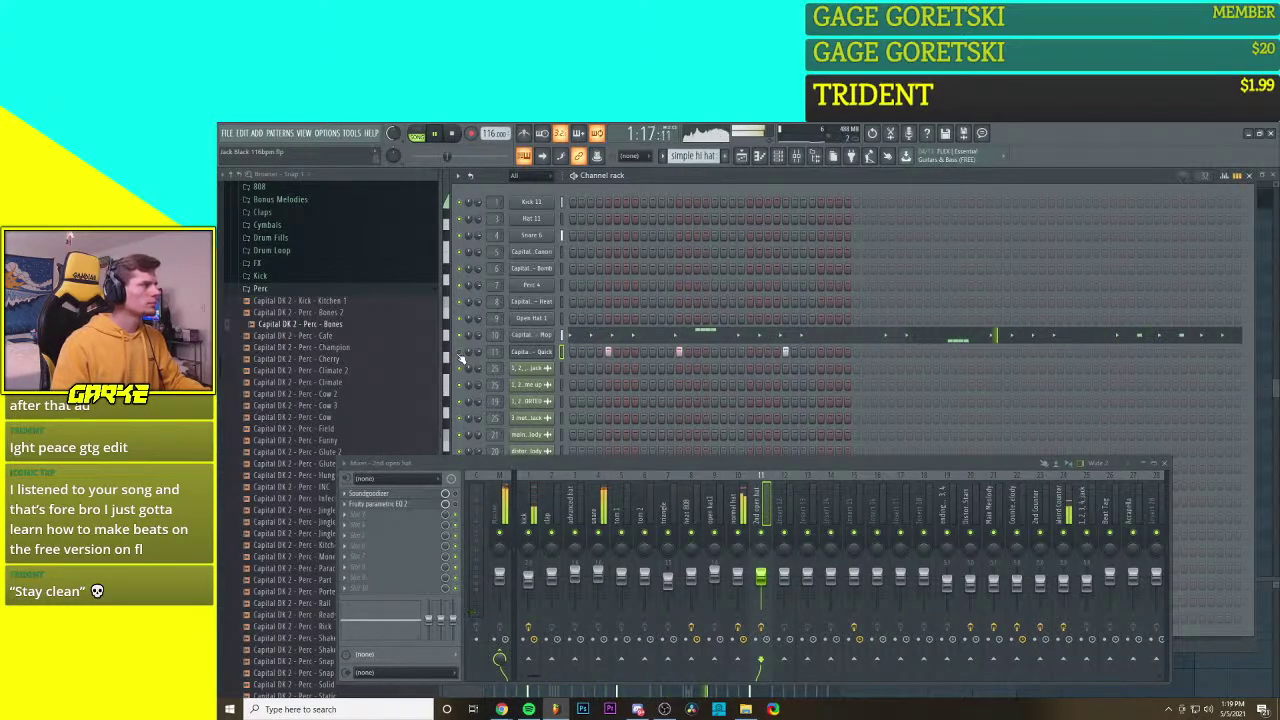
# Step: Audition the Capital DK 2 Perc samples from Cafe down to Rick in search of a replacement for the open hat
pyautogui.click(322, 337)
pyautogui.click(324, 360)
pyautogui.click(324, 384)
pyautogui.click(323, 396)
pyautogui.click(324, 406)
pyautogui.click(324, 417)
pyautogui.click(325, 429)
pyautogui.click(325, 441)
pyautogui.click(325, 453)
pyautogui.click(308, 477)
pyautogui.click(309, 488)
pyautogui.scroll(-4, 310, 490)
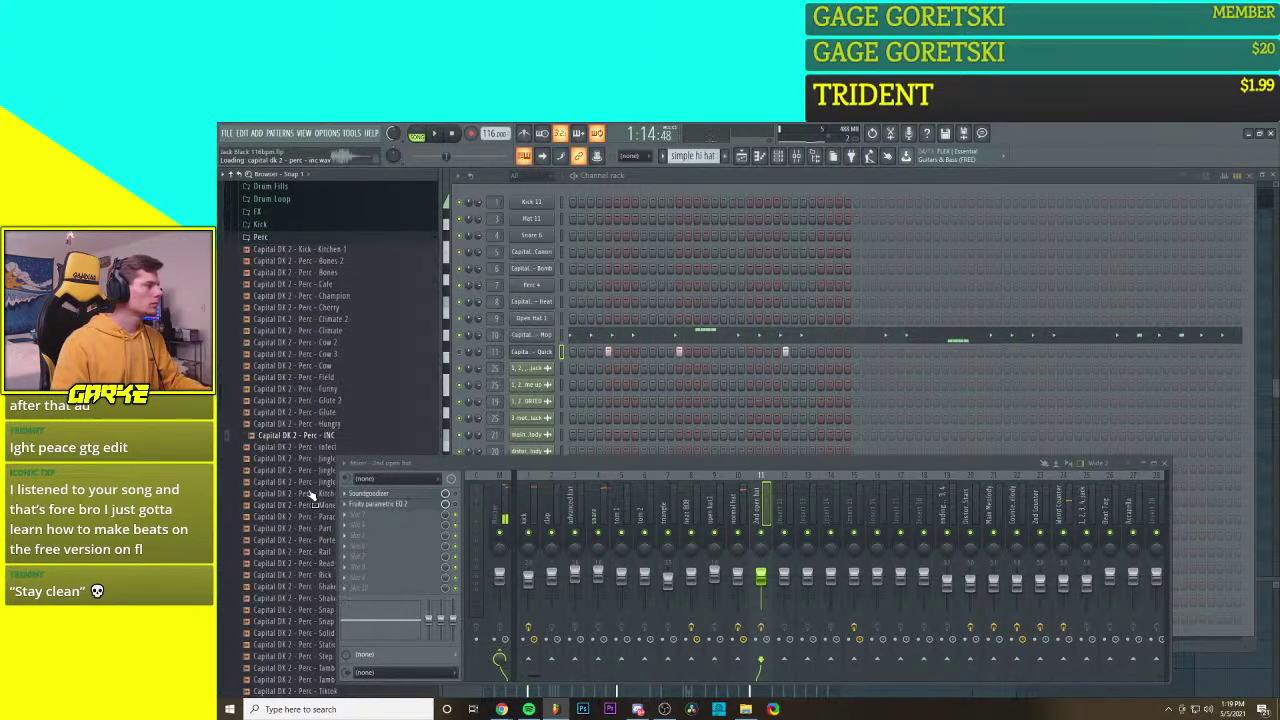
pyautogui.click(326, 360)
pyautogui.scroll(-2, 329, 310)
pyautogui.click(326, 313)
pyautogui.click(327, 326)
pyautogui.click(331, 335)
pyautogui.click(334, 347)
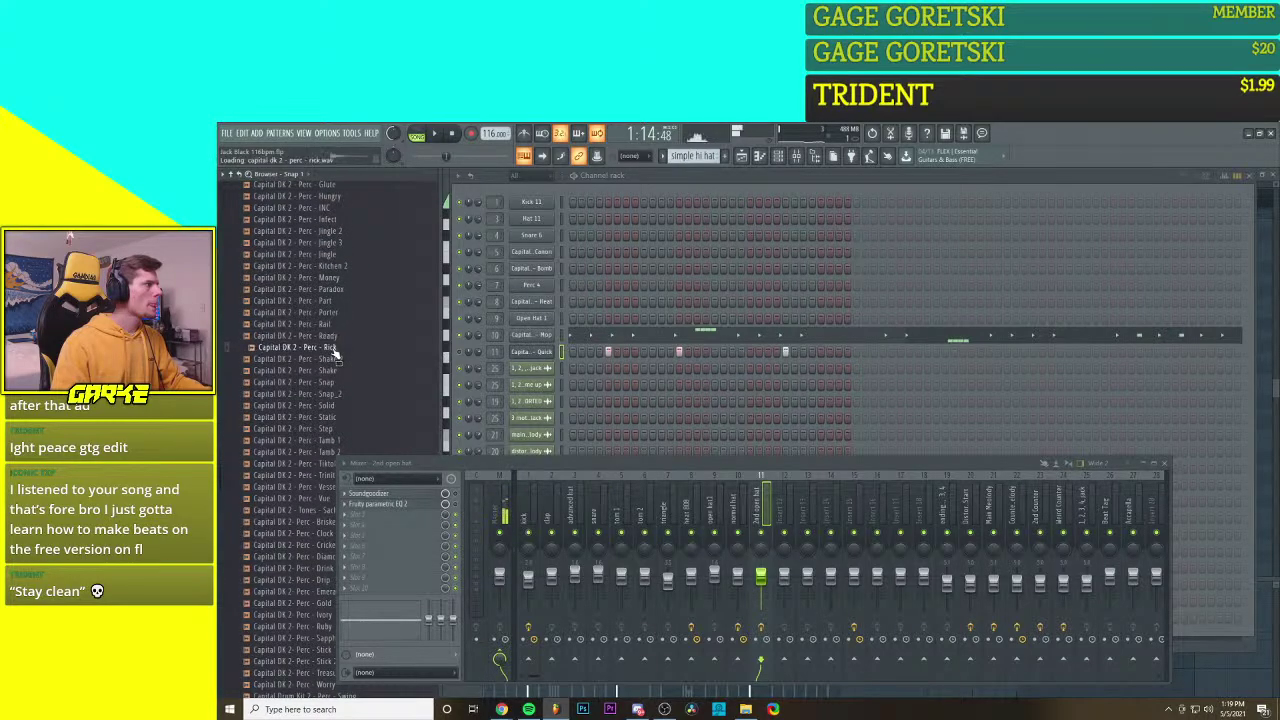
# Step: Replace the Open Hat - Quick channel's sample with Capital DK 2 - Perc - Rick and replay the loop
pyautogui.press('space')
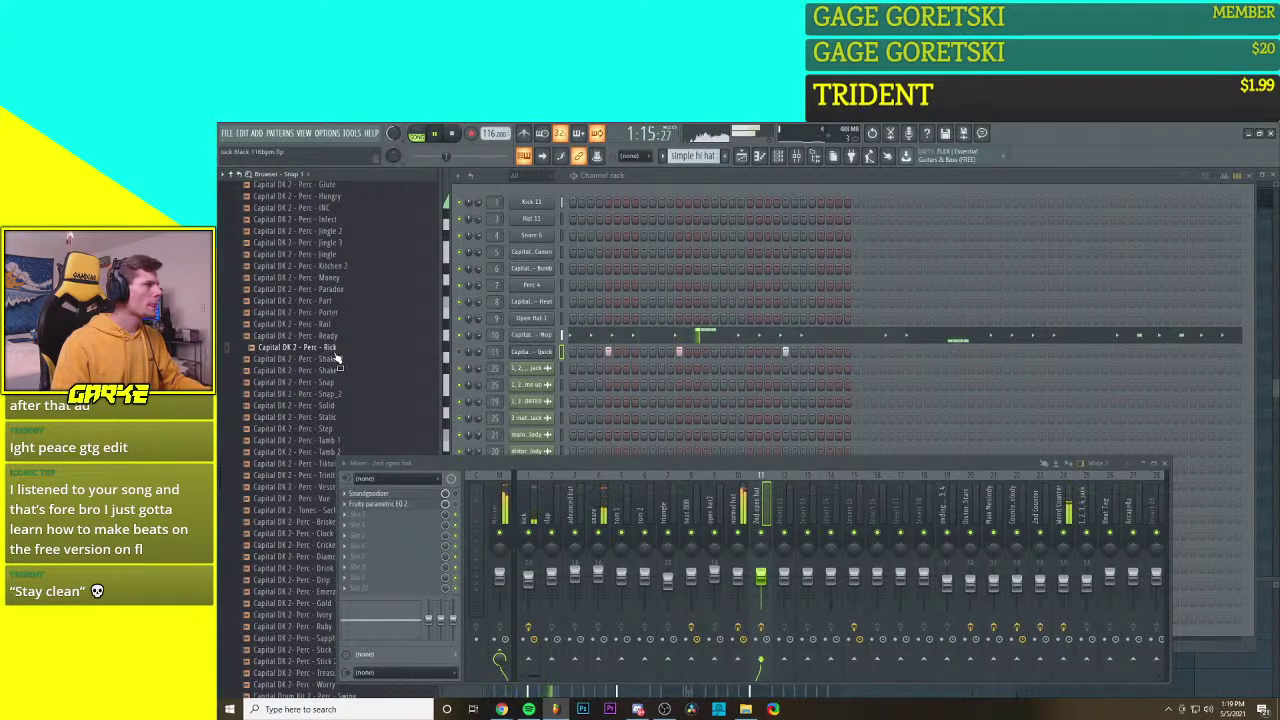
pyautogui.moveTo(365, 360); pyautogui.dragTo(521, 355)
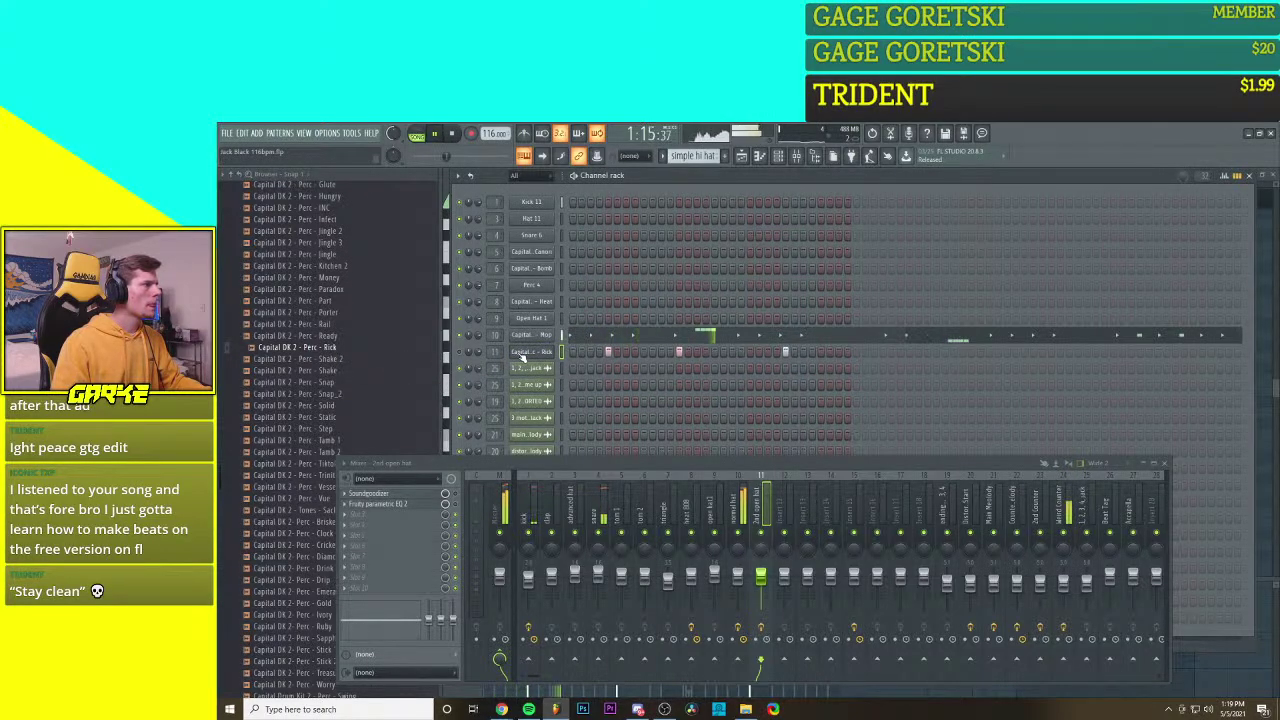
pyautogui.press('space')
pyautogui.press('space')
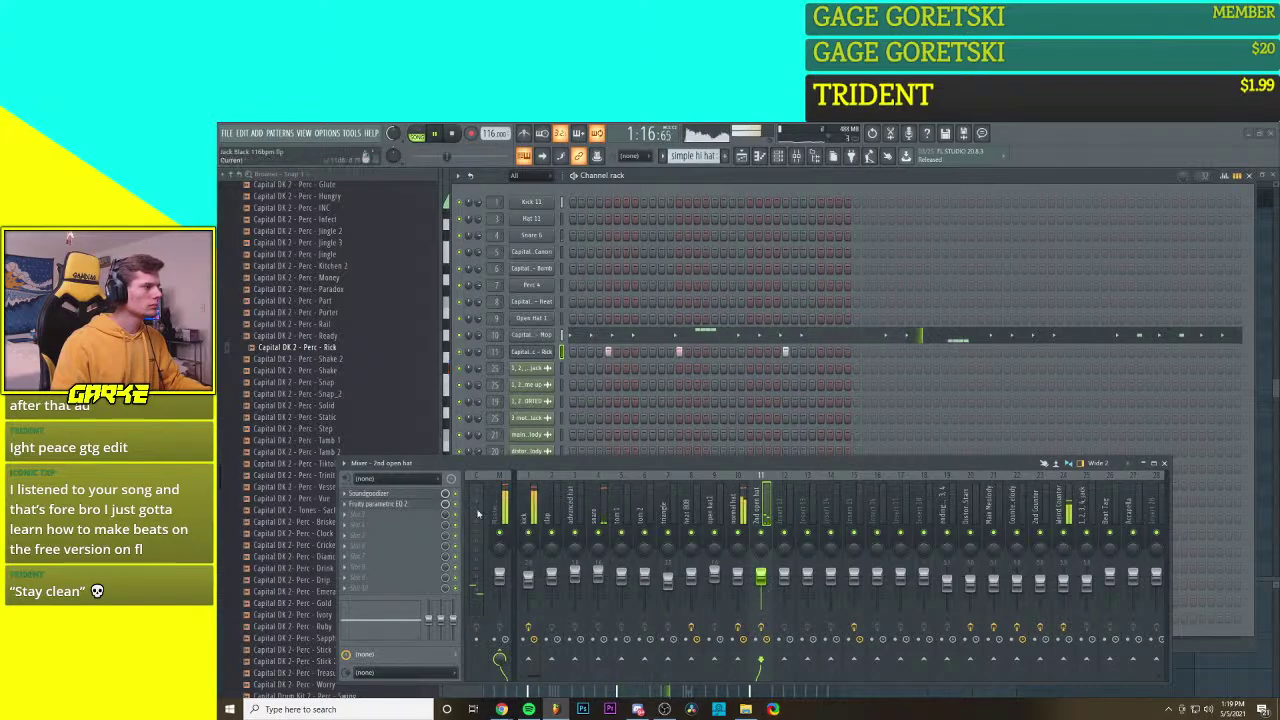
# Step: Lower the EQ's band 1 low cut to about 143 Hz and turn band 7 into a low-pass that removes the highs
pyautogui.click(414, 505)
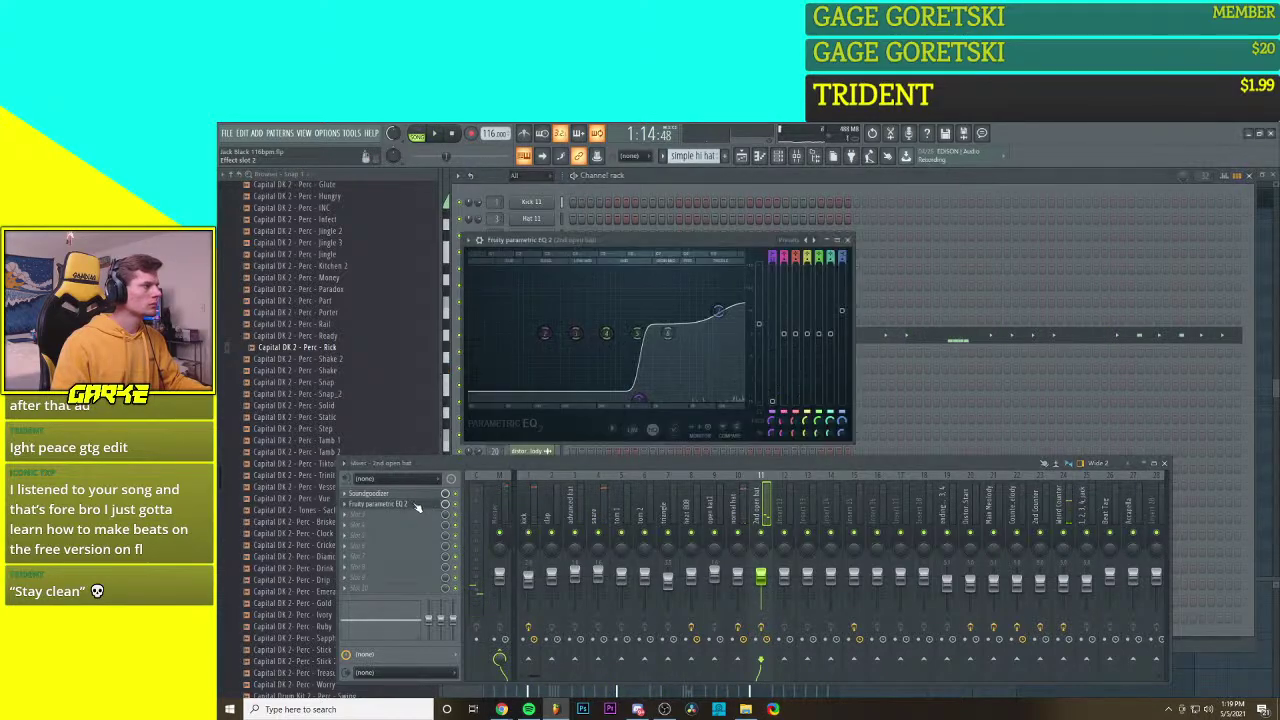
pyautogui.press('space')
pyautogui.moveTo(563, 396); pyautogui.dragTo(545, 396)
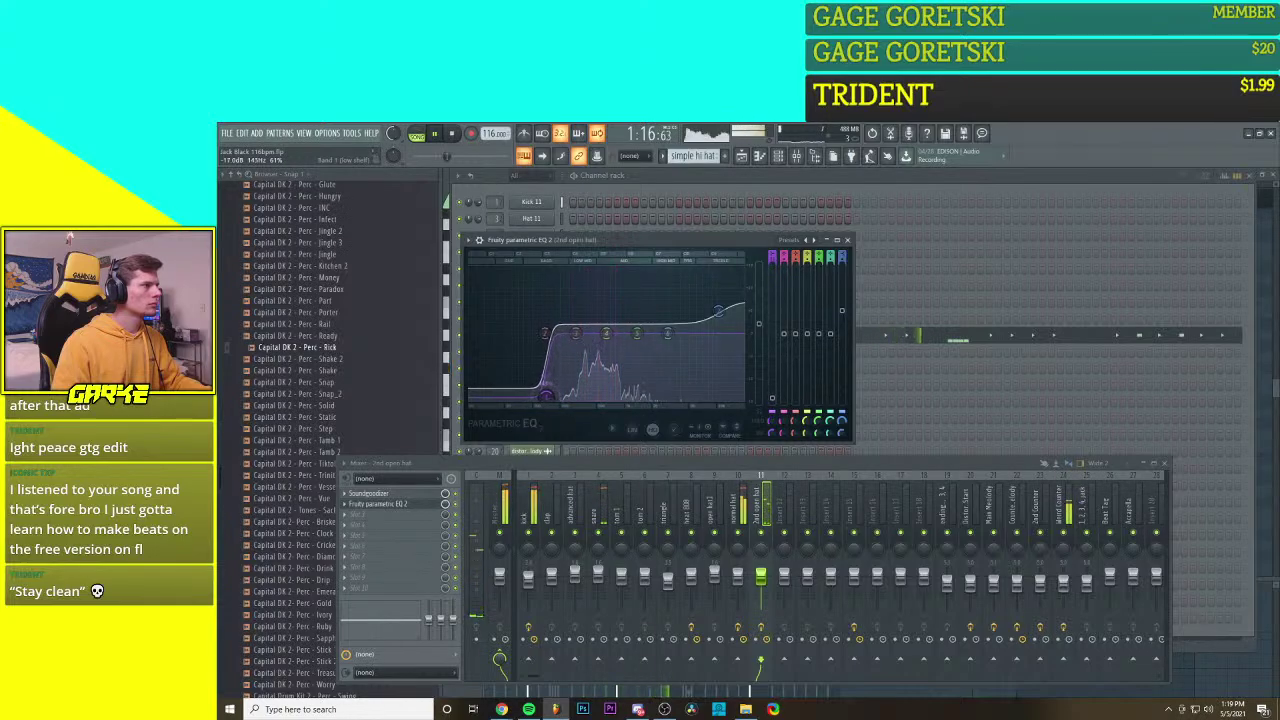
pyautogui.rightClick(719, 312)
pyautogui.click(775, 351)
pyautogui.moveTo(720, 313); pyautogui.dragTo(672, 396)
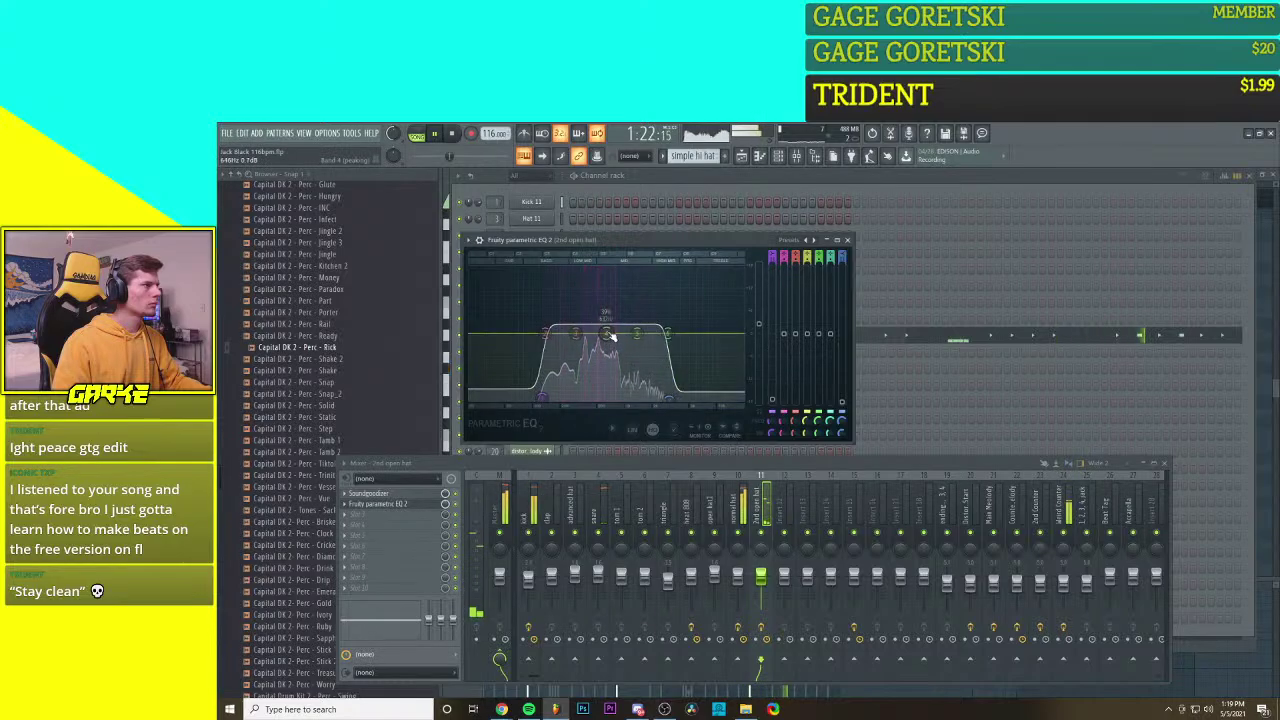
# Step: Boost the mids with bands 3, 4 and 5 of the 2nd open hat EQ, and lower its main level to about -2.1 dB
pyautogui.moveTo(609, 310); pyautogui.dragTo(569, 322)
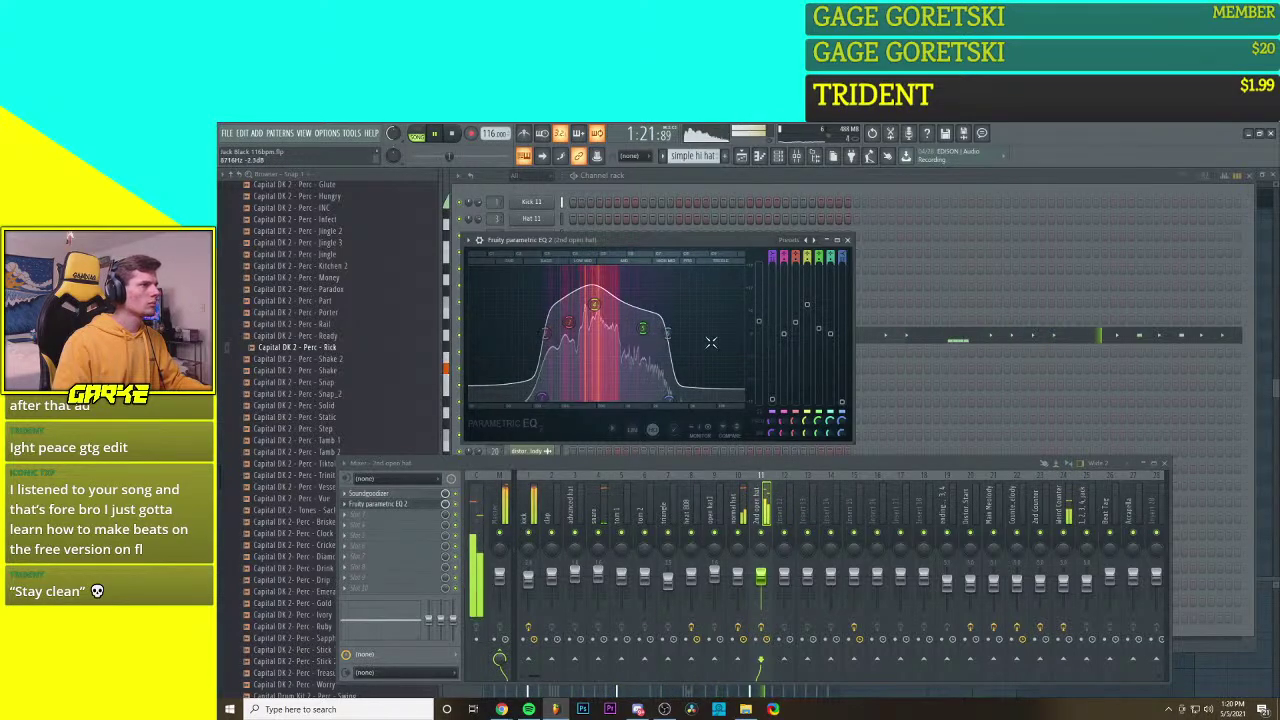
pyautogui.click(847, 240)
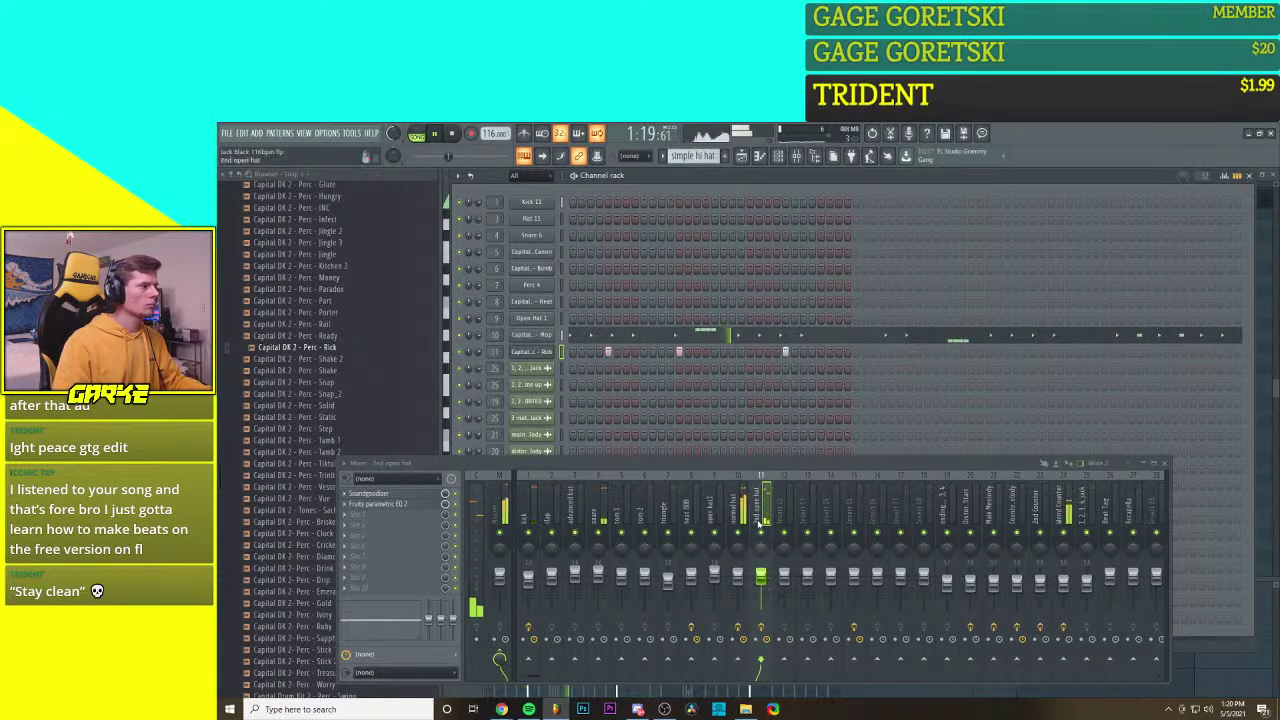
pyautogui.click(405, 505)
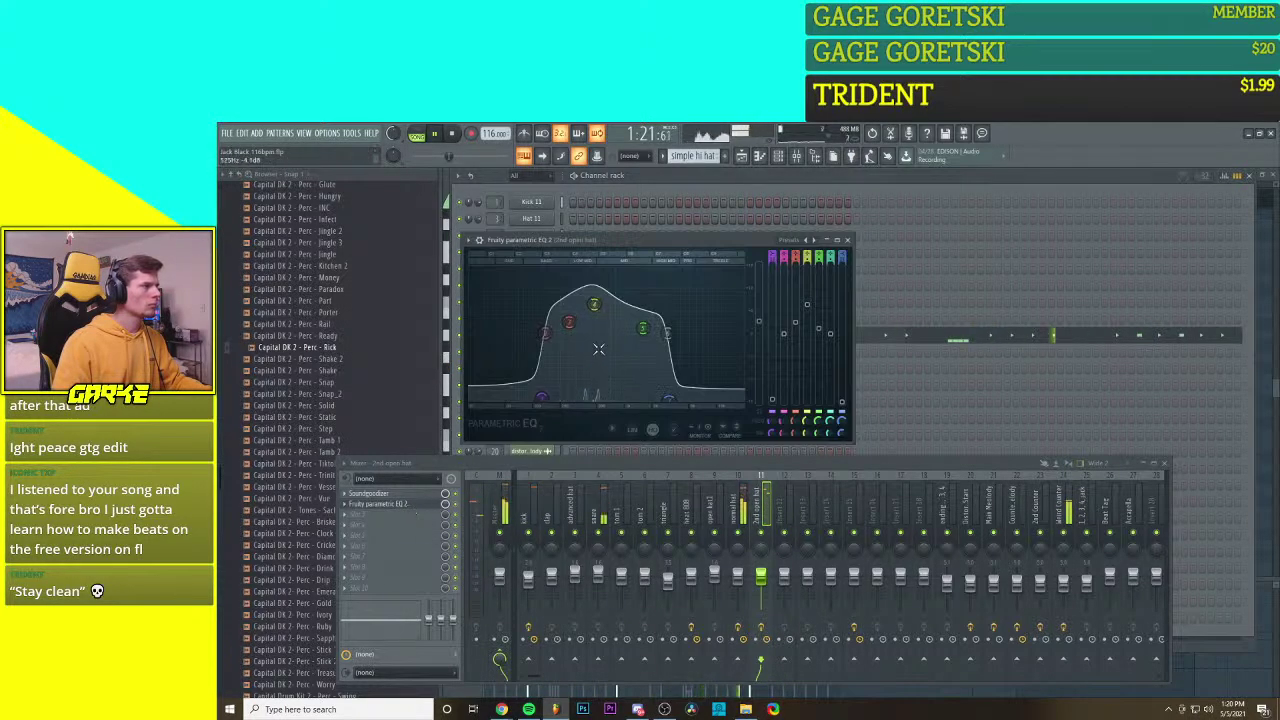
pyautogui.moveTo(761, 323); pyautogui.dragTo(762, 337)
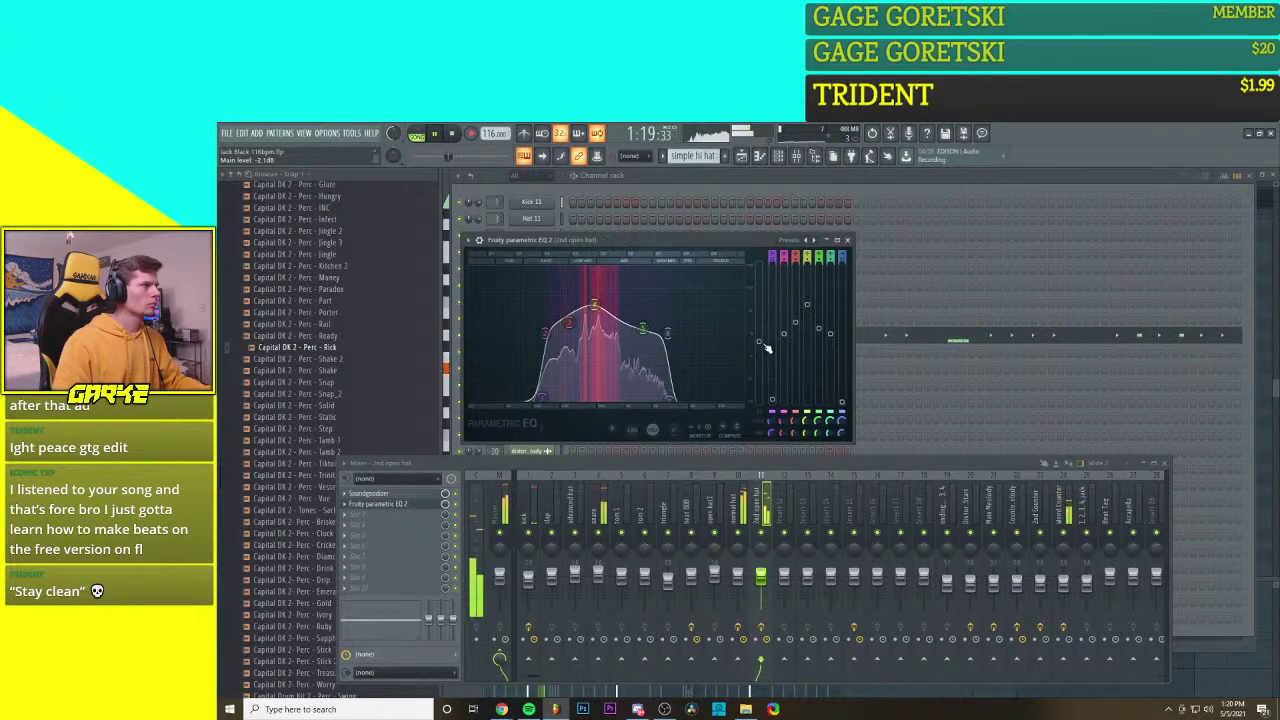
pyautogui.moveTo(763, 348); pyautogui.dragTo(760, 340)
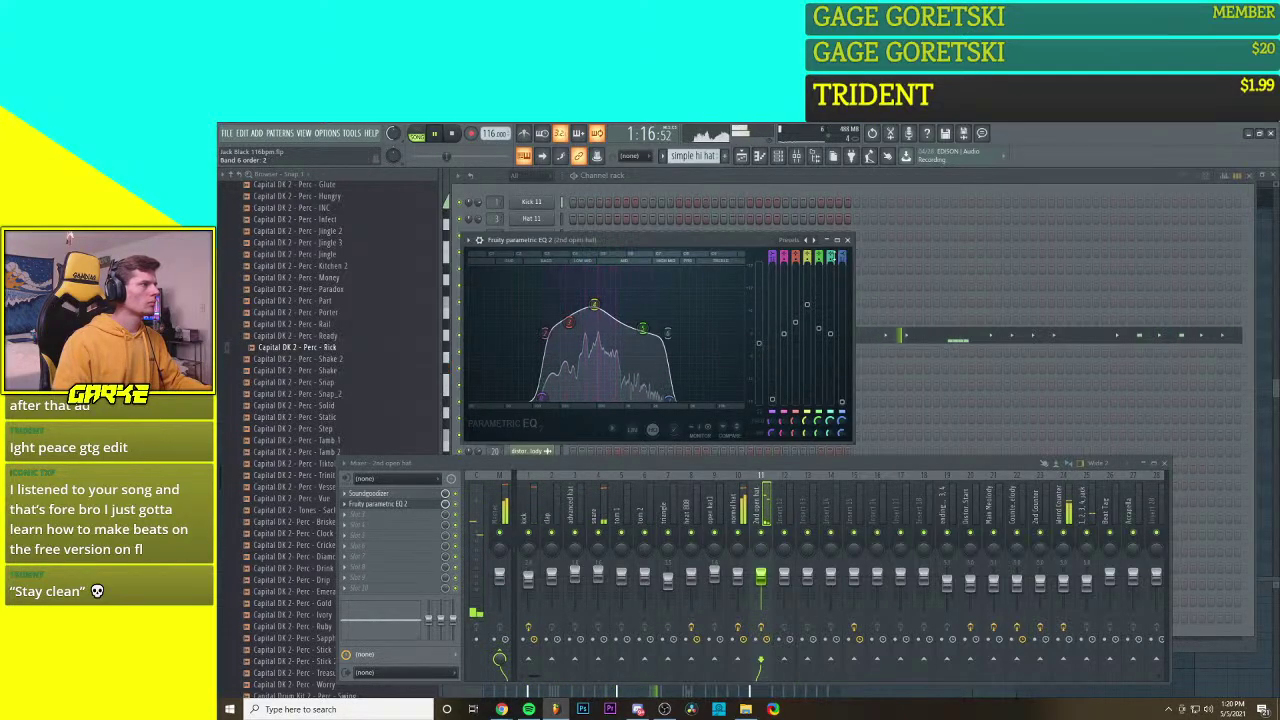
# Step: Close the EQ and play the arrangement from its start with the 2nd open hat's Soundgoodizer open
pyautogui.click(847, 240)
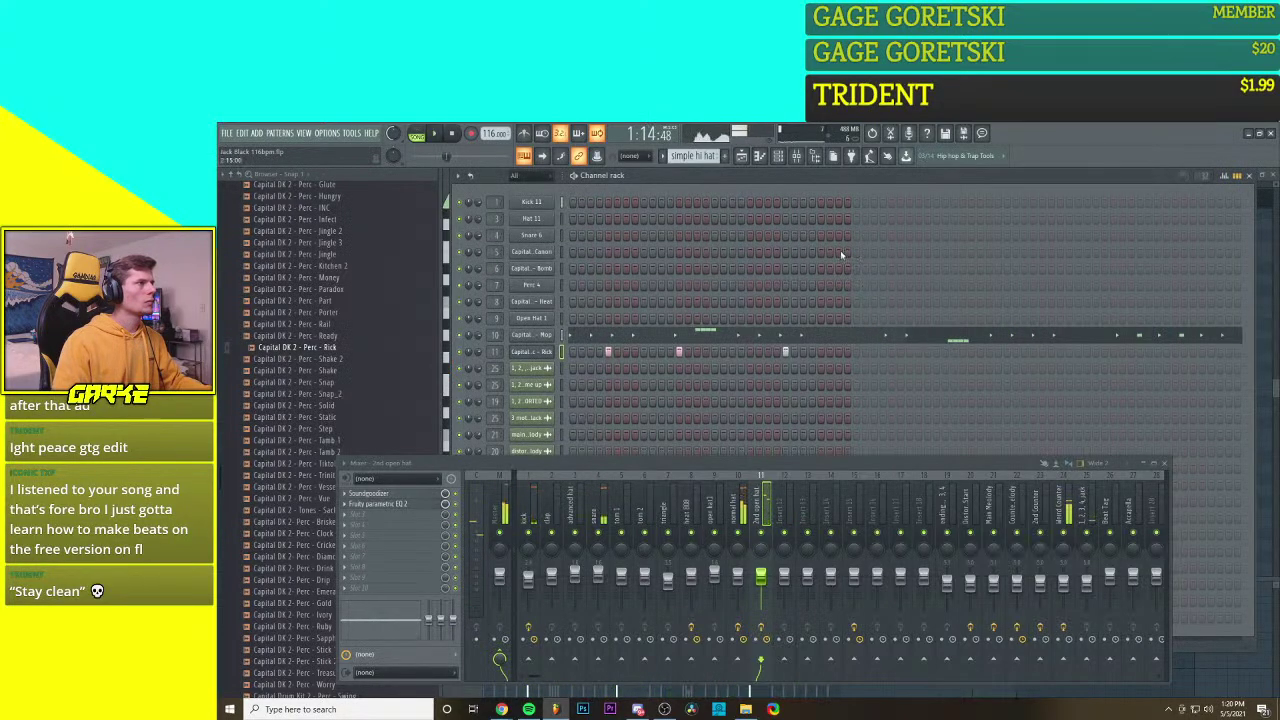
pyautogui.click(743, 157)
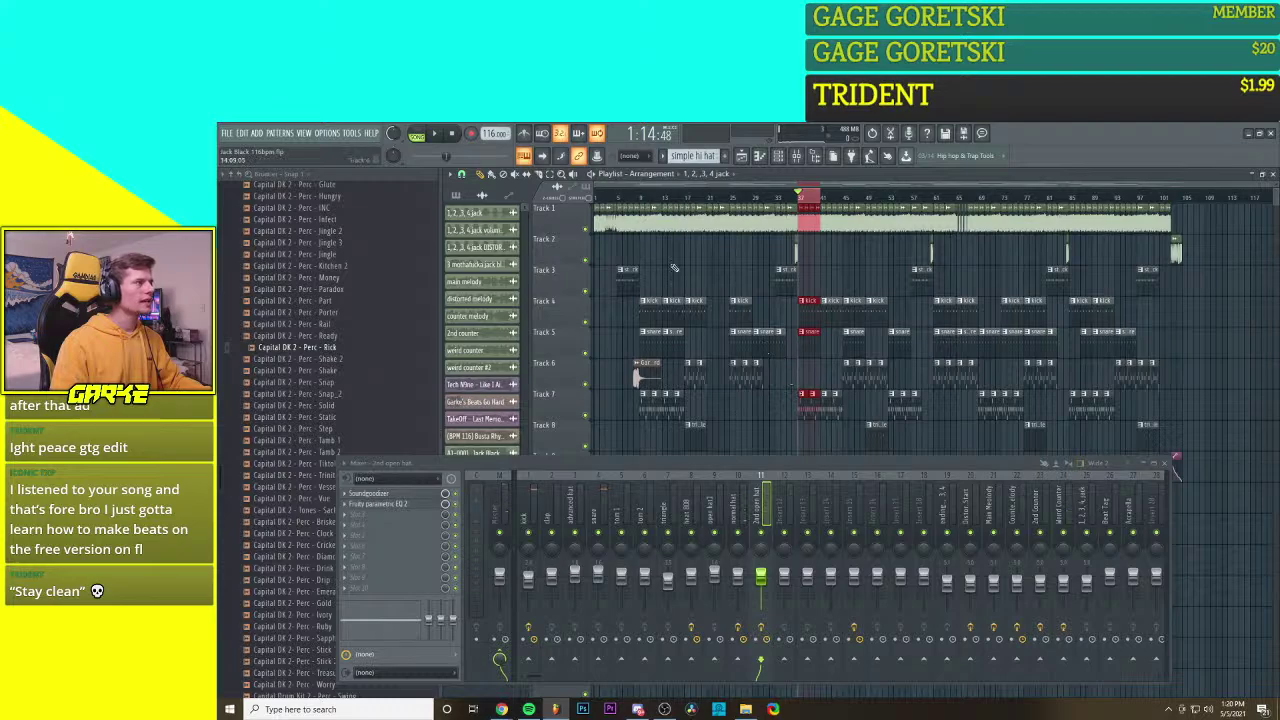
pyautogui.click(600, 197)
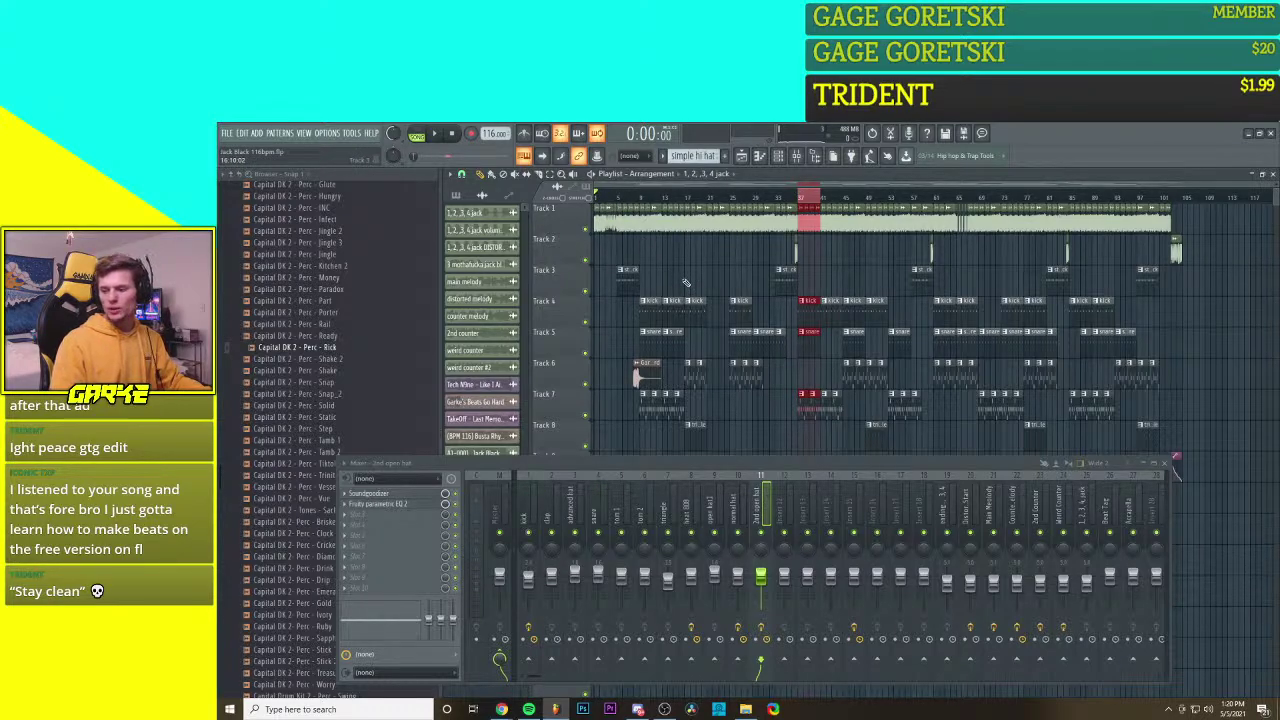
pyautogui.press('space')
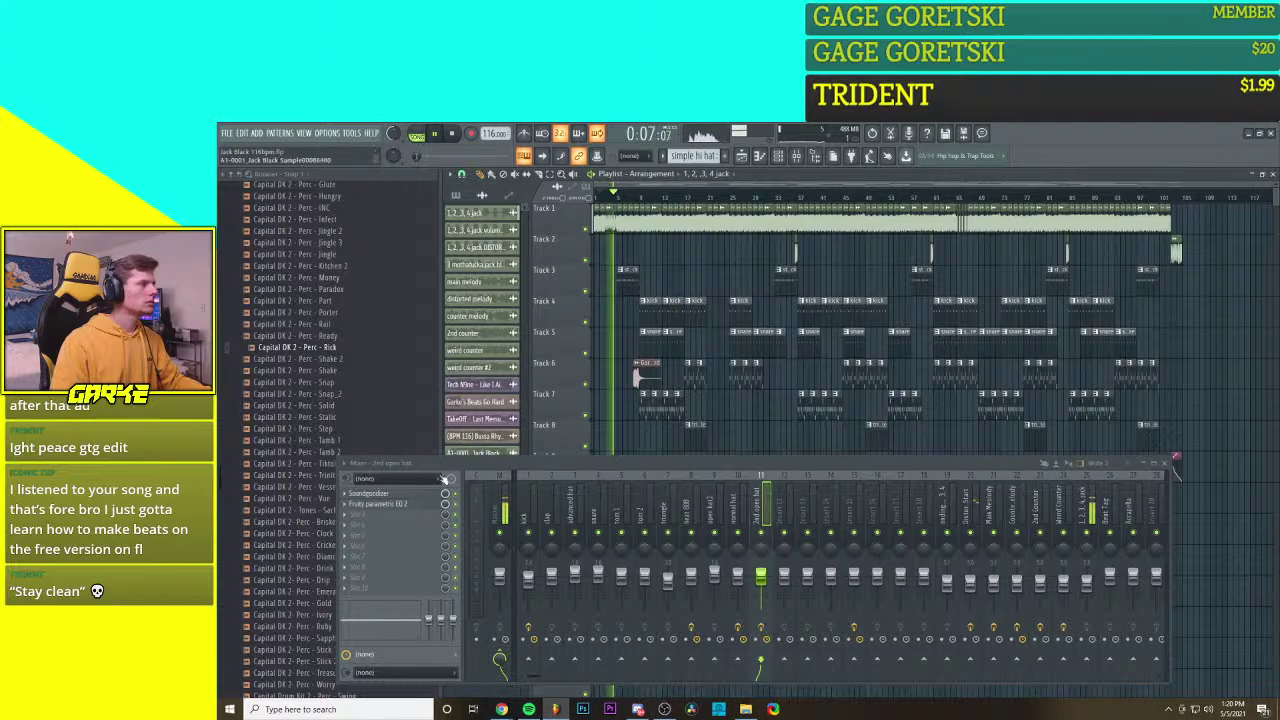
pyautogui.click(412, 497)
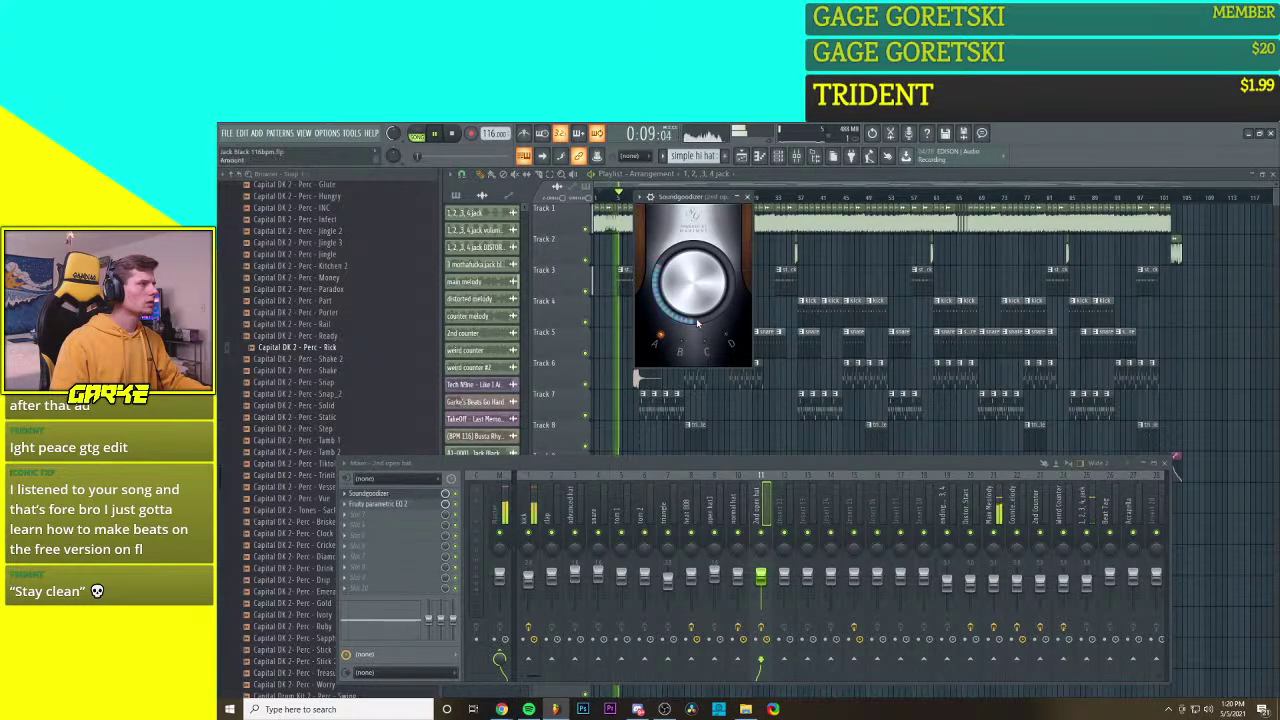
pyautogui.moveTo(708, 197); pyautogui.dragTo(898, 196)
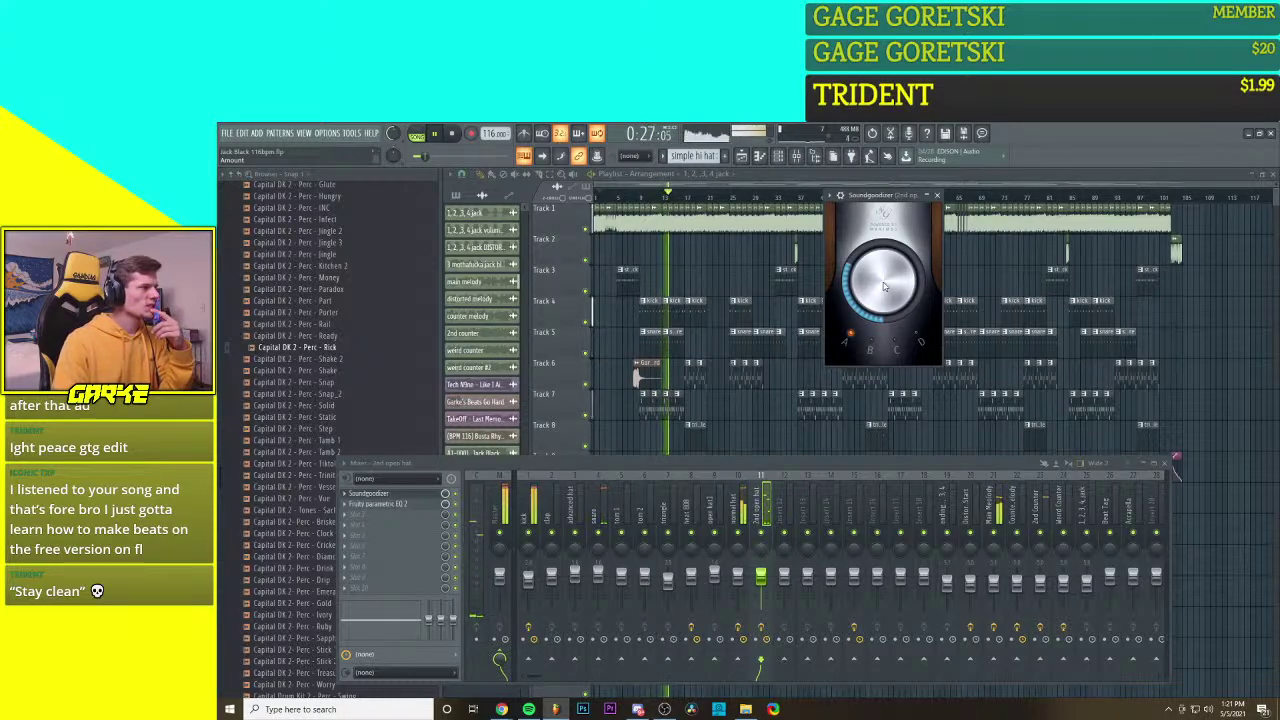
pyautogui.press('space')
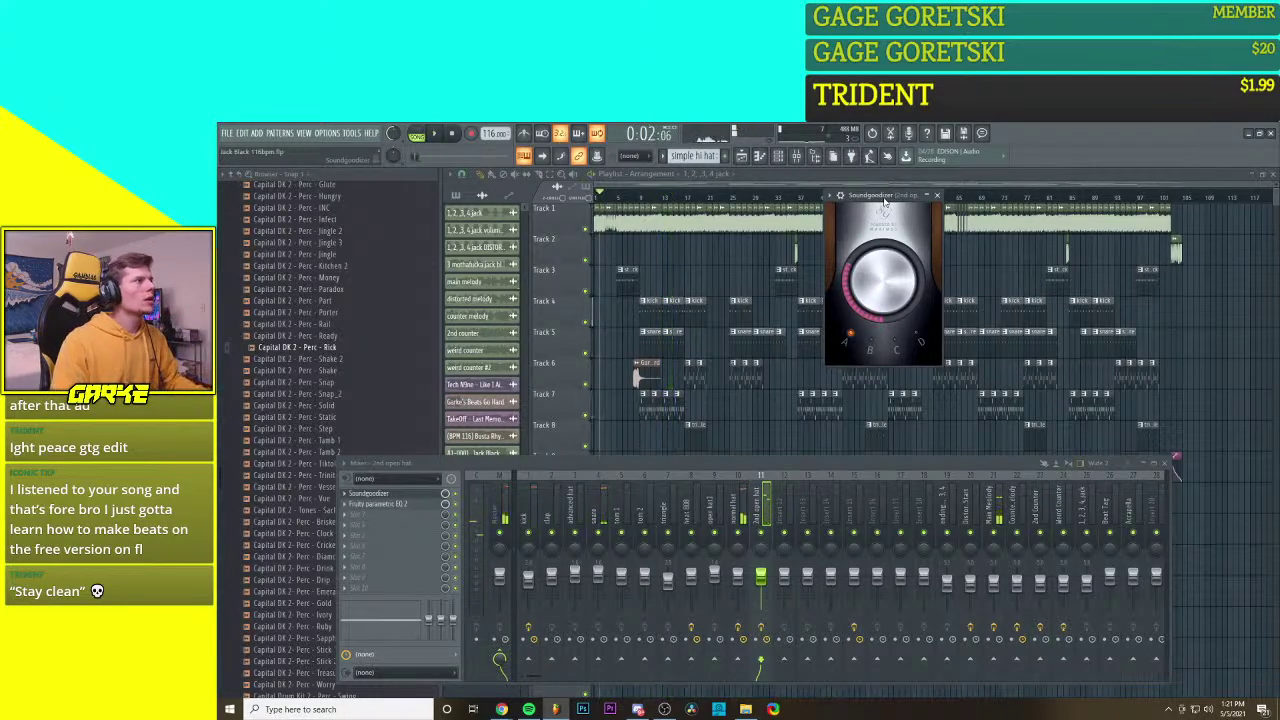
# Step: Rename the 2nd open hat mixer track as "droplet perc"
pyautogui.click(760, 157)
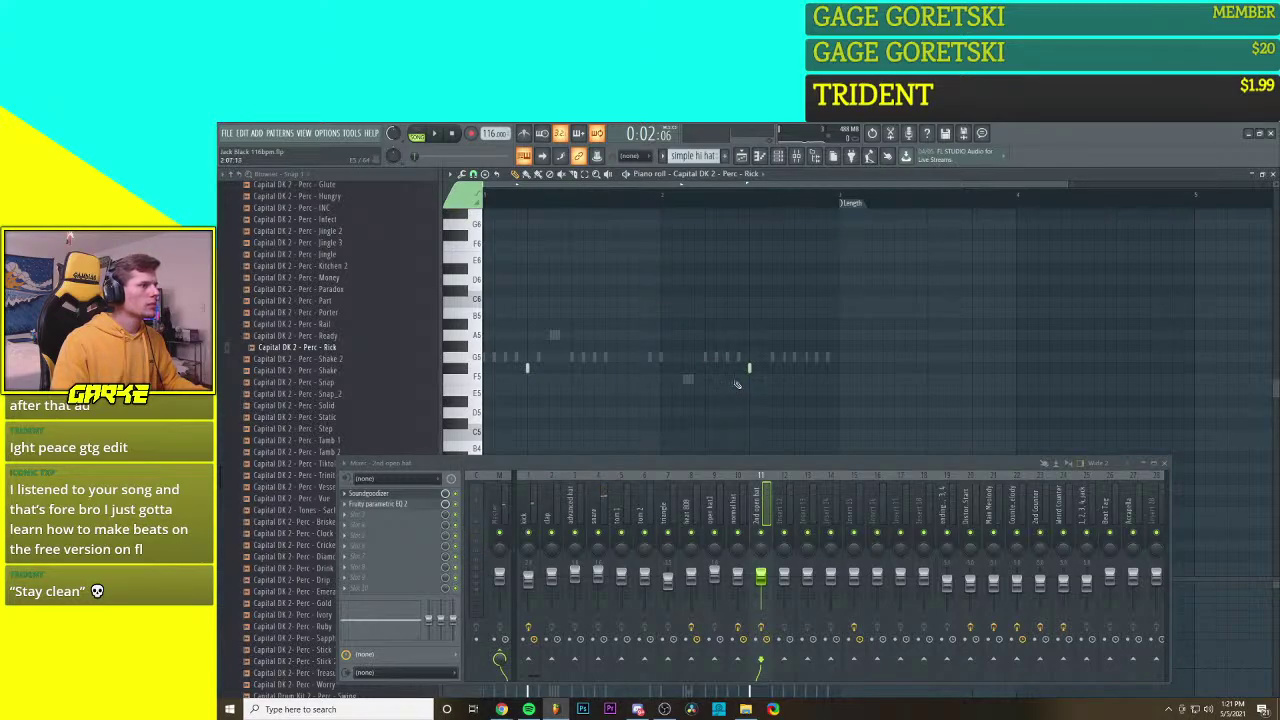
pyautogui.scroll(-3, 838, 405)
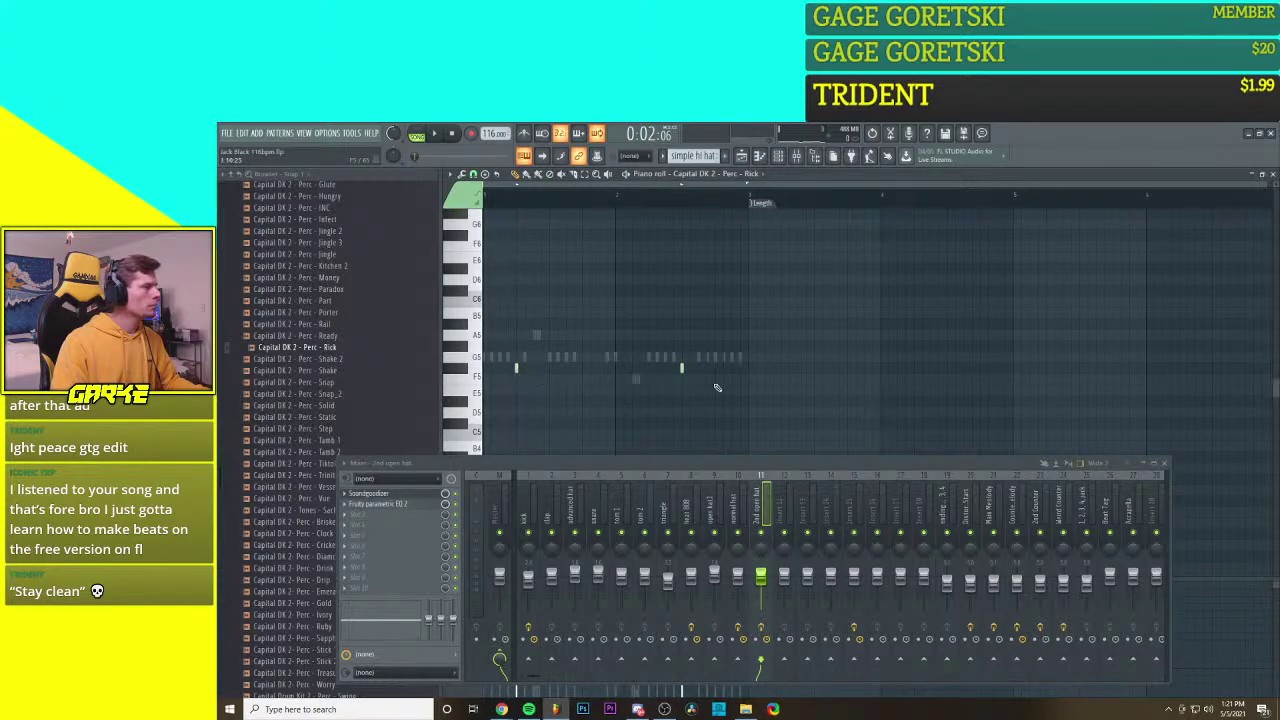
pyautogui.click(741, 157)
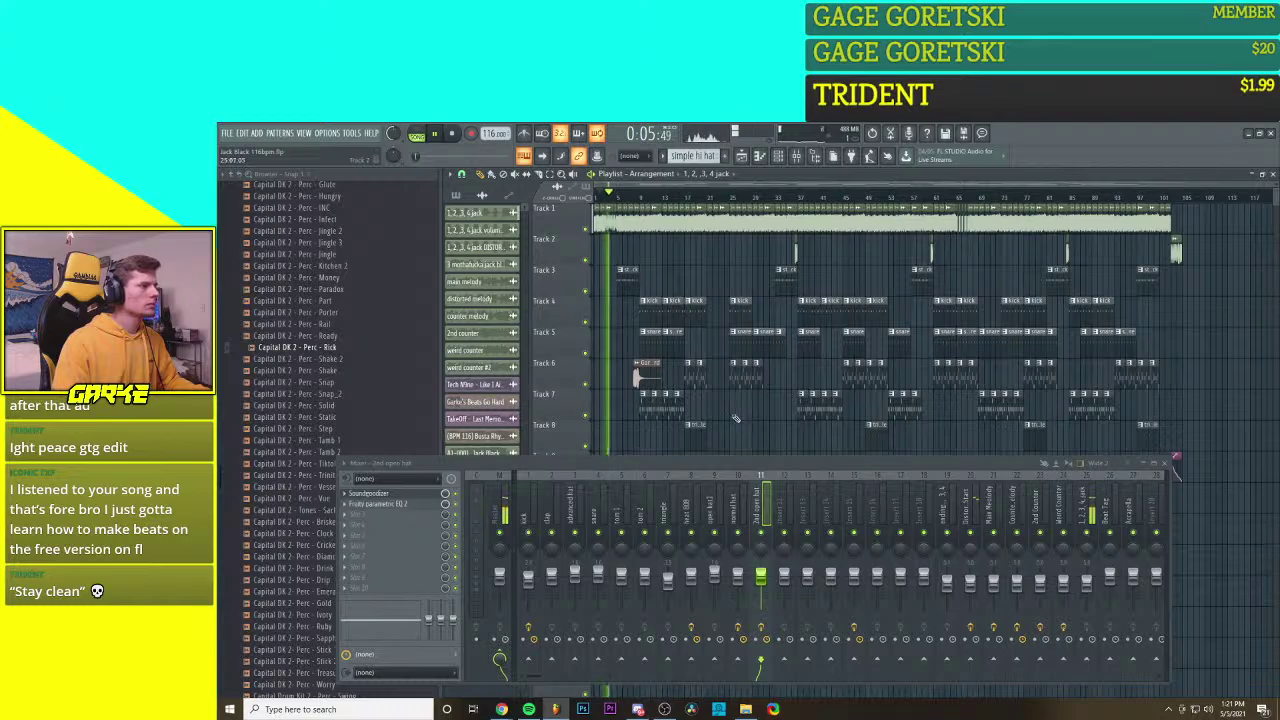
pyautogui.rightClick(768, 507)
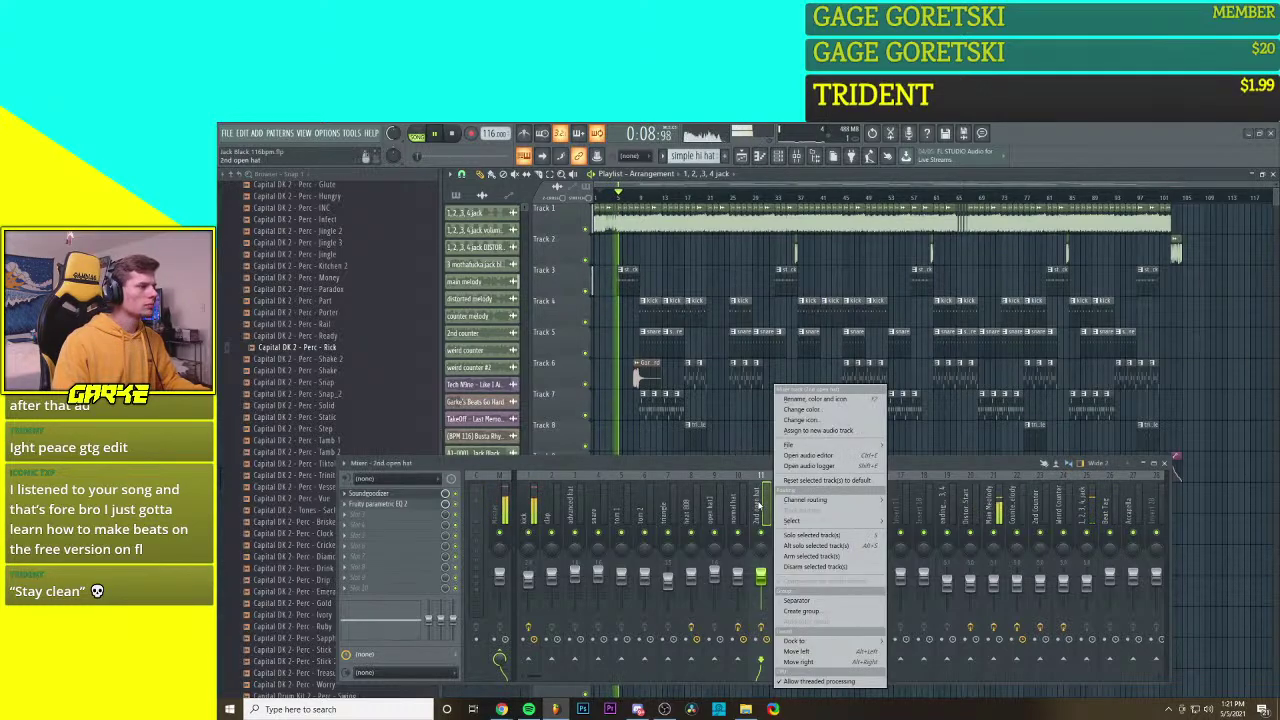
pyautogui.click(808, 401)
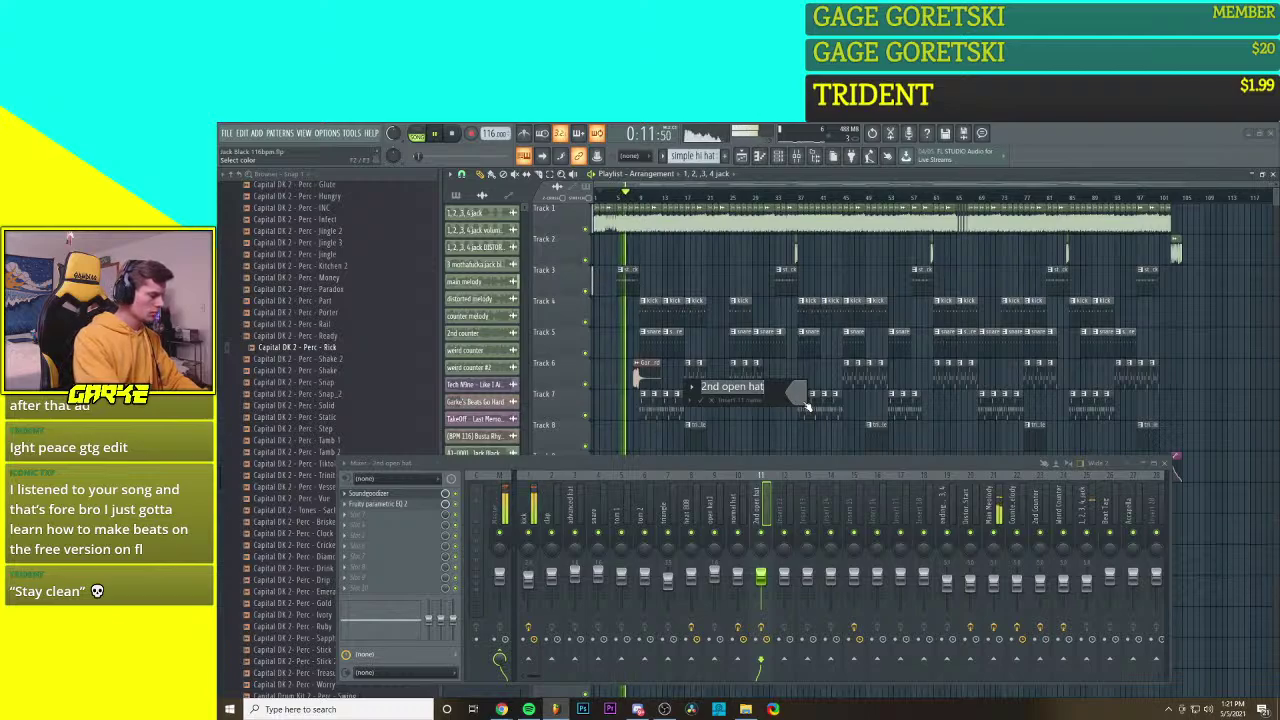
pyautogui.write('dropl')
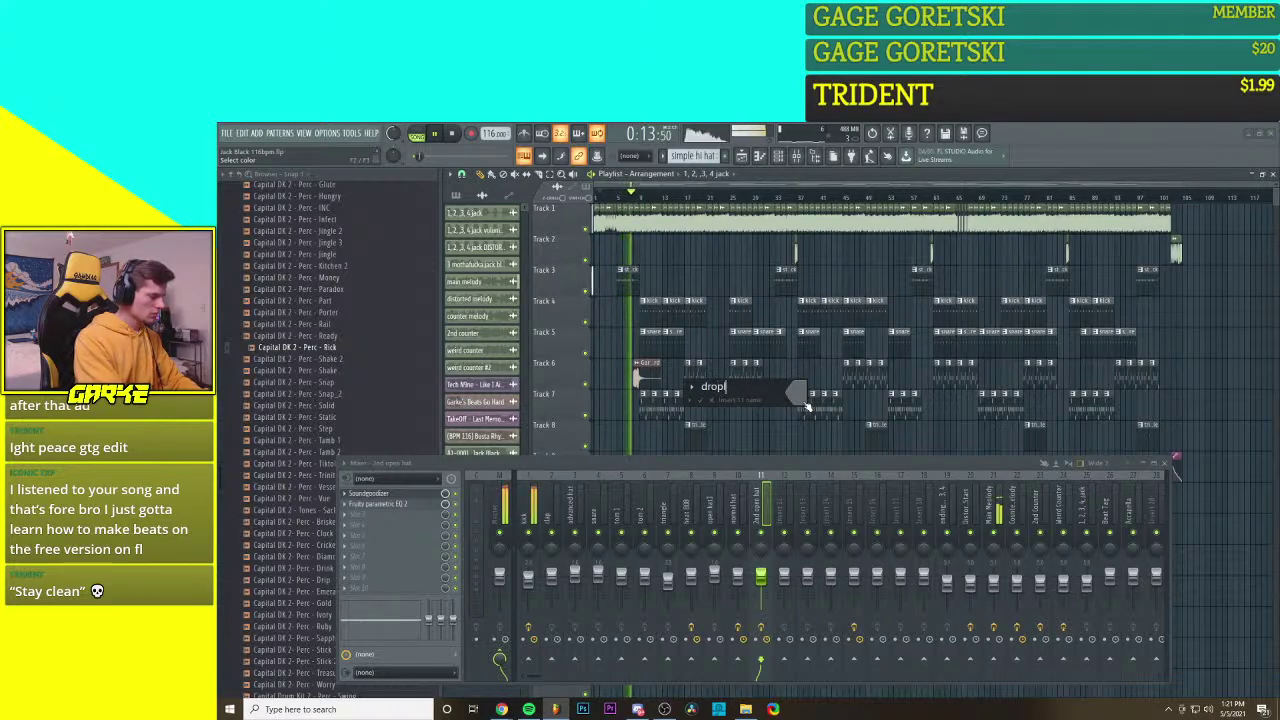
pyautogui.write('et perc')
pyautogui.press('Return')
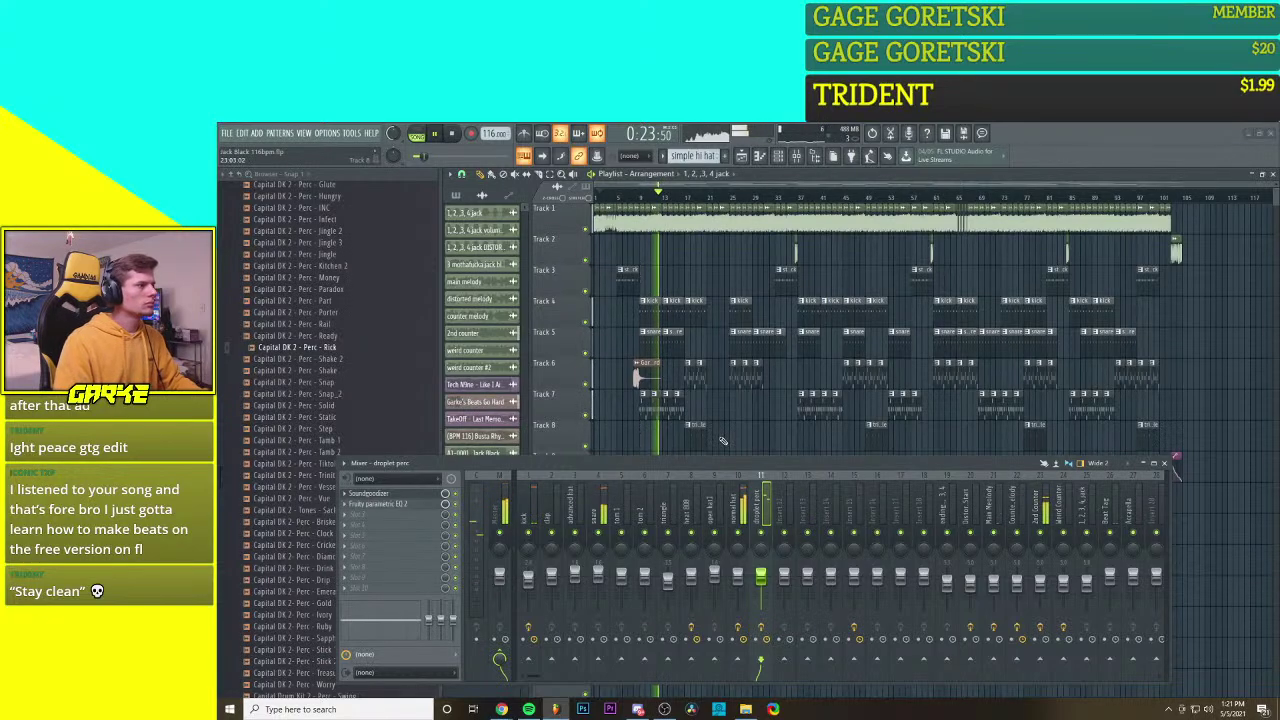
# Step: Compare the Perc - Rick and Mop note placements of the simple hi hat pattern with the arrangement
pyautogui.click(760, 156)
pyautogui.press('space')
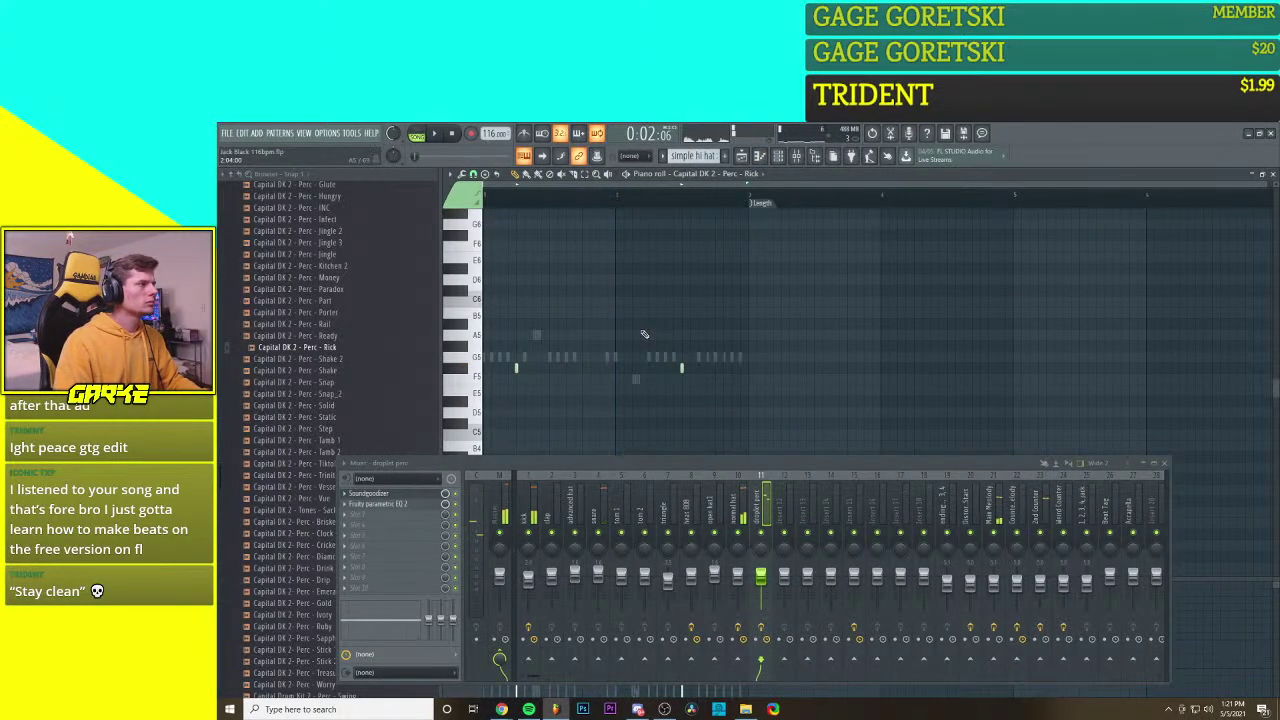
pyautogui.click(742, 158)
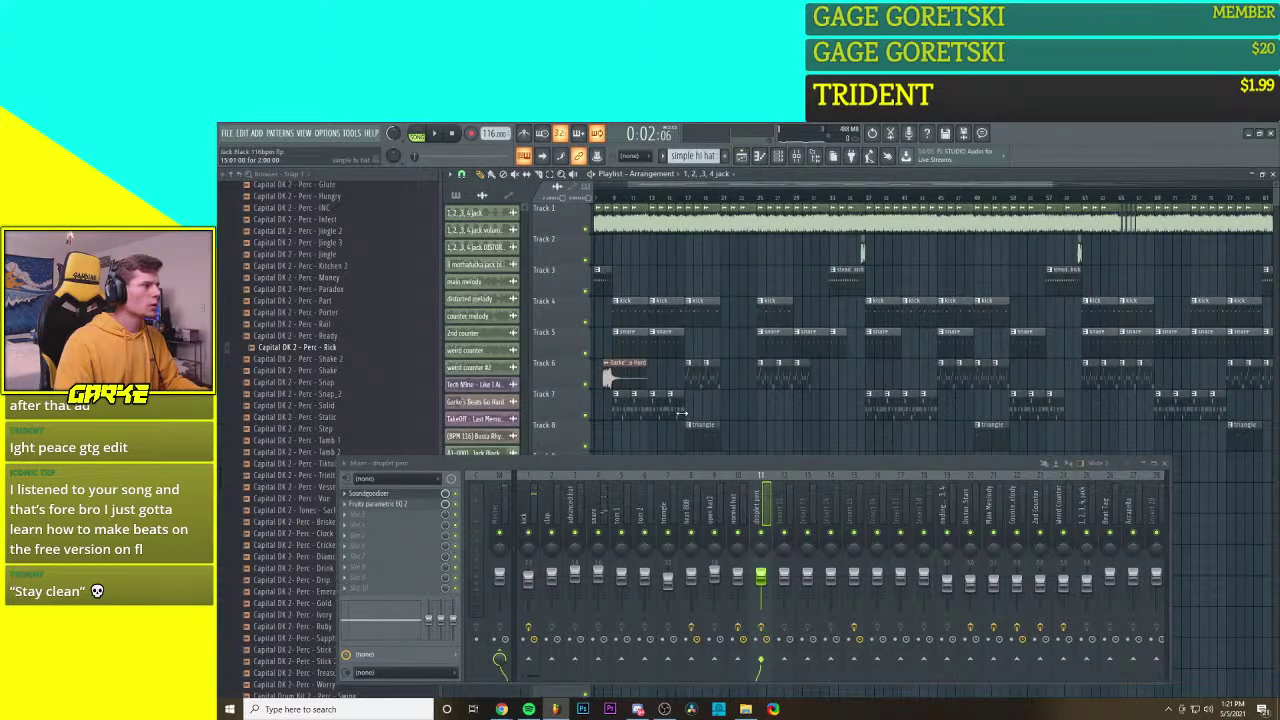
pyautogui.click(777, 157)
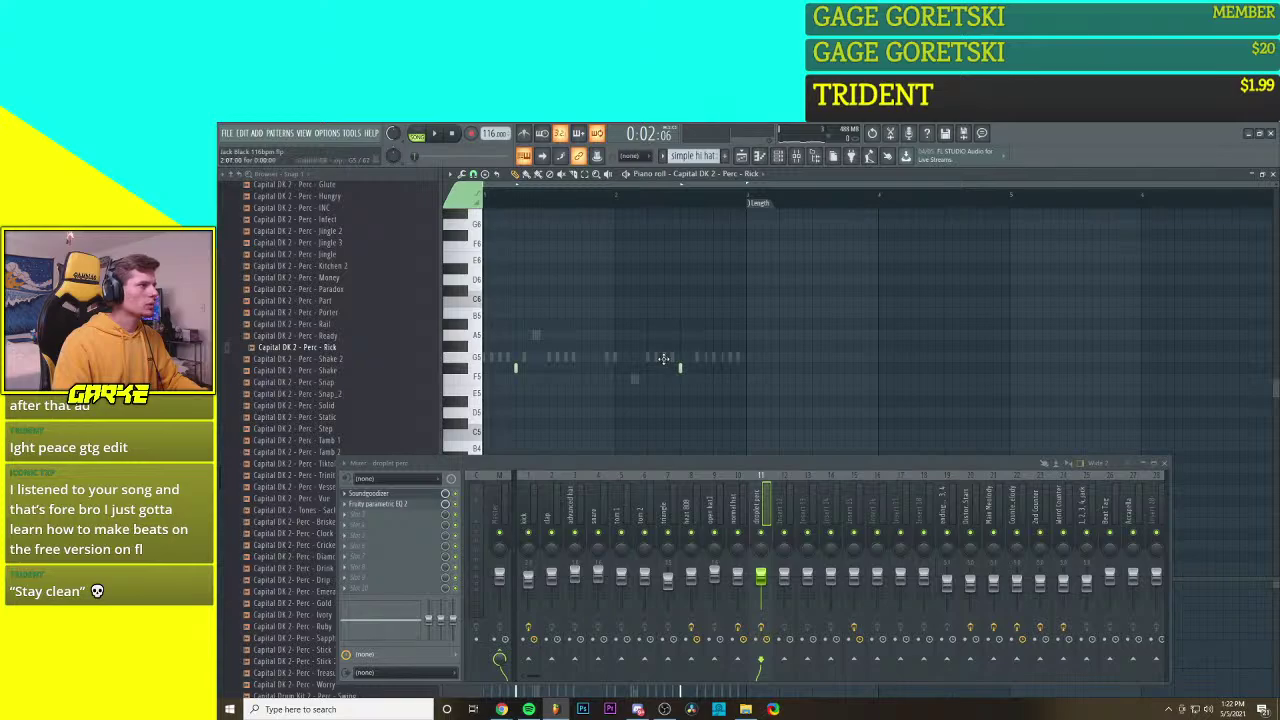
pyautogui.doubleClick(666, 358)
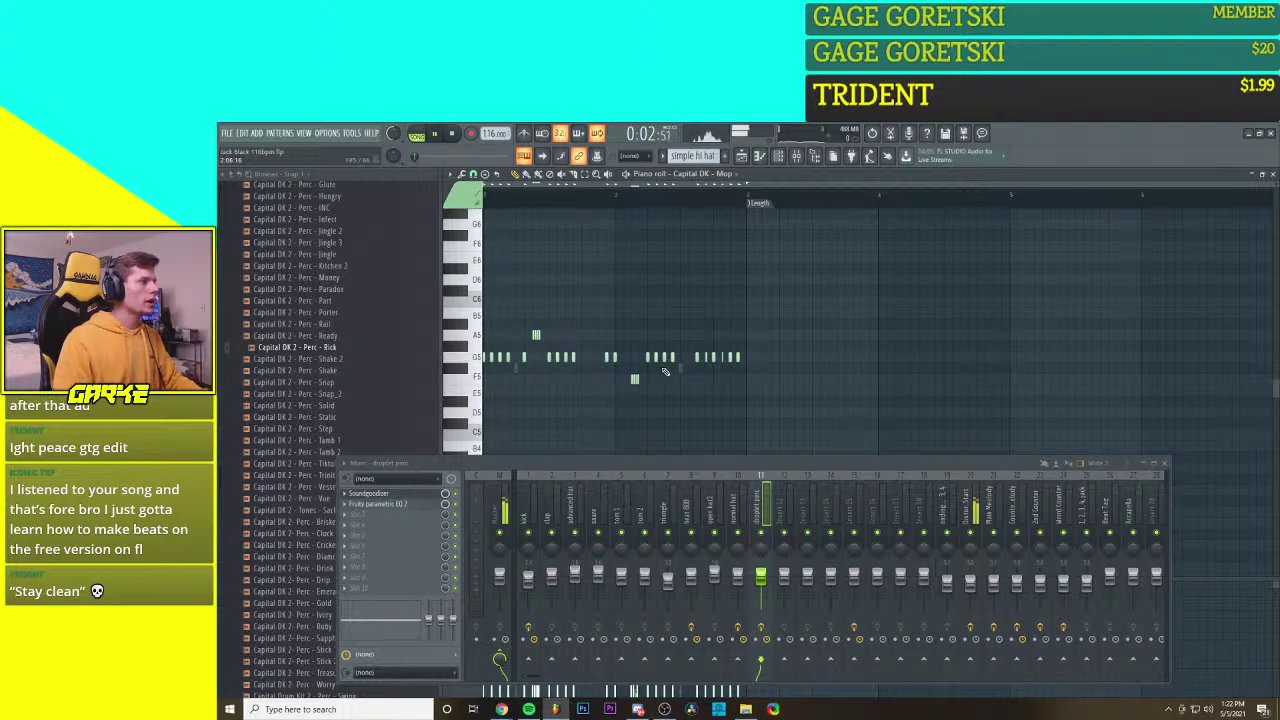
pyautogui.doubleClick(680, 369)
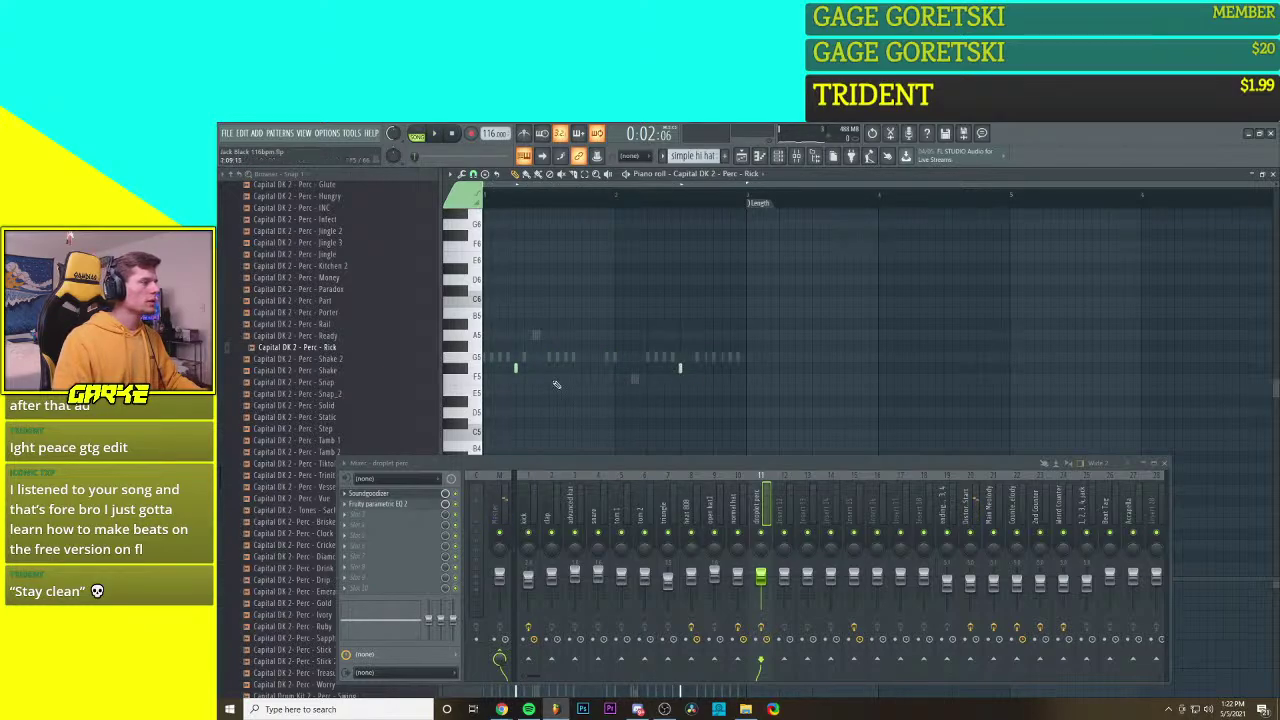
# Step: Remove the Perc - Rick hit in bar 1, keeping only the bar 2 hit, and replay the beat
pyautogui.moveTo(515, 369); pyautogui.dragTo(583, 371)
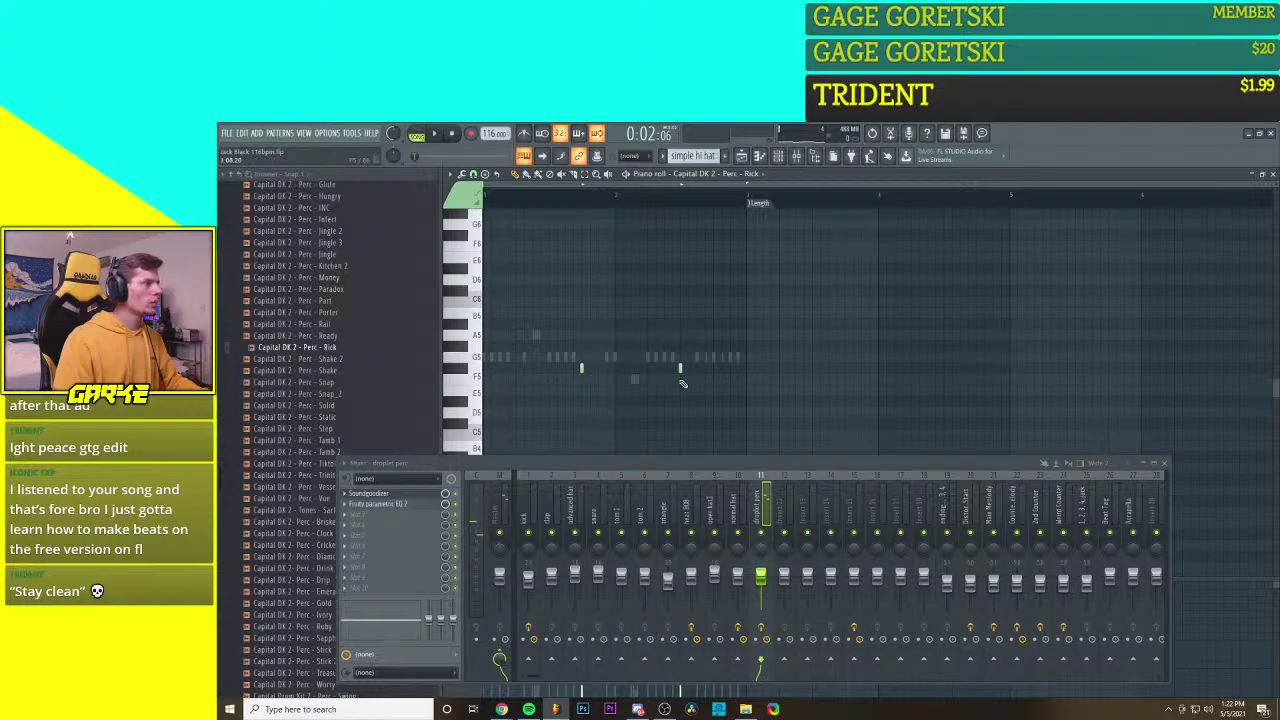
pyautogui.rightClick(682, 369)
pyautogui.press('space')
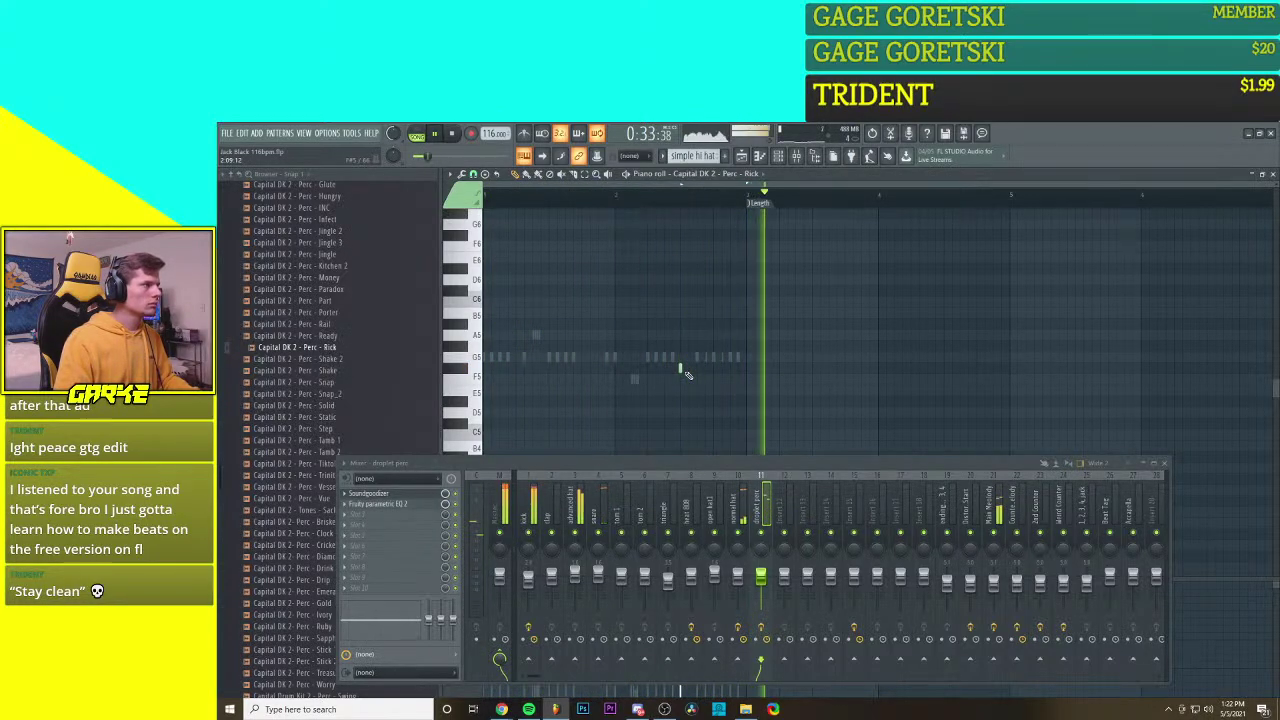
pyautogui.press('space')
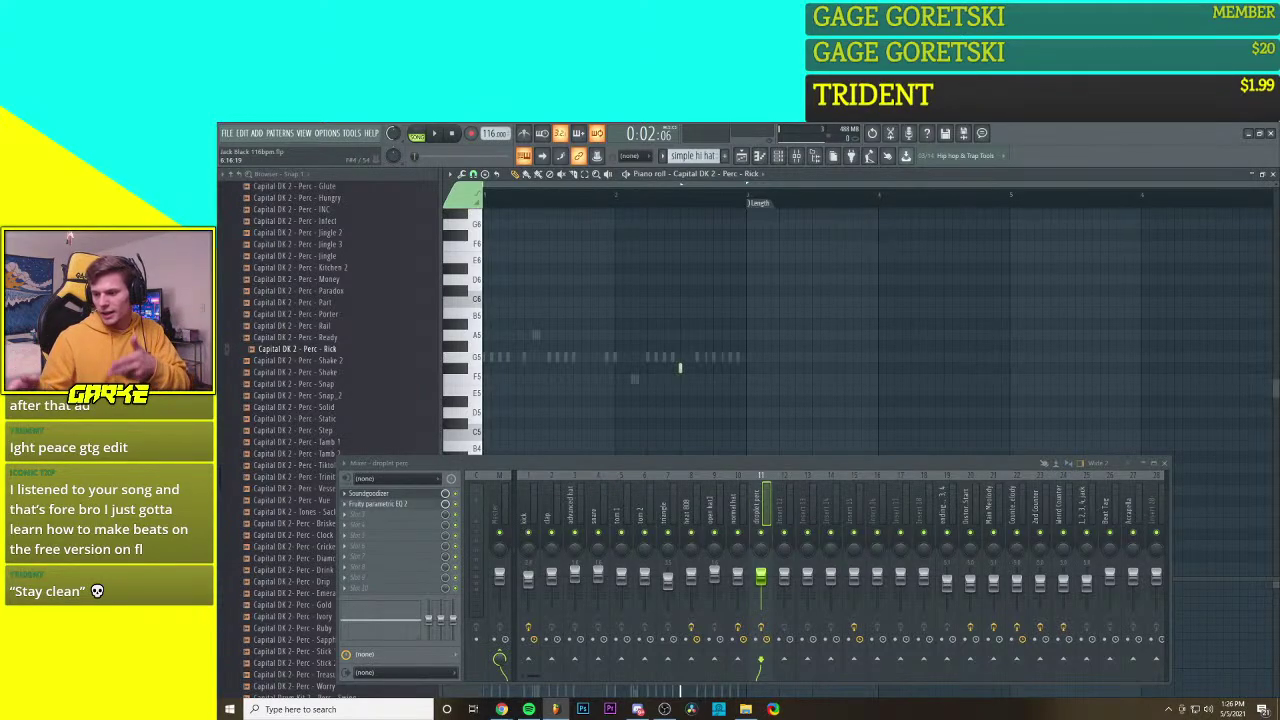
pyautogui.click(438, 135)
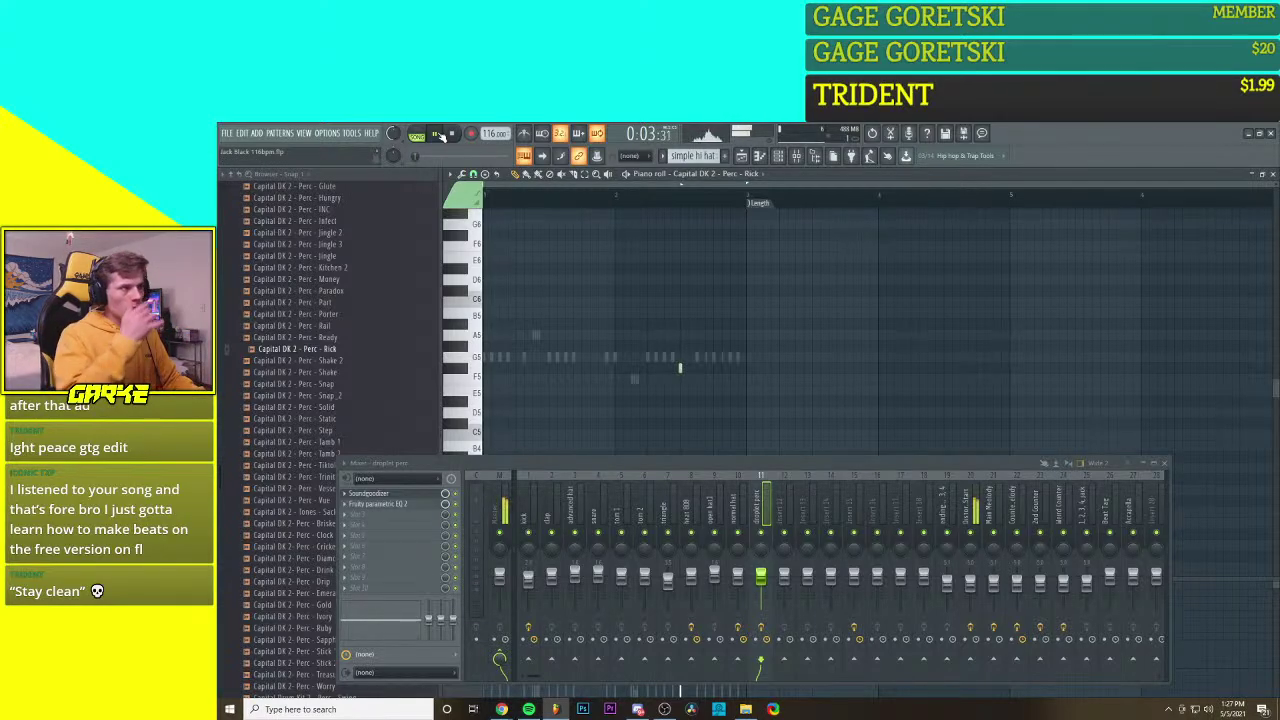
# Step: Move the Mop channel's low F5 roll from early bar 2 to late bar 1 and return to the Perc - Rick notes
pyautogui.rightClick(636, 381)
pyautogui.rightClick(636, 381)
pyautogui.moveTo(653, 364); pyautogui.dragTo(586, 380)
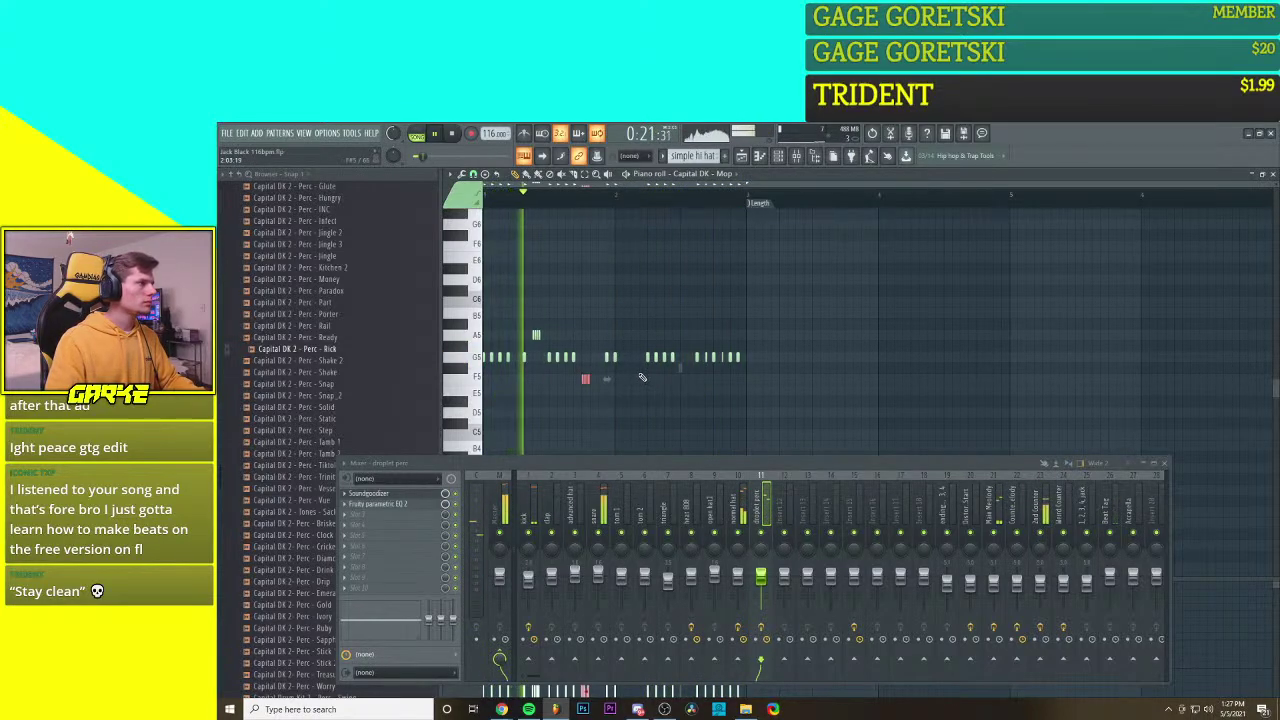
pyautogui.rightClick(681, 370)
pyautogui.rightClick(681, 370)
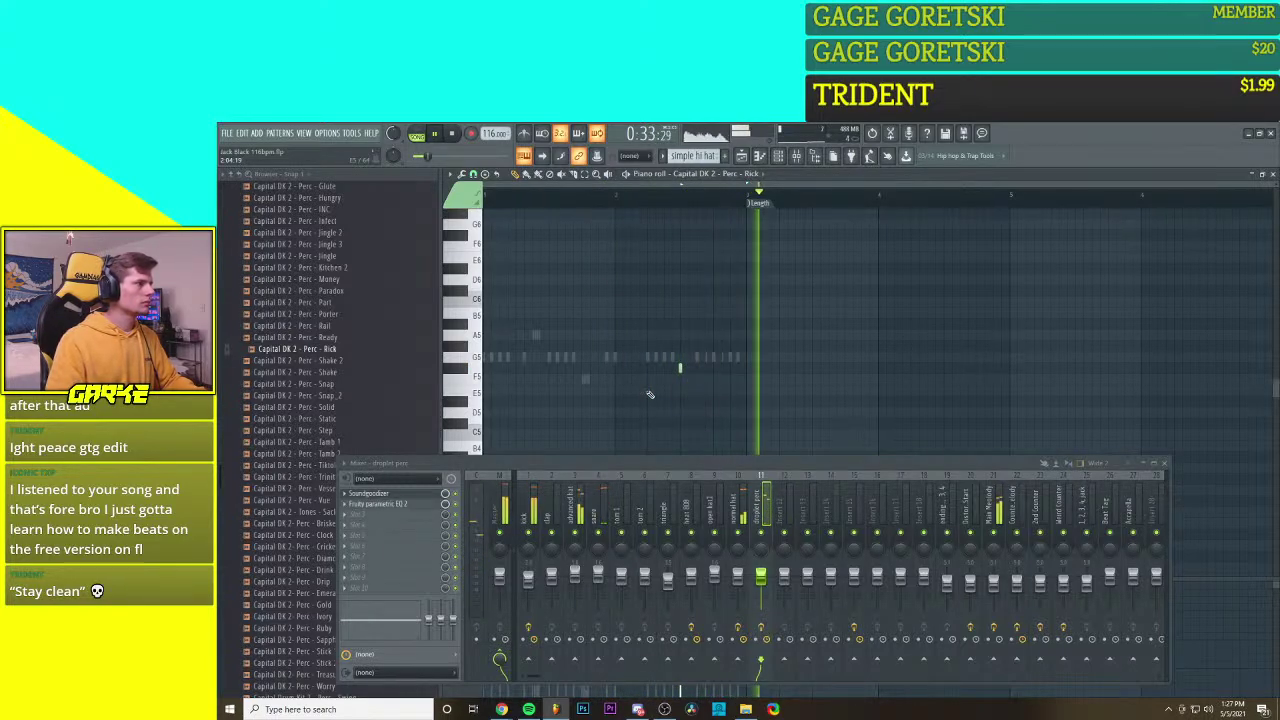
# Step: Add another Perc - Rick hit early in bar 2, ahead of the existing one, and replay the beat
pyautogui.press('space')
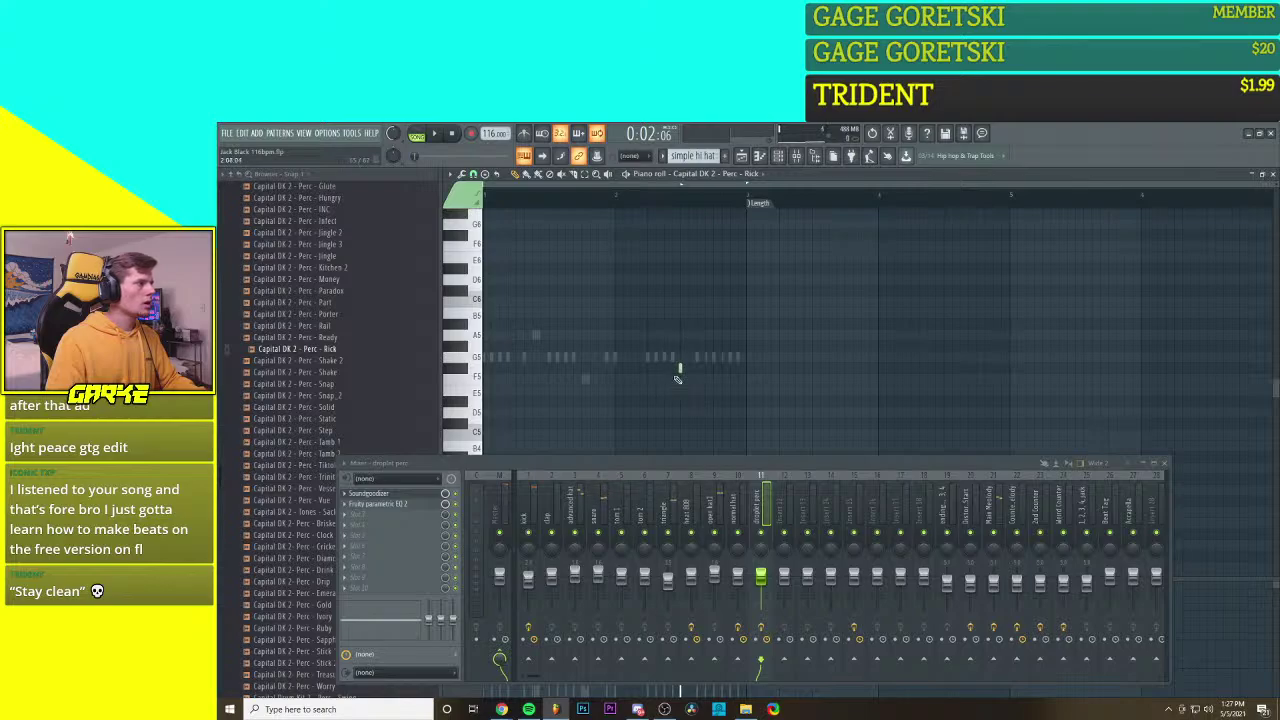
pyautogui.scroll(1, 676, 389)
pyautogui.click(617, 370)
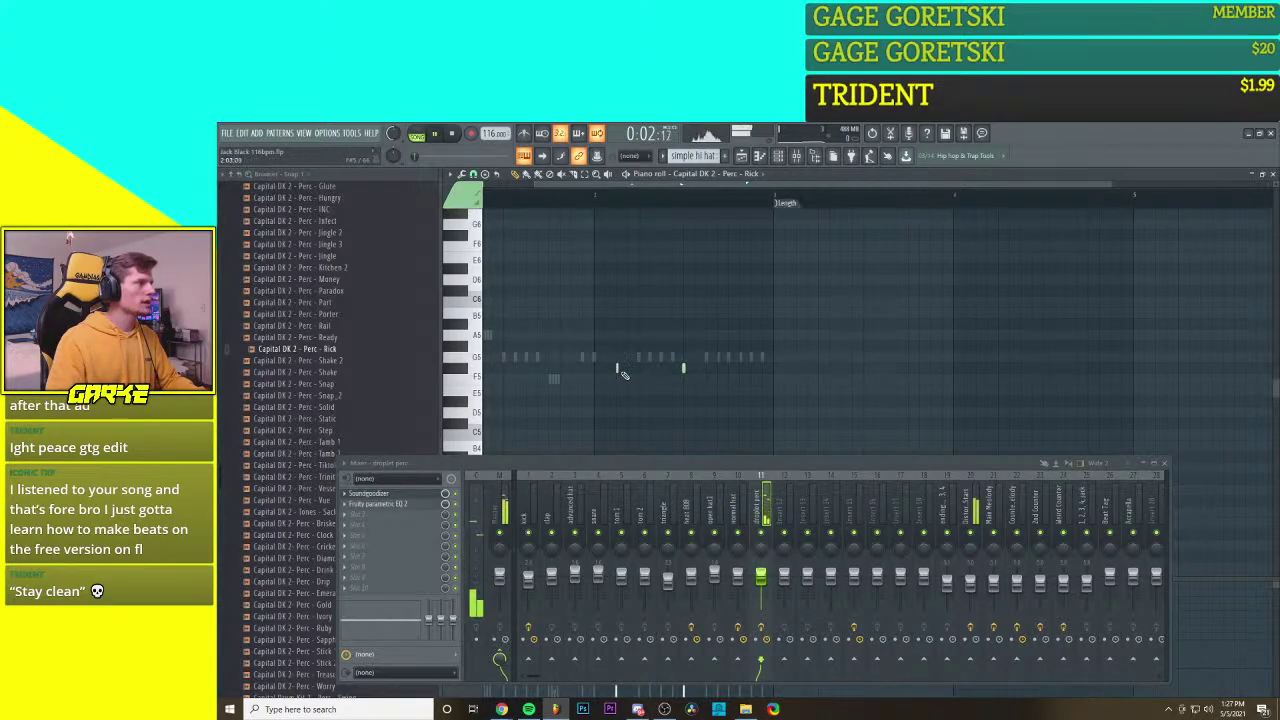
pyautogui.scroll(-1, 624, 376)
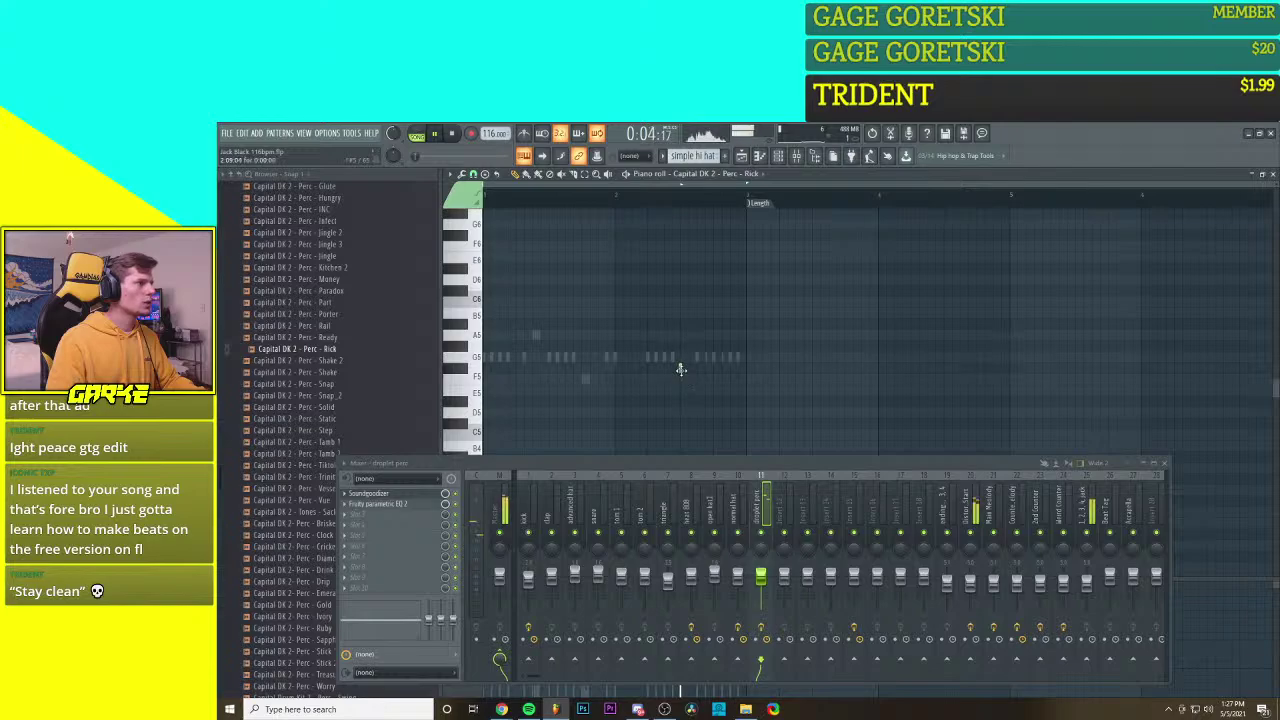
pyautogui.scroll(1, 638, 408)
pyautogui.scroll(4, 638, 408)
pyautogui.scroll(-6, 638, 408)
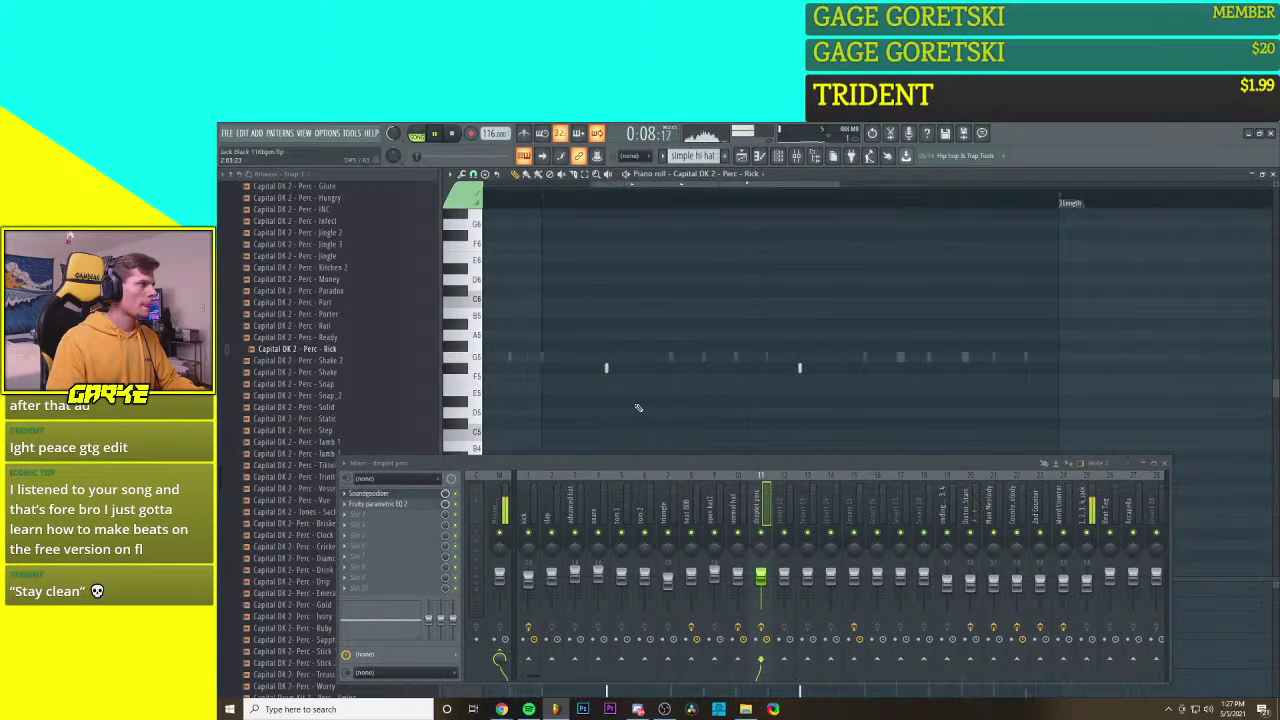
pyautogui.scroll(-1, 638, 408)
pyautogui.scroll(-2, 633, 409)
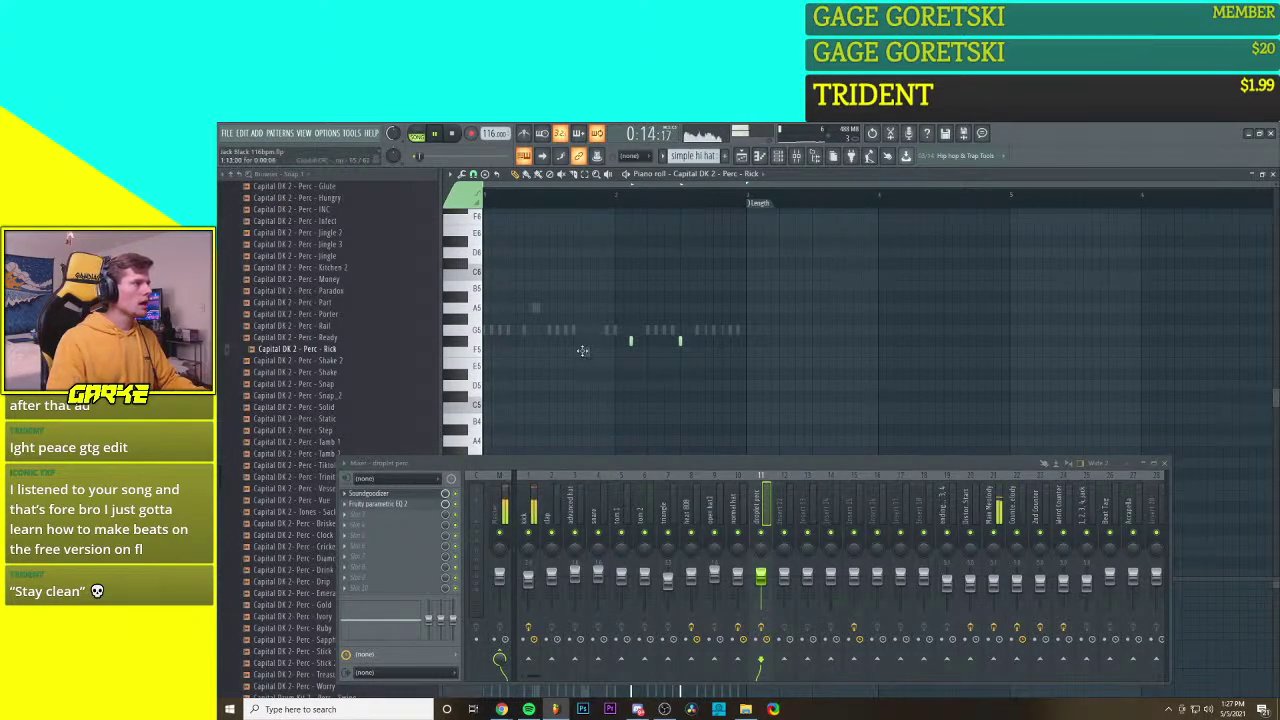
# Step: Copy the Mop channel's bar 1 notes, including both rolls, to the start of bar 3 at the same pitches
pyautogui.click(584, 351)
pyautogui.moveTo(607, 294); pyautogui.dragTo(486, 406)
pyautogui.moveTo(489, 331); pyautogui.dragTo(802, 395)
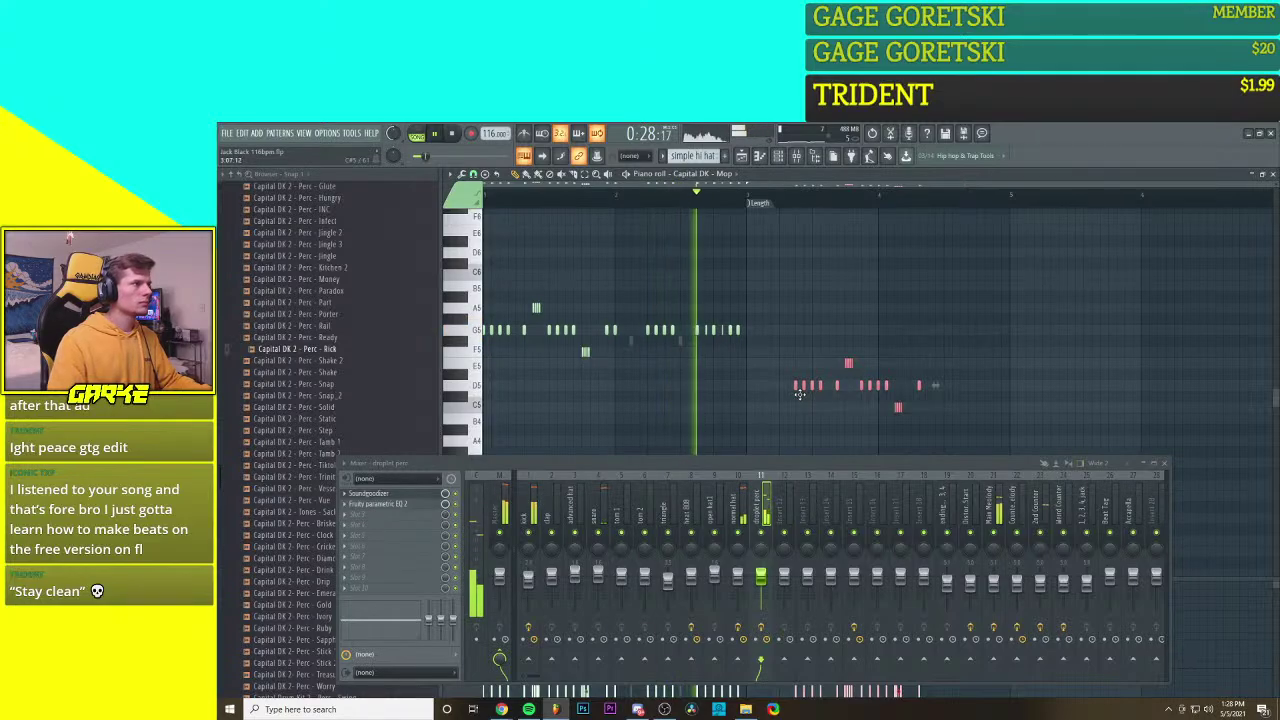
pyautogui.moveTo(800, 394); pyautogui.dragTo(757, 329)
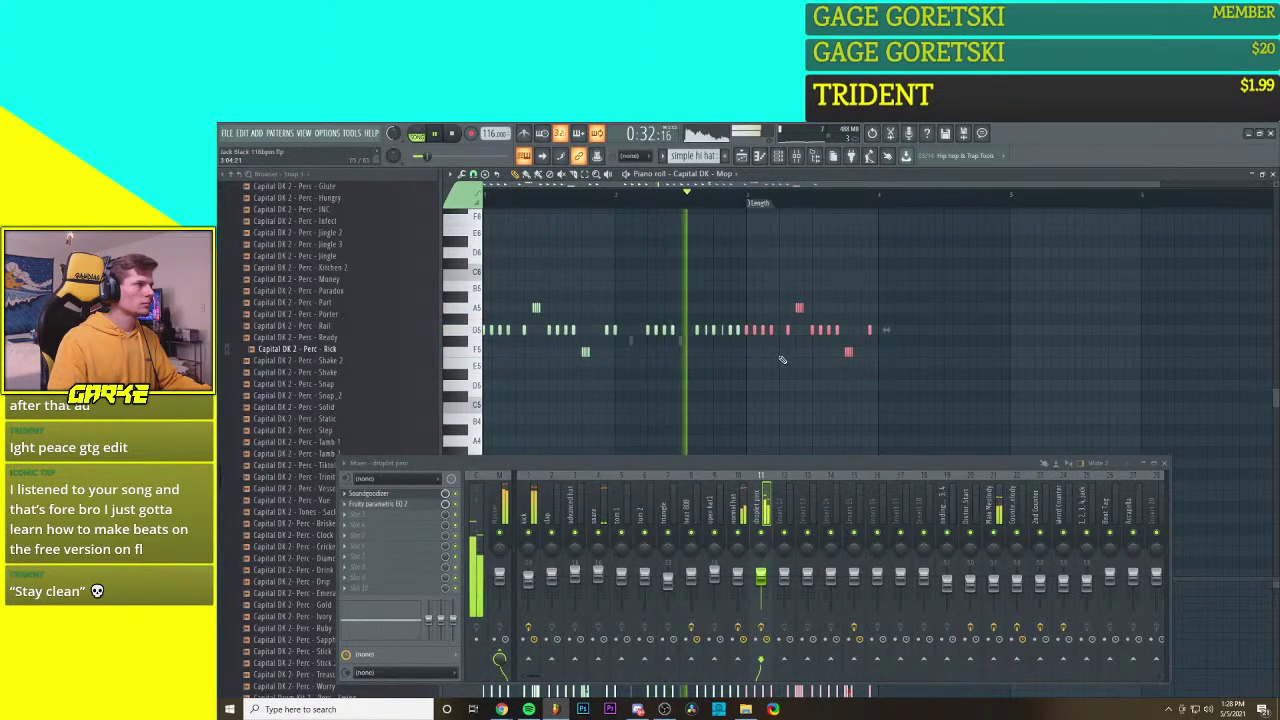
# Step: Try removing the repeated simple hi hat clips from the first group on Track 7 and adjusting the first clip's length
pyautogui.click(741, 156)
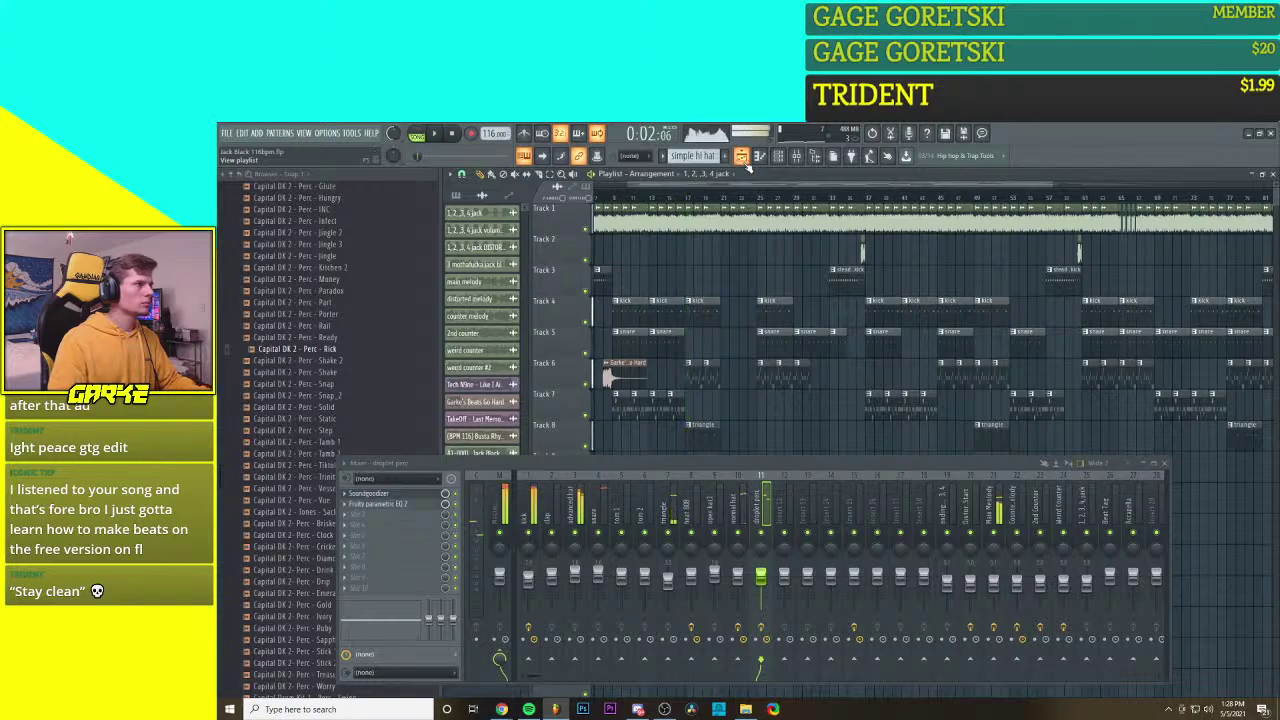
pyautogui.scroll(-2, 650, 352)
pyautogui.rightClick(673, 352)
pyautogui.rightClick(658, 350)
pyautogui.rightClick(641, 349)
pyautogui.moveTo(630, 348); pyautogui.dragTo(638, 347)
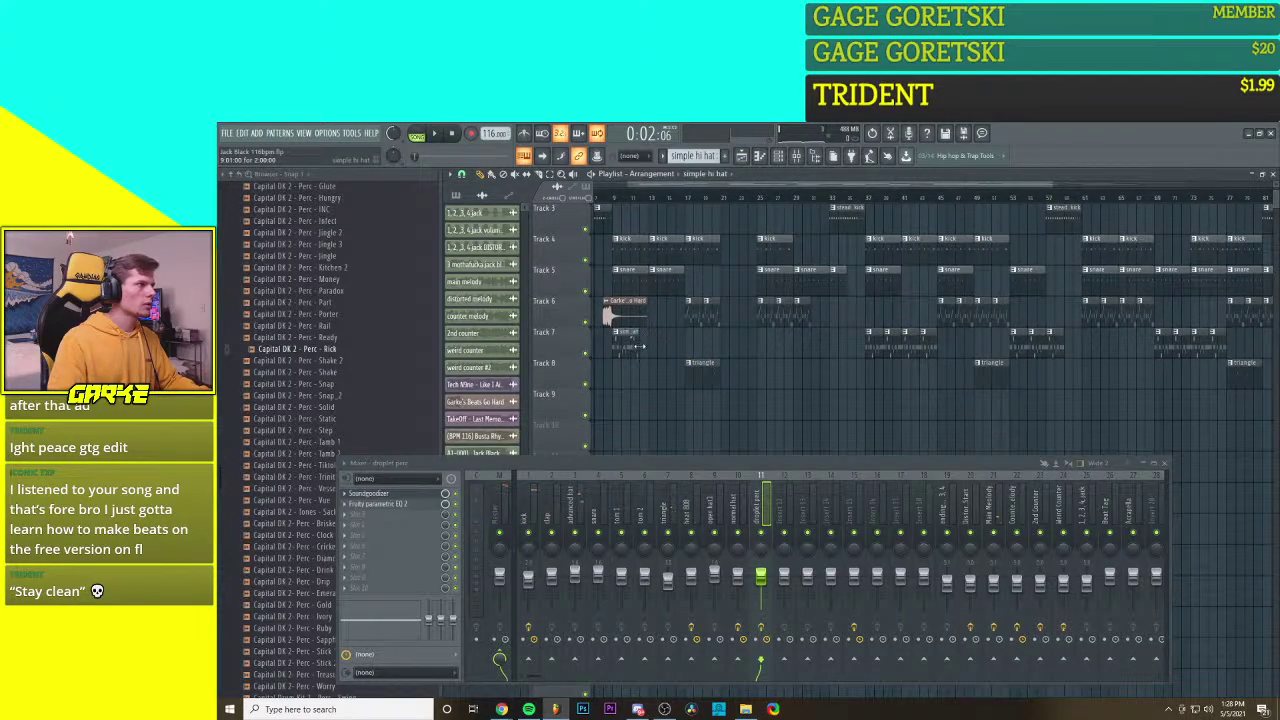
pyautogui.rightClick(634, 350)
# Step: Undo the changes to the simple hi hat clips on Track 7
pyautogui.hotkey('ctrl', 'z')
pyautogui.hotkey('ctrl', 'alt', 'z')
pyautogui.hotkey('ctrl', 'alt', 'z')
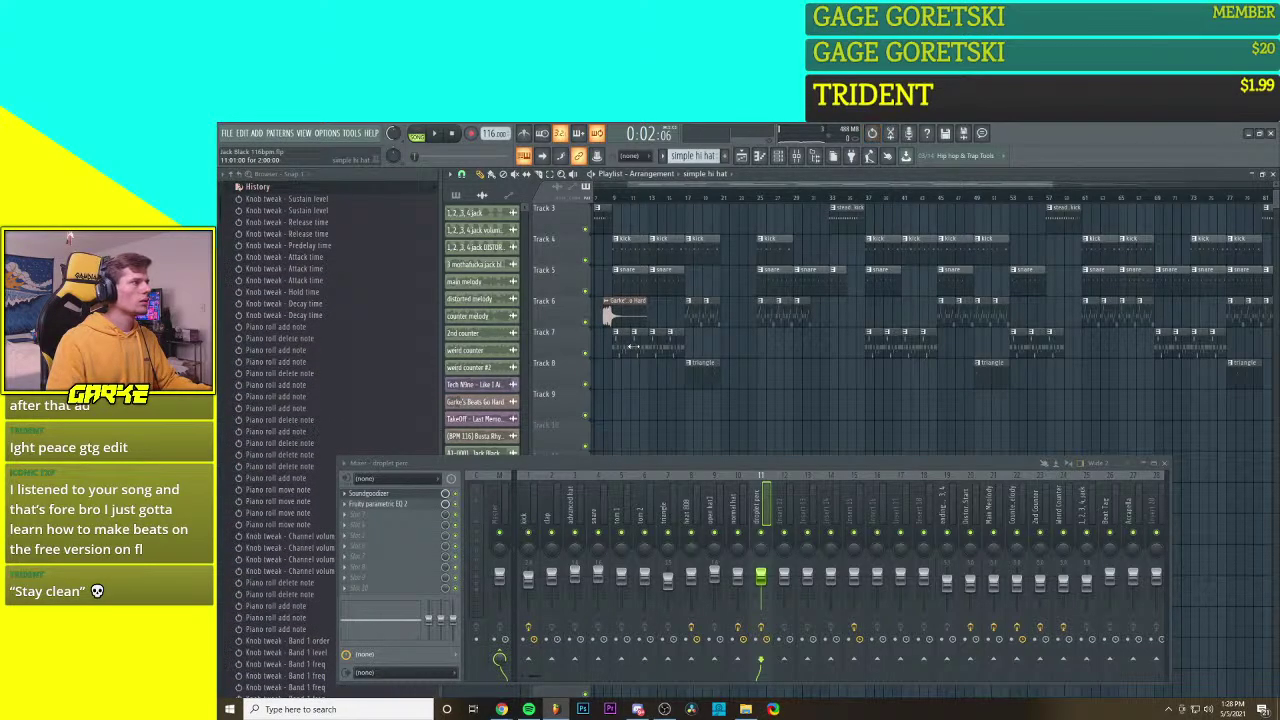
# Step: Copy the Mop channel's bar 1 notes to the start of bar 3 and extend the simple hi hat pattern to three bars
pyautogui.scroll(3, 670, 365)
pyautogui.scroll(1, 670, 365)
pyautogui.scroll(1, 752, 372)
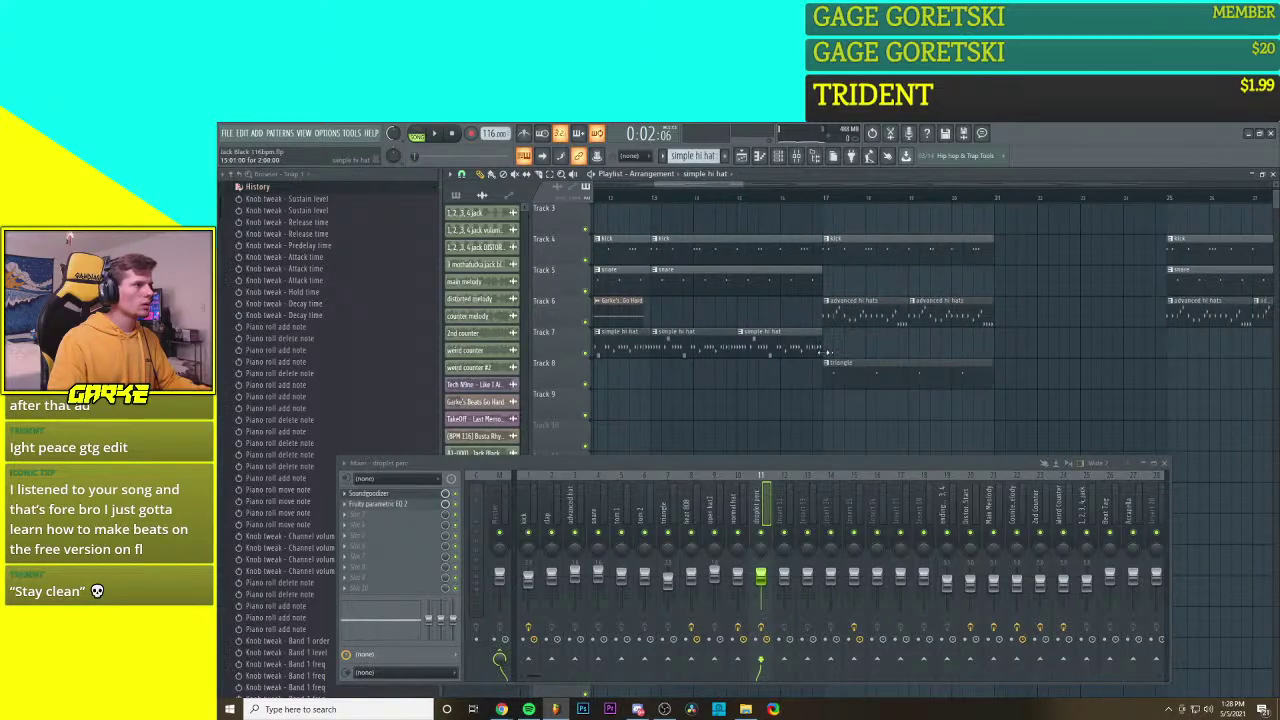
pyautogui.scroll(-1, 772, 377)
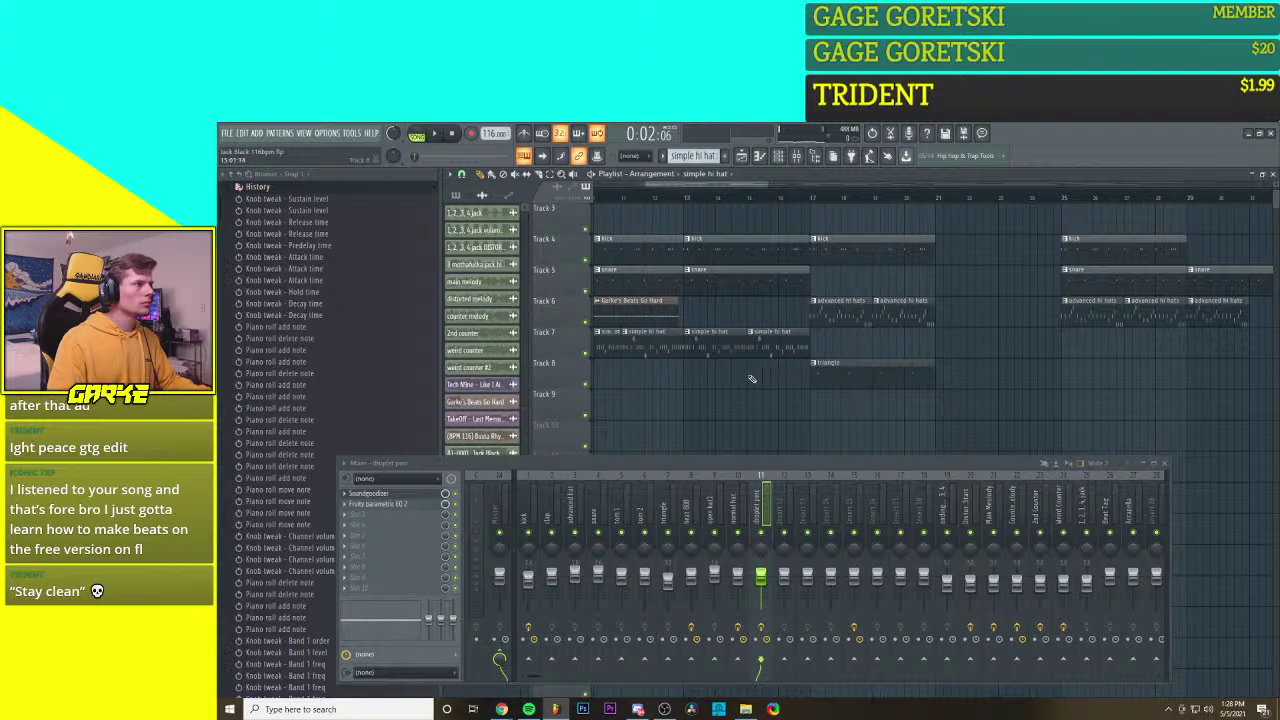
pyautogui.hscroll(-2, 790, 372)
pyautogui.click(760, 156)
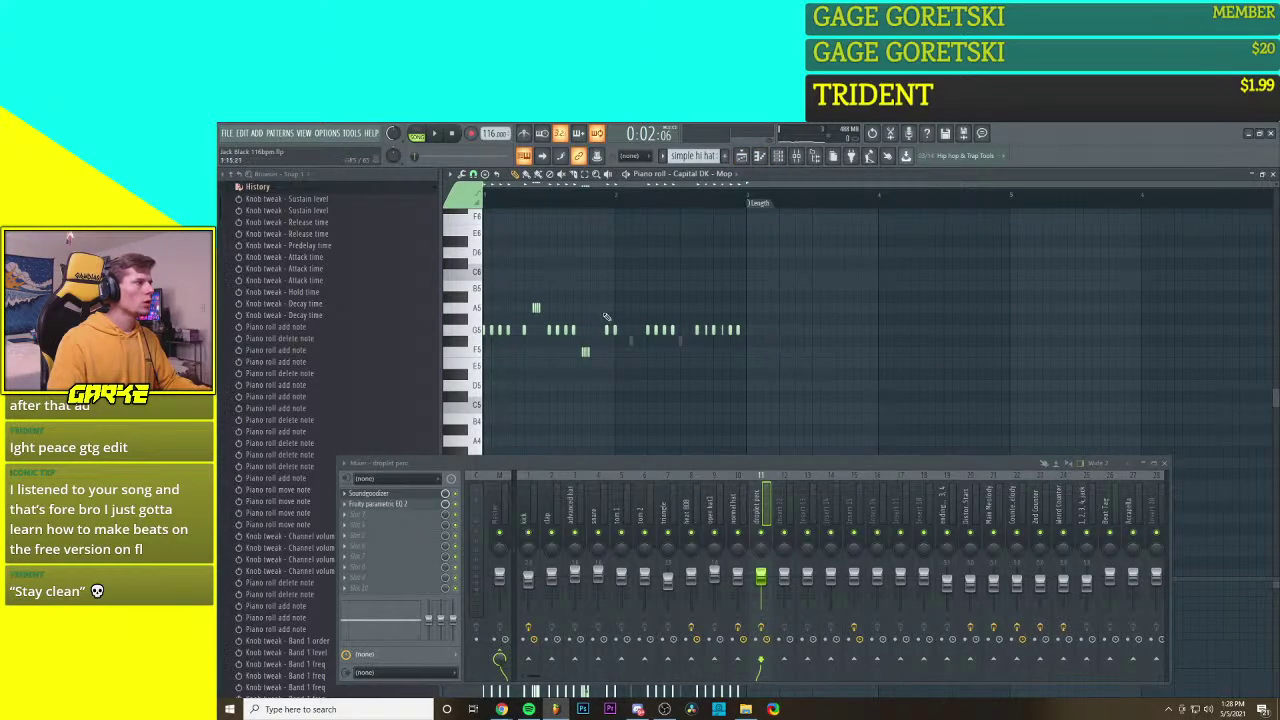
pyautogui.moveTo(606, 292); pyautogui.dragTo(489, 391)
pyautogui.moveTo(502, 338); pyautogui.dragTo(755, 339)
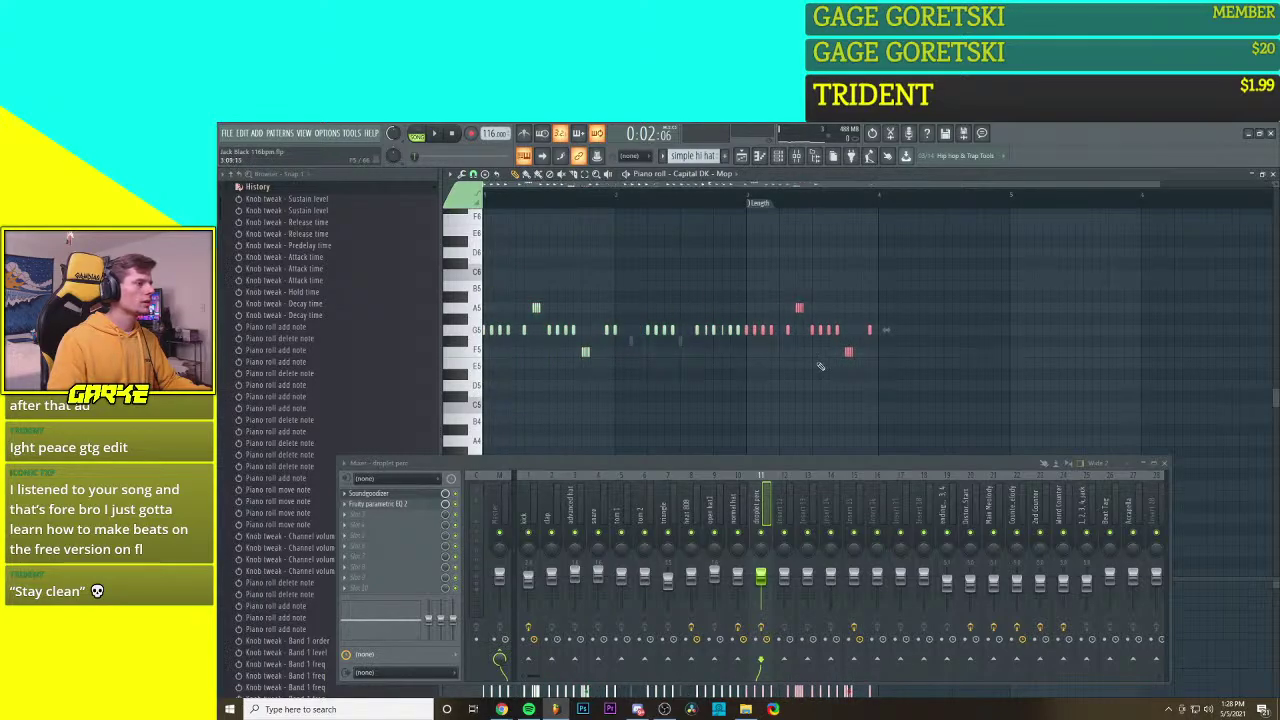
pyautogui.moveTo(754, 204); pyautogui.dragTo(883, 207)
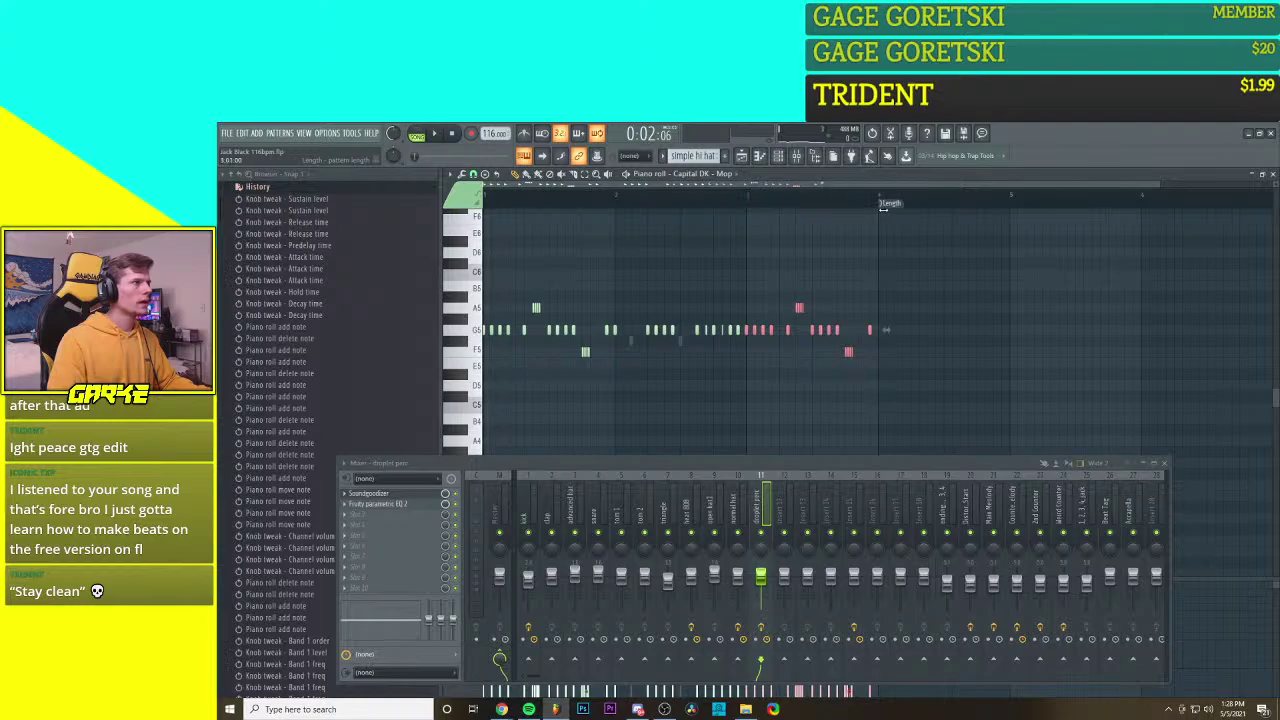
# Step: Replace the first group of simple hi hat clips on Track 7 with four back-to-back three-bar clips starting at bar 9
pyautogui.click(741, 156)
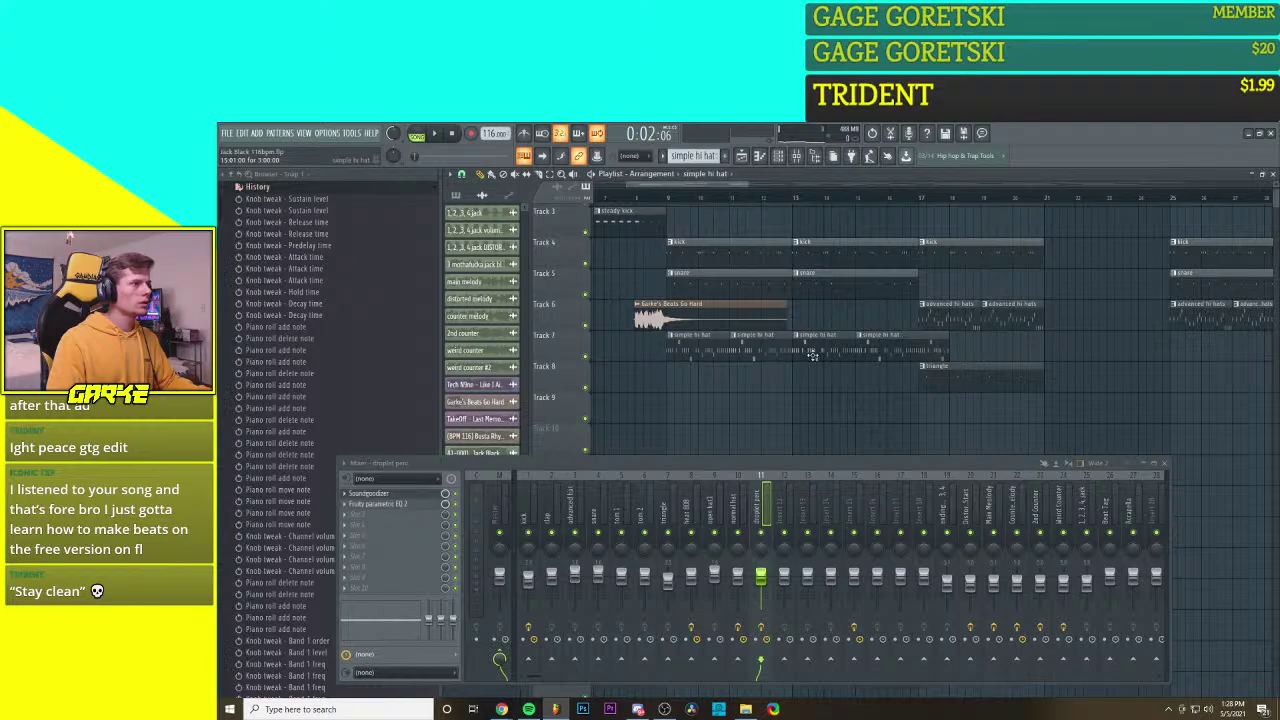
pyautogui.moveTo(812, 355); pyautogui.dragTo(815, 398)
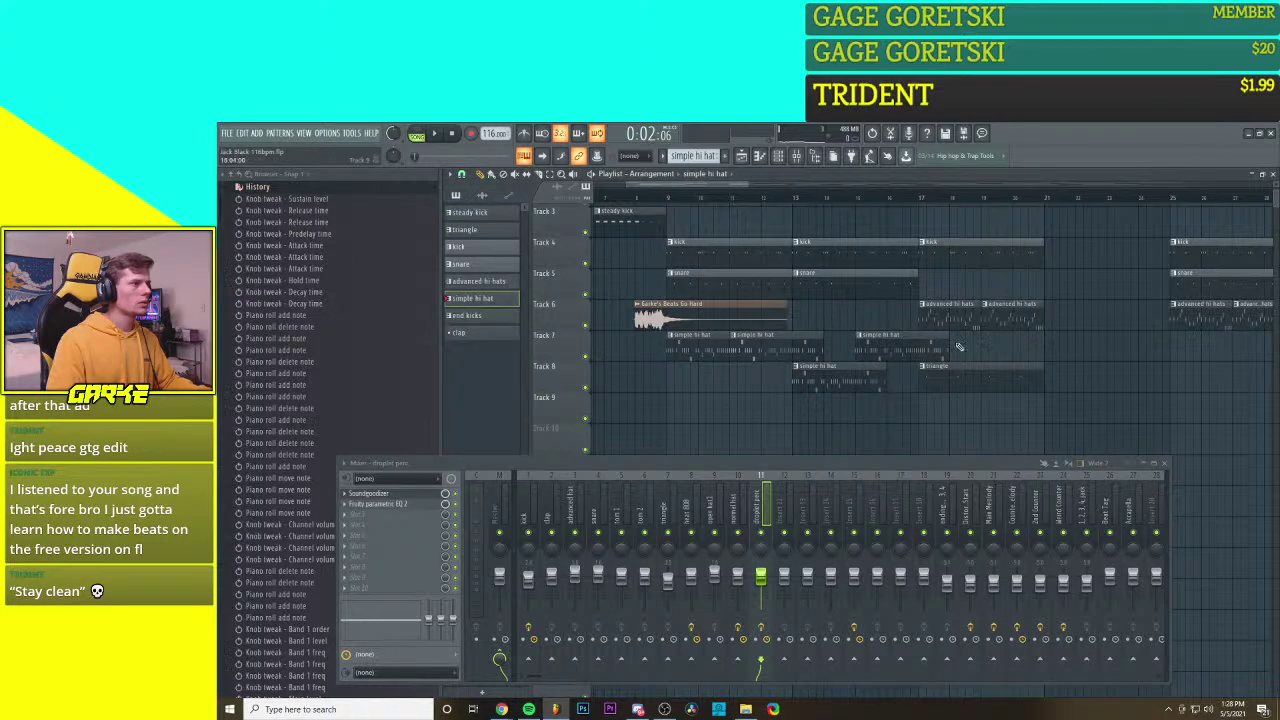
pyautogui.rightClick(900, 350)
pyautogui.rightClick(776, 350)
pyautogui.rightClick(719, 355)
pyautogui.rightClick(792, 387)
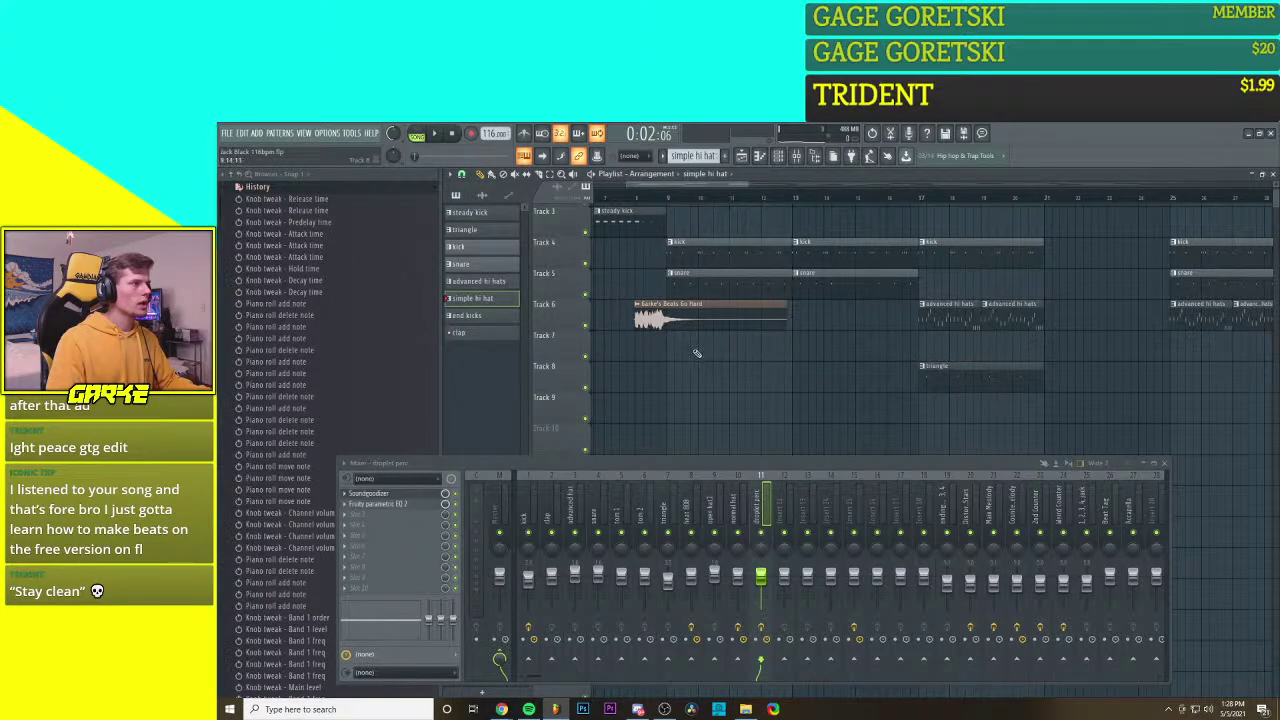
pyautogui.moveTo(722, 351); pyautogui.dragTo(665, 348)
pyautogui.click(768, 352)
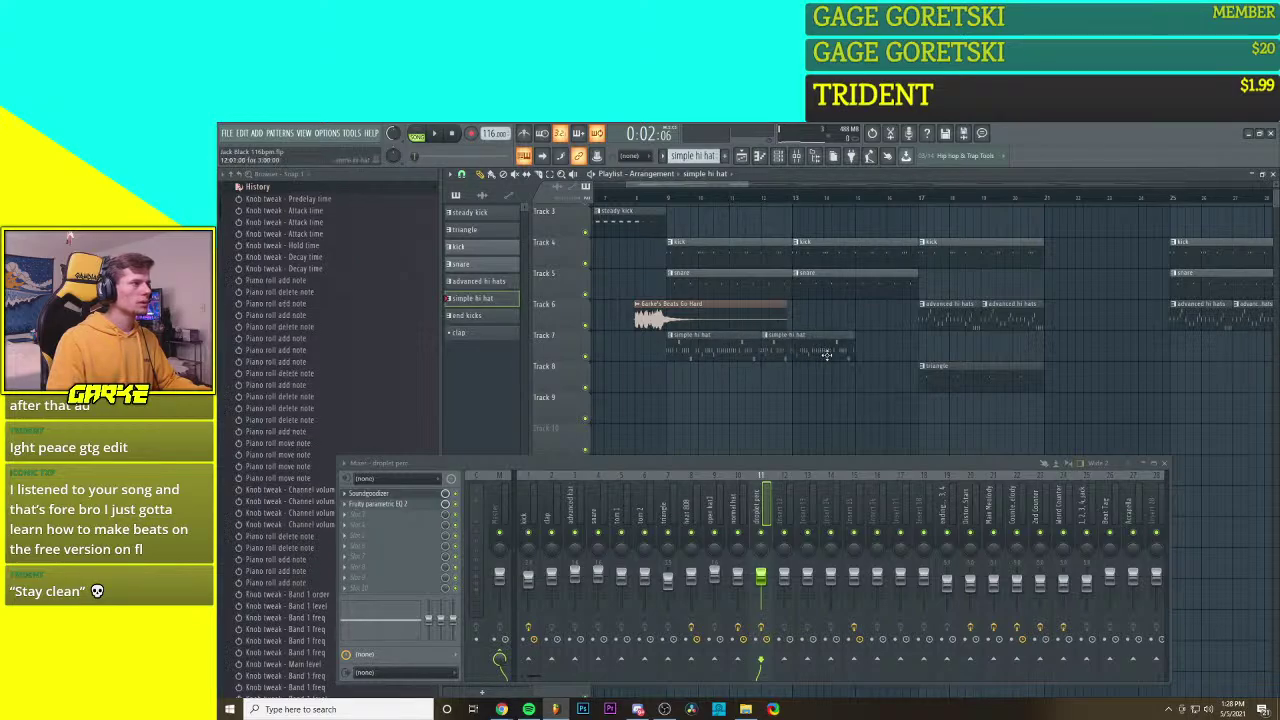
pyautogui.click(862, 351)
pyautogui.click(955, 350)
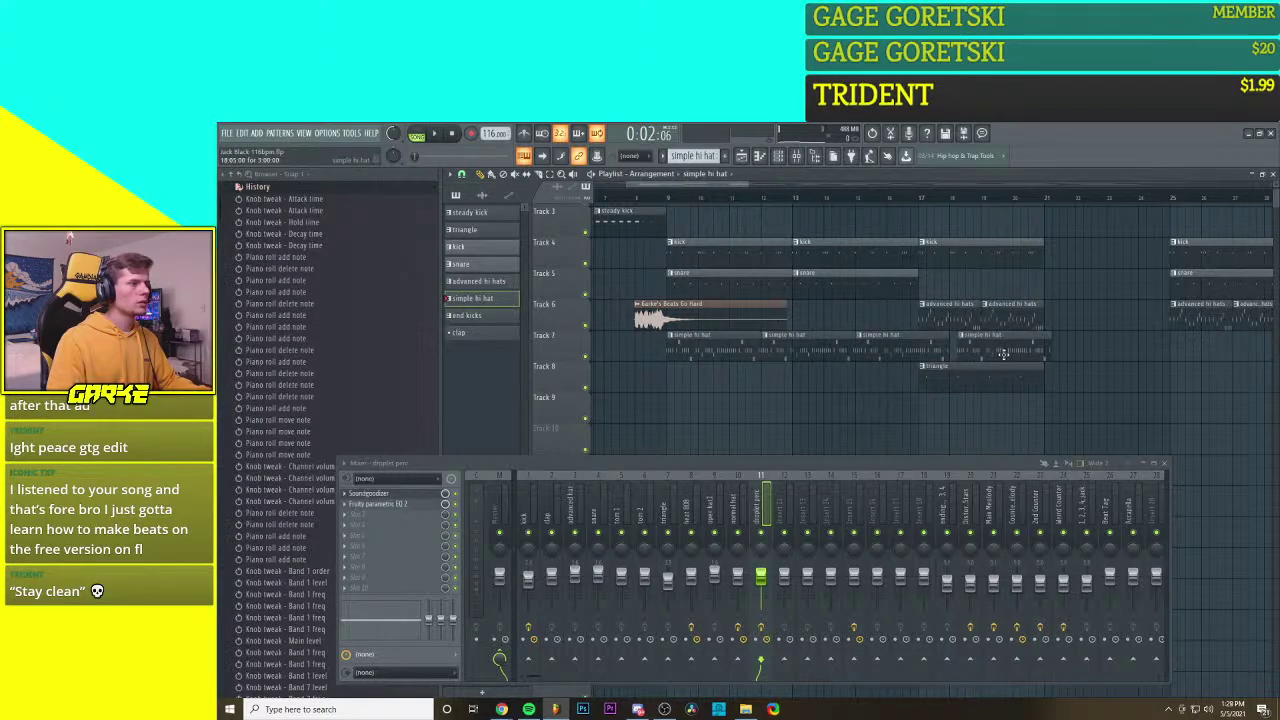
# Step: Delete the fourth simple hi hat clip in the first group and shorten the third to two bars, ending at bar 17
pyautogui.hscroll(8, 996, 352)
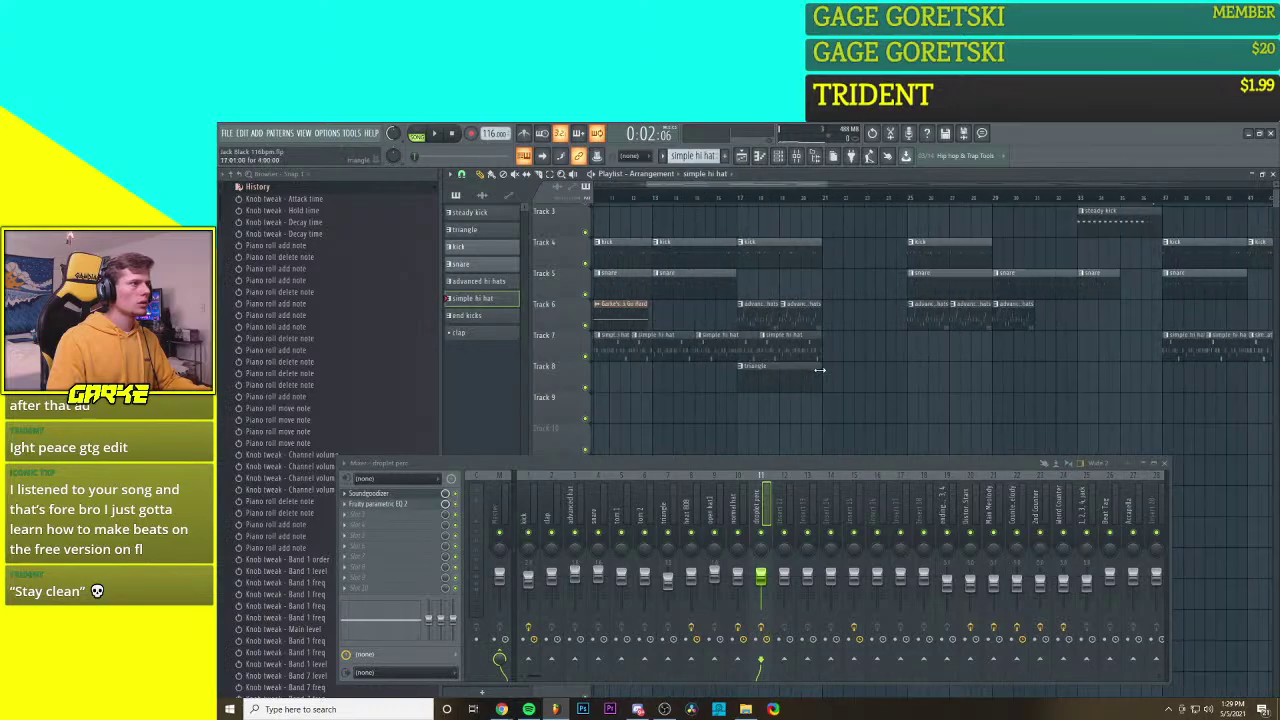
pyautogui.scroll(-4, 846, 372)
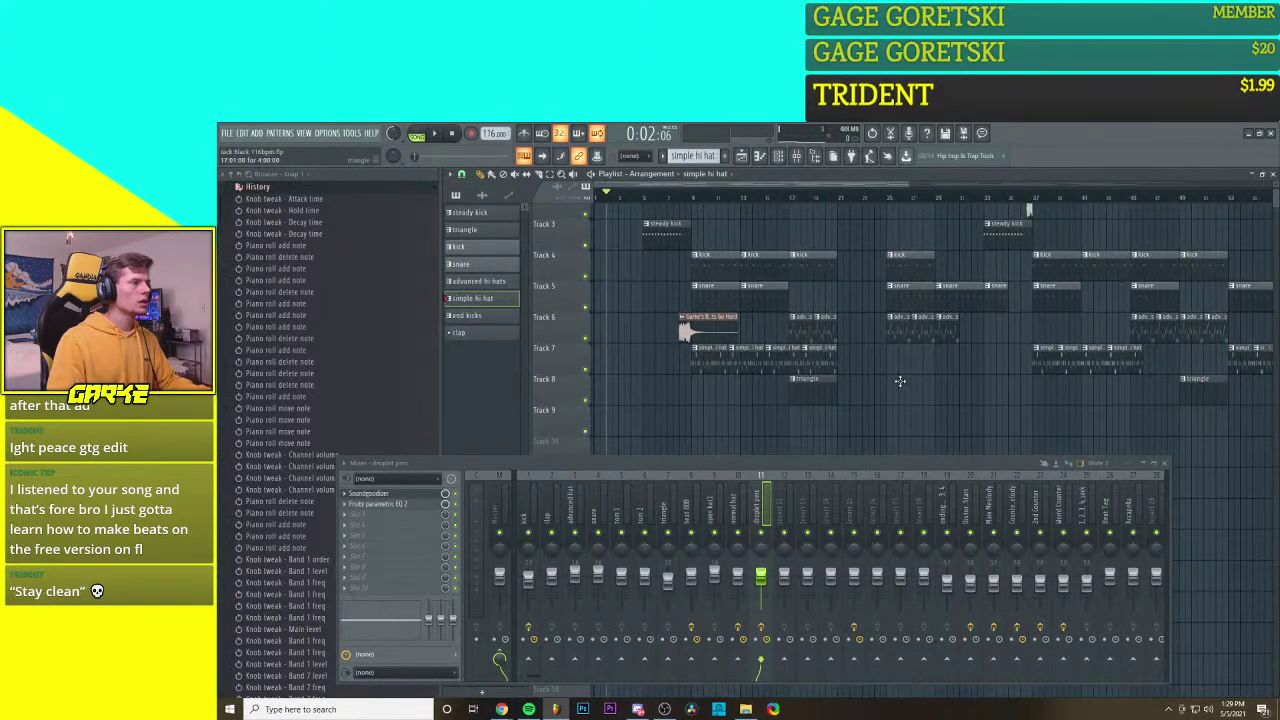
pyautogui.rightClick(818, 366)
pyautogui.scroll(5, 796, 366)
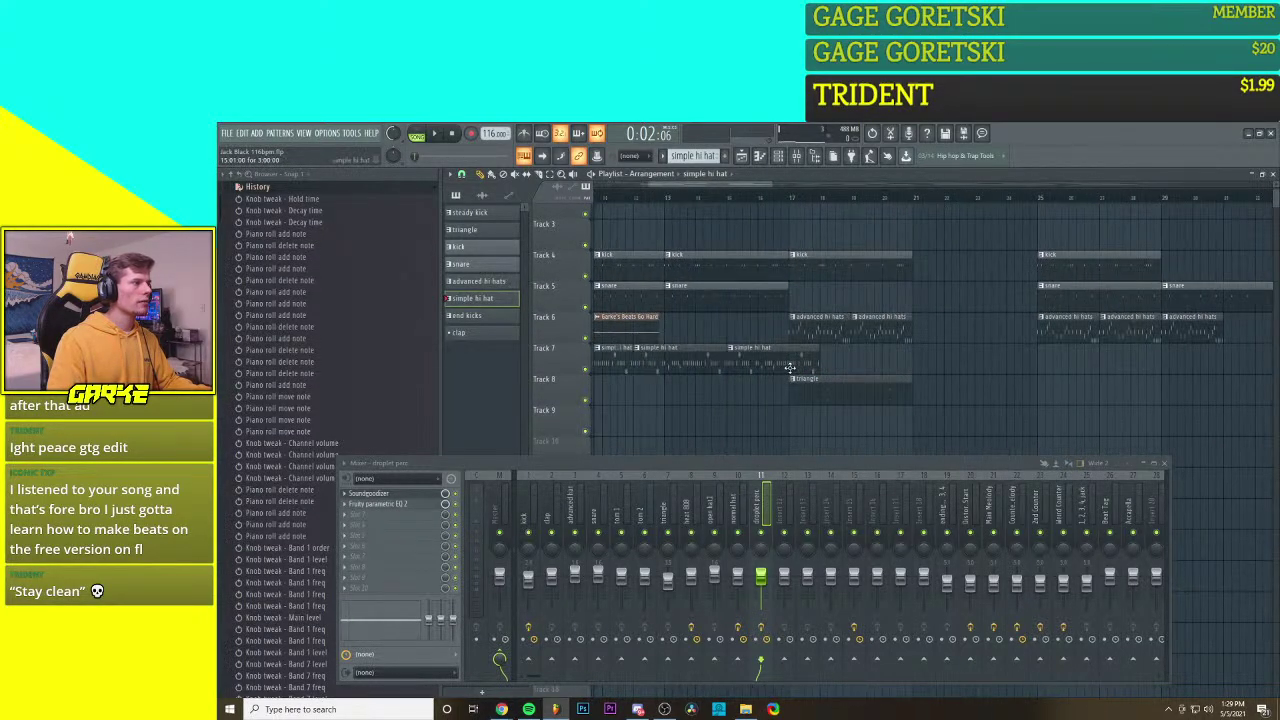
pyautogui.moveTo(832, 364); pyautogui.dragTo(811, 365)
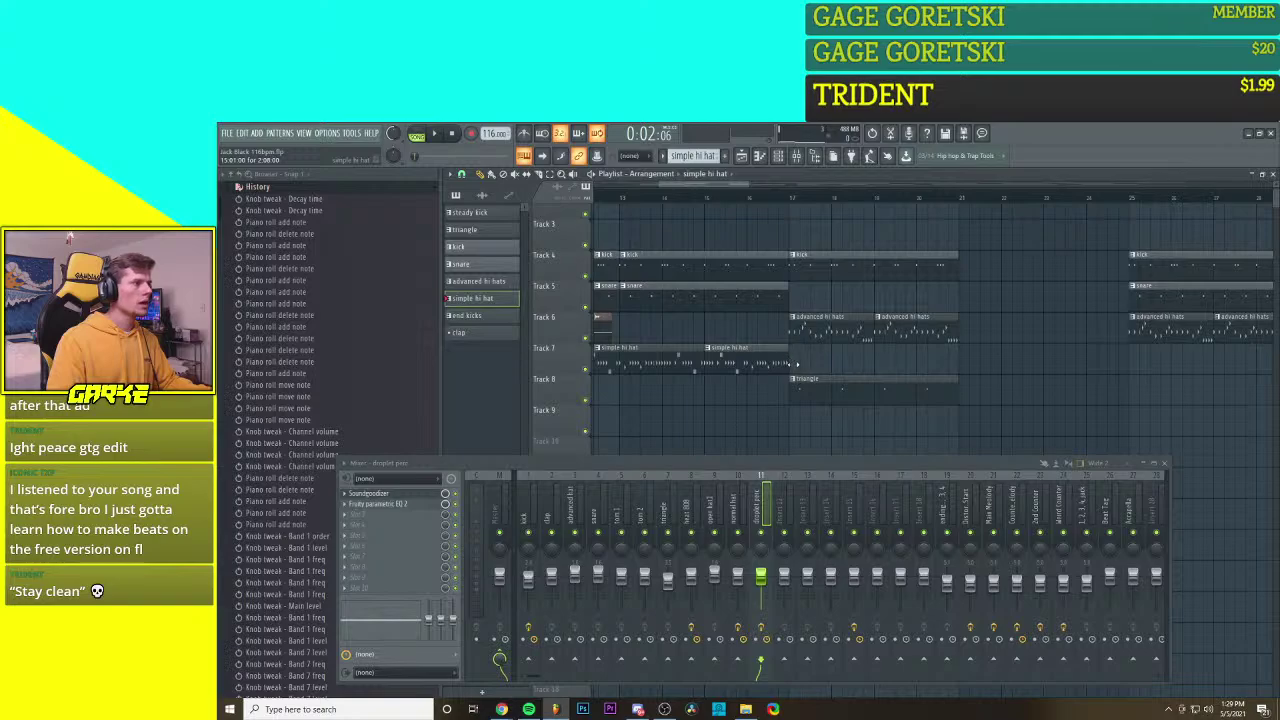
# Step: Move all the triangle clips in the arrangement from Track 8 down to Track 9
pyautogui.scroll(-5, 815, 366)
pyautogui.scroll(-4, 867, 377)
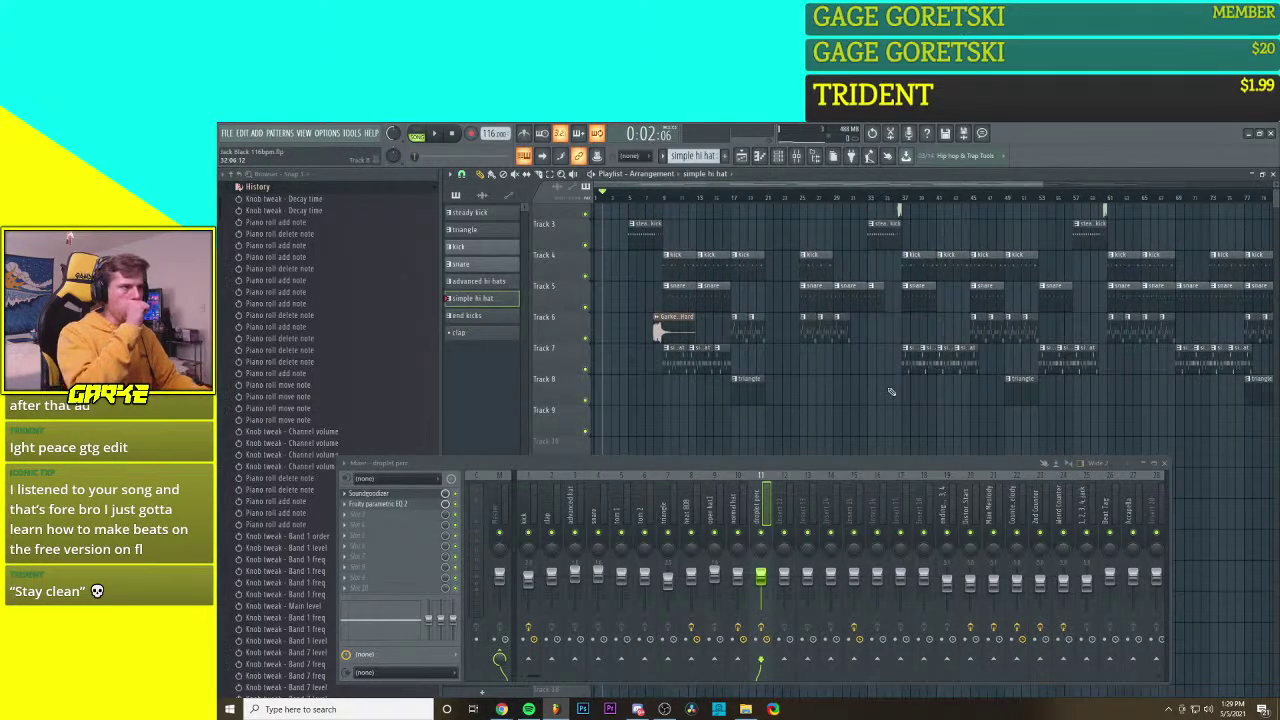
pyautogui.scroll(-1, 891, 391)
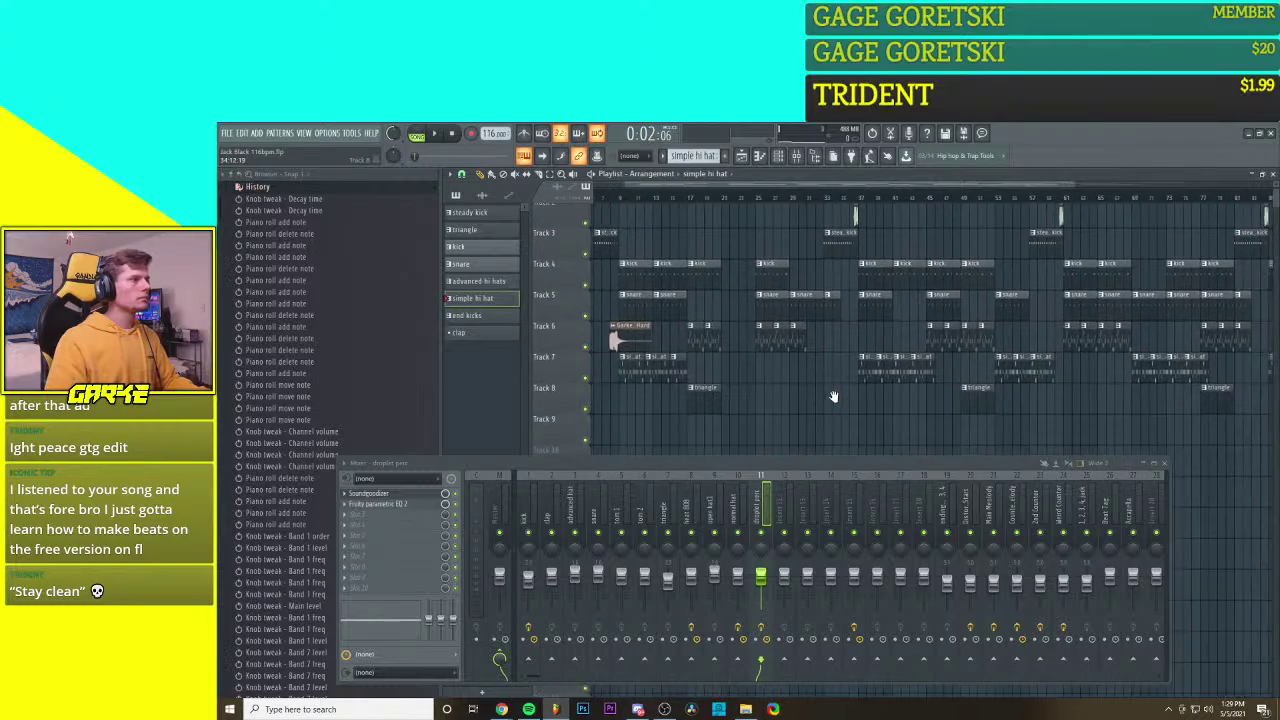
pyautogui.scroll(-3, 778, 404)
pyautogui.moveTo(666, 366); pyautogui.dragTo(1147, 412)
pyautogui.moveTo(1034, 387); pyautogui.dragTo(1030, 420)
pyautogui.scroll(-3, 1015, 425)
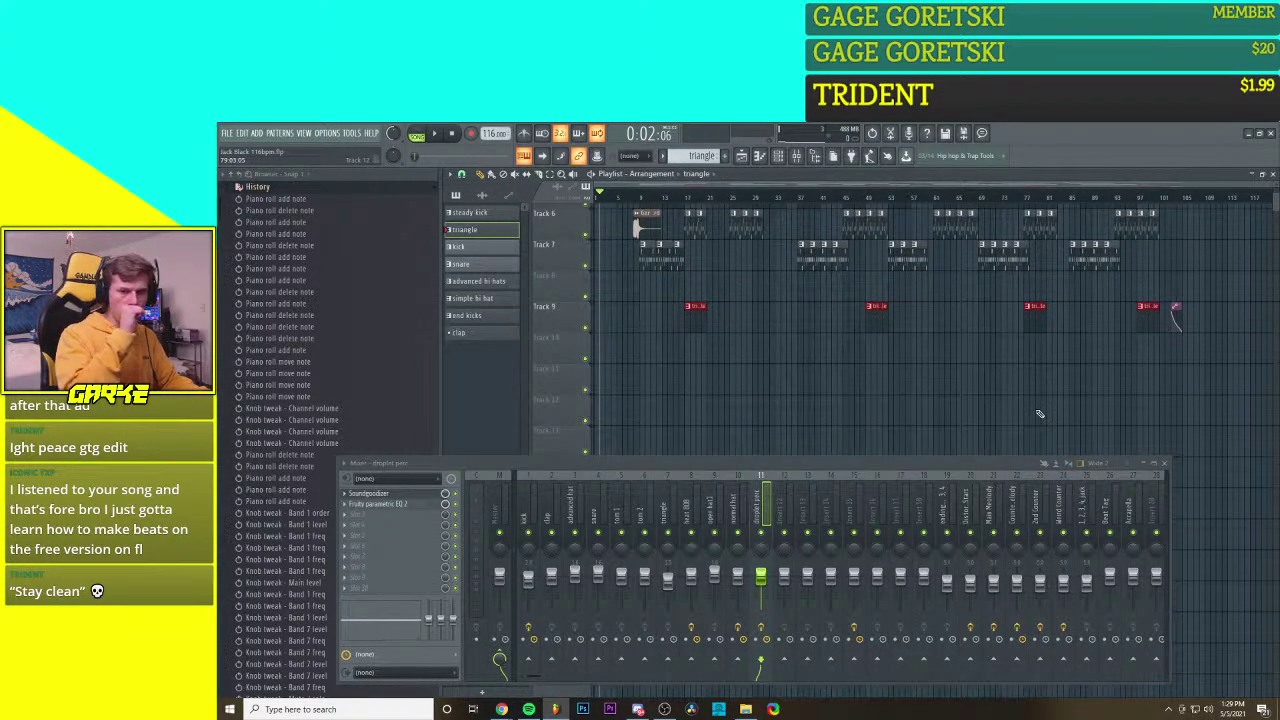
# Step: Select all the simple hi hat clips on Track 7 and undo the accidental clip deletion
pyautogui.scroll(2, 780, 386)
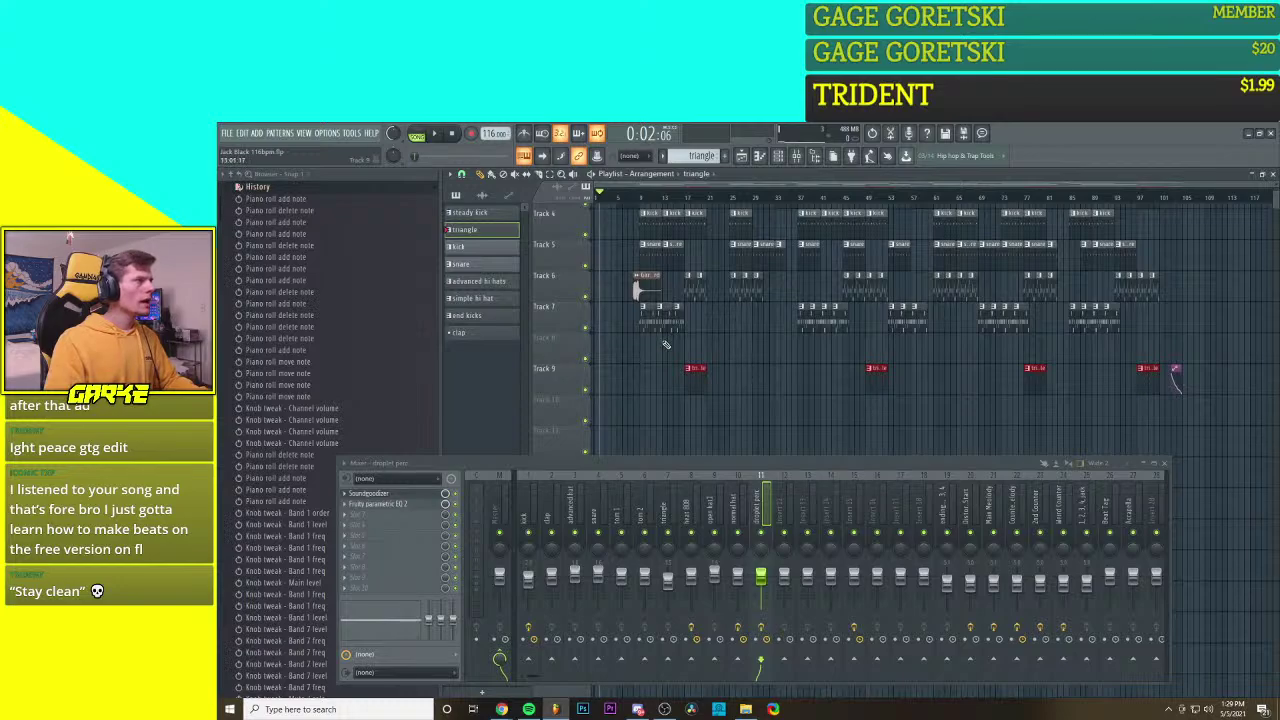
pyautogui.moveTo(634, 302); pyautogui.dragTo(1132, 336)
pyautogui.rightClick(1097, 318)
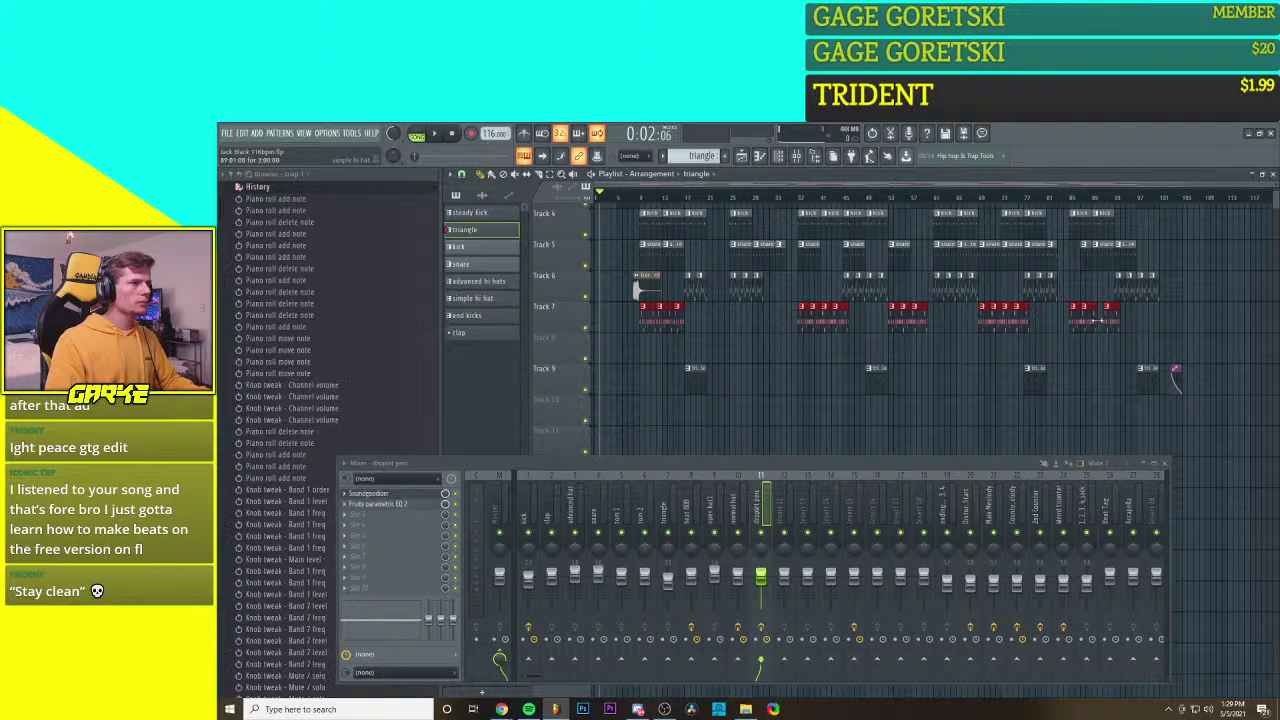
pyautogui.hotkey('ctrl', 'z')
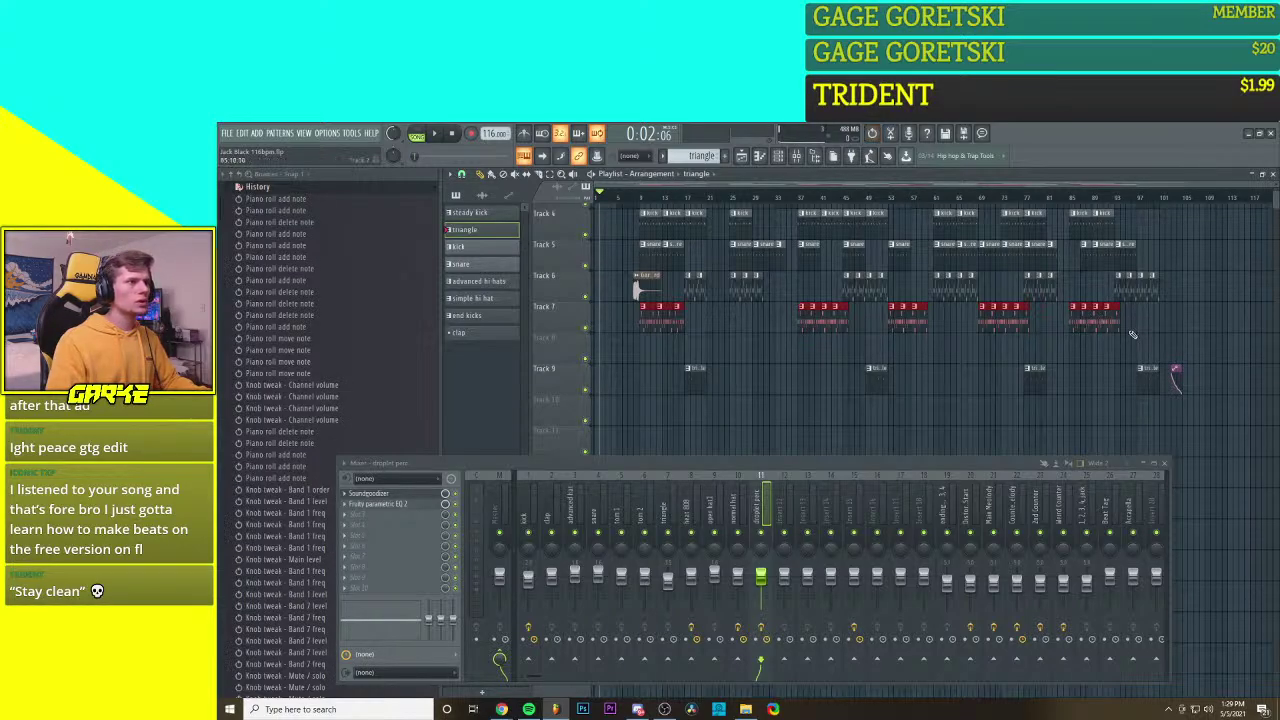
pyautogui.rightClick(1073, 313)
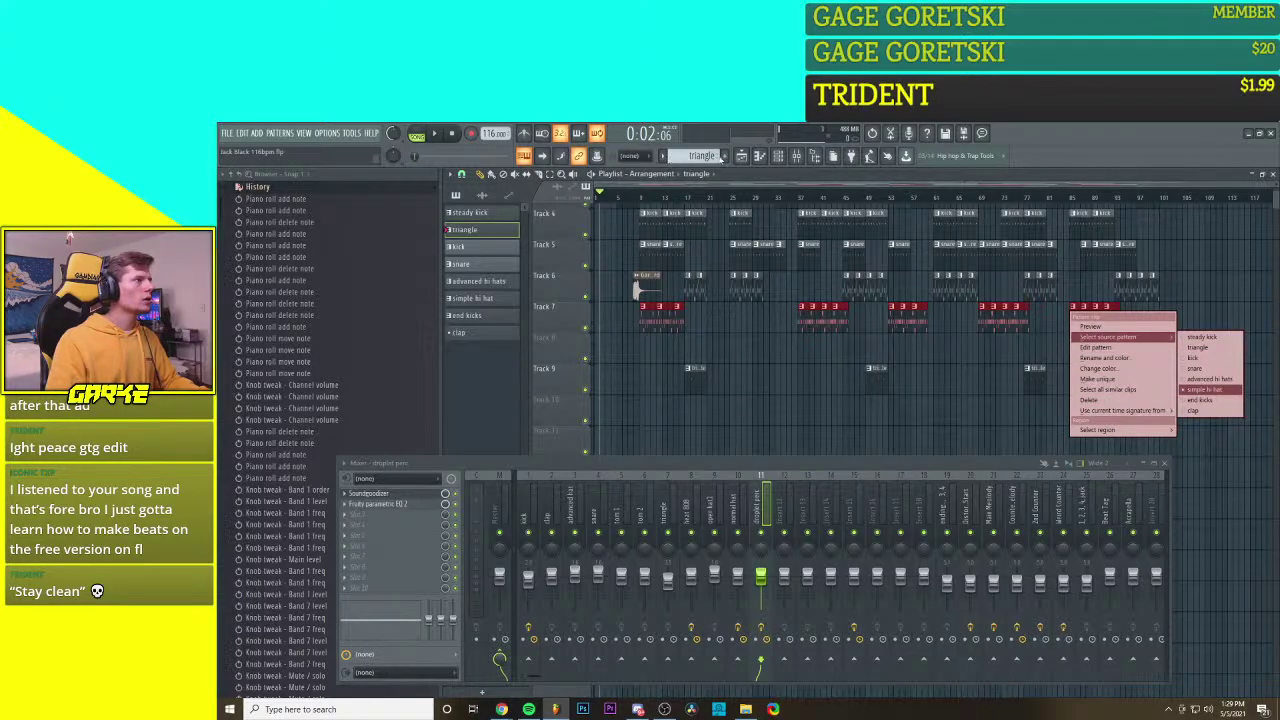
pyautogui.click(664, 156)
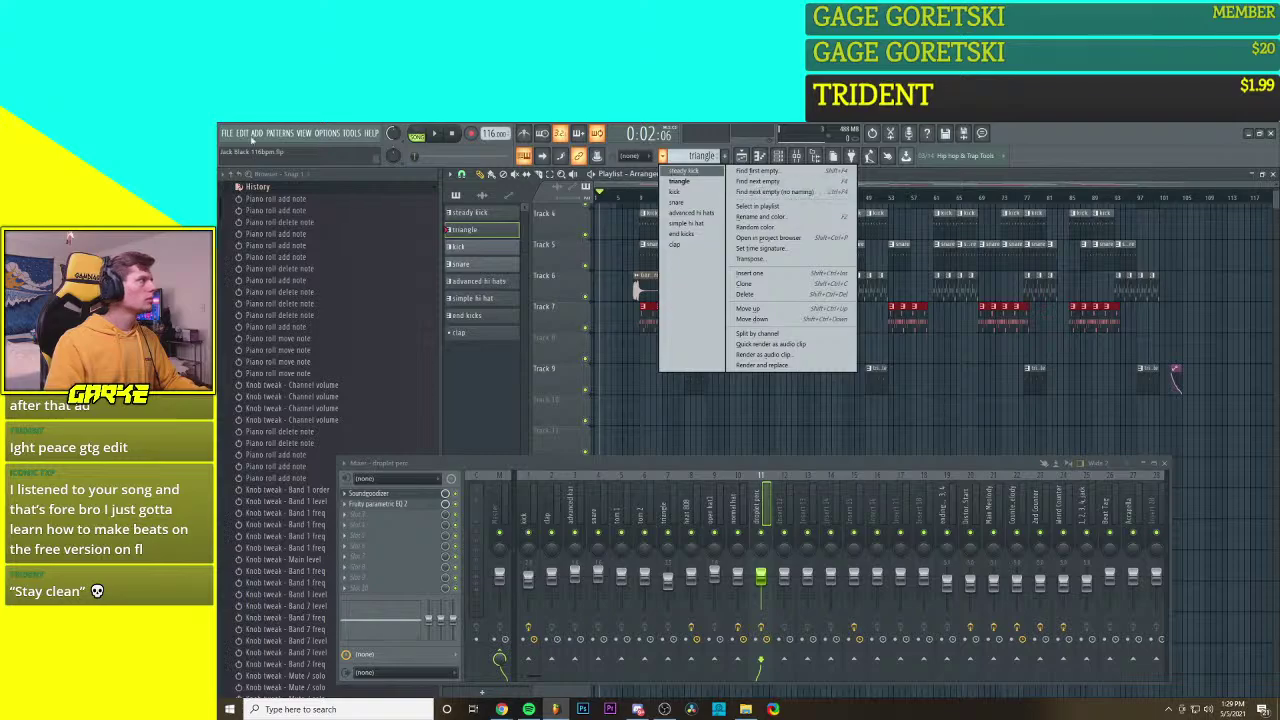
pyautogui.click(228, 134)
pyautogui.moveTo(242, 134)
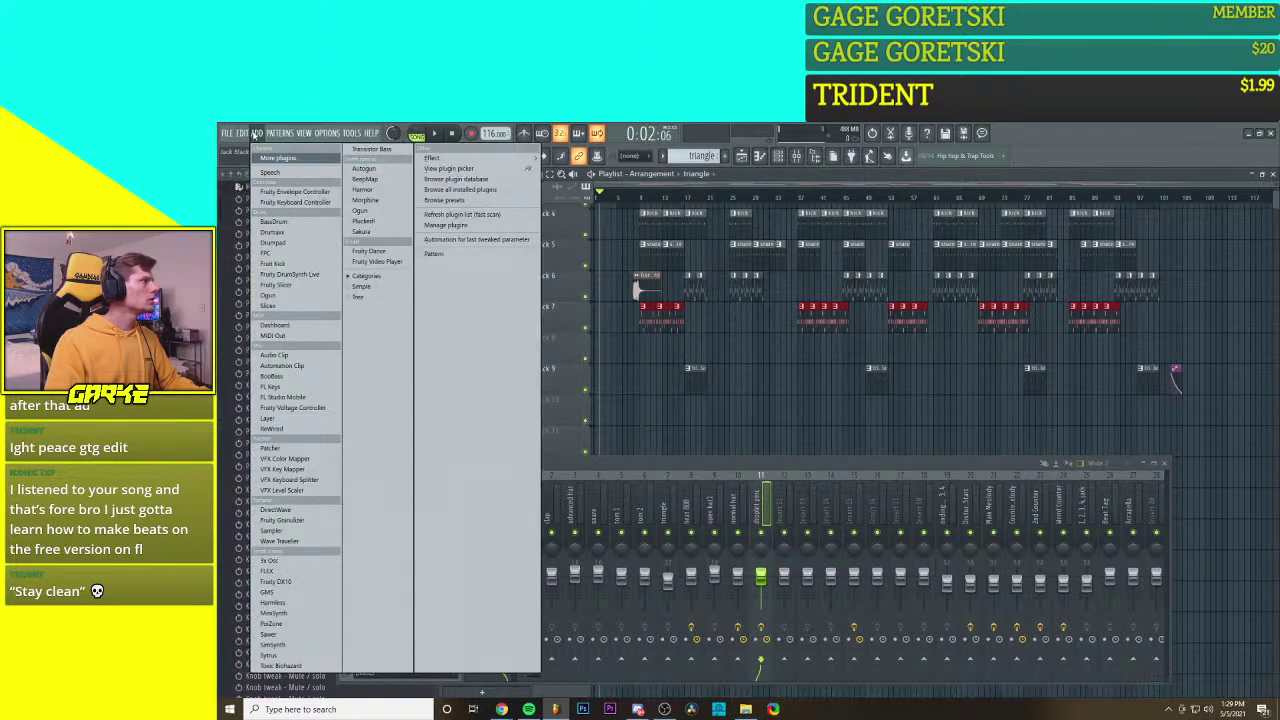
pyautogui.moveTo(335, 135)
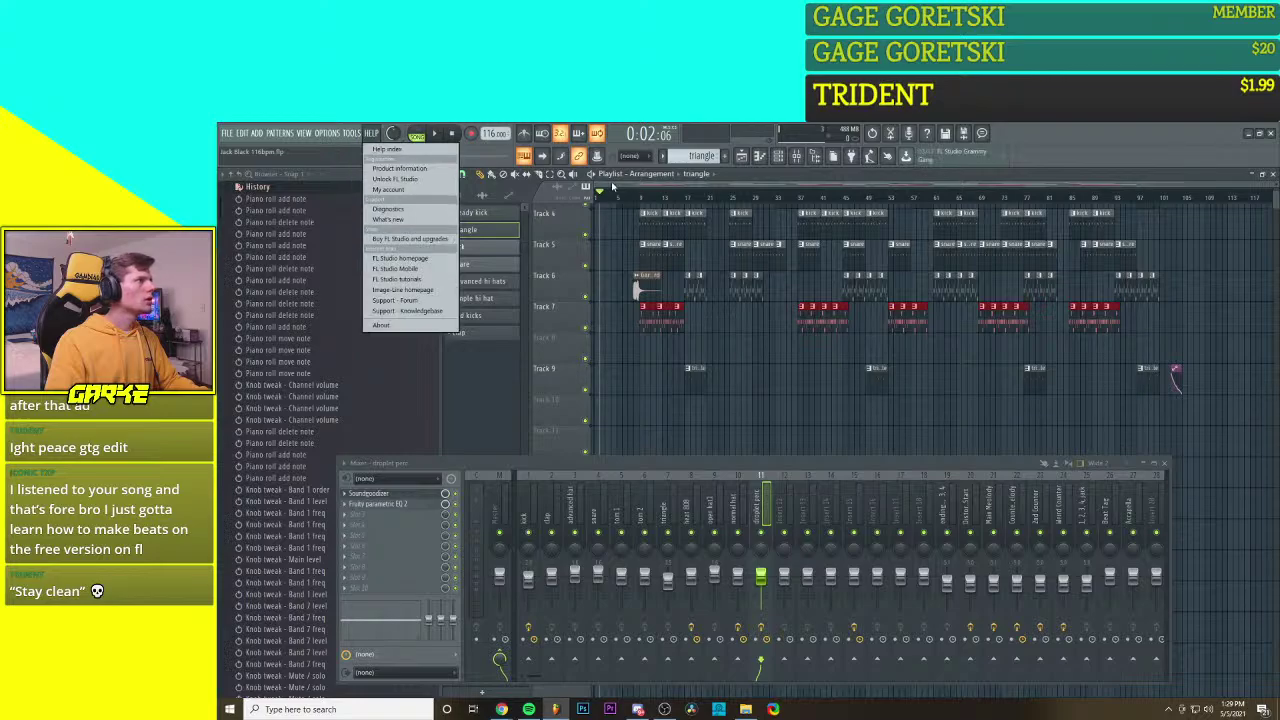
# Step: Split the simple hi hat pattern by channel into separate Mop and Perc - Rick patterns
pyautogui.click(663, 157)
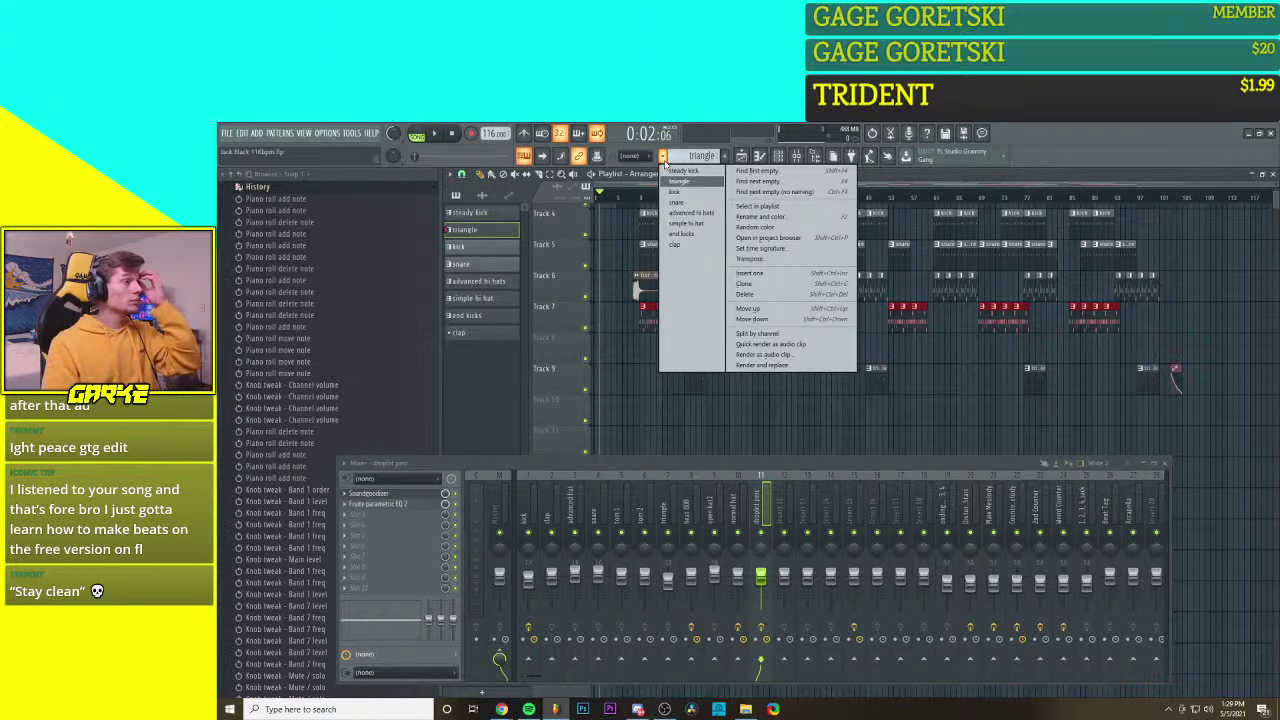
pyautogui.click(480, 300)
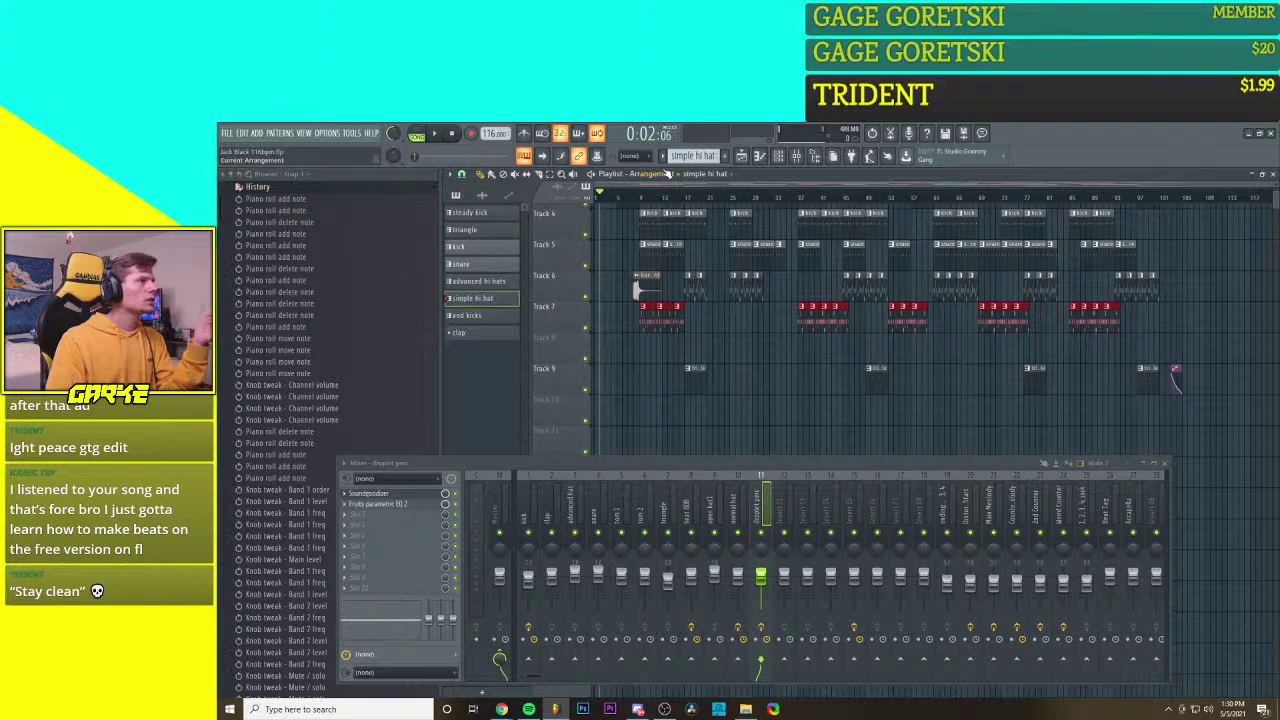
pyautogui.click(662, 157)
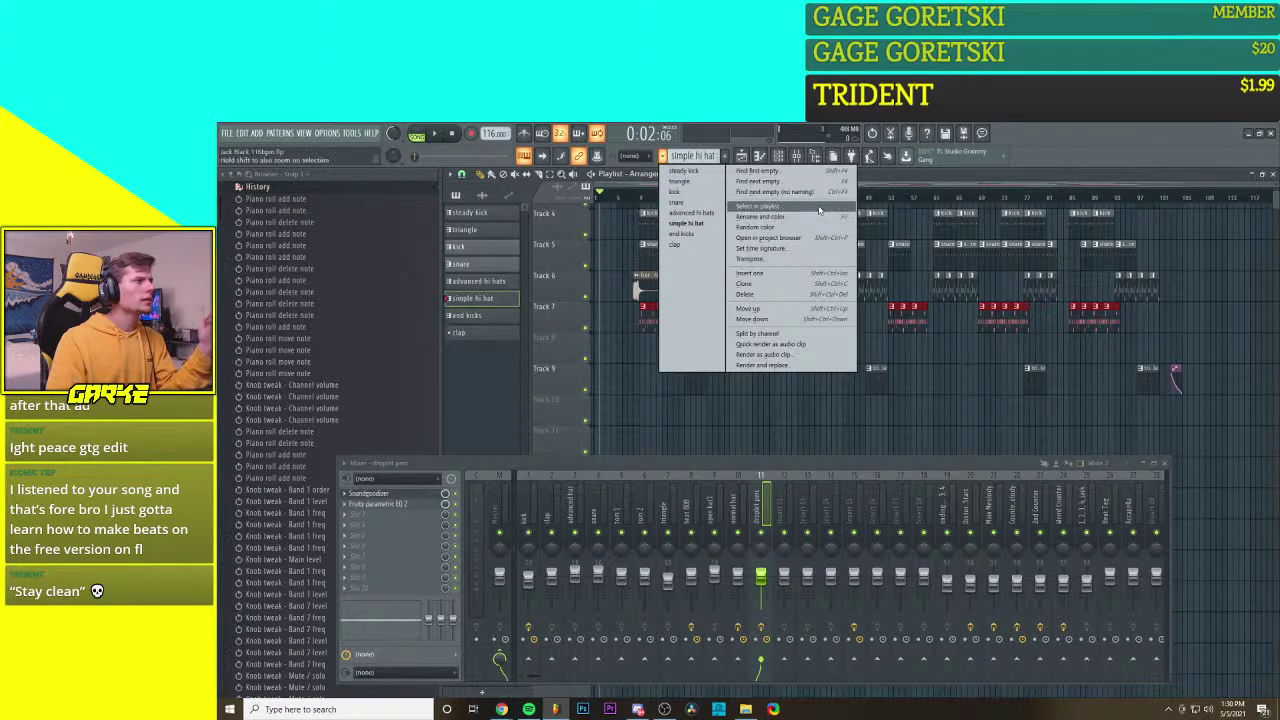
pyautogui.click(790, 334)
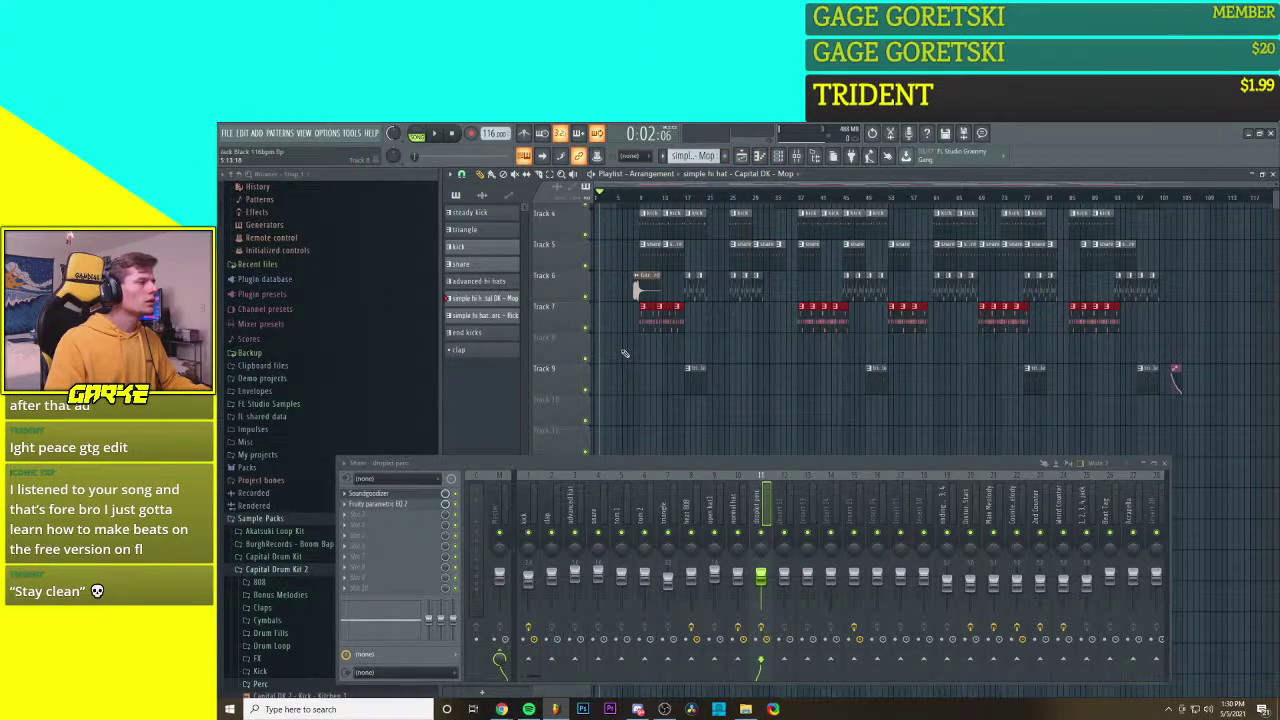
# Step: Try moving the first group's three simple hi hat Mop clips individually from Track 7 to Track 8
pyautogui.scroll(4, 623, 353)
pyautogui.moveTo(701, 345); pyautogui.dragTo(701, 297)
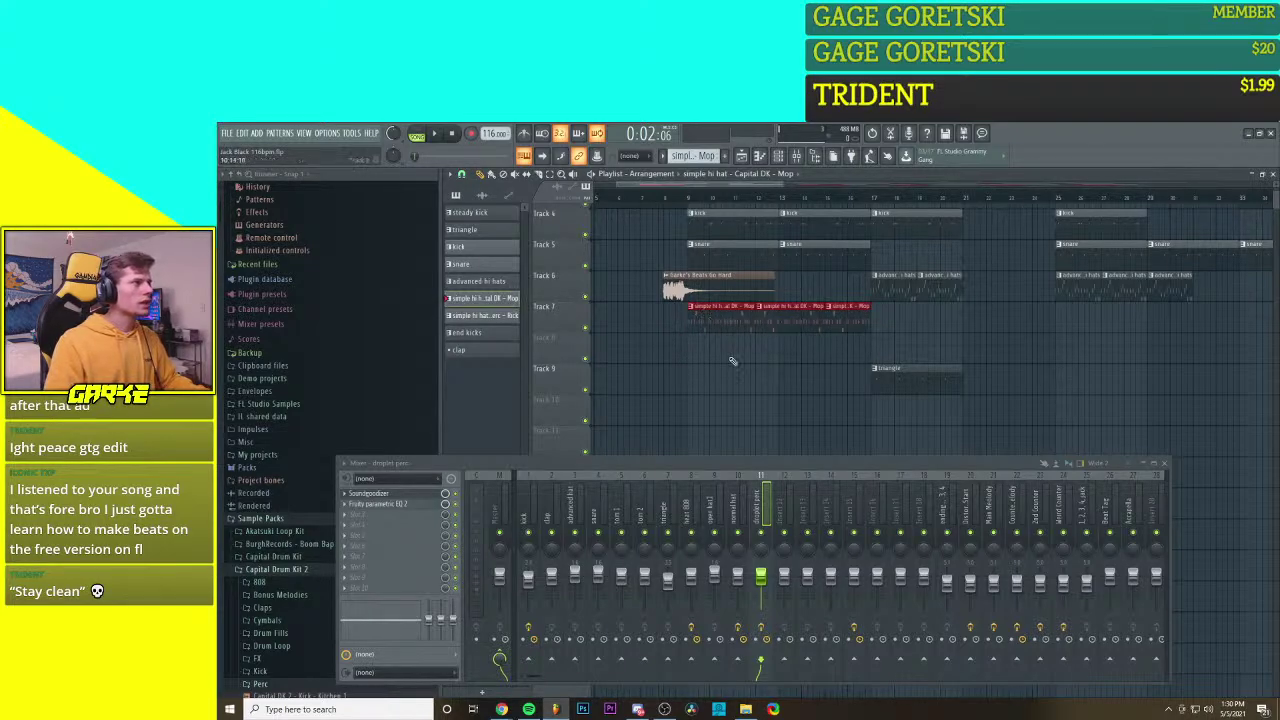
pyautogui.click(732, 361)
pyautogui.click(708, 348)
pyautogui.click(768, 338)
pyautogui.click(842, 341)
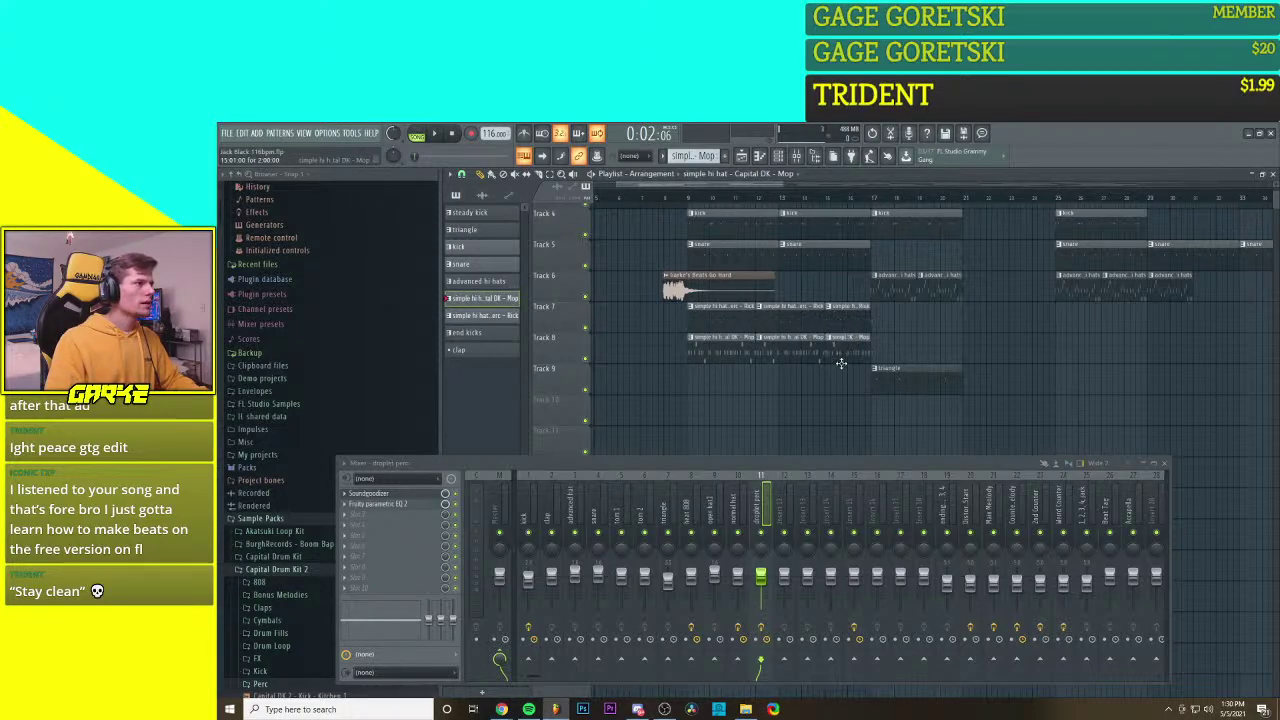
# Step: Undo the individual moves of the Mop clips to Track 8
pyautogui.hotkey('ctrl', 'alt', 'z')
pyautogui.hotkey('ctrl', 'alt', 'z')
pyautogui.hotkey('ctrl', 'alt', 'z')
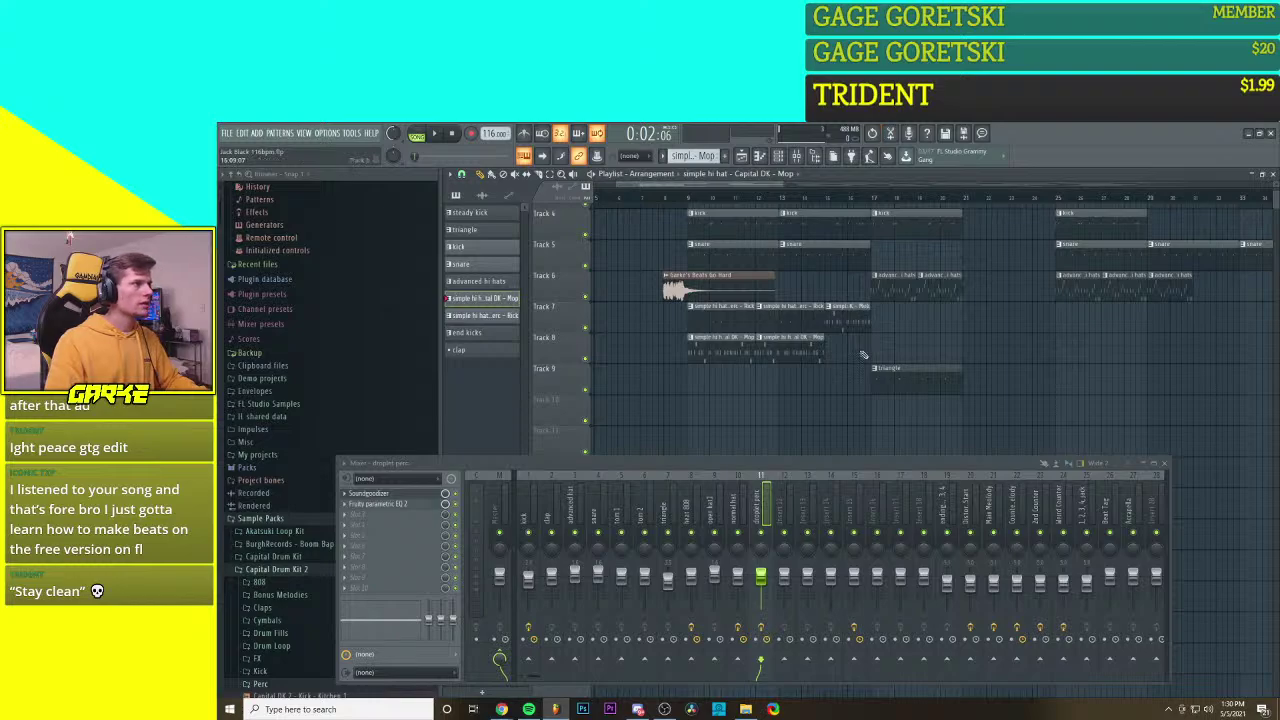
# Step: Select every simple hi hat Perc - Rick clip in the playlist and move them all from Track 7 to Track 8
pyautogui.rightClick(500, 317)
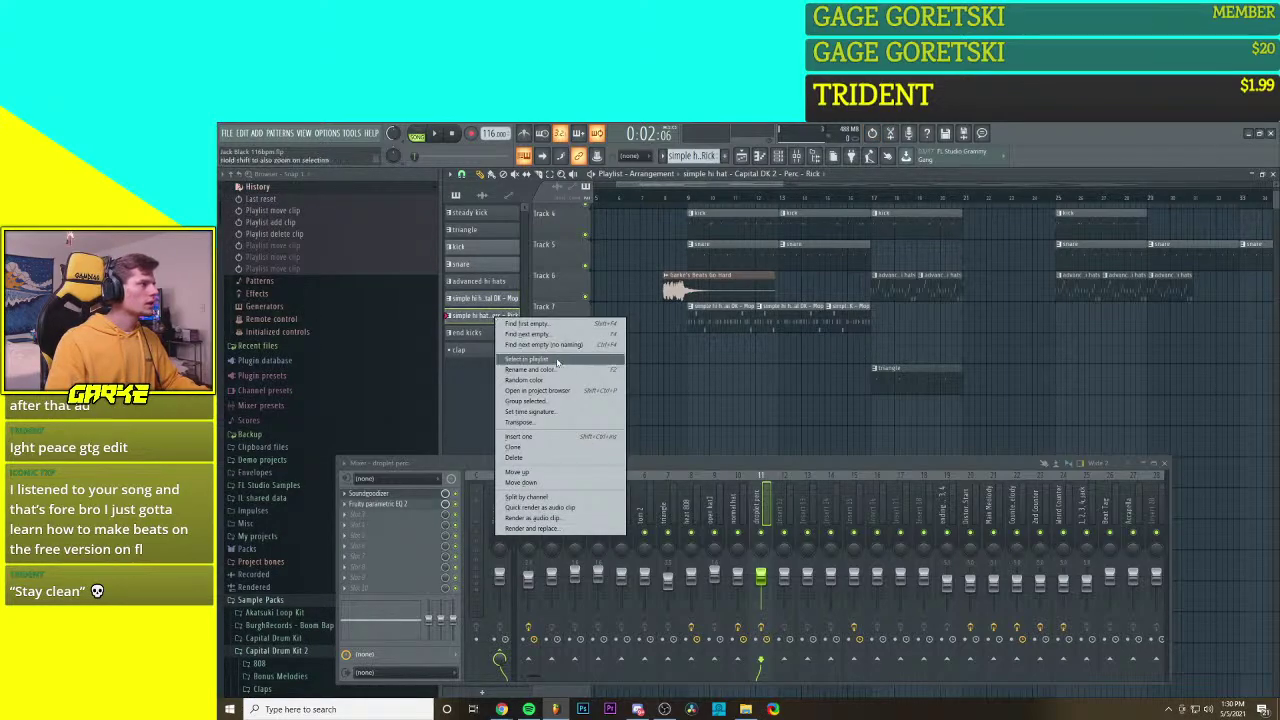
pyautogui.click(566, 360)
pyautogui.scroll(-5, 680, 363)
pyautogui.scroll(1, 681, 364)
pyautogui.scroll(3, 681, 364)
pyautogui.scroll(-5, 681, 364)
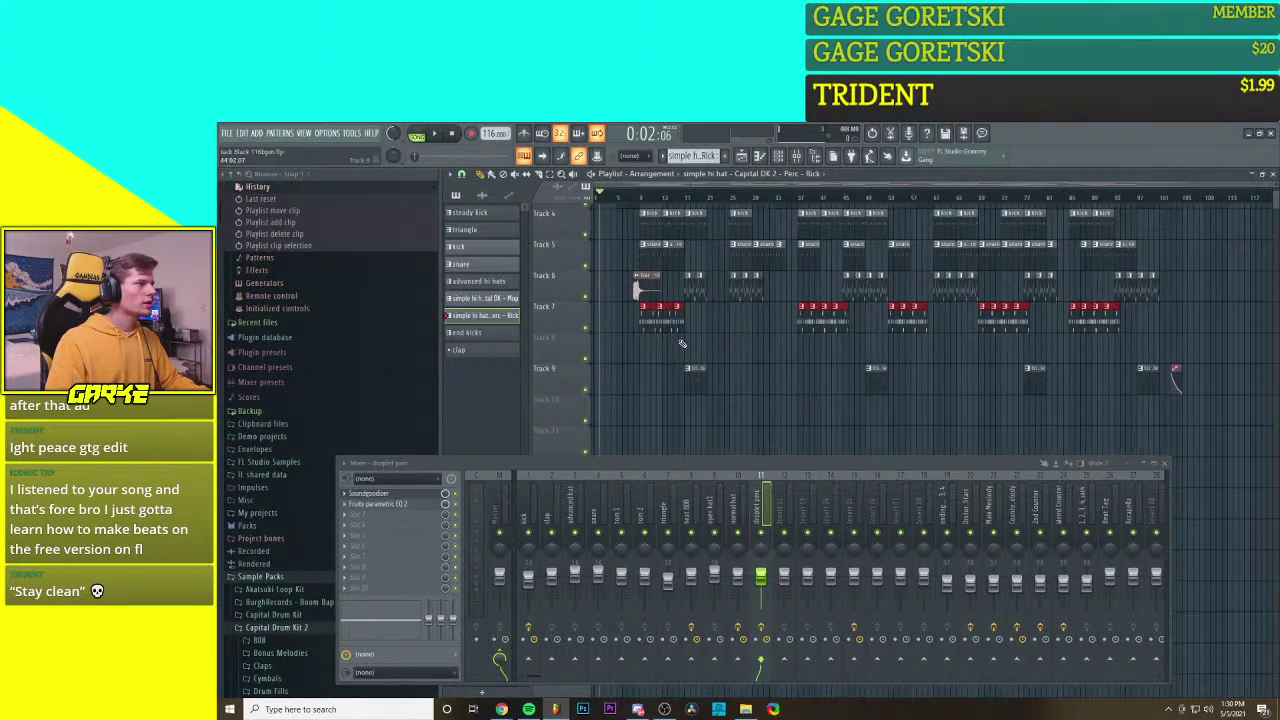
pyautogui.click(677, 328)
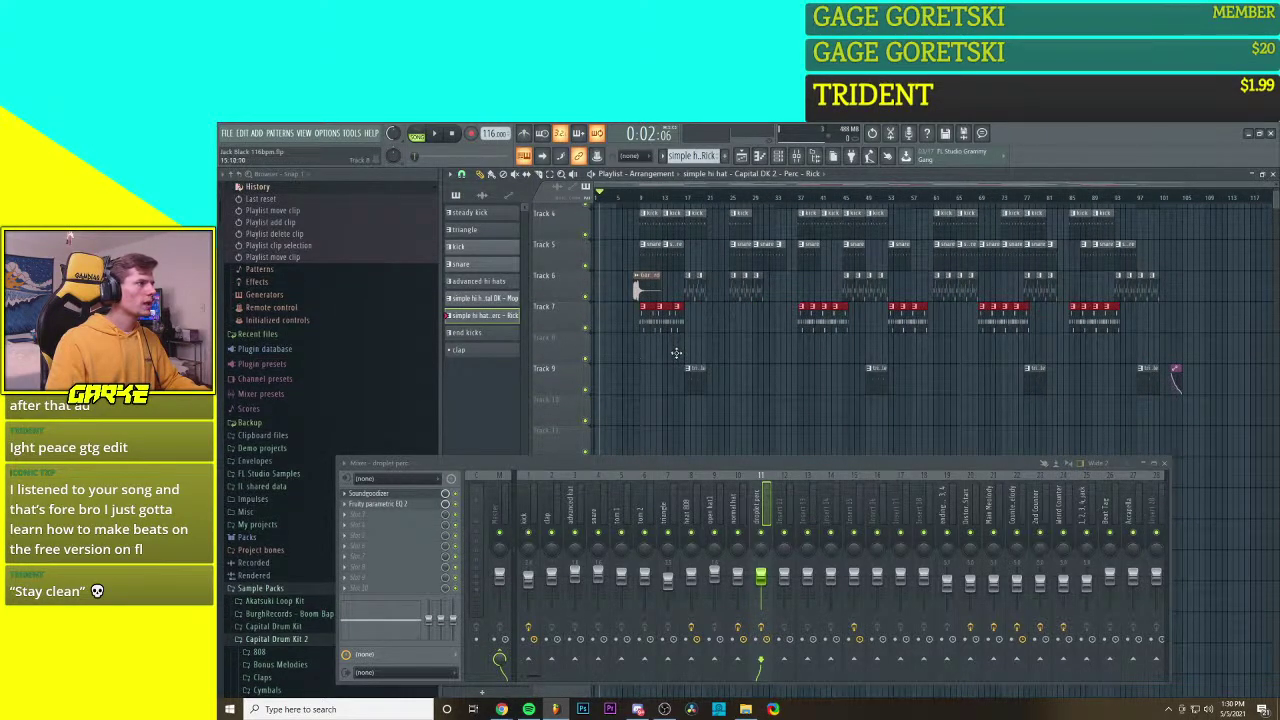
pyautogui.moveTo(676, 353); pyautogui.dragTo(677, 361)
pyautogui.scroll(4, 660, 382)
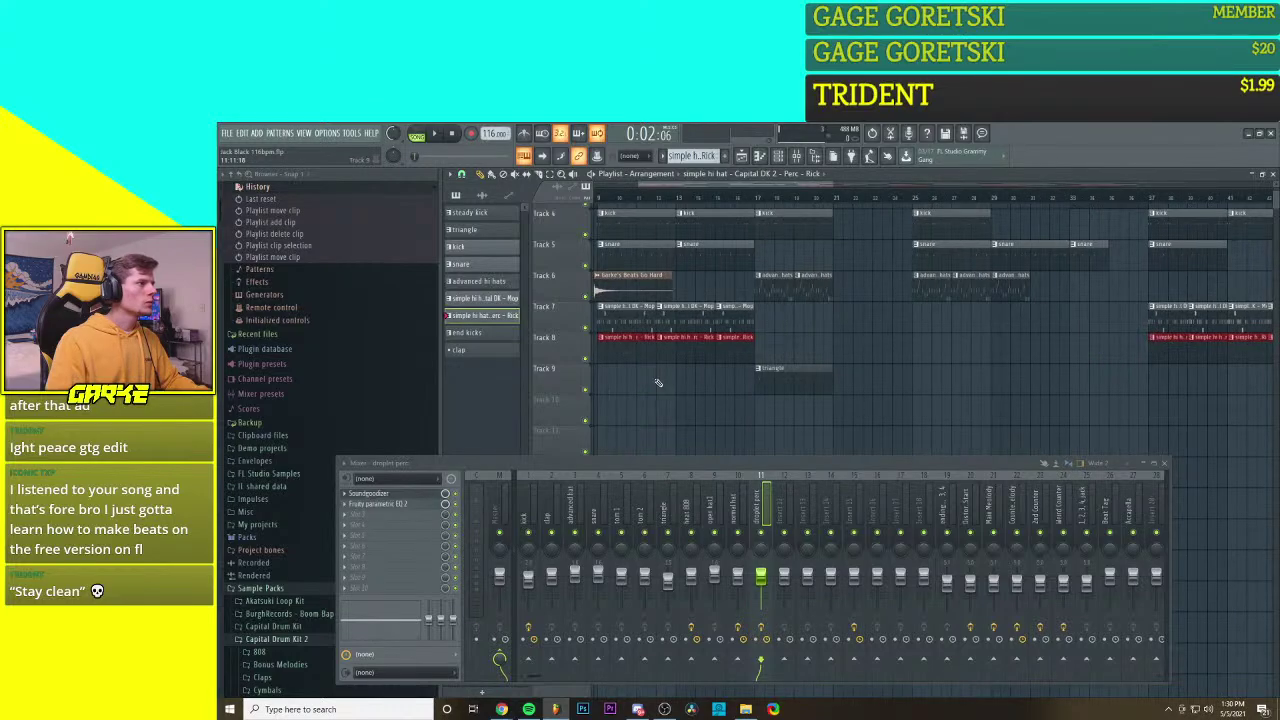
# Step: Deselect the moved clips and delete the middle simple hi hat Perc - Rick clip of the first group on Track 8
pyautogui.scroll(2, 658, 382)
pyautogui.scroll(-6, 658, 382)
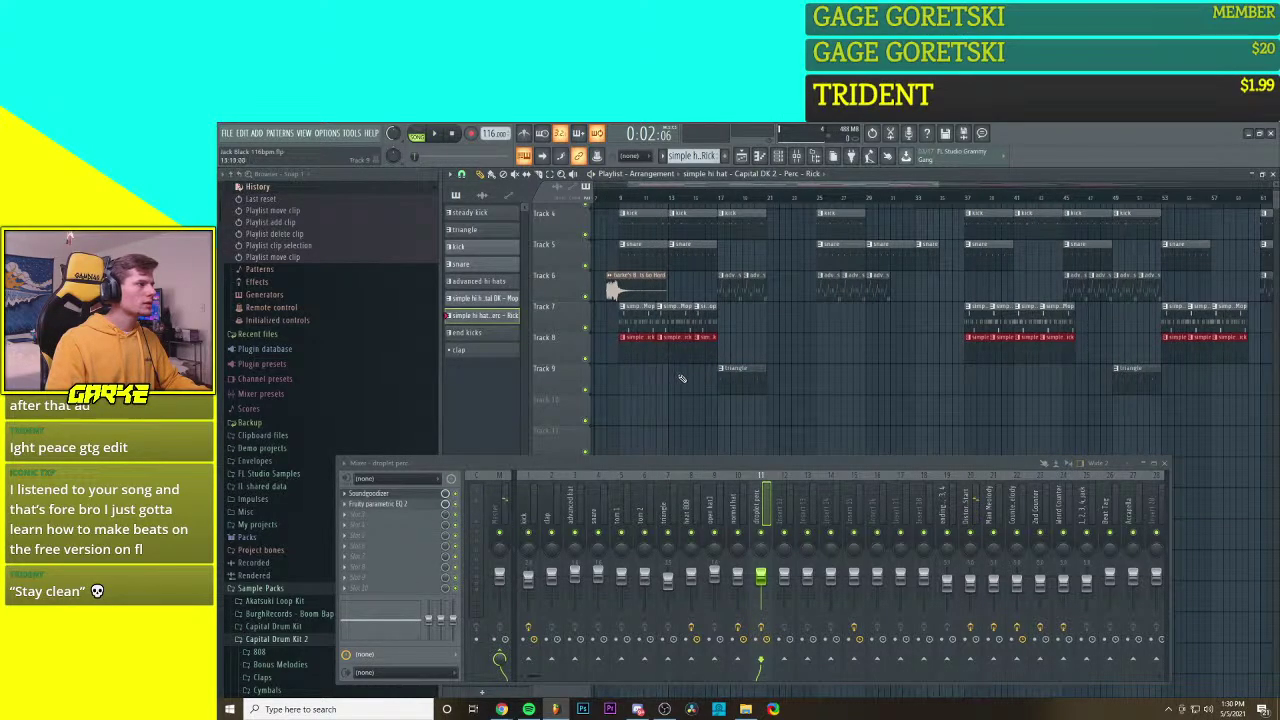
pyautogui.scroll(-3, 690, 373)
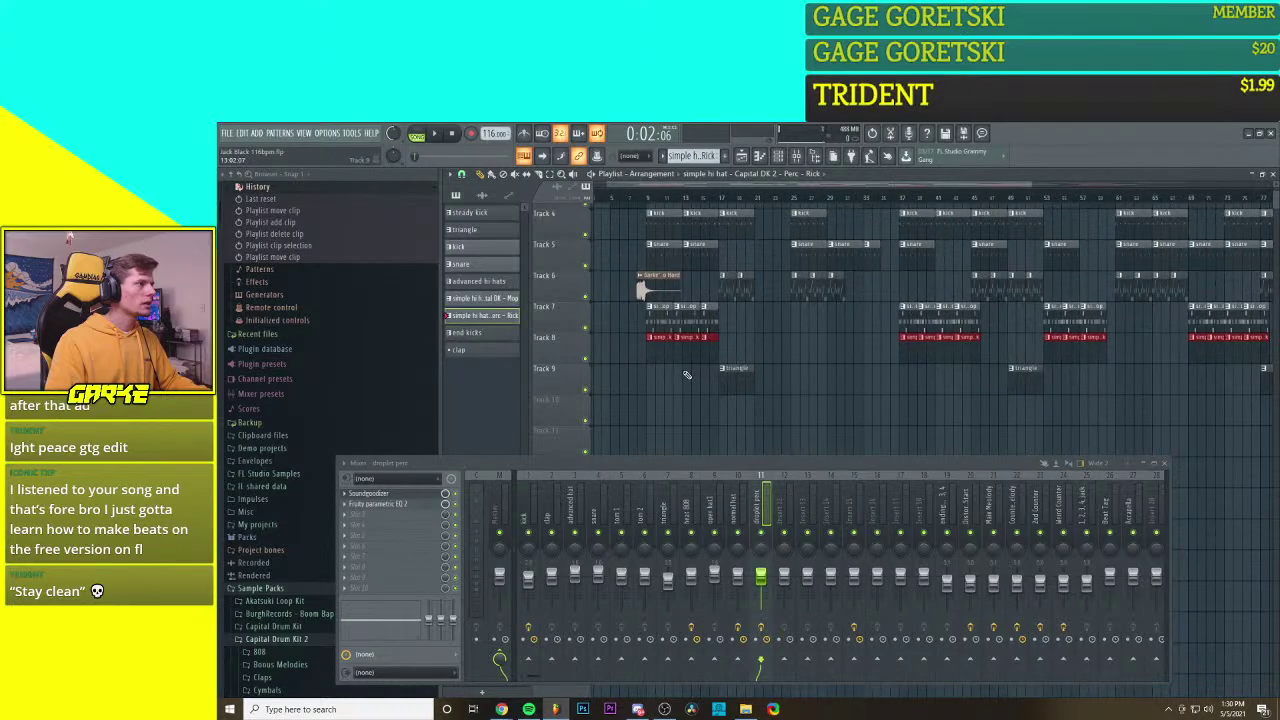
pyautogui.click(688, 372)
pyautogui.rightClick(688, 372)
pyautogui.scroll(-2, 696, 391)
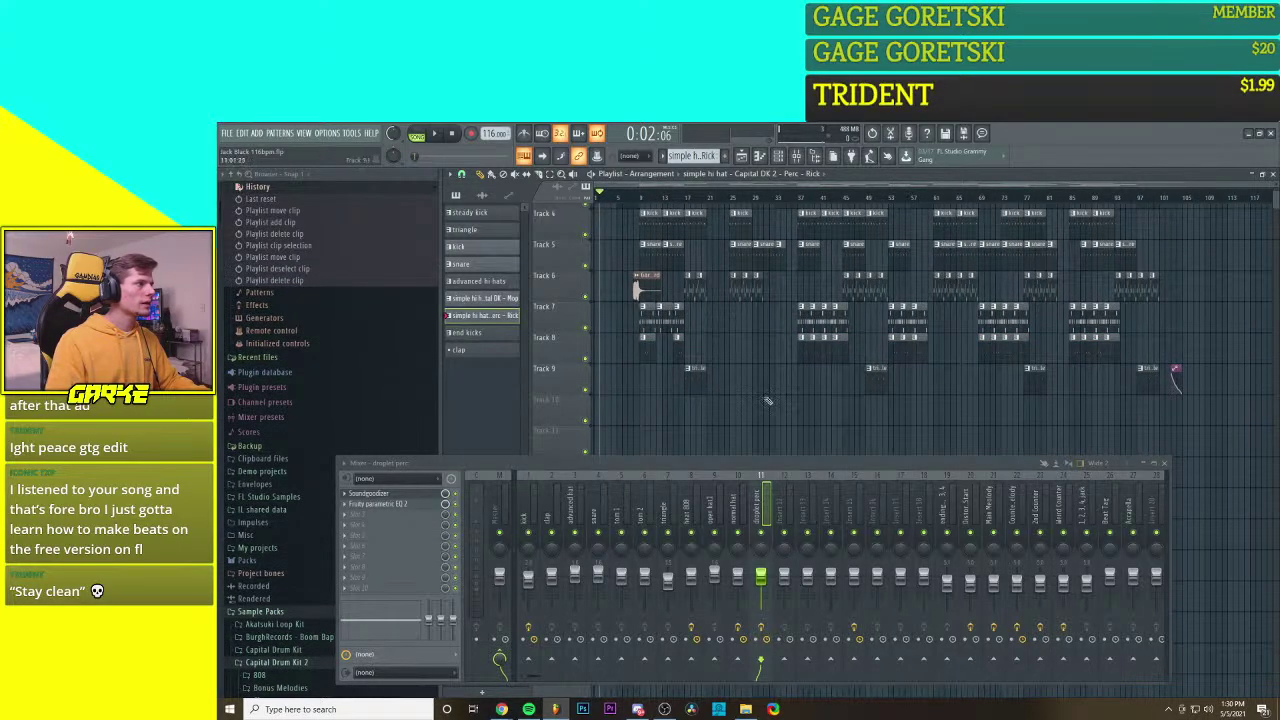
# Step: Delete the third simple hi hat Perc - Rick clip of the second group on Track 8
pyautogui.scroll(2, 852, 401)
pyautogui.scroll(2, 852, 401)
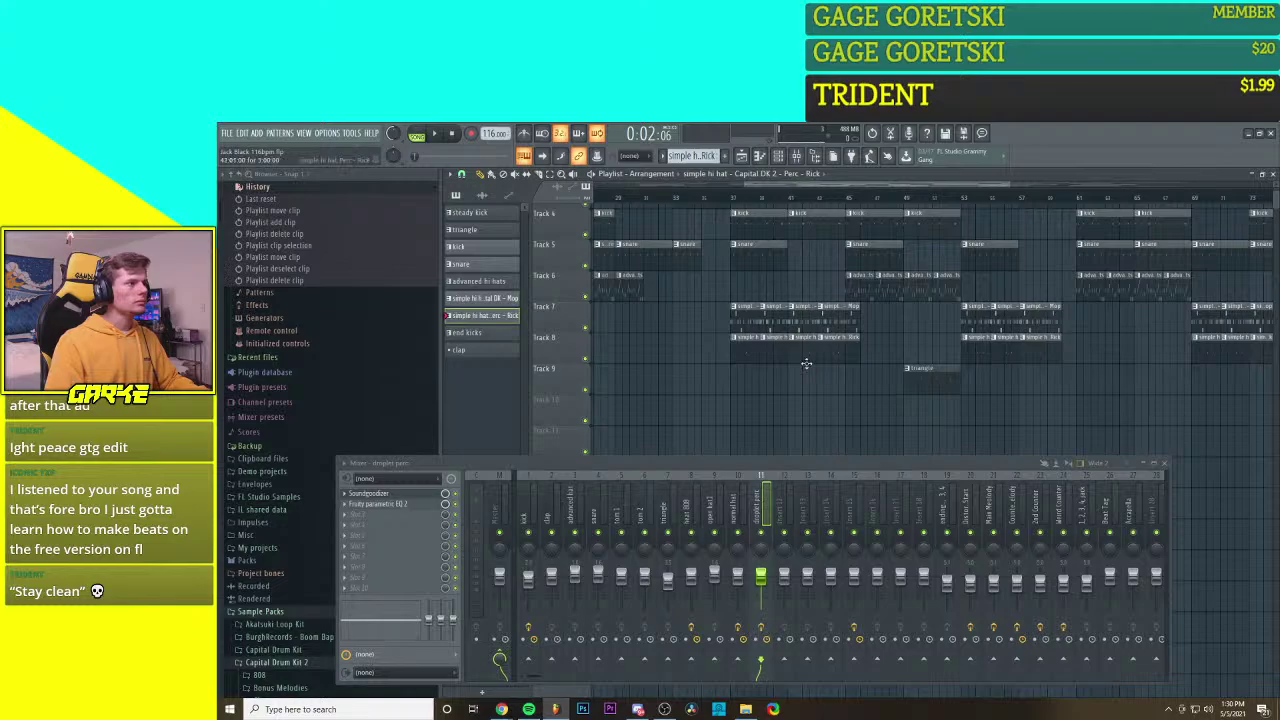
pyautogui.rightClick(809, 378)
pyautogui.scroll(-3, 805, 388)
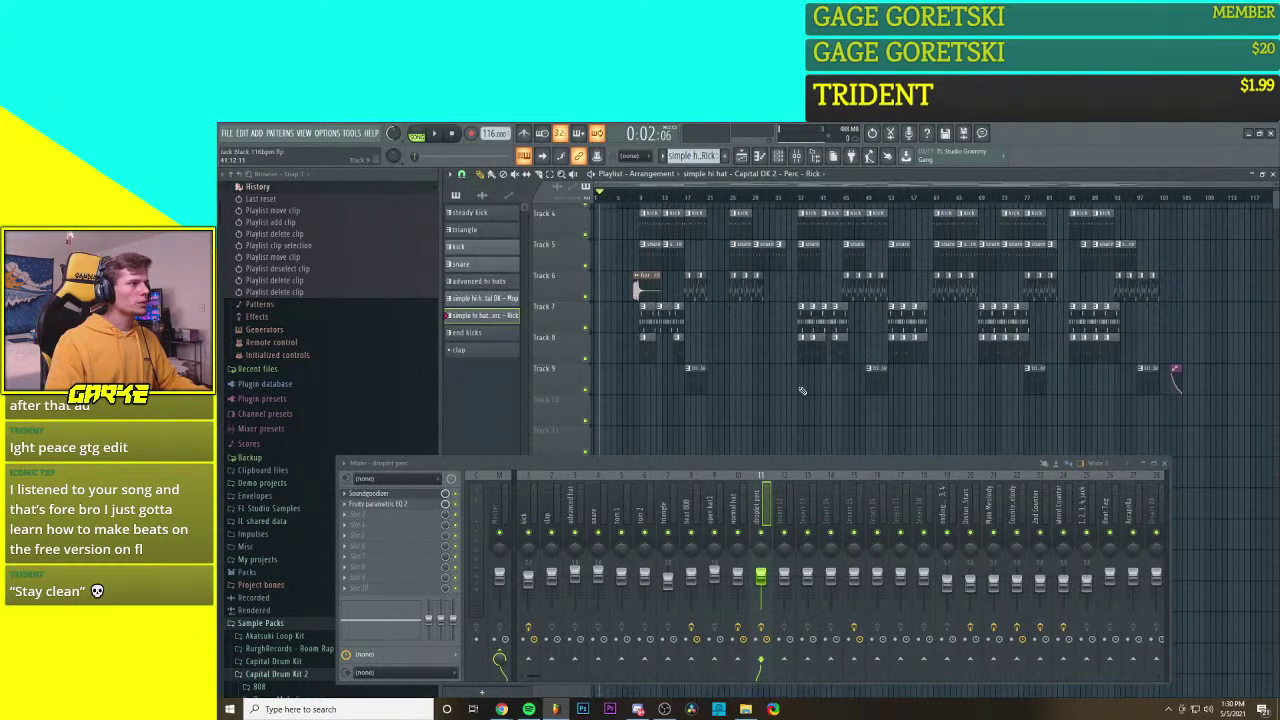
# Step: Delete the middle simple hi hat Perc - Rick clip of the third group on Track 8
pyautogui.scroll(3, 900, 420)
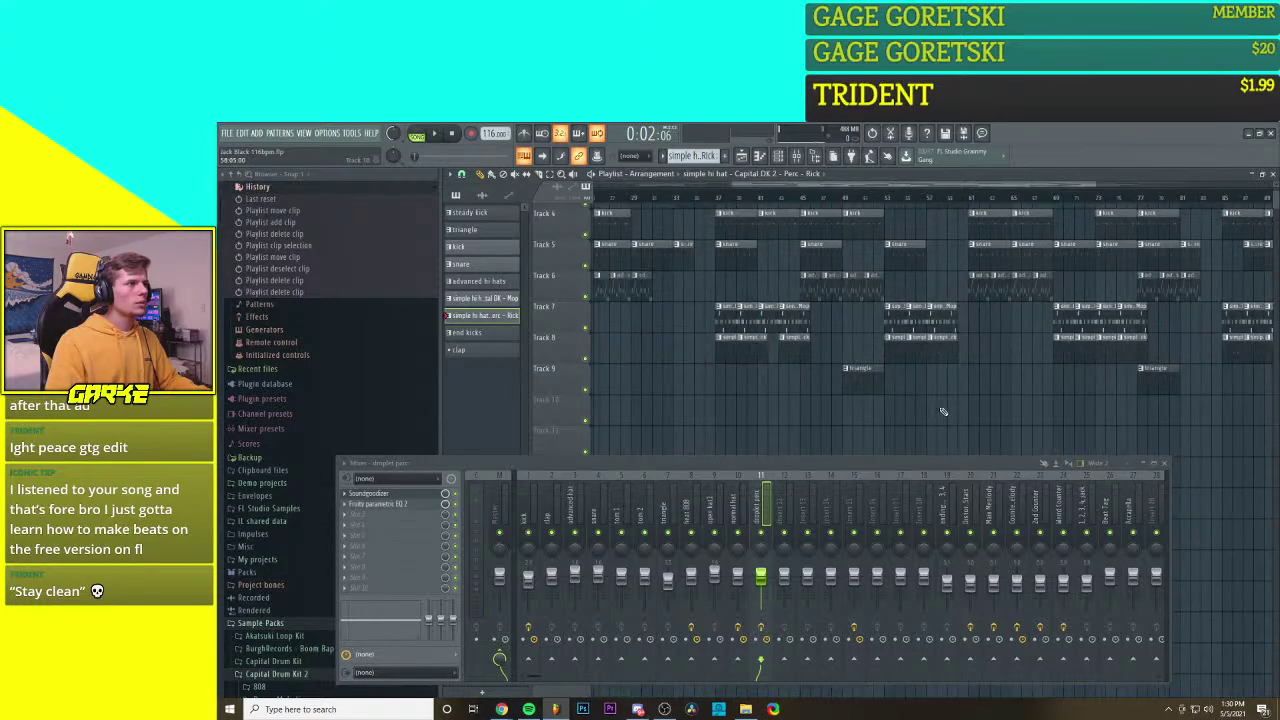
pyautogui.scroll(2, 930, 402)
pyautogui.scroll(1, 978, 408)
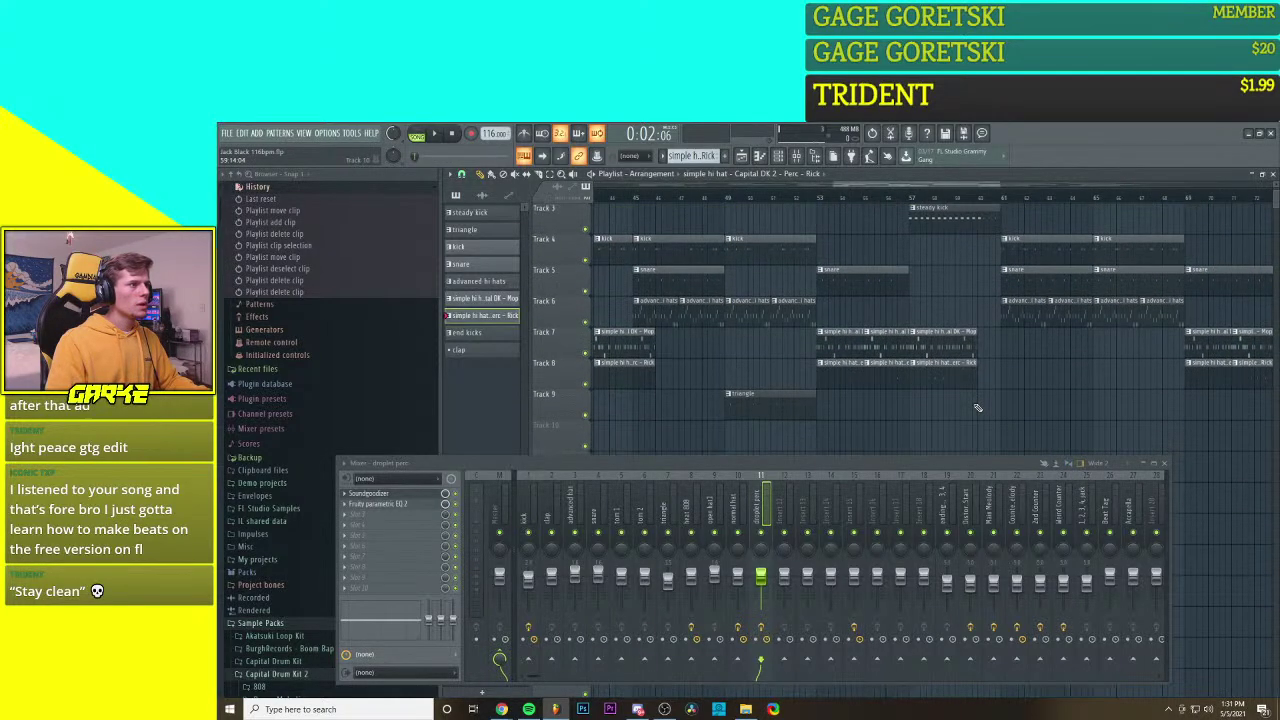
pyautogui.scroll(-3, 880, 400)
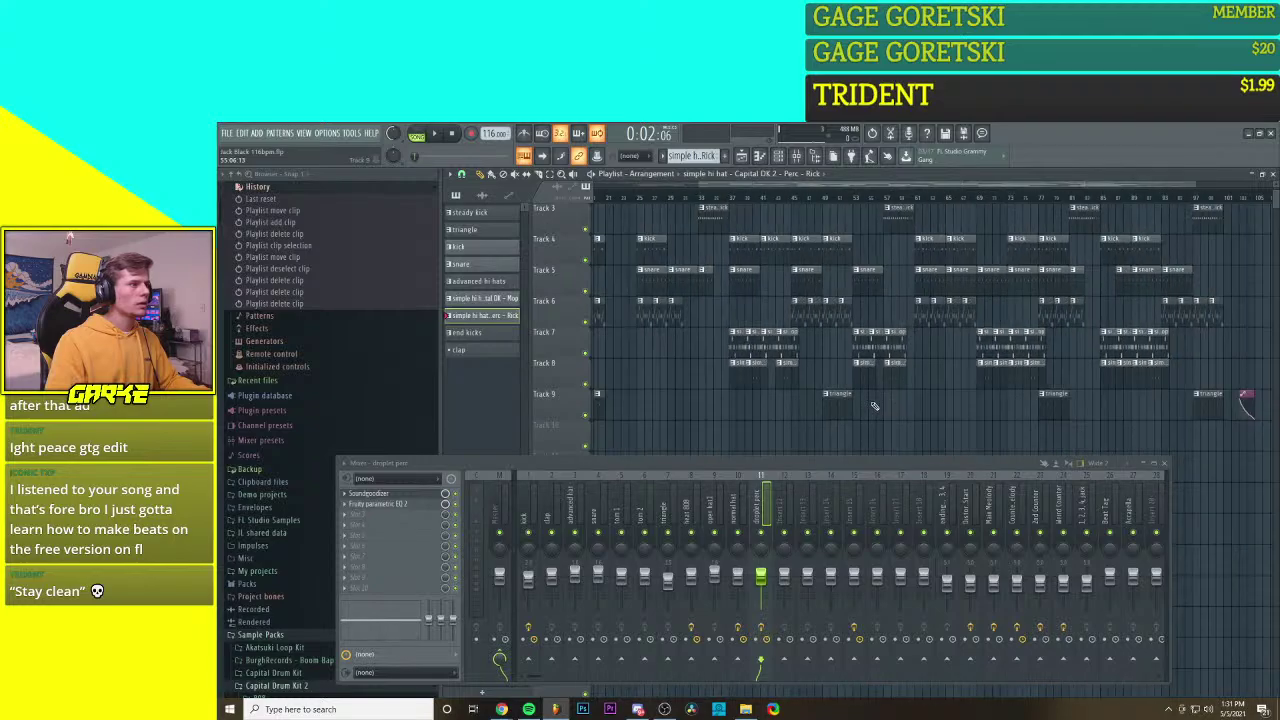
# Step: Move the second group's last Perc - Rick clip earlier on Track 8 so it directly follows the preceding perc clip
pyautogui.scroll(-2, 860, 405)
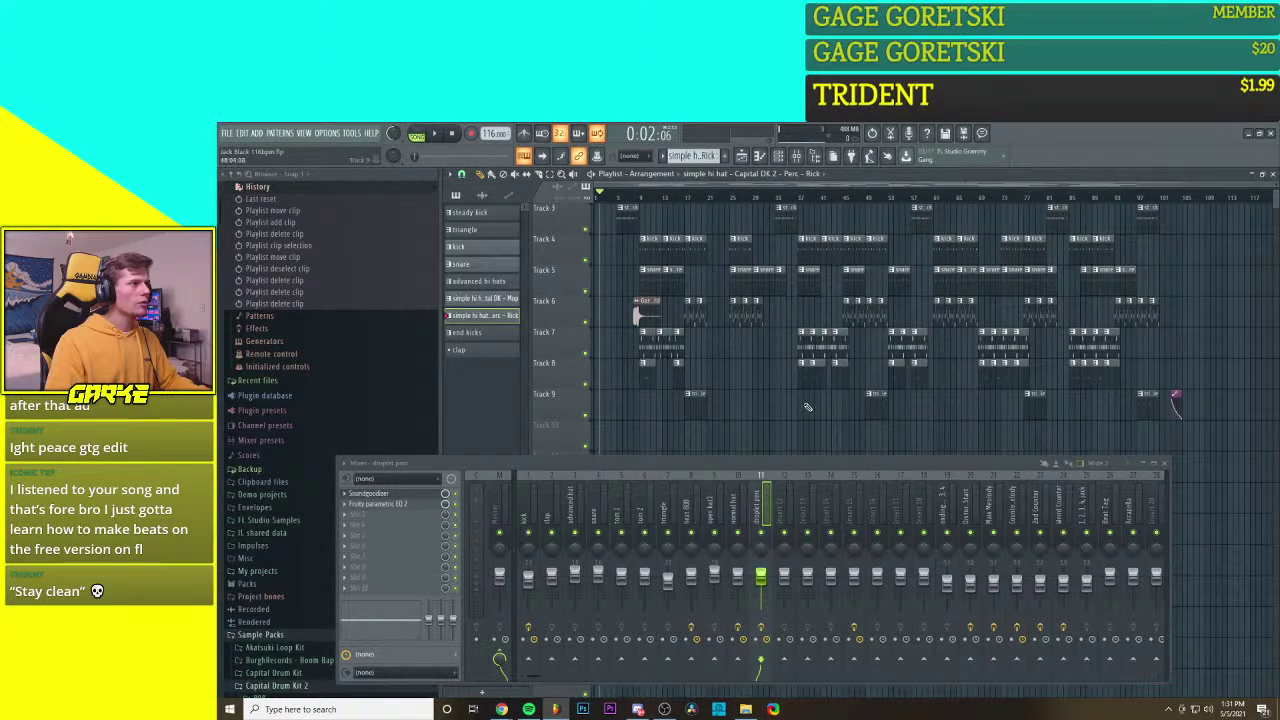
pyautogui.scroll(3, 790, 406)
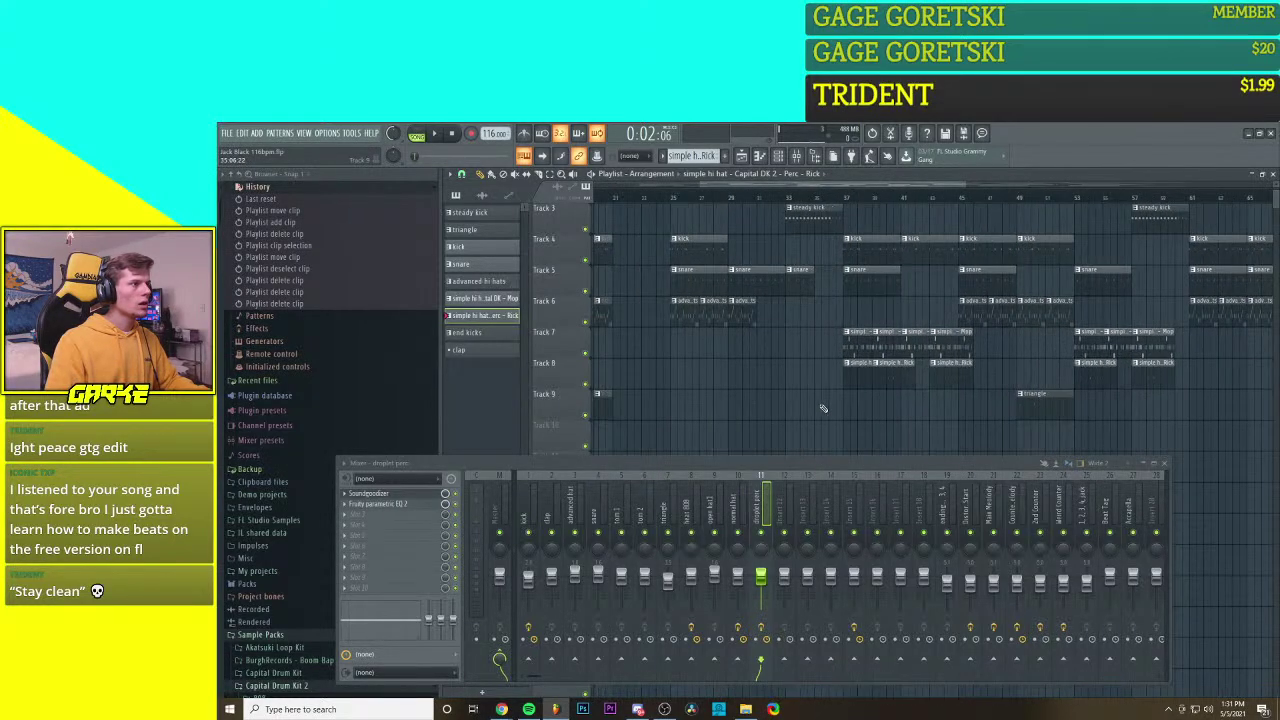
pyautogui.scroll(-2, 903, 413)
pyautogui.scroll(-1, 942, 419)
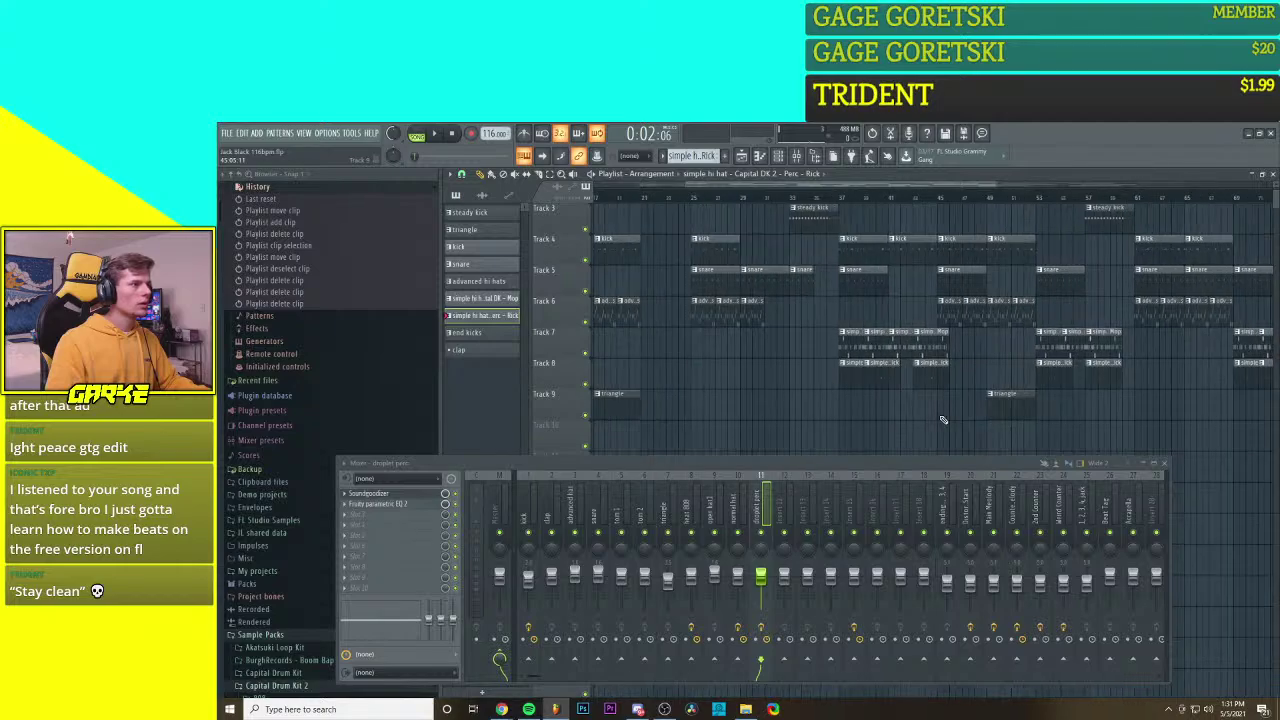
pyautogui.scroll(-1, 946, 396)
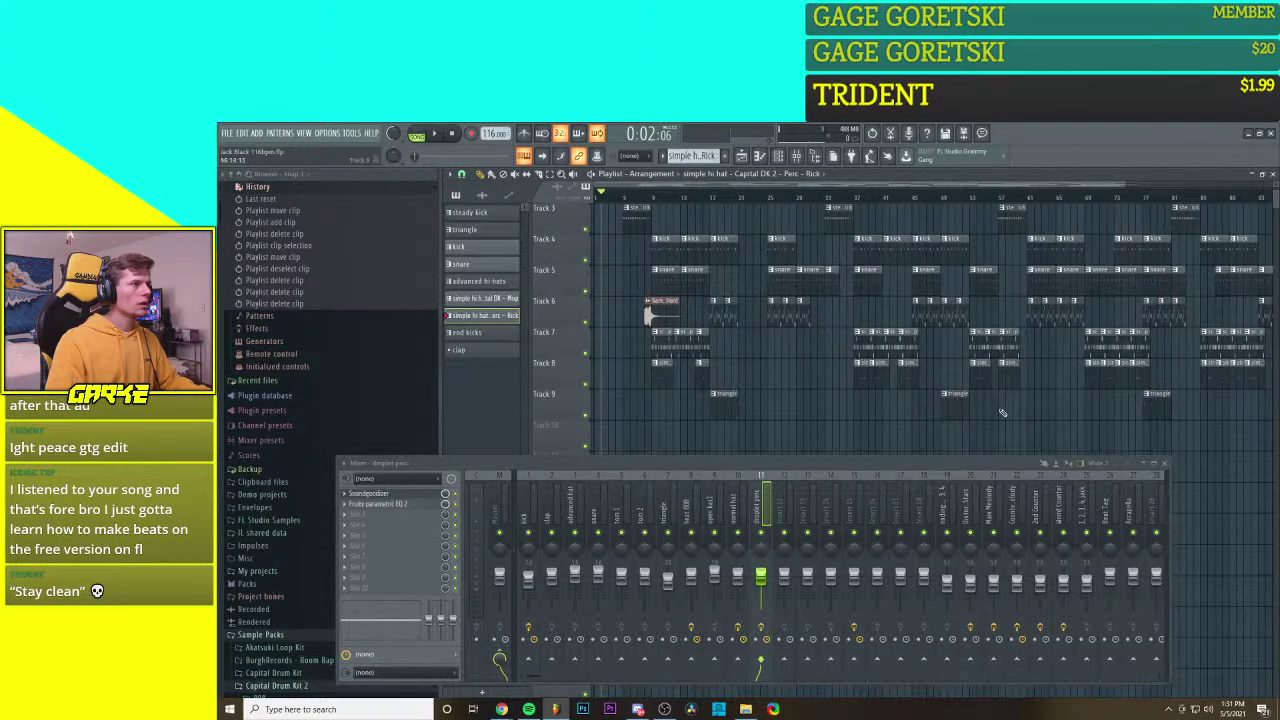
pyautogui.hscroll(2, 960, 410)
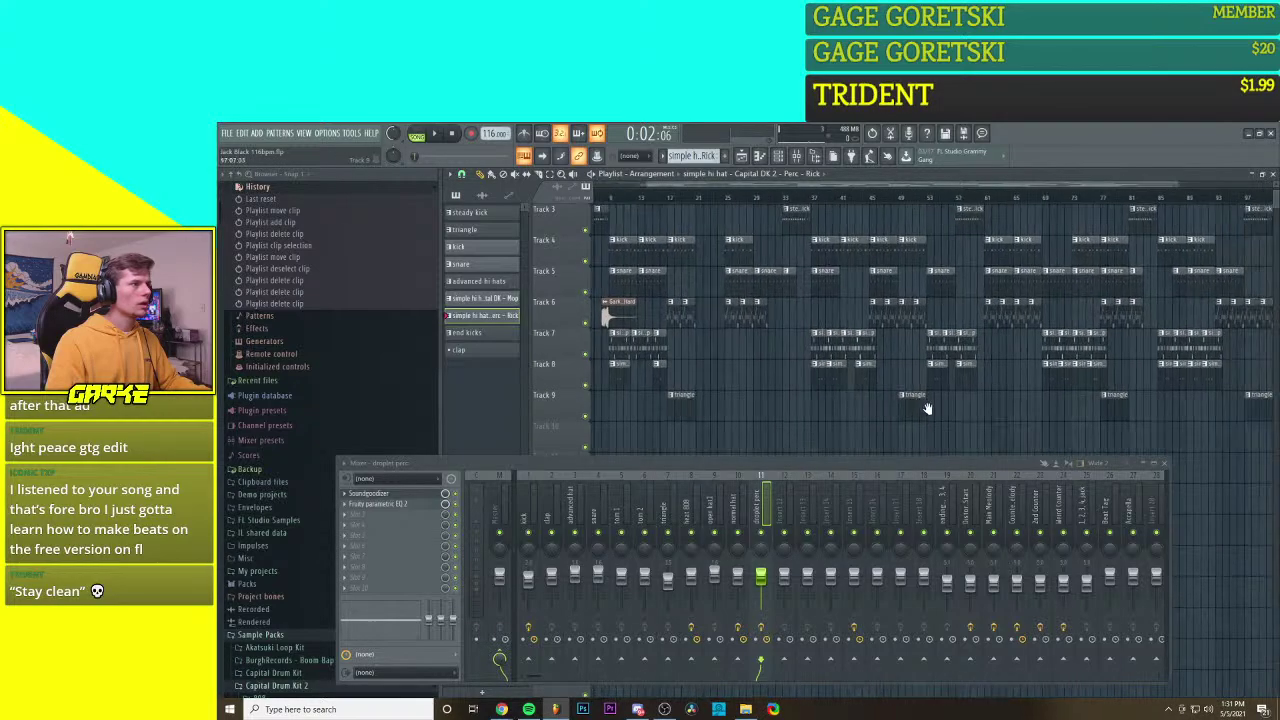
pyautogui.click(873, 380)
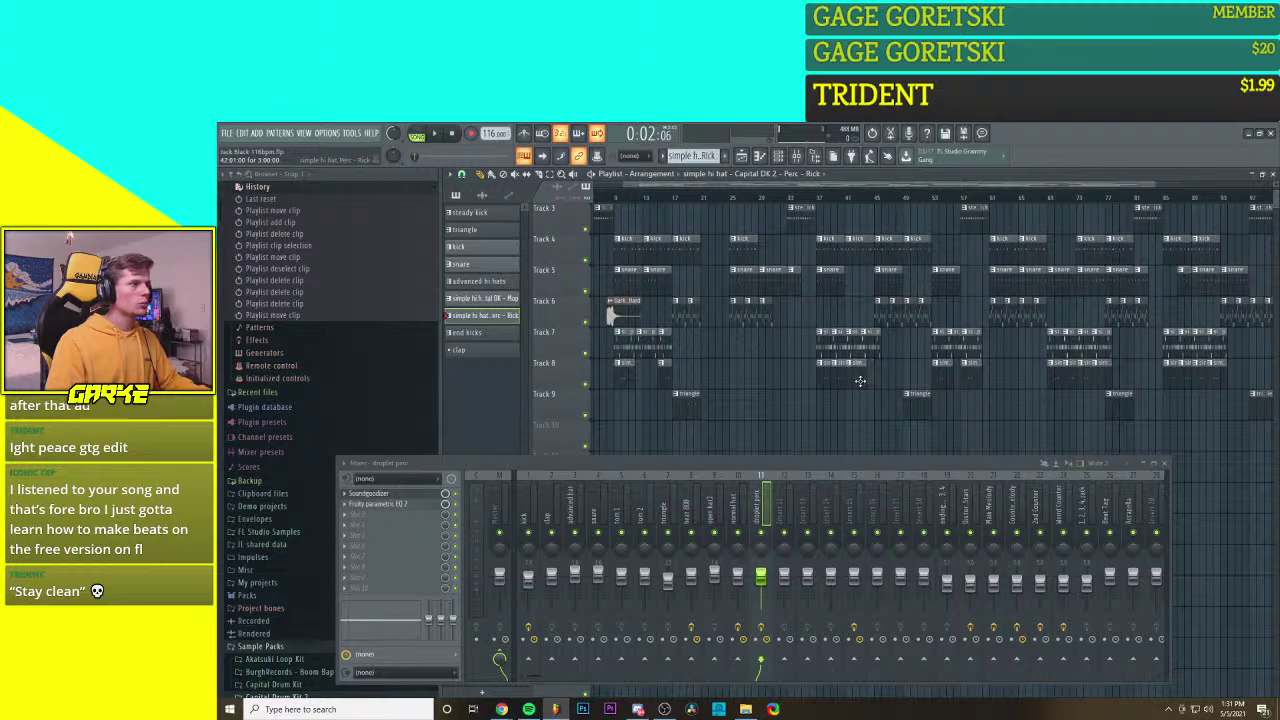
# Step: Delete the first two Perc - Rick clips of the fourth group and move the third one two bars earlier on Track 8
pyautogui.scroll(2, 860, 402)
pyautogui.scroll(-3, 860, 402)
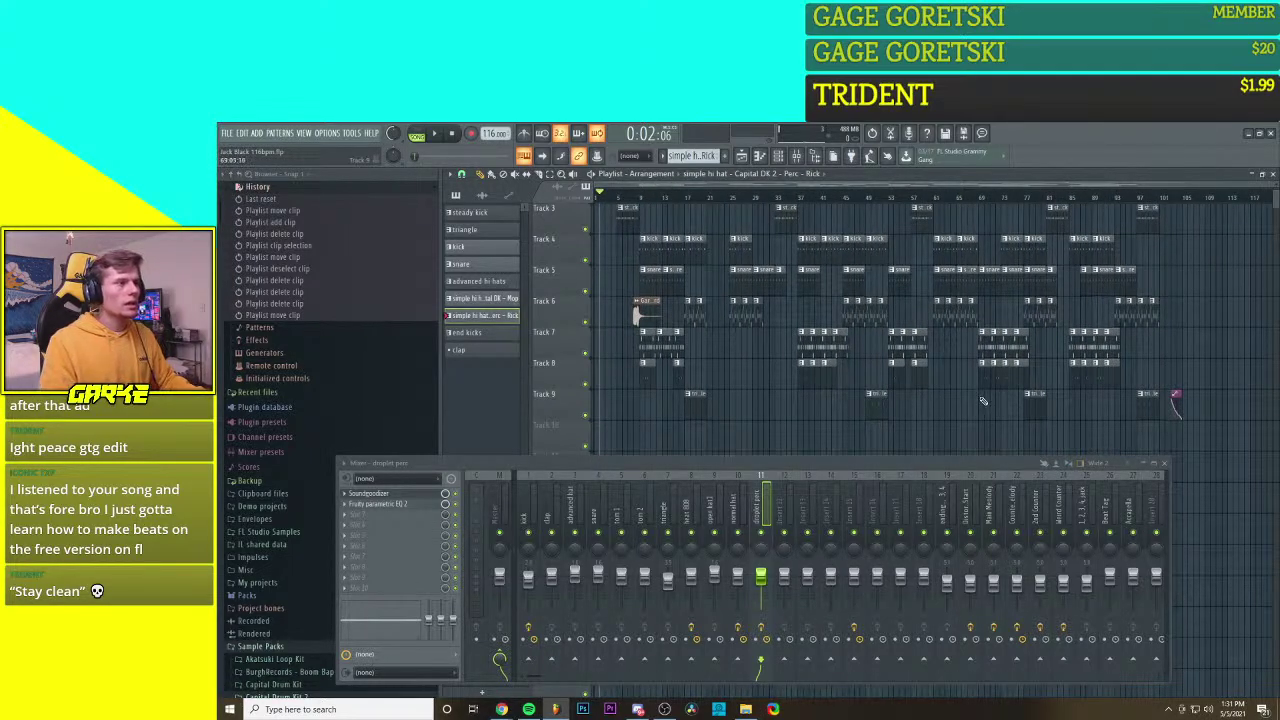
pyautogui.scroll(1, 1014, 410)
pyautogui.scroll(1, 1014, 410)
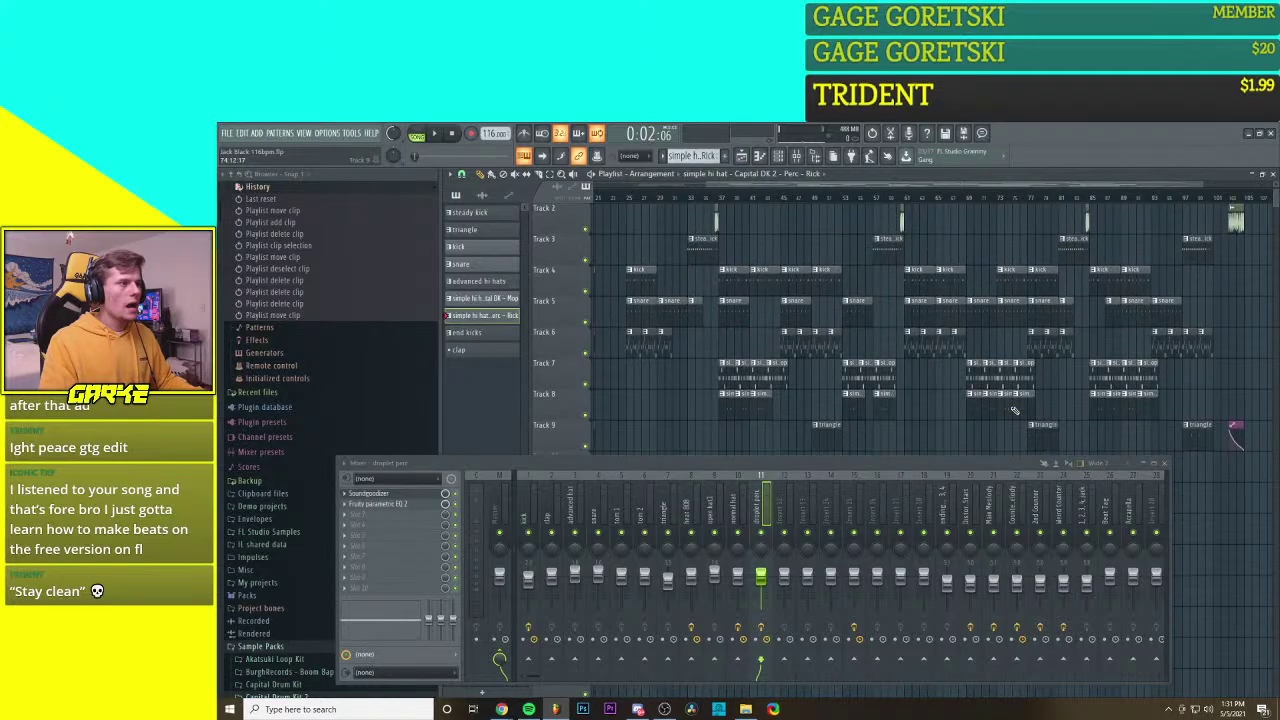
pyautogui.scroll(-2, 1014, 410)
pyautogui.scroll(1, 1014, 410)
pyautogui.moveTo(1014, 410); pyautogui.dragTo(950, 409)
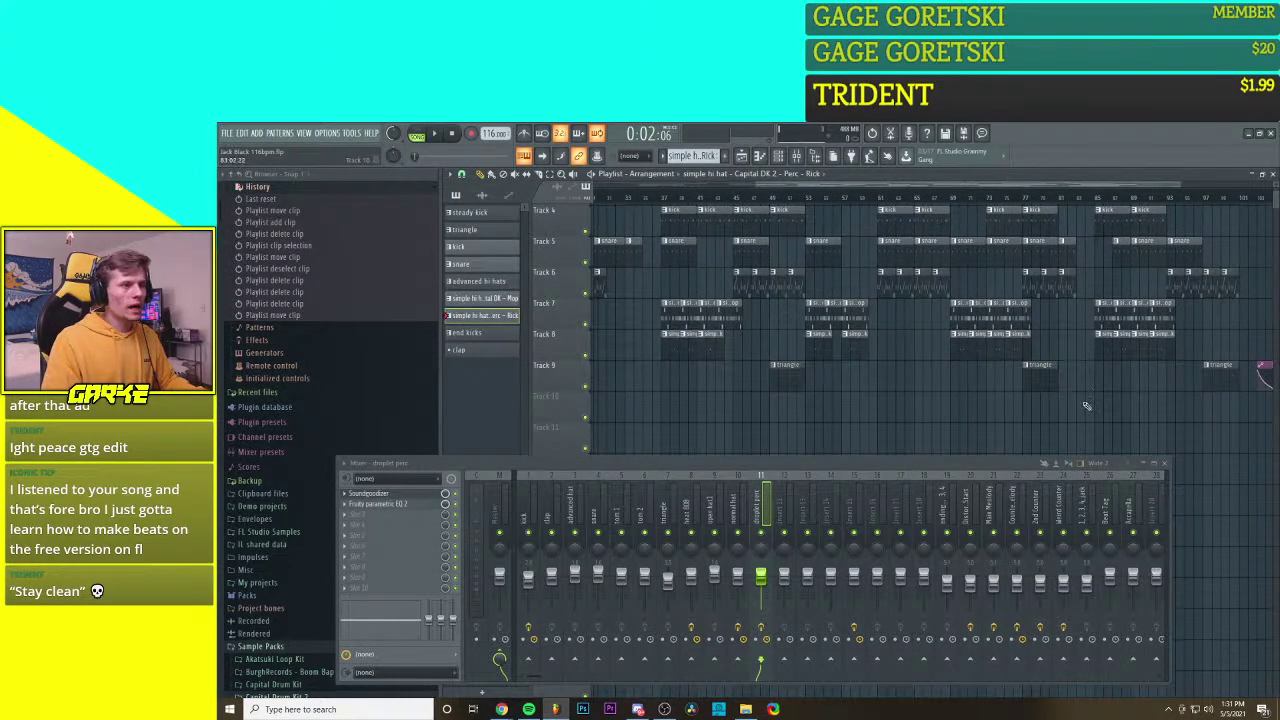
pyautogui.scroll(1, 968, 390)
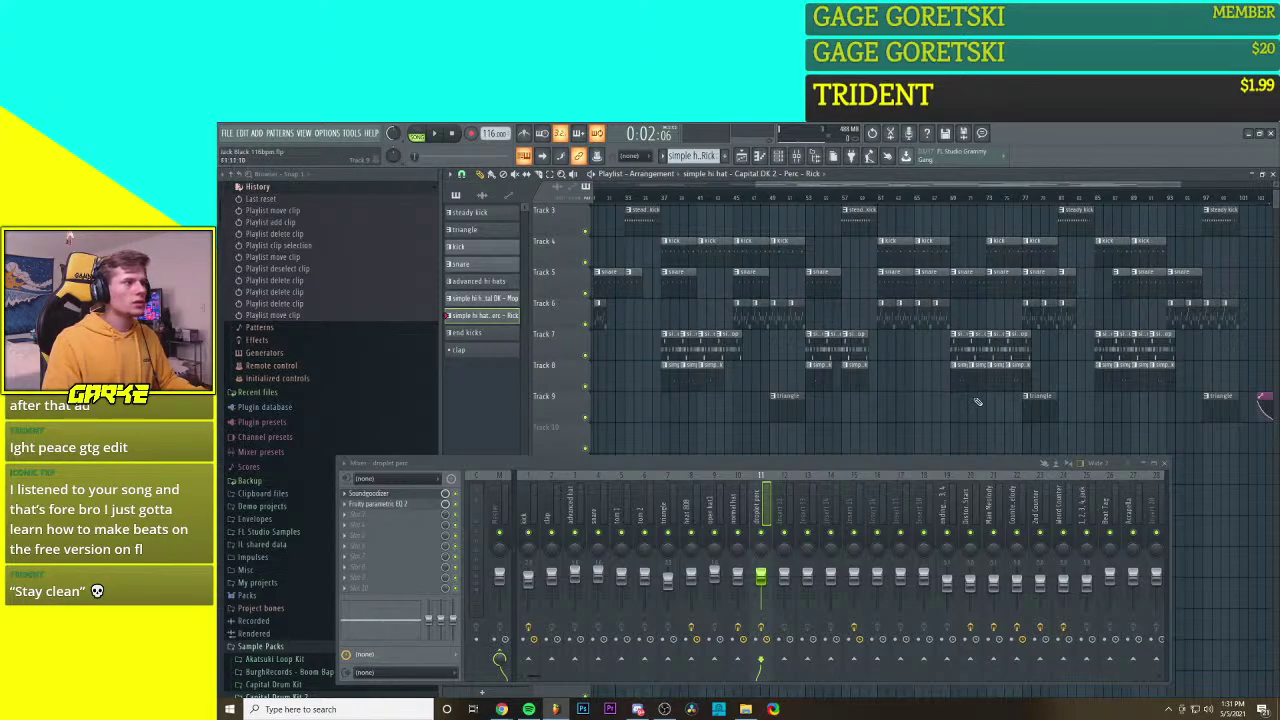
pyautogui.rightClick(962, 384)
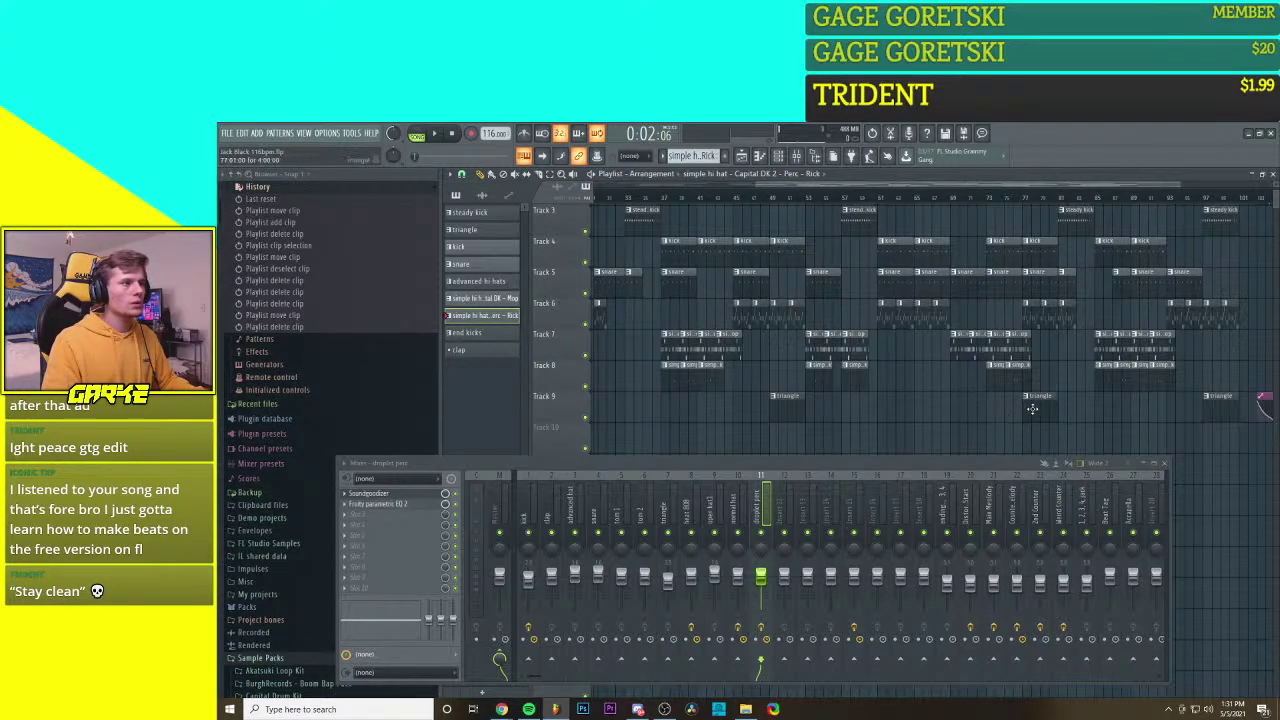
pyautogui.moveTo(992, 383); pyautogui.dragTo(975, 383)
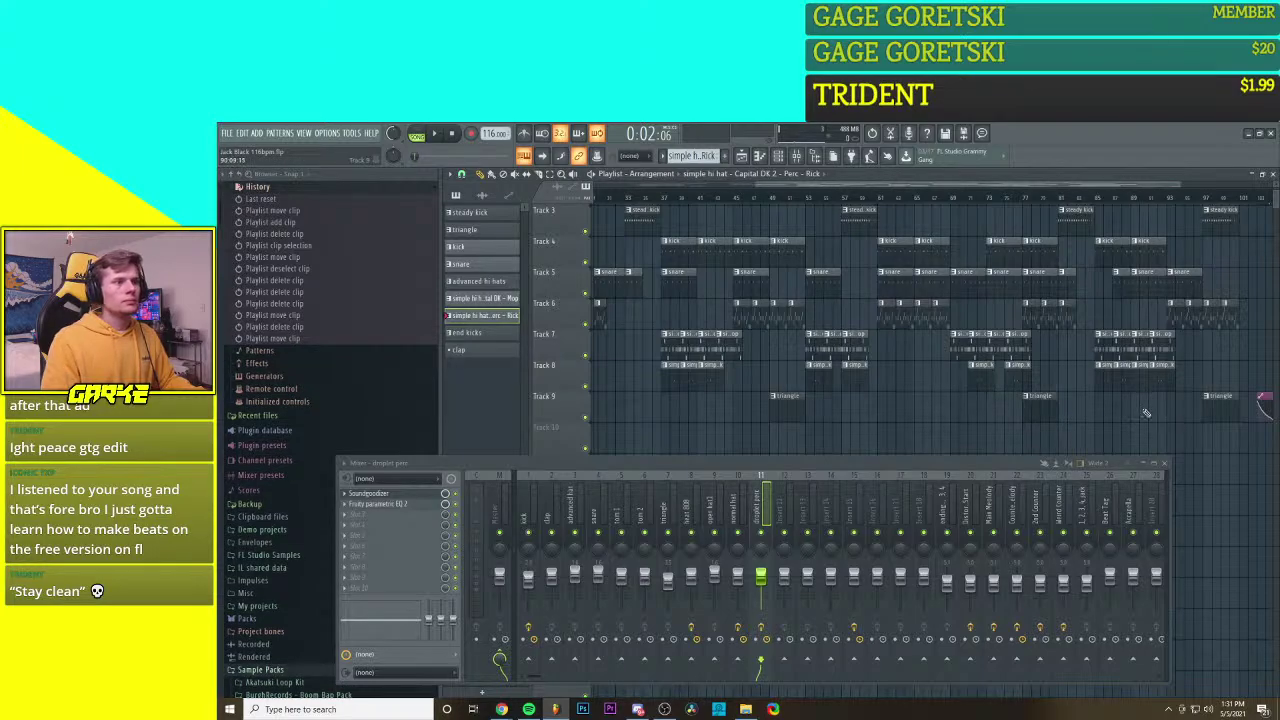
# Step: Delete the first simple hi hat Perc - Rick clip of the fifth group on Track 8
pyautogui.rightClick(1113, 392)
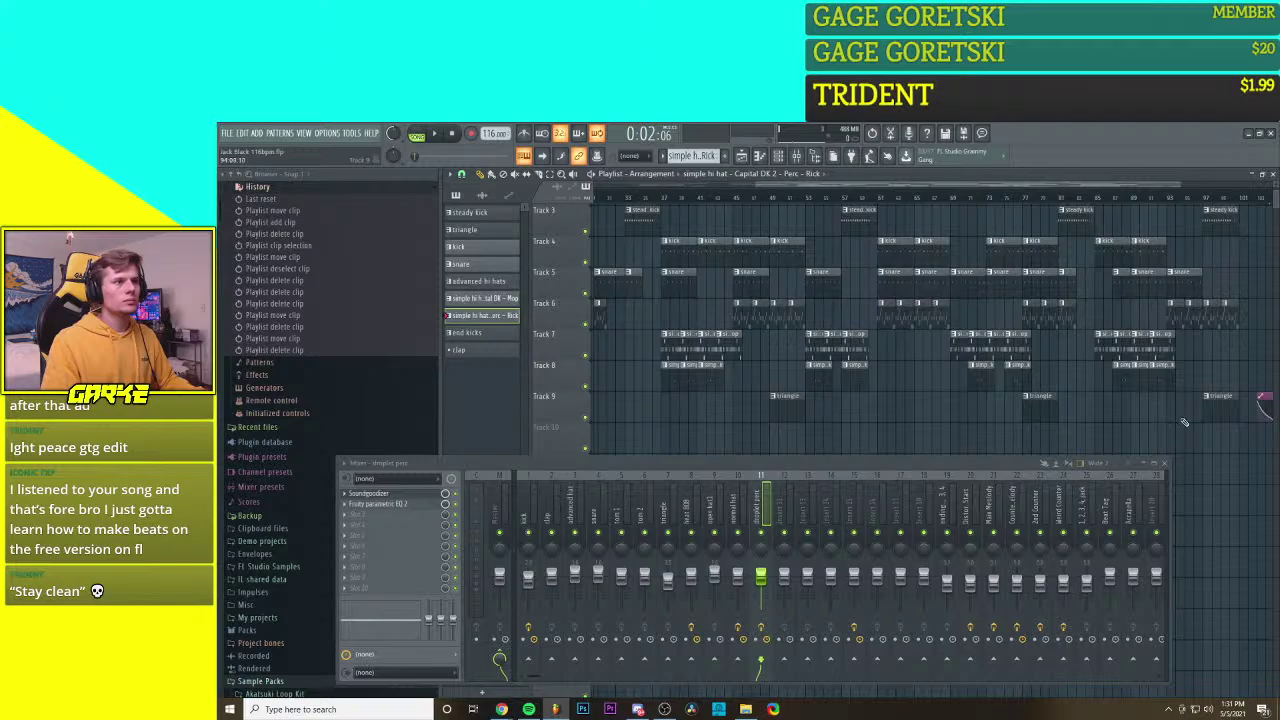
pyautogui.scroll(-2, 1183, 422)
pyautogui.scroll(2, 1178, 388)
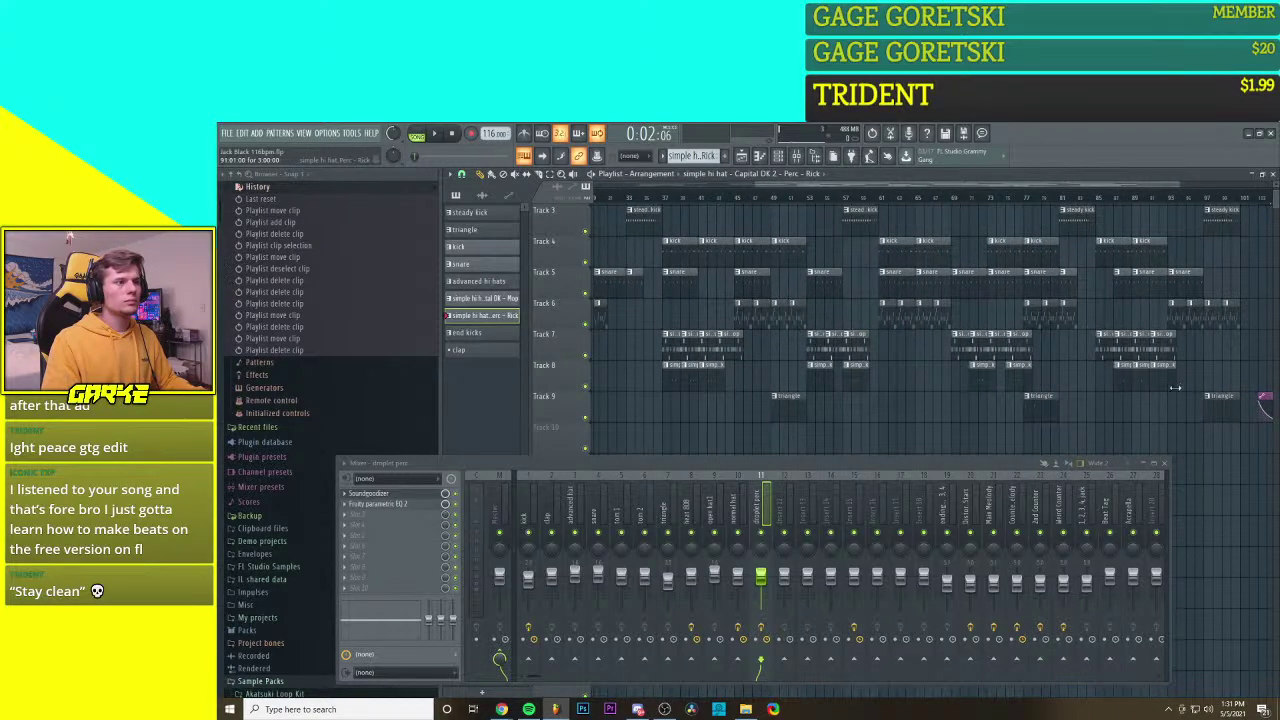
# Step: Move the fifth group's last Perc - Rick clip to about bar 98 and clone the preceding perc clip into the vacated place
pyautogui.moveTo(1161, 382); pyautogui.dragTo(1221, 412)
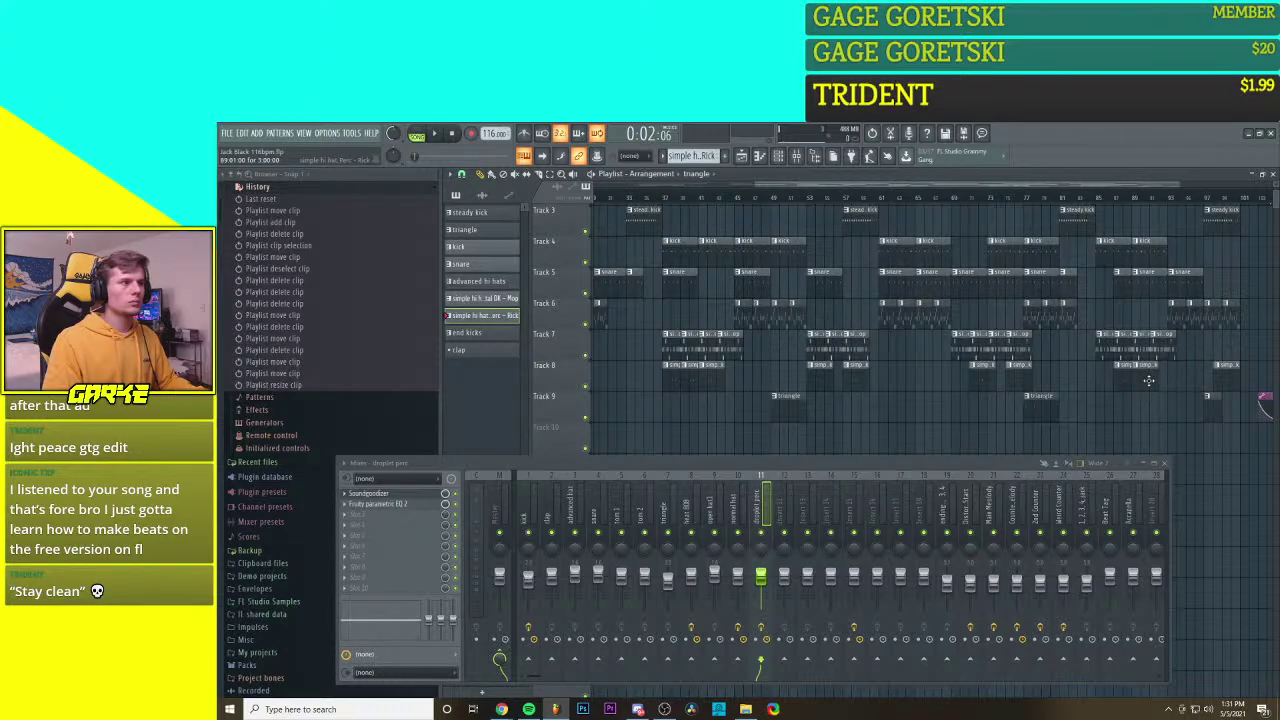
pyautogui.click(1149, 380)
pyautogui.moveTo(1156, 382); pyautogui.dragTo(1164, 381)
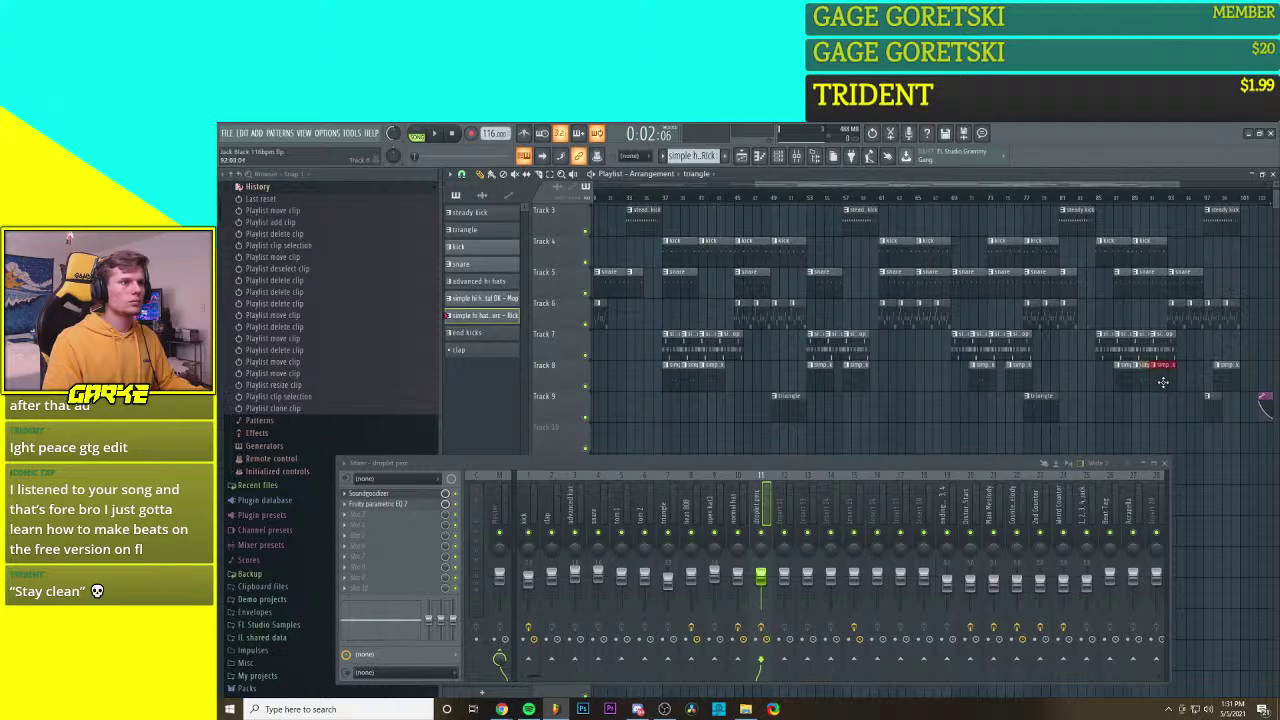
# Step: Play the arrangement from the beginning to check the thinned-out percussion clips
pyautogui.scroll(-2, 1080, 407)
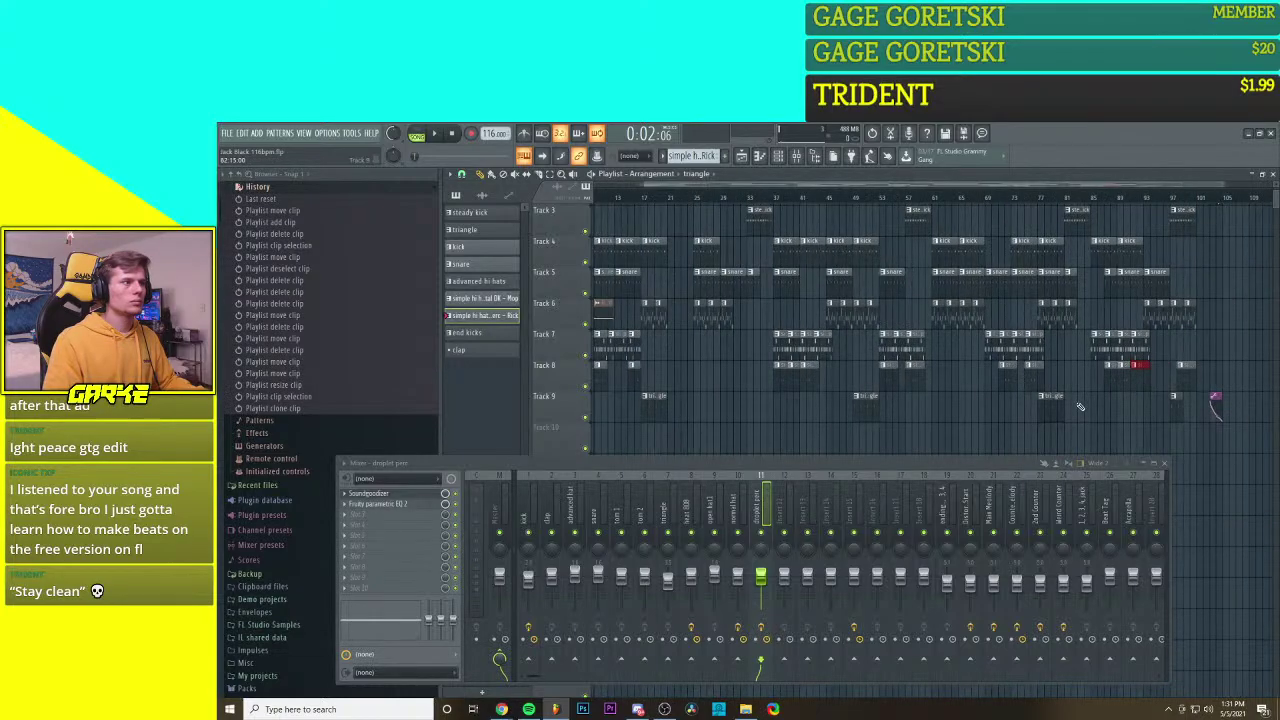
pyautogui.scroll(1, 1027, 419)
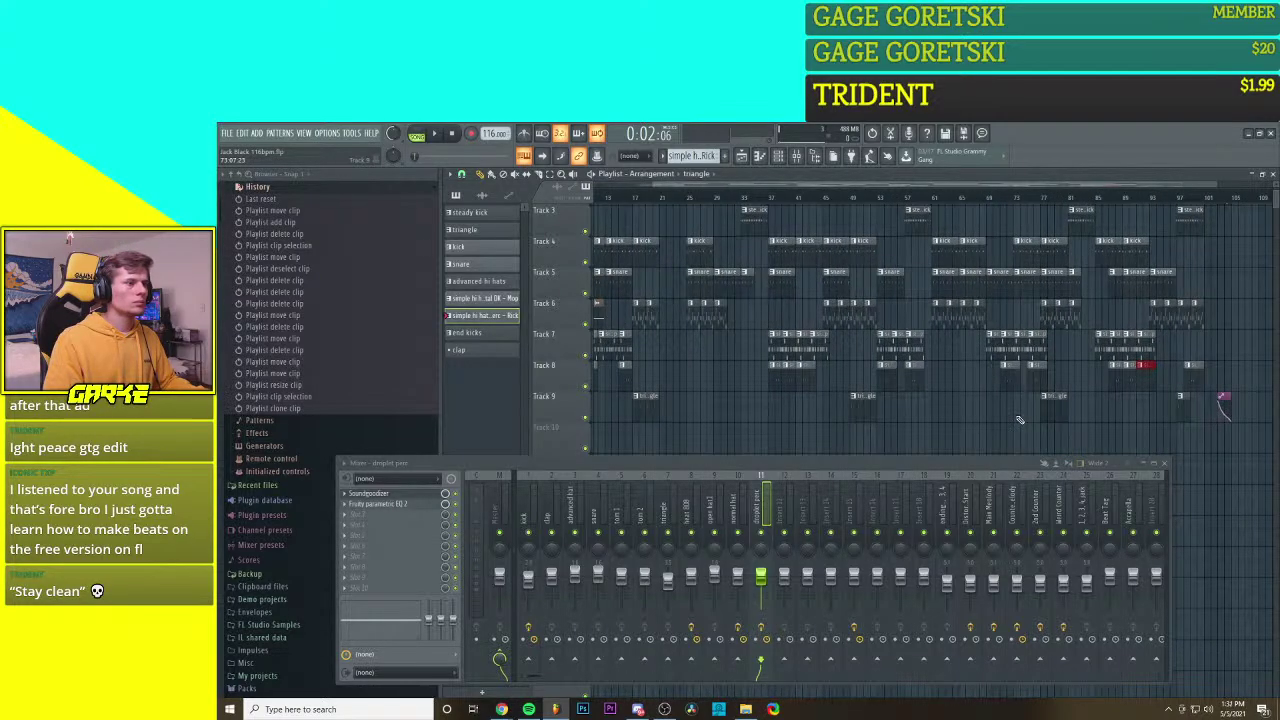
pyautogui.scroll(-1, 1030, 416)
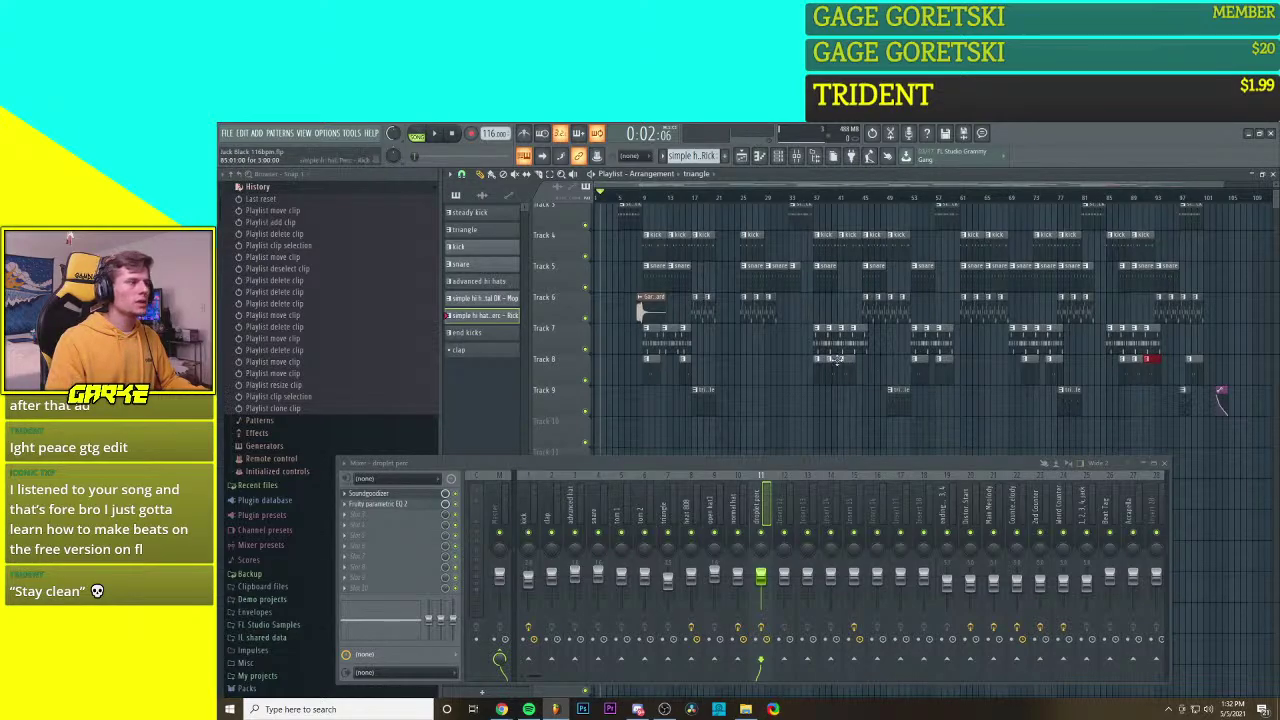
pyautogui.click(591, 203)
pyautogui.press('space')
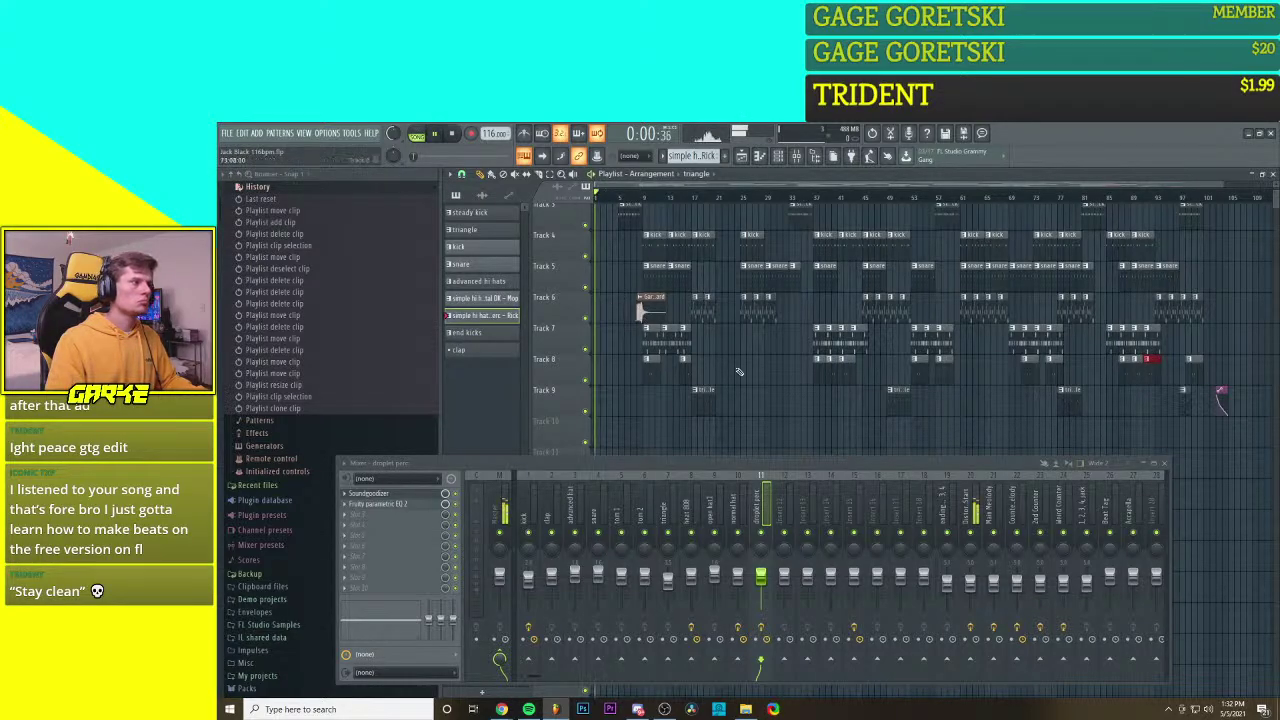
pyautogui.scroll(-1, 734, 367)
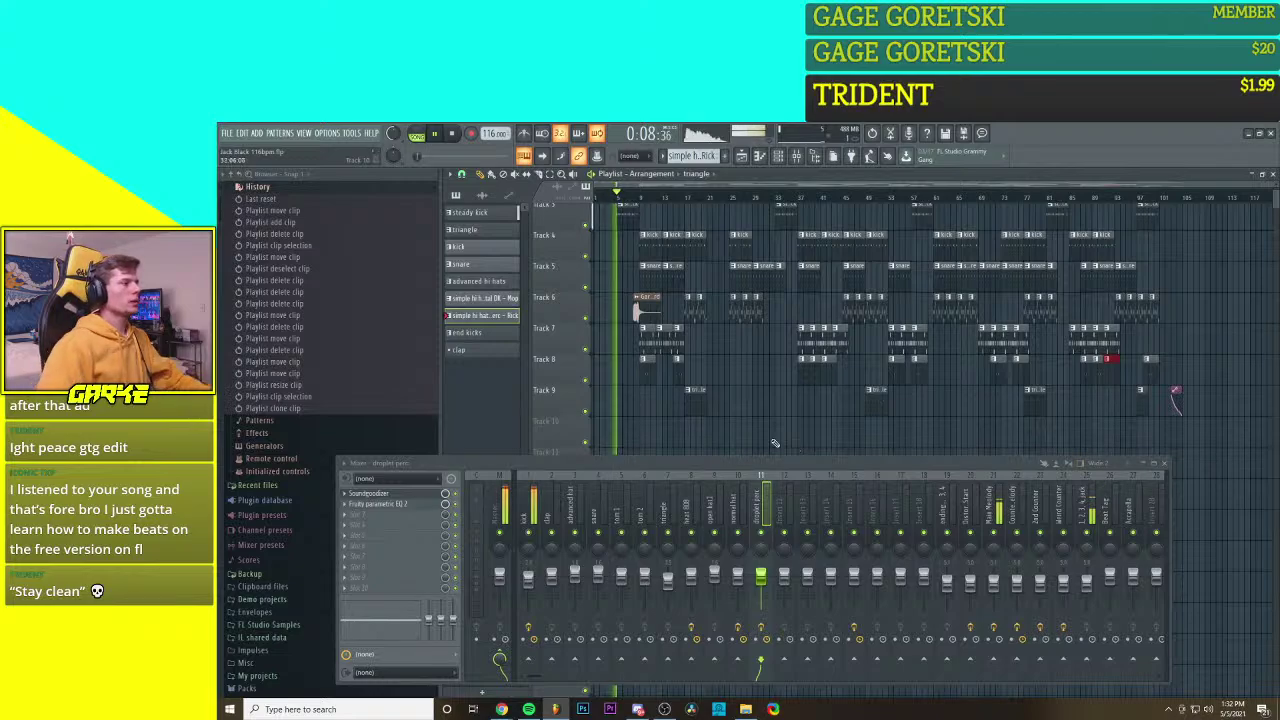
# Step: Add Soundgoodizer to the open hat1 mixer insert, adjust its amount during playback, and stop the song
pyautogui.click(731, 502)
pyautogui.click(715, 503)
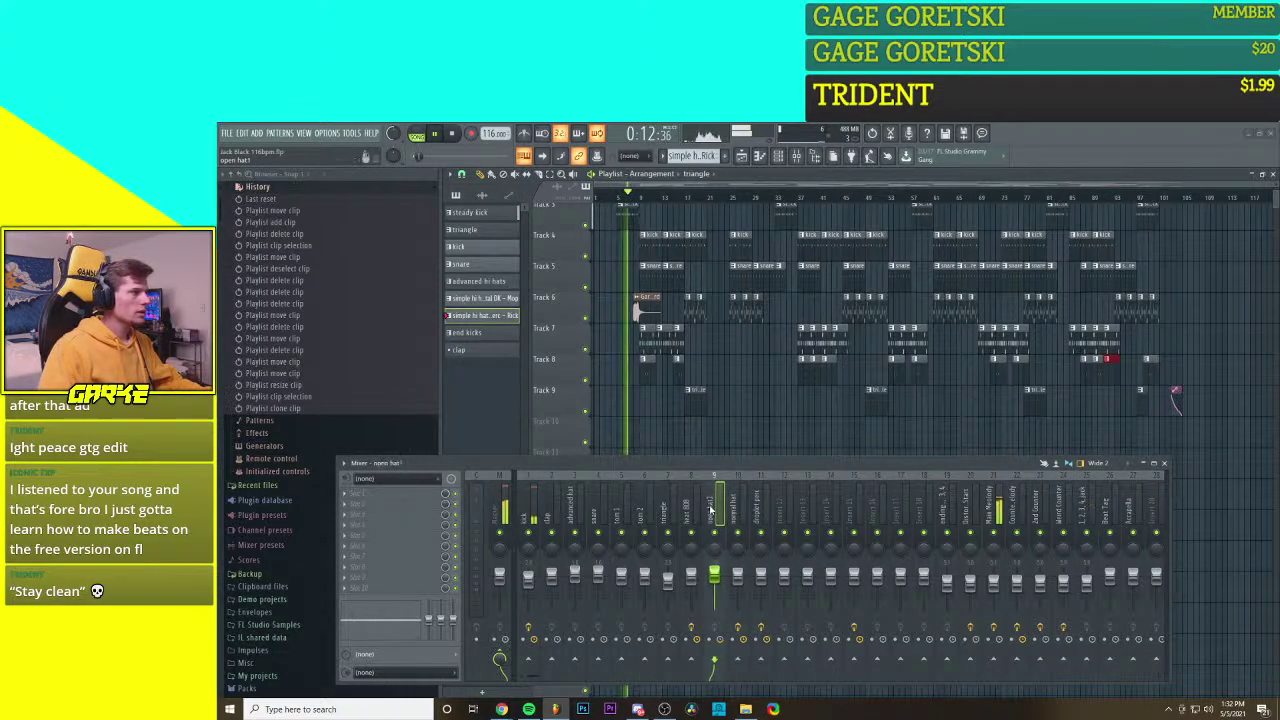
pyautogui.click(357, 502)
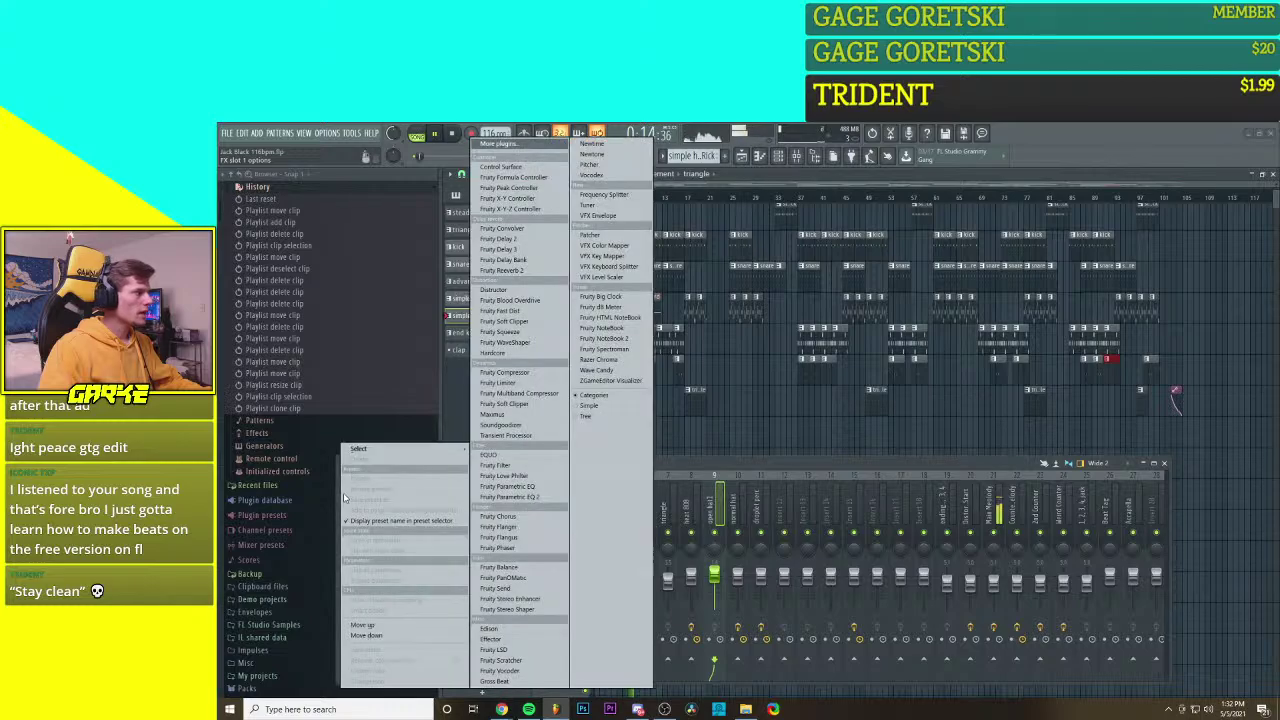
pyautogui.click(530, 436)
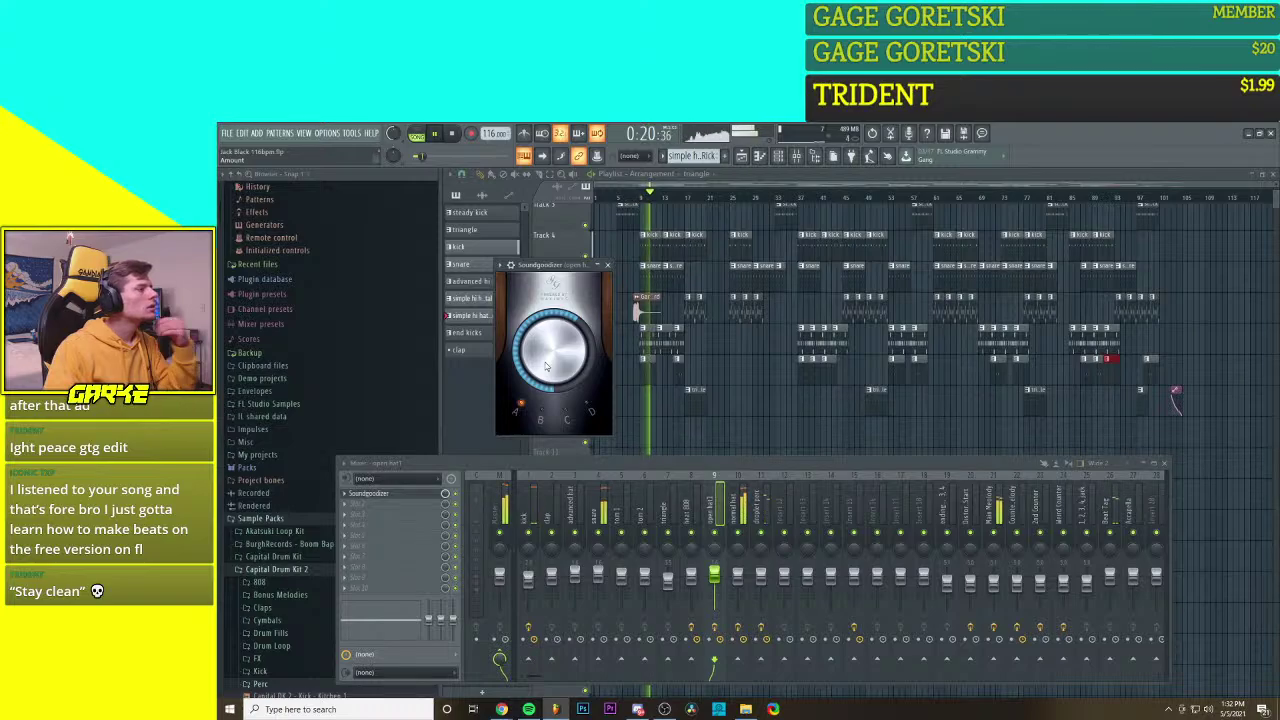
pyautogui.moveTo(546, 367); pyautogui.dragTo(555, 303)
pyautogui.press('space')
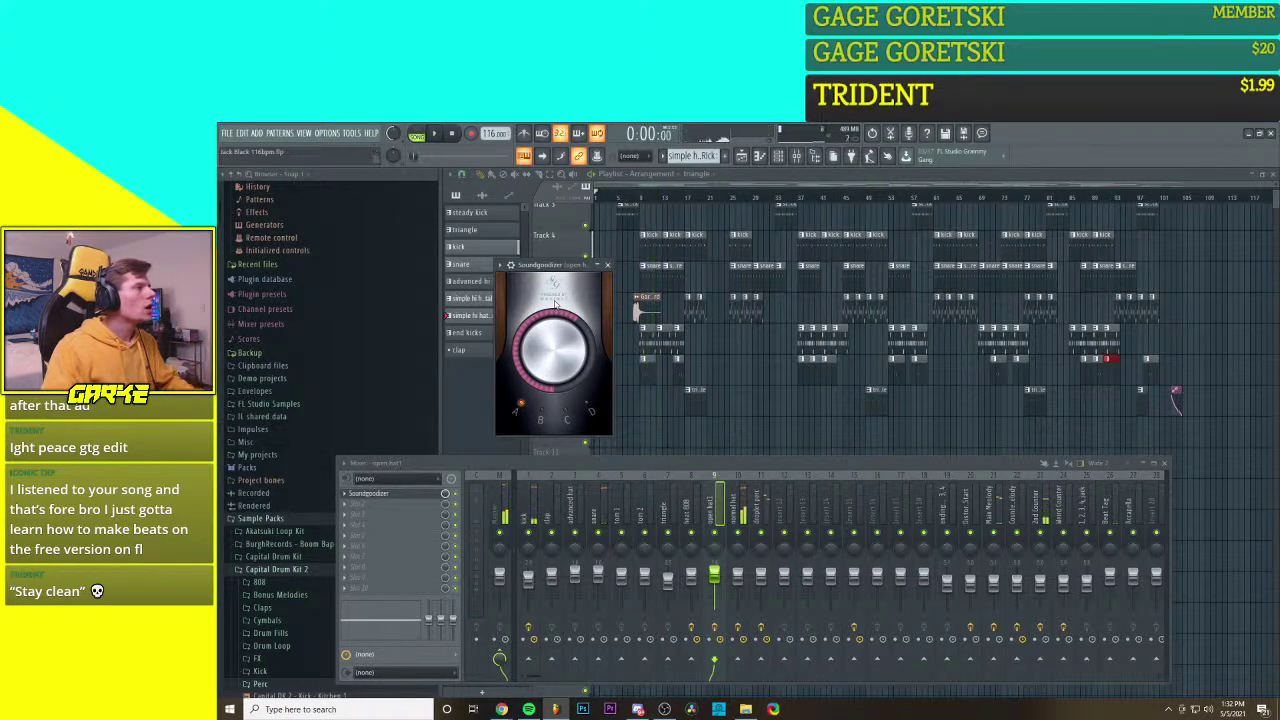
pyautogui.click(607, 265)
# Step: Open the simple hi hat Perc - Rick pattern in the piano roll and pan its two notes hard to opposite sides
pyautogui.click(645, 366)
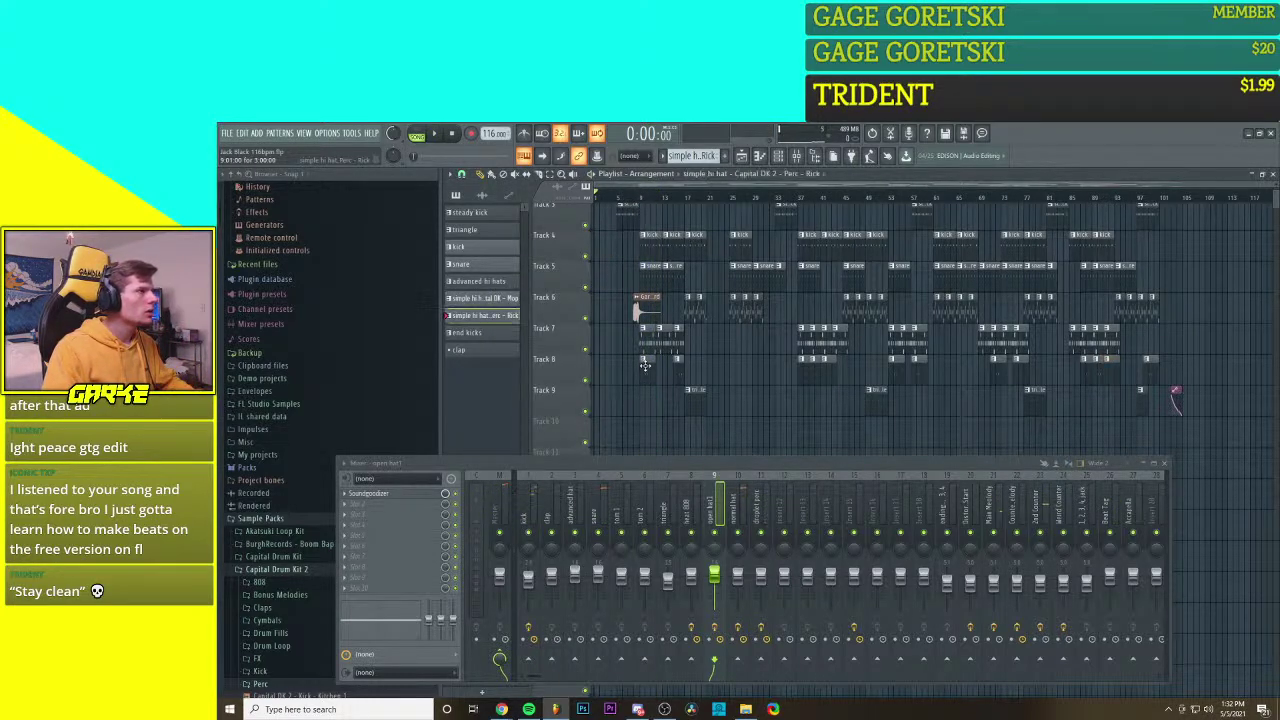
pyautogui.click(761, 157)
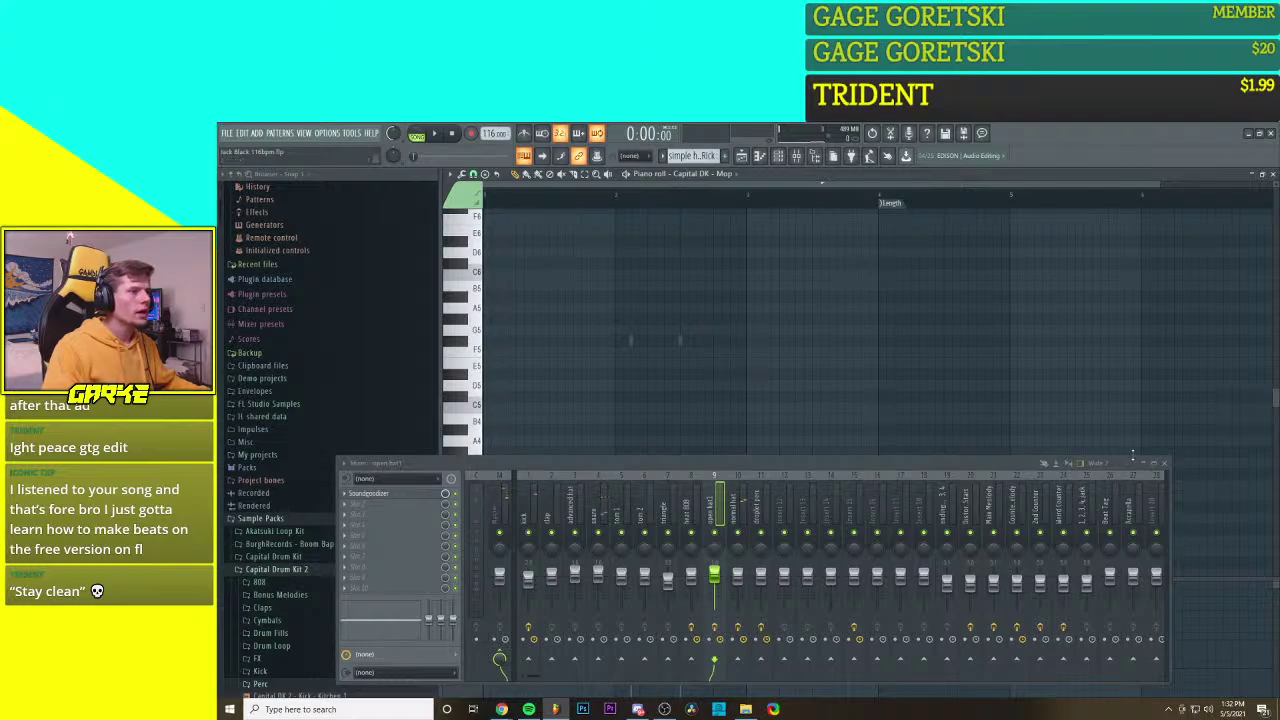
pyautogui.click(1146, 463)
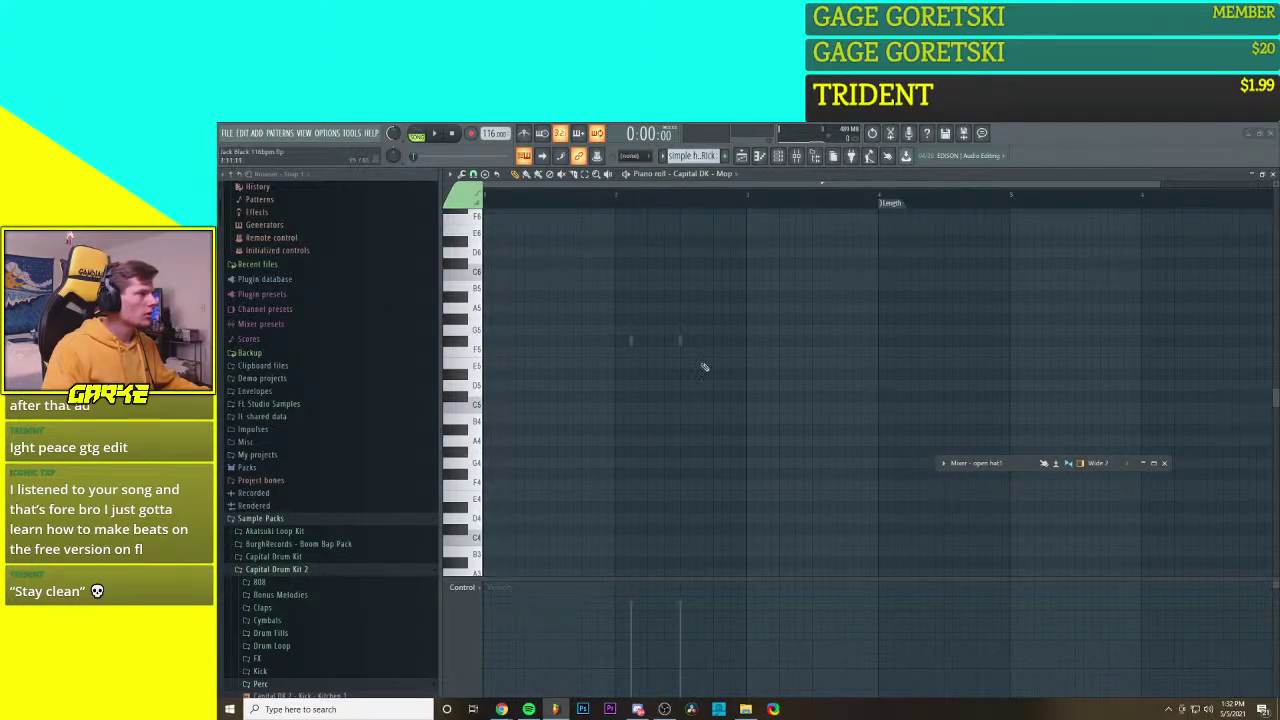
pyautogui.doubleClick(680, 342)
pyautogui.moveTo(715, 303); pyautogui.dragTo(600, 392)
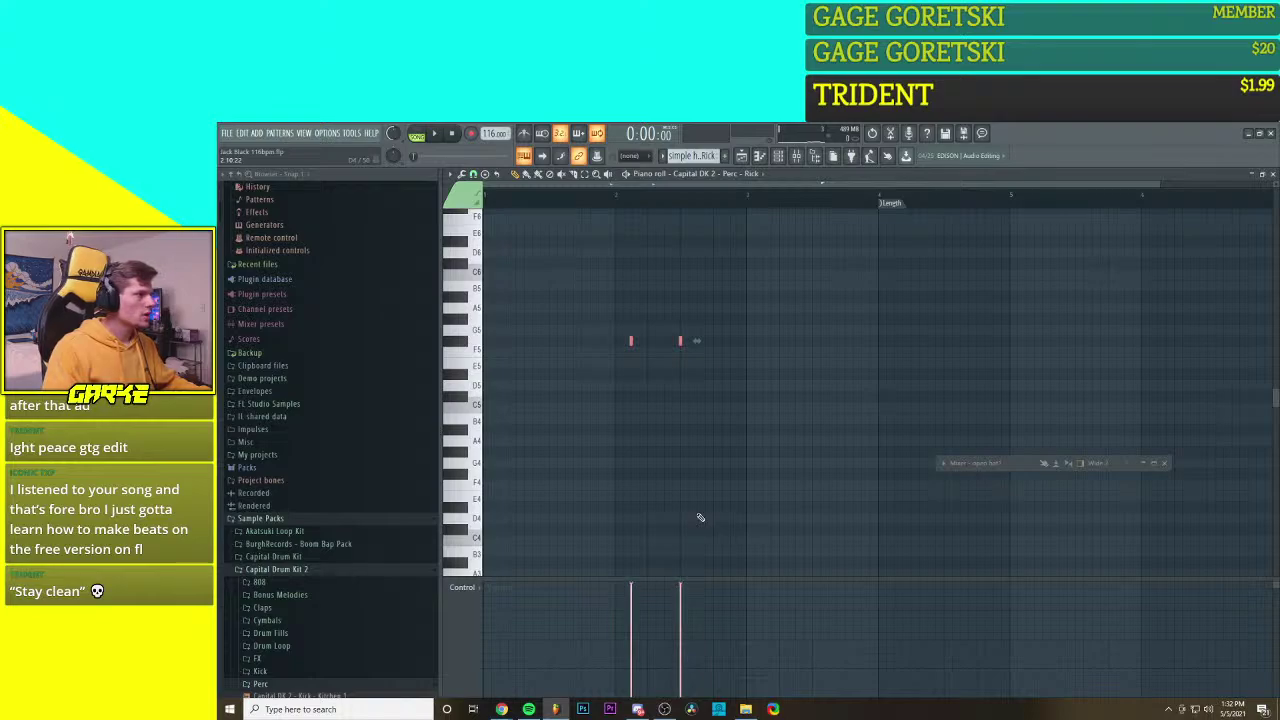
pyautogui.click(462, 587)
pyautogui.click(600, 645)
pyautogui.moveTo(630, 648); pyautogui.dragTo(634, 586)
pyautogui.moveTo(683, 674); pyautogui.dragTo(680, 695)
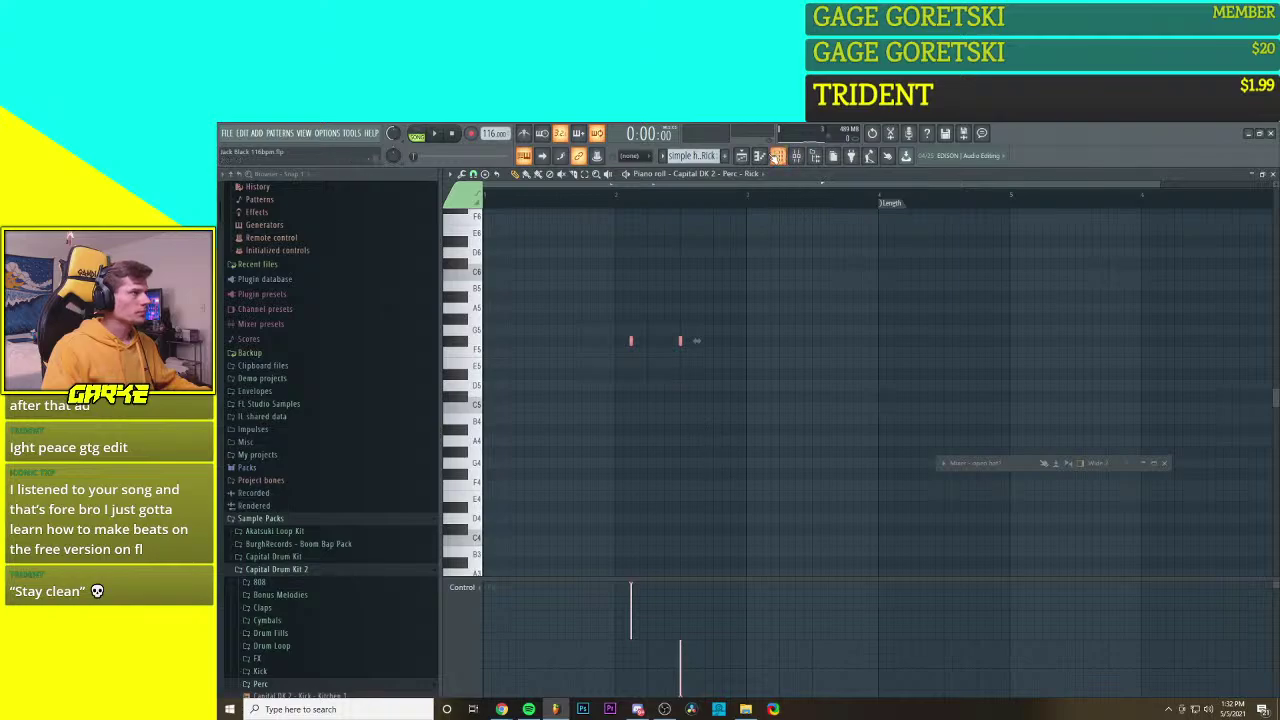
# Step: Compare the notes and panning of the neighbouring hi-hat and end kicks patterns in the piano roll
pyautogui.scroll(2, 716, 157)
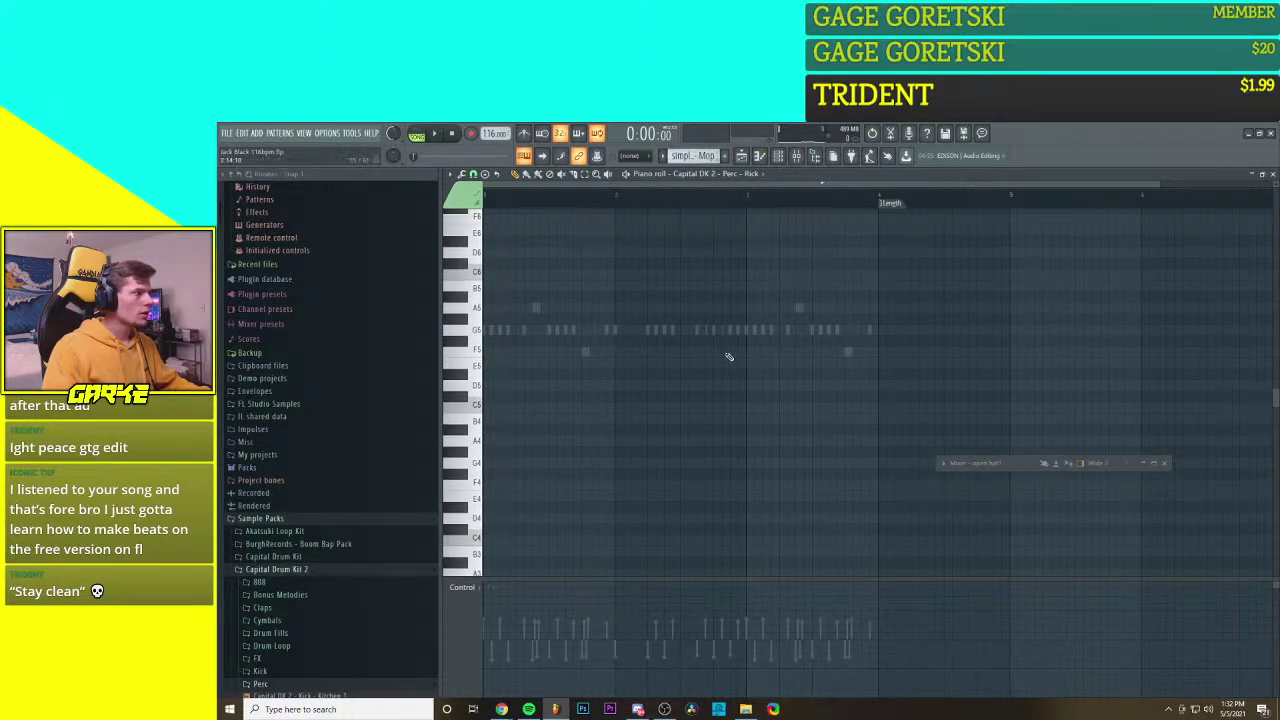
pyautogui.scroll(1, 712, 157)
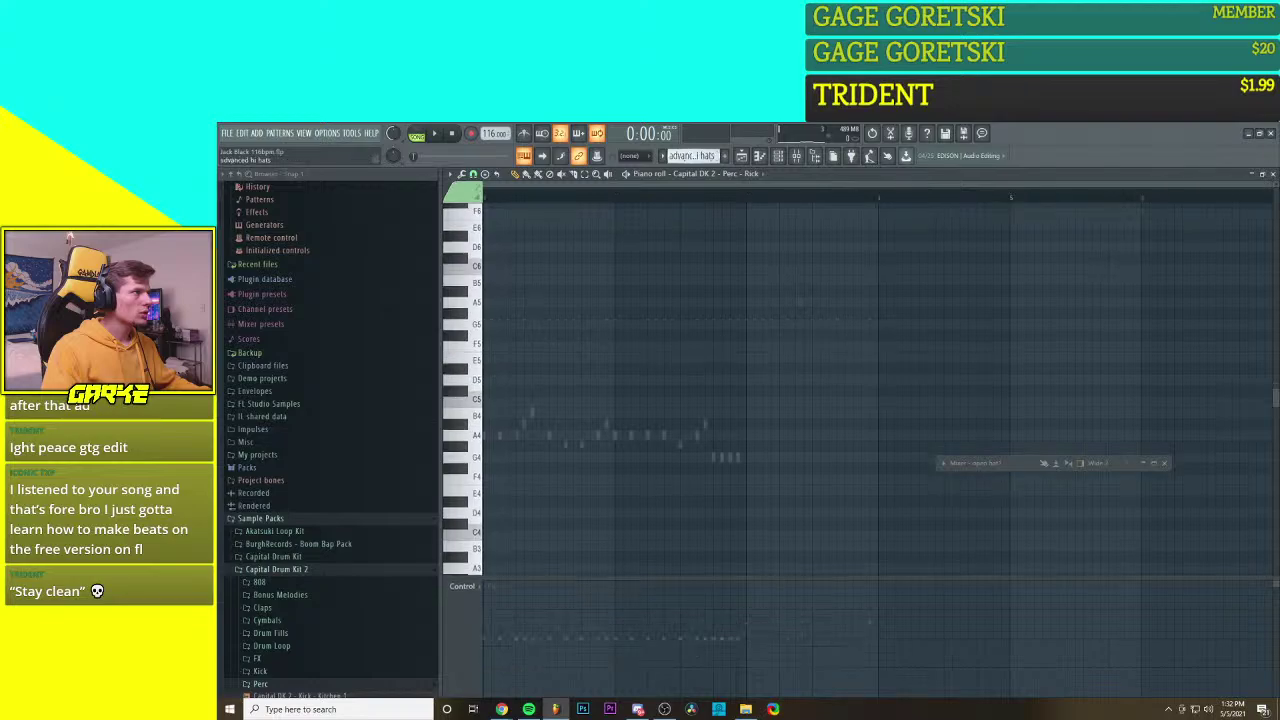
pyautogui.scroll(-1, 693, 156)
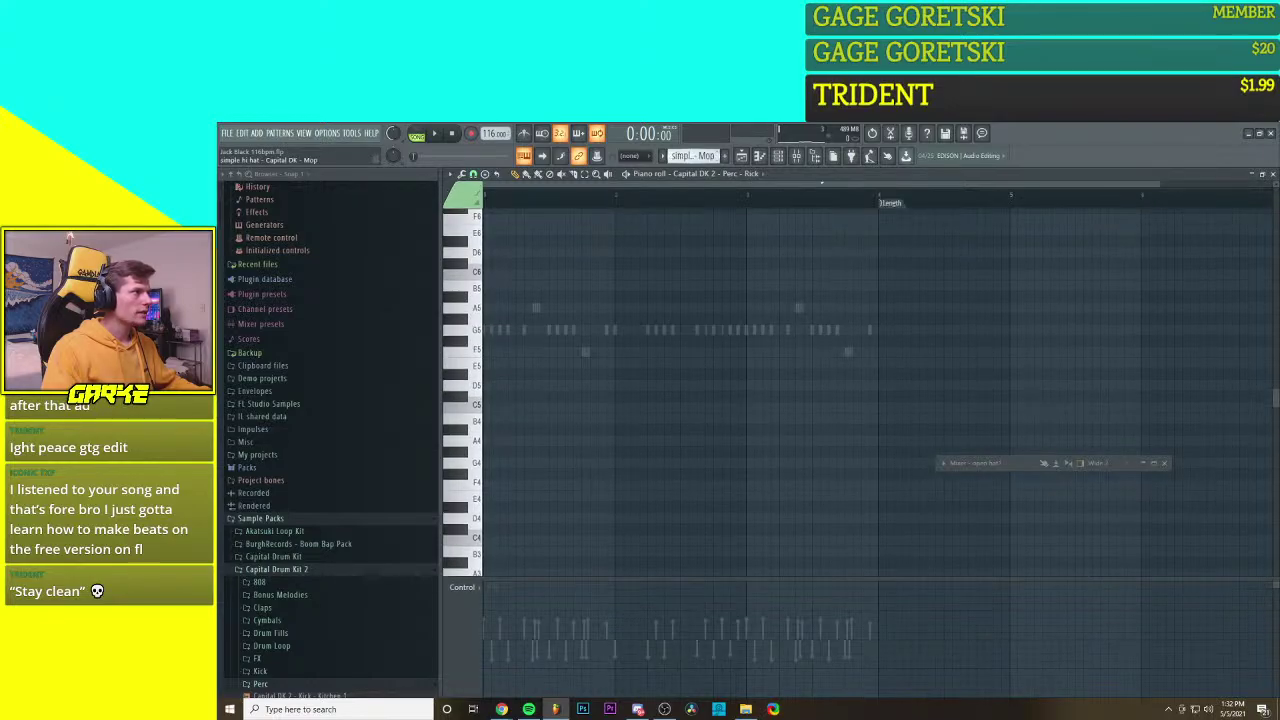
pyautogui.scroll(-1, 693, 156)
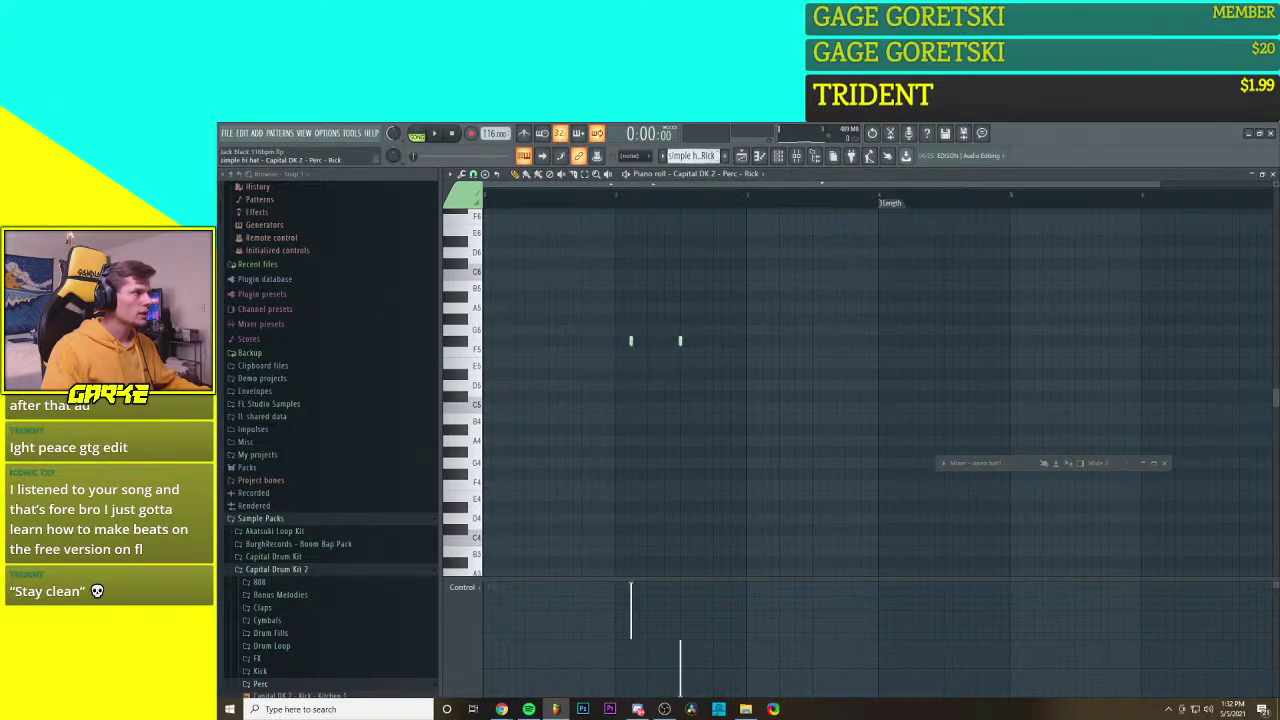
pyautogui.scroll(-1, 693, 156)
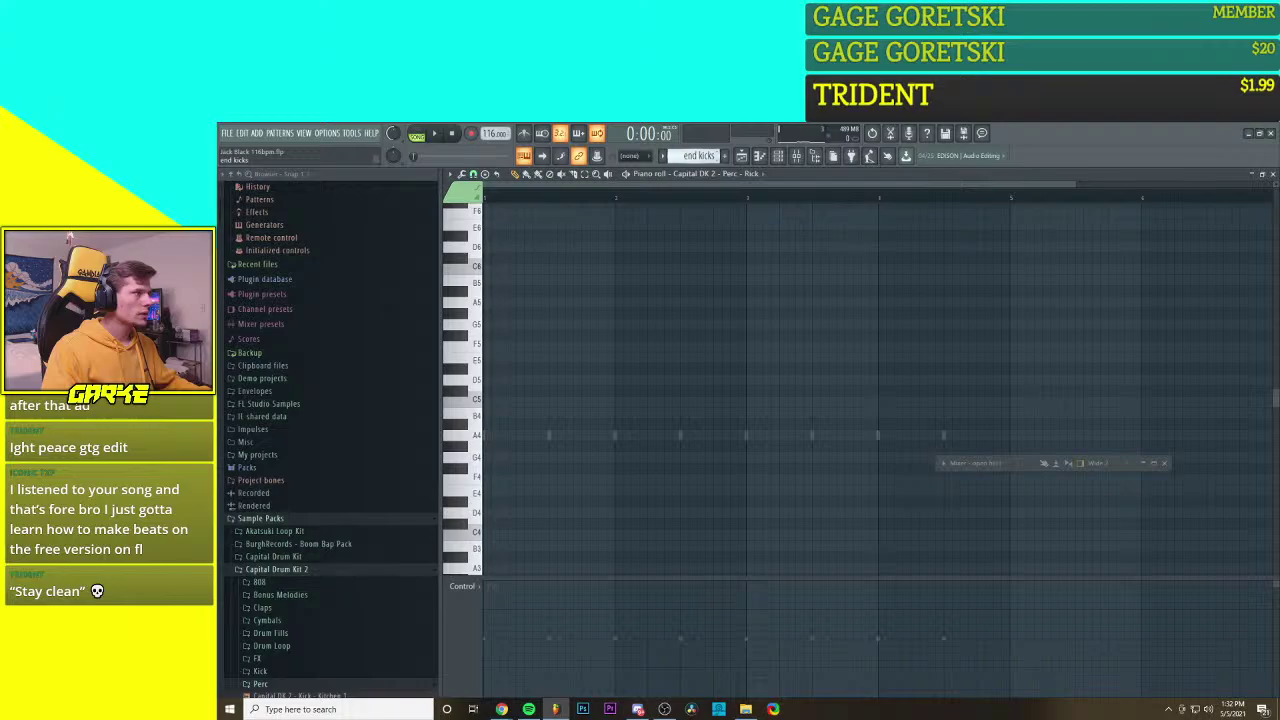
pyautogui.scroll(1, 693, 156)
# Step: Return to the playlist and restore the minimized mixer
pyautogui.click(741, 156)
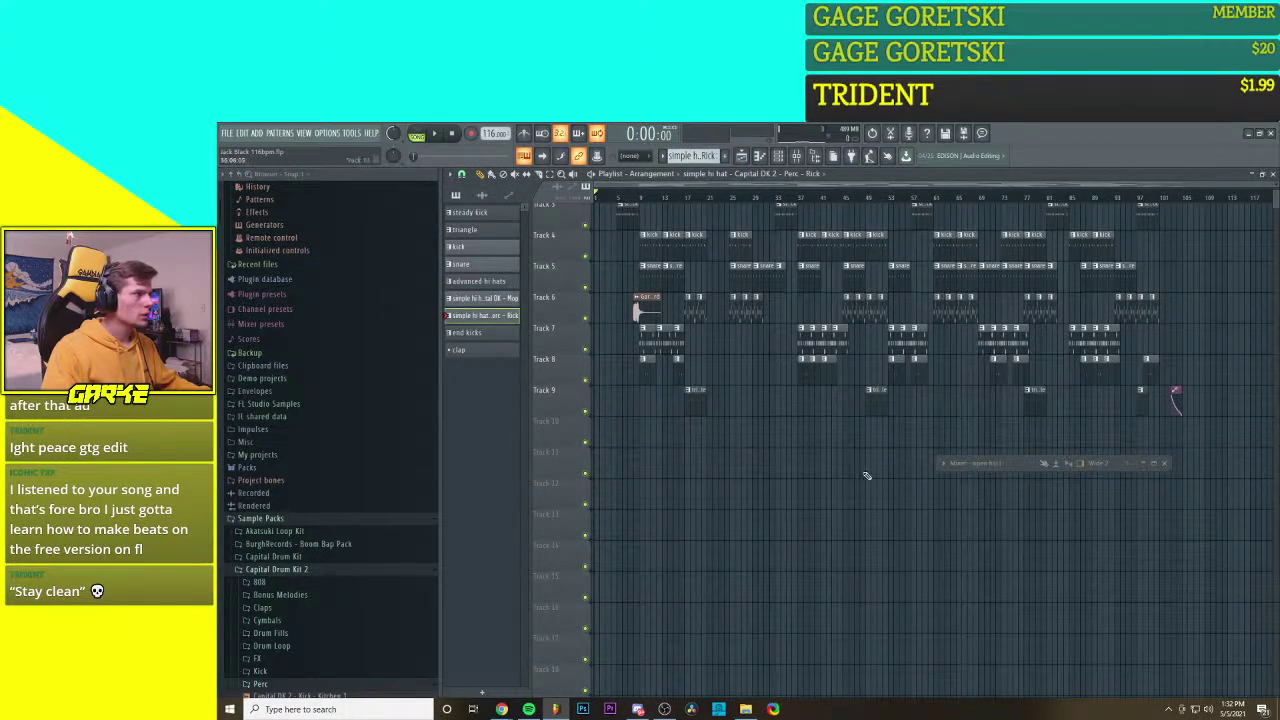
pyautogui.click(1154, 465)
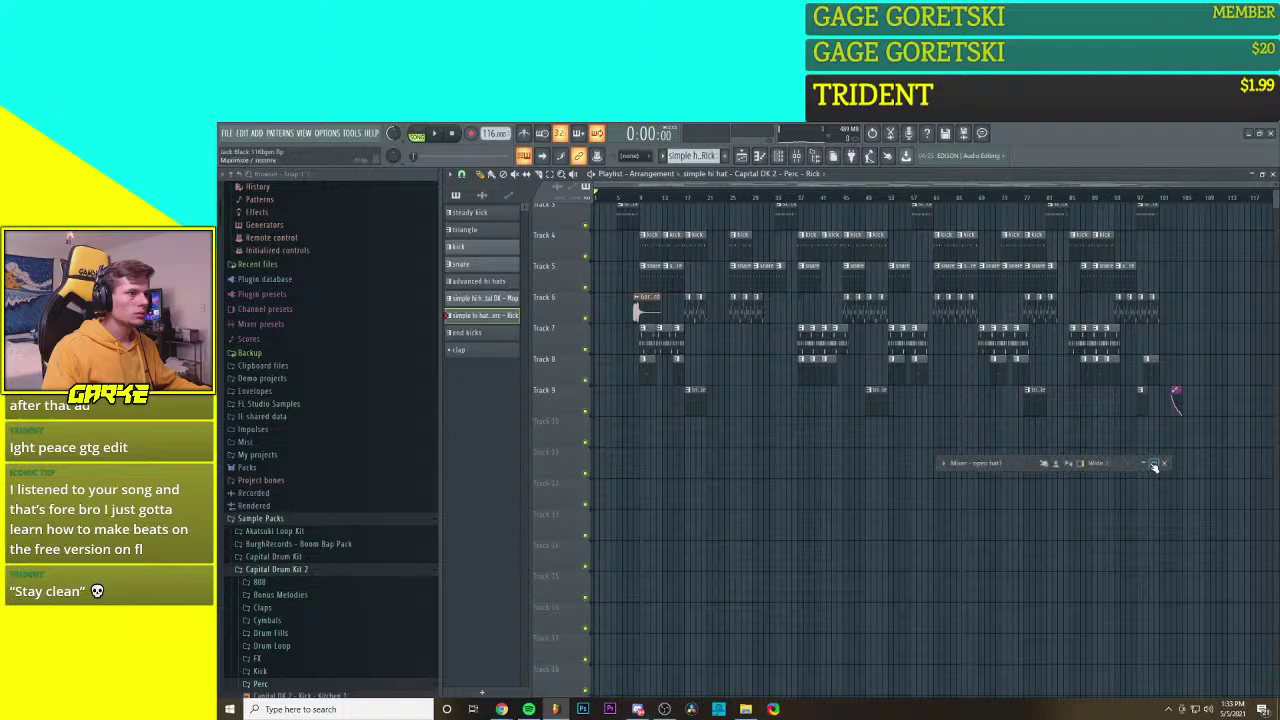
pyautogui.click(1262, 129)
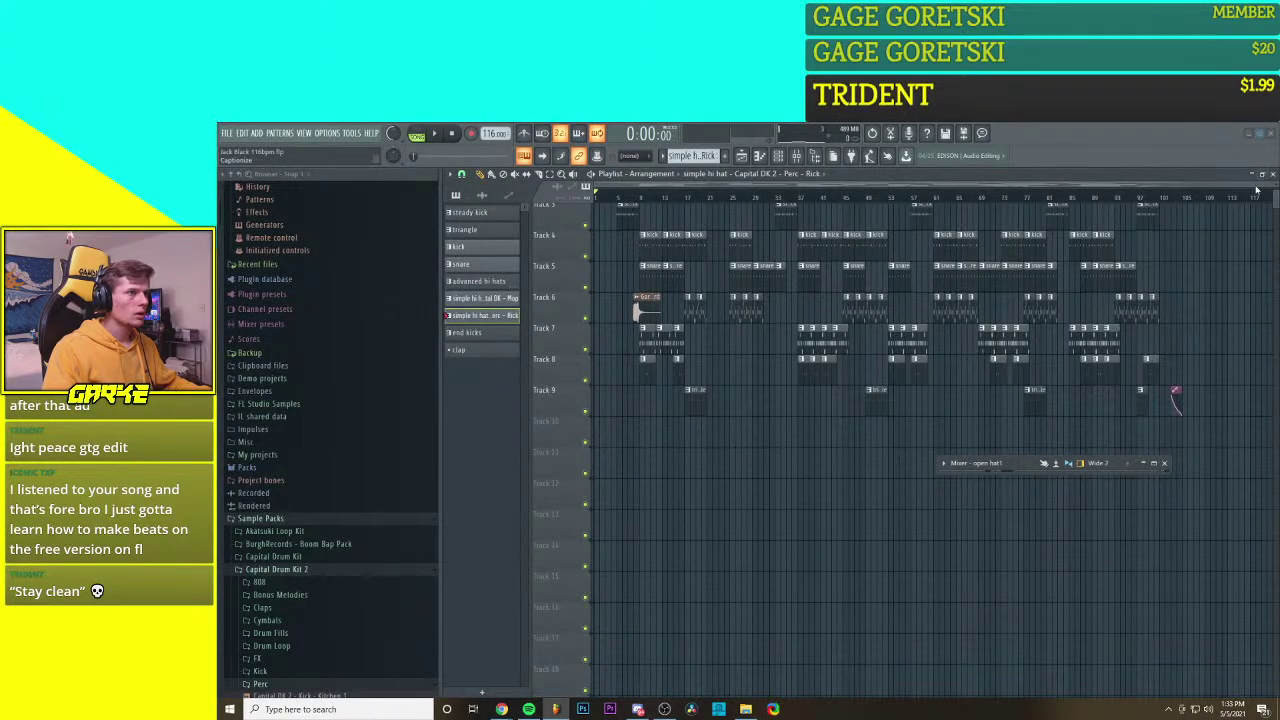
pyautogui.click(1160, 467)
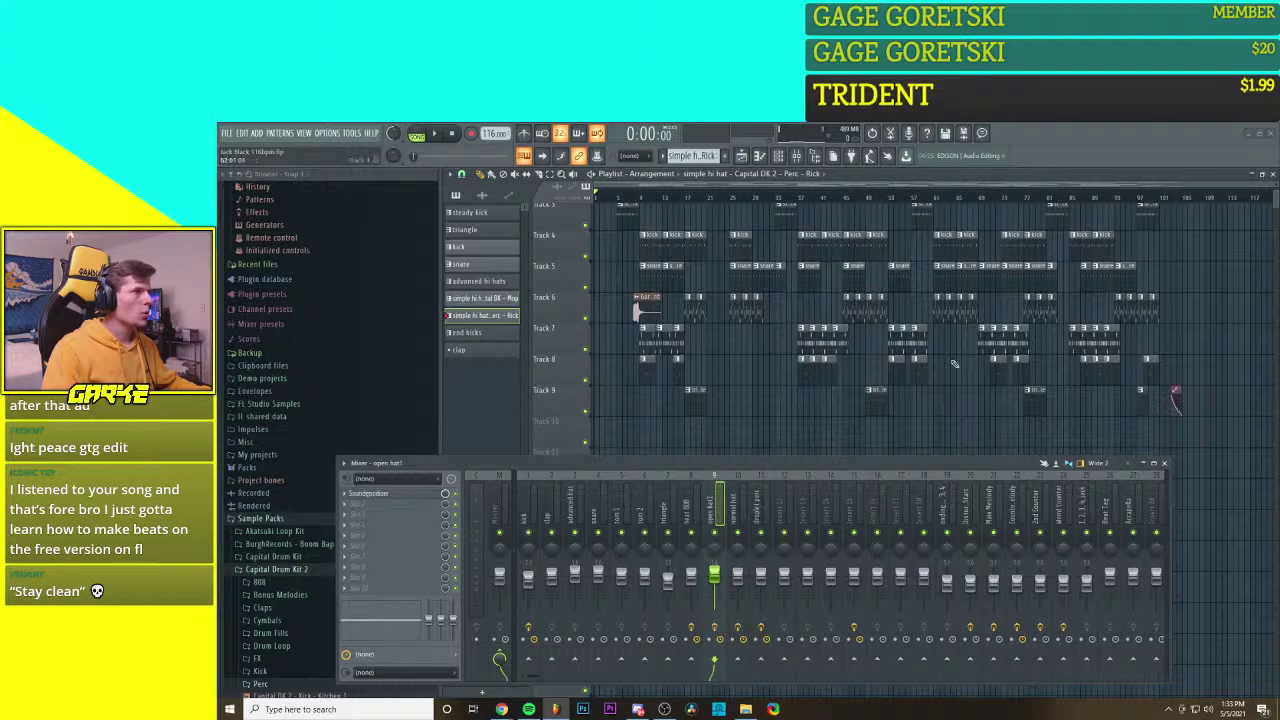
# Step: Delete the end kicks and clap patterns from the project, confirming each deletion
pyautogui.scroll(4, 1150, 320)
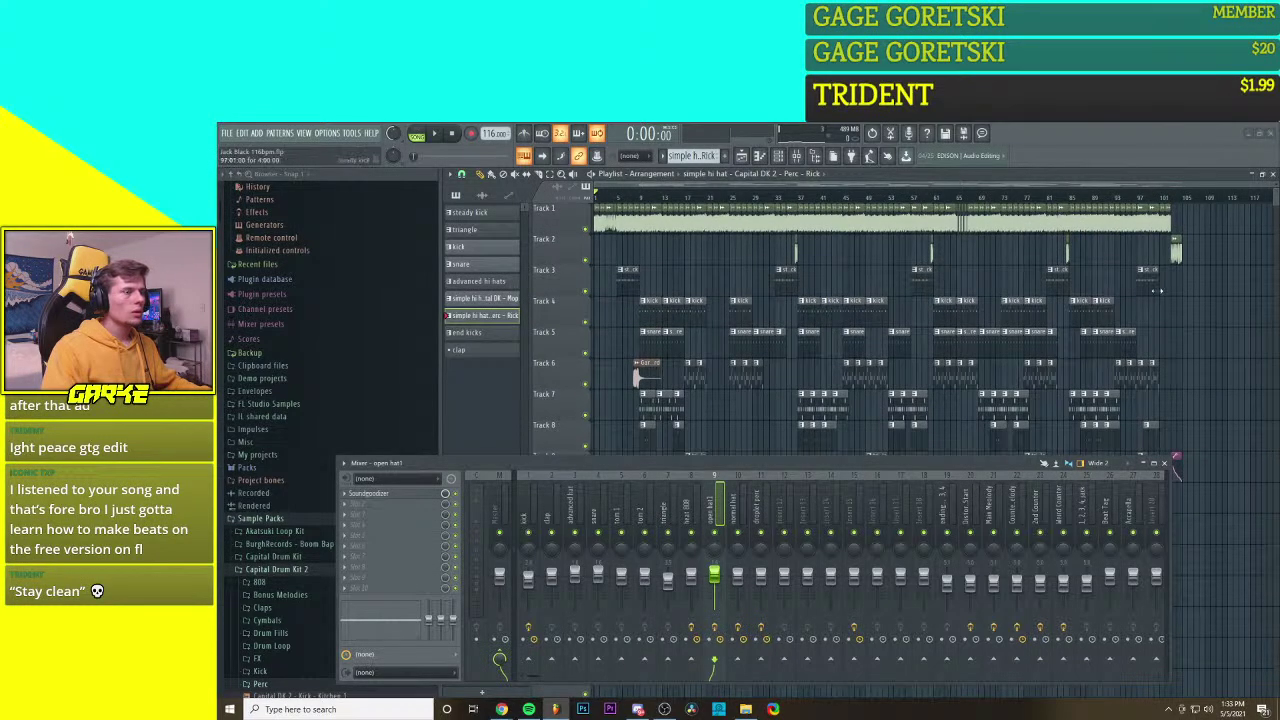
pyautogui.scroll(4, 1168, 341)
pyautogui.scroll(2, 1168, 341)
pyautogui.scroll(-2, 1168, 343)
pyautogui.moveTo(1178, 381); pyautogui.dragTo(1157, 359)
pyautogui.scroll(-2, 1122, 312)
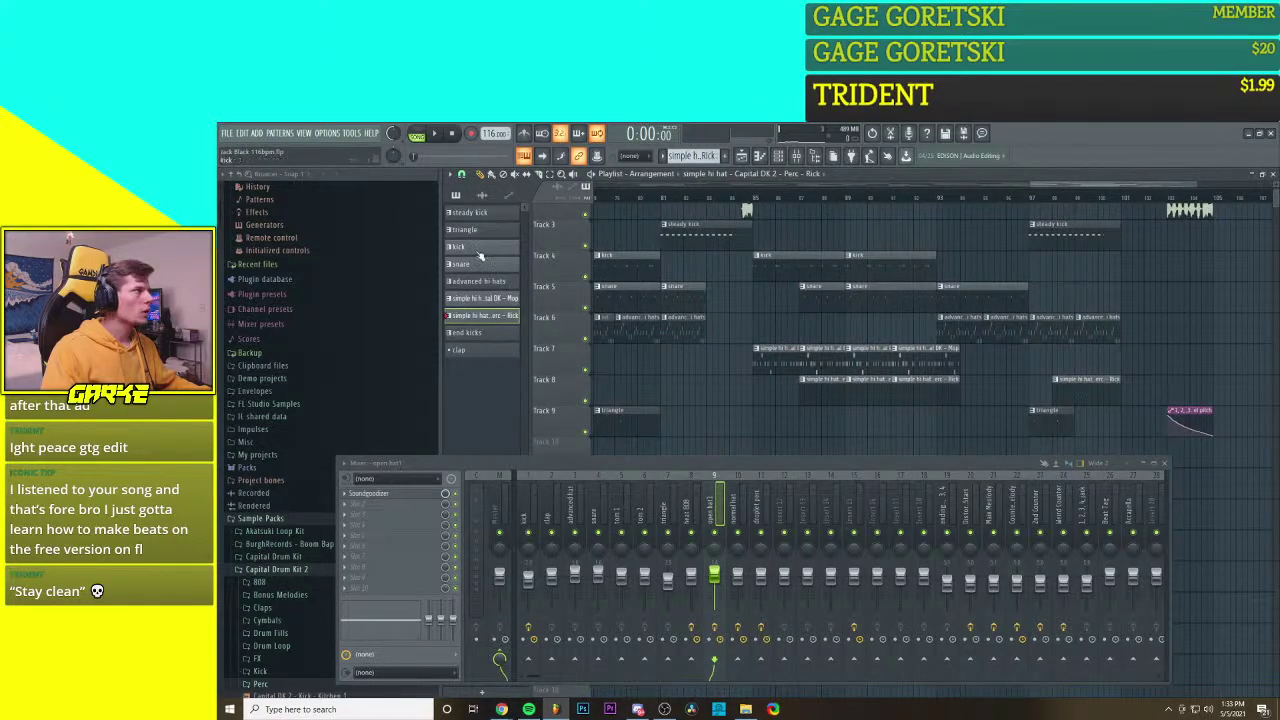
pyautogui.click(482, 332)
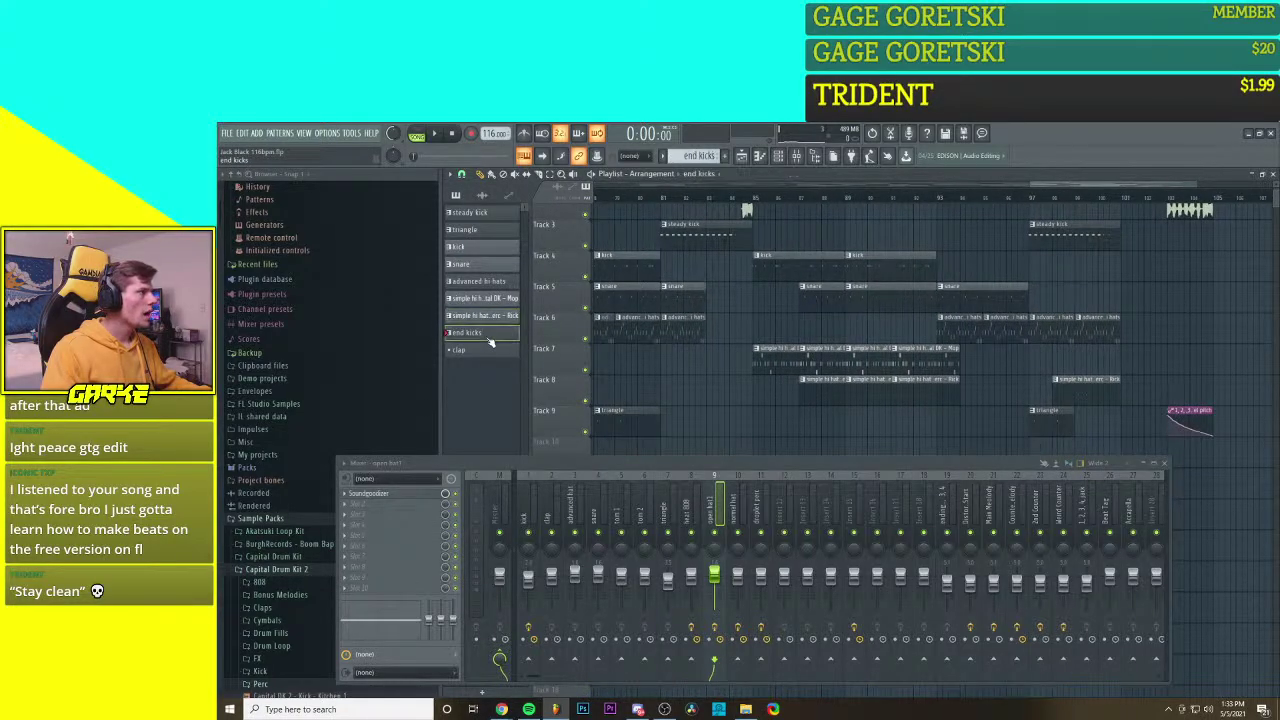
pyautogui.rightClick(489, 341)
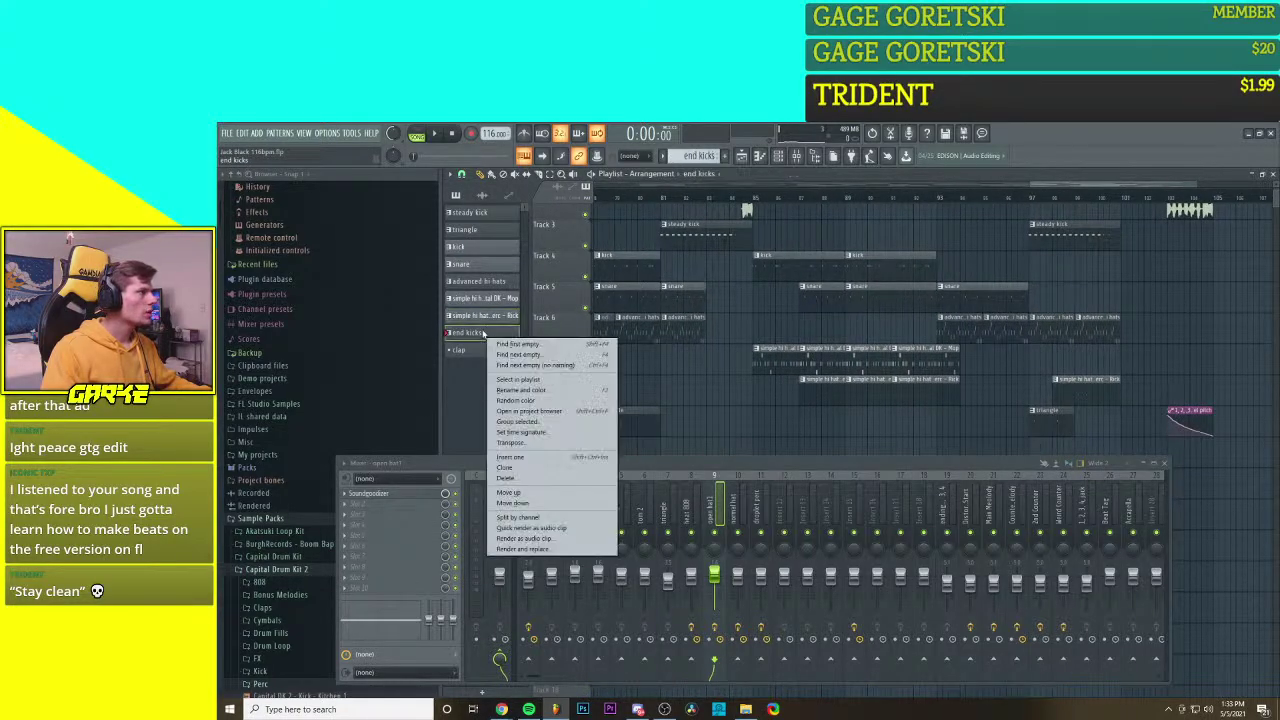
pyautogui.click(526, 477)
pyautogui.click(803, 446)
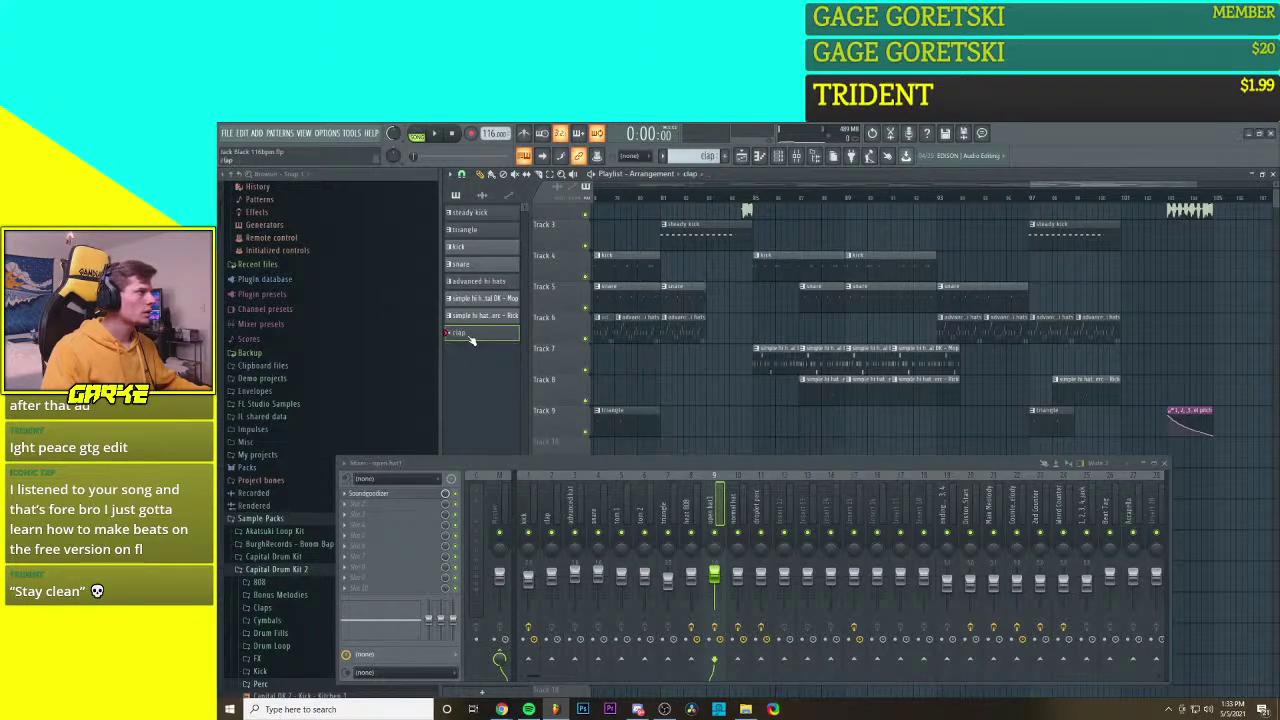
pyautogui.rightClick(462, 336)
pyautogui.click(514, 481)
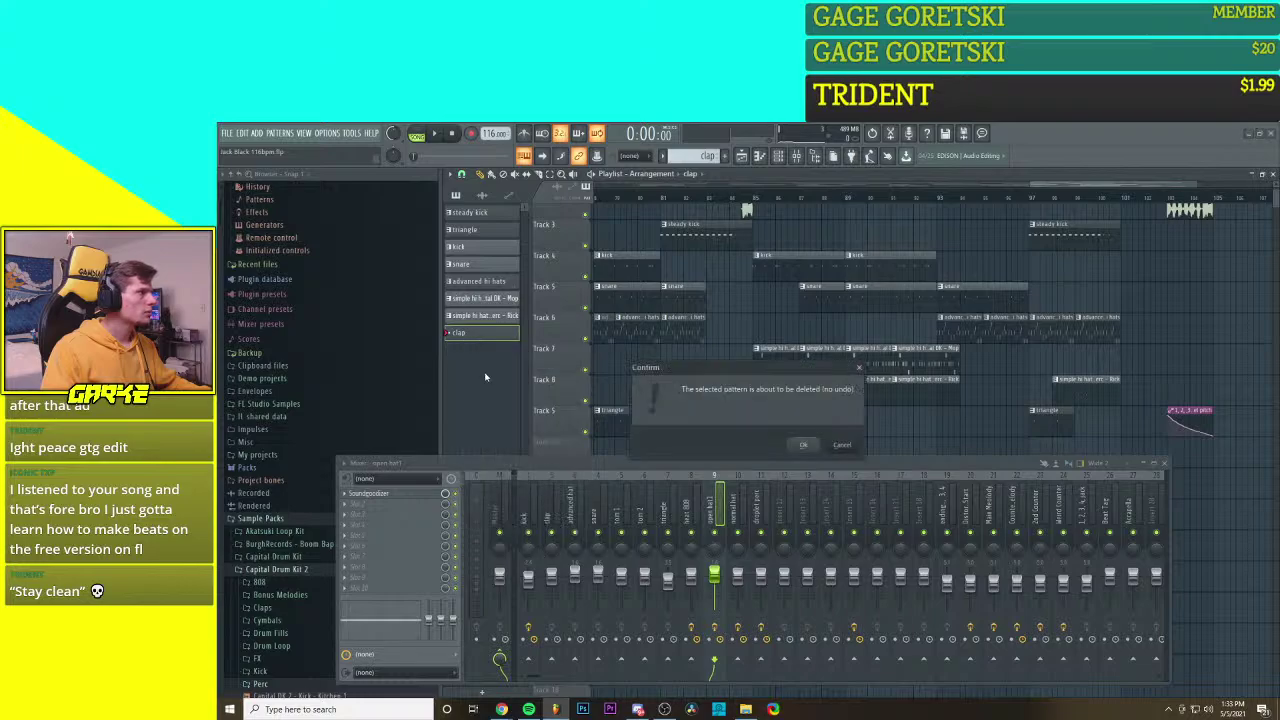
pyautogui.click(806, 447)
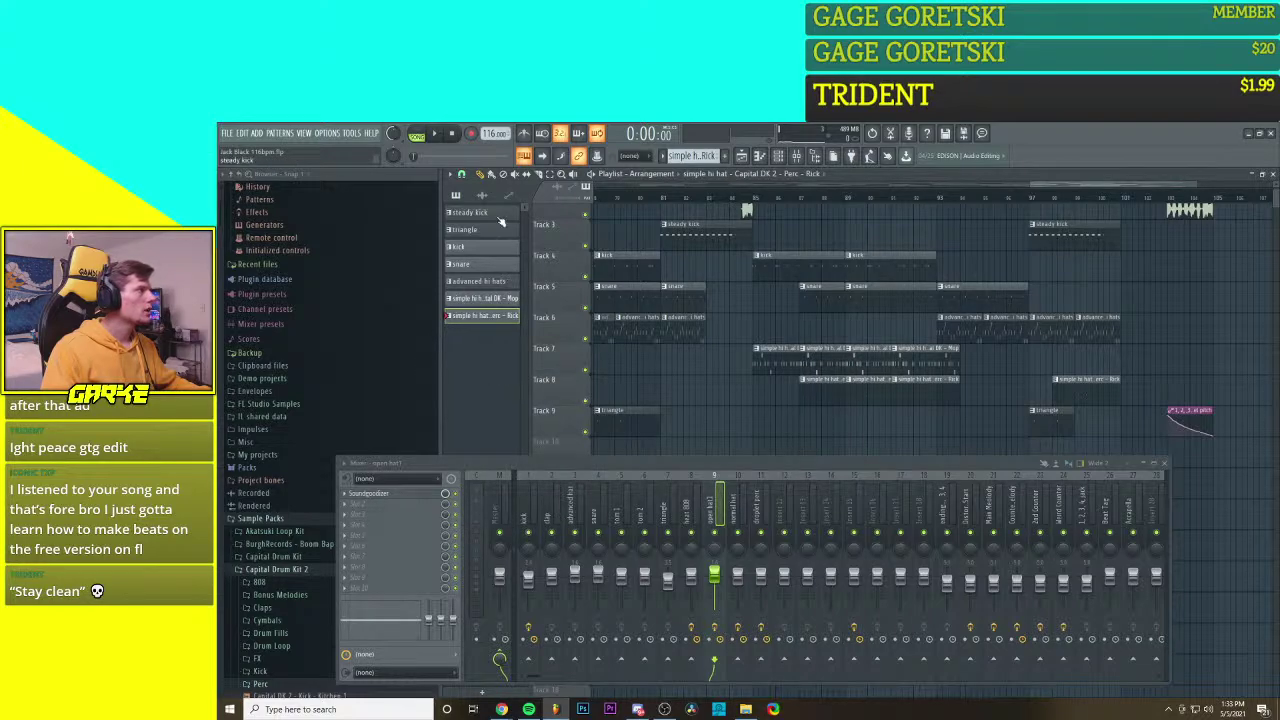
# Step: Trim the start of the third triangle clip on Track 9 to bar 78, leaving it three bars long
pyautogui.scroll(-5, 790, 385)
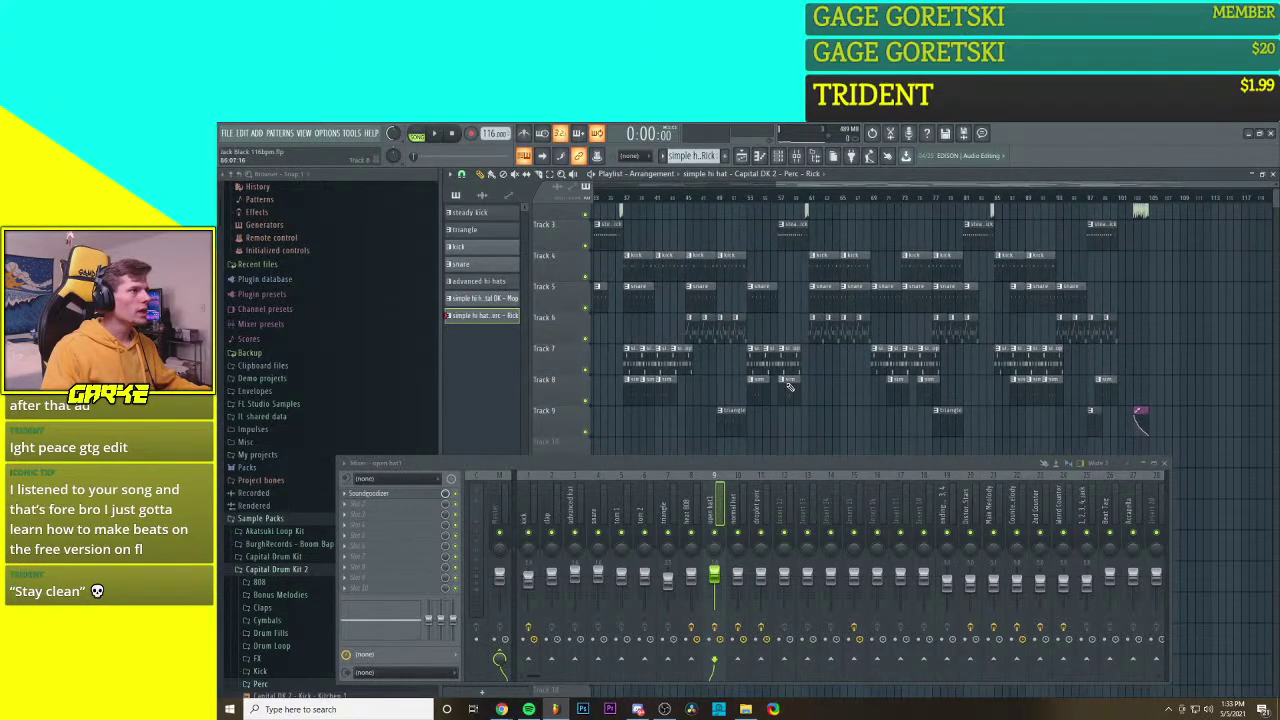
pyautogui.scroll(-1, 776, 385)
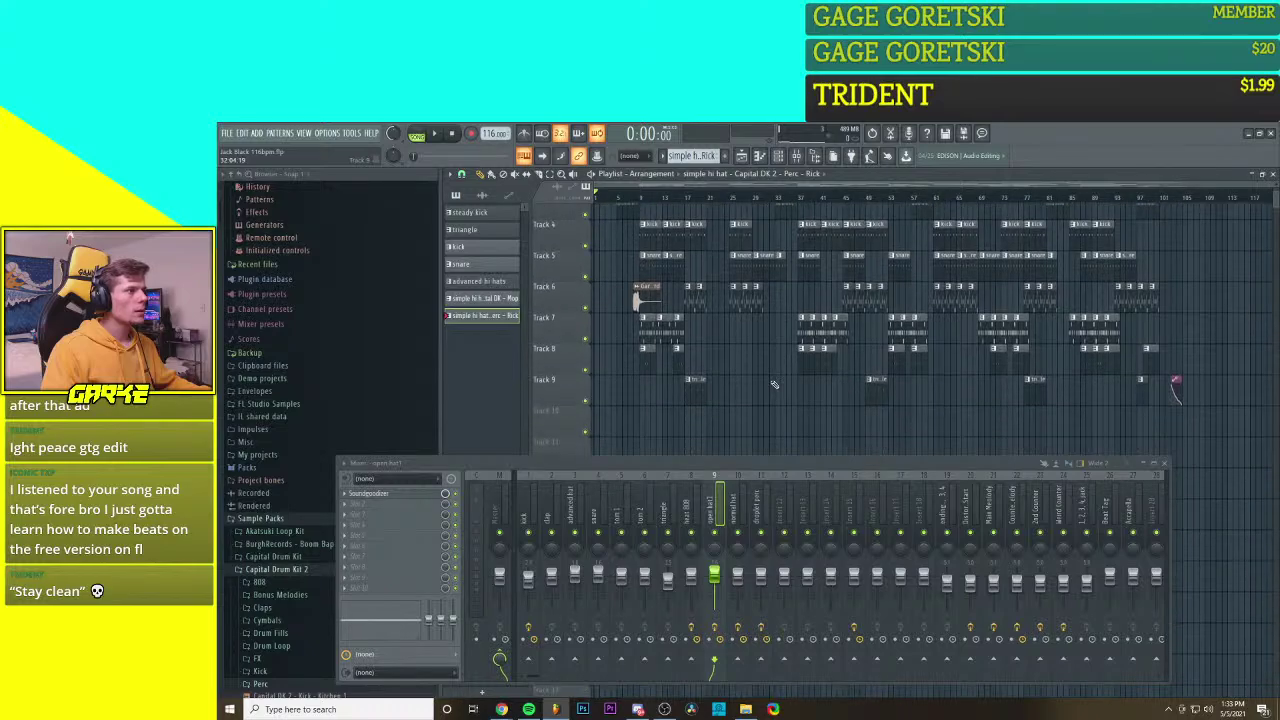
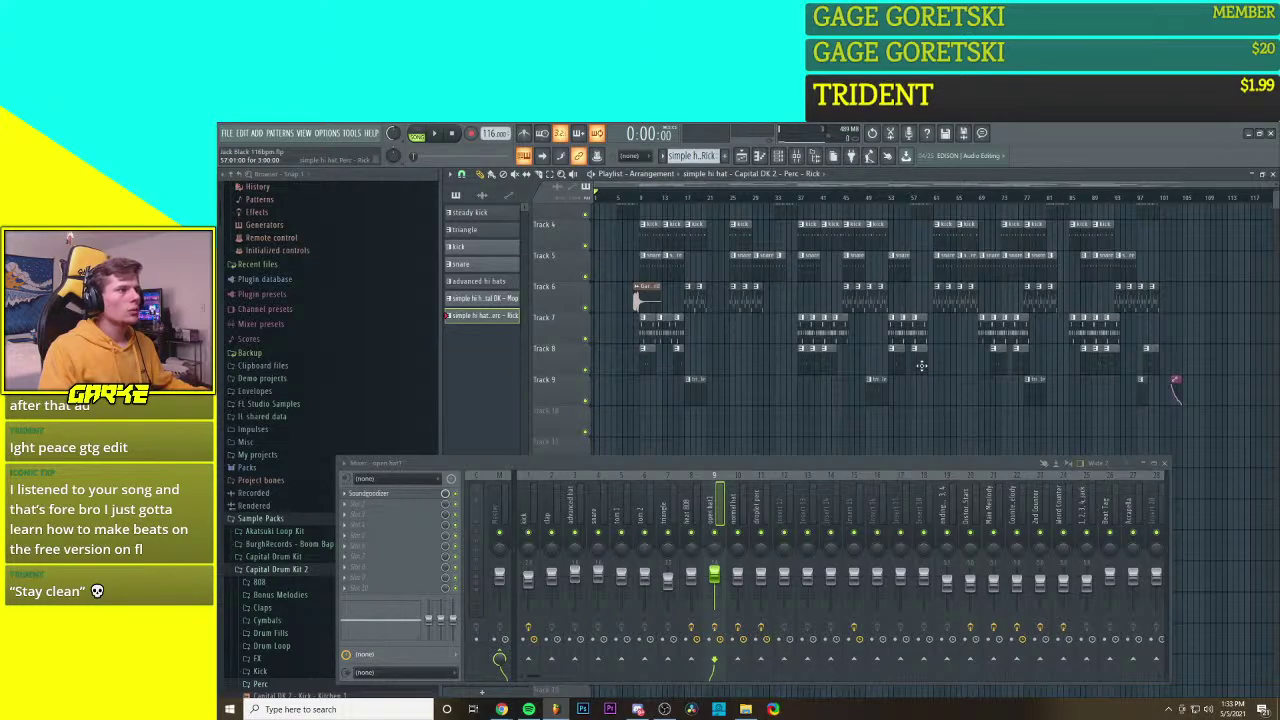
pyautogui.scroll(3, 1024, 391)
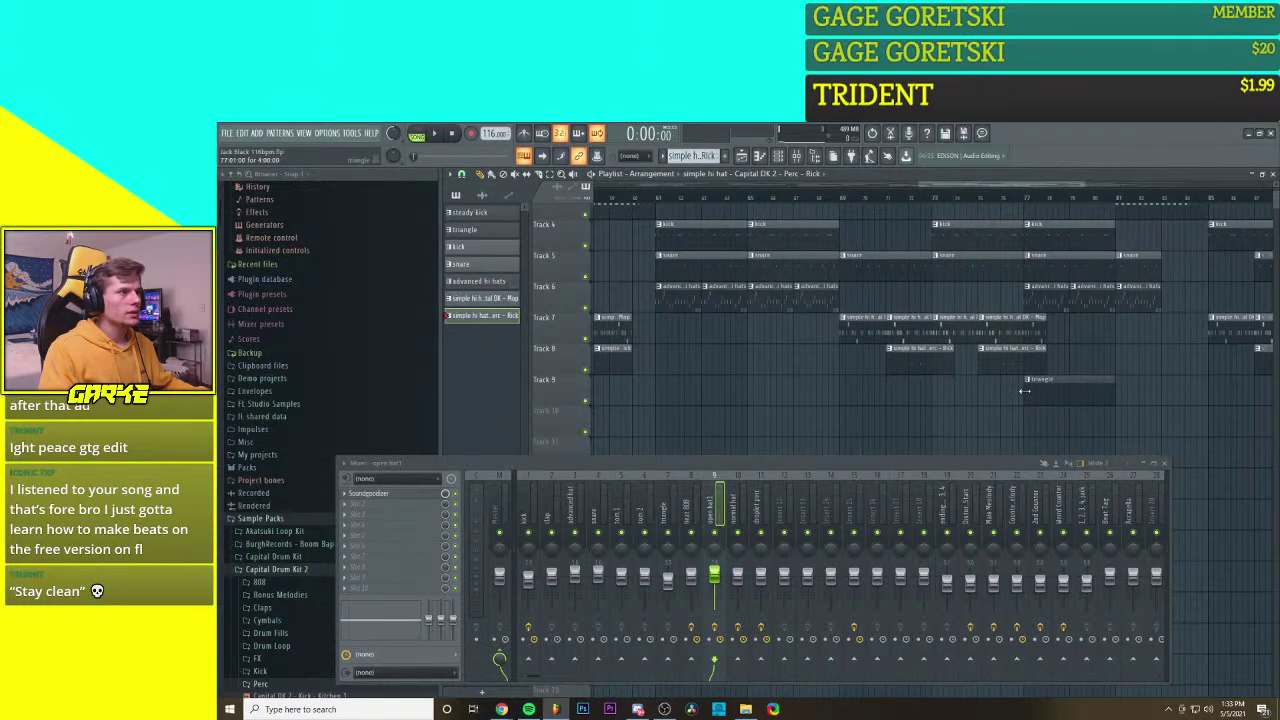
pyautogui.scroll(3, 1100, 440)
pyautogui.moveTo(835, 397); pyautogui.dragTo(856, 399)
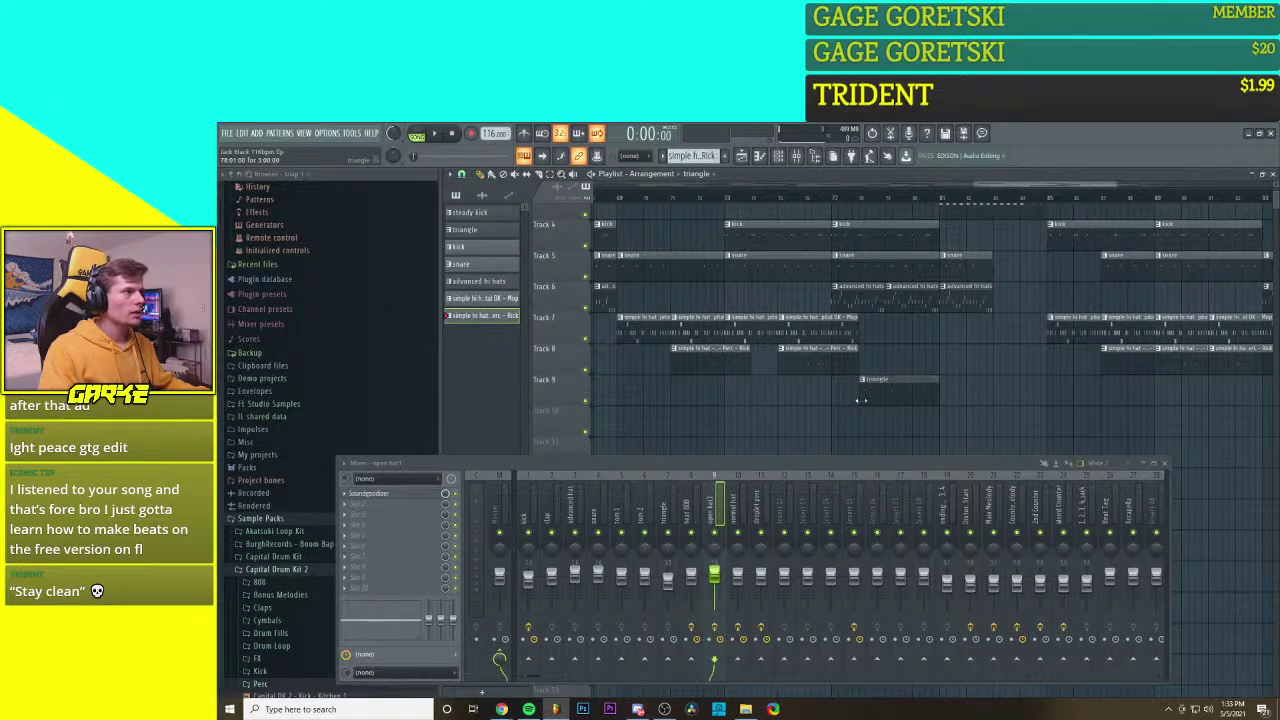
# Step: Try to move the last Perc - Rick clip on Track 8 earlier, and undo the move
pyautogui.scroll(-3, 944, 428)
pyautogui.scroll(3, 1001, 424)
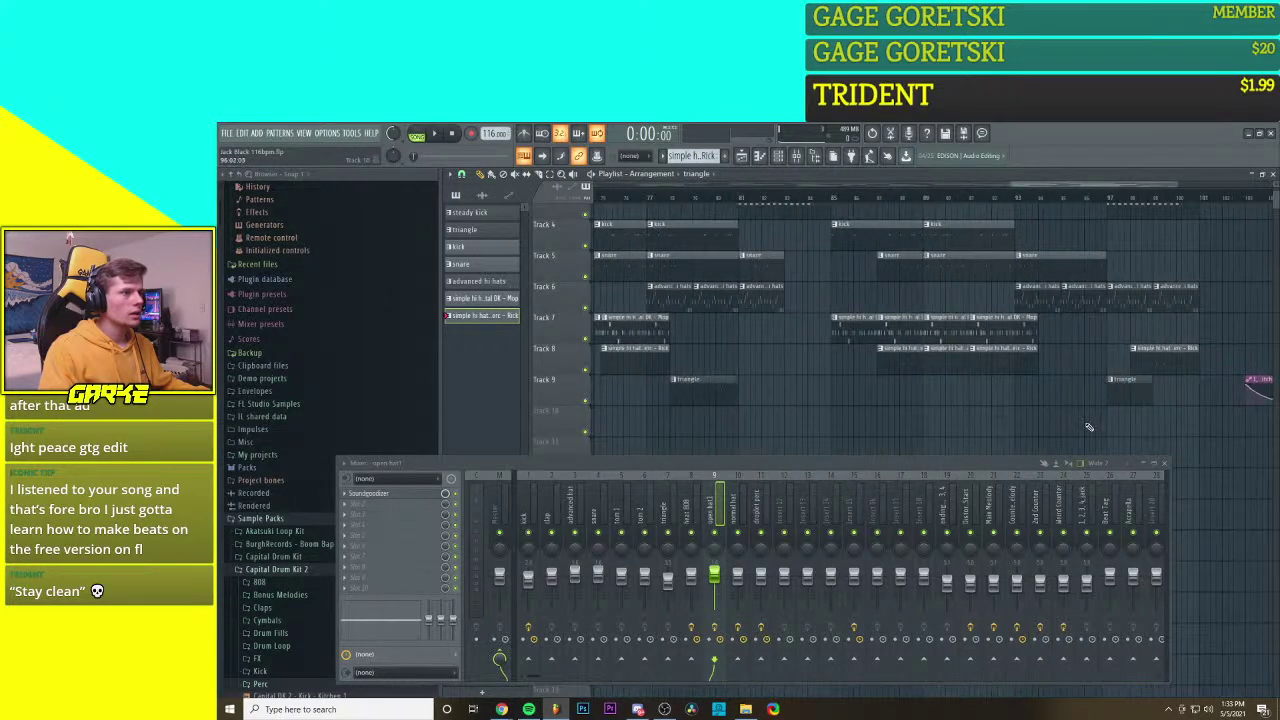
pyautogui.scroll(3, 1100, 425)
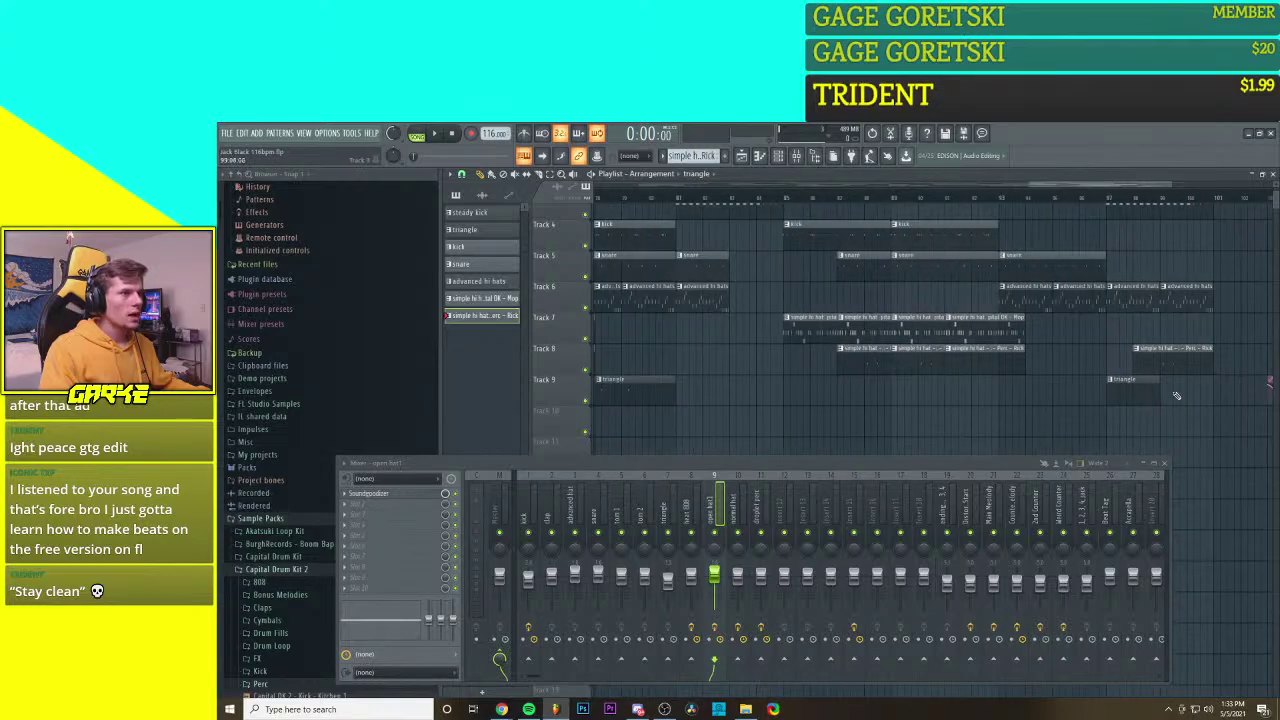
pyautogui.scroll(-5, 1100, 410)
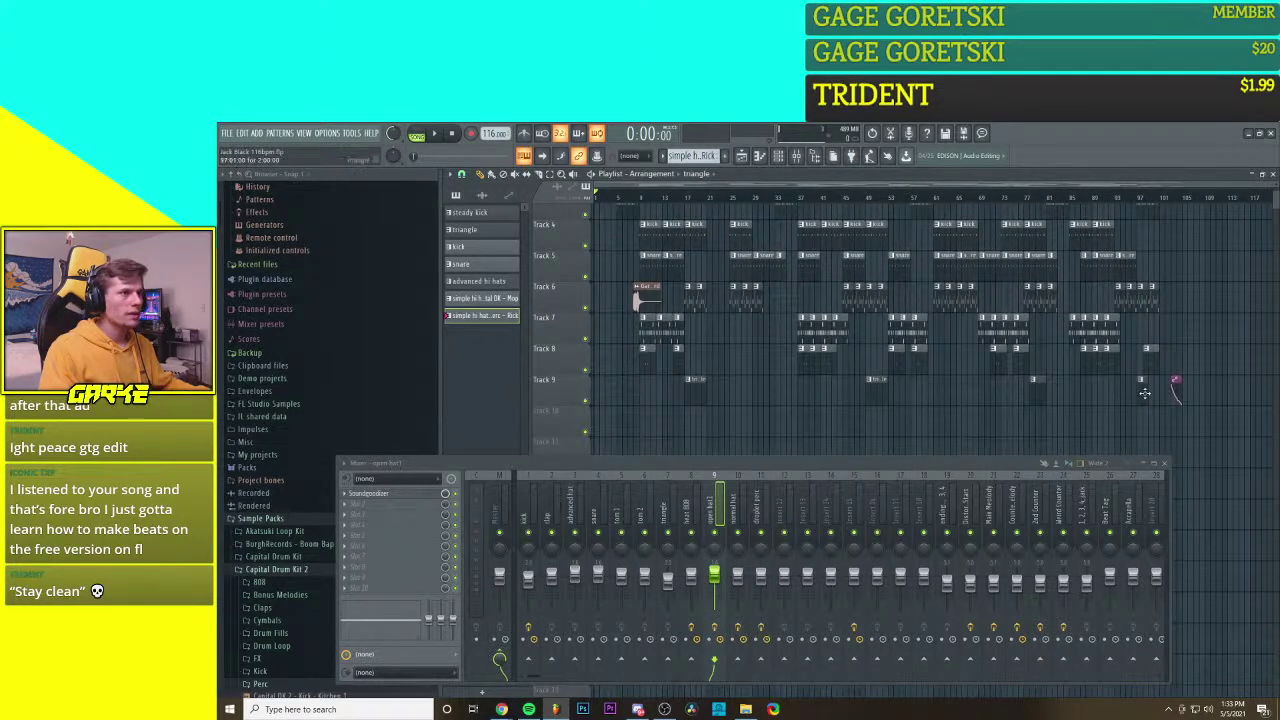
pyautogui.scroll(5, 1200, 363)
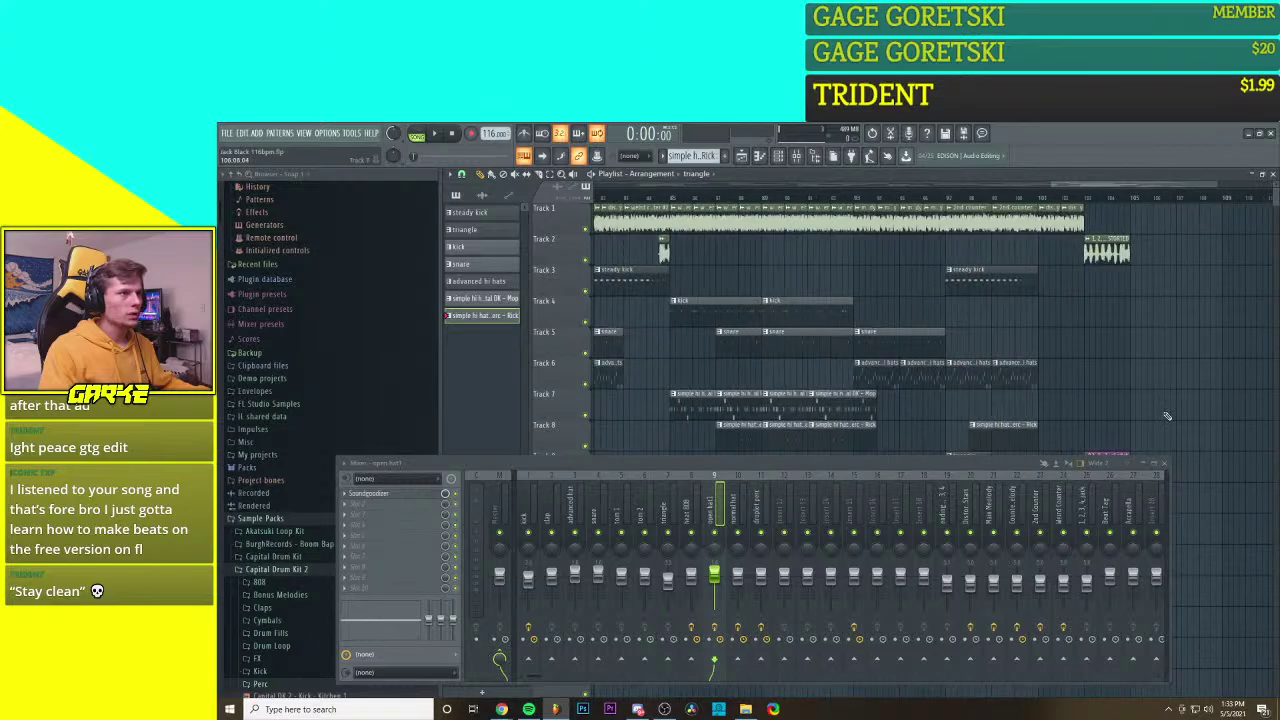
pyautogui.moveTo(1007, 383); pyautogui.dragTo(931, 374)
pyautogui.scroll(3, 1118, 386)
pyautogui.hotkey('ctrl', 'z')
pyautogui.hotkey('ctrl', 'alt', 'z')
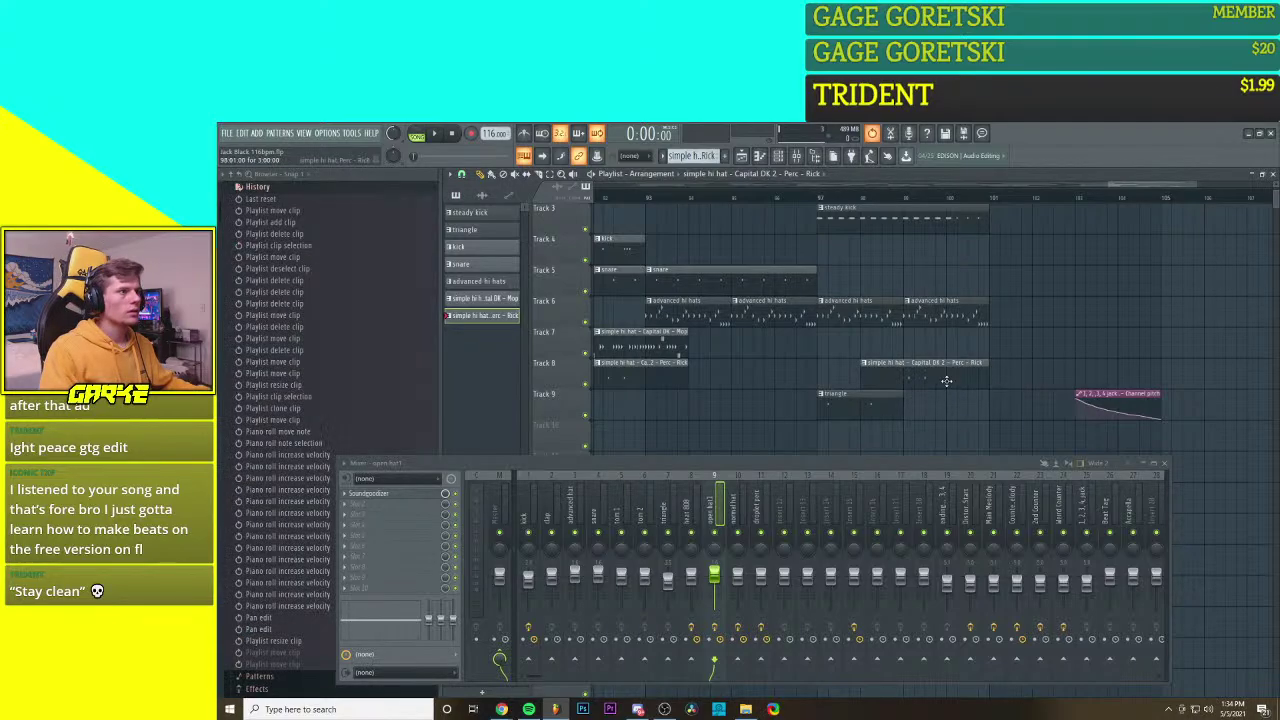
pyautogui.scroll(4, 914, 400)
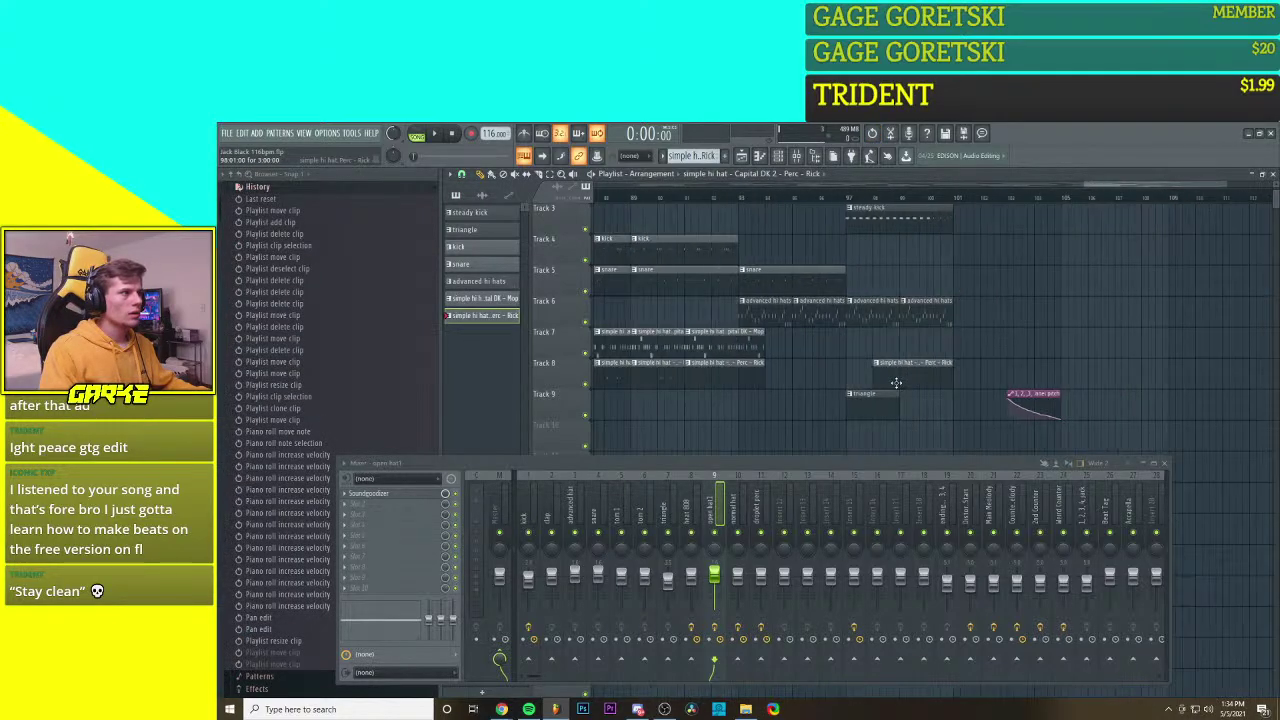
pyautogui.scroll(-4, 914, 408)
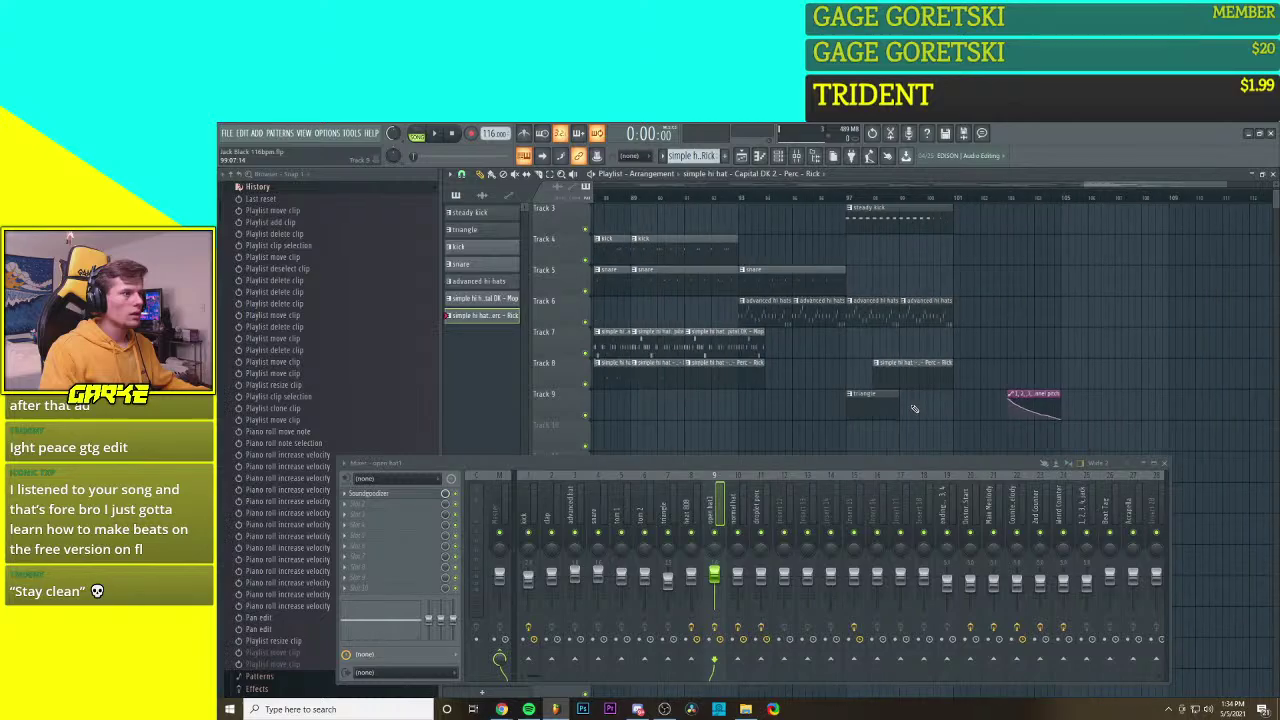
pyautogui.scroll(1, 914, 408)
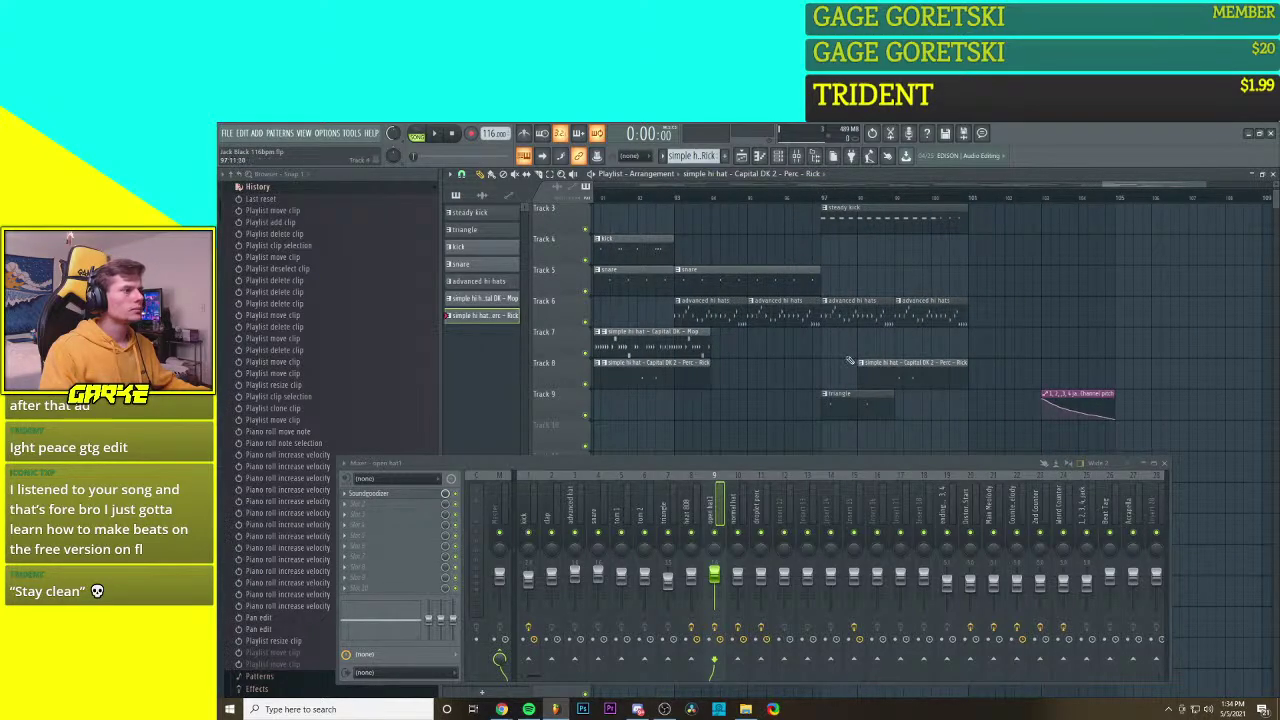
pyautogui.scroll(-5, 849, 360)
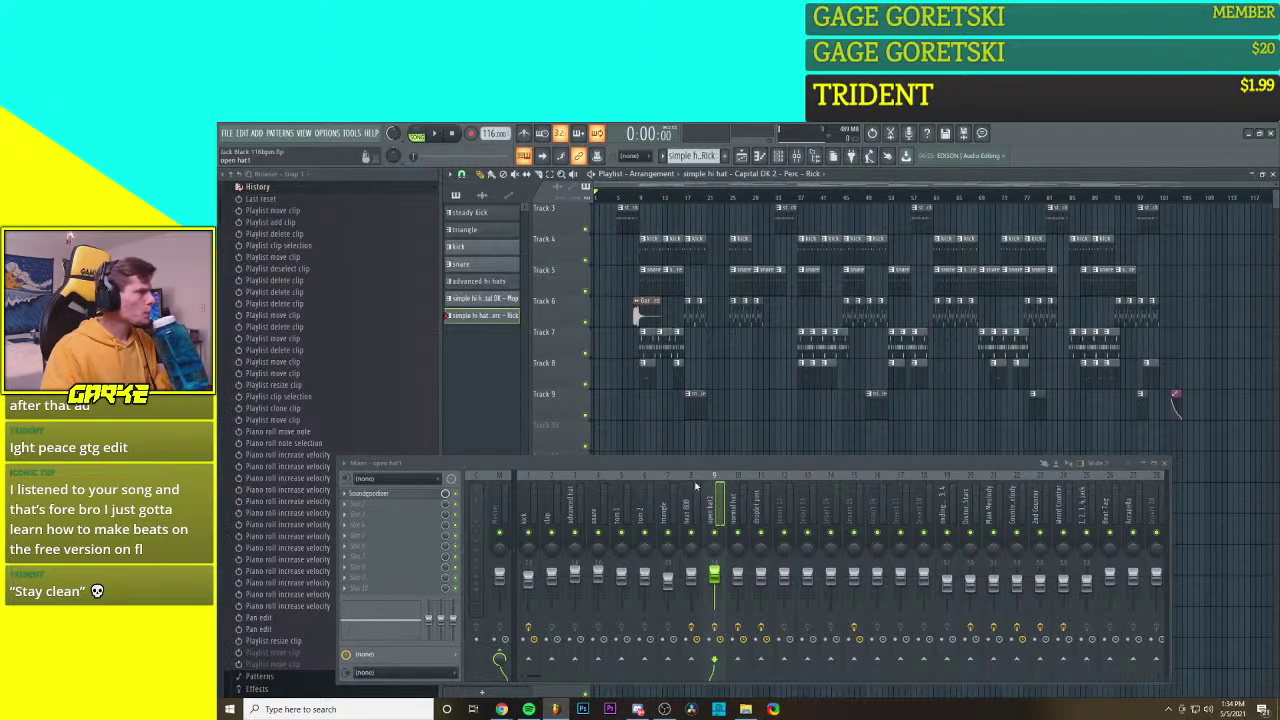
# Step: Toggle Normalize on the Open Hat 1 sample and view its volume envelope settings before returning to the playlist
pyautogui.click(664, 155)
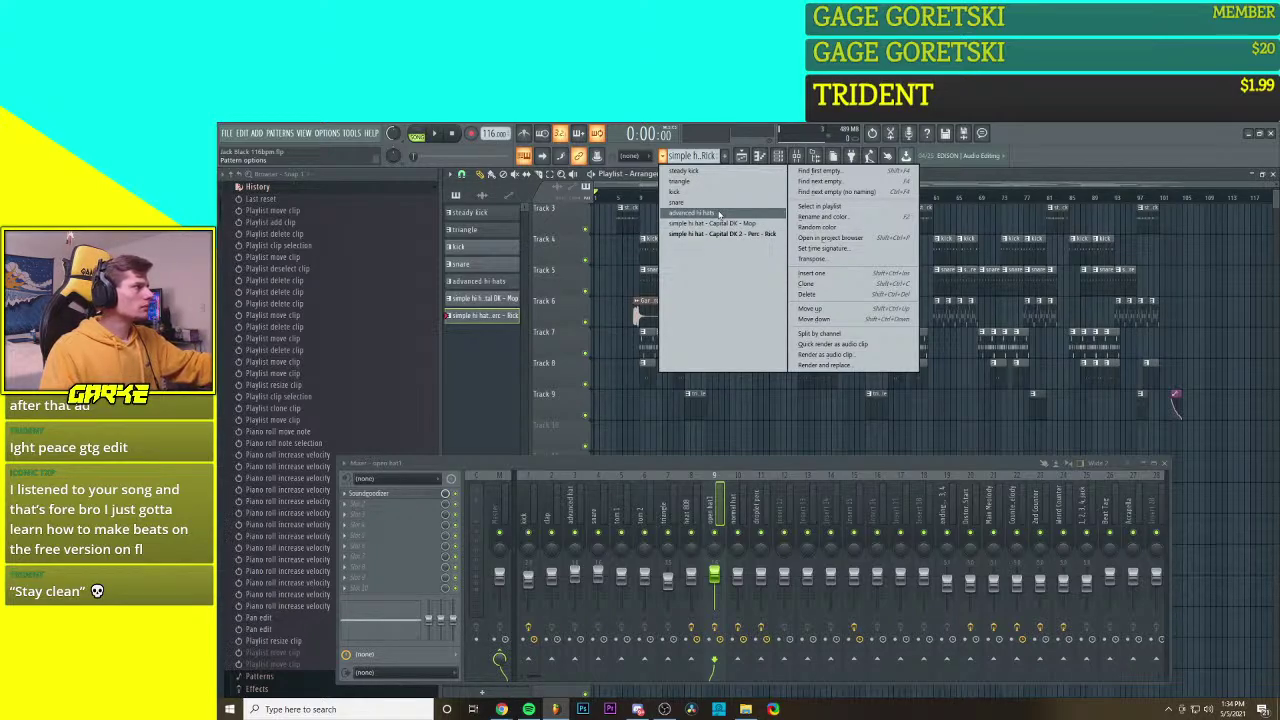
pyautogui.click(762, 157)
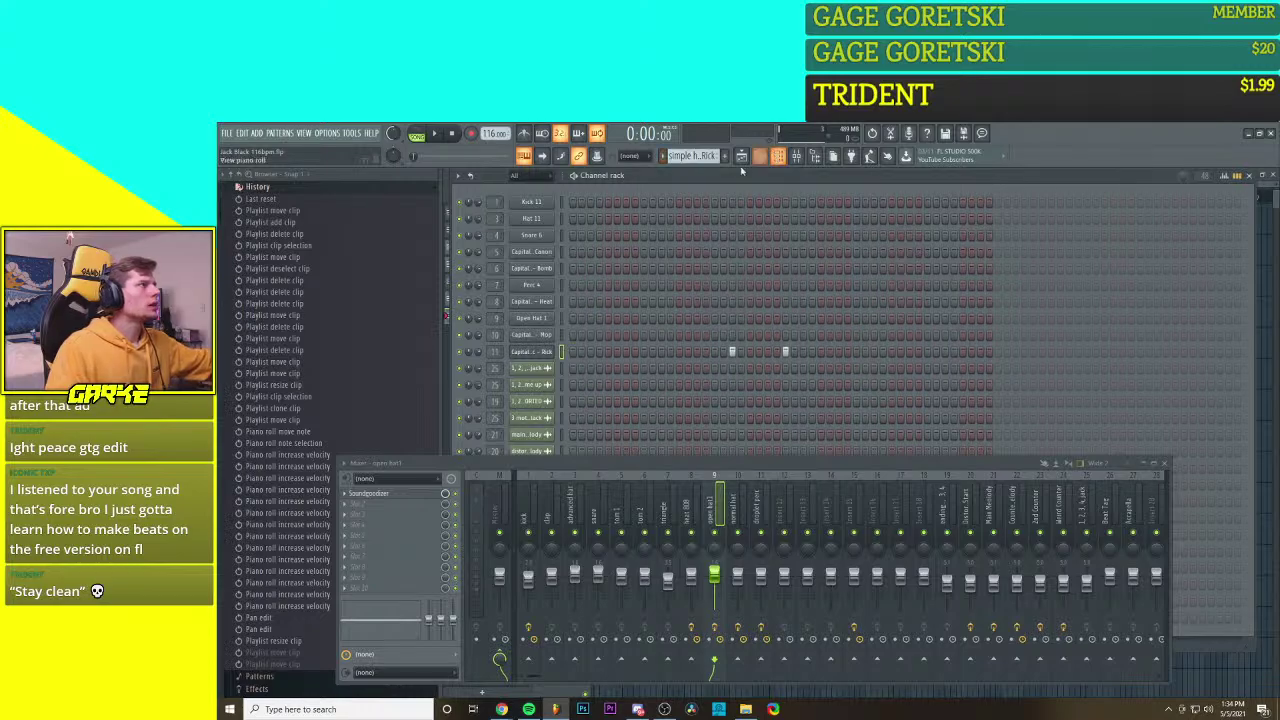
pyautogui.click(543, 320)
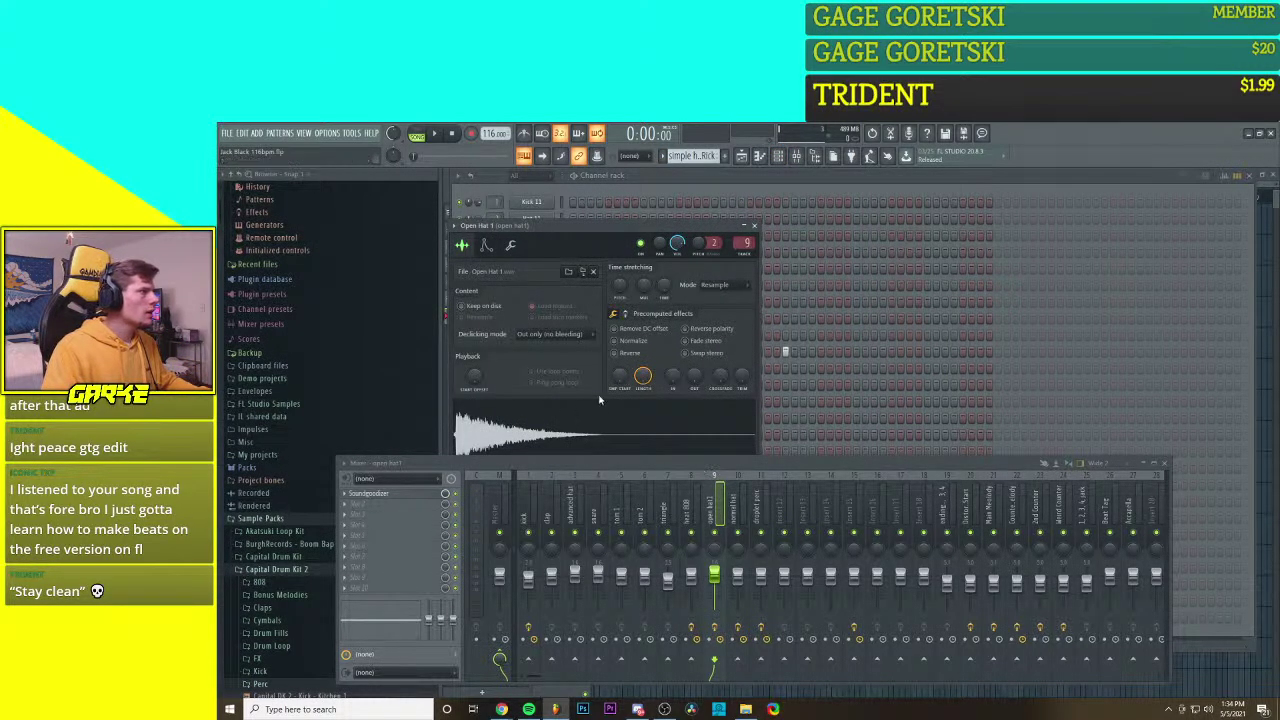
pyautogui.click(616, 342)
pyautogui.click(485, 245)
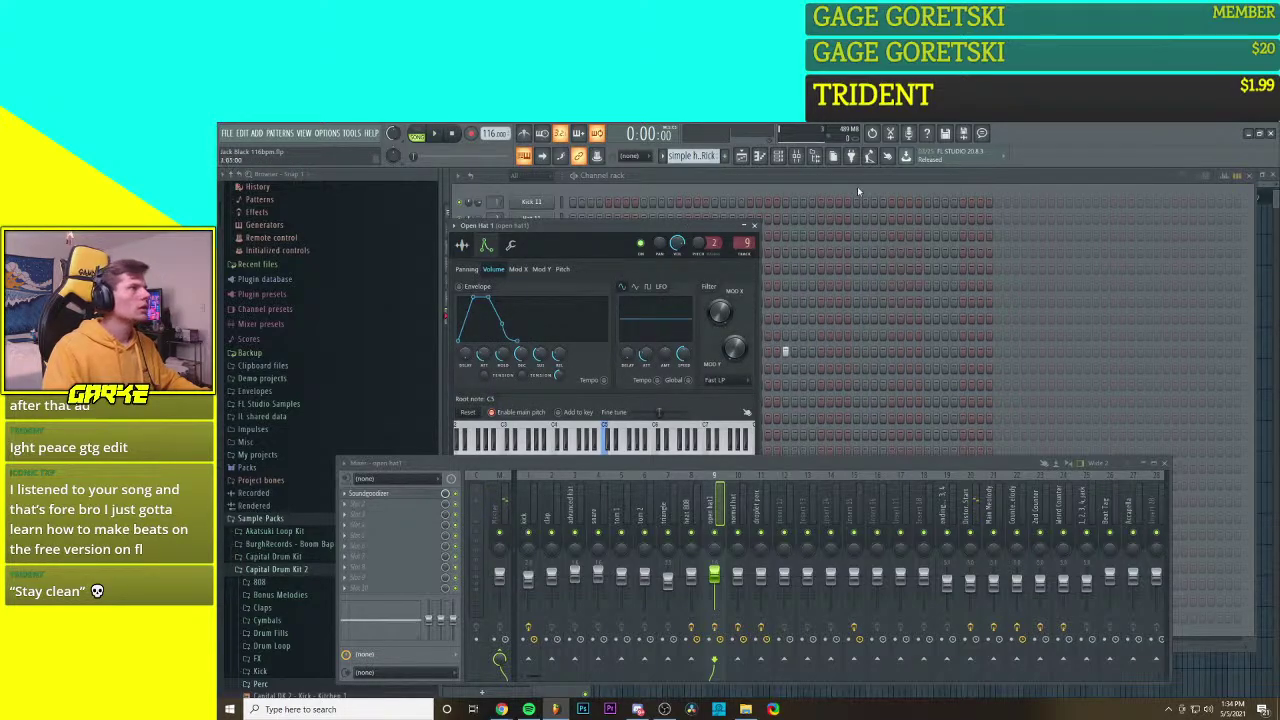
pyautogui.click(760, 155)
pyautogui.click(741, 155)
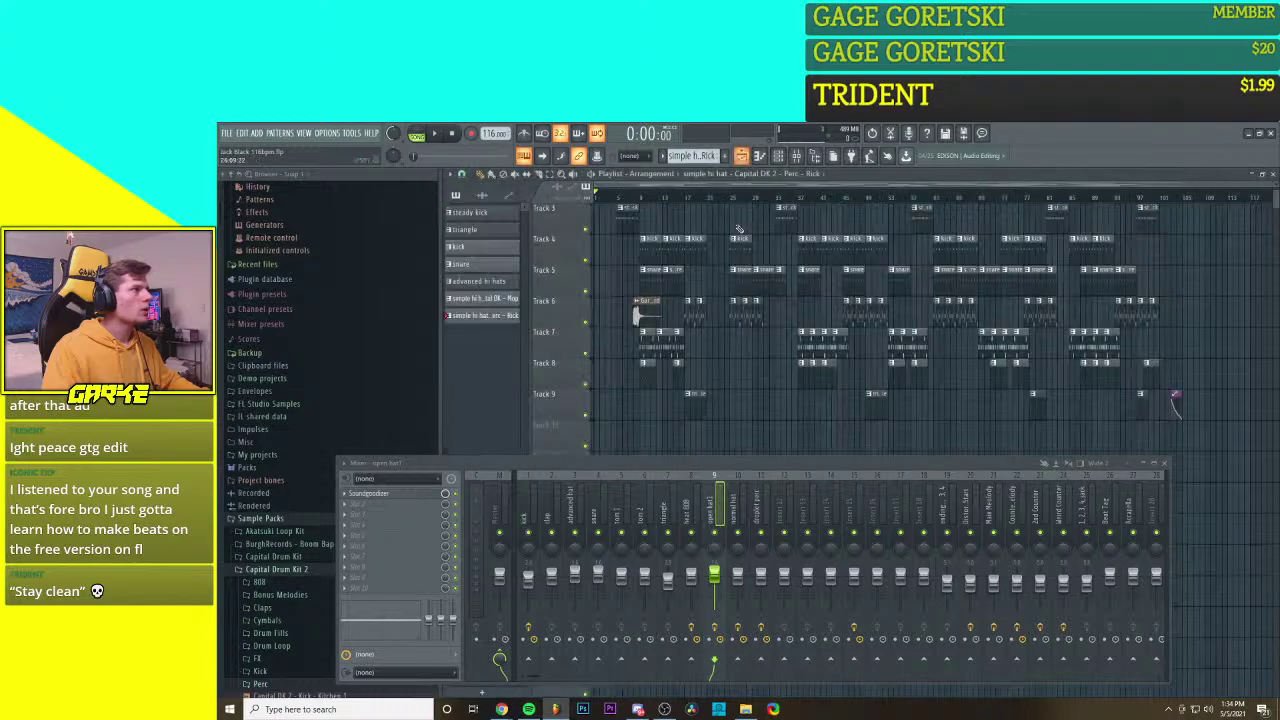
# Step: Select all simple hi hat and triangle clips on Tracks 7 to 9 and move them down one track
pyautogui.scroll(3, 701, 361)
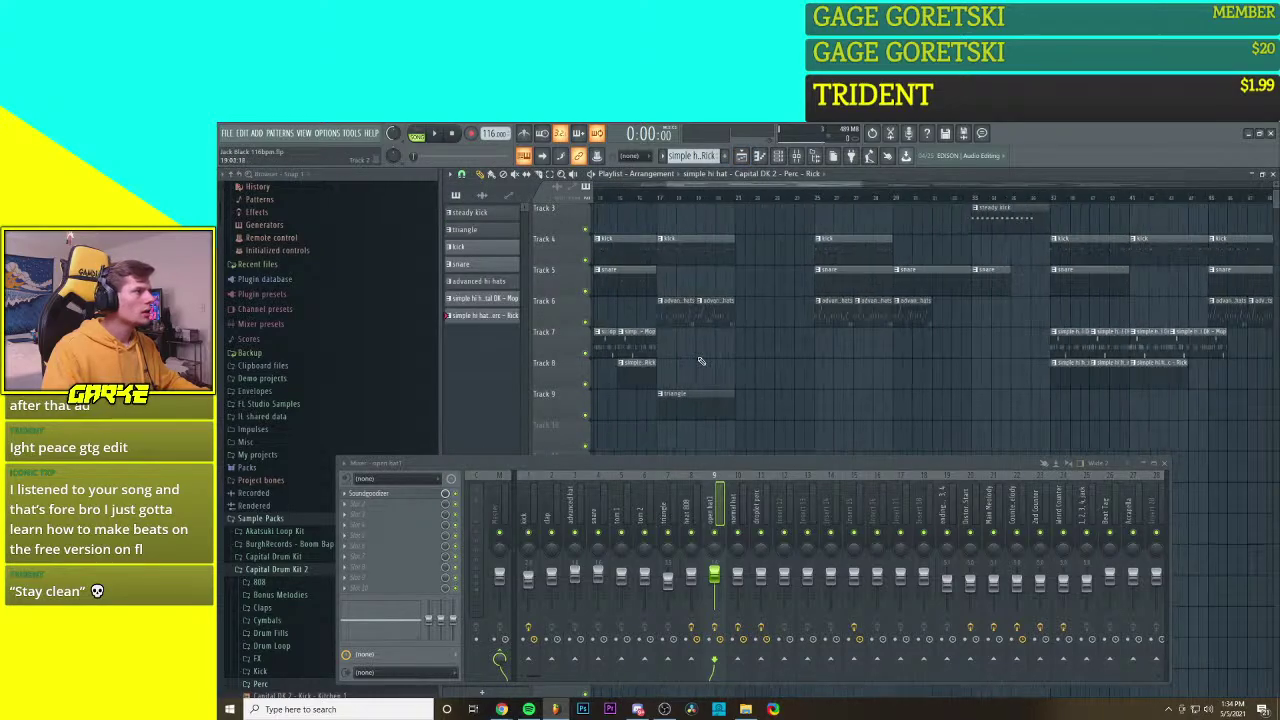
pyautogui.scroll(-3, 701, 361)
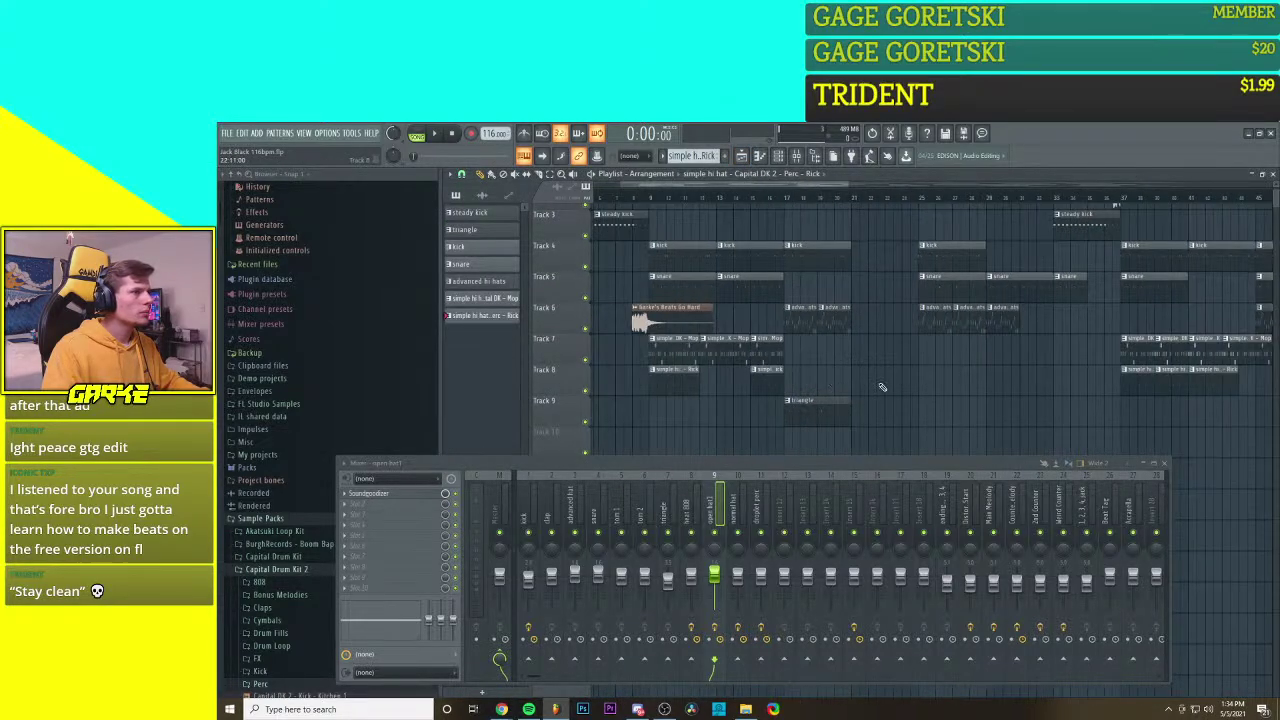
pyautogui.scroll(-1, 883, 387)
pyautogui.scroll(2, 912, 391)
pyautogui.moveTo(914, 392); pyautogui.dragTo(788, 420)
pyautogui.scroll(-1, 823, 423)
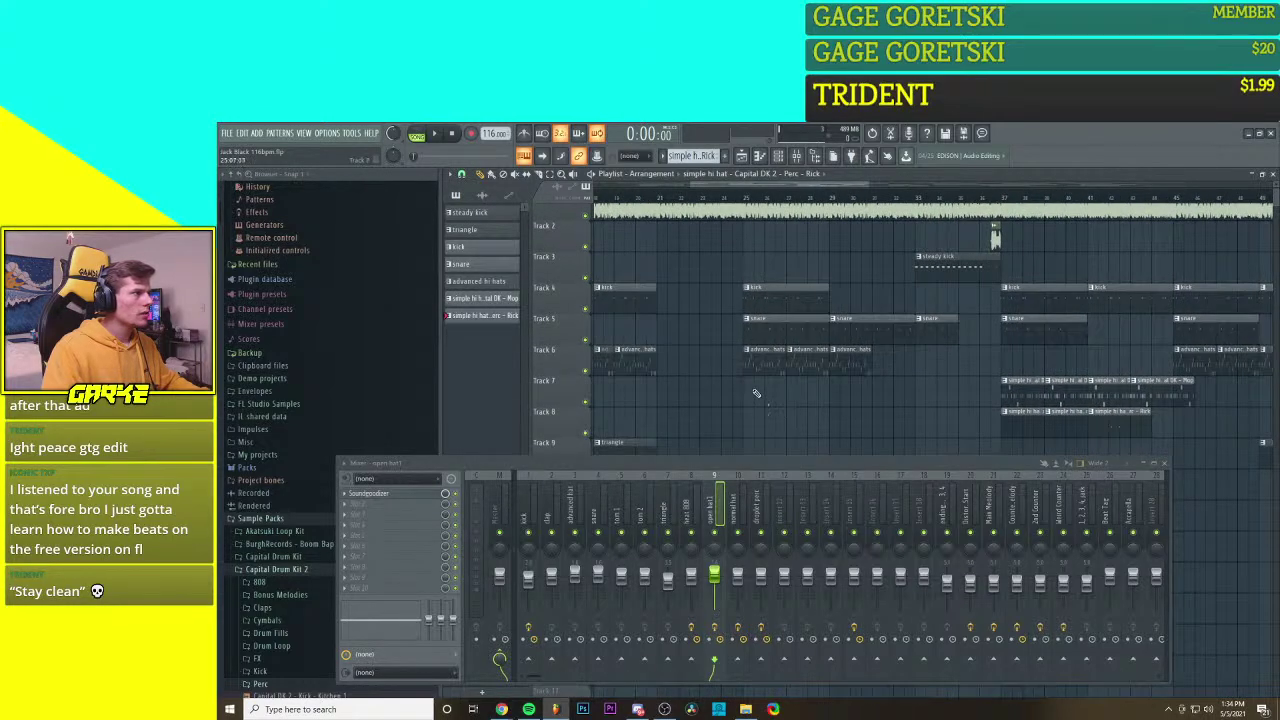
pyautogui.scroll(-4, 764, 387)
pyautogui.scroll(-3, 767, 350)
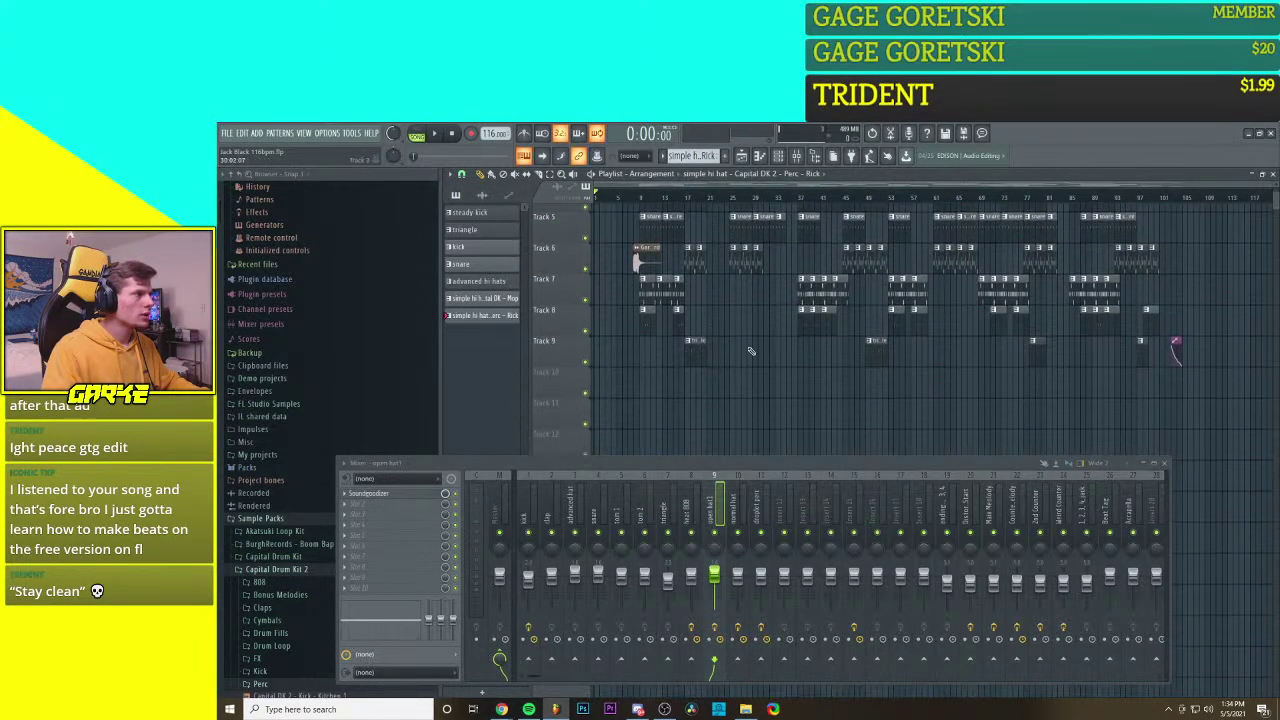
pyautogui.moveTo(622, 276); pyautogui.dragTo(1174, 404)
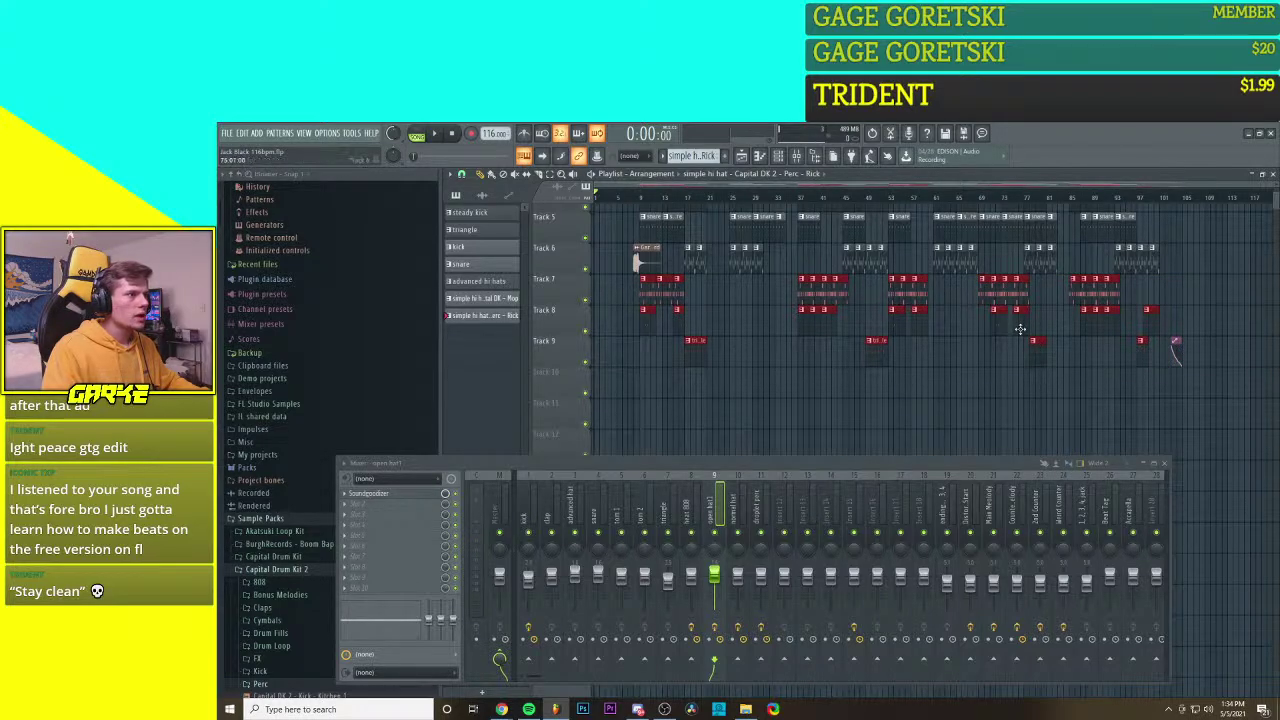
pyautogui.moveTo(1021, 351); pyautogui.dragTo(1021, 365)
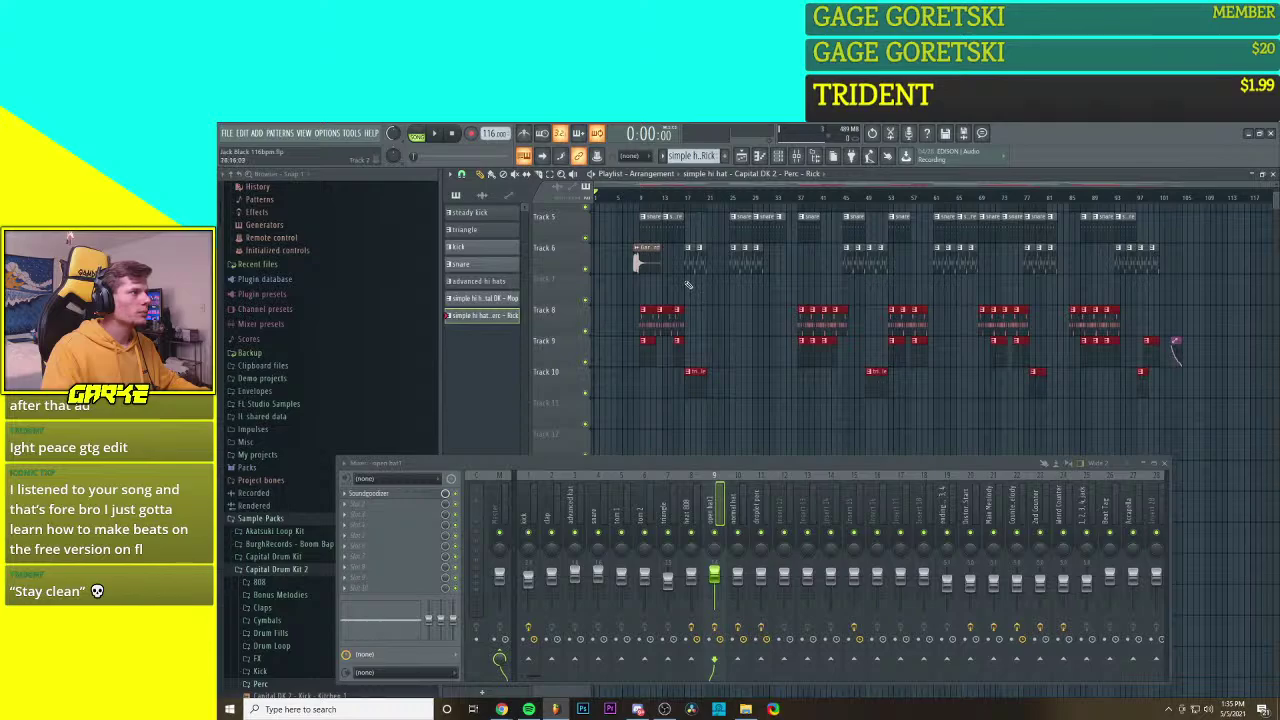
# Step: Select the advanced hi hats clips on Track 6 and split the advanced hi hats pattern by channel
pyautogui.moveTo(686, 243); pyautogui.dragTo(1170, 300)
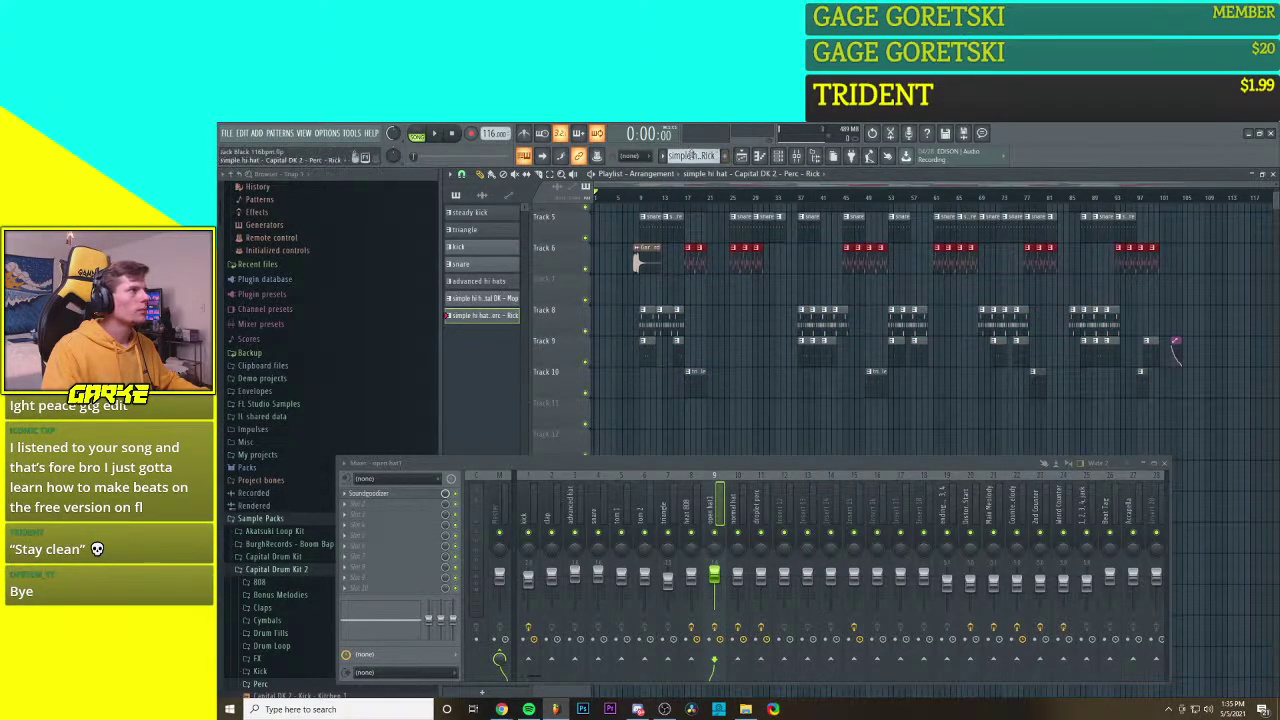
pyautogui.click(680, 156)
pyautogui.click(713, 222)
pyautogui.click(680, 156)
pyautogui.click(700, 215)
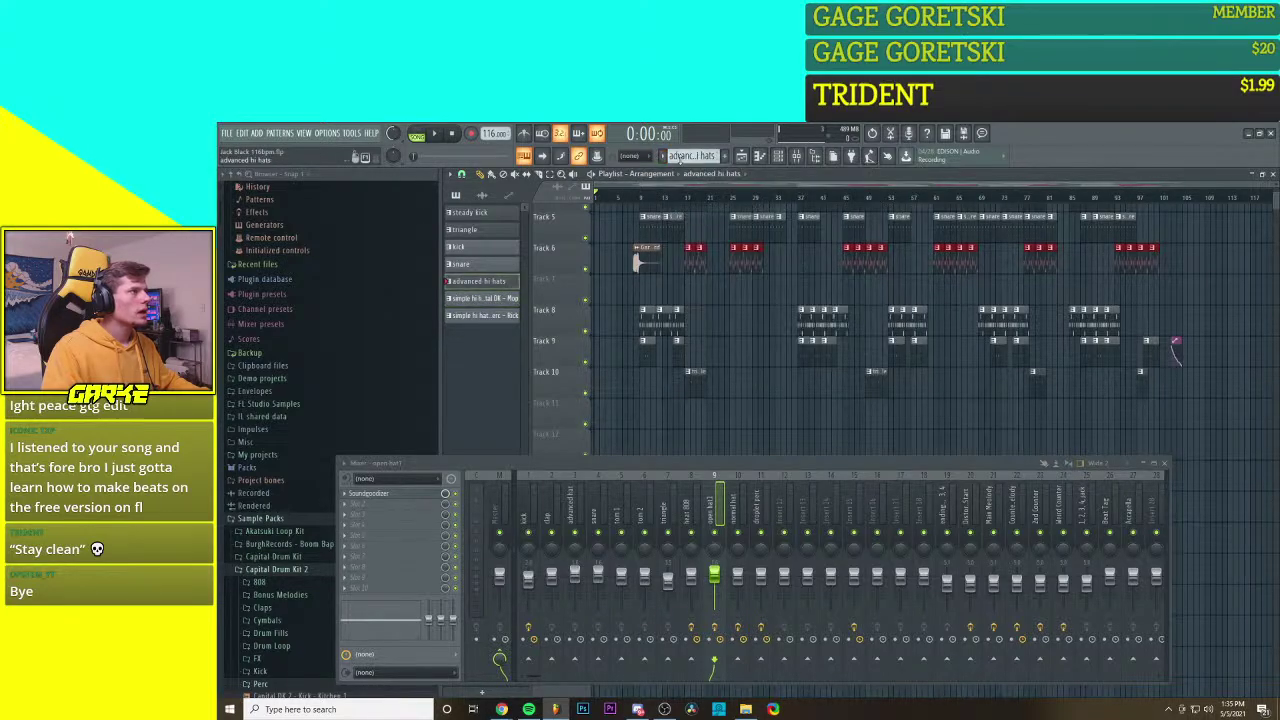
pyautogui.click(668, 156)
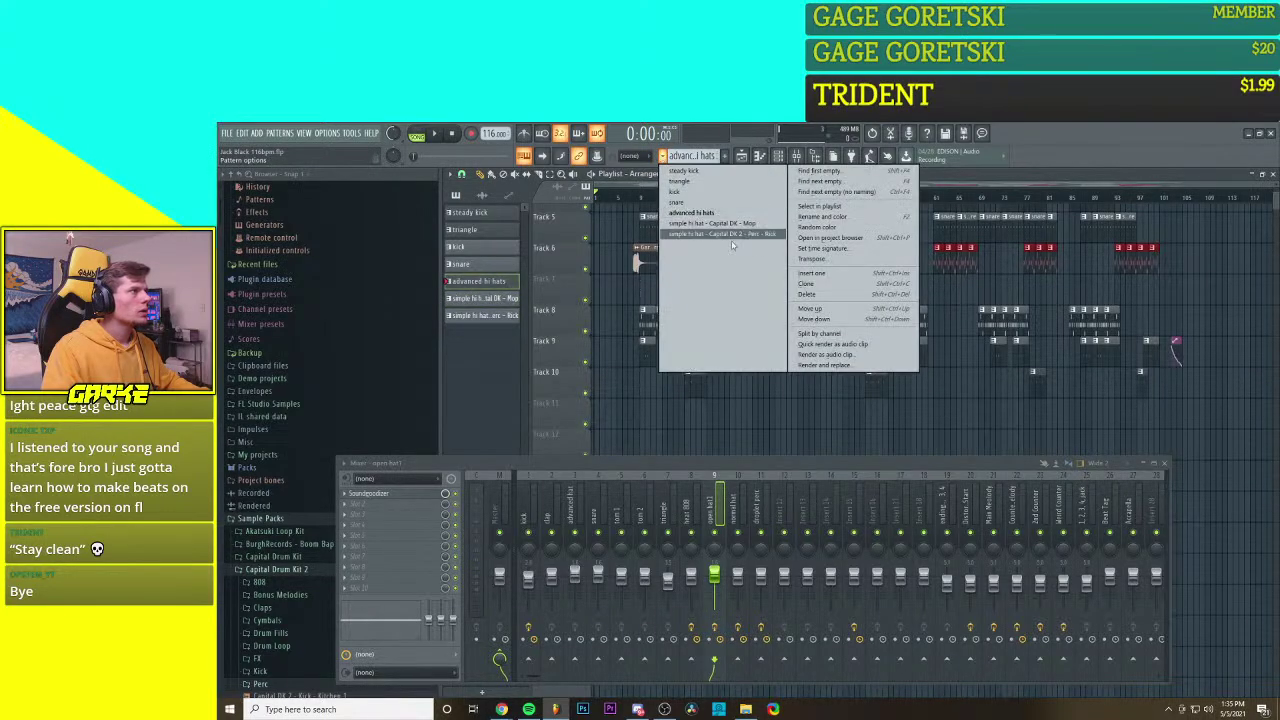
pyautogui.click(858, 334)
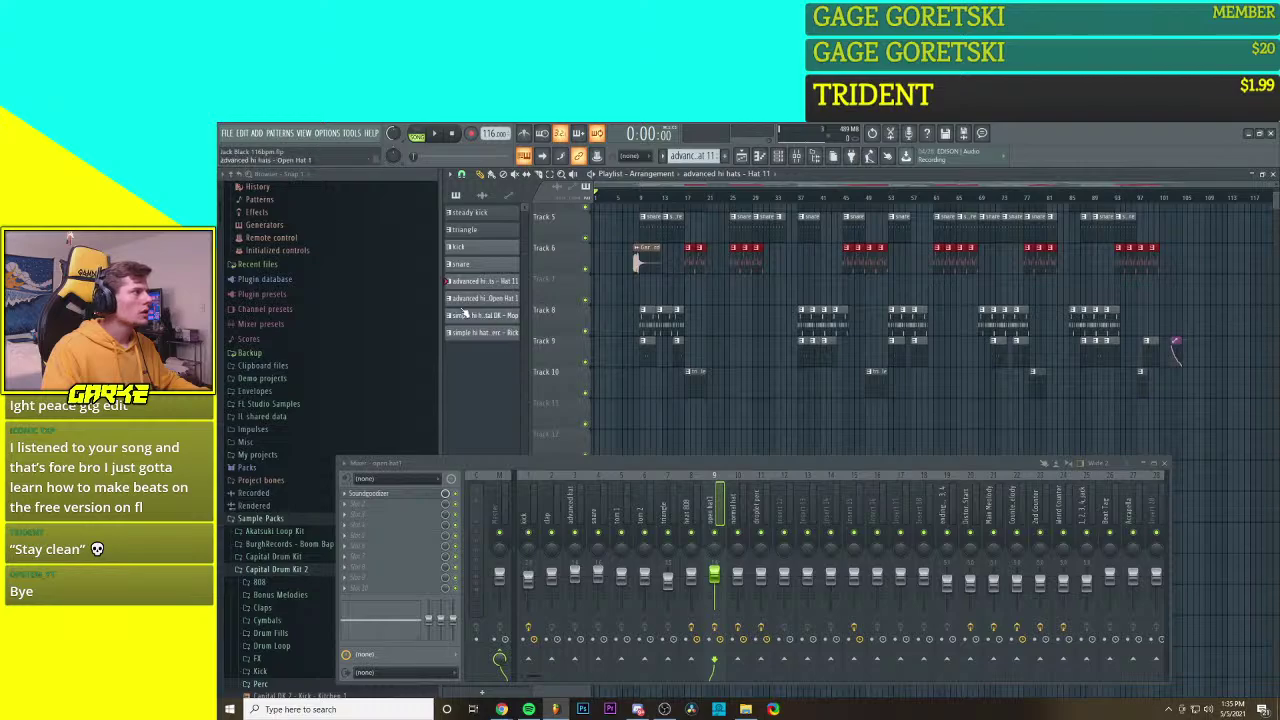
# Step: Select all advanced hi hats - Open Hat 1 clips in the playlist and move them down to Track 7
pyautogui.click(492, 300)
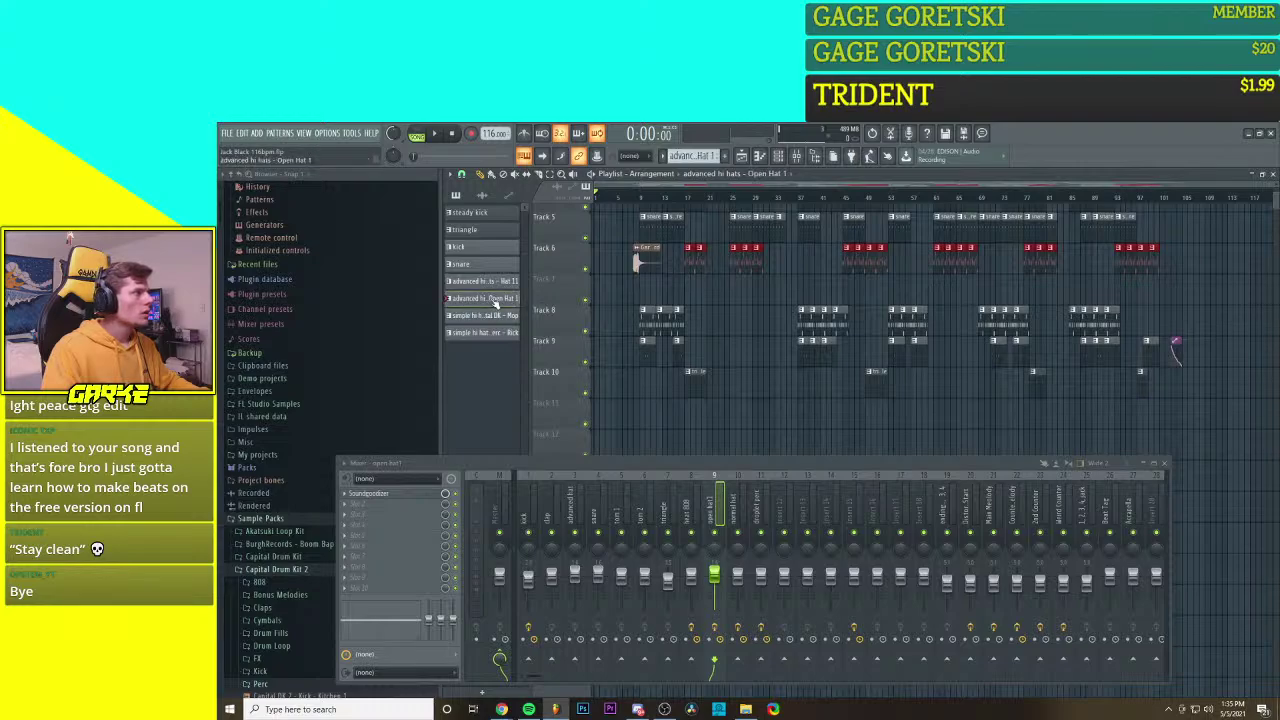
pyautogui.rightClick(546, 314)
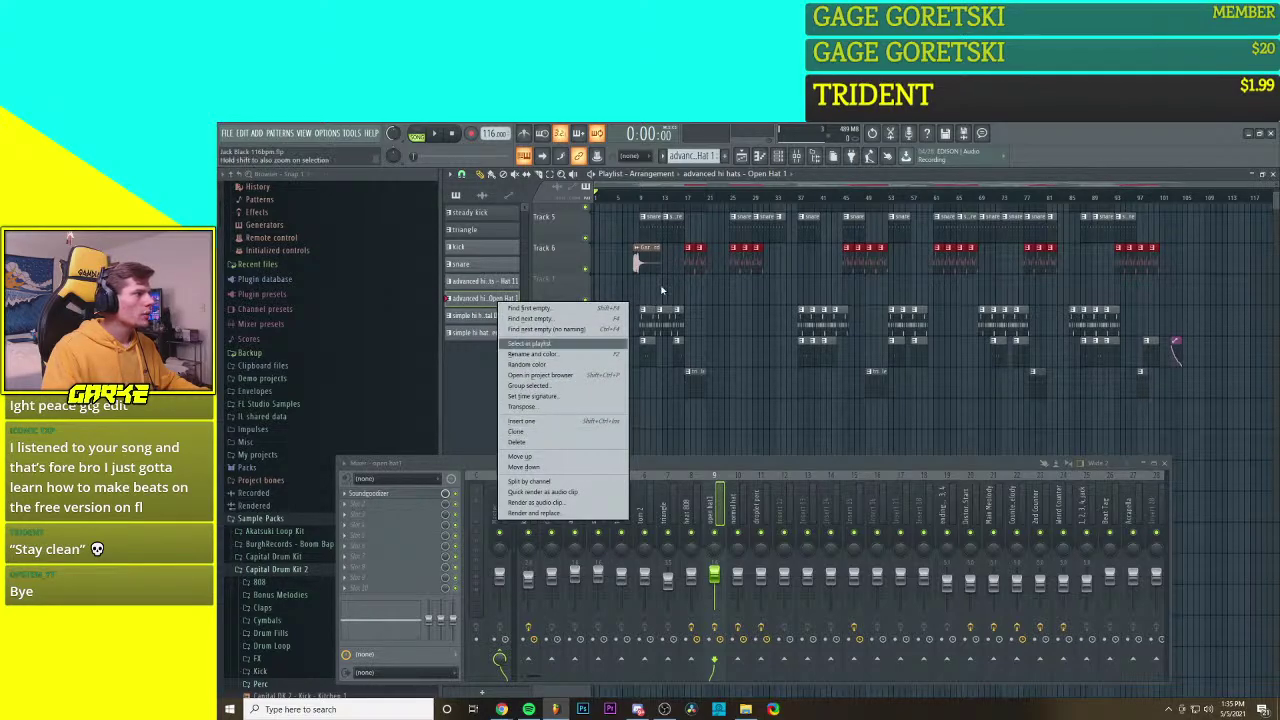
pyautogui.click(660, 290)
pyautogui.rightClick(510, 304)
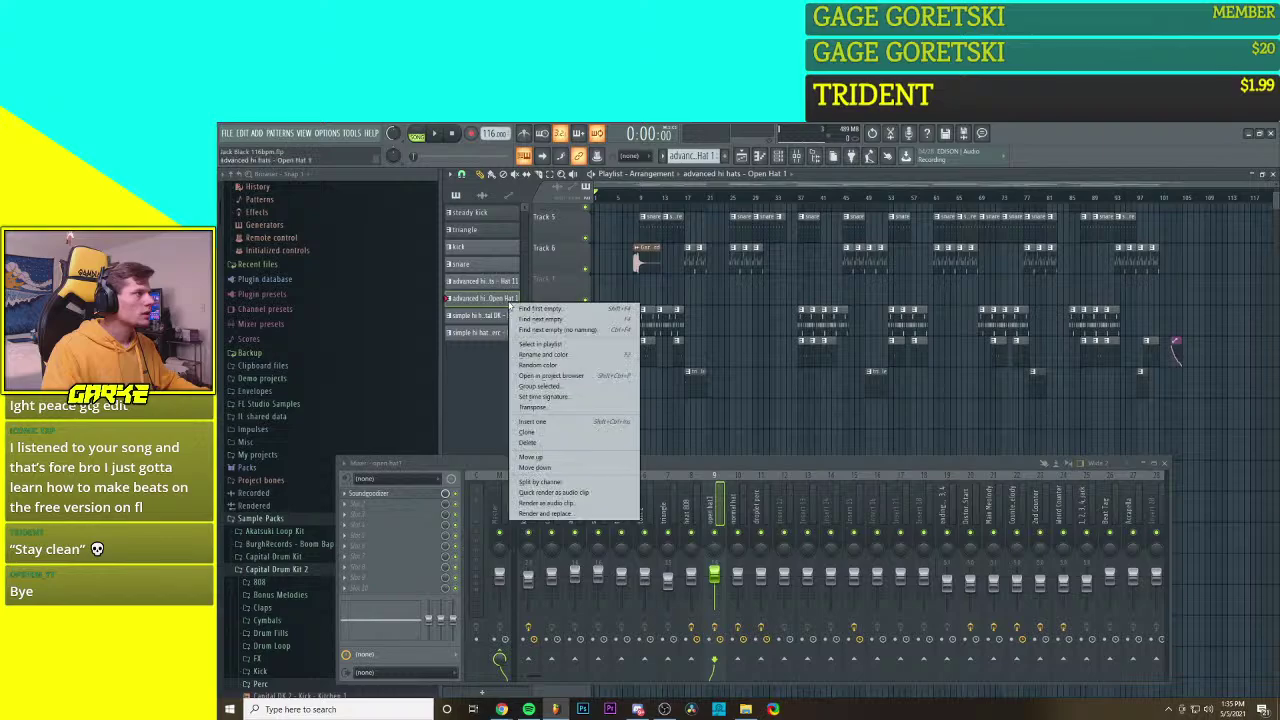
pyautogui.click(556, 344)
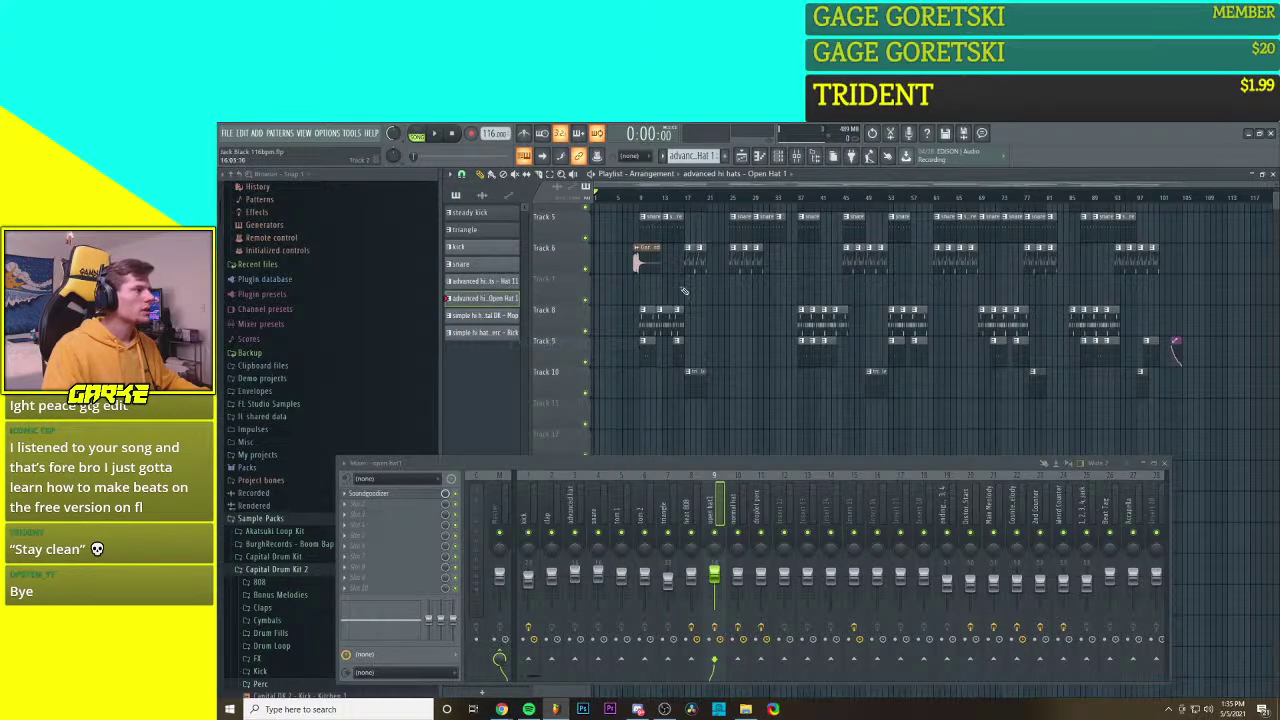
pyautogui.scroll(2, 700, 300)
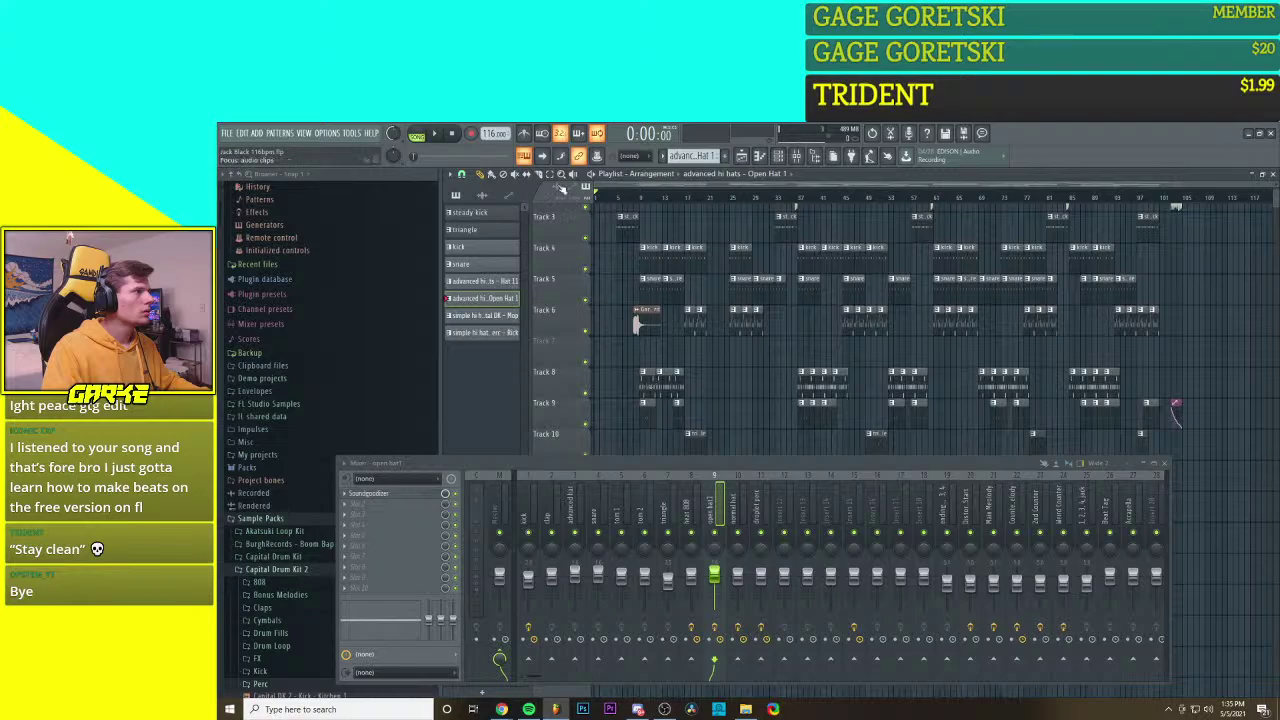
pyautogui.click(485, 307)
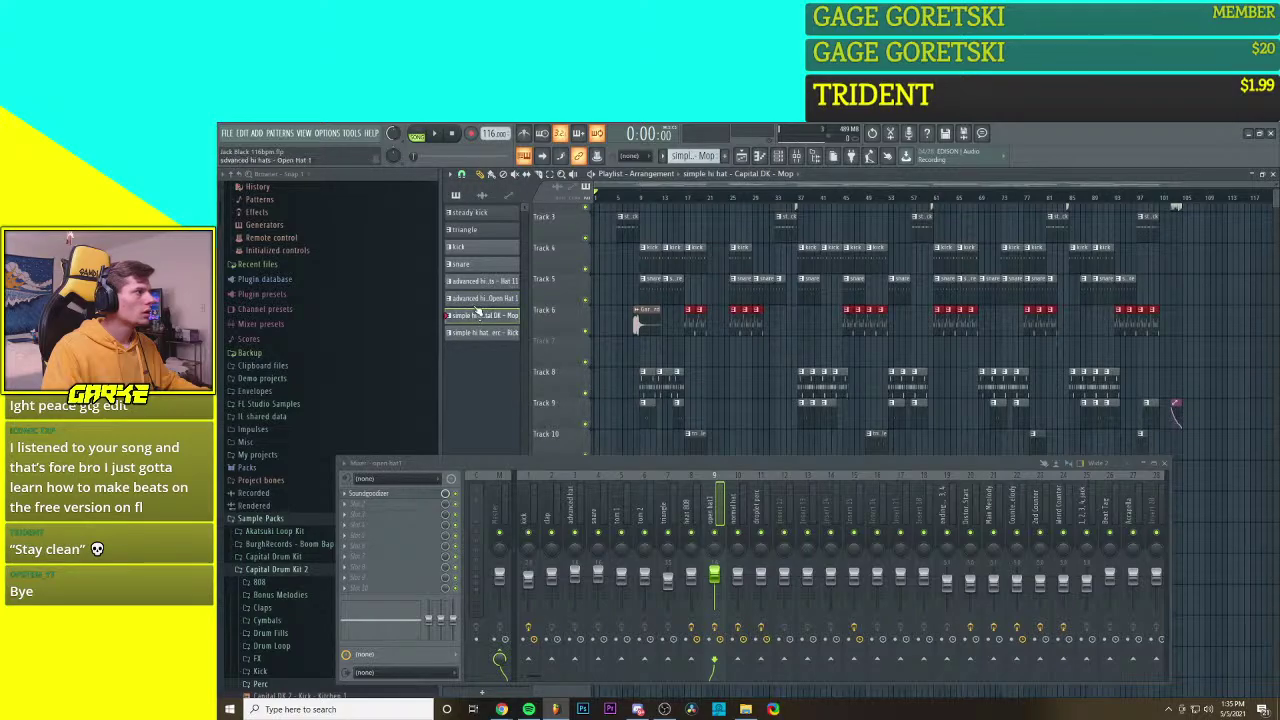
pyautogui.rightClick(476, 307)
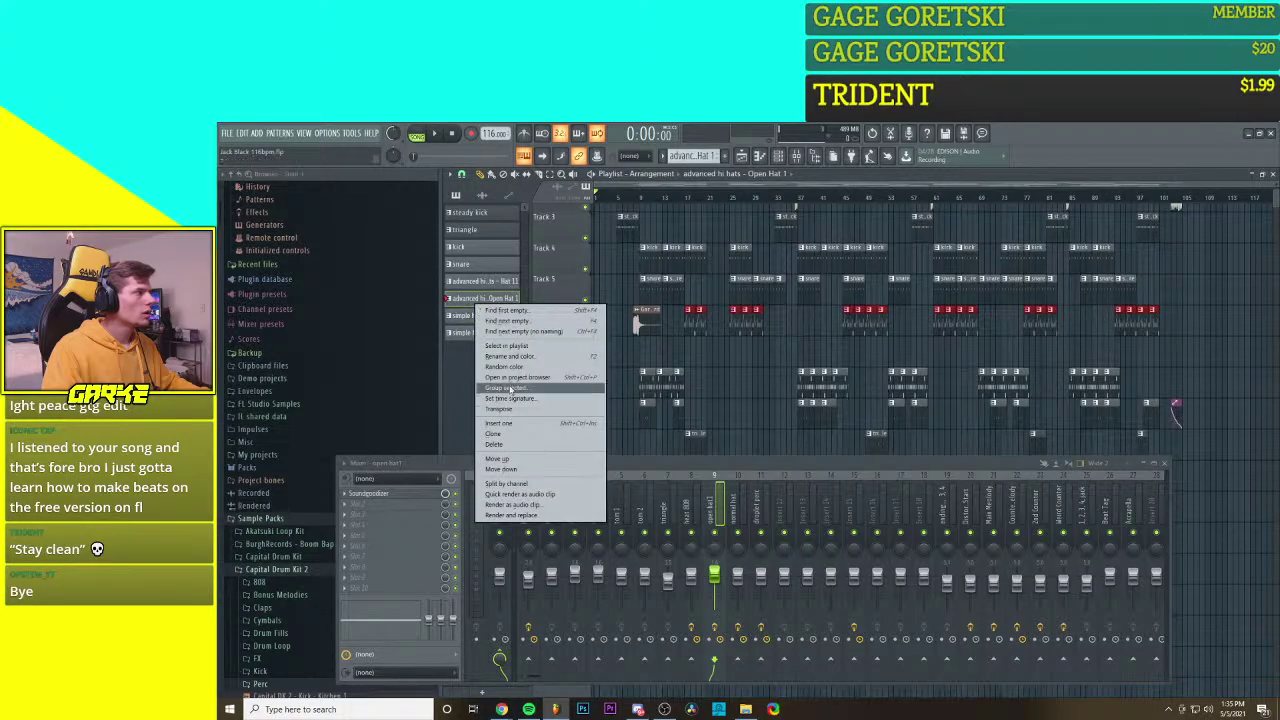
pyautogui.click(540, 349)
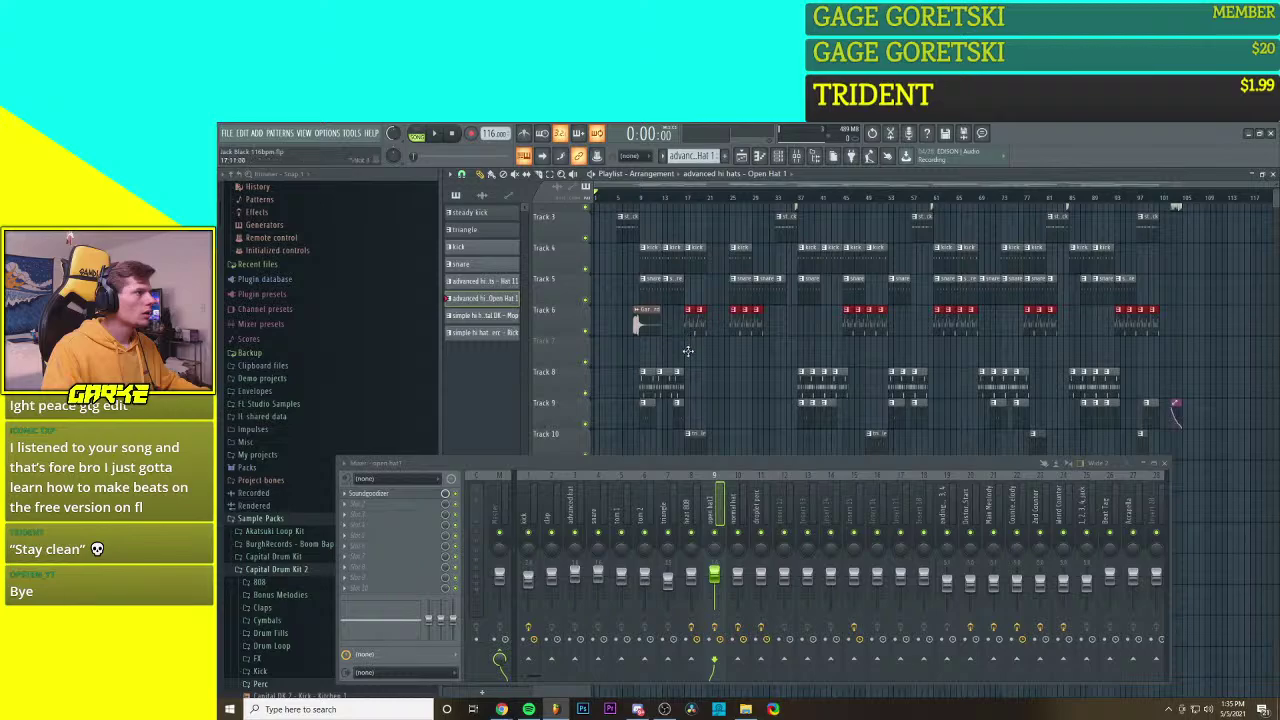
pyautogui.moveTo(689, 364); pyautogui.dragTo(688, 366)
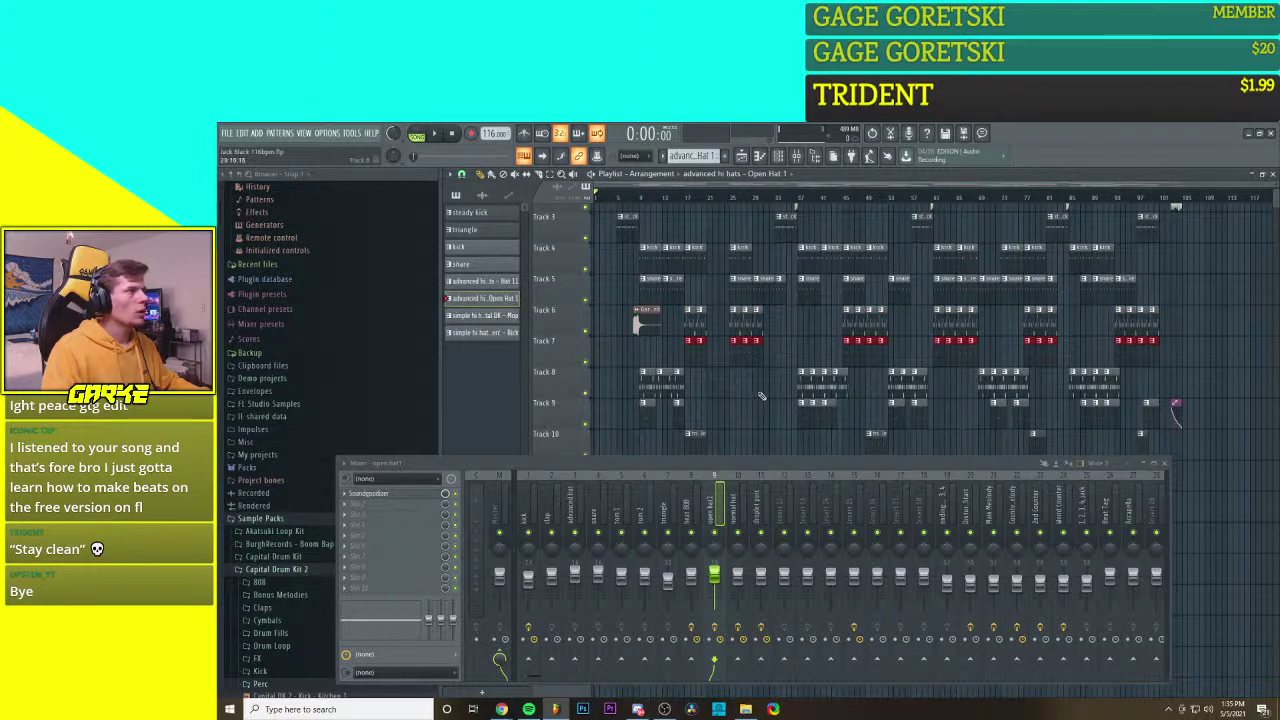
# Step: Inspect the split Hat 11 and Open Hat 1 clips on Tracks 6 and 7 across the arrangement
pyautogui.scroll(6, 716, 404)
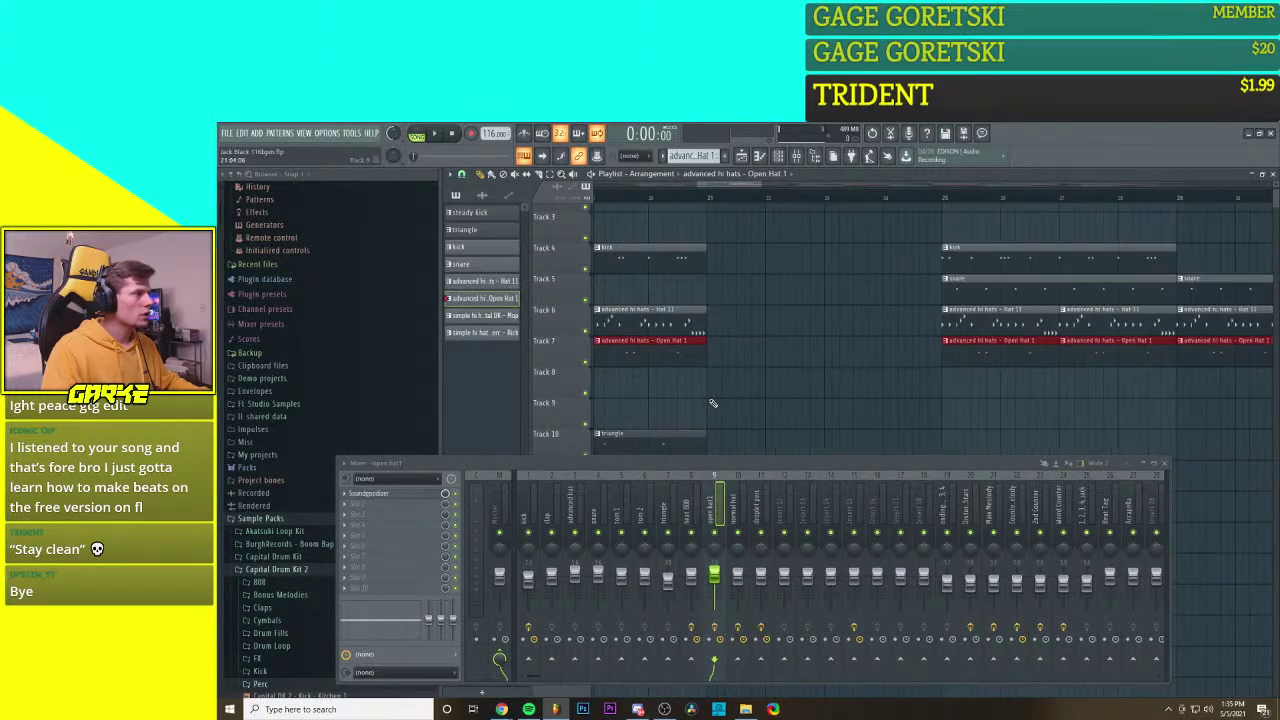
pyautogui.scroll(2, 712, 403)
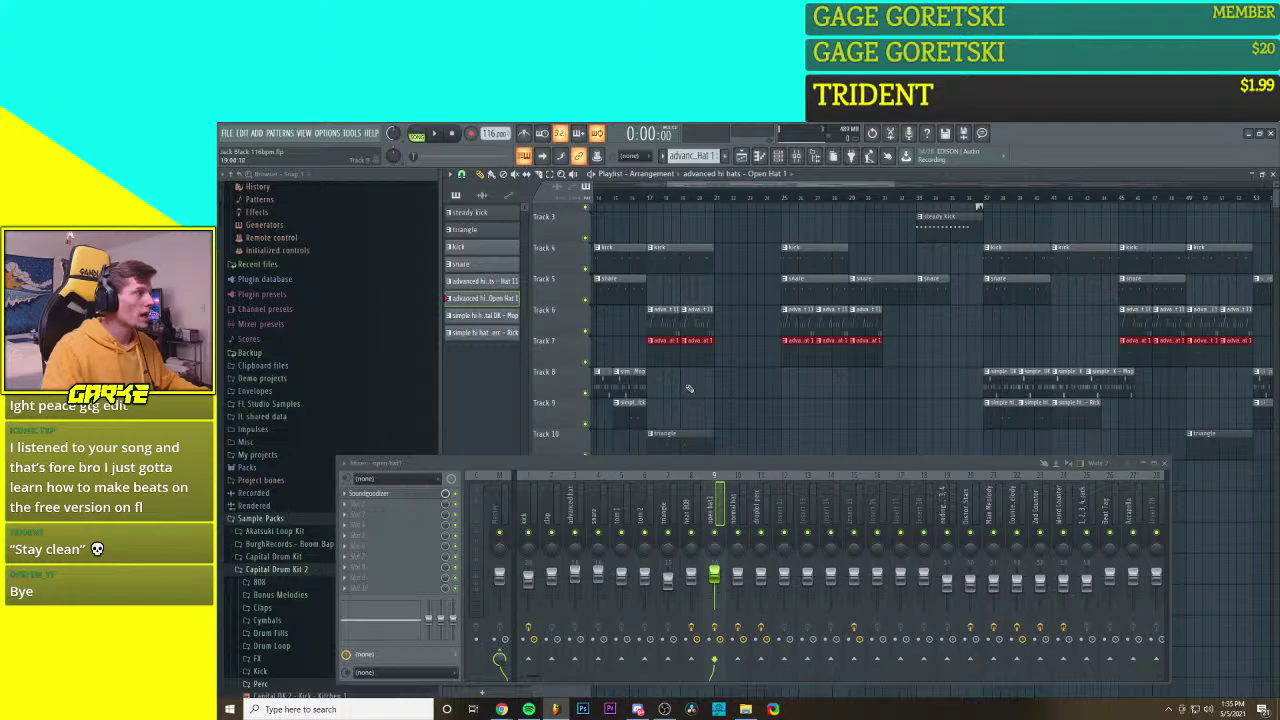
pyautogui.scroll(-3, 716, 380)
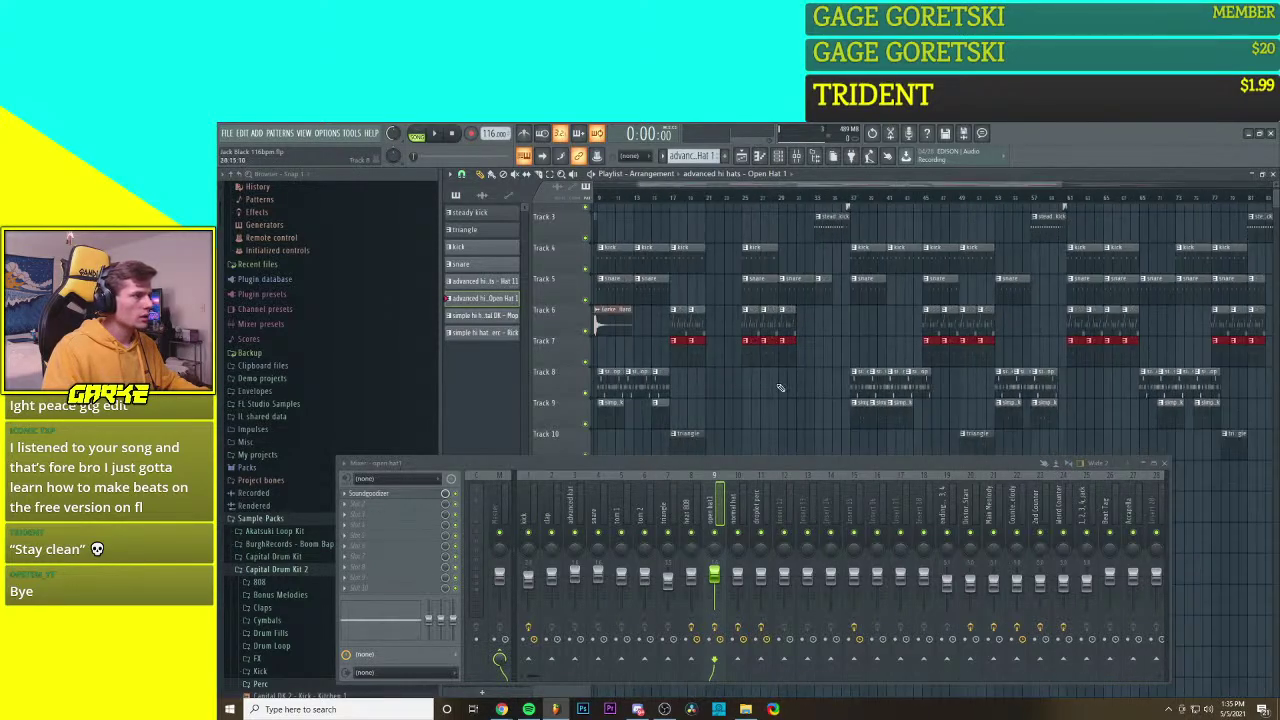
pyautogui.scroll(7, 740, 388)
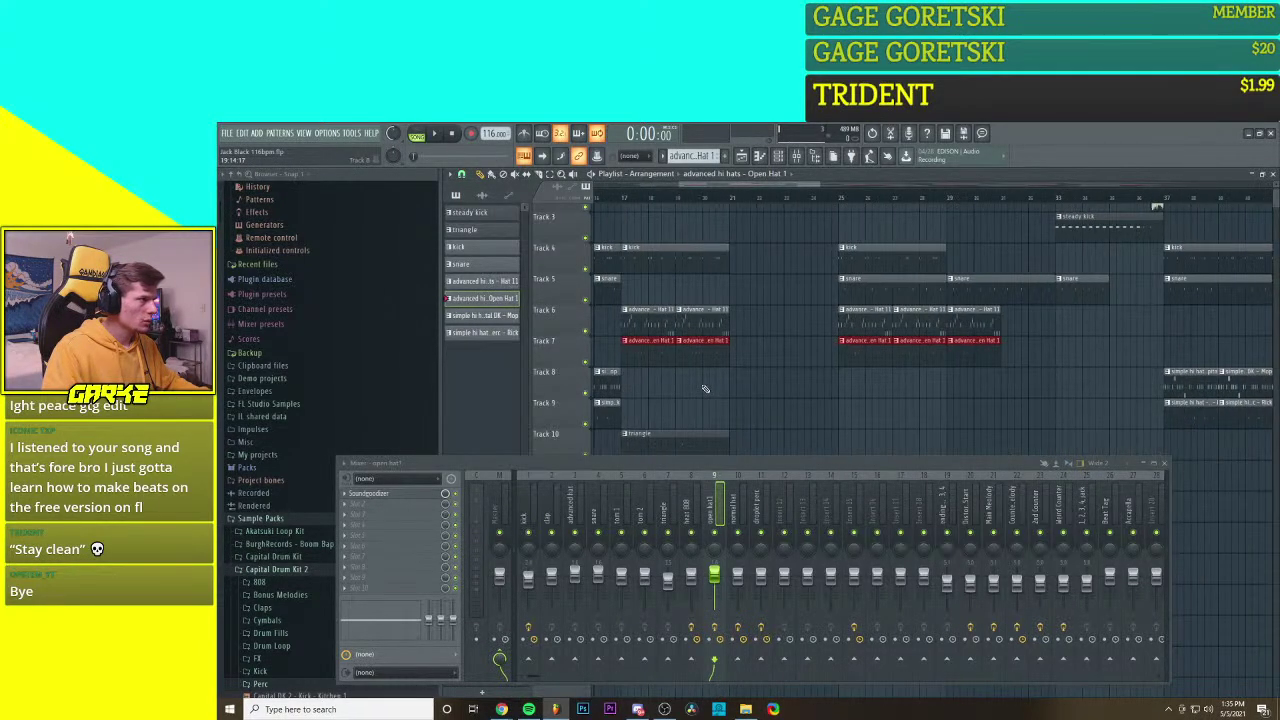
pyautogui.scroll(-2, 705, 389)
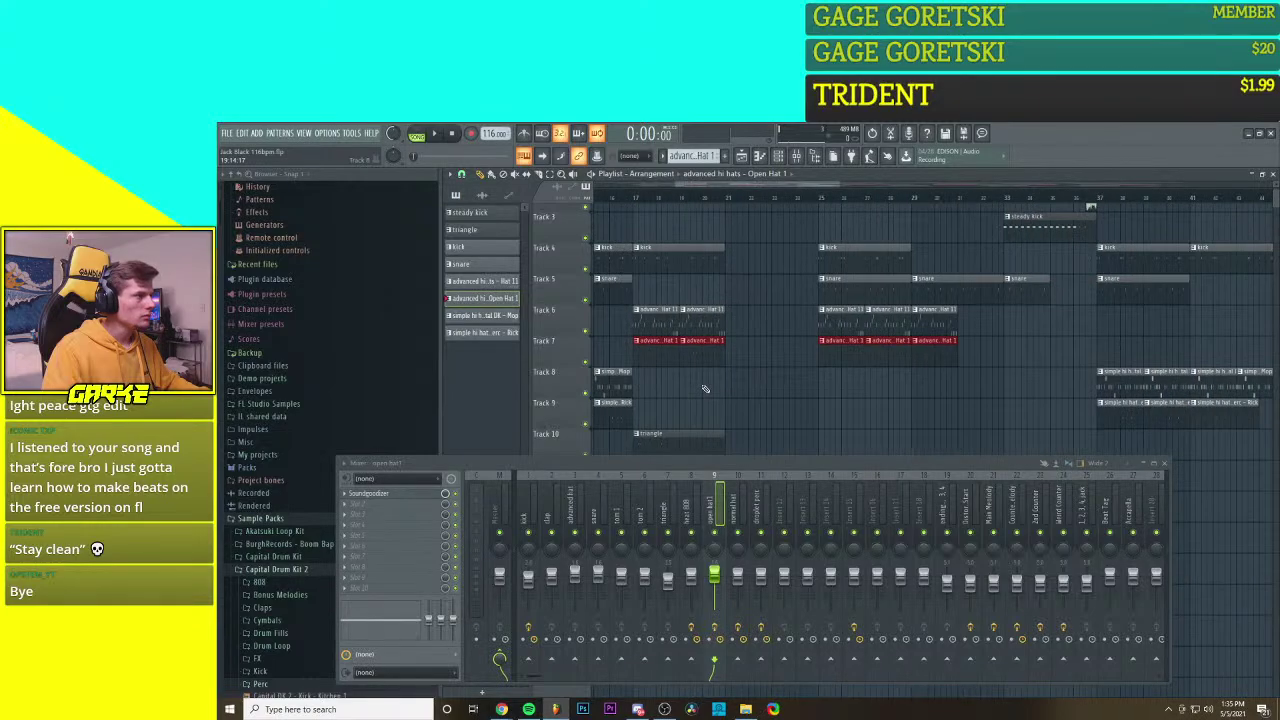
pyautogui.scroll(-1, 705, 389)
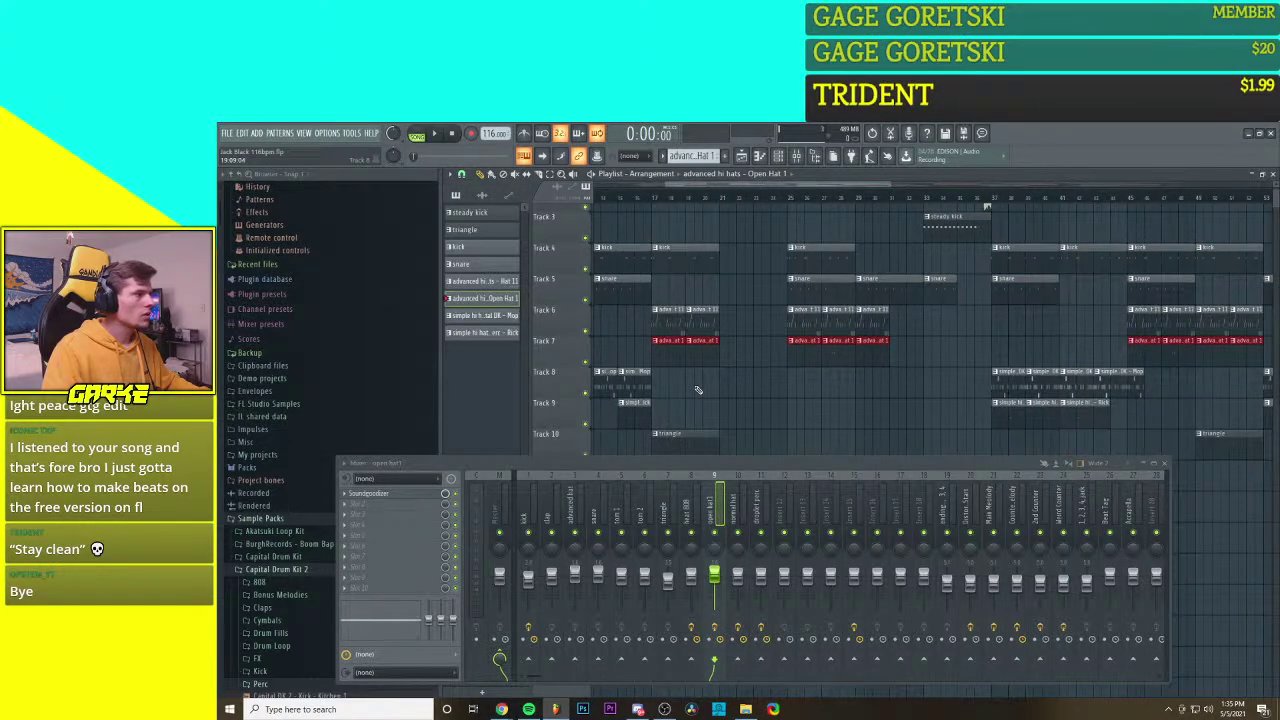
pyautogui.scroll(-4, 698, 389)
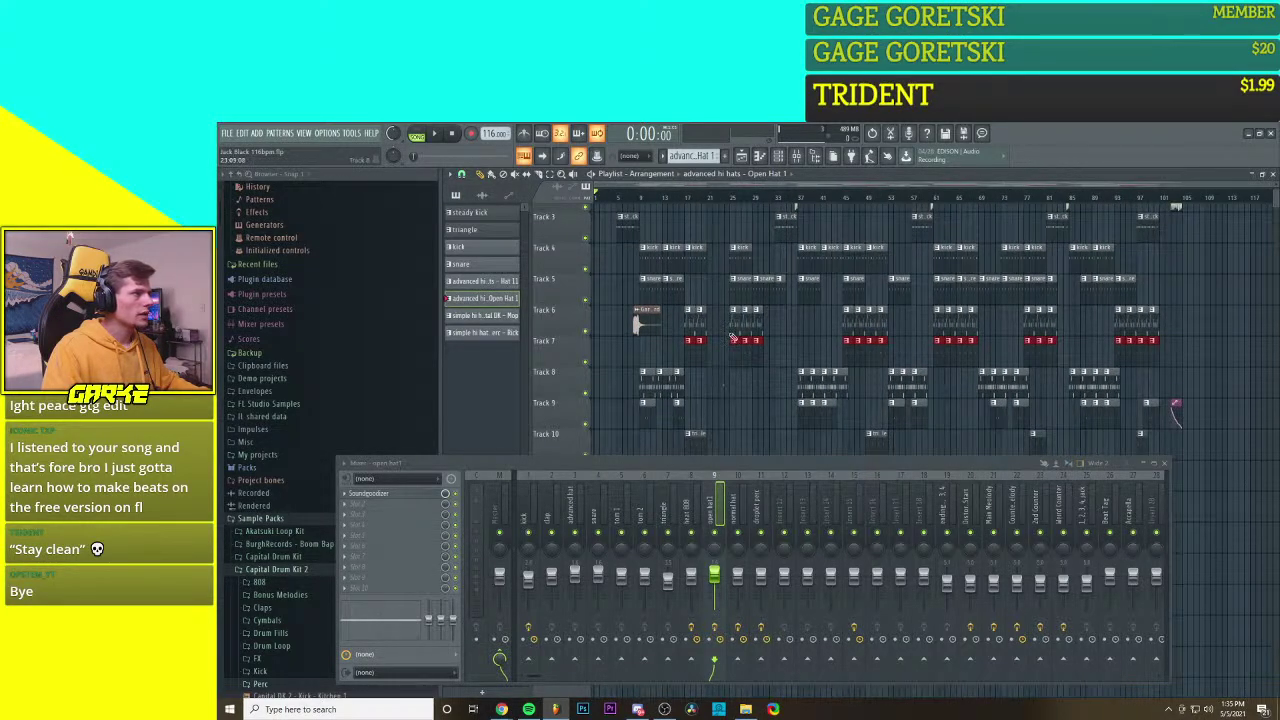
# Step: Open the piano roll with the advanced hi hats - Hat 11 pattern active, and minimize the mixer
pyautogui.click(686, 321)
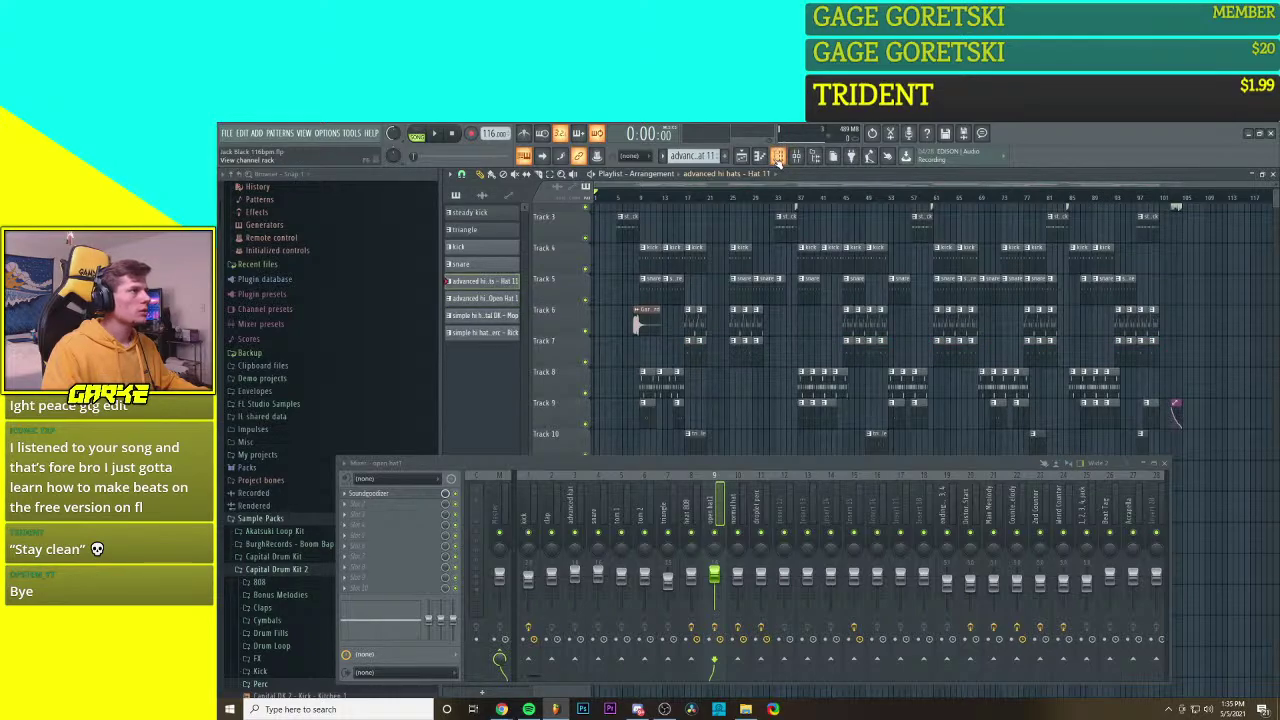
pyautogui.click(741, 157)
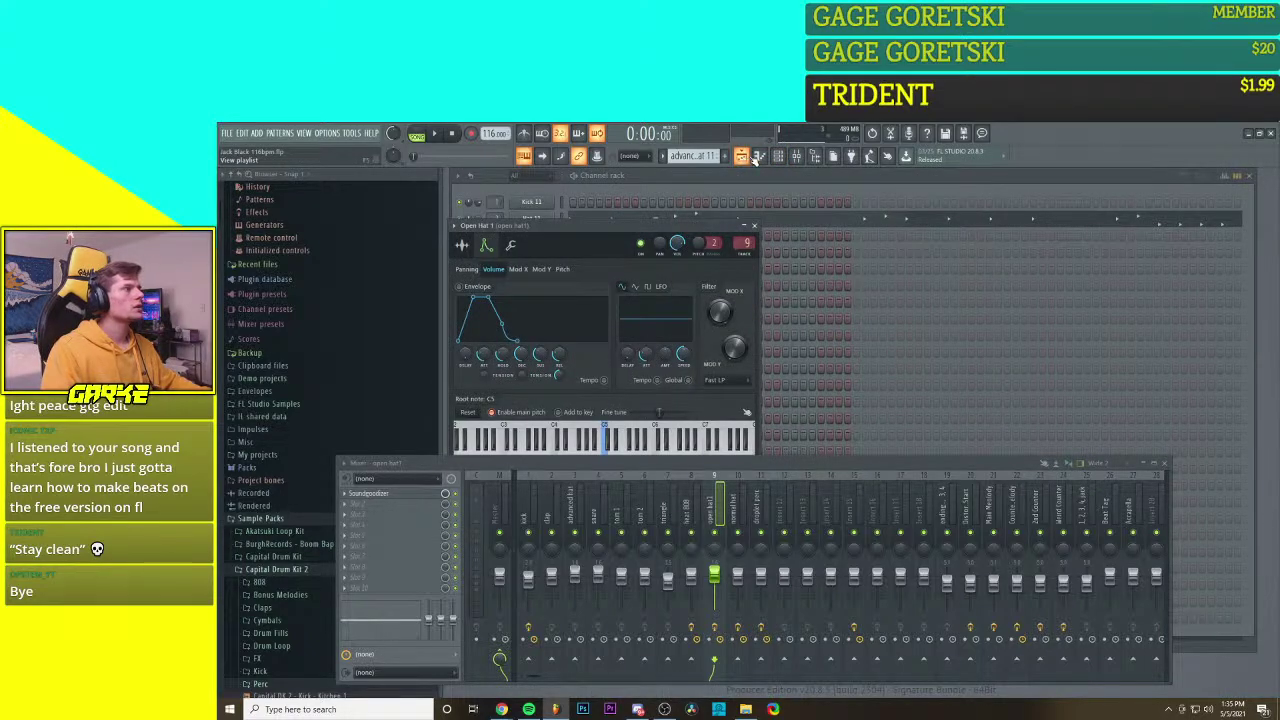
pyautogui.click(758, 157)
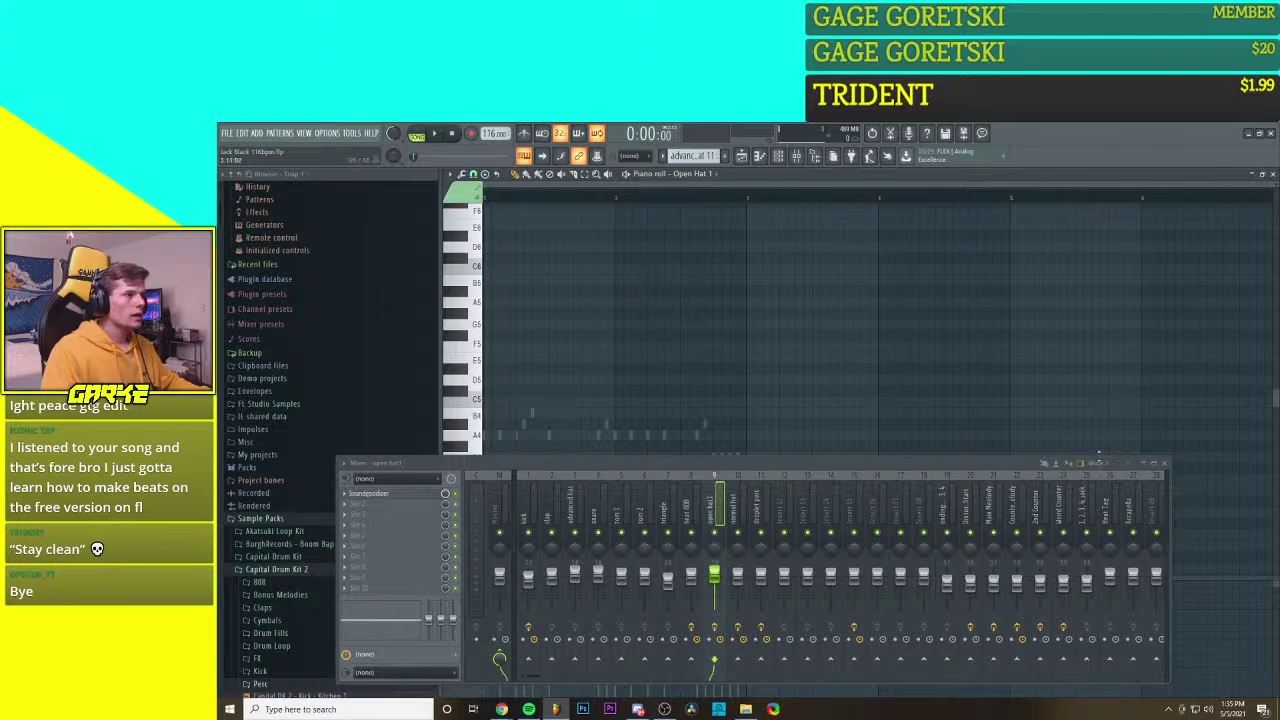
pyautogui.click(1143, 463)
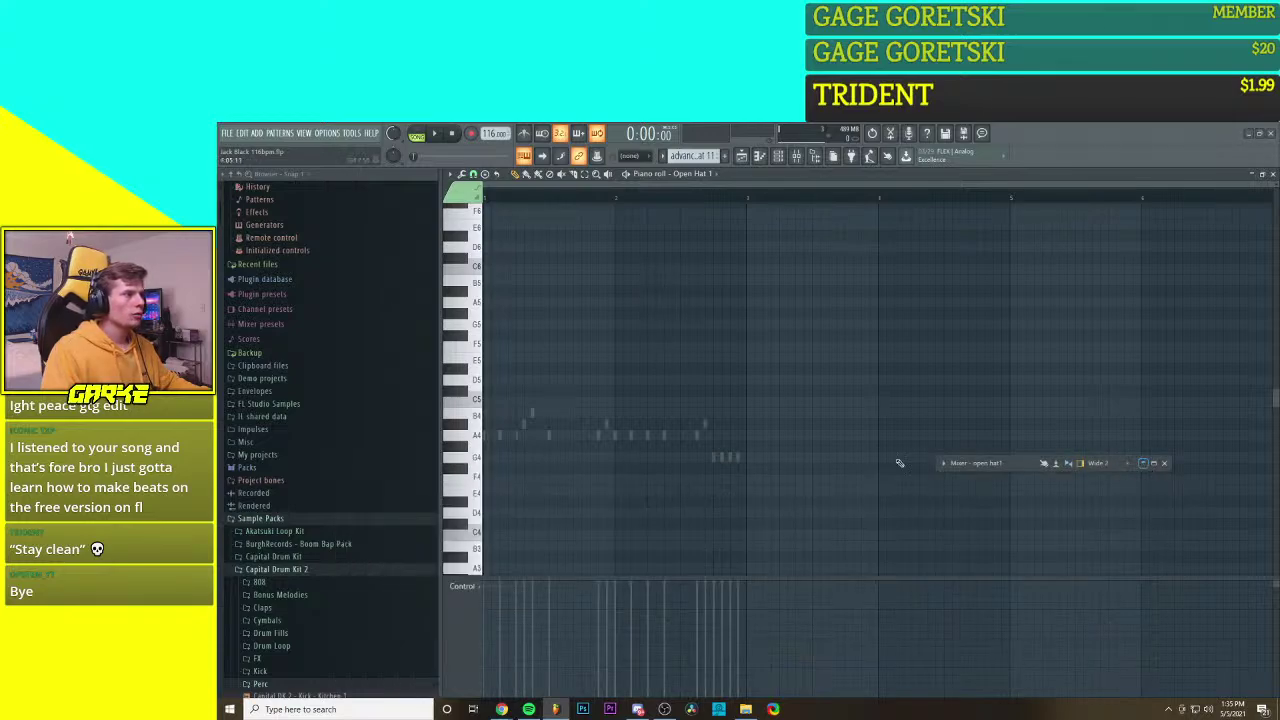
# Step: Close the minimized mixer and switch the piano roll from Open Hat 1 to the Hat 11 channel
pyautogui.click(1144, 464)
pyautogui.click(1164, 464)
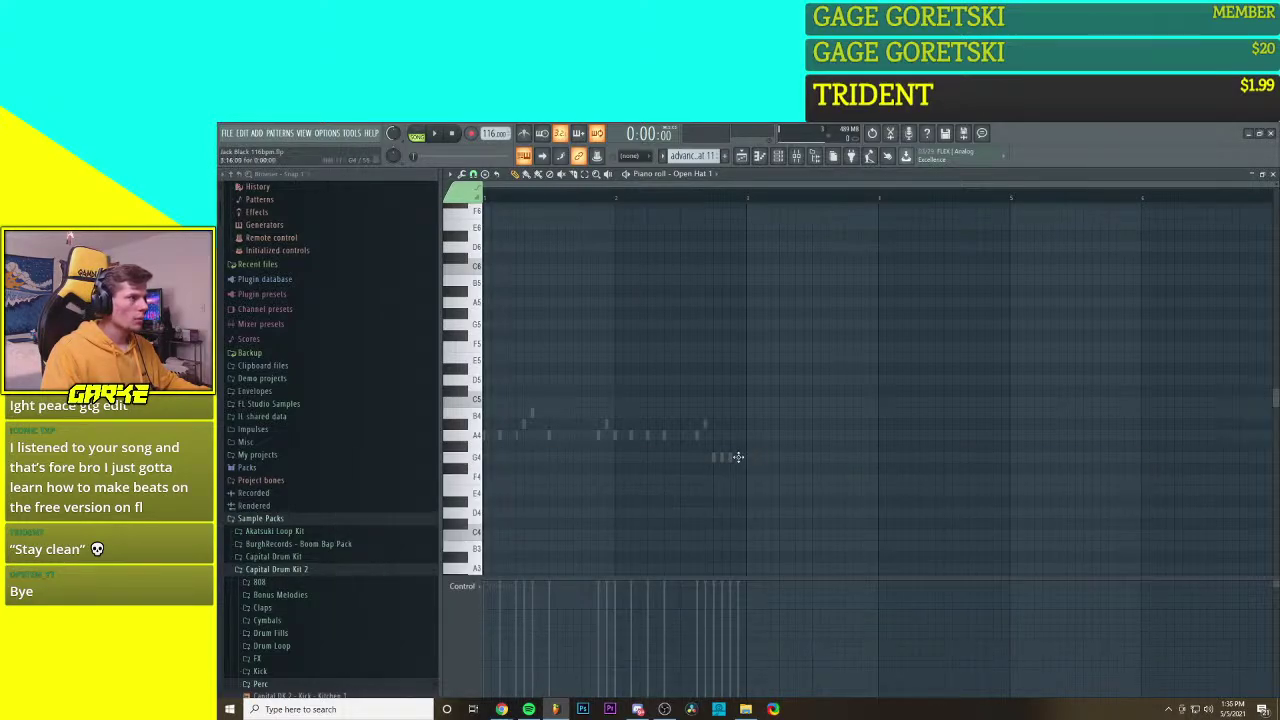
pyautogui.doubleClick(737, 457)
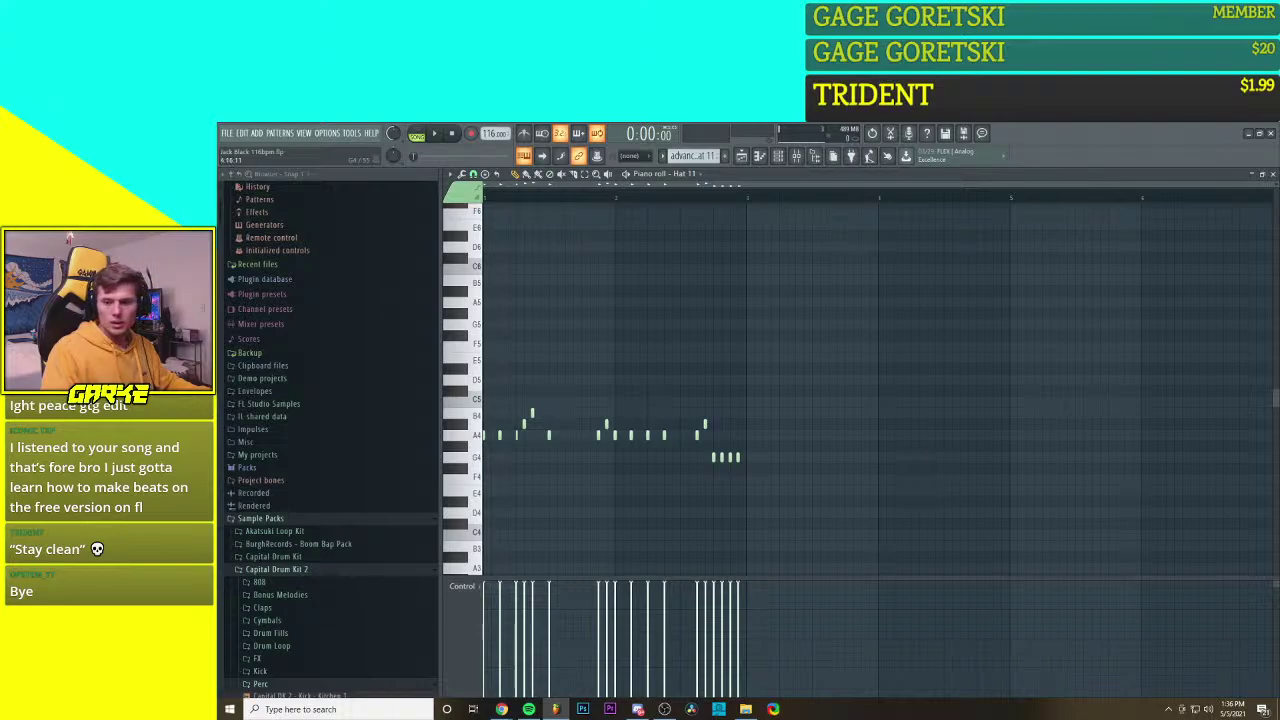
pyautogui.hotkey('alt', 'Tab')
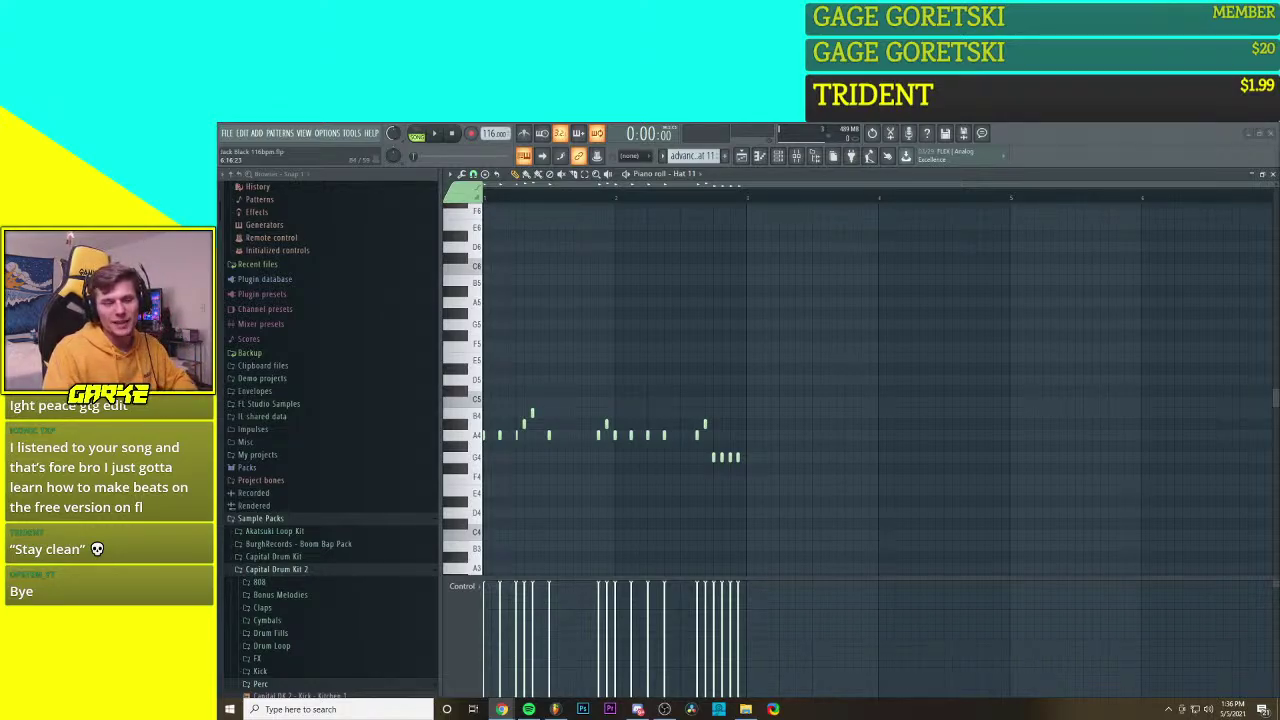
# Step: Select the Hat 11 notes after the start of bar 2 and move them two bars later into bar 4
pyautogui.moveTo(800, 387); pyautogui.dragTo(628, 512)
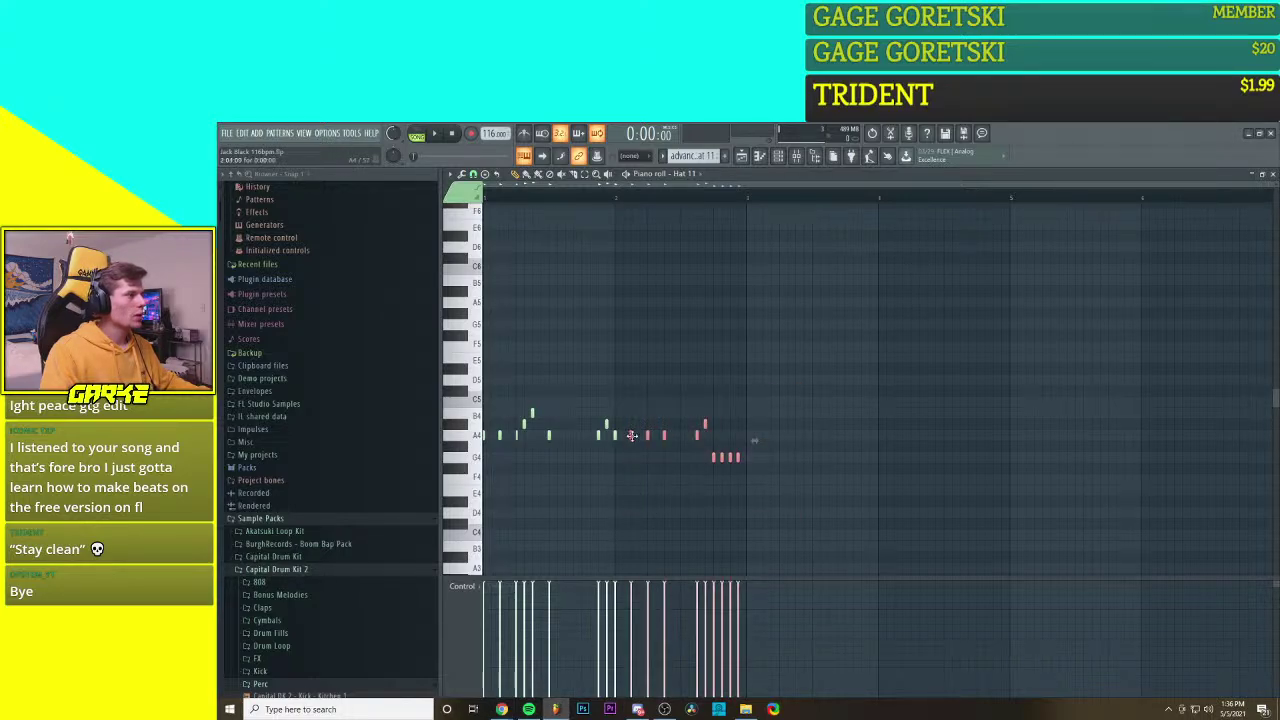
pyautogui.moveTo(631, 436); pyautogui.dragTo(893, 438)
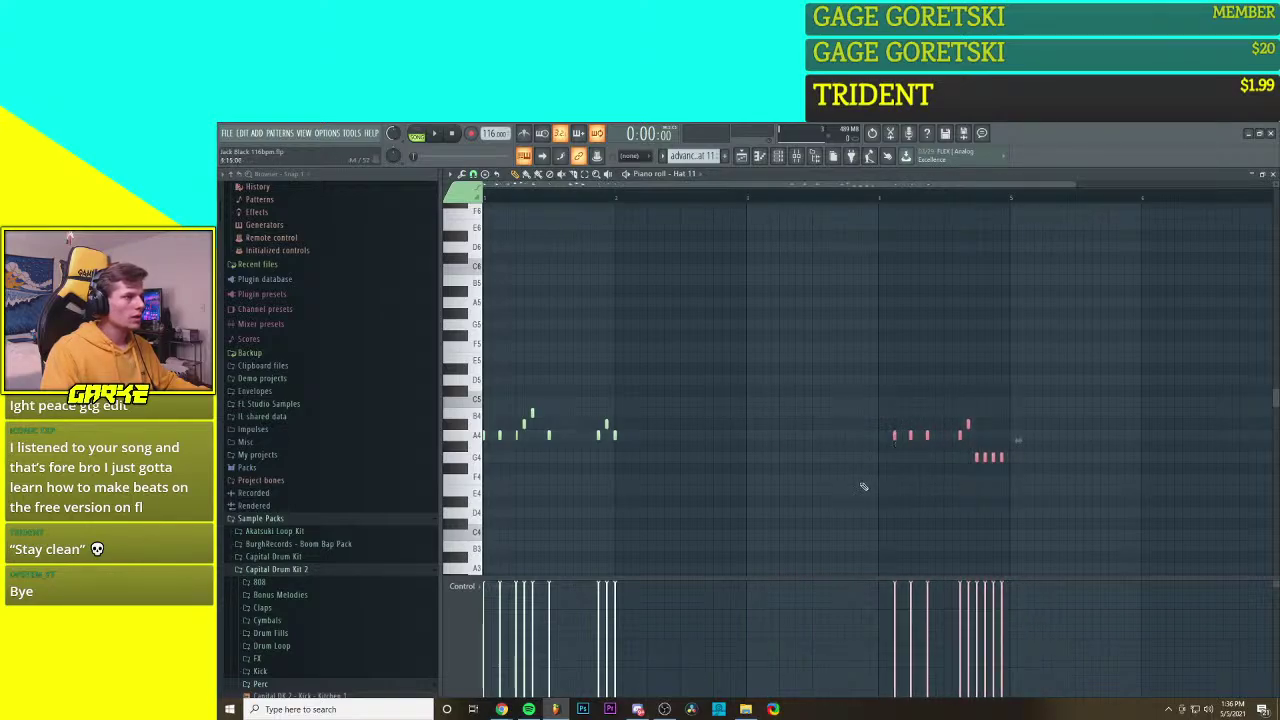
pyautogui.scroll(-3, 651, 453)
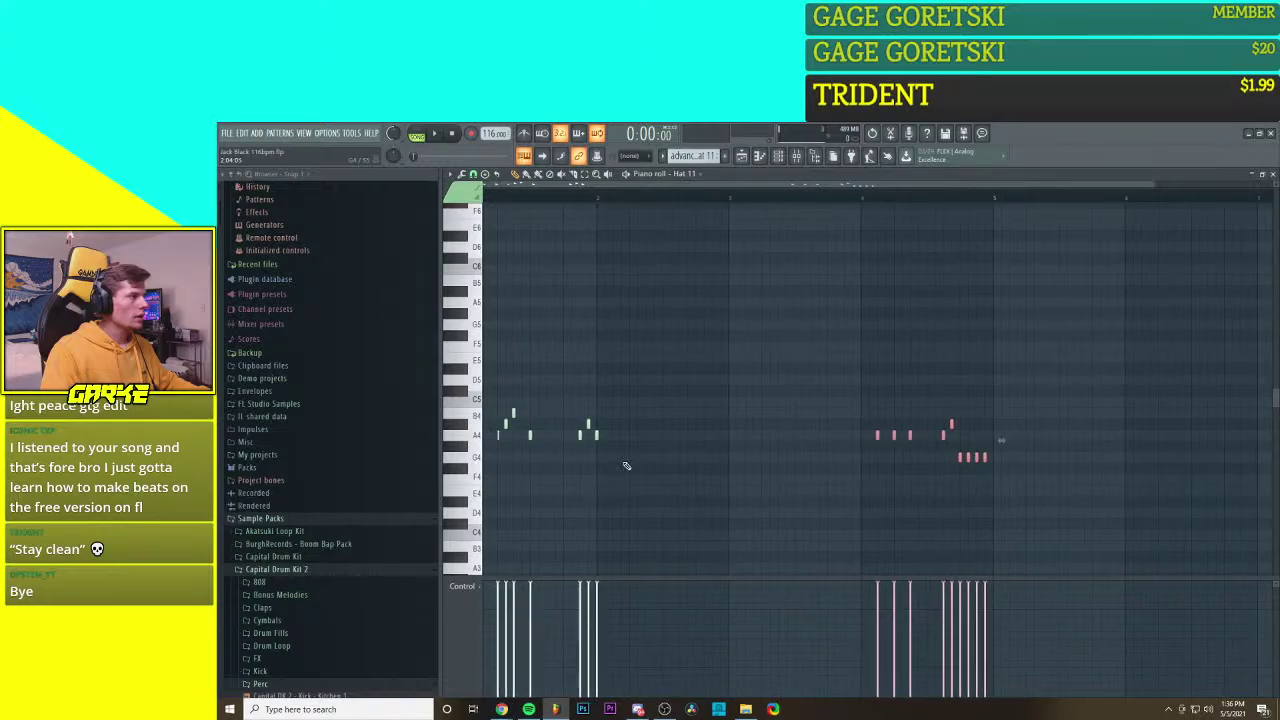
pyautogui.scroll(-1, 738, 485)
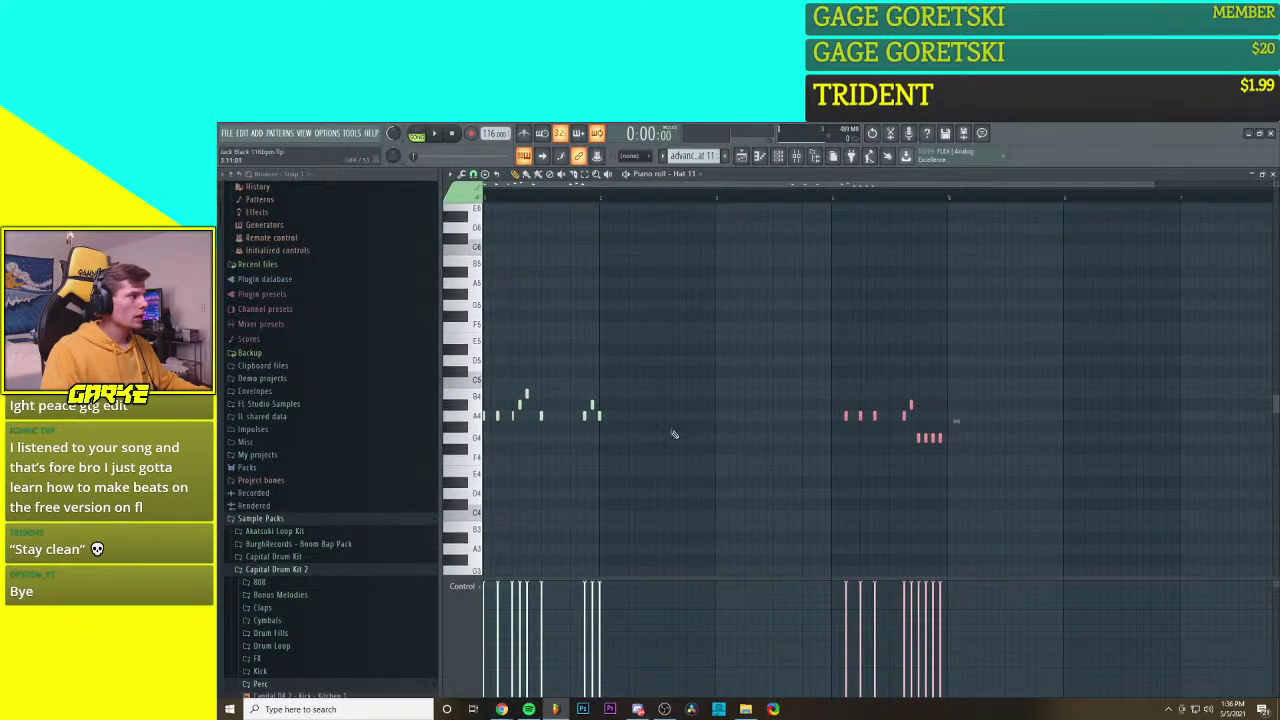
# Step: Replace the shortened A4 hat note before the rising run in bar 1 with one as long as its neighbour
pyautogui.rightClick(514, 418)
pyautogui.click(520, 404)
pyautogui.click(513, 417)
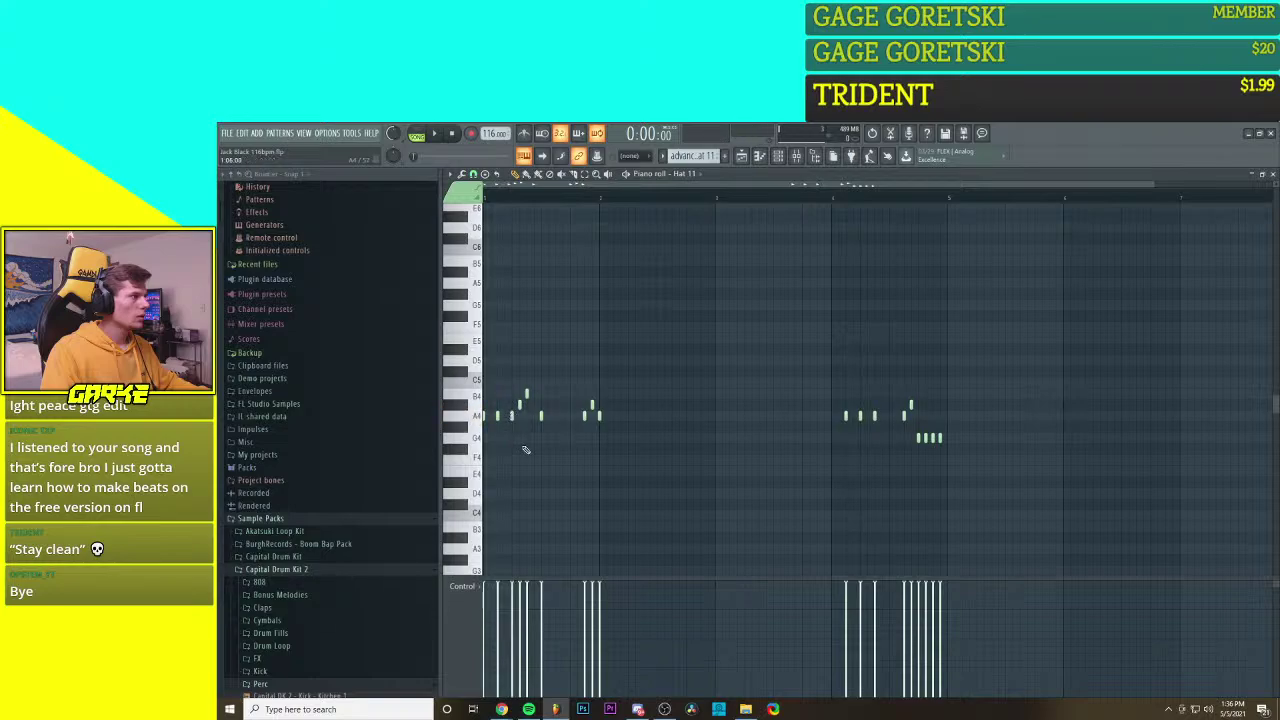
# Step: Loop bars 25 to 29 in the playlist and play the arrangement with the edited hats in song mode
pyautogui.click(421, 134)
pyautogui.click(421, 134)
pyautogui.click(741, 155)
pyautogui.scroll(2, 710, 343)
pyautogui.moveTo(866, 391); pyautogui.dragTo(754, 475)
pyautogui.scroll(1, 759, 397)
pyautogui.scroll(-2, 757, 473)
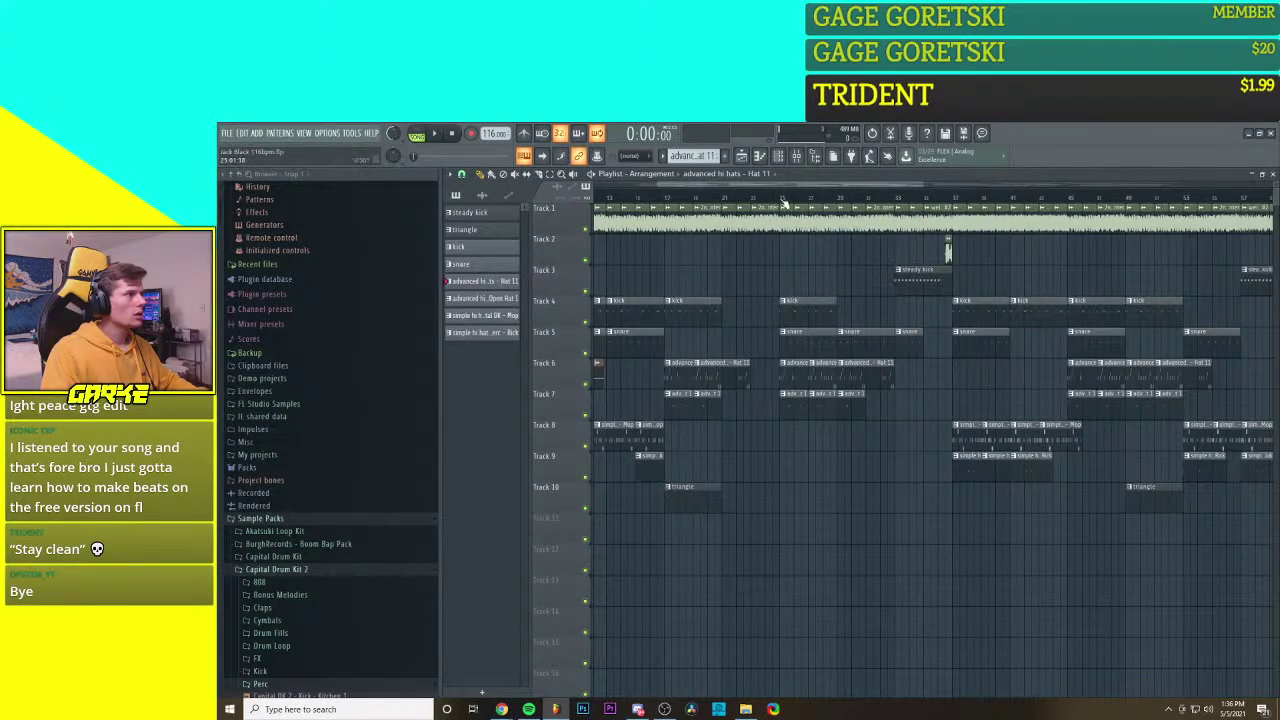
pyautogui.moveTo(785, 203); pyautogui.dragTo(840, 203)
pyautogui.press('space')
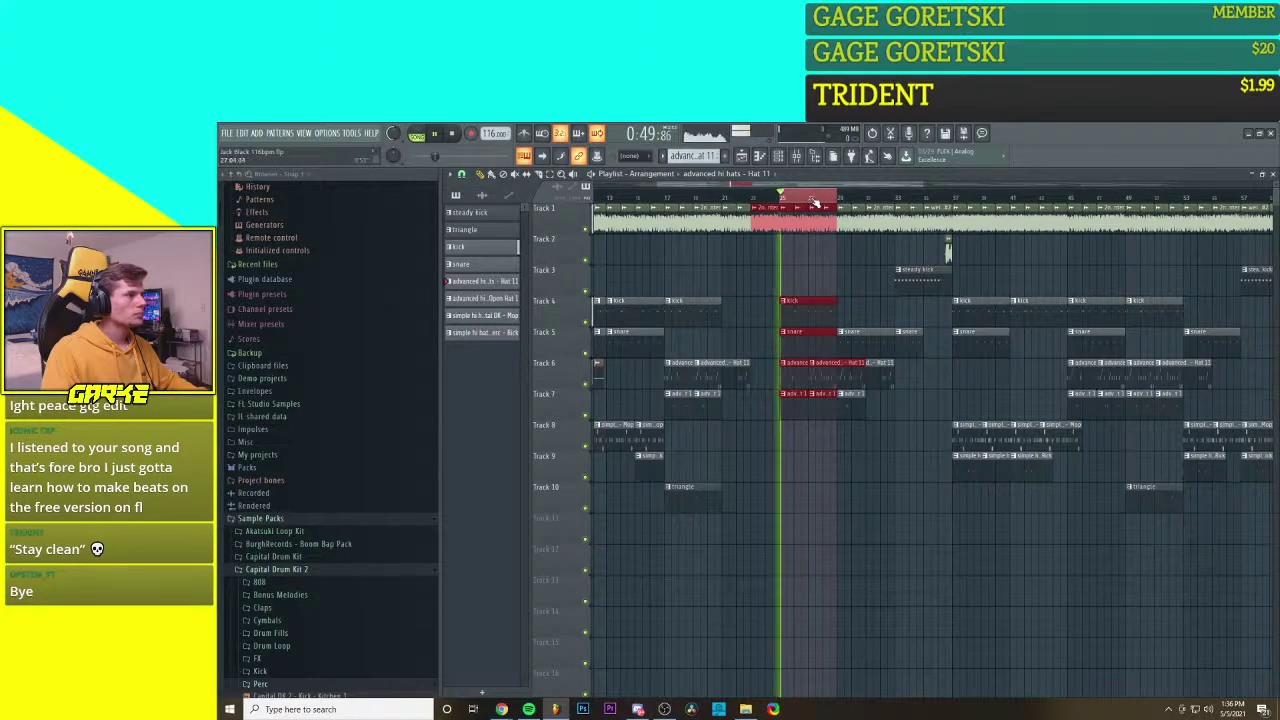
# Step: Return to the Hat 11 piano roll, stop playback and review the separated note groups
pyautogui.click(770, 157)
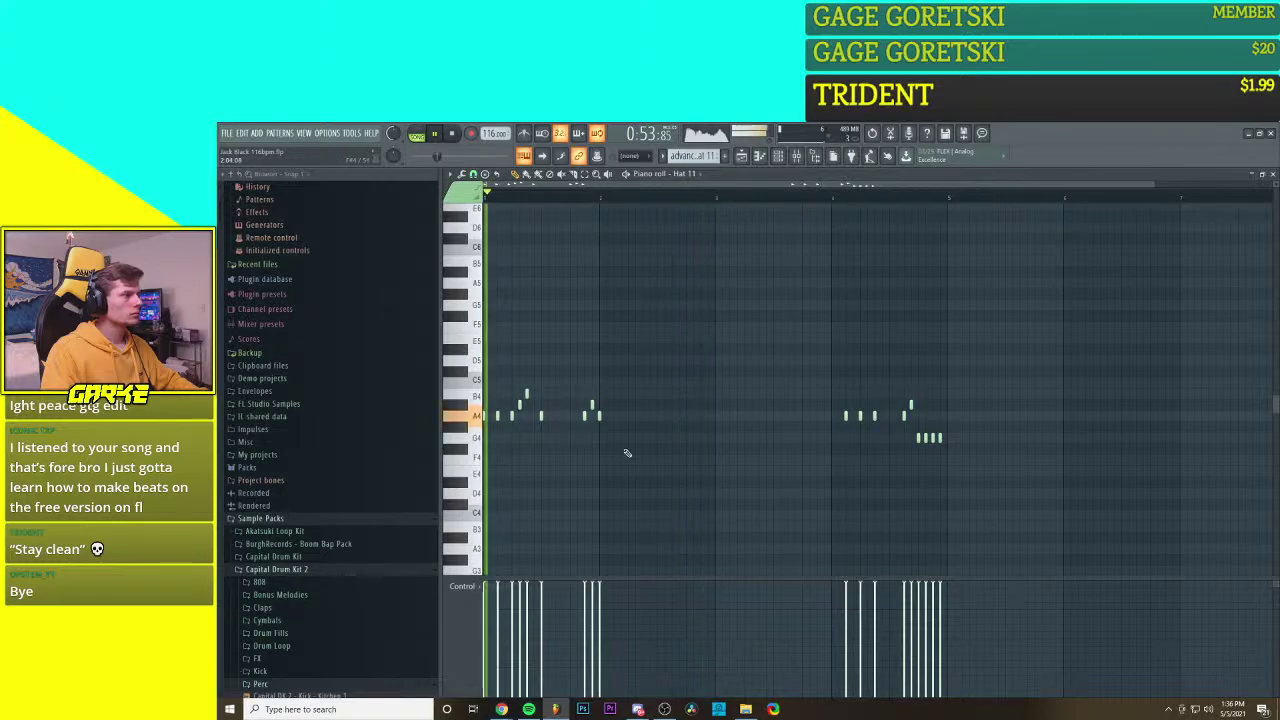
pyautogui.press('space')
pyautogui.scroll(2, 670, 412)
pyautogui.scroll(-2, 670, 412)
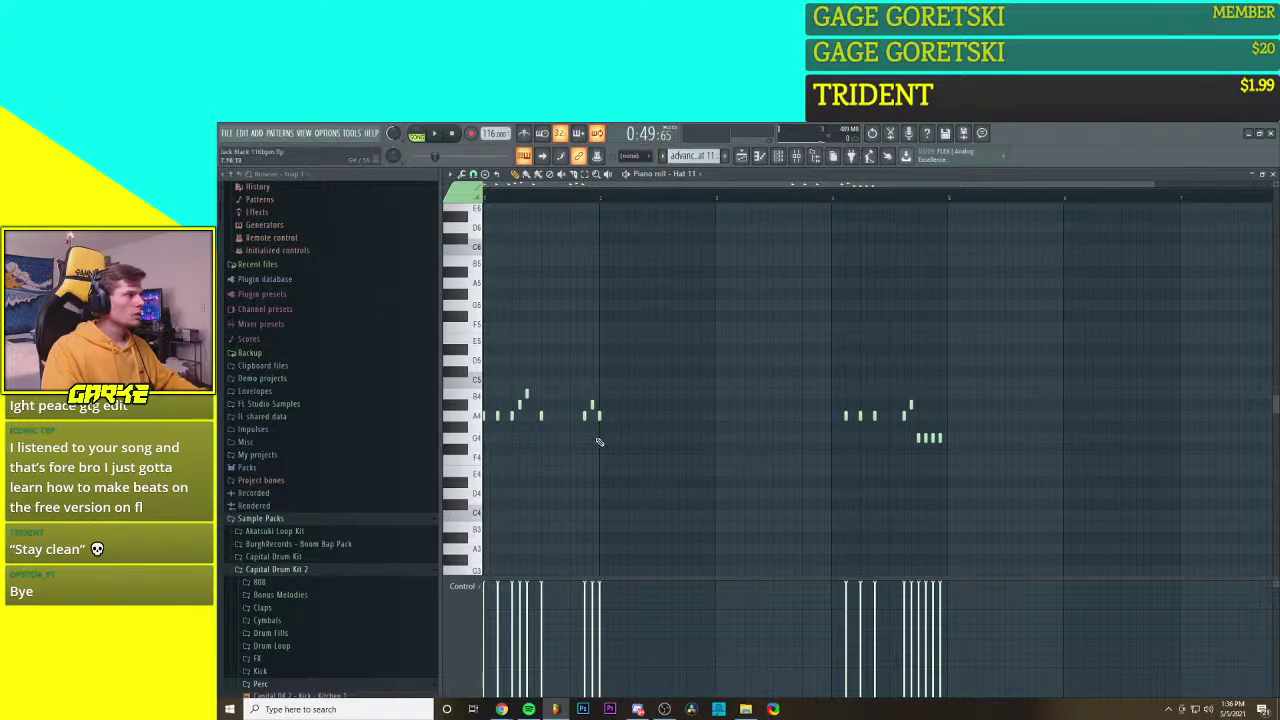
# Step: Add A4 hat notes in bar 2 of the Hat 11 pattern on steps 2 to 5, then every second step from 7 to 13
pyautogui.click(606, 416)
pyautogui.click(613, 416)
pyautogui.click(620, 416)
pyautogui.click(627, 416)
pyautogui.click(643, 416)
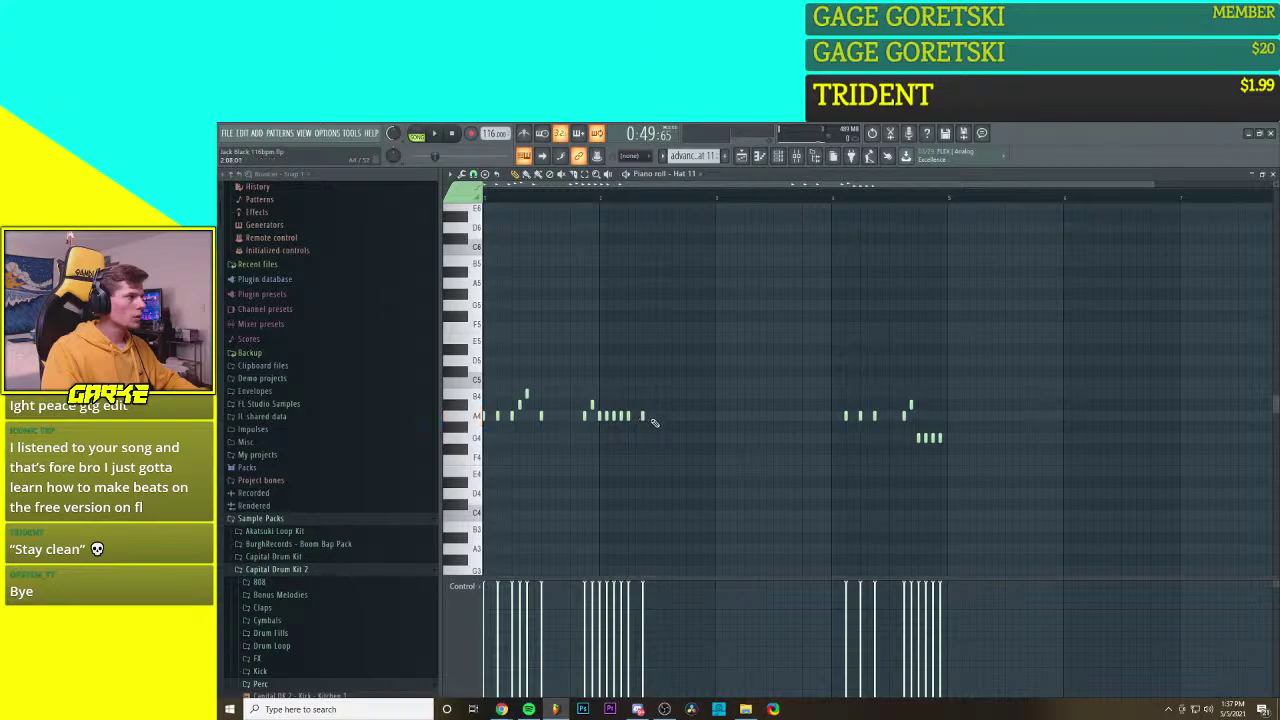
pyautogui.click(657, 416)
pyautogui.click(672, 416)
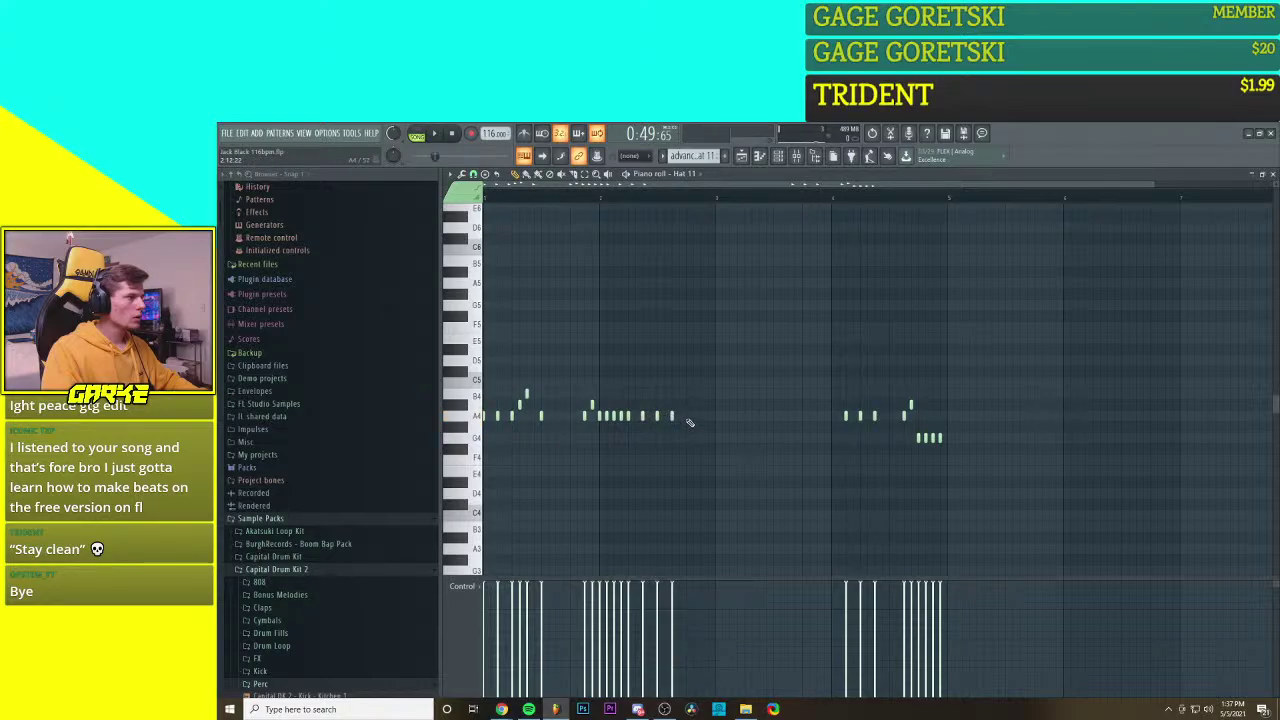
pyautogui.click(686, 416)
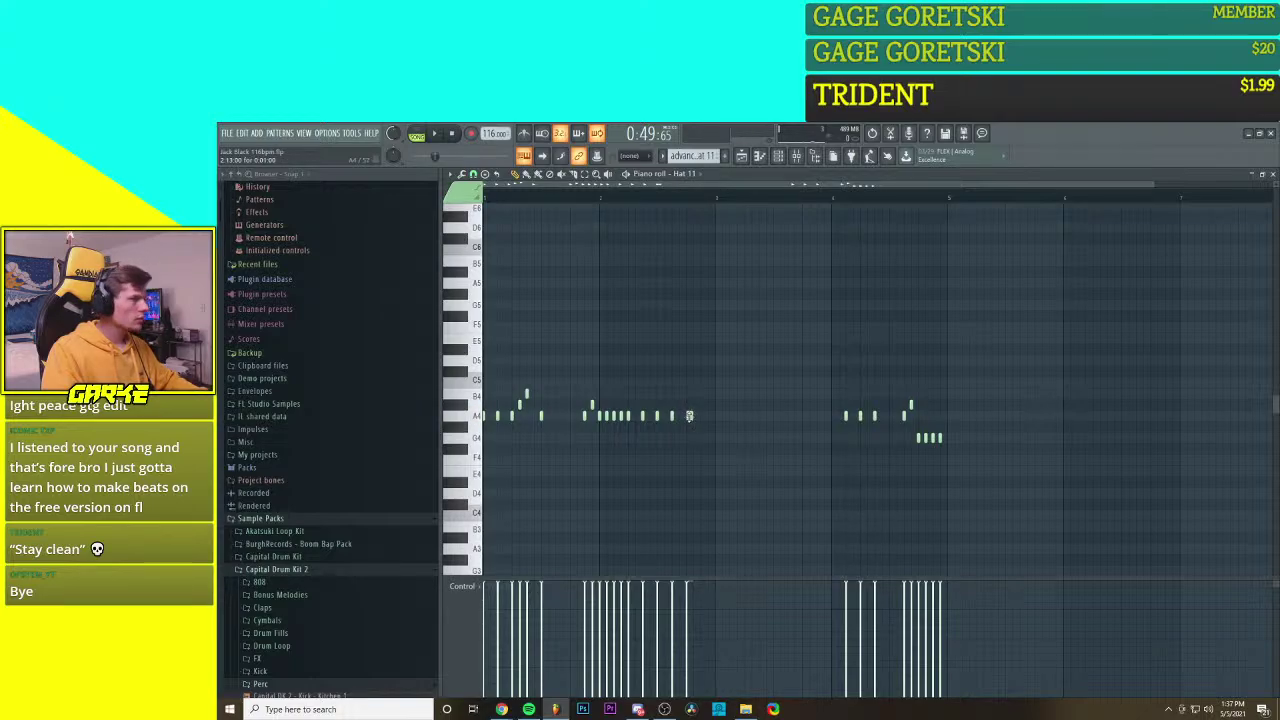
# Step: Turn the A4 hat on step 13 of bar 2 into a fast four-note roll
pyautogui.hotkey('alt', 'a')
pyautogui.click(1179, 495)
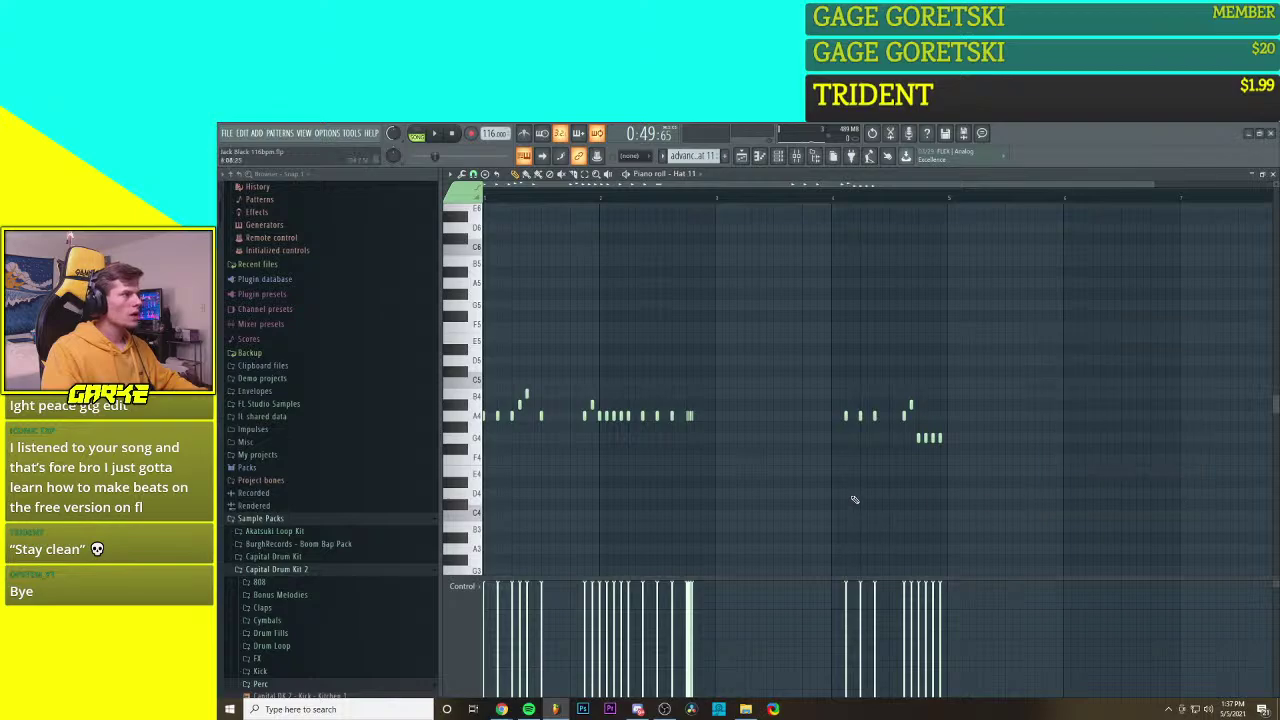
pyautogui.scroll(4, 691, 440)
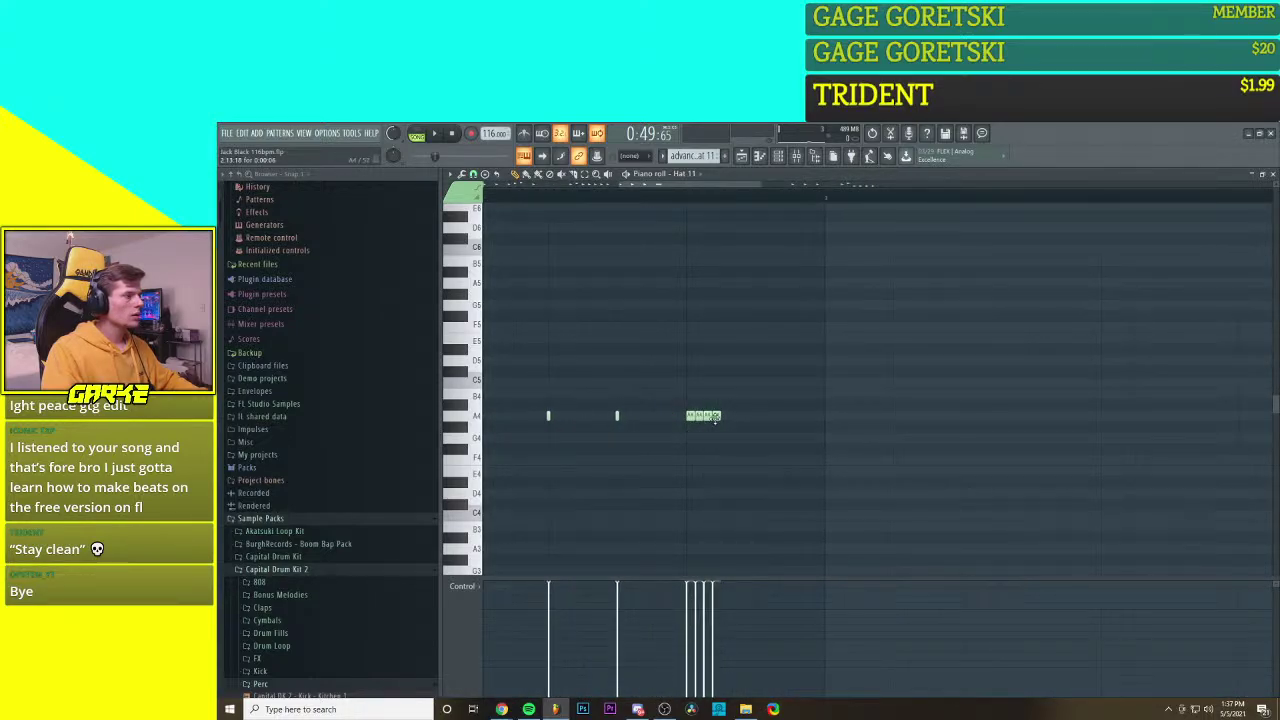
pyautogui.scroll(-5, 714, 420)
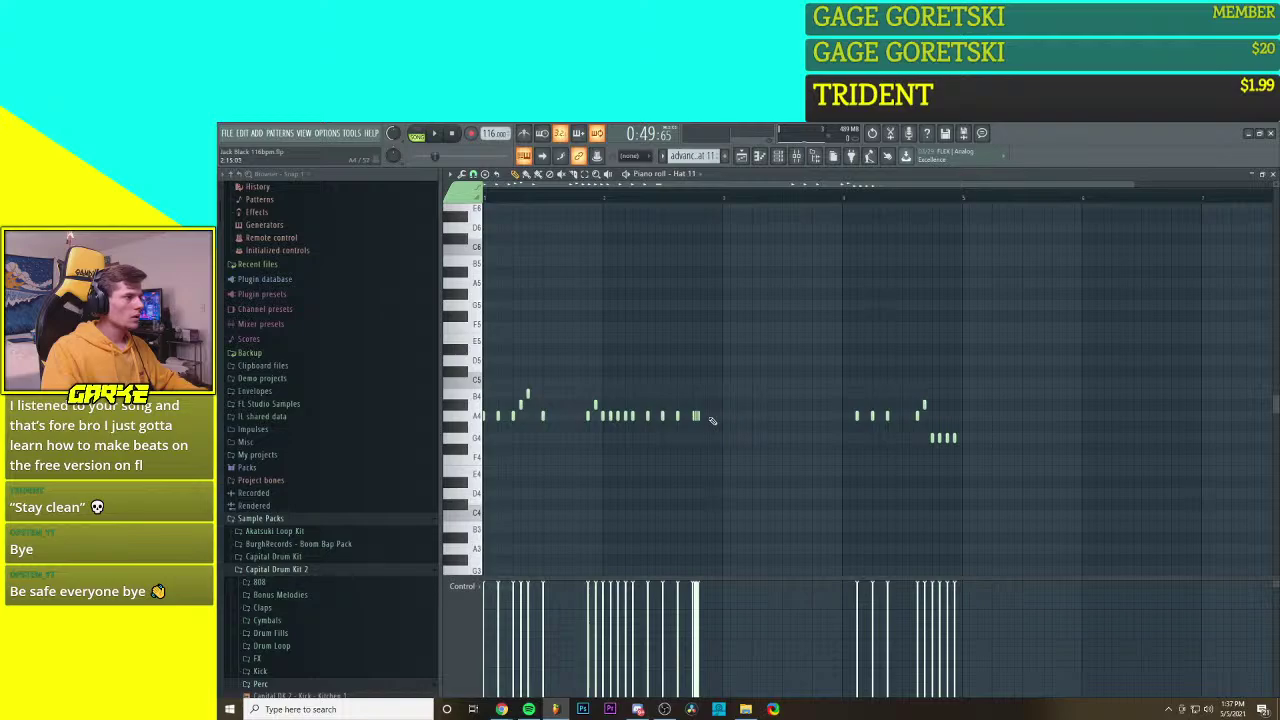
# Step: Continue the A4 hats from step 15 of bar 2 to step 10 of bar 3, with consecutive hits on steps 5 to 8
pyautogui.click(709, 419)
pyautogui.rightClick(709, 420)
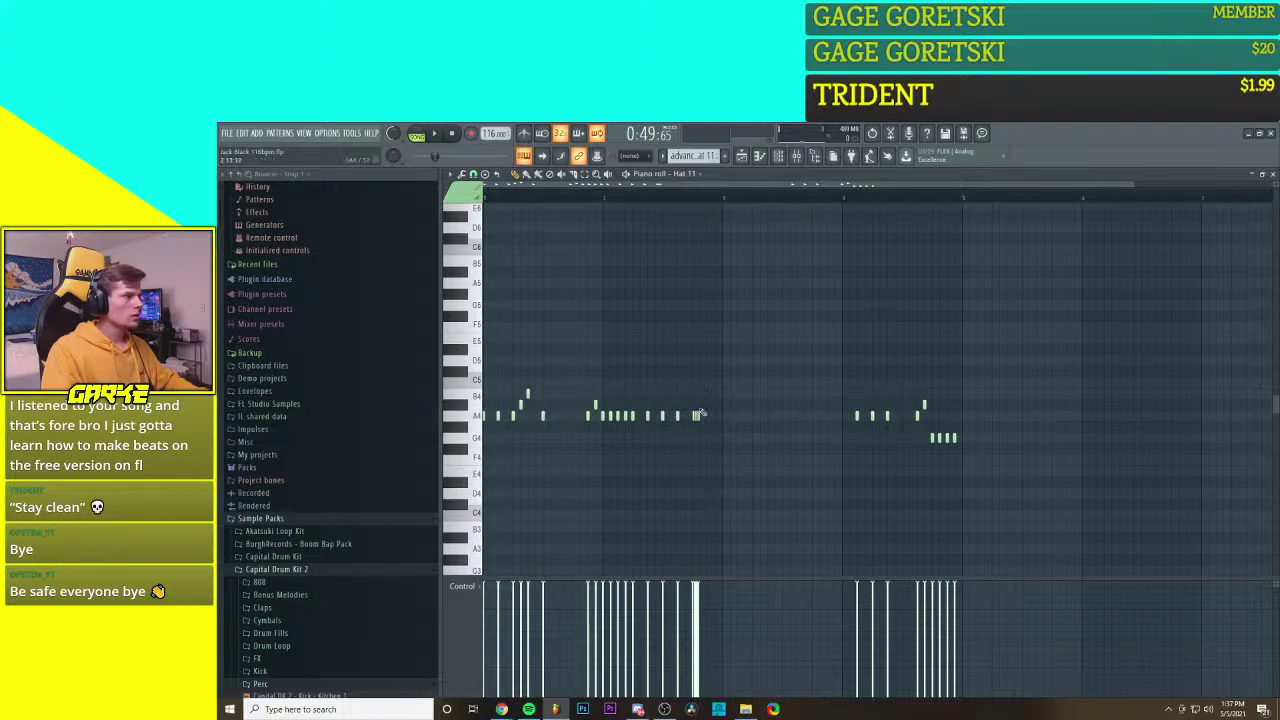
pyautogui.click(708, 416)
pyautogui.click(723, 417)
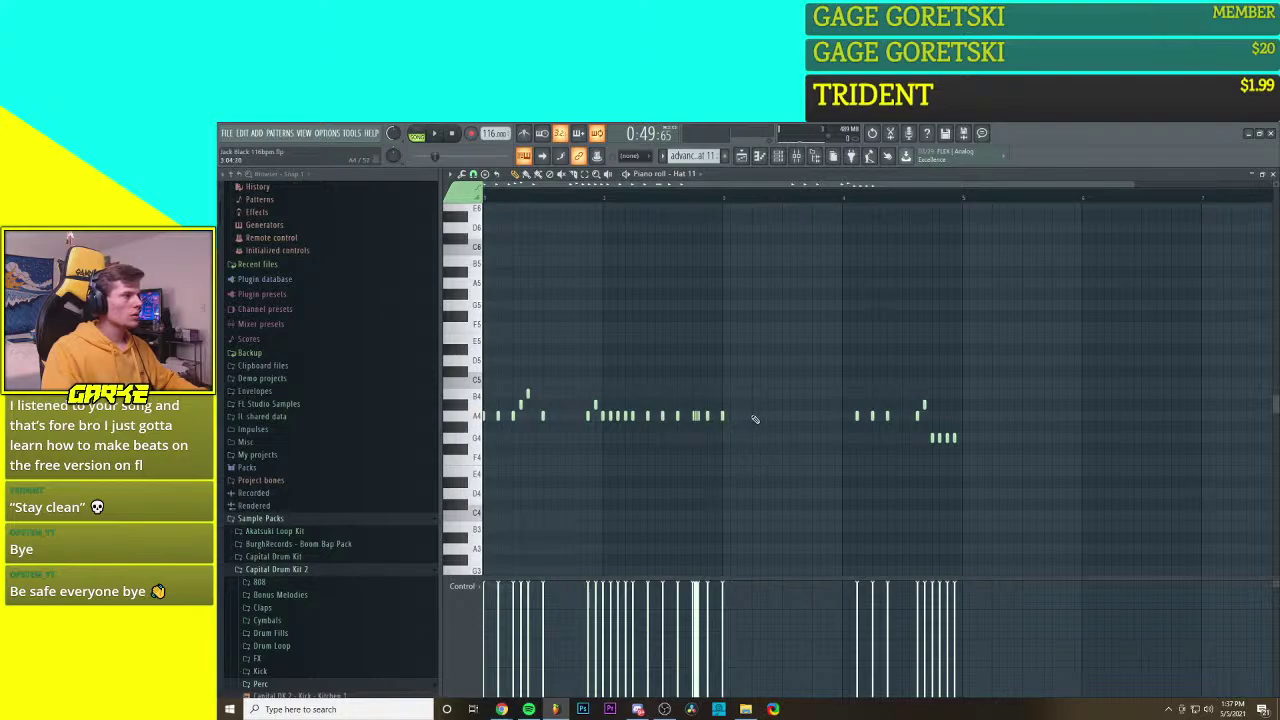
pyautogui.click(737, 416)
pyautogui.click(753, 416)
pyautogui.click(759, 416)
pyautogui.click(766, 416)
pyautogui.click(775, 416)
pyautogui.click(783, 416)
pyautogui.click(790, 416)
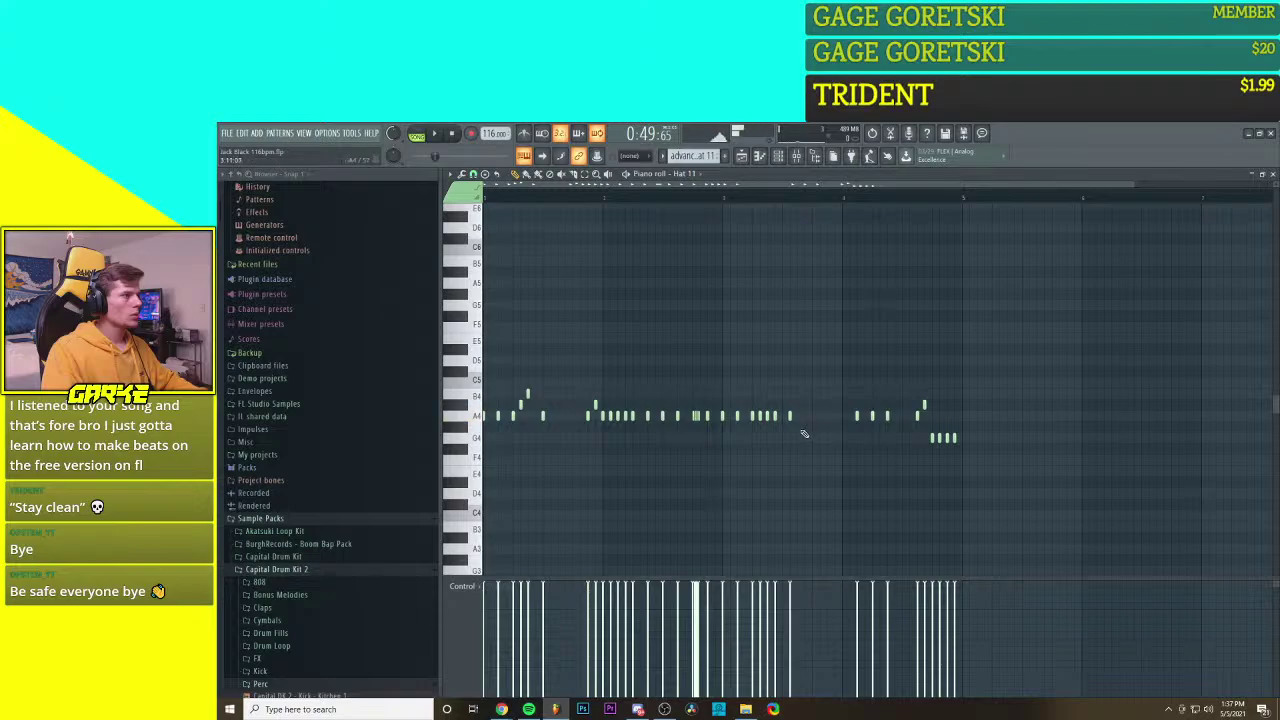
# Step: Add A4 hats on steps 12, 14 and 16 of bar 3 and the first two steps of bar 4
pyautogui.click(805, 416)
pyautogui.click(820, 416)
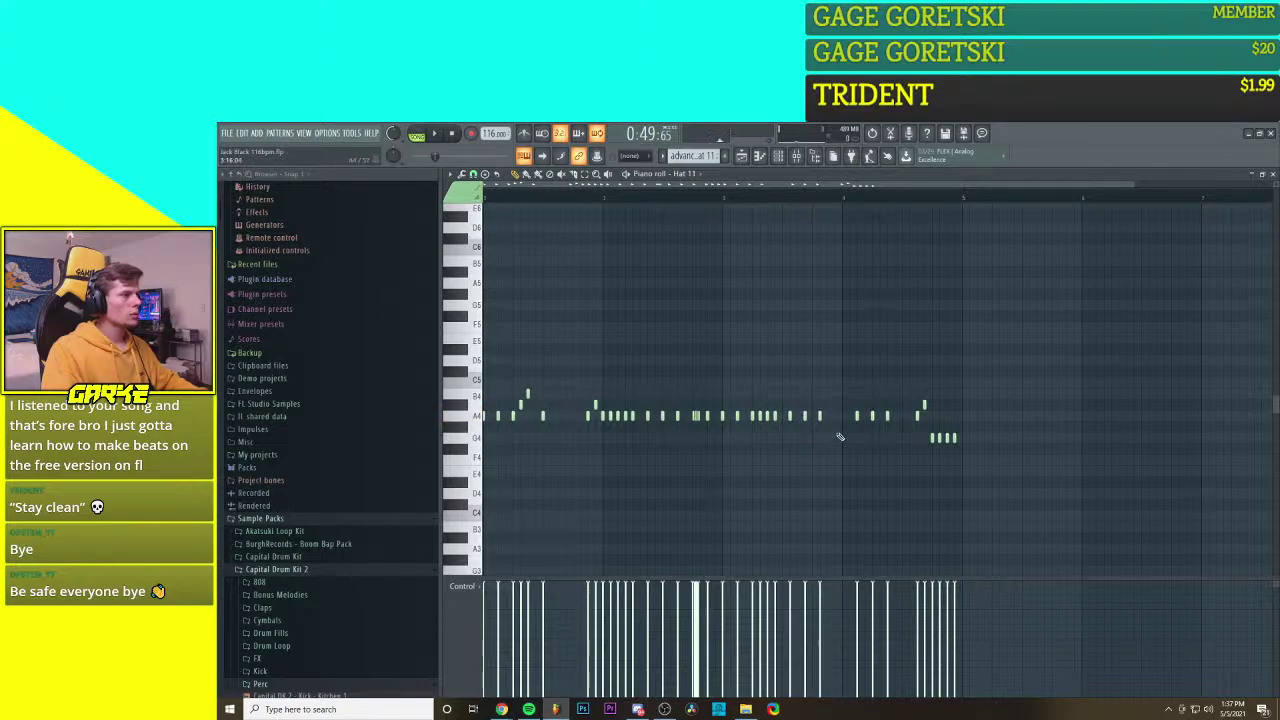
pyautogui.click(835, 416)
pyautogui.click(842, 416)
pyautogui.click(850, 416)
# Step: Show the playlist, clear its time selection and set the playback position near bar 25
pyautogui.press('space')
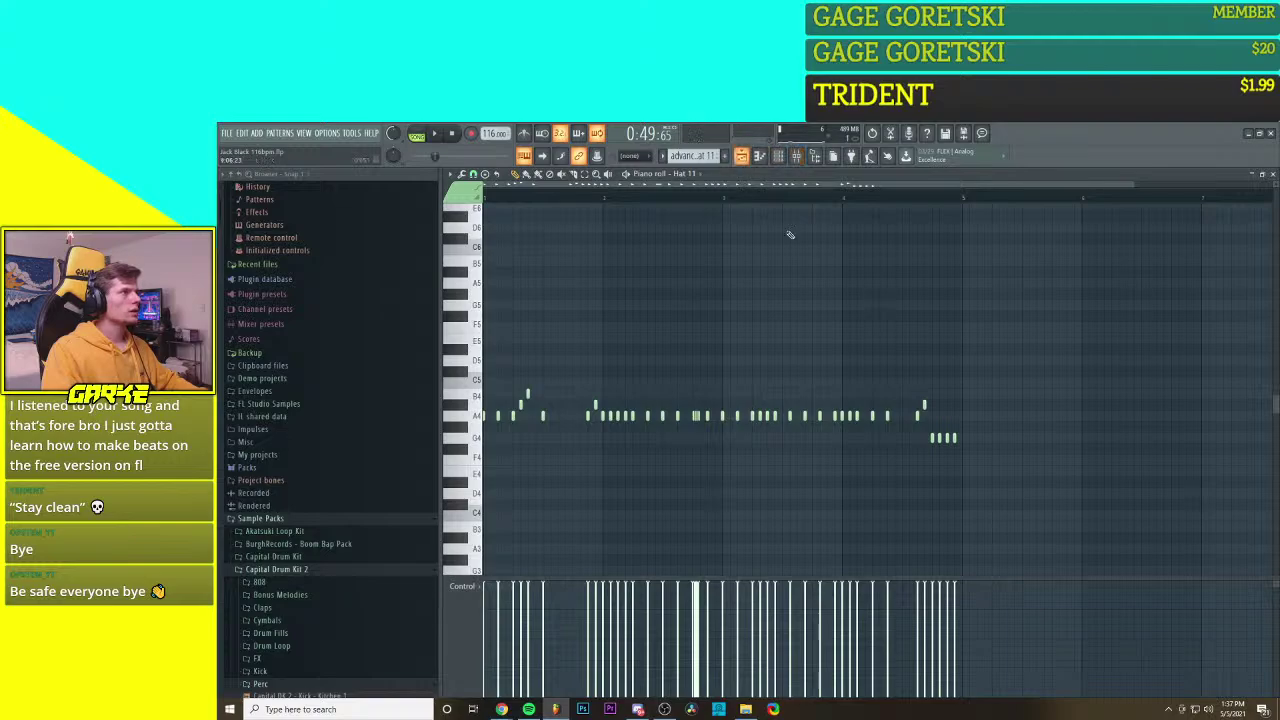
pyautogui.scroll(-2, 824, 340)
pyautogui.click(741, 156)
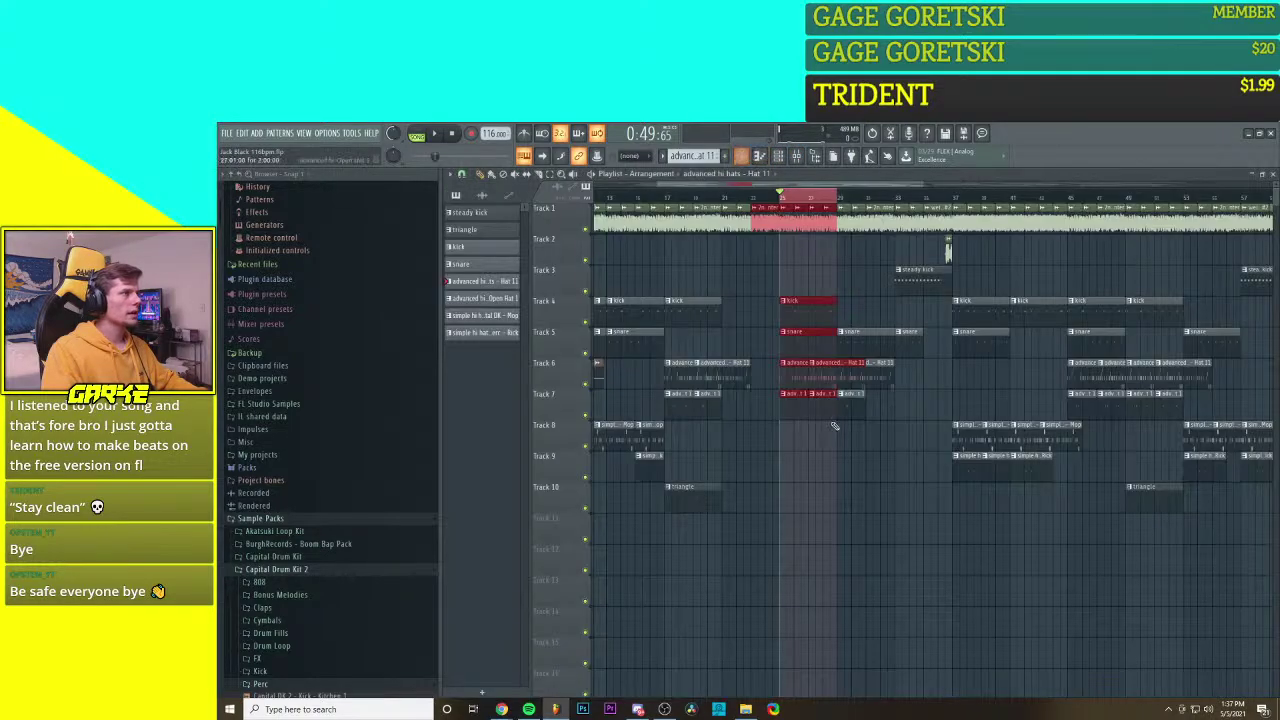
pyautogui.doubleClick(791, 204)
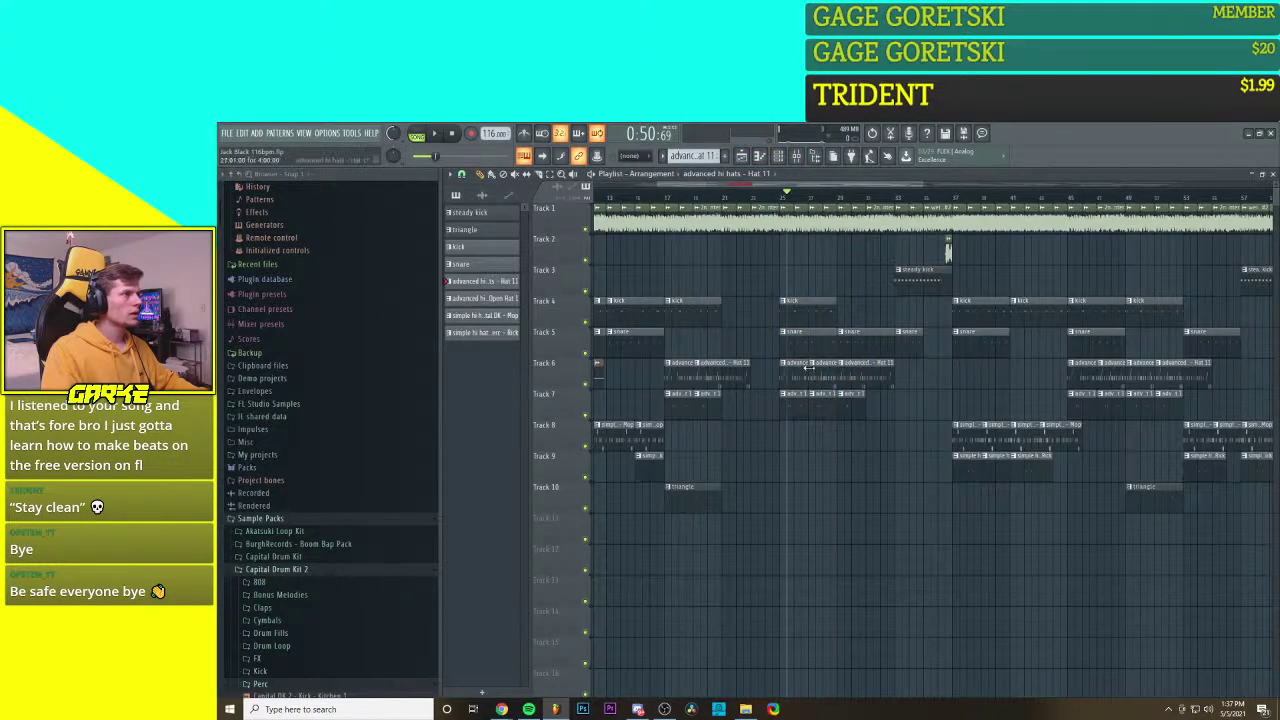
# Step: Delete the overlapping duplicate advanced hi hats clips on Track 6 throughout the arrangement
pyautogui.moveTo(740, 372); pyautogui.dragTo(737, 344)
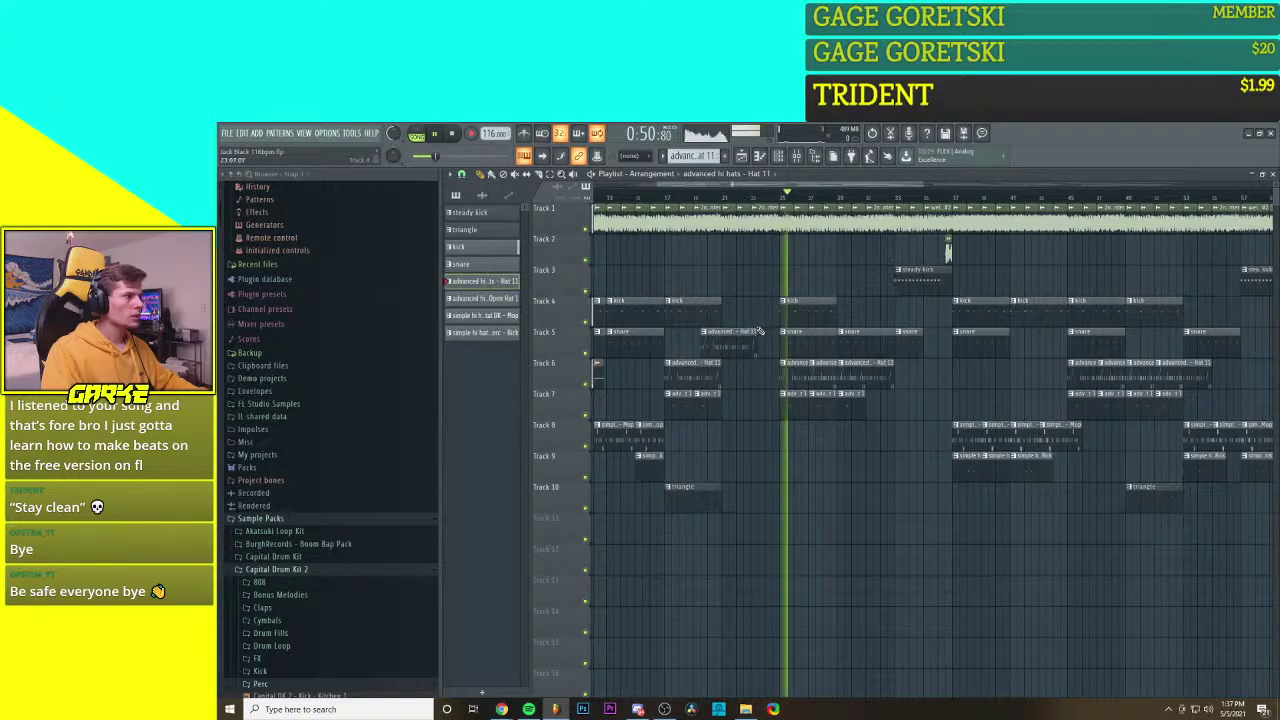
pyautogui.rightClick(745, 340)
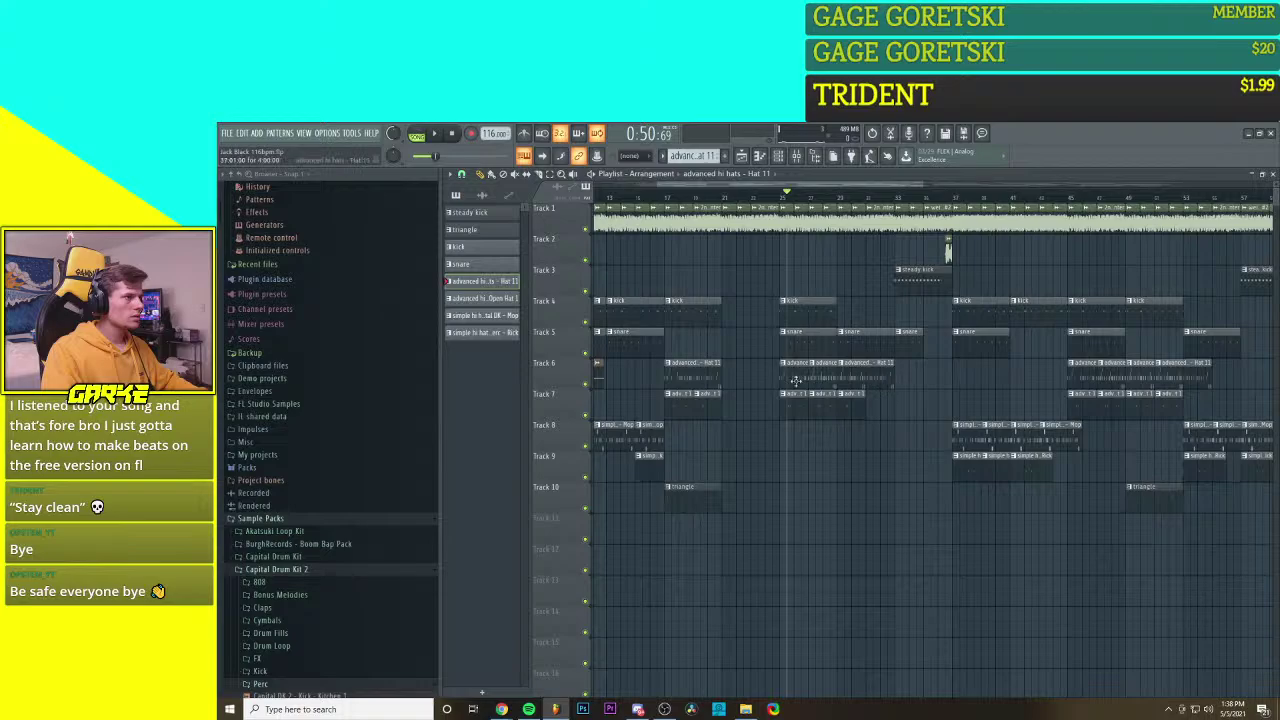
pyautogui.scroll(-2, 905, 402)
pyautogui.moveTo(944, 408); pyautogui.dragTo(790, 398)
pyautogui.scroll(2, 790, 398)
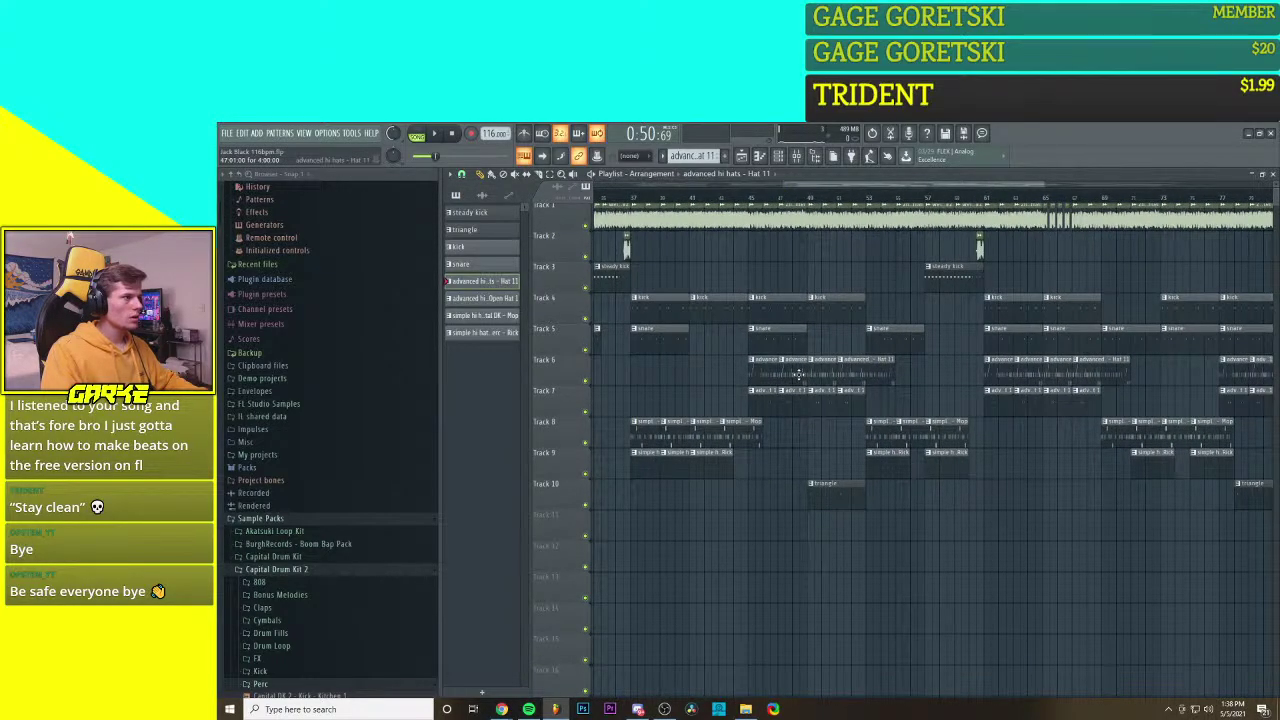
pyautogui.moveTo(914, 391); pyautogui.dragTo(715, 382)
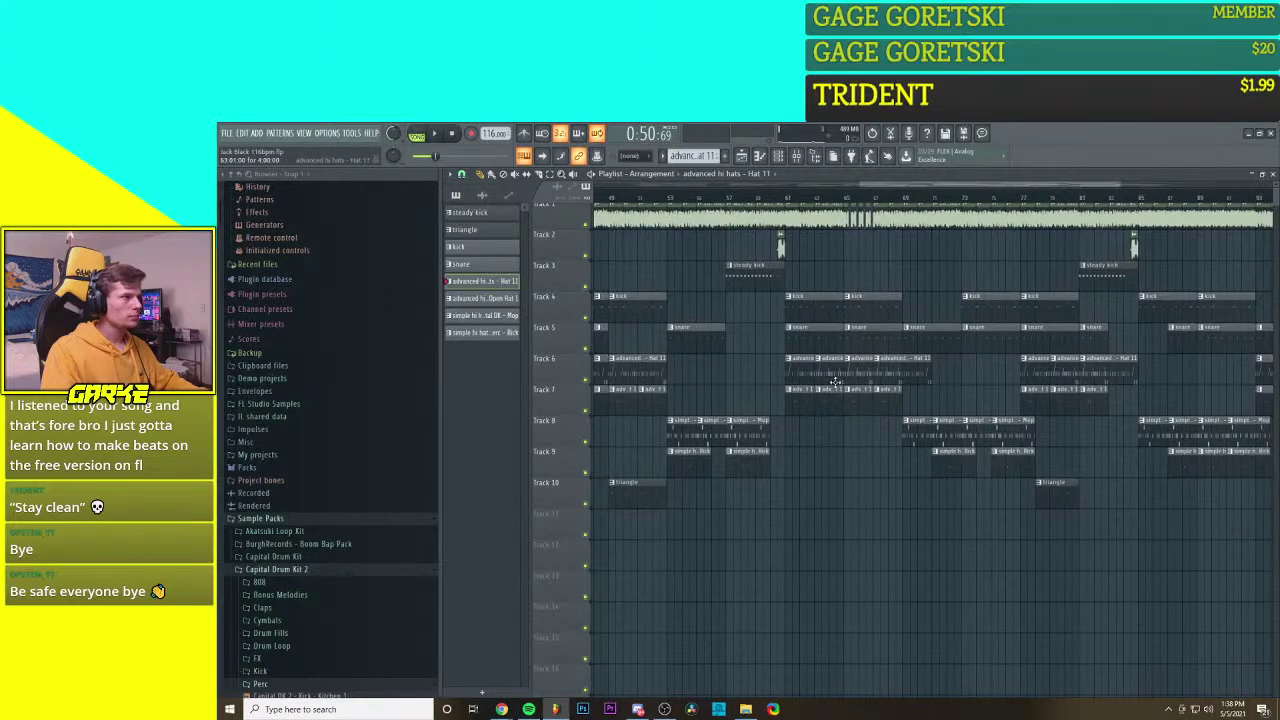
pyautogui.rightClick(885, 371)
pyautogui.moveTo(946, 382); pyautogui.dragTo(763, 385)
pyautogui.rightClick(875, 381)
pyautogui.moveTo(936, 384); pyautogui.dragTo(744, 385)
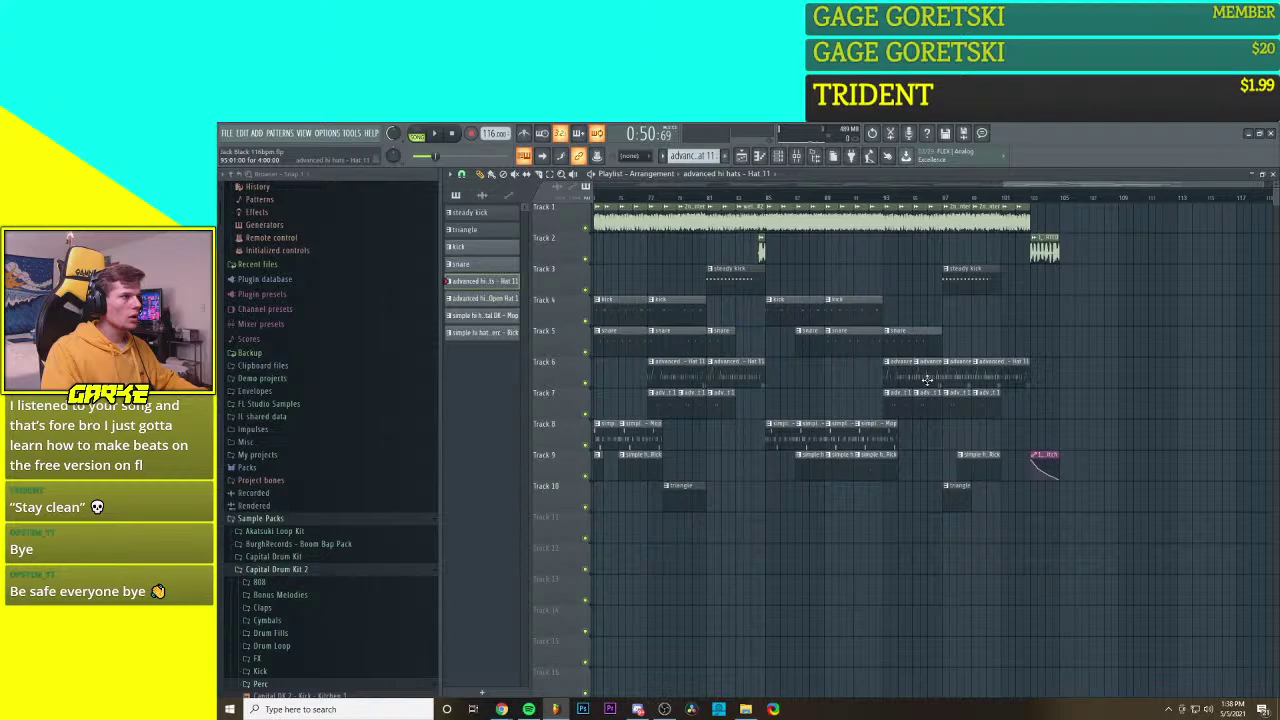
pyautogui.rightClick(986, 377)
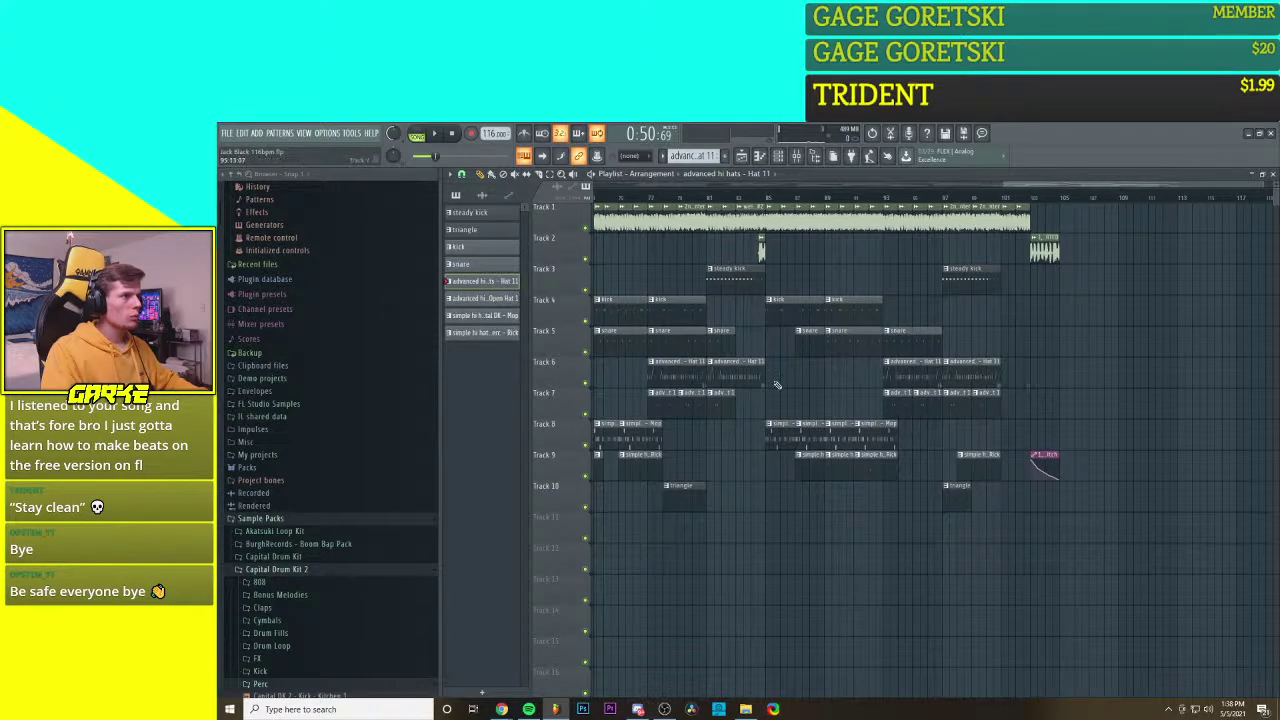
# Step: Shorten the advanced hi hats clips at bars 81 and 97 on Track 6 to two bars each
pyautogui.moveTo(765, 368); pyautogui.dragTo(735, 368)
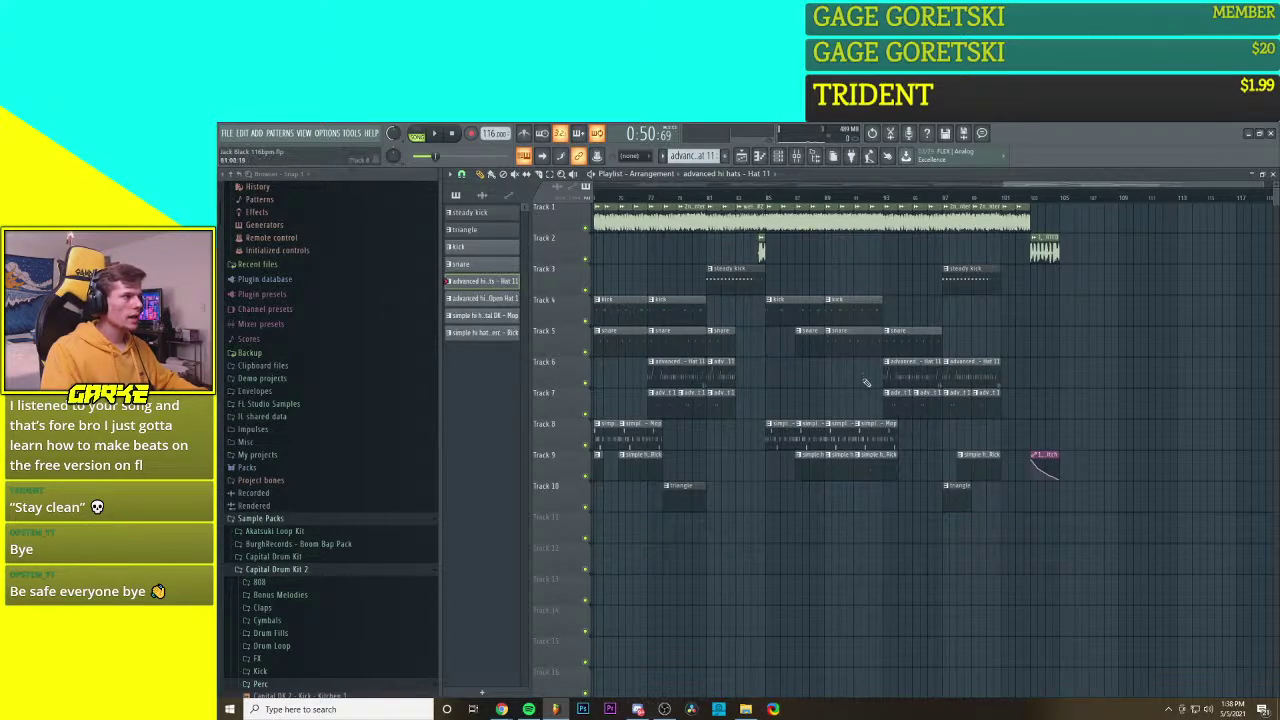
pyautogui.moveTo(1000, 373); pyautogui.dragTo(970, 375)
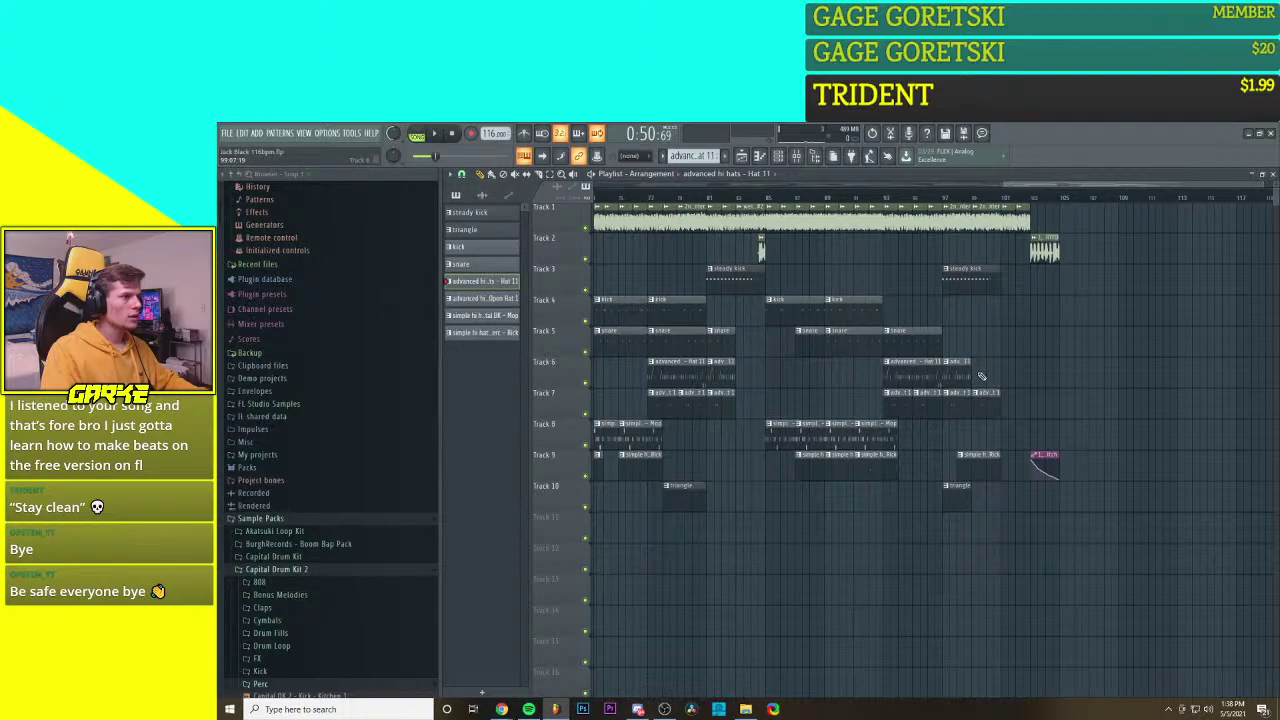
pyautogui.scroll(3, 981, 378)
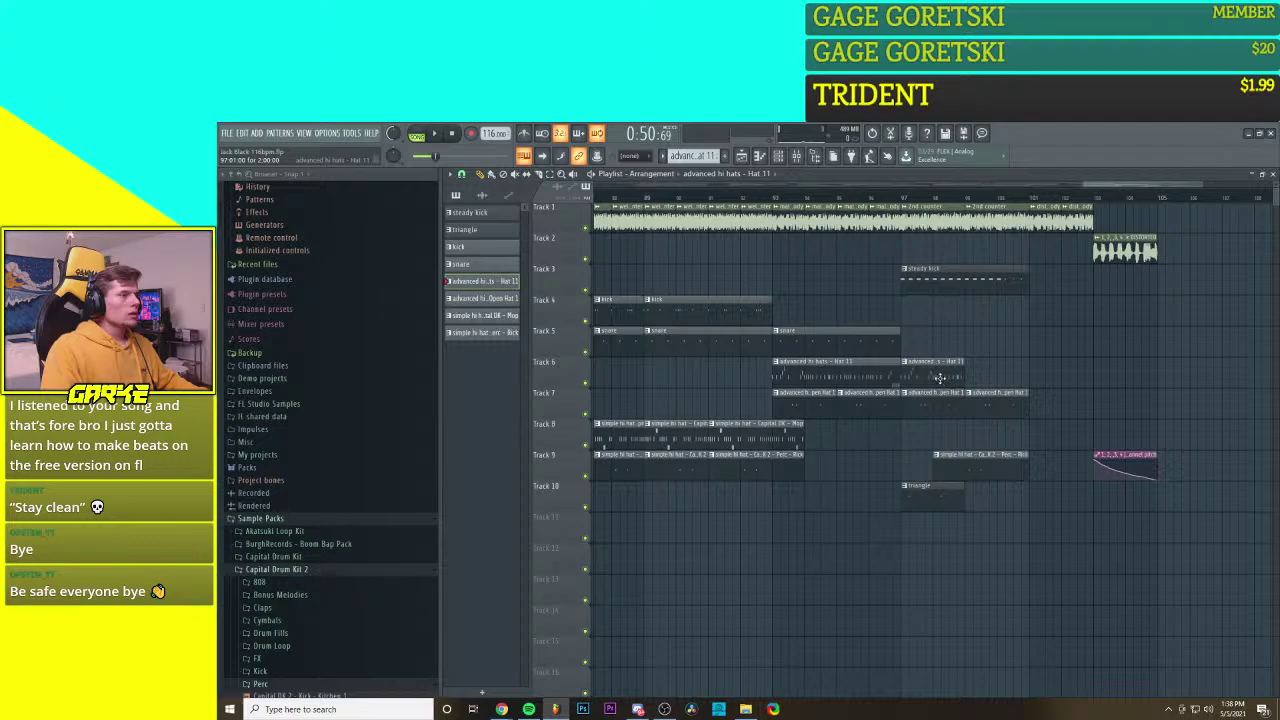
pyautogui.scroll(-3, 826, 430)
pyautogui.scroll(2, 826, 430)
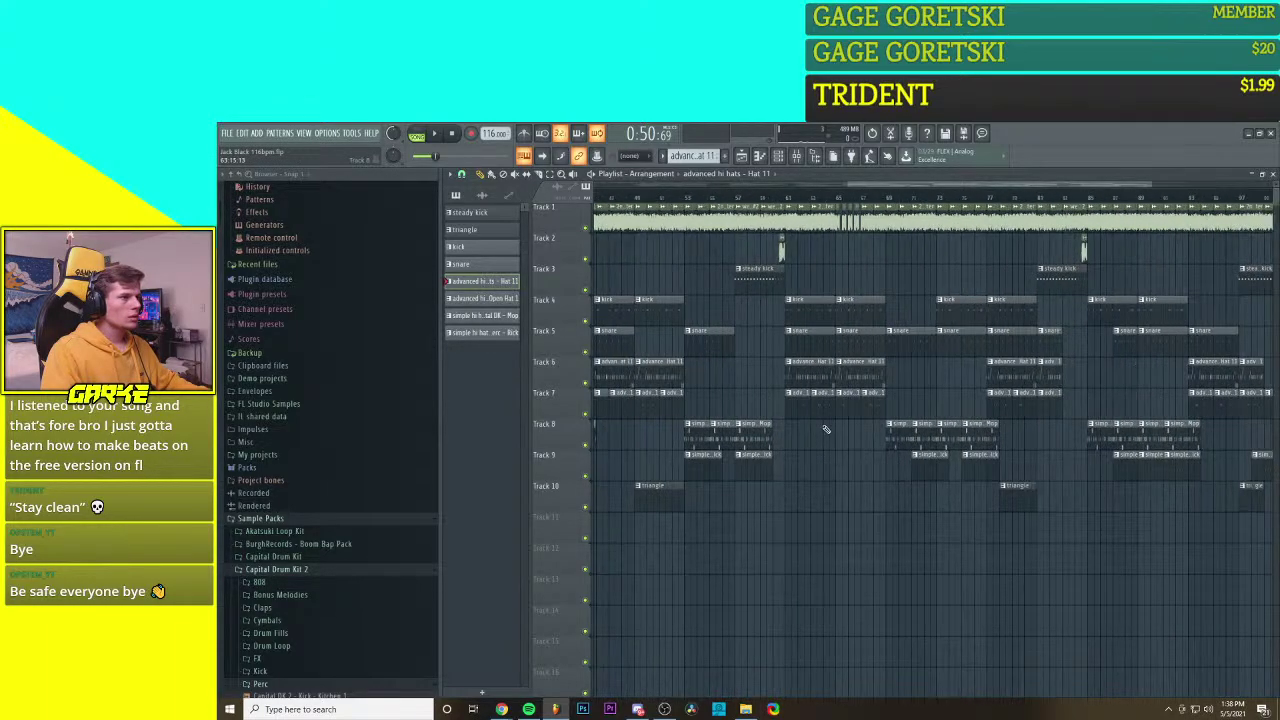
# Step: Add another two-bar advanced hi hats clip at bar 99 on Track 6
pyautogui.moveTo(854, 436); pyautogui.dragTo(886, 431)
pyautogui.scroll(-1, 917, 437)
pyautogui.moveTo(1030, 437); pyautogui.dragTo(959, 438)
pyautogui.scroll(2, 1140, 446)
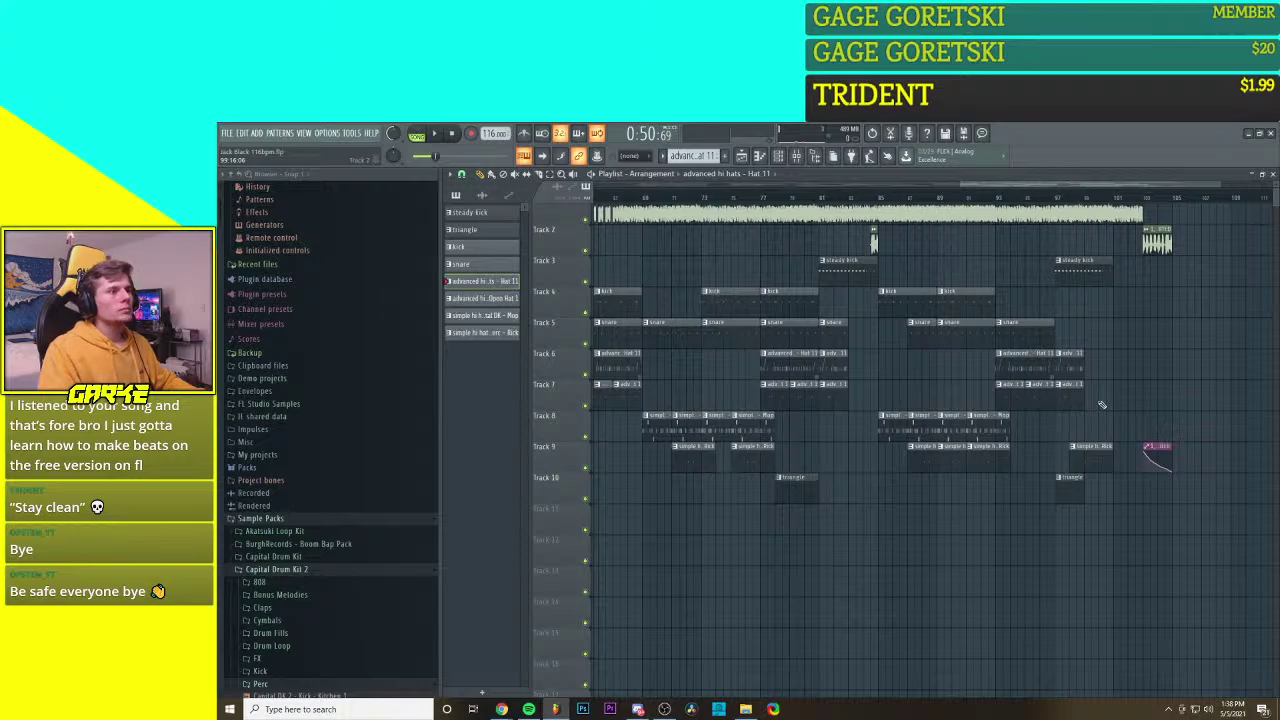
pyautogui.moveTo(1070, 369); pyautogui.dragTo(1110, 370)
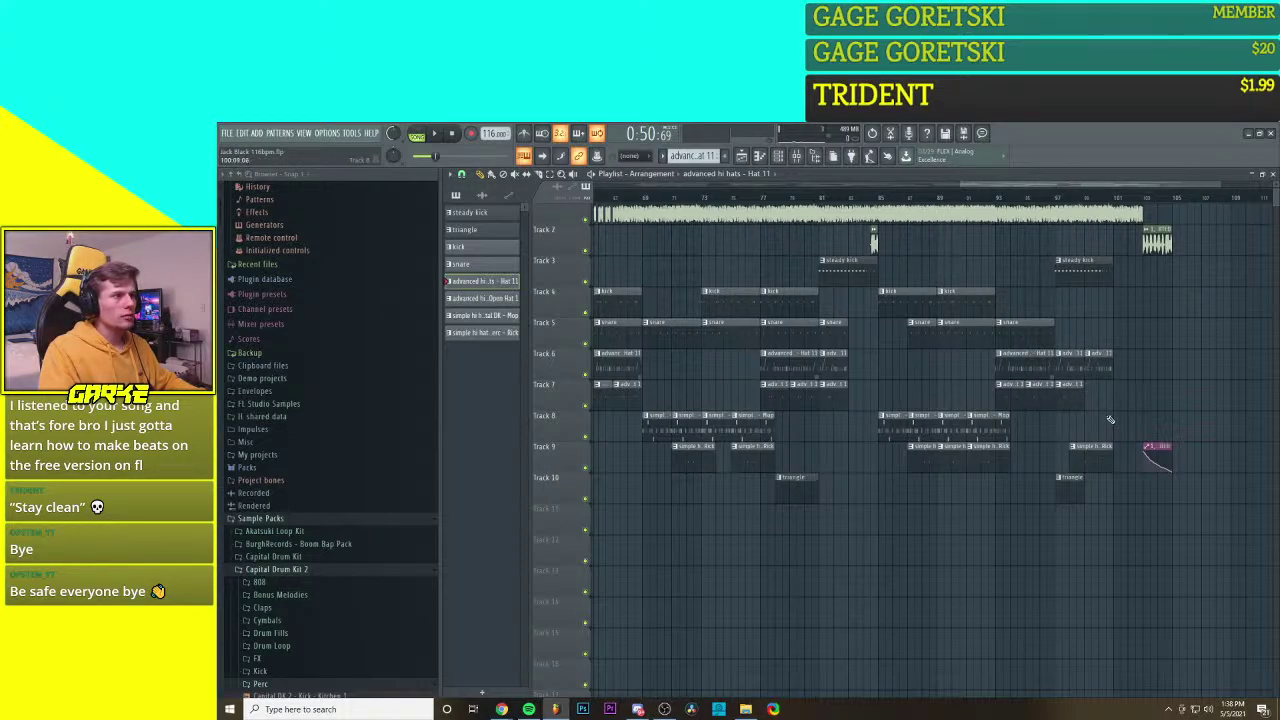
# Step: Remove the advanced hi hats clip at bar 99 on Track 6 and place it there again
pyautogui.scroll(4, 1095, 461)
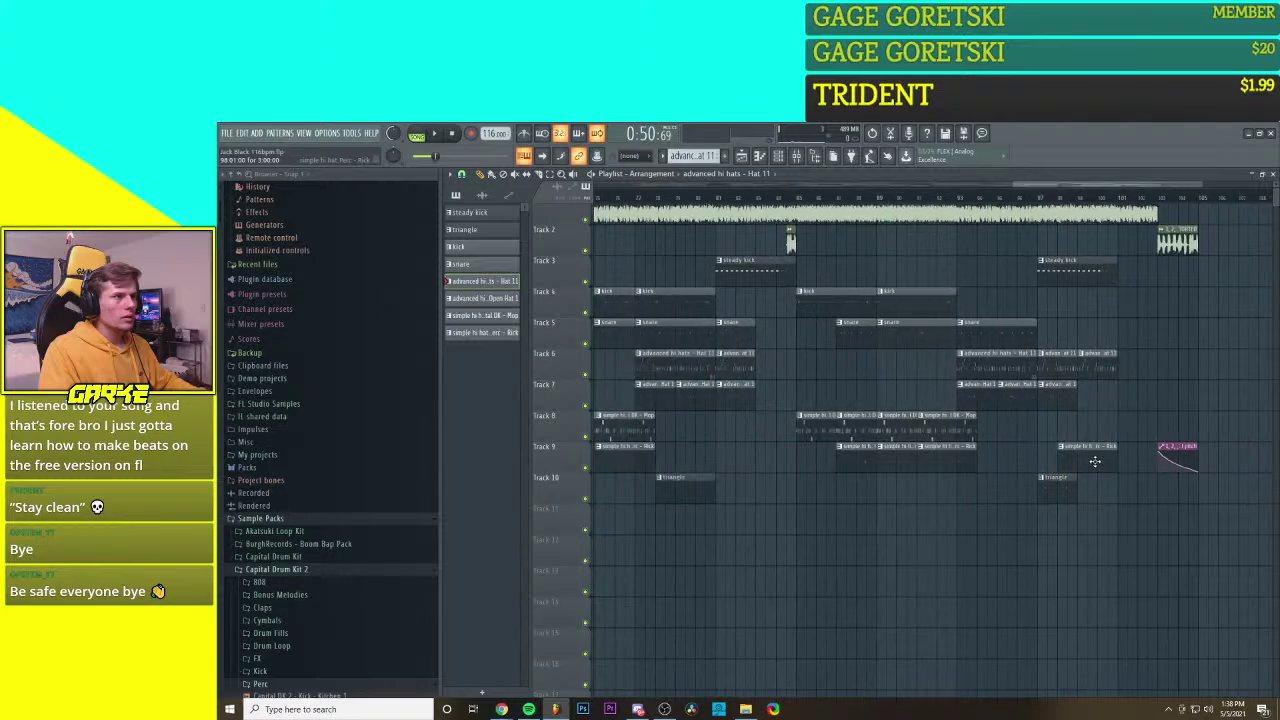
pyautogui.scroll(5, 1100, 468)
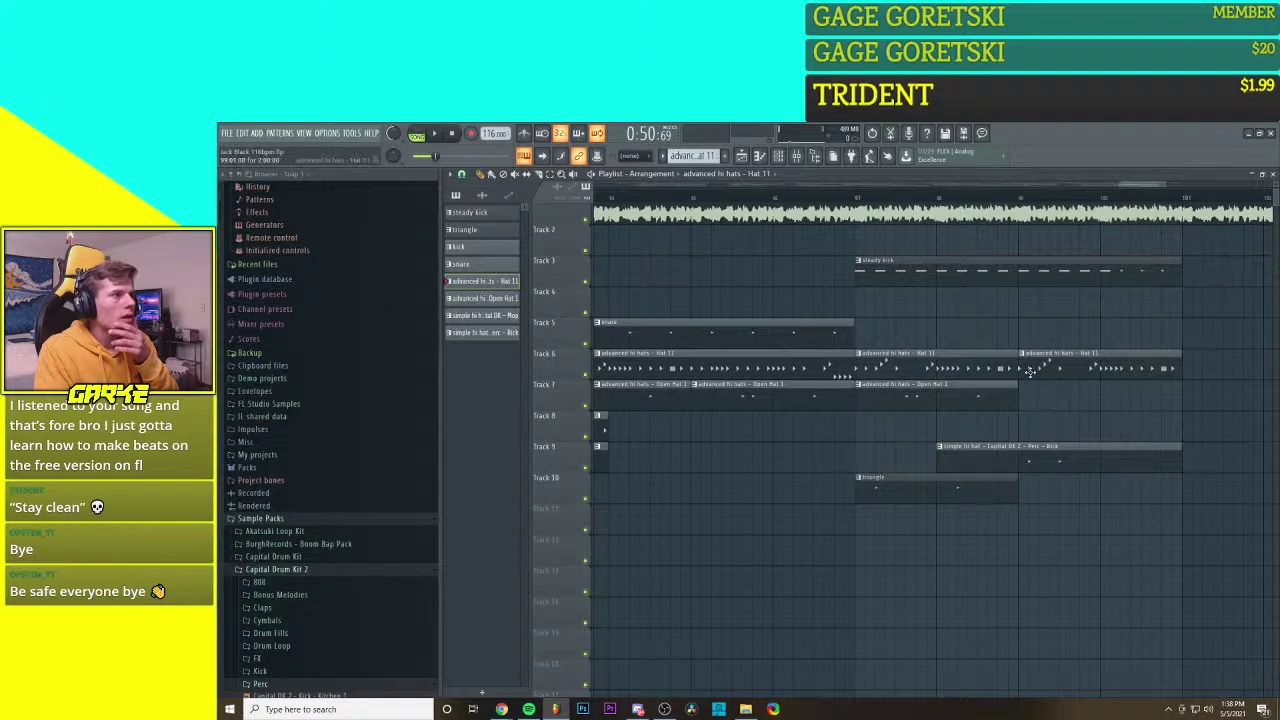
pyautogui.rightClick(1033, 368)
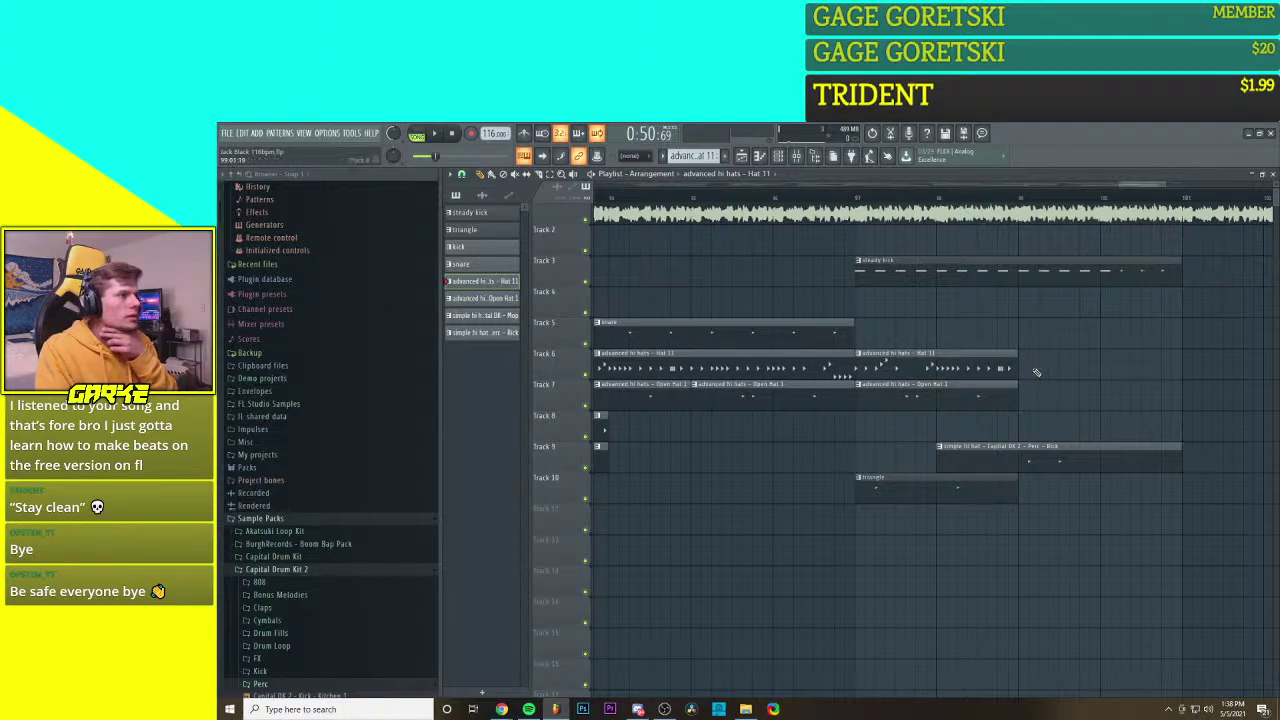
pyautogui.click(1036, 370)
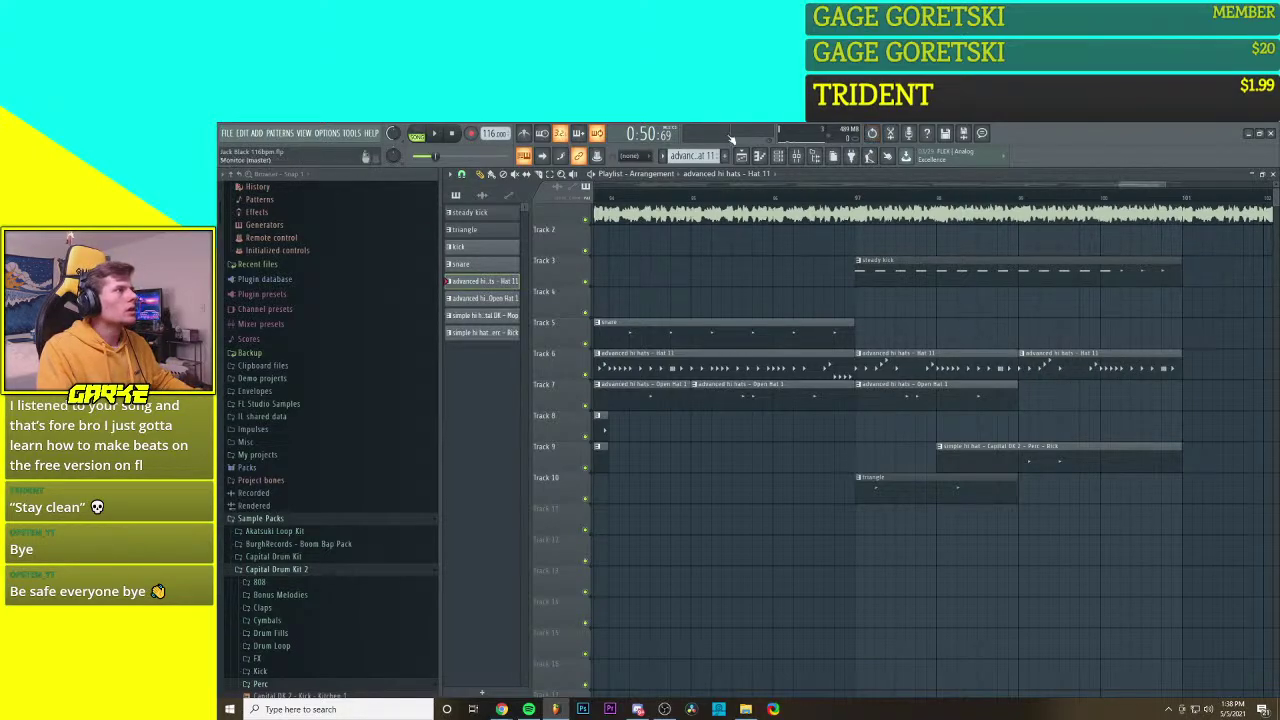
# Step: Examine the Hat 11 notes in the piano roll and the Track 6 clips around bars 97 to 101 in the playlist
pyautogui.click(759, 156)
pyautogui.scroll(3, 803, 473)
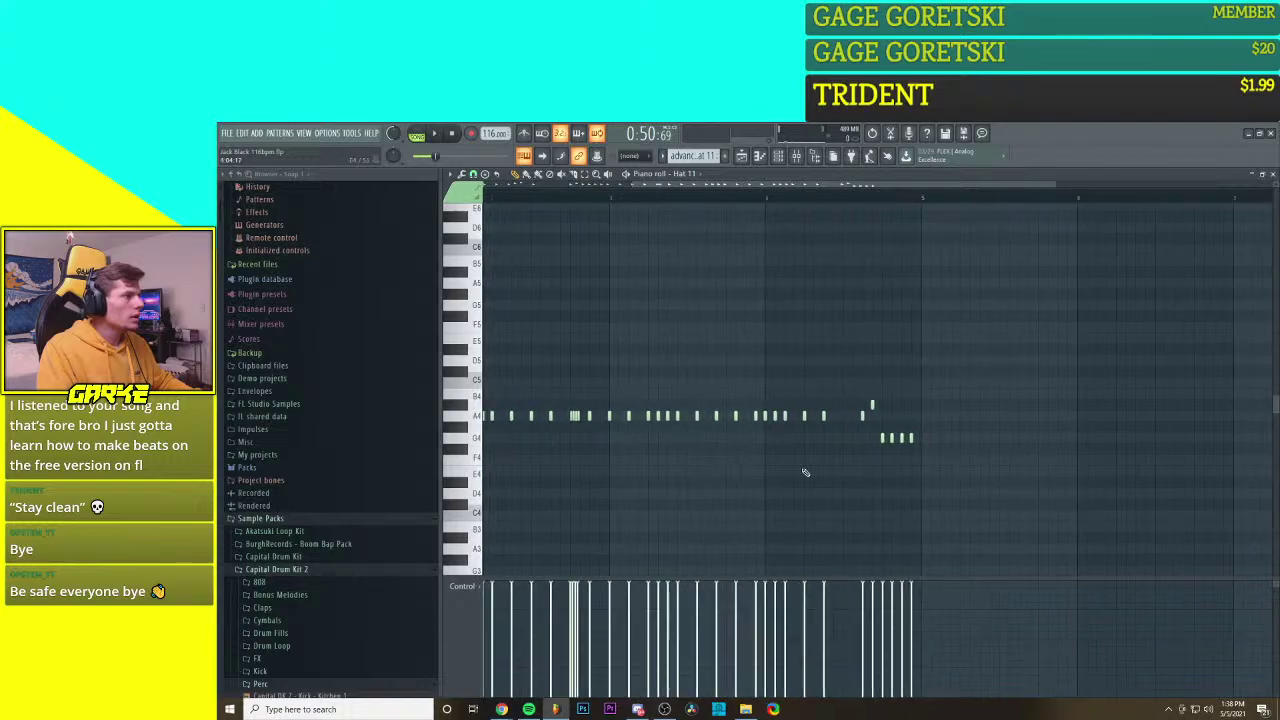
pyautogui.scroll(-2, 757, 426)
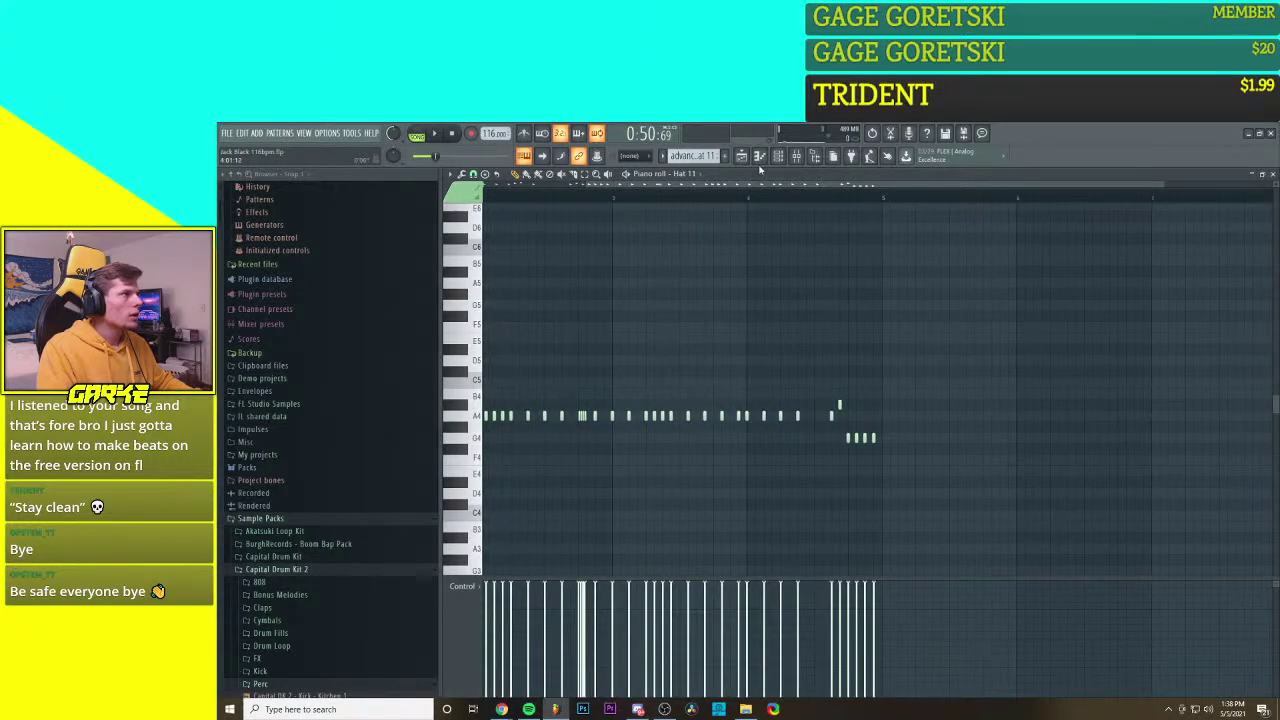
pyautogui.click(744, 158)
pyautogui.scroll(4, 1080, 434)
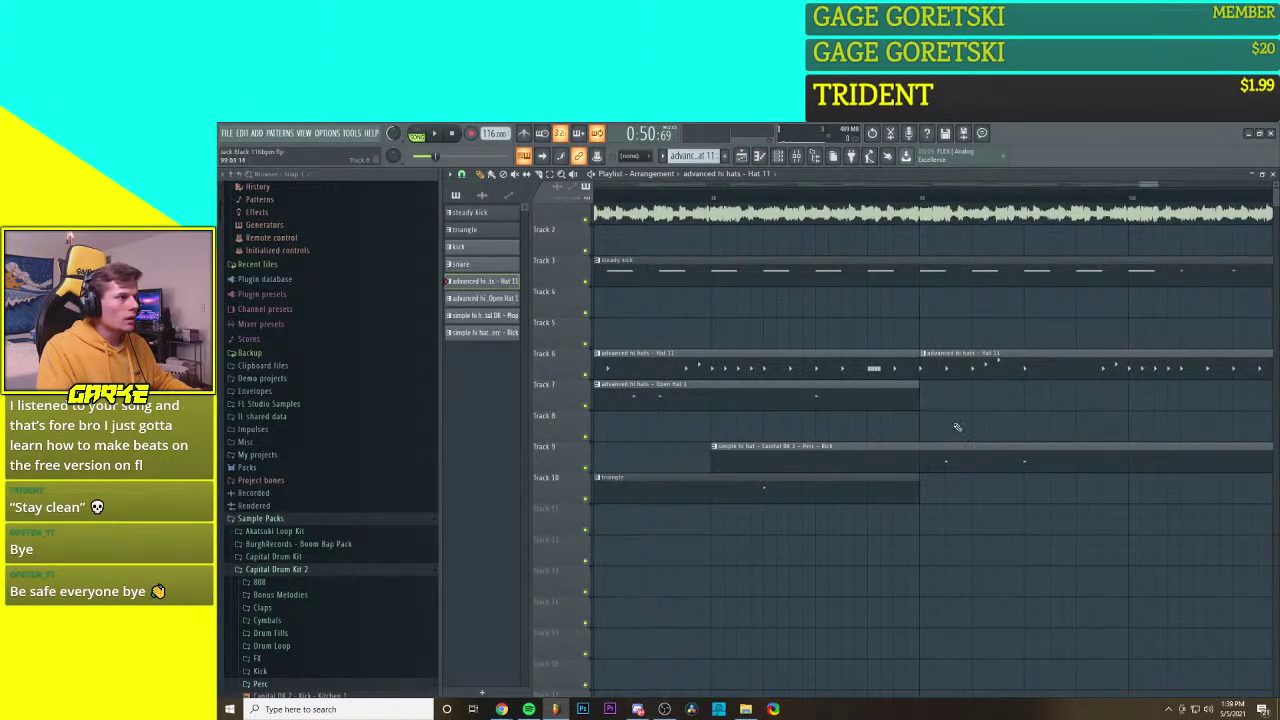
pyautogui.scroll(-3, 950, 385)
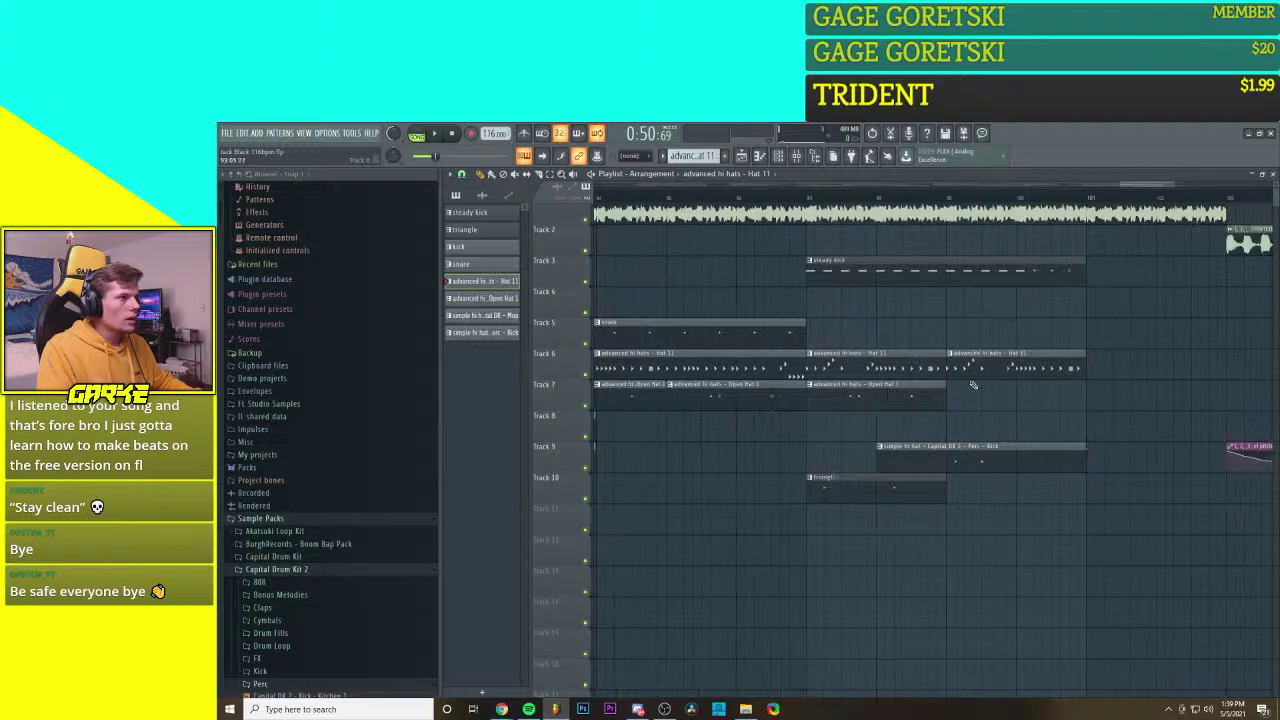
pyautogui.scroll(-3, 987, 397)
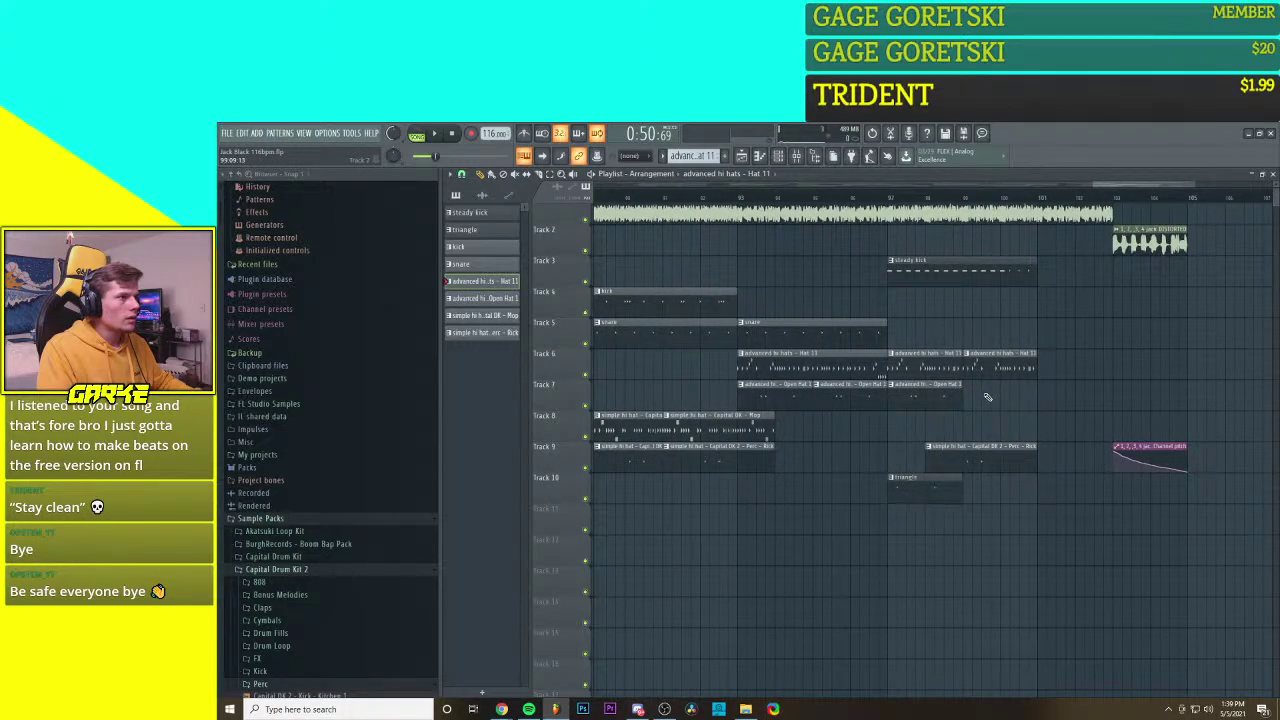
pyautogui.scroll(2, 987, 397)
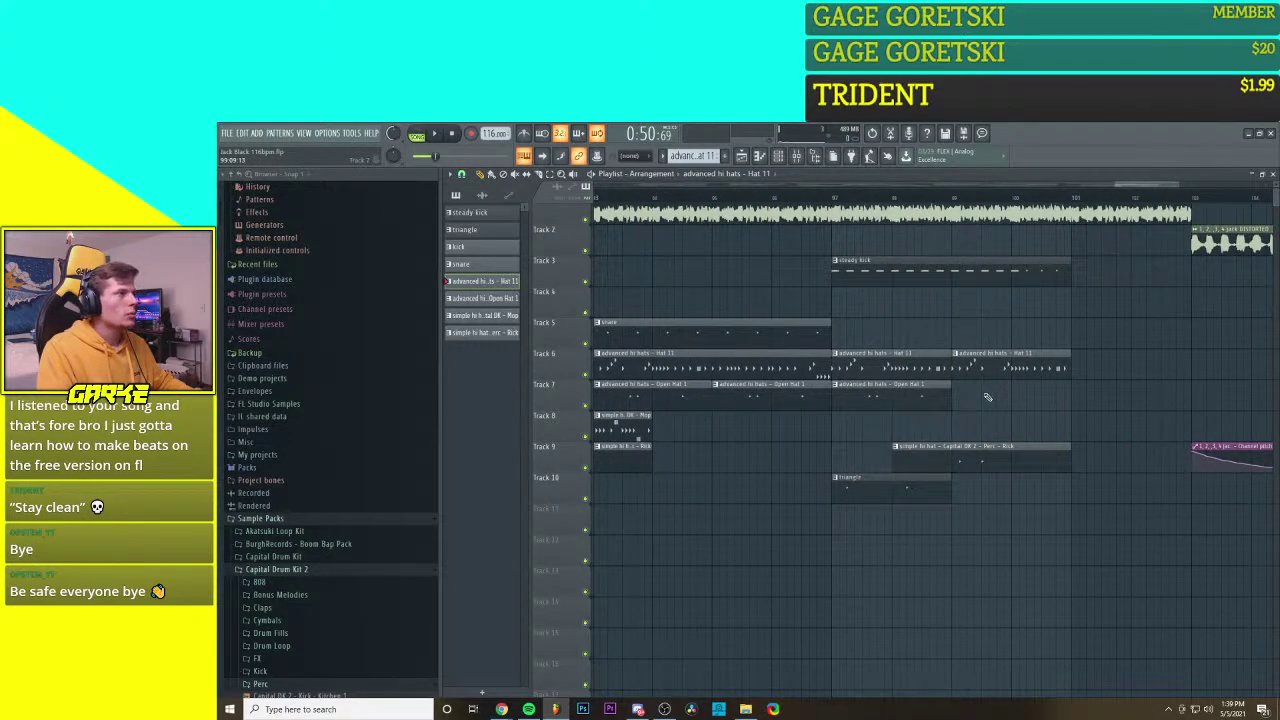
# Step: Compare the Hat 11 notes in the piano roll with the Track 6 and Track 9 clips around bar 99 in the playlist
pyautogui.doubleClick(800, 360)
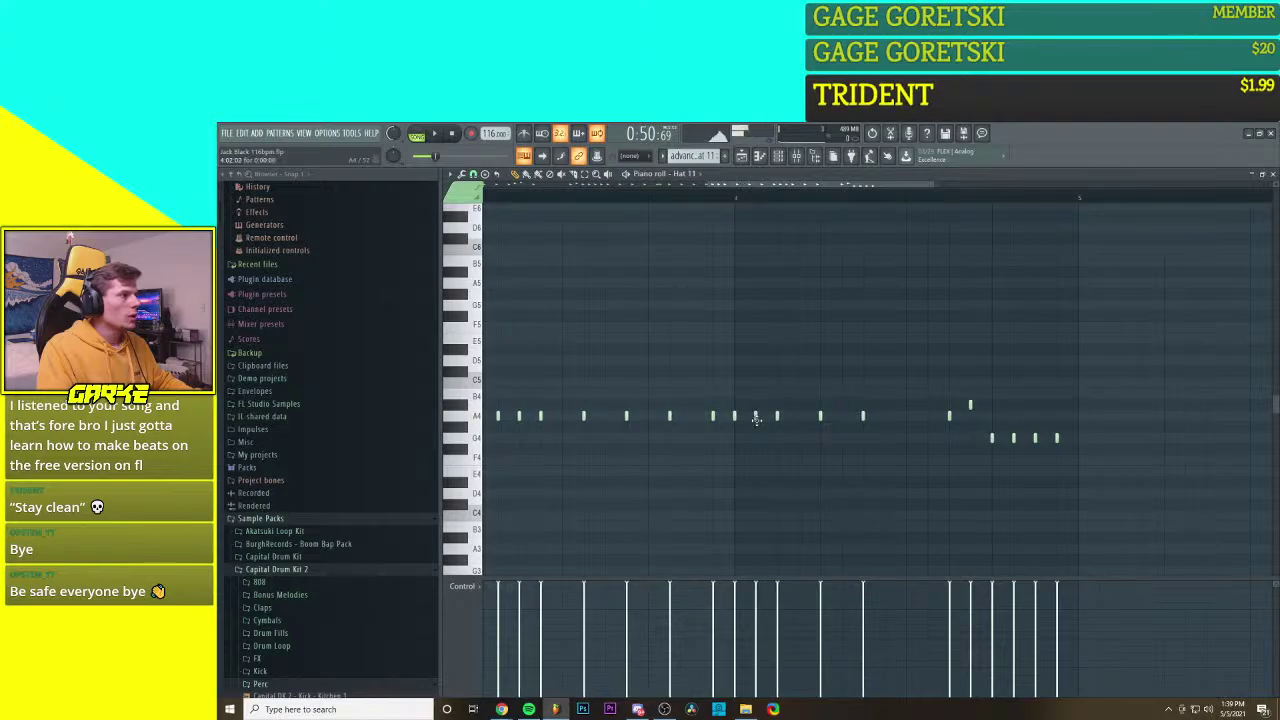
pyautogui.scroll(-4, 757, 424)
pyautogui.scroll(3, 520, 446)
pyautogui.moveTo(520, 446); pyautogui.dragTo(875, 456)
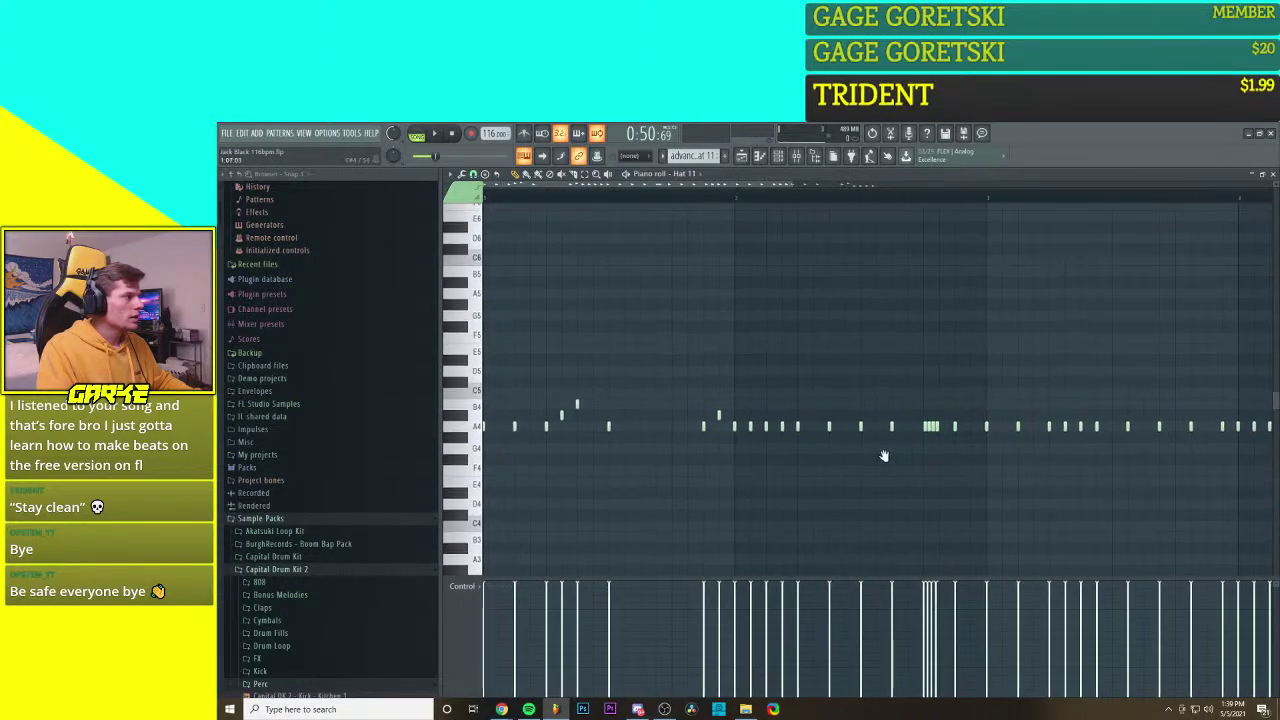
pyautogui.click(741, 155)
pyautogui.scroll(3, 880, 418)
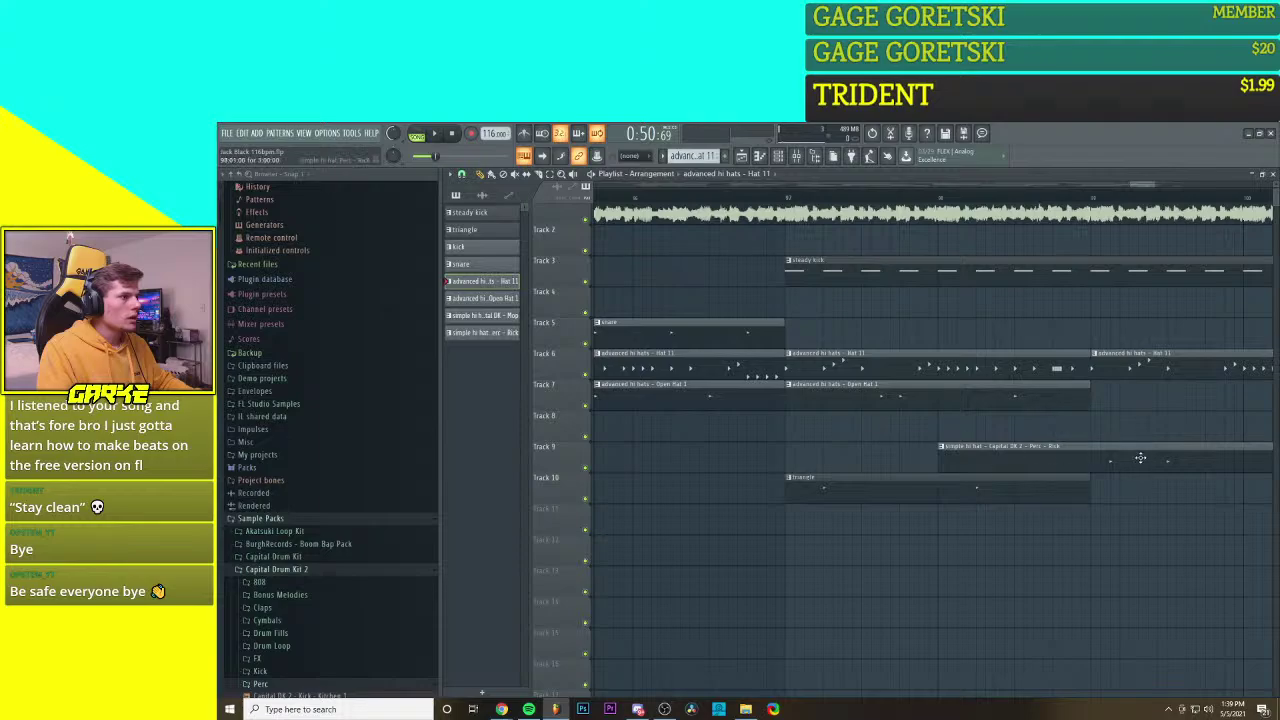
pyautogui.scroll(5, 1126, 457)
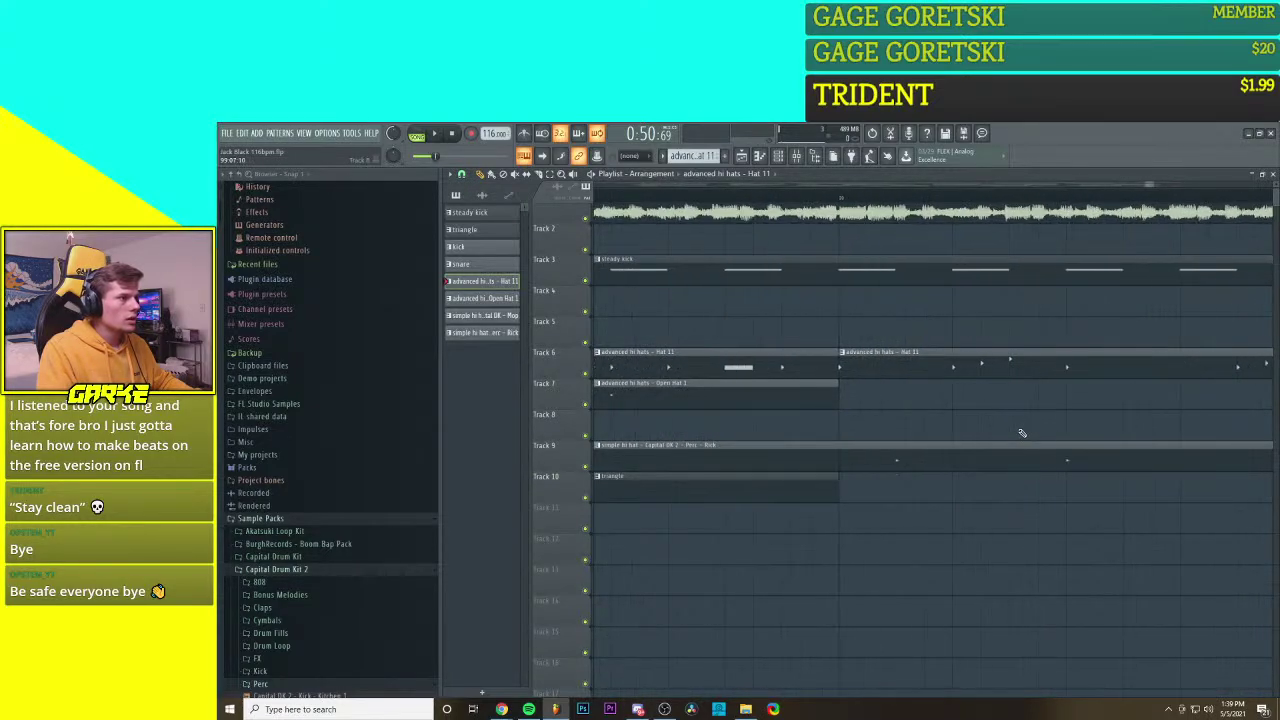
pyautogui.scroll(-4, 1020, 433)
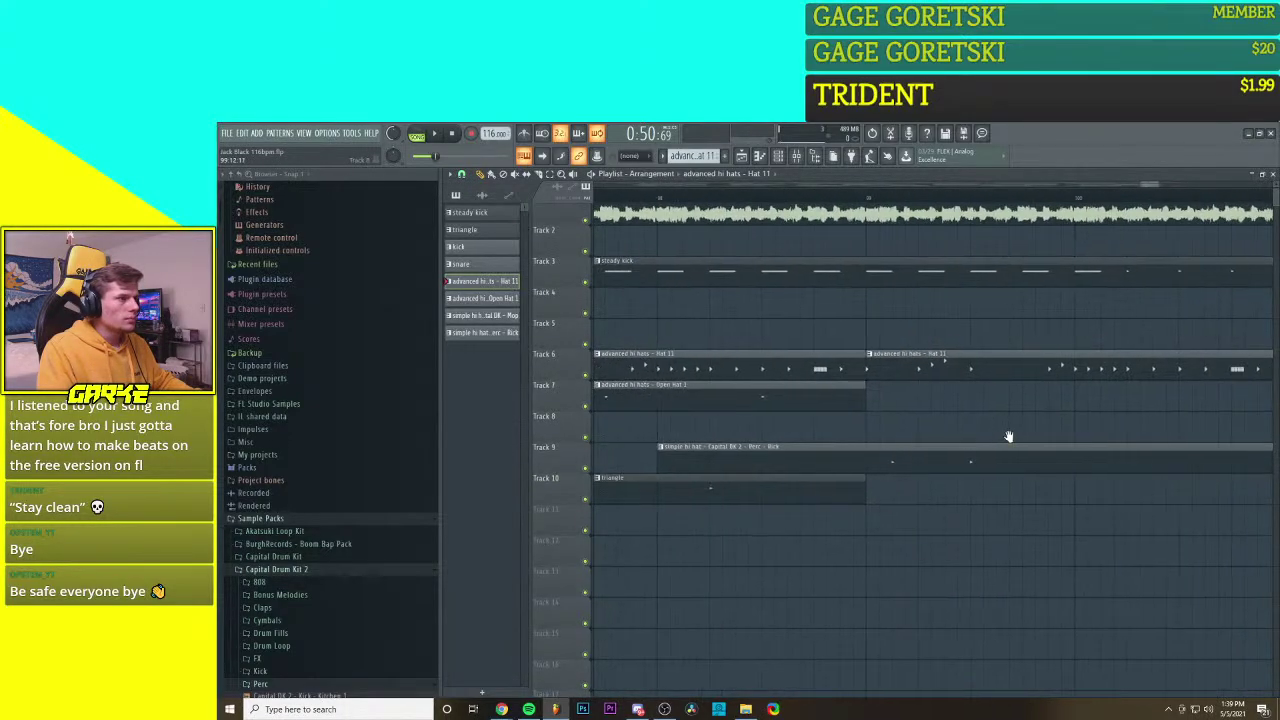
# Step: Place A4 notes on steps 3, 4 and 8 of the Hat 11 pattern's first bar and check them in the playlist
pyautogui.click(812, 158)
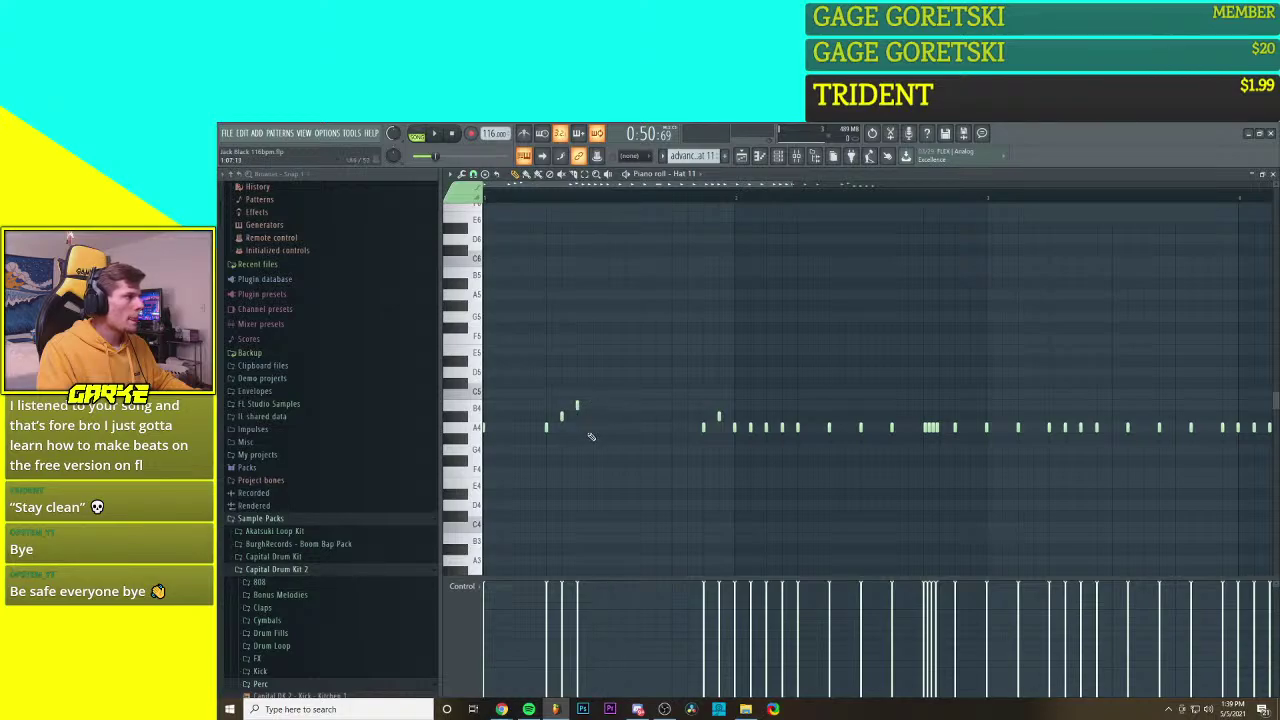
pyautogui.click(594, 428)
pyautogui.click(531, 428)
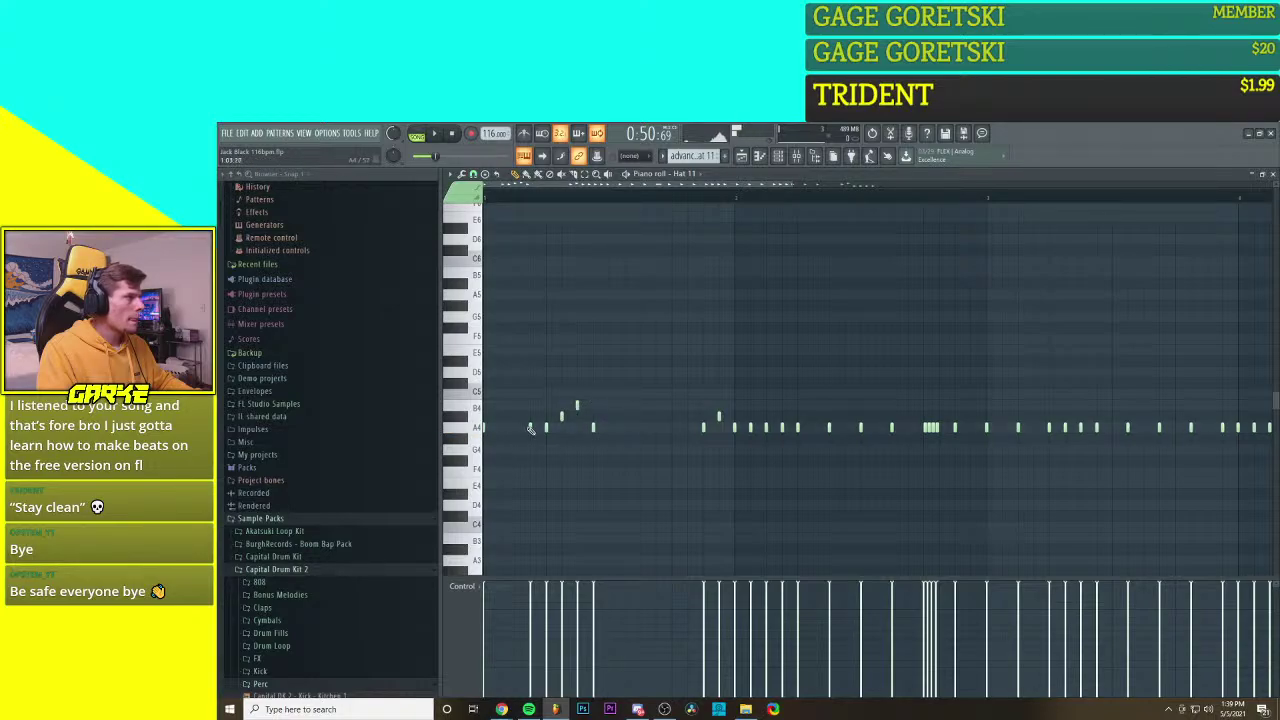
pyautogui.click(515, 428)
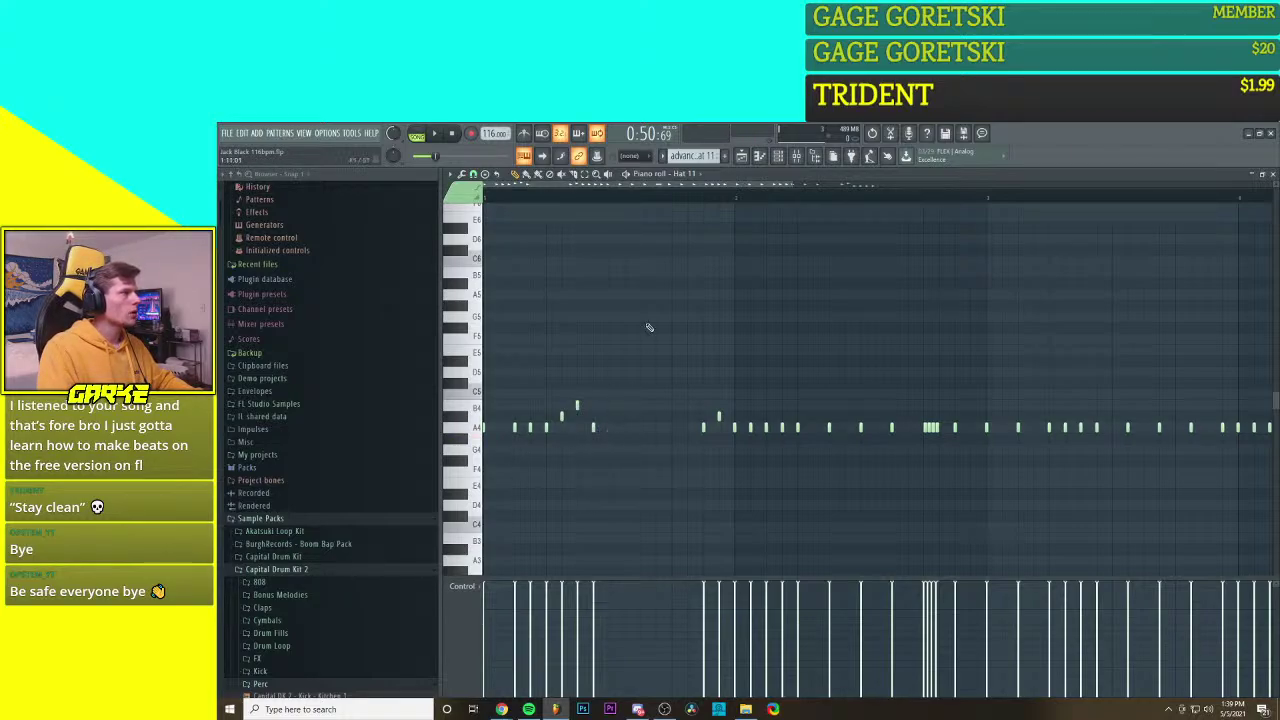
pyautogui.click(741, 156)
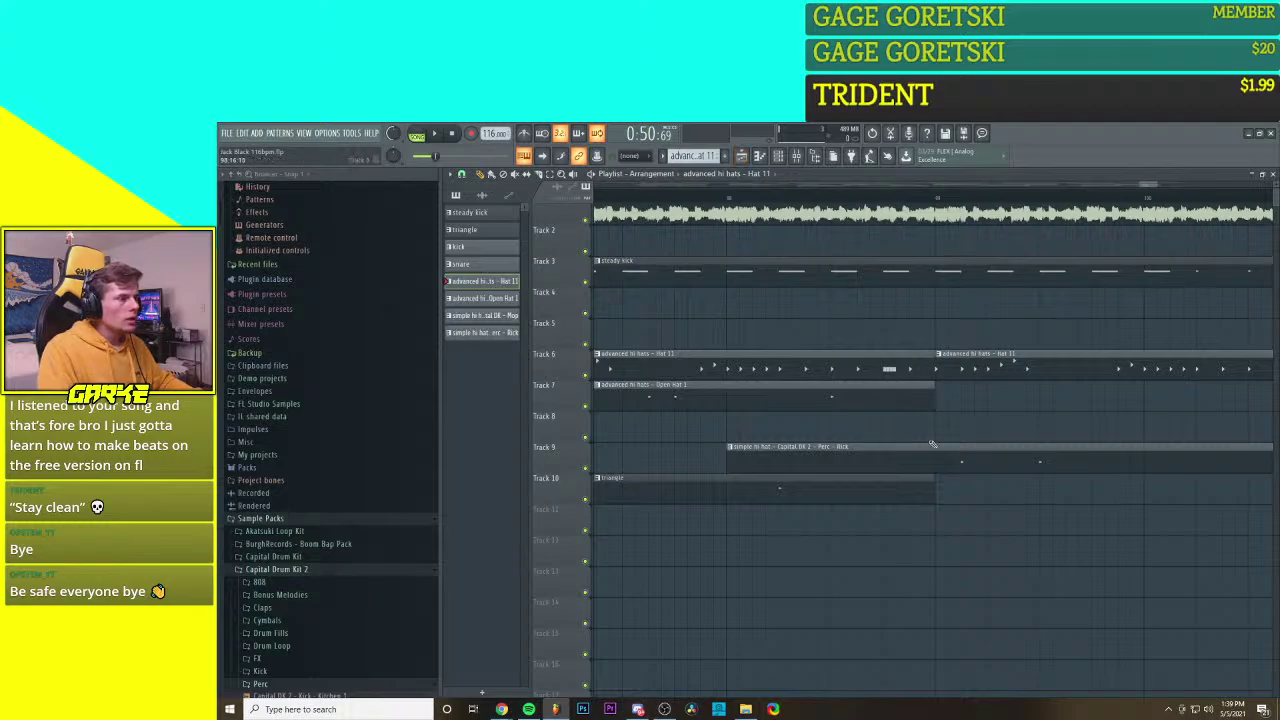
pyautogui.scroll(-2, 934, 444)
pyautogui.scroll(2, 934, 444)
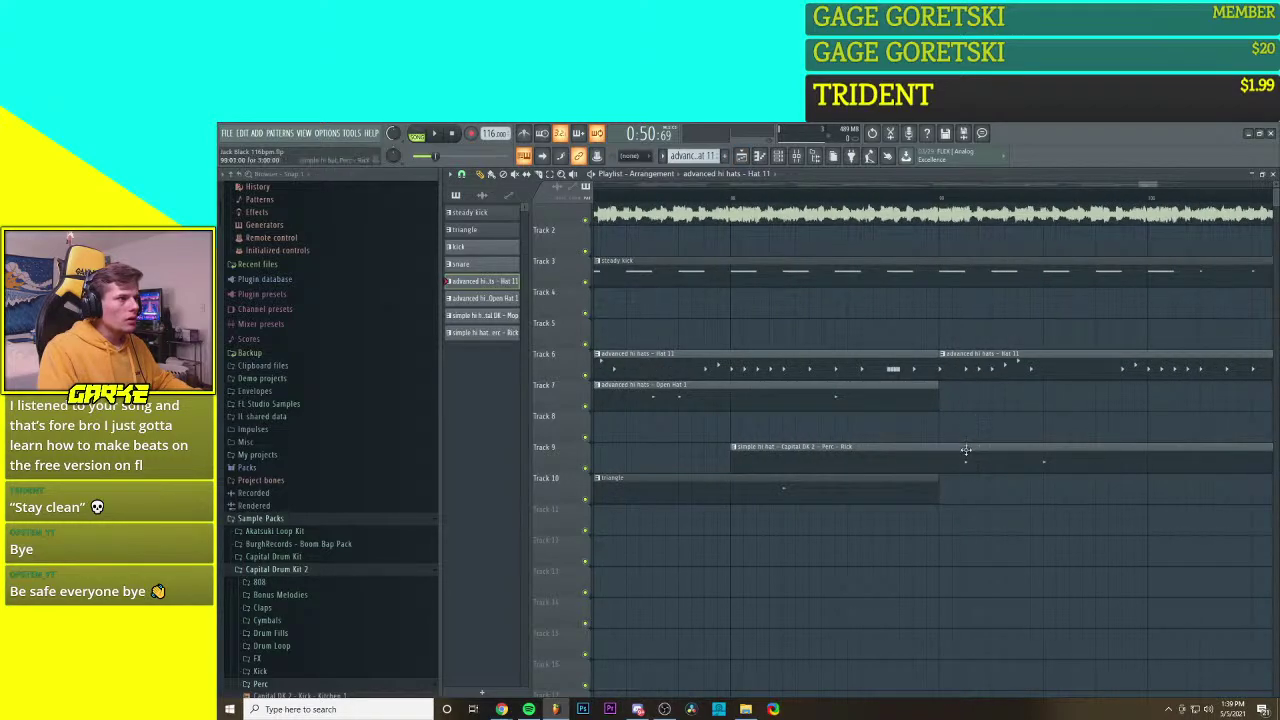
pyautogui.click(743, 157)
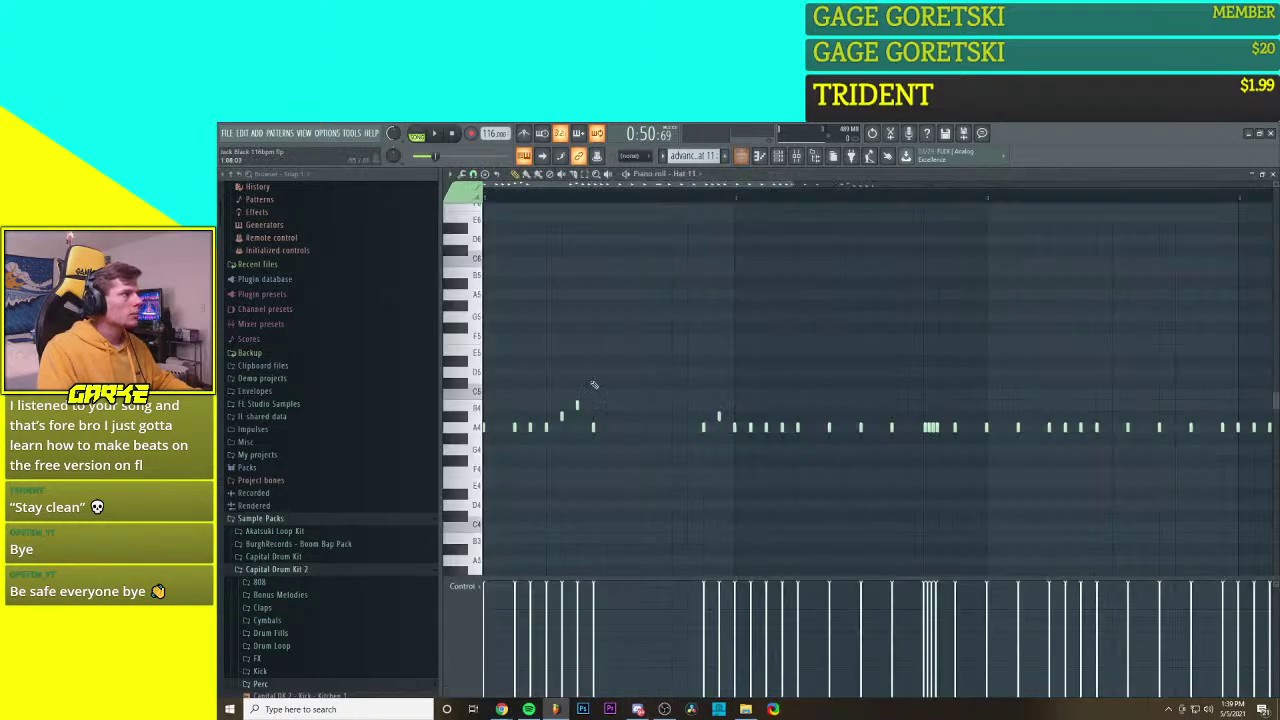
pyautogui.click(507, 430)
pyautogui.click(745, 157)
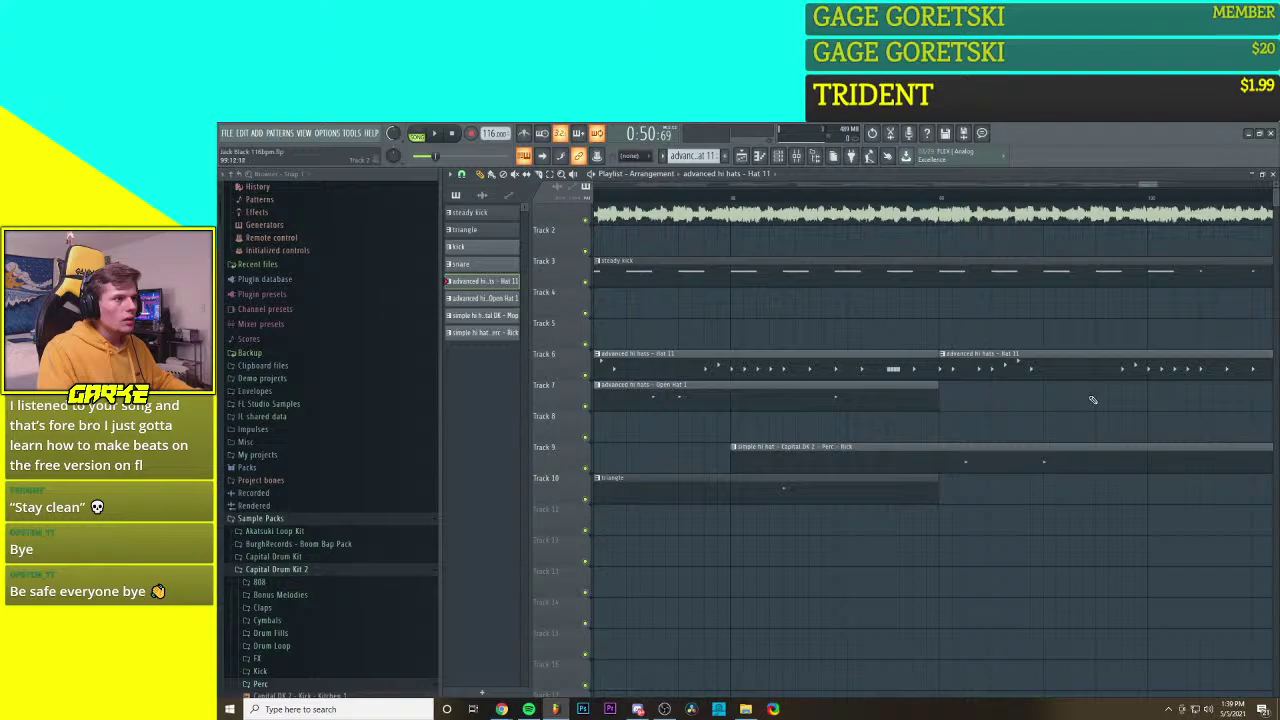
# Step: Try a one-bar copy of the advanced hi hats Open Hat 1 clip within bar 99 on Track 7, audition it and remove it
pyautogui.scroll(-3, 1093, 400)
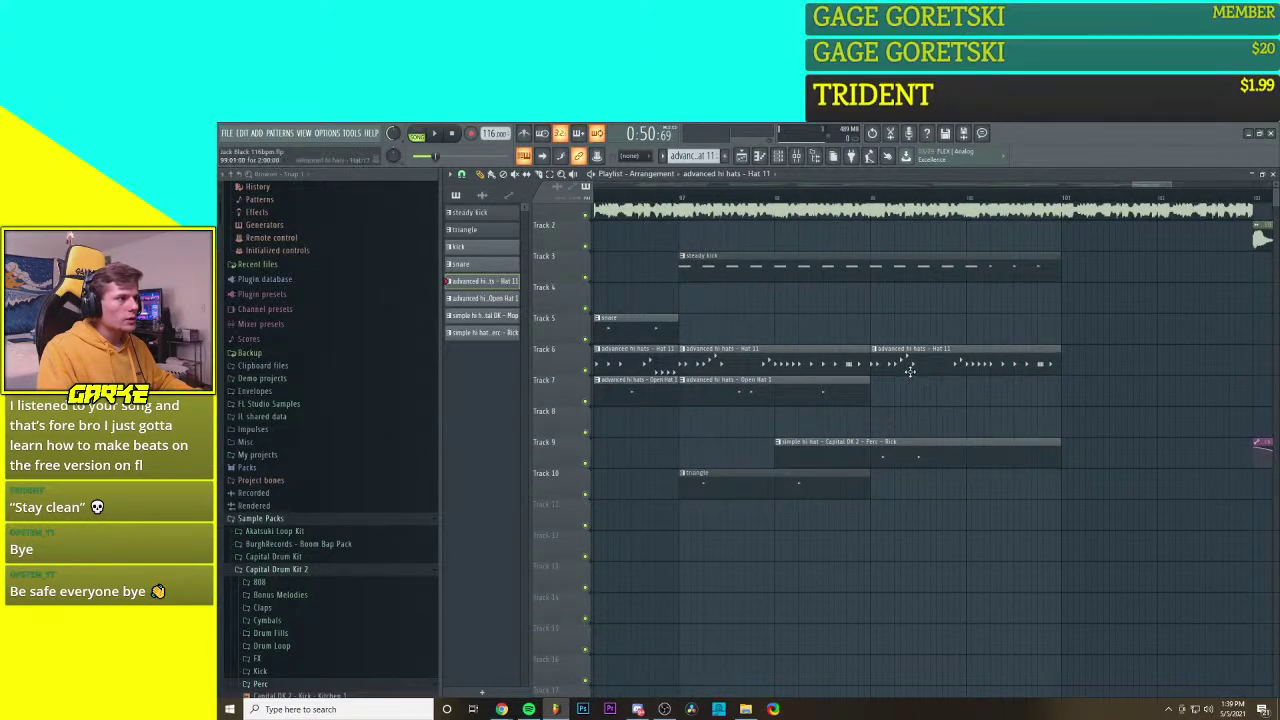
pyautogui.scroll(-2, 902, 402)
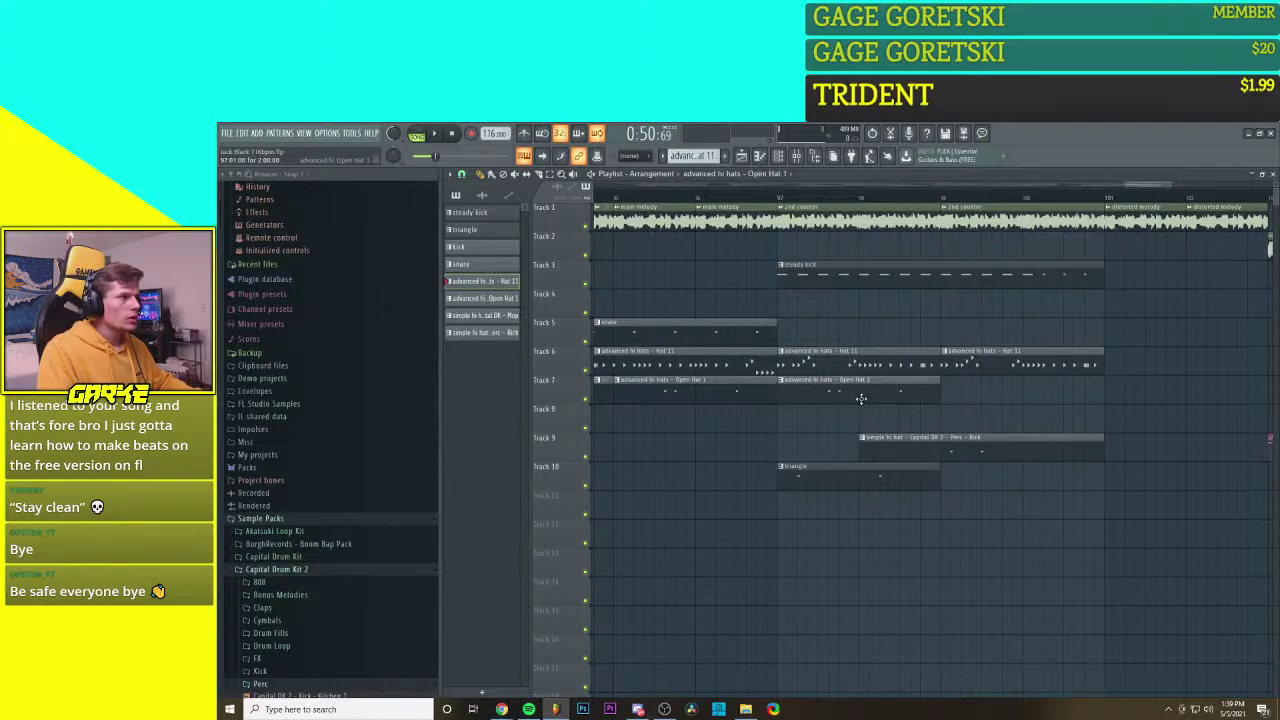
pyautogui.moveTo(861, 399); pyautogui.dragTo(1027, 399)
pyautogui.moveTo(947, 392)
pyautogui.mouseDown()
pyautogui.moveTo(1022, 392)
pyautogui.moveTo(1006, 393)
pyautogui.mouseUp()
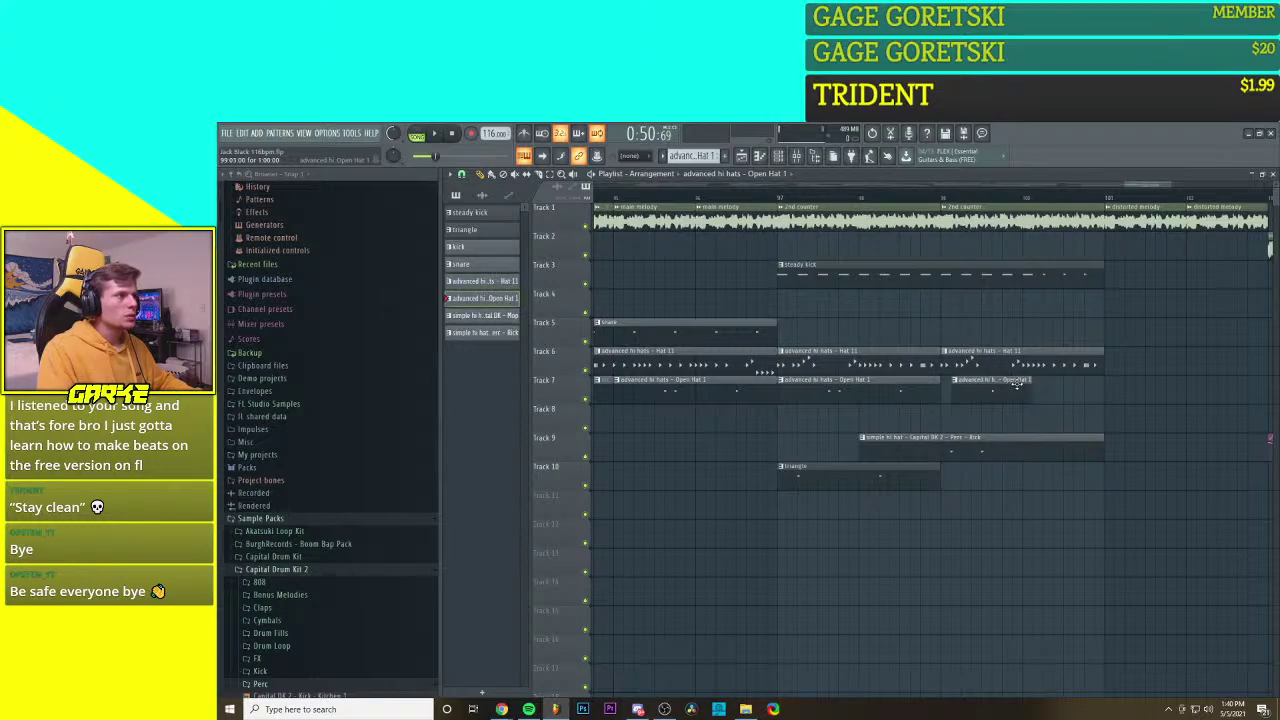
pyautogui.press('space')
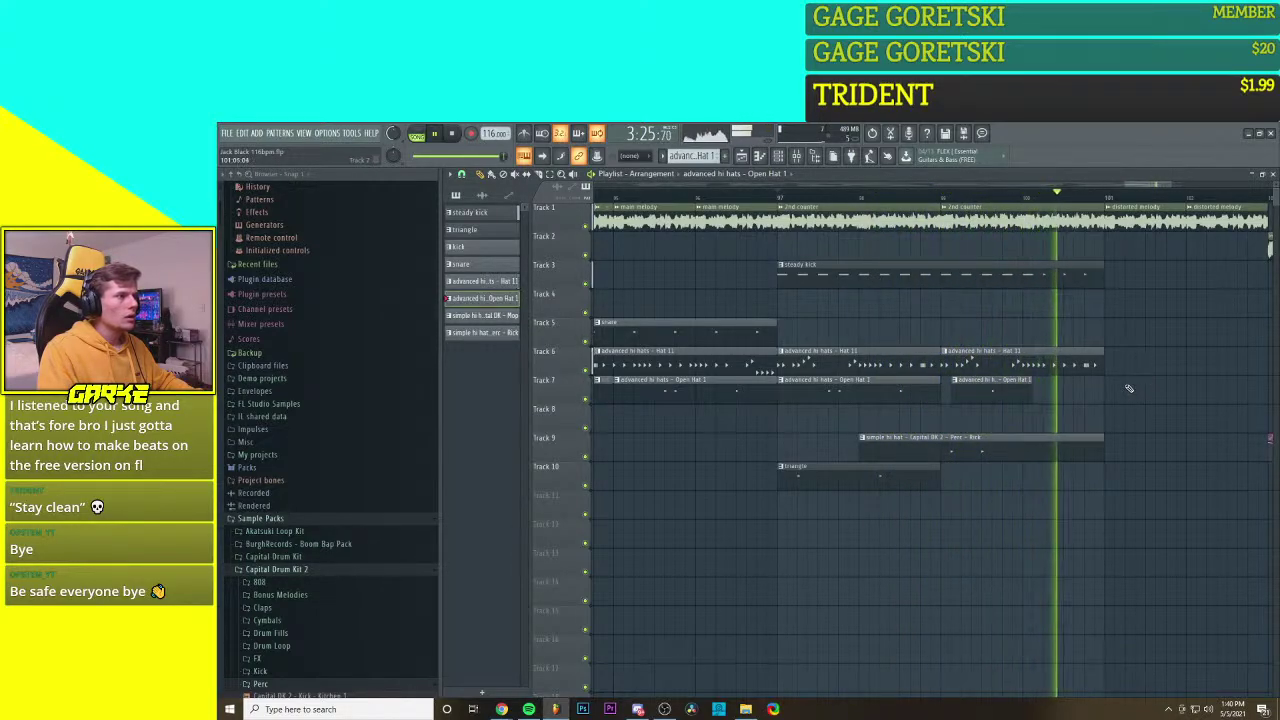
pyautogui.press('space')
pyautogui.rightClick(1005, 396)
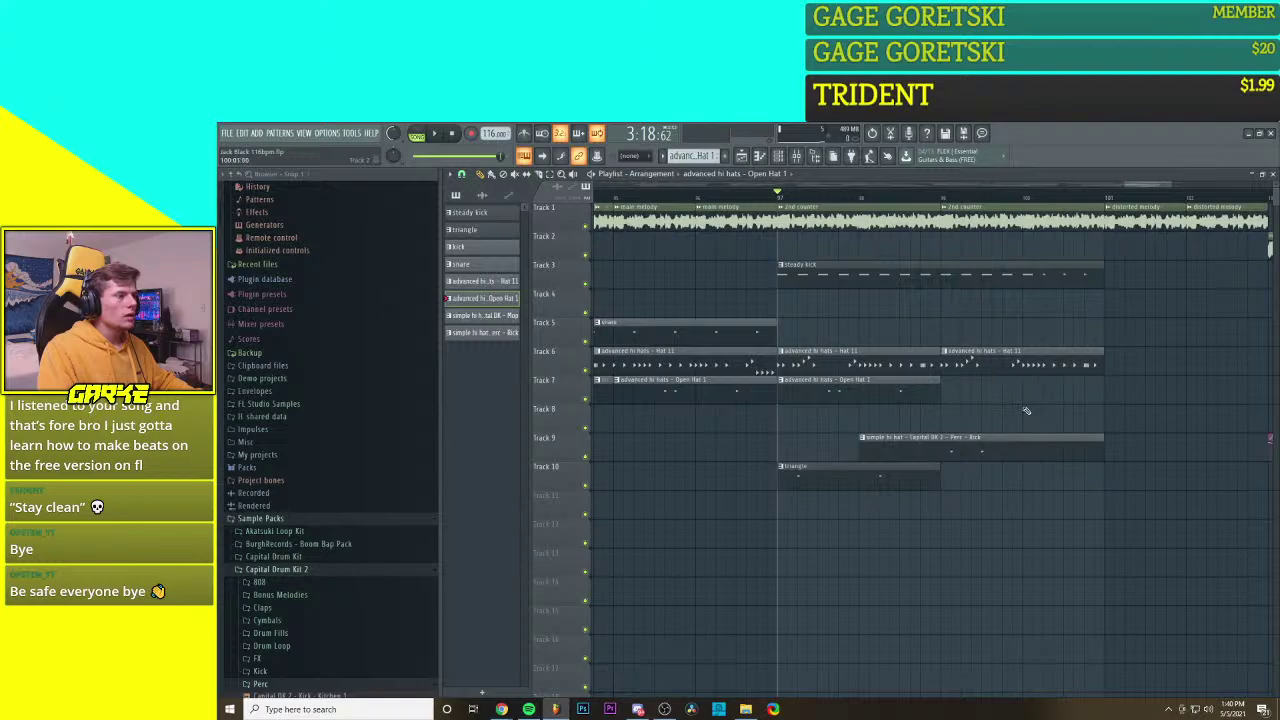
# Step: Bring up the droplet perc mixer track for the Track 9 perc clip and audition the arrangement from the middle of bar 98
pyautogui.scroll(-3, 968, 454)
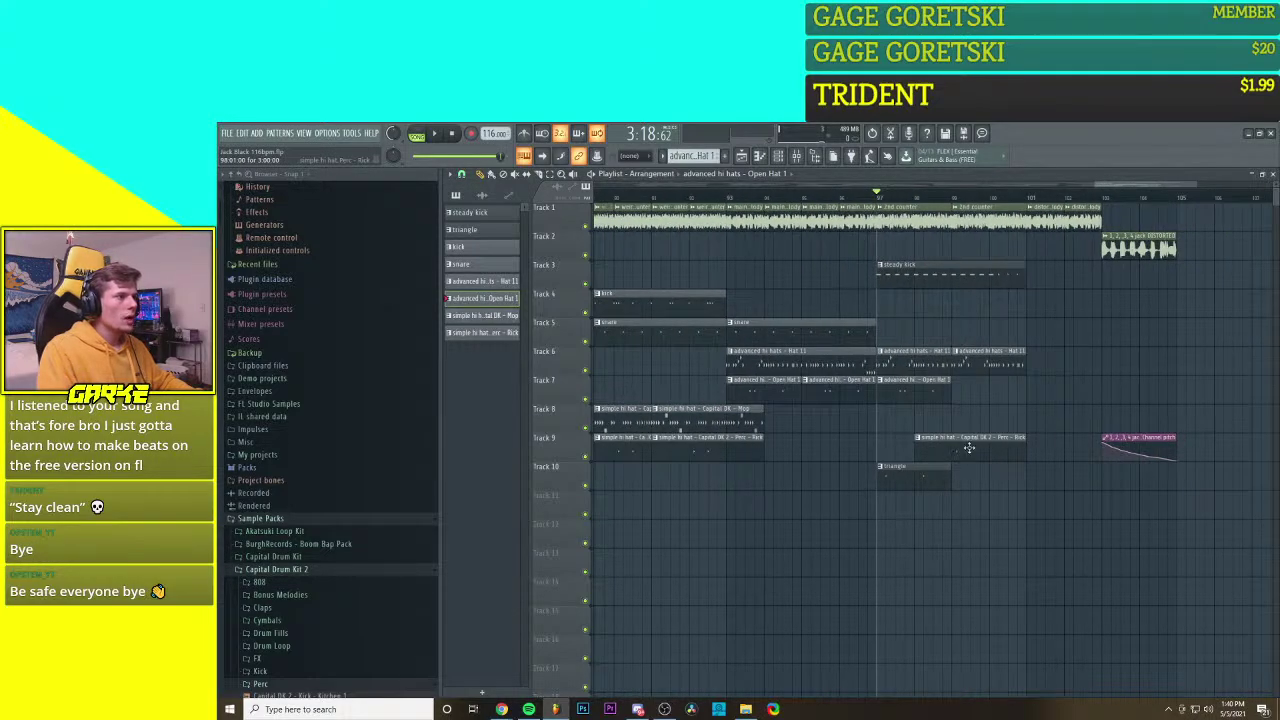
pyautogui.click(968, 449)
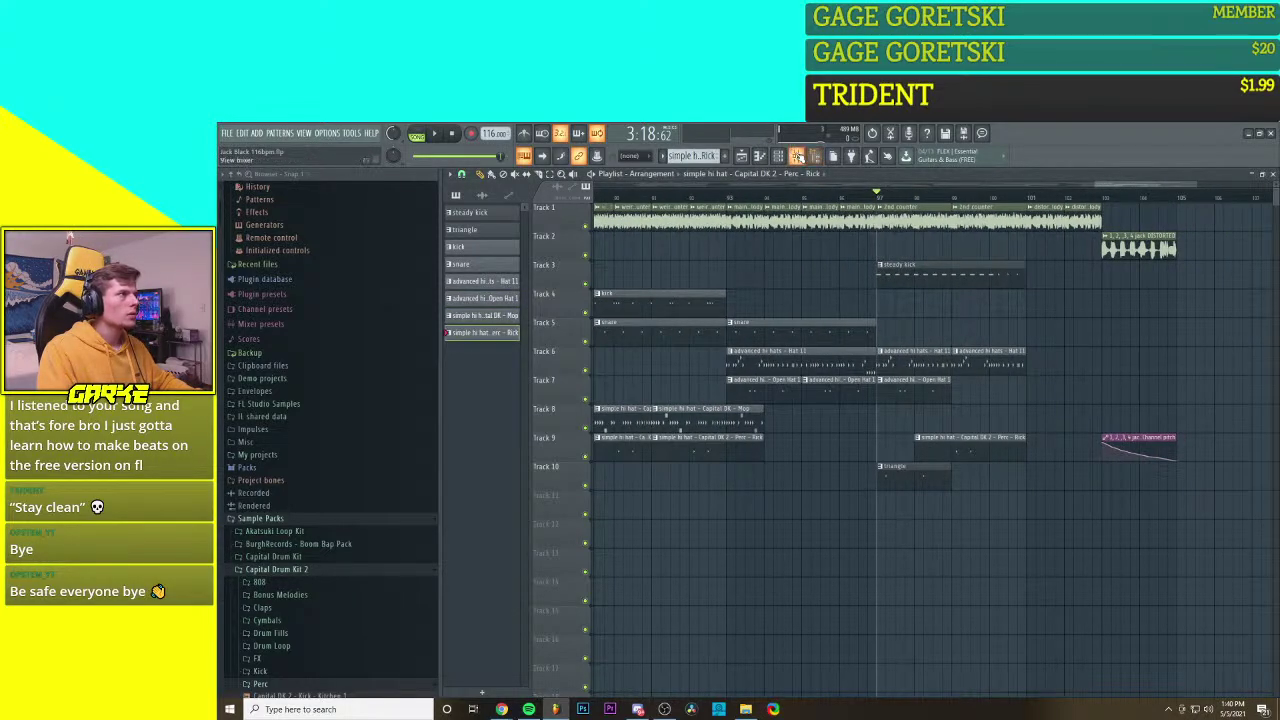
pyautogui.click(796, 156)
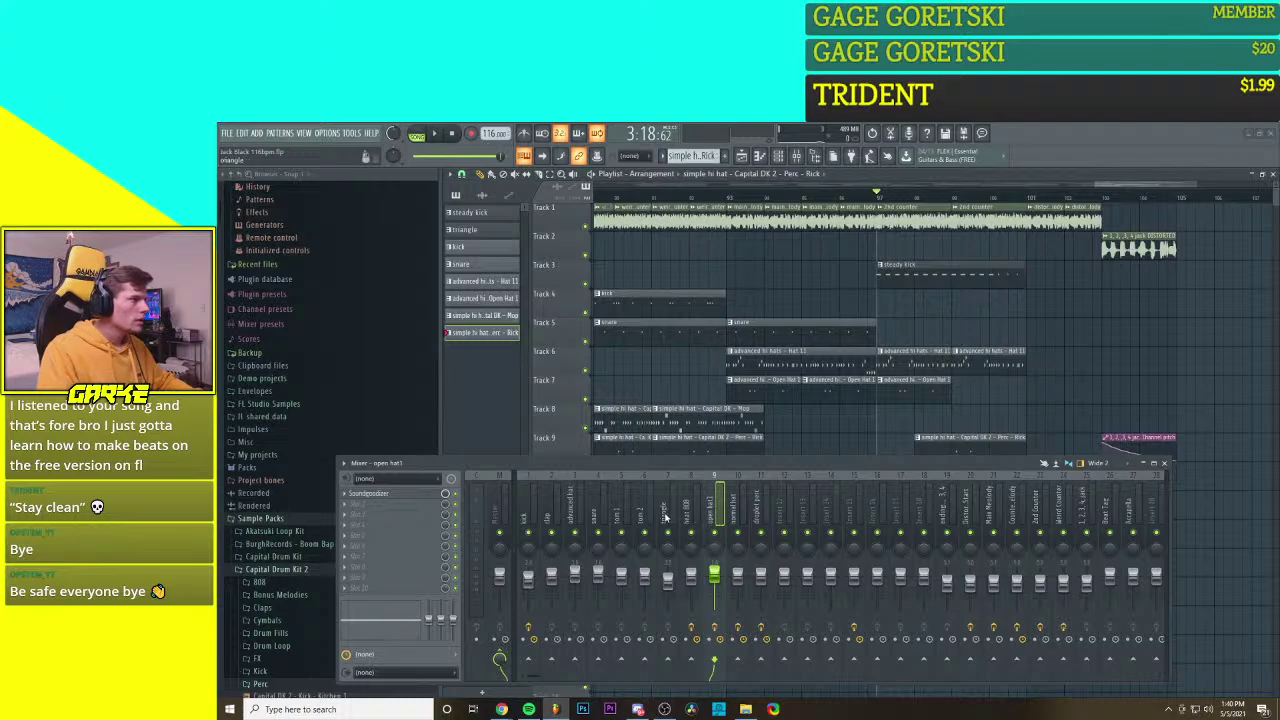
pyautogui.doubleClick(931, 440)
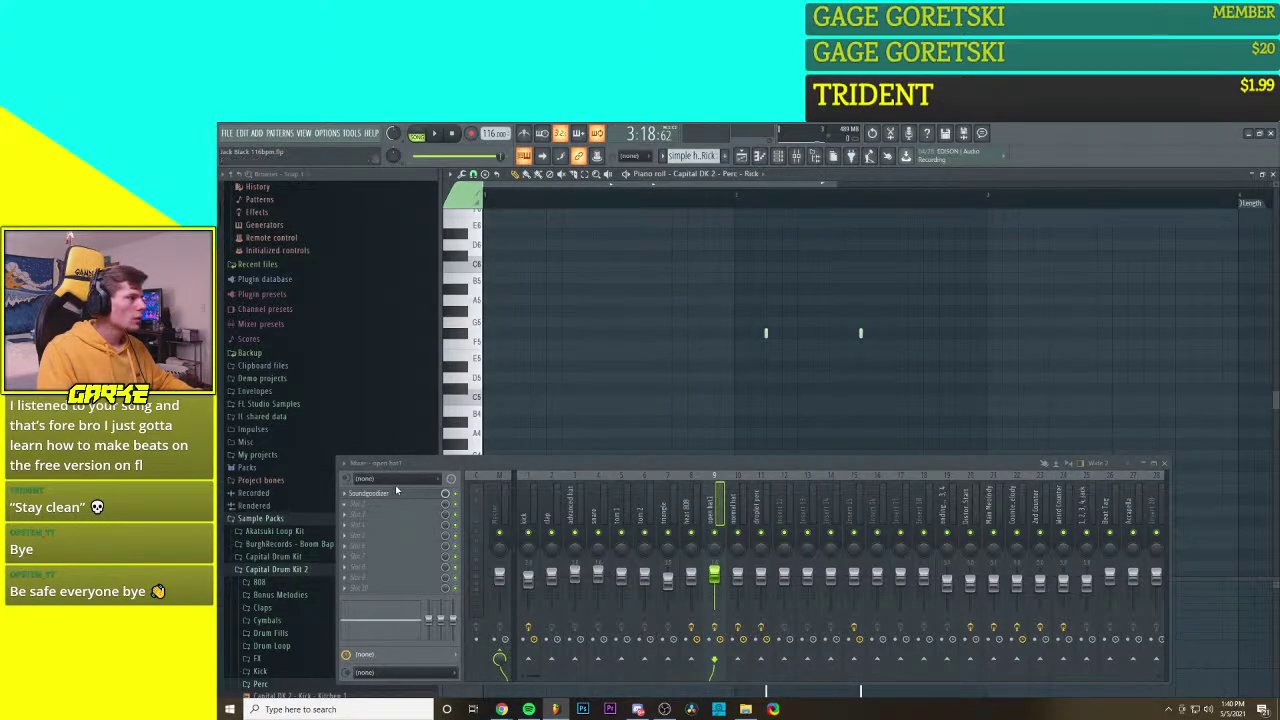
pyautogui.click(760, 510)
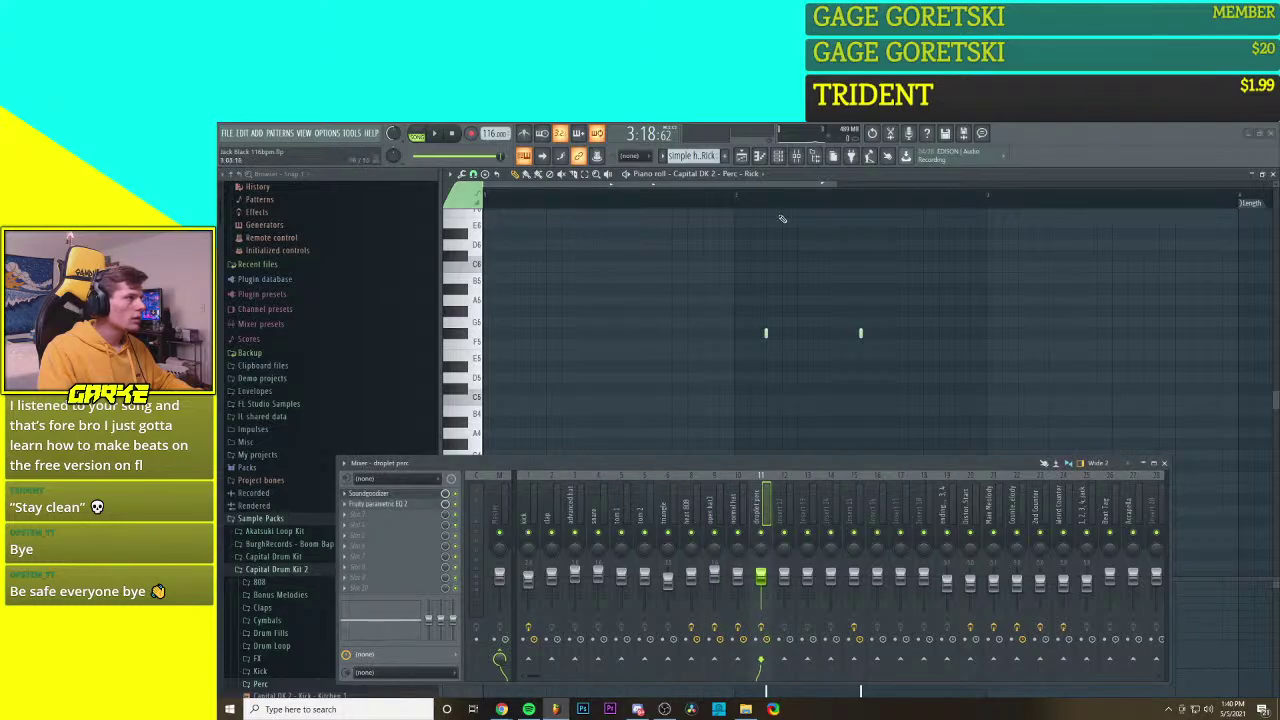
pyautogui.press('F5')
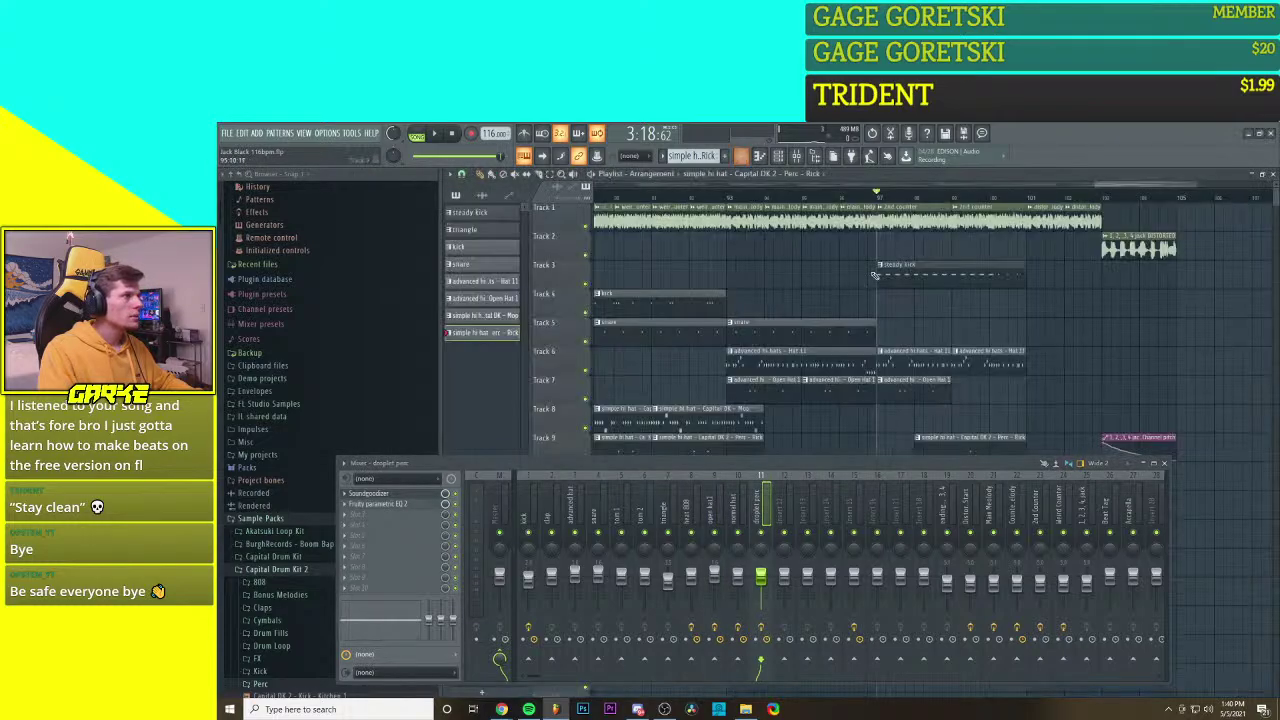
pyautogui.click(930, 199)
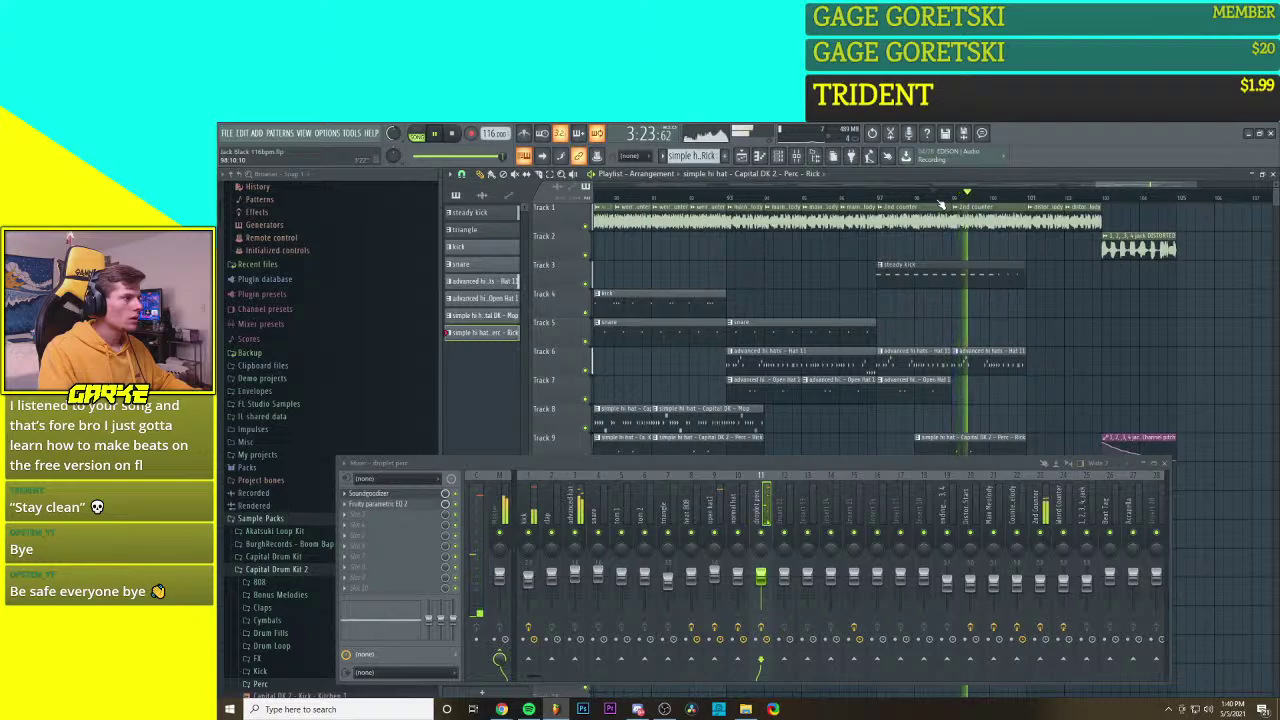
pyautogui.press('space')
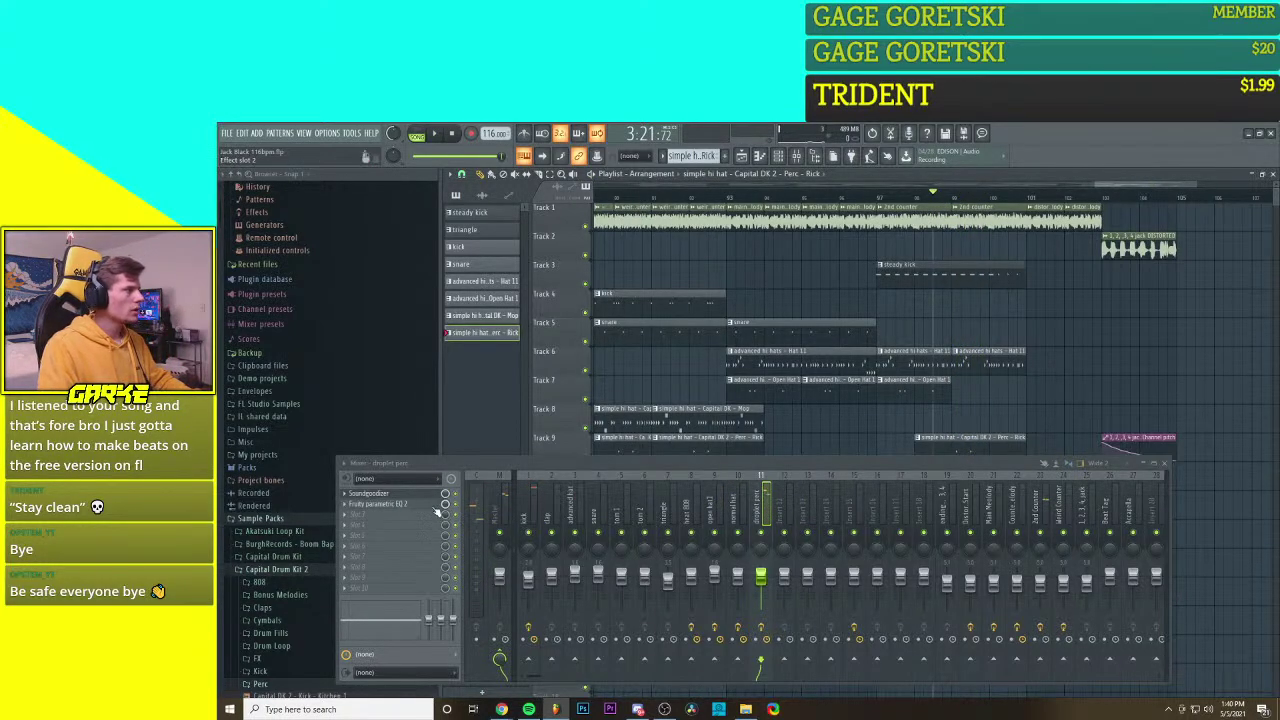
# Step: In the droplet perc track's Fruity Parametric EQ 2, lower the band 4 peak and move the low and high cutoffs outward
pyautogui.click(378, 503)
pyautogui.press('space')
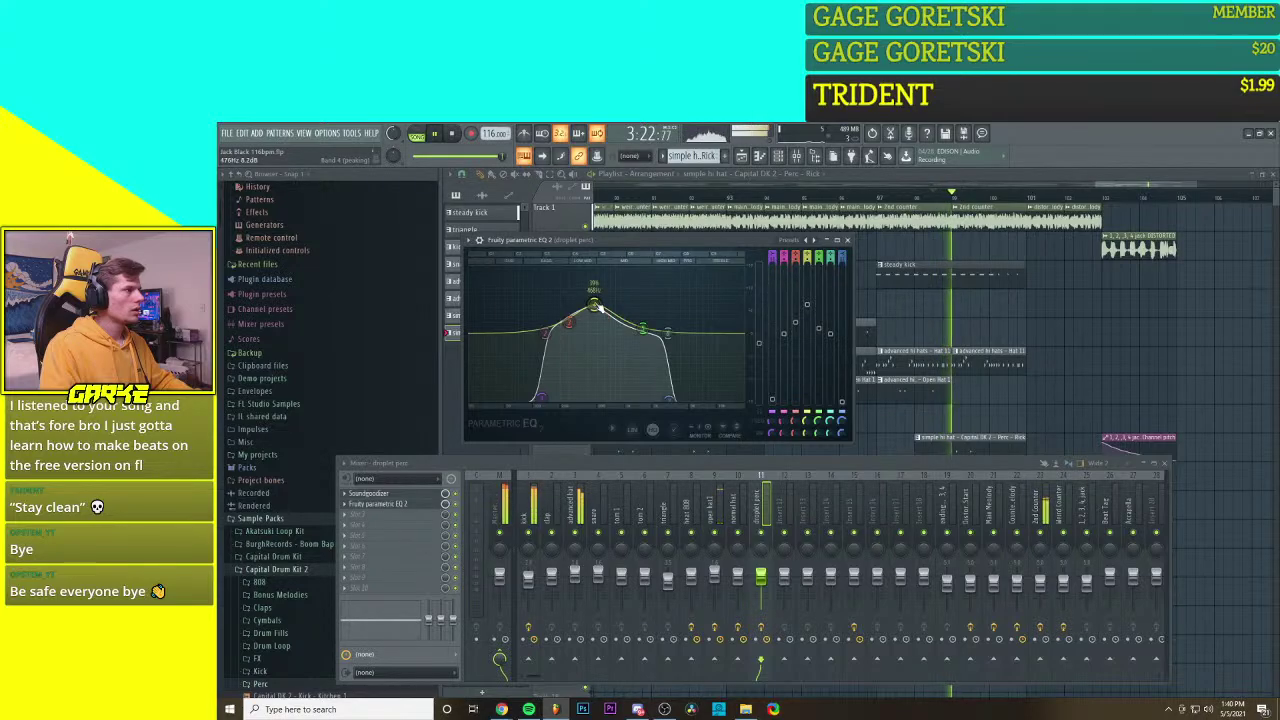
pyautogui.moveTo(594, 309); pyautogui.dragTo(600, 323)
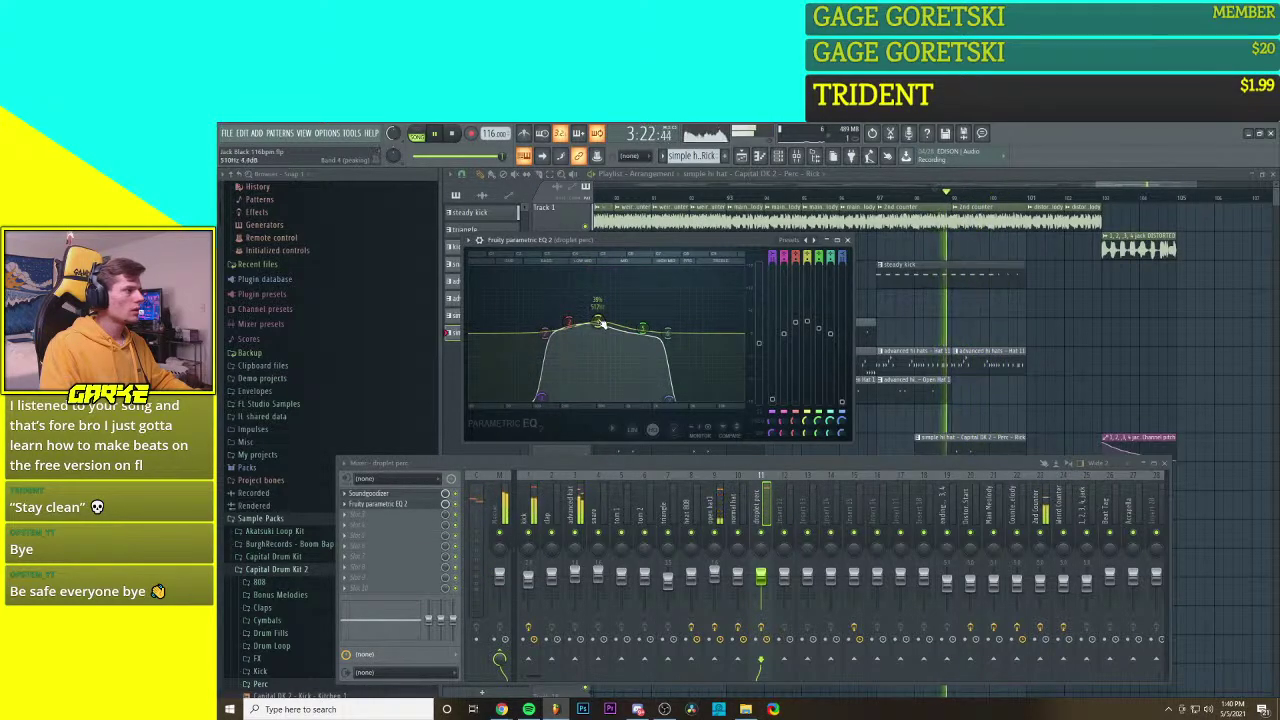
pyautogui.moveTo(603, 323); pyautogui.dragTo(602, 334)
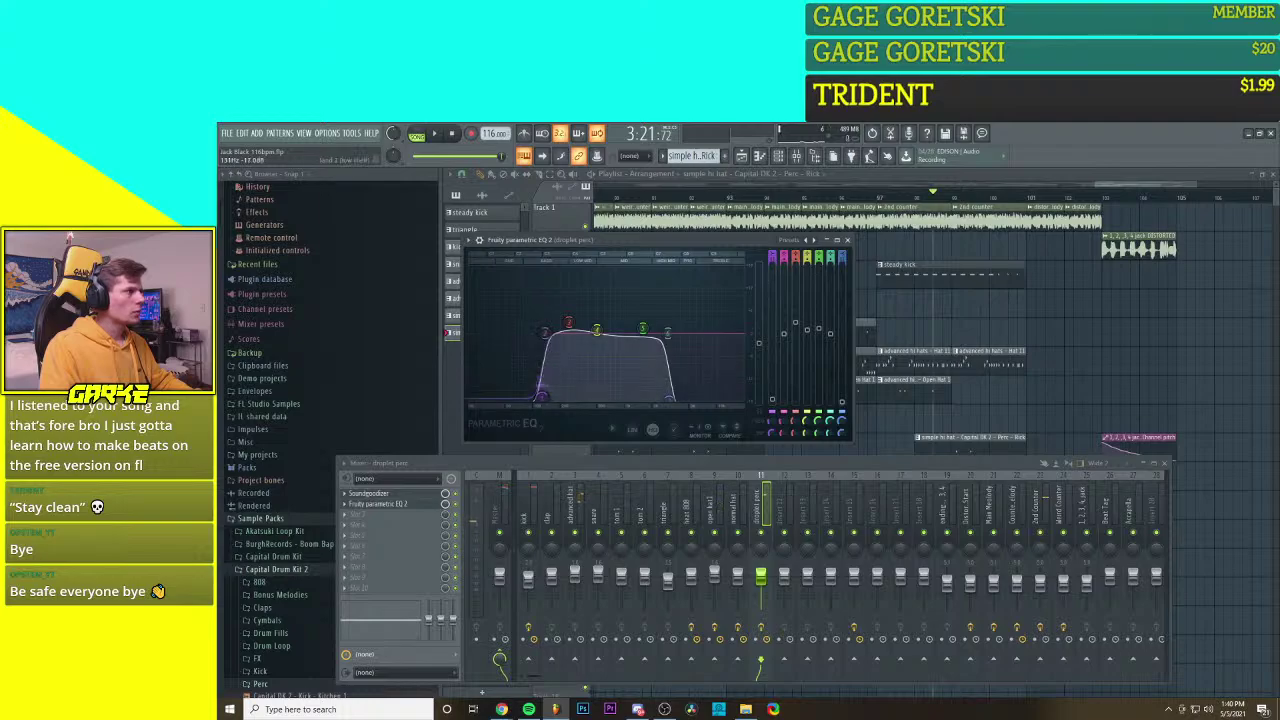
pyautogui.moveTo(540, 398); pyautogui.dragTo(520, 398)
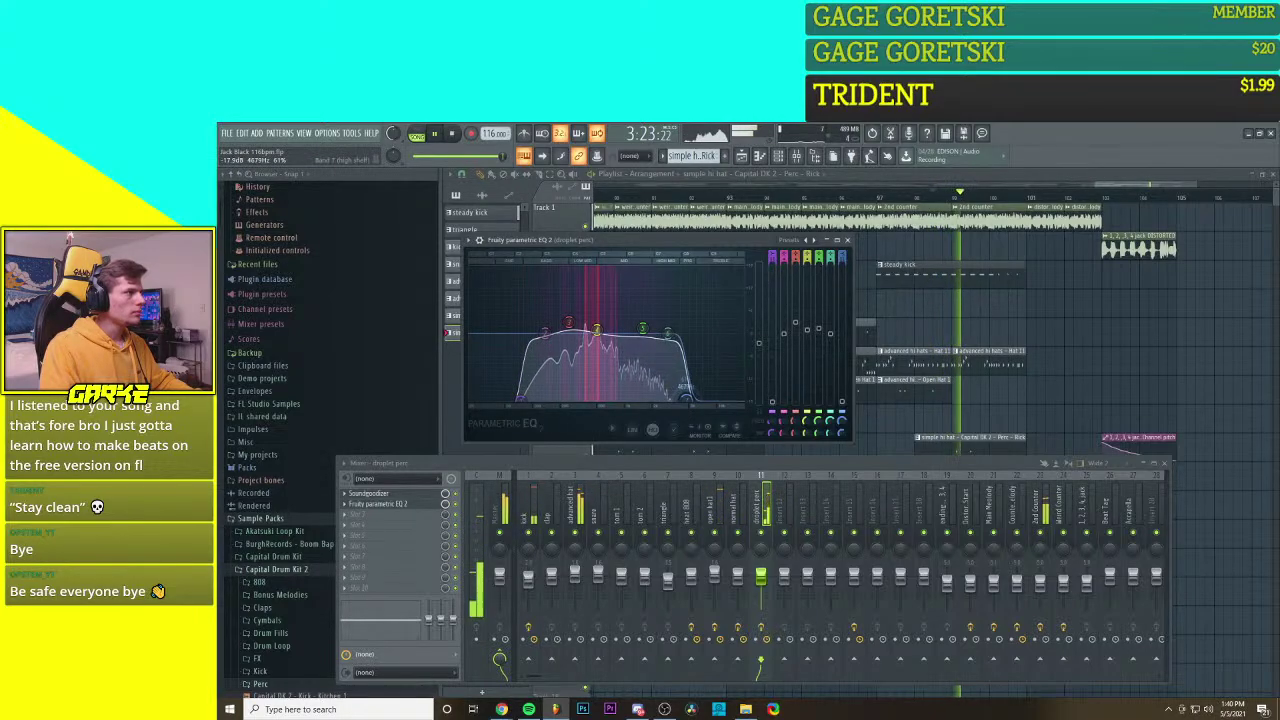
pyautogui.moveTo(670, 401); pyautogui.dragTo(696, 405)
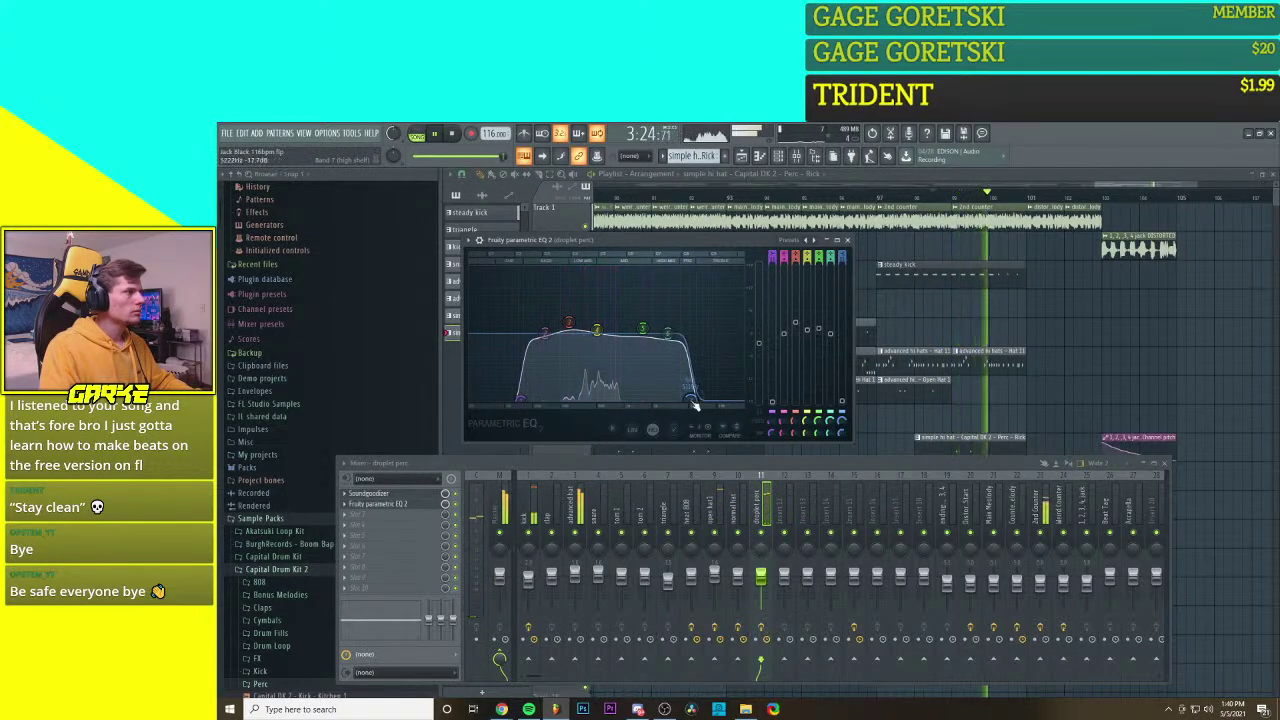
# Step: Reset bands 5, 4 and 3 of the droplet perc equalizer and stop playback
pyautogui.rightClick(642, 330)
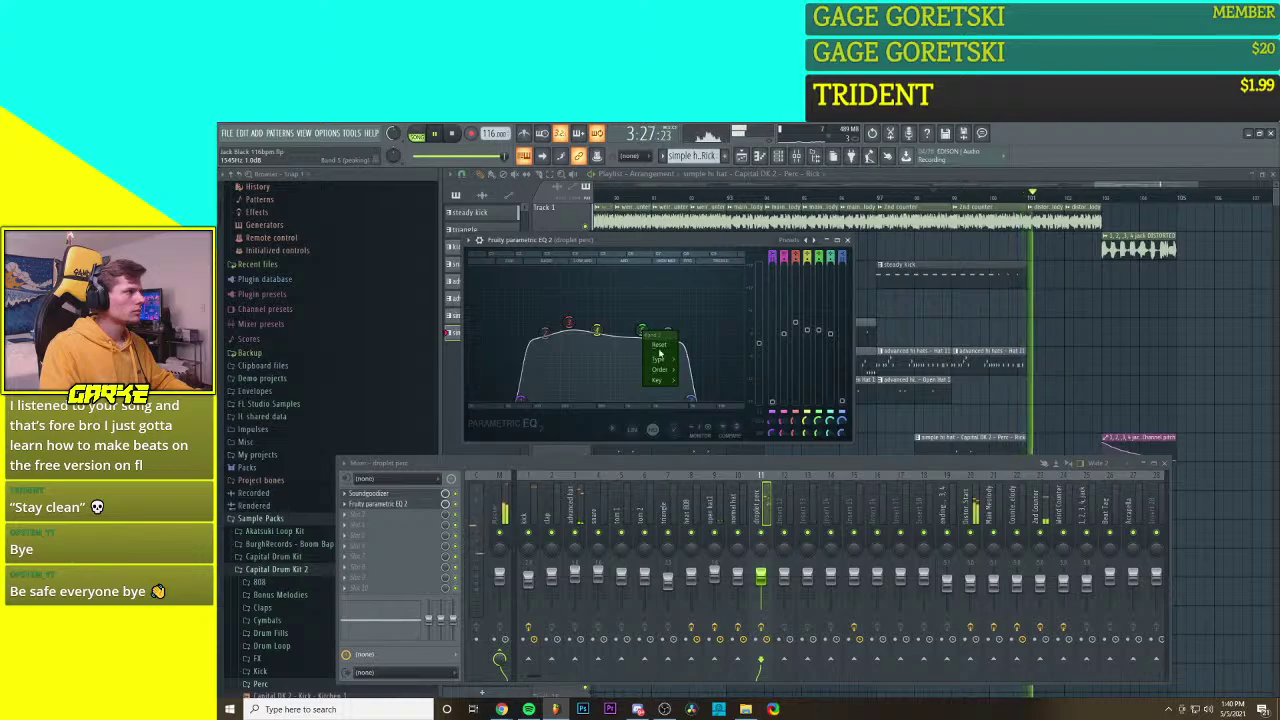
pyautogui.click(659, 345)
pyautogui.rightClick(598, 331)
pyautogui.click(615, 345)
pyautogui.rightClick(570, 324)
pyautogui.click(586, 340)
pyautogui.press('space')
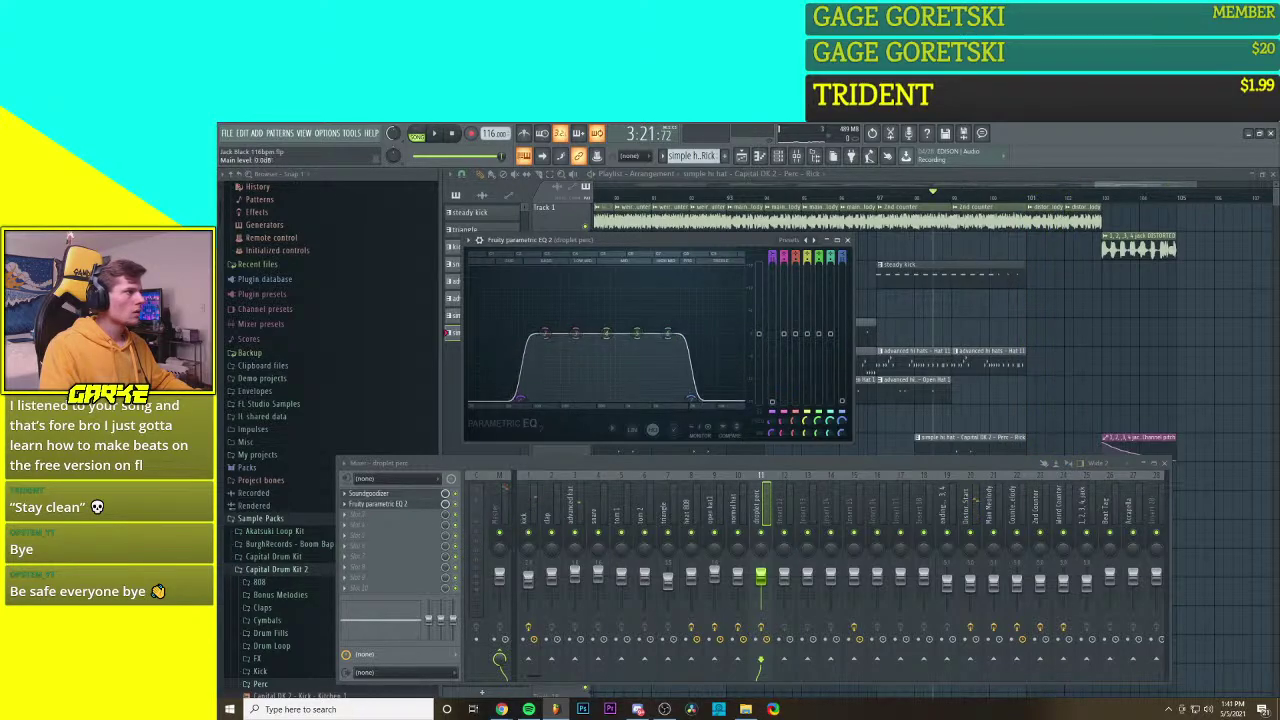
# Step: Audition the droplet perc, turn its existing Soundgoodizer amount up to maximum and audition the result
pyautogui.press('space')
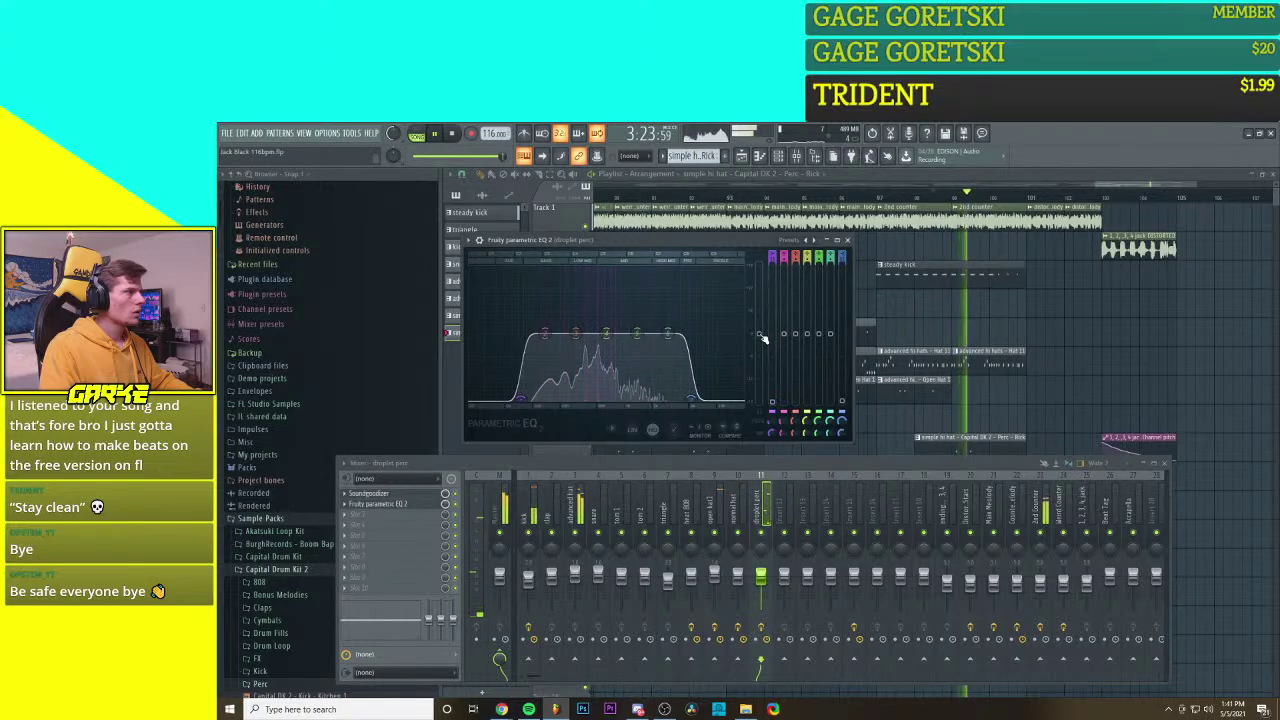
pyautogui.press('space')
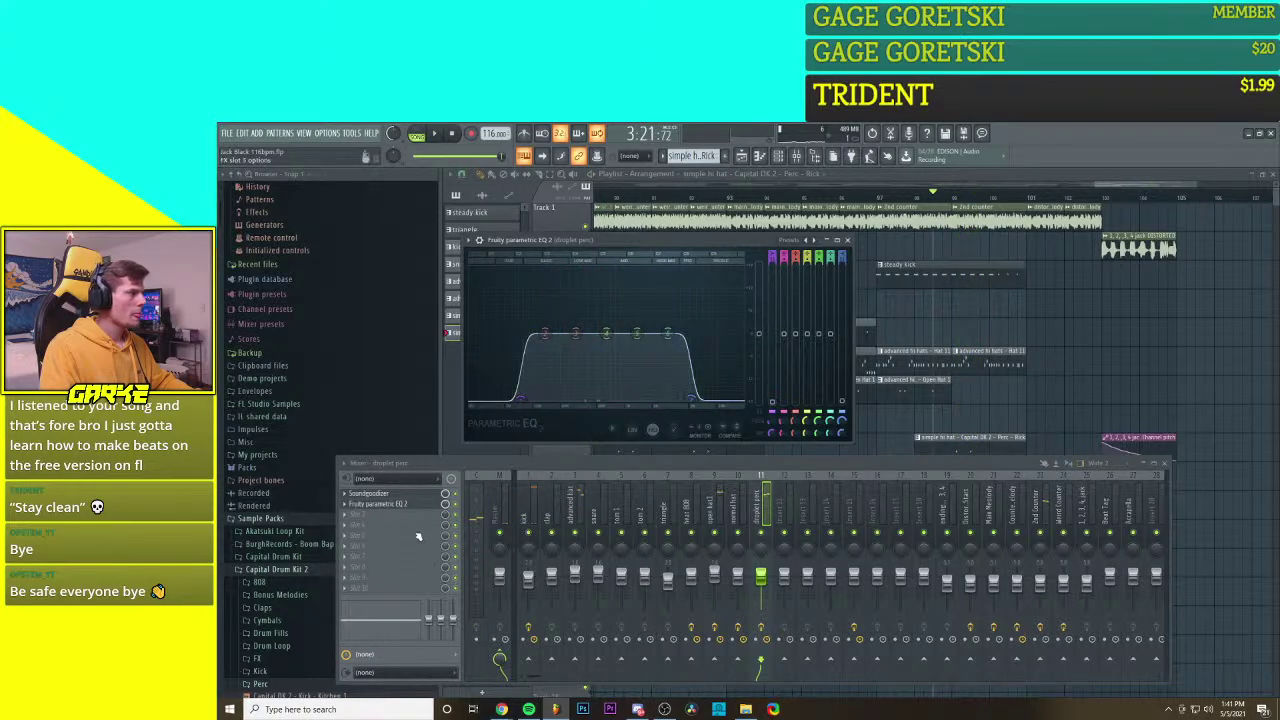
pyautogui.click(398, 495)
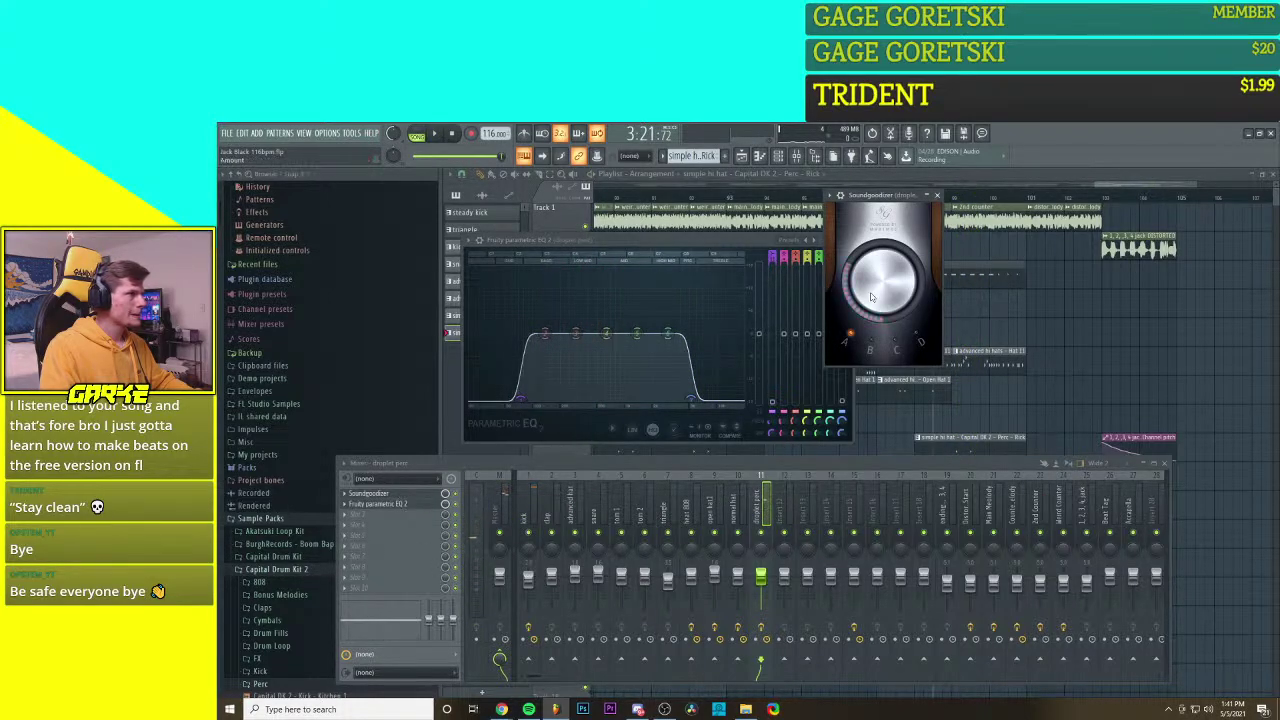
pyautogui.press('space')
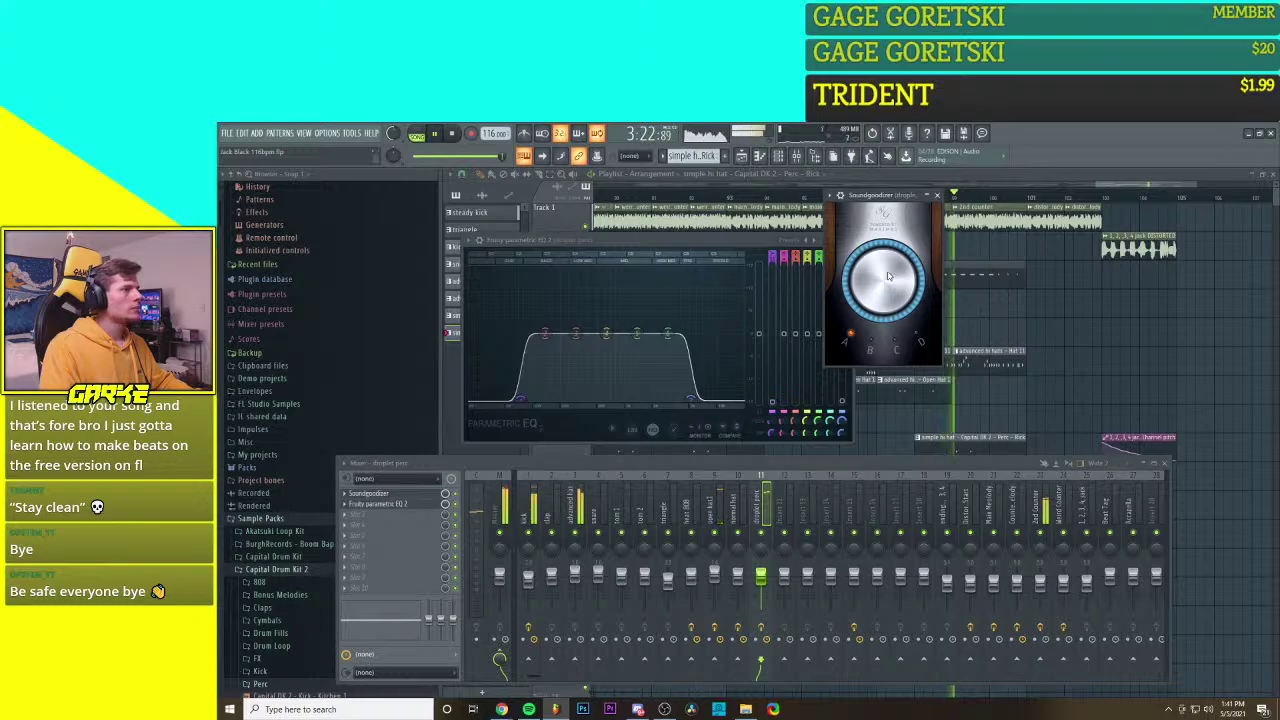
pyautogui.press('space')
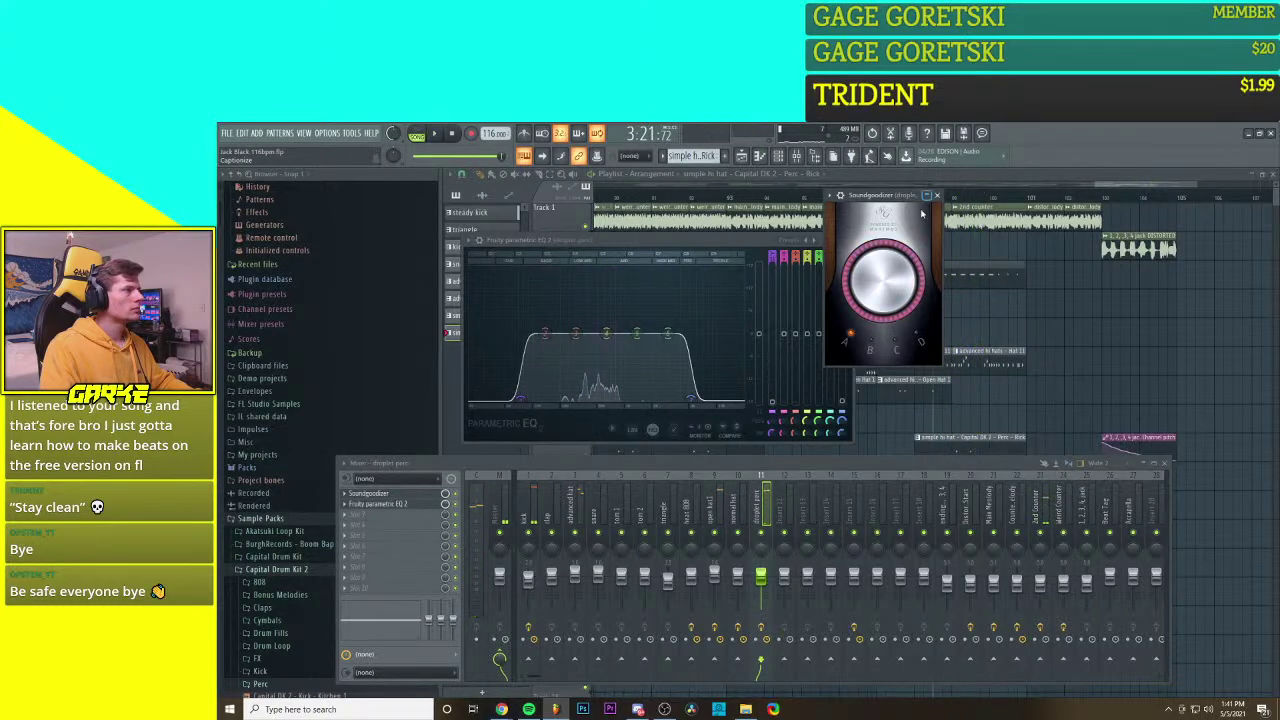
# Step: Load a Soundgoodizer into effect slot 3 of the droplet perc track, set its amount to maximum and audition it
pyautogui.rightClick(372, 496)
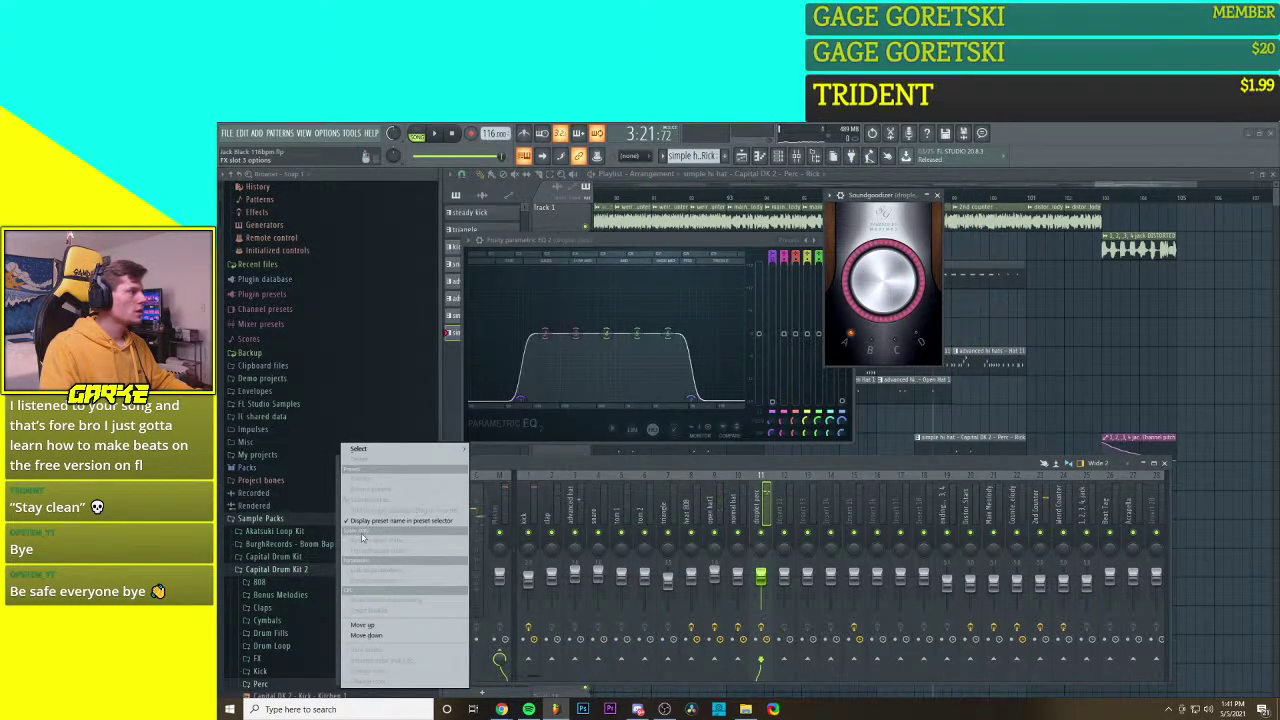
pyautogui.moveTo(385, 452)
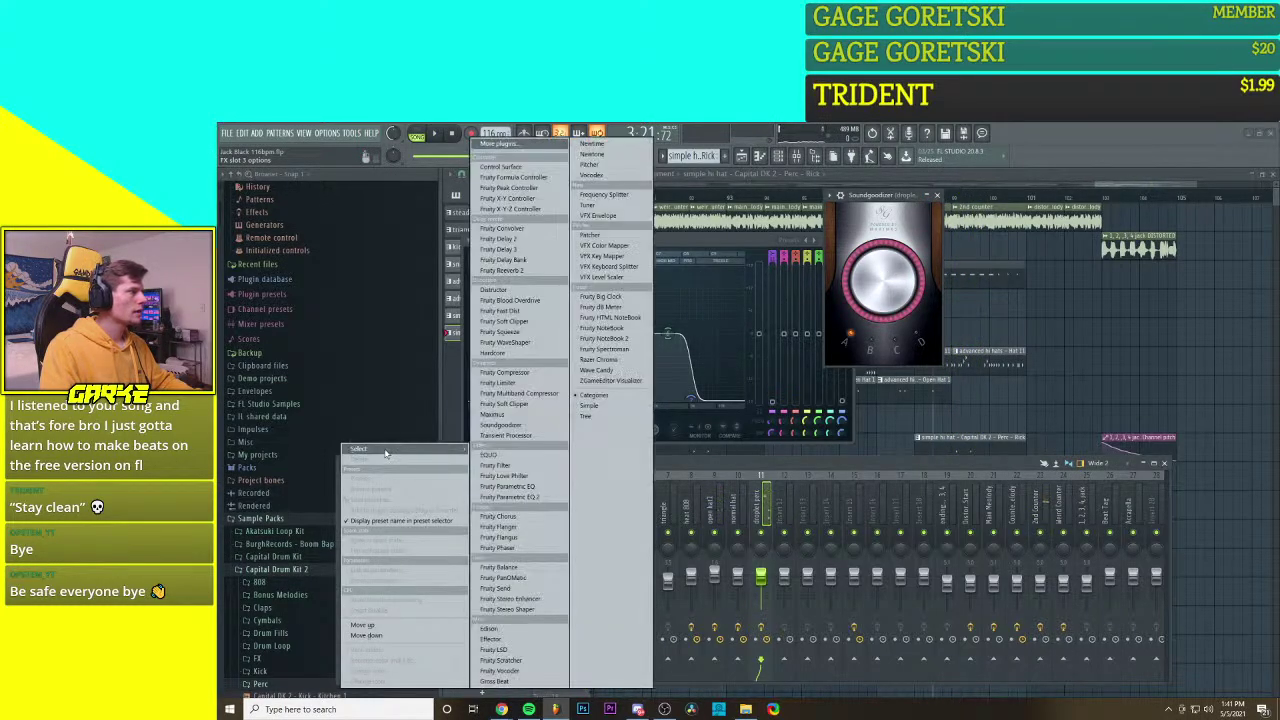
pyautogui.click(510, 424)
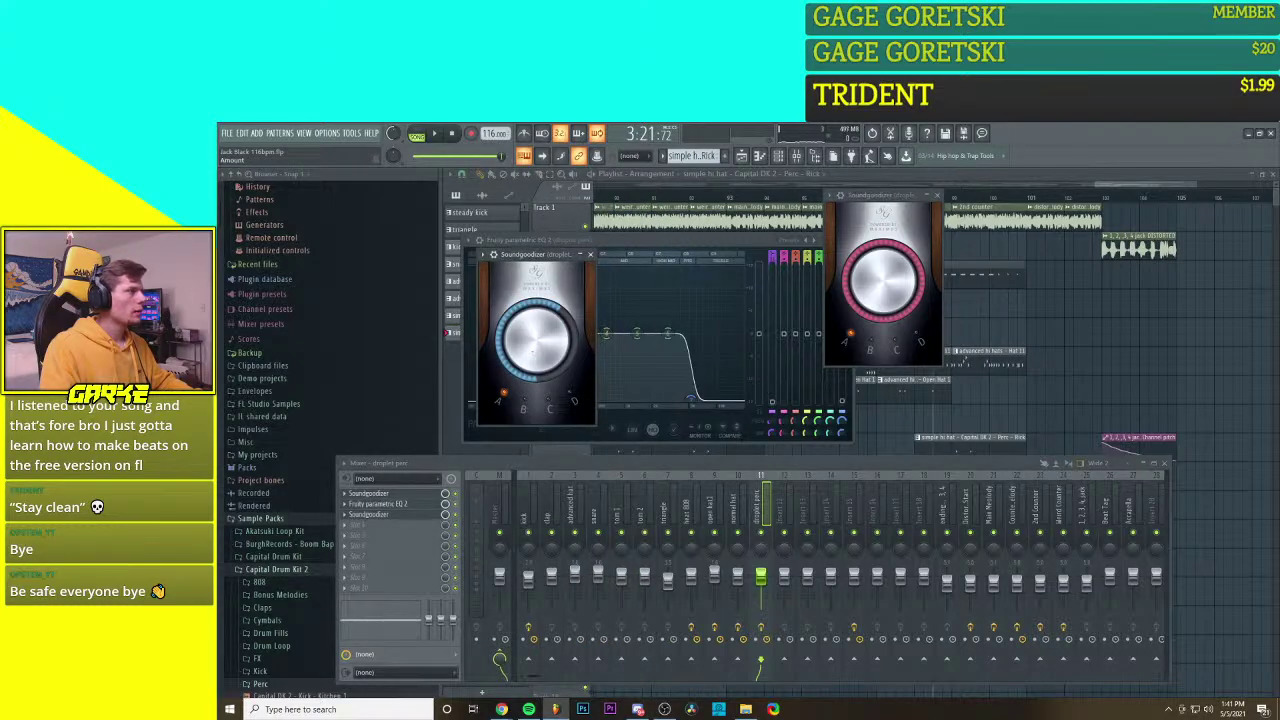
pyautogui.press('space')
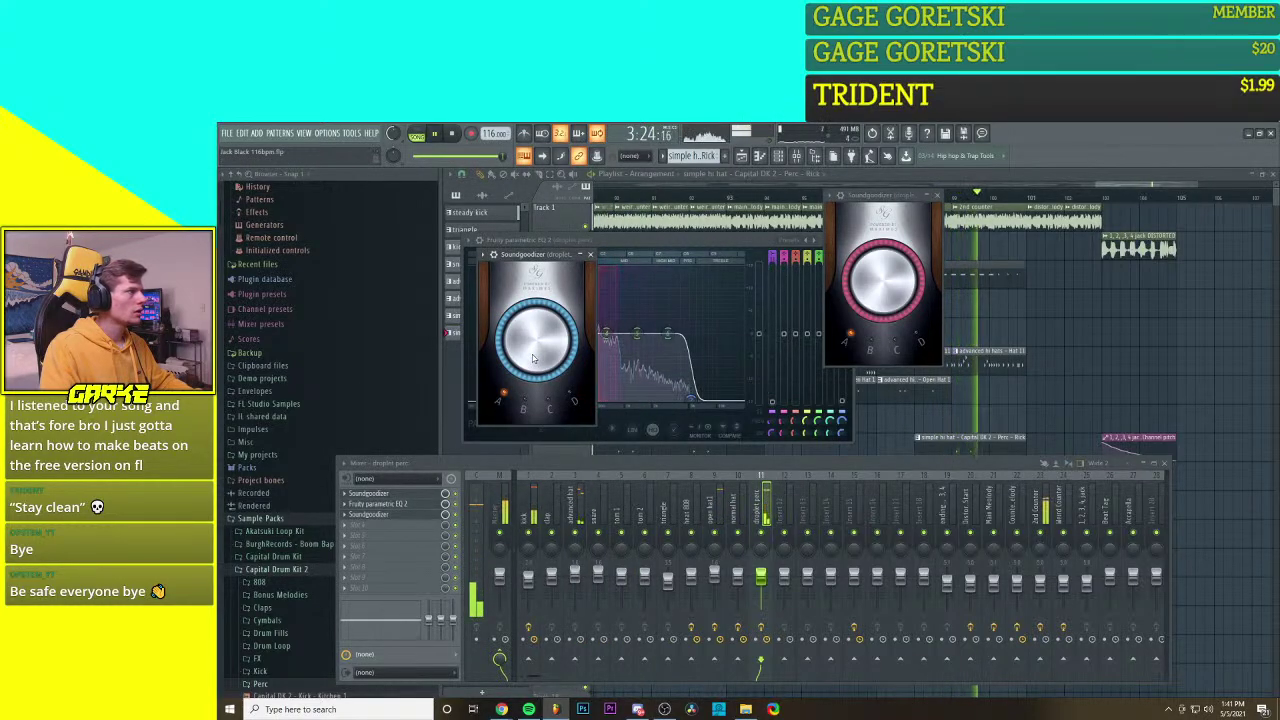
pyautogui.press('space')
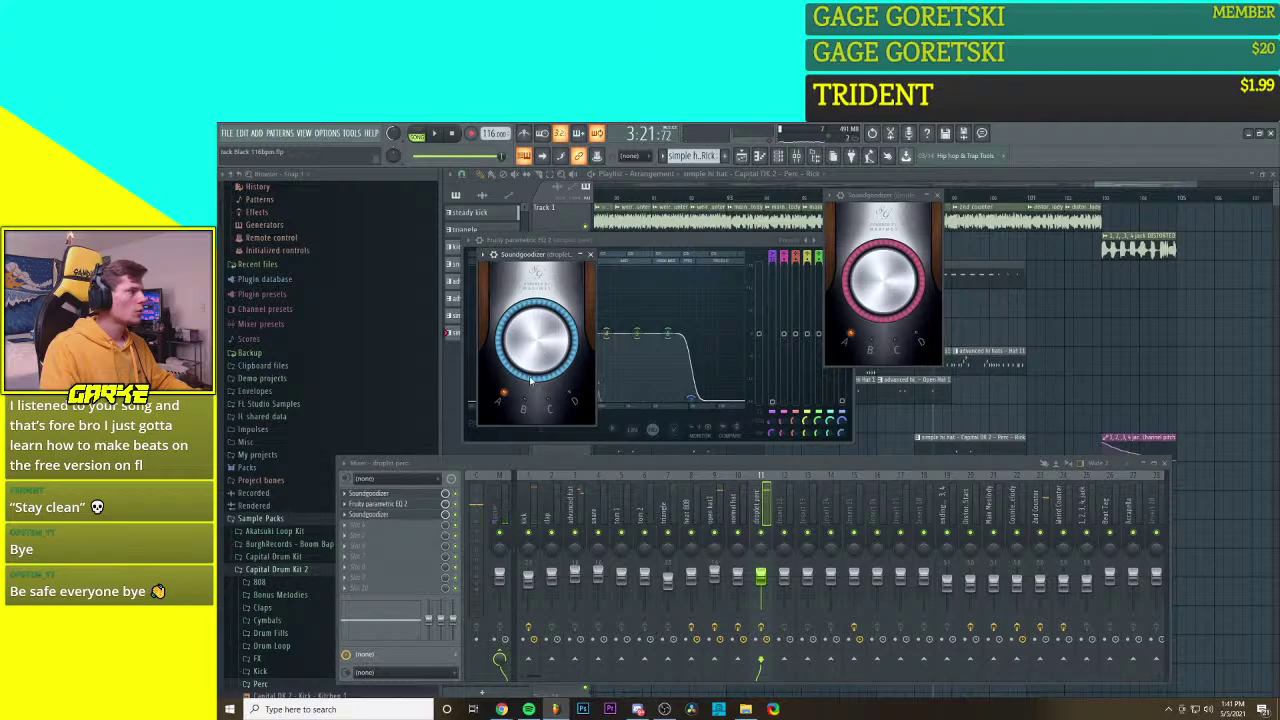
# Step: Load another Soundgoodizer into effect slot 4 of the droplet perc track at maximum amount and audition it
pyautogui.click(365, 524)
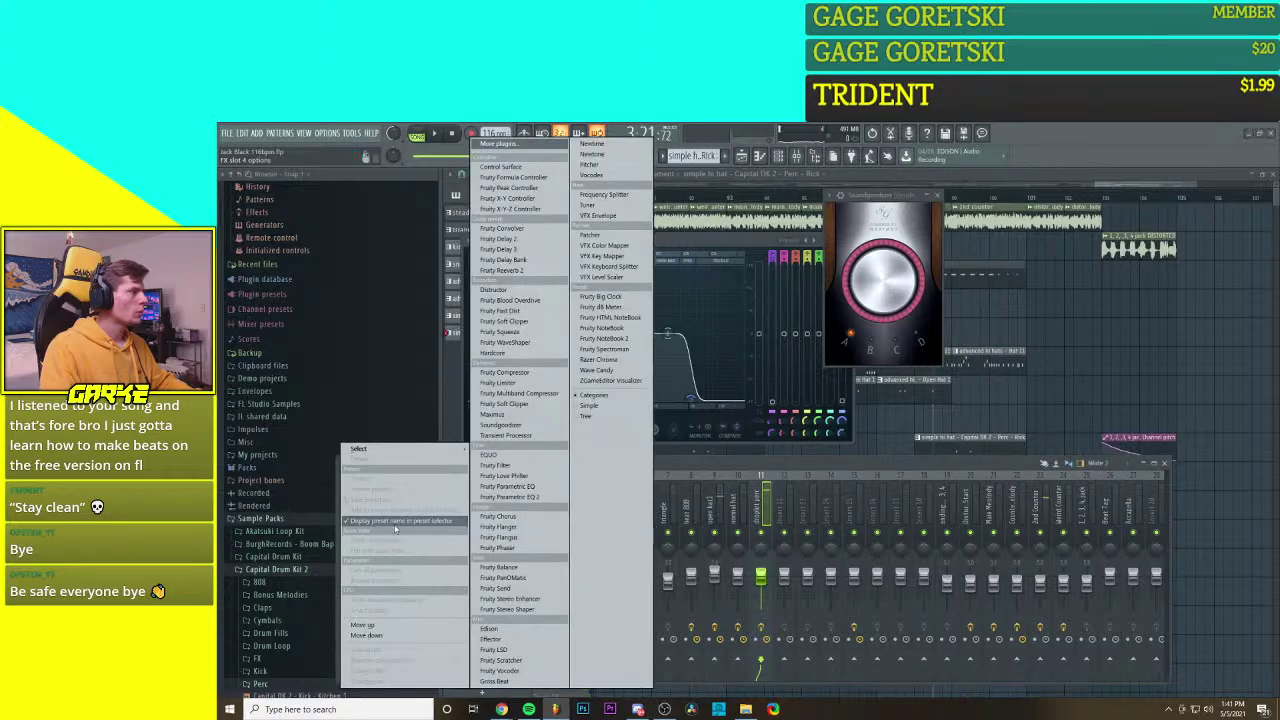
pyautogui.click(519, 427)
pyautogui.press('space')
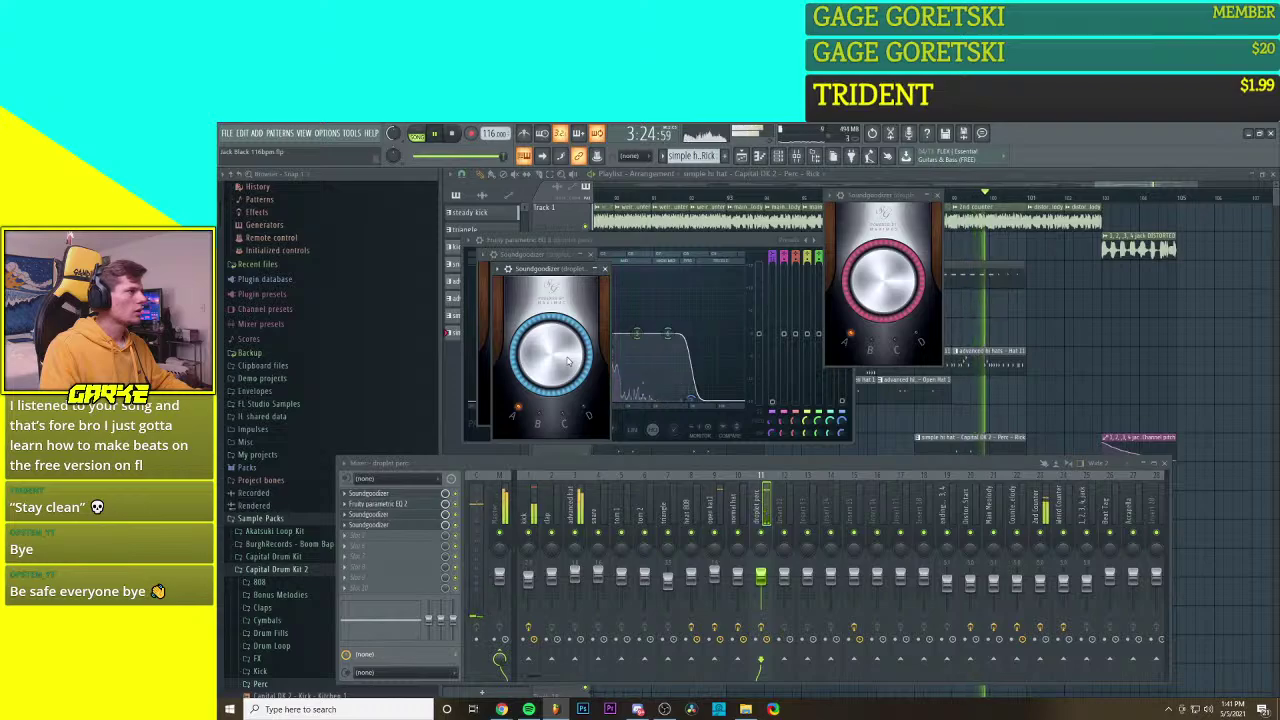
pyautogui.press('space')
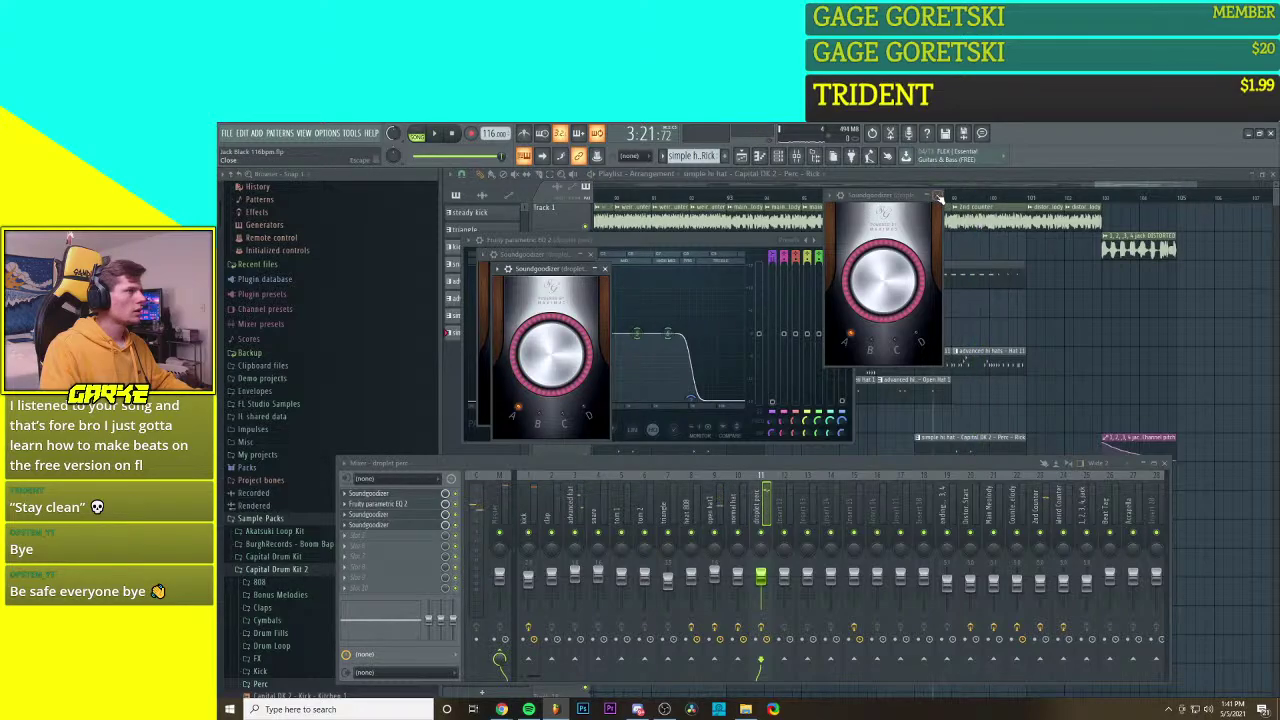
# Step: Close the droplet perc track's Soundgoodizer and Fruity Parametric EQ 2 windows and the channel rack
pyautogui.click(938, 196)
pyautogui.click(604, 269)
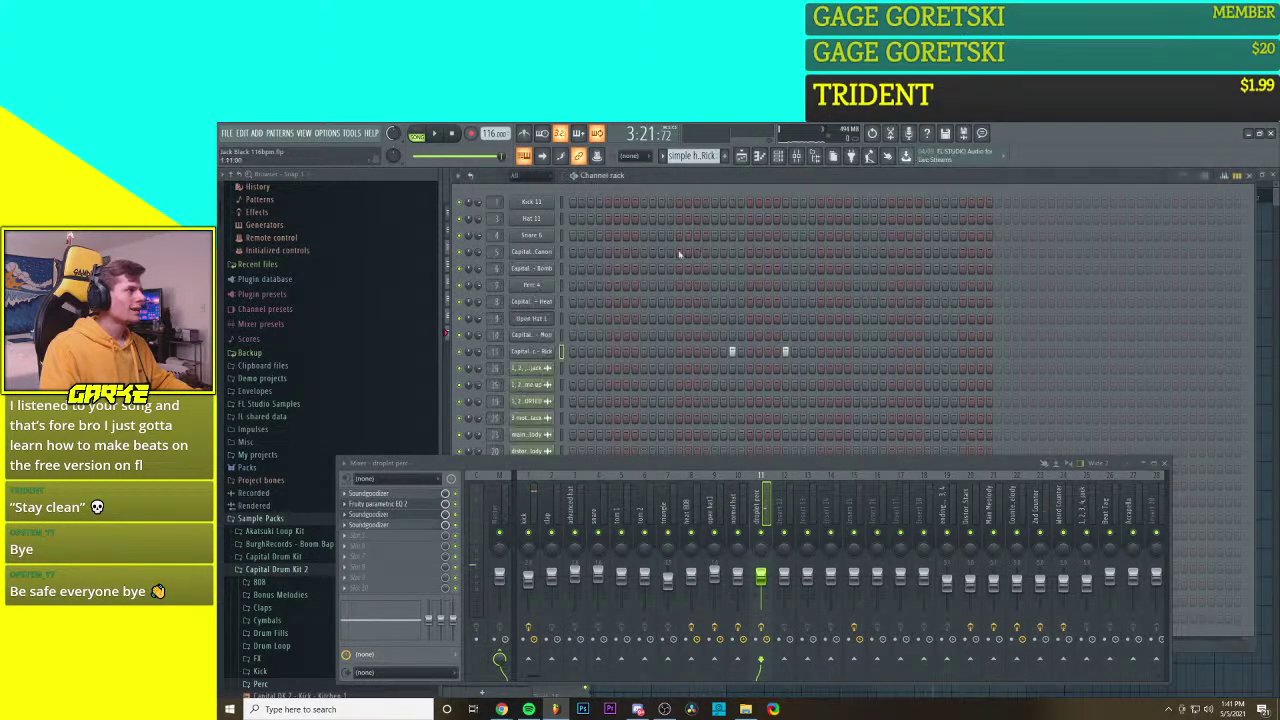
pyautogui.click(1248, 175)
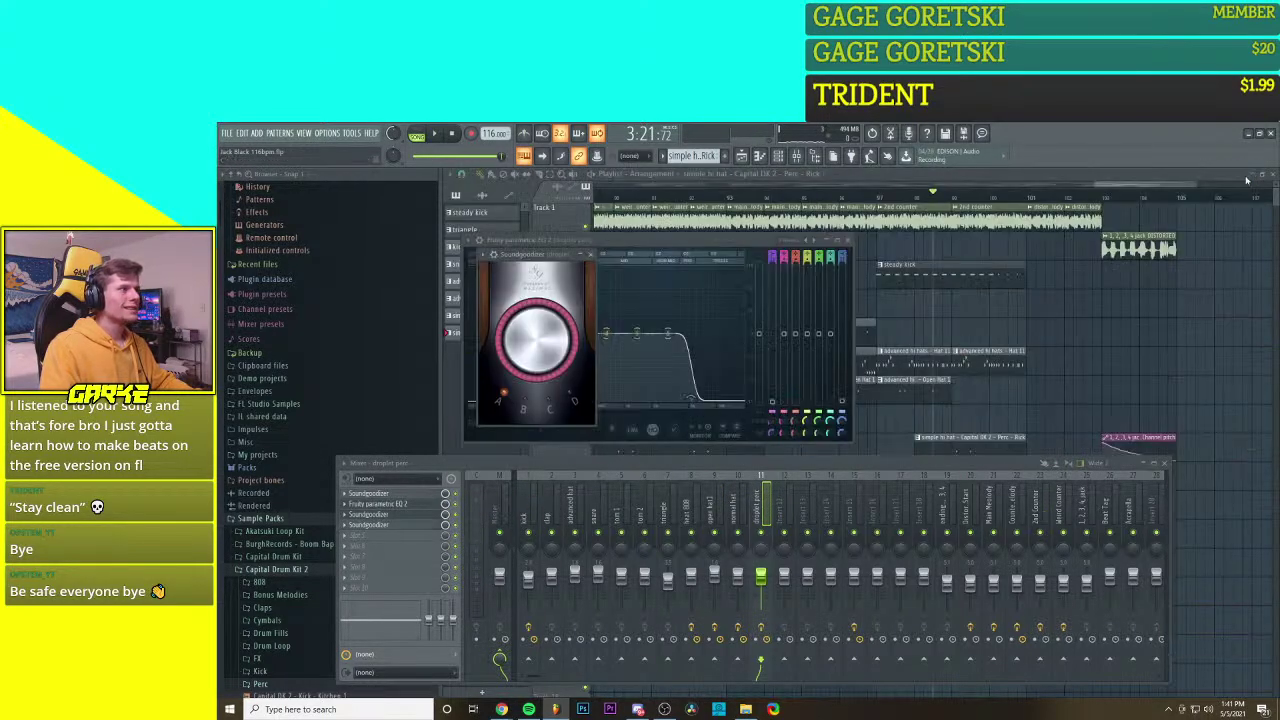
pyautogui.click(848, 242)
pyautogui.click(592, 256)
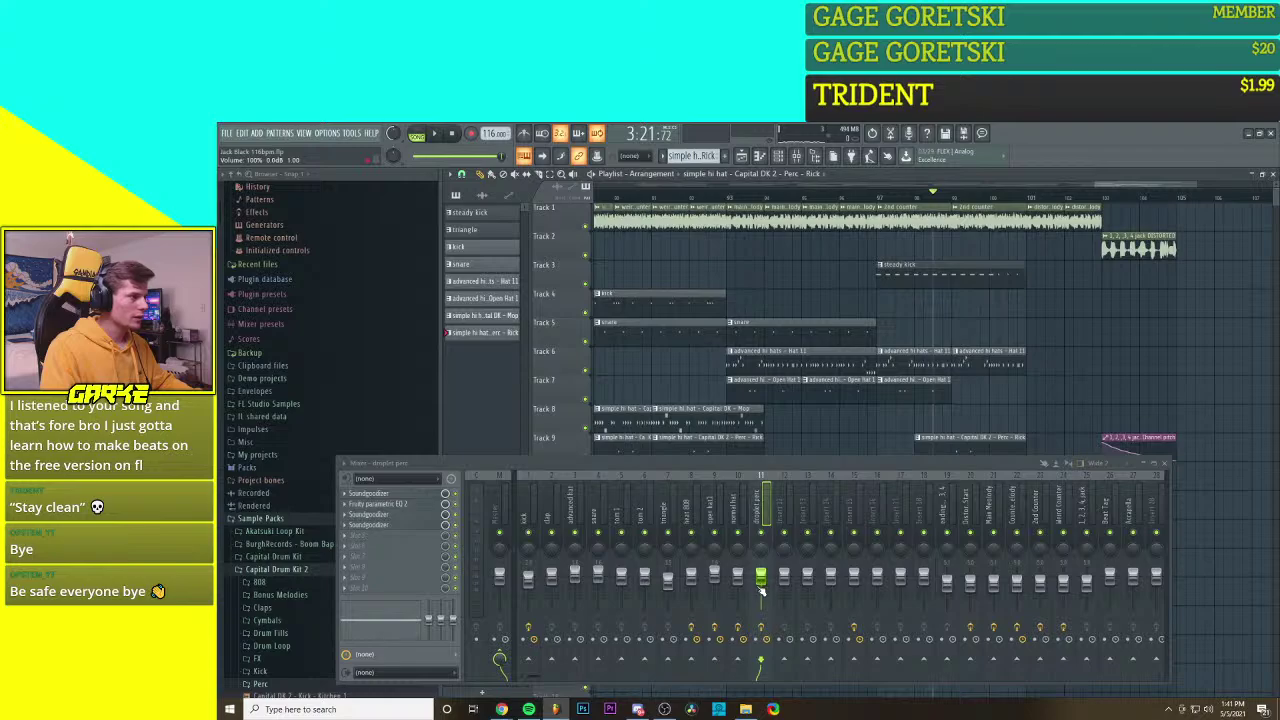
# Step: Try the droplet perc track's built-in EQ with low and high levels at minimum and the mid band at 4.5 dB
pyautogui.moveTo(453, 620); pyautogui.dragTo(453, 640)
pyautogui.moveTo(341, 631); pyautogui.dragTo(358, 634)
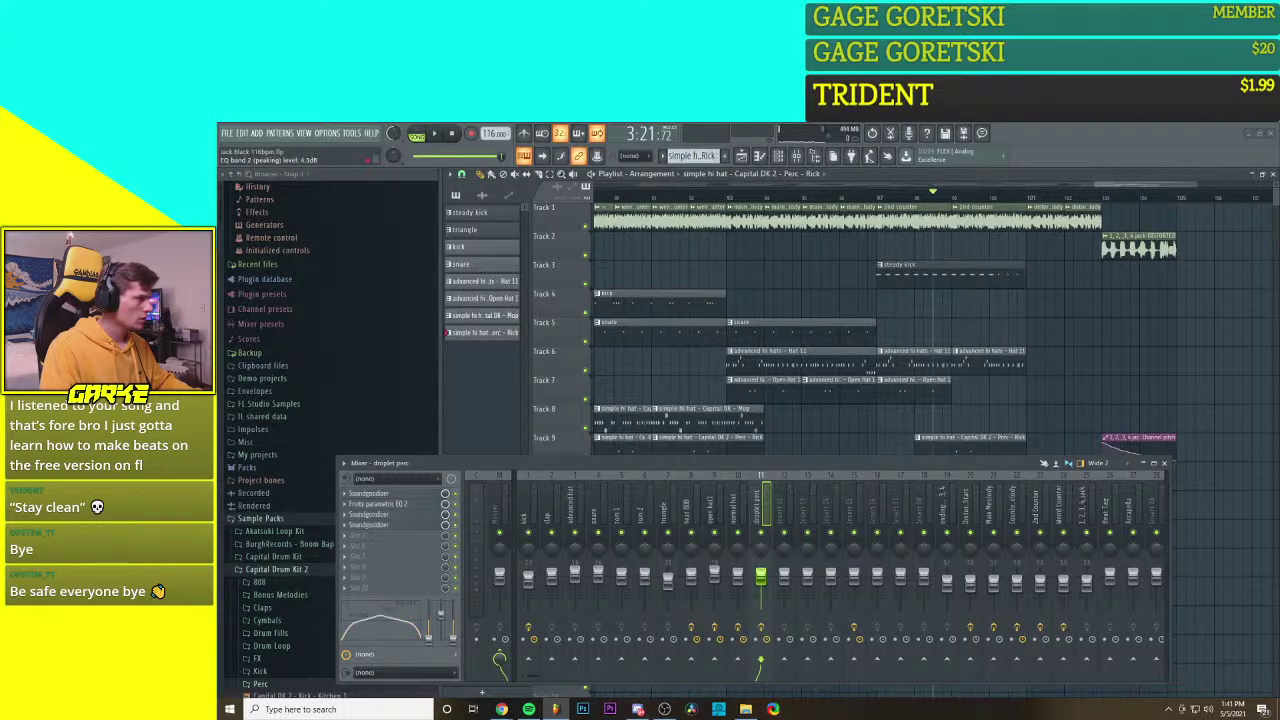
pyautogui.press('space')
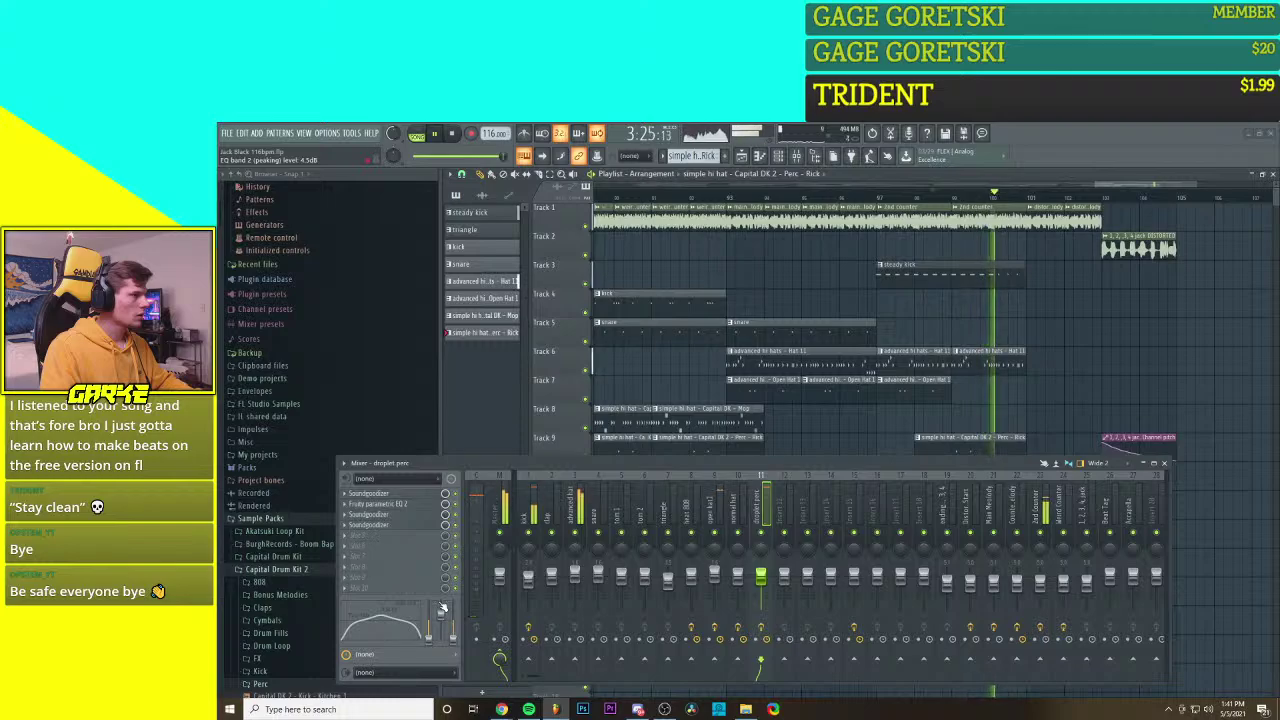
pyautogui.press('space')
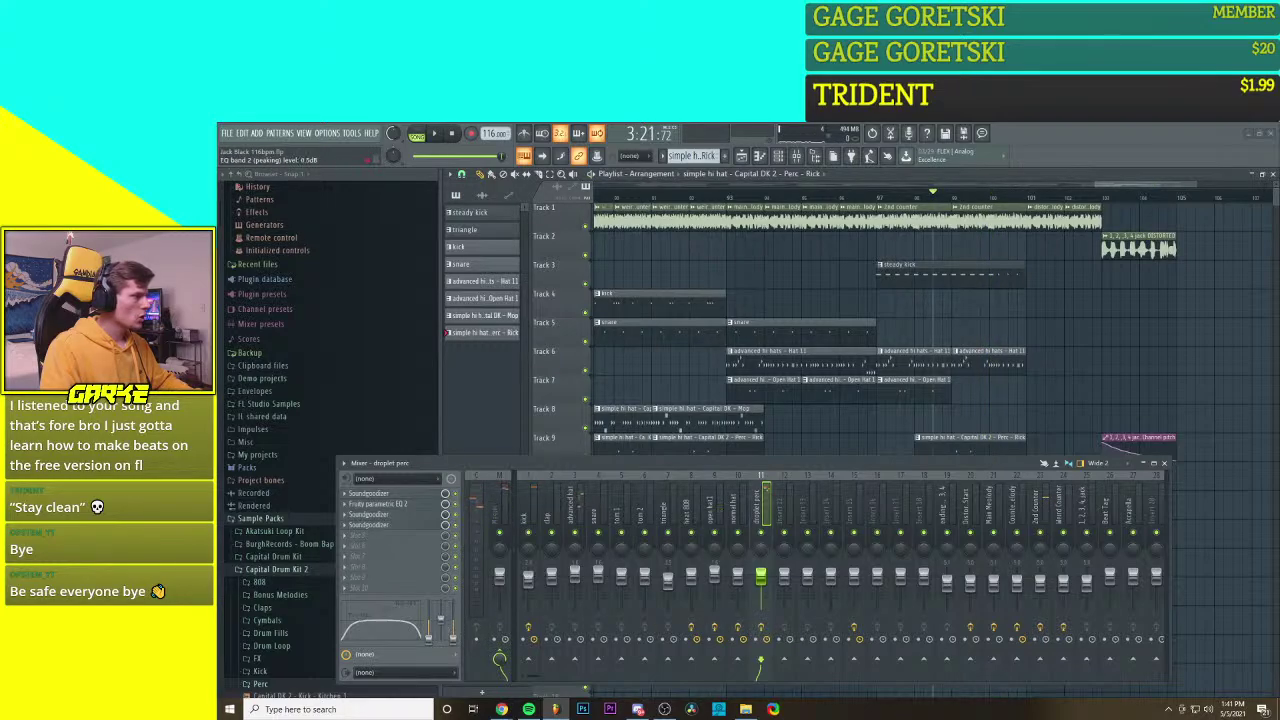
pyautogui.press('space')
pyautogui.press('space')
# Step: Try lowering the droplet perc EQ's mid band to -6.5 dB, -9.5 dB and -18 dB, auditioning each level
pyautogui.moveTo(444, 624); pyautogui.dragTo(446, 632)
pyautogui.press('space')
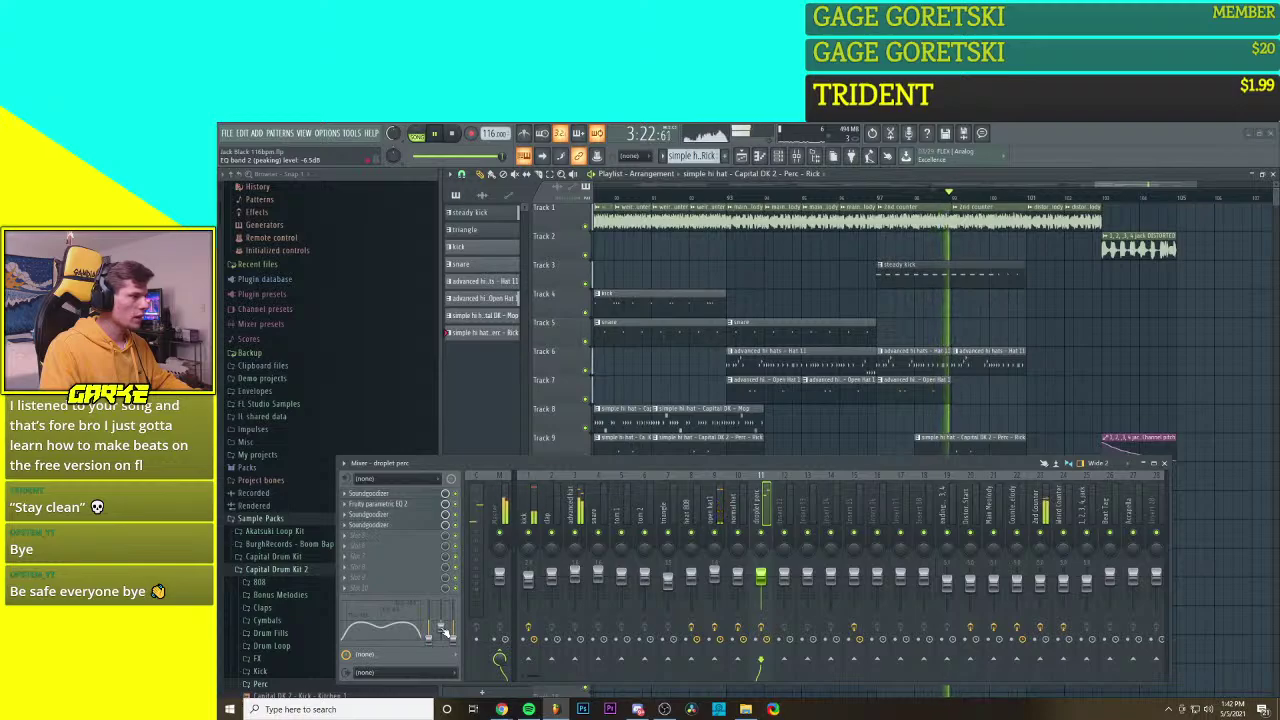
pyautogui.press('space')
pyautogui.moveTo(444, 632); pyautogui.dragTo(444, 638)
pyautogui.press('space')
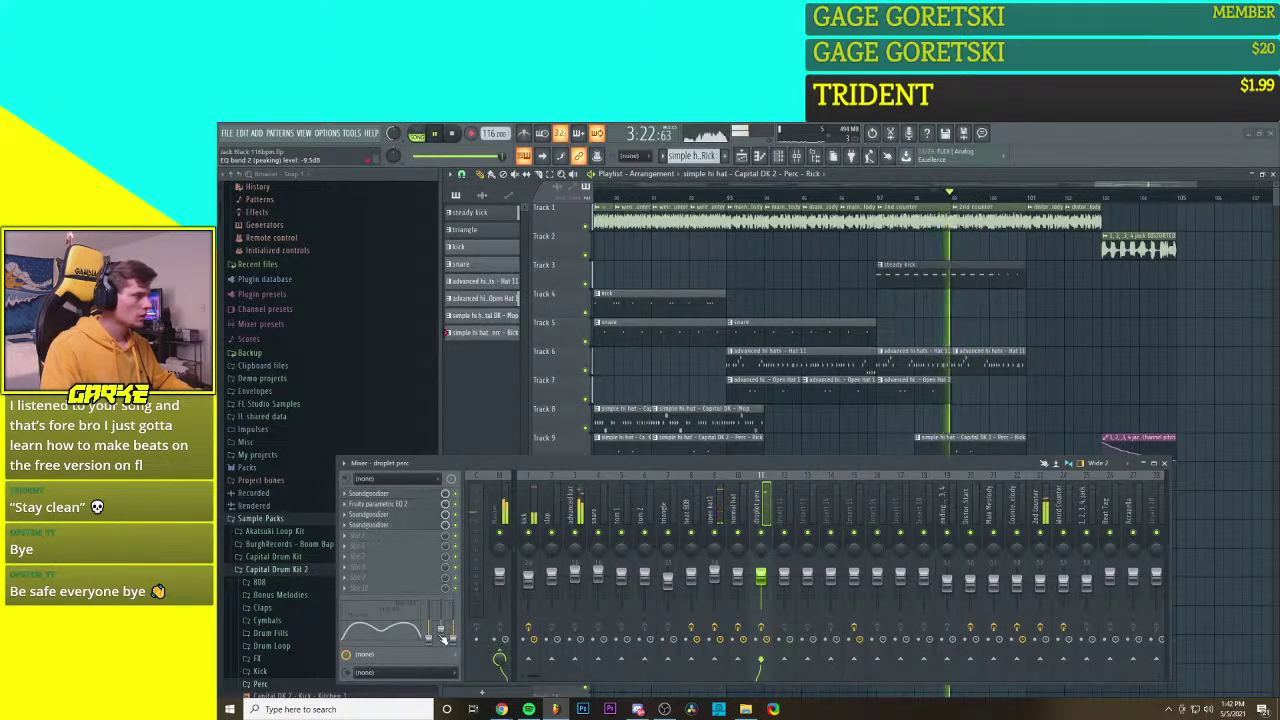
pyautogui.moveTo(444, 638); pyautogui.dragTo(445, 645)
pyautogui.press('space')
pyautogui.press('space')
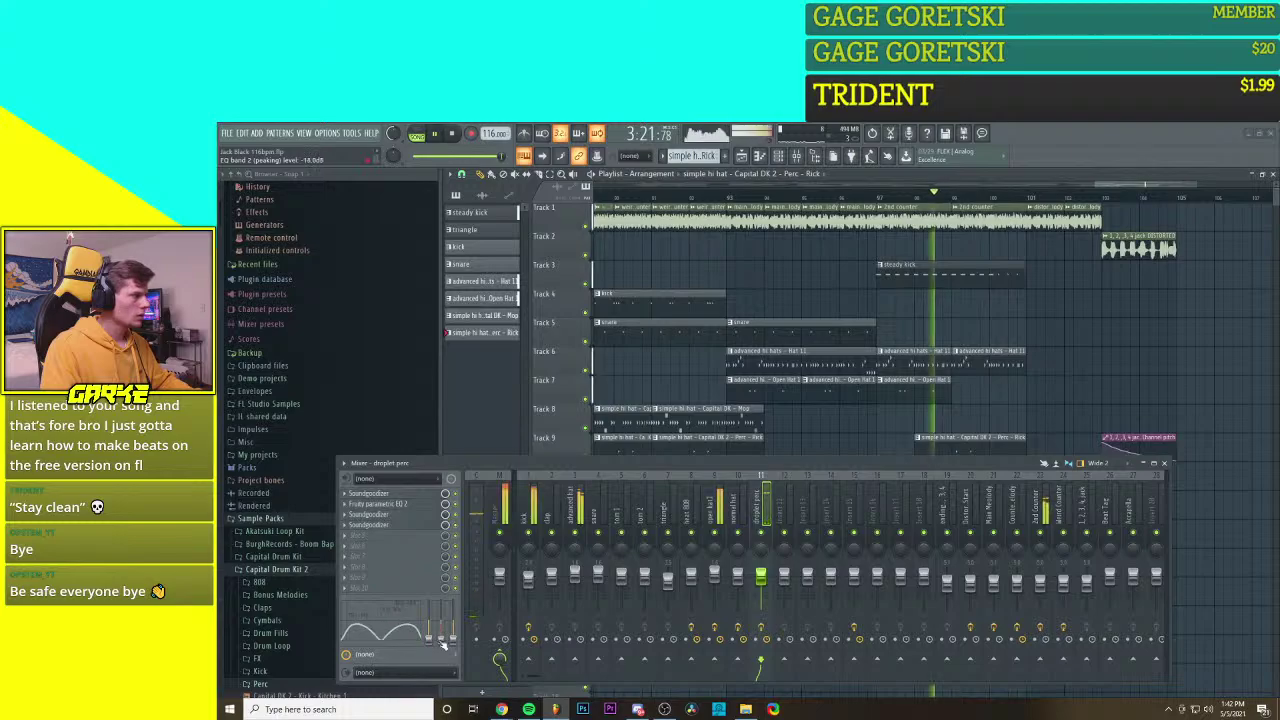
pyautogui.press('space')
# Step: Reset the mid, high and low band levels of the droplet perc track's built-in EQ
pyautogui.moveTo(447, 638); pyautogui.dragTo(443, 627)
pyautogui.rightClick(443, 625)
pyautogui.click(482, 526)
pyautogui.rightClick(456, 640)
pyautogui.click(490, 526)
pyautogui.rightClick(428, 638)
pyautogui.click(455, 525)
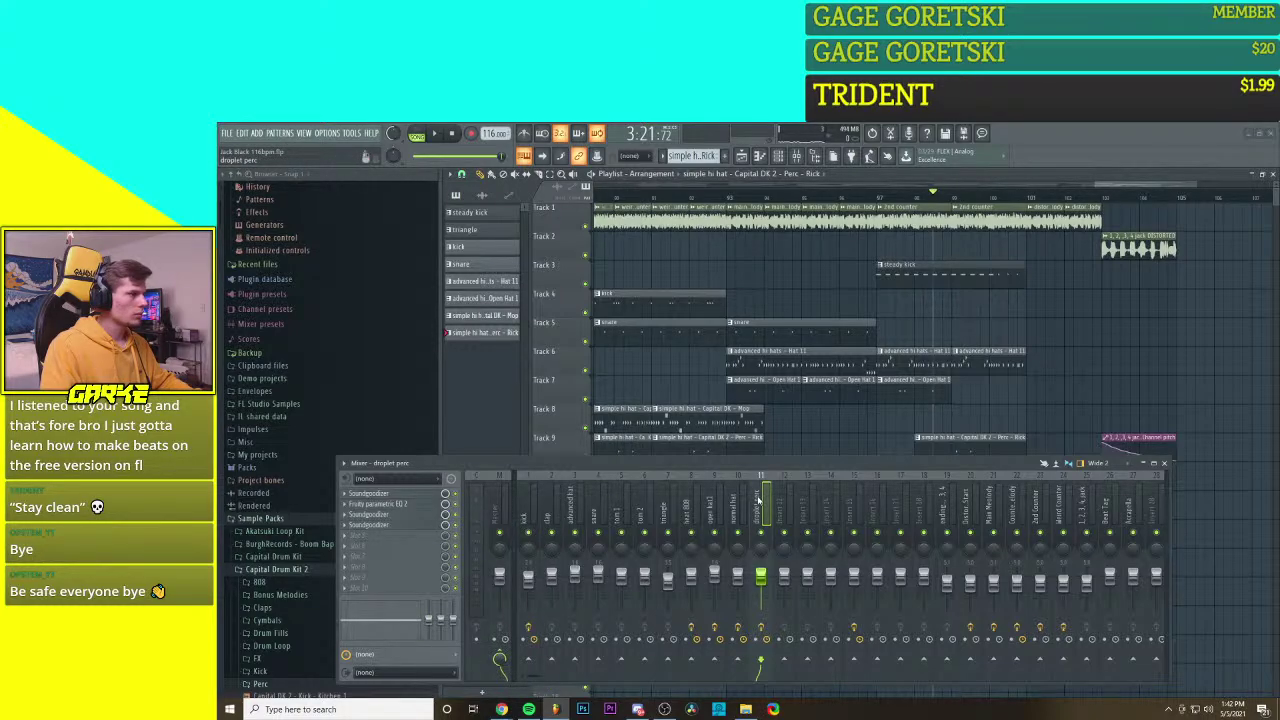
# Step: Lower the Capital DK 2 Perc - Rick channel's volume to 21% while auditioning, and close the channel rack and mixer
pyautogui.click(779, 156)
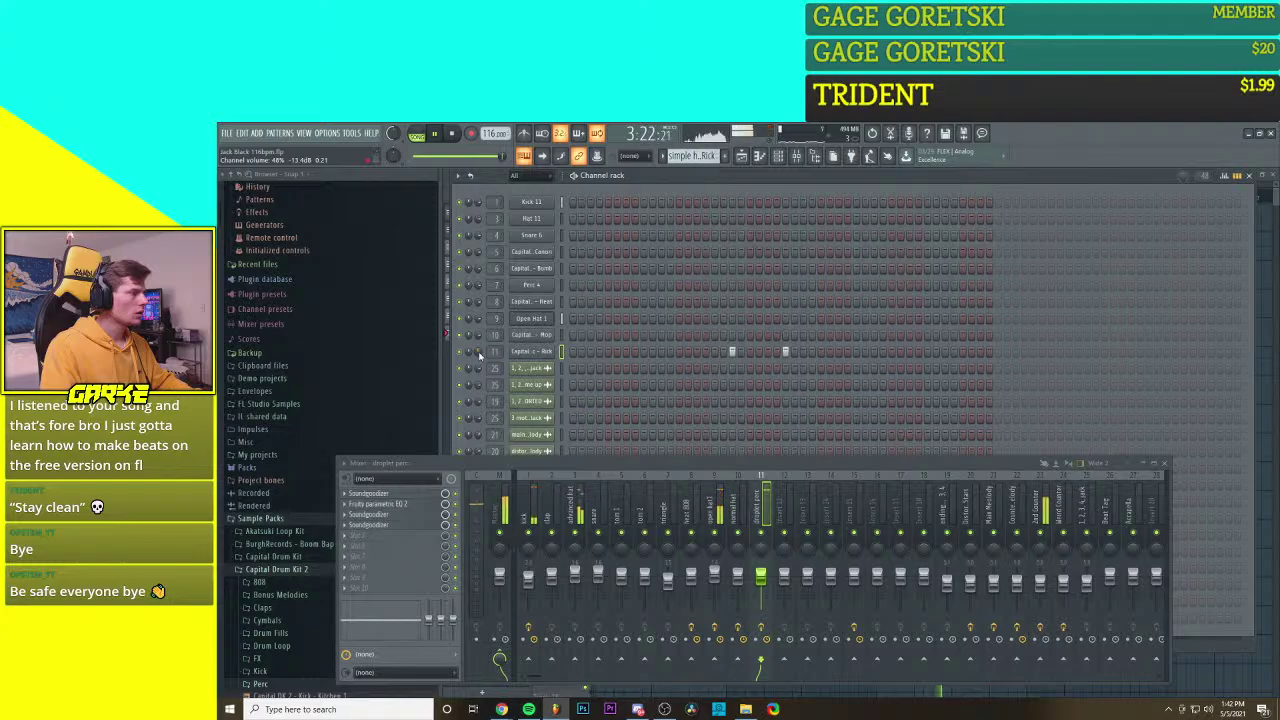
pyautogui.press('space')
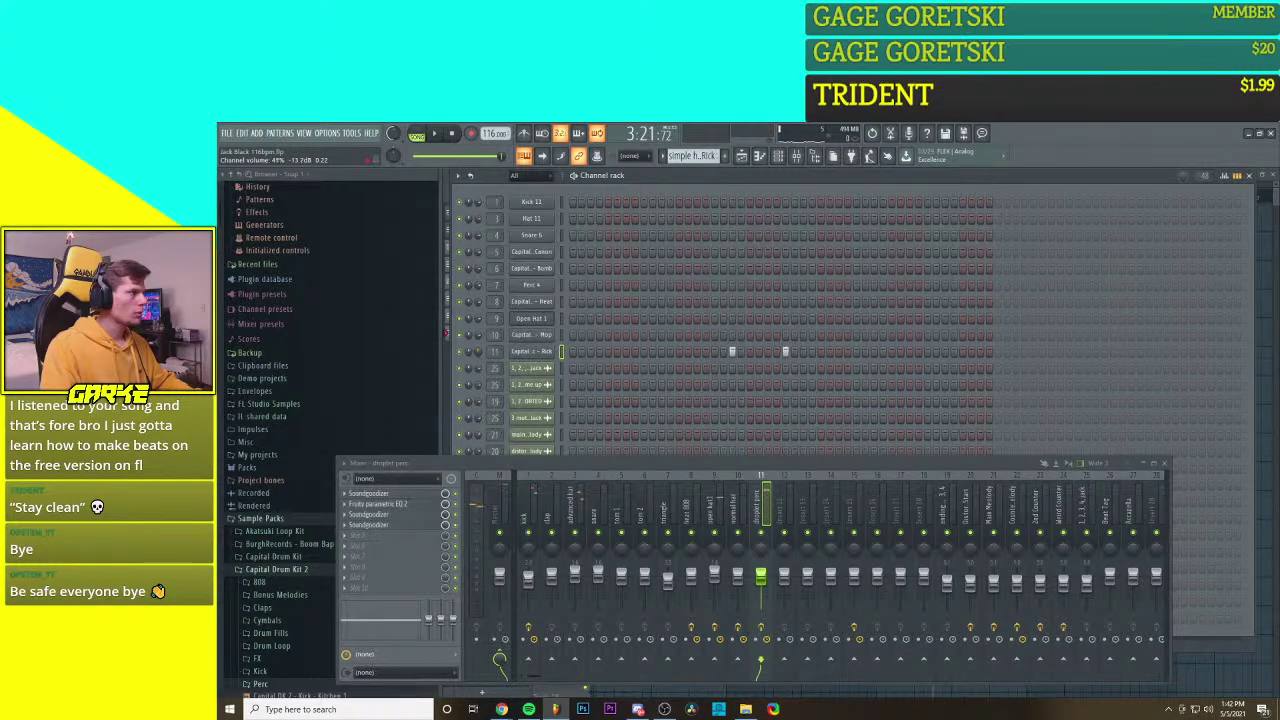
pyautogui.press('space')
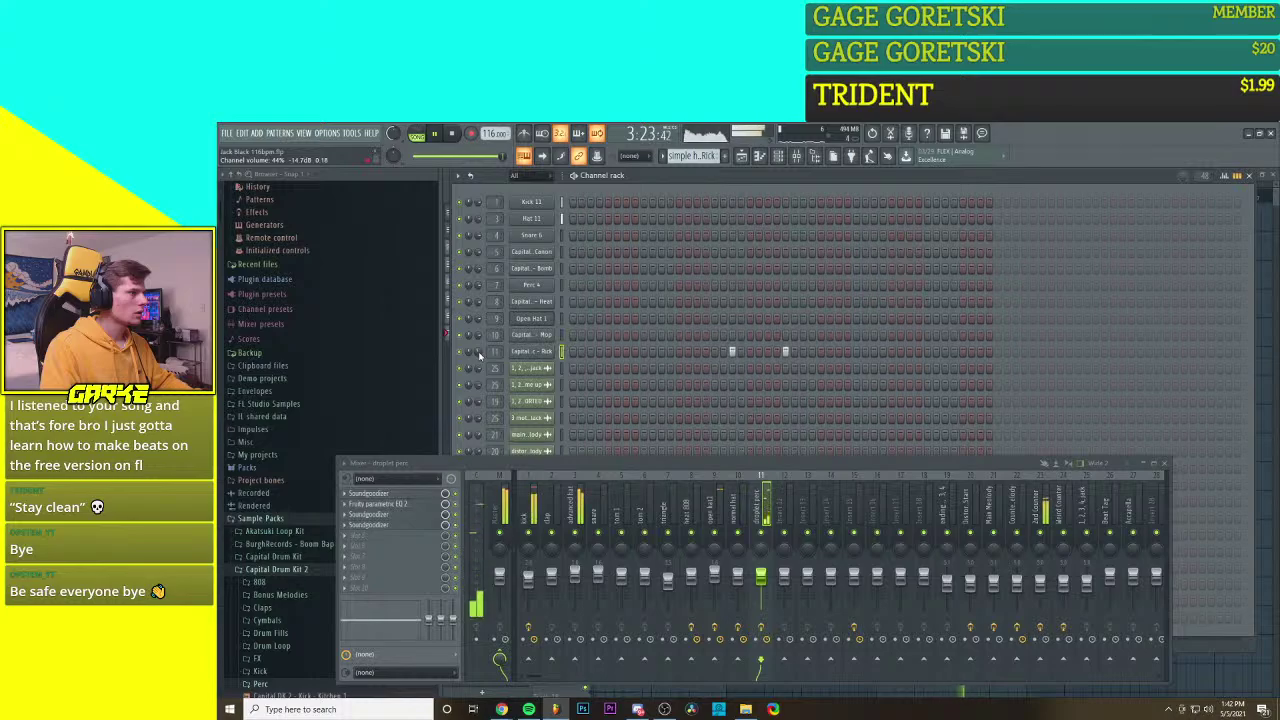
pyautogui.press('space')
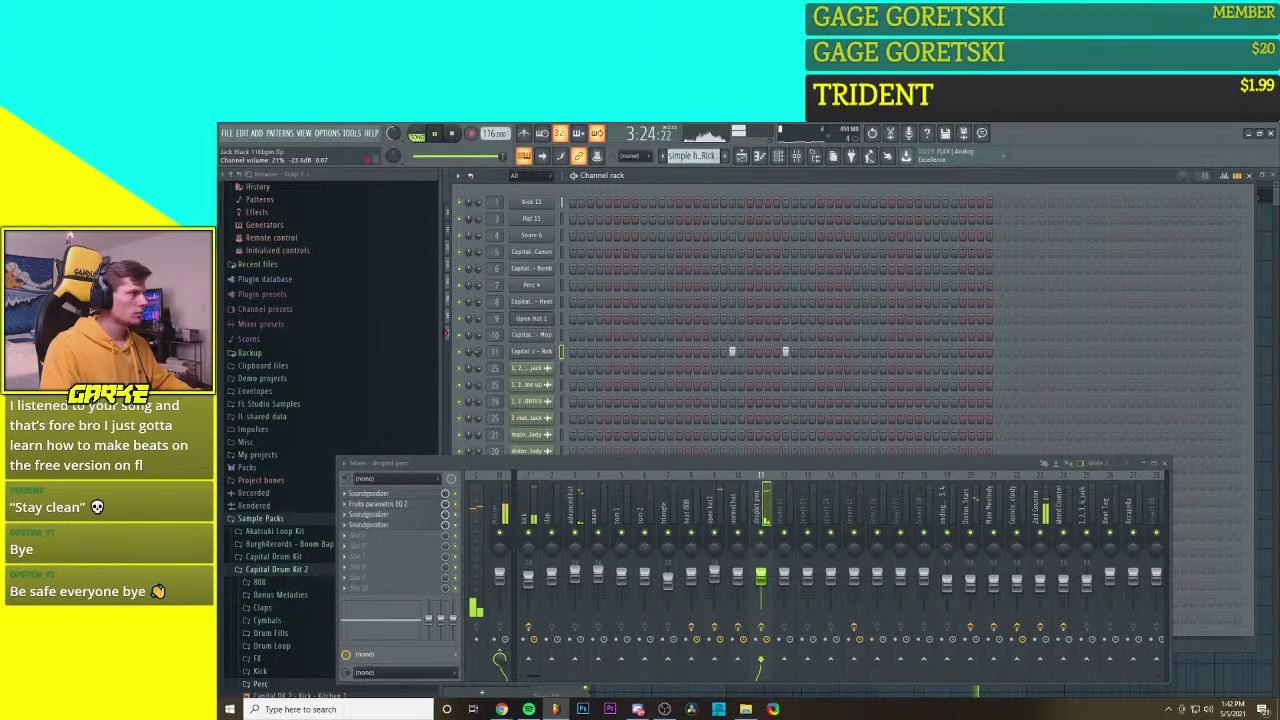
pyautogui.press('space')
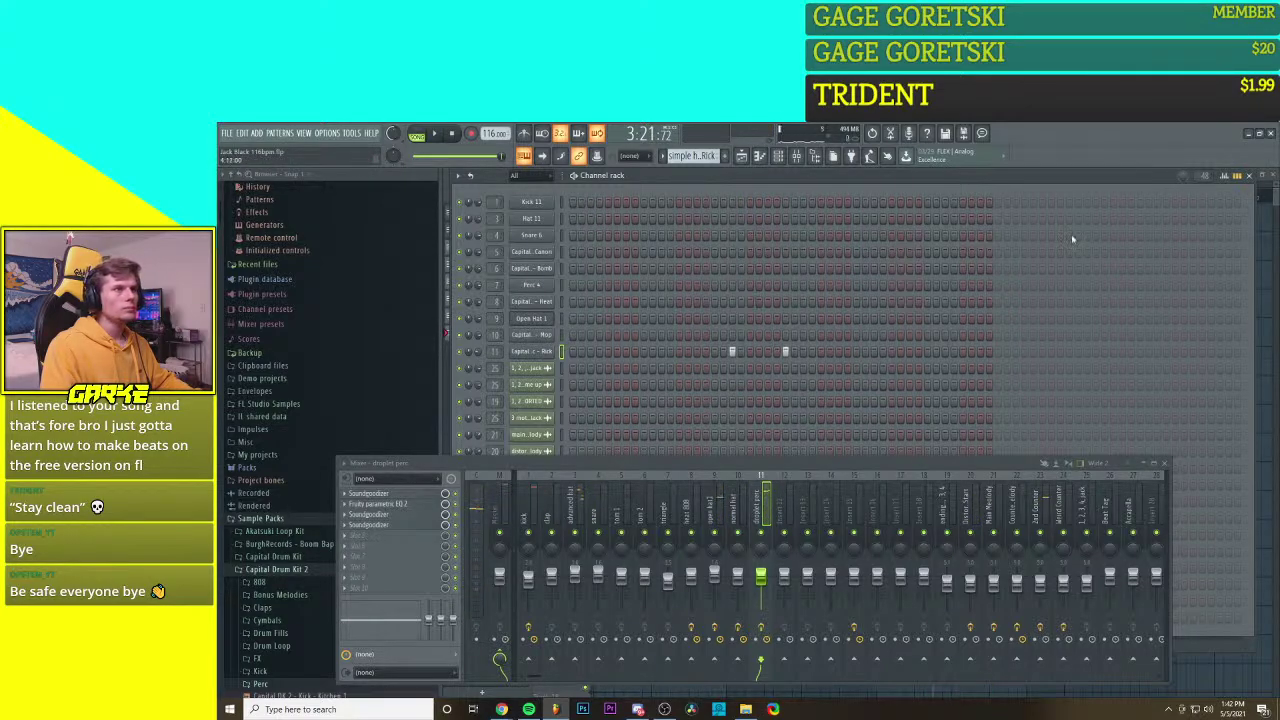
pyautogui.click(1249, 176)
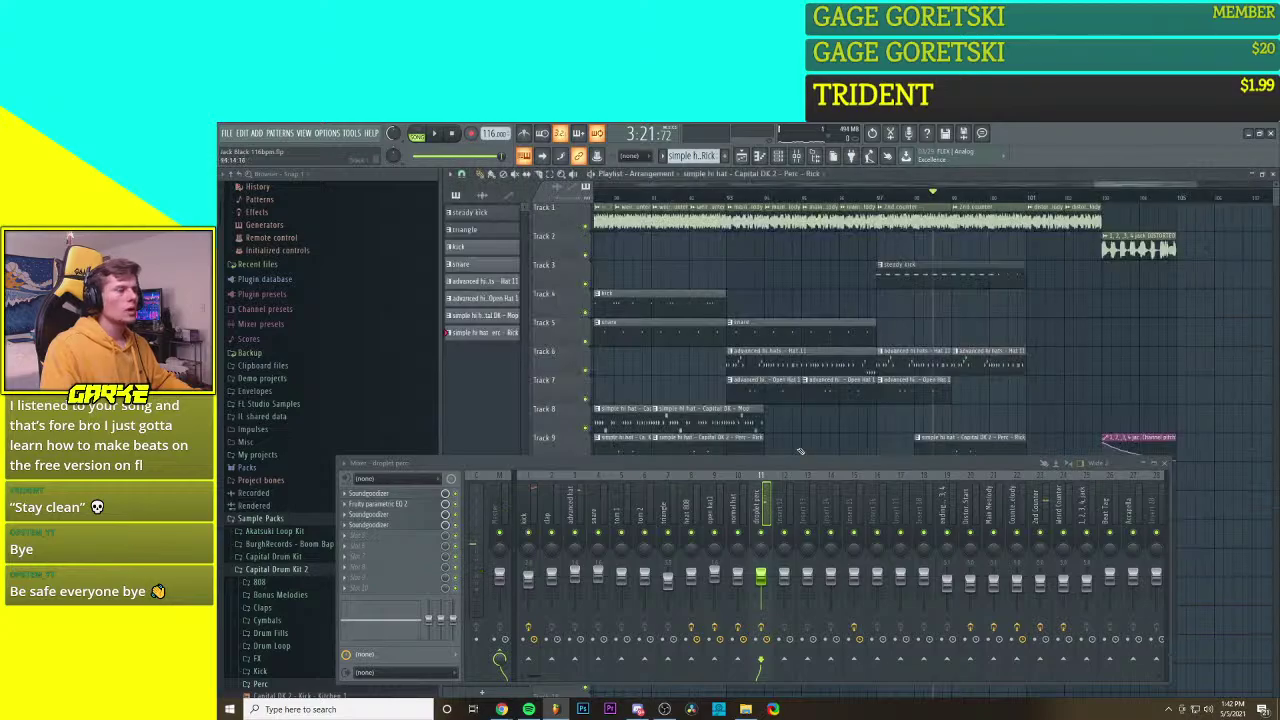
pyautogui.click(1163, 463)
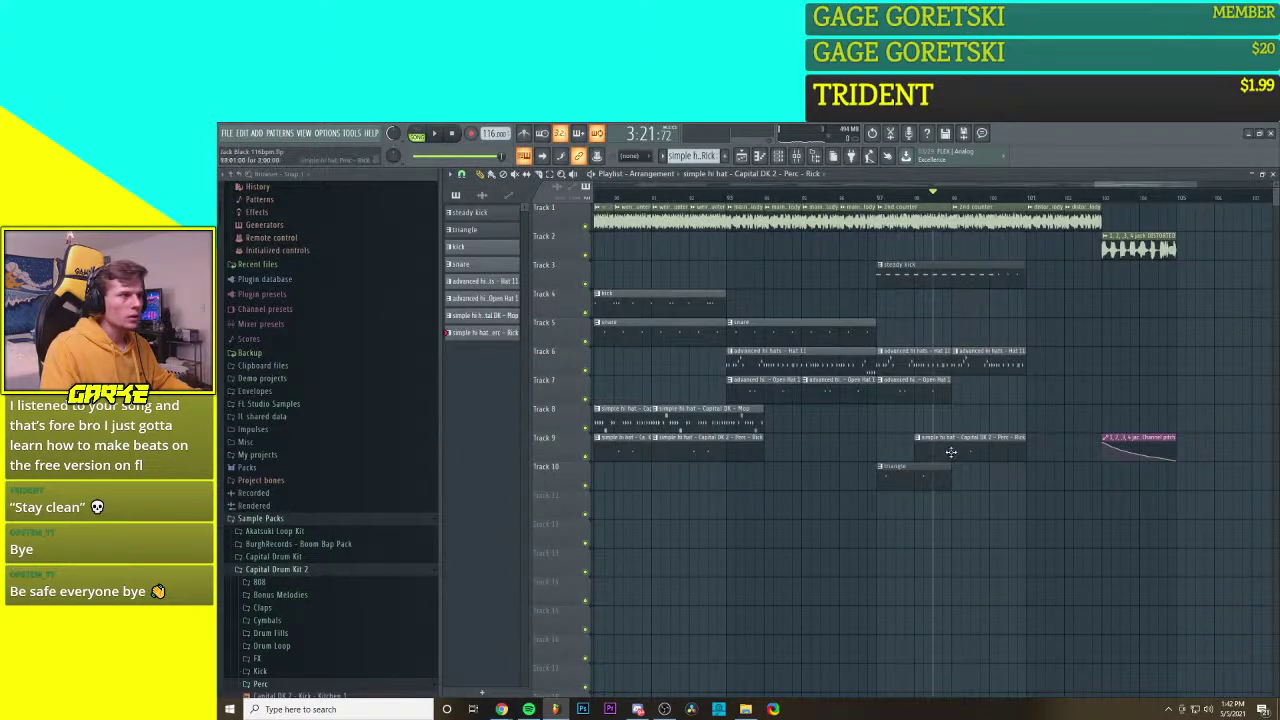
# Step: Delete the advanced hi hats Hat 11 clip at bar 99 on Track 6 and the Open Hat 1 clip at bar 97 on Track 7
pyautogui.scroll(1, 969, 427)
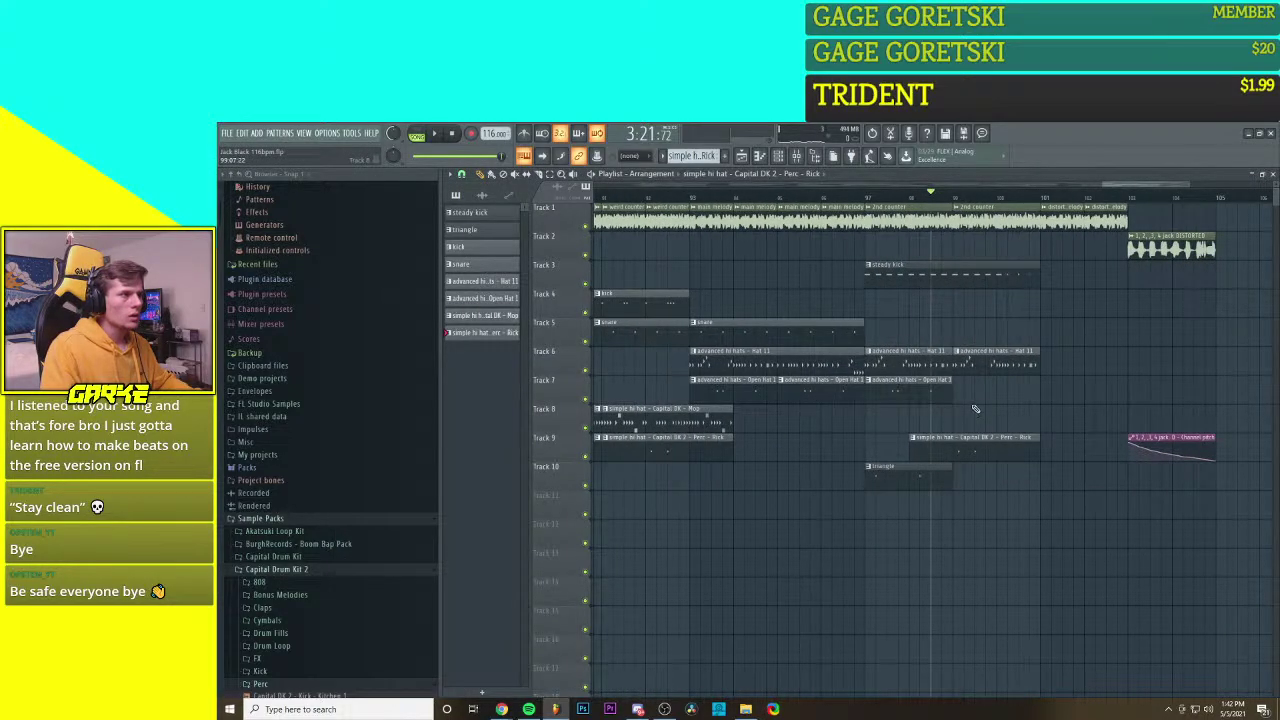
pyautogui.rightClick(981, 357)
pyautogui.scroll(-1, 985, 394)
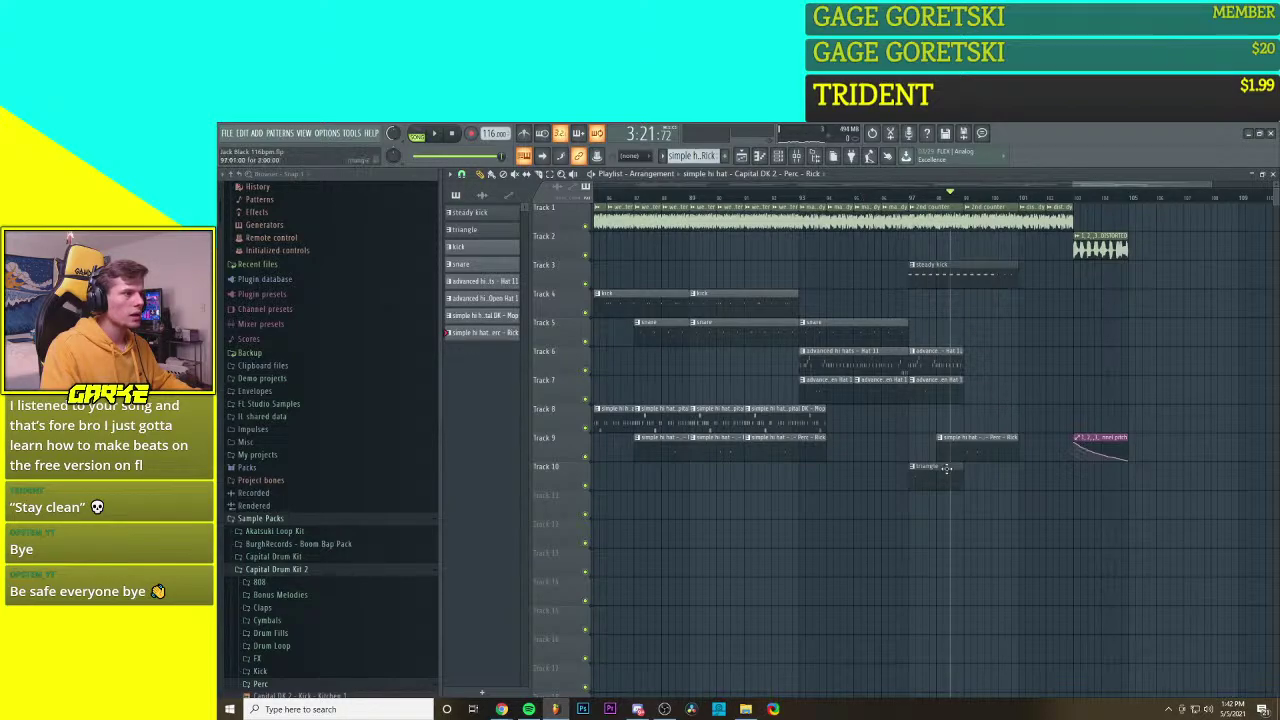
pyautogui.rightClick(961, 400)
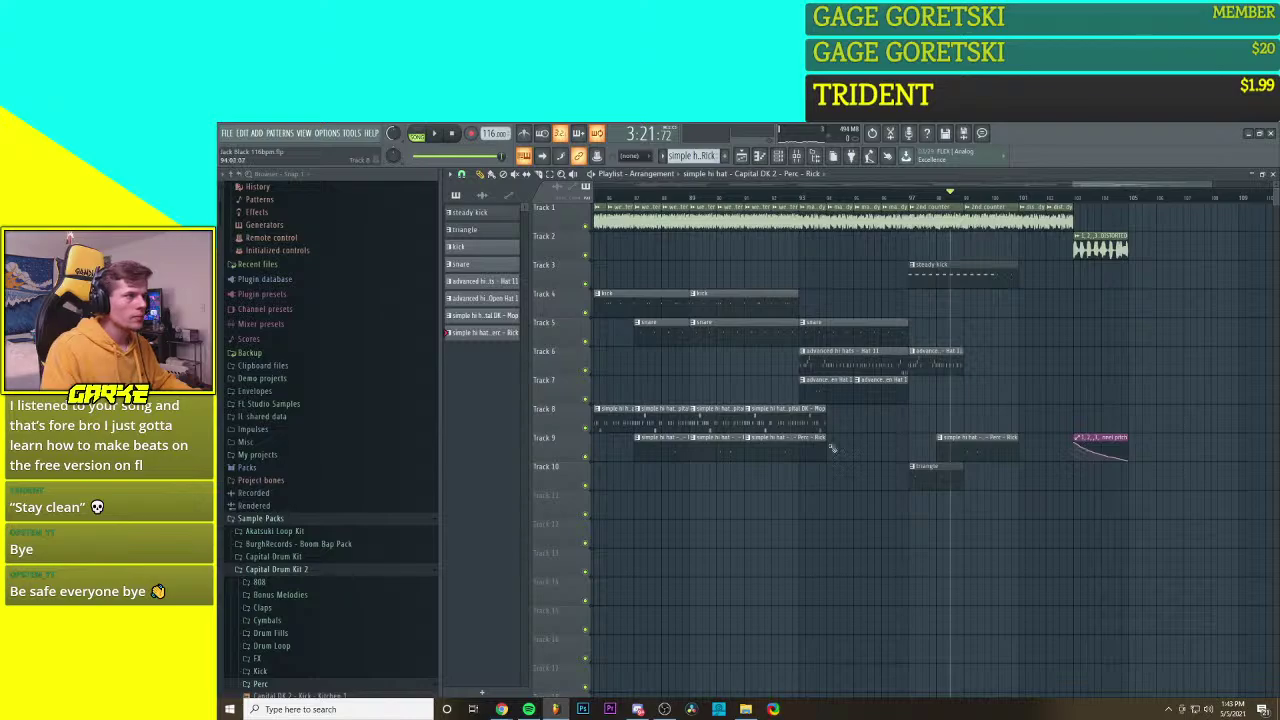
pyautogui.scroll(-1, 841, 443)
pyautogui.scroll(-2, 841, 437)
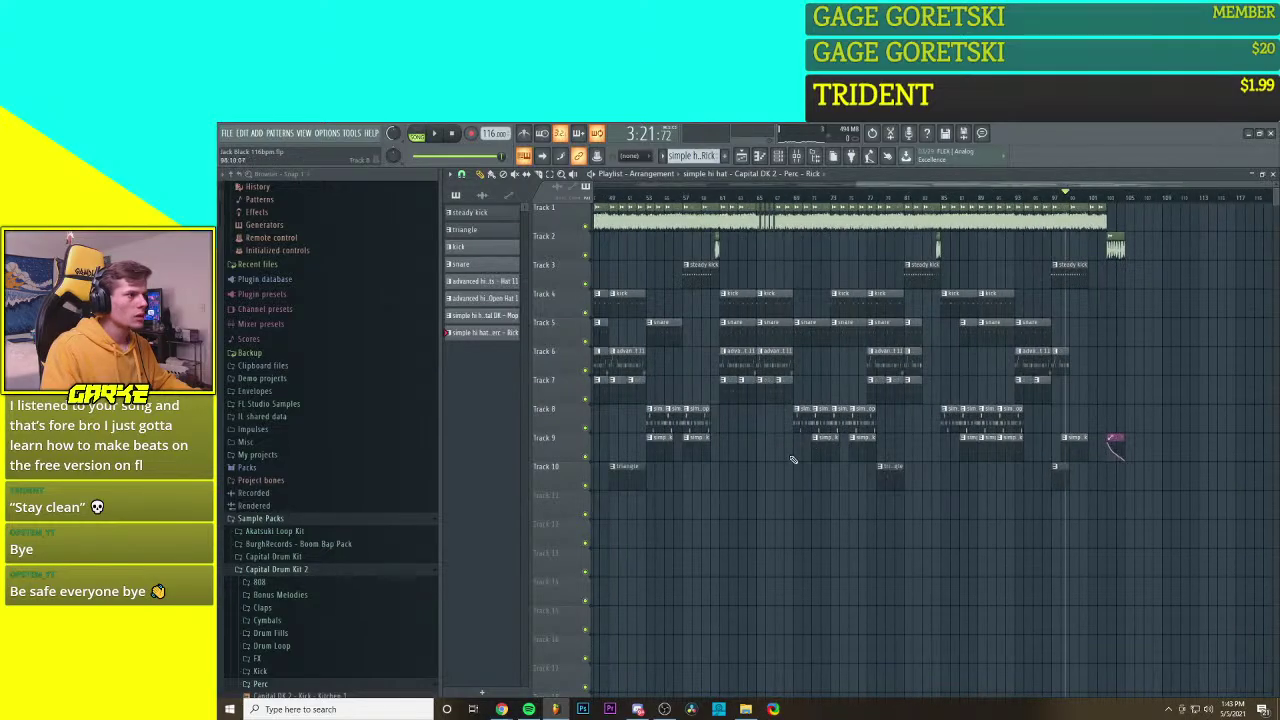
pyautogui.scroll(4, 887, 437)
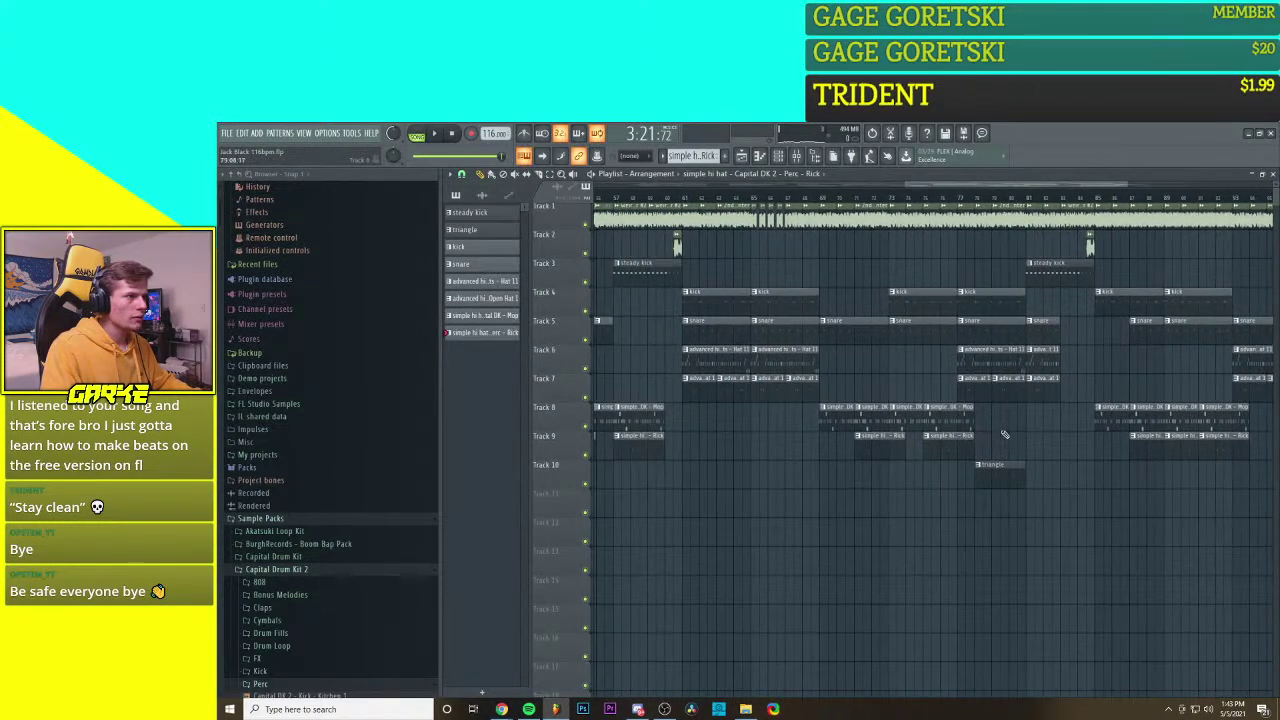
# Step: Delete the advanced hi hats Open Hat 1 clips at bars 61, 65, 47 and 51 on Track 7
pyautogui.moveTo(885, 441); pyautogui.dragTo(997, 434)
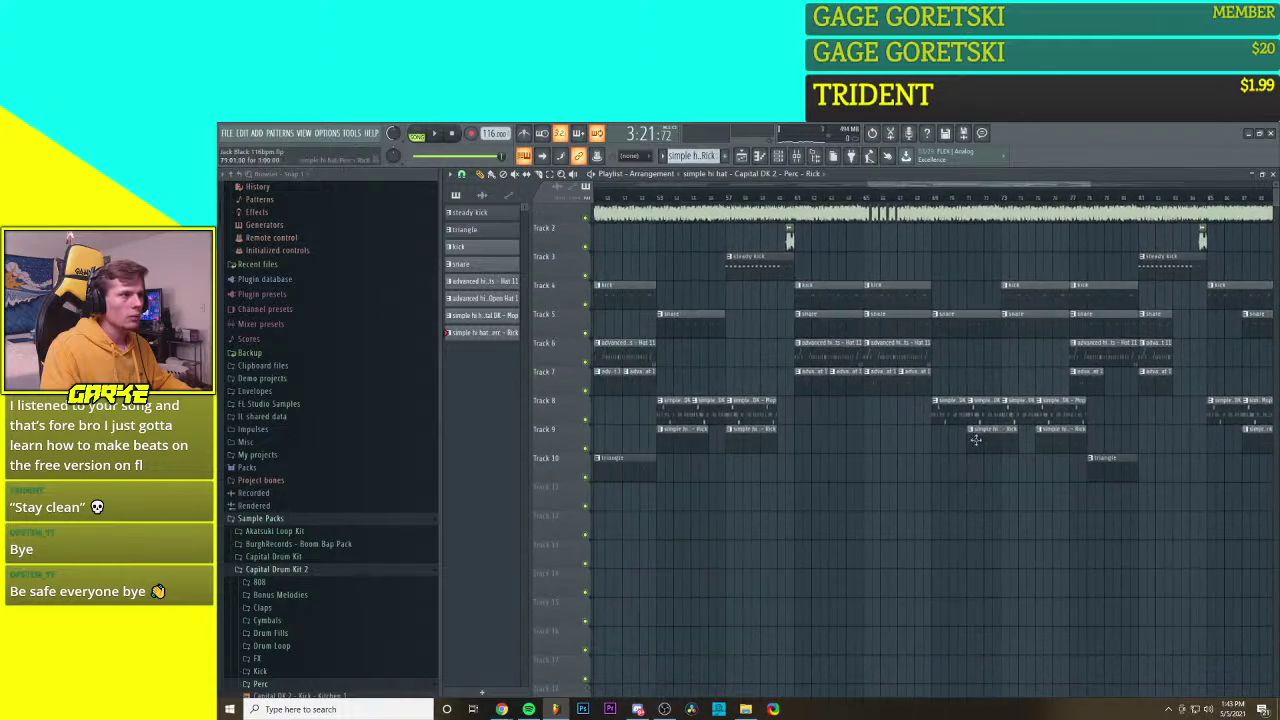
pyautogui.rightClick(814, 384)
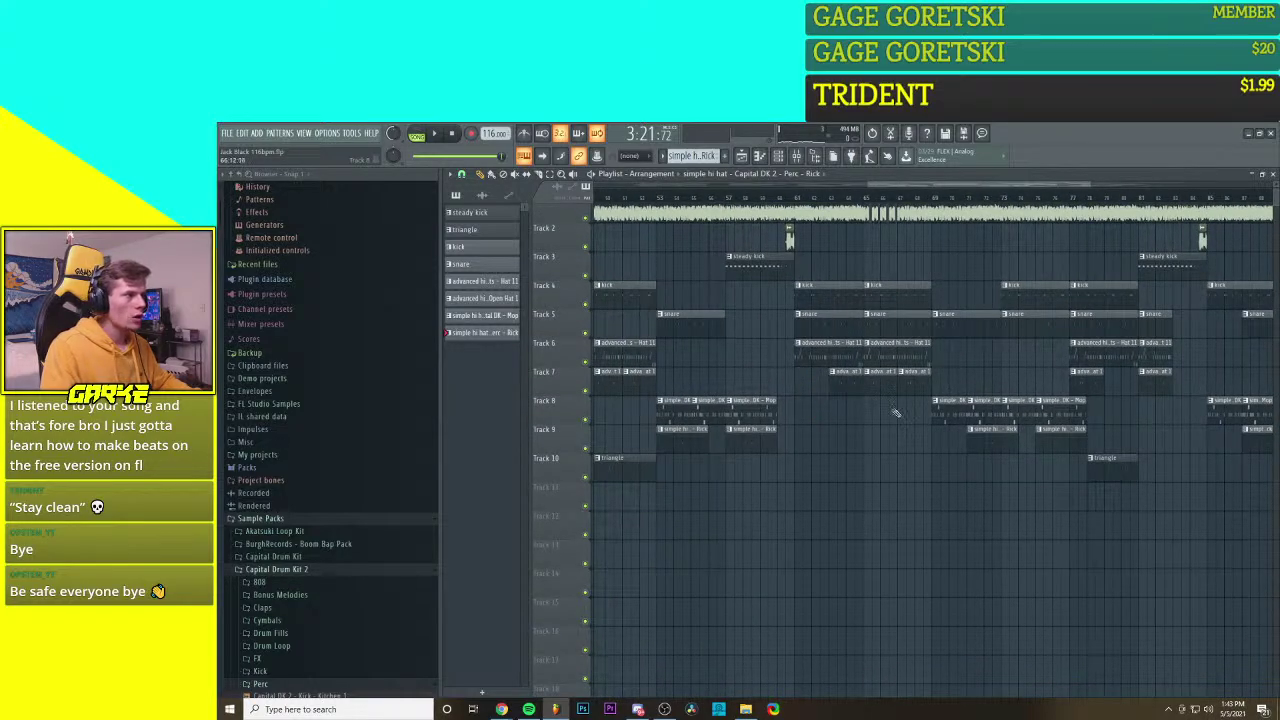
pyautogui.rightClick(889, 390)
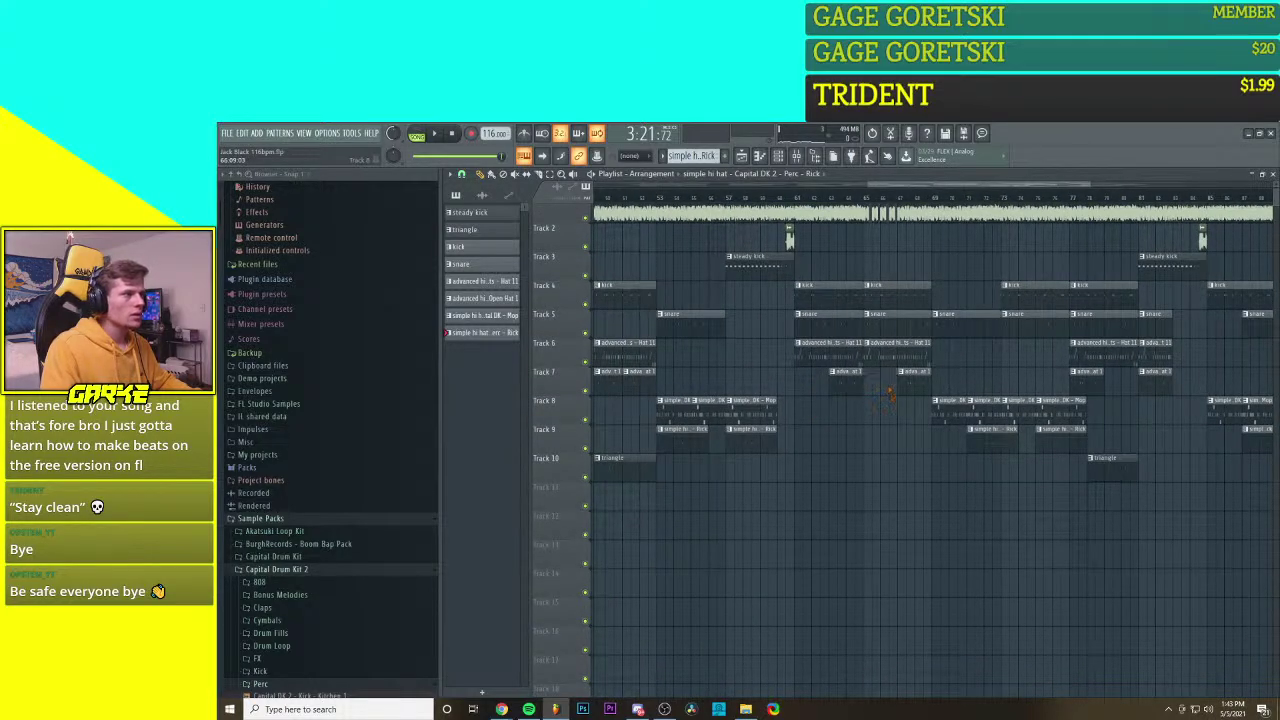
pyautogui.moveTo(828, 432); pyautogui.dragTo(1043, 457)
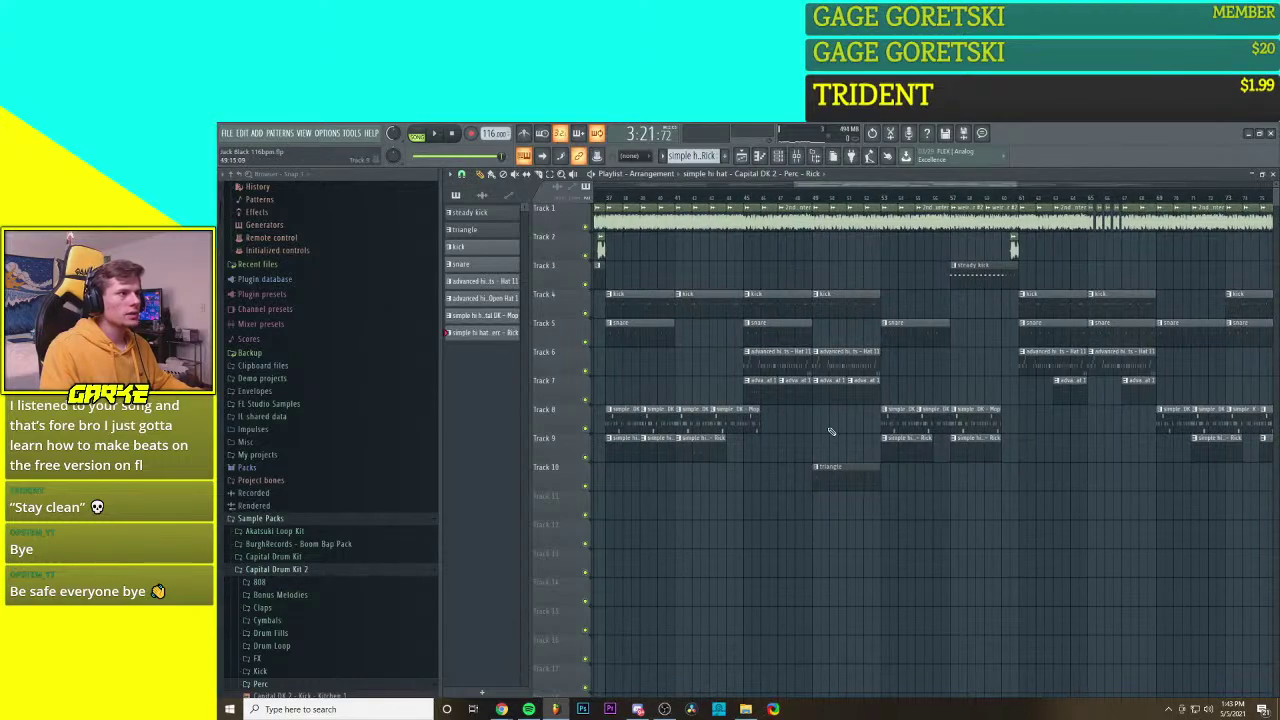
pyautogui.rightClick(864, 382)
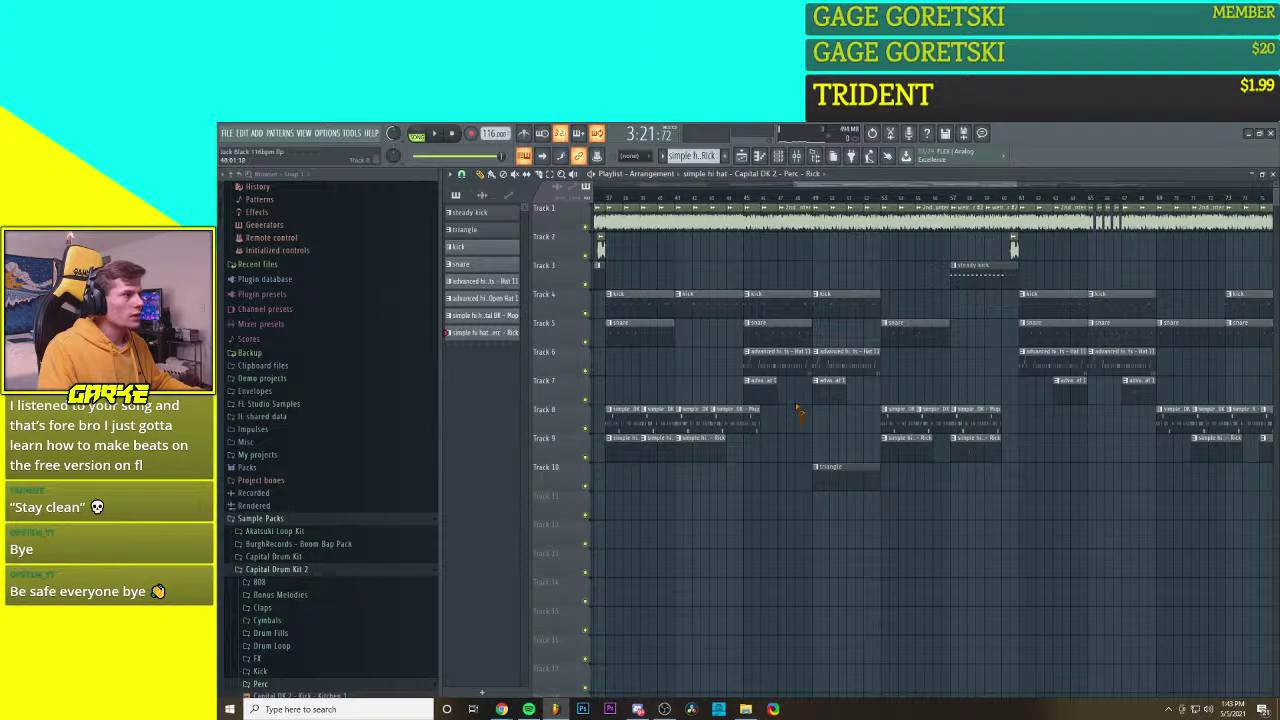
# Step: Delete the Open Hat 1 clips at bars 25 and 29 on Track 7 and move the bar 27 clip to bar 29
pyautogui.hscroll(-5, 830, 455)
pyautogui.hscroll(-1, 853, 475)
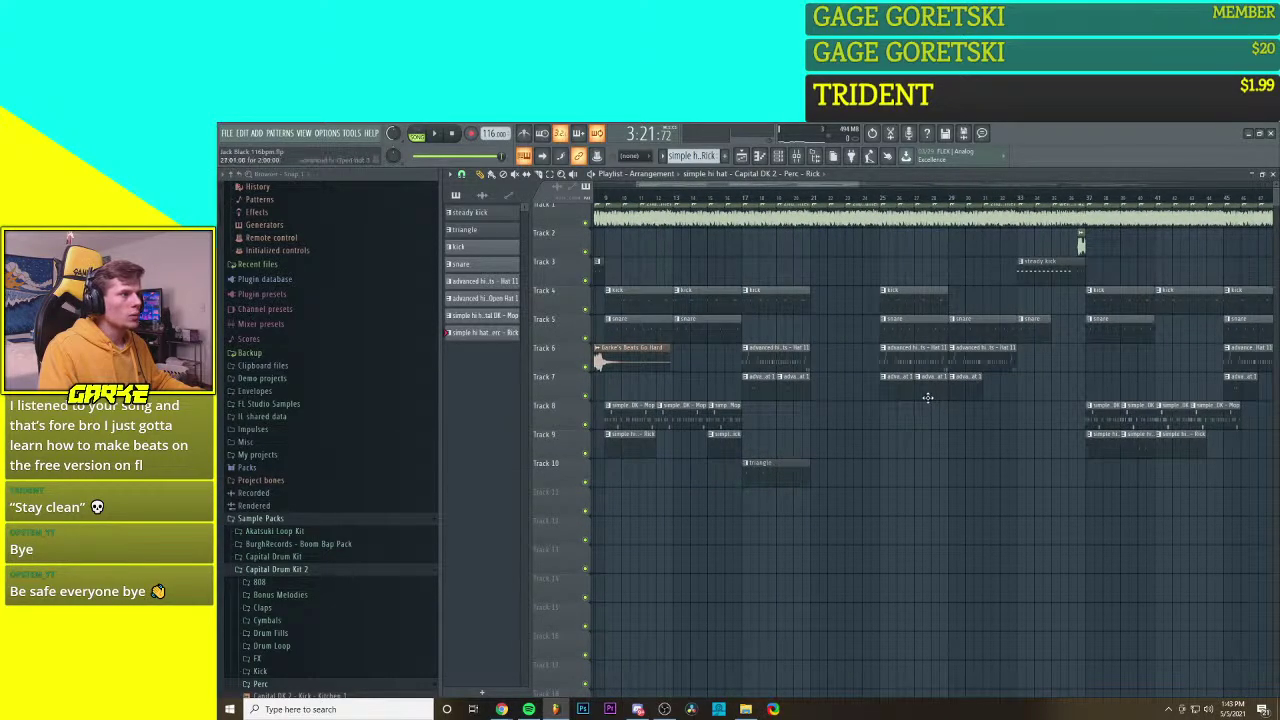
pyautogui.rightClick(894, 399)
pyautogui.rightClick(968, 398)
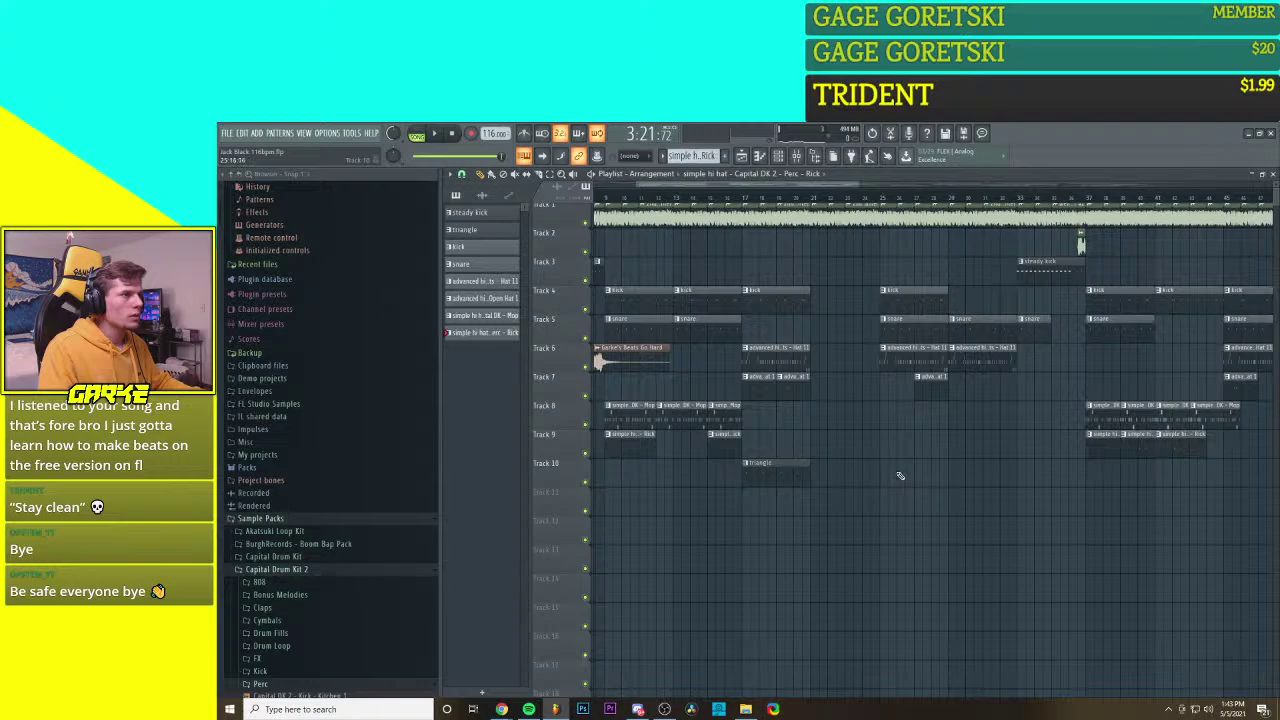
pyautogui.moveTo(930, 383); pyautogui.dragTo(964, 382)
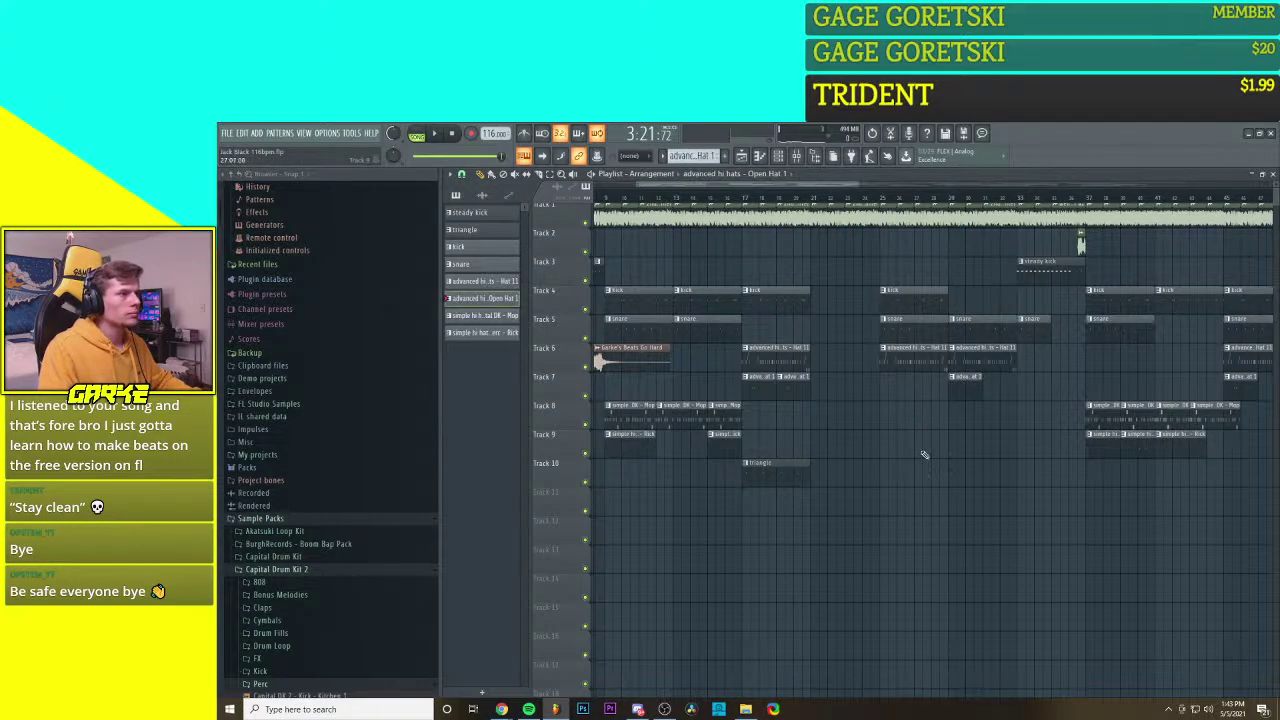
# Step: Move the triangle clip on Track 10 from bar 17 to bar 25
pyautogui.scroll(-2, 924, 455)
pyautogui.scroll(3, 849, 465)
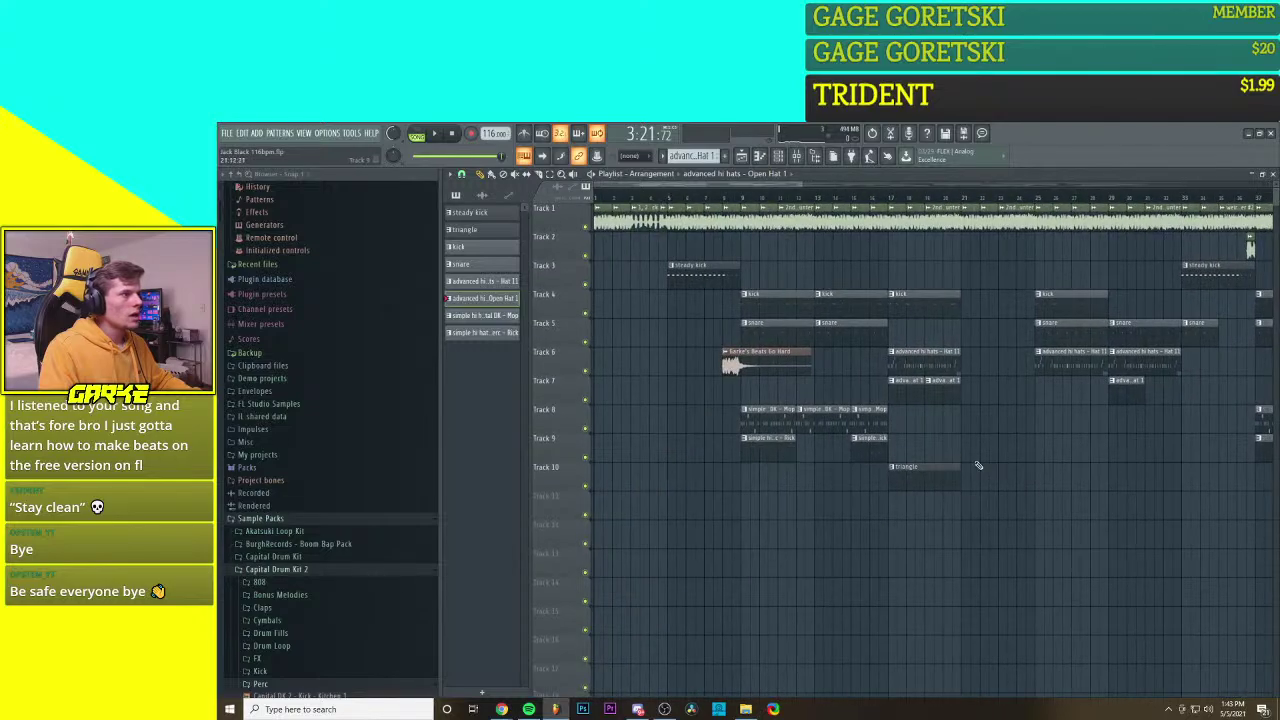
pyautogui.scroll(-4, 900, 428)
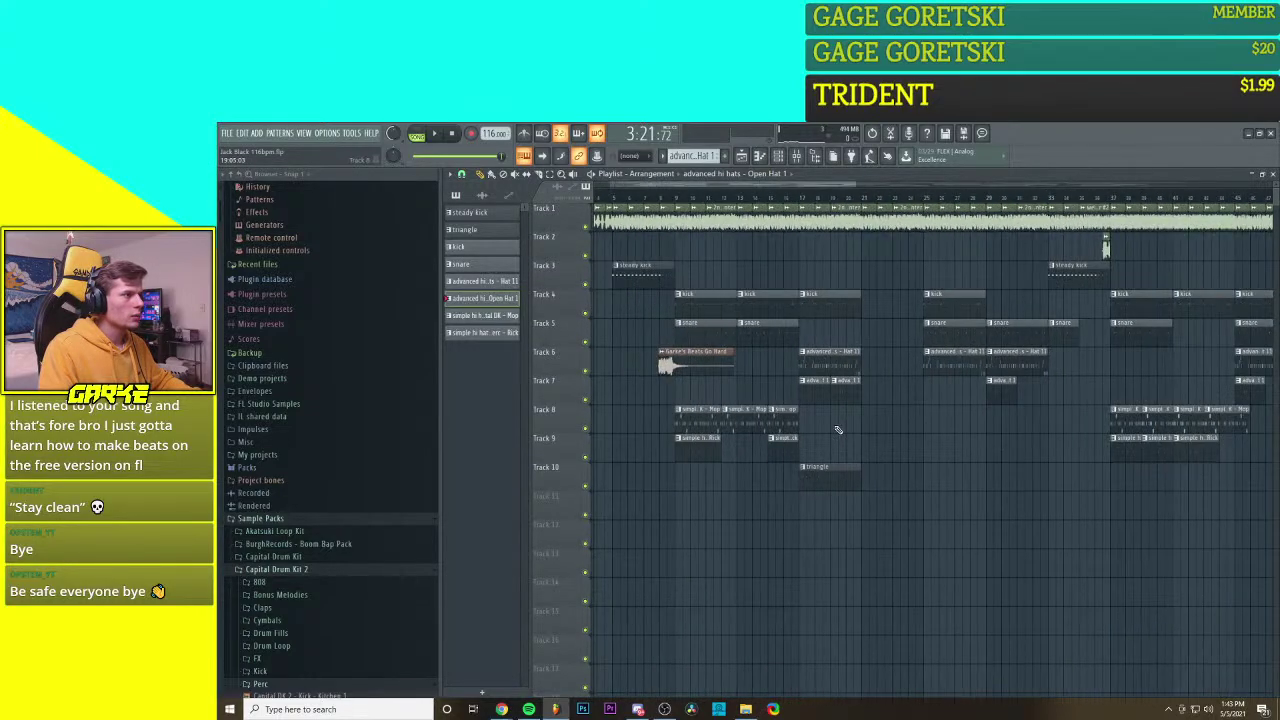
pyautogui.scroll(-3, 785, 434)
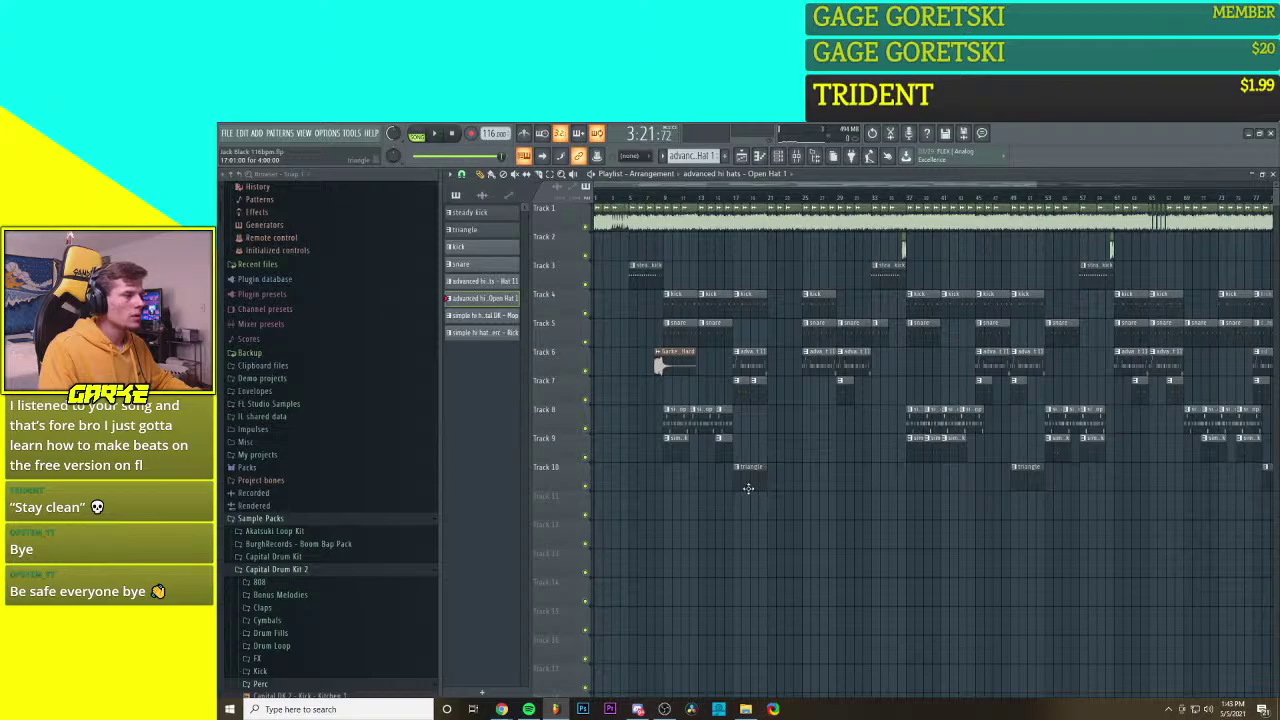
pyautogui.moveTo(747, 485); pyautogui.dragTo(815, 486)
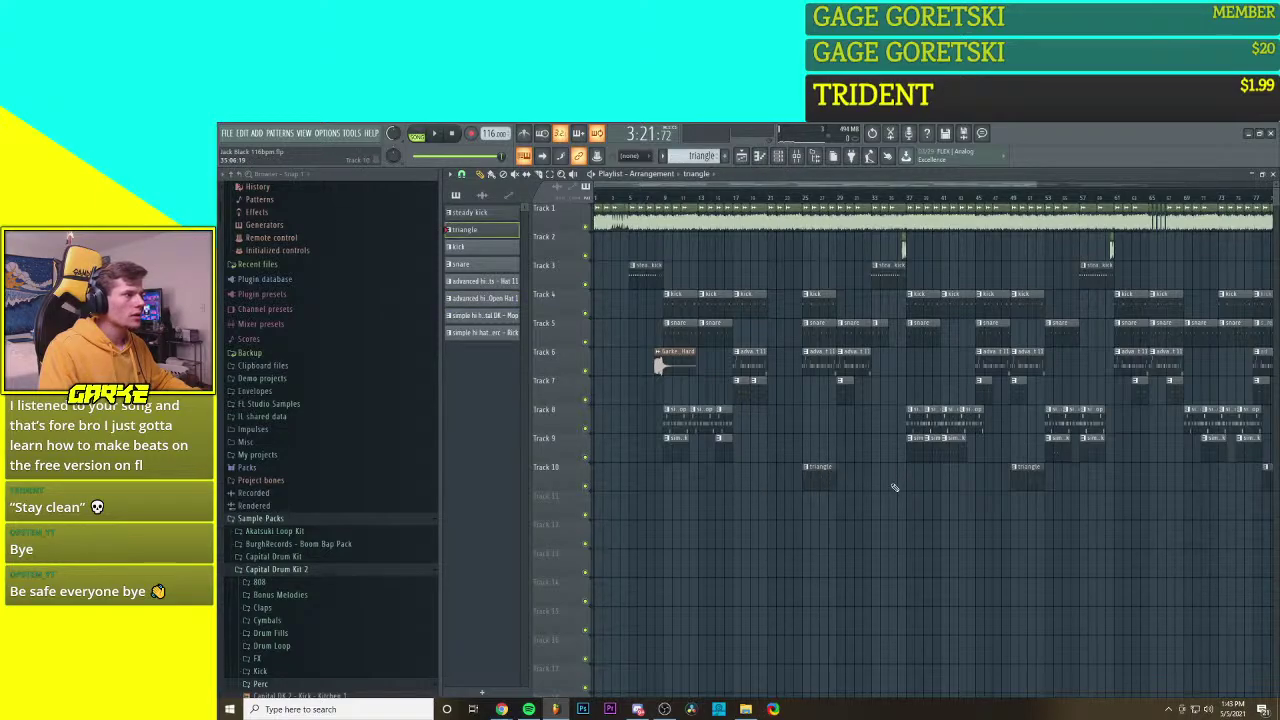
# Step: Try trimming the start of the triangle clip at bar 49 on Track 10 to bar 51
pyautogui.hscroll(4, 895, 488)
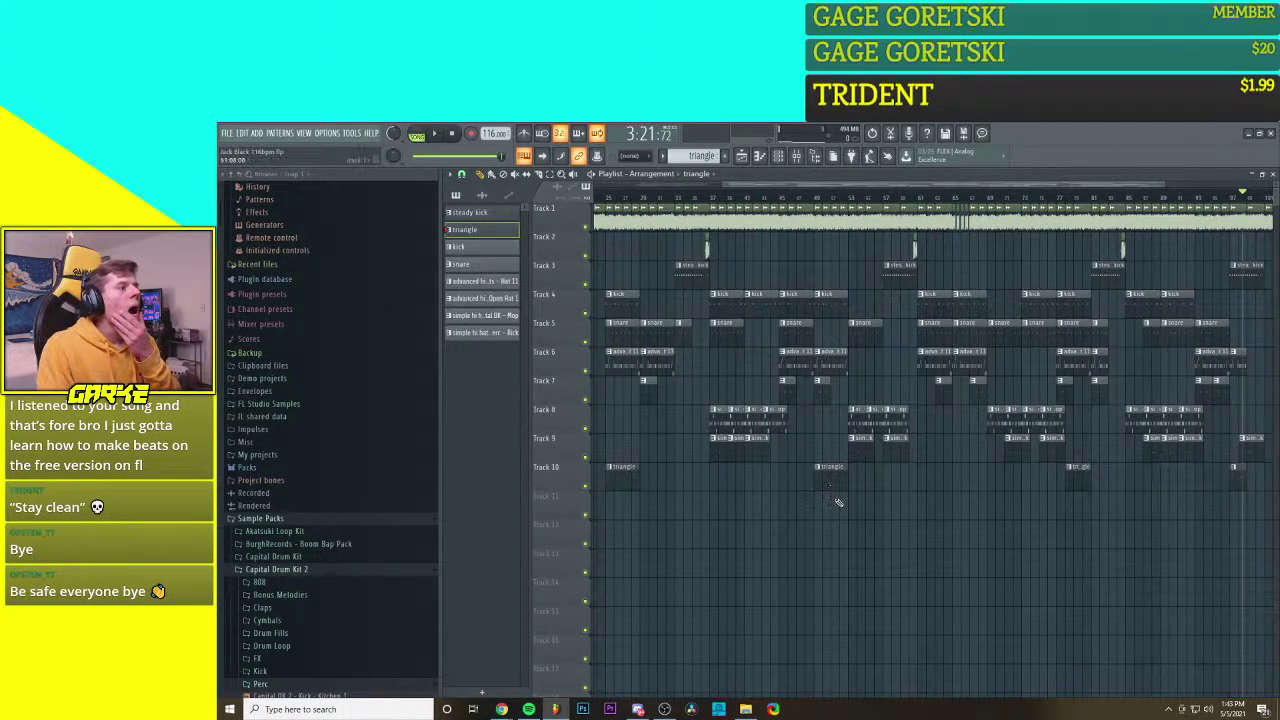
pyautogui.moveTo(815, 487); pyautogui.dragTo(831, 488)
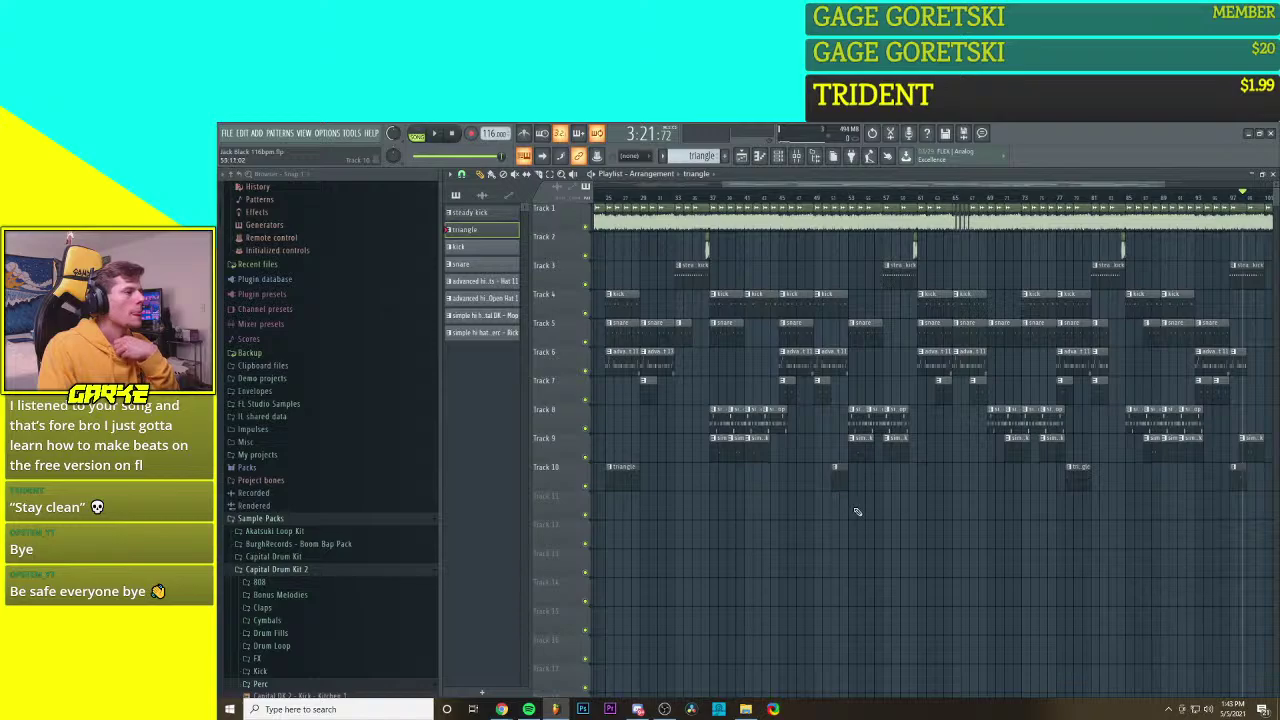
# Step: Place a triangle clip at bar 17 on Track 10 and a Capital DK 2 Perc - Rick clip at bar 25 on Track 9
pyautogui.hscroll(-4, 817, 486)
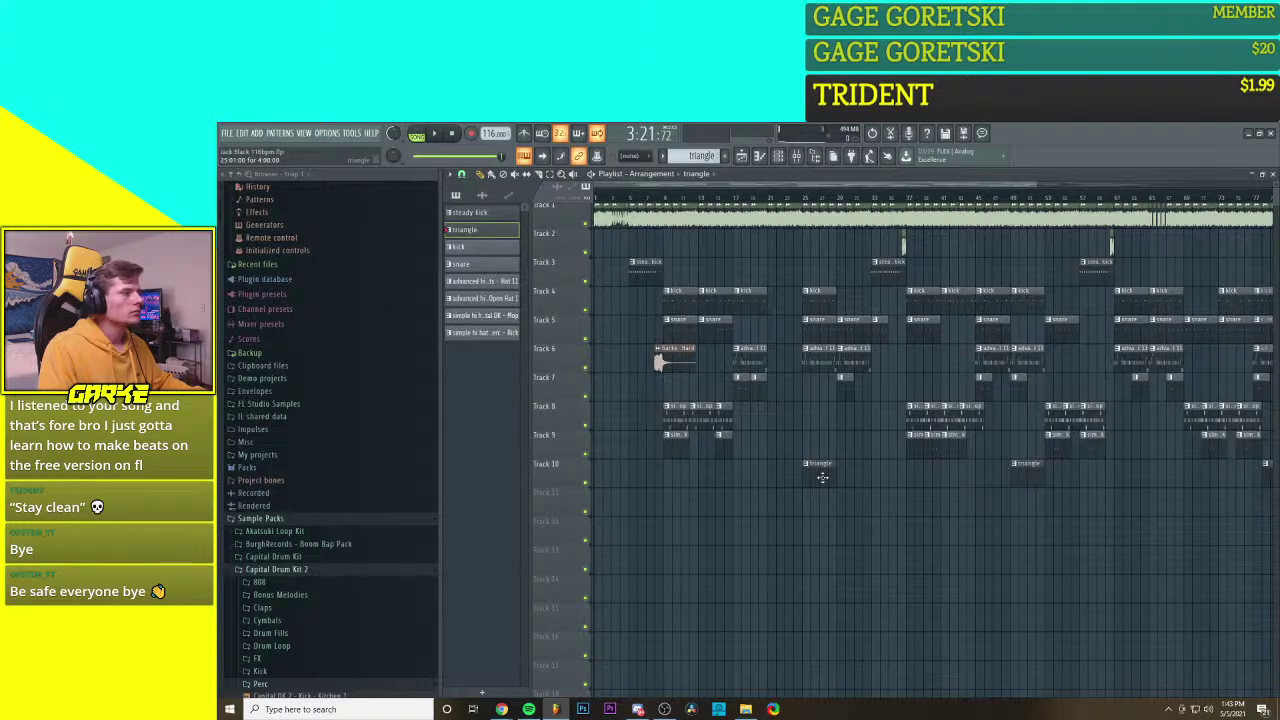
pyautogui.click(754, 477)
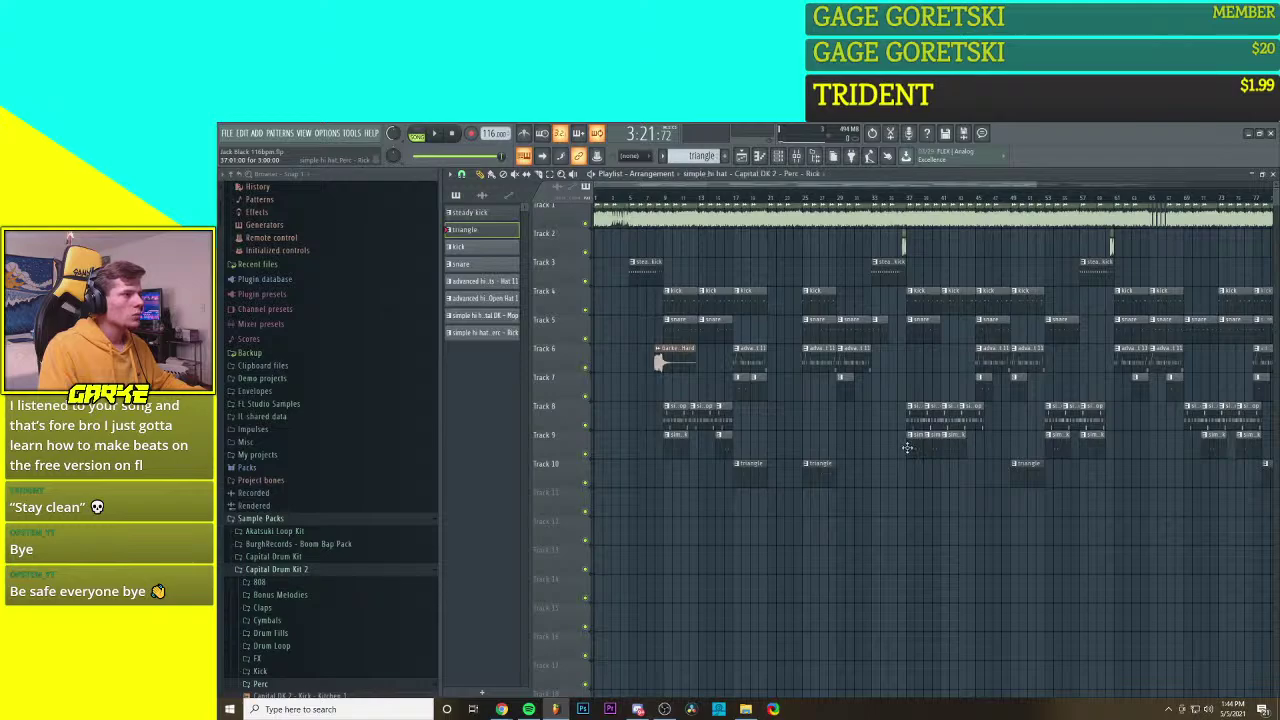
pyautogui.click(816, 440)
# Step: Move the new Perc - Rick clip on Track 9 later in the song and trim it to the single bar from 28 to 29
pyautogui.scroll(6, 825, 462)
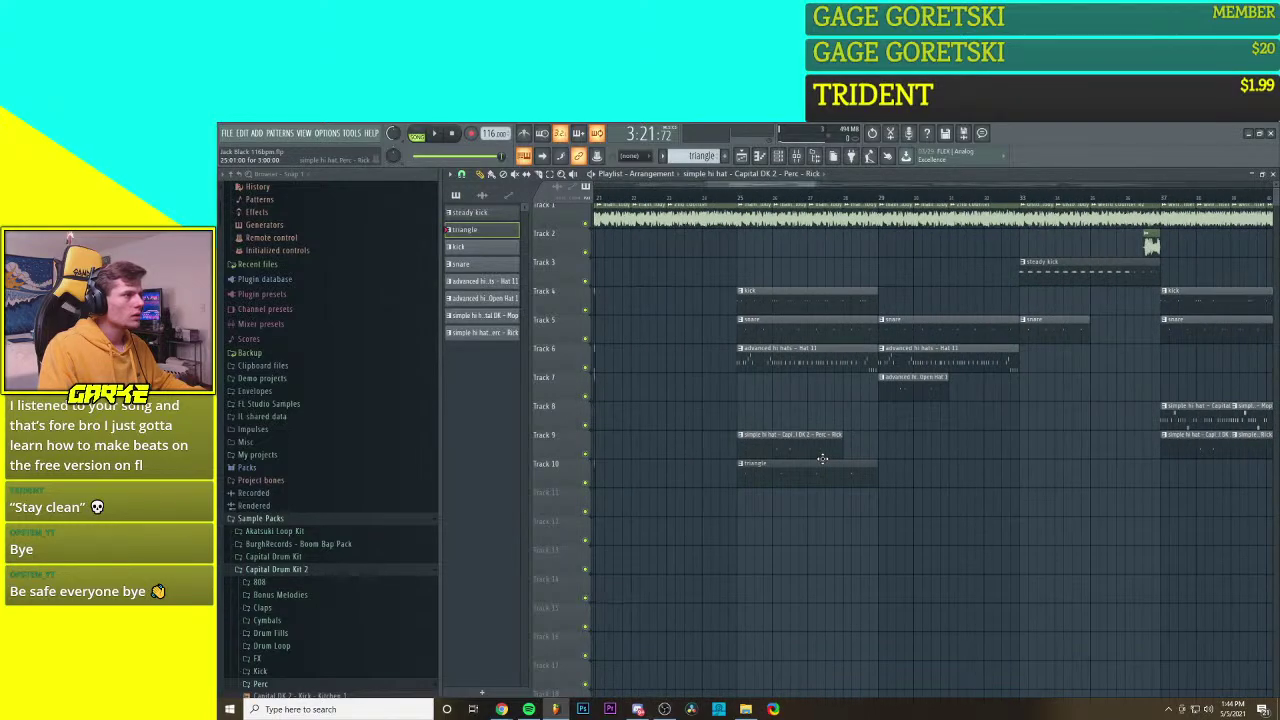
pyautogui.moveTo(890, 453); pyautogui.dragTo(1106, 458)
pyautogui.scroll(-3, 1106, 456)
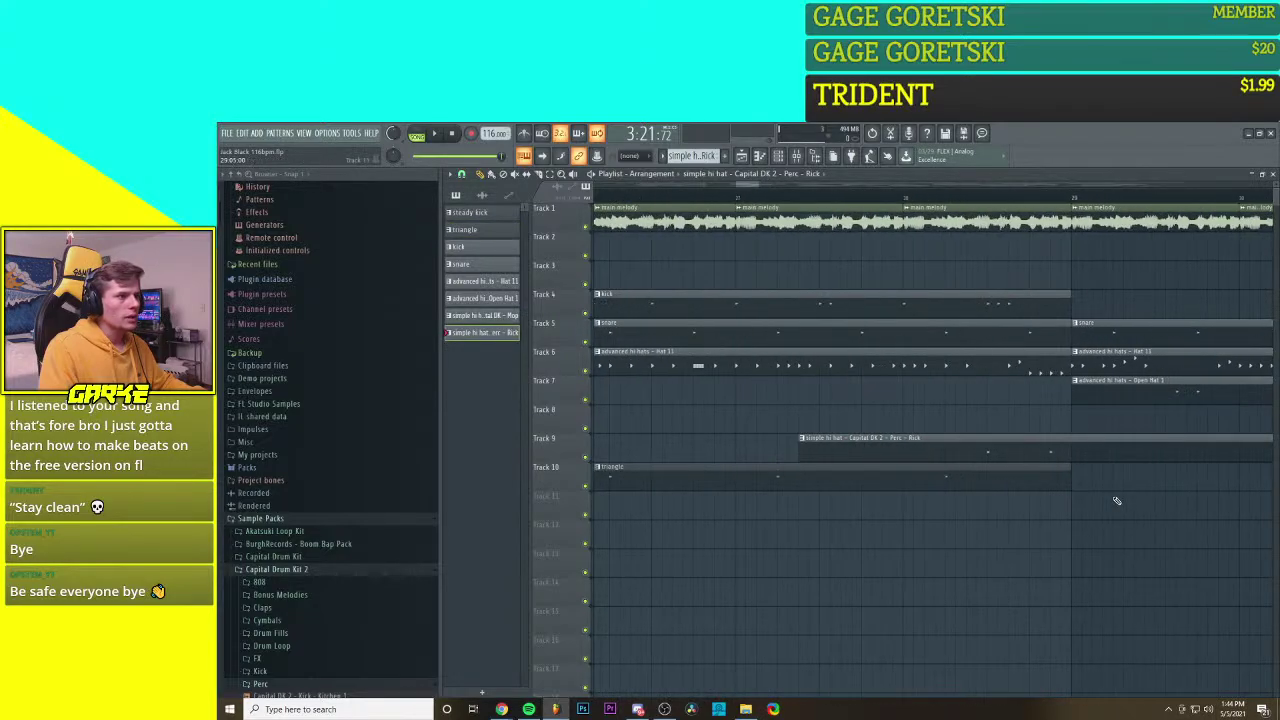
pyautogui.moveTo(1185, 455); pyautogui.dragTo(1097, 453)
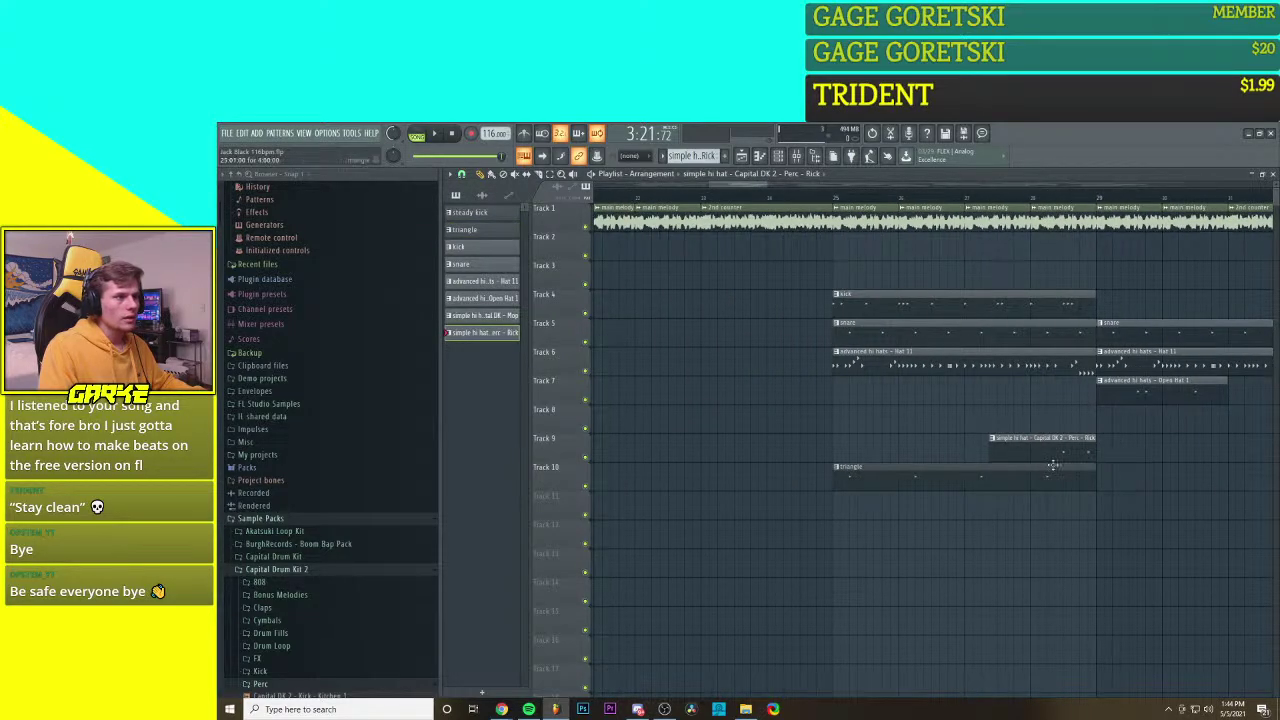
pyautogui.moveTo(993, 454); pyautogui.dragTo(1034, 451)
pyautogui.scroll(-5, 1034, 463)
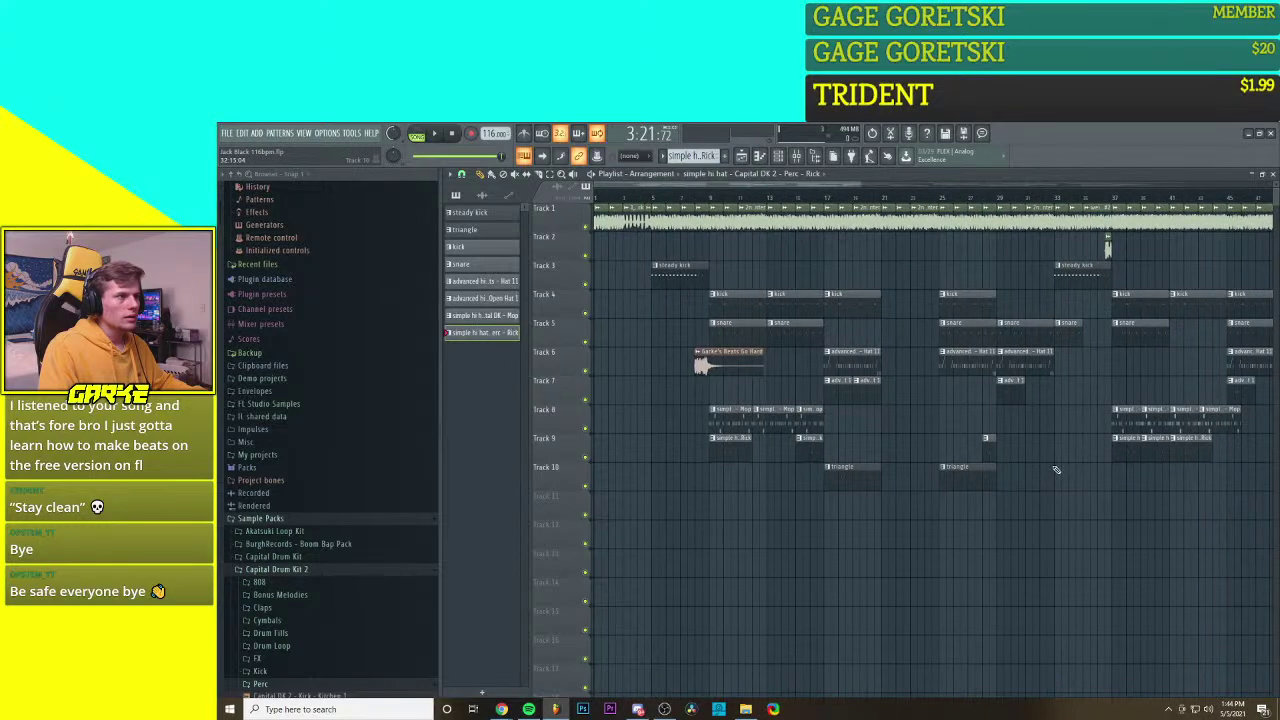
# Step: Play the arrangement from bar 25 to about bar 29 to audition the triangle and Perc - Rick clips together
pyautogui.click(946, 198)
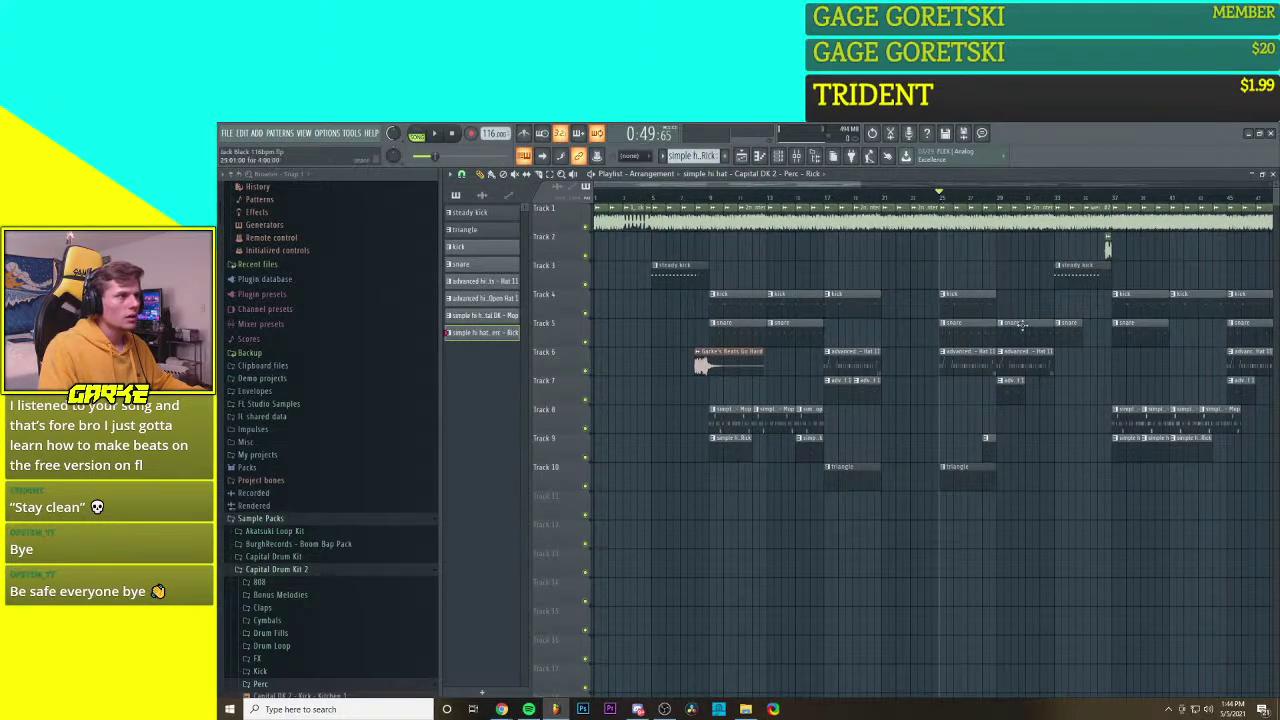
pyautogui.scroll(3, 1045, 470)
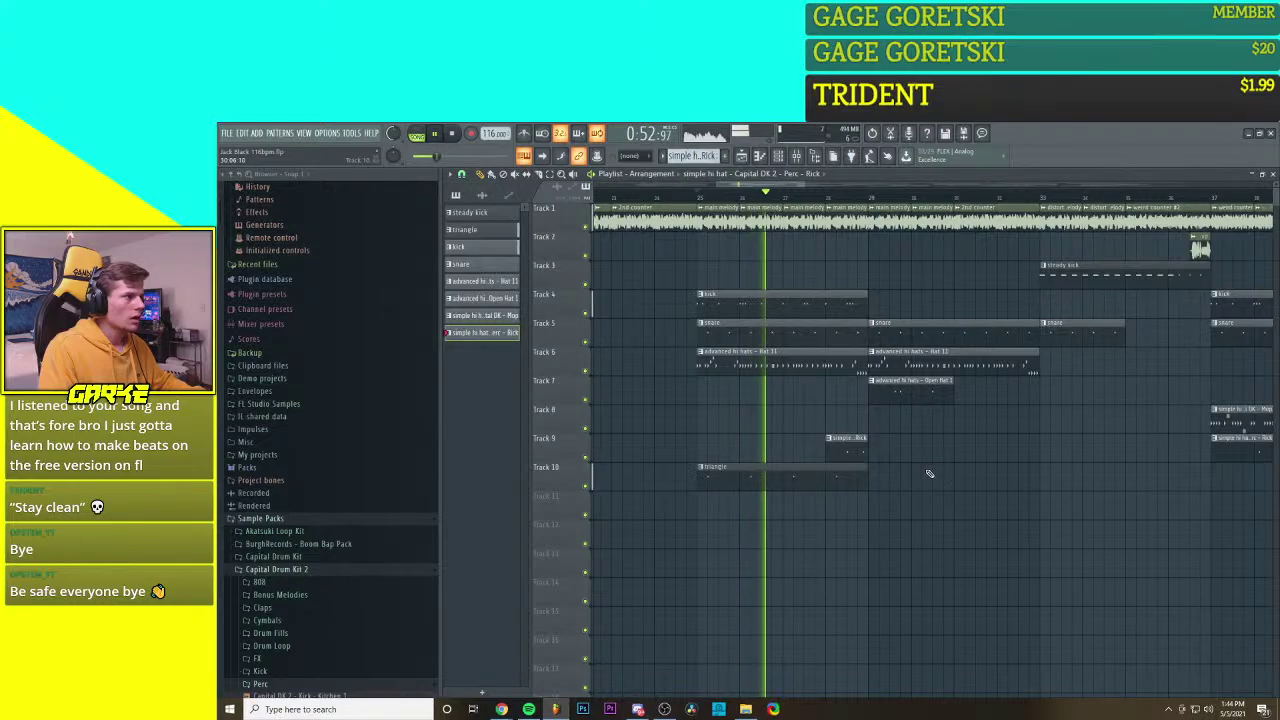
pyautogui.scroll(2, 927, 471)
pyautogui.scroll(3, 837, 491)
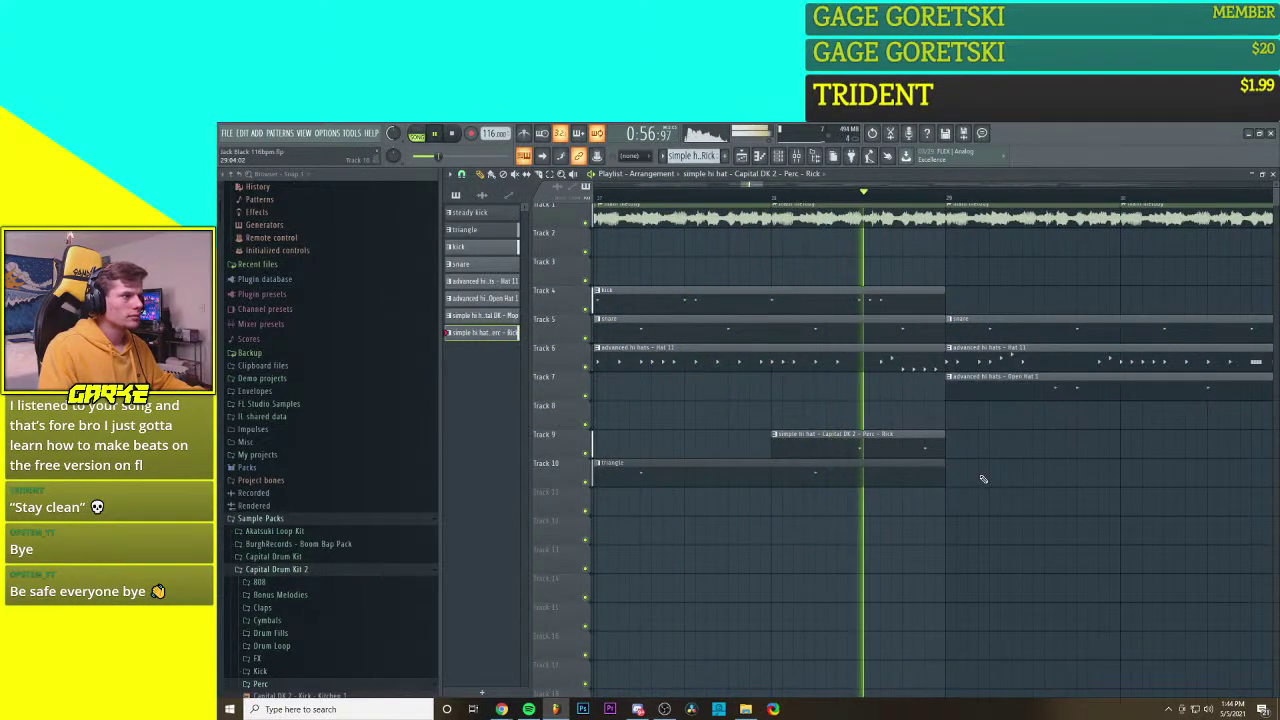
pyautogui.scroll(-5, 990, 477)
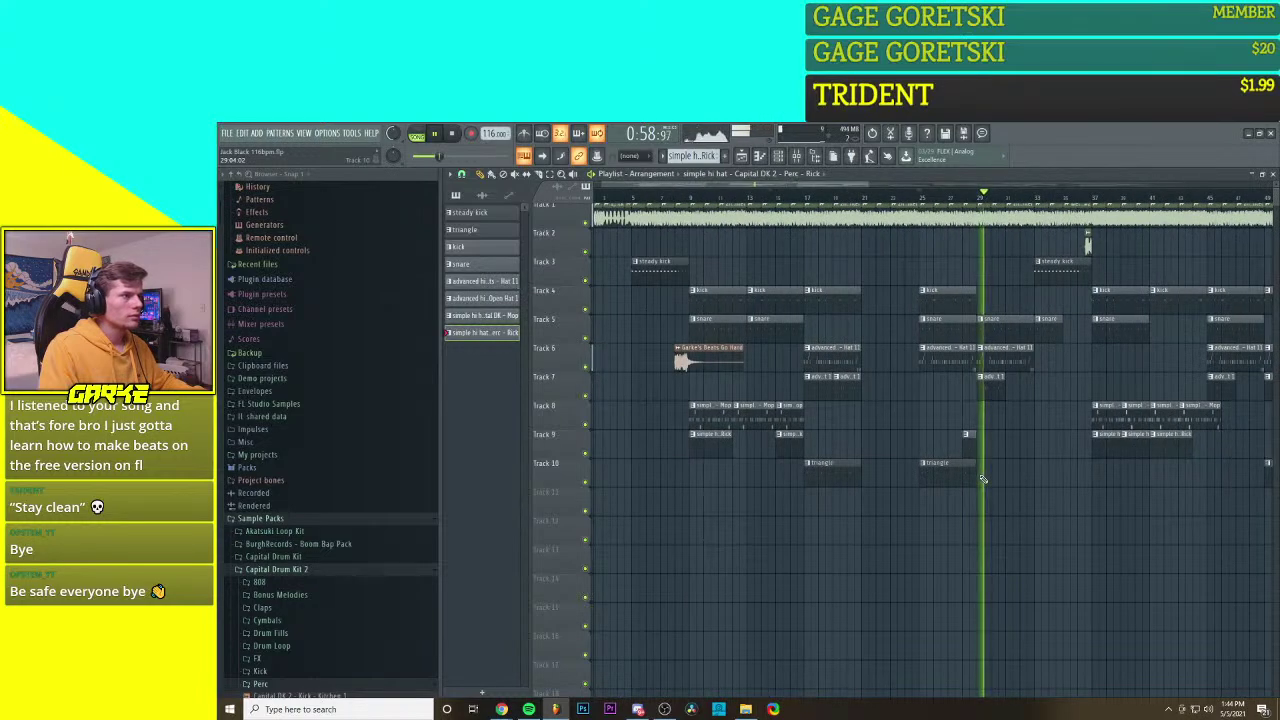
pyautogui.press('space')
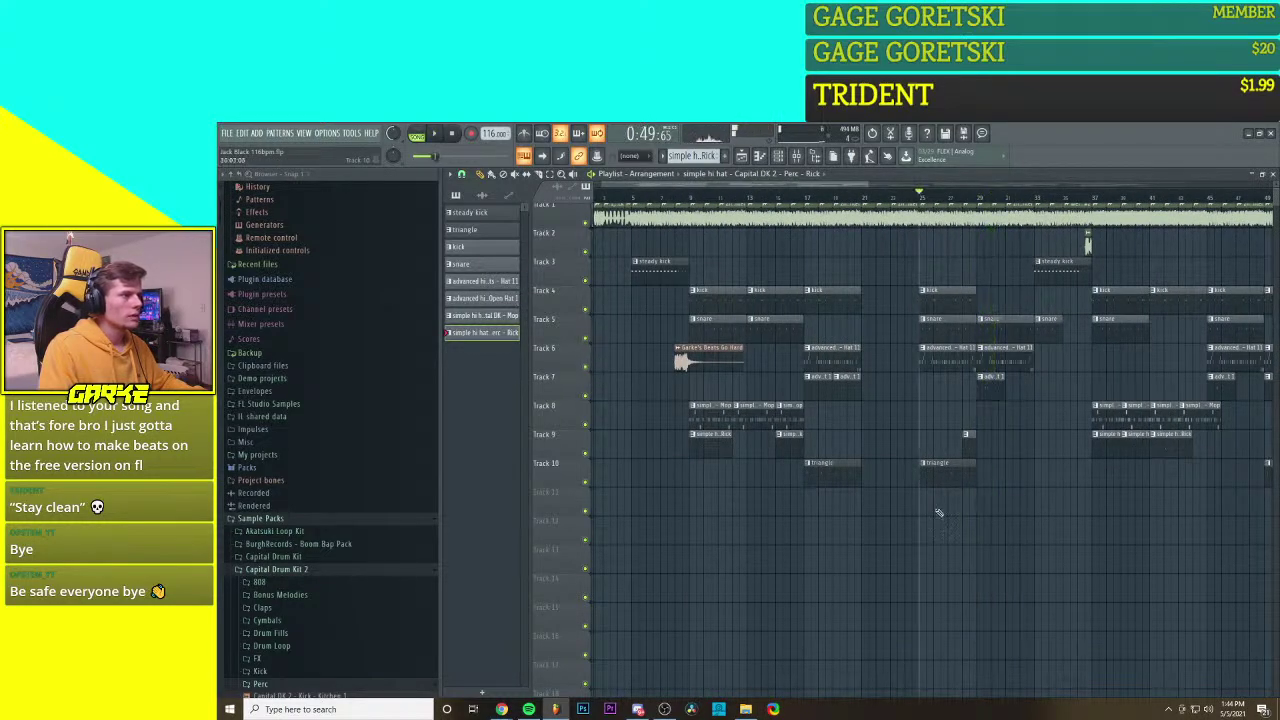
# Step: Place a one-bar copy of the Perc - Rick clip at bar 20 on Track 9
pyautogui.scroll(-2, 932, 516)
pyautogui.scroll(4, 931, 516)
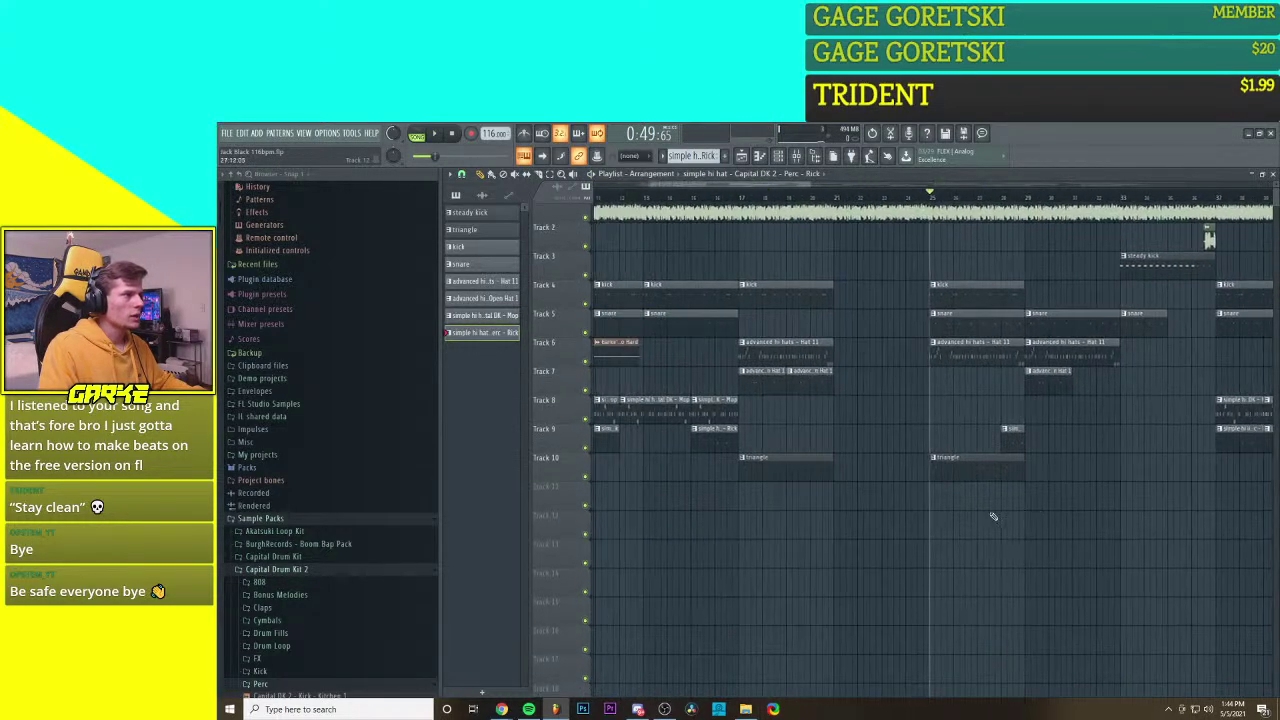
pyautogui.scroll(1, 984, 517)
pyautogui.scroll(-1, 982, 504)
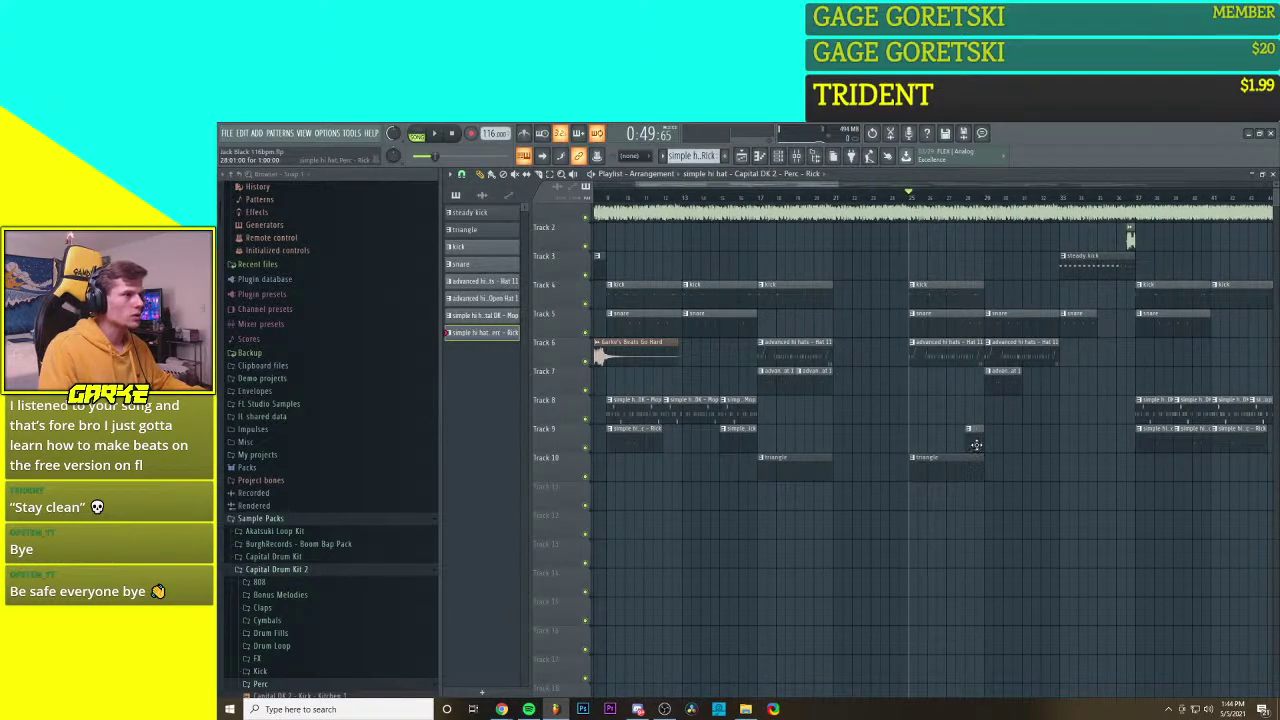
pyautogui.scroll(3, 828, 457)
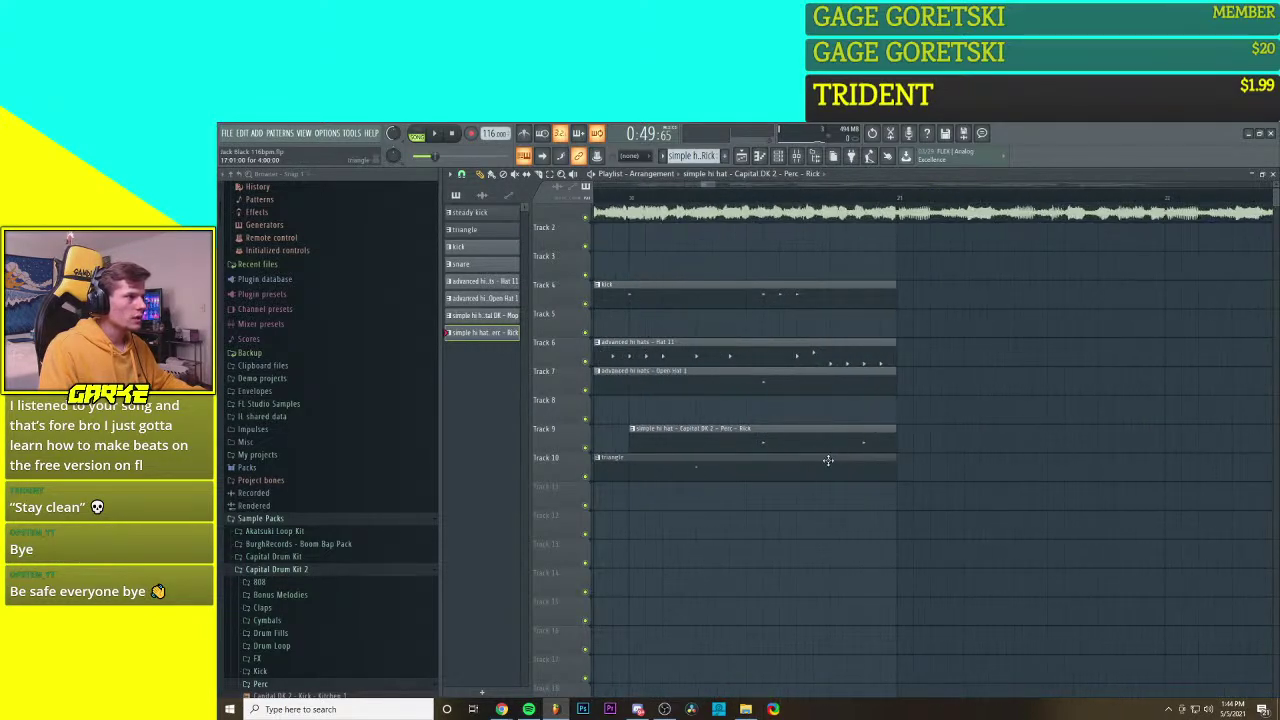
pyautogui.scroll(-3, 830, 472)
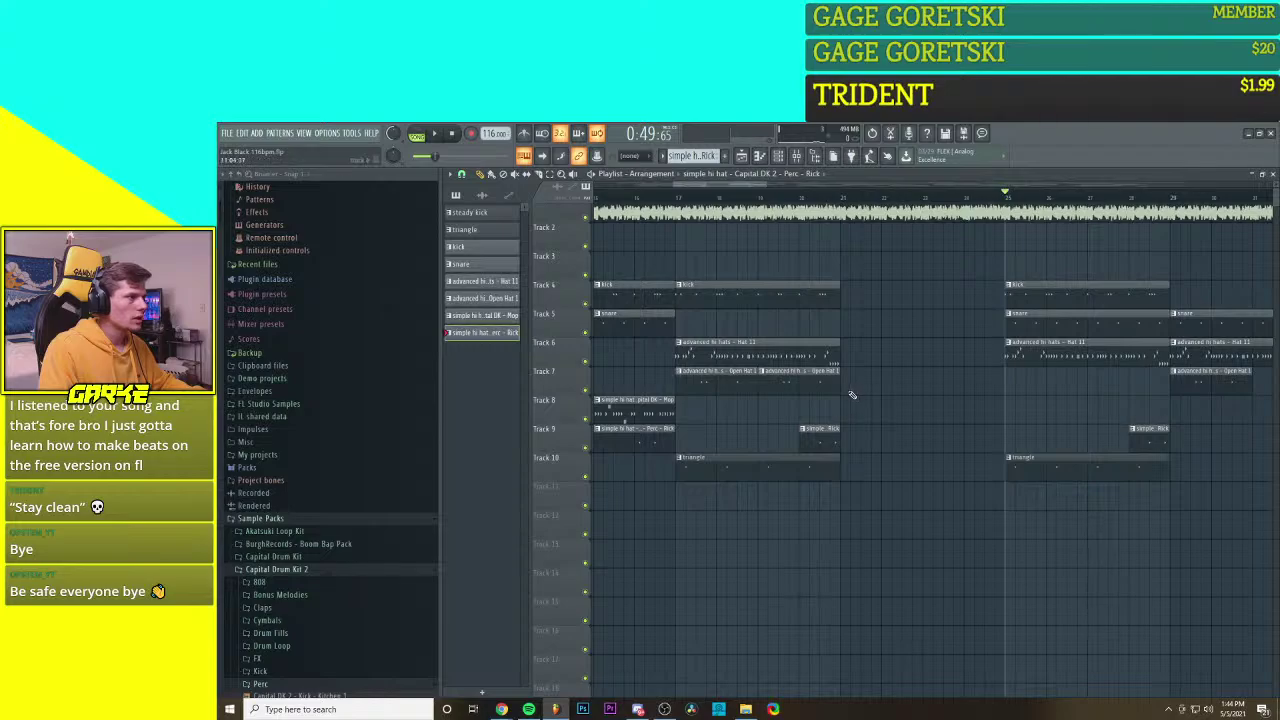
# Step: Shorten the end of the Open Hat 1 clip at bar 19, and trim the triangle clip at bar 17 to end at about bar 20
pyautogui.moveTo(838, 388); pyautogui.dragTo(818, 387)
pyautogui.scroll(2, 836, 481)
pyautogui.scroll(-2, 839, 484)
pyautogui.moveTo(839, 480); pyautogui.dragTo(814, 476)
# Step: Shorten the Perc - Rick clip at bar 57 on Track 9 to two bars by trimming its end
pyautogui.scroll(-3, 860, 486)
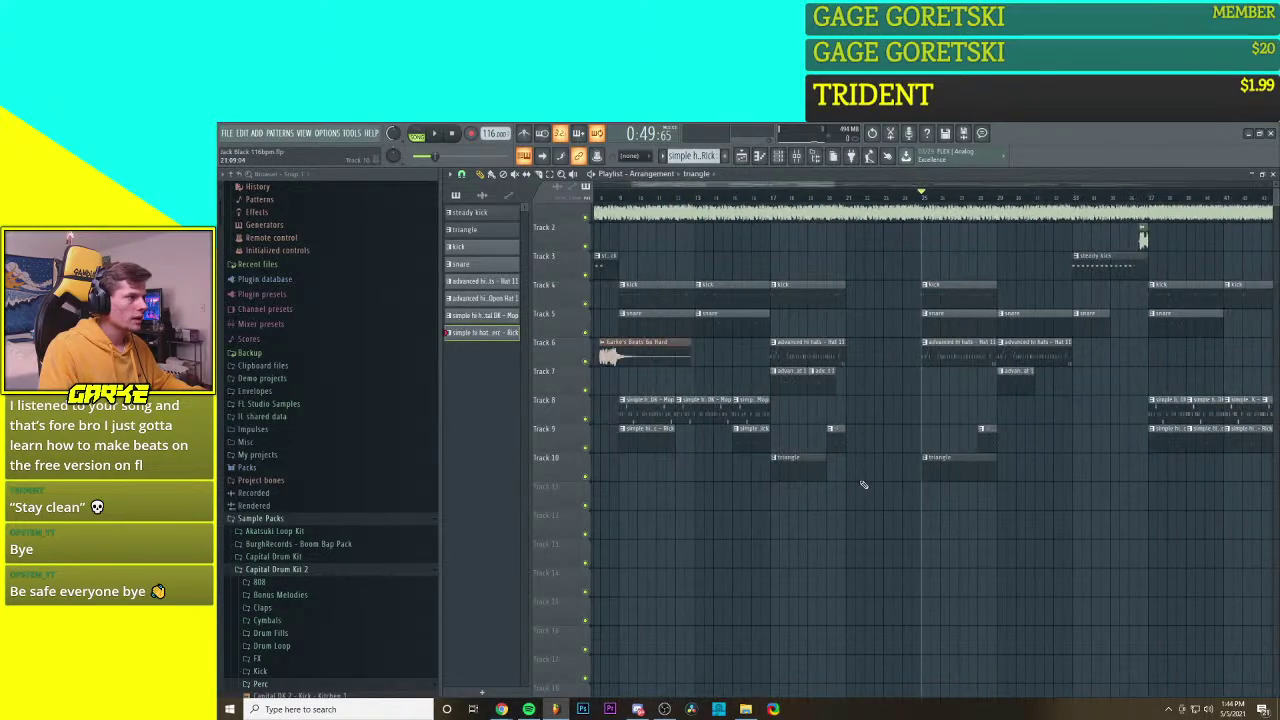
pyautogui.scroll(-3, 960, 503)
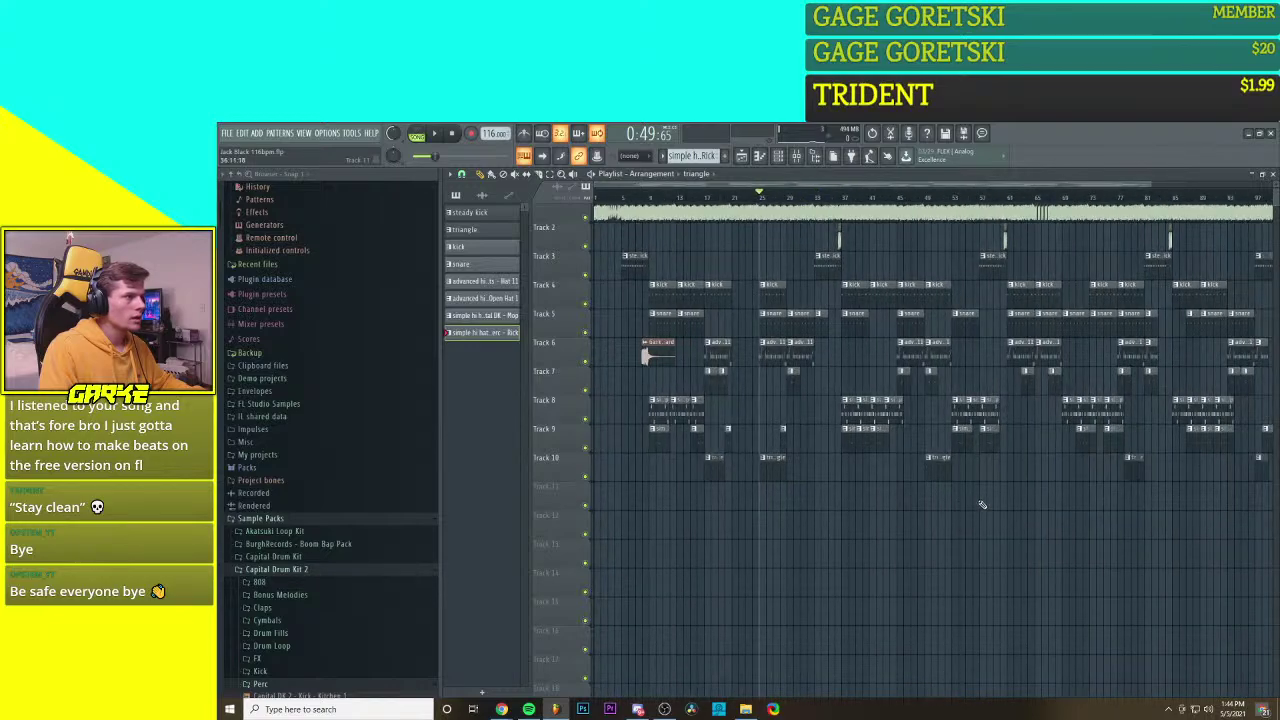
pyautogui.scroll(2, 952, 505)
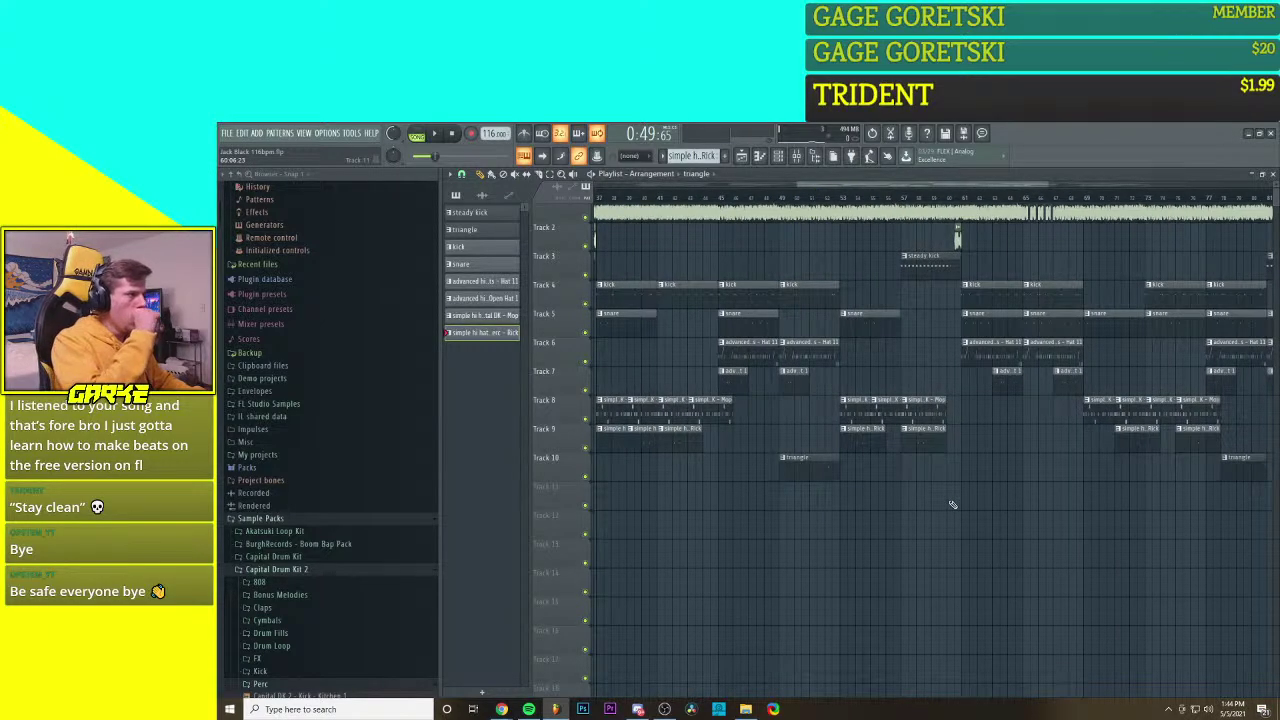
pyautogui.scroll(-4, 948, 498)
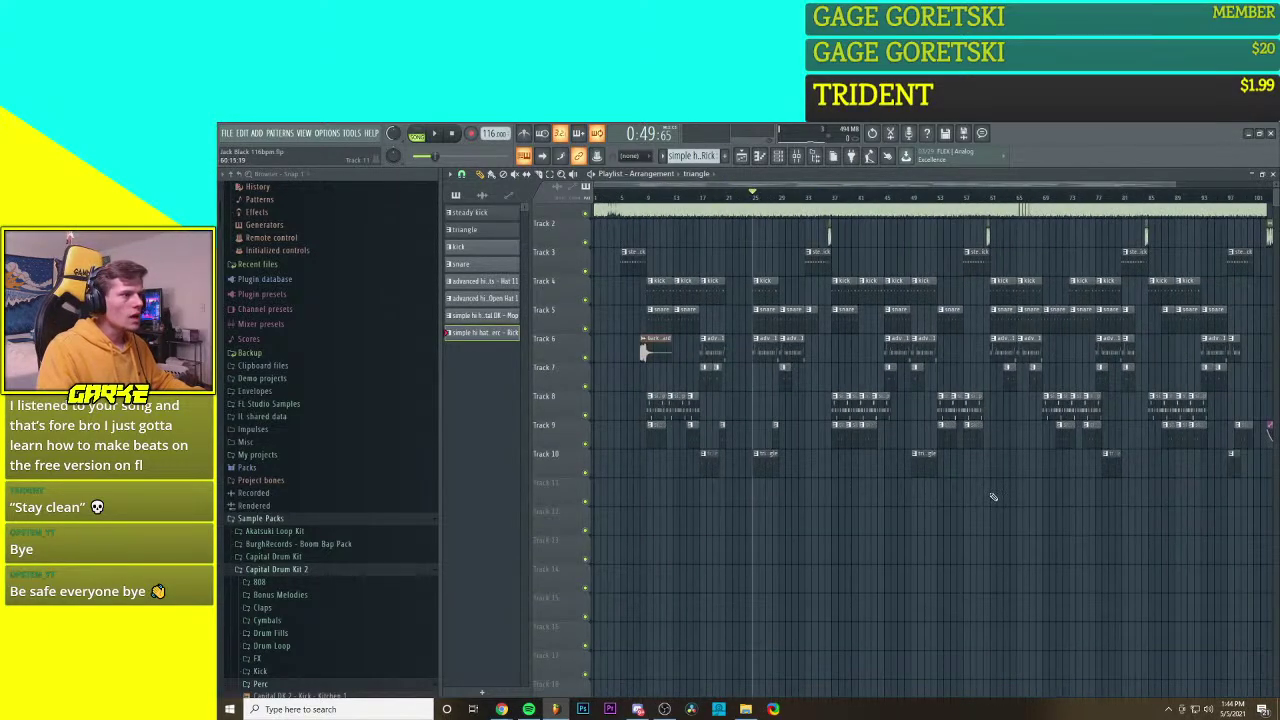
pyautogui.scroll(5, 988, 495)
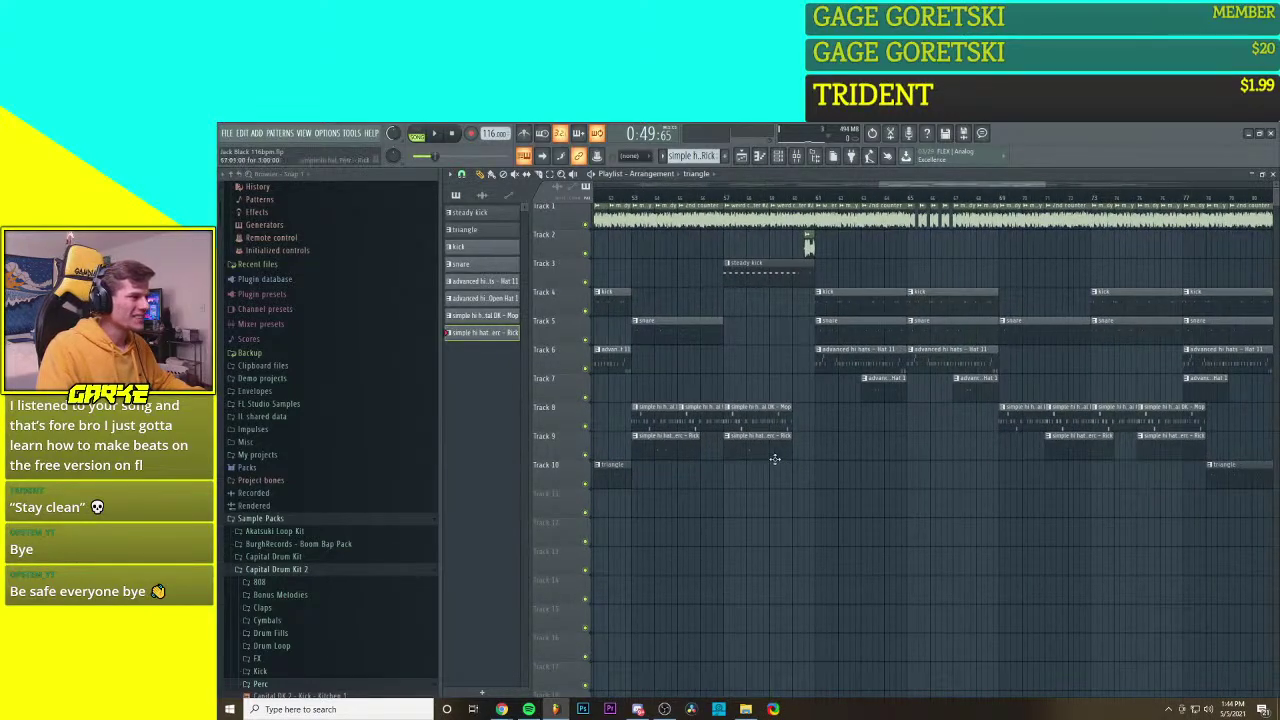
pyautogui.moveTo(786, 455); pyautogui.dragTo(733, 455)
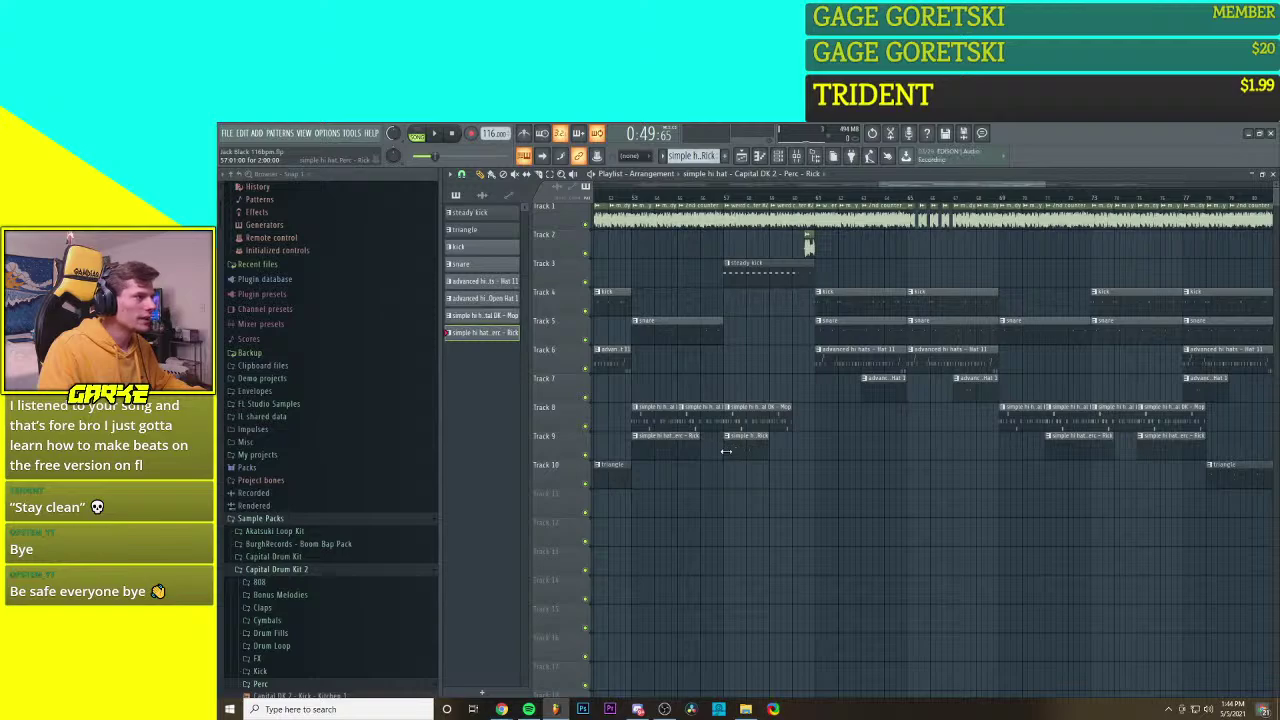
# Step: Trim the start of the Perc - Rick clip at bar 57 on Track 9 to bar 58, and place a copy at bar 65
pyautogui.moveTo(728, 451); pyautogui.dragTo(744, 453)
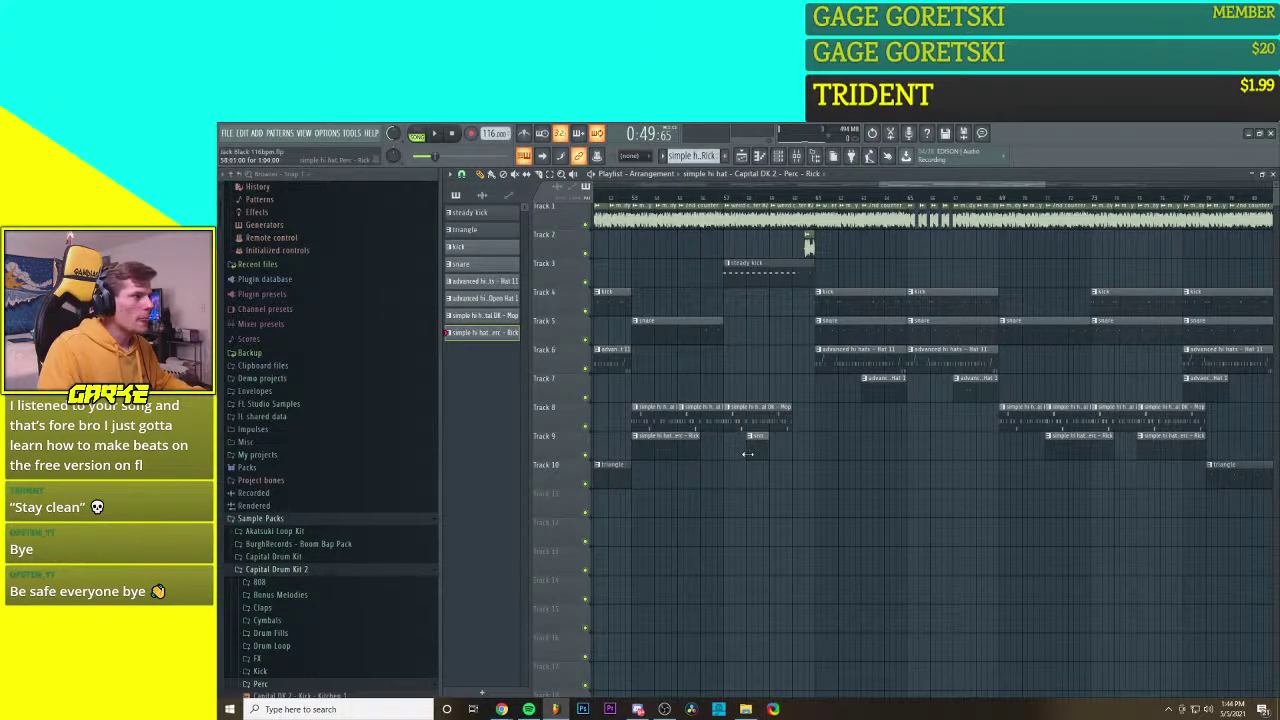
pyautogui.scroll(2, 740, 458)
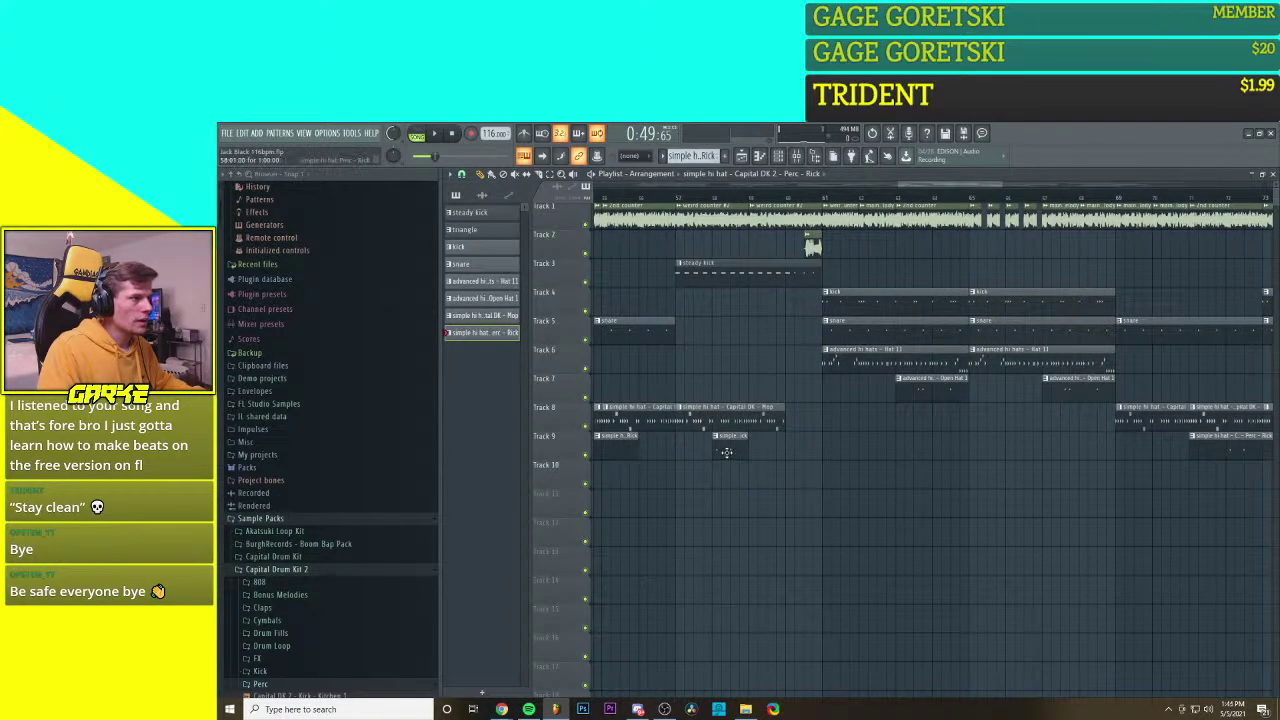
pyautogui.moveTo(727, 452); pyautogui.dragTo(789, 450)
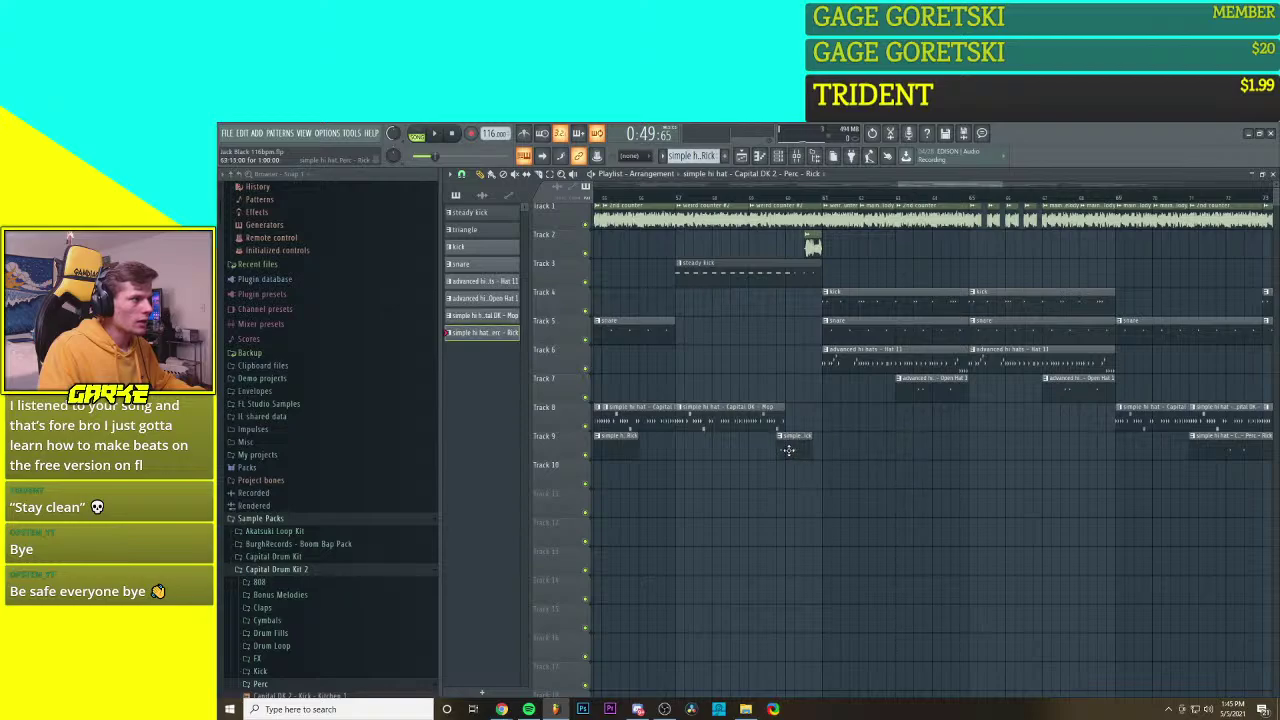
pyautogui.hotkey('ctrl', 'z')
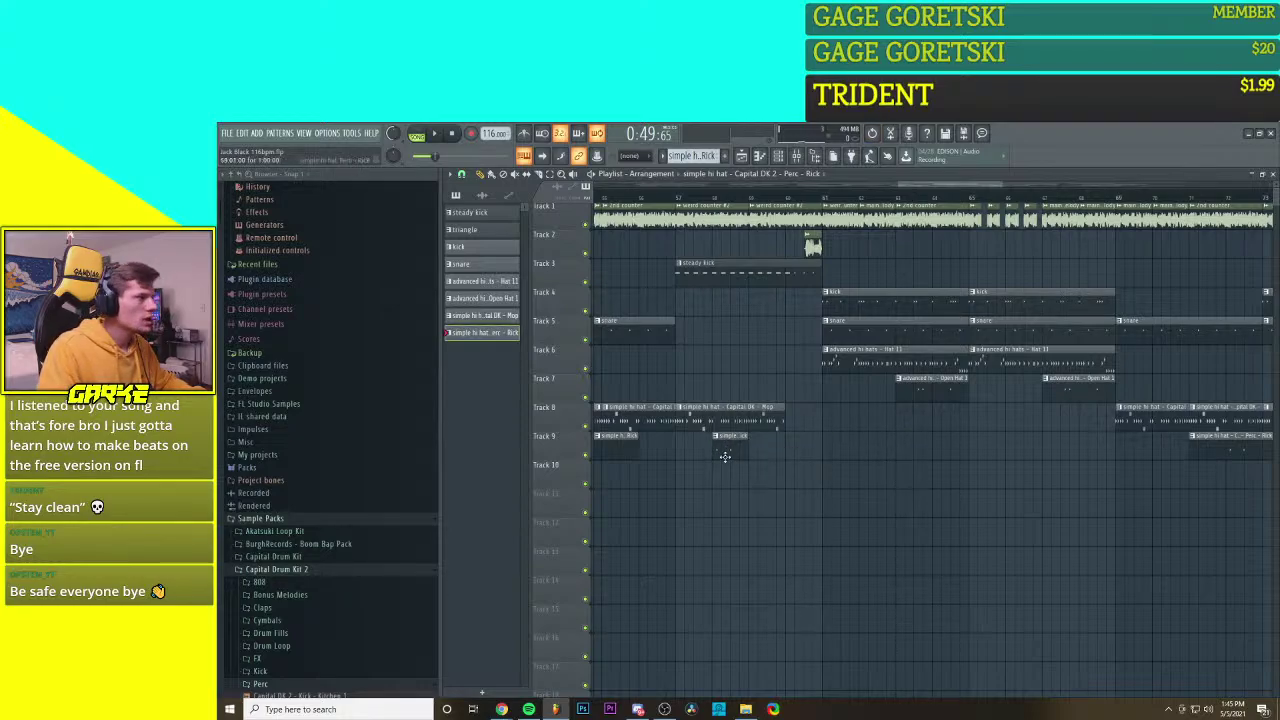
pyautogui.moveTo(726, 452); pyautogui.dragTo(986, 455)
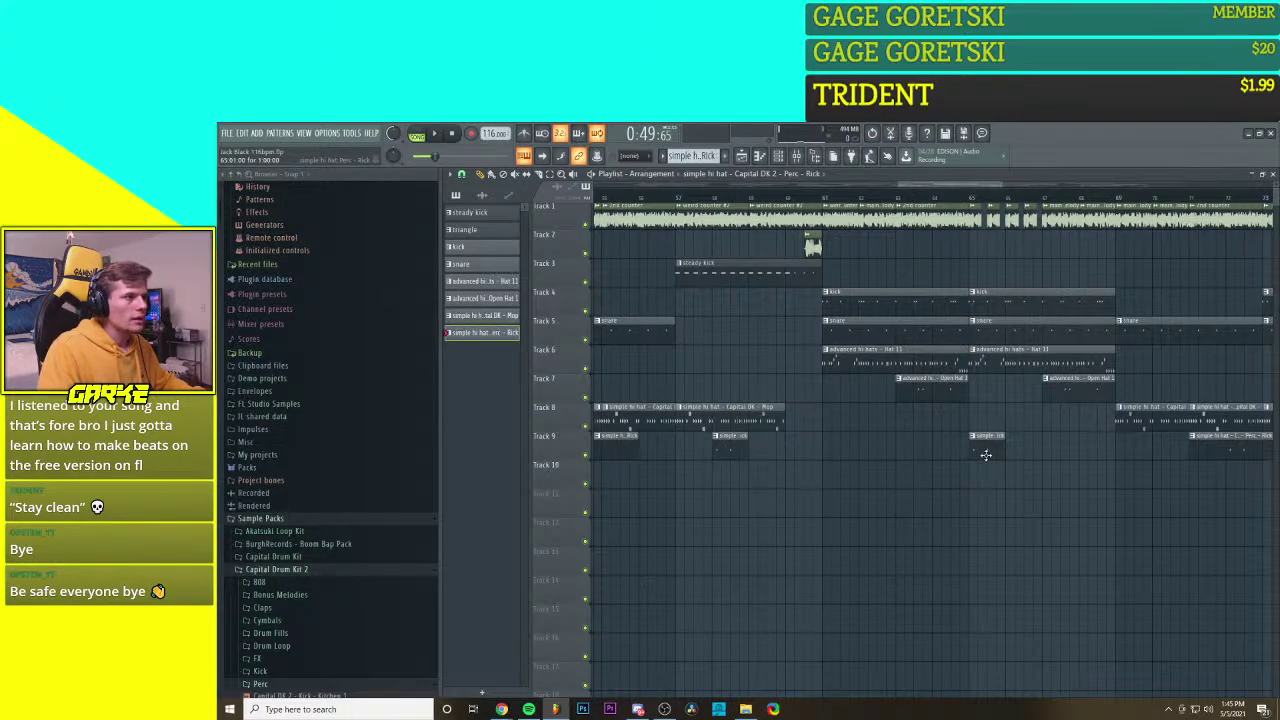
pyautogui.scroll(3, 986, 455)
pyautogui.moveTo(875, 449); pyautogui.dragTo(951, 450)
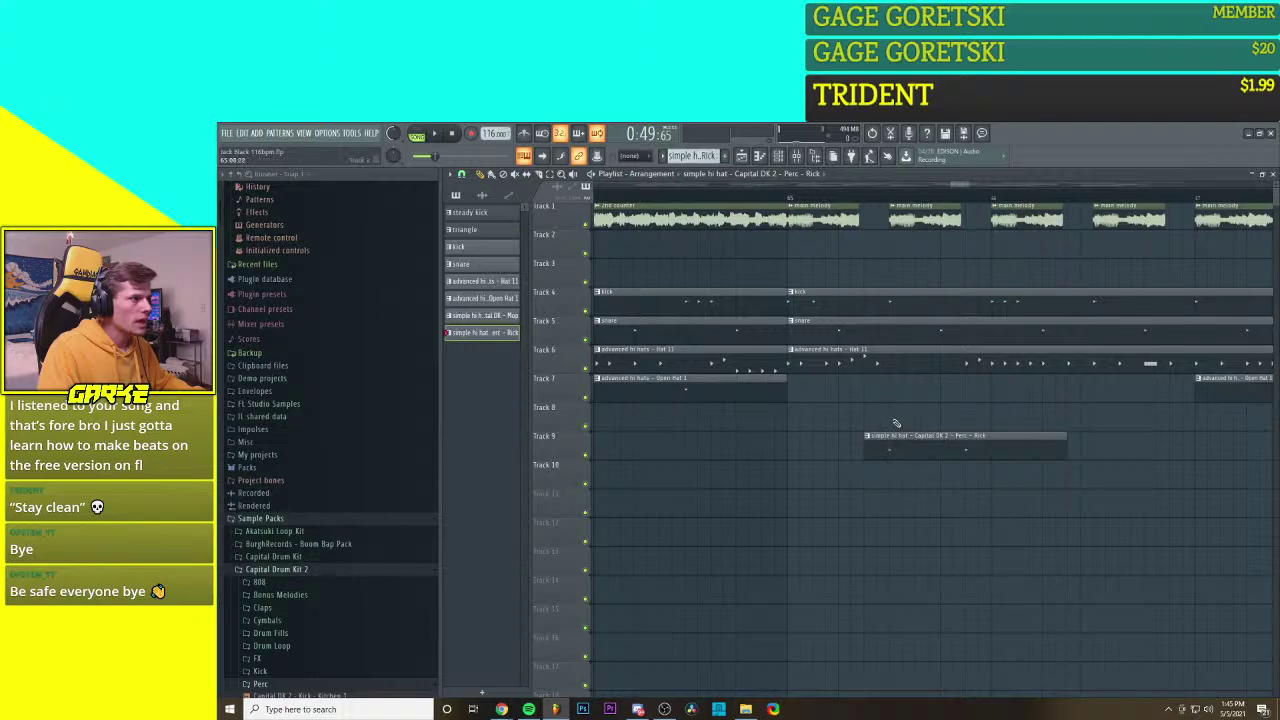
pyautogui.moveTo(937, 449); pyautogui.dragTo(969, 451)
pyautogui.moveTo(971, 451); pyautogui.dragTo(1054, 449)
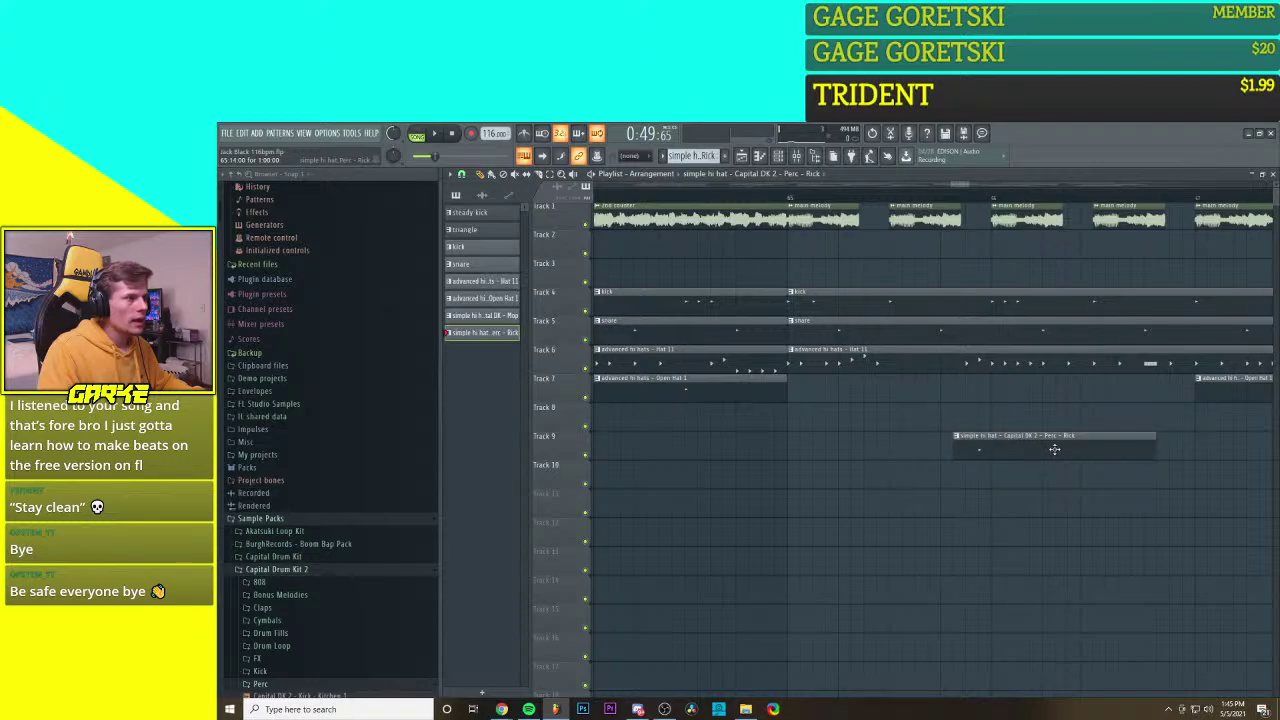
pyautogui.moveTo(1042, 455); pyautogui.dragTo(866, 453)
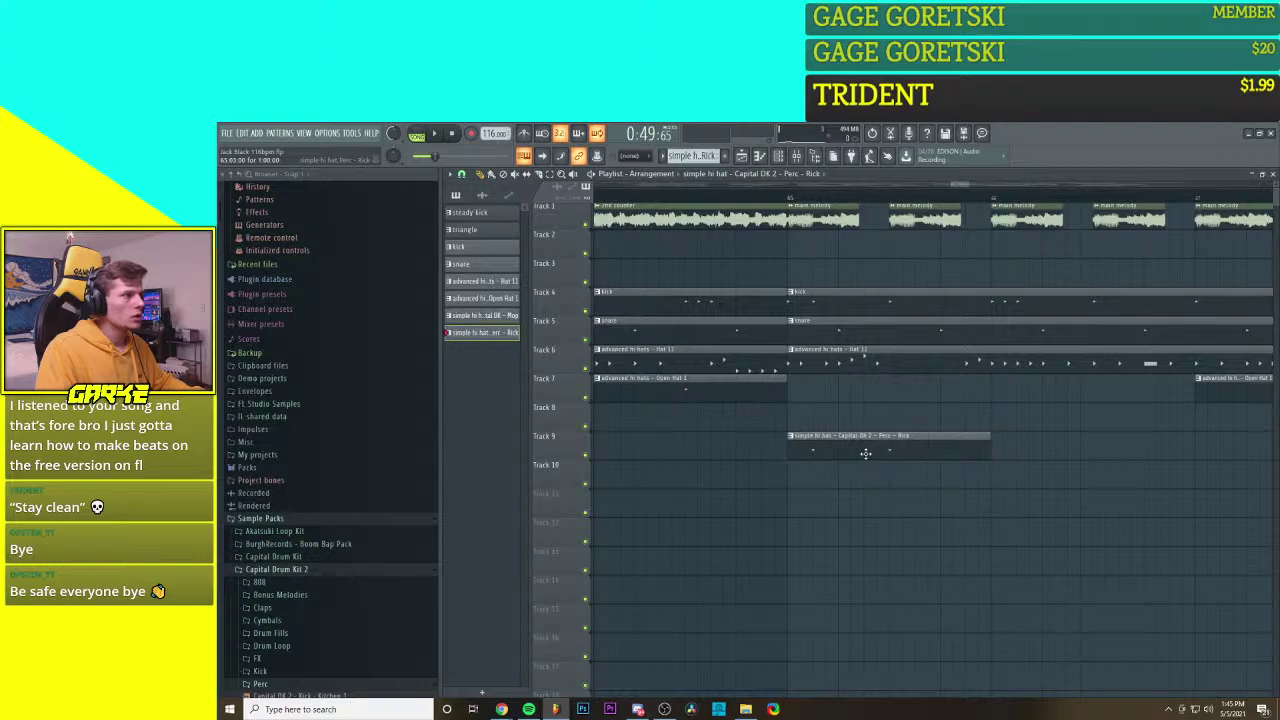
# Step: Return playback to the start of the arrangement and open the mixer
pyautogui.scroll(-5, 914, 440)
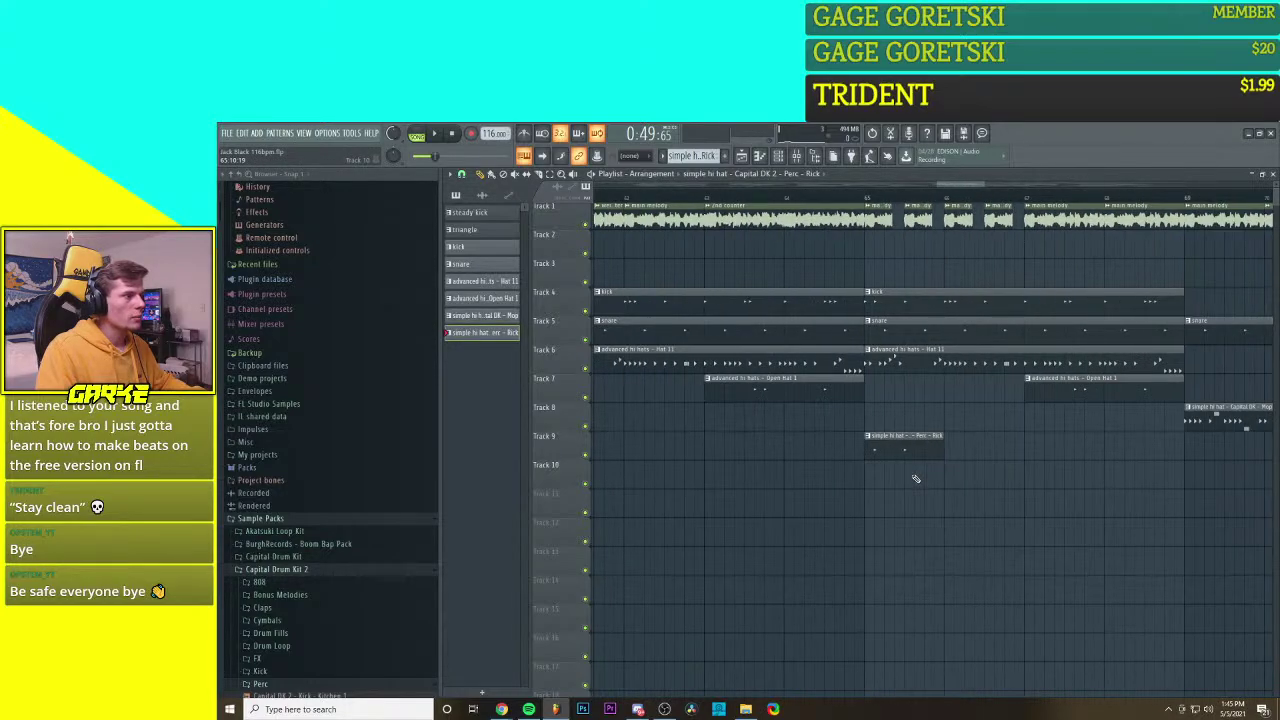
pyautogui.scroll(-4, 920, 484)
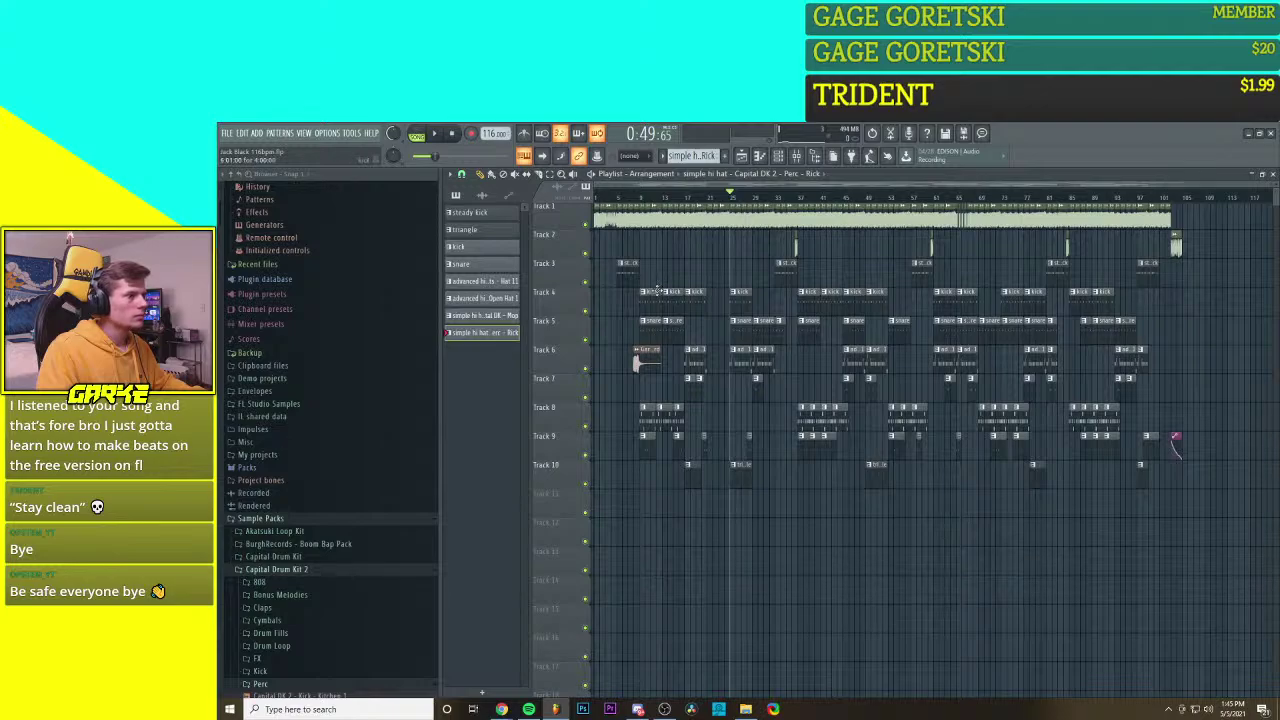
pyautogui.press('space')
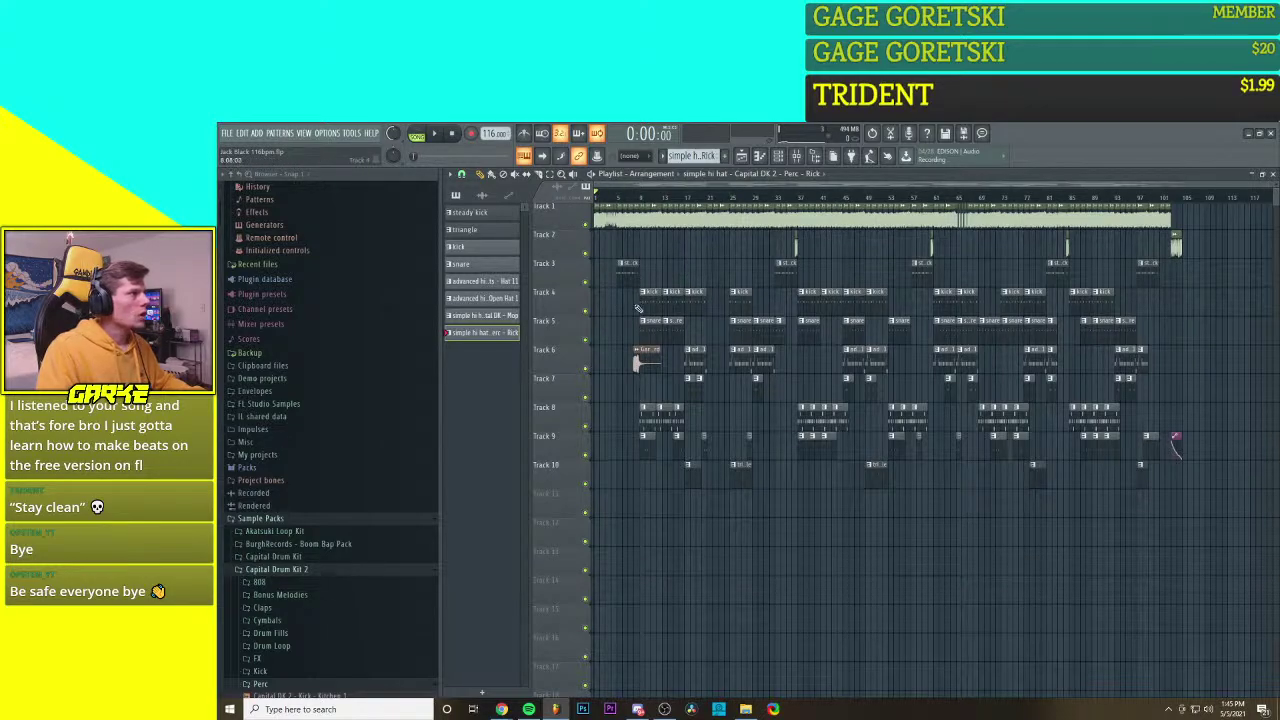
pyautogui.press('space')
pyautogui.press('space')
pyautogui.hotkey('alt', 'Tab')
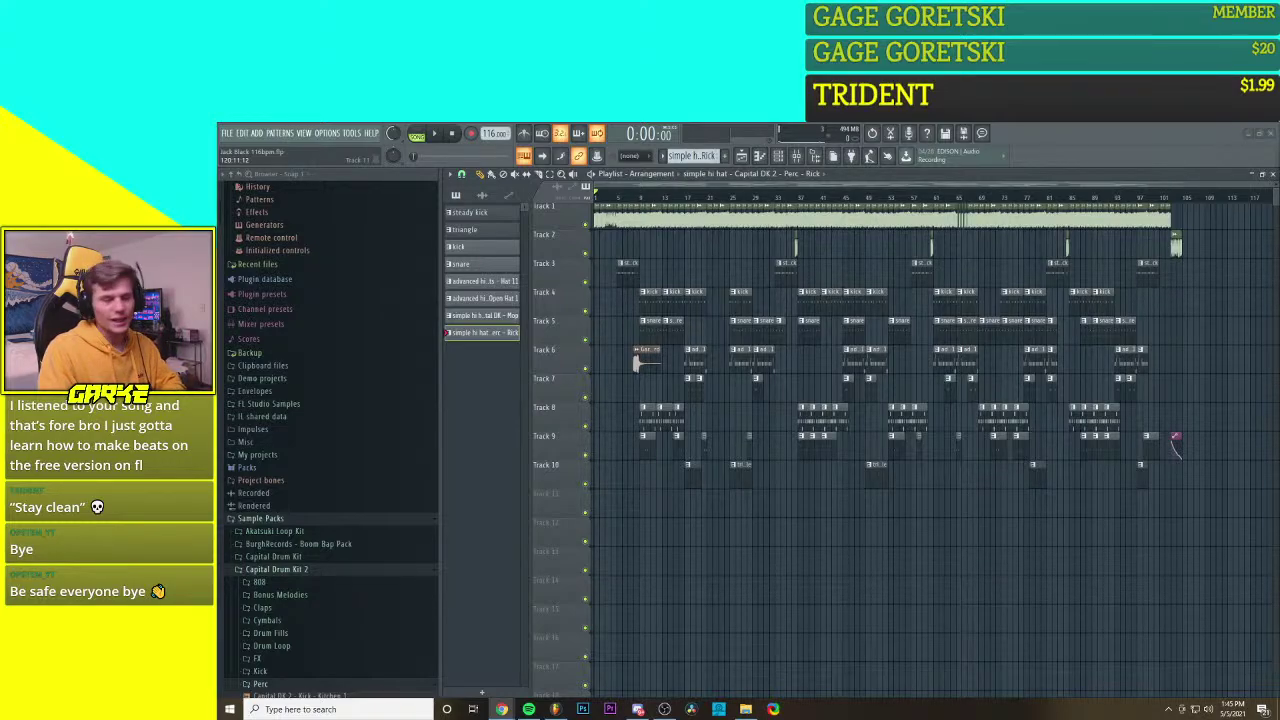
pyautogui.click(617, 205)
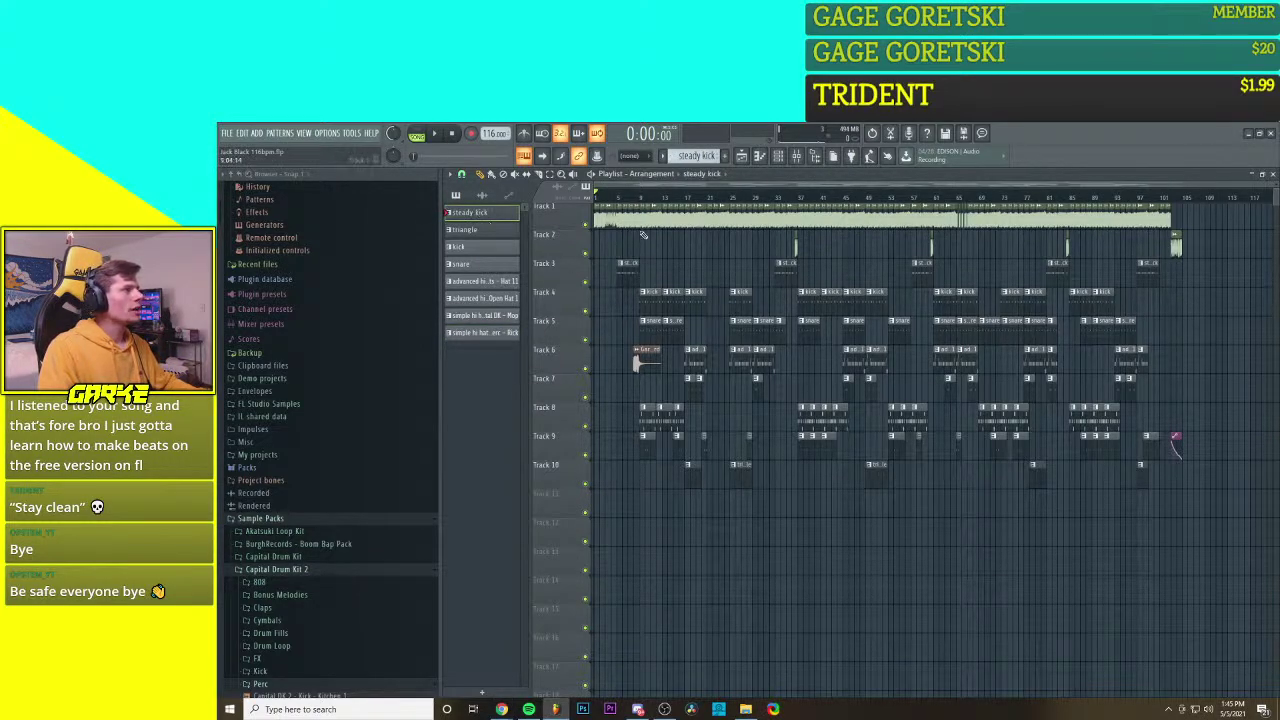
pyautogui.click(796, 155)
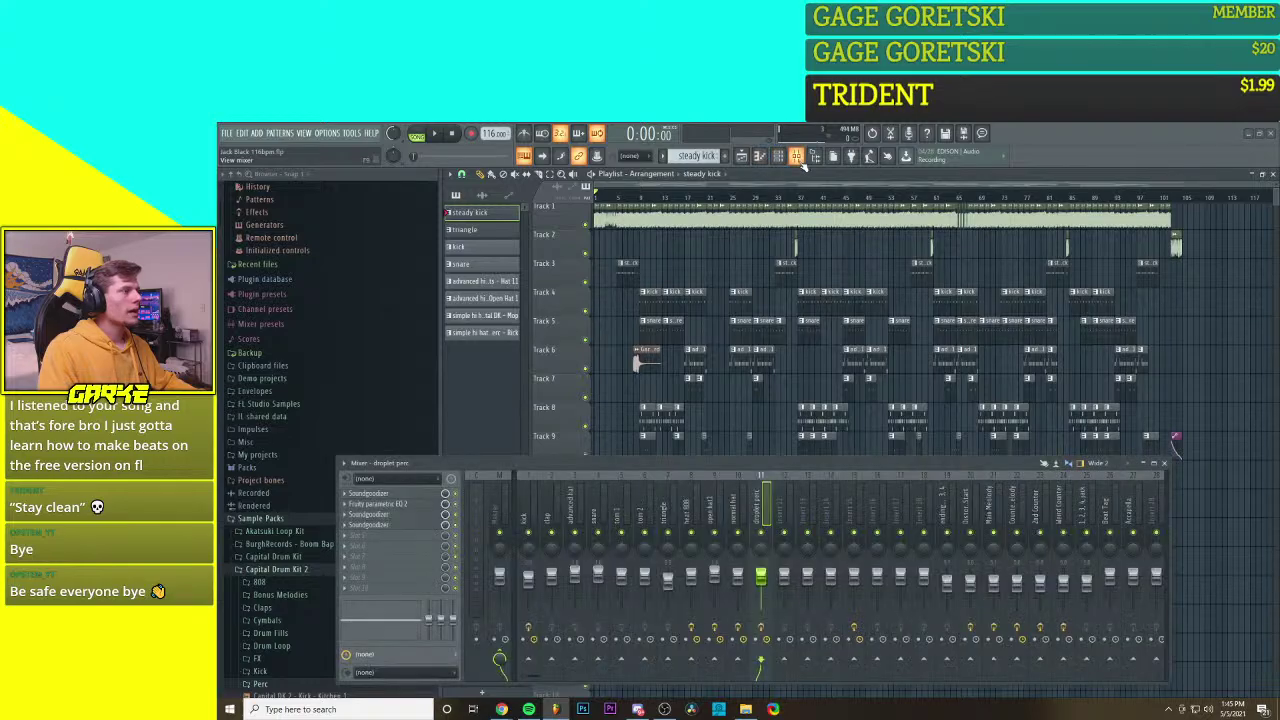
# Step: Play the arrangement from the start to about 1:25 to audition the drum sections, and select the open hat1 mixer track
pyautogui.press('space')
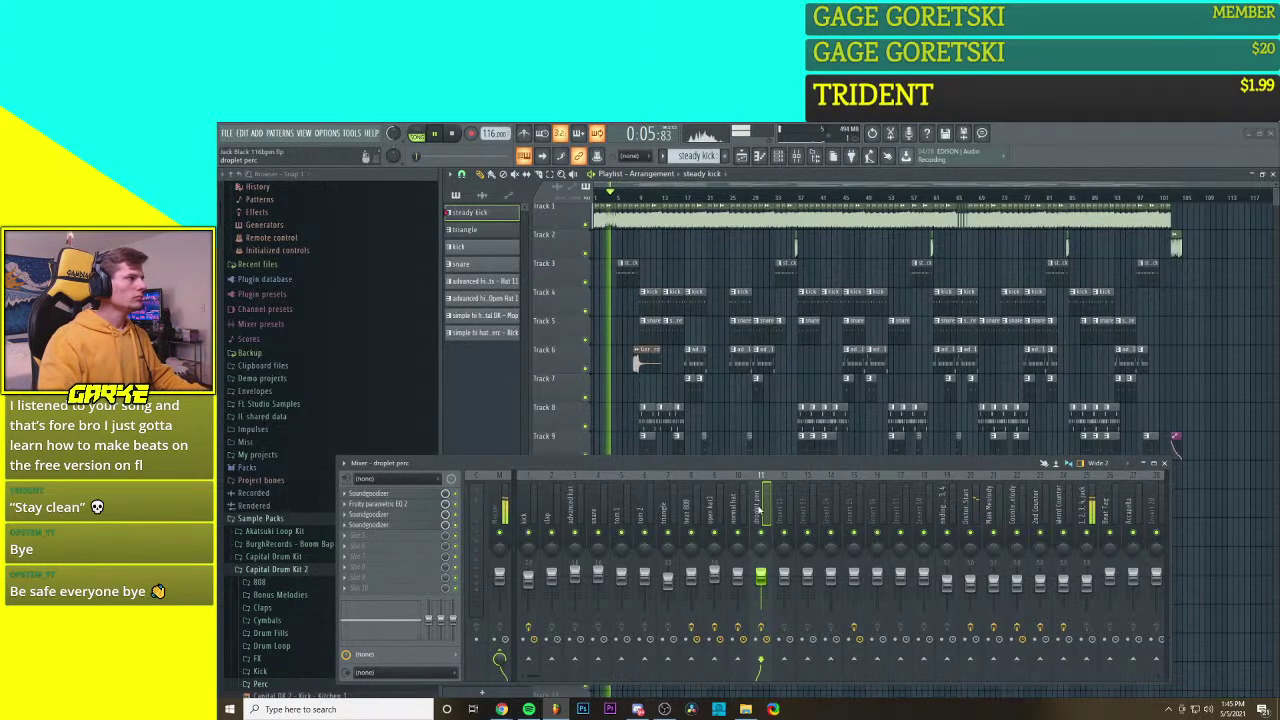
pyautogui.scroll(-1, 717, 401)
pyautogui.scroll(1, 717, 401)
pyautogui.scroll(-1, 717, 401)
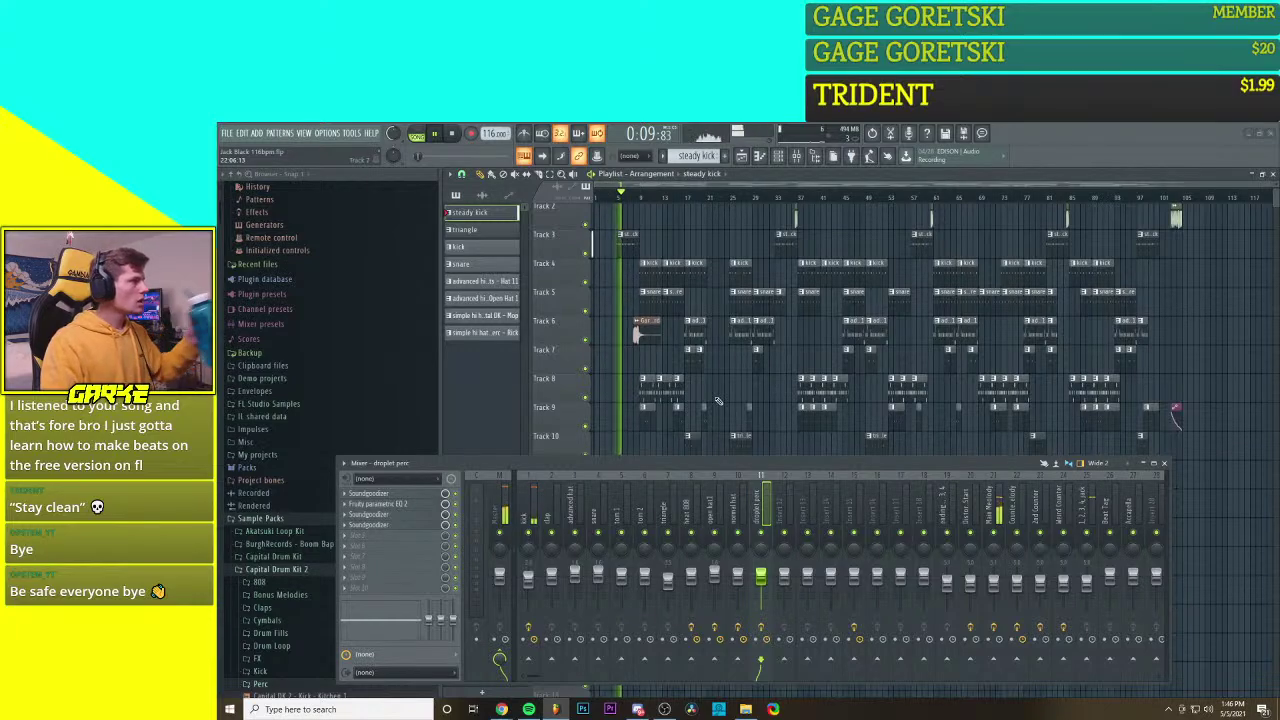
pyautogui.click(716, 580)
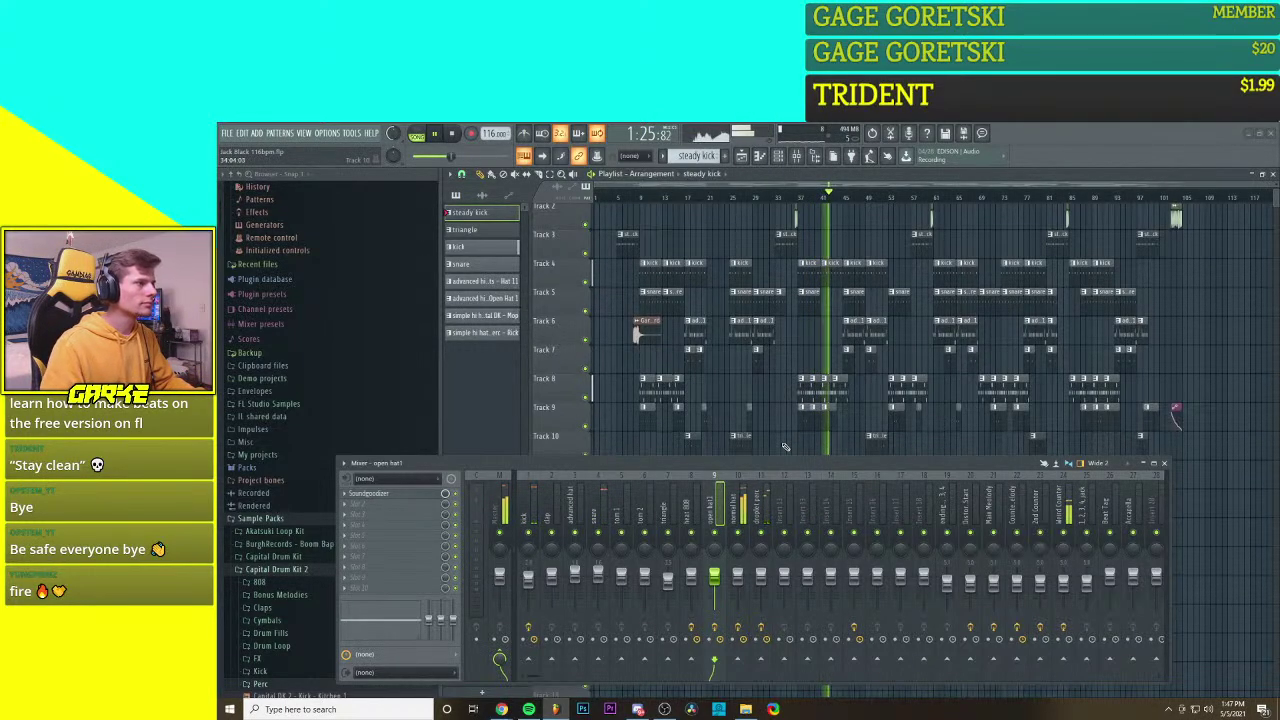
pyautogui.press('space')
# Step: Move the first note of the simple hi hat Perc - Rick pattern earlier, to the start of bar 2
pyautogui.click(761, 157)
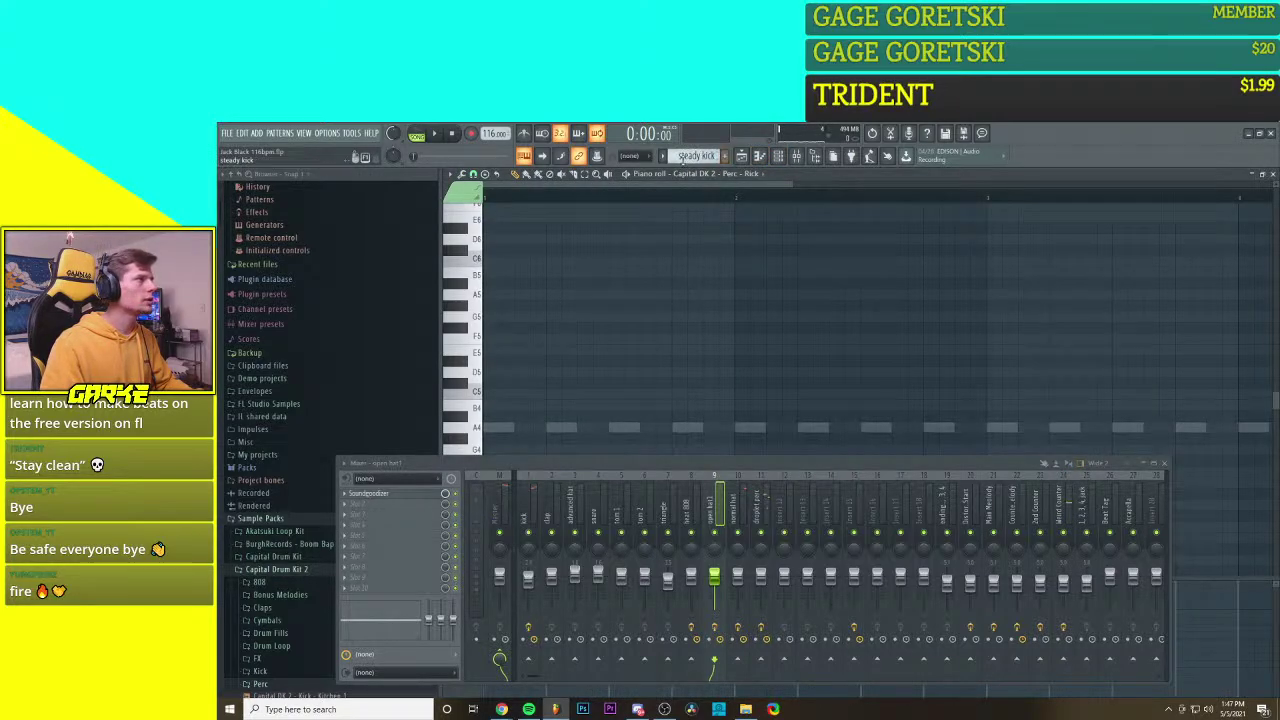
pyautogui.click(665, 157)
pyautogui.click(700, 240)
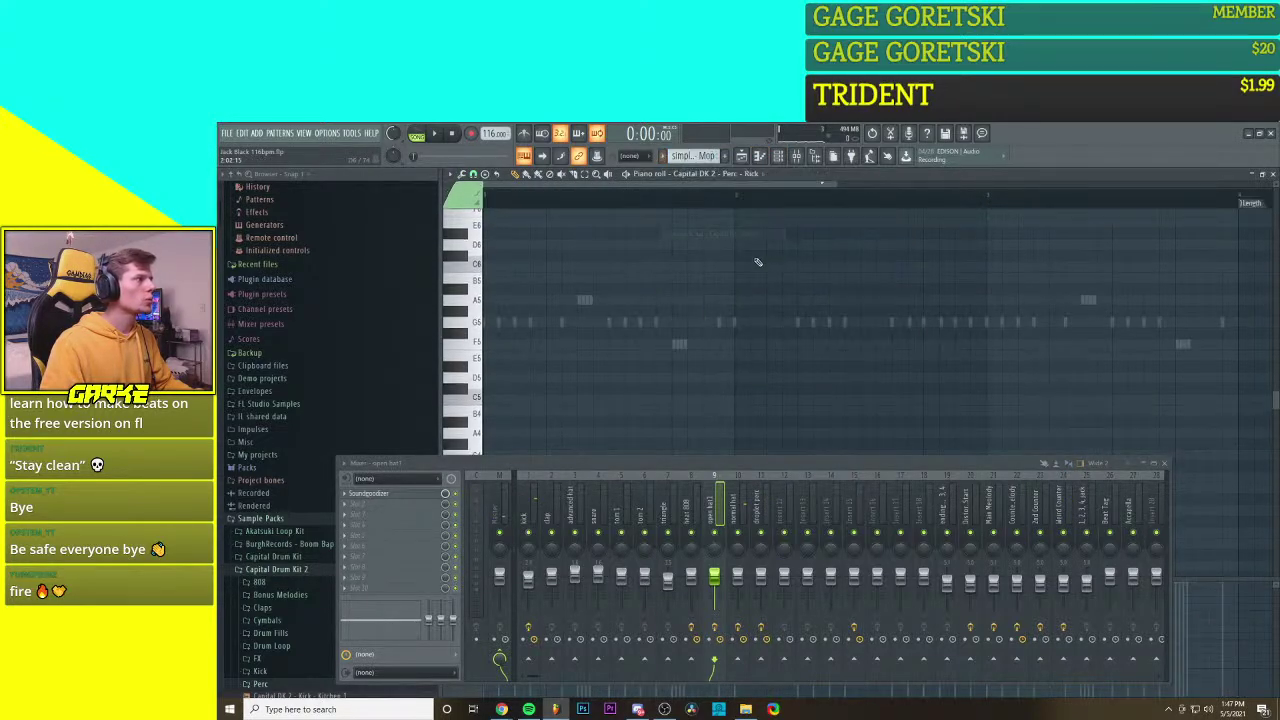
pyautogui.click(667, 157)
pyautogui.click(705, 244)
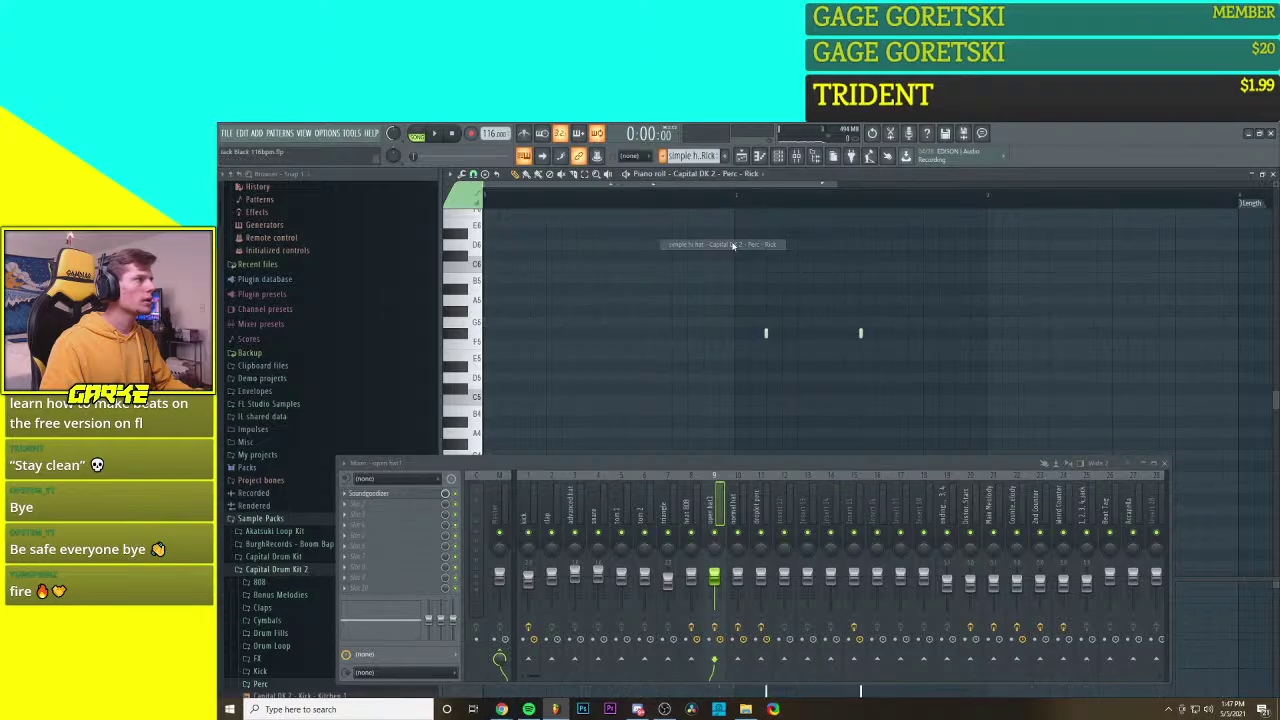
pyautogui.scroll(2, 757, 333)
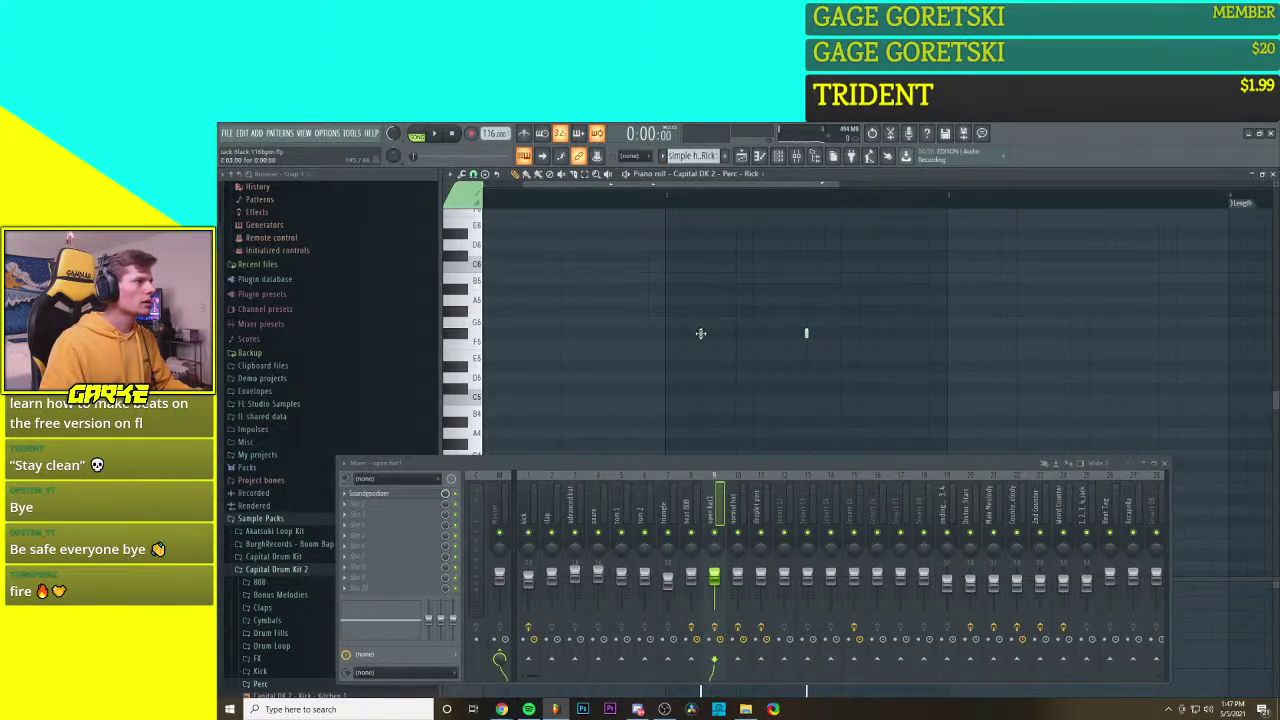
pyautogui.moveTo(701, 333); pyautogui.dragTo(678, 332)
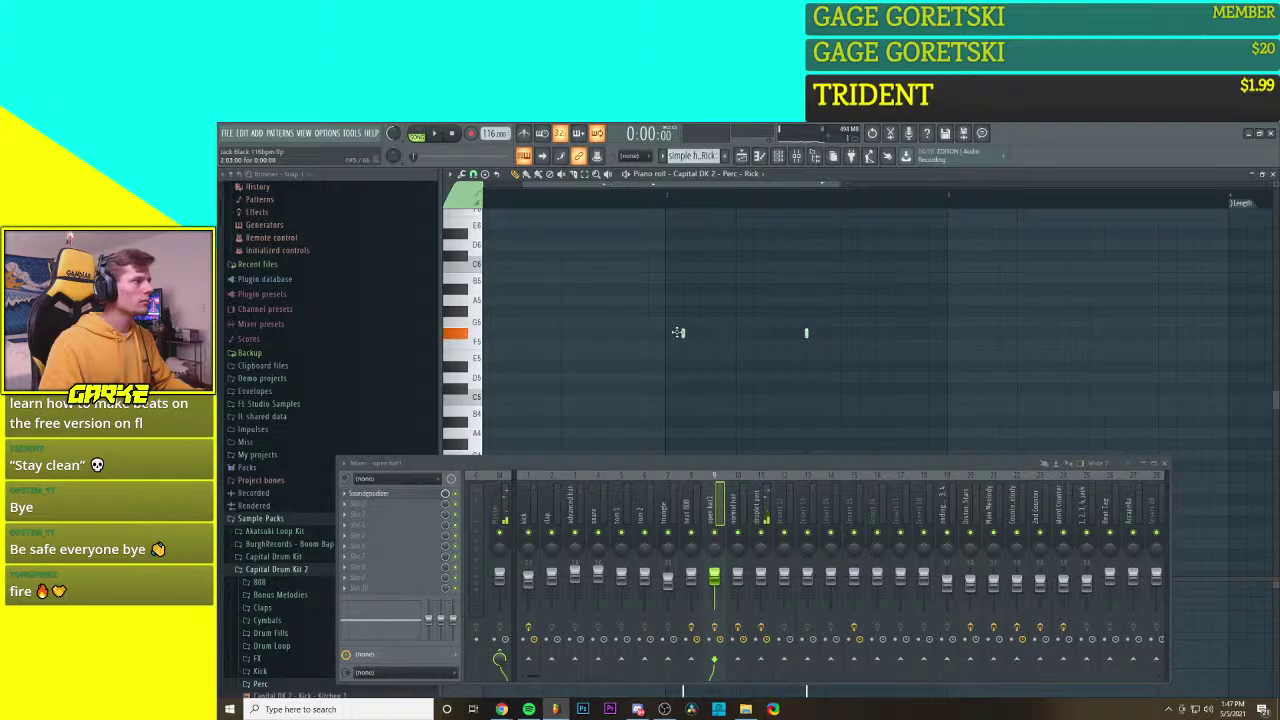
pyautogui.scroll(-2, 667, 332)
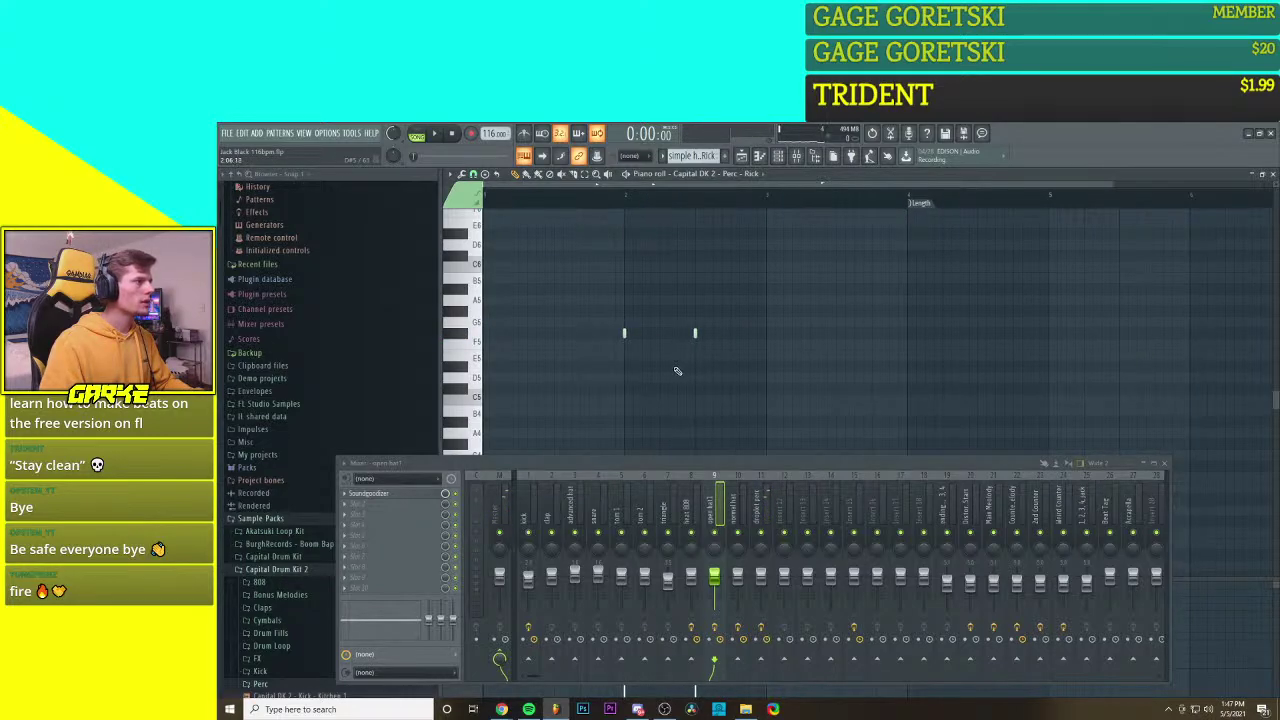
pyautogui.scroll(1, 733, 377)
pyautogui.click(744, 157)
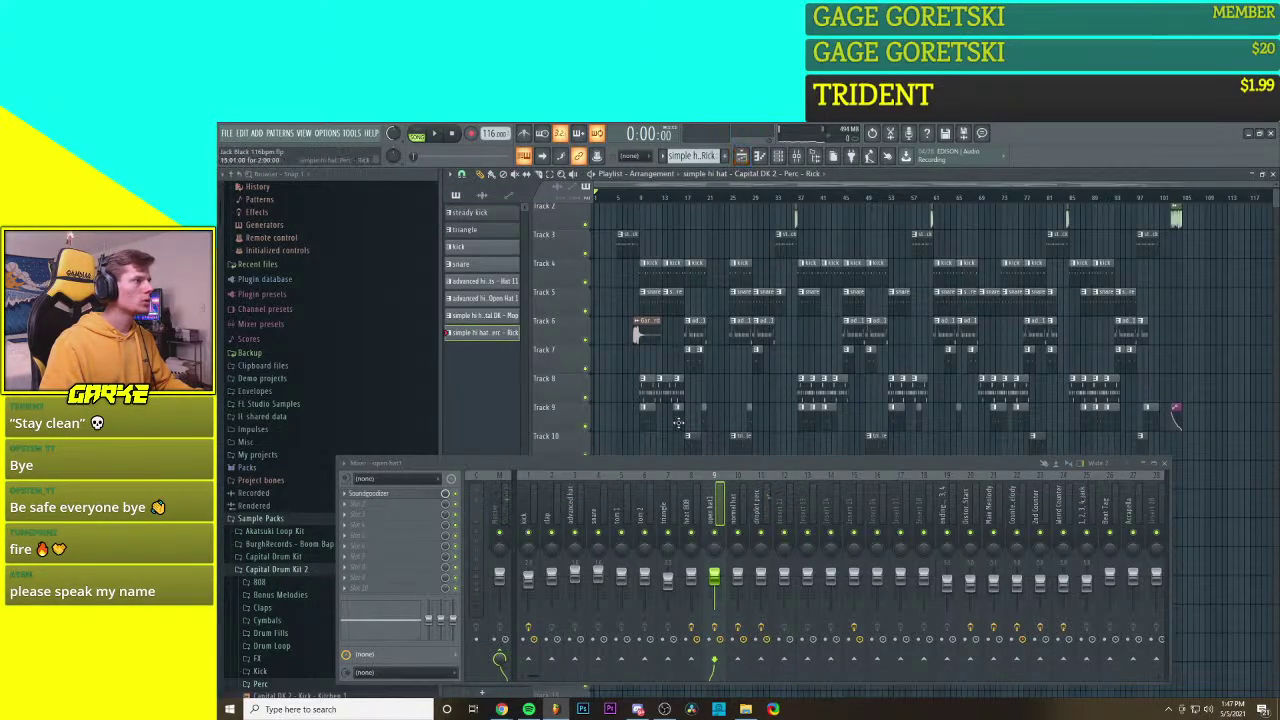
# Step: Examine how the Mop hi-hat notes line up with the Perc - Rick notes in the clips at bar 15 on Tracks 8 and 9
pyautogui.scroll(6, 683, 424)
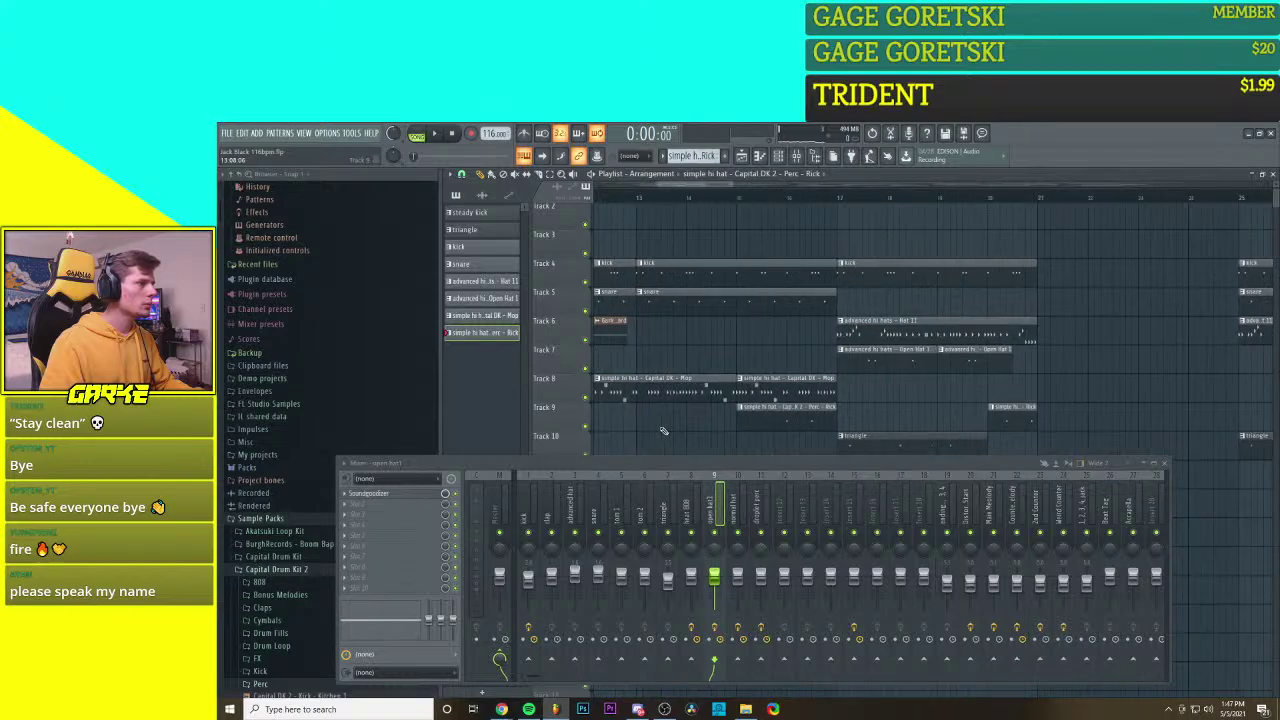
pyautogui.scroll(2, 662, 430)
pyautogui.scroll(2, 877, 446)
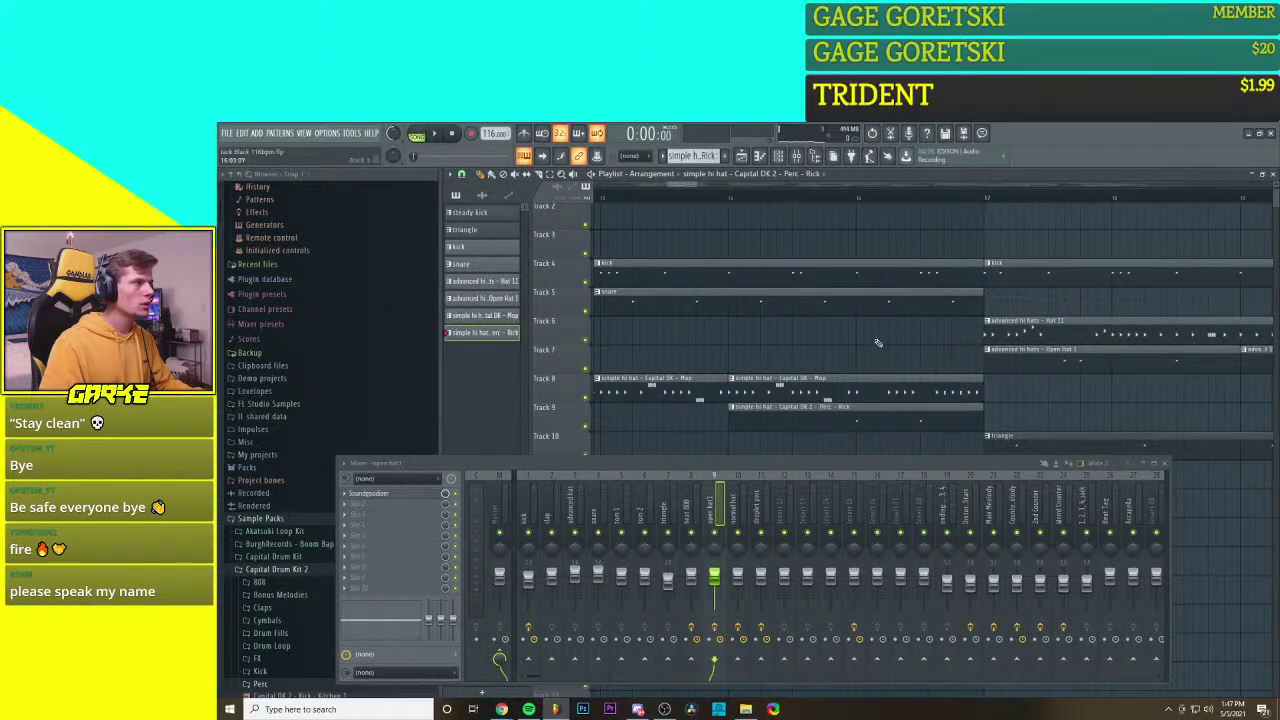
pyautogui.click(866, 393)
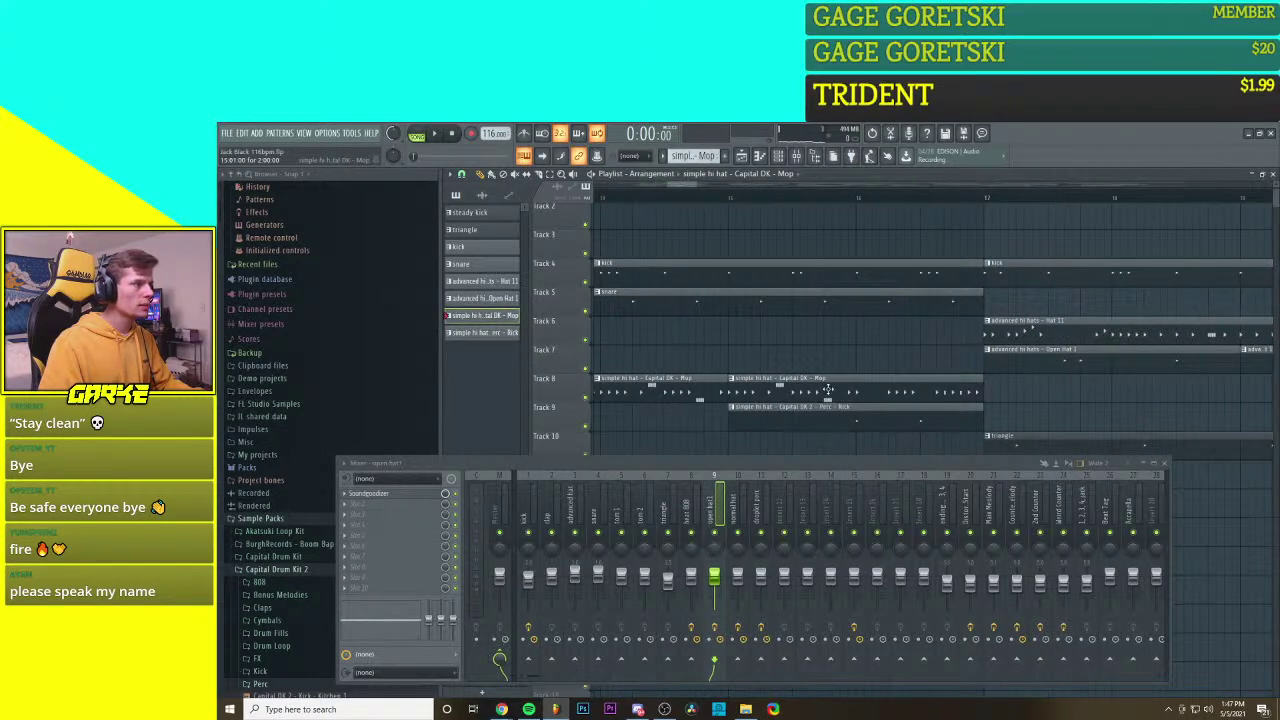
pyautogui.click(665, 156)
pyautogui.click(700, 237)
pyautogui.click(761, 157)
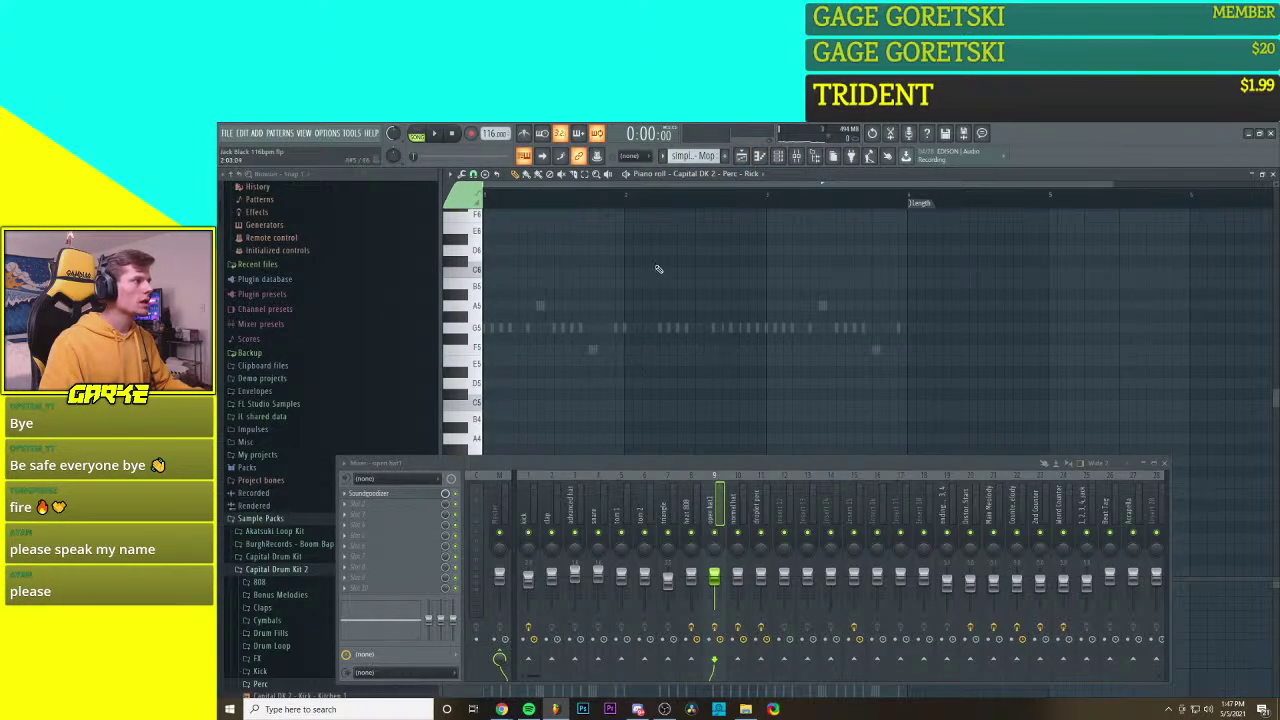
pyautogui.click(741, 156)
pyautogui.scroll(3, 822, 440)
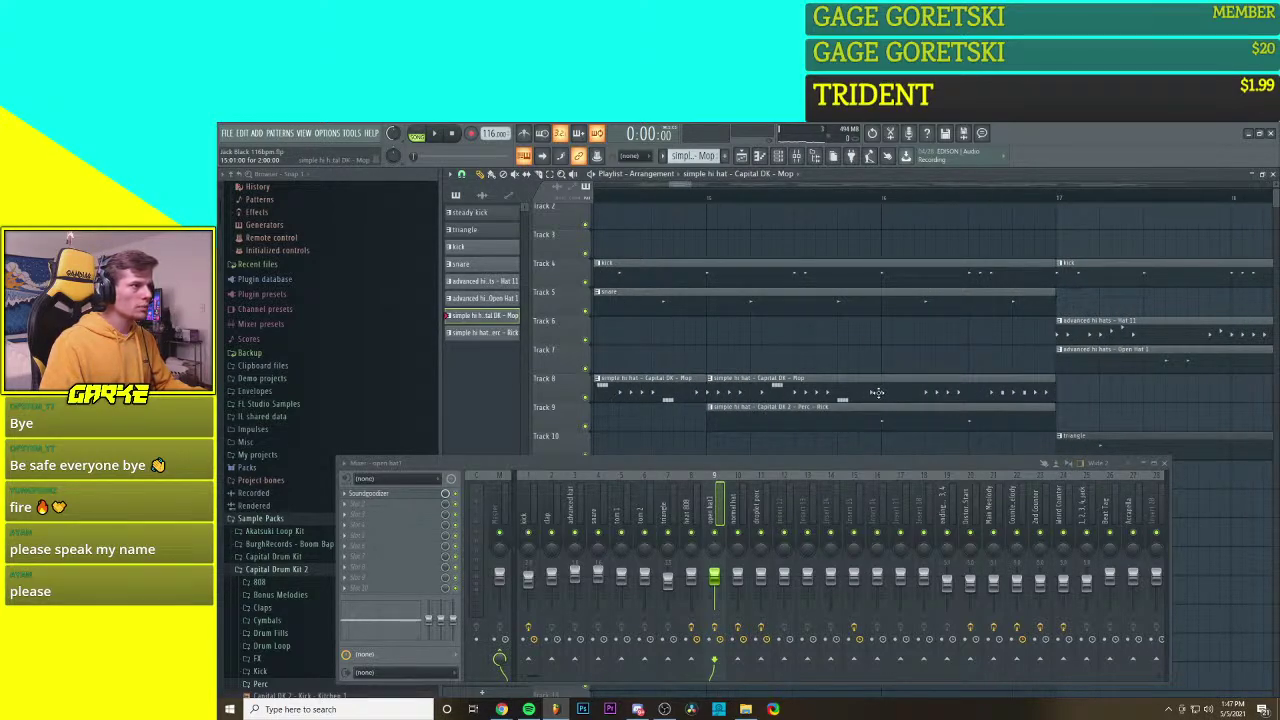
# Step: Replace the Capital DK - Mop note at the start of bar 2 with two G5 notes on the following two steps
pyautogui.click(747, 157)
pyautogui.rightClick(624, 326)
pyautogui.scroll(4, 626, 355)
pyautogui.moveTo(626, 355); pyautogui.dragTo(685, 353)
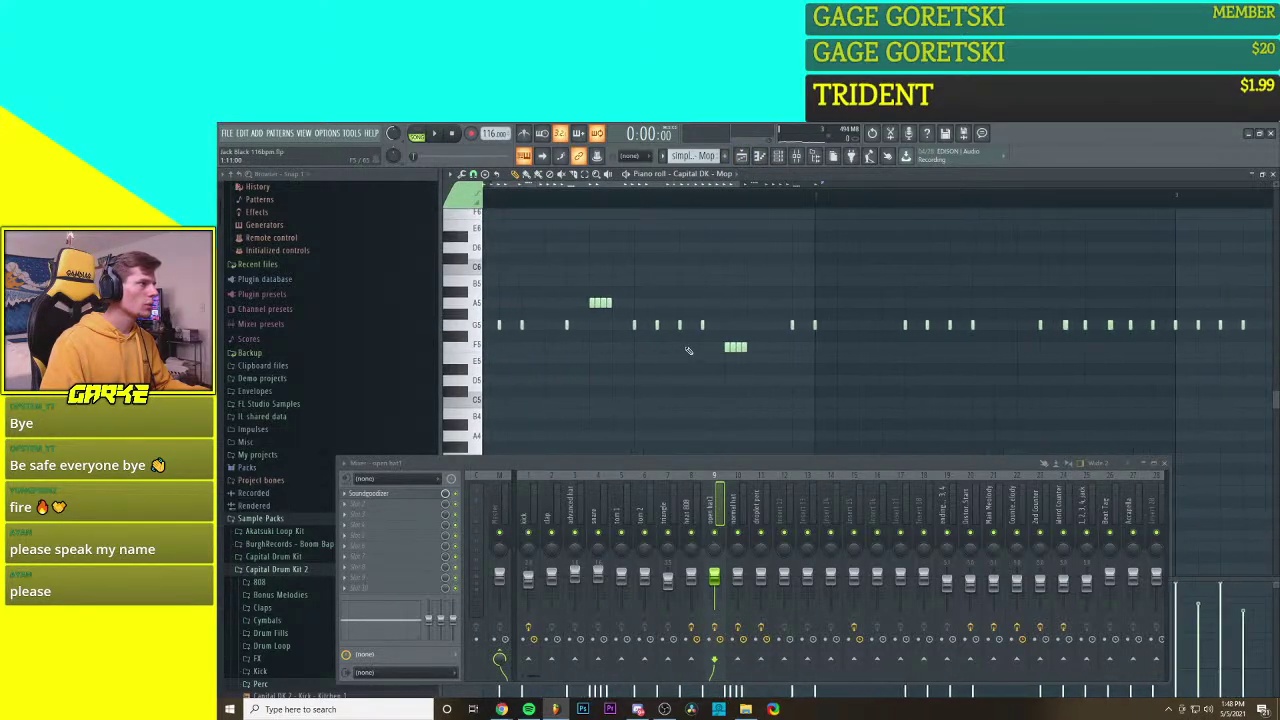
pyautogui.click(838, 325)
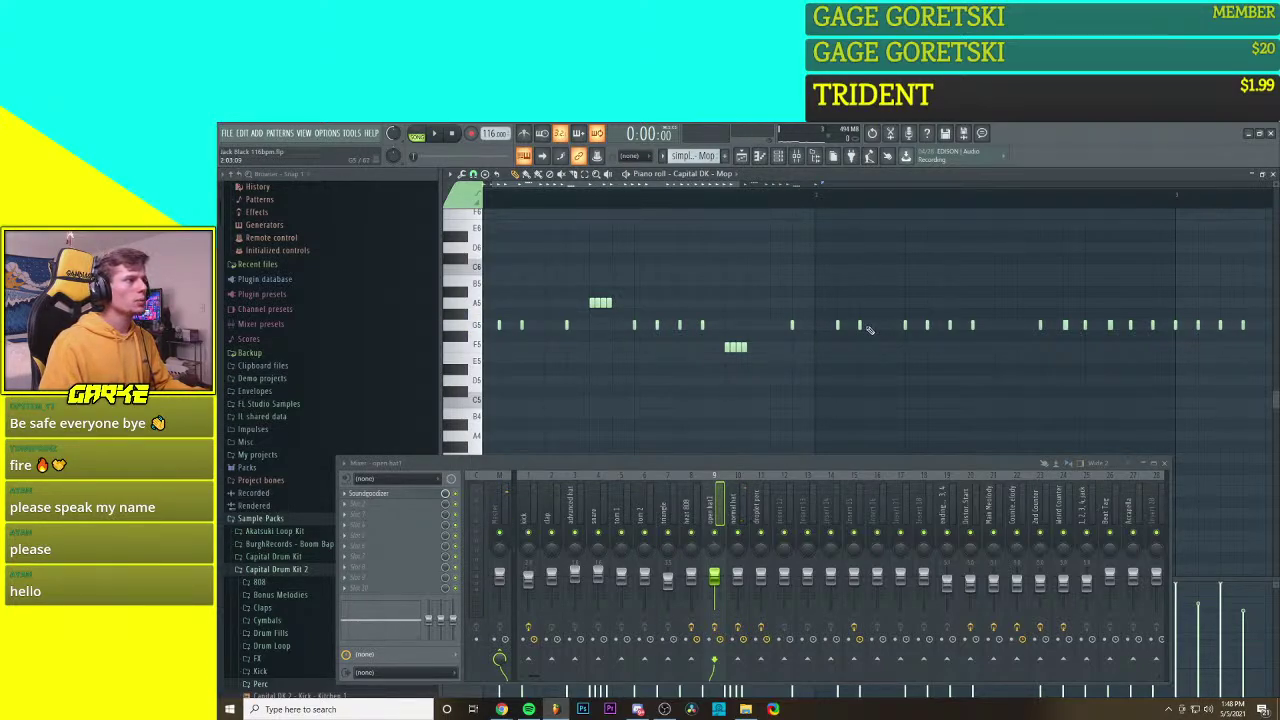
pyautogui.scroll(-2, 871, 387)
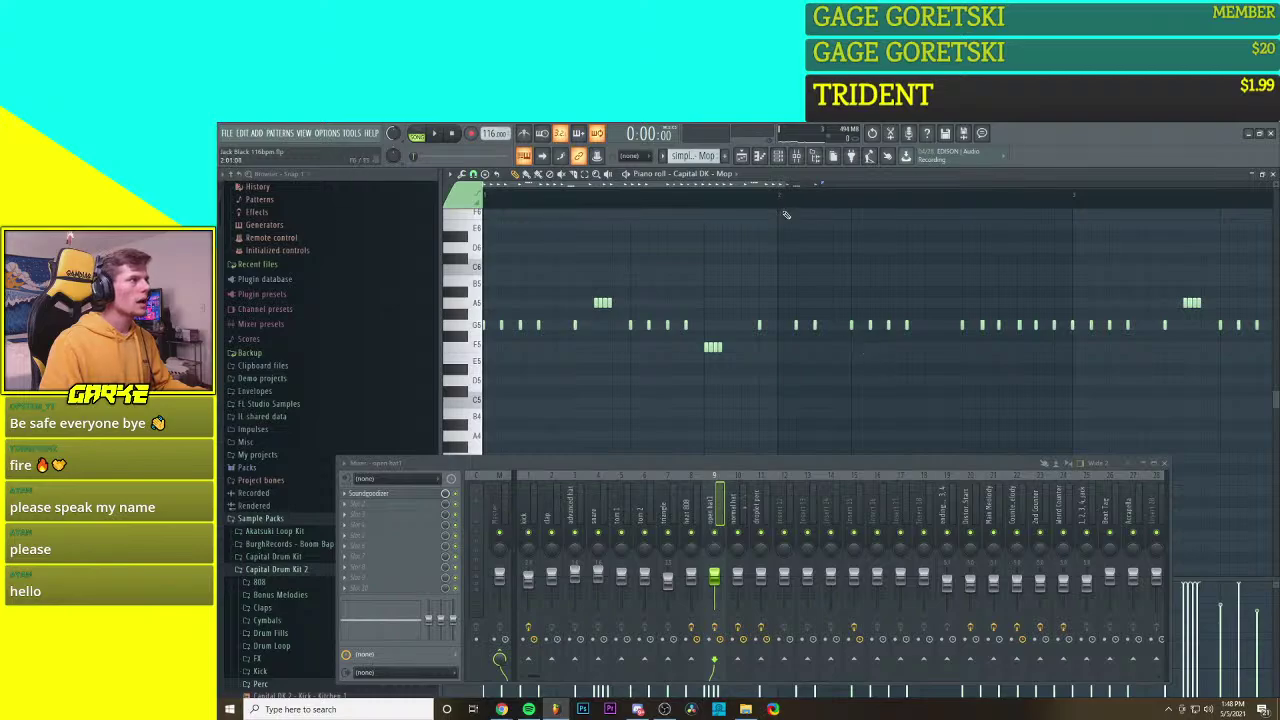
pyautogui.click(743, 157)
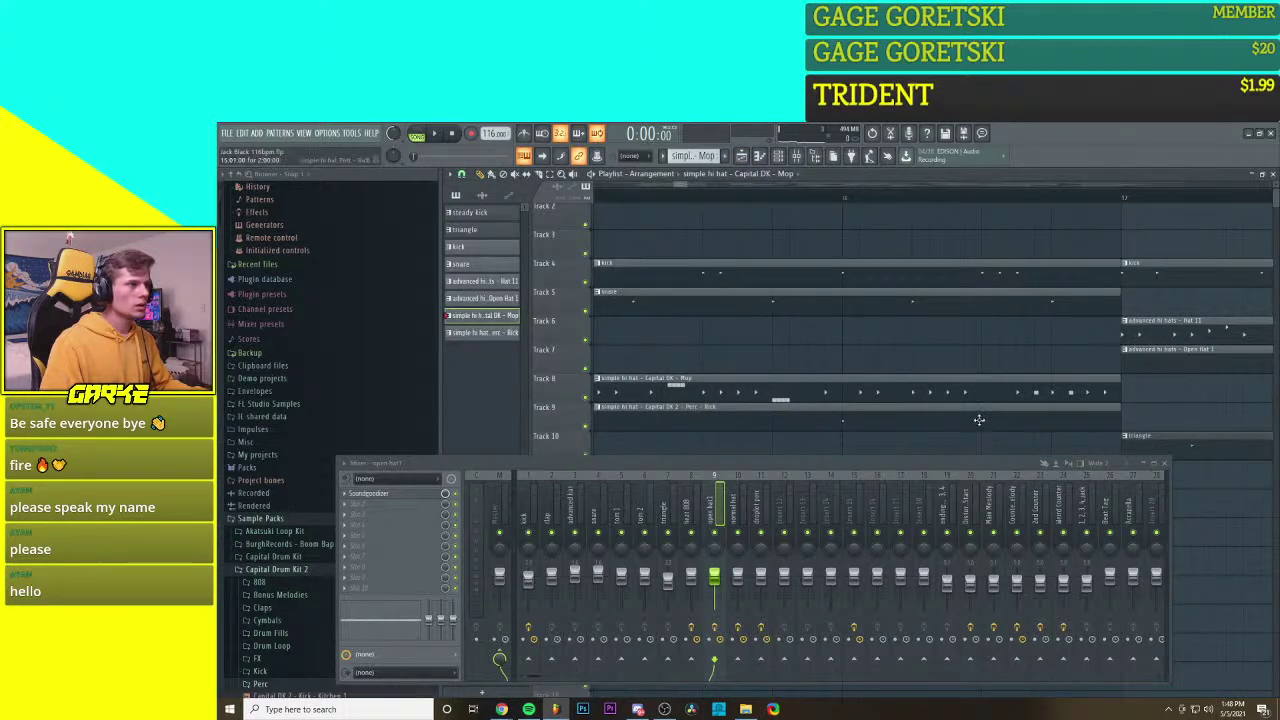
pyautogui.scroll(-3, 897, 437)
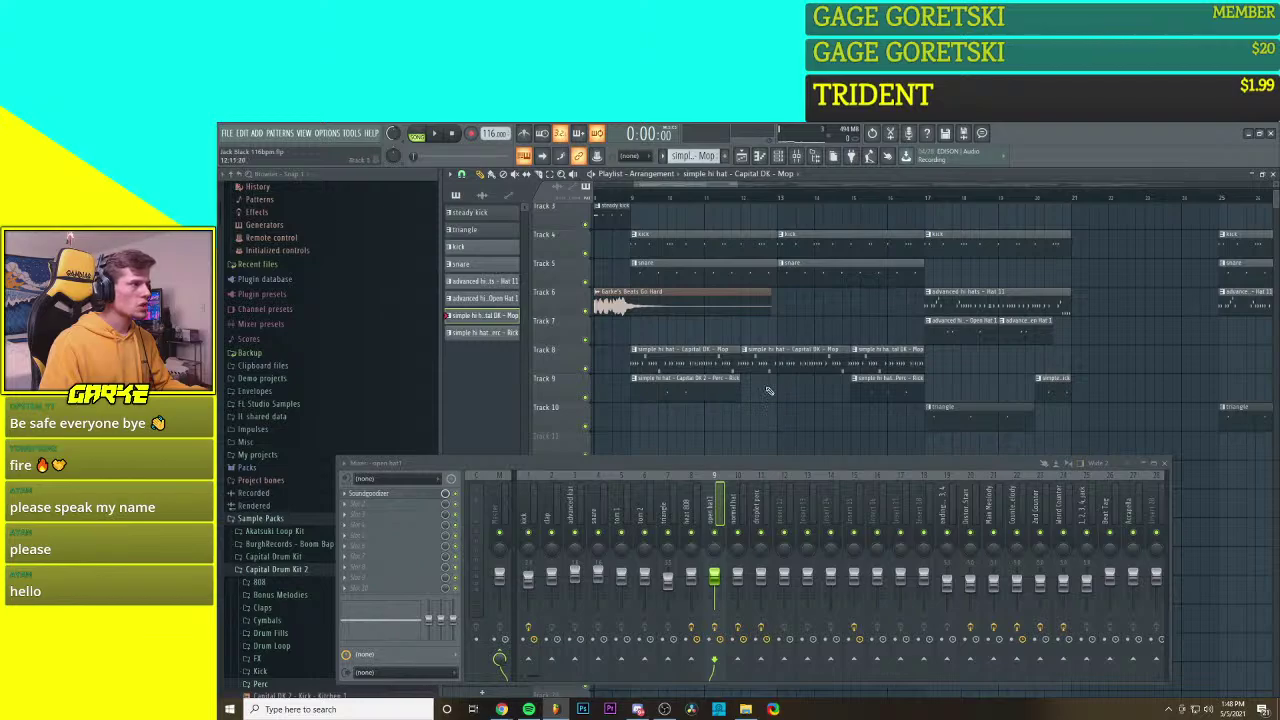
pyautogui.scroll(4, 933, 402)
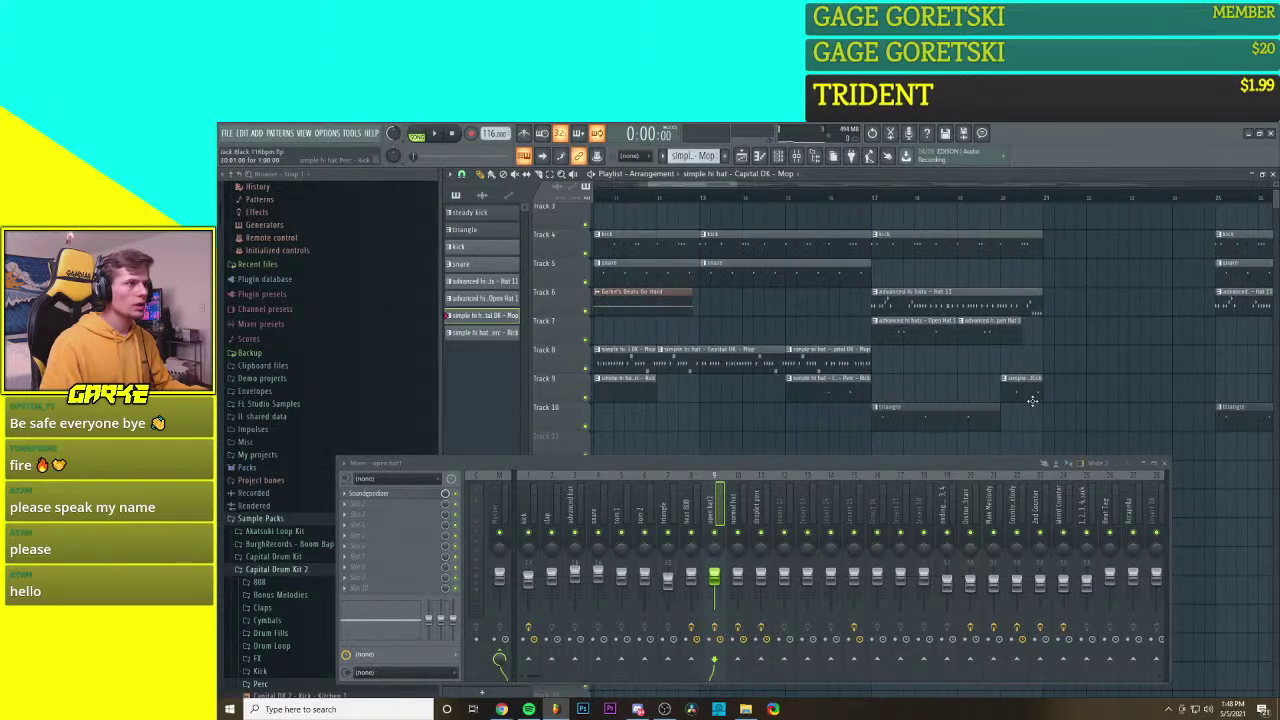
# Step: Trim the start of the Perc - Rick clip at bar 20 on Track 9 by five steps and move the clip two steps earlier
pyautogui.scroll(1, 1005, 417)
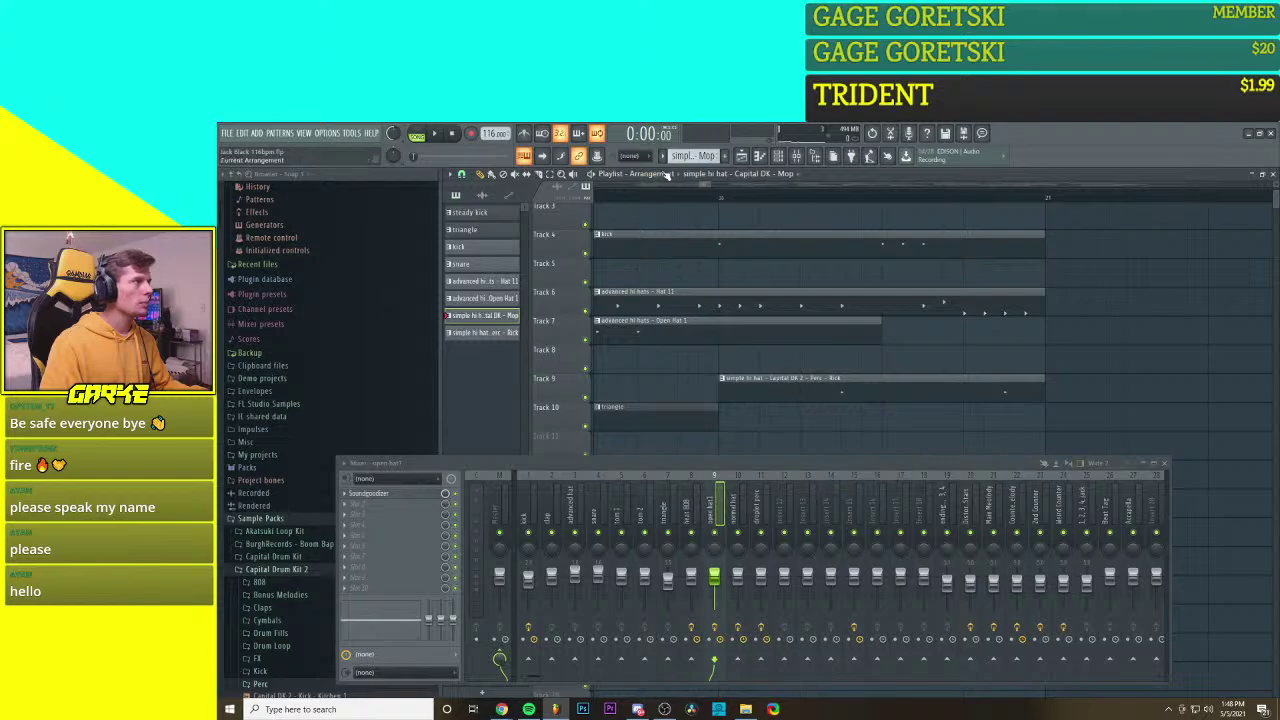
pyautogui.click(742, 158)
pyautogui.click(741, 158)
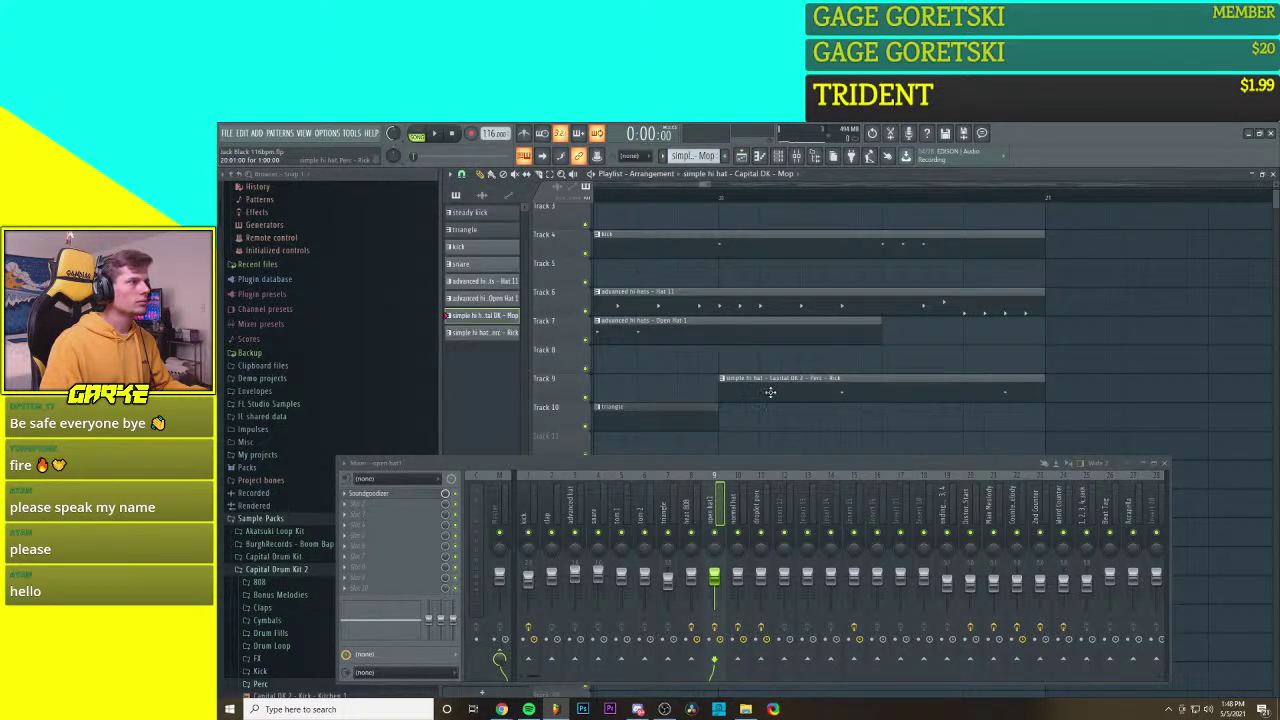
pyautogui.moveTo(727, 388); pyautogui.dragTo(818, 387)
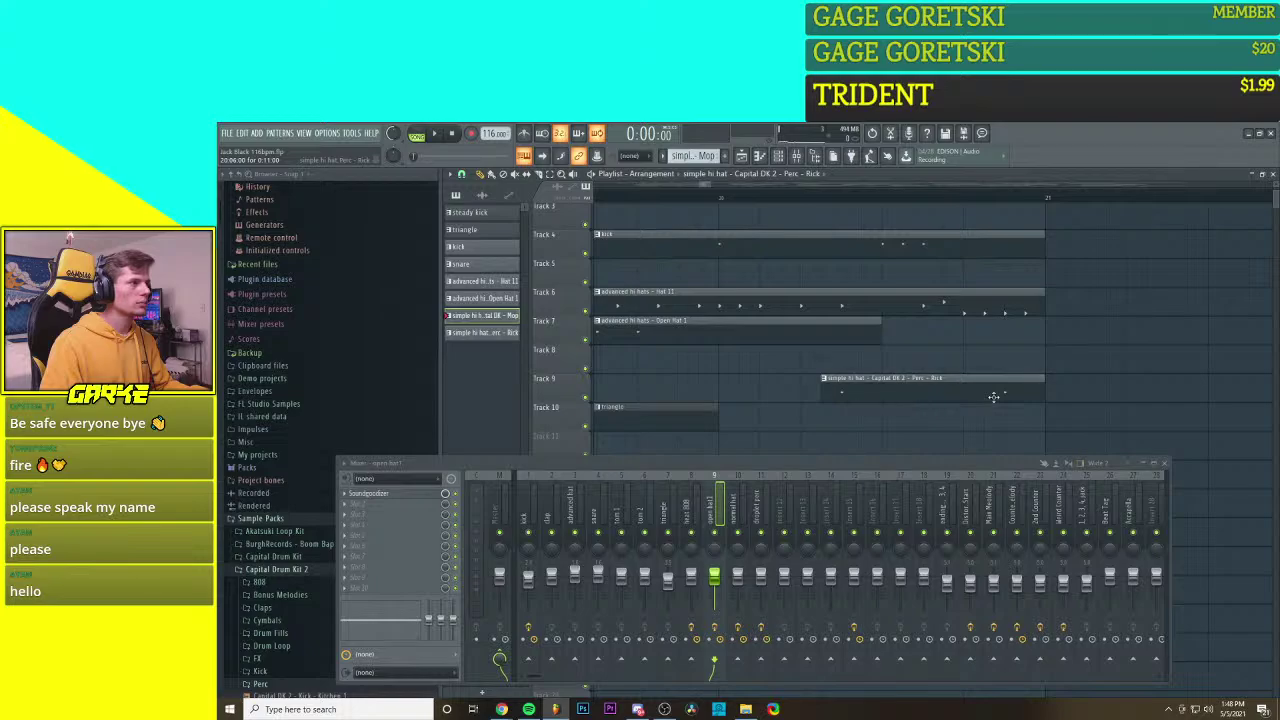
pyautogui.moveTo(1010, 392); pyautogui.dragTo(988, 408)
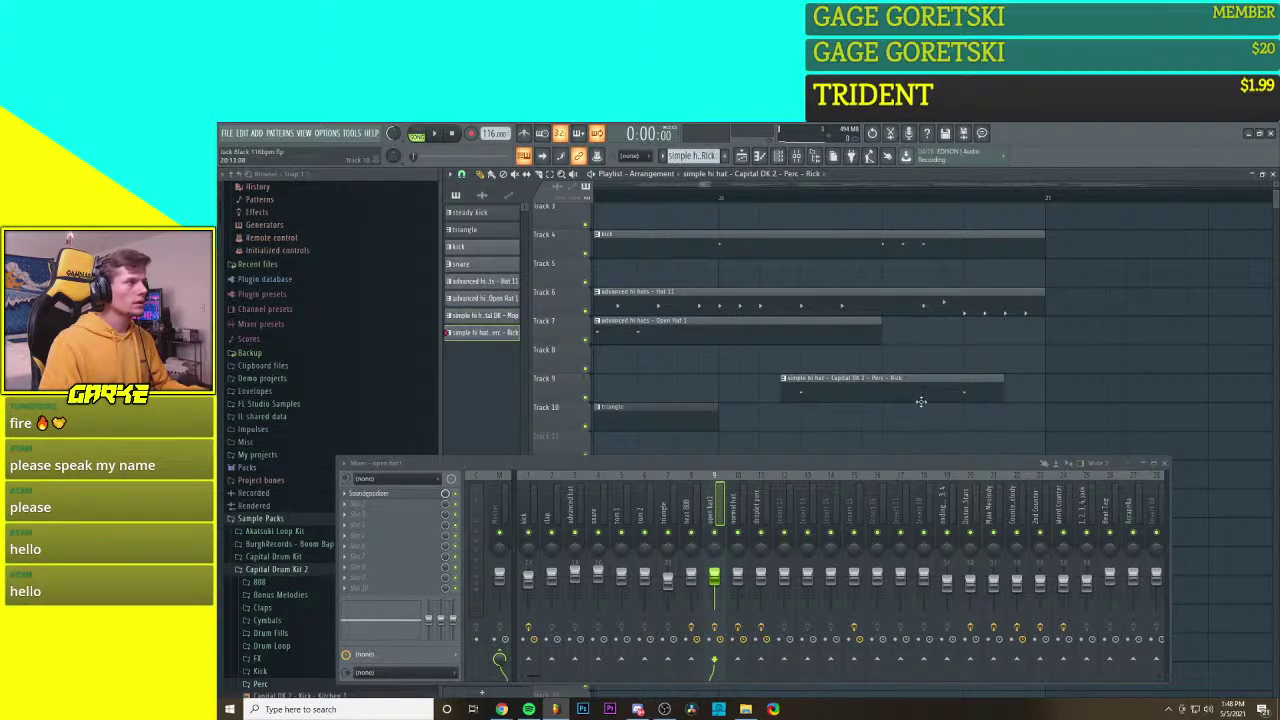
# Step: Move the Perc - Rick clip at bar 28 on Track 9 two steps earlier and trim its start to the third step of bar 28
pyautogui.scroll(-6, 898, 417)
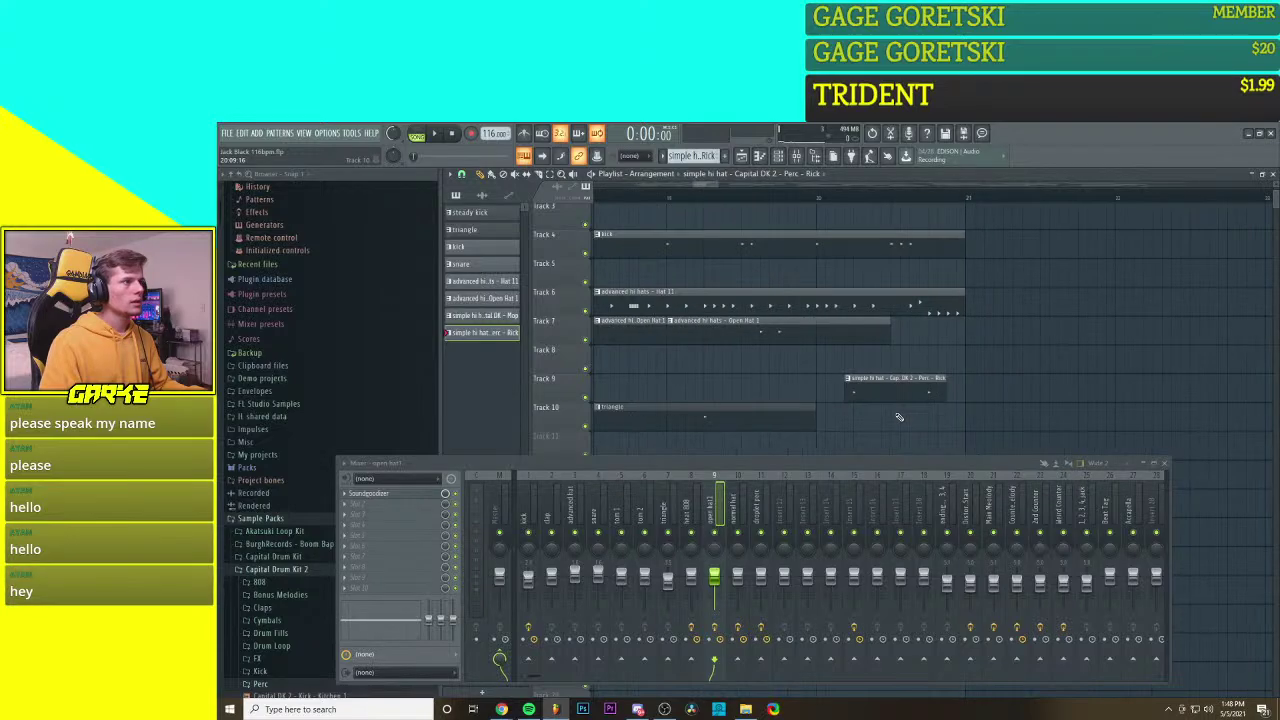
pyautogui.scroll(-4, 1137, 437)
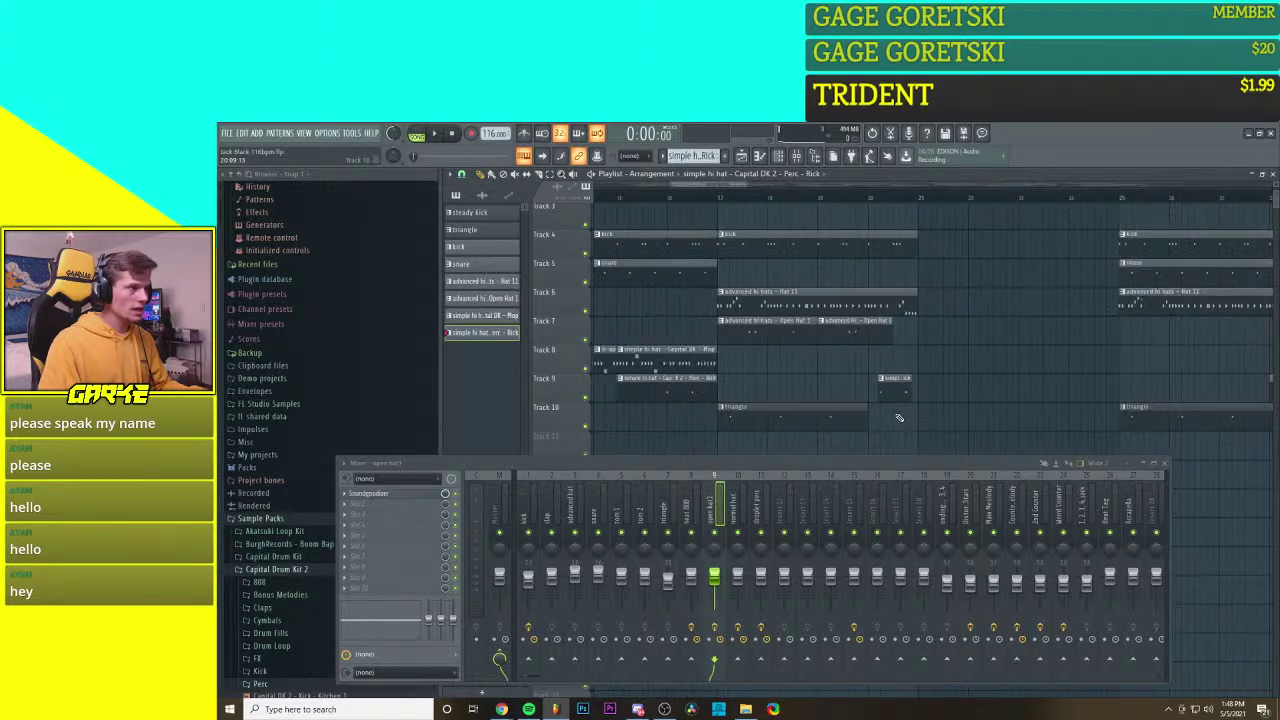
pyautogui.scroll(2, 1000, 425)
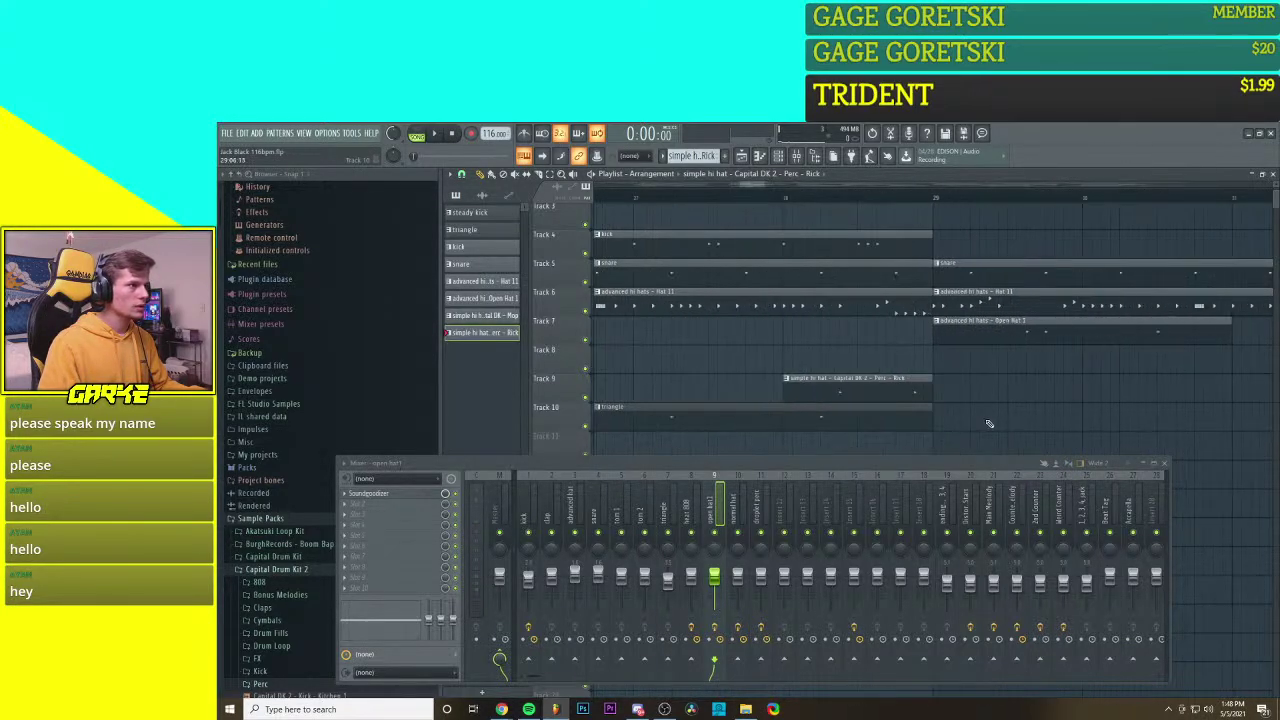
pyautogui.moveTo(913, 404); pyautogui.dragTo(897, 397)
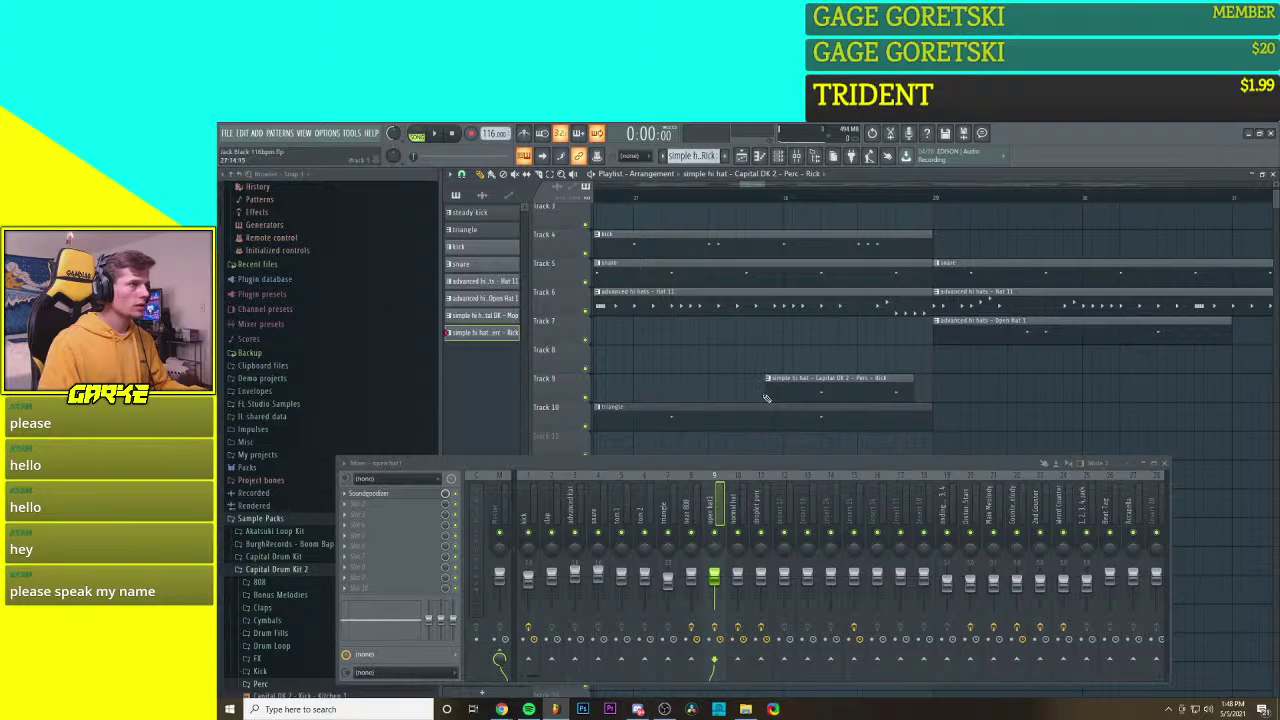
pyautogui.scroll(-5, 933, 423)
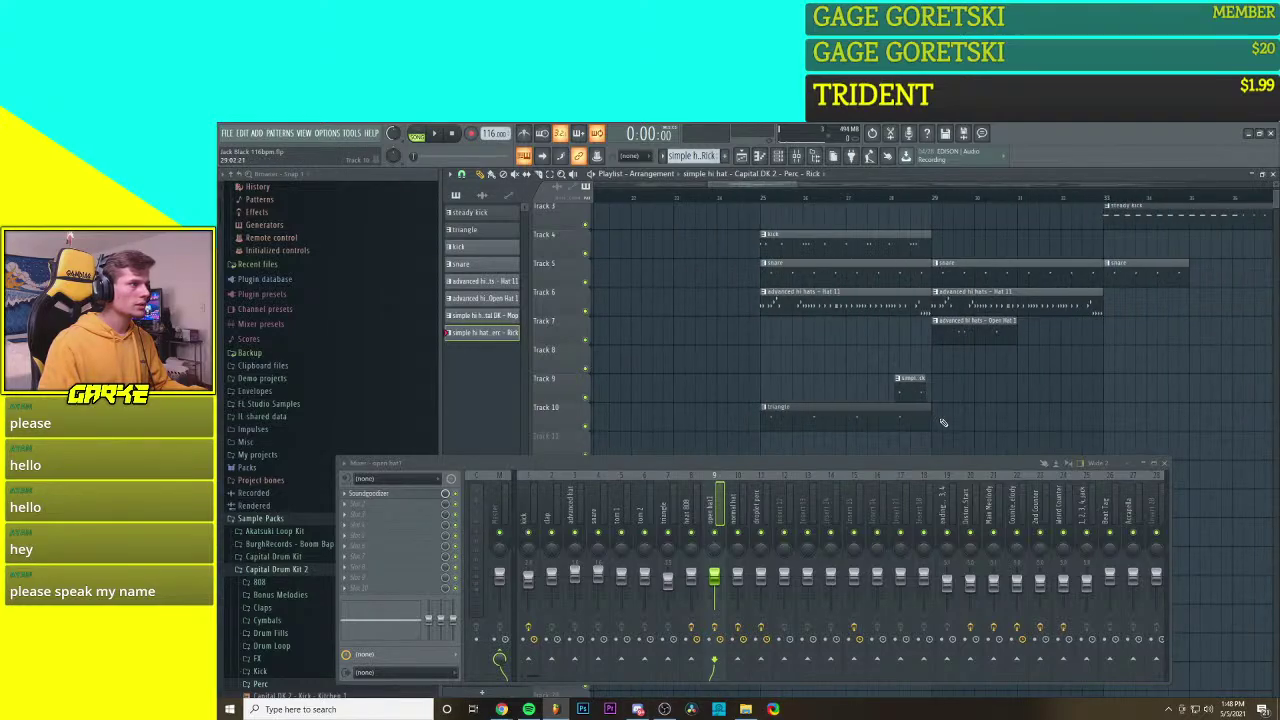
# Step: Examine the placement of the Perc - Rick, Mop, open hat and triangle clips from bar 37 to the end of the arrangement
pyautogui.scroll(3, 1188, 433)
pyautogui.scroll(2, 998, 442)
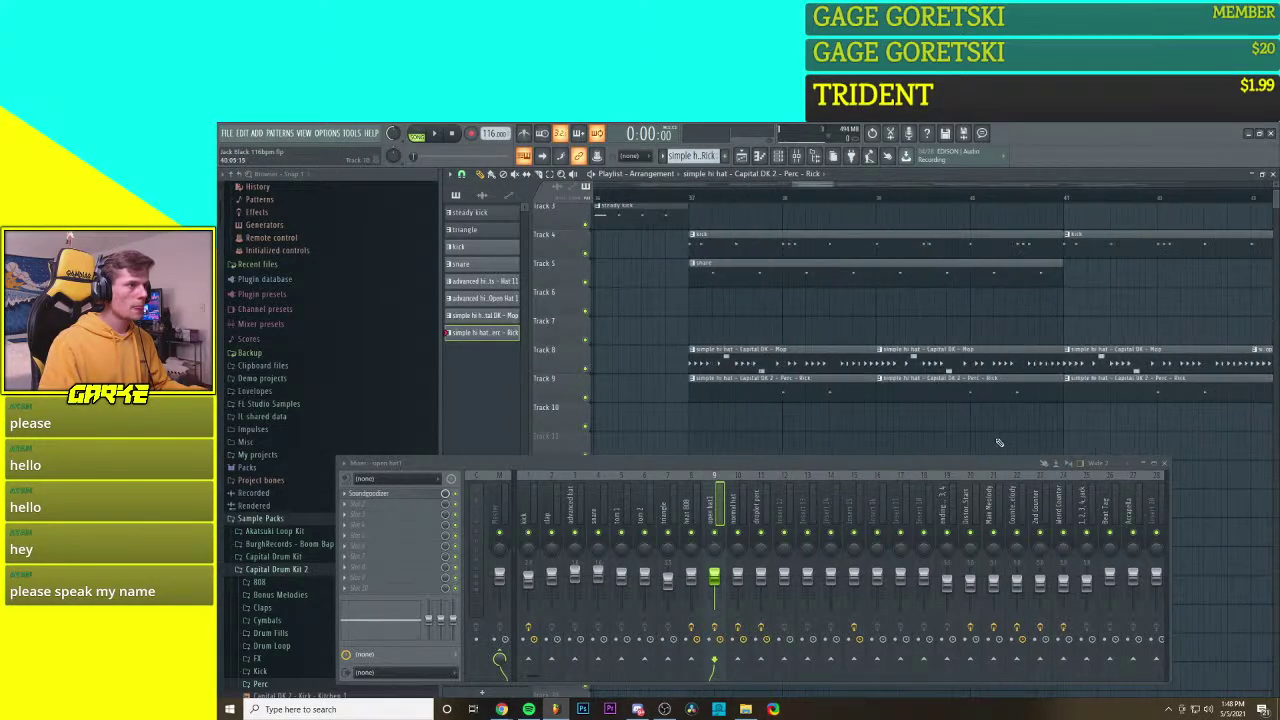
pyautogui.scroll(-3, 1060, 436)
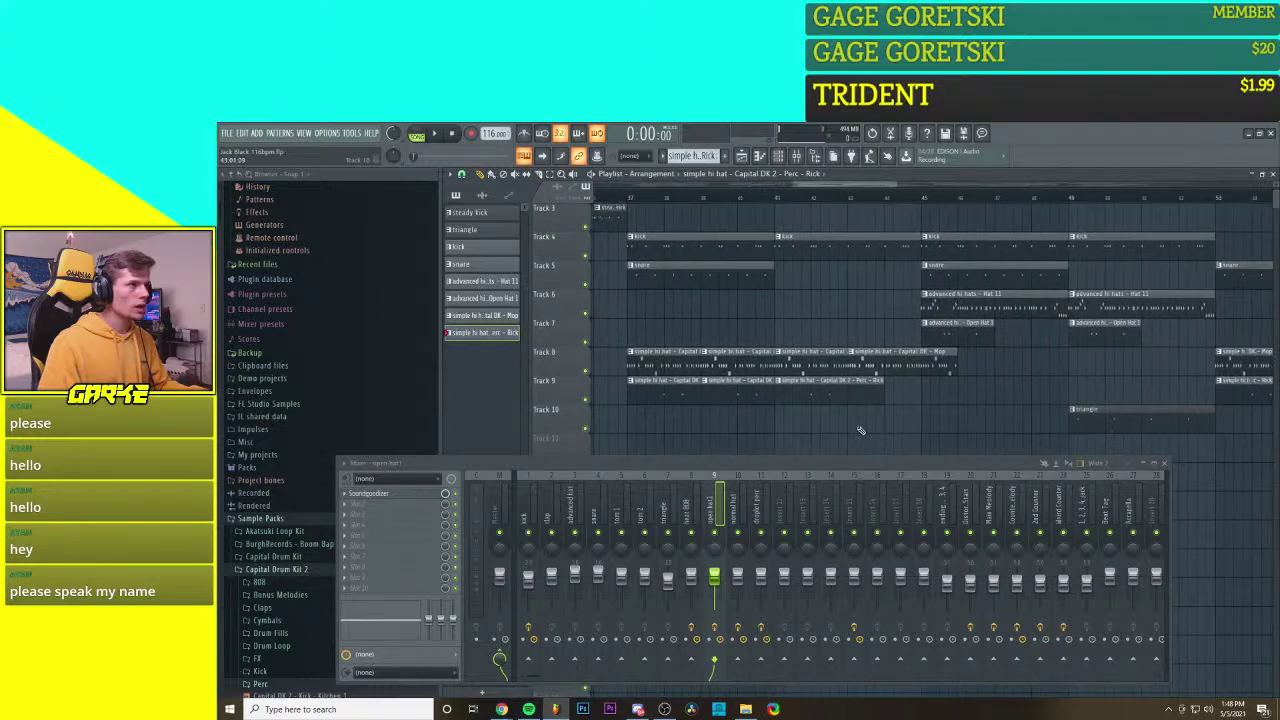
pyautogui.moveTo(911, 421); pyautogui.dragTo(828, 419)
pyautogui.moveTo(1069, 418); pyautogui.dragTo(932, 422)
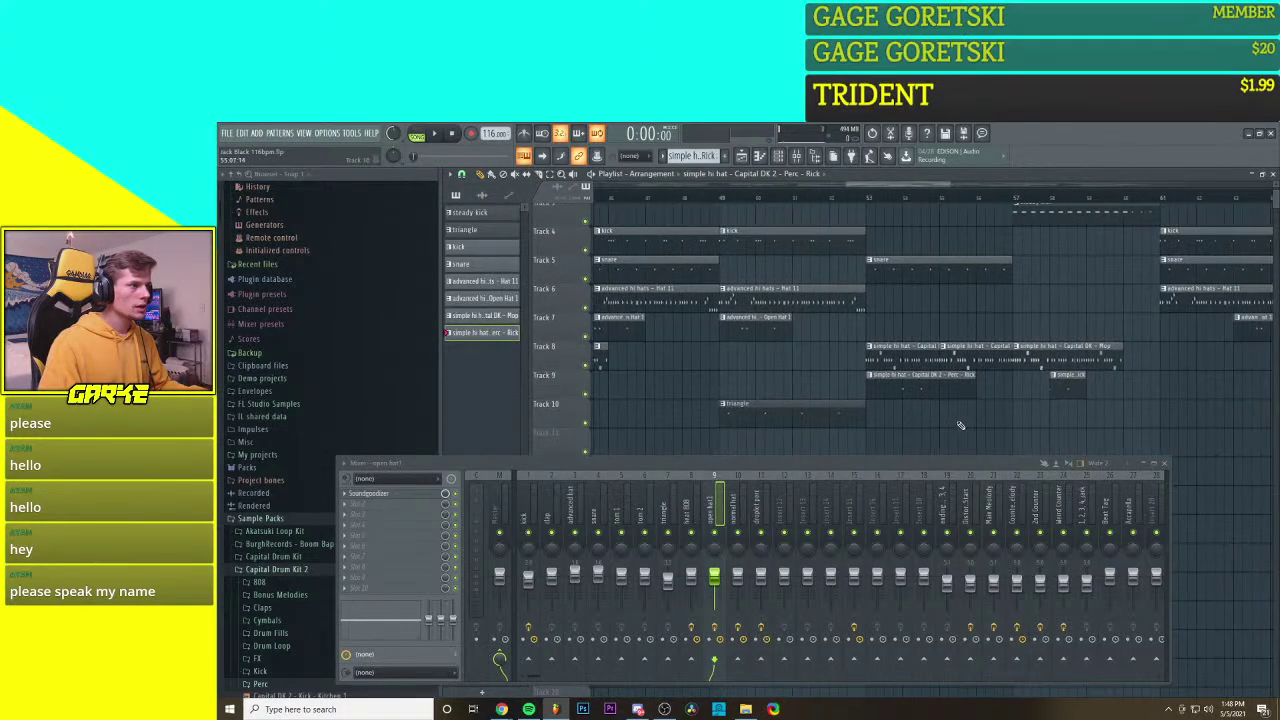
pyautogui.hscroll(5, 1060, 432)
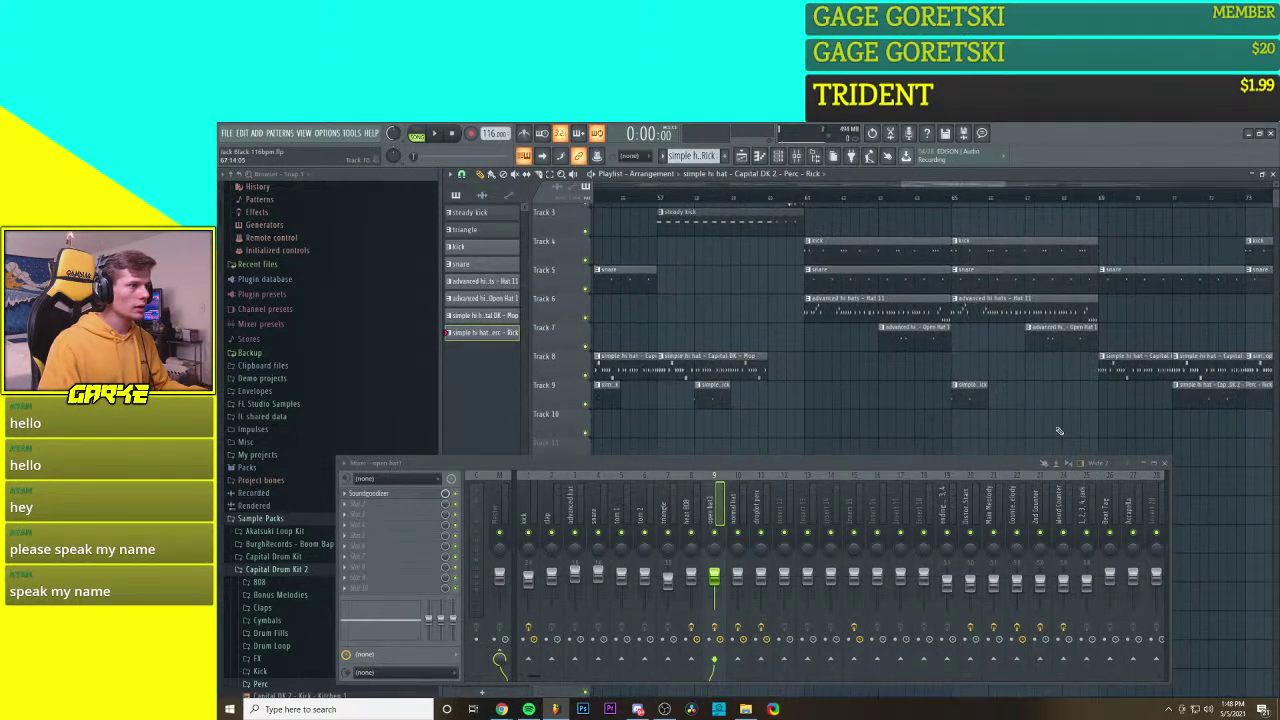
pyautogui.scroll(4, 976, 433)
pyautogui.scroll(-3, 978, 433)
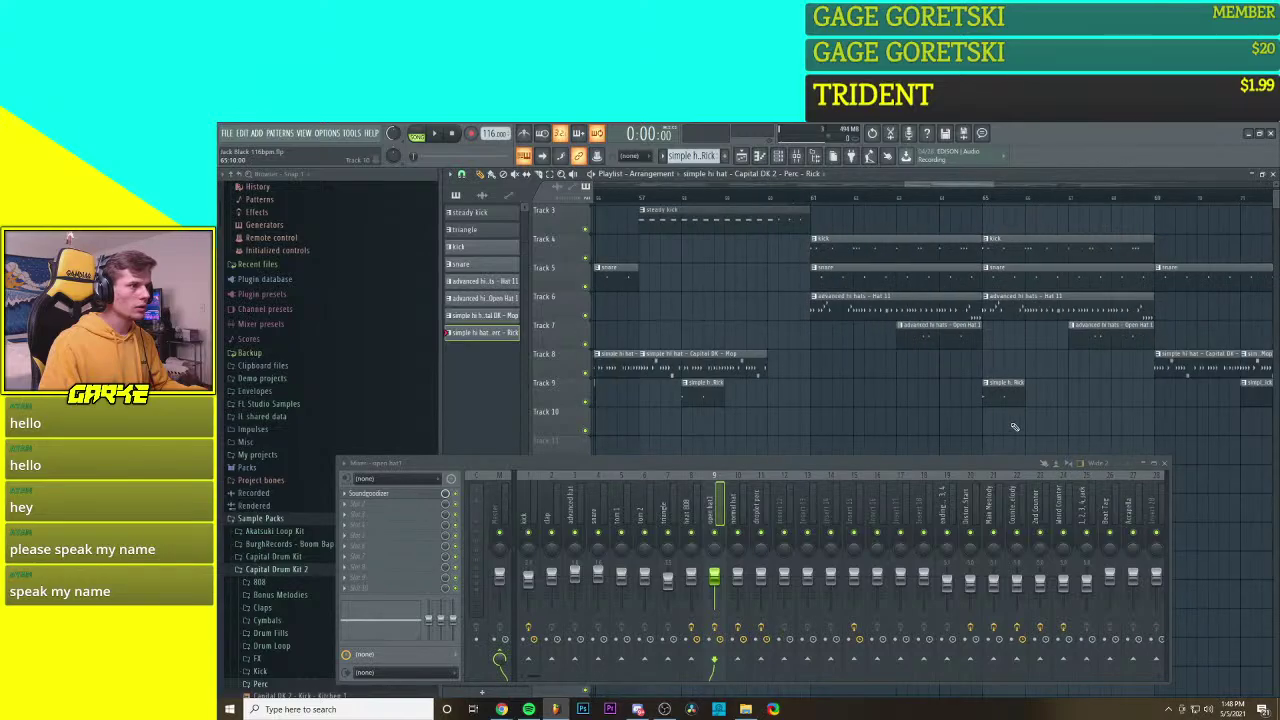
pyautogui.moveTo(1080, 418); pyautogui.dragTo(945, 414)
pyautogui.hscroll(3, 960, 415)
pyautogui.moveTo(1052, 416); pyautogui.dragTo(921, 417)
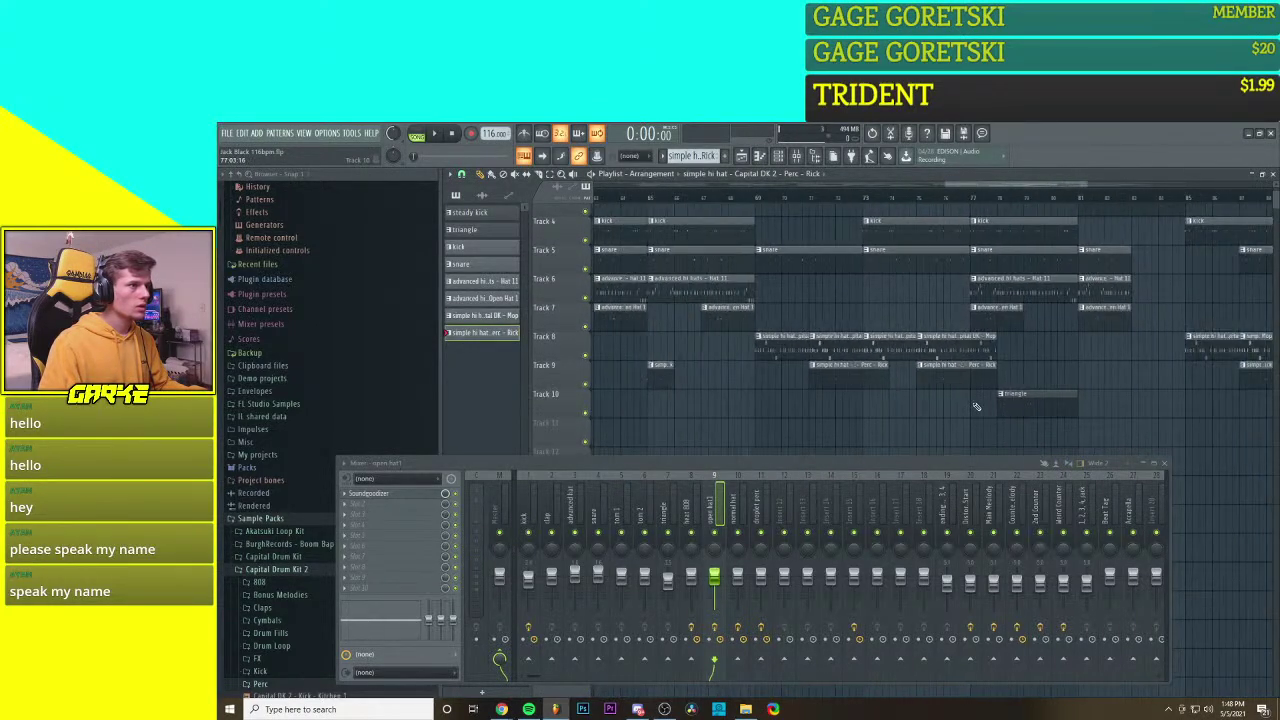
pyautogui.moveTo(1029, 417); pyautogui.dragTo(961, 421)
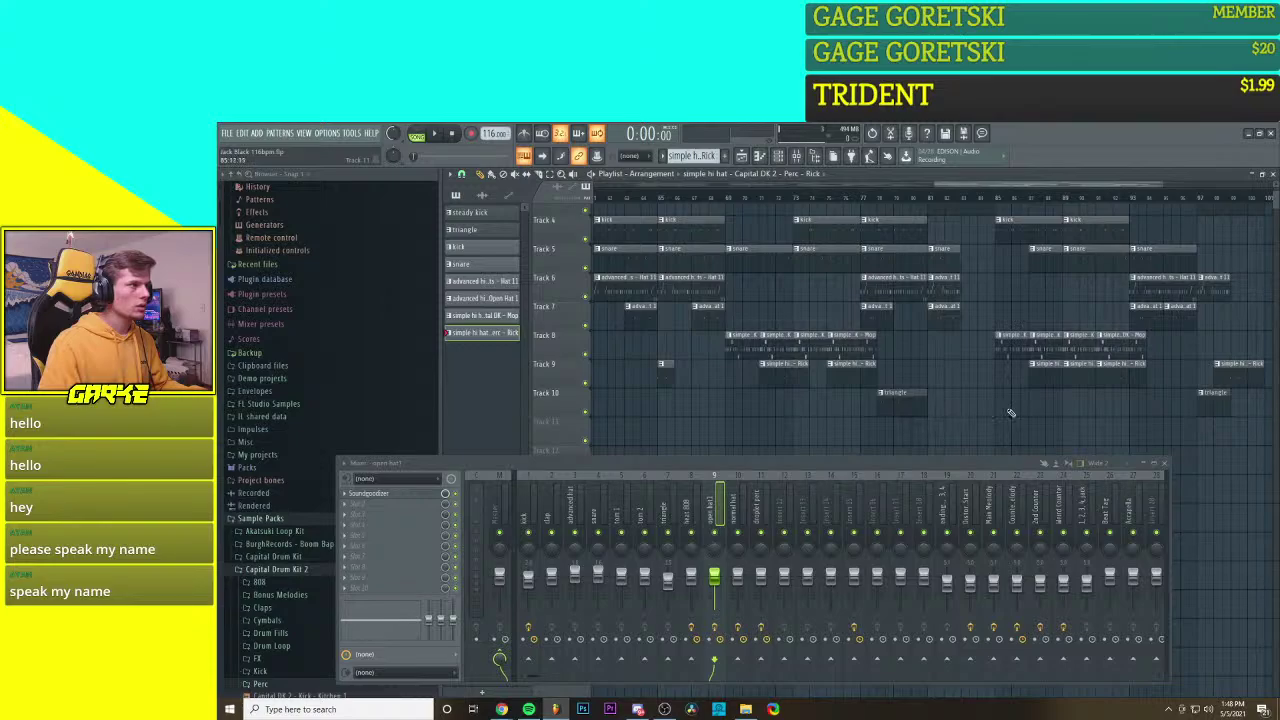
pyautogui.moveTo(1095, 407); pyautogui.dragTo(811, 419)
pyautogui.scroll(3, 811, 419)
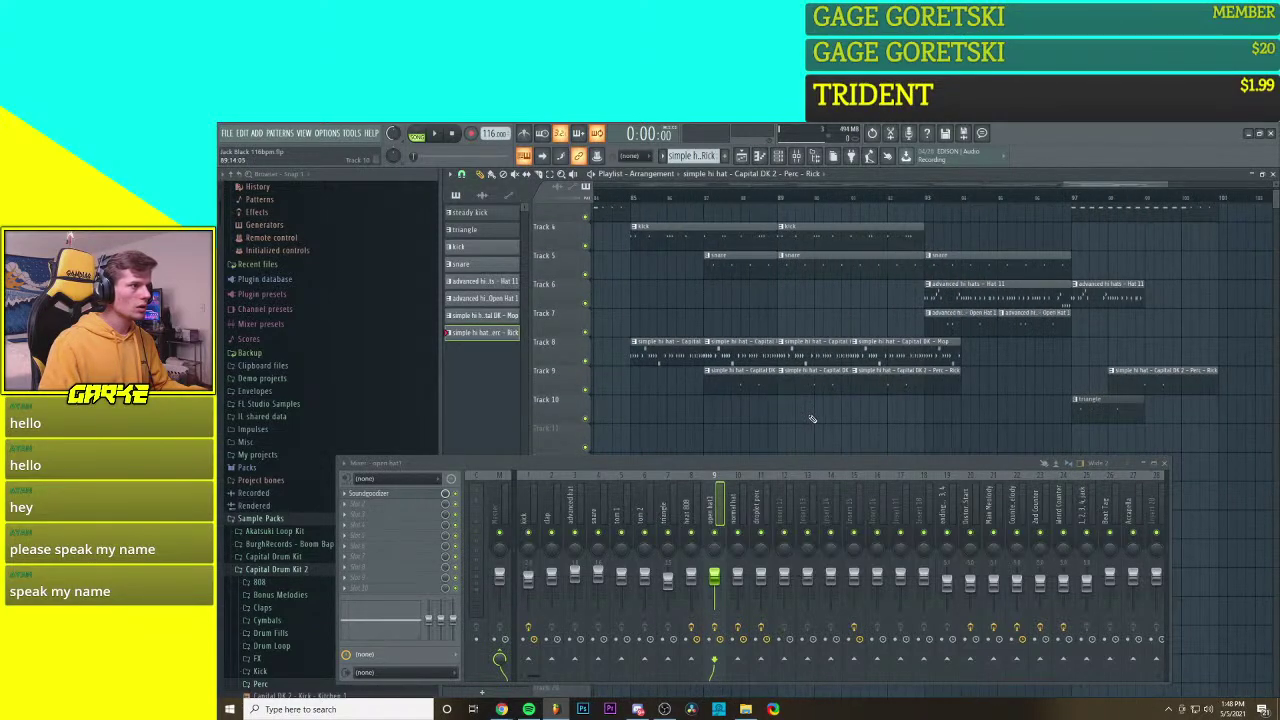
pyautogui.scroll(2, 816, 418)
# Step: Play the section from bar 25 to about 0:57 to audition the shifted Perc - Rick clip at bar 28
pyautogui.scroll(-4, 838, 419)
pyautogui.moveTo(834, 420); pyautogui.dragTo(1075, 412)
pyautogui.moveTo(885, 418); pyautogui.dragTo(1078, 406)
pyautogui.moveTo(855, 412); pyautogui.dragTo(1078, 402)
pyautogui.moveTo(900, 408); pyautogui.dragTo(1172, 400)
pyautogui.moveTo(909, 407); pyautogui.dragTo(1110, 402)
pyautogui.scroll(6, 964, 395)
pyautogui.scroll(2, 887, 364)
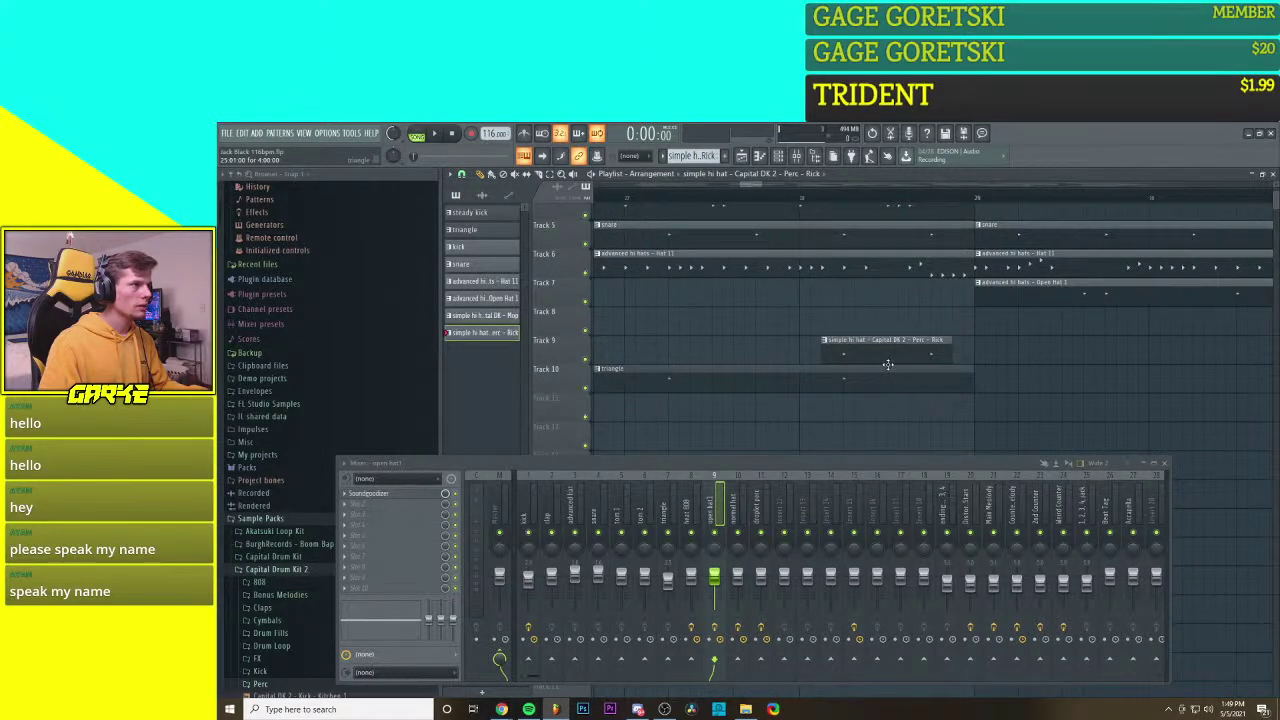
pyautogui.scroll(-4, 887, 364)
pyautogui.click(716, 193)
pyautogui.scroll(2, 914, 368)
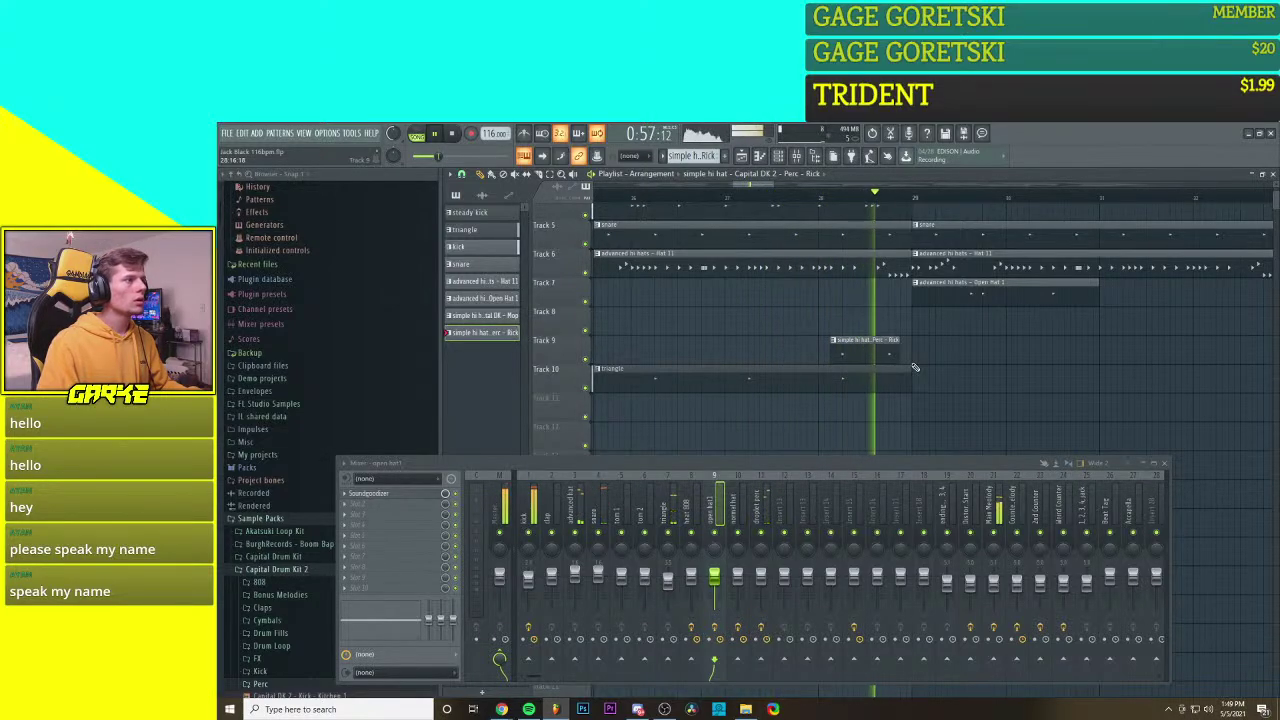
pyautogui.press('space')
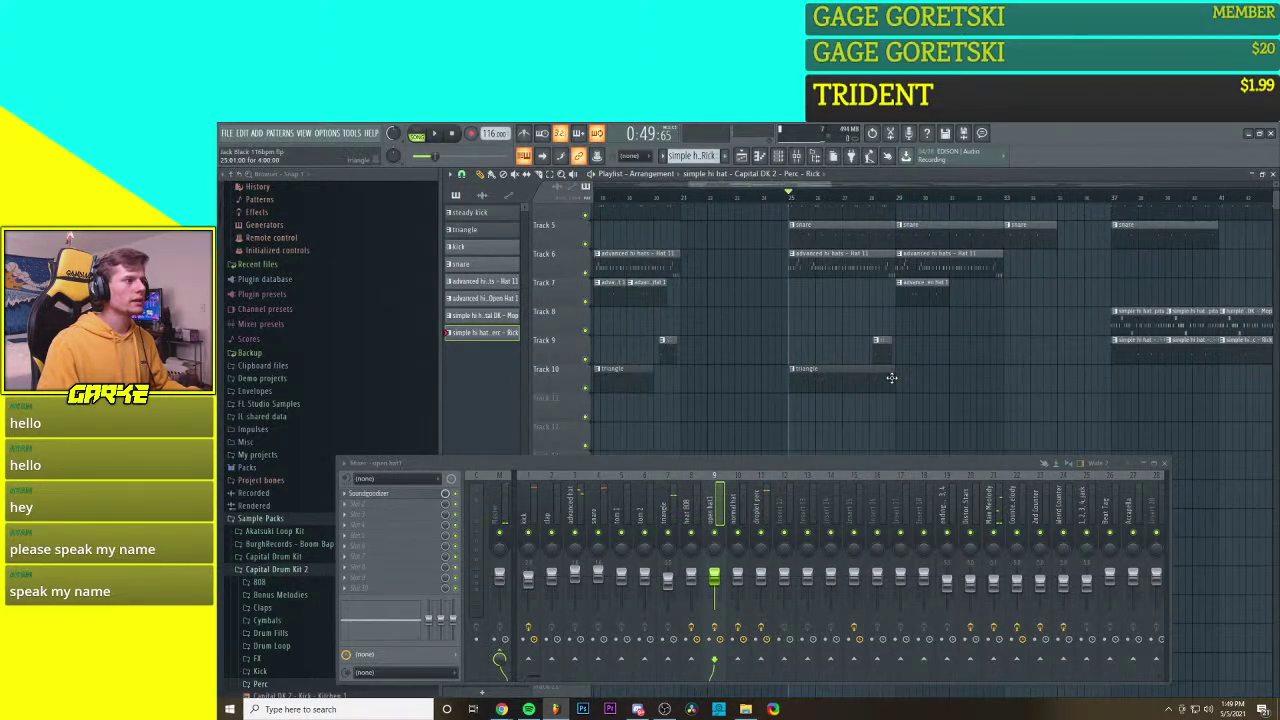
# Step: Review the clip layout across the whole arrangement from Track 1 to Track 10, looking for sections that need more variation
pyautogui.scroll(-3, 891, 377)
pyautogui.scroll(-2, 885, 378)
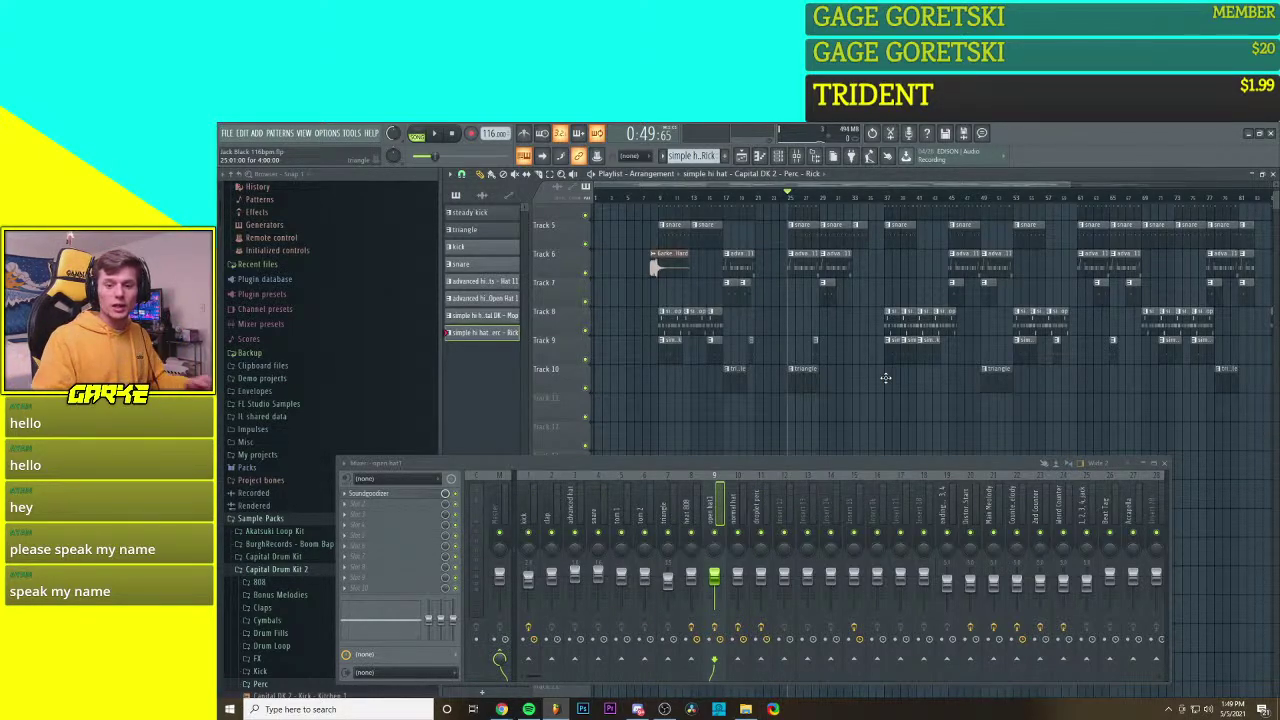
pyautogui.scroll(-2, 860, 382)
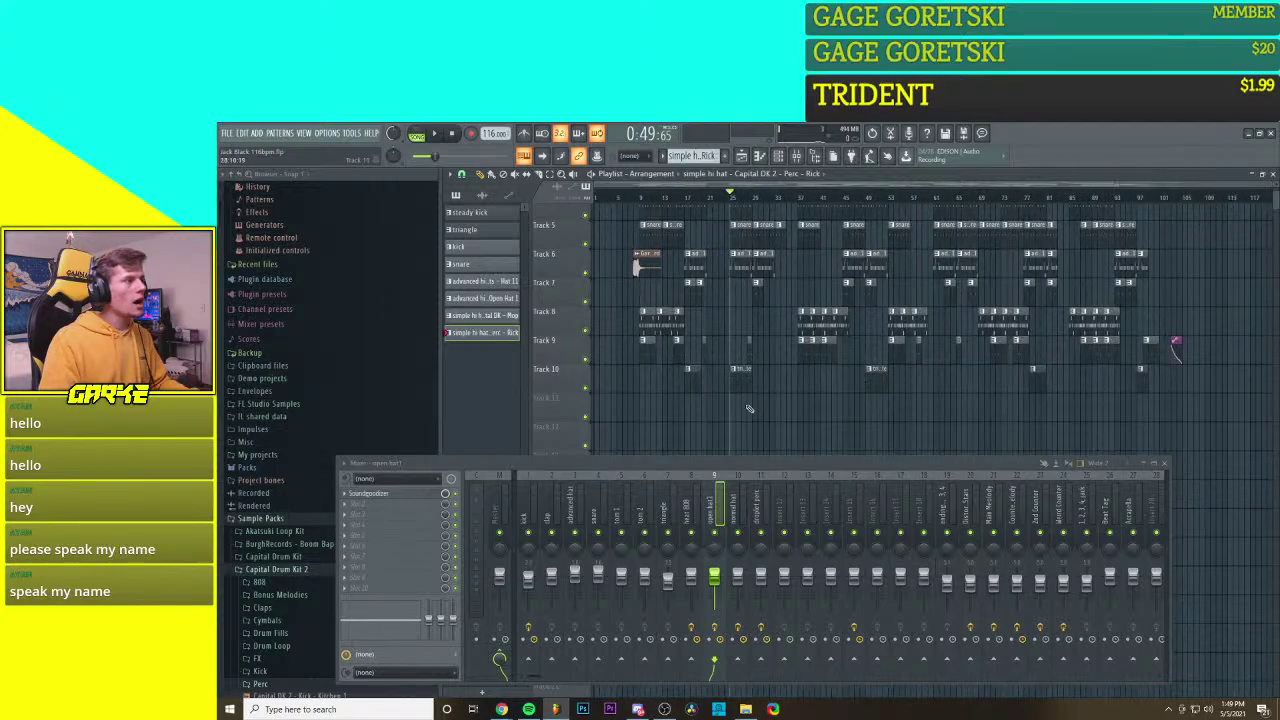
pyautogui.scroll(3, 727, 407)
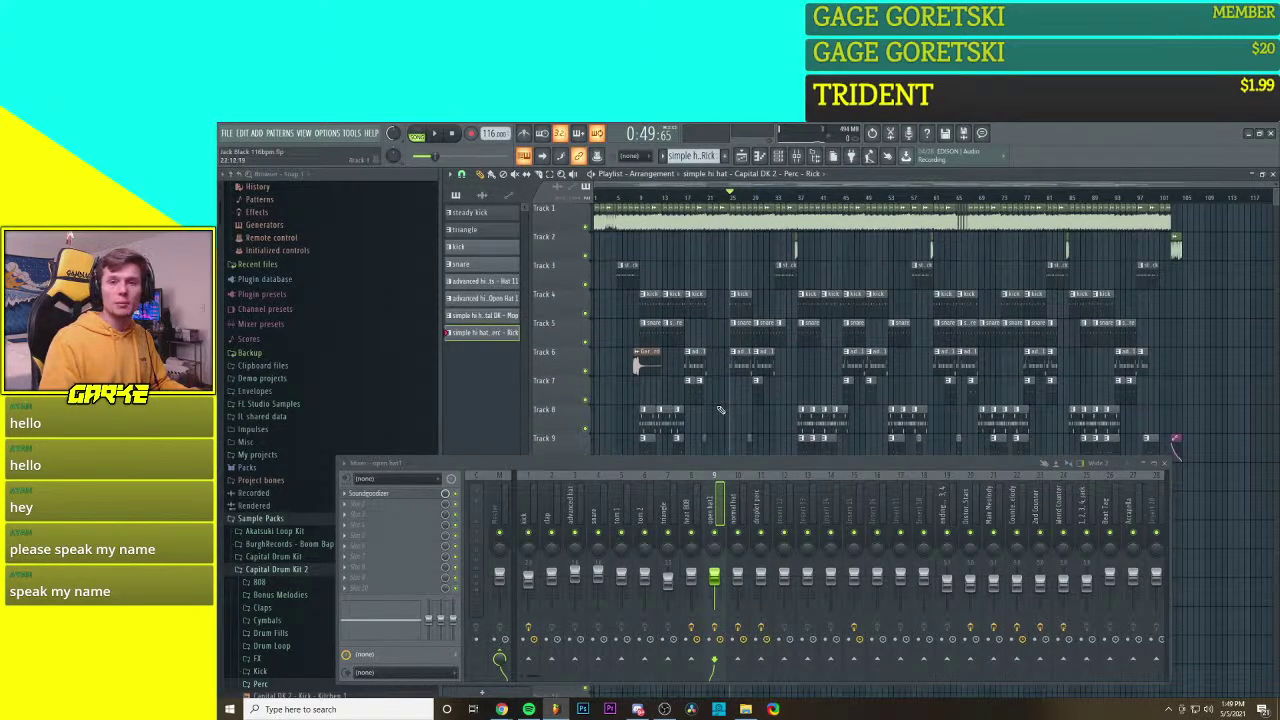
pyautogui.scroll(-2, 727, 400)
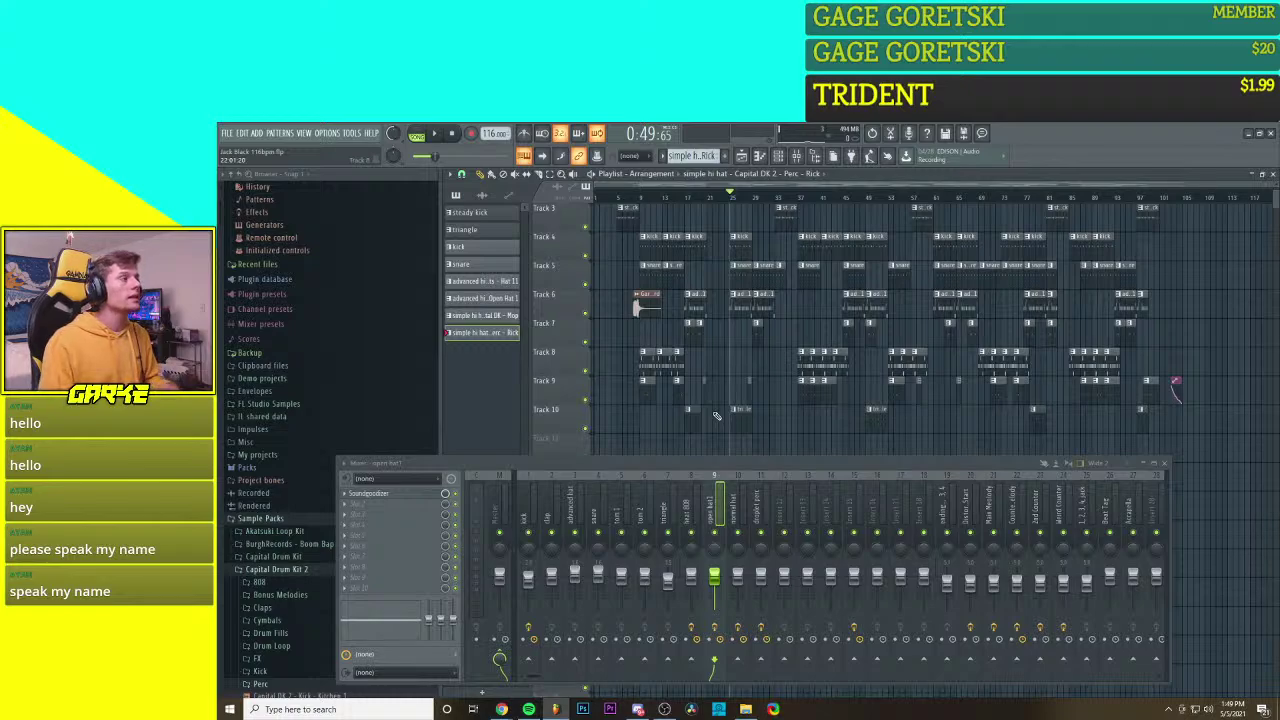
pyautogui.press('space')
pyautogui.scroll(2, 700, 290)
pyautogui.scroll(2, 728, 311)
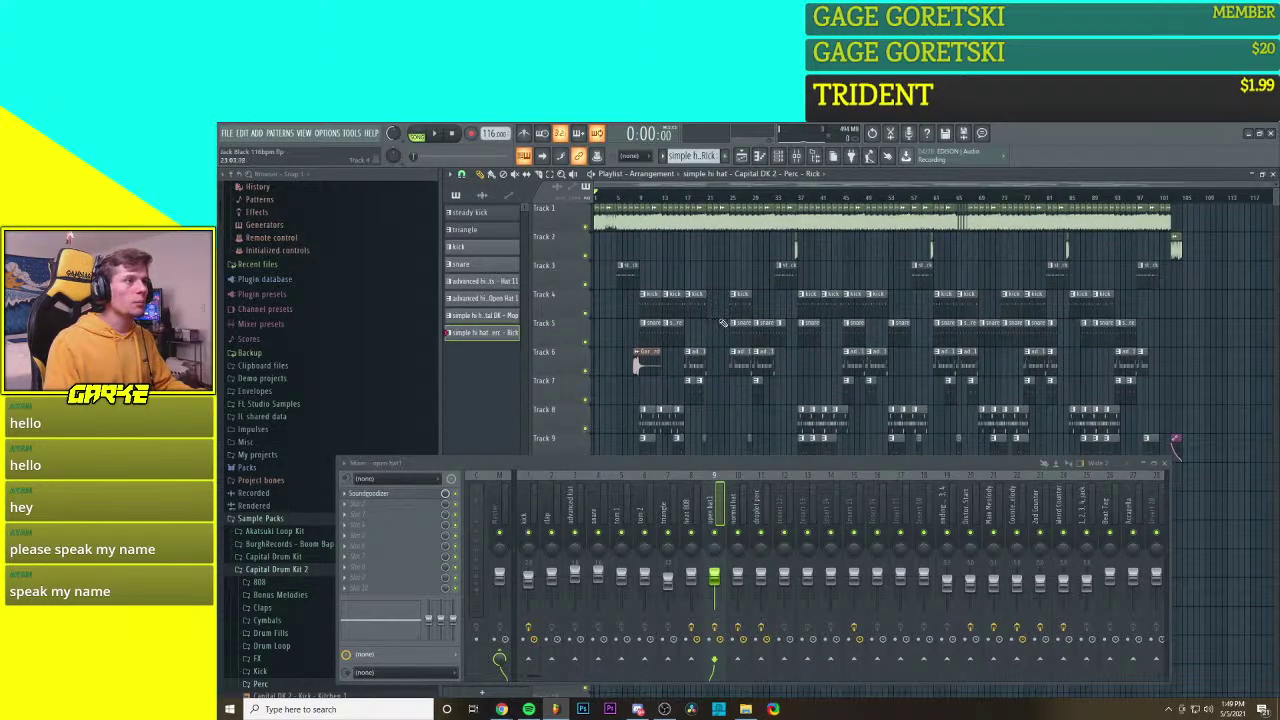
pyautogui.scroll(-2, 724, 322)
pyautogui.scroll(2, 728, 355)
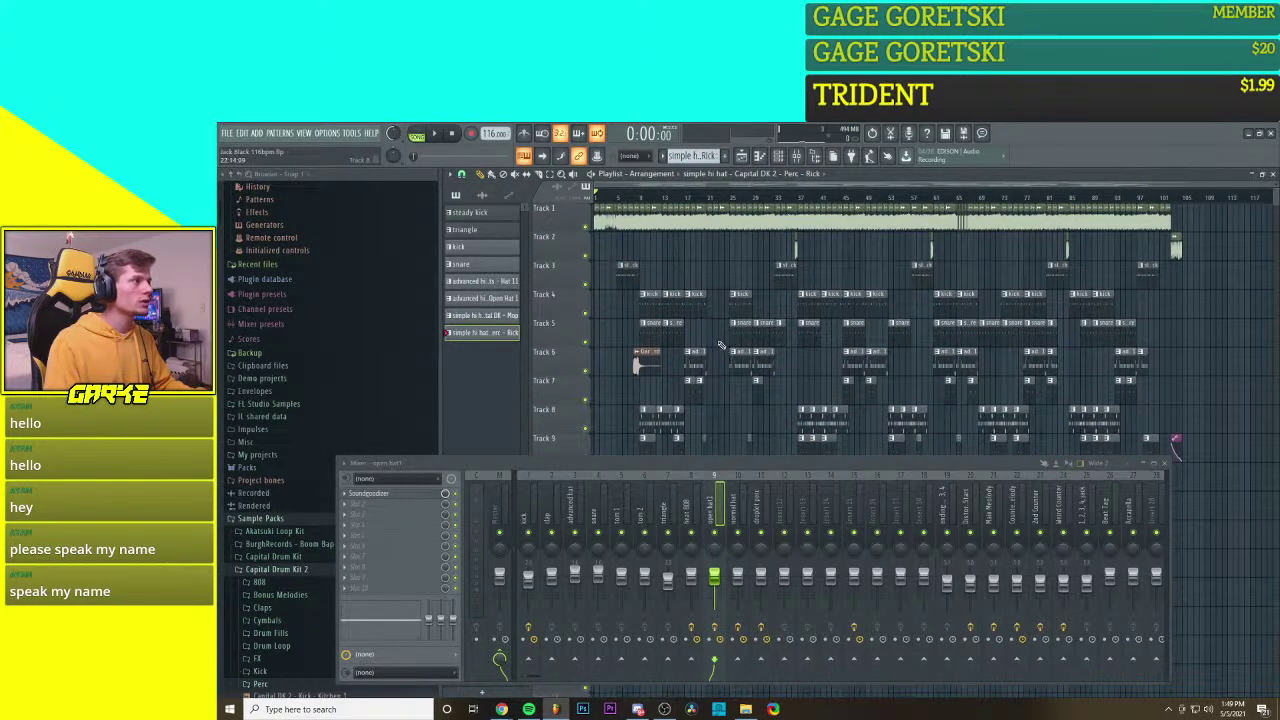
pyautogui.scroll(-2, 719, 340)
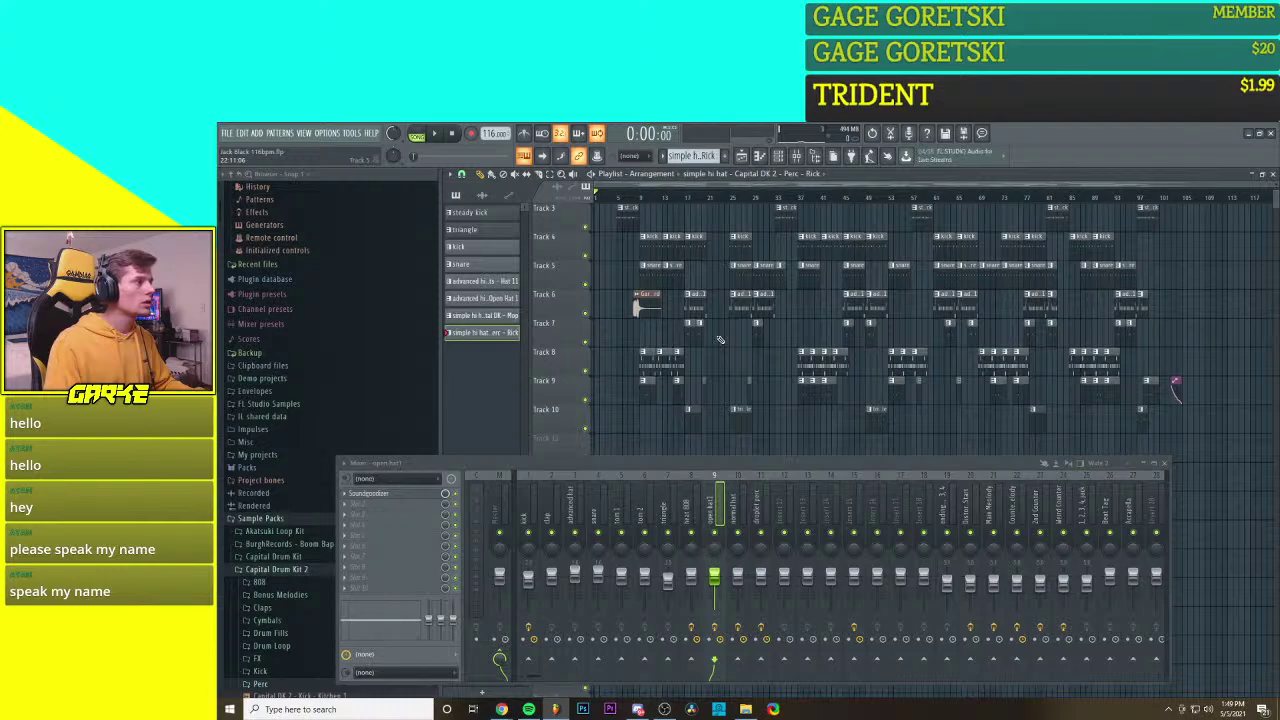
pyautogui.scroll(2, 719, 340)
# Step: Try an extra 1, 2, 3, 4 jack volume up clip on Track 2 at bars 31, 13 and 20, and remove it
pyautogui.scroll(5, 726, 318)
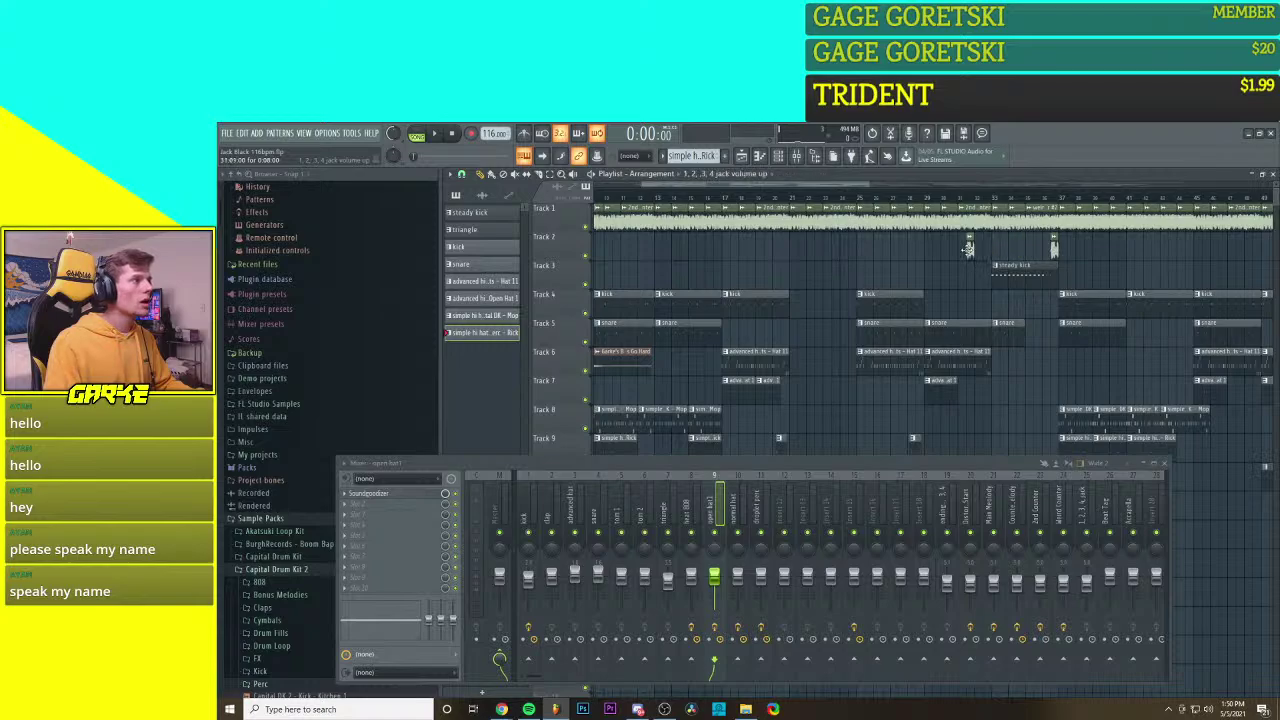
pyautogui.moveTo(784, 250); pyautogui.dragTo(784, 283)
pyautogui.scroll(-2, 667, 262)
pyautogui.scroll(2, 655, 281)
pyautogui.scroll(1, 655, 281)
pyautogui.scroll(-3, 785, 283)
pyautogui.scroll(2, 784, 283)
pyautogui.scroll(-1, 784, 283)
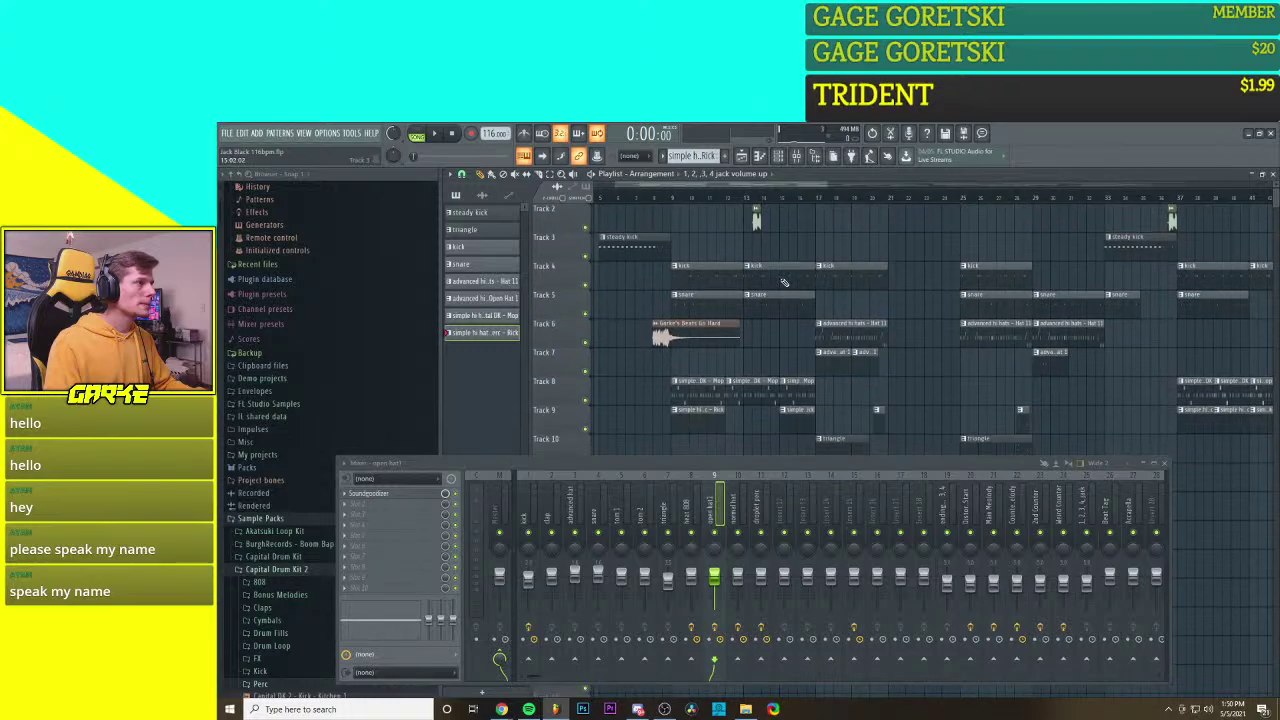
pyautogui.scroll(-3, 784, 283)
pyautogui.scroll(2, 785, 283)
pyautogui.scroll(-2, 784, 283)
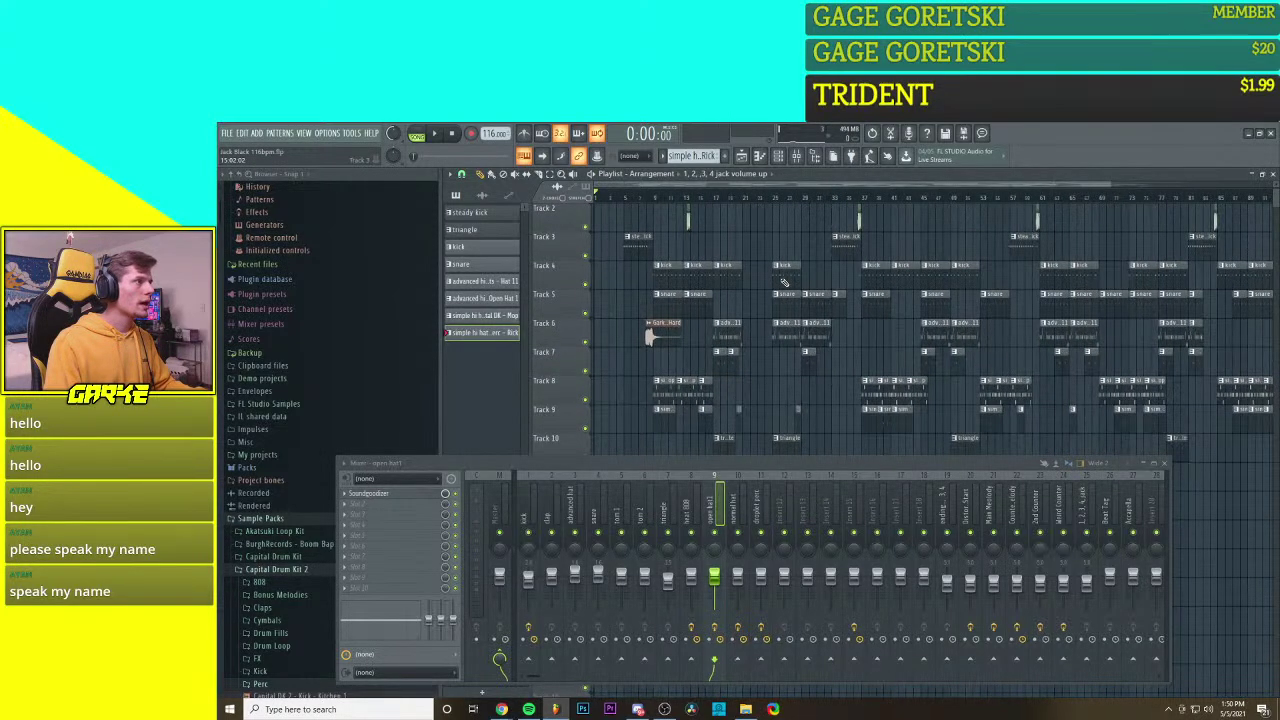
pyautogui.scroll(1, 744, 295)
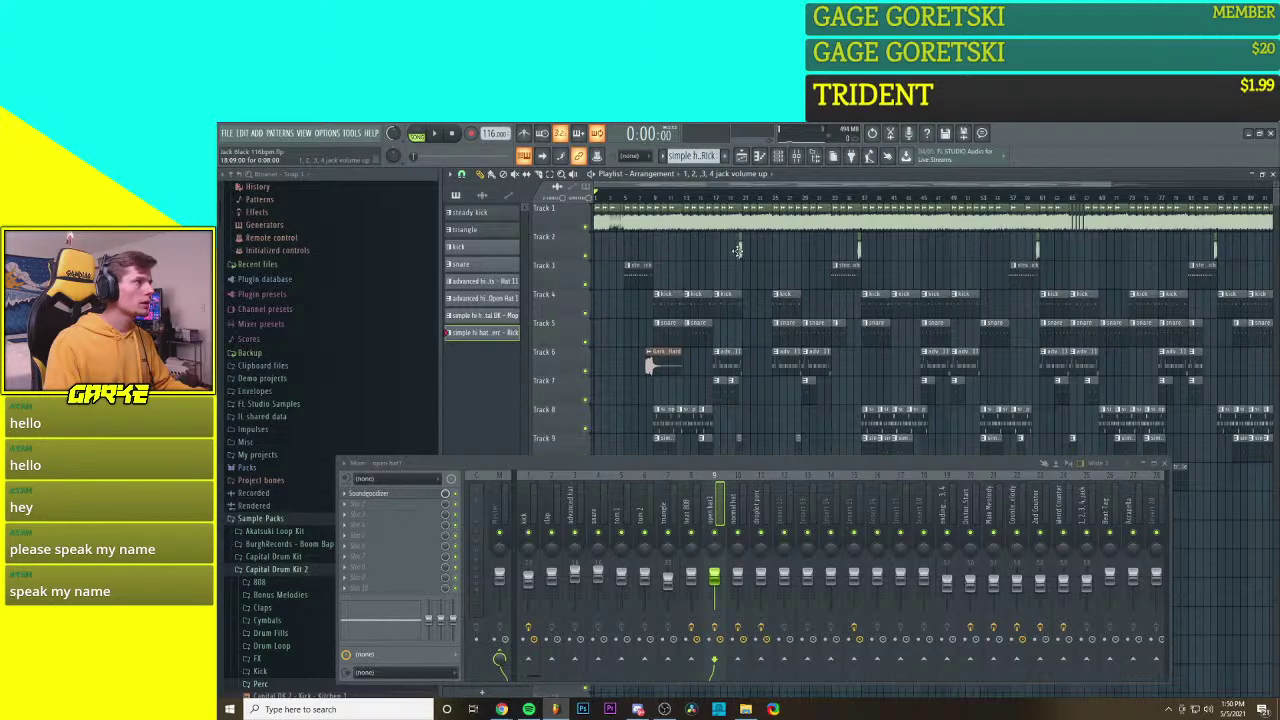
pyautogui.scroll(-1, 740, 275)
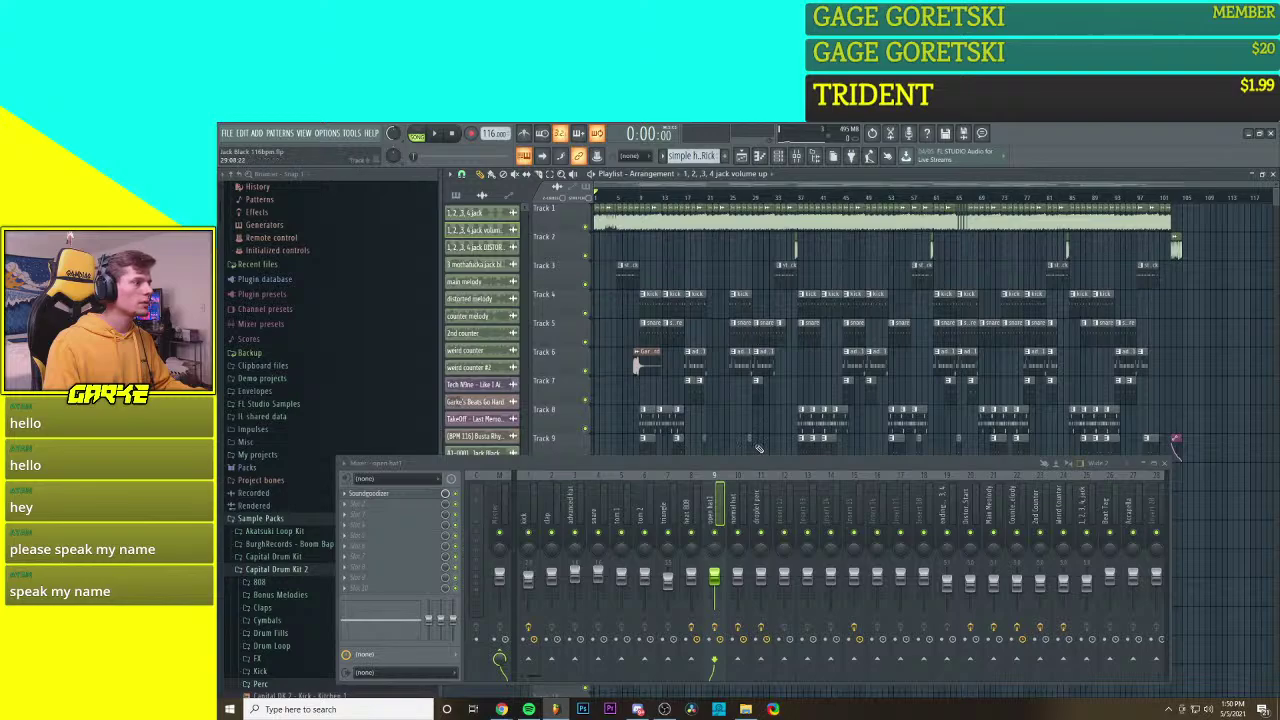
# Step: Check the effect slots of the ending 1, 2, 3, 4, droplet perc, normal hat and open hat1 mixer tracks and briefly run playback
pyautogui.click(940, 510)
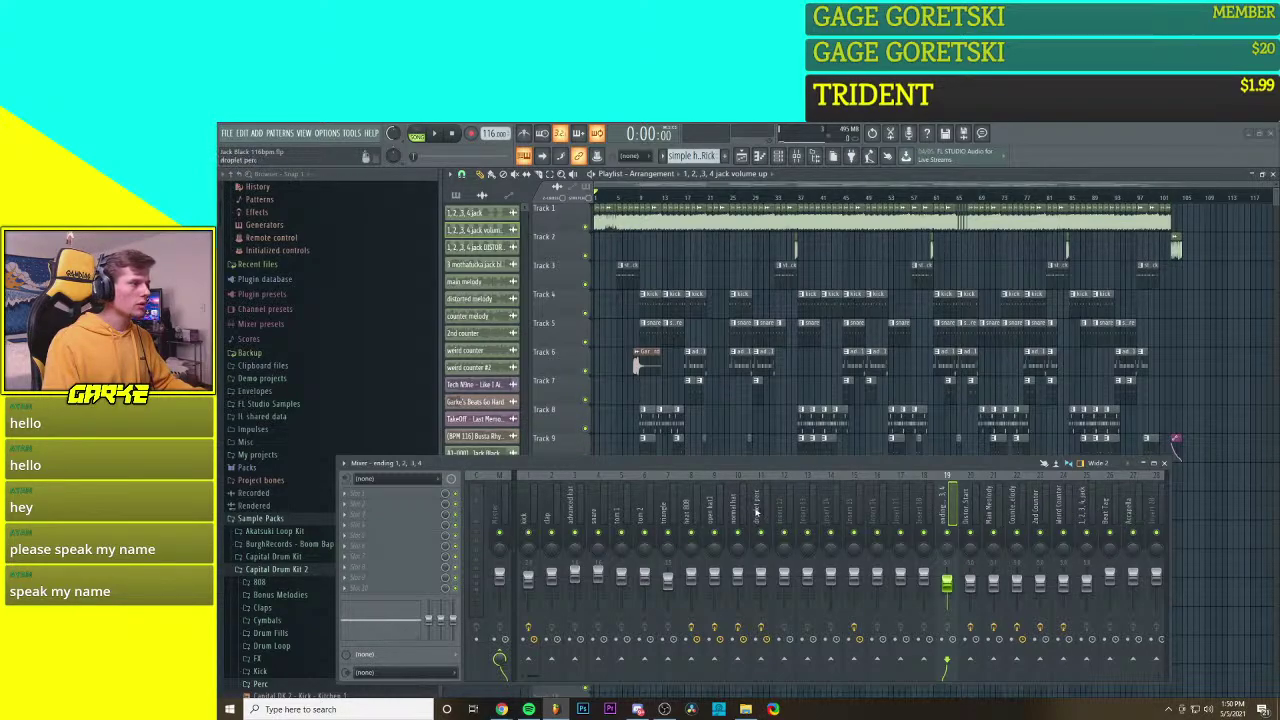
pyautogui.click(757, 512)
pyautogui.click(735, 510)
pyautogui.click(713, 510)
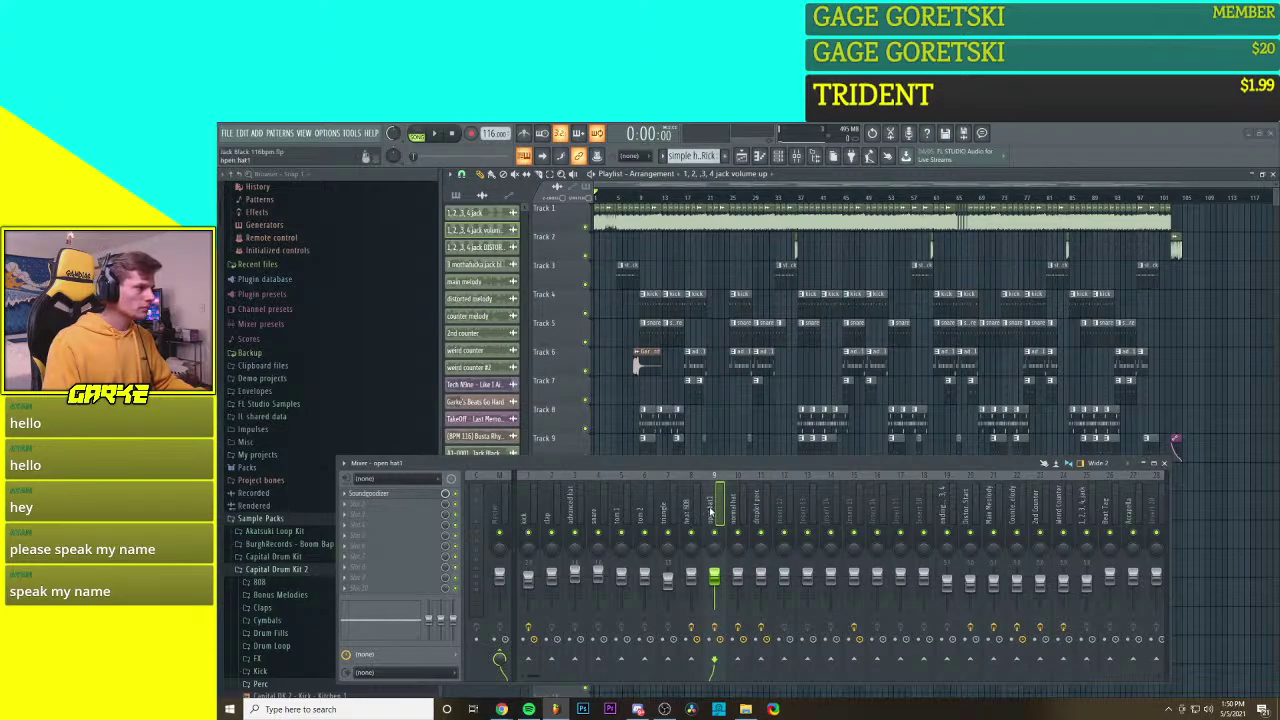
pyautogui.scroll(-1, 704, 435)
pyautogui.press('space')
pyautogui.scroll(1, 735, 396)
pyautogui.press('space')
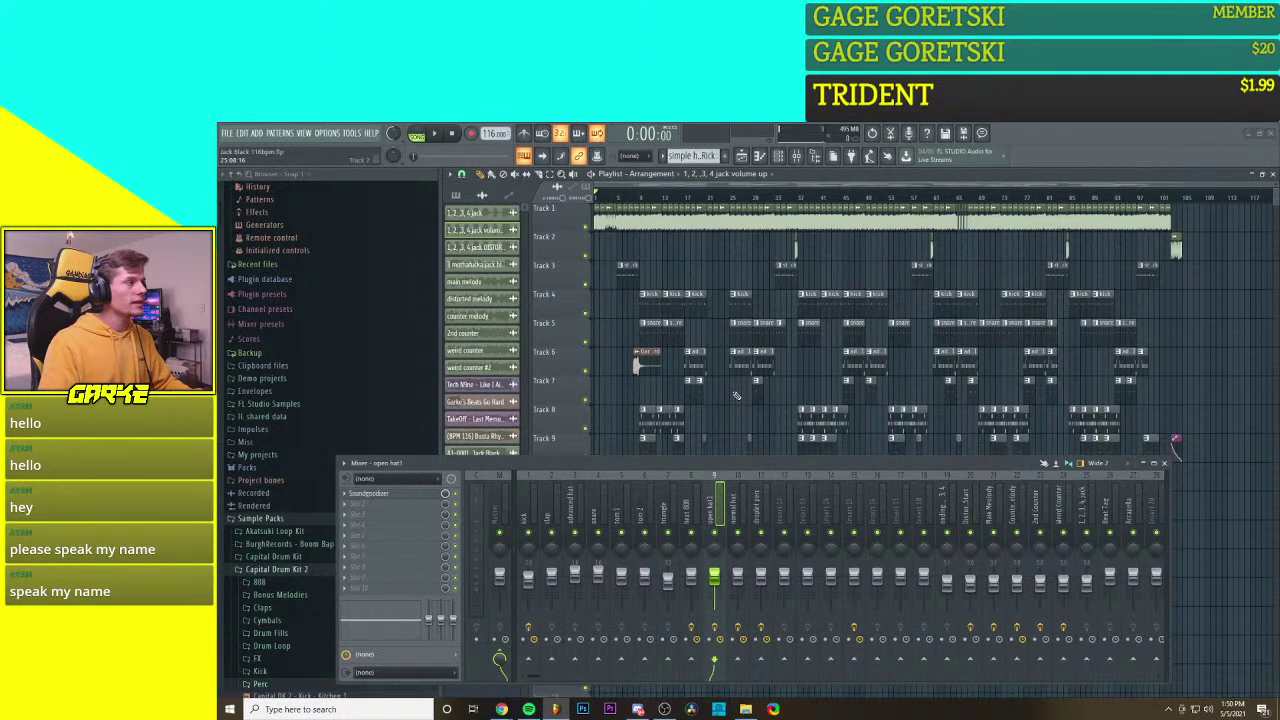
# Step: Play the arrangement from the beginning to about 0:50 and follow the drum and perc clips while listening
pyautogui.press('space')
pyautogui.scroll(-1, 735, 396)
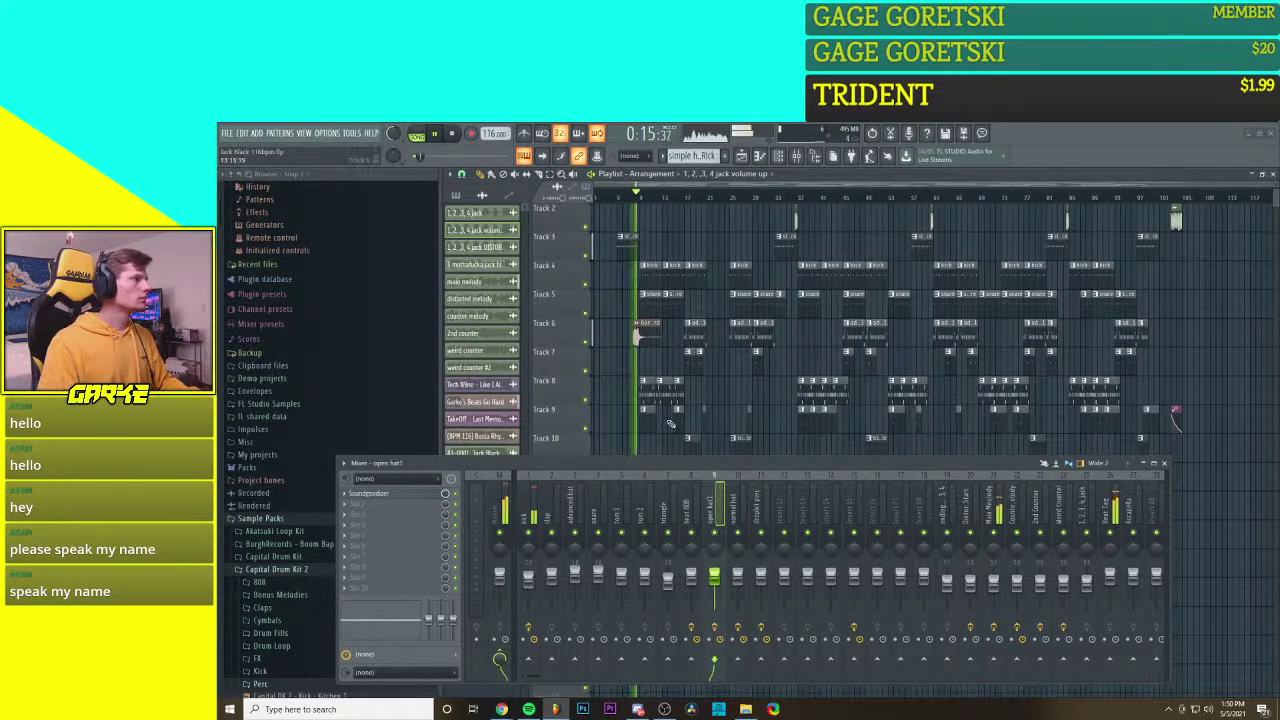
pyautogui.scroll(-1, 718, 427)
pyautogui.scroll(1, 720, 423)
pyautogui.scroll(-1, 718, 423)
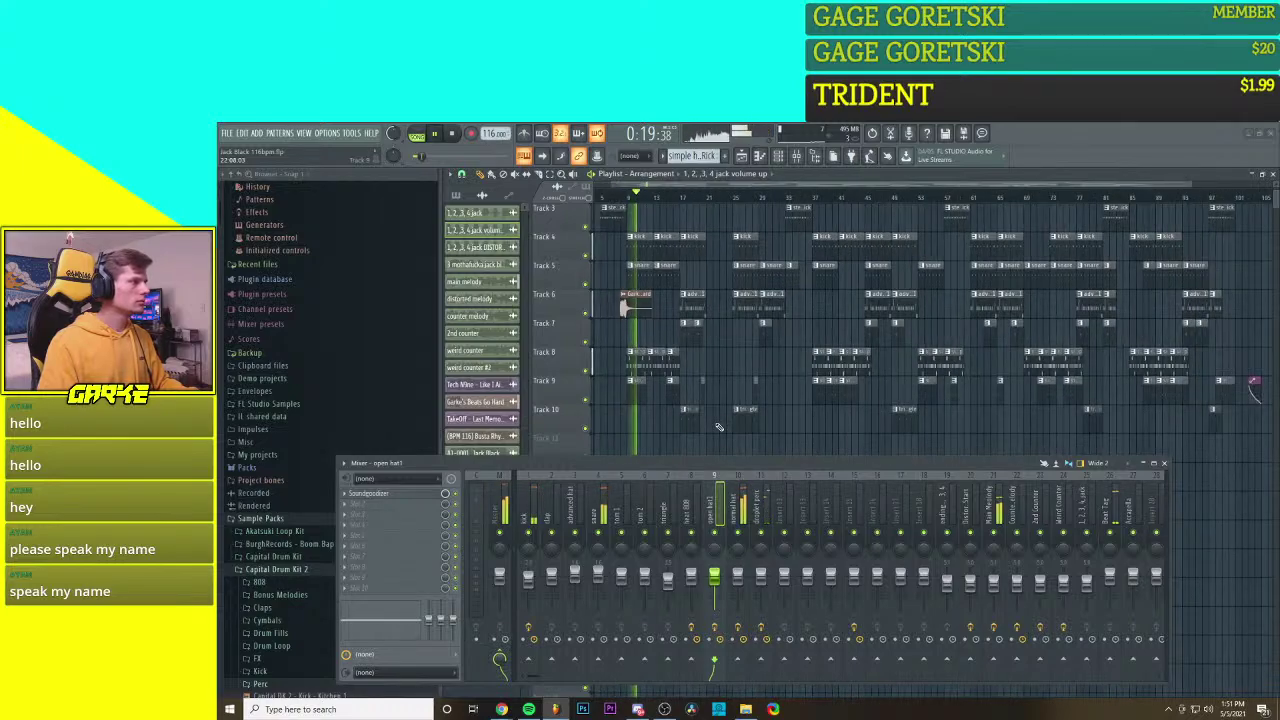
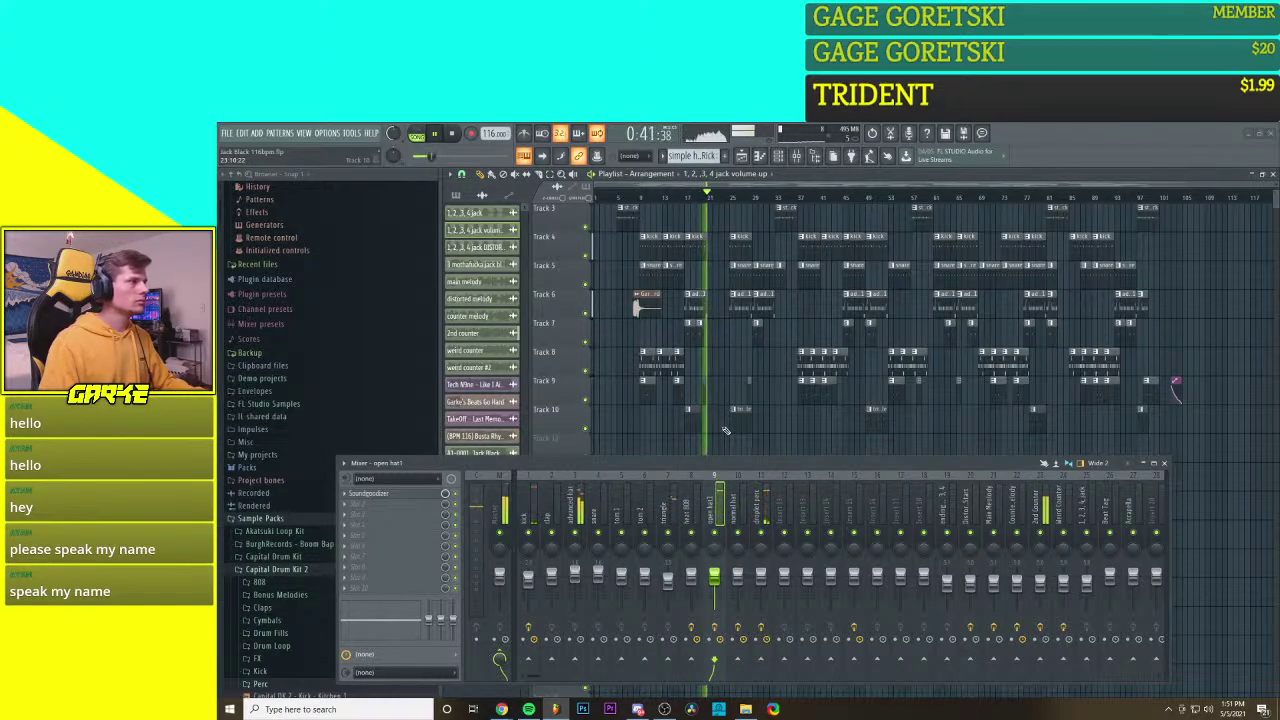
pyautogui.scroll(1, 725, 429)
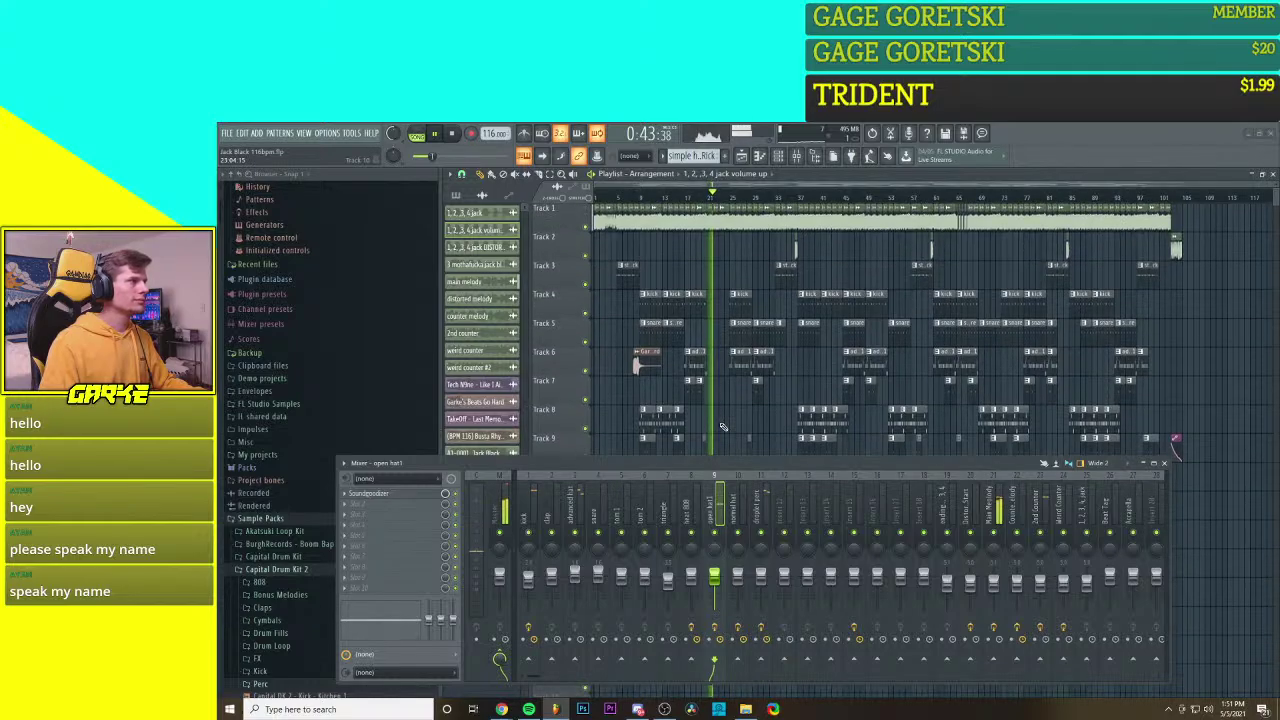
pyautogui.scroll(-1, 725, 429)
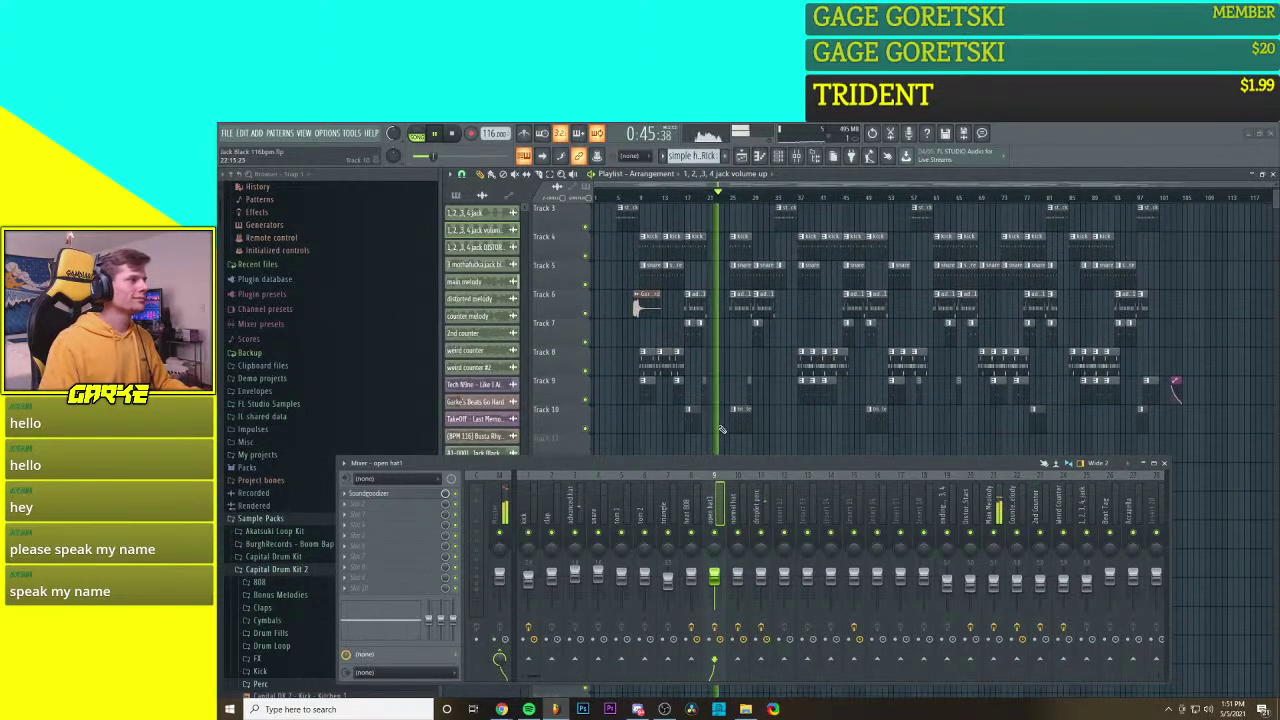
# Step: In the droplet perc track's Fruity parametric EQ 2, set the main level to about -1.2 dB and boost band 4 about 7 dB near 500 Hz
pyautogui.click(757, 512)
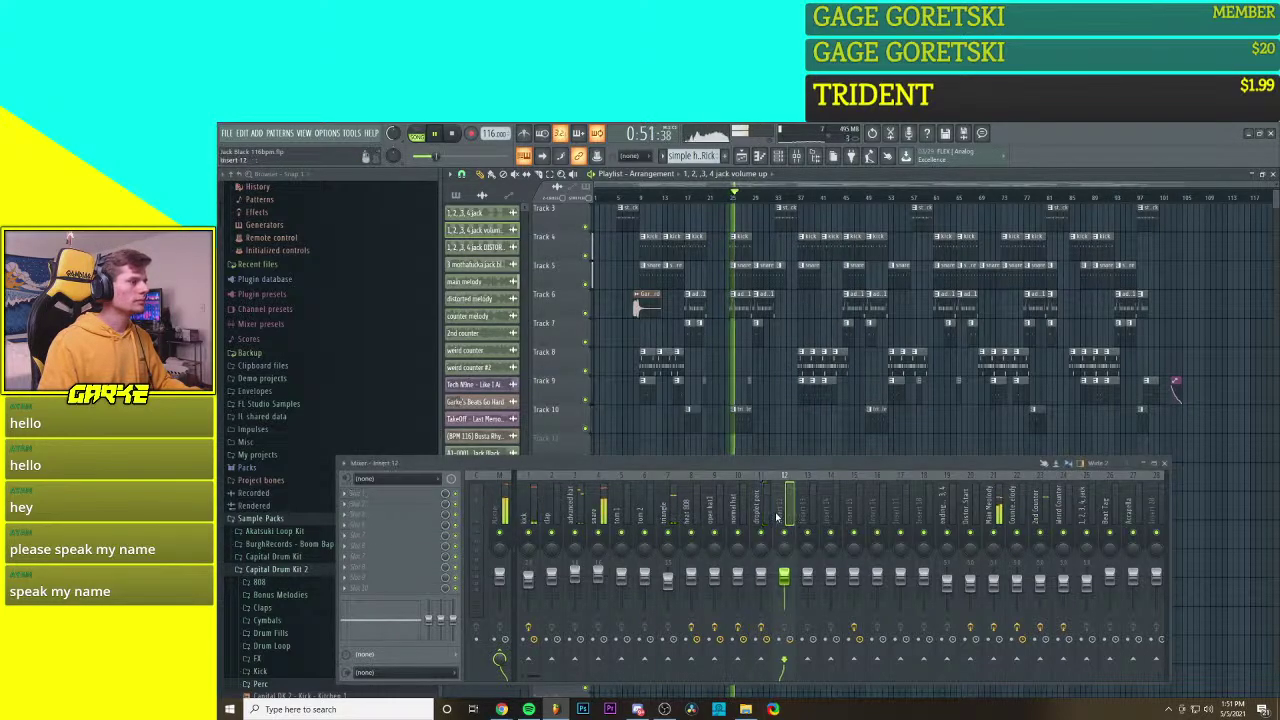
pyautogui.click(400, 505)
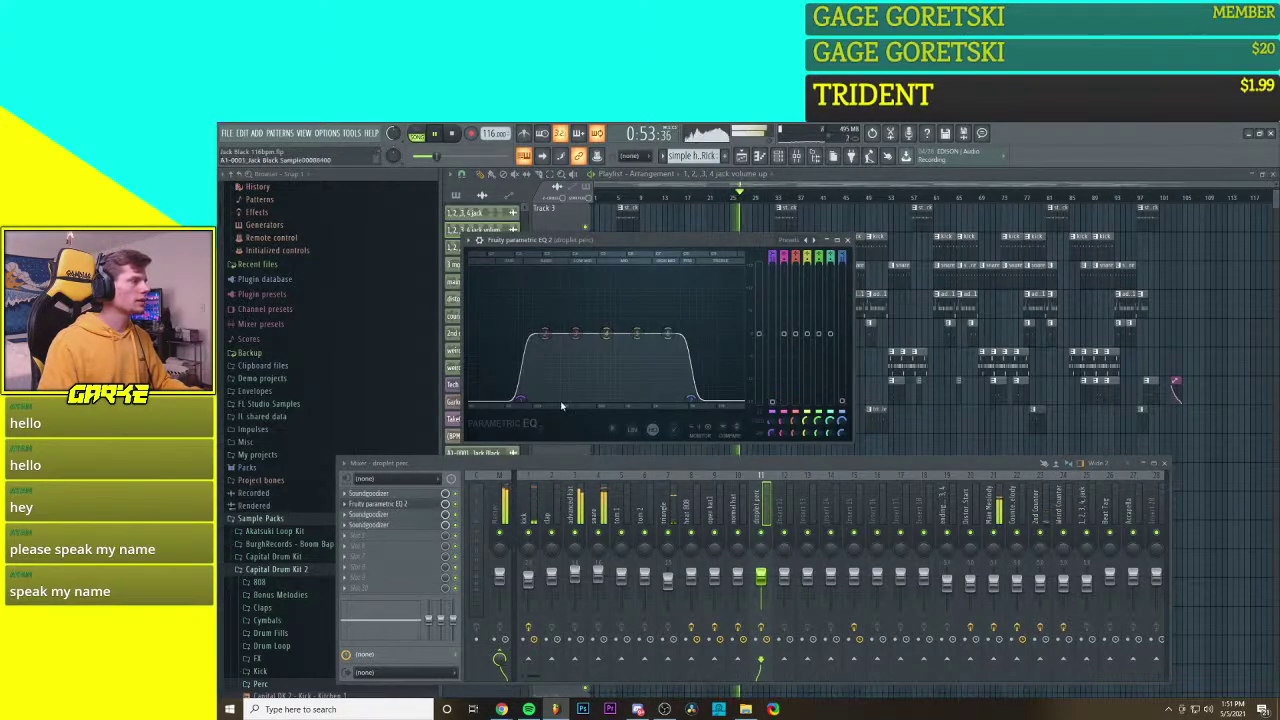
pyautogui.moveTo(656, 235); pyautogui.dragTo(770, 241)
pyautogui.moveTo(721, 336); pyautogui.dragTo(720, 319)
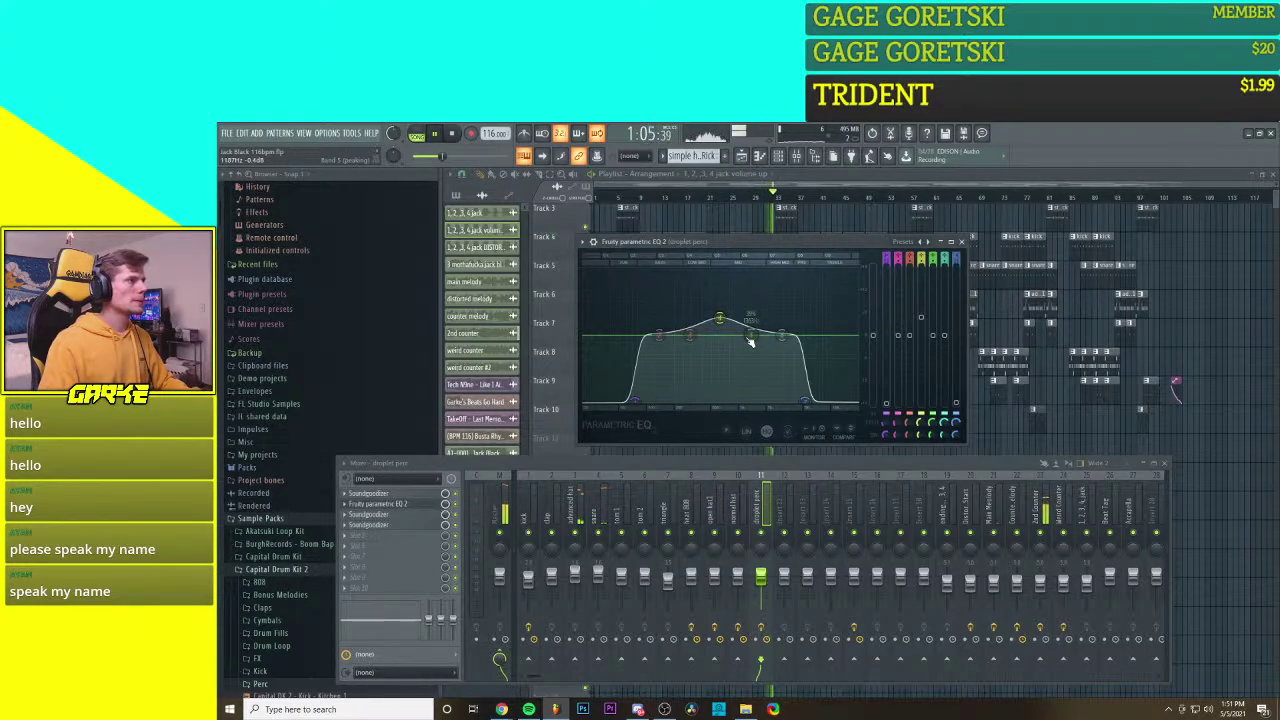
pyautogui.rightClick(720, 321)
pyautogui.click(738, 333)
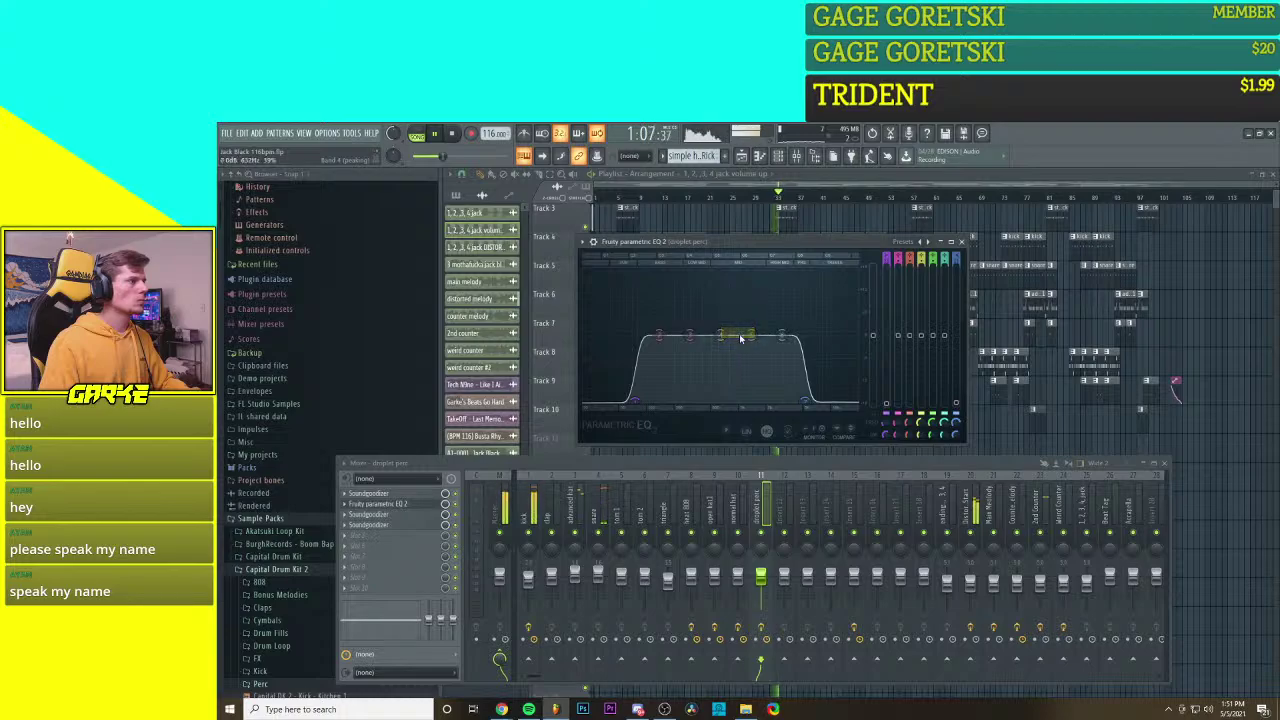
pyautogui.moveTo(873, 336); pyautogui.dragTo(876, 328)
pyautogui.moveTo(860, 263); pyautogui.dragTo(898, 236)
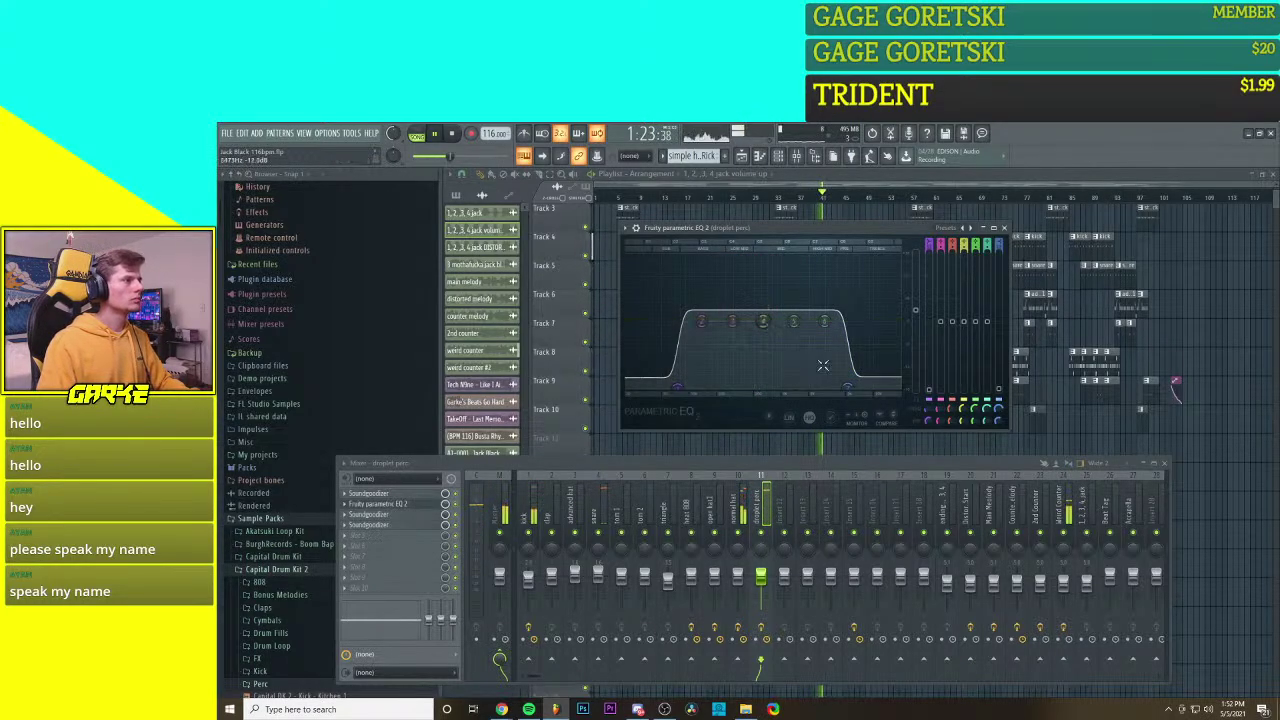
pyautogui.moveTo(918, 318); pyautogui.dragTo(918, 335)
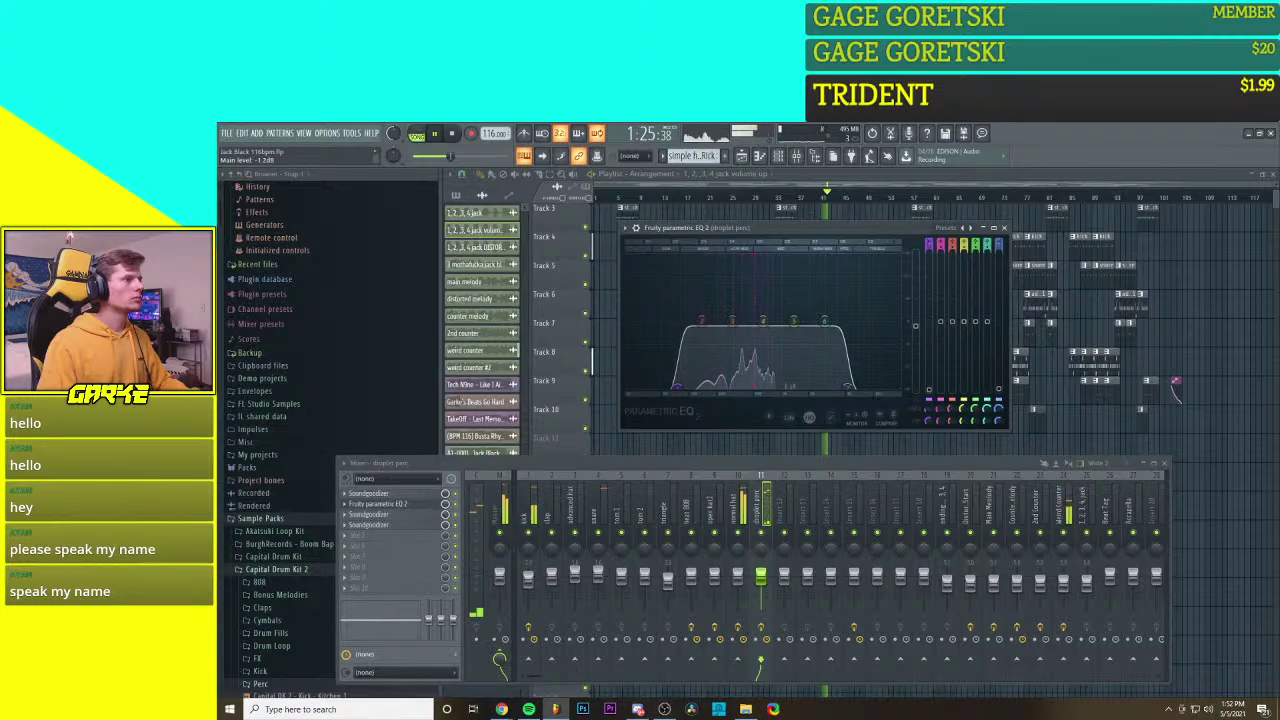
pyautogui.moveTo(763, 320); pyautogui.dragTo(762, 297)
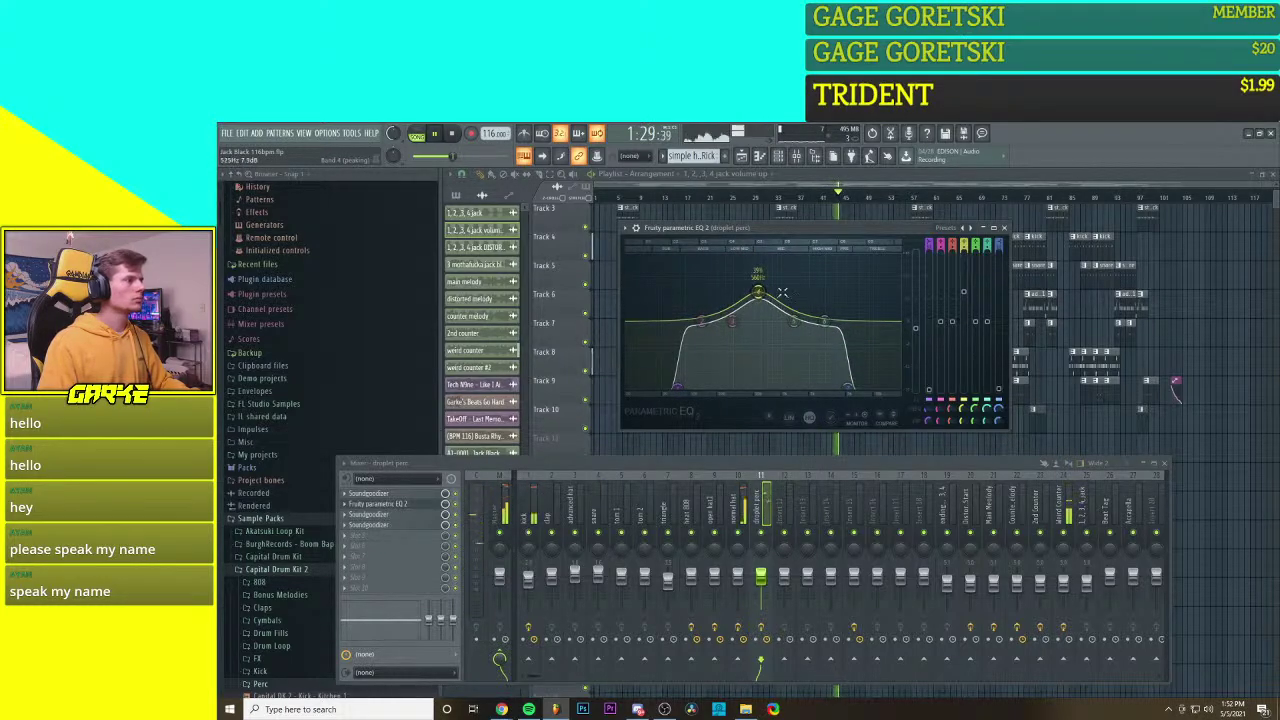
pyautogui.click(1004, 228)
# Step: Play the section from bar 35 to about 1:18 to audition the equalized droplet perc
pyautogui.click(787, 197)
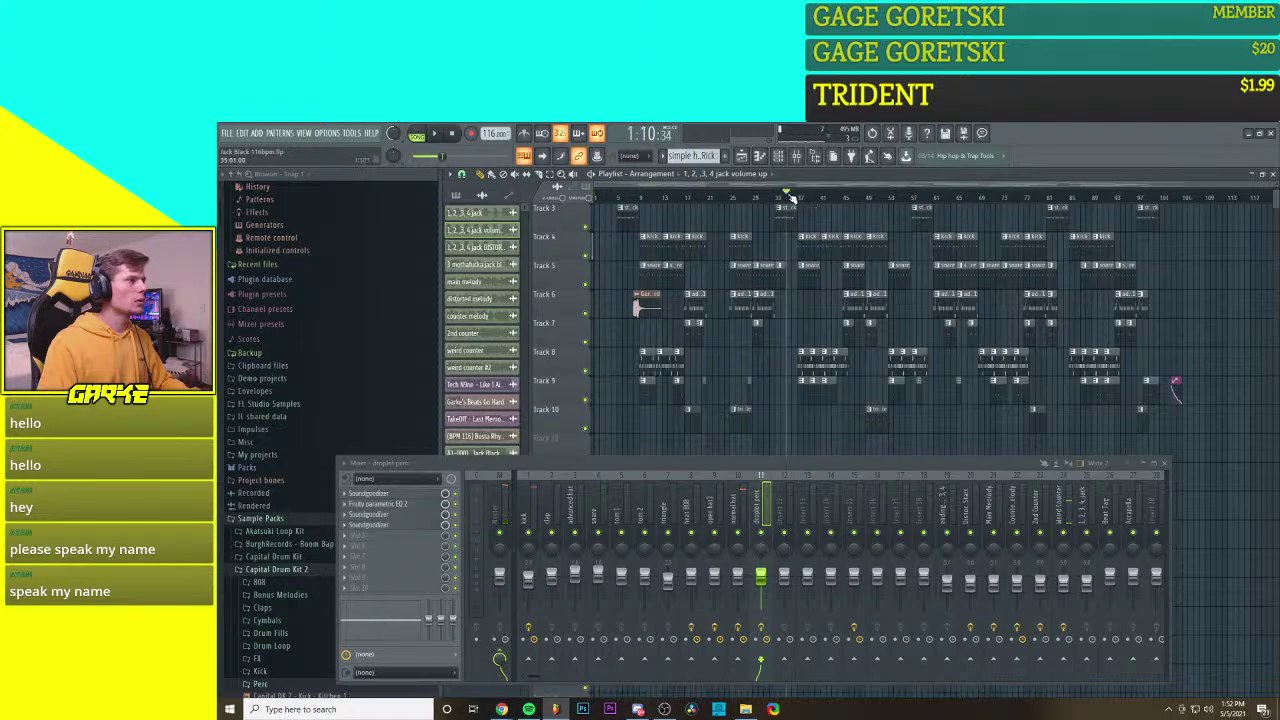
pyautogui.scroll(5, 790, 197)
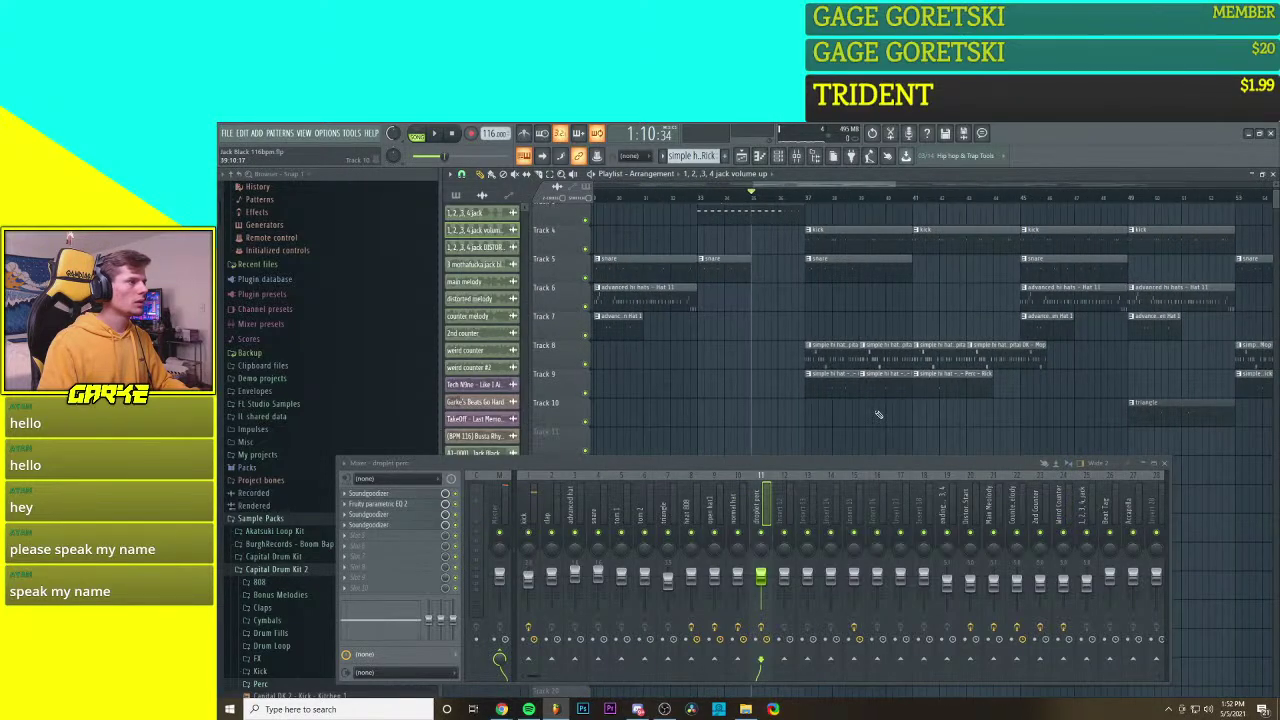
pyautogui.scroll(4, 878, 414)
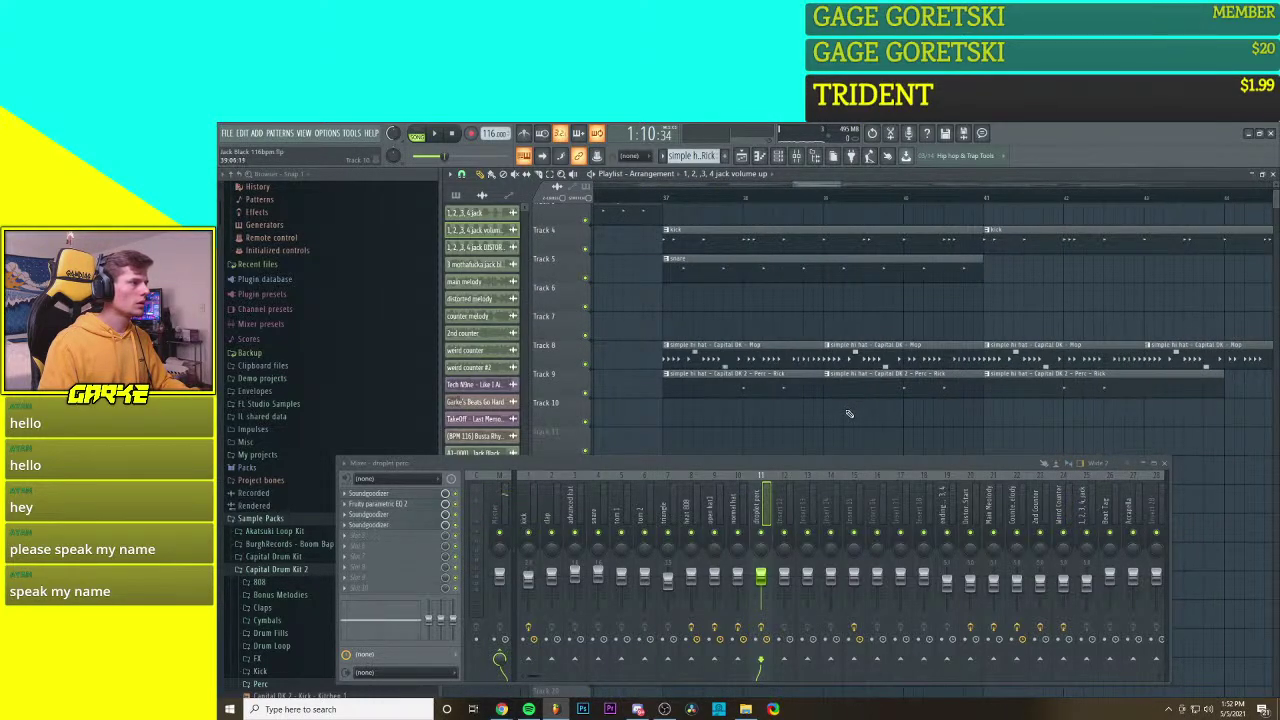
pyautogui.scroll(-6, 853, 412)
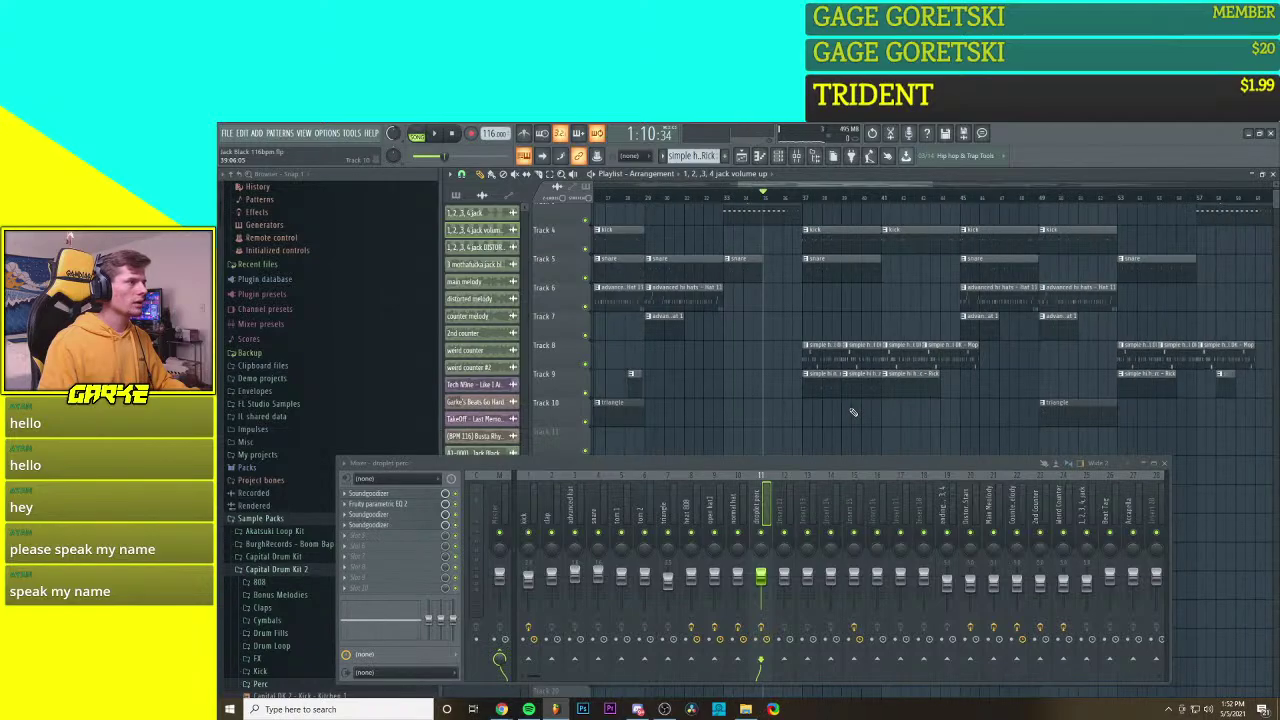
pyautogui.scroll(-2, 897, 422)
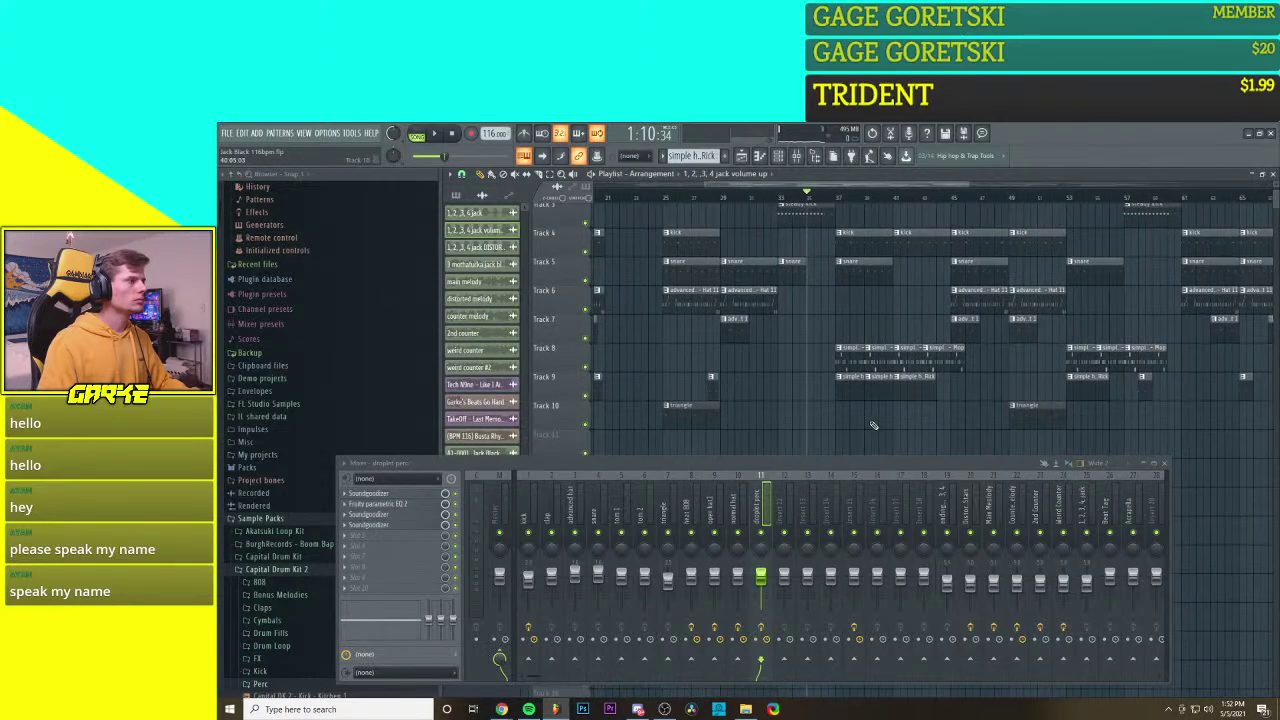
pyautogui.press('space')
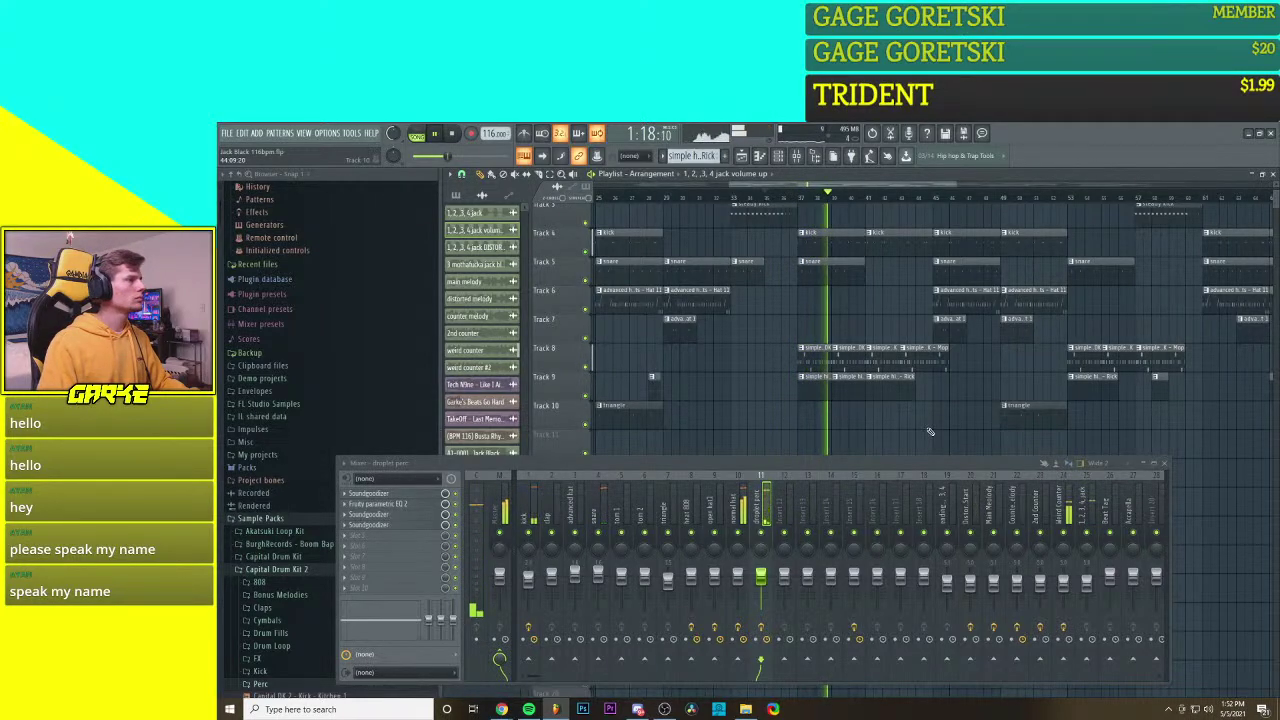
pyautogui.press('space')
pyautogui.scroll(3, 857, 439)
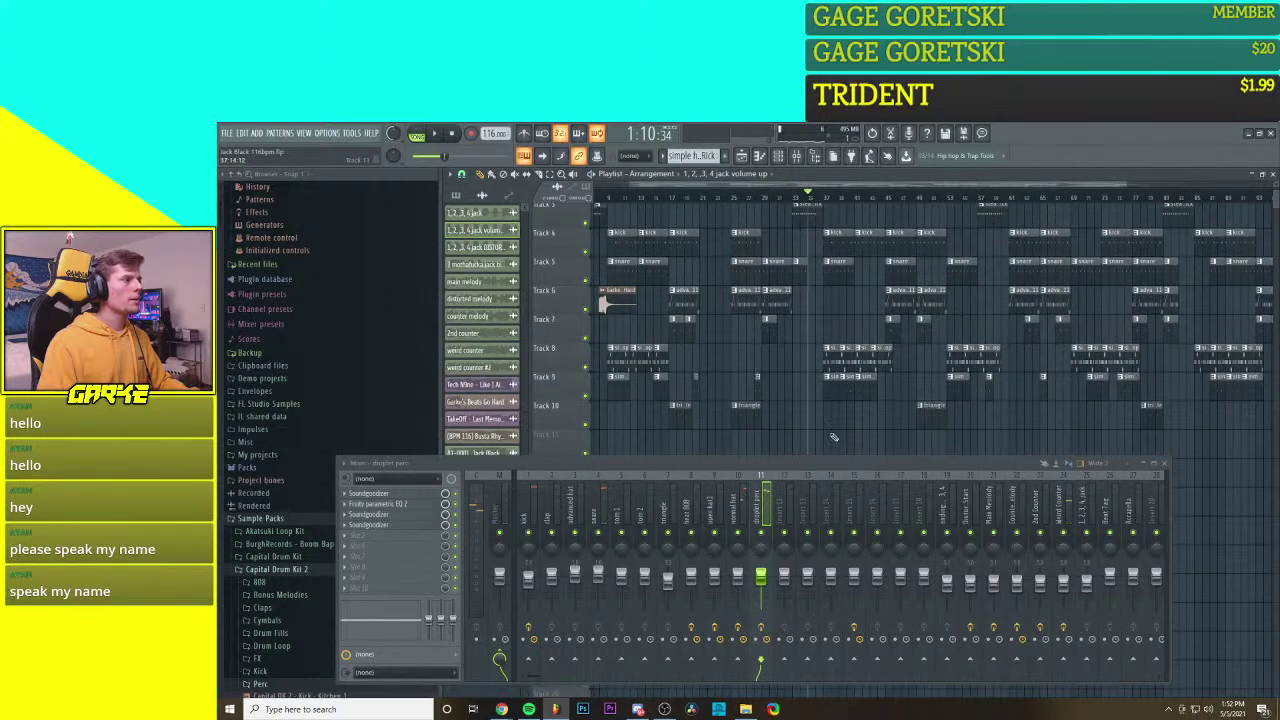
# Step: Inspect the Capital DK - Mop notes in the piano roll and return to the playlist
pyautogui.click(741, 156)
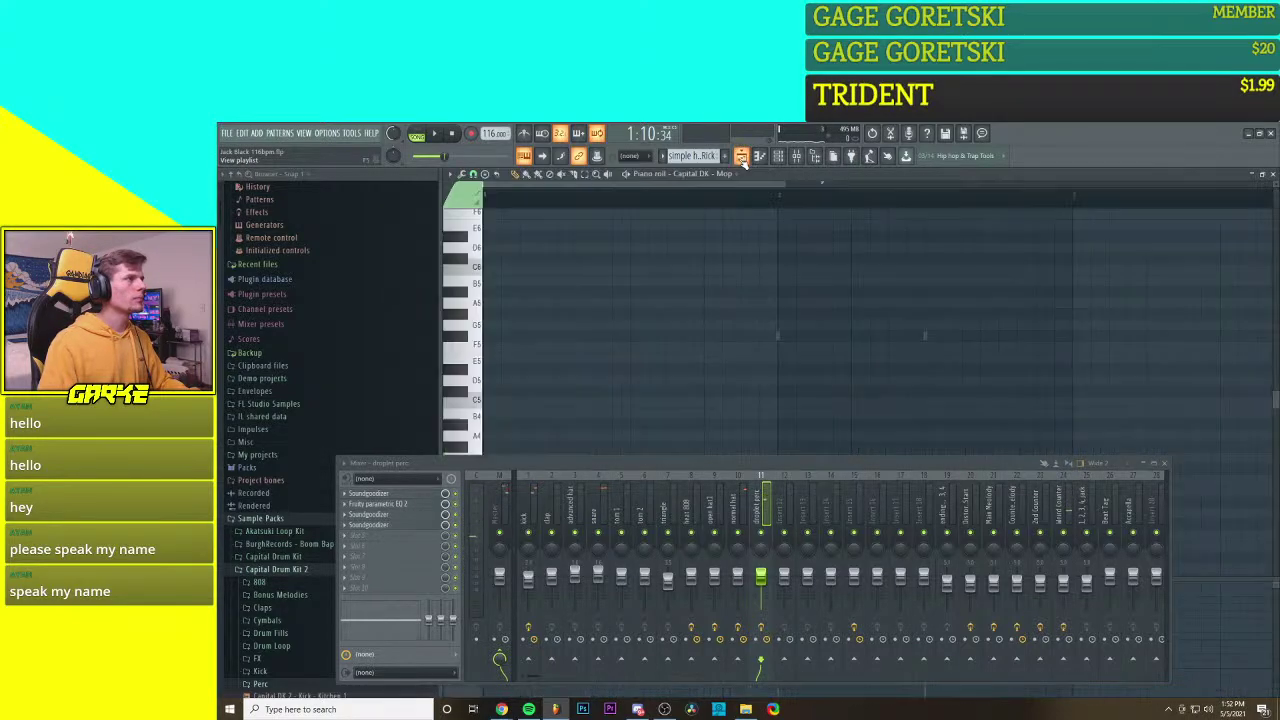
pyautogui.scroll(-3, 757, 294)
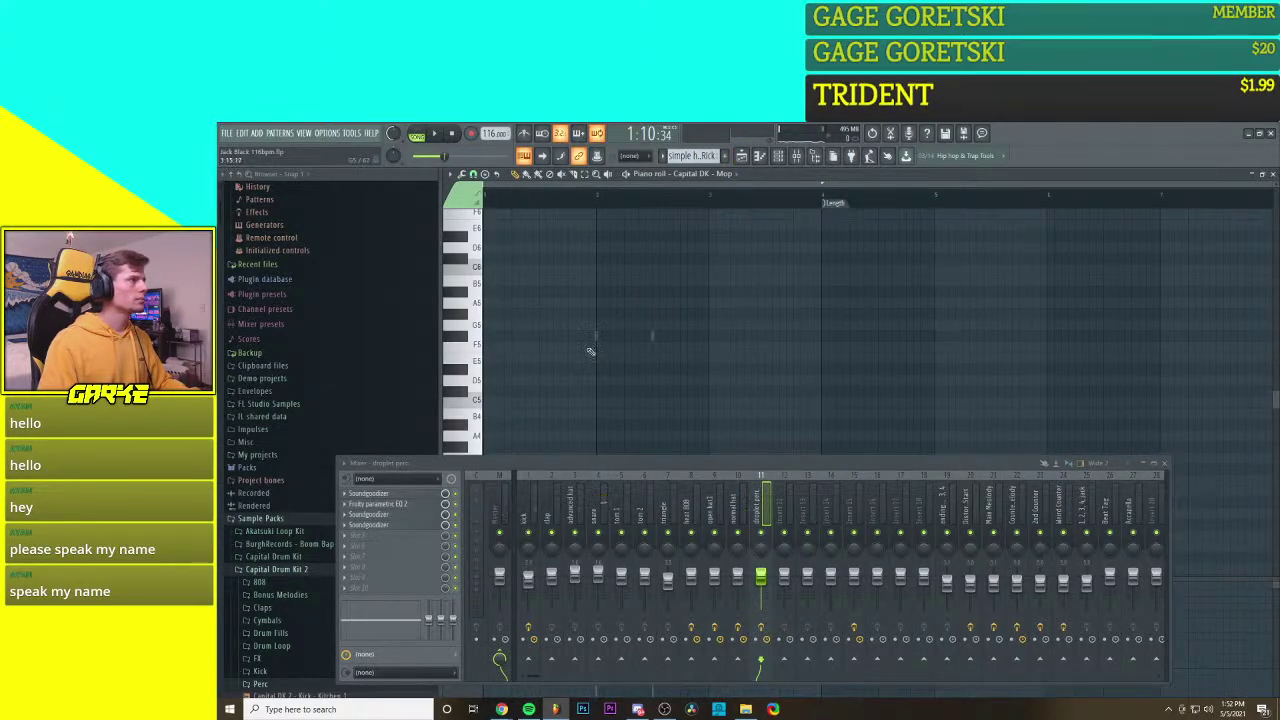
pyautogui.click(543, 342)
pyautogui.click(741, 156)
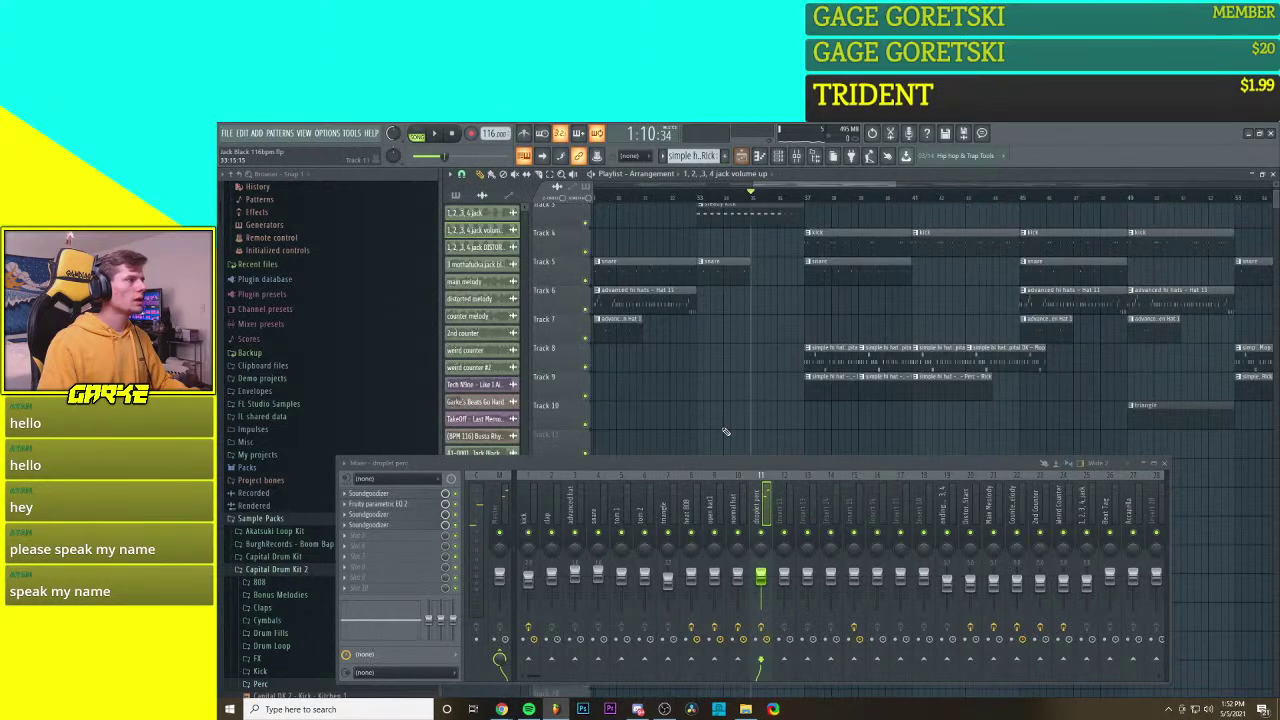
# Step: Shorten the Perc - Rick clip starting at bar 41 on Track 9 to two bars
pyautogui.scroll(3, 880, 423)
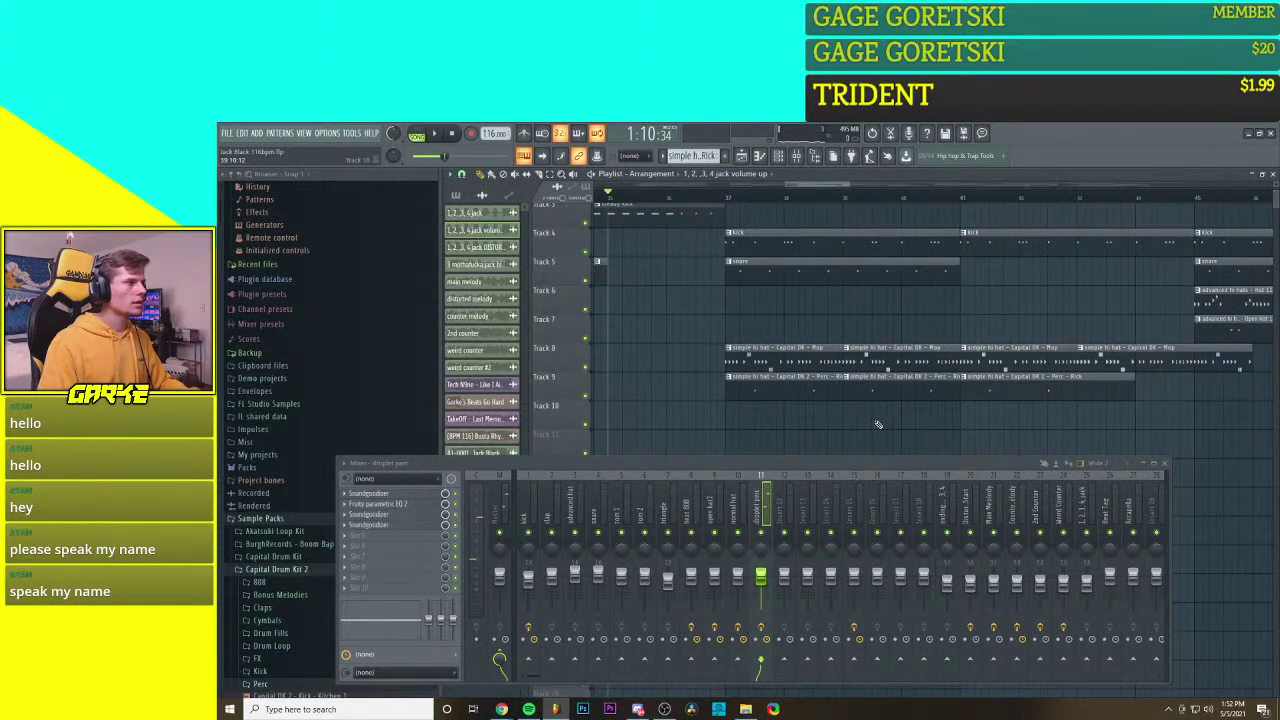
pyautogui.scroll(-3, 812, 423)
pyautogui.scroll(-2, 812, 423)
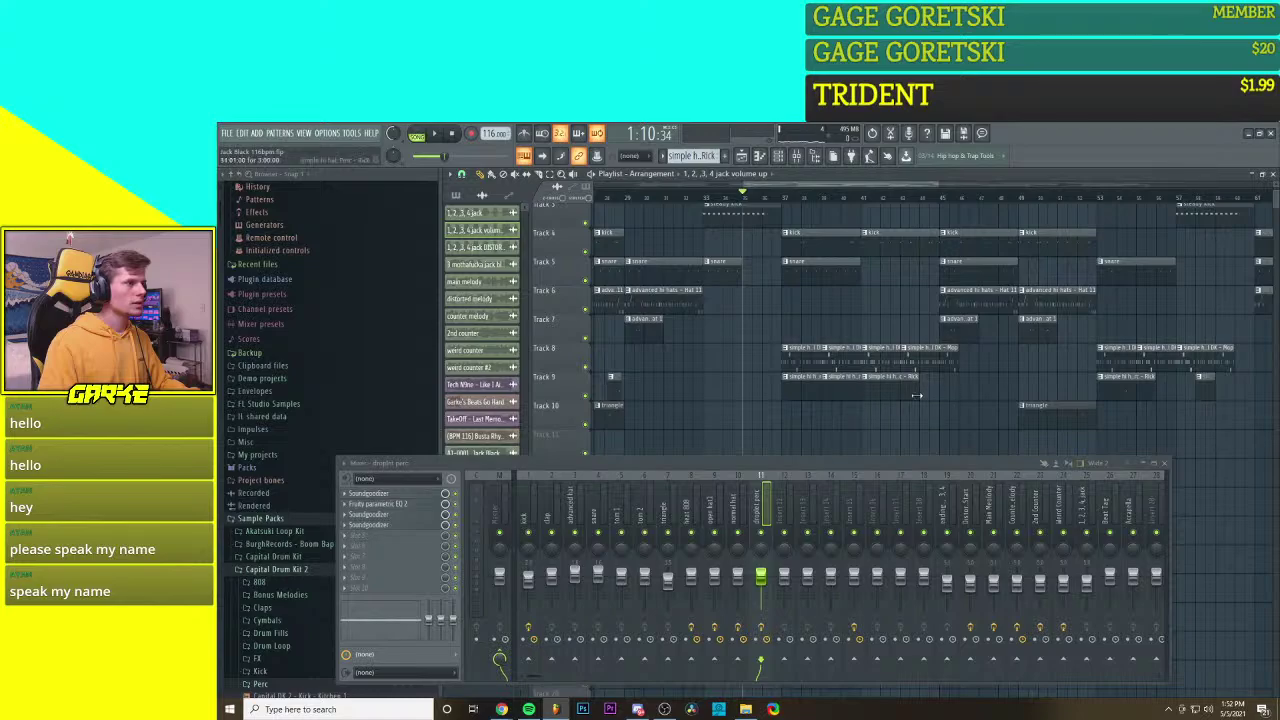
pyautogui.scroll(-2, 828, 441)
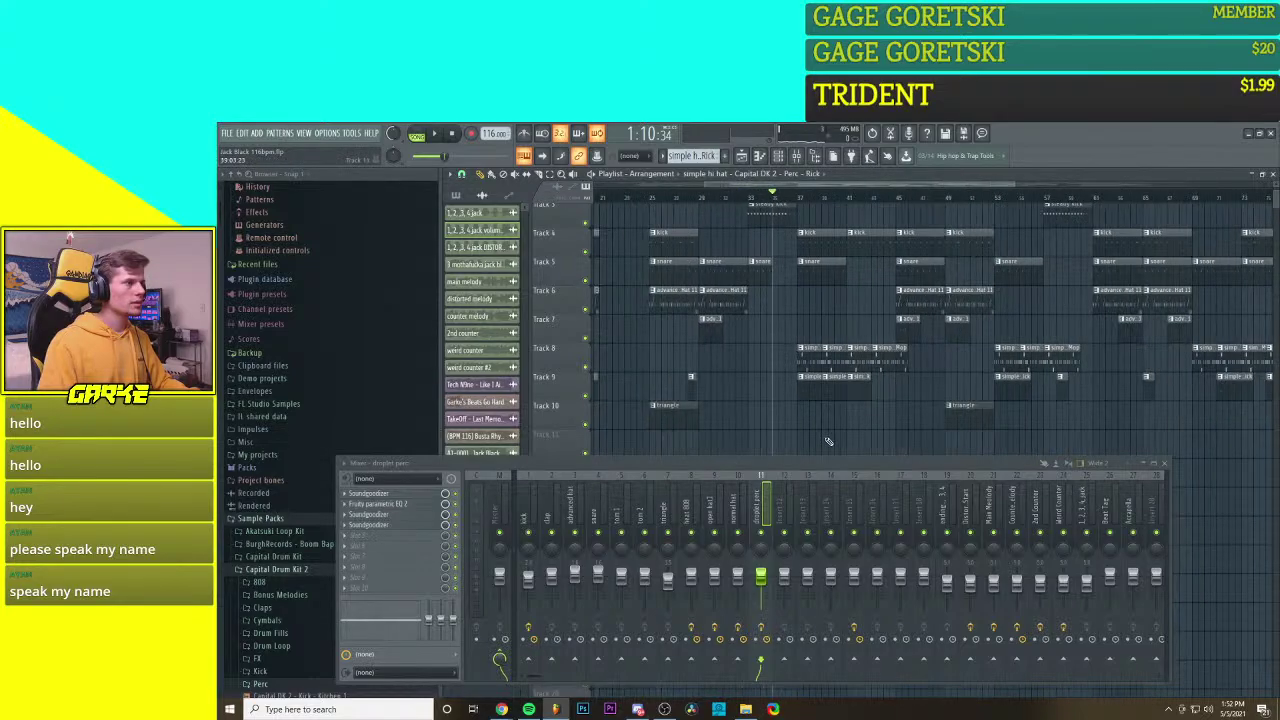
# Step: Try extending the short Perc - Rick clip at bar 28 on Track 9 back toward bar 27
pyautogui.scroll(4, 753, 417)
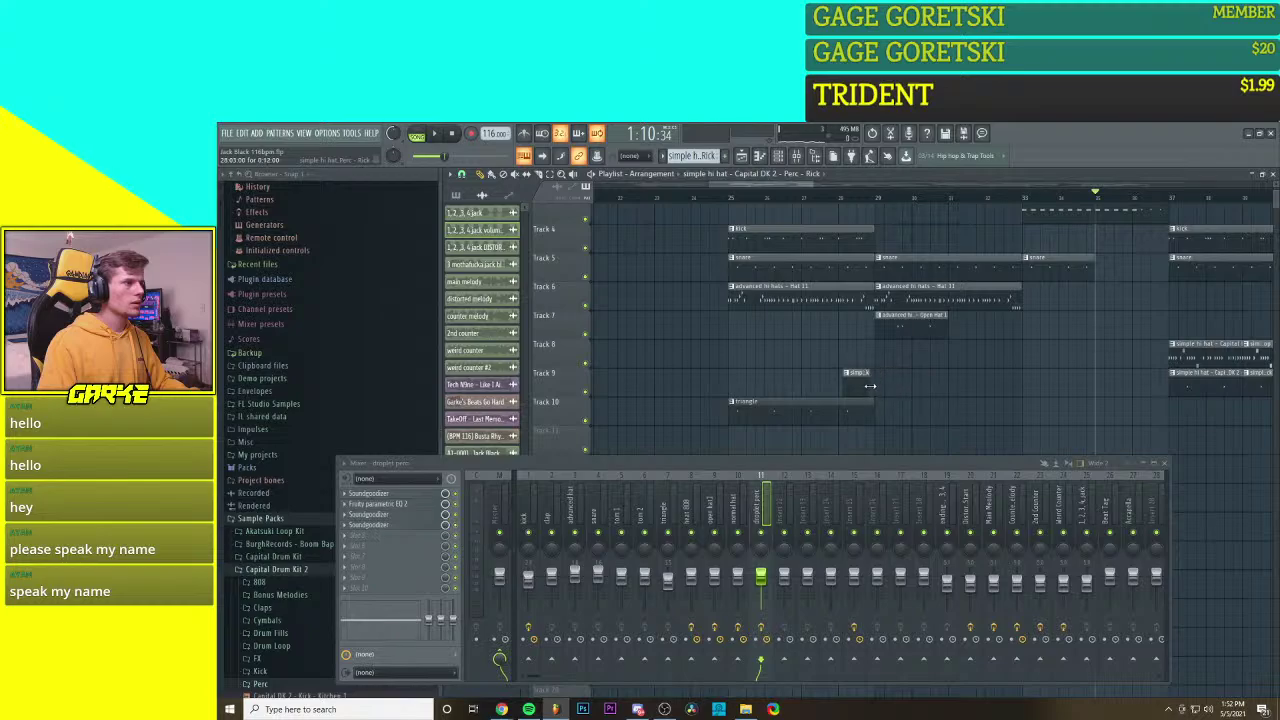
pyautogui.moveTo(834, 389); pyautogui.dragTo(813, 389)
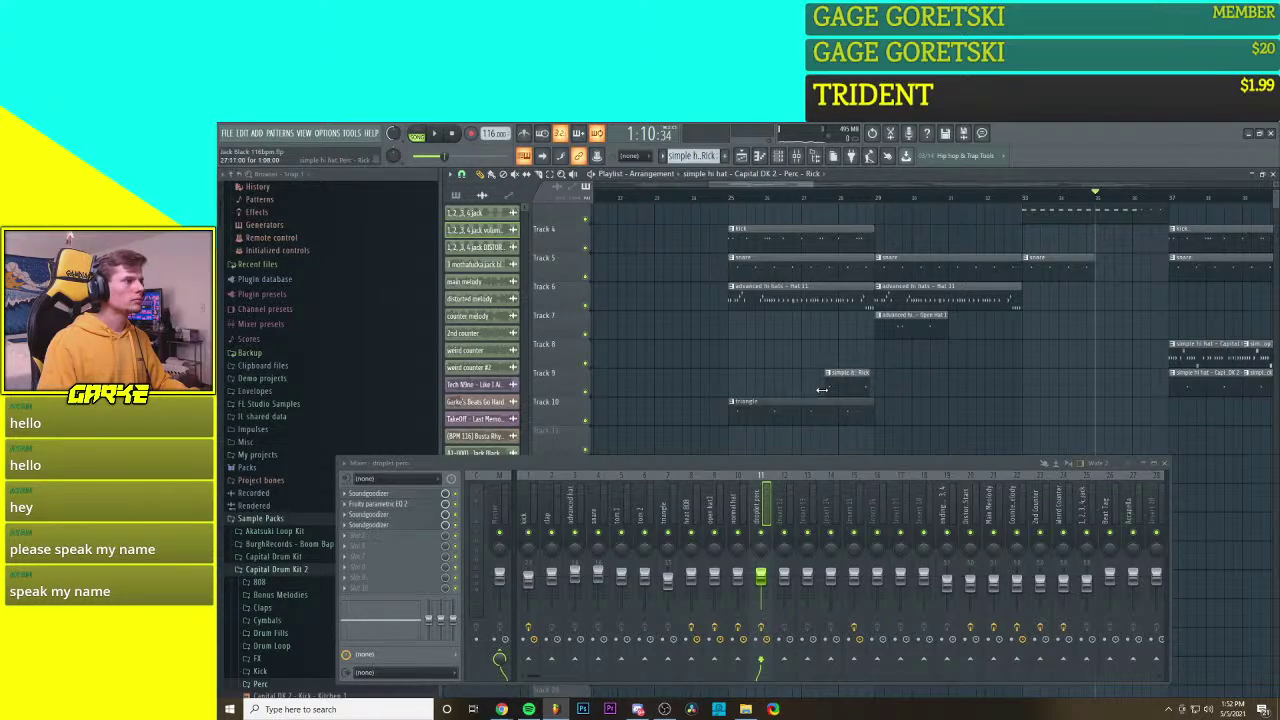
pyautogui.scroll(-3, 823, 390)
pyautogui.scroll(2, 828, 391)
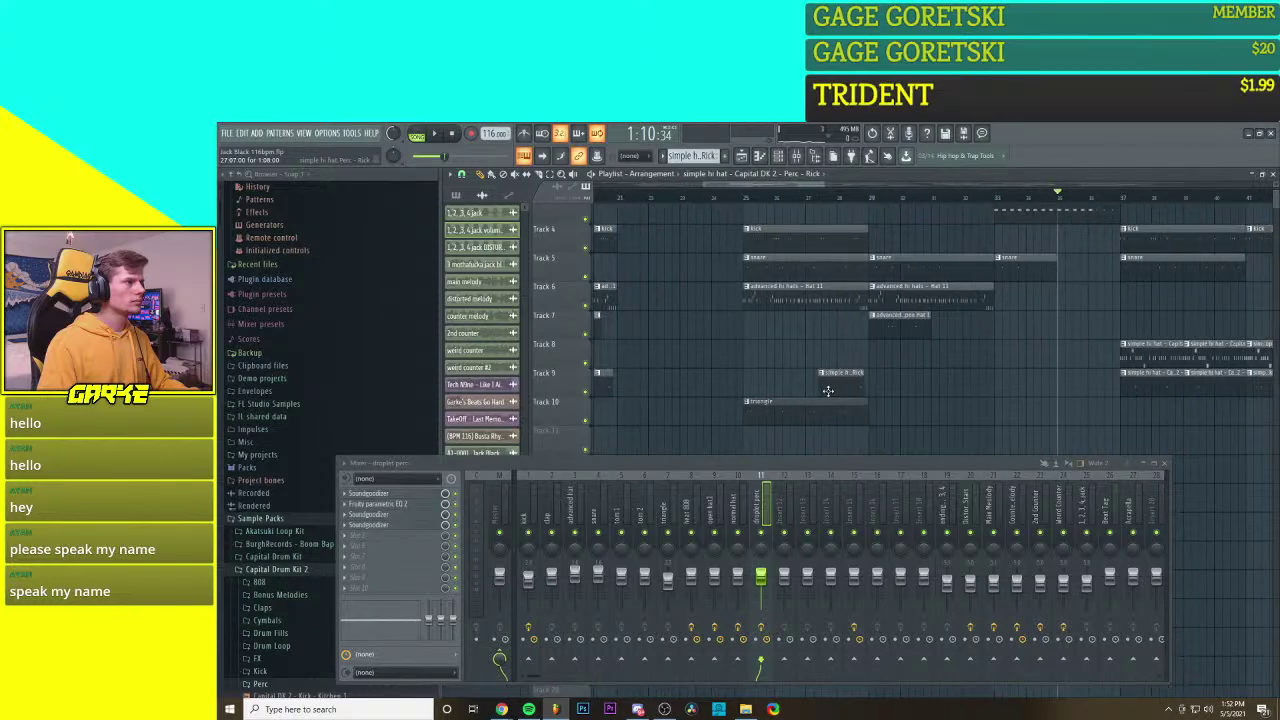
pyautogui.moveTo(830, 381); pyautogui.dragTo(823, 378)
pyautogui.click(872, 384)
pyautogui.rightClick(868, 383)
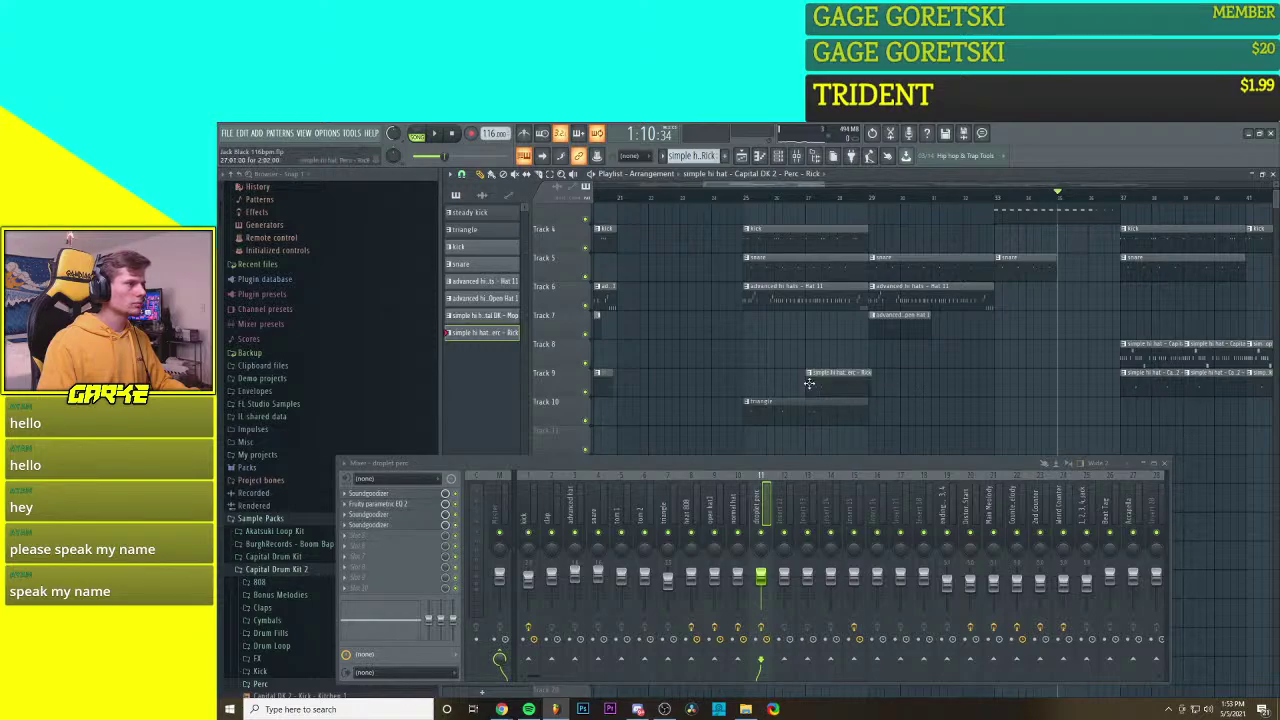
# Step: Replace the Perc - Rick clip at bar 27 on Track 9 with a fresh two-bar copy of the pattern
pyautogui.rightClick(866, 385)
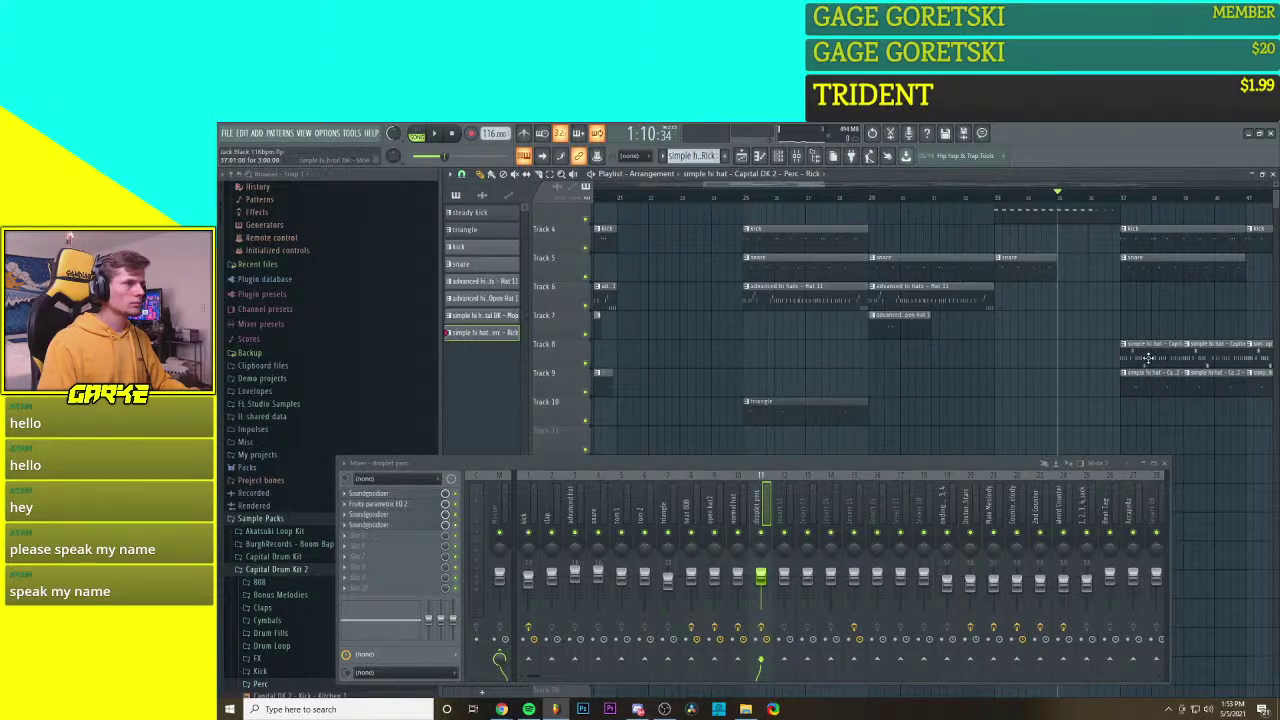
pyautogui.scroll(-2, 980, 354)
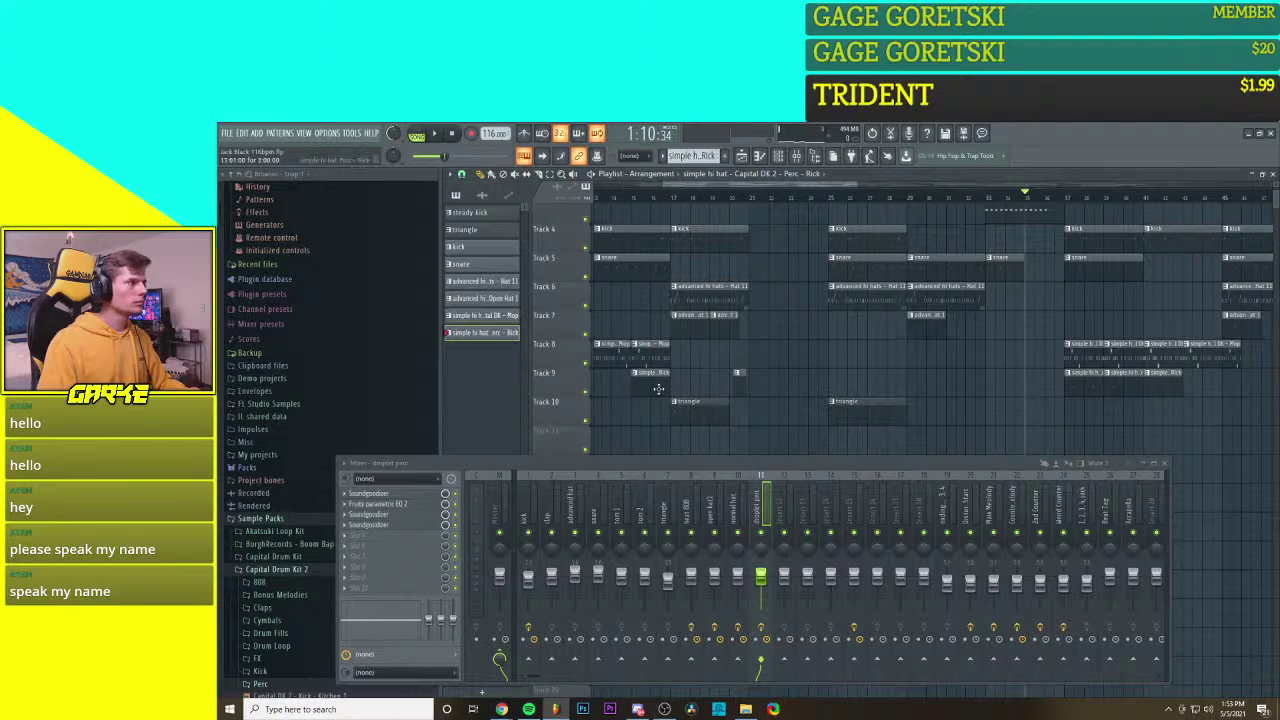
pyautogui.click(871, 385)
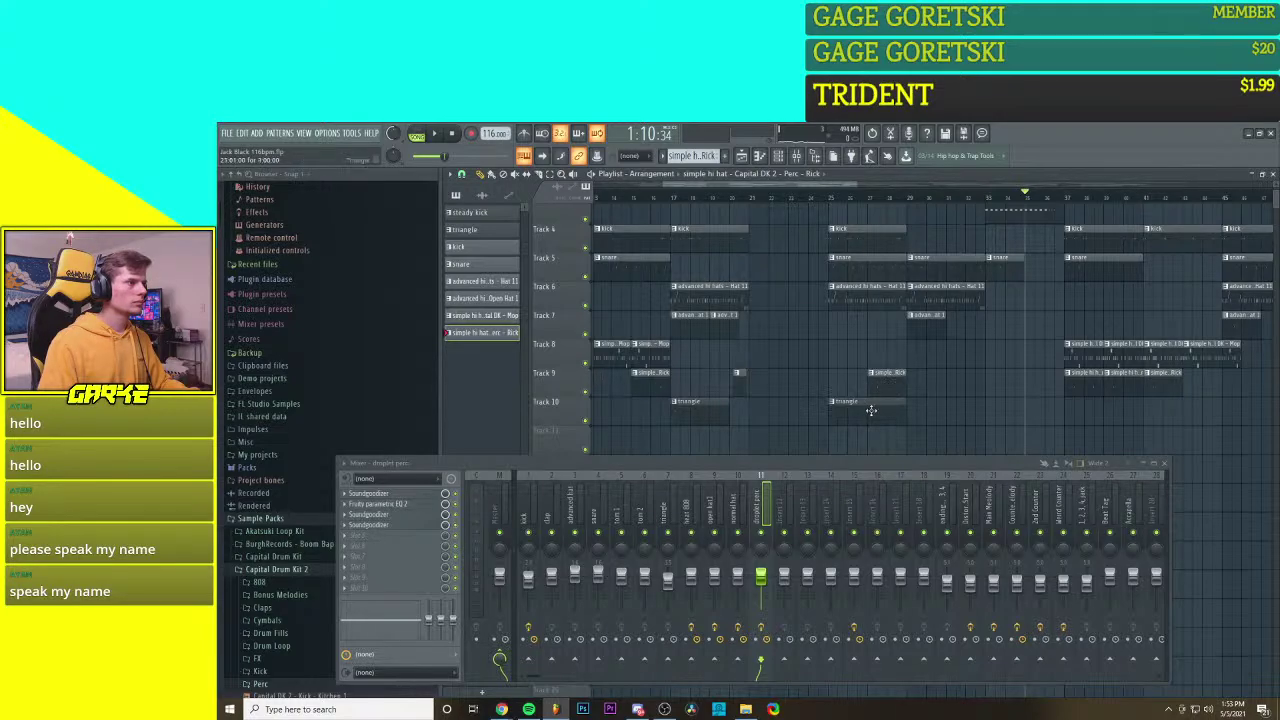
# Step: Look over the remaining Perc - Rick and triangle clips on Tracks 9 and 10 across the arrangement
pyautogui.hscroll(-3, 878, 410)
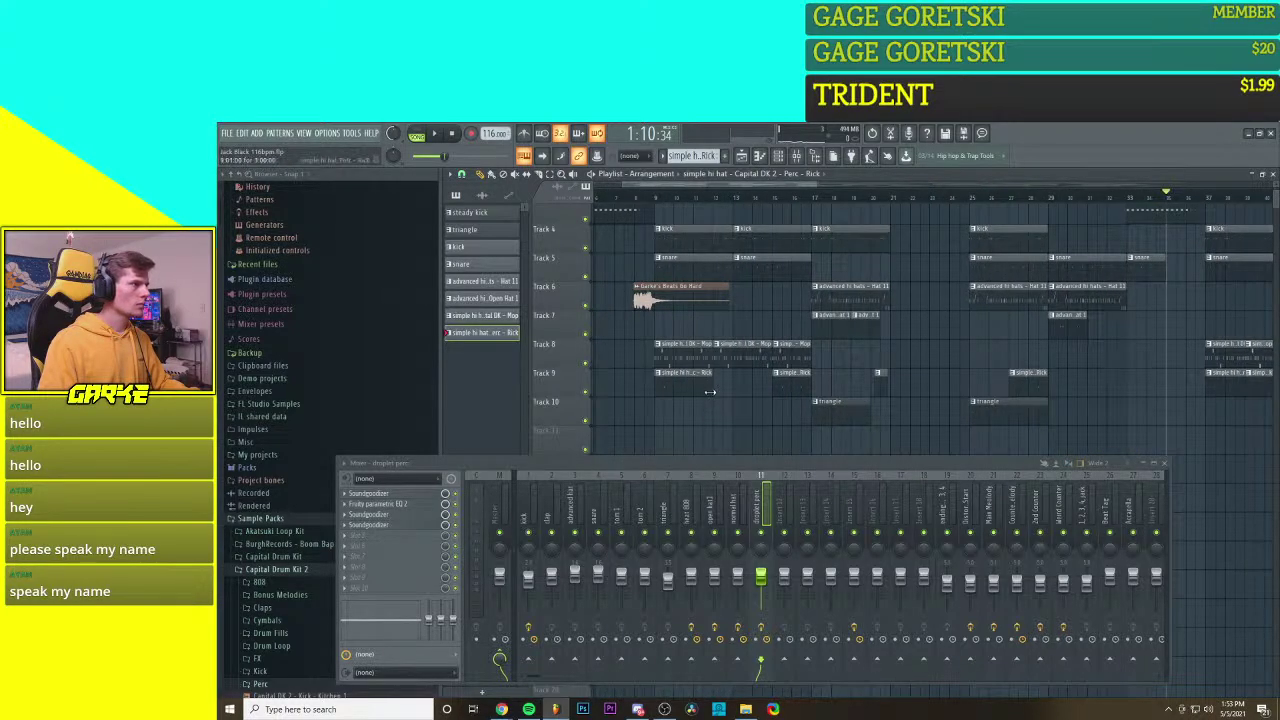
pyautogui.scroll(-3, 697, 388)
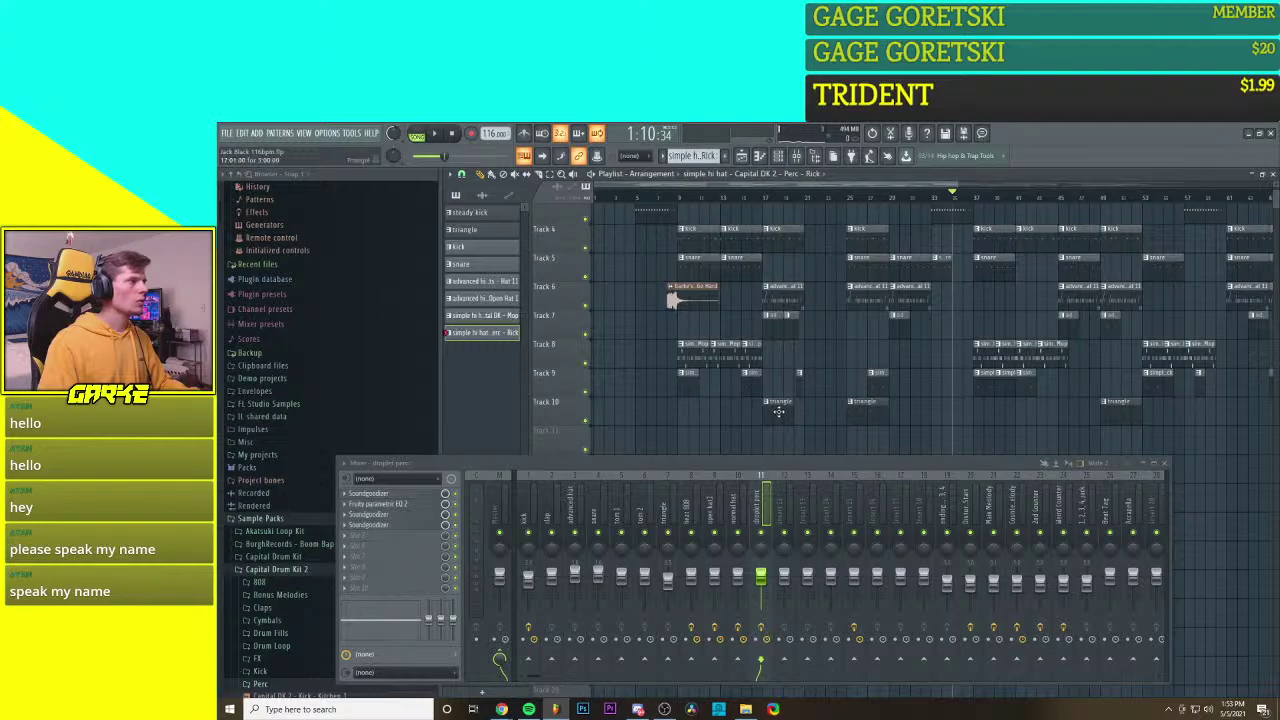
pyautogui.hscroll(3, 776, 411)
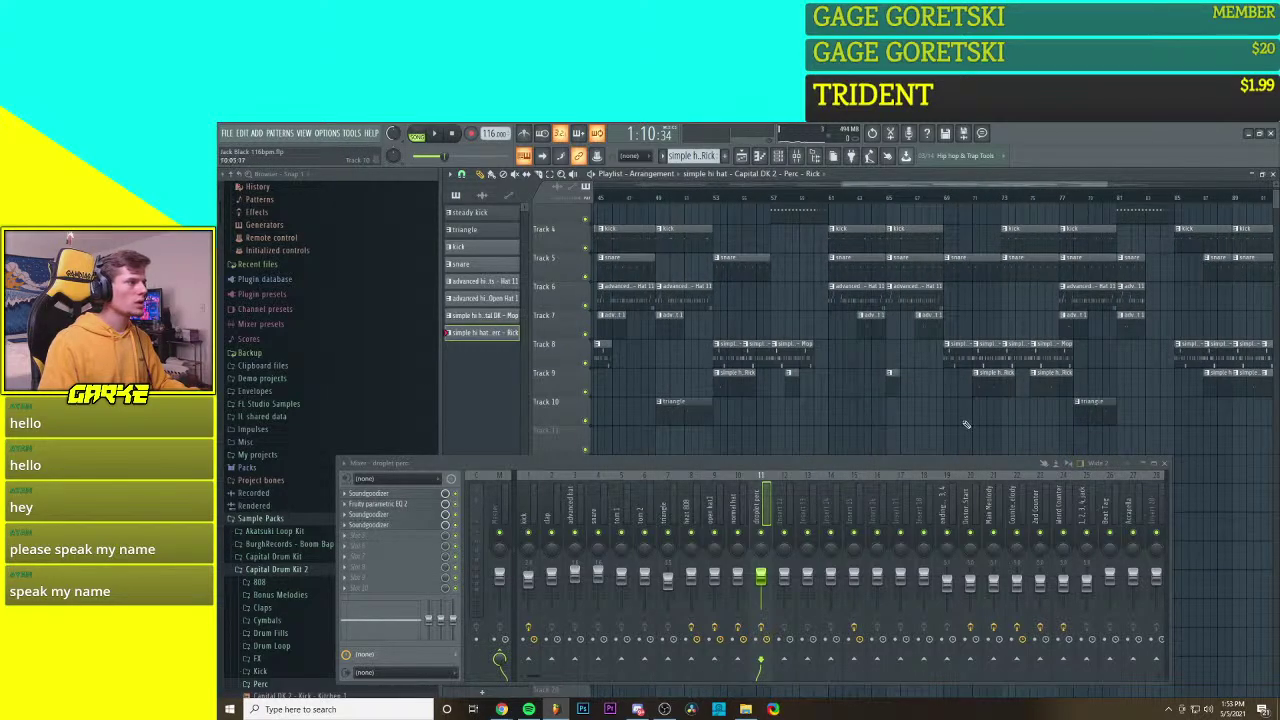
# Step: Shorten the Perc - Rick clips at bars 71 and 75 on Track 9 to two bars each
pyautogui.scroll(3, 787, 416)
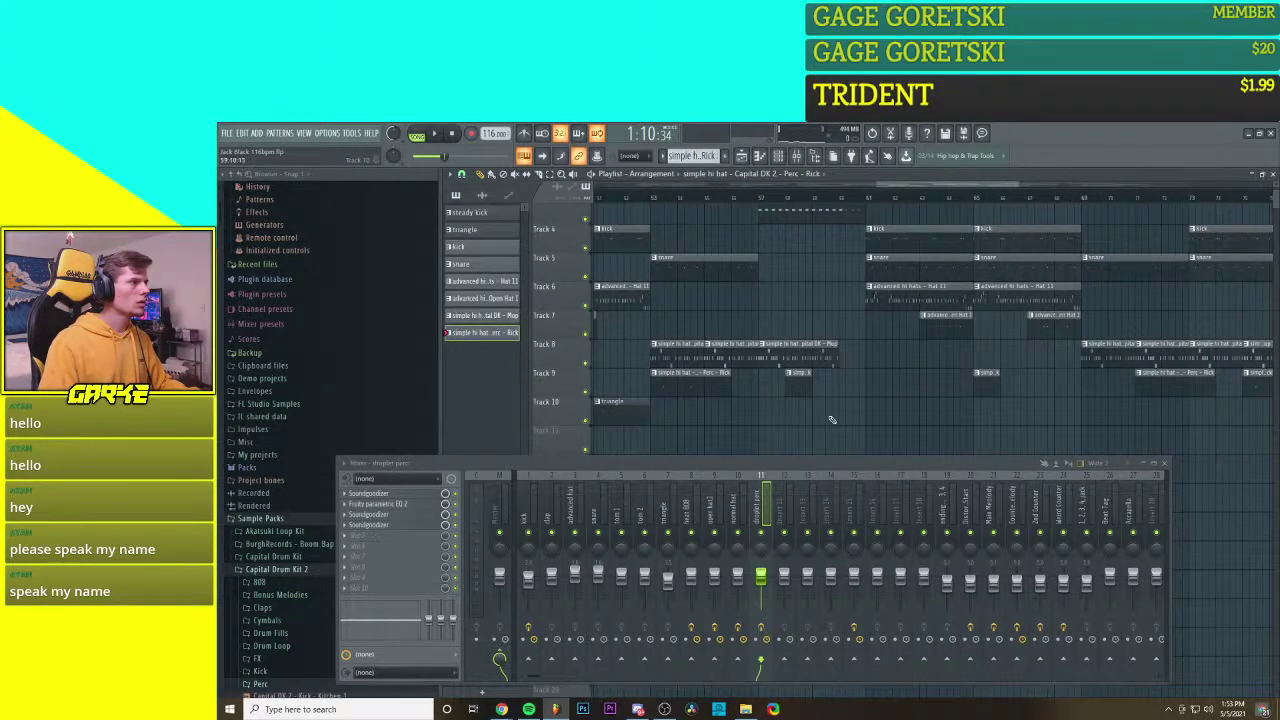
pyautogui.scroll(2, 832, 420)
pyautogui.moveTo(880, 412); pyautogui.dragTo(802, 401)
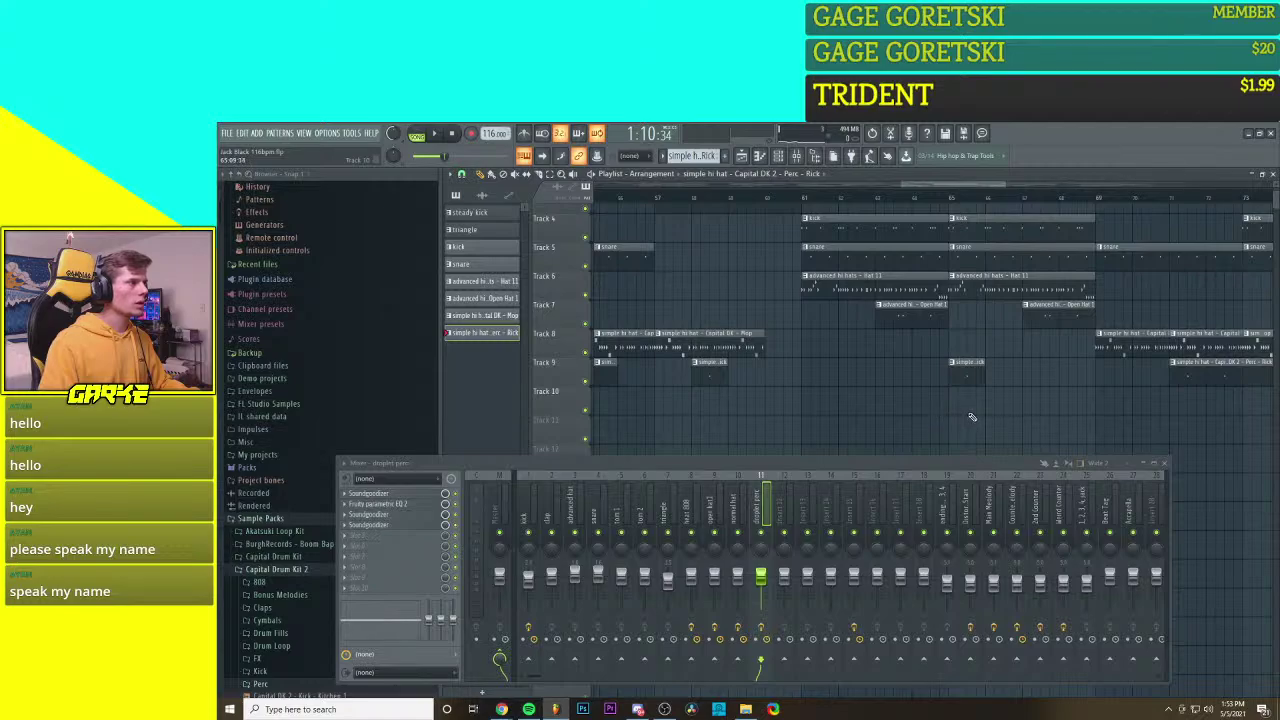
pyautogui.scroll(-3, 950, 420)
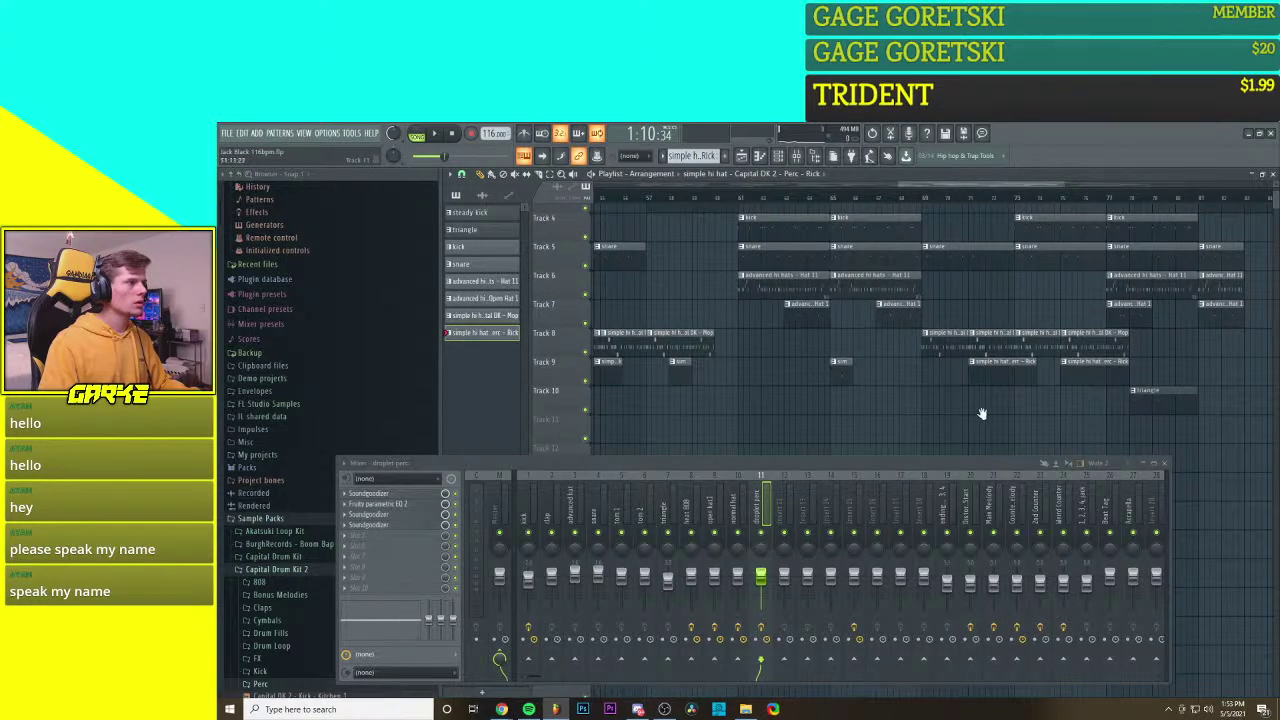
pyautogui.moveTo(987, 418); pyautogui.dragTo(834, 418)
pyautogui.moveTo(882, 377); pyautogui.dragTo(860, 377)
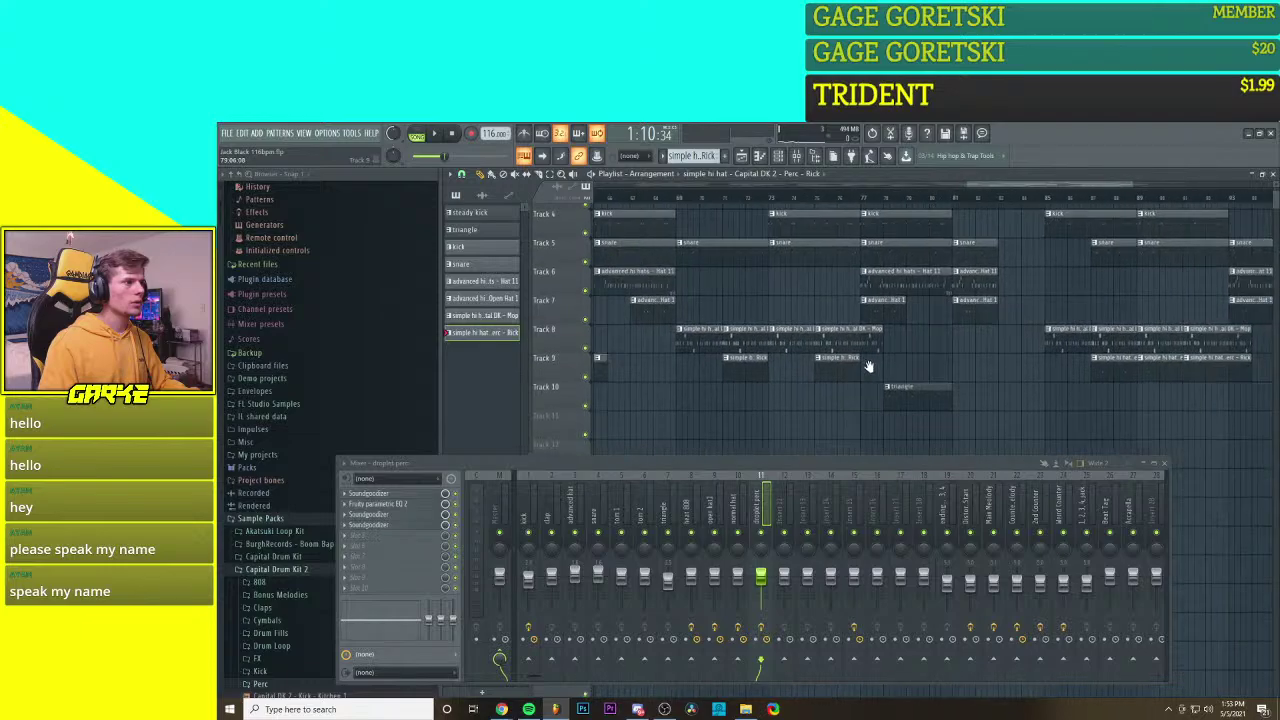
# Step: Shorten the Perc - Rick clip at bar 91 on Track 9 to two bars and replace the one at bar 87 with a two-bar copy
pyautogui.hscroll(5, 990, 395)
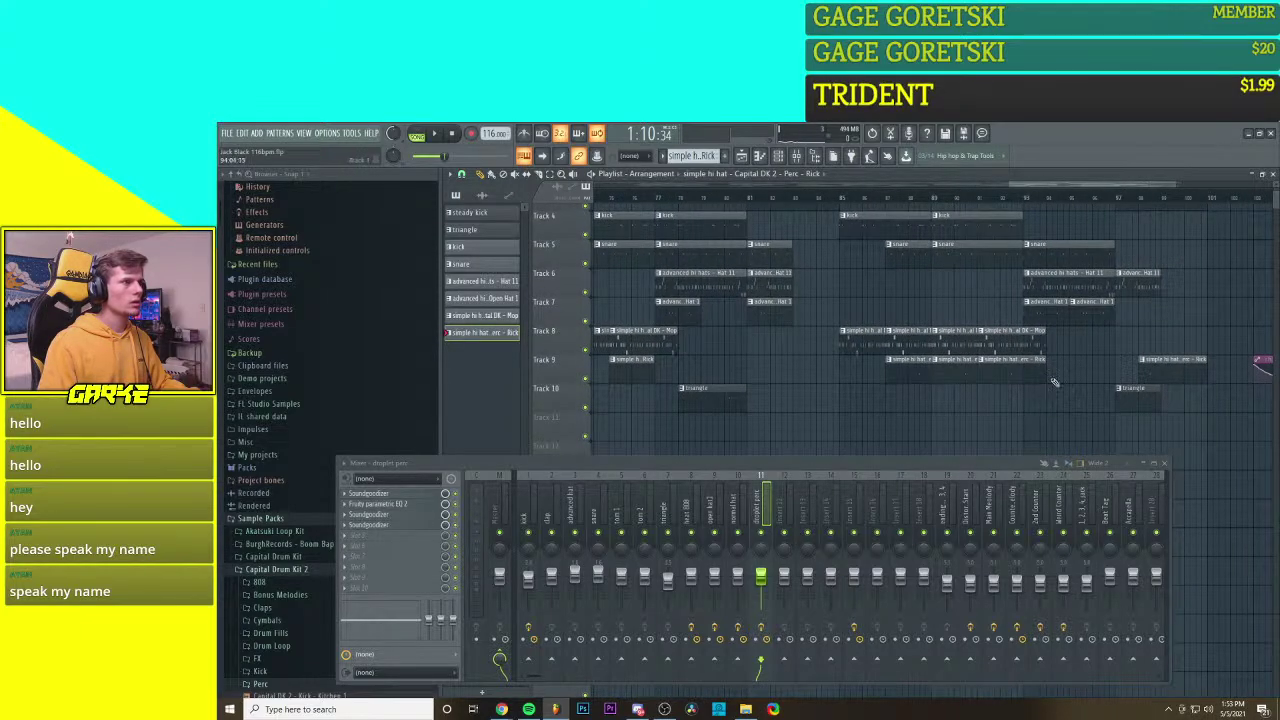
pyautogui.moveTo(1047, 376); pyautogui.dragTo(1007, 378)
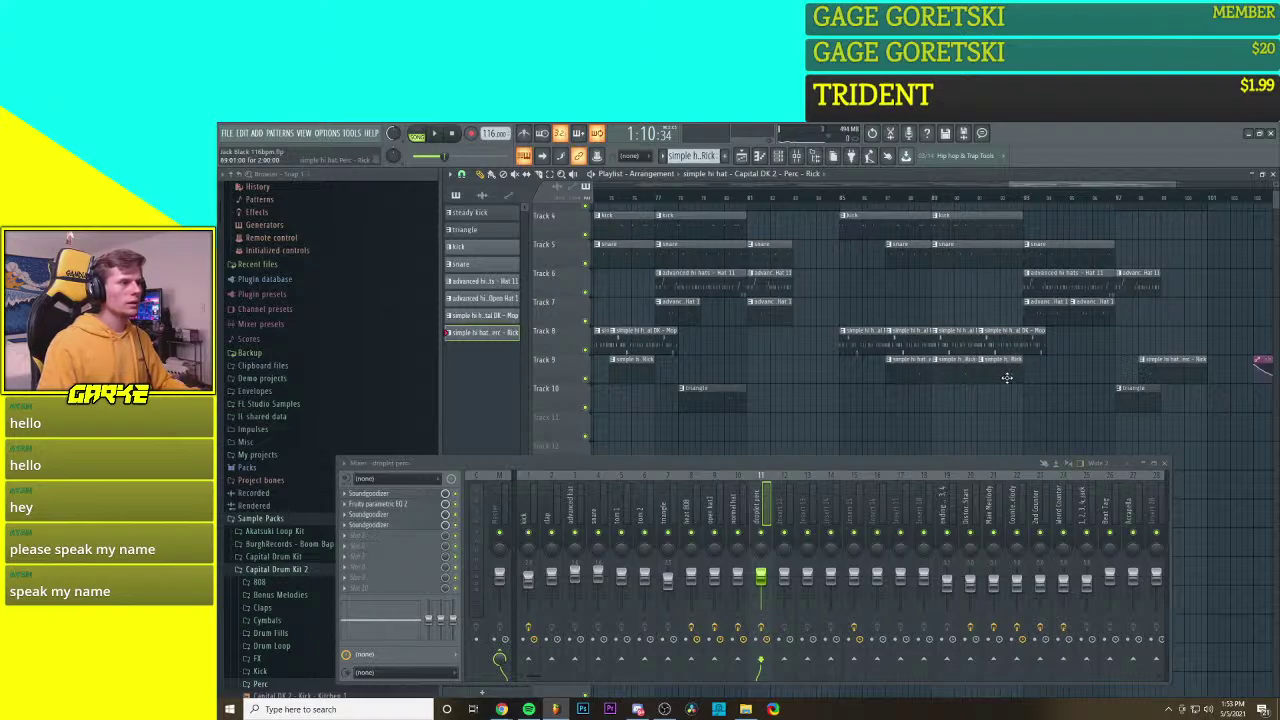
pyautogui.rightClick(928, 372)
pyautogui.click(891, 373)
pyautogui.rightClick(905, 373)
pyautogui.click(889, 374)
# Step: Shorten the Perc - Rick clip at bar 98 on Track 9 to two bars and add a one-bar copy at bar 101
pyautogui.hscroll(3, 1070, 375)
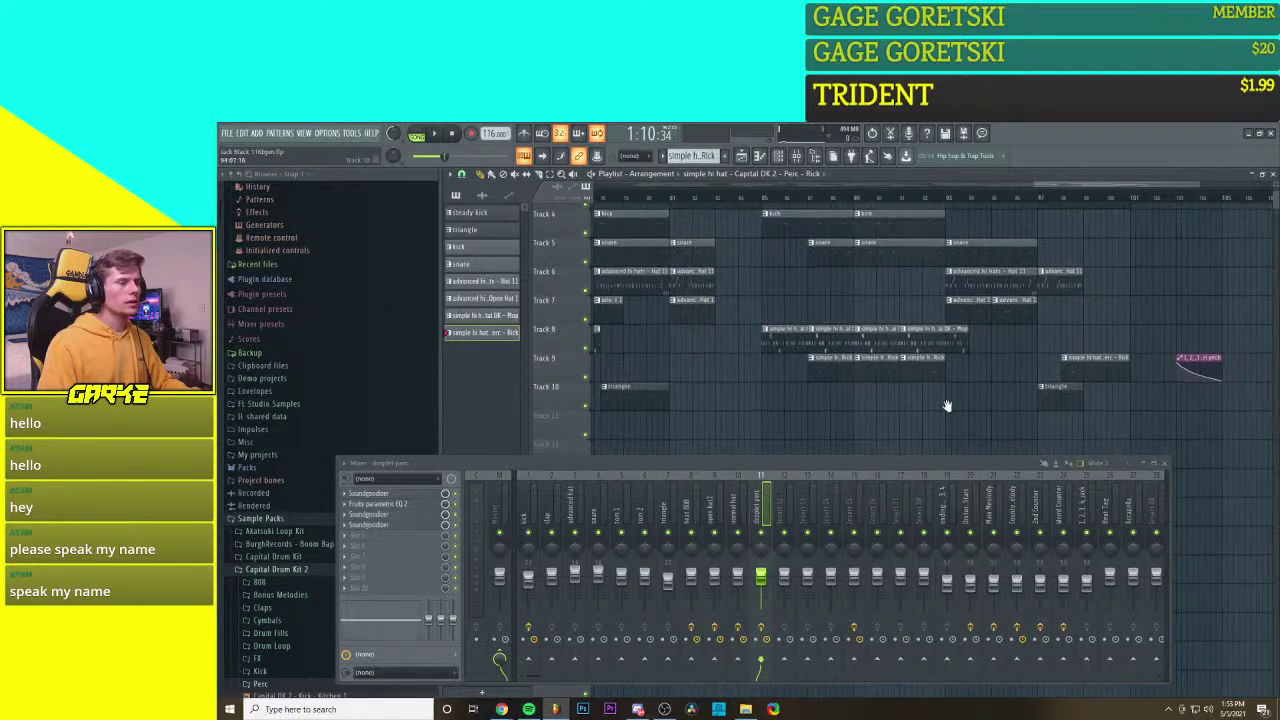
pyautogui.moveTo(1098, 371); pyautogui.dragTo(1040, 412)
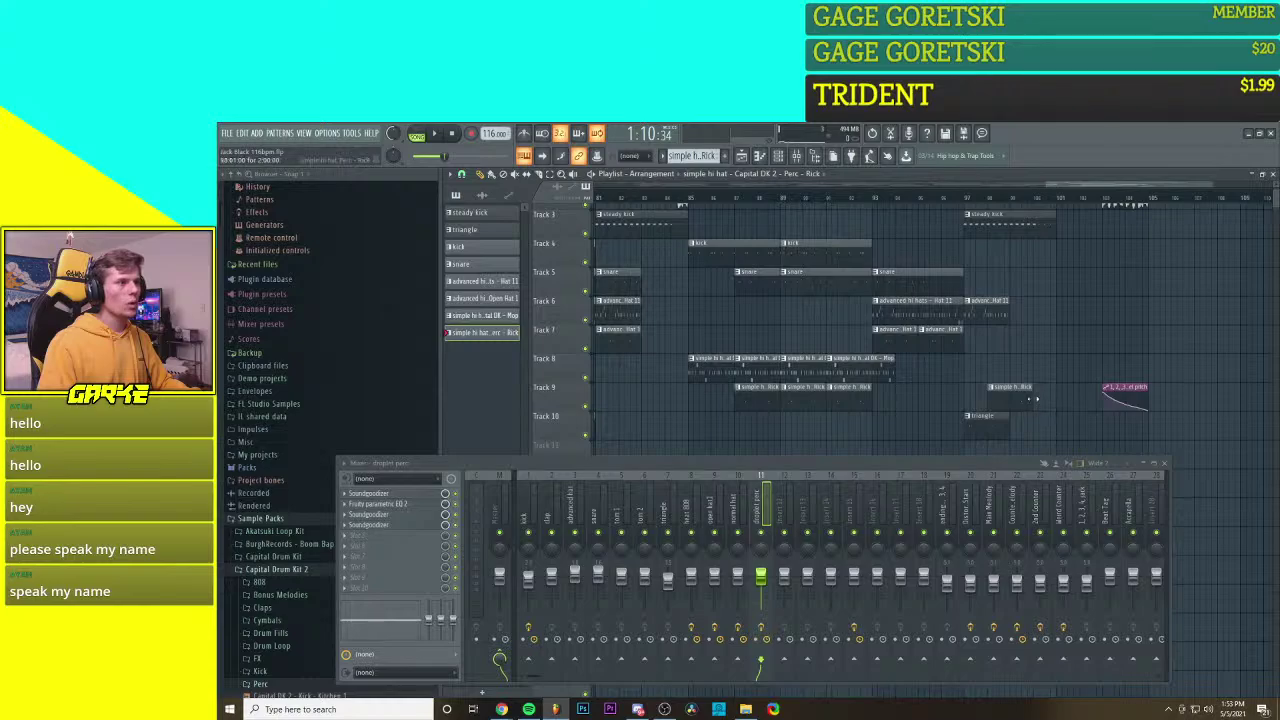
pyautogui.click(1045, 398)
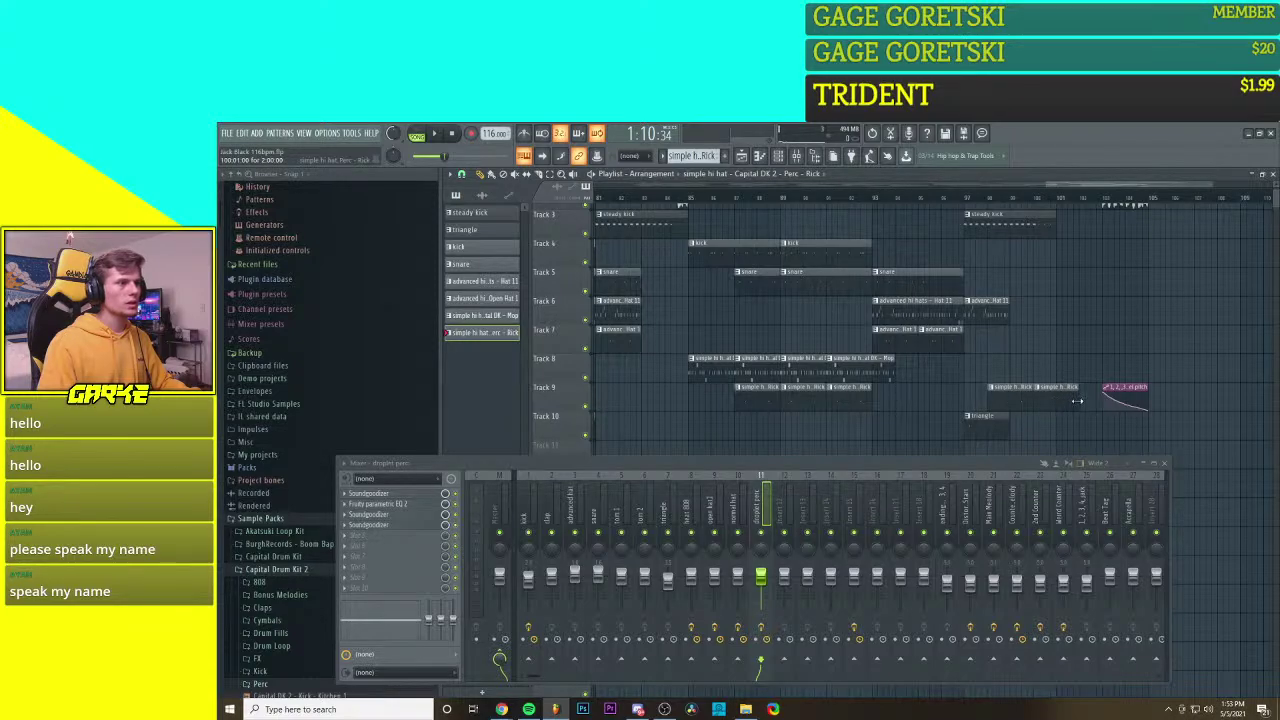
pyautogui.scroll(2, 1080, 395)
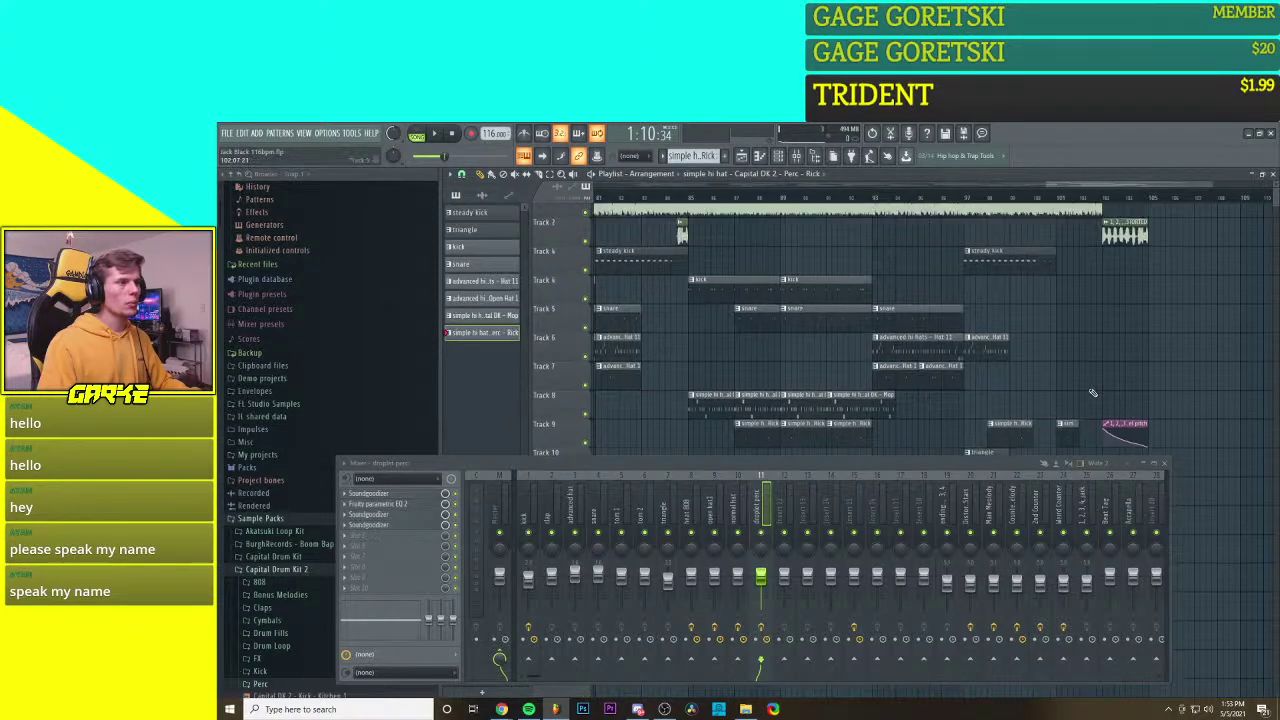
pyautogui.scroll(-2, 1080, 393)
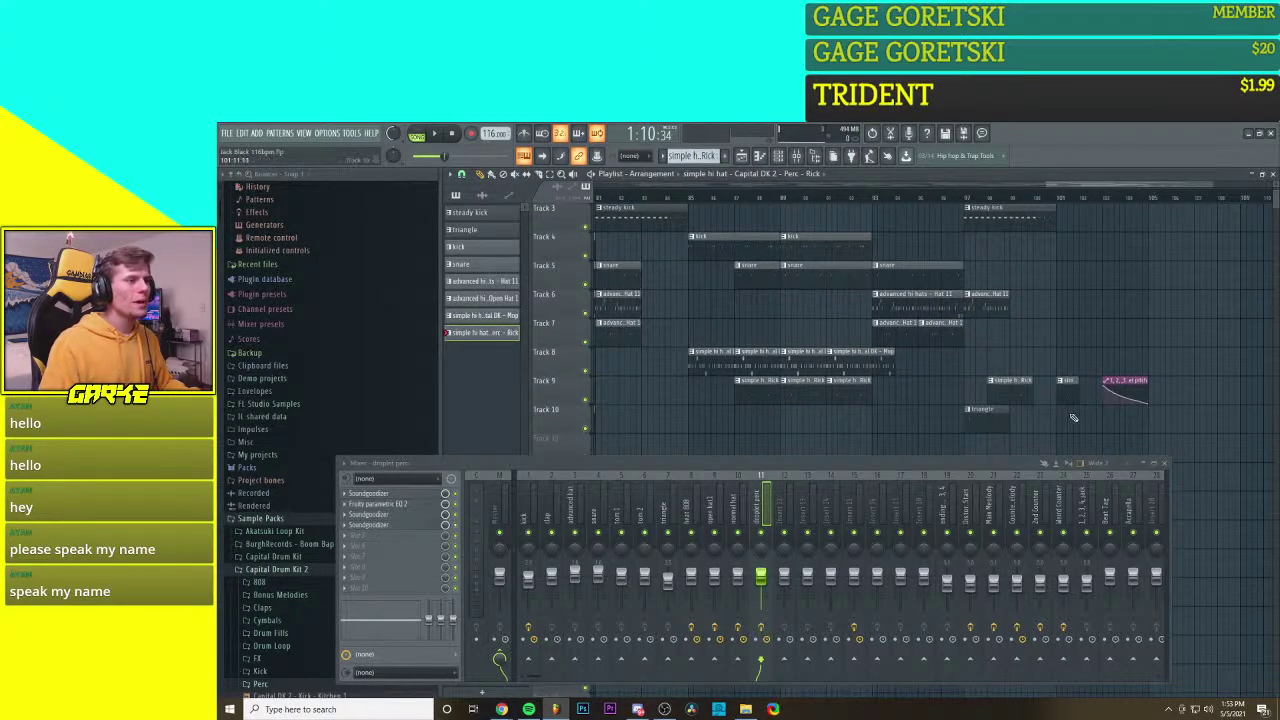
# Step: Try other positions around bar 101 for the one-bar Perc - Rick clip on Track 9
pyautogui.scroll(-3, 1090, 395)
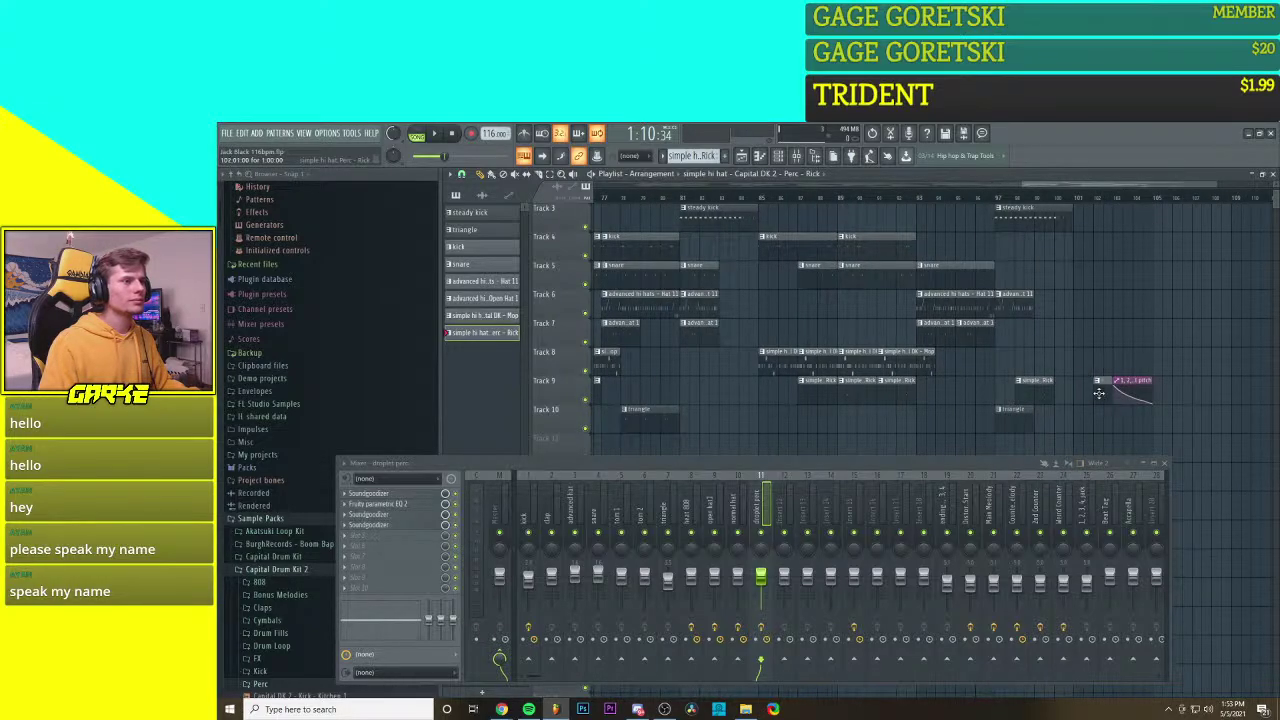
pyautogui.scroll(-2, 1075, 417)
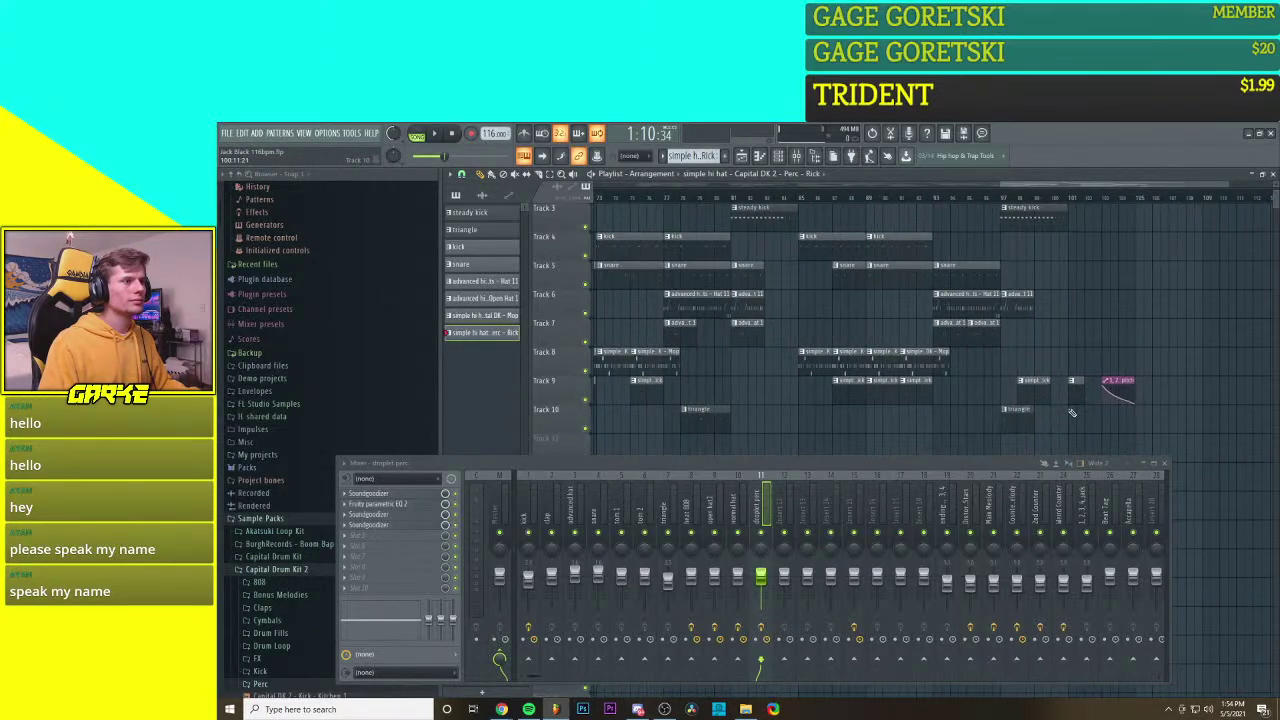
pyautogui.scroll(4, 1068, 393)
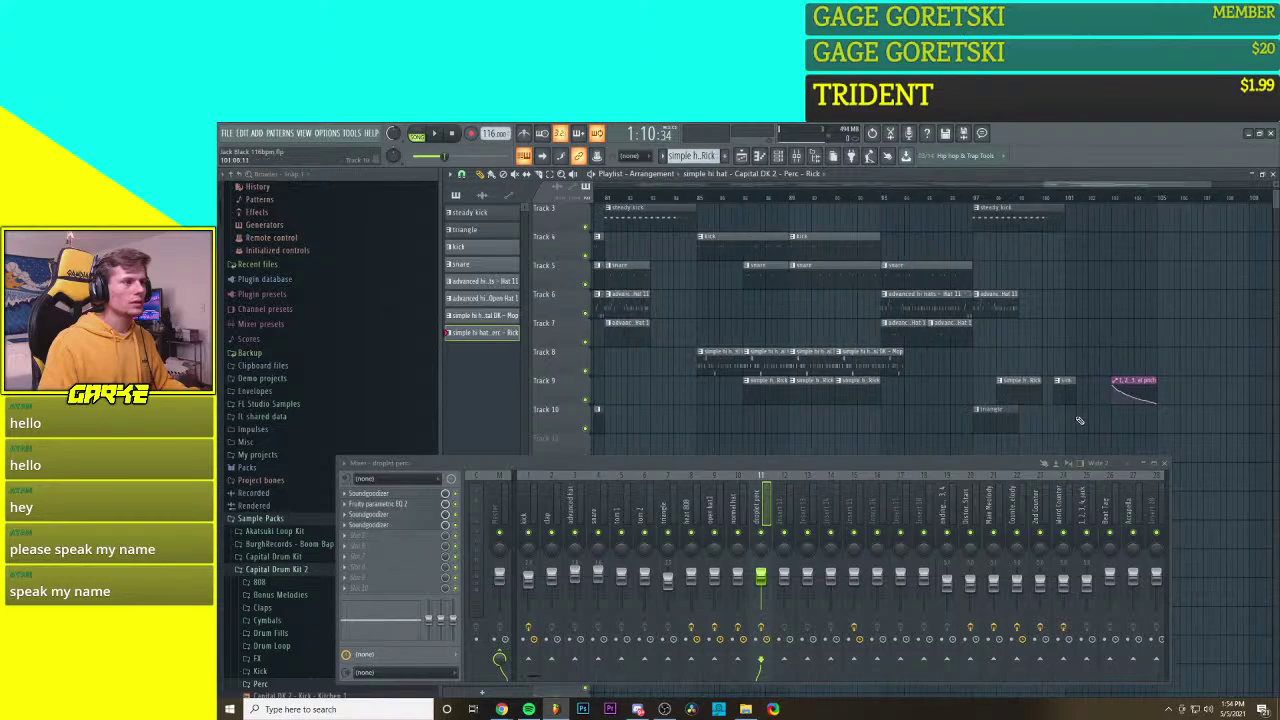
pyautogui.moveTo(1034, 397); pyautogui.dragTo(1108, 396)
pyautogui.rightClick(1110, 397)
pyautogui.scroll(-1, 1093, 418)
pyautogui.scroll(-4, 1095, 420)
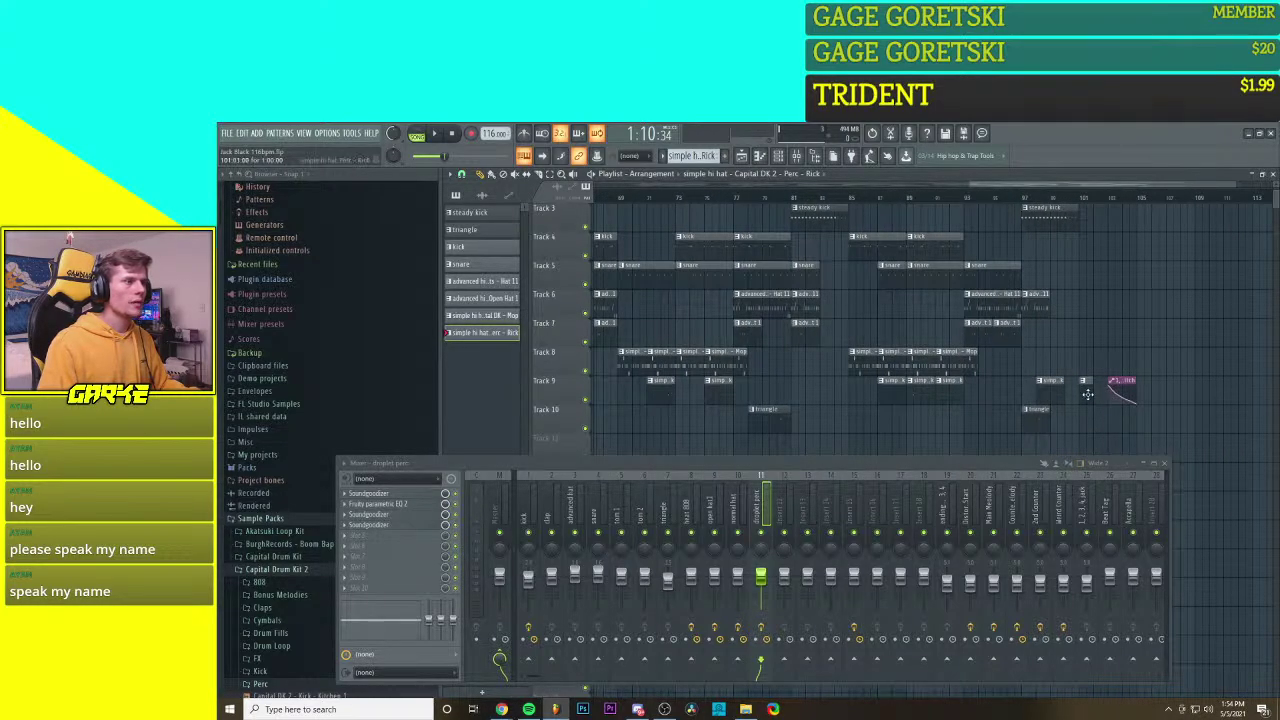
# Step: Play the arrangement from the start and raise the triangle's mixer volume to 100%
pyautogui.scroll(-3, 1088, 395)
pyautogui.scroll(2, 787, 386)
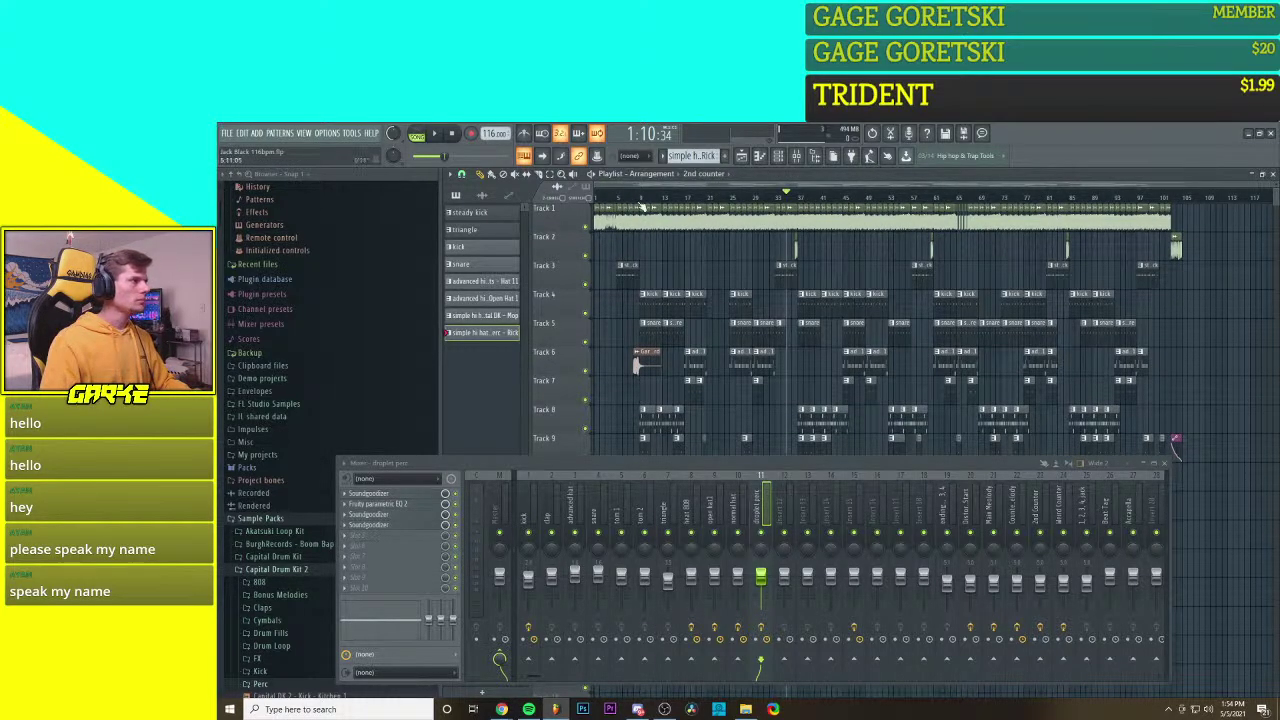
pyautogui.press('space')
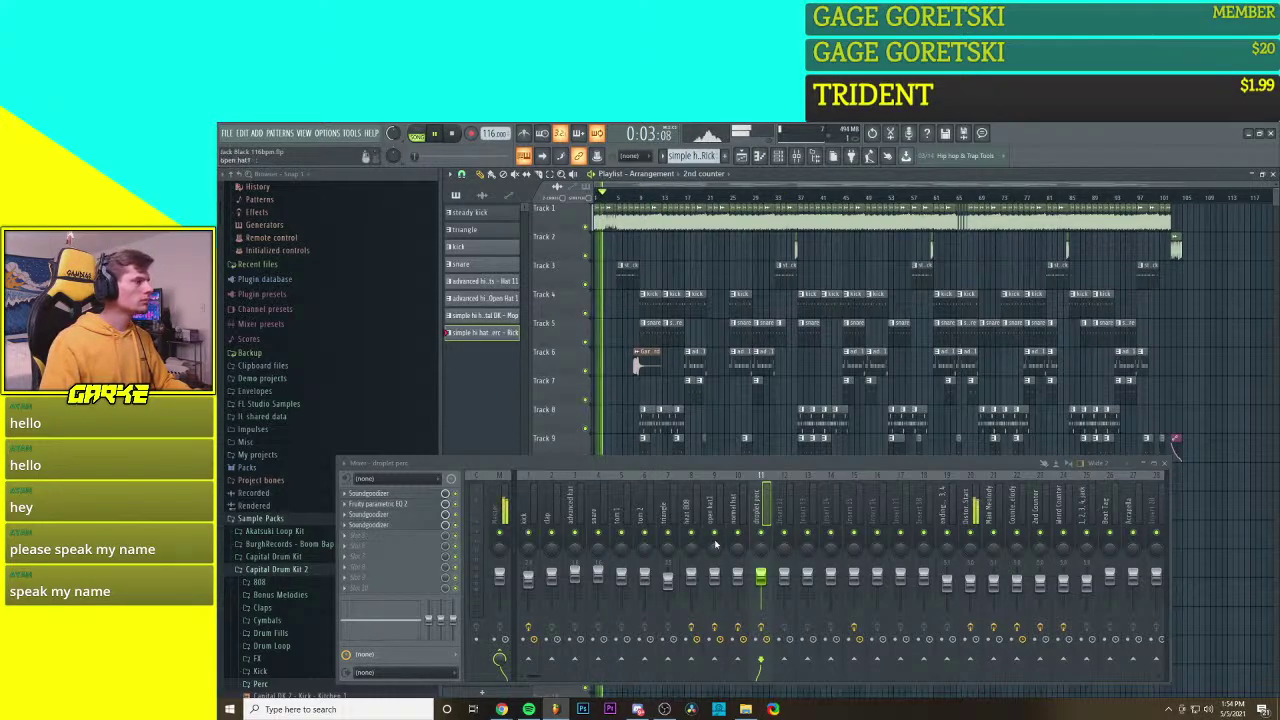
pyautogui.scroll(-1, 735, 435)
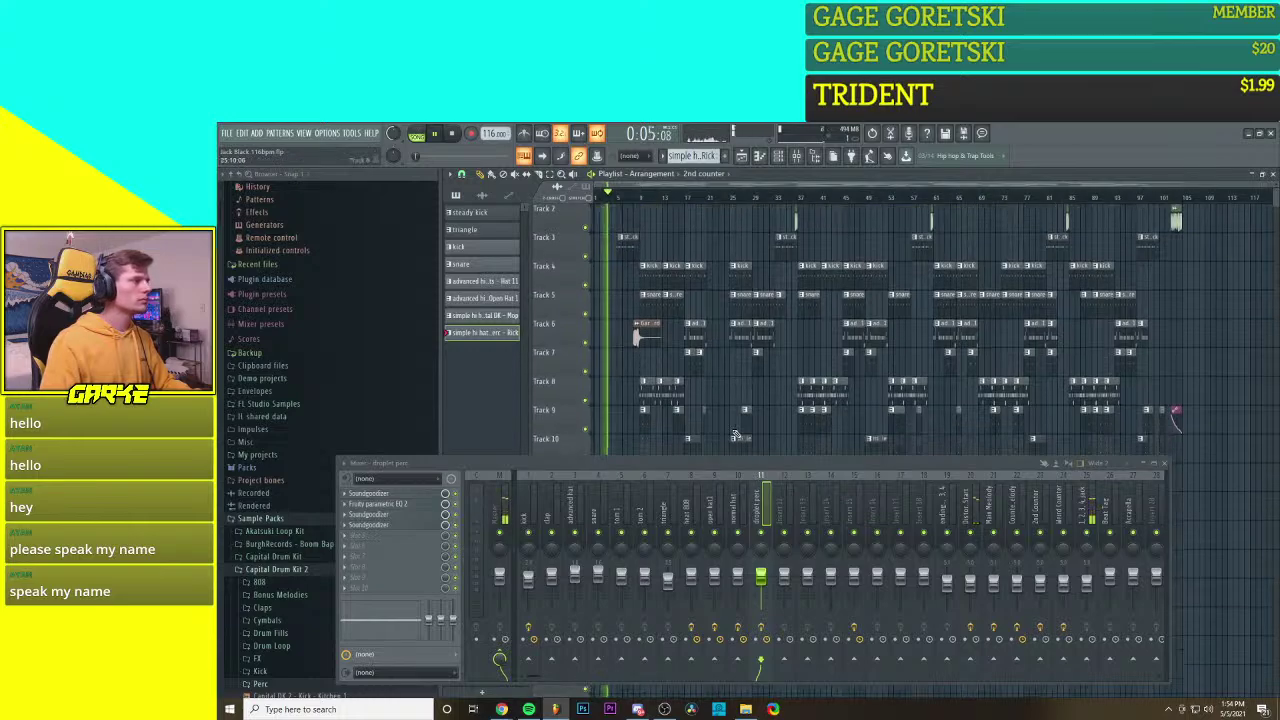
pyautogui.scroll(-1, 735, 435)
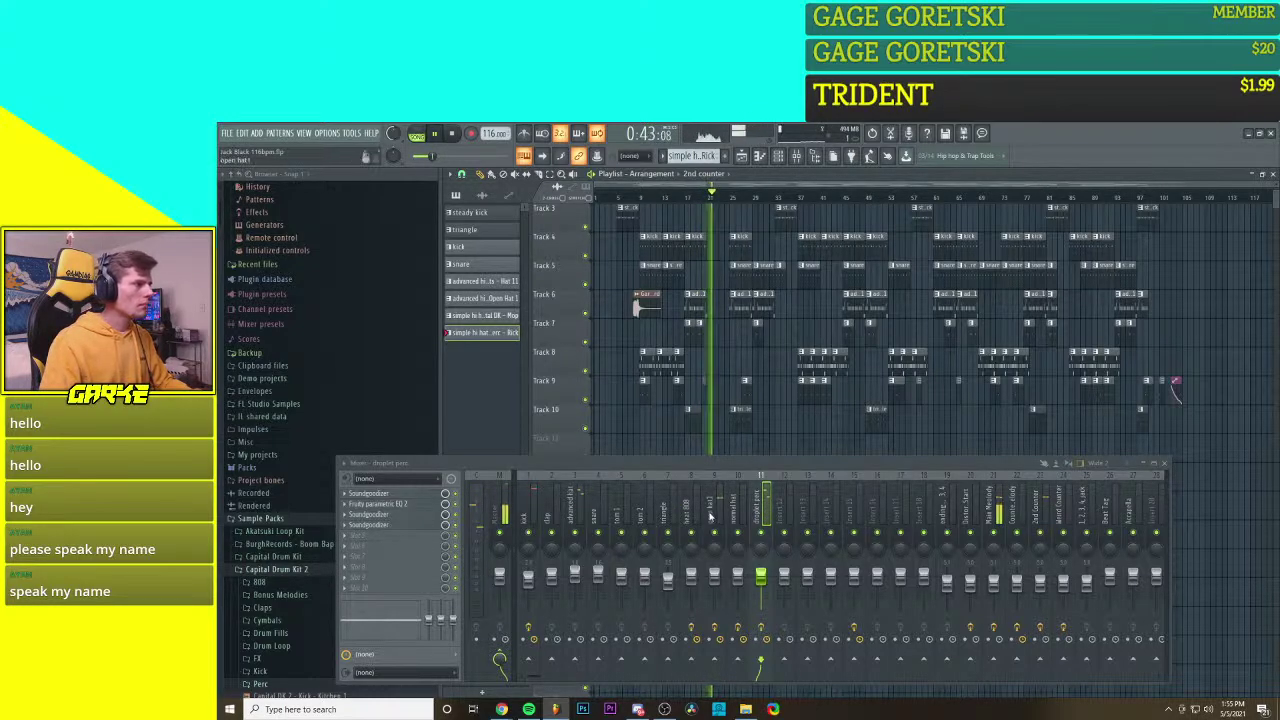
pyautogui.click(668, 585)
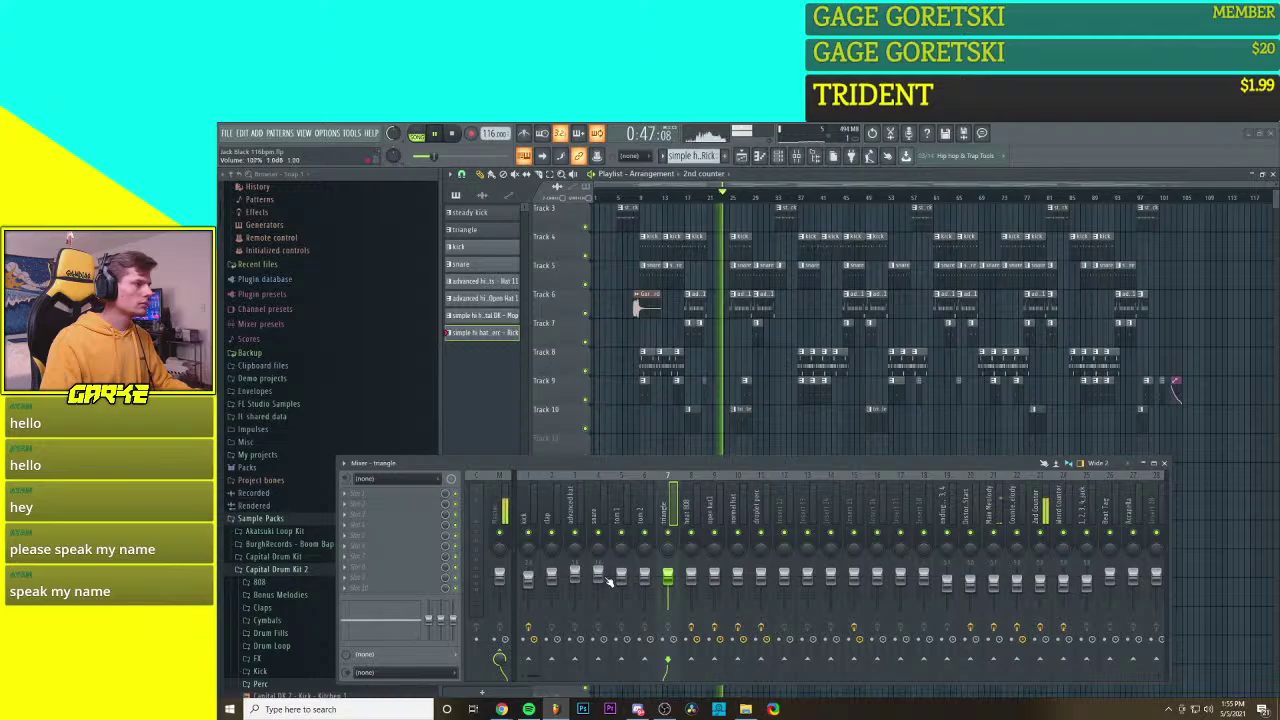
pyautogui.press('space')
# Step: Select the open hat1 mixer track and play the two bars from bar 17 in a loop
pyautogui.click(712, 508)
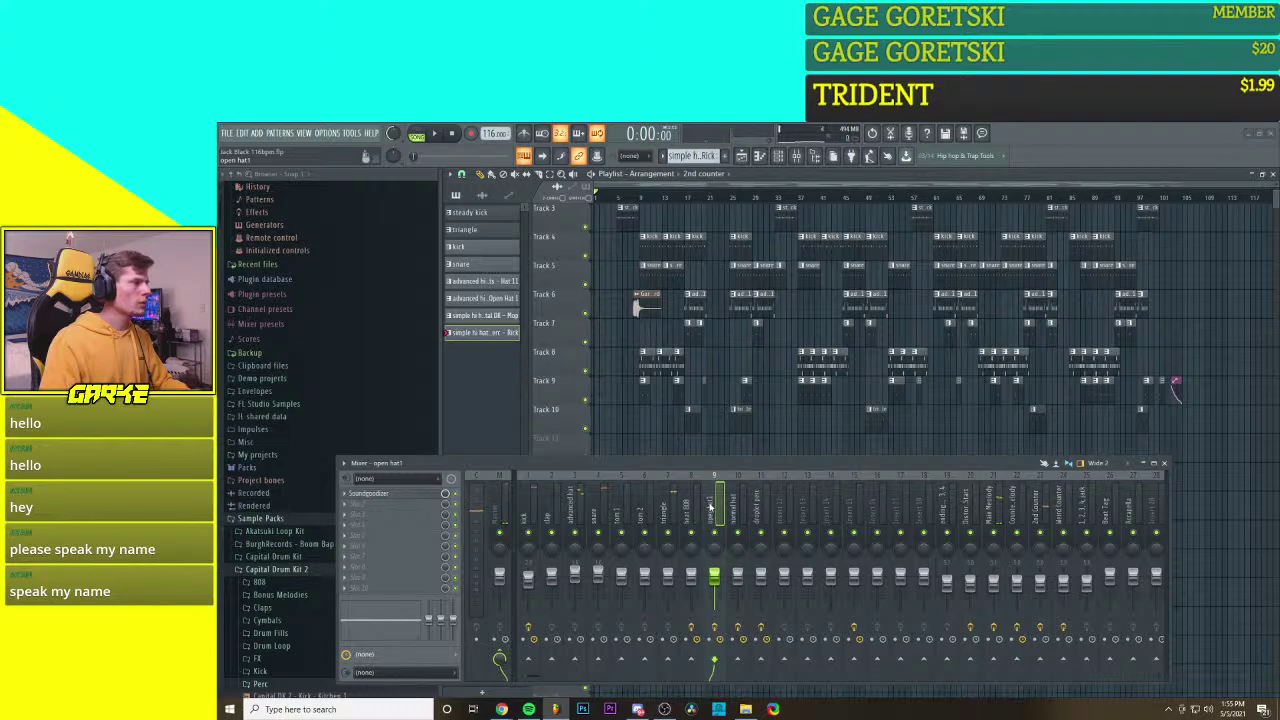
pyautogui.scroll(2, 694, 353)
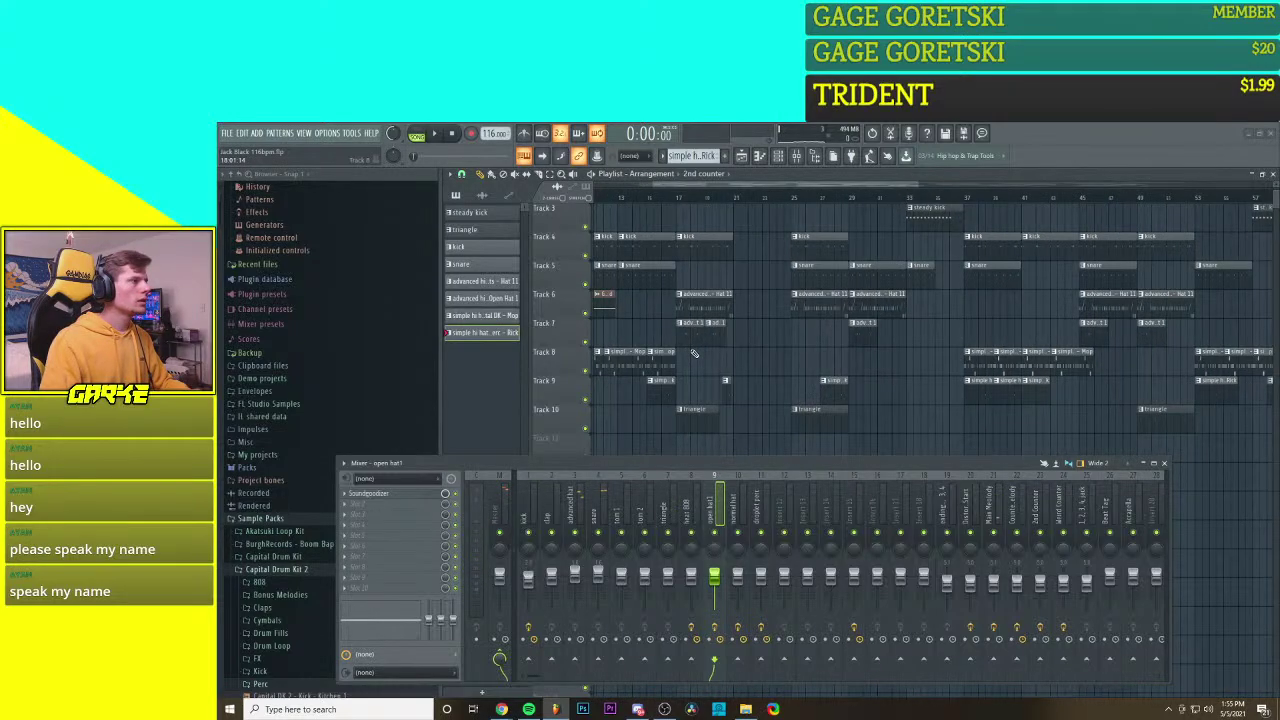
pyautogui.scroll(-3, 913, 380)
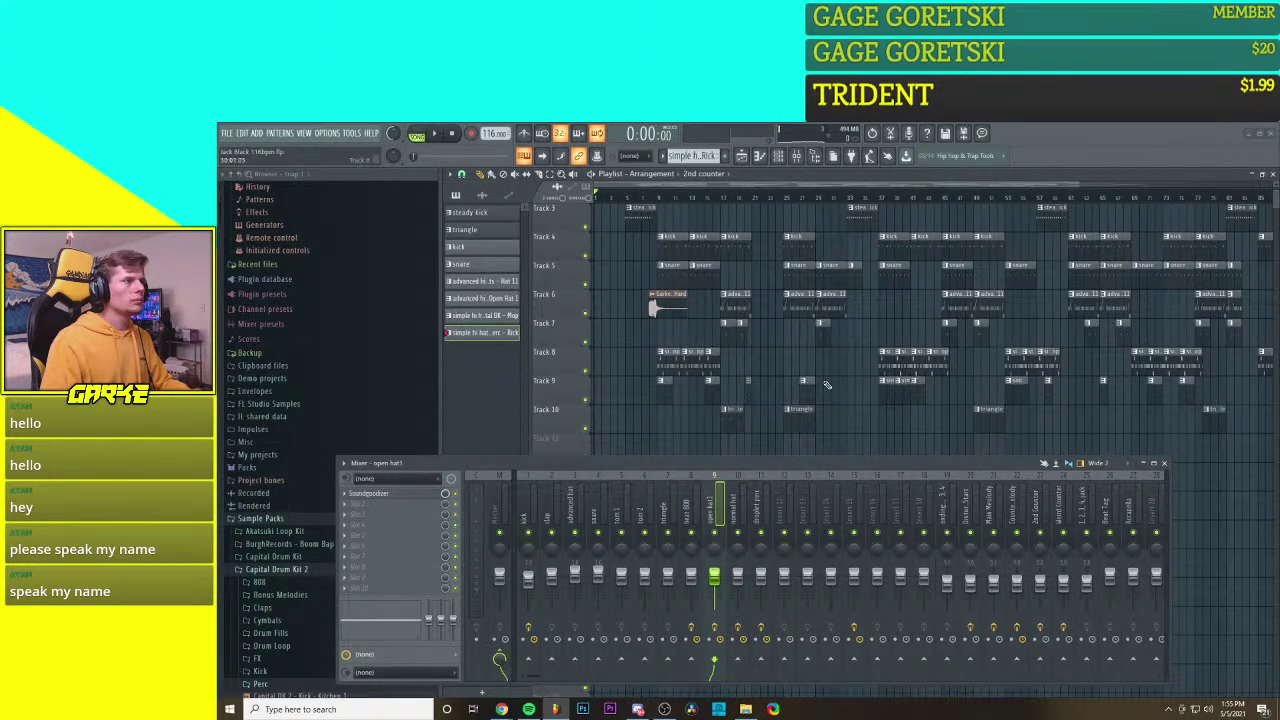
pyautogui.scroll(1, 860, 382)
pyautogui.scroll(2, 710, 366)
pyautogui.moveTo(725, 360); pyautogui.dragTo(766, 361)
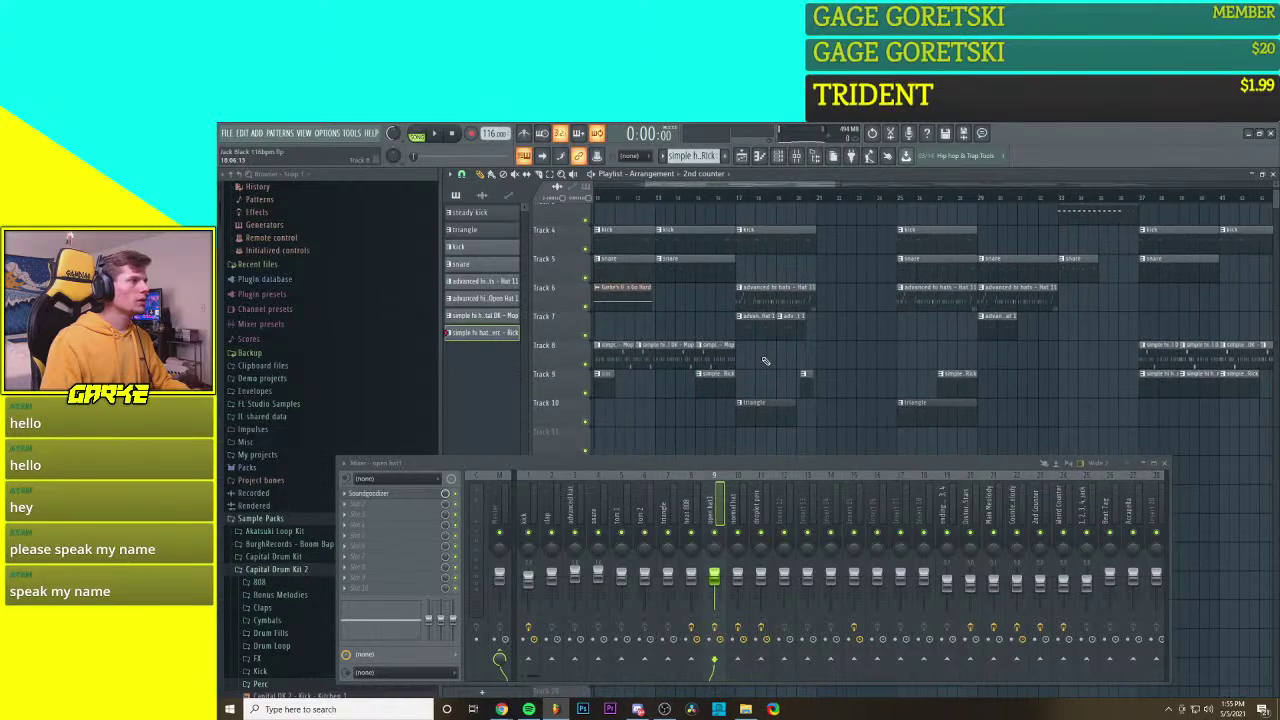
pyautogui.moveTo(739, 198); pyautogui.dragTo(769, 196)
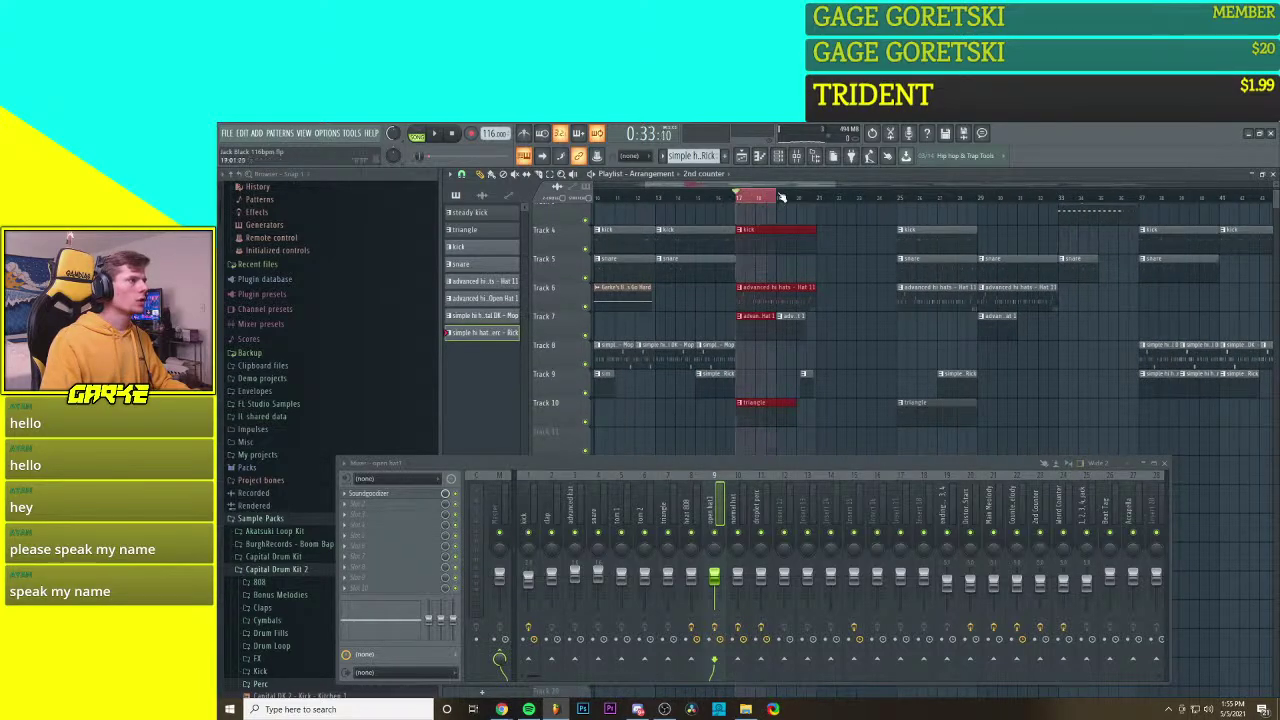
pyautogui.press('space')
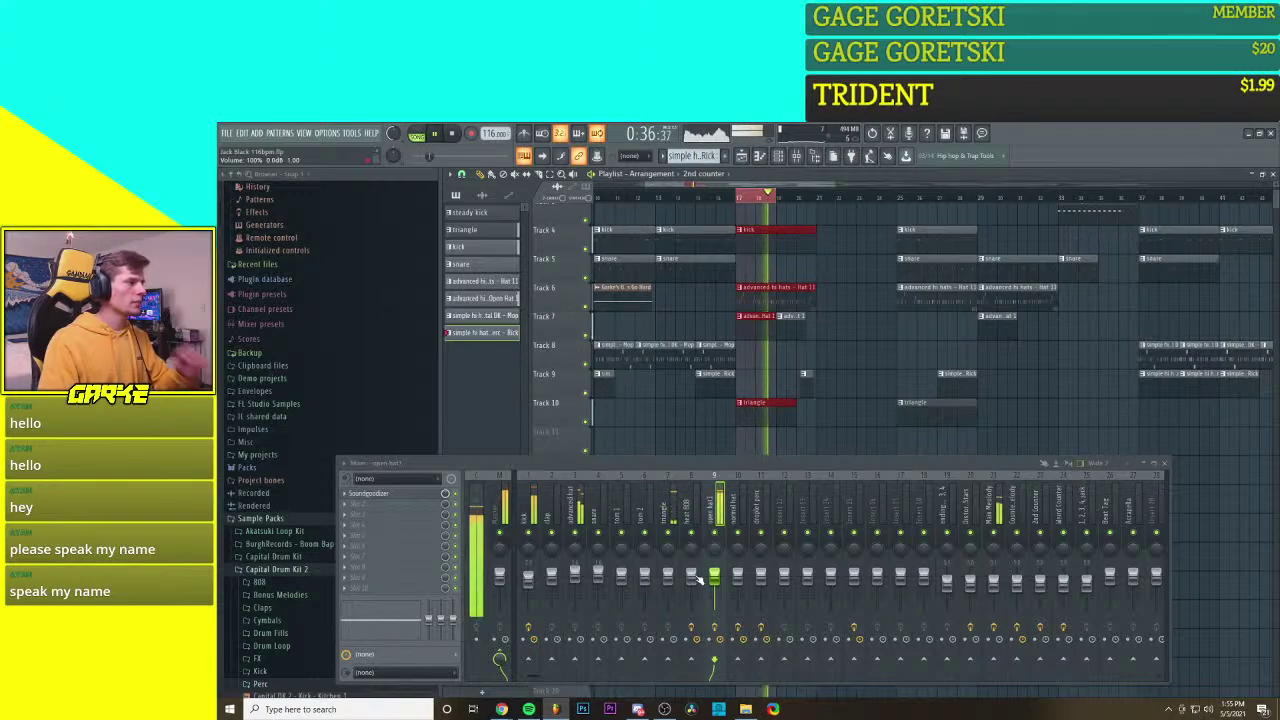
# Step: Lower the advanced hat's mixer volume to 100% and open the Soundgoodizer on open hat1
pyautogui.click(577, 580)
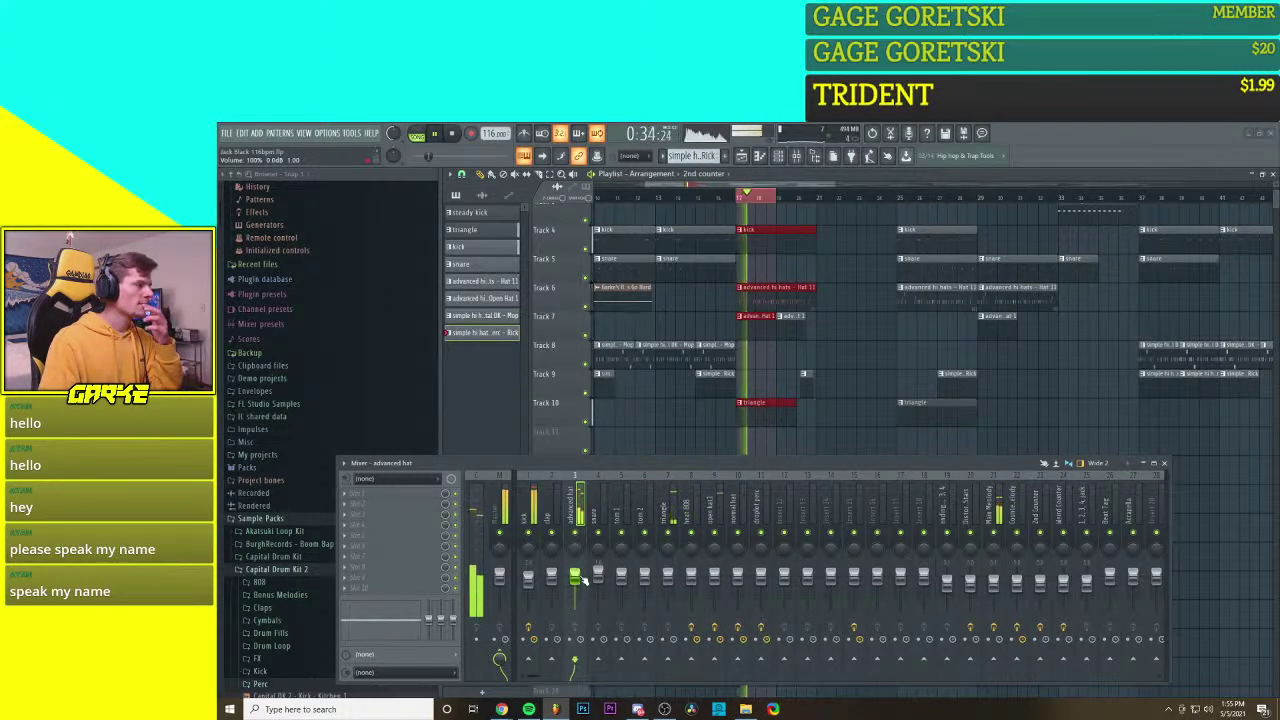
pyautogui.click(712, 574)
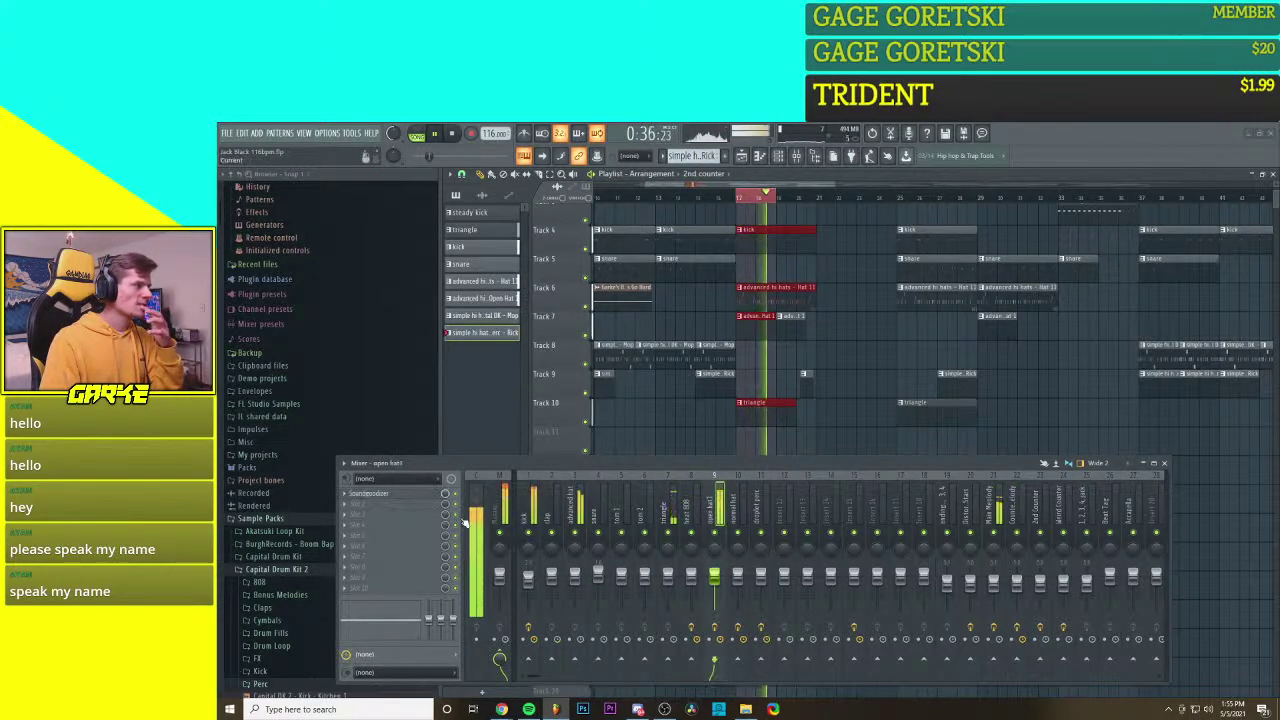
pyautogui.click(370, 493)
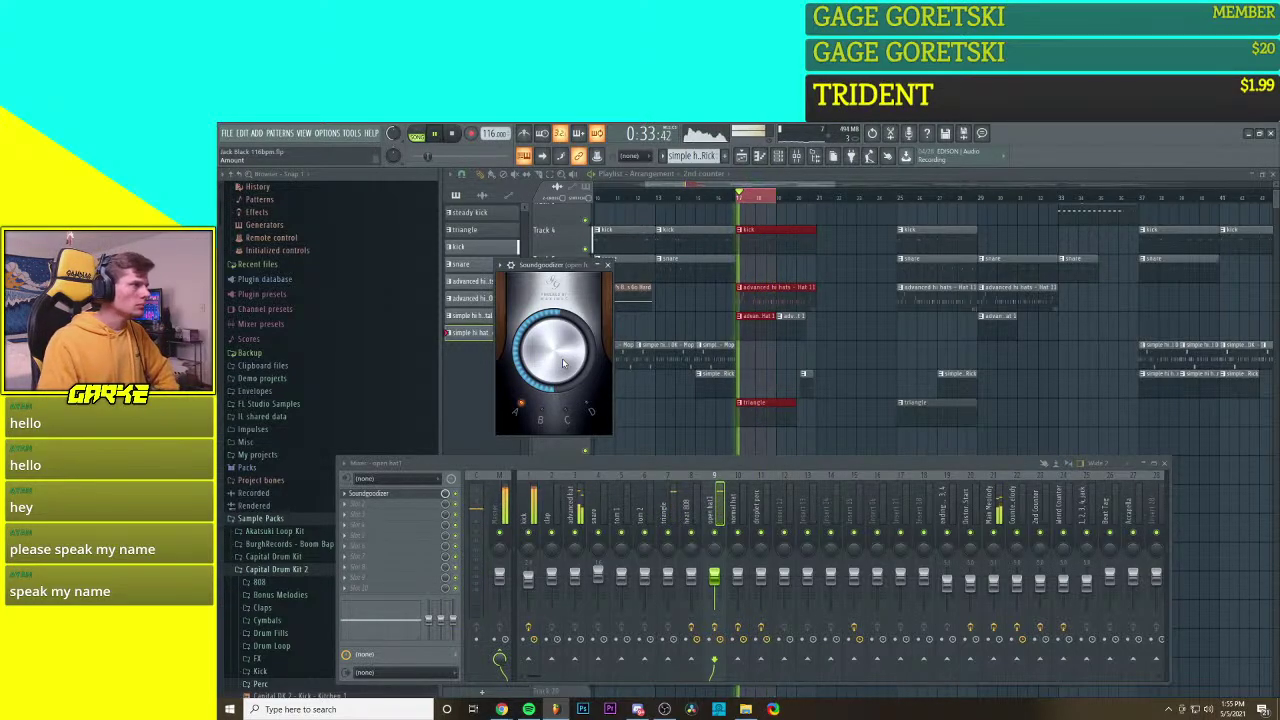
# Step: Open the Hat 11 notes of the advanced hi hats pattern and delete the A4 note just past the middle of bar 2
pyautogui.click(768, 289)
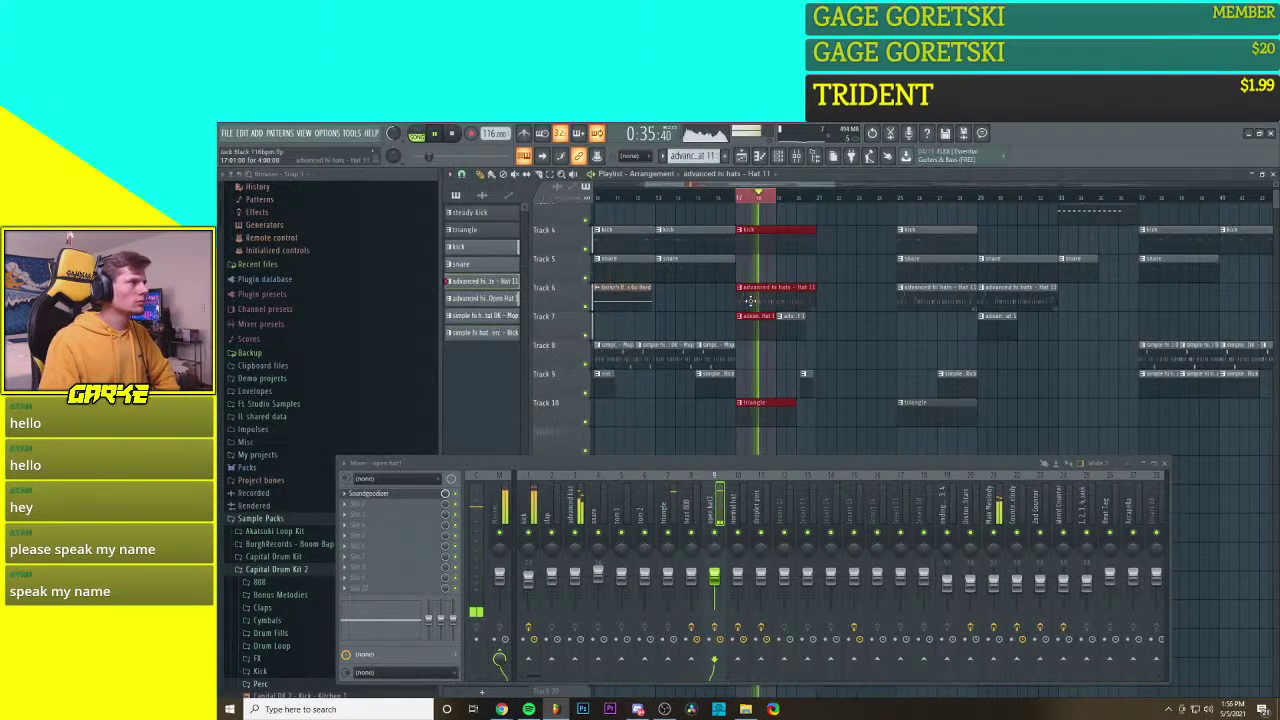
pyautogui.click(760, 157)
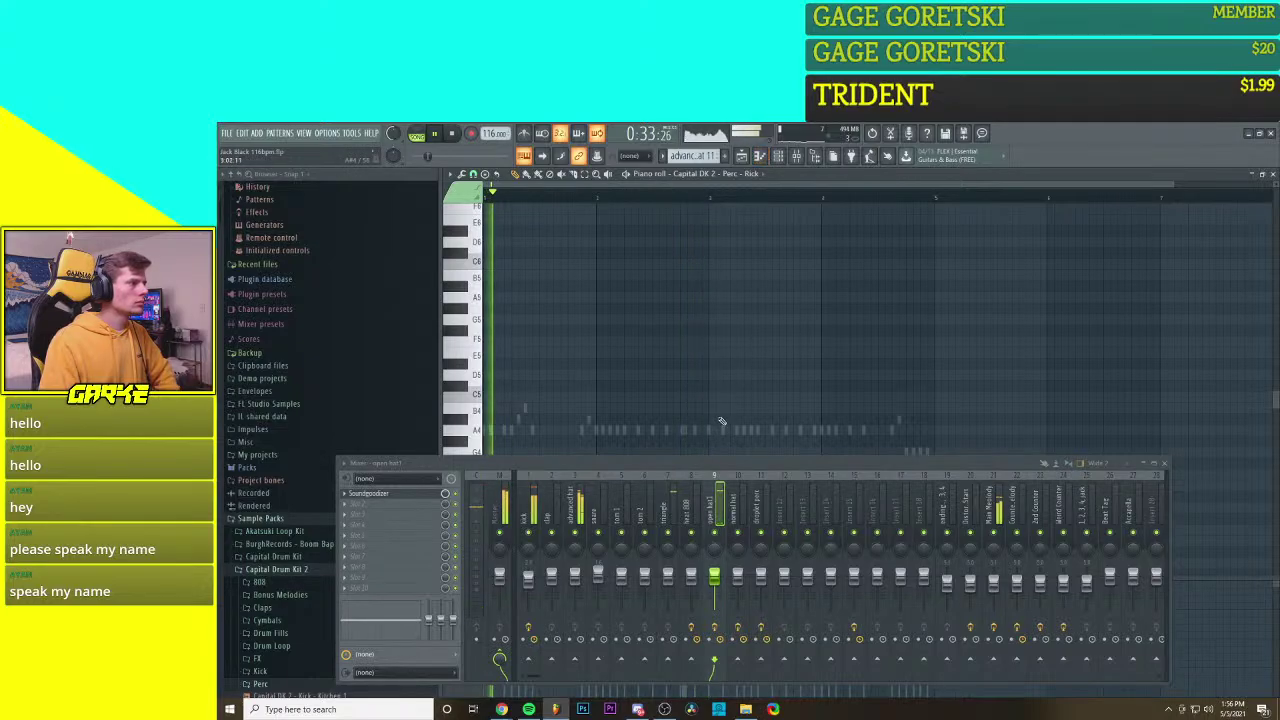
pyautogui.doubleClick(679, 432)
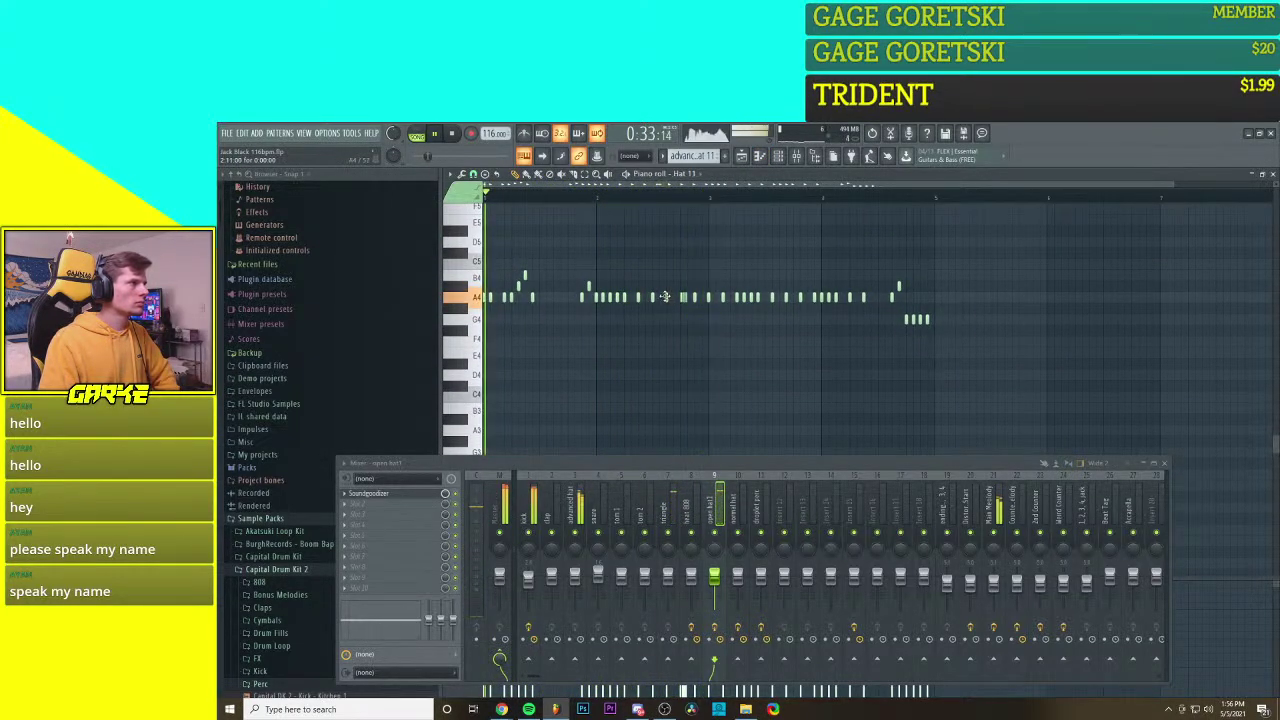
pyautogui.rightClick(667, 297)
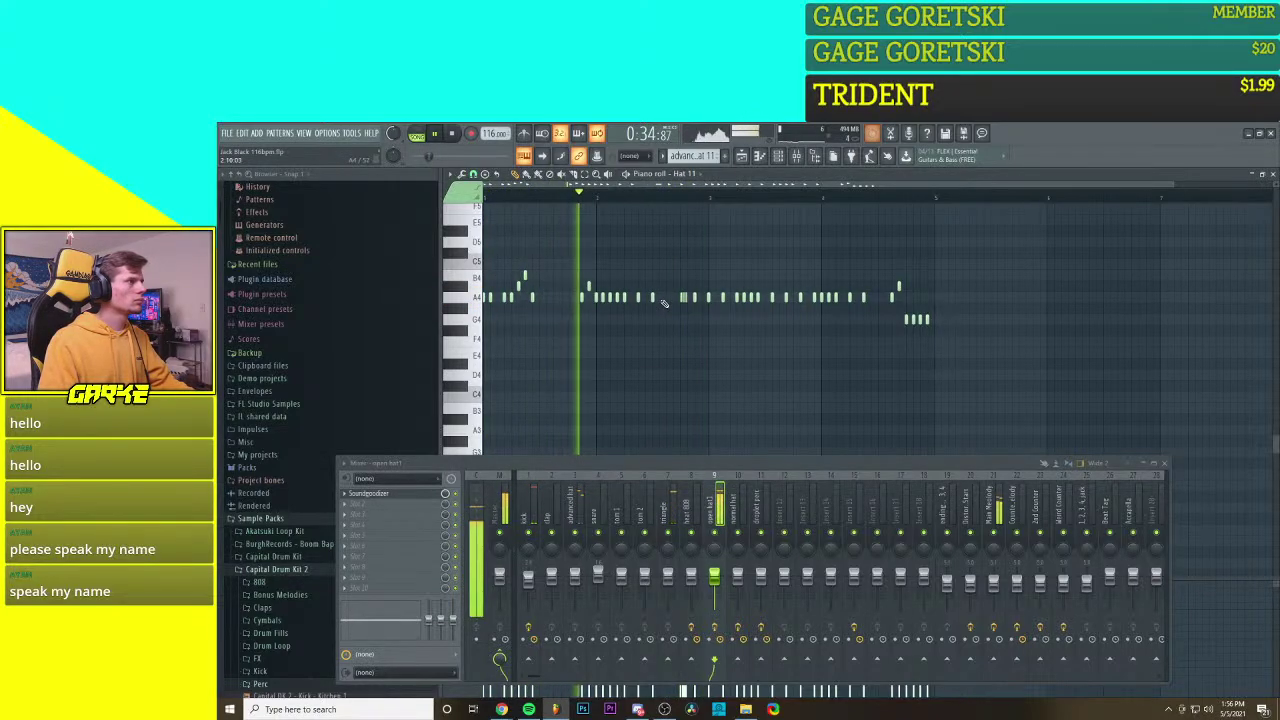
# Step: Step back through the undo history of the recent Hat 11 note edits and collapse the mixer
pyautogui.hotkey('ctrl', 'alt', 'z')
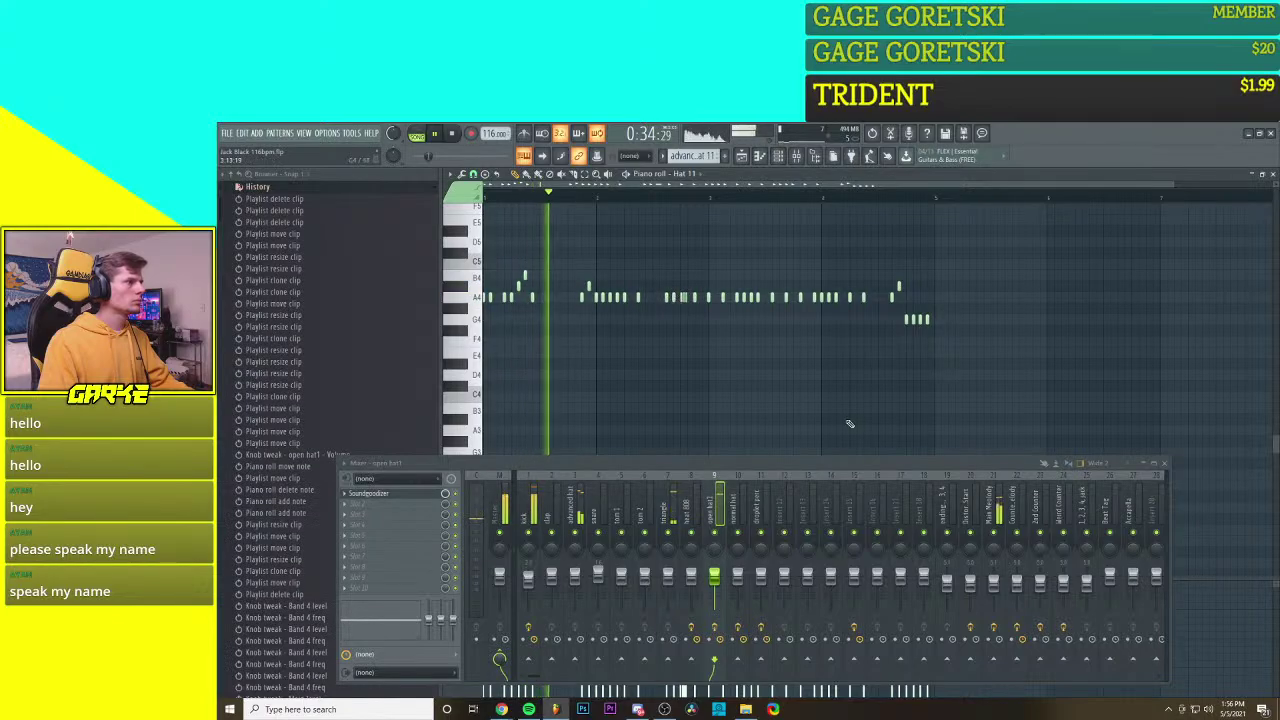
pyautogui.click(1143, 463)
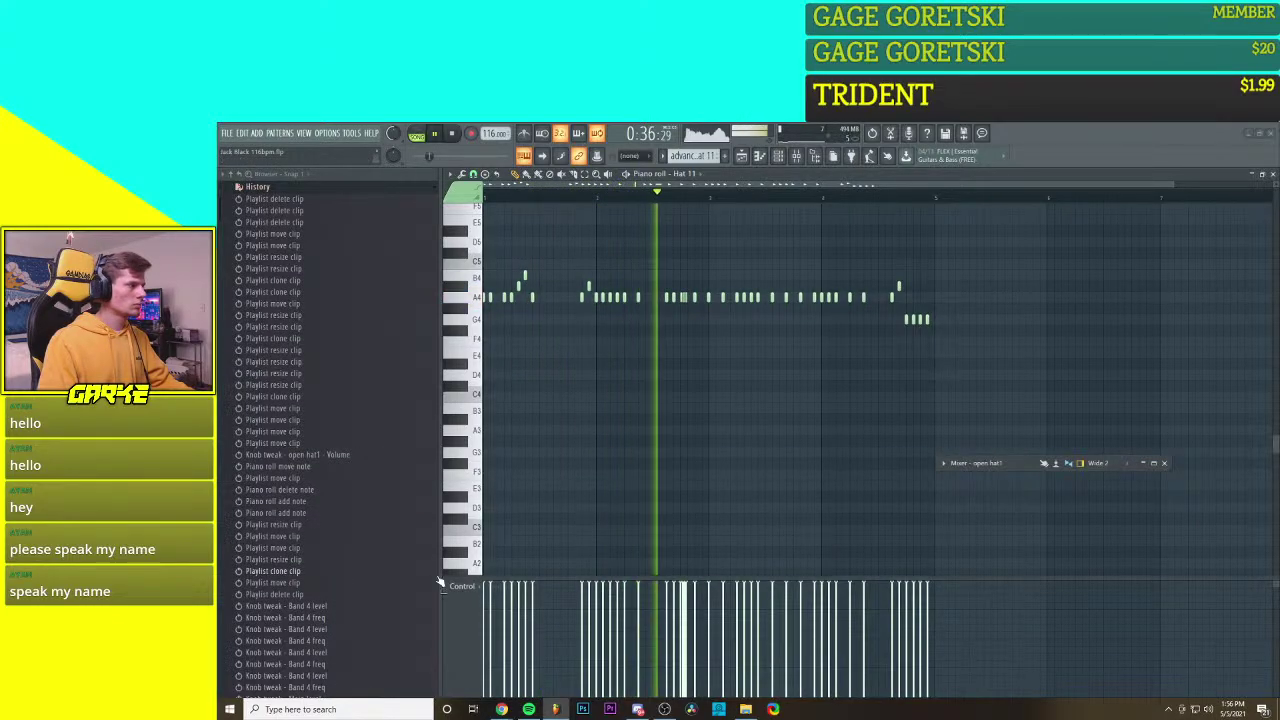
# Step: Show the note pan values in the Hat 11 control lane and save the project with playback stopped
pyautogui.click(475, 588)
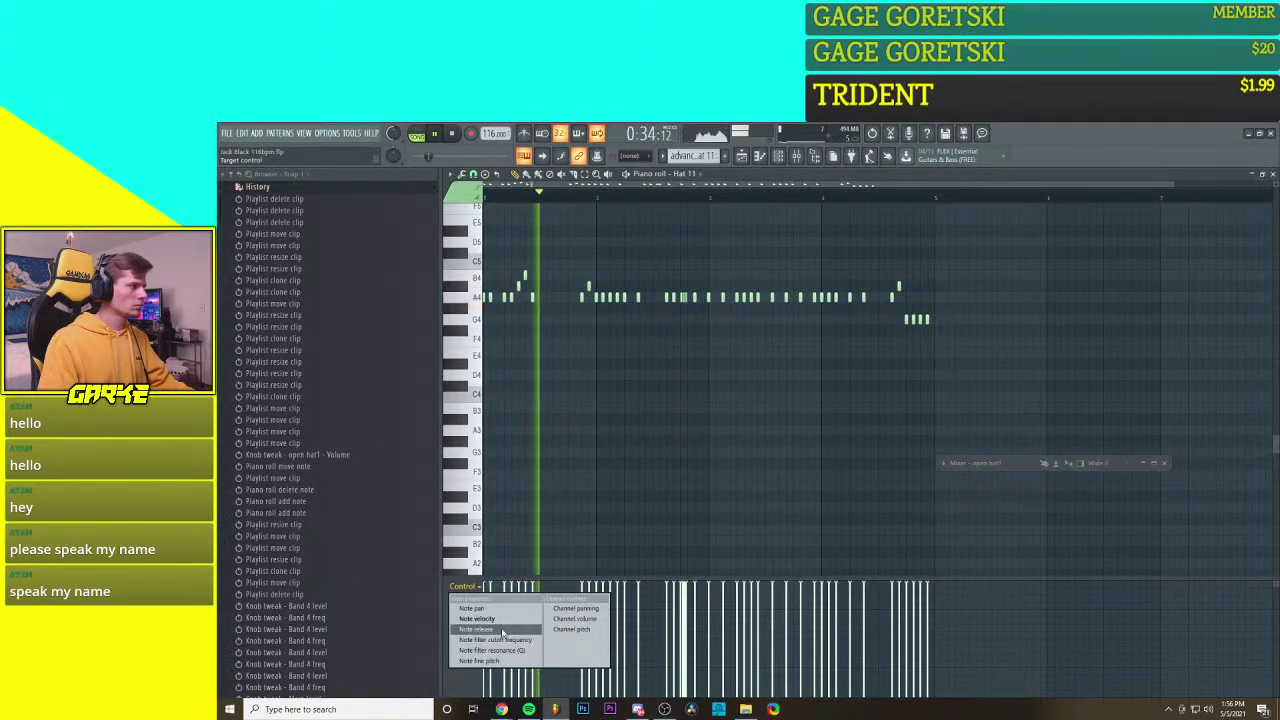
pyautogui.click(510, 609)
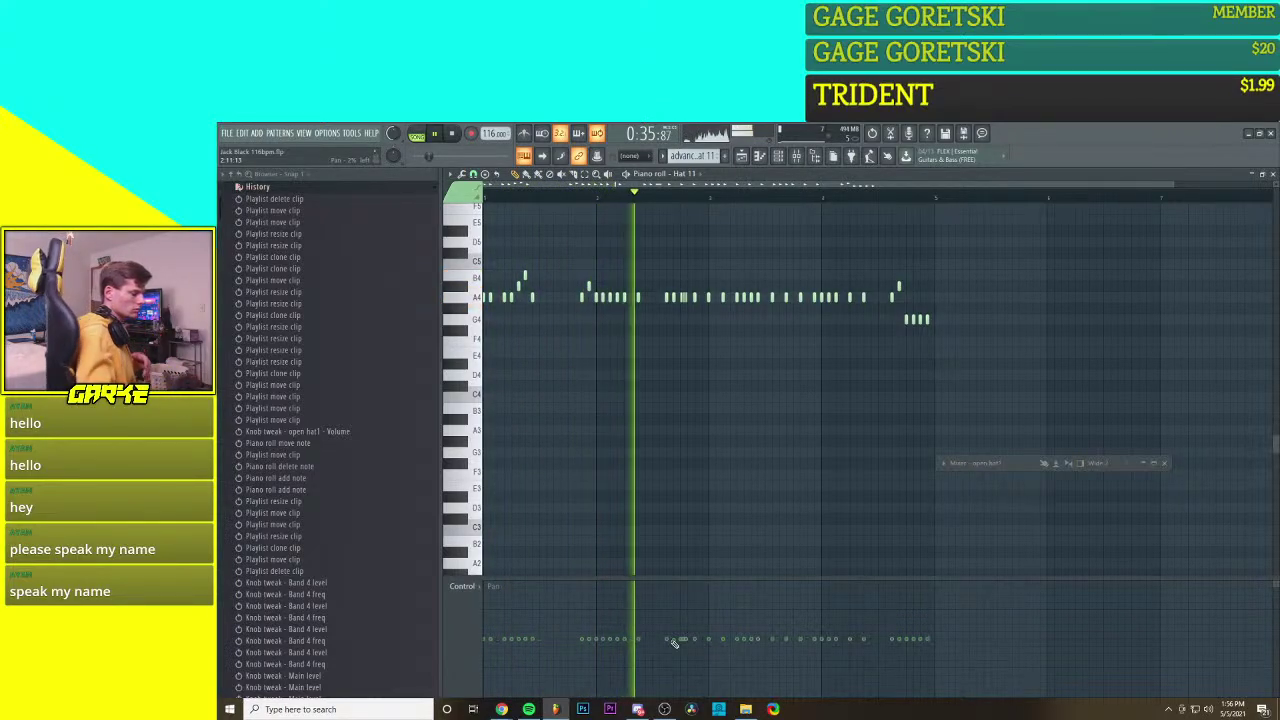
pyautogui.click(452, 133)
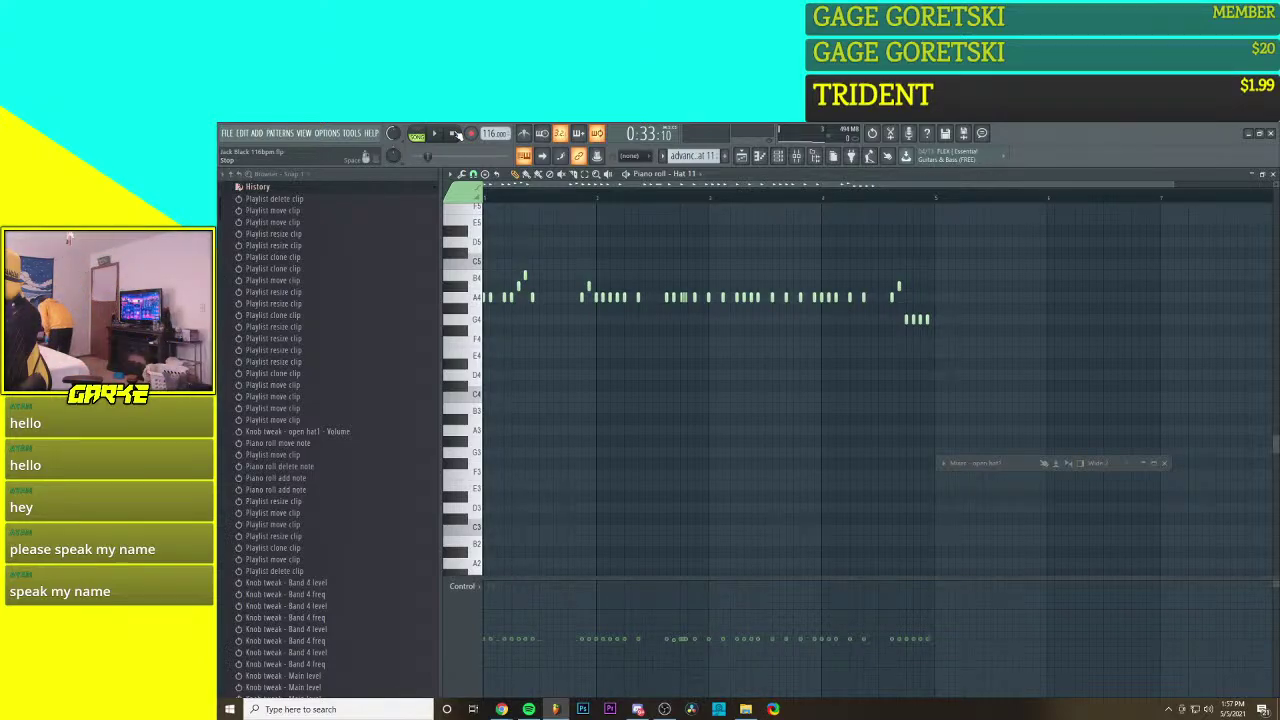
pyautogui.hotkey('ctrl', 's')
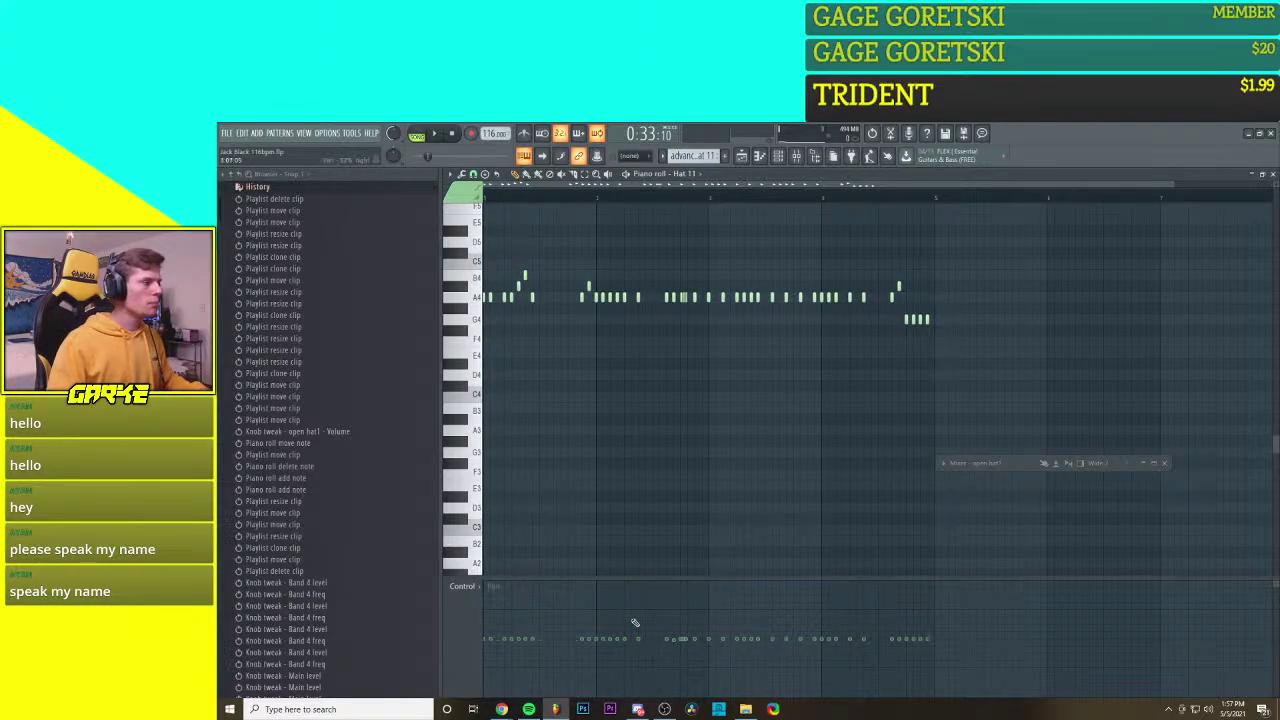
# Step: Pan the Hat 11 notes of bar 1 alternately right and left
pyautogui.click(486, 625)
pyautogui.click(490, 655)
pyautogui.click(504, 624)
pyautogui.click(511, 654)
pyautogui.click(518, 625)
pyautogui.click(530, 659)
pyautogui.click(520, 627)
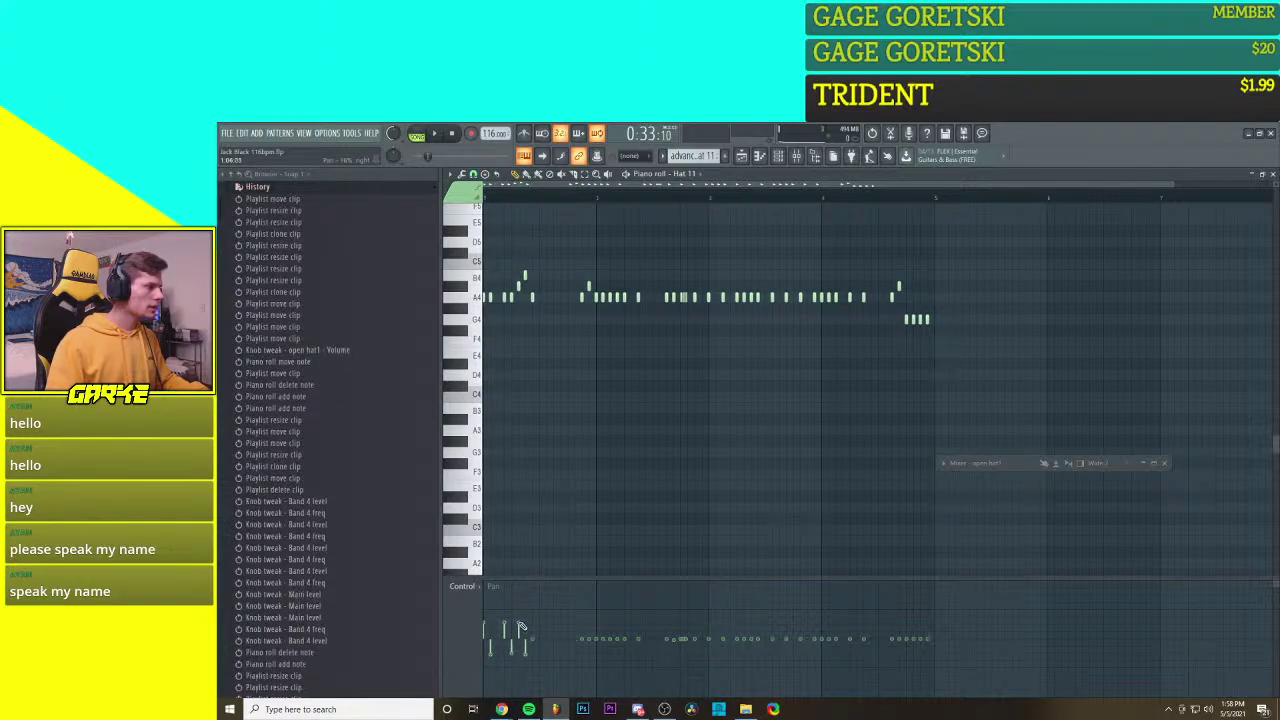
pyautogui.click(534, 624)
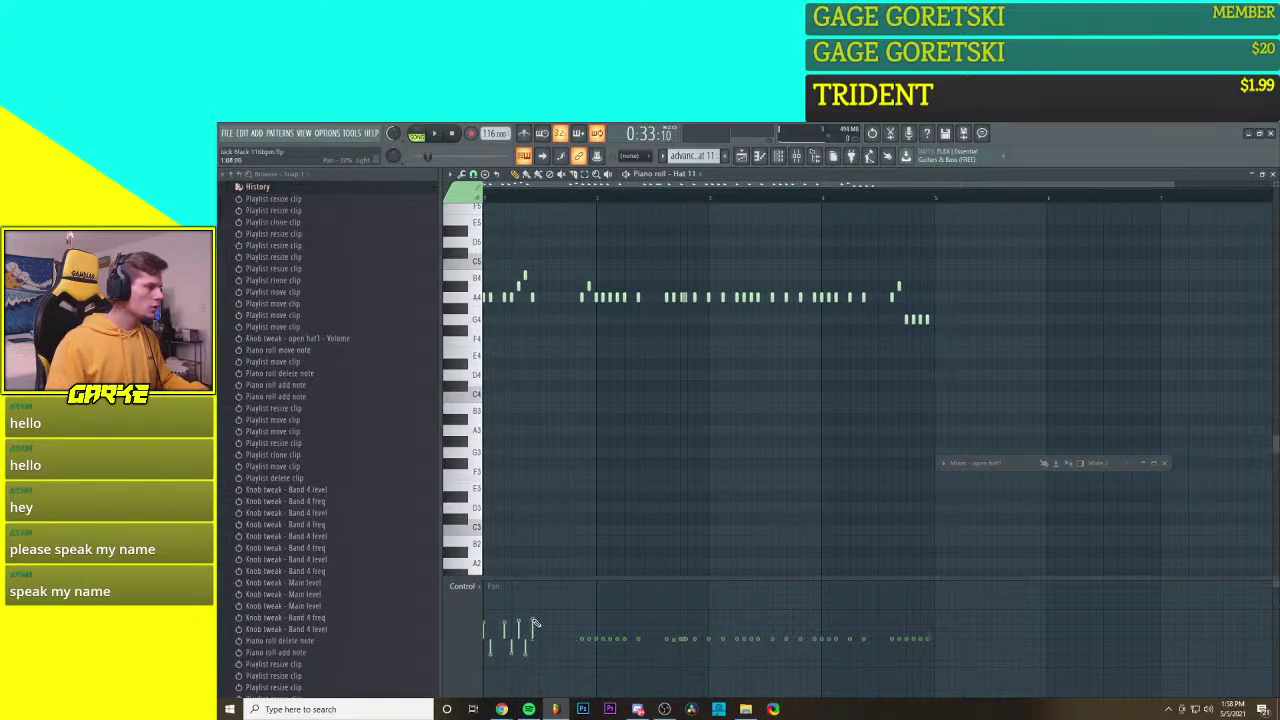
pyautogui.click(534, 626)
pyautogui.click(586, 656)
pyautogui.click(585, 660)
pyautogui.click(528, 660)
pyautogui.click(514, 660)
pyautogui.click(494, 660)
pyautogui.click(487, 621)
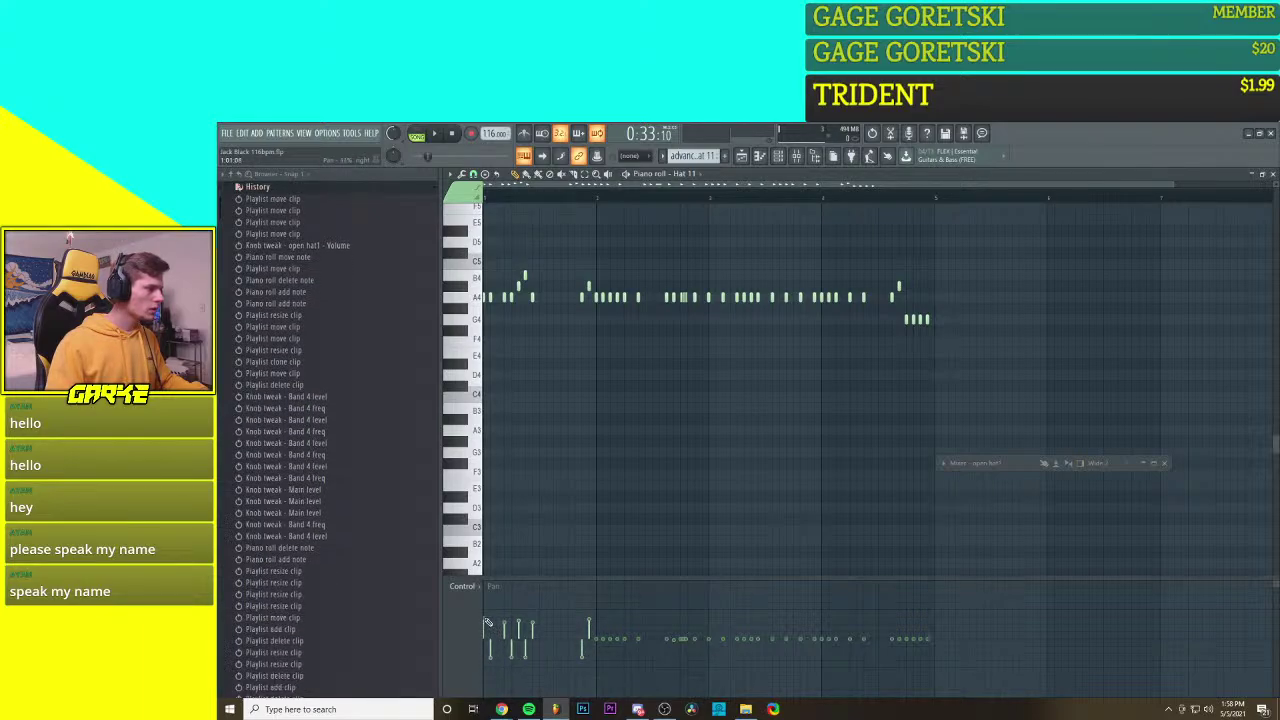
# Step: Pan all Hat 11 notes right, with alternate notes from late bar 2 through bar 4 left and bar 2's tight note cluster centred
pyautogui.moveTo(668, 627); pyautogui.dragTo(928, 622)
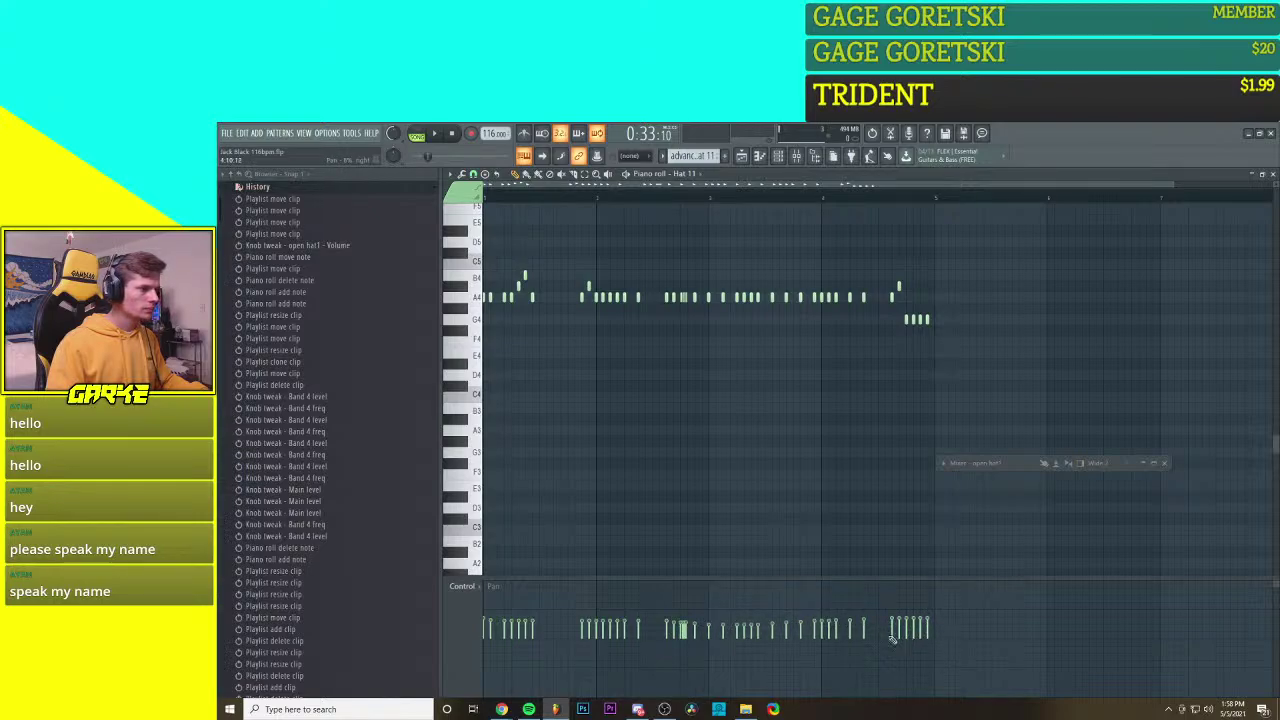
pyautogui.moveTo(923, 666); pyautogui.dragTo(707, 657)
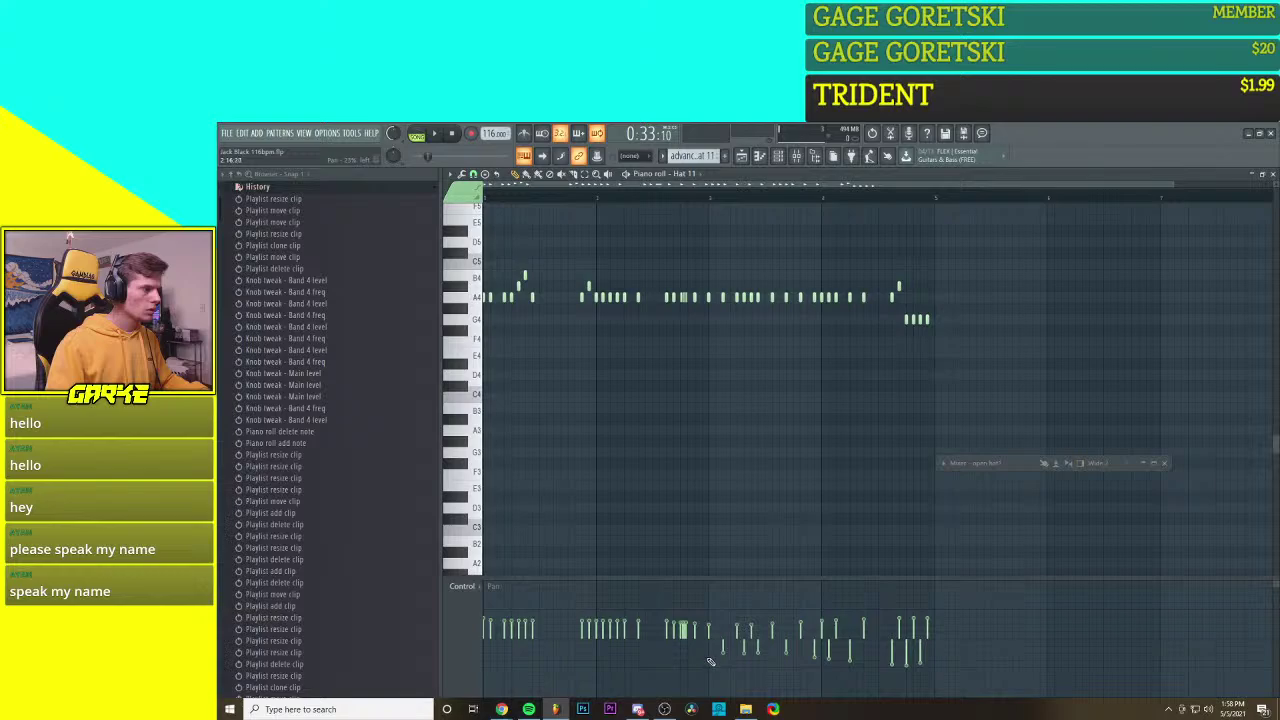
pyautogui.moveTo(699, 661); pyautogui.dragTo(687, 643)
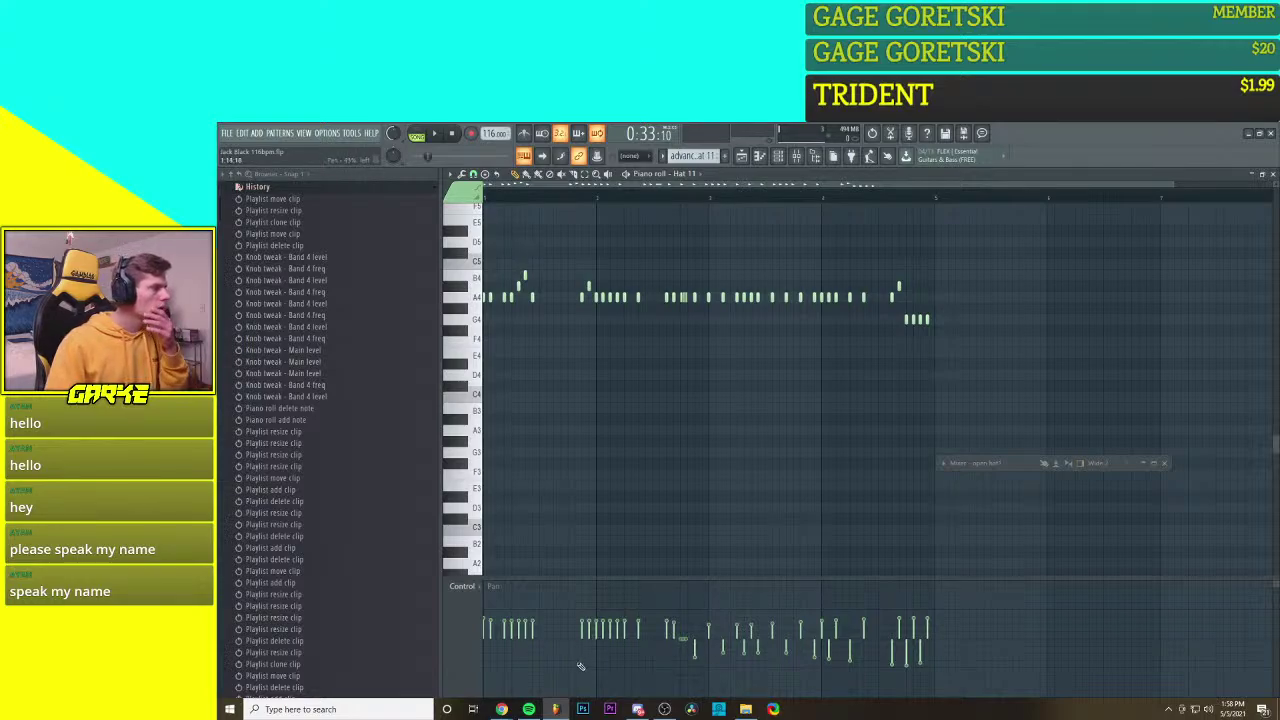
# Step: Centre the pan of several right-panned Hat 11 notes in bars 3 and 4, including the first of bar 3 and the last G4
pyautogui.click(709, 639)
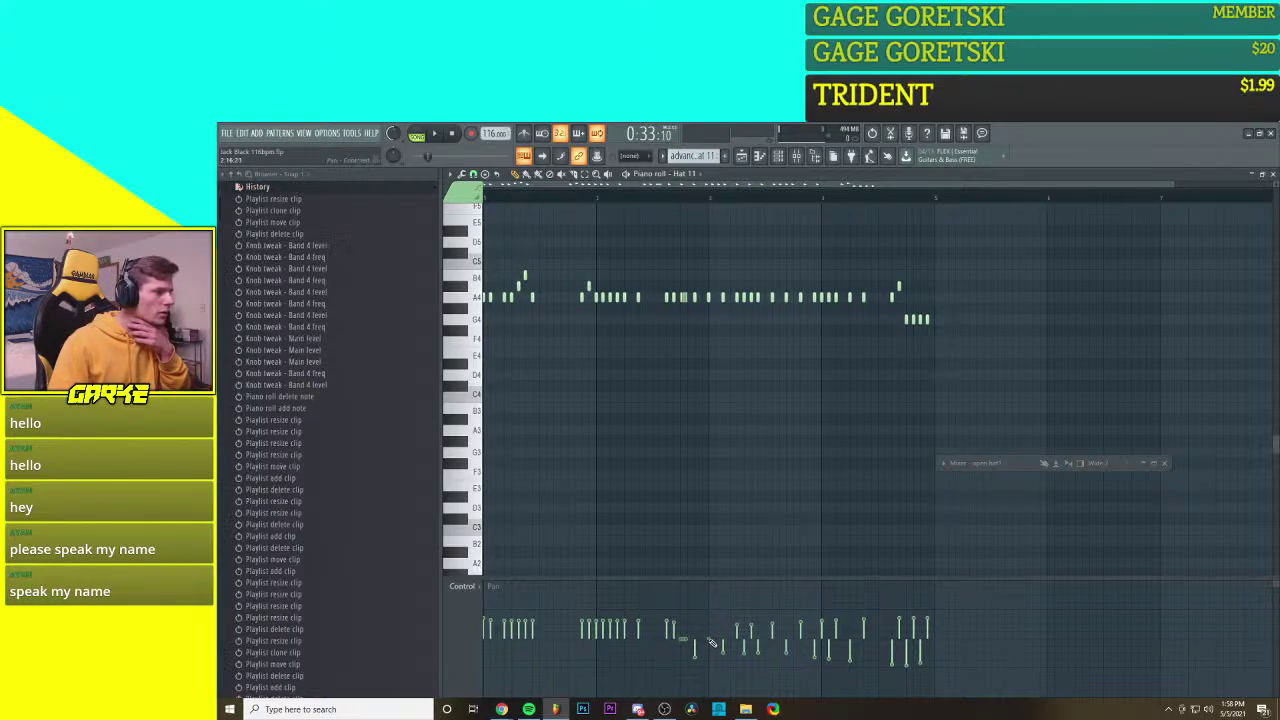
pyautogui.click(773, 641)
pyautogui.click(769, 641)
pyautogui.click(826, 645)
pyautogui.click(903, 645)
pyautogui.click(928, 641)
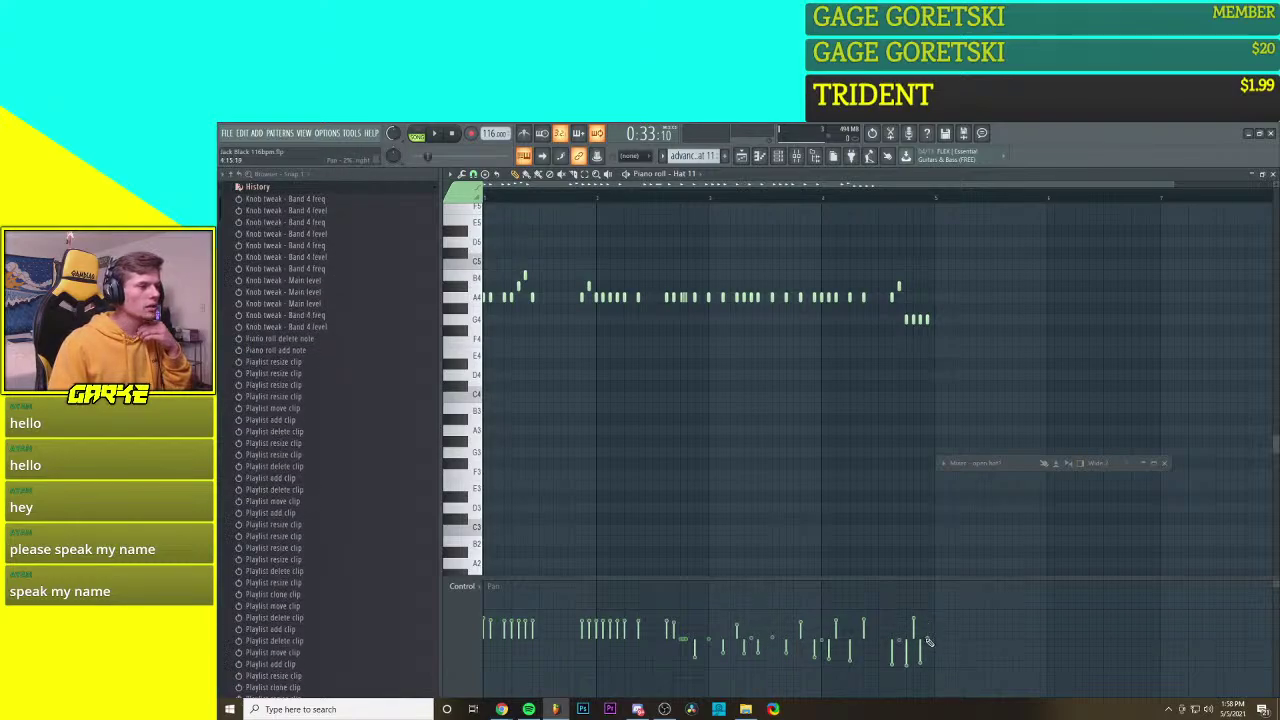
# Step: Vary the pan of bar 1's opening notes, moving the second A4 and the B4 left and centring the notes between and after
pyautogui.click(530, 642)
pyautogui.click(518, 646)
pyautogui.click(521, 652)
pyautogui.click(492, 655)
pyautogui.click(526, 660)
pyautogui.click(522, 664)
pyautogui.click(520, 663)
pyautogui.click(495, 660)
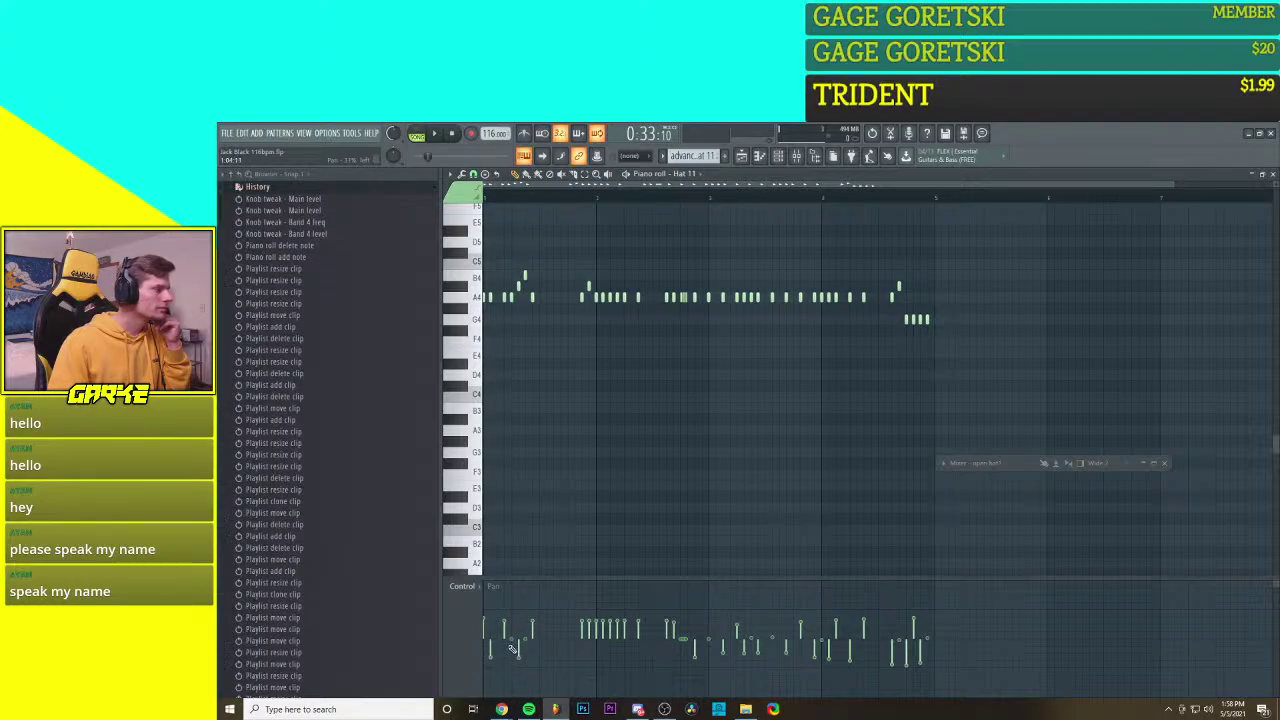
# Step: Pan the last A4 note of bar 1 and the first note of bar 2 left, and centre bar 2's second note
pyautogui.click(582, 657)
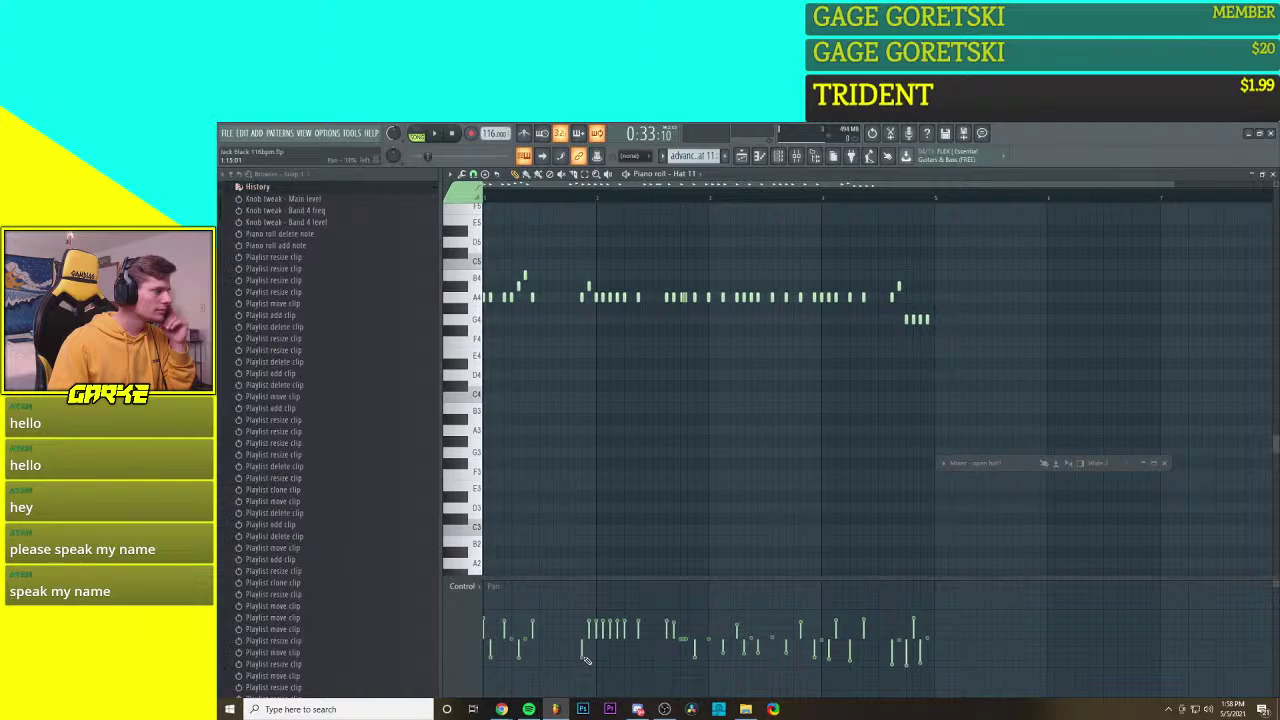
pyautogui.click(598, 654)
pyautogui.click(599, 655)
pyautogui.click(600, 656)
pyautogui.click(598, 658)
pyautogui.click(602, 659)
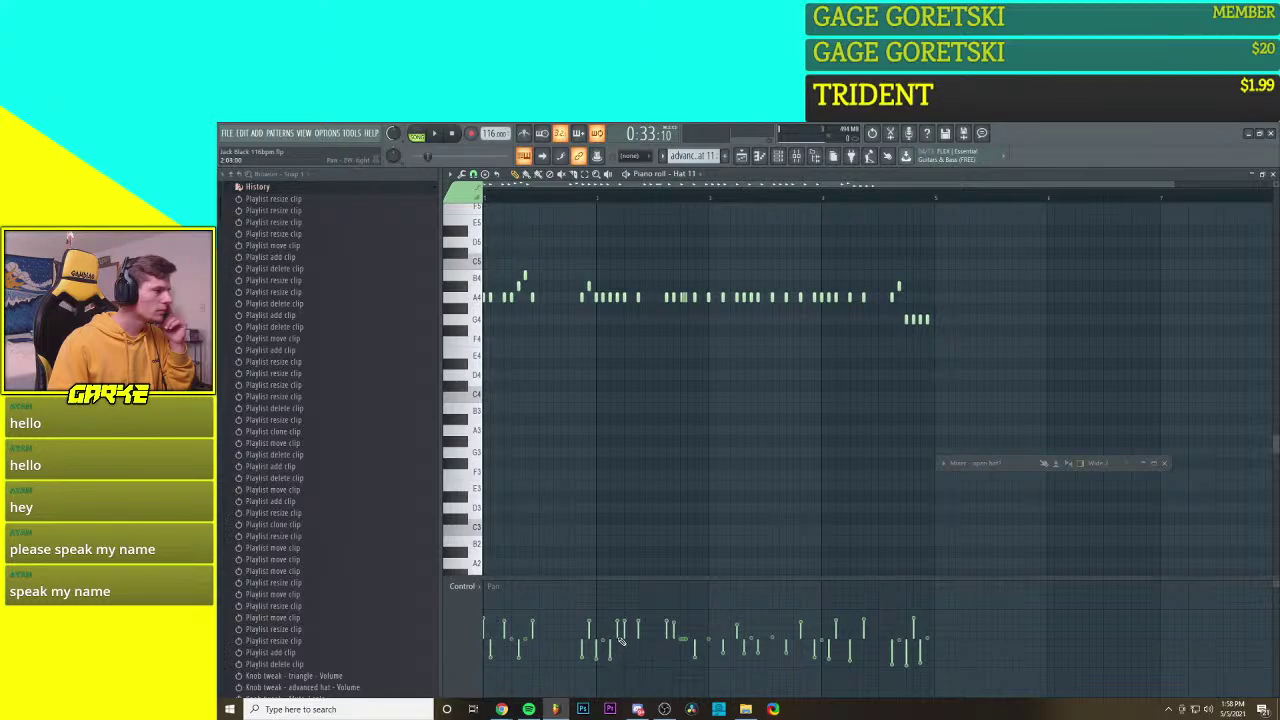
# Step: Alternate the remaining bar 2 notes' pan between right and left, centring the isolated A4 note before the mid-bar gap
pyautogui.click(630, 648)
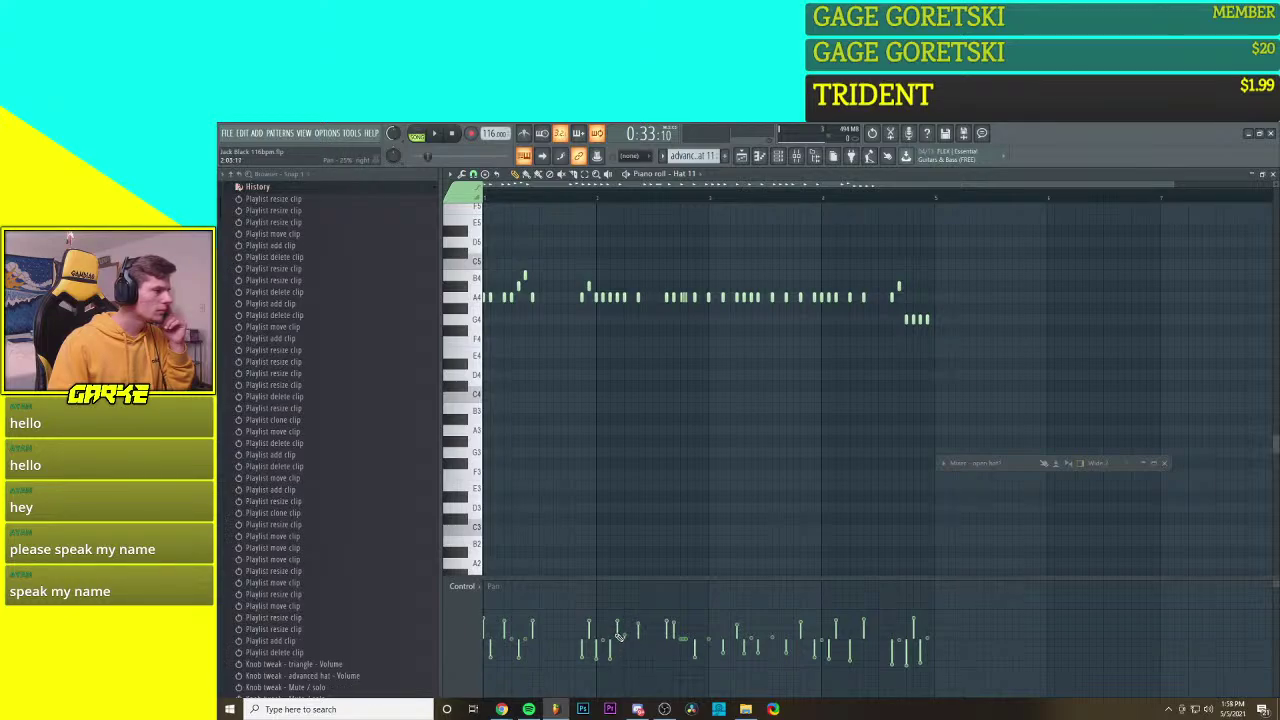
pyautogui.click(615, 626)
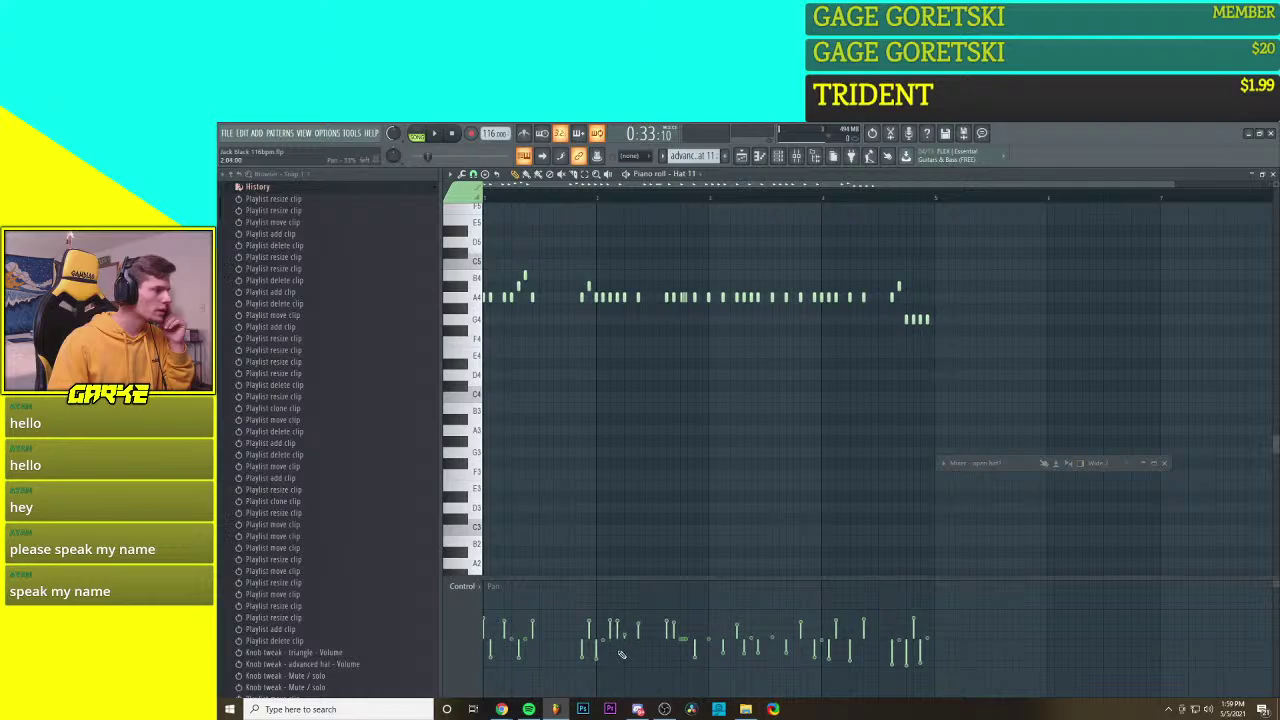
pyautogui.click(619, 657)
pyautogui.click(625, 628)
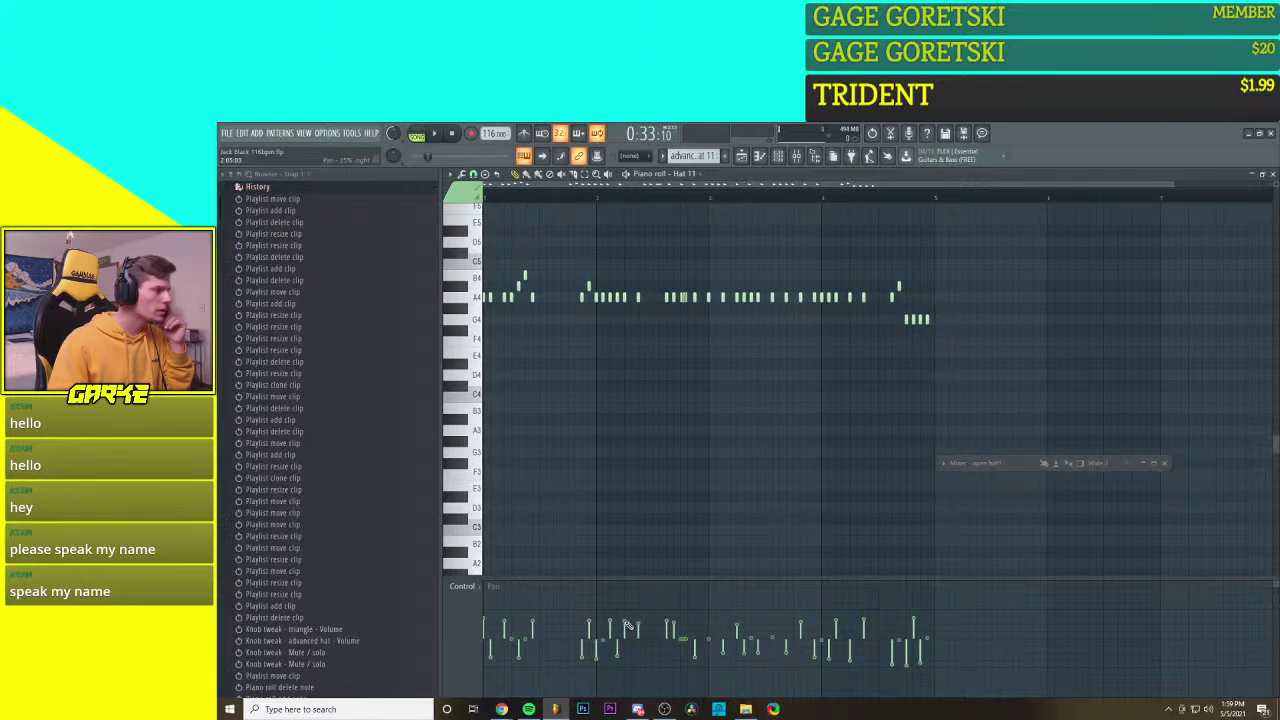
pyautogui.click(641, 642)
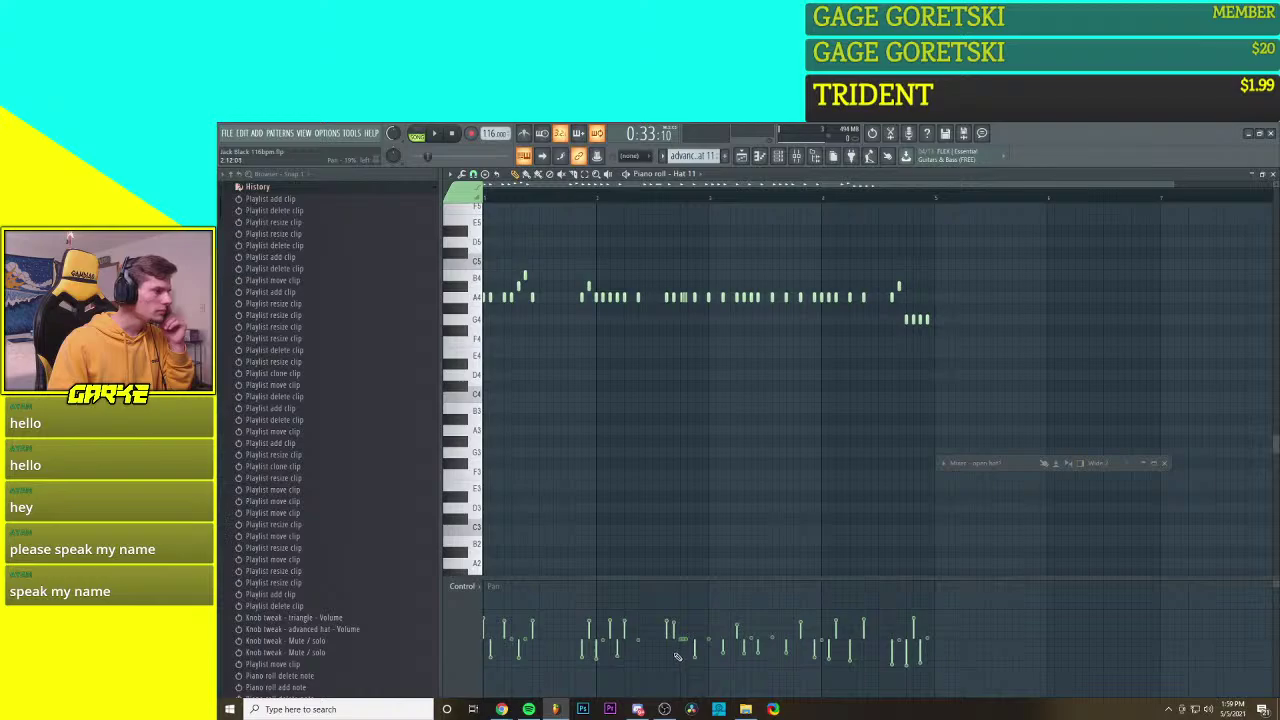
pyautogui.click(670, 652)
pyautogui.click(676, 630)
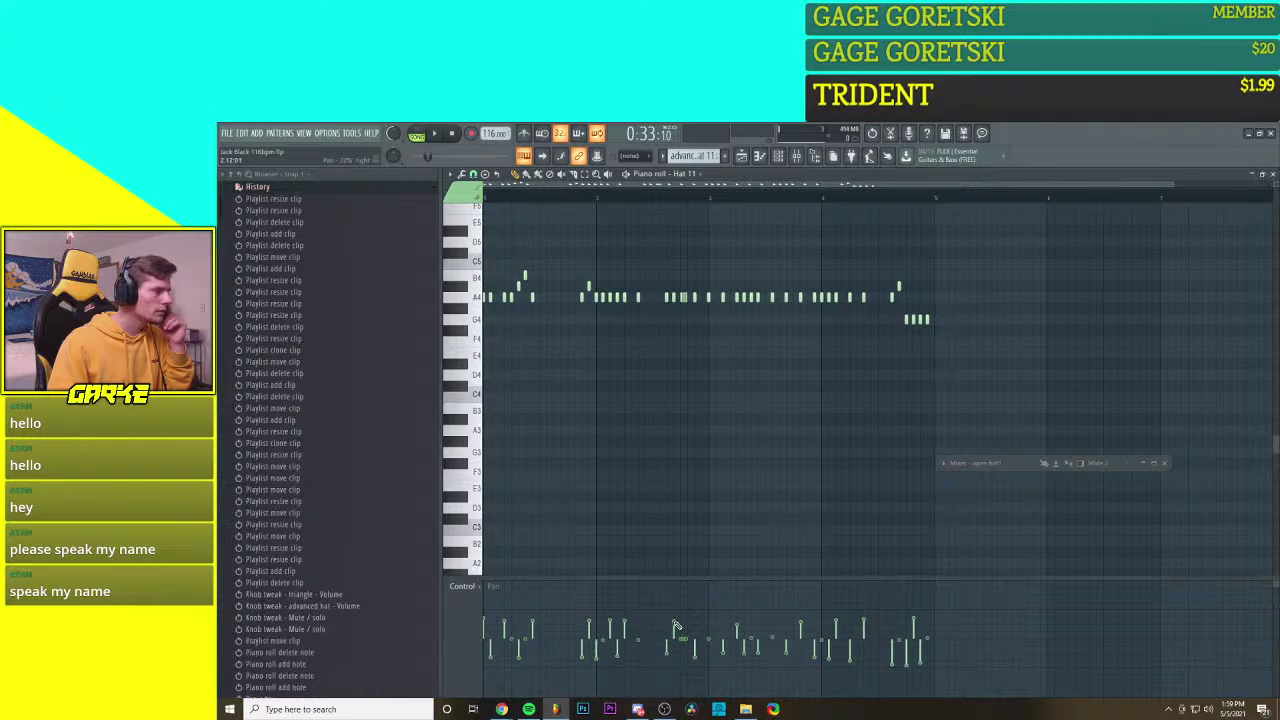
pyautogui.click(670, 652)
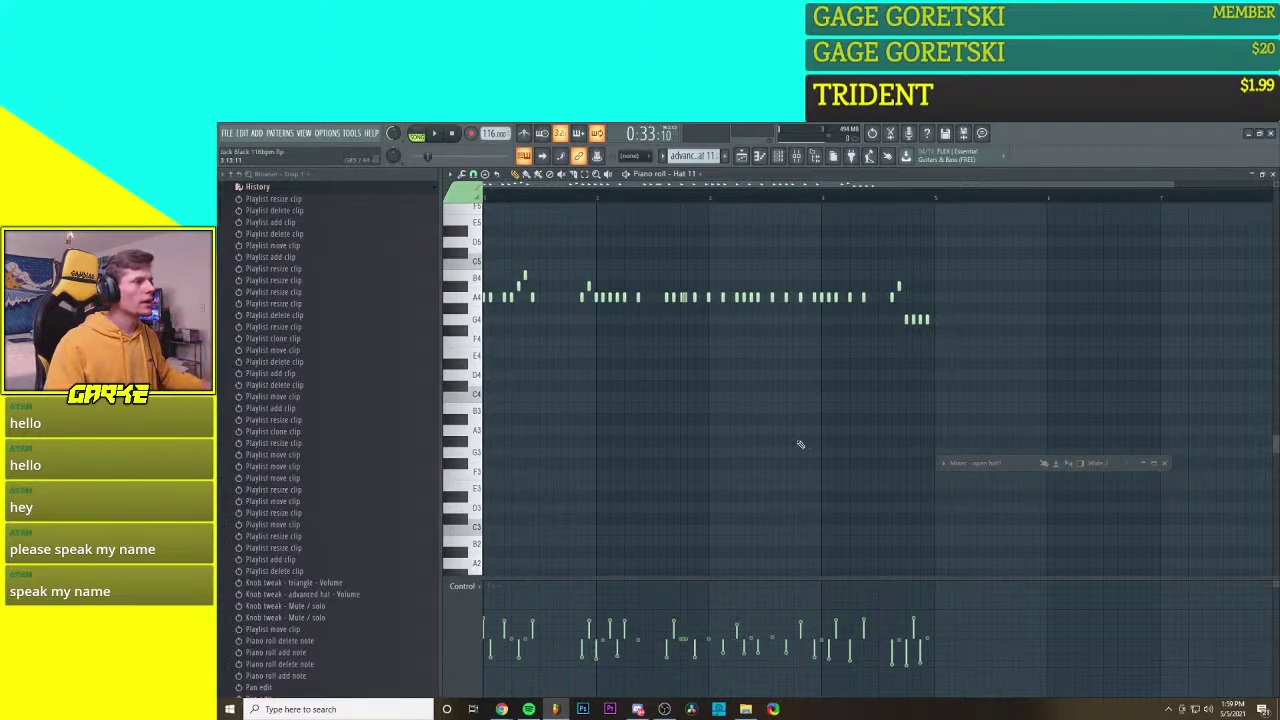
# Step: Switch the control lane to note velocity and lower bar 1's opening notes from the second one on into a rising ramp
pyautogui.click(463, 586)
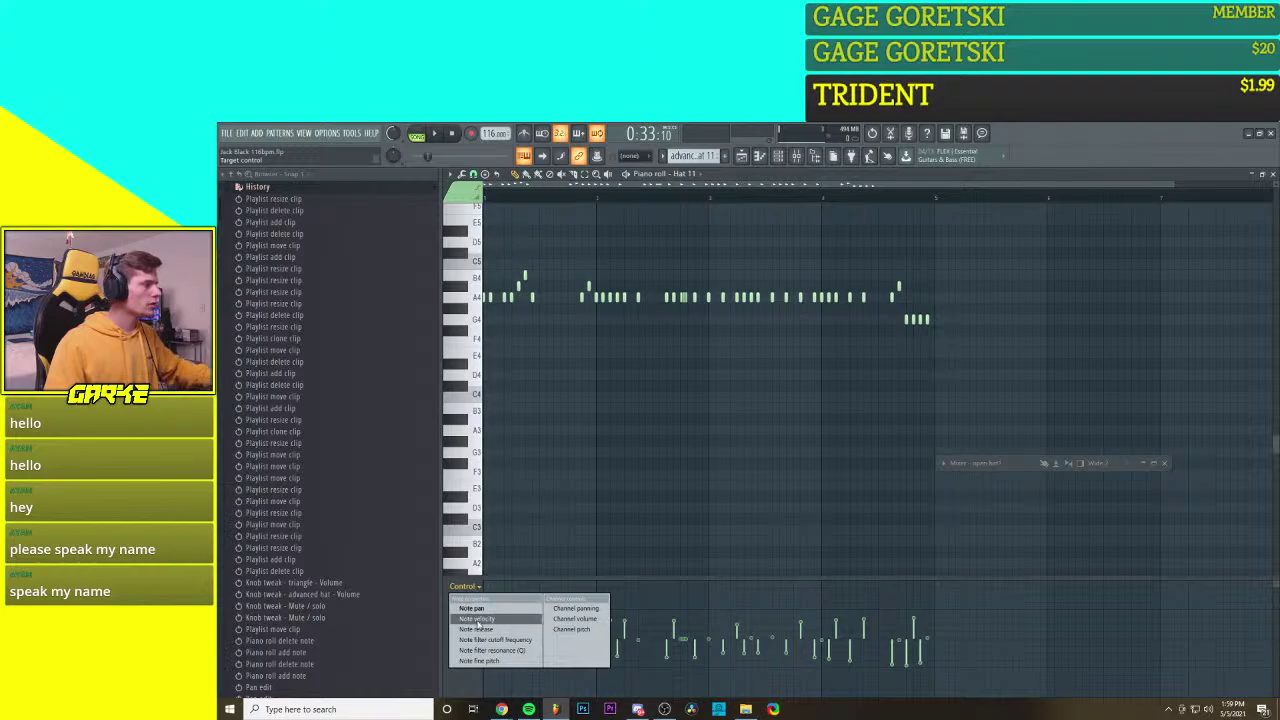
pyautogui.click(495, 604)
pyautogui.click(491, 621)
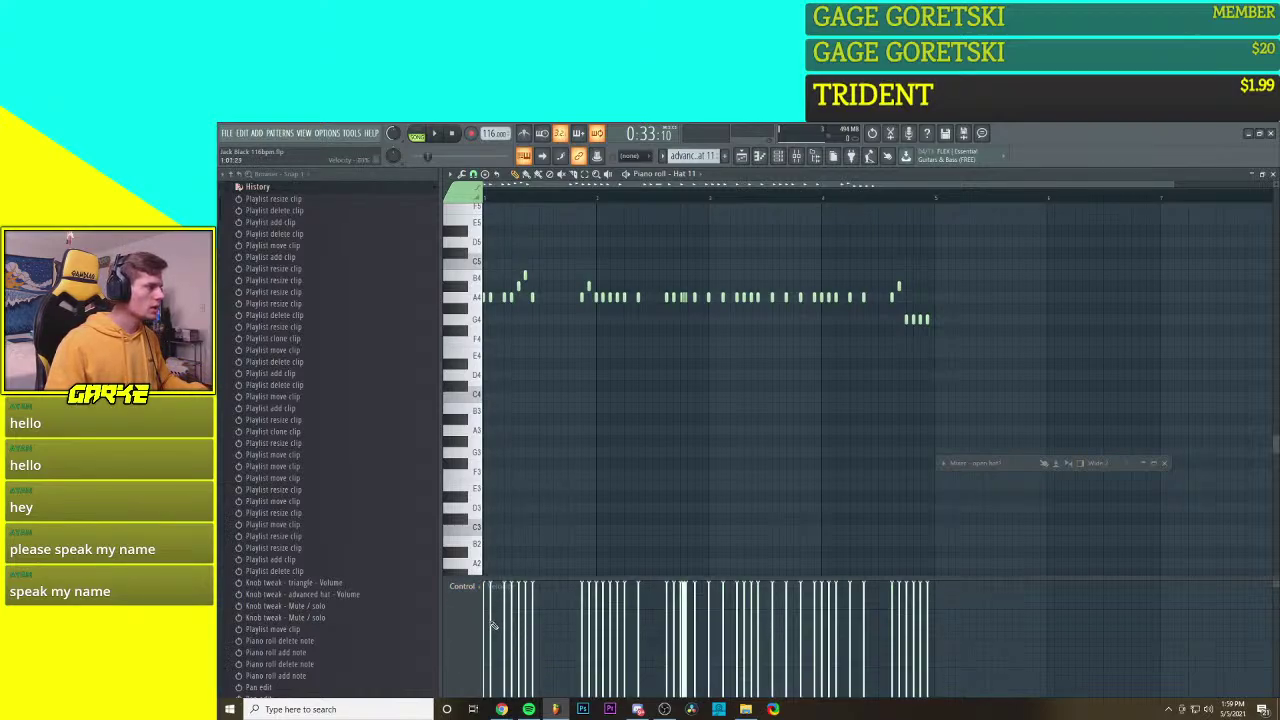
pyautogui.click(493, 622)
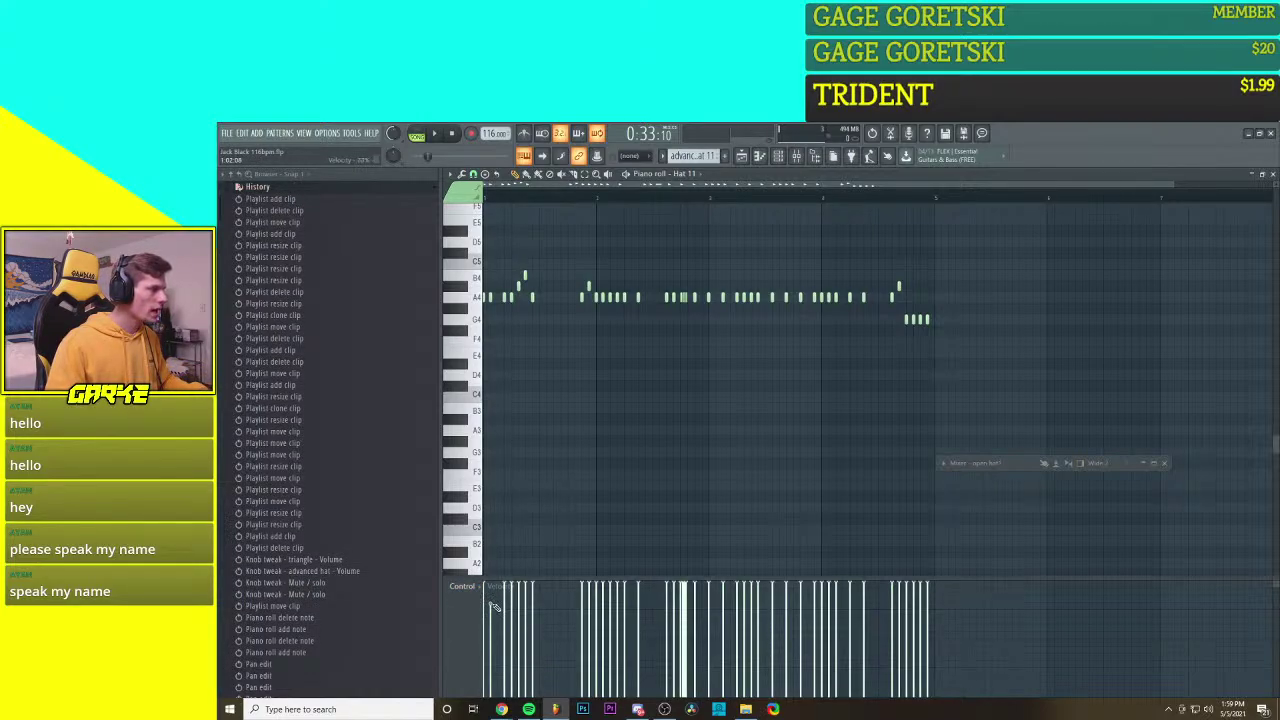
pyautogui.click(513, 614)
pyautogui.click(526, 600)
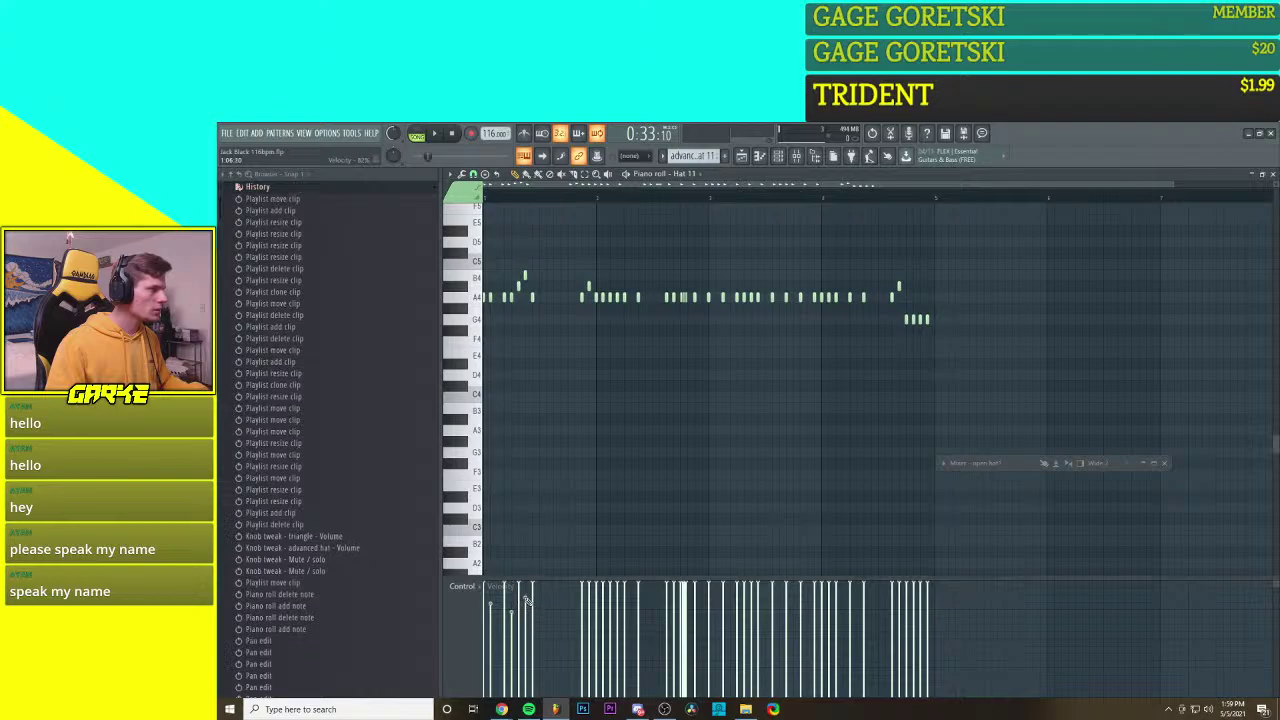
pyautogui.click(506, 612)
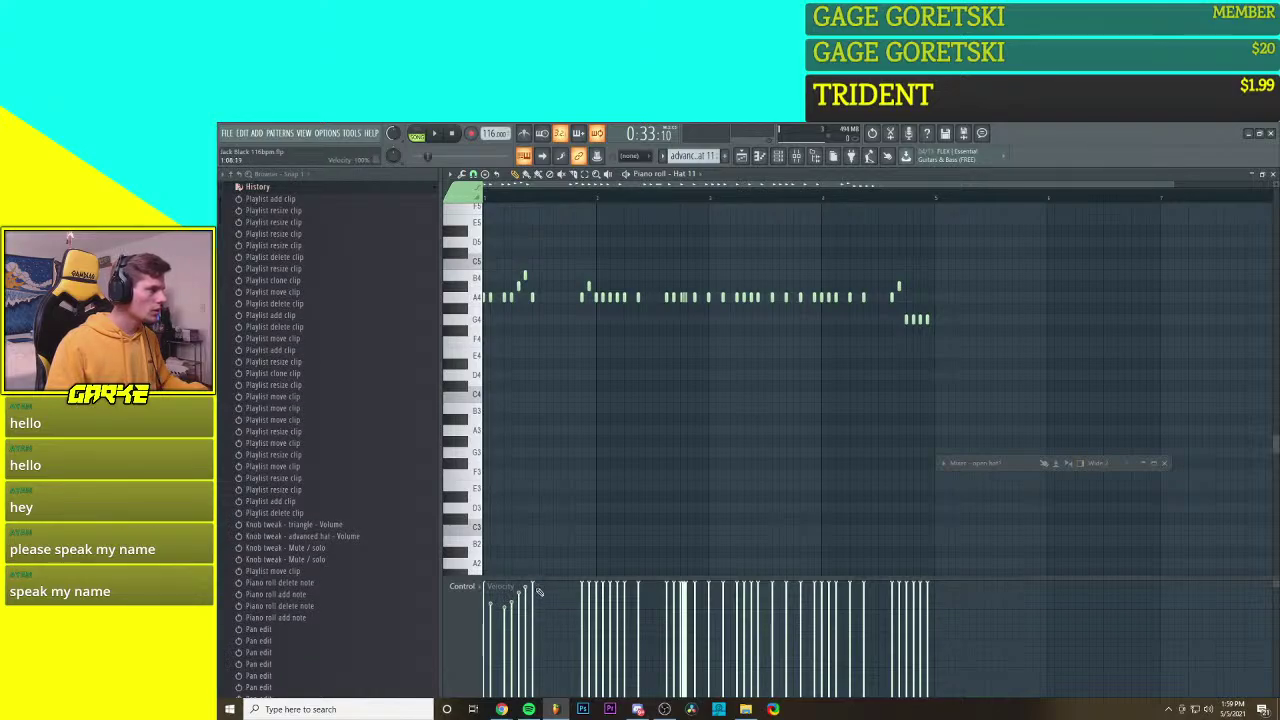
pyautogui.click(520, 596)
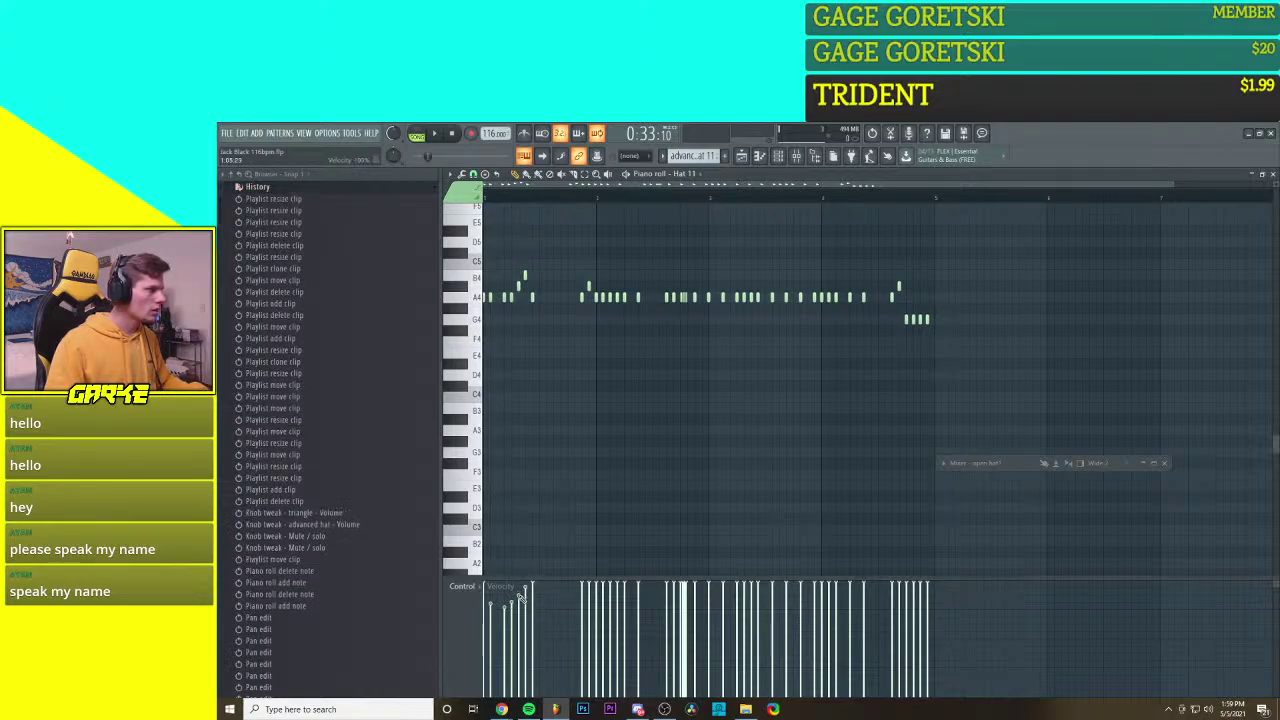
# Step: Lower the velocity of alternate Hat 11 notes from the end of bar 1 through the first half of bar 2
pyautogui.click(586, 606)
pyautogui.click(598, 607)
pyautogui.click(613, 608)
pyautogui.click(625, 606)
pyautogui.click(613, 606)
pyautogui.click(598, 609)
pyautogui.click(626, 612)
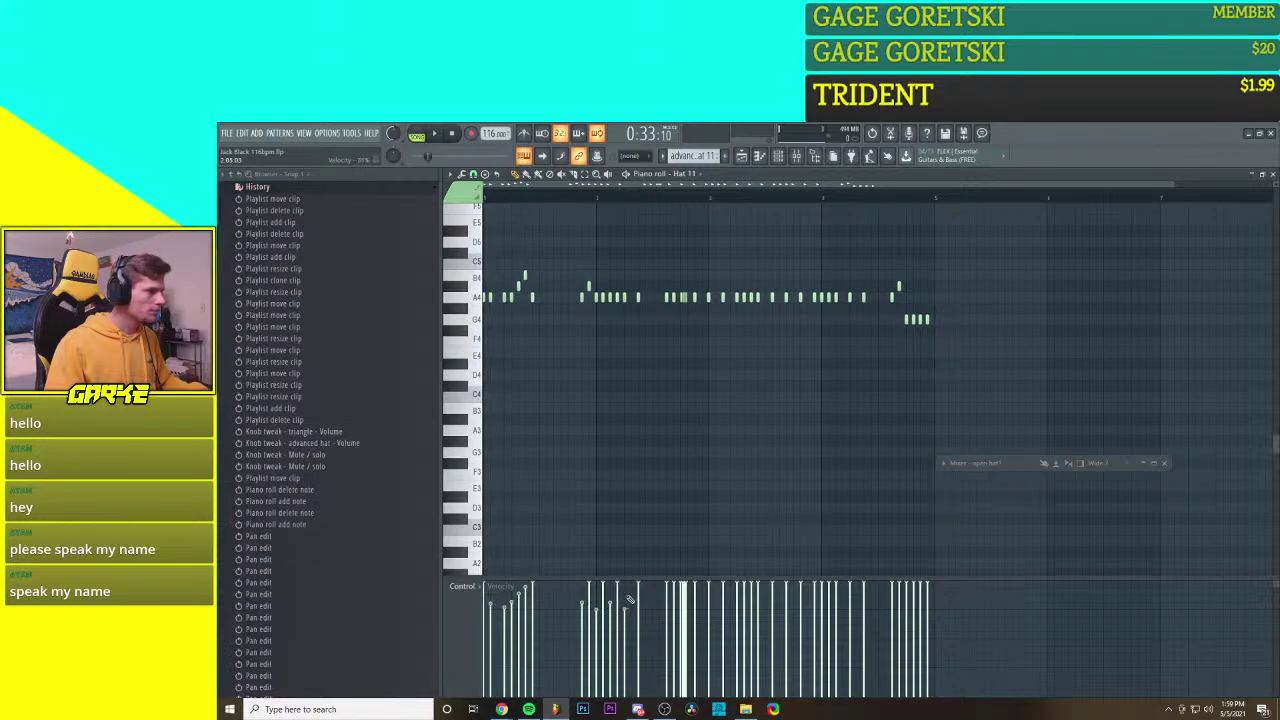
pyautogui.click(639, 602)
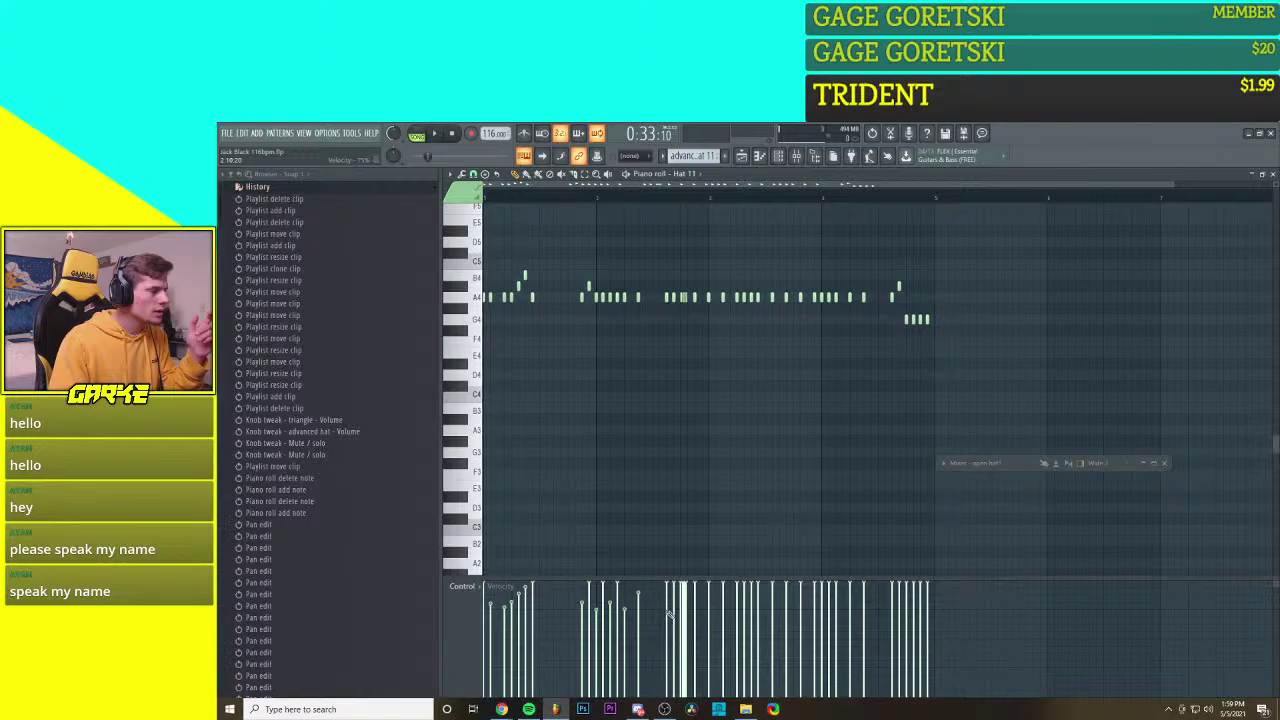
# Step: Reduce the velocities of the two A4 notes before bar 2's tight cluster and the one after it
pyautogui.click(669, 607)
pyautogui.click(674, 597)
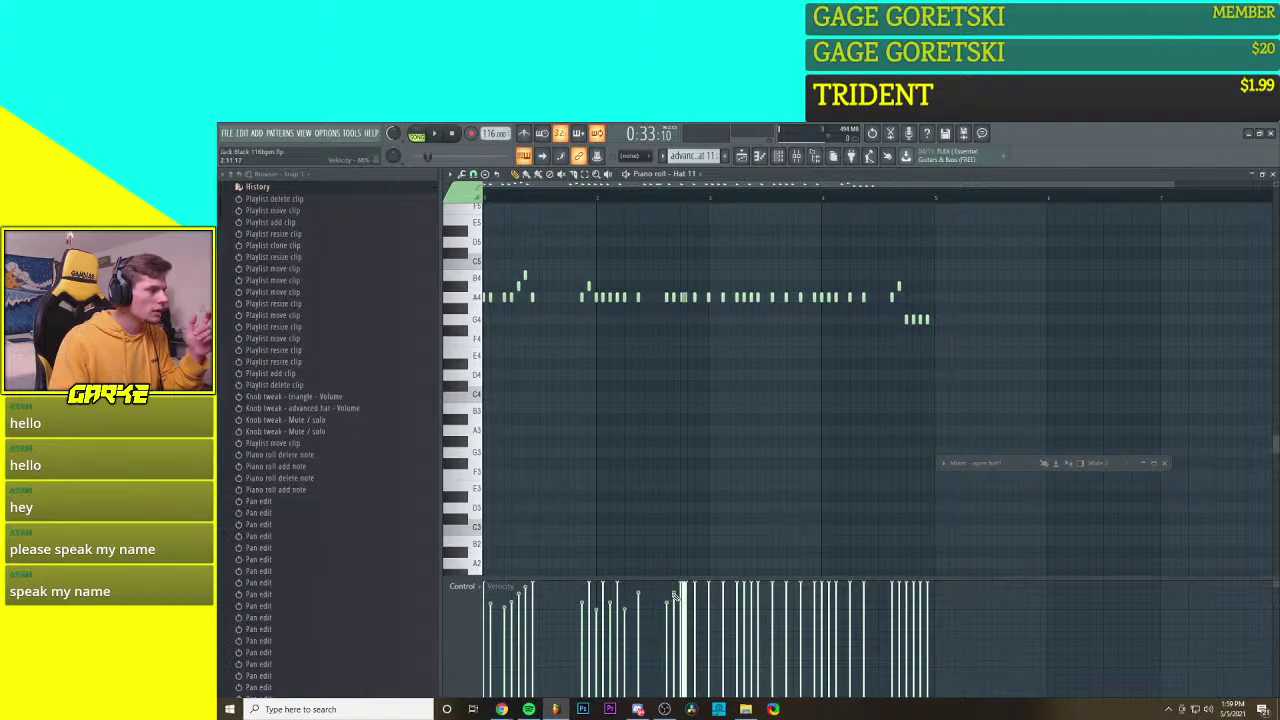
pyautogui.click(698, 598)
pyautogui.click(697, 593)
# Step: Lower the velocities of selected Hat 11 notes across bar 3, alternating softer hits with near-full ones
pyautogui.click(710, 596)
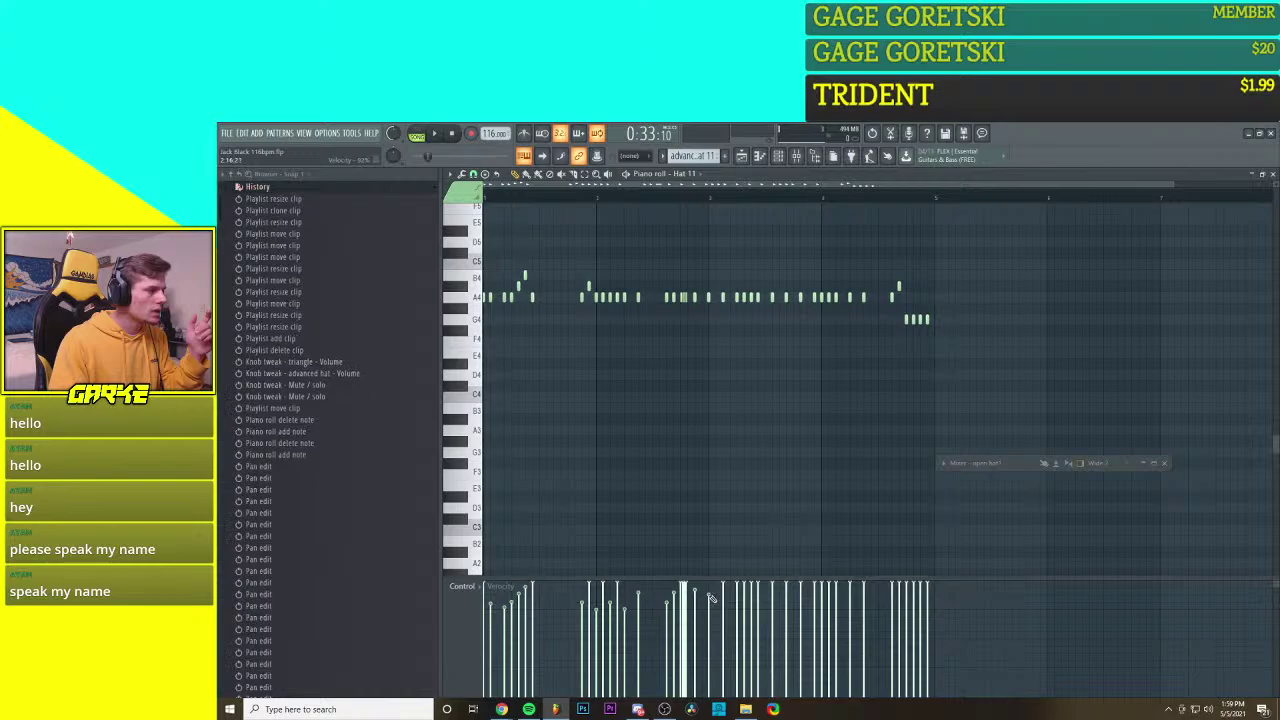
pyautogui.click(727, 596)
pyautogui.click(731, 590)
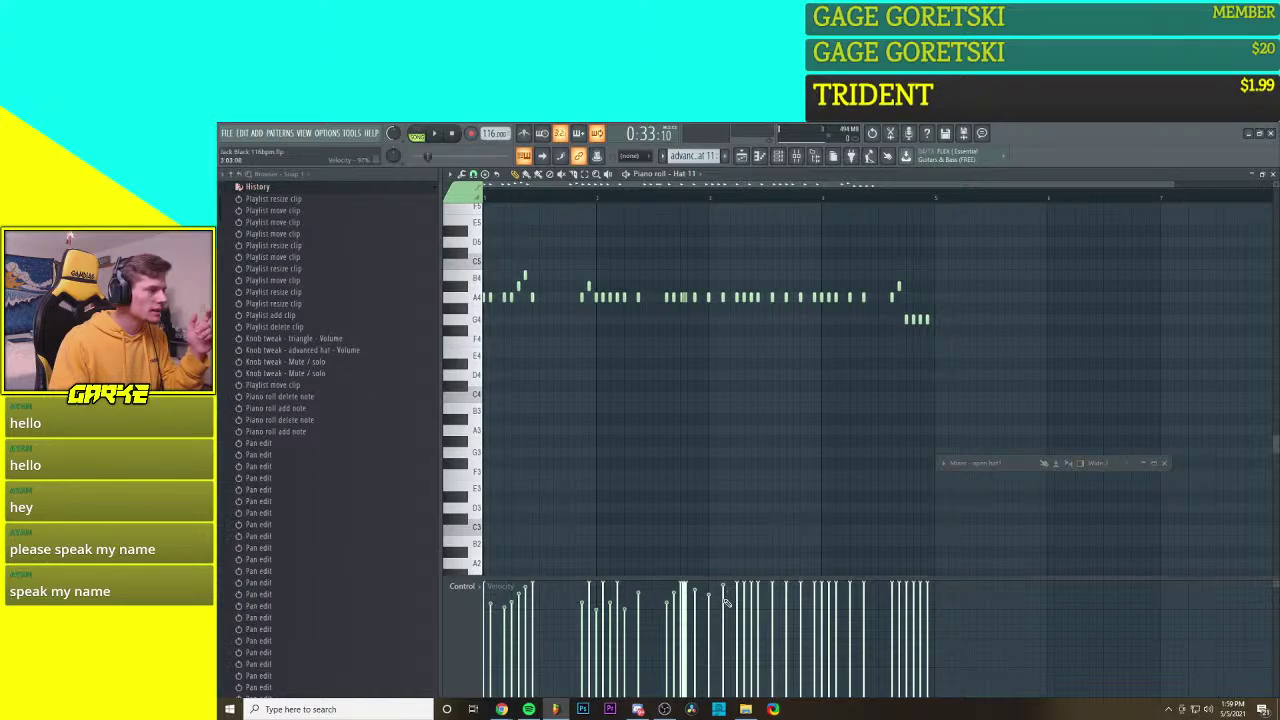
pyautogui.click(740, 597)
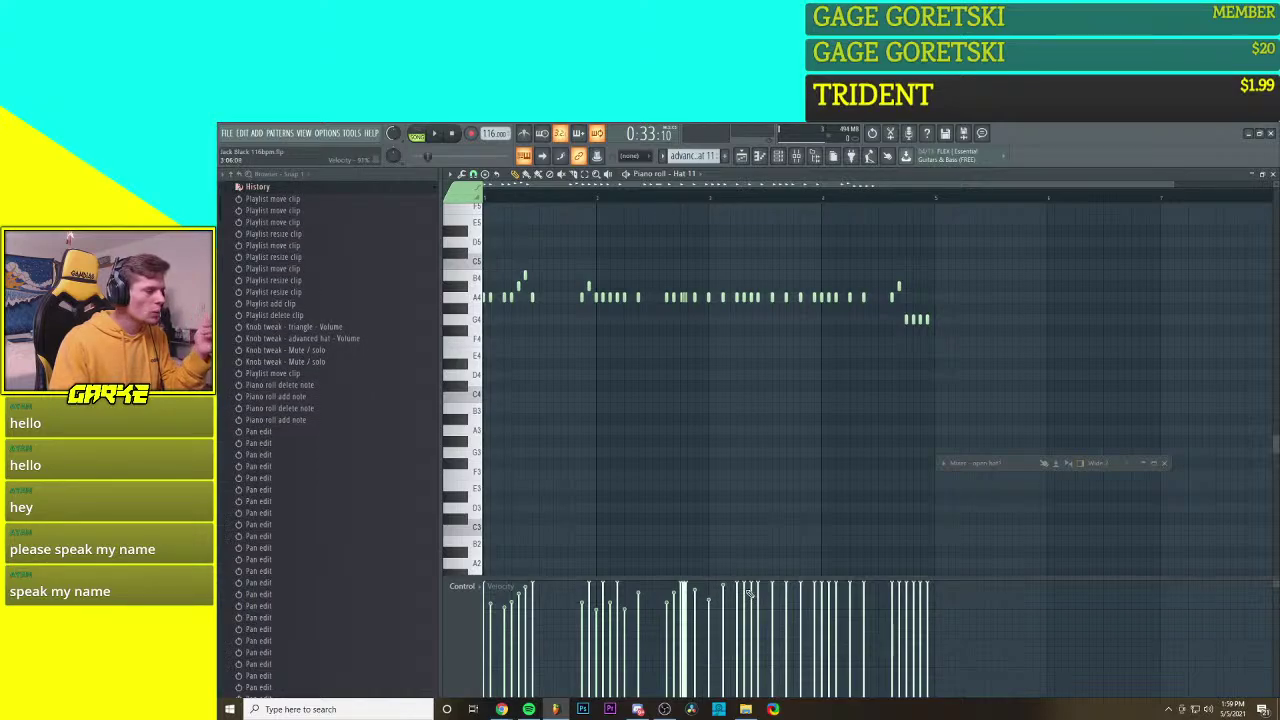
pyautogui.click(745, 598)
pyautogui.click(756, 598)
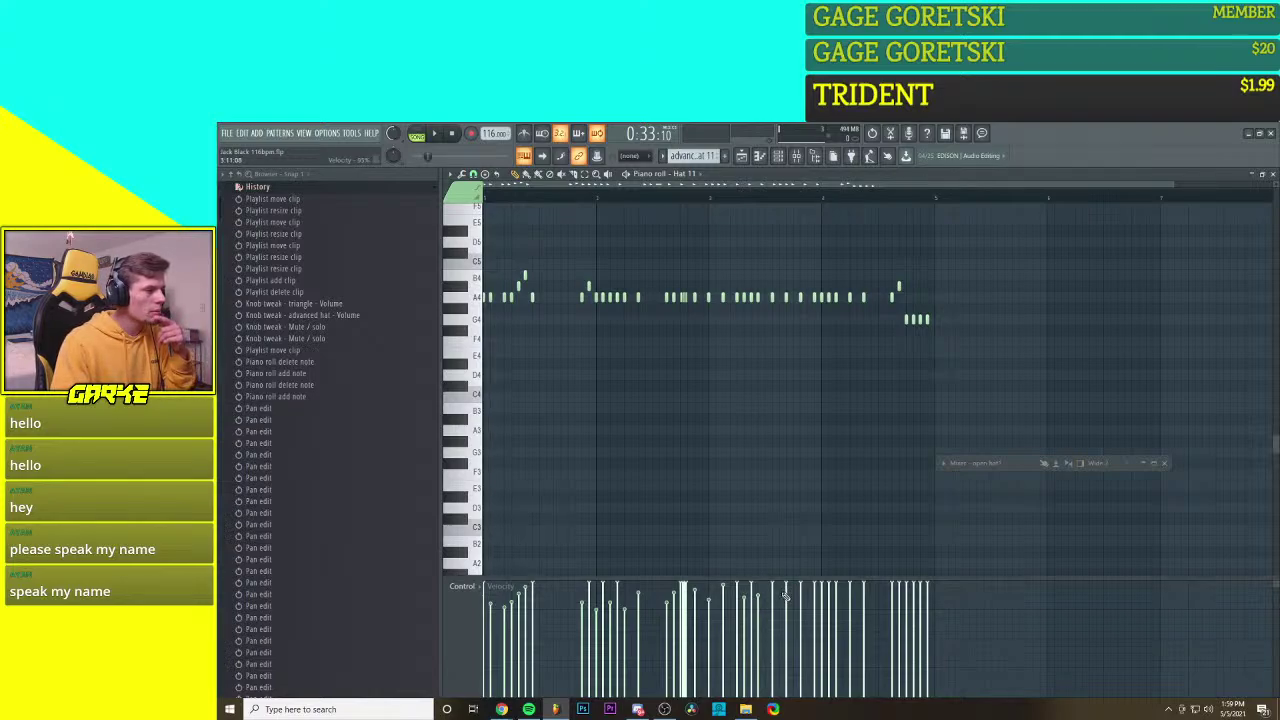
pyautogui.click(788, 603)
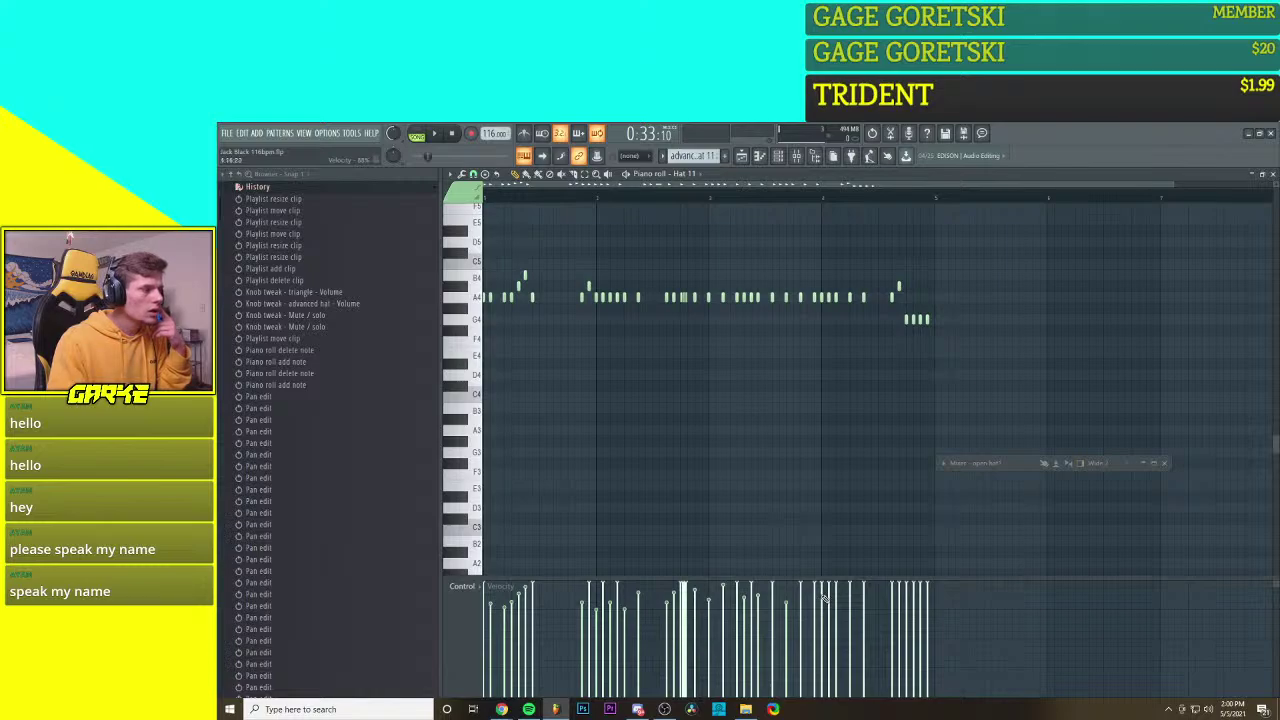
# Step: Shape the A4 cluster around the start of bar 4 into a rising velocity ramp and step down the two notes after it
pyautogui.click(817, 598)
pyautogui.click(823, 590)
pyautogui.click(824, 592)
pyautogui.click(830, 589)
pyautogui.click(864, 607)
pyautogui.click(851, 598)
pyautogui.click(853, 597)
pyautogui.click(866, 600)
pyautogui.click(851, 593)
pyautogui.click(863, 598)
pyautogui.click(866, 601)
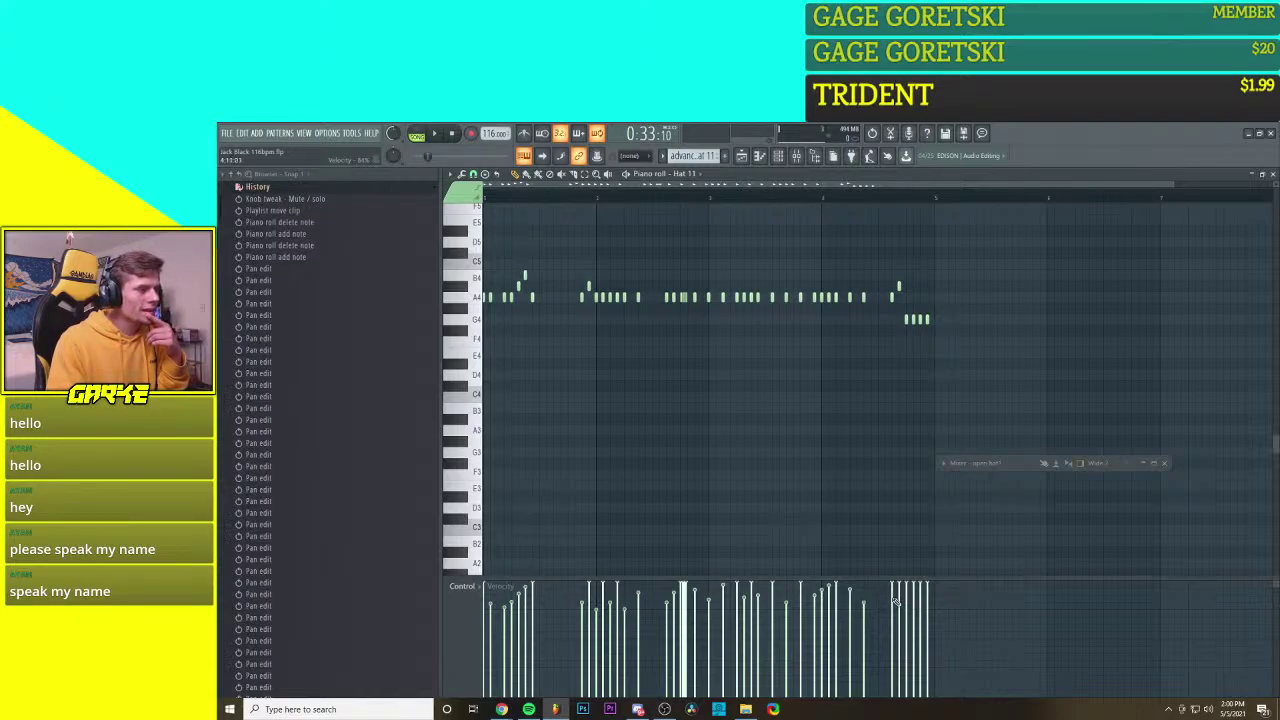
# Step: Vary the velocities of bar 4's six closing Hat 11 notes between softer and fuller hits
pyautogui.click(904, 594)
pyautogui.click(915, 596)
pyautogui.click(929, 596)
pyautogui.click(924, 597)
pyautogui.click(914, 596)
pyautogui.click(900, 598)
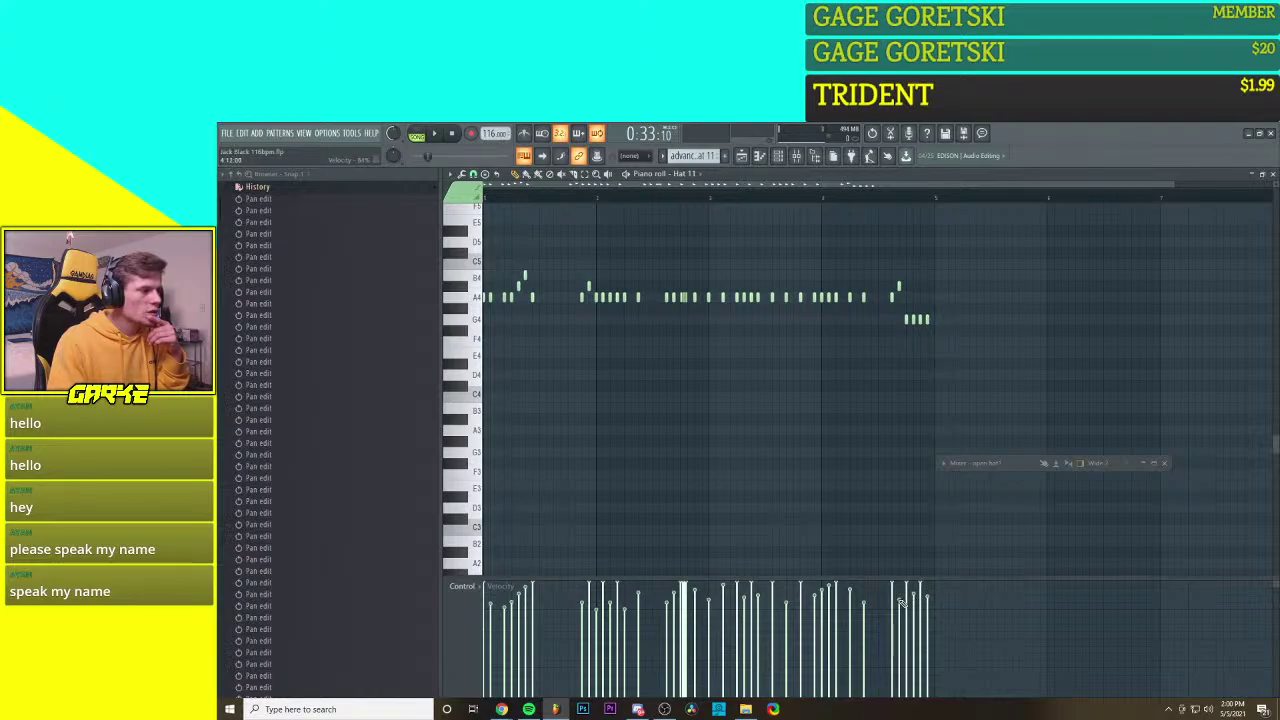
pyautogui.moveTo(928, 597); pyautogui.dragTo(931, 573)
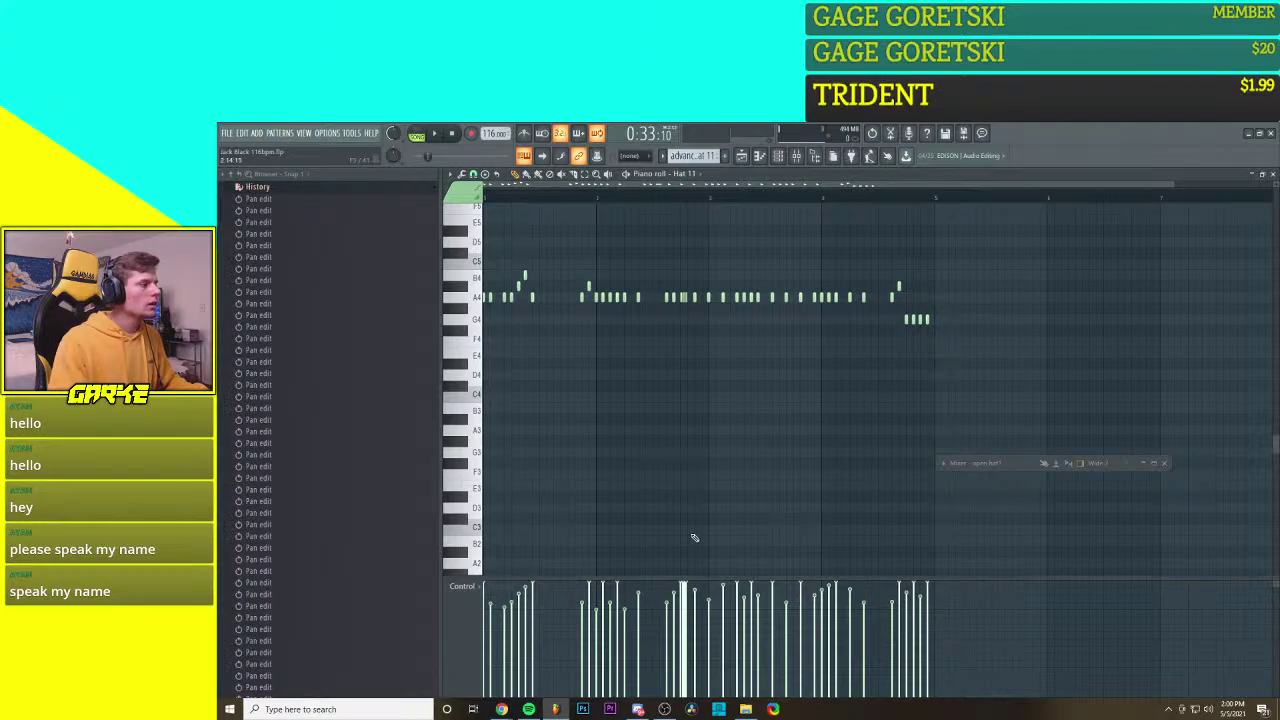
# Step: Audition the edited hats, then extend the playlist loop range to 17:01:00–21:01:00 and play it back
pyautogui.press('space')
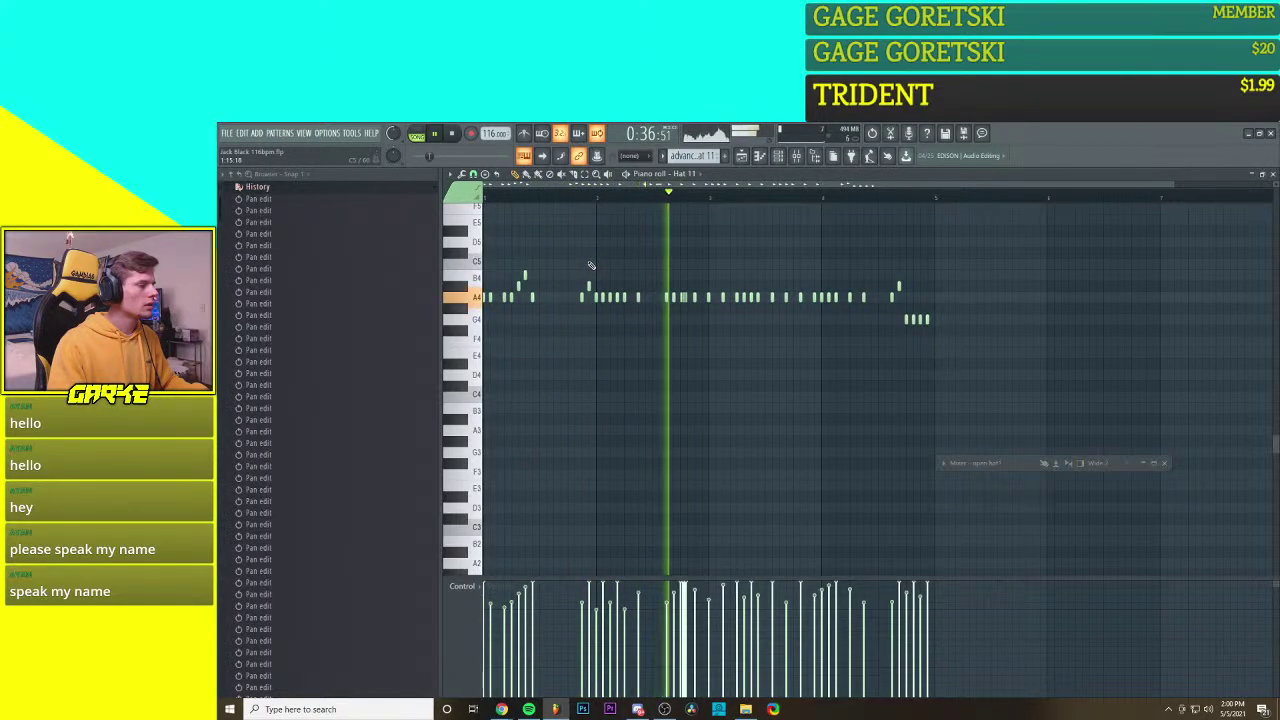
pyautogui.press('space')
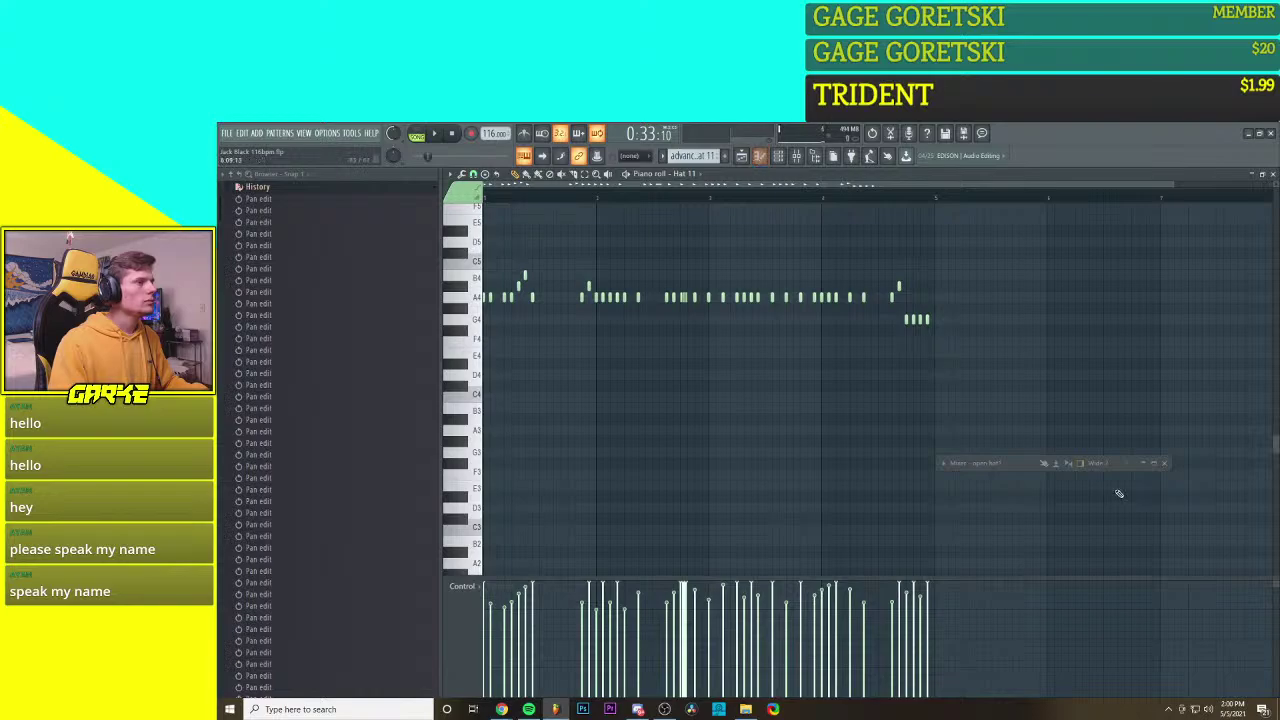
pyautogui.scroll(-1, 825, 502)
pyautogui.click(764, 157)
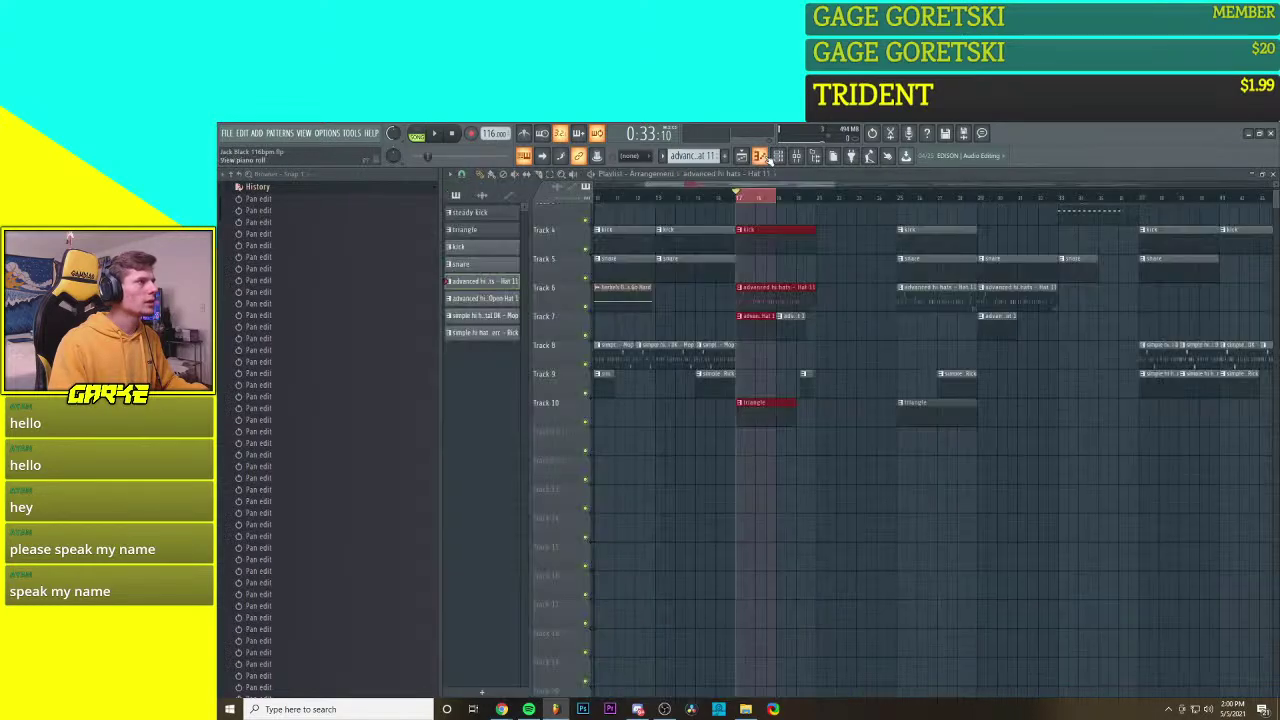
pyautogui.scroll(-4, 730, 397)
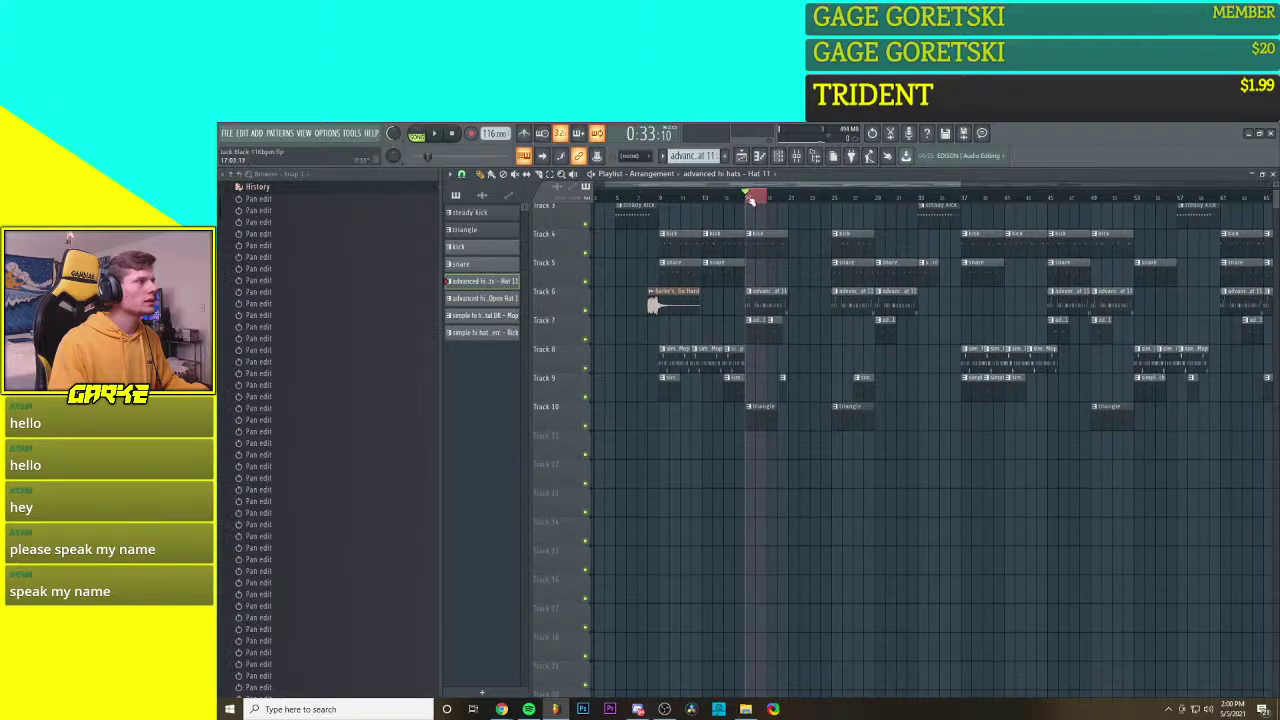
pyautogui.moveTo(763, 198); pyautogui.dragTo(790, 202)
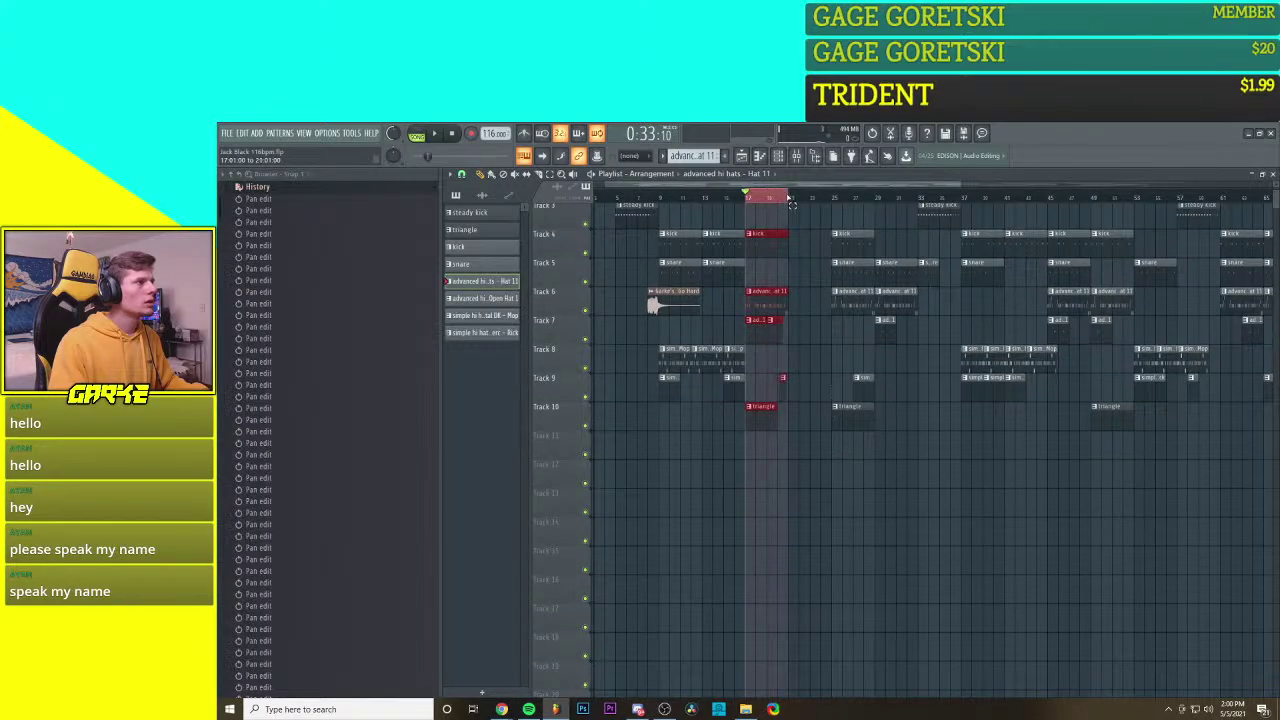
pyautogui.press('space')
pyautogui.click(741, 157)
pyautogui.click(741, 157)
pyautogui.click(759, 157)
pyautogui.click(778, 157)
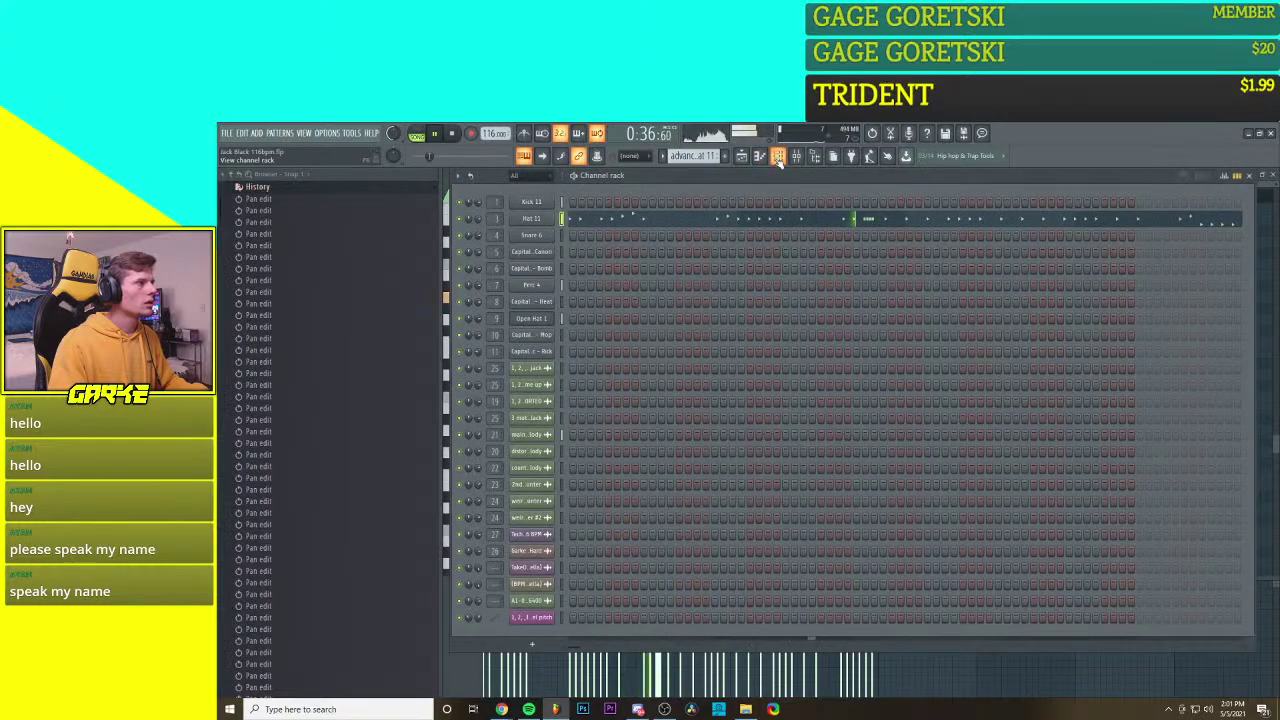
pyautogui.click(1249, 176)
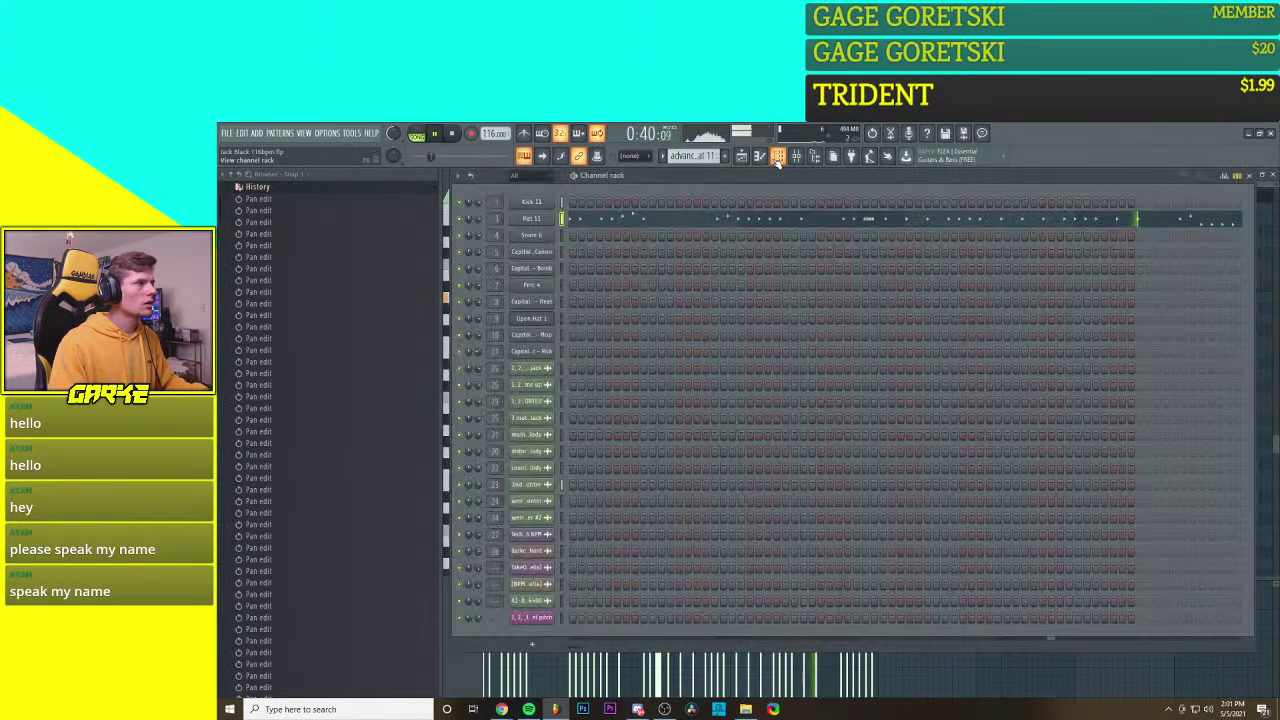
pyautogui.click(778, 157)
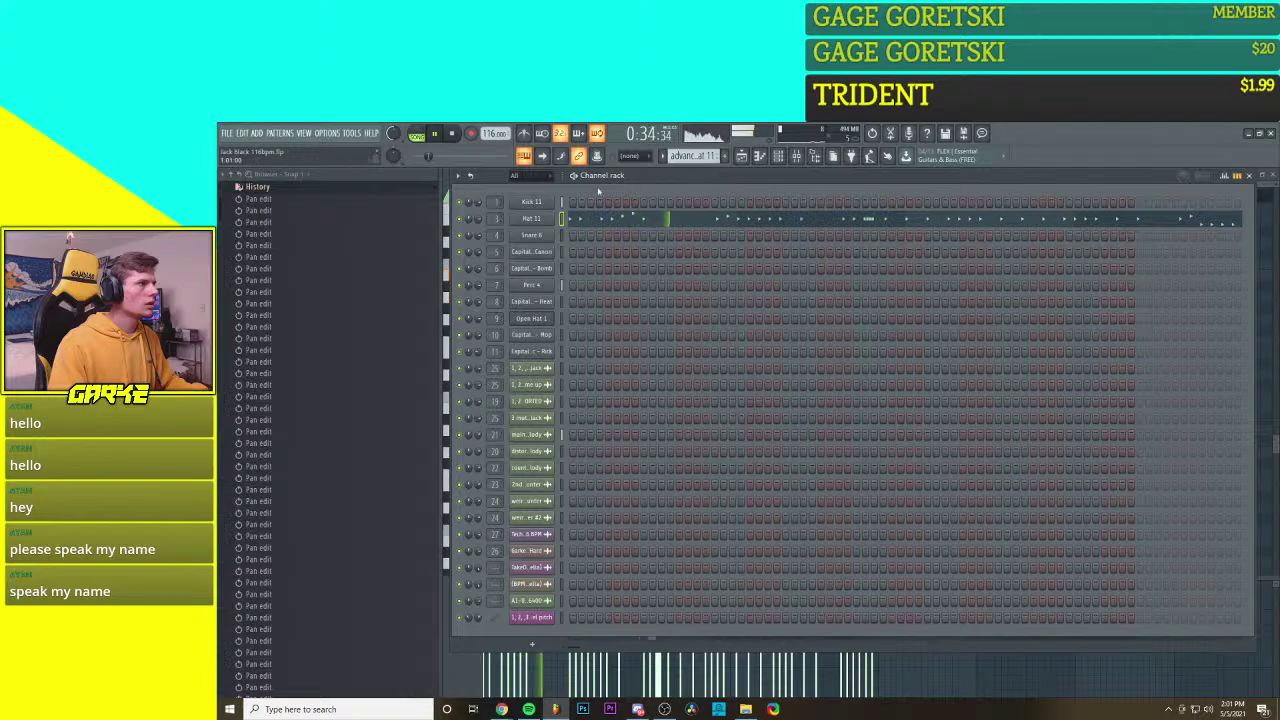
pyautogui.click(763, 157)
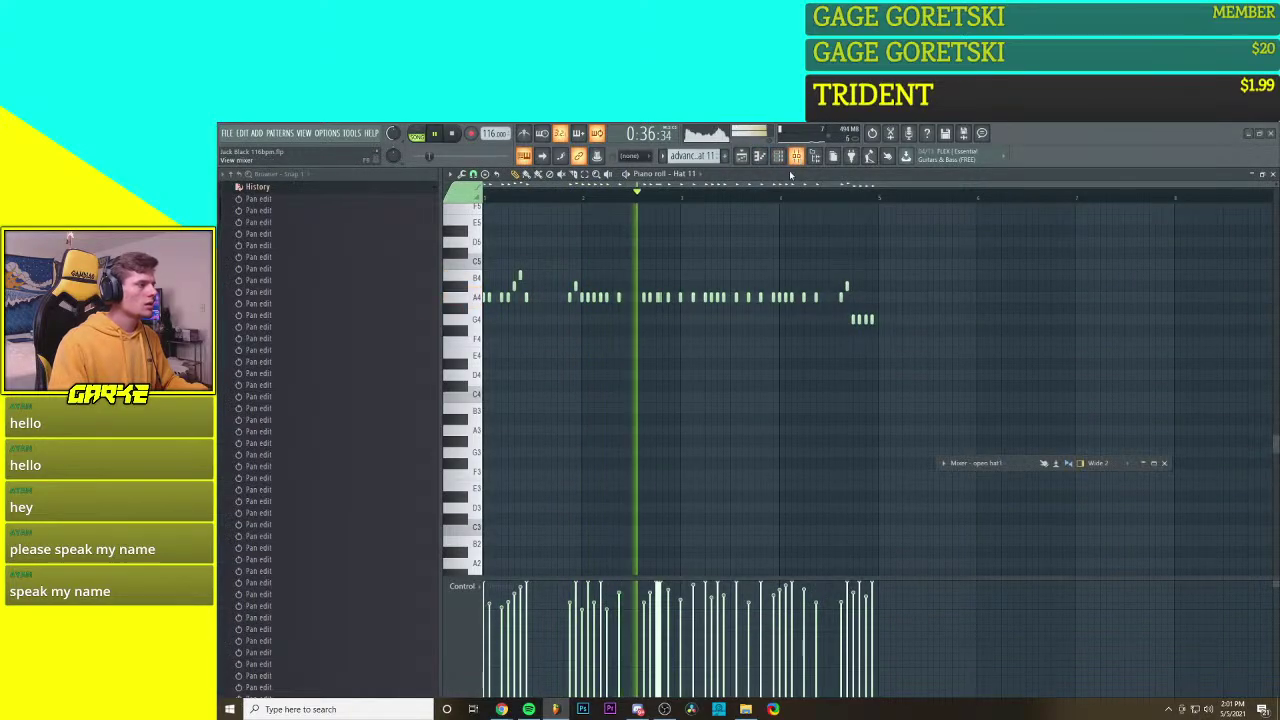
pyautogui.click(1152, 464)
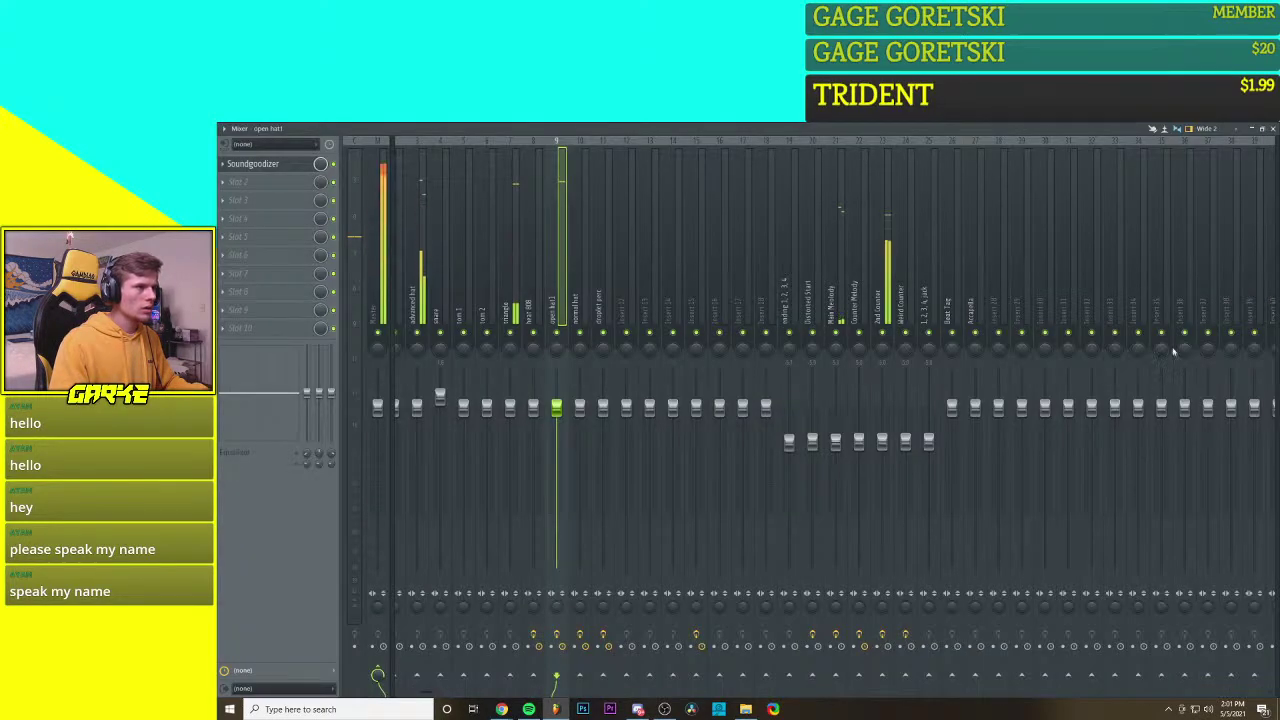
pyautogui.click(1262, 130)
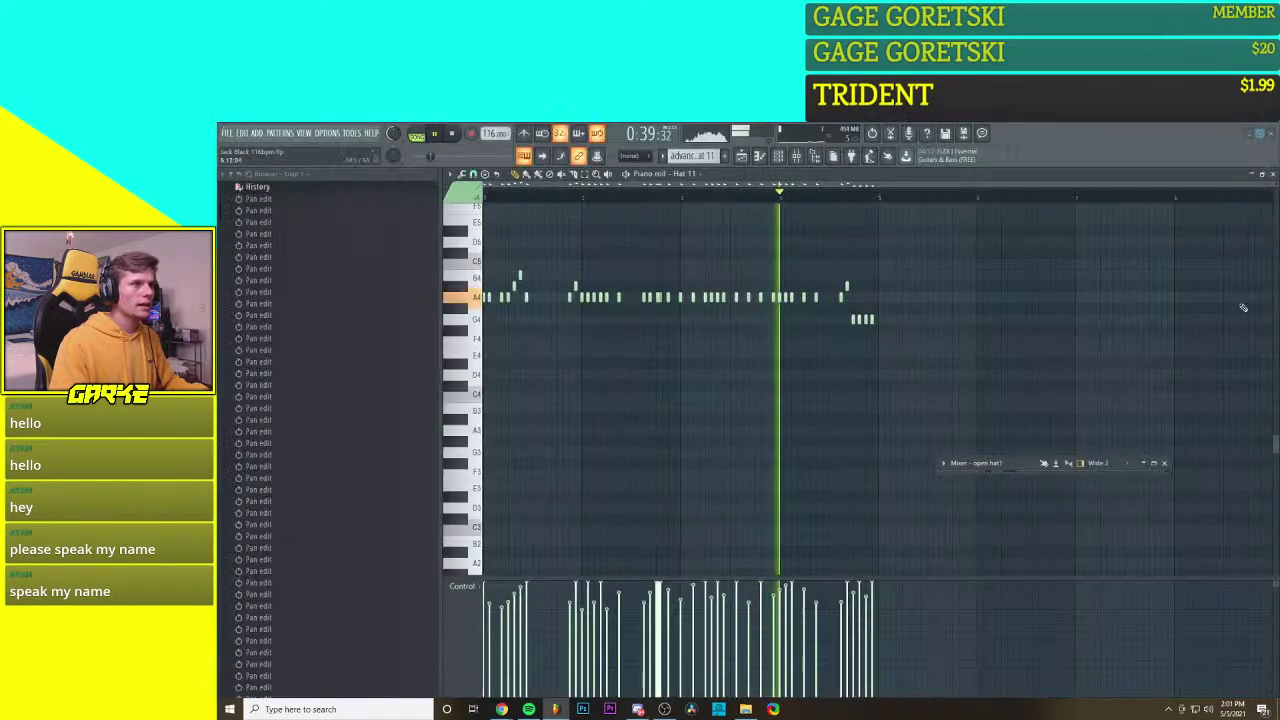
# Step: Turn off the mixer's Detached option and place the mixer below the piano roll's note grid
pyautogui.click(1144, 465)
pyautogui.moveTo(340, 475); pyautogui.dragTo(378, 470)
pyautogui.click(383, 459)
pyautogui.click(402, 380)
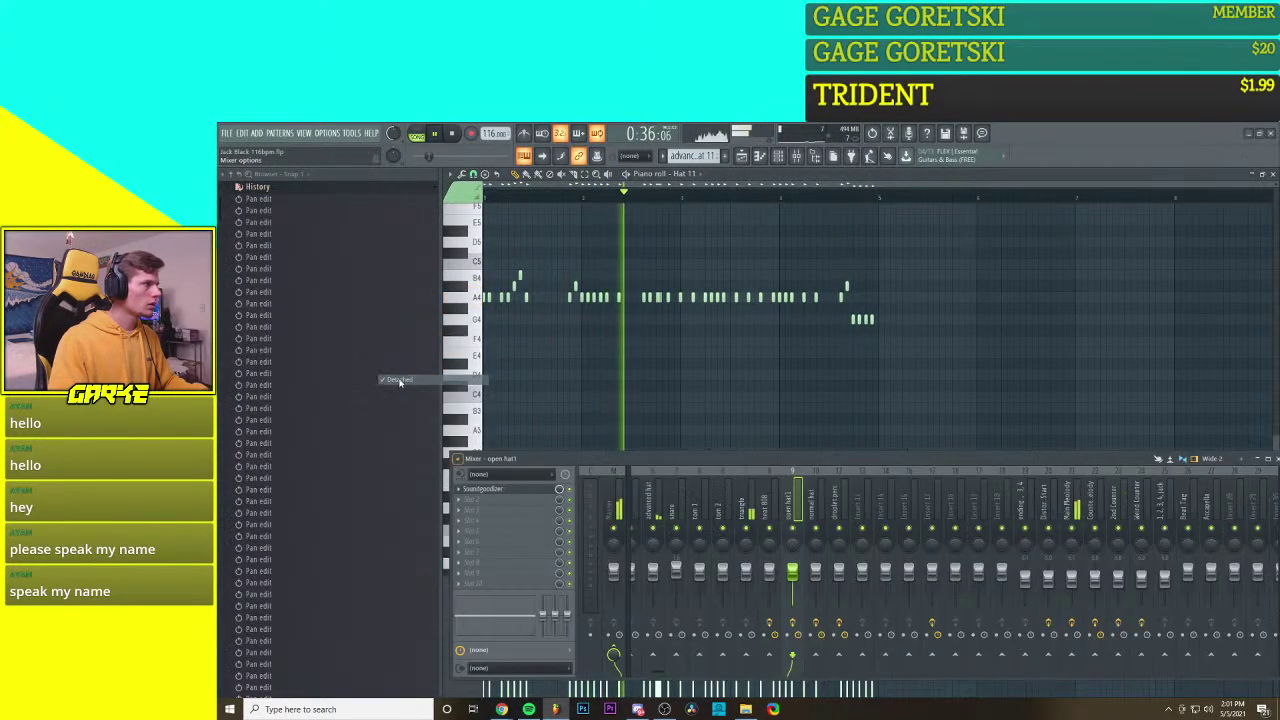
pyautogui.moveTo(577, 461)
pyautogui.mouseDown()
pyautogui.moveTo(511, 470)
pyautogui.moveTo(597, 466)
pyautogui.moveTo(571, 463)
pyautogui.mouseUp()
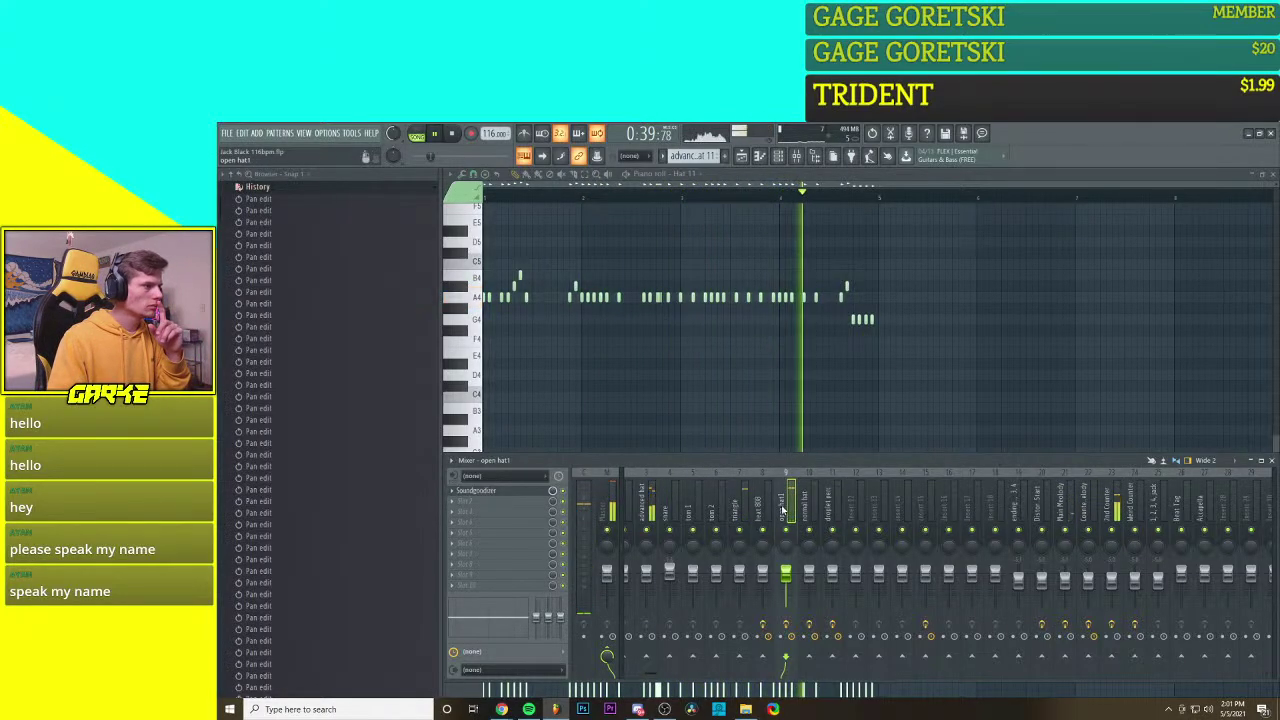
# Step: Load Fruity Parametric EQ 2 in slot 2 of the open hat track and use band 1 to cut its low end steeply
pyautogui.click(477, 502)
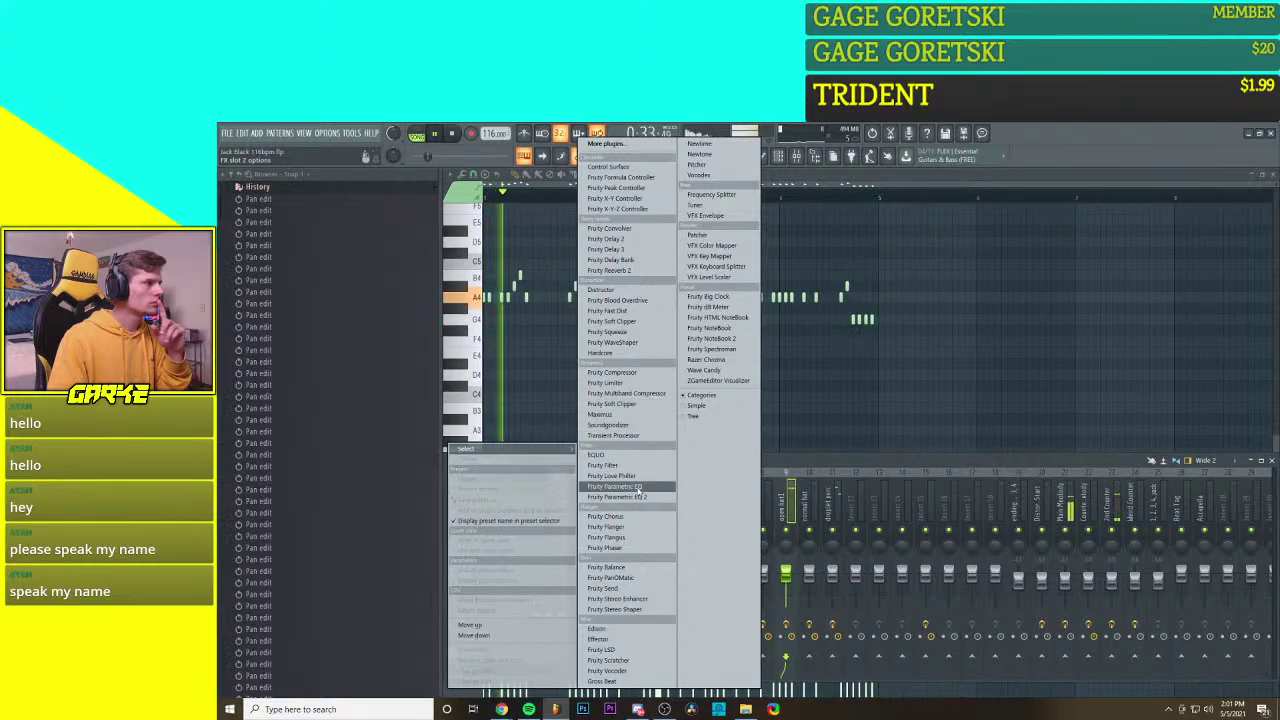
pyautogui.click(635, 497)
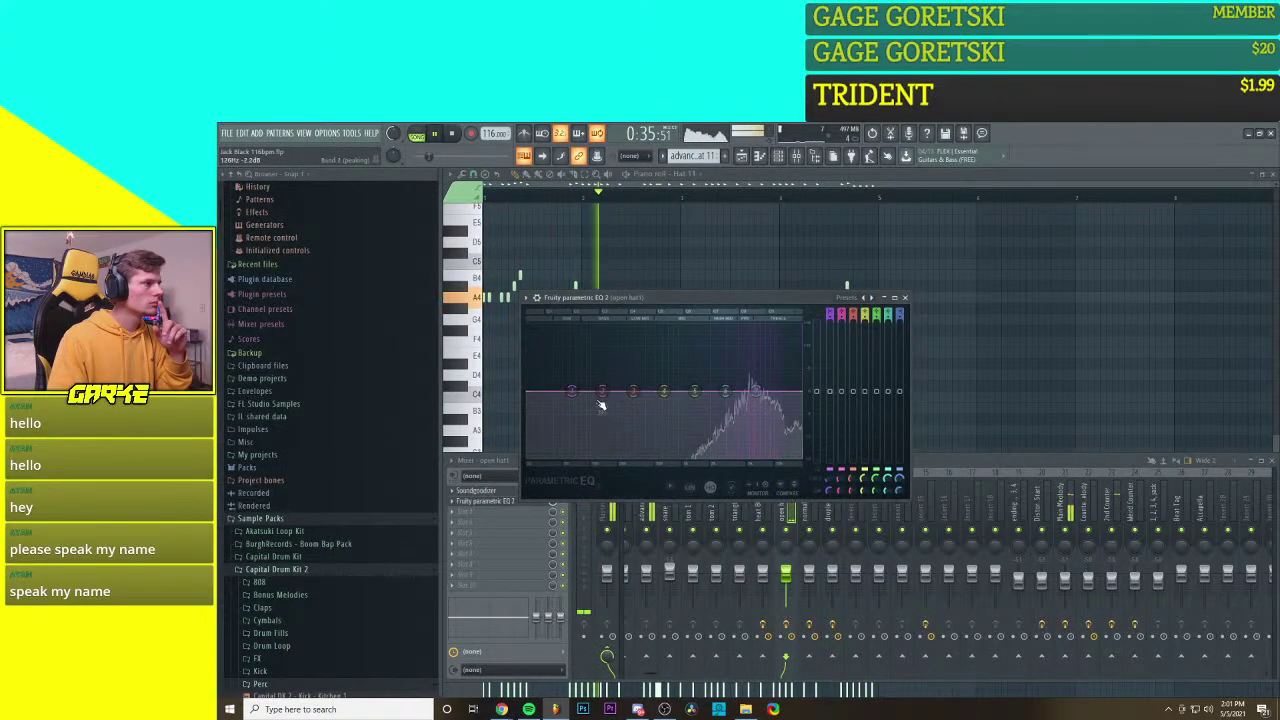
pyautogui.rightClick(572, 393)
pyautogui.moveTo(599, 432)
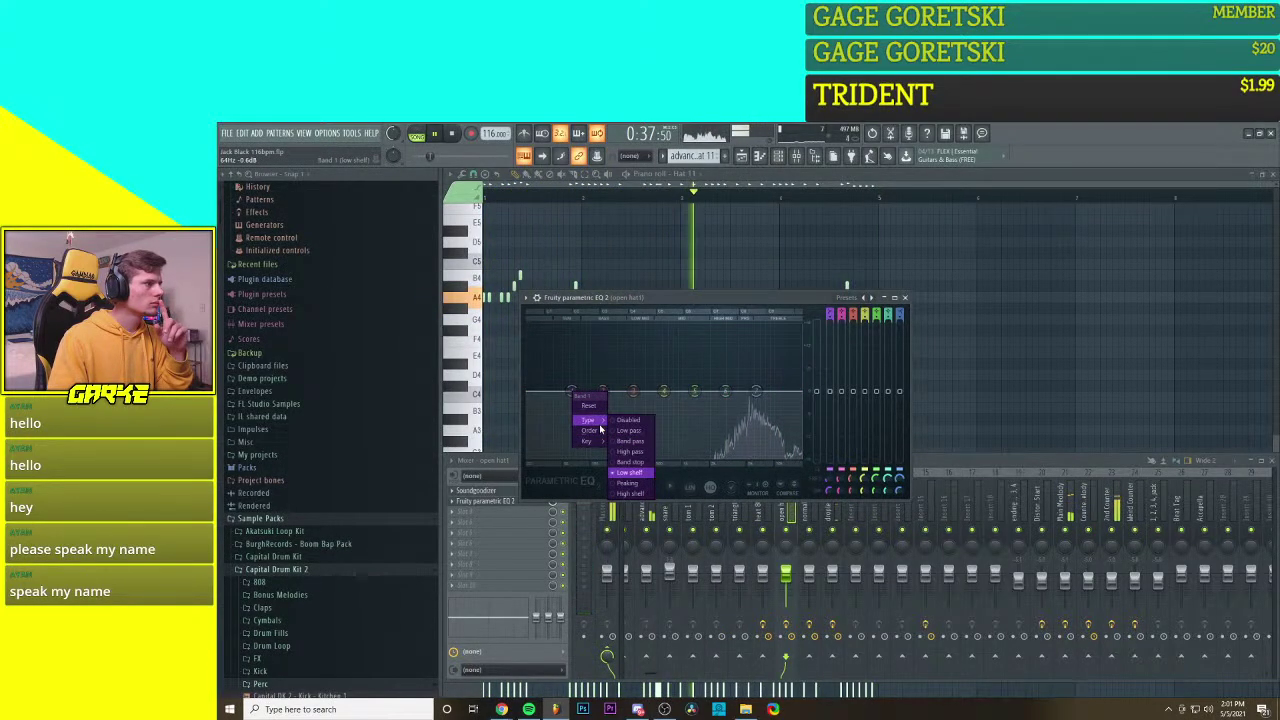
pyautogui.click(630, 493)
pyautogui.moveTo(575, 393); pyautogui.dragTo(715, 457)
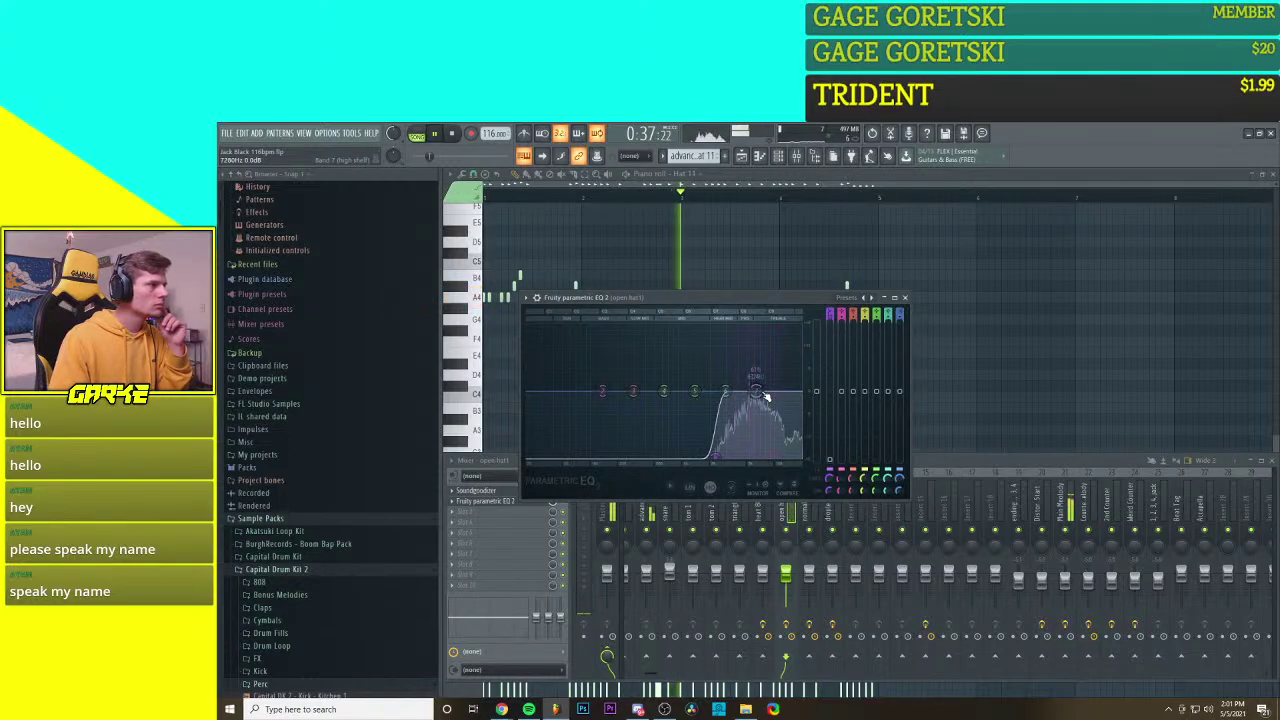
# Step: Lower EQ band 7 to about -6 dB near 14.7 kHz to soften the open hat's top end
pyautogui.rightClick(760, 396)
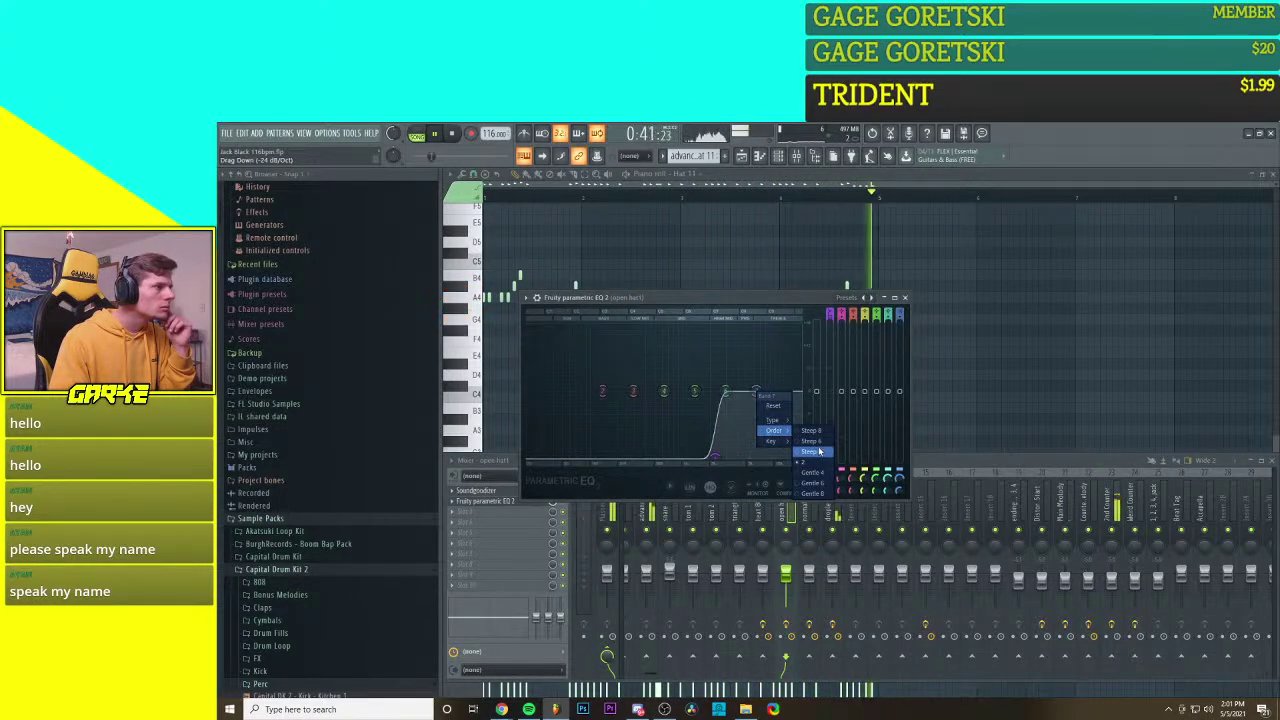
pyautogui.click(771, 404)
pyautogui.moveTo(757, 392); pyautogui.dragTo(787, 415)
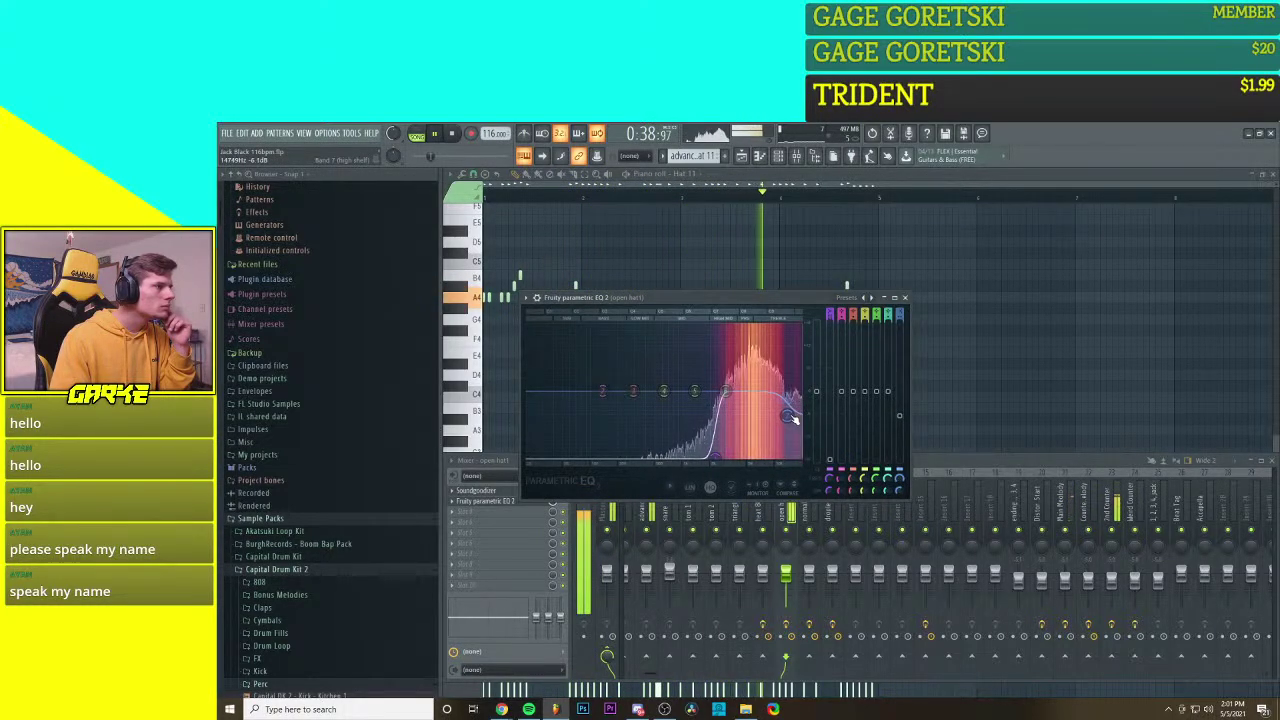
# Step: Set EQ band 6 to high pass and shift it up to about 5 kHz
pyautogui.rightClick(728, 393)
pyautogui.moveTo(745, 431)
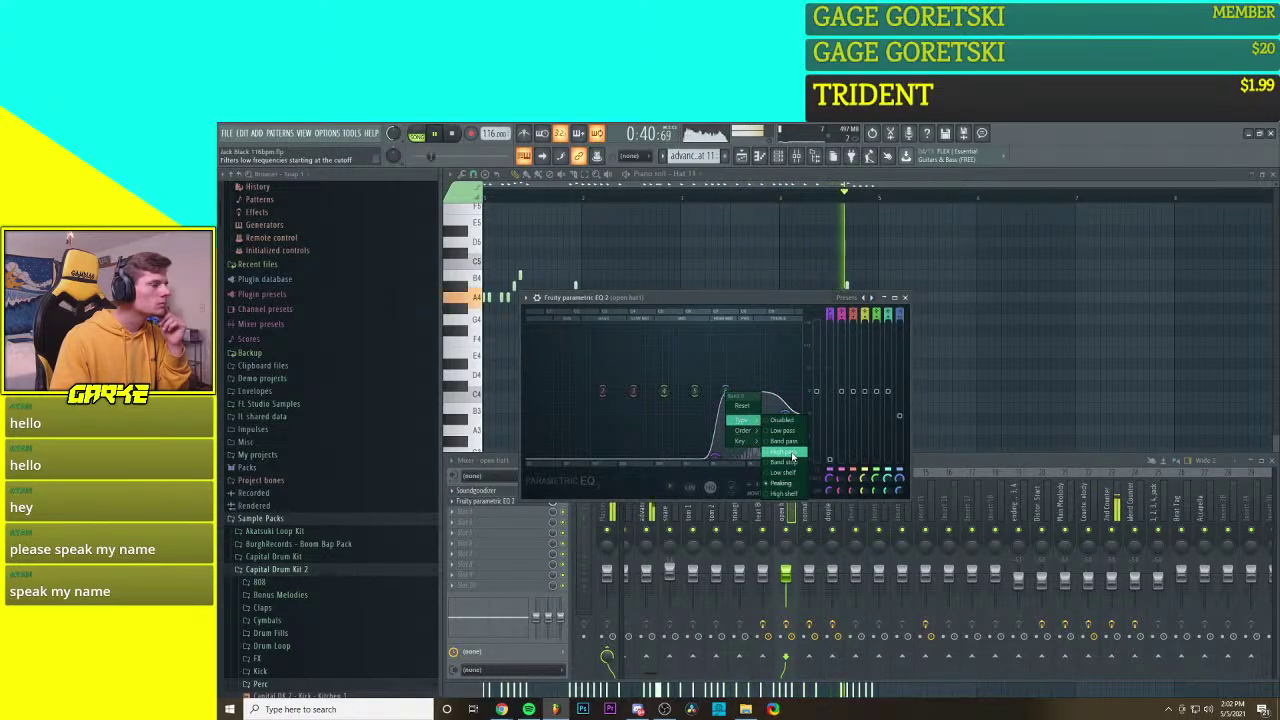
pyautogui.click(789, 453)
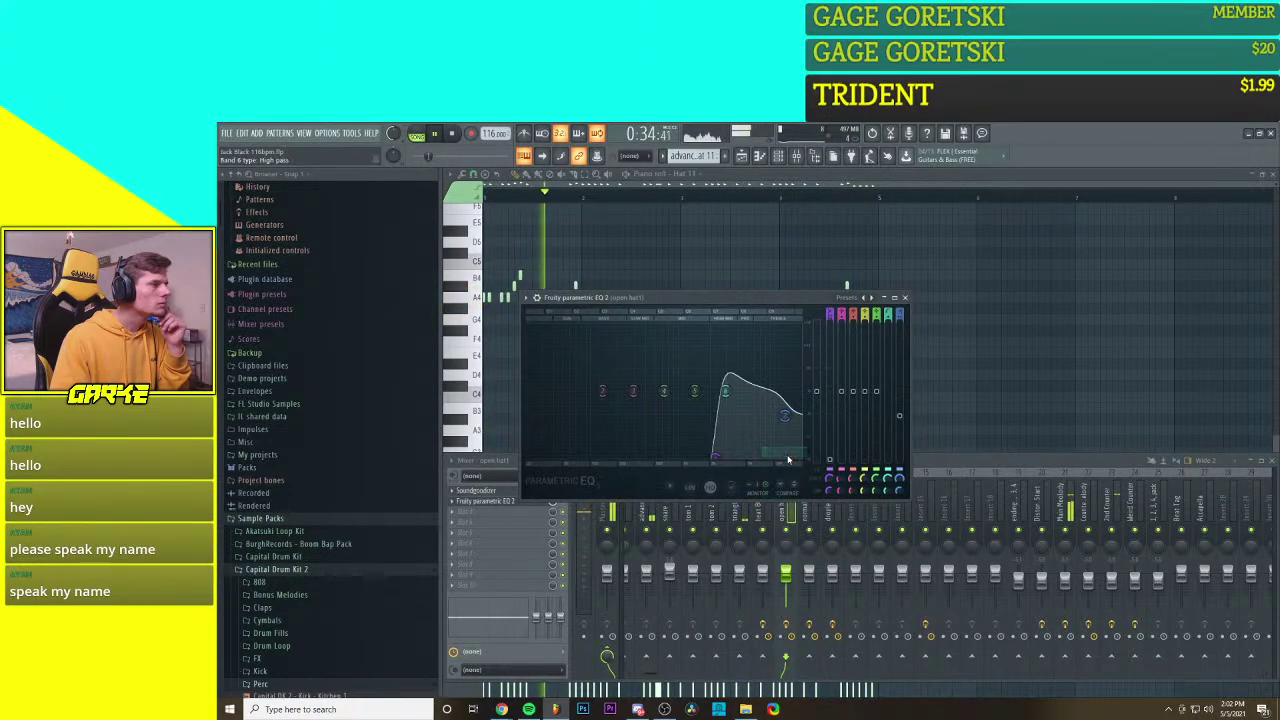
pyautogui.rightClick(733, 390)
pyautogui.moveTo(752, 431)
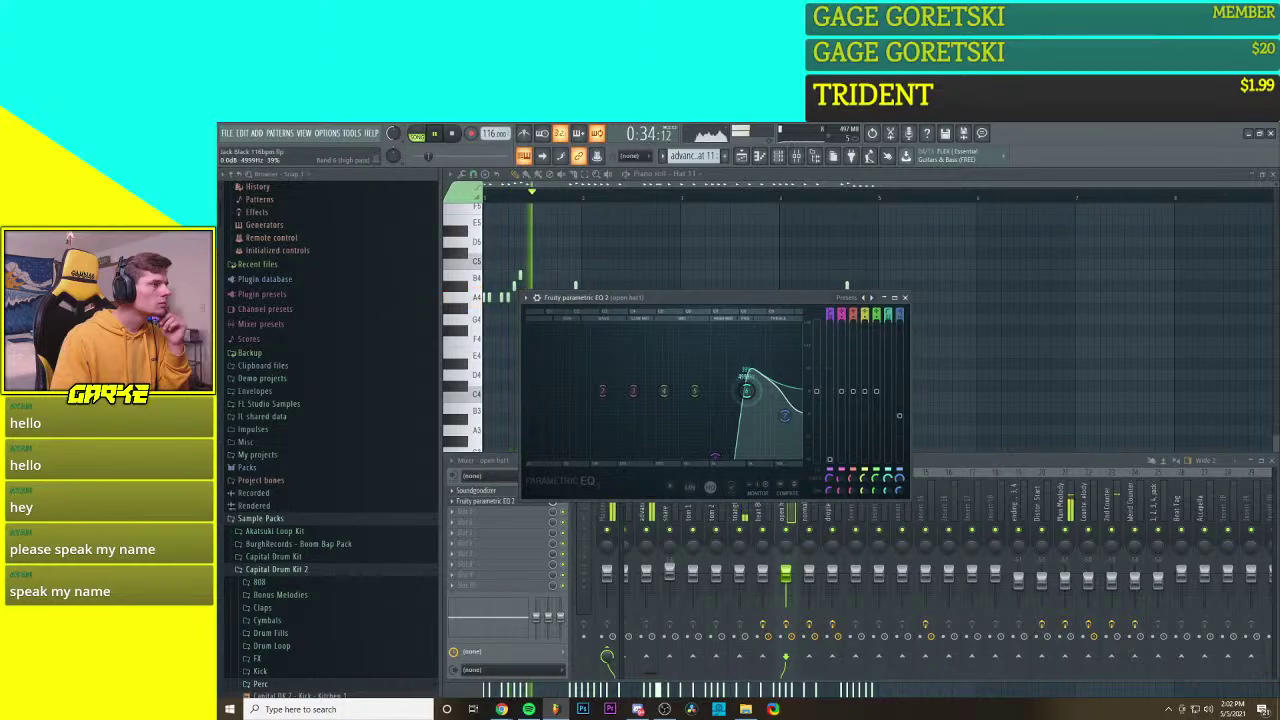
# Step: Try the low-pass and peaking filter types on EQ band 6
pyautogui.rightClick(746, 391)
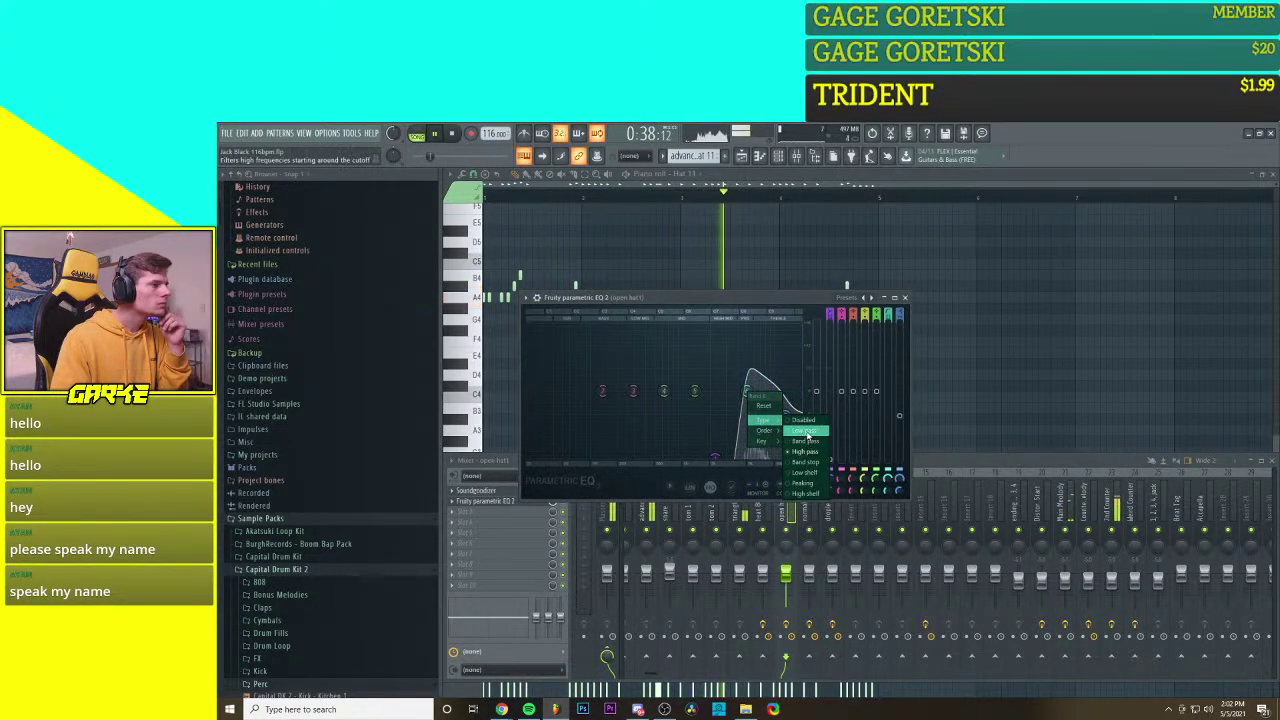
pyautogui.click(803, 431)
pyautogui.rightClick(747, 394)
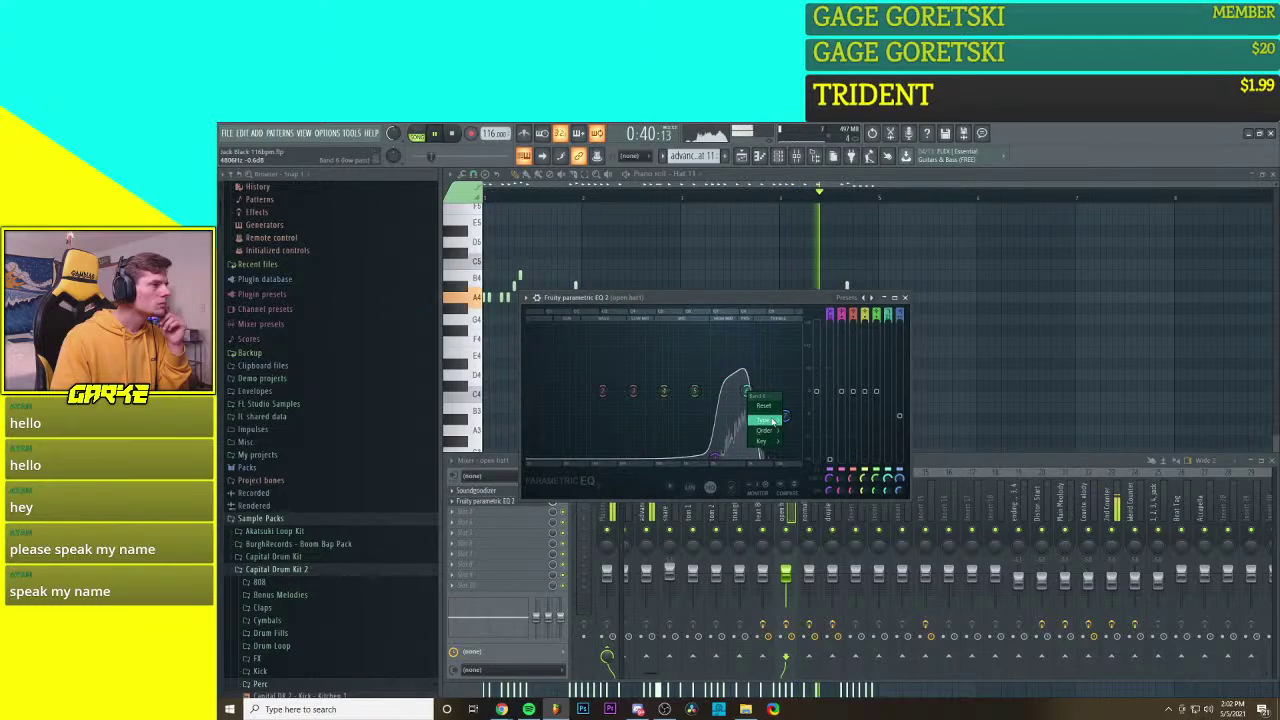
pyautogui.click(807, 484)
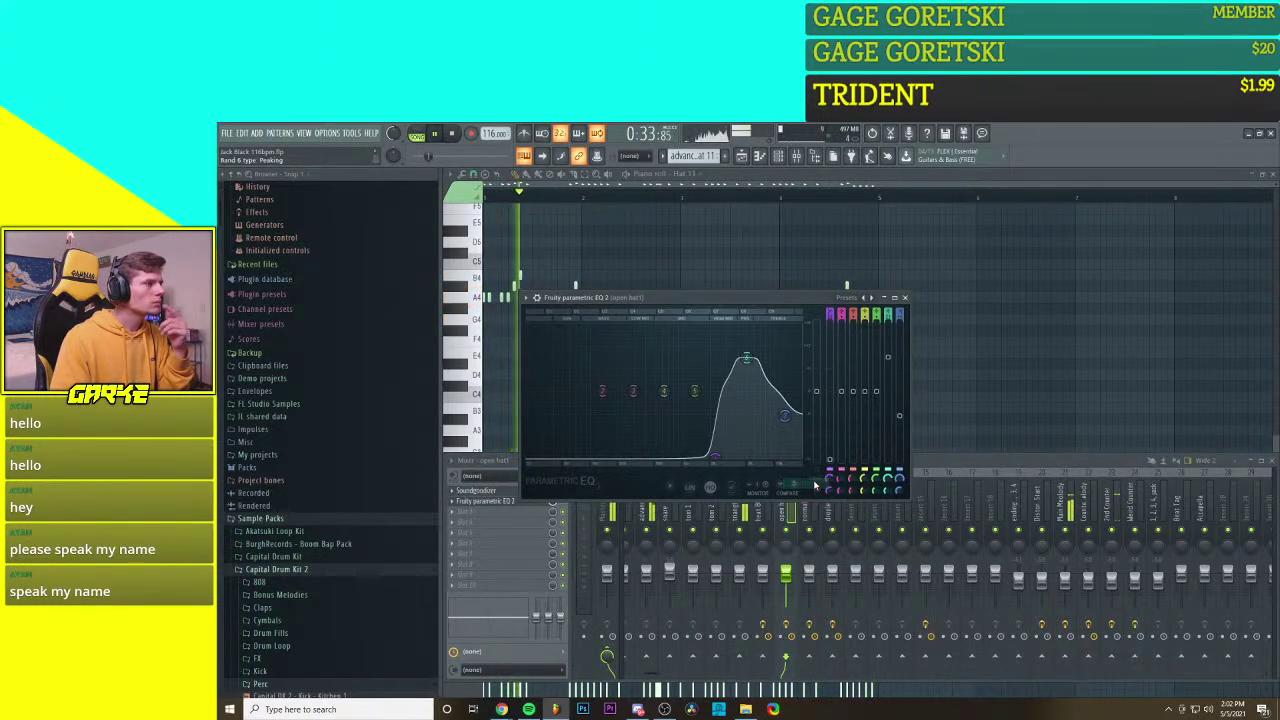
# Step: Try the low shelf type on EQ band 6 and switch the band back to peaking
pyautogui.rightClick(748, 361)
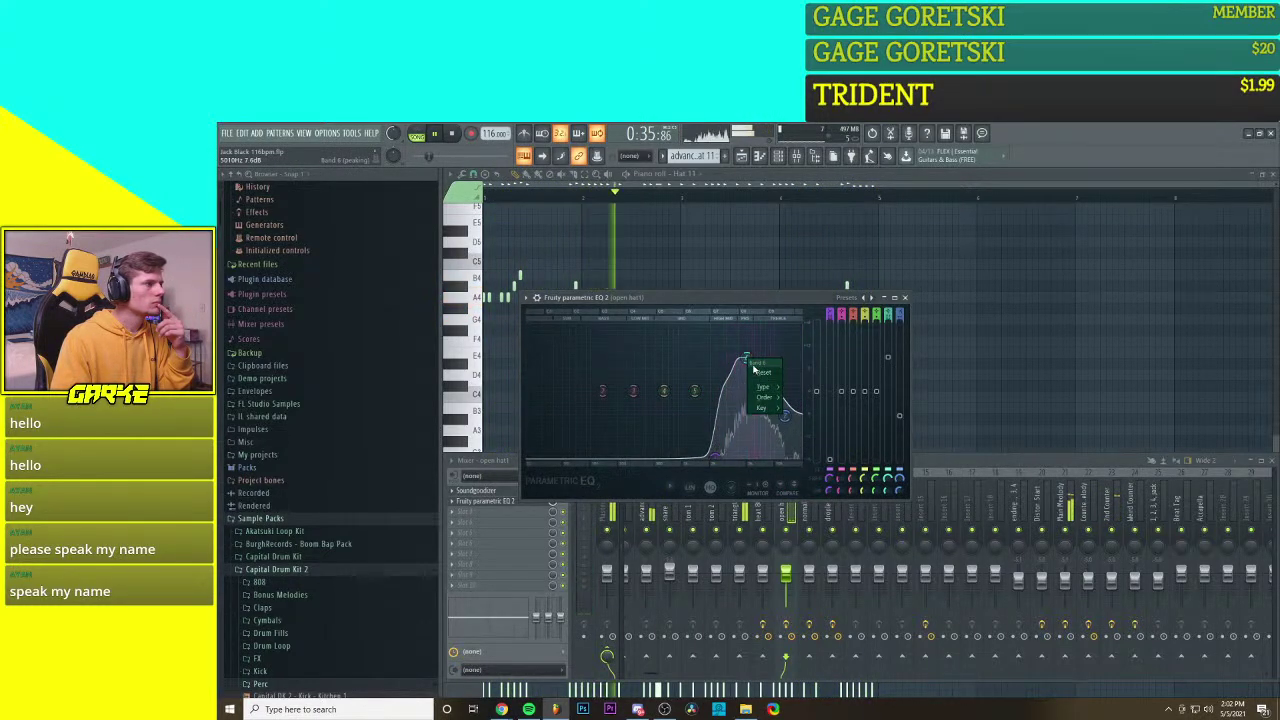
pyautogui.moveTo(771, 396)
pyautogui.click(818, 464)
pyautogui.rightClick(748, 361)
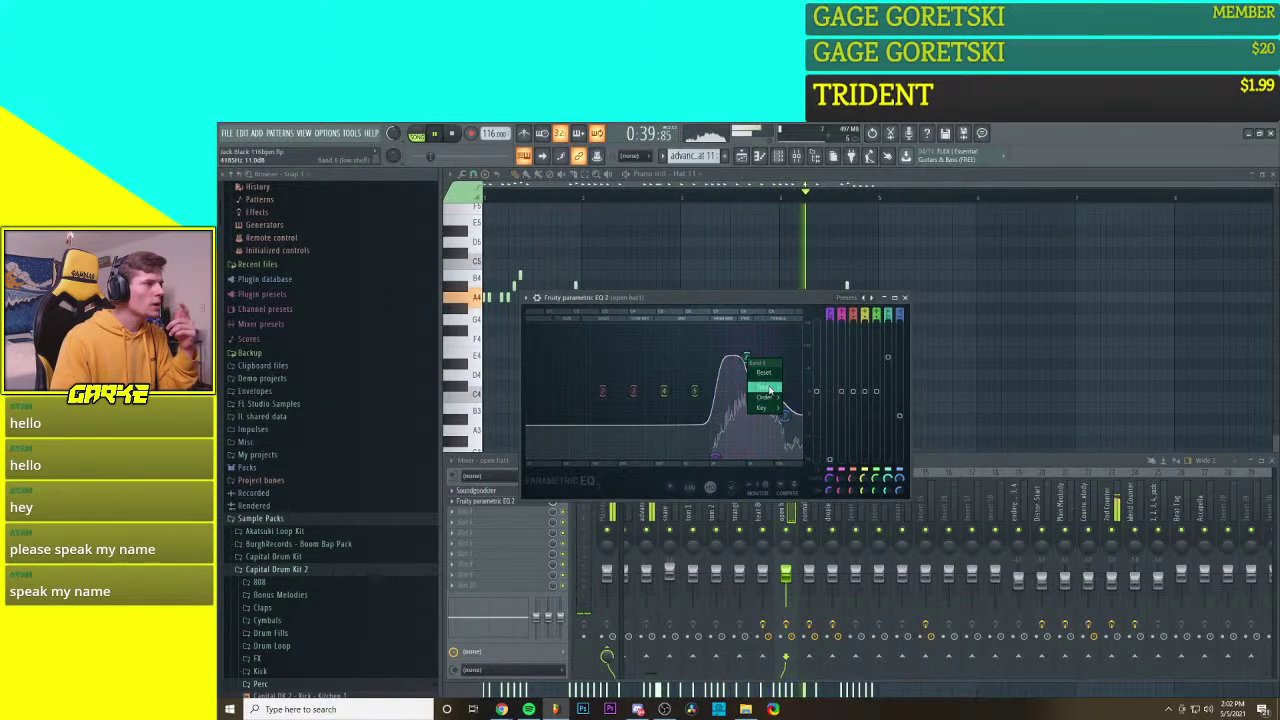
pyautogui.moveTo(770, 388)
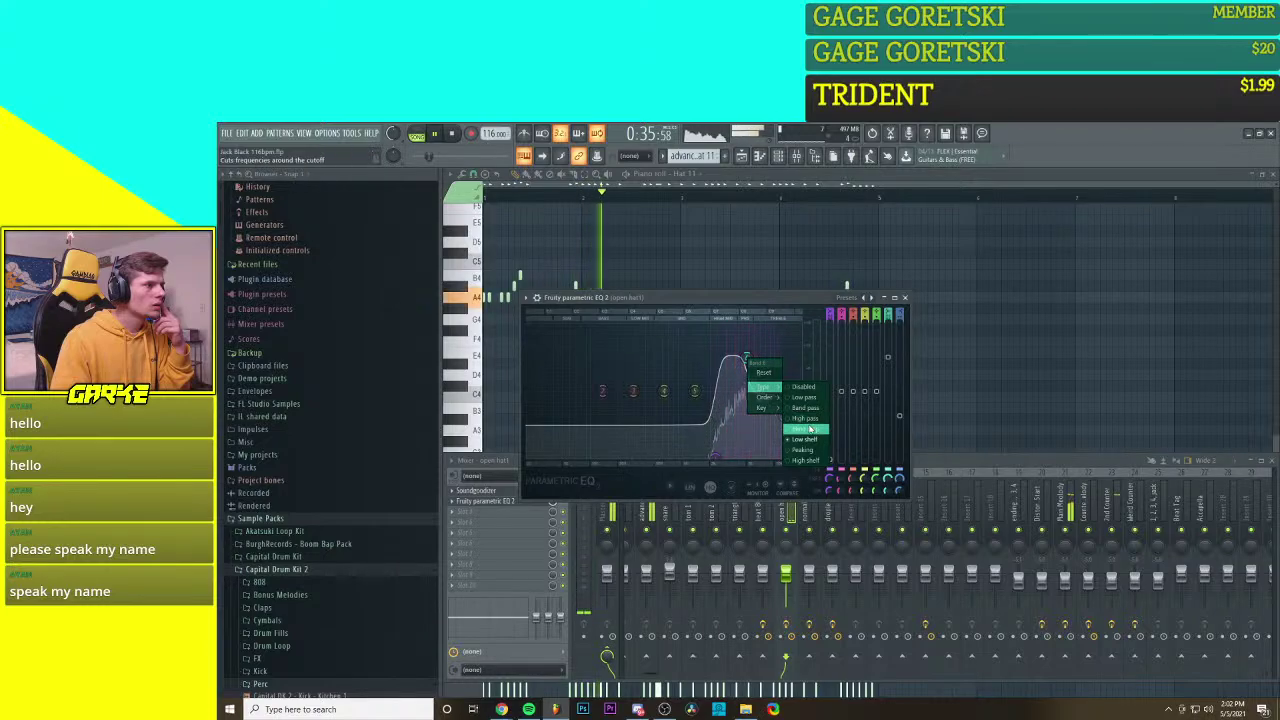
pyautogui.click(810, 451)
# Step: Set EQ band 6's order to 2 and lower the band to about -3.7 dB near 6.3 kHz
pyautogui.rightClick(750, 361)
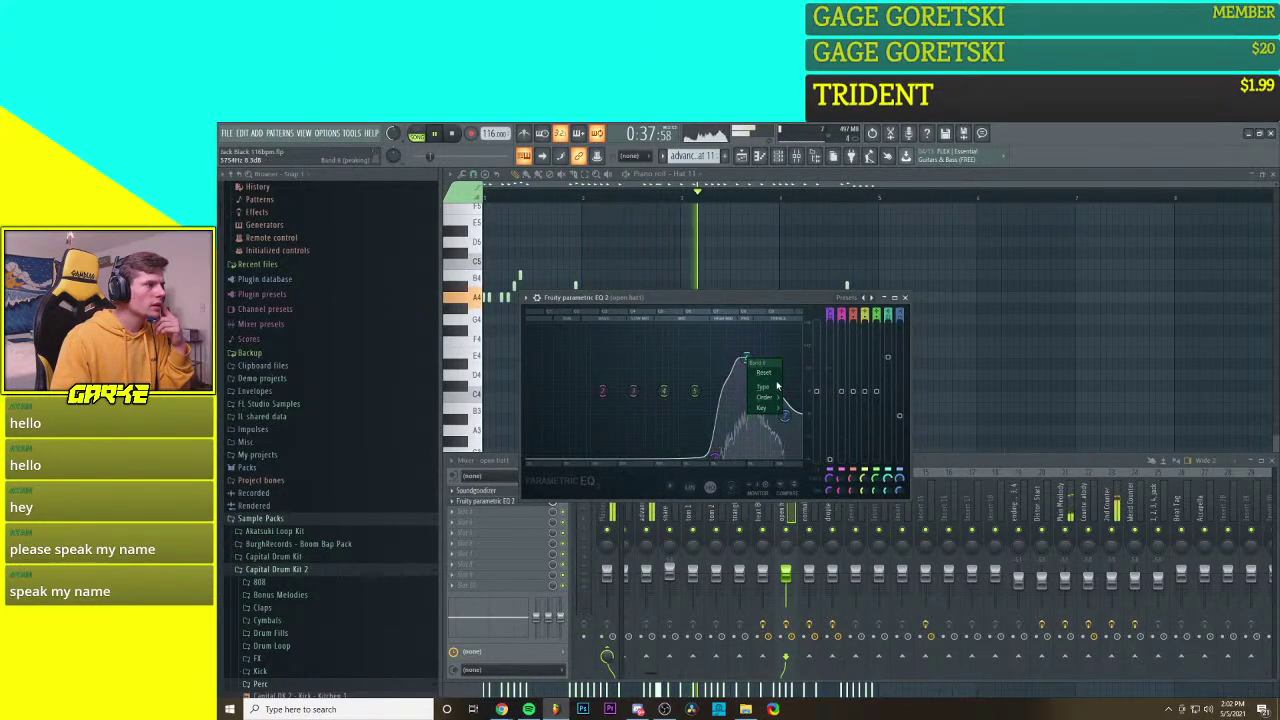
pyautogui.click(815, 430)
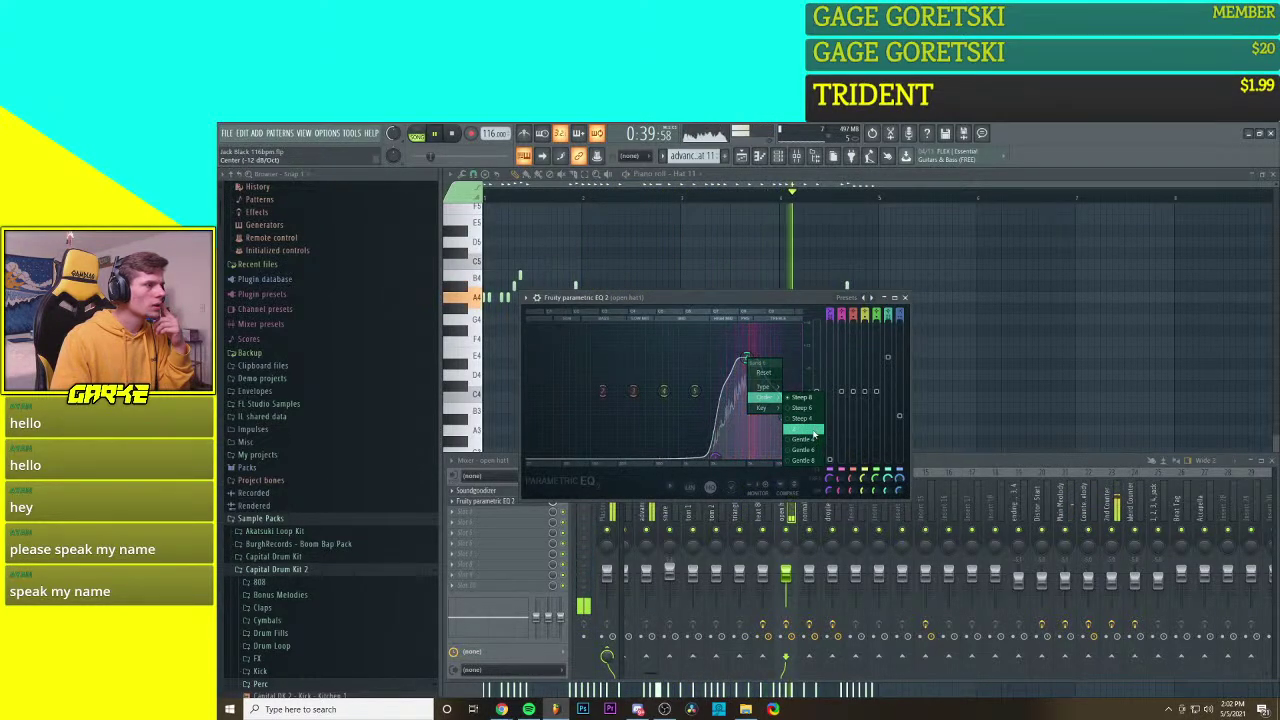
pyautogui.rightClick(748, 358)
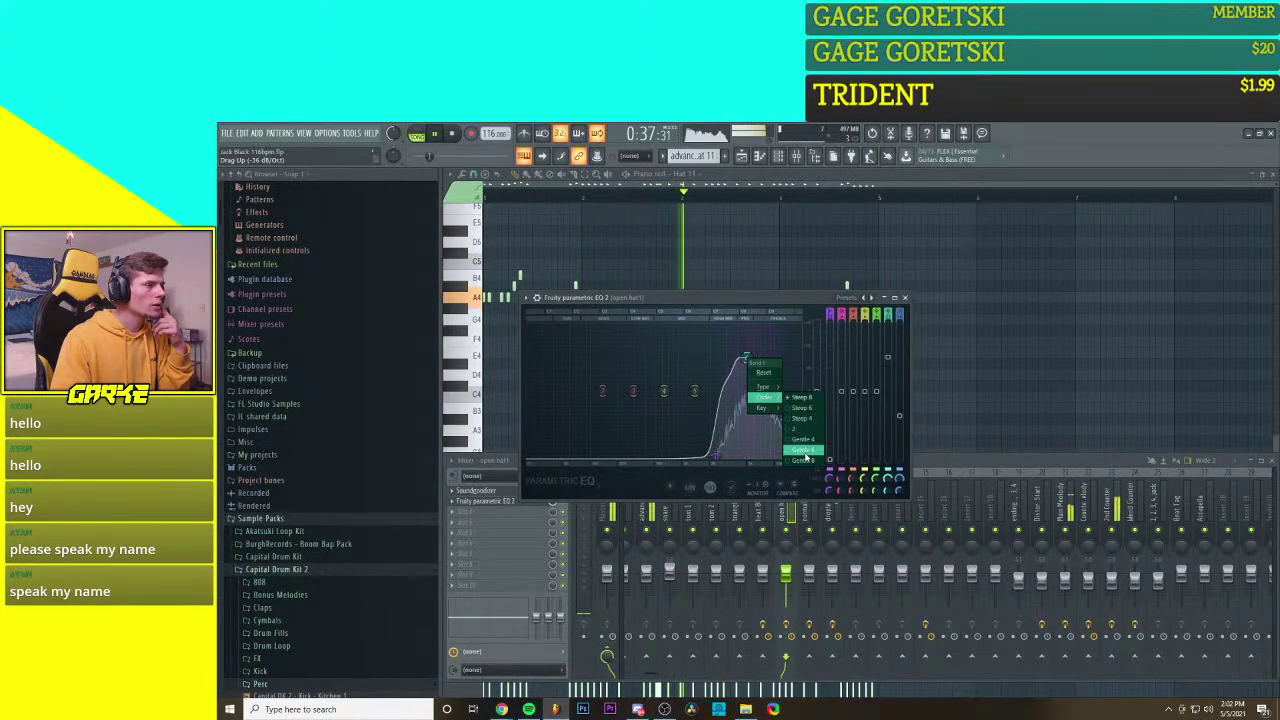
pyautogui.moveTo(747, 358); pyautogui.dragTo(755, 383)
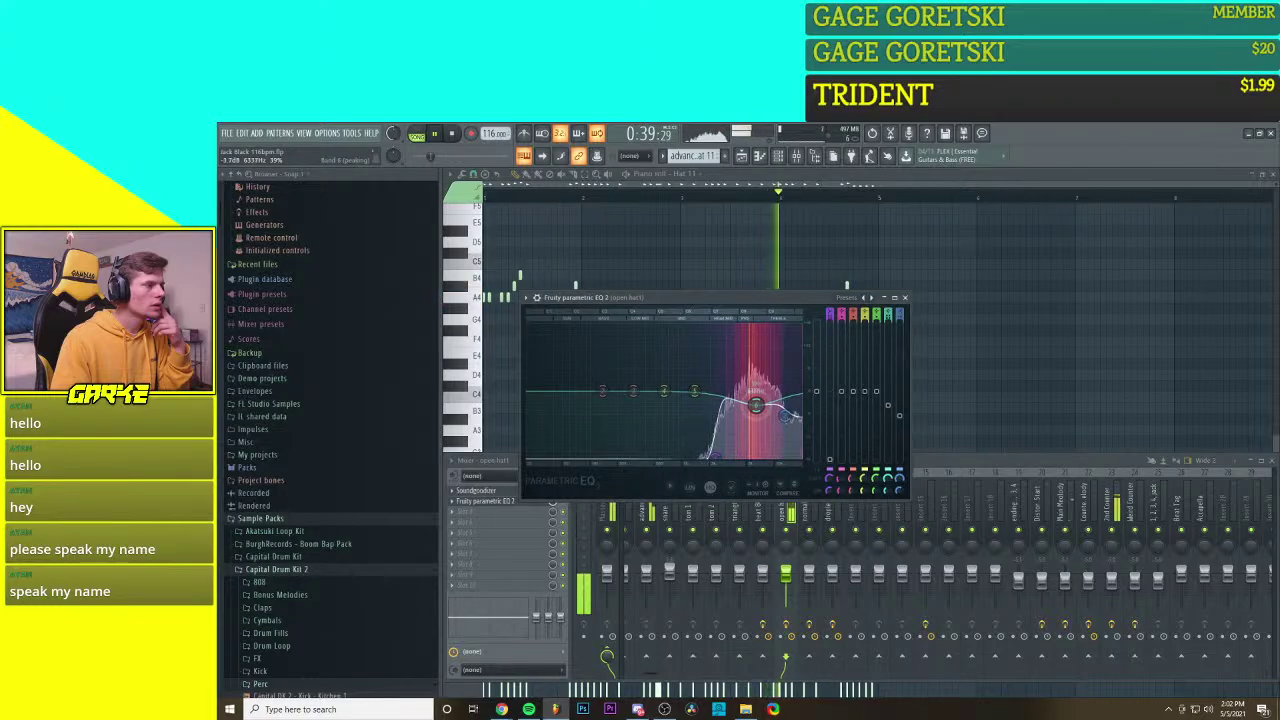
# Step: Try disabling EQ band 6, restore it as a peaking band and bring up its slope order options
pyautogui.rightClick(756, 404)
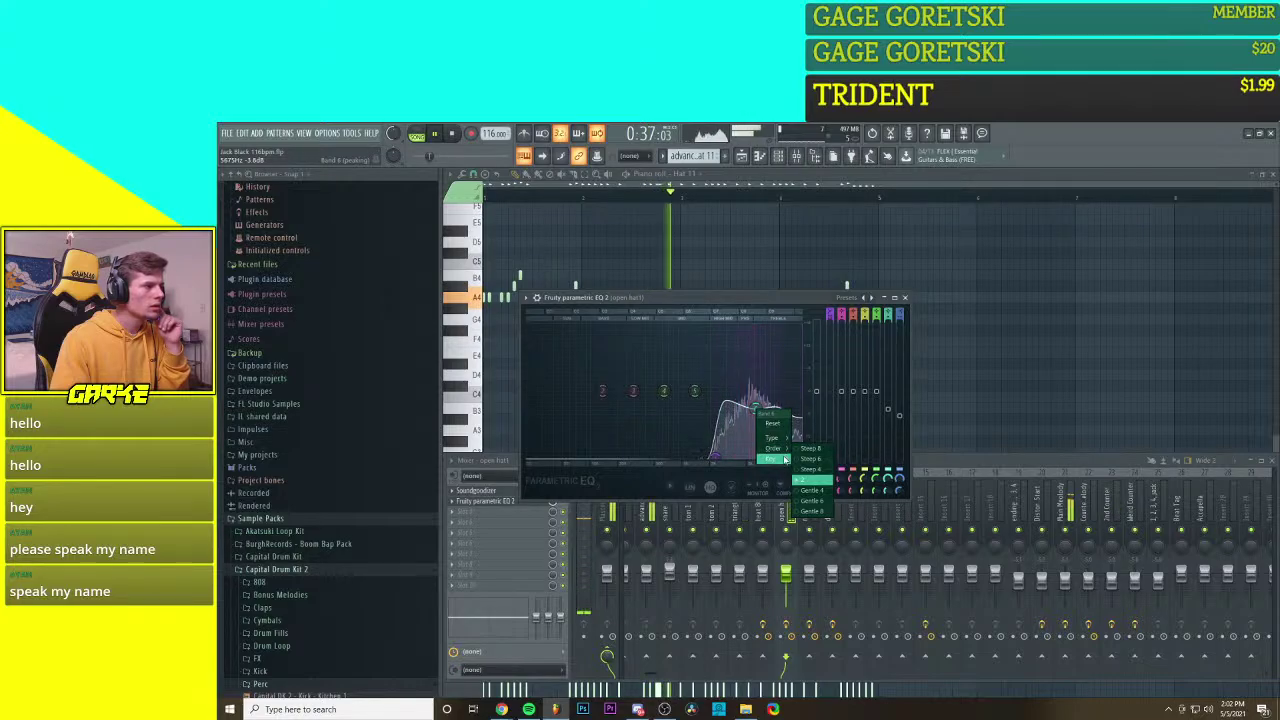
pyautogui.moveTo(786, 459)
pyautogui.moveTo(808, 575)
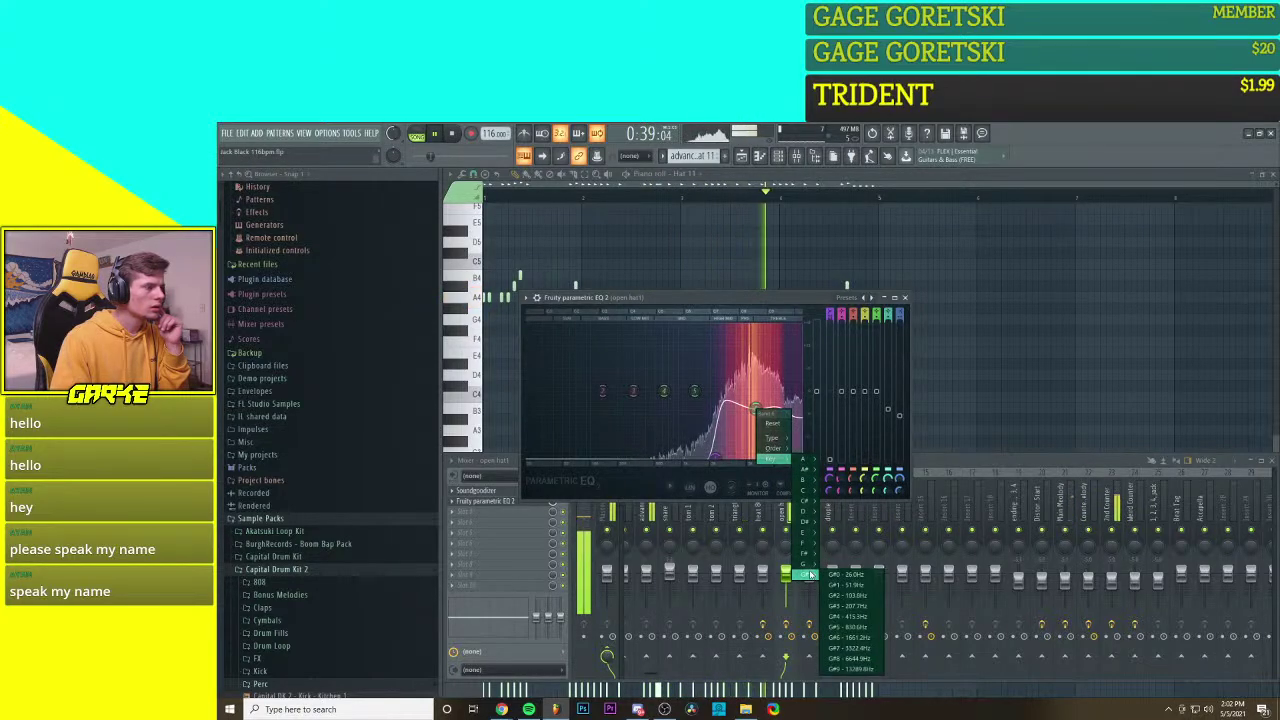
pyautogui.moveTo(772, 438)
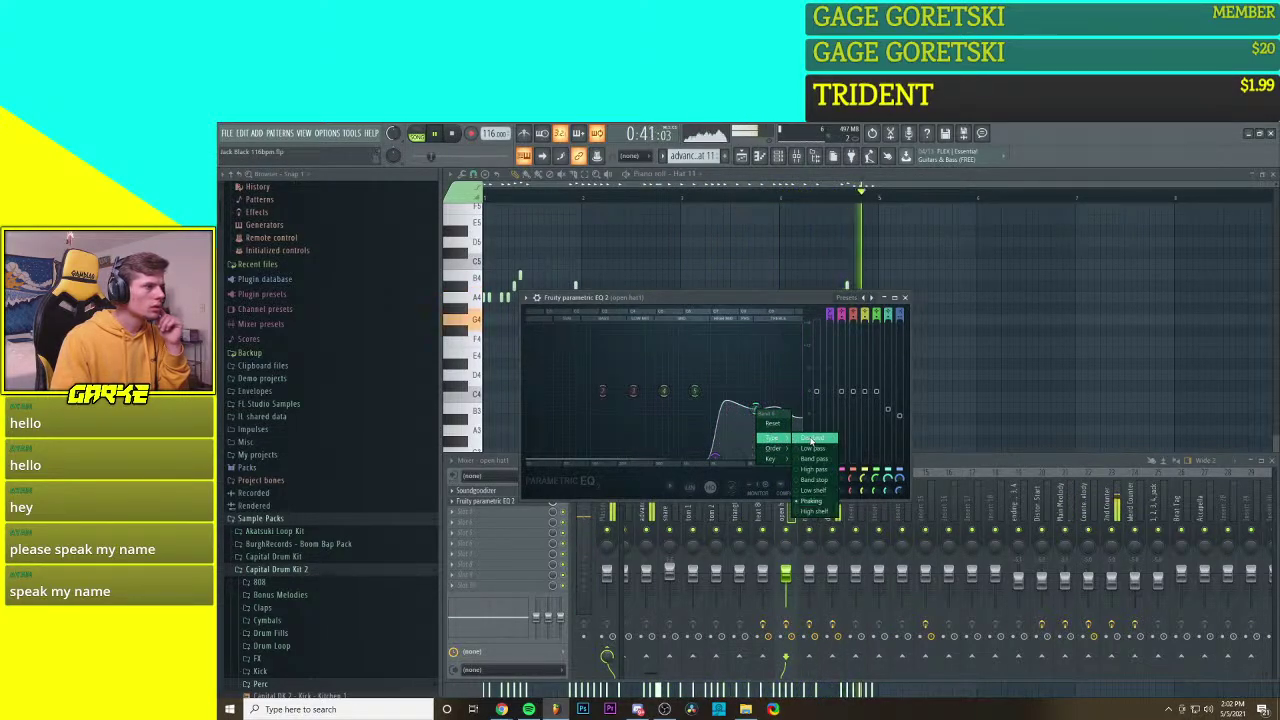
pyautogui.click(814, 511)
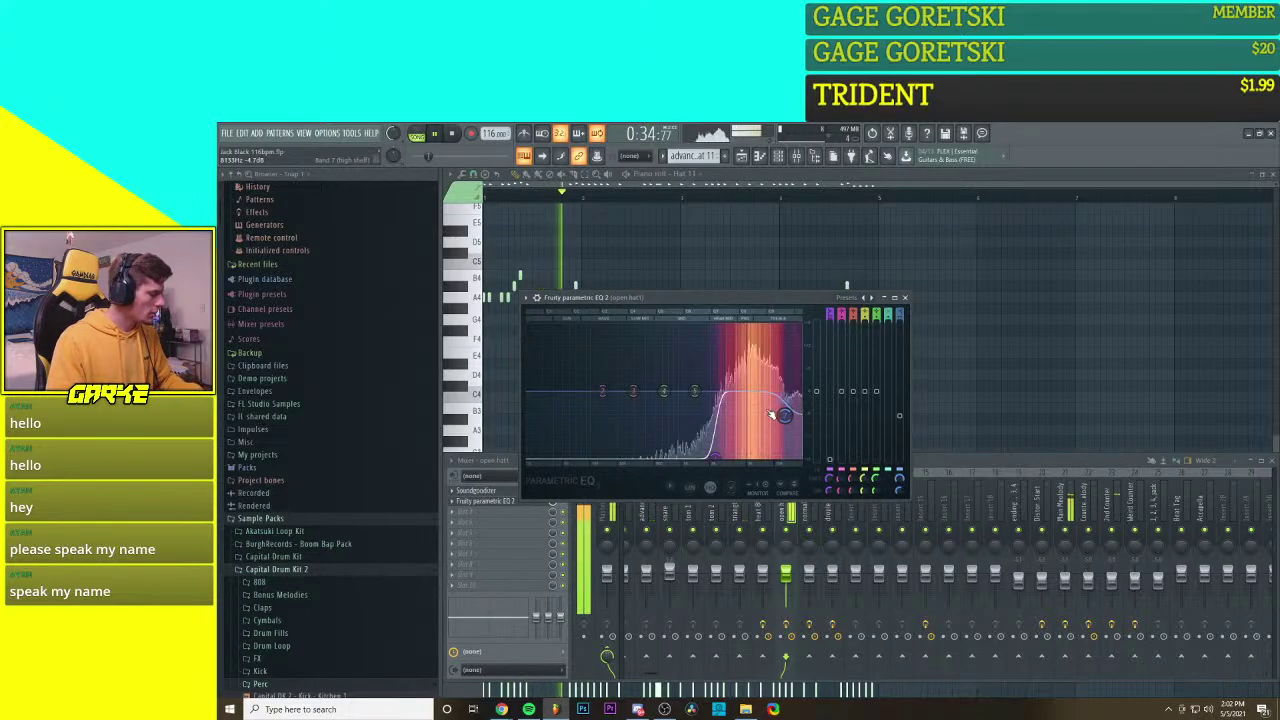
pyautogui.rightClick(771, 414)
pyautogui.moveTo(778, 449)
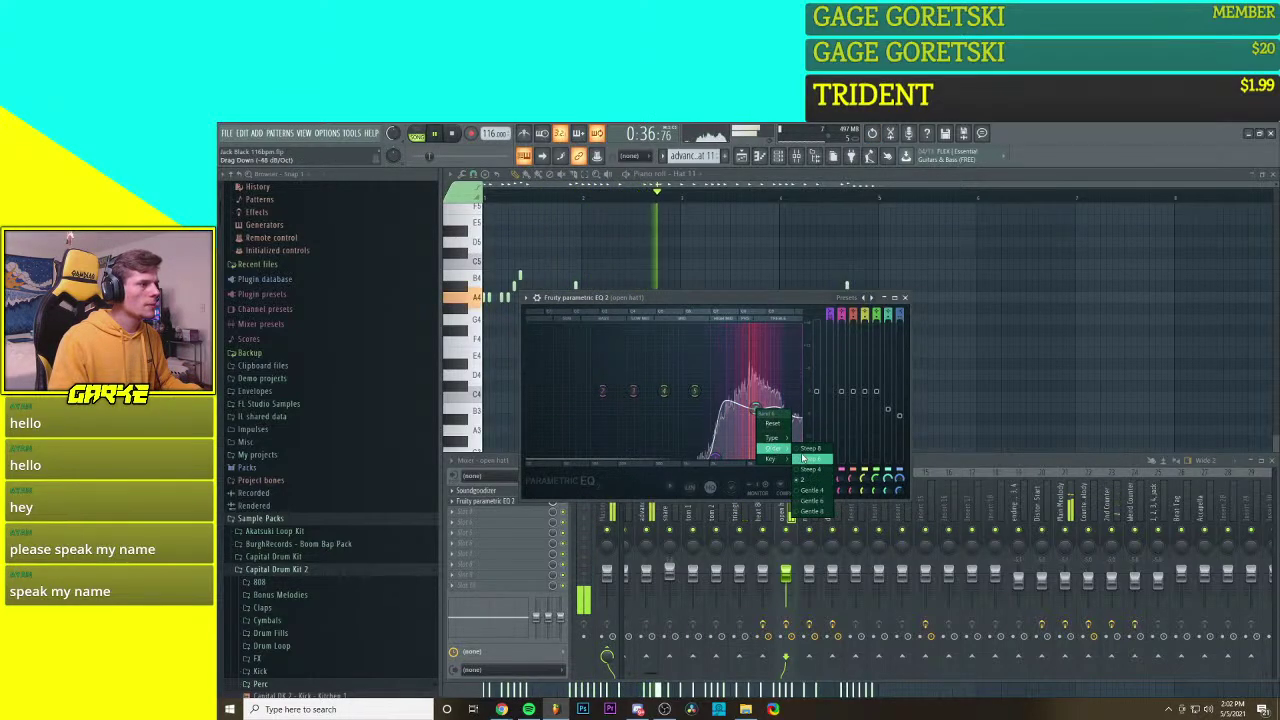
# Step: Try a Steep 8 order on band 6 of the open hat's parametric EQ with low shelf and band pass types
pyautogui.click(810, 449)
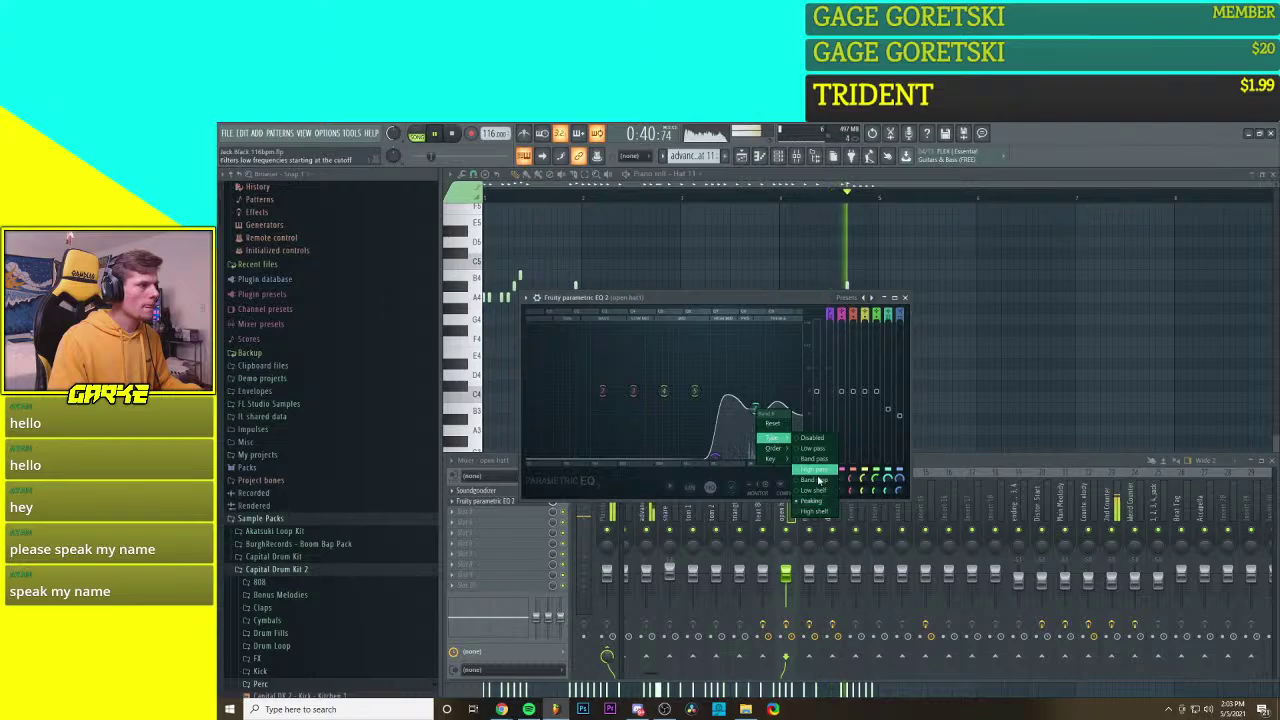
pyautogui.click(814, 490)
pyautogui.rightClick(756, 409)
pyautogui.click(808, 439)
pyautogui.rightClick(756, 409)
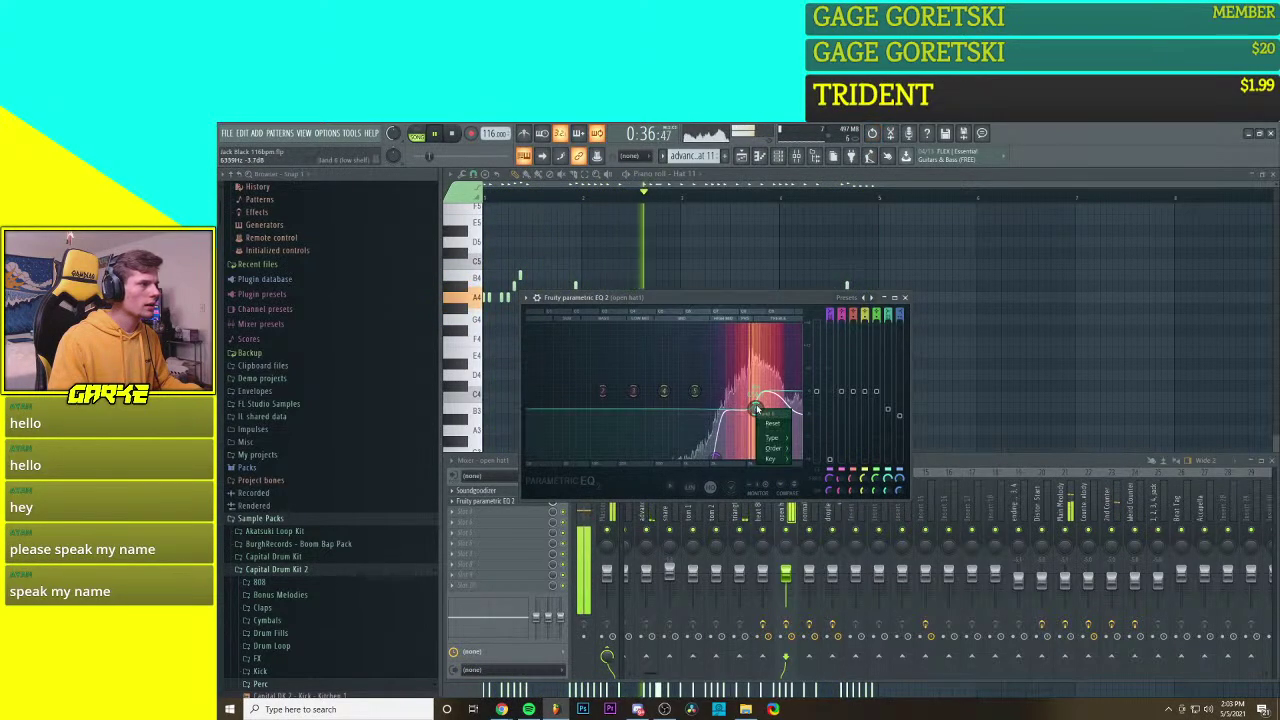
pyautogui.click(812, 448)
# Step: Try the high pass type on EQ band 6, then switch it to band stop
pyautogui.rightClick(756, 392)
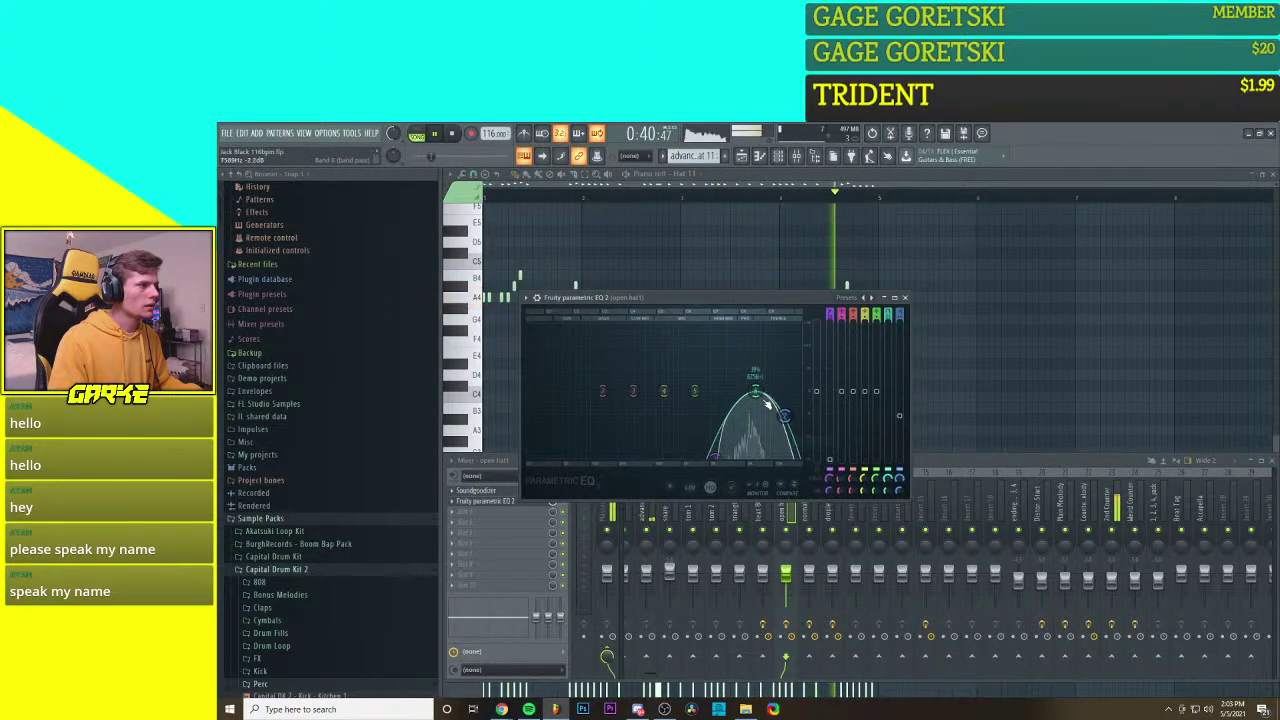
pyautogui.moveTo(785, 437)
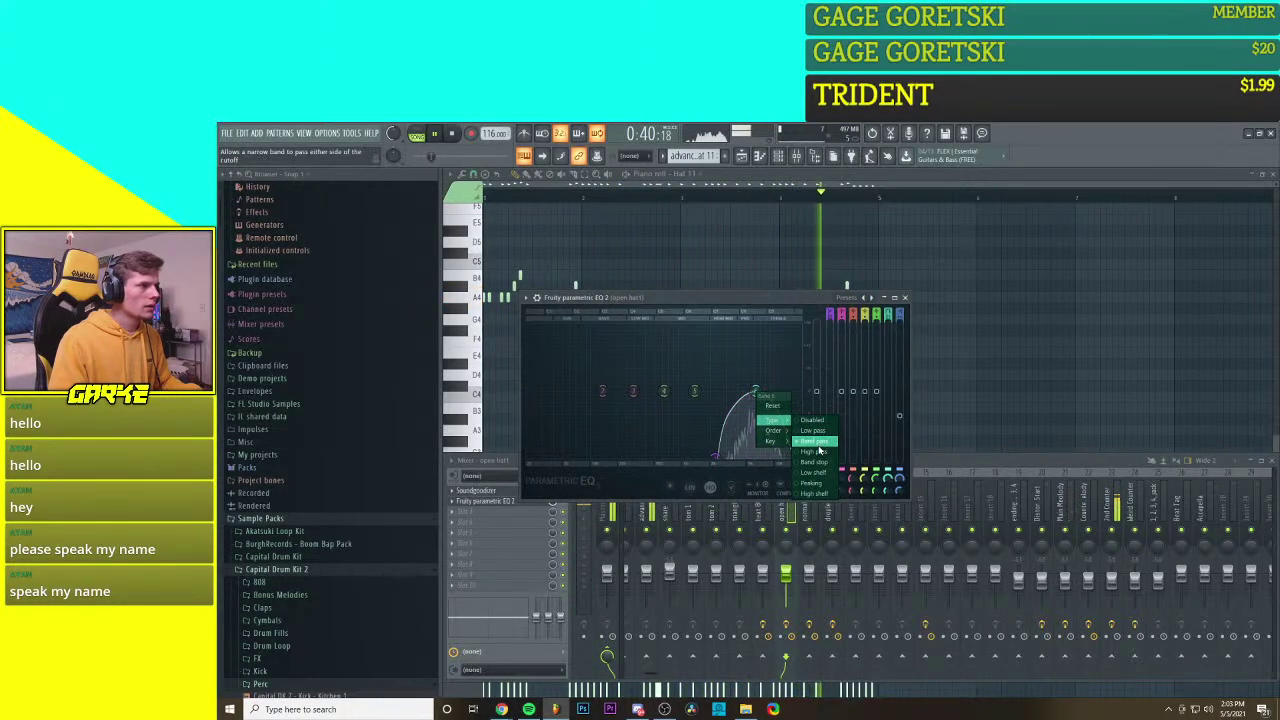
pyautogui.click(820, 452)
pyautogui.rightClick(759, 395)
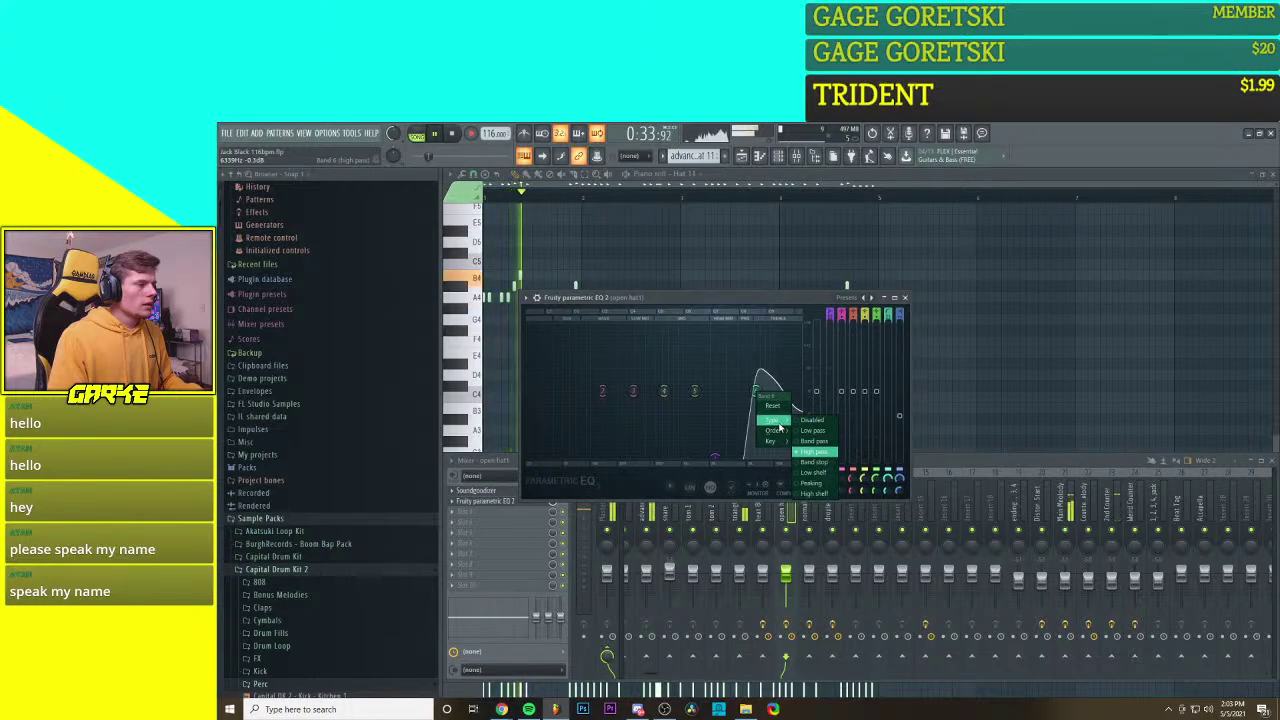
pyautogui.click(823, 462)
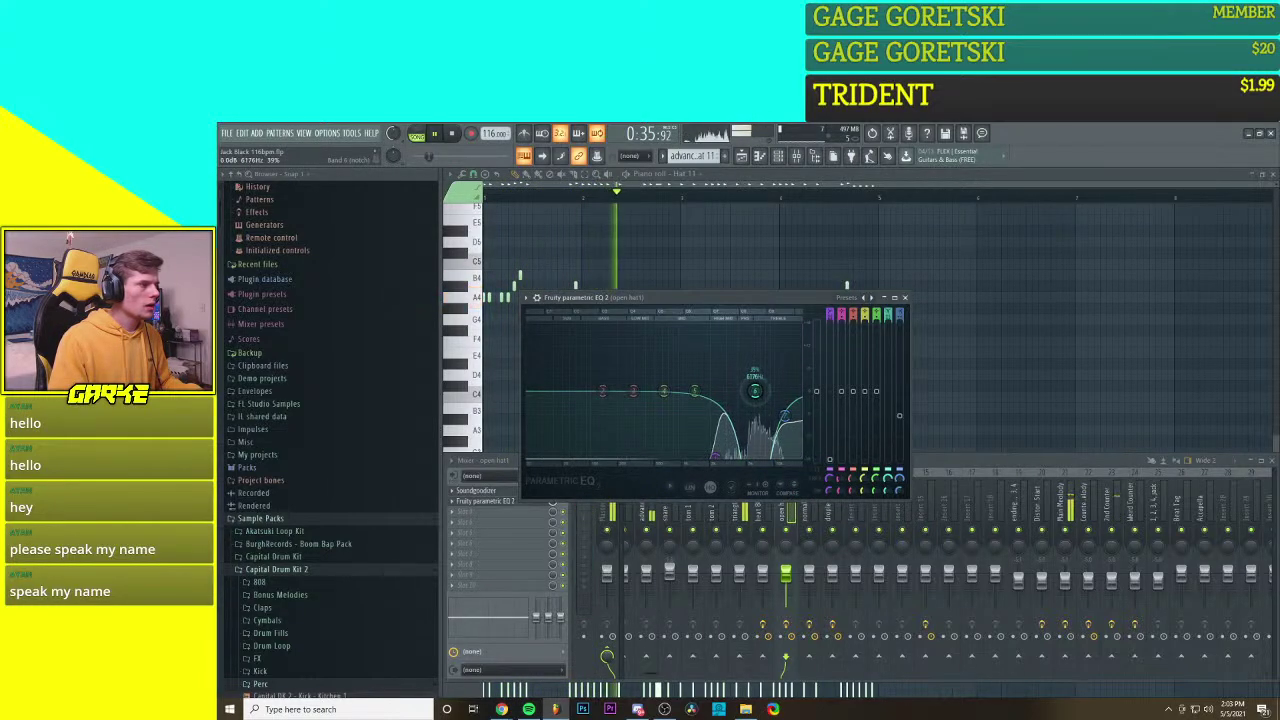
# Step: Try a Steep 4 order on the band stop filter of band 6, then set the order to Gentle 8
pyautogui.rightClick(755, 390)
pyautogui.moveTo(773, 432)
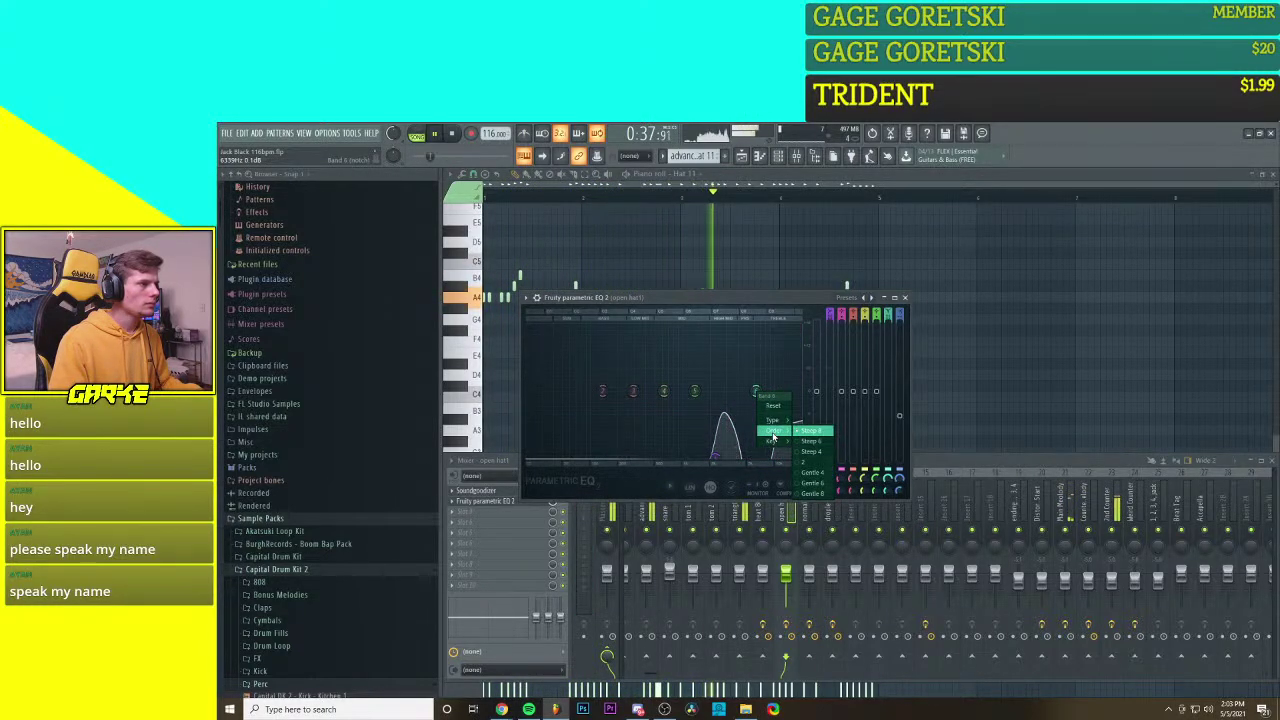
pyautogui.click(812, 452)
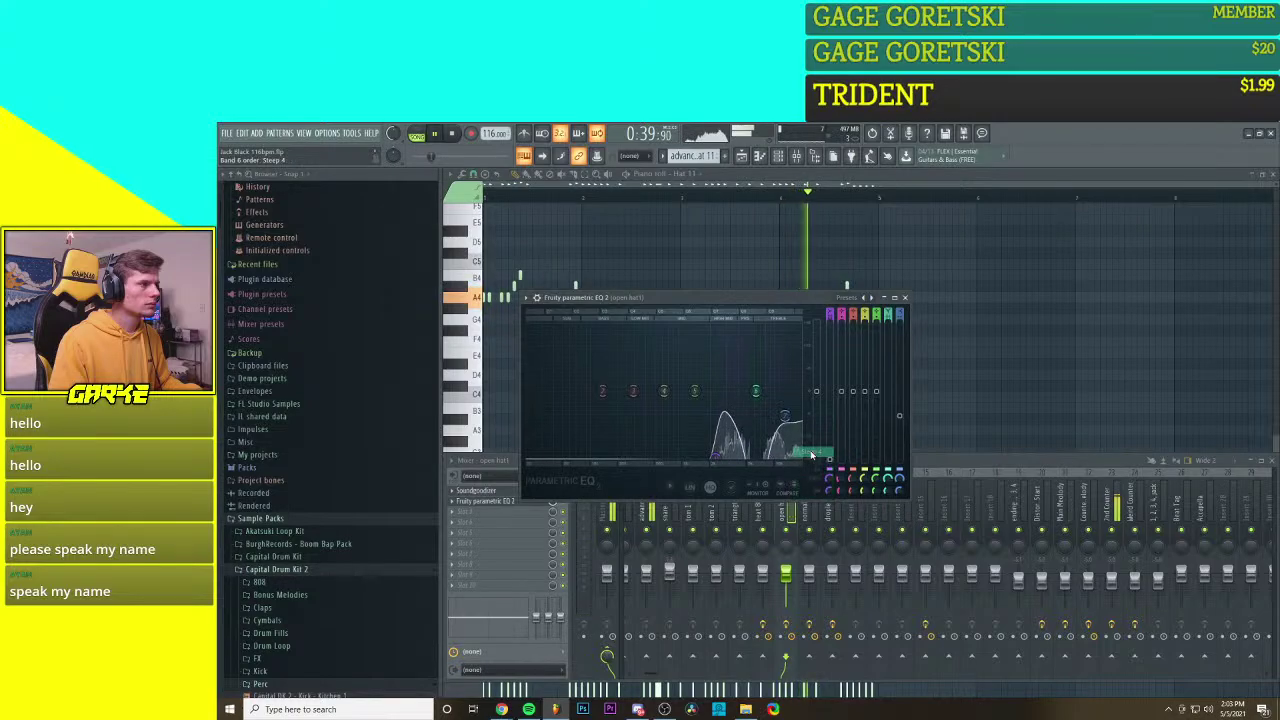
pyautogui.rightClick(755, 390)
pyautogui.moveTo(775, 425)
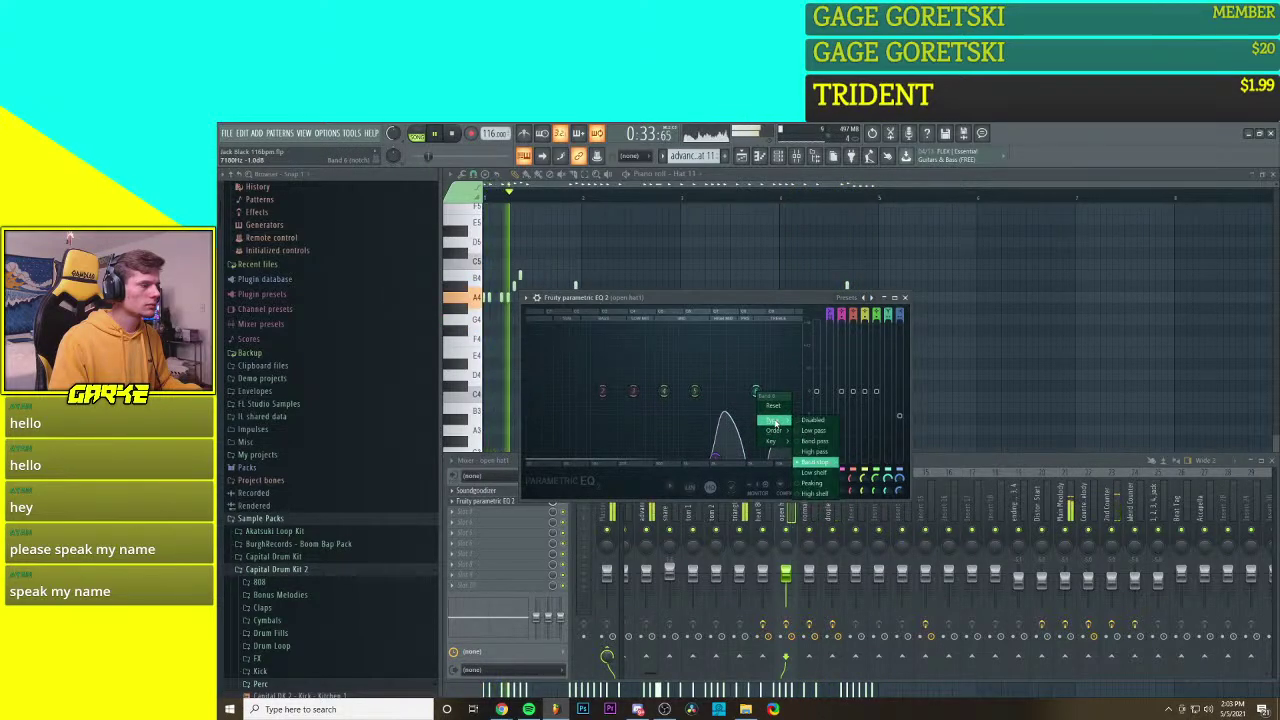
pyautogui.click(814, 492)
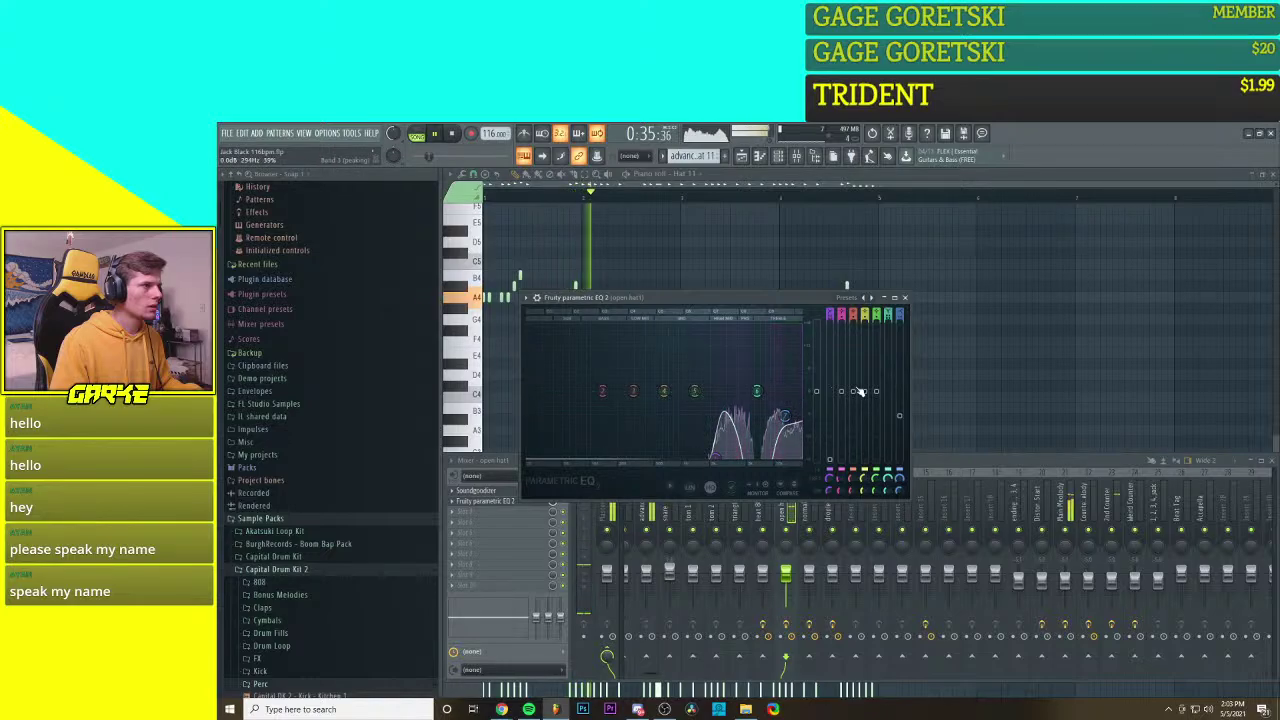
# Step: Narrow the band 6 notch to 0% bandwidth and shift it slightly lower in frequency
pyautogui.moveTo(876, 392); pyautogui.dragTo(876, 388)
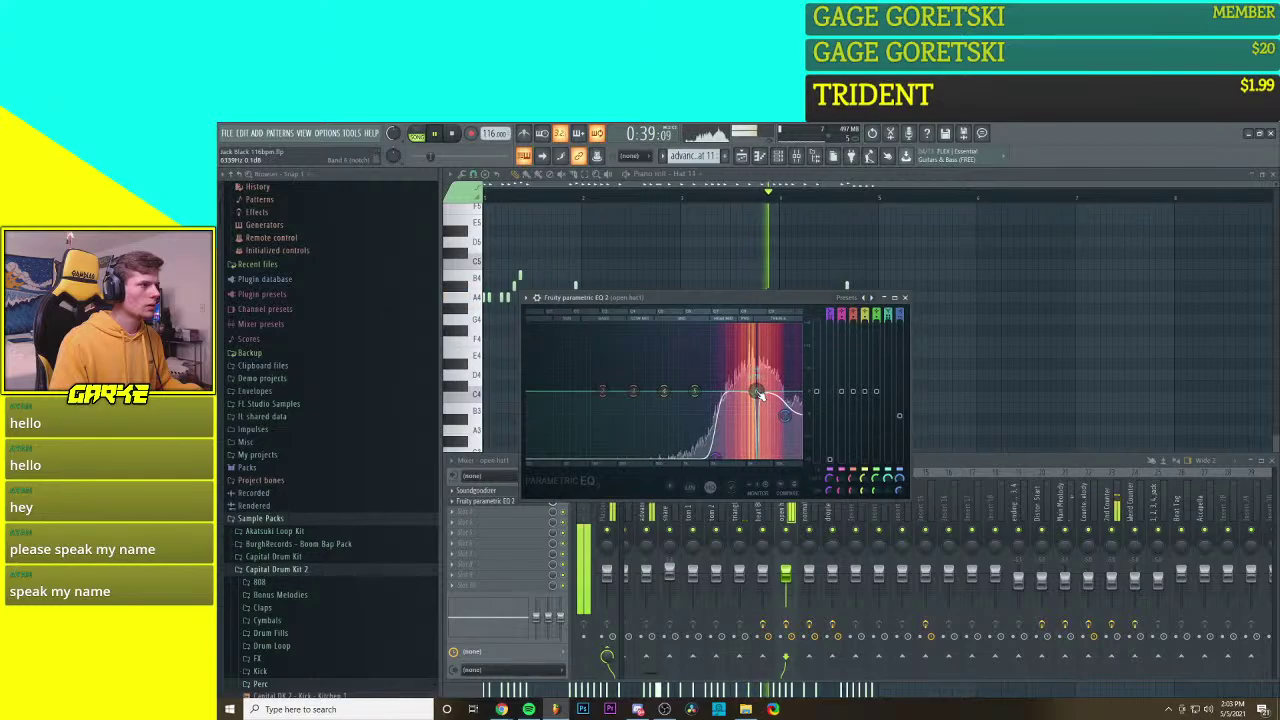
pyautogui.rightClick(757, 398)
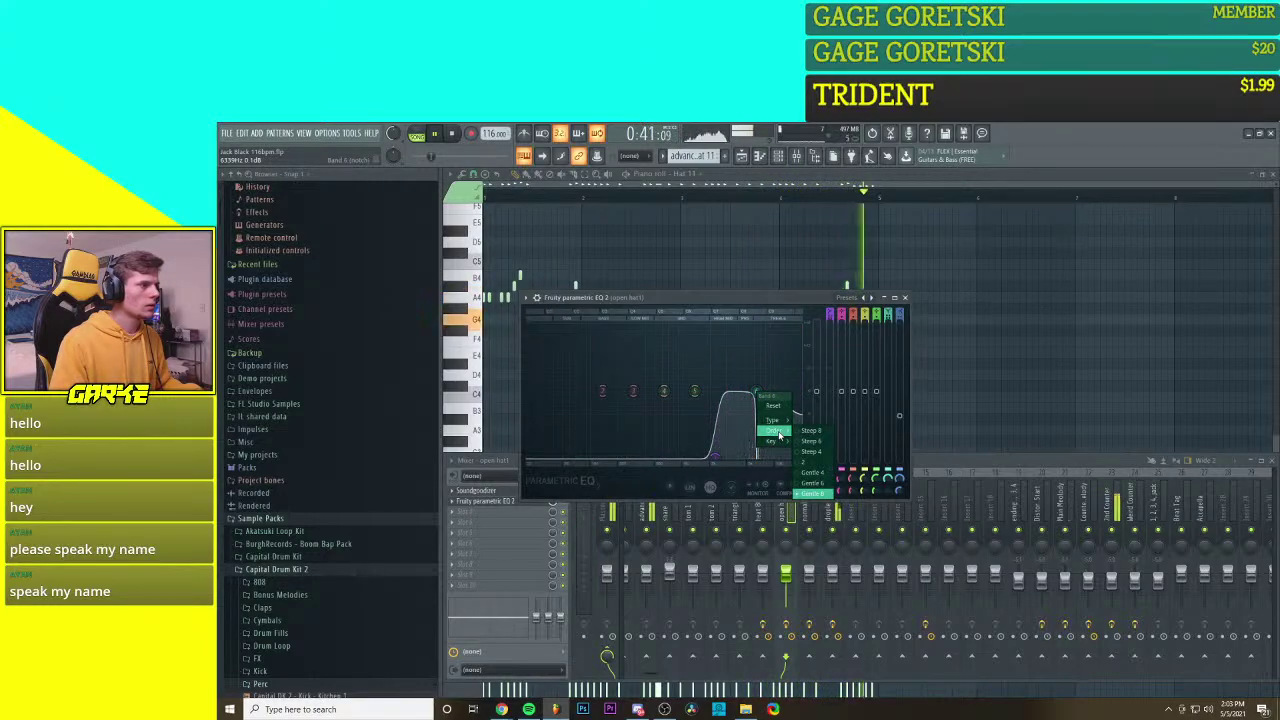
pyautogui.moveTo(777, 427)
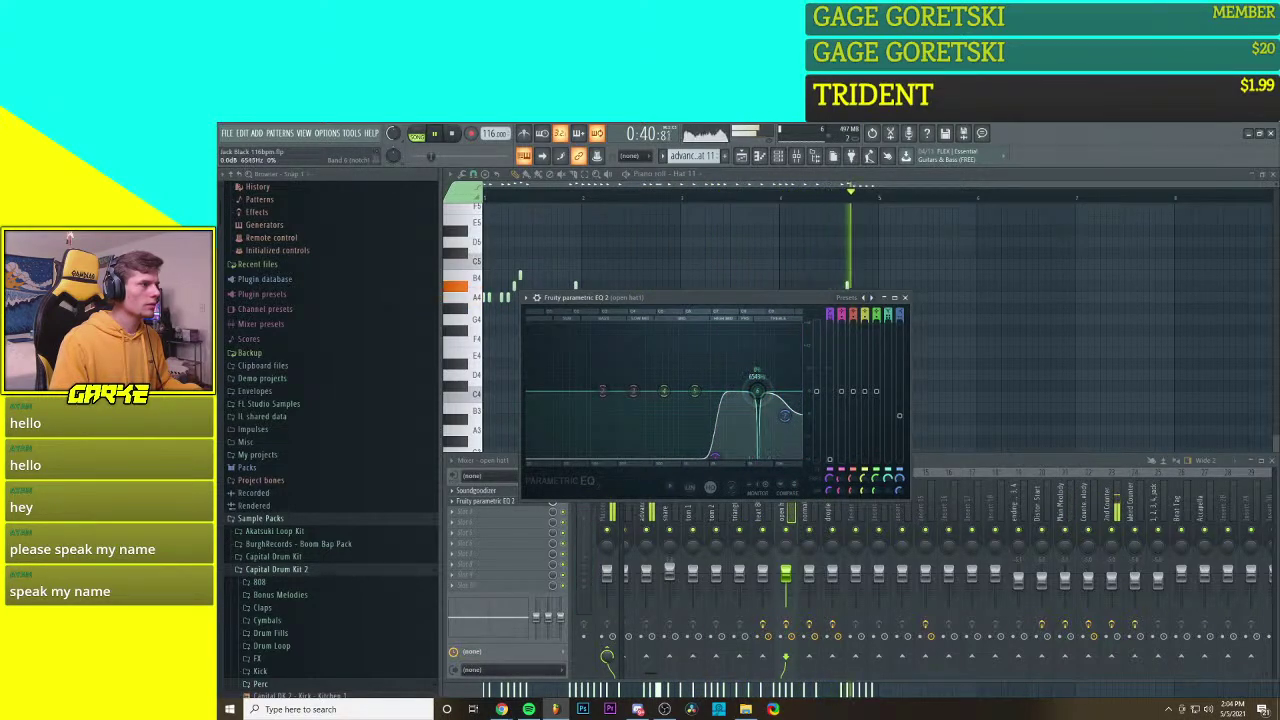
pyautogui.moveTo(757, 390)
pyautogui.mouseDown()
pyautogui.moveTo(721, 391)
pyautogui.moveTo(750, 391)
pyautogui.mouseUp()
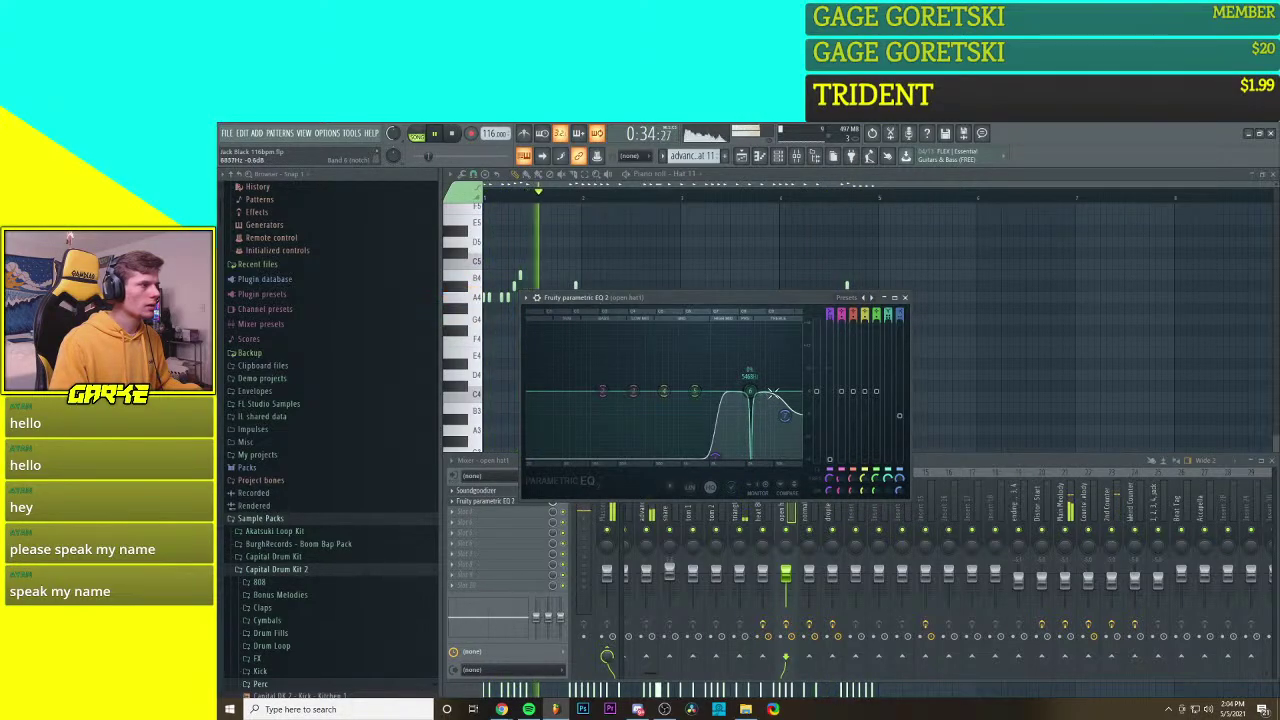
# Step: Raise the EQ's main level and deepen the band 7 high shelf cut with its order set to Steep 8
pyautogui.moveTo(824, 398); pyautogui.dragTo(821, 380)
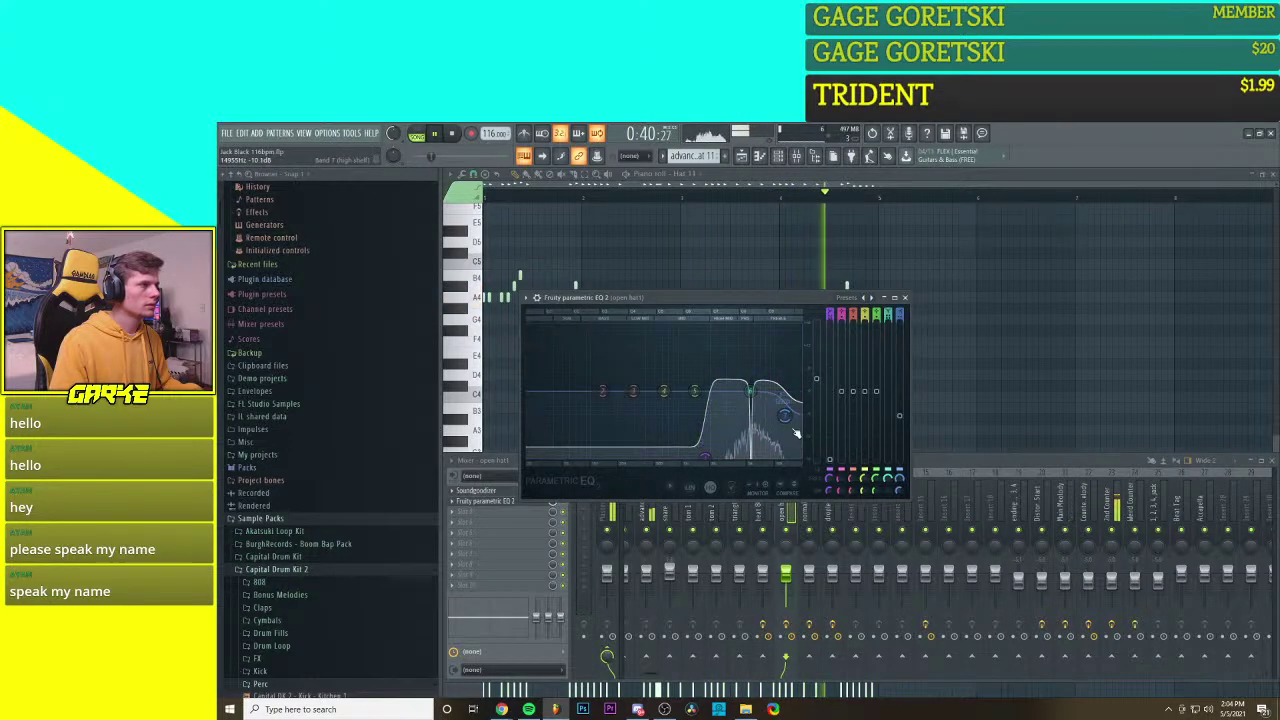
pyautogui.moveTo(787, 413)
pyautogui.mouseDown()
pyautogui.moveTo(771, 442)
pyautogui.moveTo(780, 436)
pyautogui.mouseUp()
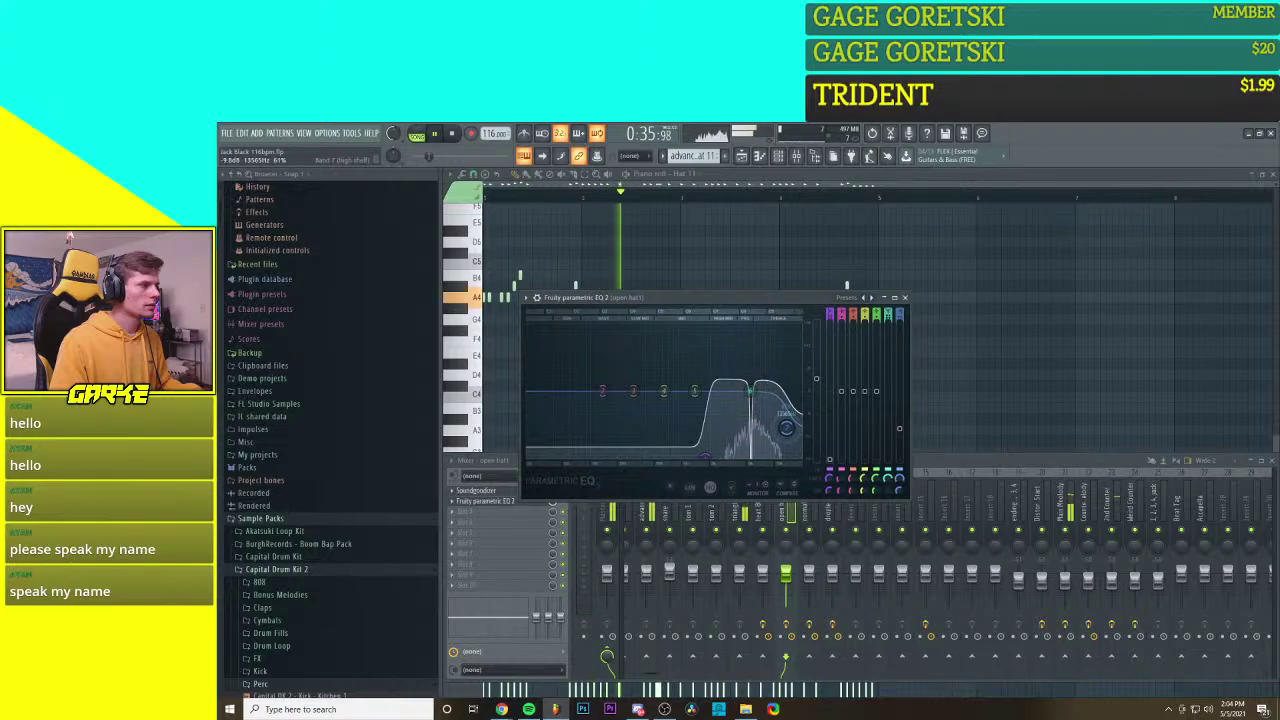
pyautogui.rightClick(787, 429)
pyautogui.moveTo(812, 463)
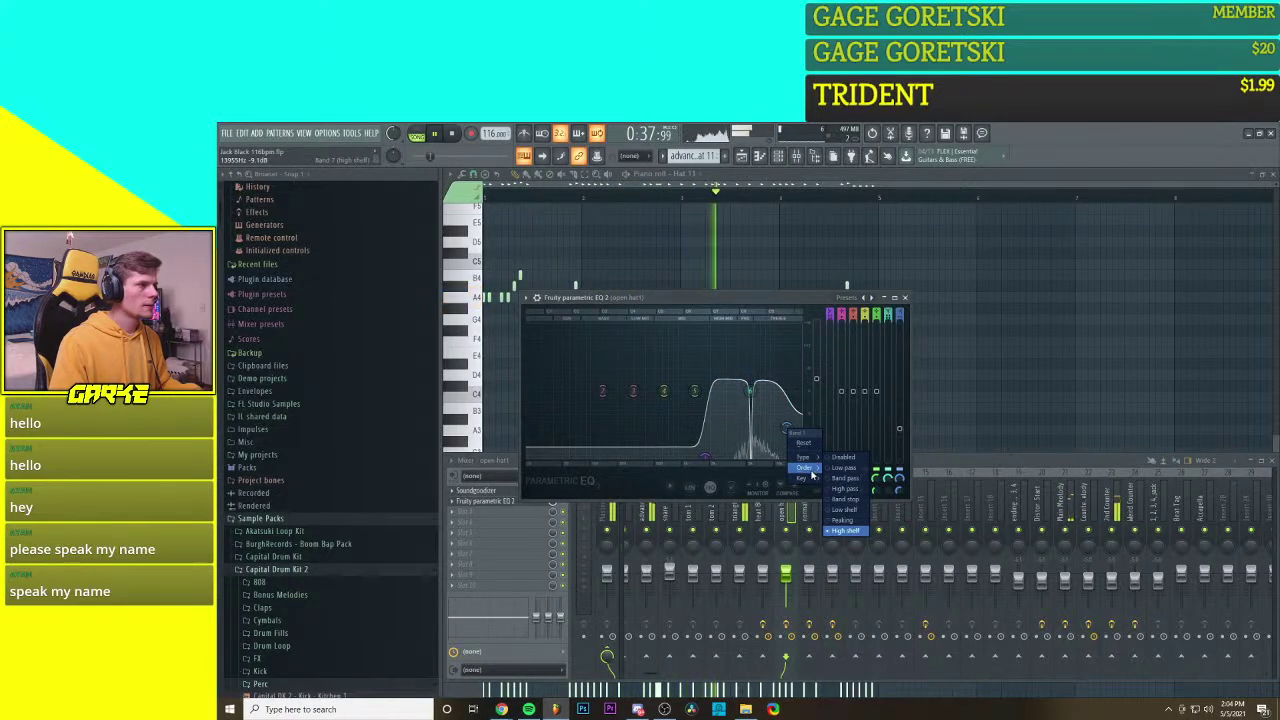
pyautogui.click(840, 471)
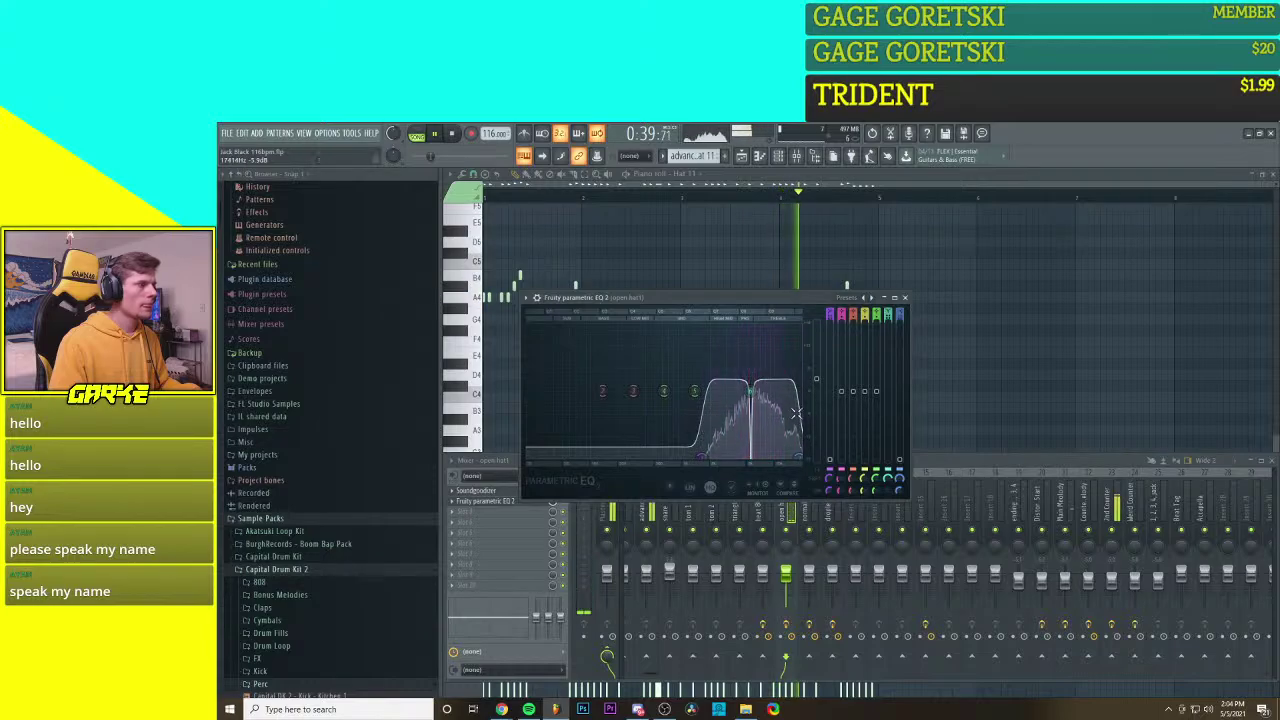
pyautogui.moveTo(817, 379); pyautogui.dragTo(817, 375)
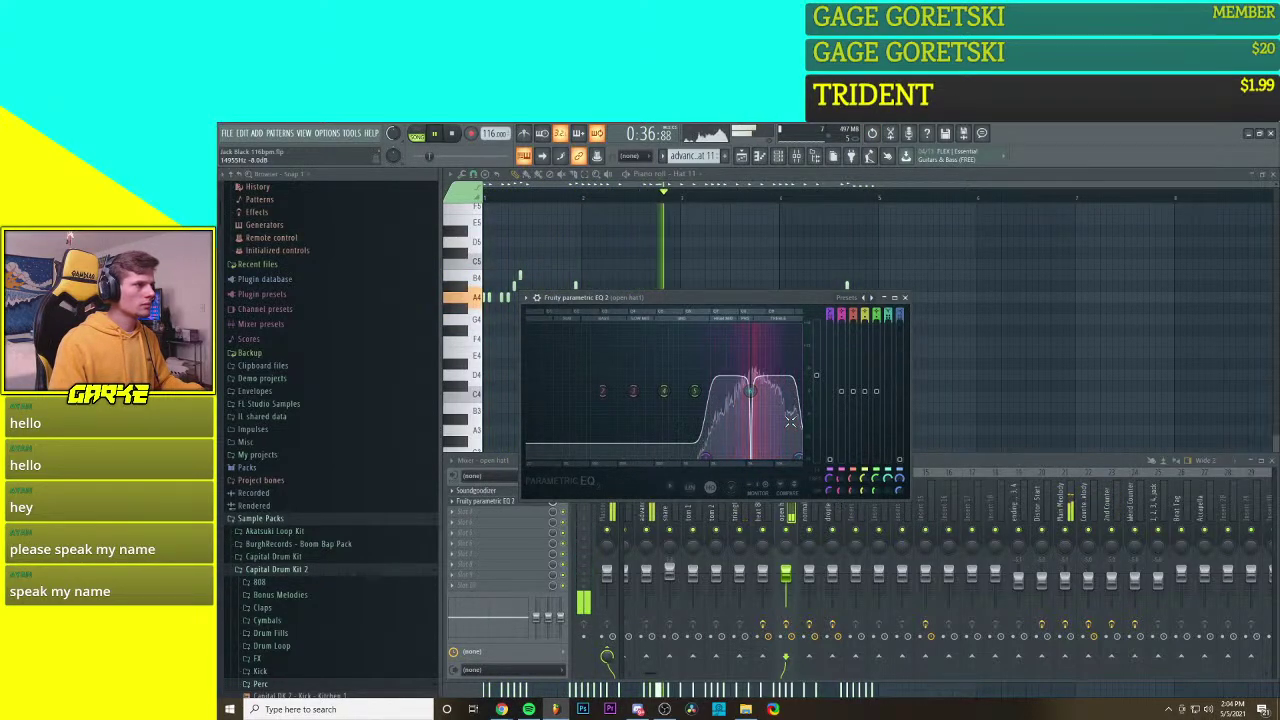
pyautogui.click(905, 298)
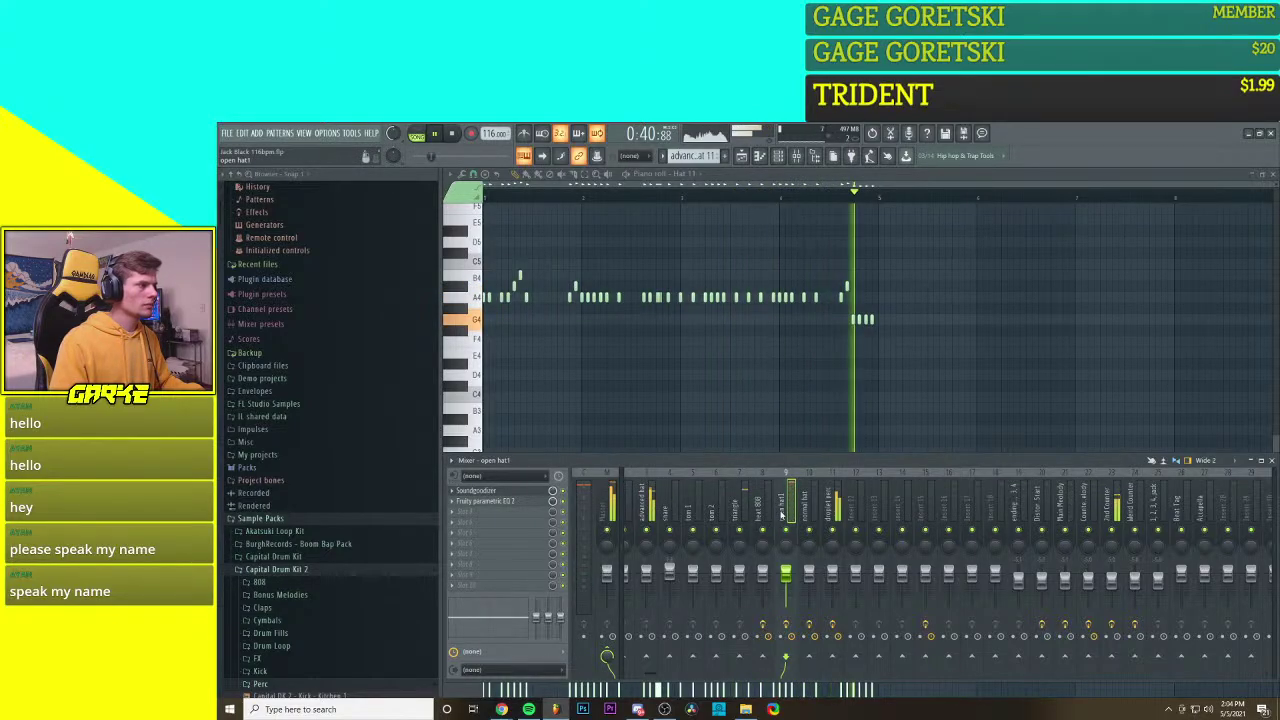
# Step: Disable band 6 in the open hat's parametric EQ and bring the main level down to about 1 dB
pyautogui.click(510, 503)
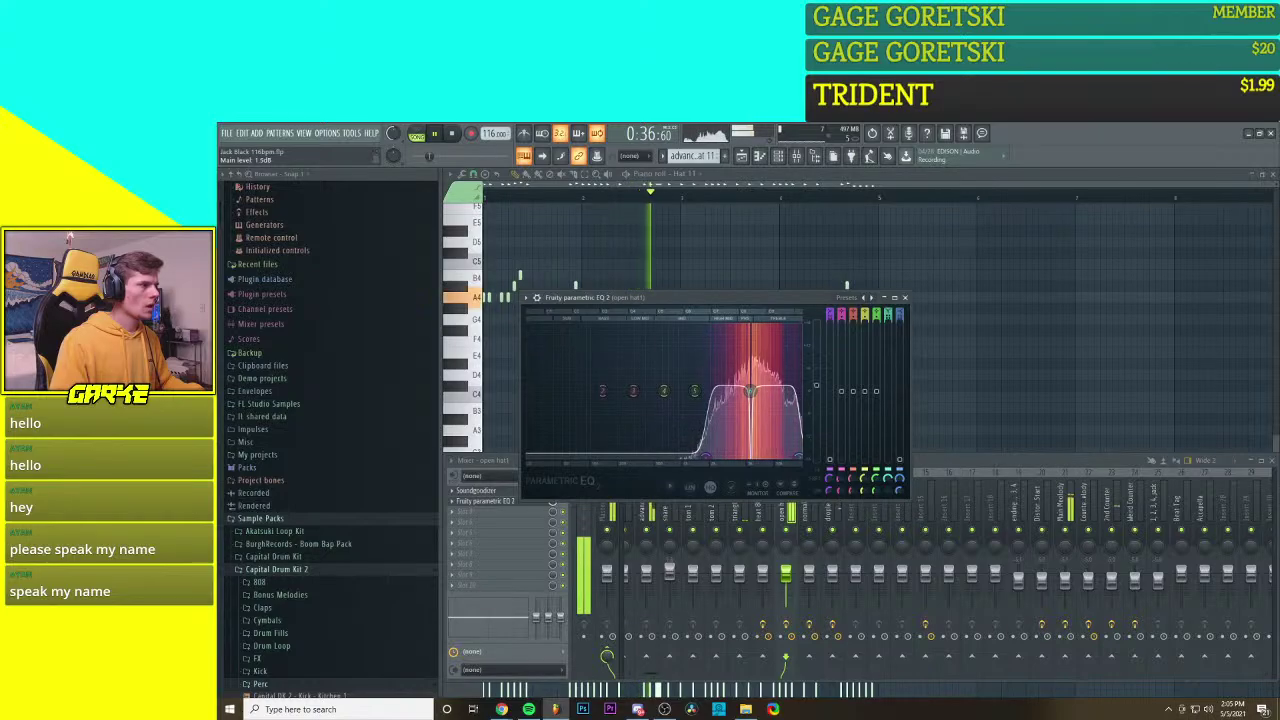
pyautogui.moveTo(767, 421)
pyautogui.click(812, 421)
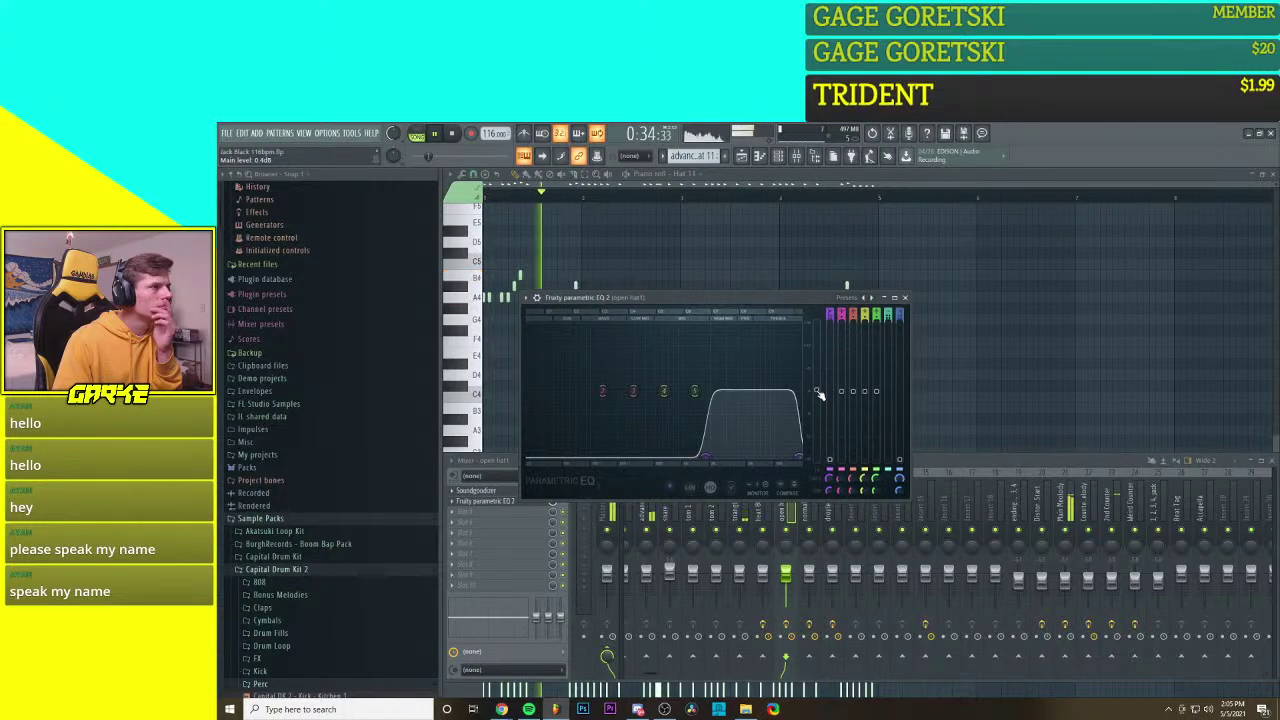
pyautogui.click(498, 491)
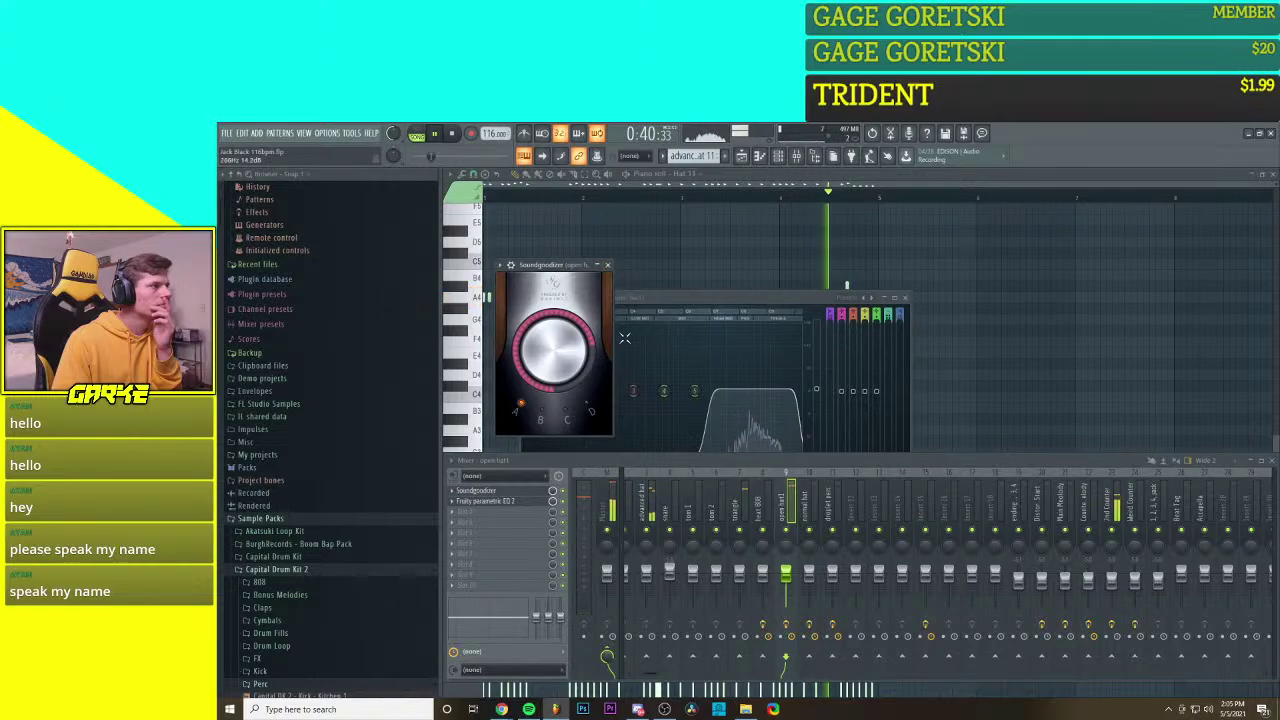
pyautogui.click(822, 392)
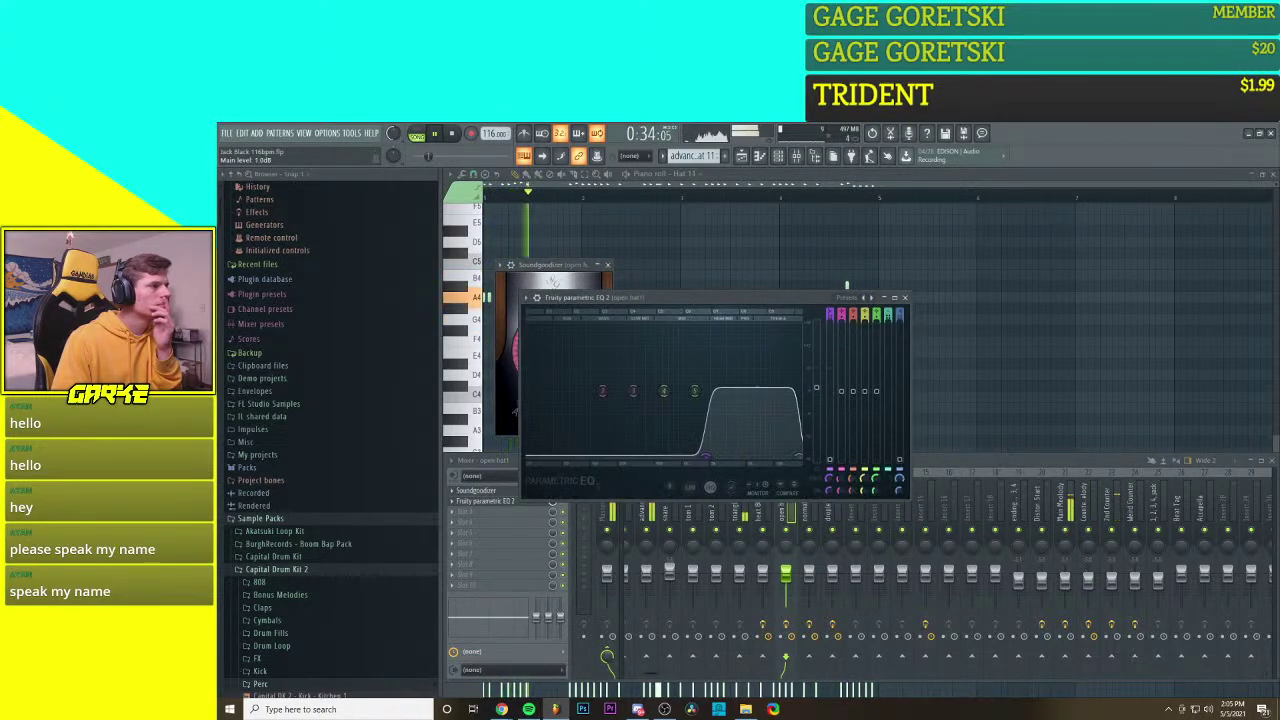
pyautogui.moveTo(819, 388); pyautogui.dragTo(819, 384)
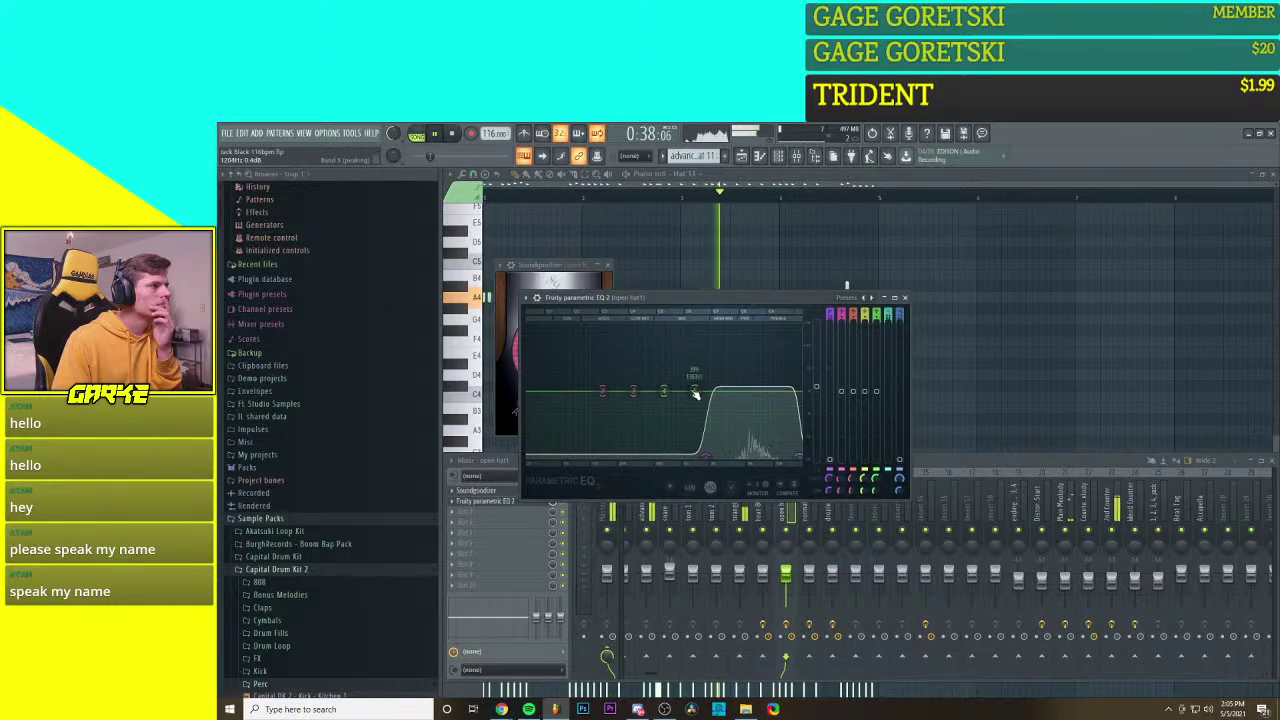
# Step: Try band 5 in the high range, return it, and shape a gentle cut with band 4 at about 5.6 kHz
pyautogui.moveTo(716, 389); pyautogui.dragTo(759, 397)
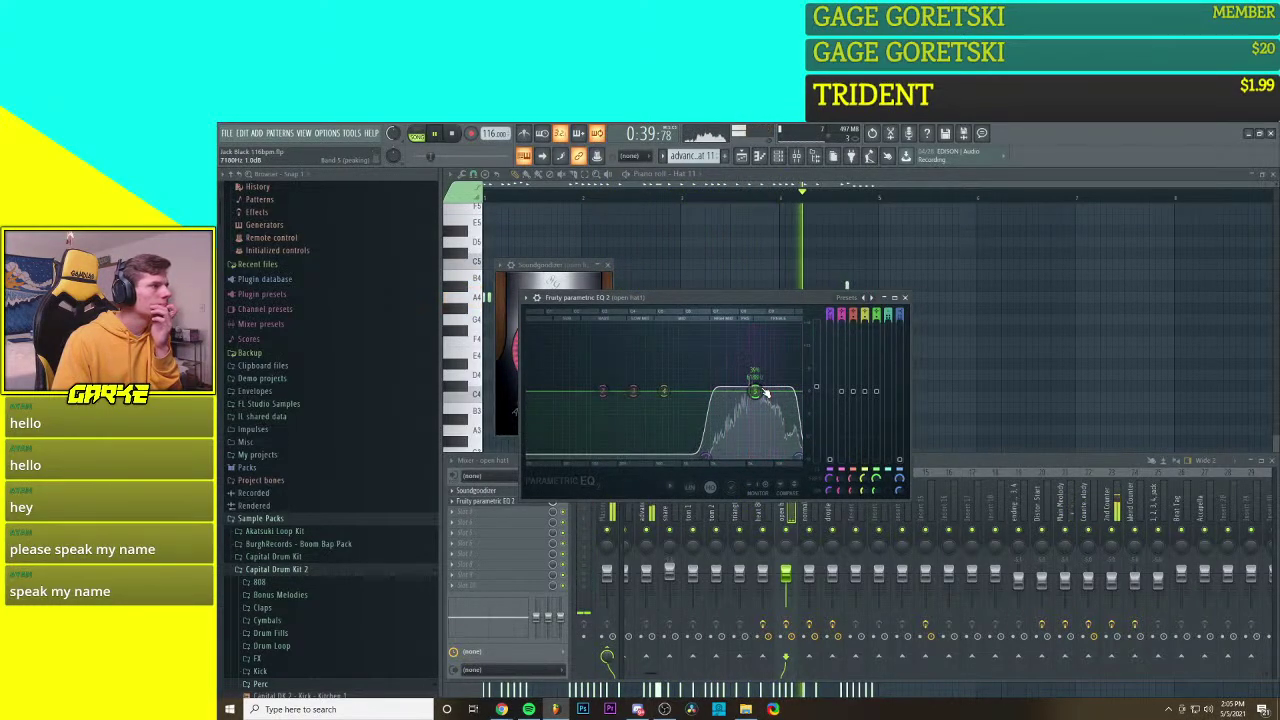
pyautogui.moveTo(715, 392); pyautogui.dragTo(693, 390)
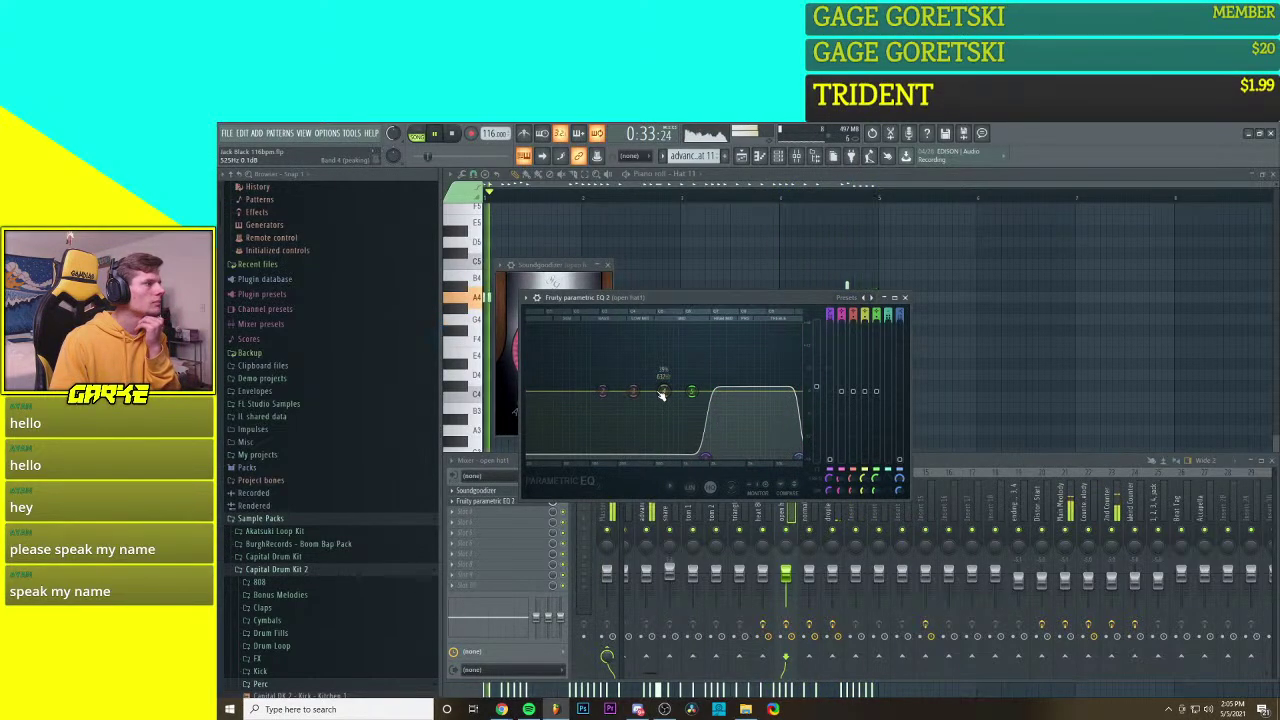
pyautogui.moveTo(661, 395); pyautogui.dragTo(774, 417)
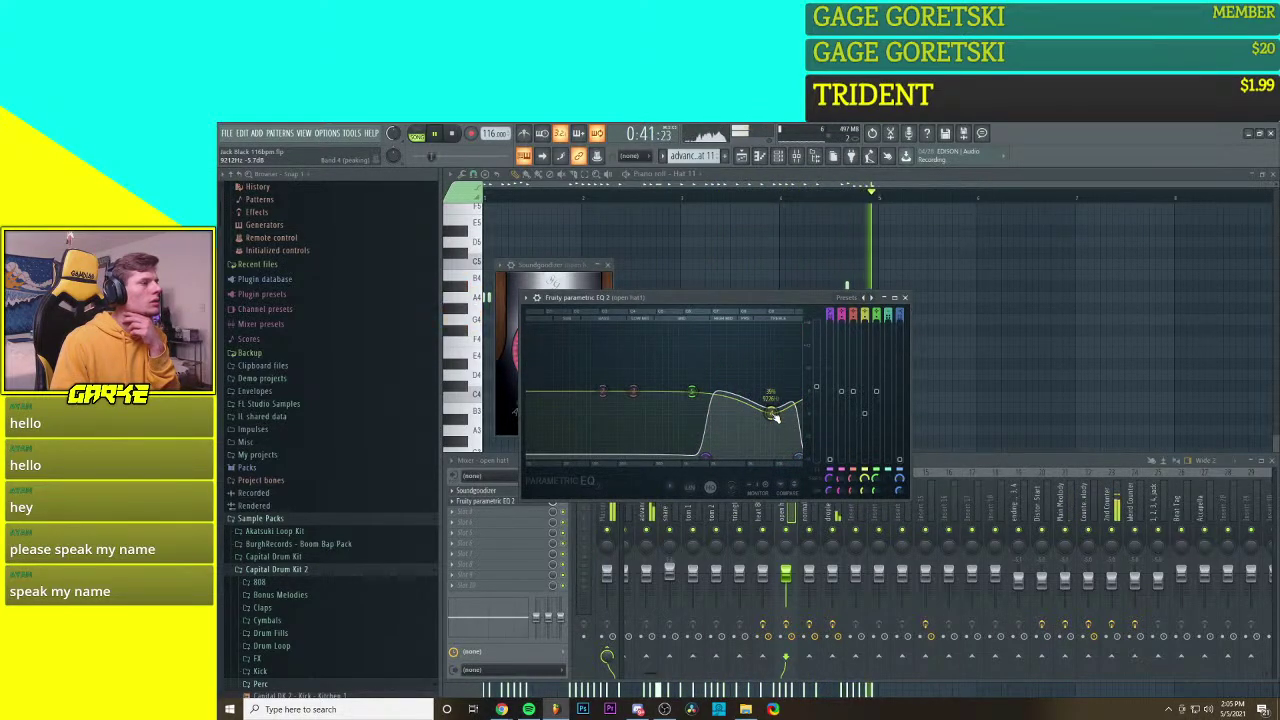
pyautogui.moveTo(771, 413); pyautogui.dragTo(746, 401)
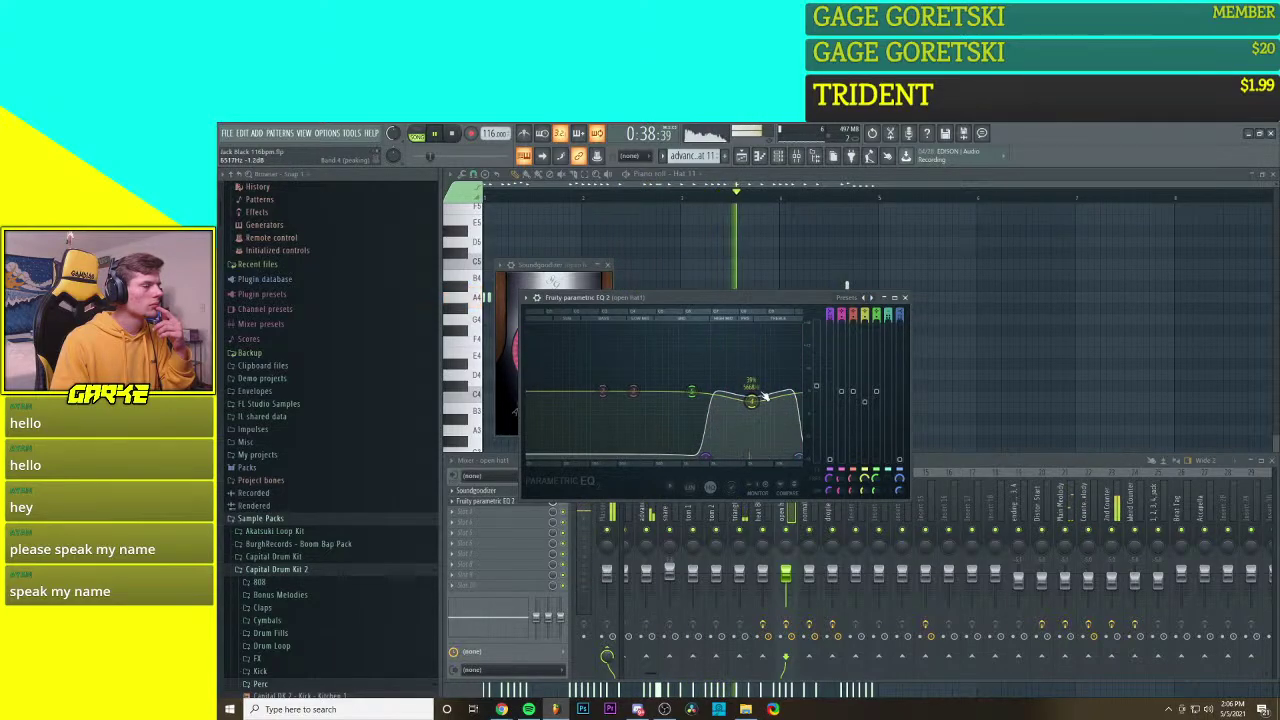
pyautogui.click(905, 297)
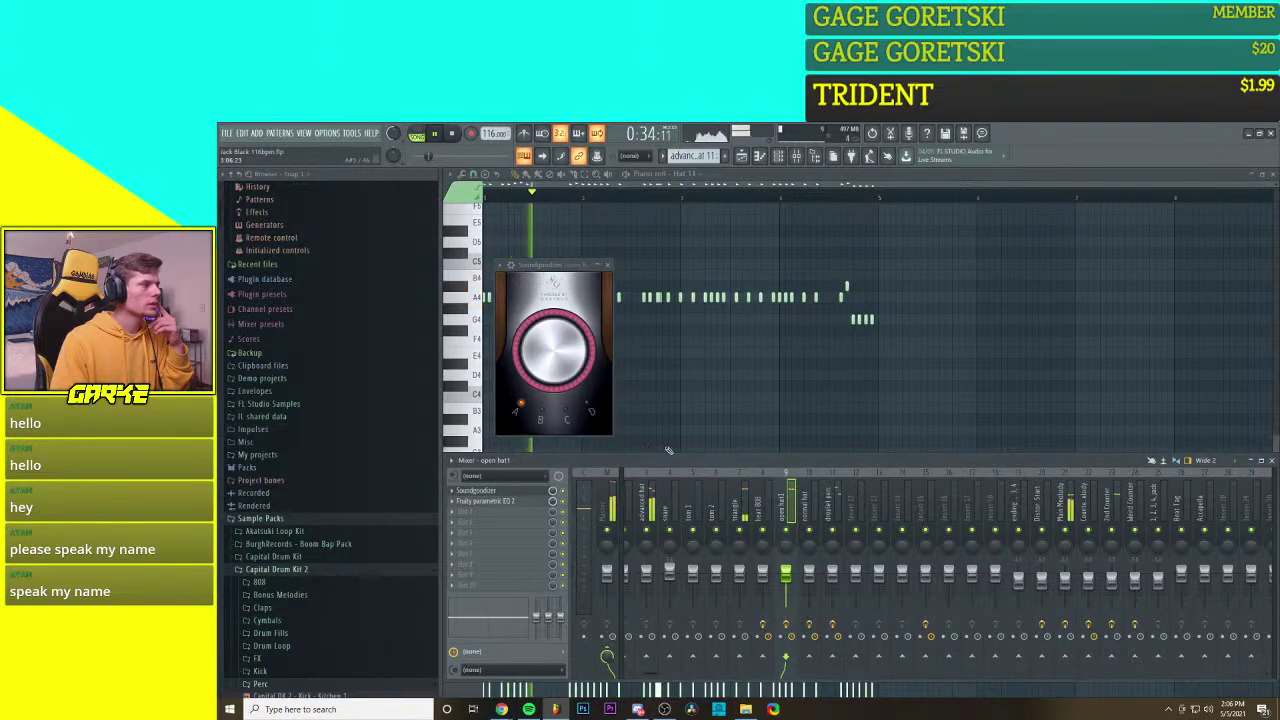
# Step: Add Fruity Reeverb 2 to the open hat's next free effect slot and load the Drum Room preset
pyautogui.click(480, 512)
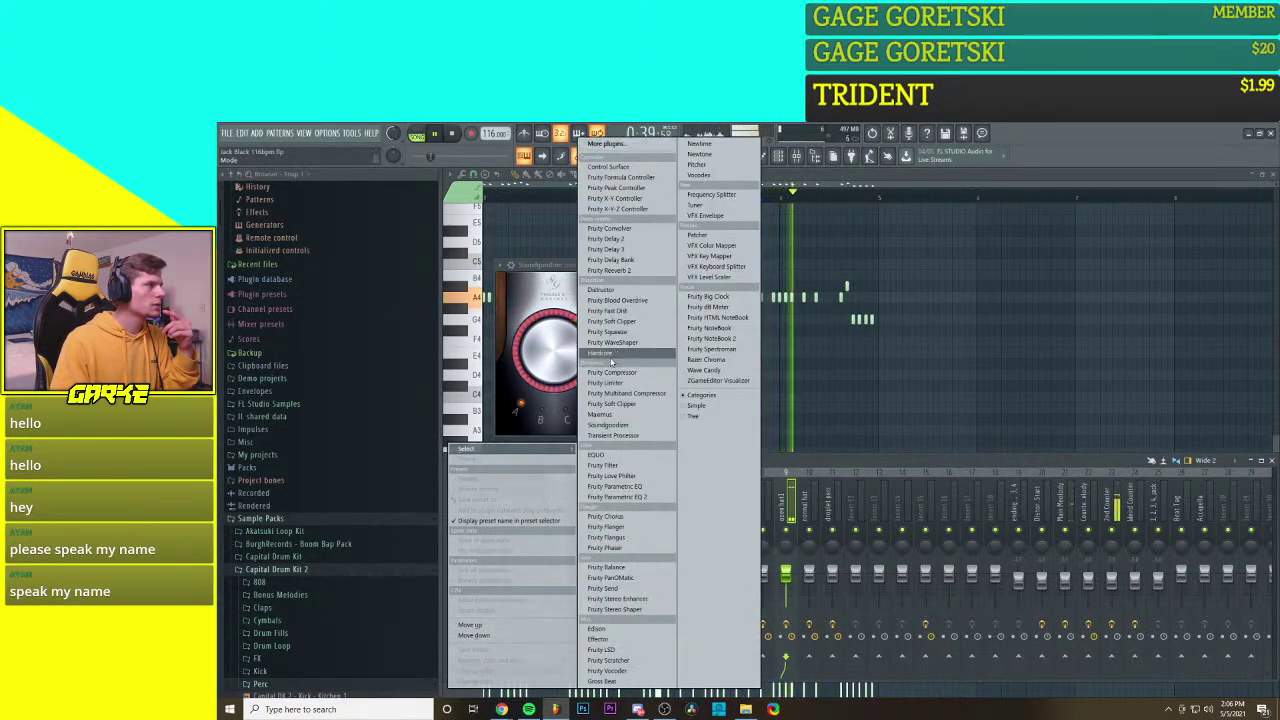
pyautogui.click(609, 270)
pyautogui.moveTo(680, 308); pyautogui.dragTo(735, 308)
pyautogui.click(856, 312)
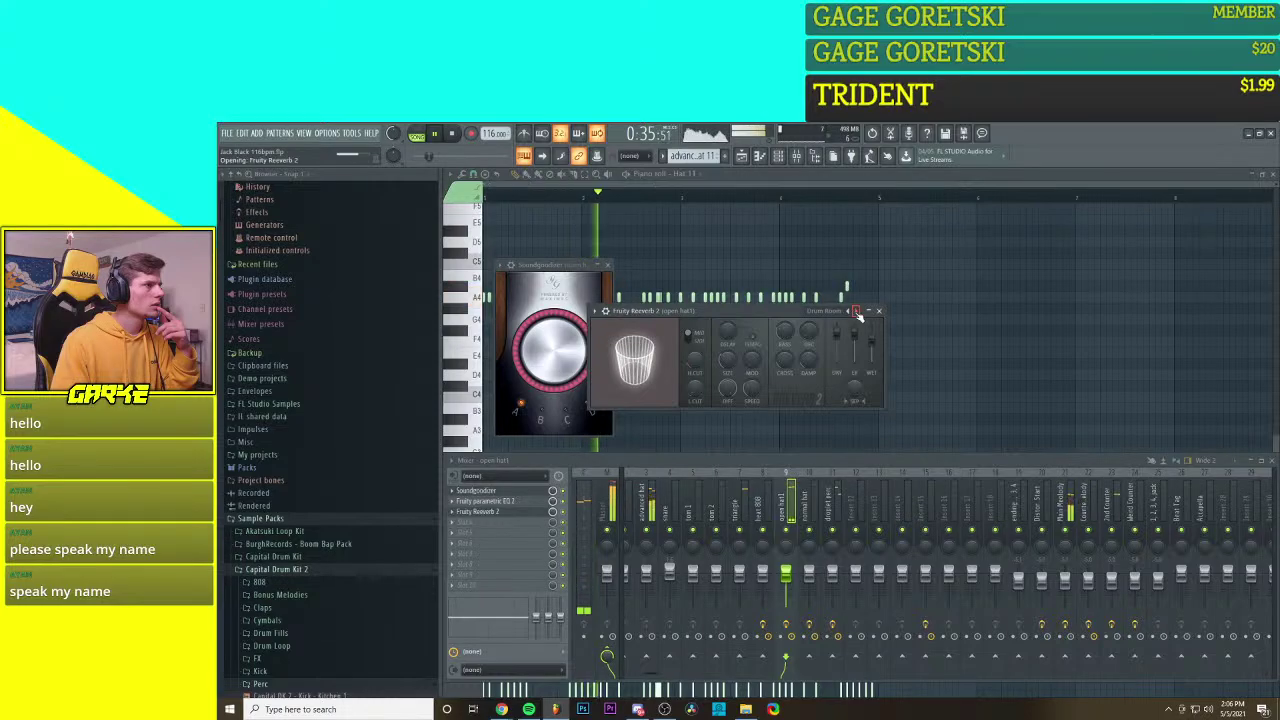
pyautogui.click(856, 311)
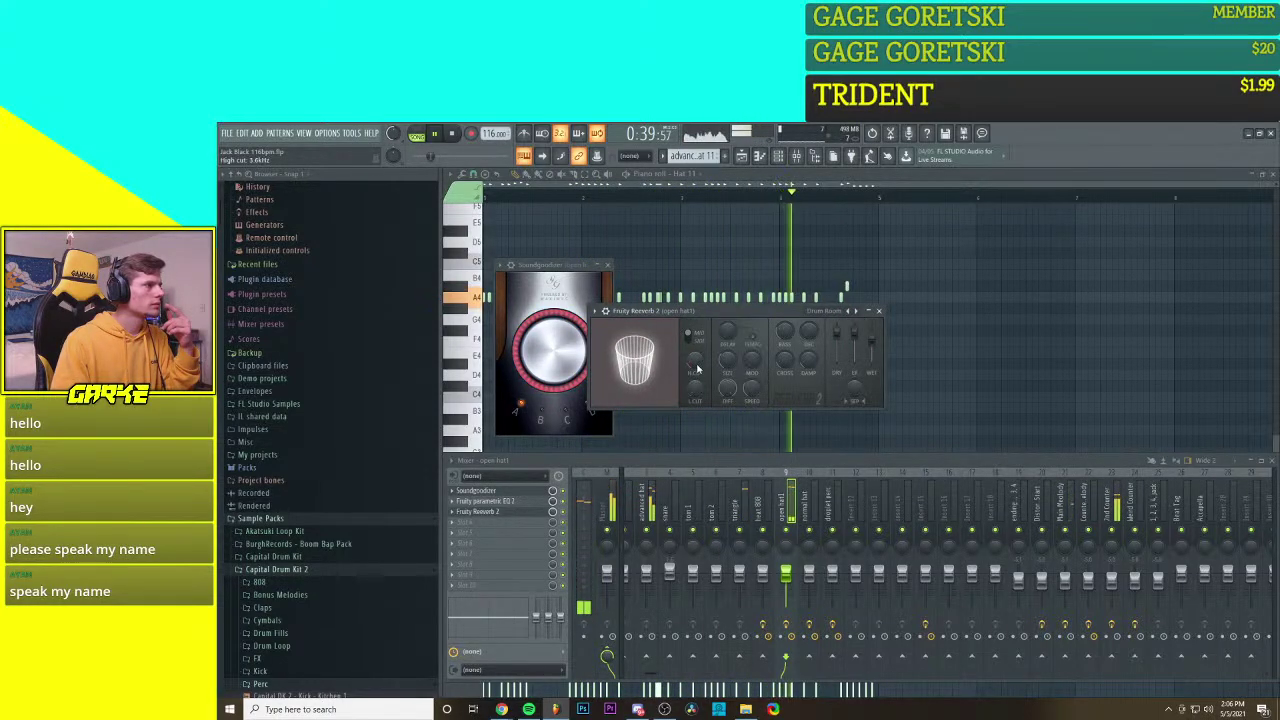
# Step: Lower the reverb's low cut and fine-tune its dry level
pyautogui.moveTo(699, 394); pyautogui.dragTo(699, 420)
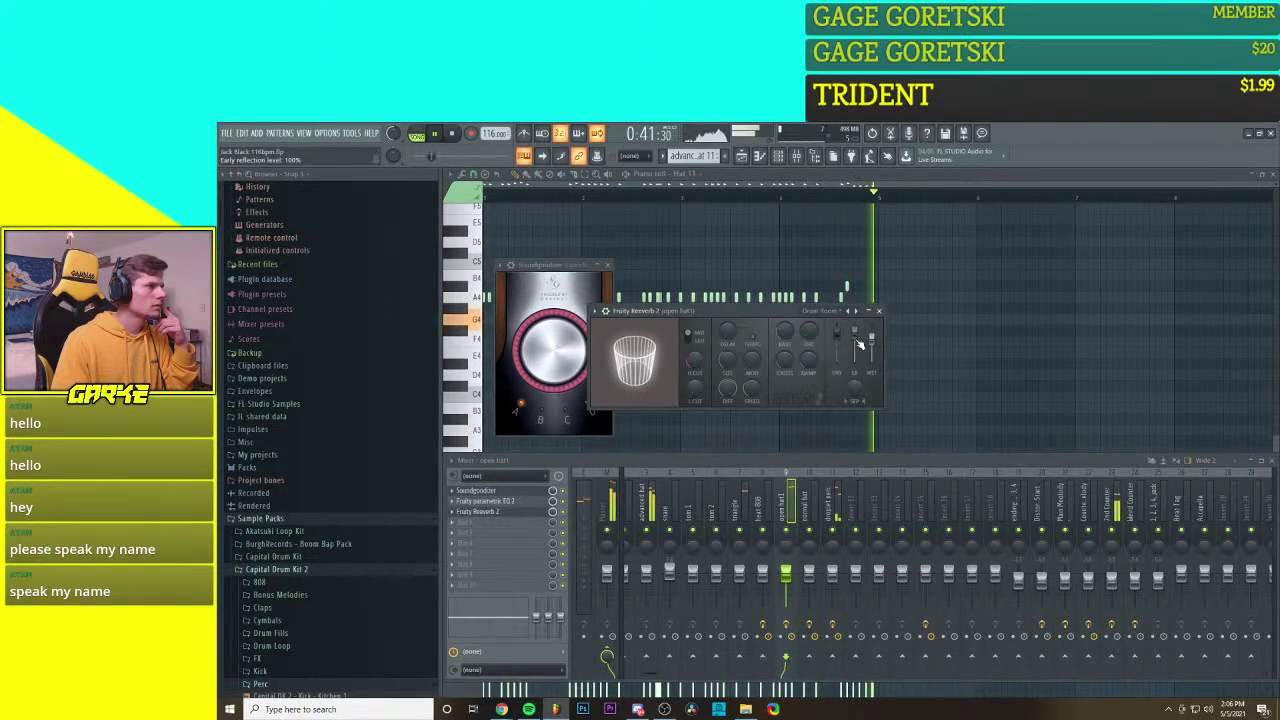
pyautogui.moveTo(837, 339); pyautogui.dragTo(840, 338)
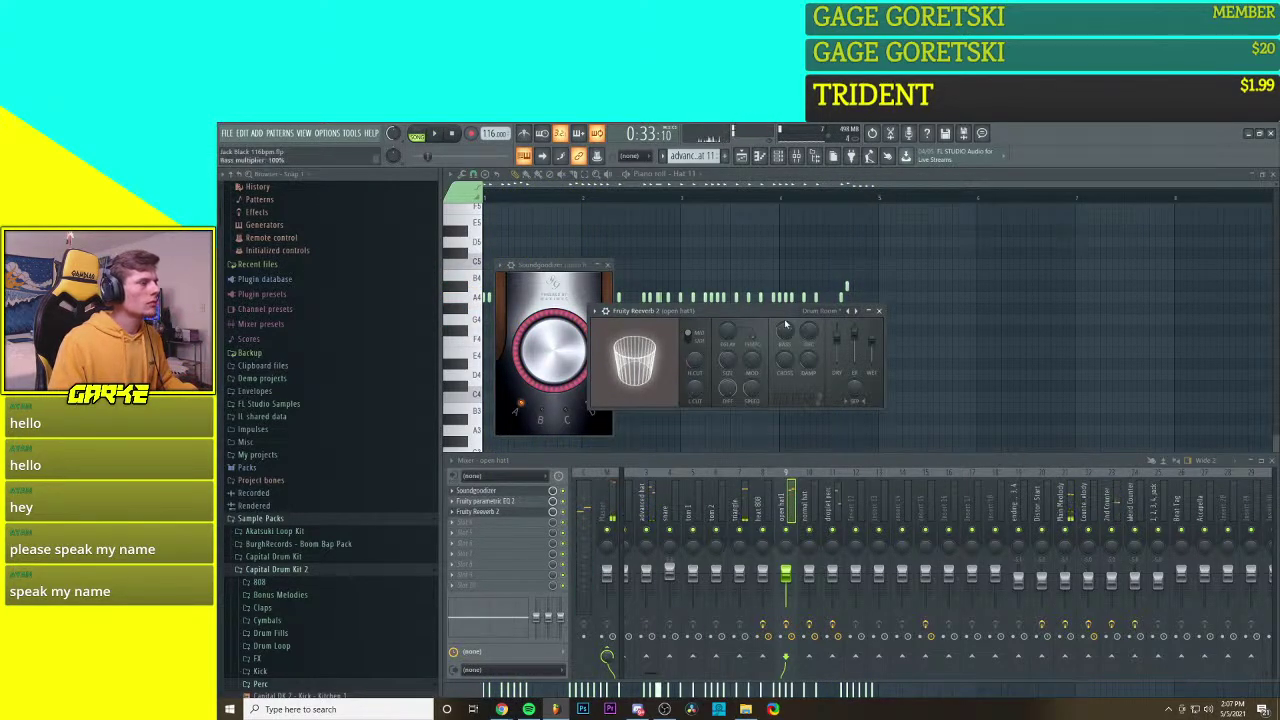
# Step: Play back the beat and close the open hat's Fruity Reeverb 2 and Soundgoodizer windows
pyautogui.press('space')
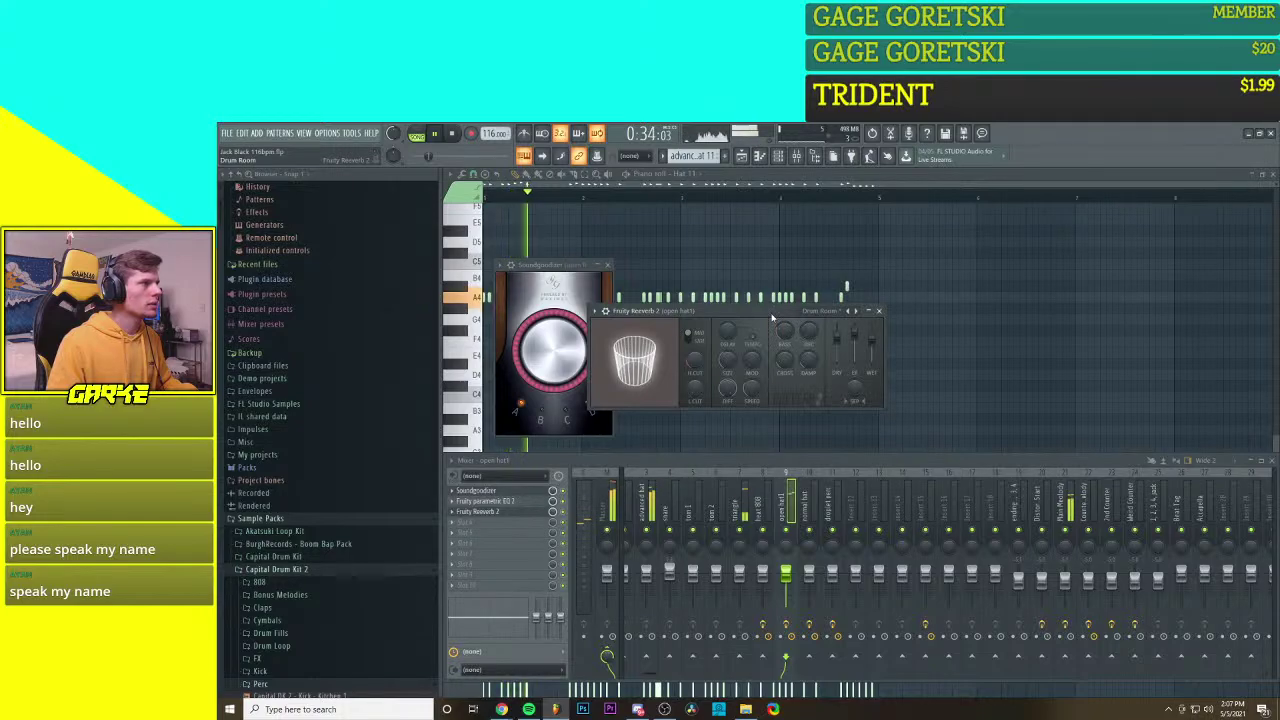
pyautogui.click(880, 312)
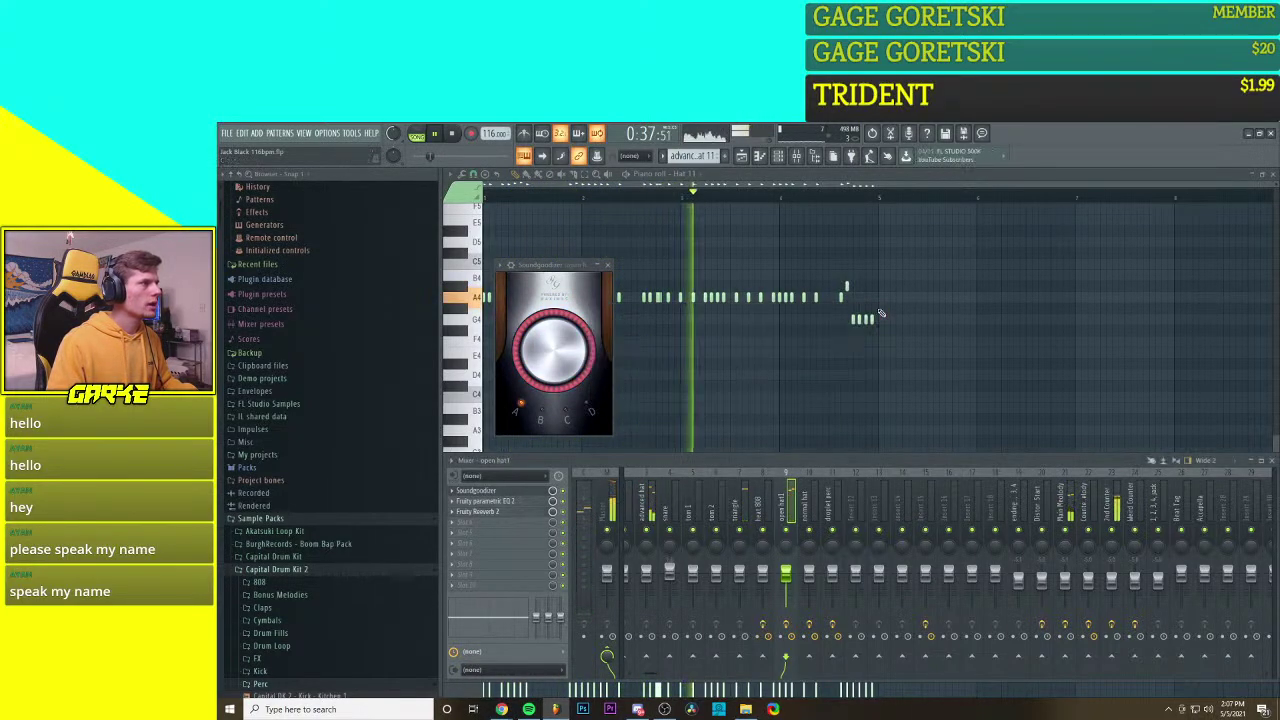
pyautogui.click(607, 265)
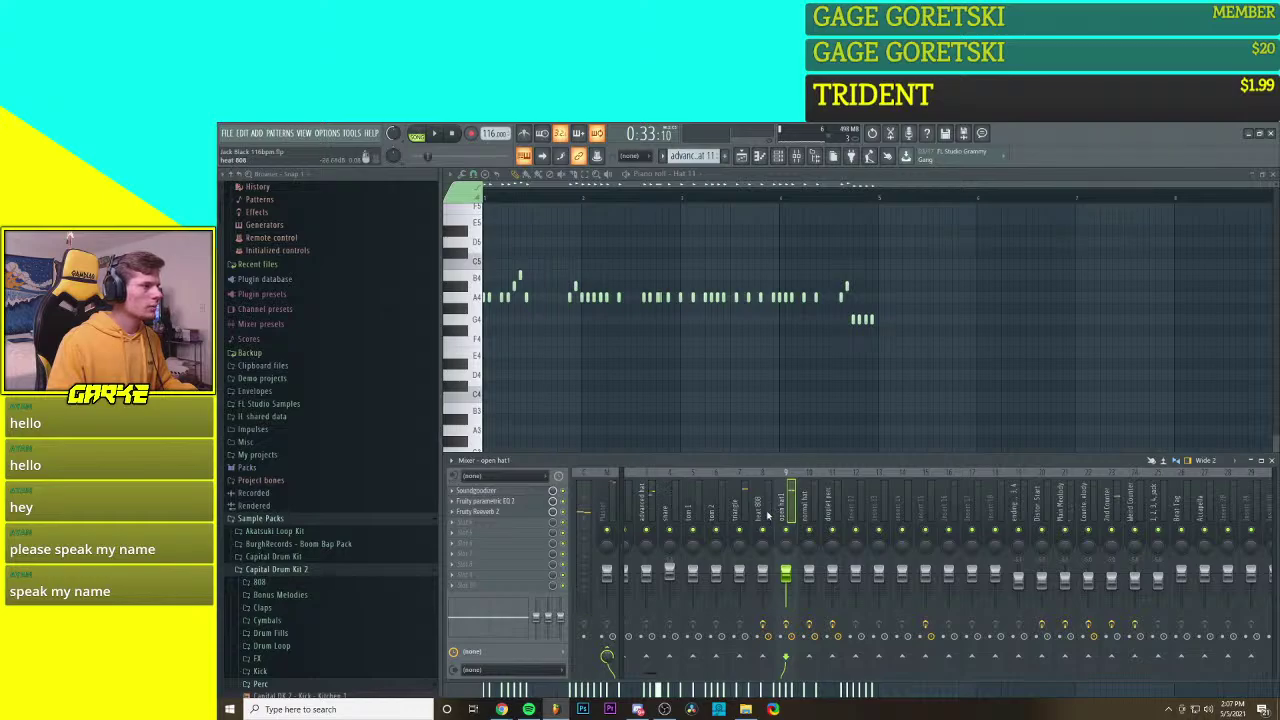
# Step: Select the heat 808 mixer track and check the Capital DK - Heat sample in the channel rack
pyautogui.click(763, 514)
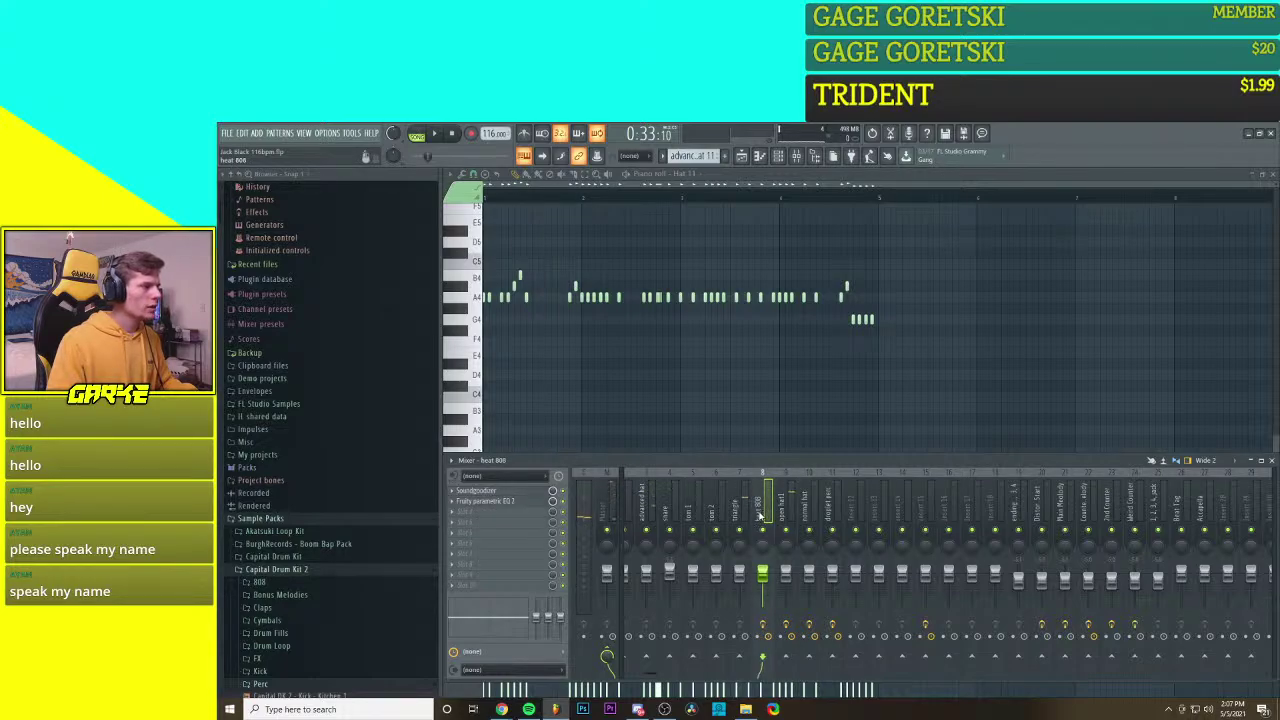
pyautogui.rightClick(761, 516)
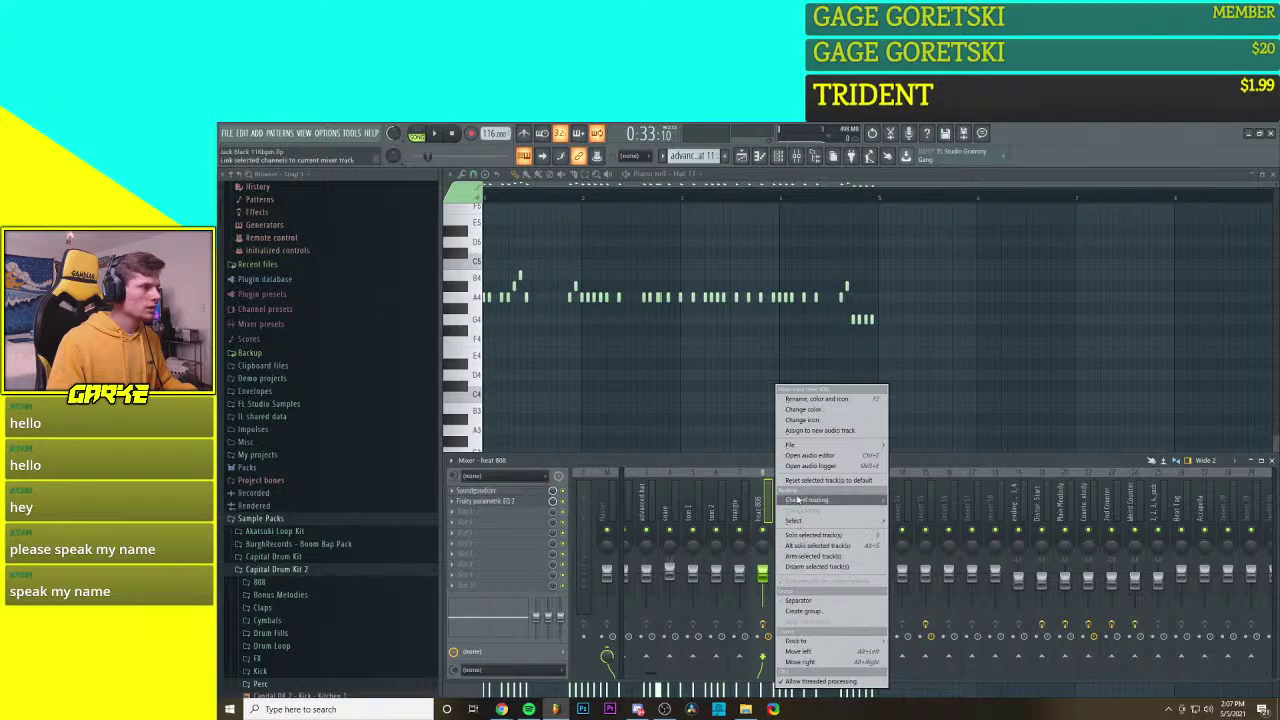
pyautogui.moveTo(806, 638)
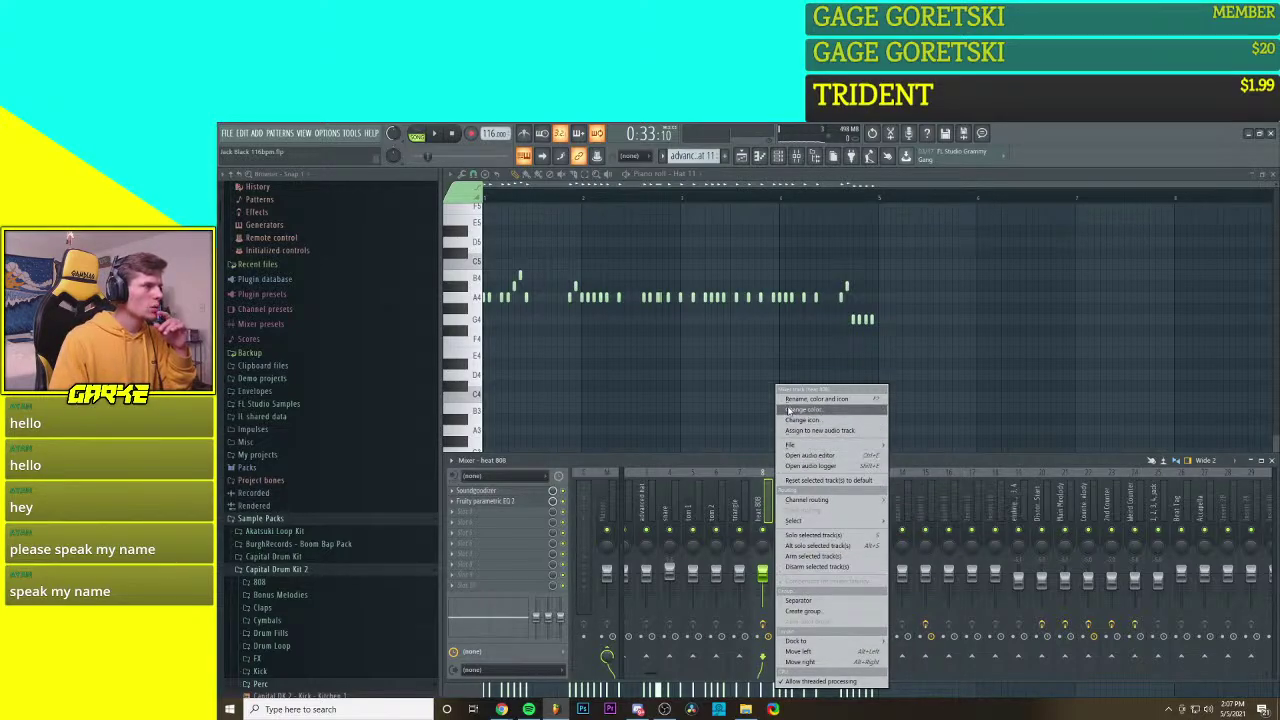
pyautogui.click(779, 157)
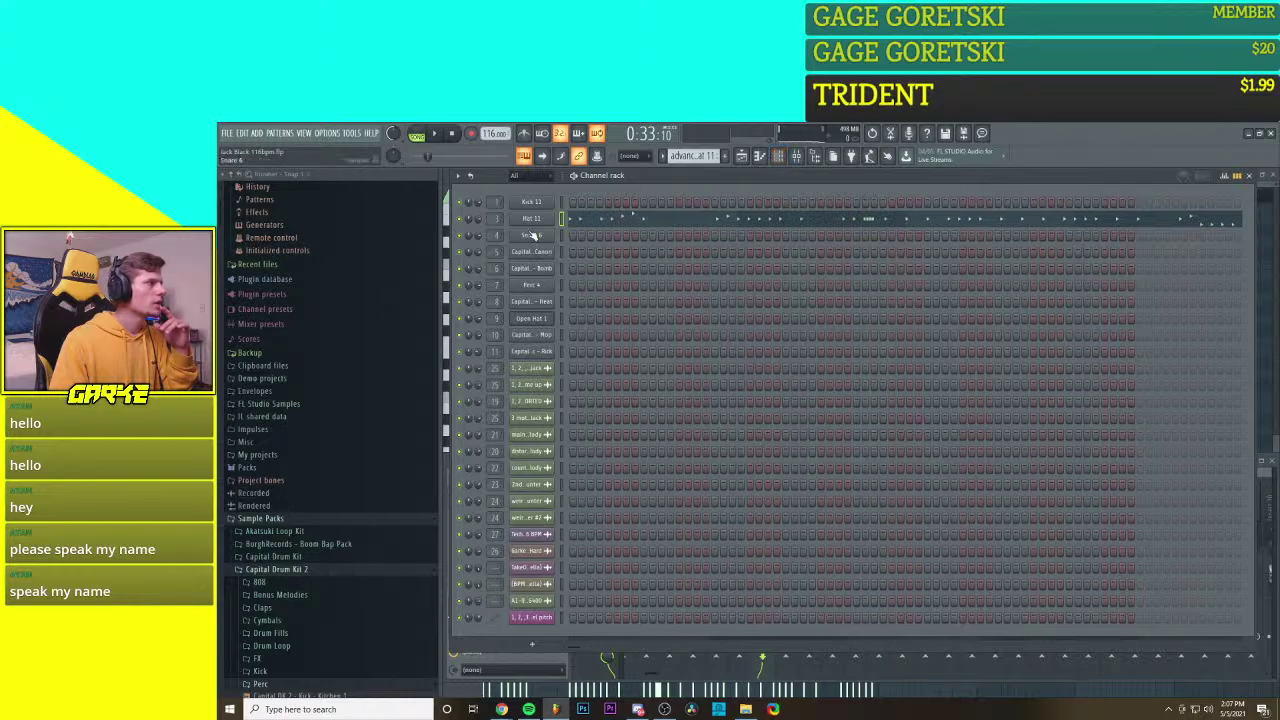
pyautogui.click(546, 304)
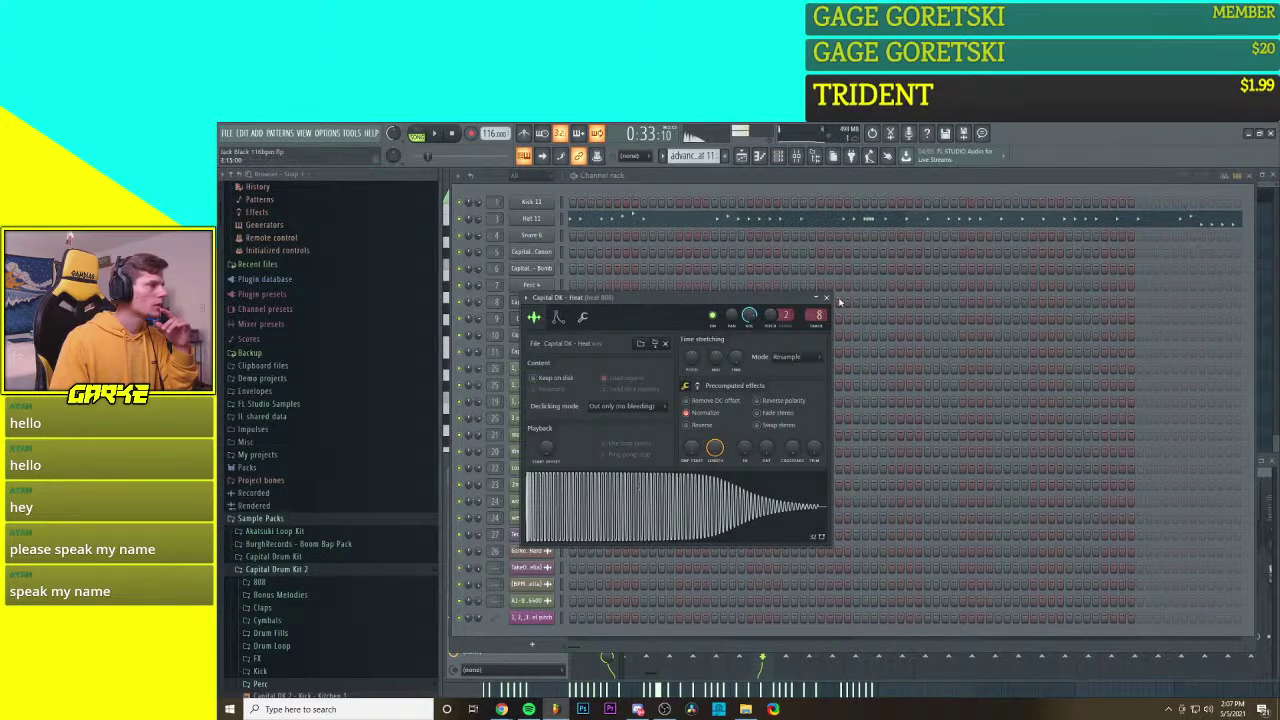
pyautogui.click(826, 300)
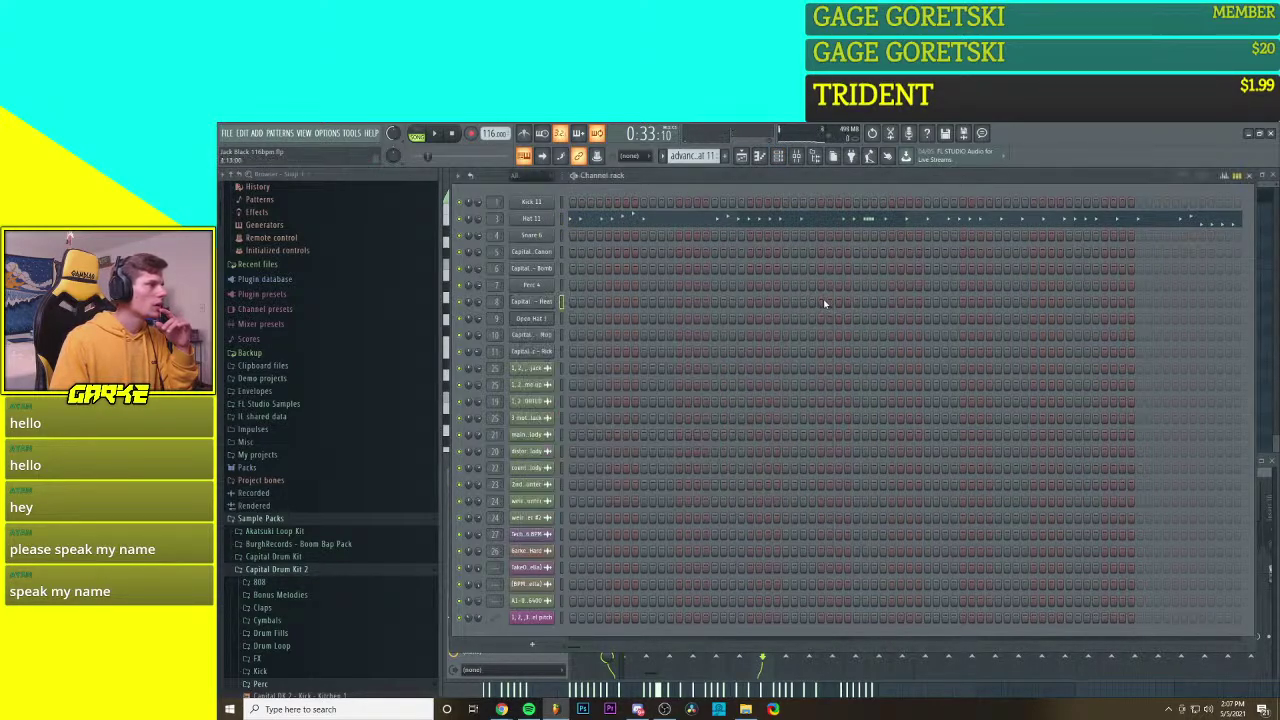
pyautogui.click(1249, 176)
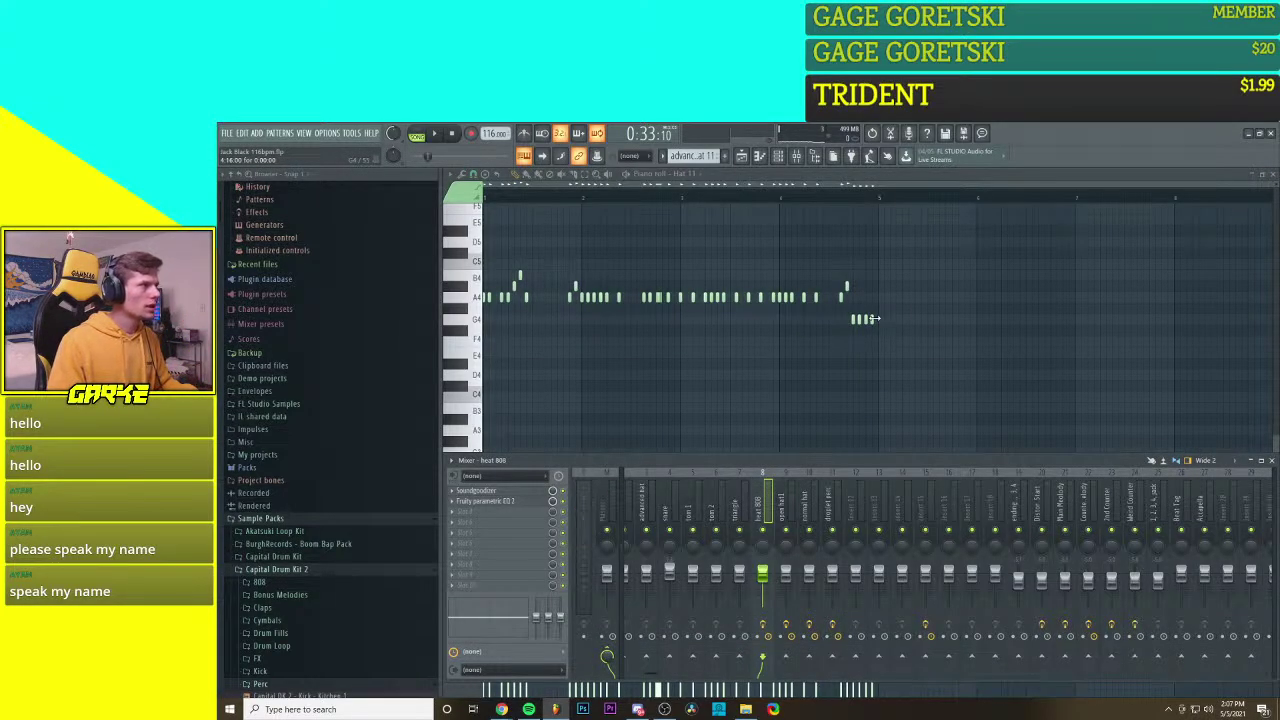
# Step: Play the beat again and bring up the playlist to view the whole arrangement
pyautogui.press('space')
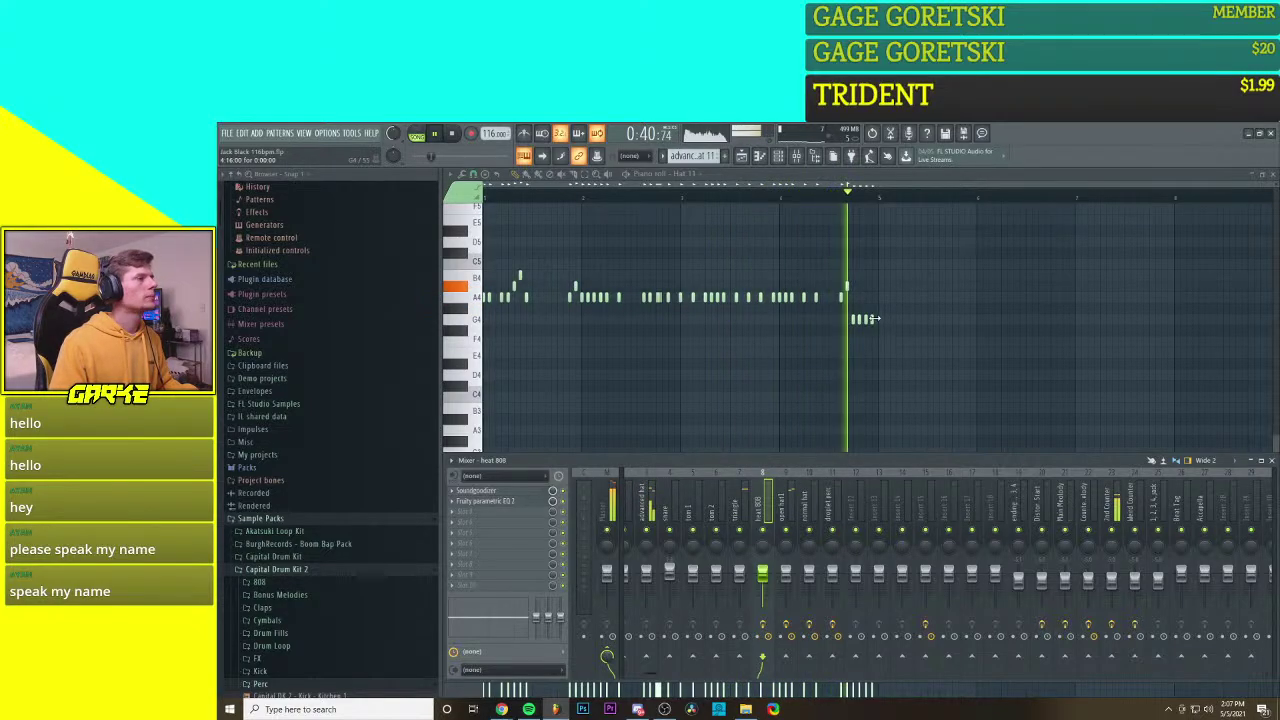
pyautogui.press('space')
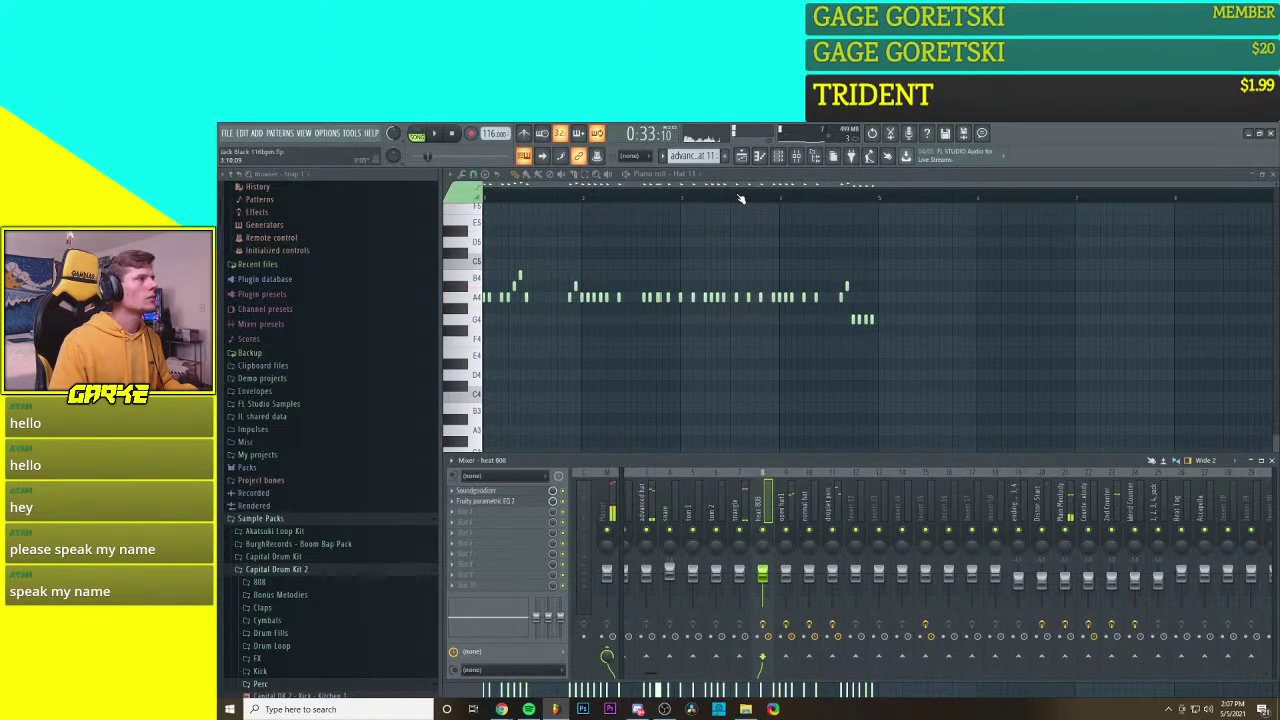
pyautogui.click(662, 156)
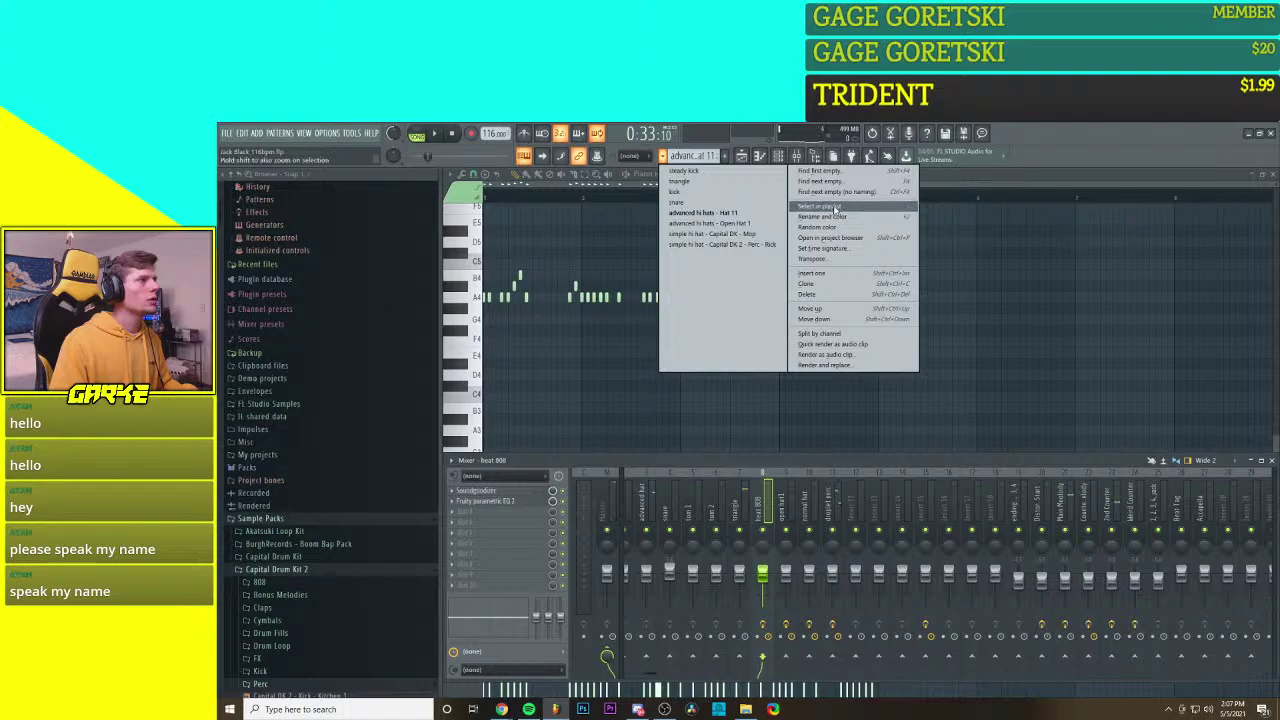
pyautogui.click(750, 160)
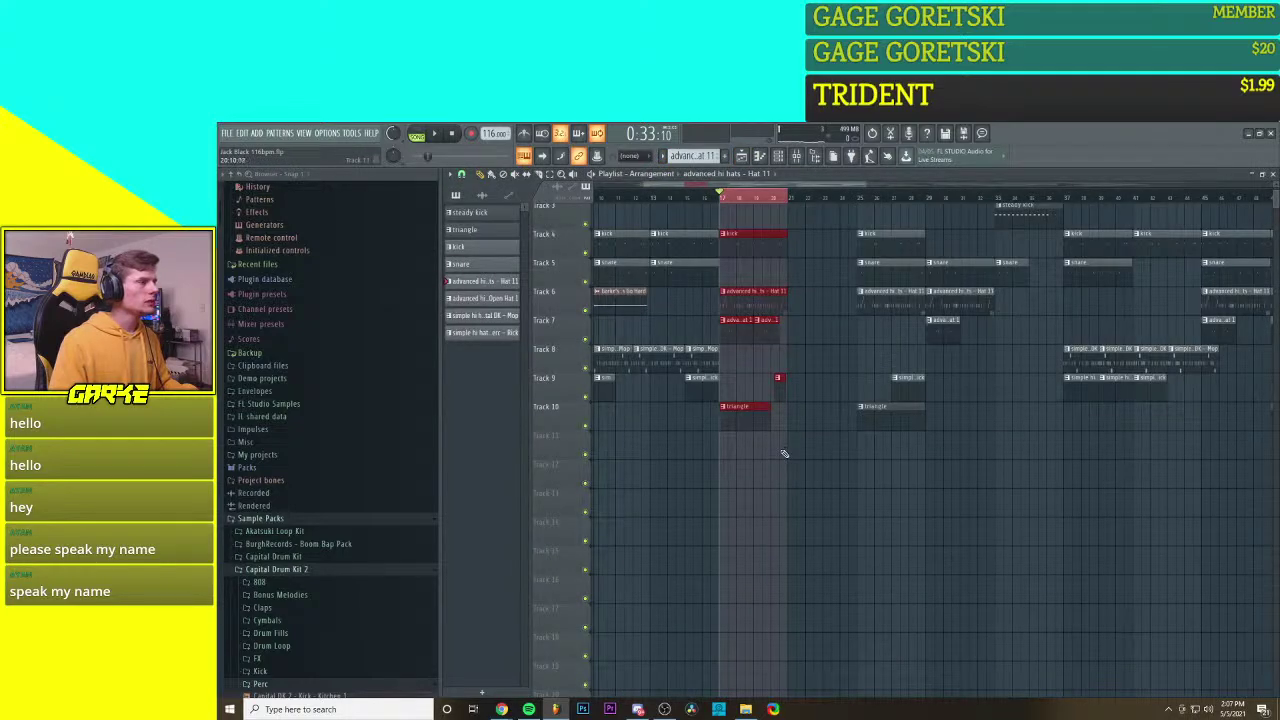
pyautogui.scroll(-4, 784, 453)
pyautogui.scroll(1, 760, 470)
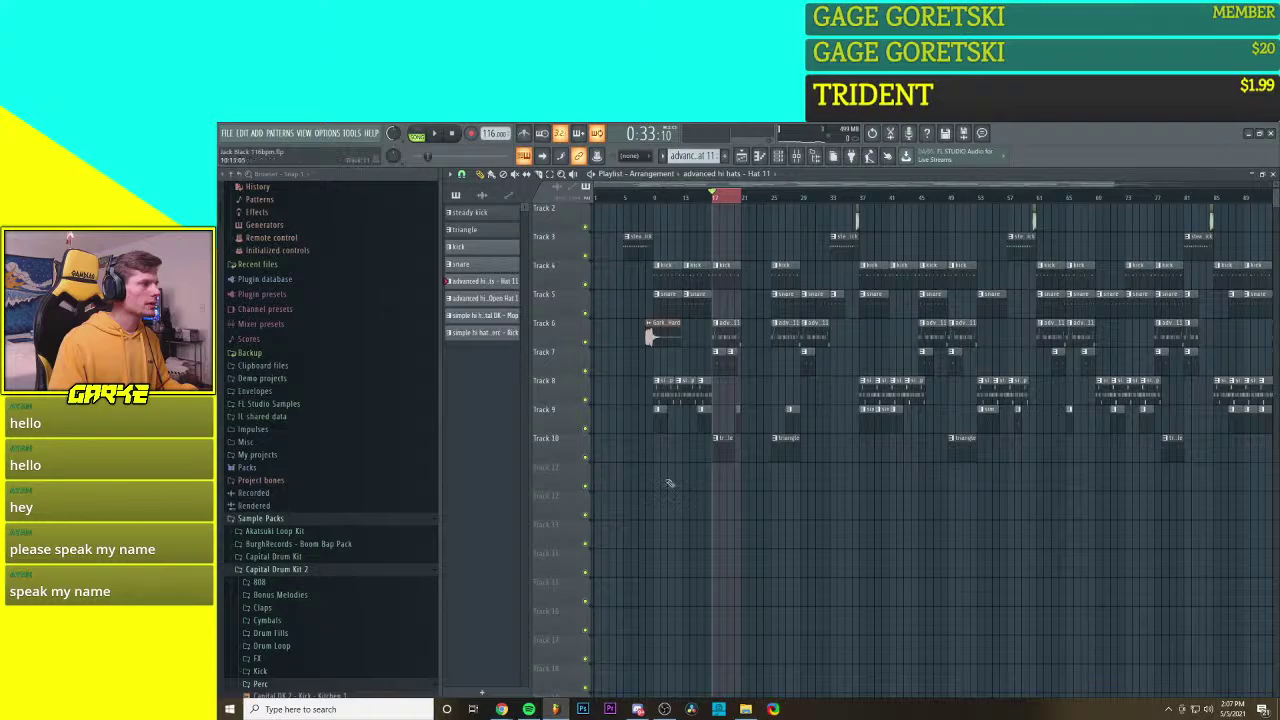
# Step: Play the song briefly from bar 9, and return the playhead to the very start with the time selection cleared
pyautogui.moveTo(690, 198); pyautogui.dragTo(661, 199)
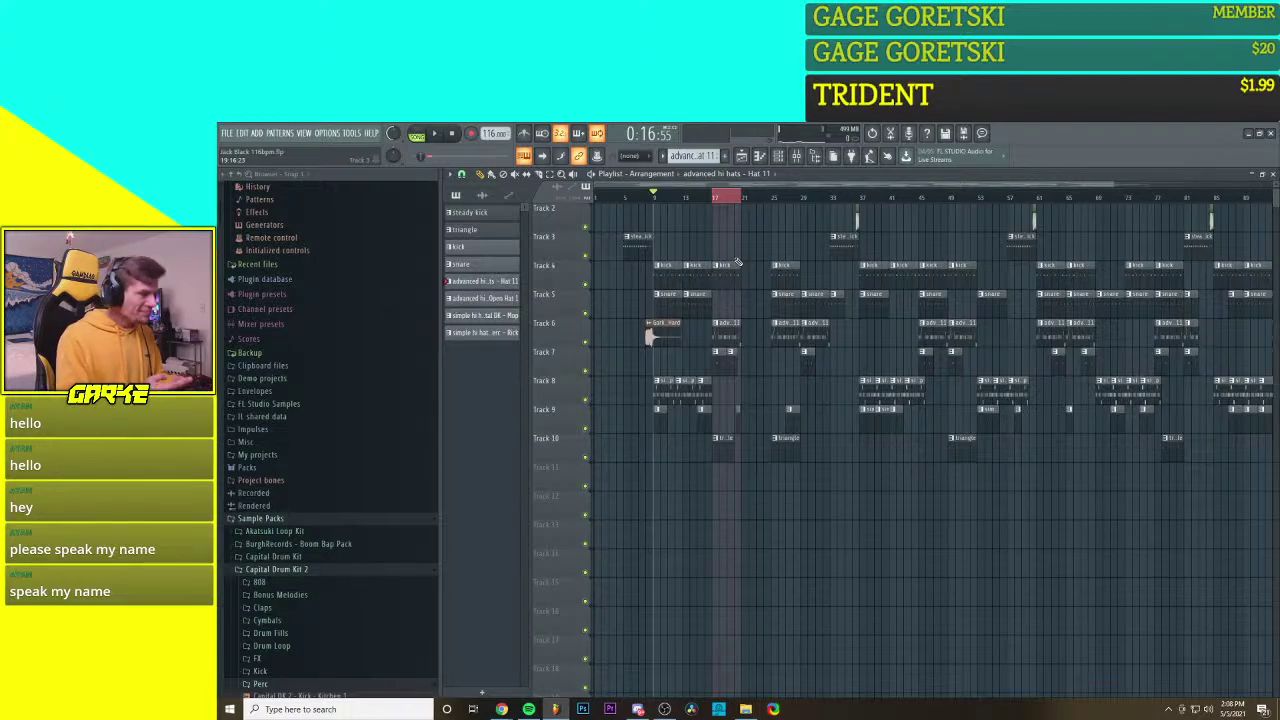
pyautogui.press('space')
pyautogui.press('space')
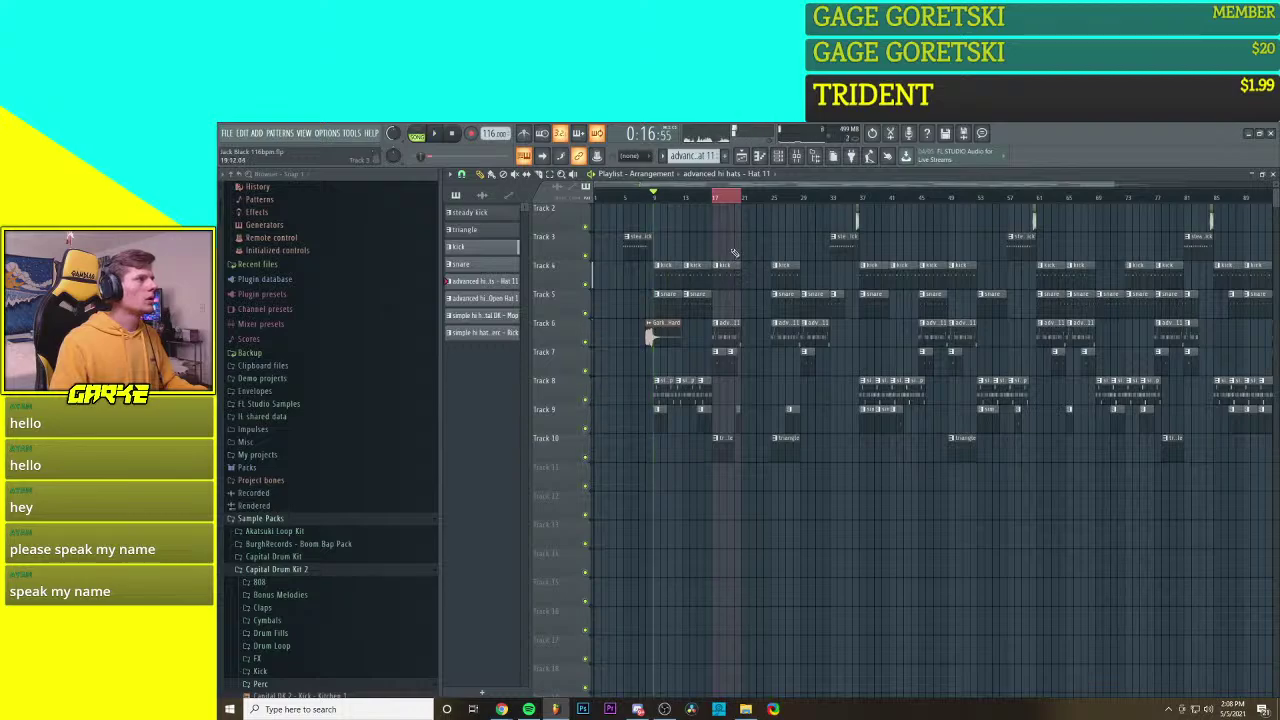
pyautogui.moveTo(698, 198); pyautogui.dragTo(593, 192)
pyautogui.scroll(-2, 698, 240)
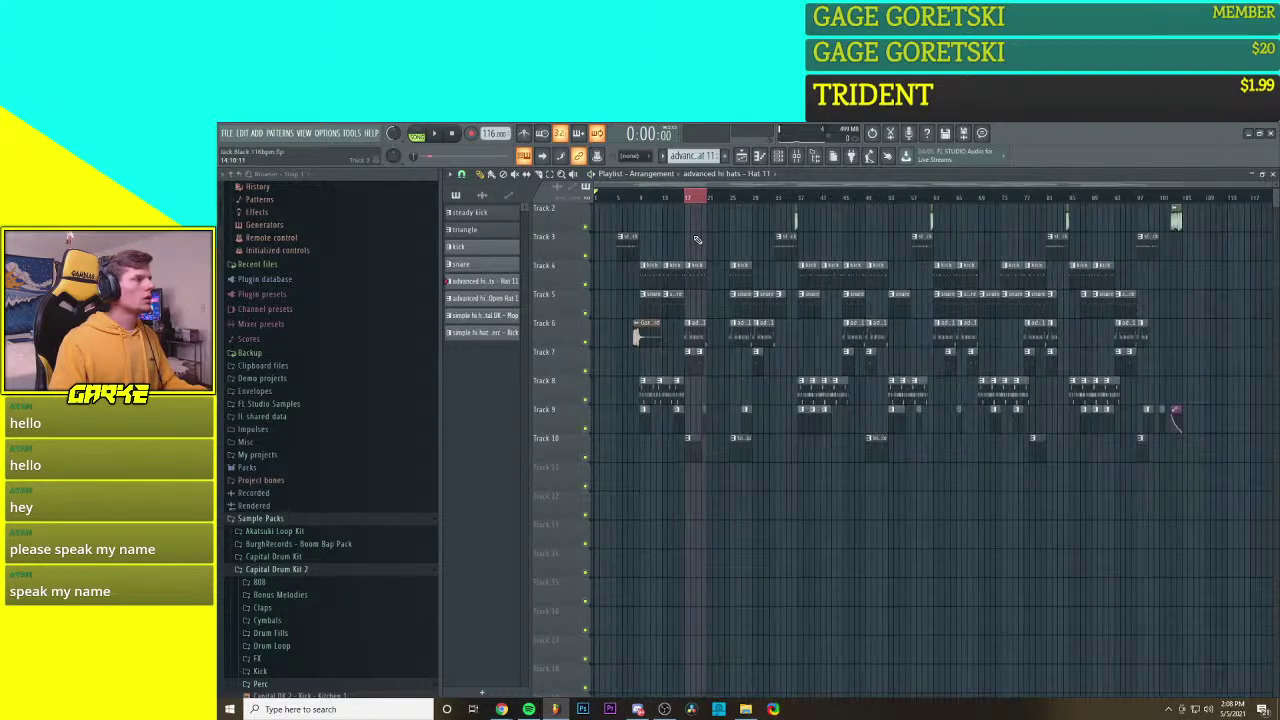
pyautogui.scroll(3, 648, 338)
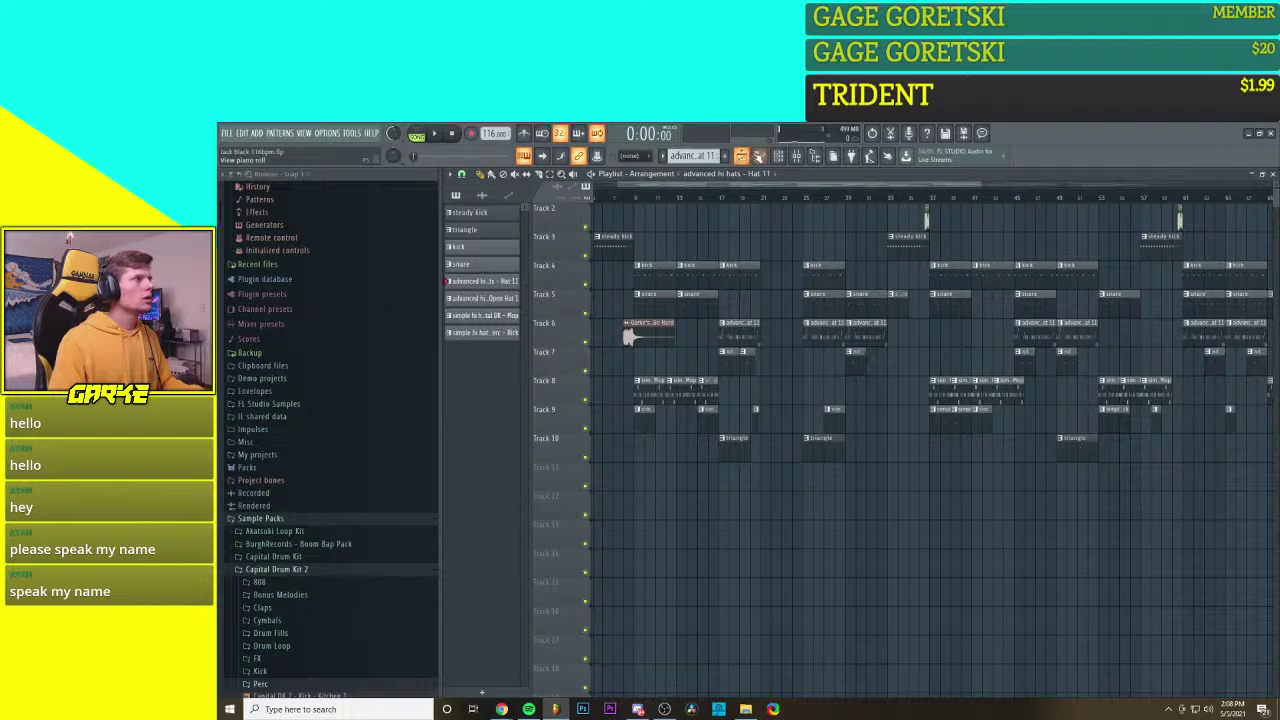
# Step: Open the Capital DK - Heat channel's piano roll in the empty Pattern 9
pyautogui.click(662, 157)
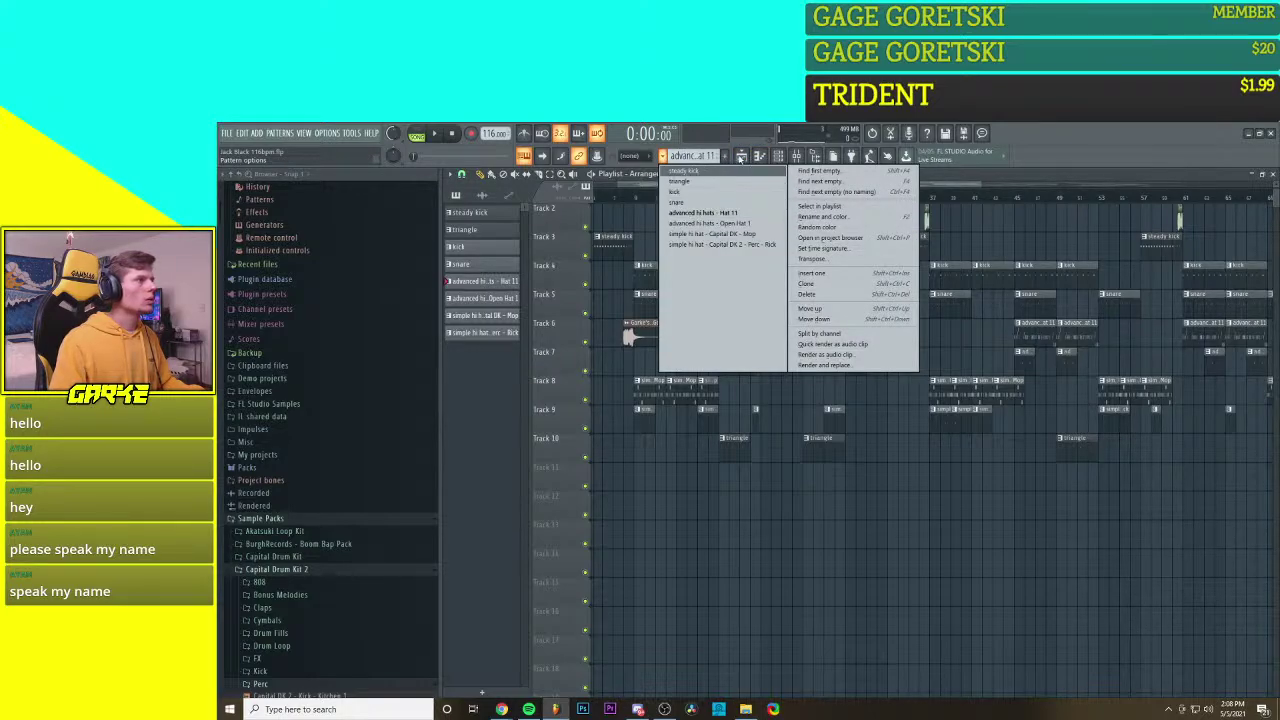
pyautogui.click(757, 157)
pyautogui.click(759, 157)
pyautogui.click(778, 157)
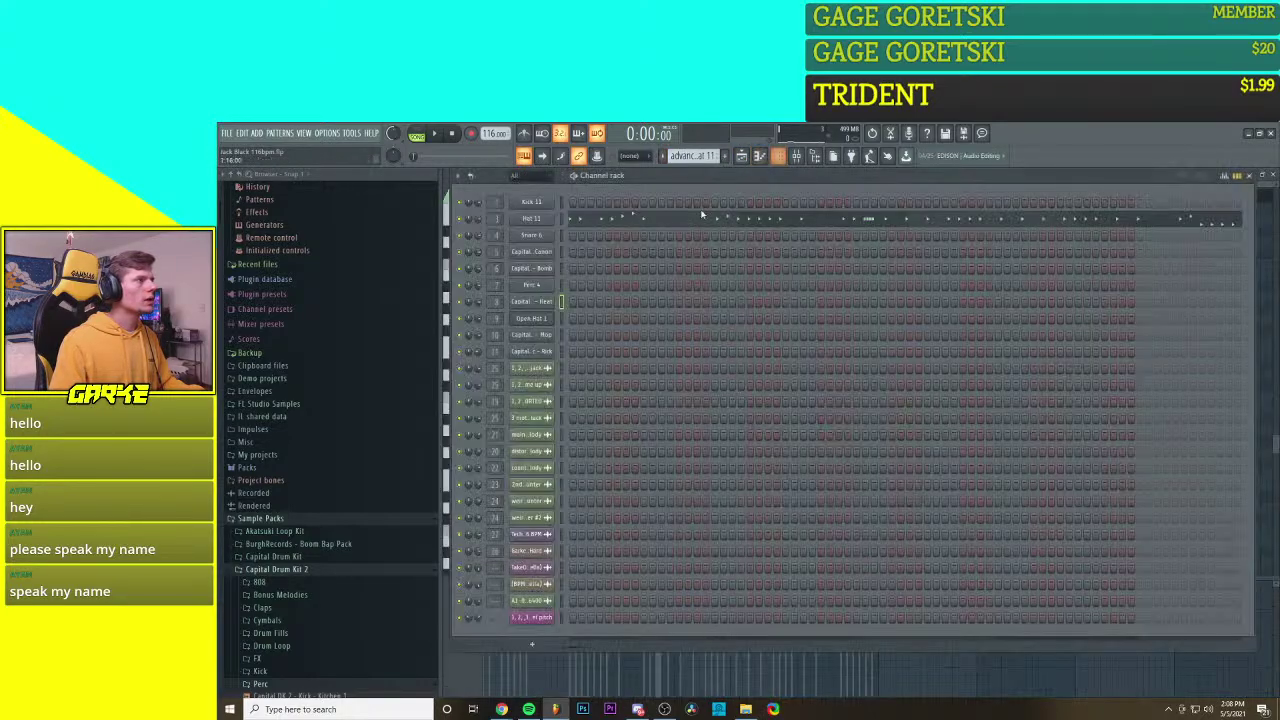
pyautogui.click(544, 305)
pyautogui.click(540, 302)
pyautogui.rightClick(552, 302)
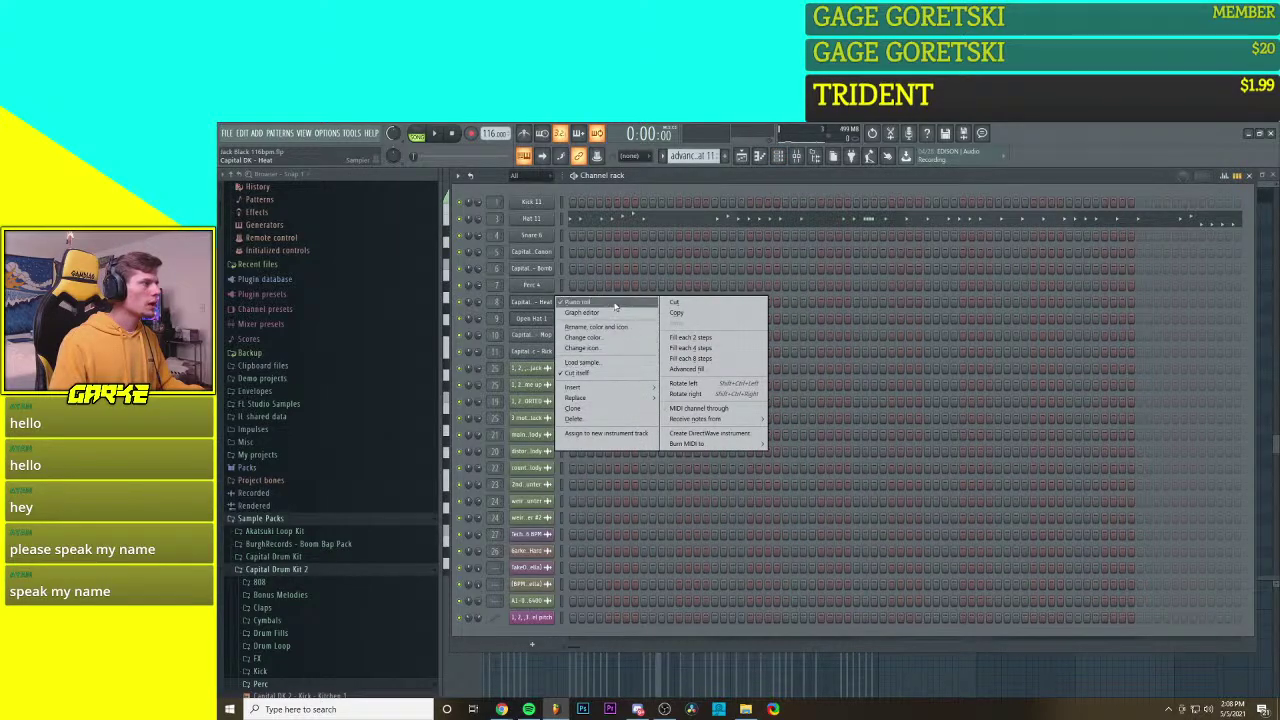
pyautogui.click(614, 304)
pyautogui.scroll(-3, 694, 158)
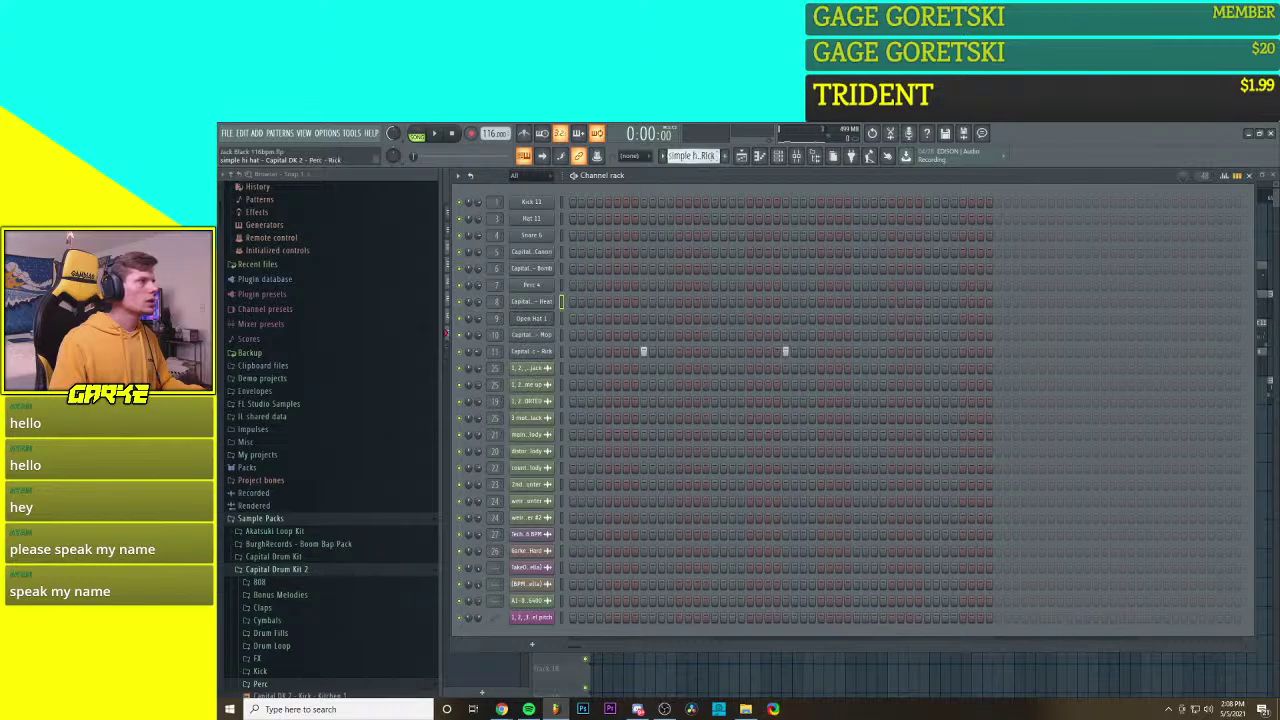
pyautogui.click(761, 158)
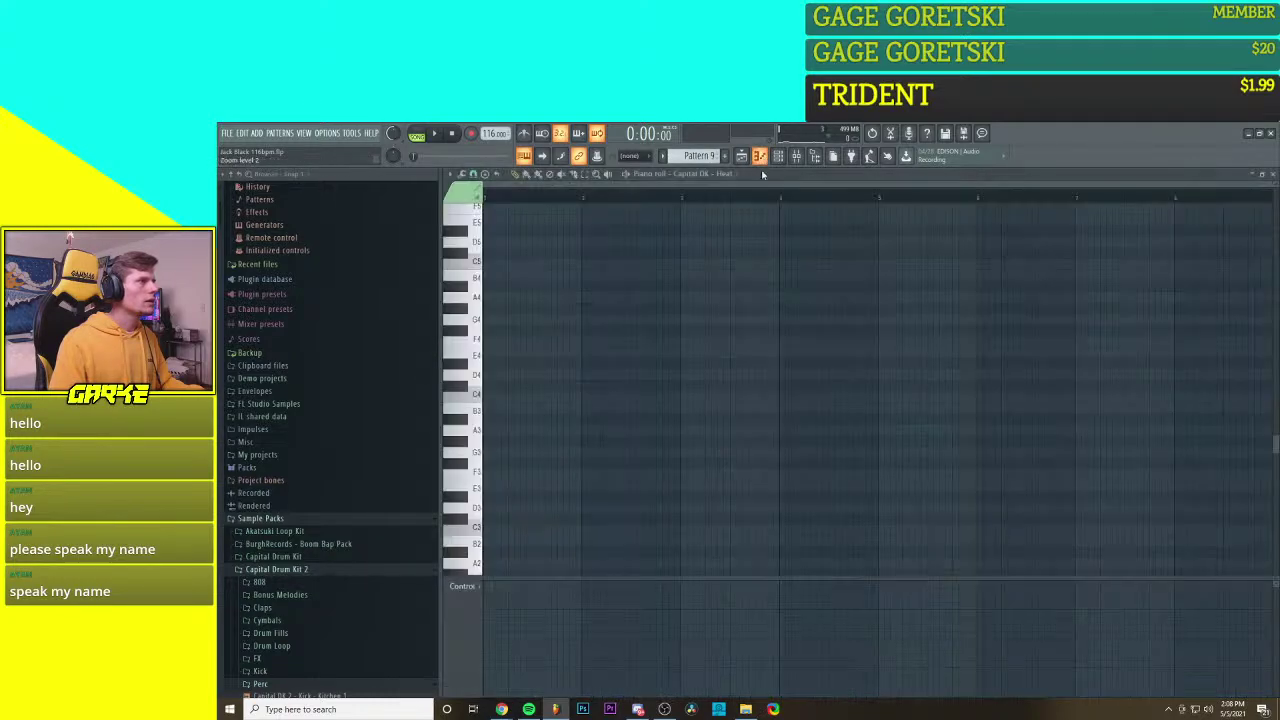
# Step: Audition the heat 808 at several pitches and place an A5 note at the start of Pattern 9
pyautogui.click(480, 400)
pyautogui.scroll(4, 486, 406)
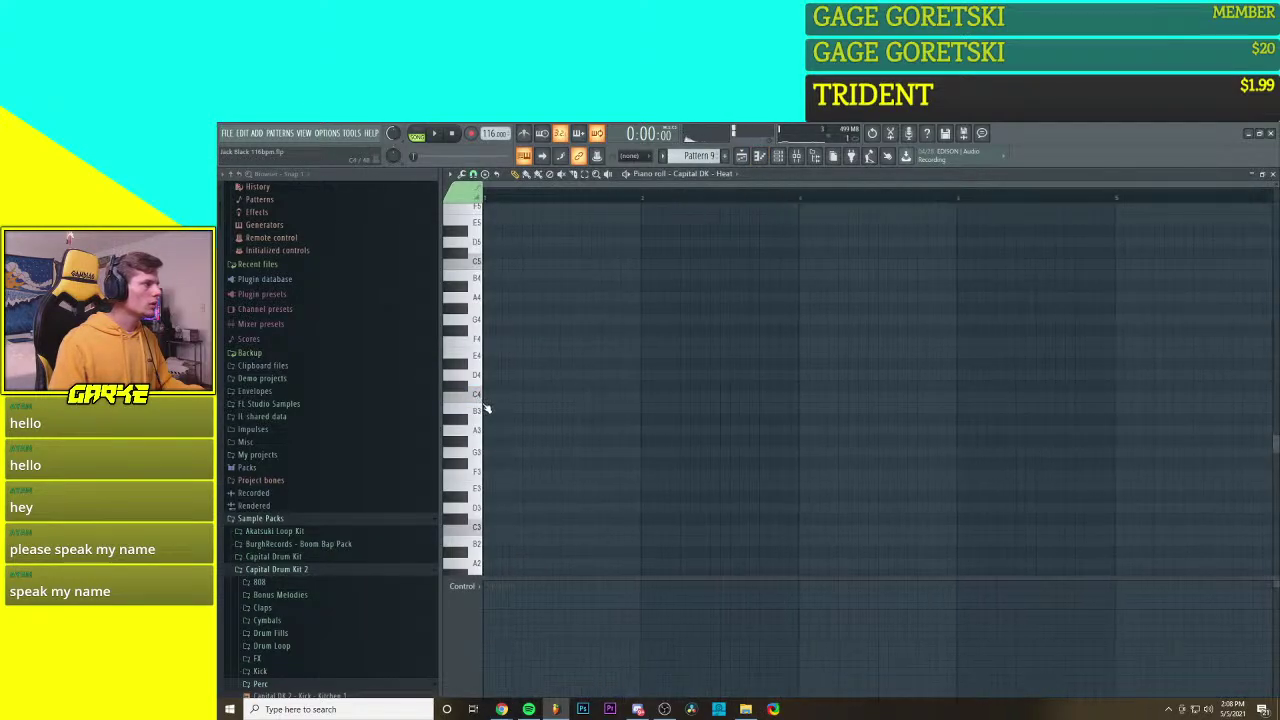
pyautogui.click(482, 308)
pyautogui.scroll(-2, 489, 340)
pyautogui.scroll(3, 491, 346)
pyautogui.click(480, 266)
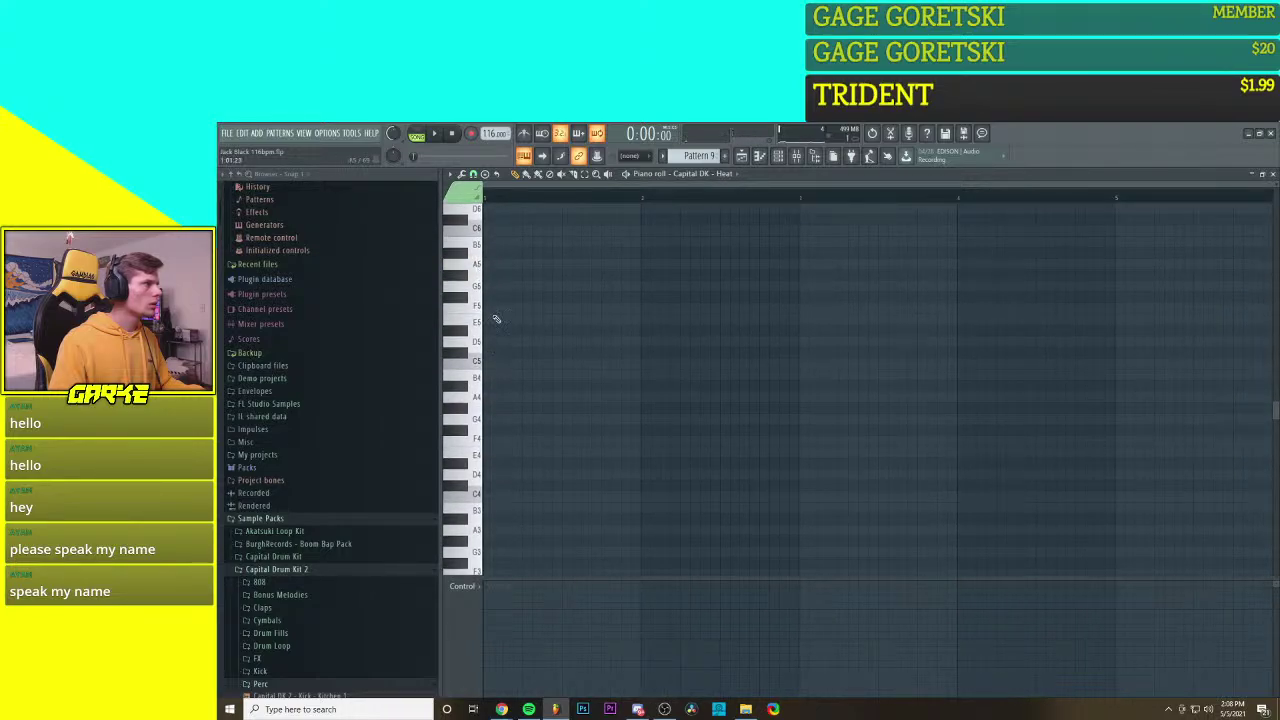
pyautogui.scroll(1, 495, 318)
pyautogui.click(487, 298)
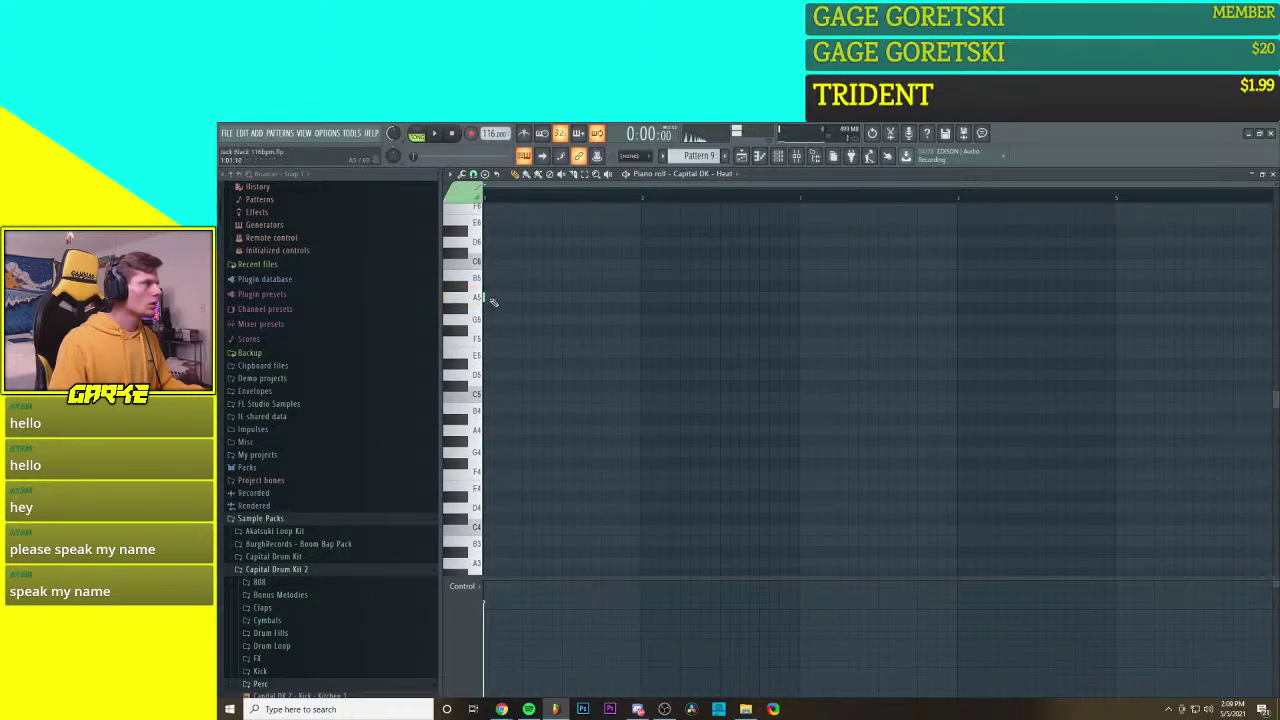
# Step: Switch playback to pattern mode and play Pattern 9
pyautogui.click(420, 136)
pyautogui.press('space')
pyautogui.press('space')
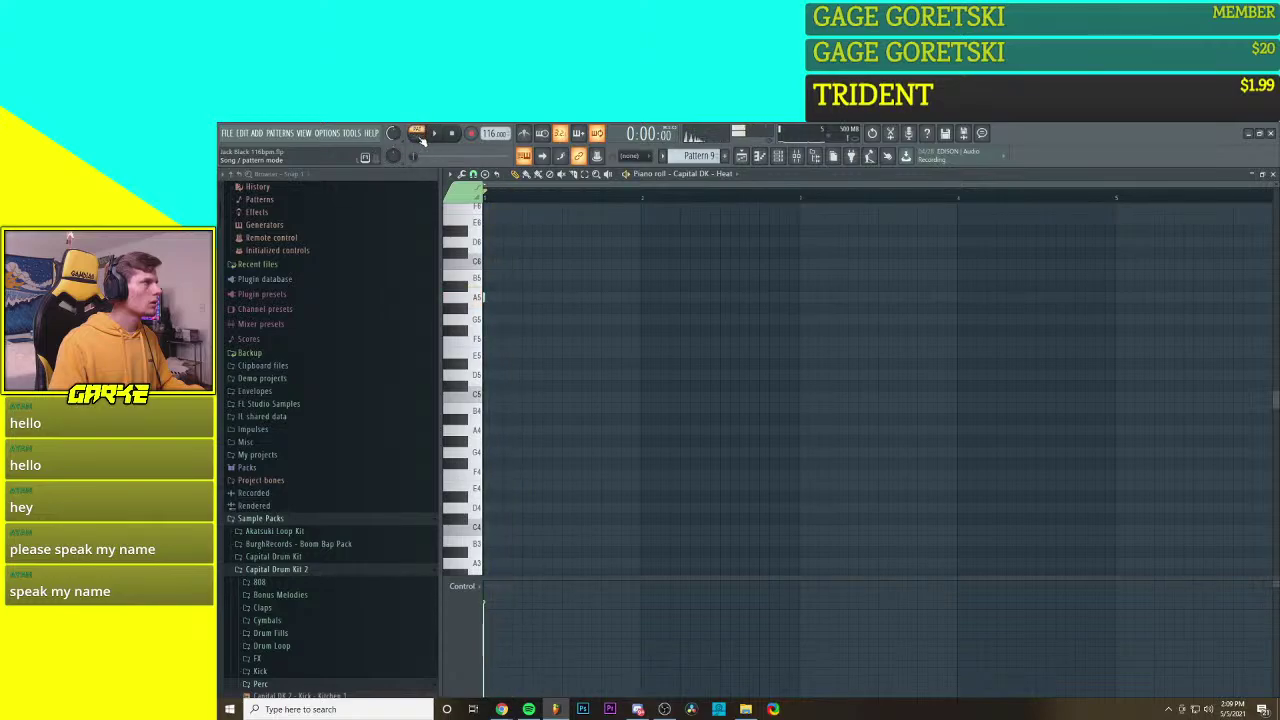
# Step: Open the Capital DK - Heat channel's volume envelope and adjust its hold time while auditioning the pattern
pyautogui.click(760, 157)
pyautogui.click(548, 304)
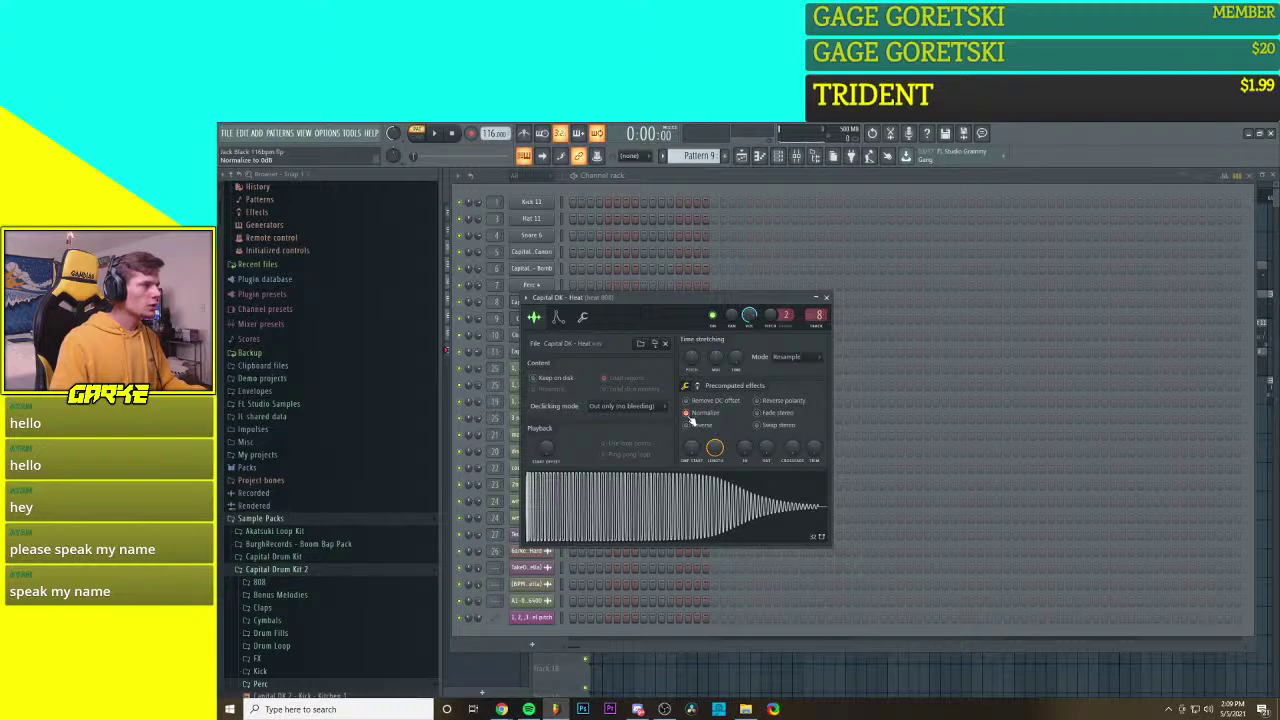
pyautogui.click(558, 317)
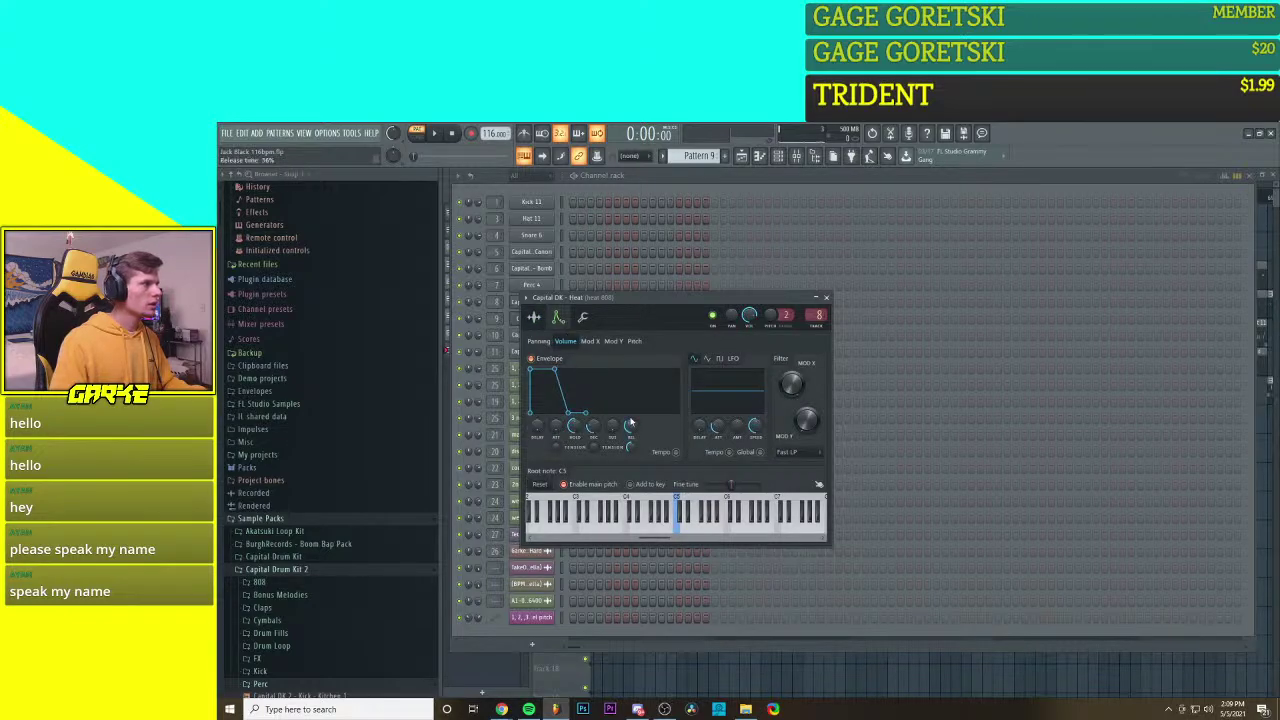
pyautogui.press('space')
pyautogui.moveTo(575, 427); pyautogui.dragTo(594, 427)
pyautogui.press('space')
pyautogui.press('space')
pyautogui.moveTo(594, 427); pyautogui.dragTo(574, 433)
# Step: Shorten the release of the heat 808's volume envelope while replaying the pattern, and return to the sample settings
pyautogui.press('space')
pyautogui.press('space')
pyautogui.press('space')
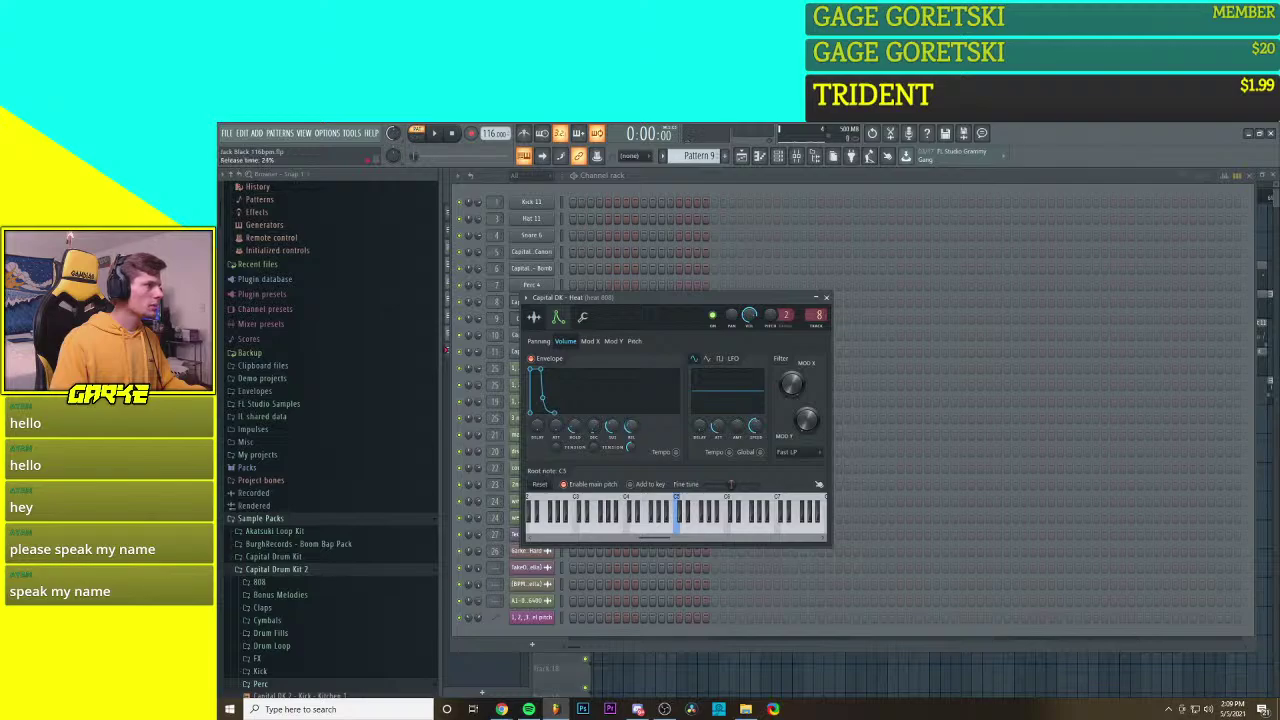
pyautogui.press('space')
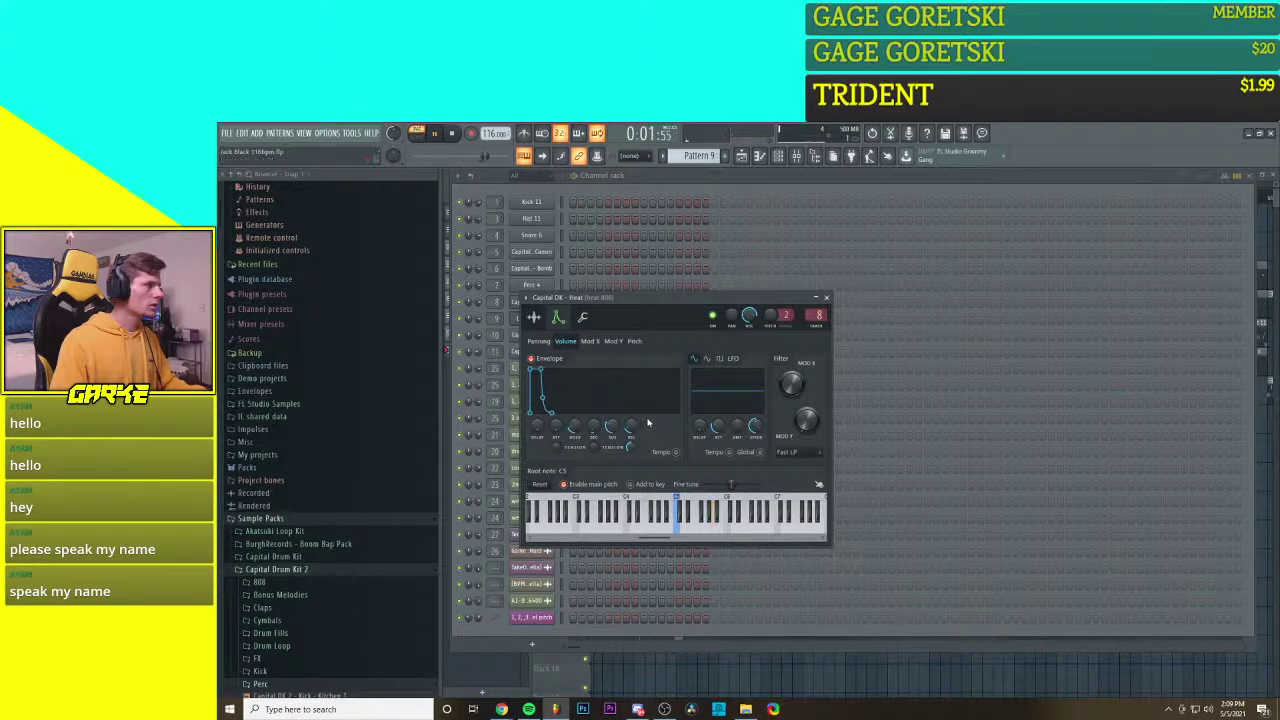
pyautogui.press('space')
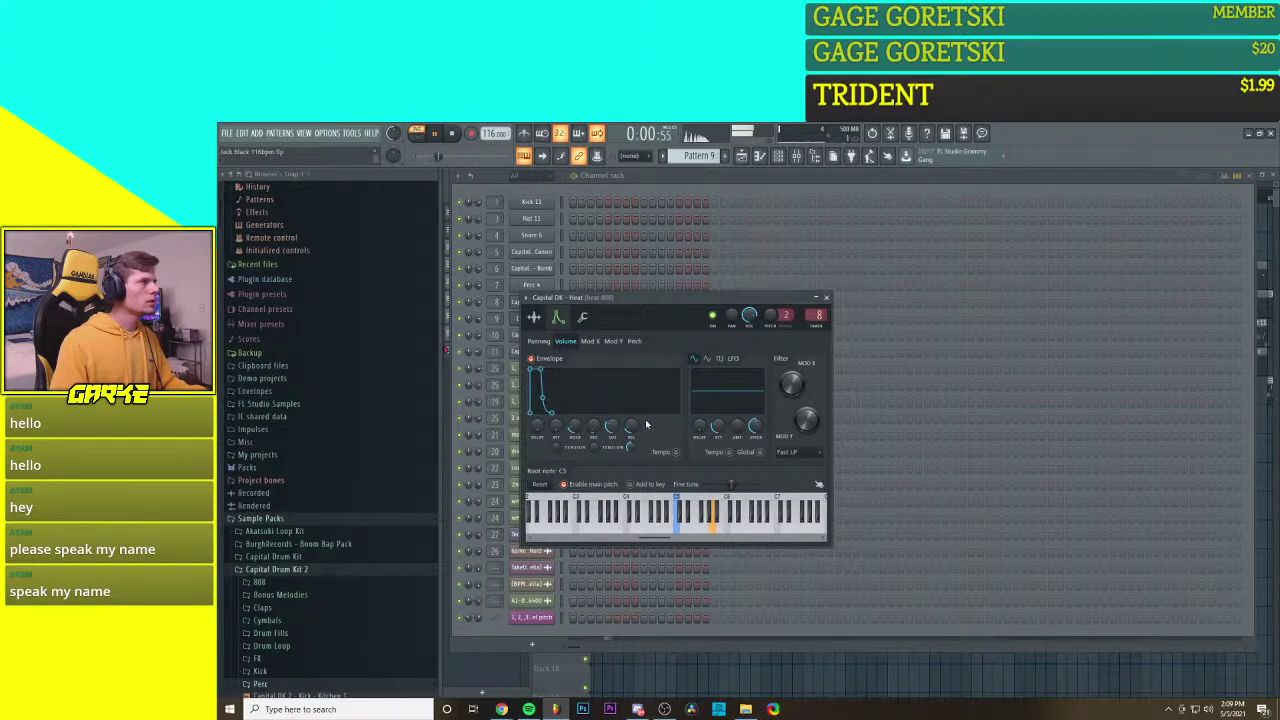
pyautogui.press('space')
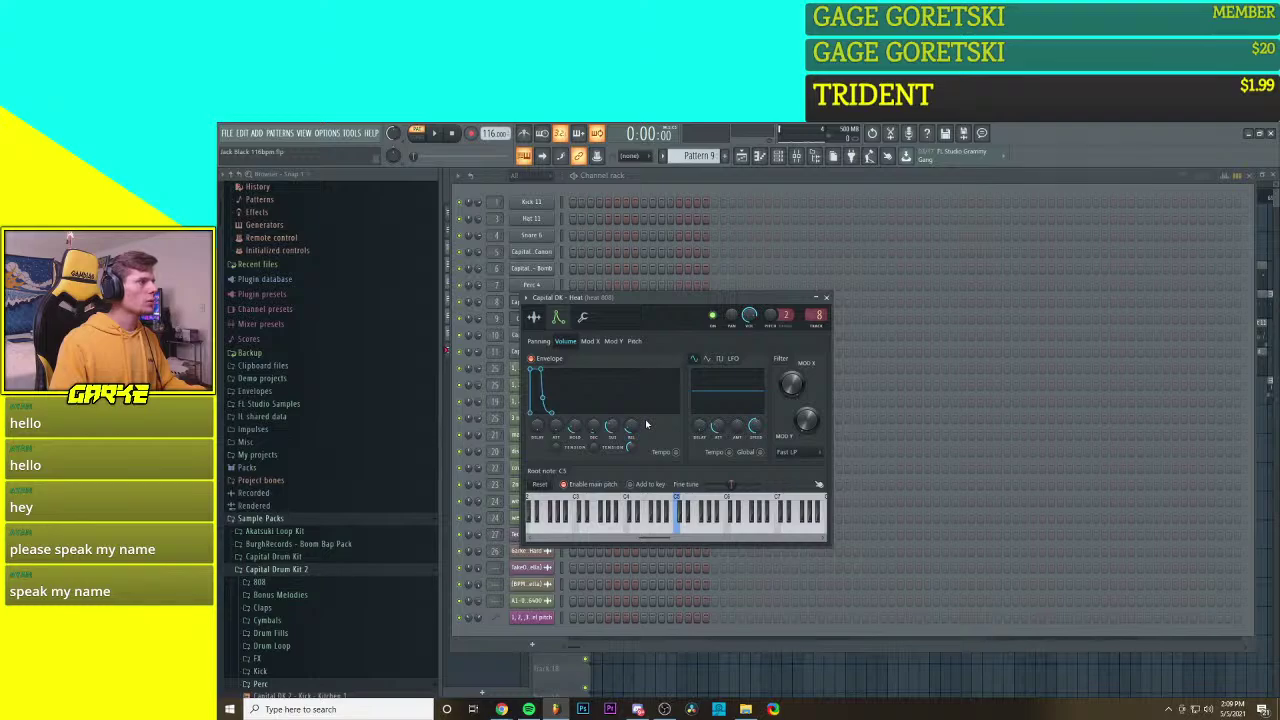
pyautogui.click(534, 318)
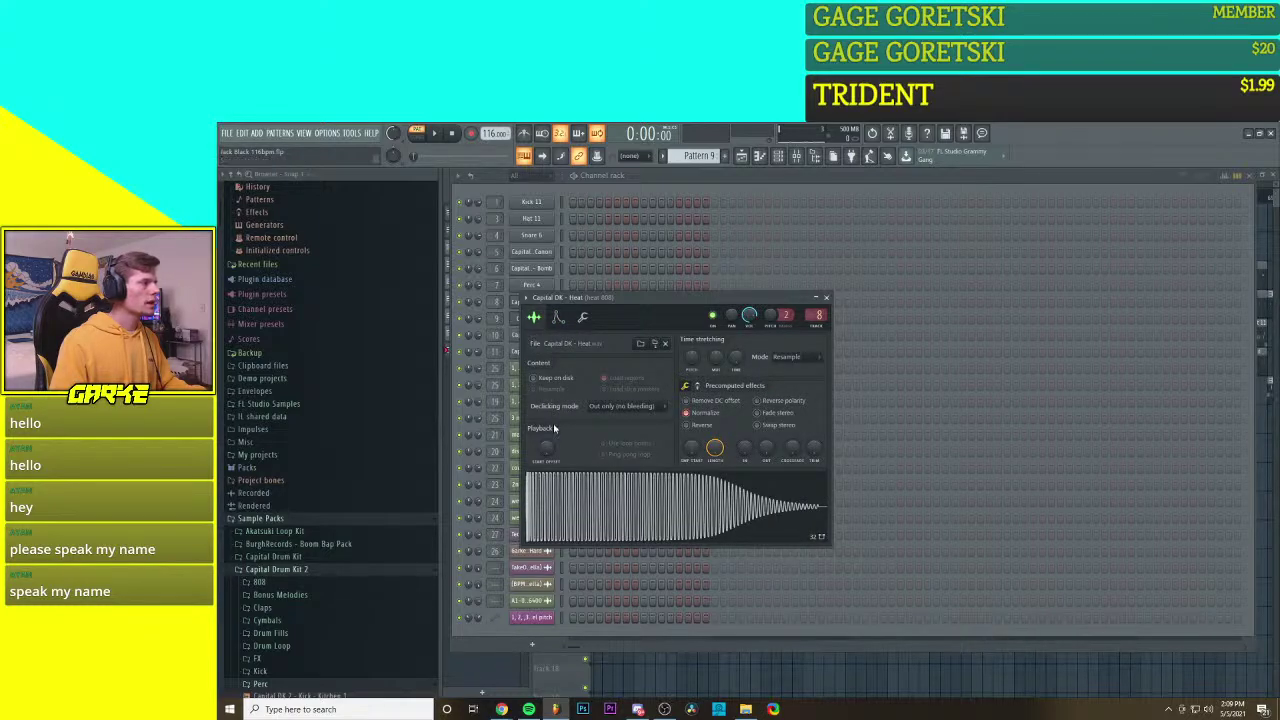
# Step: Fine-tune the decay, release and sustain of the heat 808's volume envelope while replaying the pattern
pyautogui.click(558, 318)
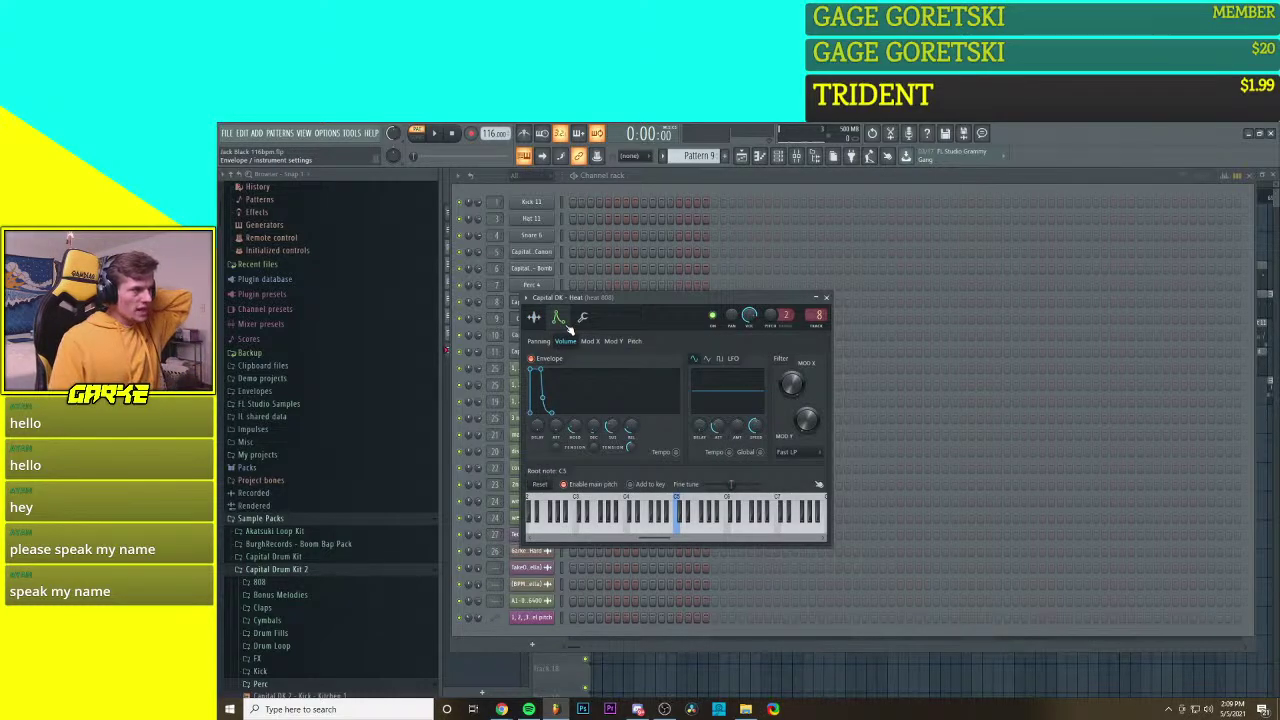
pyautogui.press('space')
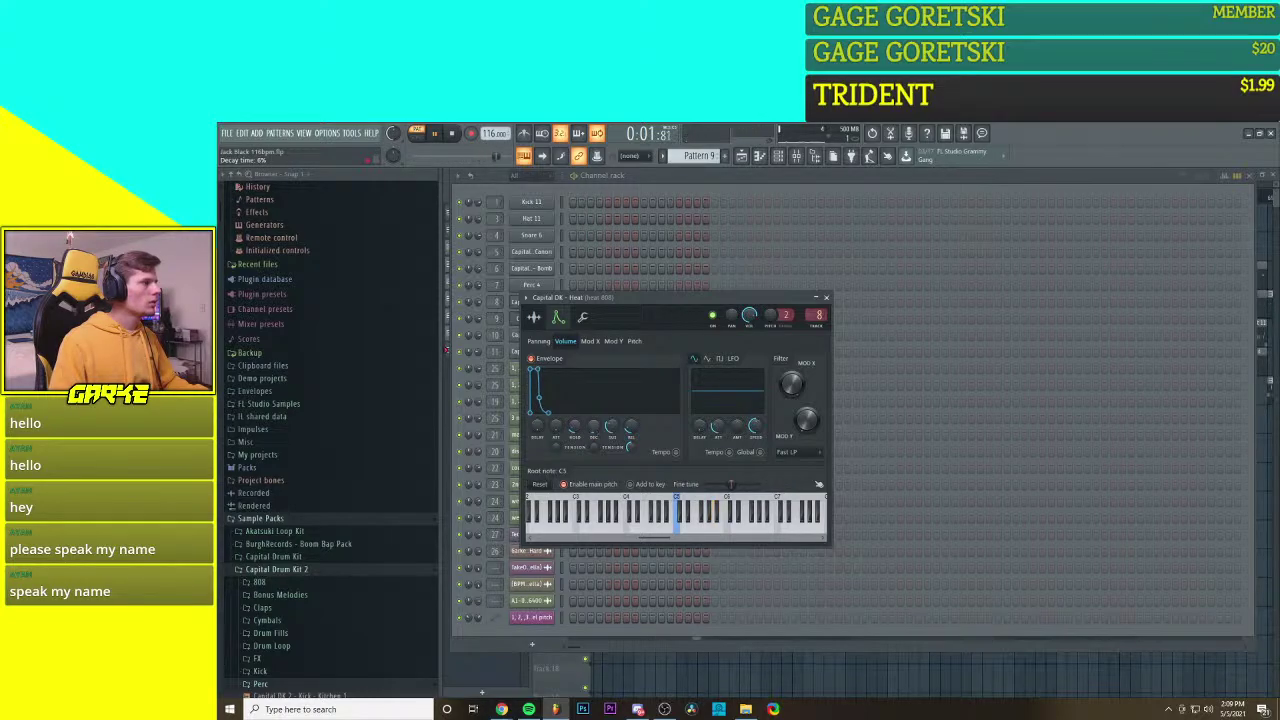
pyautogui.press('space')
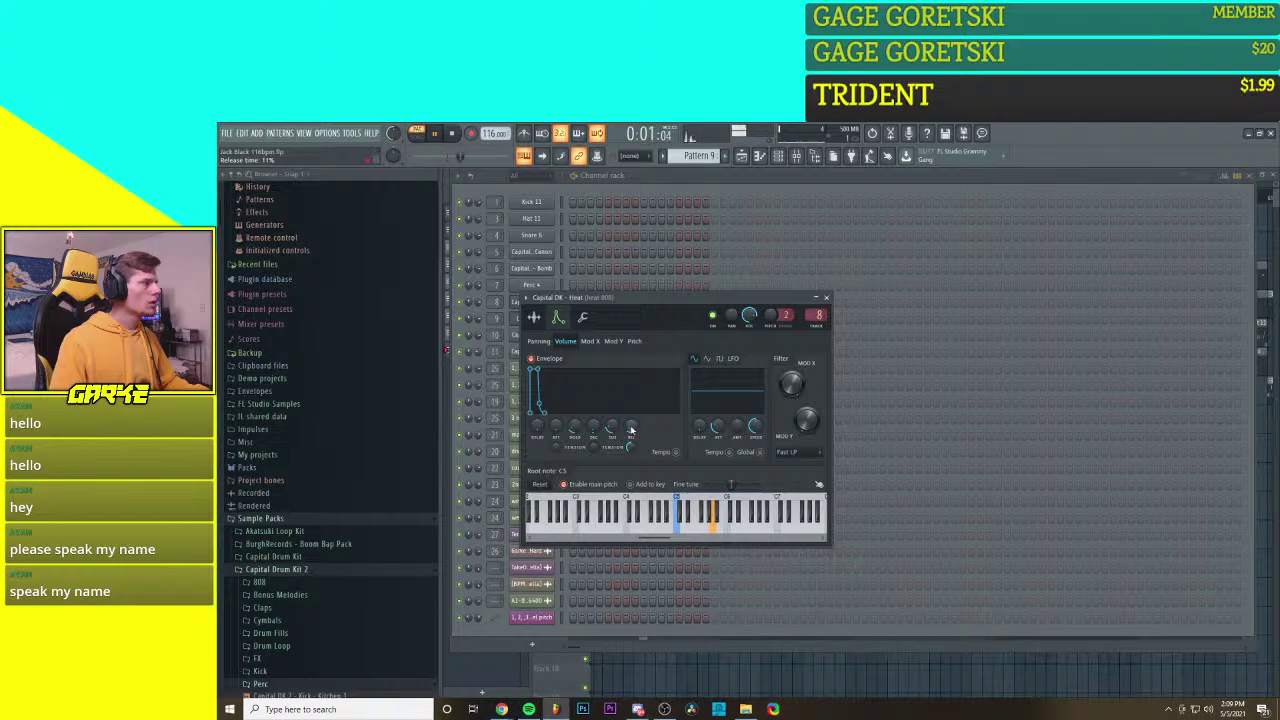
pyautogui.press('space')
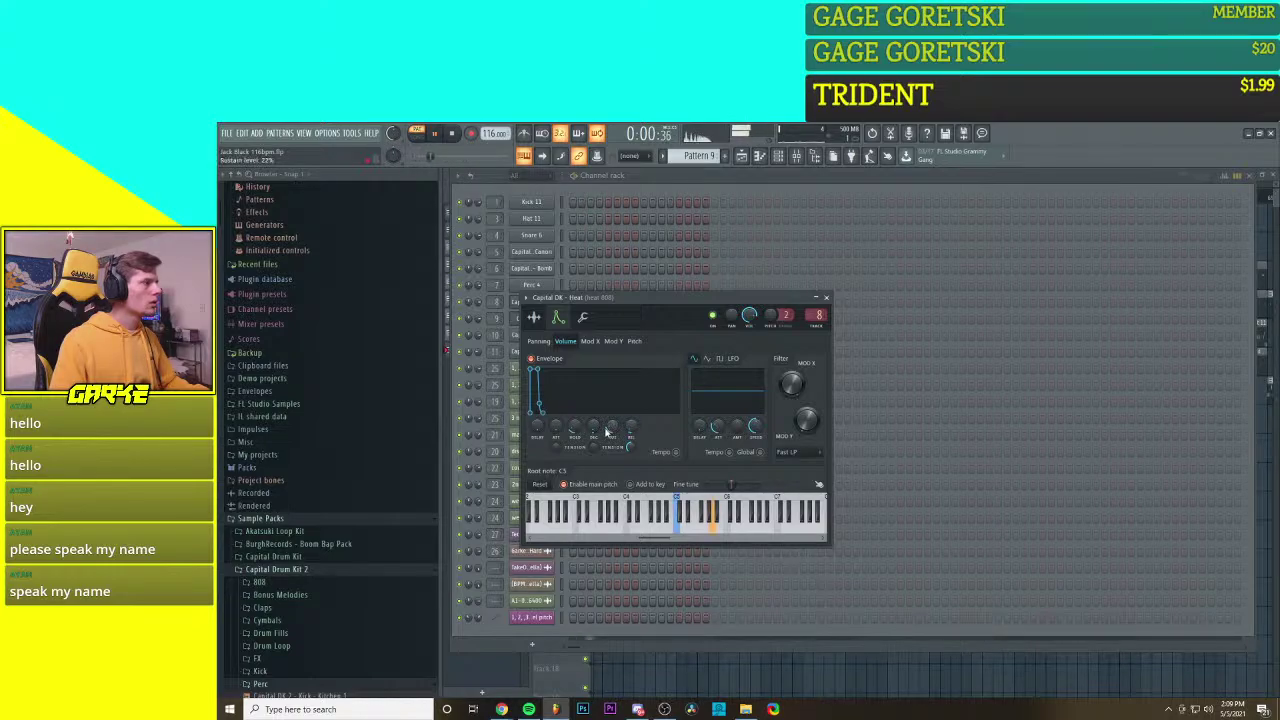
pyautogui.moveTo(612, 427); pyautogui.dragTo(612, 429)
pyautogui.press('space')
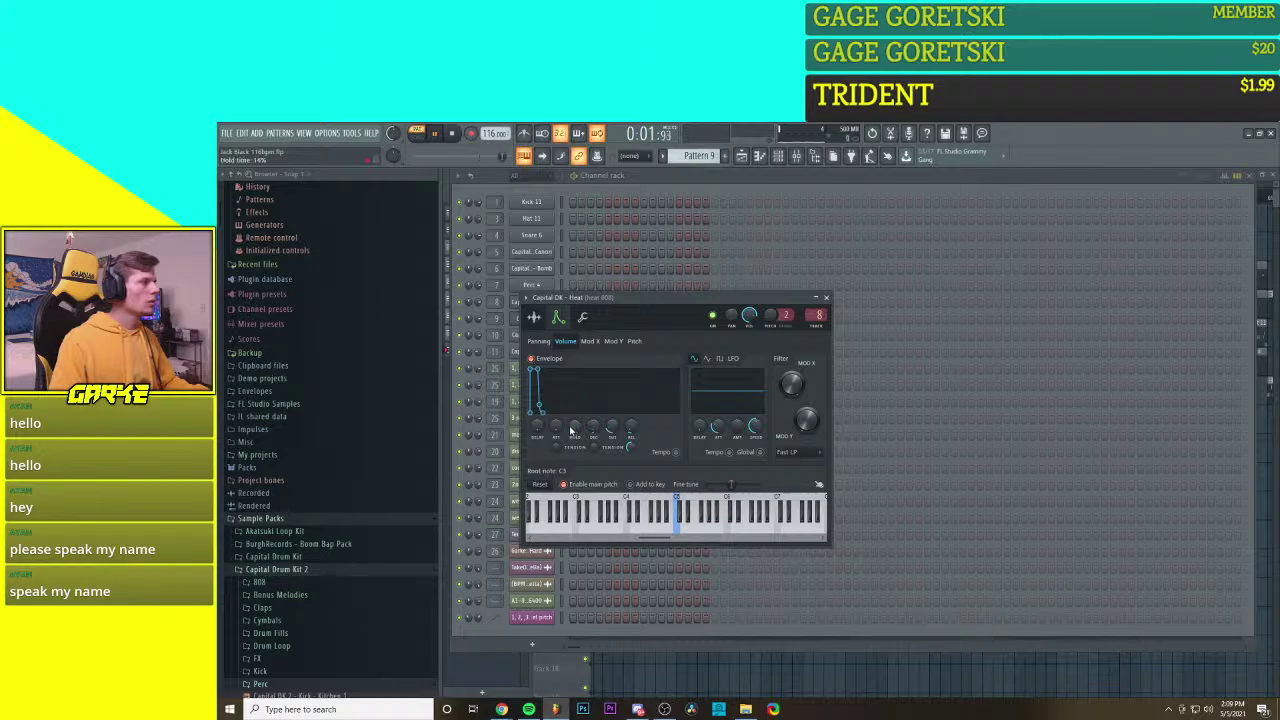
# Step: Lengthen the hold time of the heat 808's volume envelope while the pattern plays, and close the channel settings
pyautogui.moveTo(556, 430); pyautogui.dragTo(575, 428)
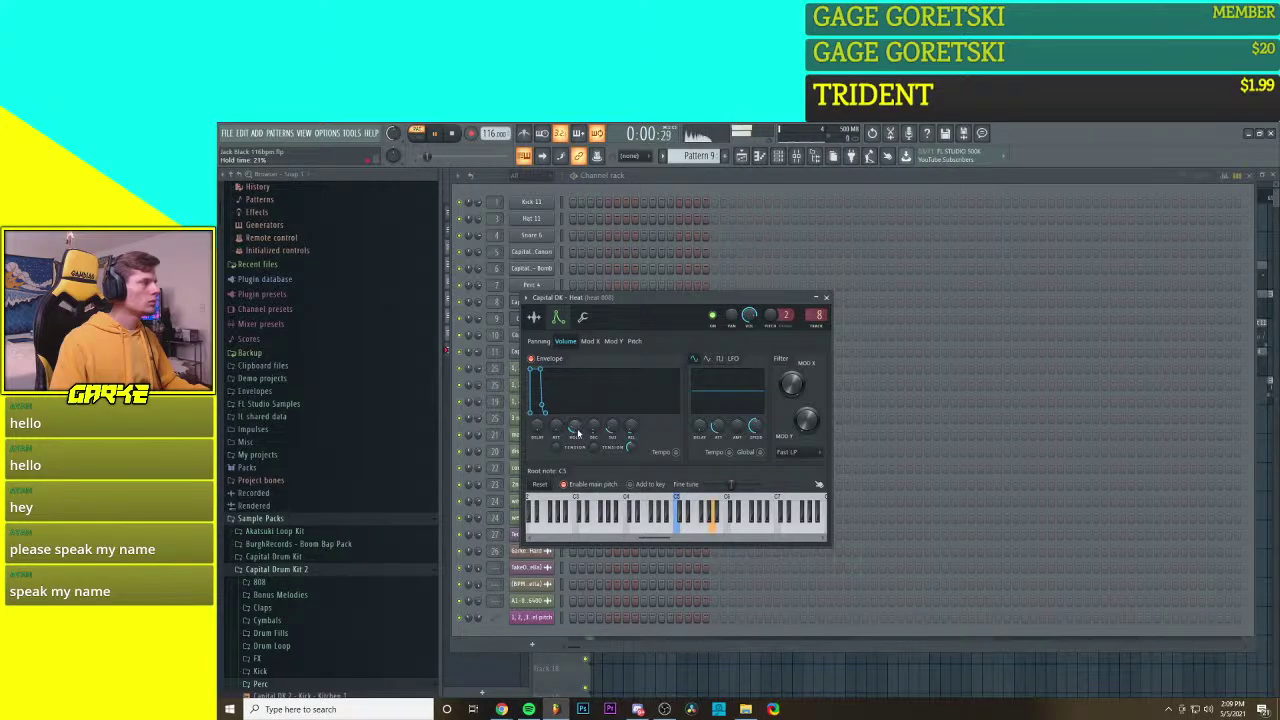
pyautogui.press('space')
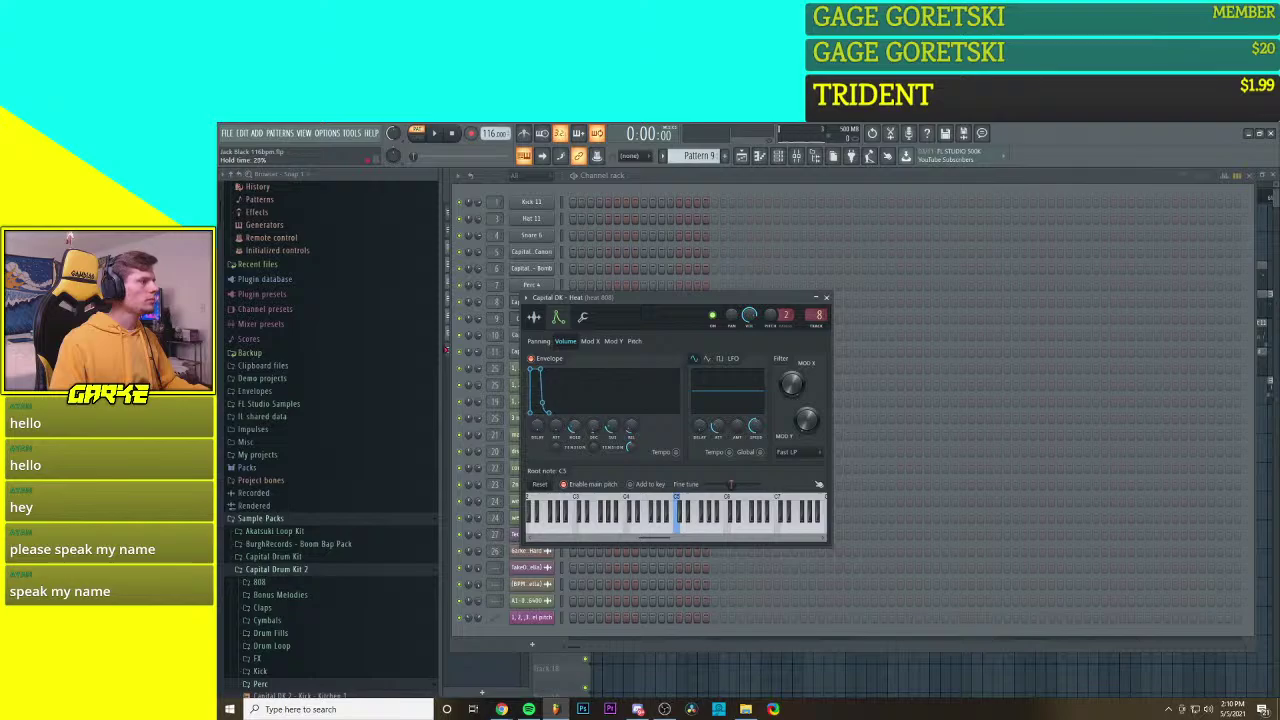
pyautogui.click(826, 297)
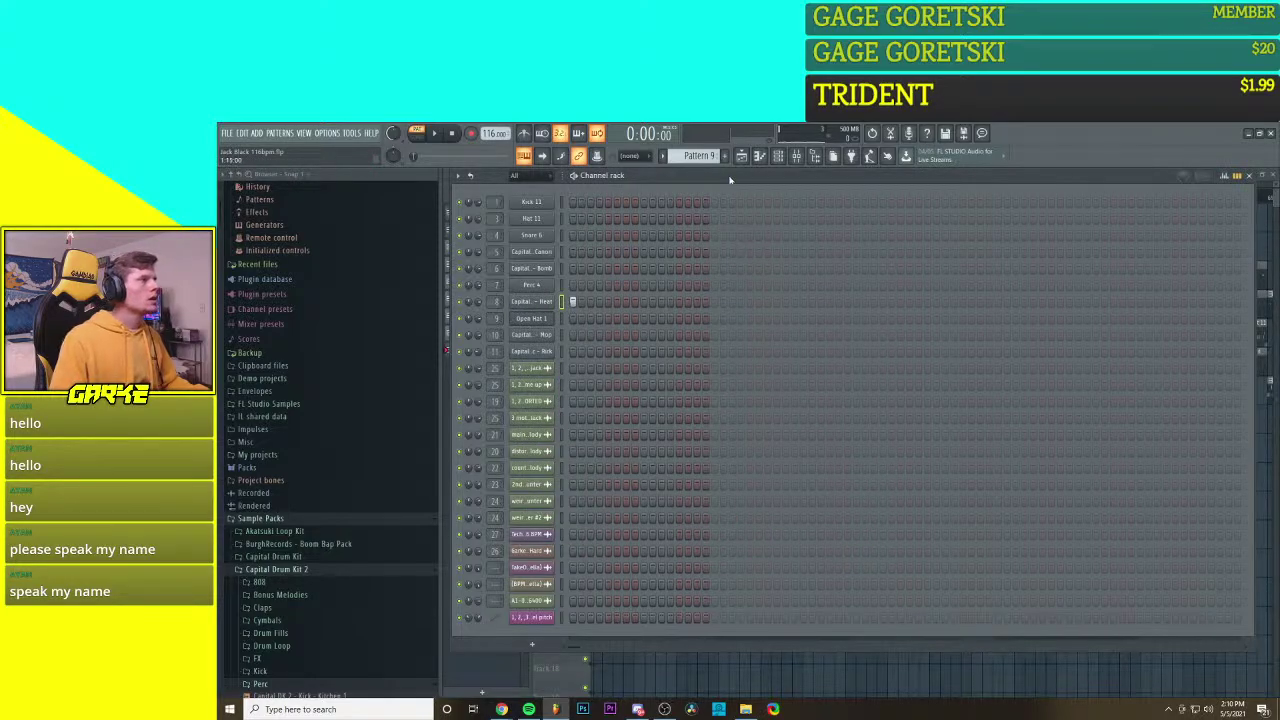
# Step: Lower the heat 808's opening note to G5 in the piano roll while auditioning the pattern
pyautogui.click(762, 156)
pyautogui.scroll(3, 543, 337)
pyautogui.press('space')
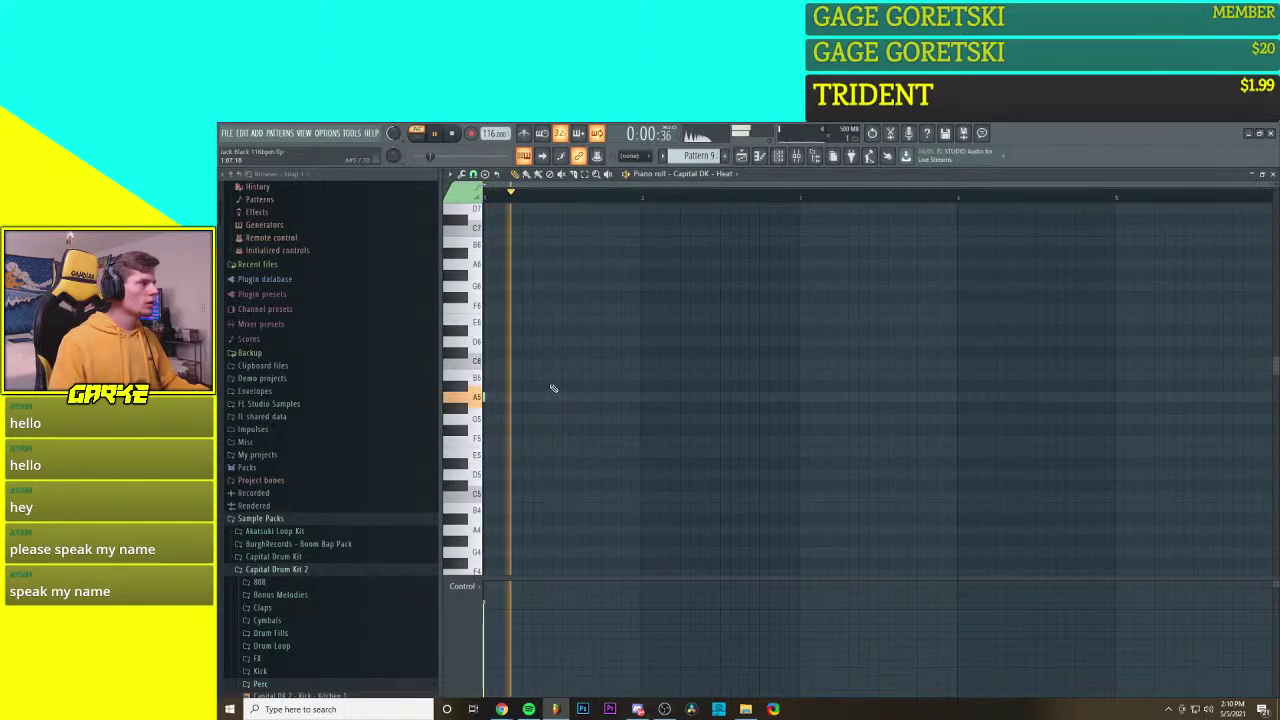
pyautogui.press('space')
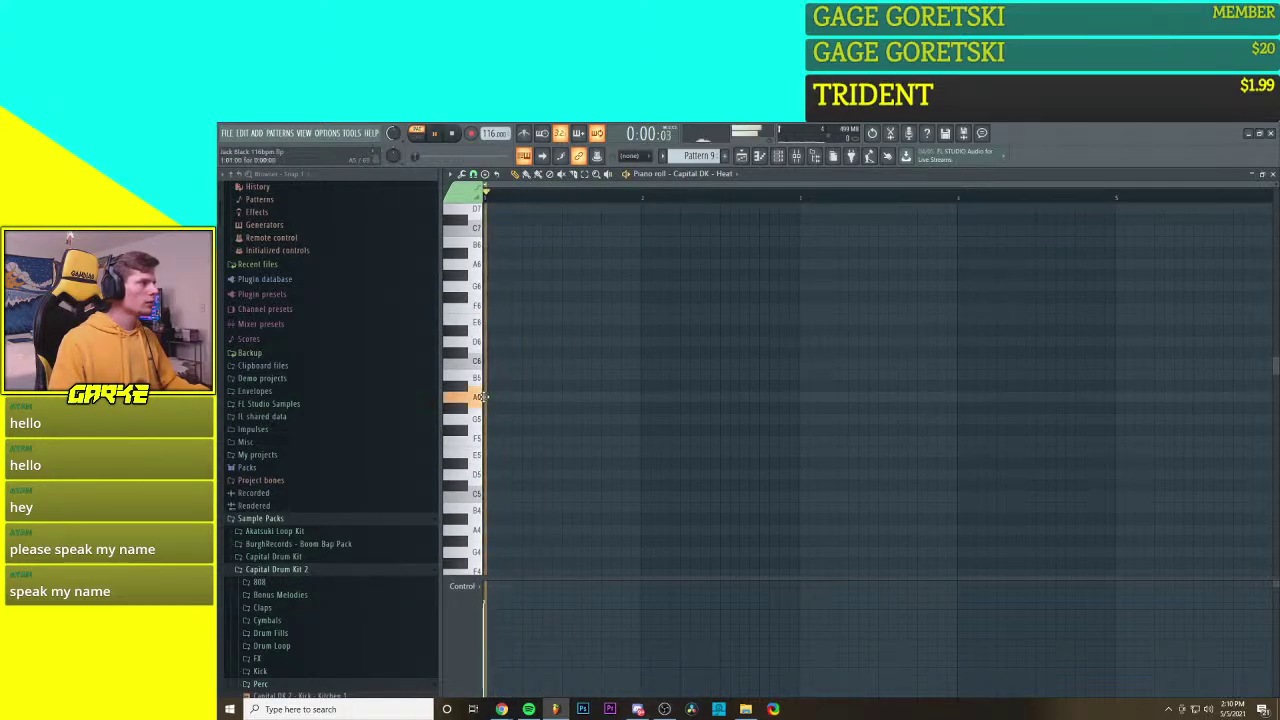
pyautogui.scroll(-1, 486, 398)
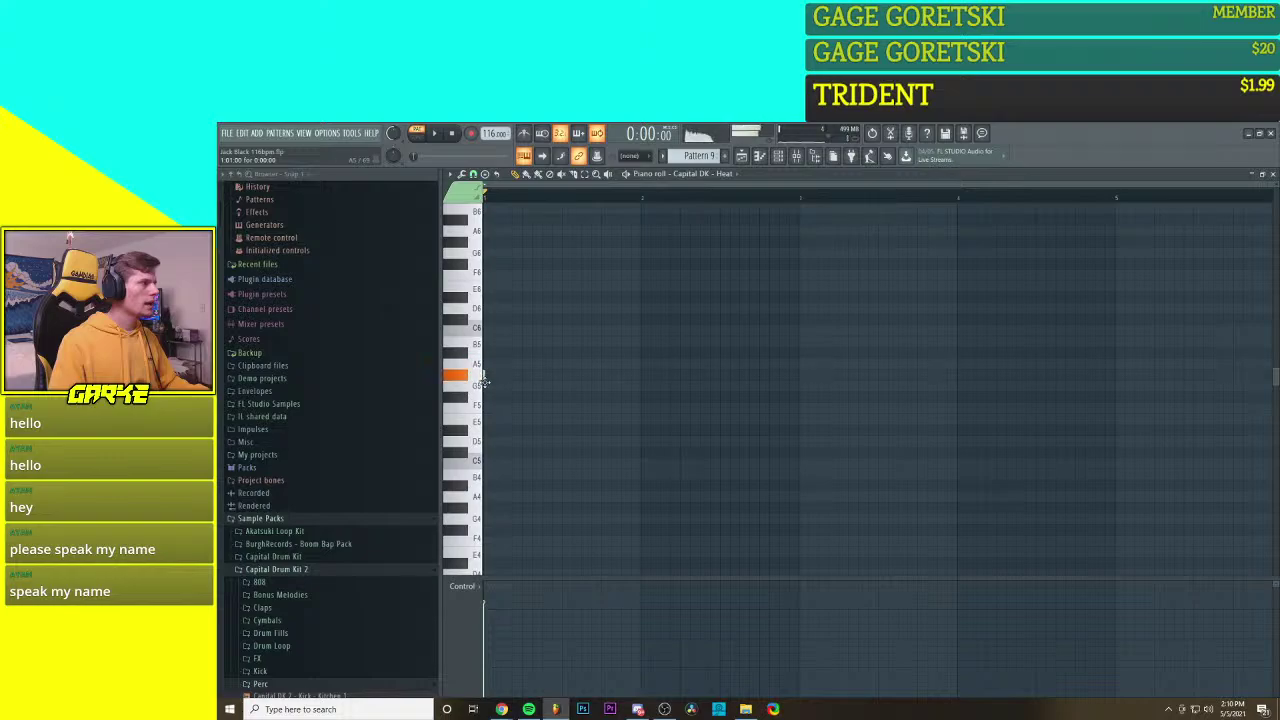
pyautogui.press('space')
pyautogui.press('space')
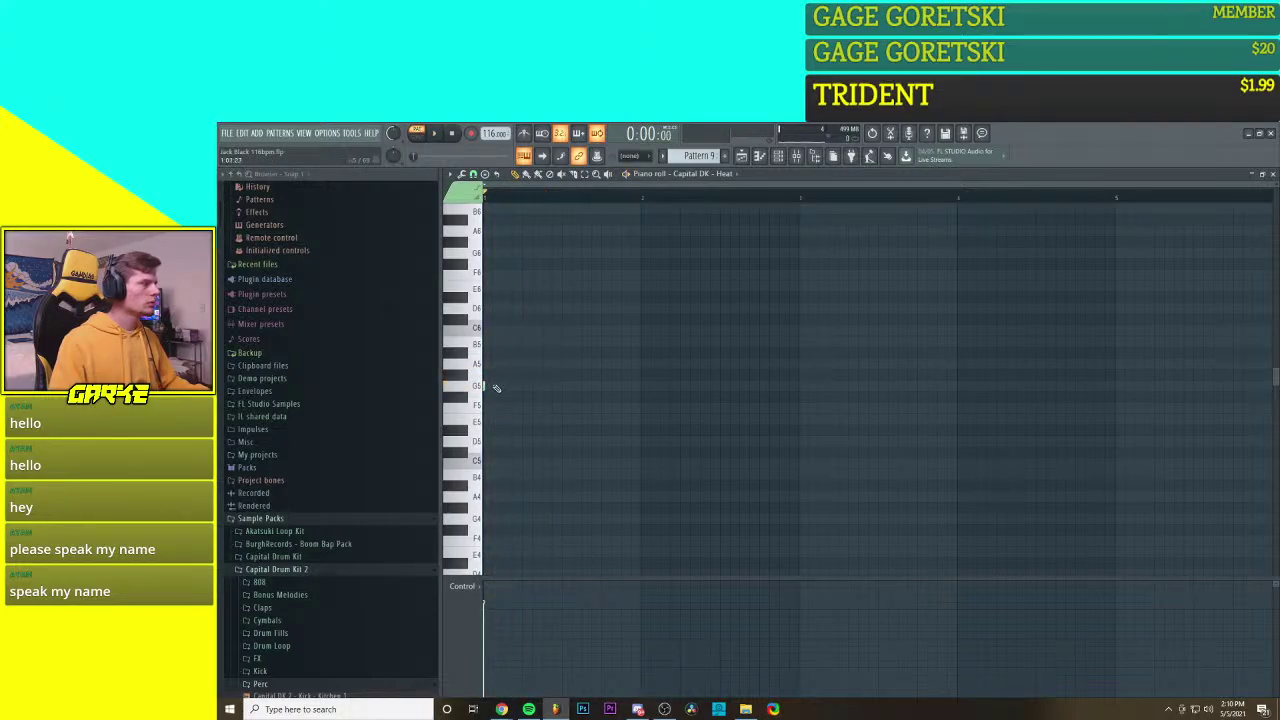
# Step: Add an A5 note on beat 3 of bar 1 and play the pattern
pyautogui.click(561, 364)
pyautogui.press('space')
pyautogui.scroll(-3, 612, 418)
pyautogui.press('space')
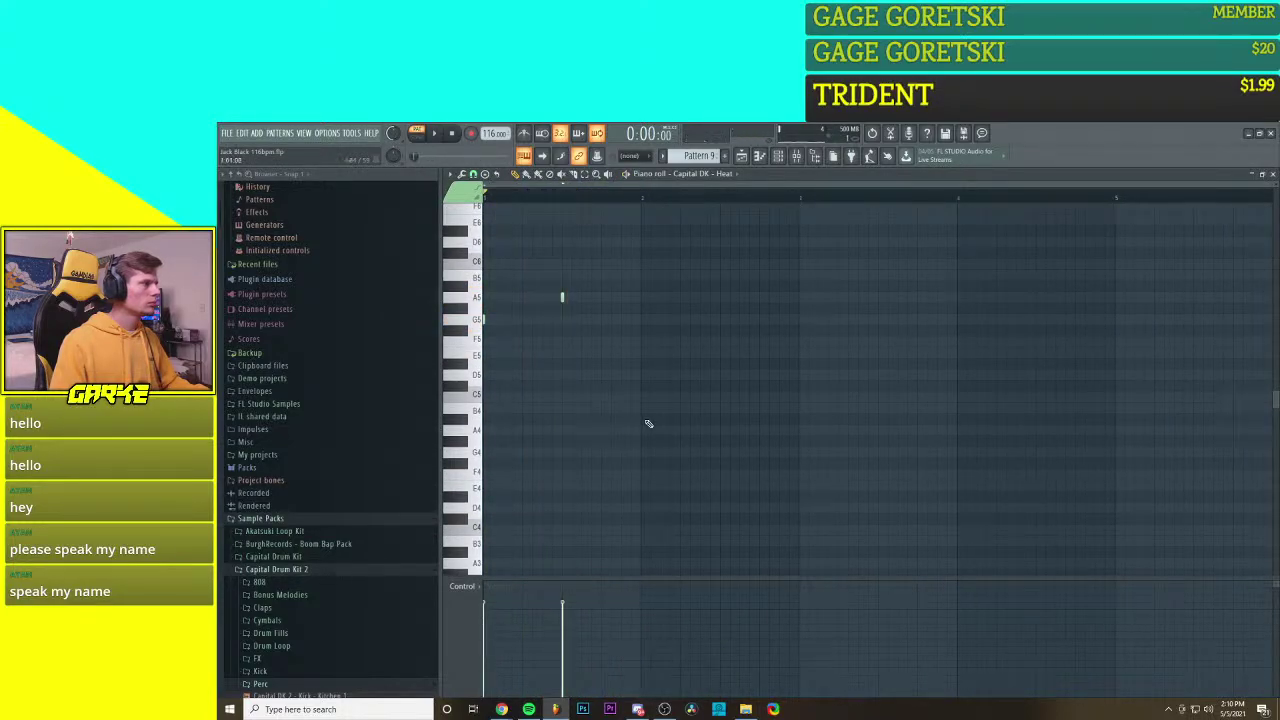
pyautogui.scroll(3, 648, 420)
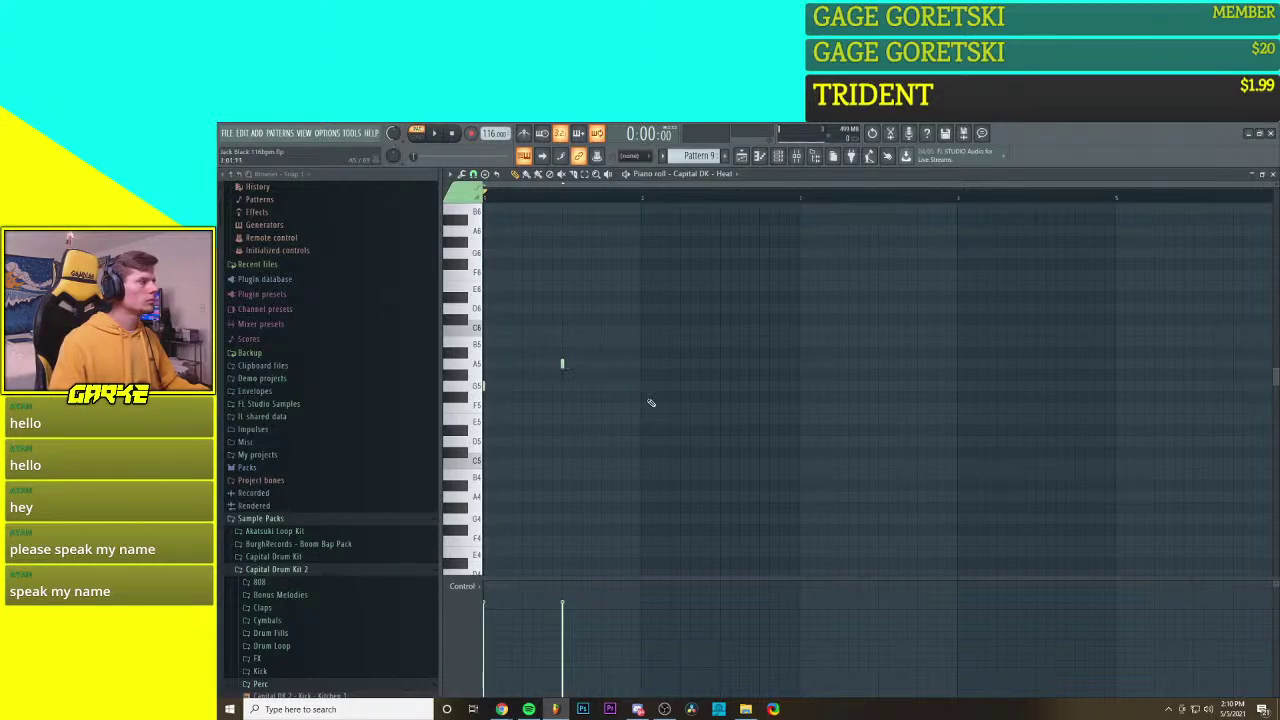
# Step: Make the Capital DK - Heat channel cut itself when retriggered, and return to its piano roll
pyautogui.click(741, 156)
pyautogui.click(778, 156)
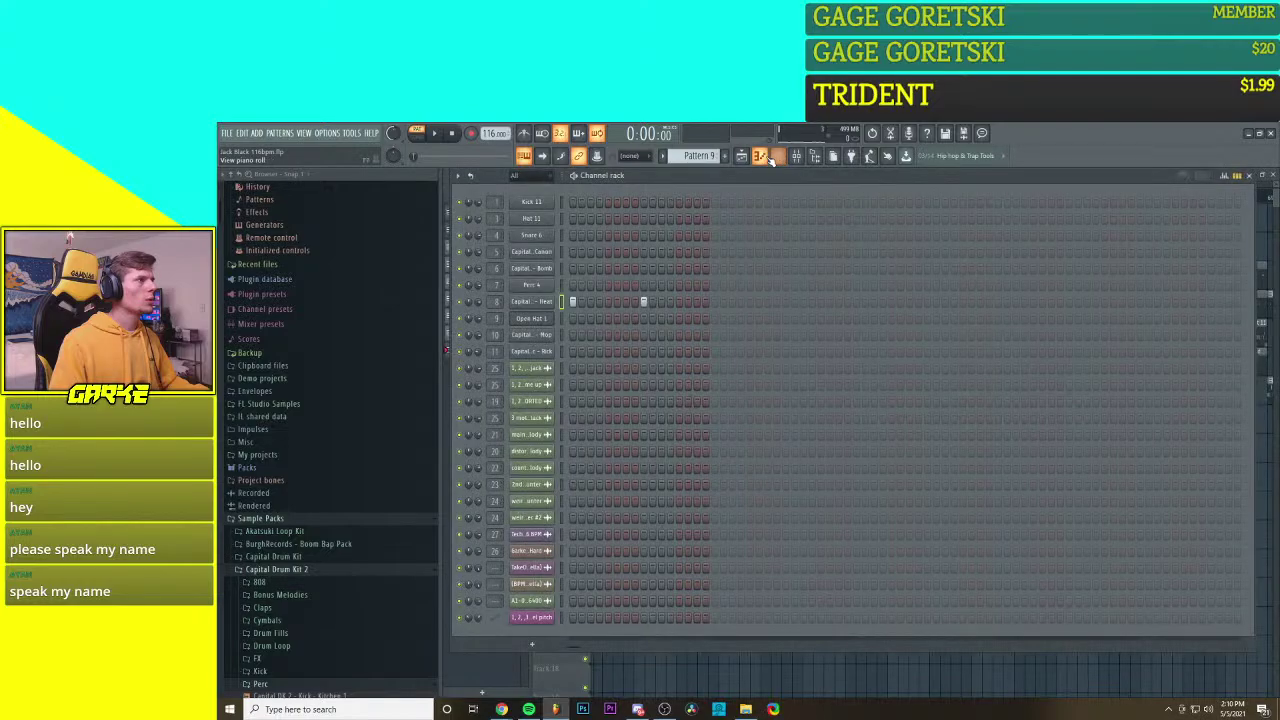
pyautogui.click(760, 156)
pyautogui.click(778, 156)
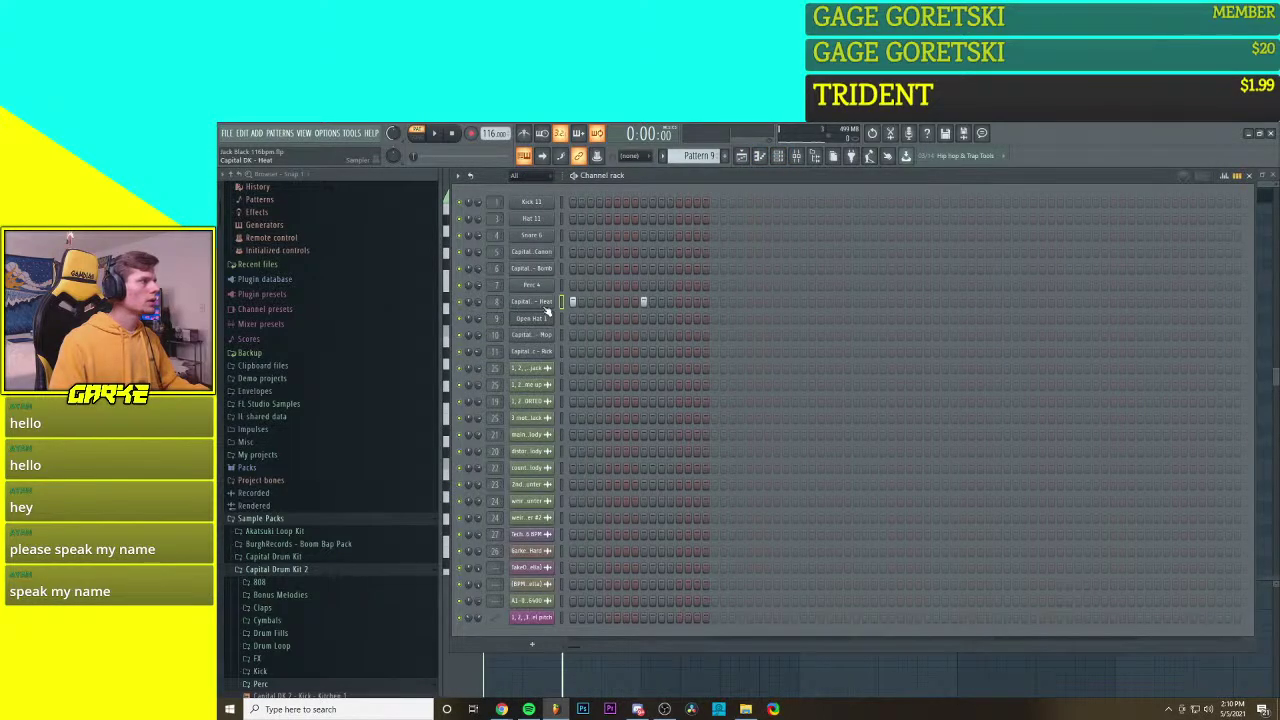
pyautogui.click(544, 303)
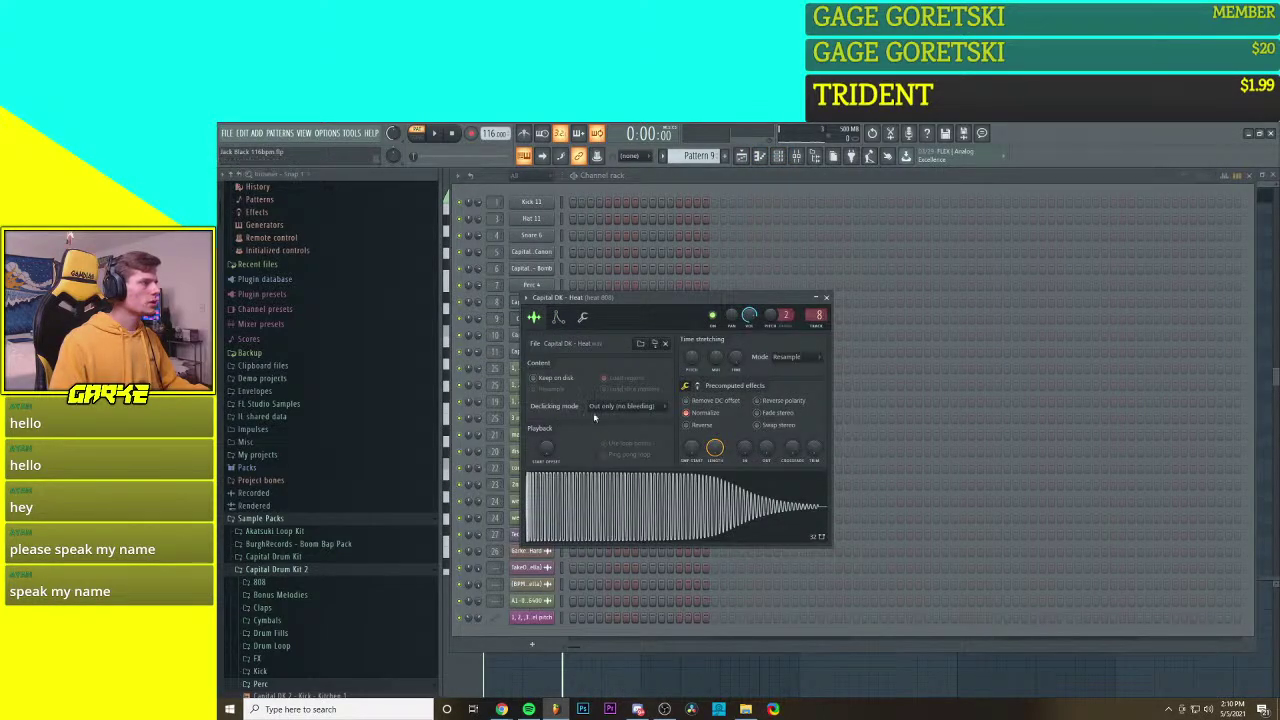
pyautogui.click(562, 319)
pyautogui.click(583, 318)
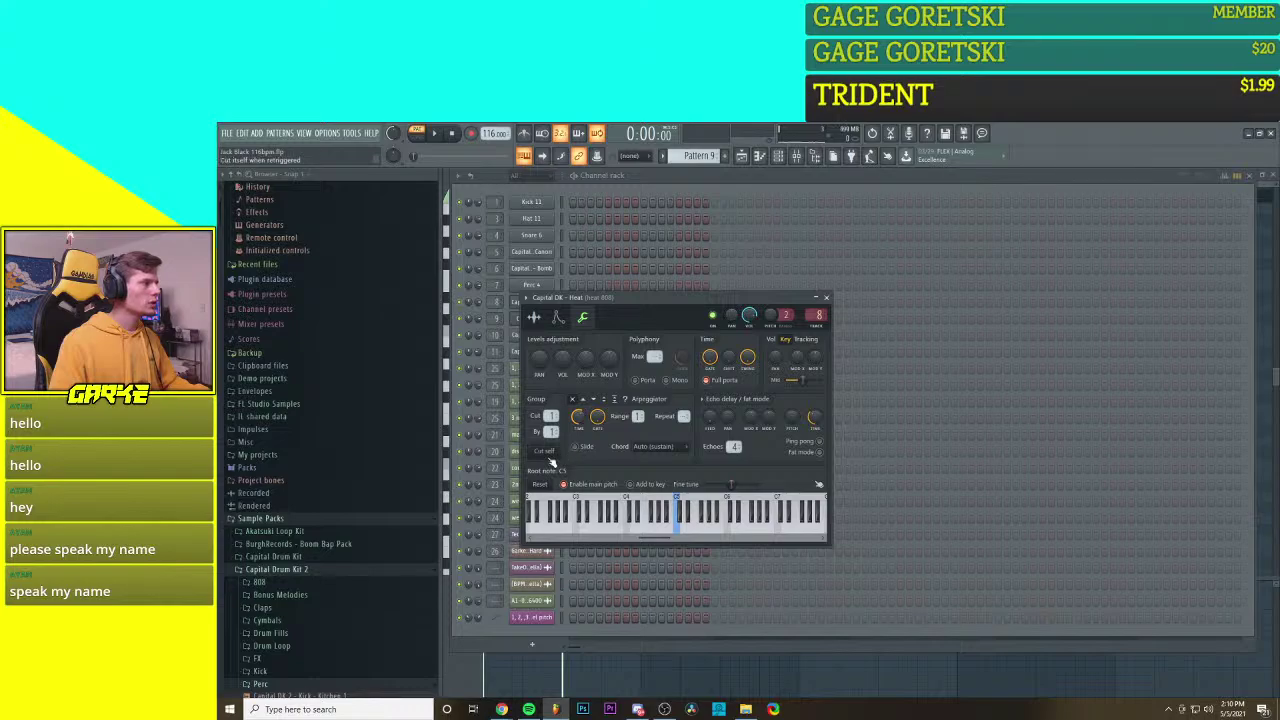
pyautogui.click(826, 298)
pyautogui.click(741, 155)
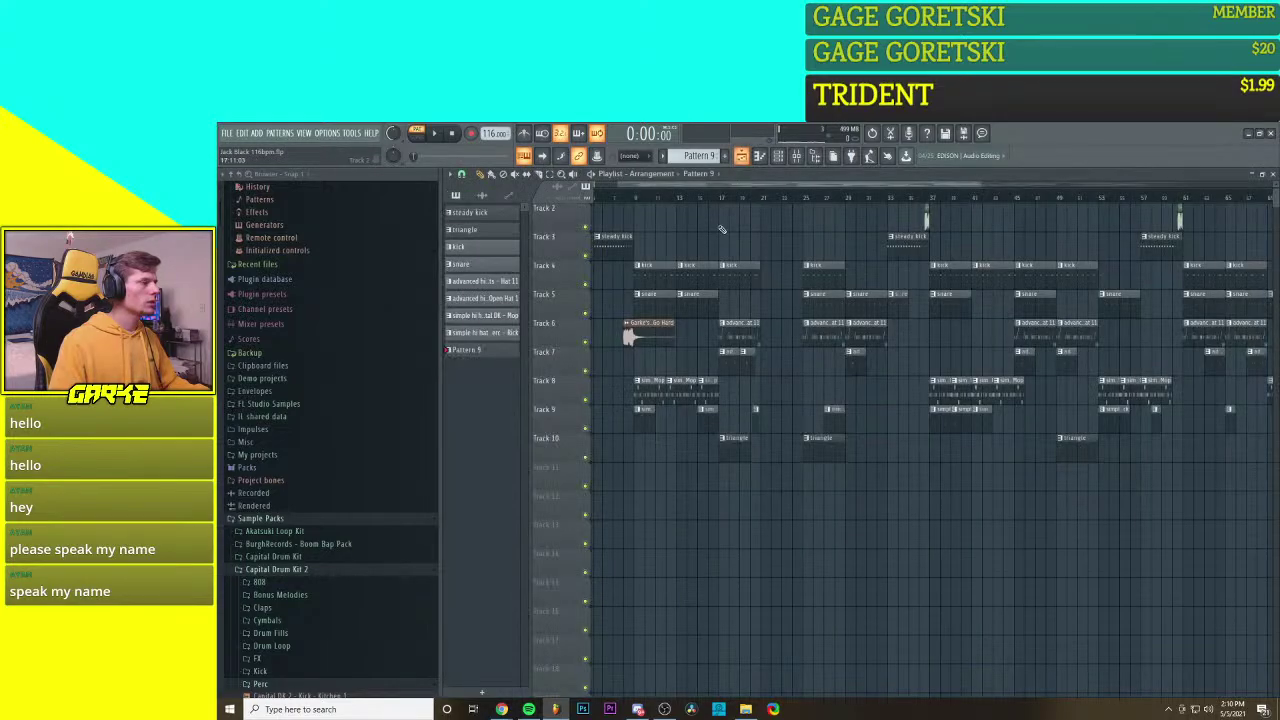
pyautogui.click(760, 156)
# Step: Audition the pattern and lower the note on beat 3 of bar 1 to G#5
pyautogui.press('space')
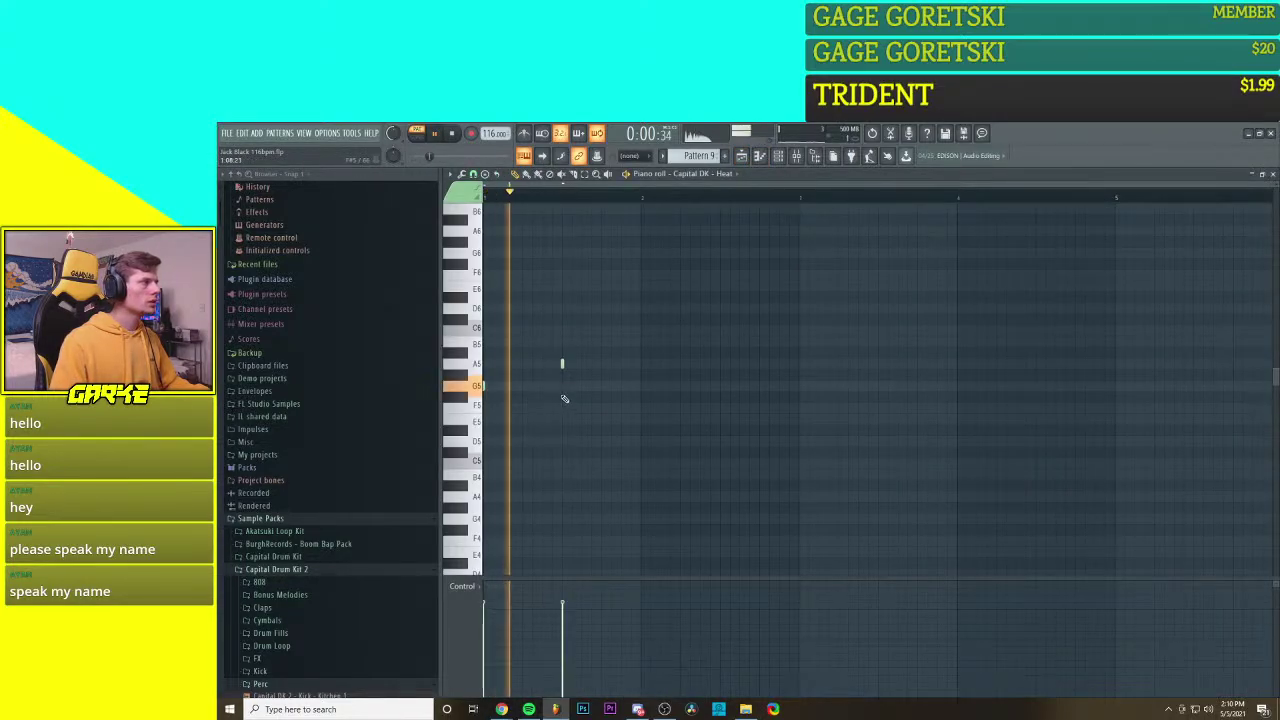
pyautogui.press('space')
pyautogui.moveTo(563, 364); pyautogui.dragTo(563, 375)
pyautogui.press('space')
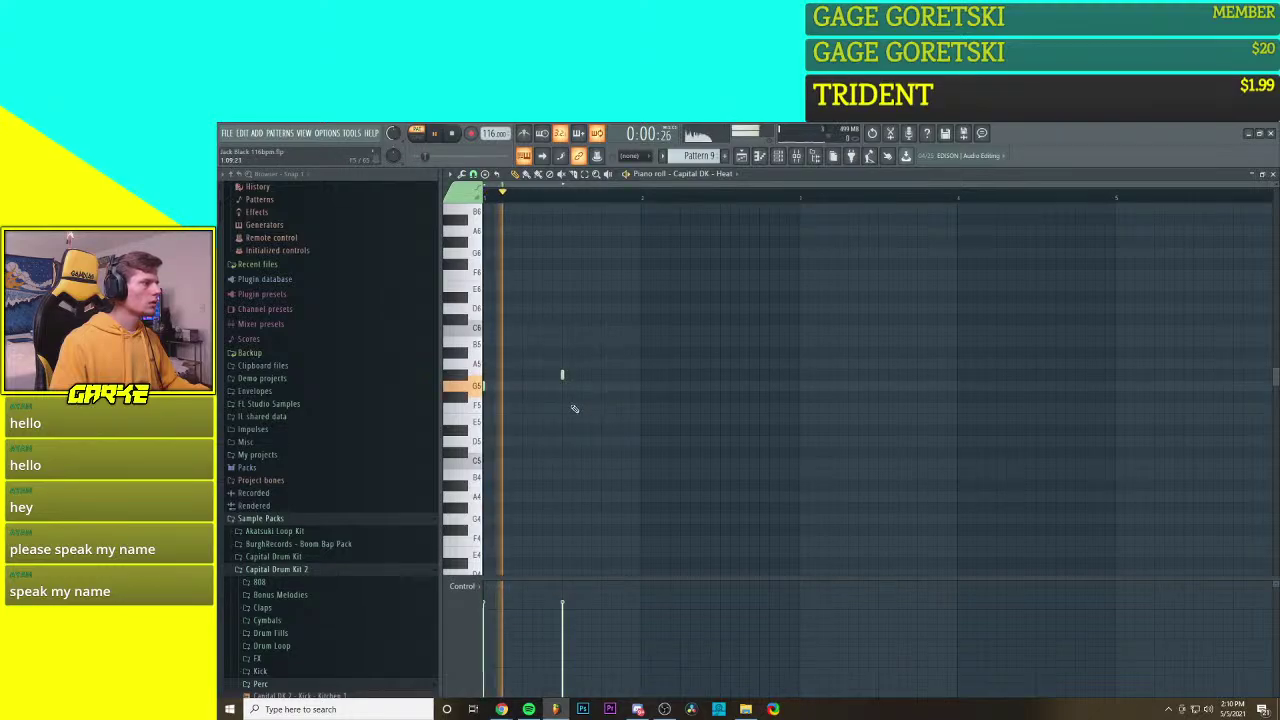
pyautogui.press('space')
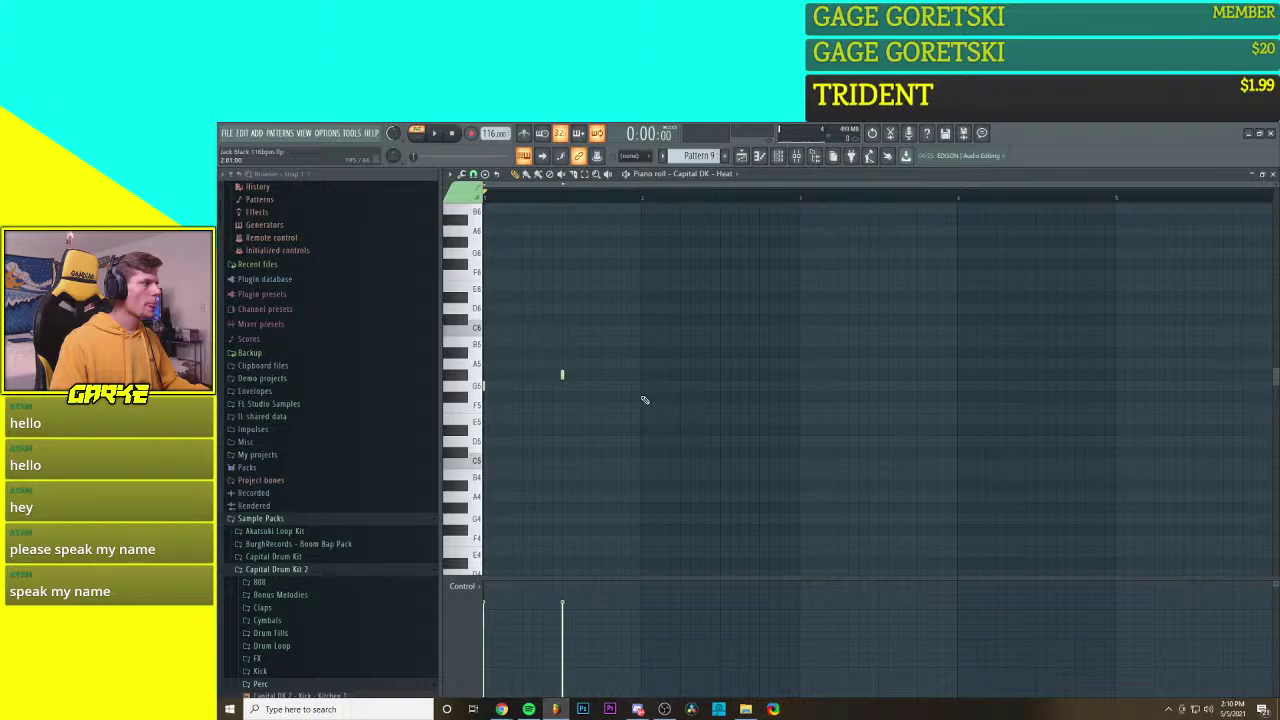
# Step: Try two G5 notes at the start of bar 2, auditioning different spacings, and delete both
pyautogui.click(641, 386)
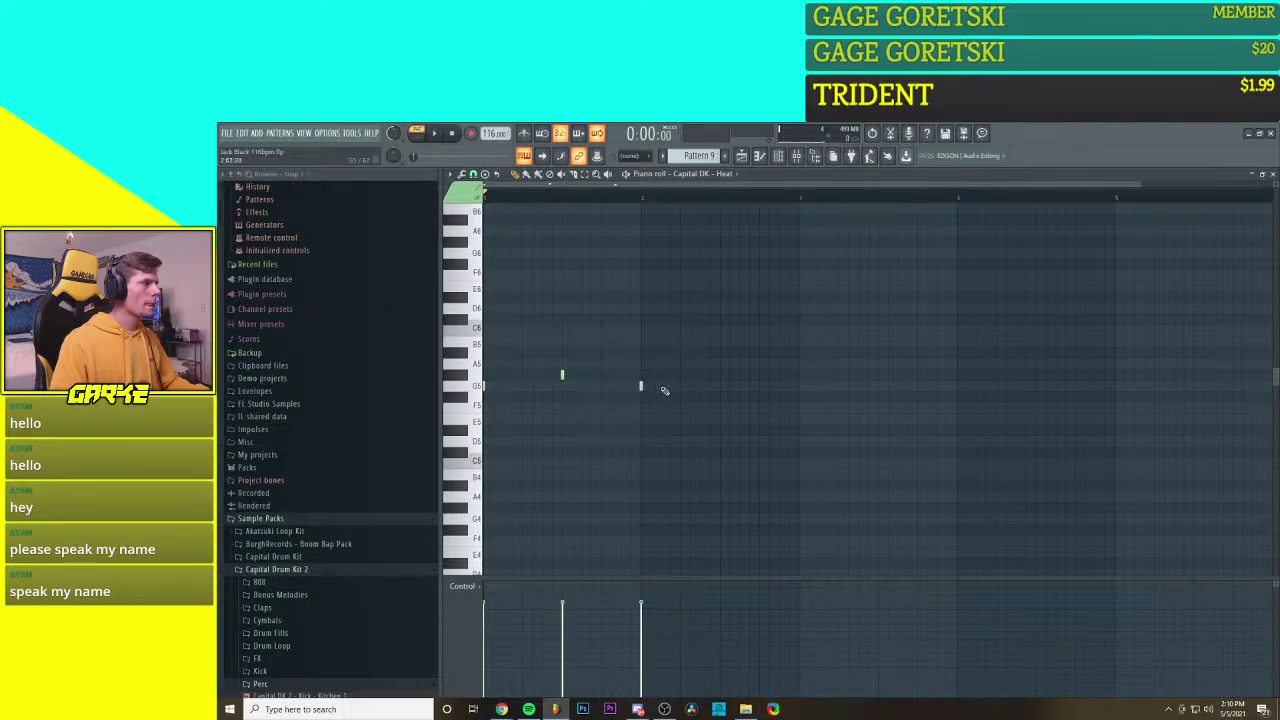
pyautogui.click(680, 386)
pyautogui.press('space')
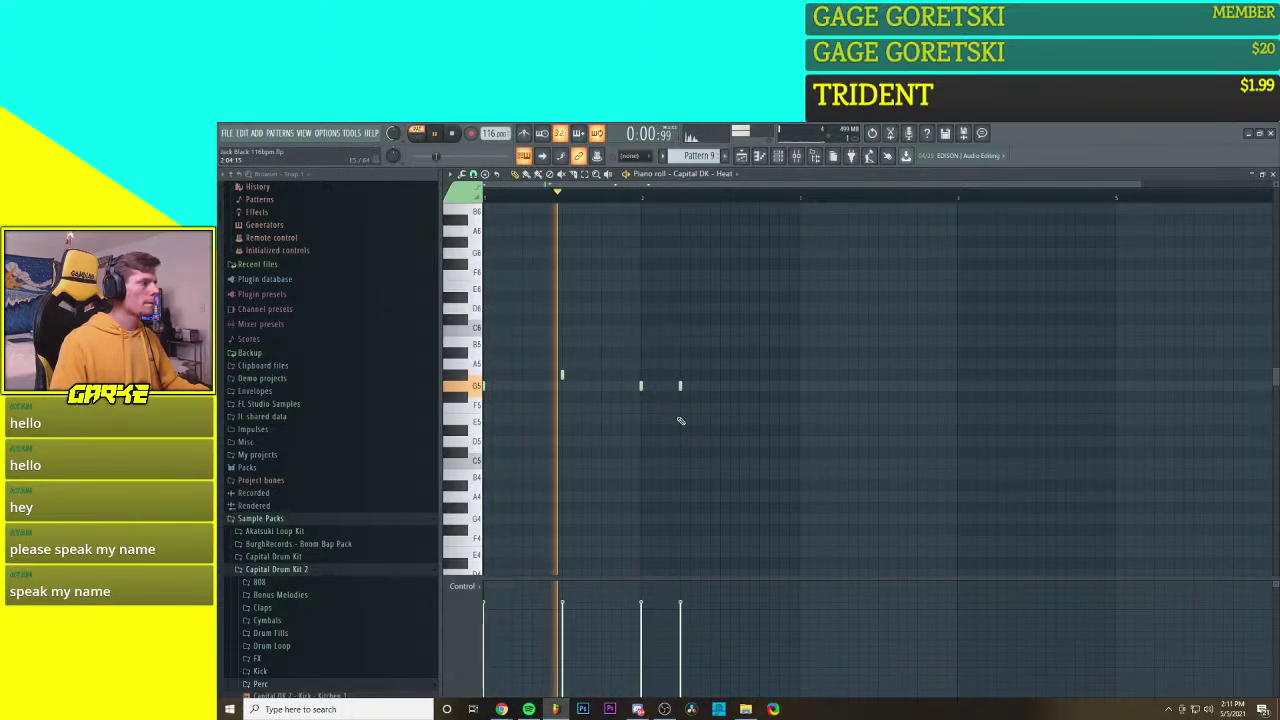
pyautogui.press('space')
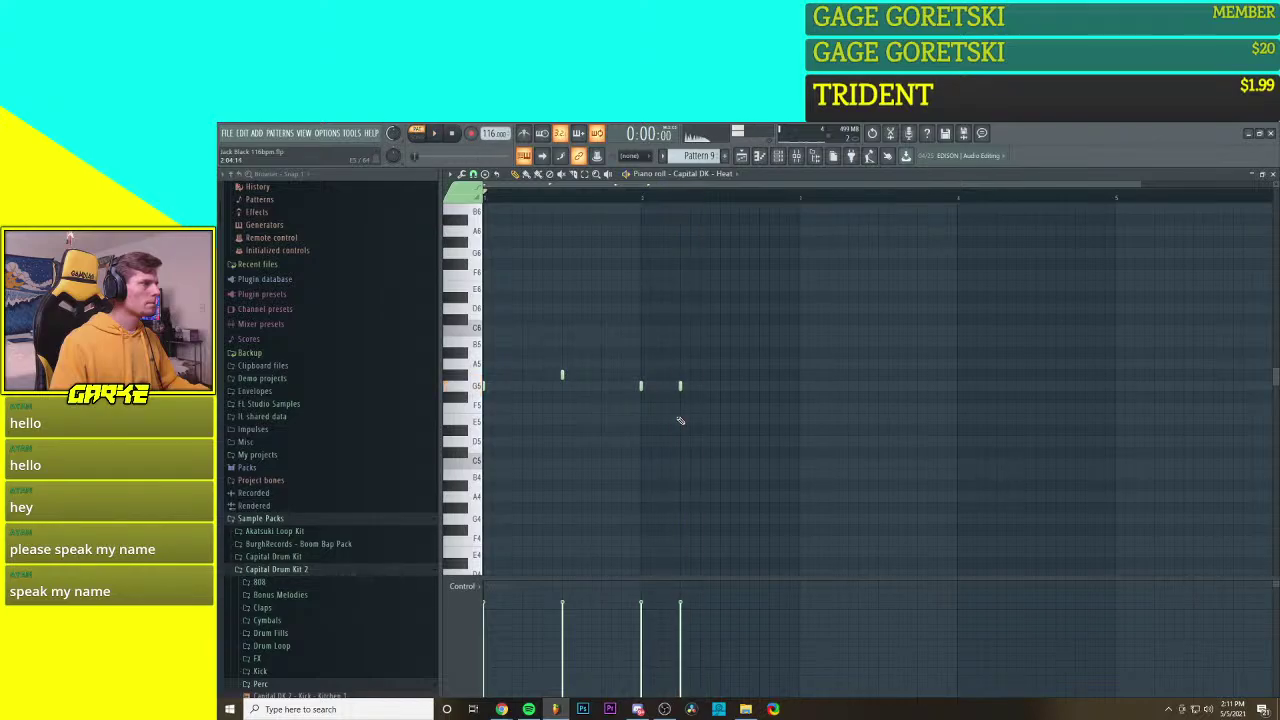
pyautogui.rightClick(680, 387)
pyautogui.click(661, 386)
pyautogui.press('space')
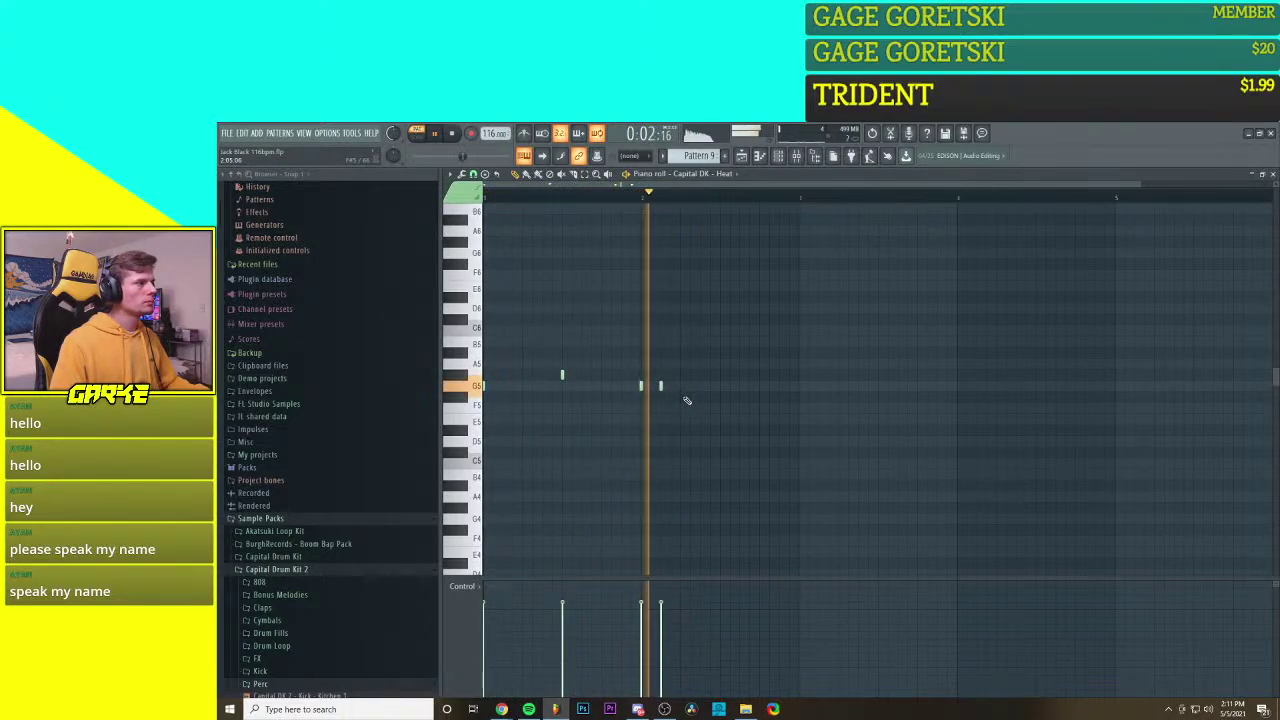
pyautogui.press('space')
pyautogui.scroll(-1, 690, 396)
pyautogui.rightClick(631, 386)
pyautogui.rightClick(615, 386)
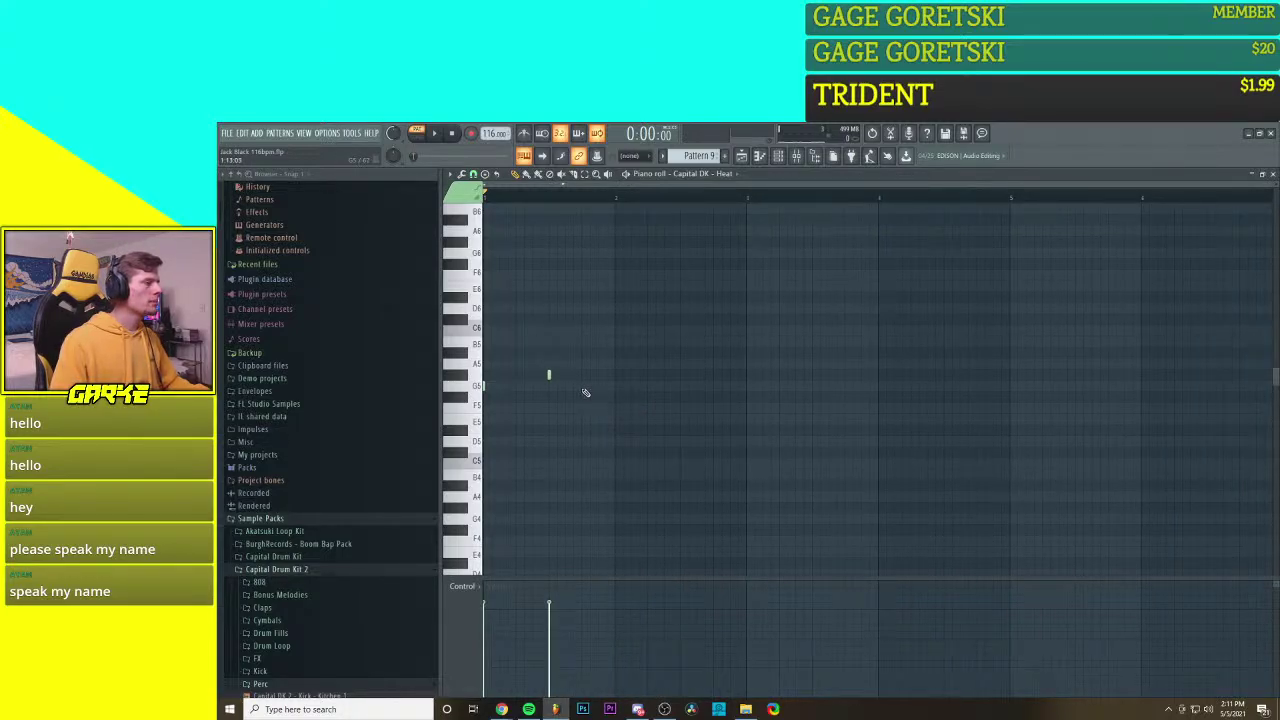
# Step: Add a G5 note on beat 4 of bar 1, and repeat the G#5 and G5 pair on beats 3 and 4 of bar 2
pyautogui.click(581, 386)
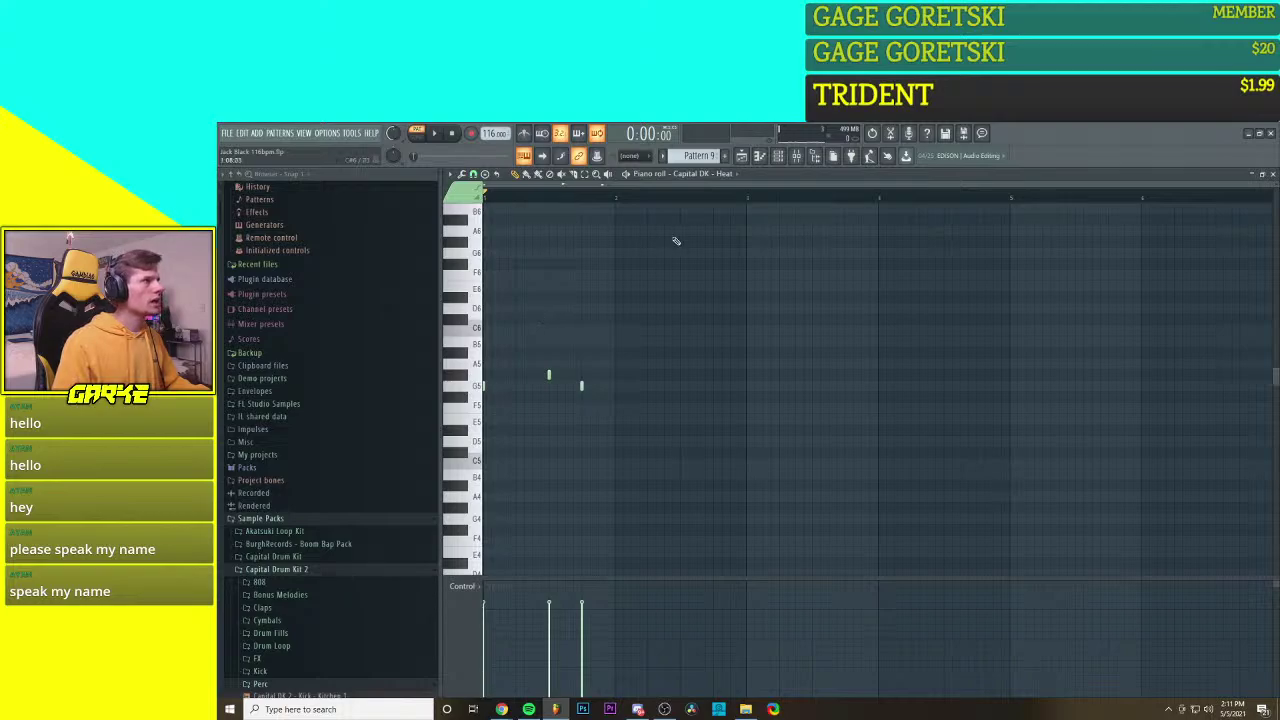
pyautogui.scroll(-1, 622, 350)
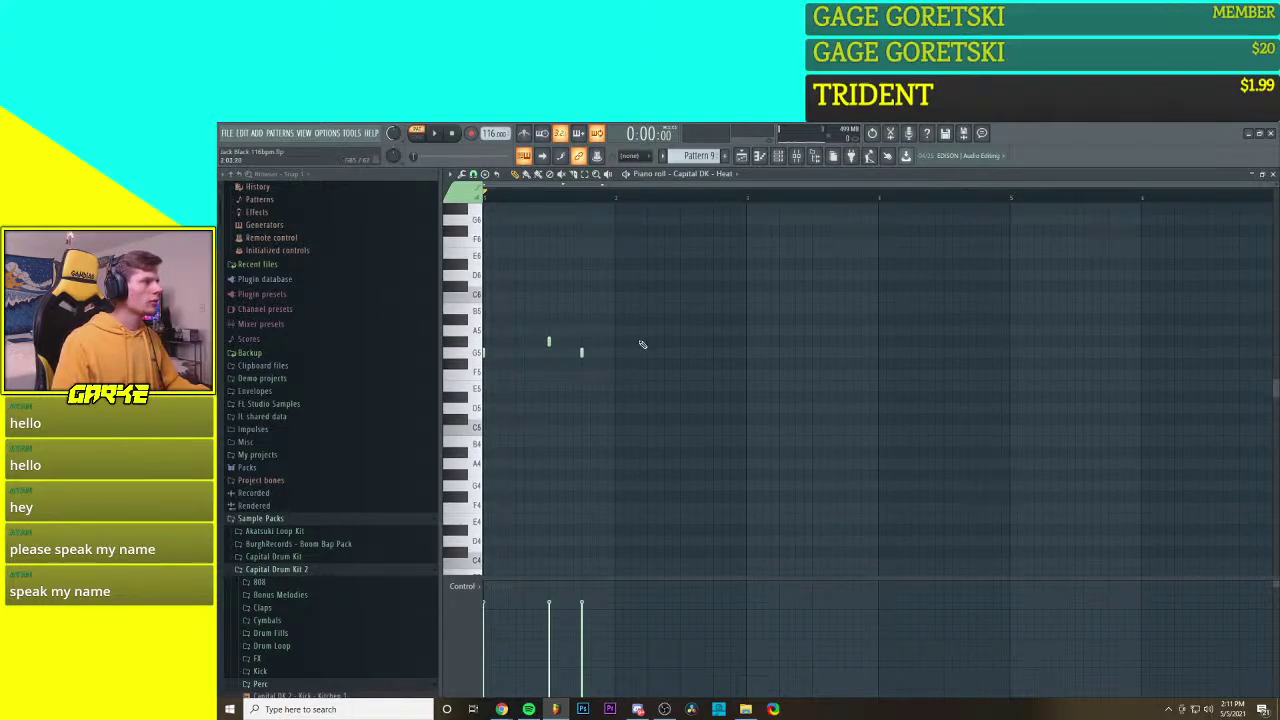
pyautogui.click(681, 342)
pyautogui.press('space')
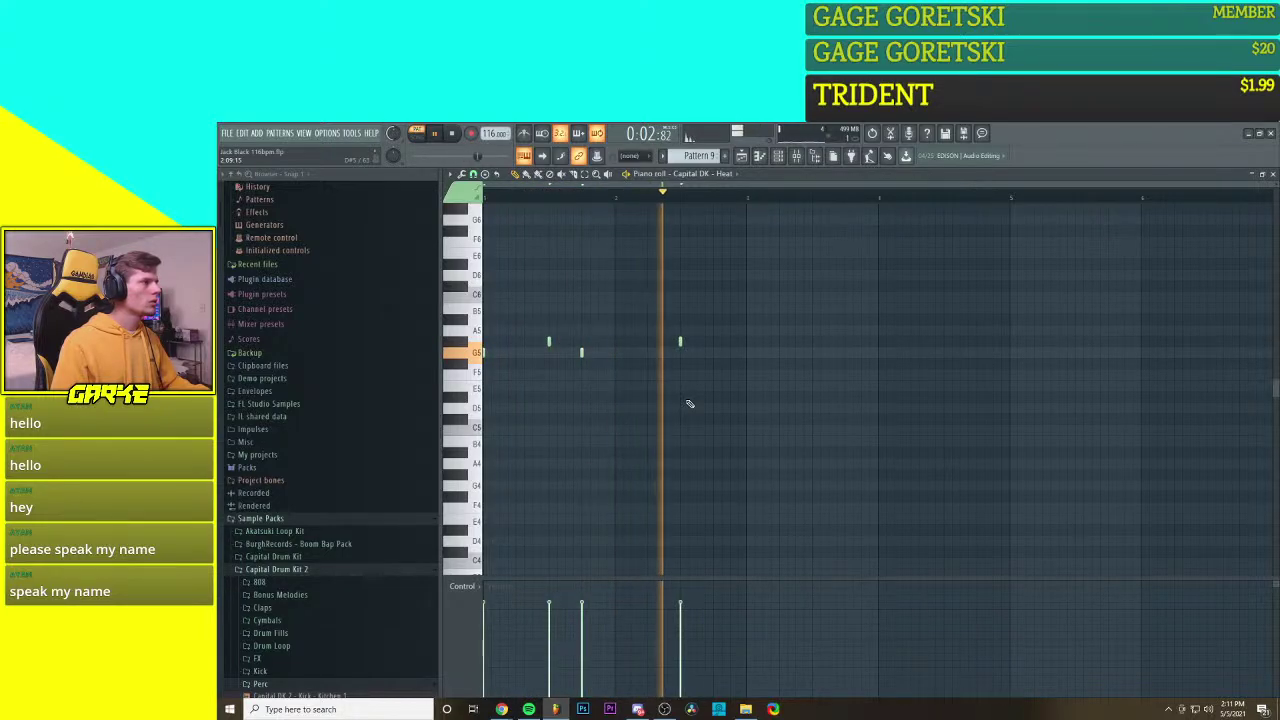
pyautogui.press('space')
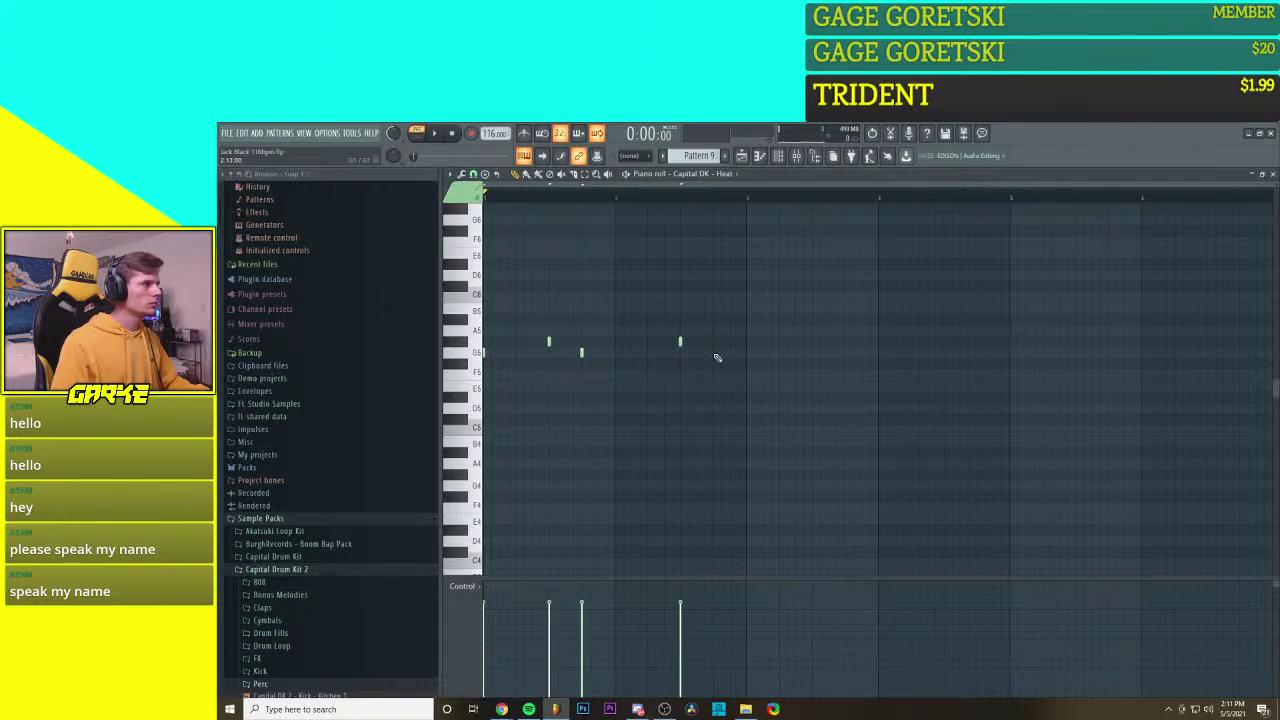
pyautogui.click(713, 352)
# Step: Try several pitches at the start of bar 3, settle on A#5, and add a G5 note on beat 3 of that bar
pyautogui.click(747, 365)
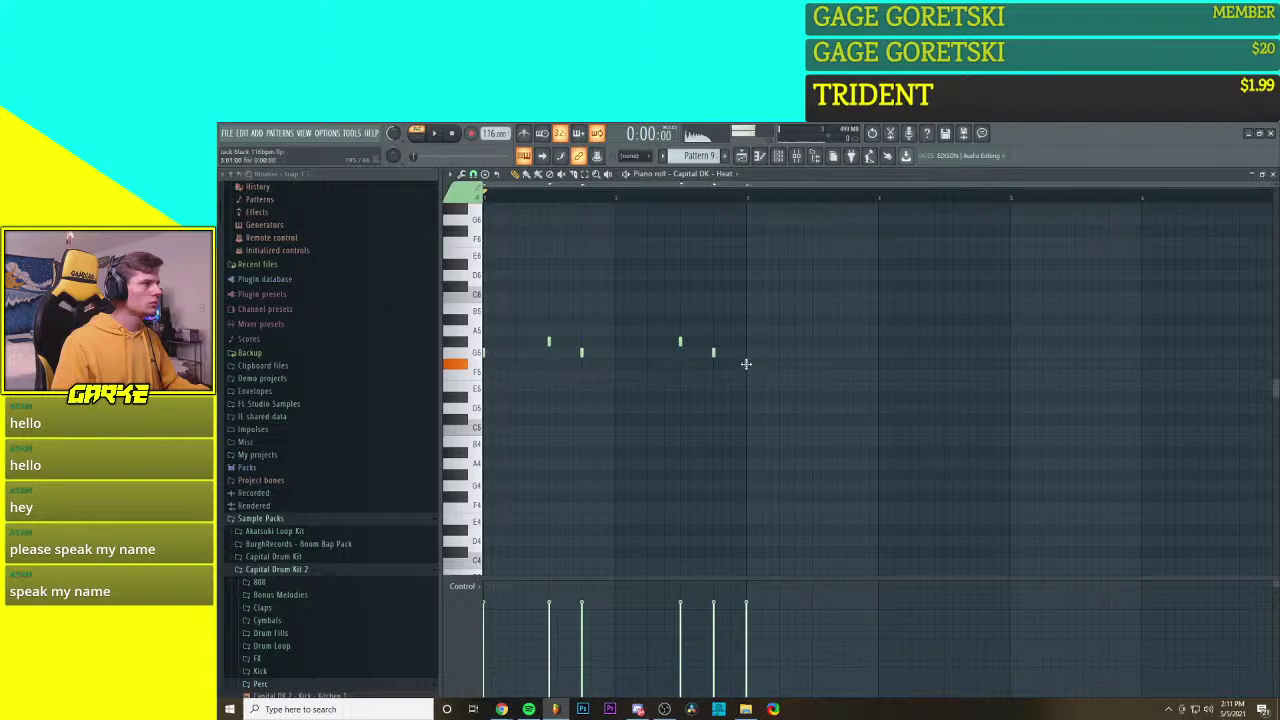
pyautogui.rightClick(747, 366)
pyautogui.click(751, 310)
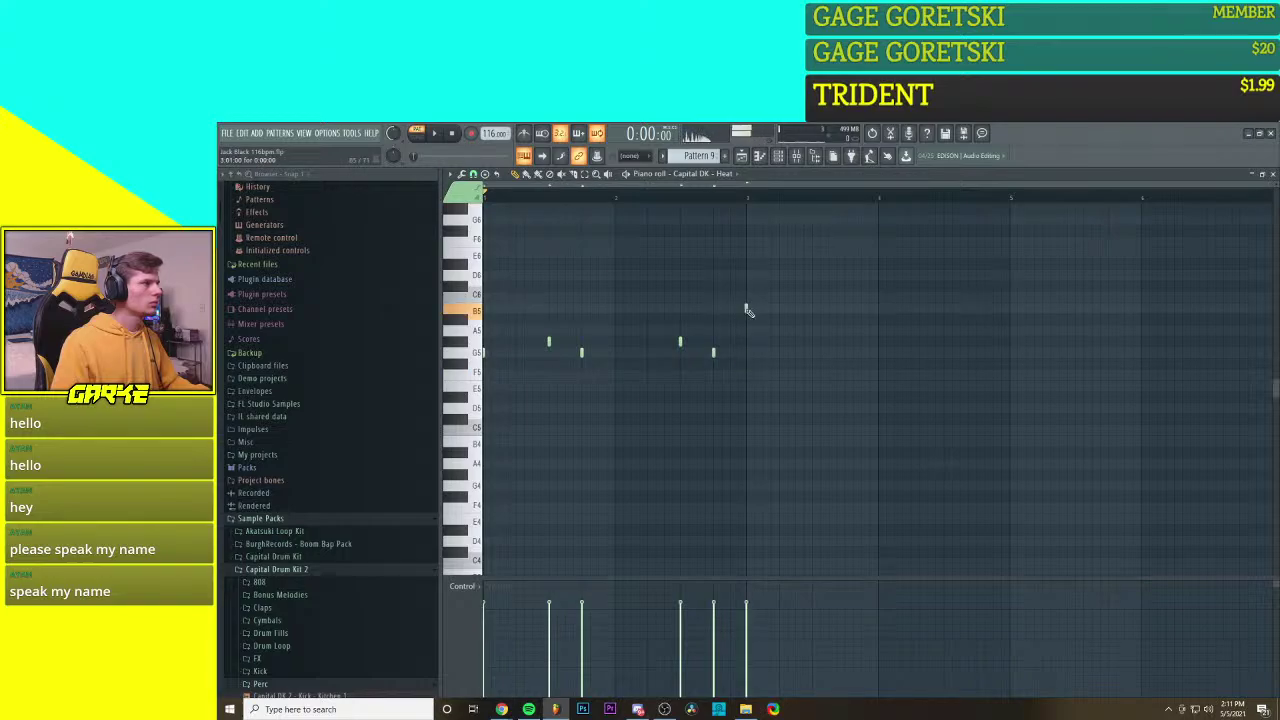
pyautogui.rightClick(750, 311)
pyautogui.click(746, 317)
pyautogui.rightClick(747, 318)
pyautogui.click(751, 317)
pyautogui.press('space')
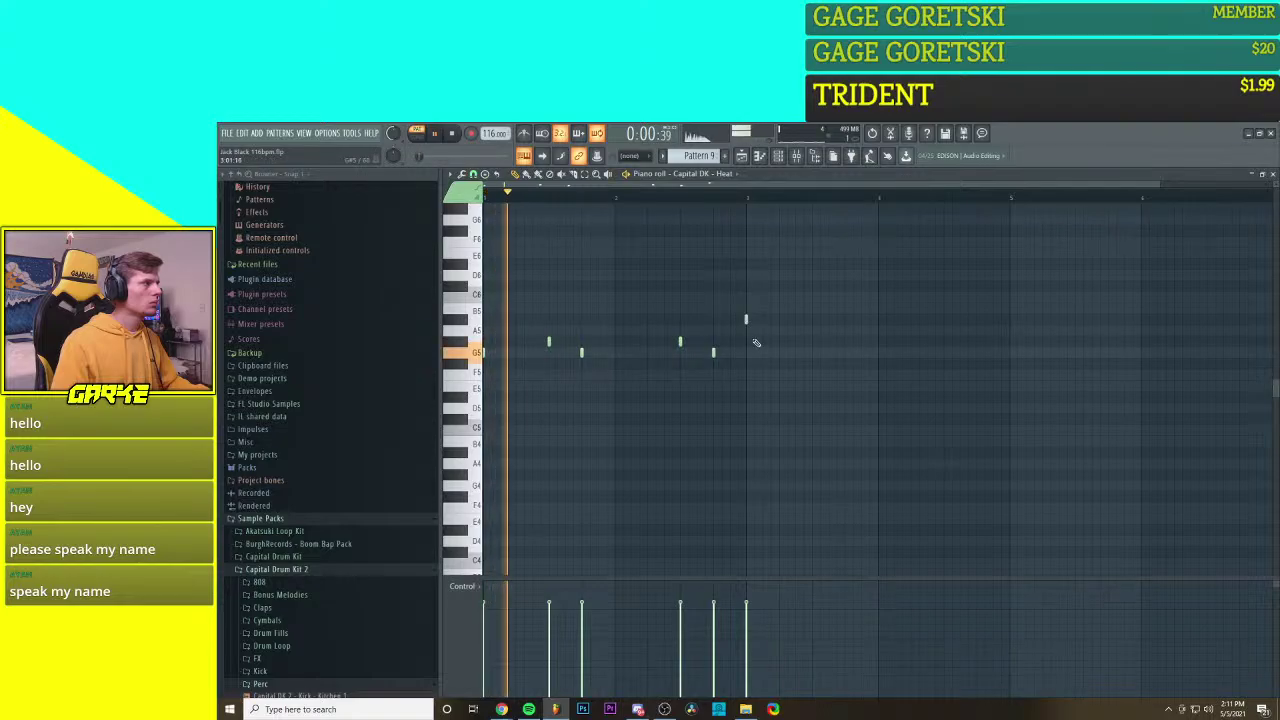
pyautogui.click(812, 353)
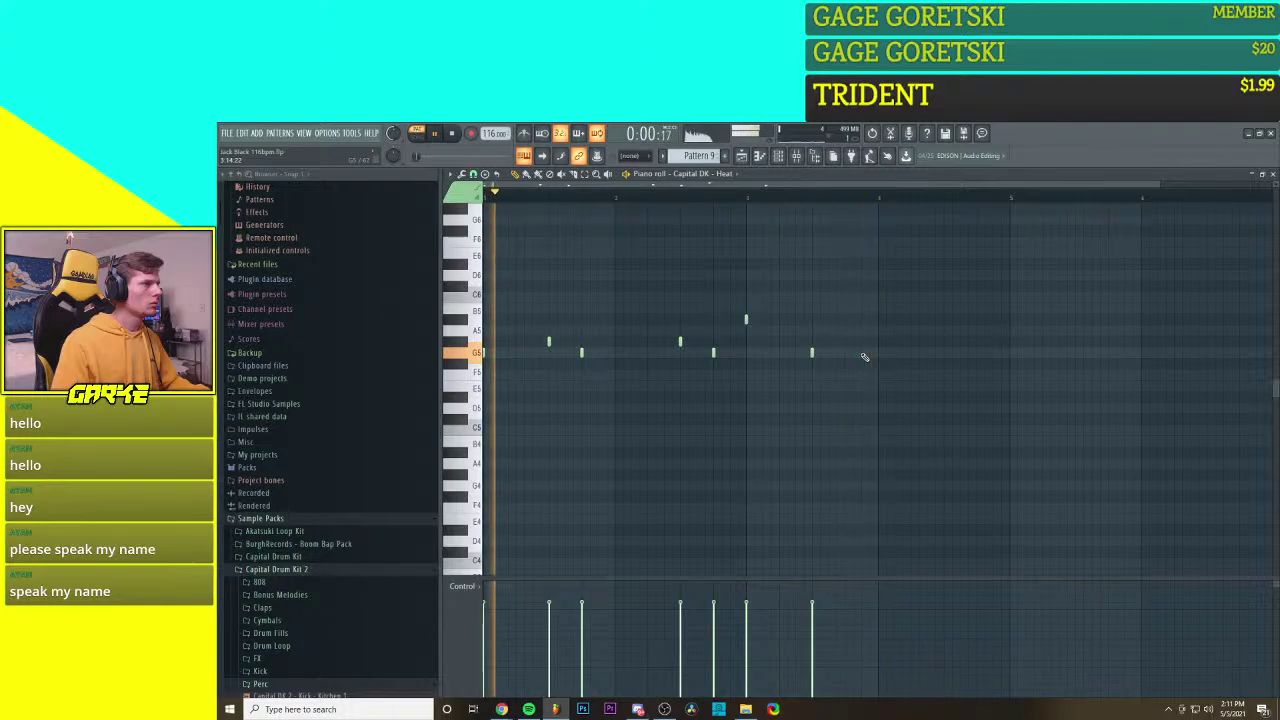
# Step: Replace the G5 note in bar 3 with a G#5, trying it on beat 4 and moving it to beat 3 while auditioning
pyautogui.press('space')
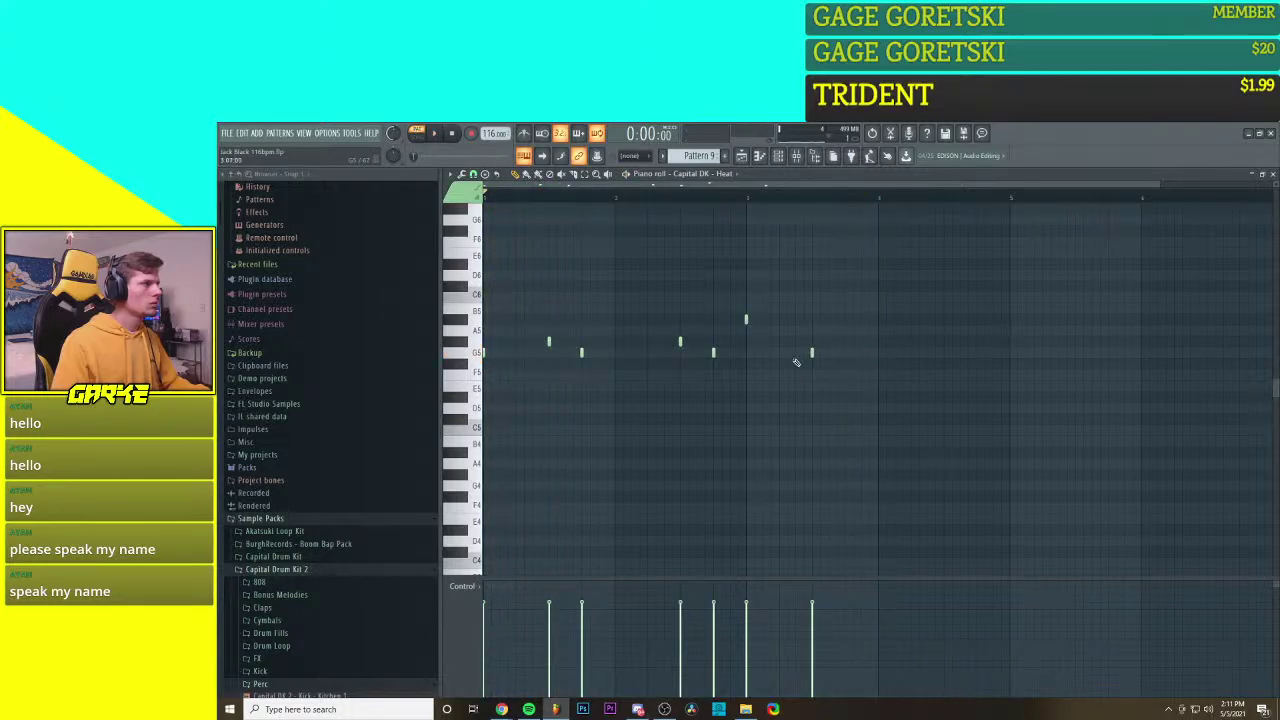
pyautogui.rightClick(817, 356)
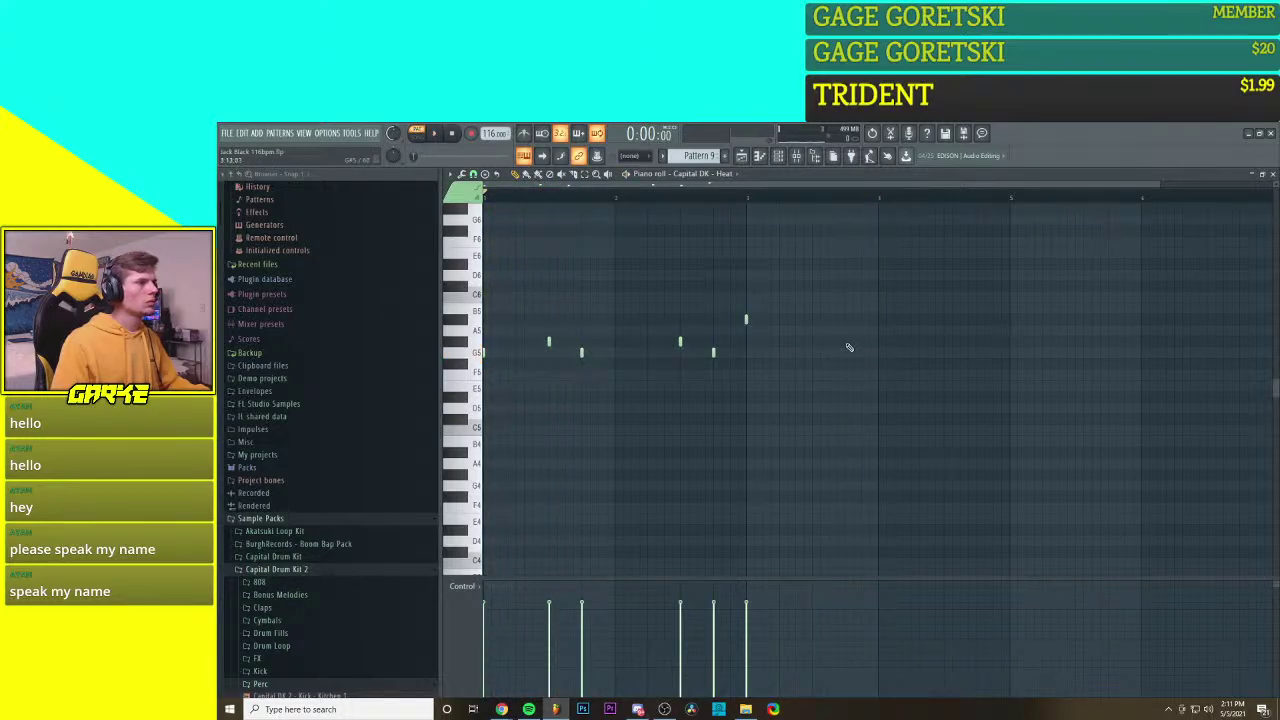
pyautogui.click(845, 342)
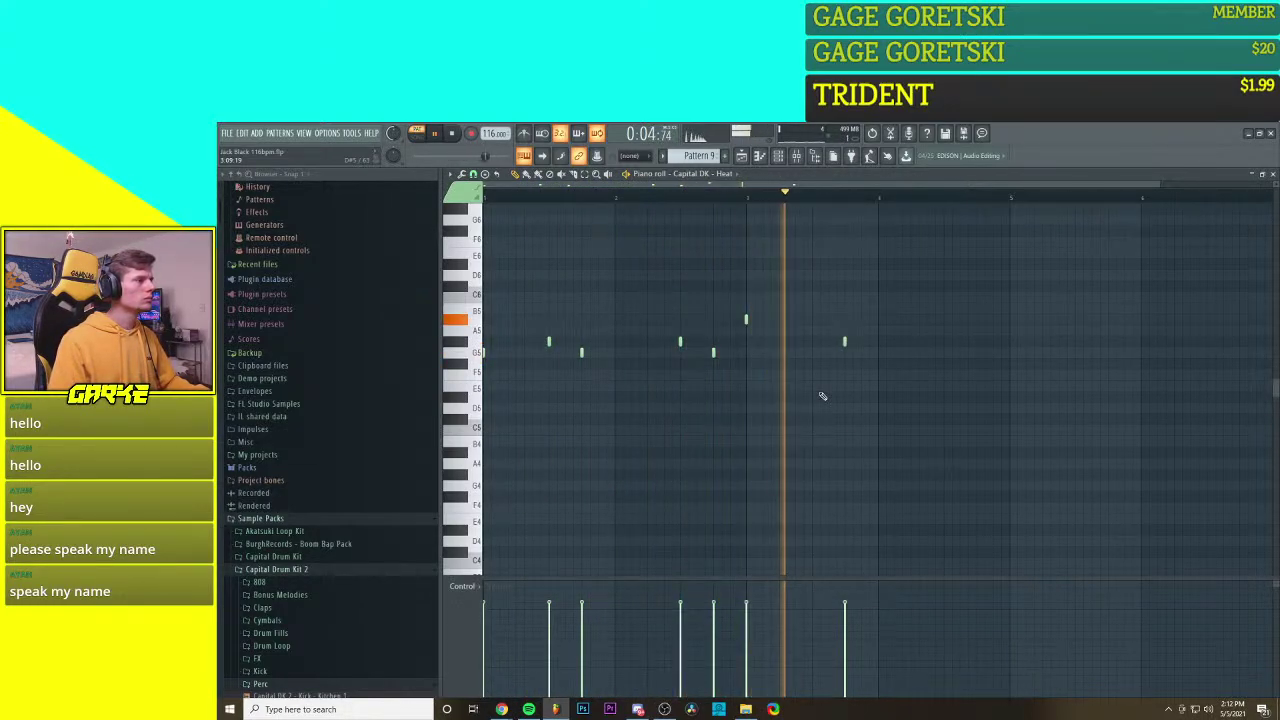
pyautogui.press('space')
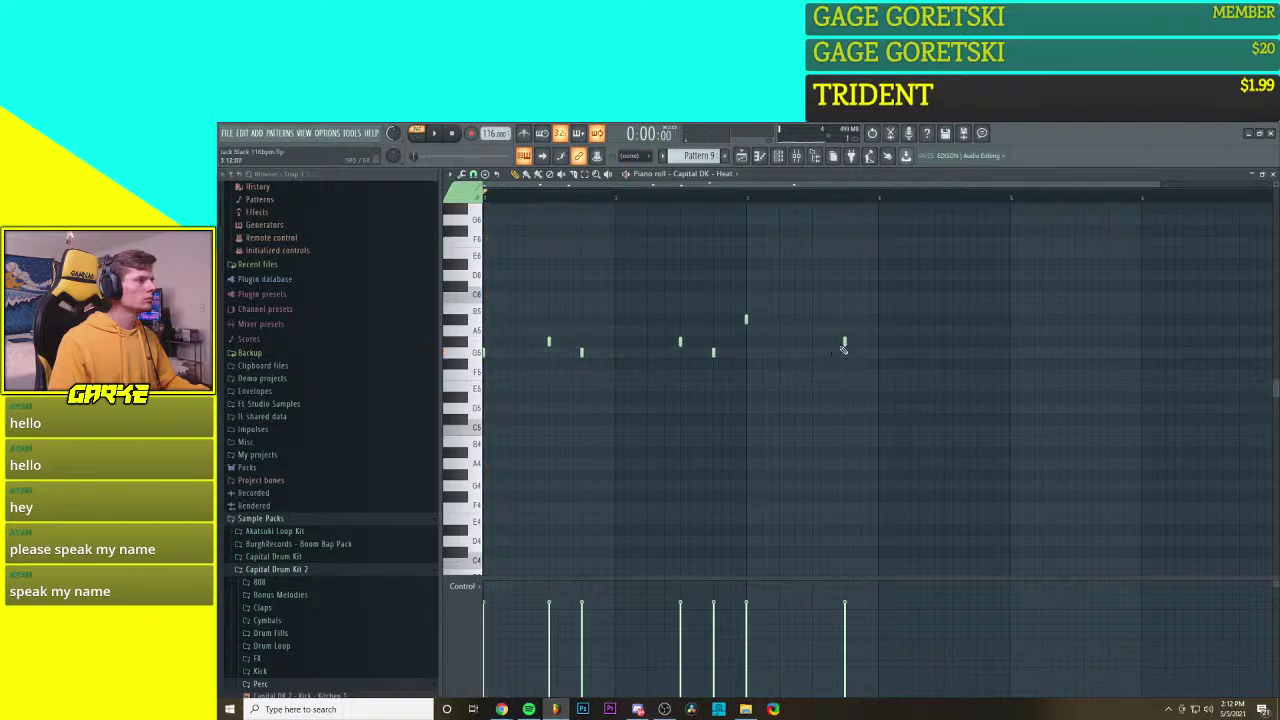
pyautogui.moveTo(844, 343); pyautogui.dragTo(813, 343)
pyautogui.press('space')
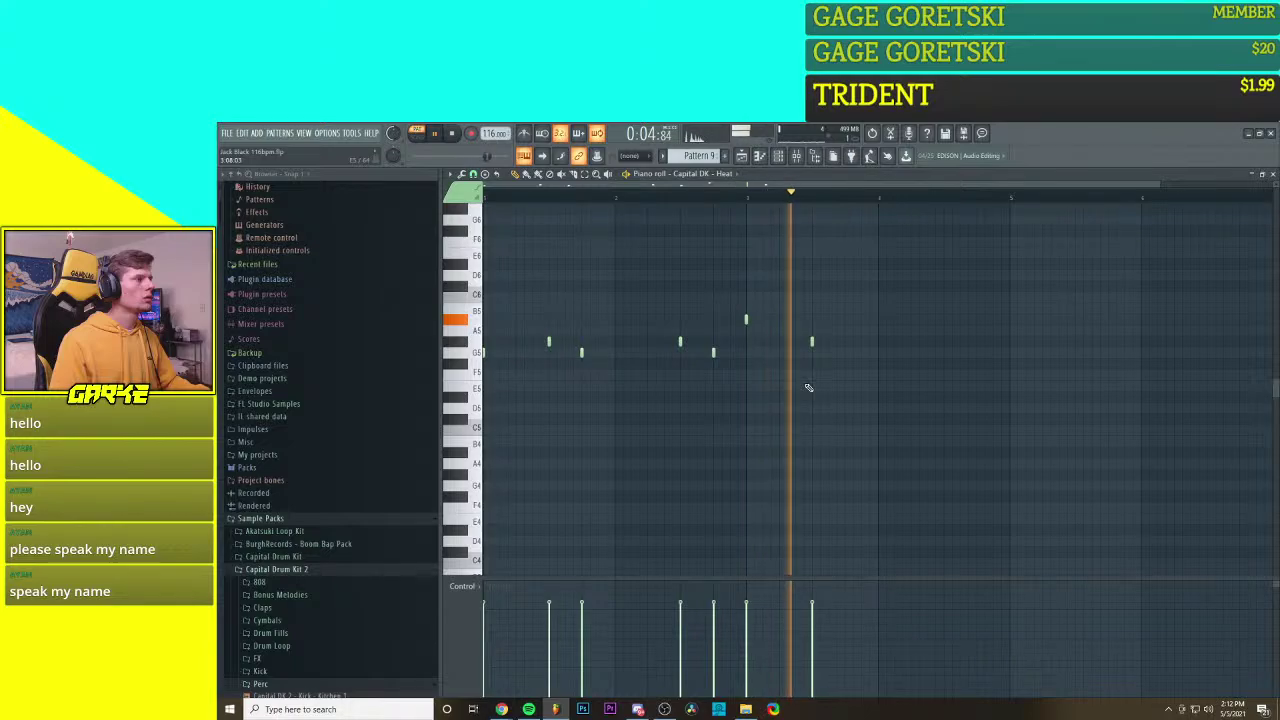
pyautogui.press('space')
# Step: Place Pattern 9 clips on Track 11 at bars 9 and 17 and play the arrangement from shortly before bar 9
pyautogui.click(742, 157)
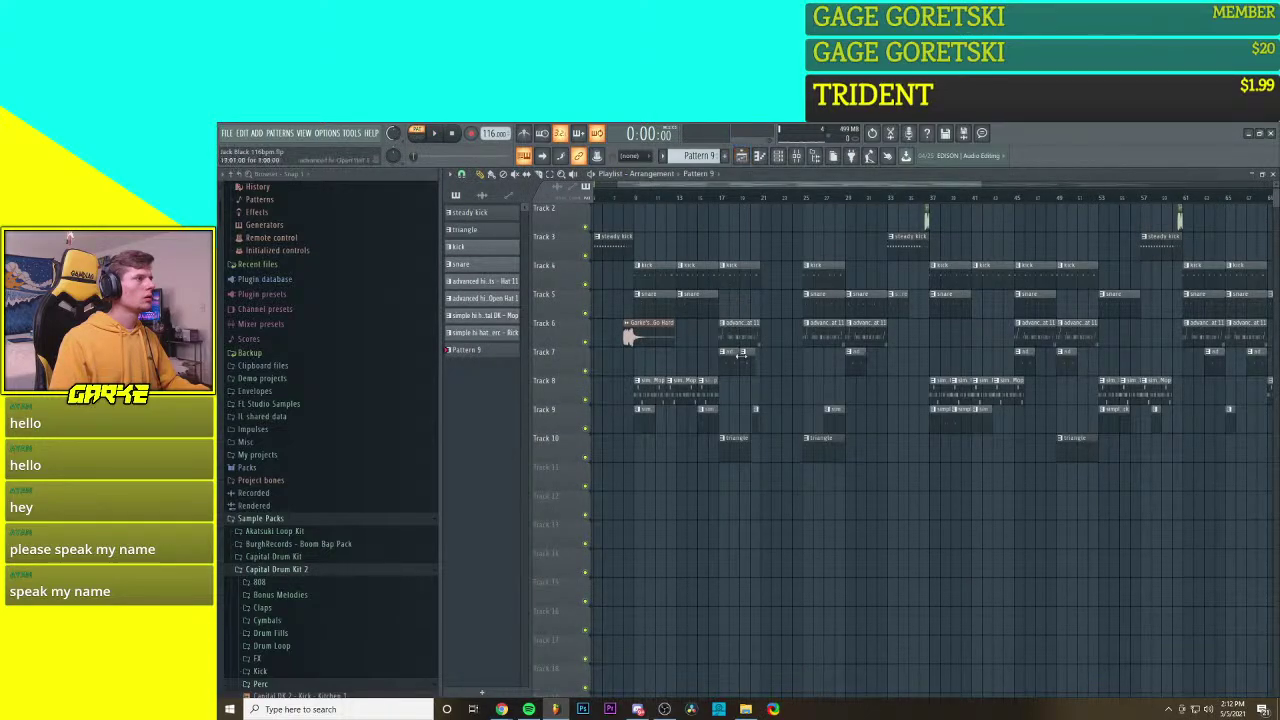
pyautogui.scroll(-3, 755, 387)
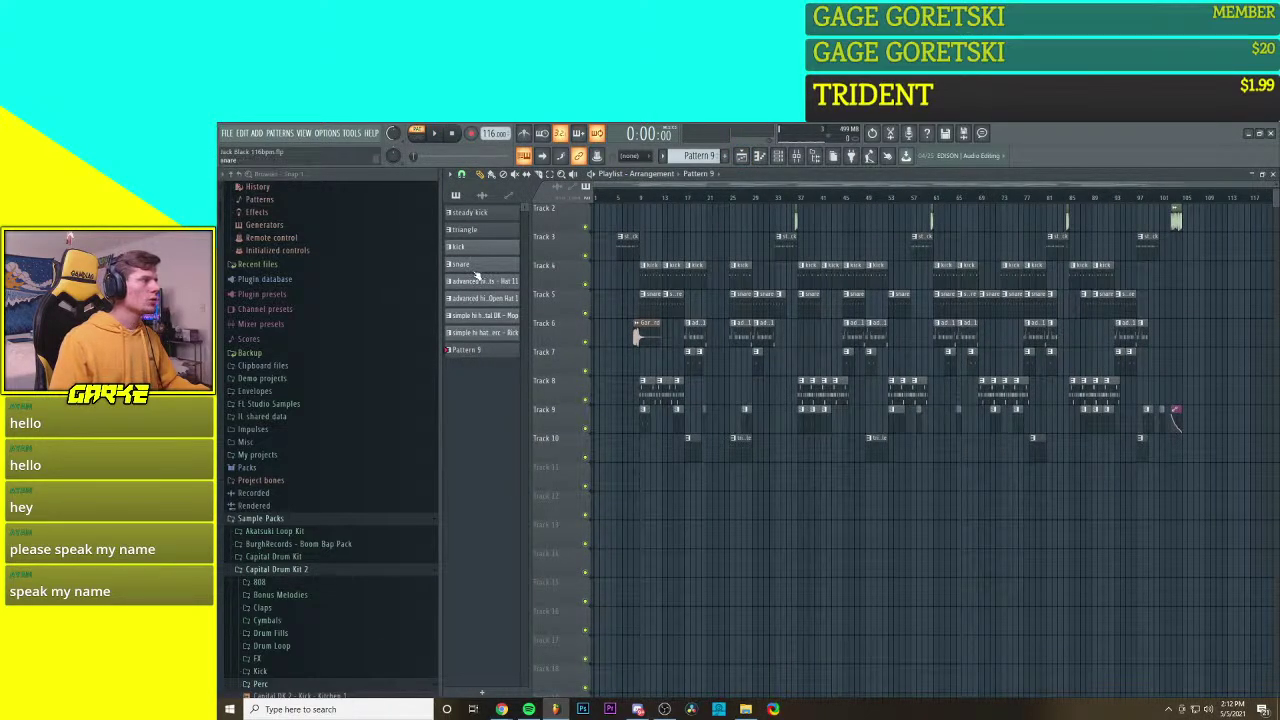
pyautogui.scroll(1, 674, 491)
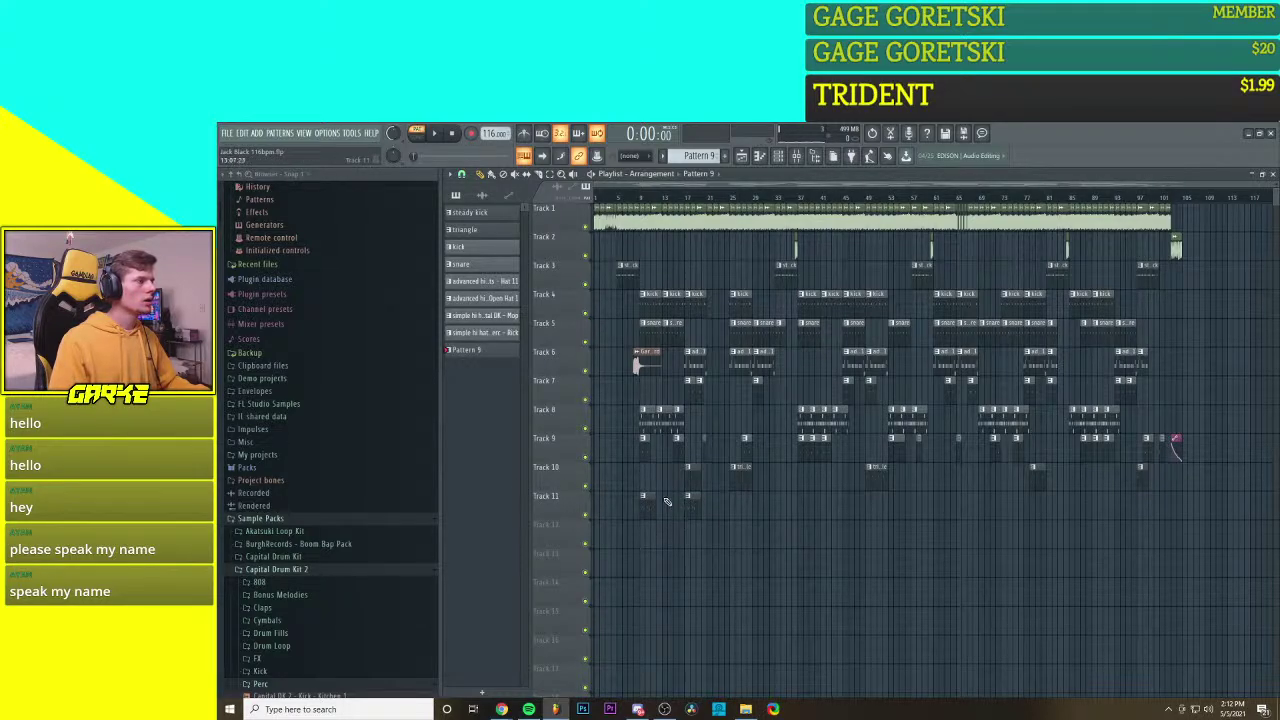
pyautogui.click(620, 199)
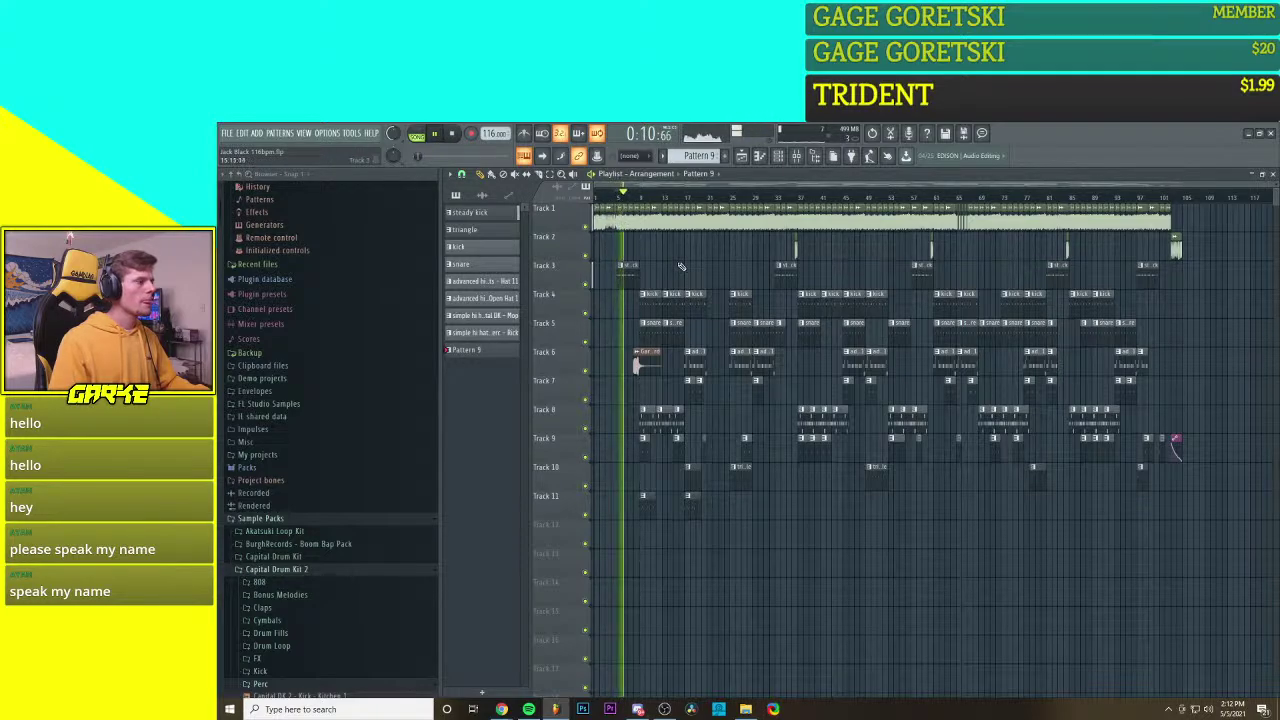
pyautogui.keyDown('ctrl'); pyautogui.scroll(1, 653, 393); pyautogui.keyUp('ctrl')
pyautogui.keyDown('ctrl'); pyautogui.scroll(1, 653, 393); pyautogui.keyUp('ctrl')
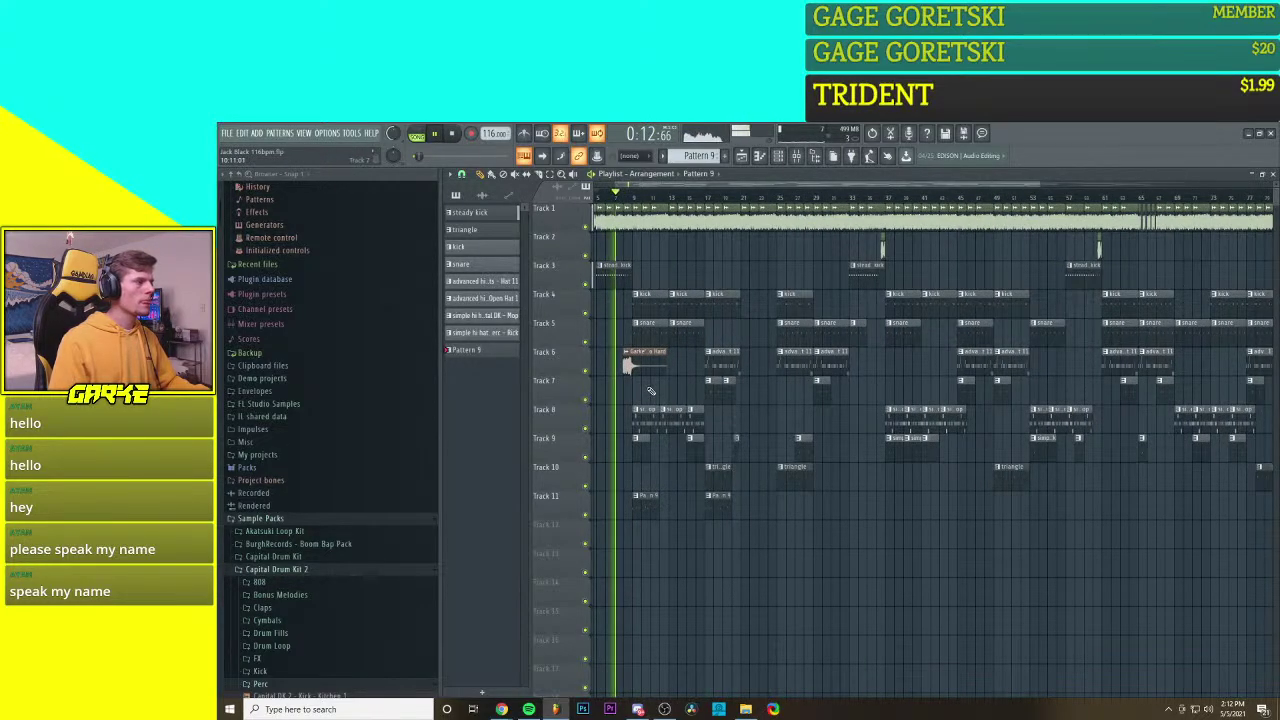
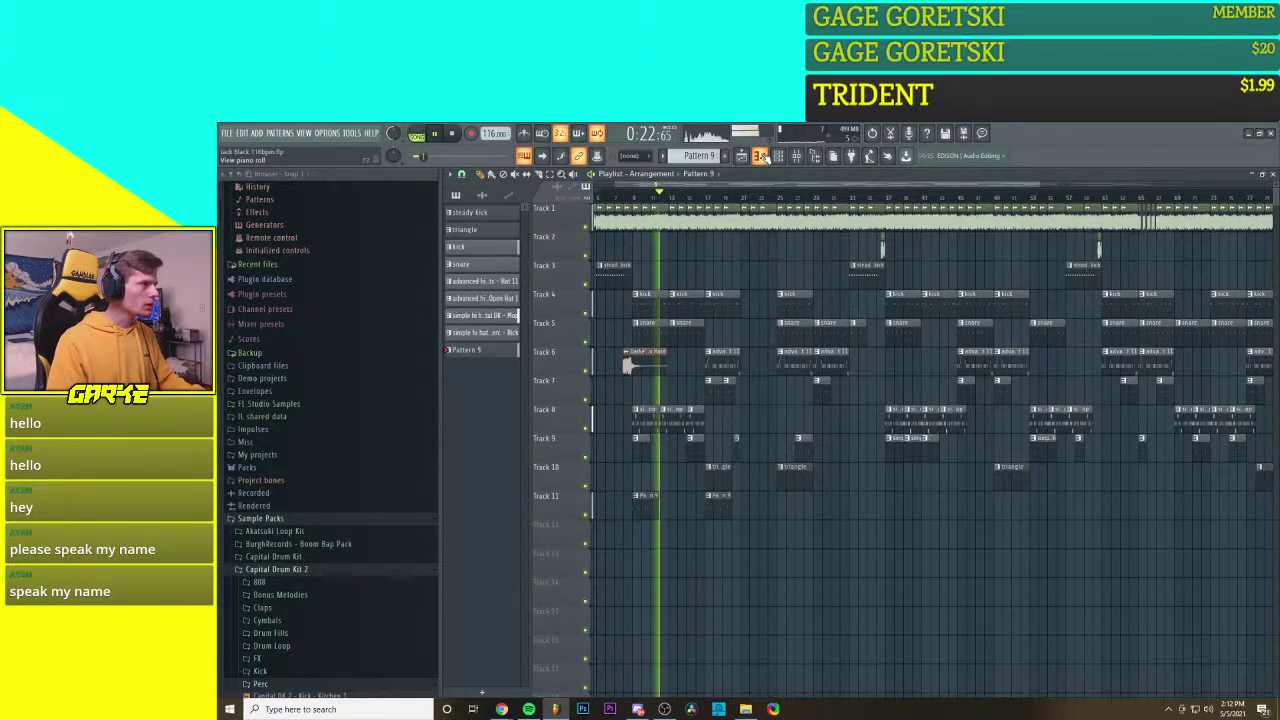
# Step: Stop playback and delete every Pattern 9 note of the Heat channel except the first G5
pyautogui.press('space')
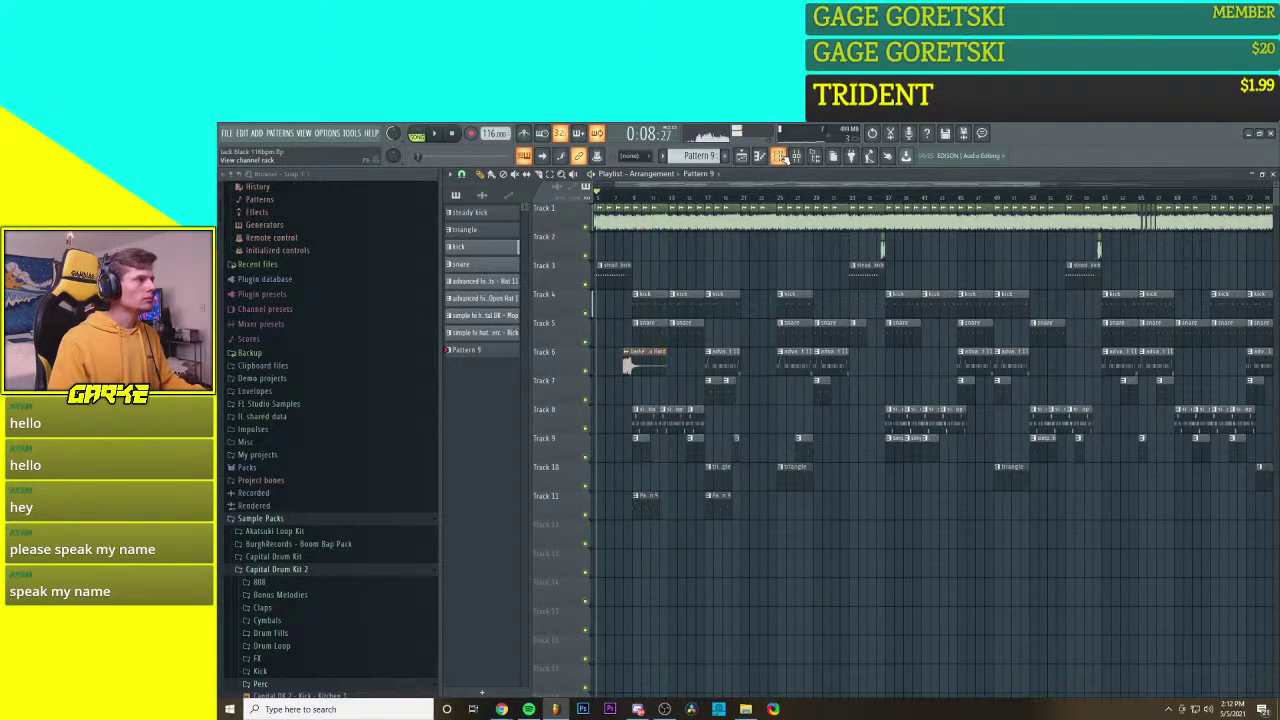
pyautogui.click(780, 156)
pyautogui.click(669, 297)
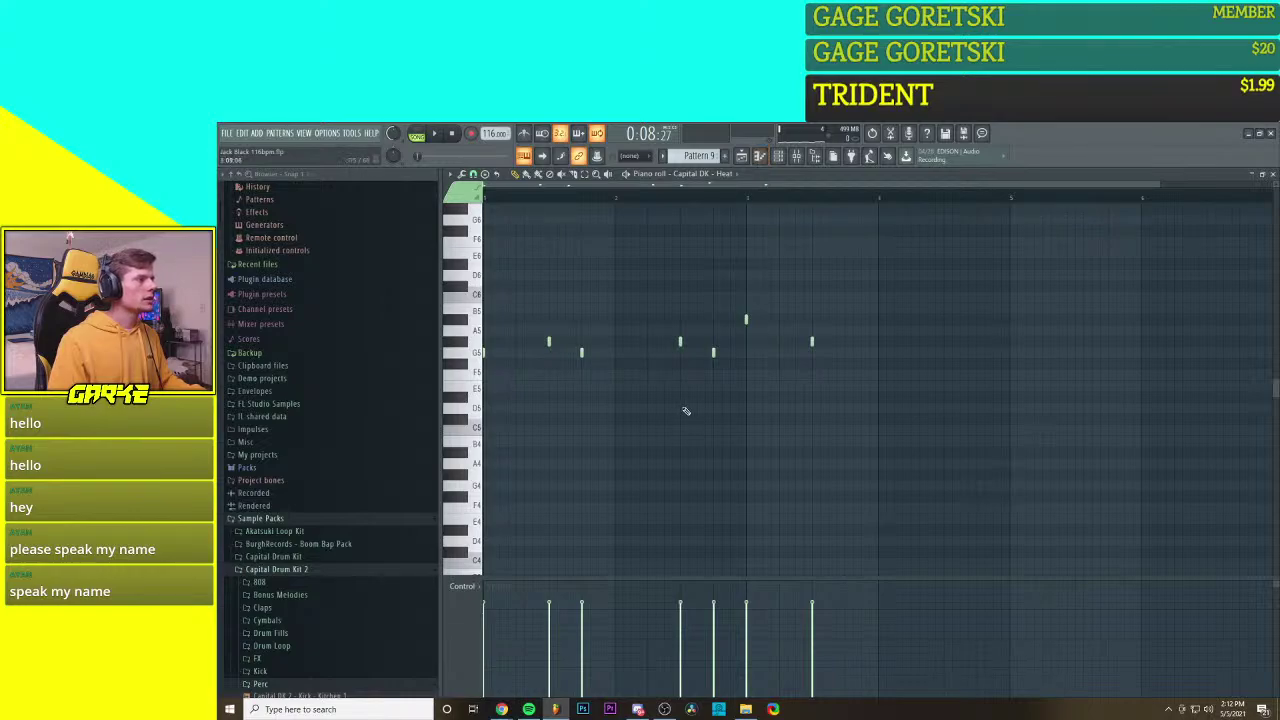
pyautogui.rightClick(654, 342)
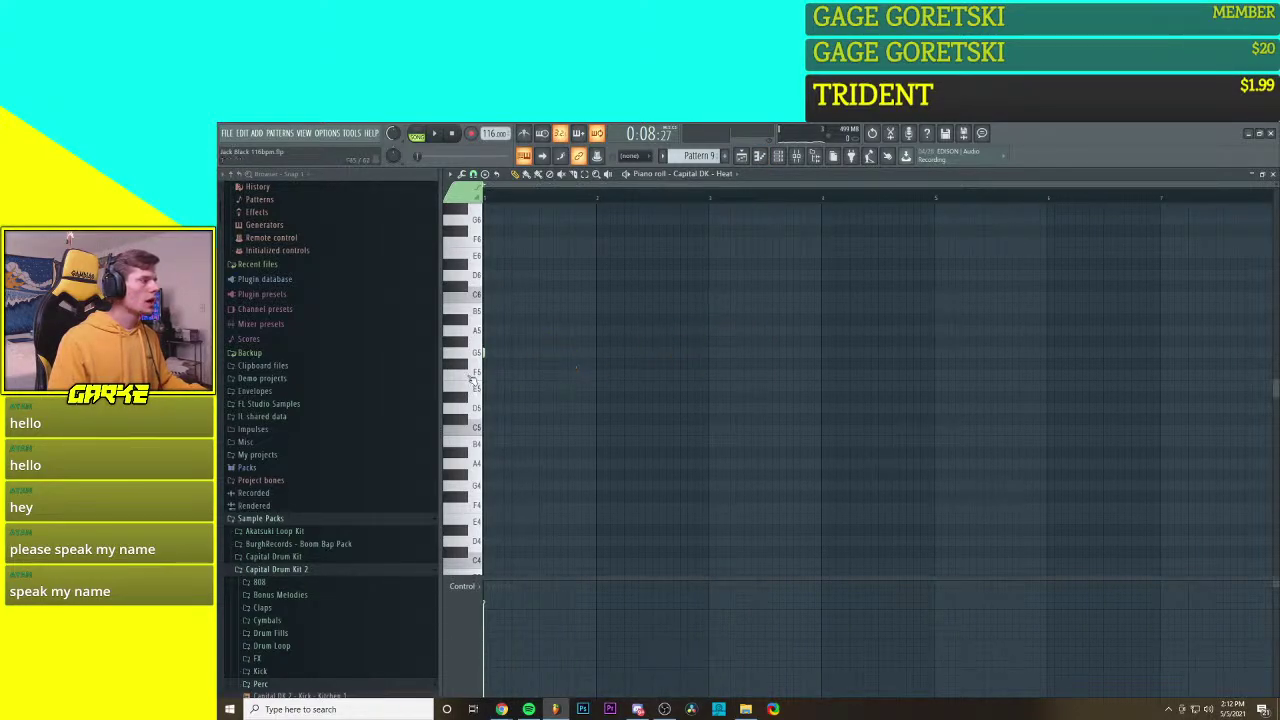
# Step: Preview the 808 samples in Capital Drum Kit 2, such as Explosion, Angus, Action, Lodge and Worker
pyautogui.click(741, 157)
pyautogui.click(778, 157)
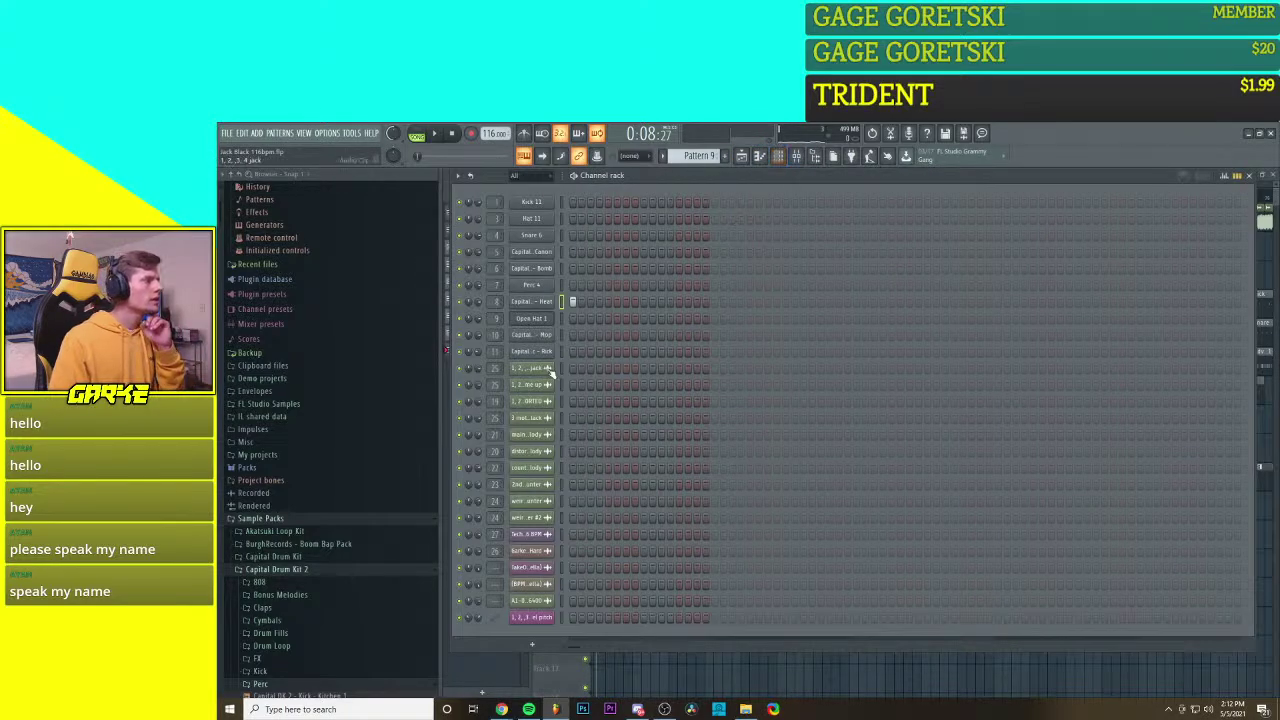
pyautogui.scroll(-6, 250, 522)
pyautogui.click(297, 405)
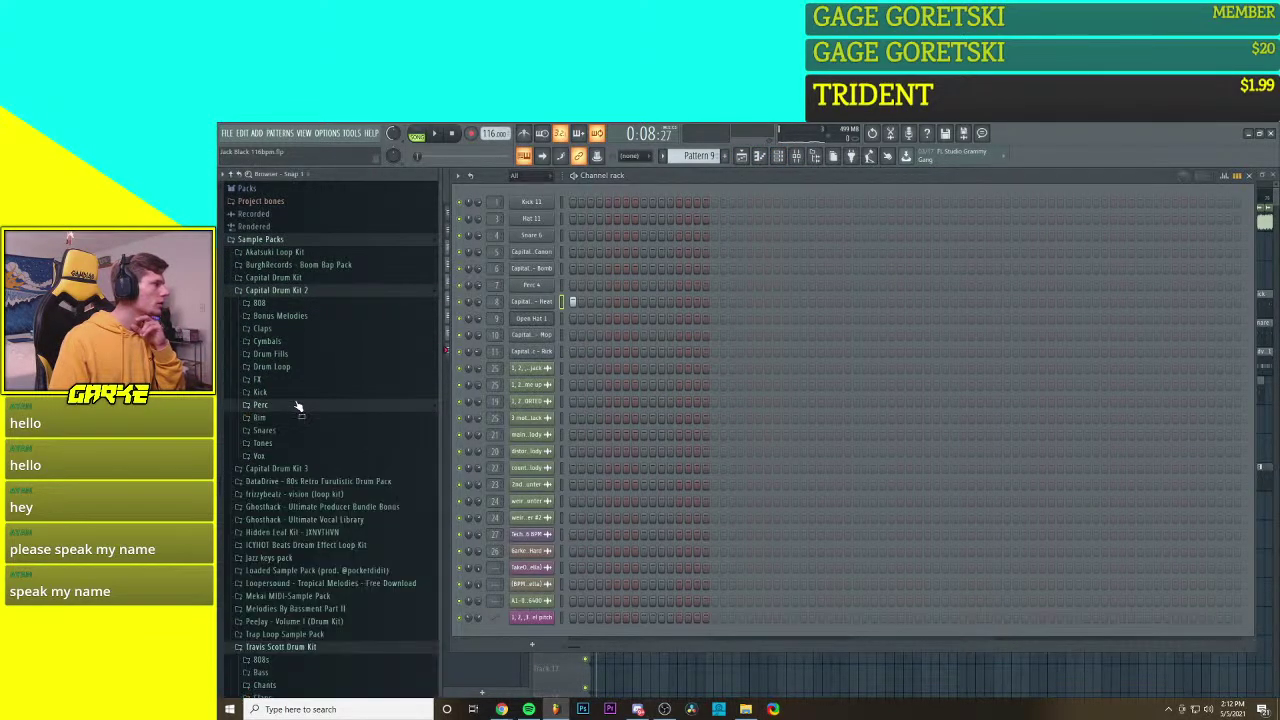
pyautogui.click(260, 303)
pyautogui.click(305, 350)
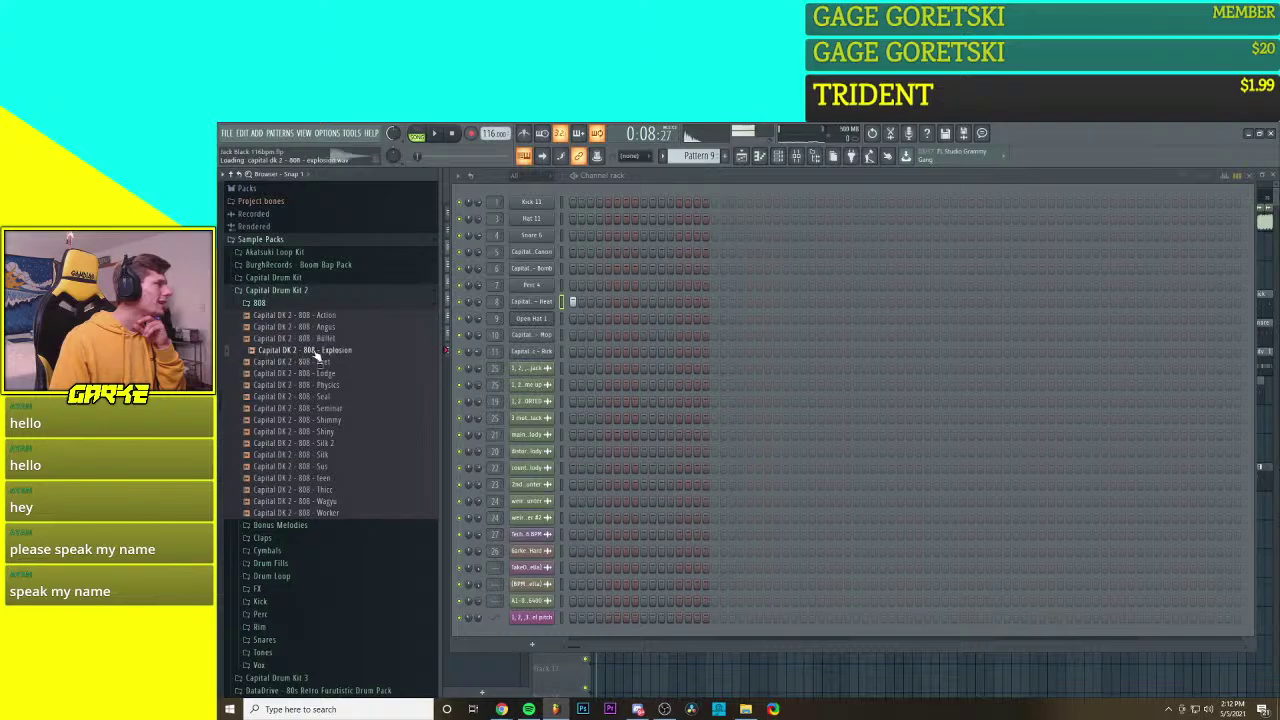
pyautogui.click(328, 328)
pyautogui.click(328, 316)
pyautogui.click(310, 373)
pyautogui.click(315, 397)
pyautogui.click(315, 408)
pyautogui.click(318, 431)
pyautogui.click(320, 454)
pyautogui.click(319, 466)
pyautogui.click(319, 478)
pyautogui.click(320, 489)
pyautogui.click(320, 501)
pyautogui.click(320, 512)
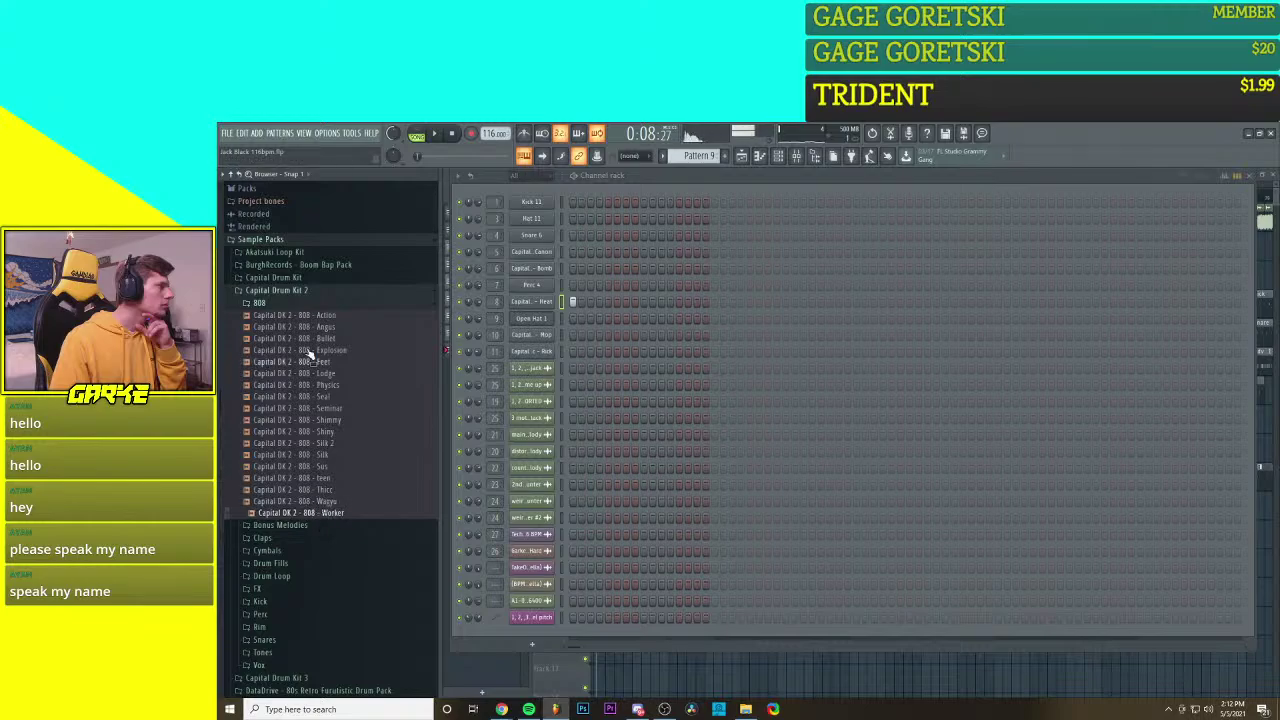
# Step: Preview the 808 samples in the first Capital Drum Kit, including NASA, Sore, Loser, Jungle, Heat and Astro
pyautogui.click(303, 305)
pyautogui.click(304, 290)
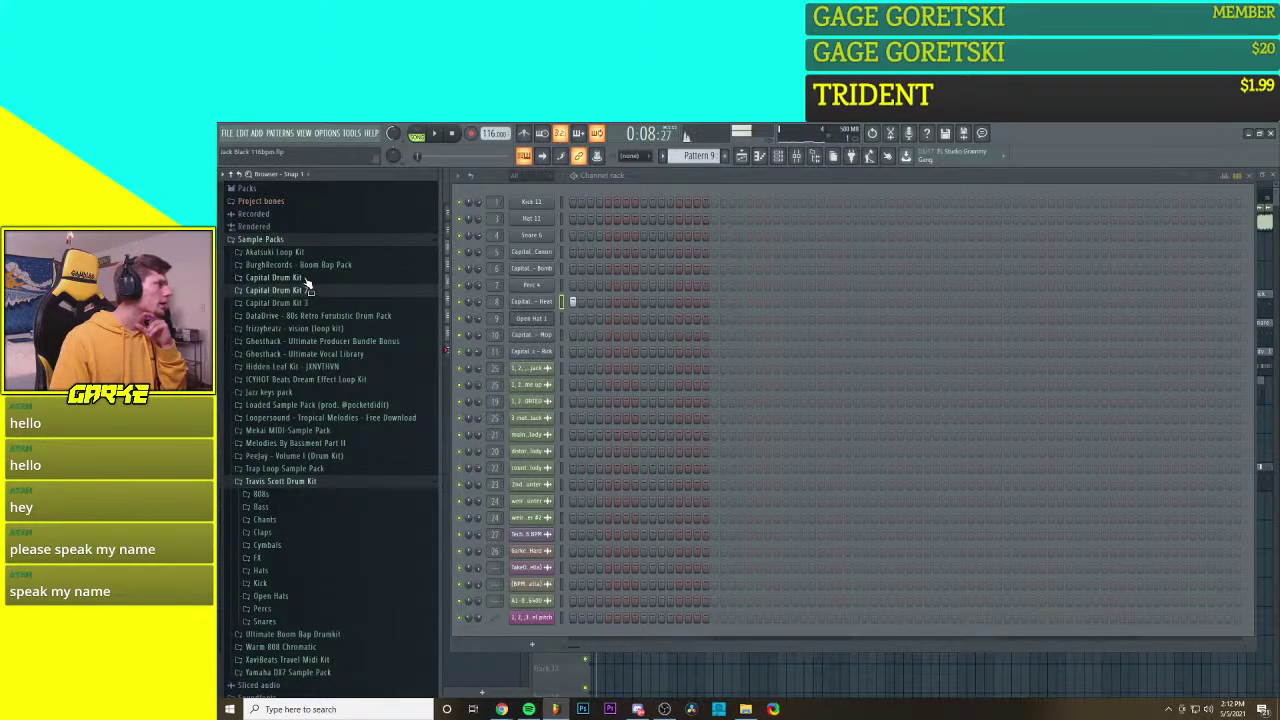
pyautogui.click(306, 282)
pyautogui.click(304, 292)
pyautogui.click(299, 306)
pyautogui.scroll(1, 319, 428)
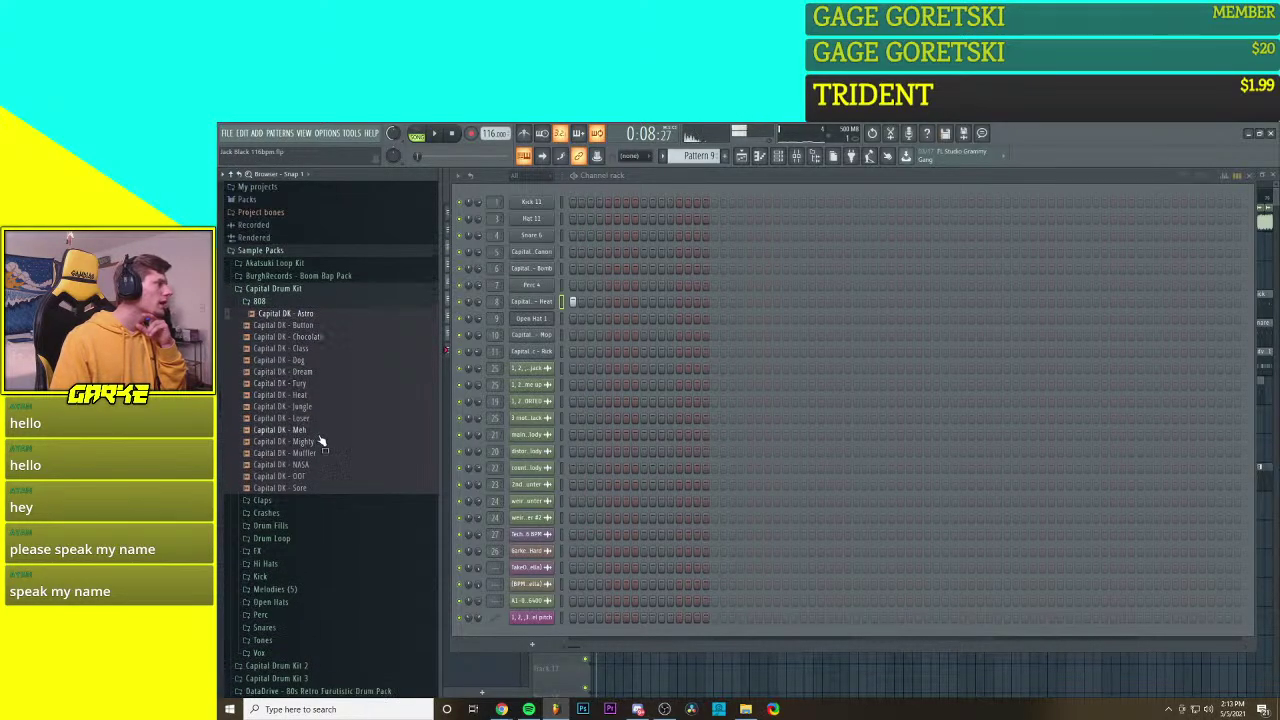
pyautogui.click(315, 465)
pyautogui.click(312, 489)
pyautogui.click(312, 479)
pyautogui.click(312, 421)
pyautogui.click(313, 408)
pyautogui.click(312, 396)
pyautogui.click(311, 384)
pyautogui.click(313, 373)
pyautogui.click(313, 361)
pyautogui.click(315, 349)
pyautogui.click(318, 337)
pyautogui.click(320, 326)
pyautogui.click(322, 314)
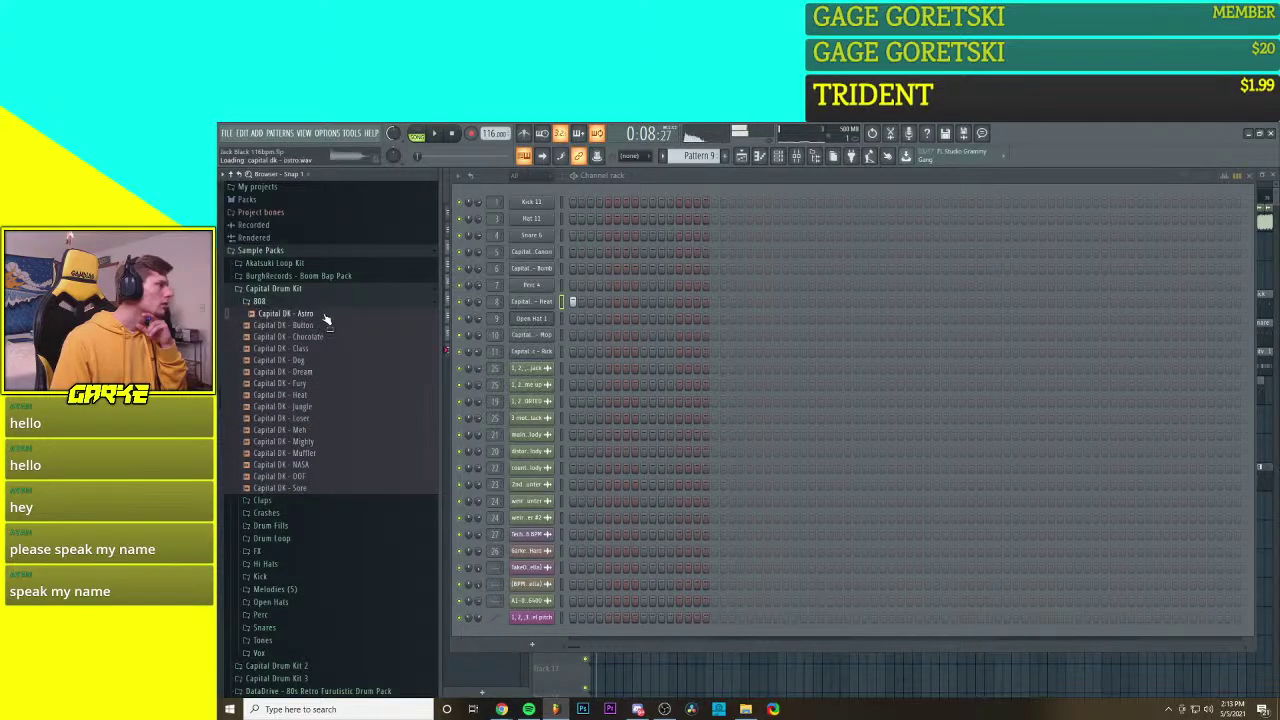
# Step: Preview the Capital Drum Kit 3 808 samples and replace the Heat channel's sample with Capital DK 3 - 808 - Flick
pyautogui.click(327, 302)
pyautogui.click(328, 290)
pyautogui.click(317, 314)
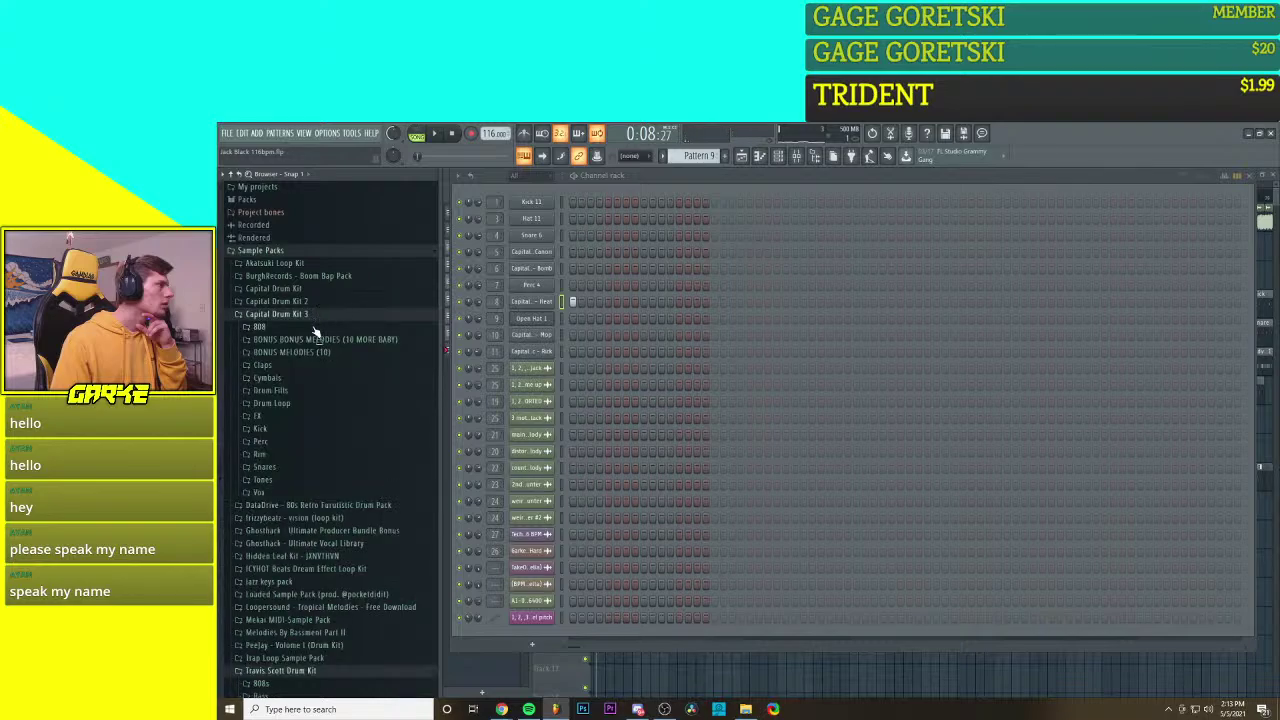
pyautogui.click(314, 327)
pyautogui.click(313, 340)
pyautogui.click(314, 363)
pyautogui.click(326, 352)
pyautogui.click(333, 421)
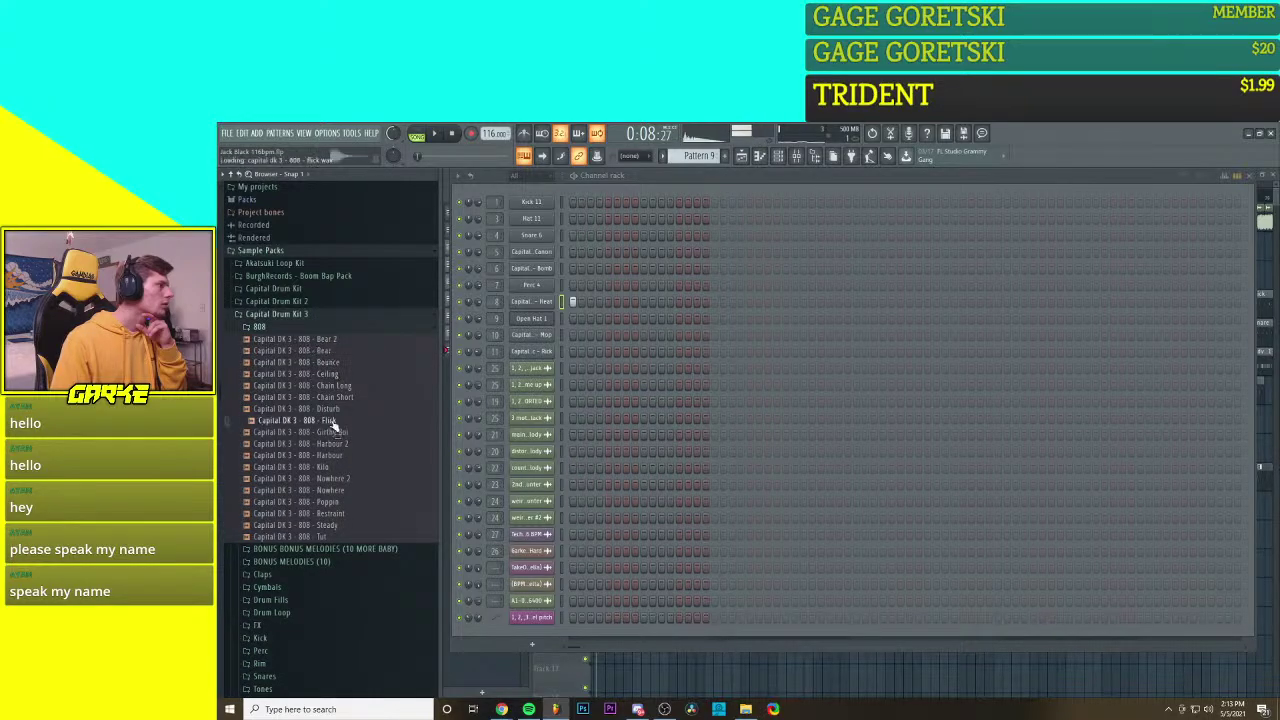
pyautogui.click(333, 411)
pyautogui.click(329, 424)
pyautogui.moveTo(336, 421); pyautogui.dragTo(531, 301)
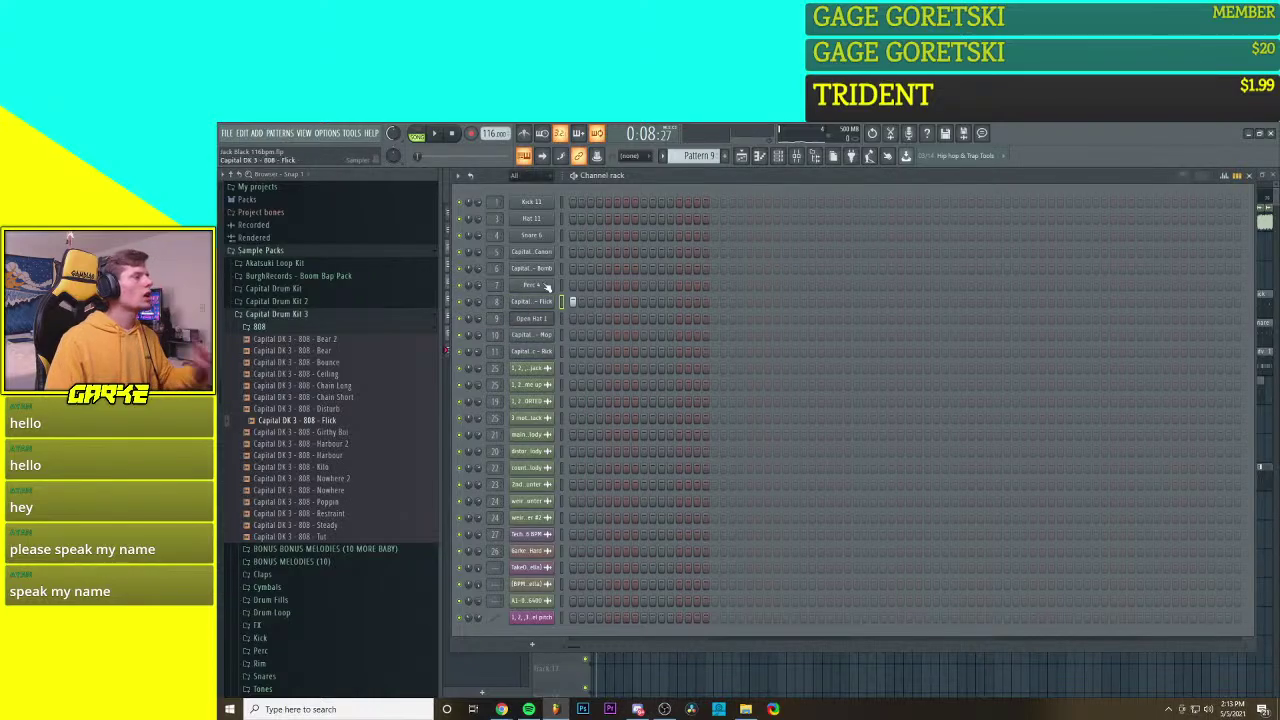
# Step: Audition Pattern 9 with the Flick 808 and return to the playlist arrangement
pyautogui.click(762, 157)
pyautogui.press('space')
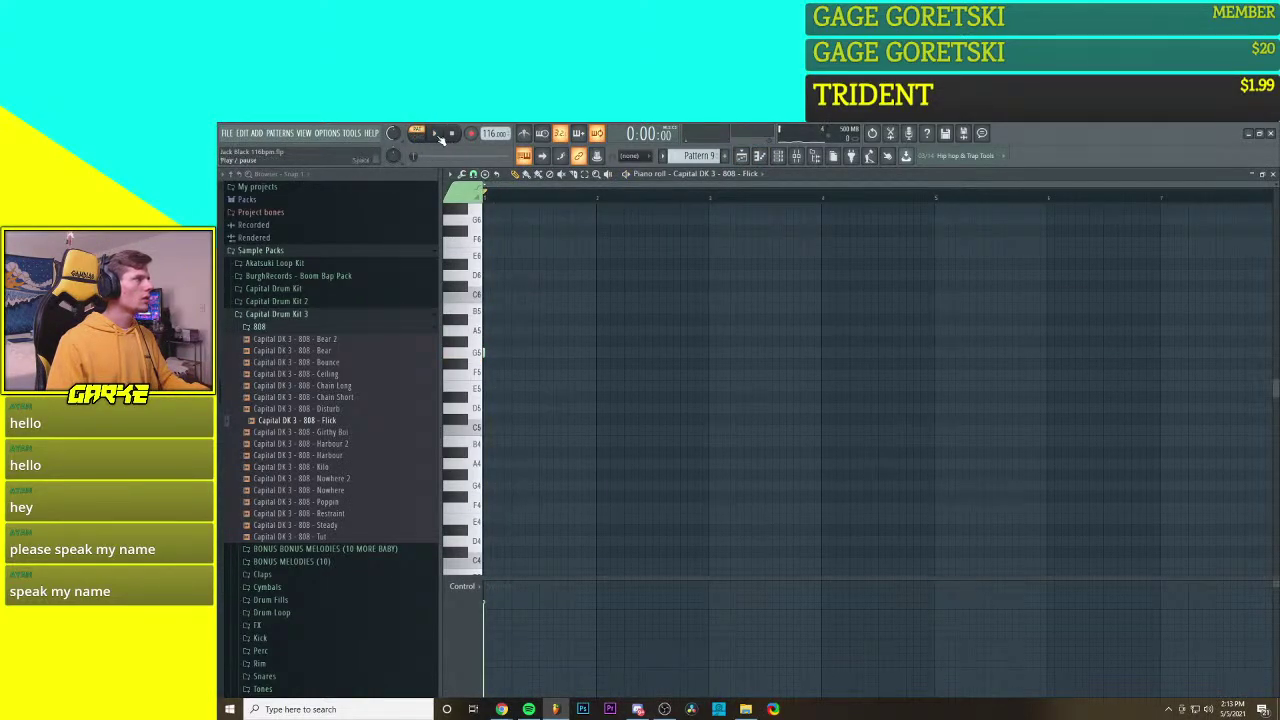
pyautogui.press('space')
pyautogui.click(761, 157)
pyautogui.click(741, 156)
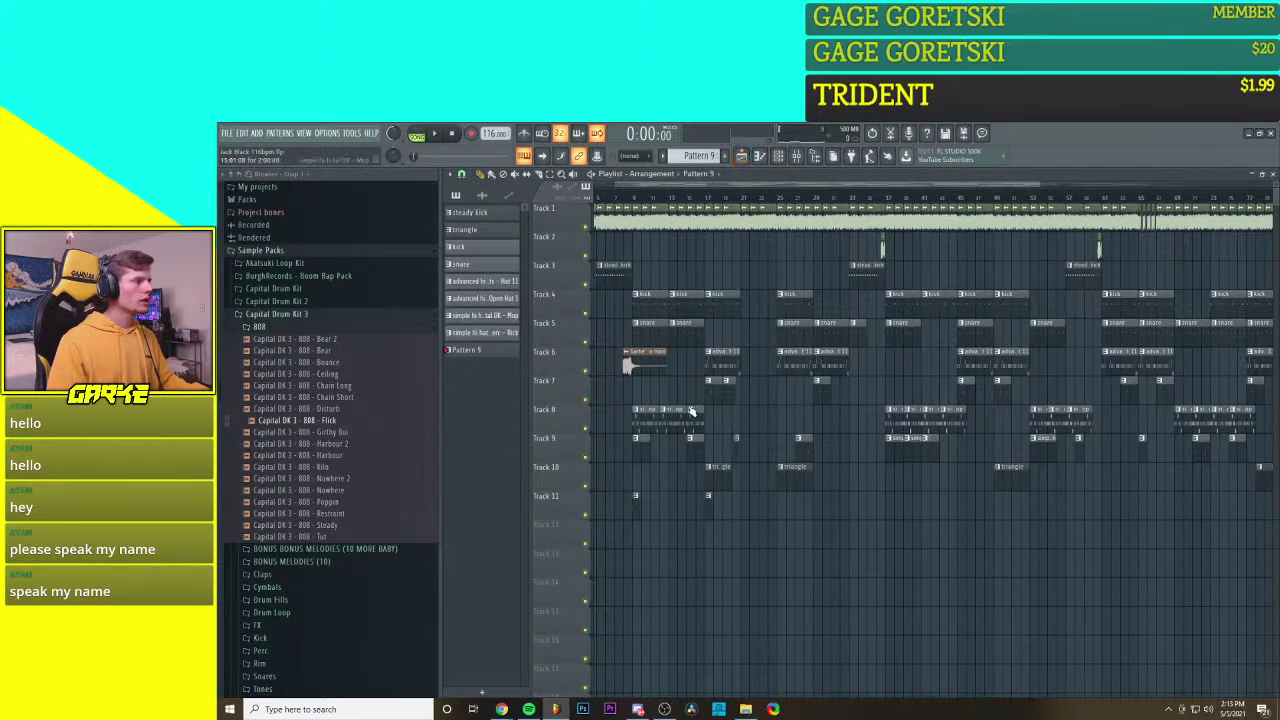
# Step: Try extending the bar 9 Pattern 9 clip to four bars with bars 9 to 12 selected, and delete that clip
pyautogui.scroll(2, 633, 523)
pyautogui.moveTo(645, 515); pyautogui.dragTo(692, 508)
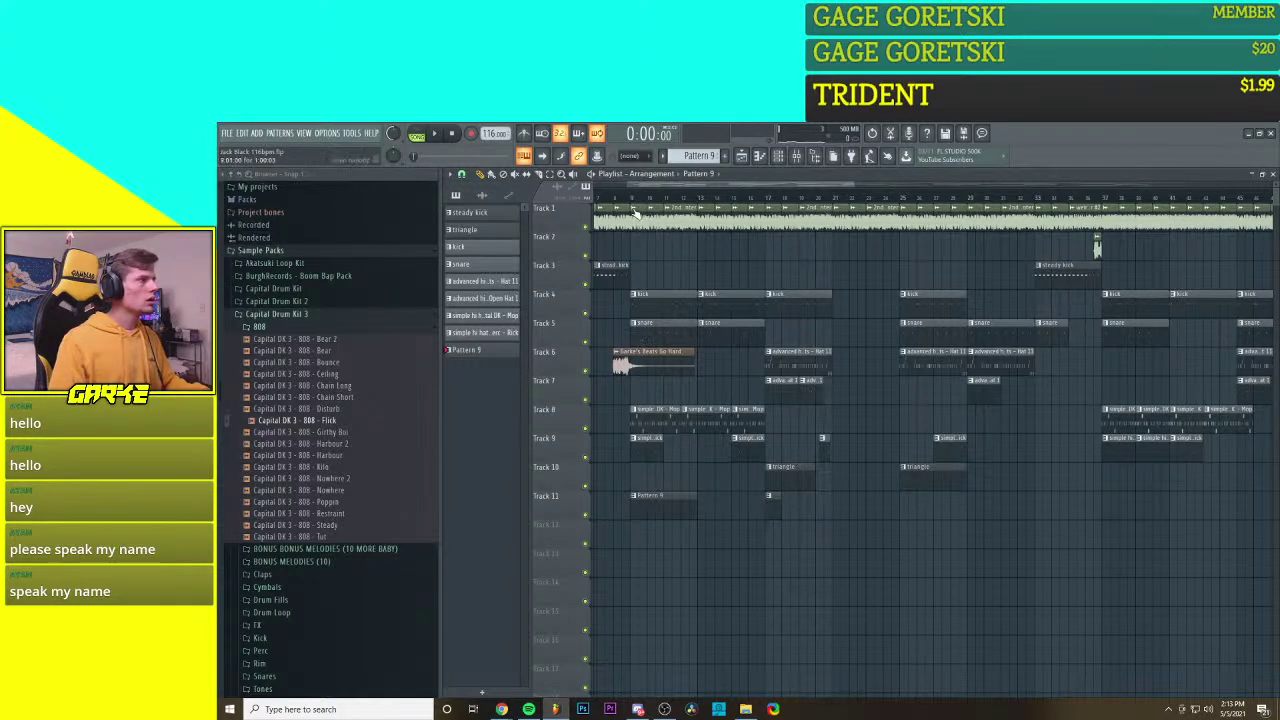
pyautogui.moveTo(634, 198); pyautogui.dragTo(697, 202)
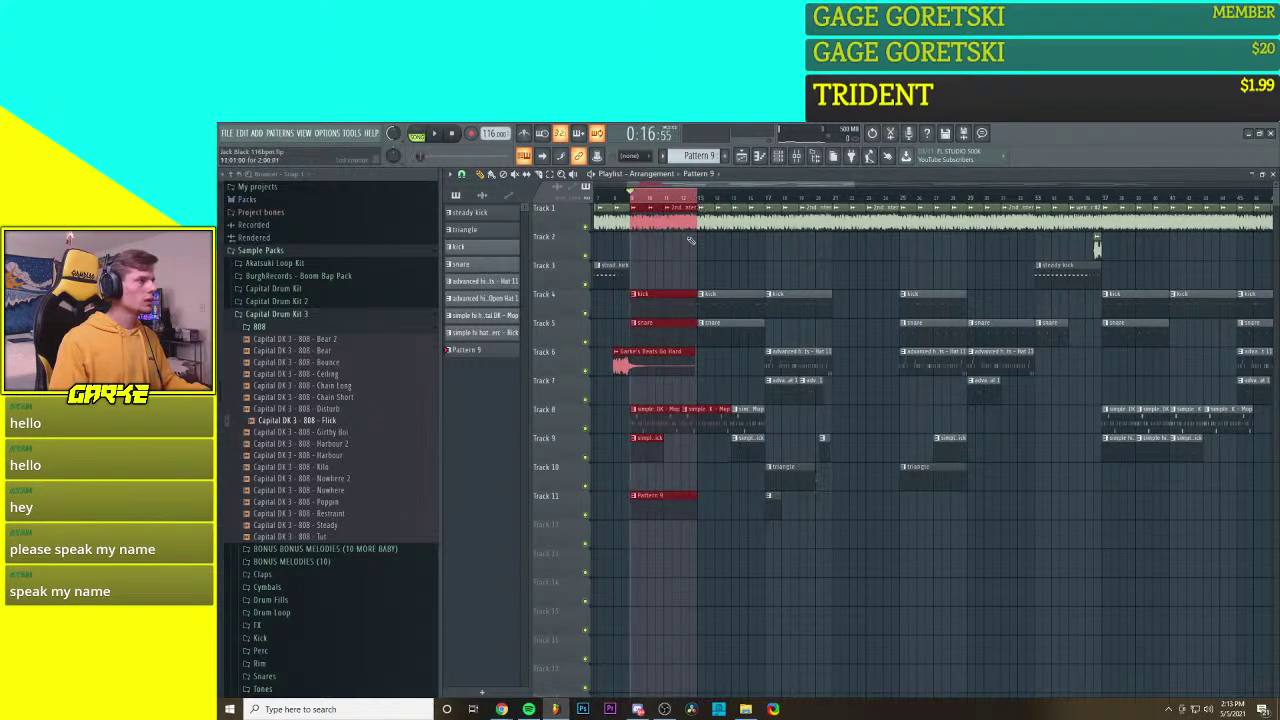
pyautogui.keyDown('ctrl'); pyautogui.click(710, 533); pyautogui.keyUp('ctrl')
pyautogui.rightClick(688, 506)
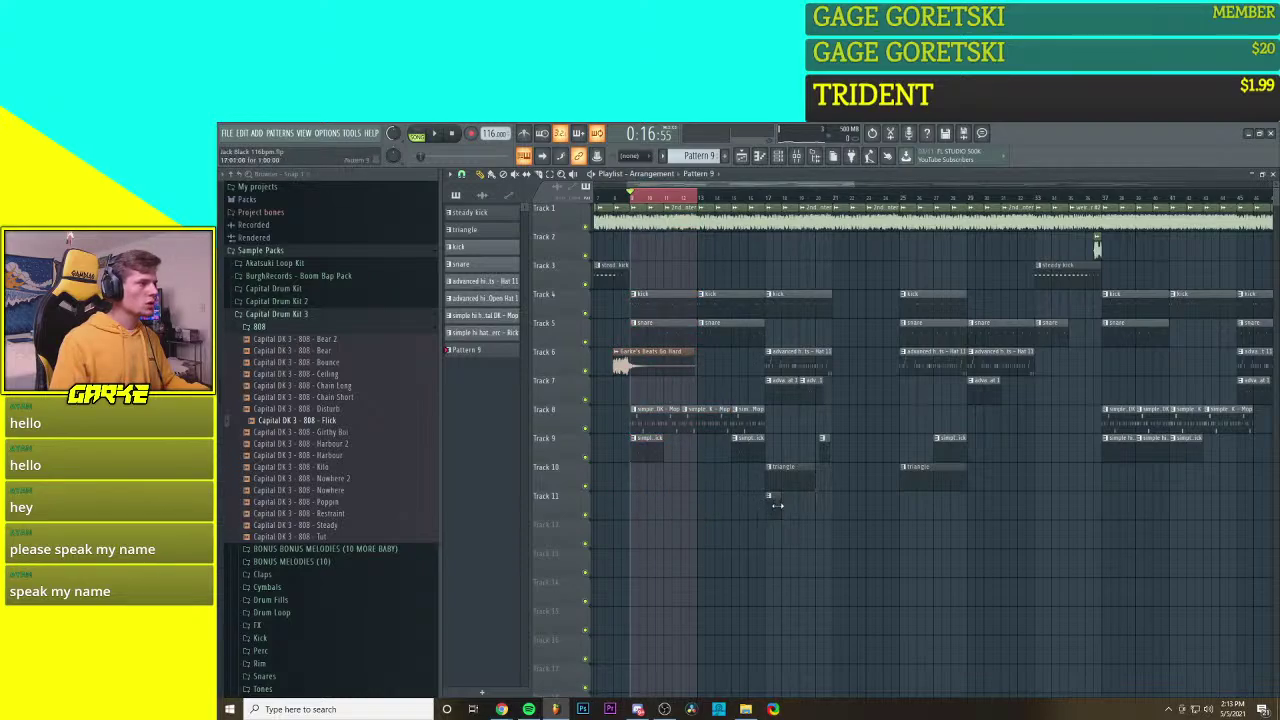
# Step: Move the remaining Pattern 9 clip on Track 11 to bar 37 and select the range from bar 37 to bar 41
pyautogui.scroll(-3, 834, 516)
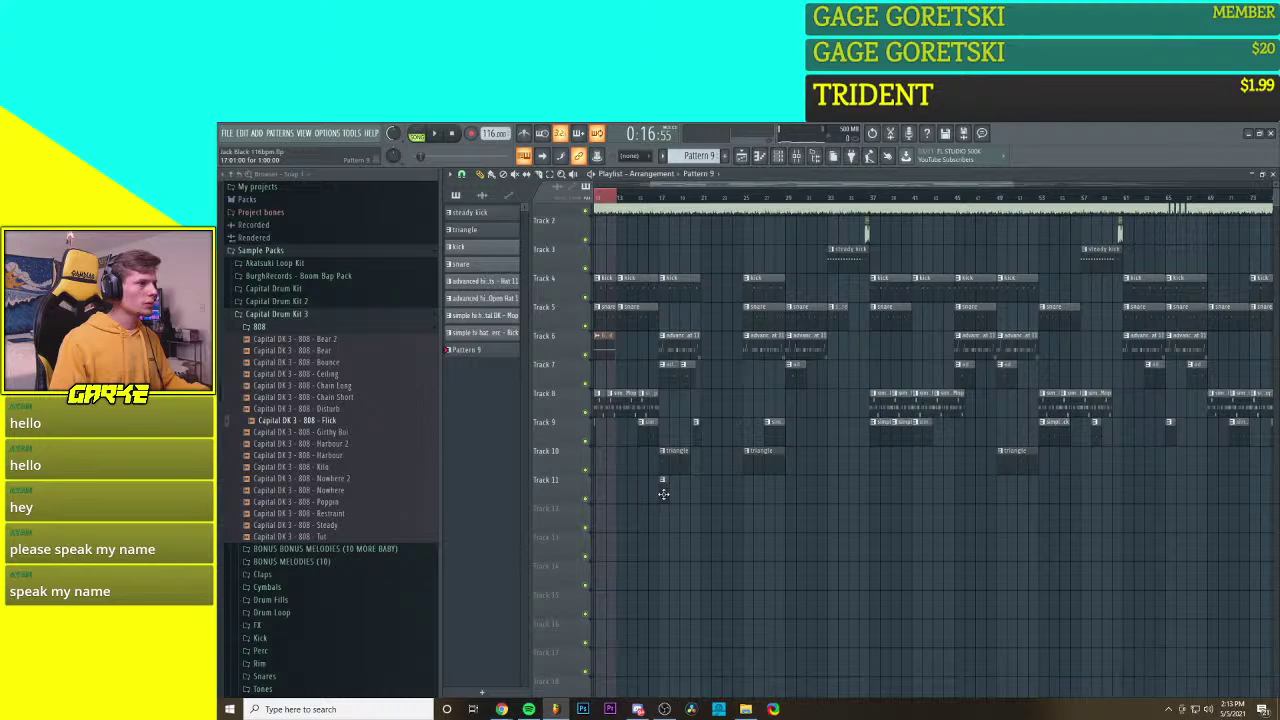
pyautogui.scroll(3, 922, 525)
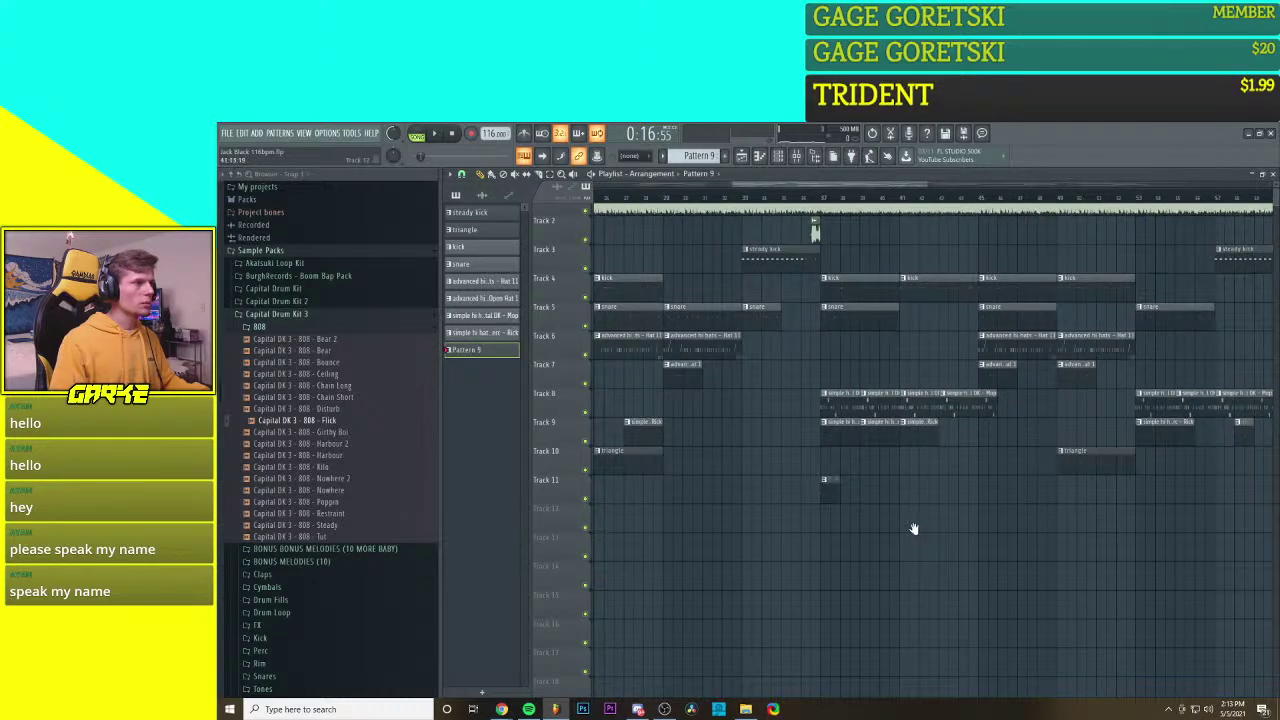
pyautogui.moveTo(884, 488); pyautogui.dragTo(801, 510)
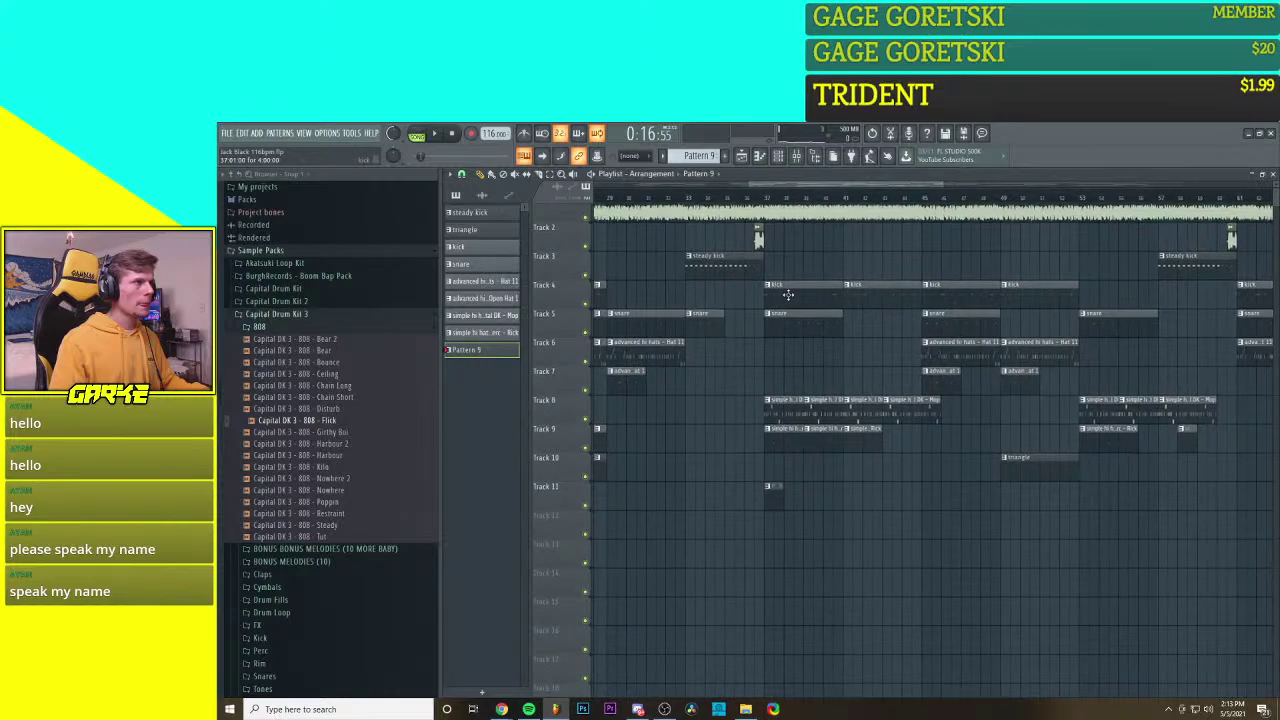
pyautogui.moveTo(769, 196); pyautogui.dragTo(843, 197)
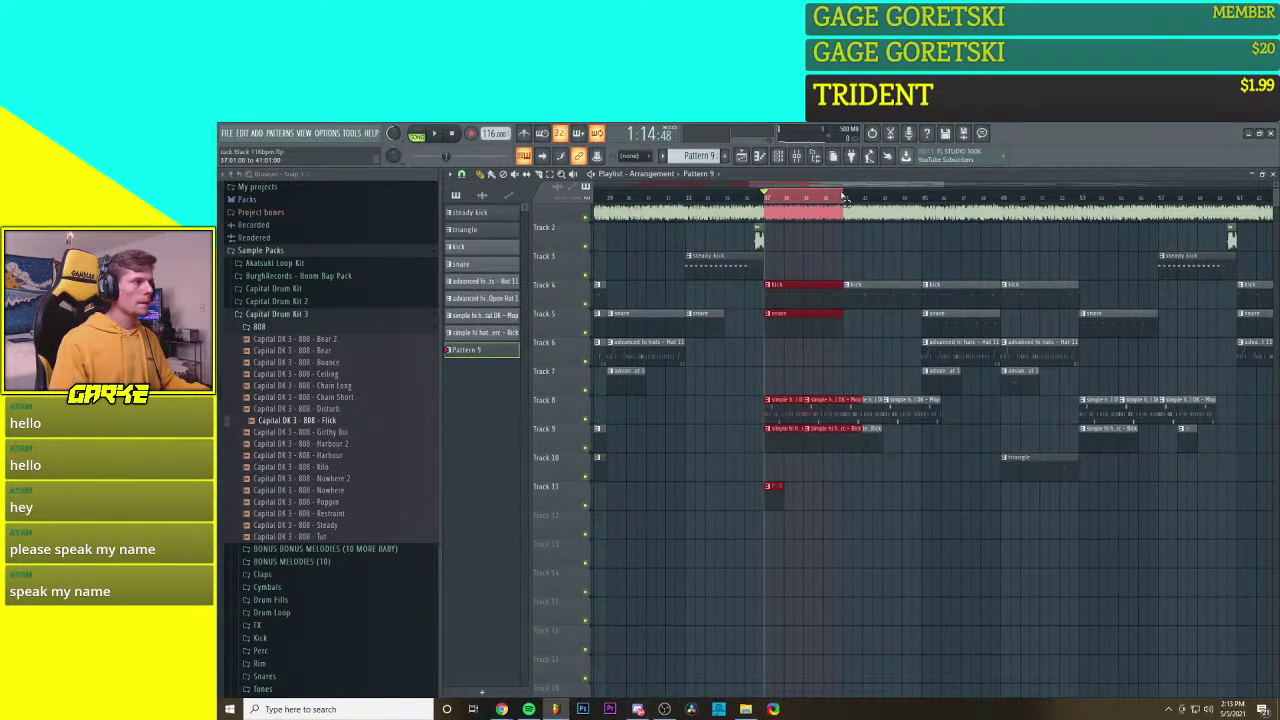
# Step: Add a Pattern 9 clip at bar 41 on Track 11 and undo the deletion of the selected clips
pyautogui.scroll(-2, 852, 461)
pyautogui.scroll(2, 845, 468)
pyautogui.moveTo(782, 495); pyautogui.dragTo(845, 494)
pyautogui.press('Delete')
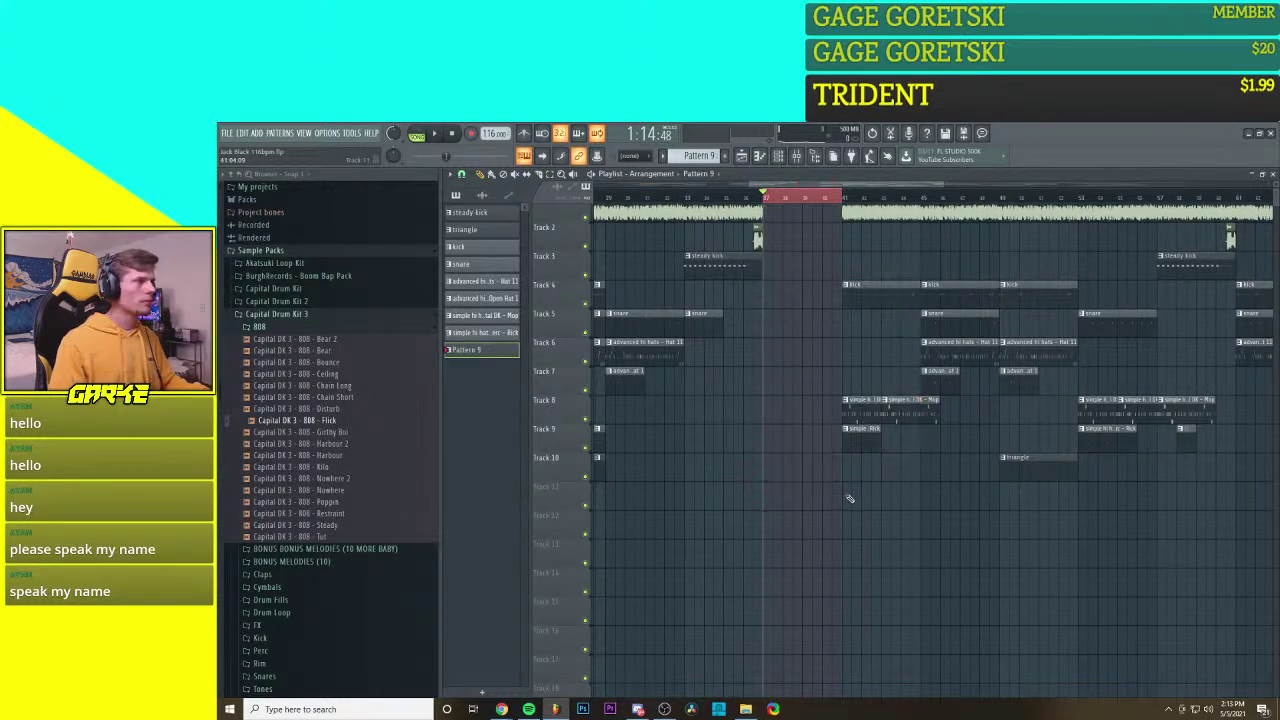
pyautogui.hotkey('ctrl', 'z')
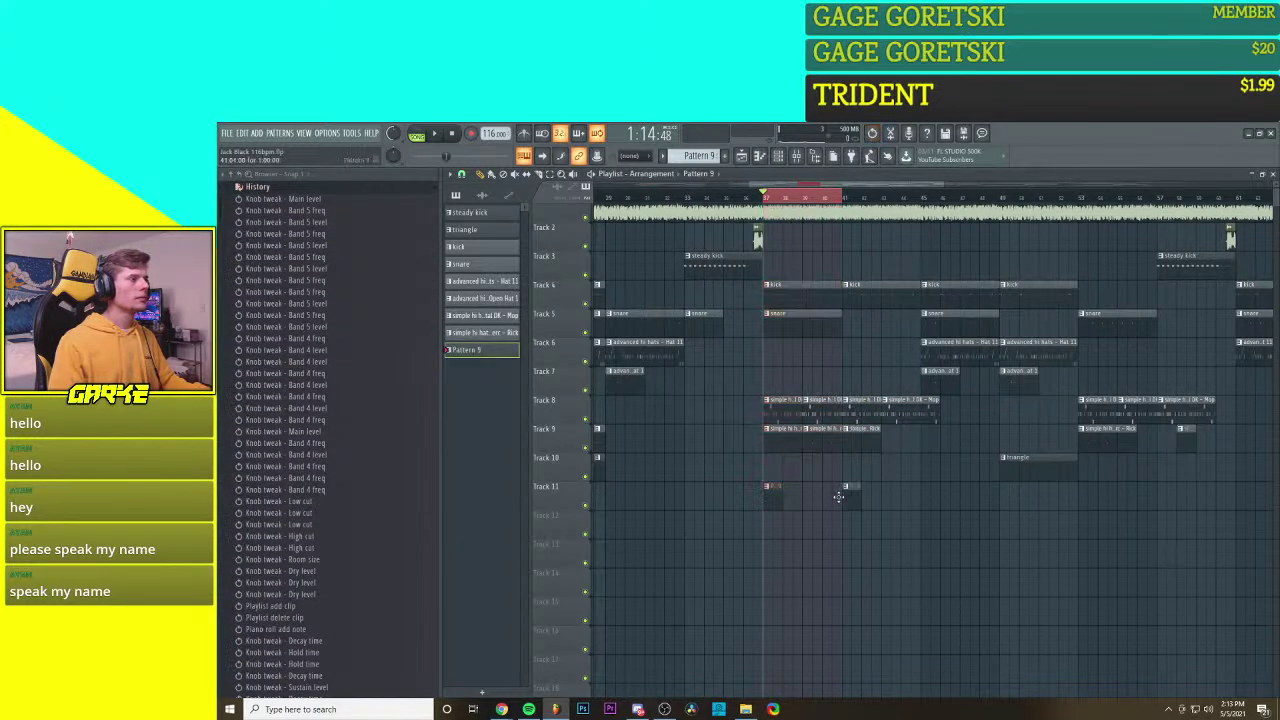
# Step: Extend the bar 37 Pattern 9 clip on Track 11 to bar 41 and open the Flick 808's piano roll
pyautogui.moveTo(774, 498); pyautogui.dragTo(840, 496)
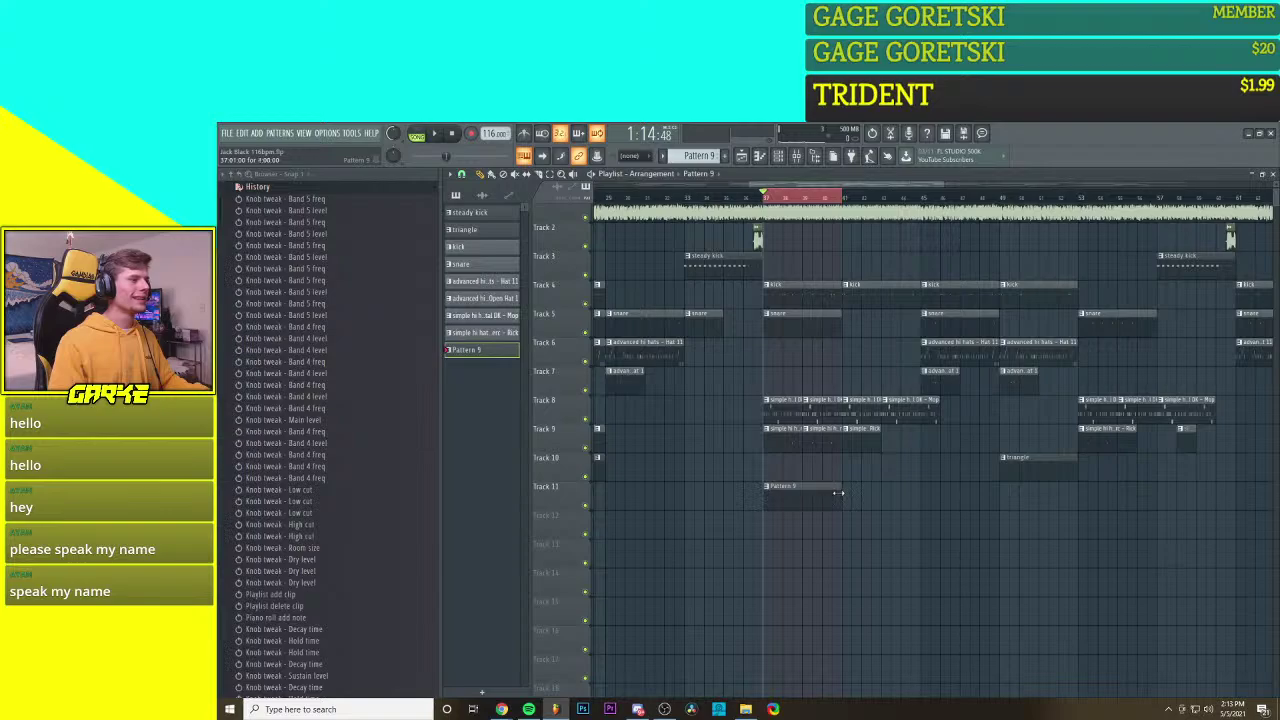
pyautogui.scroll(2, 790, 336)
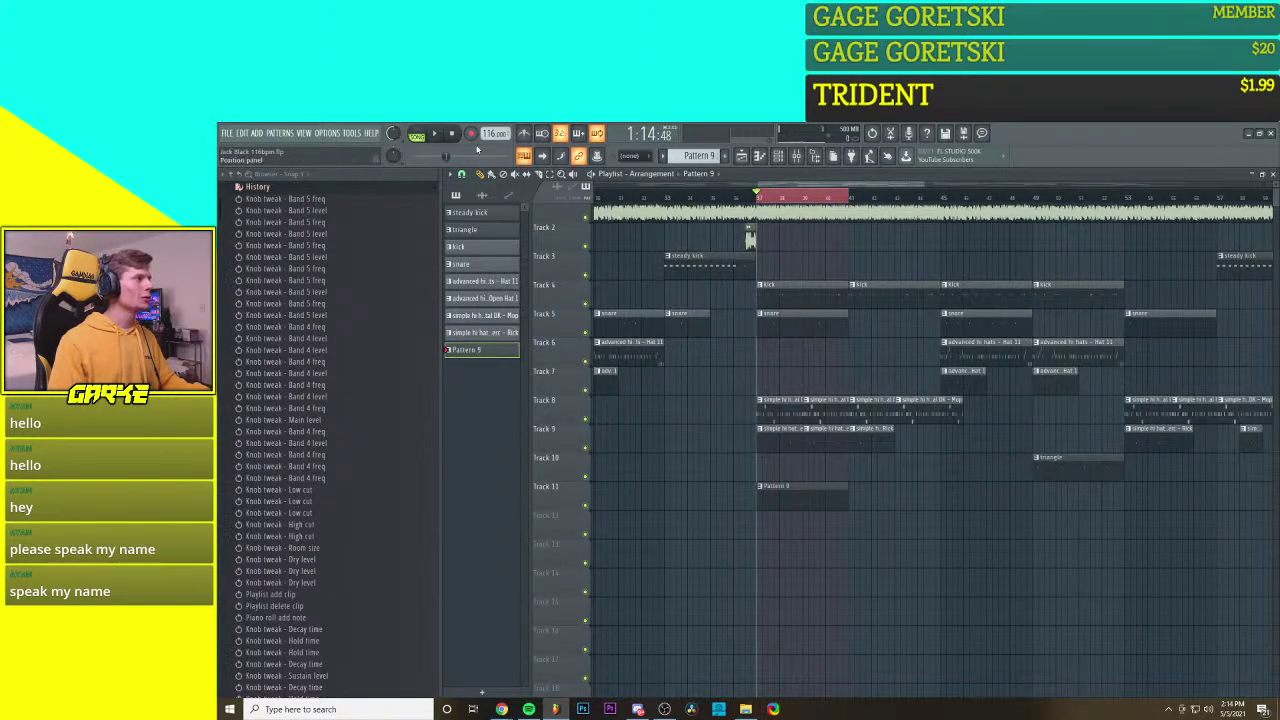
pyautogui.click(760, 156)
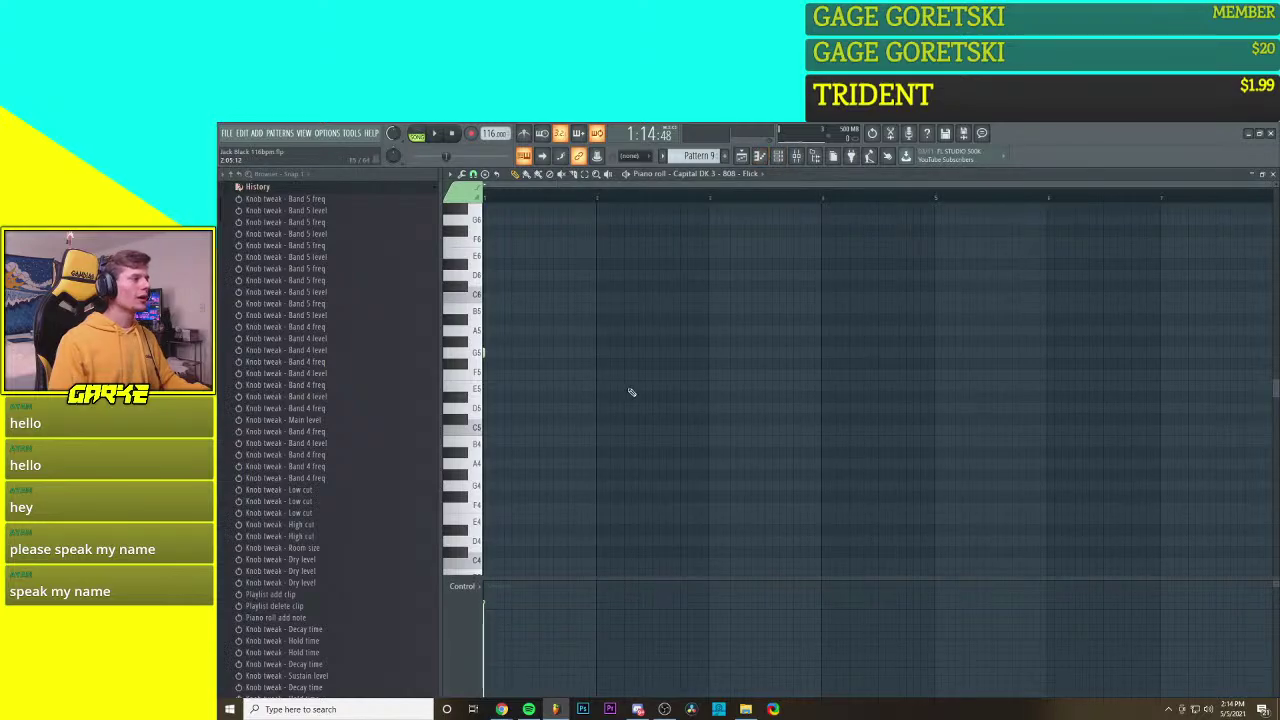
# Step: Audition the opening G5 808 note against the beat and add a G#5 note on the third sixteenth of bar 1
pyautogui.press('space')
pyautogui.press('space')
pyautogui.press('space')
pyautogui.press('space')
pyautogui.click(488, 355)
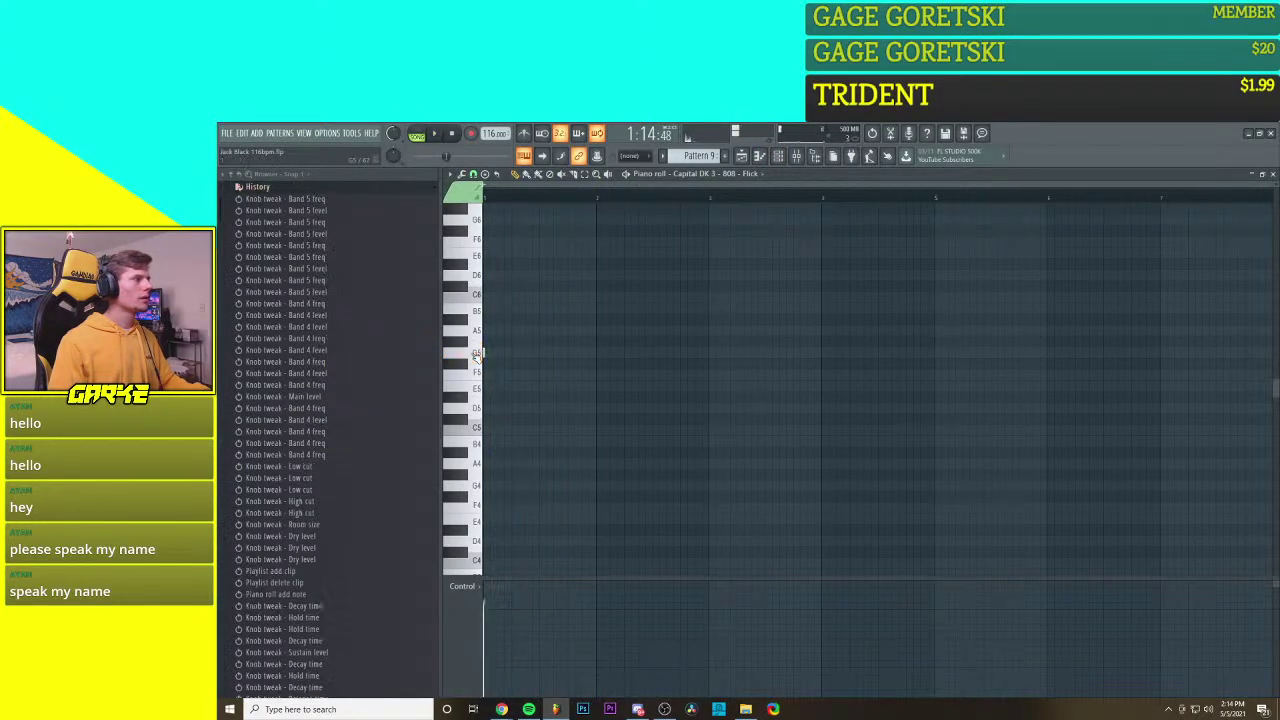
pyautogui.press('space')
pyautogui.press('space')
pyautogui.press('space')
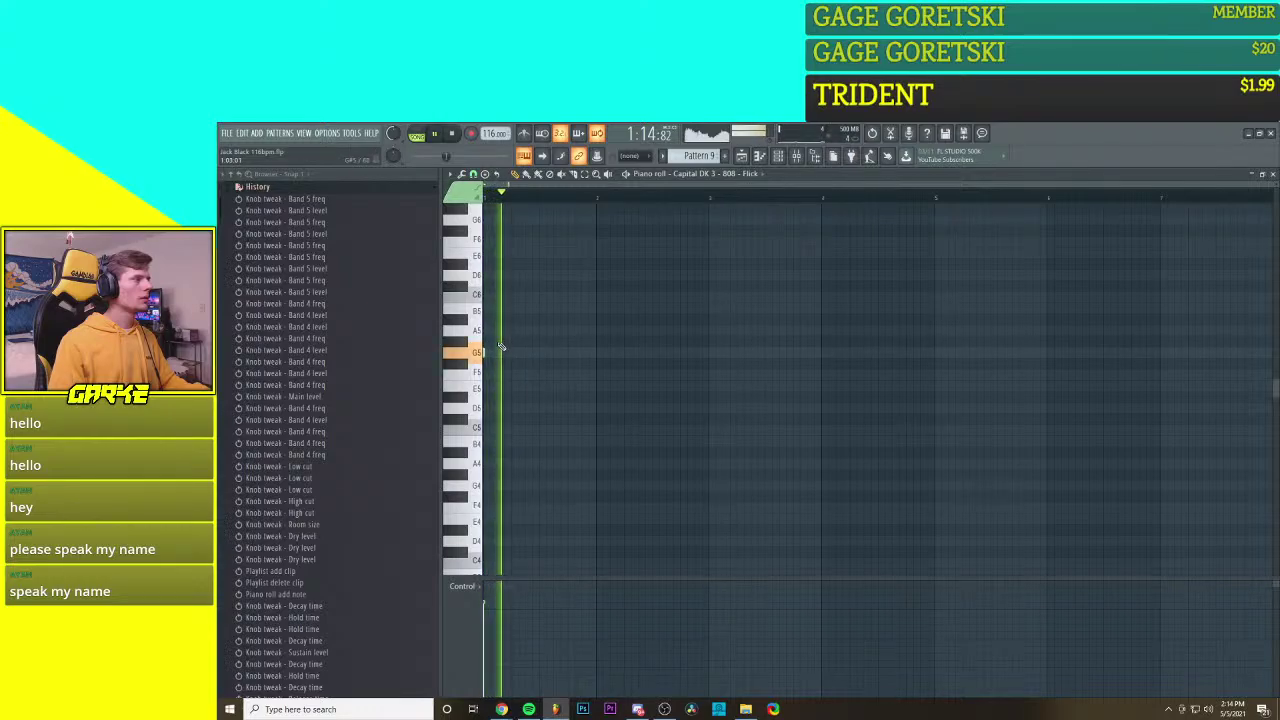
pyautogui.press('space')
pyautogui.click(496, 343)
pyautogui.press('space')
pyautogui.press('space')
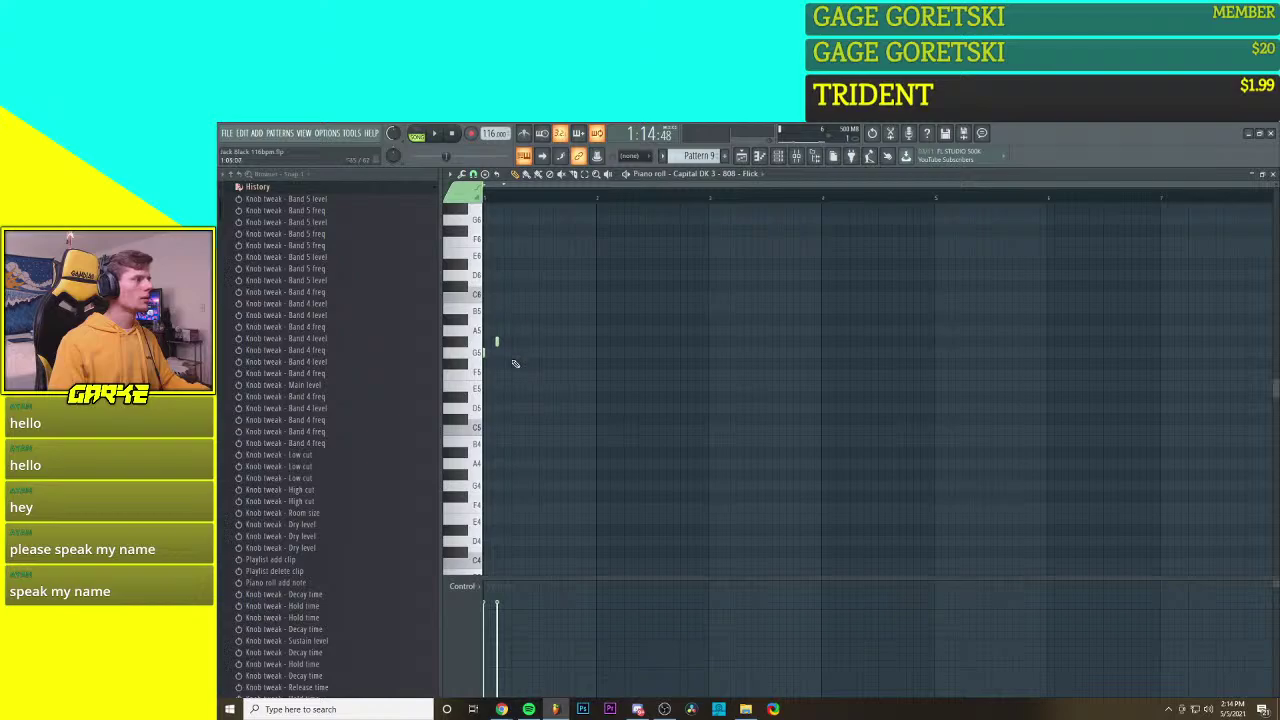
# Step: Add three F#5 notes an eighth apart after the G#5 note in bar 1 and audition them
pyautogui.click(512, 364)
pyautogui.press('space')
pyautogui.press('space')
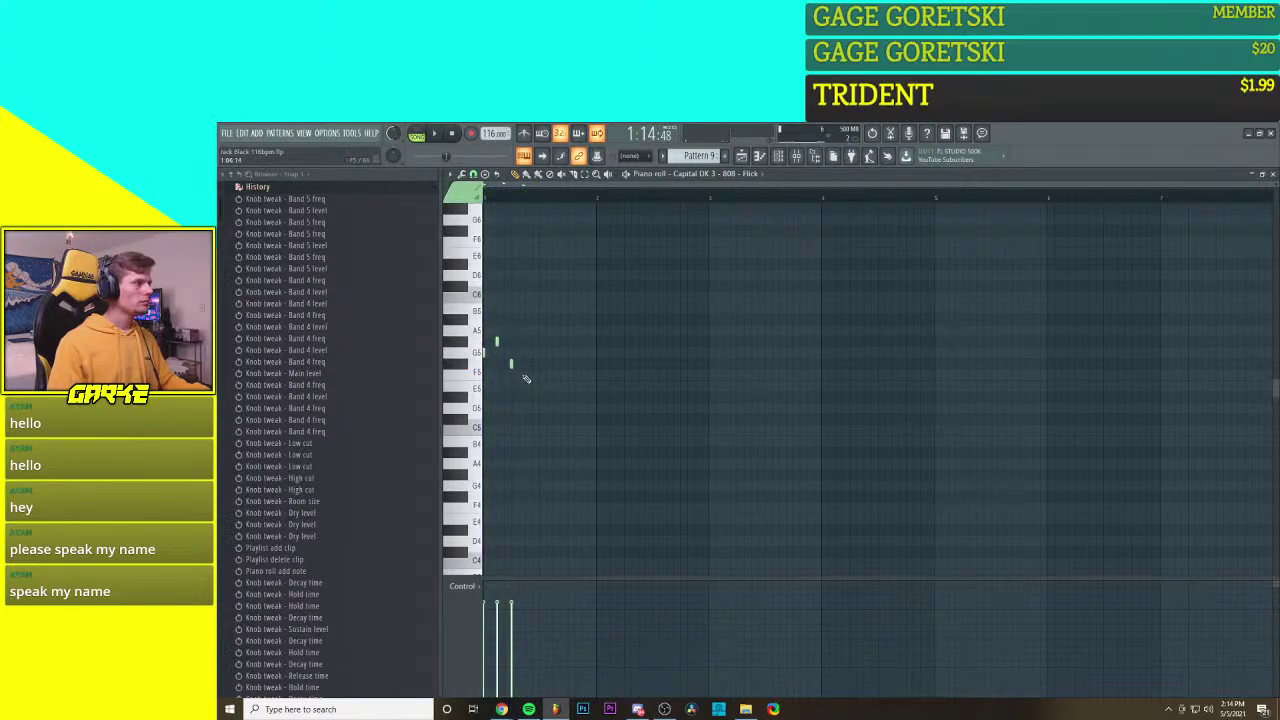
pyautogui.click(525, 364)
pyautogui.click(541, 366)
pyautogui.press('space')
pyautogui.press('space')
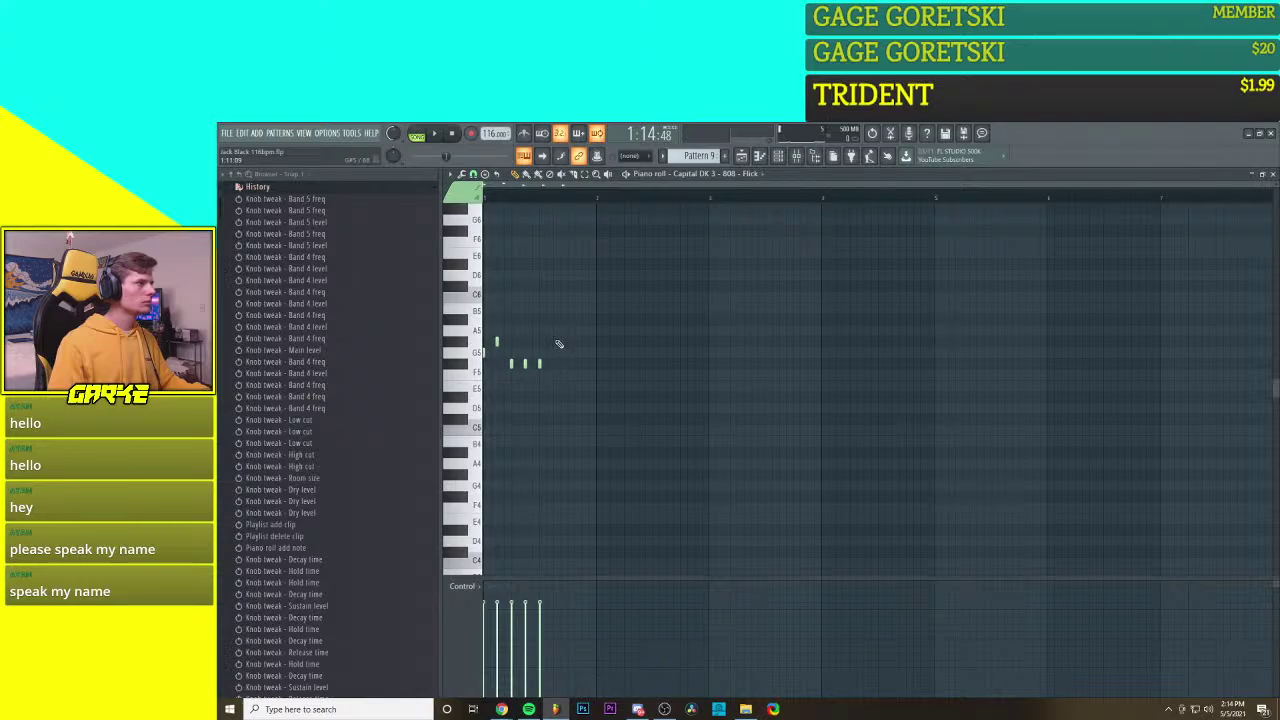
# Step: Continue the eighth-note line with two G#5 notes and two G5 notes, ending on the start of bar 2
pyautogui.click(553, 342)
pyautogui.click(567, 342)
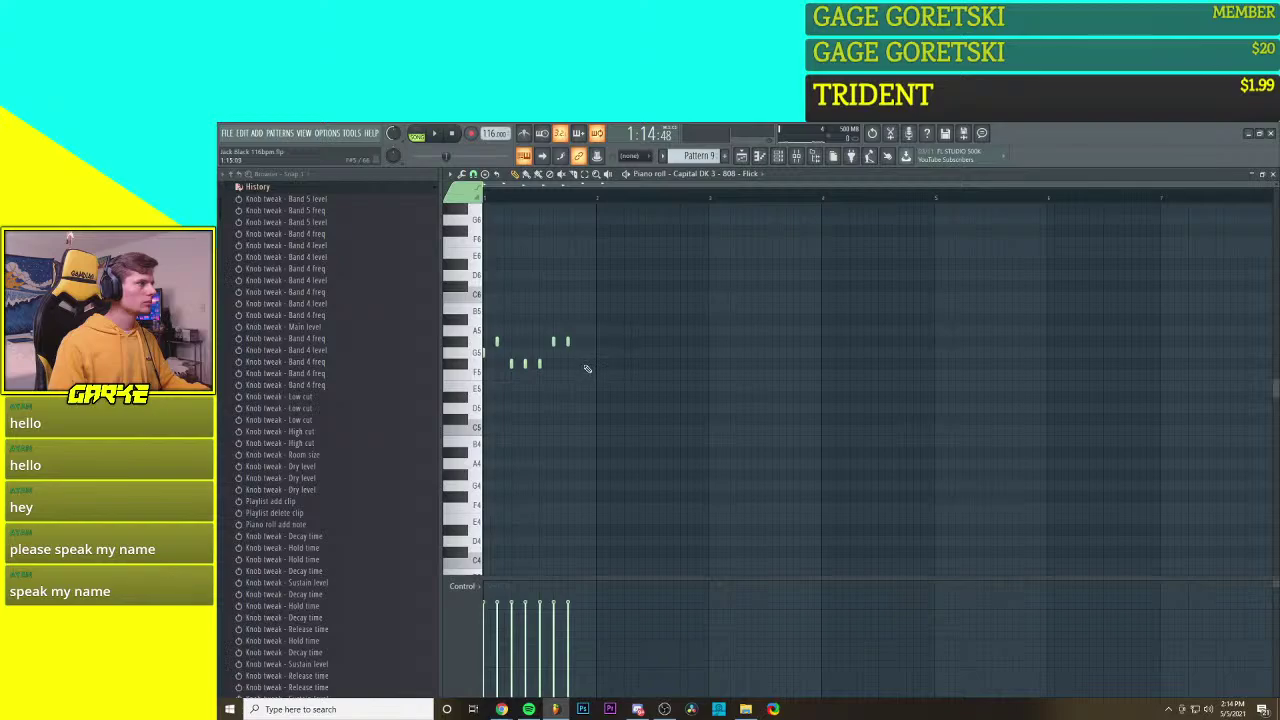
pyautogui.click(582, 353)
pyautogui.click(596, 353)
pyautogui.press('space')
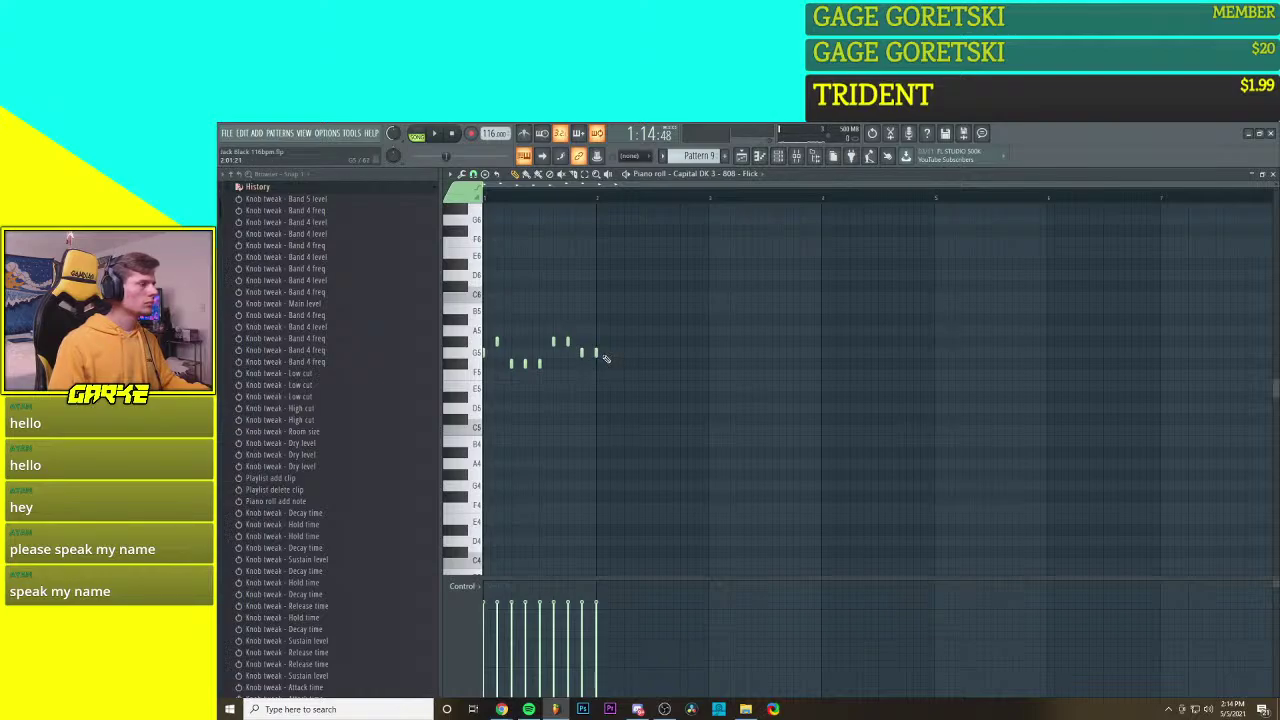
# Step: Move bar 1's last G#5 note a sixteenth earlier, put G5 notes in its old spot and an eighth after it, and audition
pyautogui.moveTo(568, 342); pyautogui.dragTo(568, 354)
pyautogui.click(596, 354)
pyautogui.press('space')
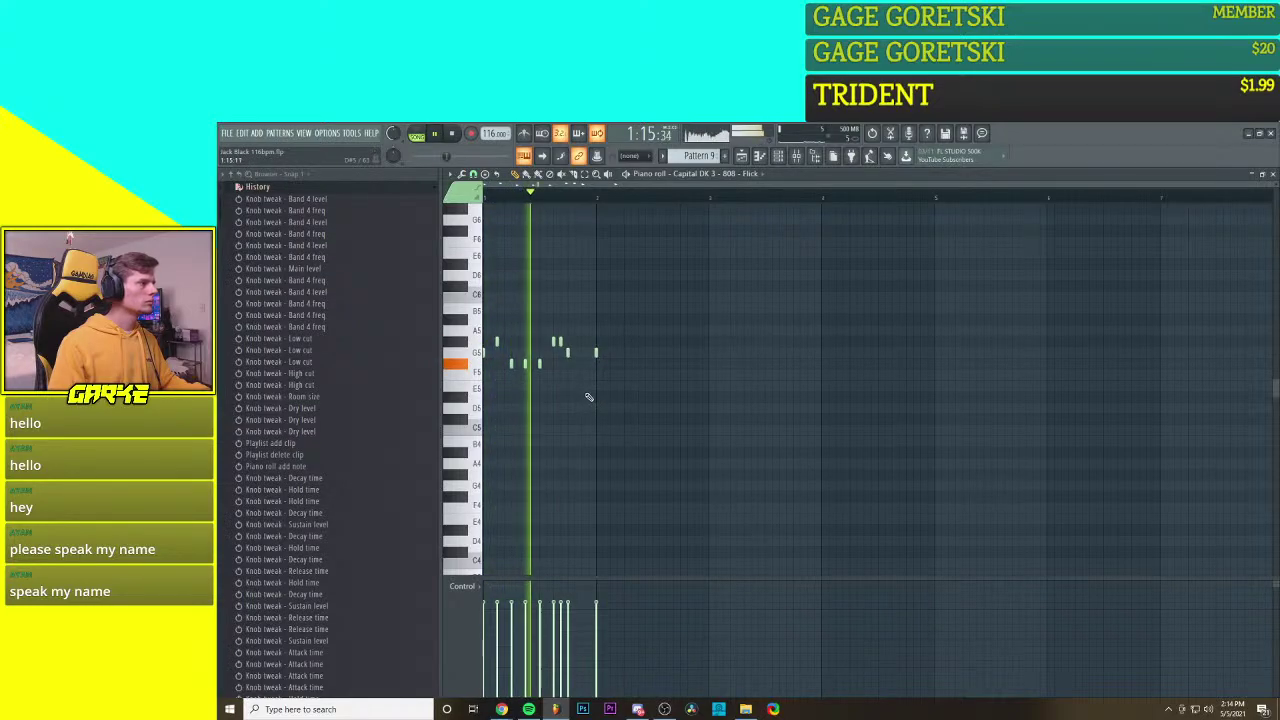
pyautogui.press('space')
pyautogui.click(581, 352)
pyautogui.press('space')
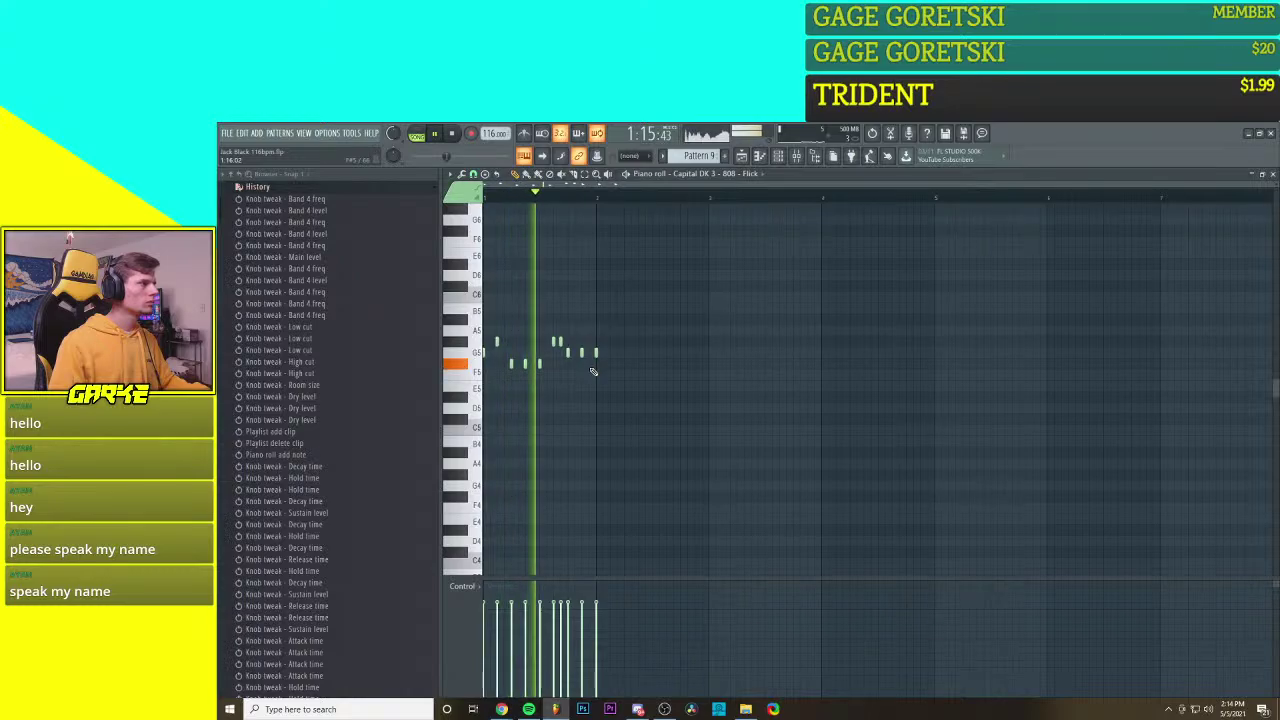
pyautogui.press('space')
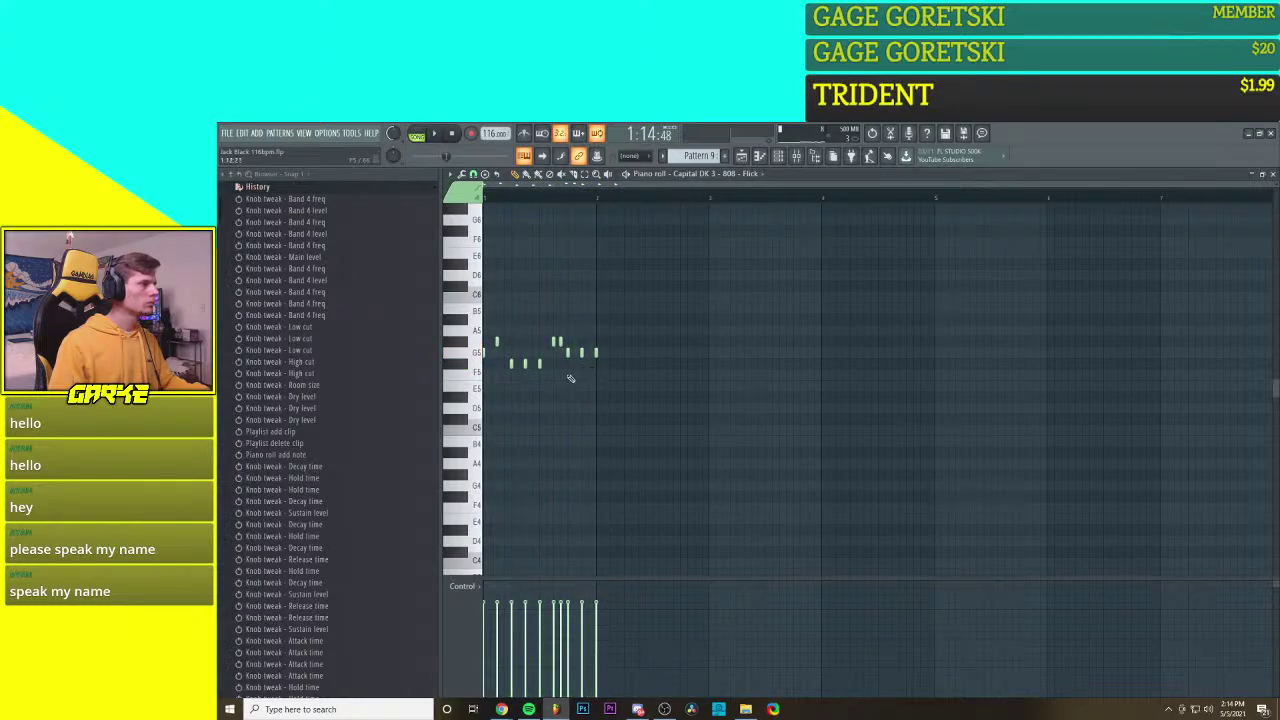
# Step: Delete the middle F#5 note and the last G5 note in bar 1, and play the pattern back
pyautogui.rightClick(526, 364)
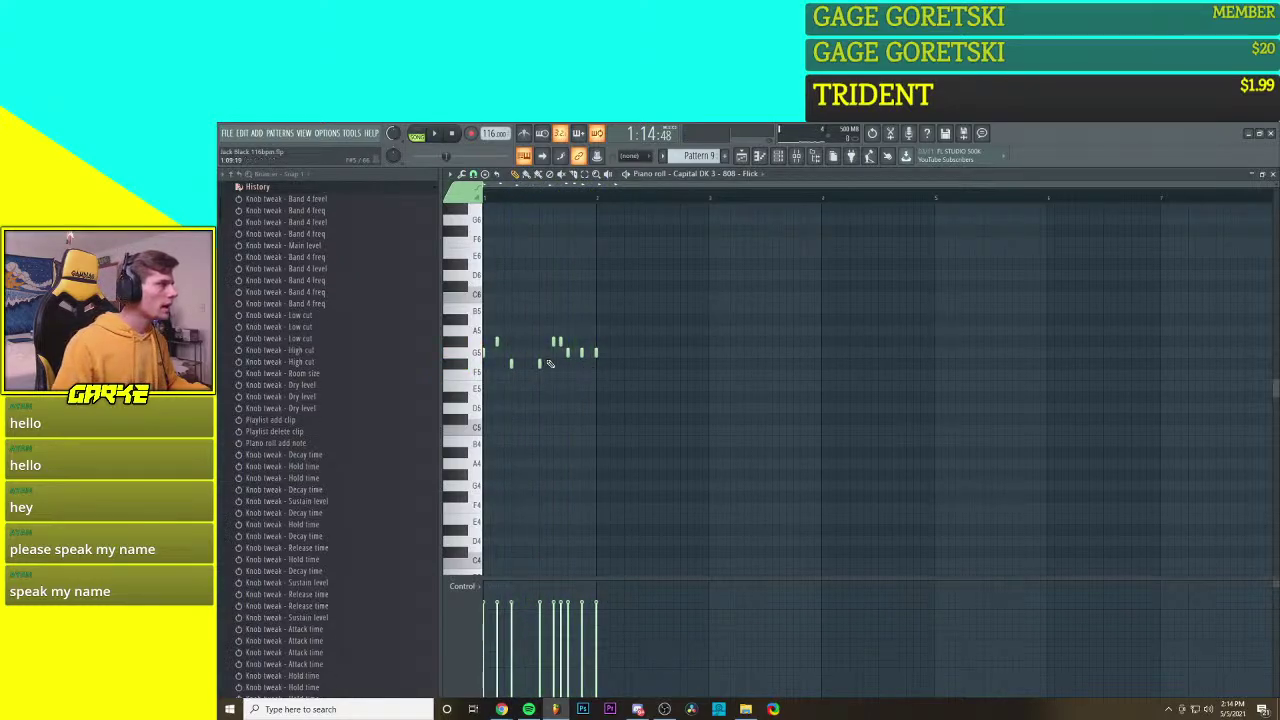
pyautogui.rightClick(582, 352)
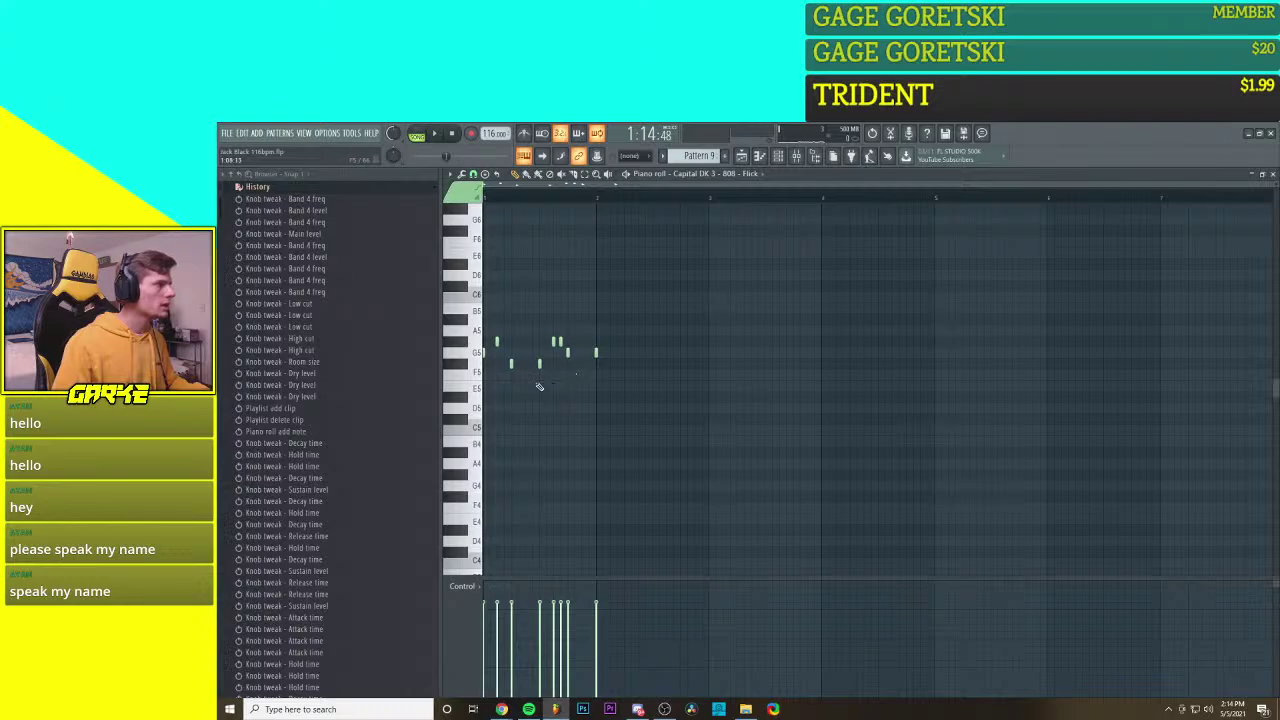
pyautogui.press('space')
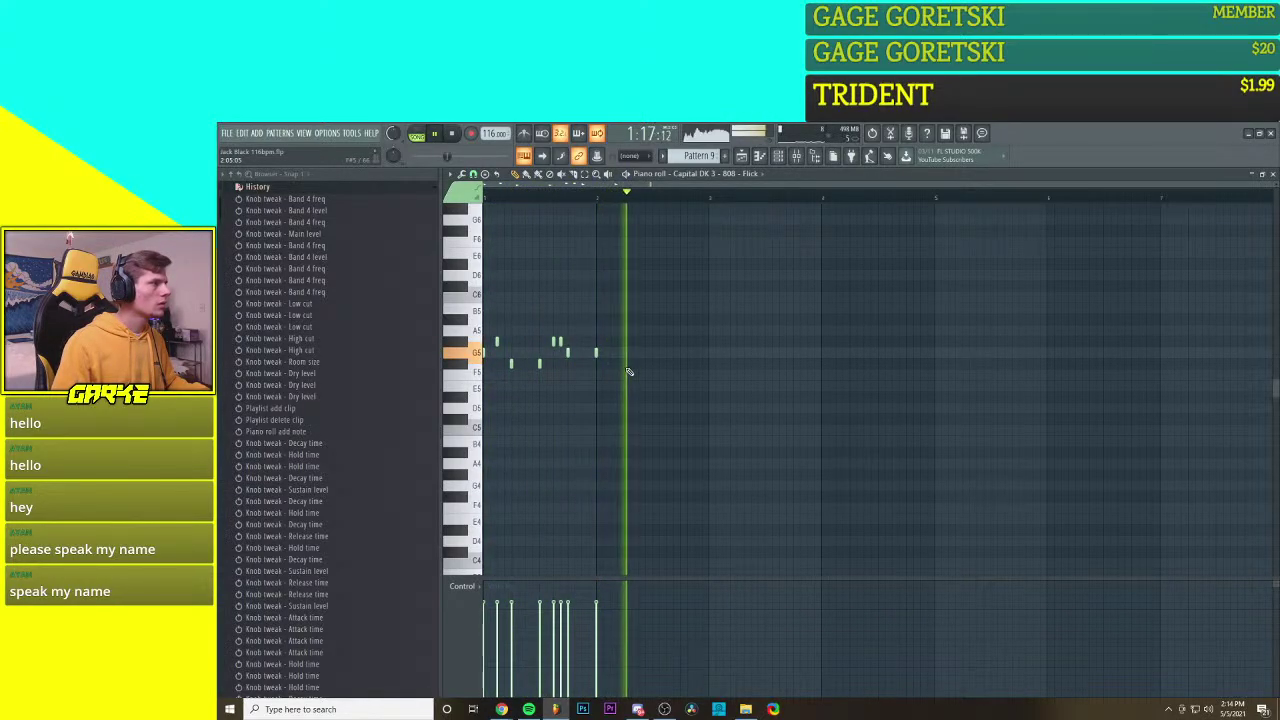
pyautogui.press('space')
# Step: Add two adjacent G5 notes in the first half of bar 2 and a G#5 note at its middle
pyautogui.click(621, 352)
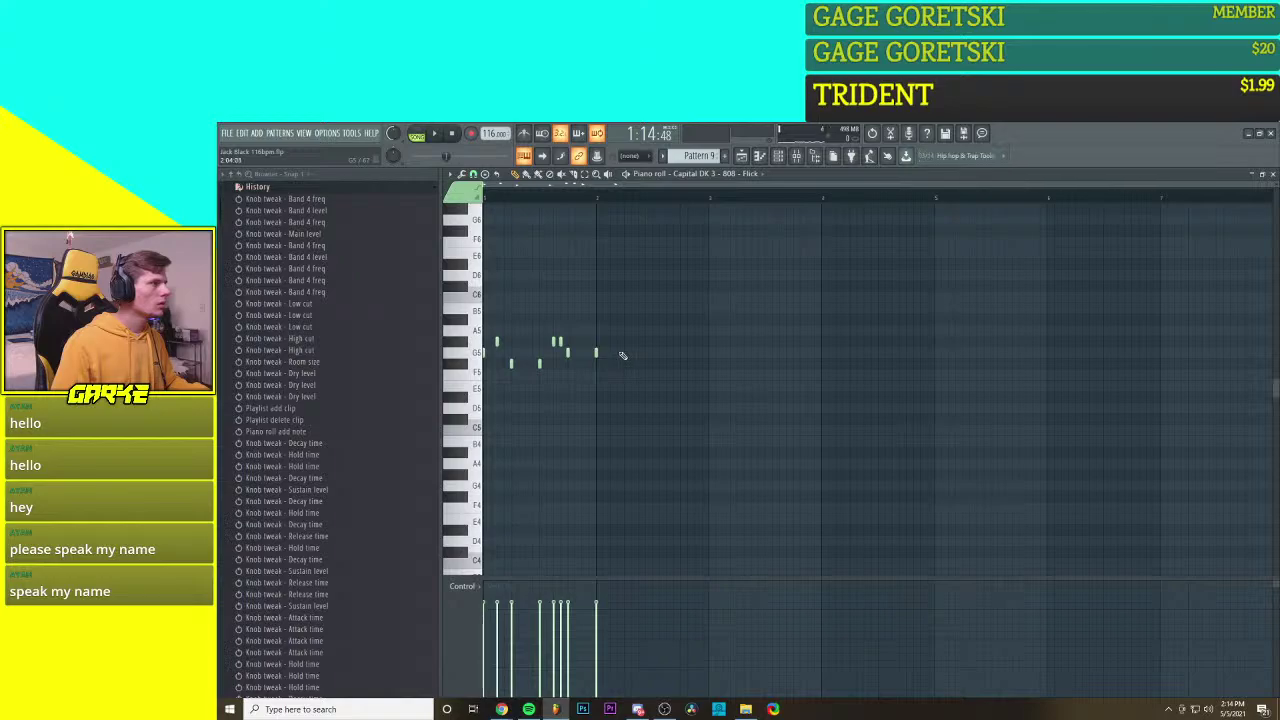
pyautogui.click(625, 352)
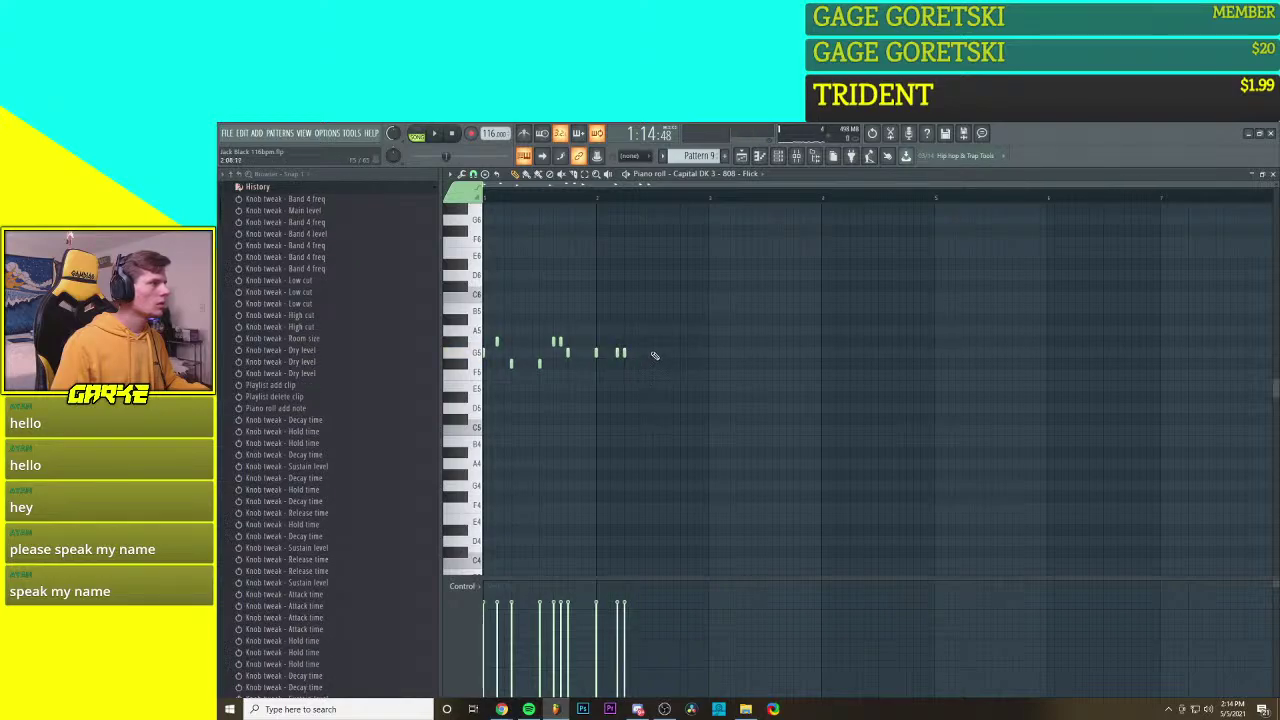
pyautogui.click(654, 342)
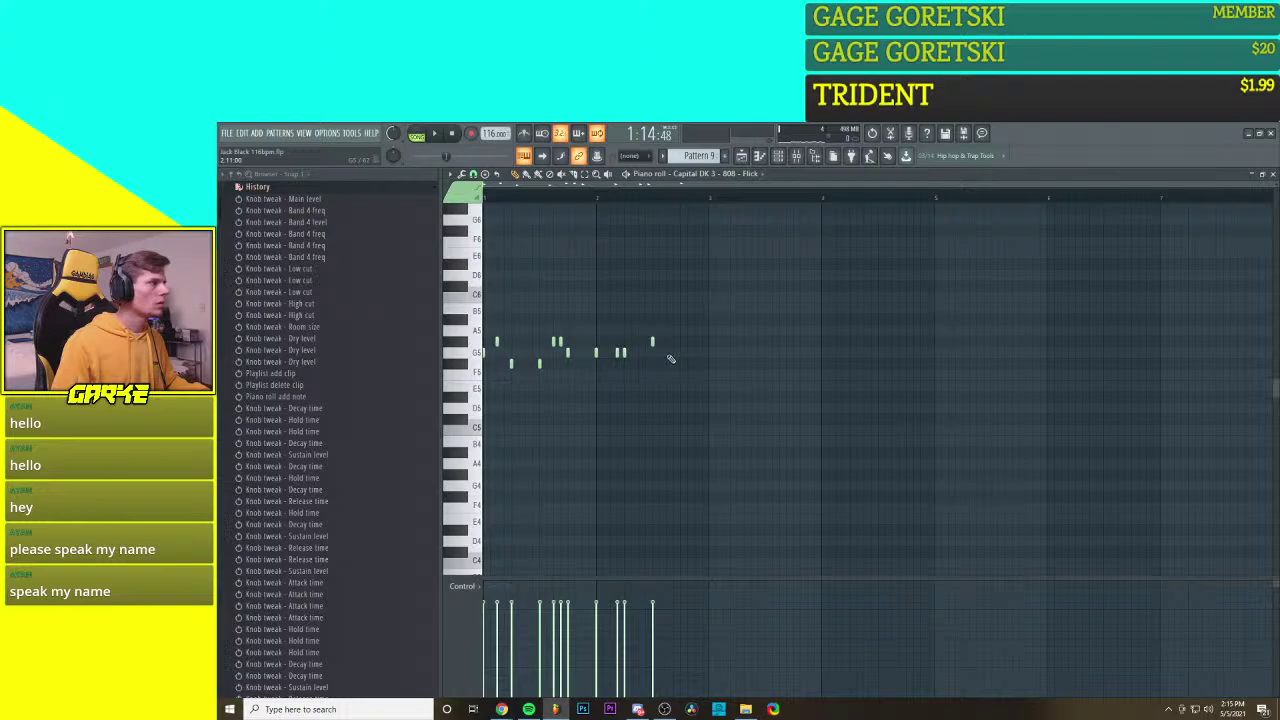
# Step: Try G5, G#5 and F#5 notes after the G#5 note in the middle of bar 2 and delete them
pyautogui.click(666, 353)
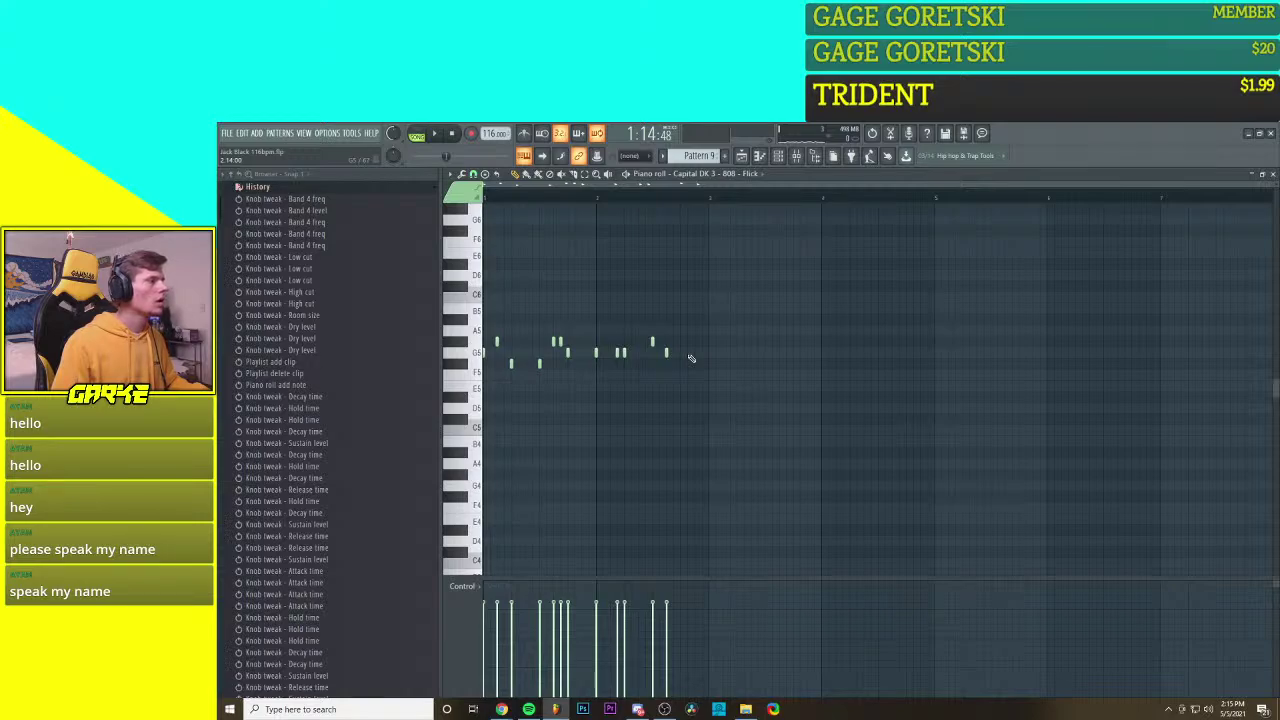
pyautogui.click(673, 342)
pyautogui.click(680, 363)
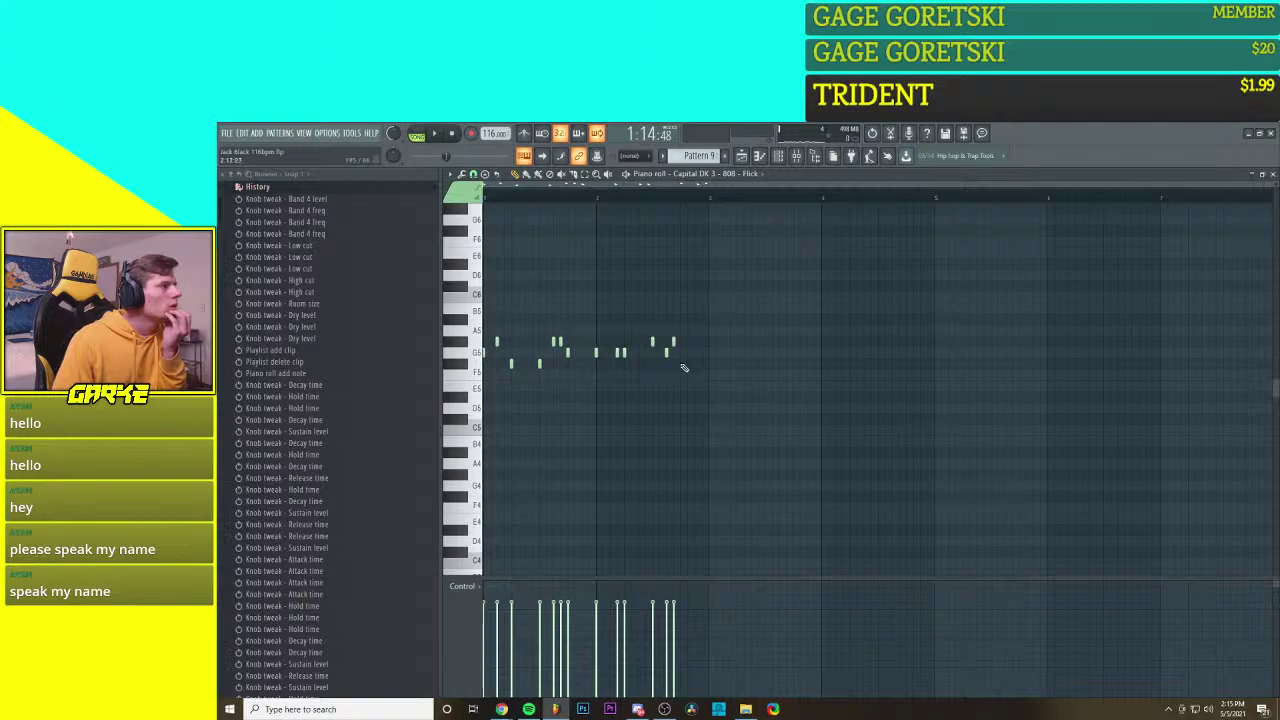
pyautogui.rightClick(680, 364)
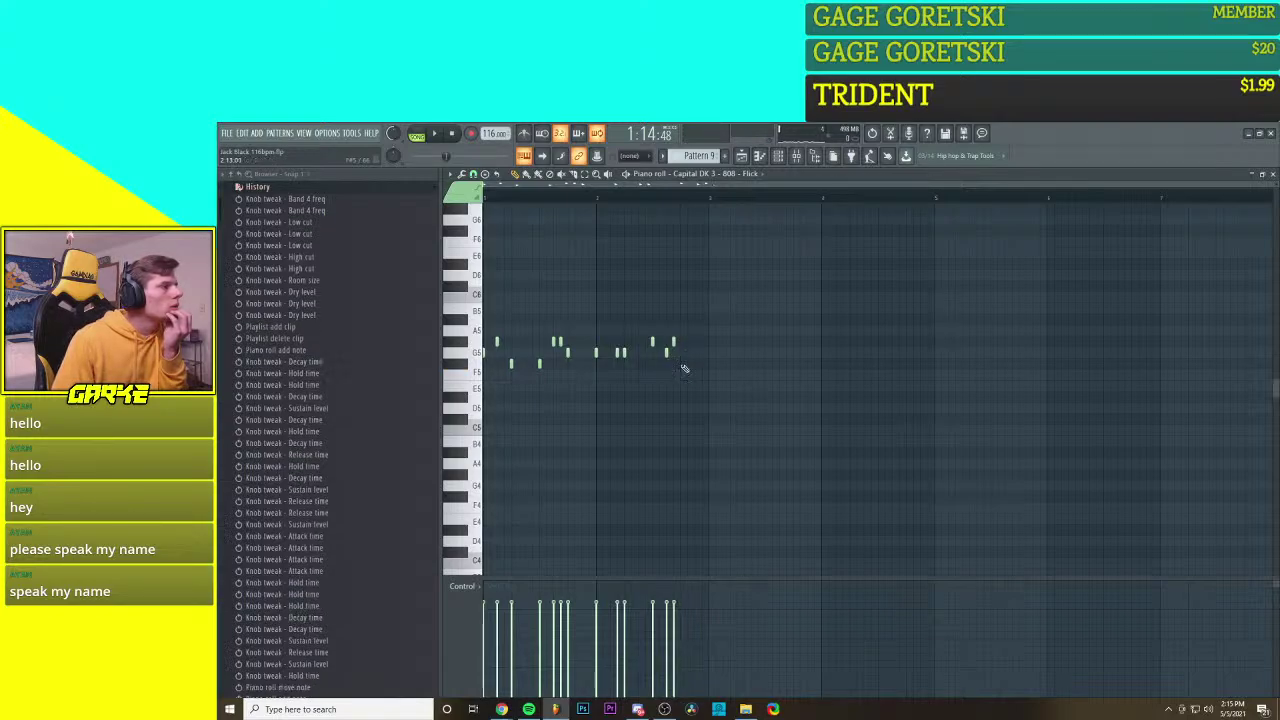
pyautogui.rightClick(676, 344)
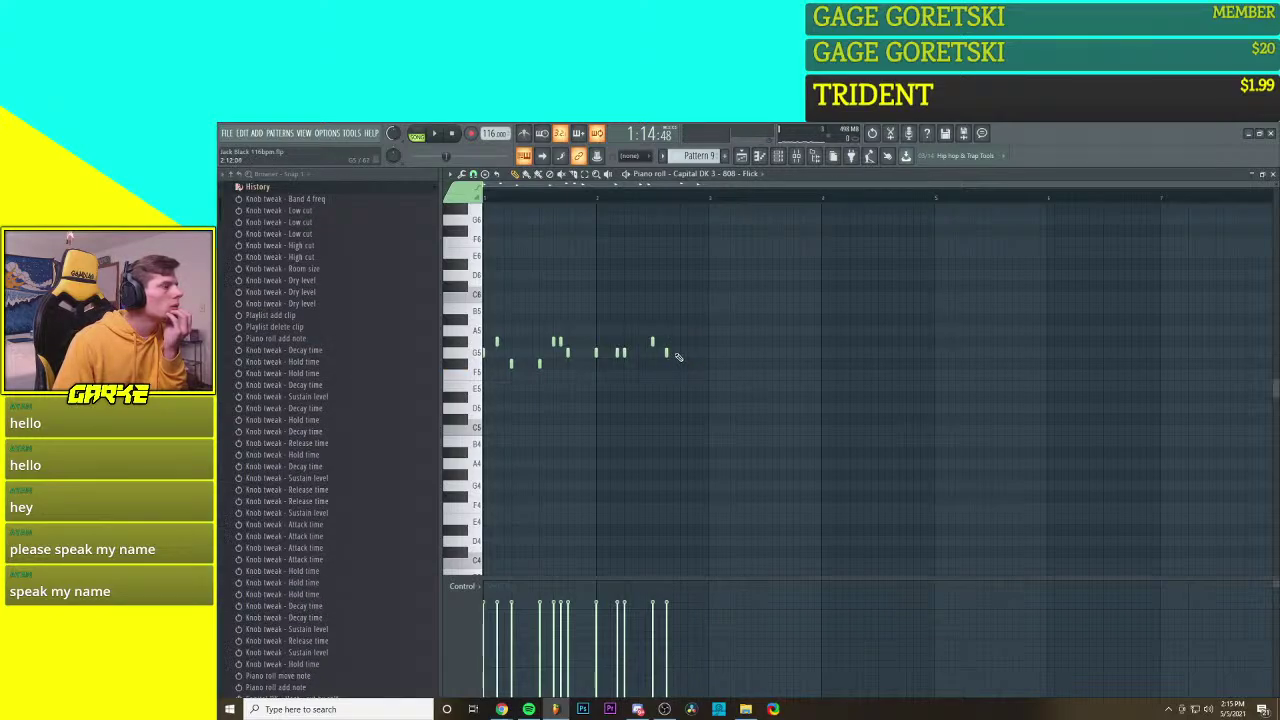
pyautogui.rightClick(668, 353)
# Step: Add a run of consecutive sixteenths F#5, G5, F#5, G#5, F#5 near the end of bar 2 and play it back
pyautogui.click(666, 363)
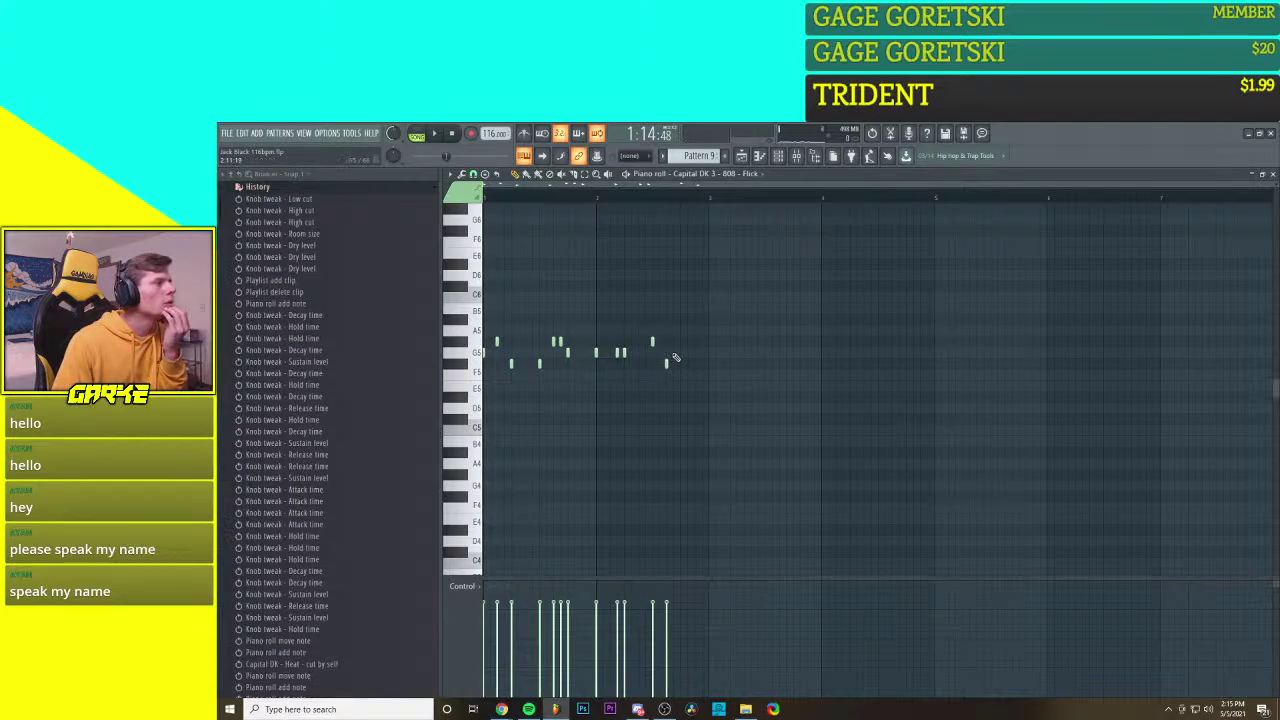
pyautogui.click(673, 352)
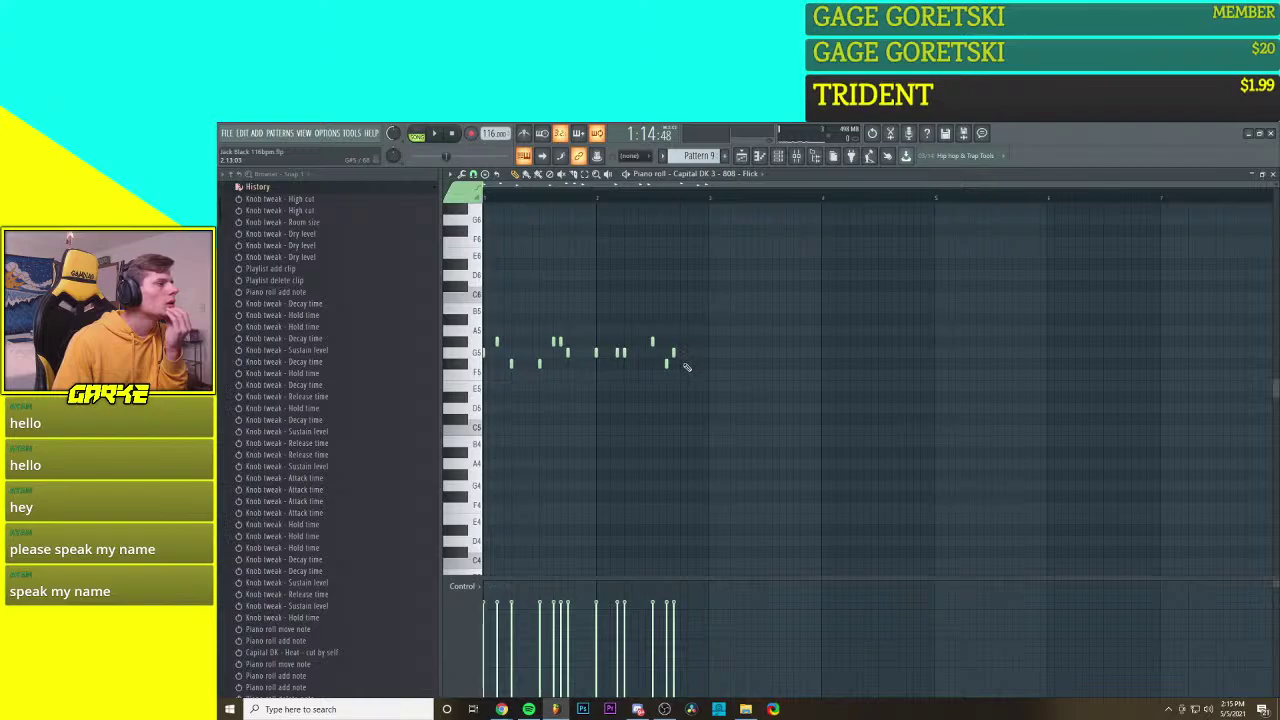
pyautogui.click(680, 363)
pyautogui.click(687, 343)
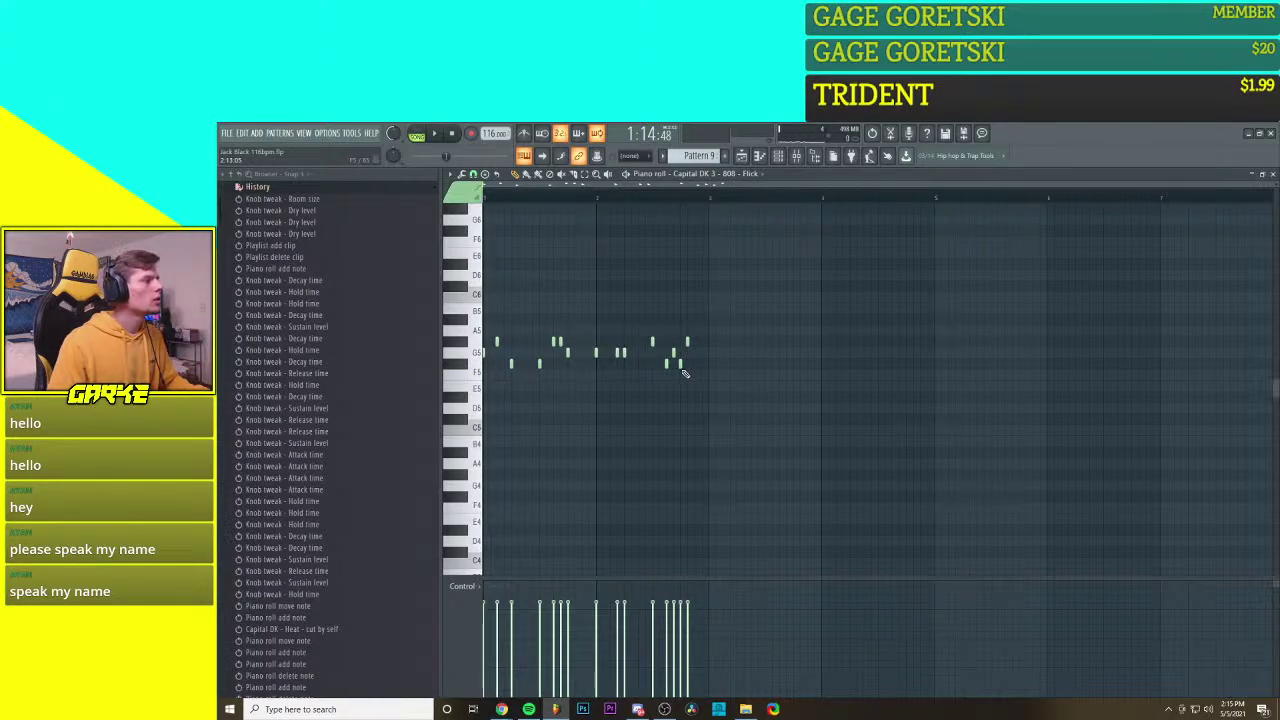
pyautogui.rightClick(688, 343)
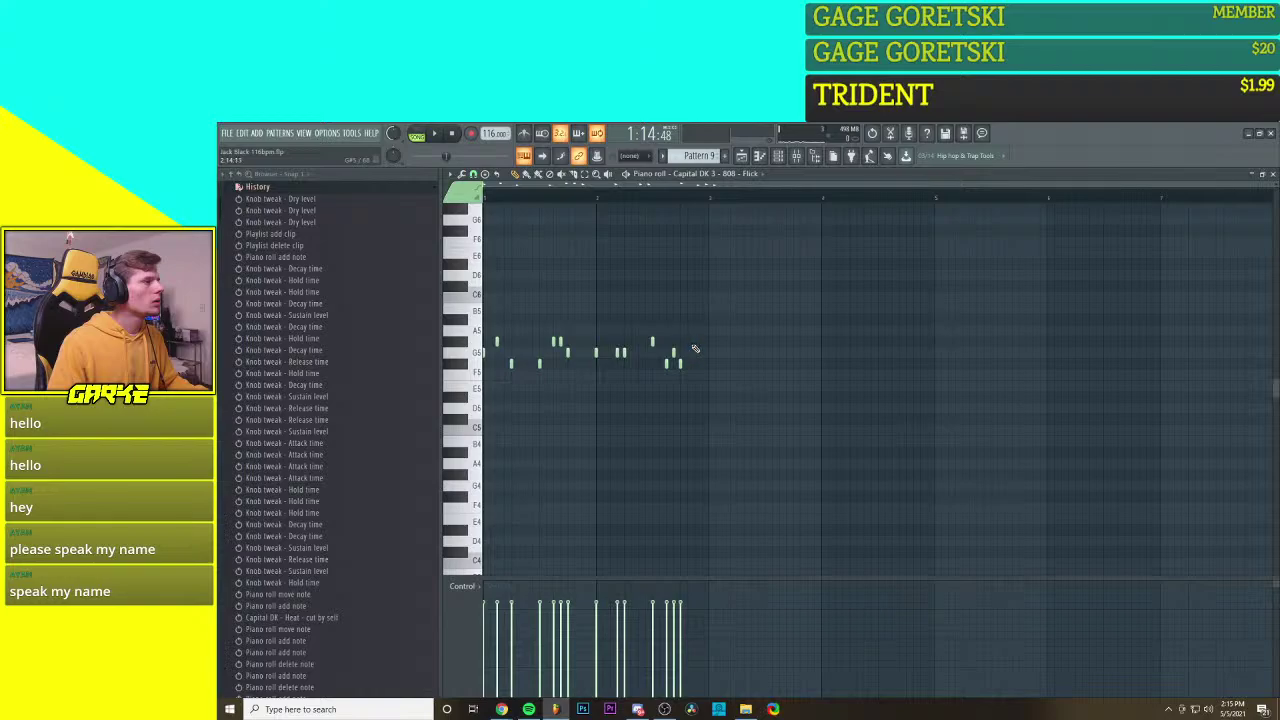
pyautogui.click(687, 343)
pyautogui.click(694, 363)
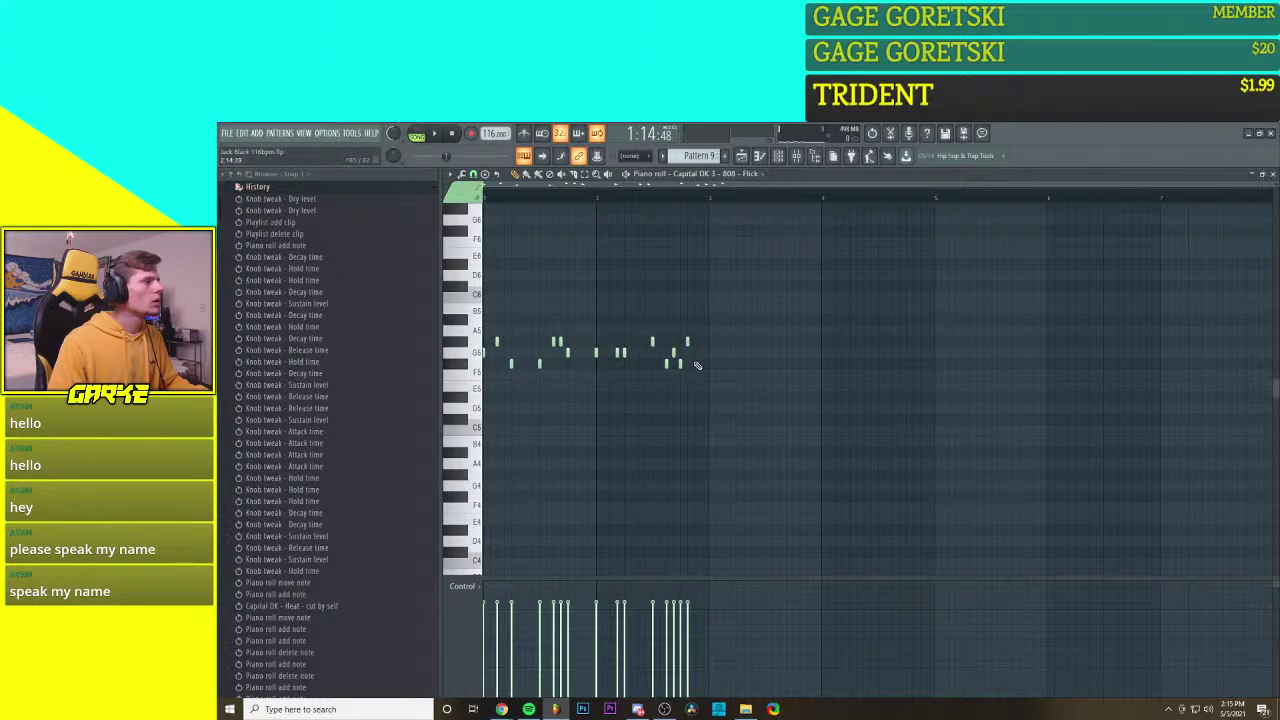
pyautogui.press('space')
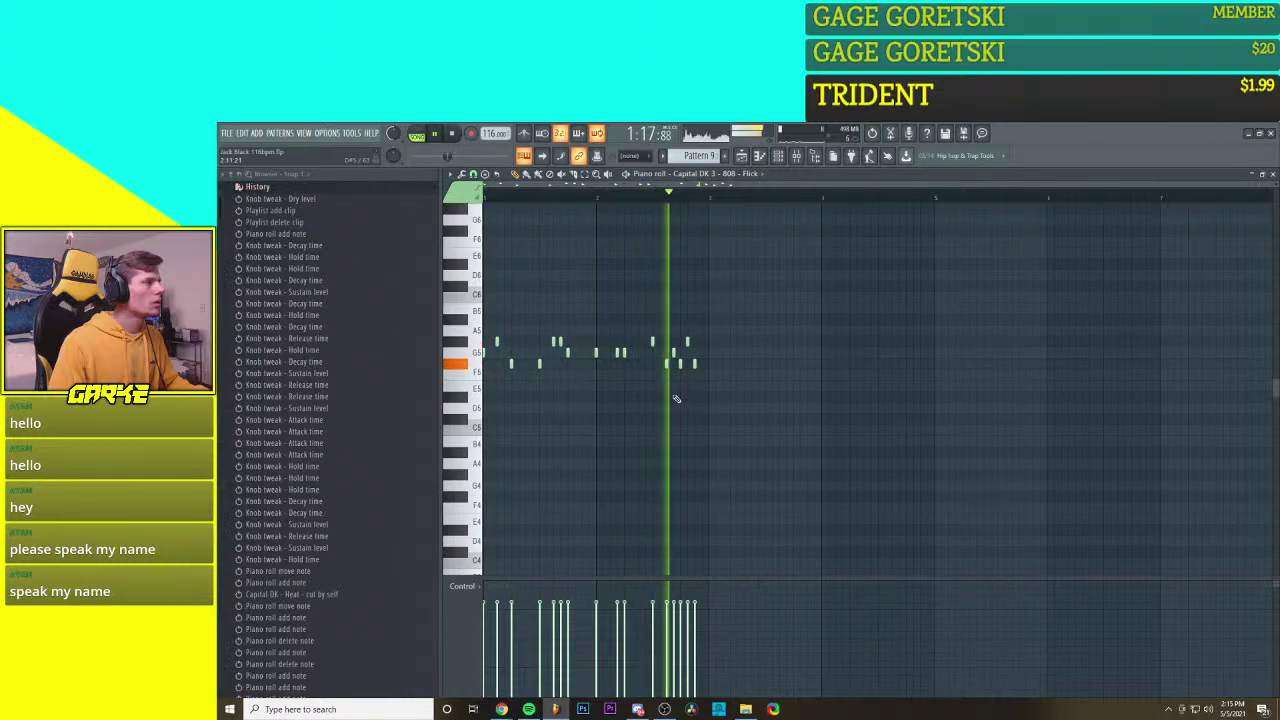
pyautogui.press('space')
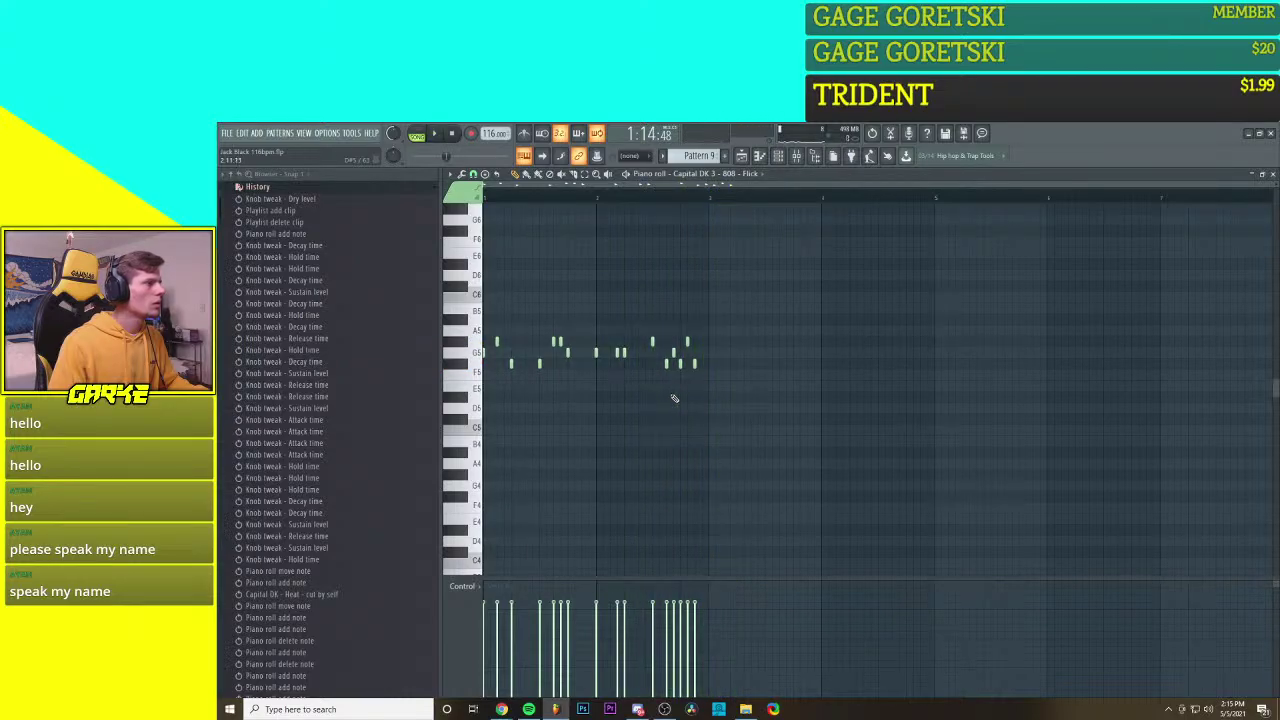
# Step: Reposition the adjacent pair of G5 notes in bar 2 to the third and fifth sixteenths, auditioning the rhythm
pyautogui.moveTo(622, 352); pyautogui.dragTo(628, 352)
pyautogui.press('space')
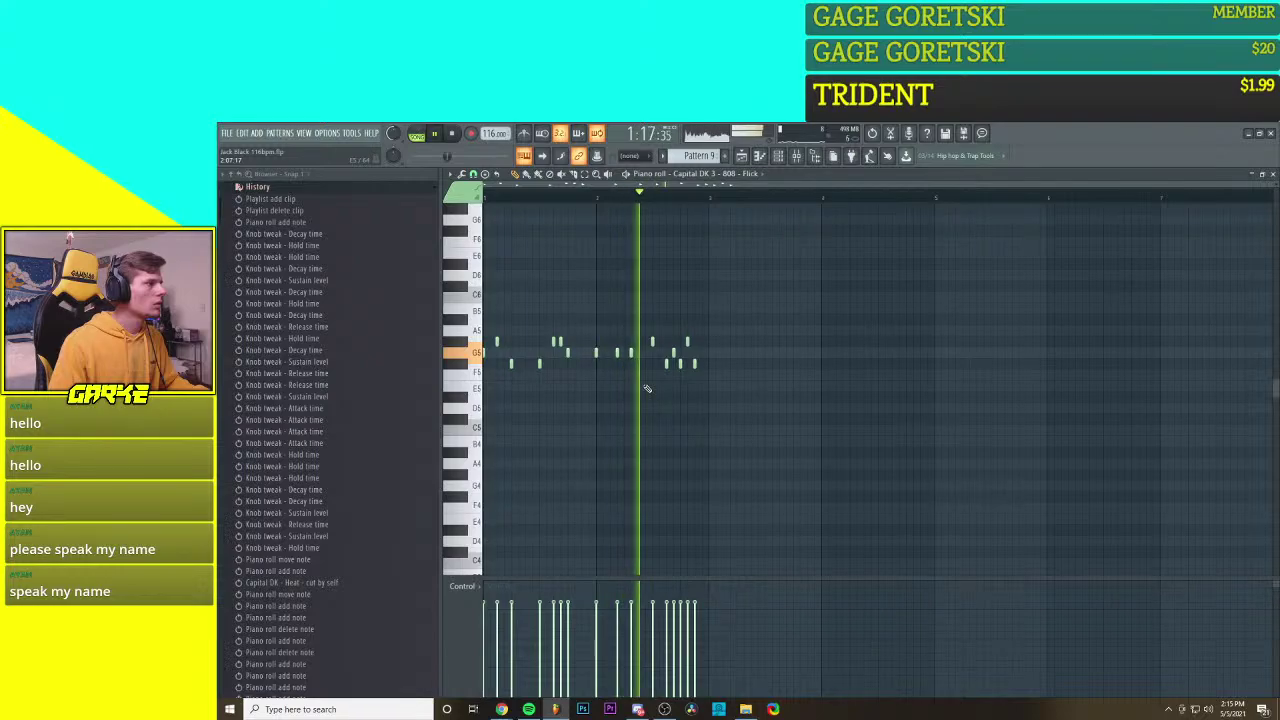
pyautogui.press('space')
pyautogui.moveTo(617, 353); pyautogui.dragTo(624, 353)
pyautogui.press('space')
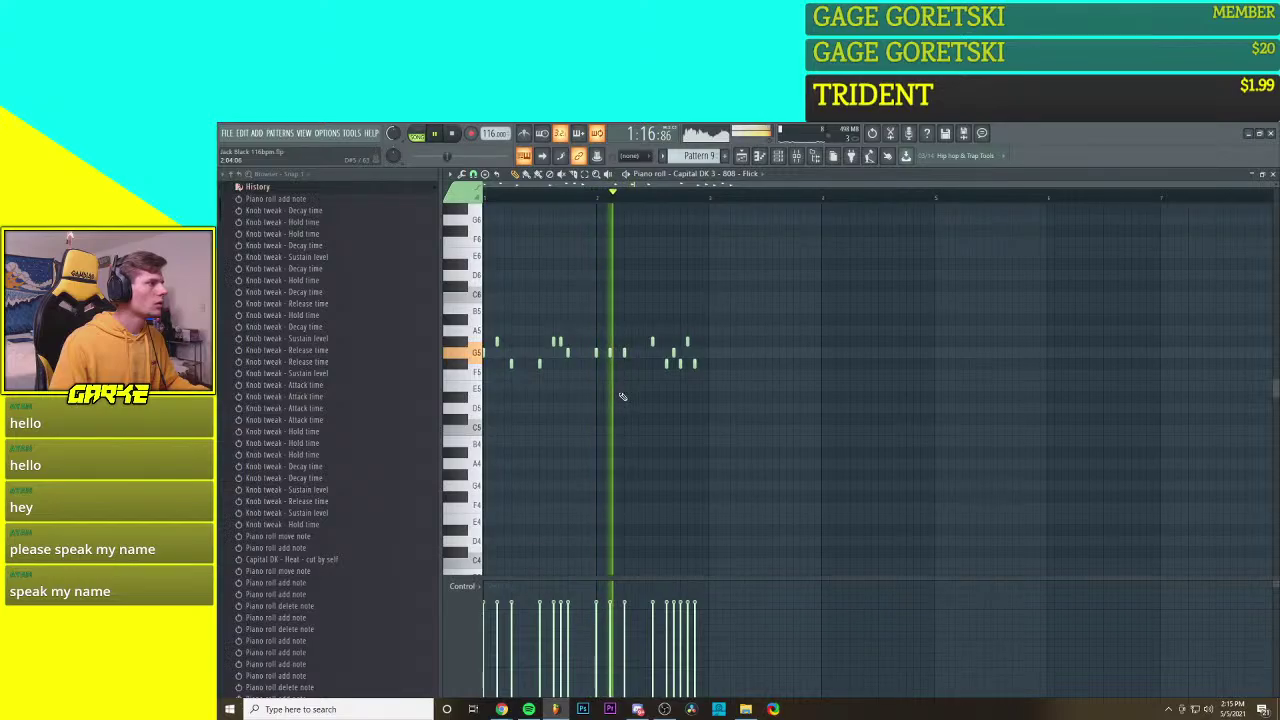
pyautogui.press('space')
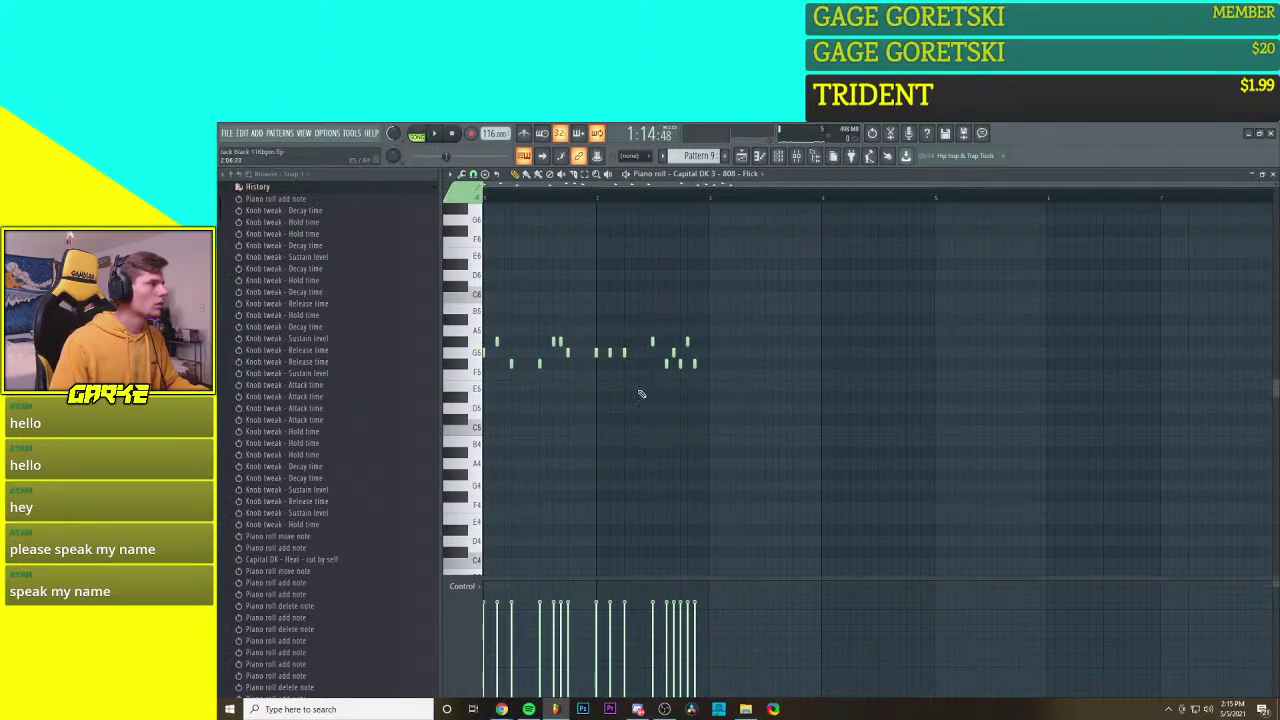
# Step: Select all the Flick notes in Pattern 9 and display note panning in the piano roll's control lane
pyautogui.scroll(3, 674, 384)
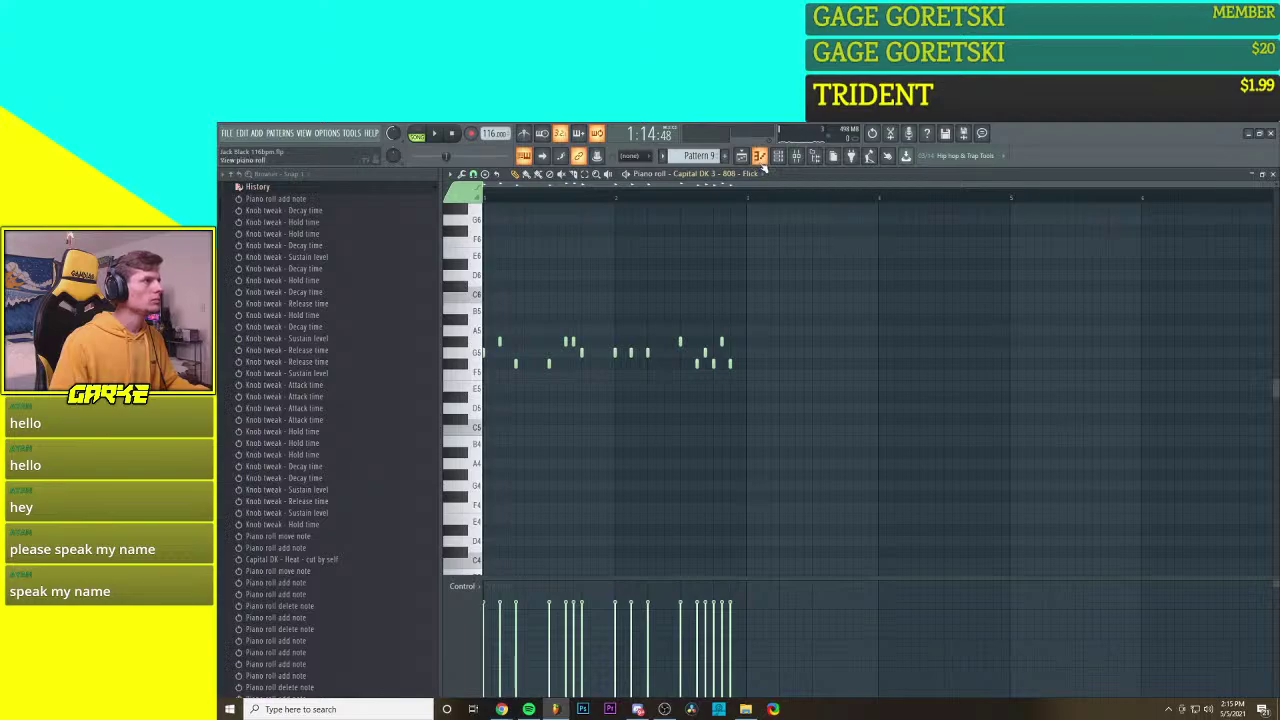
pyautogui.moveTo(770, 304); pyautogui.dragTo(486, 446)
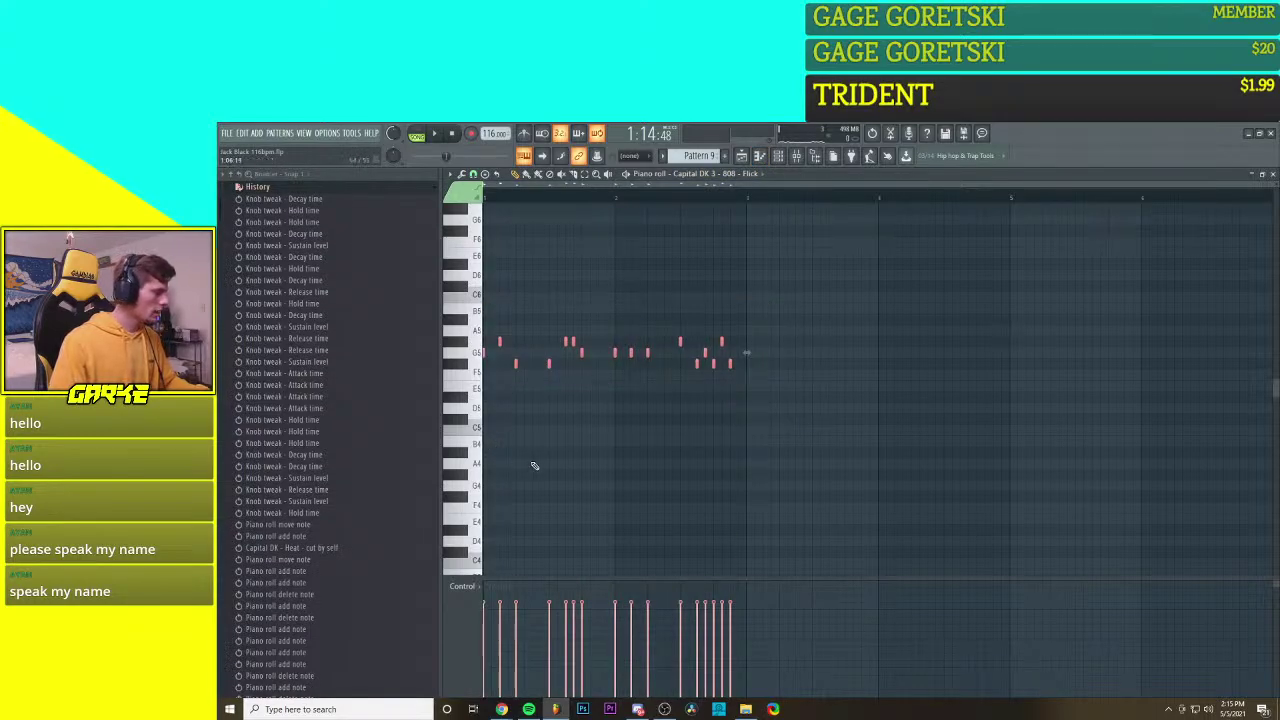
pyautogui.click(468, 587)
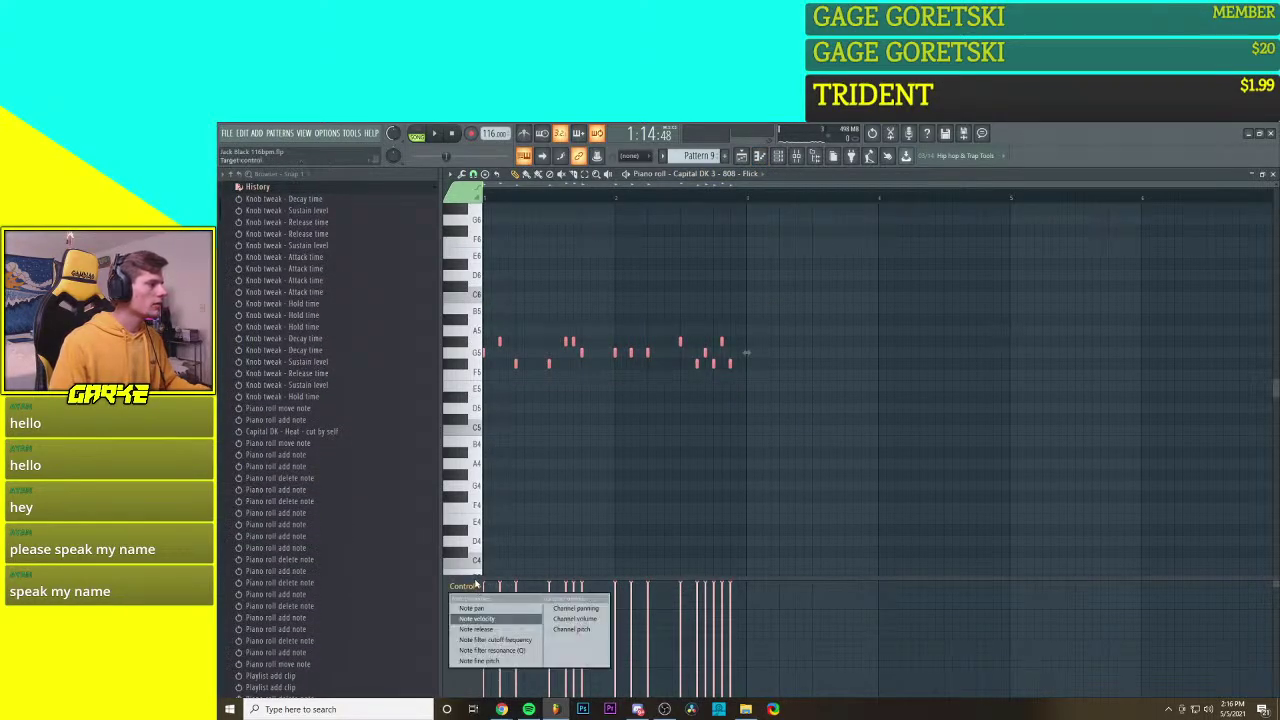
pyautogui.click(492, 629)
pyautogui.click(474, 590)
pyautogui.click(488, 606)
# Step: Pan bar 1's second note right and third note left, and alternate the three-note group near its end right, left, right
pyautogui.moveTo(505, 646); pyautogui.dragTo(499, 645)
pyautogui.moveTo(735, 645); pyautogui.dragTo(656, 643)
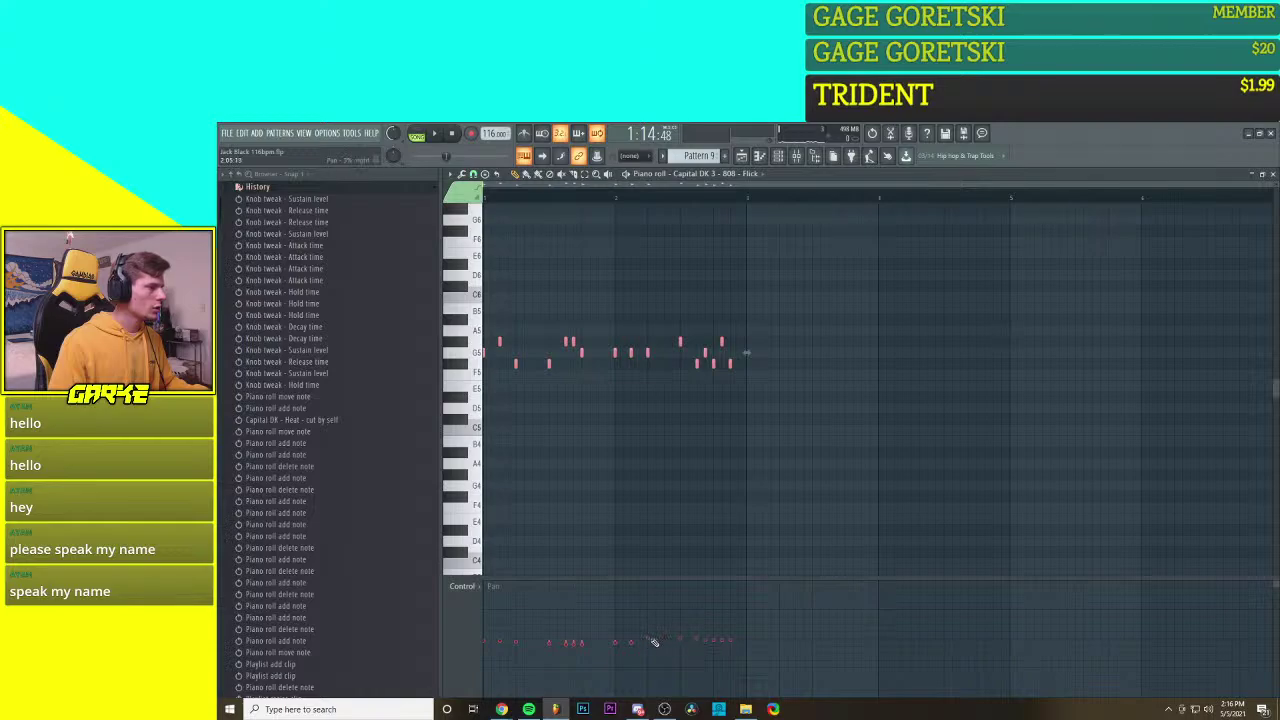
pyautogui.moveTo(517, 647); pyautogui.dragTo(500, 644)
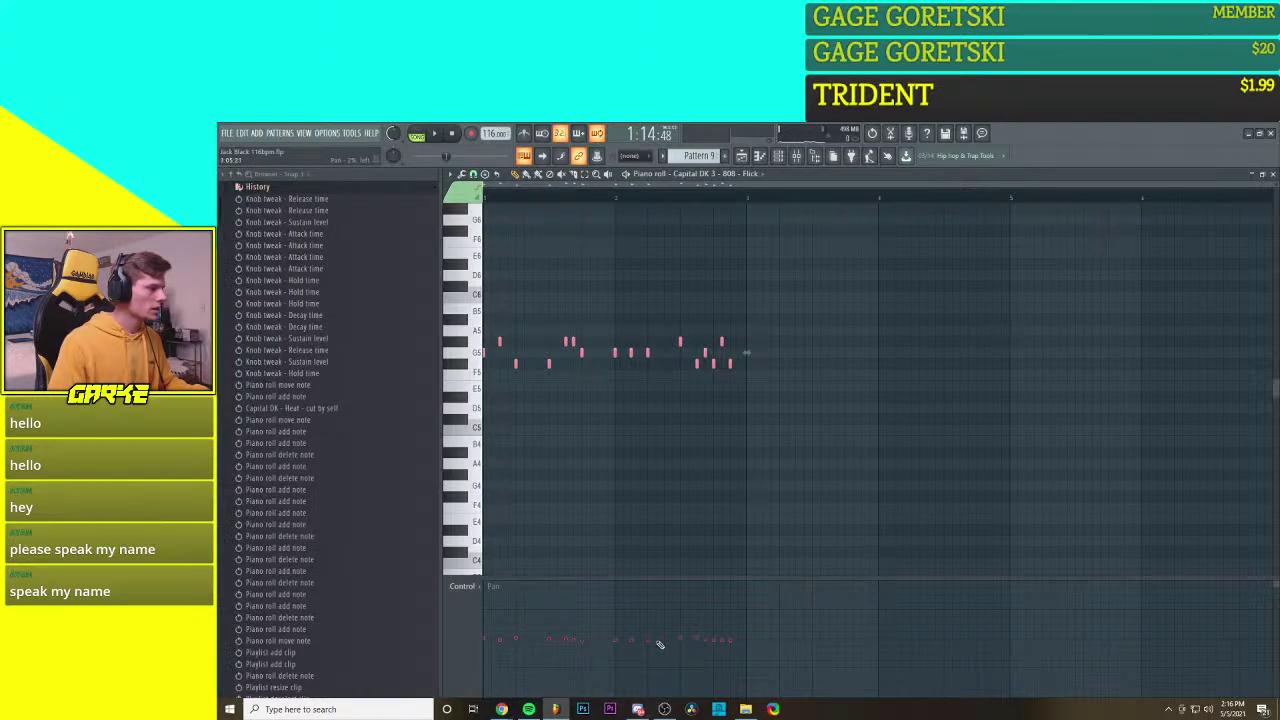
pyautogui.moveTo(525, 657); pyautogui.dragTo(486, 642)
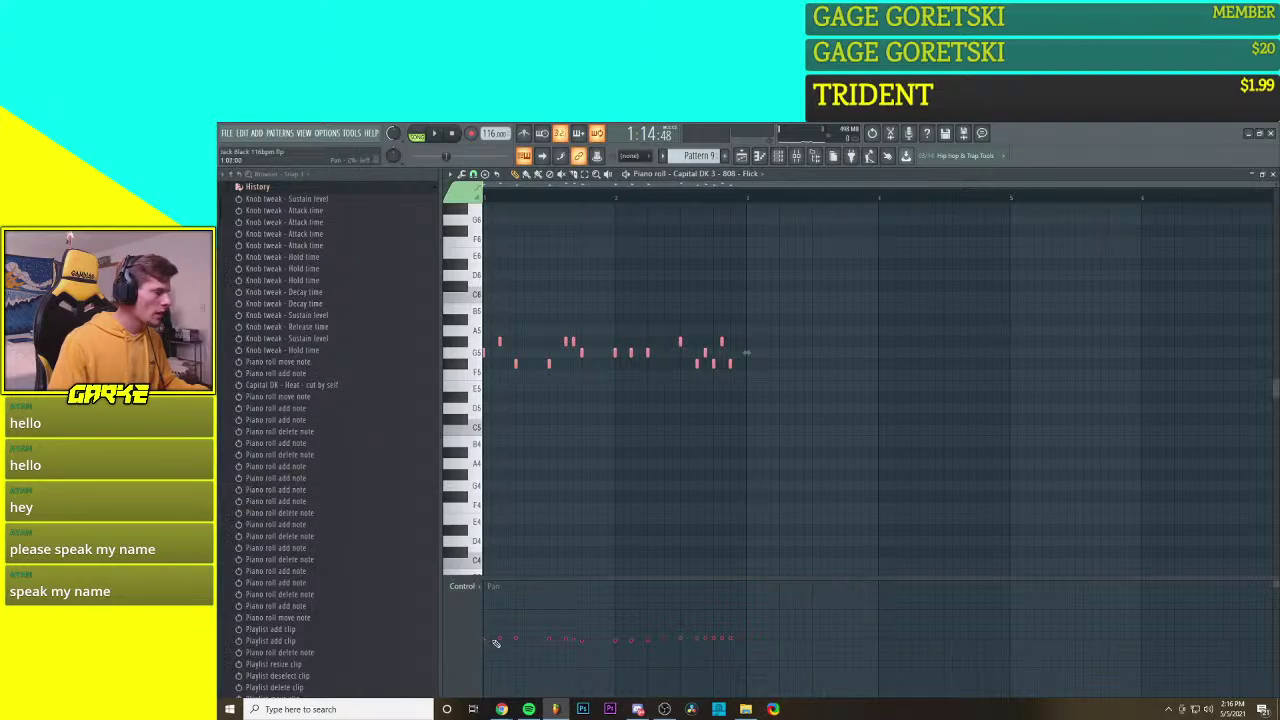
pyautogui.click(500, 640)
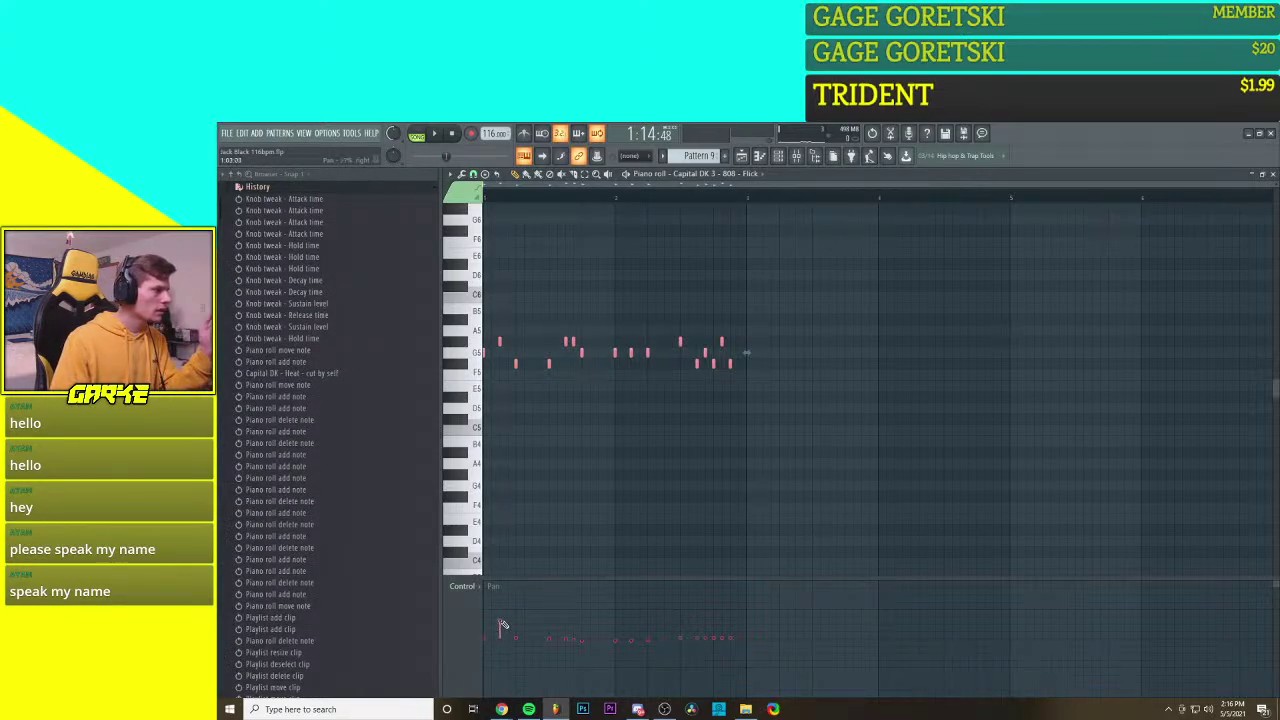
pyautogui.moveTo(508, 629); pyautogui.dragTo(519, 642)
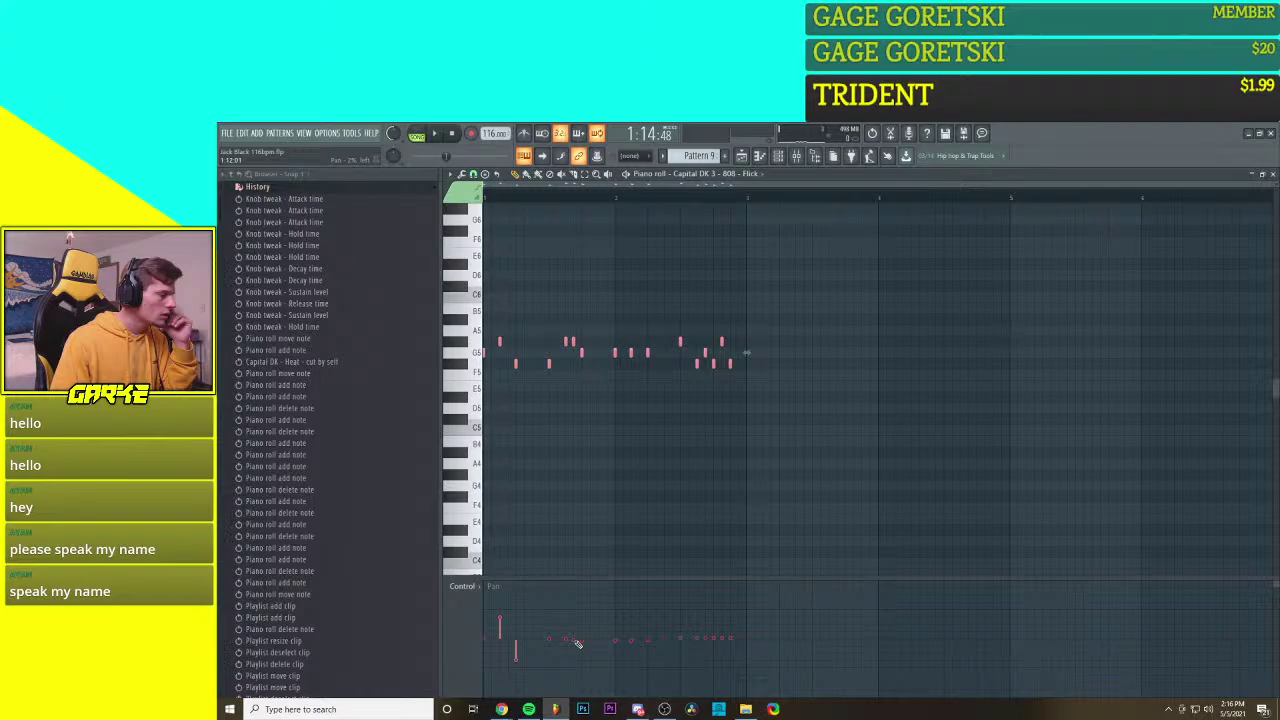
pyautogui.moveTo(569, 641); pyautogui.dragTo(587, 631)
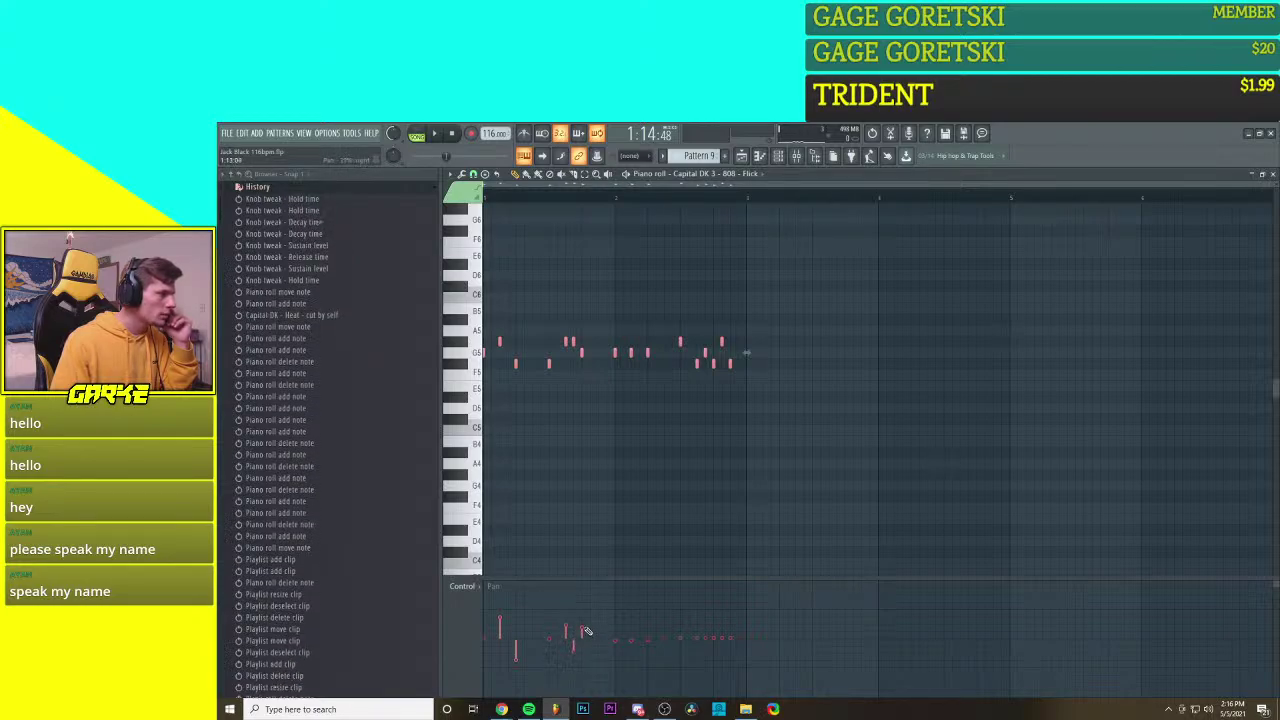
# Step: Alternate the panning of the five-note run closing bar 2, starting and ending left, and play the line back
pyautogui.click(633, 642)
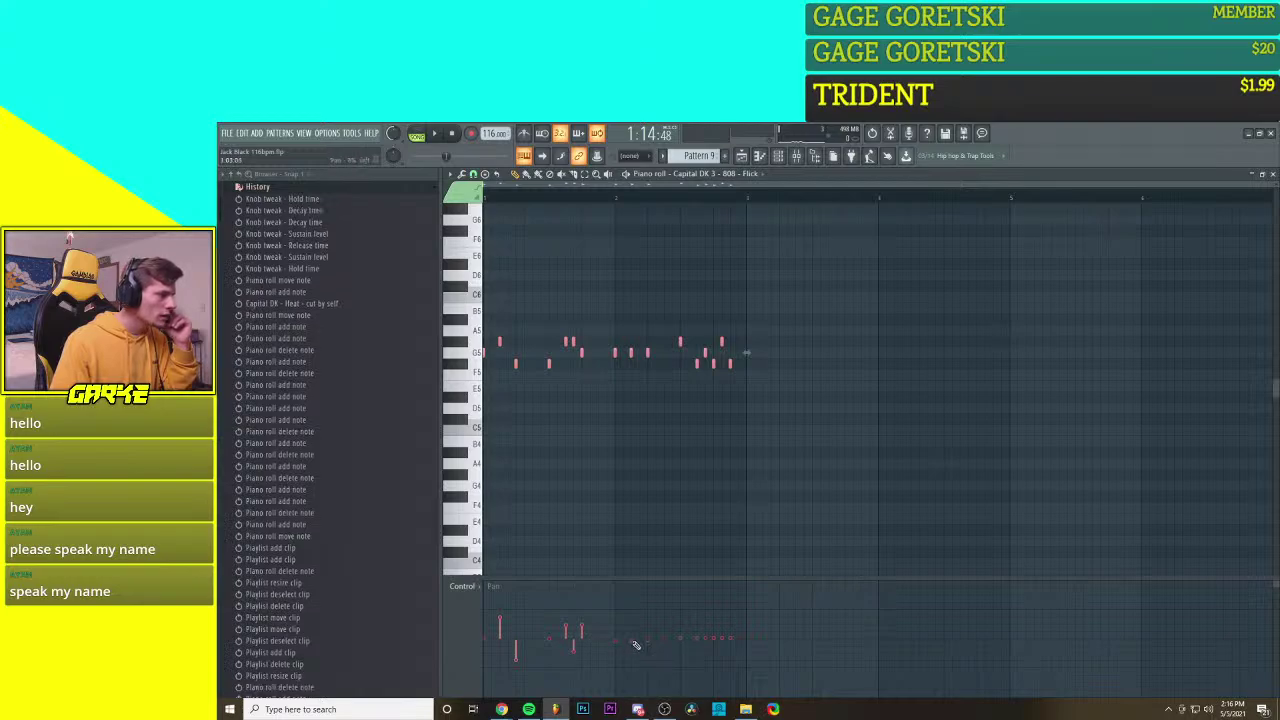
pyautogui.click(701, 642)
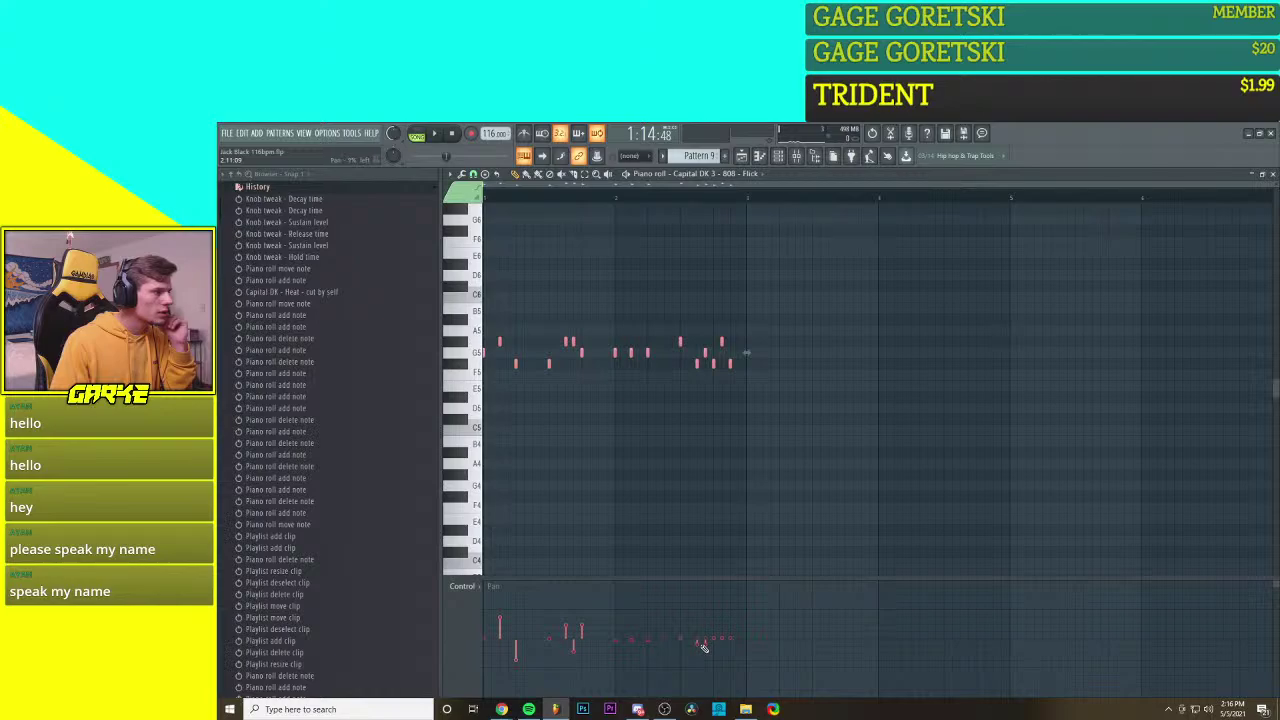
pyautogui.moveTo(707, 646); pyautogui.dragTo(708, 634)
pyautogui.click(716, 645)
pyautogui.click(724, 635)
pyautogui.click(732, 645)
pyautogui.press('space')
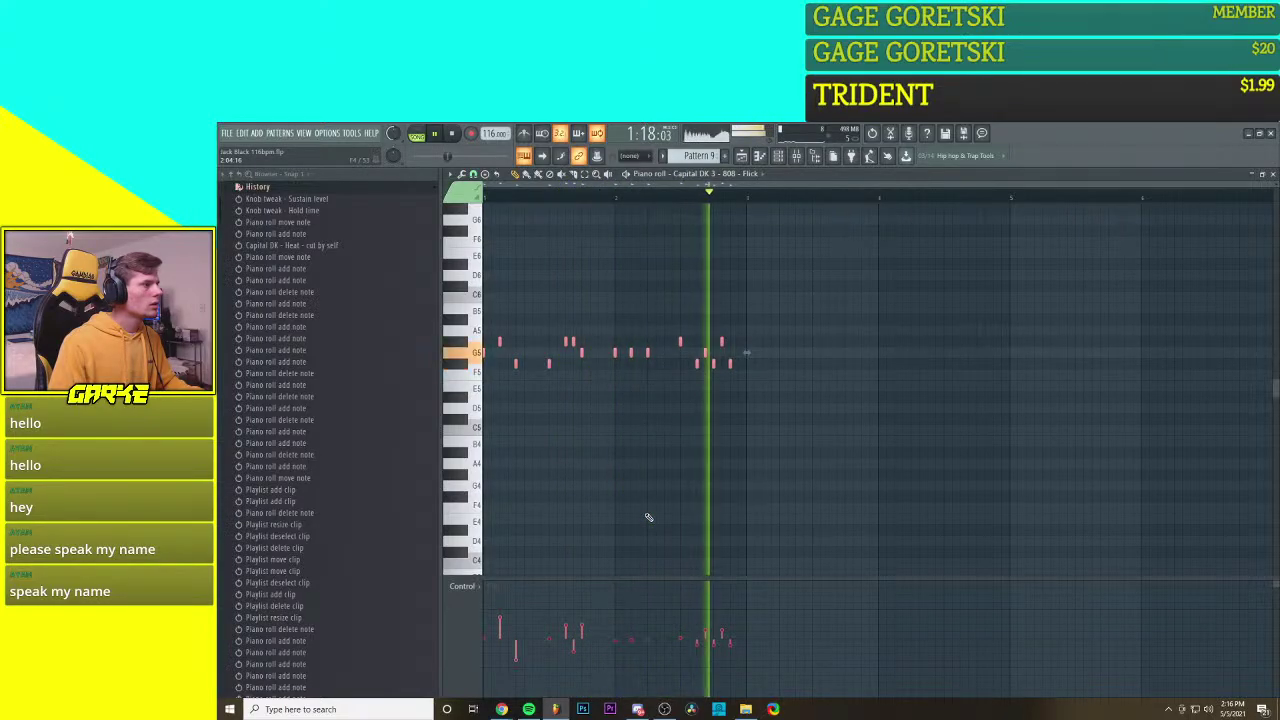
pyautogui.press('space')
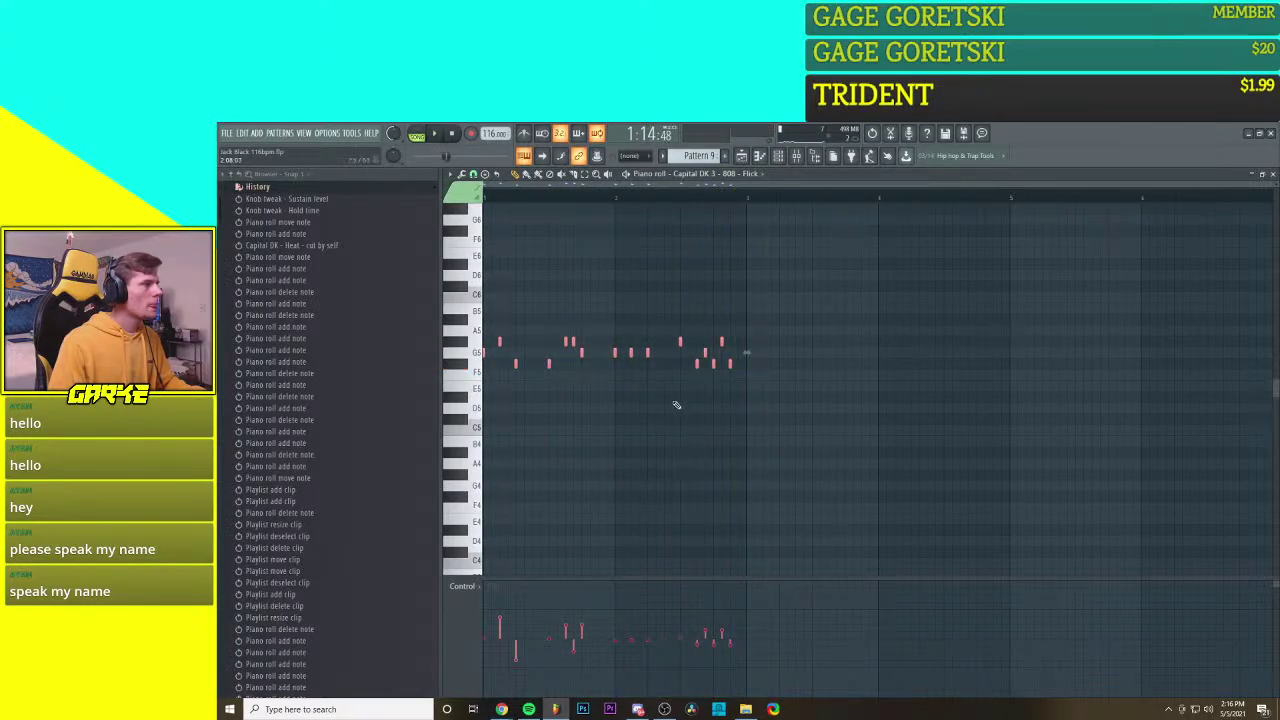
# Step: Delete the G5 note on the third sixteenth of bar 2 and audition the line
pyautogui.press('space')
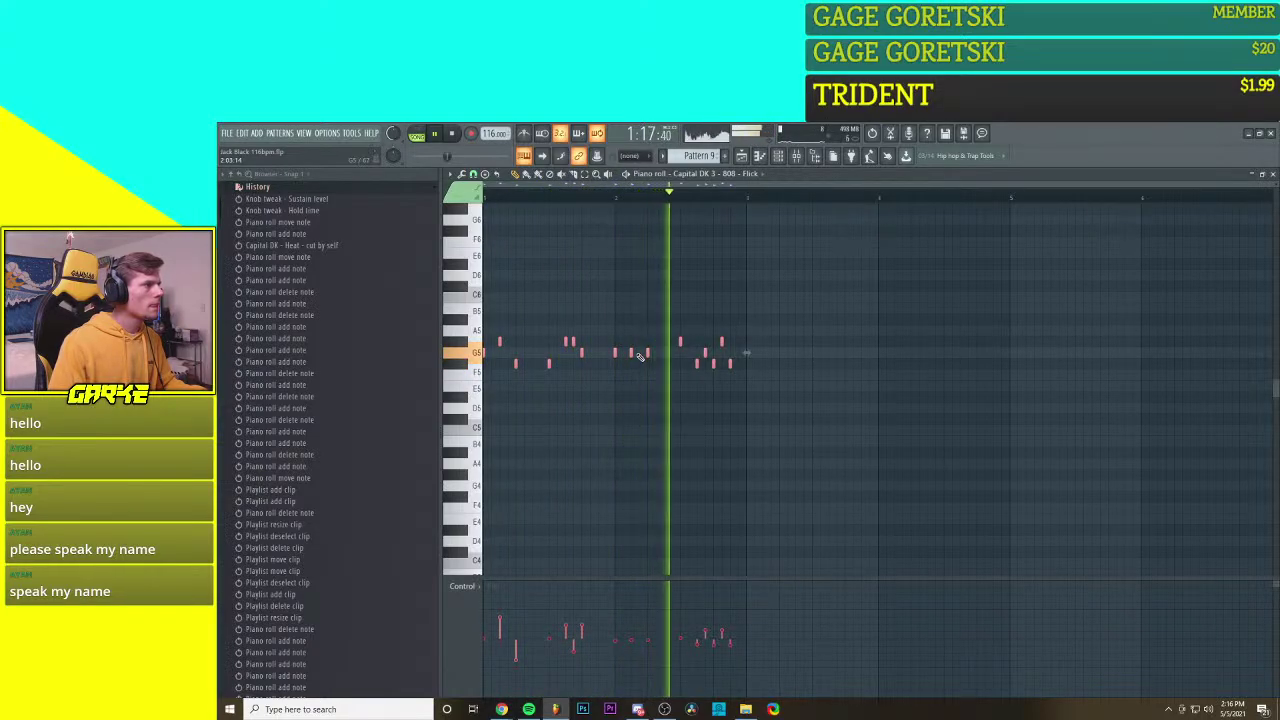
pyautogui.click(641, 364)
pyautogui.rightClick(641, 364)
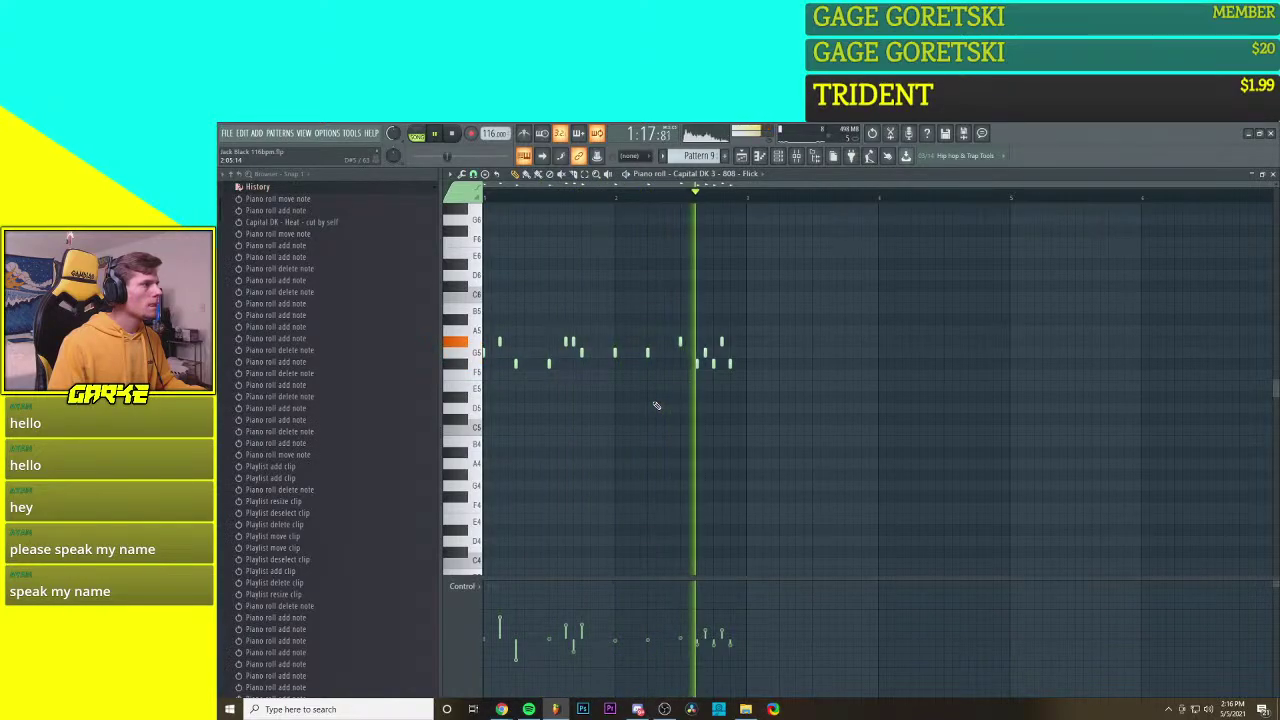
pyautogui.press('space')
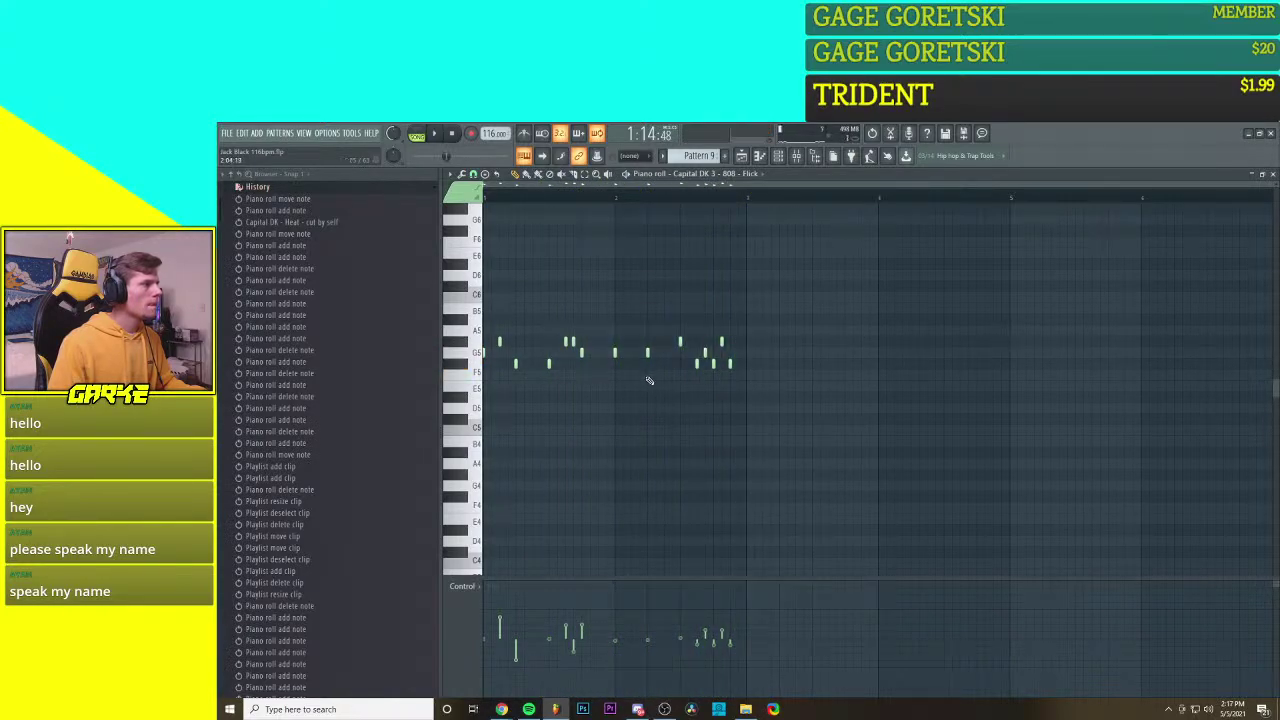
pyautogui.press('space')
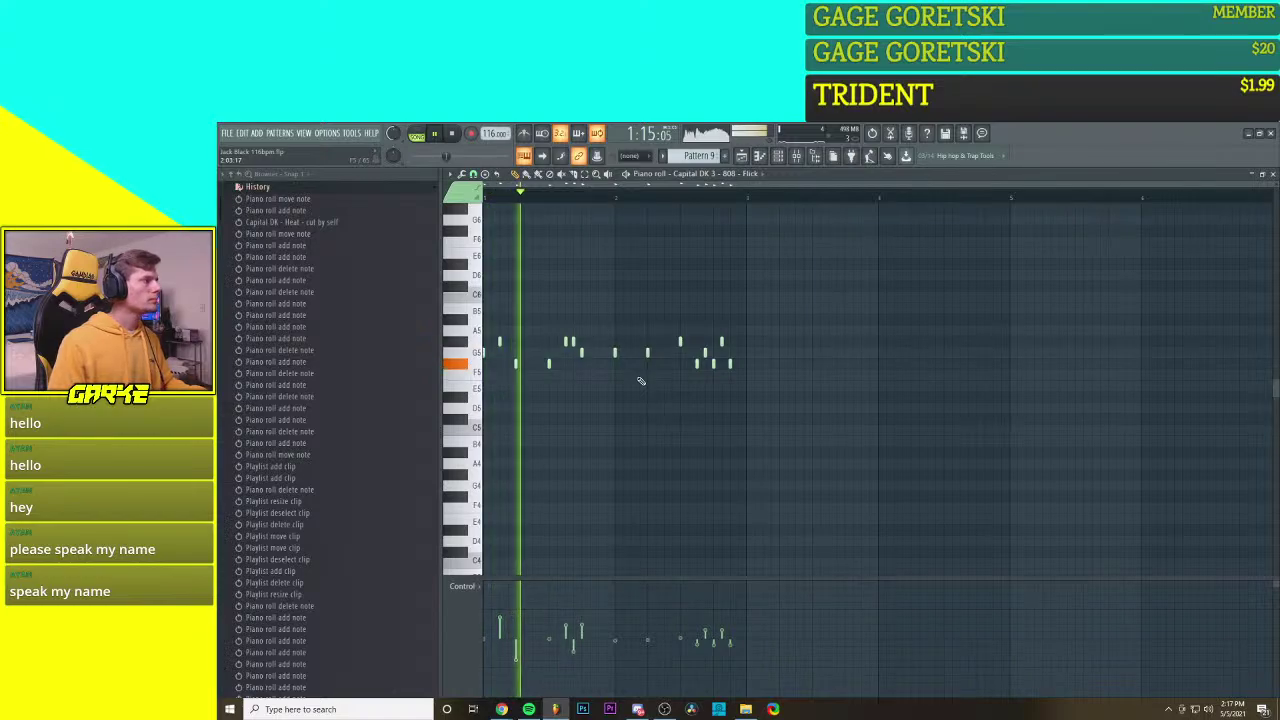
pyautogui.press('space')
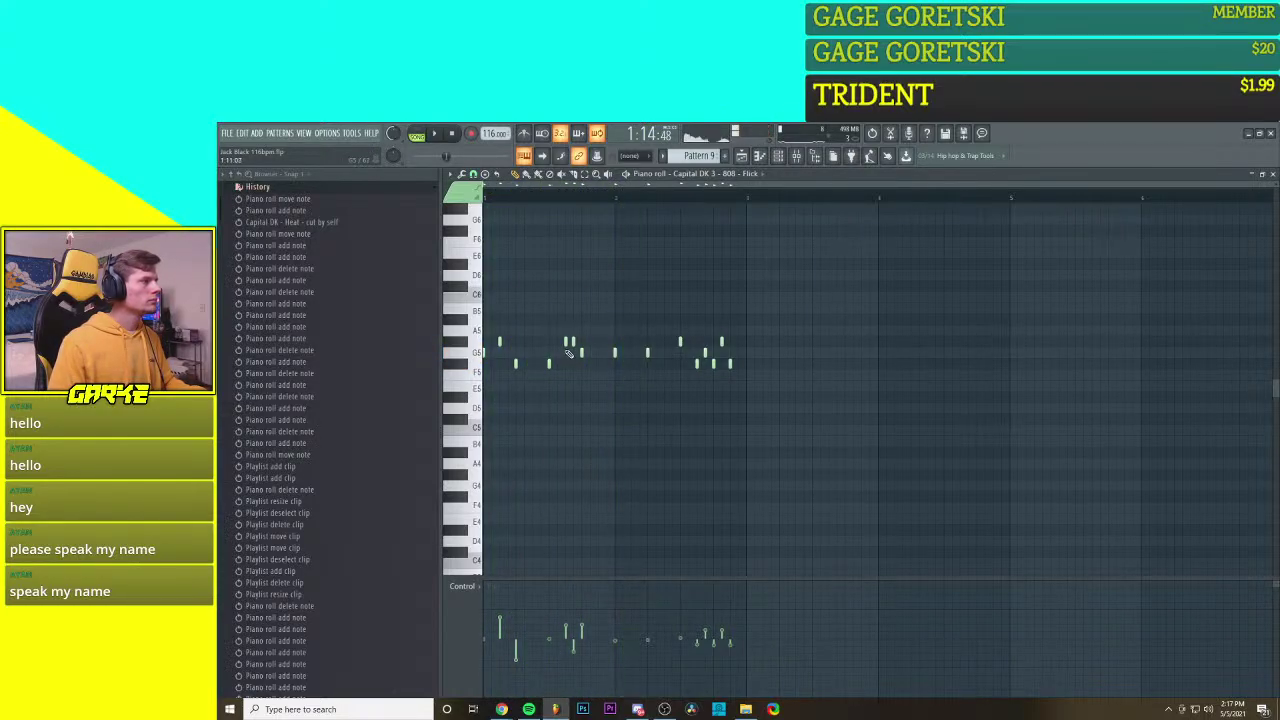
# Step: Replace the second G#5 of the adjacent pair late in bar 1 with F#5, followed by a G5 one sixteenth after it
pyautogui.rightClick(573, 342)
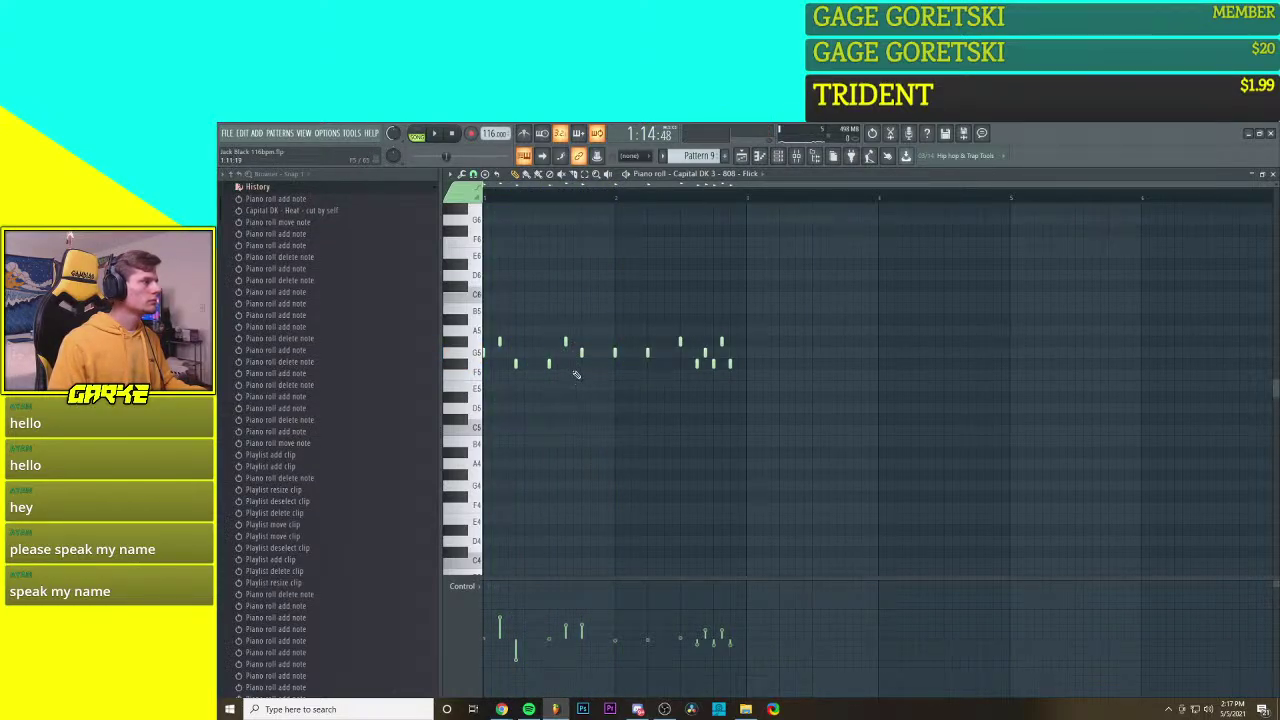
pyautogui.moveTo(582, 352); pyautogui.dragTo(581, 365)
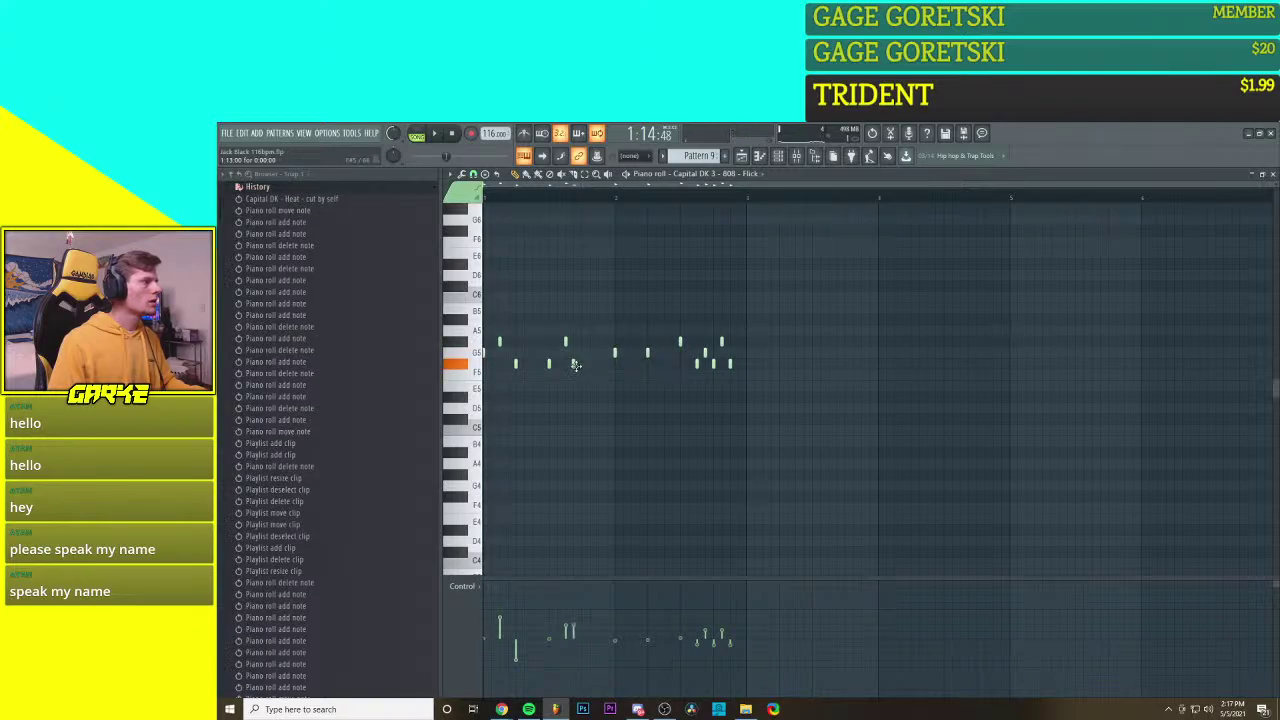
pyautogui.click(582, 353)
pyautogui.press('space')
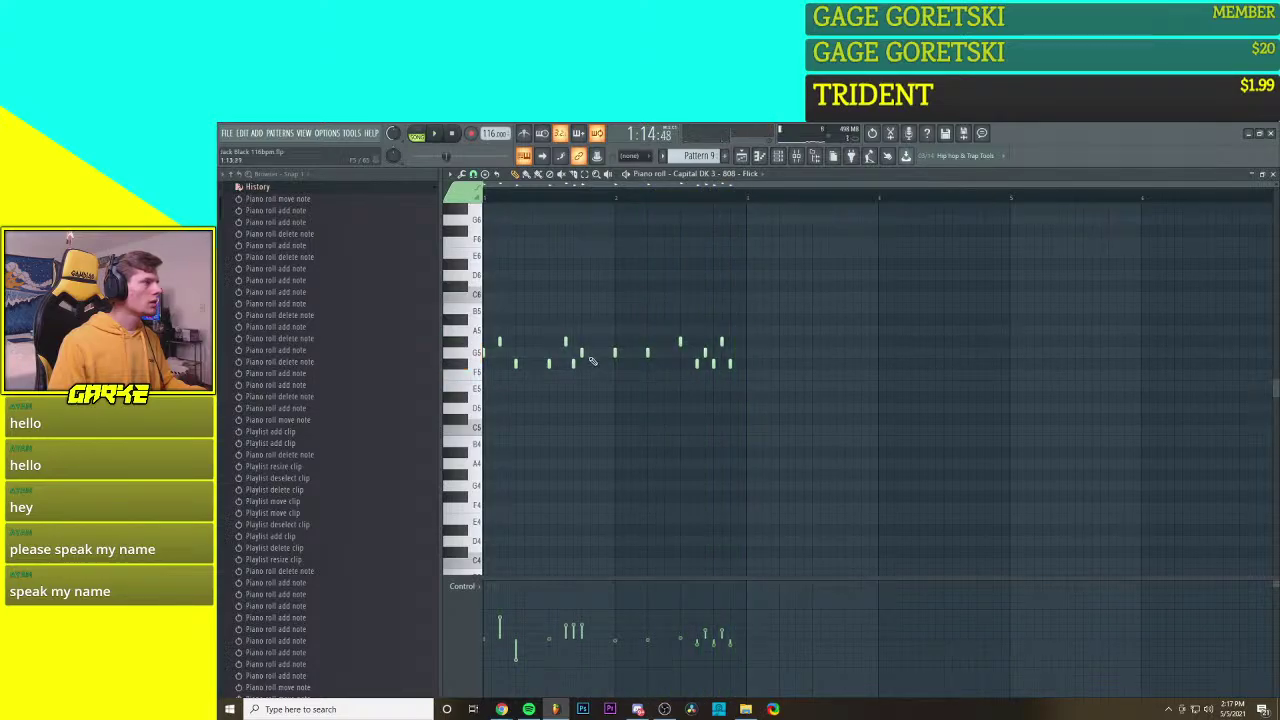
# Step: Try a G5 note on the seventh sixteenth of bar 2, with and without the fifth-sixteenth G5, and delete it again
pyautogui.click(664, 352)
pyautogui.press('space')
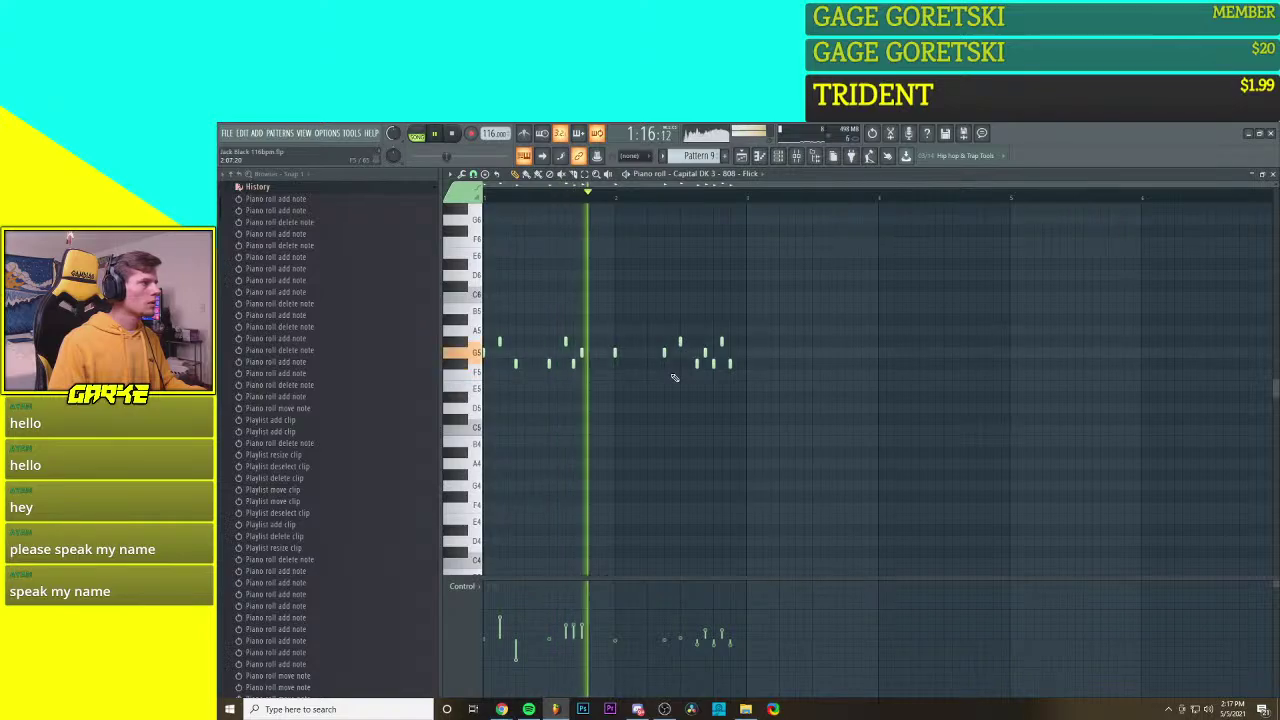
pyautogui.press('space')
pyautogui.click(648, 352)
pyautogui.press('space')
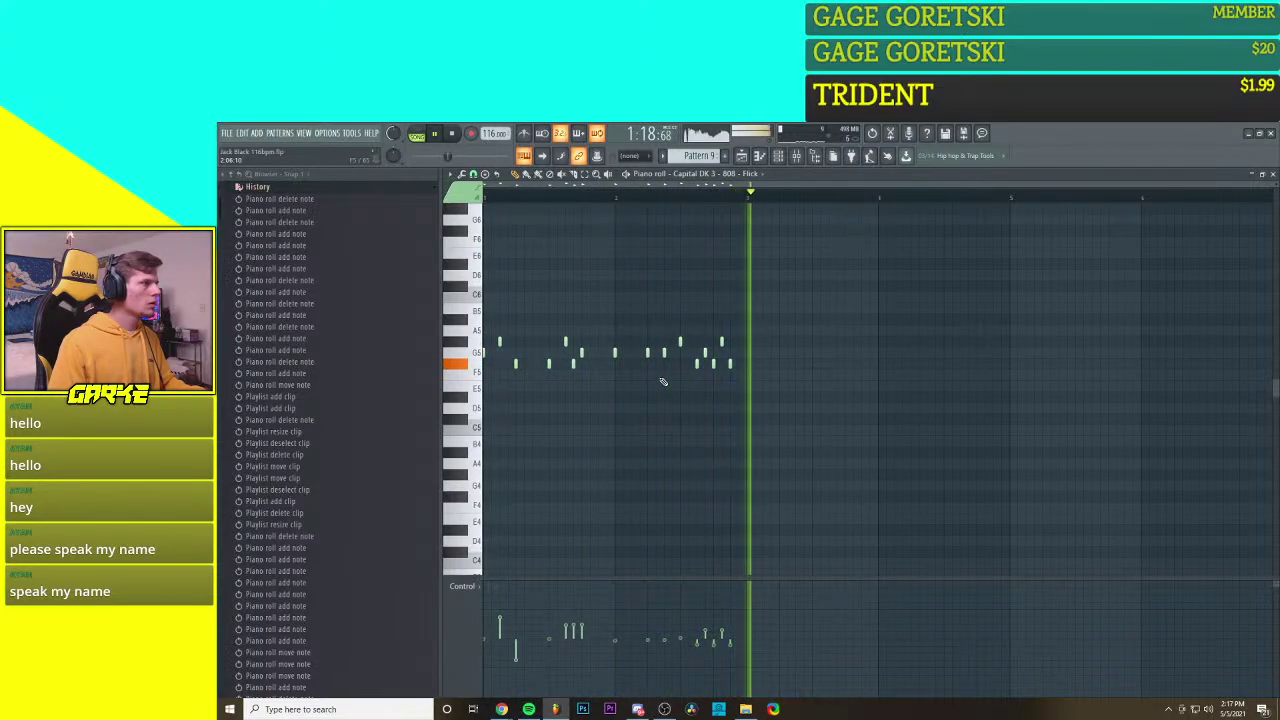
pyautogui.press('space')
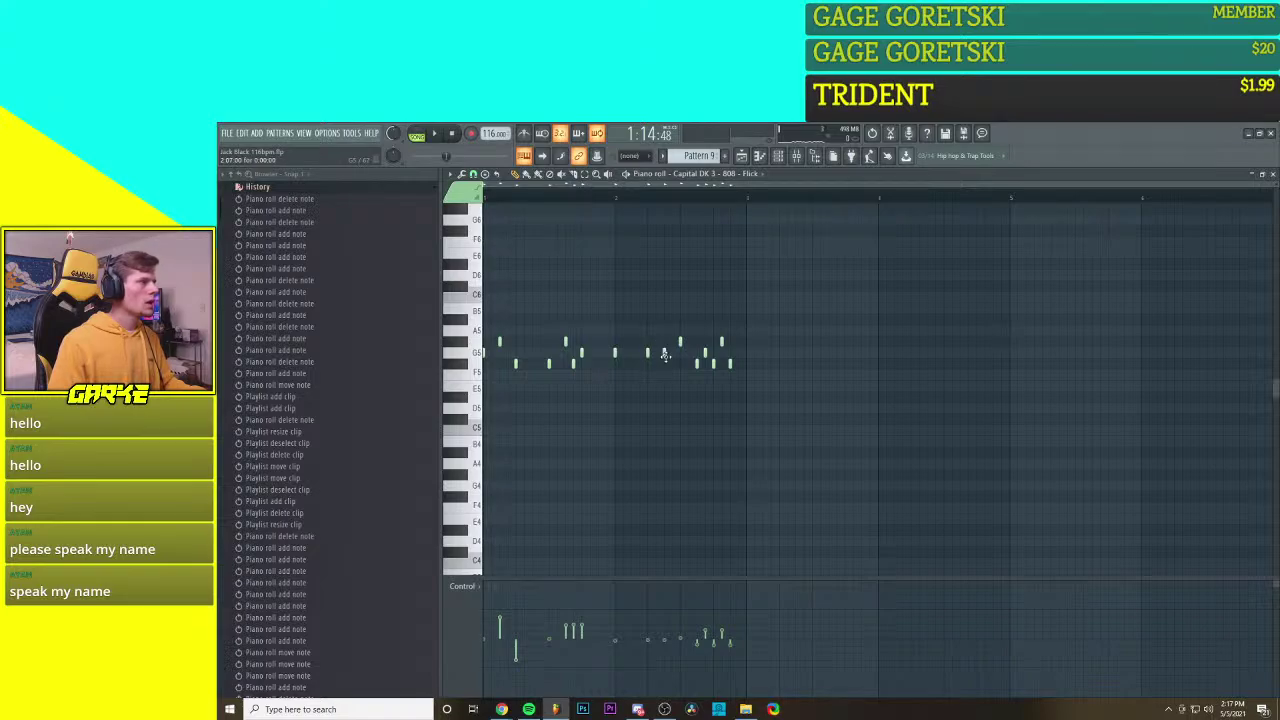
pyautogui.rightClick(667, 356)
pyautogui.press('space')
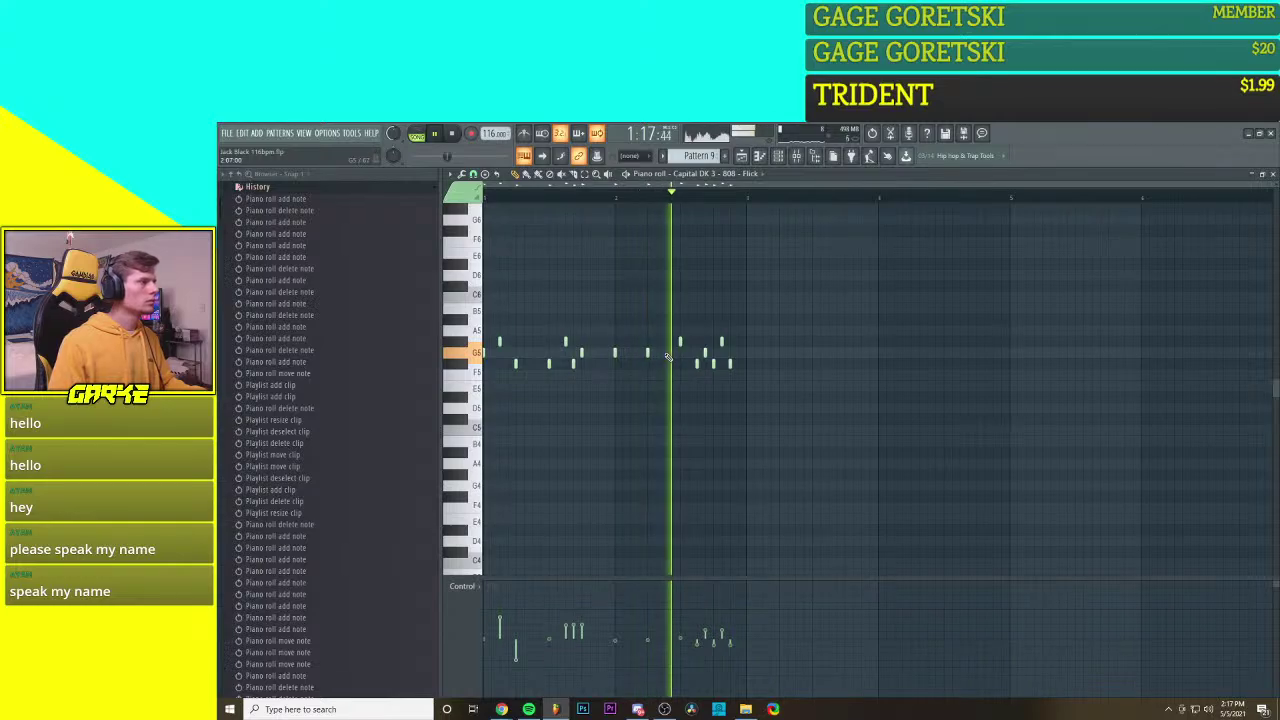
pyautogui.press('space')
# Step: Shorten the Pattern 9 clip at bar 37 on Track 11 to two bars and place a second copy at bar 39
pyautogui.press('F5')
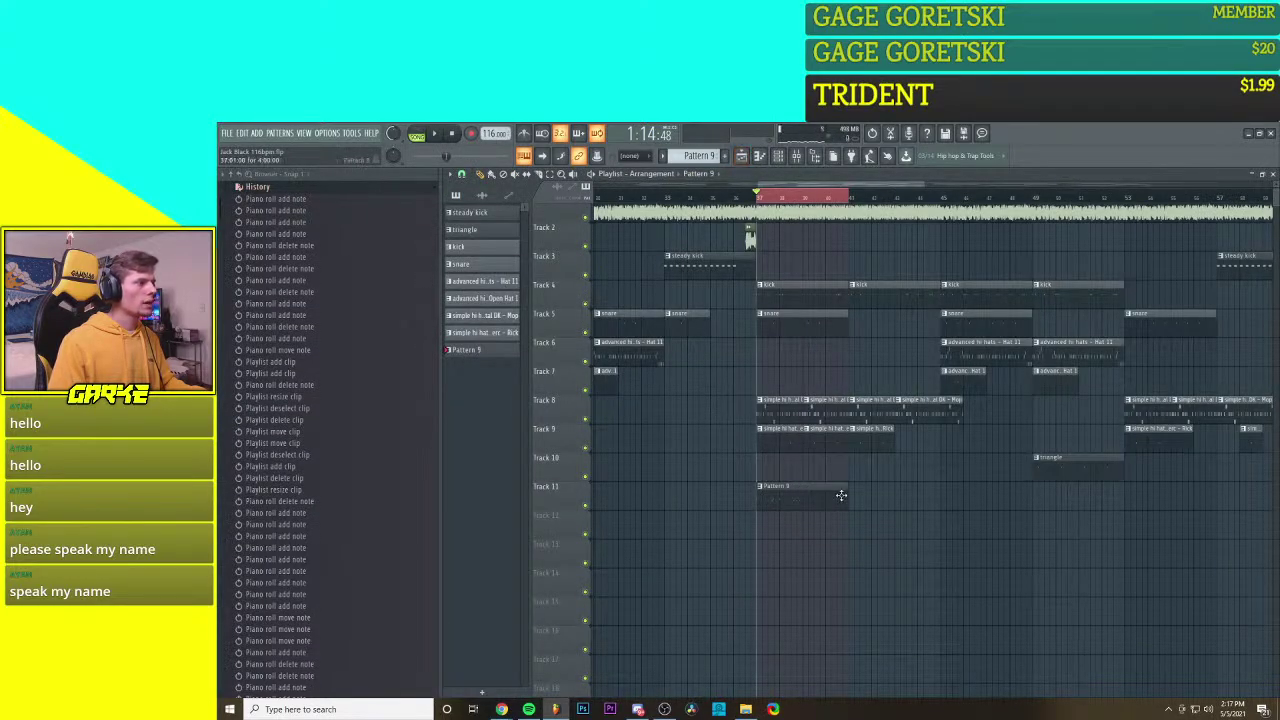
pyautogui.moveTo(846, 504); pyautogui.dragTo(786, 499)
pyautogui.press('super')
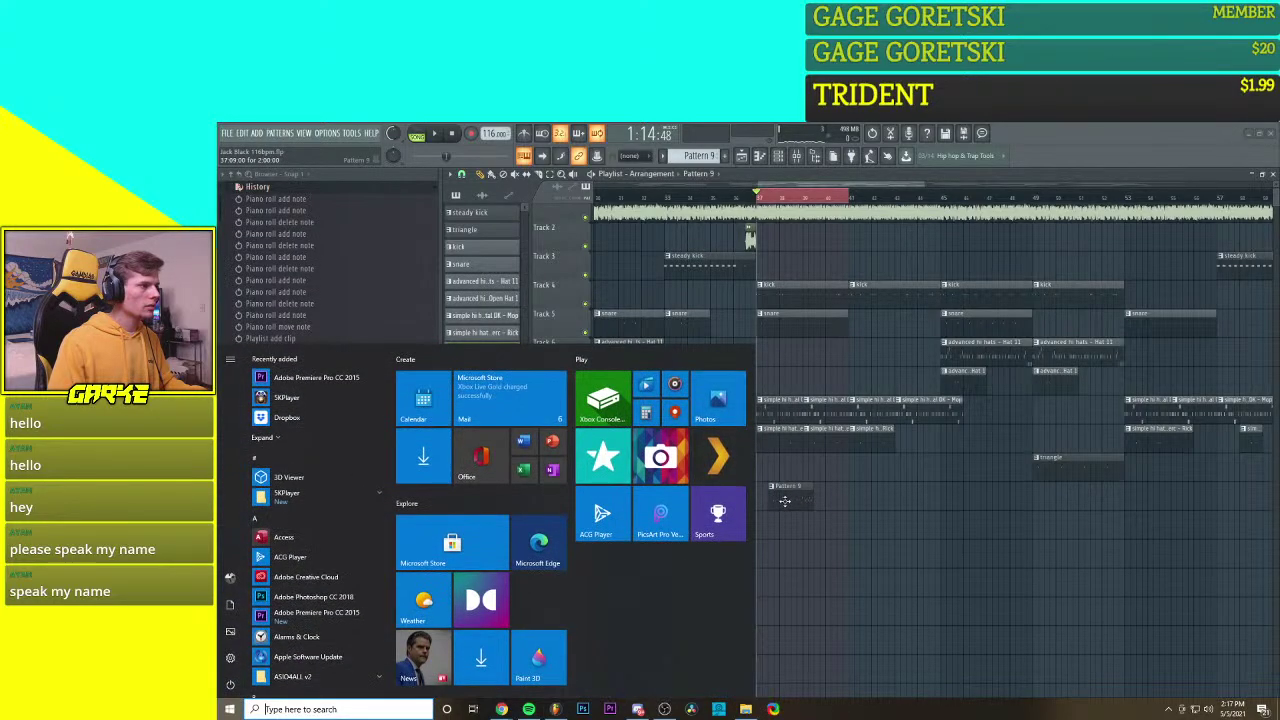
pyautogui.click(805, 467)
pyautogui.rightClick(812, 472)
pyautogui.moveTo(797, 502); pyautogui.dragTo(825, 504)
pyautogui.rightClick(835, 485)
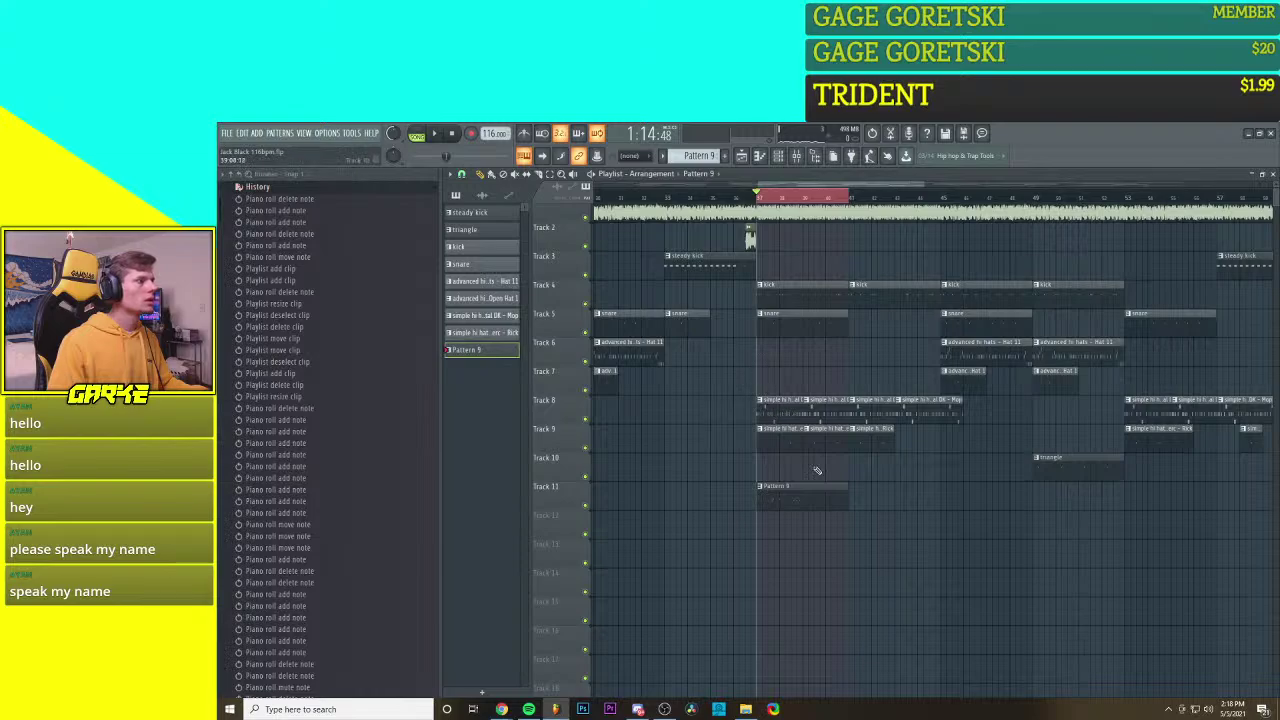
pyautogui.moveTo(843, 501); pyautogui.dragTo(805, 500)
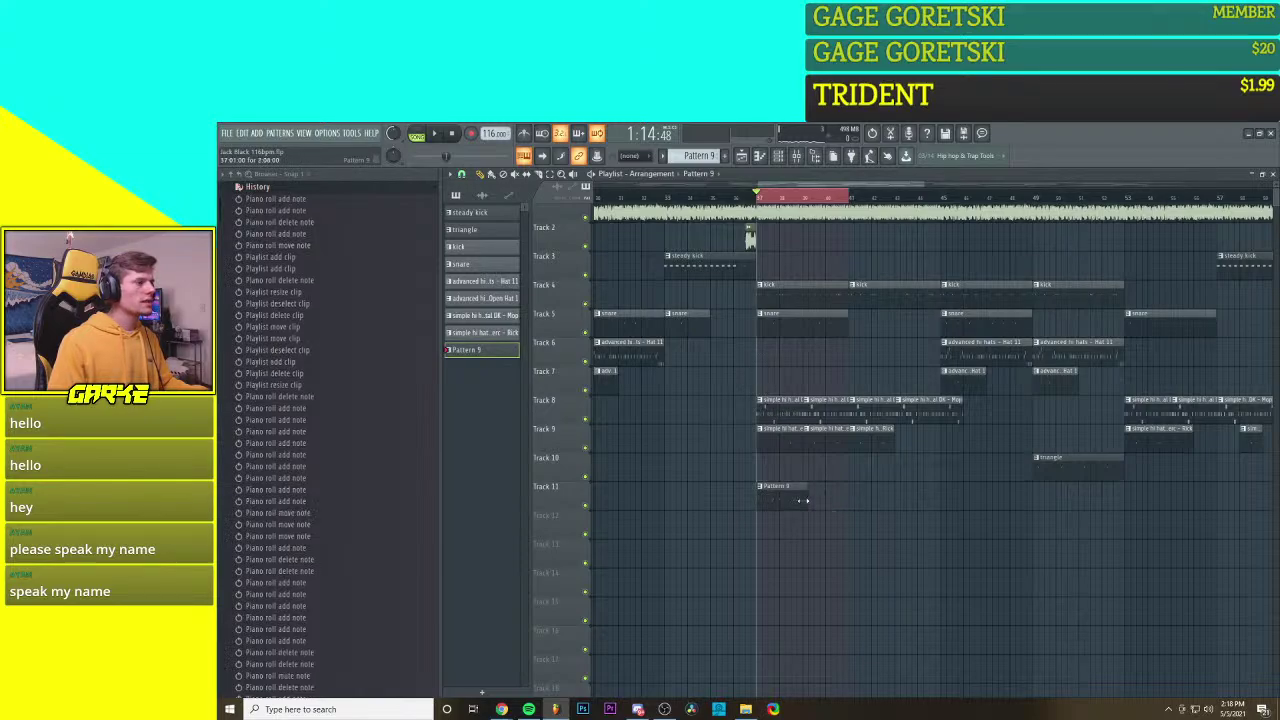
pyautogui.click(818, 503)
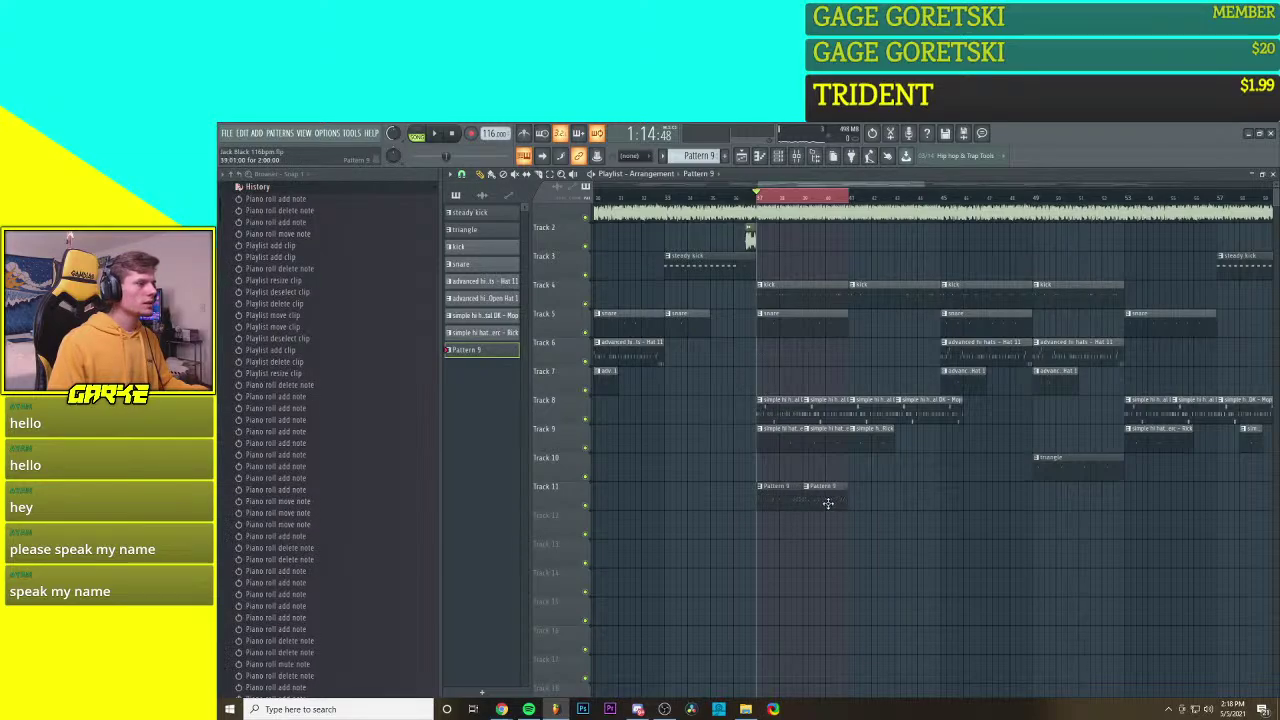
# Step: Play the arrangement from bar 37 to hear both Pattern 9 clips against the drums
pyautogui.scroll(-3, 827, 503)
pyautogui.press('space')
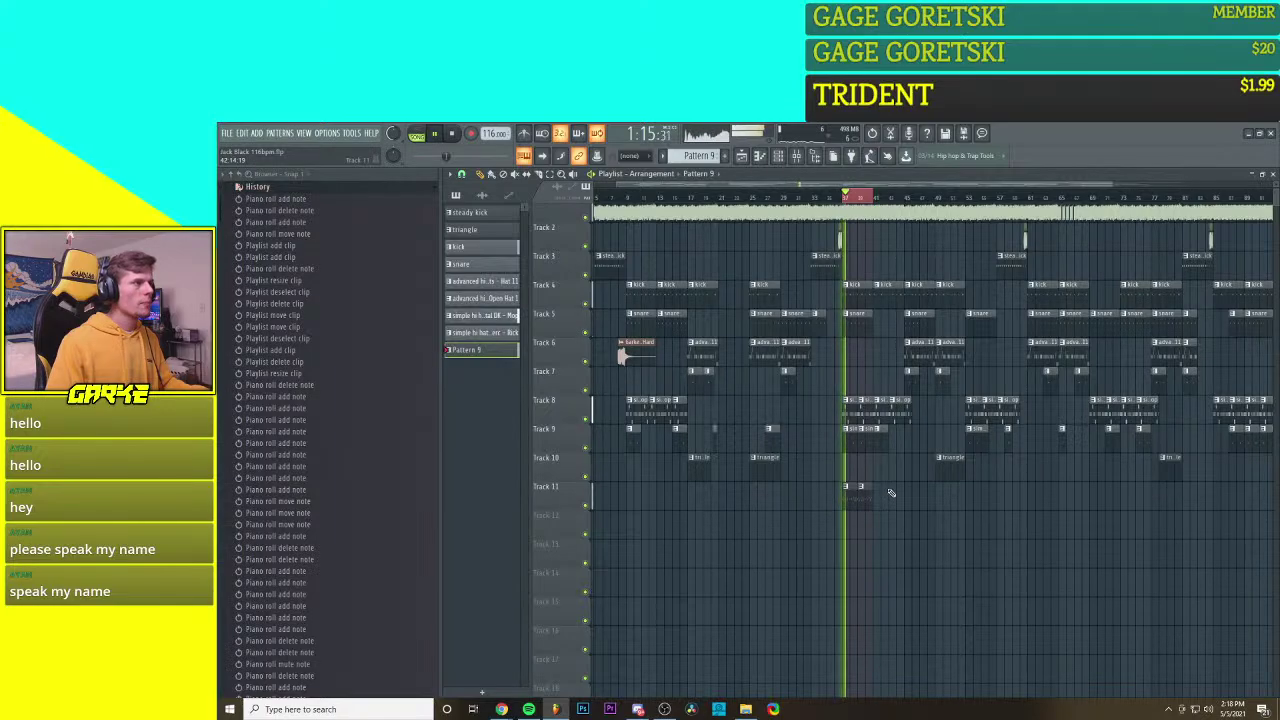
pyautogui.scroll(1, 891, 492)
pyautogui.scroll(3, 895, 512)
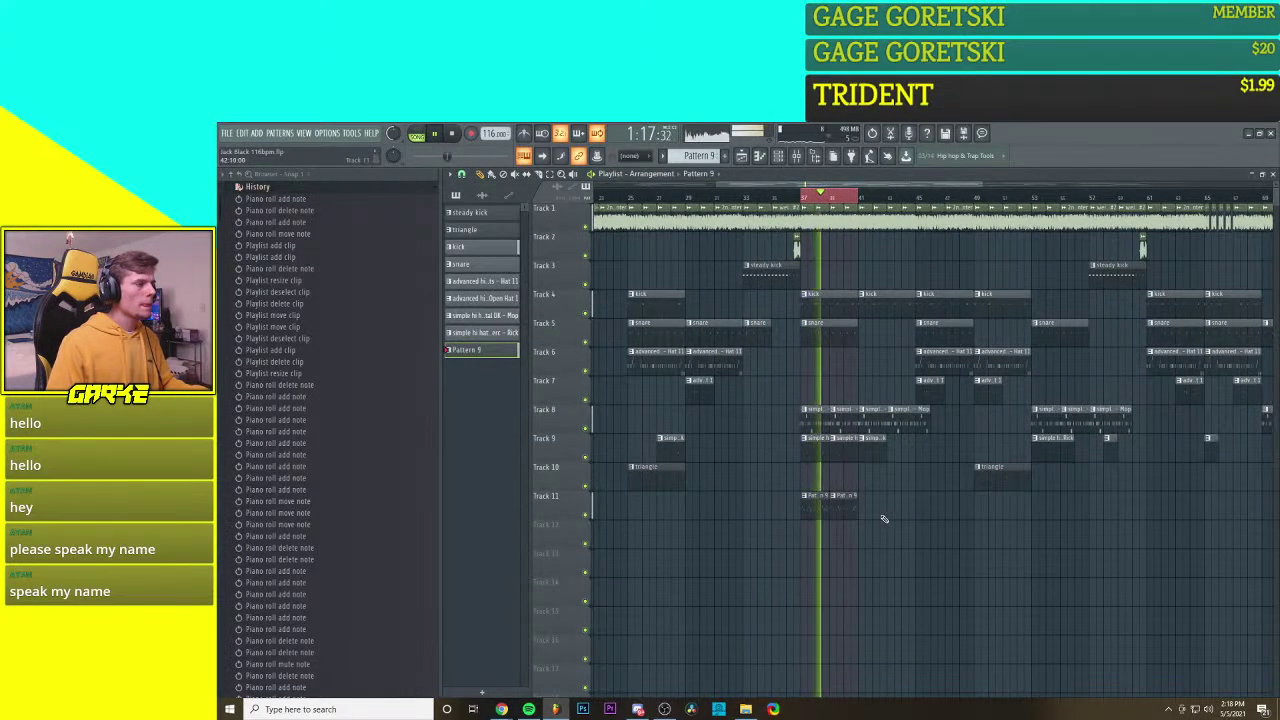
pyautogui.scroll(-2, 870, 514)
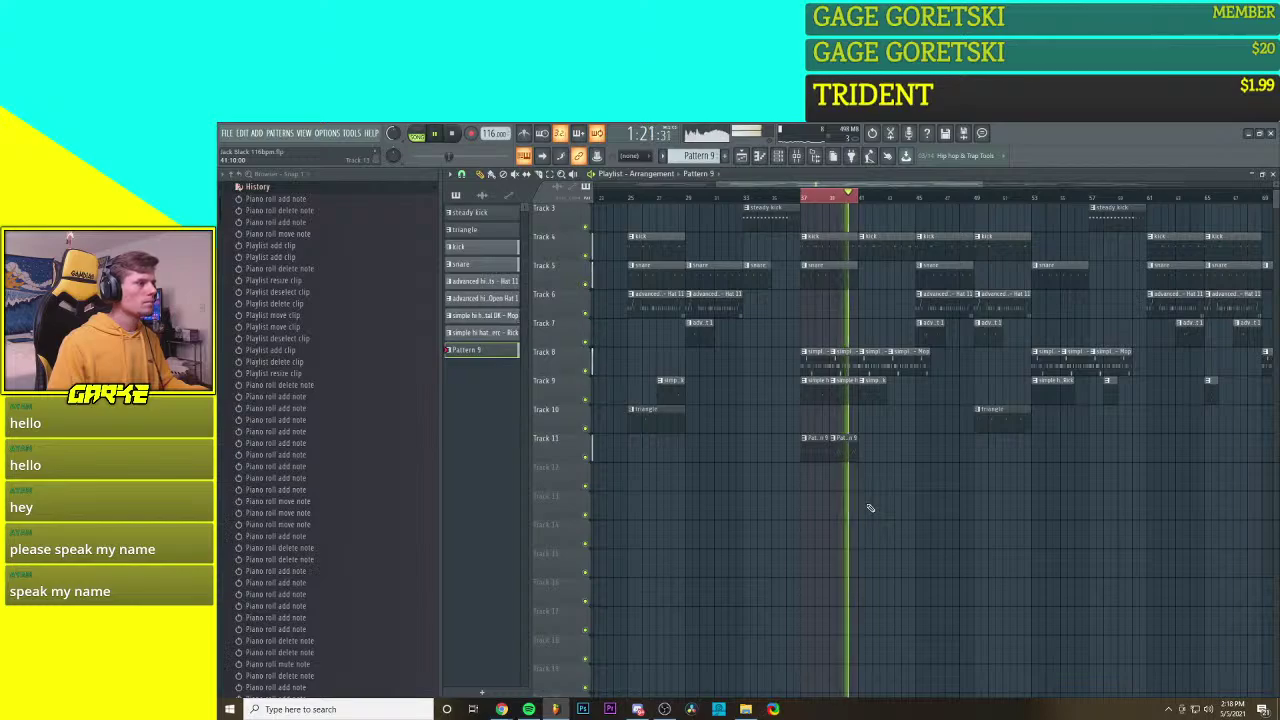
pyautogui.press('space')
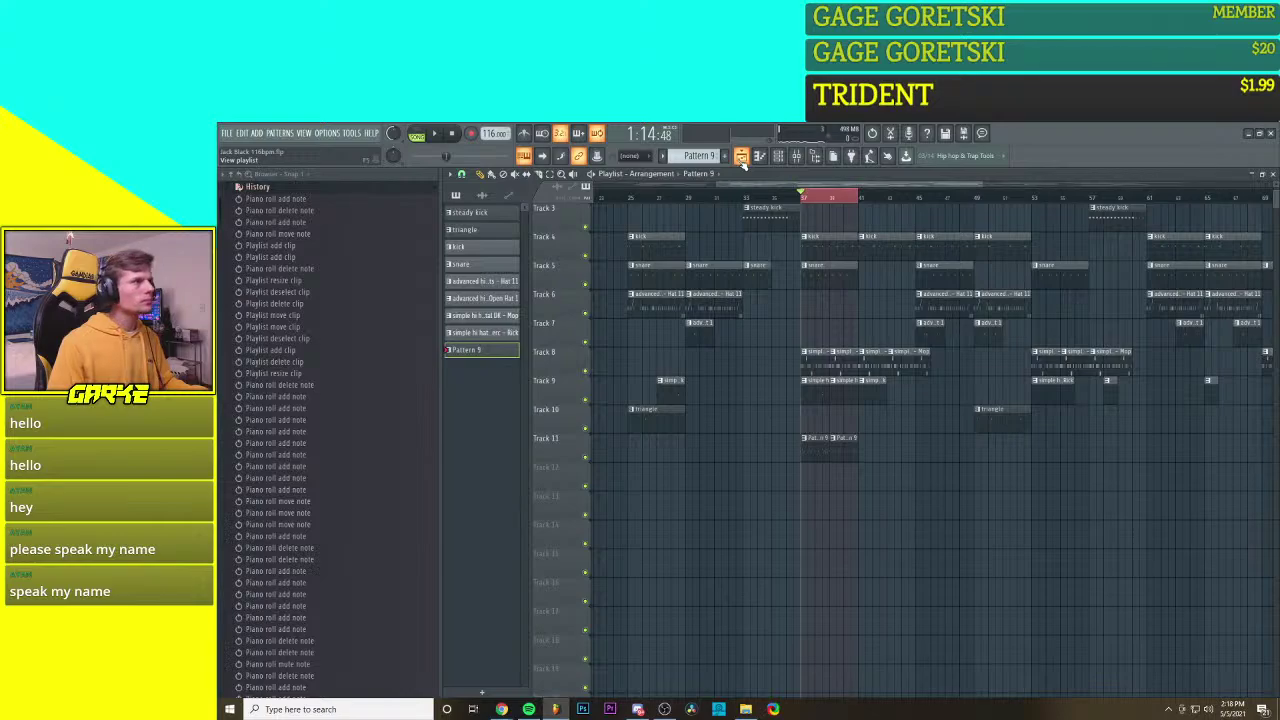
pyautogui.scroll(-3, 832, 438)
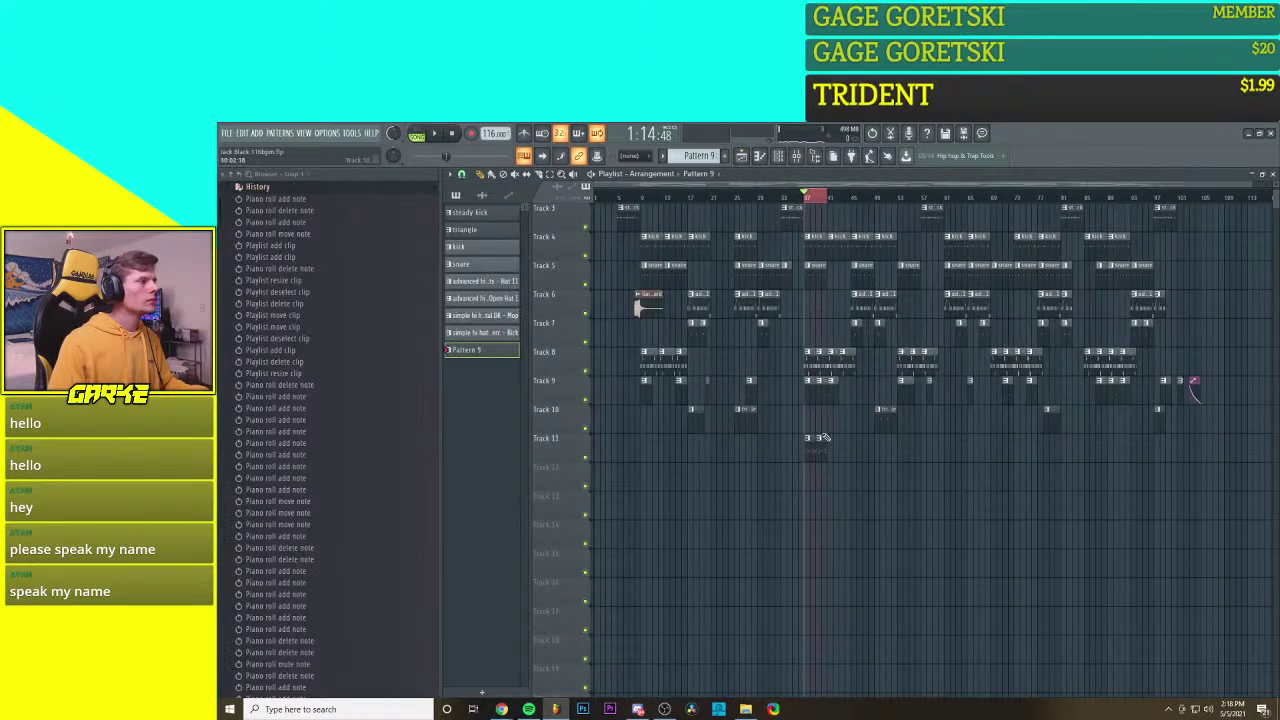
# Step: Move the two Pattern 9 clips on Track 11 from bar 37 to bar 5
pyautogui.click(593, 198)
pyautogui.click(808, 448)
pyautogui.moveTo(818, 455); pyautogui.dragTo(633, 451)
# Step: Play the arrangement from the beginning to hear the moved 808 clips against the intro and first drums
pyautogui.press('space')
pyautogui.scroll(2, 640, 448)
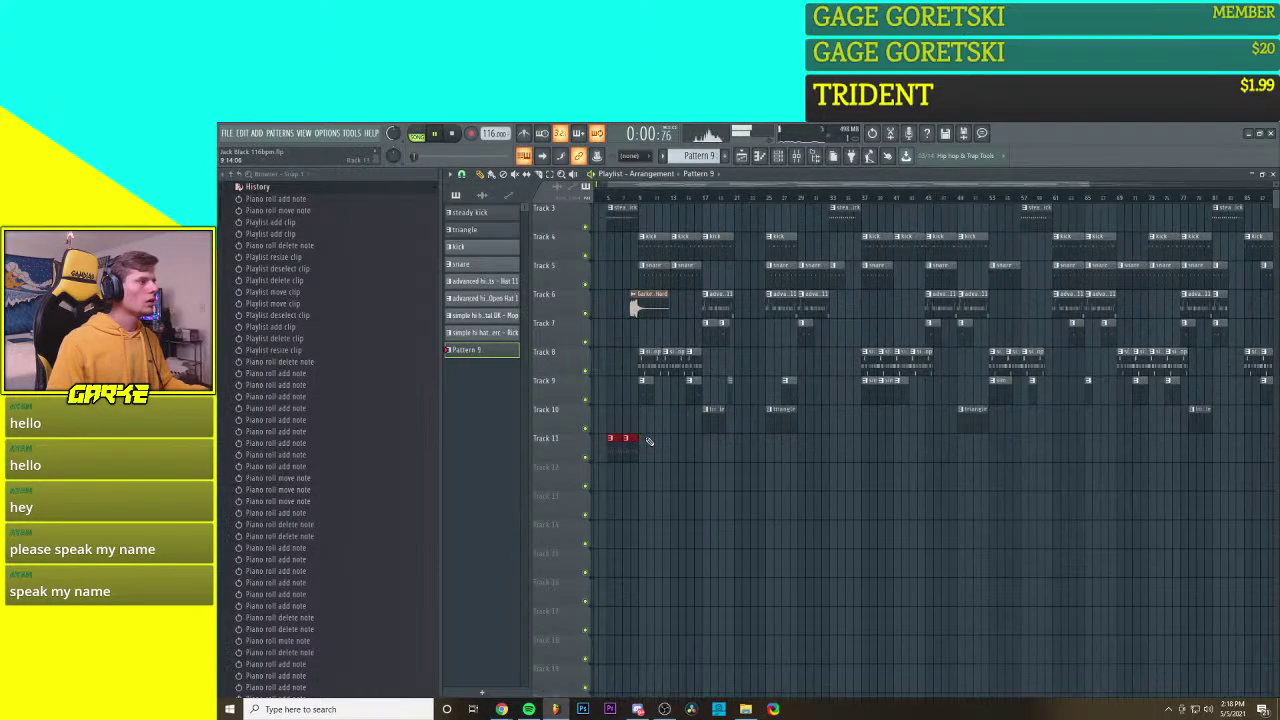
pyautogui.scroll(2, 649, 502)
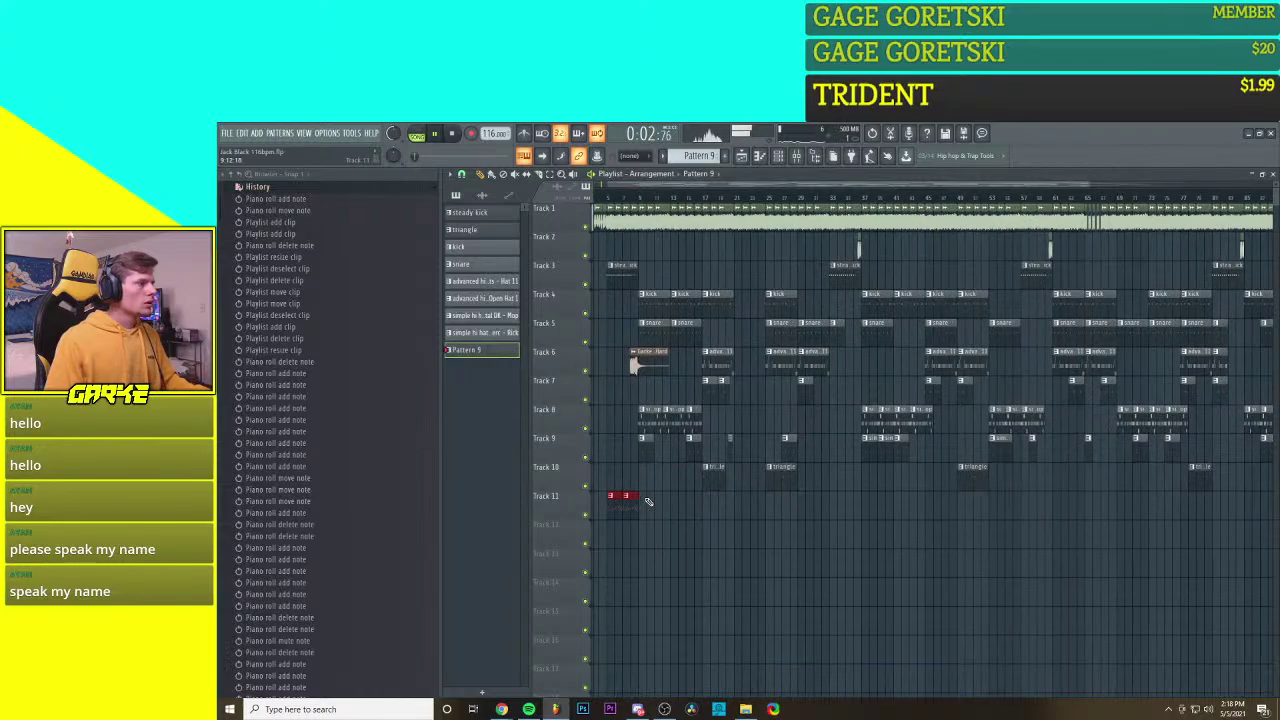
pyautogui.scroll(-1, 648, 502)
pyautogui.scroll(-1, 648, 502)
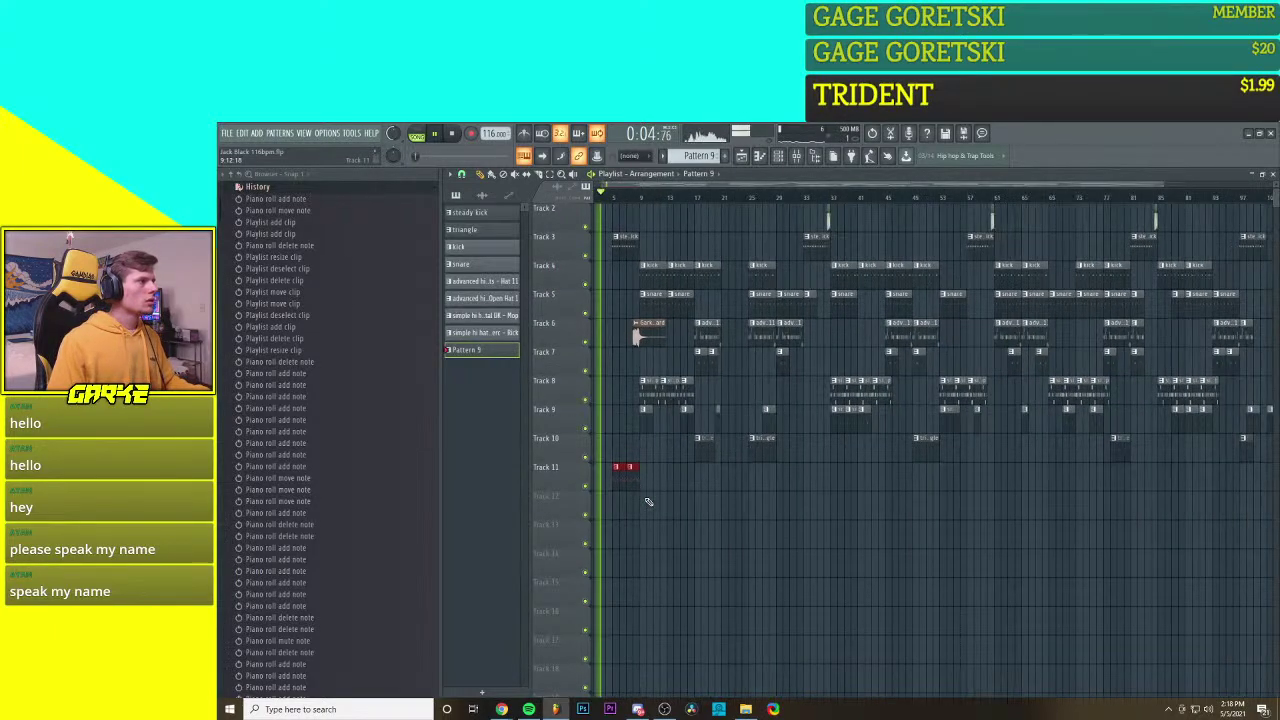
pyautogui.scroll(1, 648, 502)
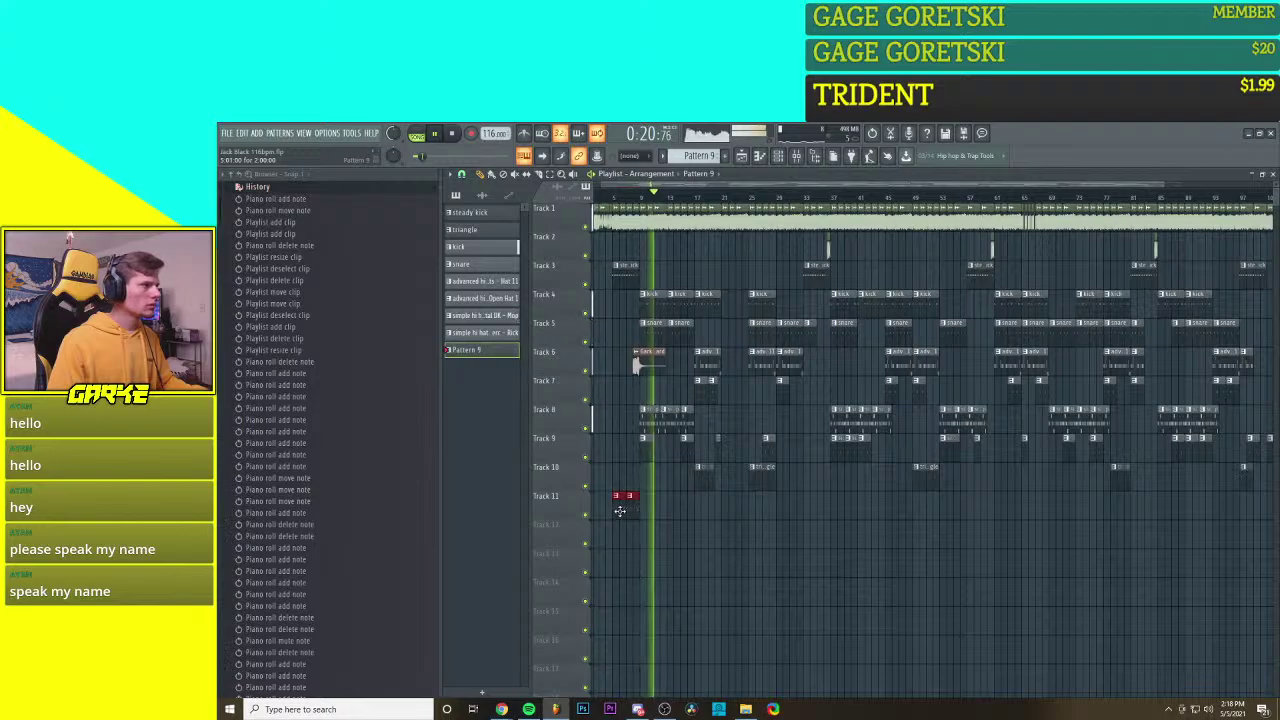
pyautogui.press('space')
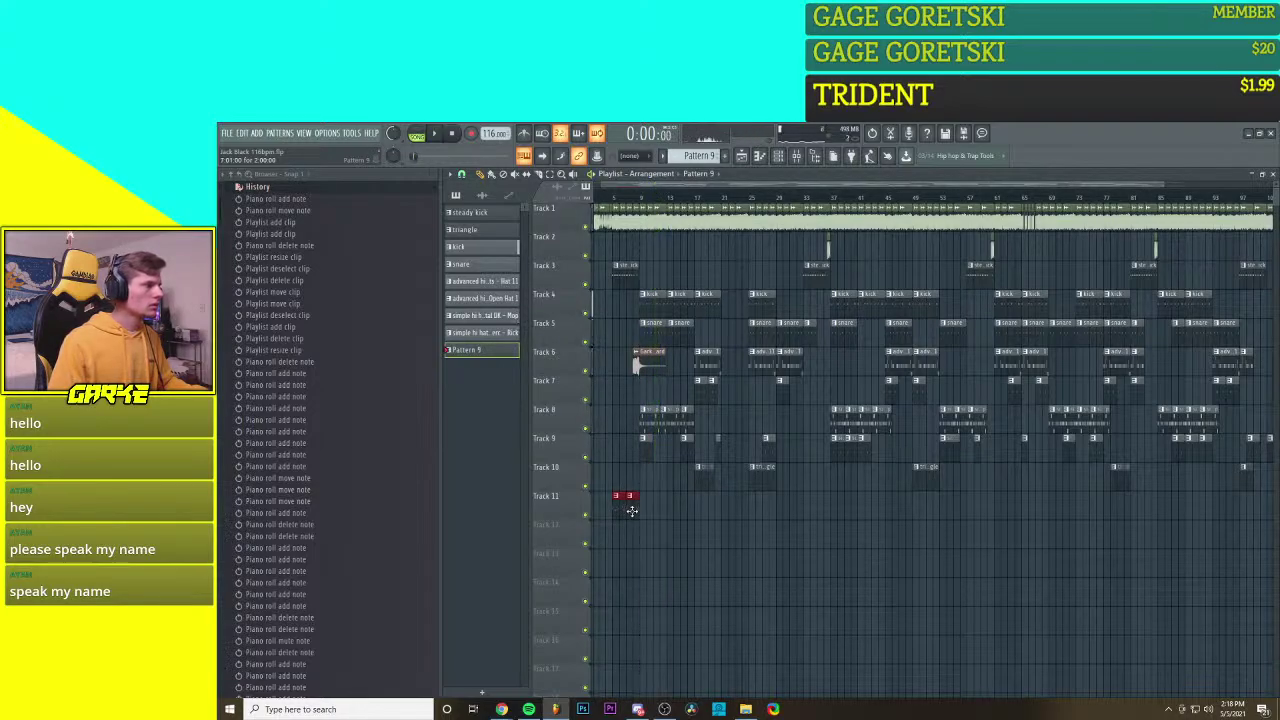
# Step: Move the two Pattern 9 clips to bar 9 on Track 11 and duplicate the pair at bar 13
pyautogui.moveTo(632, 508); pyautogui.dragTo(650, 508)
pyautogui.scroll(-2, 707, 513)
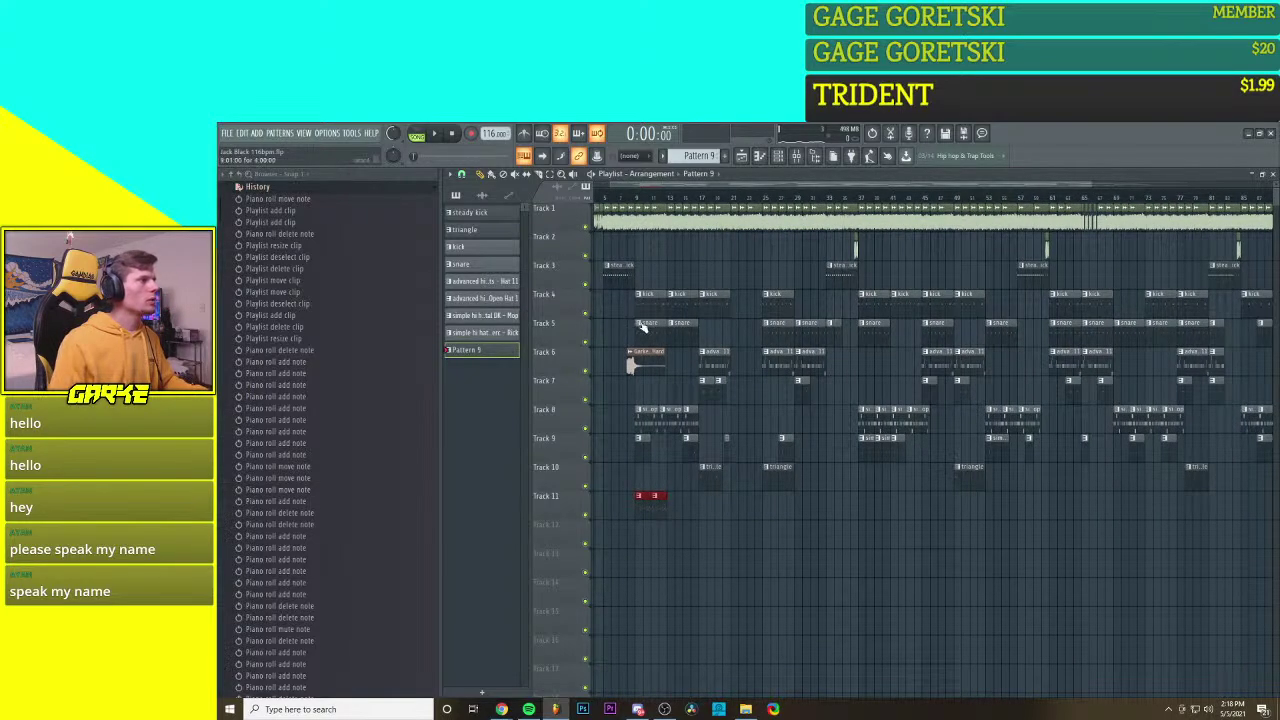
pyautogui.click(663, 509)
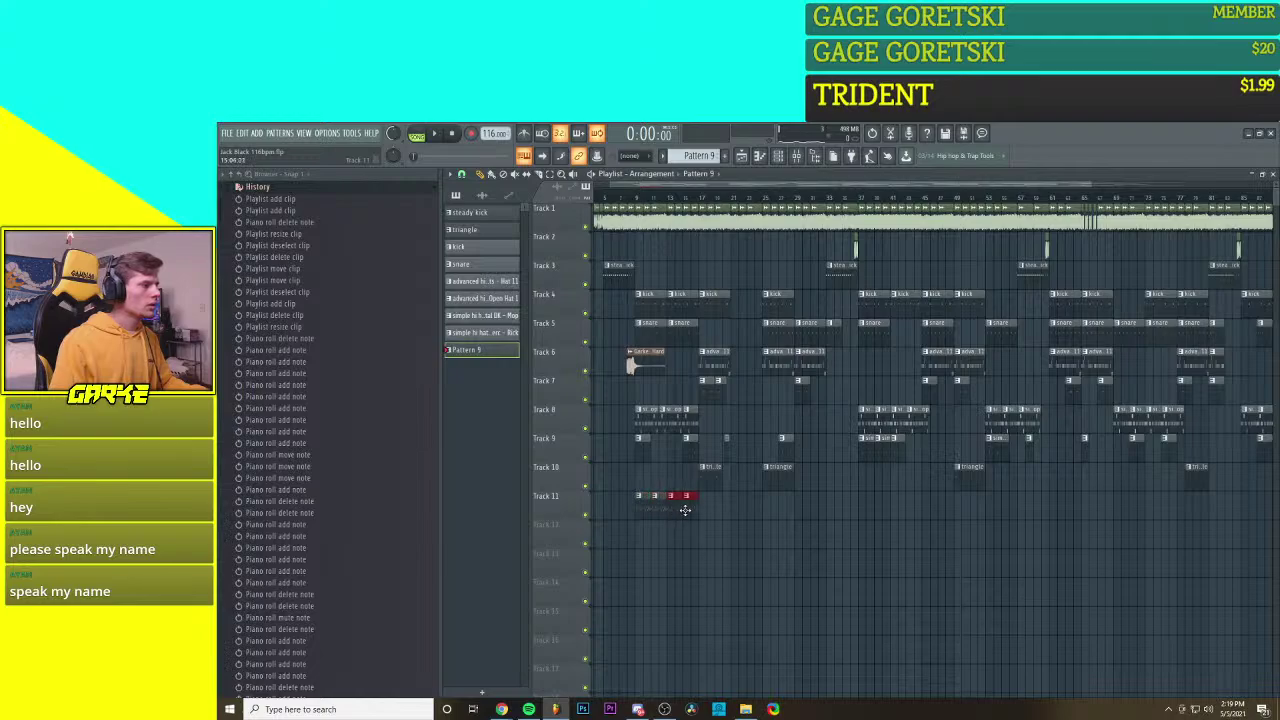
# Step: Rename Pattern 9 as 808s and show the mixer
pyautogui.click(796, 155)
pyautogui.click(698, 155)
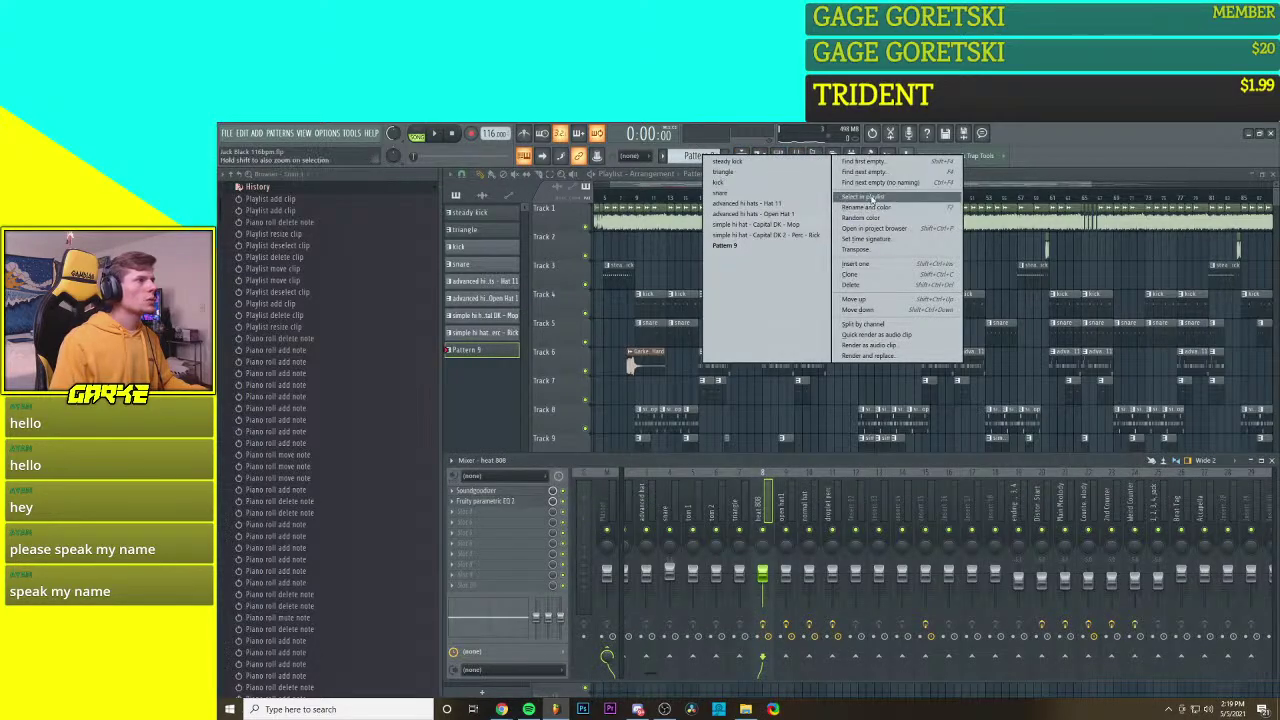
pyautogui.click(892, 208)
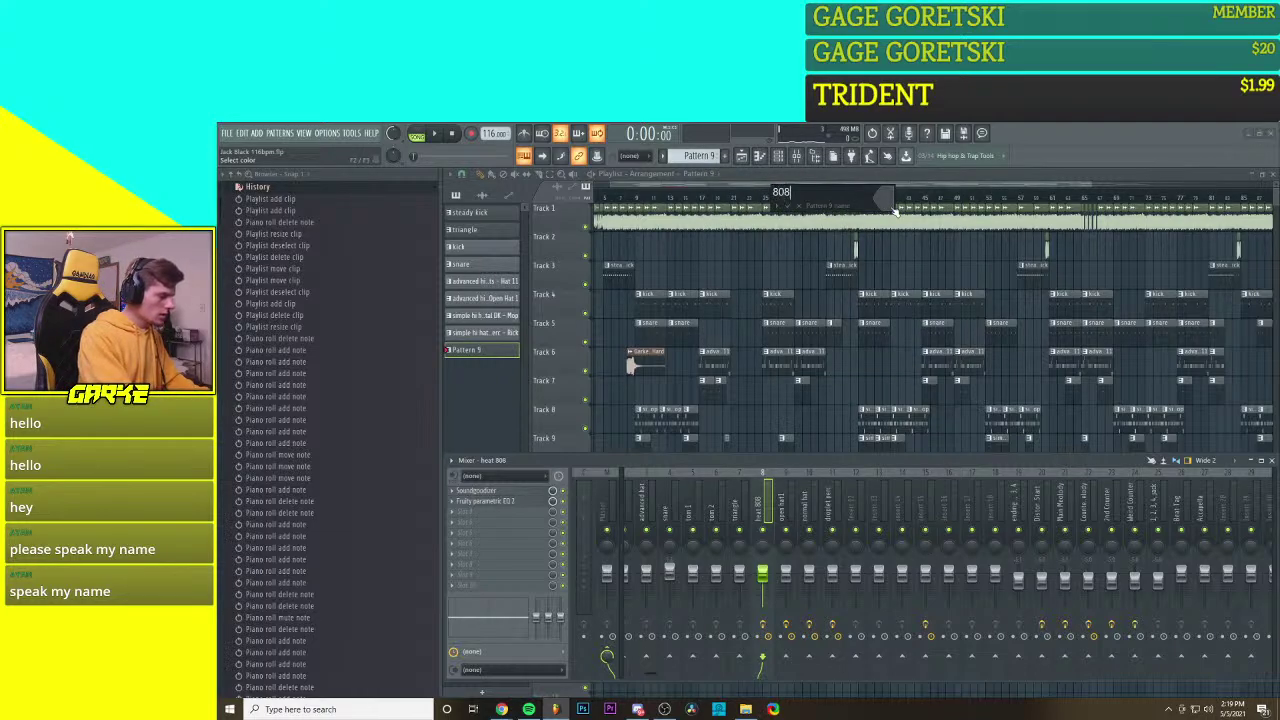
pyautogui.write('808s')
pyautogui.press('Return')
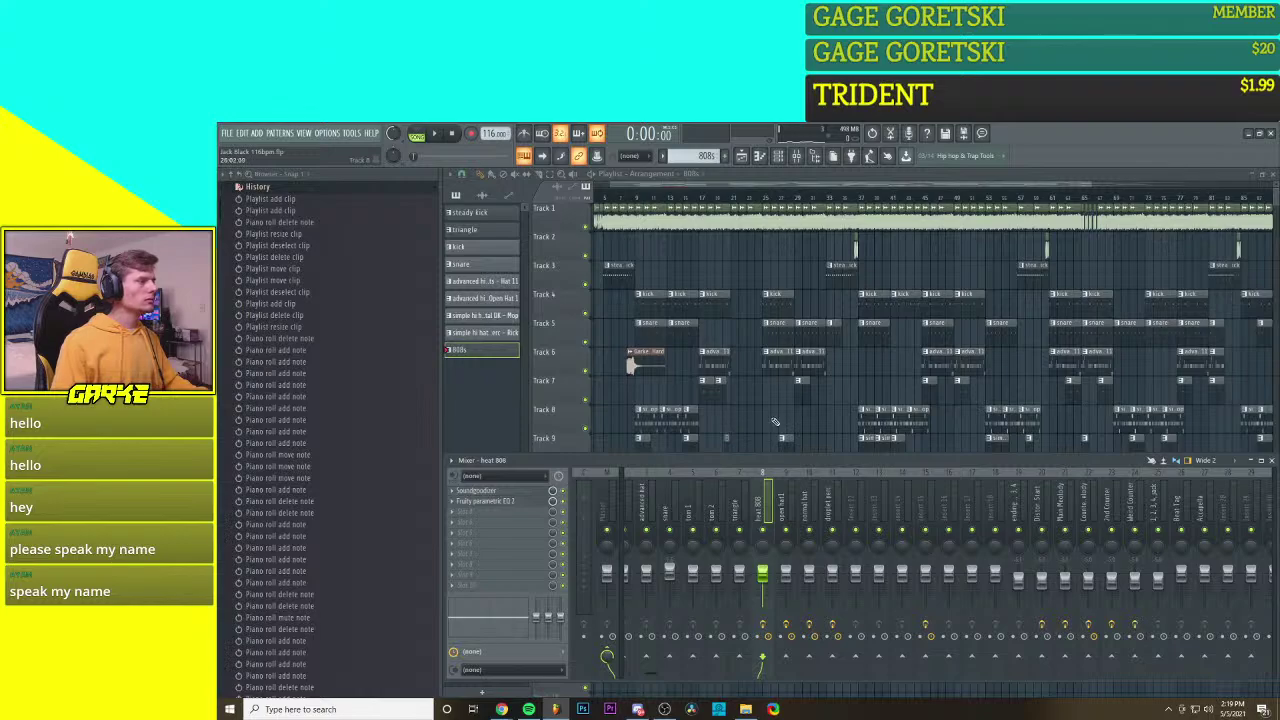
# Step: Open Soundgoodizer on the beat 808 mixer track and briefly play the song
pyautogui.click(525, 499)
pyautogui.press('space')
pyautogui.press('space')
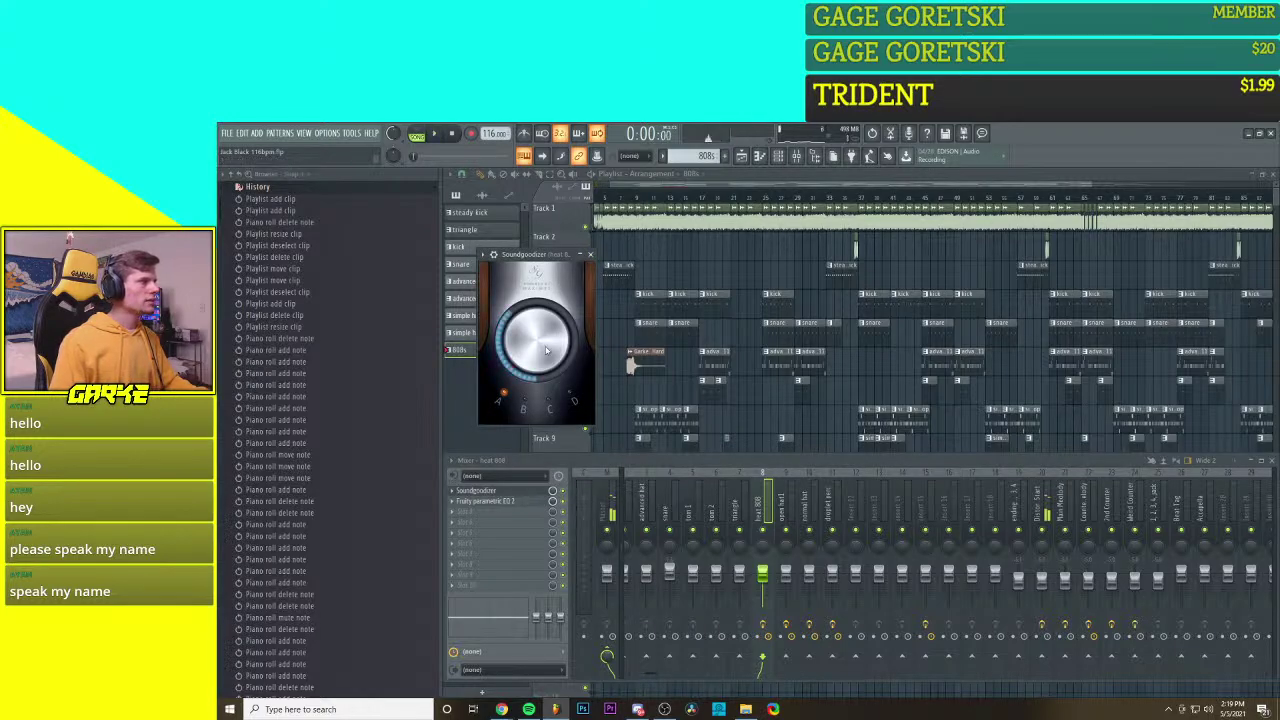
# Step: Select the playlist range from bar 13 to the start of bar 16 and loop playback over it
pyautogui.click(658, 253)
pyautogui.rightClick(658, 245)
pyautogui.moveTo(639, 204); pyautogui.dragTo(700, 202)
pyautogui.click(664, 237)
pyautogui.rightClick(664, 237)
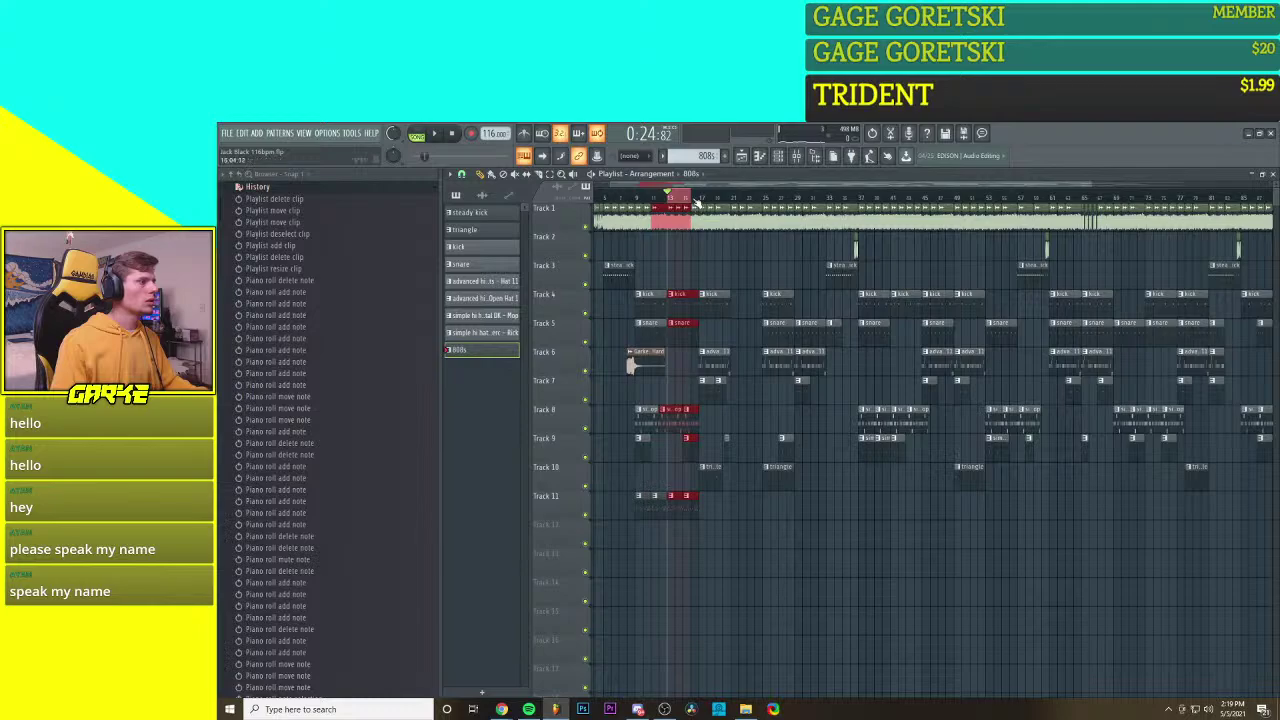
pyautogui.press('space')
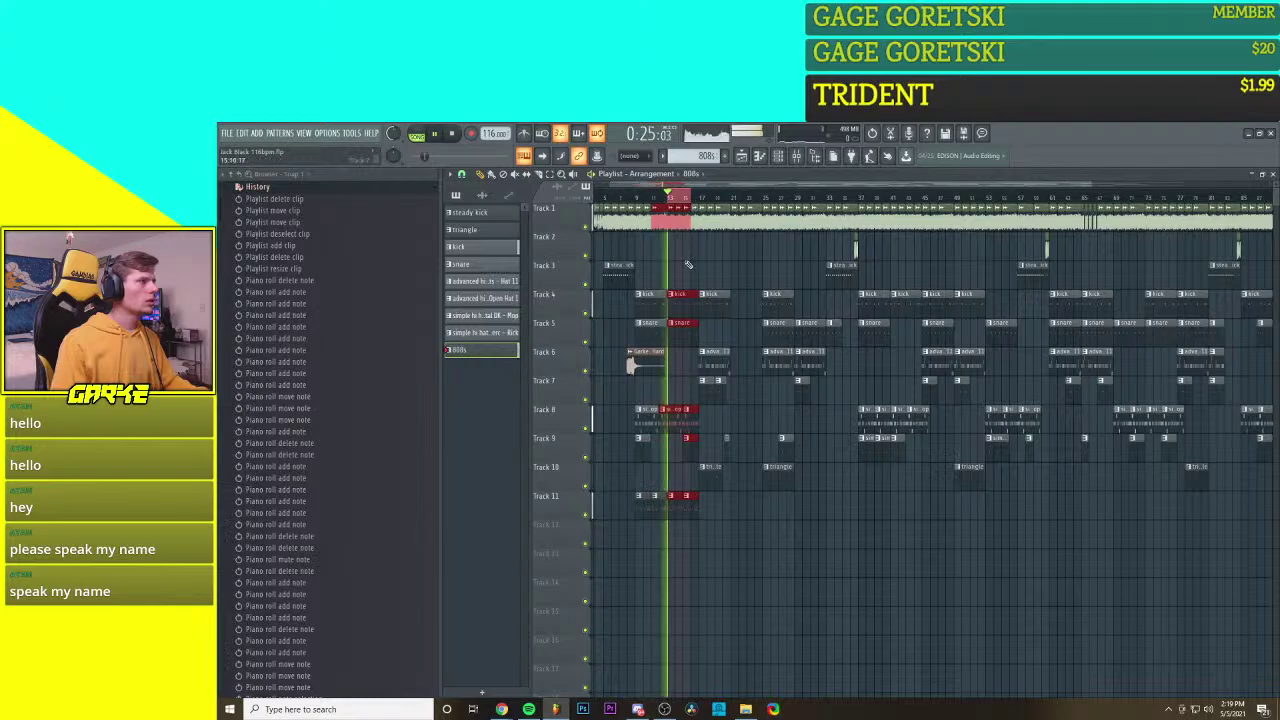
# Step: Switch Soundgoodizer on the beat 808 mixer track to preset C and raise its amount to maximum
pyautogui.click(760, 156)
pyautogui.click(742, 157)
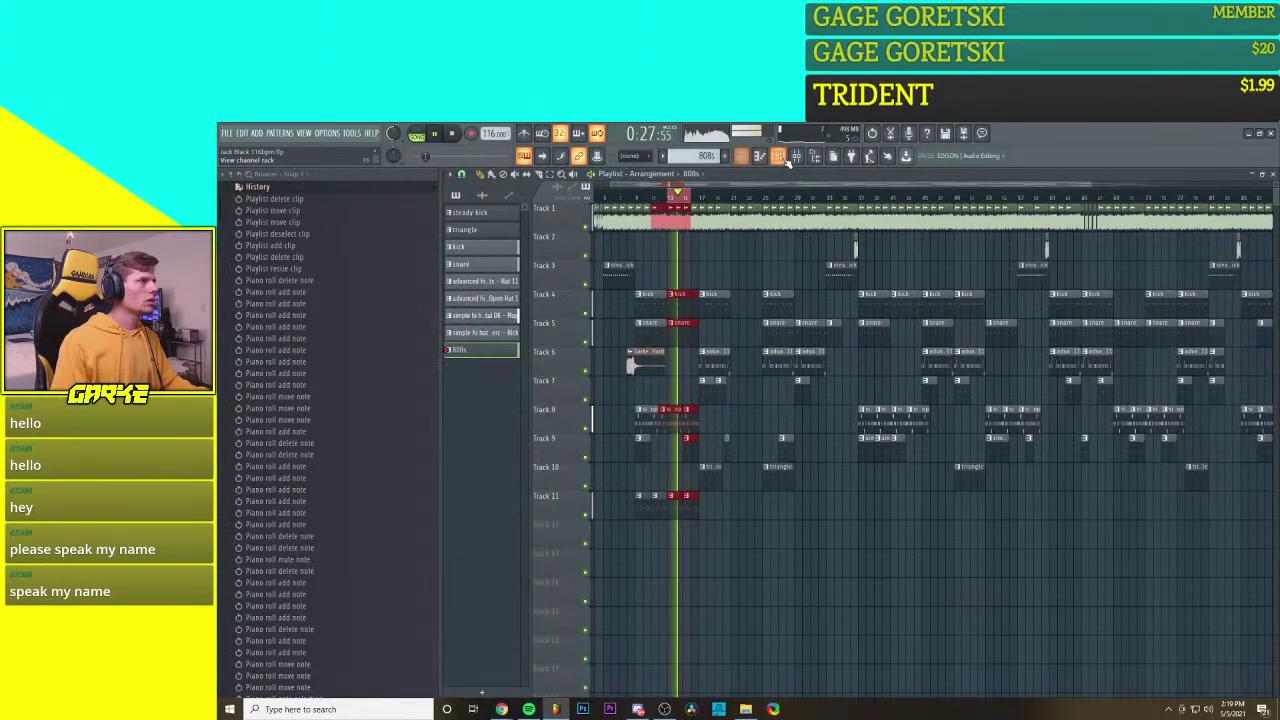
pyautogui.click(795, 157)
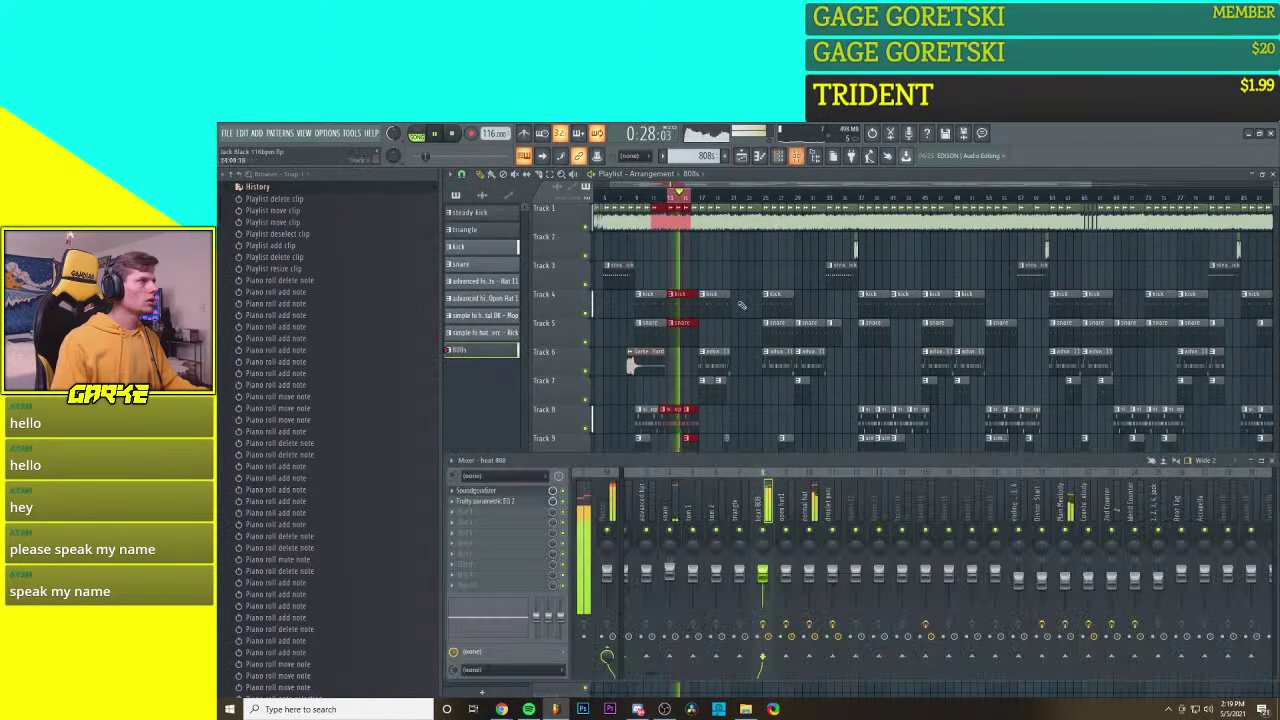
pyautogui.click(534, 493)
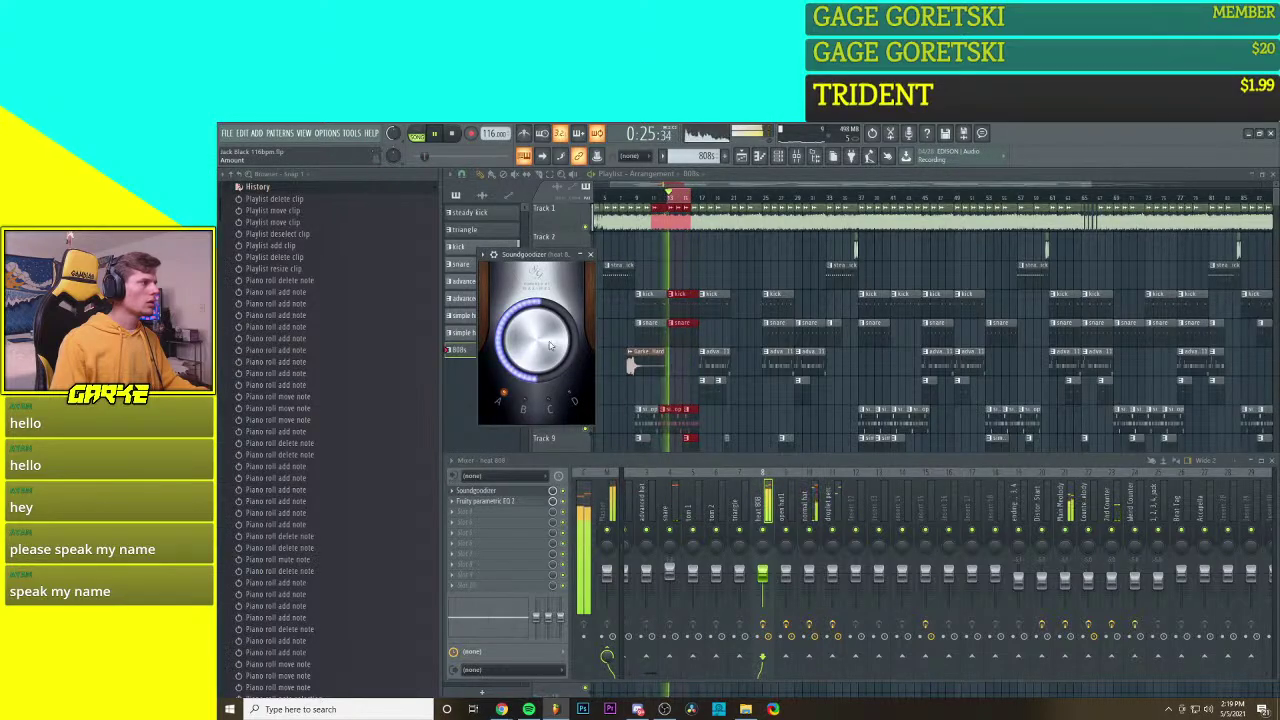
pyautogui.moveTo(547, 355); pyautogui.dragTo(547, 275)
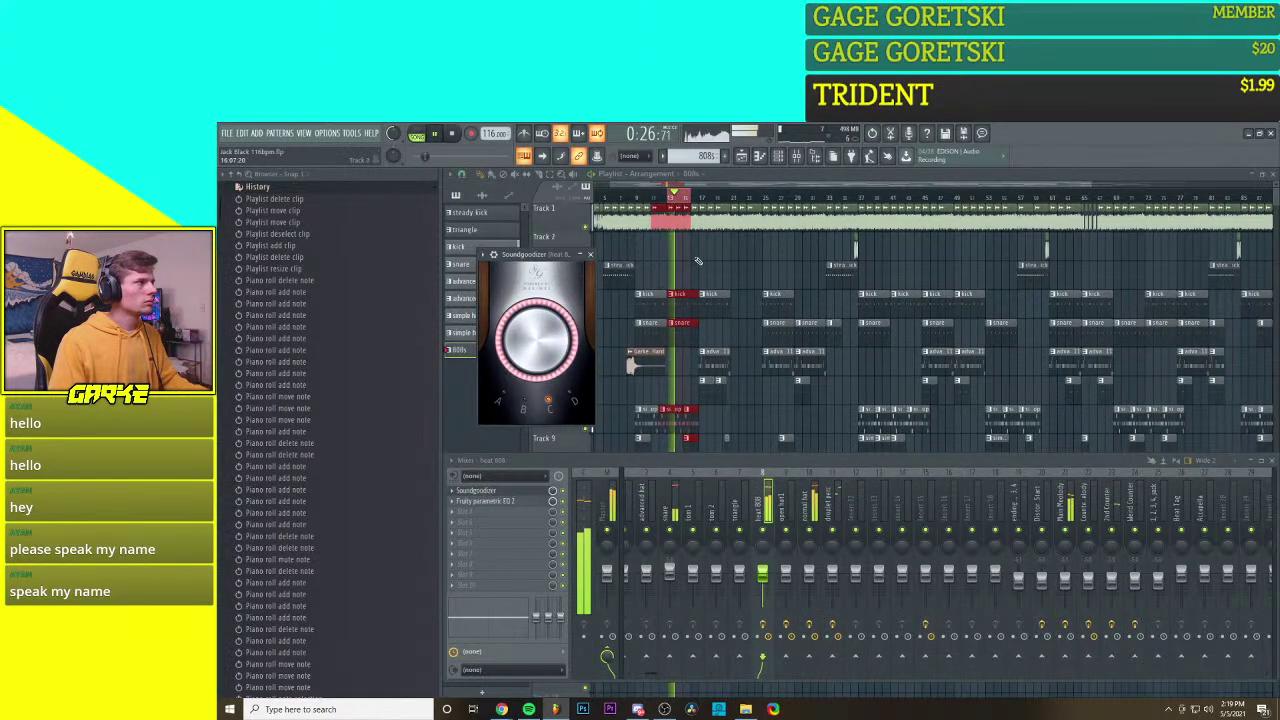
# Step: Extend the loop range to cover bars 13 through 16 in full and restart playback
pyautogui.scroll(-3, 718, 388)
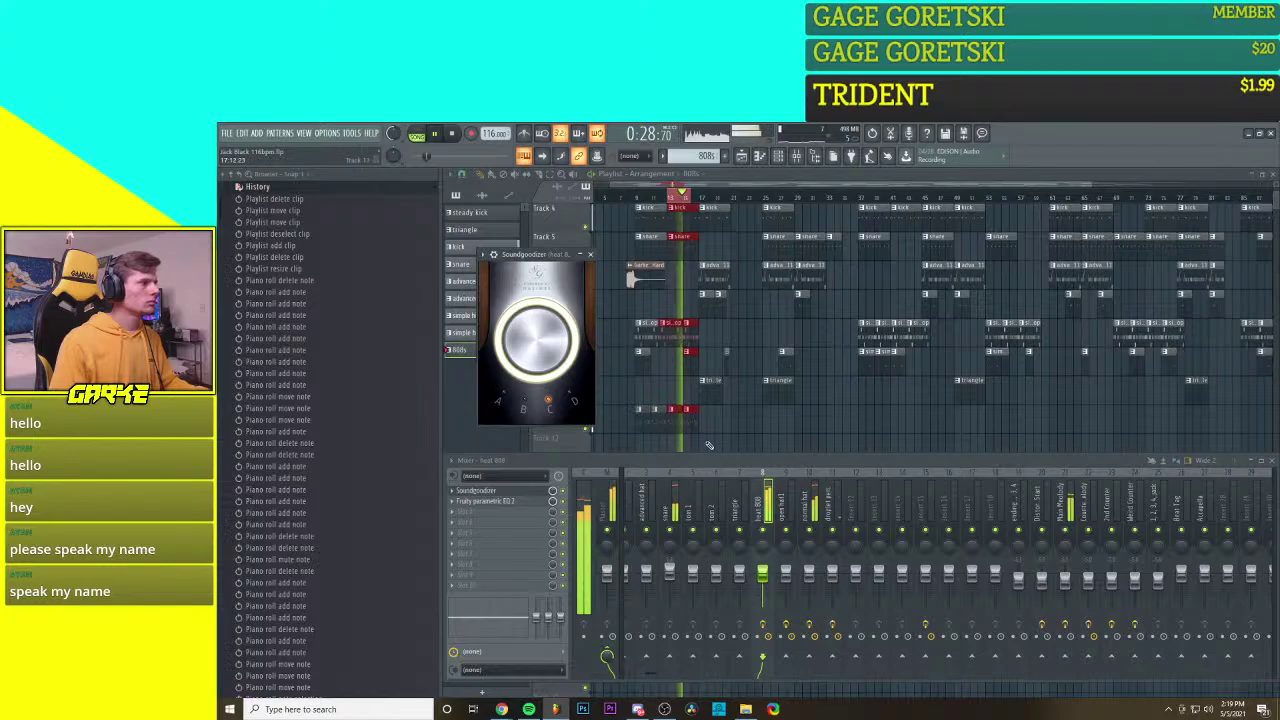
pyautogui.scroll(3, 706, 437)
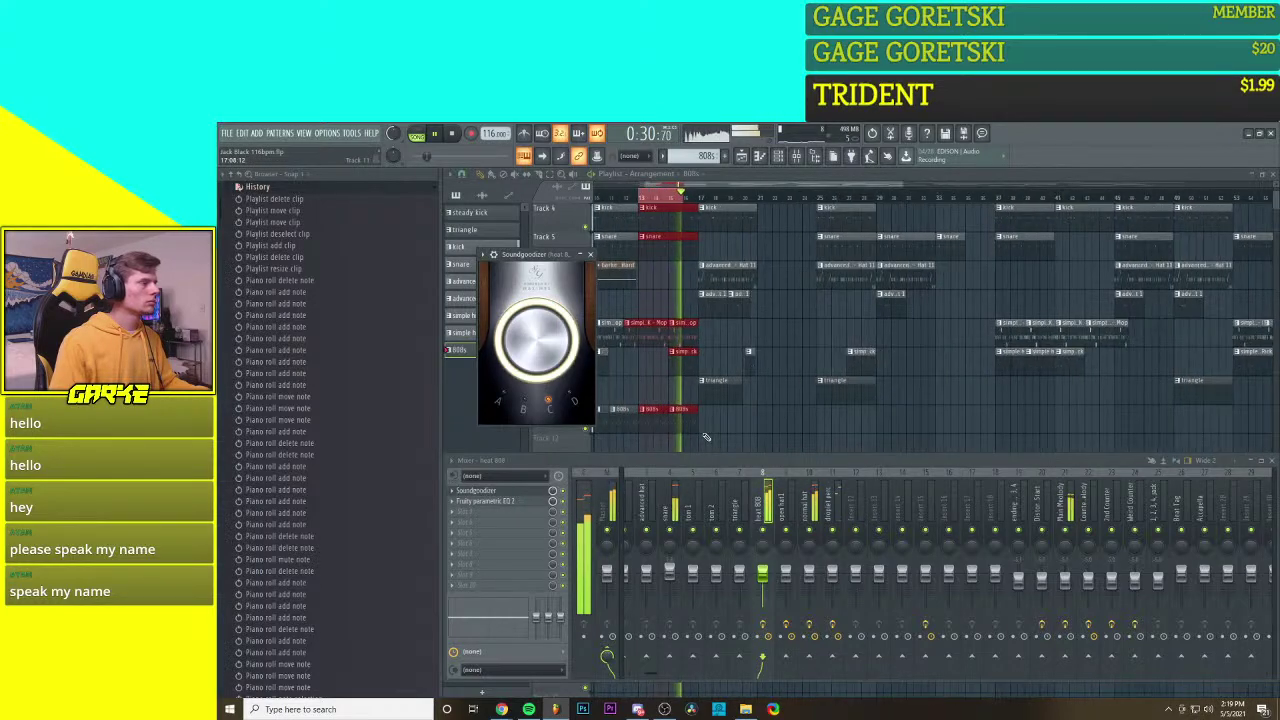
pyautogui.press('space')
pyautogui.moveTo(685, 197); pyautogui.dragTo(690, 198)
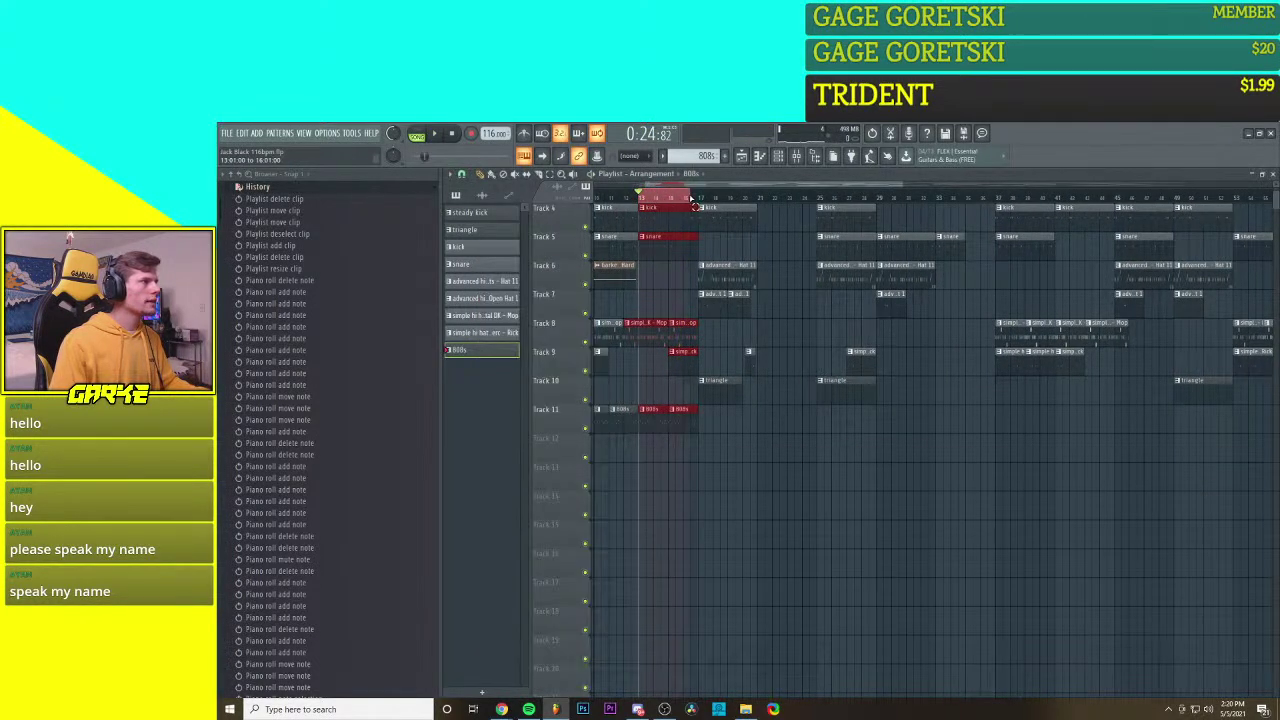
pyautogui.press('space')
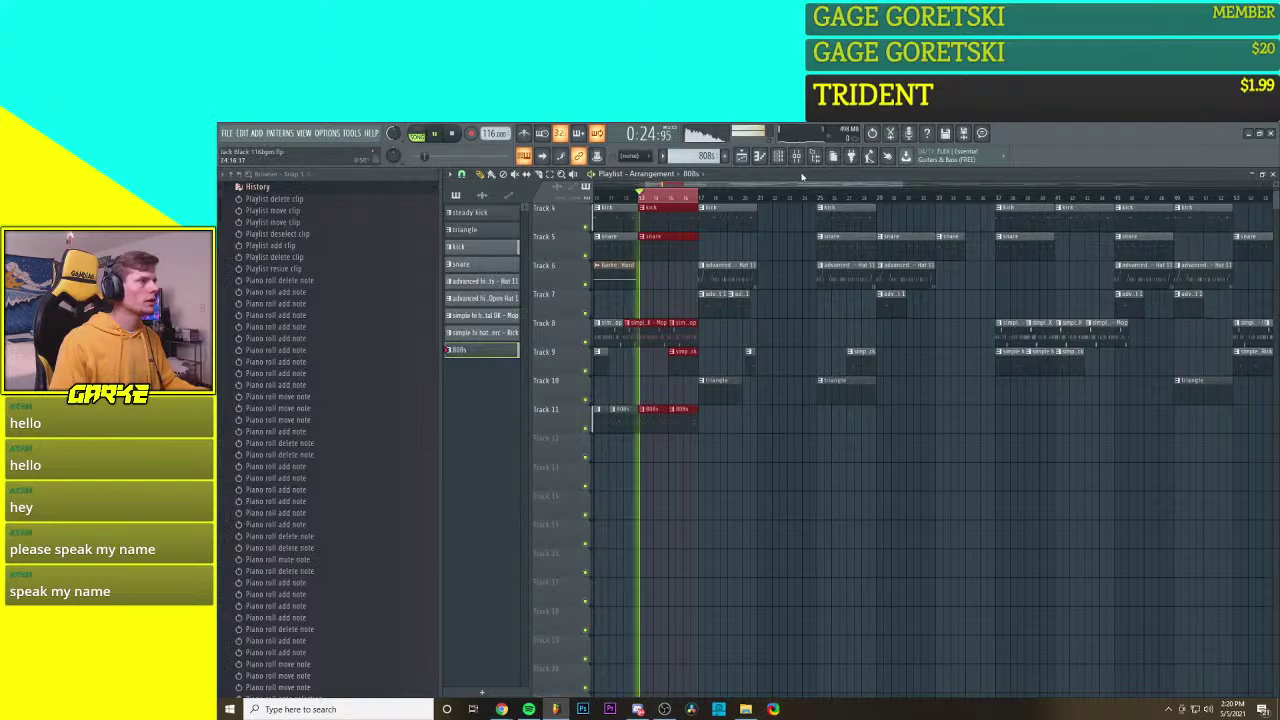
# Step: Open Fruity Parametric EQ 2 on the beat 808 mixer track and raise its main level slightly
pyautogui.press('F9')
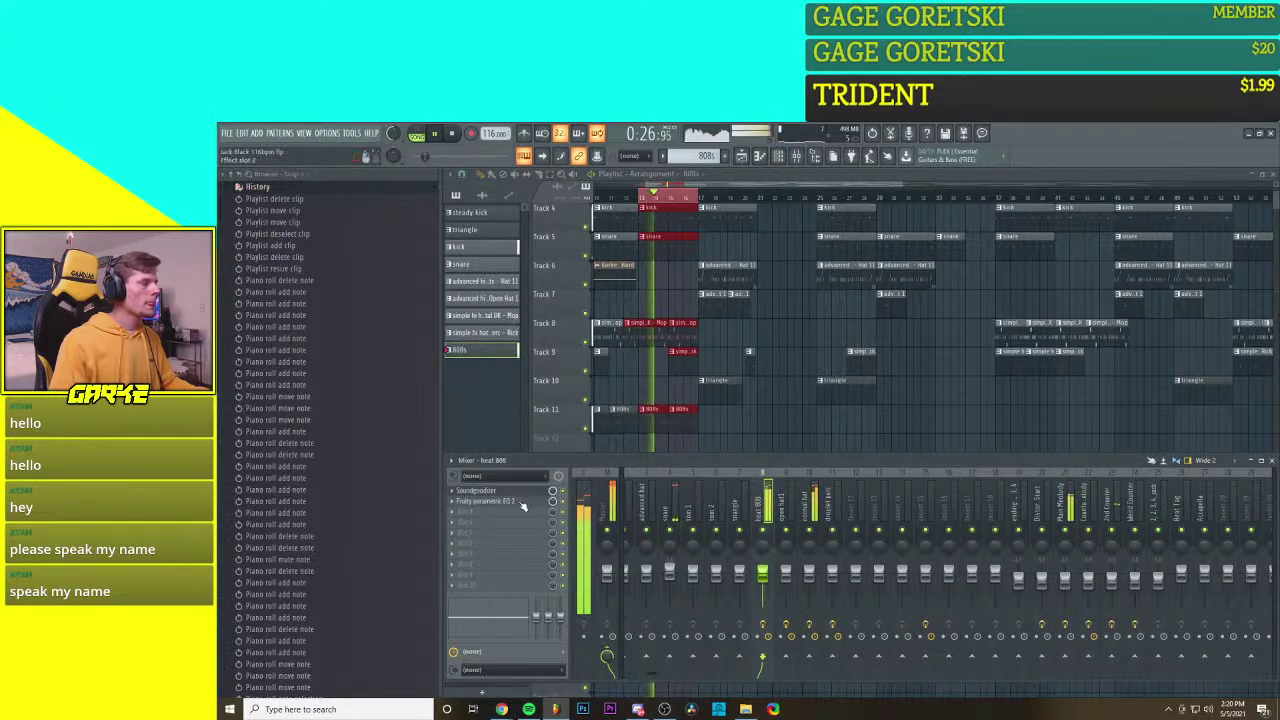
pyautogui.click(486, 500)
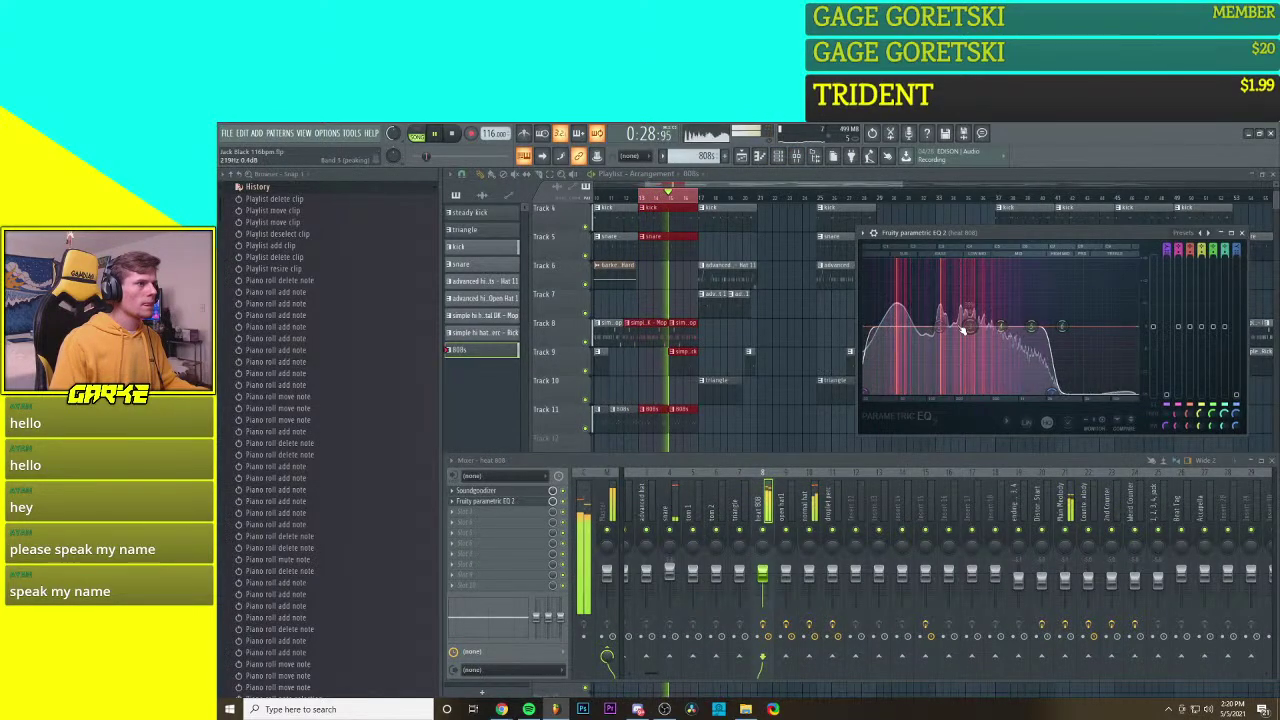
pyautogui.moveTo(1153, 327); pyautogui.dragTo(1153, 310)
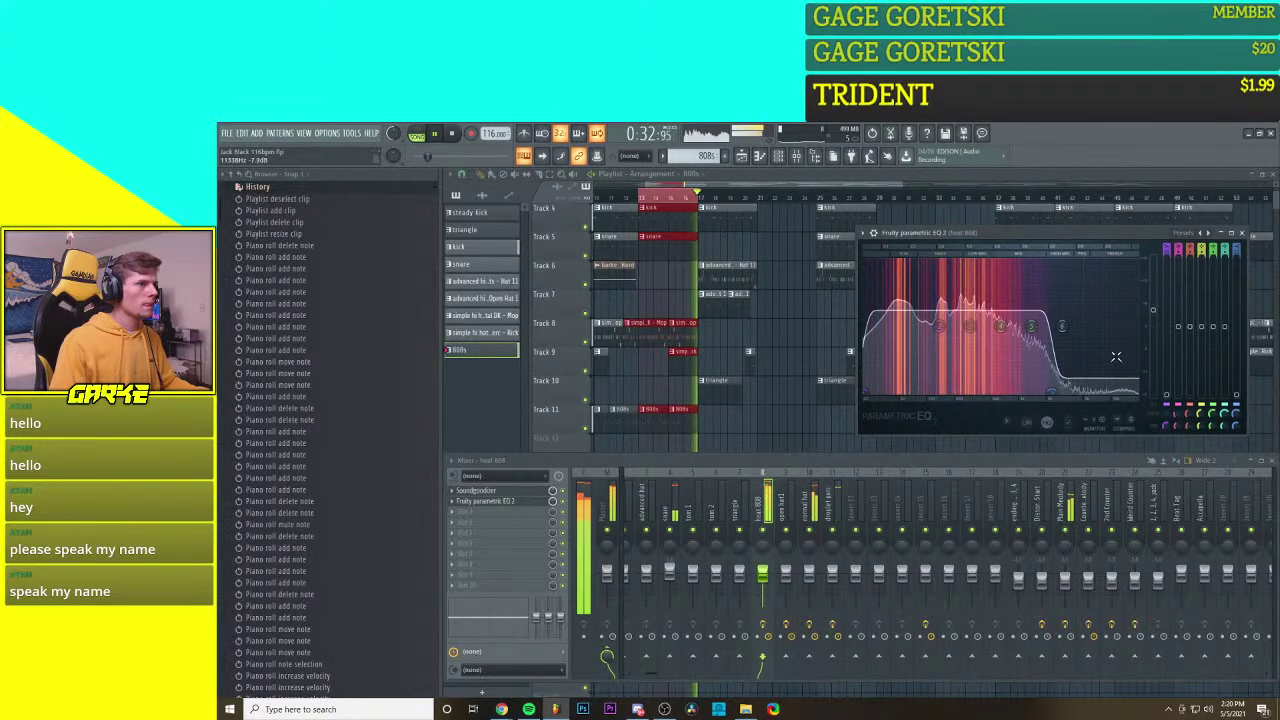
# Step: Reset bands 7 and 1 of the beat 808 equalizer
pyautogui.rightClick(1052, 394)
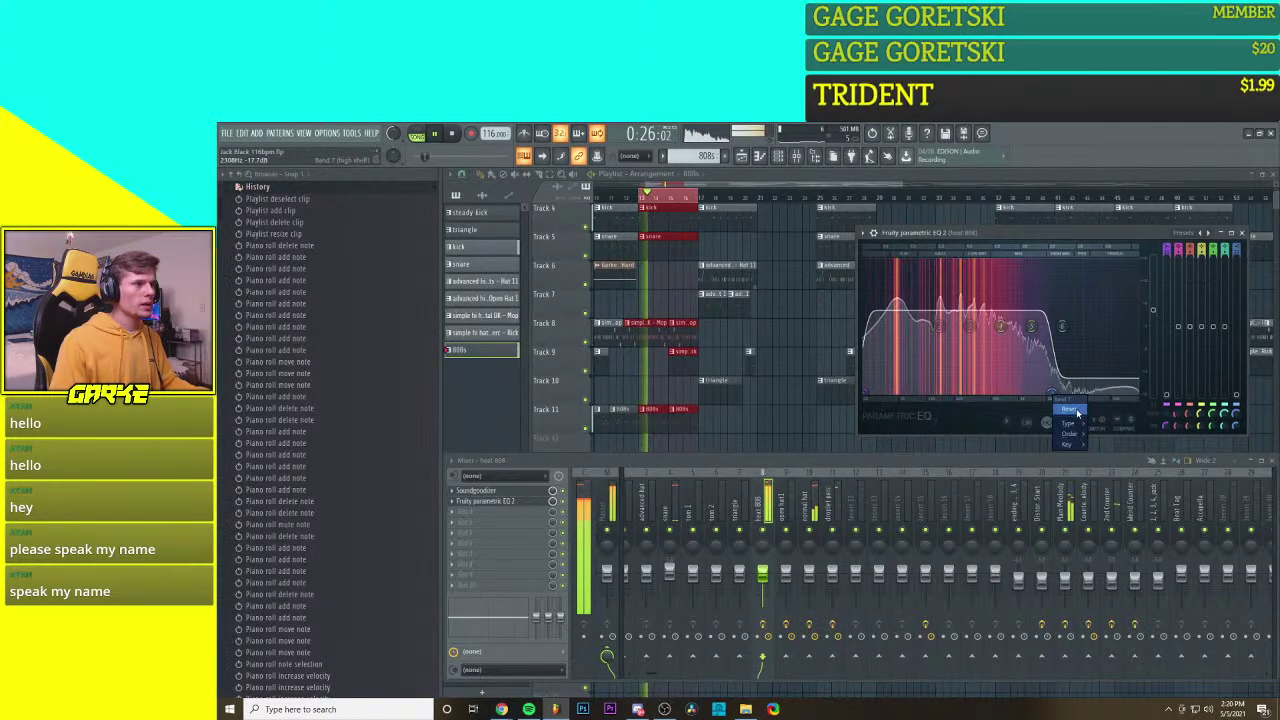
pyautogui.click(1068, 408)
pyautogui.rightClick(868, 393)
pyautogui.click(879, 408)
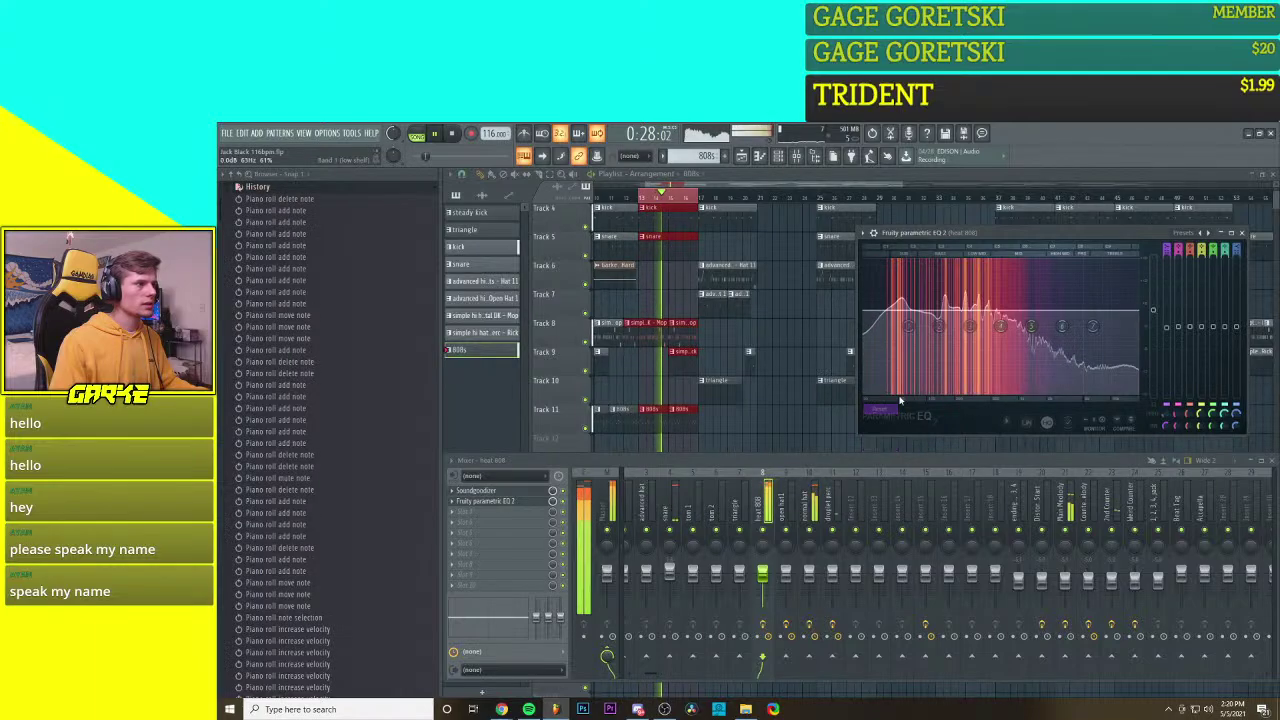
# Step: Give EQ band 7 a steep slope and pull it fully down to cut the 808's highs from the upper mids
pyautogui.rightClick(1094, 330)
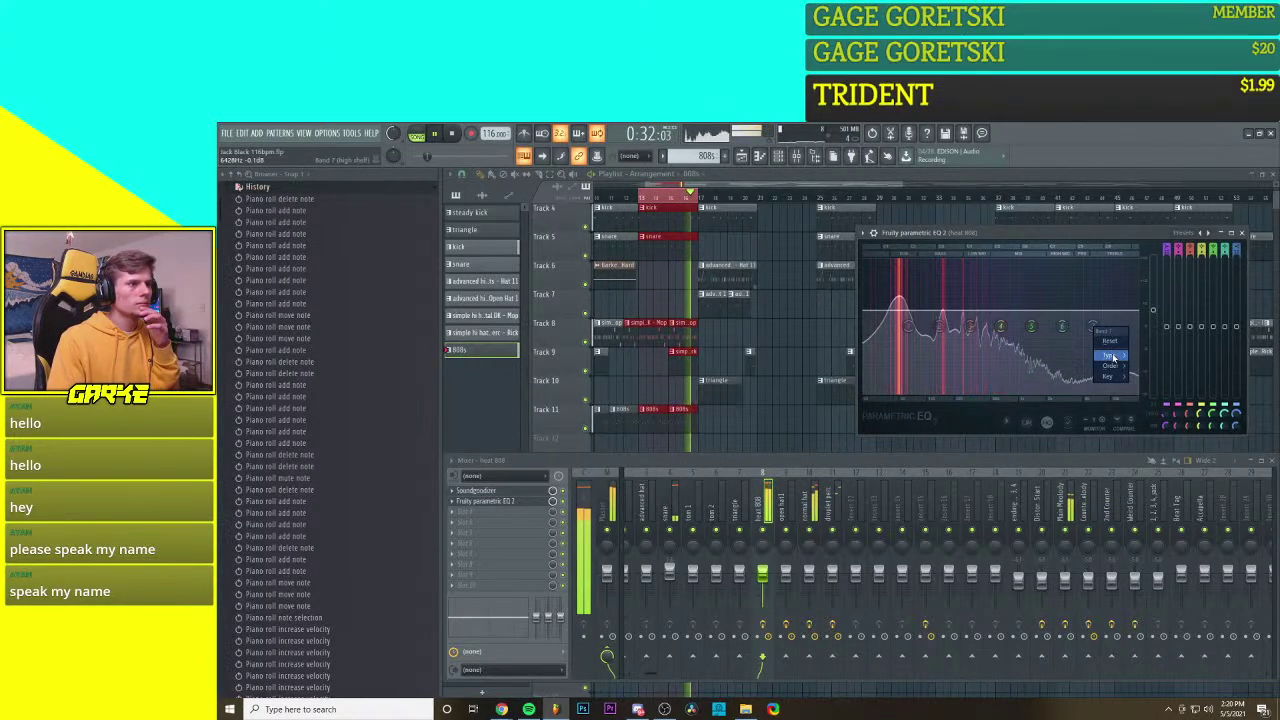
pyautogui.click(1145, 367)
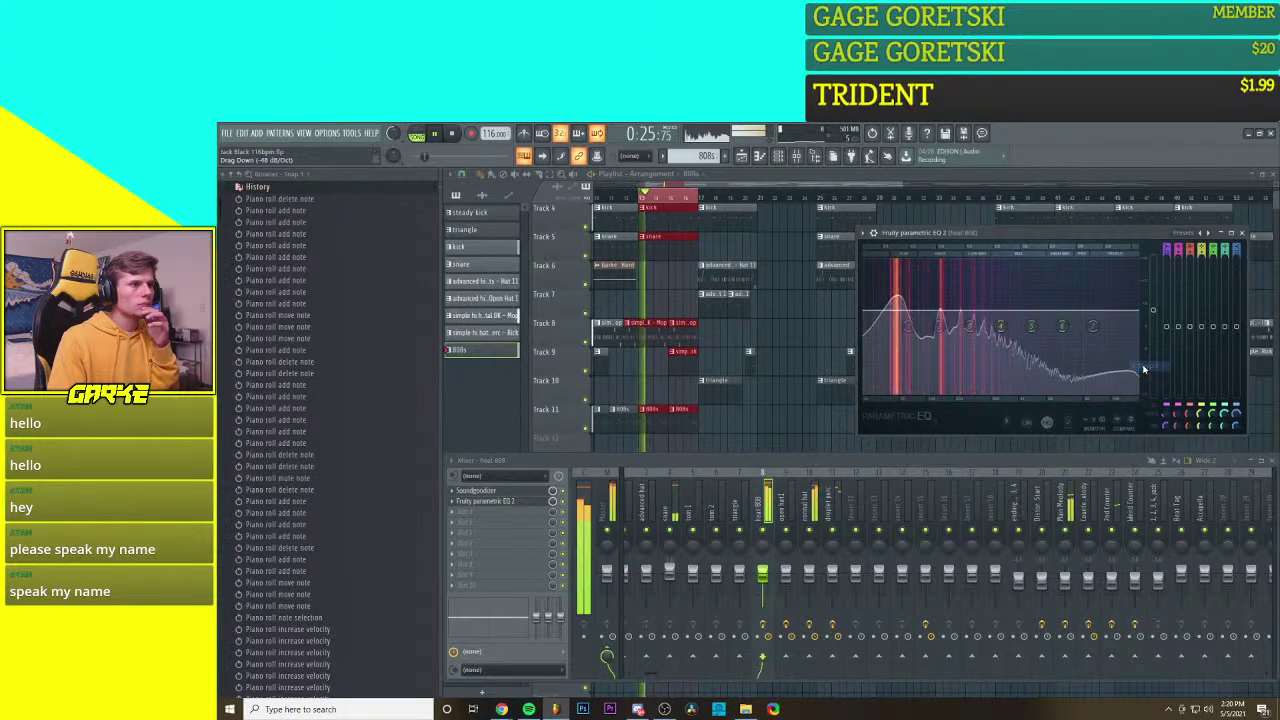
pyautogui.moveTo(1063, 392); pyautogui.dragTo(1041, 392)
# Step: Set EQ band 4 to a gentle 1.4 dB boost at about 202 Hz
pyautogui.moveTo(1001, 327); pyautogui.dragTo(964, 322)
pyautogui.rightClick(964, 324)
pyautogui.click(977, 340)
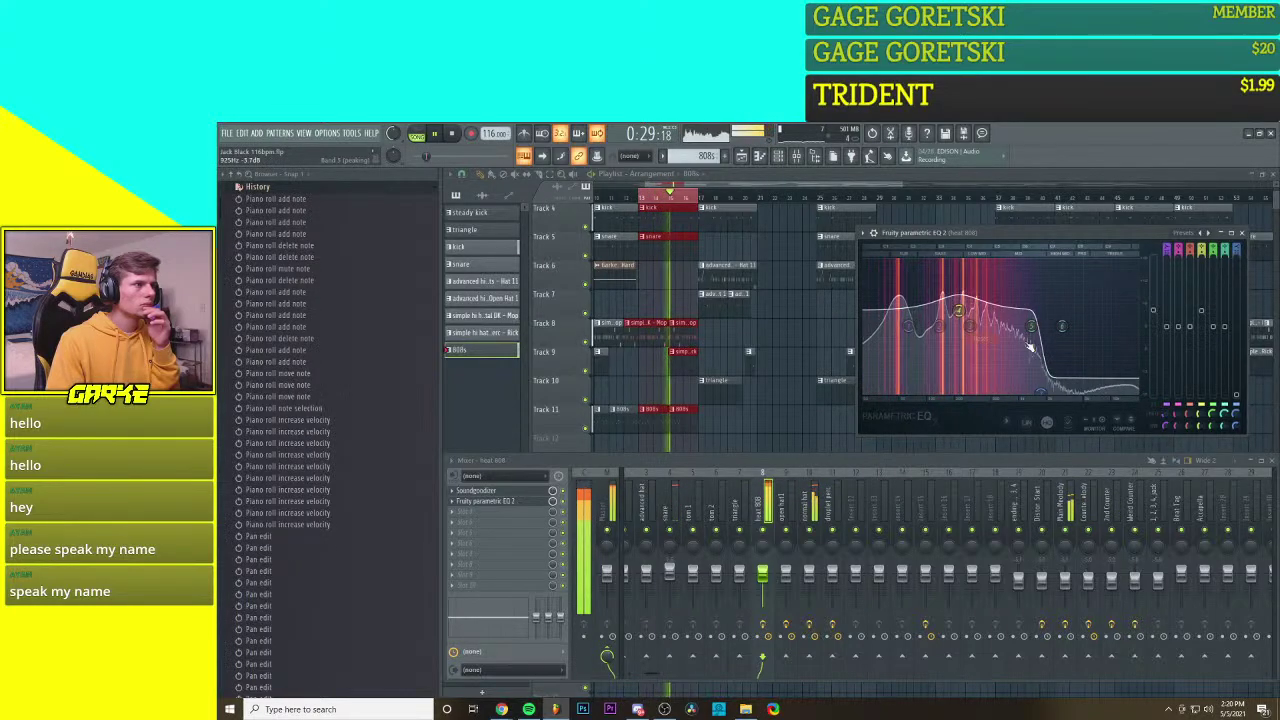
pyautogui.moveTo(960, 317); pyautogui.dragTo(955, 321)
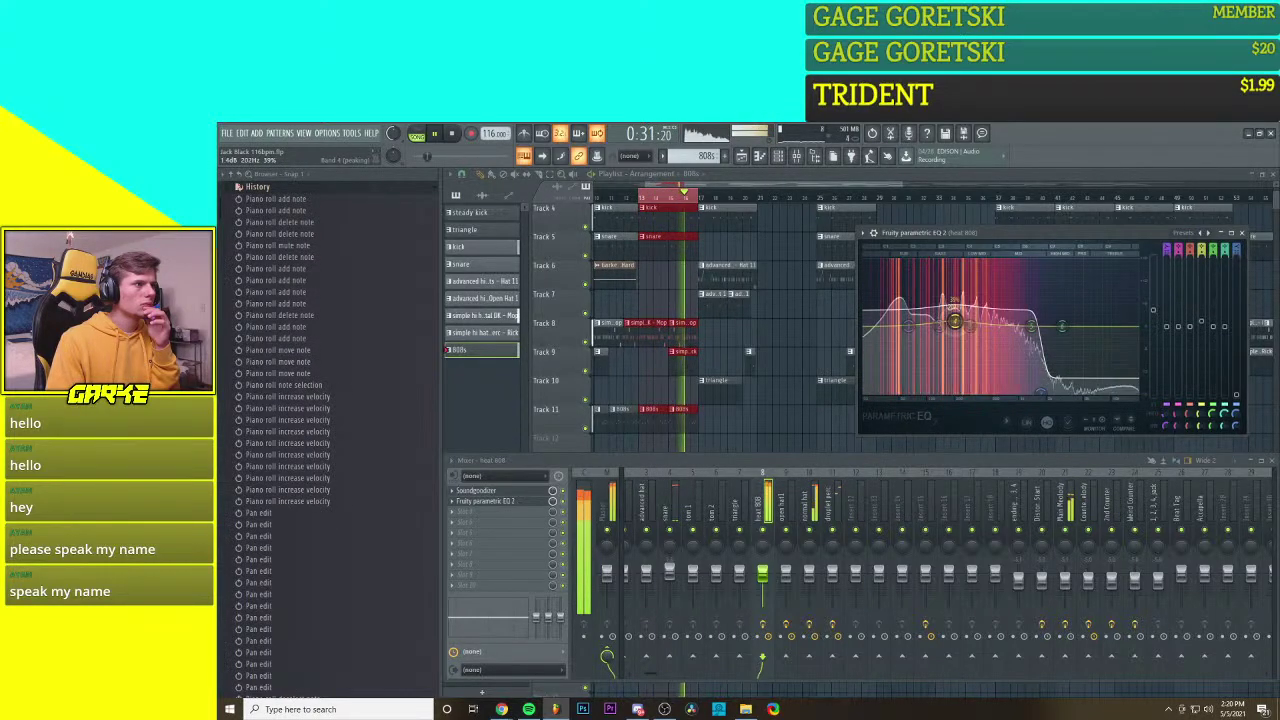
# Step: Lower the 808 equalizer's main level below neutral and boost band 2 around 116 Hz by about 6 dB
pyautogui.moveTo(1153, 310); pyautogui.dragTo(1156, 350)
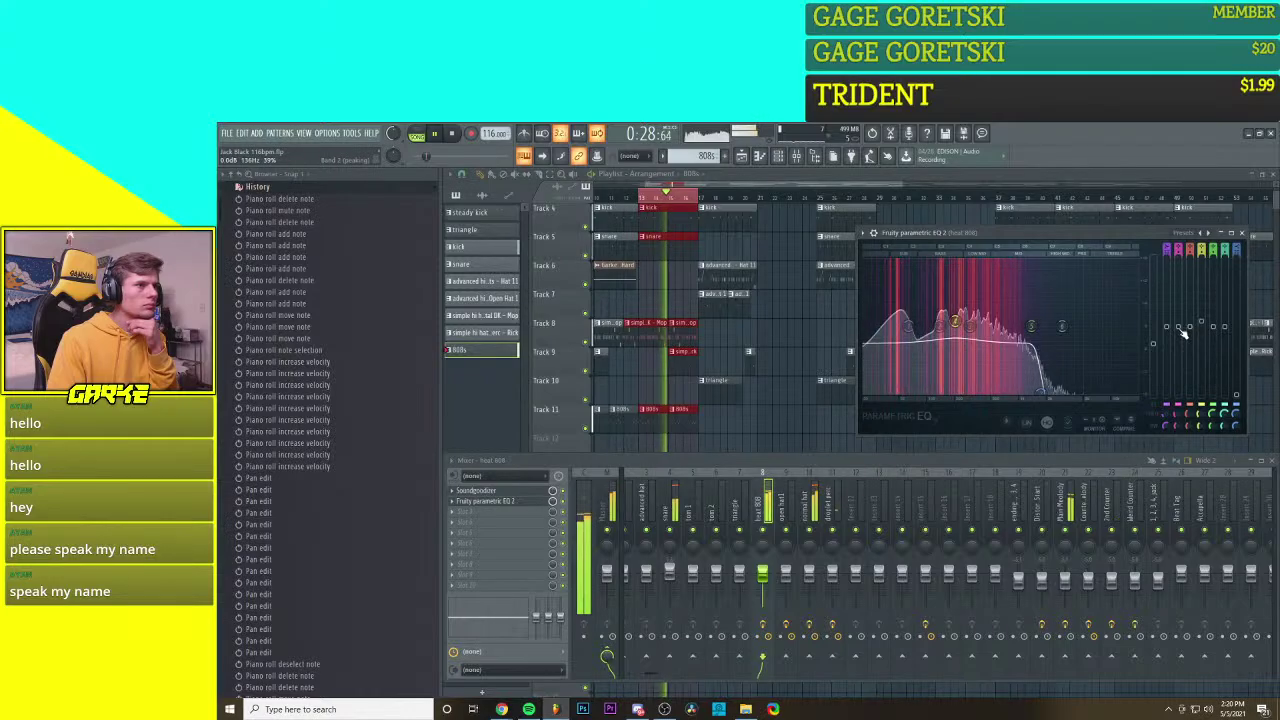
pyautogui.moveTo(939, 317); pyautogui.dragTo(939, 305)
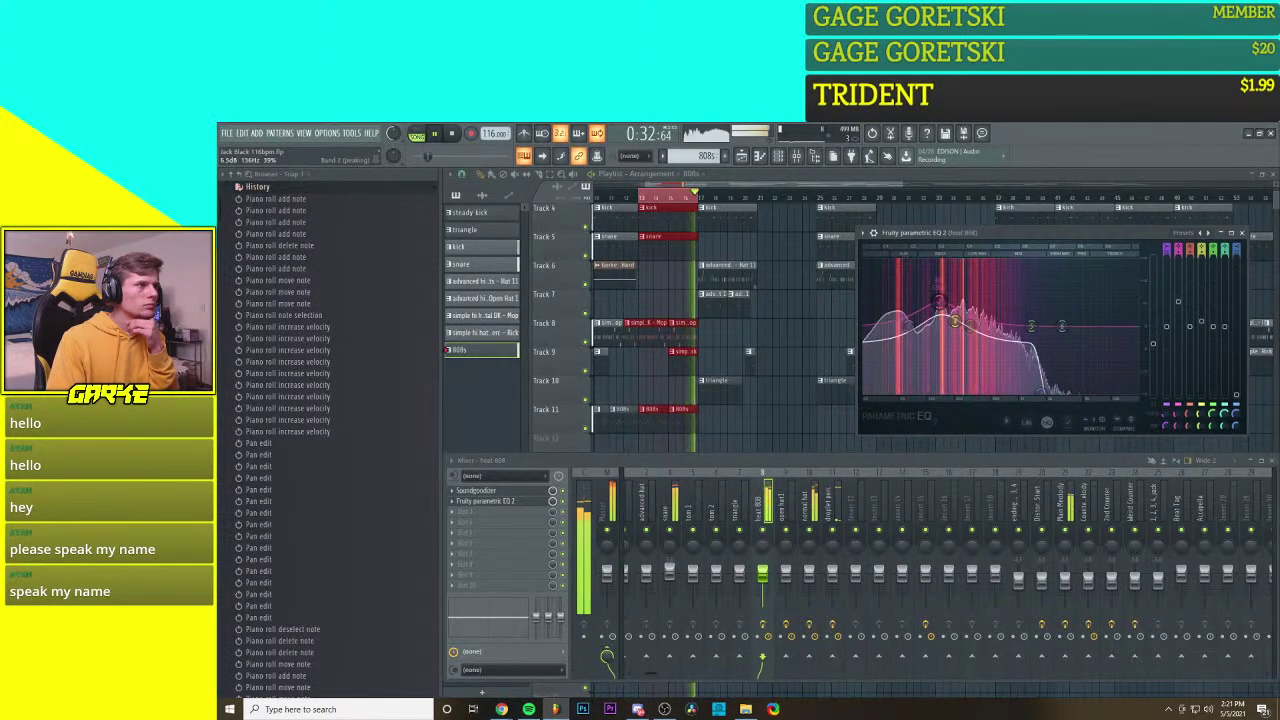
# Step: Boost EQ band 1 around 63 Hz with its type set to Low shelf
pyautogui.moveTo(1168, 328); pyautogui.dragTo(1168, 321)
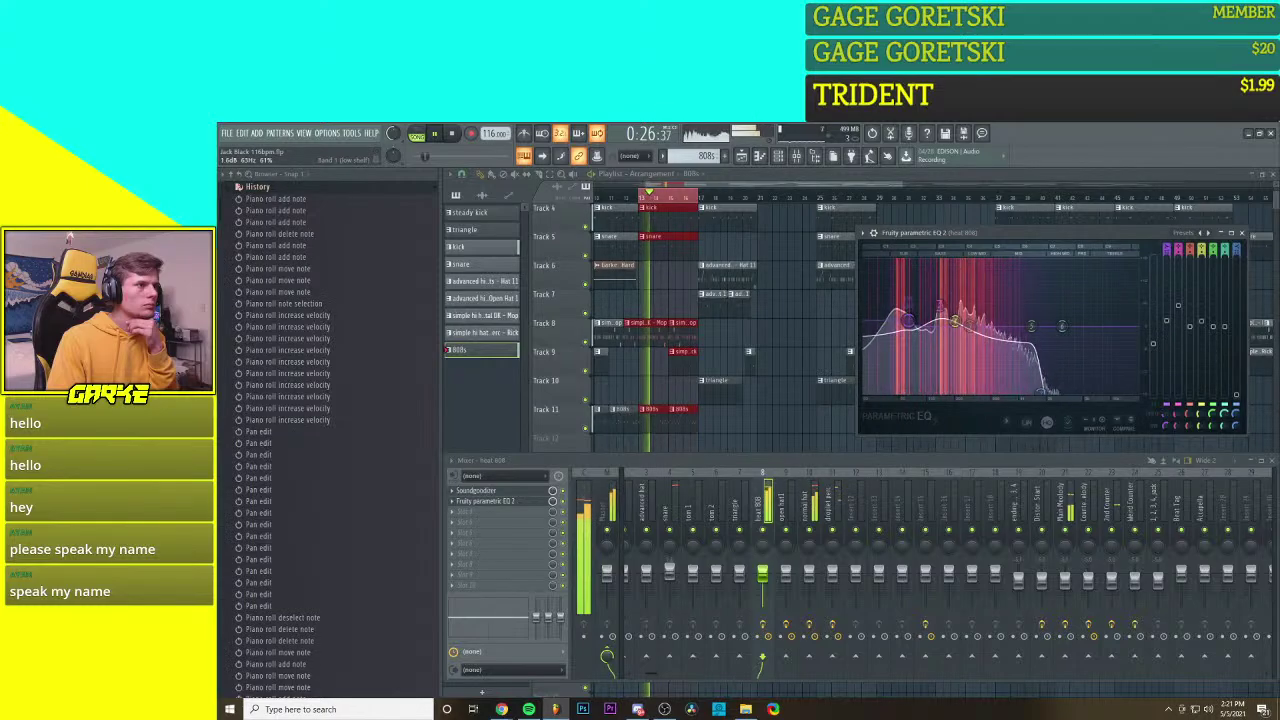
pyautogui.rightClick(907, 297)
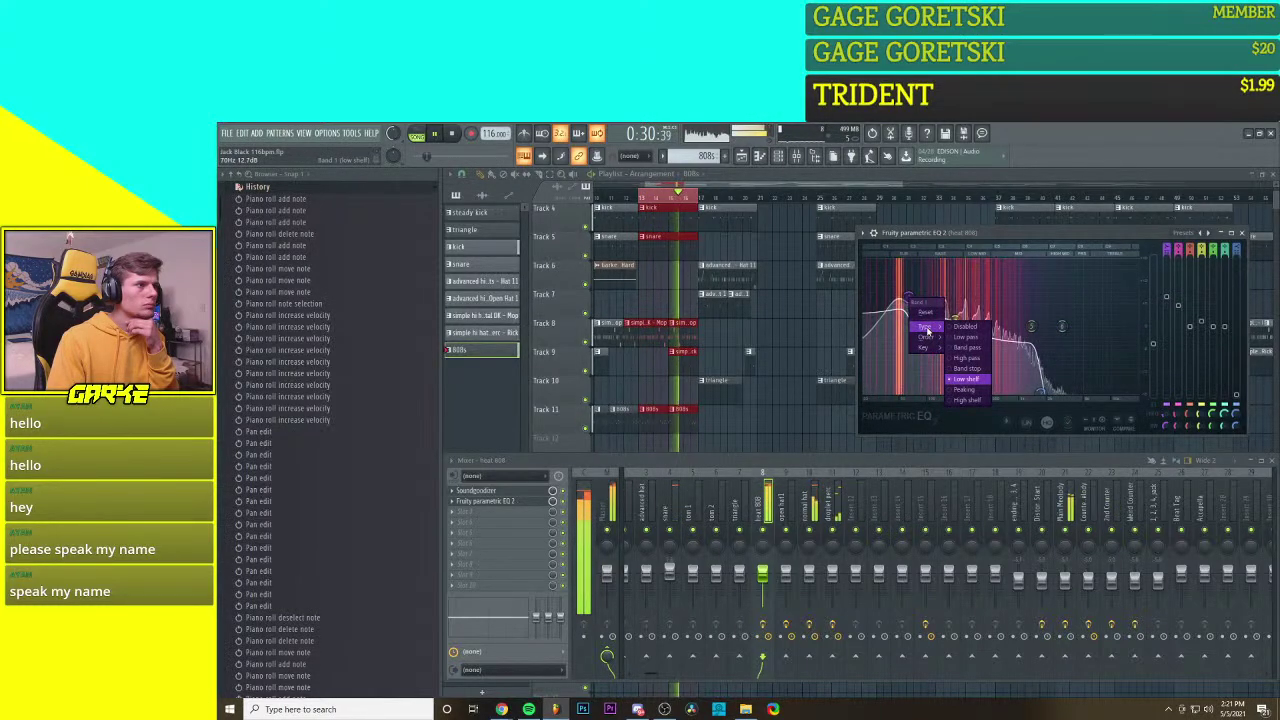
pyautogui.click(965, 379)
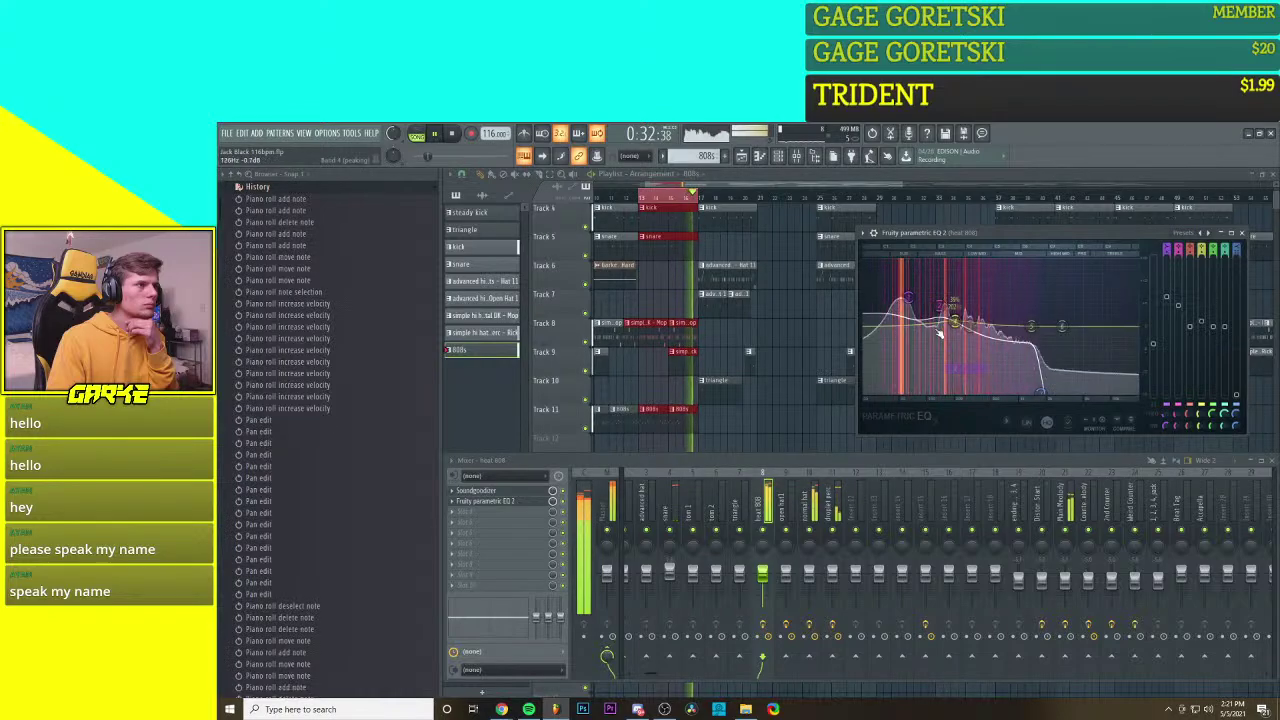
# Step: Keep the 808's EQ band 1 as a low shelf, reduce its boost, and bring the main level back to neutral
pyautogui.rightClick(907, 304)
pyautogui.click(926, 317)
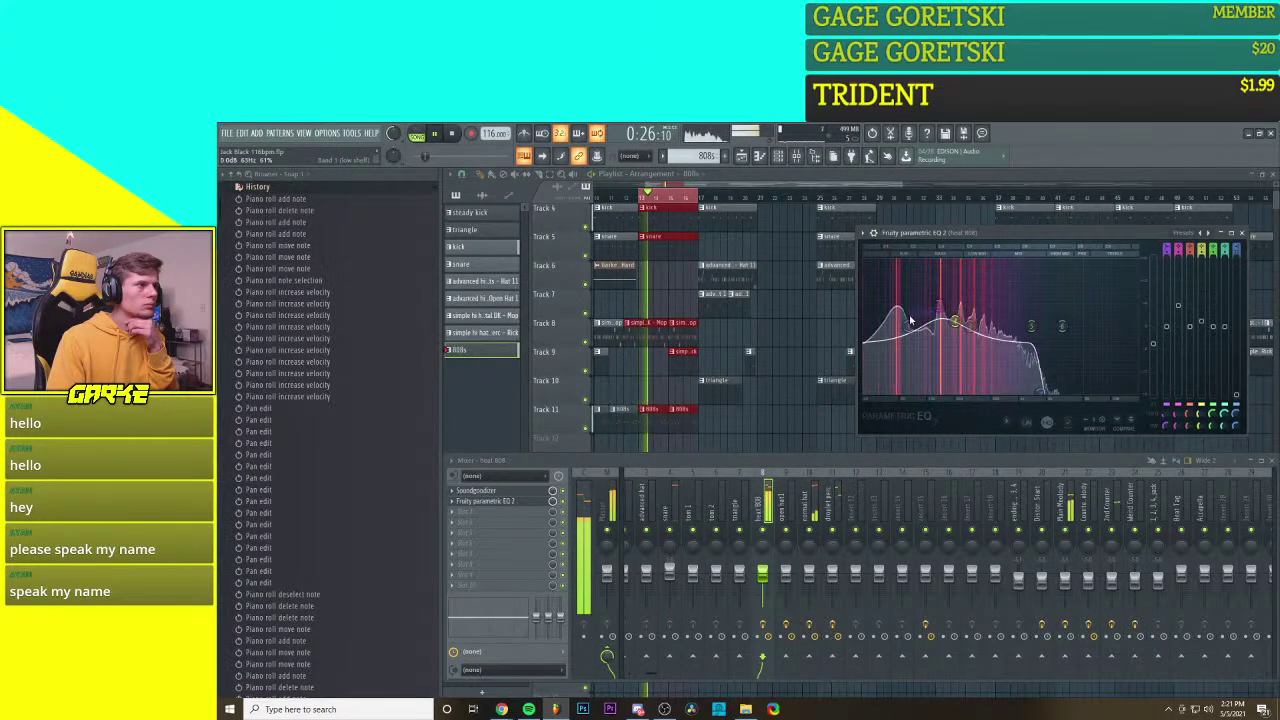
pyautogui.moveTo(1154, 346); pyautogui.dragTo(1166, 304)
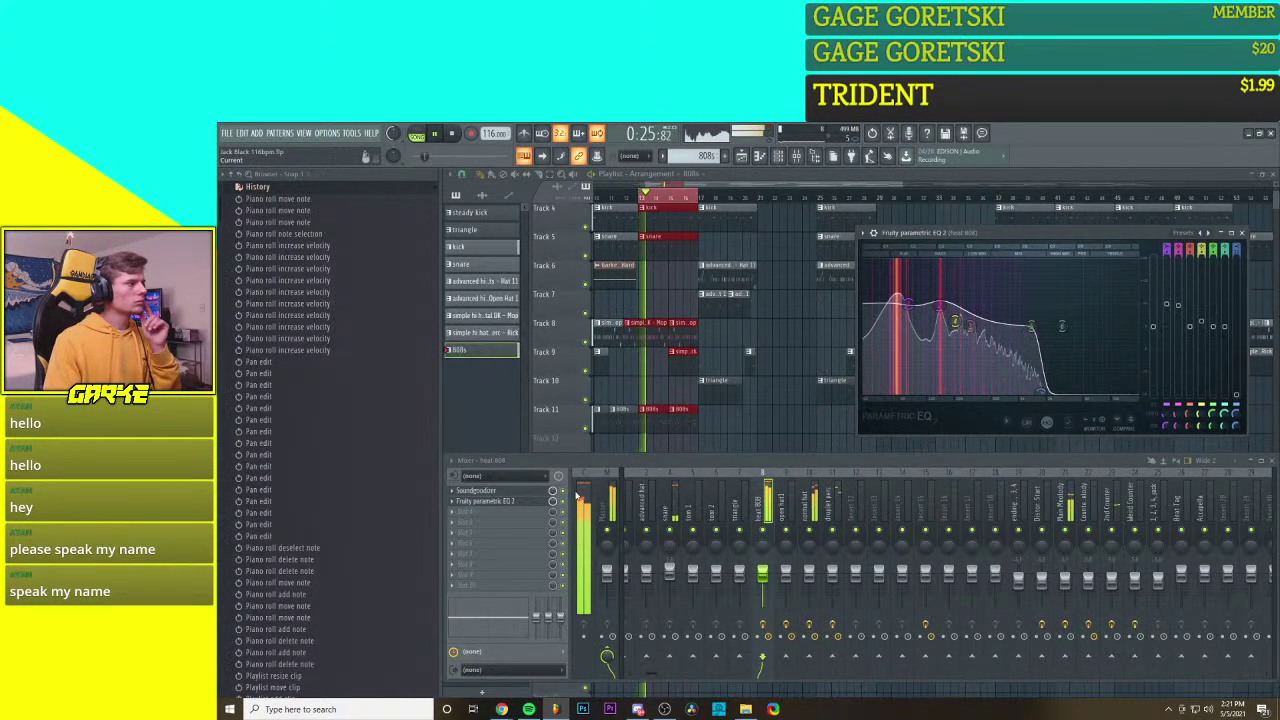
# Step: Try Soundgoodizer modes C and D on the 808 during playback and return to mode A
pyautogui.click(478, 490)
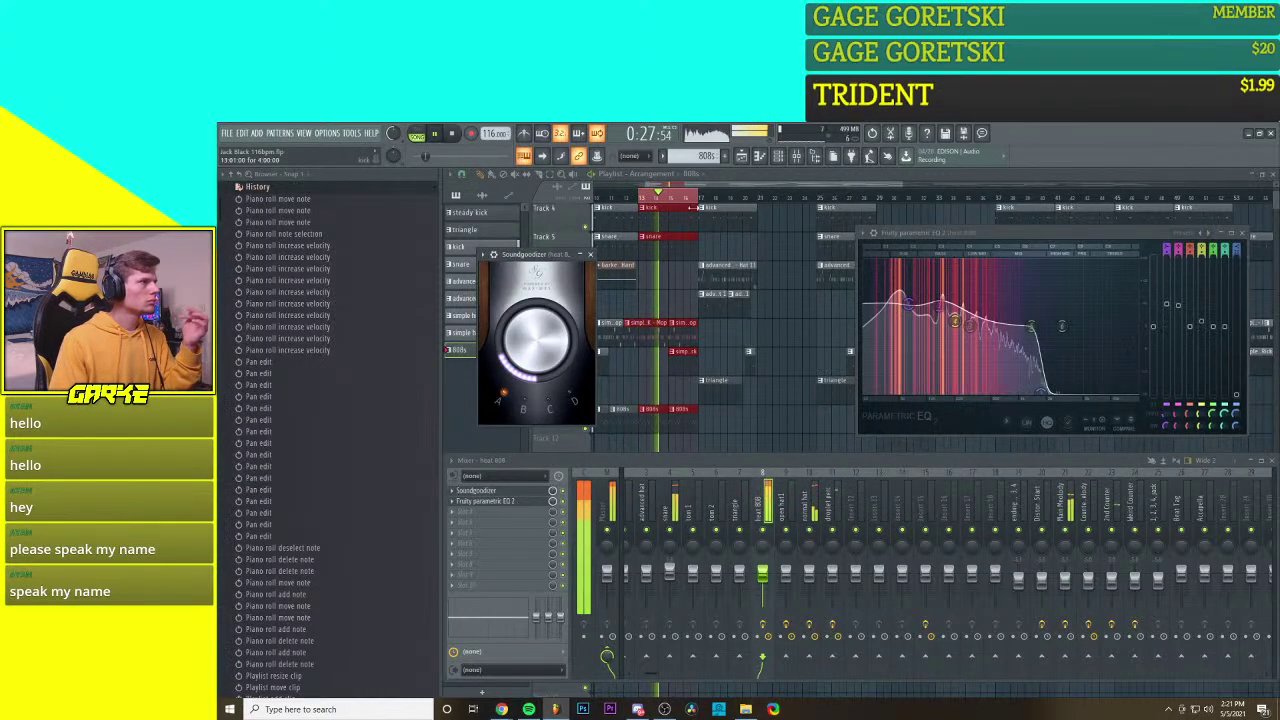
pyautogui.click(760, 157)
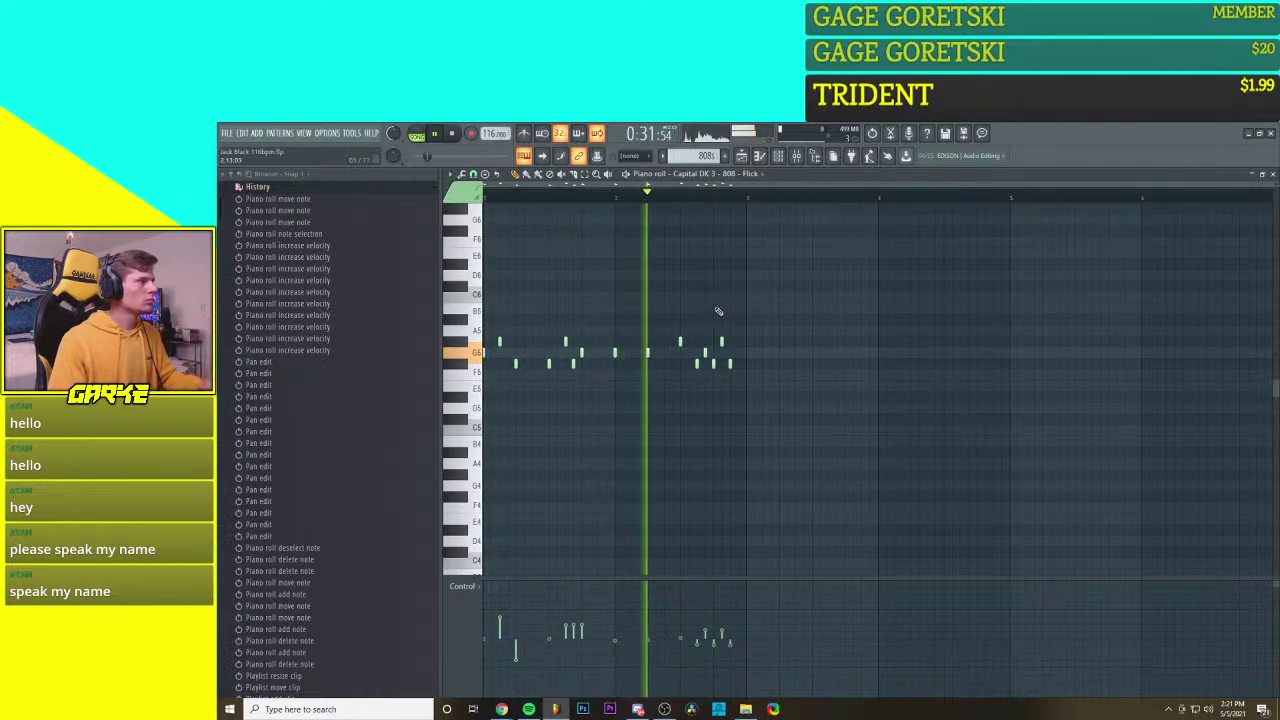
pyautogui.click(762, 159)
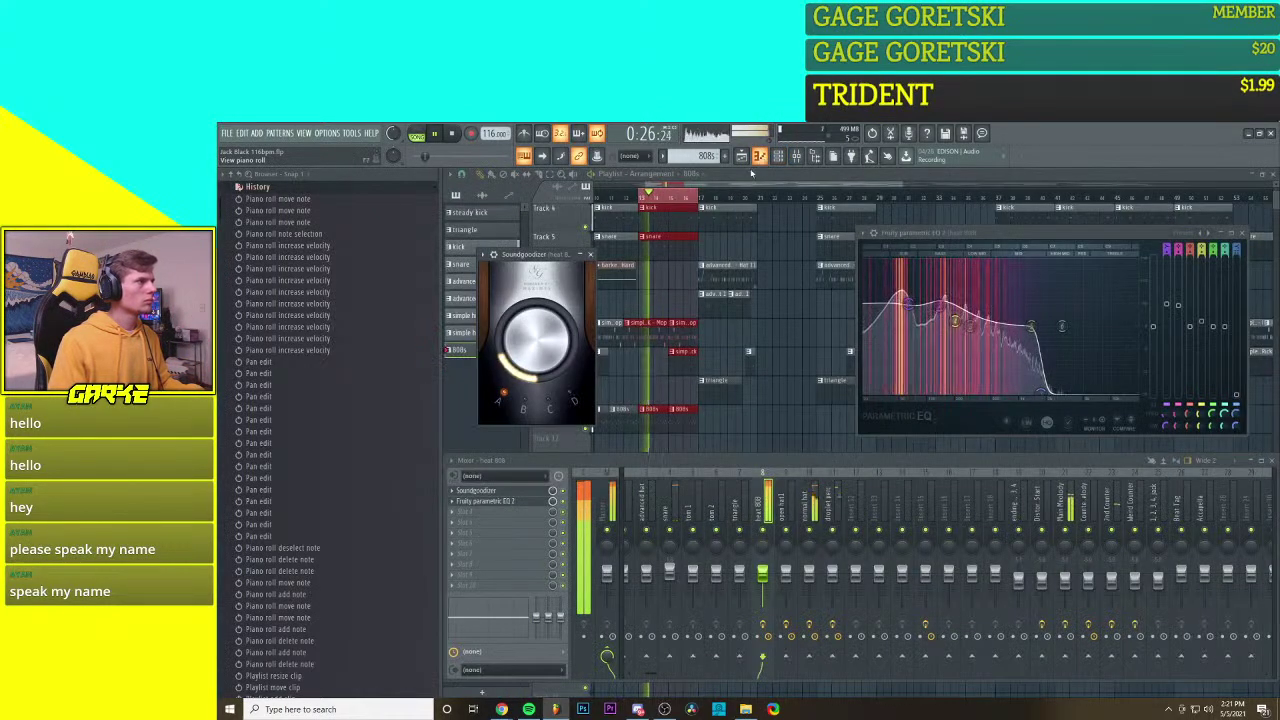
pyautogui.click(549, 407)
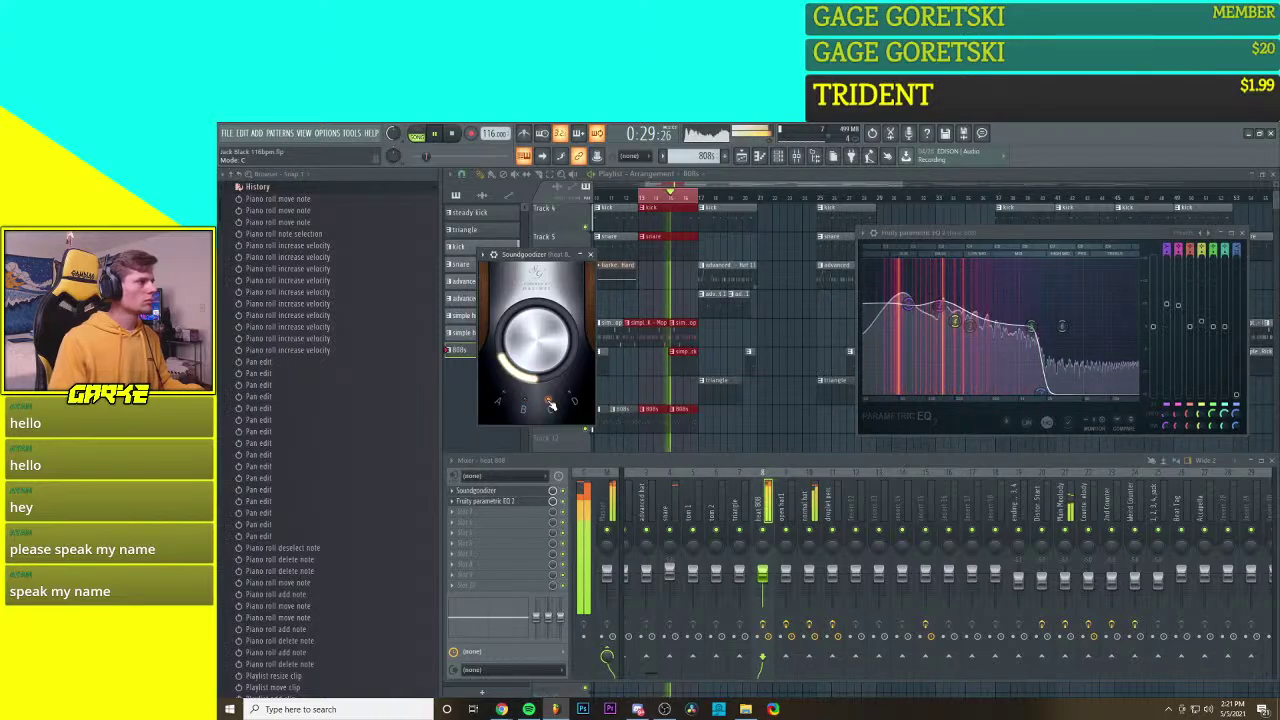
pyautogui.click(746, 158)
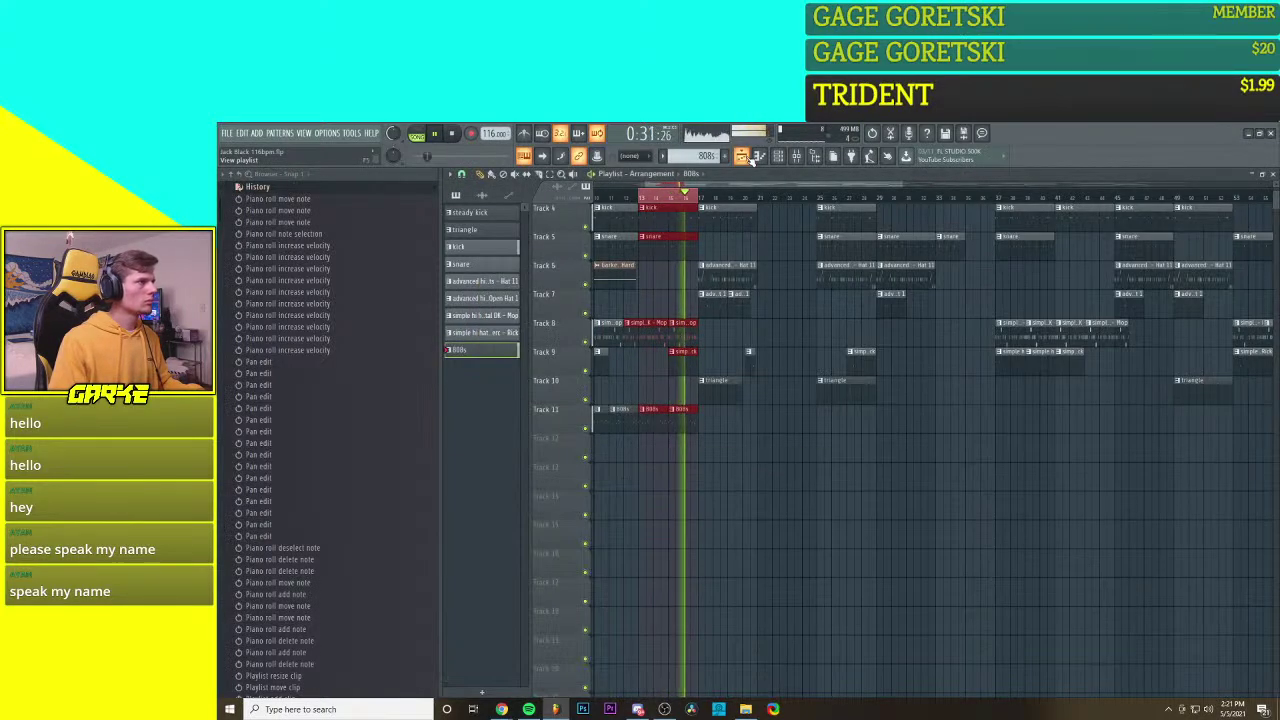
pyautogui.click(744, 157)
pyautogui.click(760, 157)
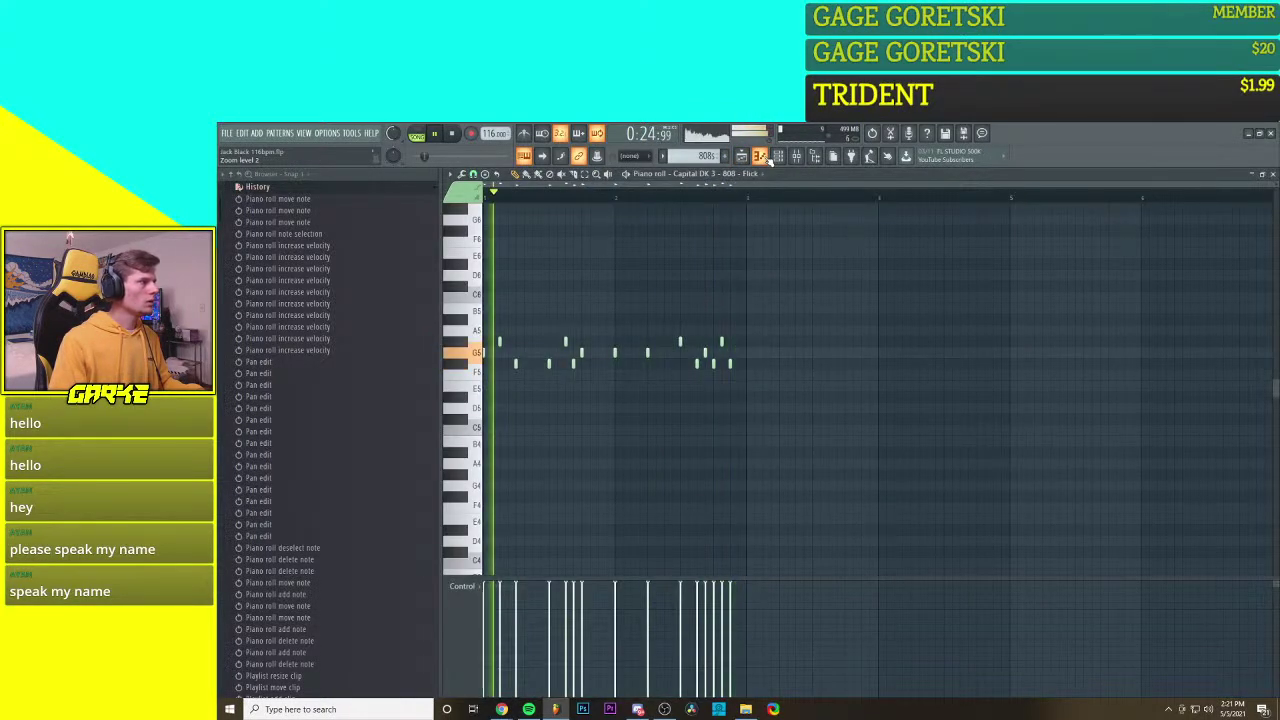
pyautogui.click(762, 157)
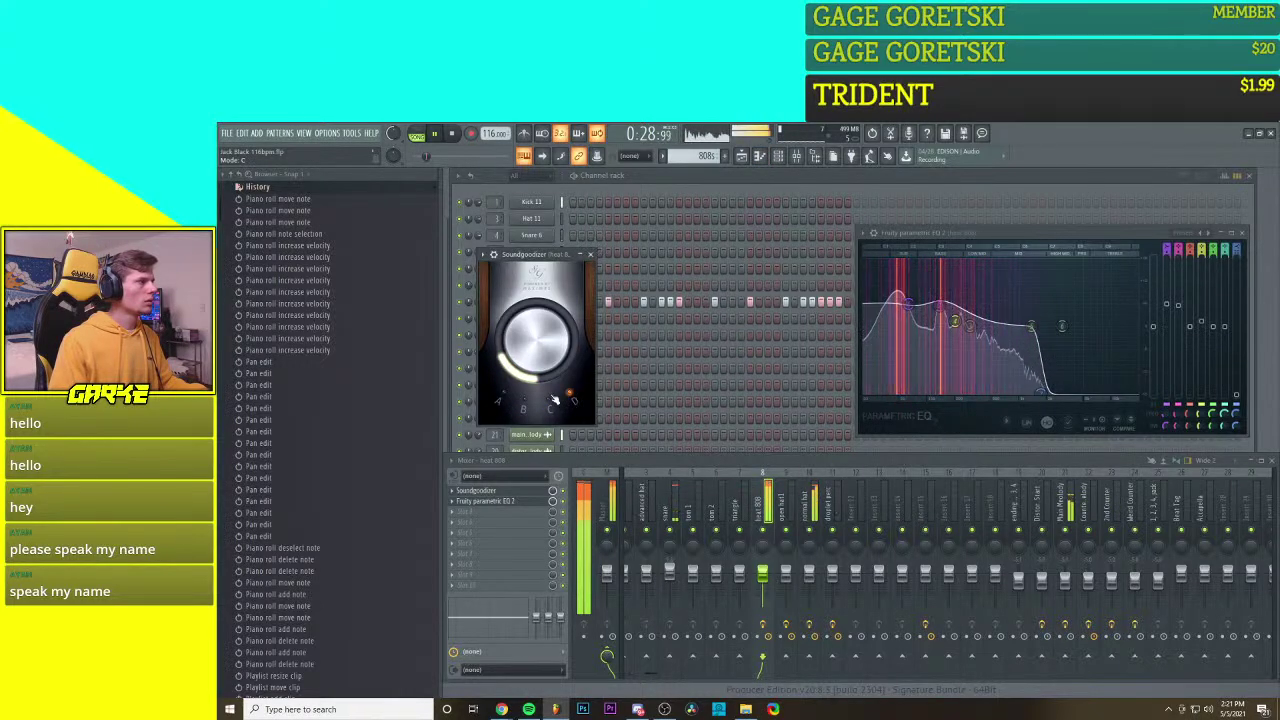
pyautogui.click(503, 398)
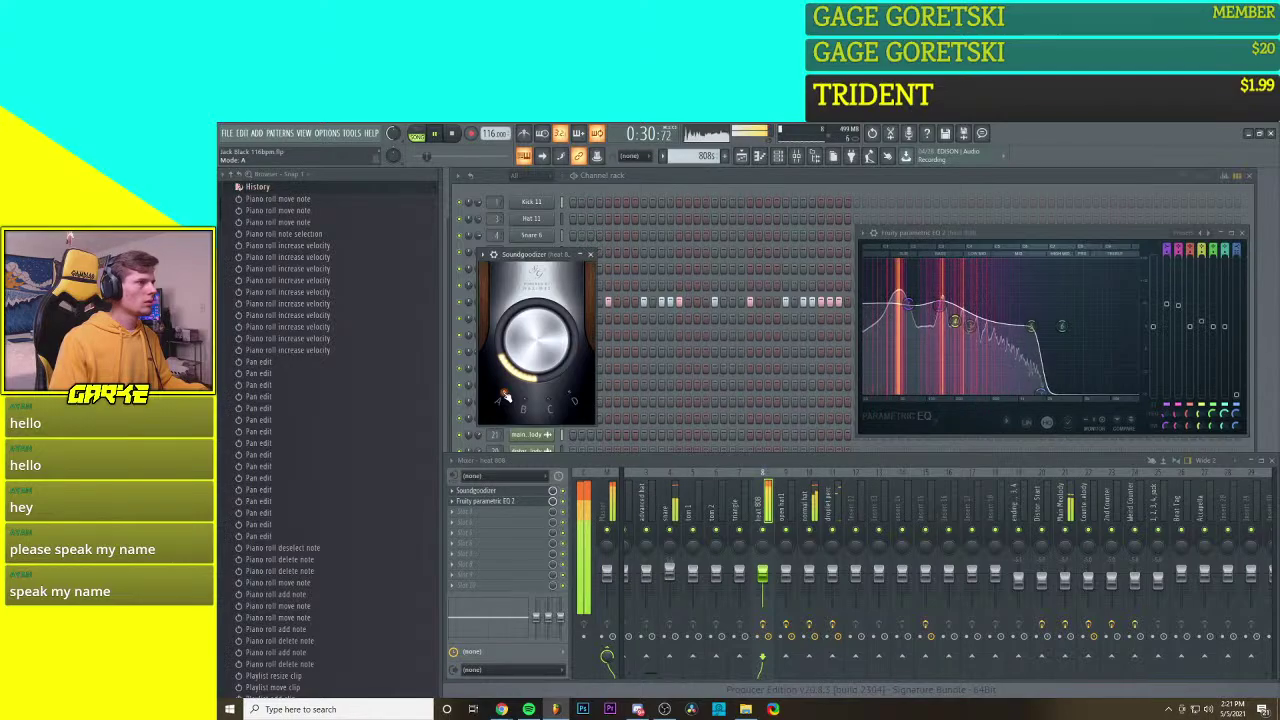
# Step: Open the 808s pattern's notes in the piano roll and stop playback
pyautogui.click(741, 156)
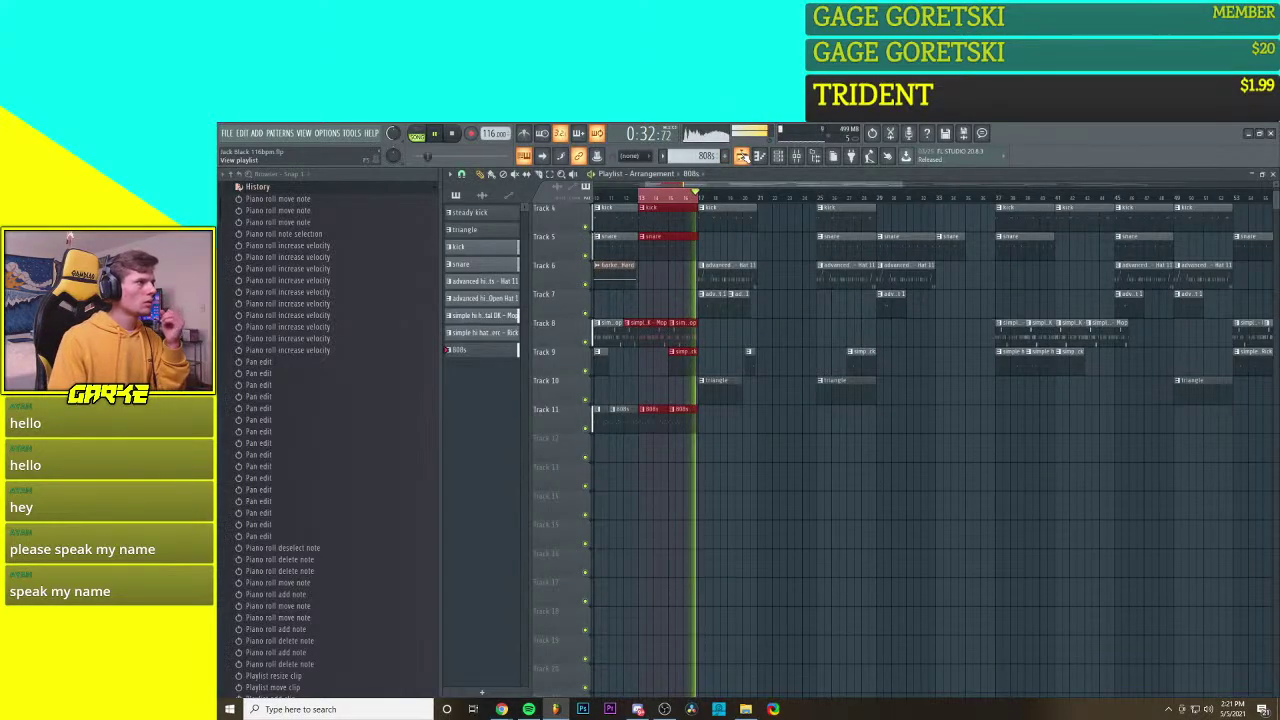
pyautogui.click(759, 156)
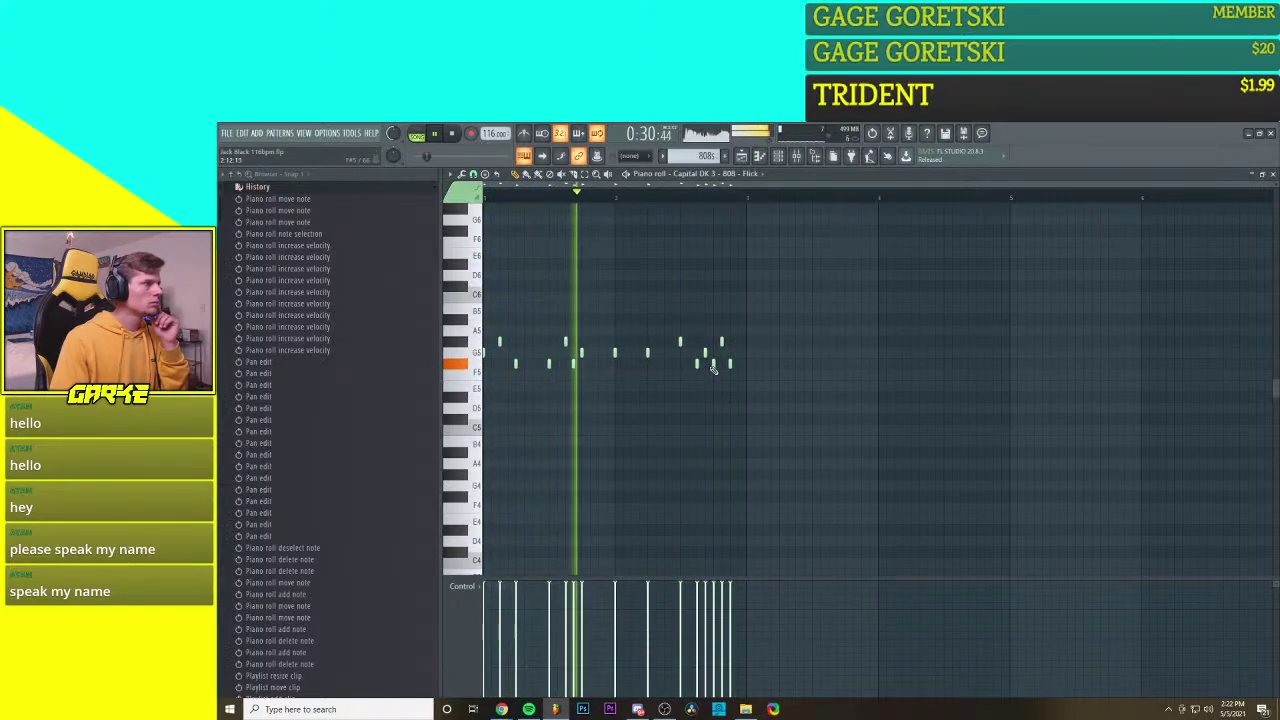
pyautogui.press('space')
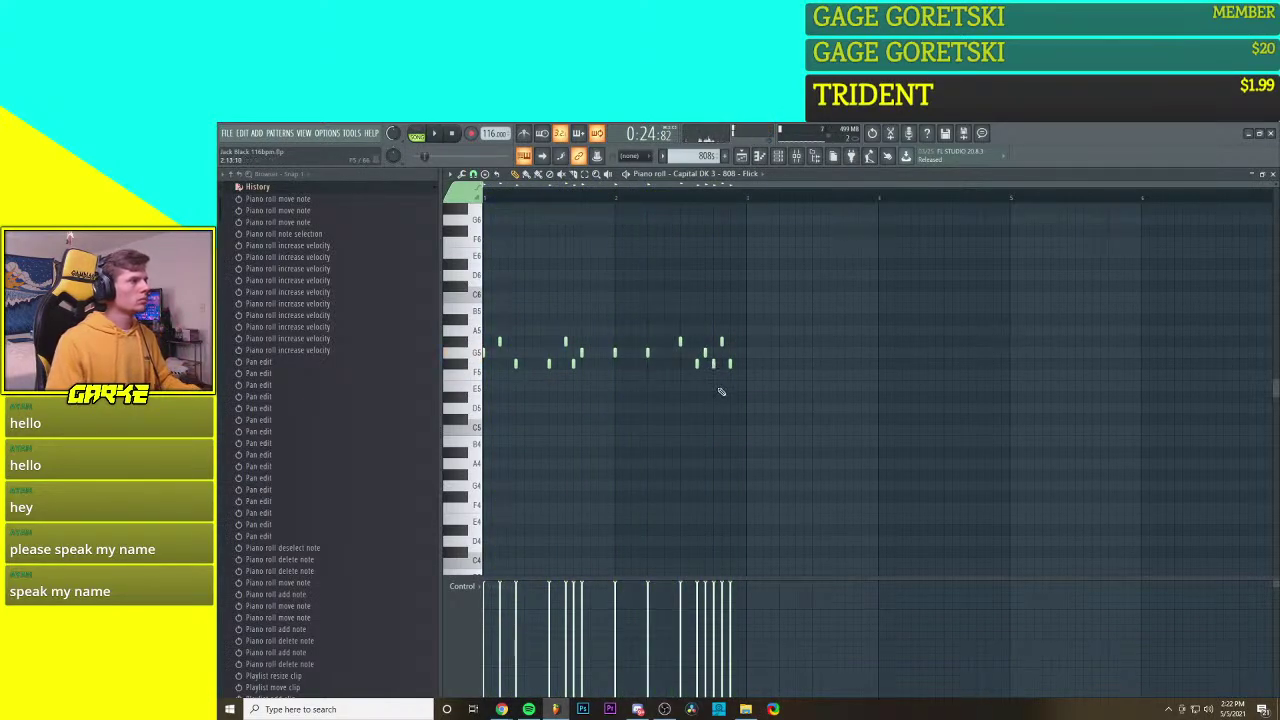
pyautogui.moveTo(652, 338); pyautogui.dragTo(750, 366)
pyautogui.scroll(-2, 770, 375)
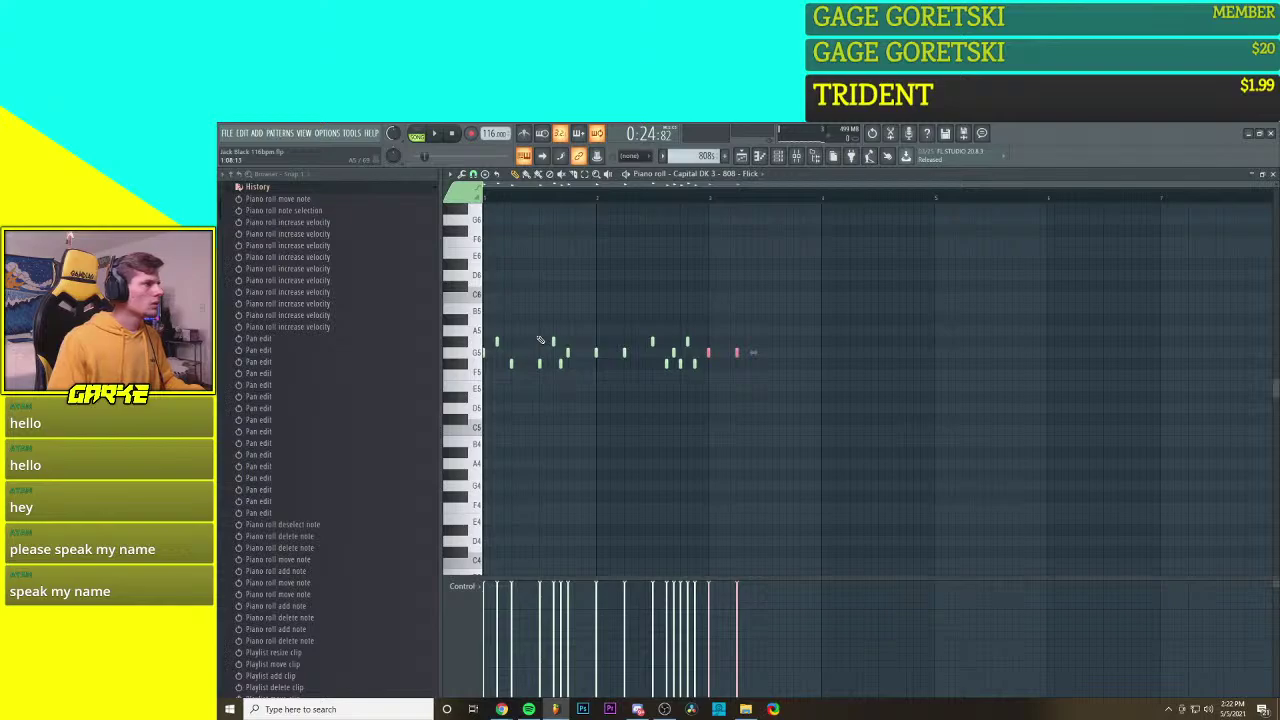
pyautogui.hotkey('ctrl', 'z')
# Step: Duplicate the first bar's 808 notes into bar 3 of the pattern and clear the selection
pyautogui.moveTo(589, 326); pyautogui.dragTo(738, 362)
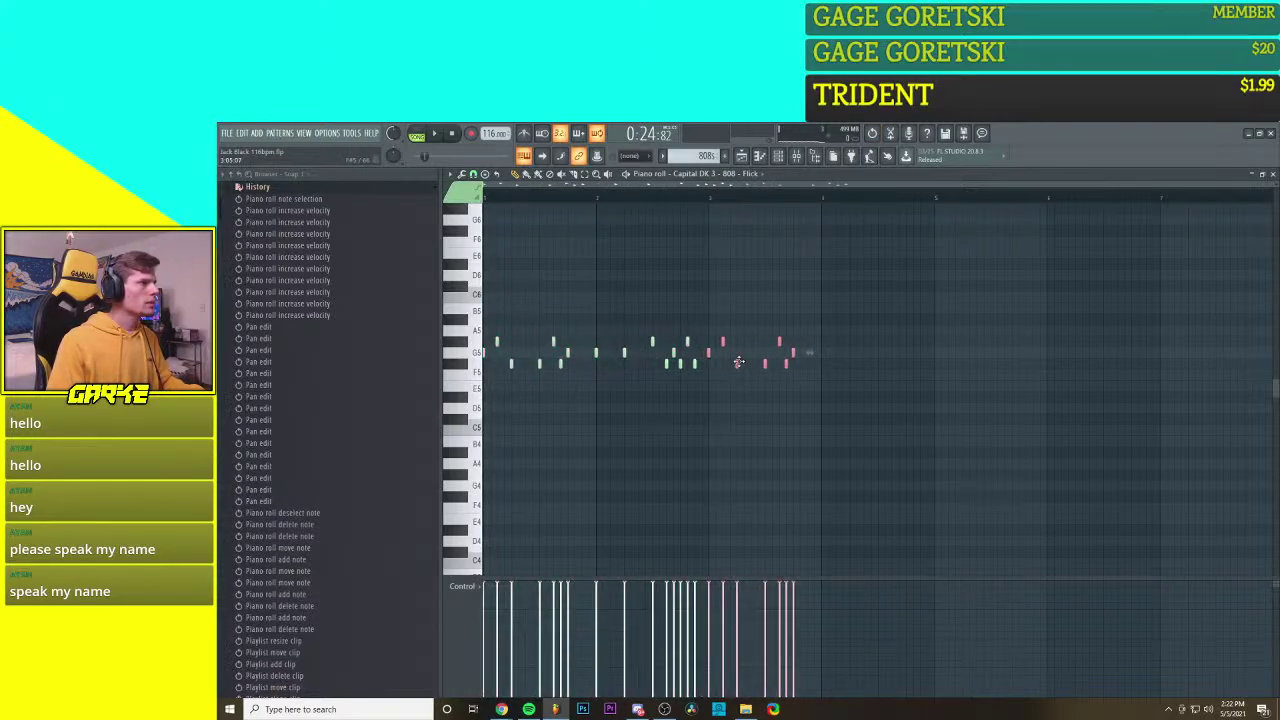
pyautogui.scroll(-2, 814, 407)
pyautogui.scroll(2, 814, 407)
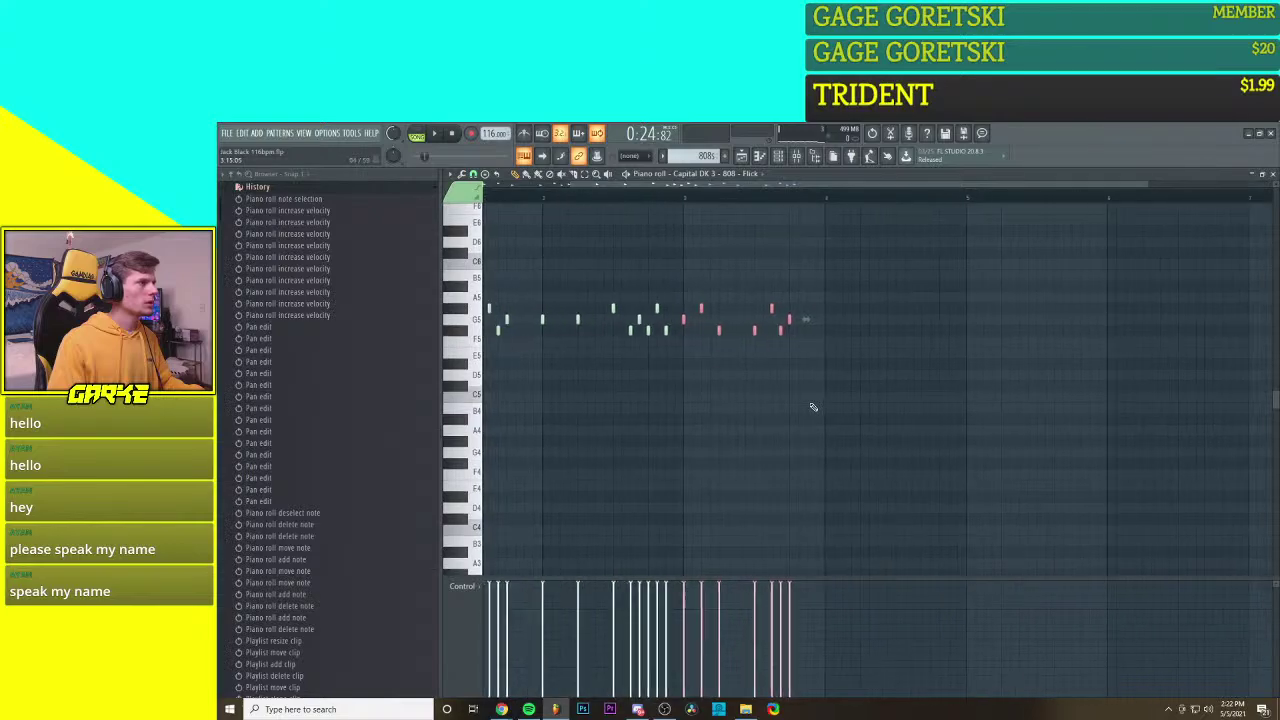
pyautogui.scroll(3, 814, 407)
pyautogui.scroll(1, 740, 428)
pyautogui.scroll(-4, 740, 428)
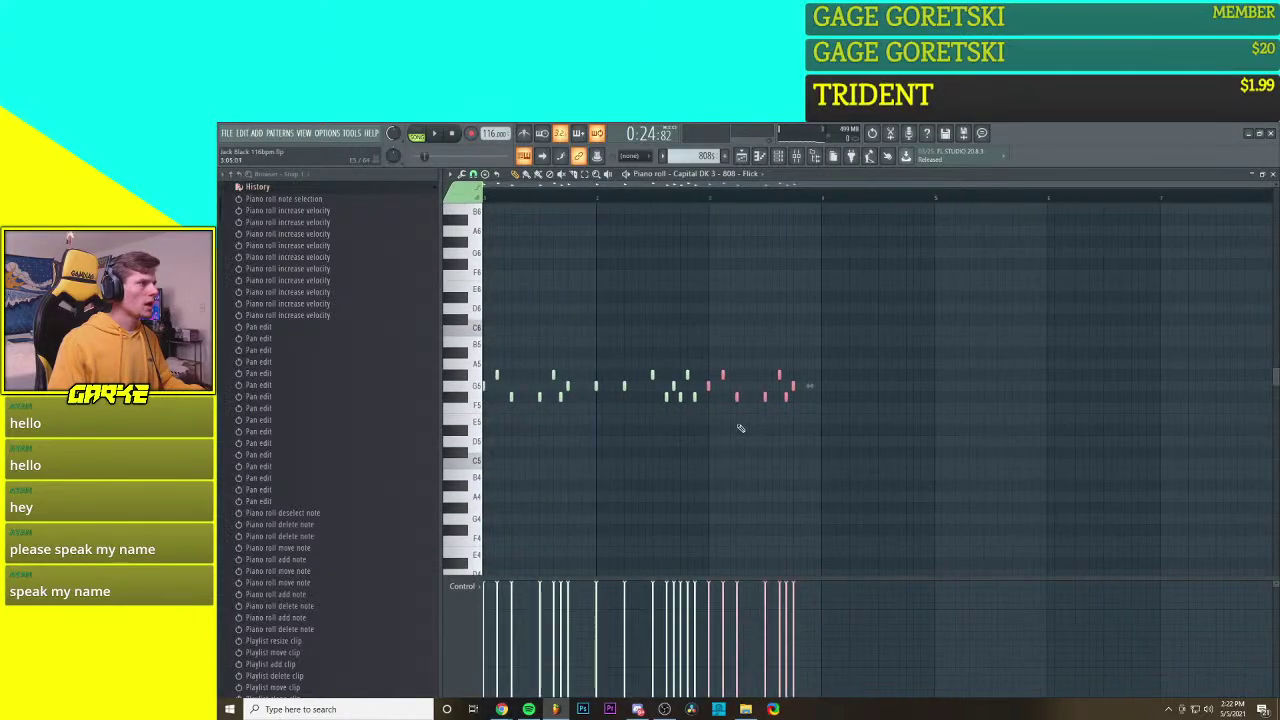
pyautogui.moveTo(721, 376); pyautogui.dragTo(723, 376)
pyautogui.click(723, 367)
pyautogui.rightClick(723, 367)
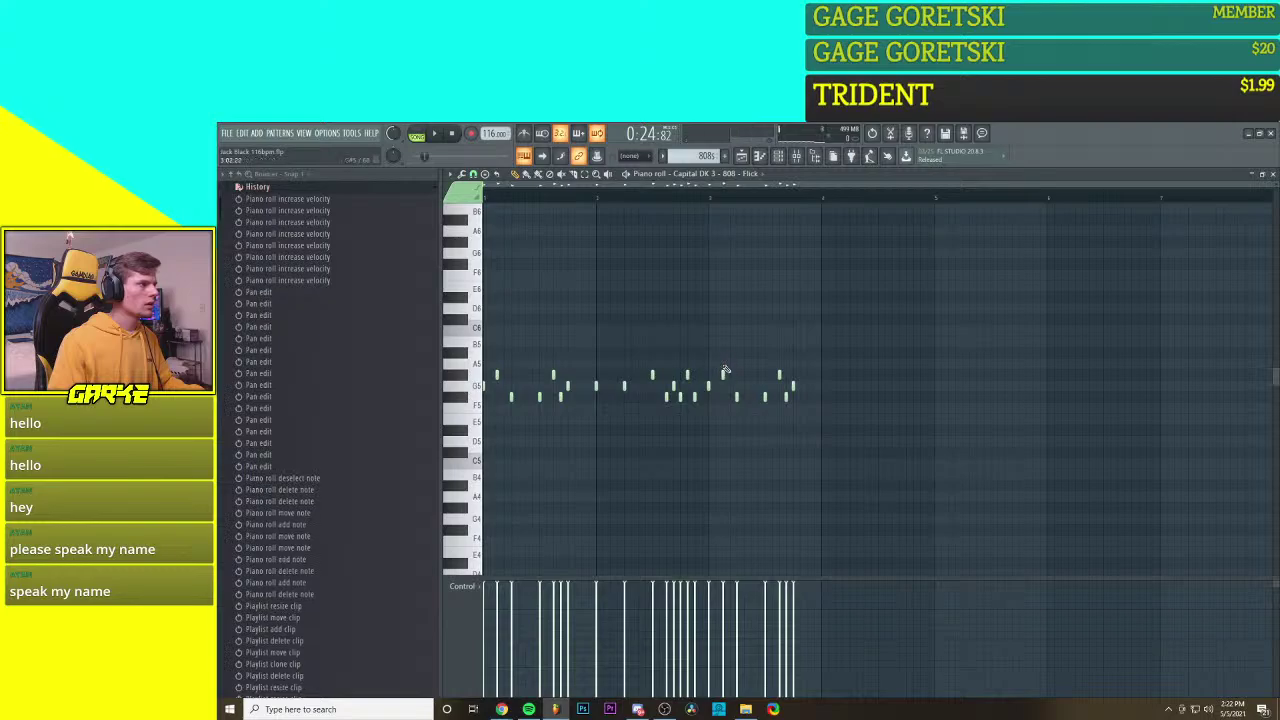
# Step: Play back the extended 808s pattern and delete the F#5 note at step 12 of bar 1
pyautogui.scroll(2, 714, 407)
pyautogui.scroll(-2, 716, 409)
pyautogui.press('space')
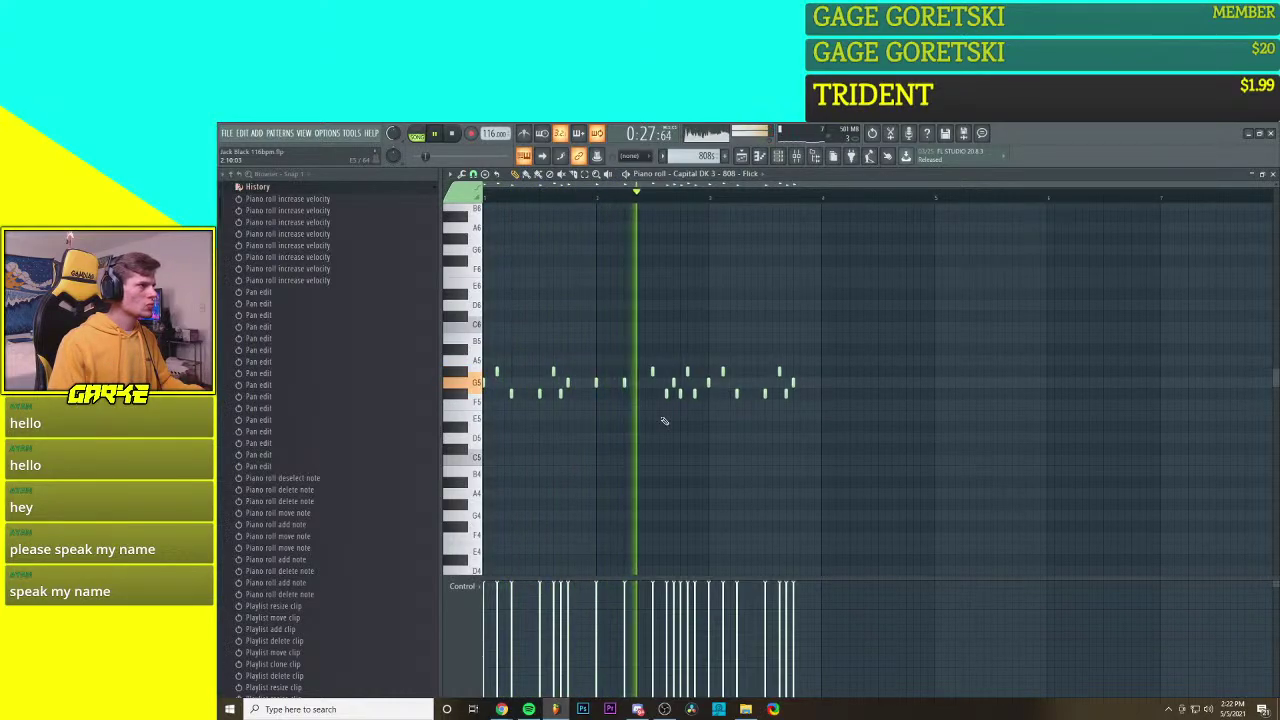
pyautogui.press('space')
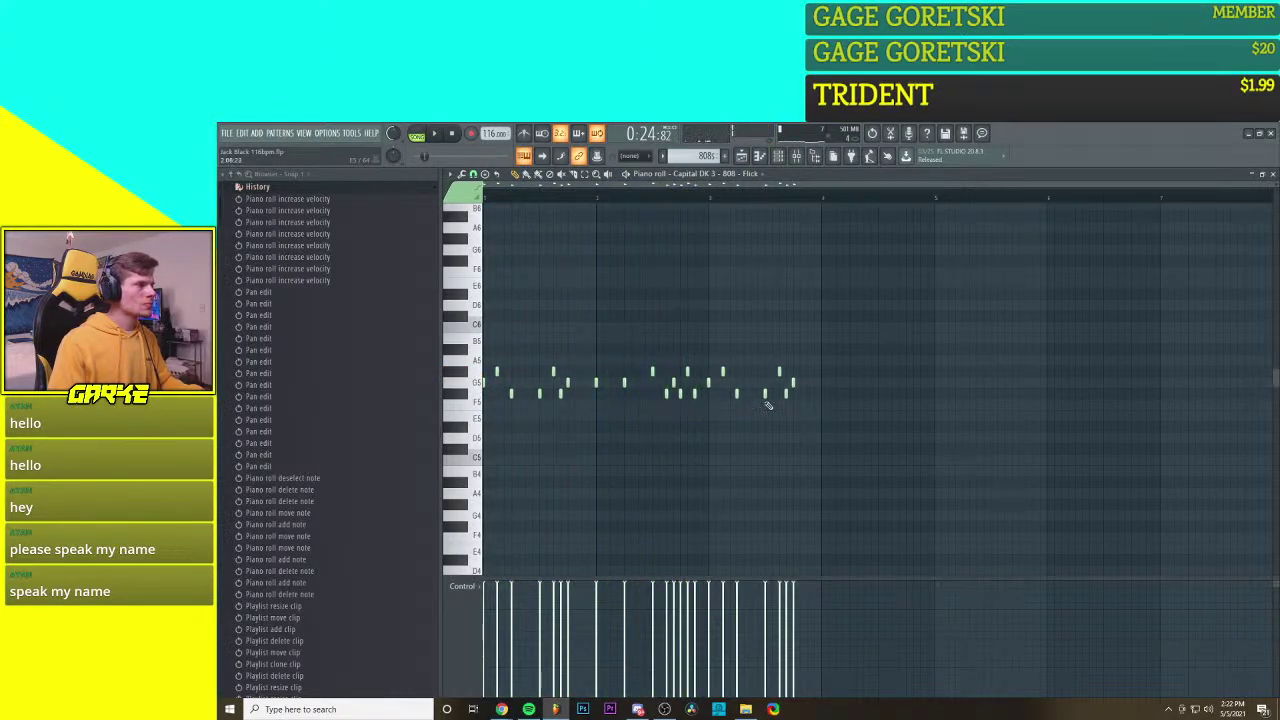
pyautogui.rightClick(561, 394)
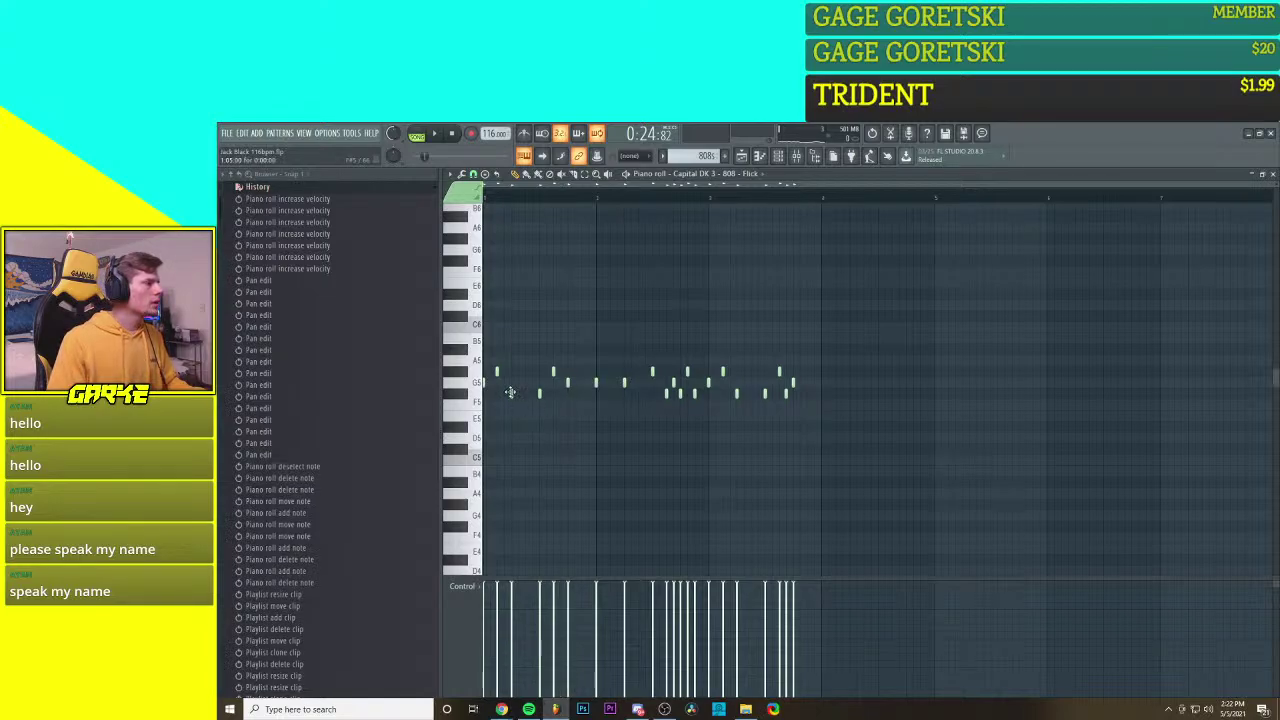
# Step: Try an extra G#5 note at step 7 of bar 1 during playback and remove it again
pyautogui.click(527, 375)
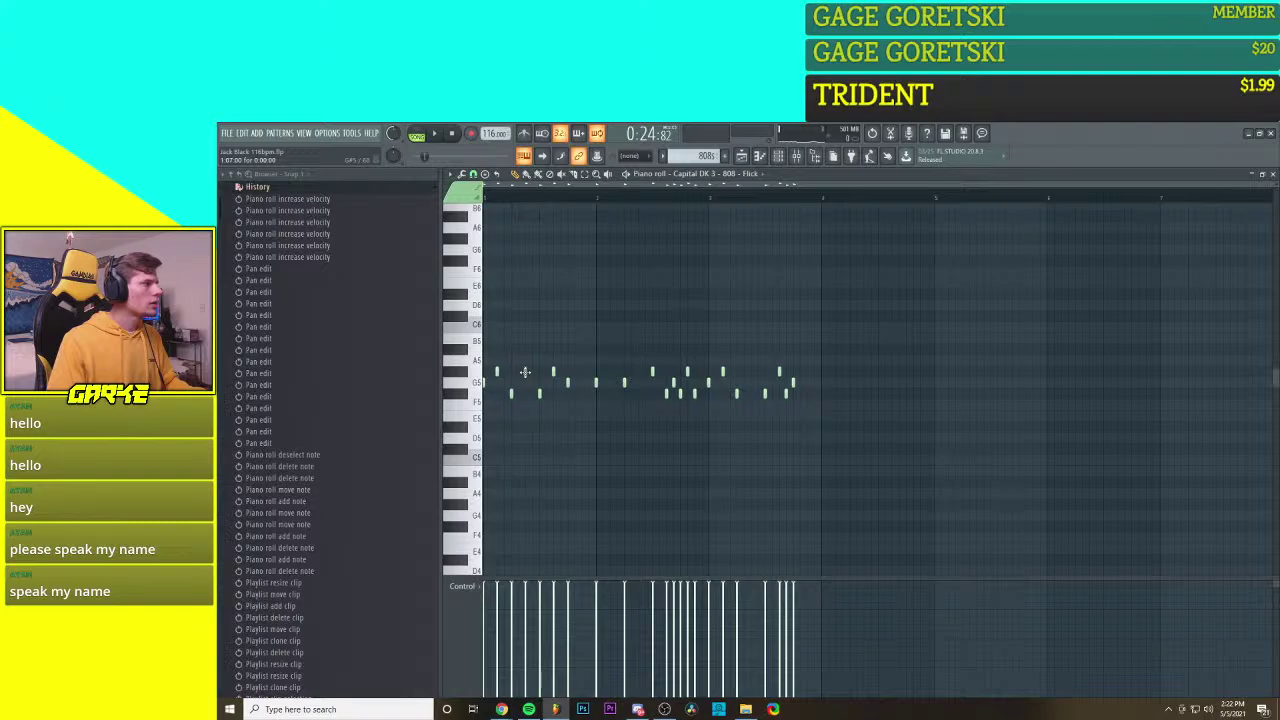
pyautogui.press('space')
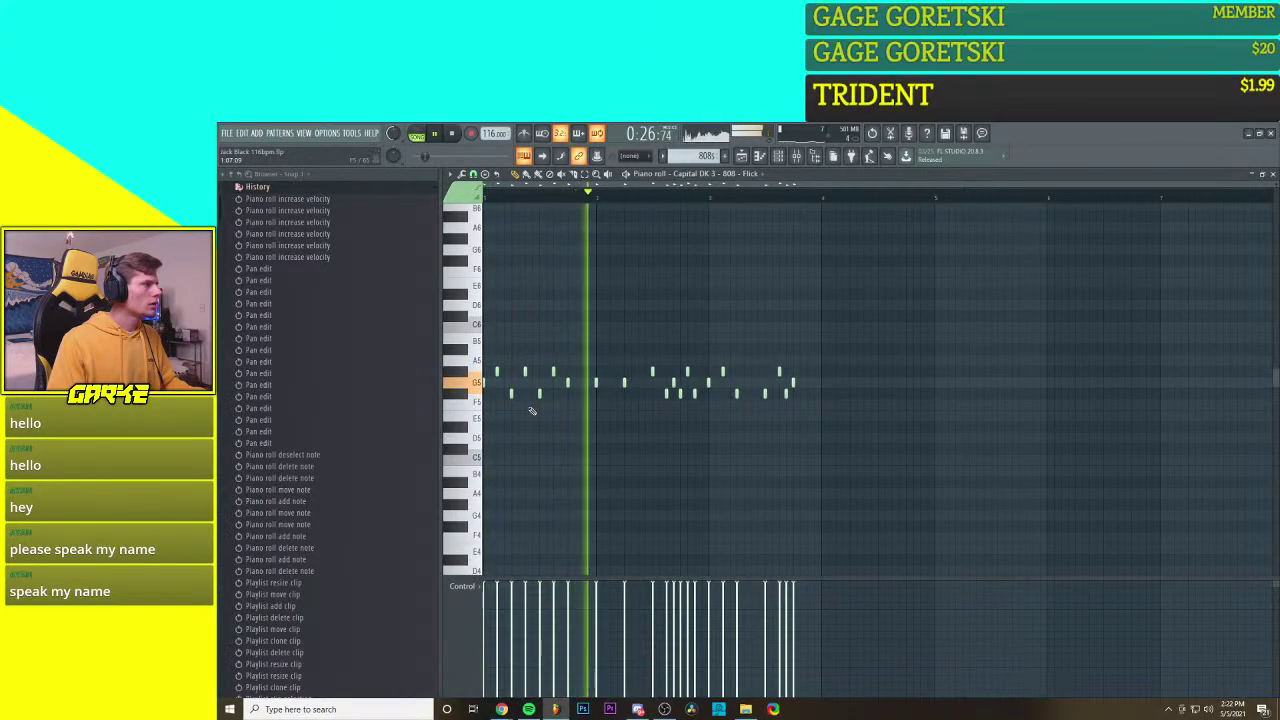
pyautogui.rightClick(525, 373)
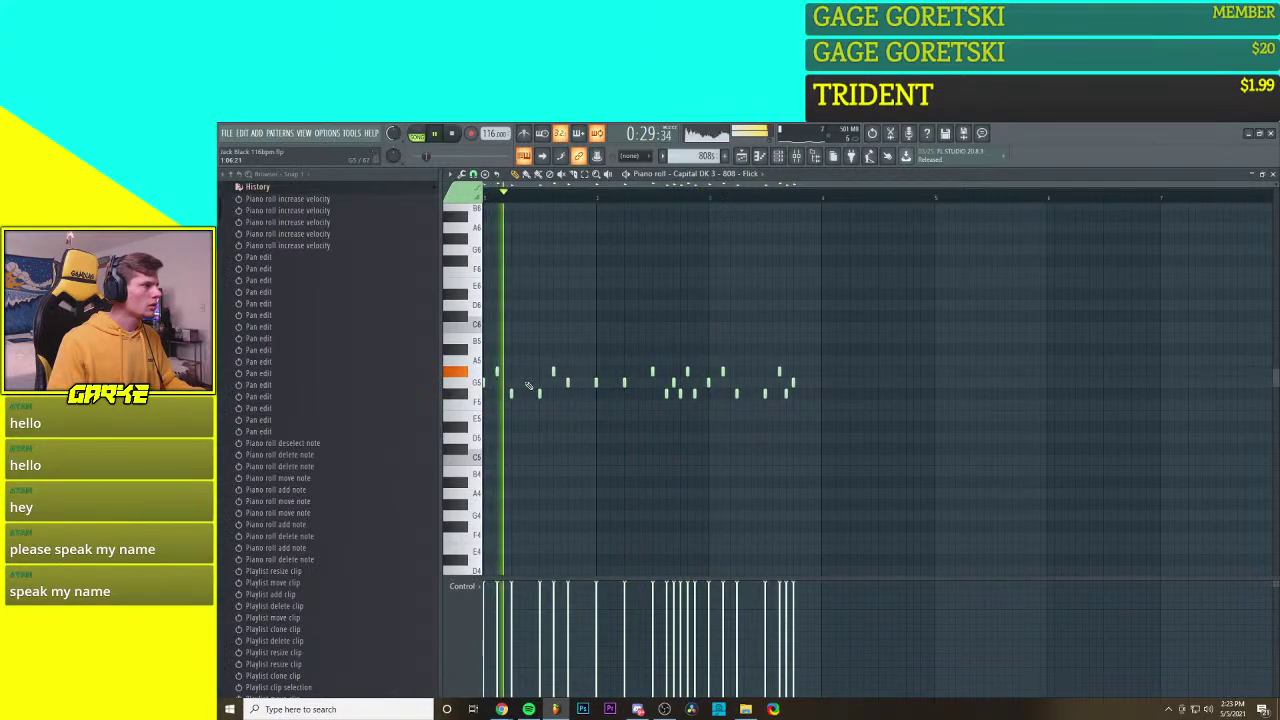
pyautogui.press('space')
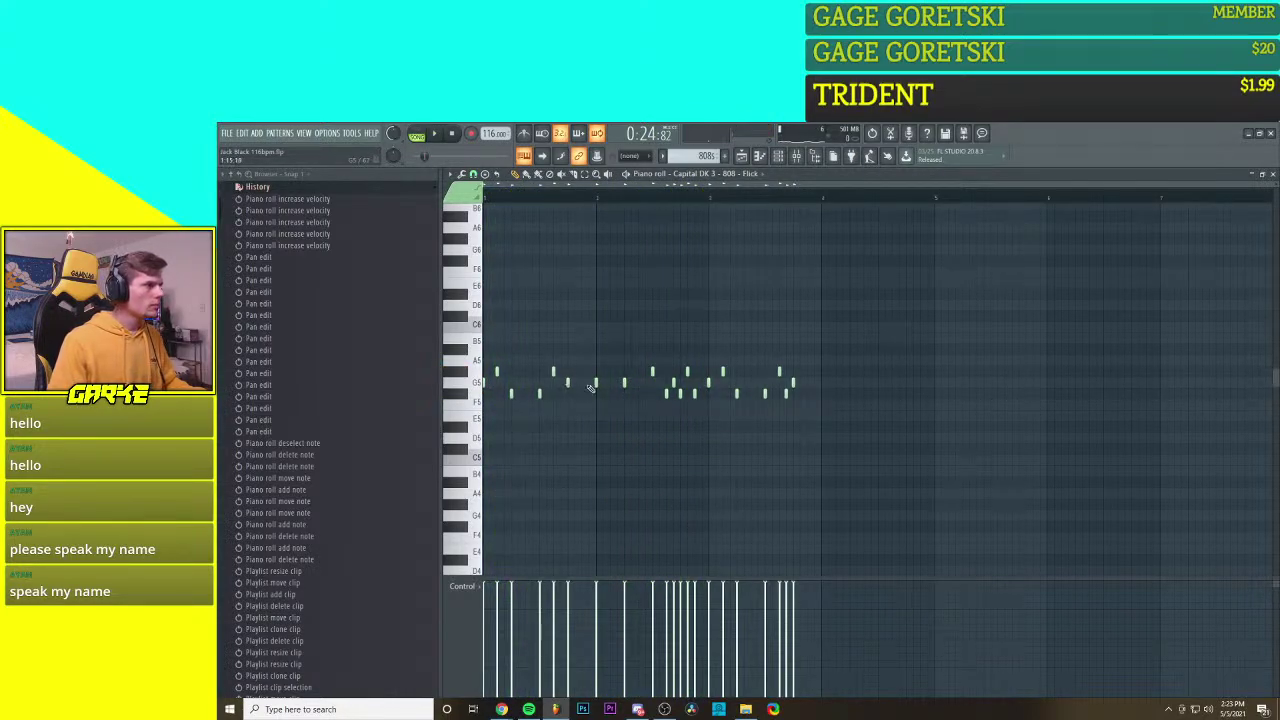
# Step: In bar 3, delete the G#5 note at step 3, then place G#5 at step 7, F#5 at step 8 and G5 at step 9
pyautogui.rightClick(711, 385)
pyautogui.click(716, 386)
pyautogui.rightClick(723, 374)
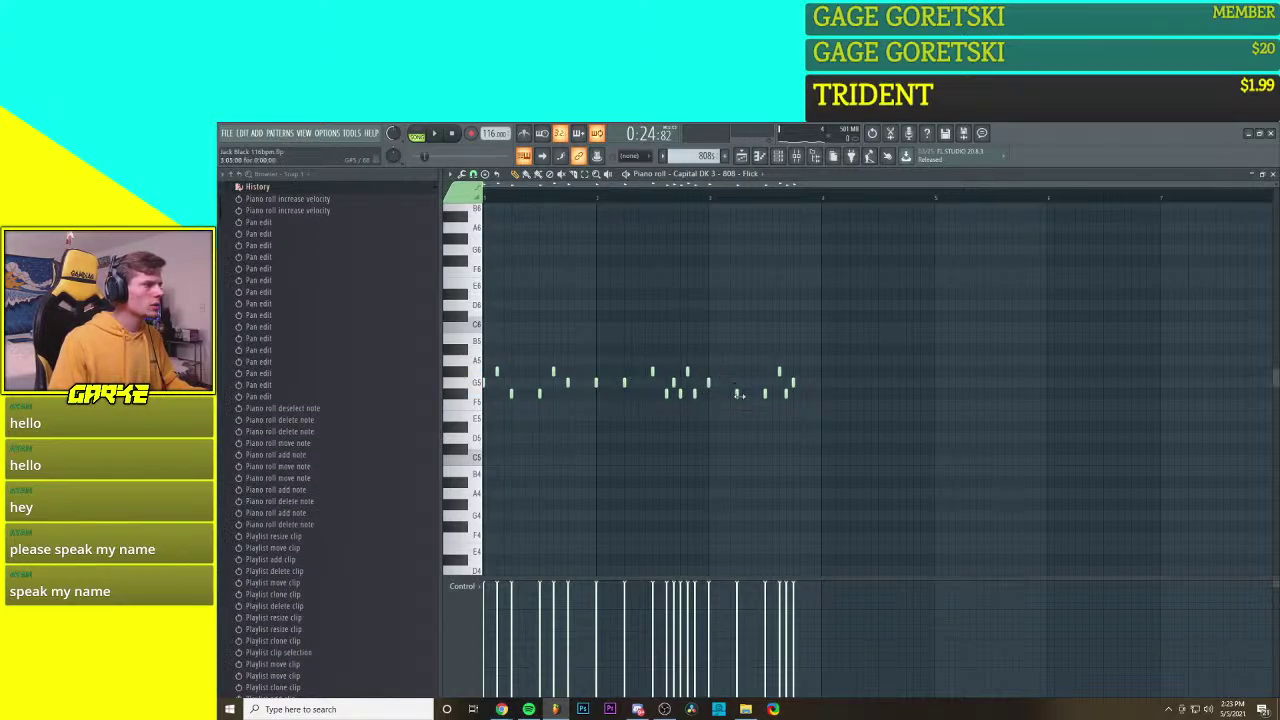
pyautogui.click(754, 374)
pyautogui.click(758, 394)
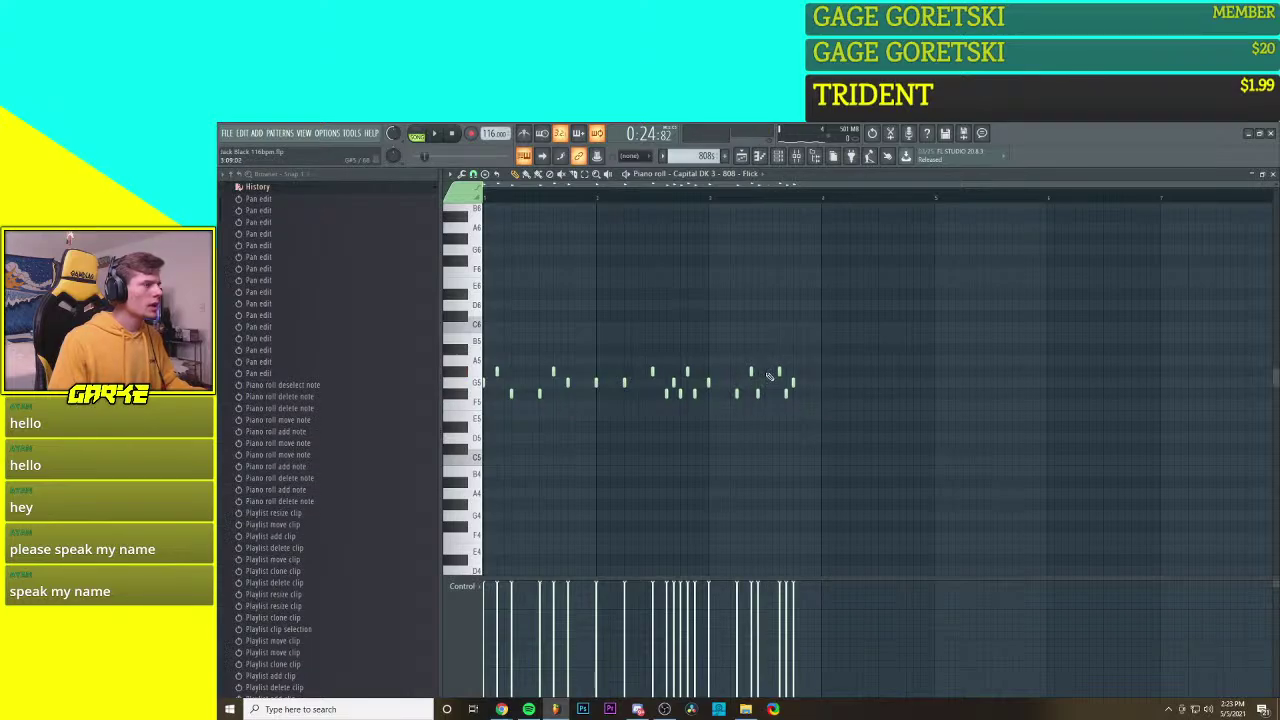
pyautogui.click(767, 383)
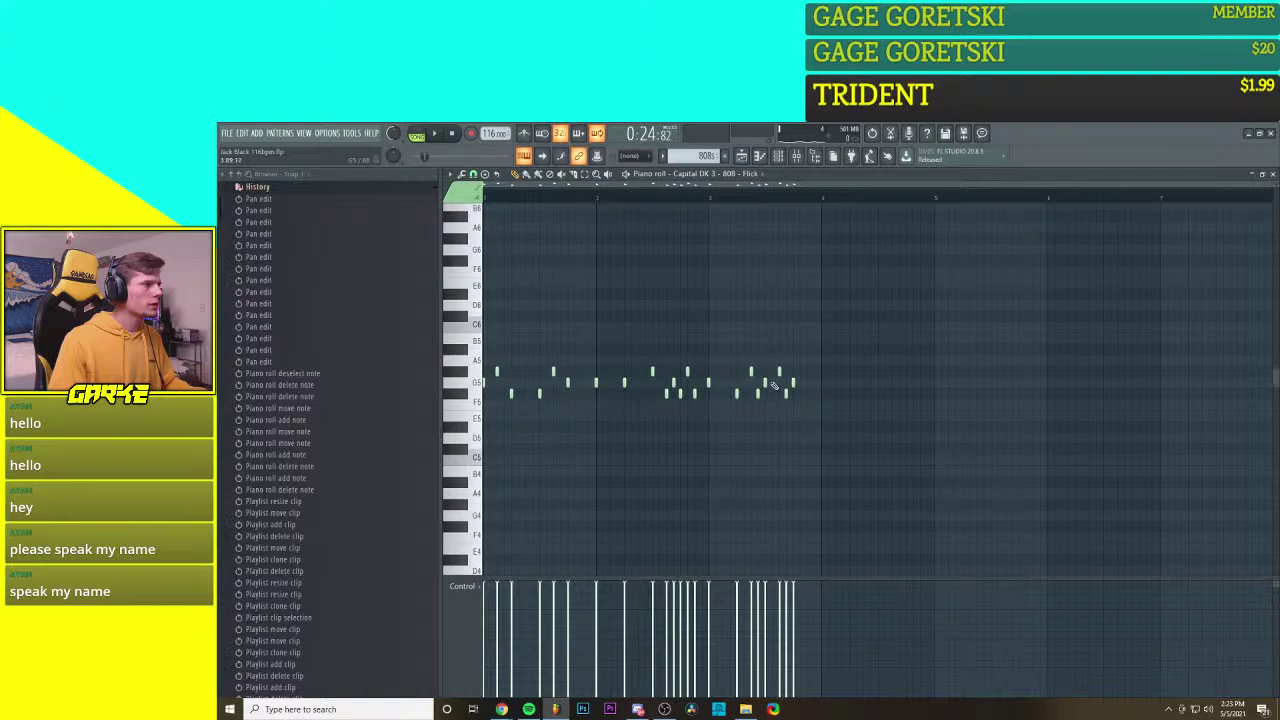
pyautogui.press('space')
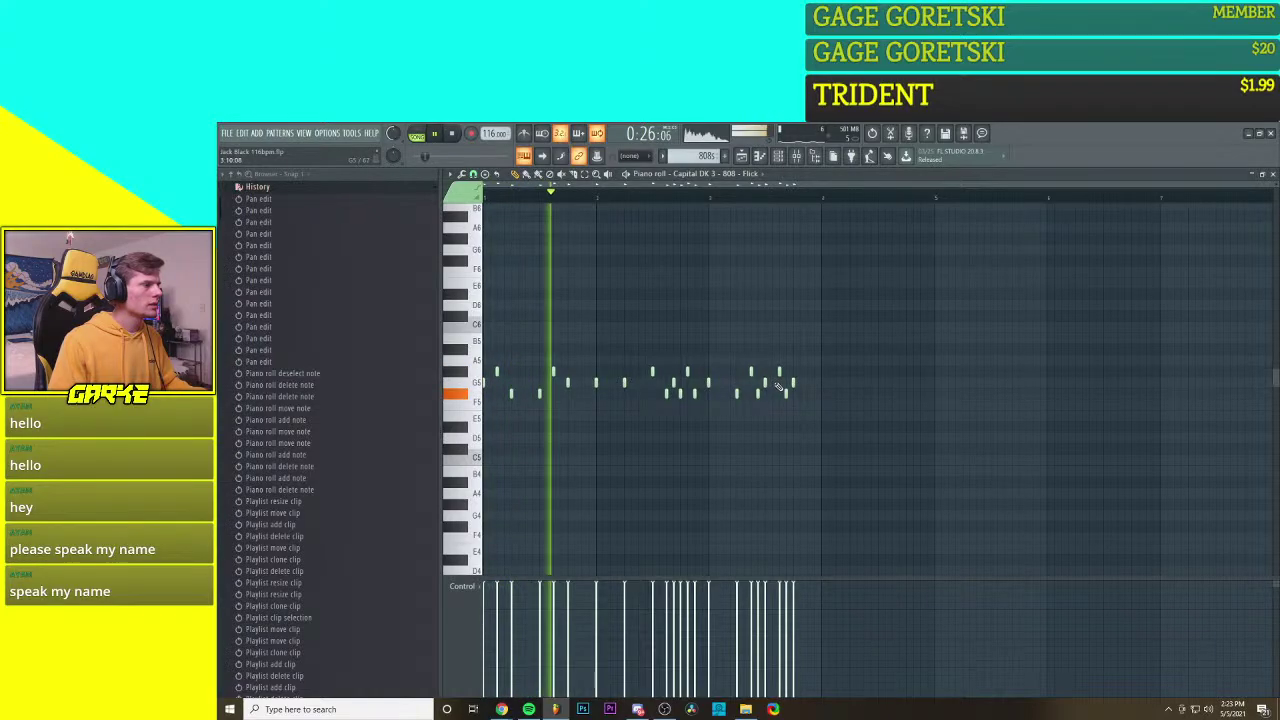
pyautogui.press('space')
# Step: Delete the second 808s clip, starting at bar 15 on Track 11 of the playlist, leaving one clip in the loop
pyautogui.click(760, 157)
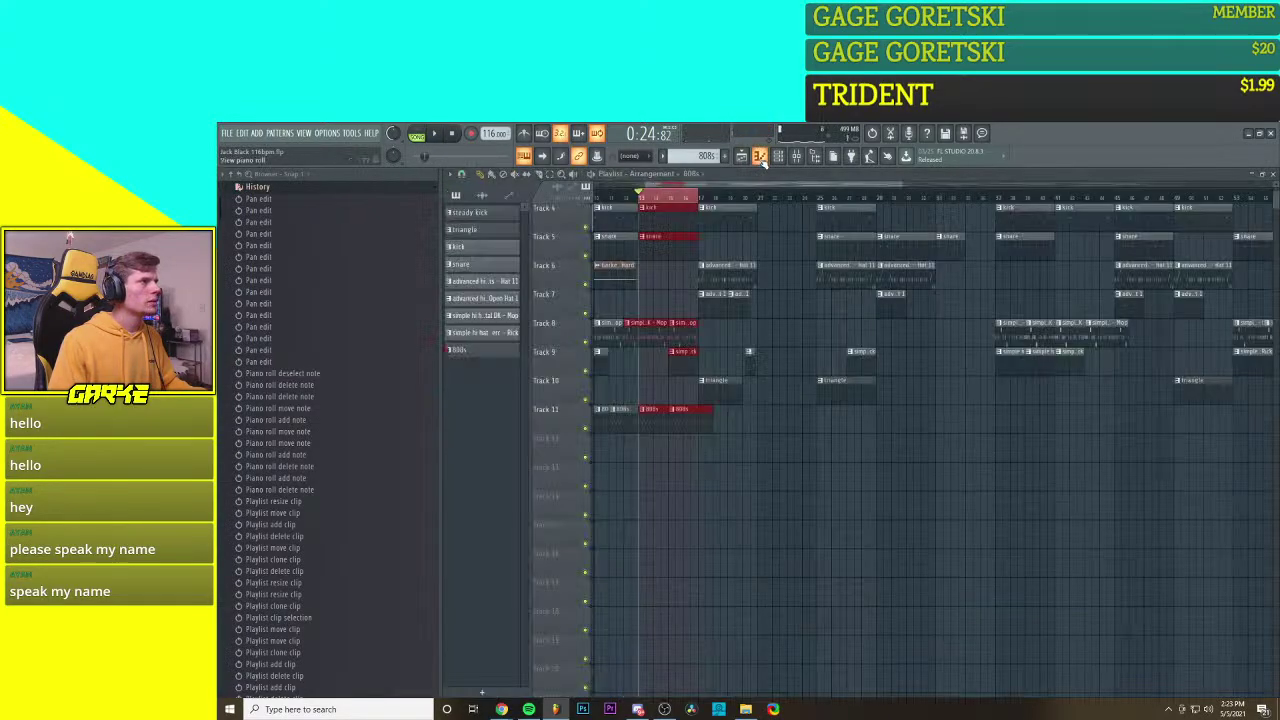
pyautogui.rightClick(680, 425)
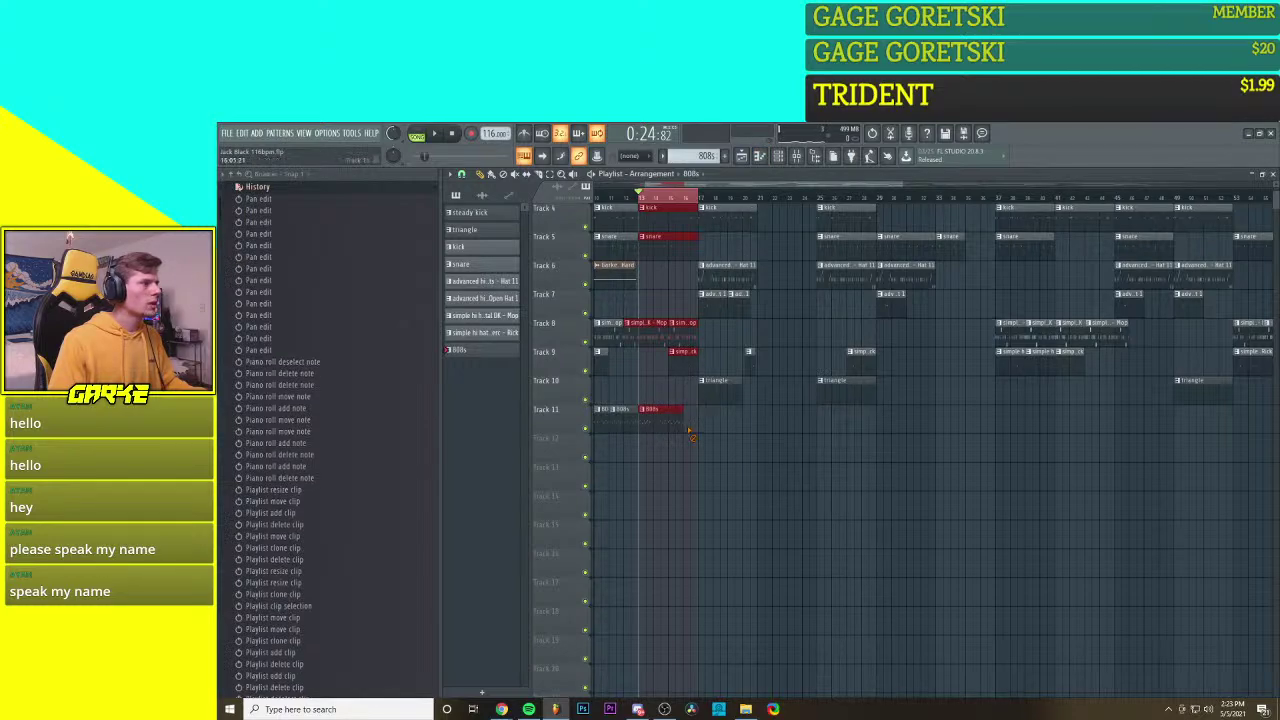
pyautogui.moveTo(680, 431); pyautogui.dragTo(682, 429)
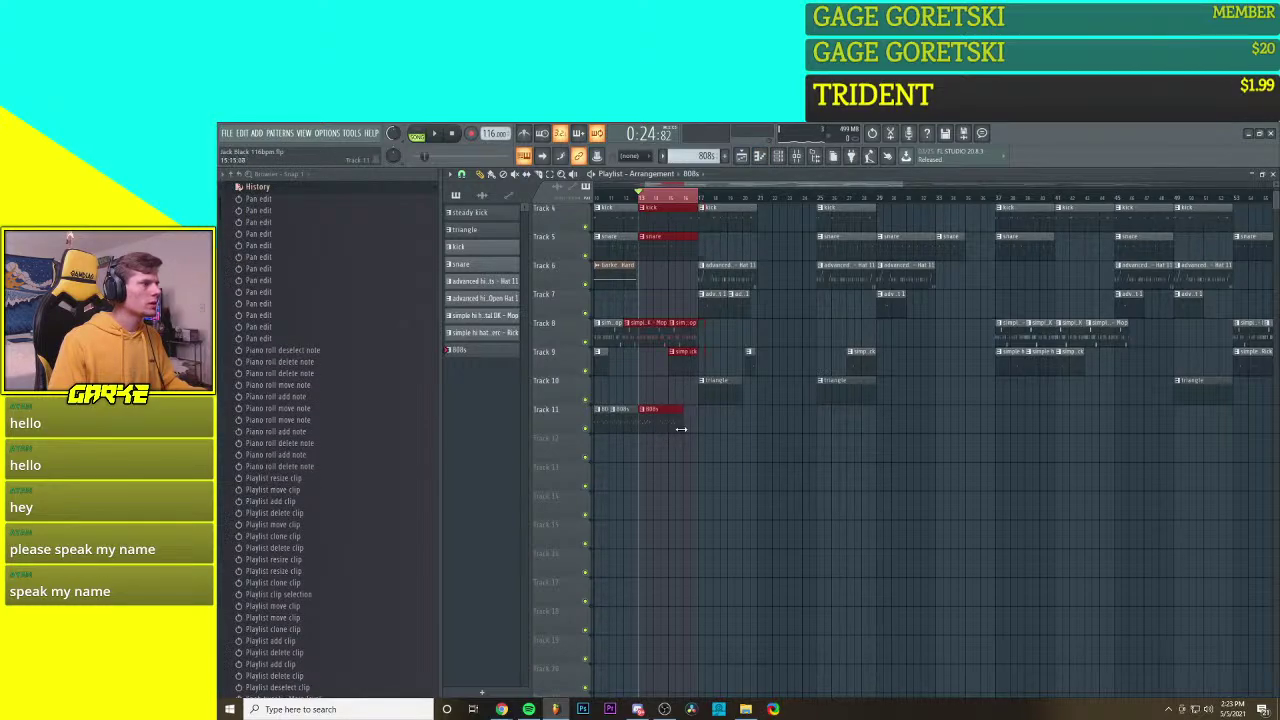
# Step: In bar 3 of the 808s pattern, move the F#5 note from step 8 to step 9 and delete all other notes from step 9 on
pyautogui.click(765, 167)
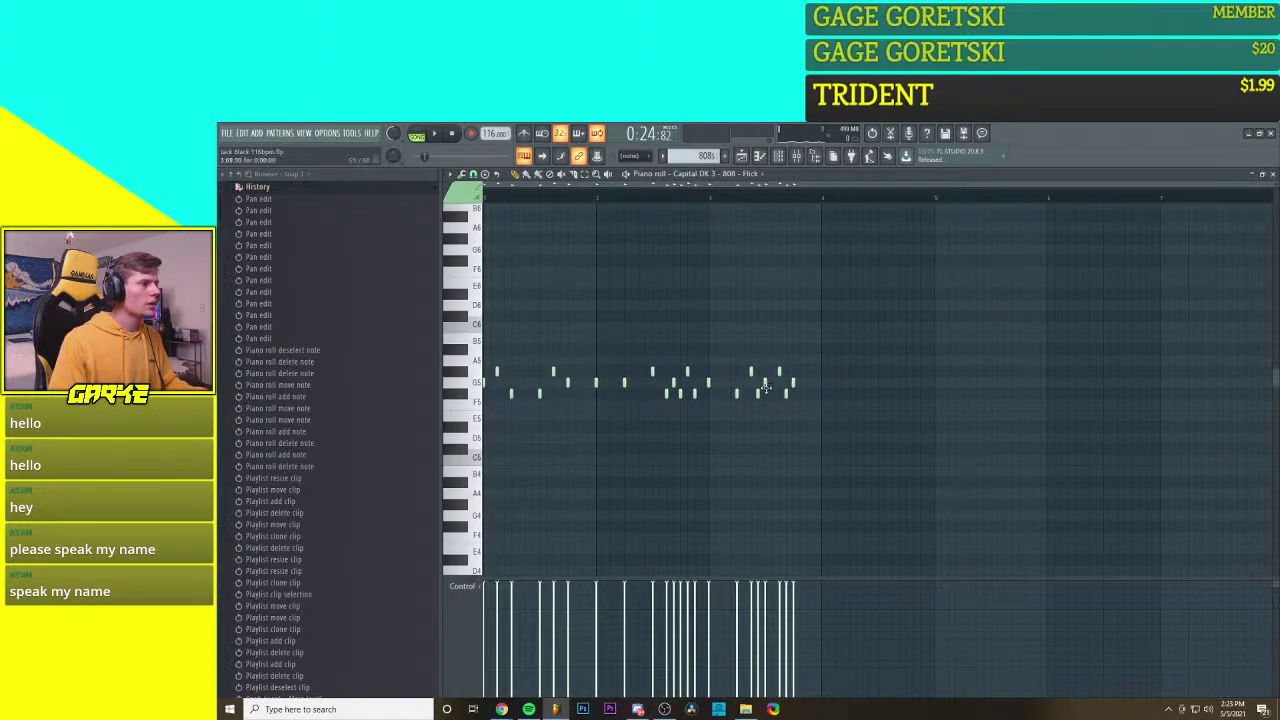
pyautogui.click(759, 394)
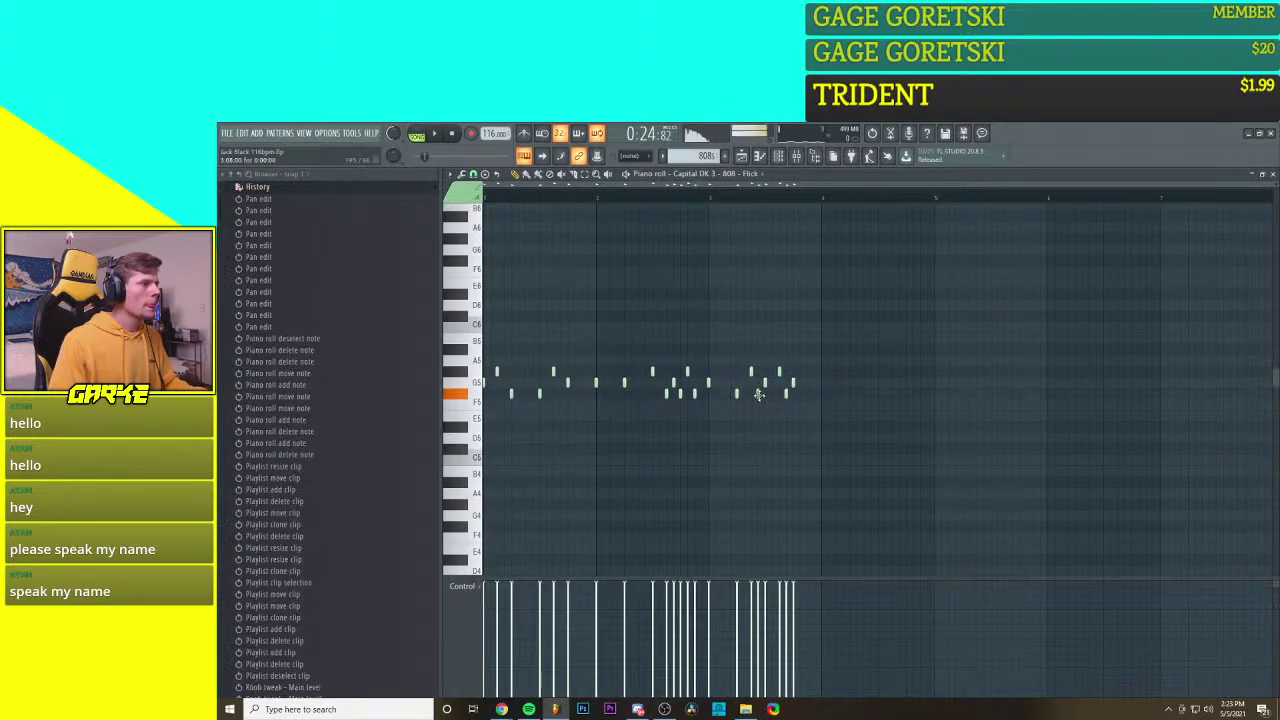
pyautogui.rightClick(764, 383)
pyautogui.rightClick(779, 371)
pyautogui.rightClick(792, 383)
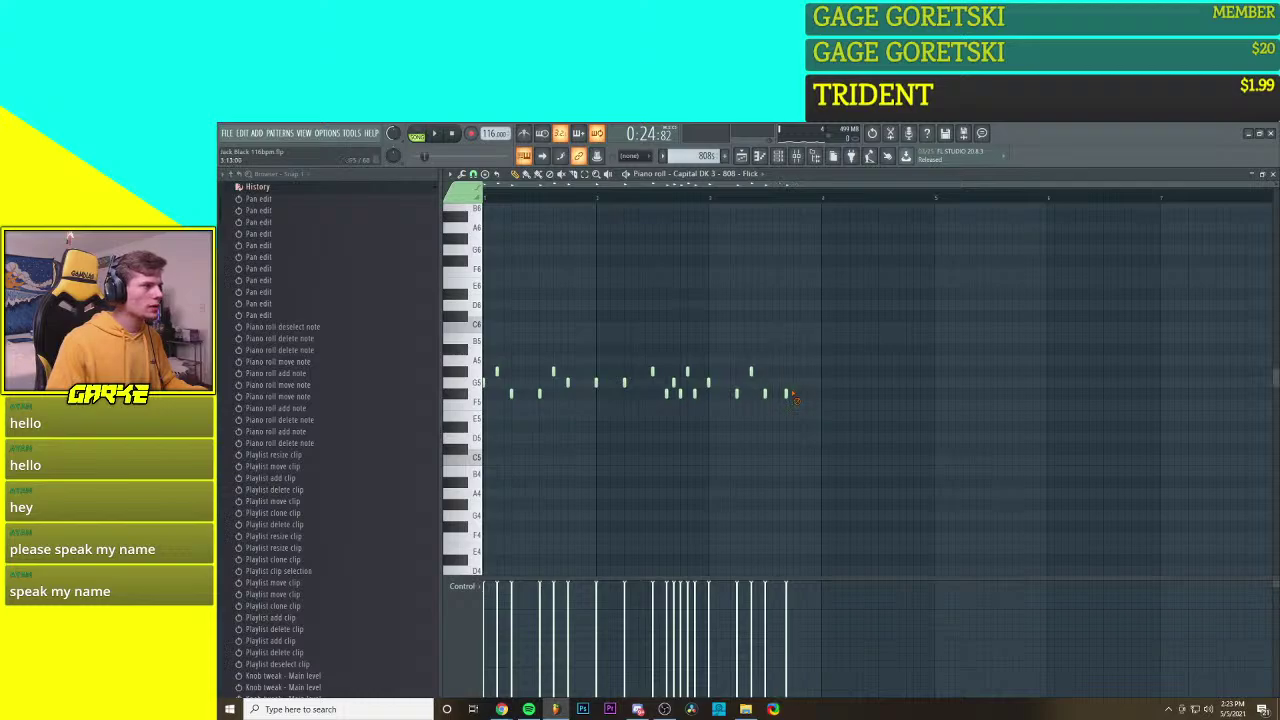
# Step: Copy bar 2's notes from step 5 onward to the same steps of bar 4
pyautogui.moveTo(690, 417)
pyautogui.mouseDown()
pyautogui.moveTo(674, 400)
pyautogui.moveTo(689, 417)
pyautogui.moveTo(606, 443)
pyautogui.mouseUp()
pyautogui.moveTo(626, 385); pyautogui.dragTo(851, 384)
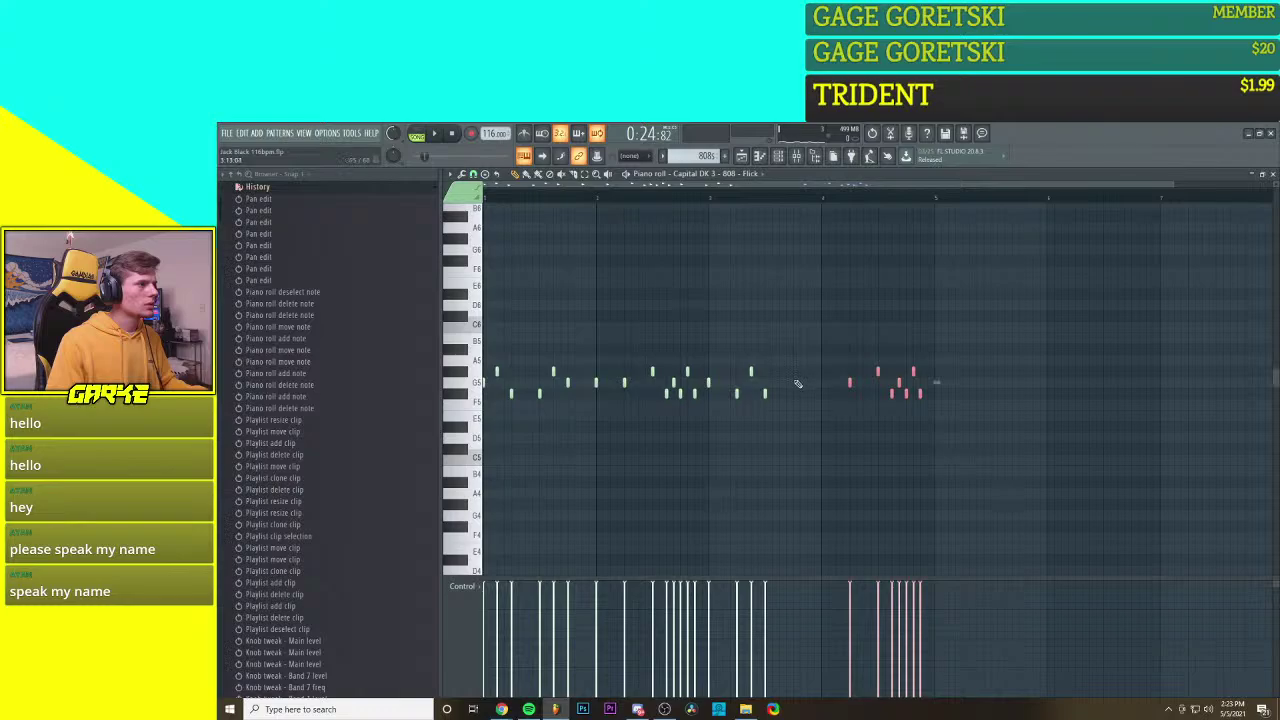
# Step: Add F#5 at step 13 and F5 at step 15 of bar 3, plus E5 at step 1 of bar 4, and play it back
pyautogui.click(794, 395)
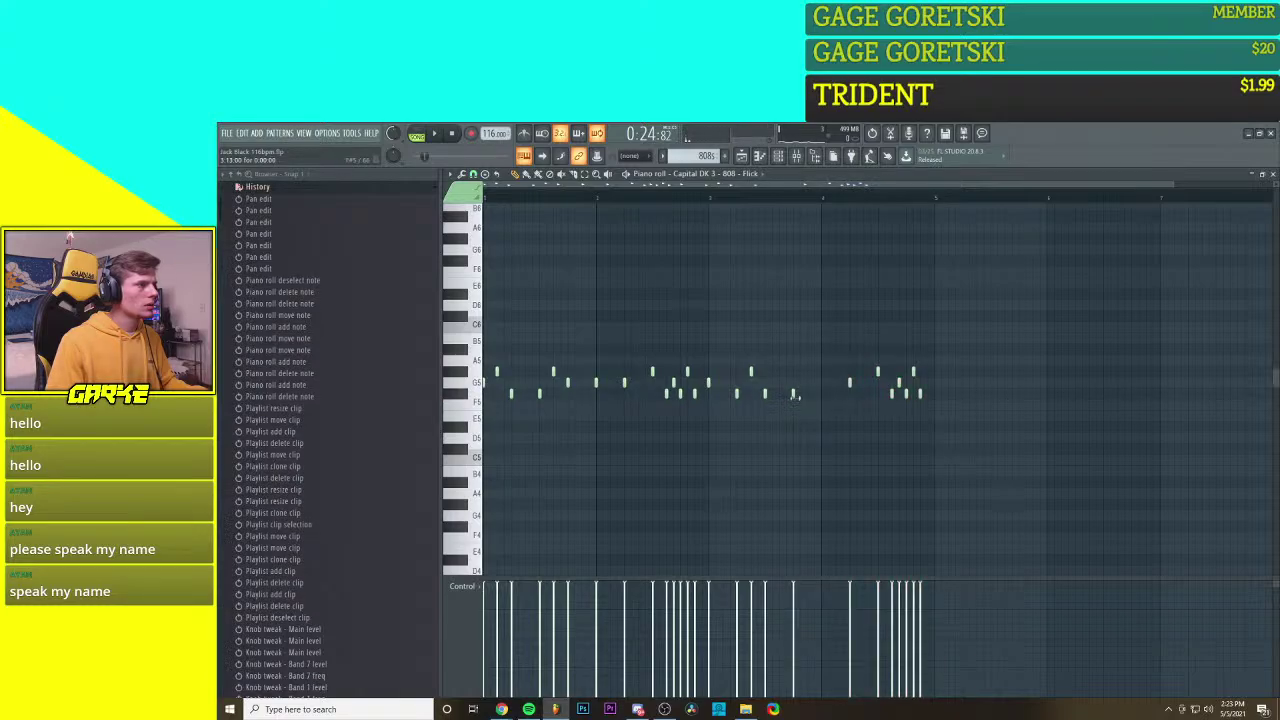
pyautogui.click(808, 405)
pyautogui.click(814, 418)
pyautogui.rightClick(816, 419)
pyautogui.click(820, 416)
pyautogui.press('space')
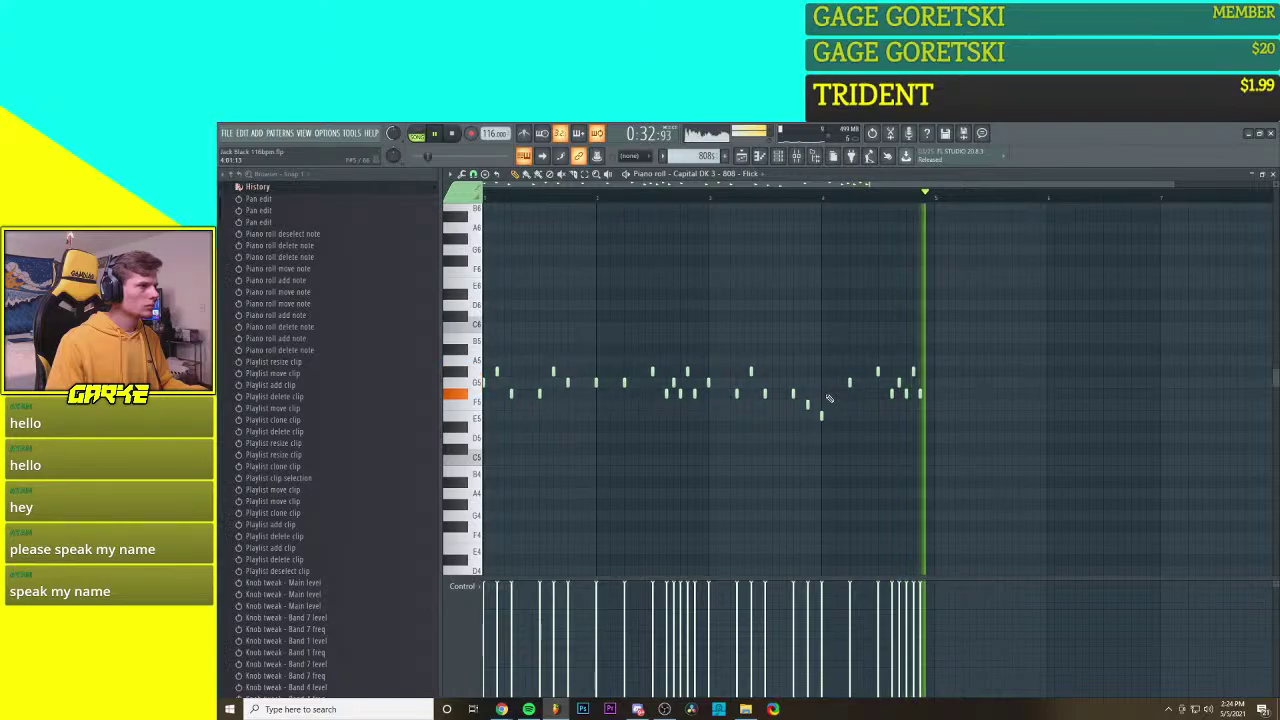
pyautogui.press('space')
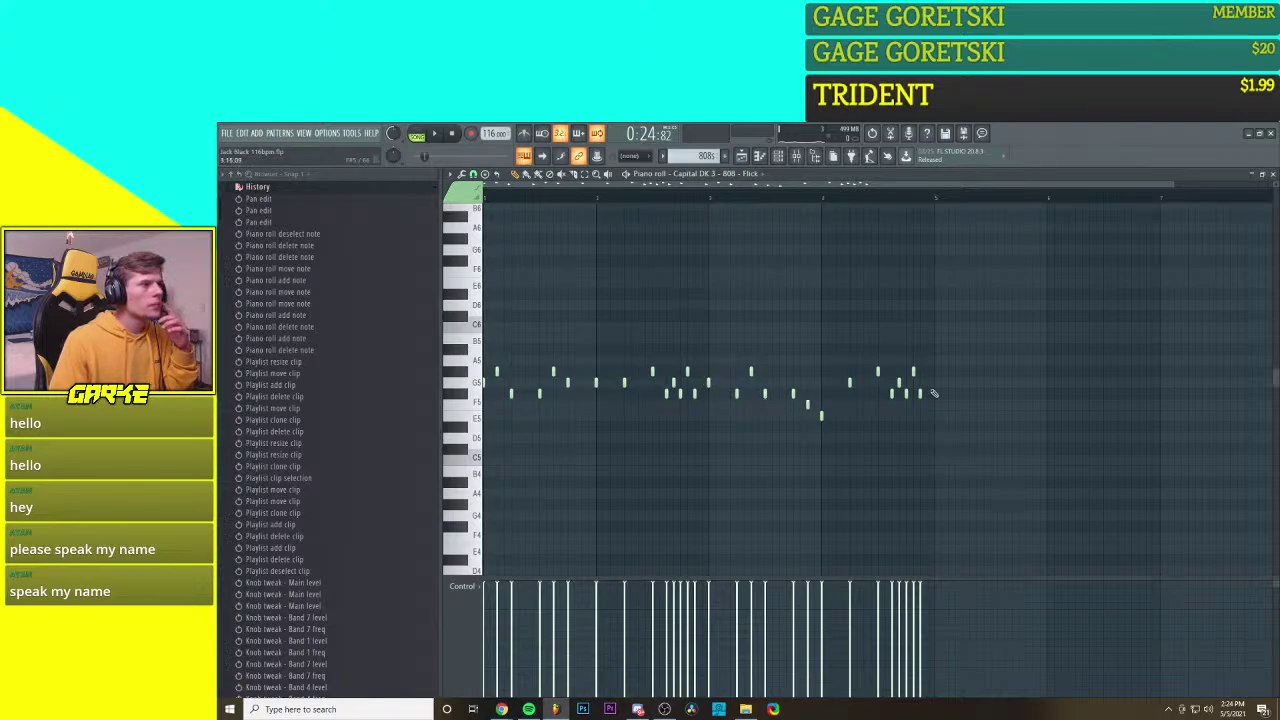
# Step: In bar 4, raise the step 13 note to G#5 and step 14 to A5, lower step 15 to E5, and start playback
pyautogui.moveTo(905, 394); pyautogui.dragTo(909, 371)
pyautogui.click(913, 371)
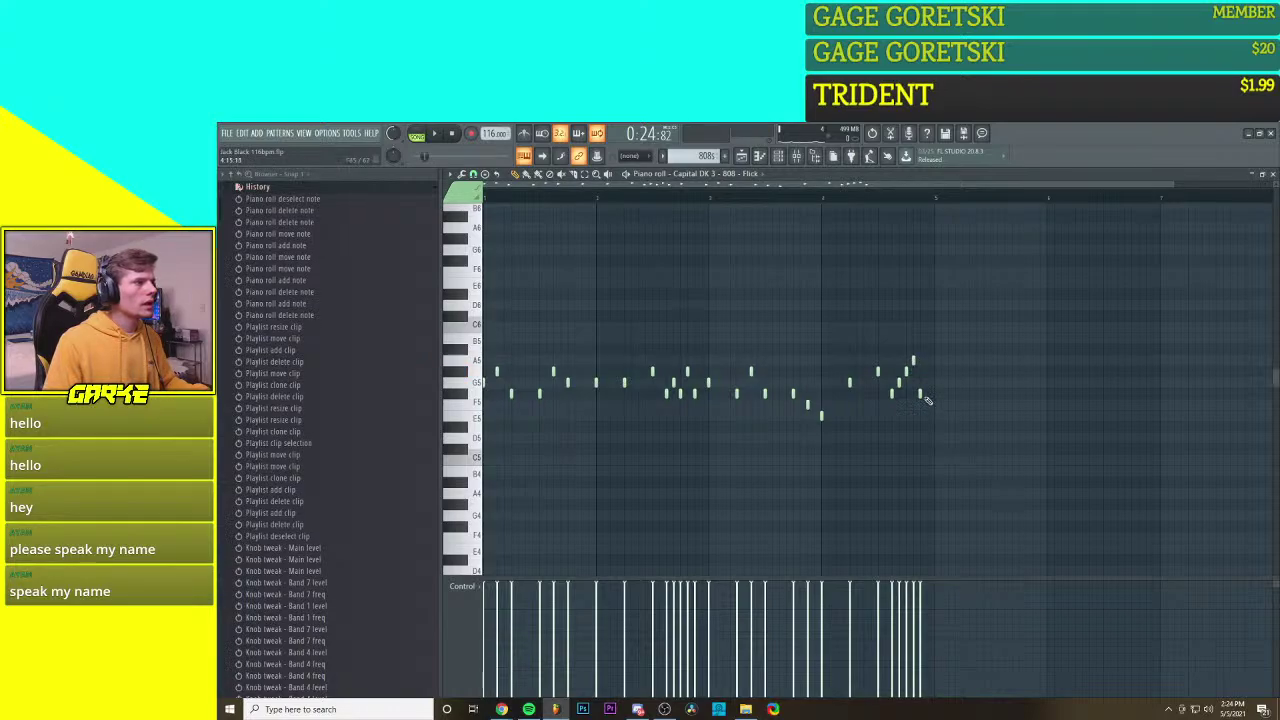
pyautogui.click(927, 381)
pyautogui.moveTo(928, 380); pyautogui.dragTo(921, 417)
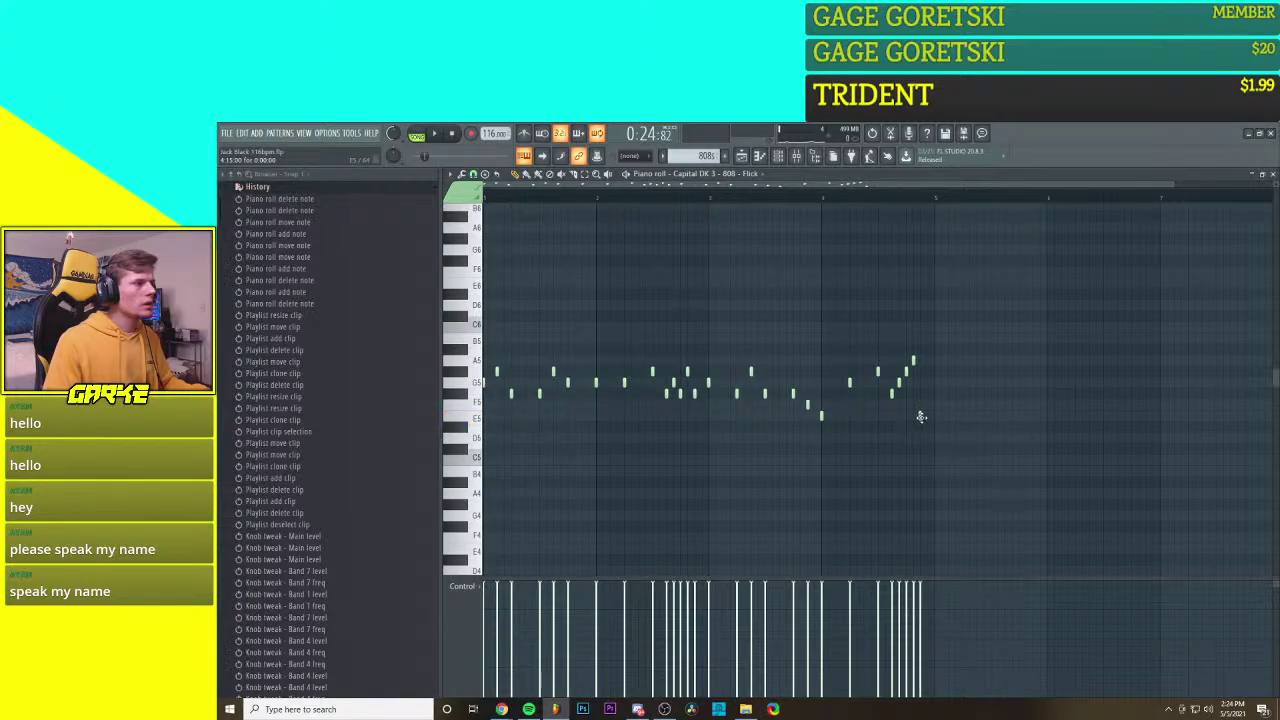
pyautogui.press('space')
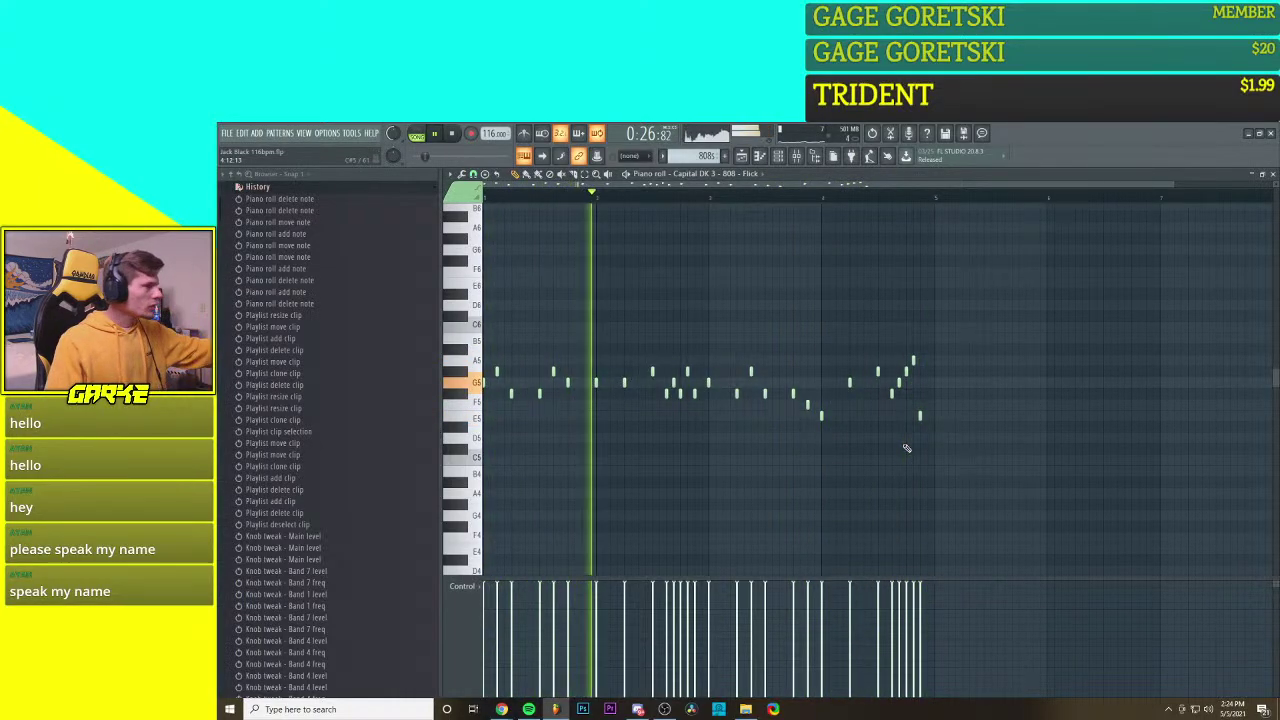
# Step: In bar 4, delete the E5 at step 15 and G5 at step 12, move the A5 to A#5 at step 15, and play it back
pyautogui.rightClick(920, 416)
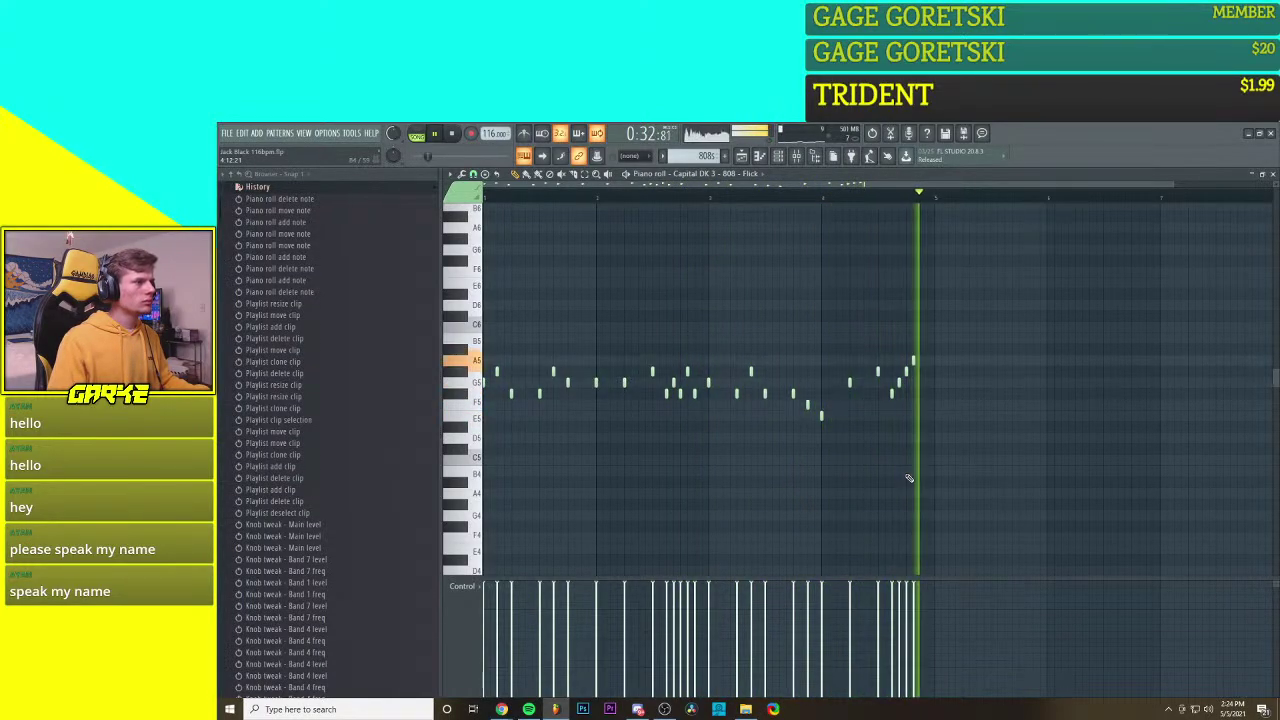
pyautogui.press('space')
pyautogui.rightClick(900, 384)
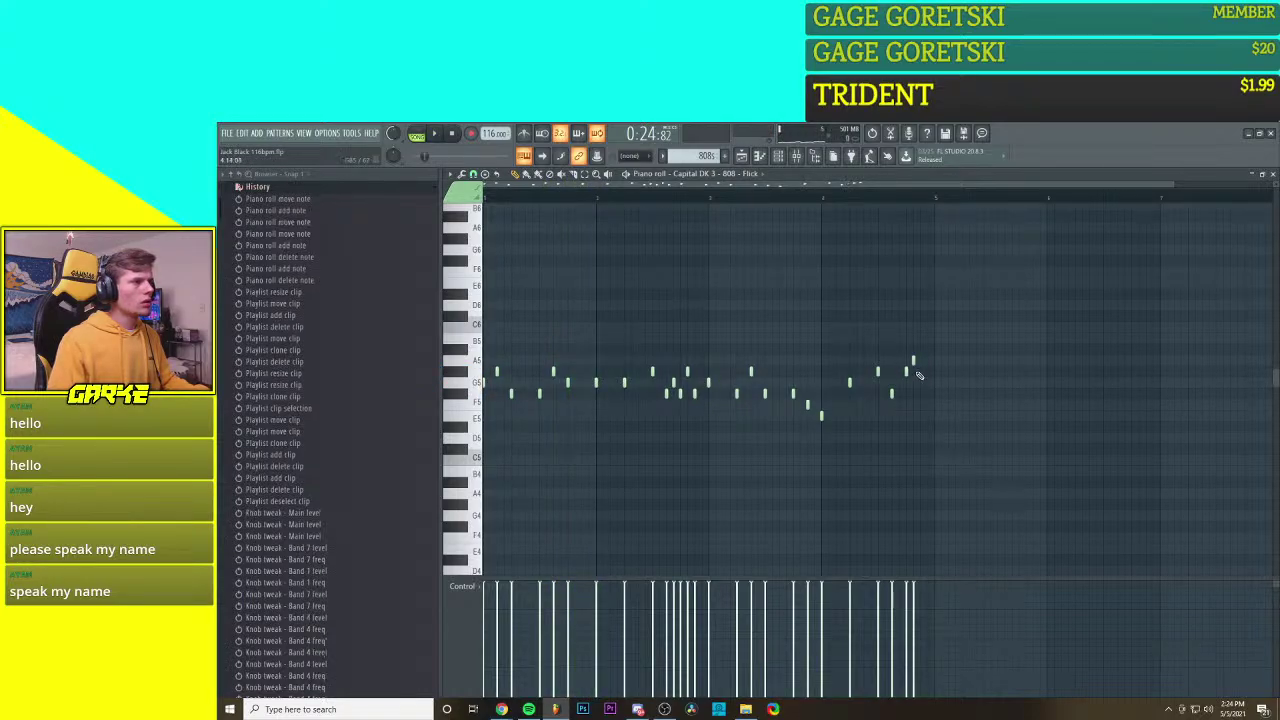
pyautogui.moveTo(913, 363); pyautogui.dragTo(921, 351)
pyautogui.press('space')
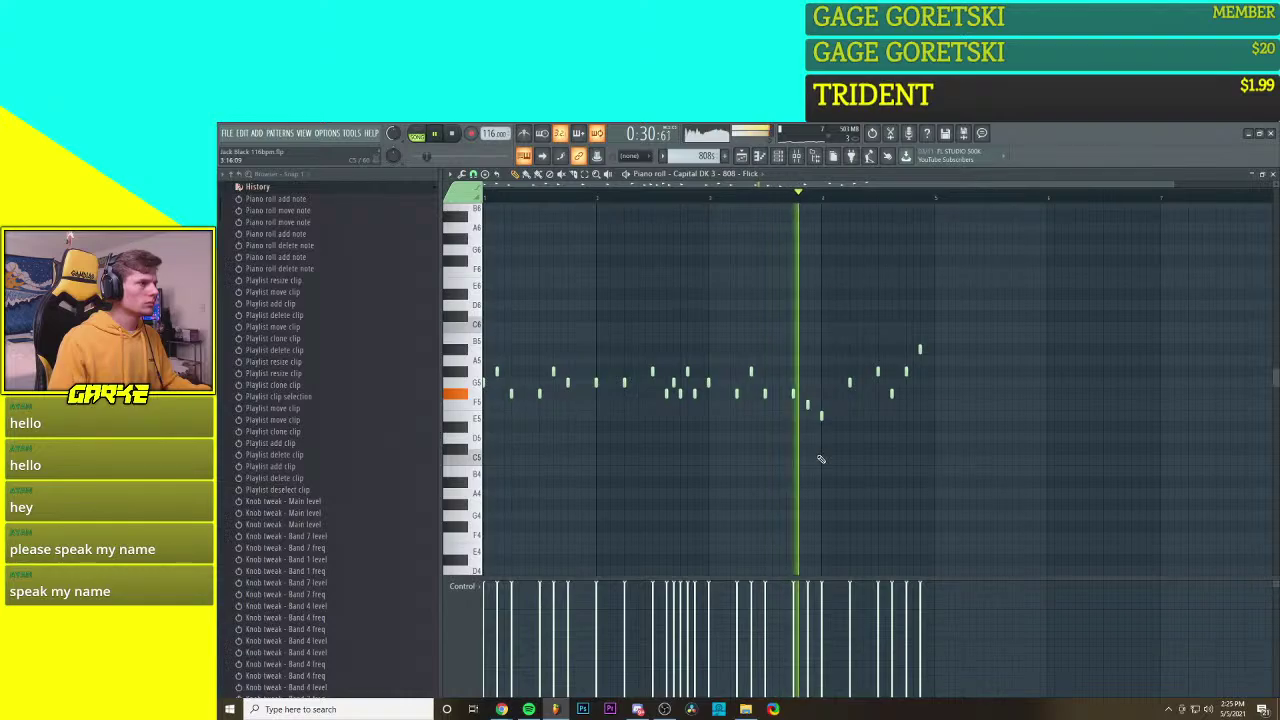
pyautogui.press('space')
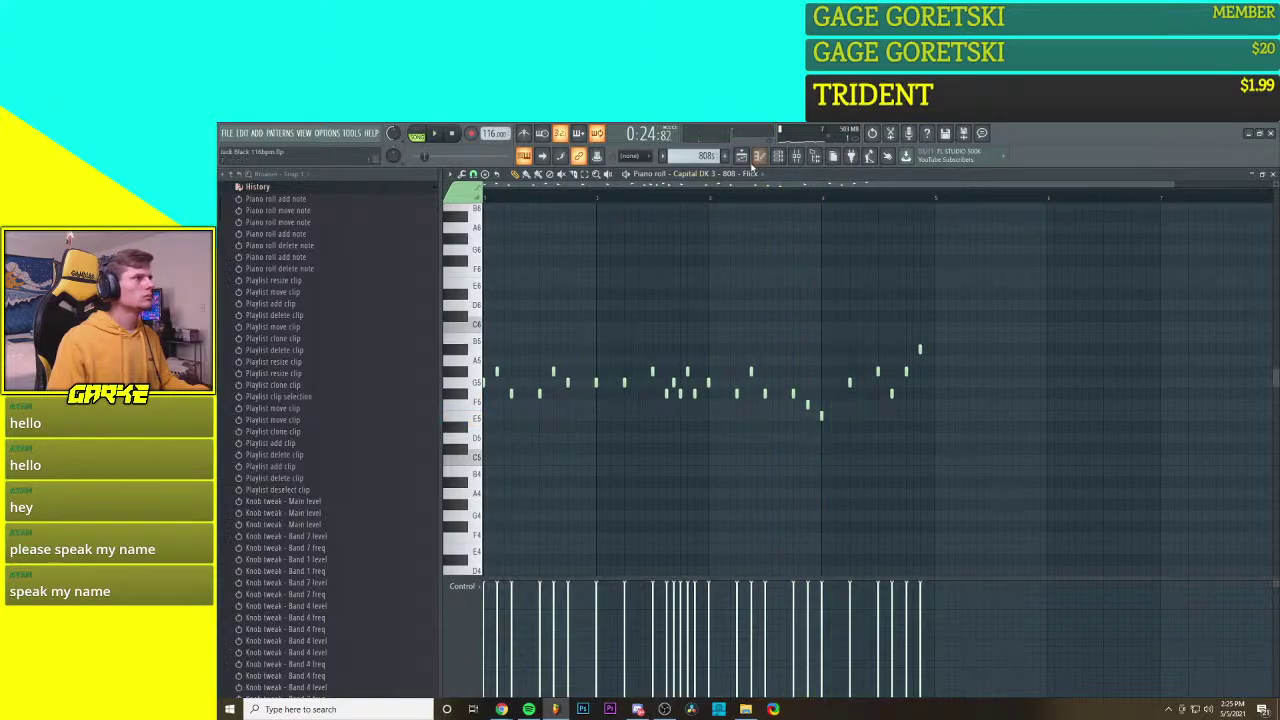
# Step: On Track 11 of the playlist, replace the two short 808s clips at bars 9 to 12 with one four-bar 808s clip
pyautogui.click(742, 158)
pyautogui.scroll(-2, 761, 410)
pyautogui.scroll(3, 761, 410)
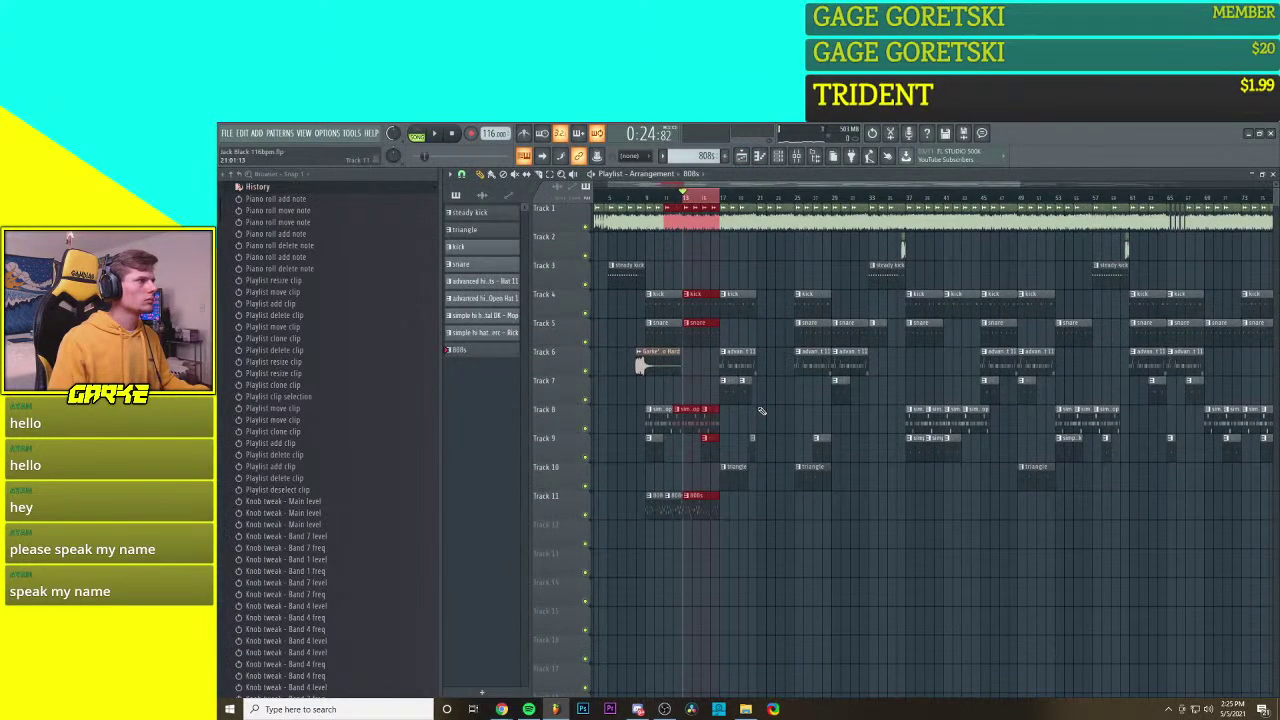
pyautogui.scroll(-1, 762, 404)
pyautogui.scroll(2, 754, 438)
pyautogui.moveTo(640, 515); pyautogui.dragTo(708, 480)
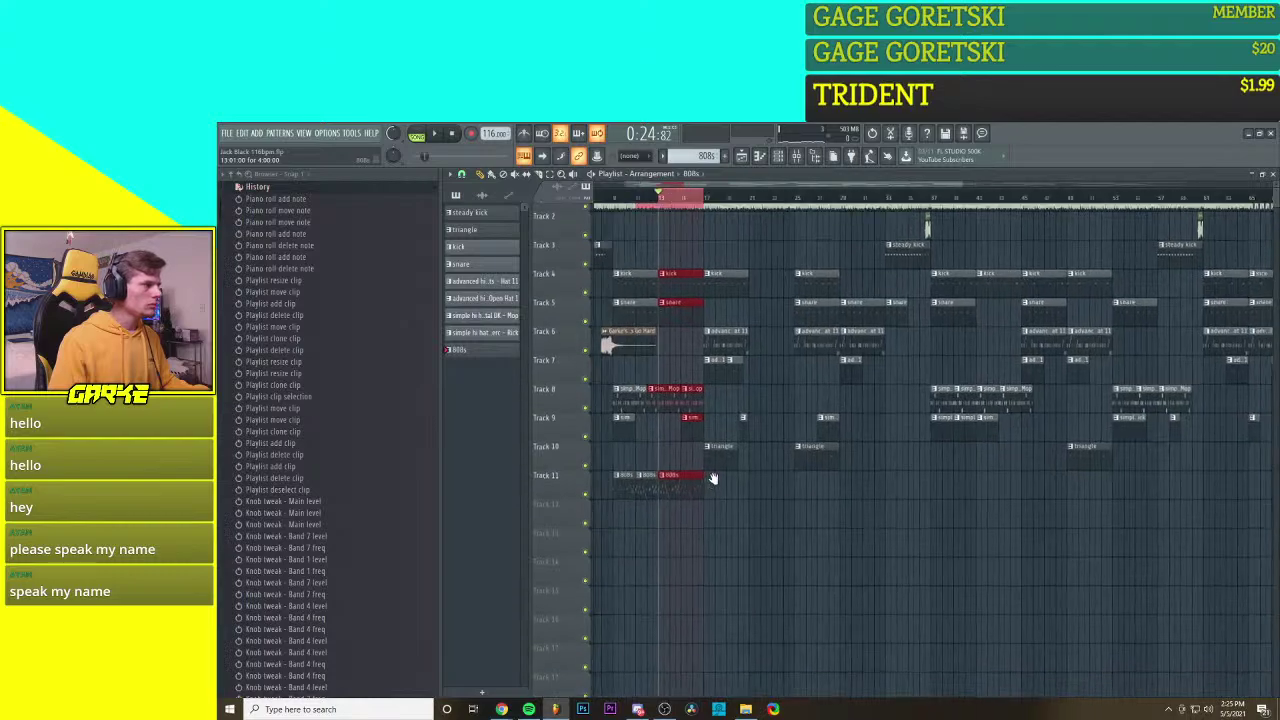
pyautogui.click(707, 476)
pyautogui.click(677, 478)
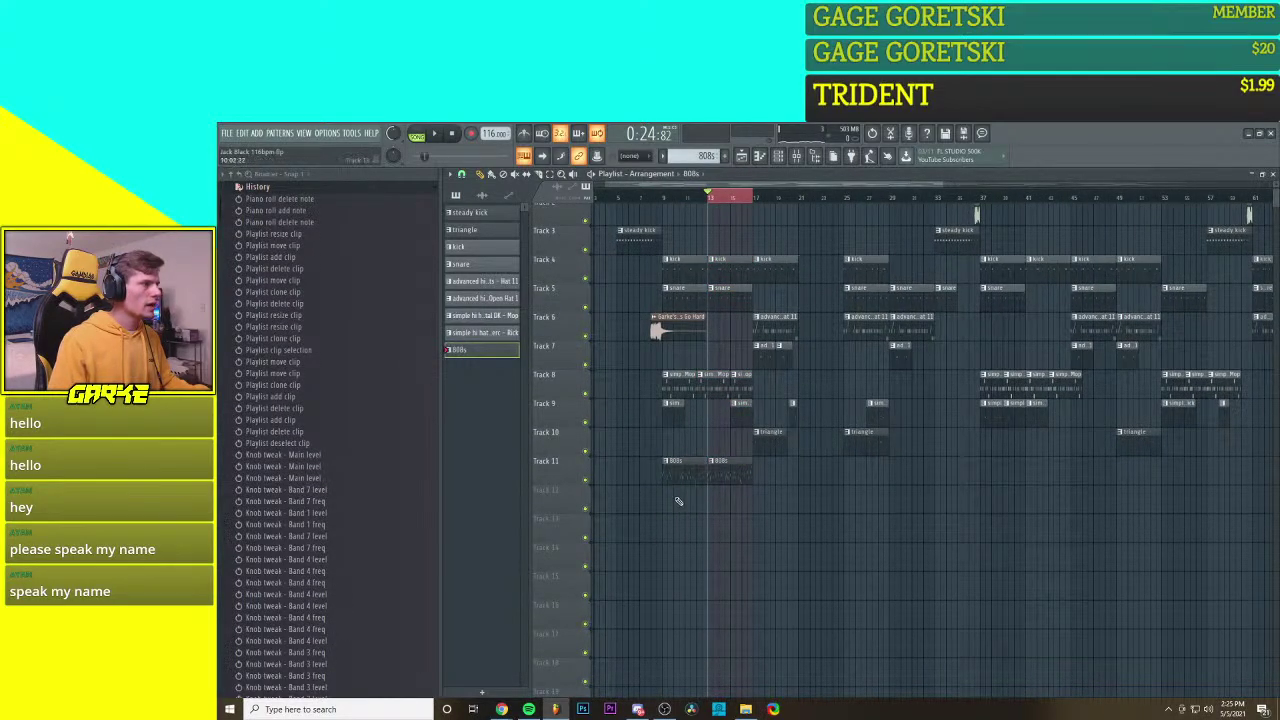
pyautogui.scroll(-2, 678, 502)
# Step: Clear the playlist's time selection and play the arrangement from the beginning
pyautogui.click(665, 197)
pyautogui.scroll(-2, 651, 414)
pyautogui.moveTo(620, 198); pyautogui.dragTo(595, 198)
pyautogui.press('space')
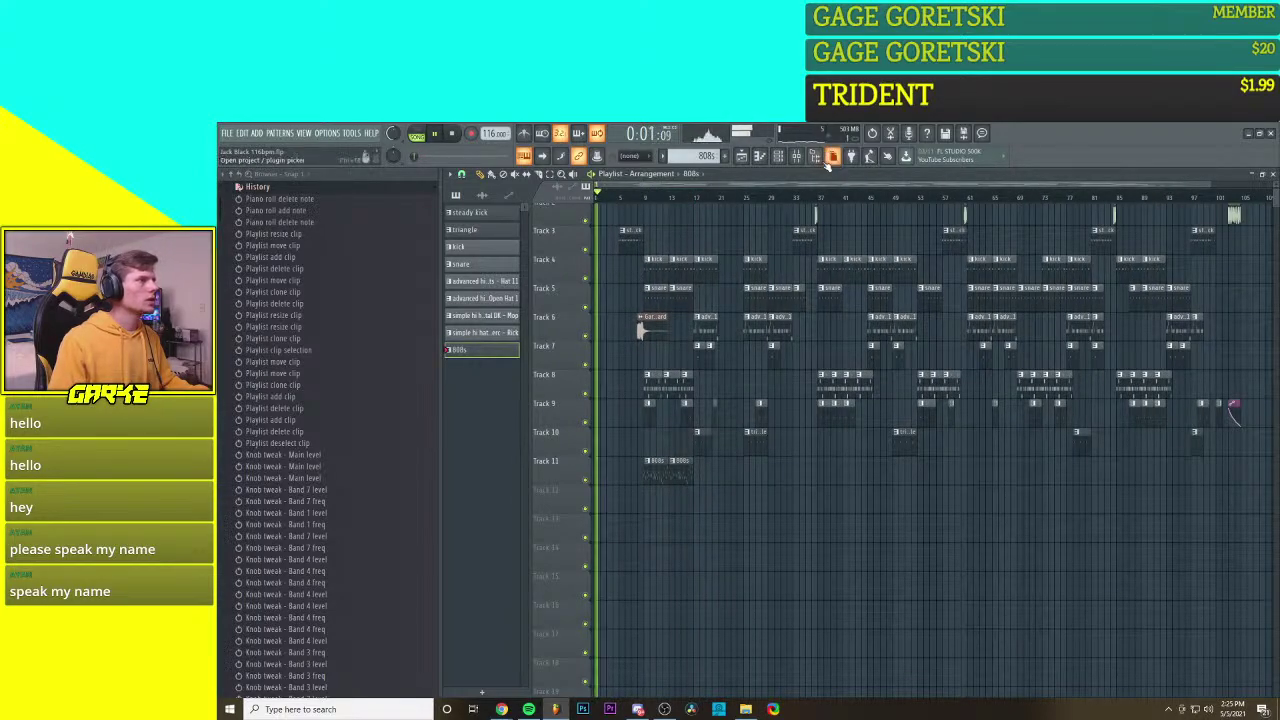
# Step: Set the volume of the Capital DK 3 - 808 - Flick channel to 78% while the arrangement plays, then stop playback
pyautogui.click(778, 156)
pyautogui.moveTo(478, 302); pyautogui.dragTo(481, 295)
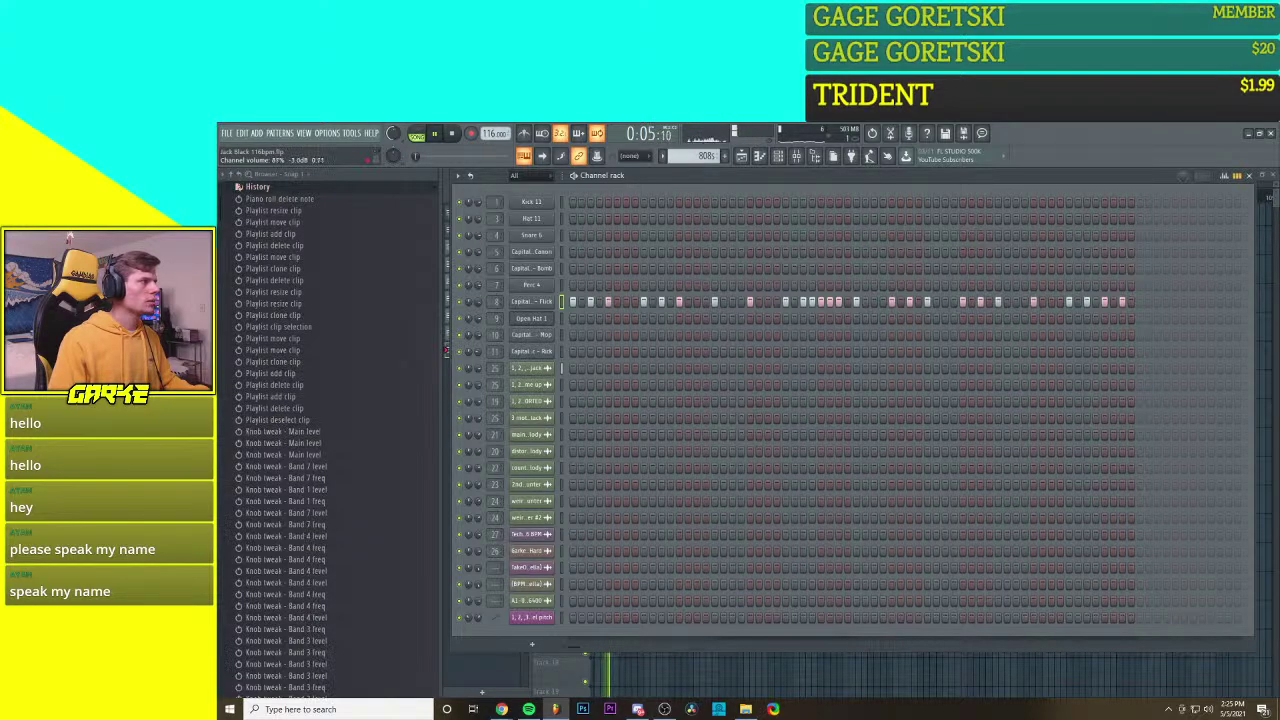
pyautogui.click(531, 301)
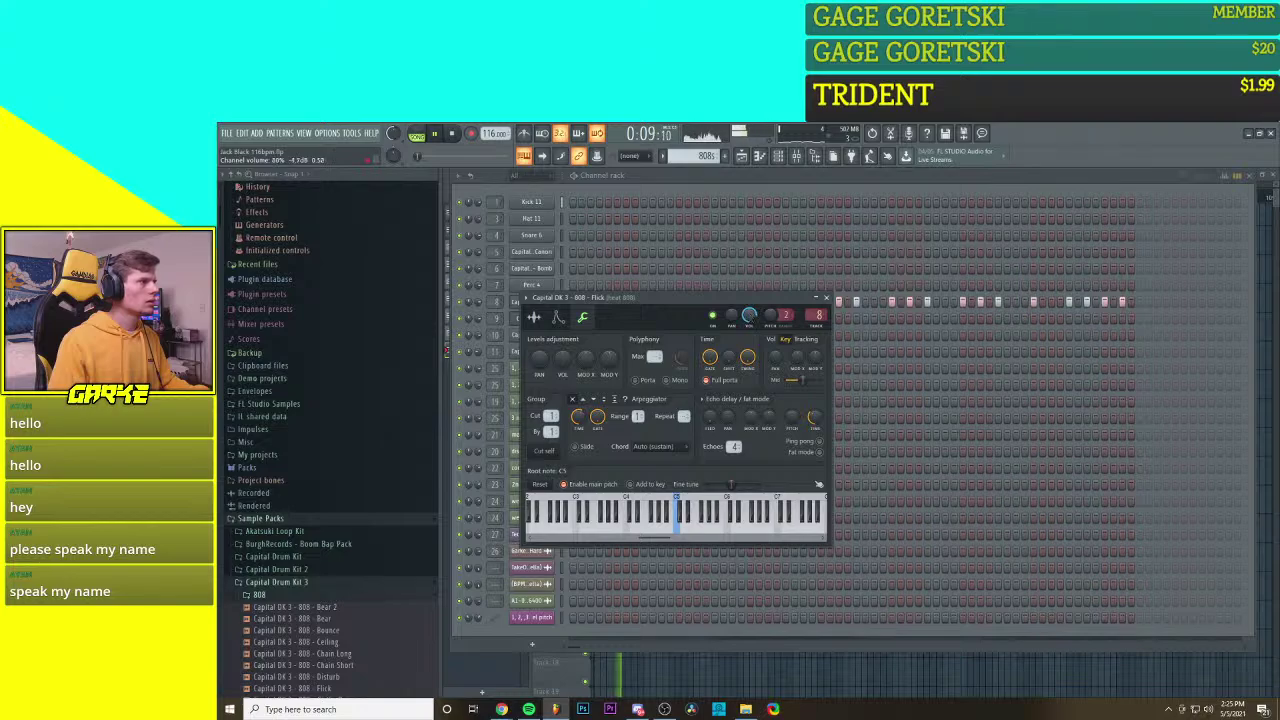
pyautogui.rightClick(750, 316)
pyautogui.click(751, 321)
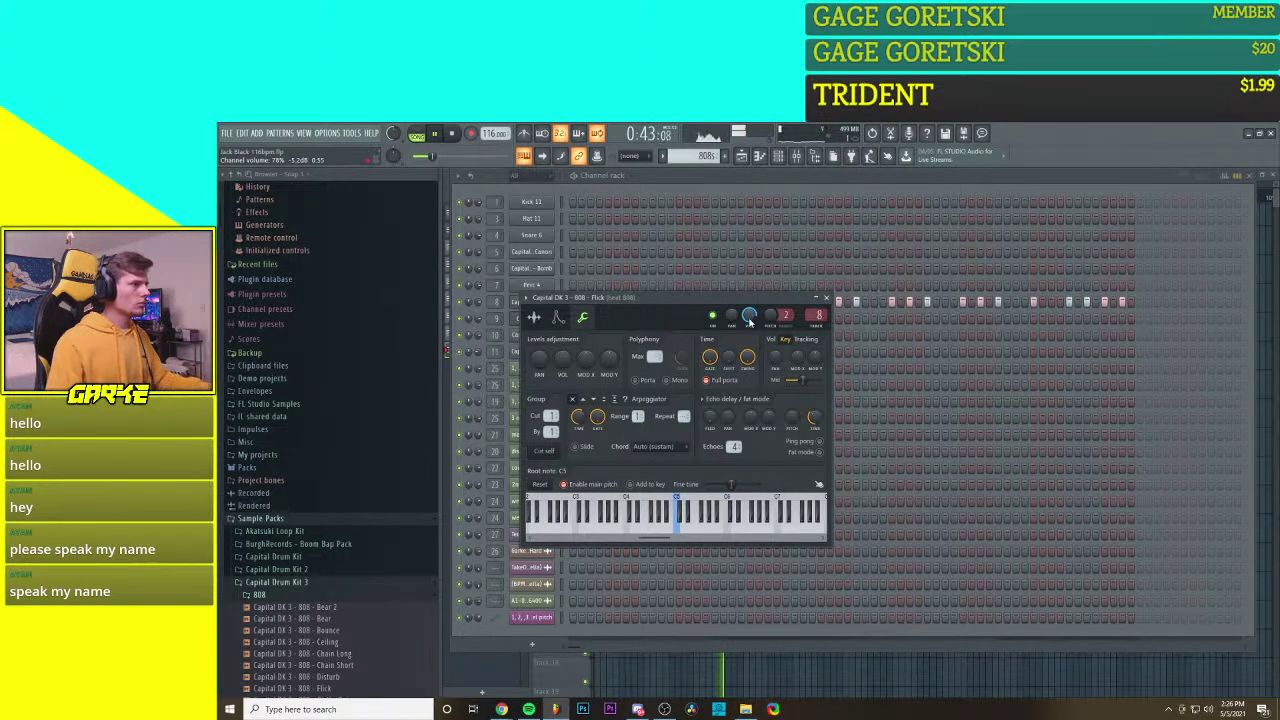
pyautogui.click(826, 298)
pyautogui.press('space')
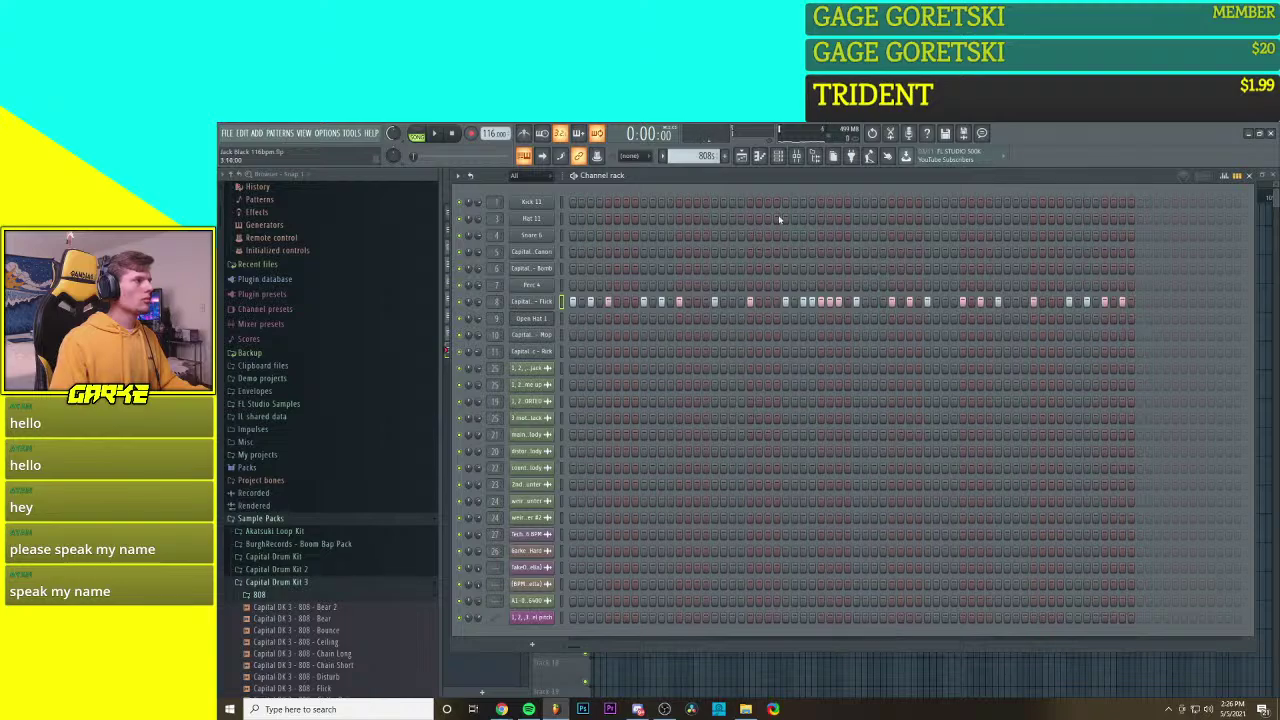
# Step: Play the arrangement from bar 5 through the section with the 808s clips
pyautogui.click(1248, 175)
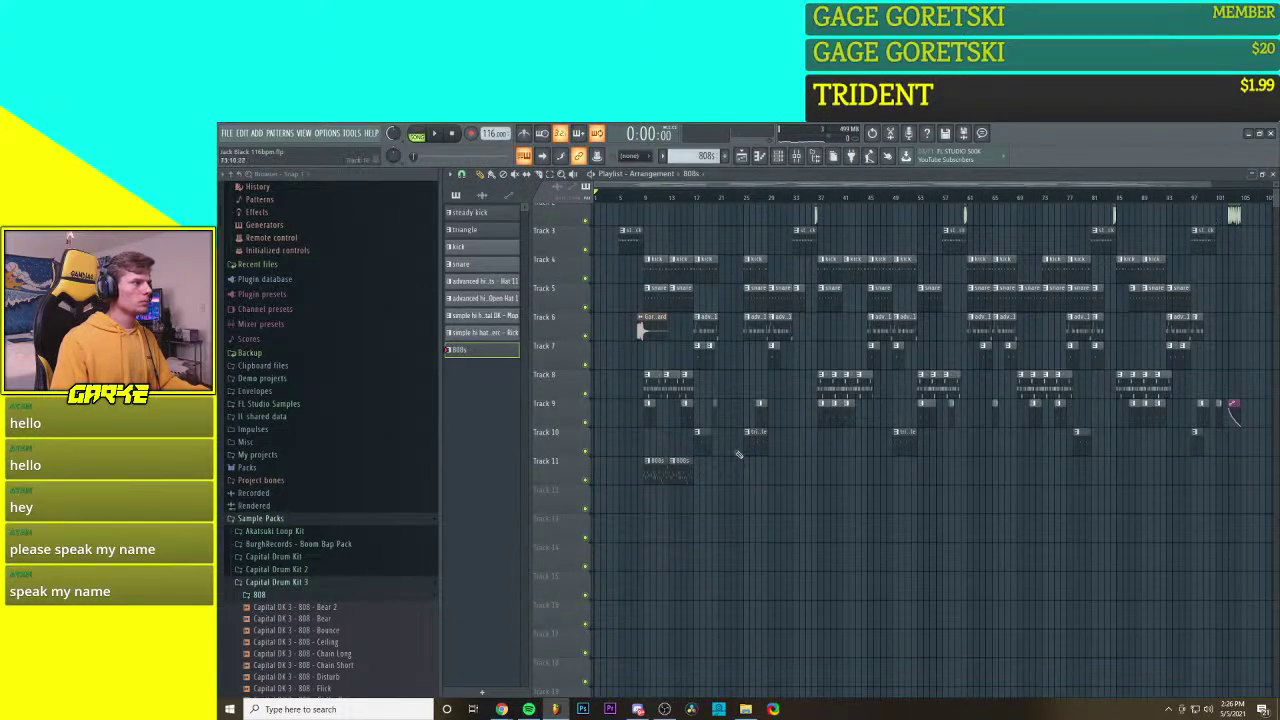
pyautogui.click(622, 197)
pyautogui.press('space')
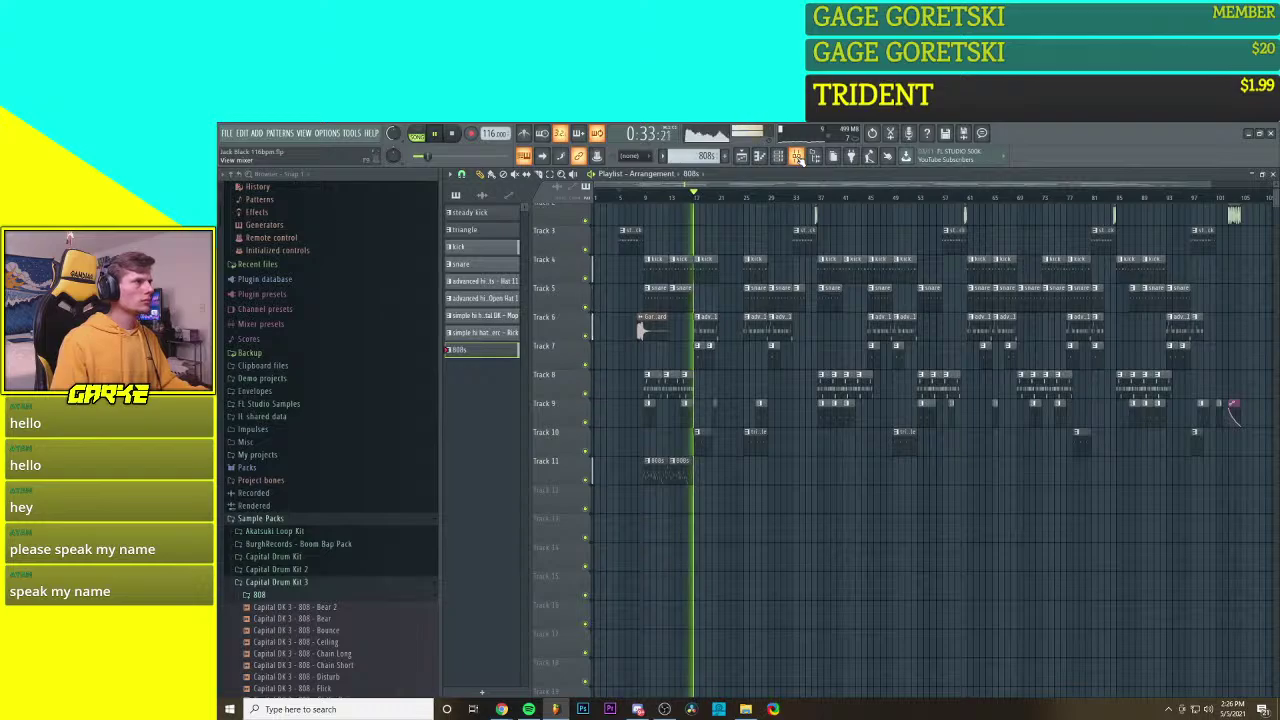
pyautogui.press('space')
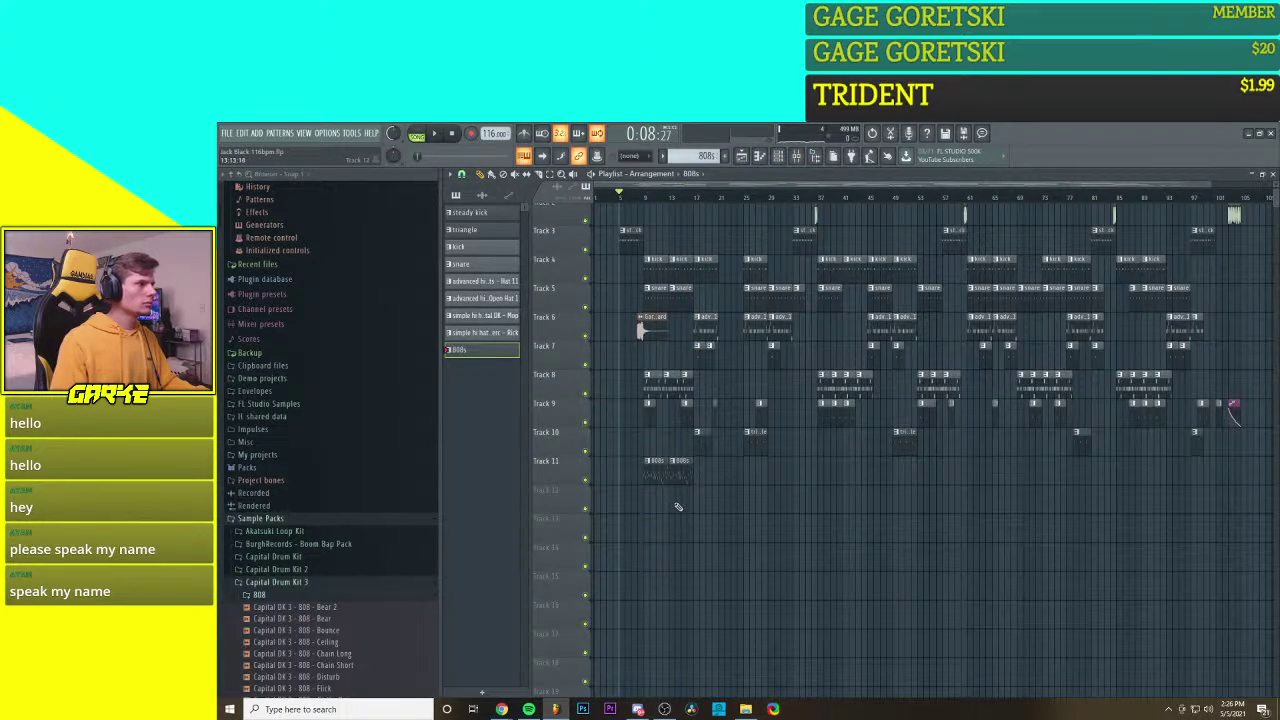
pyautogui.scroll(5, 652, 478)
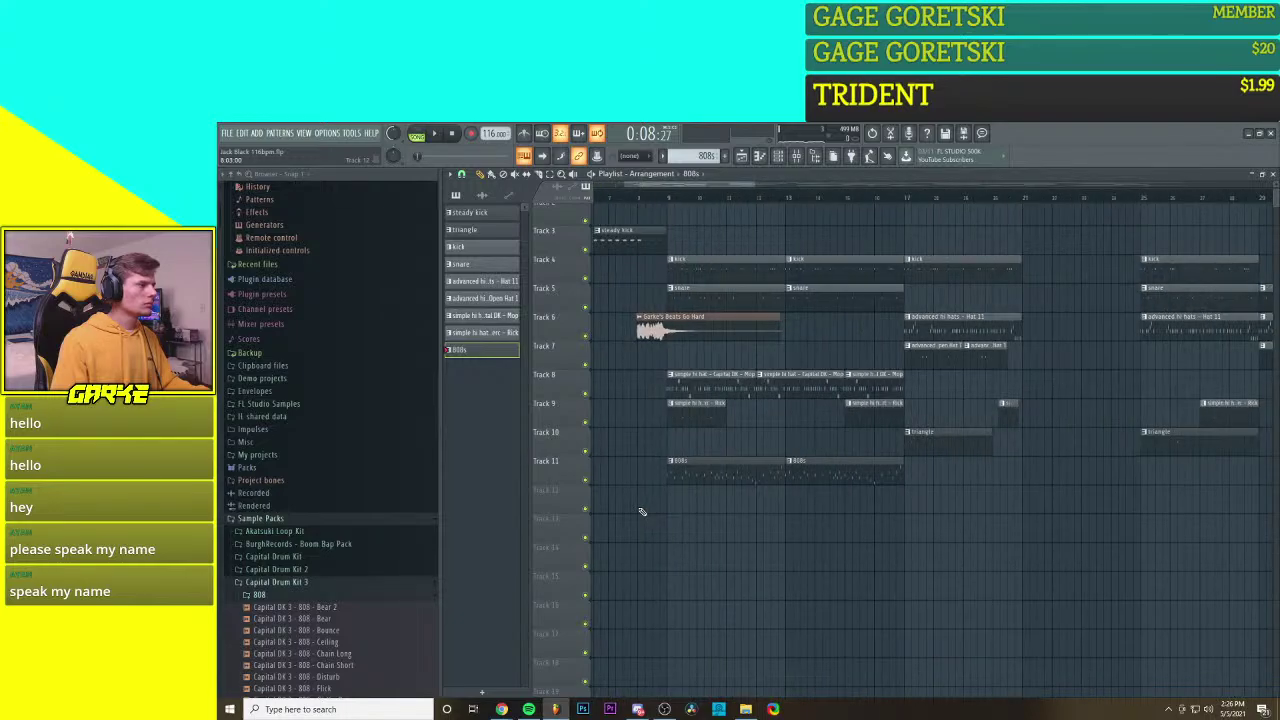
pyautogui.scroll(-5, 704, 513)
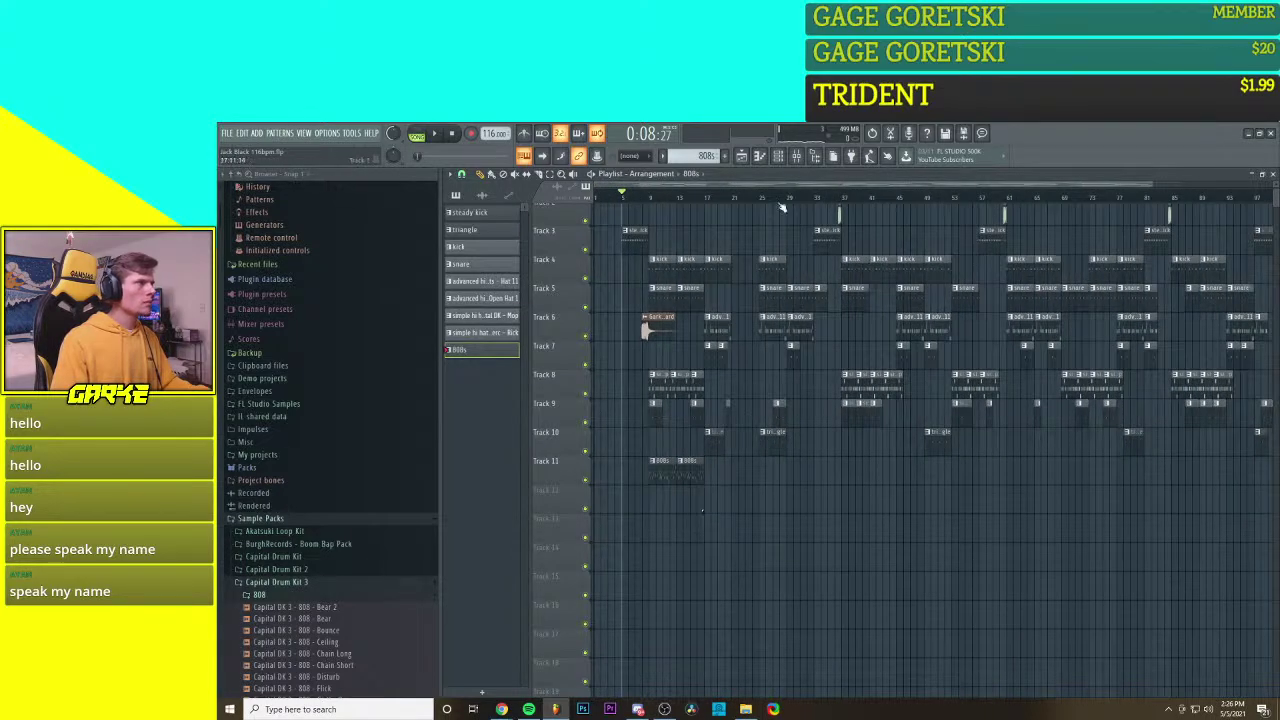
# Step: In bar 1 of the 808s pattern, delete the G#5 note at step 3 and move the G5 note from step 13 to step 14
pyautogui.click(760, 157)
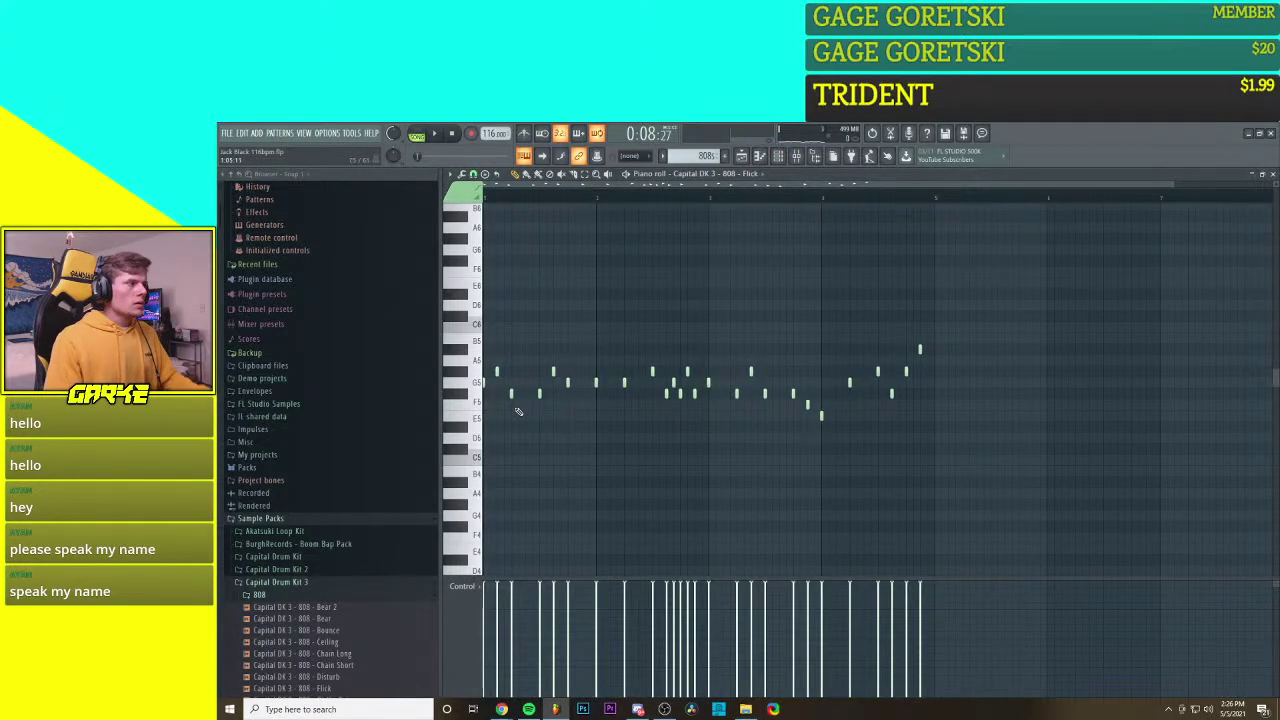
pyautogui.rightClick(498, 375)
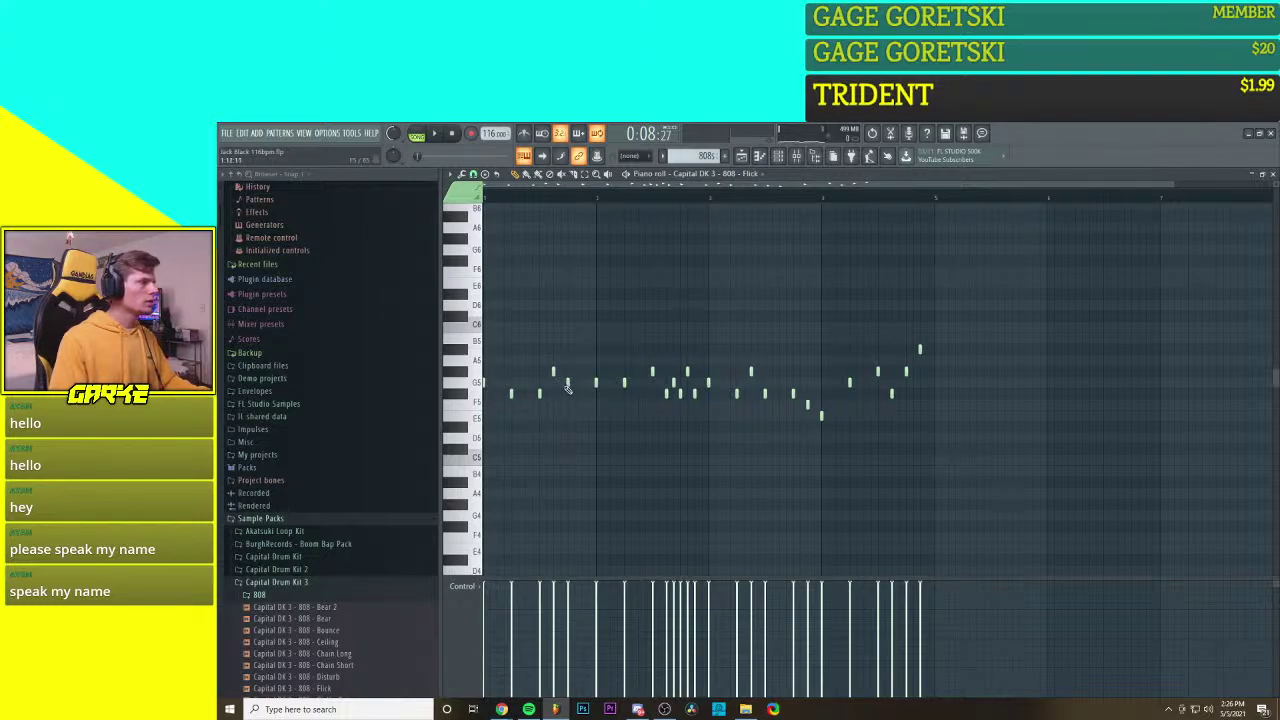
pyautogui.moveTo(568, 384); pyautogui.dragTo(574, 385)
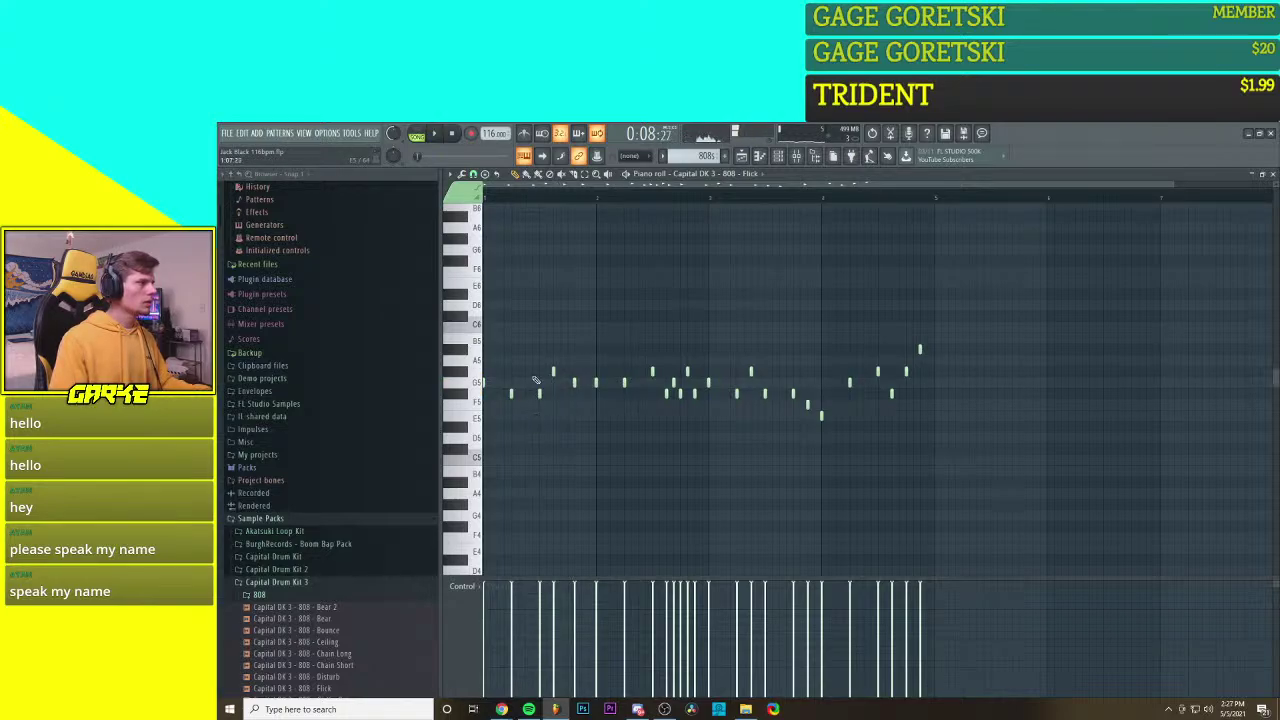
# Step: Select bars 13 to 16 in the playlist and play them while viewing the 808s notes in the piano roll
pyautogui.click(760, 156)
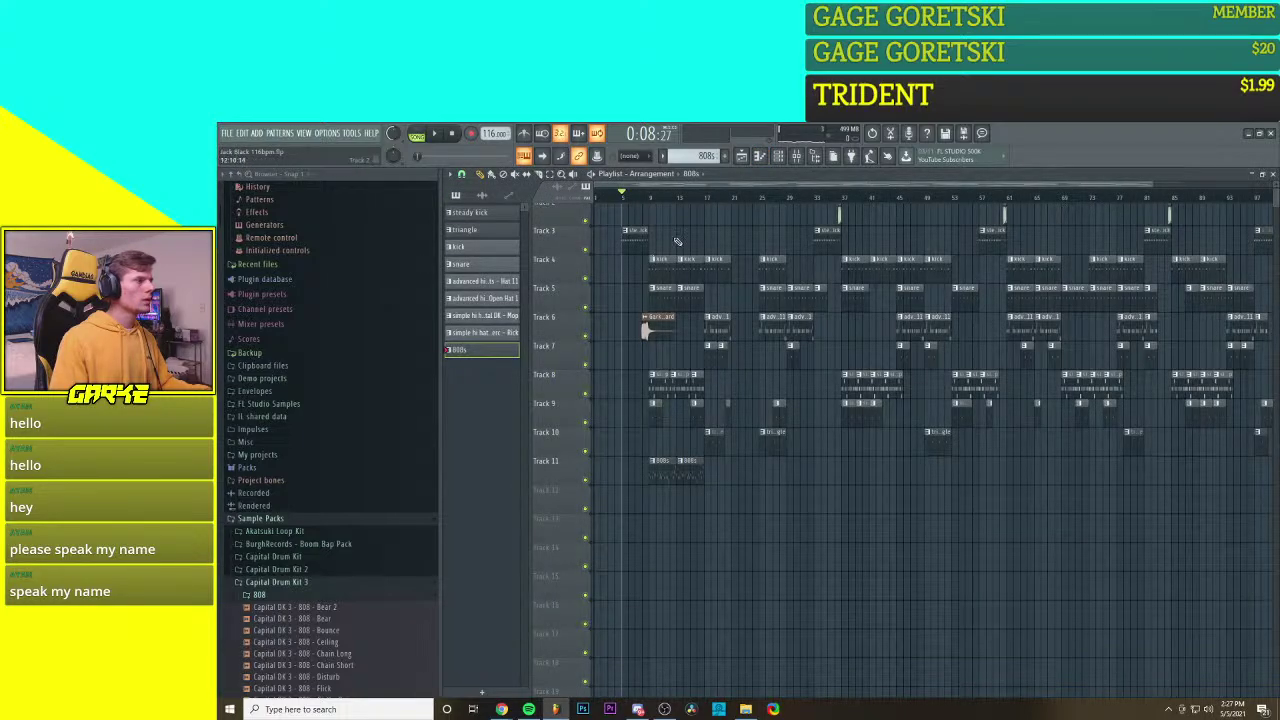
pyautogui.moveTo(679, 203); pyautogui.dragTo(706, 205)
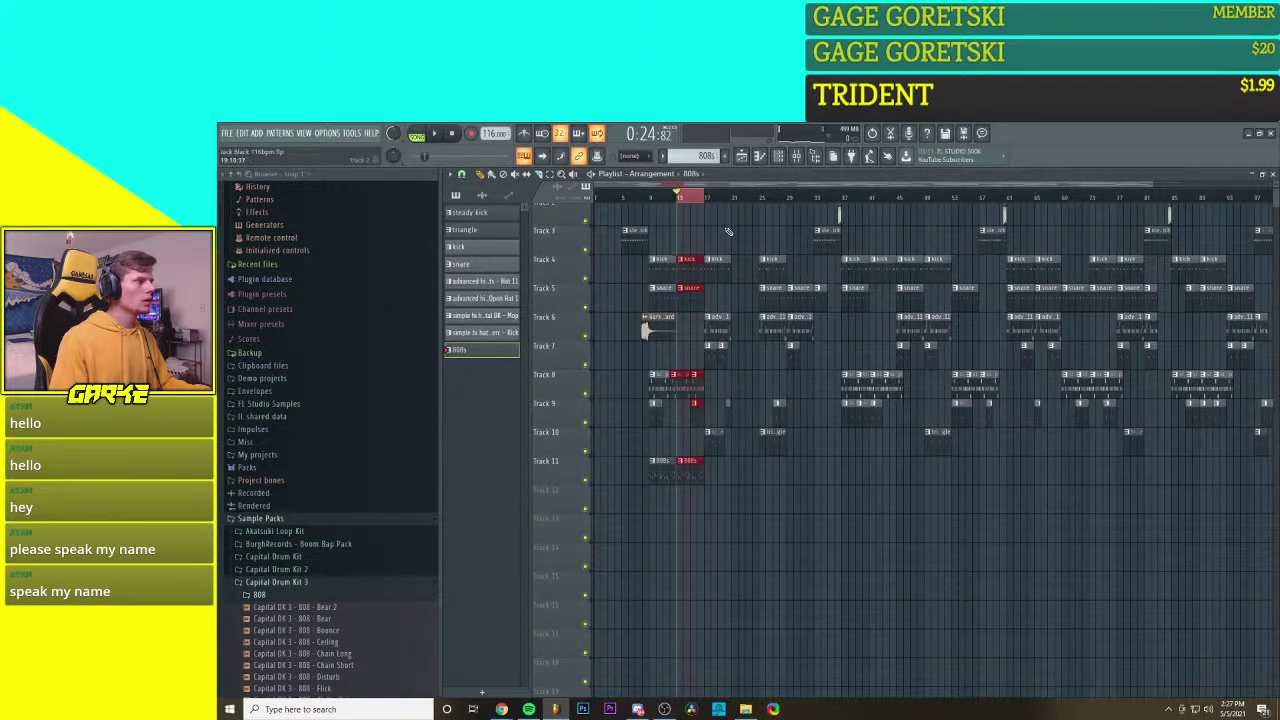
pyautogui.press('space')
pyautogui.click(760, 156)
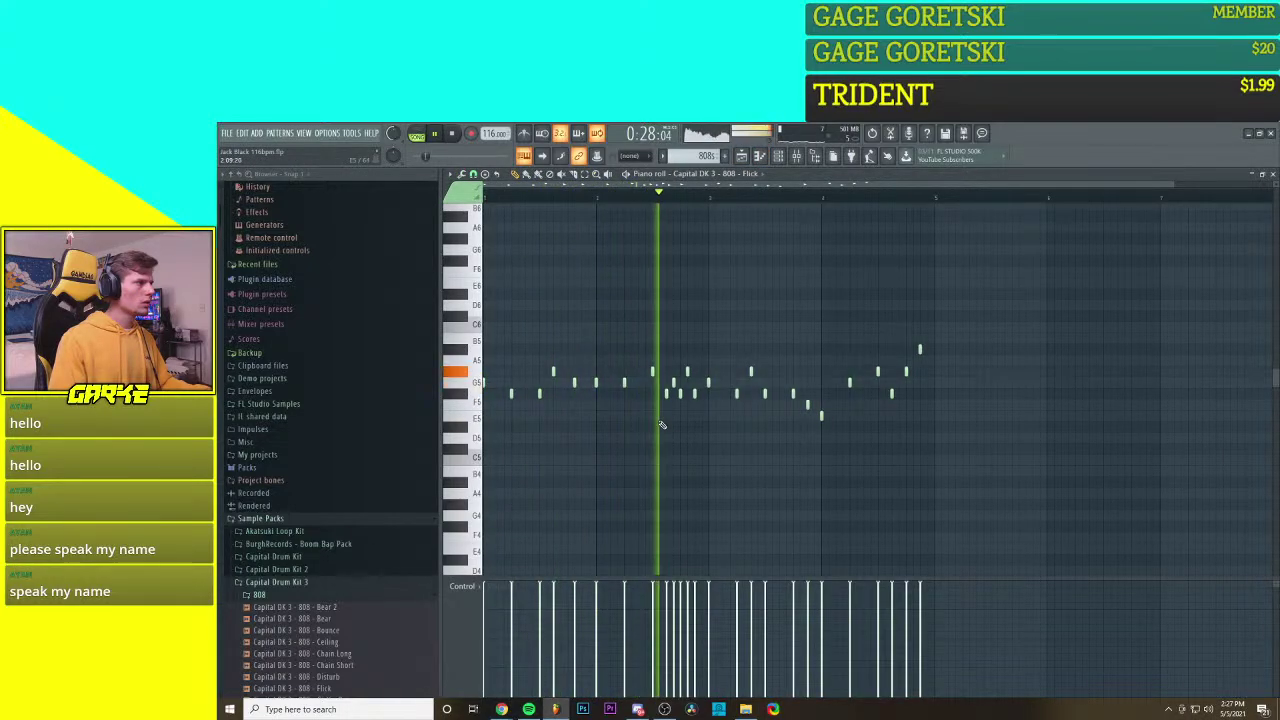
pyautogui.press('space')
# Step: Delete the F#5 note at step 13 and the G5 note at step 12 of bar 2
pyautogui.rightClick(681, 393)
pyautogui.rightClick(674, 382)
pyautogui.rightClick(687, 371)
pyautogui.scroll(3, 696, 406)
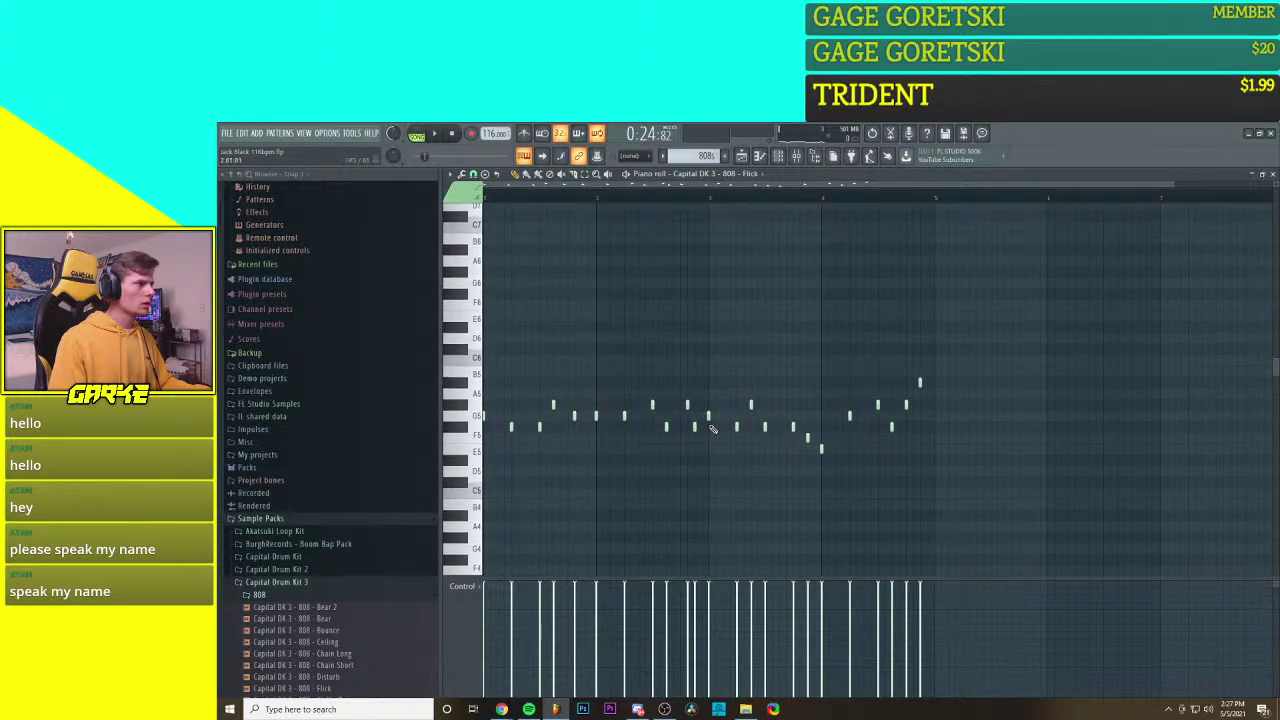
pyautogui.scroll(3, 711, 428)
pyautogui.scroll(-4, 695, 440)
pyautogui.scroll(-6, 689, 445)
pyautogui.scroll(3, 717, 440)
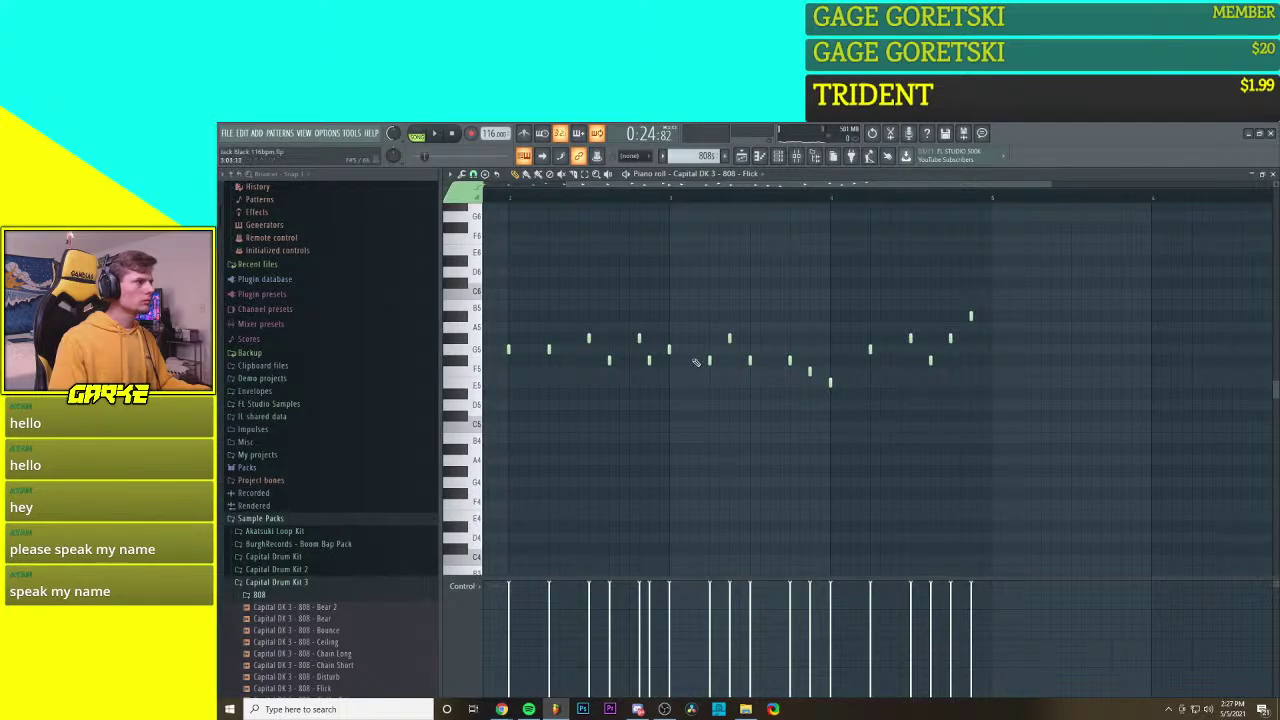
# Step: In bar 3 of the 808s pattern, move the first F#5 note to step 6, delete the step 7 note and raise step 9 to G#5
pyautogui.moveTo(708, 362); pyautogui.dragTo(717, 360)
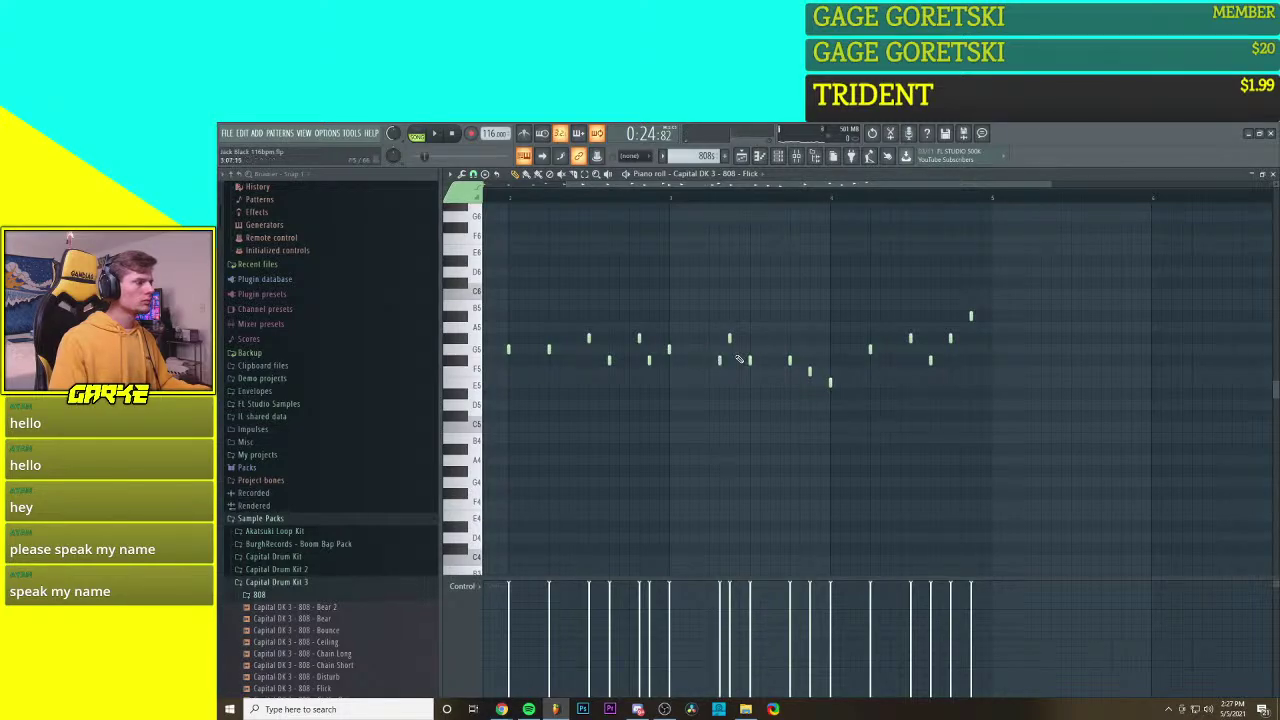
pyautogui.rightClick(742, 342)
pyautogui.moveTo(750, 360); pyautogui.dragTo(751, 338)
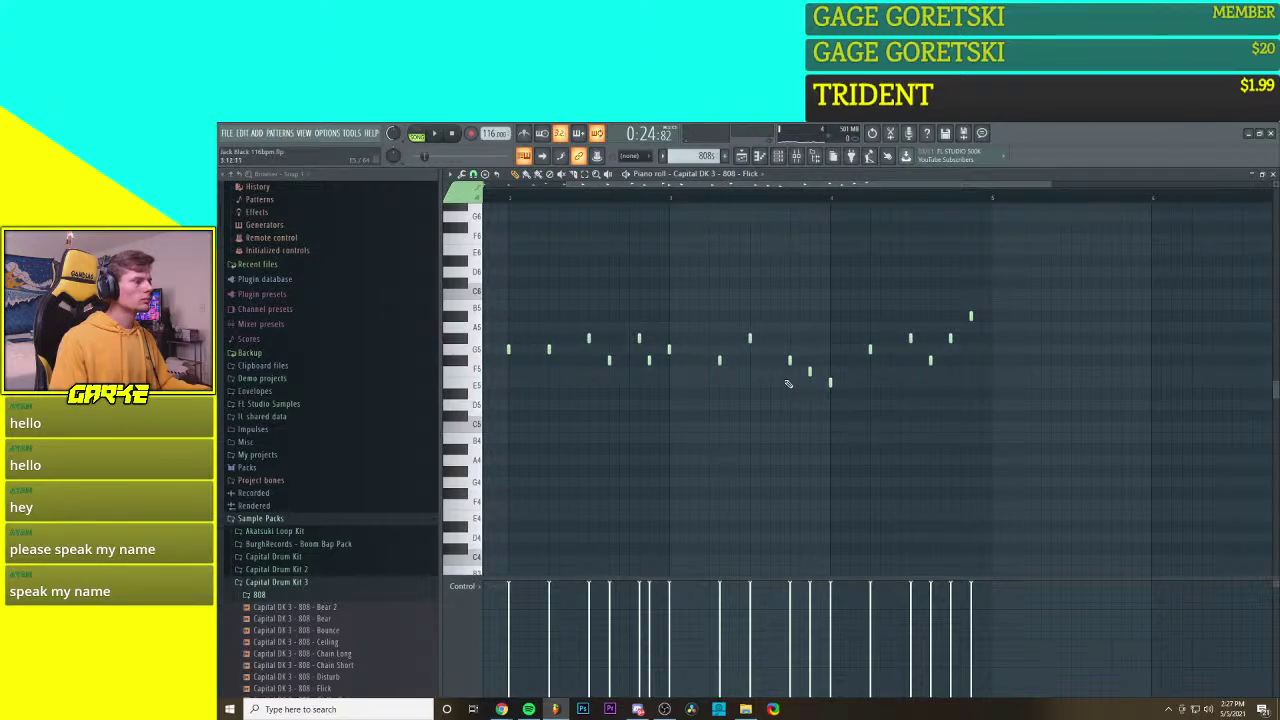
# Step: Add a G5 note at step 11 of bar 3 and play back the notes
pyautogui.scroll(-2, 788, 384)
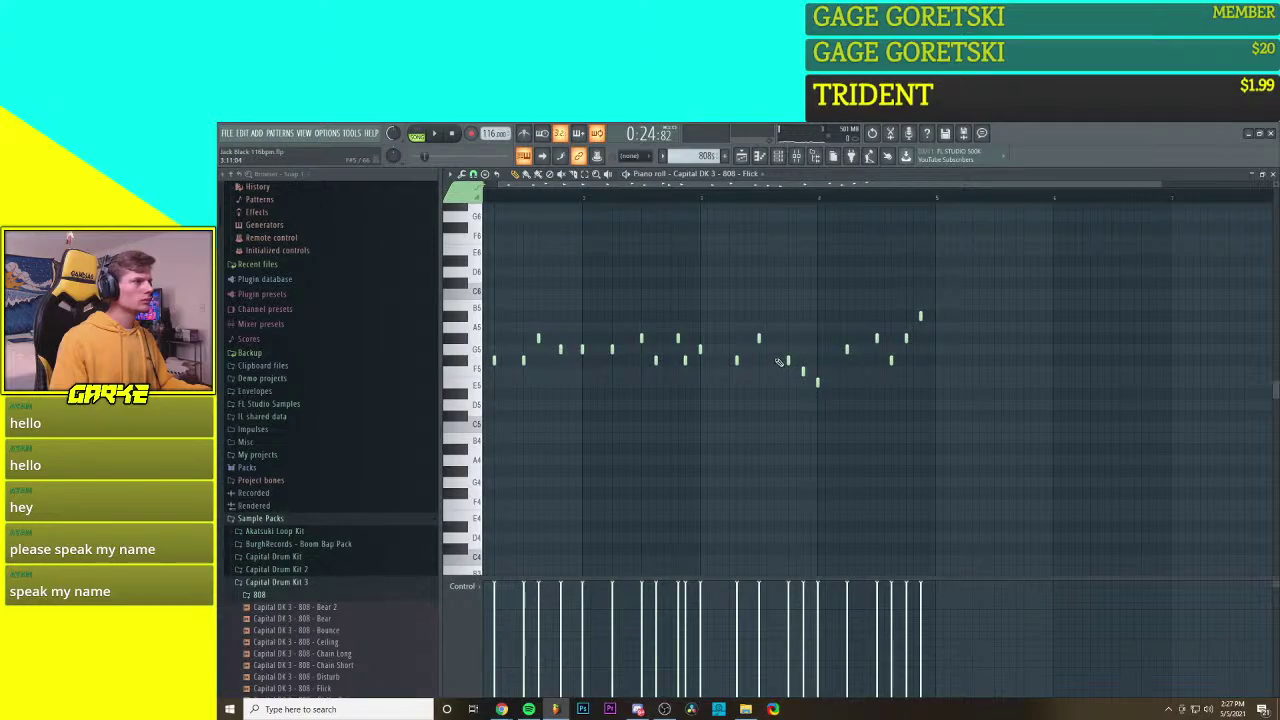
pyautogui.click(775, 351)
pyautogui.press('space')
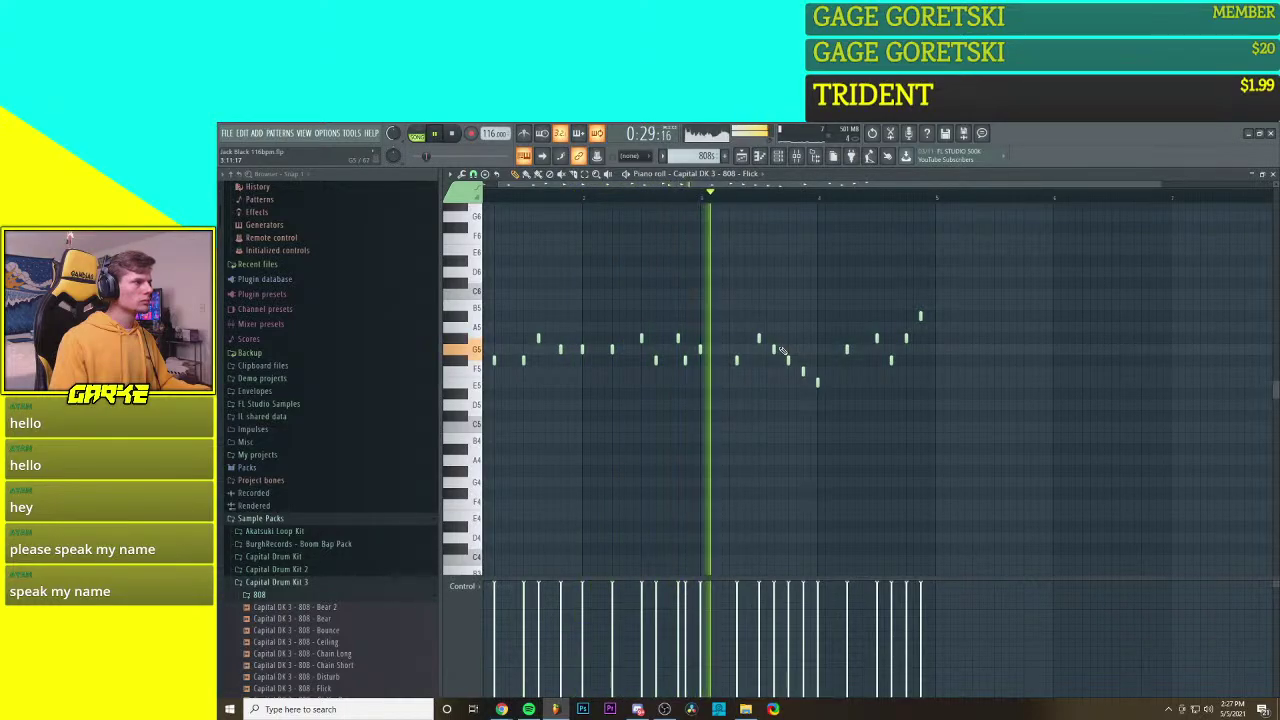
pyautogui.press('space')
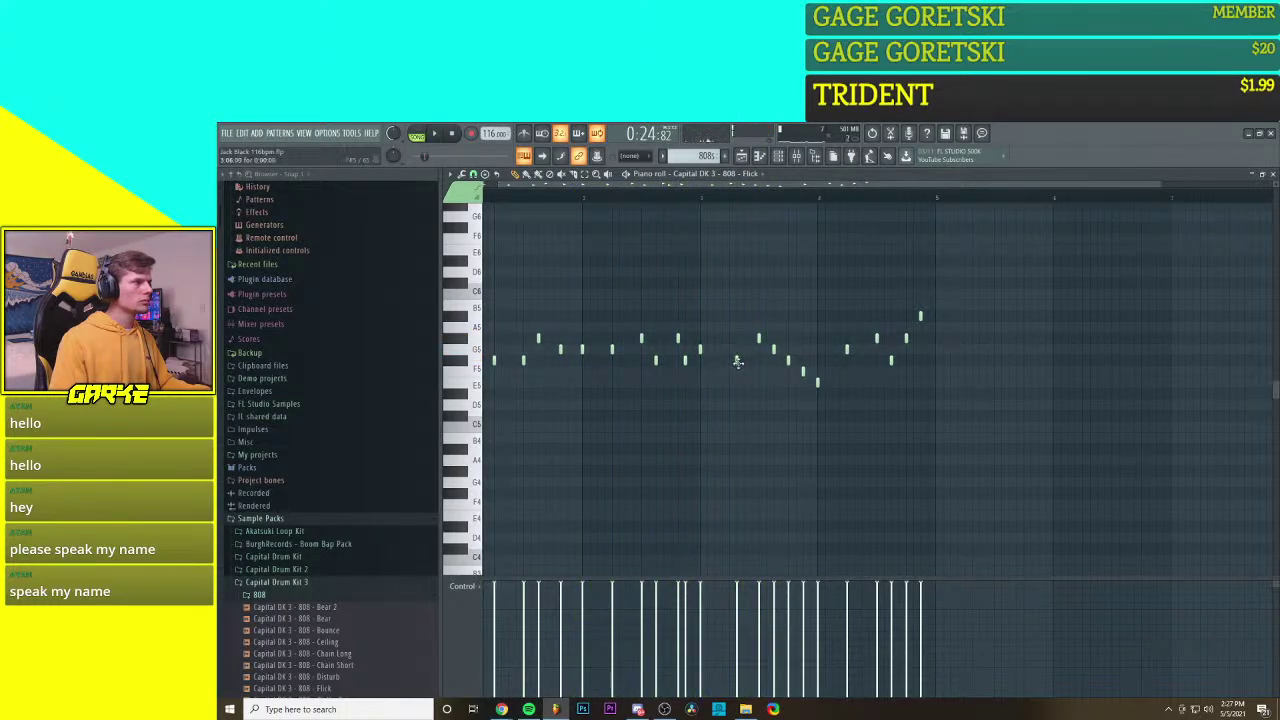
# Step: Try the F#5 note of bar 3 at step 4, put it back at step 6 and play the notes
pyautogui.rightClick(738, 360)
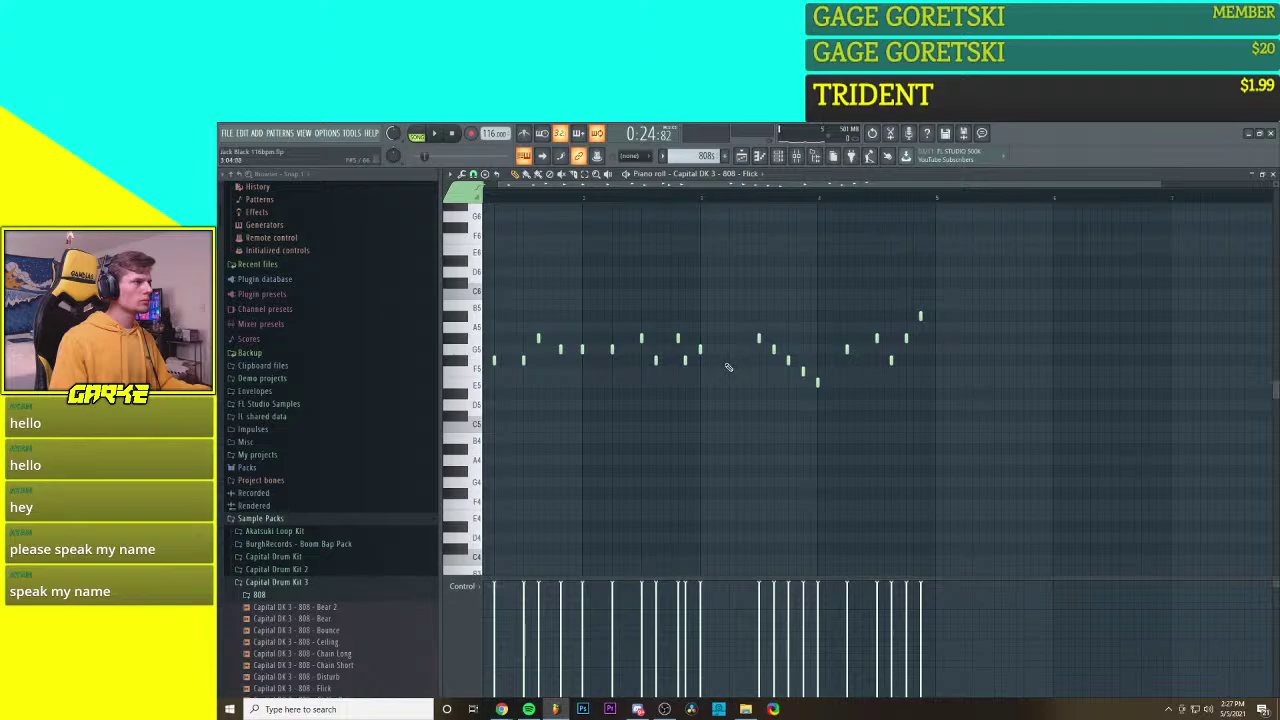
pyautogui.click(723, 361)
pyautogui.rightClick(724, 361)
pyautogui.click(737, 361)
pyautogui.press('space')
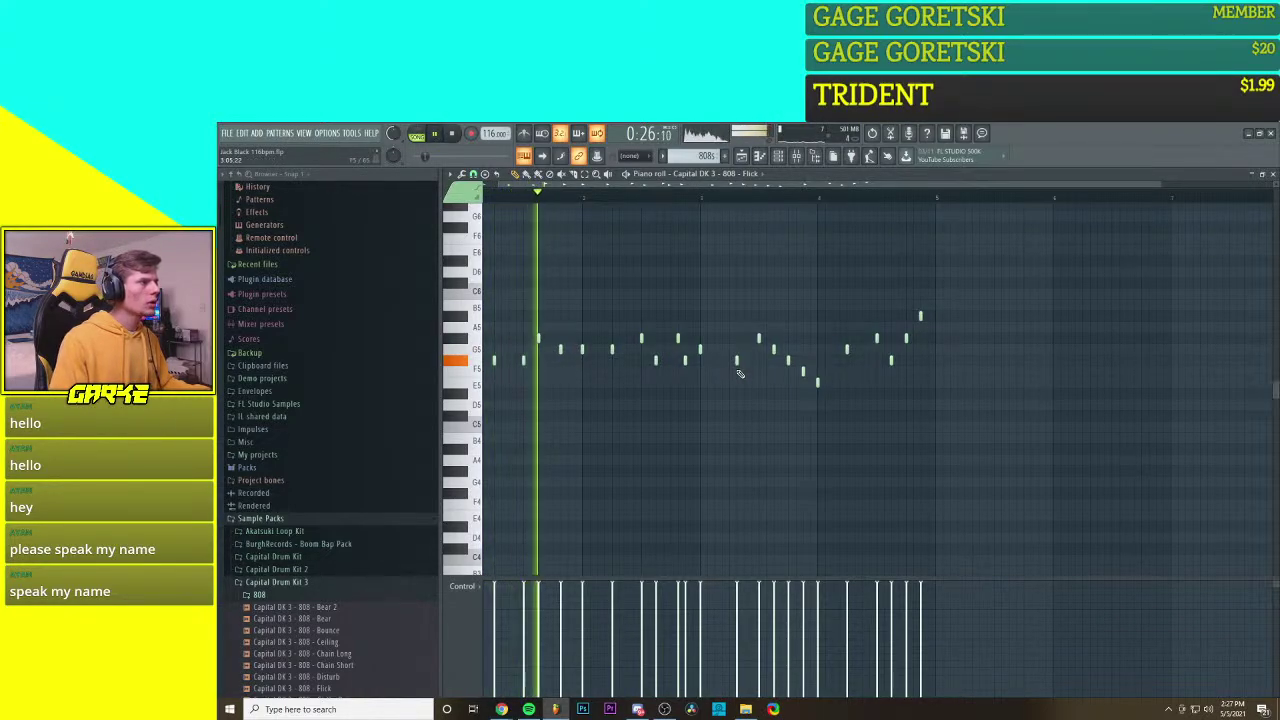
pyautogui.keyDown('ctrl'); pyautogui.scroll(1, 730, 365); pyautogui.keyUp('ctrl')
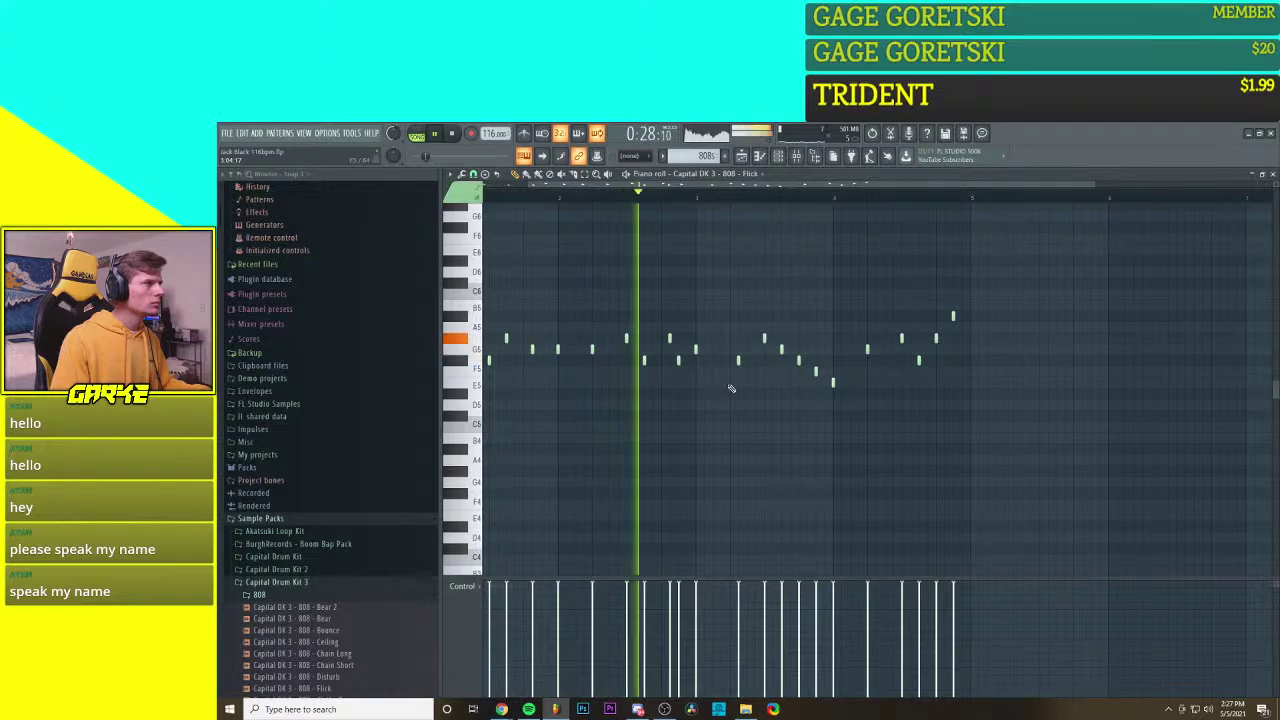
pyautogui.press('space')
# Step: Replace the F#5 note at step 6 of bar 3 with one at step 5 and play the pattern
pyautogui.rightClick(738, 362)
pyautogui.click(730, 361)
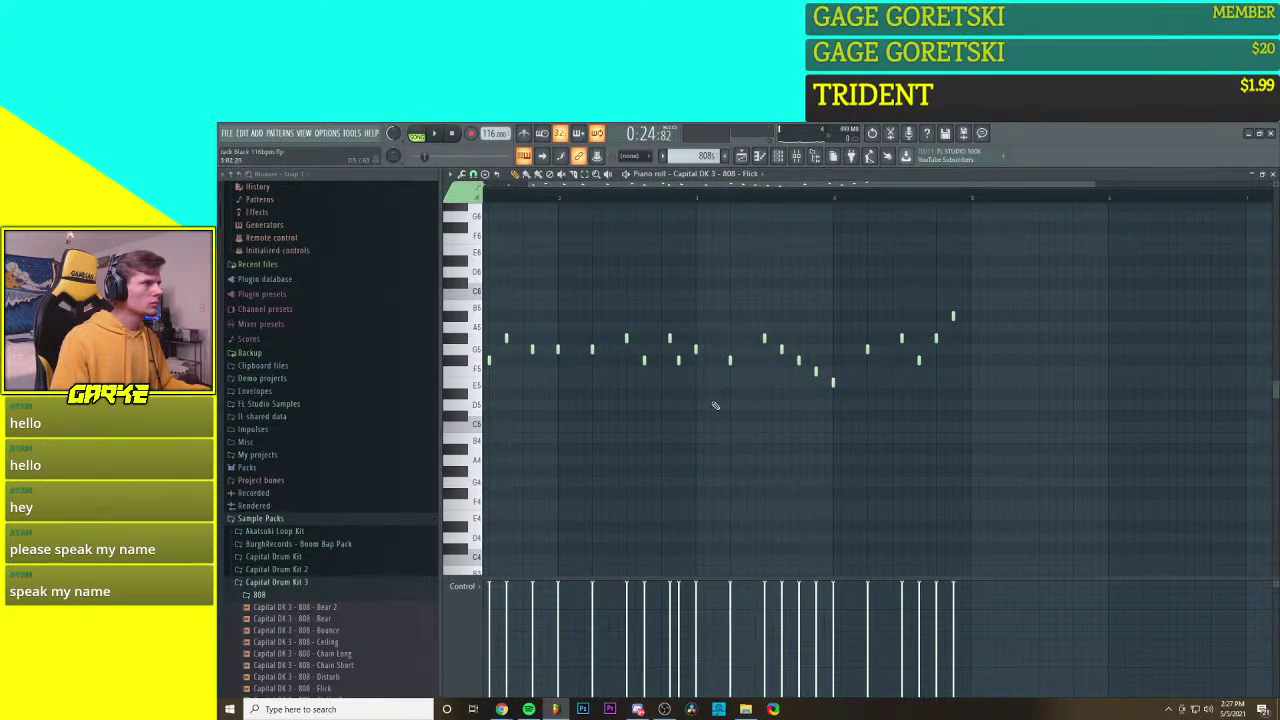
pyautogui.keyDown('ctrl'); pyautogui.scroll(-1, 715, 405); pyautogui.keyUp('ctrl')
pyautogui.press('space')
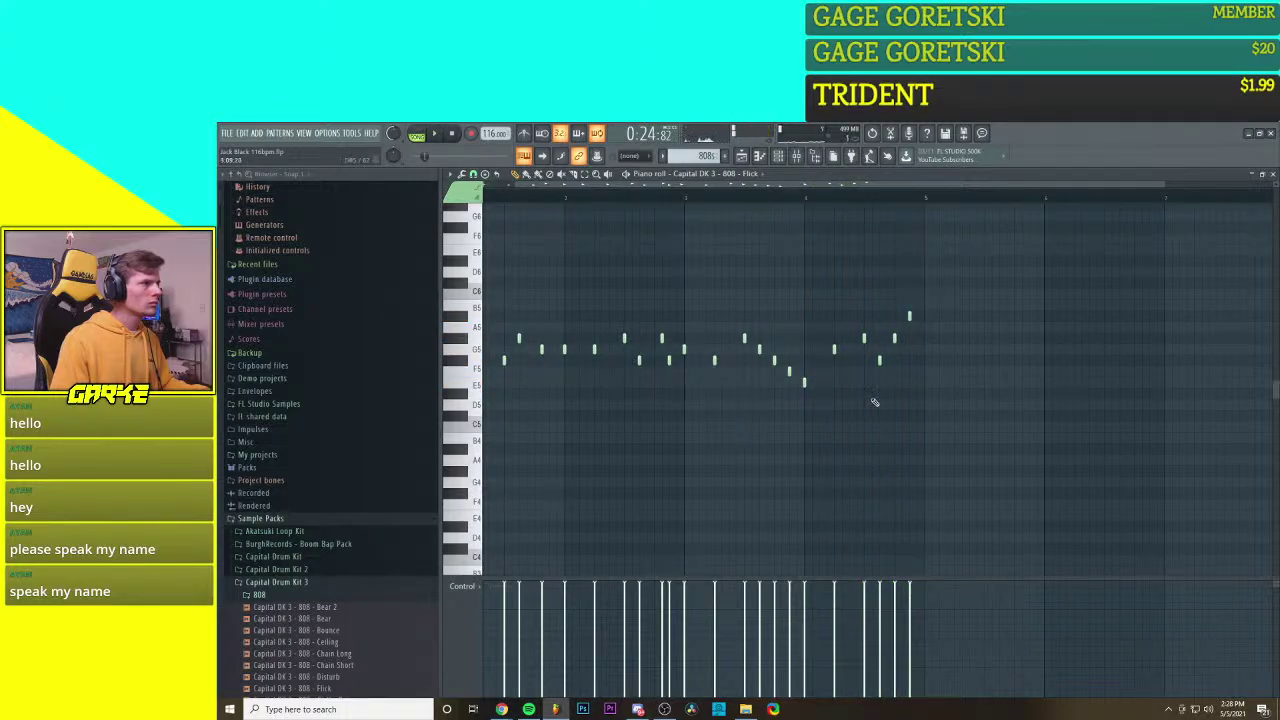
# Step: Try shifting the last notes of bar 4 one step later, play them, and return them to steps 11, 13 and 15
pyautogui.scroll(3, 795, 408)
pyautogui.moveTo(782, 344); pyautogui.dragTo(795, 345)
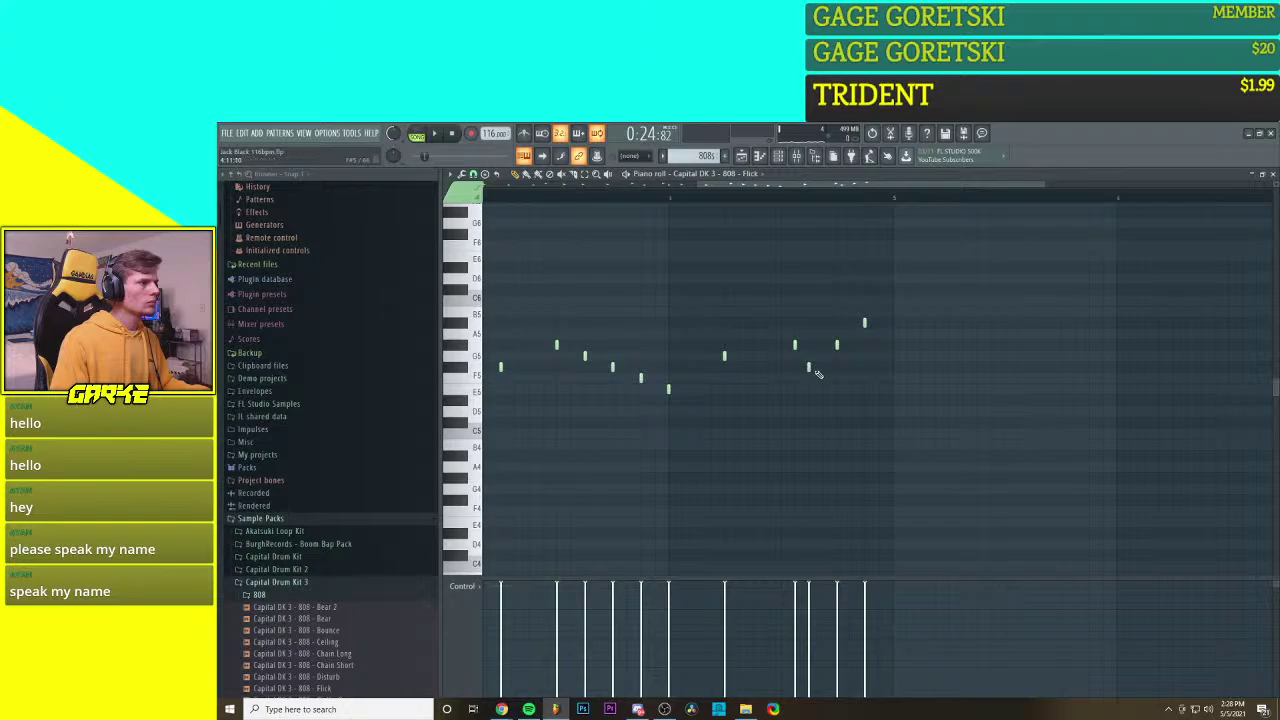
pyautogui.hotkey('ctrl', 'z')
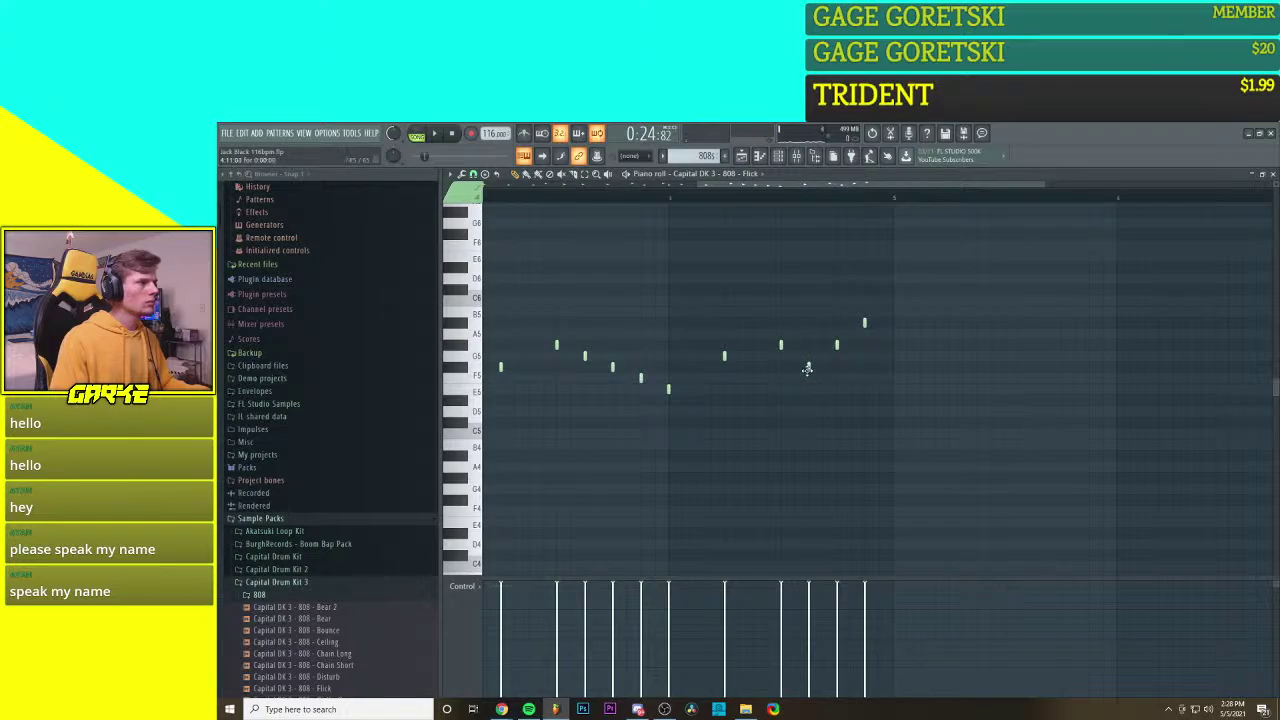
pyautogui.moveTo(807, 369); pyautogui.dragTo(883, 323)
pyautogui.scroll(-2, 866, 380)
pyautogui.scroll(1, 861, 394)
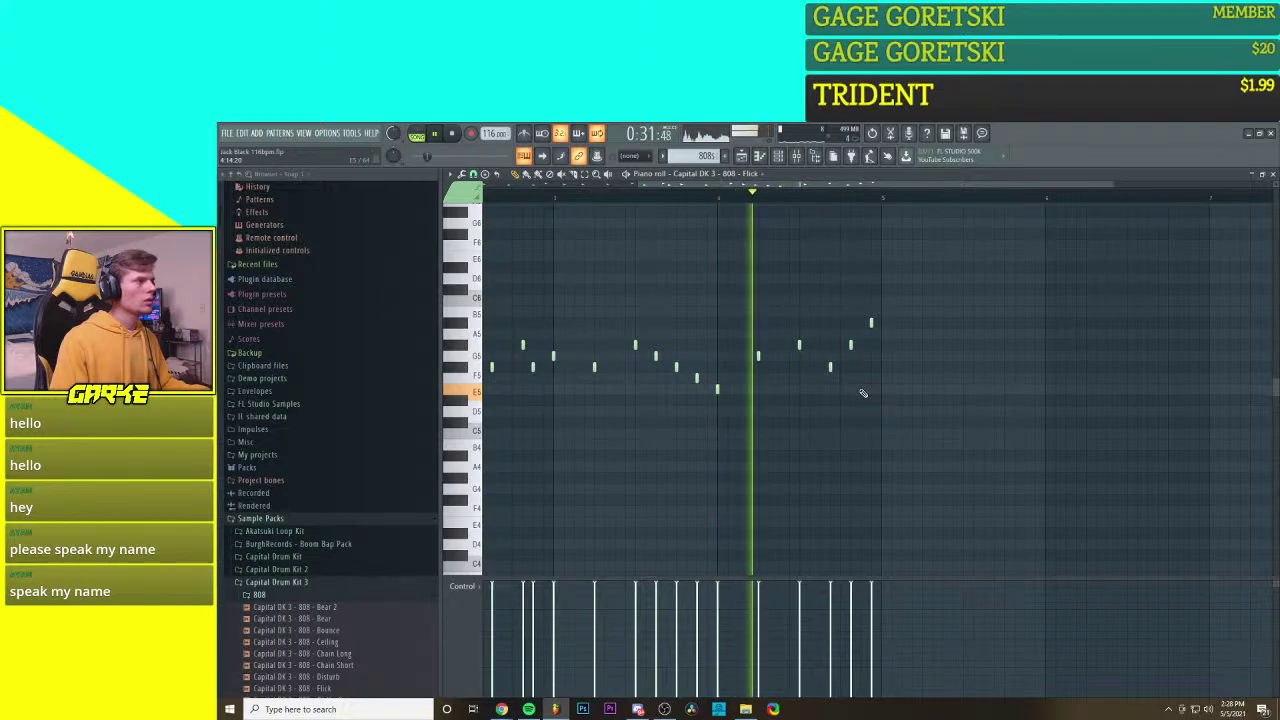
pyautogui.press('space')
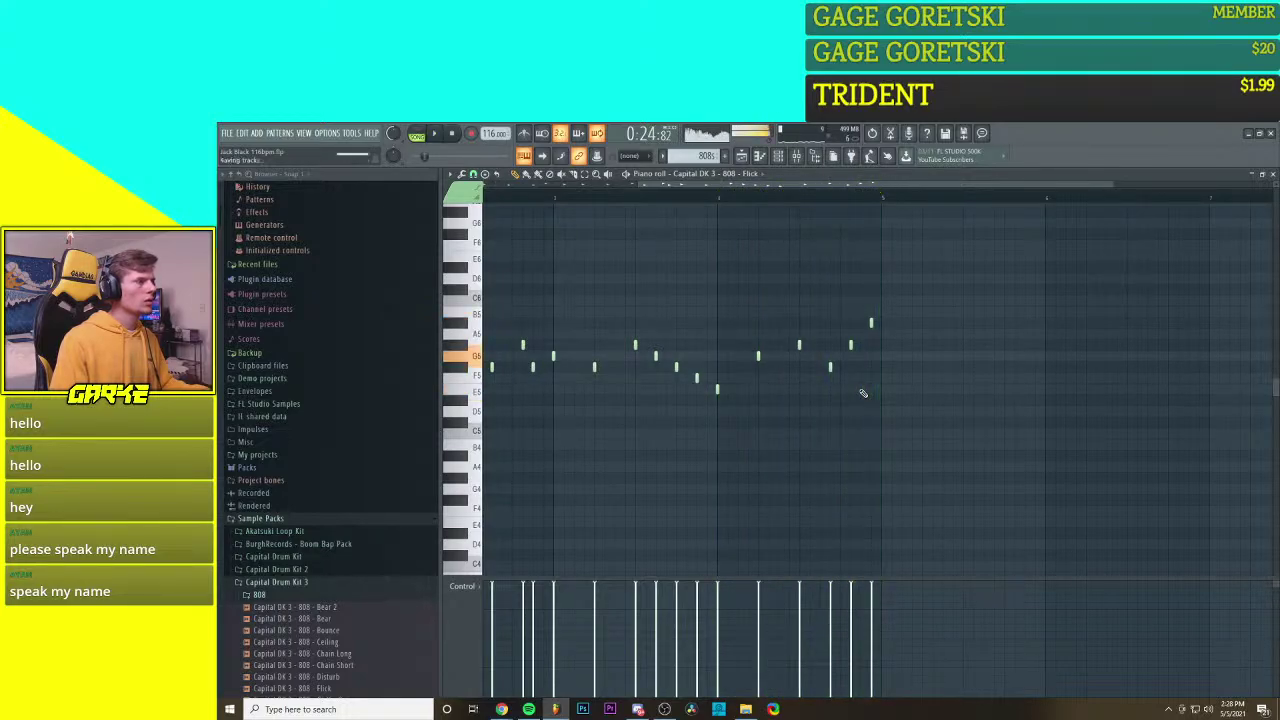
pyautogui.moveTo(830, 368); pyautogui.dragTo(860, 324)
# Step: Rearrange the first two notes of bar 4 as G#5 at step 5 and G5 at step 6, and play them
pyautogui.moveTo(759, 356); pyautogui.dragTo(760, 345)
pyautogui.press('space')
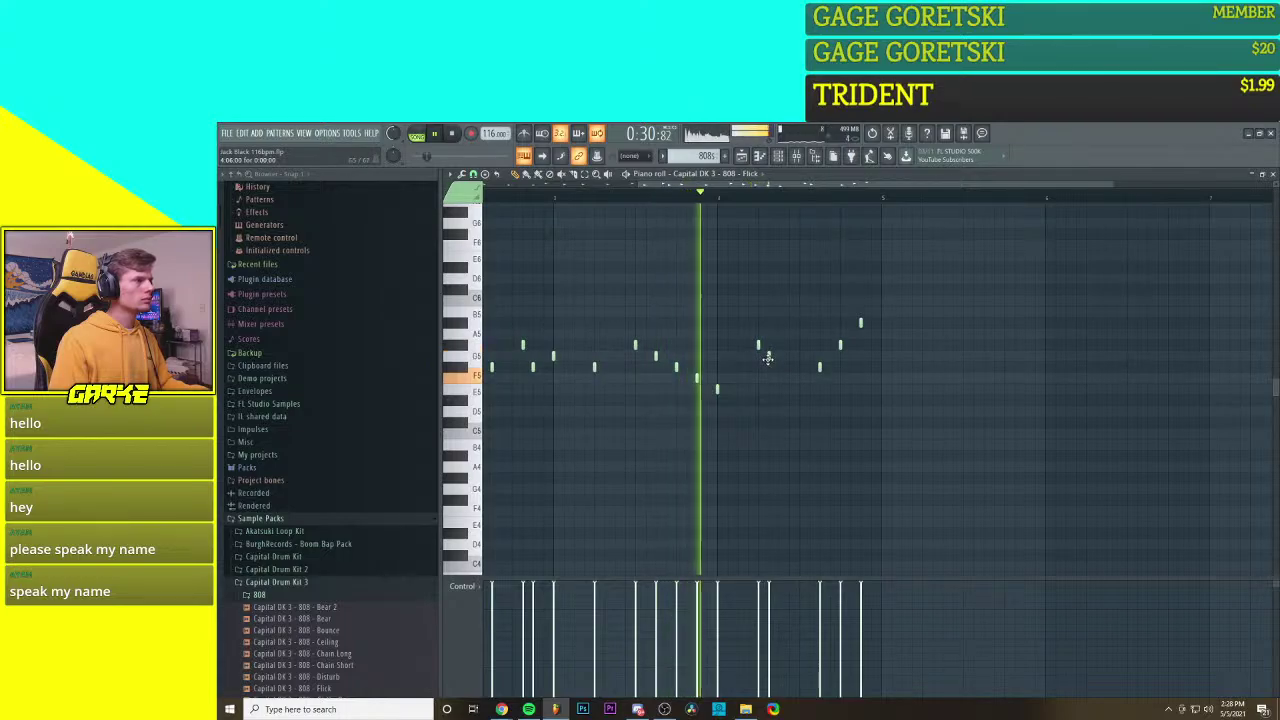
pyautogui.press('space')
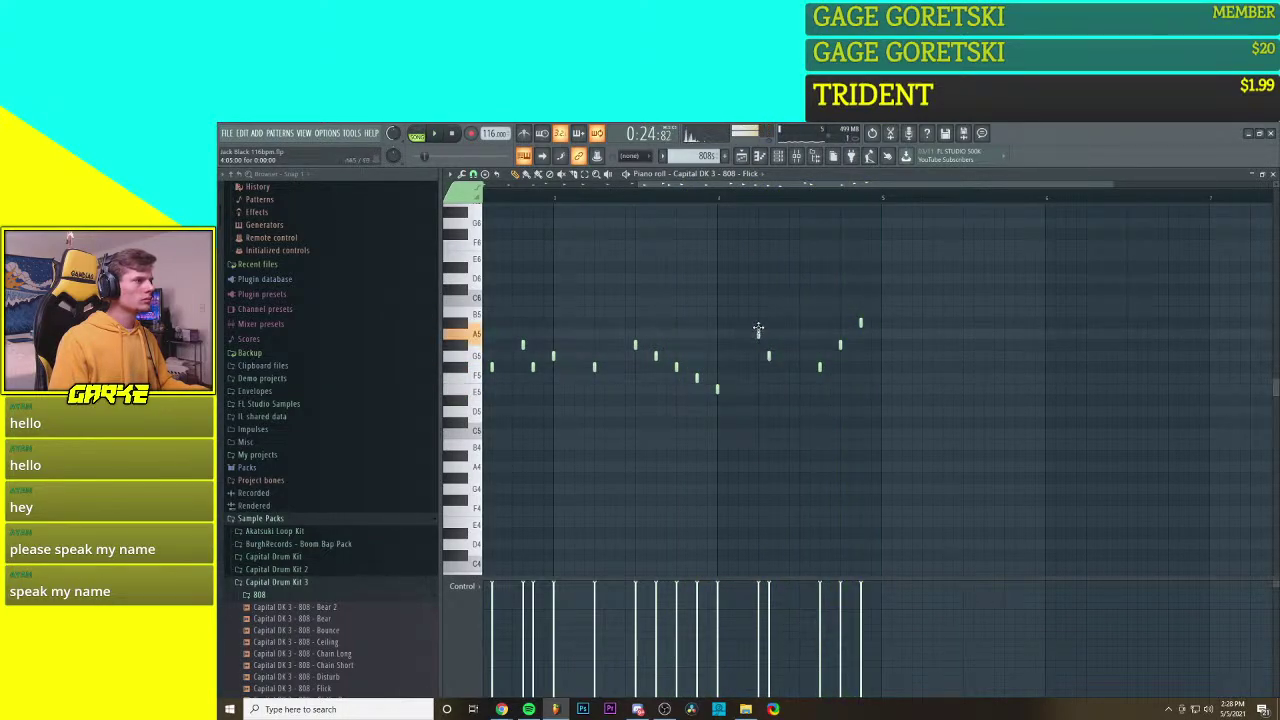
# Step: In bar 4, raise the step 5 note to A#5, lower the step 6 note to F5 and play the pattern
pyautogui.moveTo(769, 357); pyautogui.dragTo(773, 383)
pyautogui.scroll(-2, 771, 406)
pyautogui.press('space')
pyautogui.scroll(2, 771, 406)
pyautogui.scroll(-2, 771, 406)
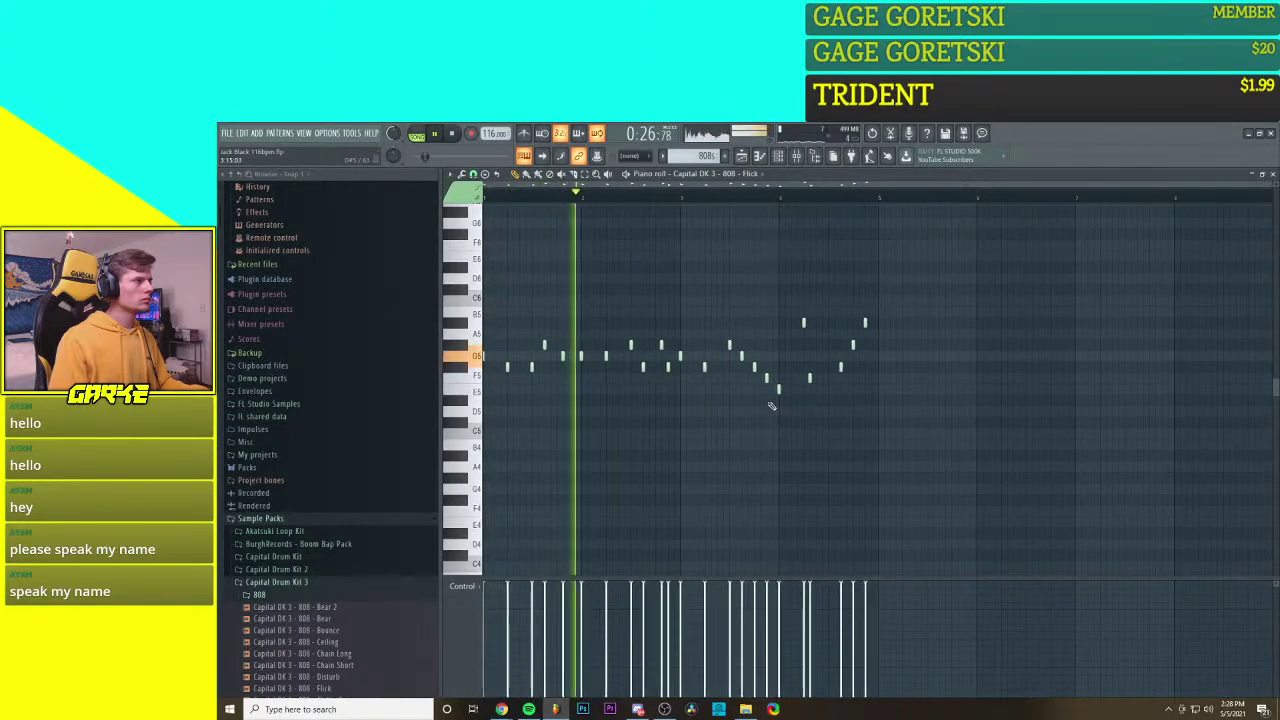
pyautogui.scroll(2, 628, 373)
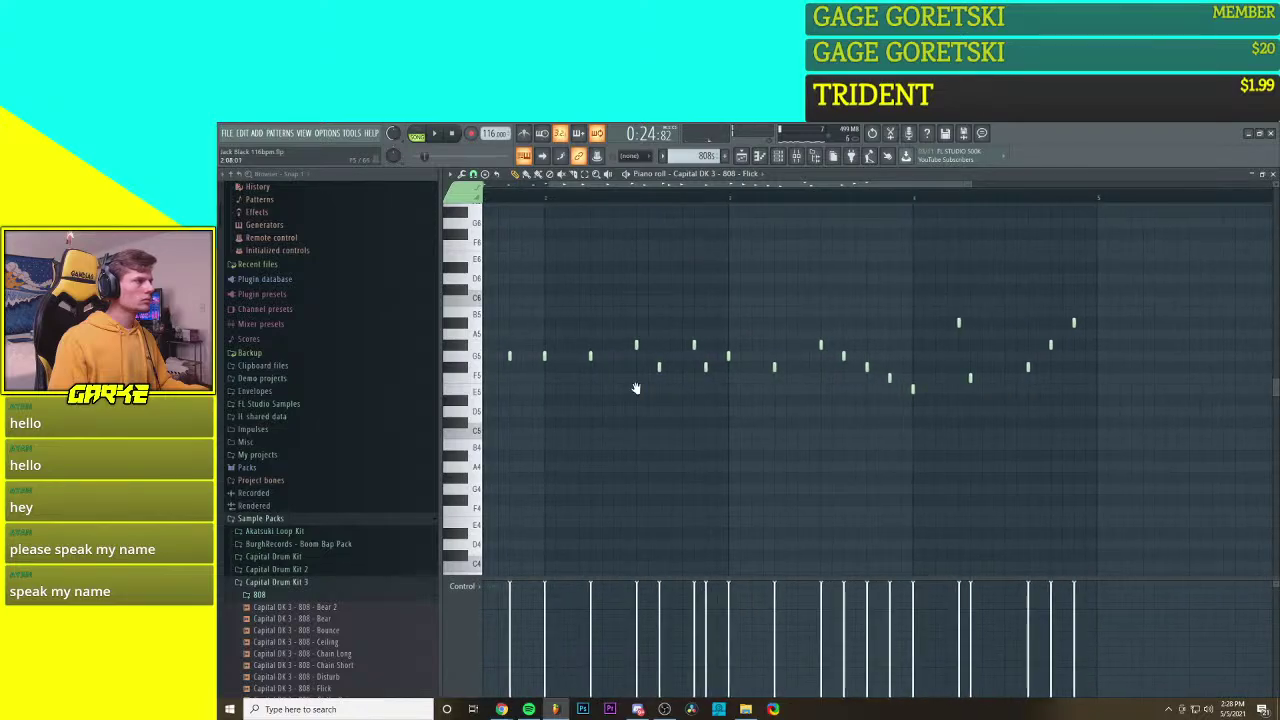
# Step: Raise the G#5 note at step 11 of bar 1 to A#5 and play the notes
pyautogui.moveTo(636, 420); pyautogui.dragTo(780, 426)
pyautogui.moveTo(557, 397); pyautogui.dragTo(587, 437)
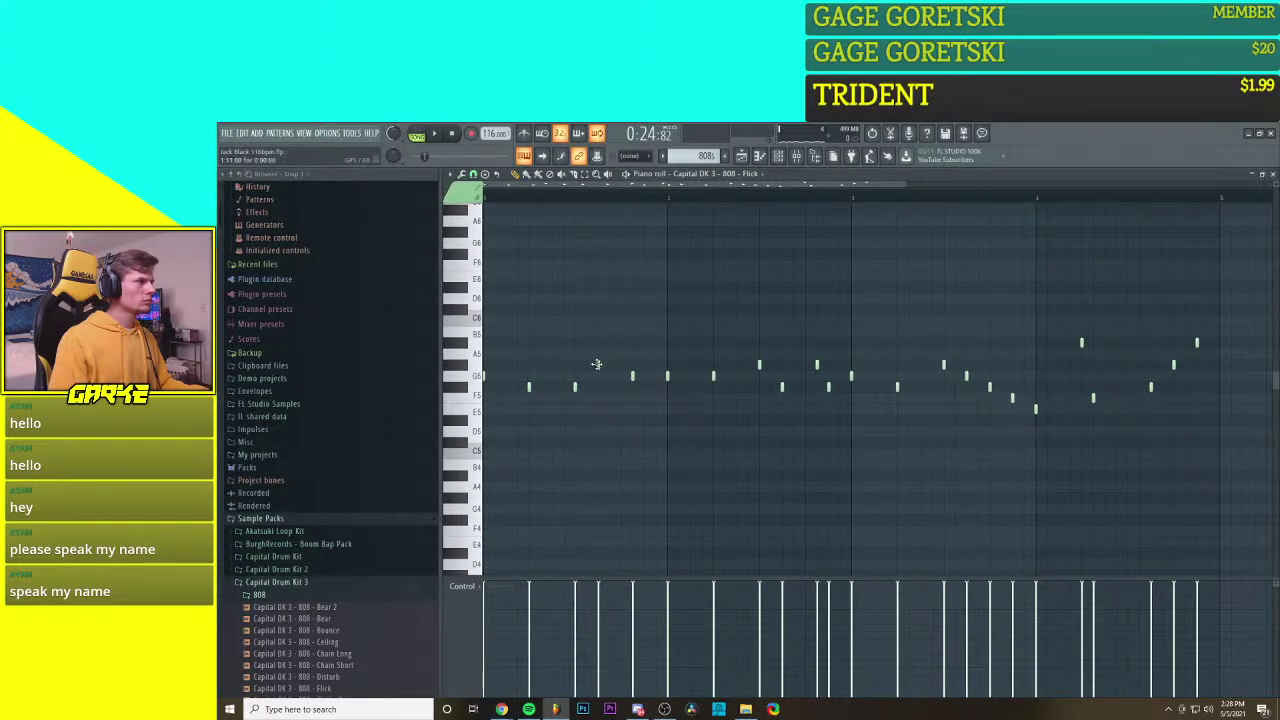
pyautogui.press('space')
pyautogui.click(598, 340)
pyautogui.press('space')
pyautogui.press('space')
pyautogui.press('space')
# Step: In bar 2, raise the G#5 note at step 14 to A#5, lower the step 11 note to F5 and play the pattern
pyautogui.moveTo(816, 366); pyautogui.dragTo(817, 340)
pyautogui.scroll(-1, 845, 383)
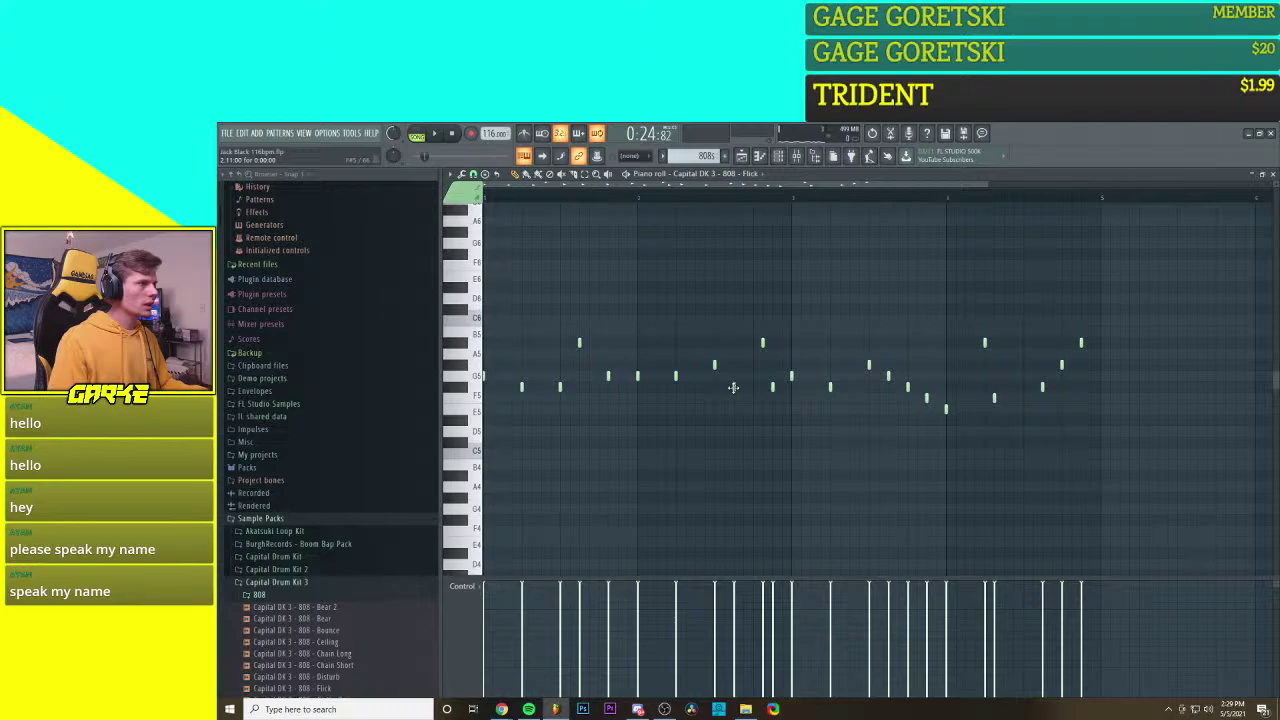
pyautogui.moveTo(733, 388); pyautogui.dragTo(733, 401)
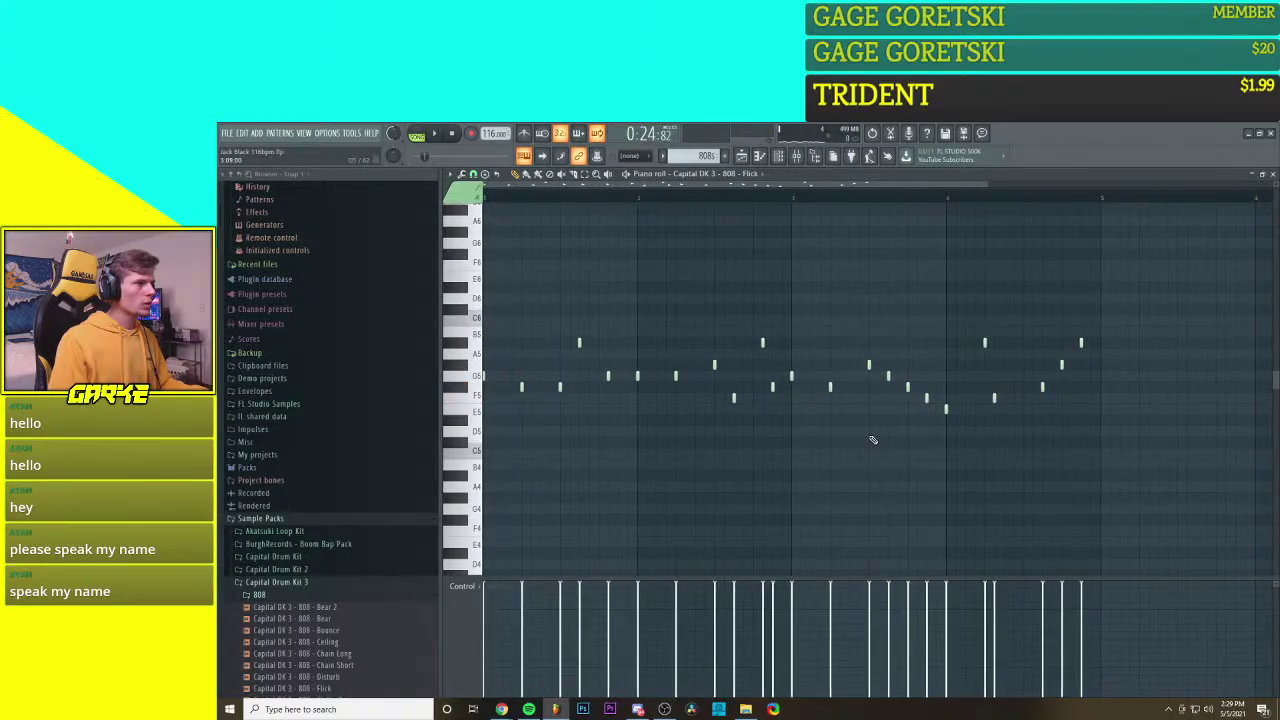
pyautogui.press('space')
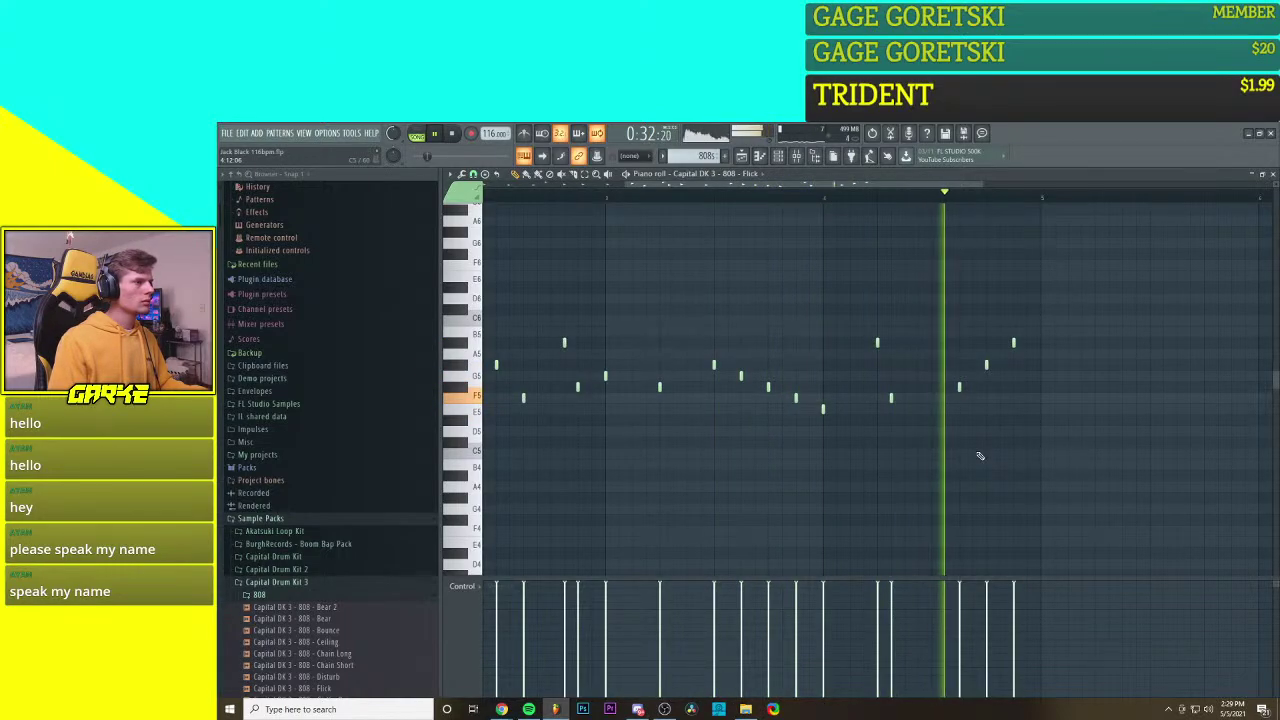
pyautogui.press('space')
# Step: In bar 4, delete the F5 note at step 6, move the A#5 note from step 5 into its place and start playback
pyautogui.scroll(2, 925, 430)
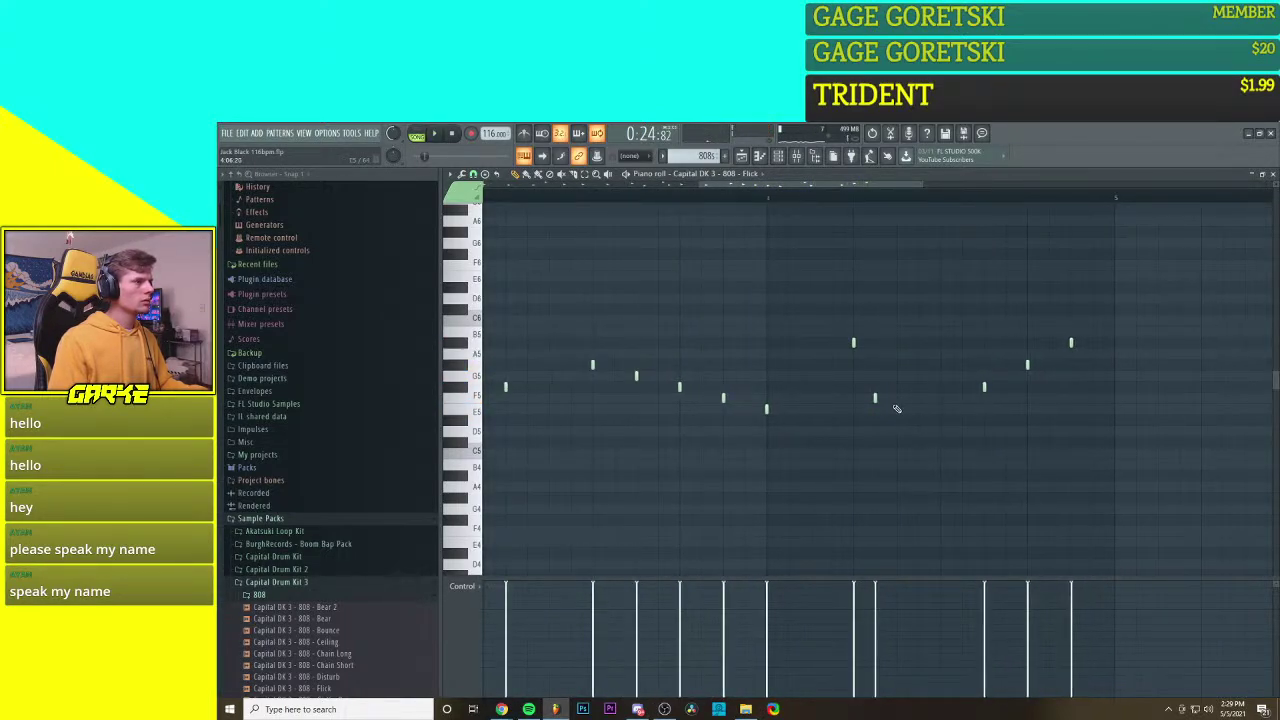
pyautogui.scroll(-3, 866, 350)
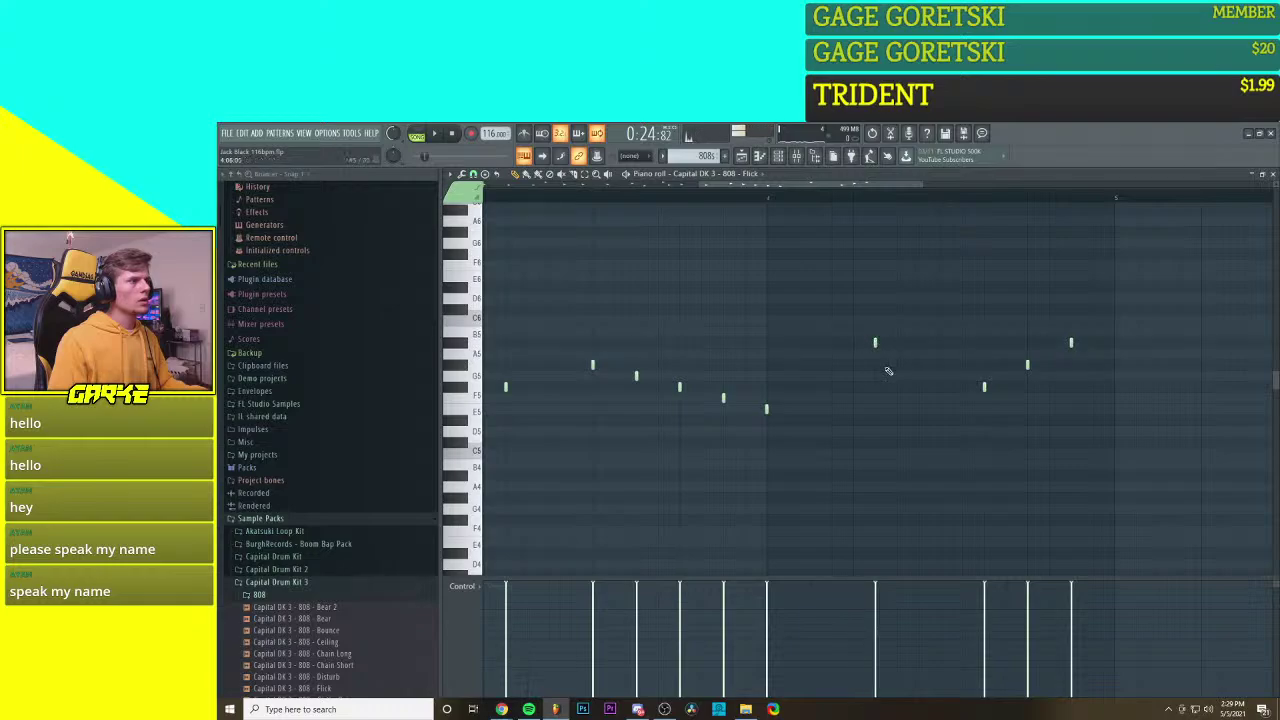
pyautogui.press('space')
pyautogui.scroll(2, 921, 429)
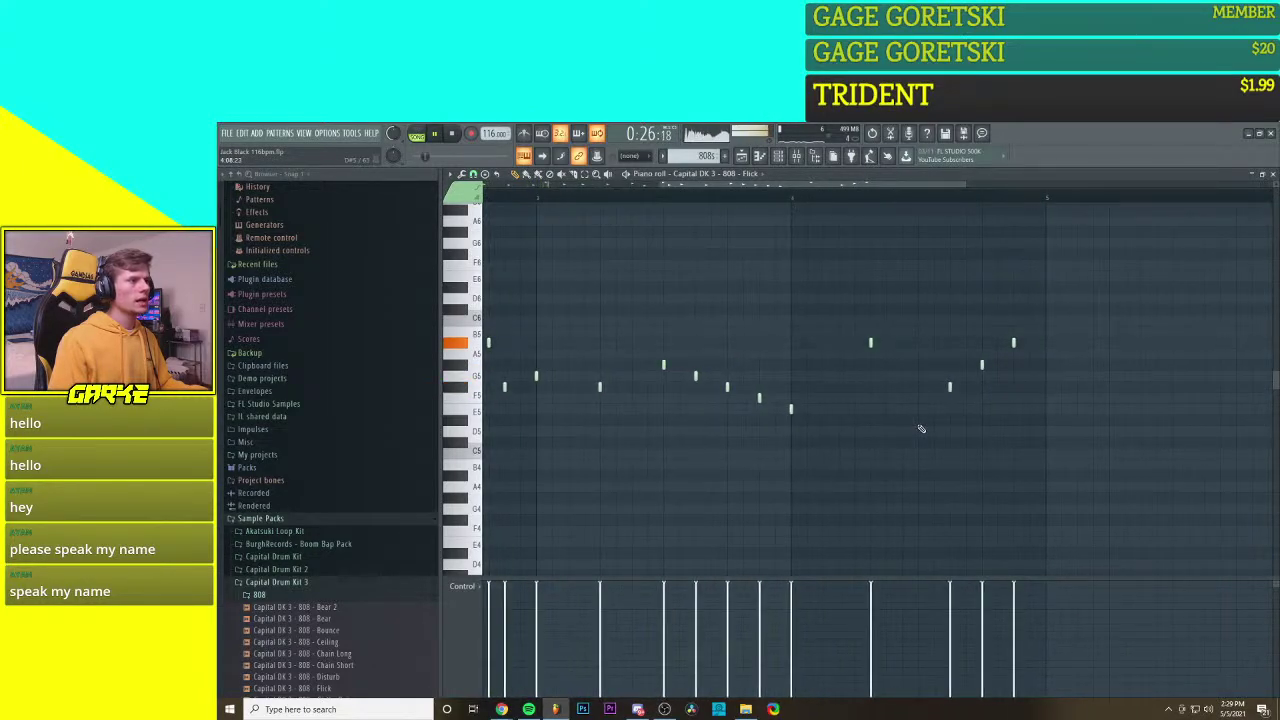
pyautogui.press('space')
# Step: Add a G5 note at step 3 of bar 4 and play the pattern up to it
pyautogui.click(823, 387)
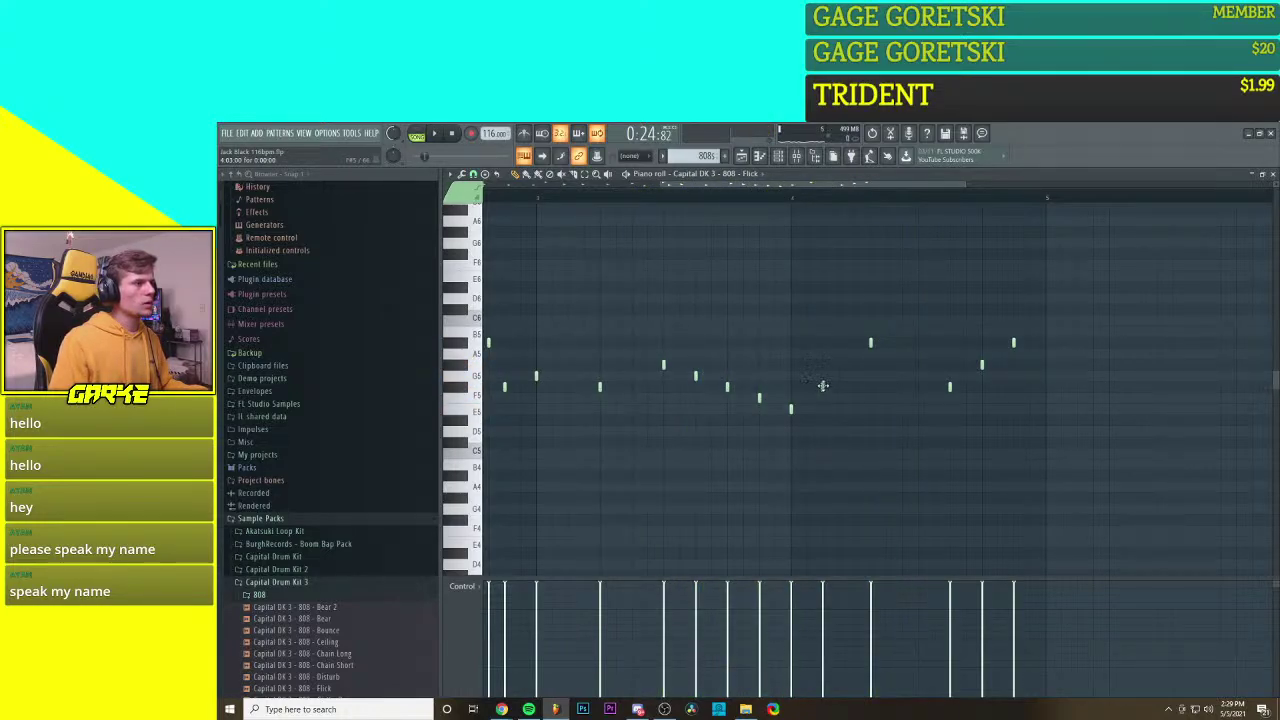
pyautogui.moveTo(822, 387); pyautogui.dragTo(822, 376)
pyautogui.press('space')
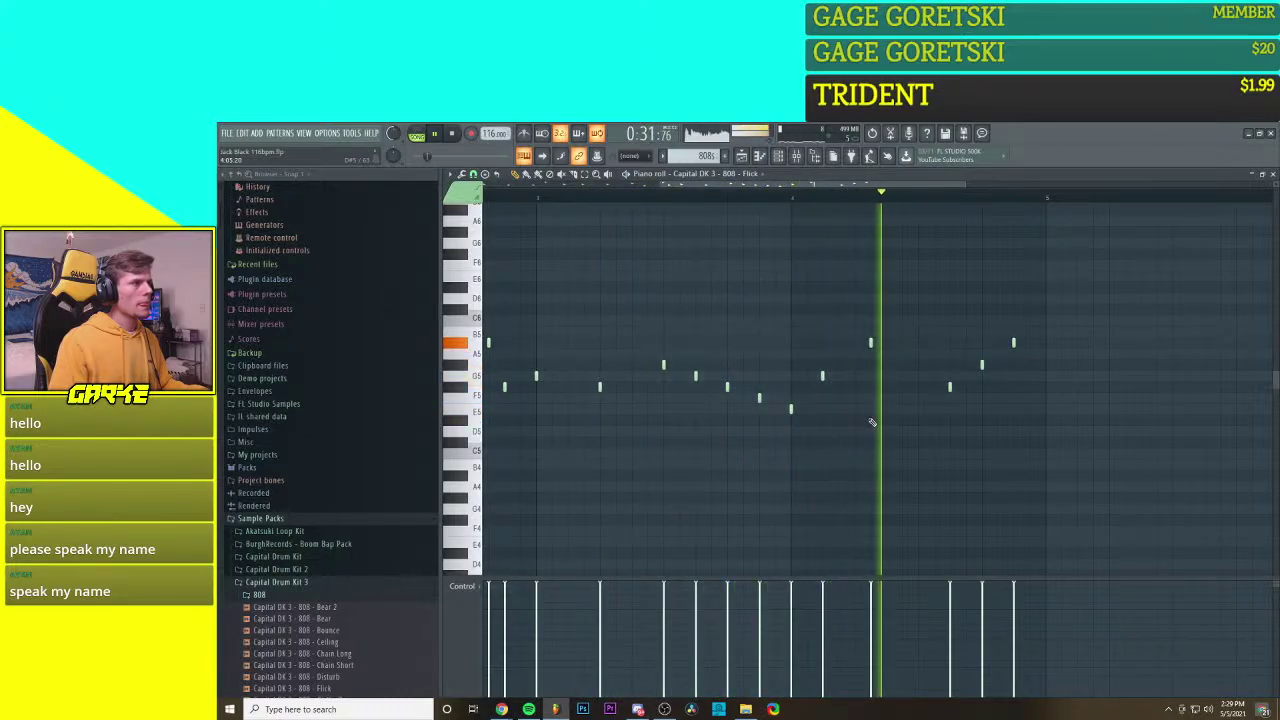
pyautogui.press('space')
# Step: Undo the lengthening of the A#5 note in bar 4, move it from step 6 to step 7 and play the pattern
pyautogui.scroll(-3, 873, 424)
pyautogui.scroll(3, 873, 424)
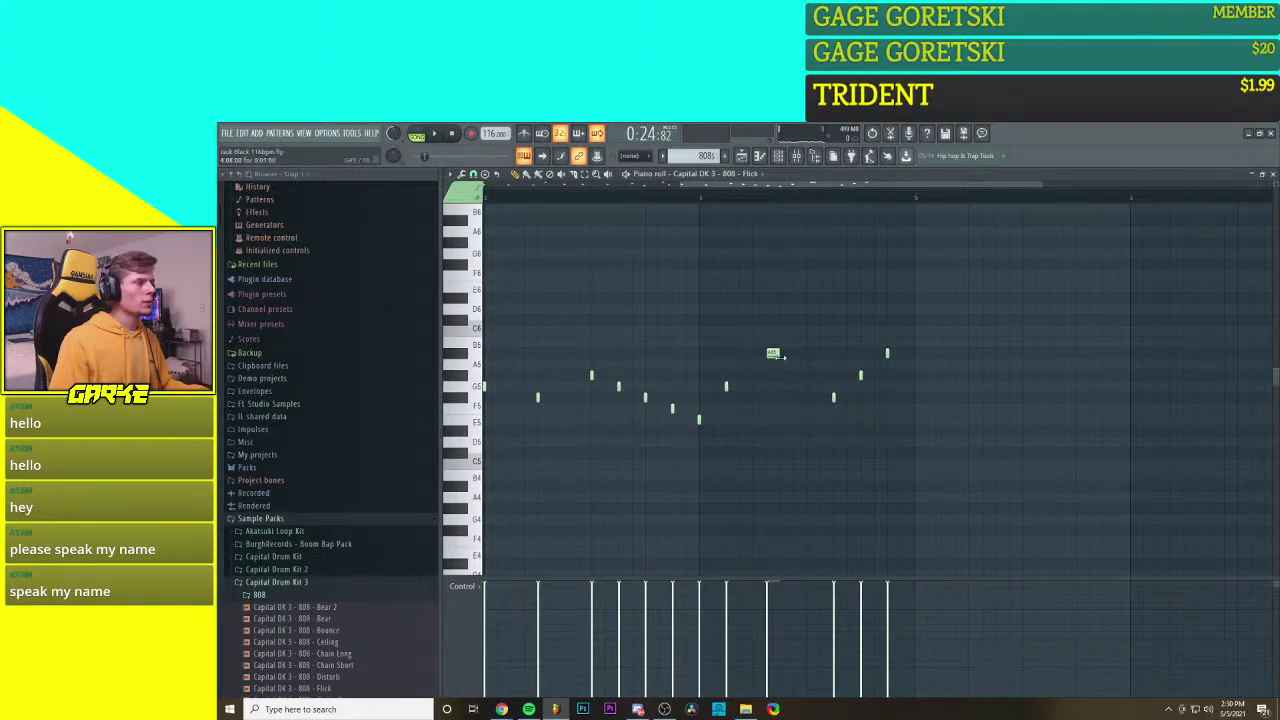
pyautogui.hotkey('ctrl', 'z')
pyautogui.moveTo(767, 354); pyautogui.dragTo(779, 356)
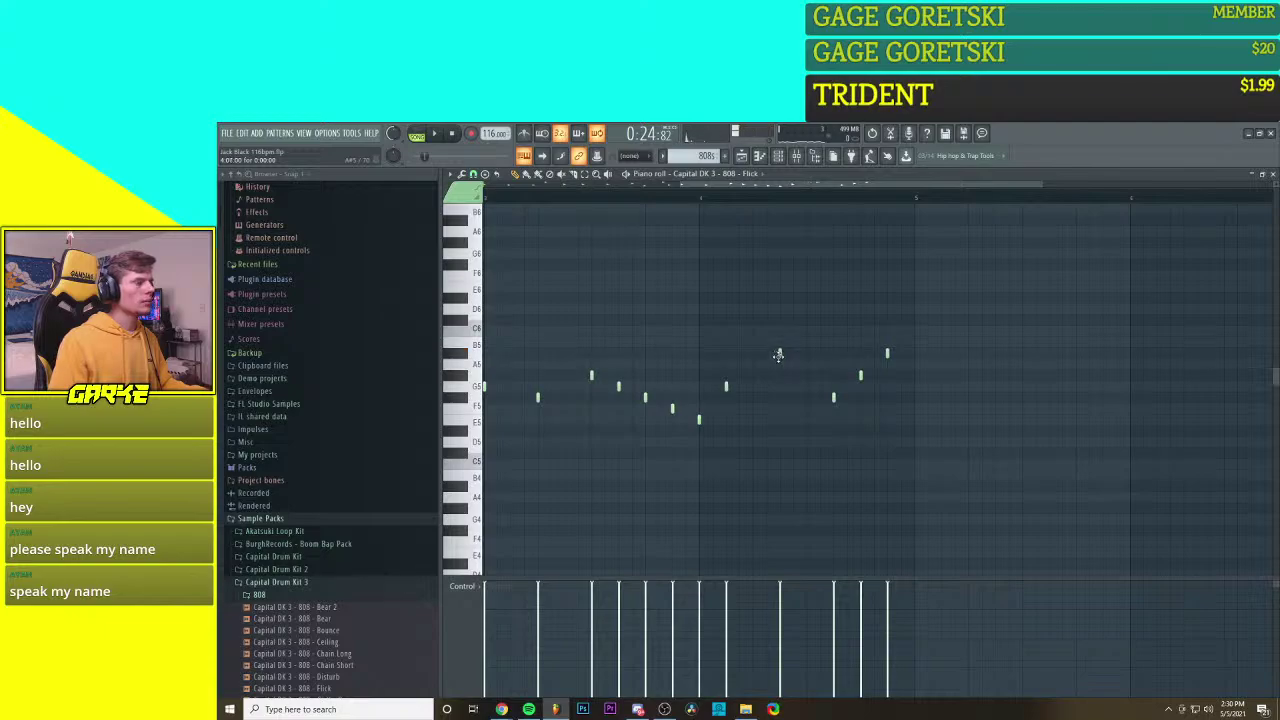
pyautogui.press('space')
pyautogui.scroll(-3, 795, 422)
pyautogui.scroll(3, 795, 422)
pyautogui.scroll(-1, 795, 422)
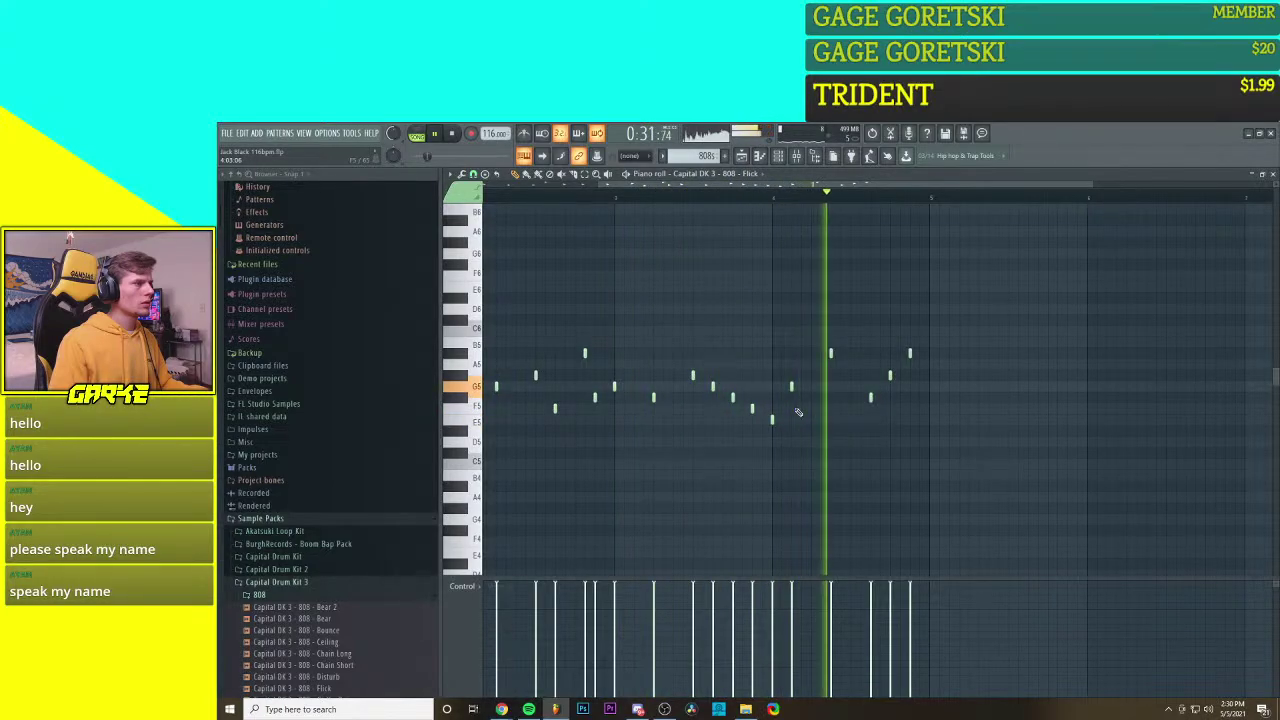
pyautogui.press('space')
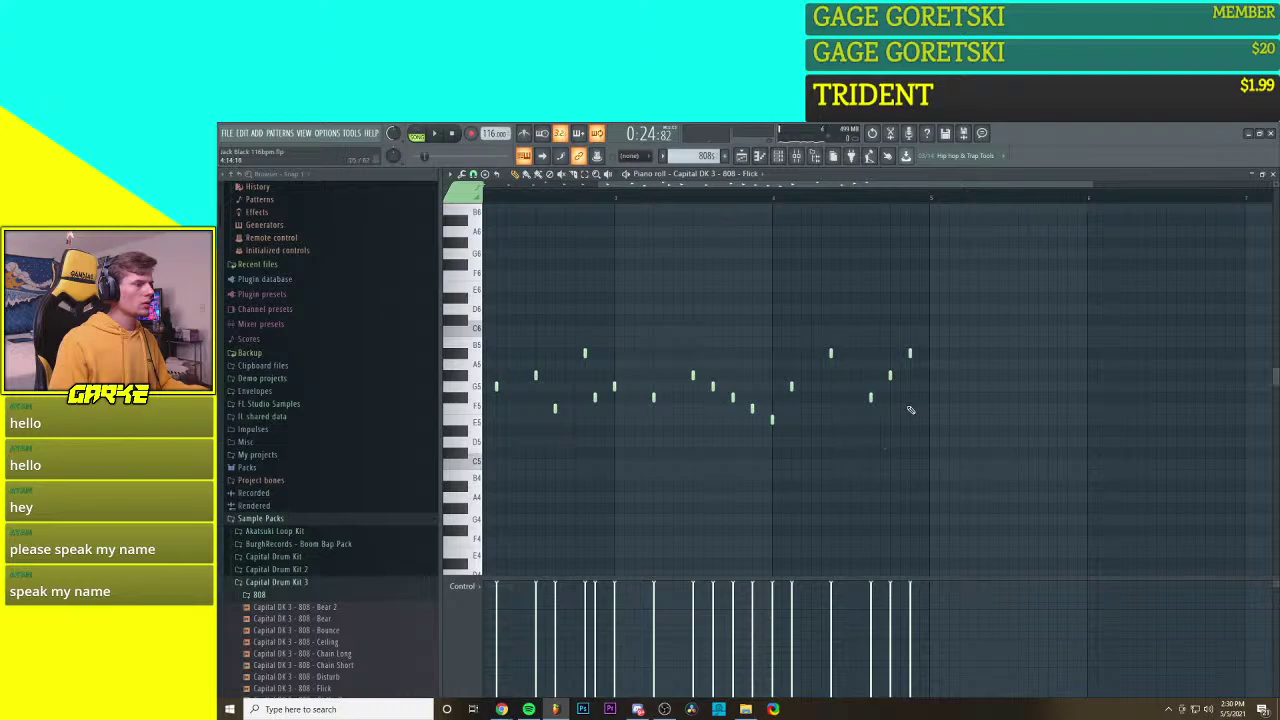
# Step: In bar 4, delete the G#5 note at step 13 and lower the G5 note at step 3 to F#5
pyautogui.rightClick(890, 376)
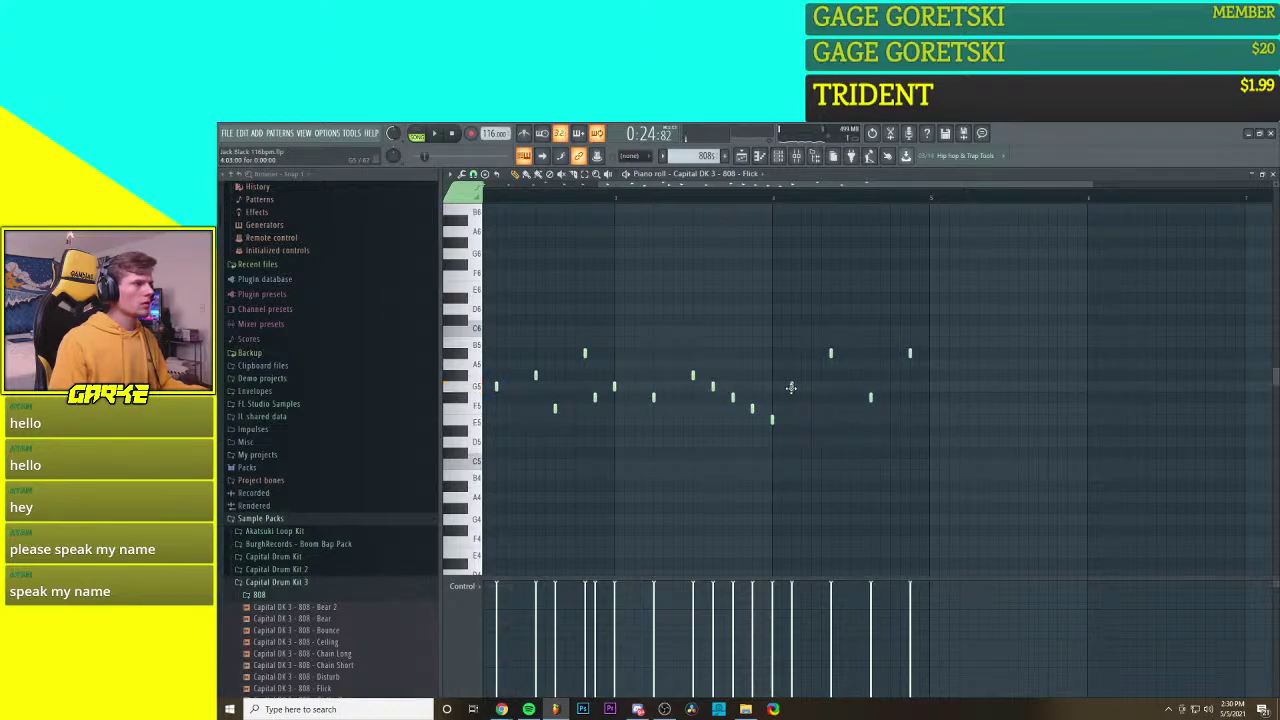
pyautogui.moveTo(791, 387); pyautogui.dragTo(791, 397)
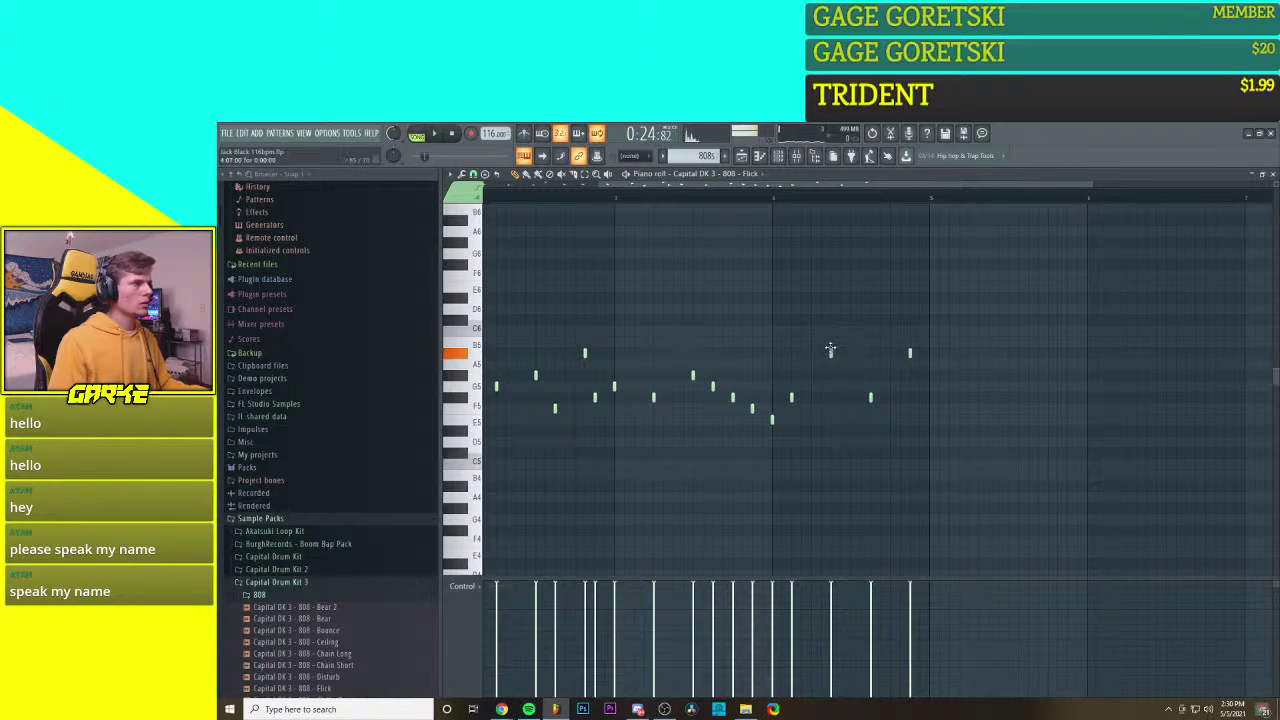
# Step: In bar 4, lower the step 15 note to G#5 and the step 11 note to E5, and play the pattern
pyautogui.moveTo(910, 354); pyautogui.dragTo(872, 422)
pyautogui.press('space')
pyautogui.scroll(-2, 889, 453)
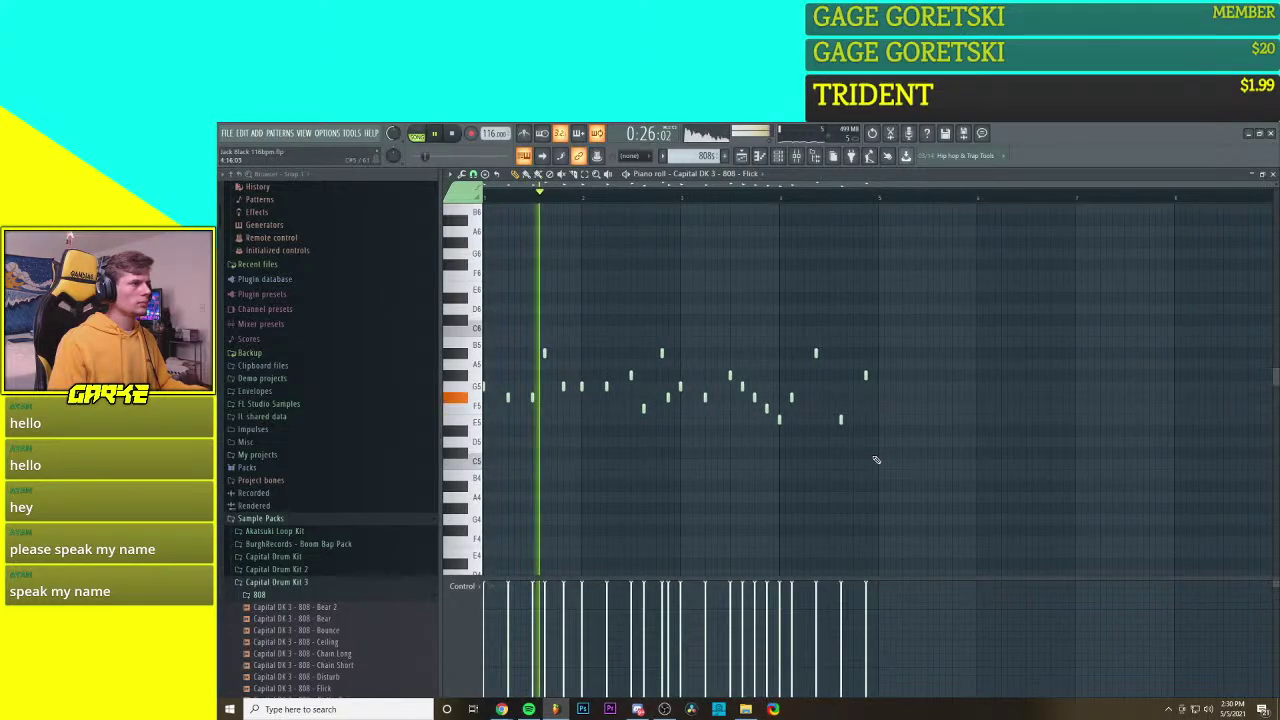
pyautogui.scroll(2, 863, 454)
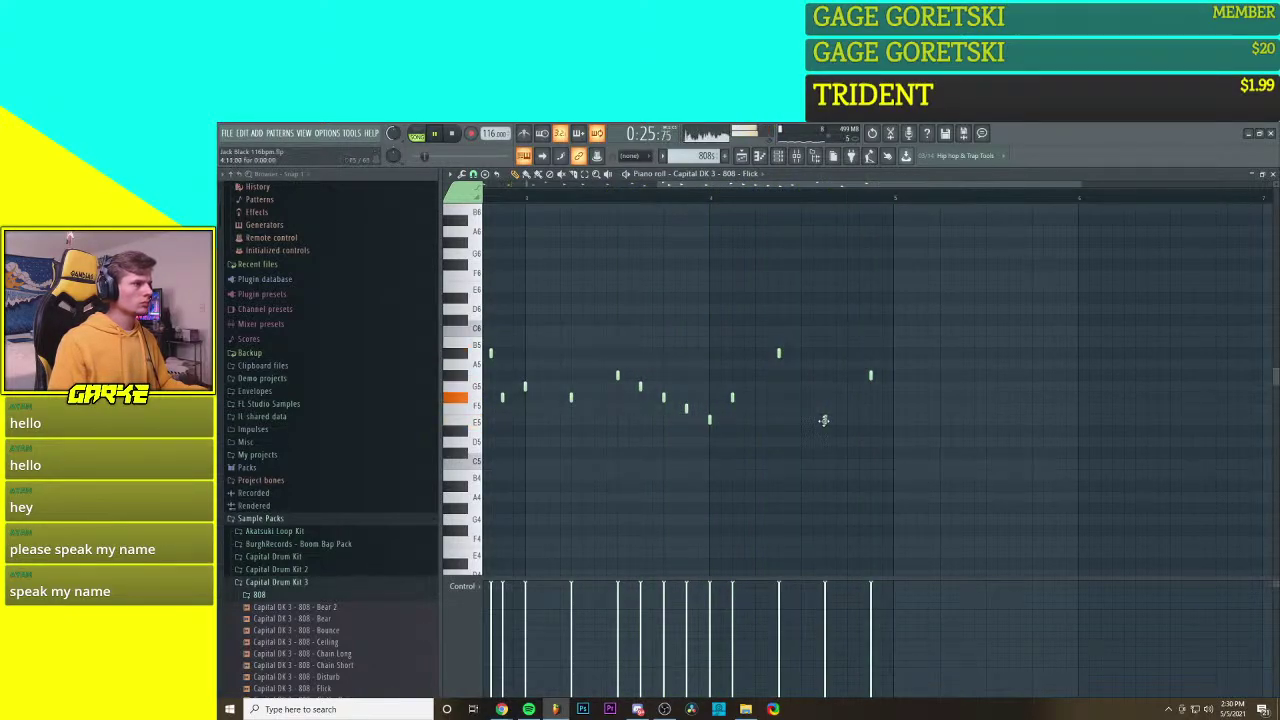
# Step: In bar 4, raise the step 11 note to F#5 and play the pattern
pyautogui.moveTo(824, 420); pyautogui.dragTo(824, 397)
pyautogui.press('space')
pyautogui.press('space')
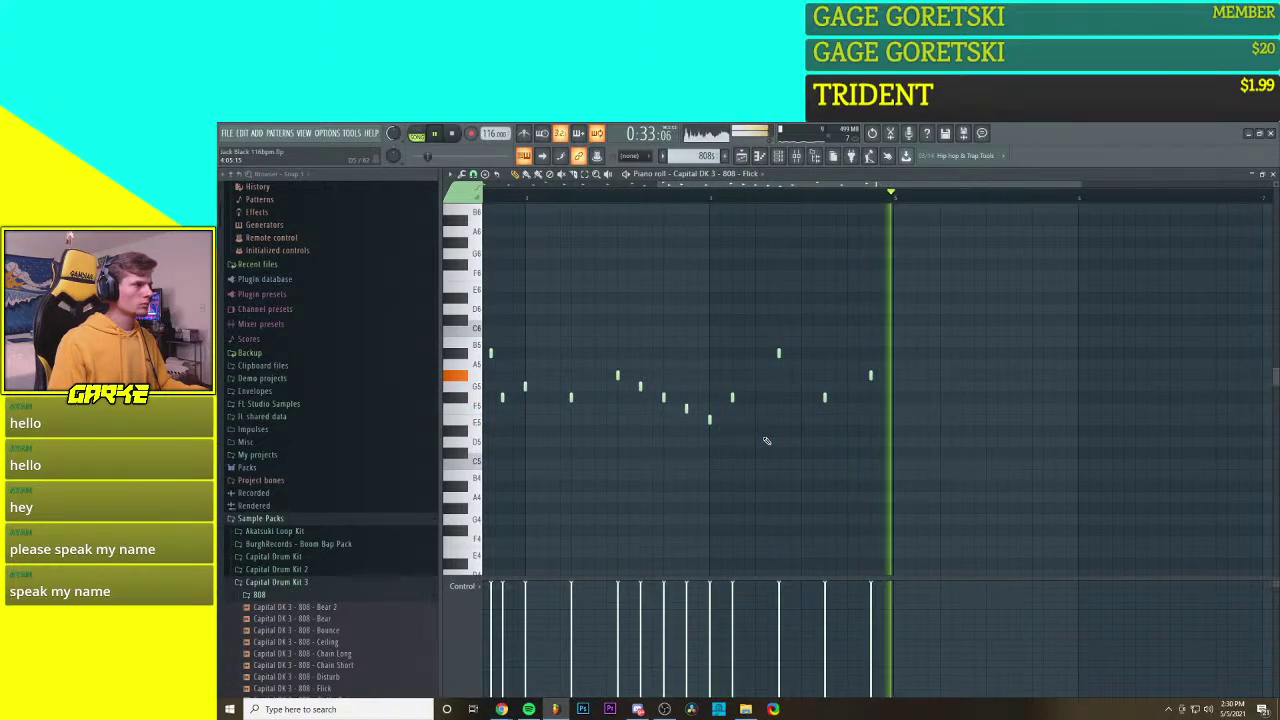
pyautogui.press('space')
# Step: Play the four-bar 808s pattern again from its first bar to check the whole melody
pyautogui.scroll(-3, 767, 441)
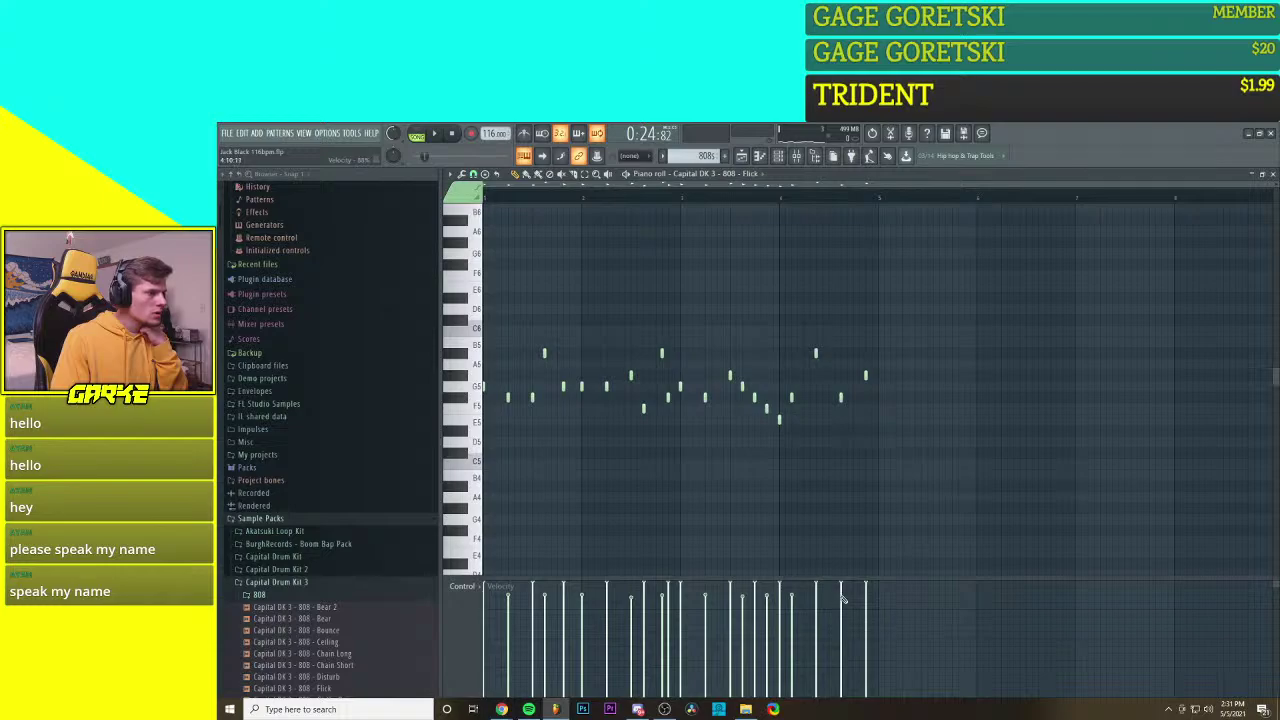
pyautogui.press('space')
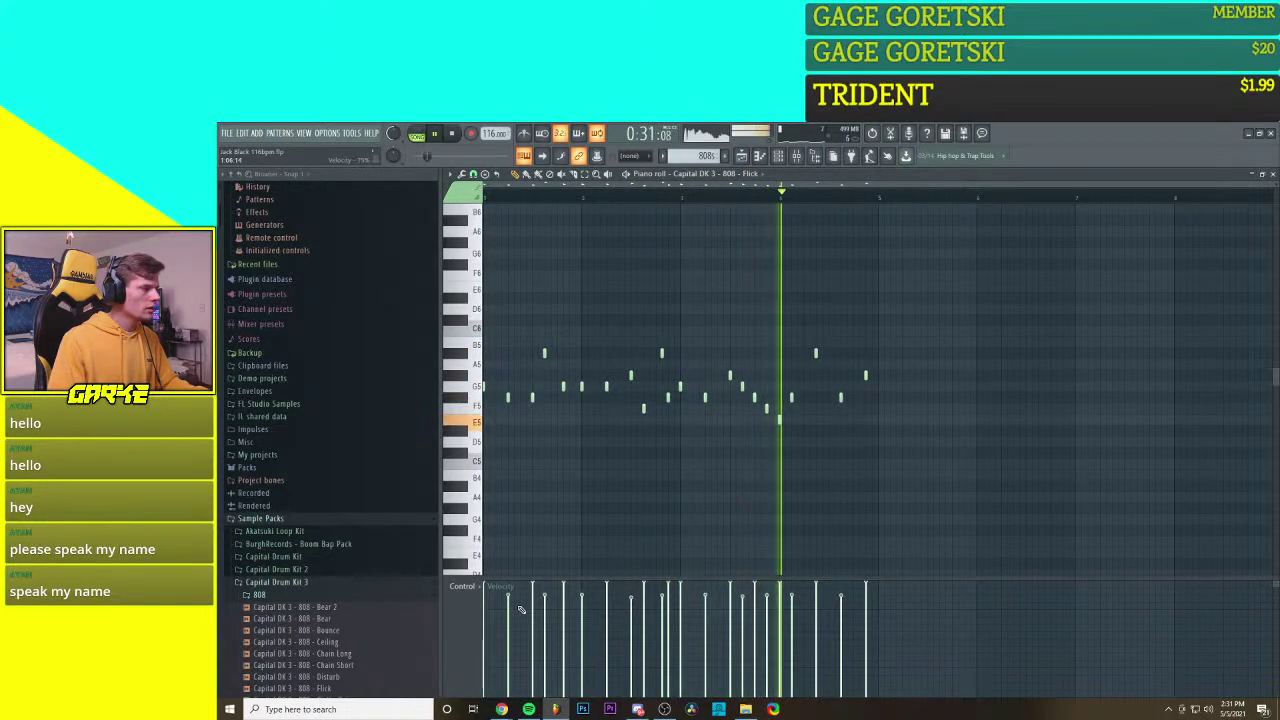
pyautogui.press('space')
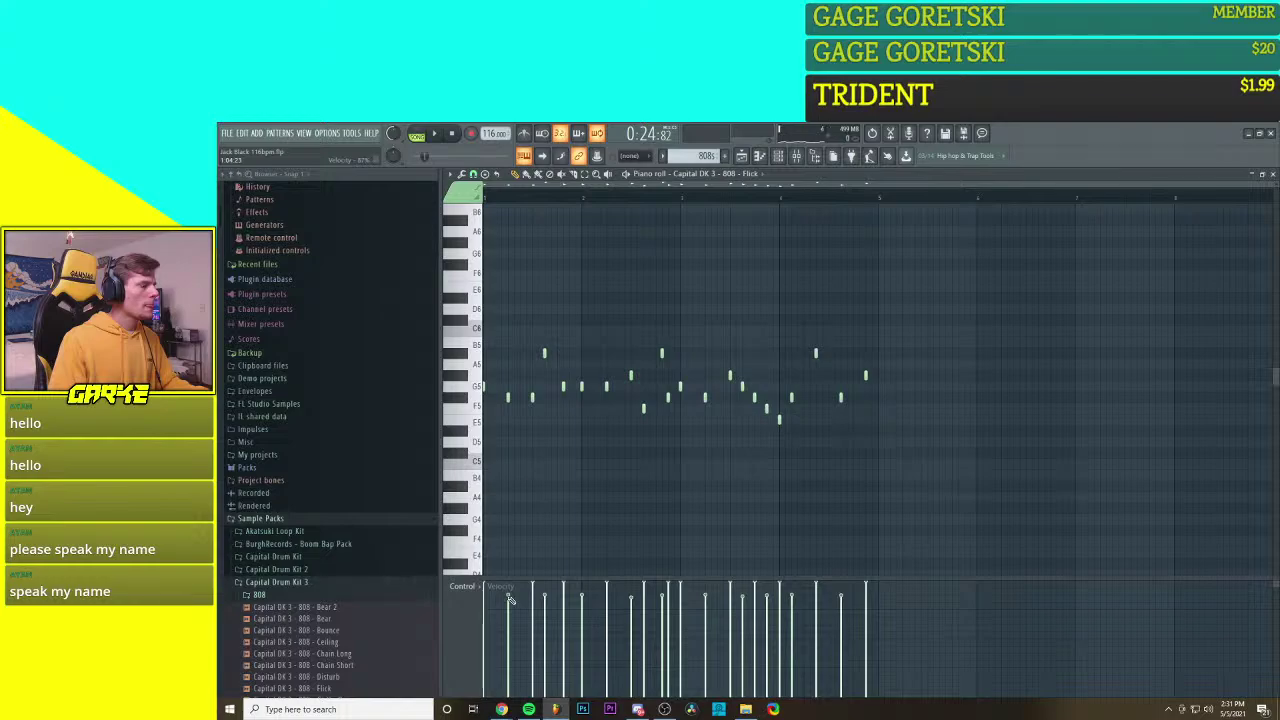
pyautogui.press('space')
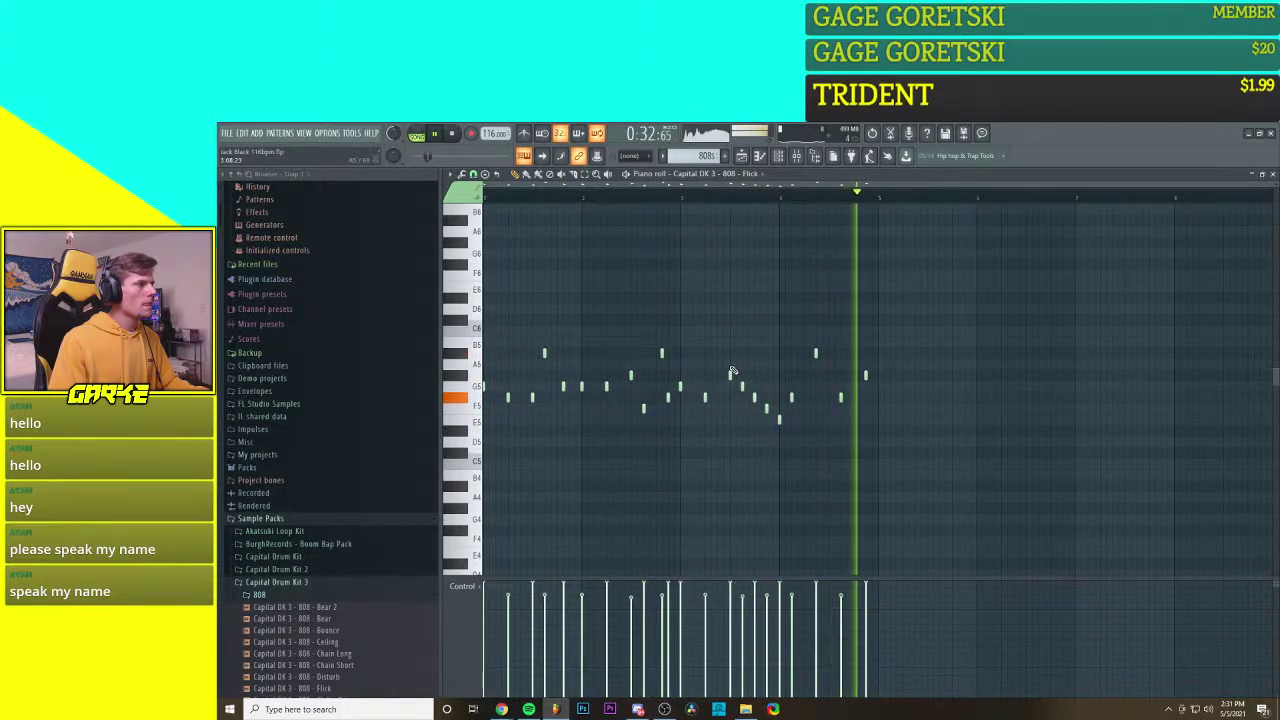
# Step: Return to the playlist and set the playback position to bar 12, one bar before the second 808s clip
pyautogui.press('F5')
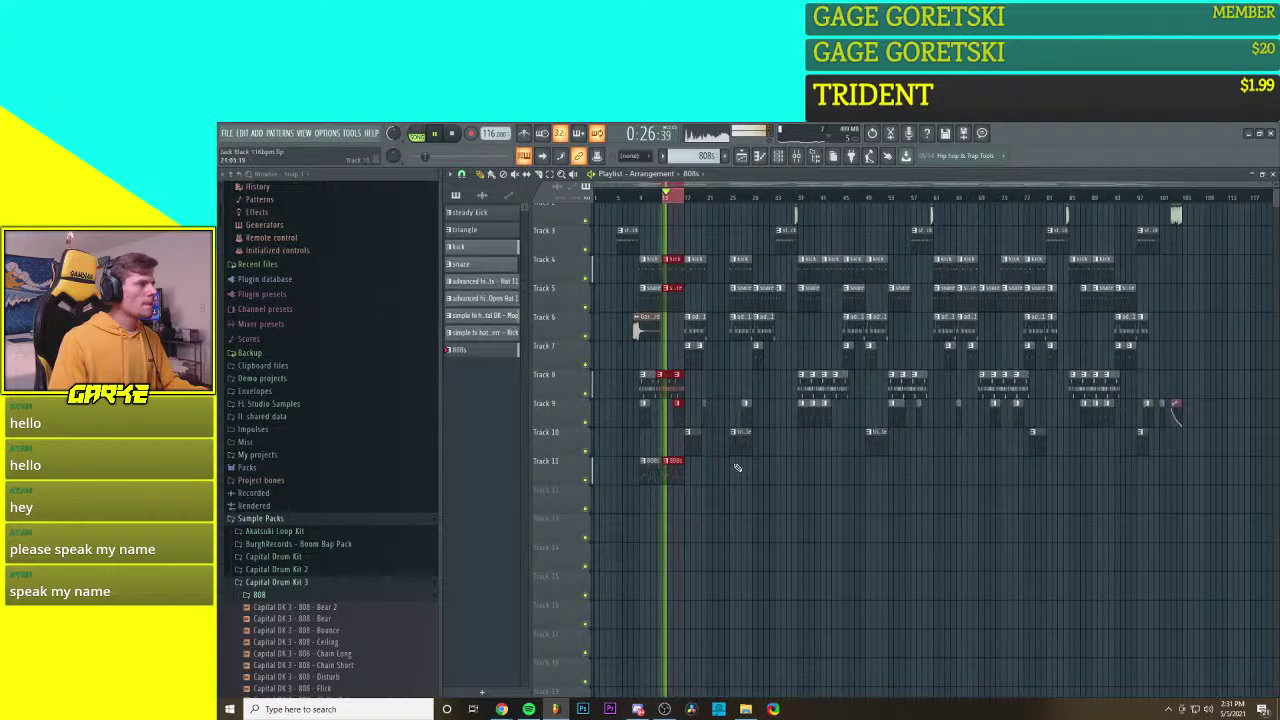
pyautogui.click(657, 197)
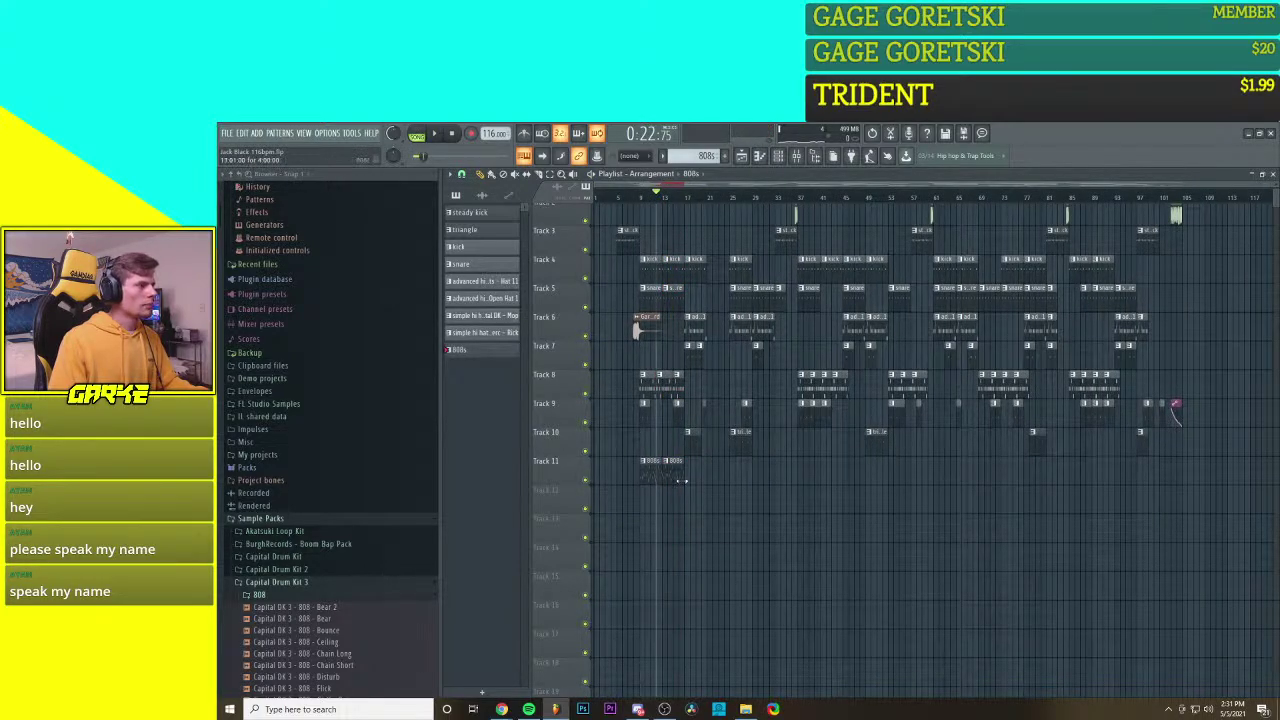